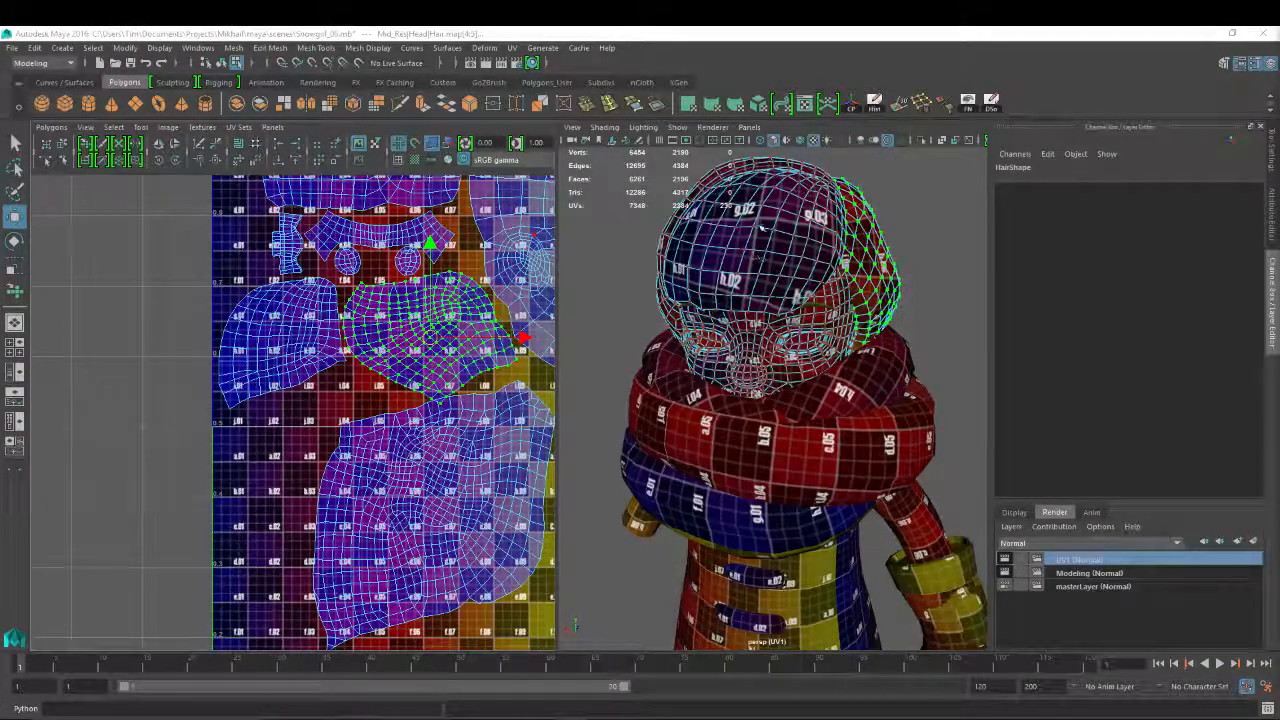
Return to object selection and select the whole character to view its UVs
right_click_drag(776, 218, 836, 191)
right_click_drag(820, 330, 744, 368, "alt")
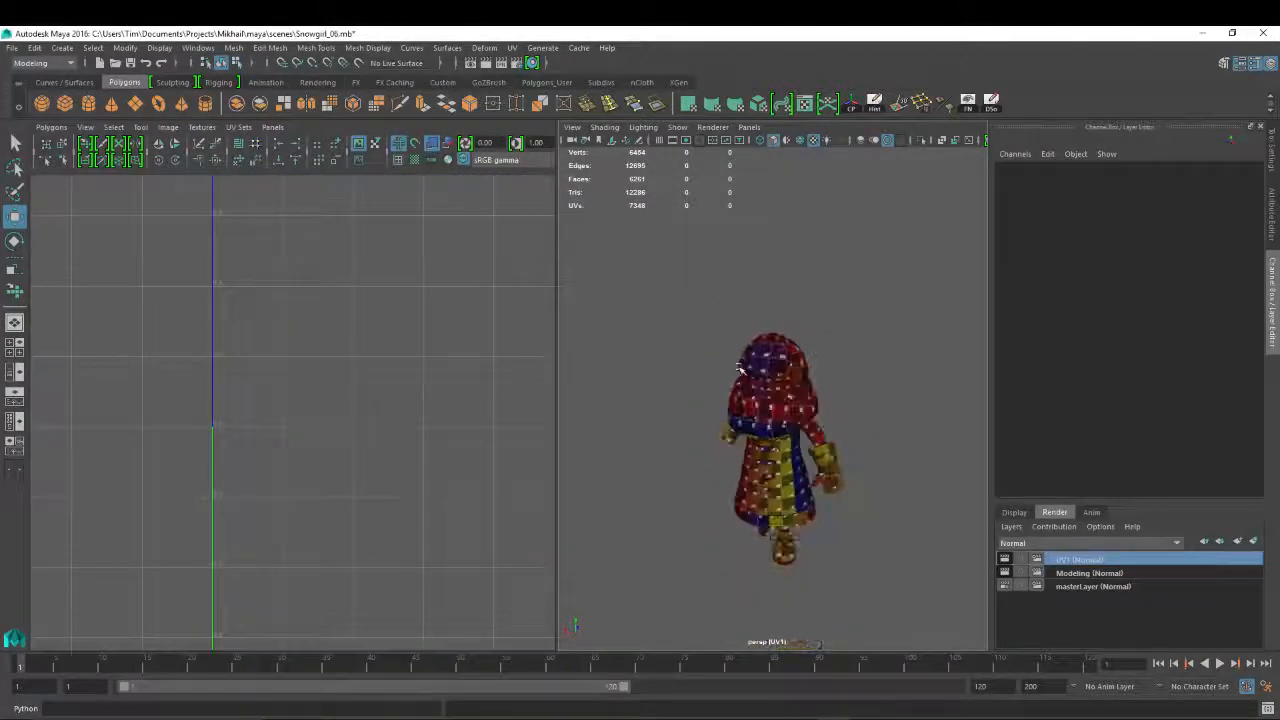
middle_click_drag(832, 488, 780, 376, "alt")
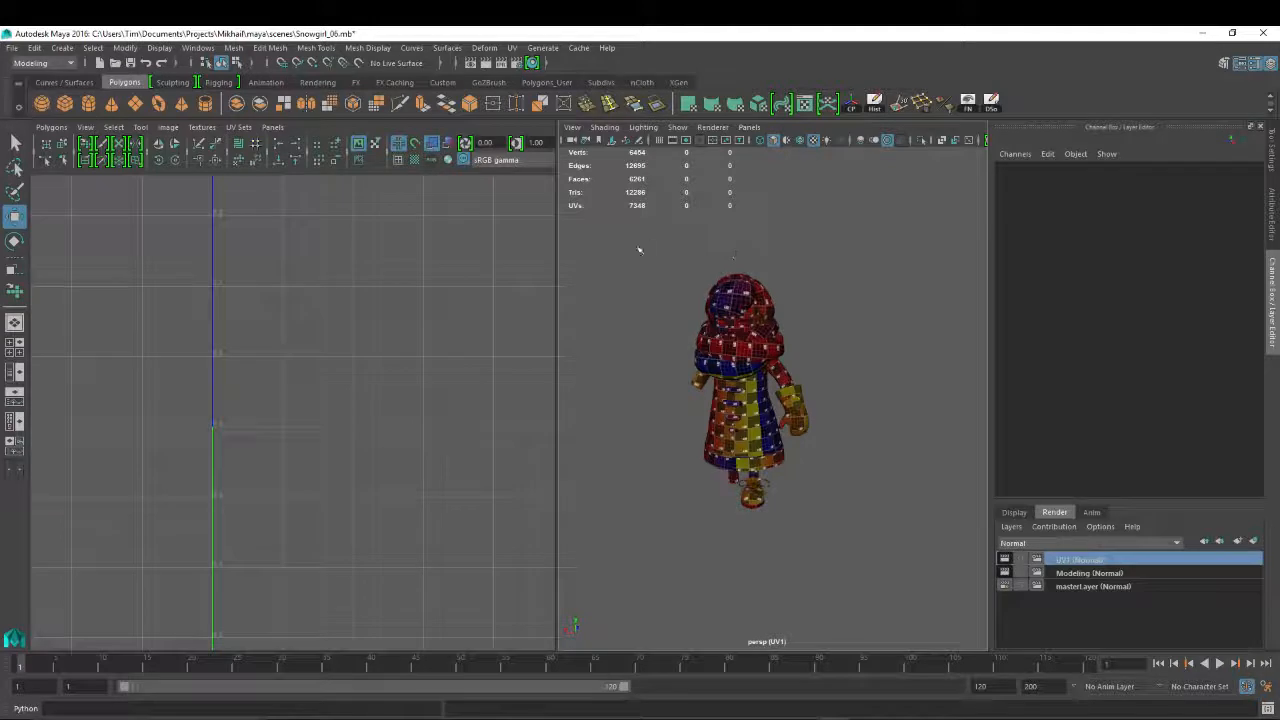
left_click_drag(640, 249, 872, 590)
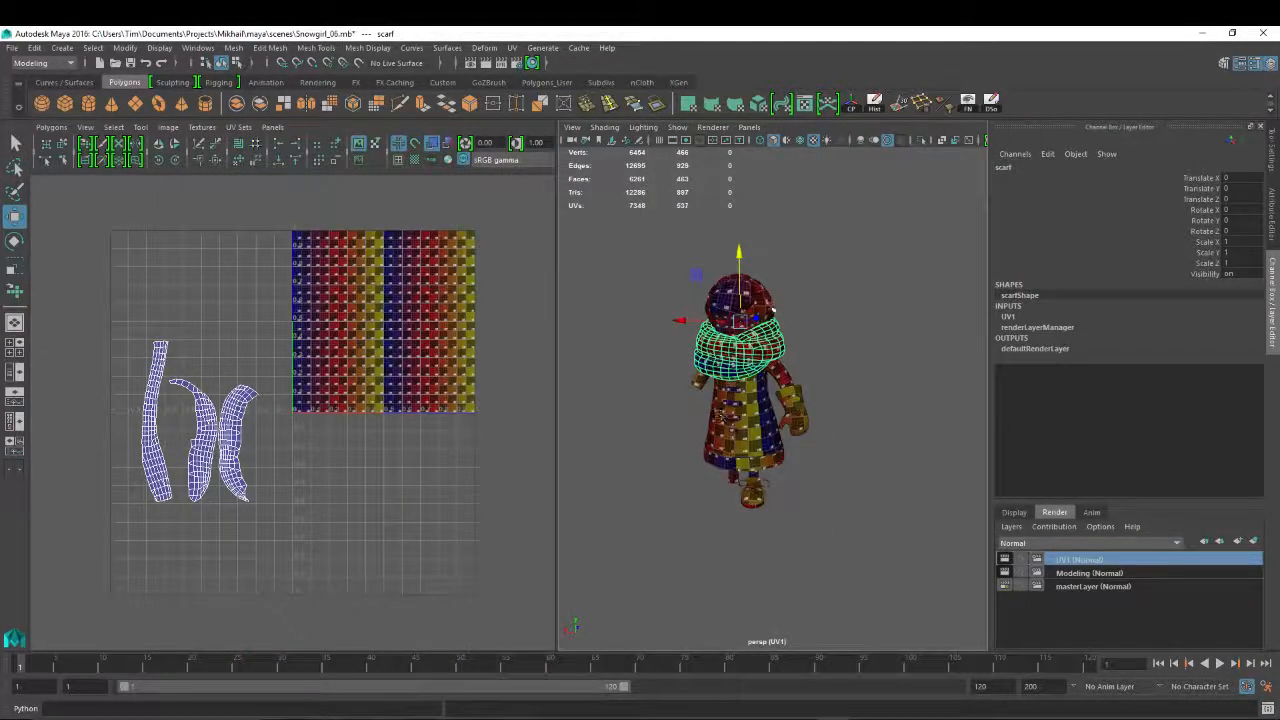
Select the face and the hair in turn to examine their UV layouts
scroll(720, 235, "up", 3)
scroll(773, 218, "up", 1)
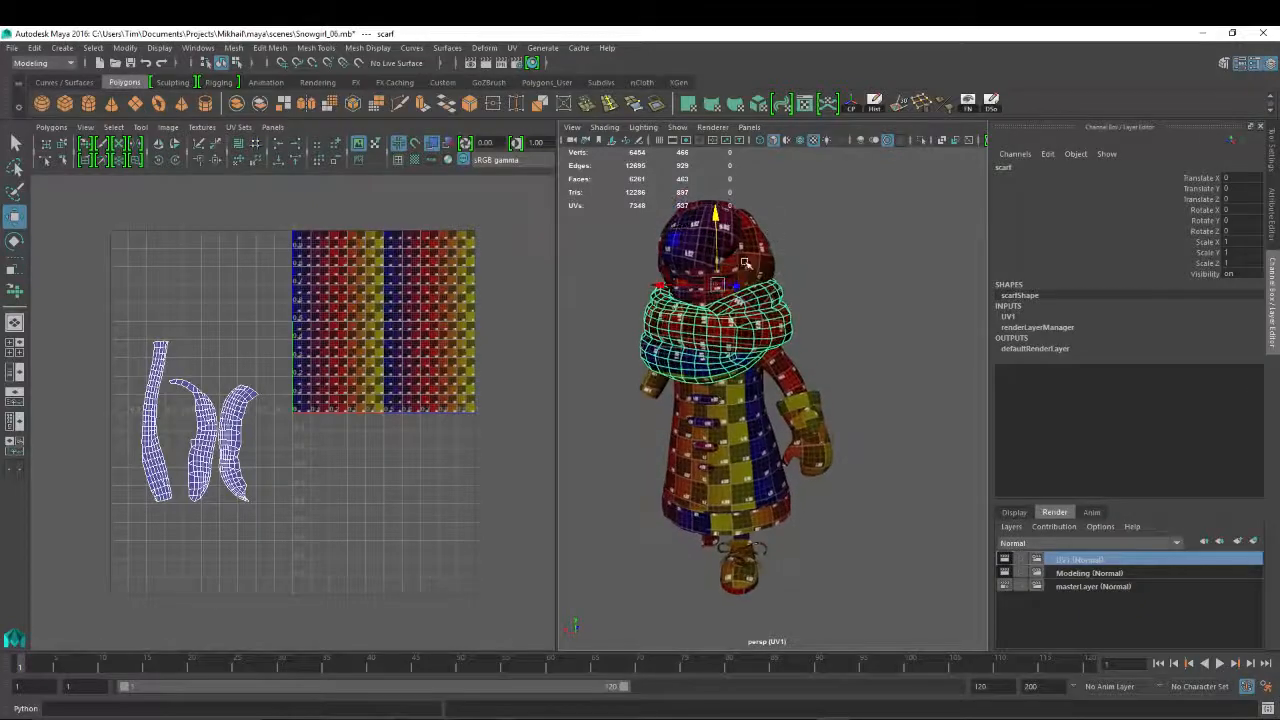
left_click(742, 272)
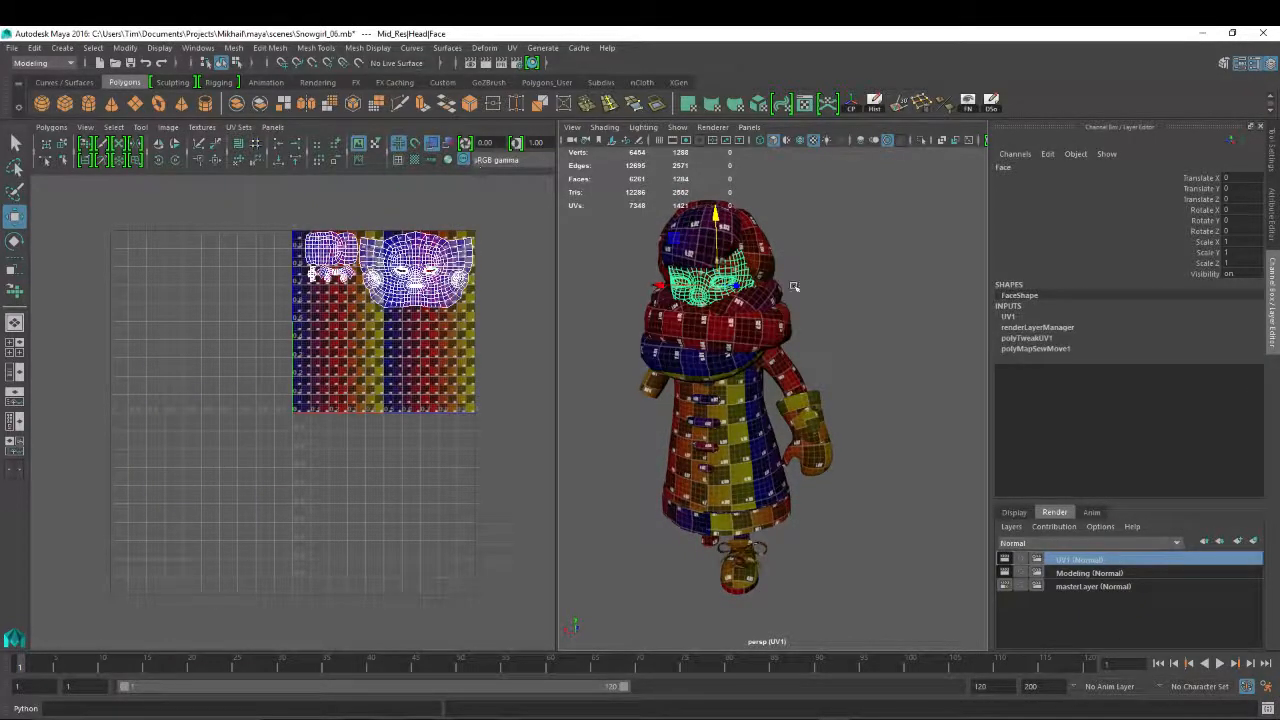
left_click(686, 246)
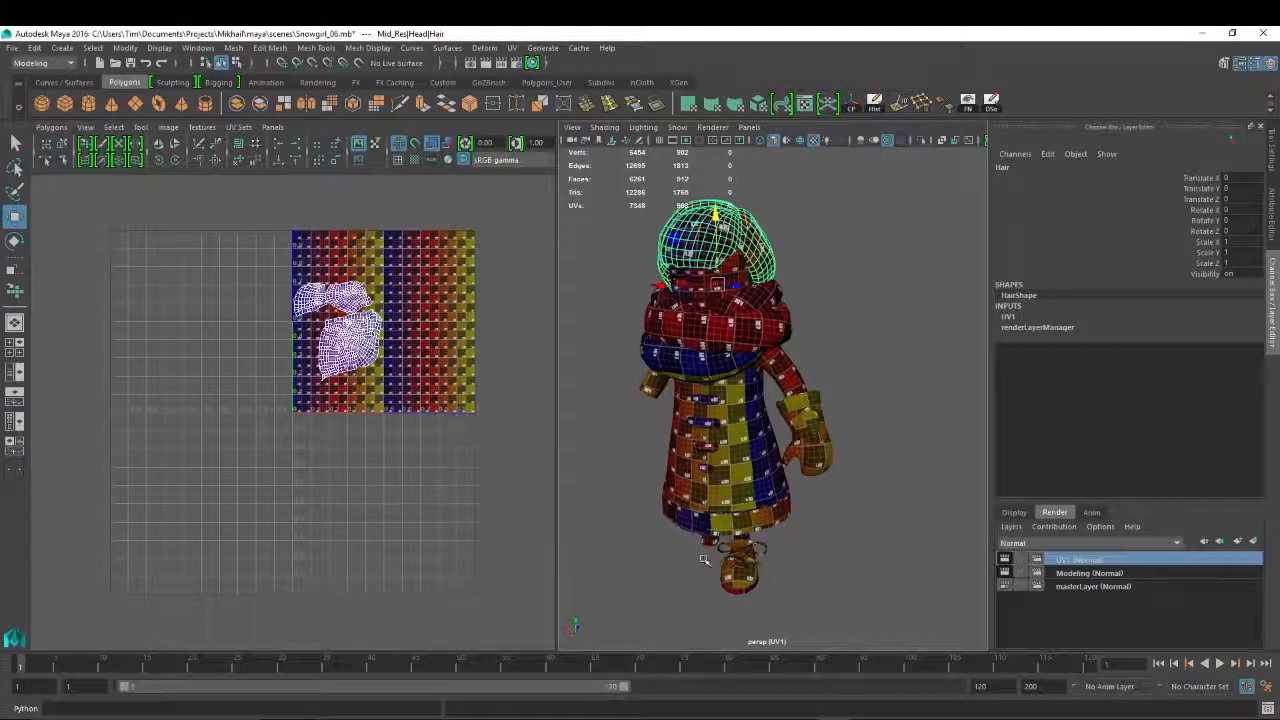
Select the lace bow on the shoe to inspect its UV shells
key("alt+Tab")
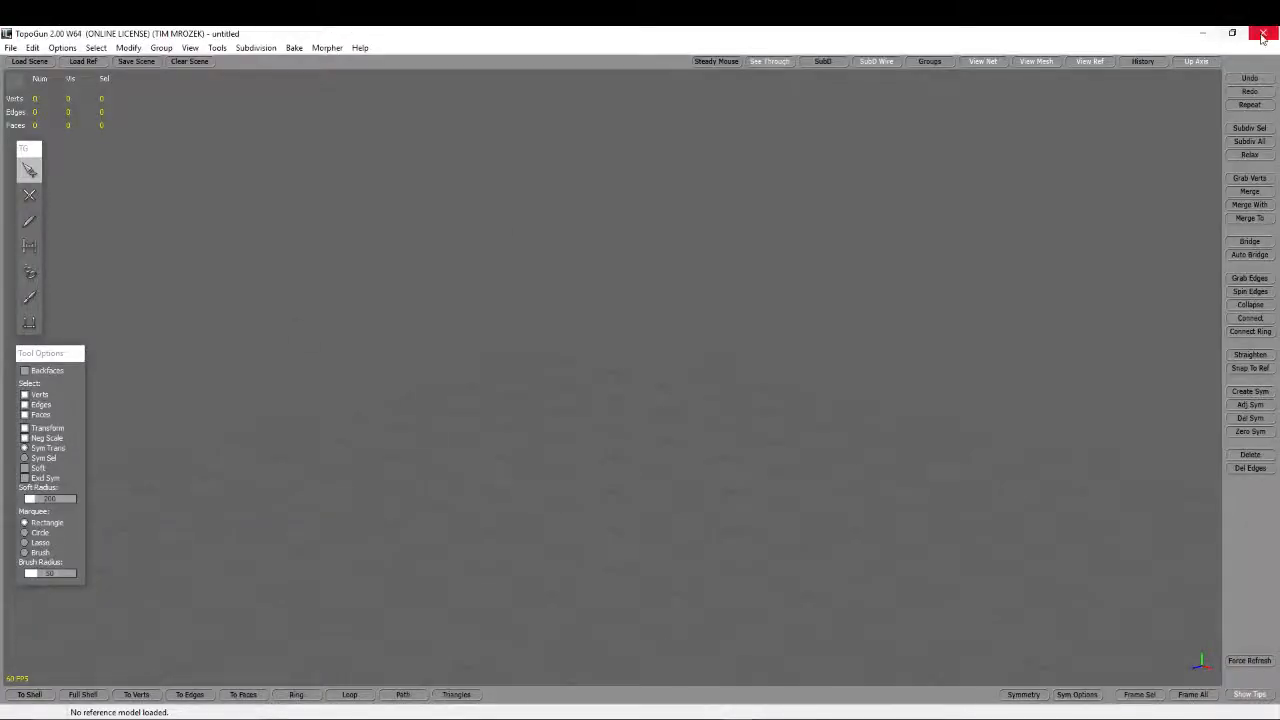
left_click(1213, 35)
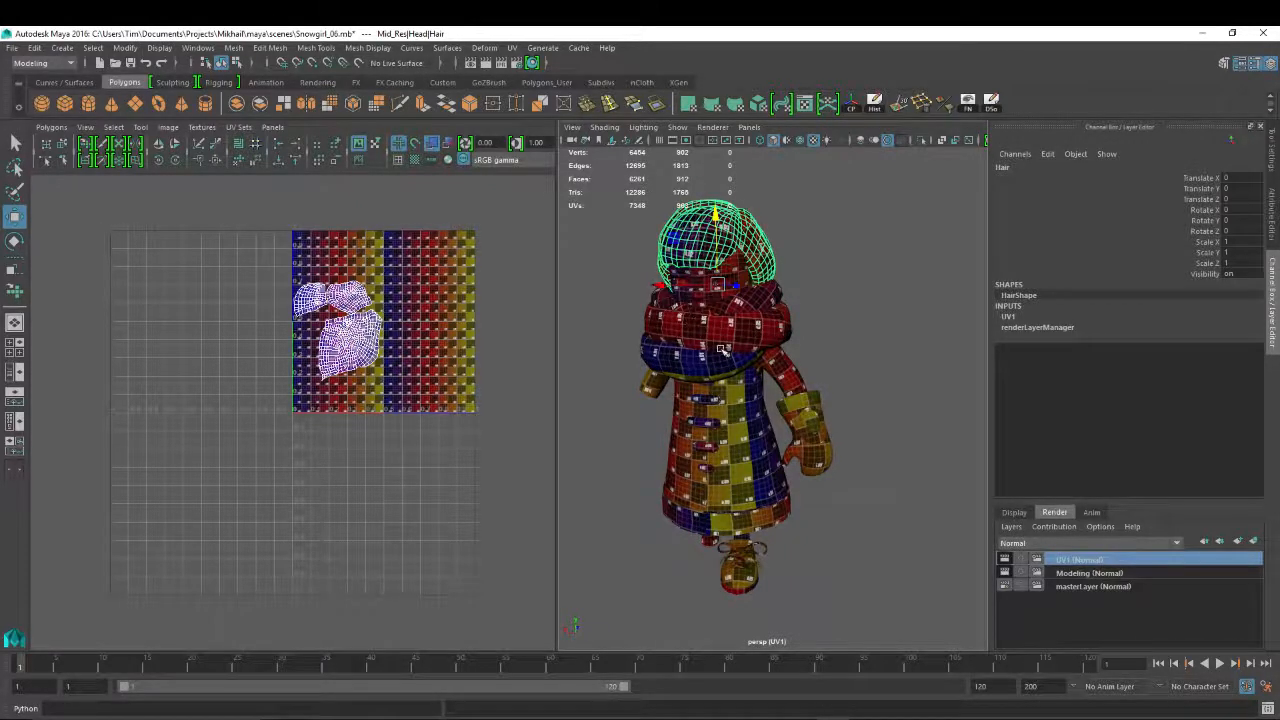
left_click_drag(723, 351, 728, 326, "alt")
middle_click_drag(728, 326, 737, 228, "alt")
right_click_drag(737, 300, 837, 389, "alt")
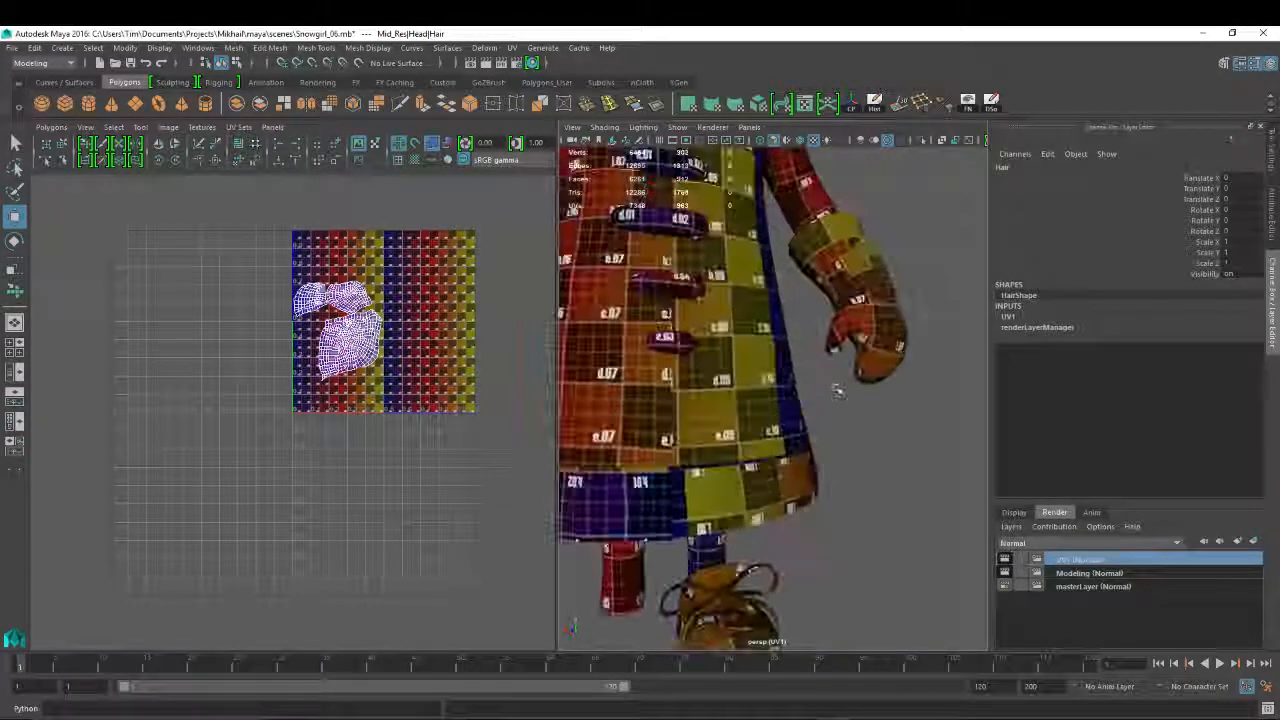
middle_click_drag(743, 373, 825, 270, "alt")
left_click_drag(805, 306, 812, 384, "alt")
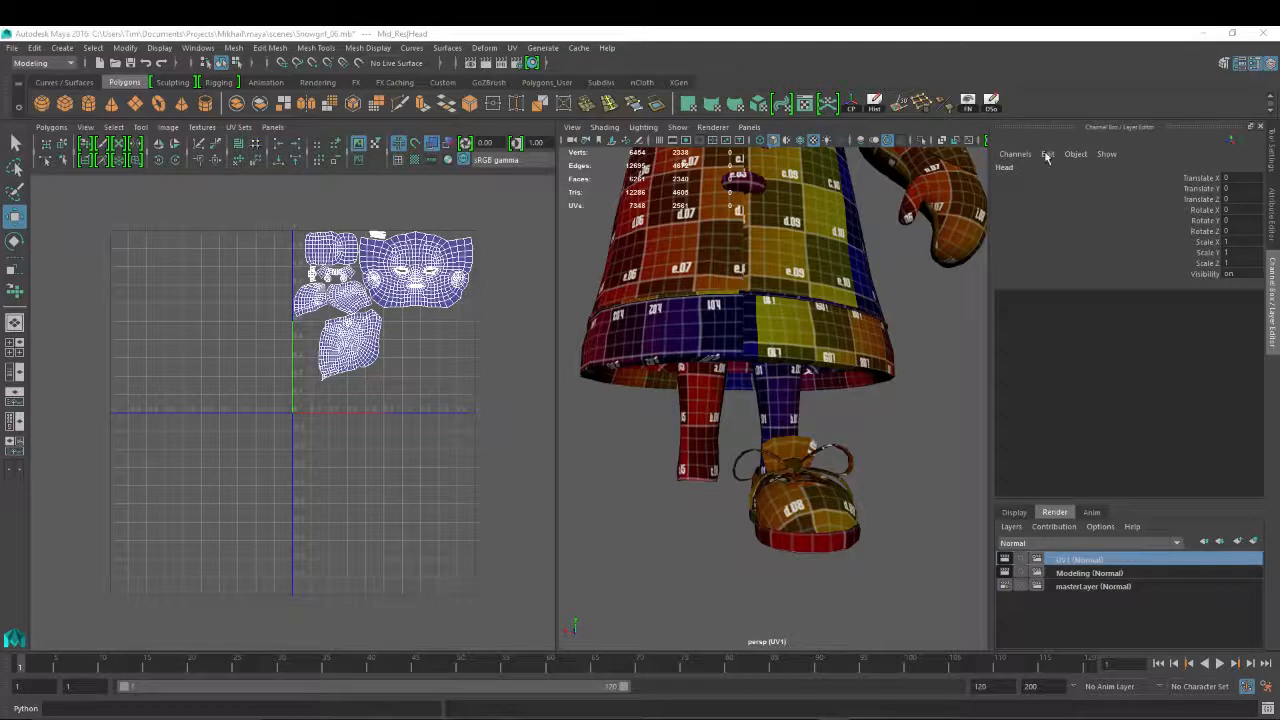
mouse_move(1279, 137)
left_mouse_down()
mouse_move(1080, 137)
mouse_move(1279, 137)
left_mouse_up()
left_click(805, 472)
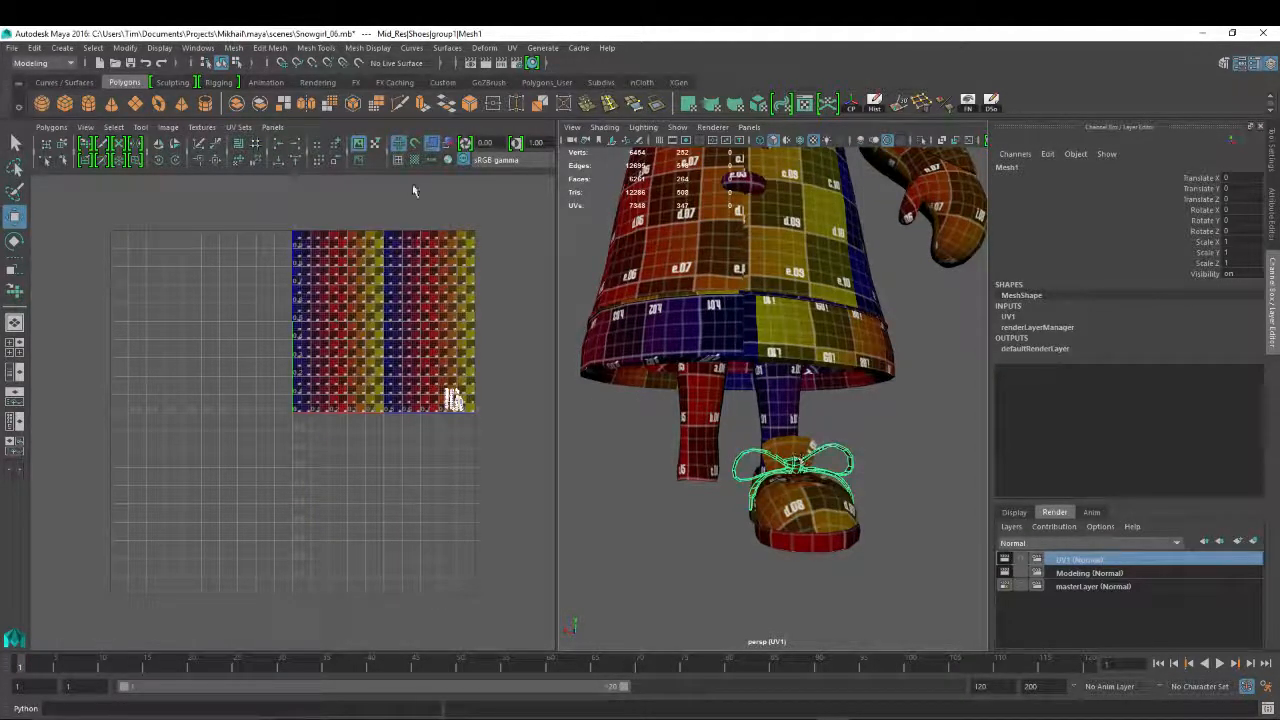
Inspect the UVs of the jacket, then of the scarf together with the gloves, legs and shoe
left_click(677, 236)
scroll(677, 236, "down", 5)
scroll(805, 247, "up", 6)
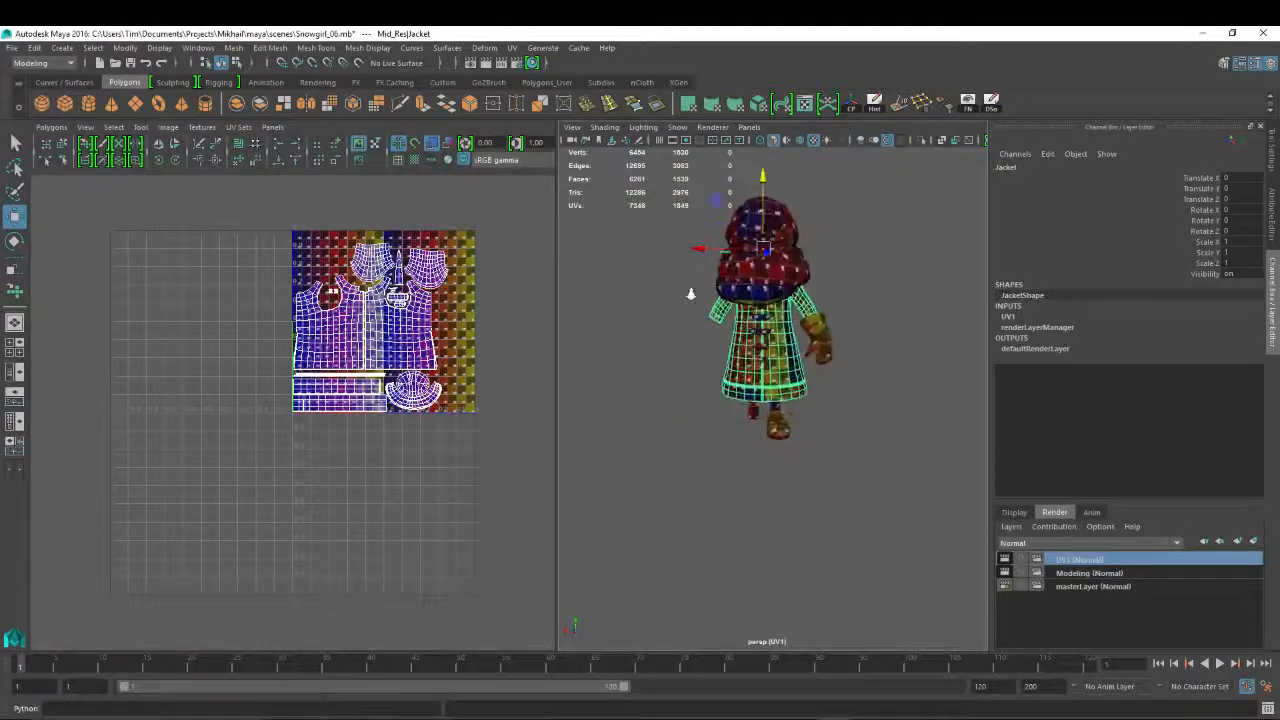
middle_click_drag(806, 247, 822, 298, "alt")
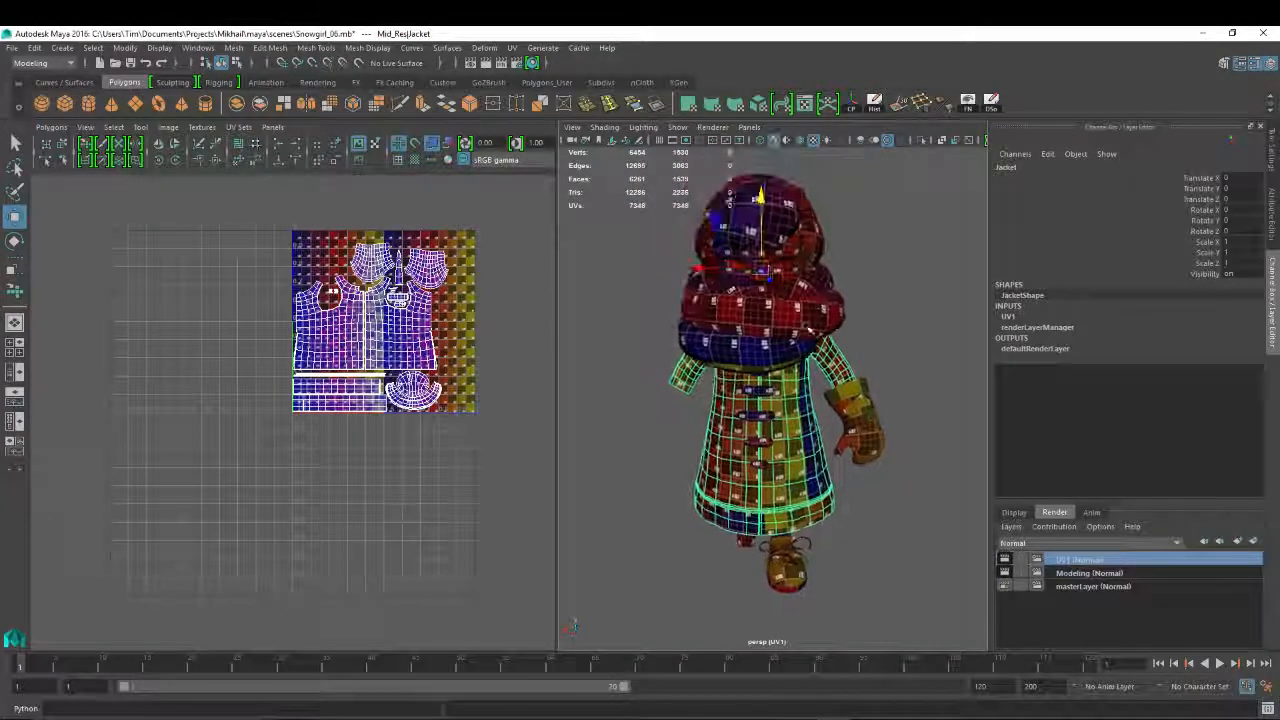
left_click_drag(765, 477, 938, 614, "alt")
left_click(763, 330)
middle_click_drag(786, 411, 749, 378, "alt")
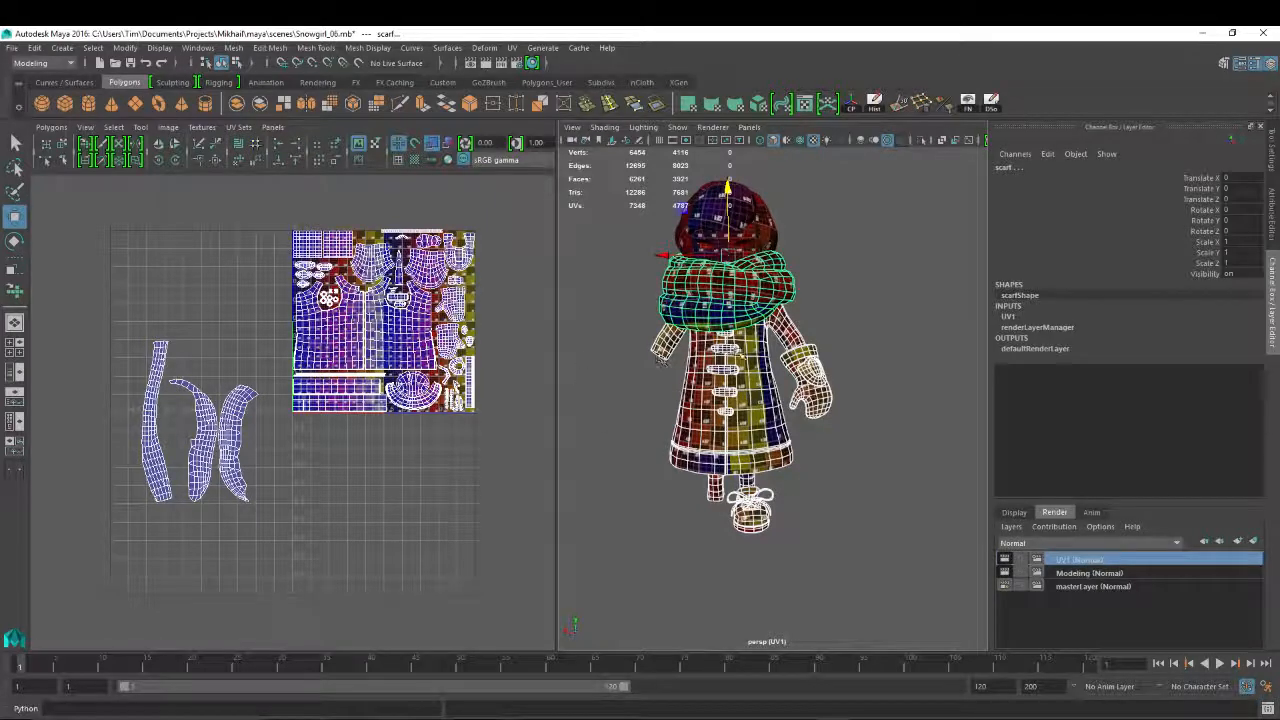
left_click_drag(619, 337, 866, 606)
Select the face and the eyebrows in turn to compare where their UVs sit
left_click(758, 245)
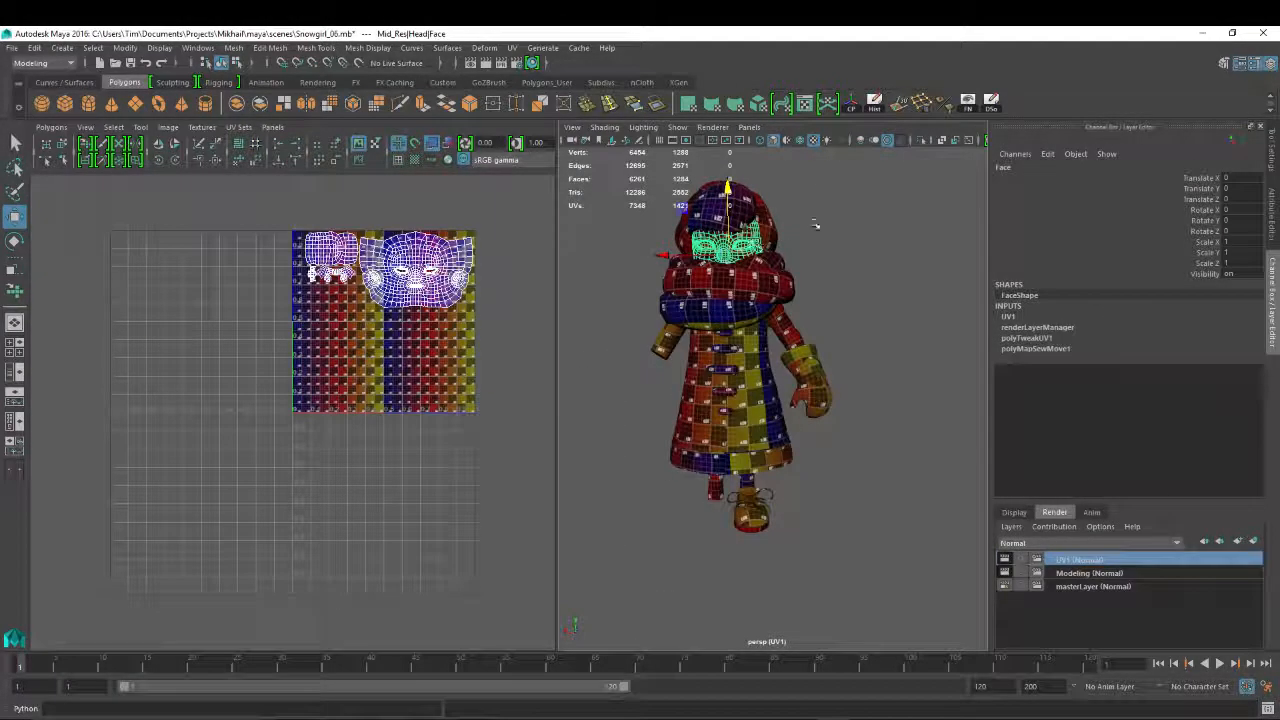
middle_click_drag(812, 224, 800, 298, "alt")
right_click_drag(764, 280, 742, 236, "alt")
middle_click_drag(742, 236, 848, 330, "alt")
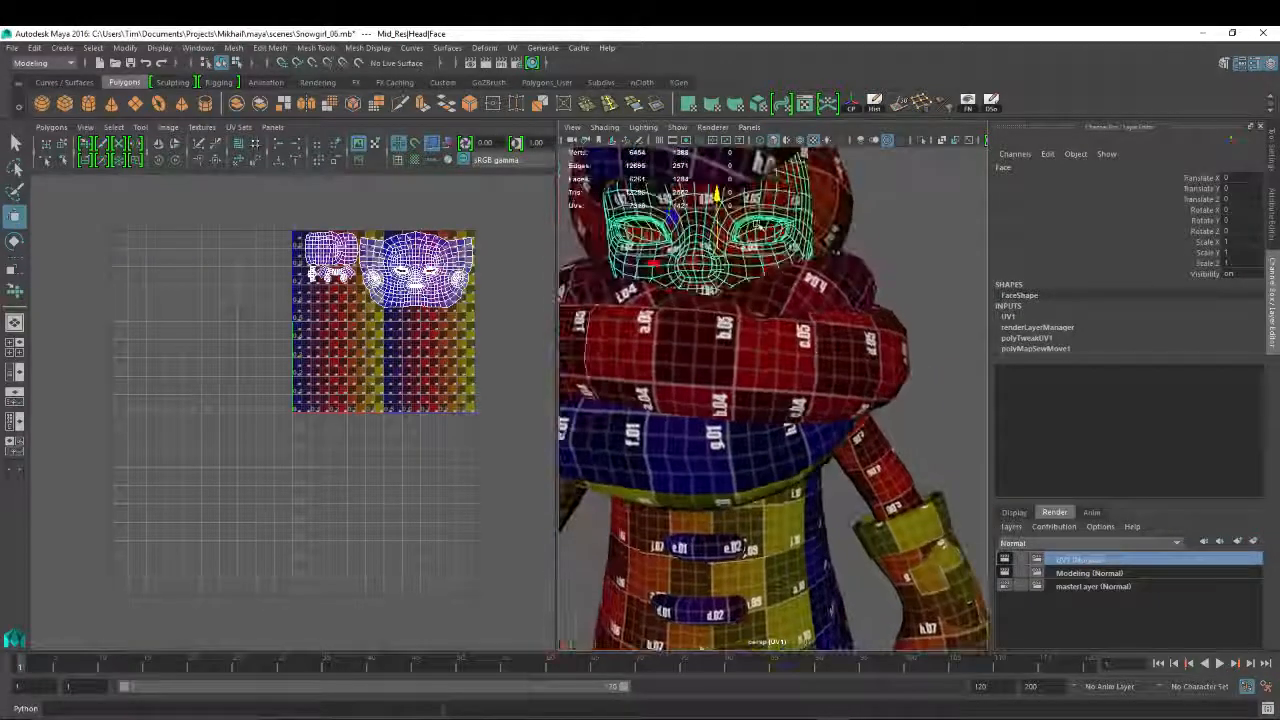
left_click_drag(790, 254, 762, 282, "alt")
left_click(723, 263)
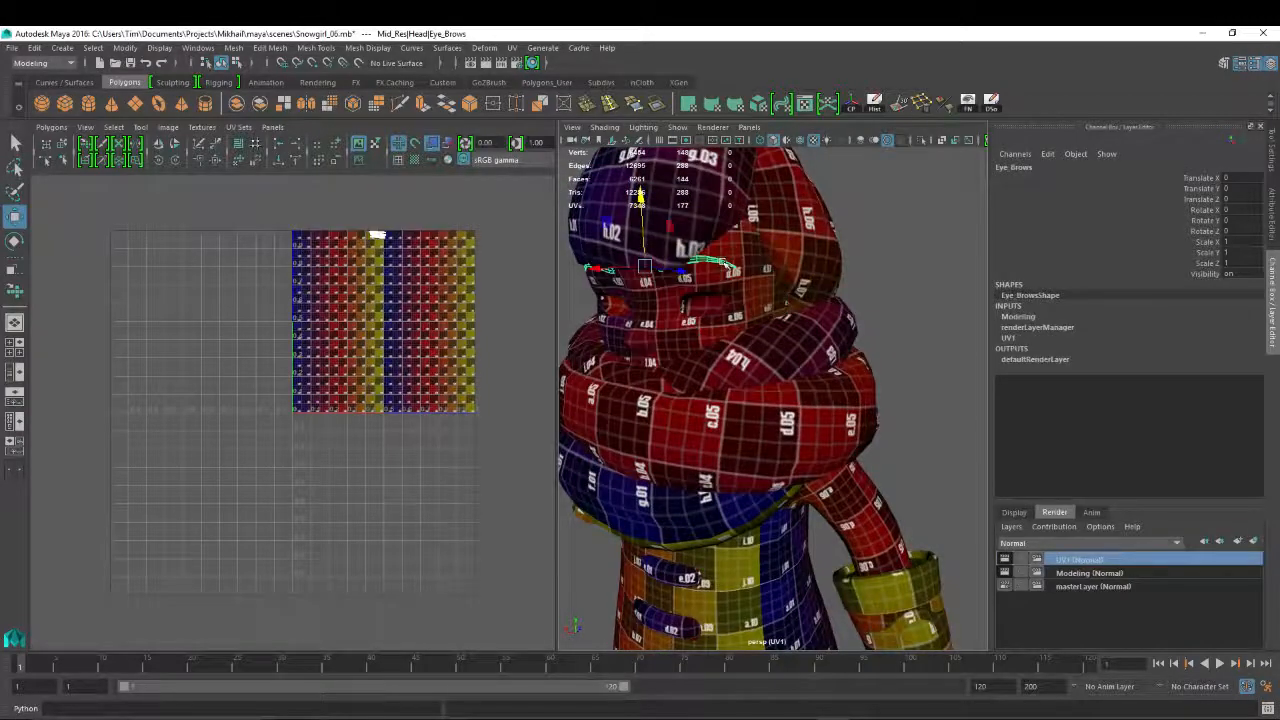
Switch to the masterLayer render layer and inspect the eyeball sphere's UVs and shaded surface
scroll(675, 252, "down", 5)
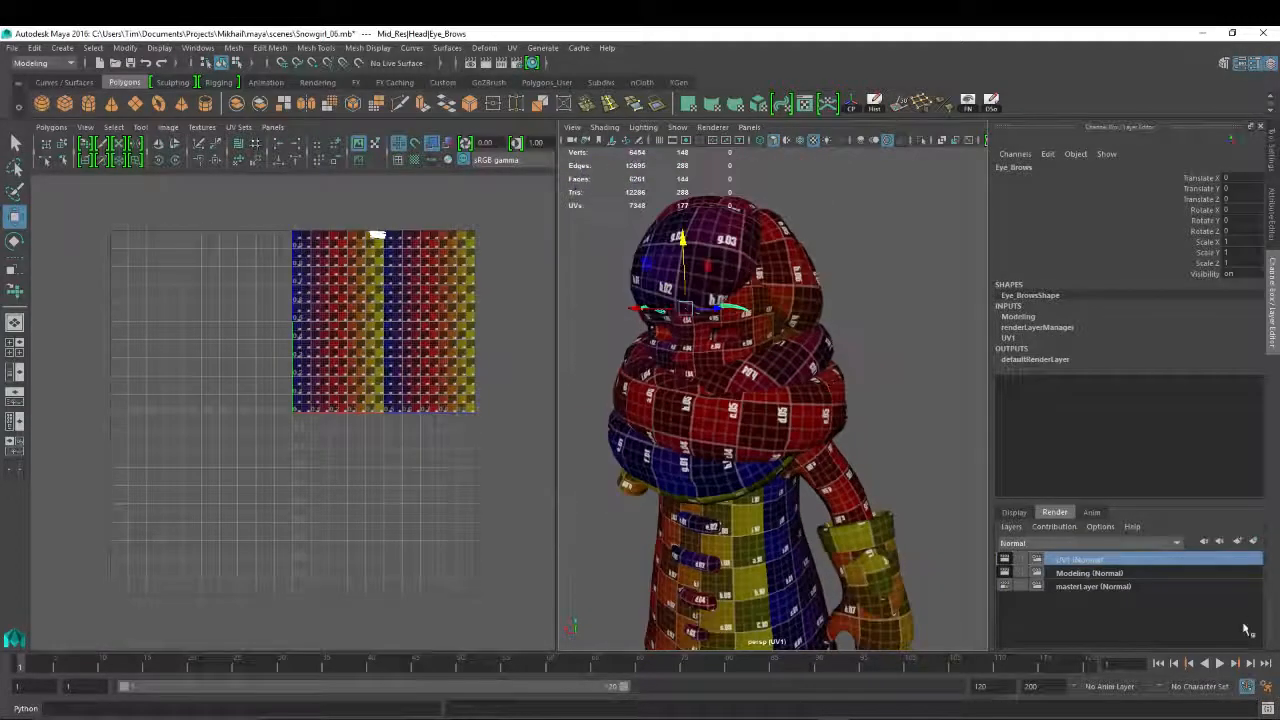
left_click(1093, 586)
left_click(728, 333)
key("4")
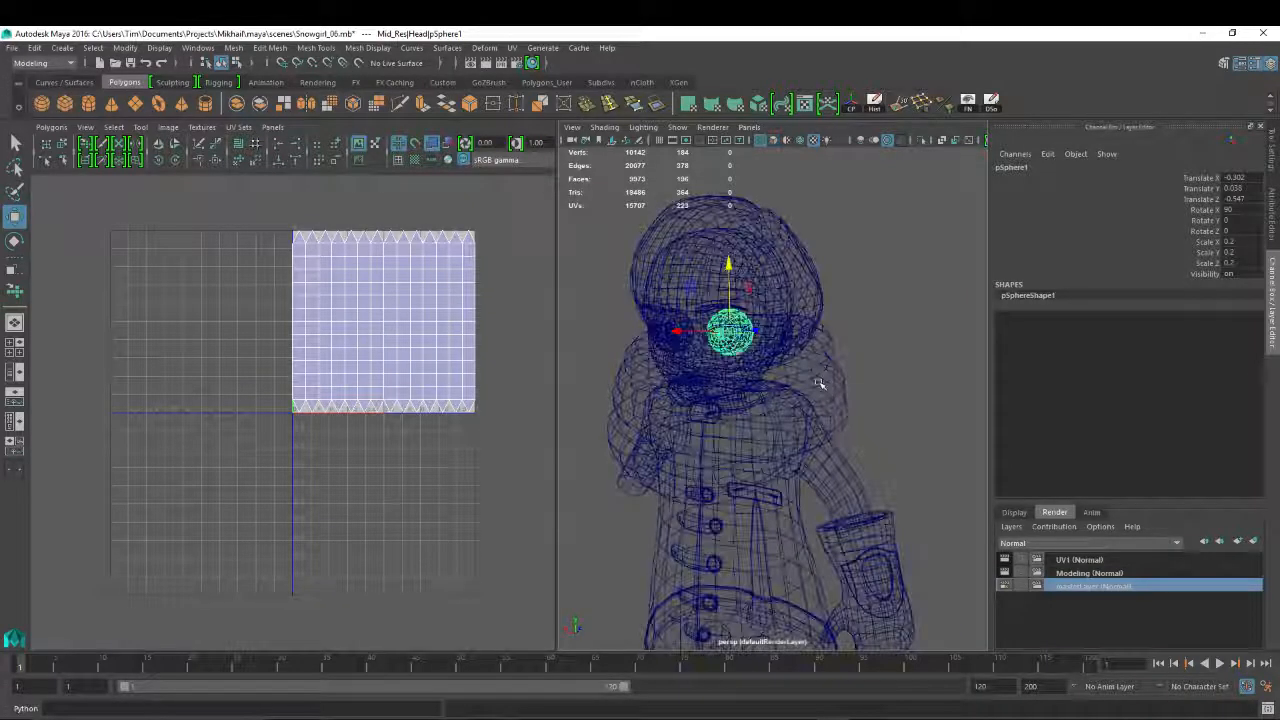
key("f")
key("5")
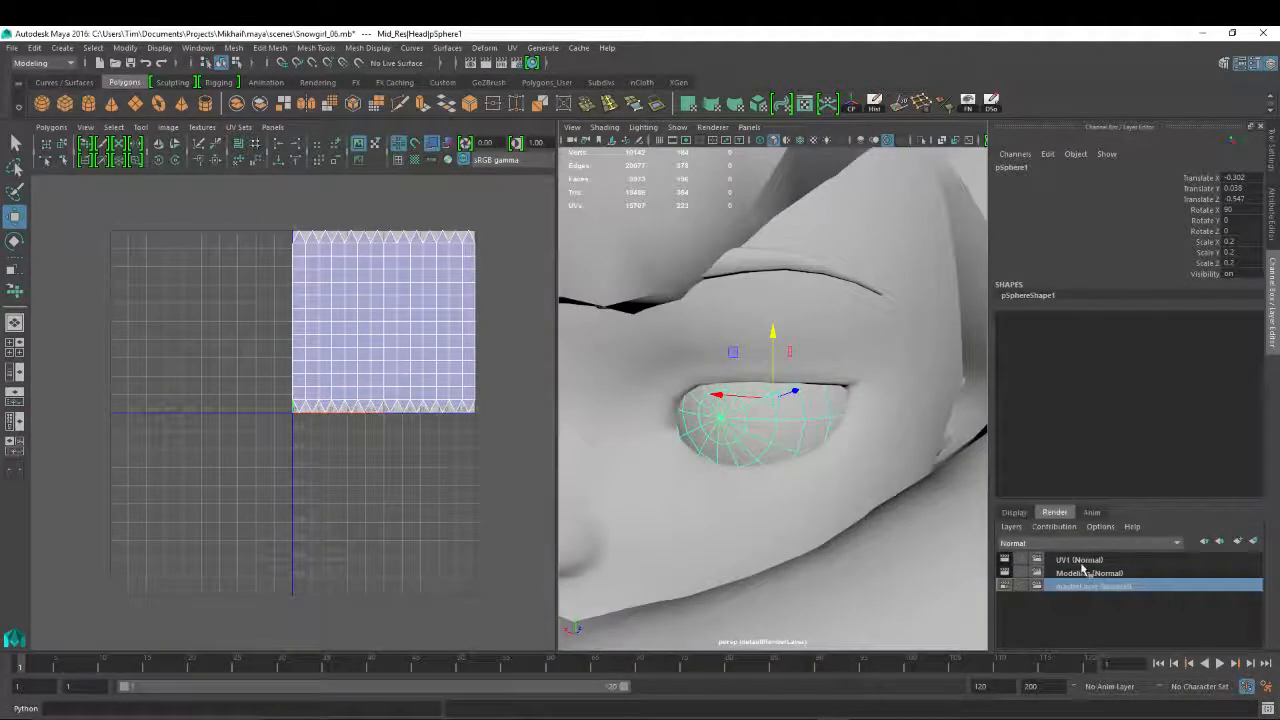
Return to the UV1 render layer and select the face, scarf, hair and eyebrows to examine their combined UV layout
left_click(1078, 560)
scroll(875, 349, "down", 10)
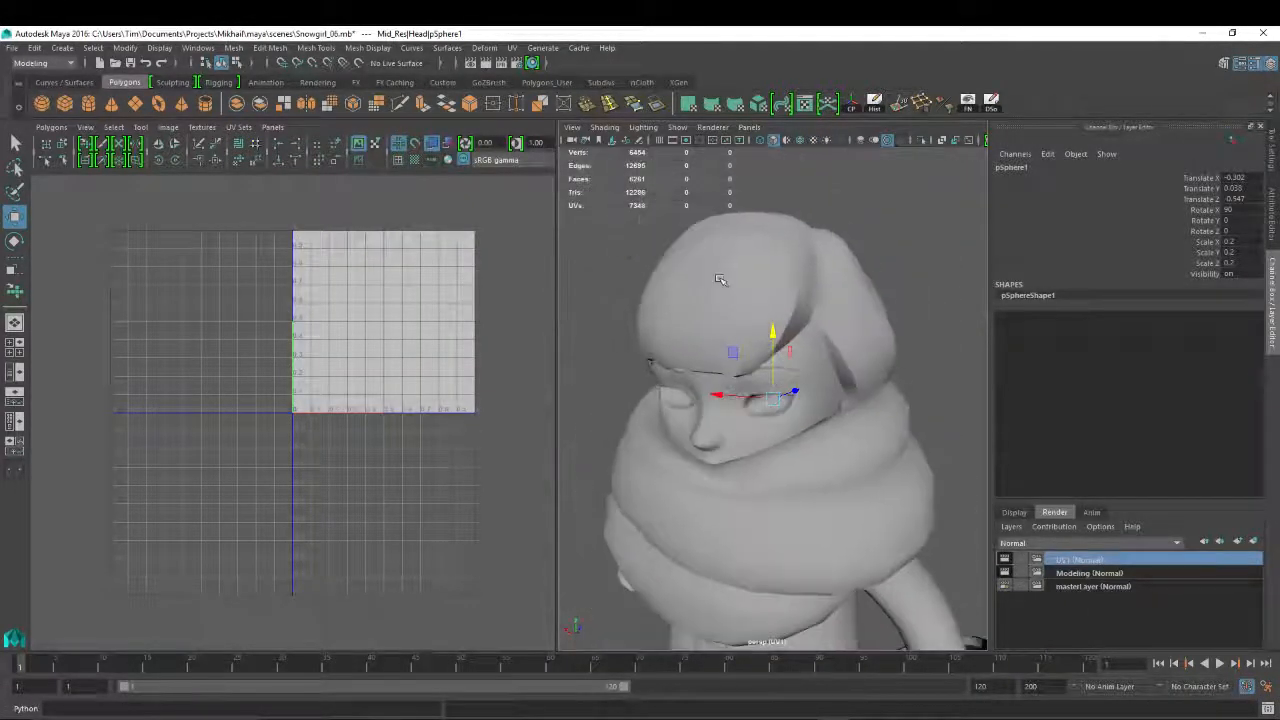
left_click(707, 432)
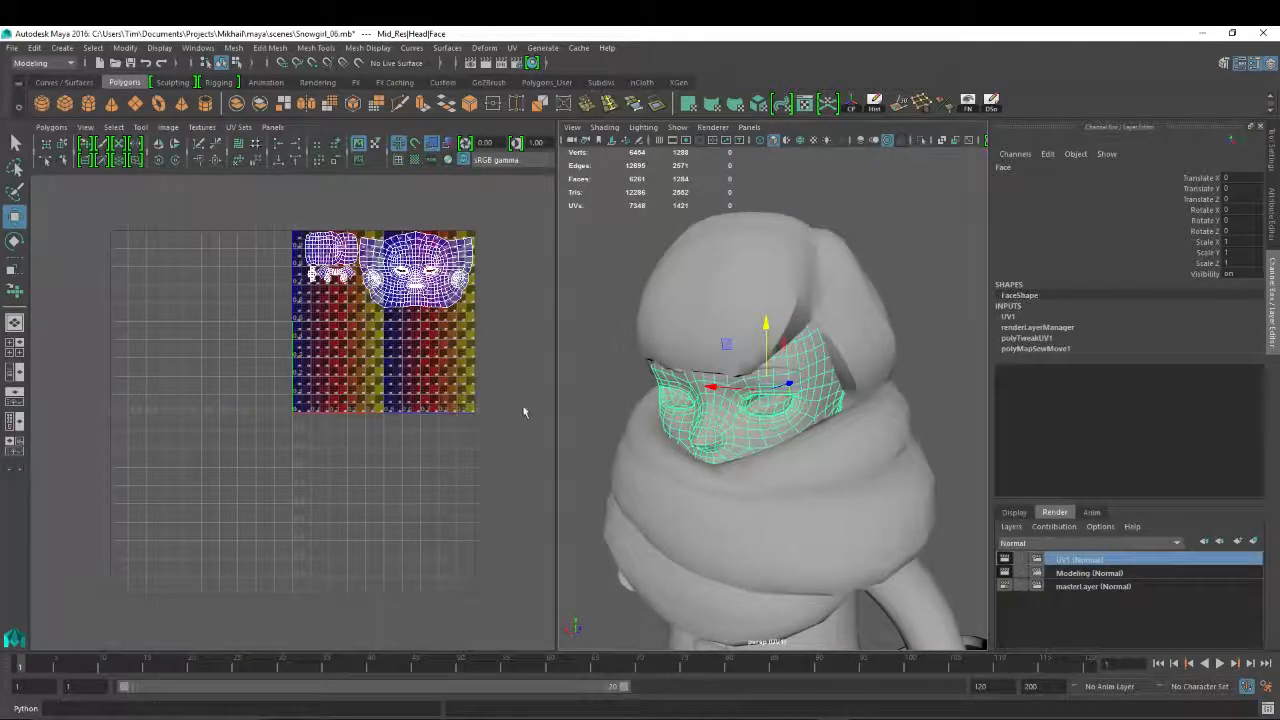
left_click_drag(675, 287, 712, 230, "alt")
left_click(756, 455, "shift")
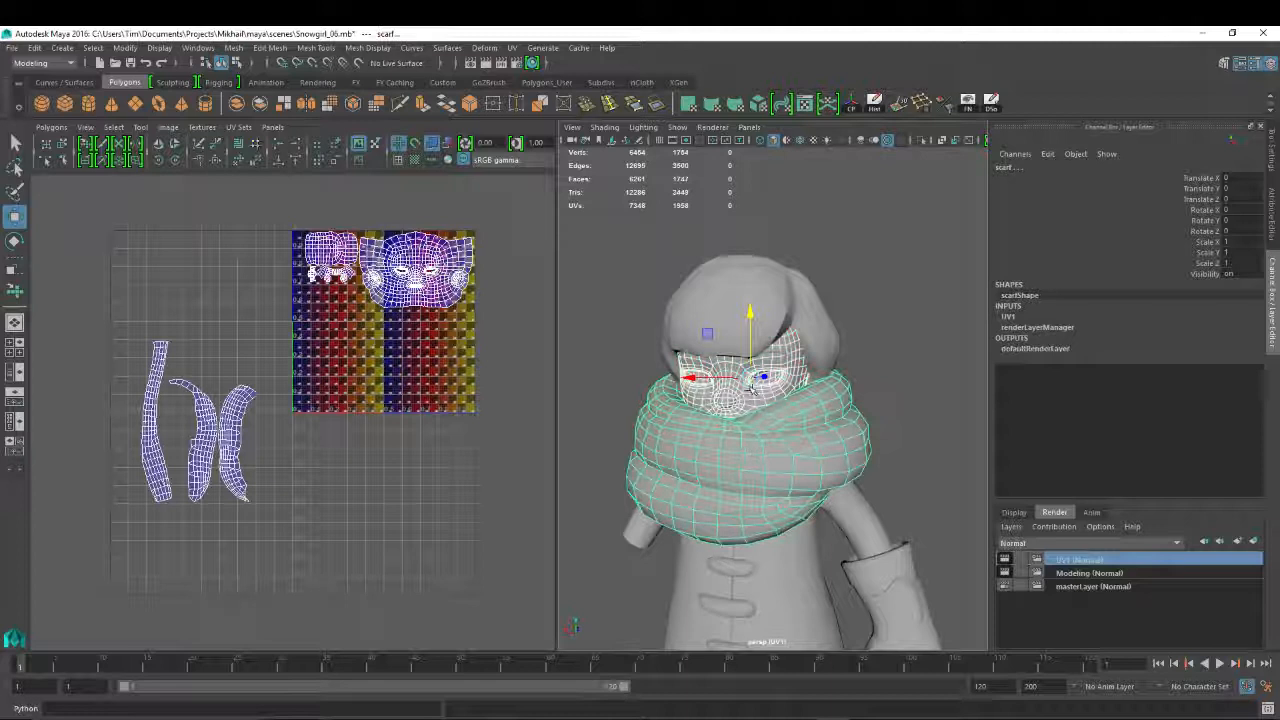
left_click(717, 290, "shift")
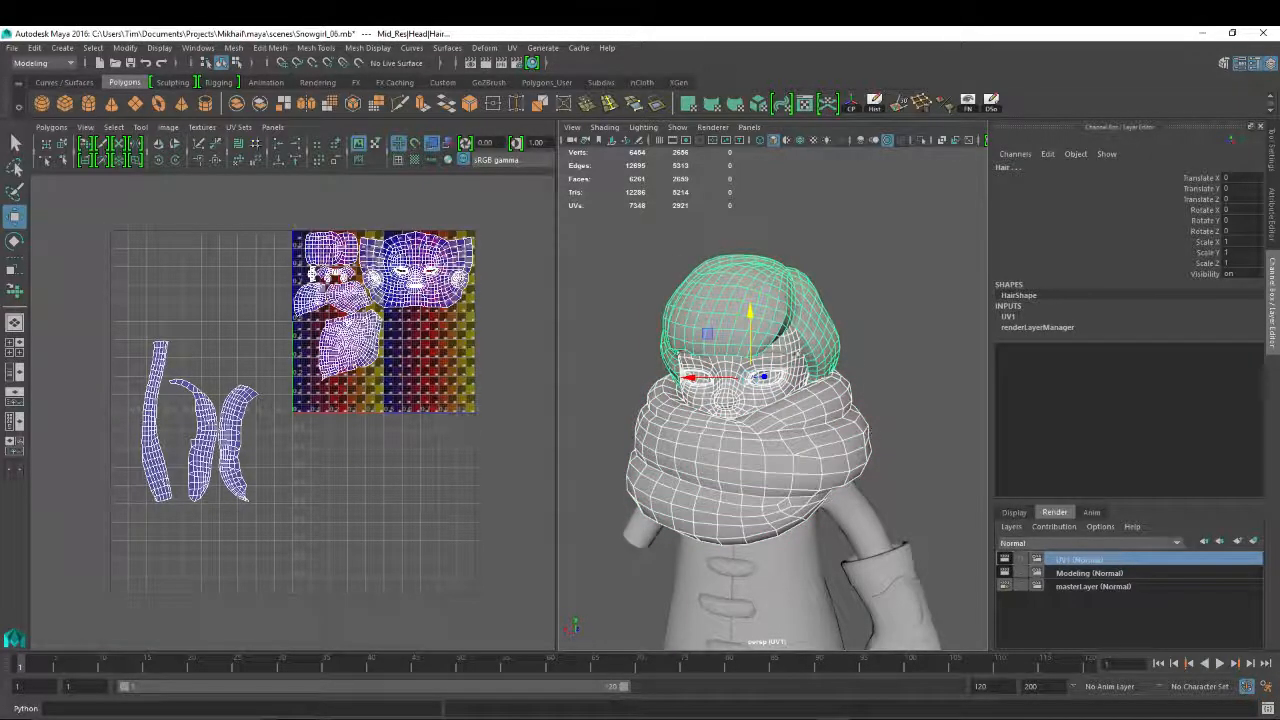
left_click(774, 353, "shift")
right_click_drag(690, 385, 753, 410, "alt")
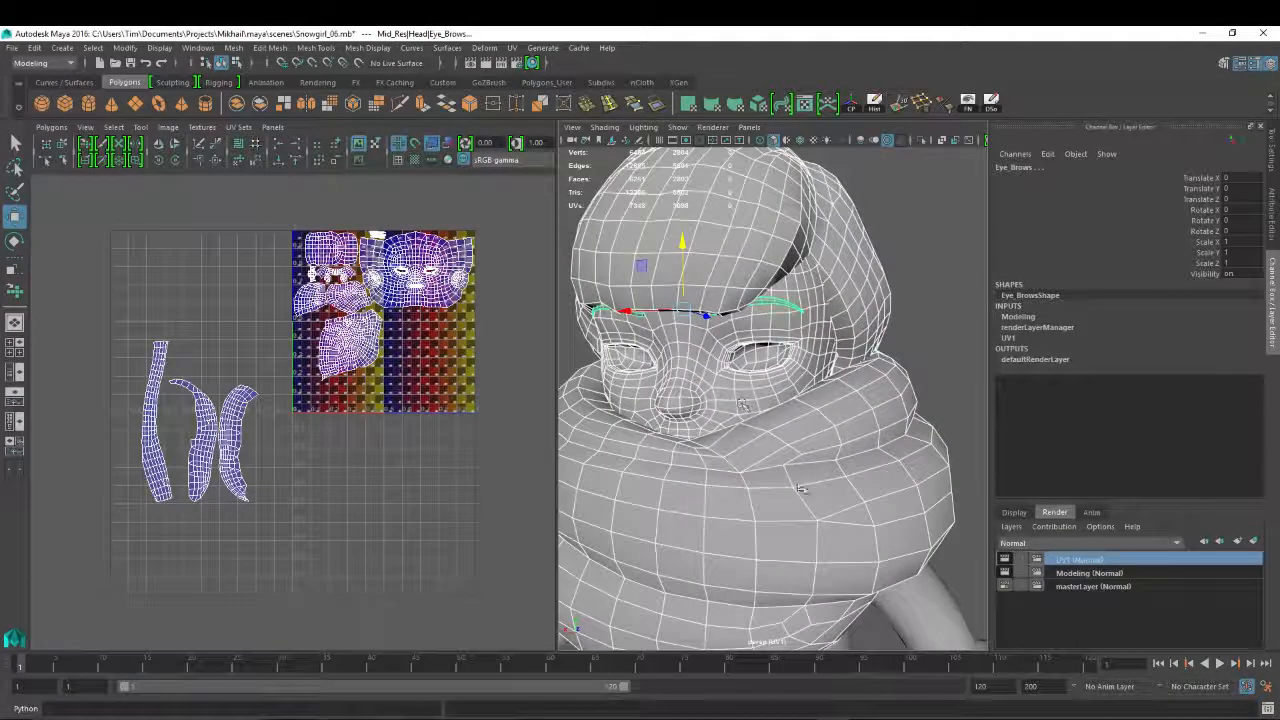
Select the jacket, clasps, gloves, legs and shoe parts and inspect their shared UV layout up close
right_click_drag(857, 467, 741, 449, "alt")
left_click_drag(885, 485, 852, 504, "alt")
middle_click_drag(852, 504, 847, 406, "alt")
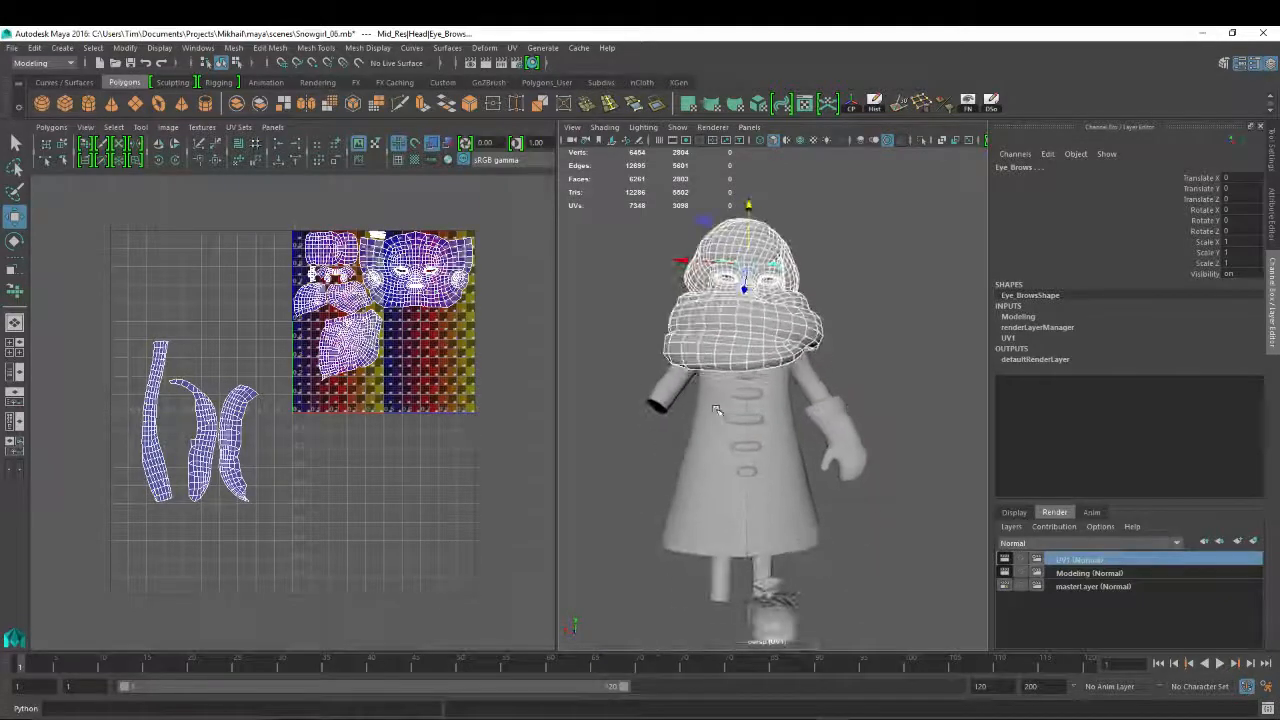
left_click_drag(624, 388, 929, 678)
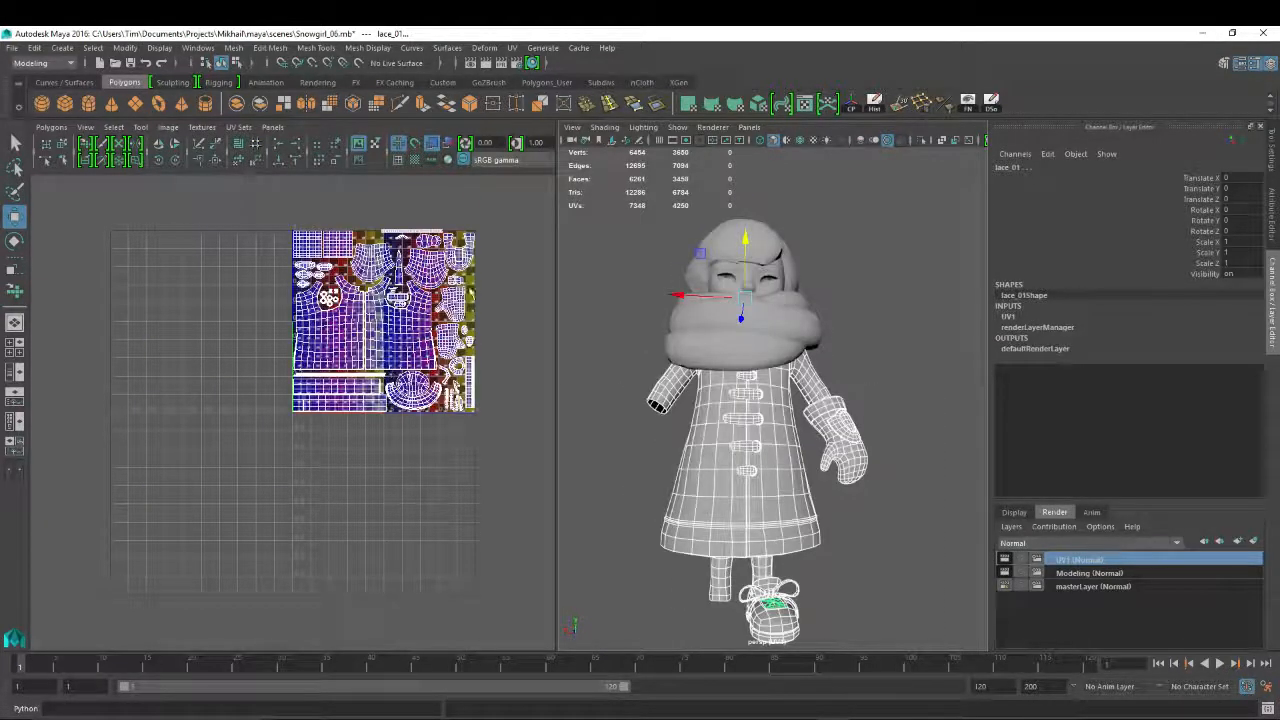
middle_click_drag(468, 290, 393, 296, "alt")
right_click_drag(393, 296, 473, 300, "alt")
middle_click_drag(473, 300, 445, 370, "alt")
right_click_drag(250, 300, 314, 296, "alt")
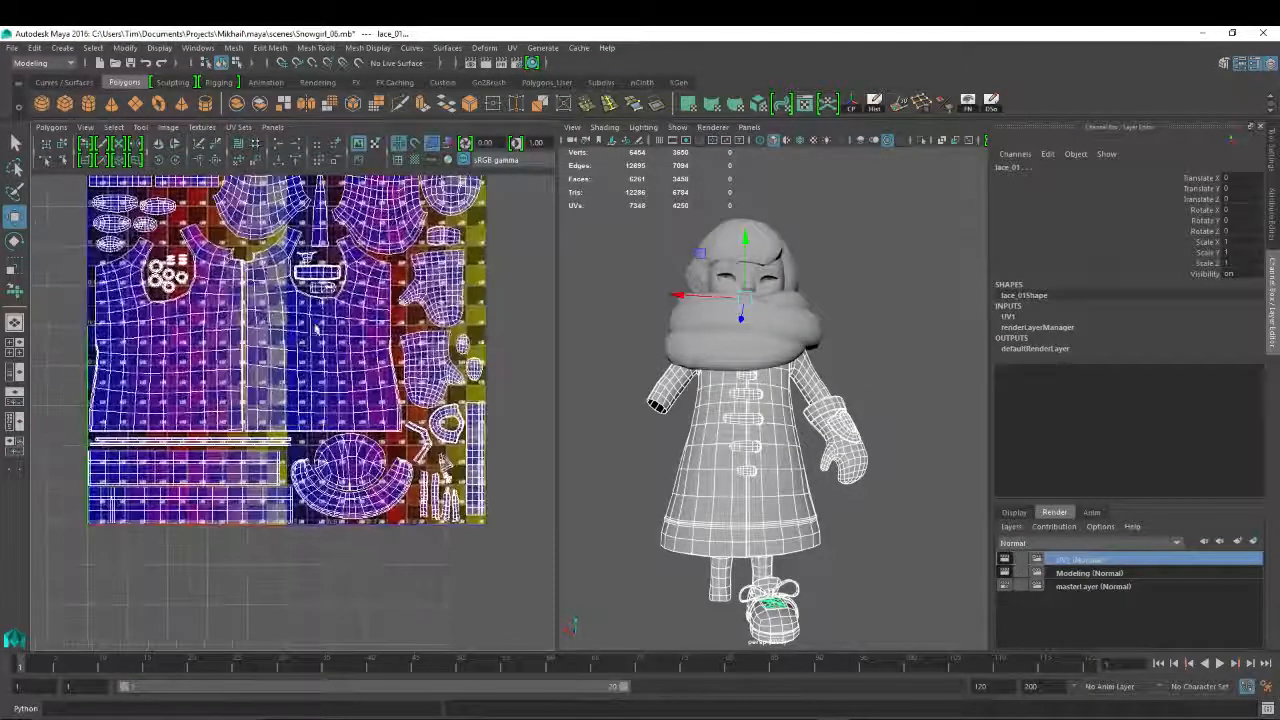
middle_click_drag(314, 296, 261, 328, "alt")
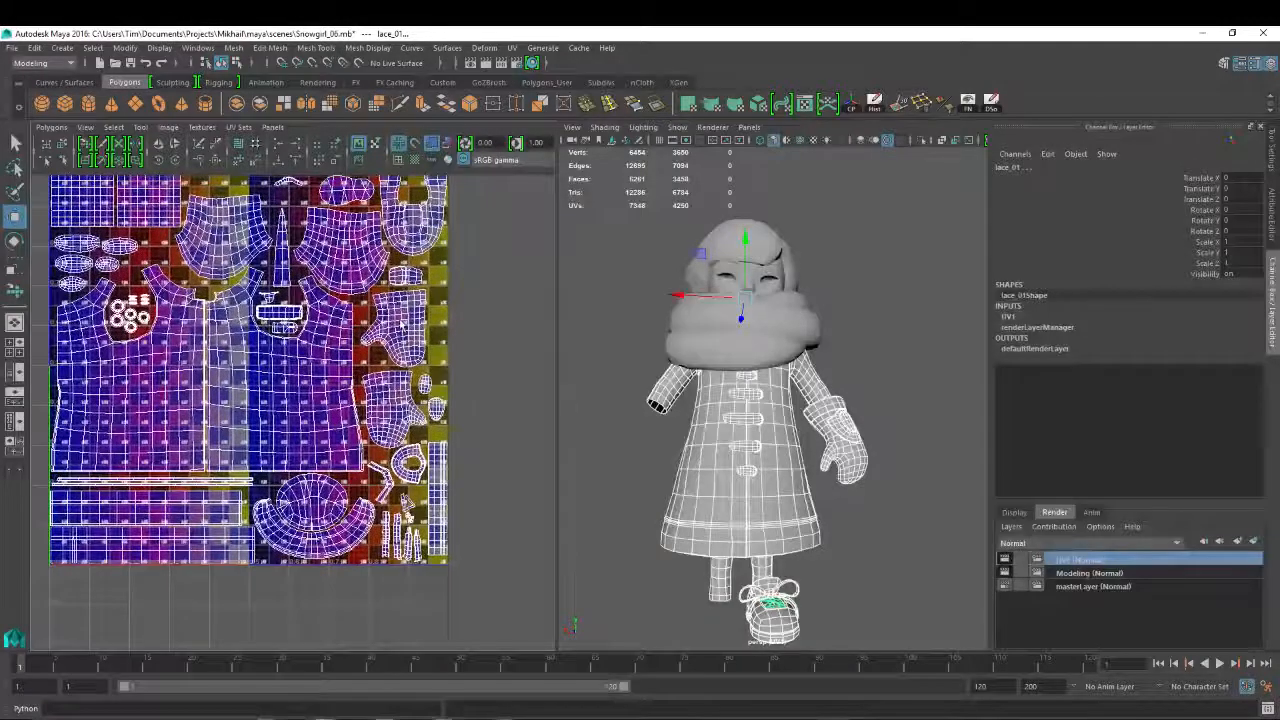
In UV selection mode, move the upper small oval glove shell along U into line above the other small oval shell
right_click_drag(400, 320, 455, 336)
middle_click_drag(455, 336, 440, 340, "alt")
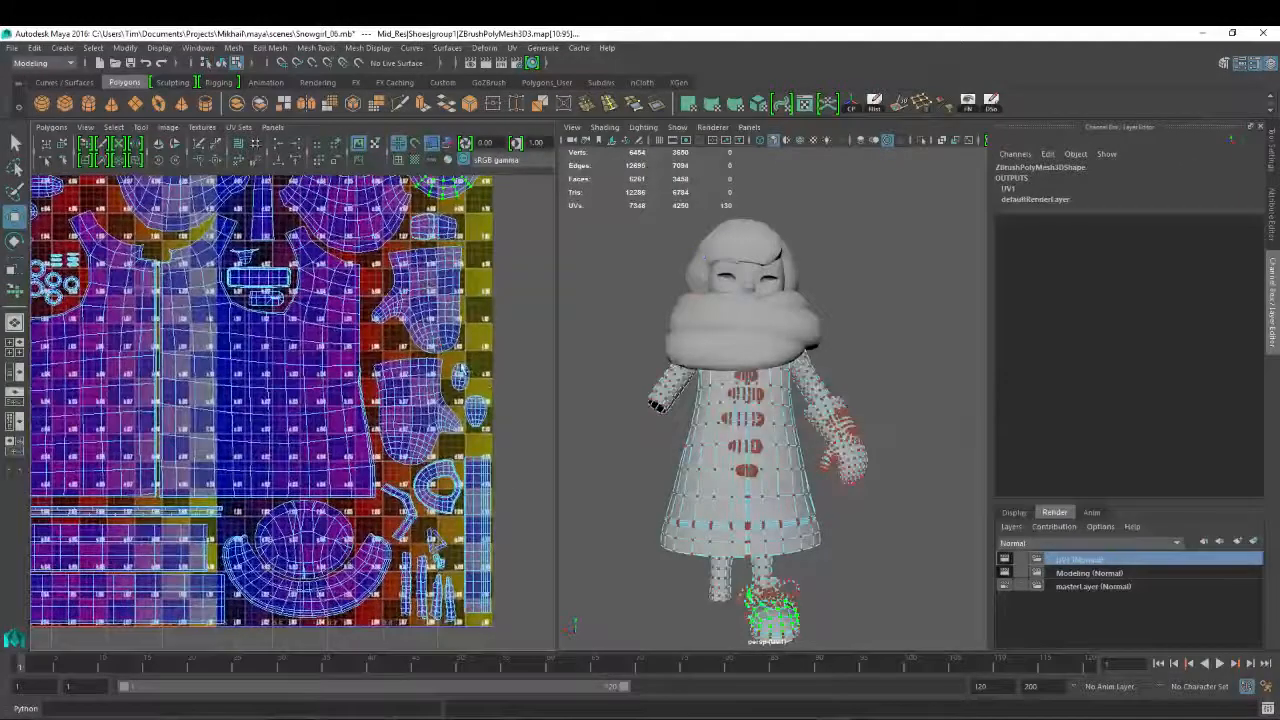
double_click(459, 366)
left_click_drag(463, 376, 479, 376)
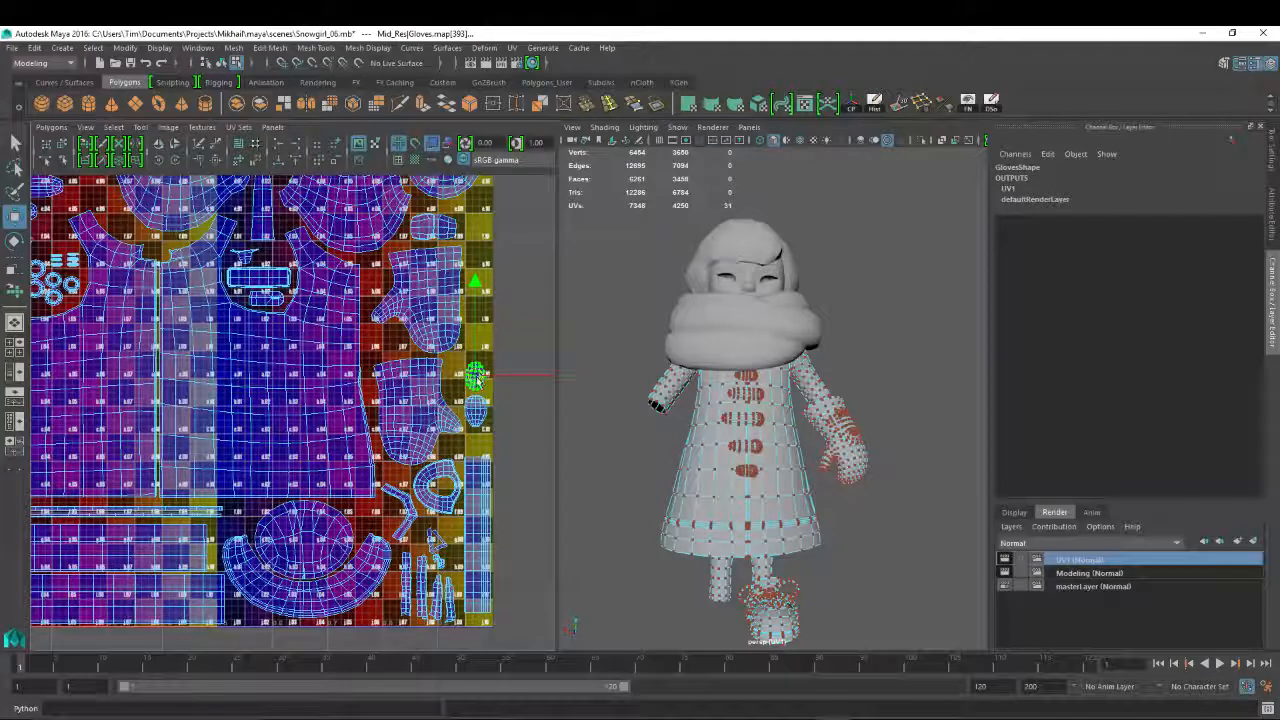
Select the upper shoe shells, the jacket and clasp shells, and the leg shells in turn to match them to the model
right_click_drag(480, 376, 263, 320, "alt")
middle_click_drag(179, 310, 268, 313, "alt")
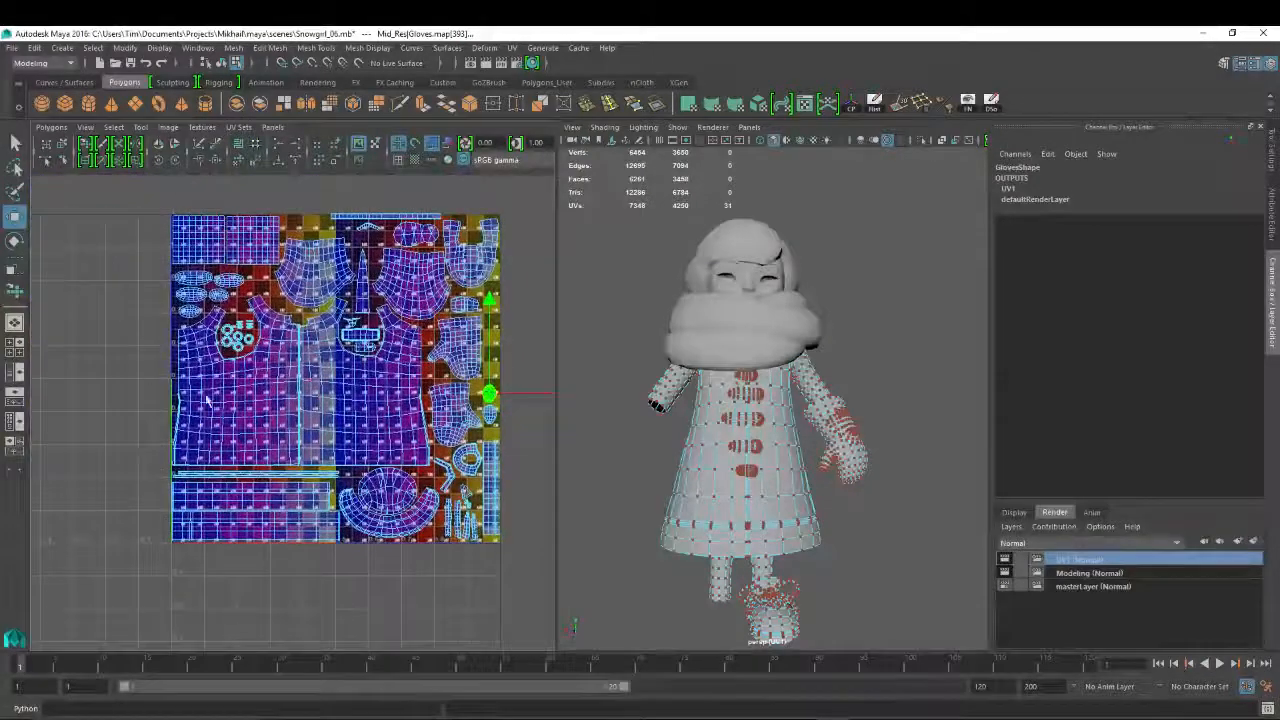
double_click(412, 238)
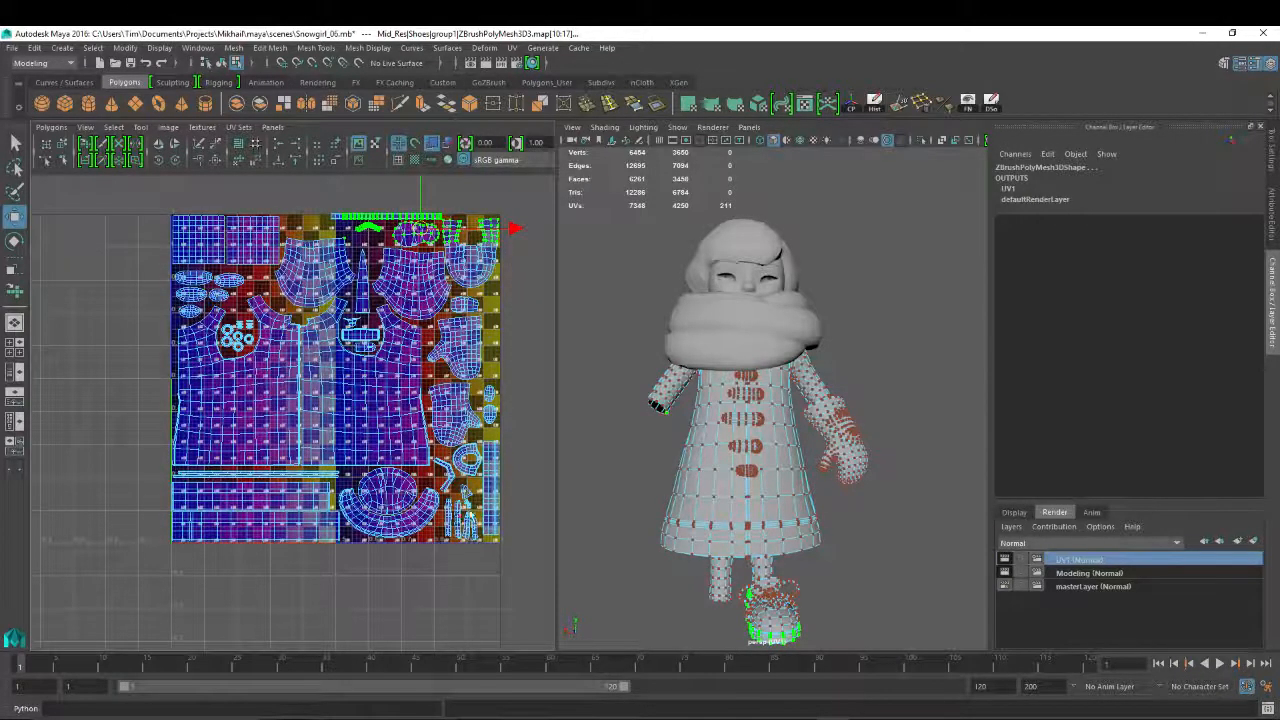
left_click_drag(145, 281, 418, 615)
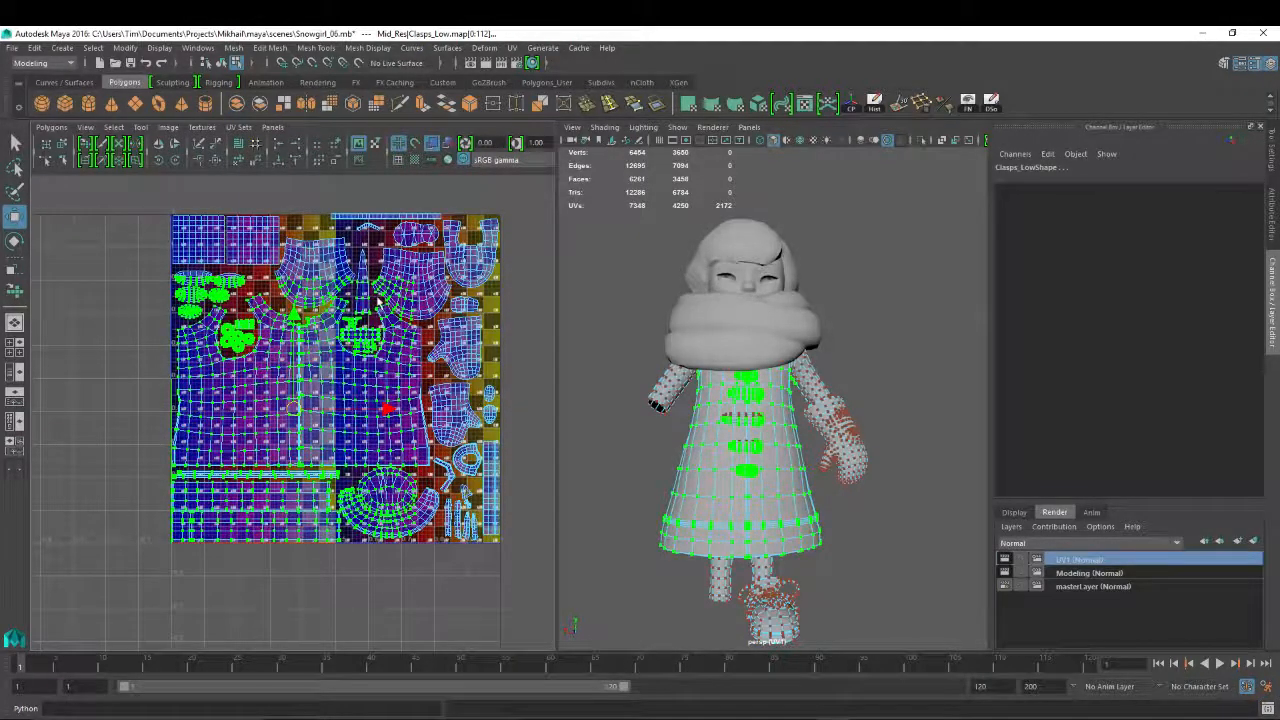
left_click_drag(160, 200, 288, 281)
left_click_drag(783, 522, 538, 468, "alt")
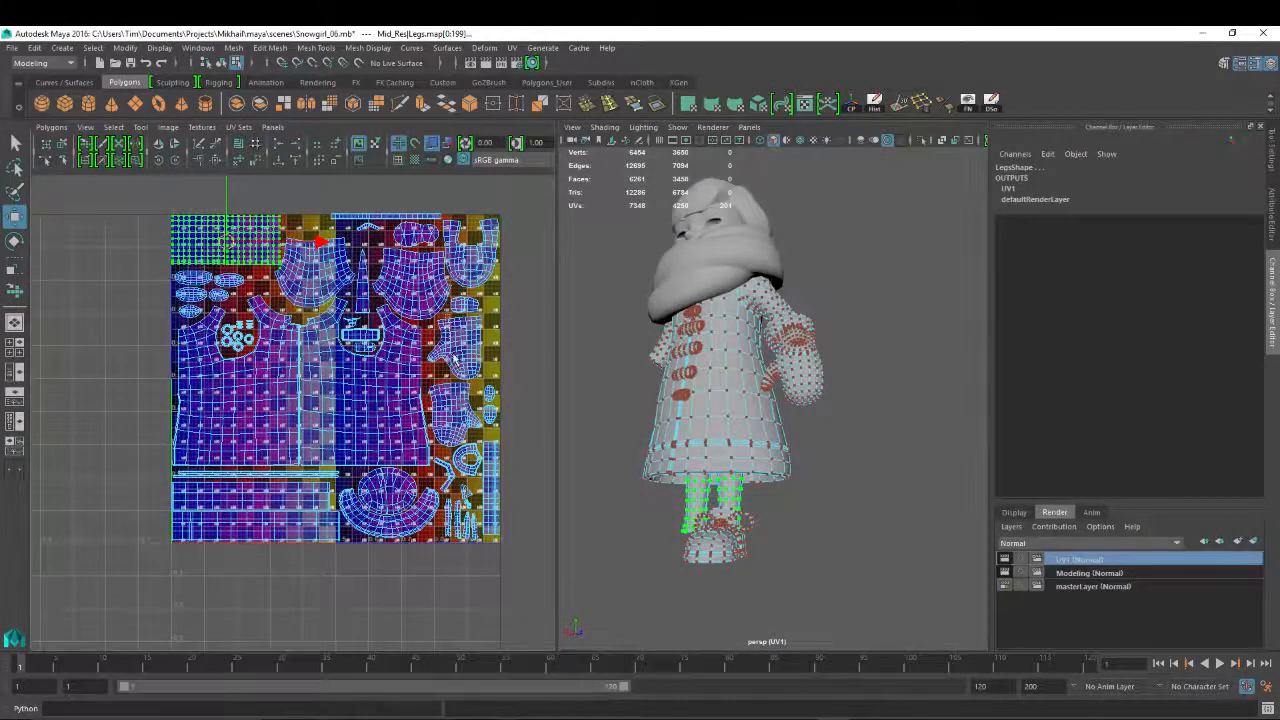
Select the glove shells and the cuff strip shell in turn and examine the matching areas on the model's mitten
left_click_drag(518, 464, 446, 290)
left_click_drag(931, 394, 848, 371, "alt")
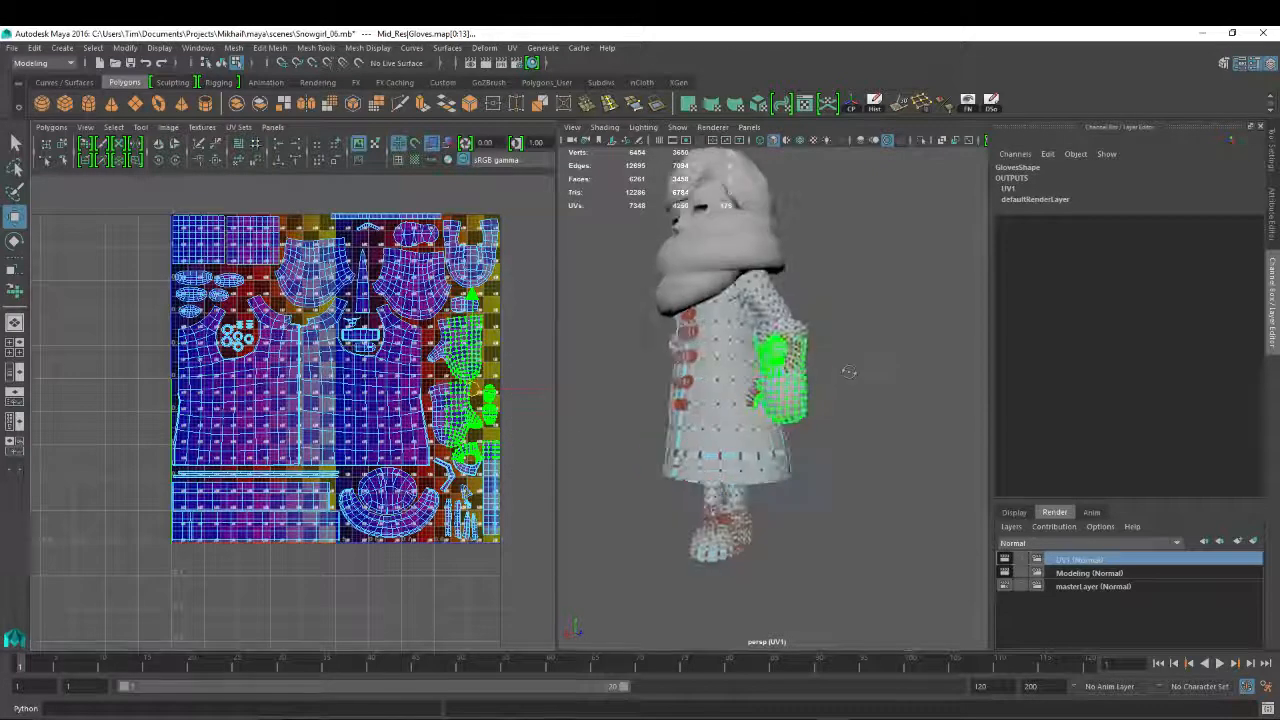
right_click_drag(760, 380, 814, 428, "alt")
middle_click_drag(814, 428, 777, 455, "alt")
right_click_drag(738, 390, 771, 428, "alt")
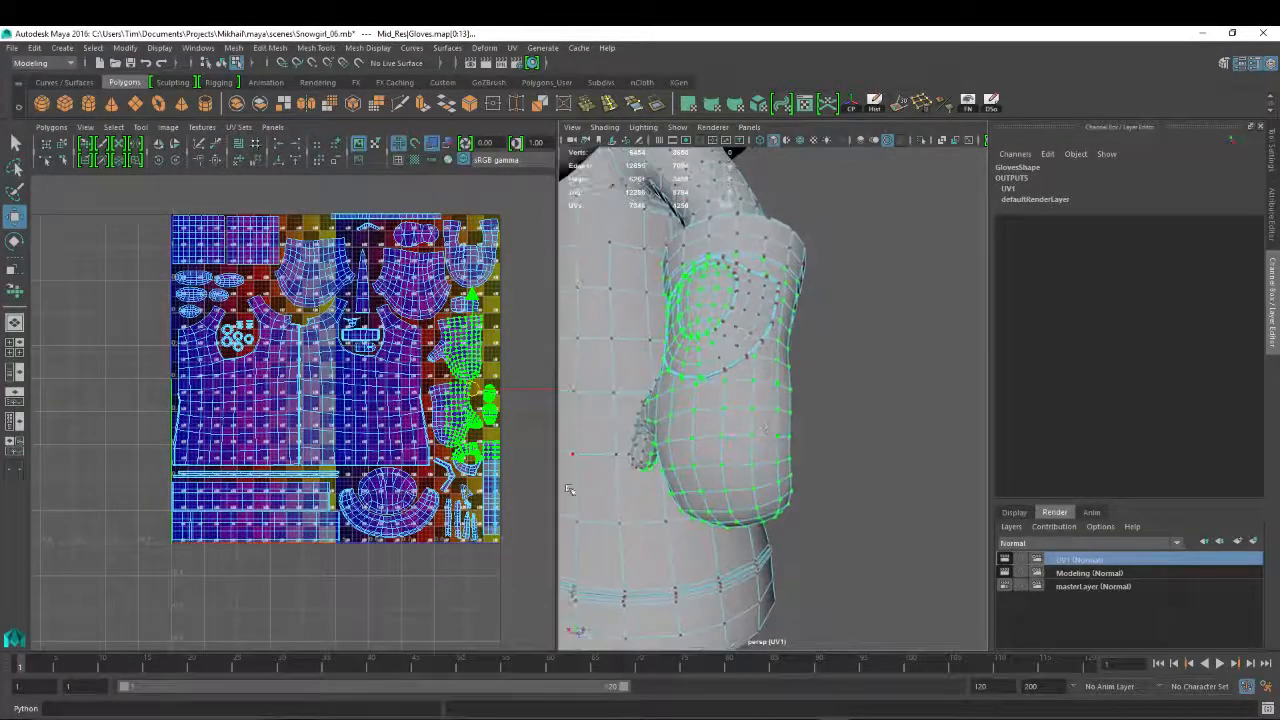
left_click_drag(771, 428, 816, 432, "alt")
left_click_drag(489, 439, 514, 534)
left_click_drag(720, 330, 661, 310, "alt")
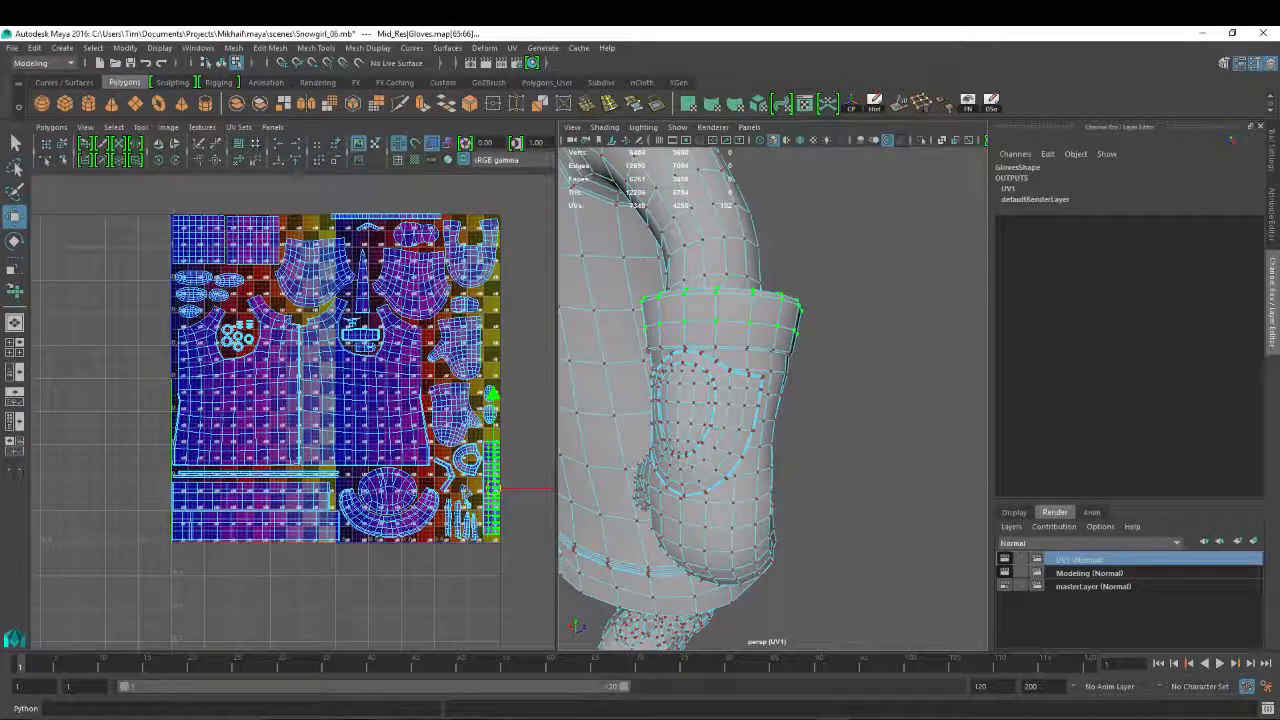
Consult the snow girl reference picture in Windows Photo Viewer, examining the gloves, scarf, coat, shoes and sword
left_click_drag(1279, 120, 844, 46)
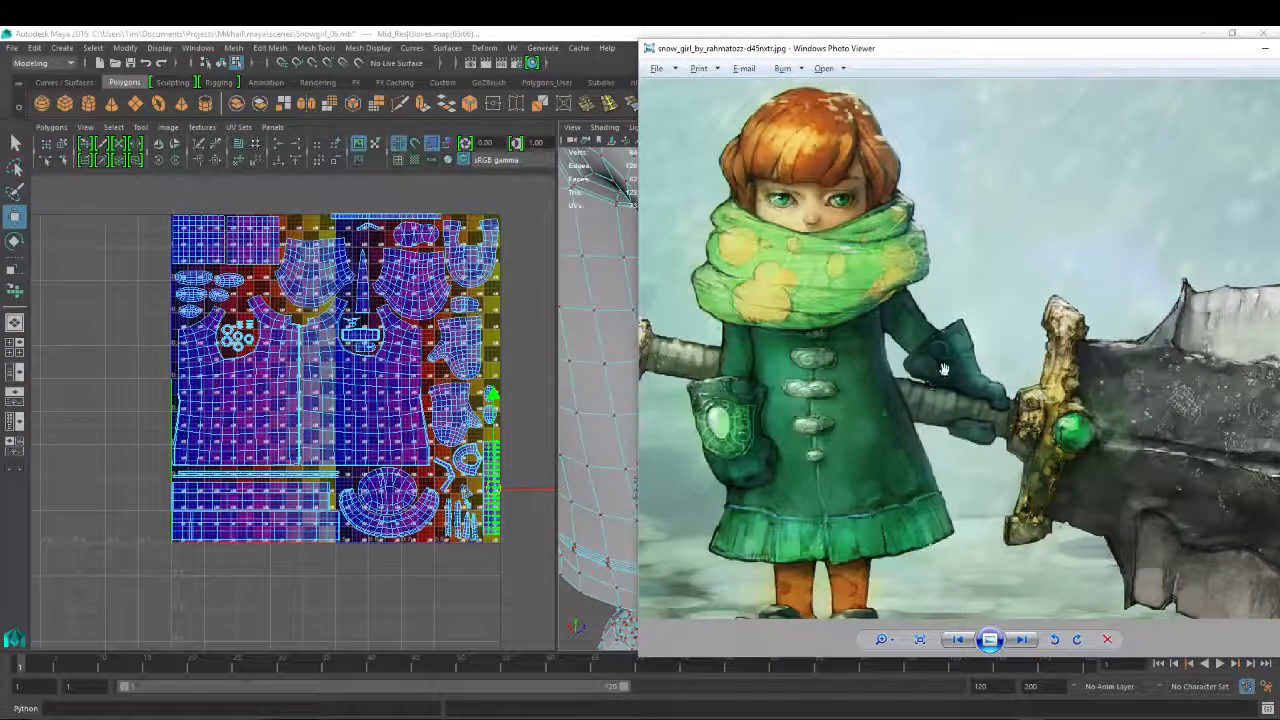
left_click_drag(942, 54, 1279, 207)
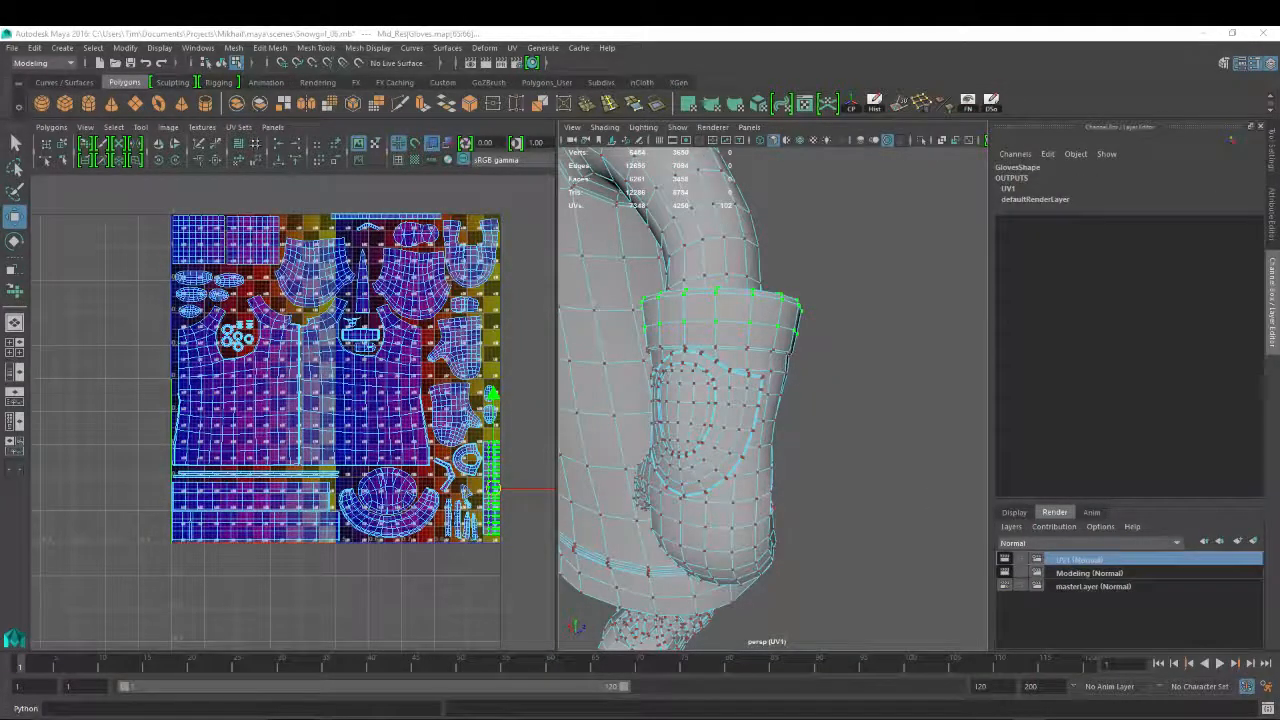
left_click_drag(1279, 207, 815, 68)
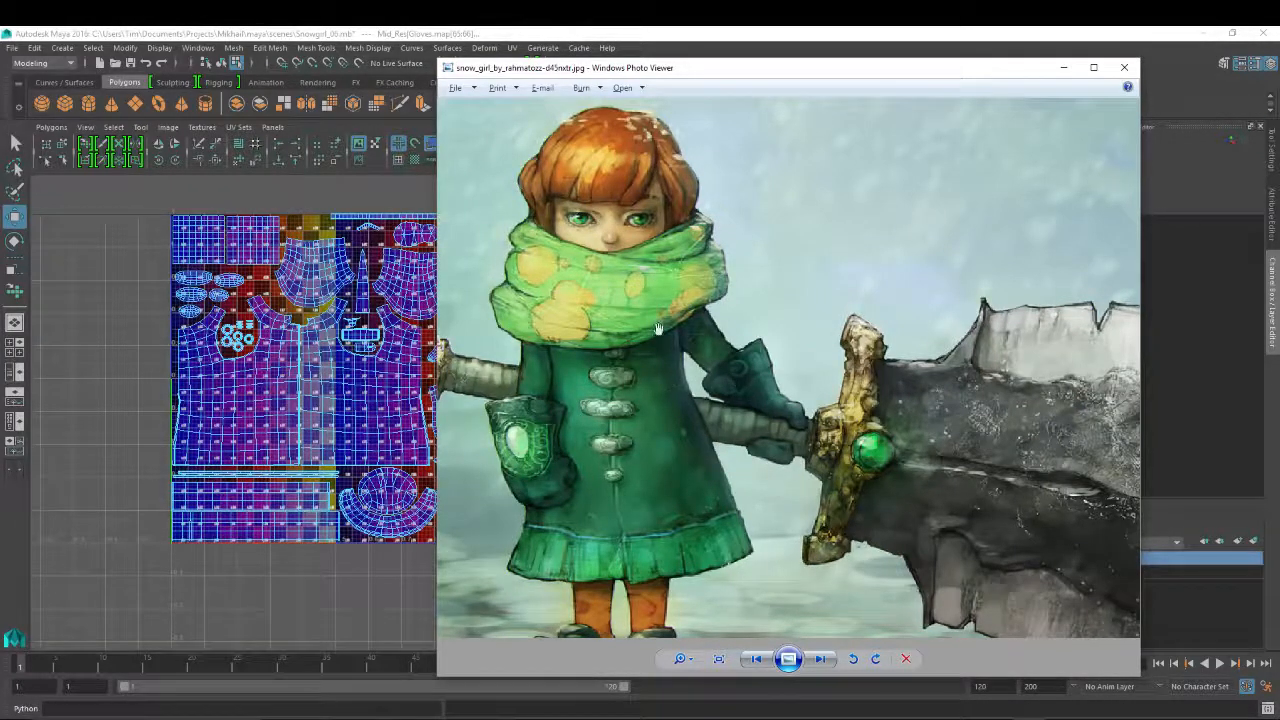
scroll(668, 436, "down", 2)
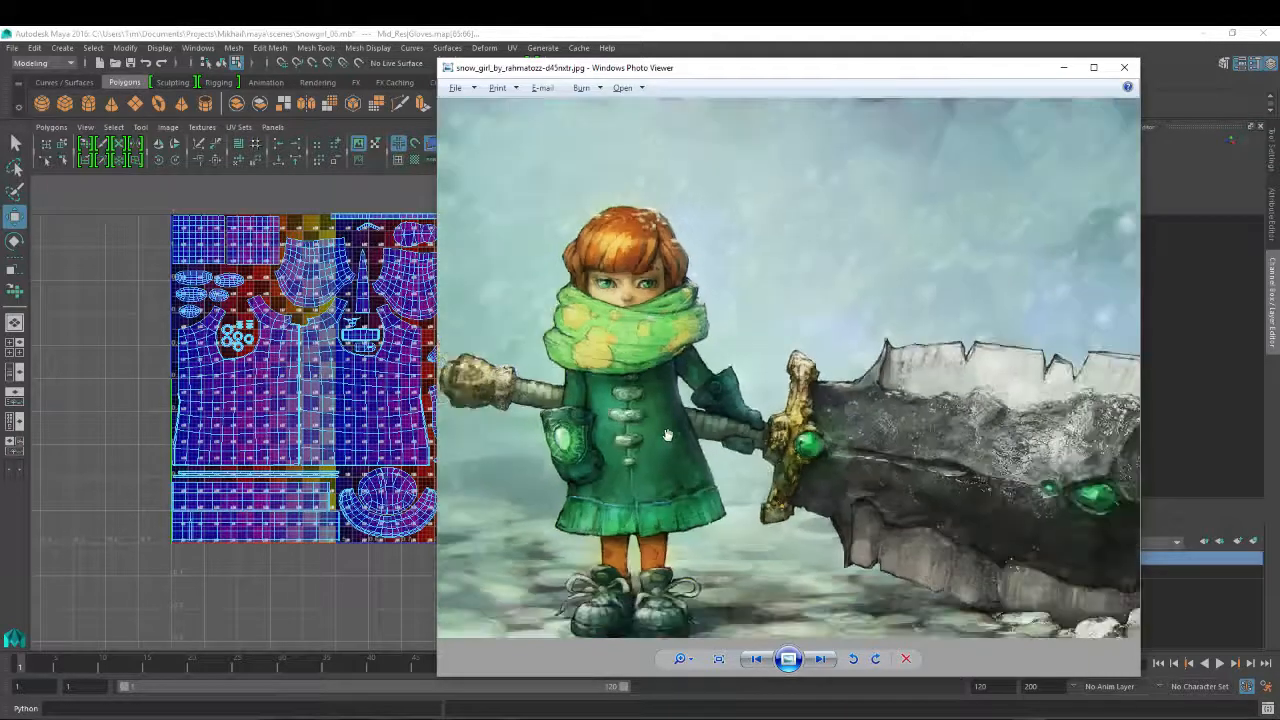
left_click_drag(698, 503, 648, 398)
left_click_drag(1037, 466, 955, 404)
left_click_drag(540, 400, 677, 395)
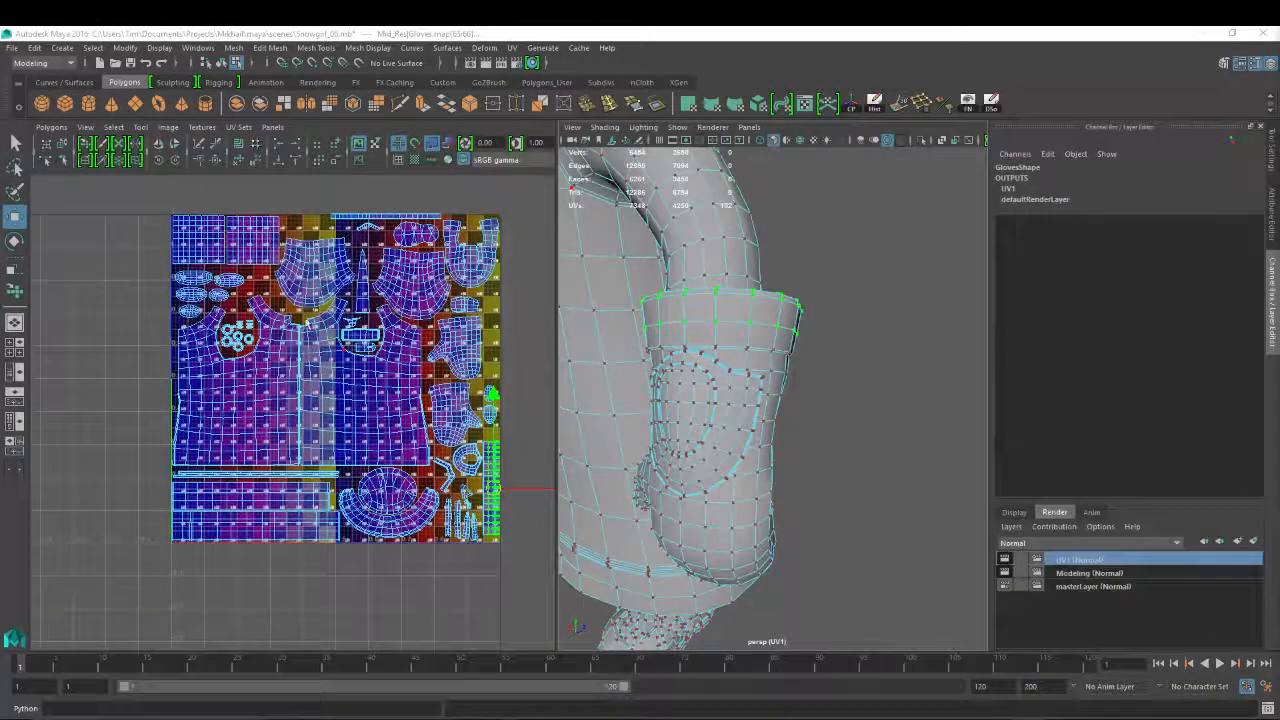
Display the checker texture on the model and compare its scale across the coat, sleeves, gloves and scarf
right_click_drag(440, 342, 465, 352, "alt")
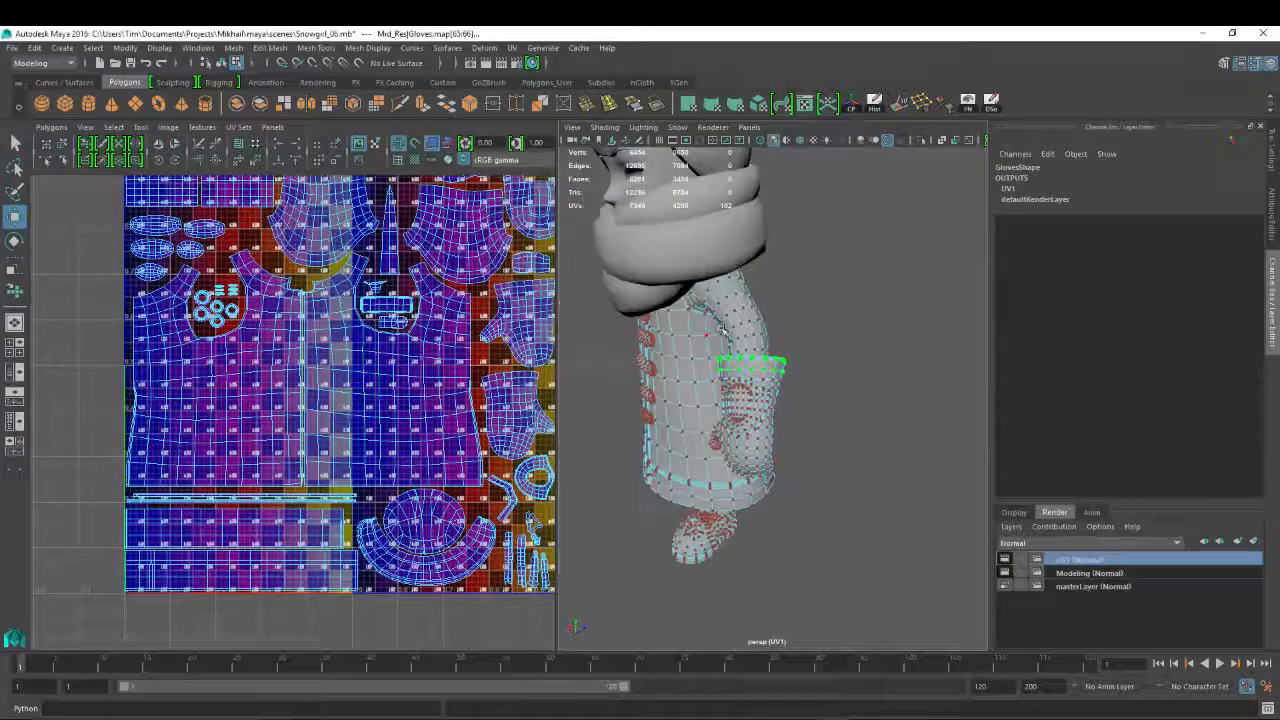
left_click_drag(722, 329, 776, 318, "alt")
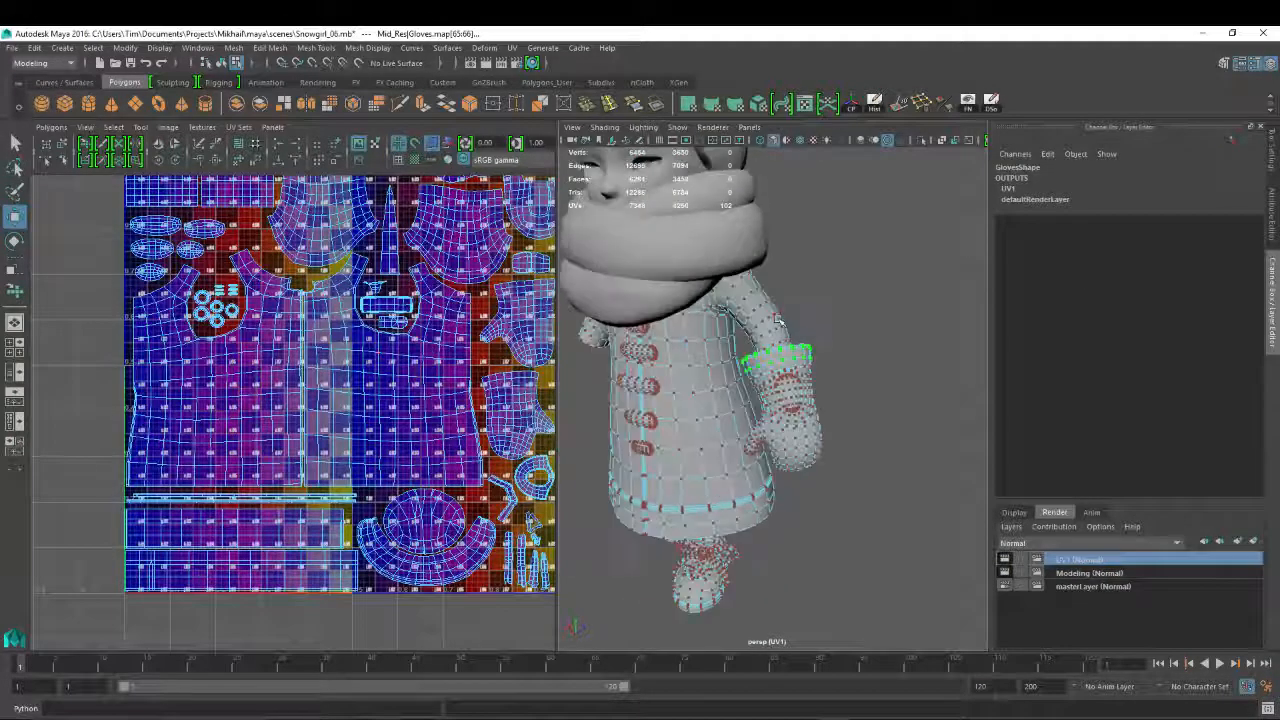
key("6")
left_click_drag(674, 391, 735, 287, "alt")
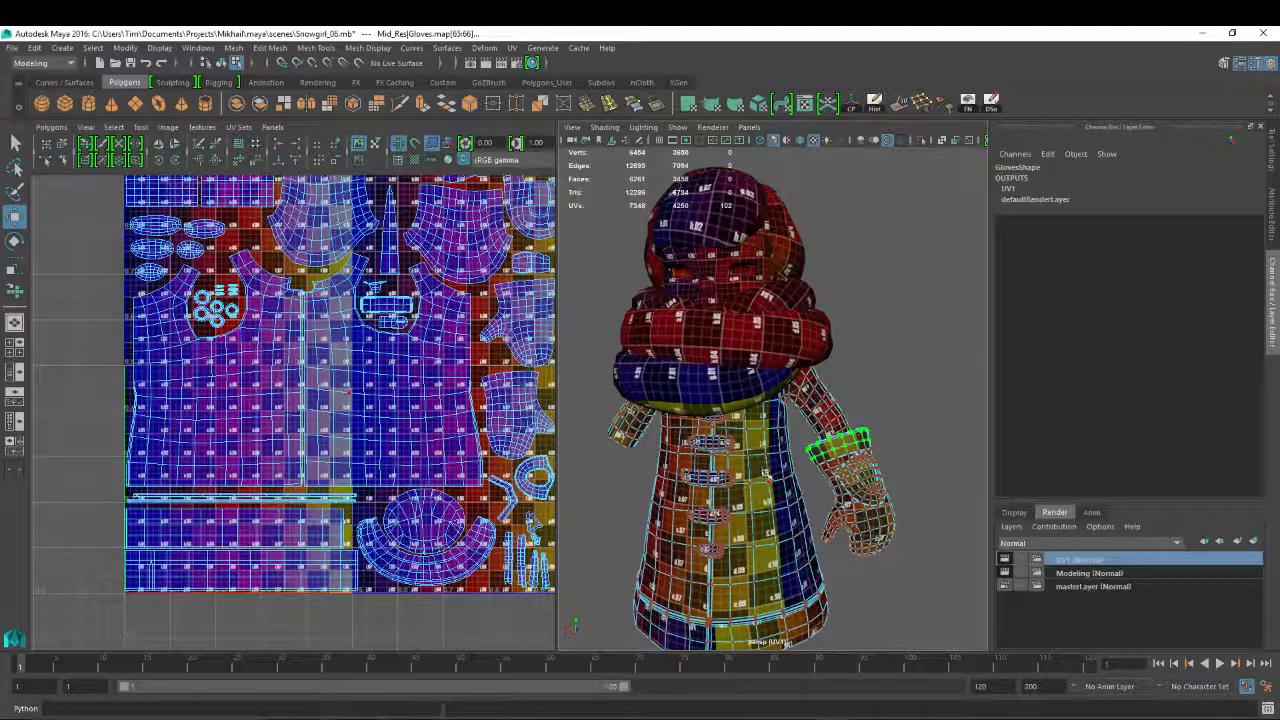
scroll(752, 420, "down", 3)
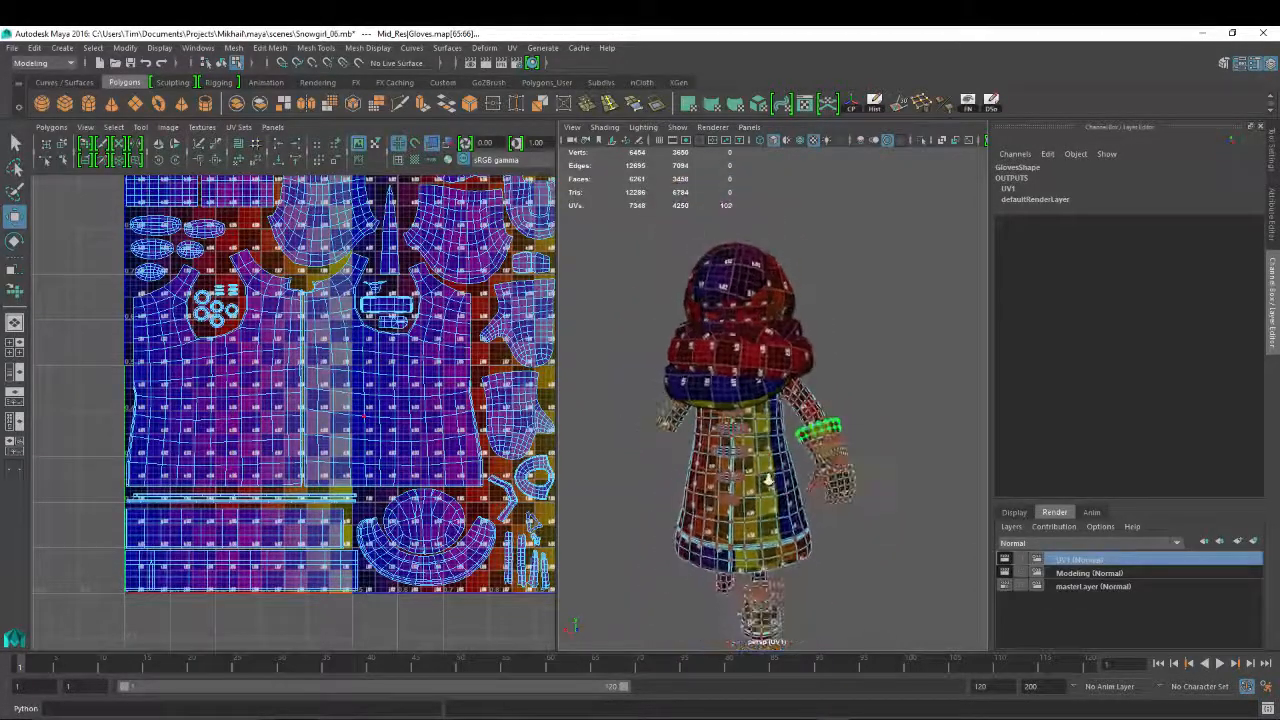
Select the scarf in object mode and examine its UV strips outside the texture square against the checker pattern on the model
left_click(745, 365)
right_click_drag(743, 365, 840, 316)
left_click(762, 356)
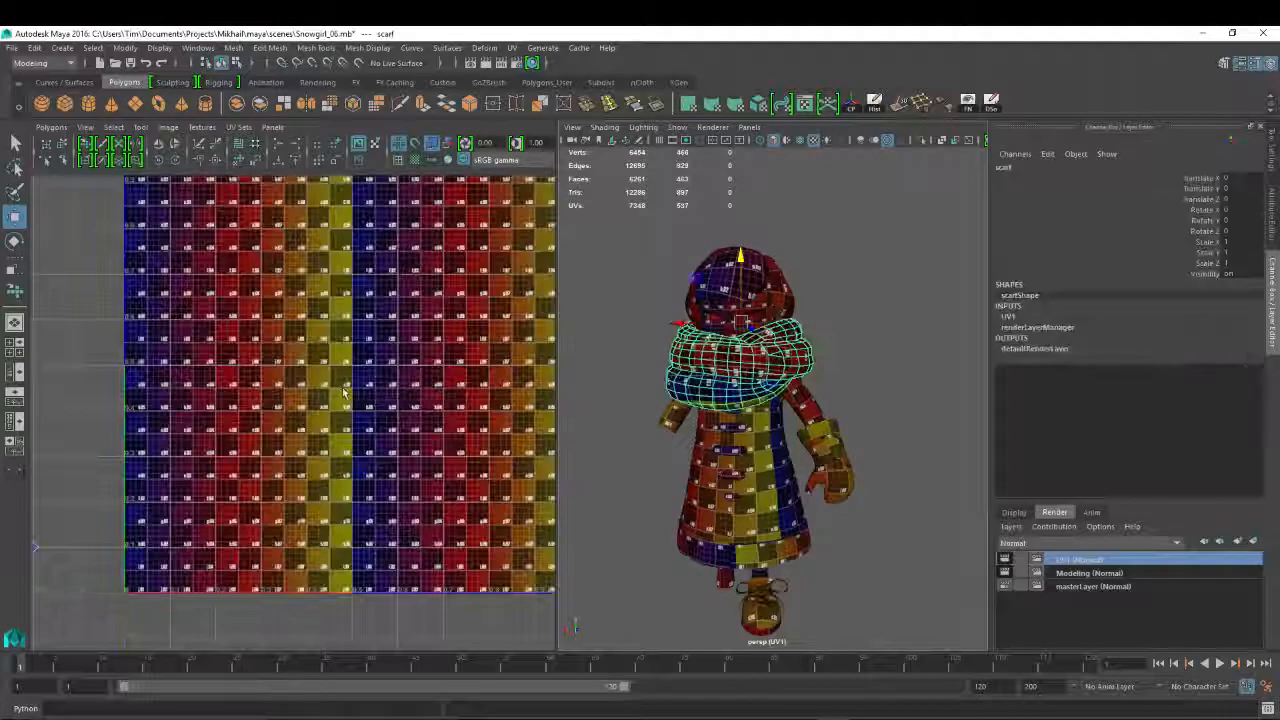
right_click_drag(343, 391, 150, 300, "alt")
middle_click_drag(150, 300, 172, 286, "alt")
left_click_drag(71, 355, 128, 622)
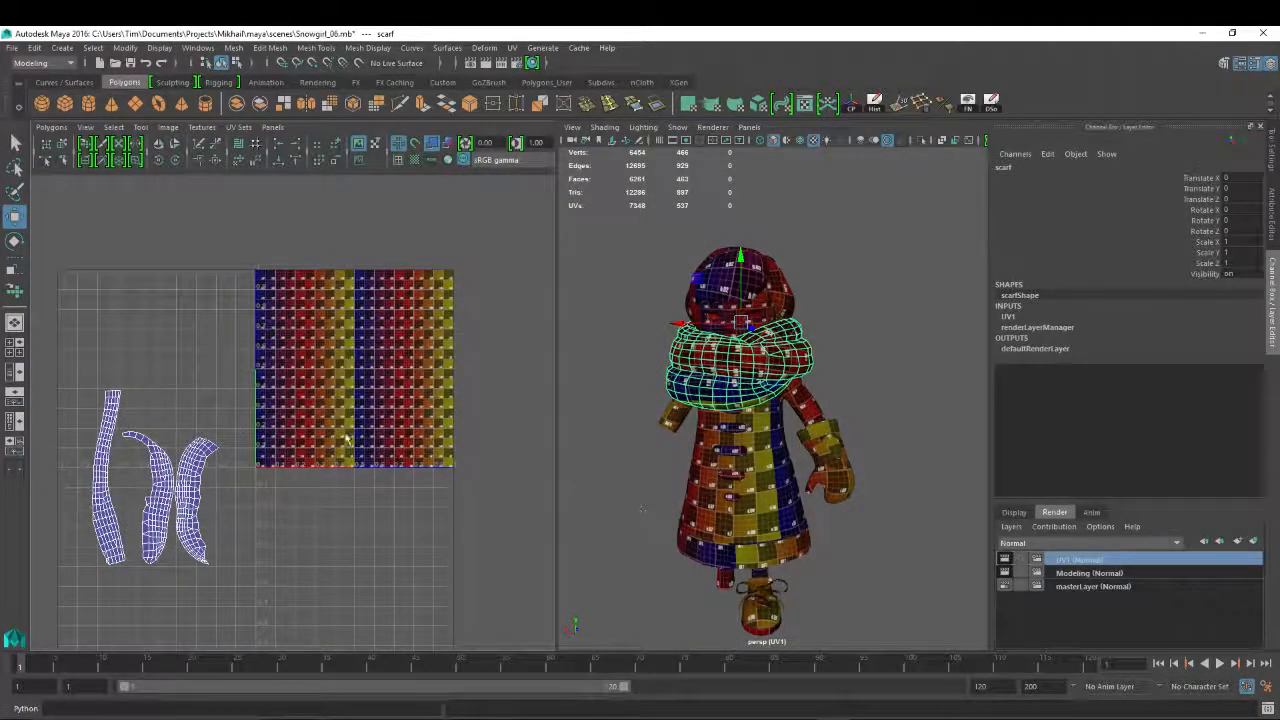
left_click_drag(851, 394, 584, 392, "alt")
right_click_drag(760, 340, 800, 362, "alt")
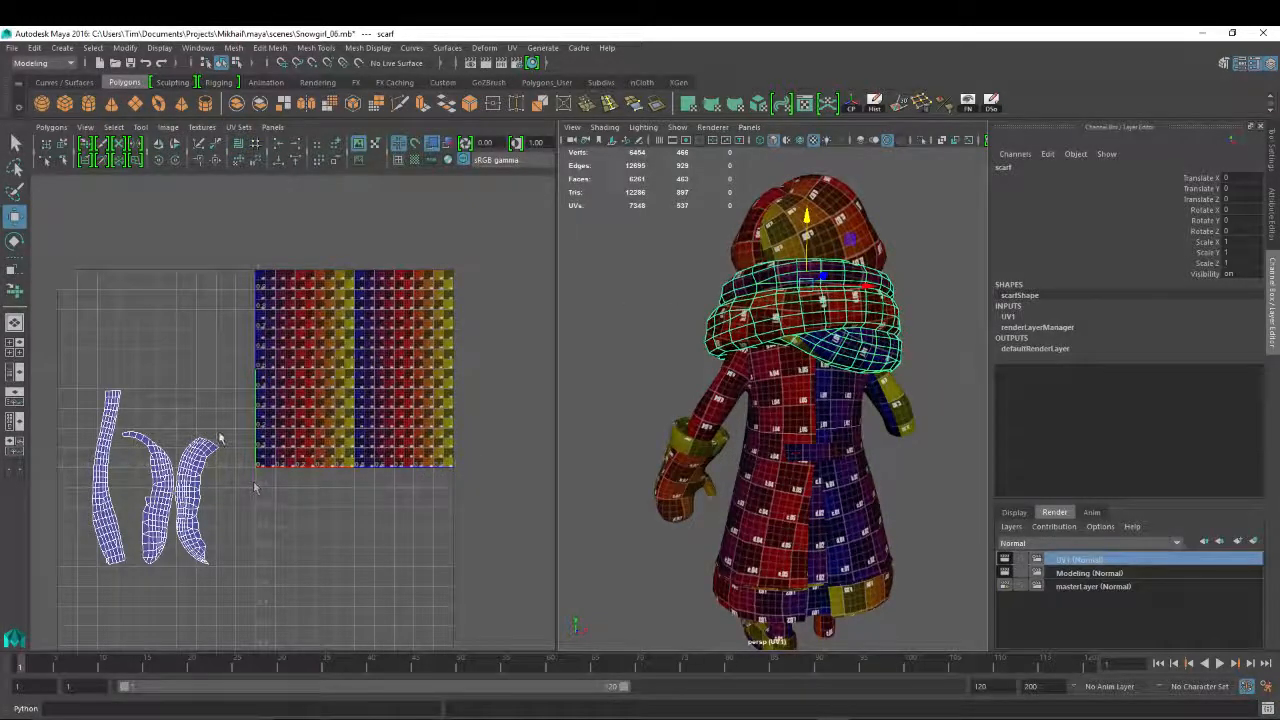
middle_click_drag(219, 436, 237, 419, "alt")
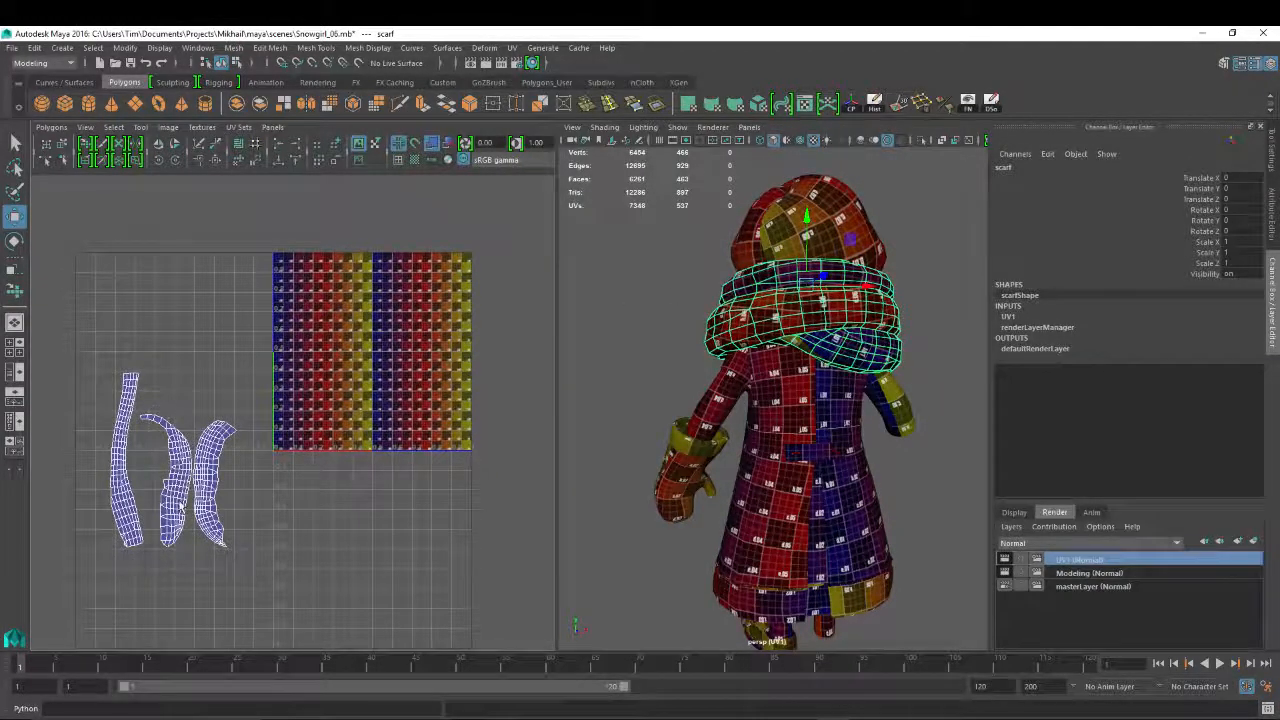
left_click_drag(790, 312, 877, 311, "alt")
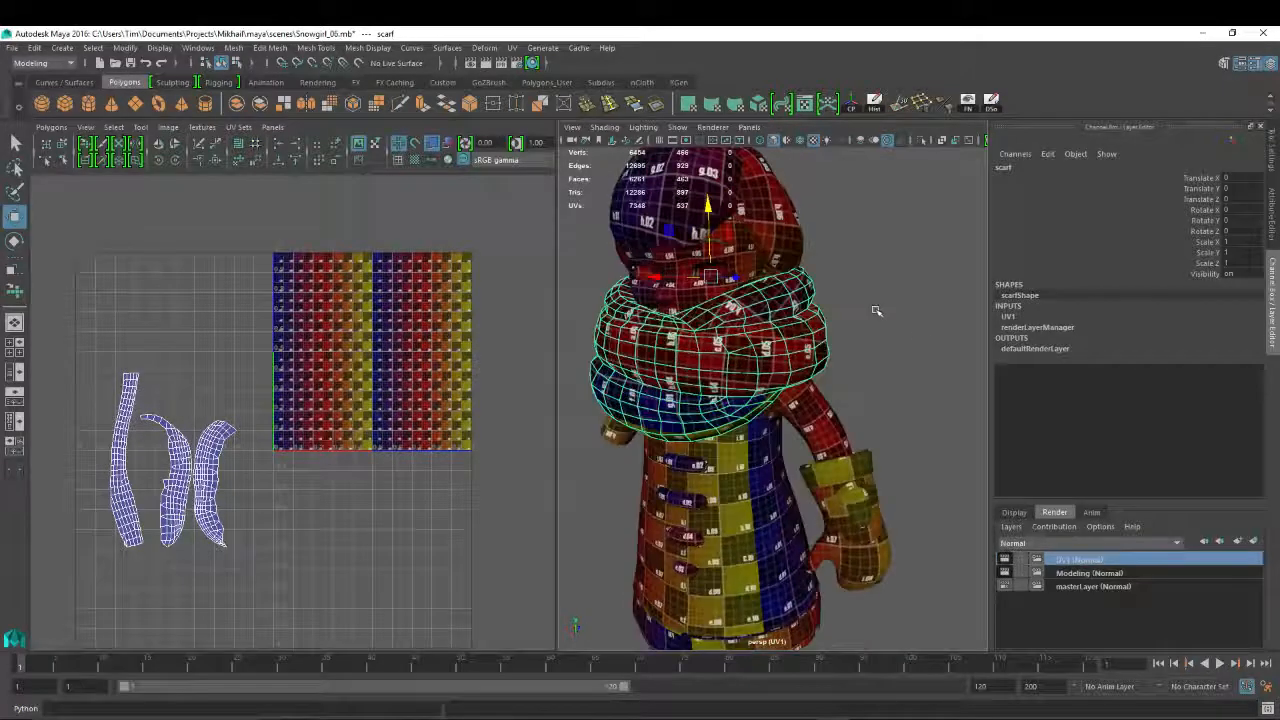
right_click_drag(877, 311, 660, 370, "alt")
left_click_drag(630, 386, 704, 376, "alt")
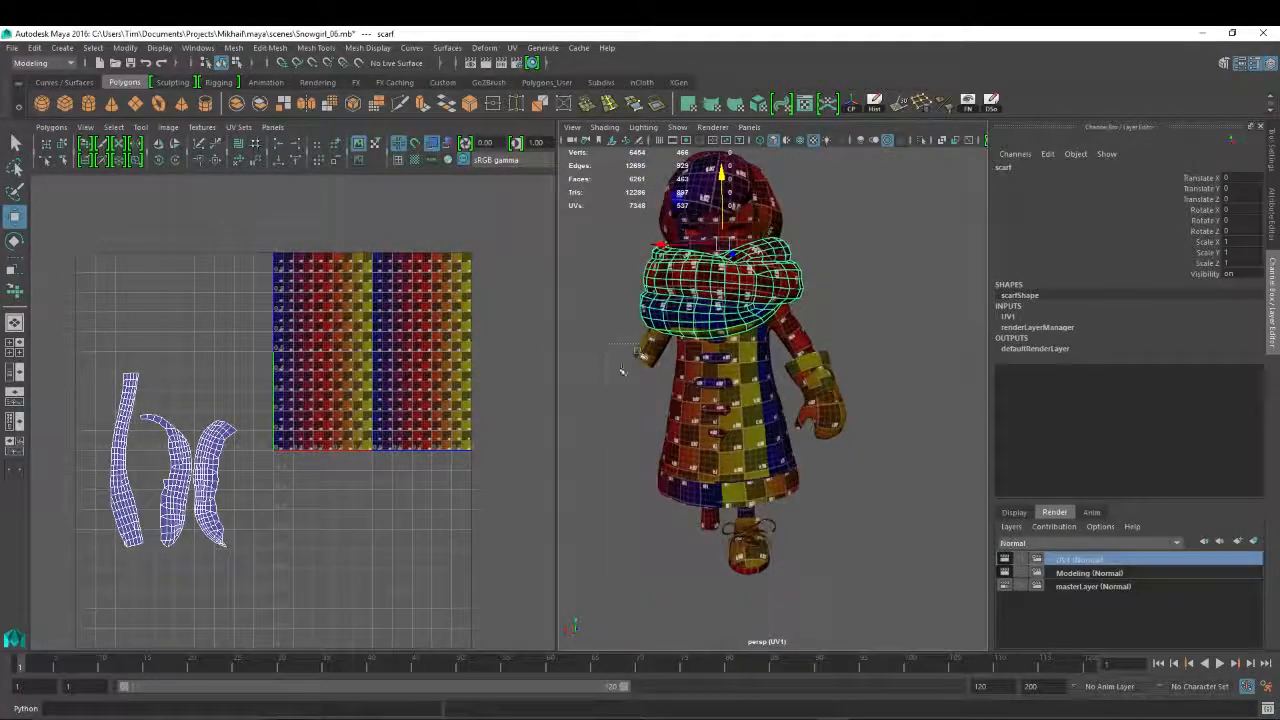
Select the jacket, glove, leg and shoe parts together, switch to UV selection and pick the small shoe shell above the mittens
left_click_drag(610, 340, 978, 636)
middle_click_drag(346, 358, 320, 357, "alt")
right_click_drag(320, 357, 426, 298, "alt")
middle_click_drag(426, 298, 353, 364, "alt")
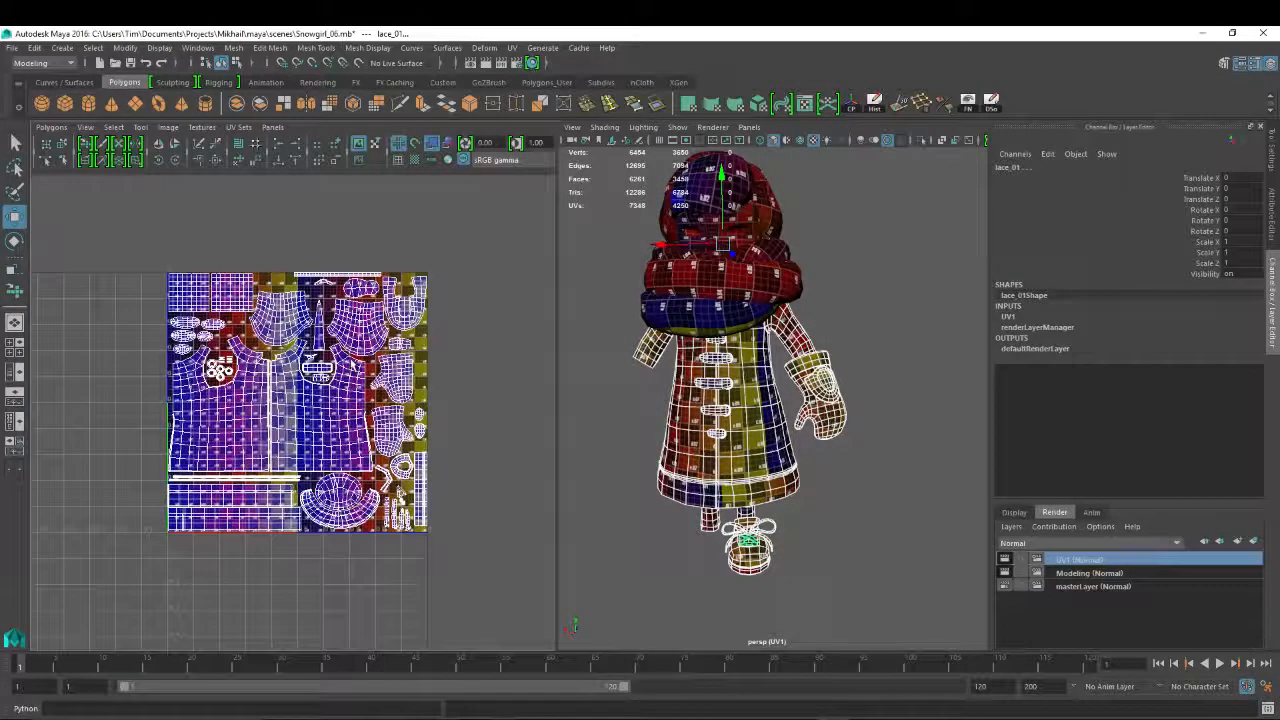
right_click_drag(353, 364, 420, 328, "alt")
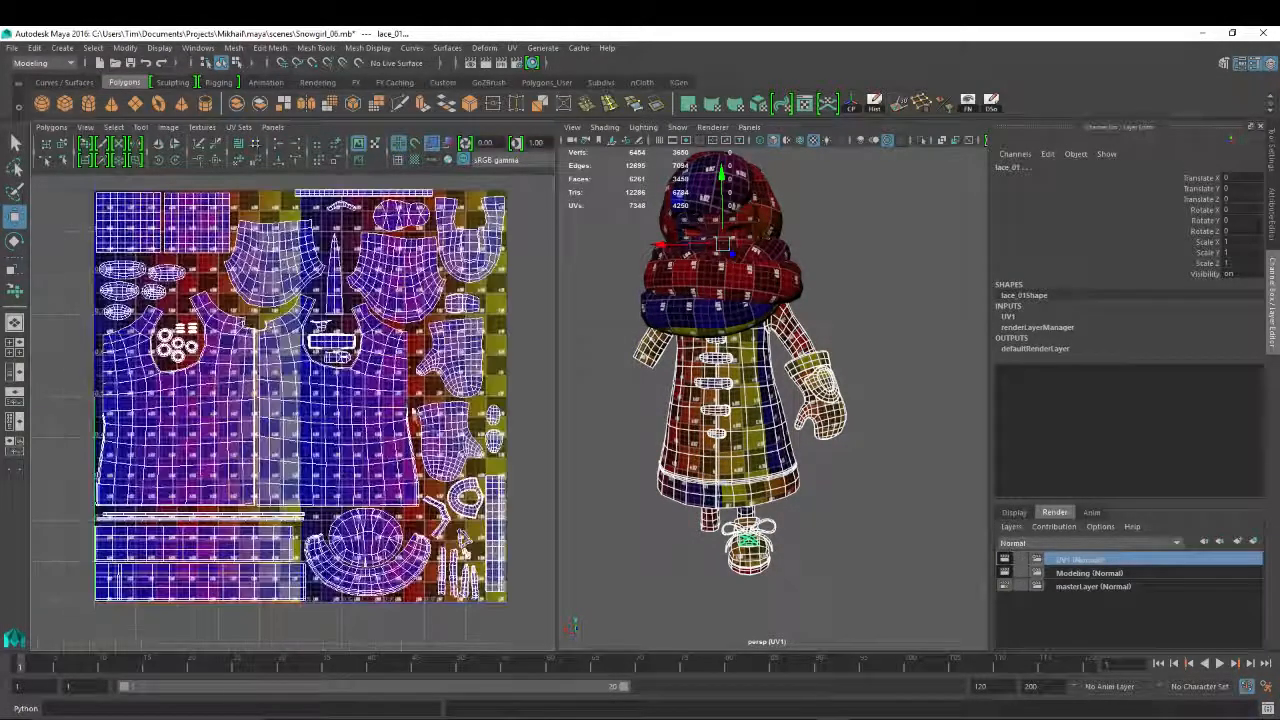
middle_click_drag(420, 328, 329, 365, "alt")
right_click_drag(329, 365, 426, 356, "alt")
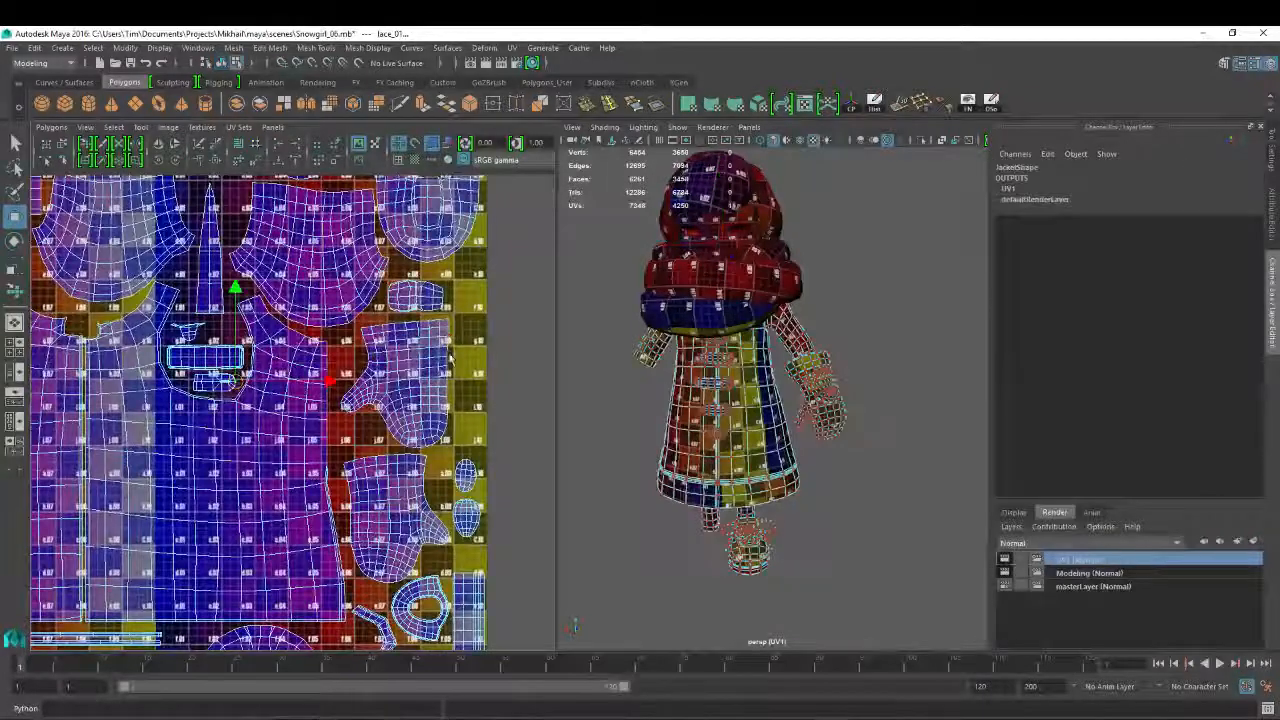
middle_click_drag(426, 356, 373, 305, "alt")
left_click_drag(332, 222, 397, 264)
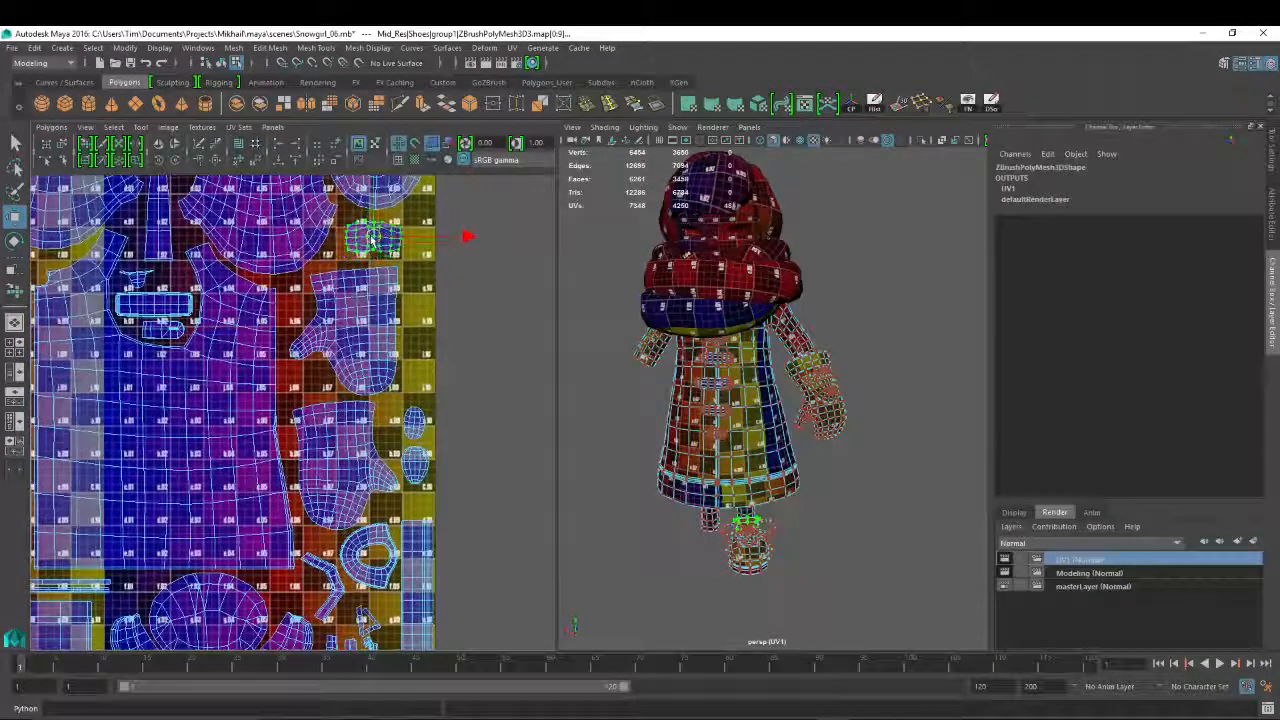
middle_click_drag(354, 413, 348, 358, "alt")
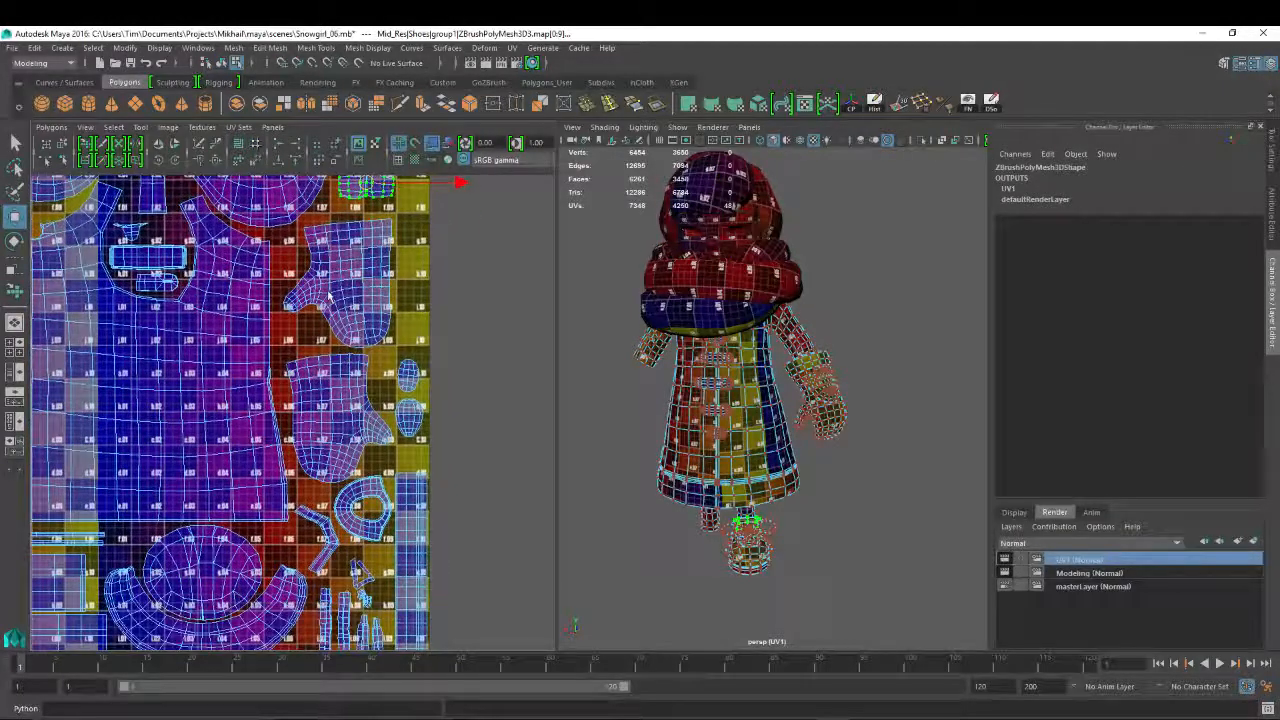
Select both mitten shells, the two small ovals and the ring-shaped shell, scale them up slightly and shift them down along V
left_click_drag(326, 296, 460, 455)
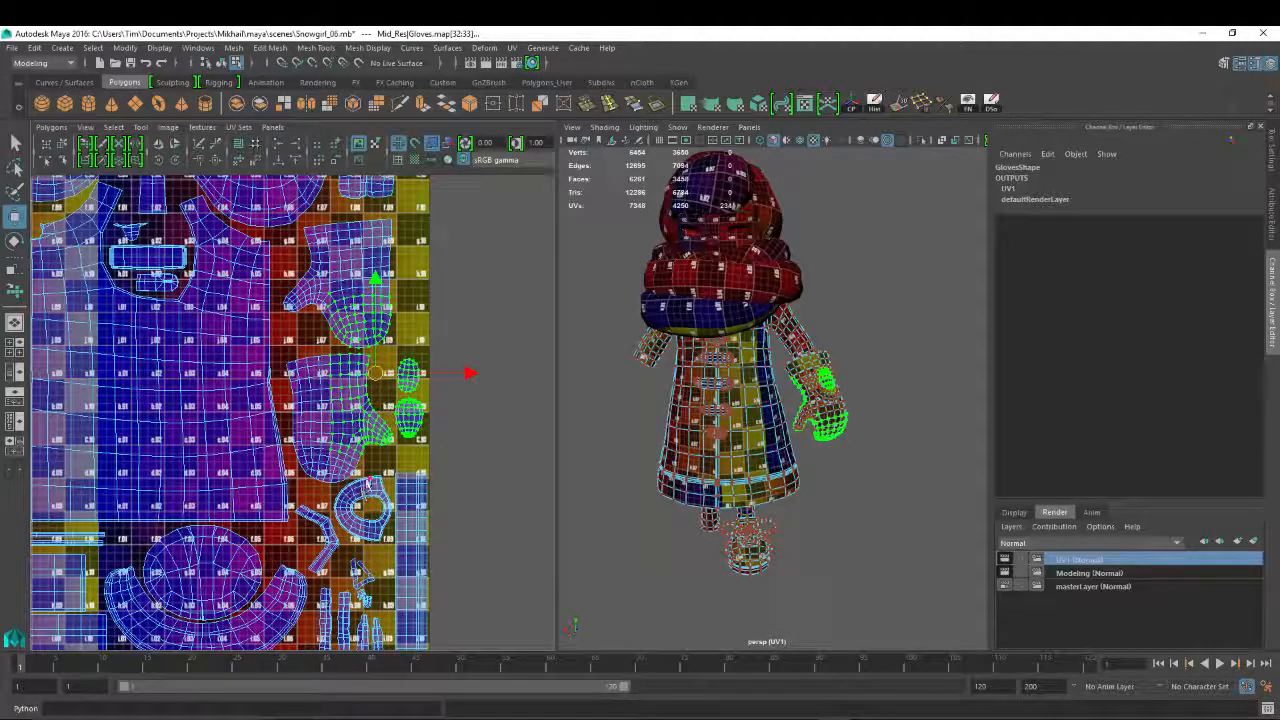
double_click(368, 483, "shift")
double_click(350, 458, "shift")
double_click(376, 288, "shift")
right_click_drag(428, 357, 405, 358, "alt")
key("r")
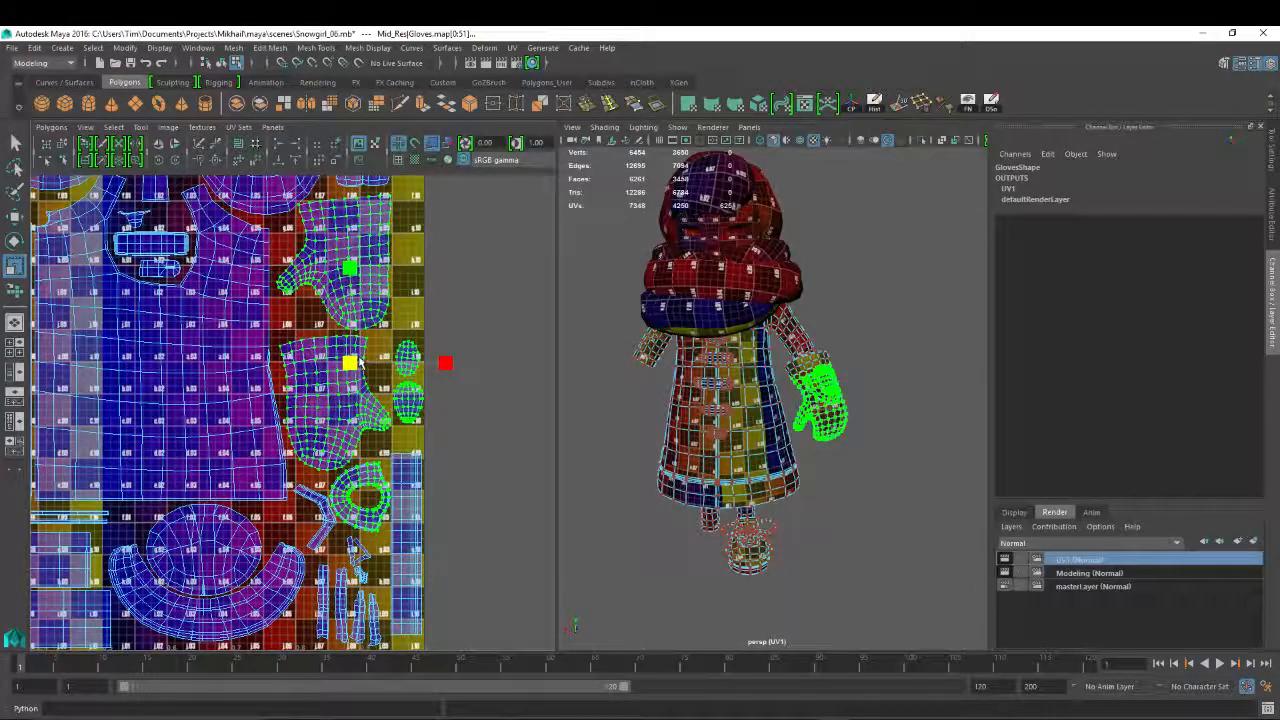
key("w")
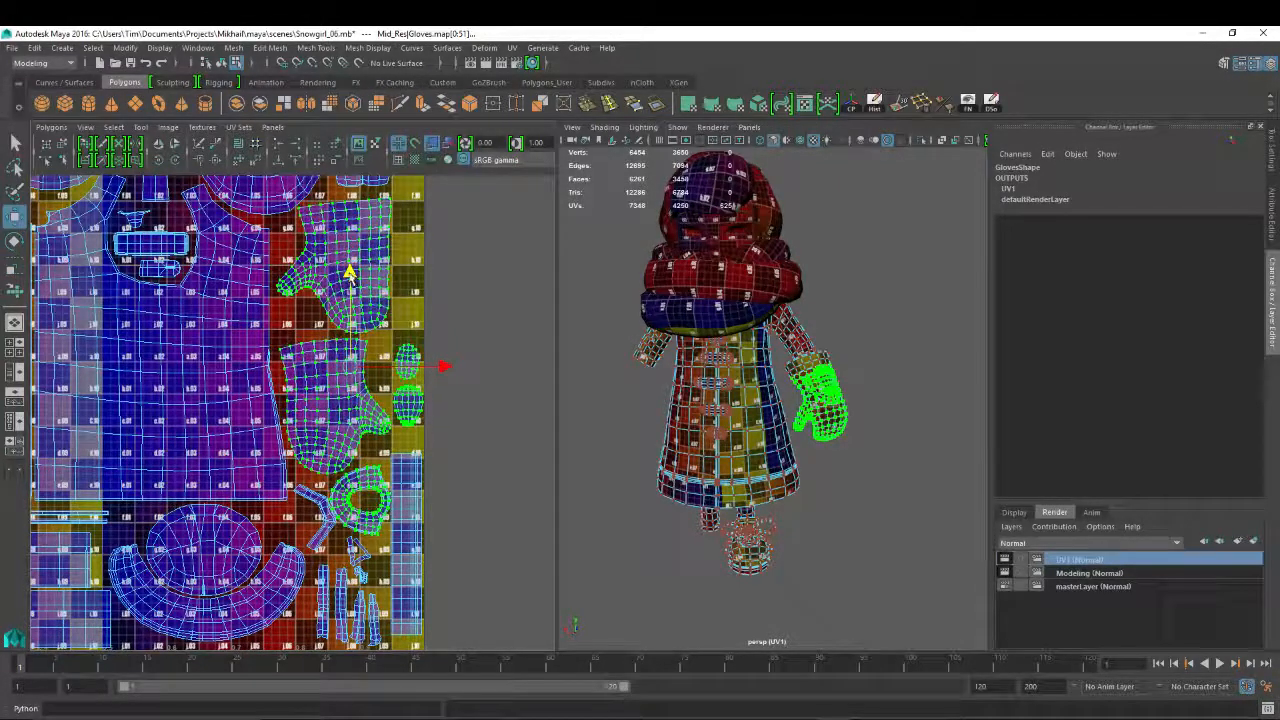
Nudge the lower mitten shell up and toward the jacket, and raise the ring-shaped glove shell closer beneath it
left_click(336, 407)
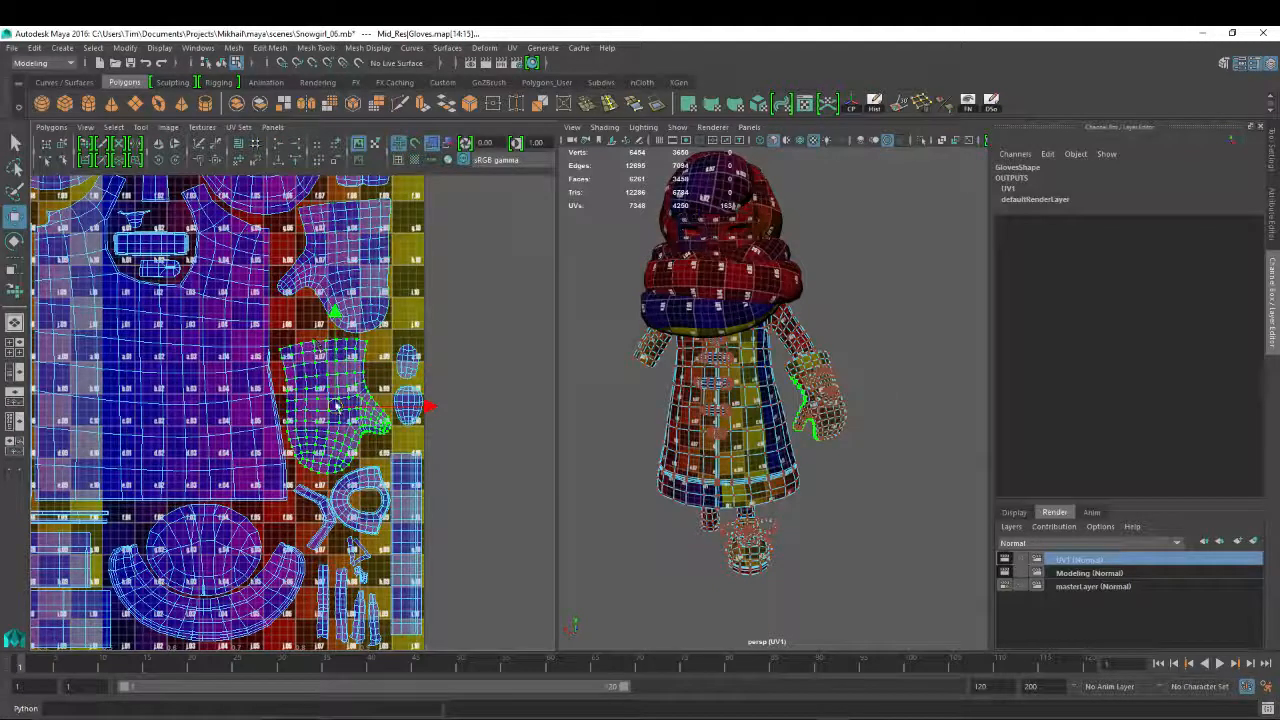
left_click_drag(336, 407, 332, 401)
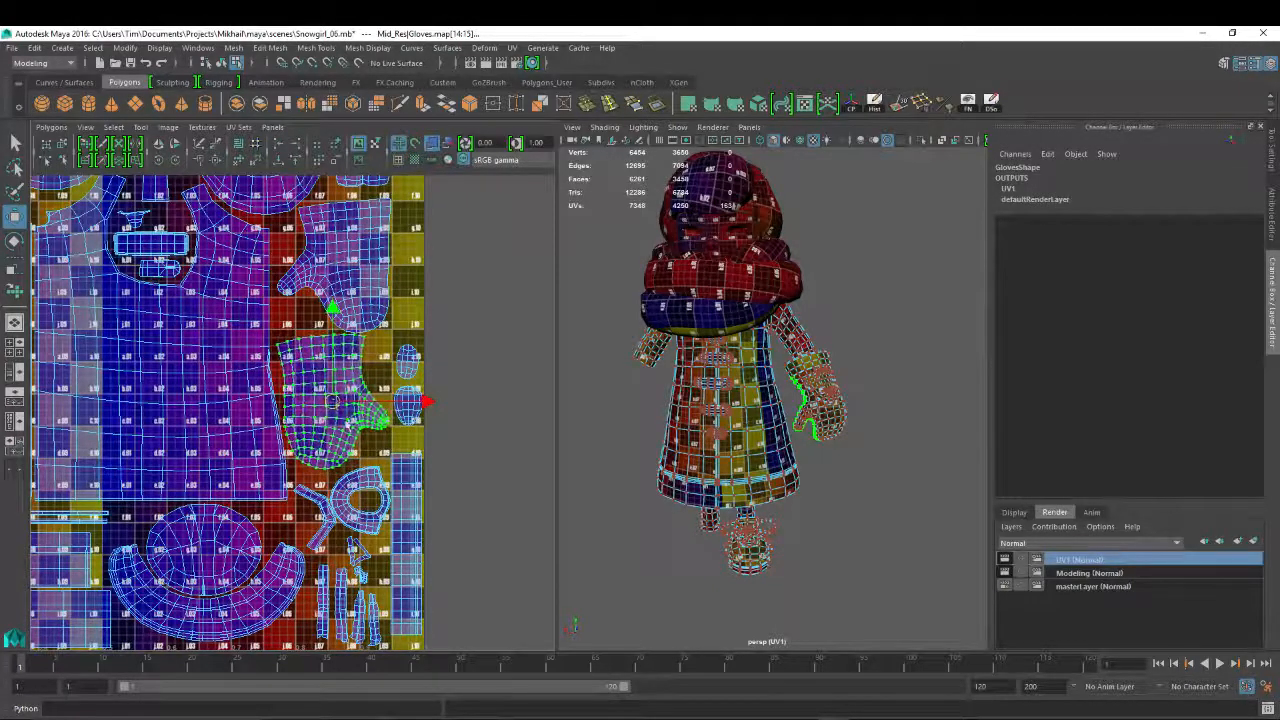
left_click(364, 480)
left_click_drag(363, 500, 364, 489)
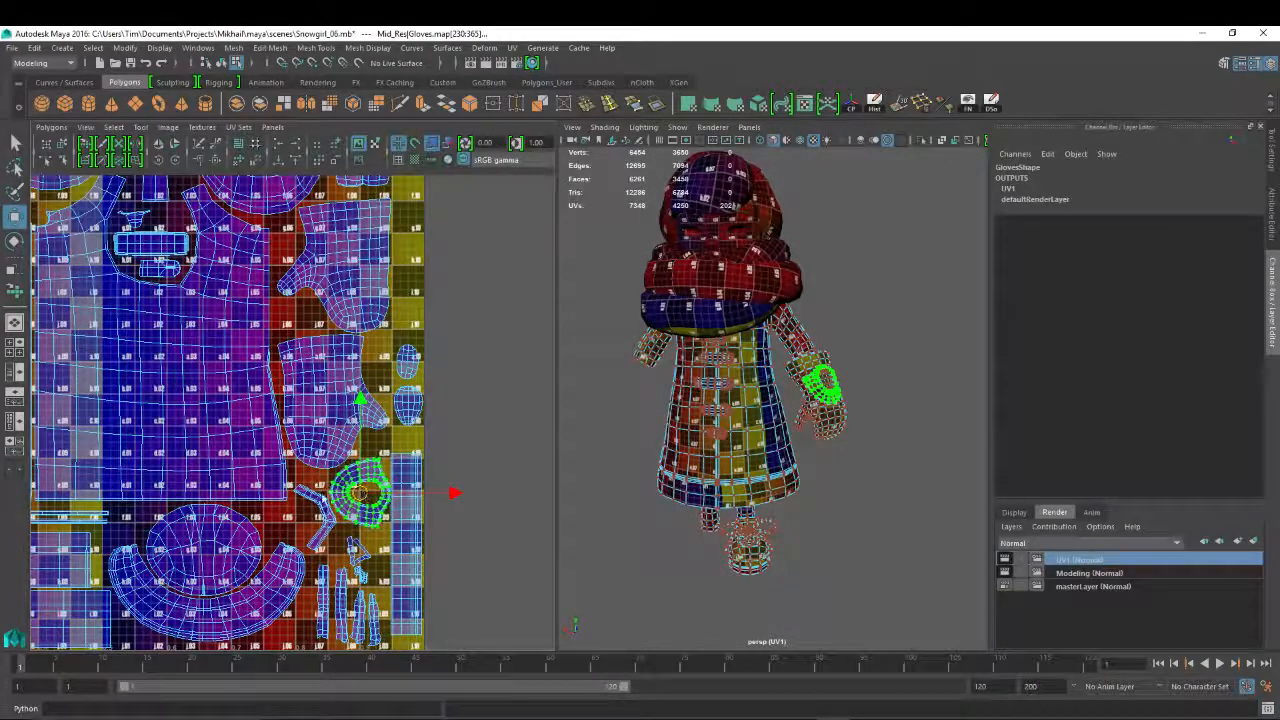
Rotate and shift the bent lace shell into the gap beside the jacket hem, and nudge the ring-shaped glove shell to fit
left_click(312, 500)
key("e")
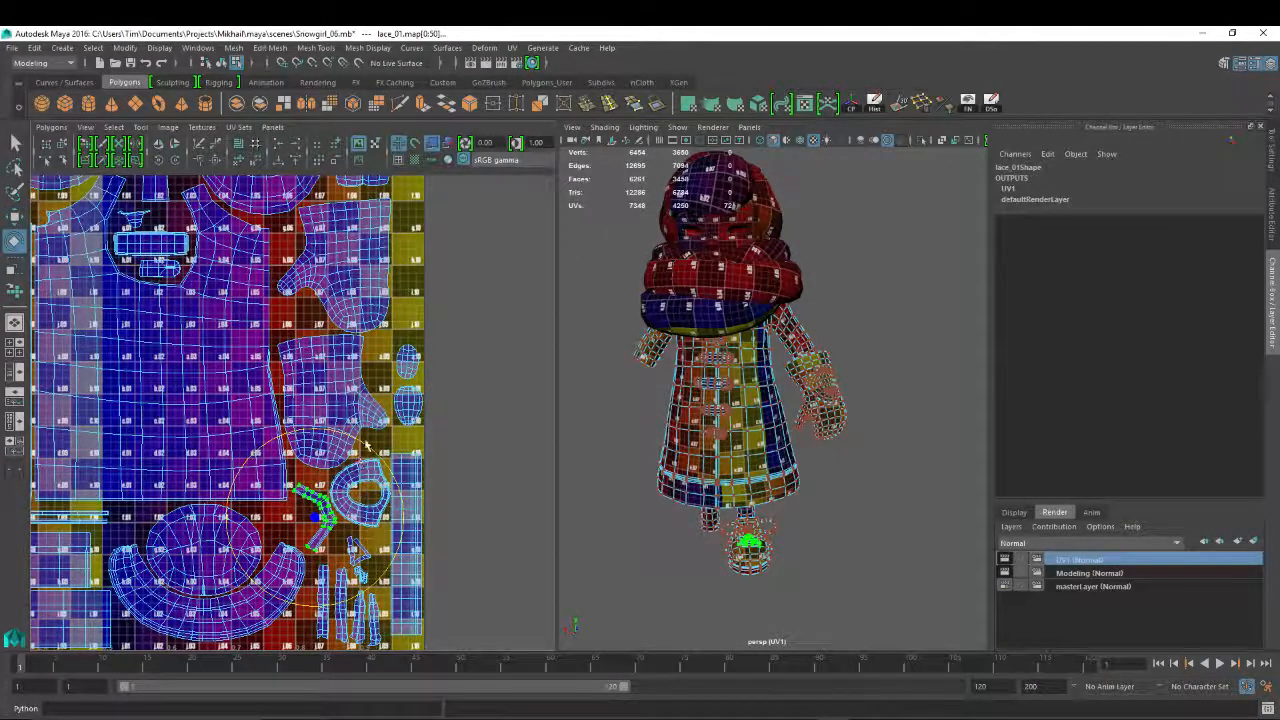
key("w")
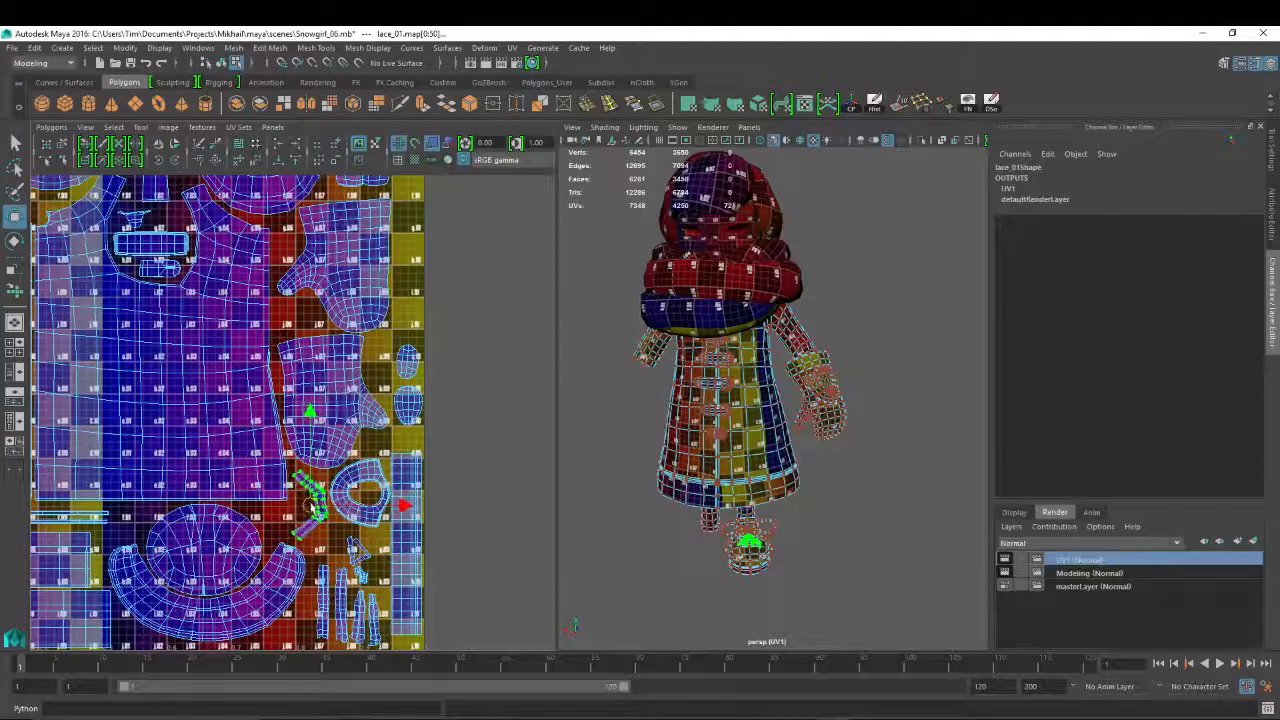
left_click(363, 493)
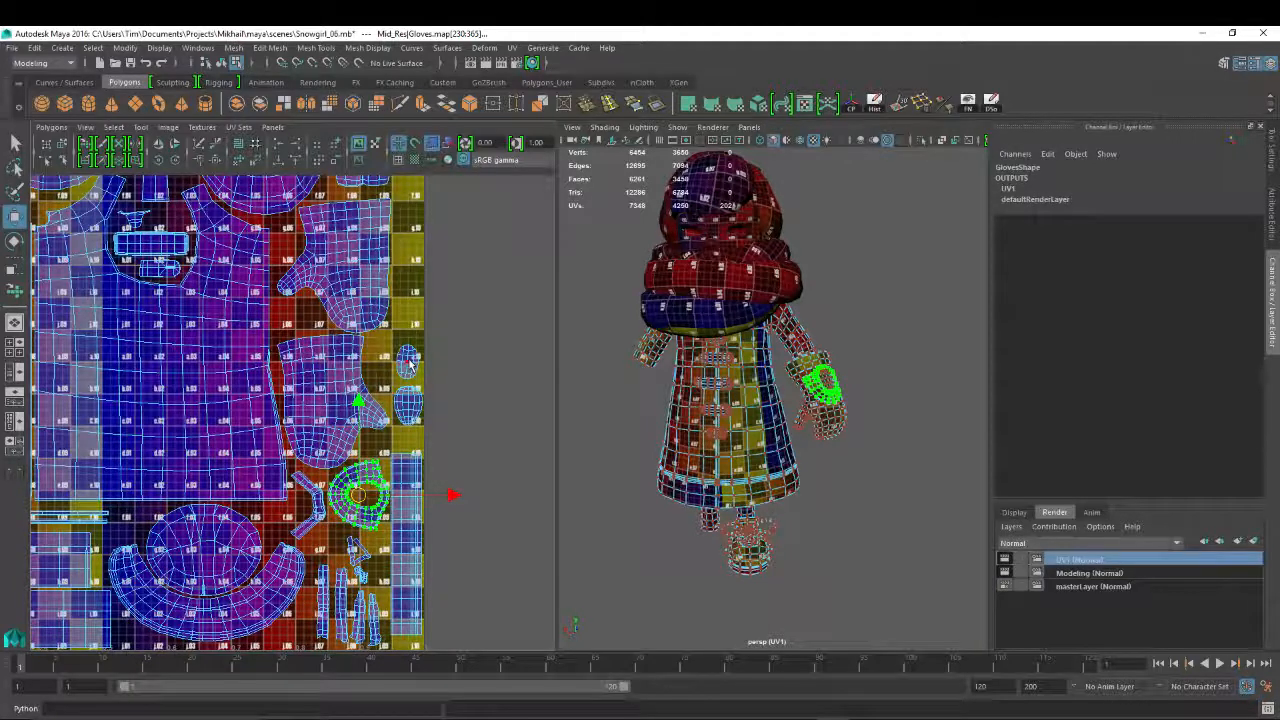
Select the two small oval glove shells in turn and locate their matching areas on the mitten, using wireframe display
left_click(408, 362)
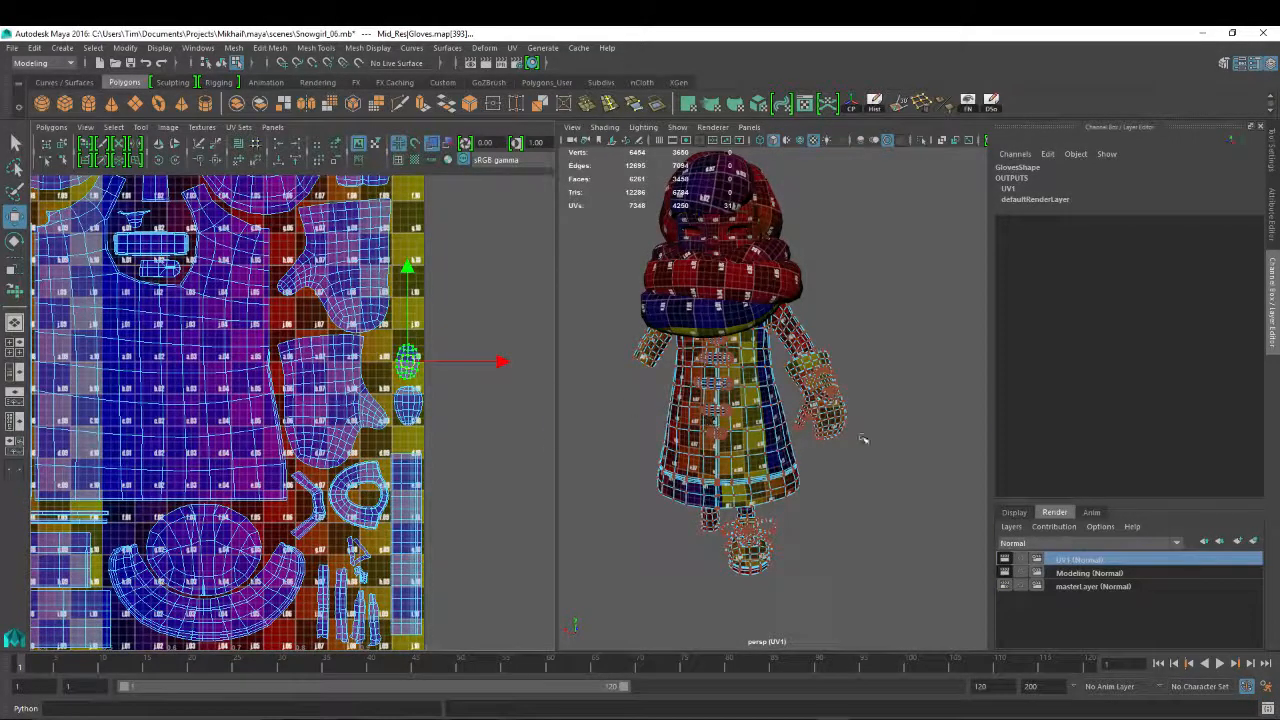
key("f")
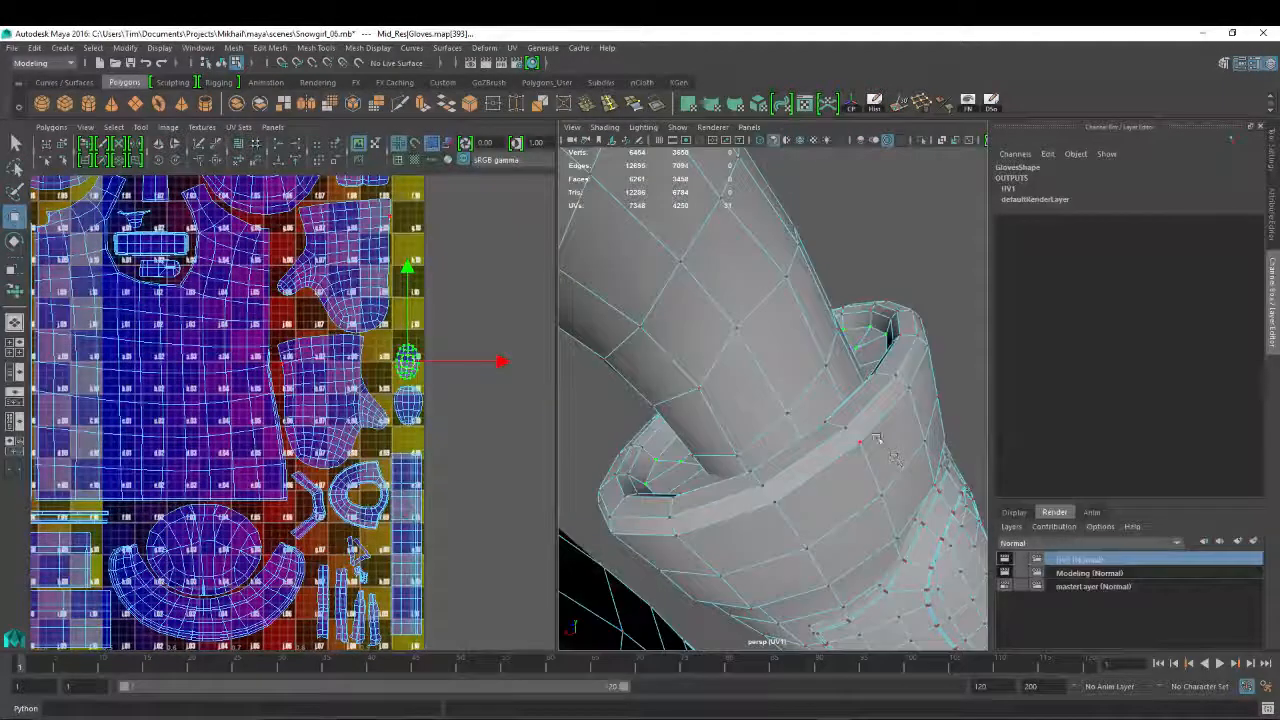
left_click_drag(877, 438, 540, 404, "alt")
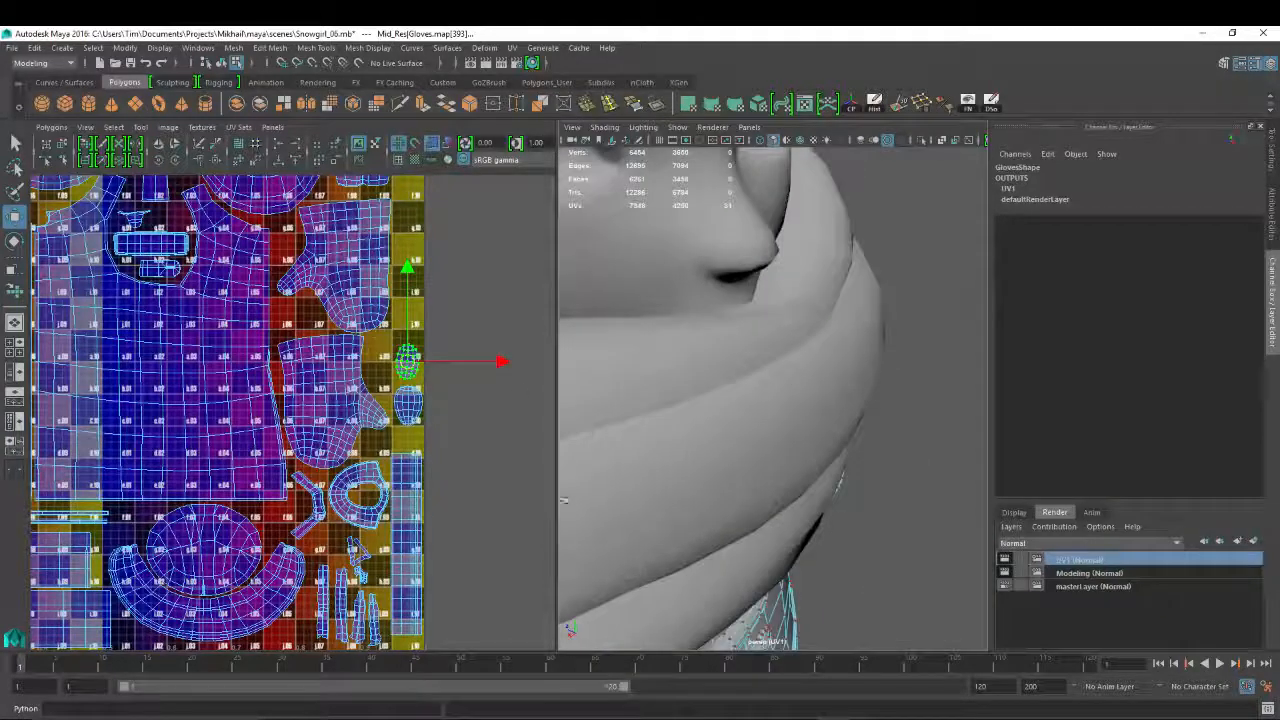
right_click_drag(564, 500, 520, 470, "alt")
middle_click_drag(760, 480, 750, 290, "alt")
left_click_drag(750, 290, 700, 330, "alt")
right_click_drag(700, 330, 799, 334, "alt")
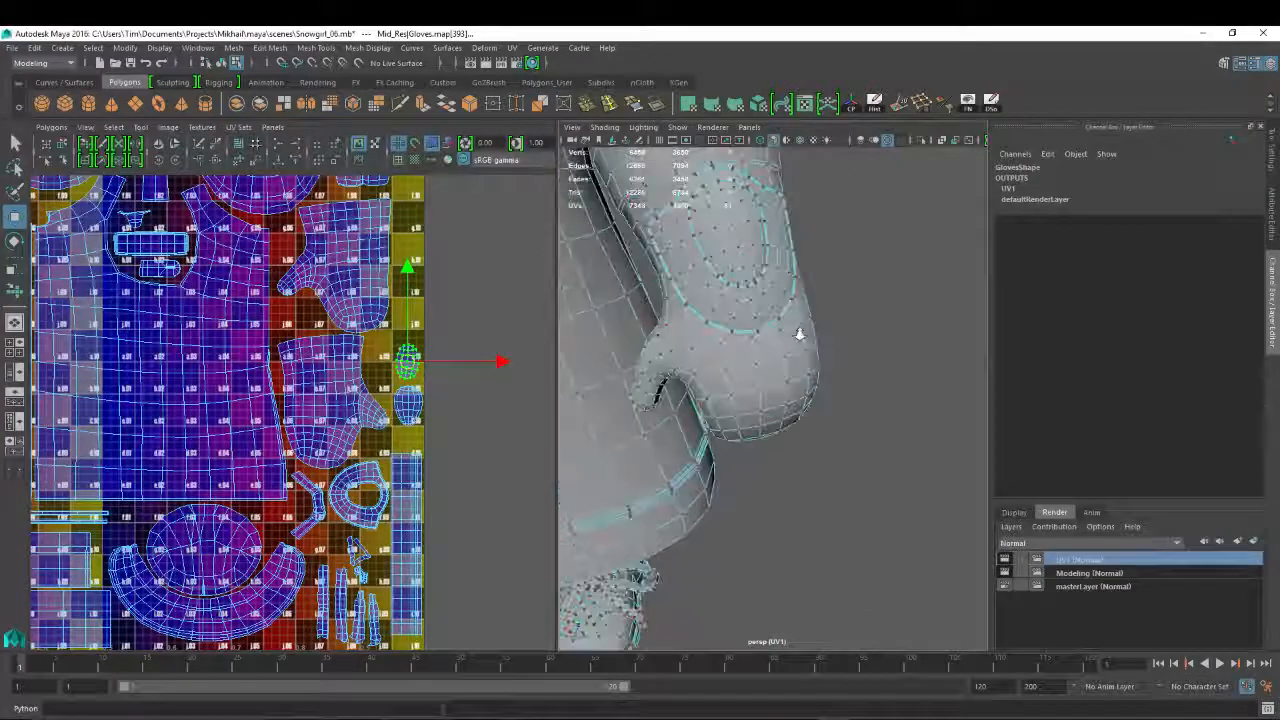
left_click_drag(758, 252, 756, 272, "alt")
left_click(750, 270)
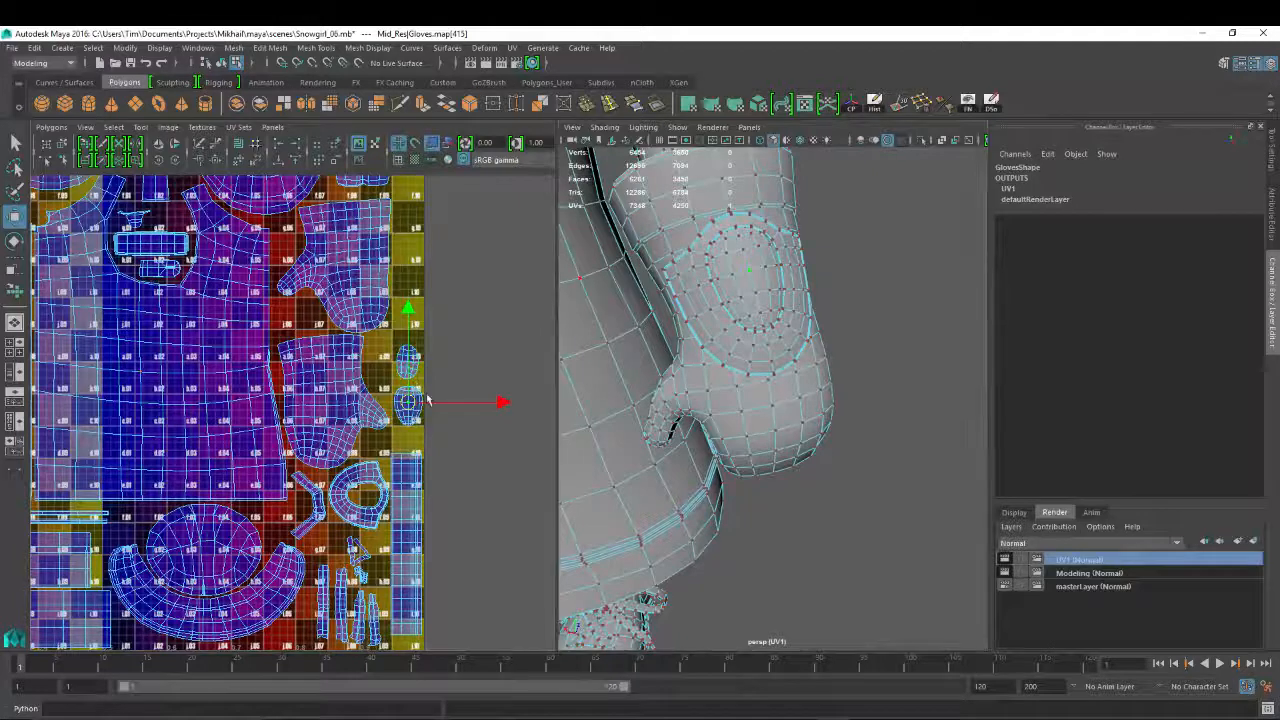
left_click_drag(432, 390, 396, 422)
key("4")
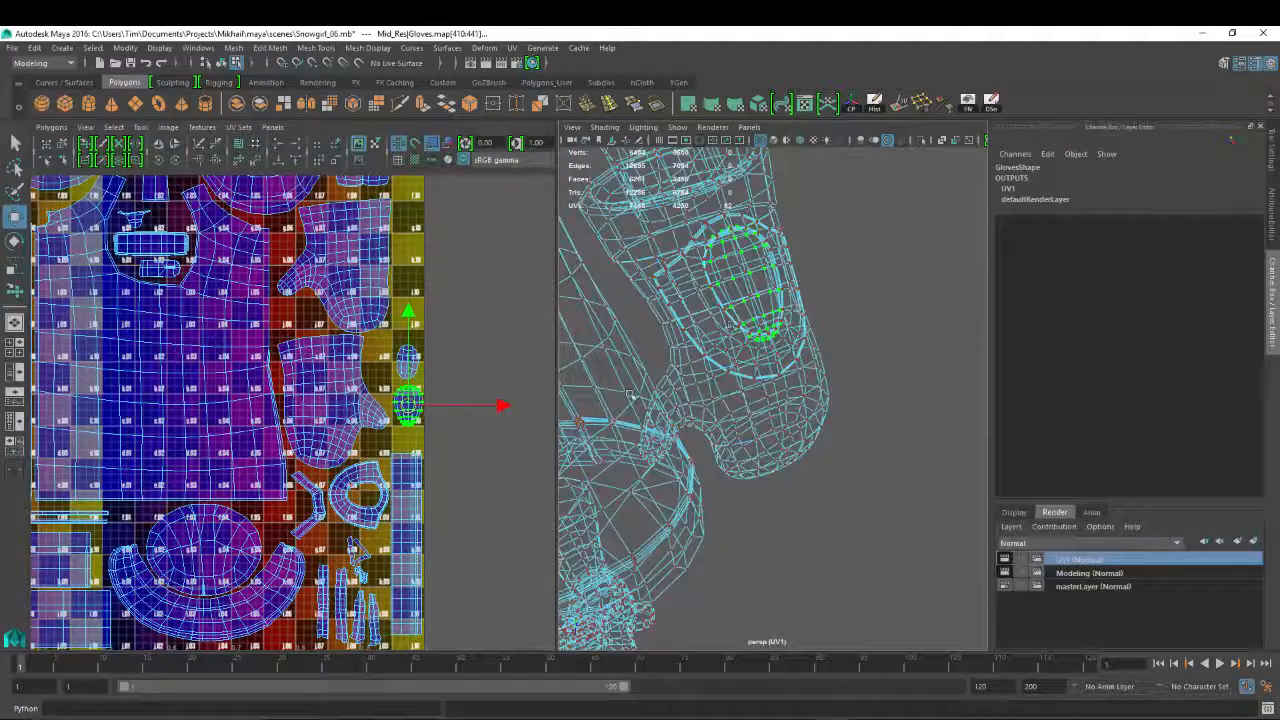
Nudge the long, thin shoe strip shell slightly down along V, just inside the upper border of the UV space
right_click_drag(388, 374, 340, 366, "alt")
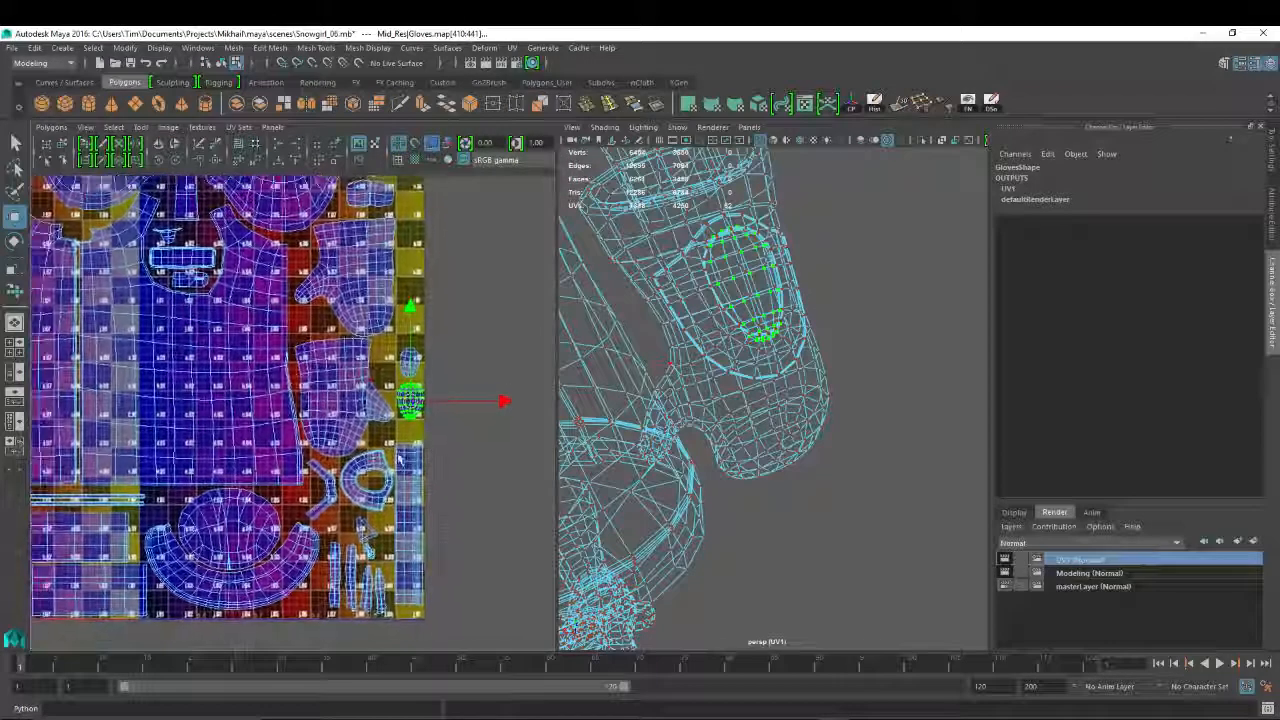
middle_click_drag(294, 343, 495, 440, "alt")
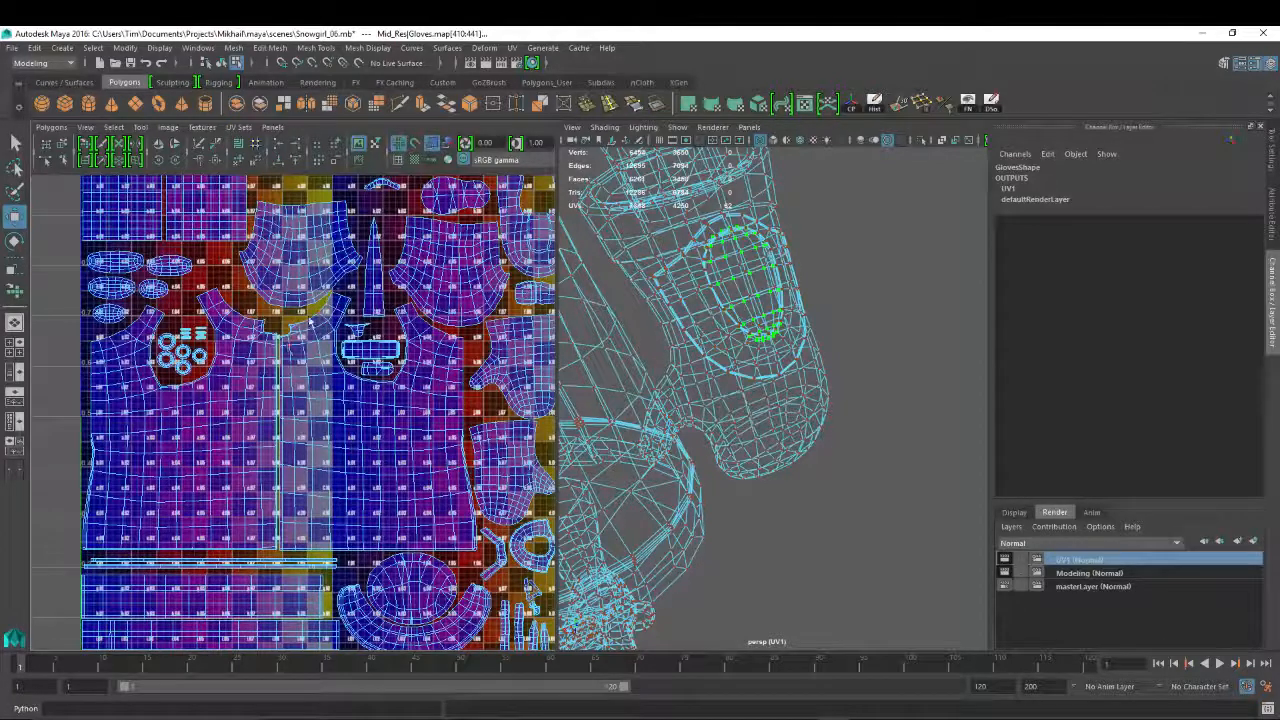
middle_click_drag(280, 300, 293, 357, "alt")
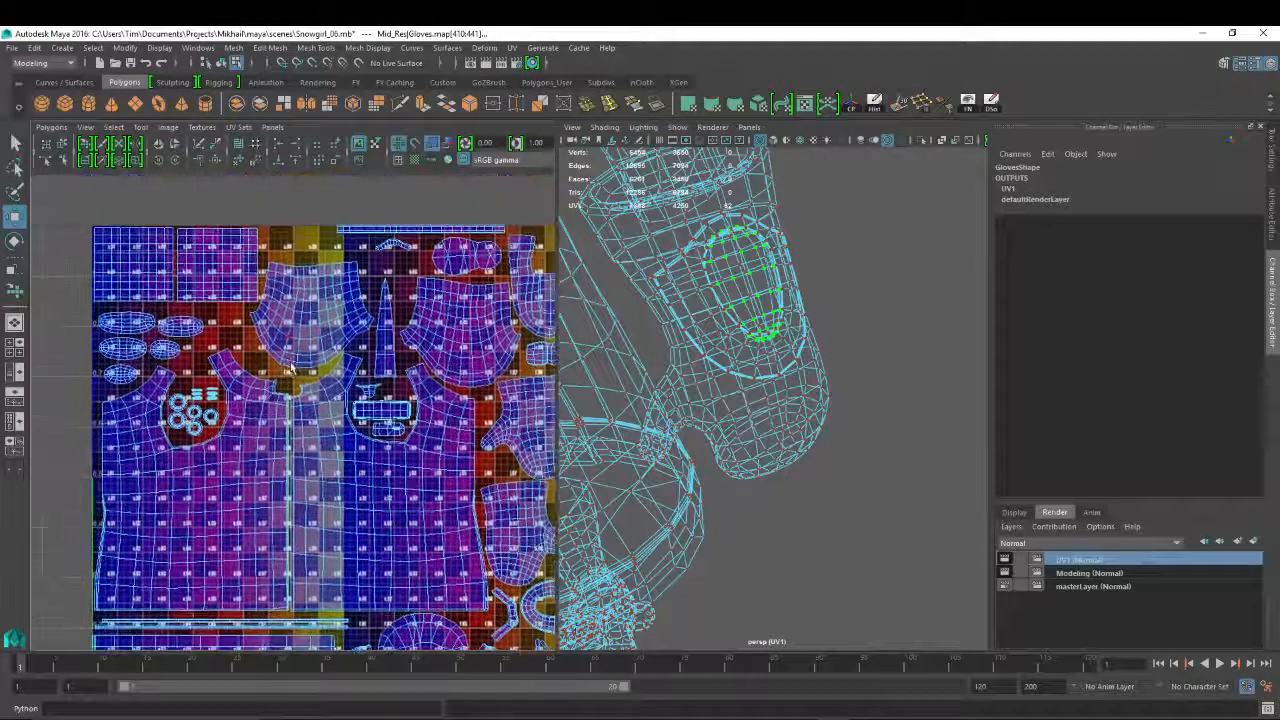
middle_click_drag(268, 226, 209, 342, "alt")
middle_click_drag(328, 376, 255, 407, "alt")
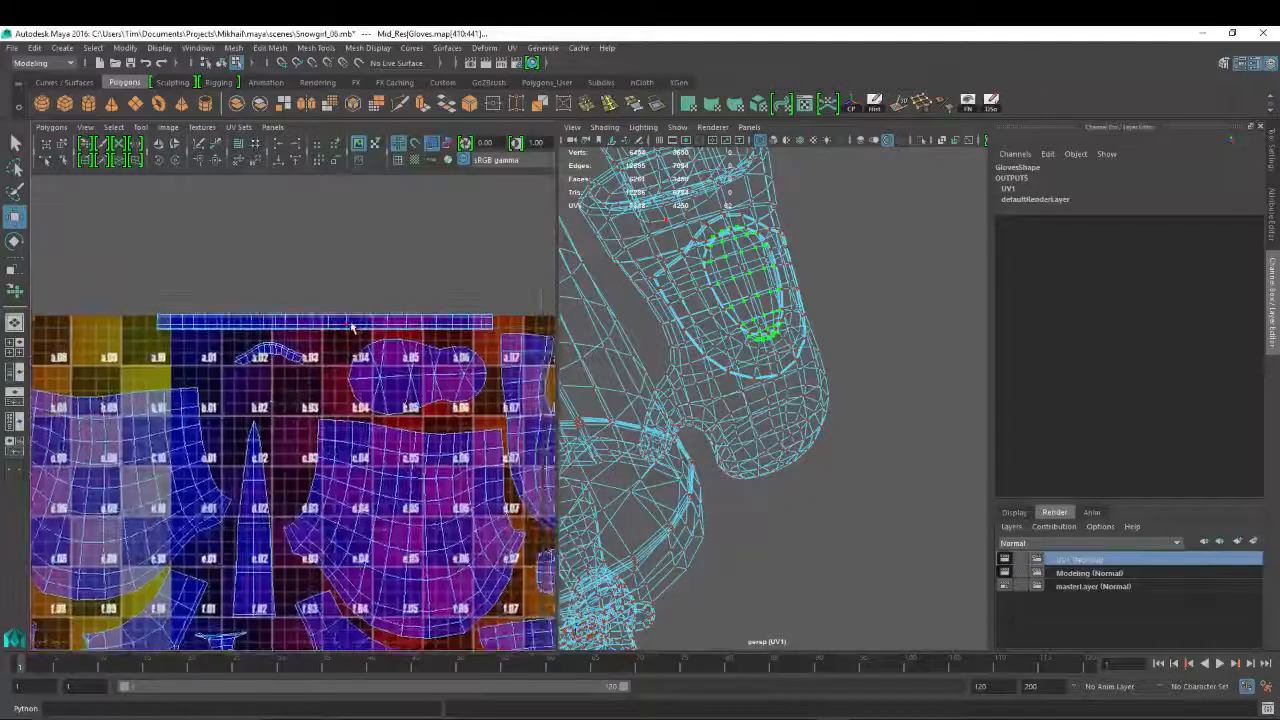
left_click(351, 323)
left_click_drag(325, 233, 321, 240)
right_click_drag(398, 360, 386, 380, "alt")
middle_click_drag(488, 434, 386, 400, "alt")
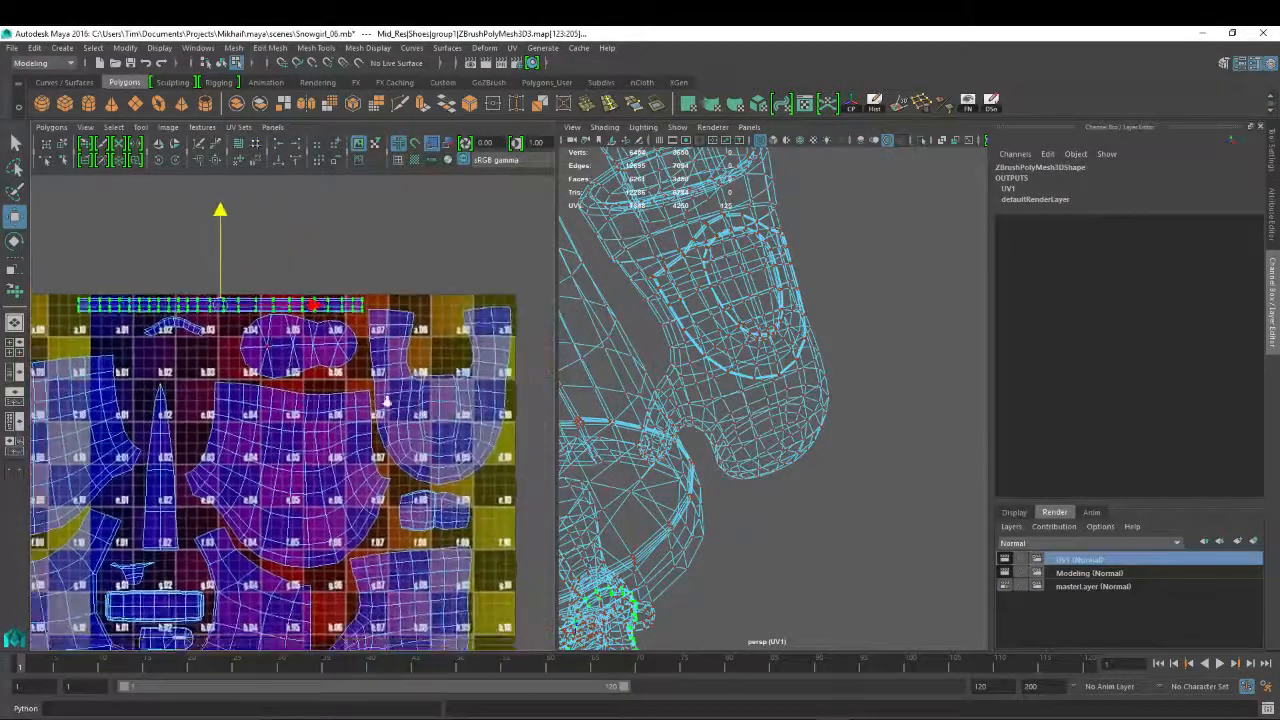
right_click_drag(386, 400, 250, 435, "alt")
right_click_drag(462, 563, 150, 404, "alt")
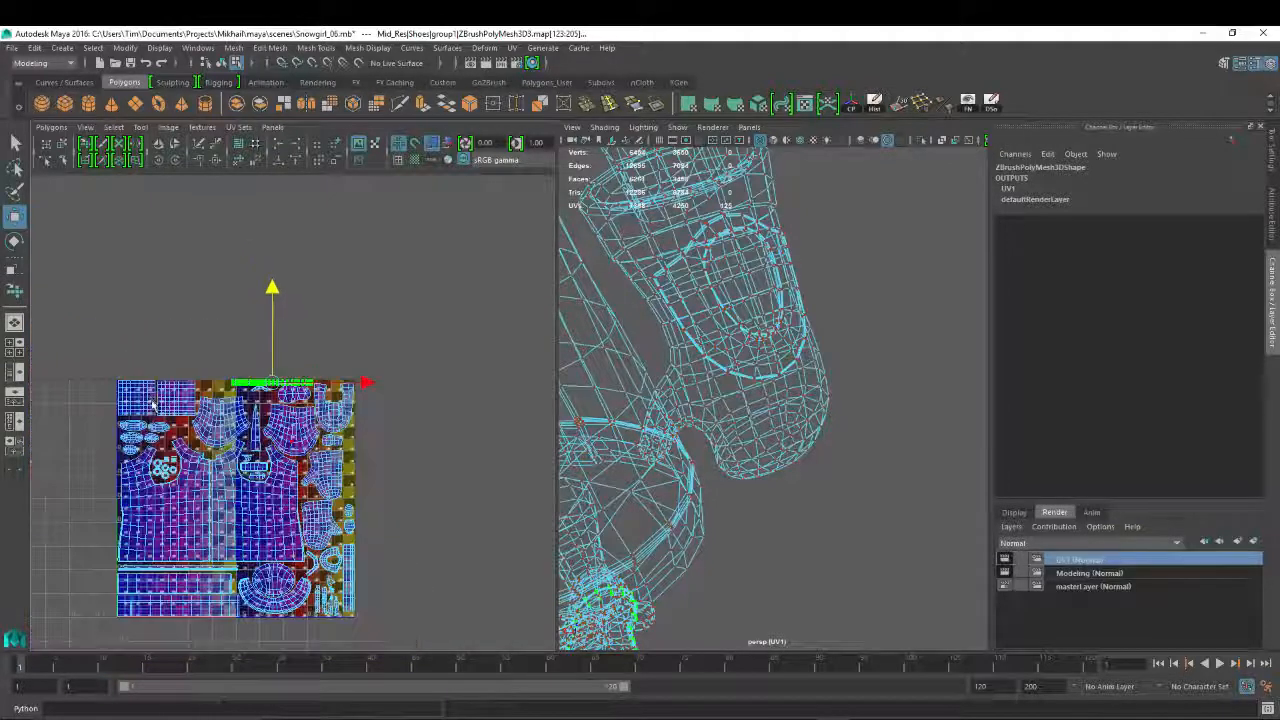
middle_click_drag(205, 537, 226, 443, "alt")
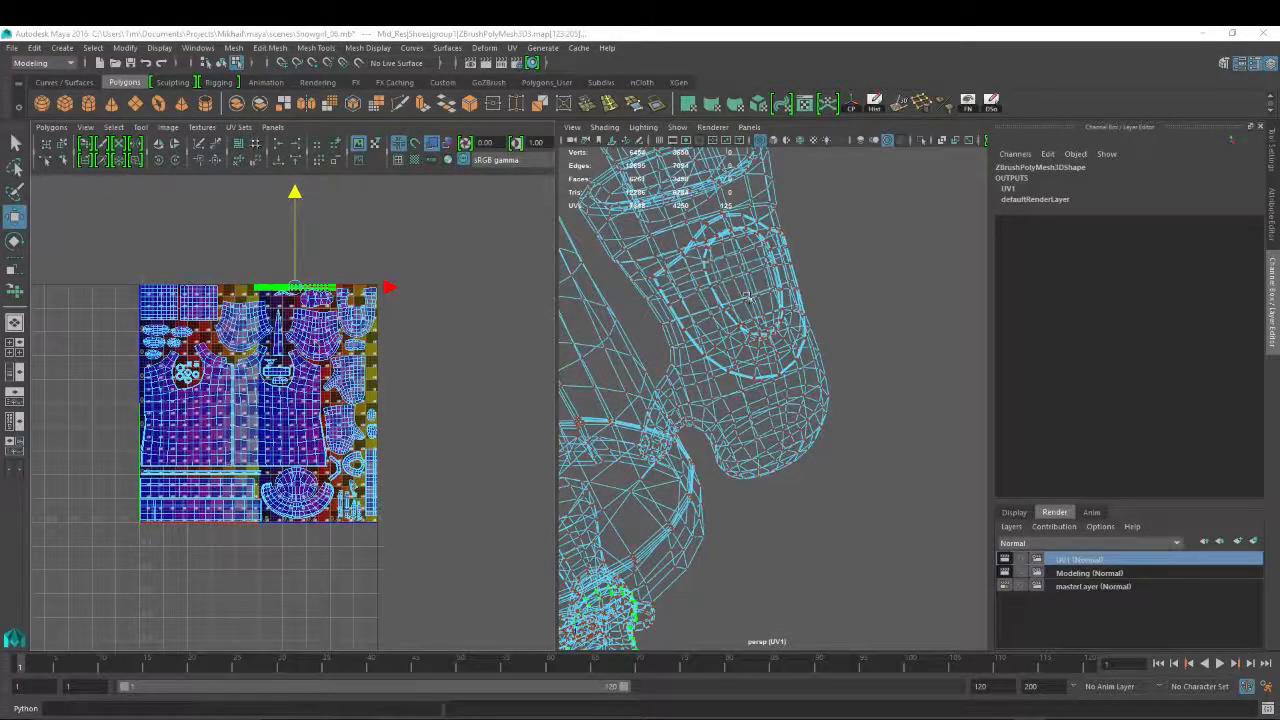
Return to shaded display and object selection, and inspect the glove's and the shoe's UV layouts individually and with the other parts
right_click_drag(748, 296, 688, 386, "alt")
key("5")
right_click(731, 334)
right_click_drag(731, 334, 795, 315)
left_click(822, 318)
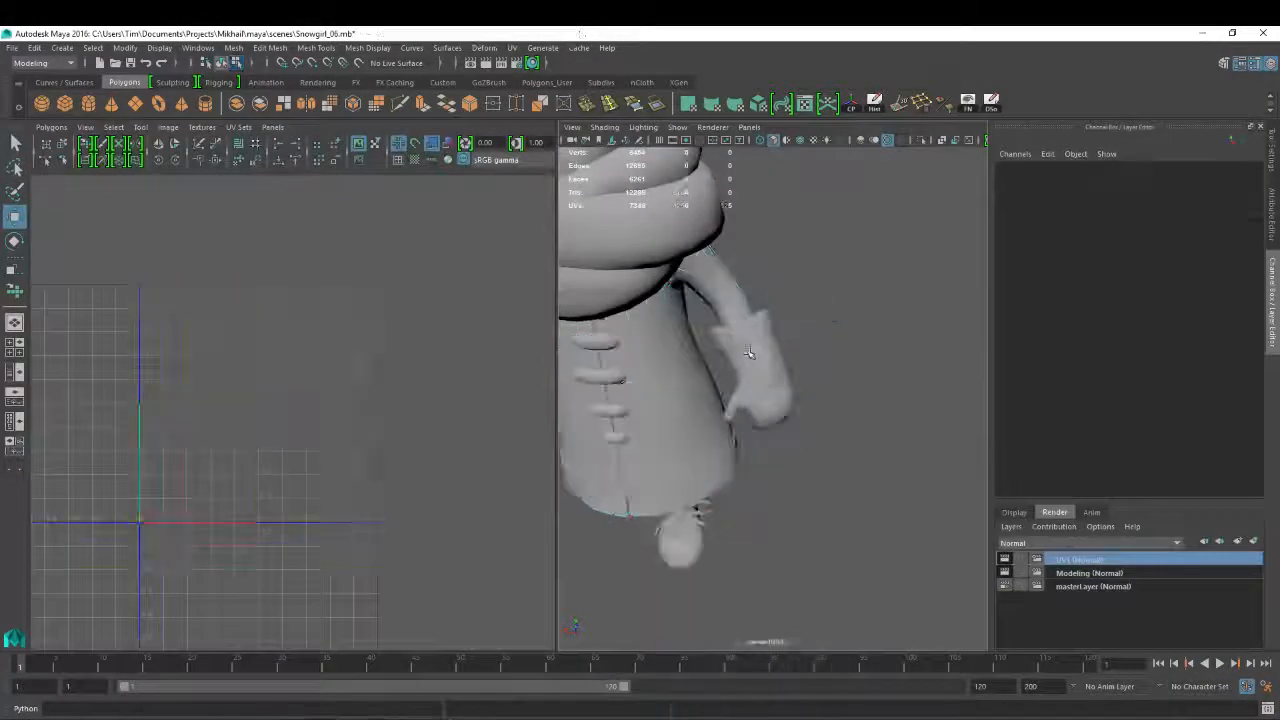
left_click(744, 350)
left_click_drag(796, 380, 854, 344, "alt")
right_click_drag(854, 344, 814, 360, "alt")
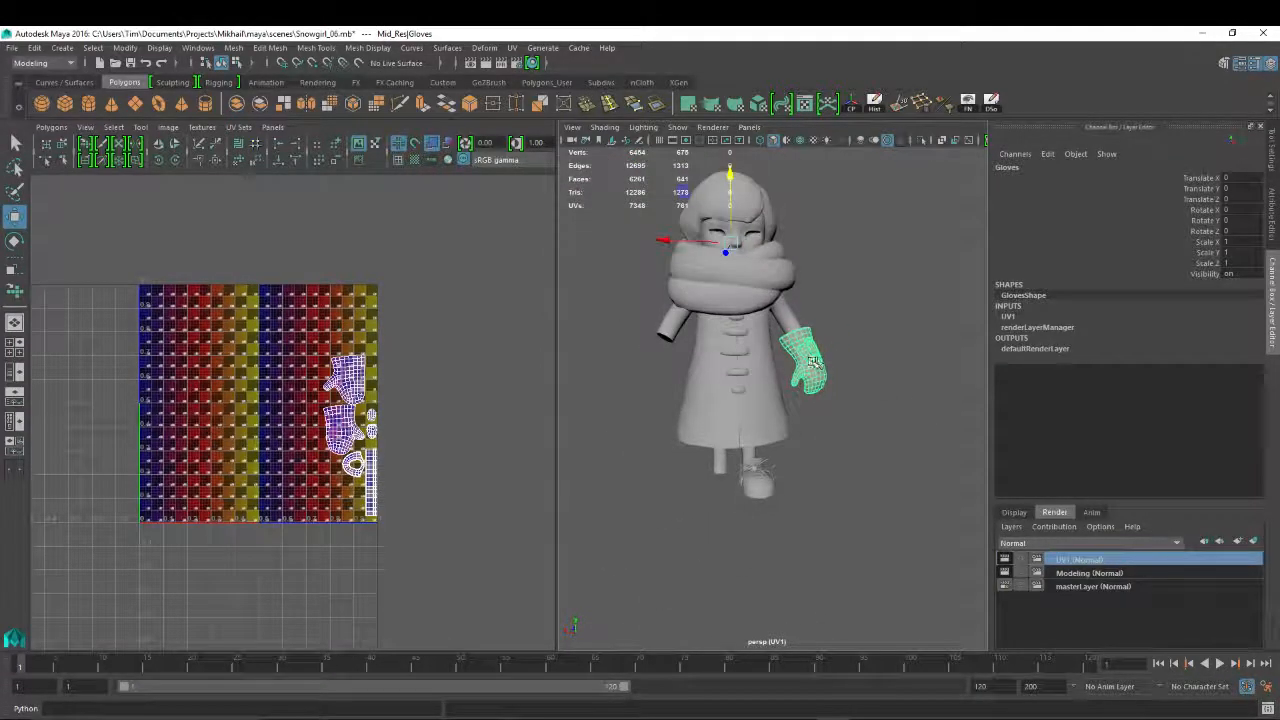
left_click(769, 490)
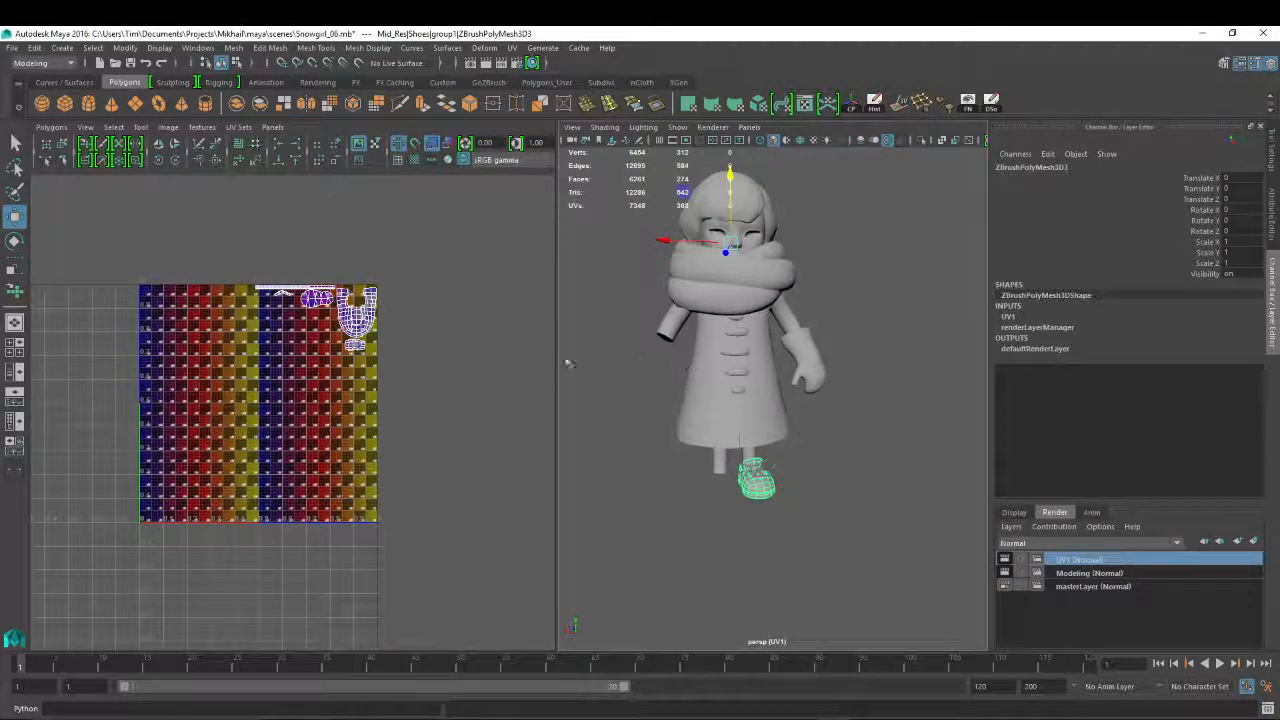
left_click_drag(843, 350, 856, 340, "alt")
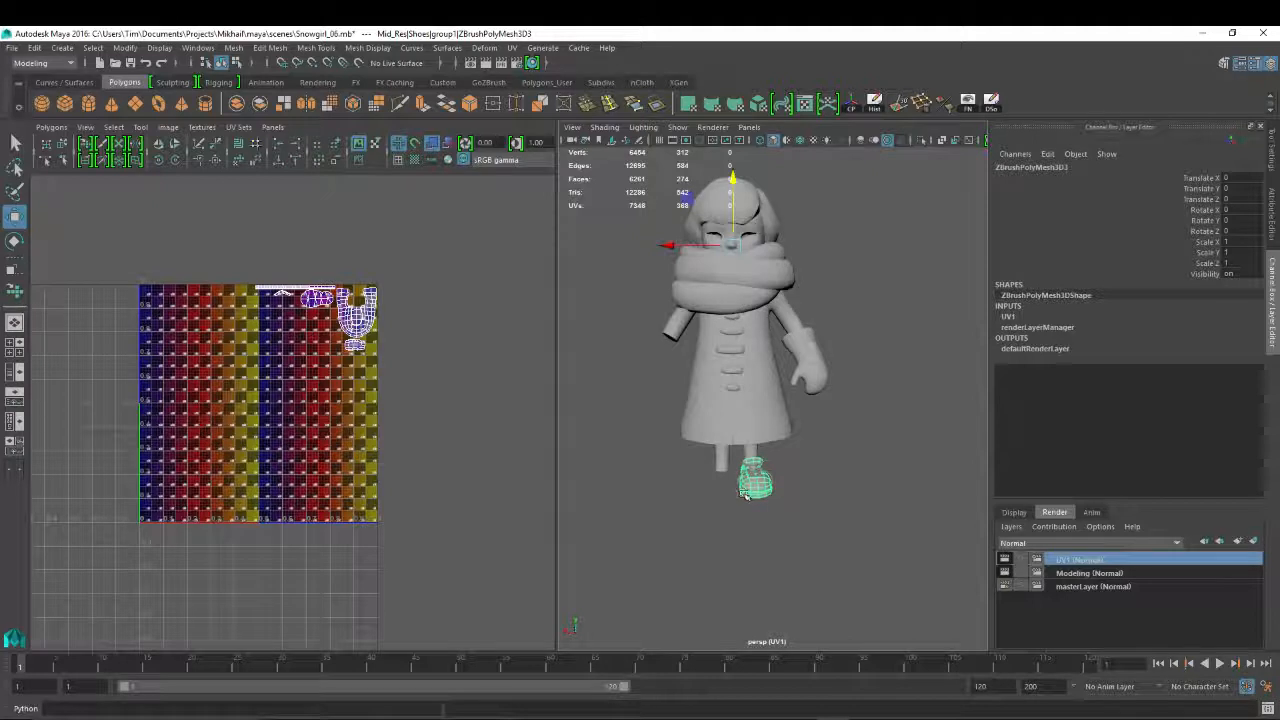
left_click(773, 341)
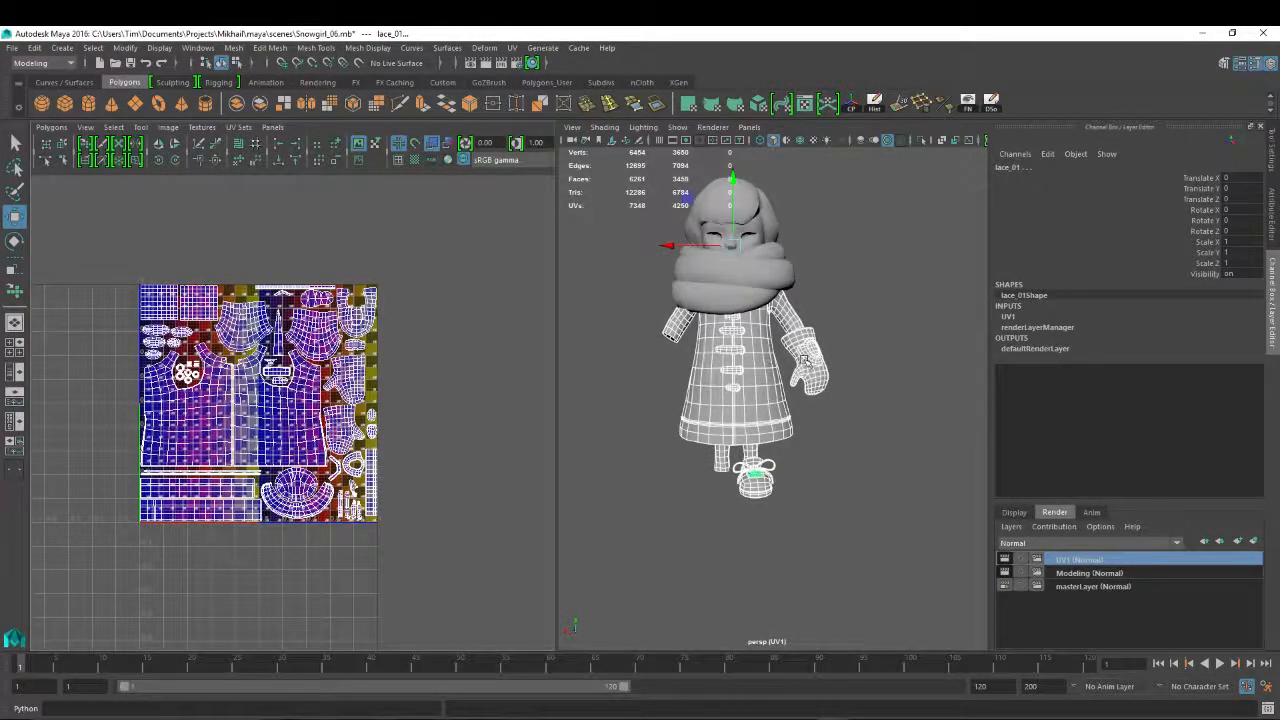
Duplicate the glove and mirror the copy onto the other arm with a Scale X of -1
left_click(803, 358)
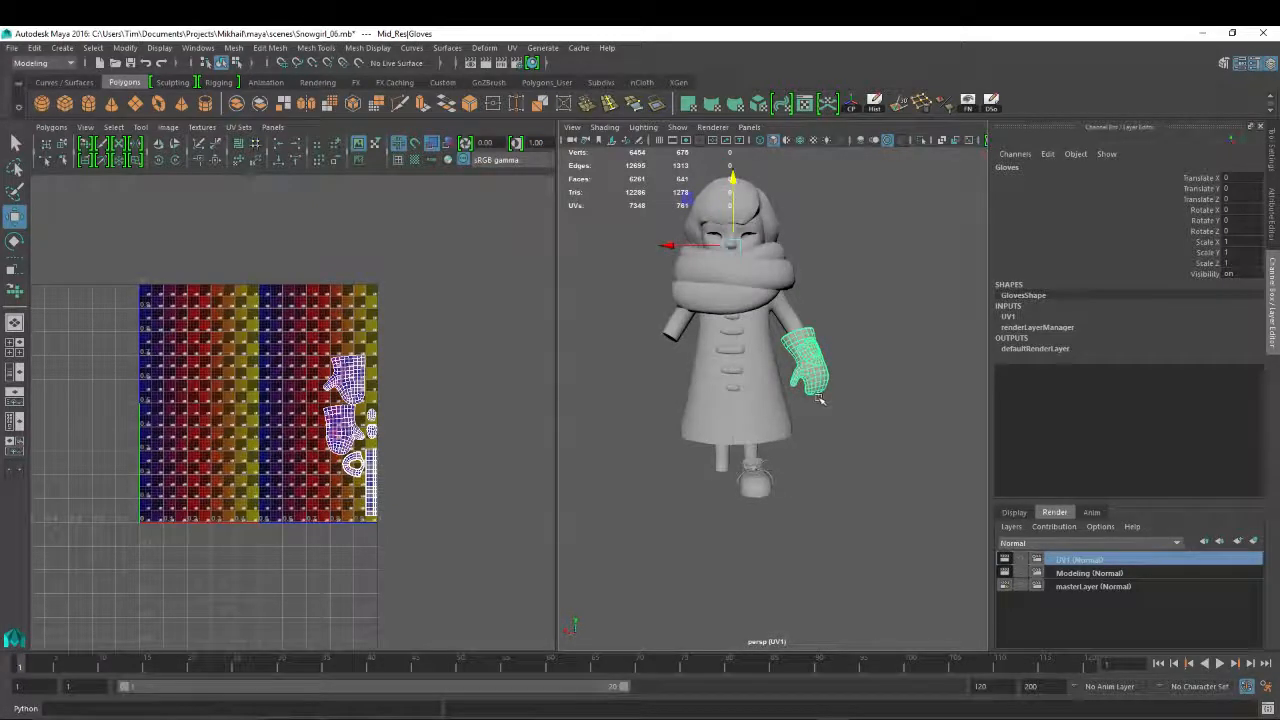
key("ctrl+d")
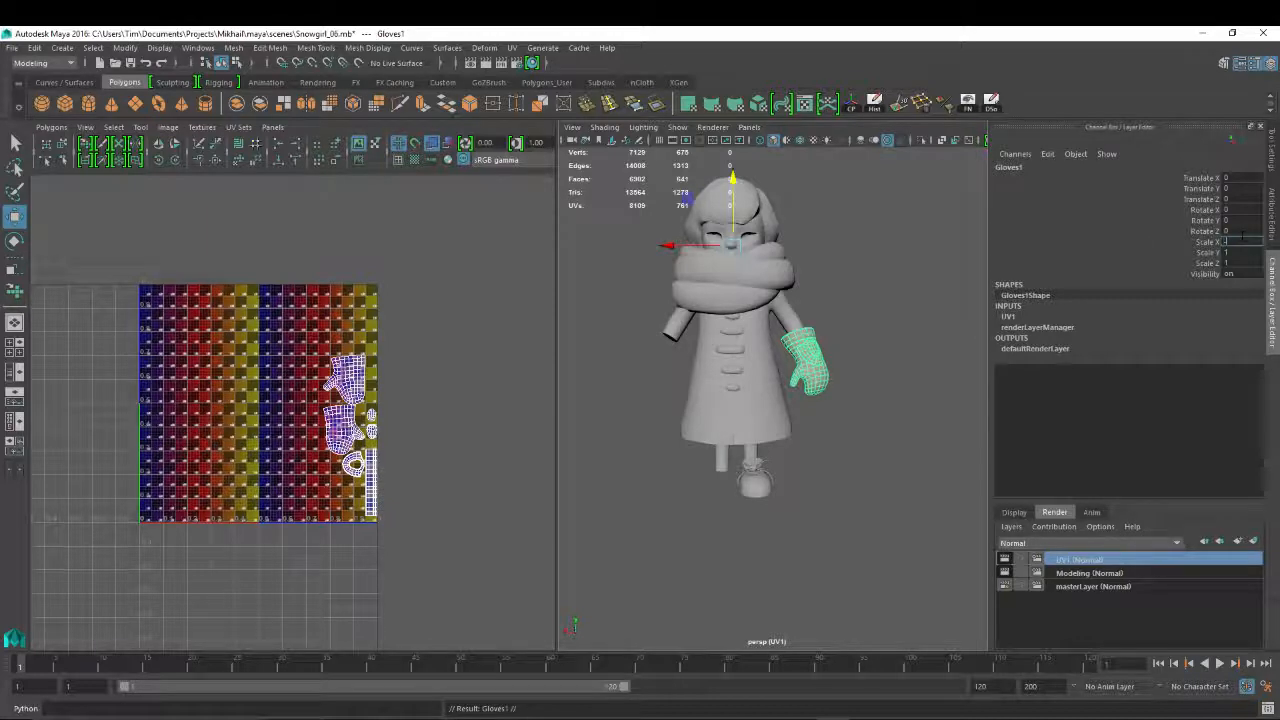
type("-1")
key("Return")
left_click_drag(768, 268, 760, 272, "alt")
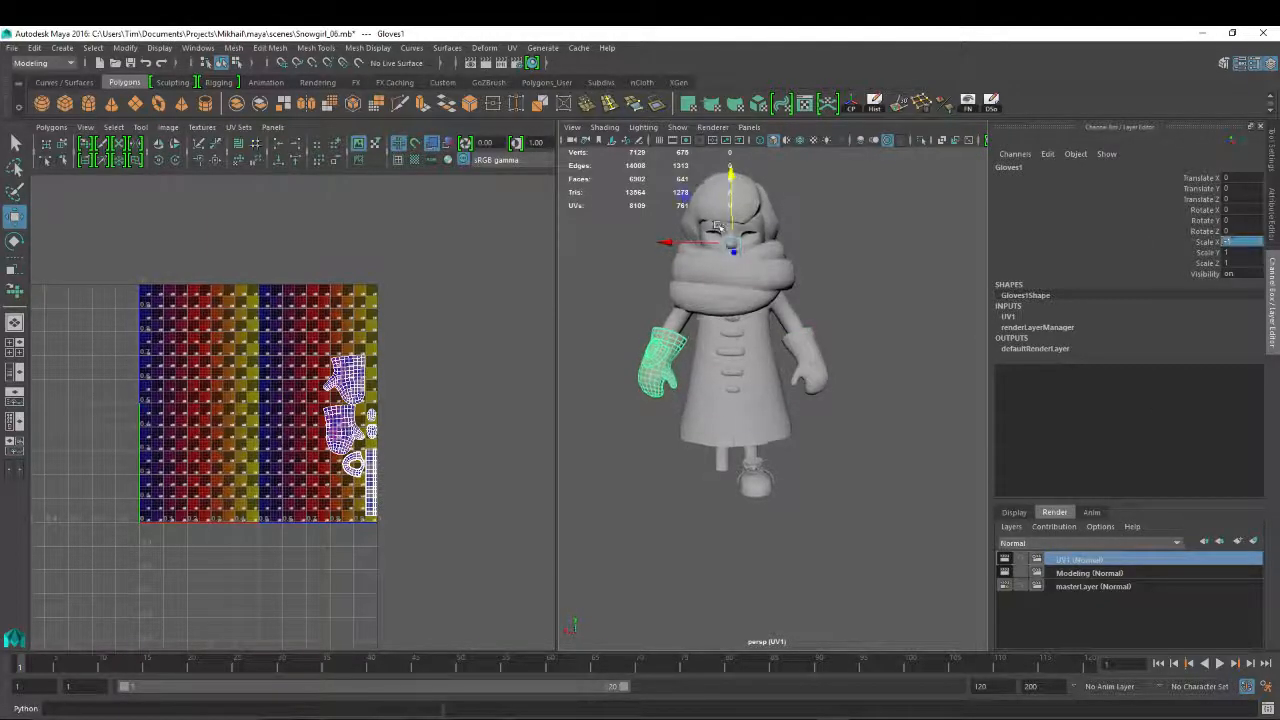
right_click_drag(854, 282, 800, 240, "alt")
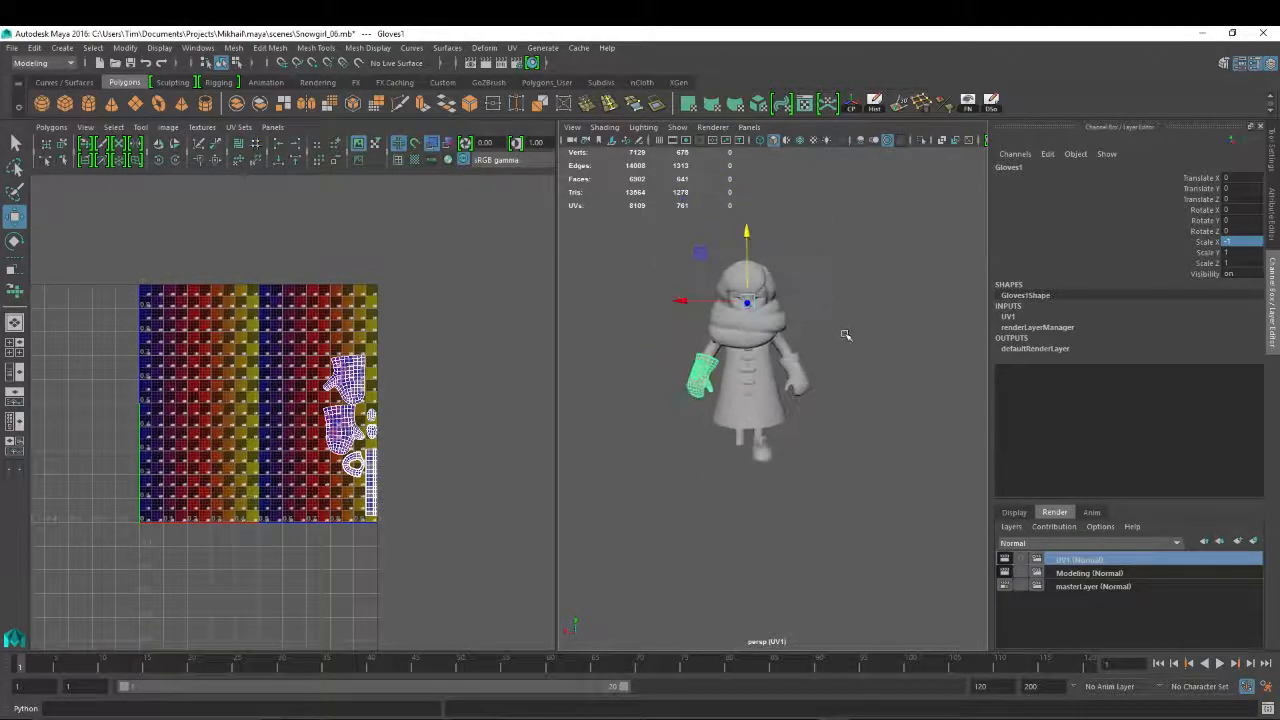
right_click_drag(820, 396, 836, 370, "alt")
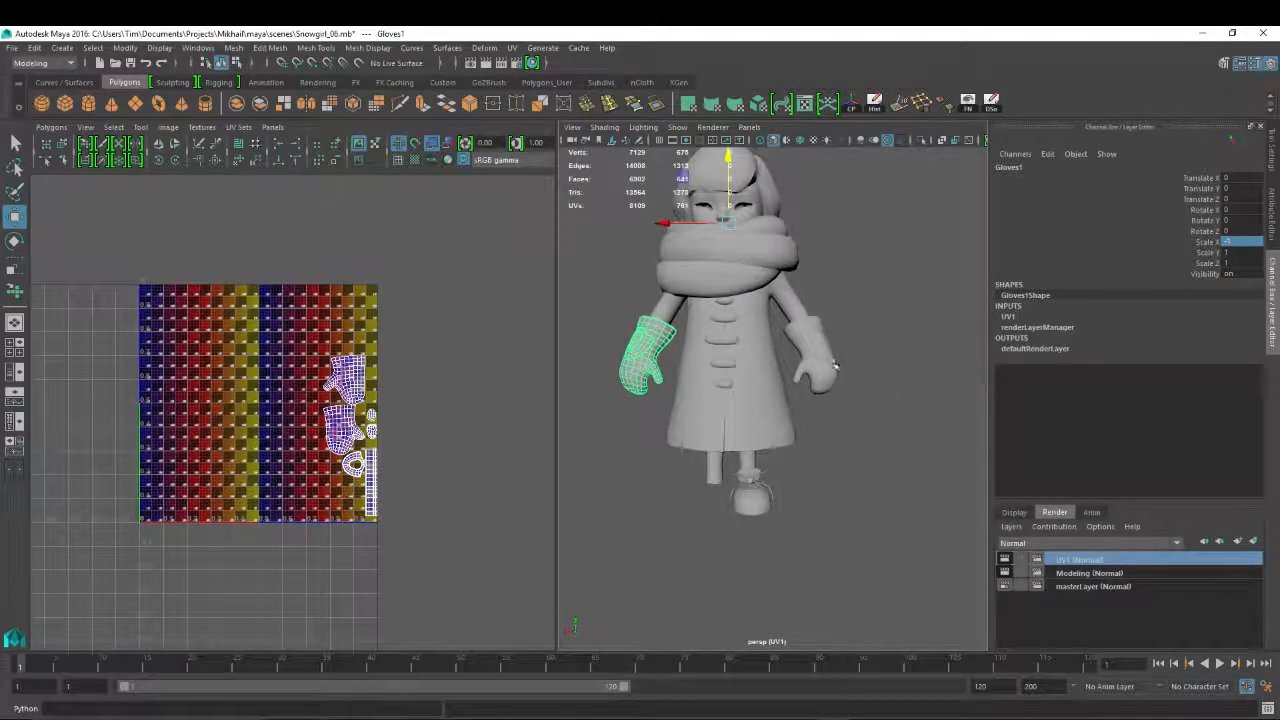
key("ctrl+z")
key("shift+z")
Open the Outliner, expand the Shoes group and delete its empty second subgroup
left_click_drag(1279, 136, 1092, 124)
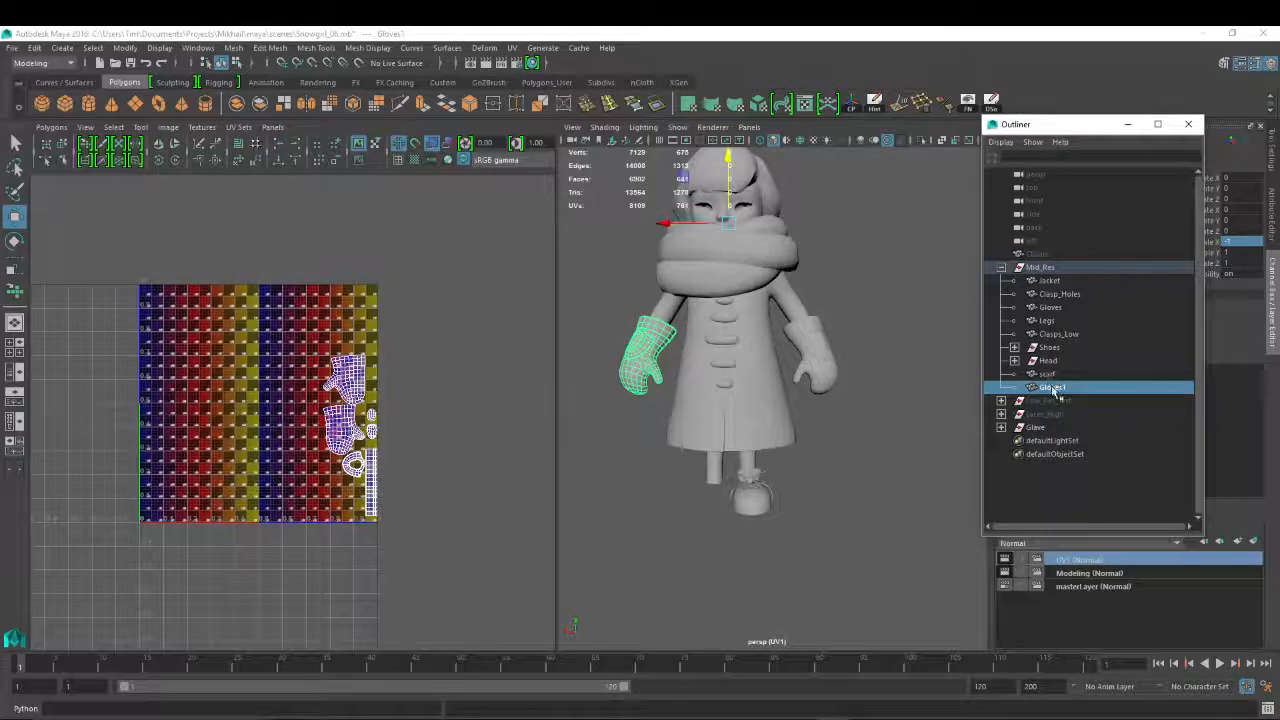
left_click(1049, 347)
left_click(1014, 347)
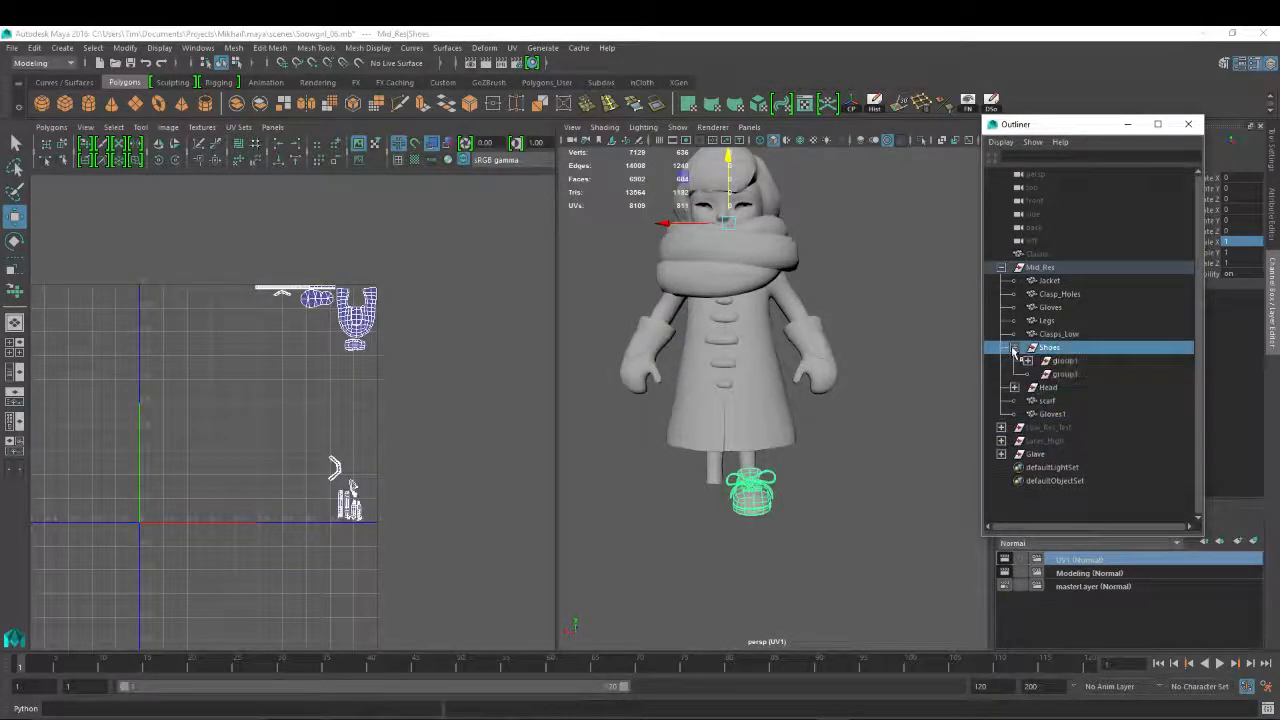
left_click(1066, 375)
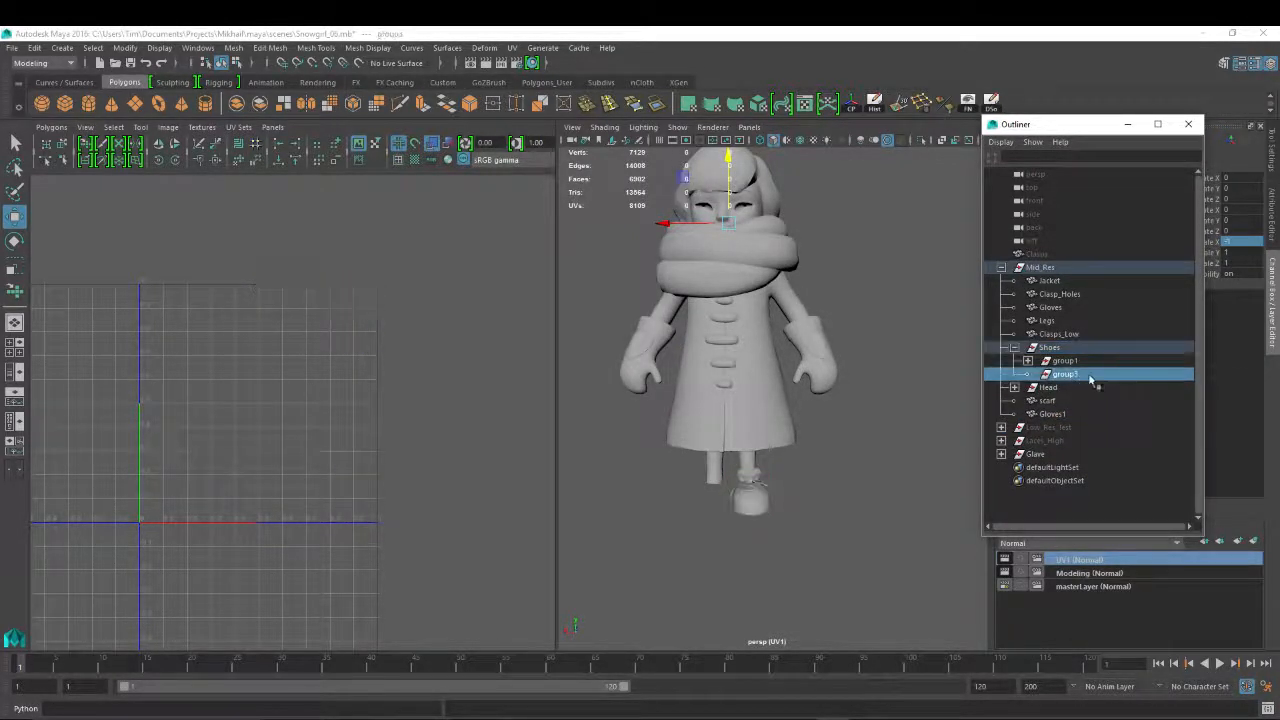
key("Delete")
Select the ZBrushPolyMesh3D3, Mesh1 and lace_01 shoe meshes, close the Outliner, and save the scene
left_click(1028, 361)
left_click(1080, 374)
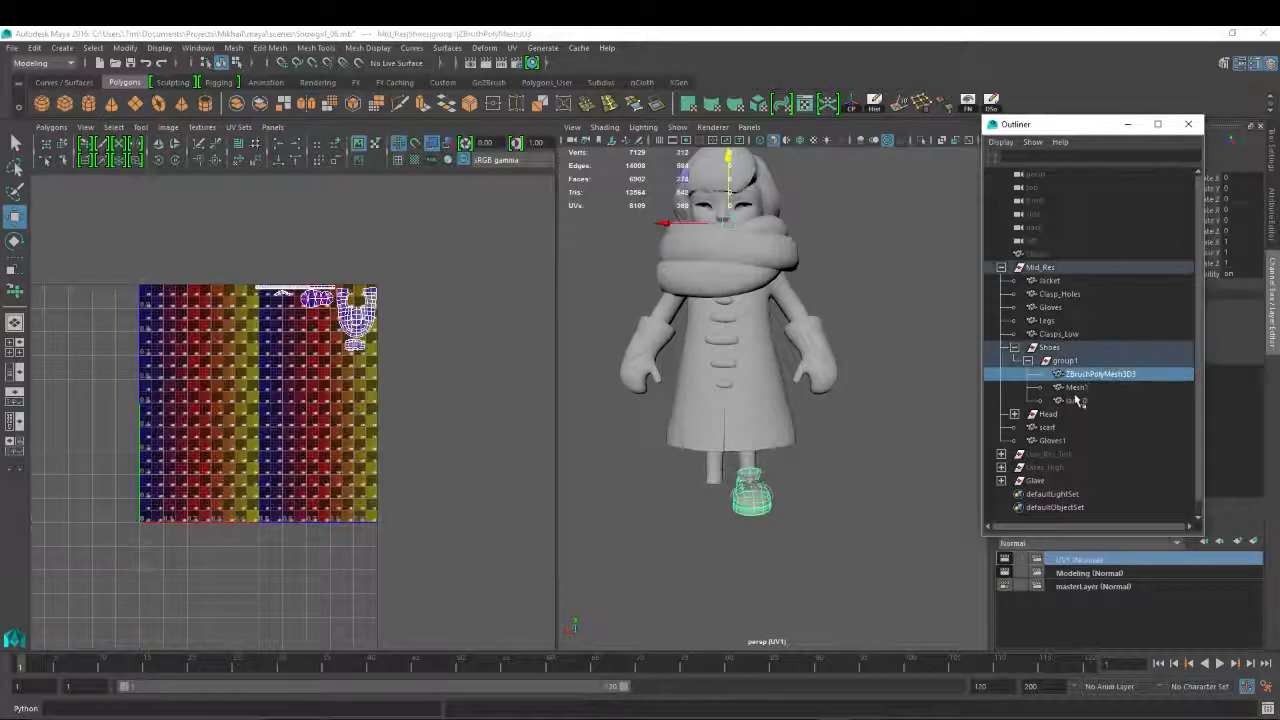
left_click(1077, 400, "shift")
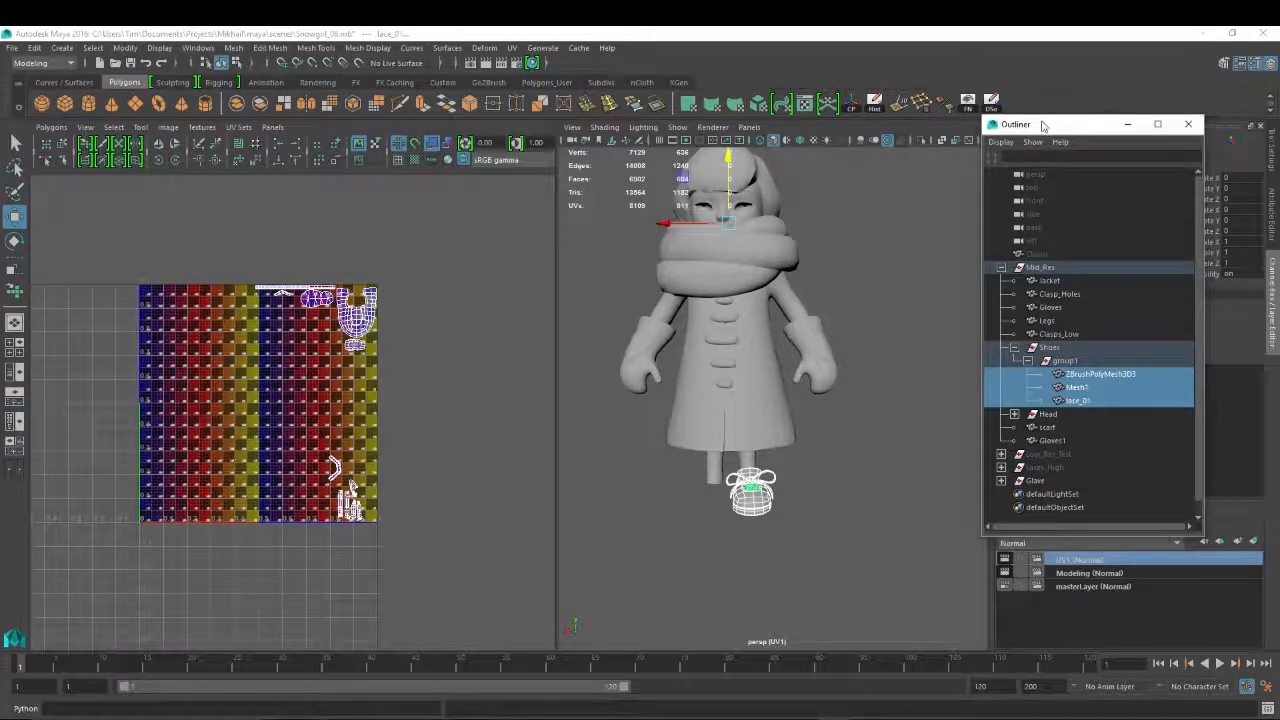
left_click(1188, 124)
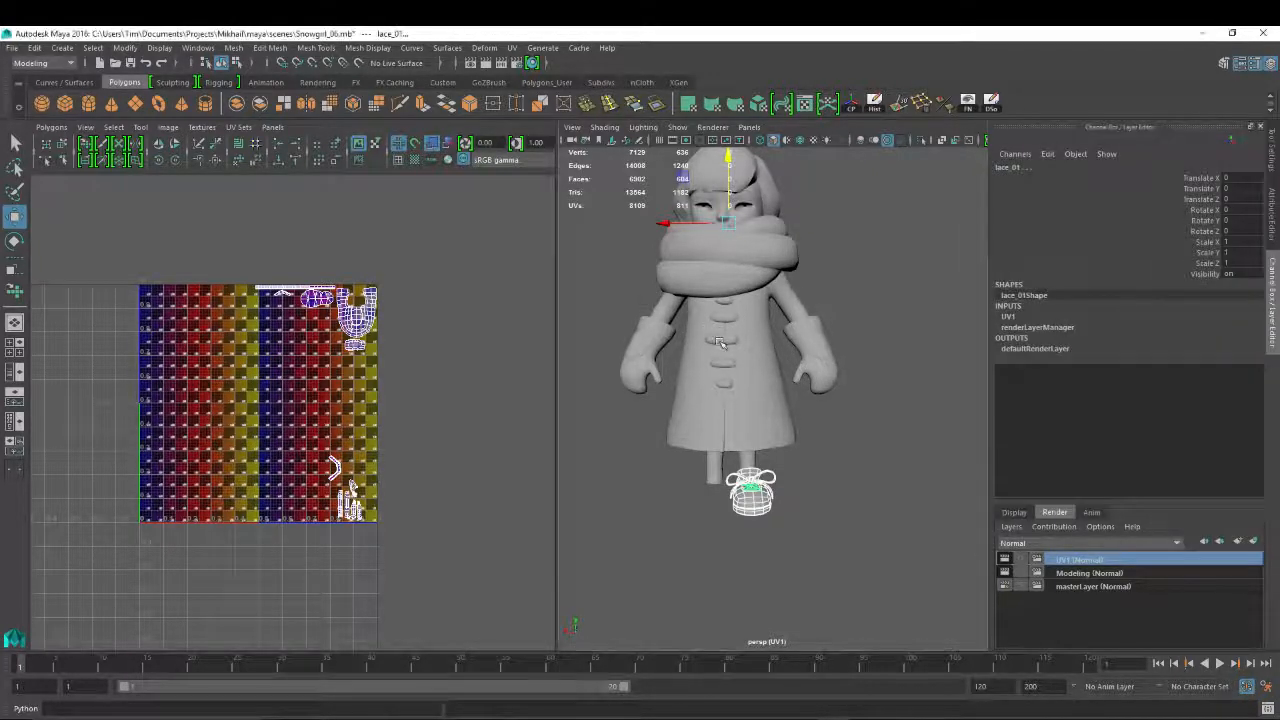
key("f")
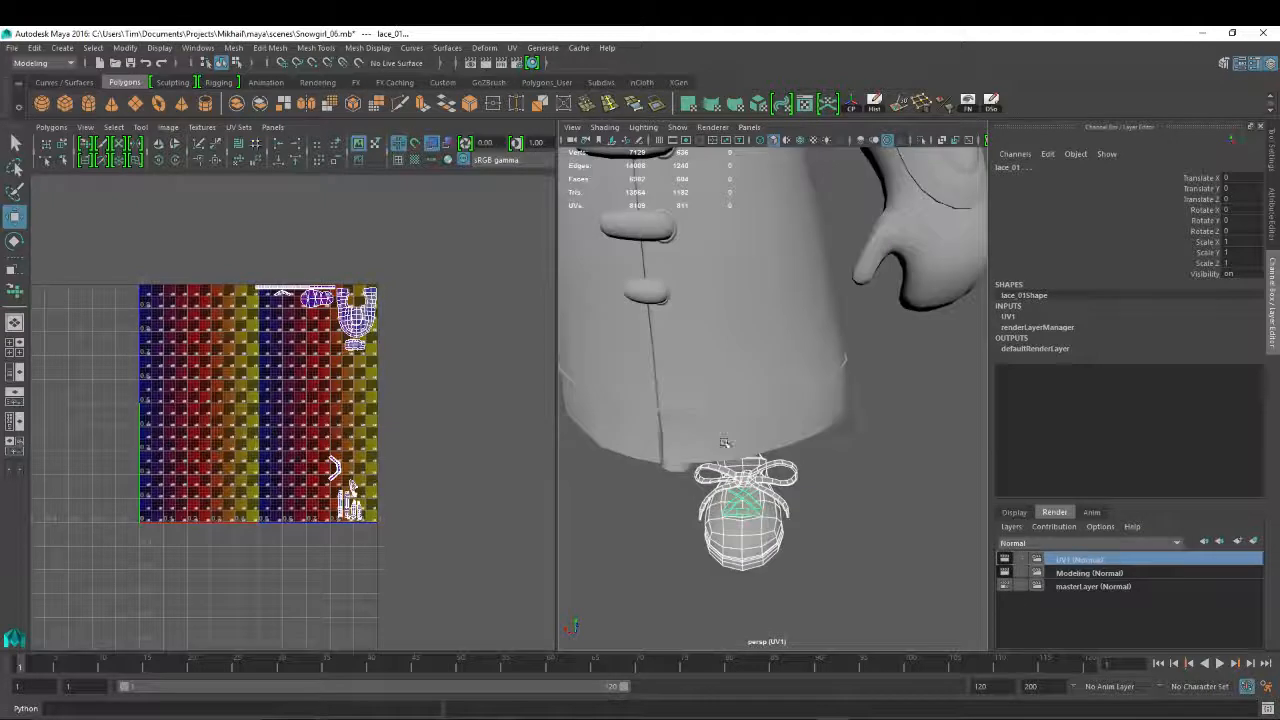
key("ctrl+s")
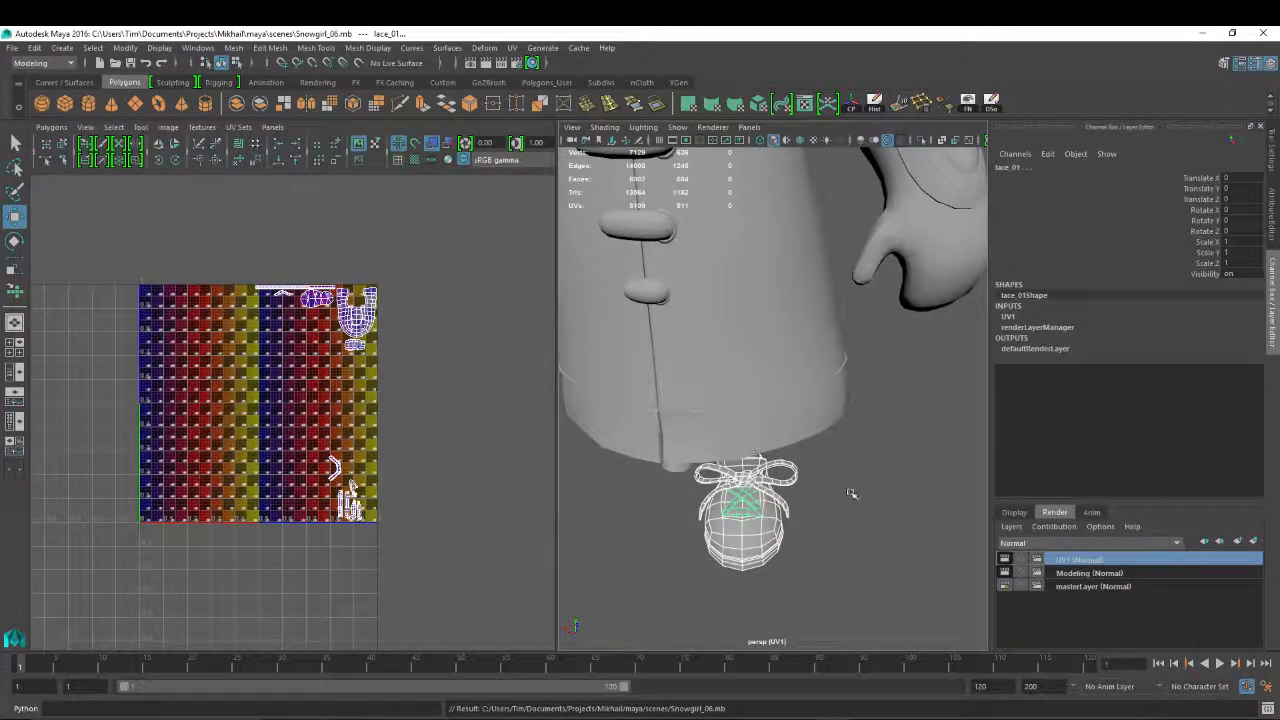
Select the shoe's bow lace and compare it in the masterLayer and UV1 render layers
right_click_drag(851, 494, 776, 470, "alt")
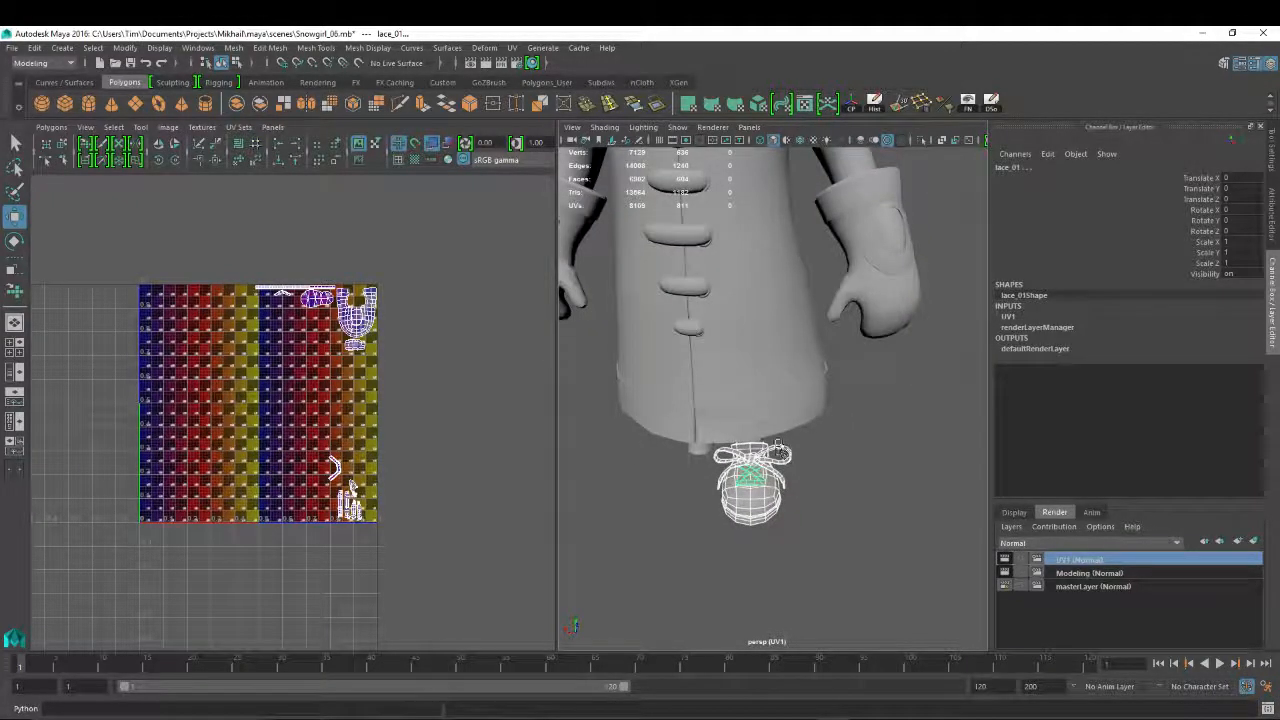
left_click(748, 455)
scroll(745, 454, "up", 3)
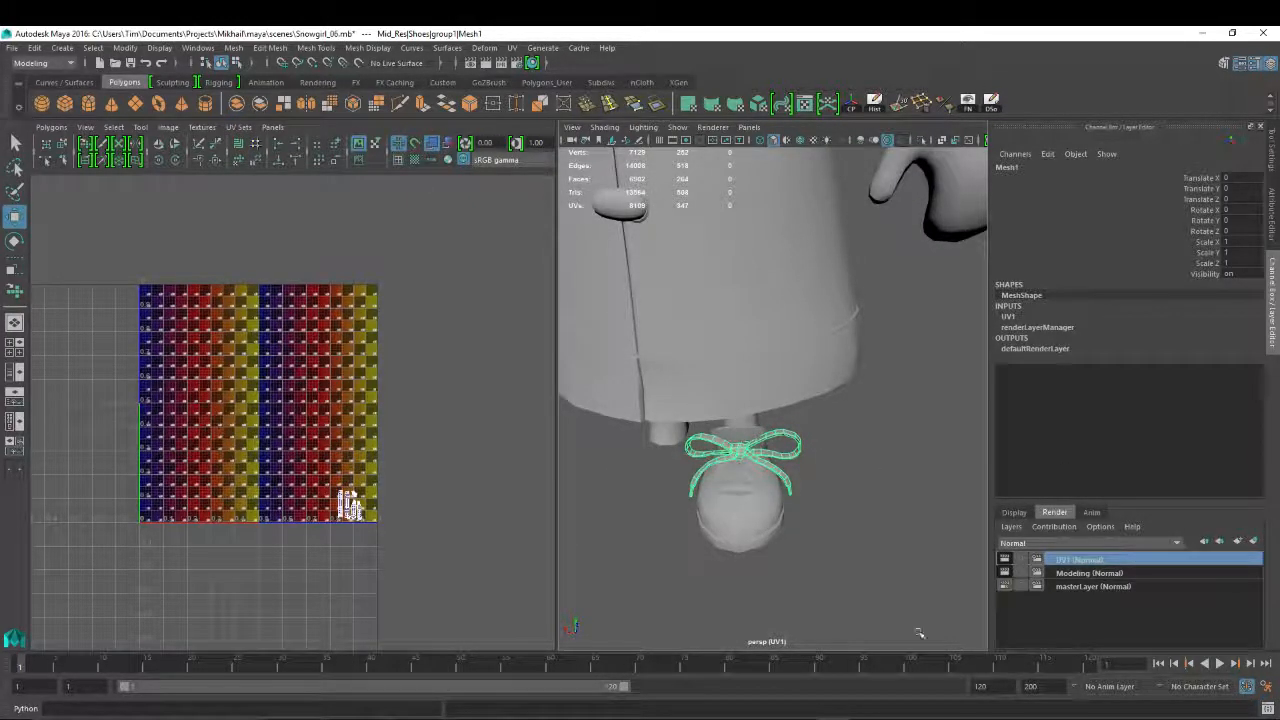
left_click(1074, 587)
scroll(846, 494, "down", 4)
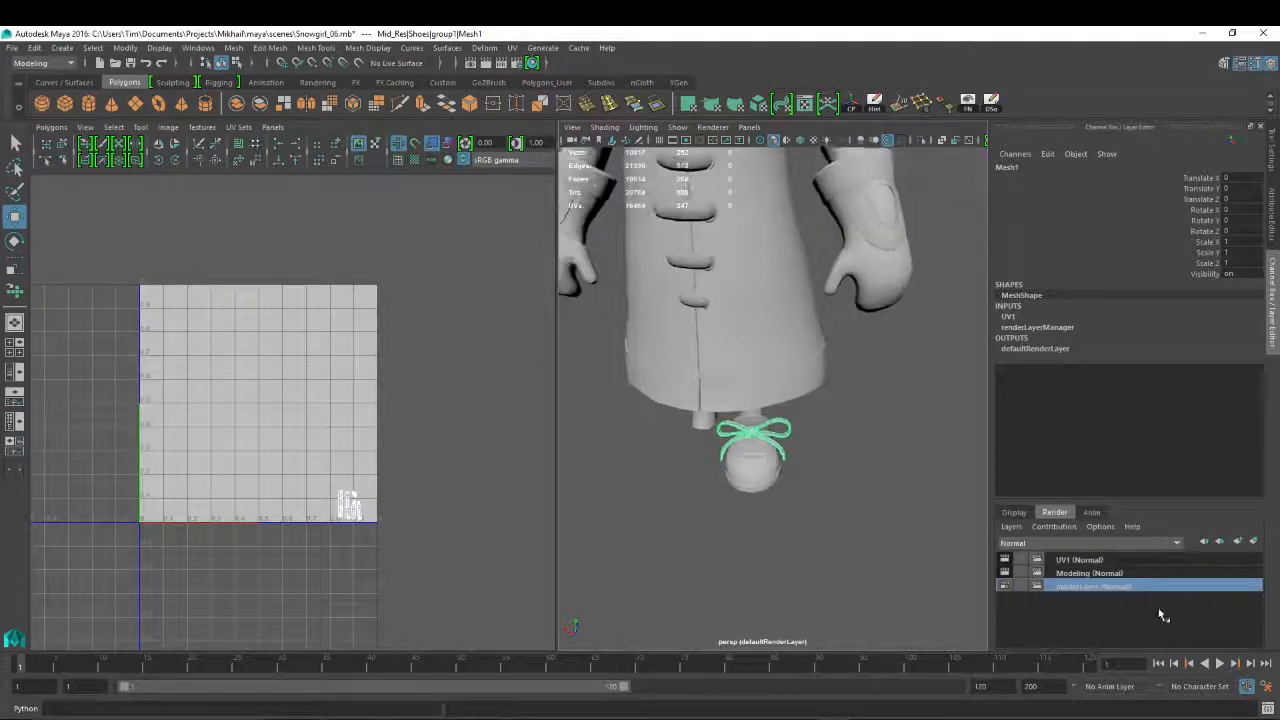
left_click(1078, 561)
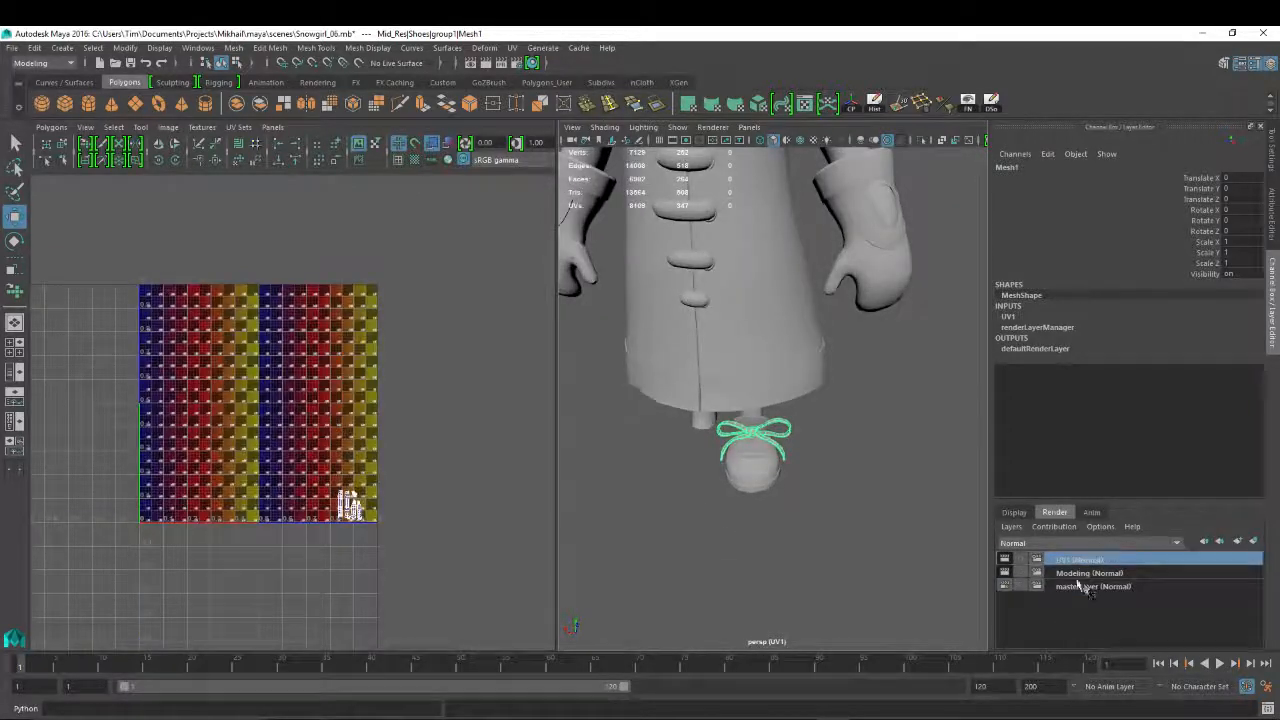
Open the earlier scene Snowgirl_05.mb without saving changes to the current scene
left_click(11, 47)
left_click(45, 76)
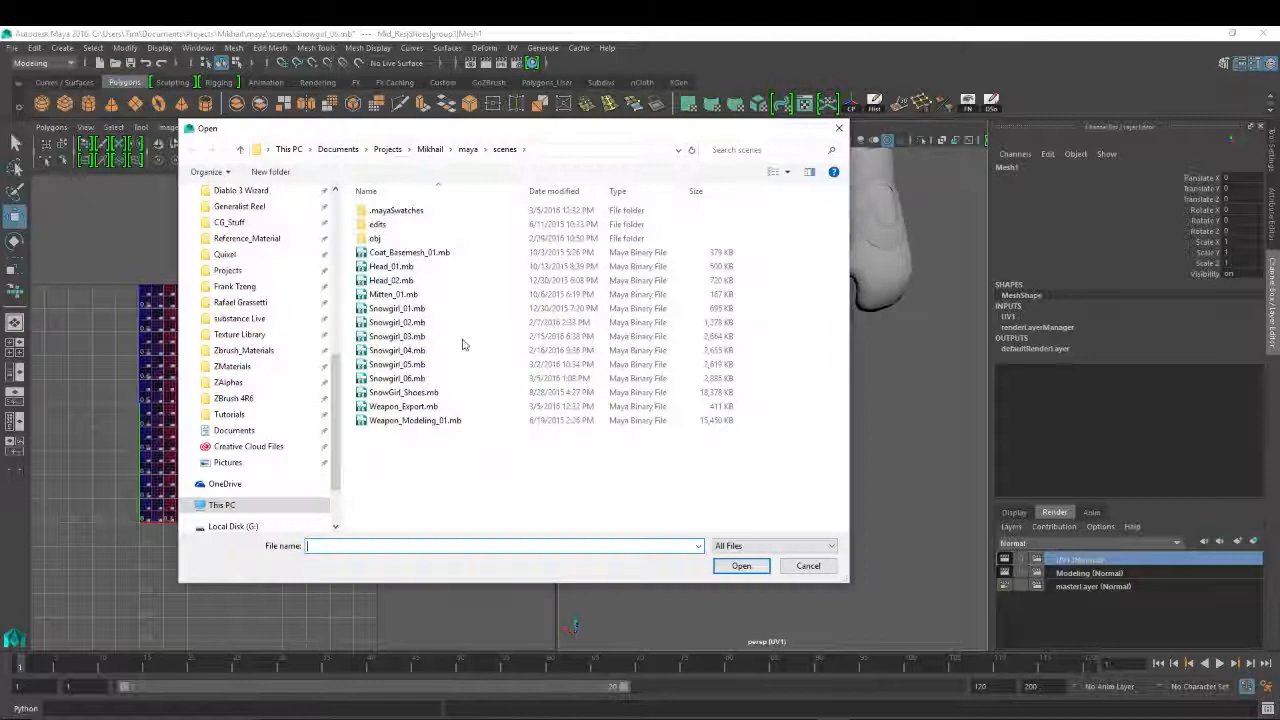
double_click(400, 378)
left_click(640, 388)
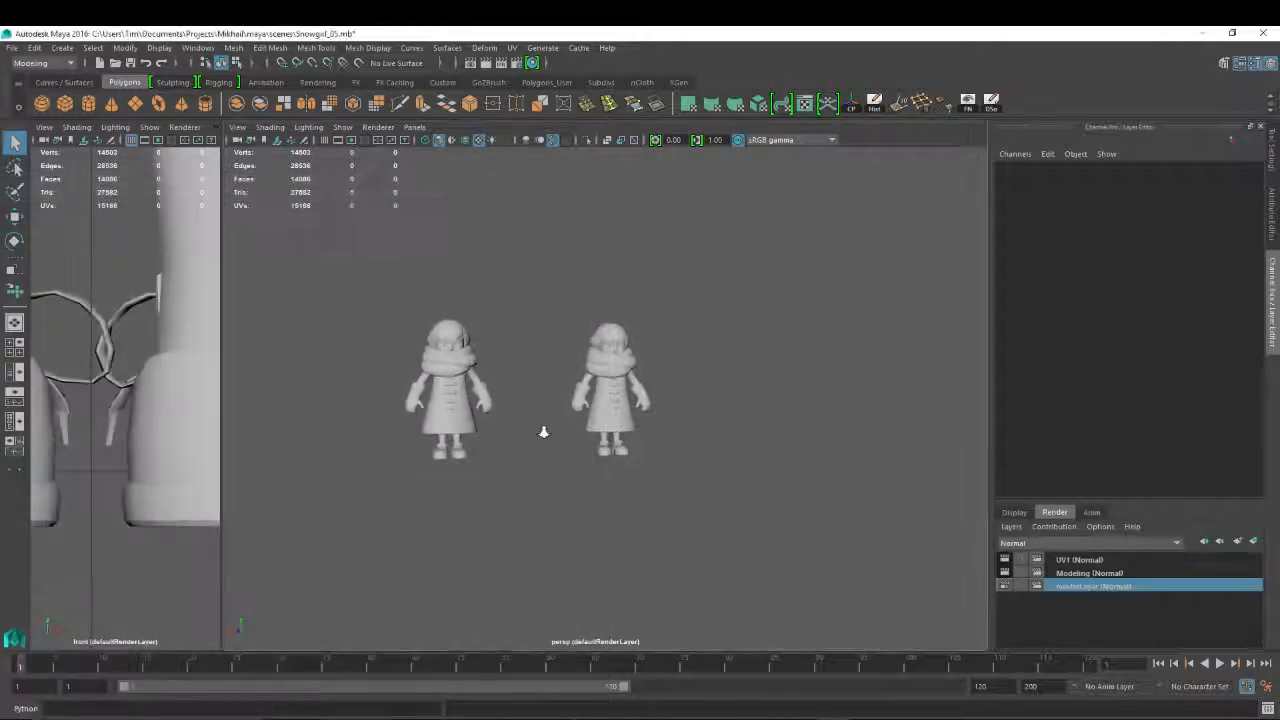
Select the bow lace on the character's right shoe and frame it to inspect both shoes
right_click_drag(543, 431, 692, 481, "alt")
middle_click_drag(692, 481, 697, 404, "alt")
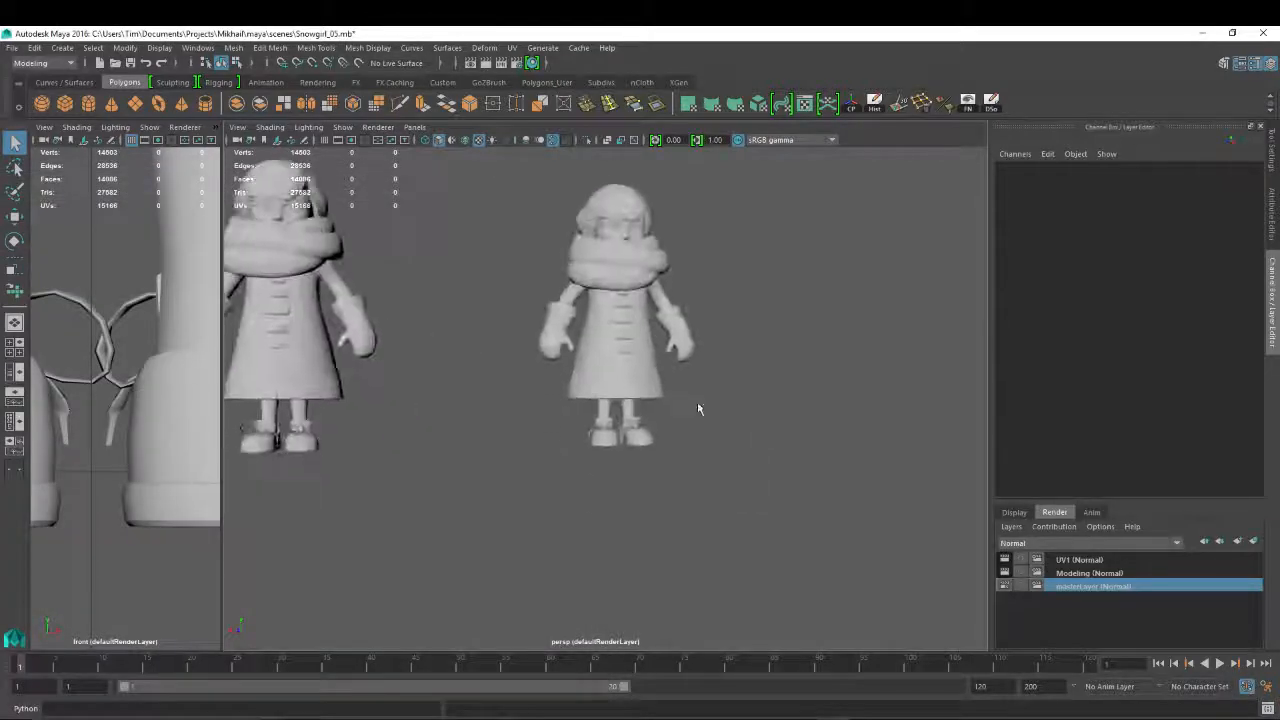
right_click_drag(697, 404, 798, 506, "alt")
left_click(565, 454)
key("f")
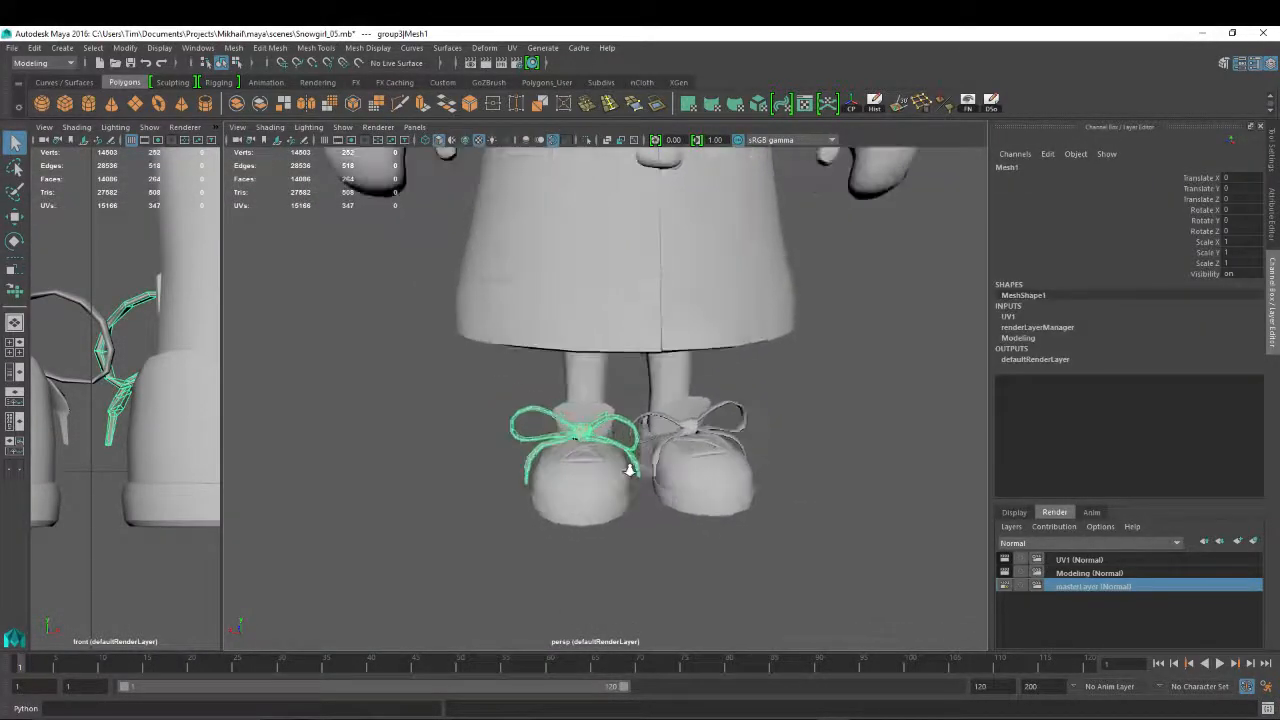
left_click_drag(574, 440, 632, 429, "alt")
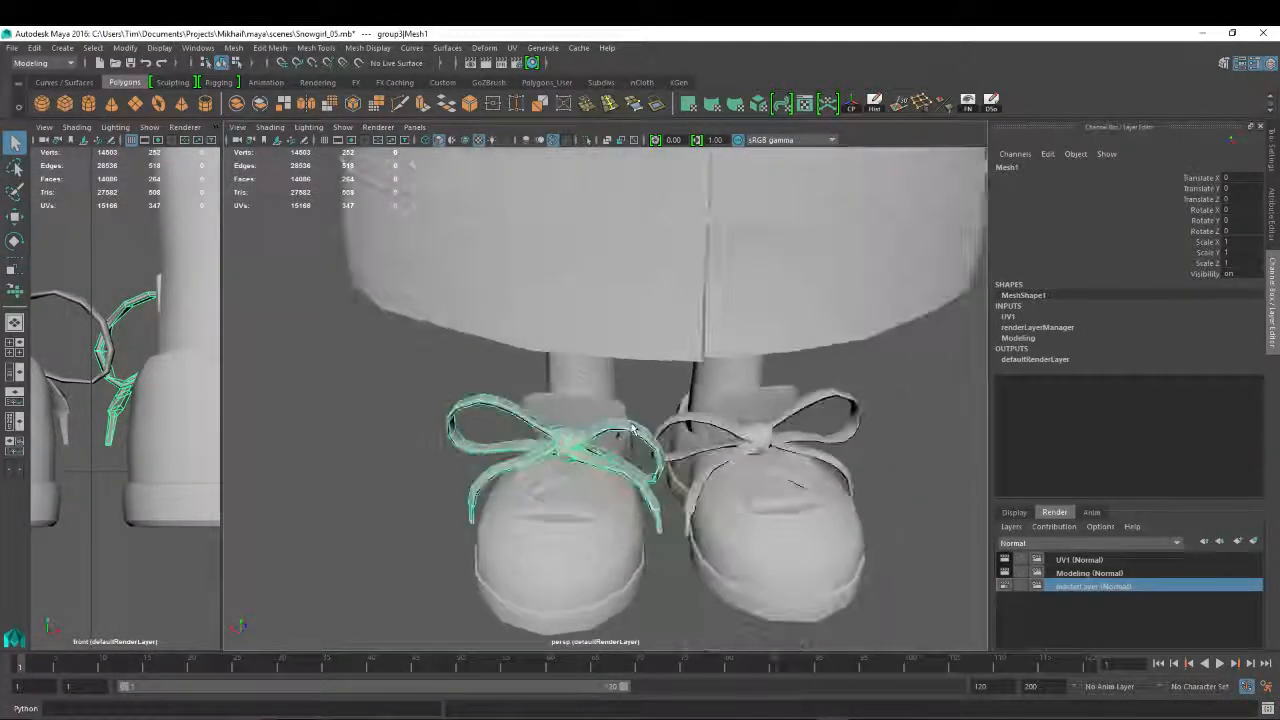
left_click_drag(816, 491, 724, 481, "alt")
left_click_drag(862, 524, 771, 557, "alt")
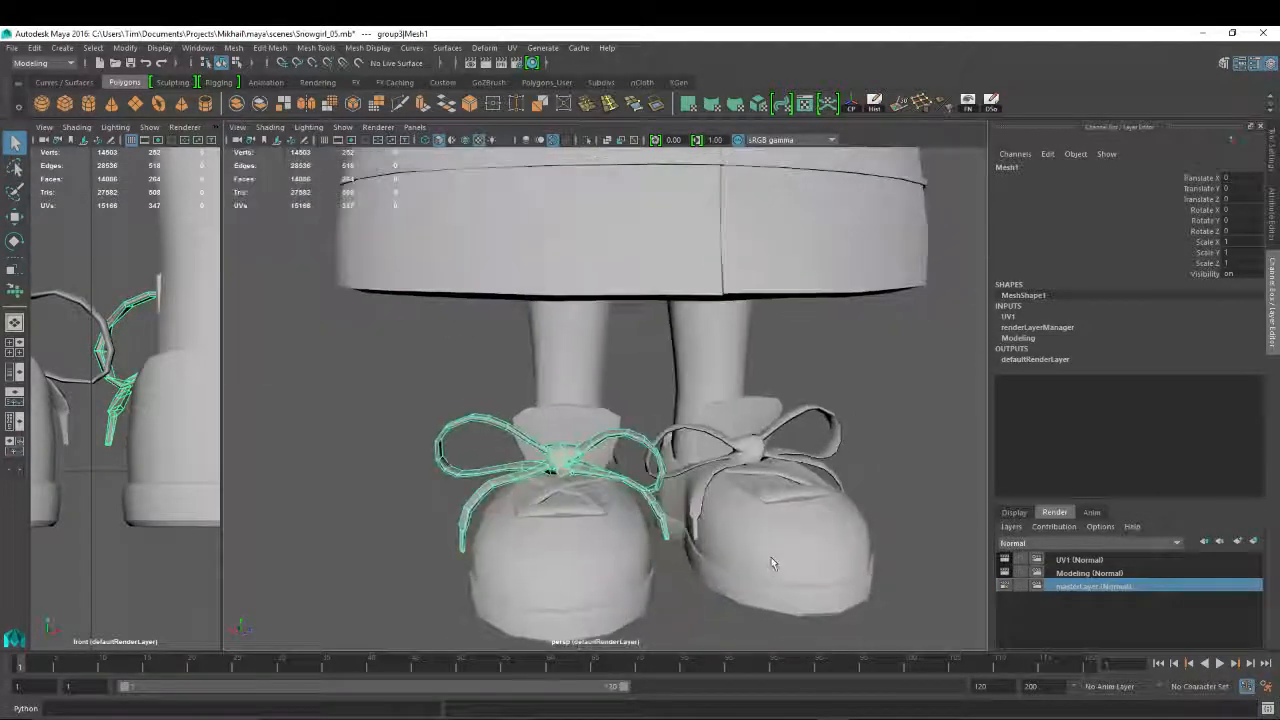
Export the selected lace as an OBJ named right_Lacce into the project's obj folder
left_click(13, 48)
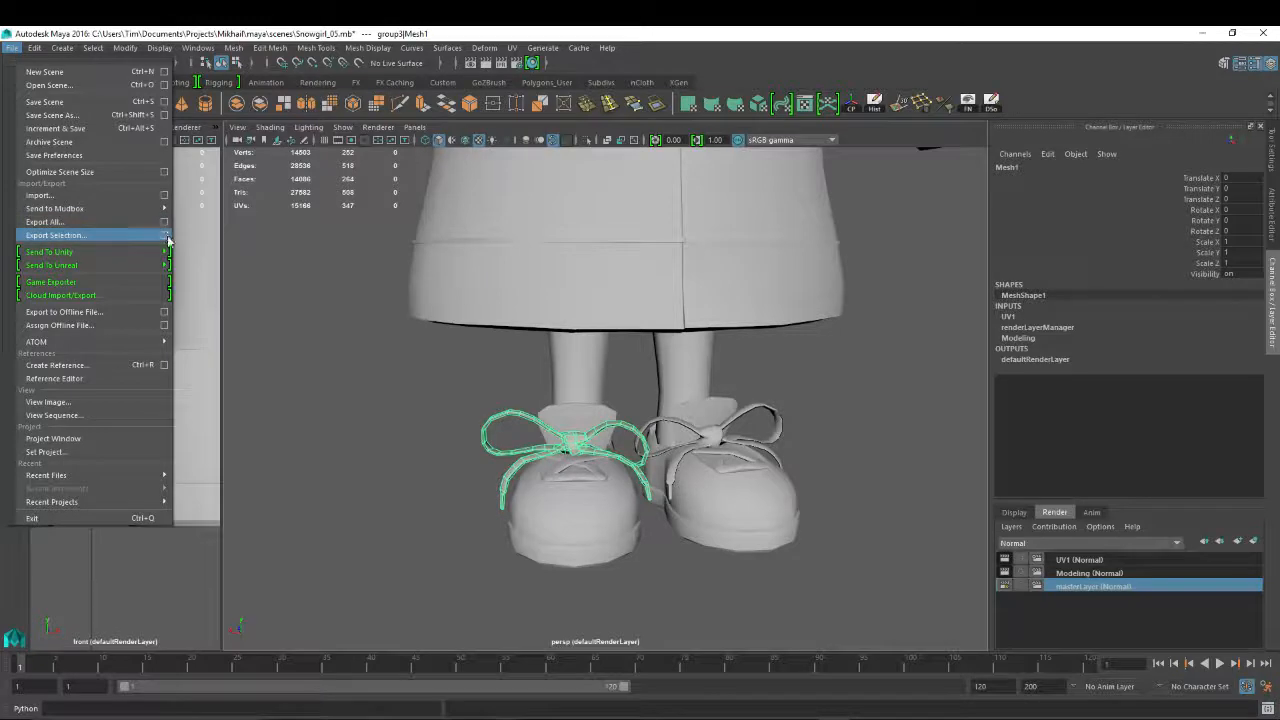
left_click(165, 235)
left_click(425, 412)
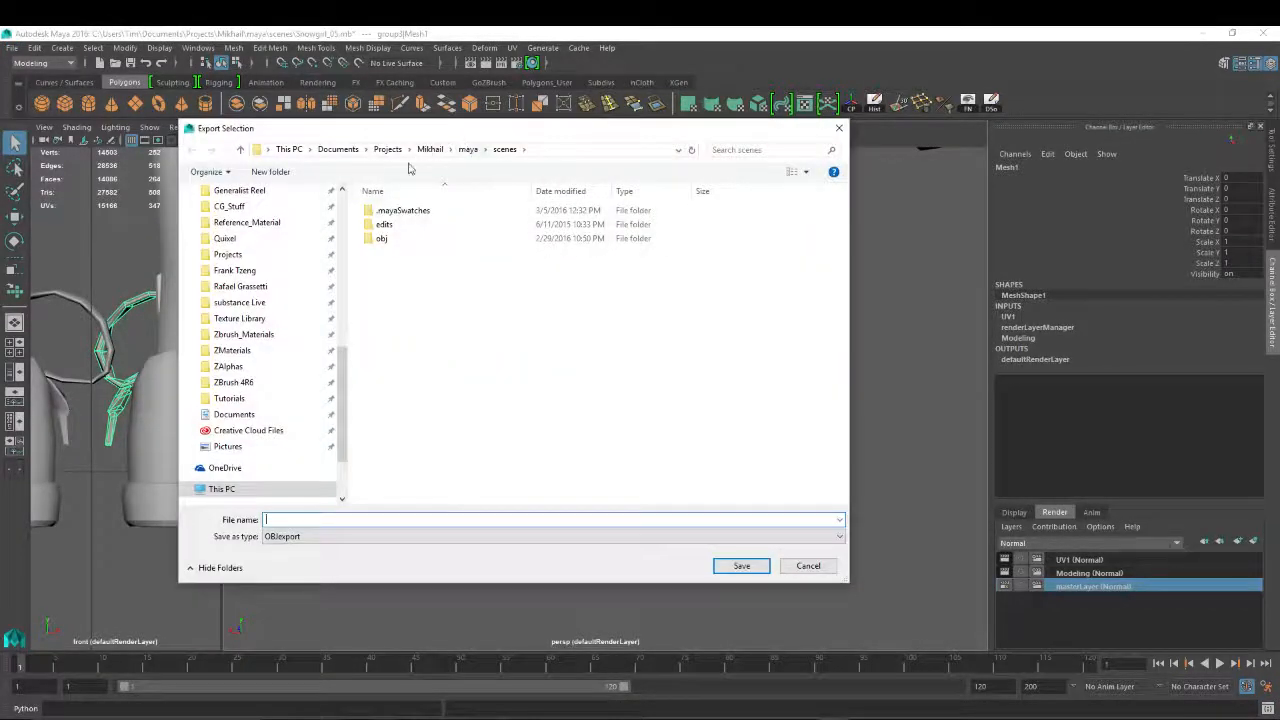
double_click(381, 238)
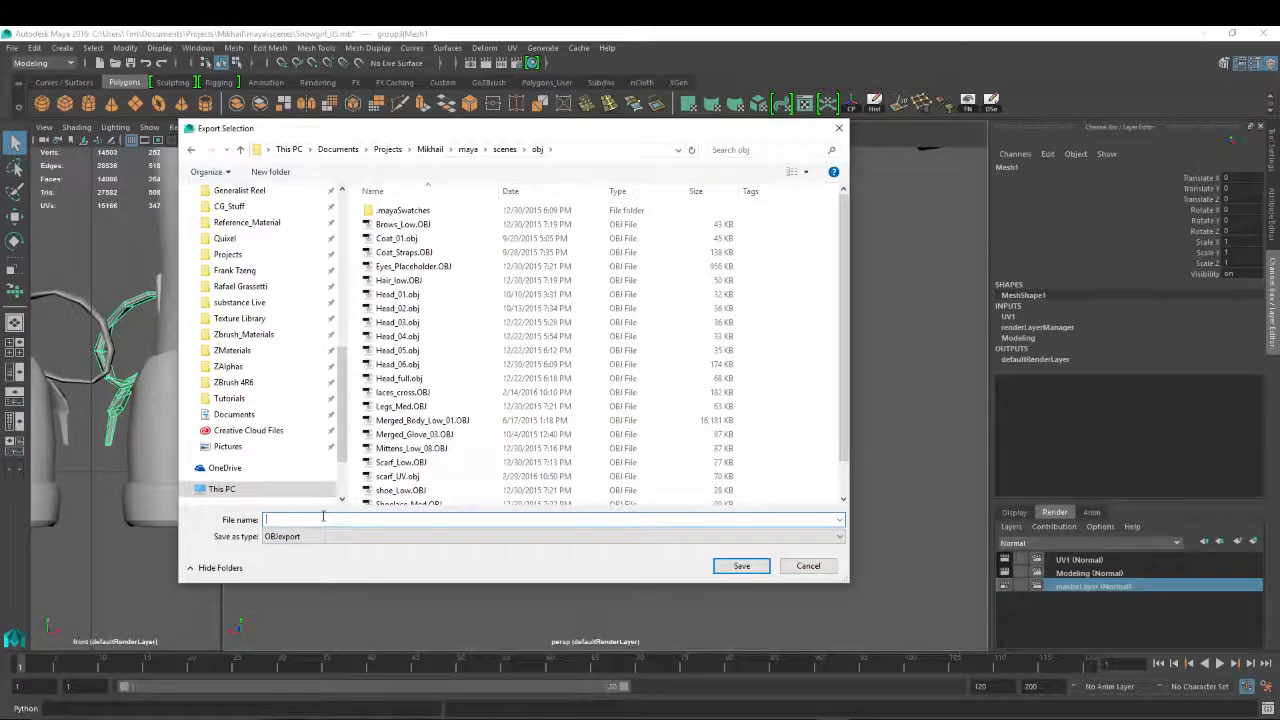
left_click(274, 519)
type("right_Lace")
key("Return")
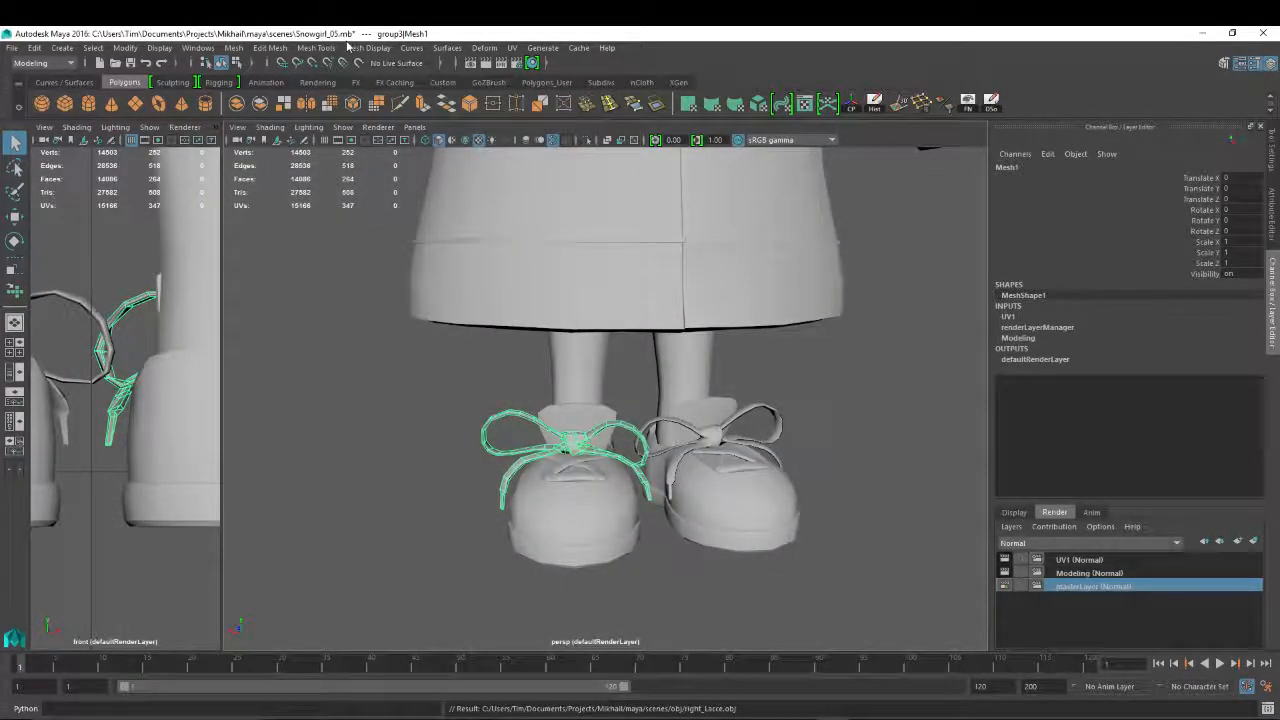
Reopen Snowgirl_06.mb from the scenes folder without saving changes to Snowgirl_05.mb
key("ctrl+o")
left_click(522, 148)
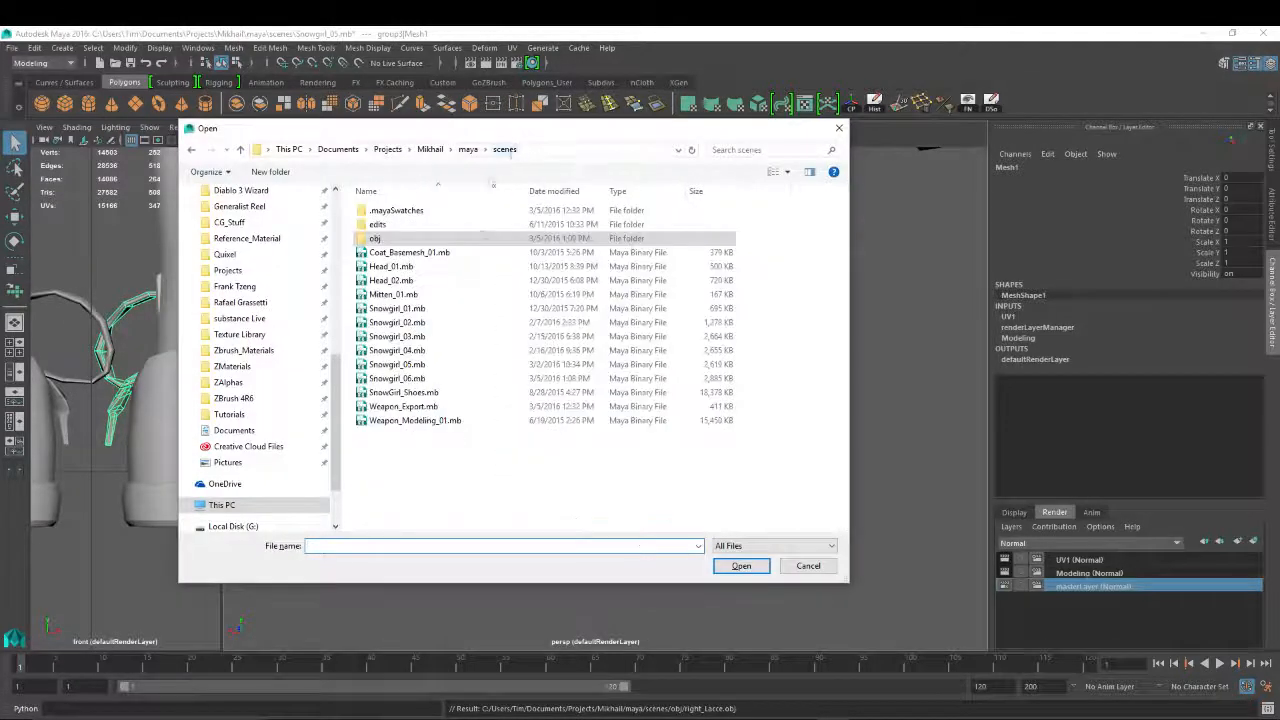
double_click(471, 390)
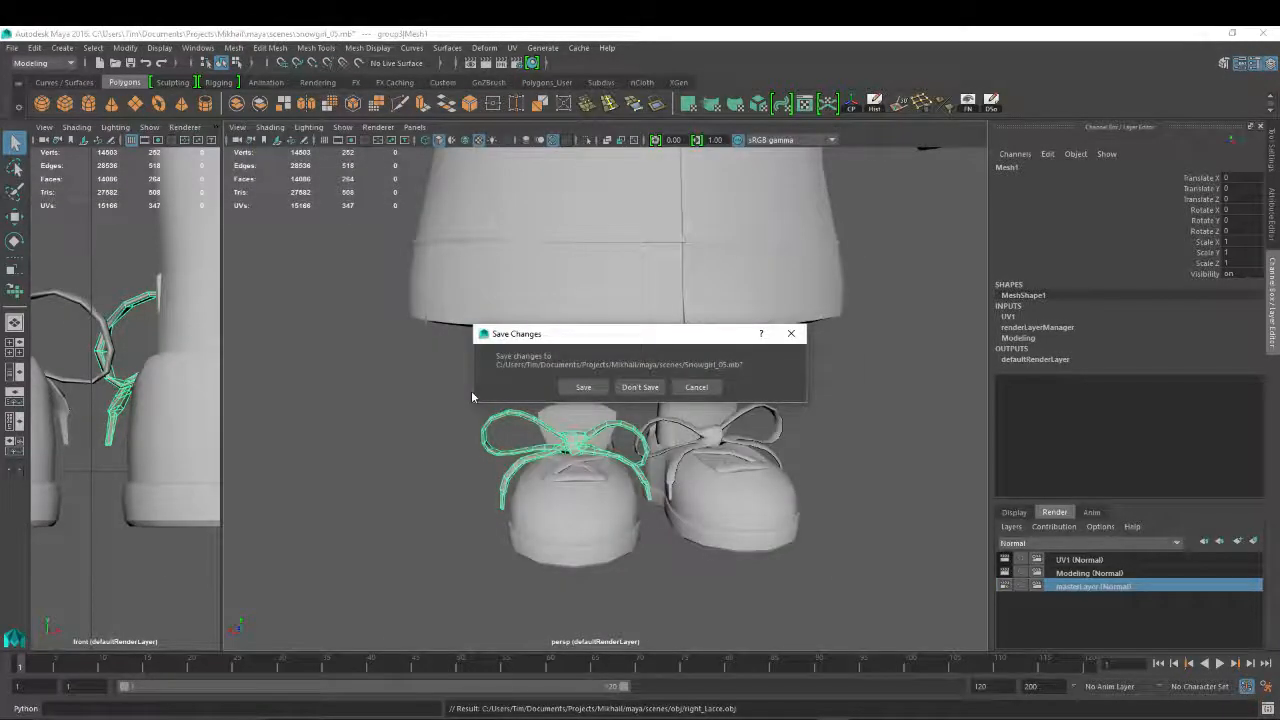
left_click(638, 387)
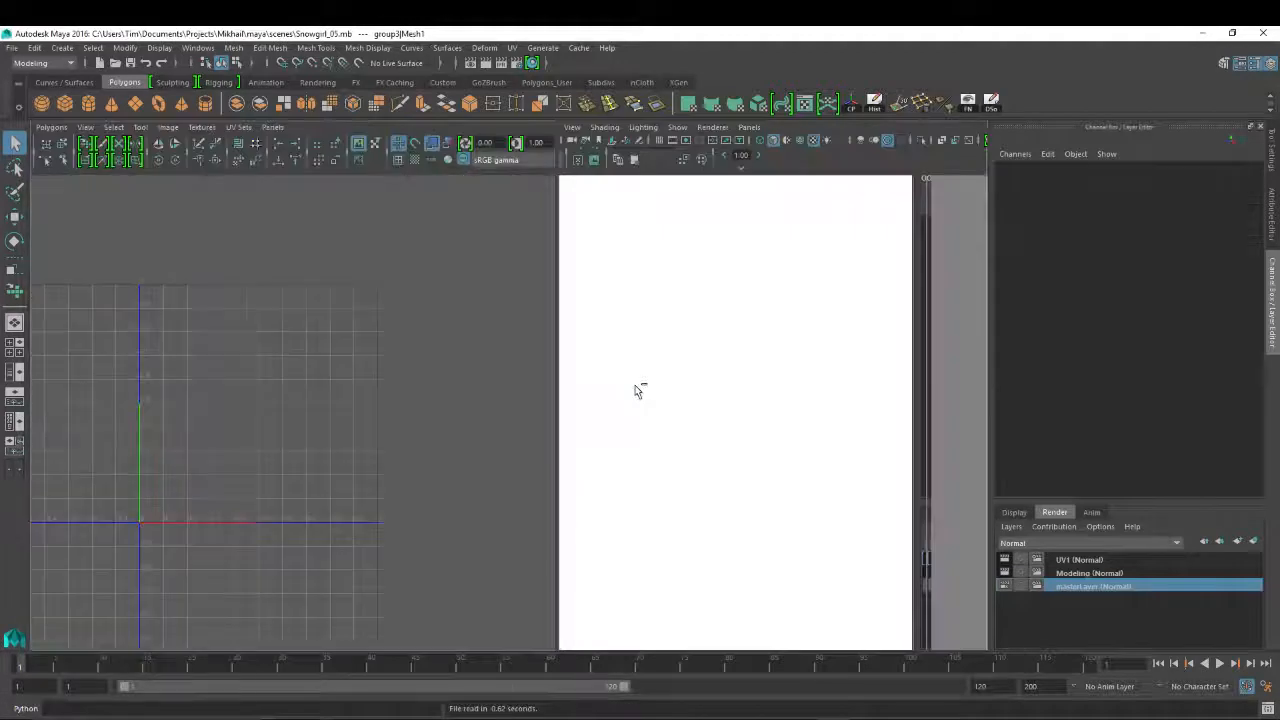
Try to import a model file from the project's scenes folder into Snowgirl_06.mb
left_click(12, 48)
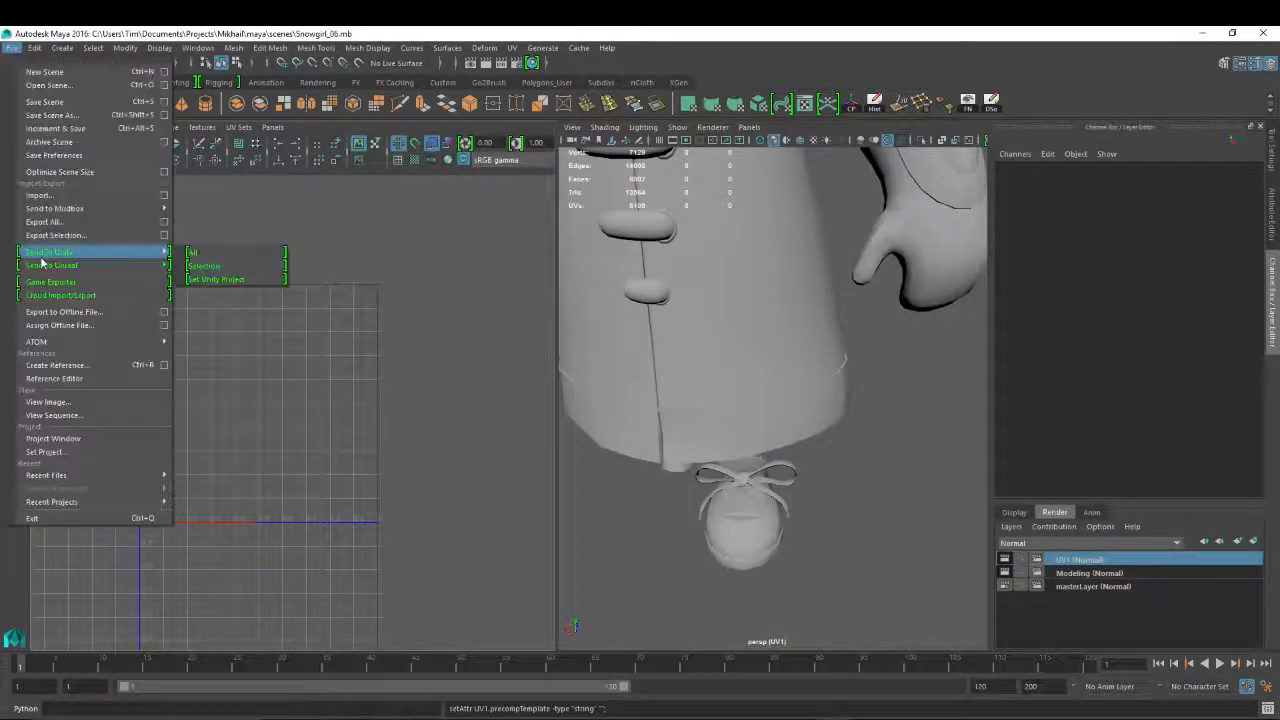
left_click(40, 194)
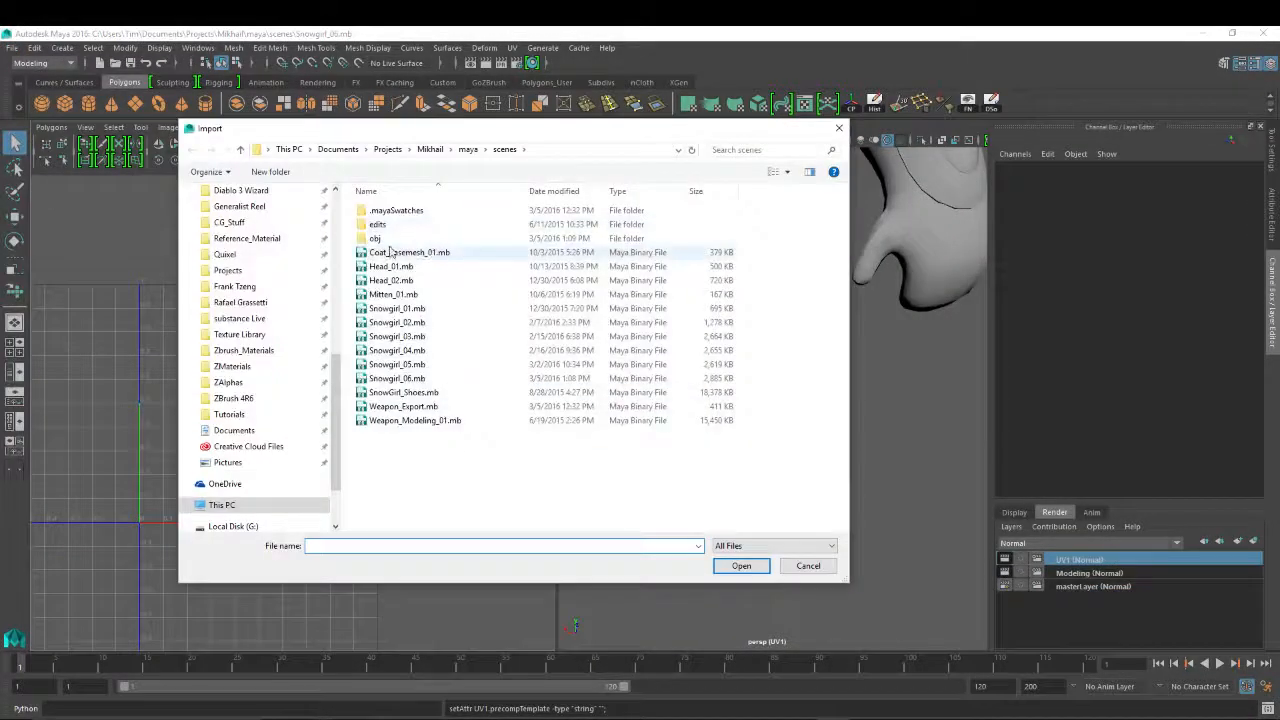
left_click(385, 210)
left_click(467, 152)
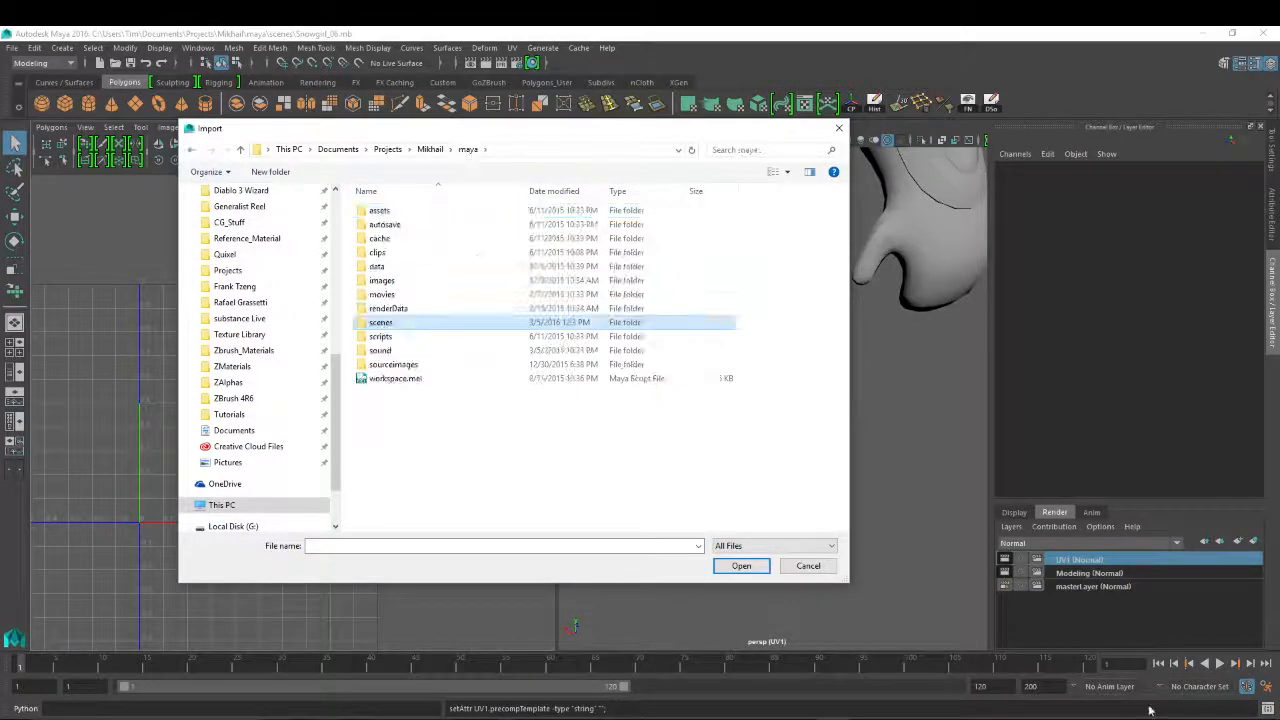
left_click(376, 310)
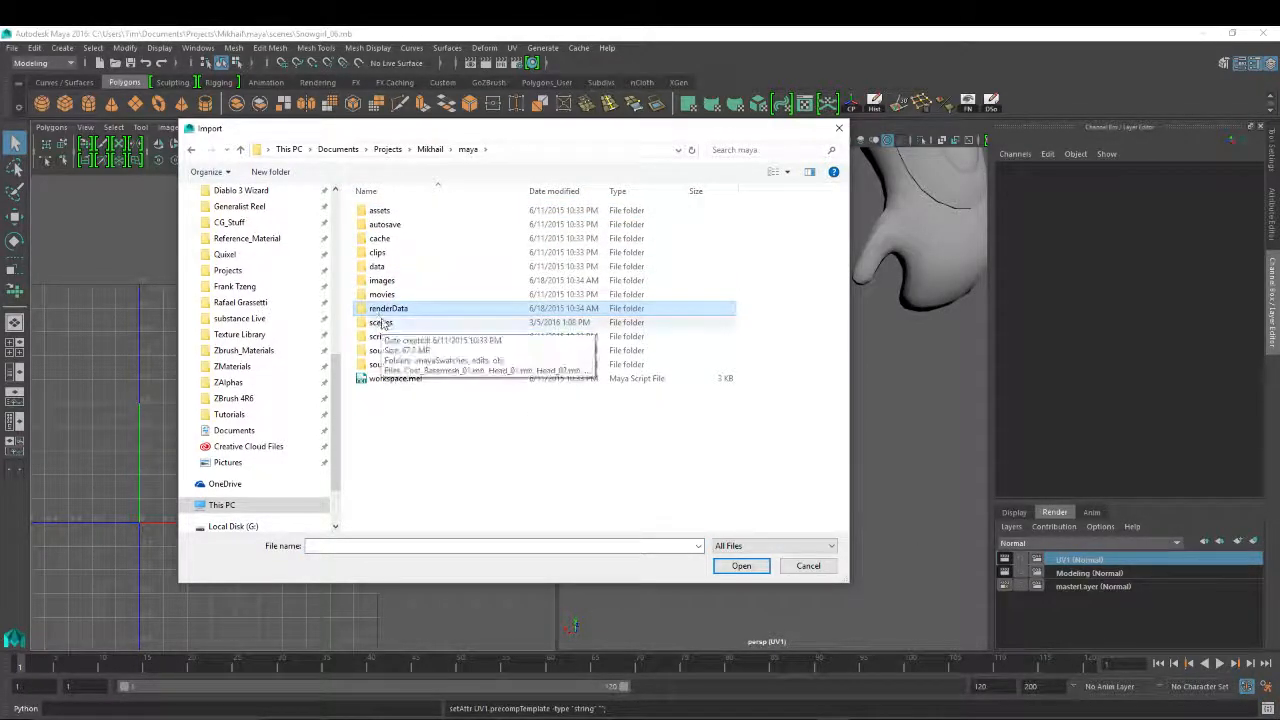
left_click(380, 322)
double_click(381, 321)
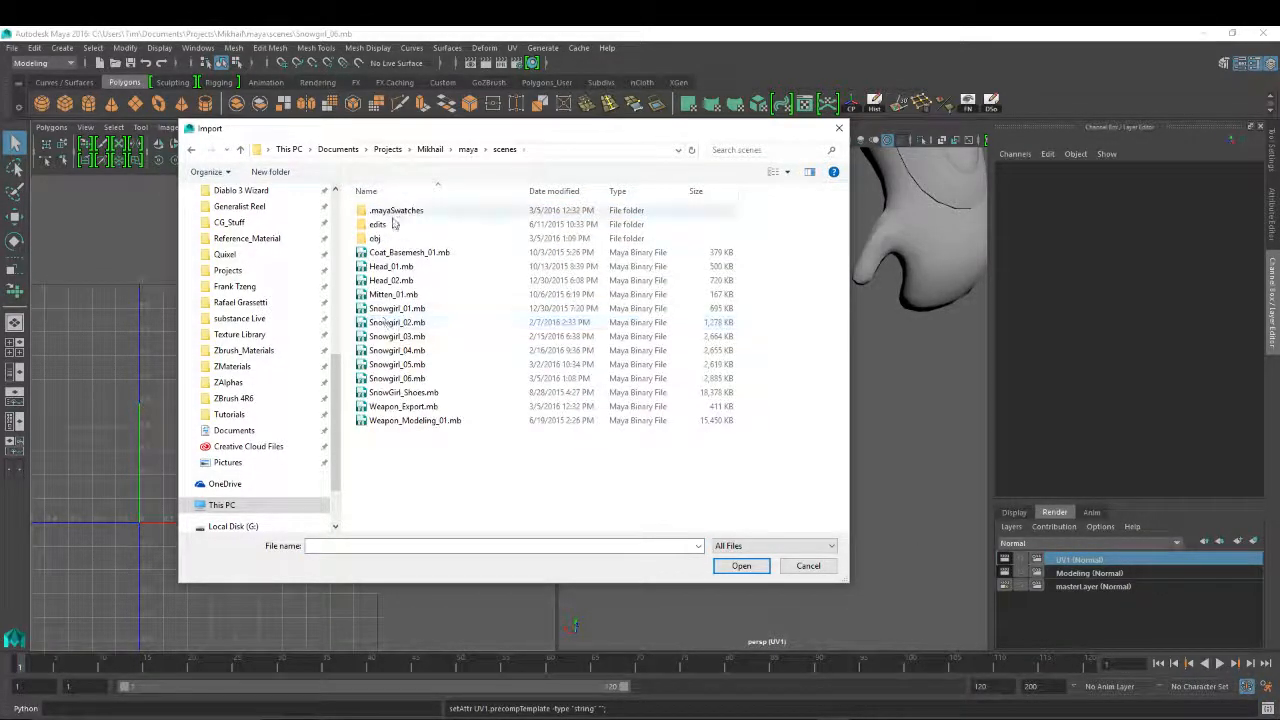
double_click(388, 252)
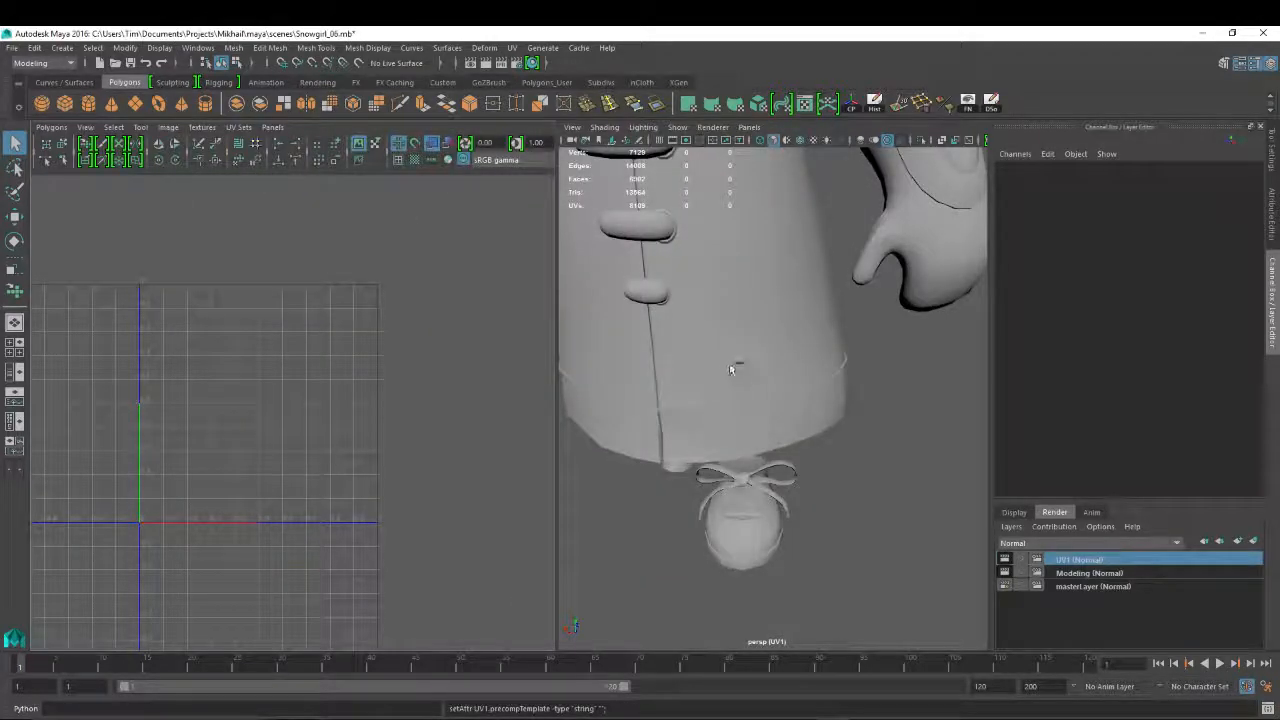
Undo after the import and reload Snowgirl_06.mb without saving the changes
key("ctrl+z")
left_click(11, 48)
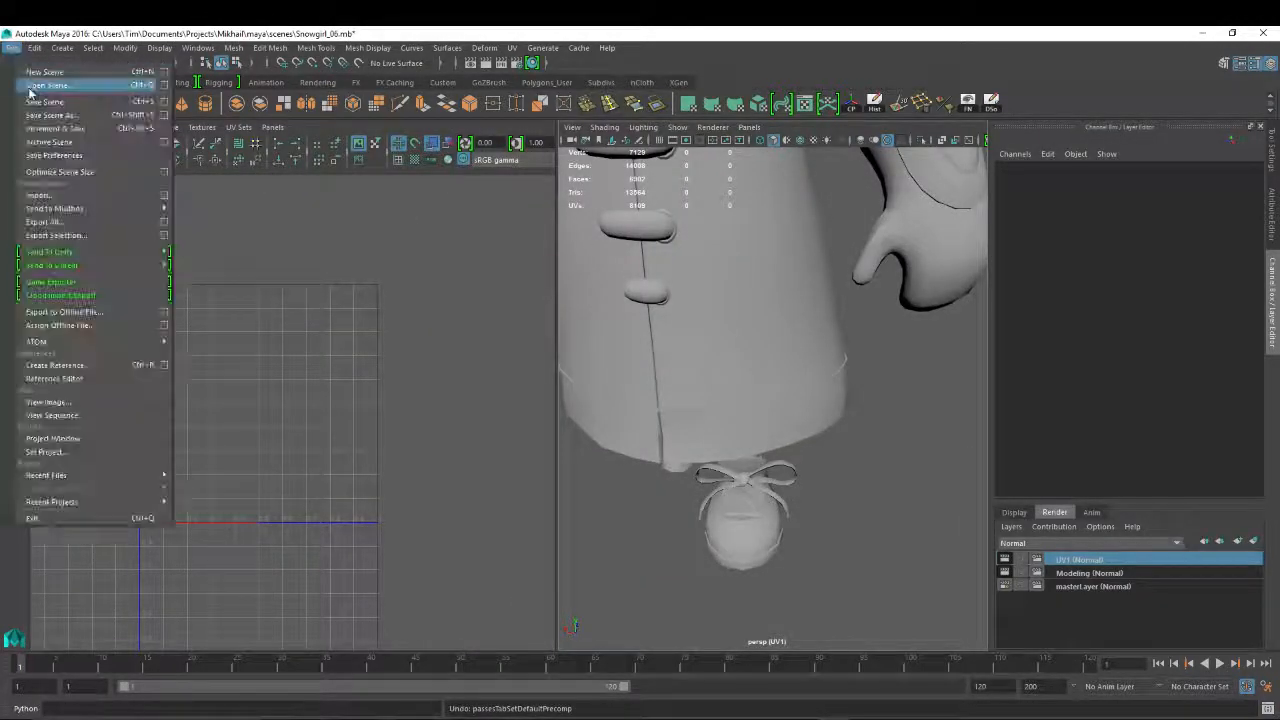
left_click(50, 83)
double_click(410, 380)
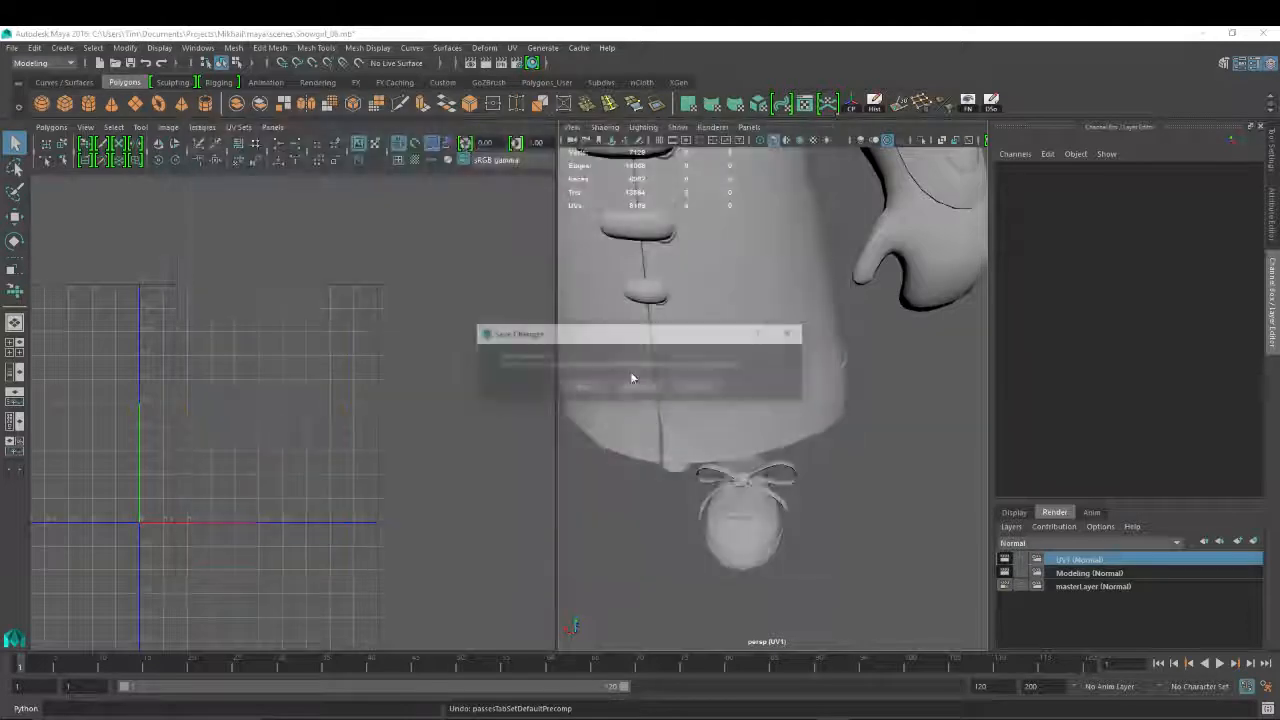
left_click(641, 388)
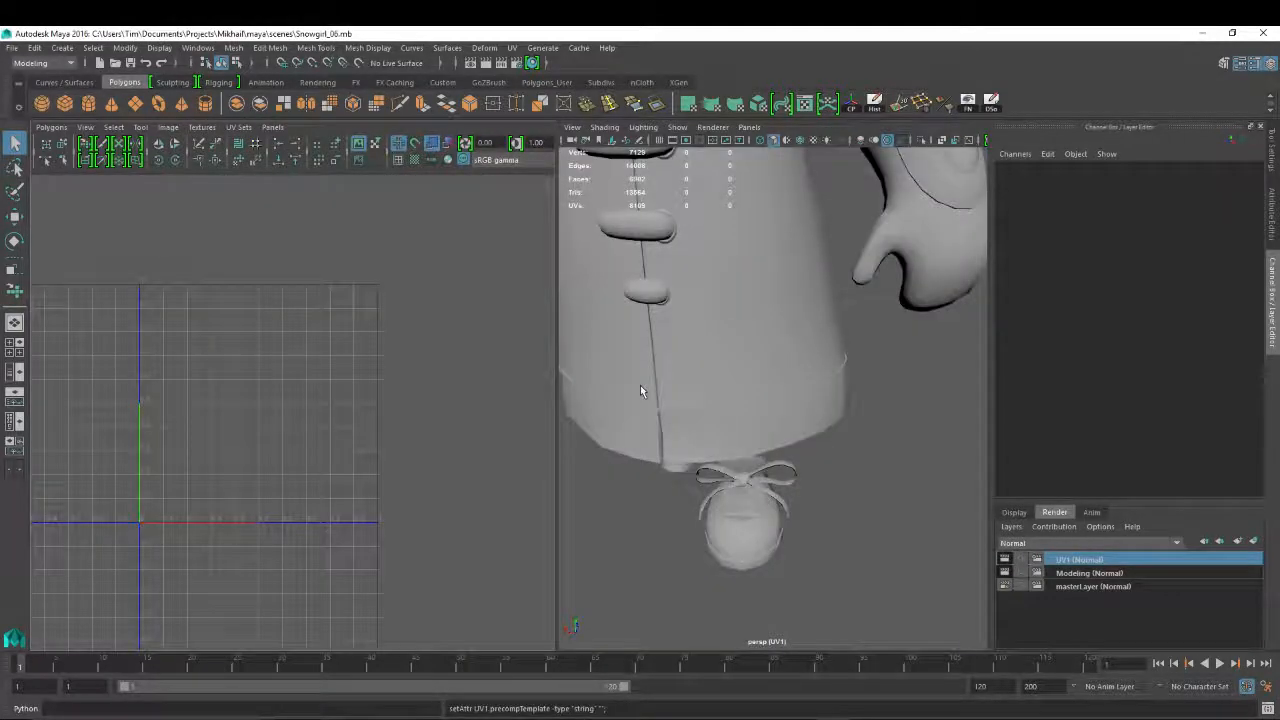
Rename right_Lacce.obj to right_Lace.obj in the obj folder and import it into the scene
left_click(11, 48)
left_click(45, 190)
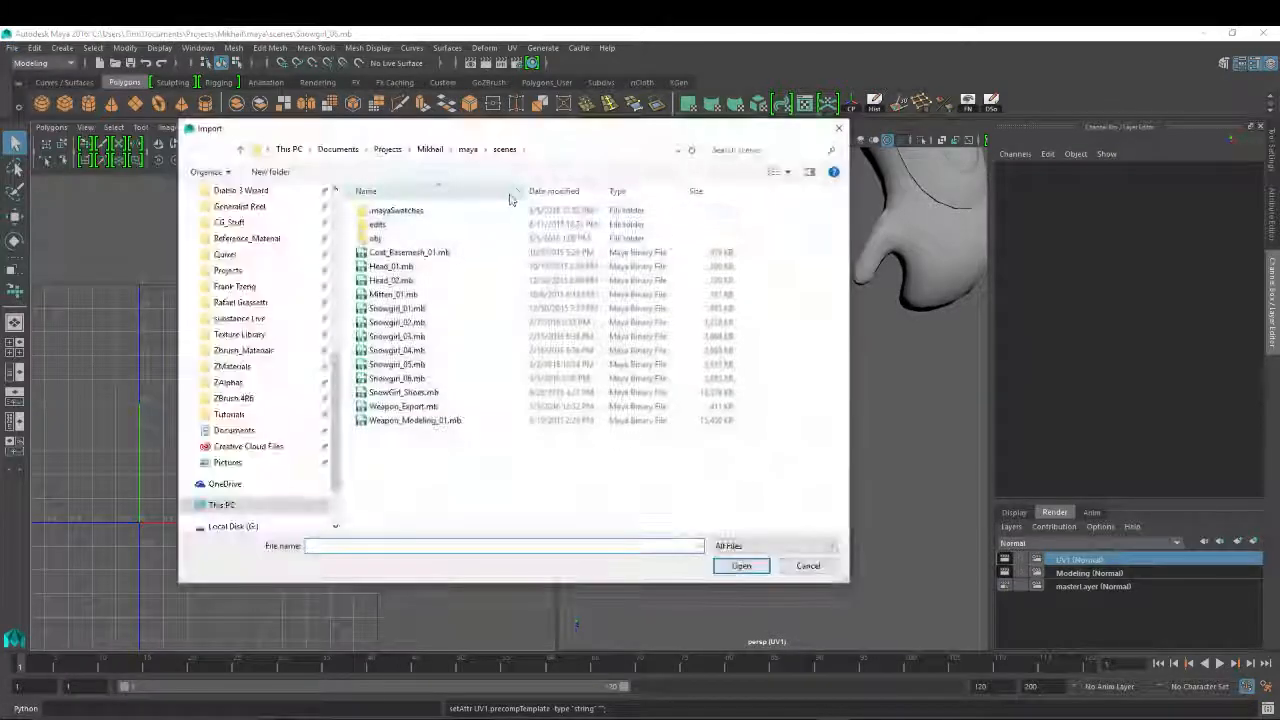
double_click(374, 240)
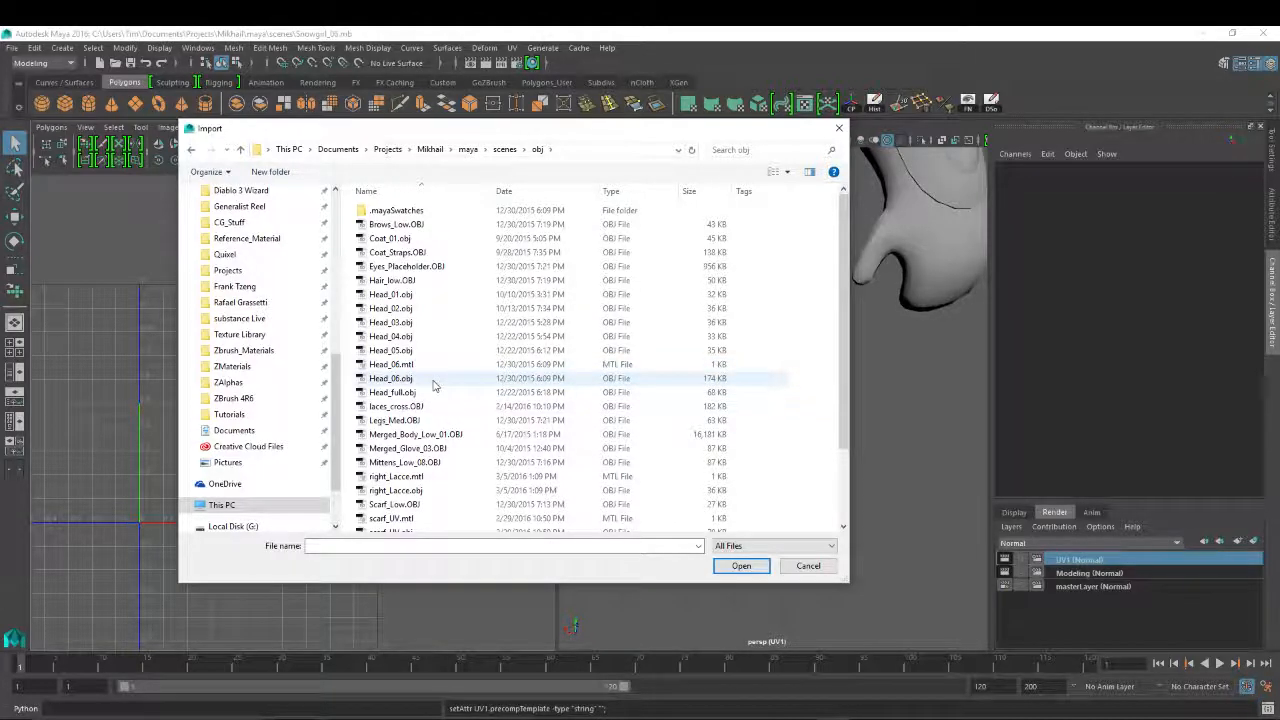
scroll(433, 388, "down", 1)
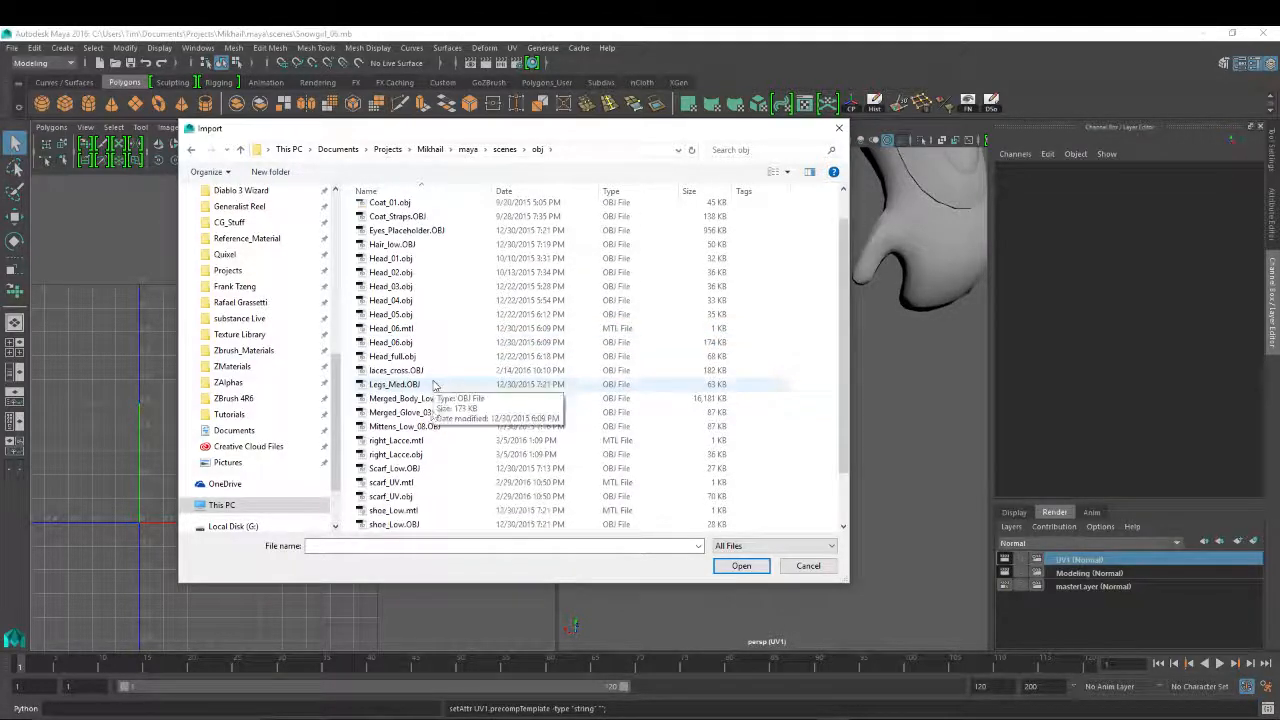
left_click(408, 458)
left_click(404, 458)
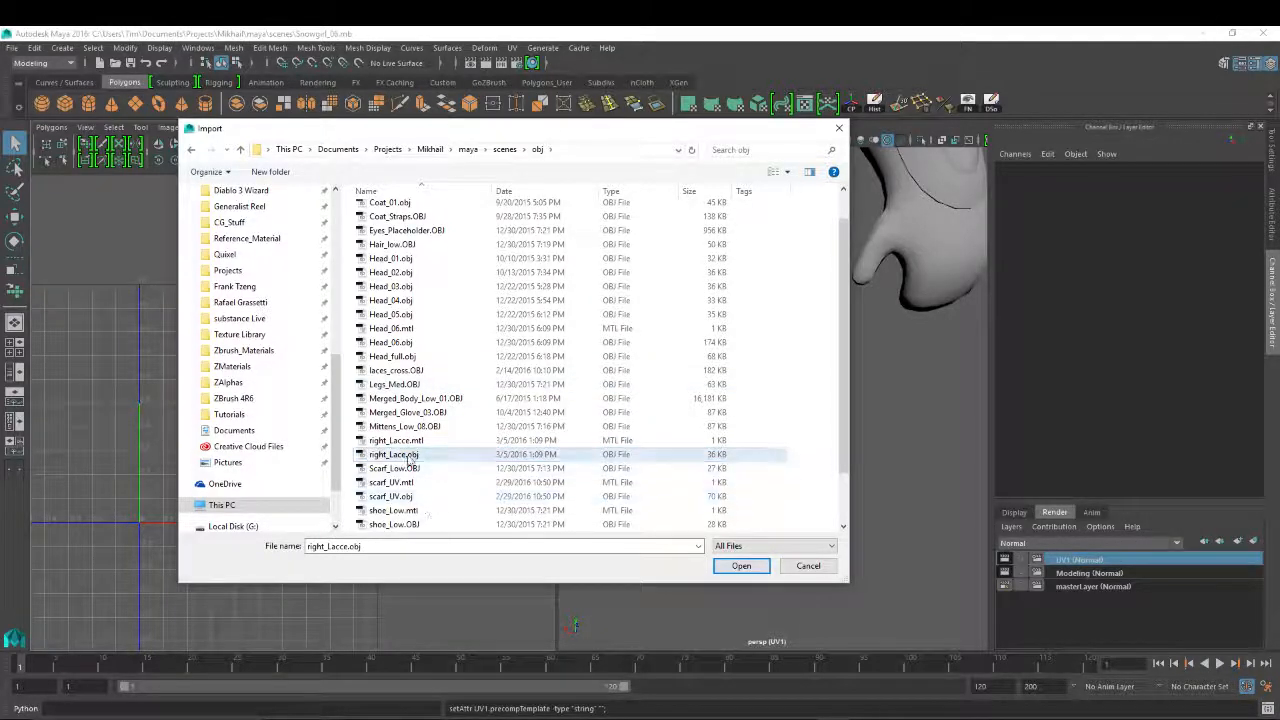
double_click(406, 454)
left_click(635, 397)
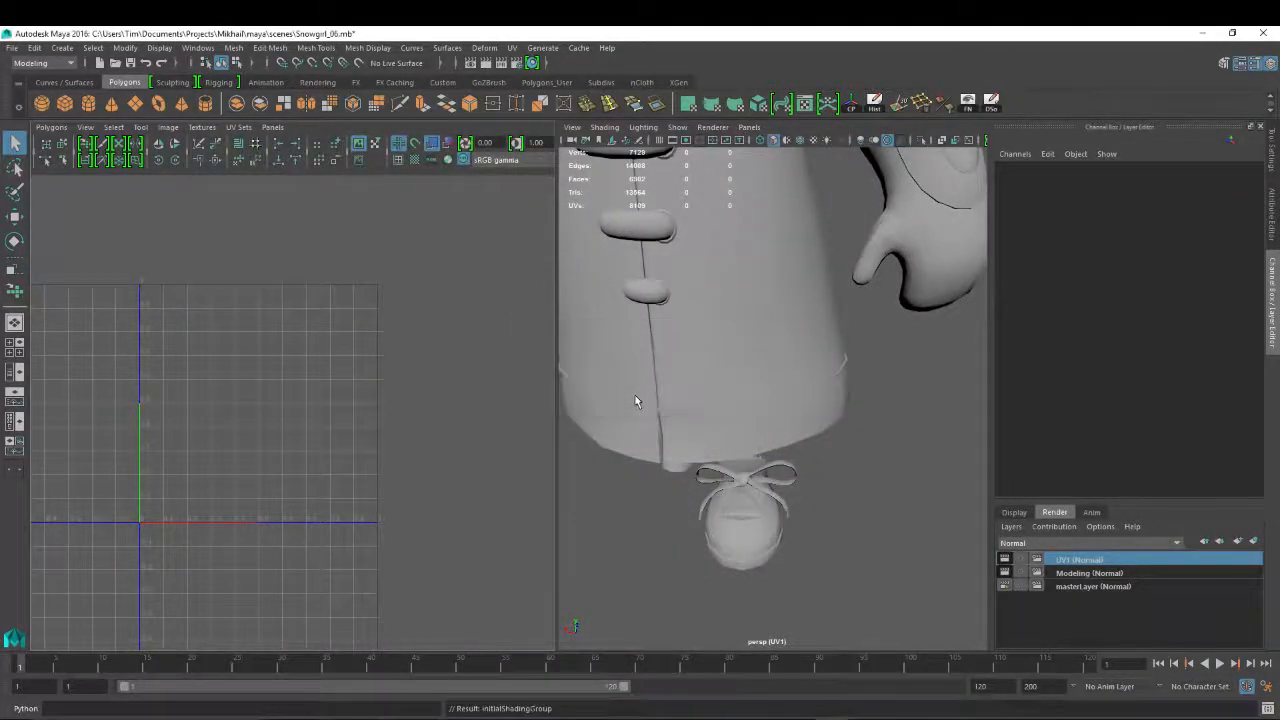
Select the imported lace in masterLayer, add it to the UV1 render layer, and switch to UV1
left_click(1073, 585)
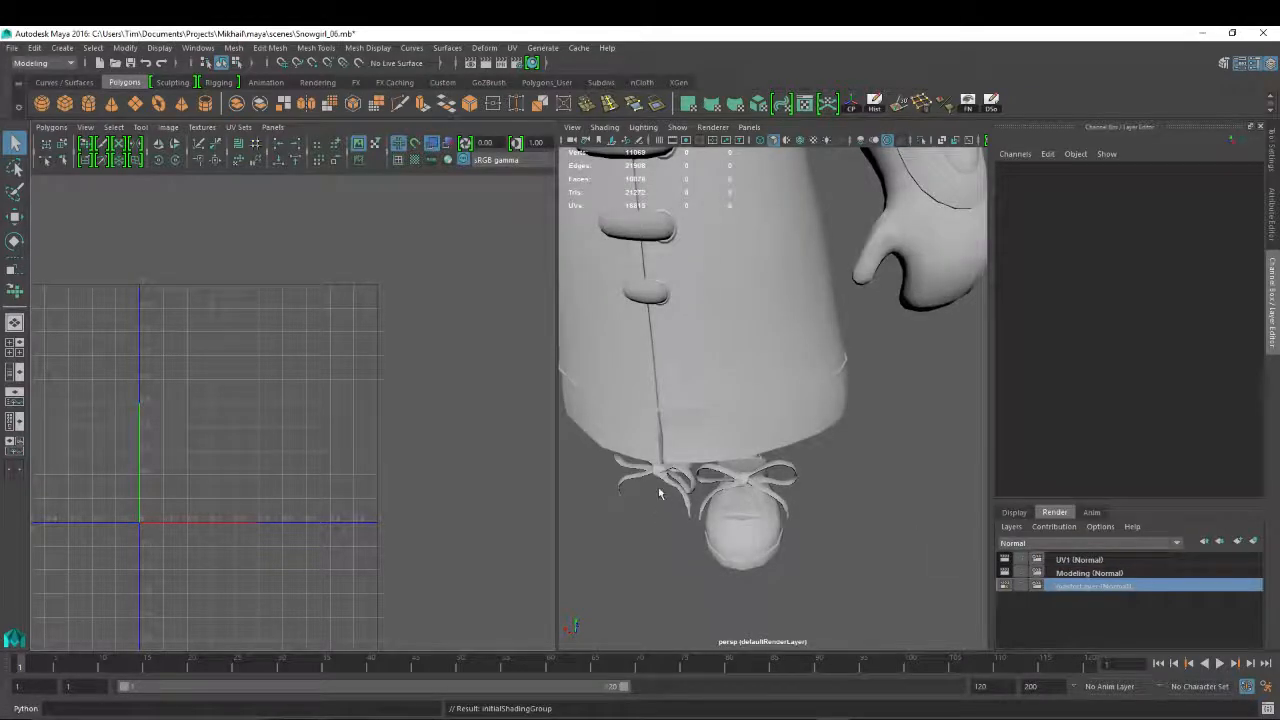
right_click(1077, 560)
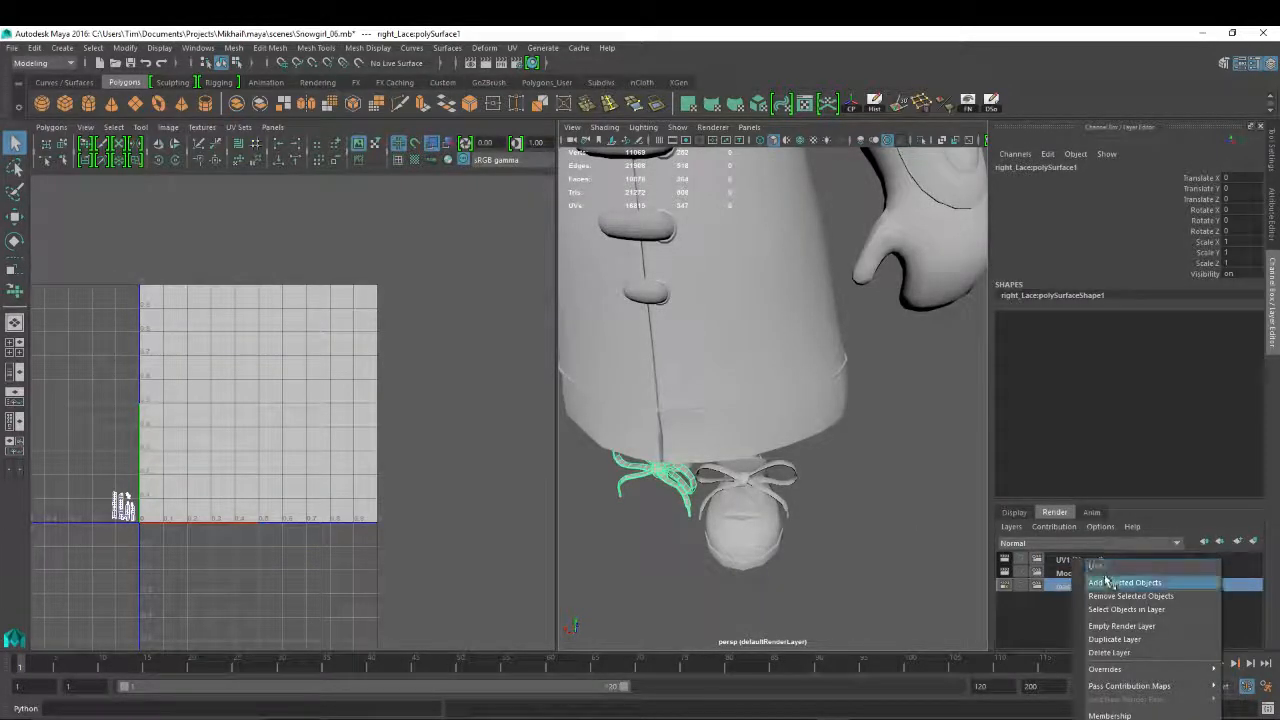
left_click(1106, 582)
left_click(1072, 559)
Turn on textured display and assign the existing UV checker material to the imported lace
left_click_drag(658, 448, 706, 498, "alt")
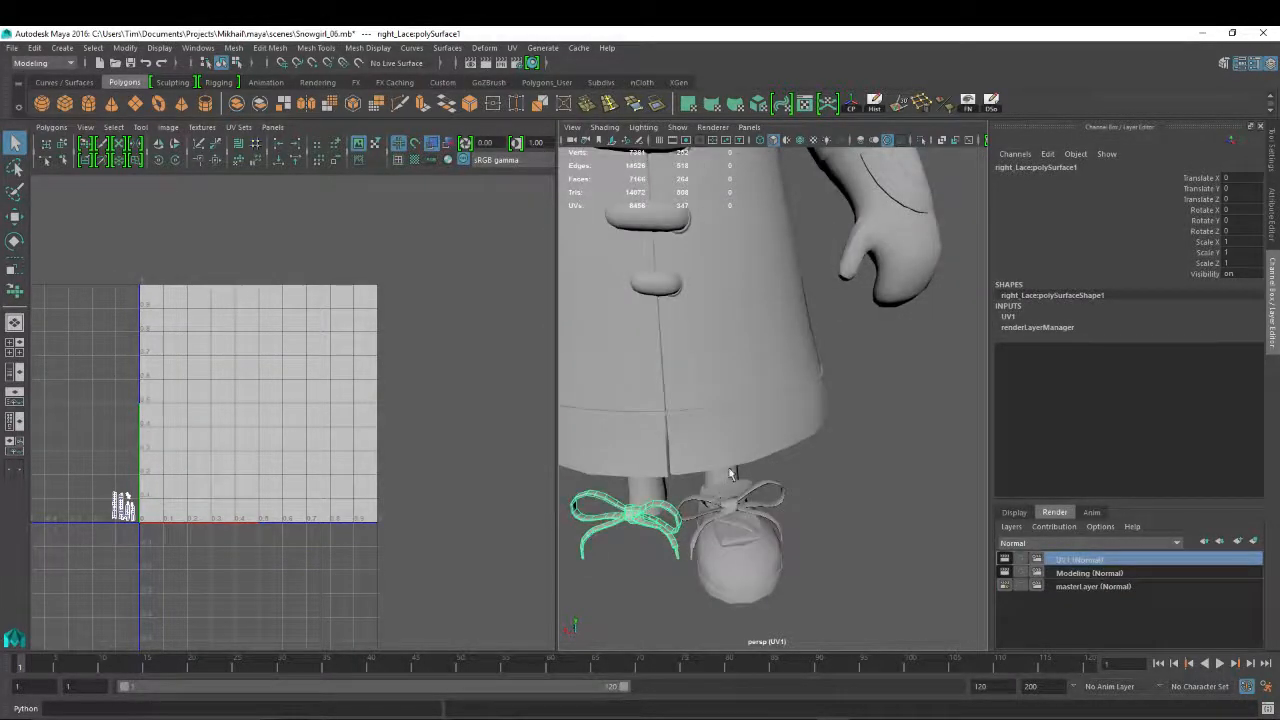
key("6")
middle_click_drag(736, 532, 756, 454, "alt")
right_click(643, 432)
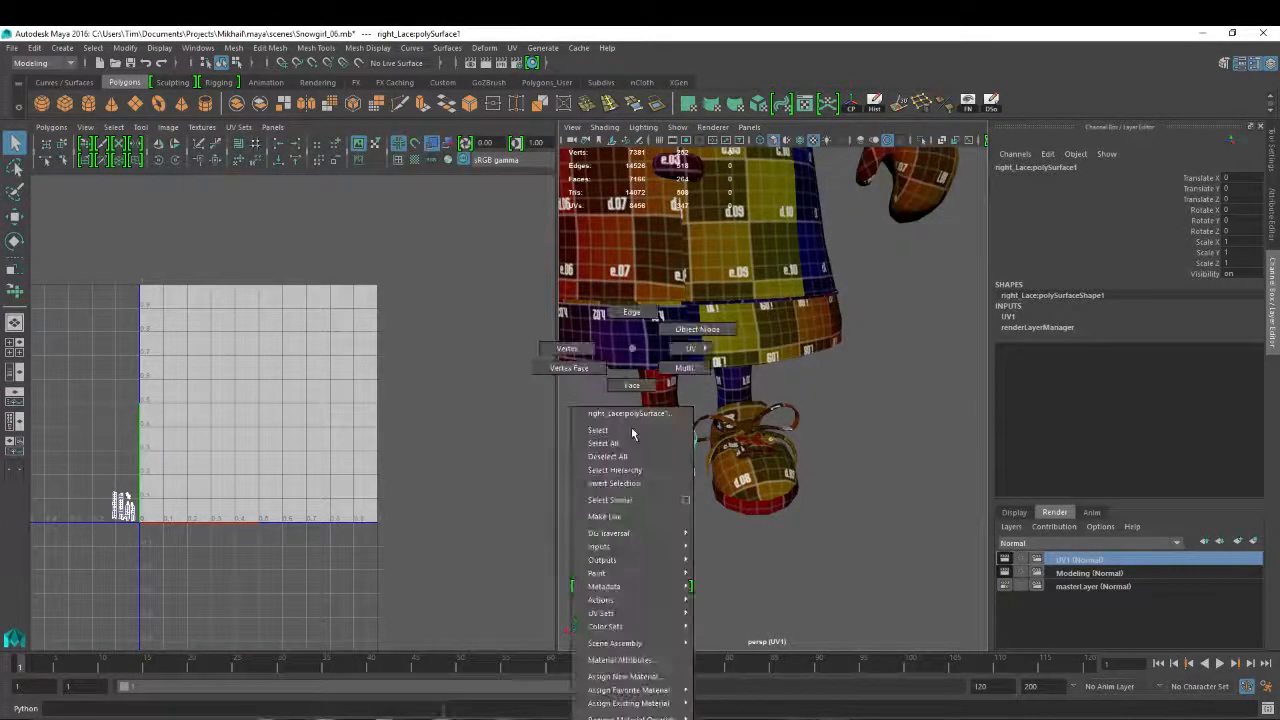
right_click_drag(648, 435, 740, 703)
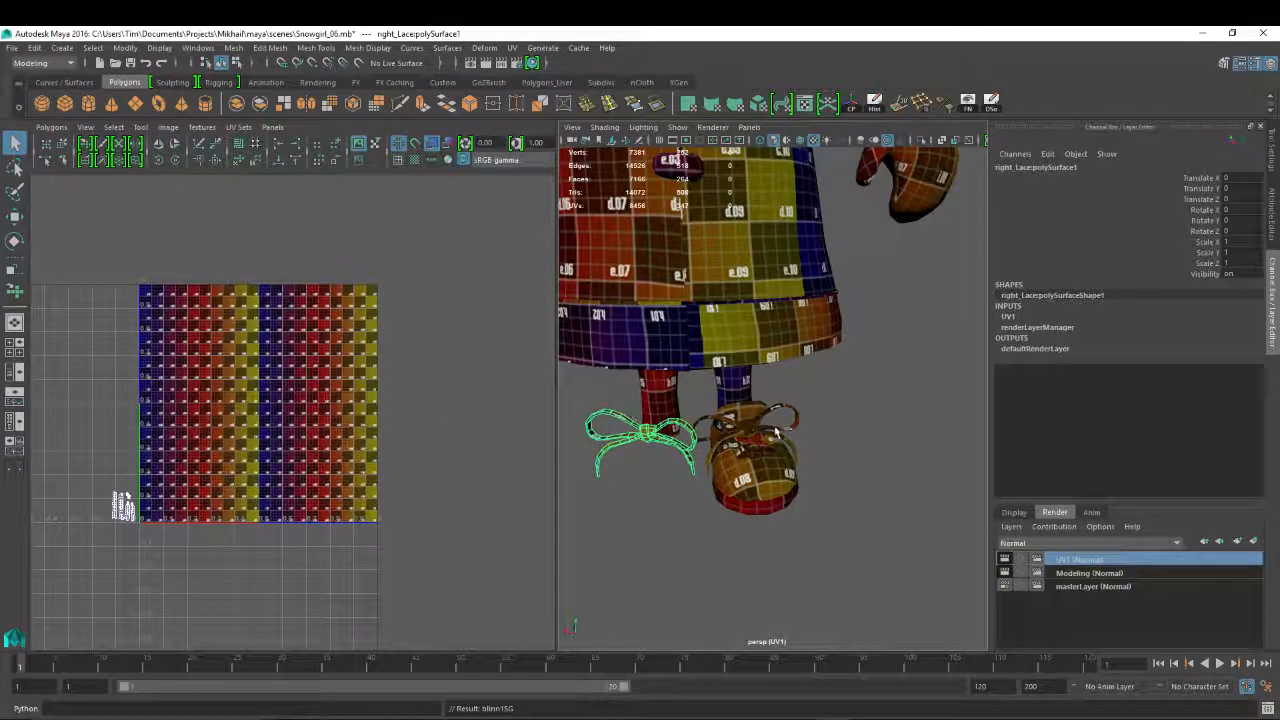
Select both shoe laces and move all the imported lace's UV shells over the other lace's shells
left_click(741, 428, "shift")
middle_click_drag(283, 469, 316, 387, "alt")
right_click_drag(154, 440, 174, 430)
left_click_drag(128, 378, 226, 454)
key("w")
left_click_drag(160, 427, 367, 423)
key("f")
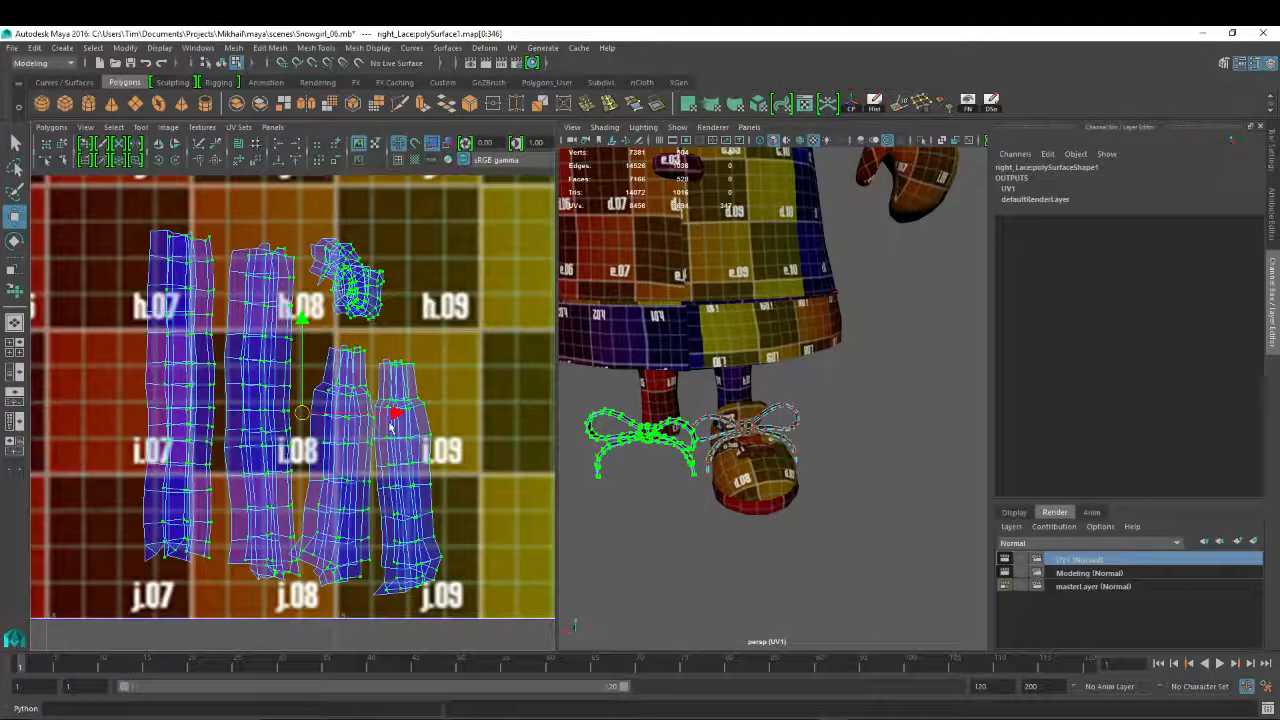
Fine-tune the position of the whole imported lace UV set against the matching shells
left_click_drag(302, 413, 285, 408)
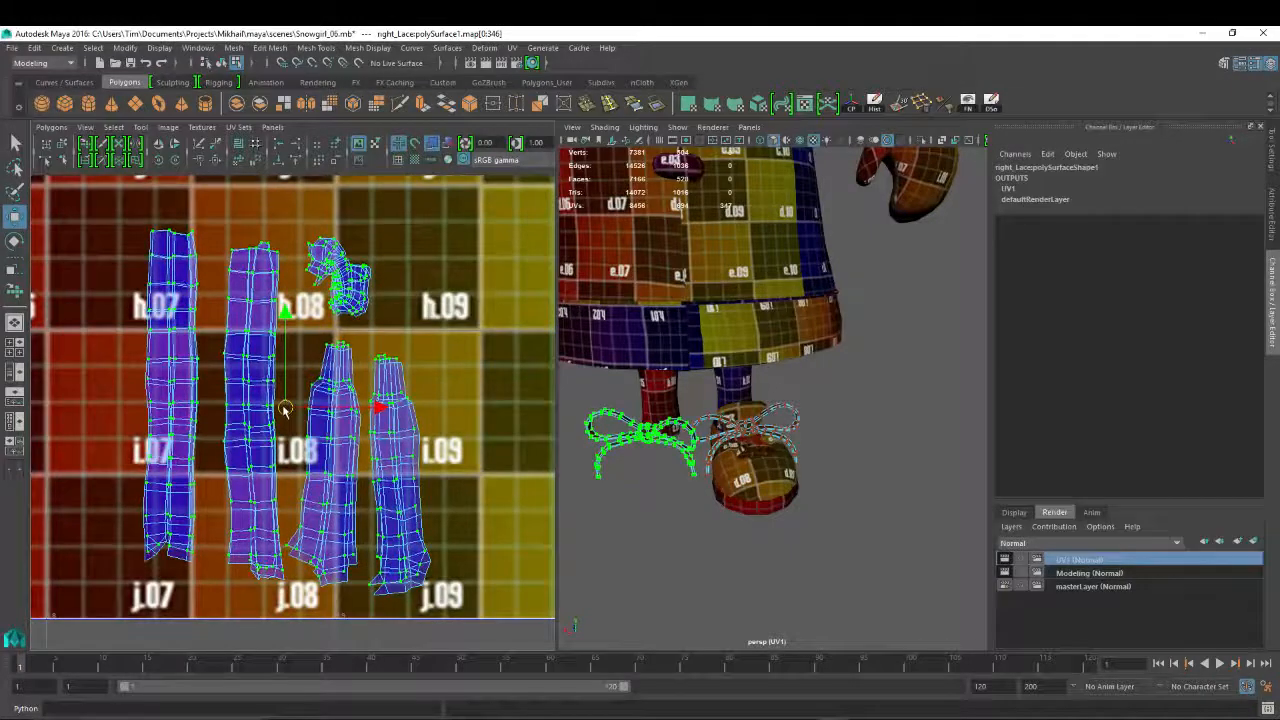
scroll(285, 408, "up", 6)
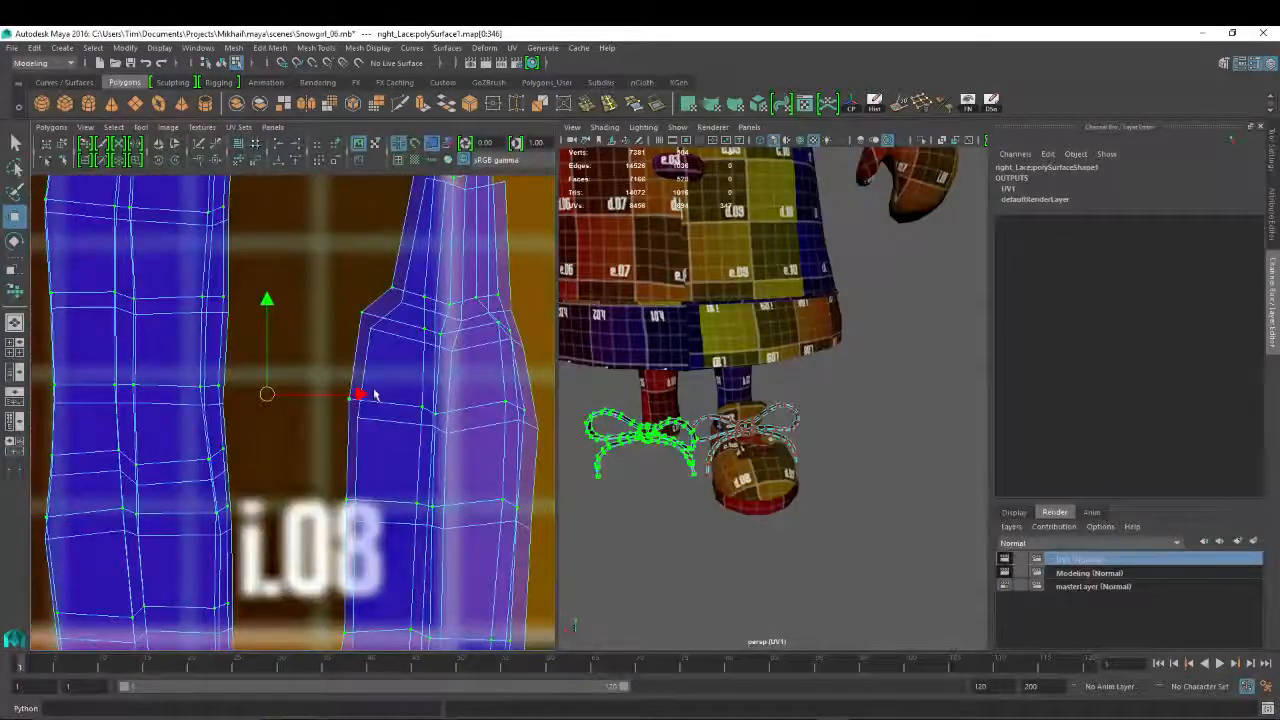
left_click_drag(264, 402, 268, 413)
left_click_drag(275, 320, 275, 318)
scroll(423, 410, "down", 3)
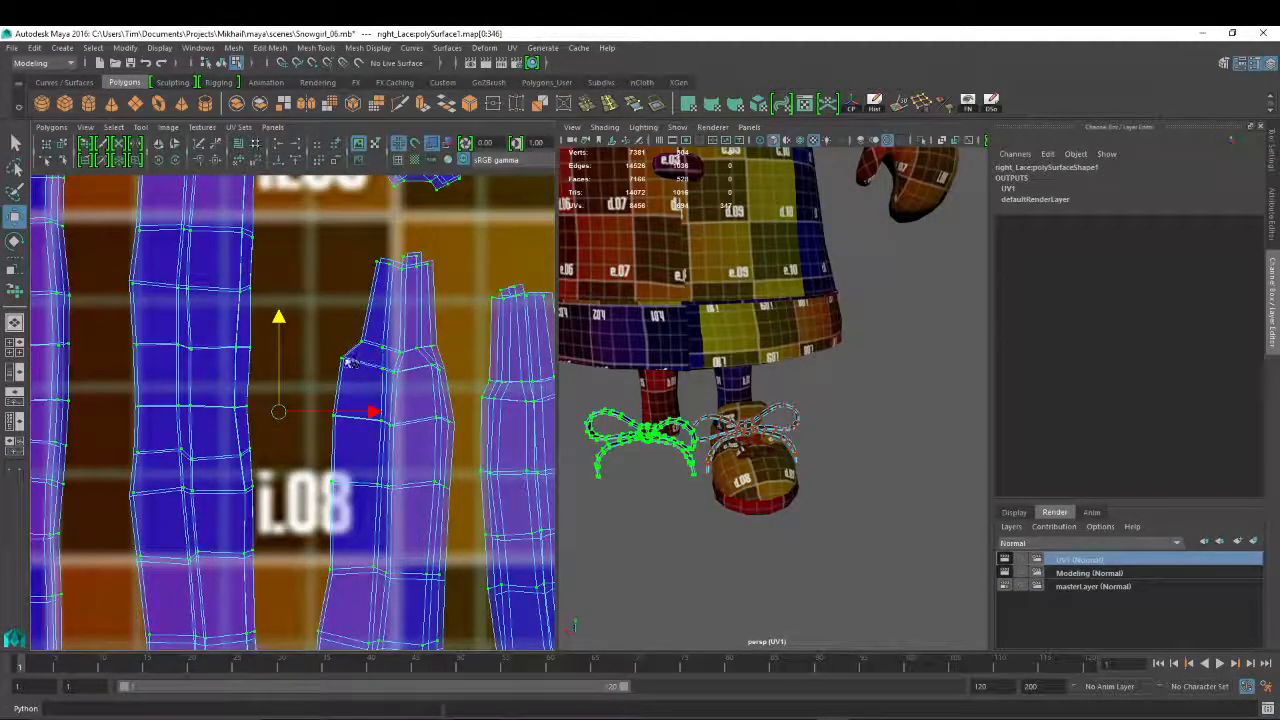
right_click_drag(350, 362, 89, 256, "alt")
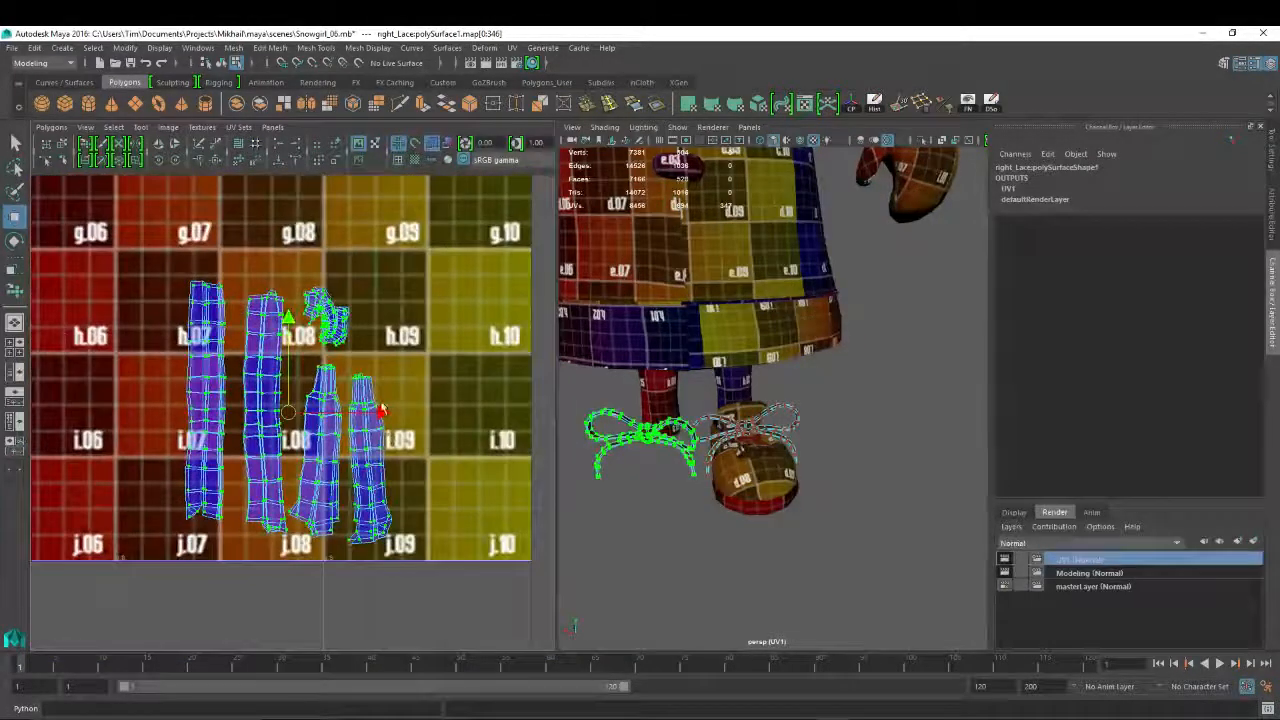
Set the imported lace's shells aside and fit its leftmost long strip over the matching strip at h.07–i.07
left_click_drag(380, 410, 293, 385)
left_click(457, 326)
scroll(293, 385, "up", 4)
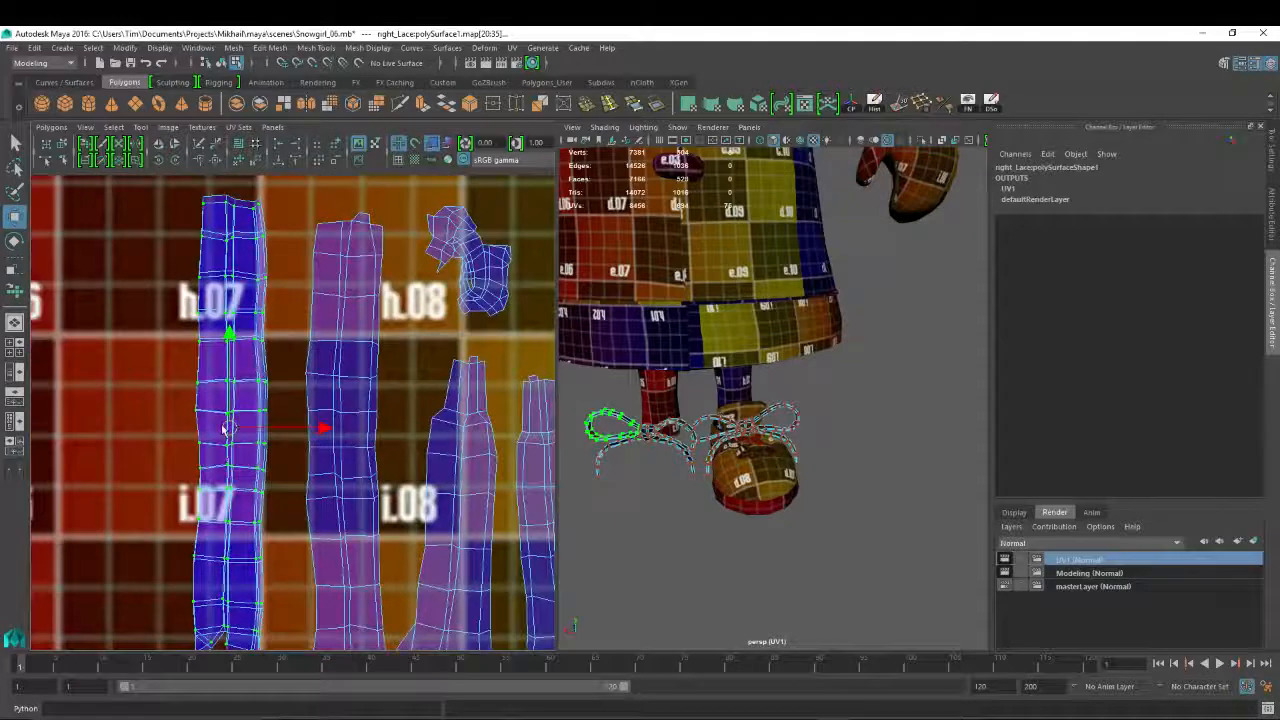
left_click_drag(228, 421, 227, 422)
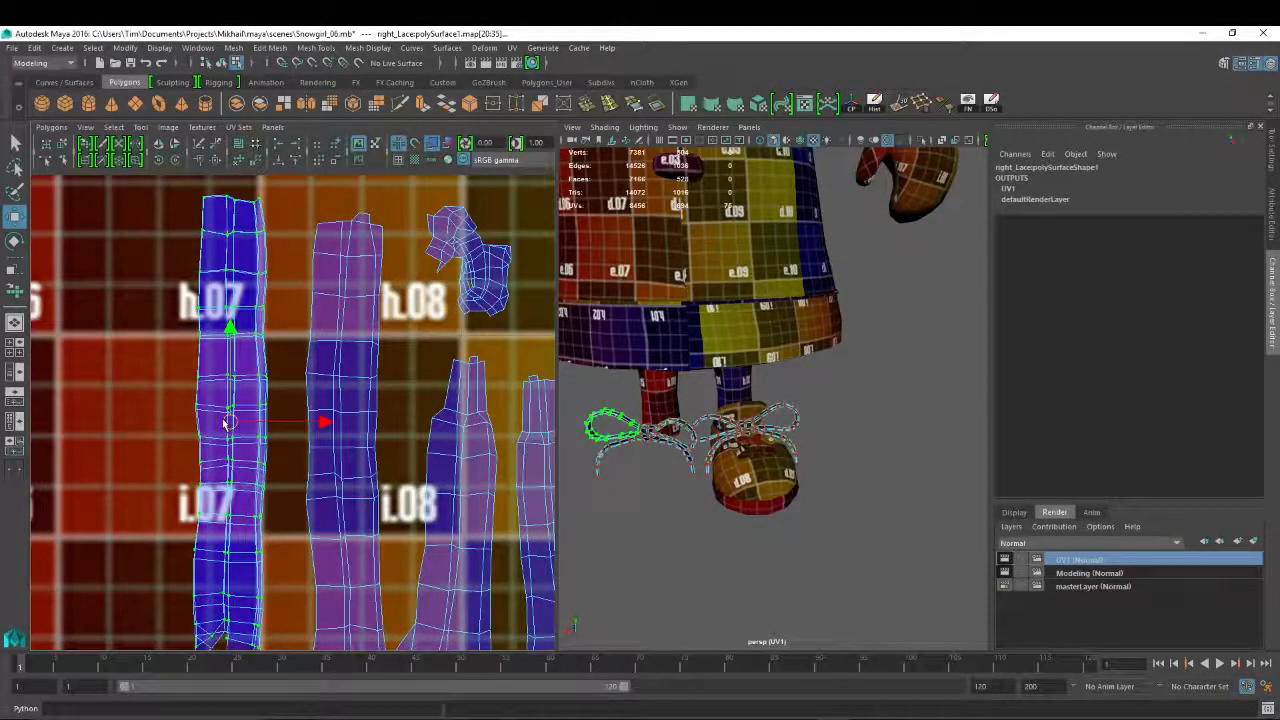
scroll(222, 428, "up", 6)
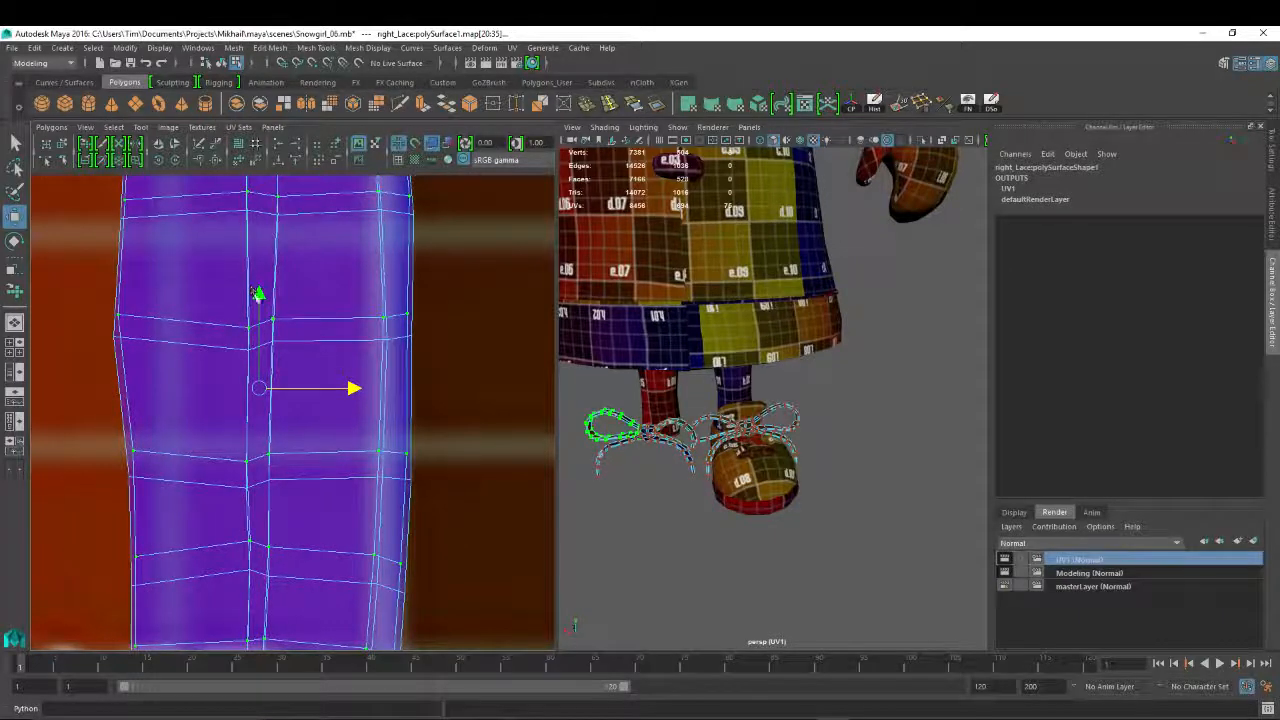
left_click_drag(259, 294, 257, 316)
scroll(126, 278, "down", 8)
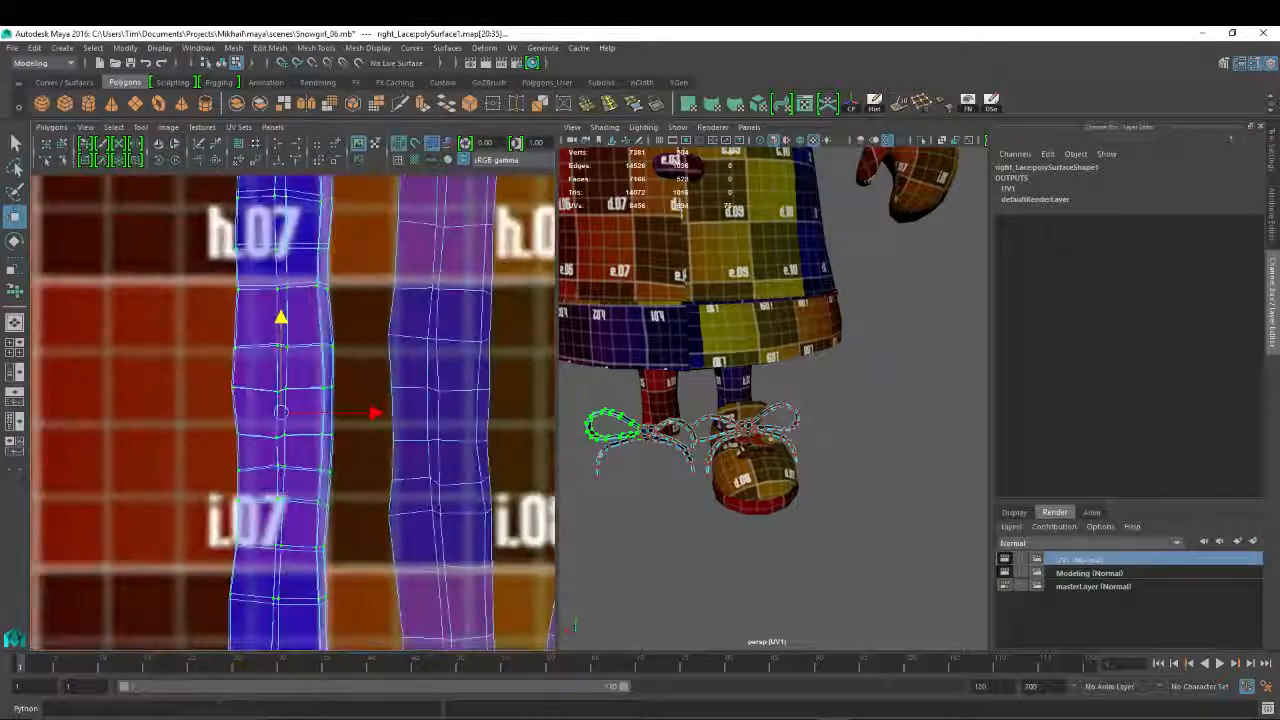
key("r")
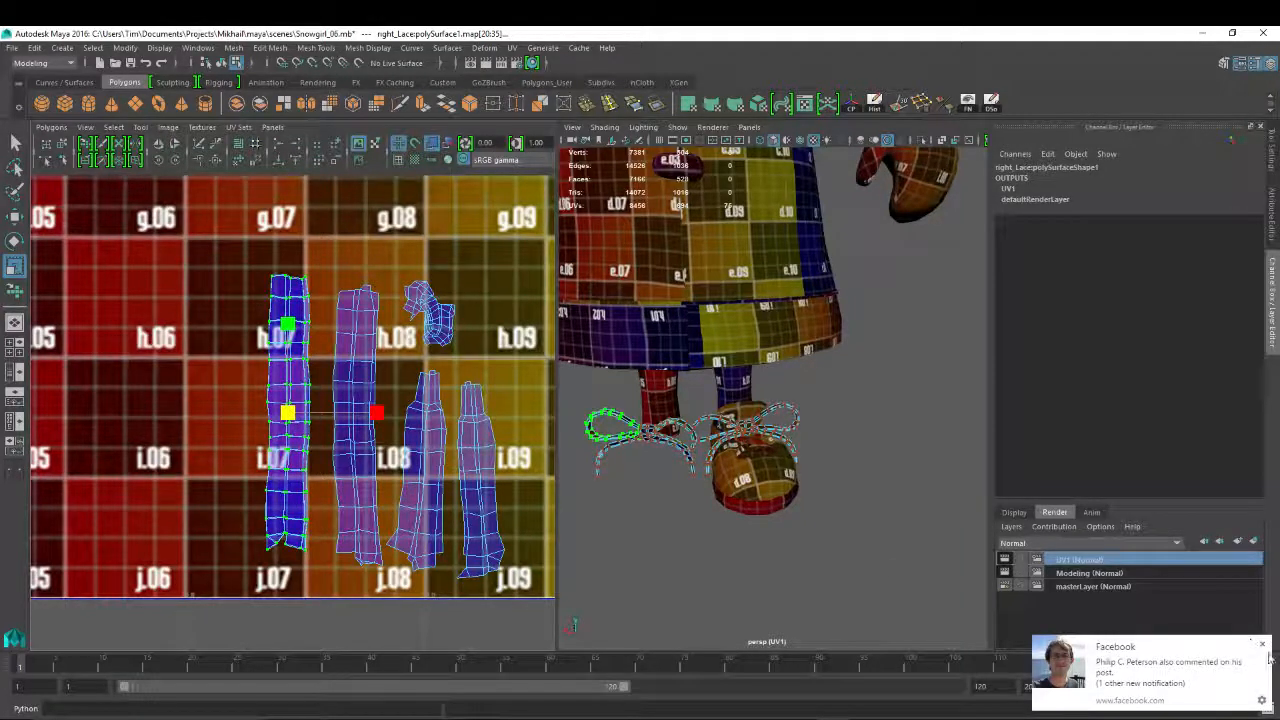
left_click(1262, 646)
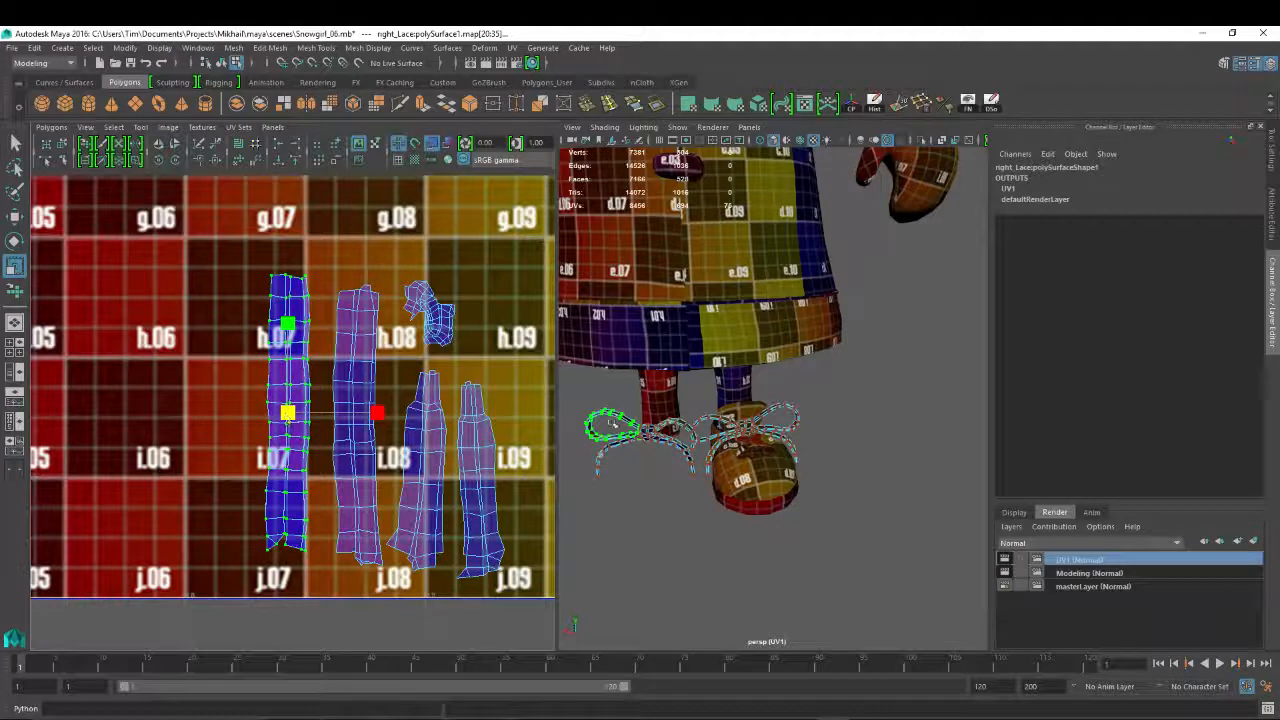
Enlarge the UV editor view and move the imported lace's second long strip onto its counterpart at h.08–i.08
right_click_drag(439, 361, 372, 355, "alt")
middle_click_drag(463, 392, 331, 370, "alt")
key("space")
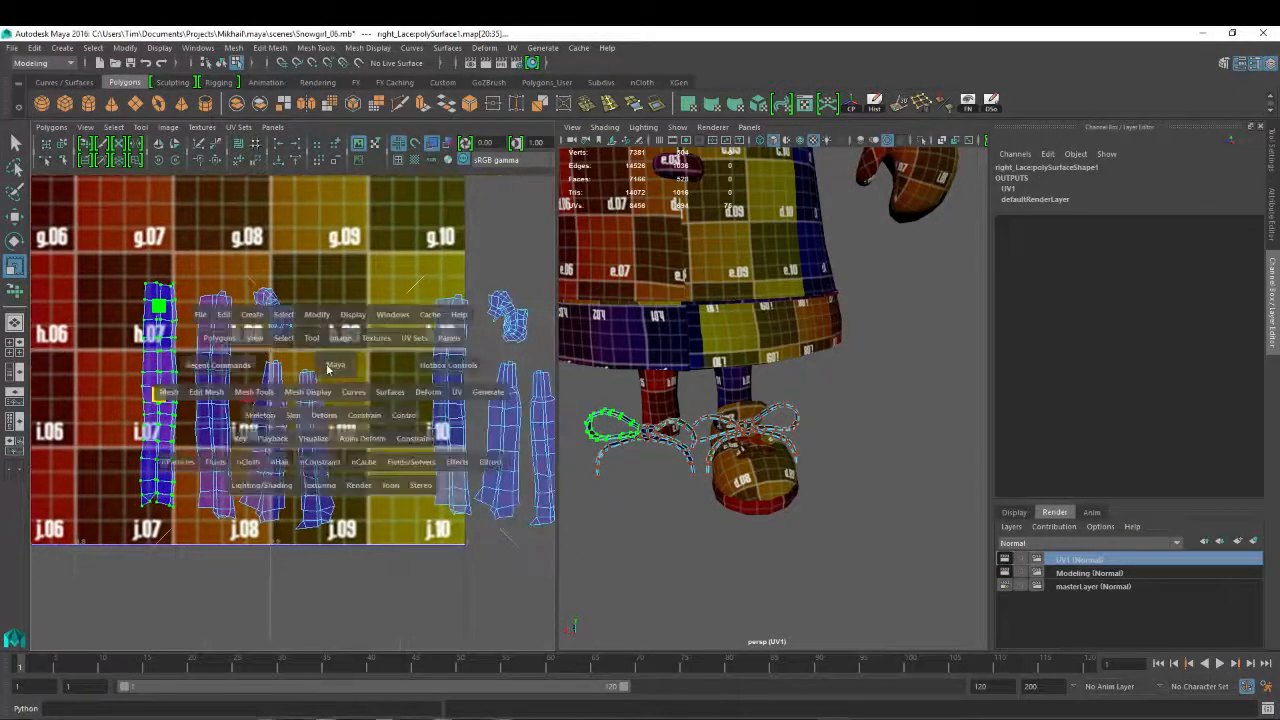
right_click_drag(714, 380, 734, 278, "alt")
key("w")
left_click(765, 237)
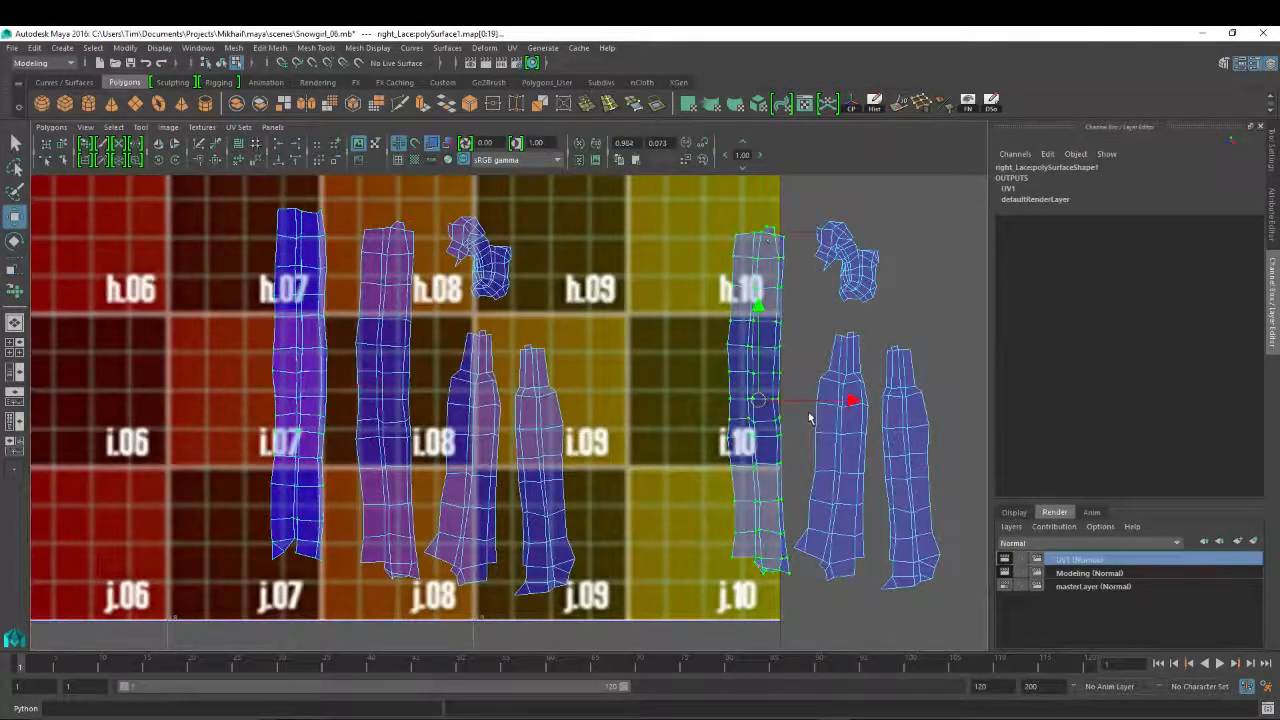
left_click_drag(828, 405, 389, 401)
Scale and nudge the second long strip so its UVs line up with the strip beneath it
key("r")
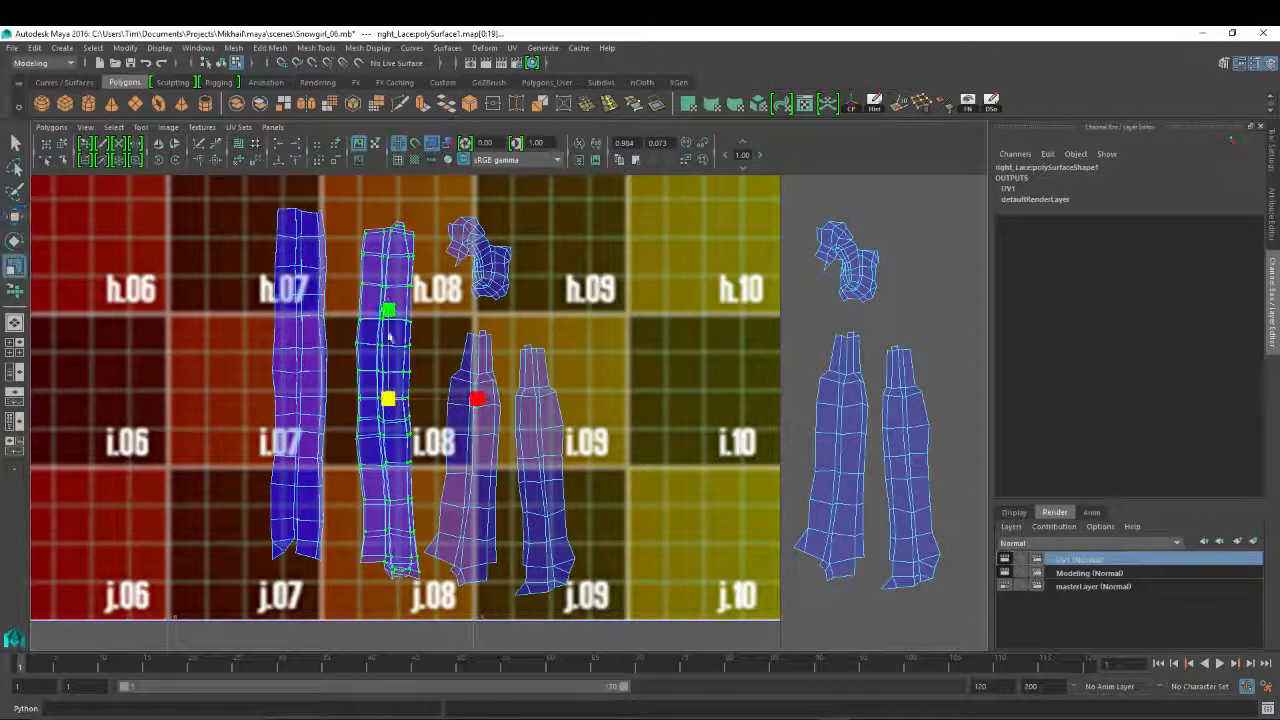
left_click_drag(388, 310, 387, 312)
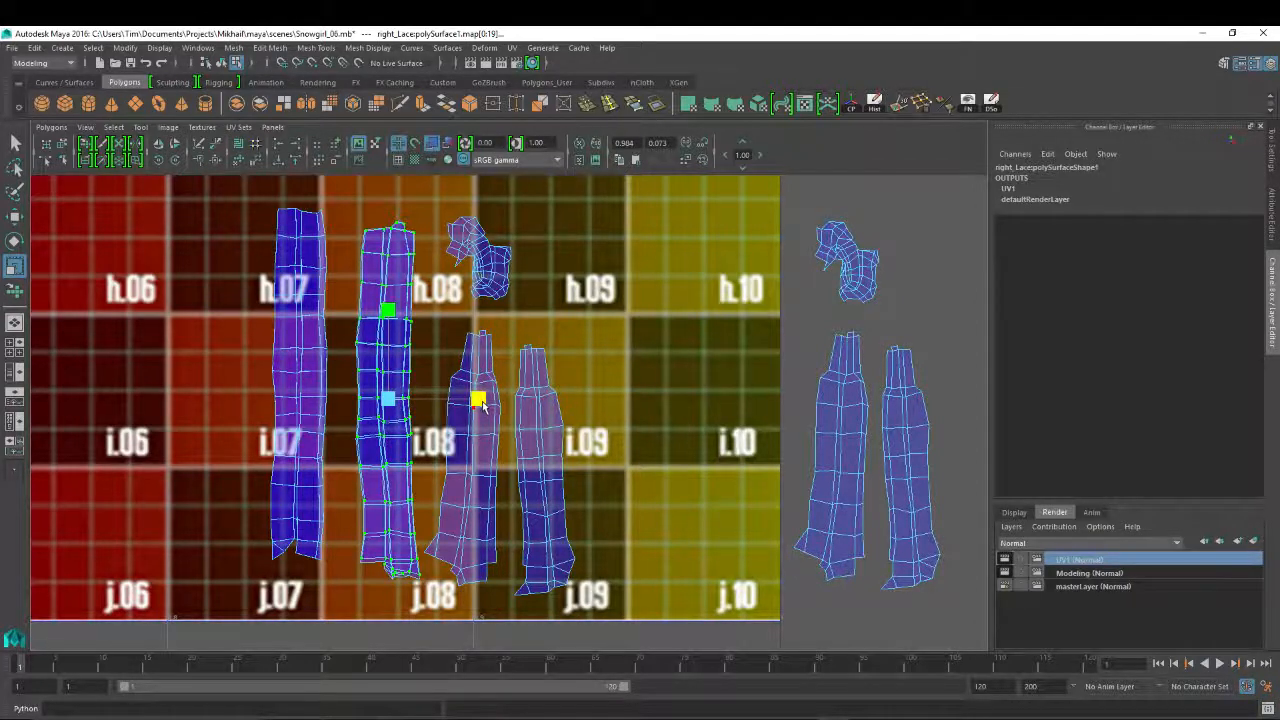
key("w")
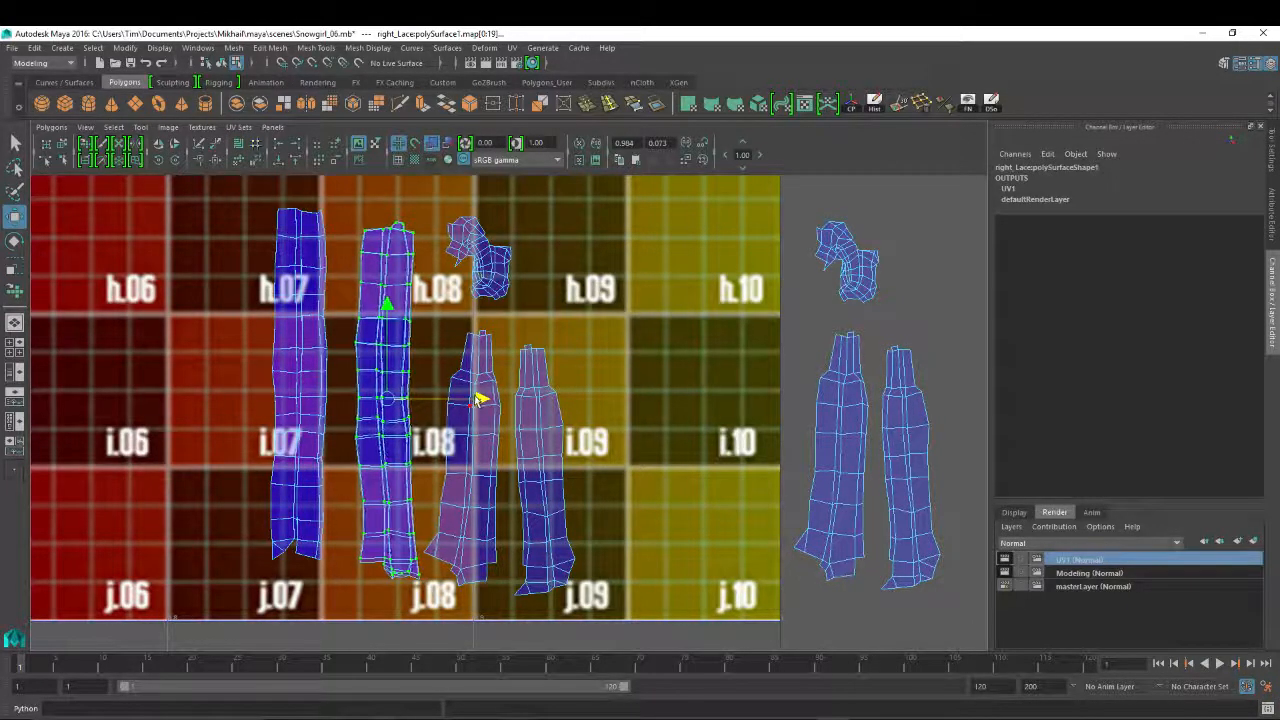
key("r")
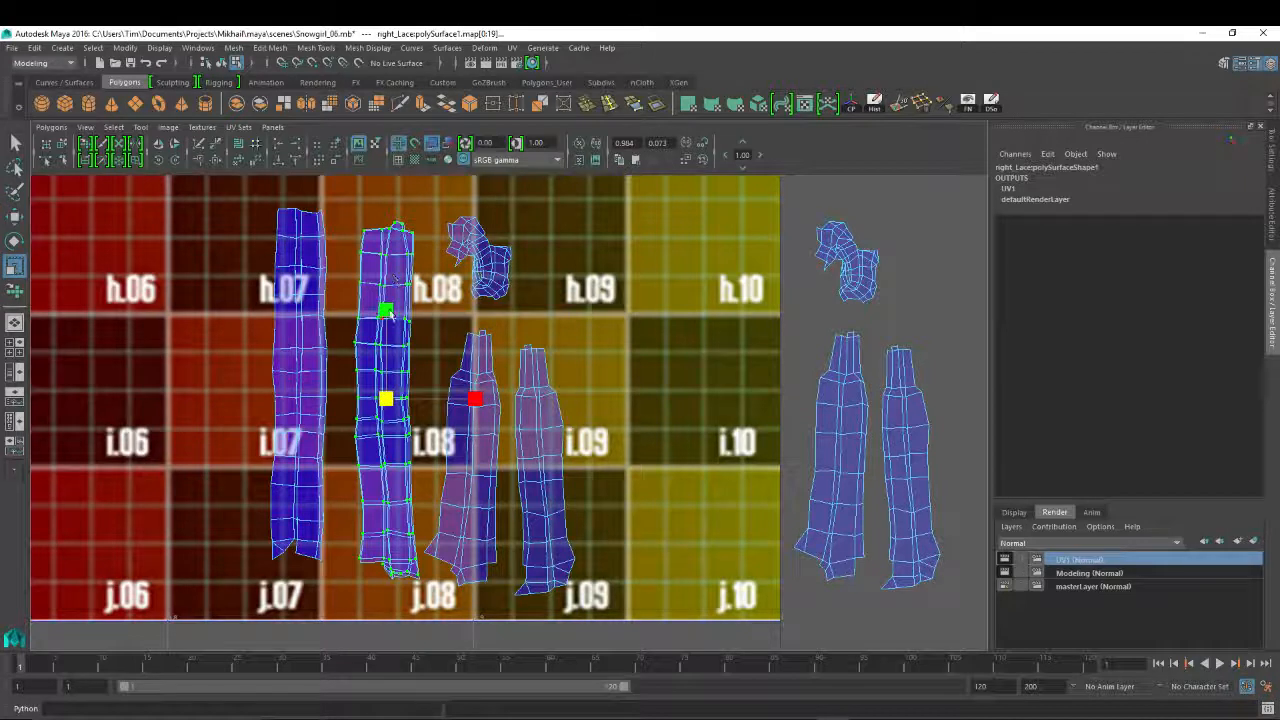
left_click_drag(389, 313, 387, 310)
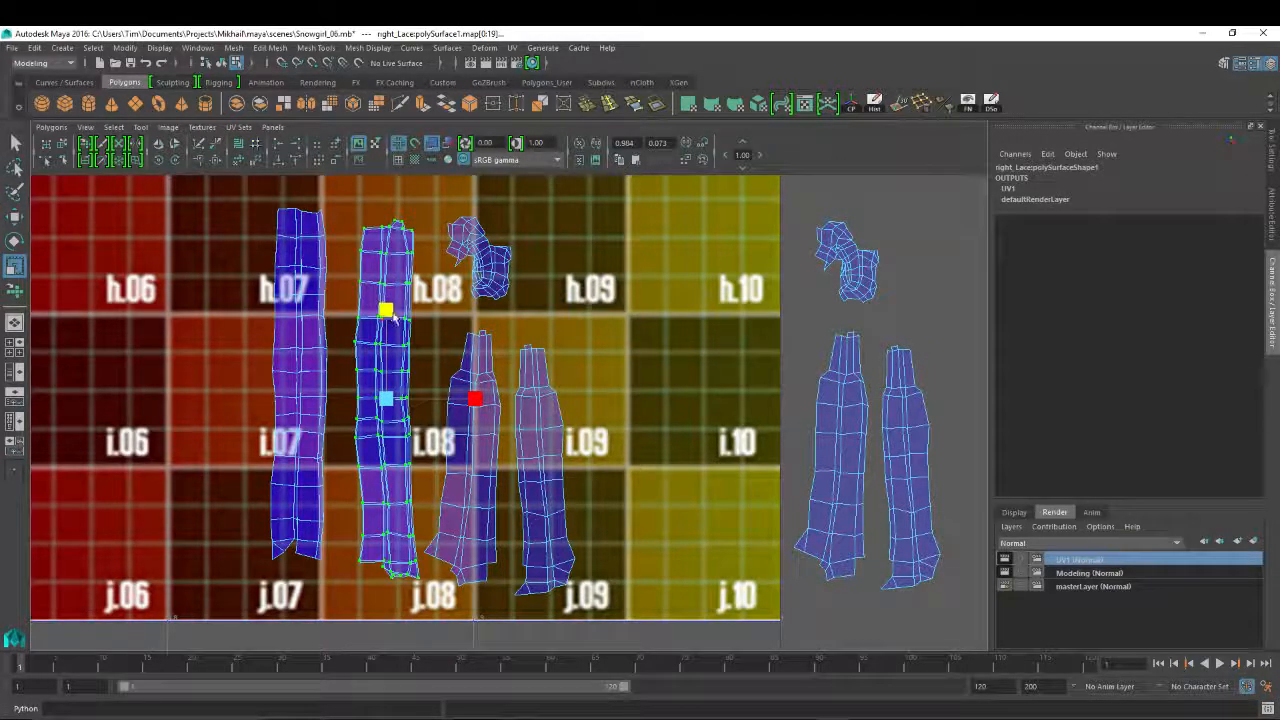
key("w")
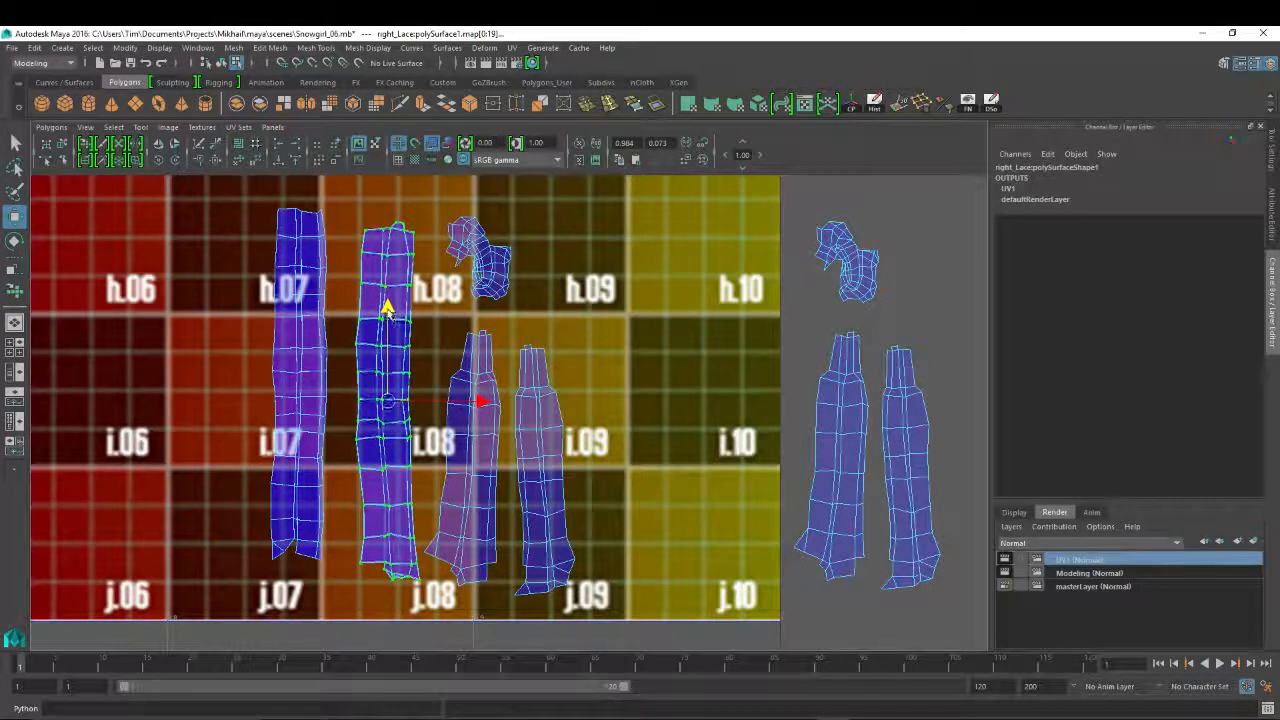
left_click_drag(387, 309, 383, 311)
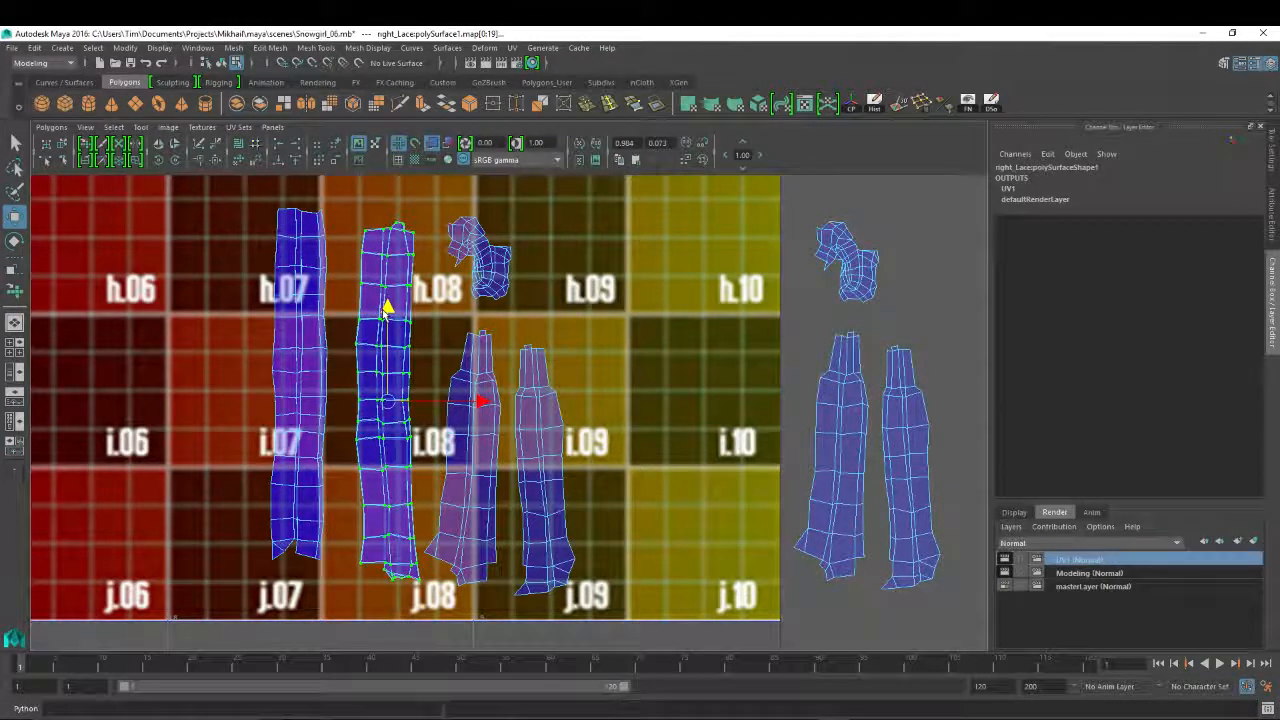
Move the imported lace's first short tapered strip onto its counterpart near i.08, then scale and nudge it to match
left_click(838, 376)
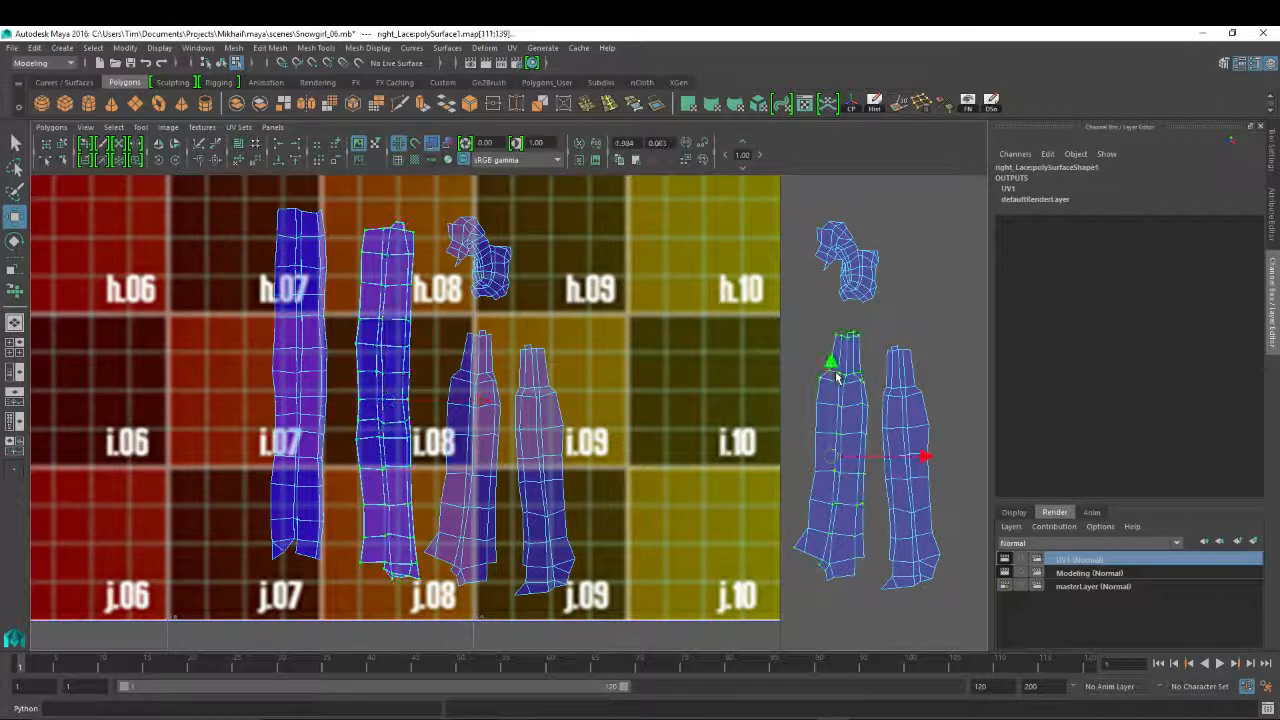
left_click_drag(927, 457, 565, 450)
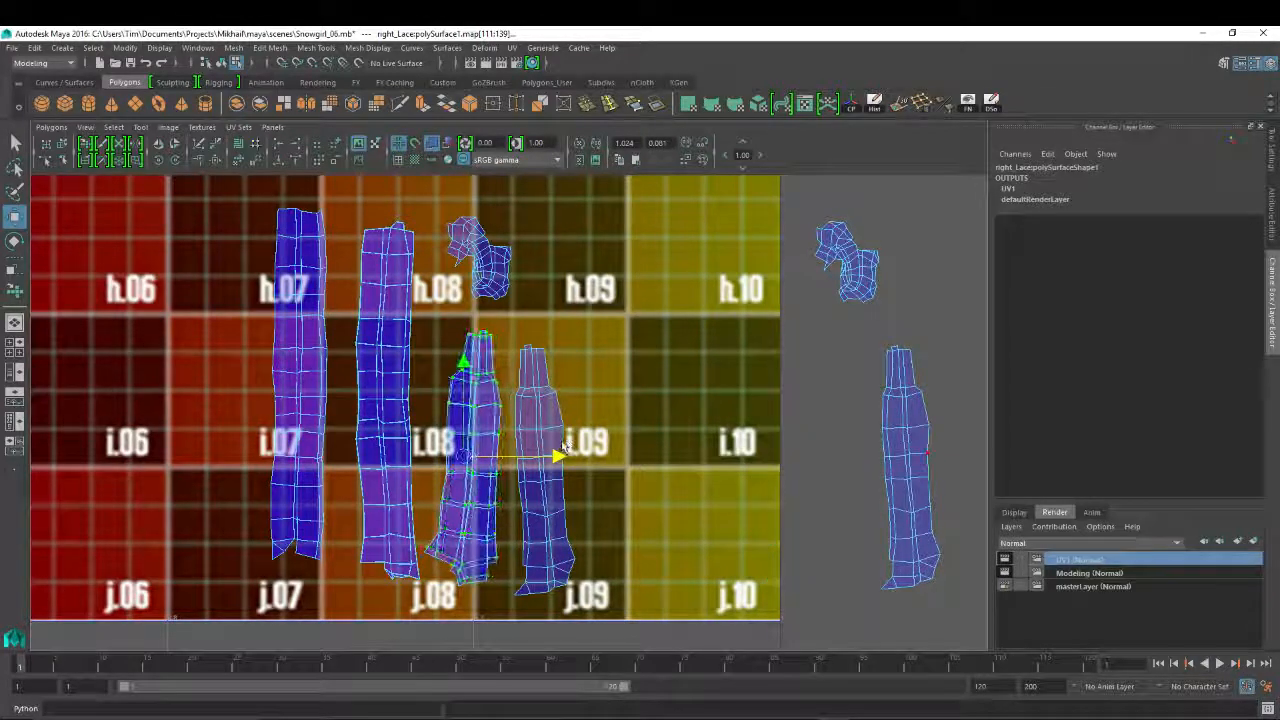
scroll(525, 465, "up", 2)
key("r")
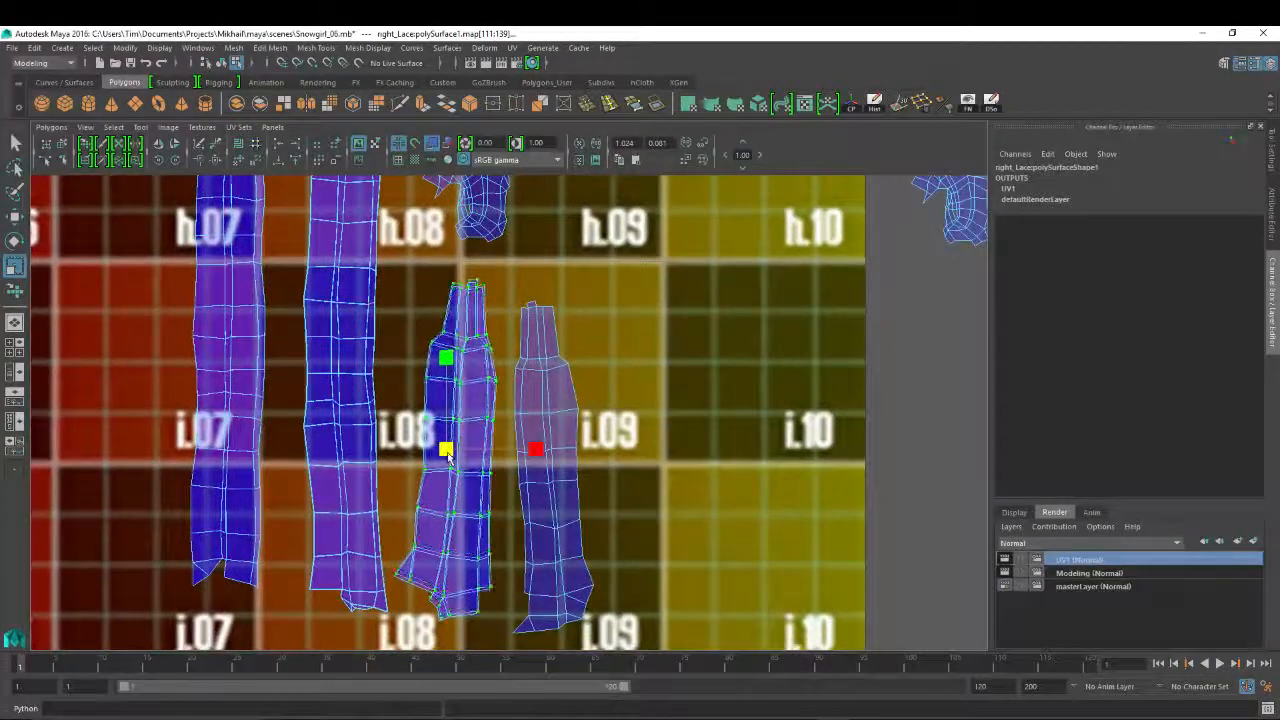
key("w")
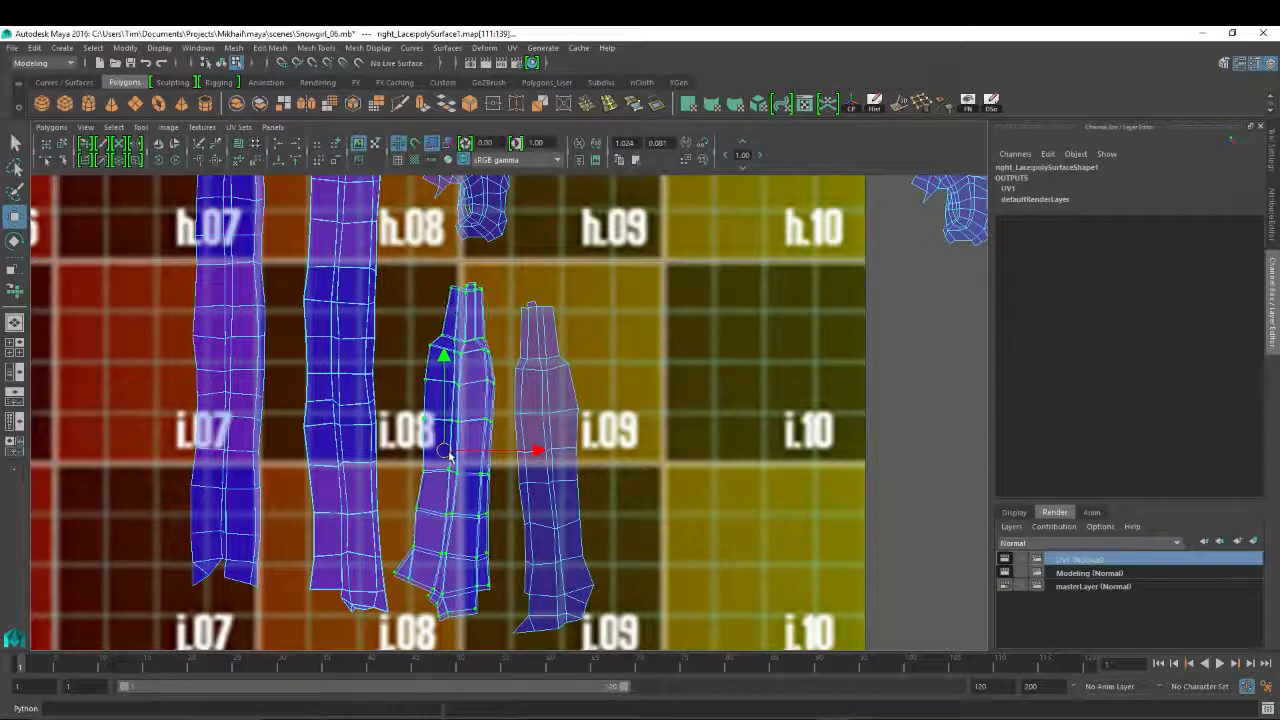
key("r")
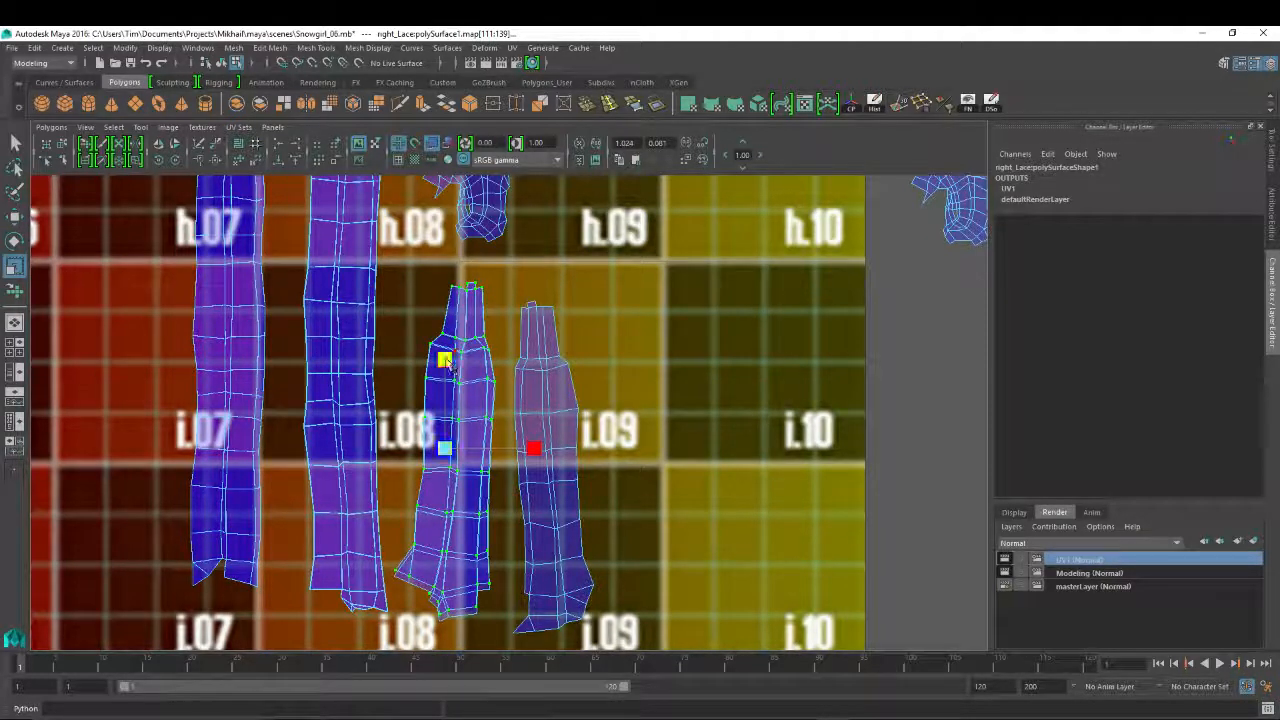
left_click_drag(447, 362, 443, 358)
key("w")
key("r")
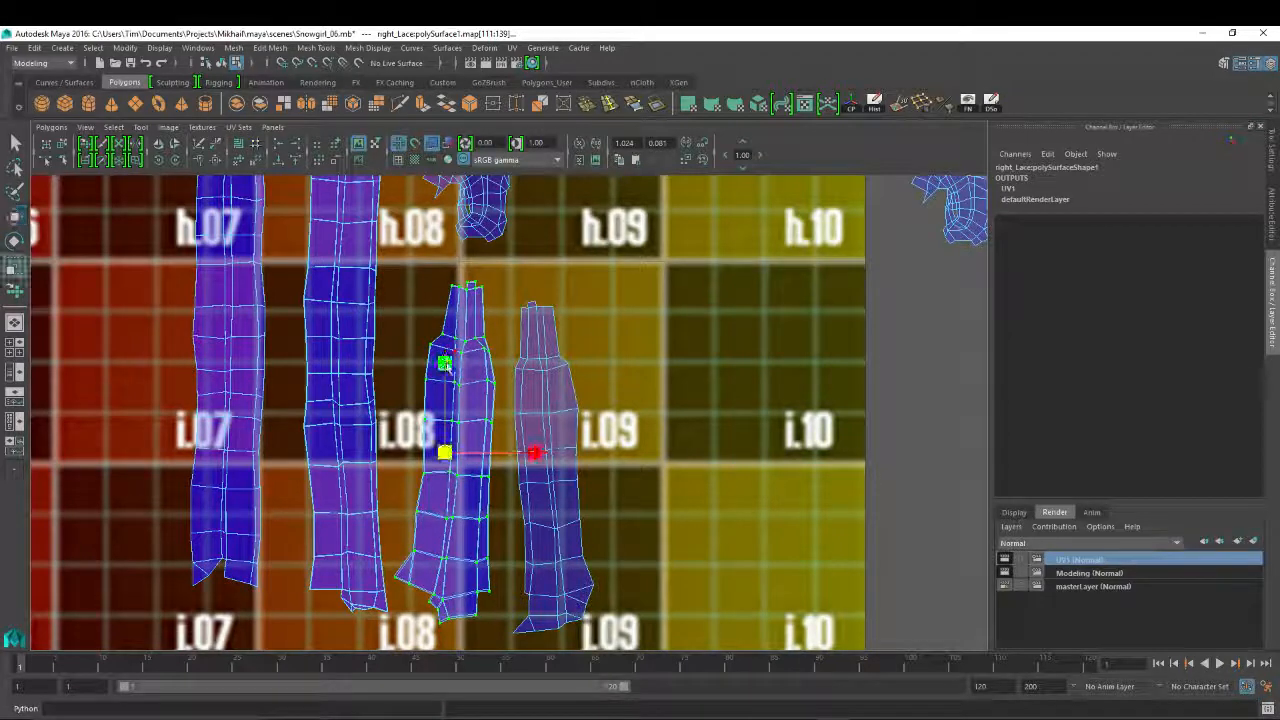
key("w")
left_click_drag(443, 359, 445, 364)
key("r")
scroll(606, 343, "down", 2)
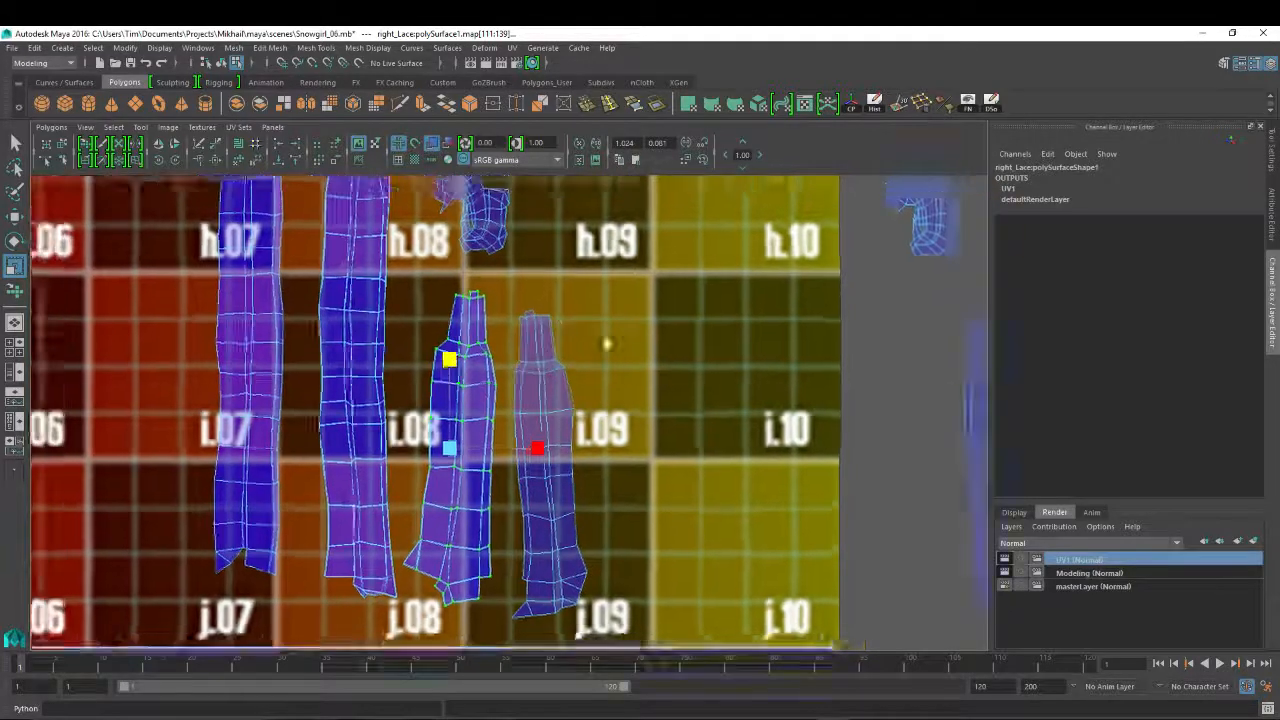
Move the remaining short tapered strip onto its counterpart near i.09 and adjust its fit
middle_click_drag(606, 343, 458, 308, "alt")
key("w")
left_click(808, 336)
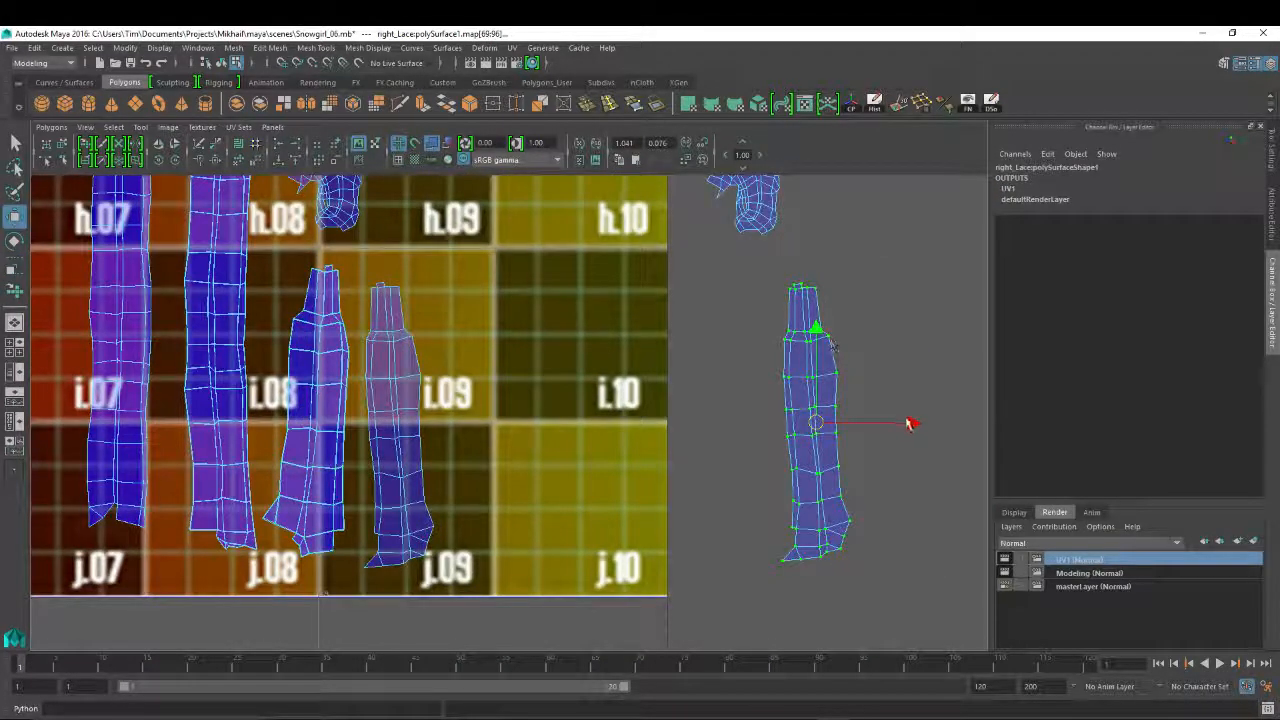
left_click_drag(909, 423, 490, 420)
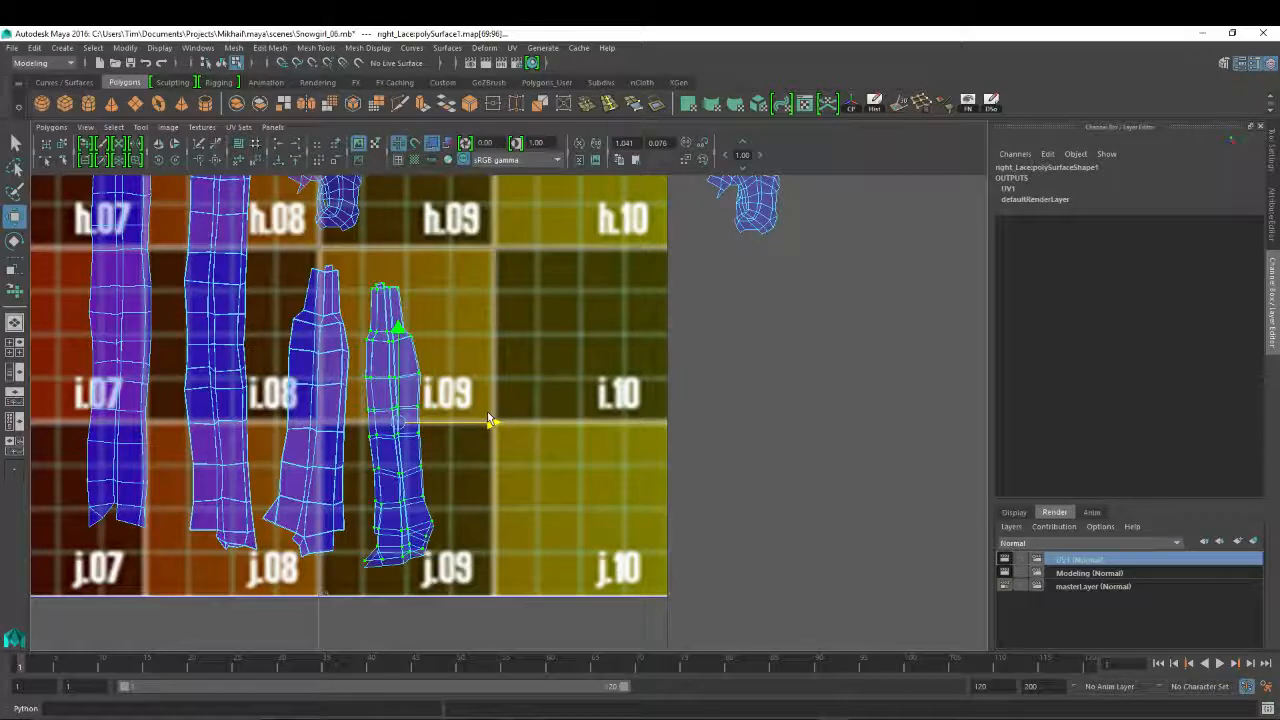
scroll(490, 421, "up", 3)
key("r")
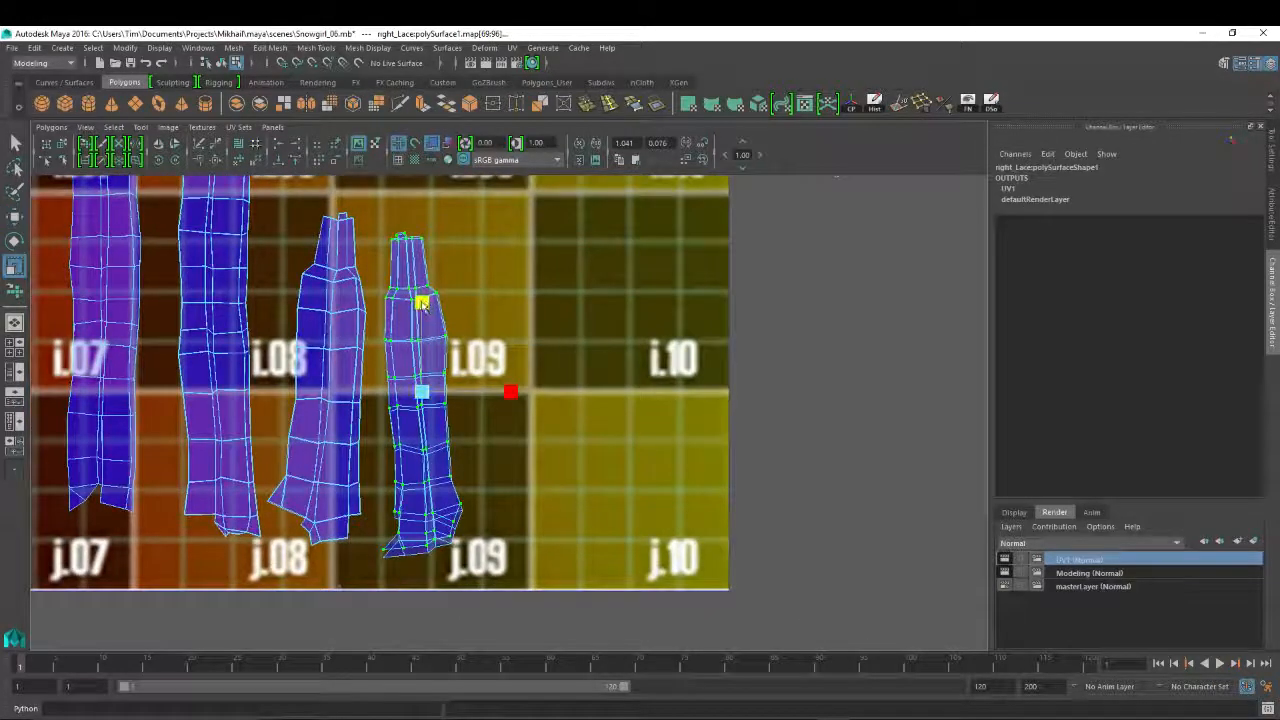
key("w")
left_click_drag(420, 397, 419, 400)
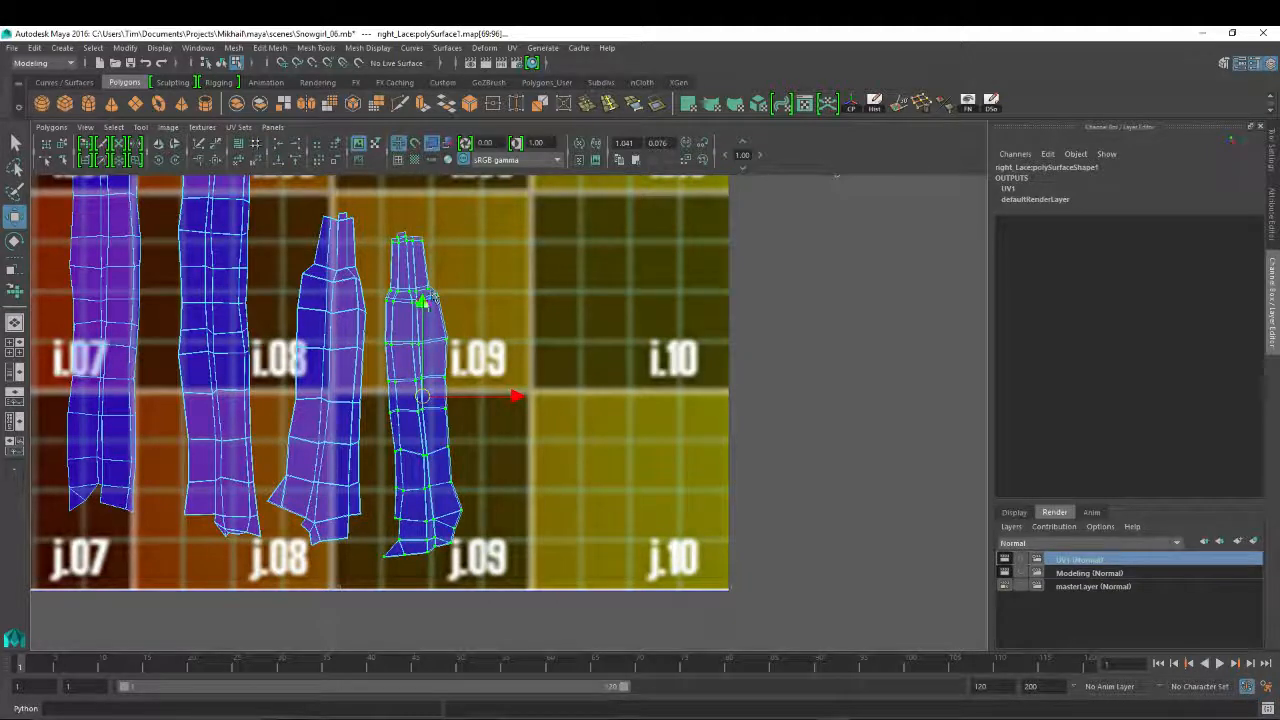
key("r")
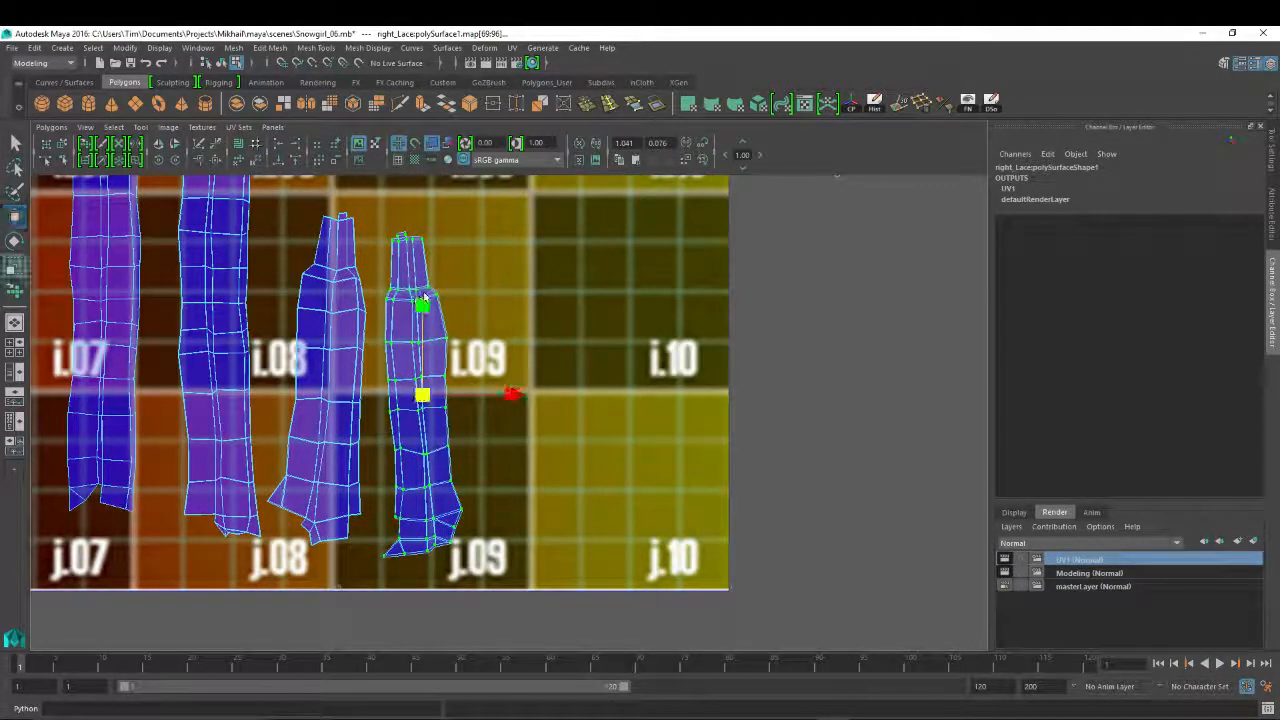
left_click(422, 303)
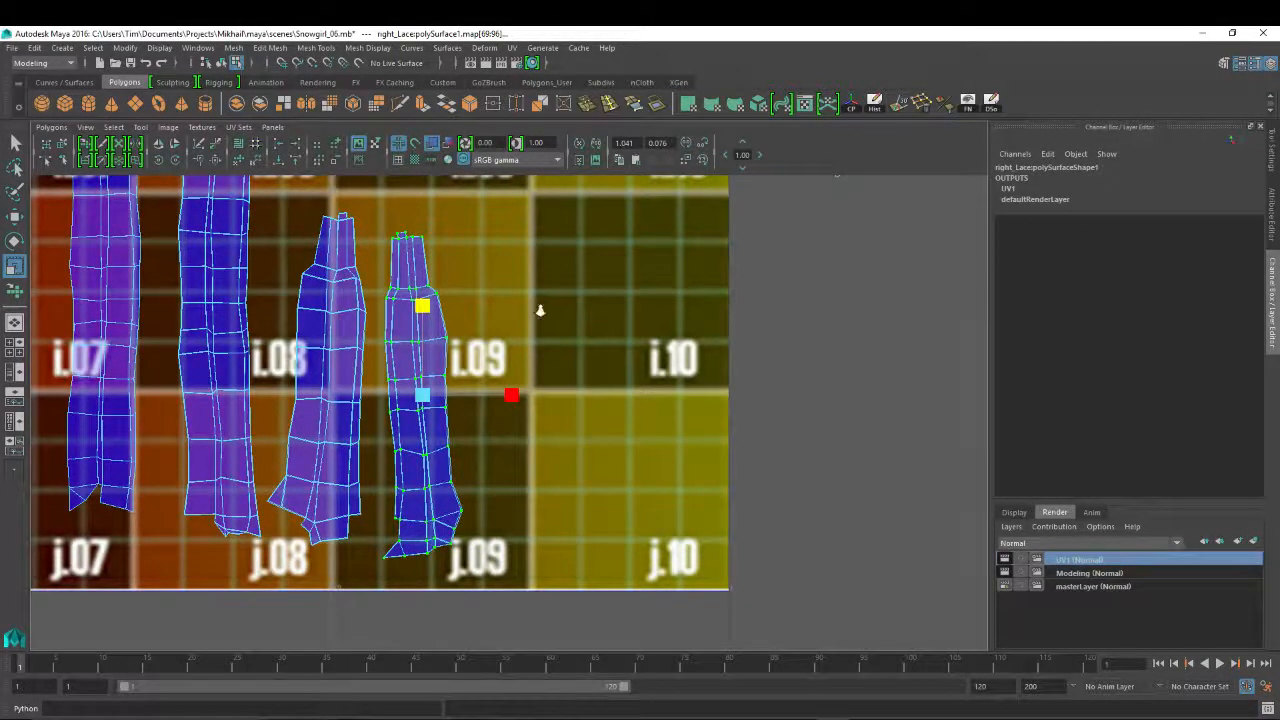
Select the imported lace's small curved shell and move it over its counterpart between h.08 and h.09
right_click_drag(540, 310, 508, 316, "alt")
middle_click_drag(540, 310, 584, 466, "alt")
left_click_drag(668, 232, 954, 406)
key("w")
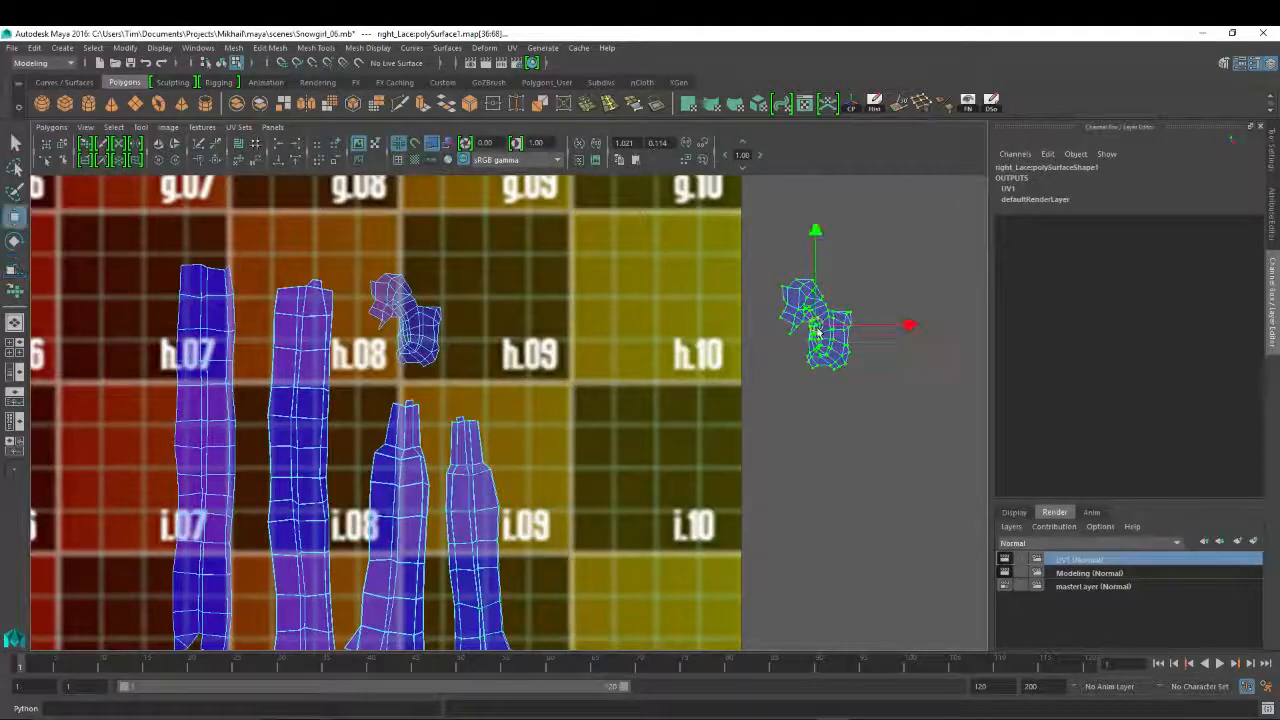
left_click_drag(816, 333, 403, 322)
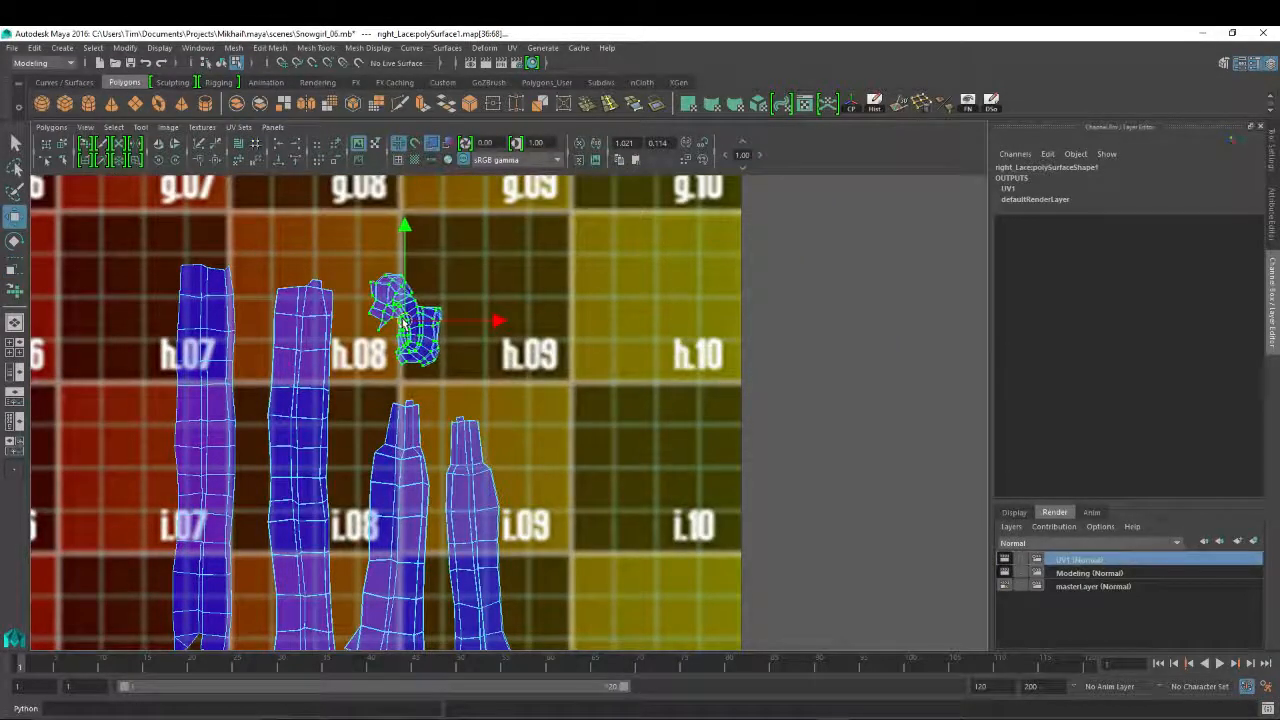
Fine-tune the small curved lace shell's position so its UVs line up with the shell beneath it
right_click_drag(425, 348, 671, 383, "alt")
middle_click_drag(209, 246, 349, 317, "alt")
right_click_drag(349, 317, 607, 377, "alt")
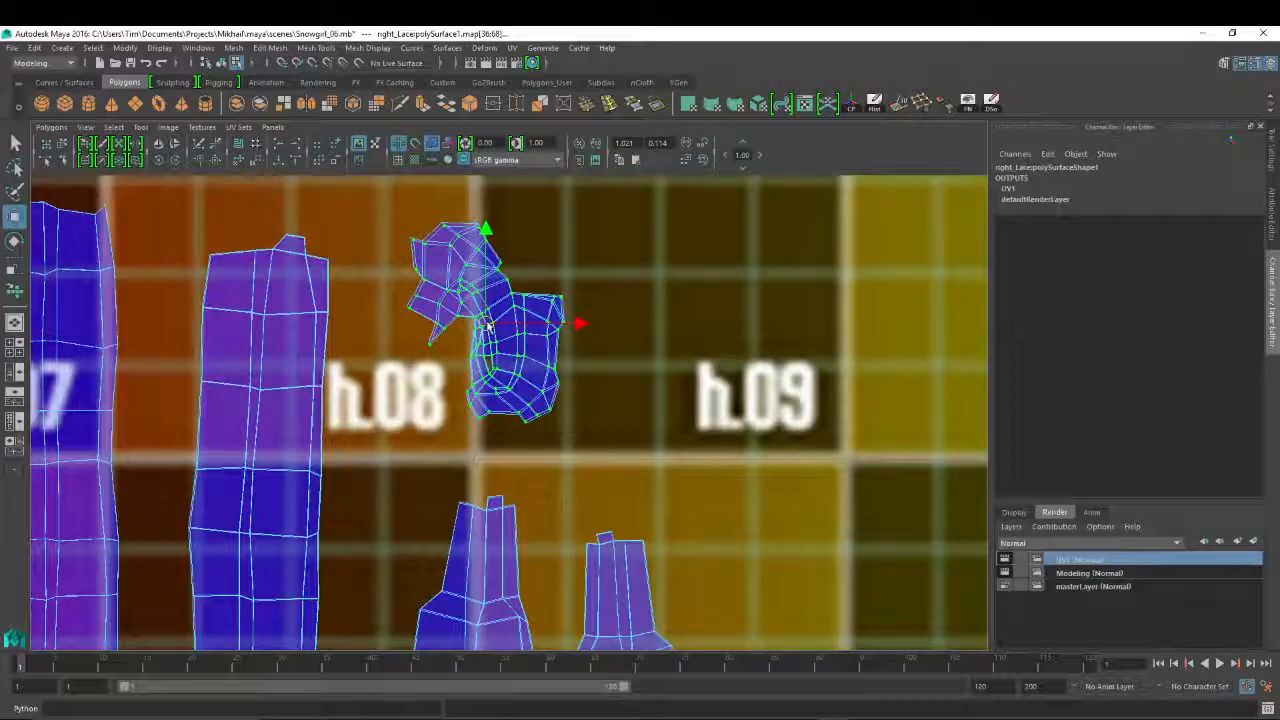
left_click_drag(487, 326, 486, 325)
key("r")
key("w")
right_click_drag(488, 265, 426, 360, "alt")
key("space")
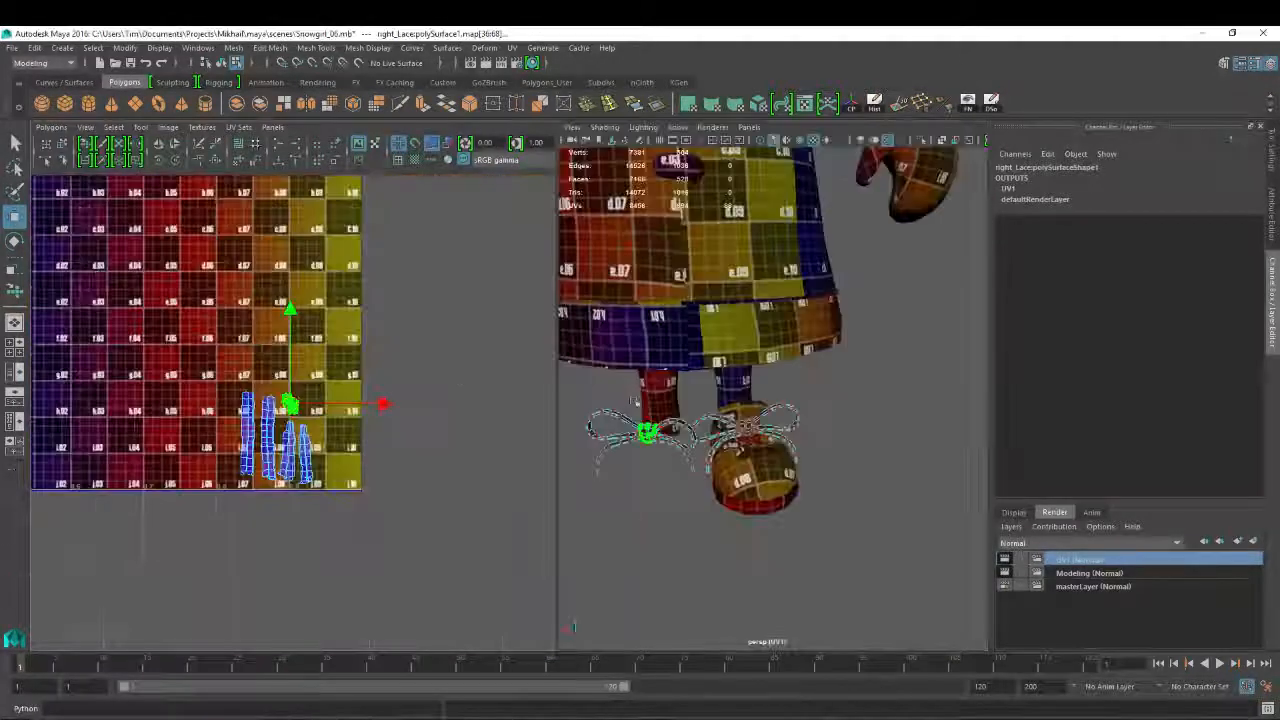
Select the restored right lace object and all of its UVs
right_click_drag(662, 428, 729, 329)
left_click(626, 463)
left_click(648, 426)
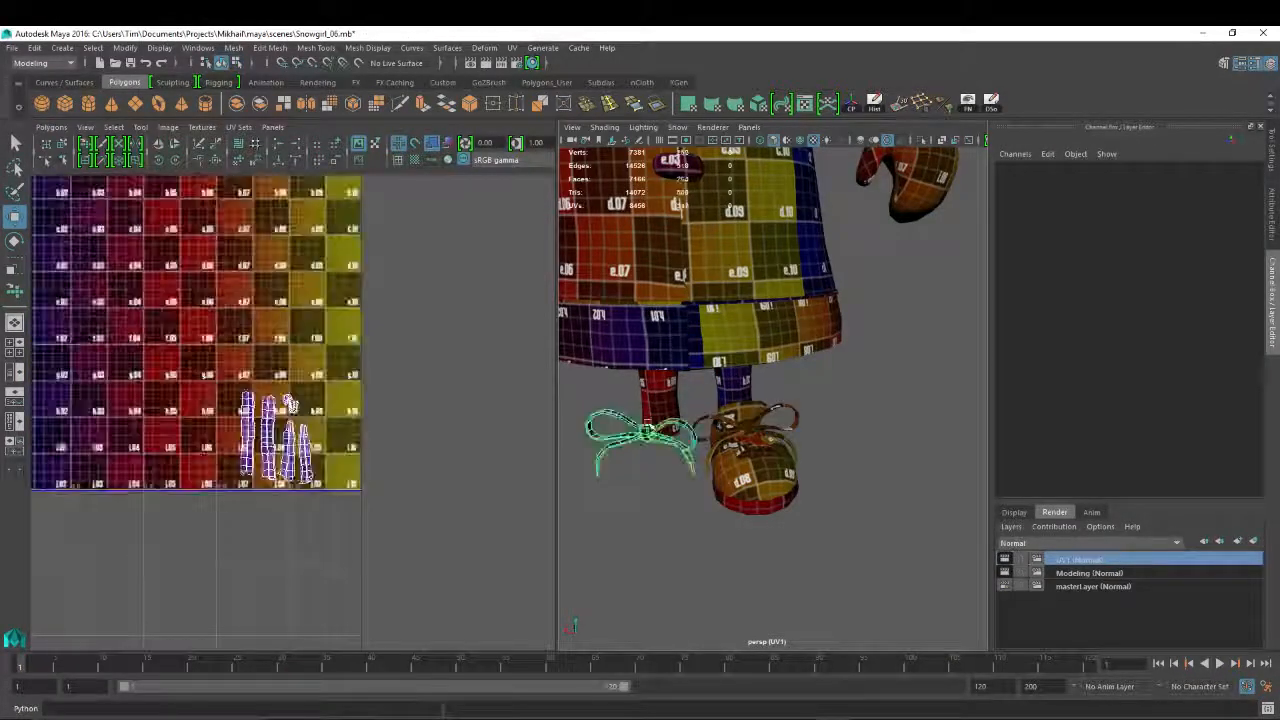
right_click_drag(328, 280, 197, 355, "alt")
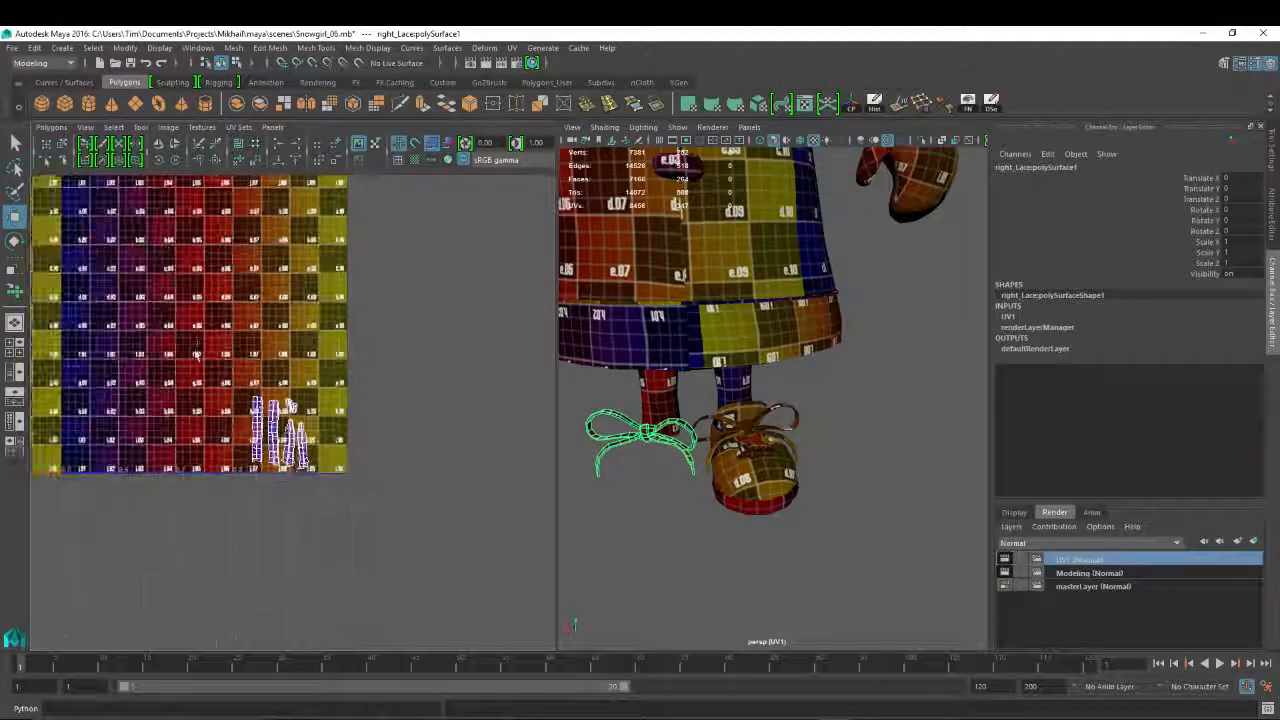
right_click_drag(288, 420, 358, 416)
left_click_drag(193, 340, 491, 569)
right_click_drag(423, 443, 350, 319, "alt")
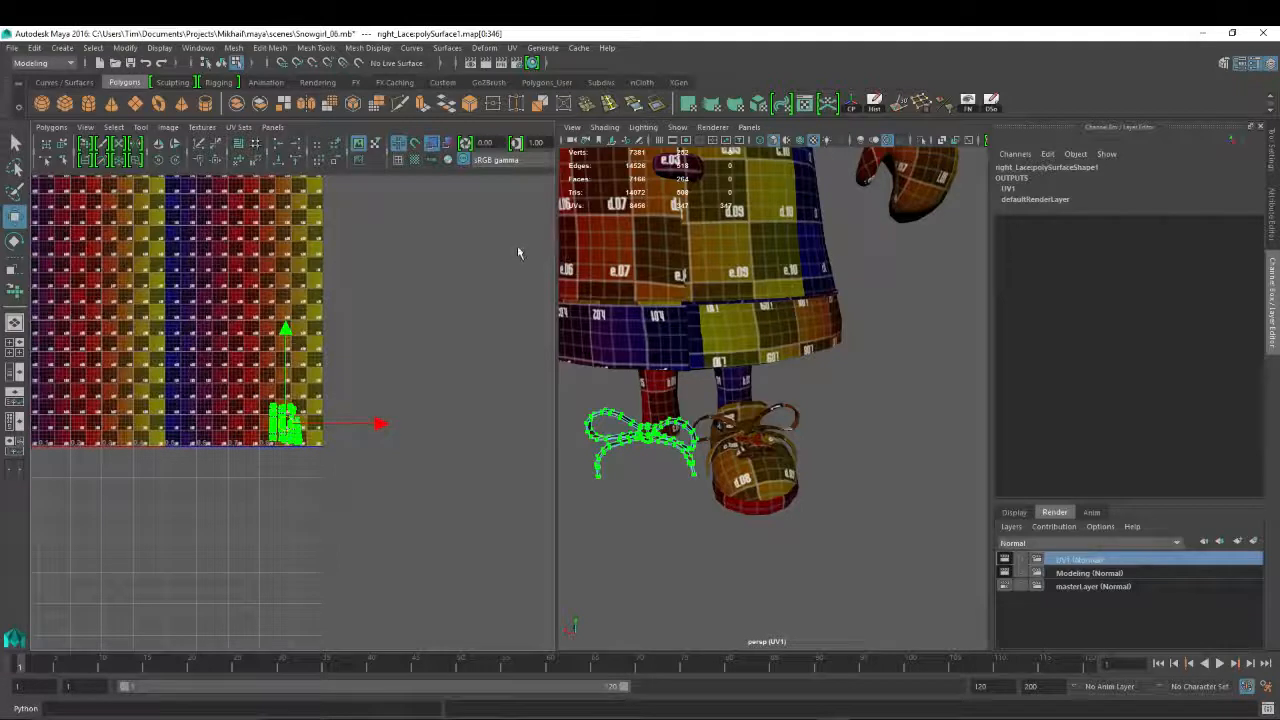
key("space")
middle_click_drag(415, 476, 446, 518, "alt")
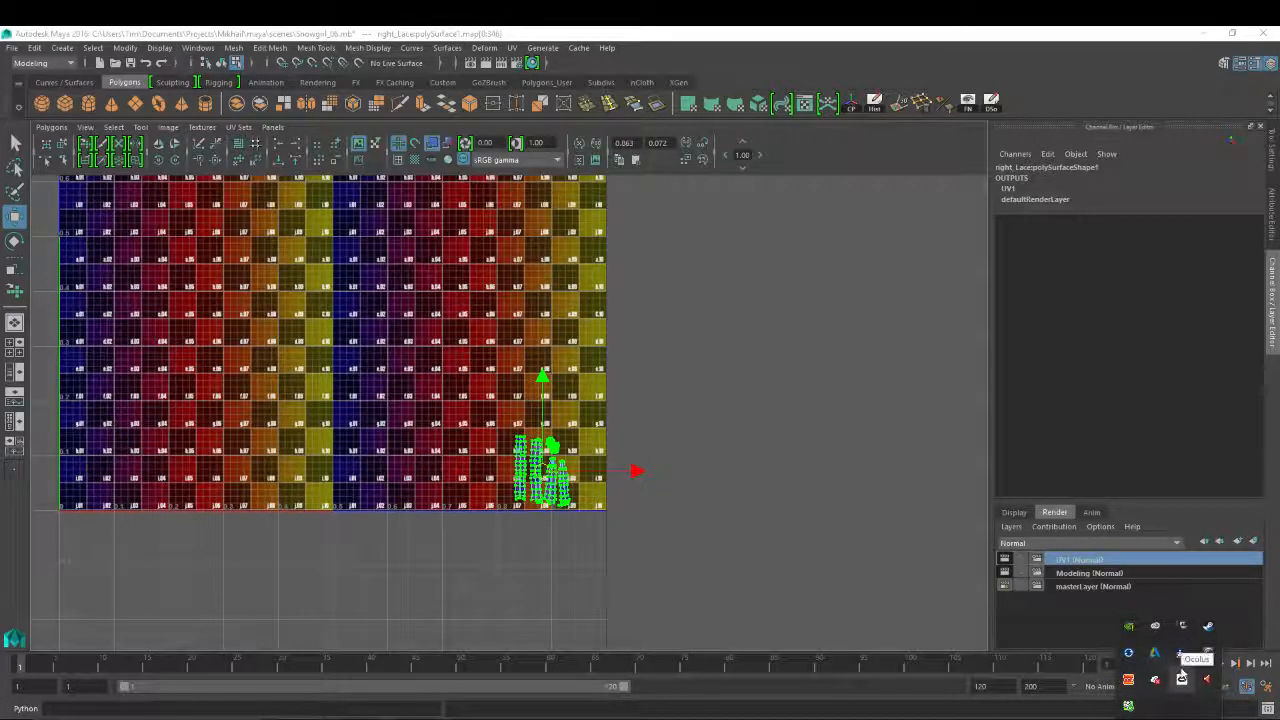
Switch to Windows search, find the QiPressPortable folder, launch QiPress.exe from its Unicode 32+64-bit (Common) subfolder and minimise the folder window
key("super+s")
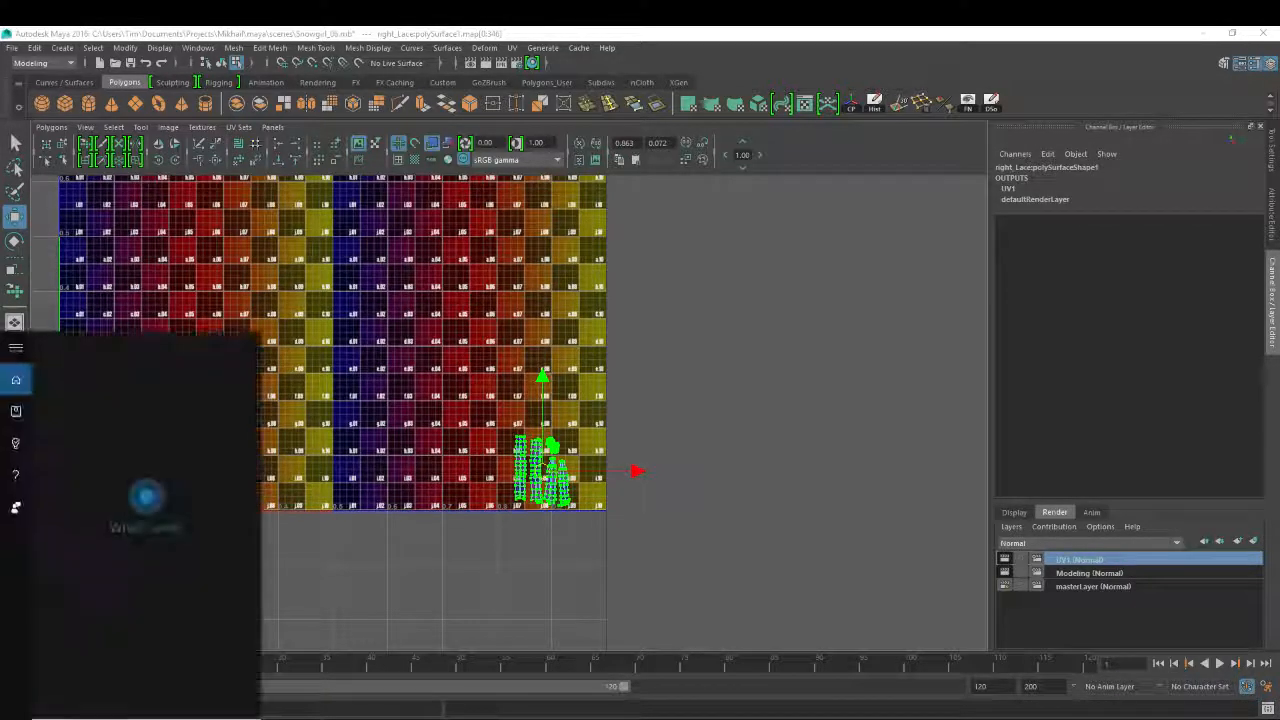
type("qi")
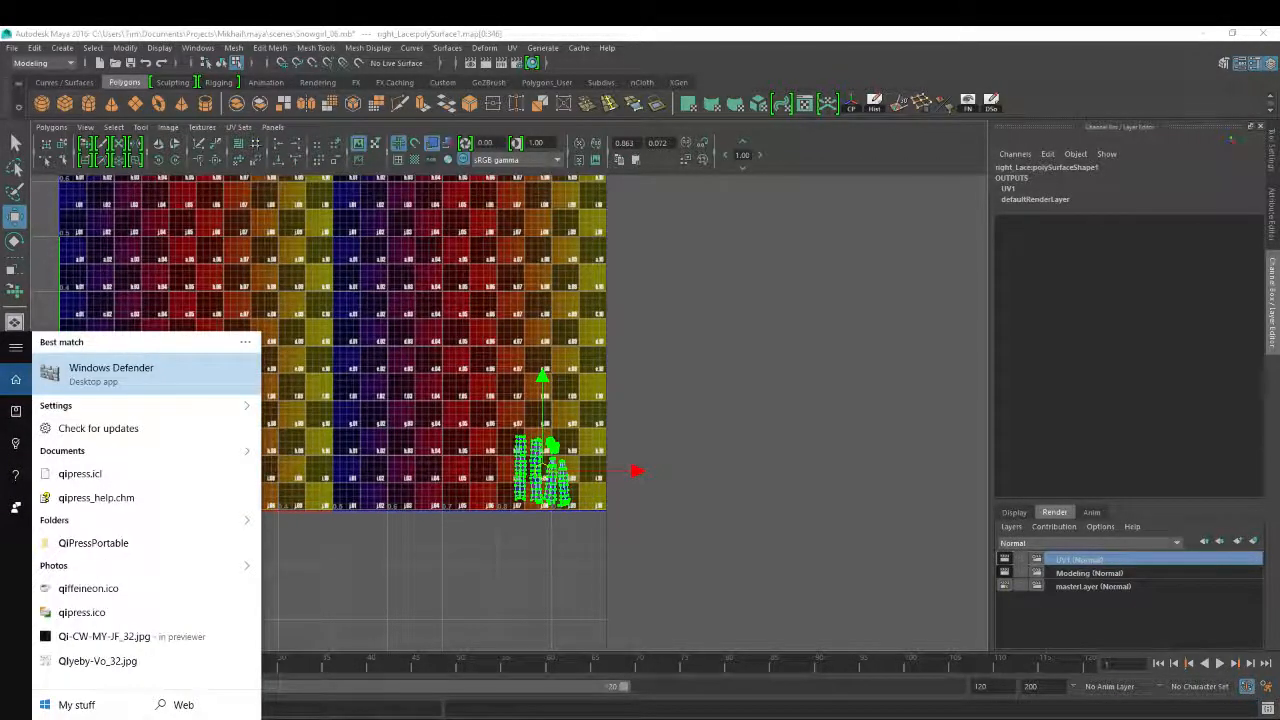
type("press")
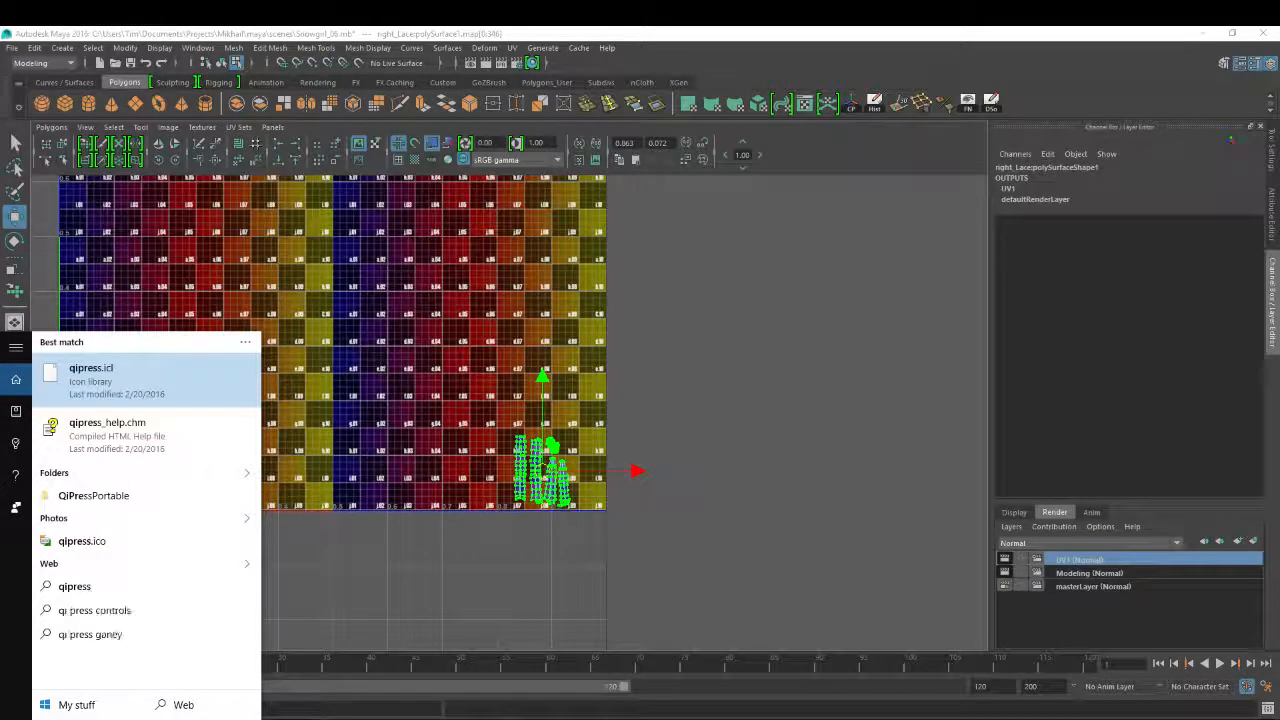
left_click(93, 495)
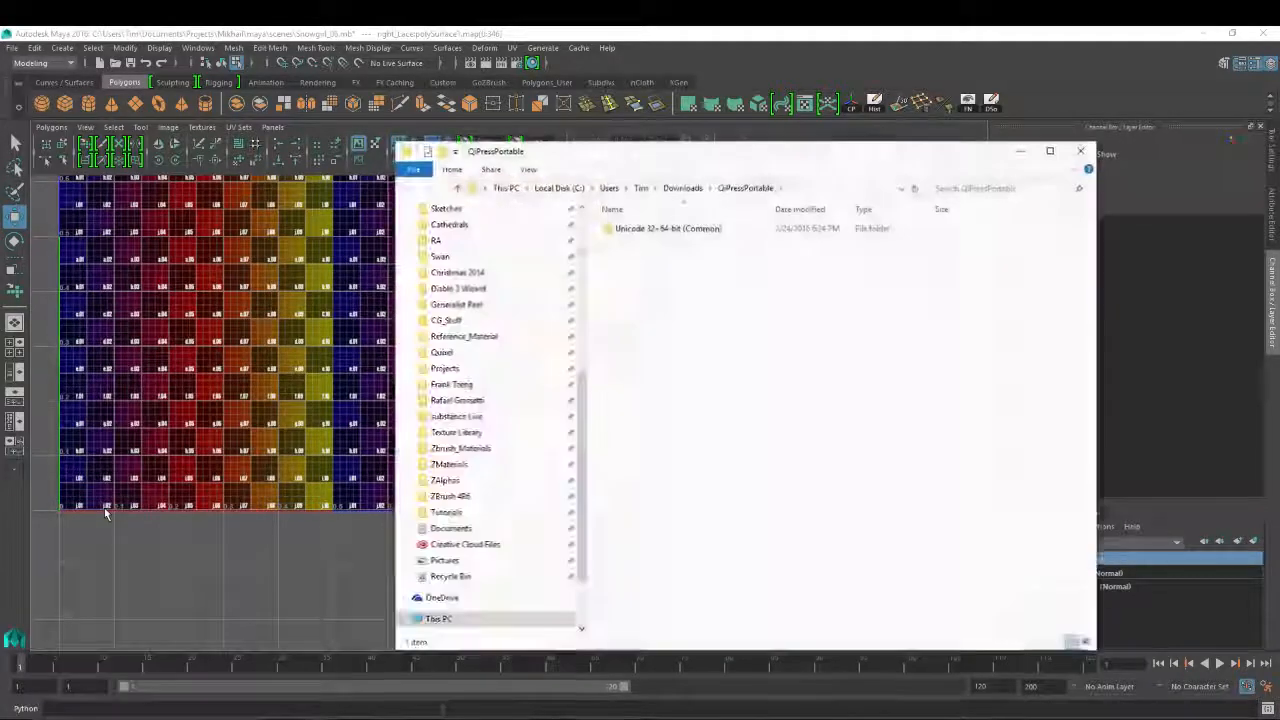
double_click(671, 229)
left_click(642, 259)
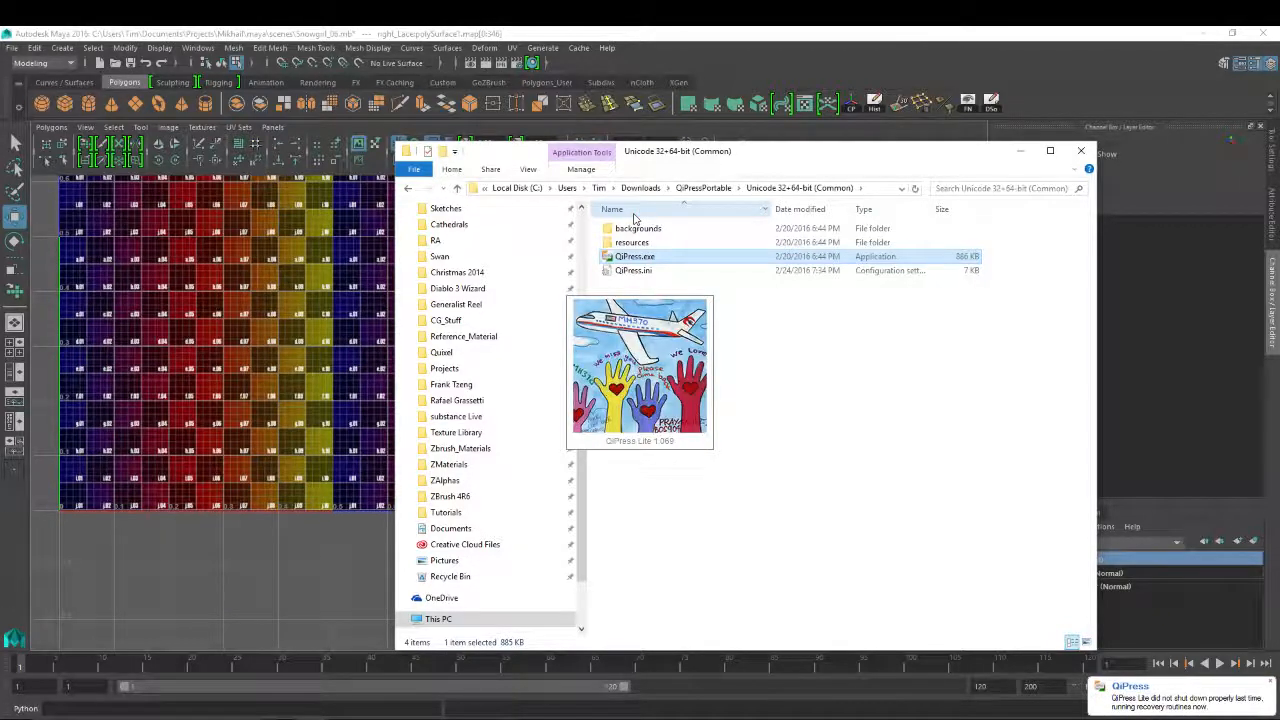
left_click(1020, 151)
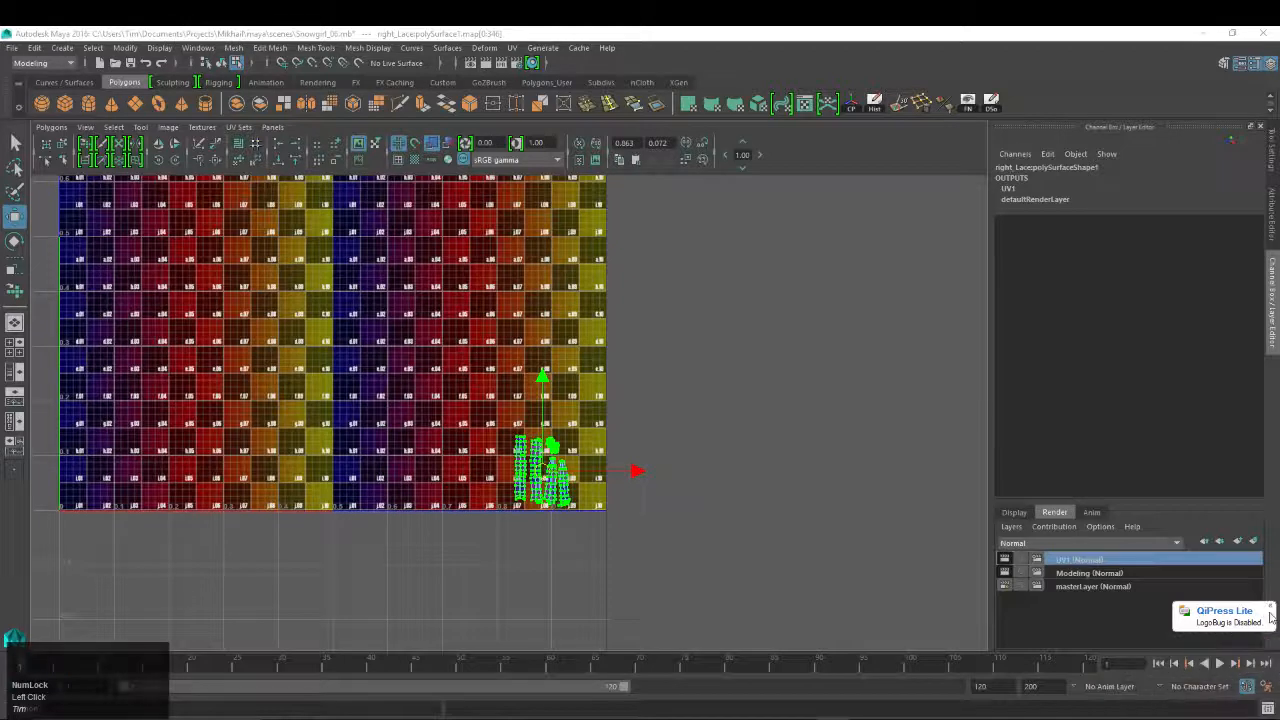
Offset the selected right lace UVs by 1.00 in the negative U direction
left_click(727, 156)
right_click_drag(697, 486, 180, 447, "alt")
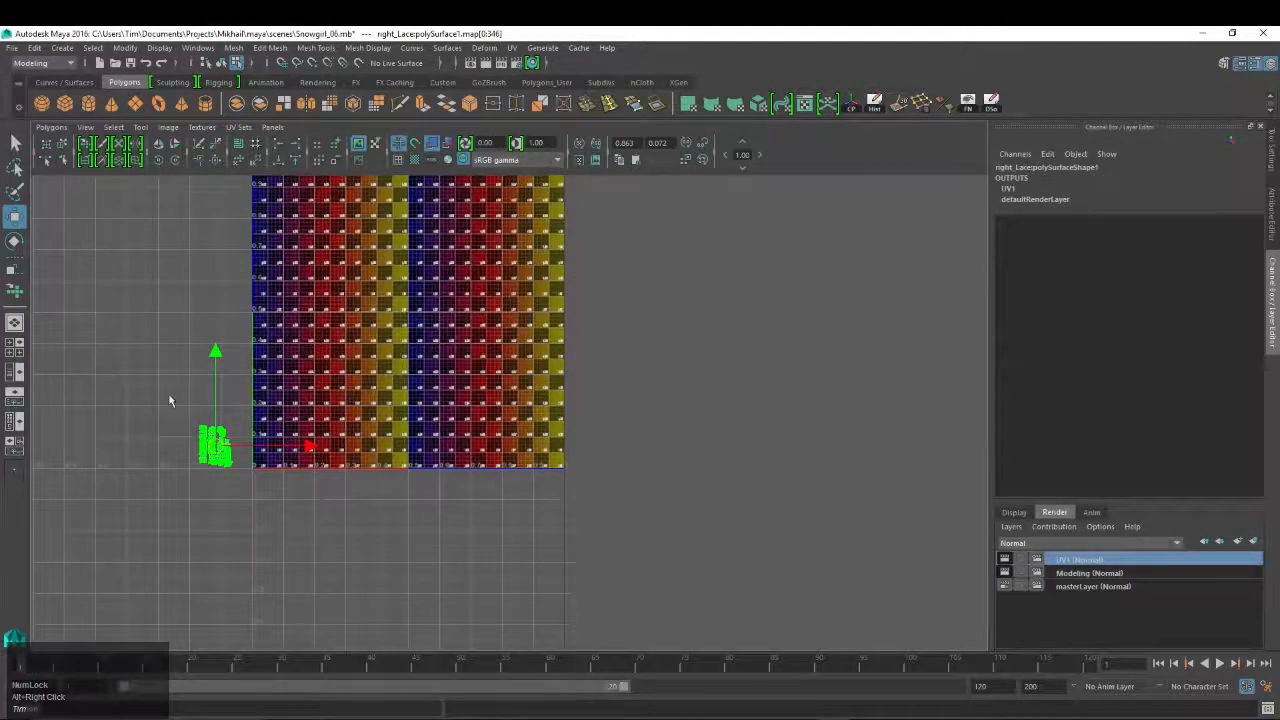
right_click_drag(560, 392, 429, 366, "alt")
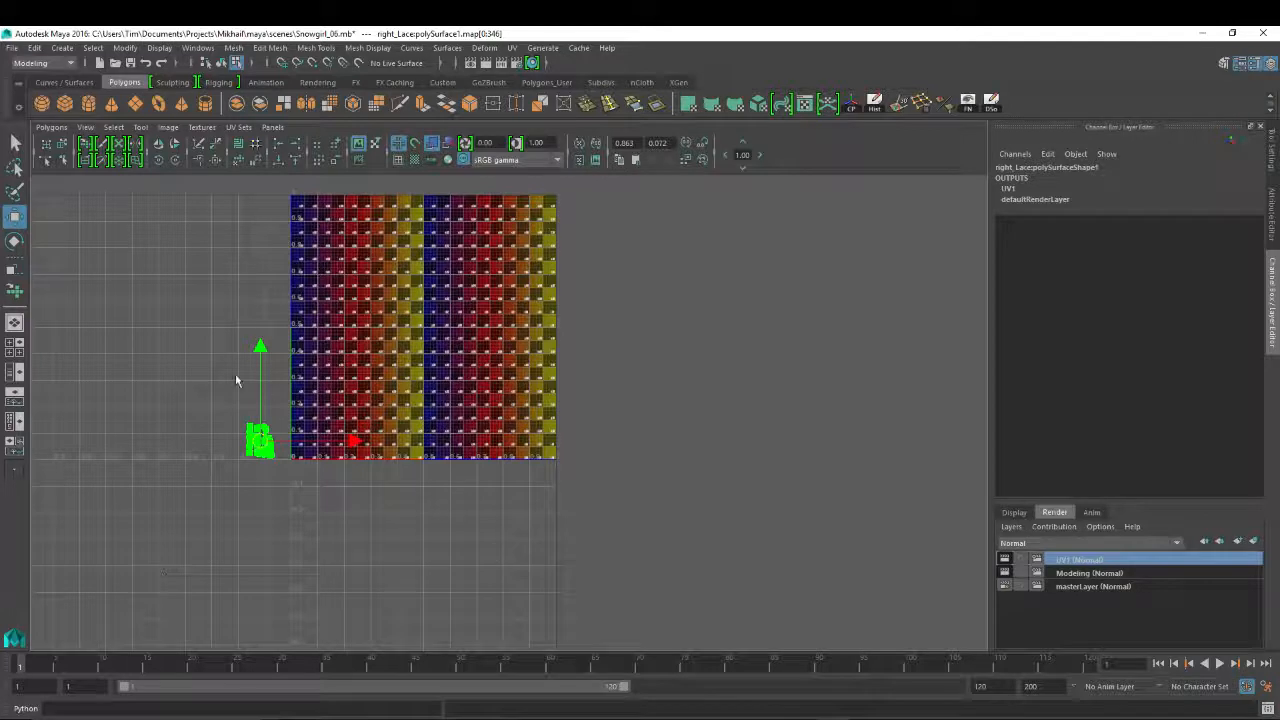
right_click_drag(583, 386, 254, 383, "alt")
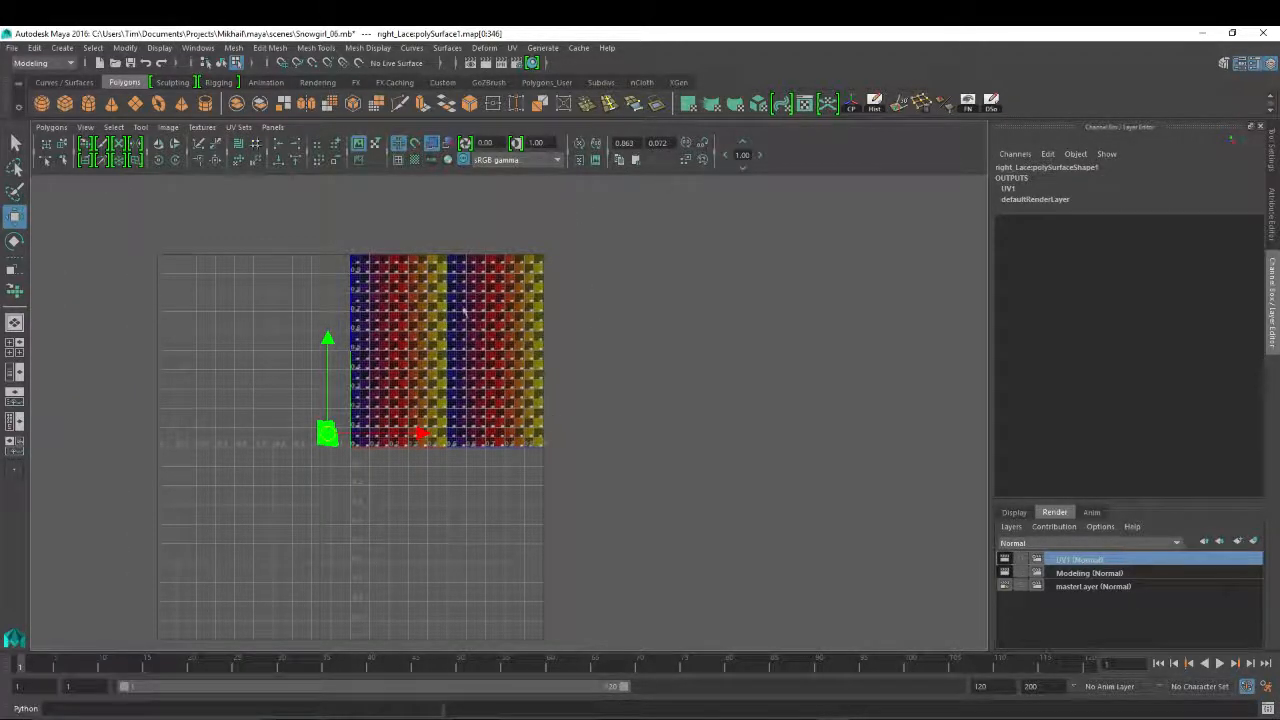
right_click_drag(463, 313, 491, 366, "alt")
key("w")
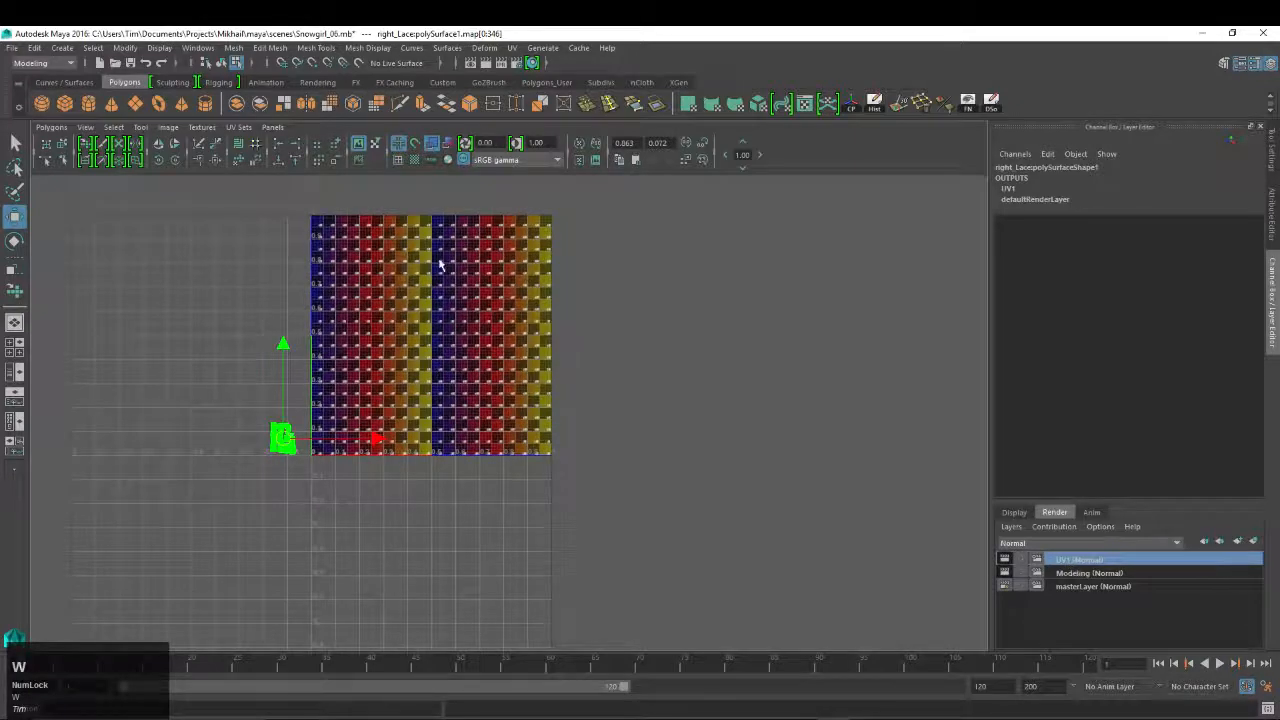
key("space")
Combine the remaining shoe with its crisscross lace_01 mesh into one object and delete its construction history
right_click_drag(748, 310, 814, 284)
right_click_drag(812, 440, 777, 463, "alt")
left_click(771, 437)
right_click_drag(634, 429, 722, 426, "alt")
middle_click_drag(722, 426, 719, 421, "alt")
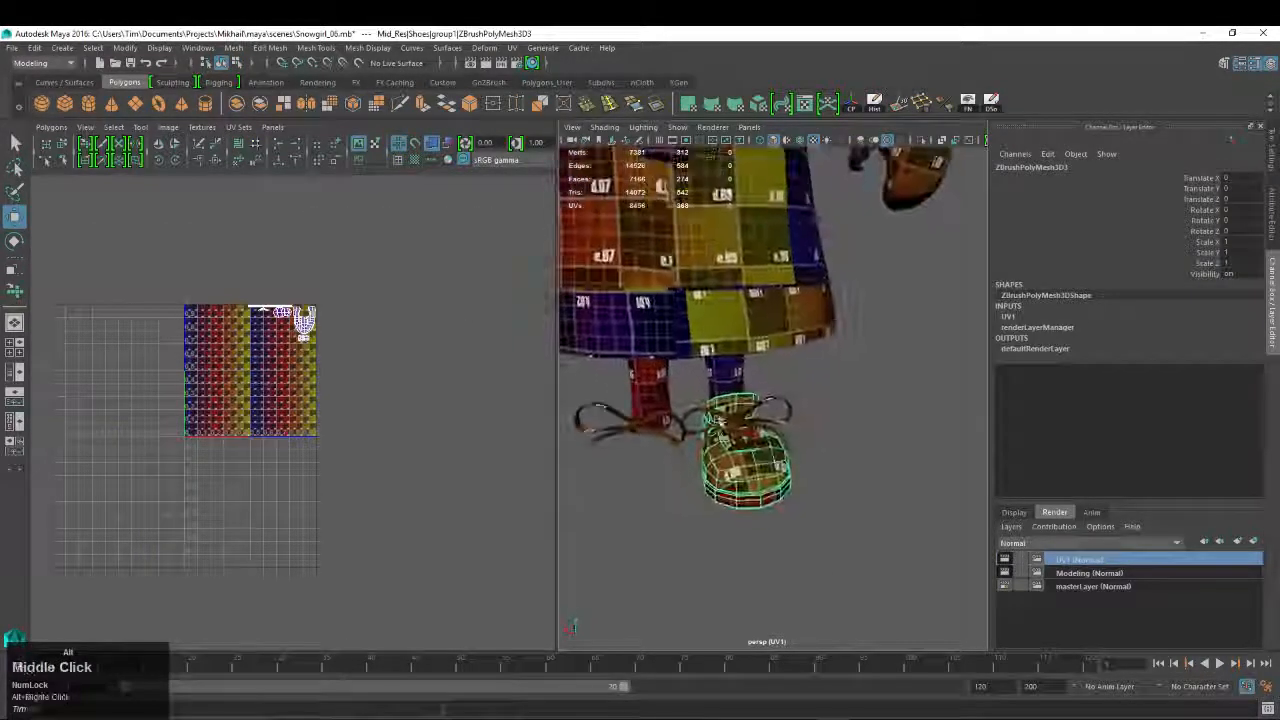
right_click_drag(719, 421, 760, 432, "alt")
left_click(738, 457, "shift")
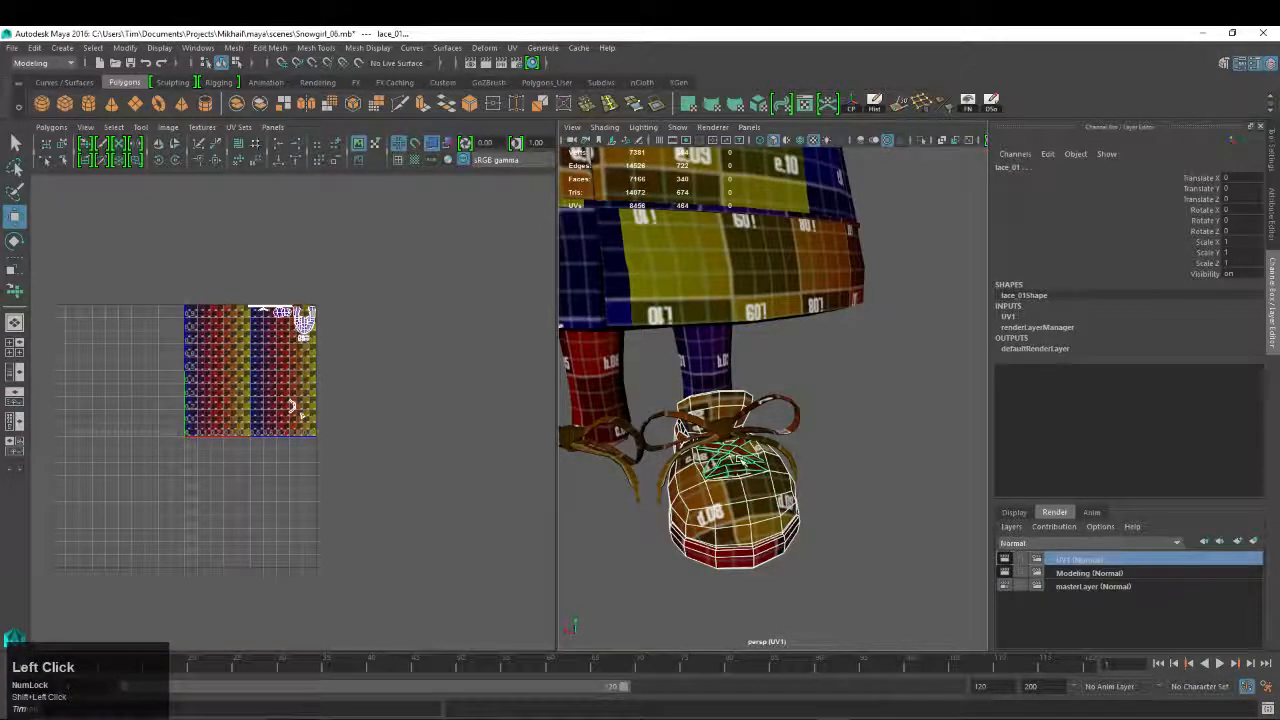
left_click_drag(735, 487, 744, 440, "alt")
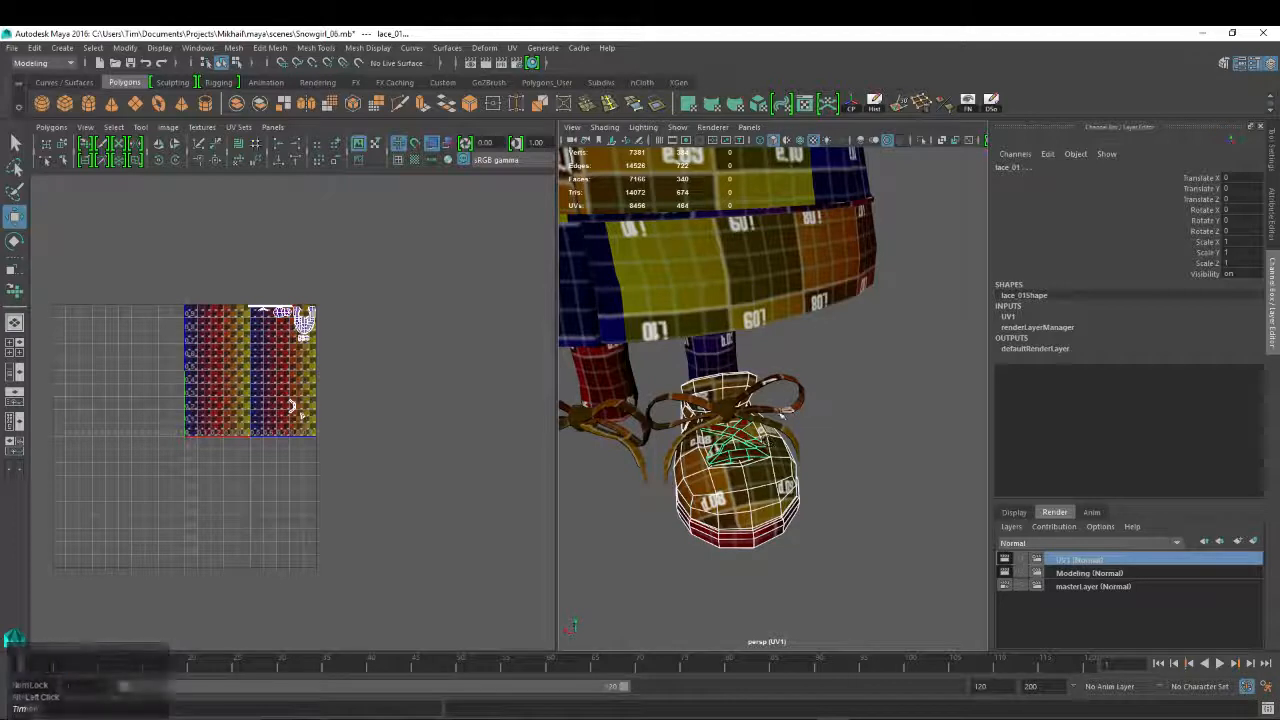
left_click(237, 104)
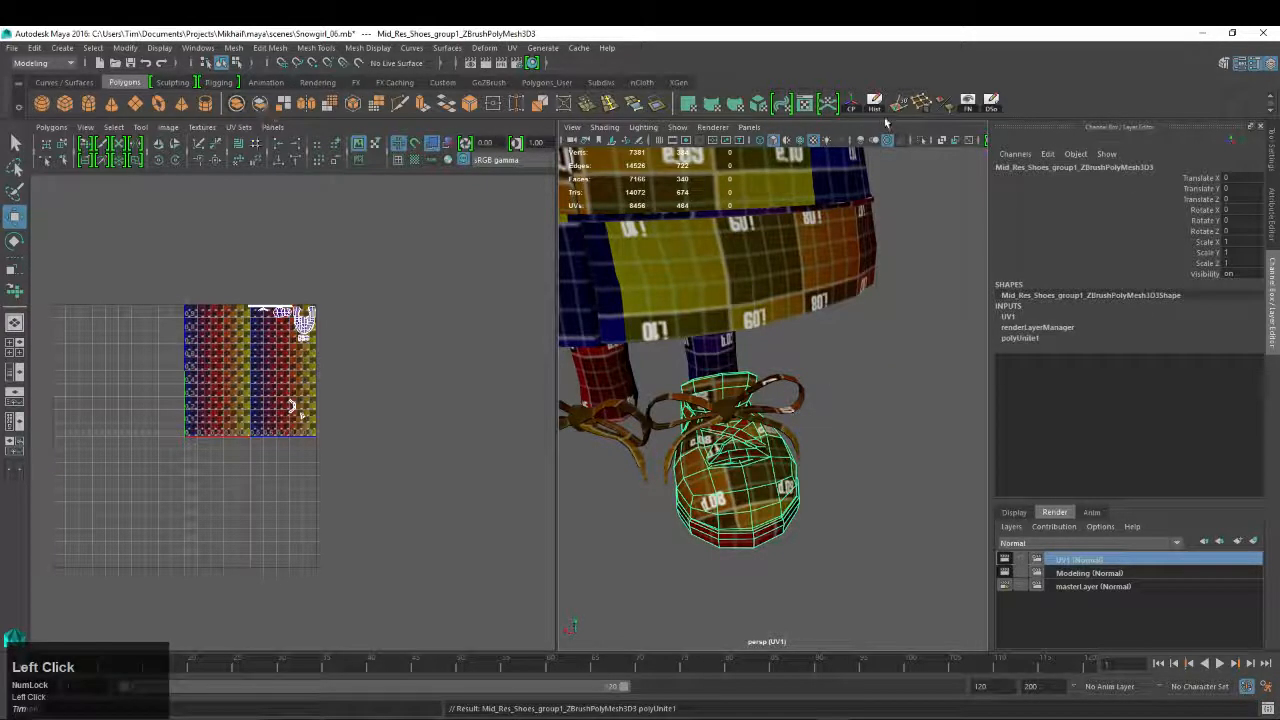
right_click_drag(855, 365, 838, 354, "alt")
middle_click_drag(838, 354, 880, 312, "alt")
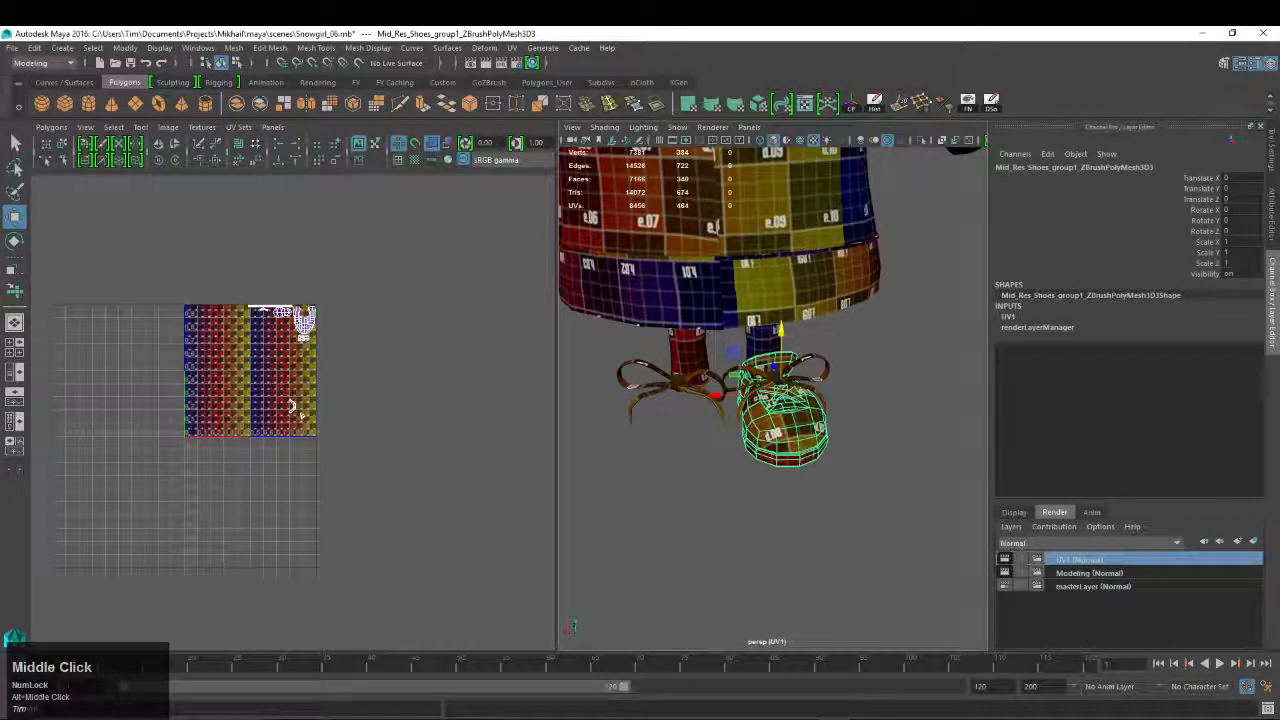
Rename the combined shoe object as Shoe_Left in the Outliner
left_click_drag(1279, 140, 1014, 140)
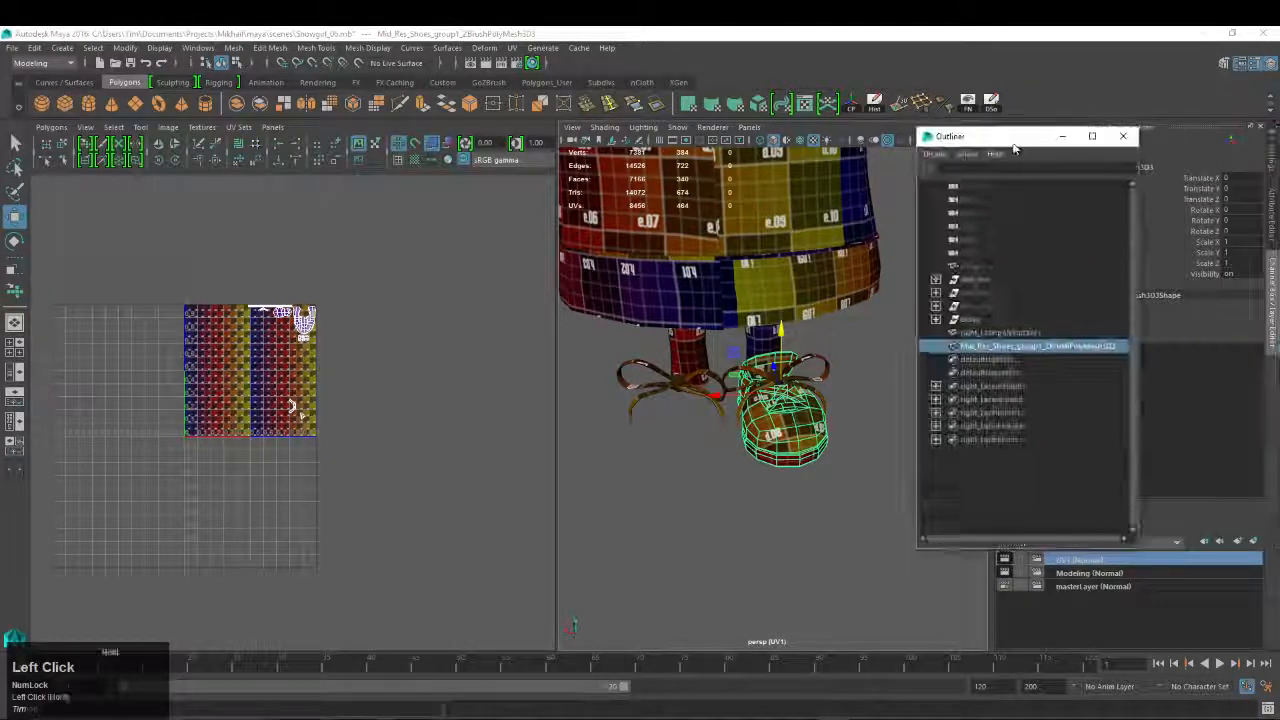
left_click(35, 48)
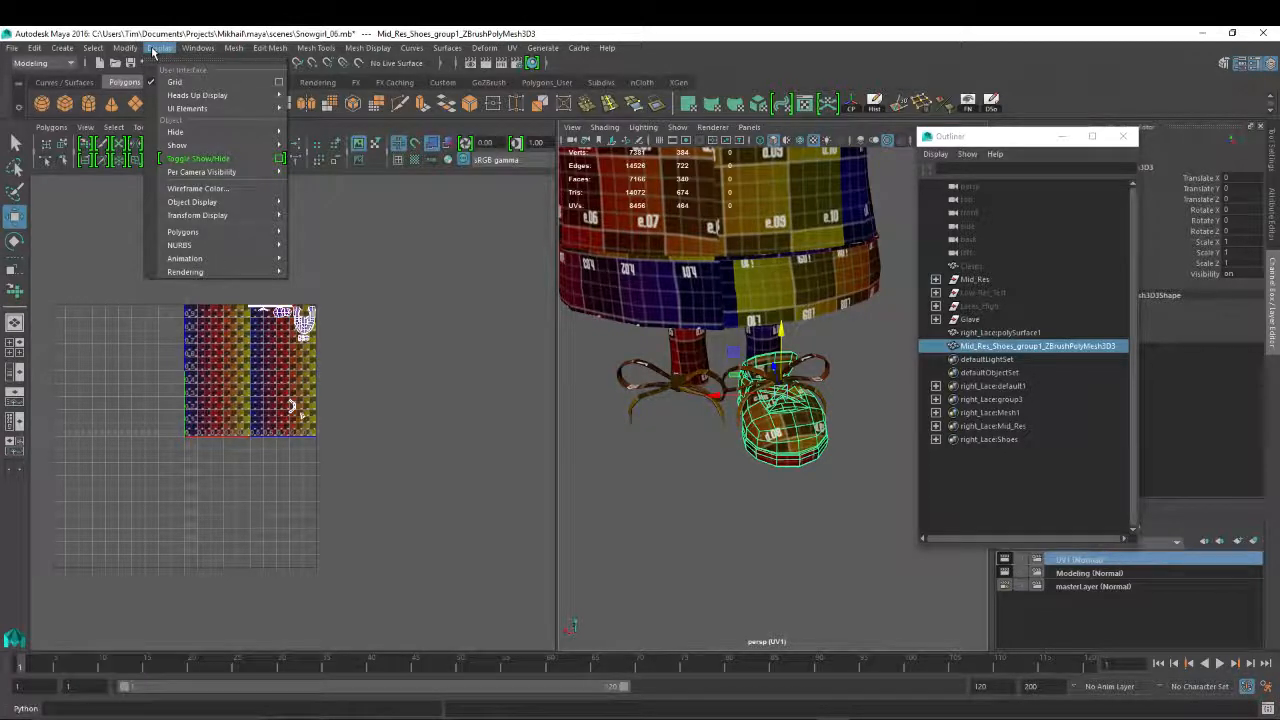
left_click(998, 351)
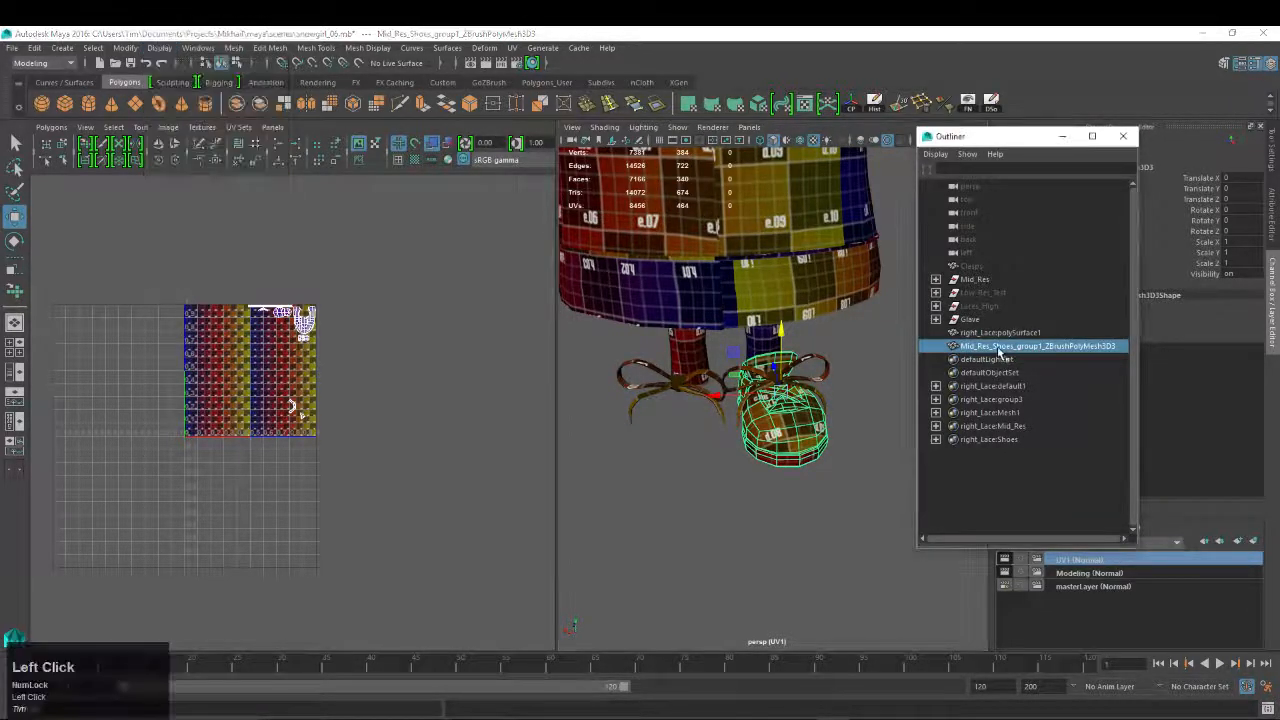
double_click(998, 347)
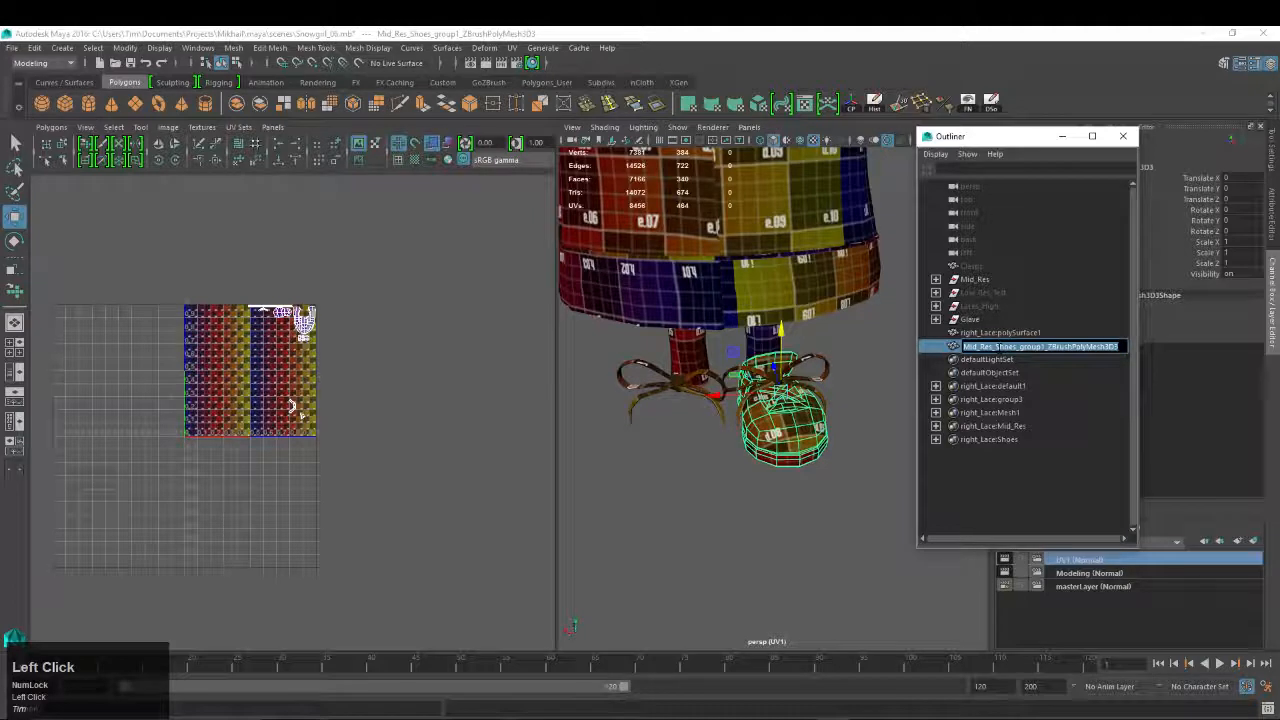
type("shoe_Left")
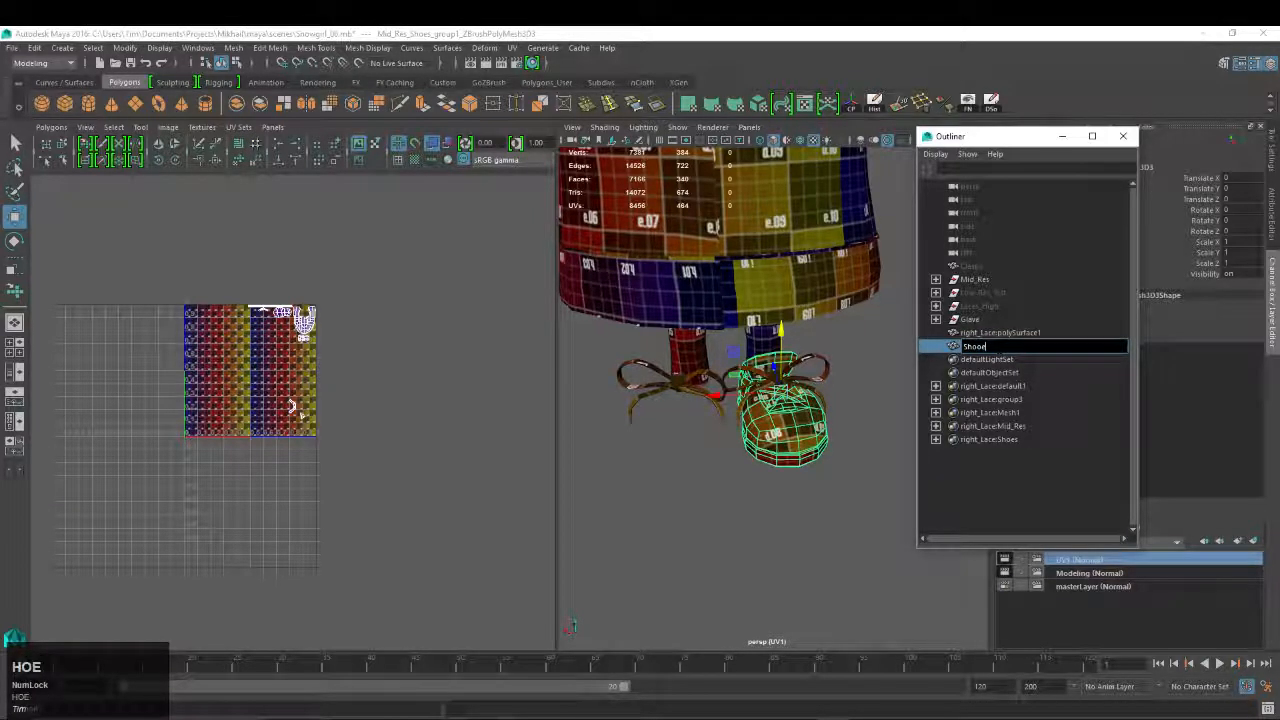
key("Return")
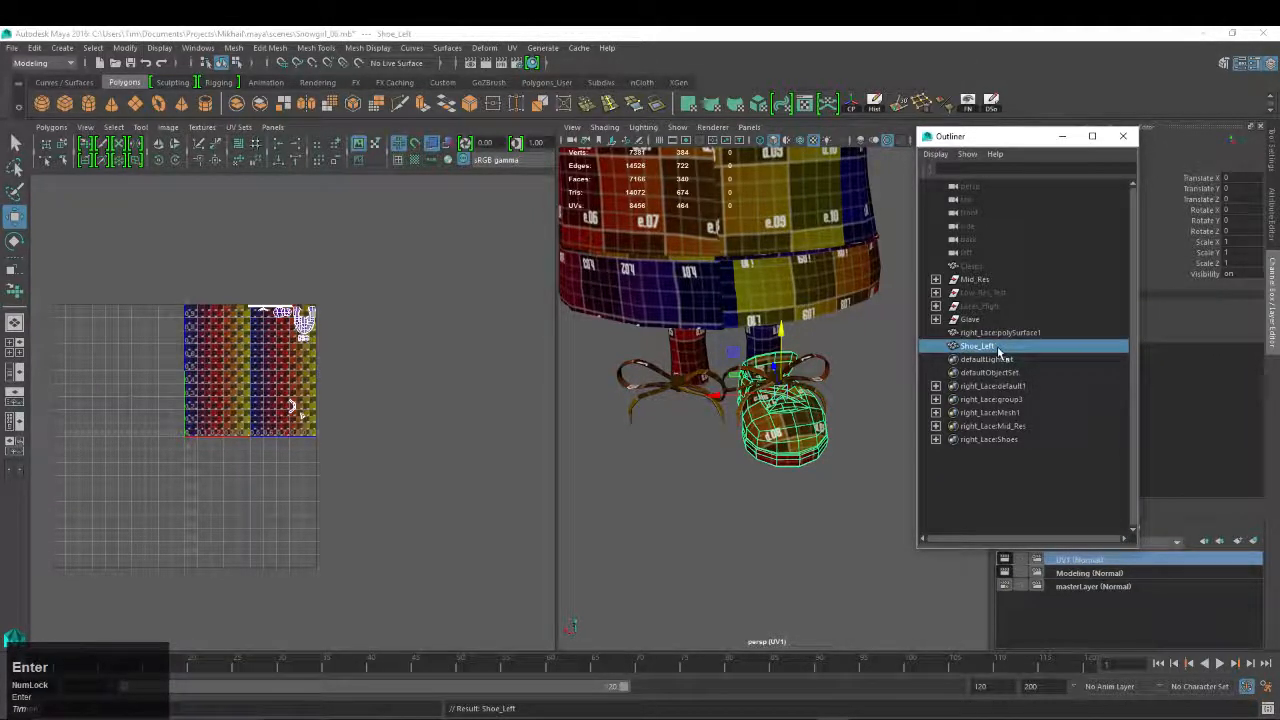
Duplicate Shoe_Left and rename the copy as Shoe_Right
key("ctrl+d")
double_click(990, 349)
left_click(990, 362)
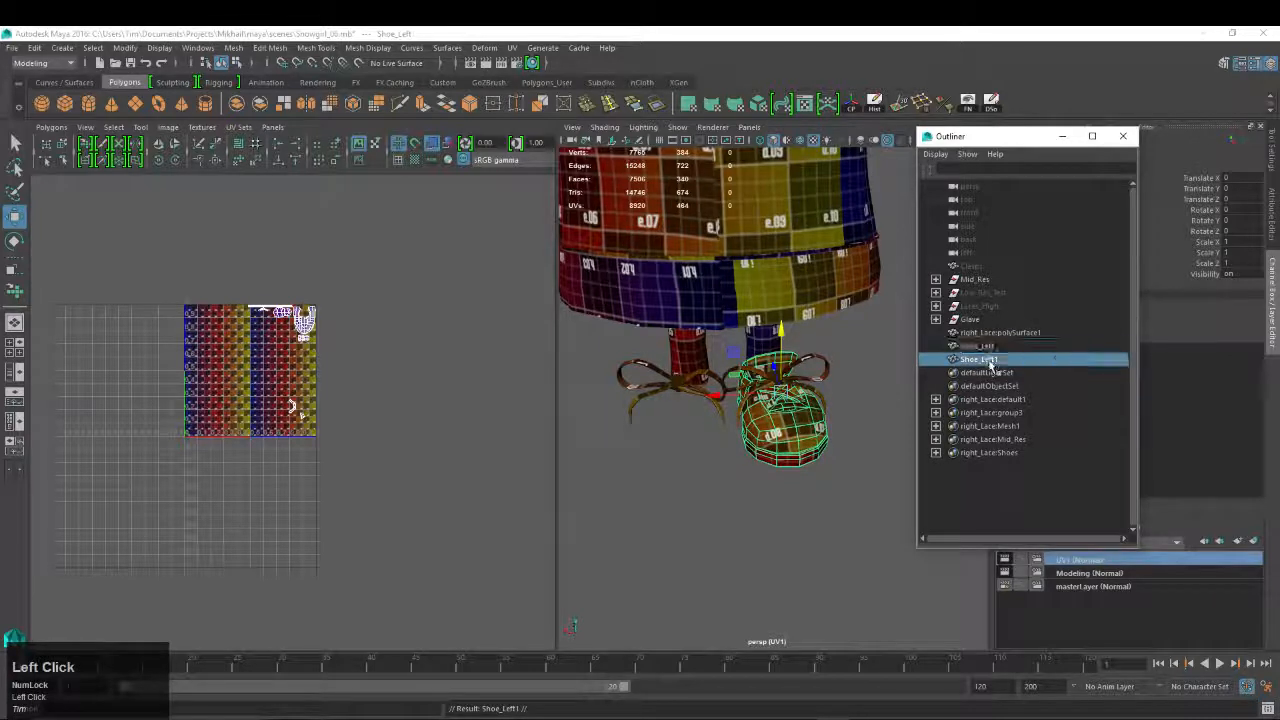
double_click(990, 360)
type("Shoe_Right")
key("Return")
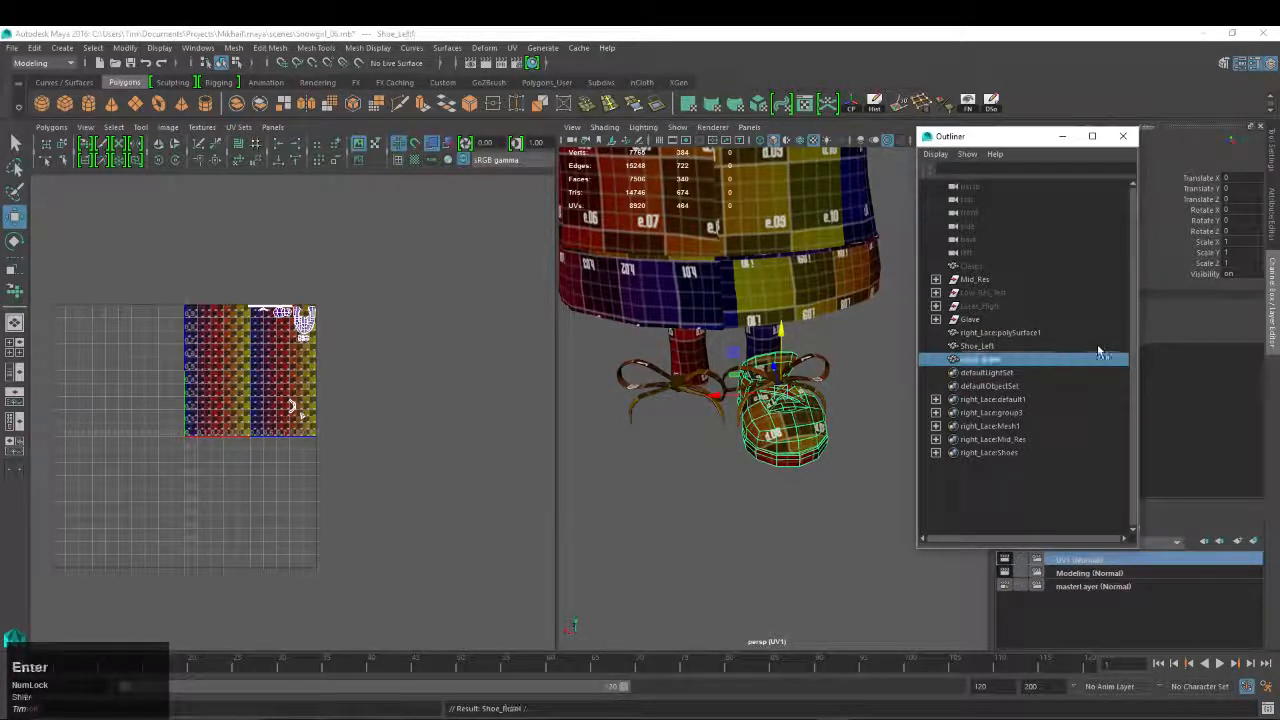
Try to mirror Shoe_Right by entering Scale X values of -1 and 0
left_click(1236, 241)
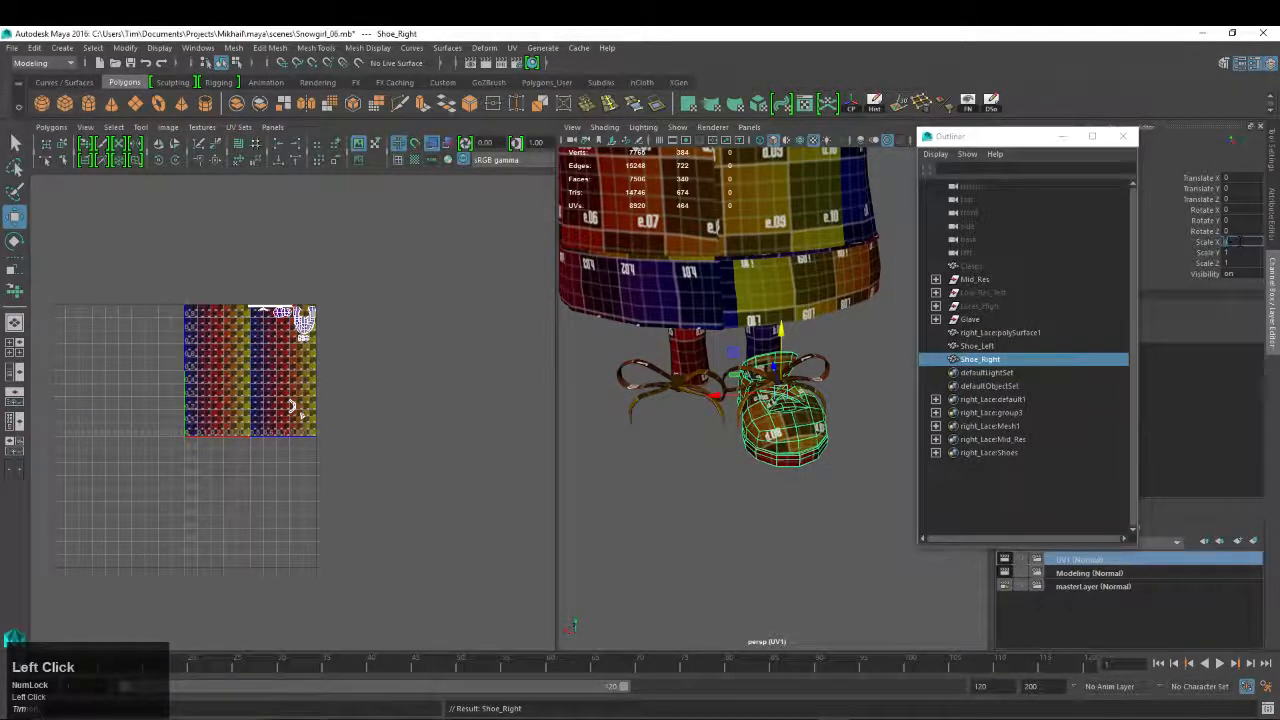
type("-1")
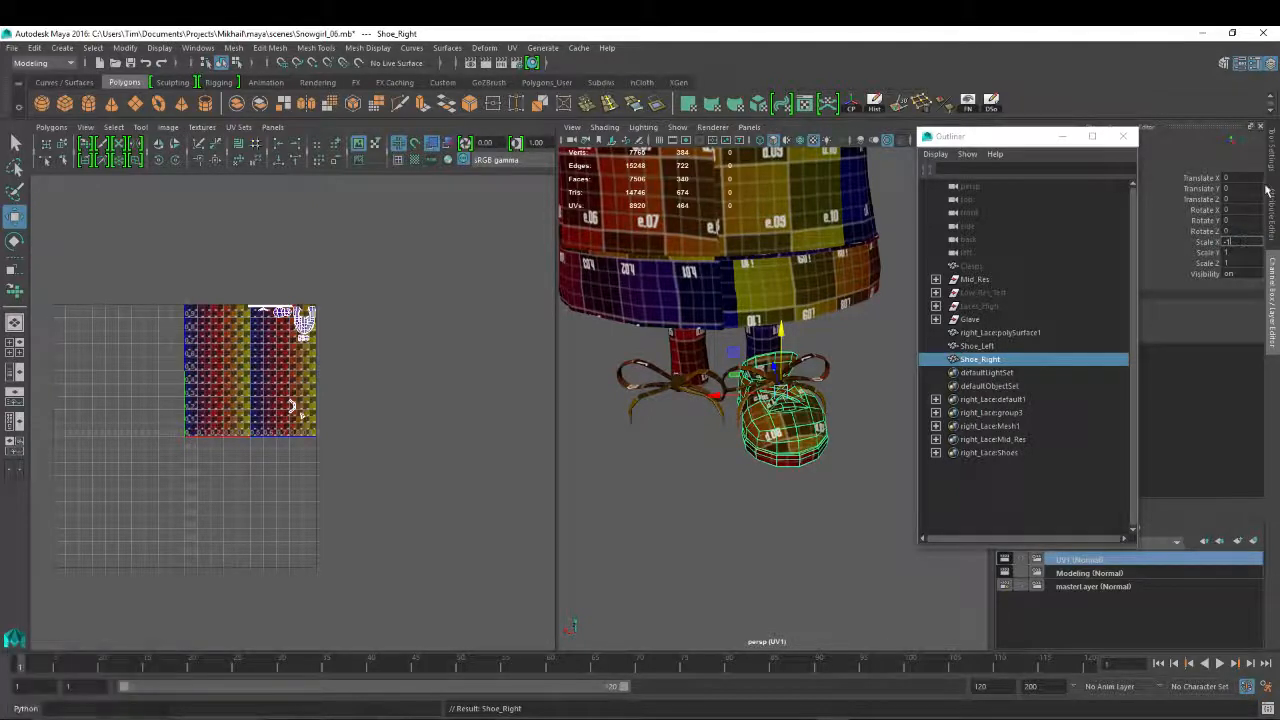
left_click_drag(1234, 242, 1174, 244)
type("0")
key("Return")
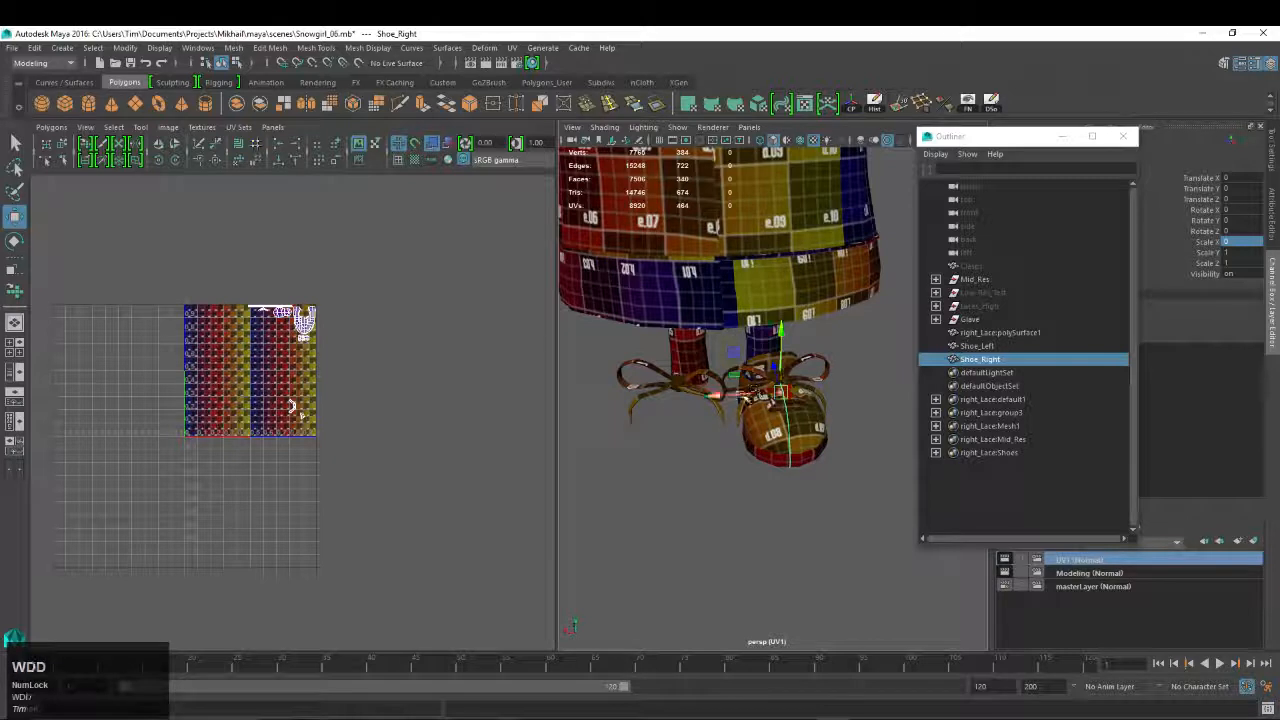
Display the model in wireframe, set Shoe_Right's Scale X to 1 and close the Outliner
left_click(800, 432)
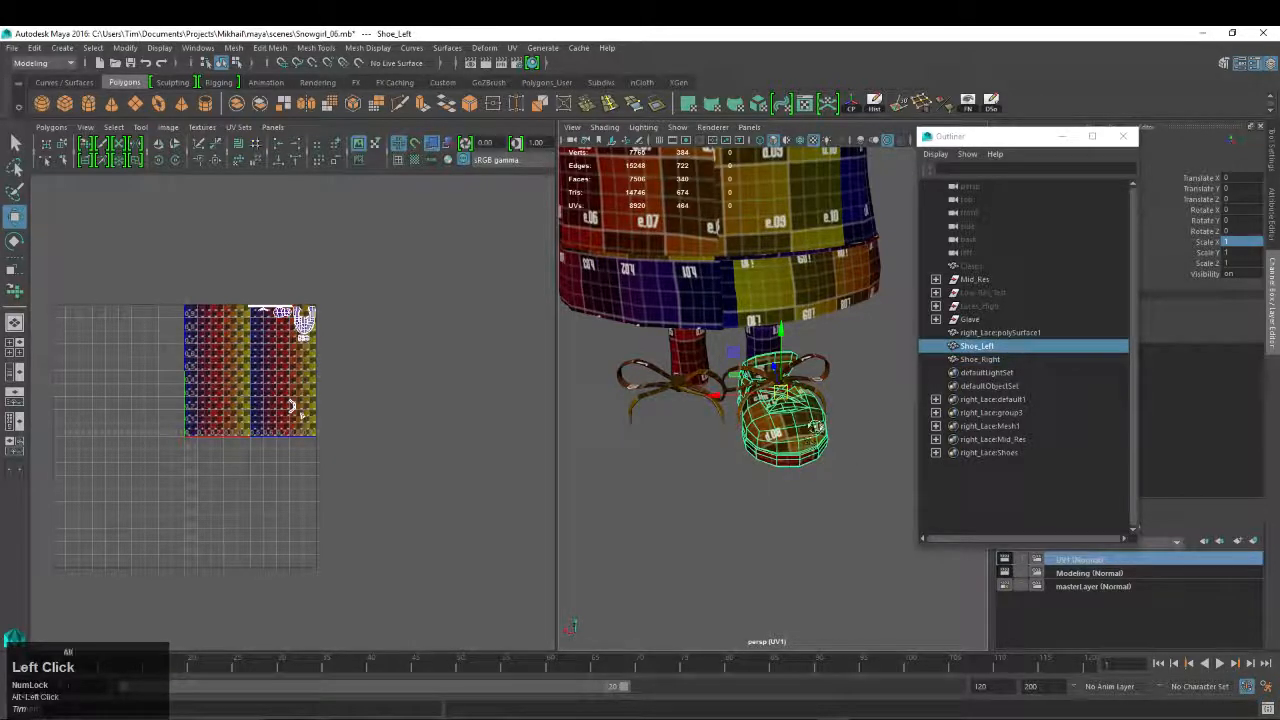
left_click_drag(815, 426, 805, 430, "alt")
left_click(978, 359)
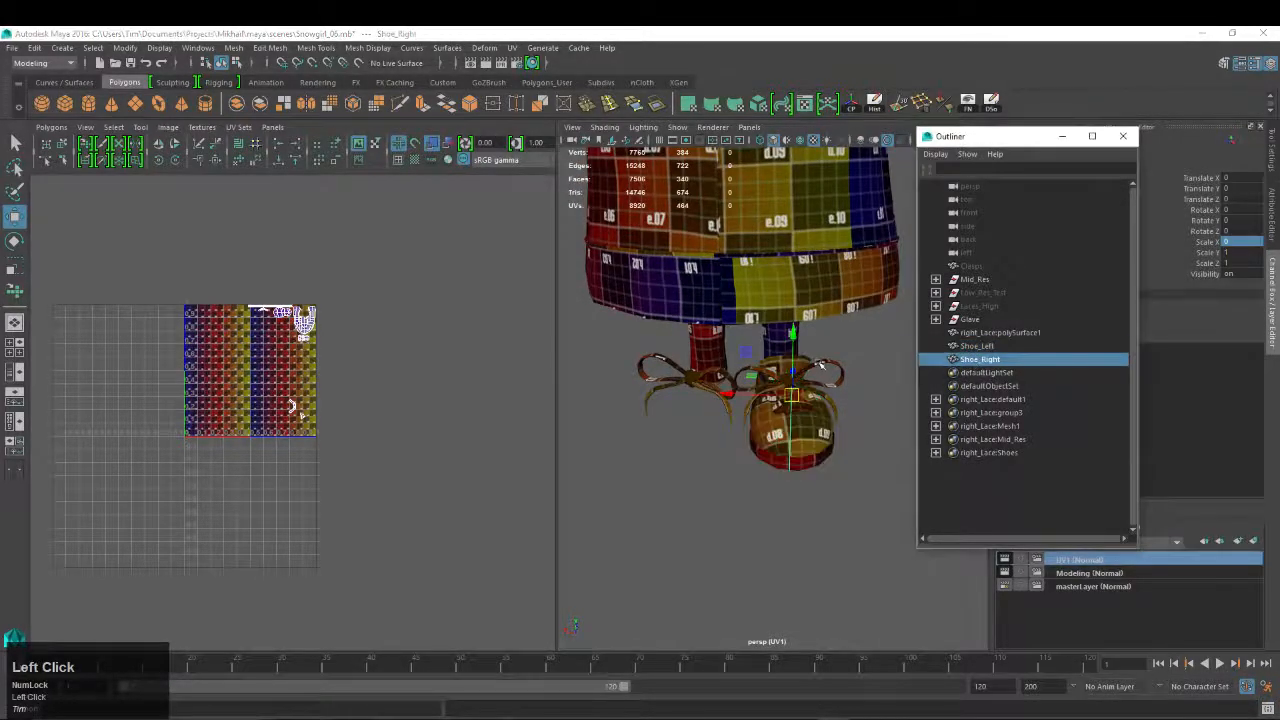
mouse_move(820, 364)
left_mouse_down("alt")
mouse_move(683, 360)
mouse_move(638, 386)
mouse_move(565, 388)
mouse_move(615, 360)
mouse_move(800, 370)
left_mouse_up("alt")
key("4")
left_click(1240, 242)
middle_click_drag(800, 370, 795, 338, "alt")
left_click(1123, 136)
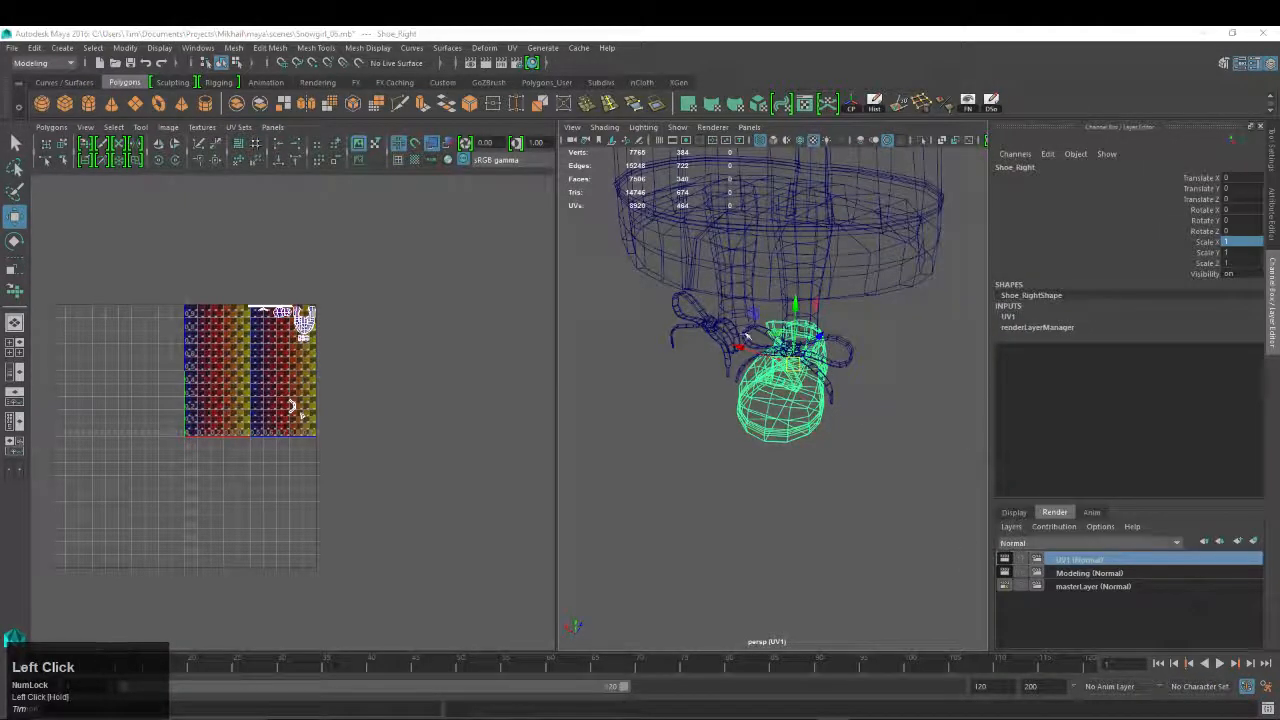
Switch the viewport to the front view framed on the feet and display the grid
key("space")
left_click_drag(748, 322, 754, 358)
key("f")
right_click_drag(780, 300, 792, 336, "alt")
middle_click_drag(795, 294, 747, 314, "alt")
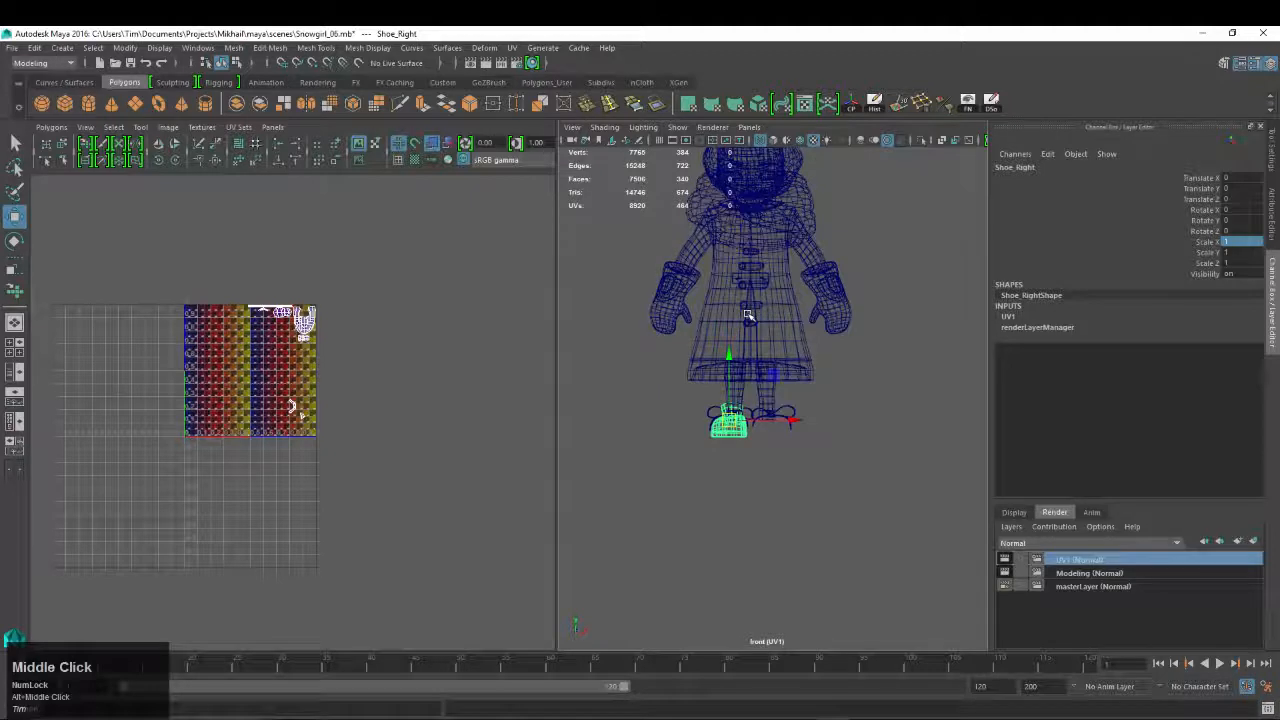
right_click_drag(680, 271, 750, 305, "alt")
middle_click_drag(753, 307, 751, 314, "alt")
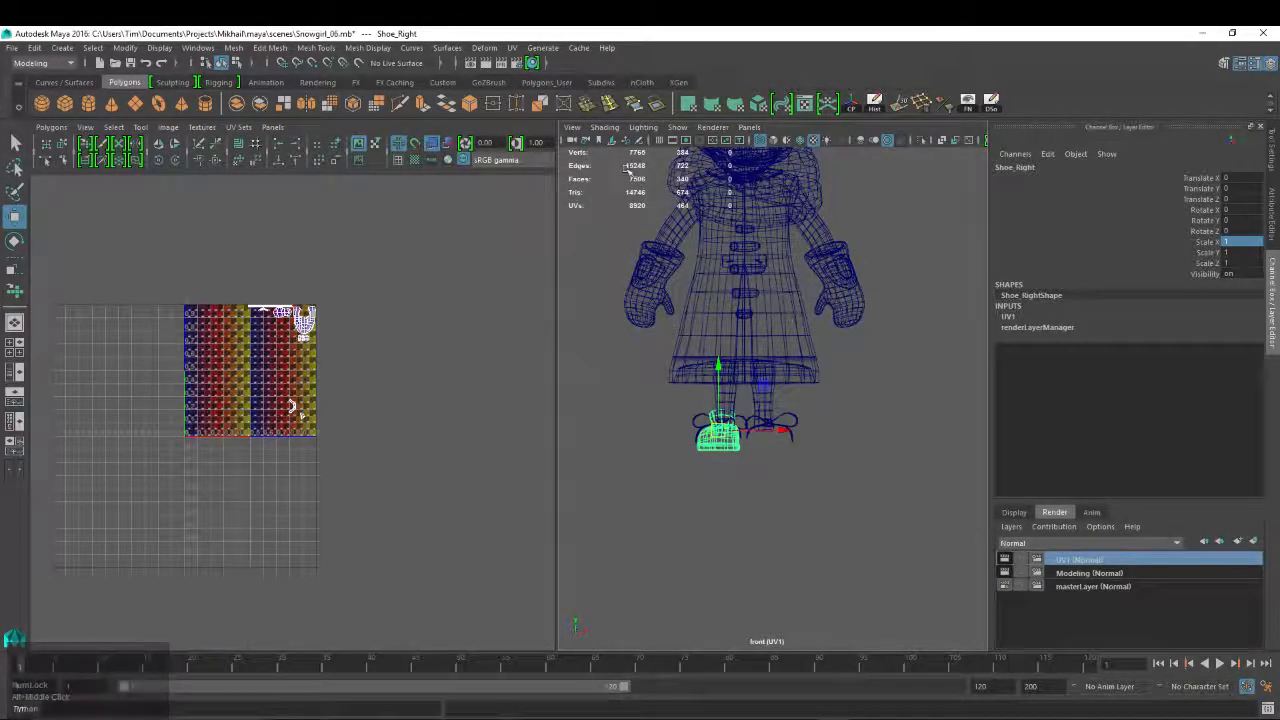
left_click(661, 141)
right_click_drag(712, 346, 910, 428, "alt")
middle_click_drag(728, 388, 820, 223, "alt")
Move Shoe_Right's pivot and snap it onto the vertical centre grid line between the legs
key("d")
key("v")
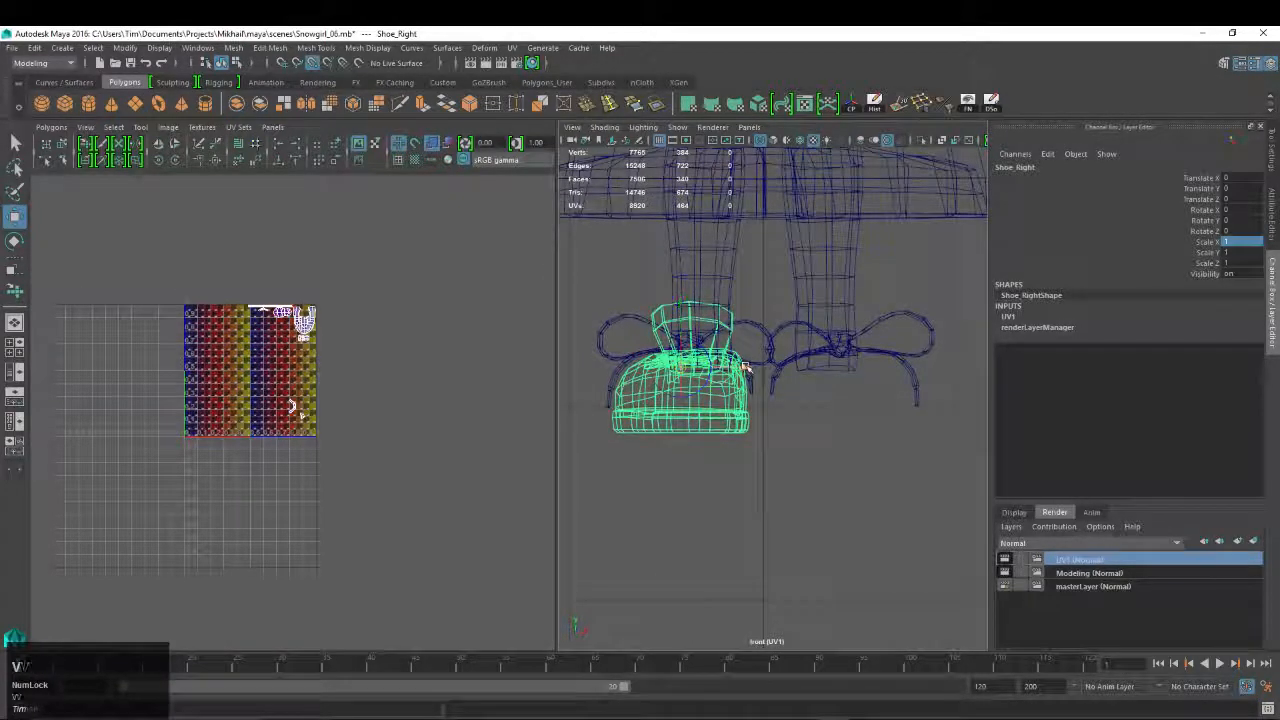
left_click_drag(746, 367, 780, 489)
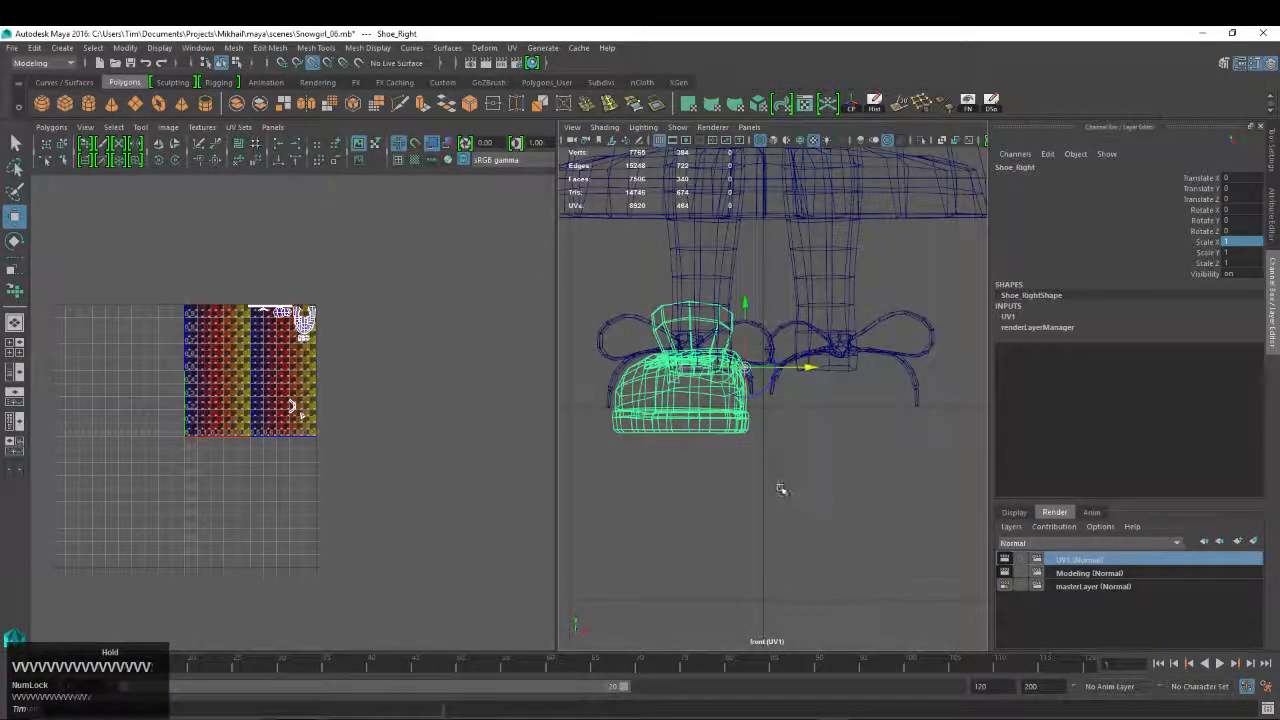
key("x")
left_click_drag(811, 367, 771, 429)
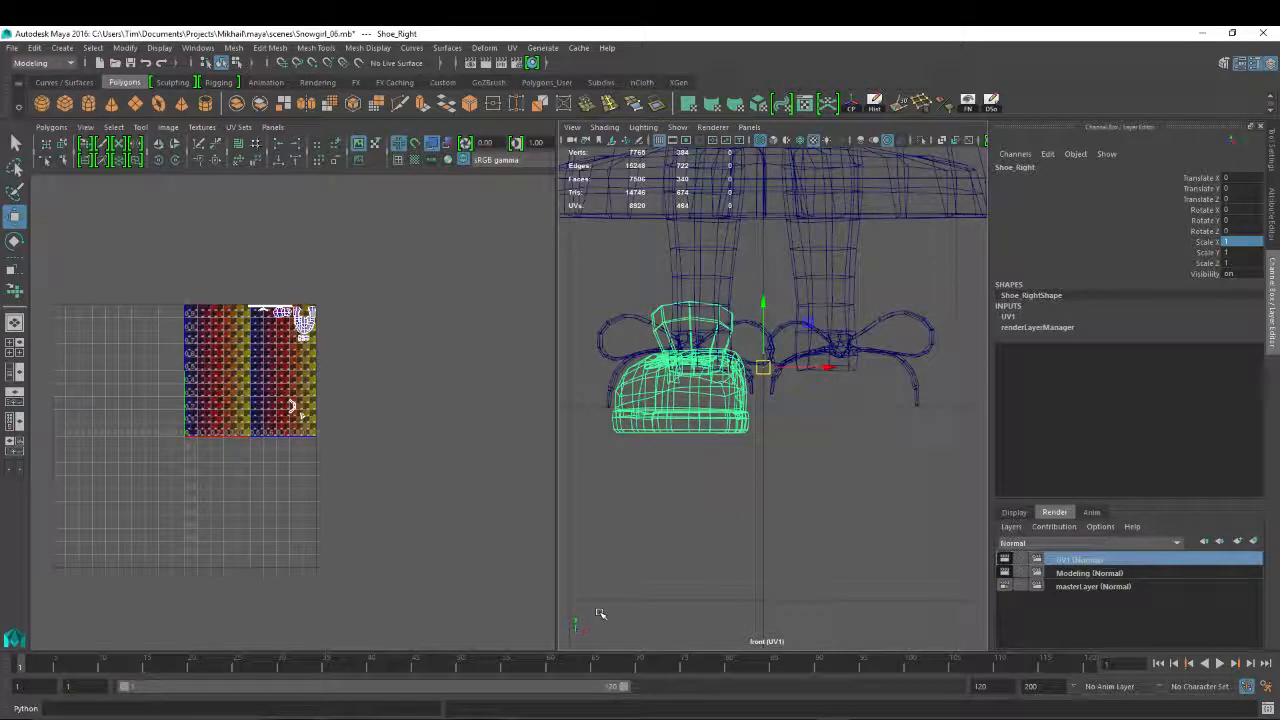
Set Shoe_Right's Scale X to -1 and freeze its scale
left_click(1250, 243)
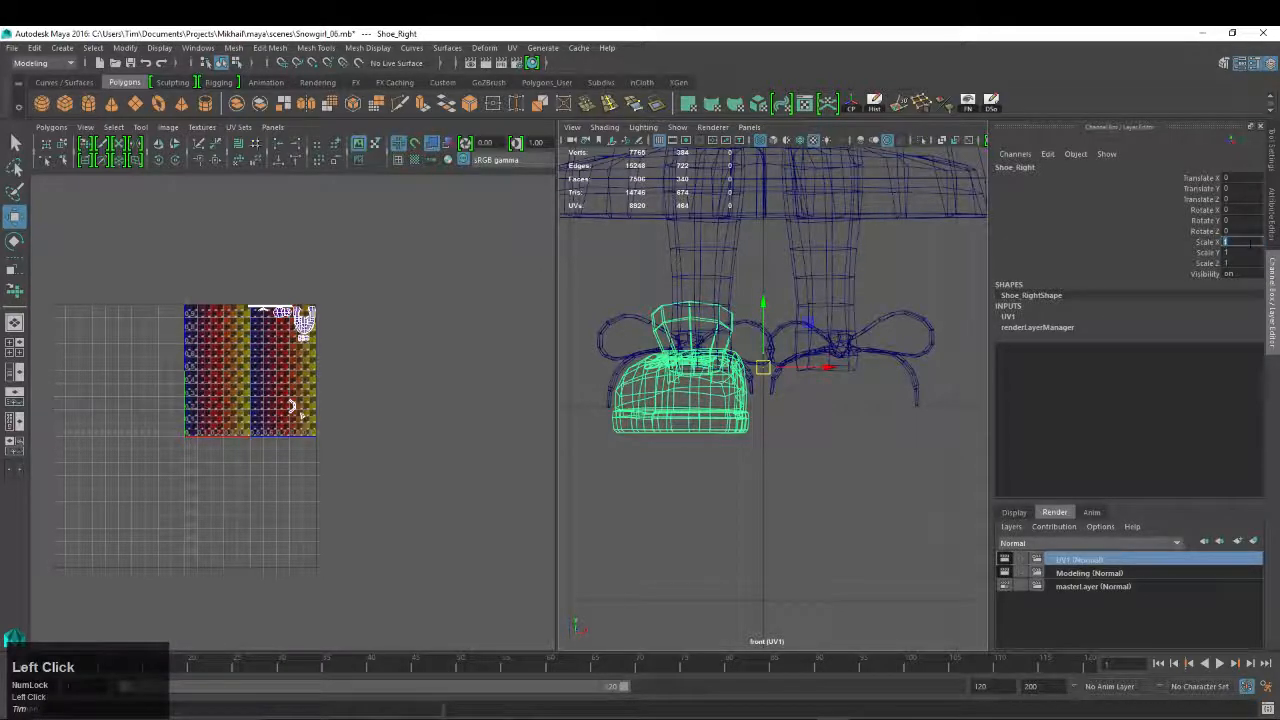
type("-1")
key("Return")
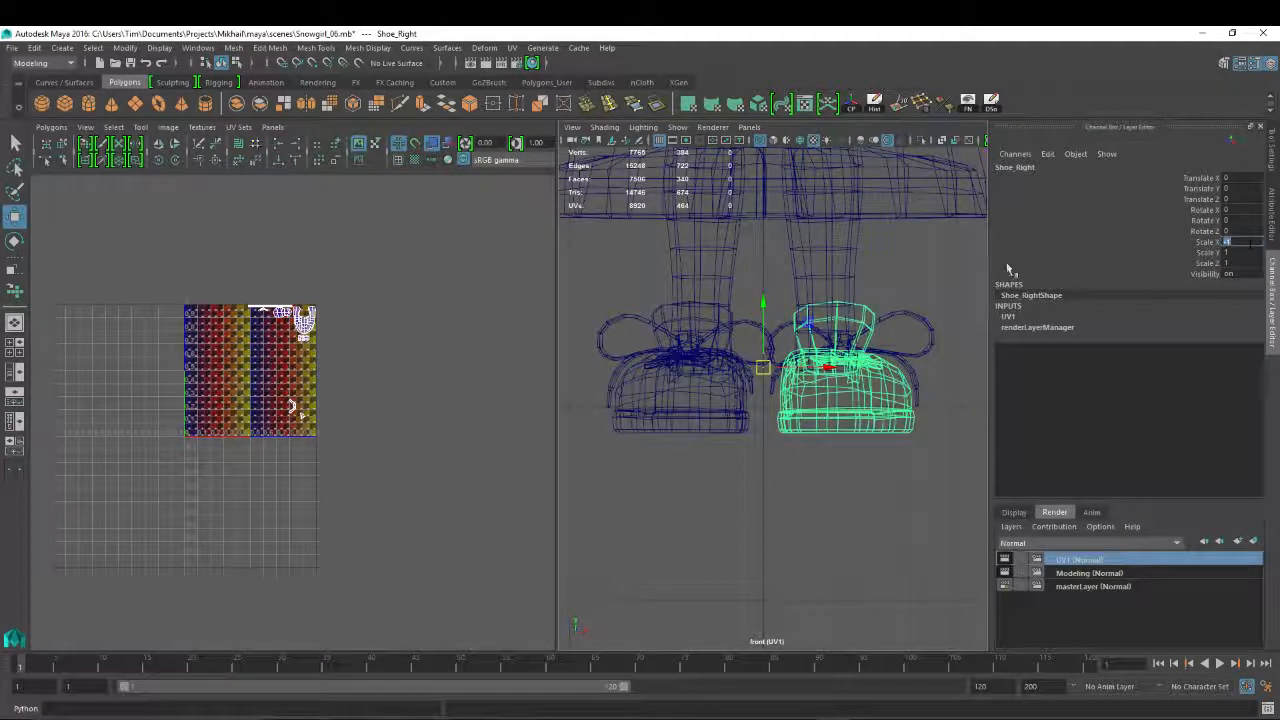
right_click_drag(1203, 245, 1058, 505)
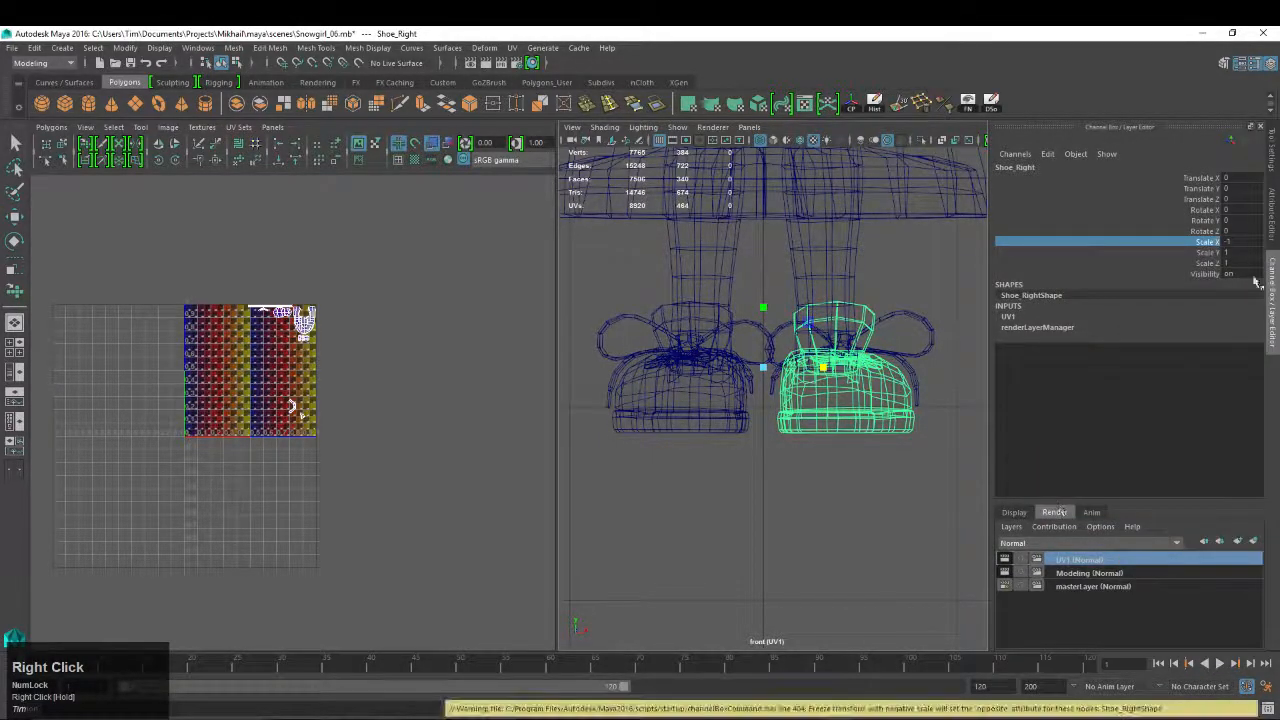
Return to the shaded perspective view and reverse Shoe_Right's face normals
left_click(943, 131)
key("space")
left_click_drag(862, 376, 870, 326)
left_click_drag(735, 345, 685, 336, "alt")
key("5")
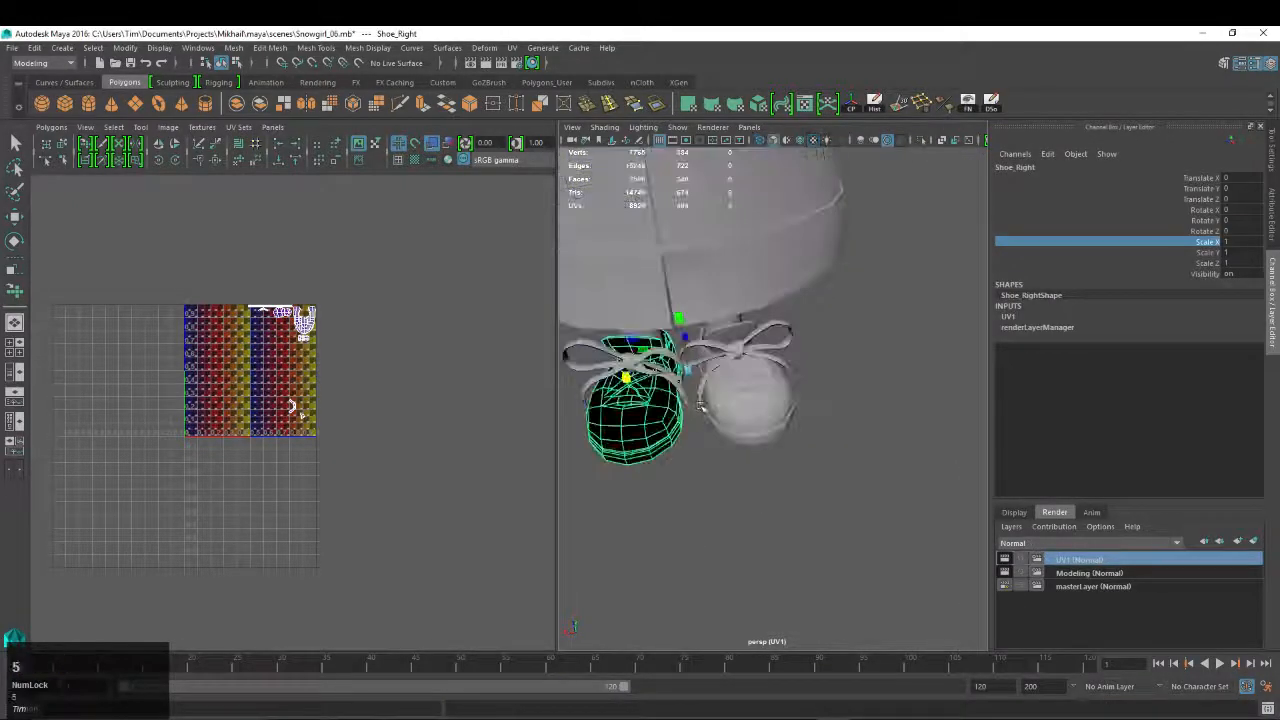
middle_click_drag(685, 336, 770, 306, "alt")
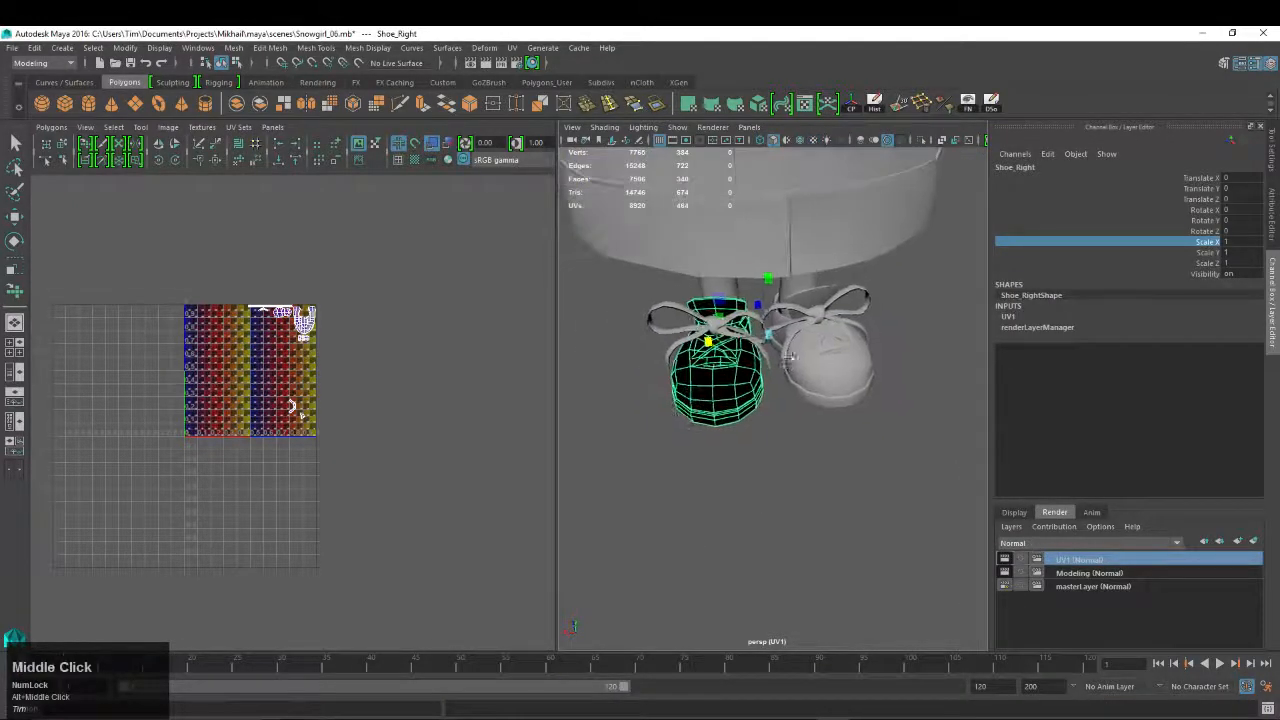
left_click(950, 107)
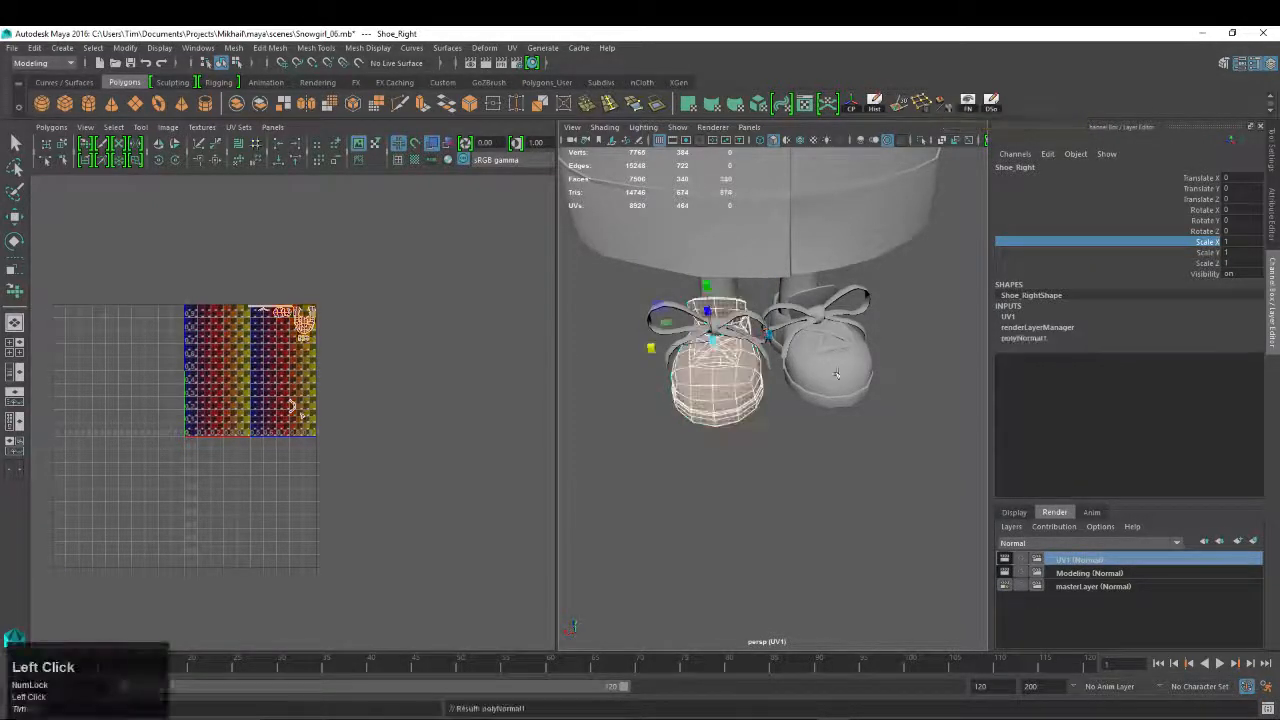
Return to object selection and select the left and right shoes alternately to compare their UVs and shading
key("w")
right_click_drag(709, 366, 770, 342)
left_click(716, 400)
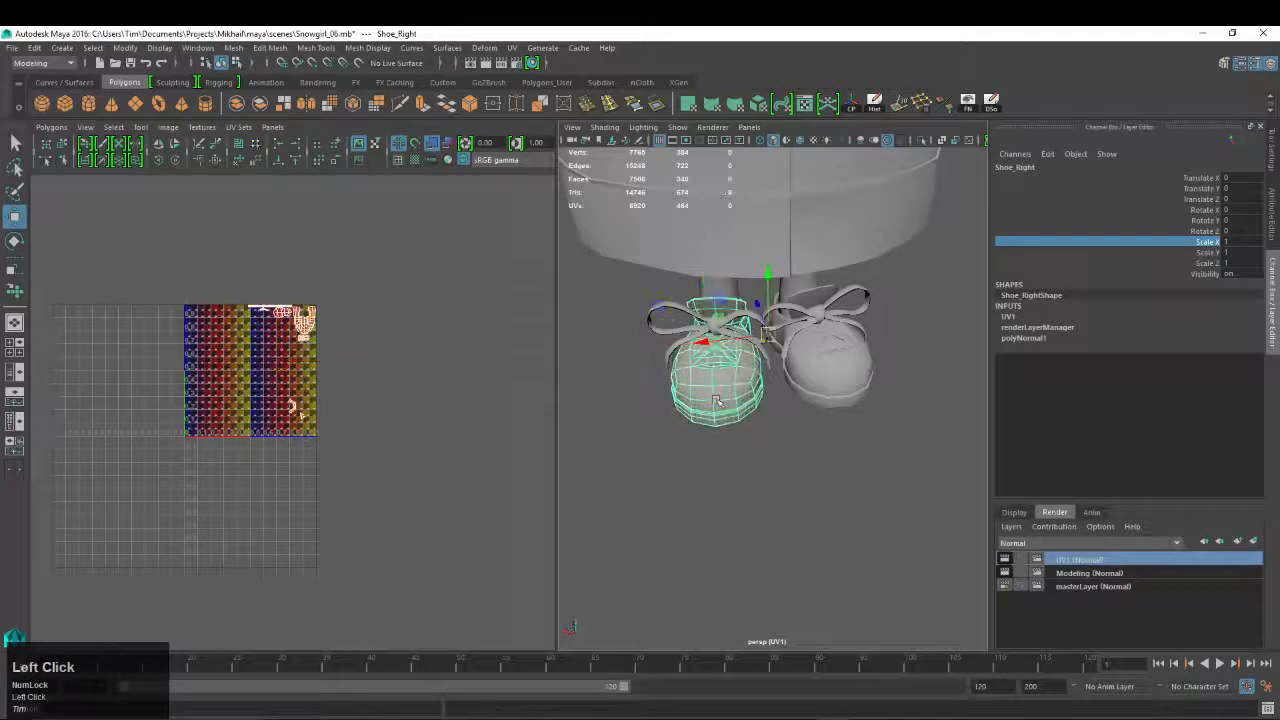
left_click(838, 368)
left_click(735, 393)
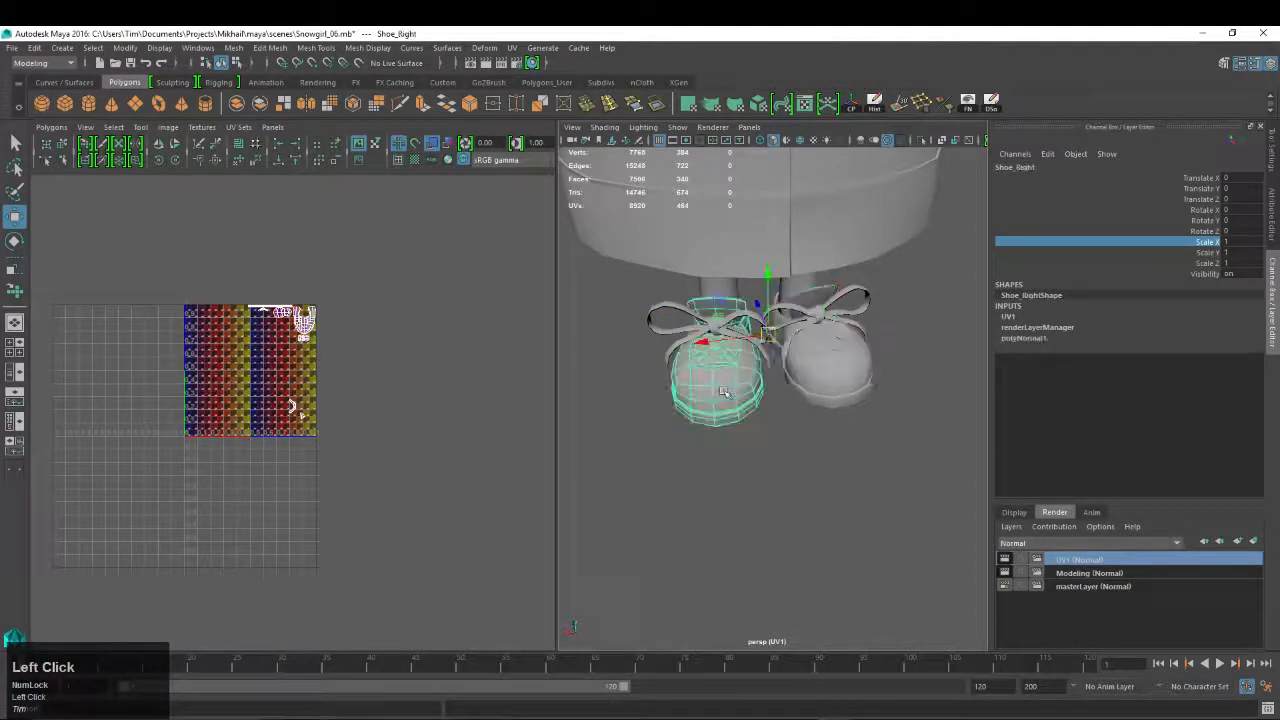
left_click(757, 380)
left_click(735, 381)
left_click(858, 388)
left_click(722, 395)
Select all of Shoe_Right's UVs and offset them one unit in the negative U direction
right_click_drag(287, 340, 400, 386, "alt")
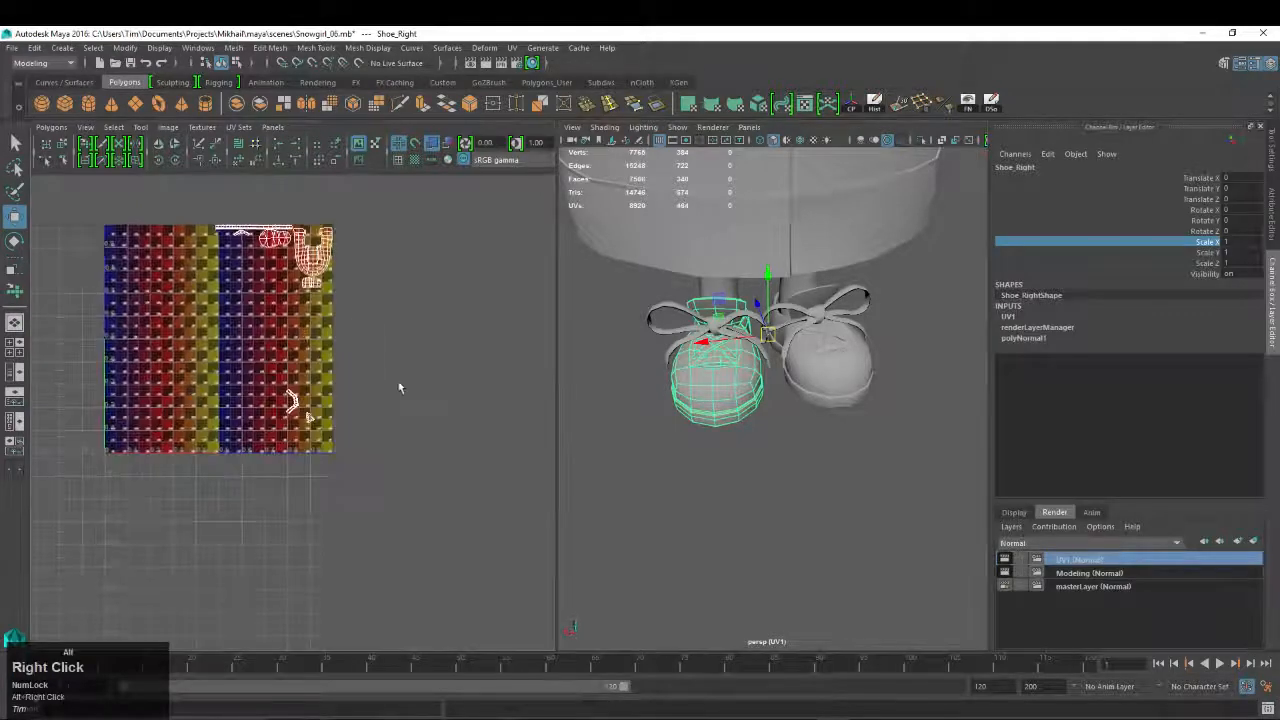
middle_click_drag(314, 248, 331, 279, "alt")
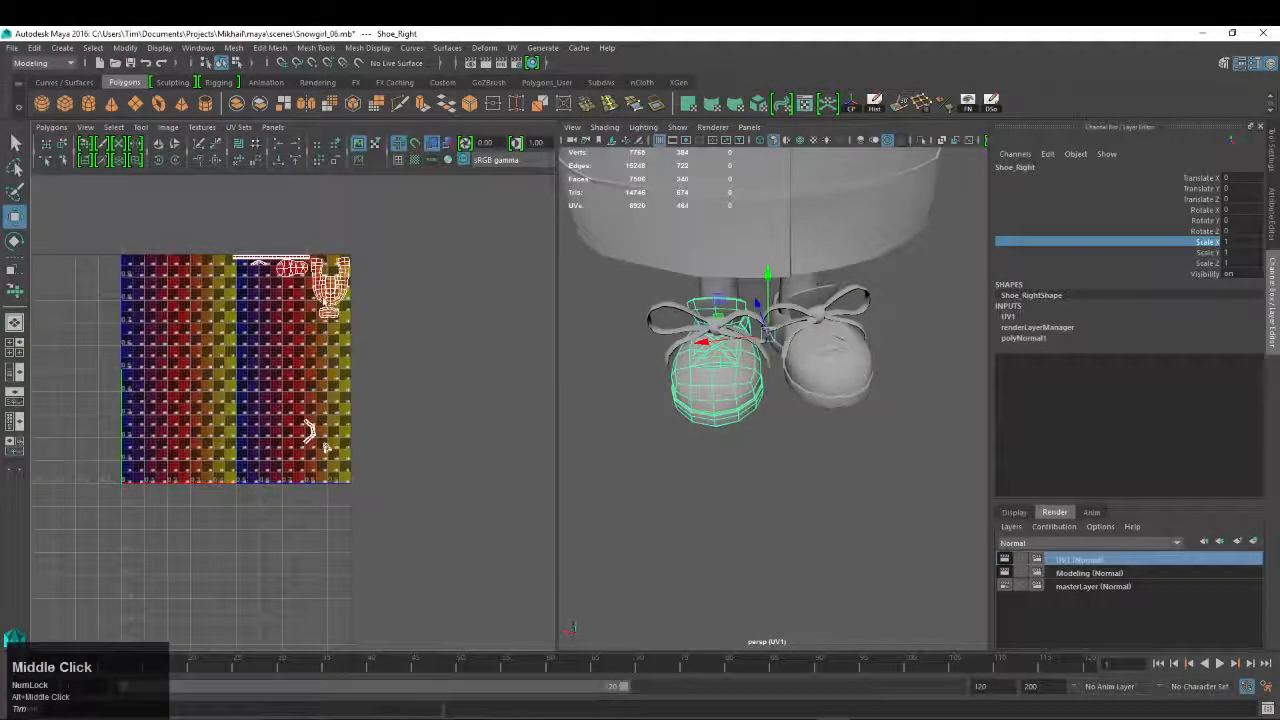
right_click_drag(323, 299, 380, 299)
left_click_drag(196, 239, 492, 548)
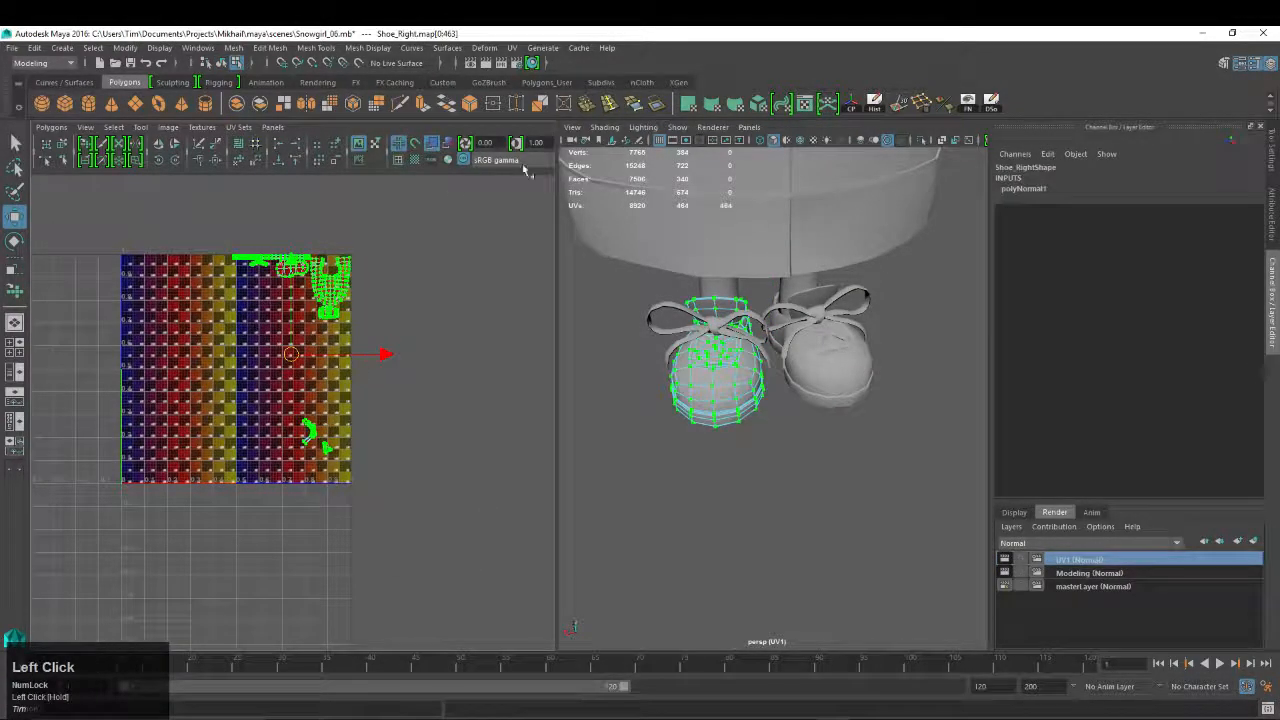
left_click_drag(566, 225, 765, 236)
left_click(727, 160)
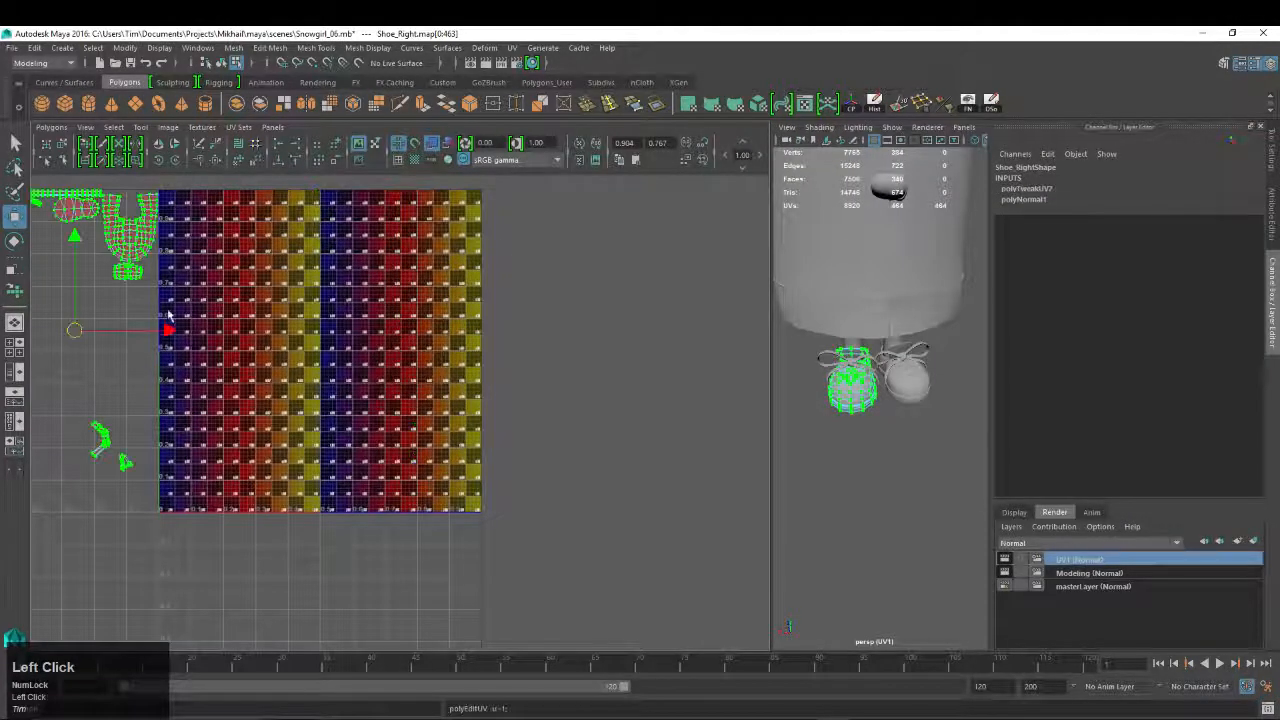
Select both shoes and both laces together to examine how their UV layouts are arranged
right_click_drag(850, 362, 911, 330)
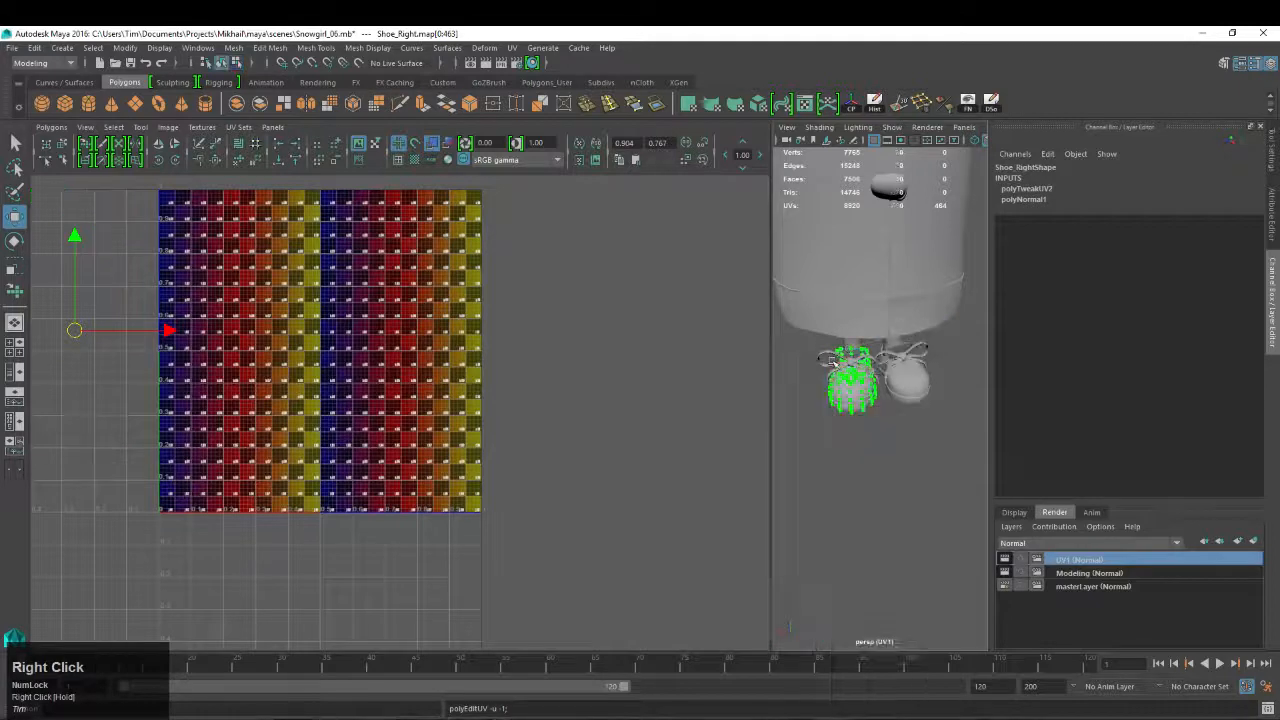
left_click(824, 353)
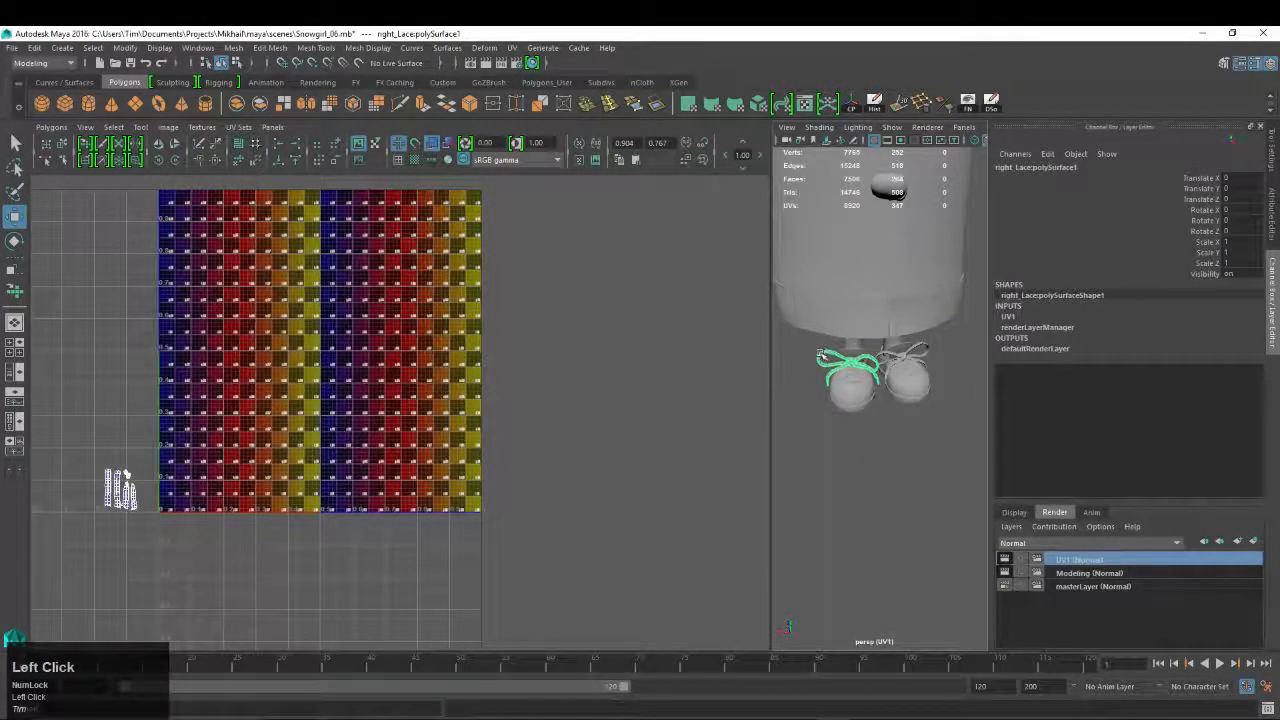
left_click(861, 384, "shift")
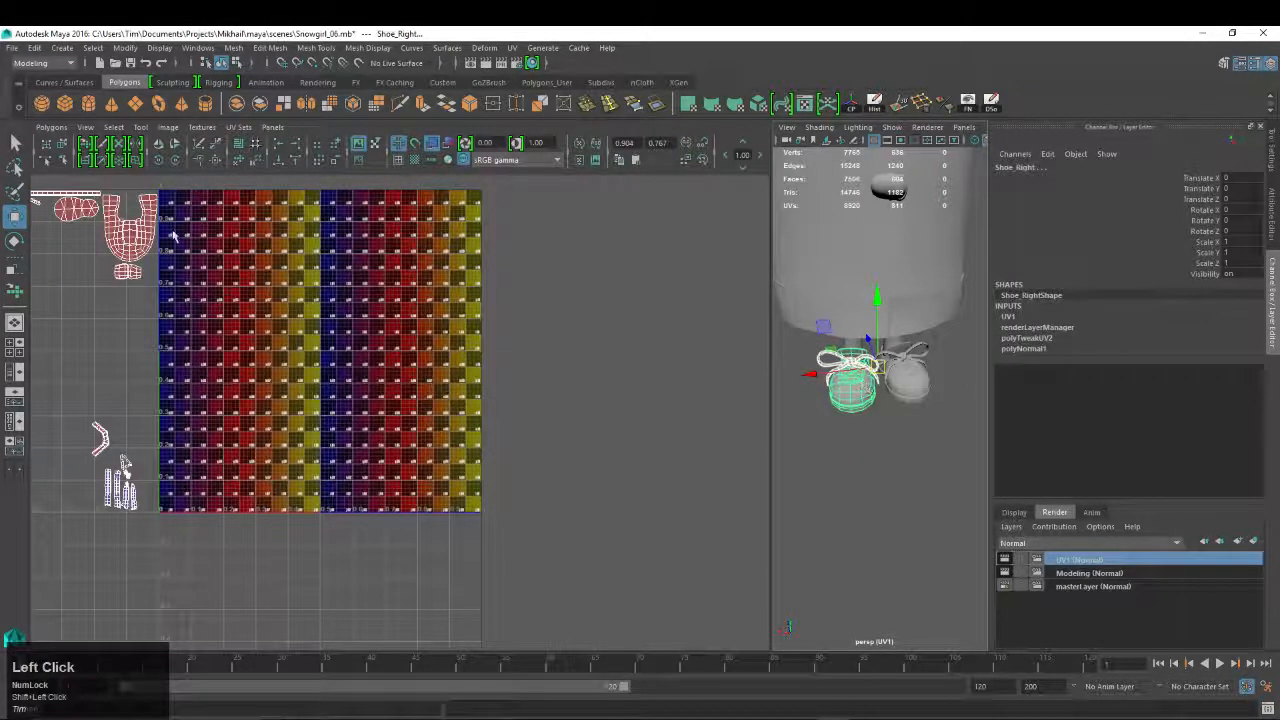
middle_click_drag(215, 264, 341, 279, "alt")
middle_click_drag(164, 257, 268, 249, "alt")
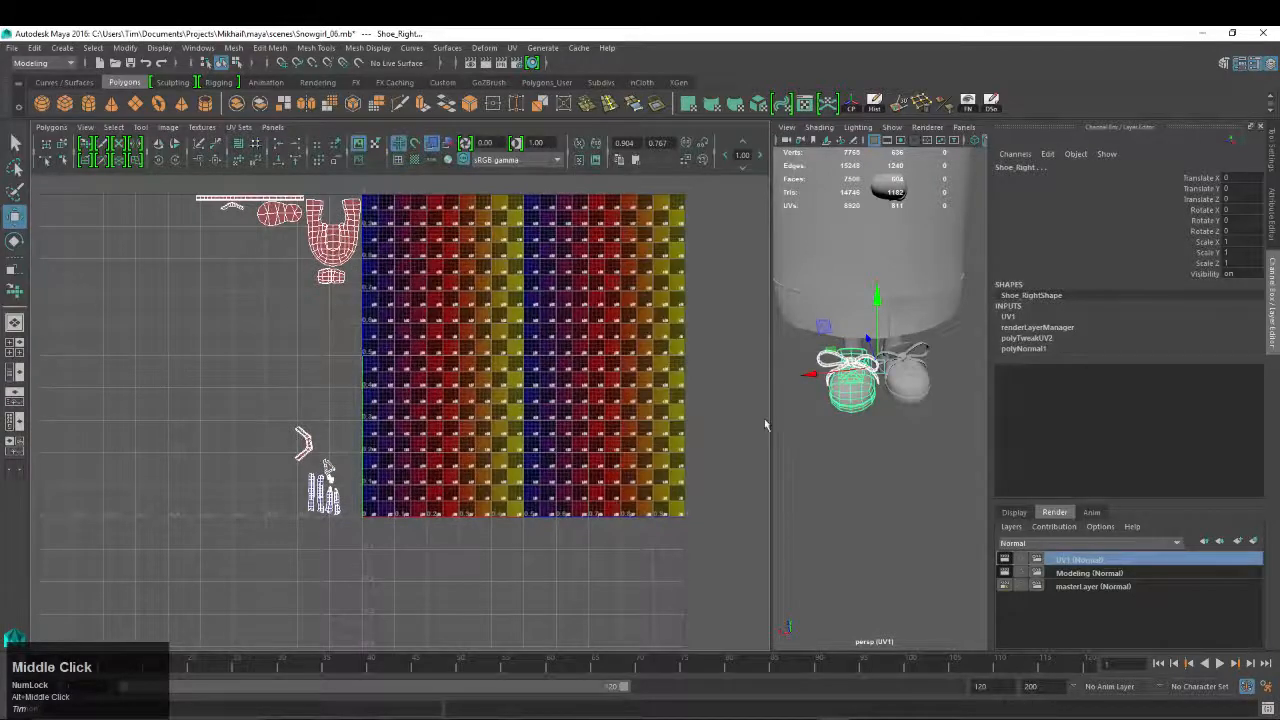
middle_click_drag(764, 425, 600, 423, "alt")
left_click(940, 378, "shift")
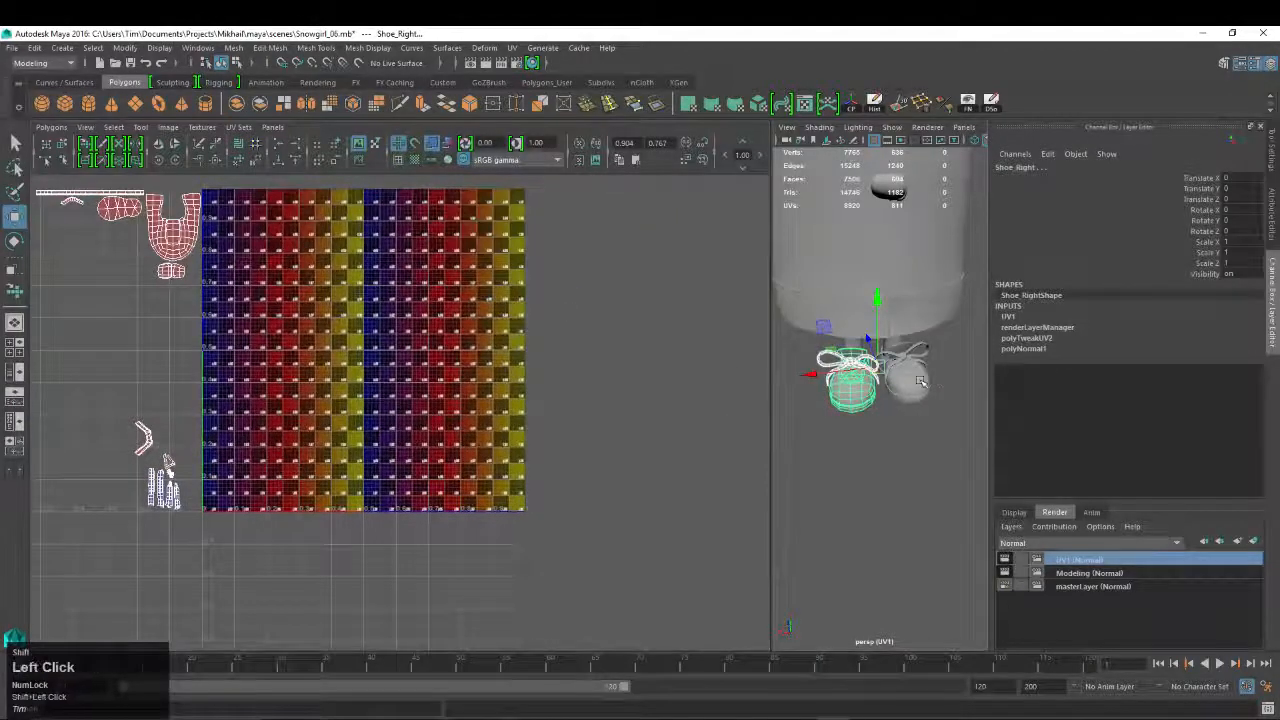
left_click(932, 346, "shift")
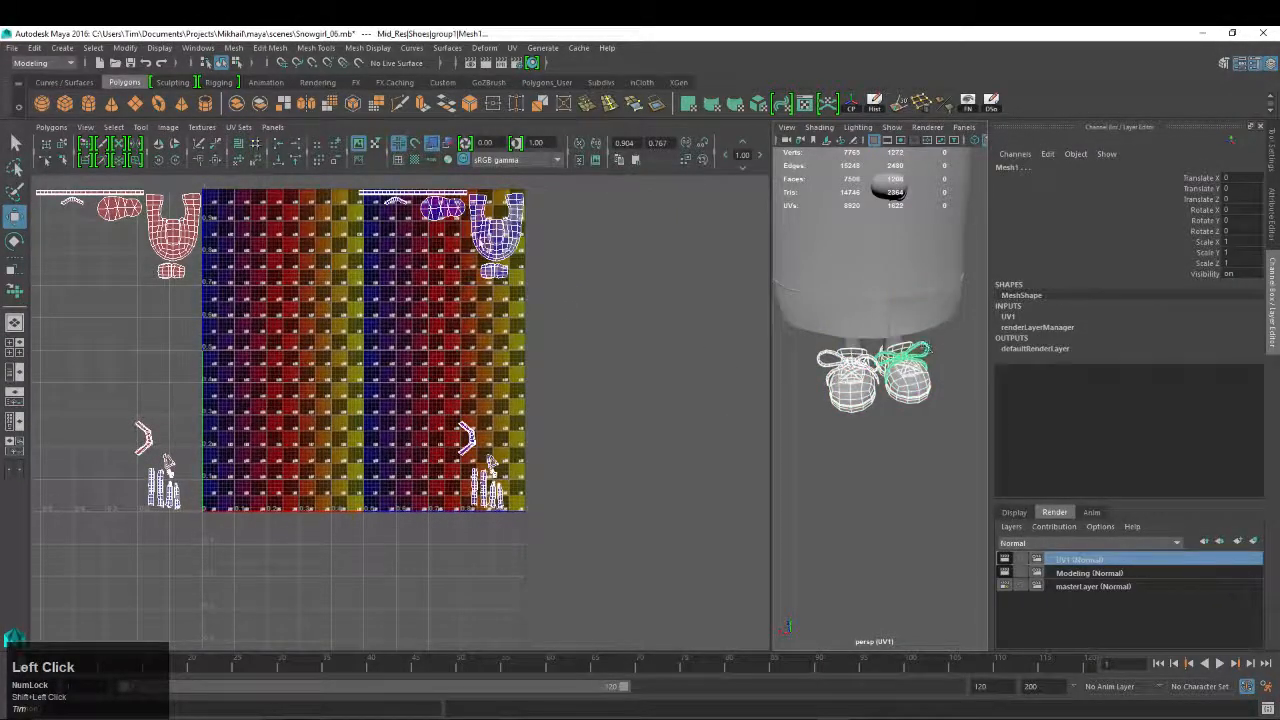
Test the overlap by shifting the left shoe and lace UVs 1.00 unit in negative U and back
right_click_drag(482, 238, 571, 234)
left_click_drag(348, 190, 689, 609)
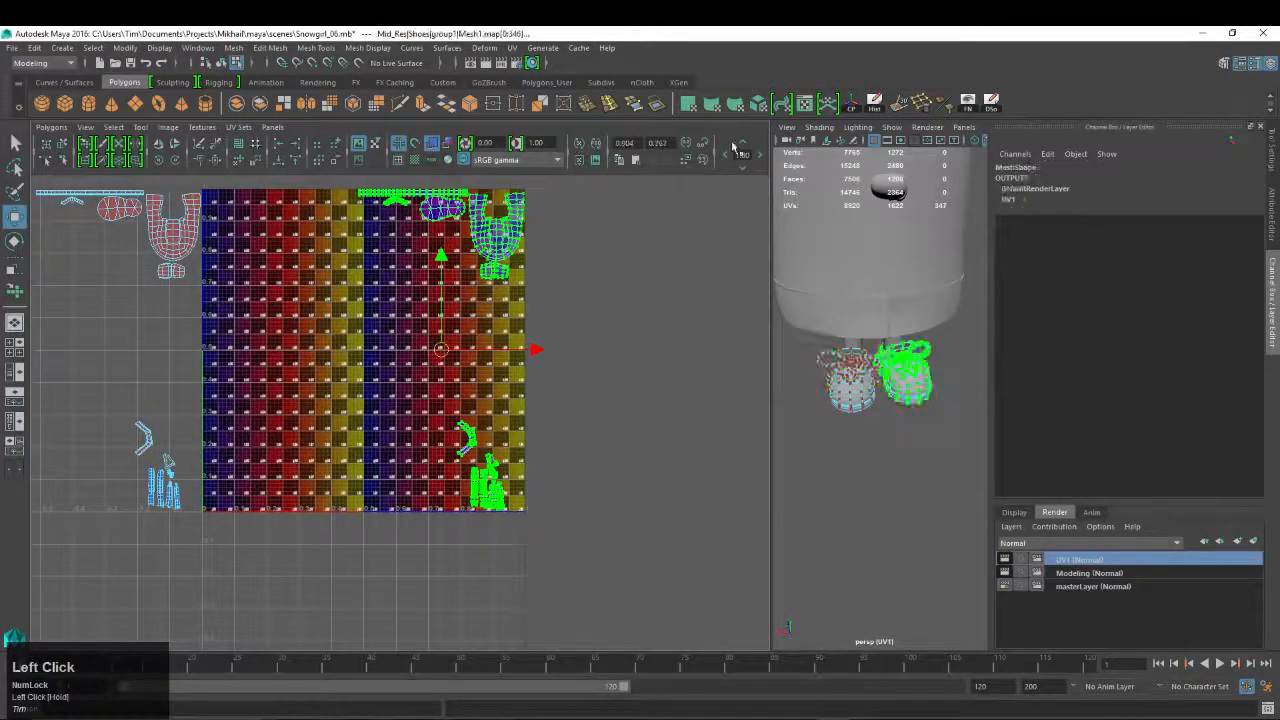
left_click(727, 154)
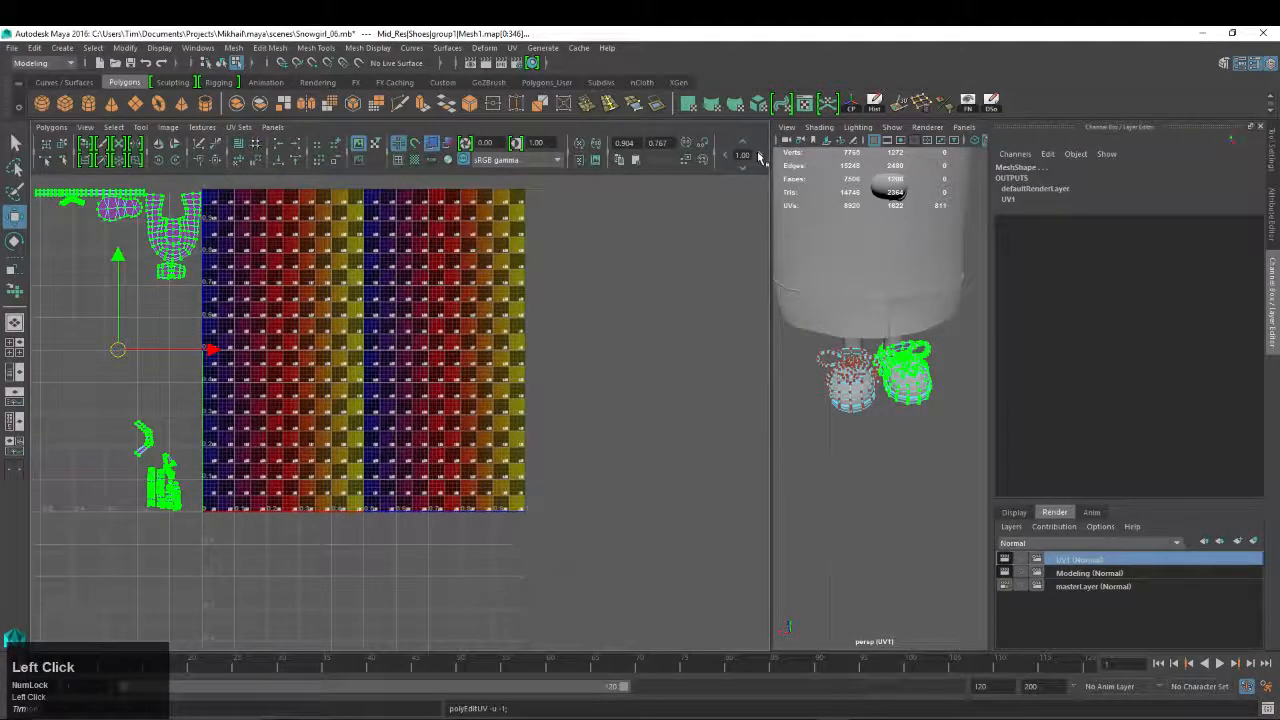
left_click(759, 155)
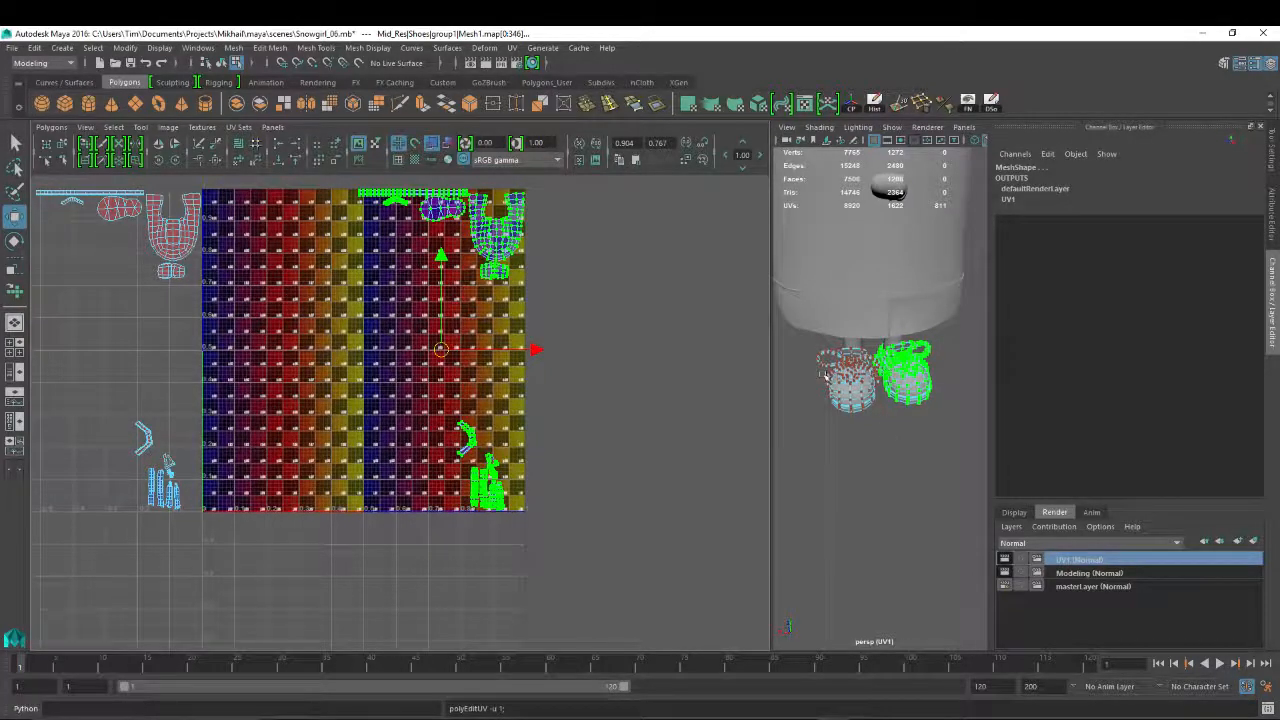
Freeze the X scale of the mirrored glove Gloves1 and reverse its normals
left_click_drag(770, 373, 634, 373)
right_click_drag(820, 400, 760, 380, "alt")
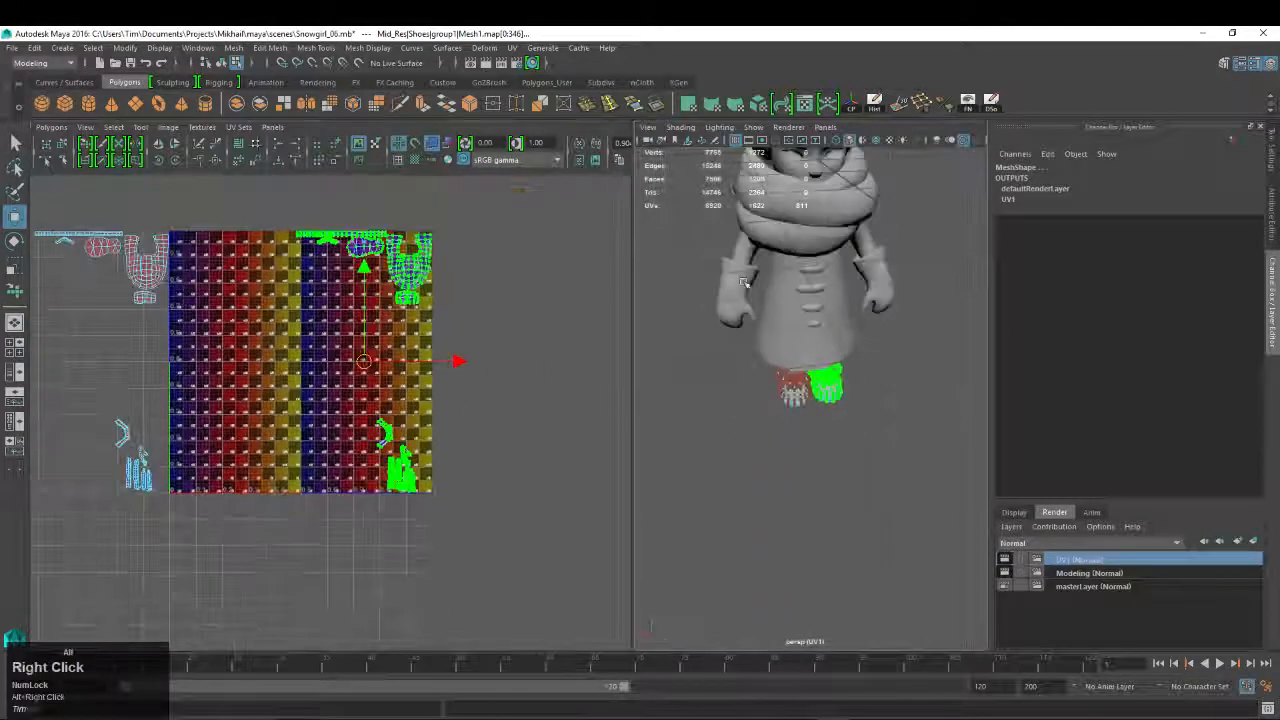
left_click(728, 302)
right_click_drag(728, 300, 786, 281)
left_click(736, 305)
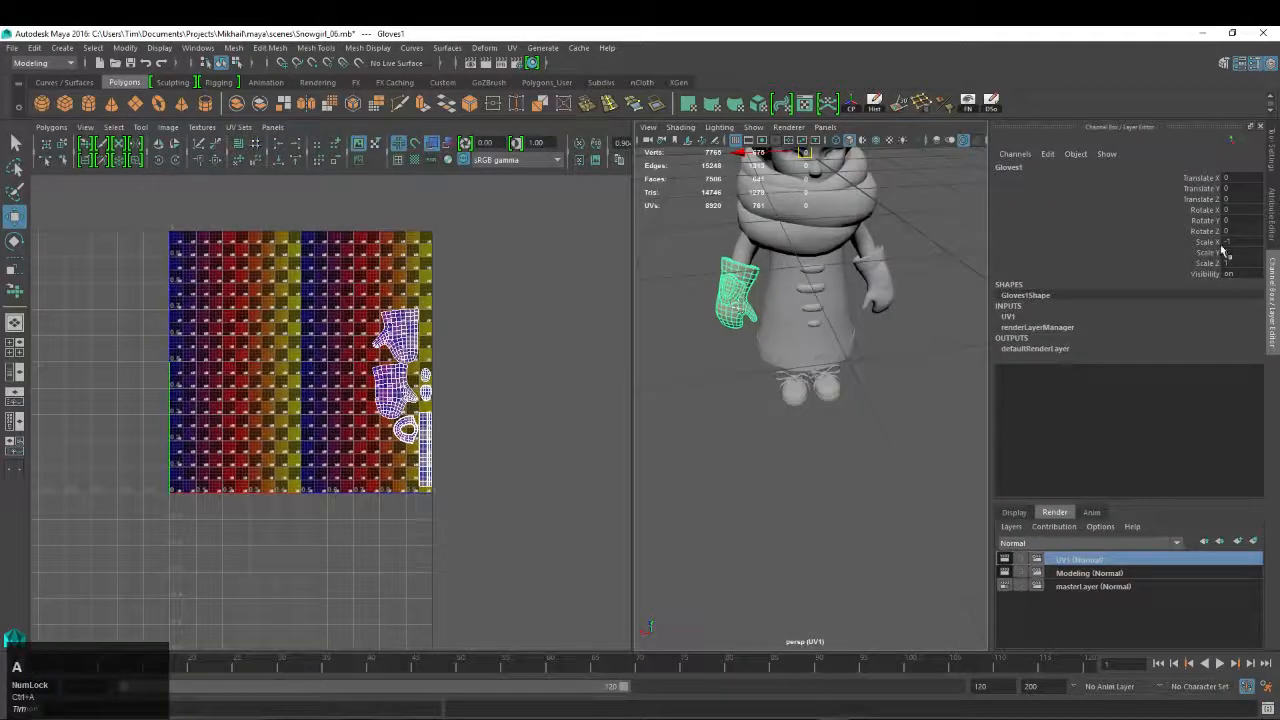
right_click_drag(1222, 244, 1057, 515)
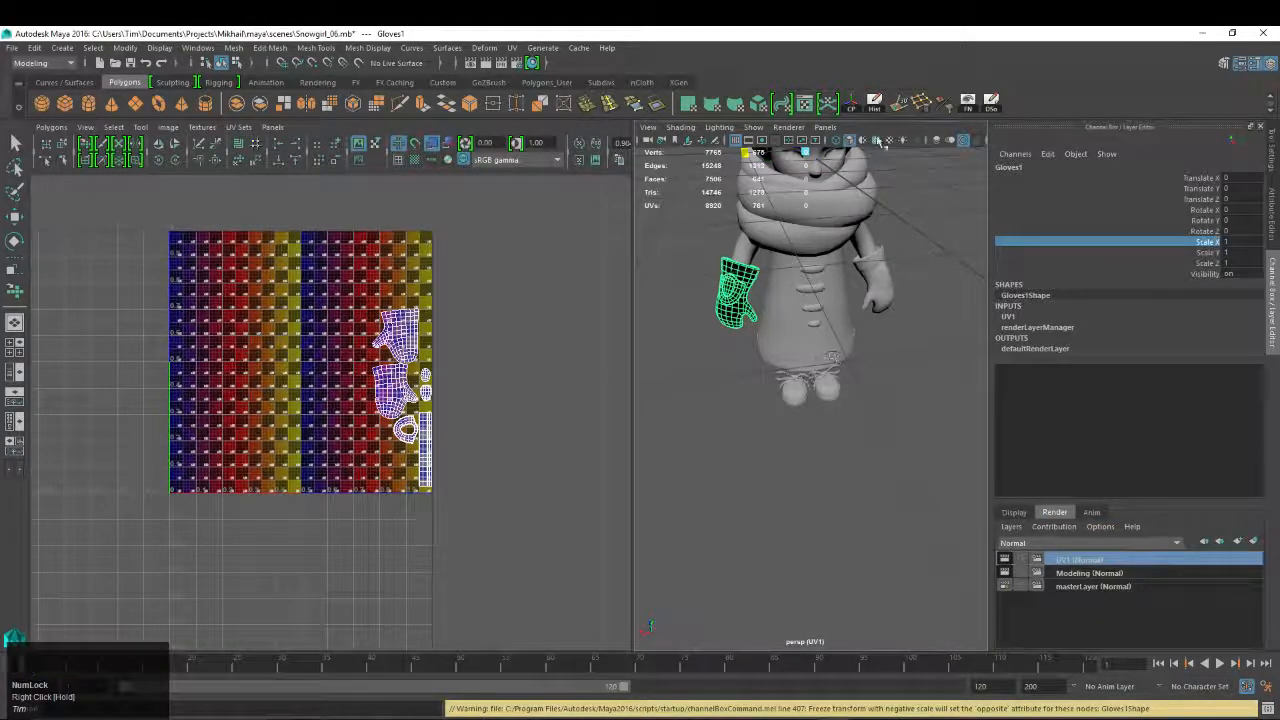
left_click(944, 106)
Select all UVs of Gloves1 and offset them one unit in the negative U direction
right_click_drag(404, 356, 465, 360)
key("w")
left_click_drag(316, 243, 554, 534)
left_click_drag(629, 197, 764, 175)
left_click(726, 155)
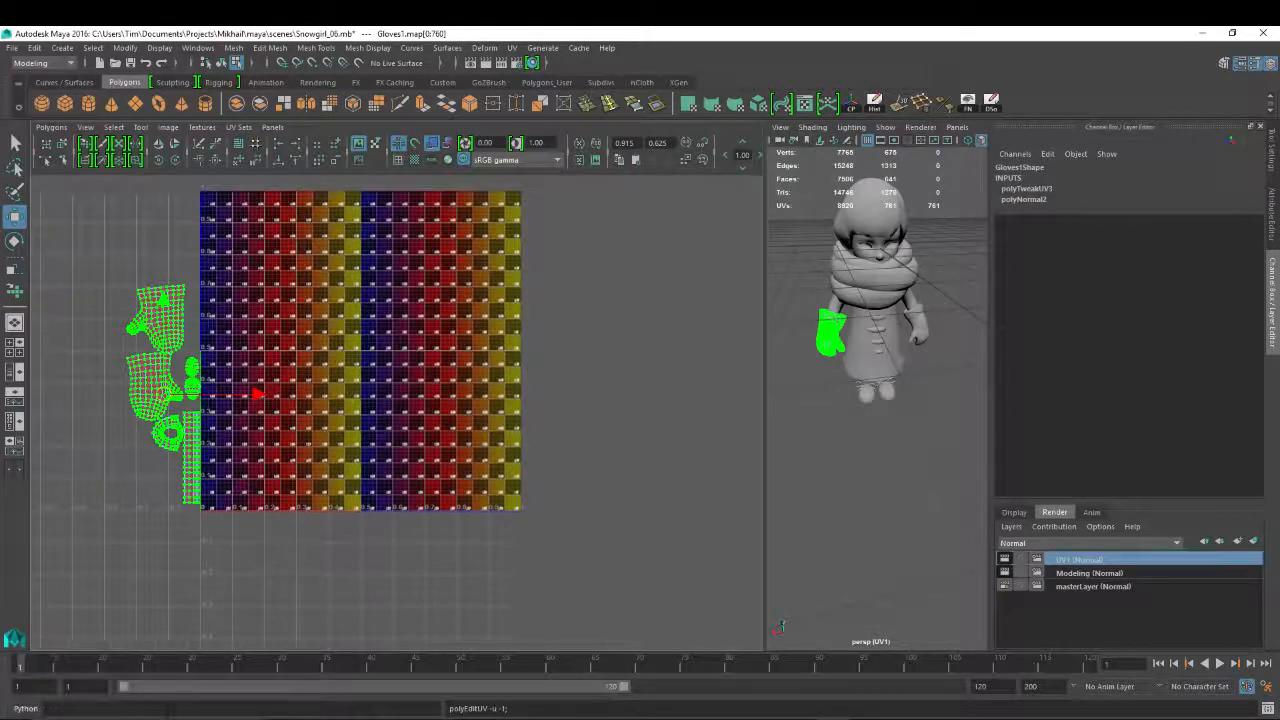
left_click(161, 394)
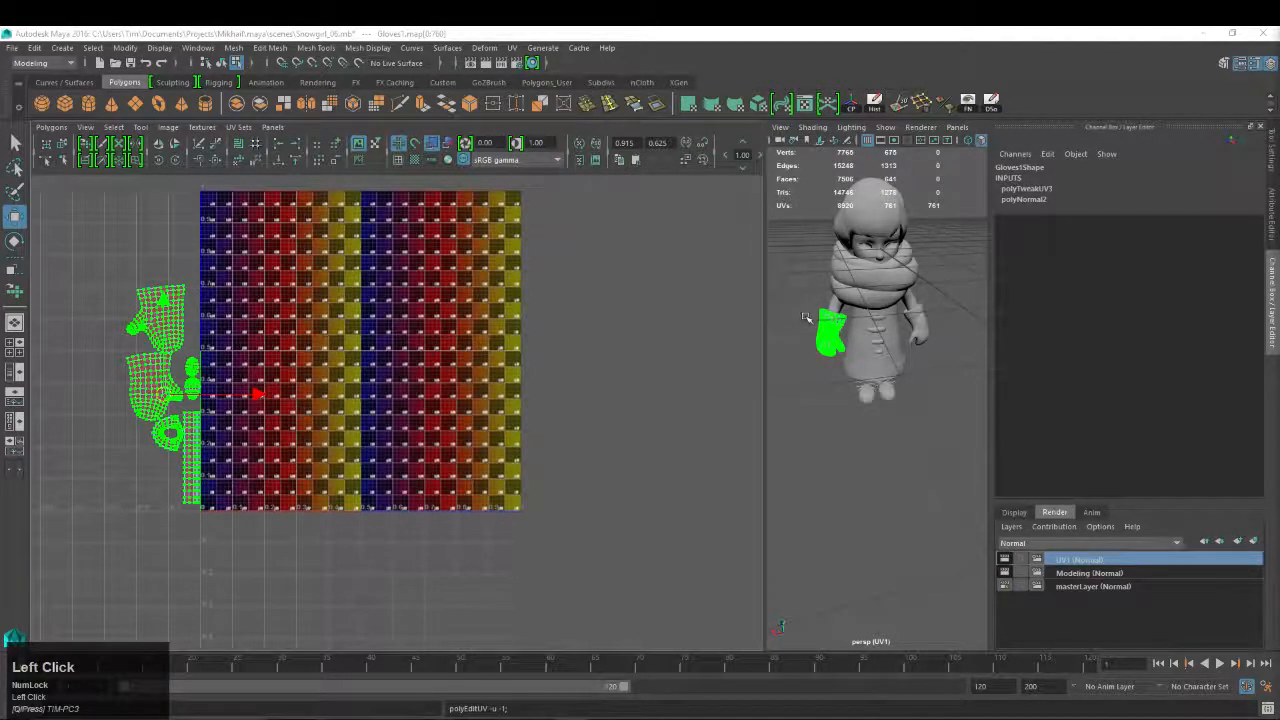
Select the clothing meshes together, excluding the scarf, Gloves1, Shoe_Right and the right lace
right_click_drag(883, 344, 930, 308)
left_click_drag(804, 308, 890, 390)
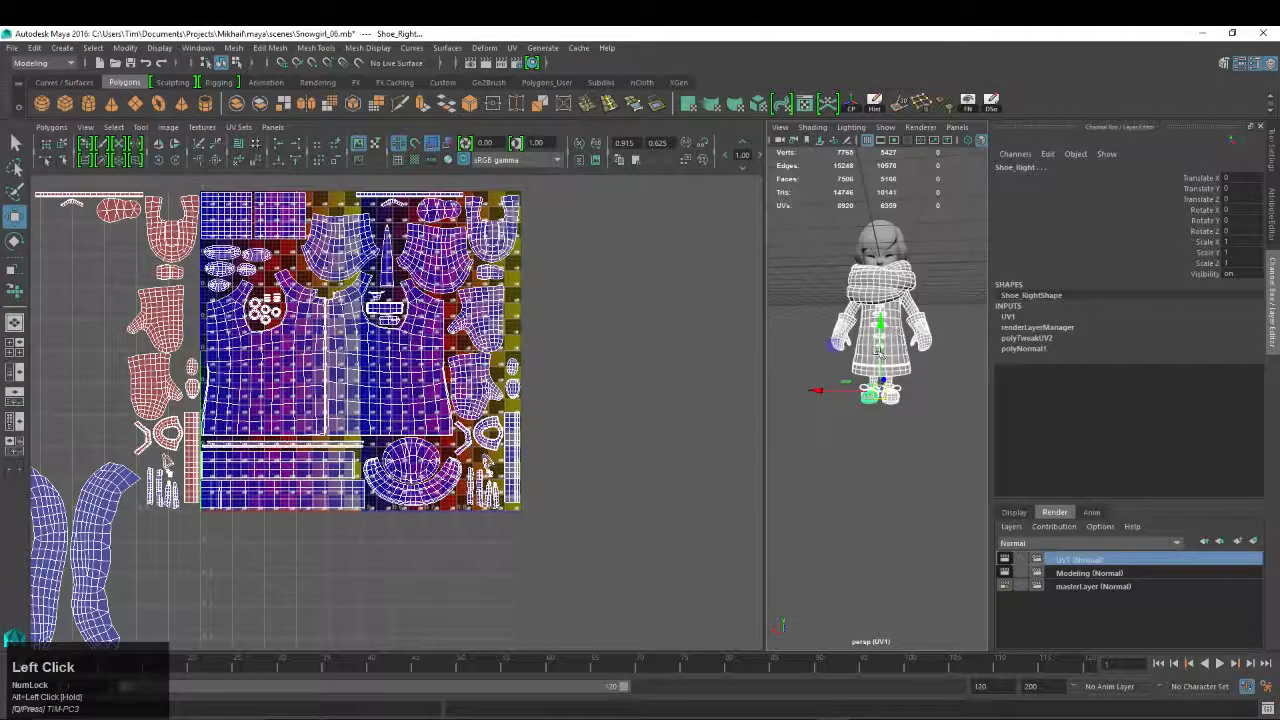
left_click(876, 287, "shift")
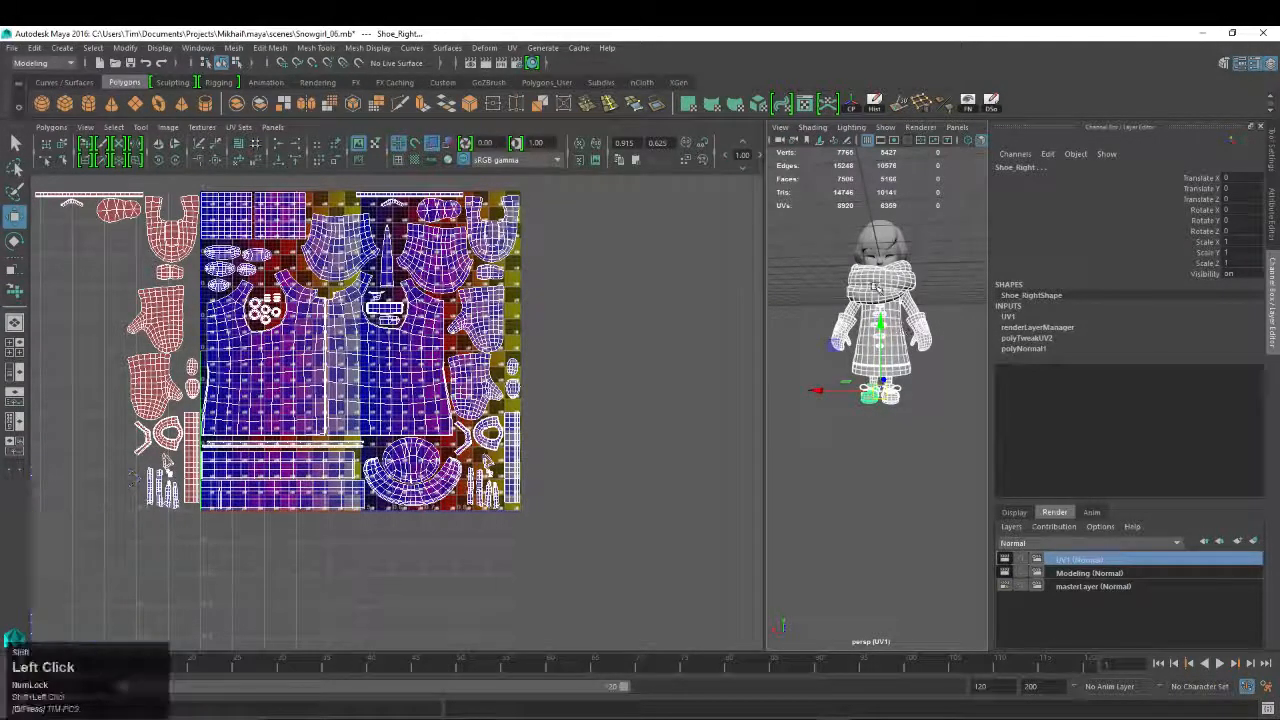
left_click(840, 332, "shift")
left_click(868, 398, "shift")
right_click_drag(797, 405, 909, 458, "alt")
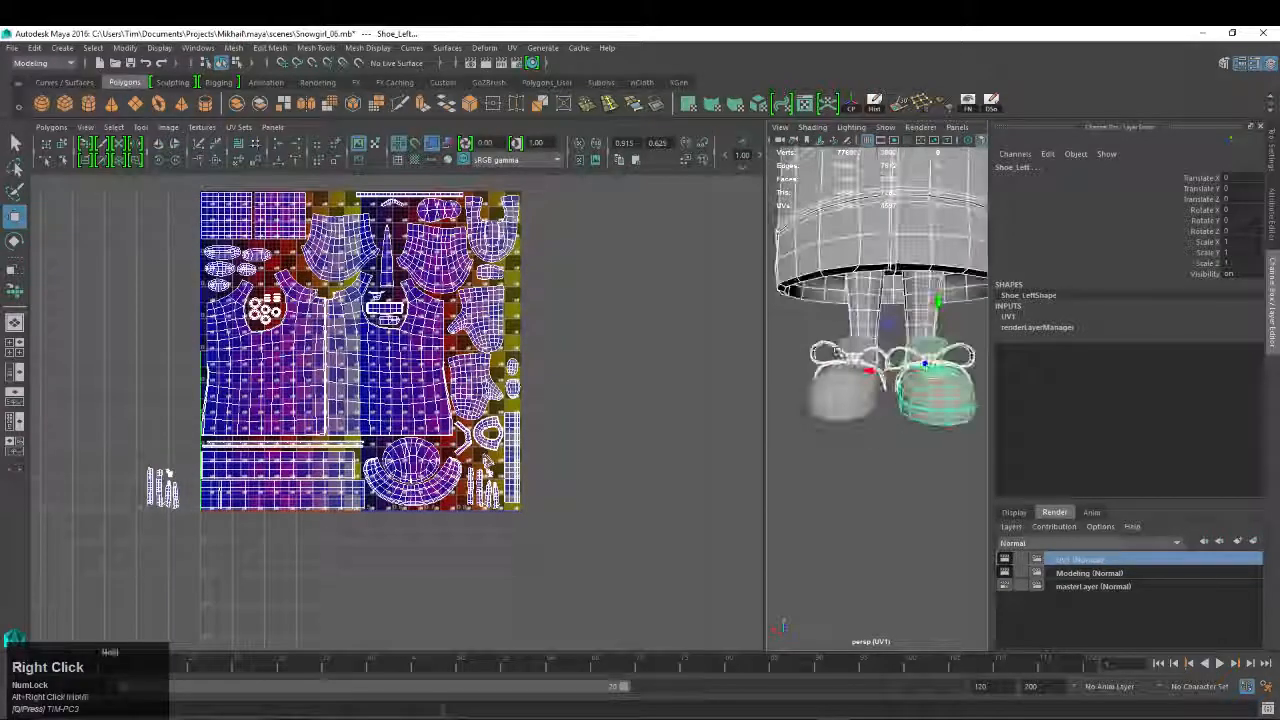
left_click(838, 364, "shift")
right_click_drag(838, 364, 785, 356, "alt")
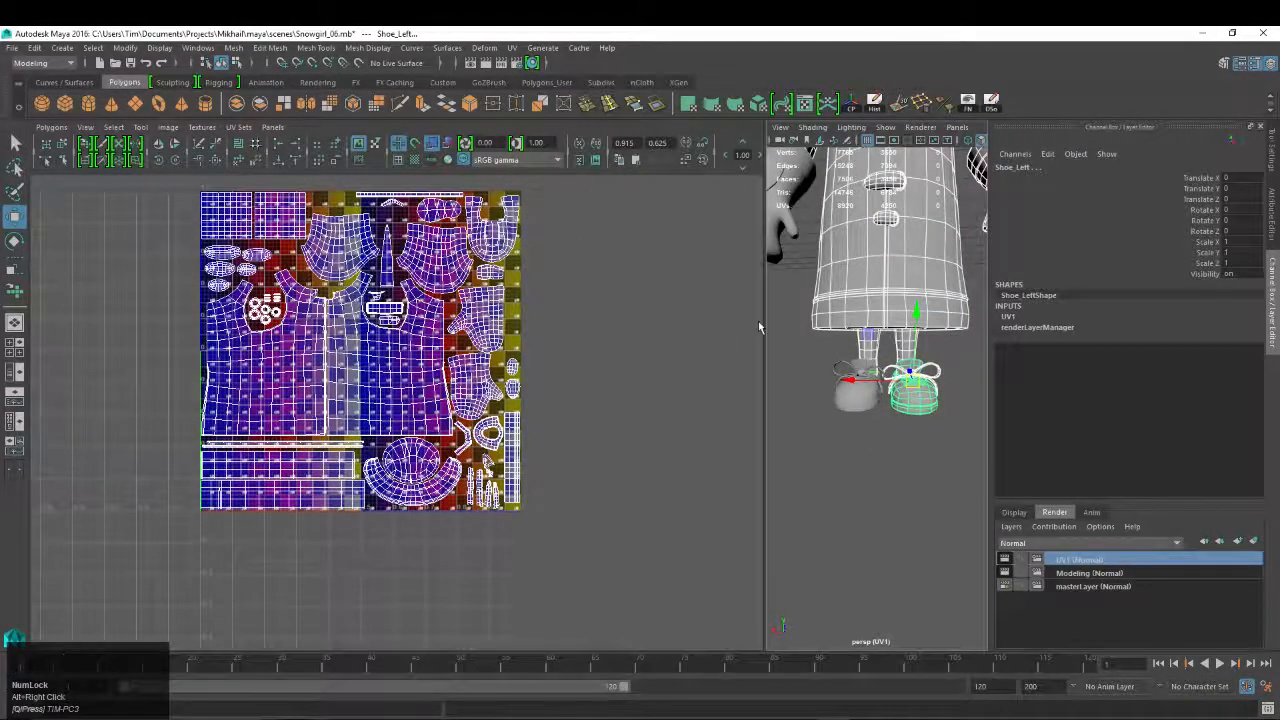
Widen the perspective view beside the UV layout and open the UV Snapshot file browser for the selected clothing meshes
left_click_drag(763, 325, 575, 330)
right_click_drag(790, 360, 691, 334, "alt")
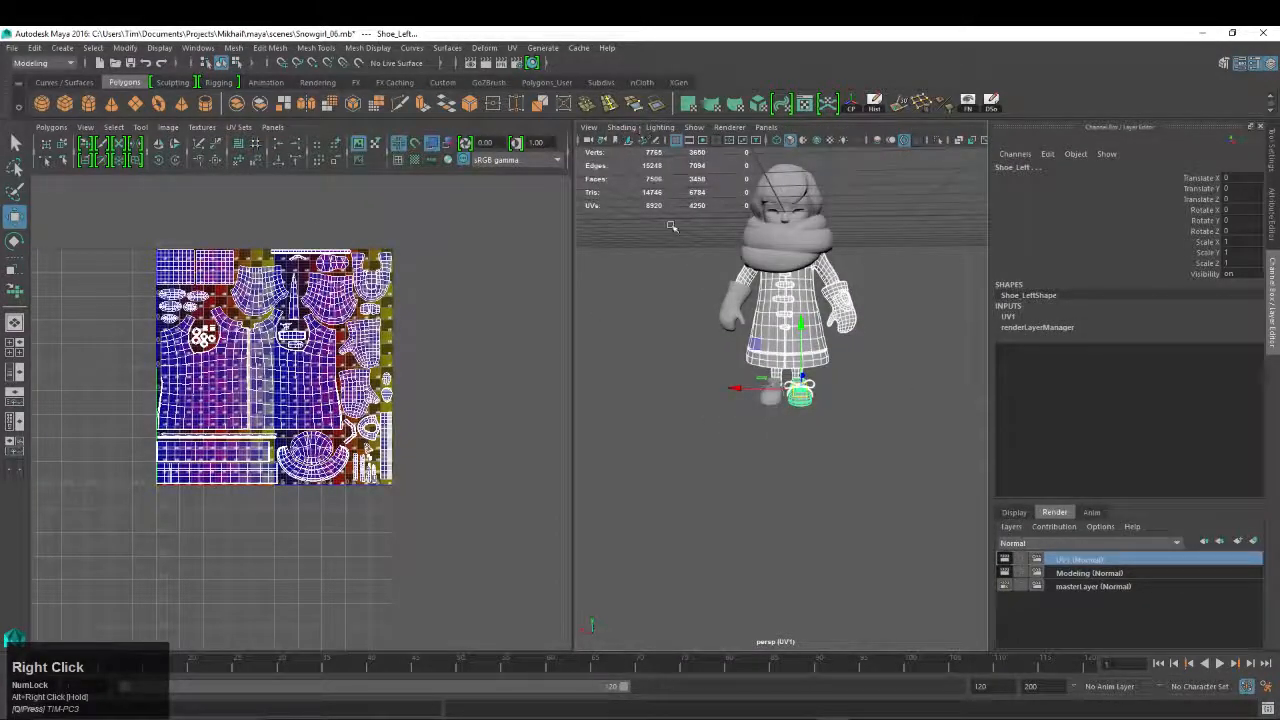
left_click(588, 128)
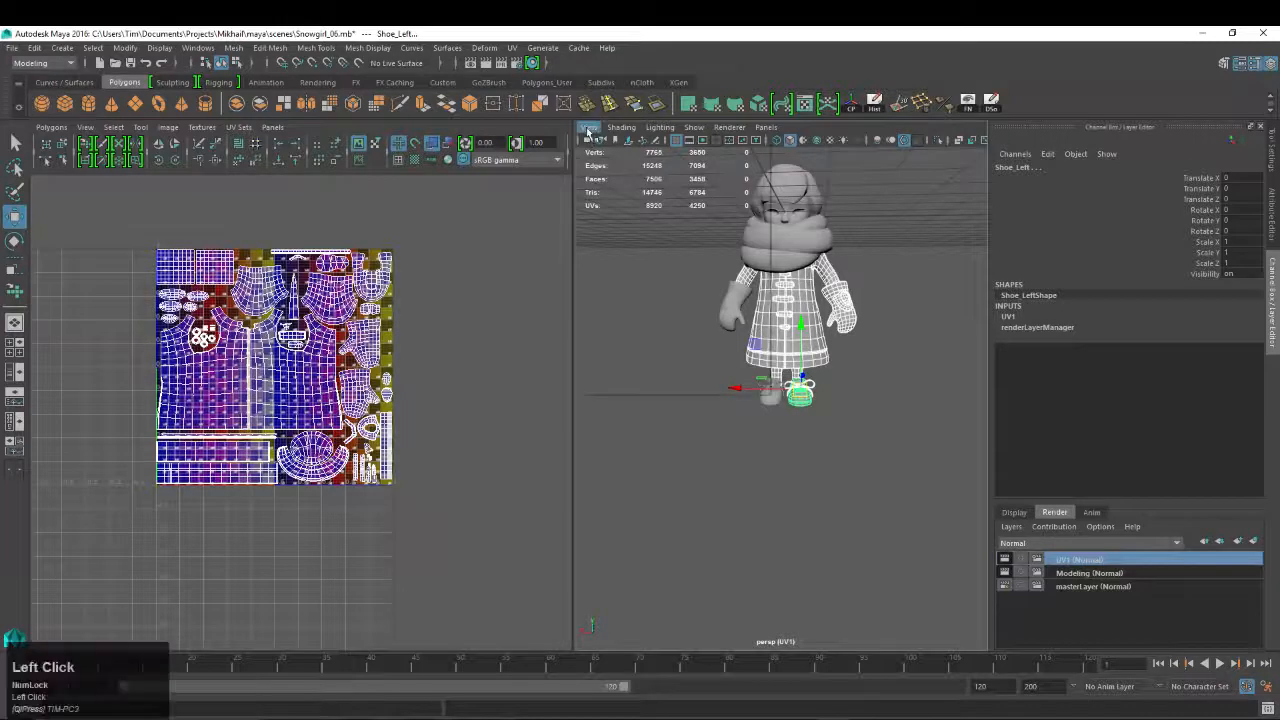
mouse_move(659, 358)
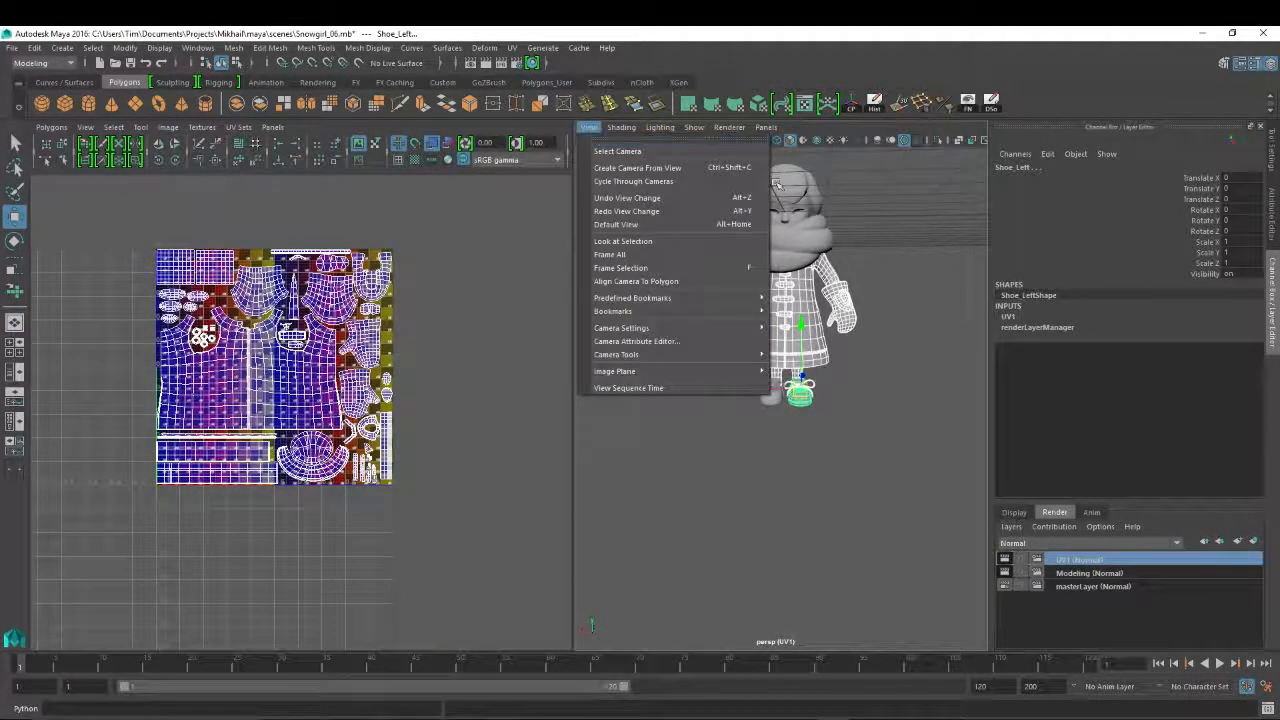
left_click(46, 128)
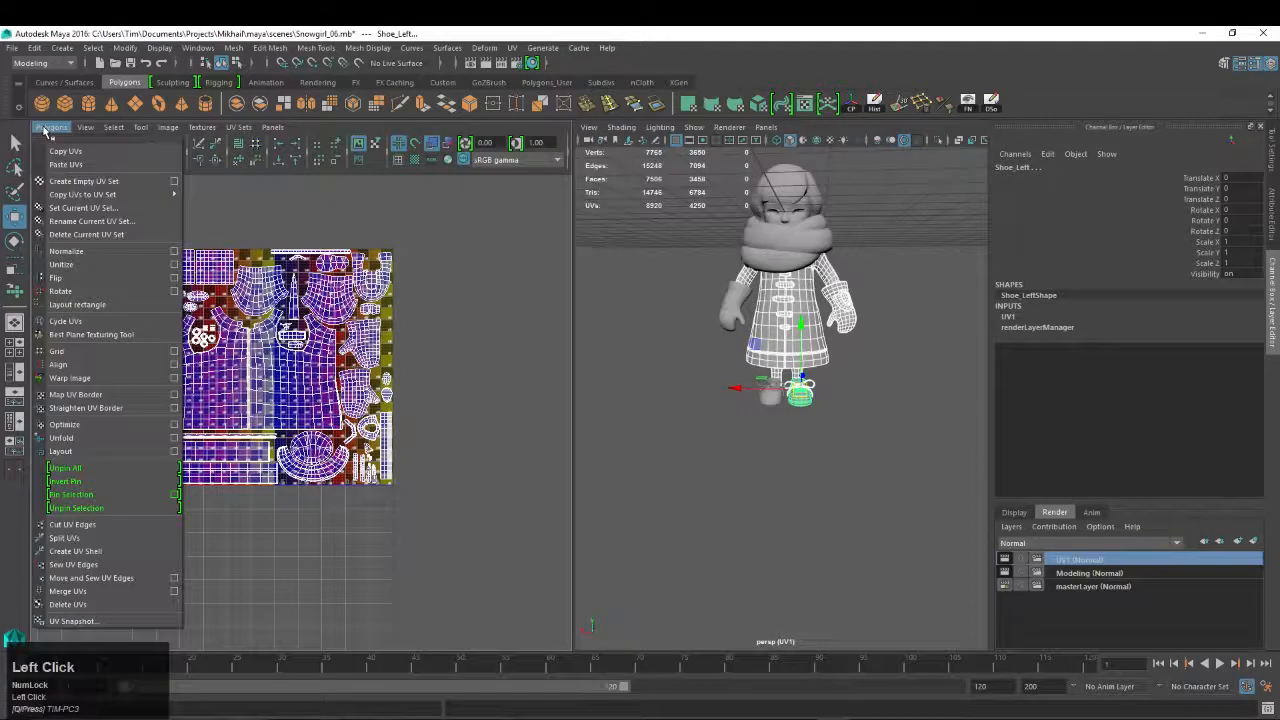
left_click(70, 621)
left_click(527, 274)
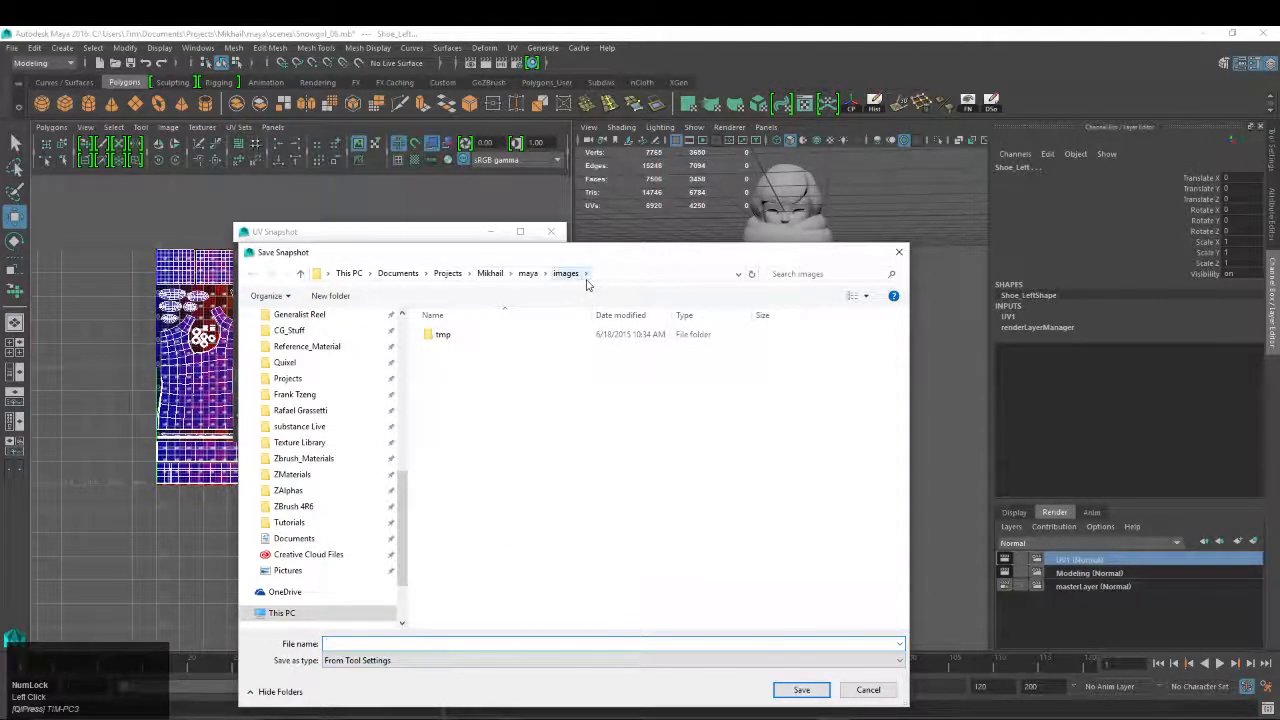
Export the clothing UV snapshot as Clothing_UV_01 in PNG format to the images folder and save the scene
type("Bl")
key("BackSpace")
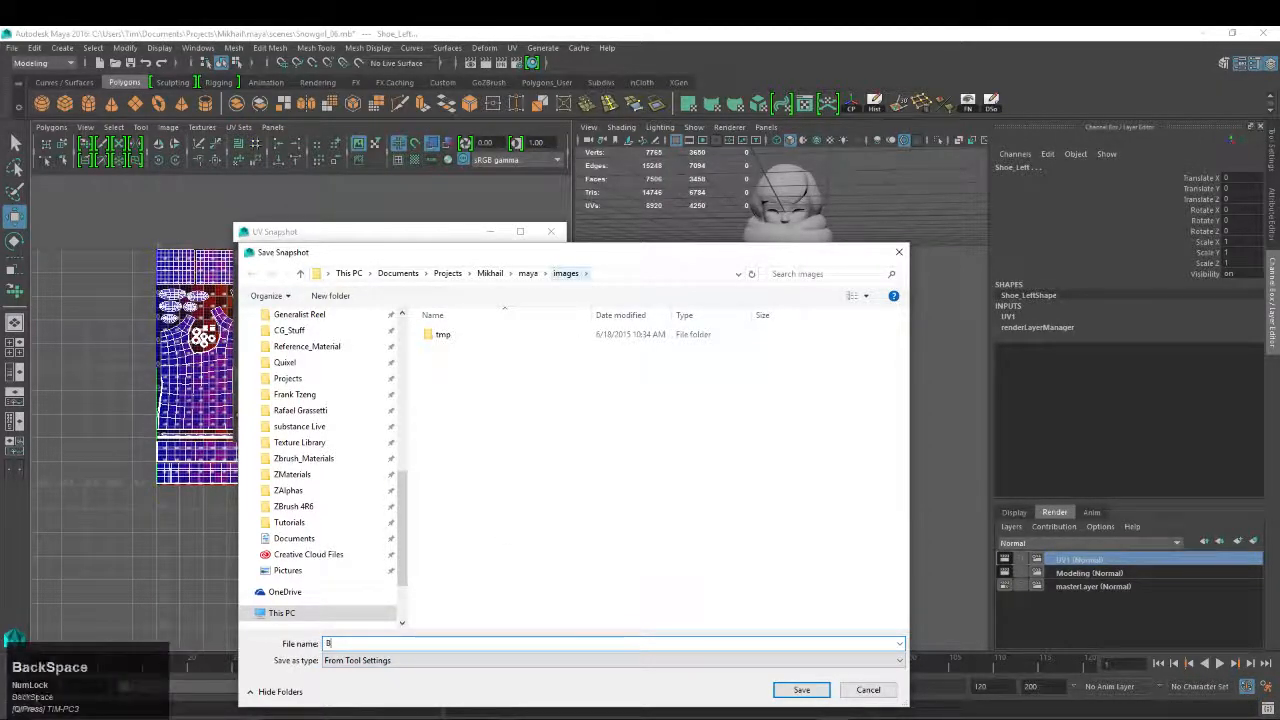
left_click_drag(602, 263, 712, 219)
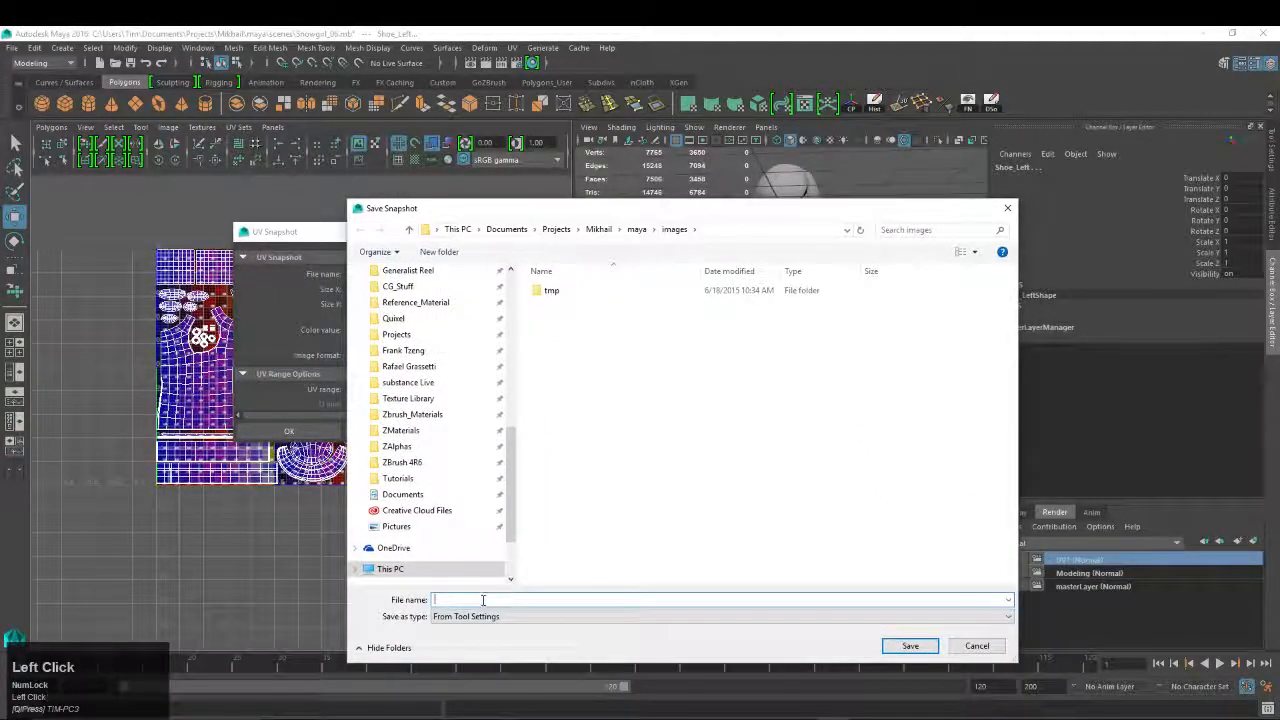
type("Clothing")
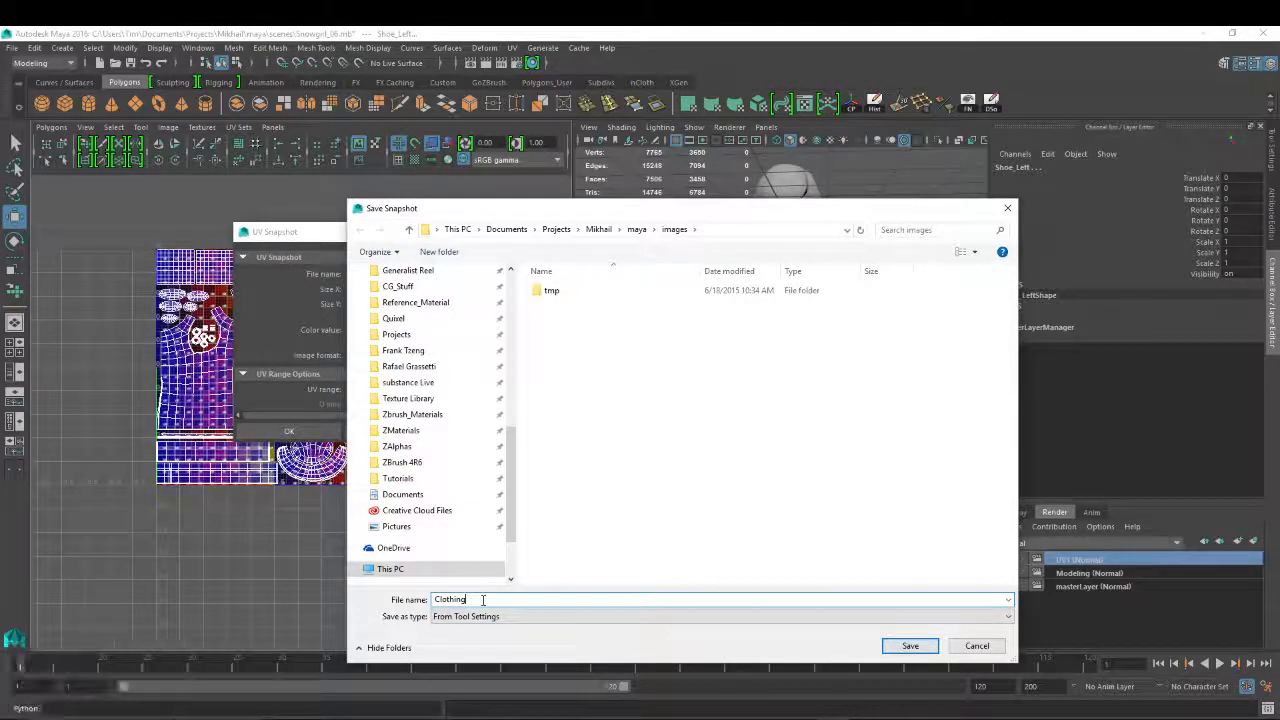
type("_UV_")
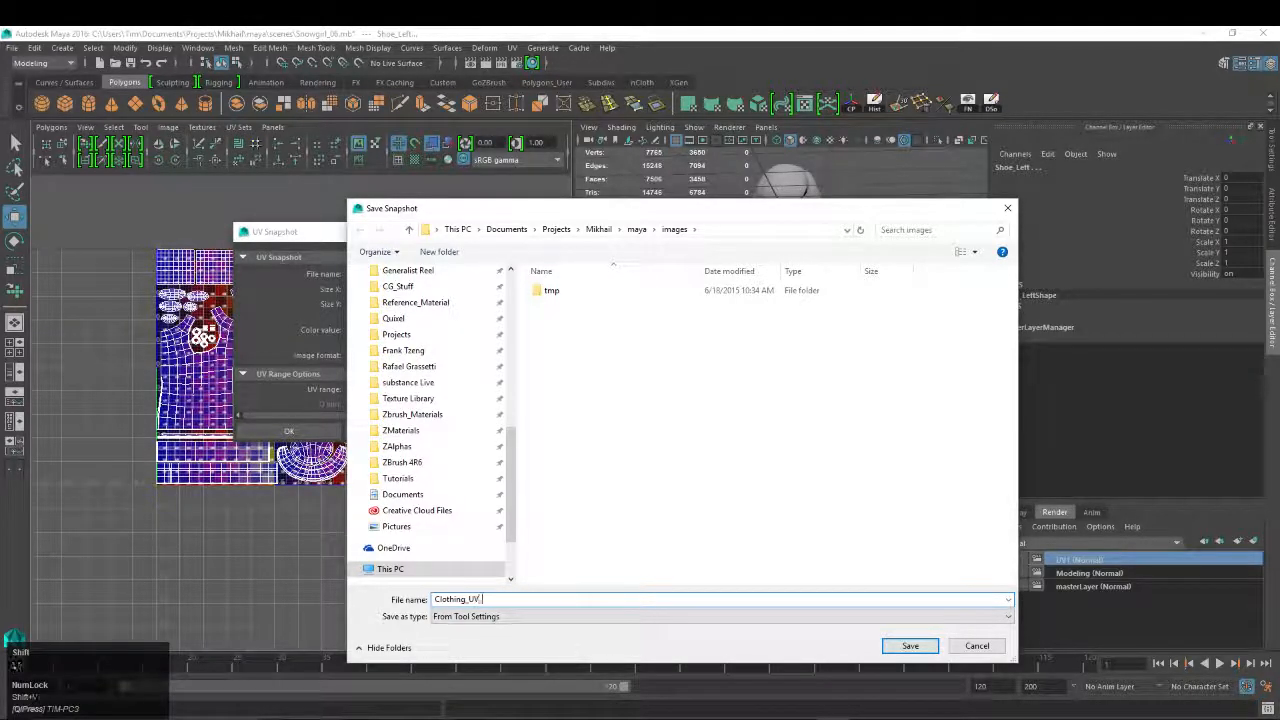
key("Return")
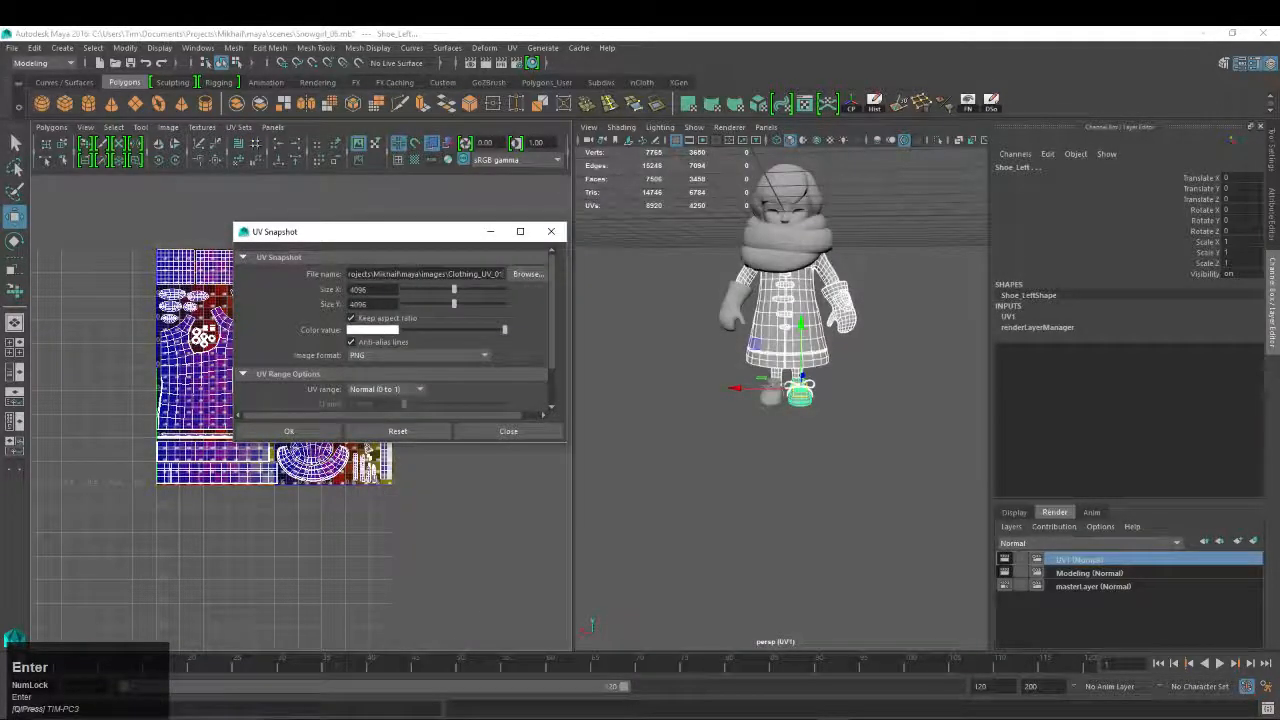
left_click(292, 432)
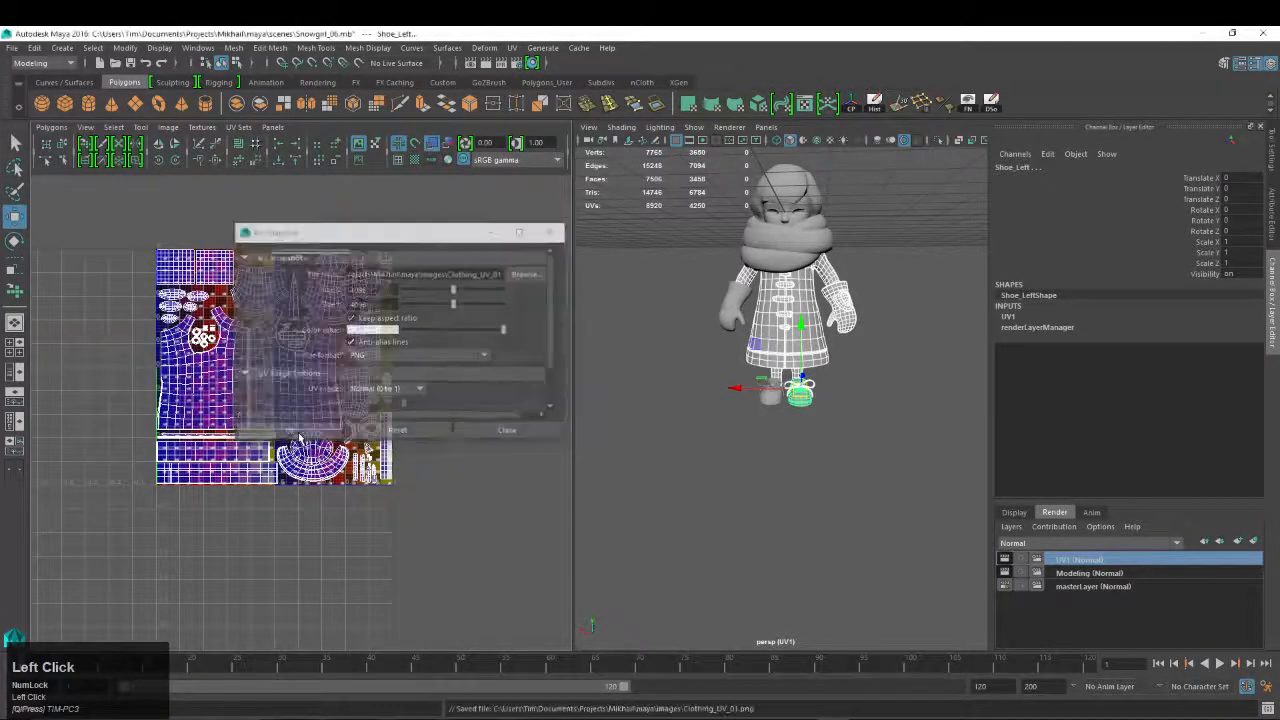
key("ctrl+s")
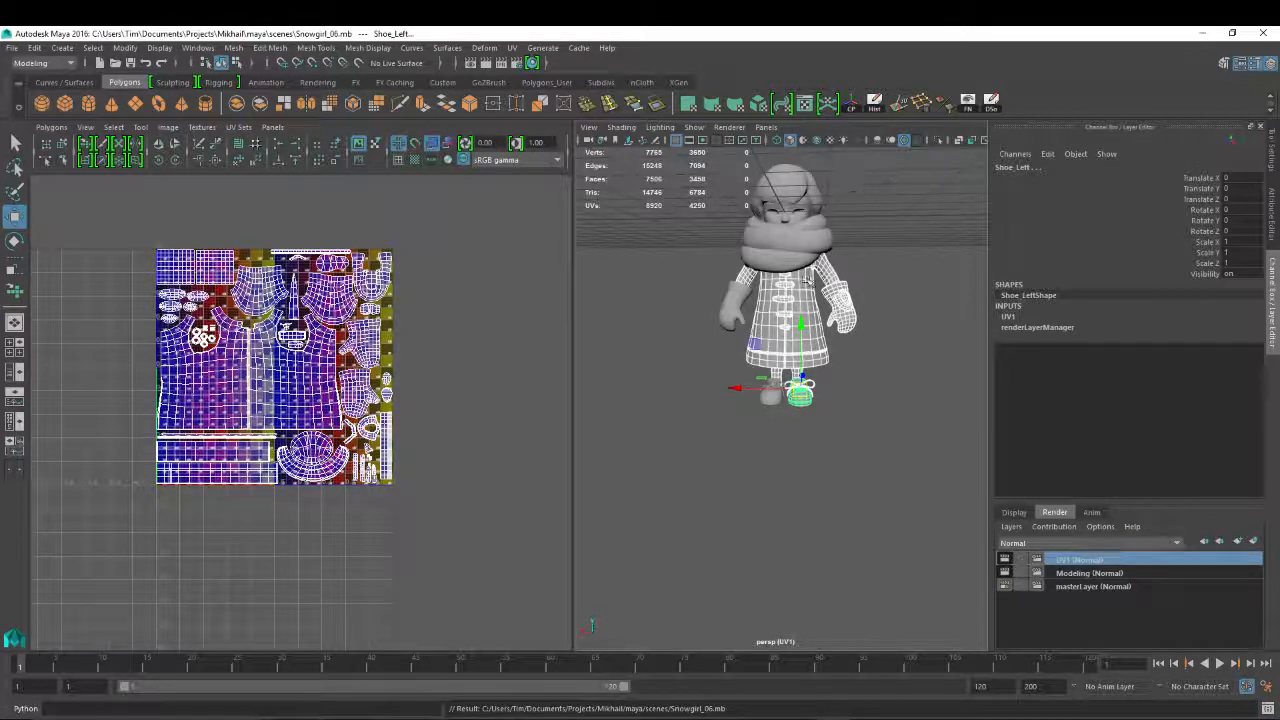
Select the hair and scarf together to inspect their UV shells
key("w")
left_click(788, 185)
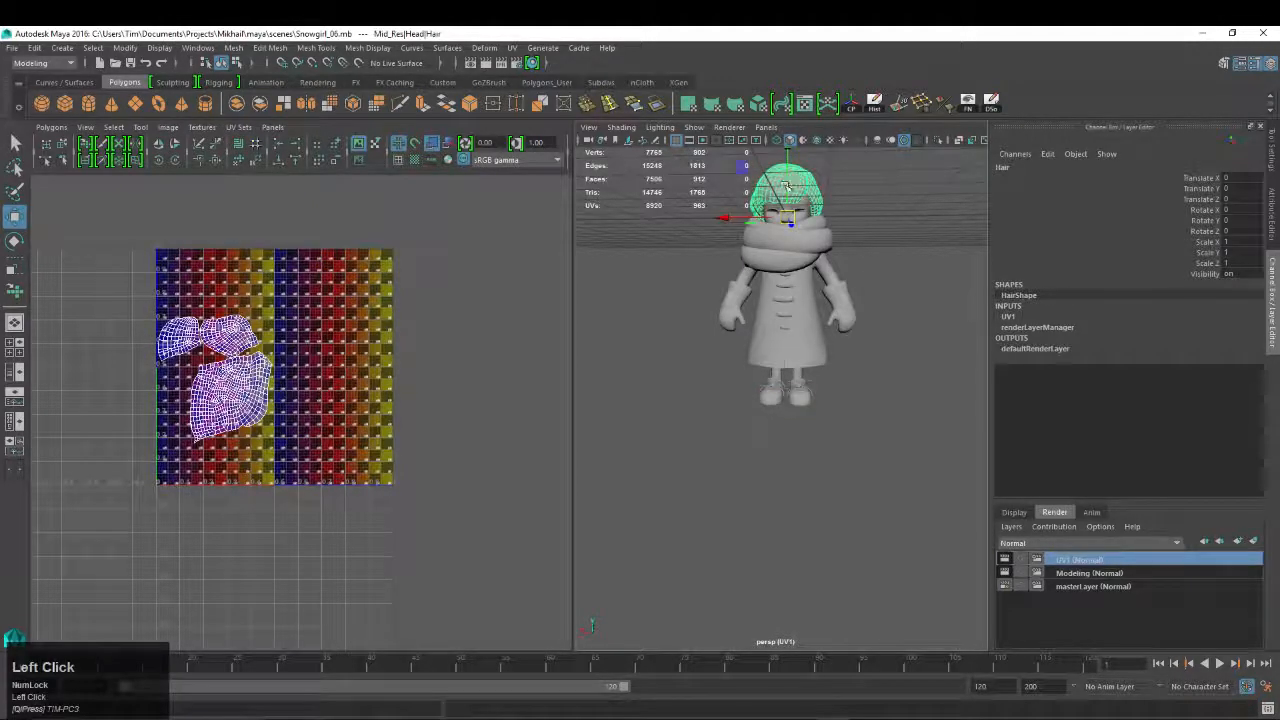
left_click(795, 240, "shift")
middle_click_drag(795, 235, 715, 272, "alt")
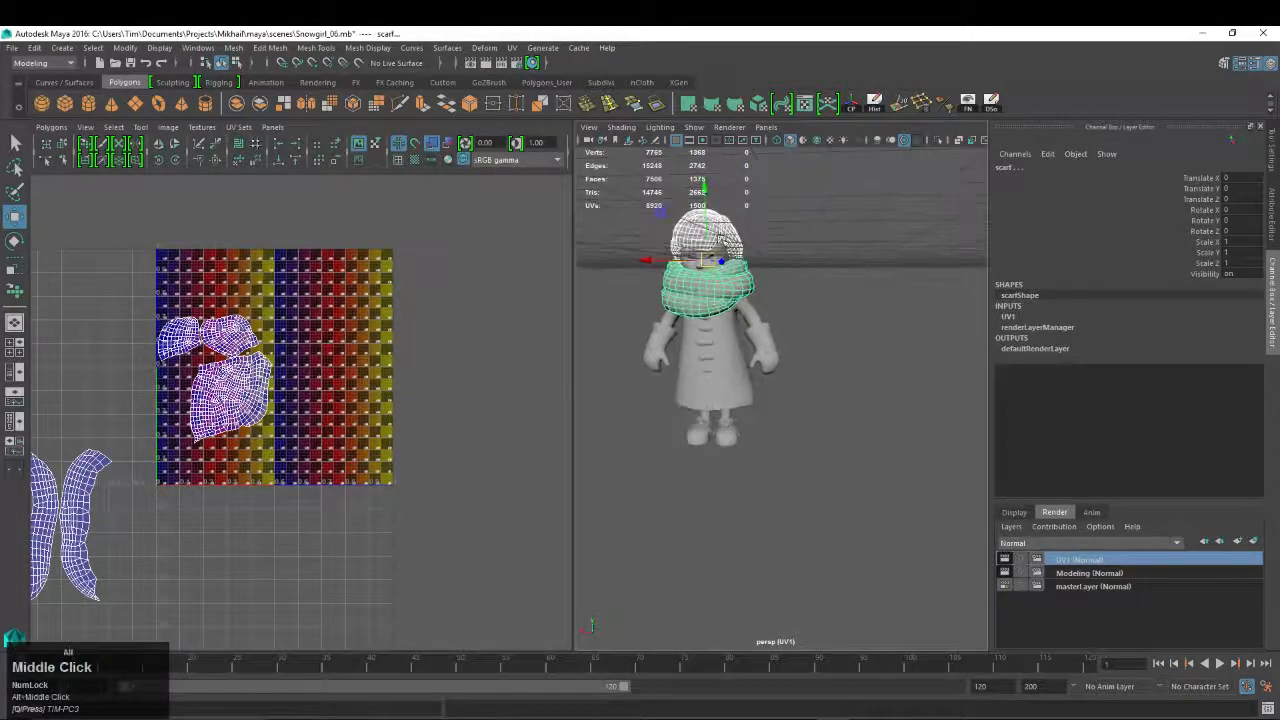
Switch to the masterLayer render layer, select the large sword's meshes and view them beside the snow girl
left_click(1104, 587)
middle_click_drag(840, 268, 860, 390, "alt")
right_click_drag(860, 390, 840, 370, "alt")
left_click(795, 320)
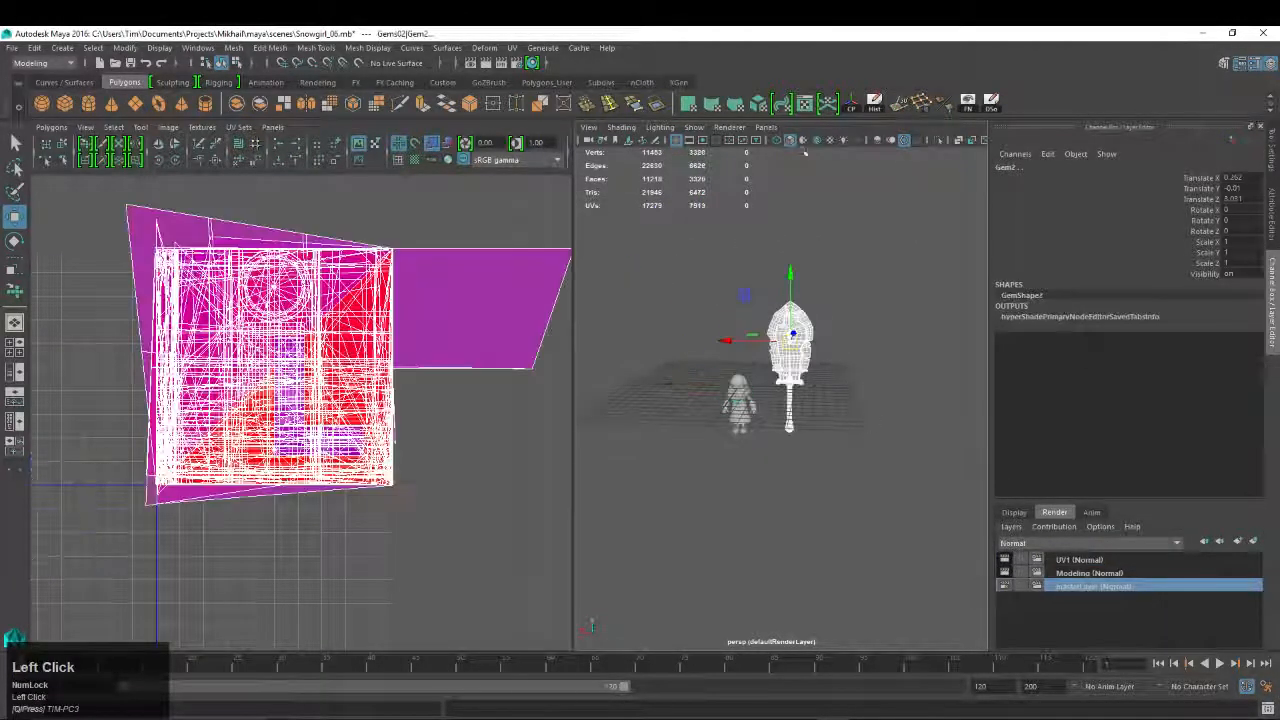
left_click_drag(738, 398, 733, 381, "alt")
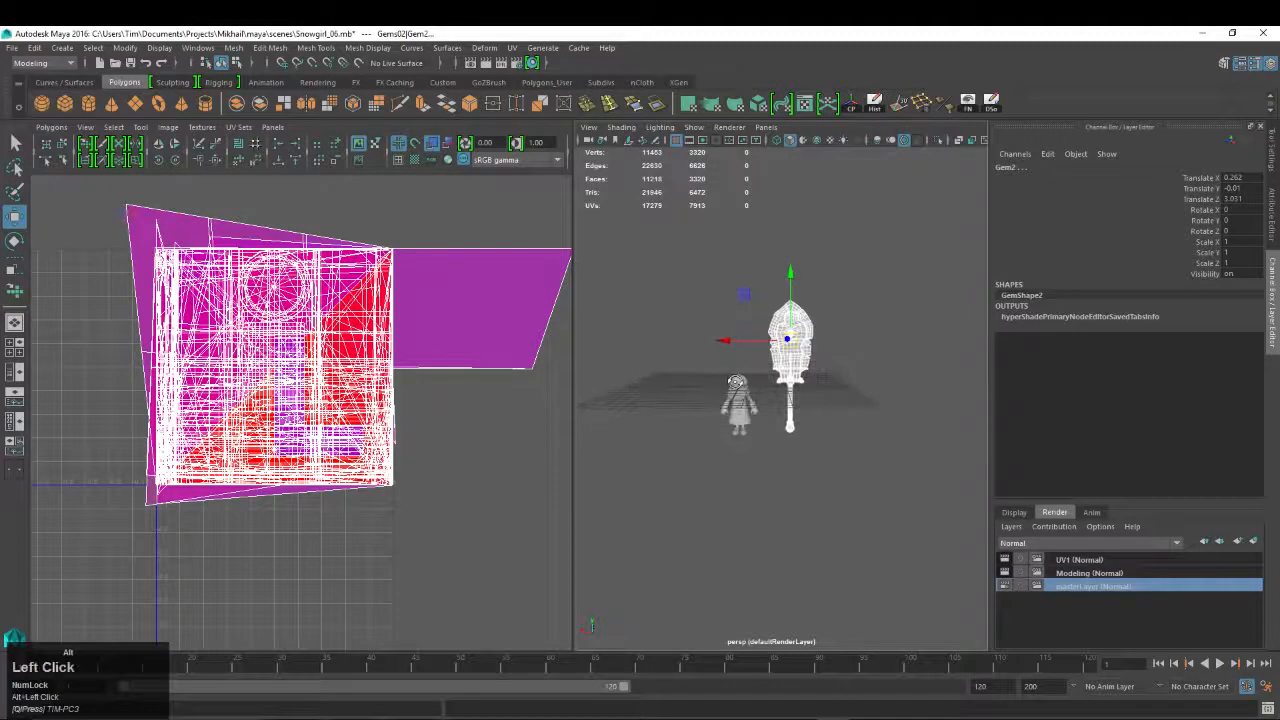
right_click_drag(738, 381, 818, 453, "alt")
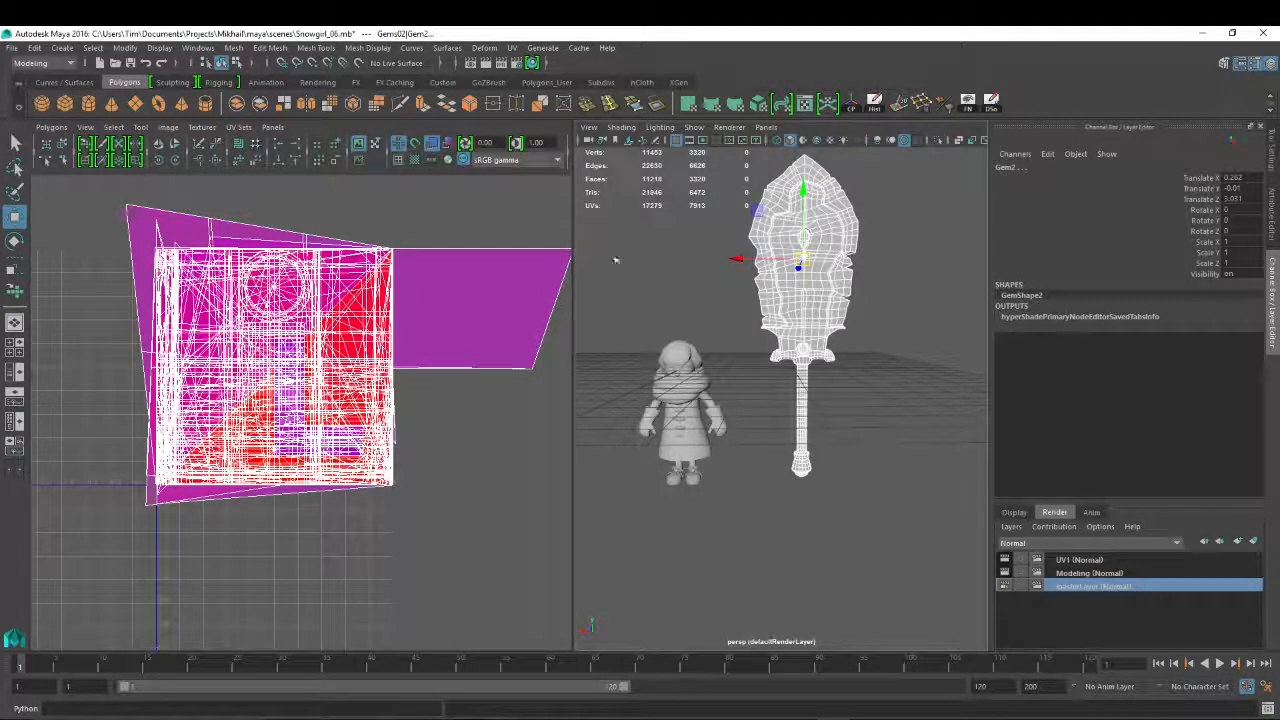
Examine the snow girl and sword at different distances and select all of the girl's meshes to show their UVs
right_click_drag(647, 345, 734, 329, "alt")
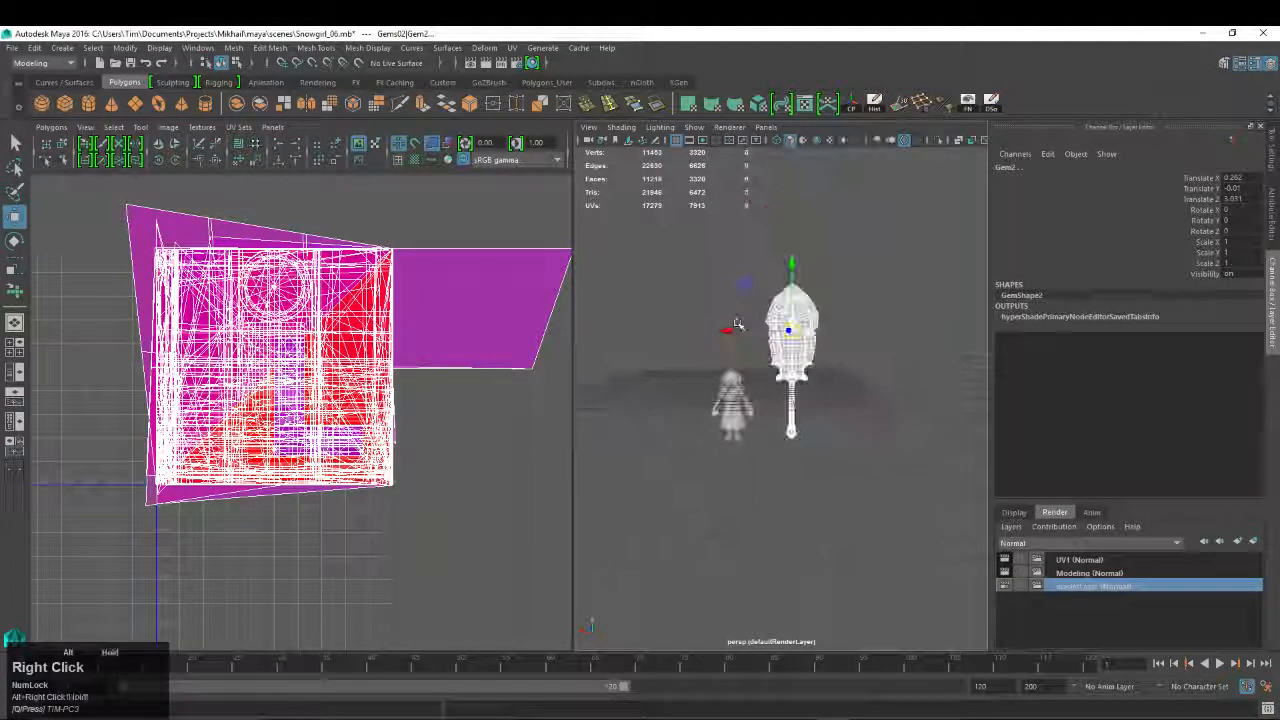
right_click_drag(817, 291, 880, 453, "alt")
middle_click_drag(880, 453, 925, 445, "alt")
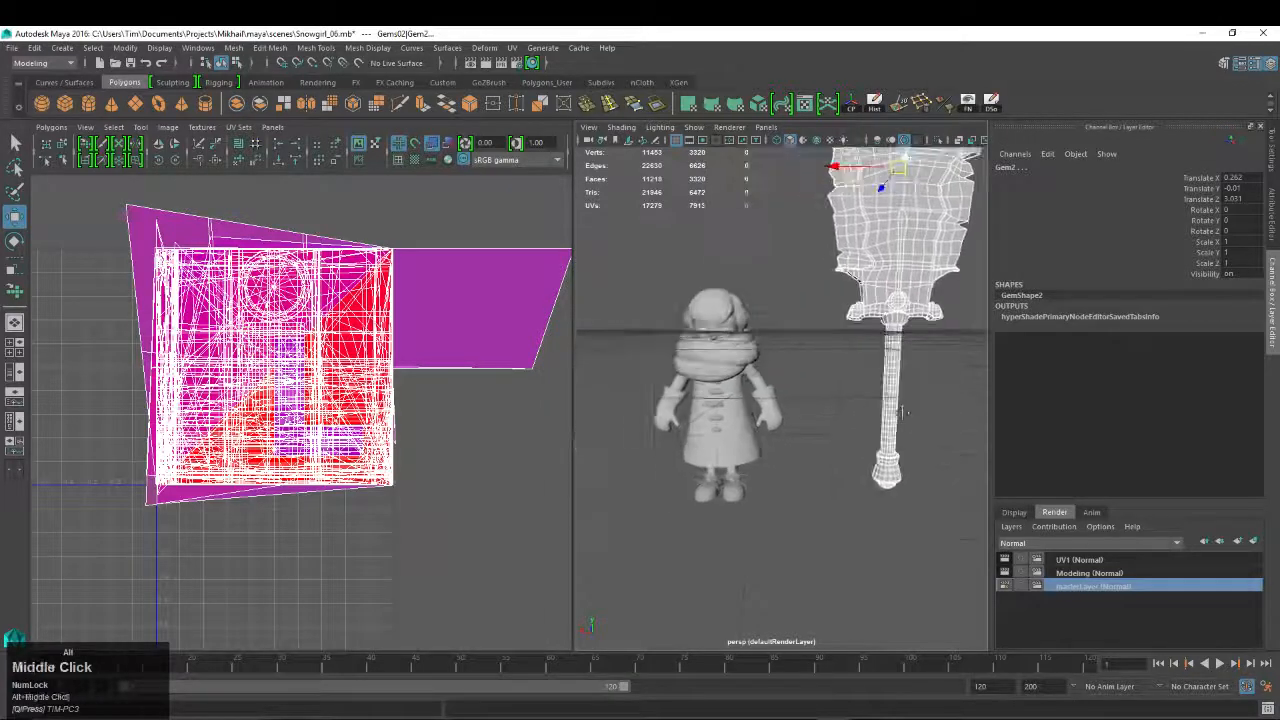
left_click_drag(925, 445, 777, 360, "alt")
middle_click_drag(768, 342, 751, 280, "alt")
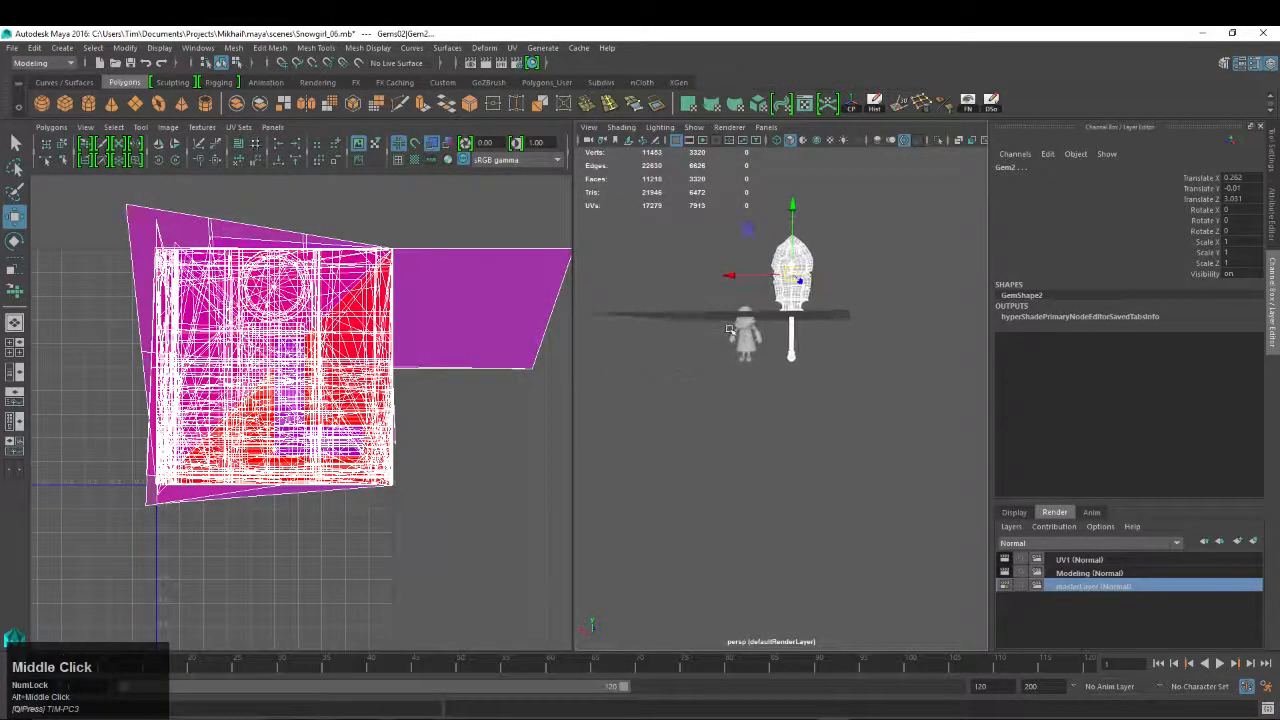
right_click_drag(751, 280, 826, 403, "alt")
middle_click_drag(729, 256, 757, 328, "alt")
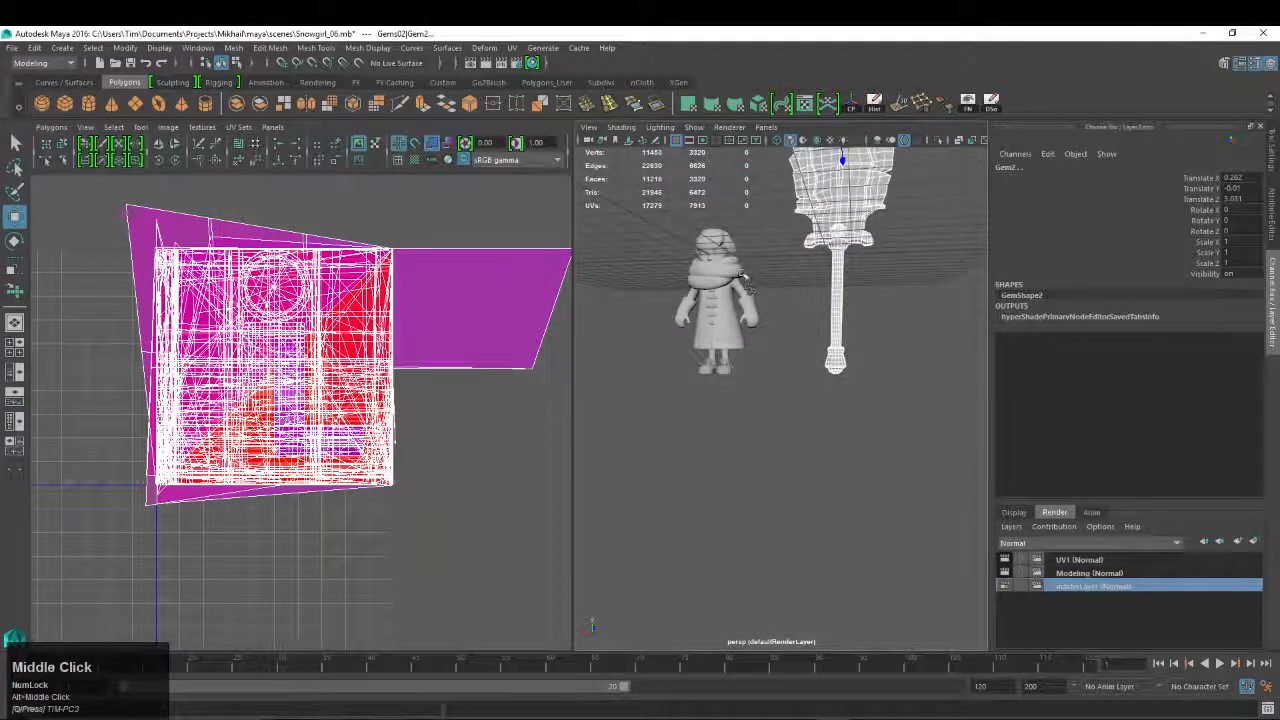
mouse_move(654, 214)
left_mouse_down()
mouse_move(726, 403)
mouse_move(762, 550)
left_mouse_up()
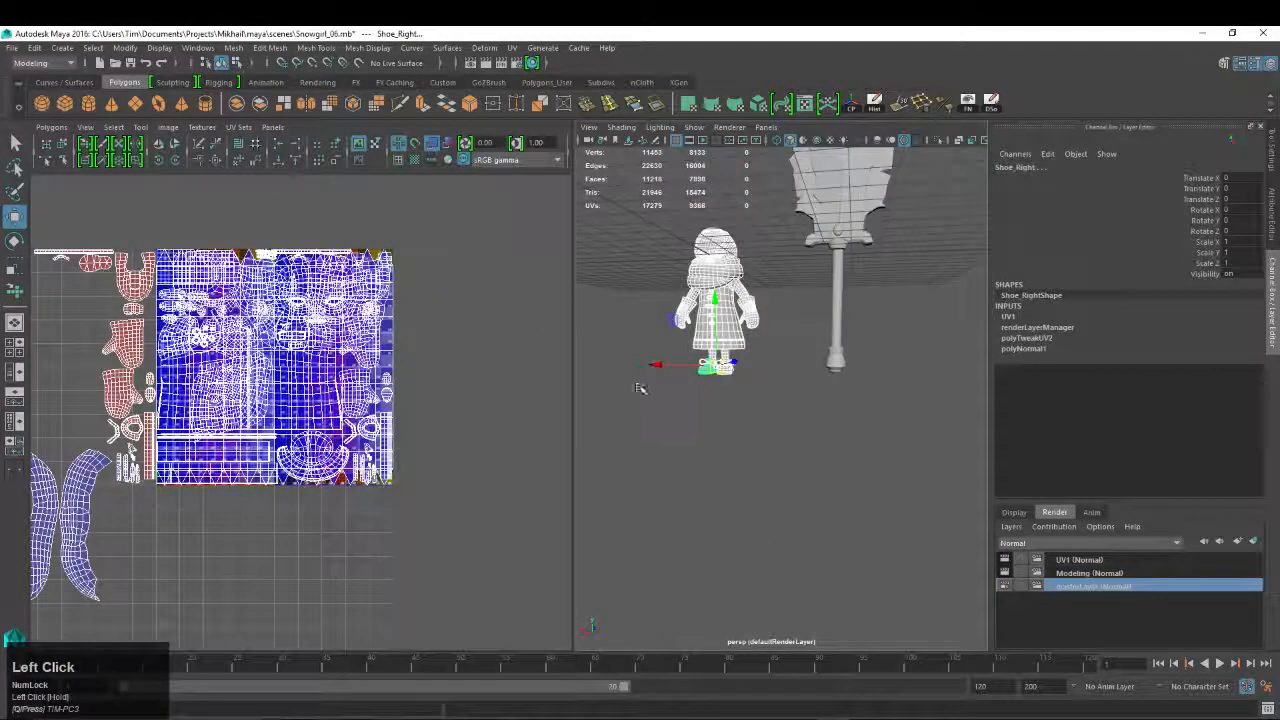
Switch to the web browser and open the concept artist's ArtStation profile
left_click(130, 450)
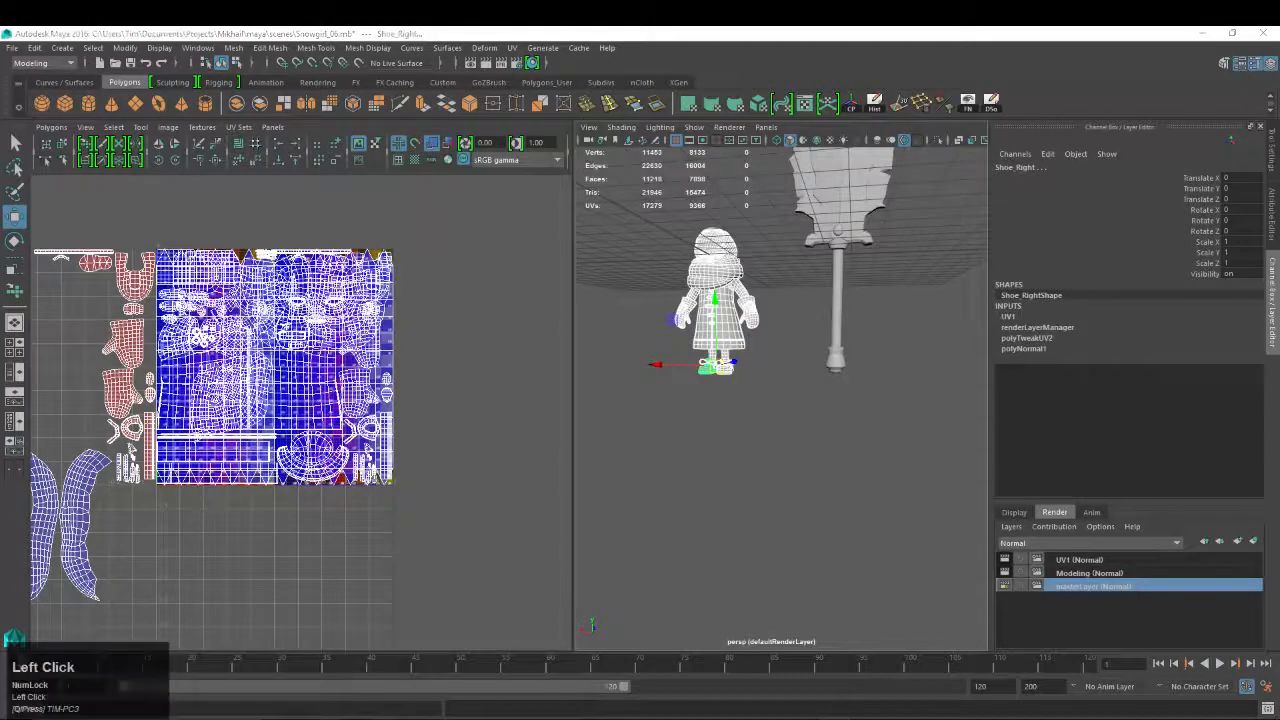
left_click_drag(610, 719, 420, 719)
type("mik")
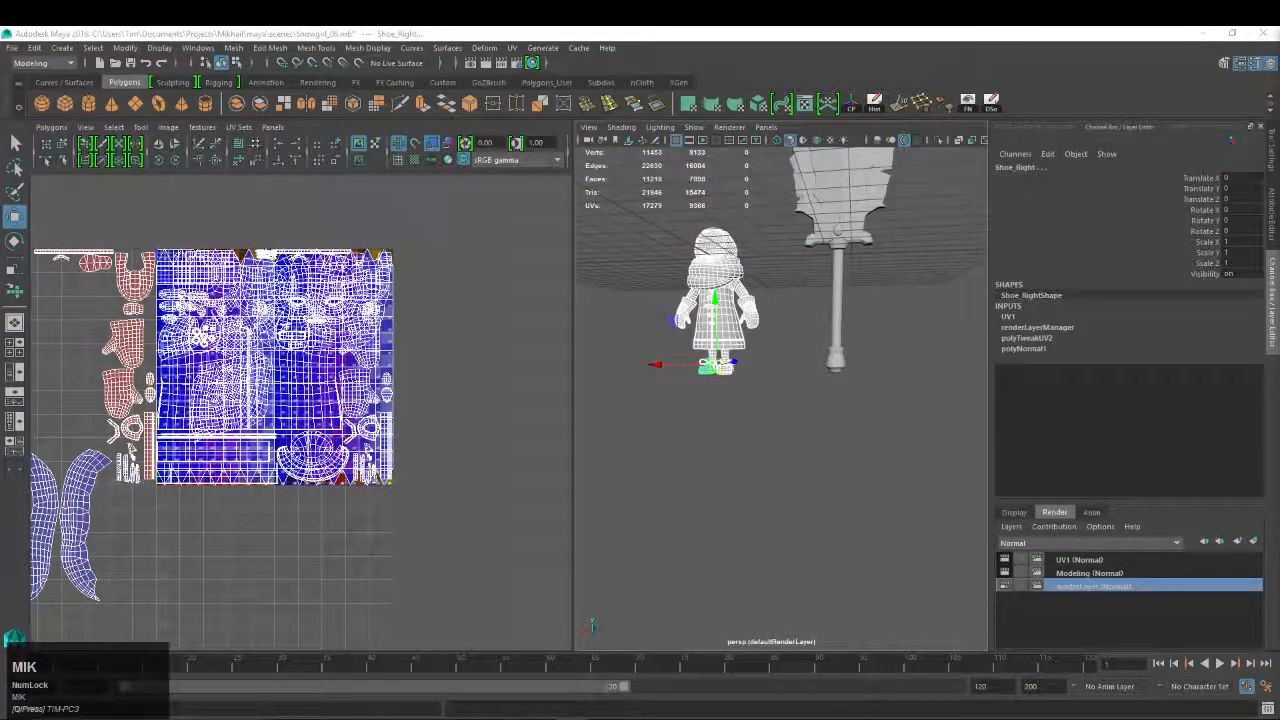
key("BackSpace")
key("Return")
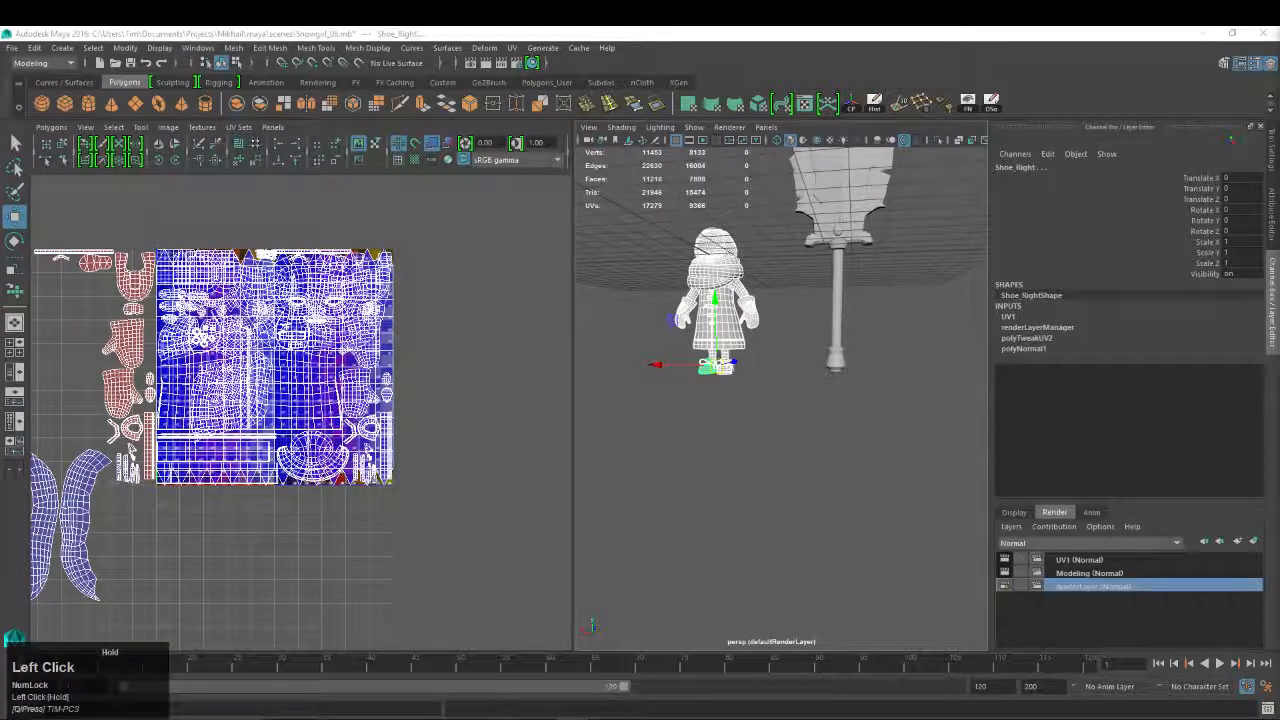
key("ctrl+c")
key("ctrl+v")
type("ar")
key("BackSpace")
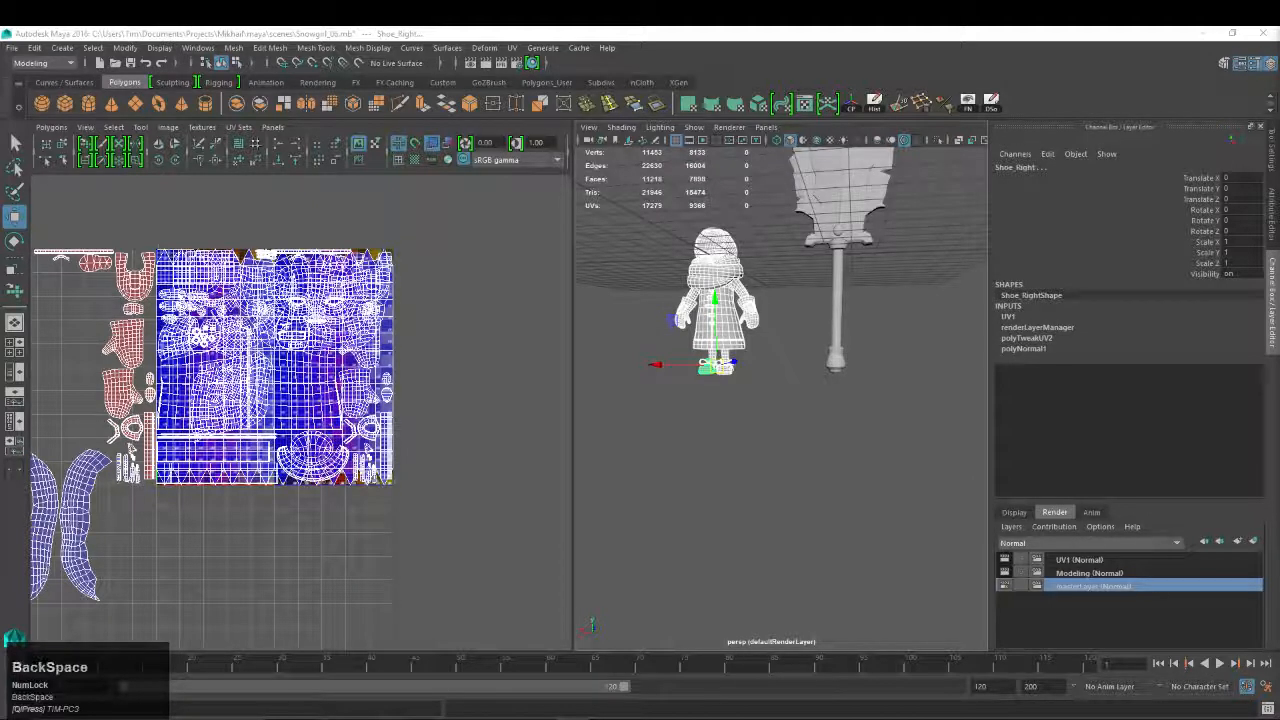
type("psa")
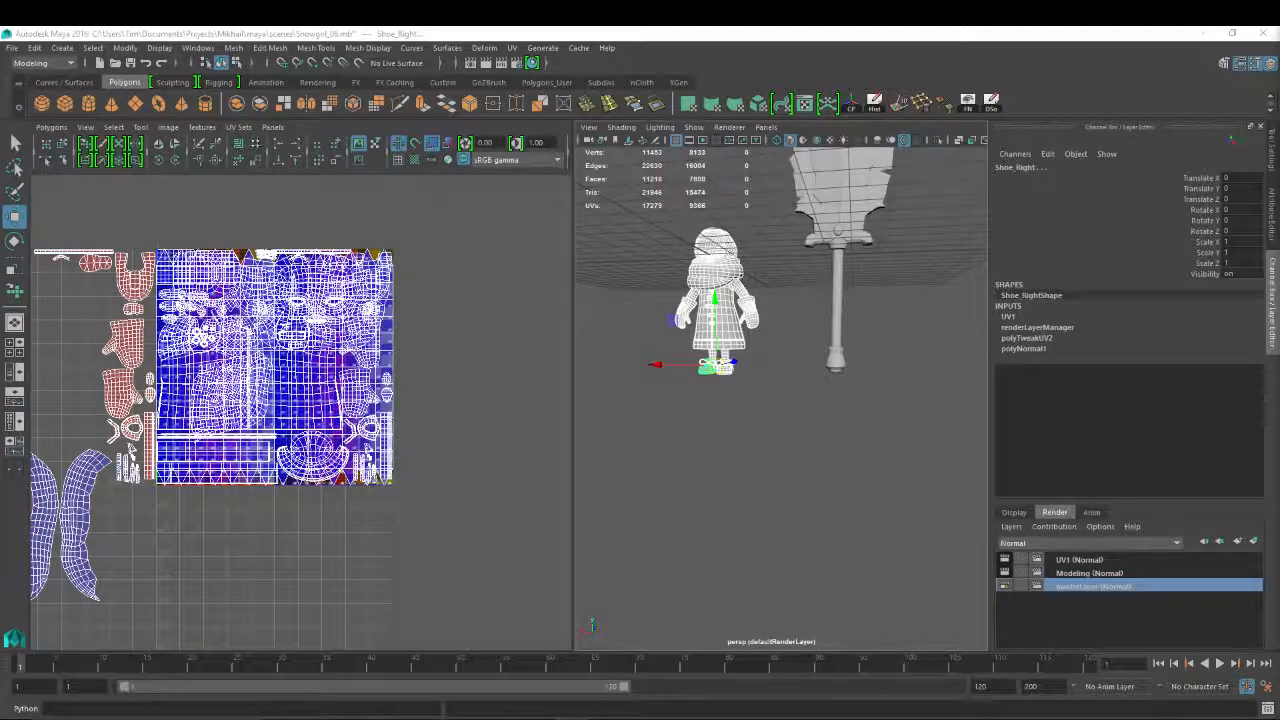
left_click_drag(1275, 280, 557, 30)
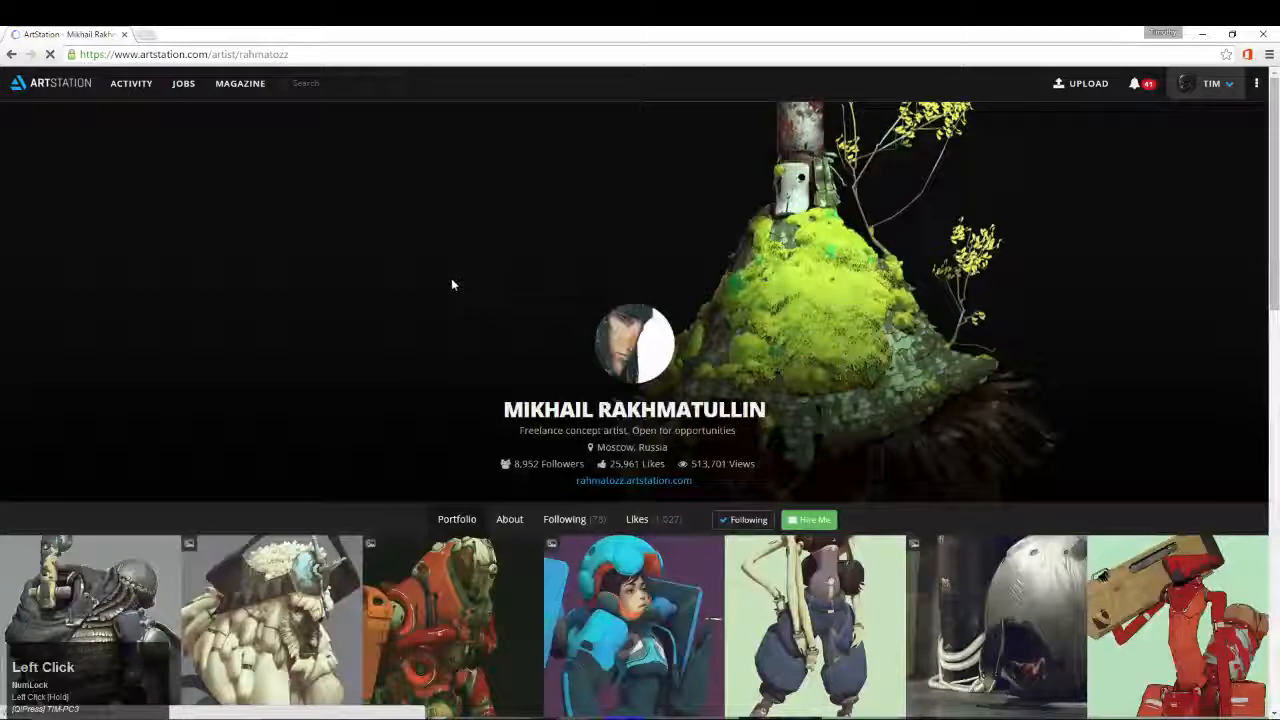
Browse the artwork thumbnails throughout the concept artist's portfolio
scroll(536, 338, "down", 2)
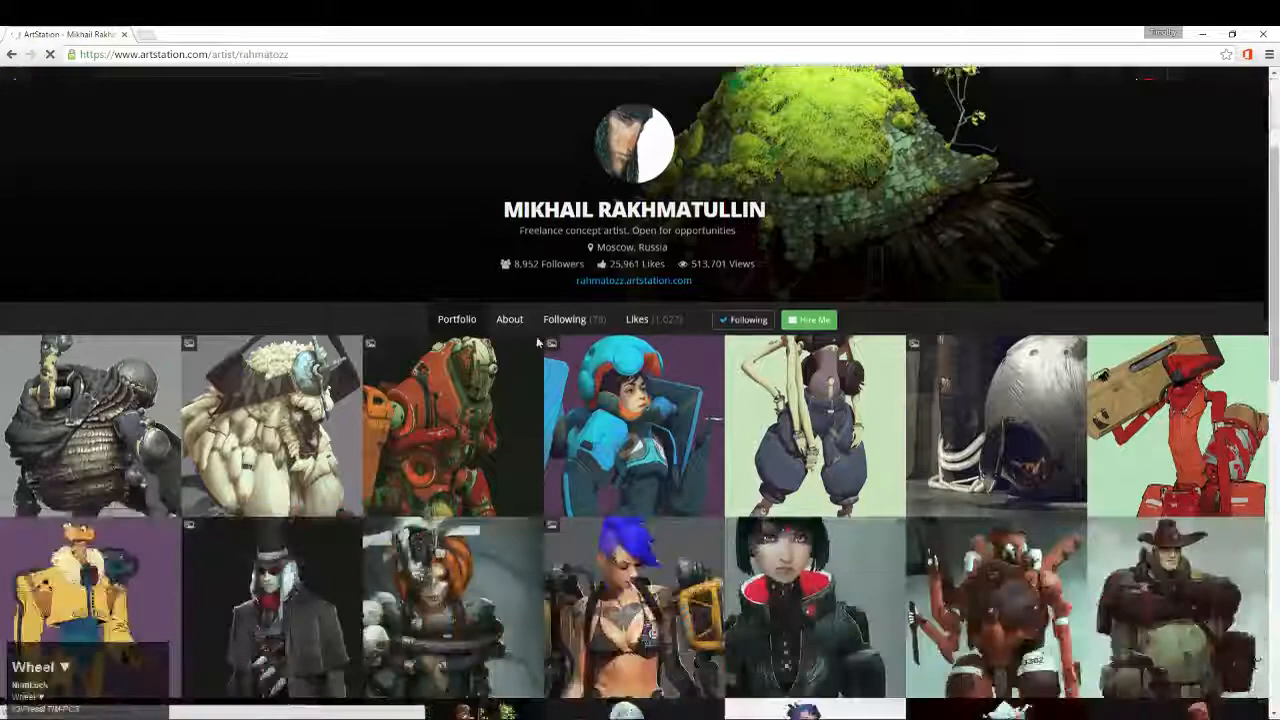
scroll(536, 338, "down", 3)
scroll(536, 343, "down", 2)
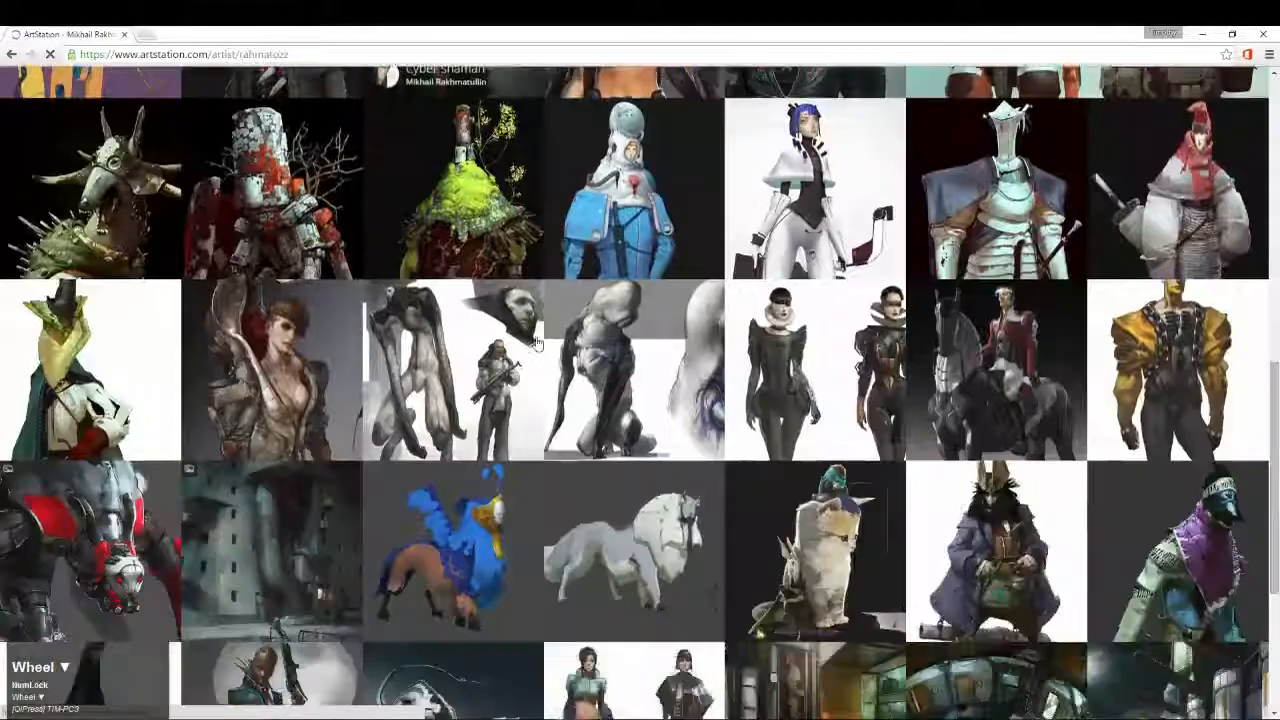
scroll(536, 343, "down", 2)
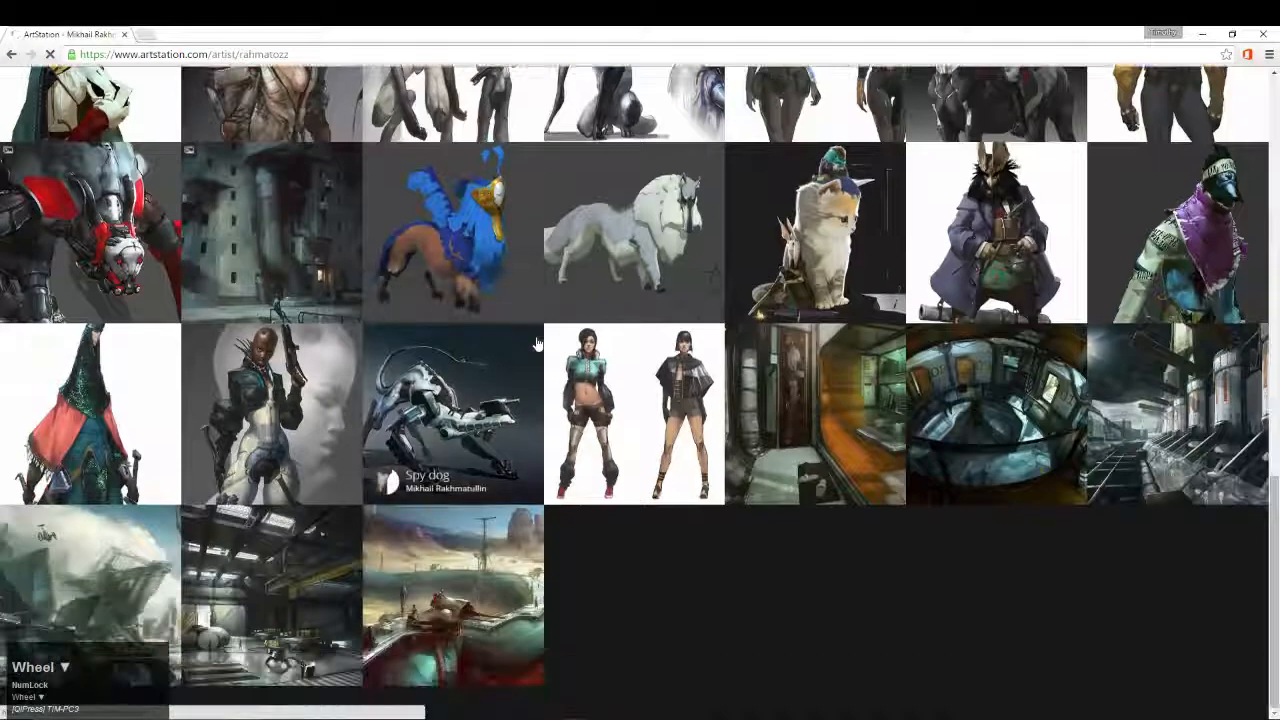
scroll(536, 343, "up", 3)
scroll(536, 343, "up", 2)
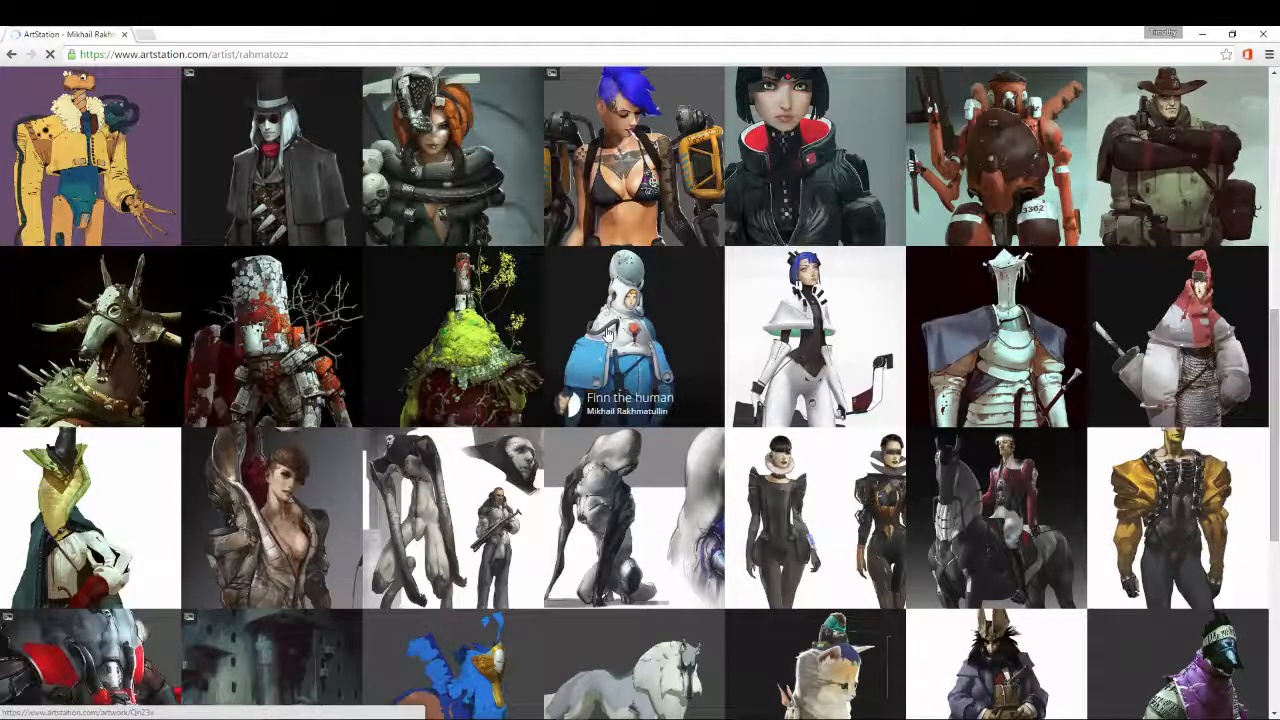
View the White knight artwork and return to the artist's portfolio
left_click(1048, 388)
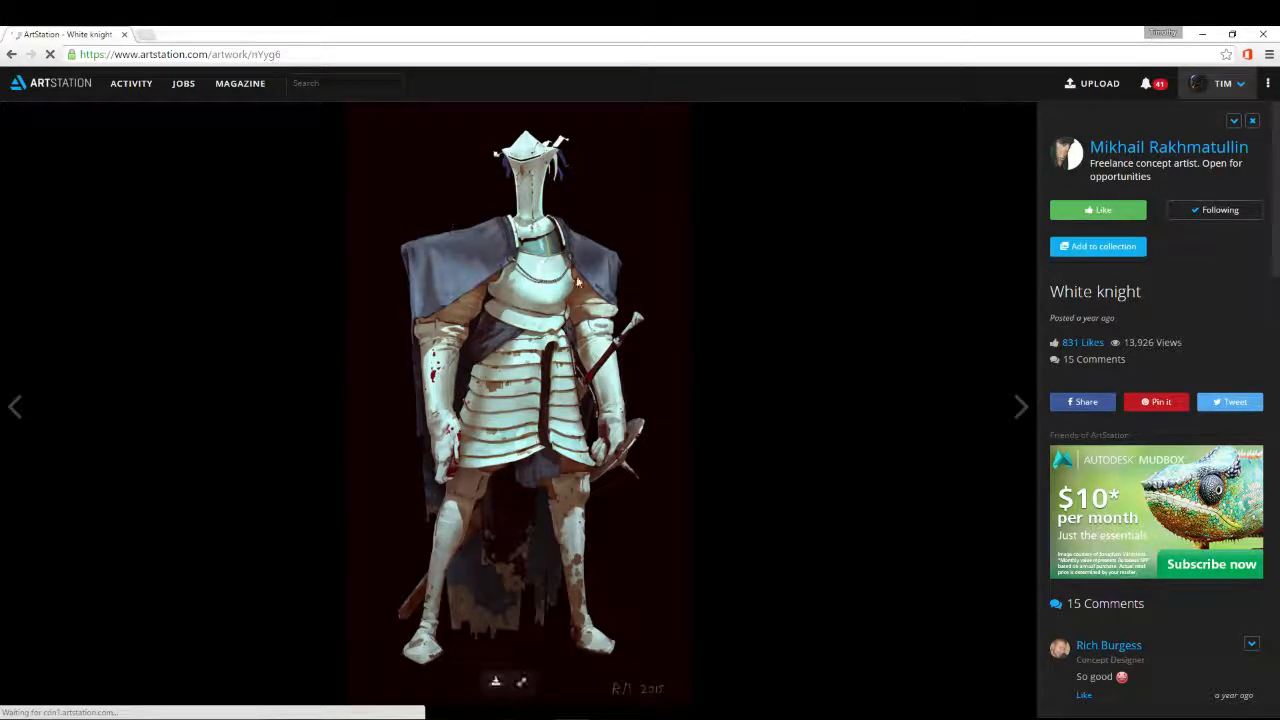
scroll(645, 432, "down", 1)
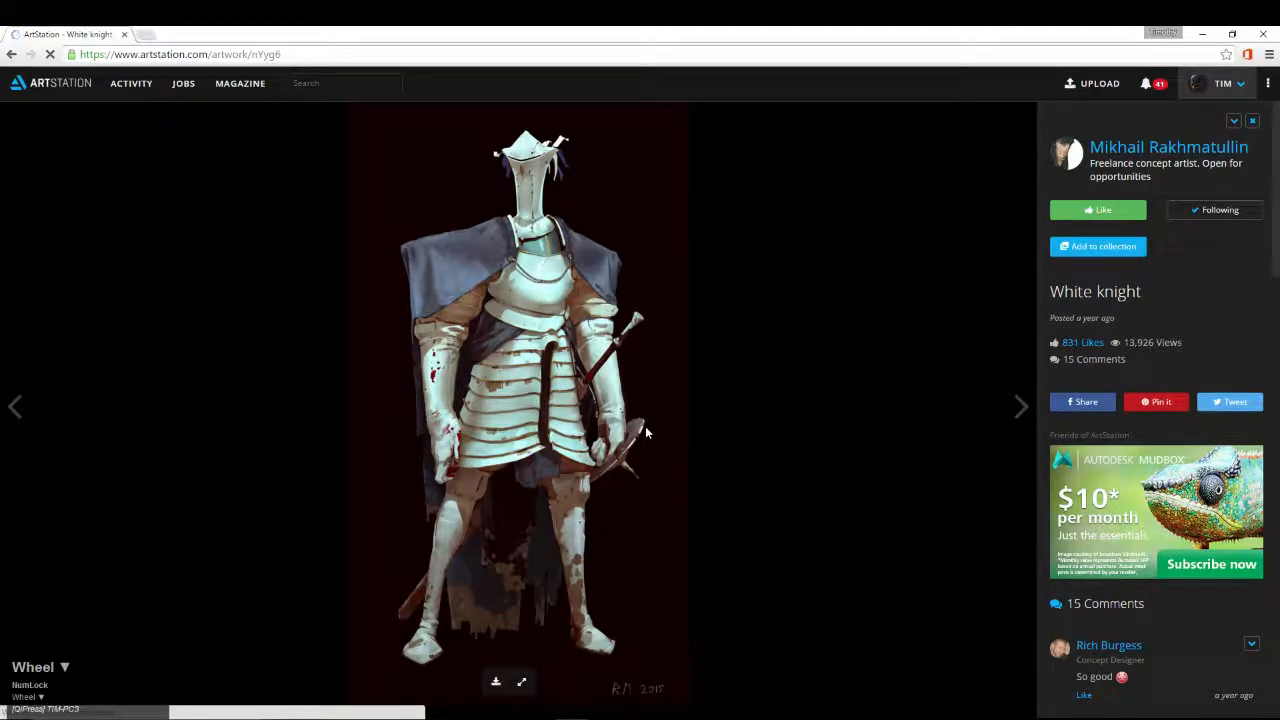
left_click(14, 55)
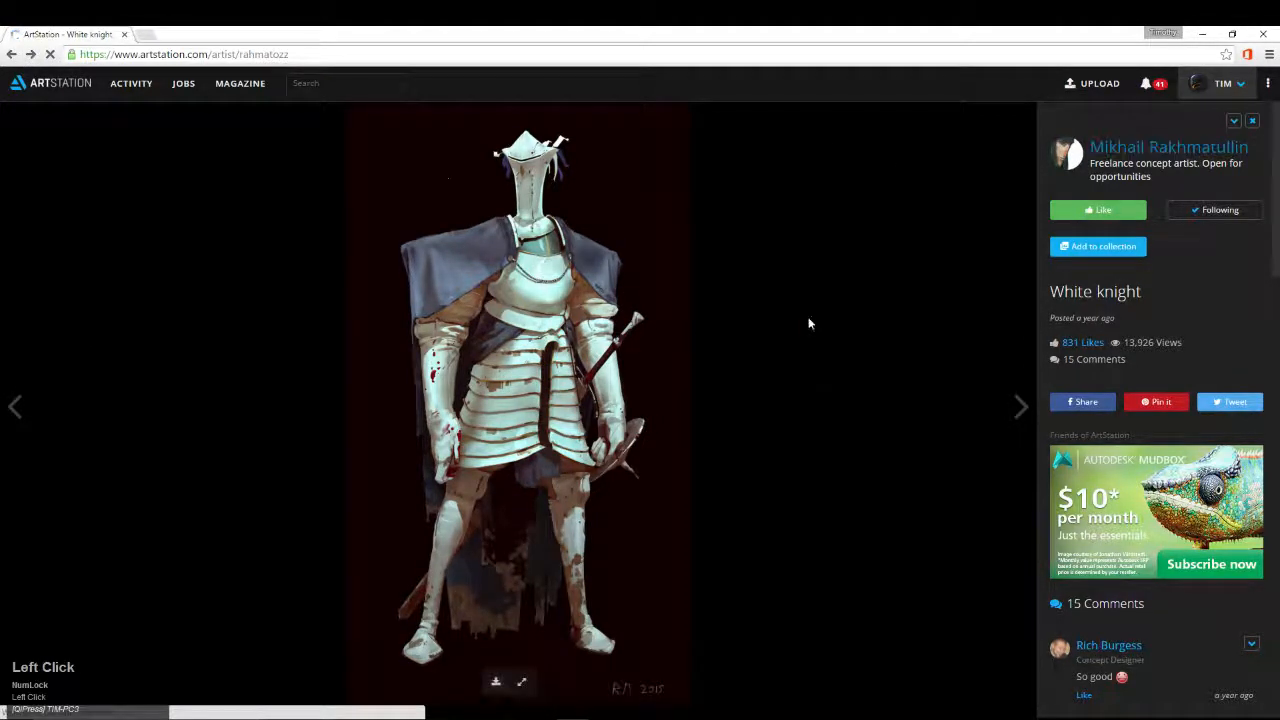
Reload the concept artist's portfolio page and view the images of the Paladin artwork
left_click(10, 55)
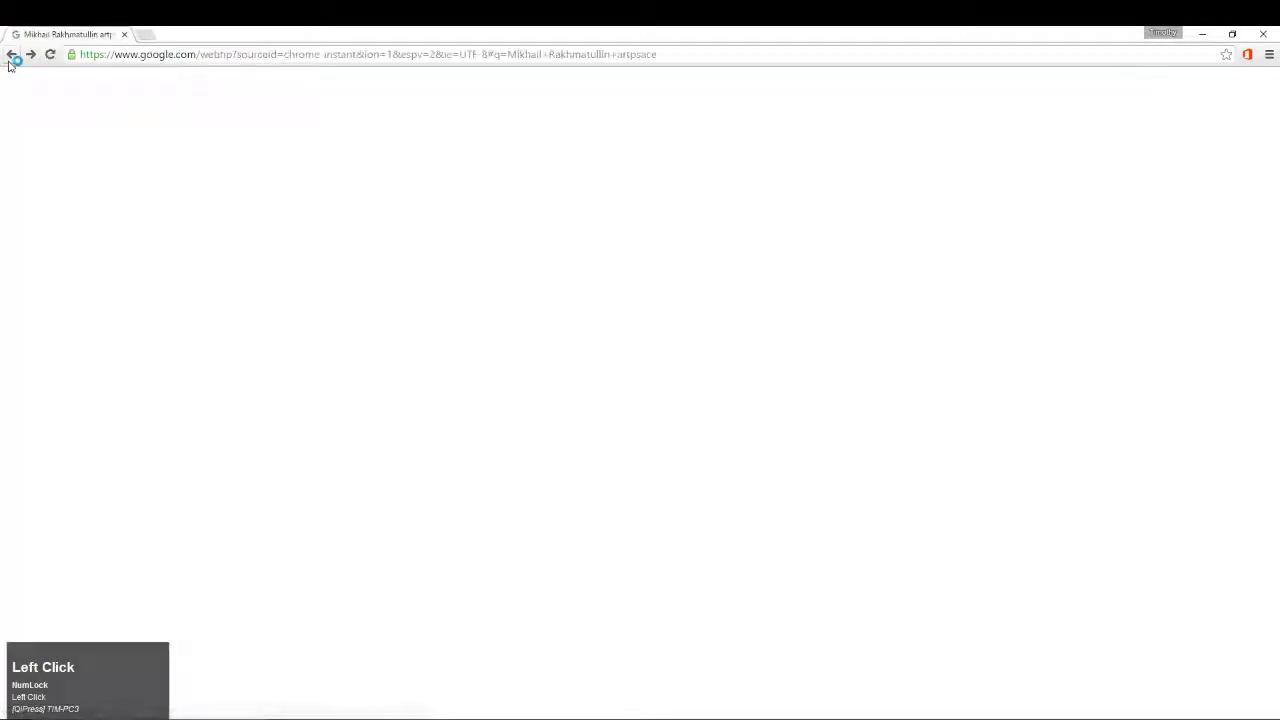
left_click(33, 55)
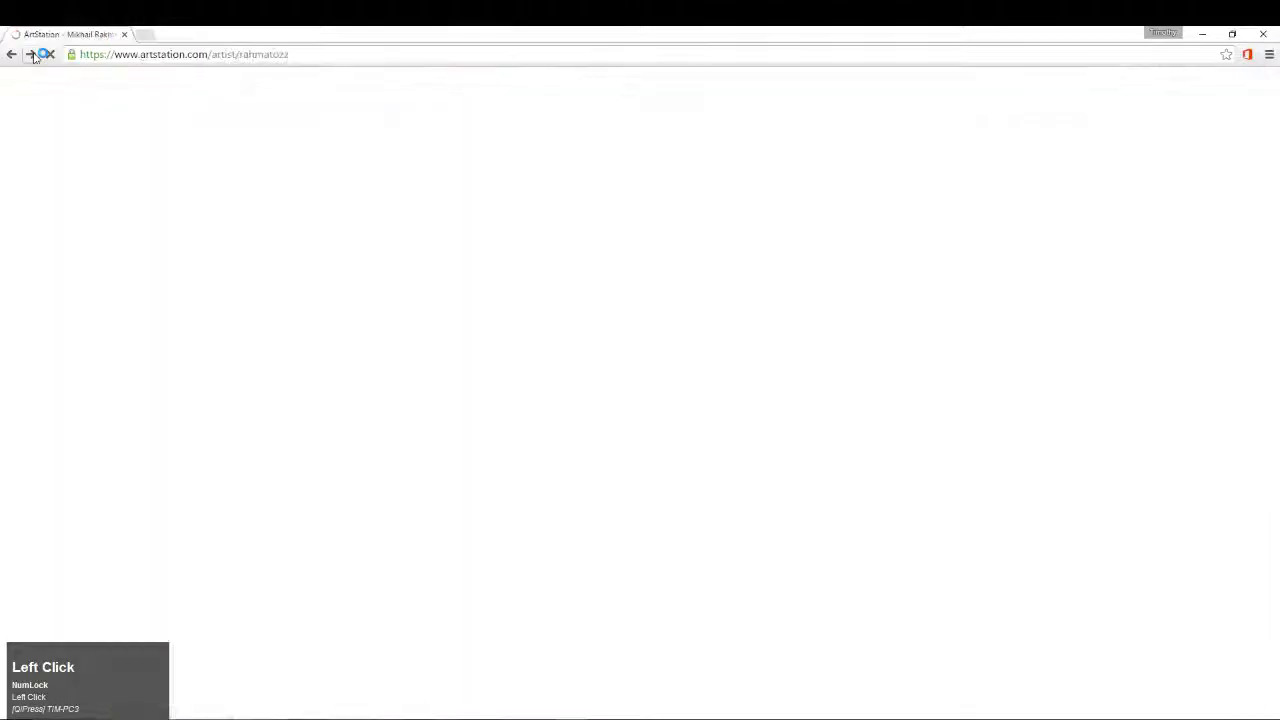
scroll(367, 334, "up", 3)
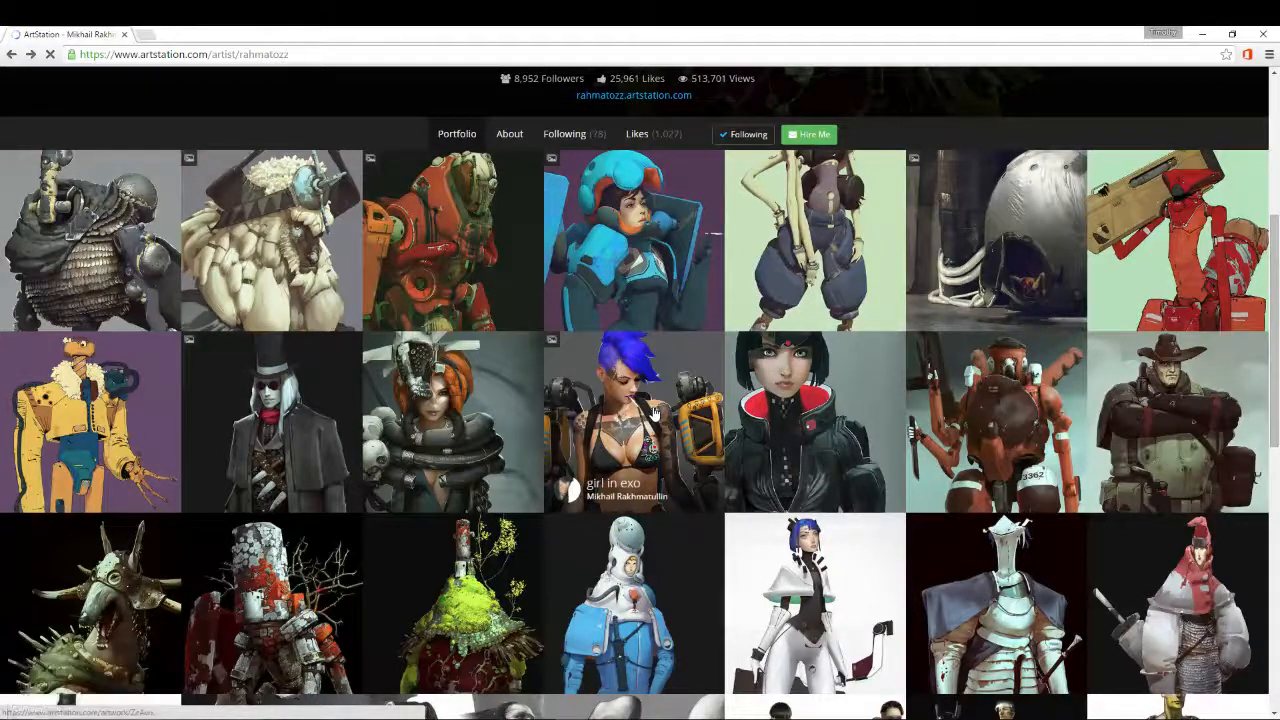
left_click(268, 240)
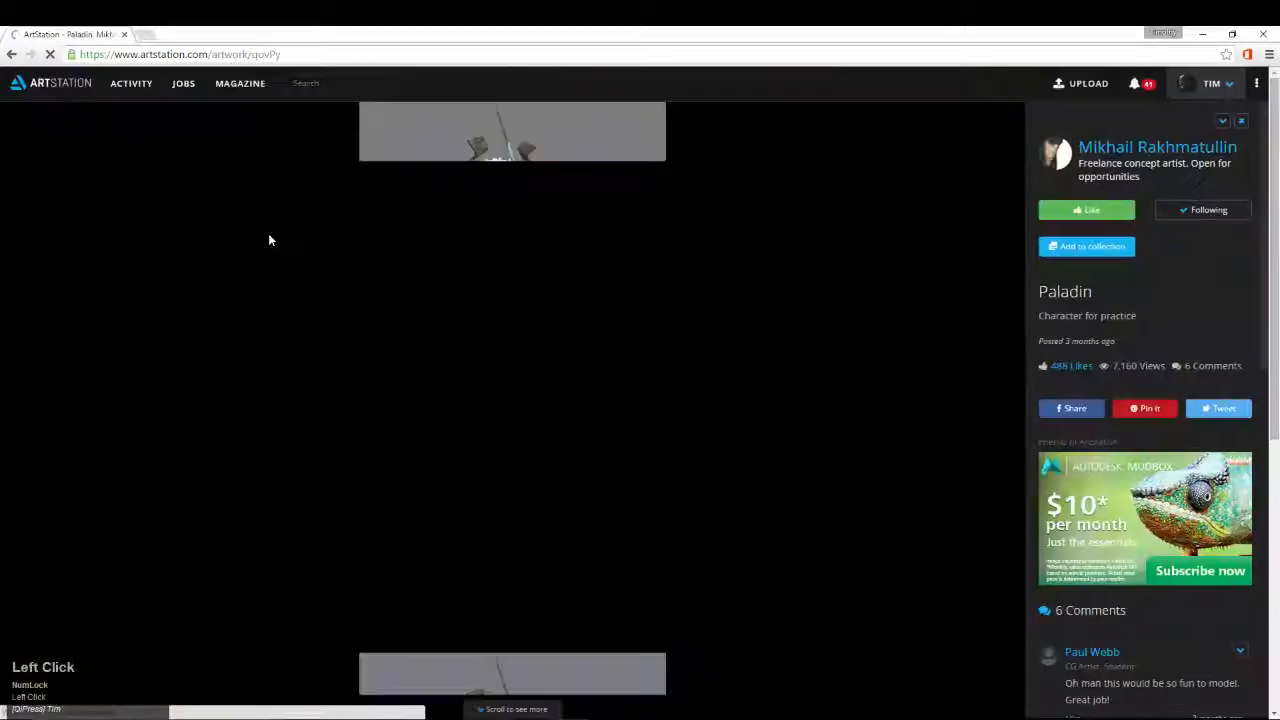
scroll(34, 166, "down", 4)
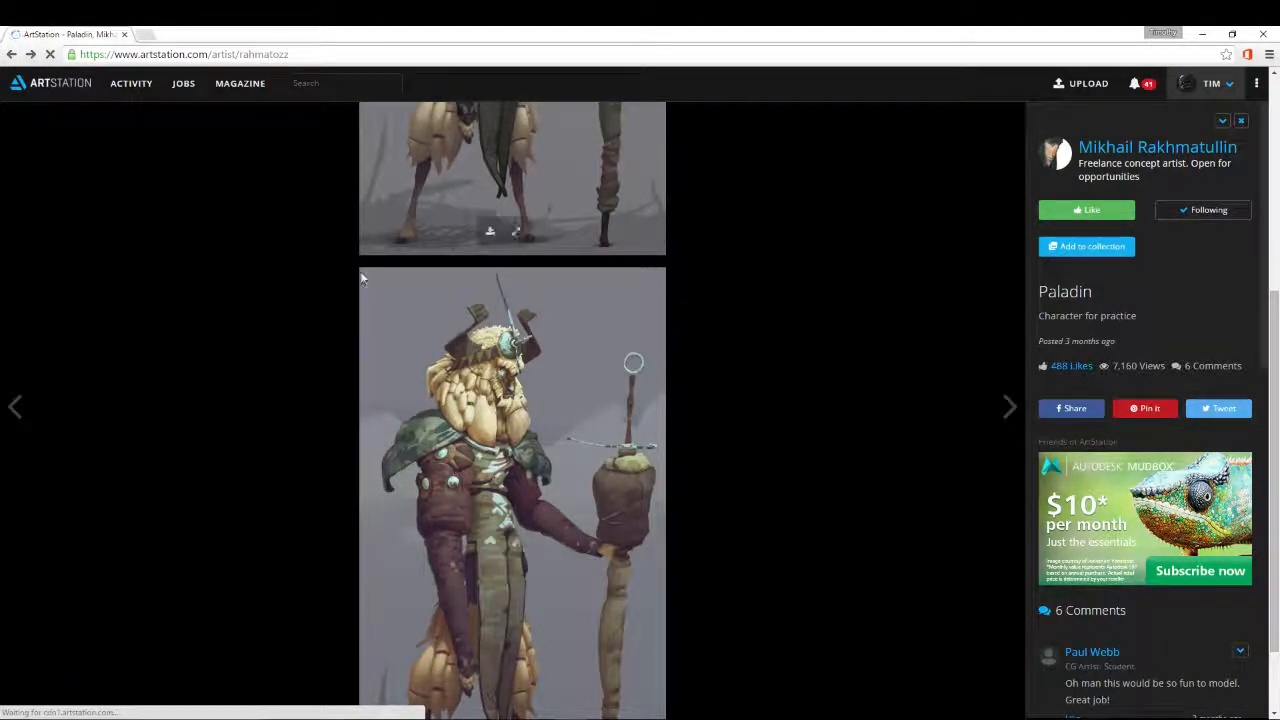
left_click(1095, 149)
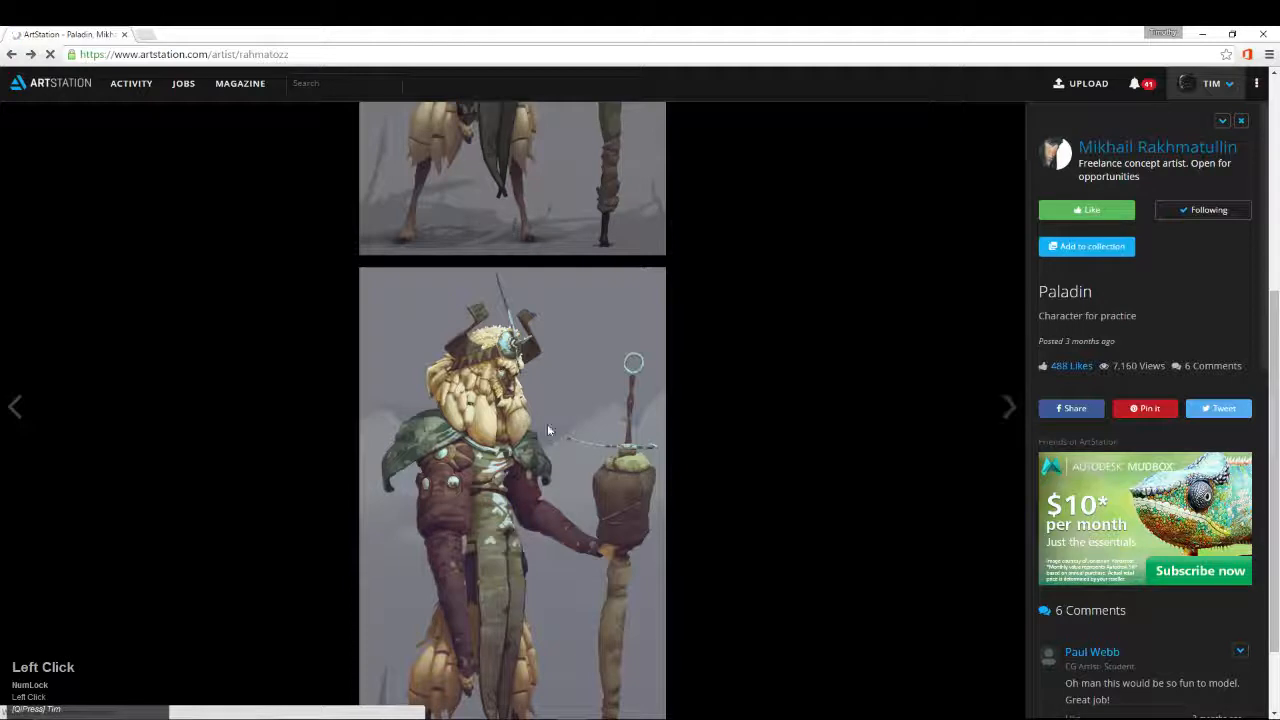
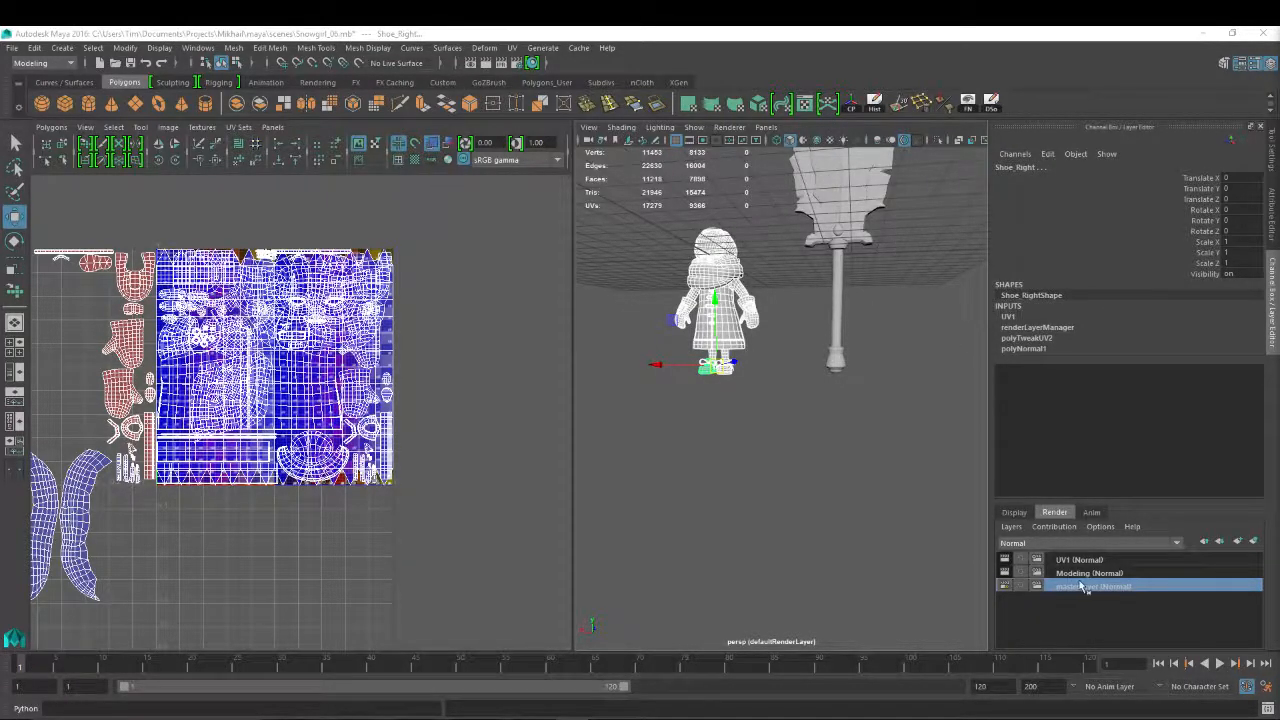
Select both of the snow girl's eye spheres and add them to the UV1 render layer
right_click_drag(771, 325, 950, 440, "alt")
middle_click_drag(760, 335, 860, 400, "alt")
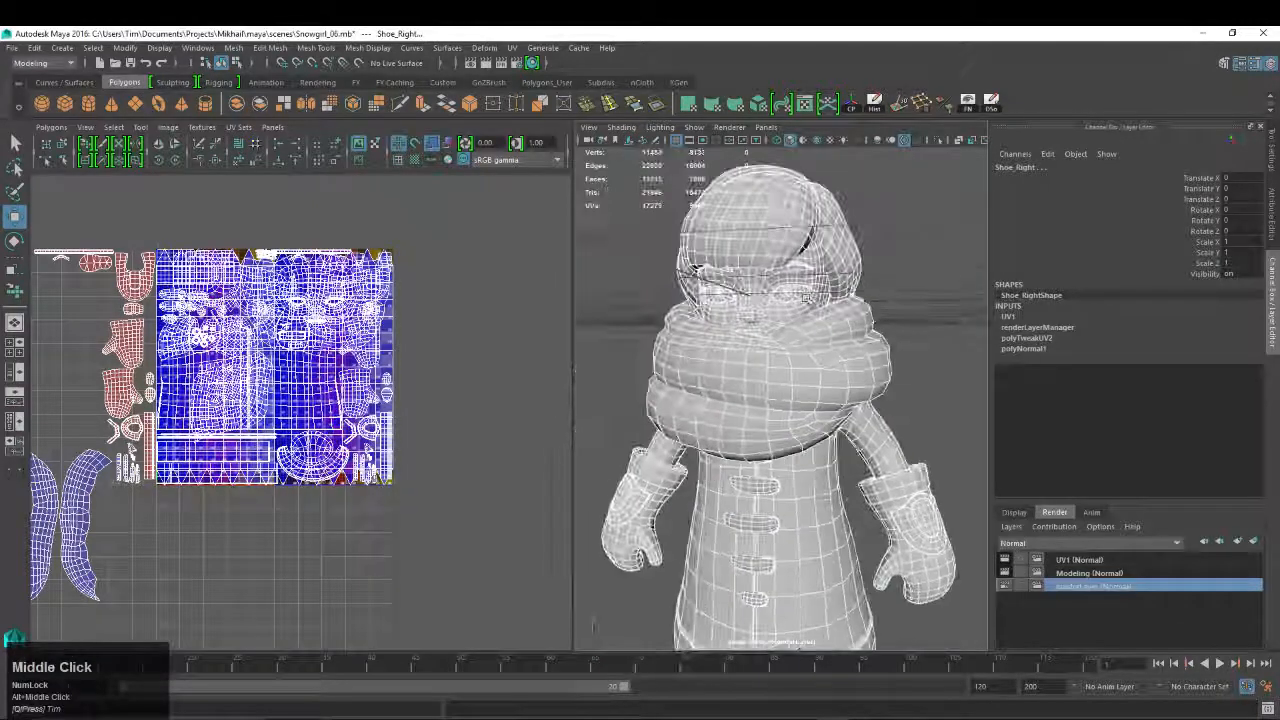
left_click(800, 295)
right_click_drag(800, 295, 870, 305, "alt")
middle_click_drag(670, 186, 680, 256, "alt")
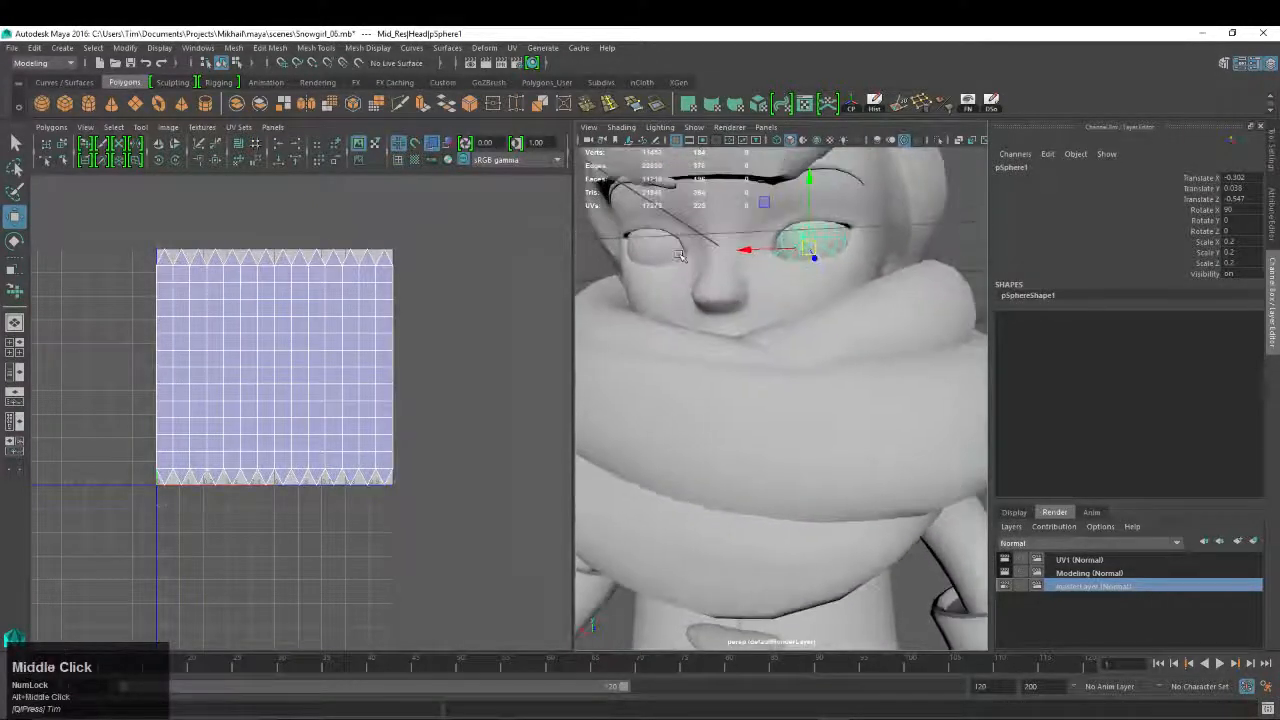
left_click(679, 256)
key("4")
mouse_move(679, 256)
left_mouse_down("alt")
mouse_move(829, 287)
mouse_move(795, 300)
left_mouse_up("alt")
key("5")
right_click_drag(795, 300, 828, 311, "alt")
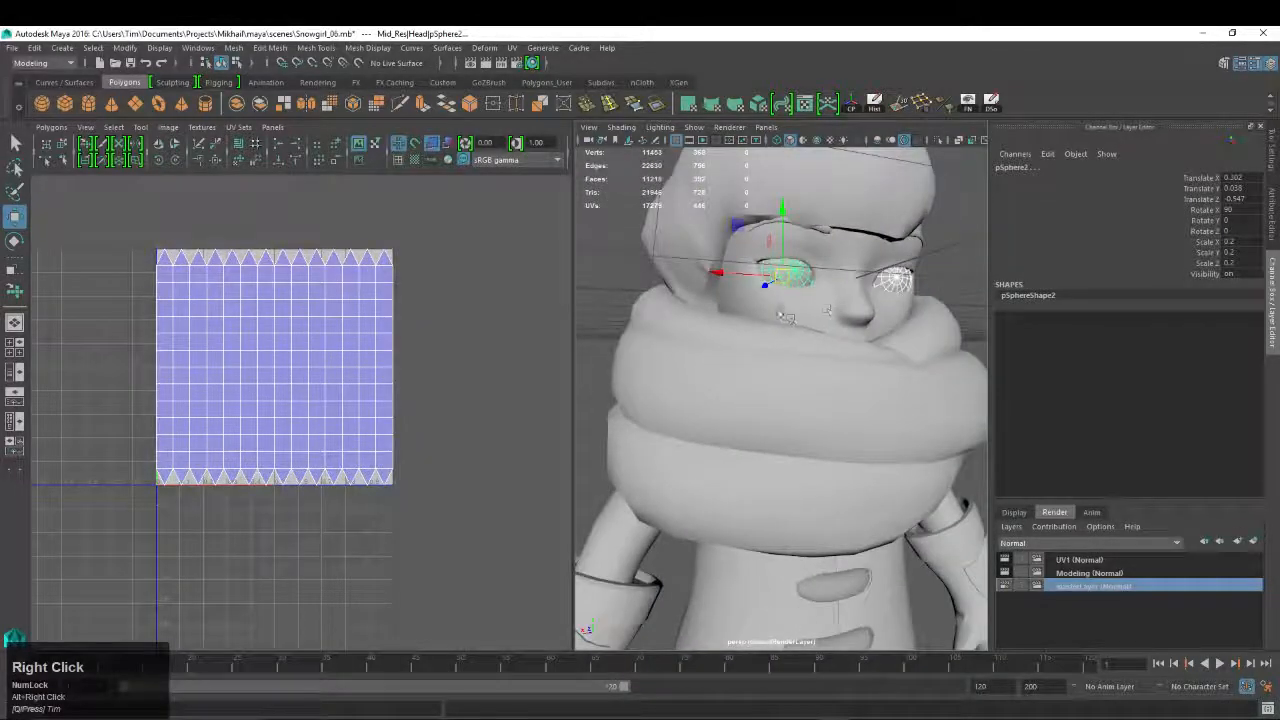
left_click_drag(785, 318, 785, 318, "alt")
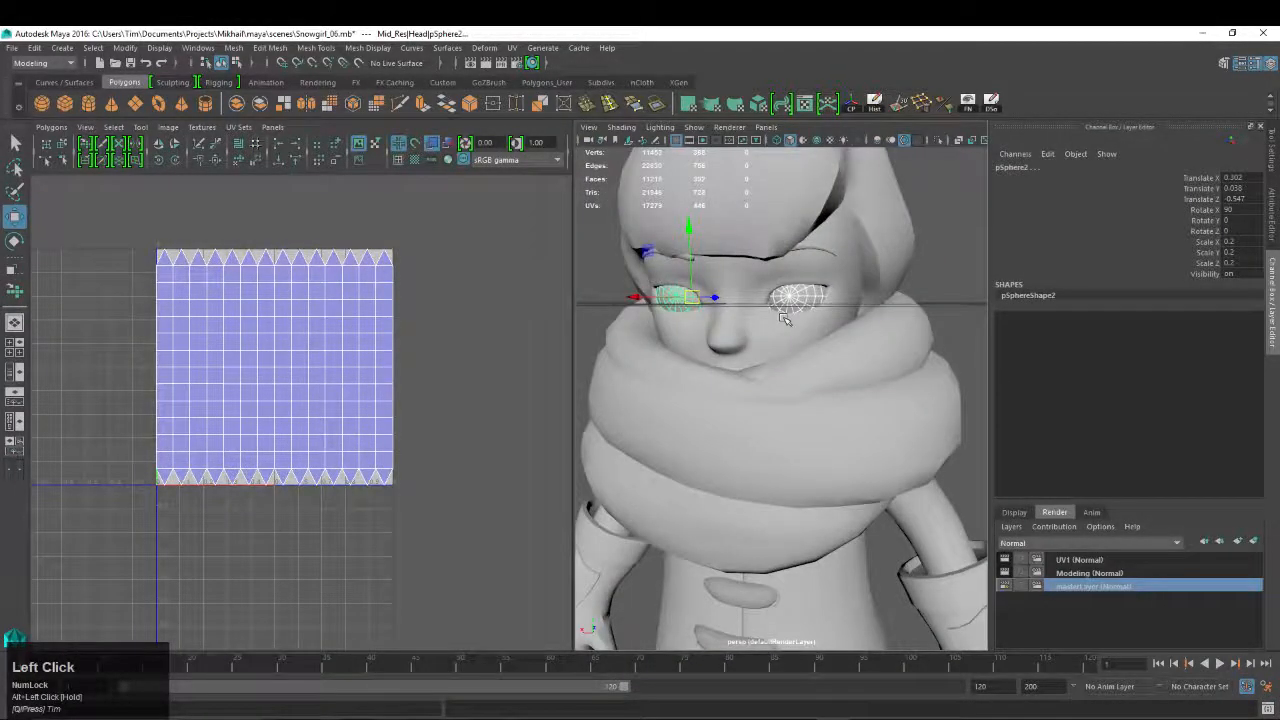
left_click(1071, 561)
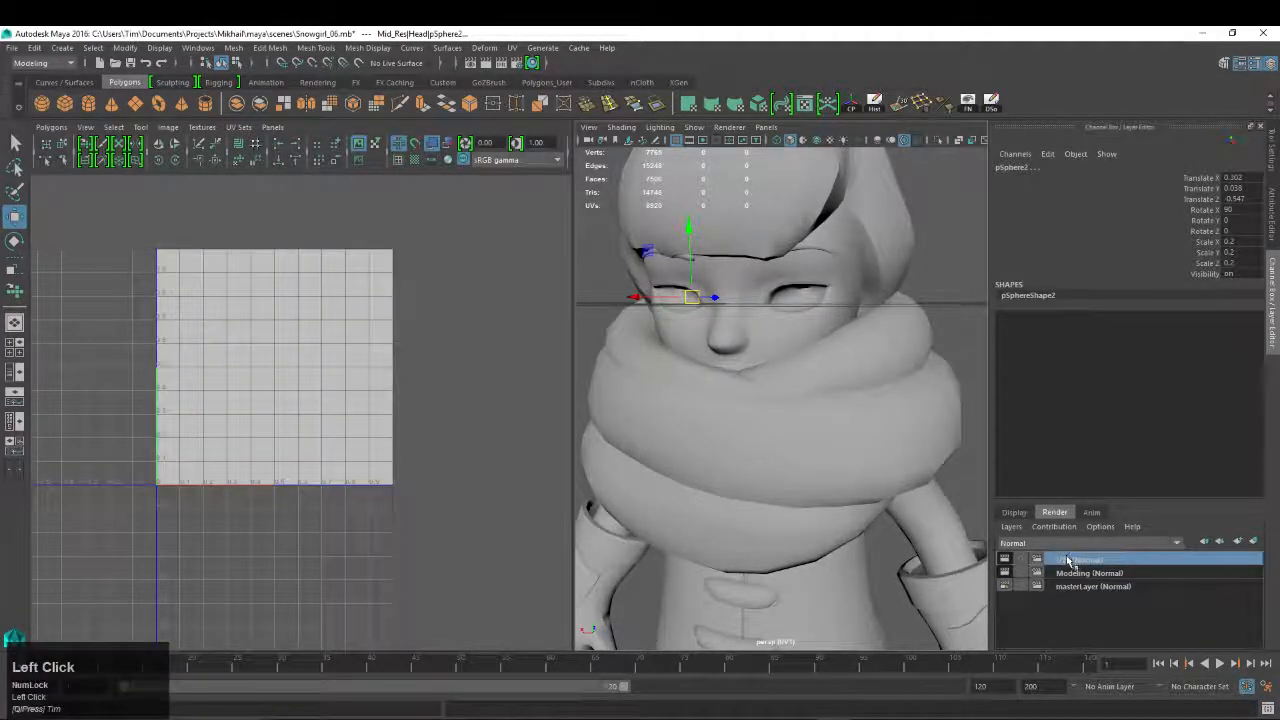
right_click_drag(1063, 565, 1078, 569)
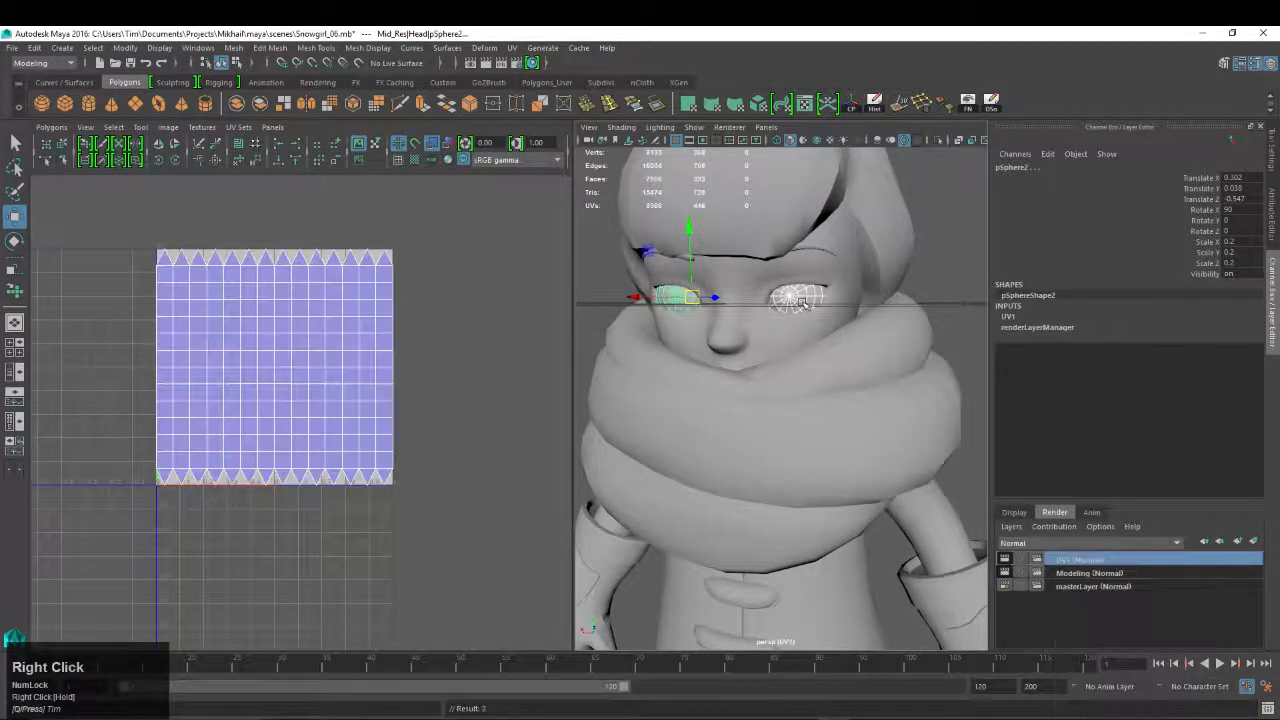
Examine the UV layouts of the two eye spheres, both individually and together
left_click(729, 316)
right_click_drag(729, 316, 787, 316, "alt")
left_click(787, 316)
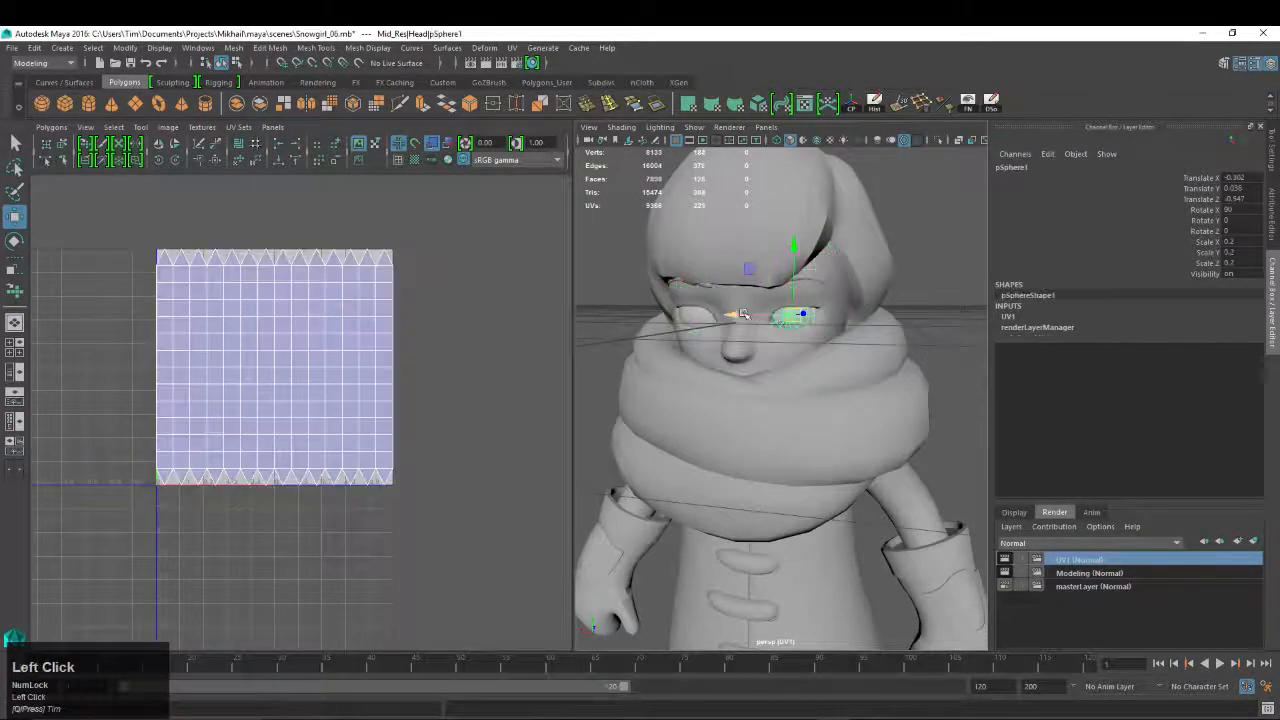
left_click(689, 316, "shift")
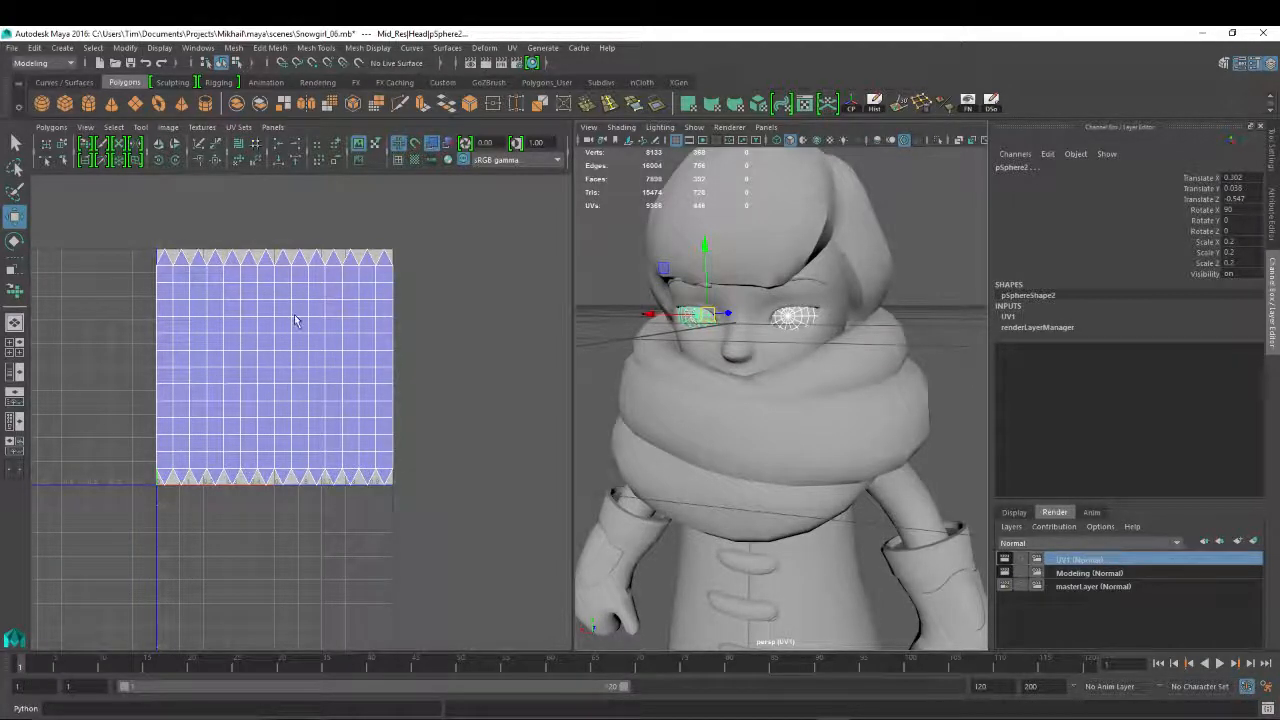
left_click(808, 322)
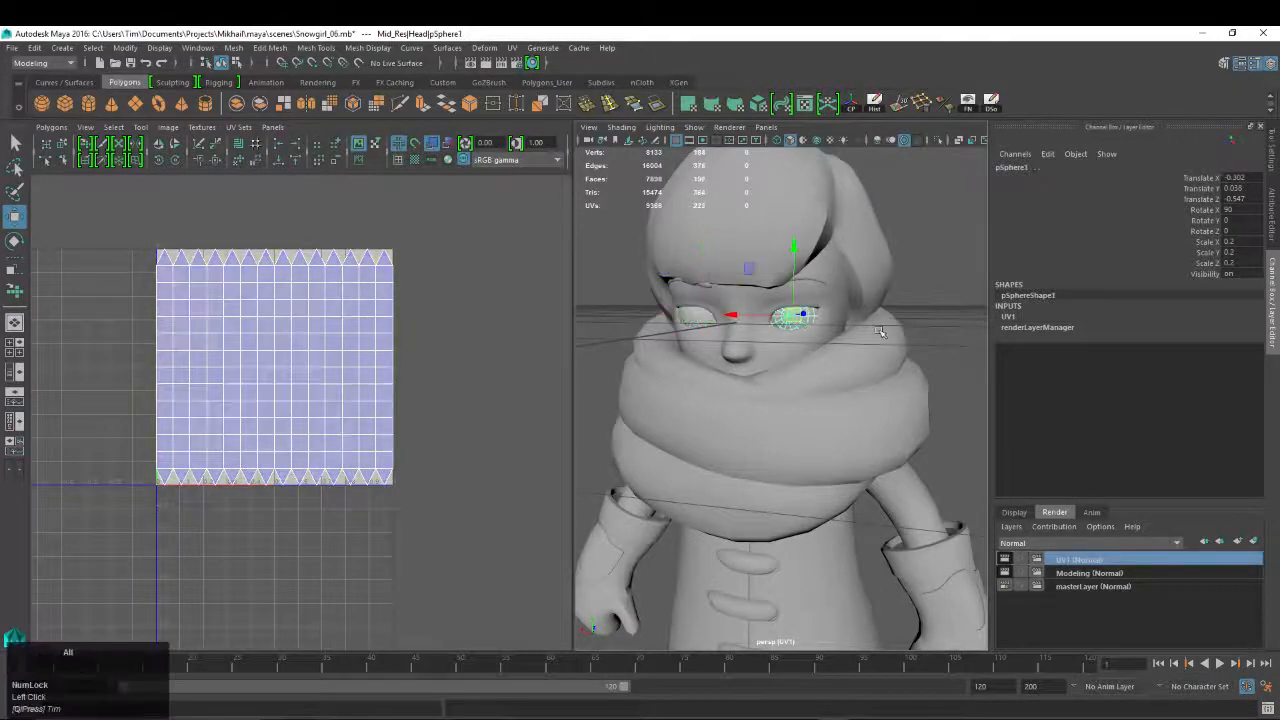
left_click_drag(806, 318, 830, 322, "alt")
left_click(714, 322)
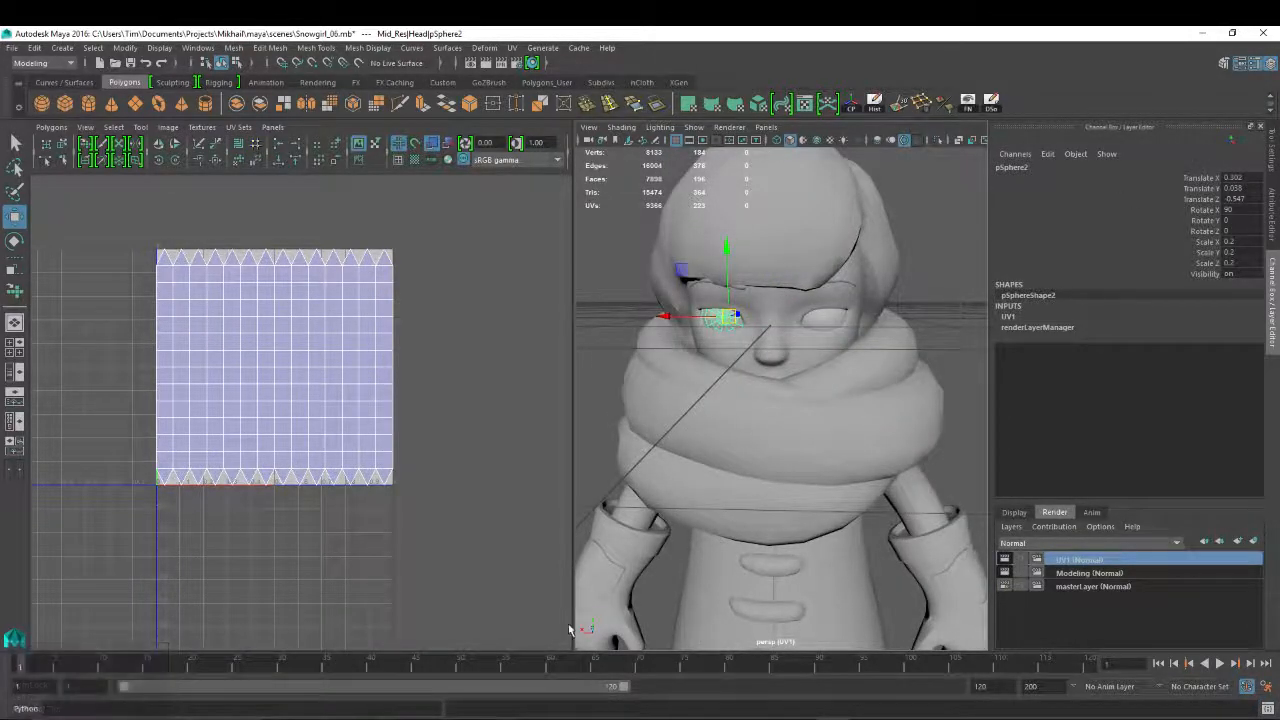
left_click(833, 318)
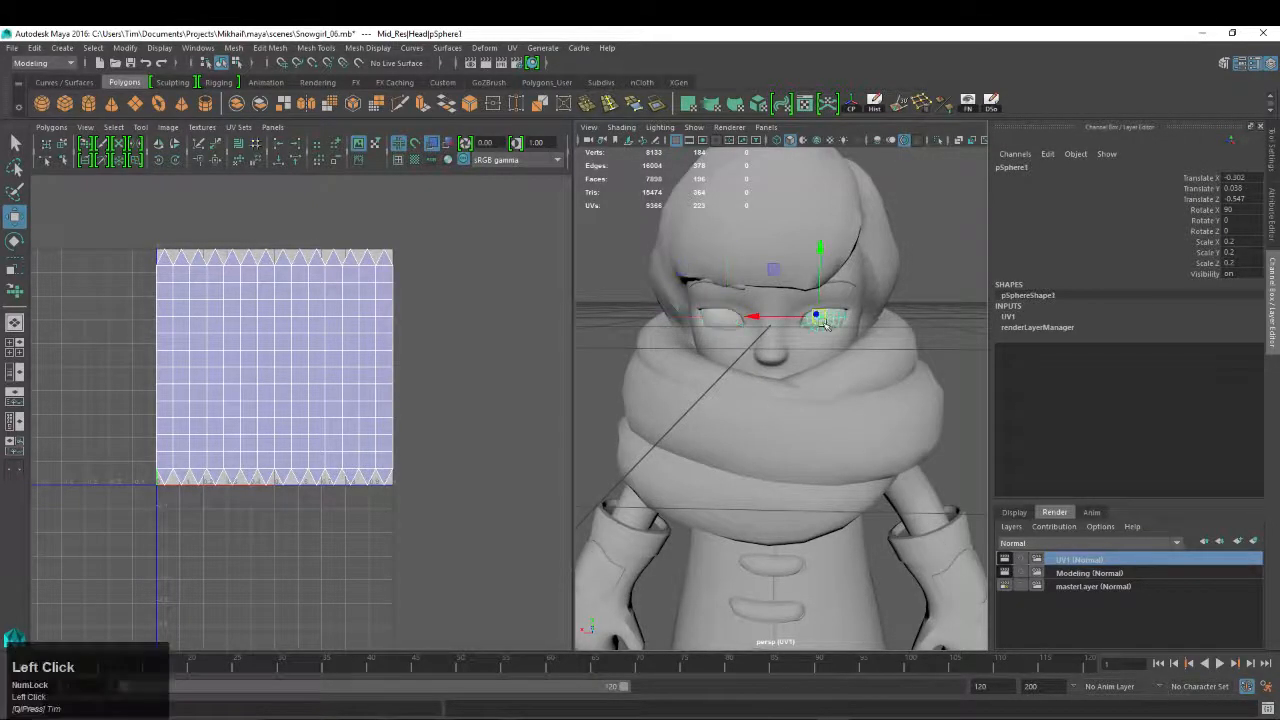
left_click(716, 318)
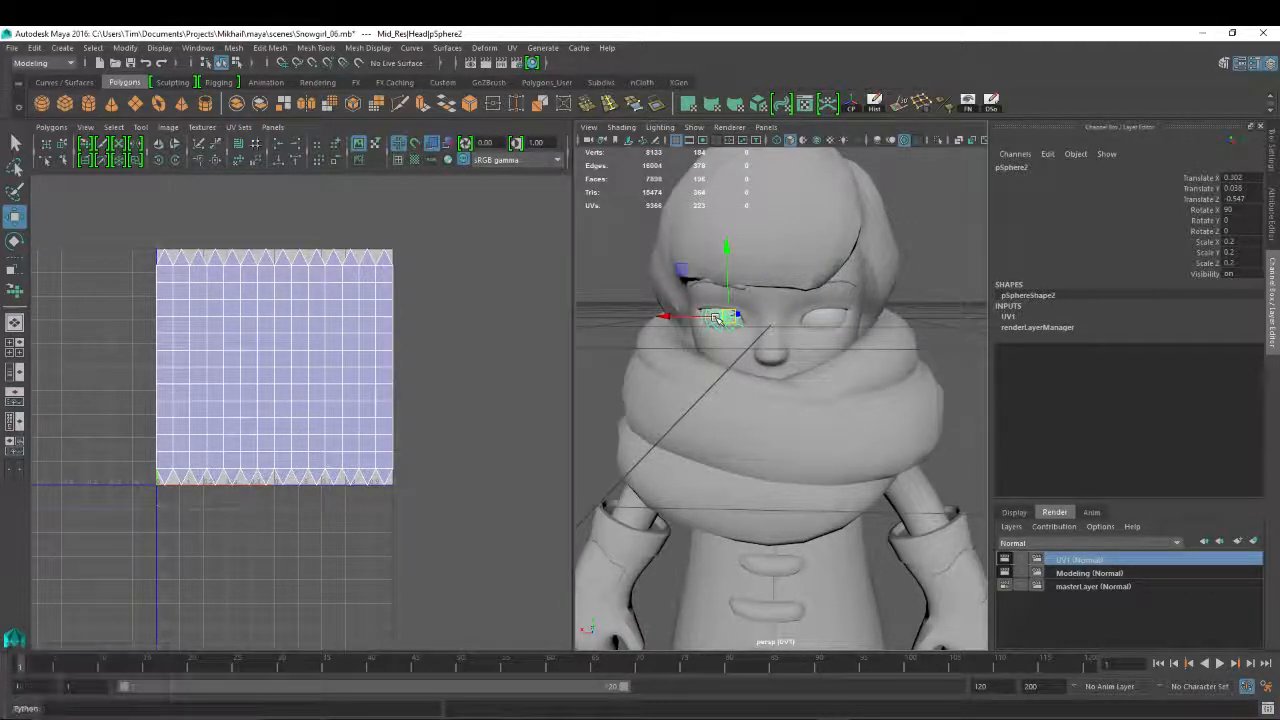
left_click(826, 318)
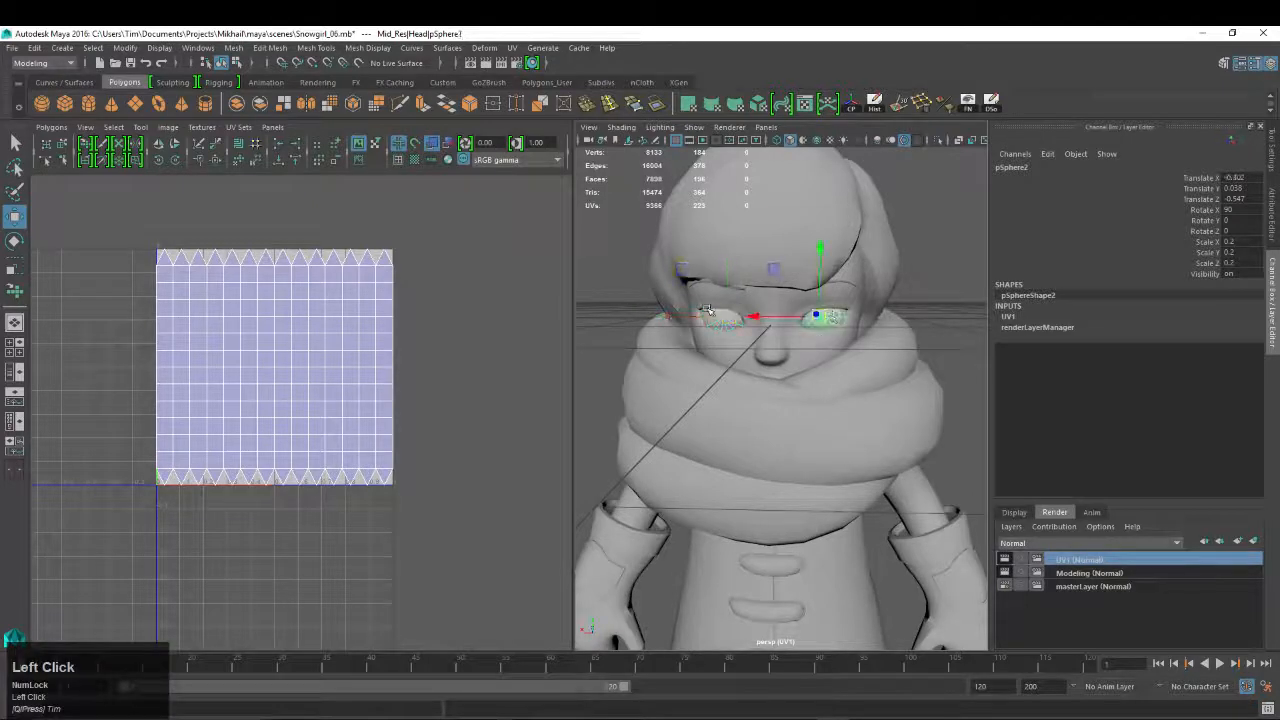
Delete the girl's right eye sphere and planar-map the remaining one from the Z axis, fitted to its bounding box
left_click(722, 320)
key("Delete")
left_click(830, 318)
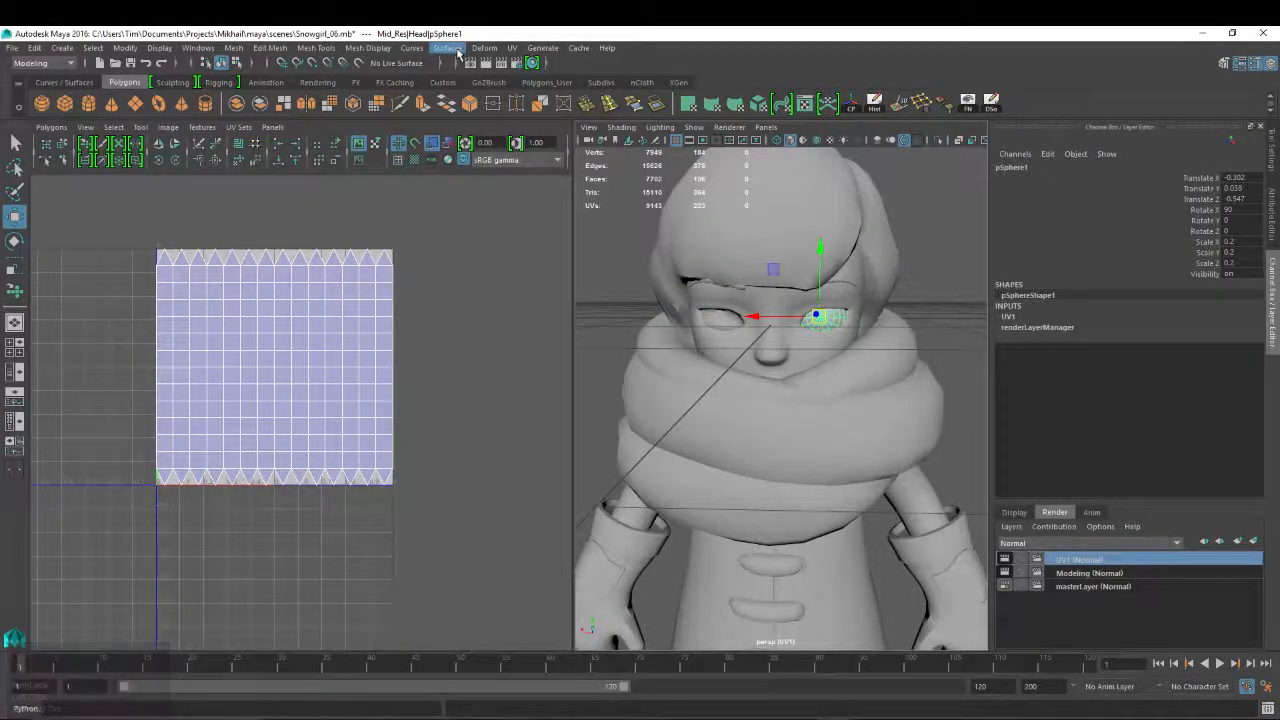
left_click(511, 48)
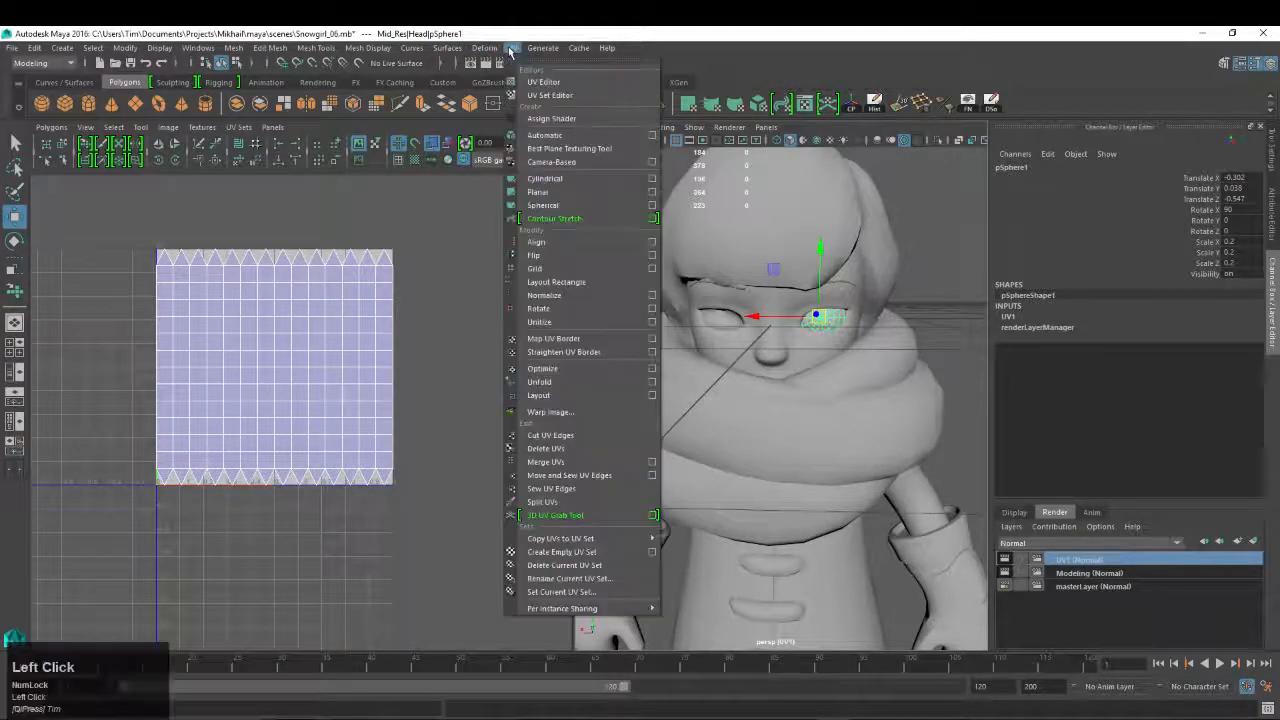
left_click(652, 192)
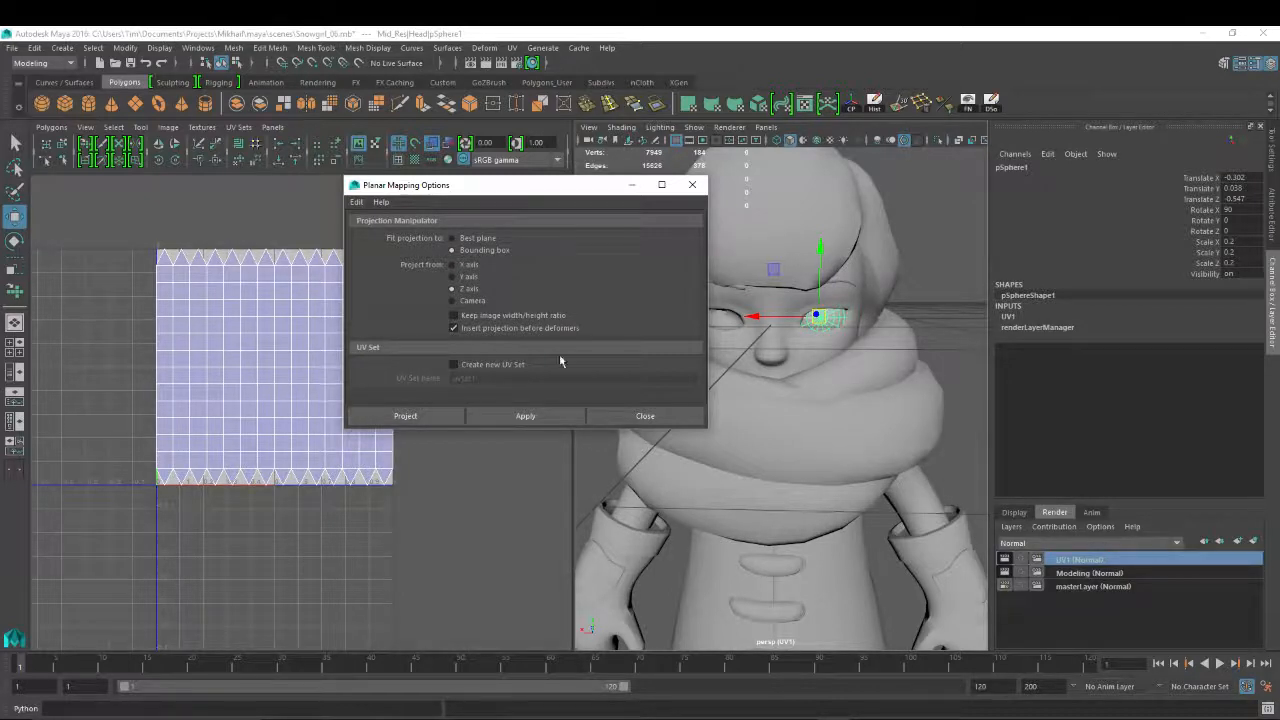
left_click(395, 415)
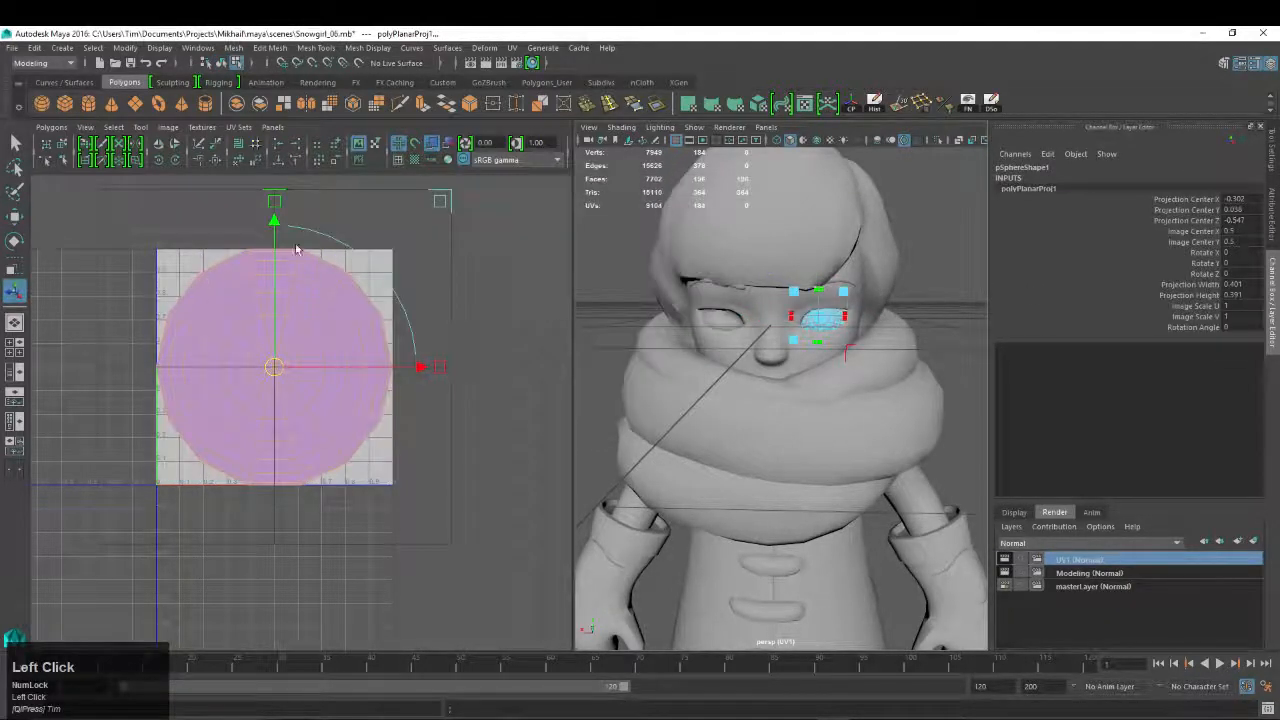
right_click_drag(822, 308, 868, 290)
key("w")
left_click(836, 318)
left_click(836, 318)
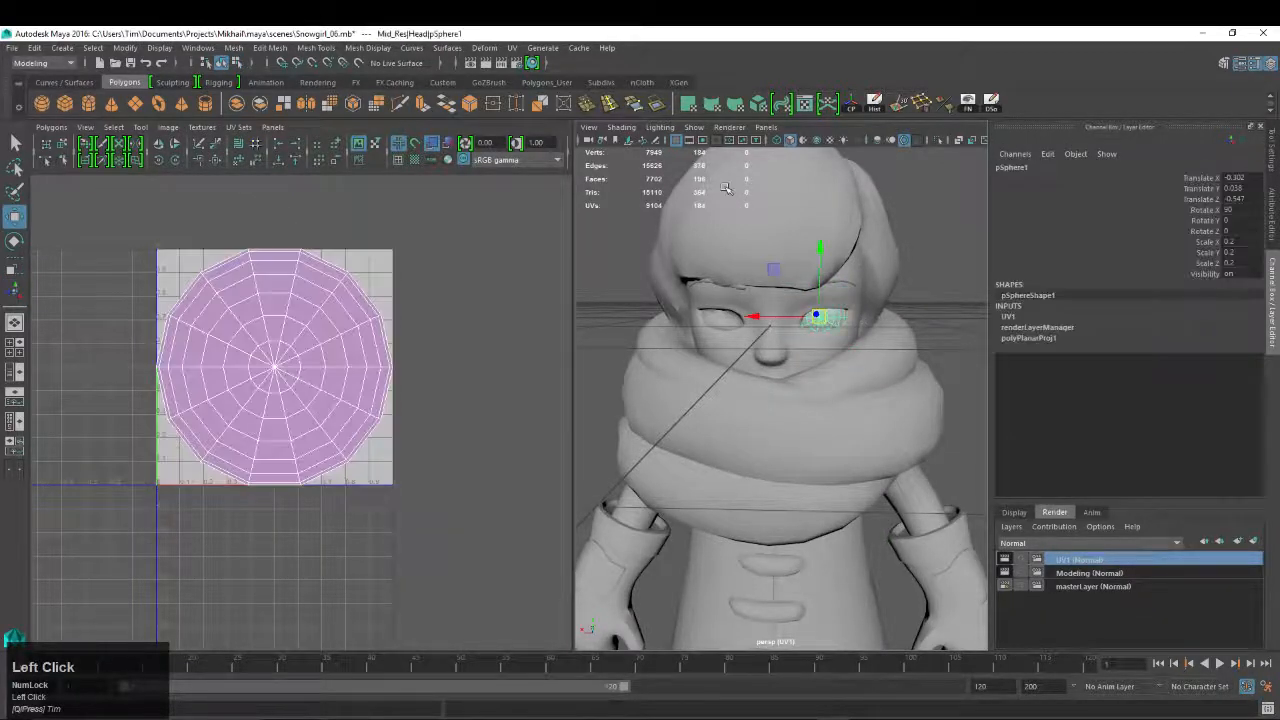
Isolate the remaining eye sphere and cut its UVs along the vertical edge loop around its middle
left_click(938, 140)
left_click_drag(926, 277, 750, 322, "alt")
right_click_drag(750, 322, 777, 326, "alt")
middle_click_drag(777, 326, 801, 315, "alt")
key("w")
right_click_drag(668, 256, 668, 228)
left_click(665, 282)
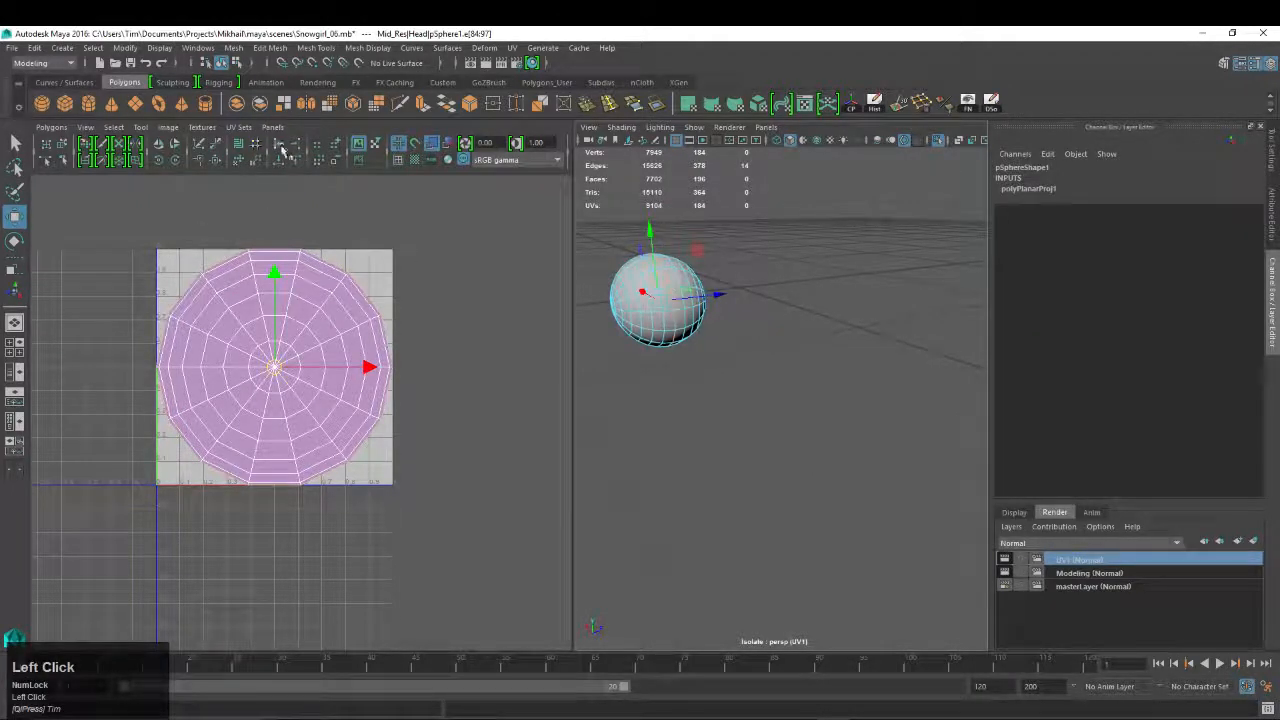
left_click(196, 143)
key("w")
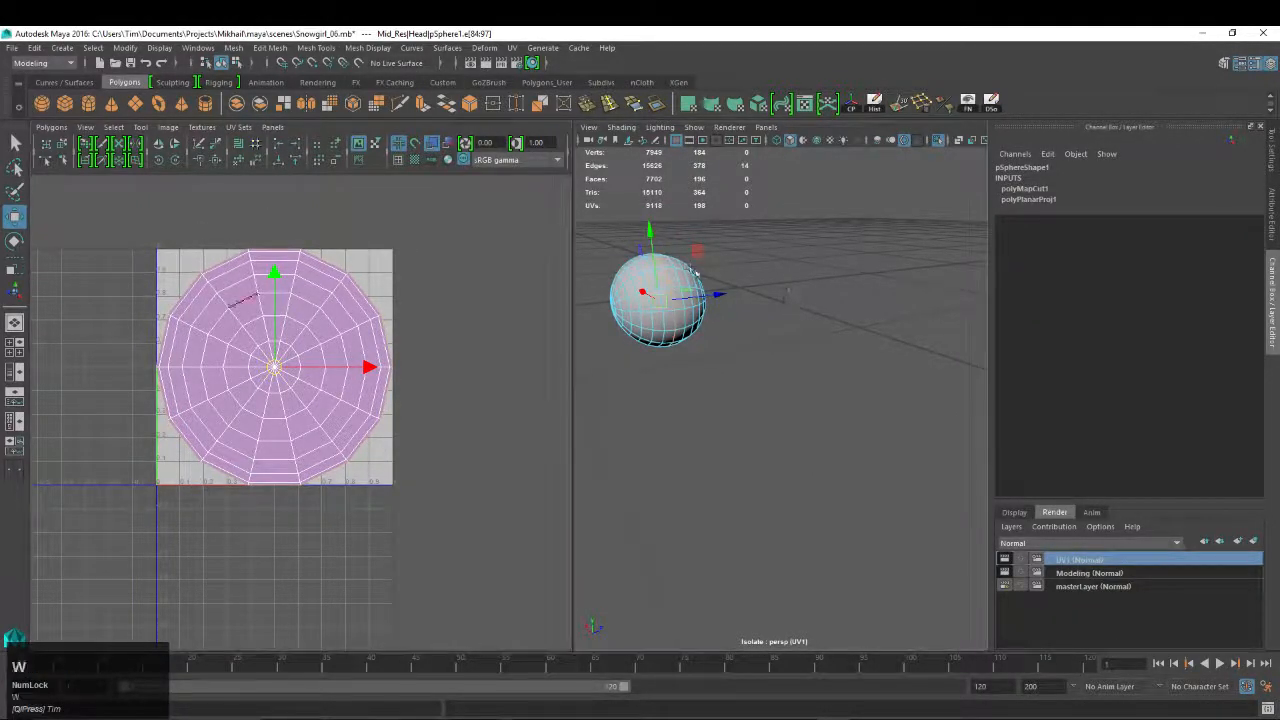
Delete the faces forming the back half of the eye sphere
right_click_drag(686, 296, 684, 326)
left_click(676, 300)
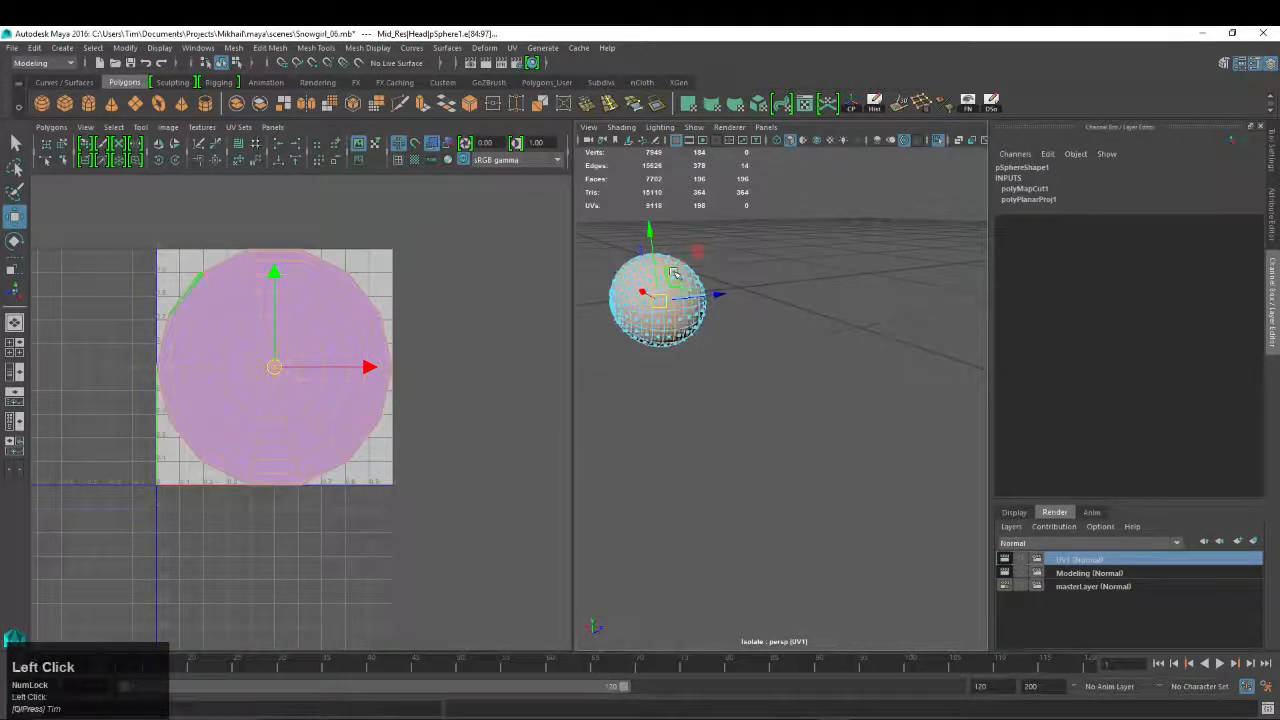
double_click(680, 309, "shift")
key("Delete")
double_click(688, 279)
key("Delete")
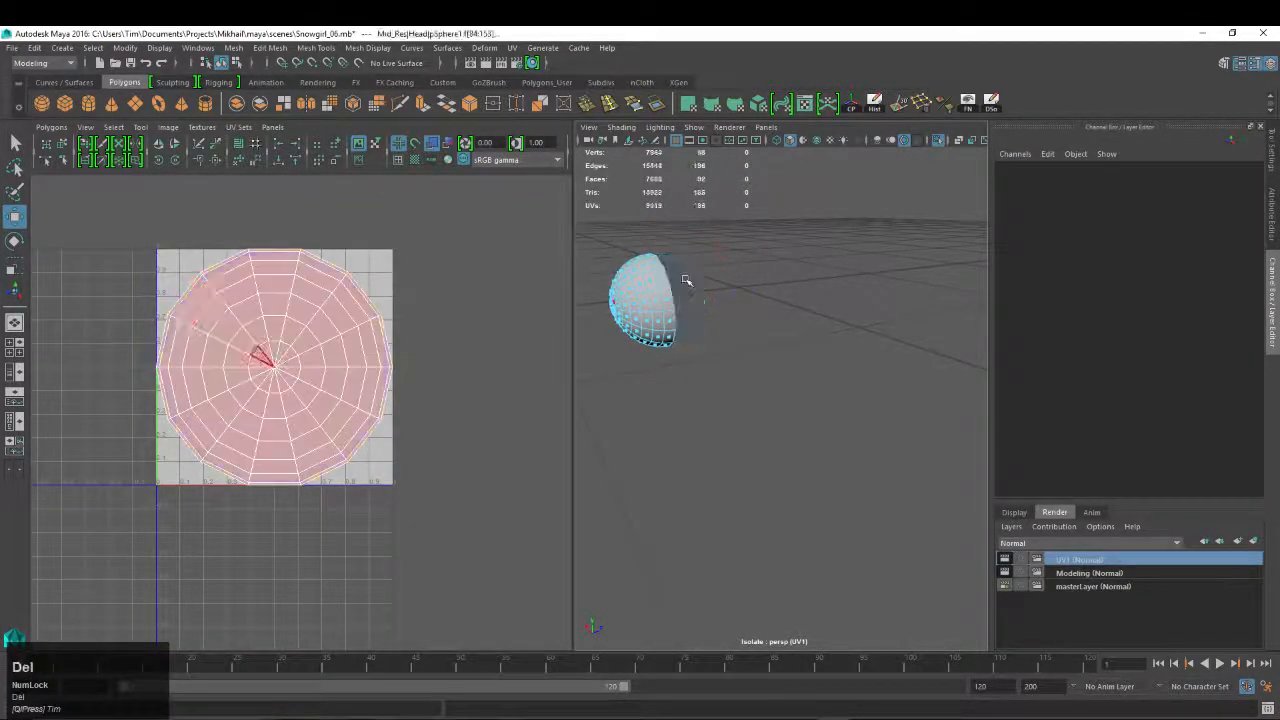
Flip all UVs of the remaining half sphere horizontally
right_click_drag(346, 288, 400, 286)
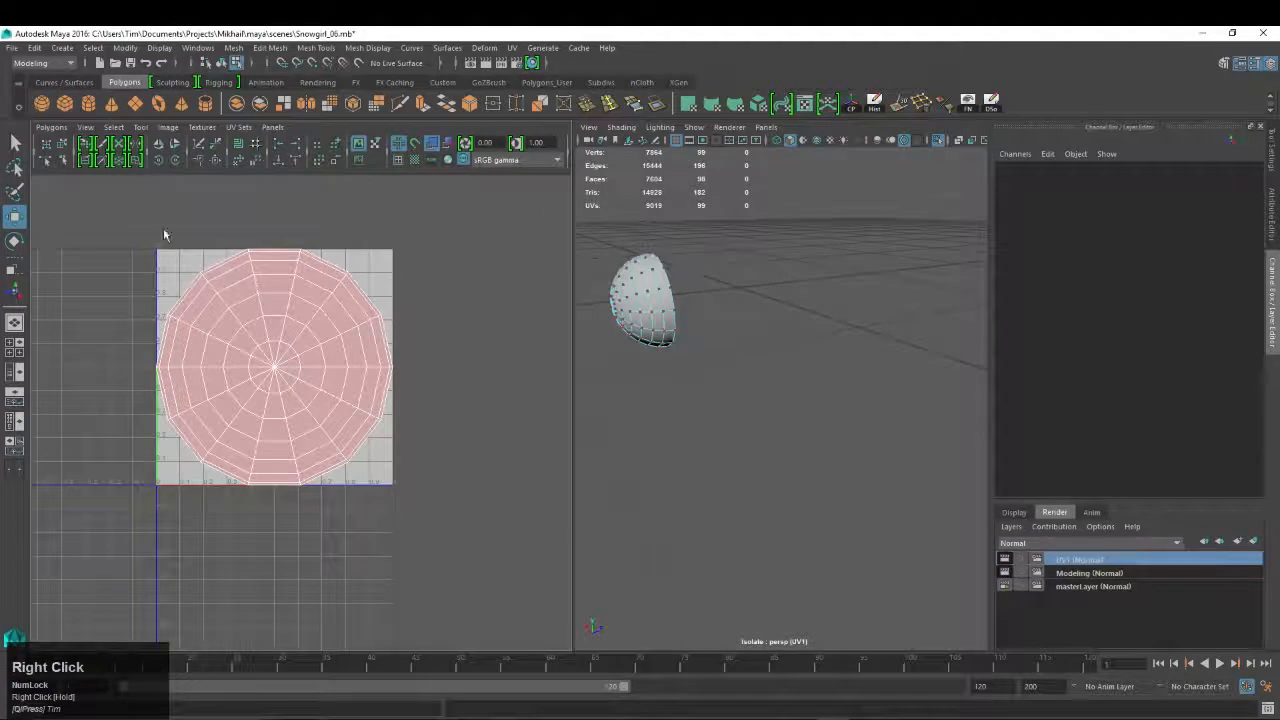
left_click_drag(166, 234, 443, 560)
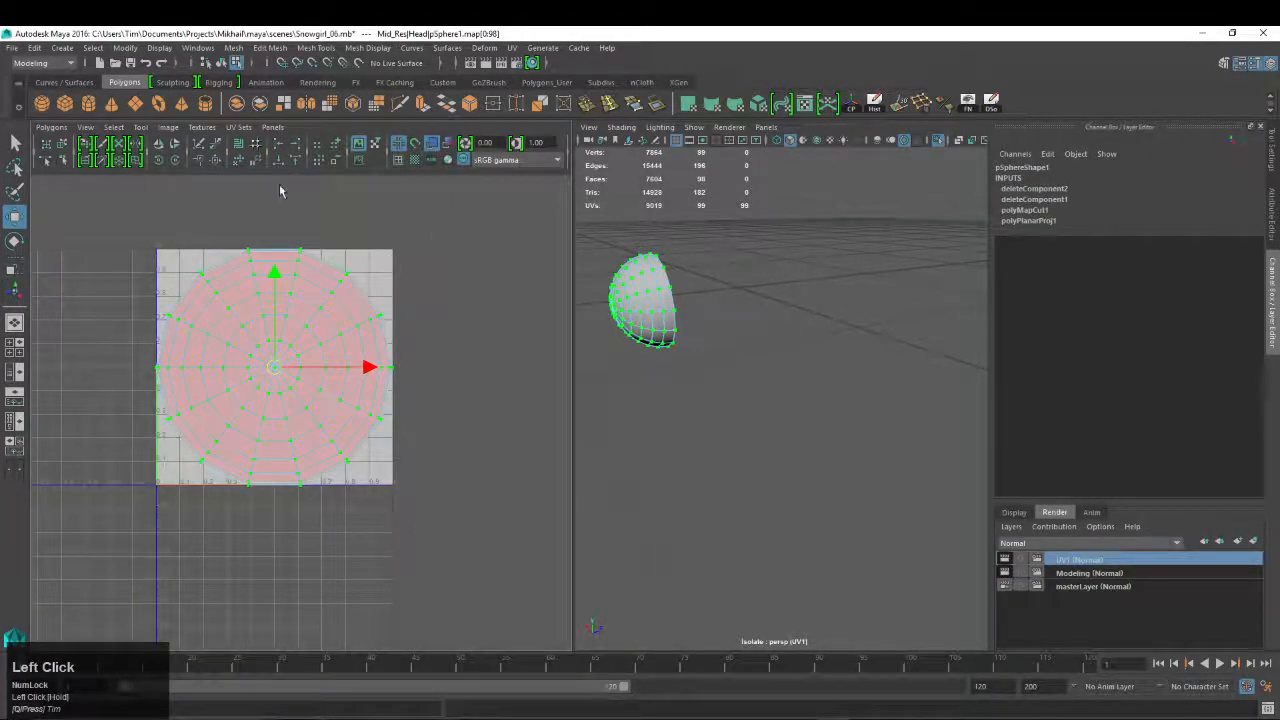
left_click(161, 144)
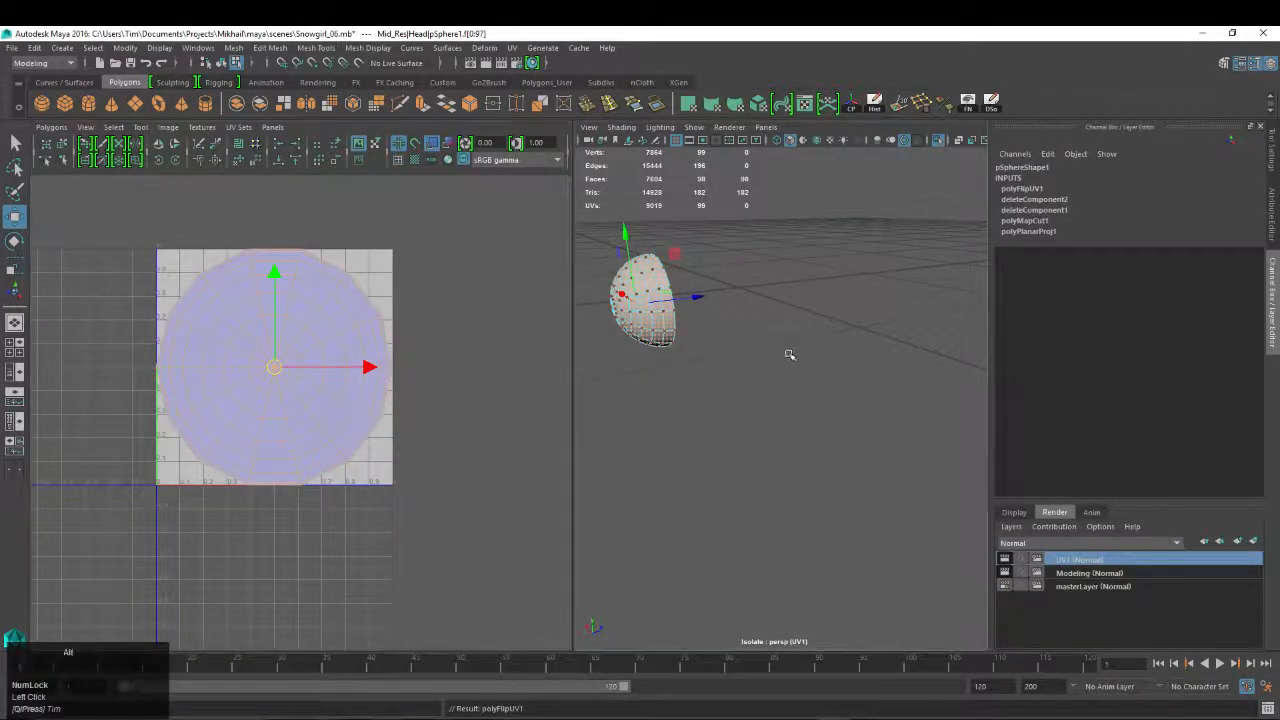
left_click_drag(789, 354, 835, 348, "alt")
right_click_drag(835, 348, 780, 296, "alt")
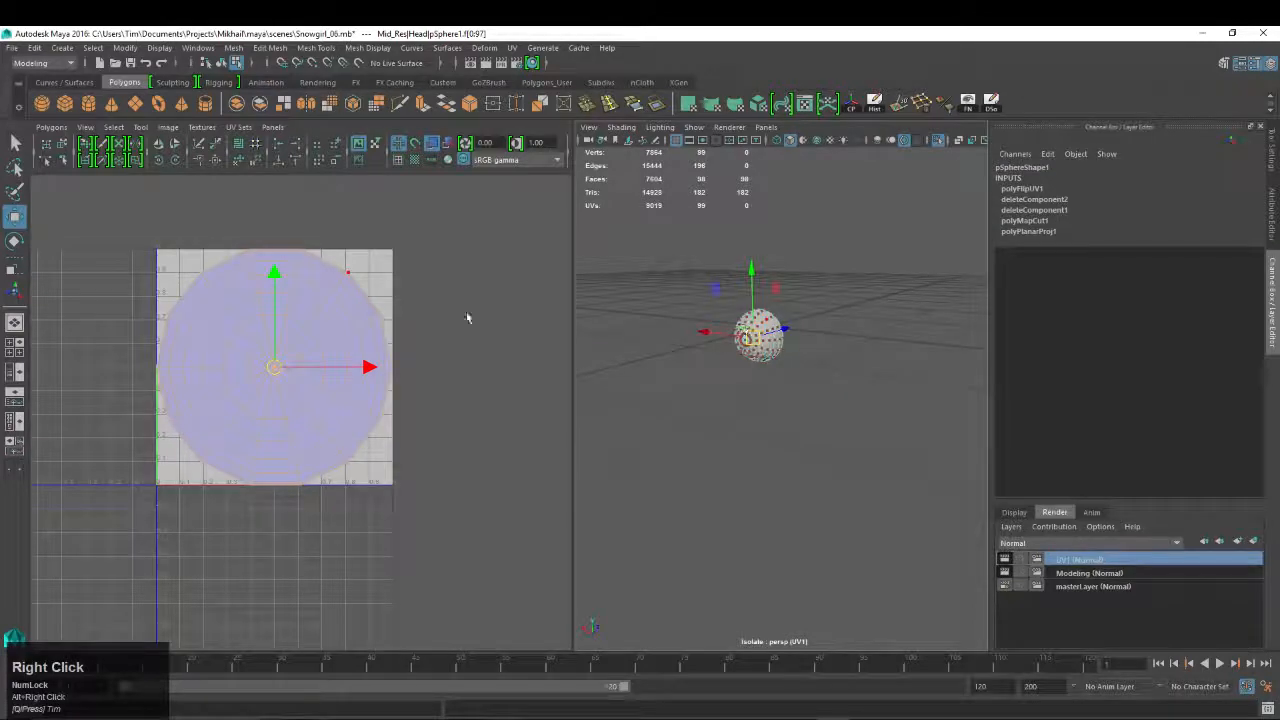
Select the UVs of the eye half sphere's outermost rings all the way around and unfold them
right_click_drag(332, 322, 392, 314)
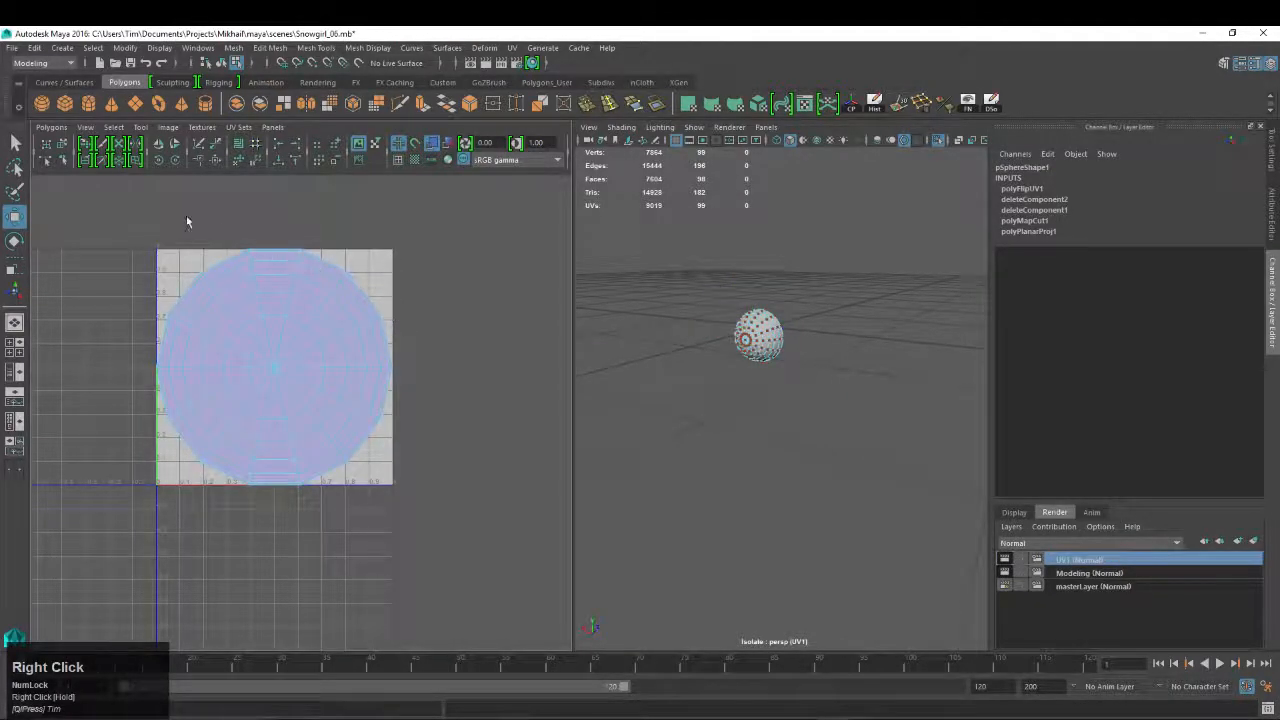
left_click_drag(162, 227, 388, 285)
left_click_drag(318, 217, 389, 292, "ctrl+shift")
left_click_drag(441, 438, 441, 440, "ctrl+shift")
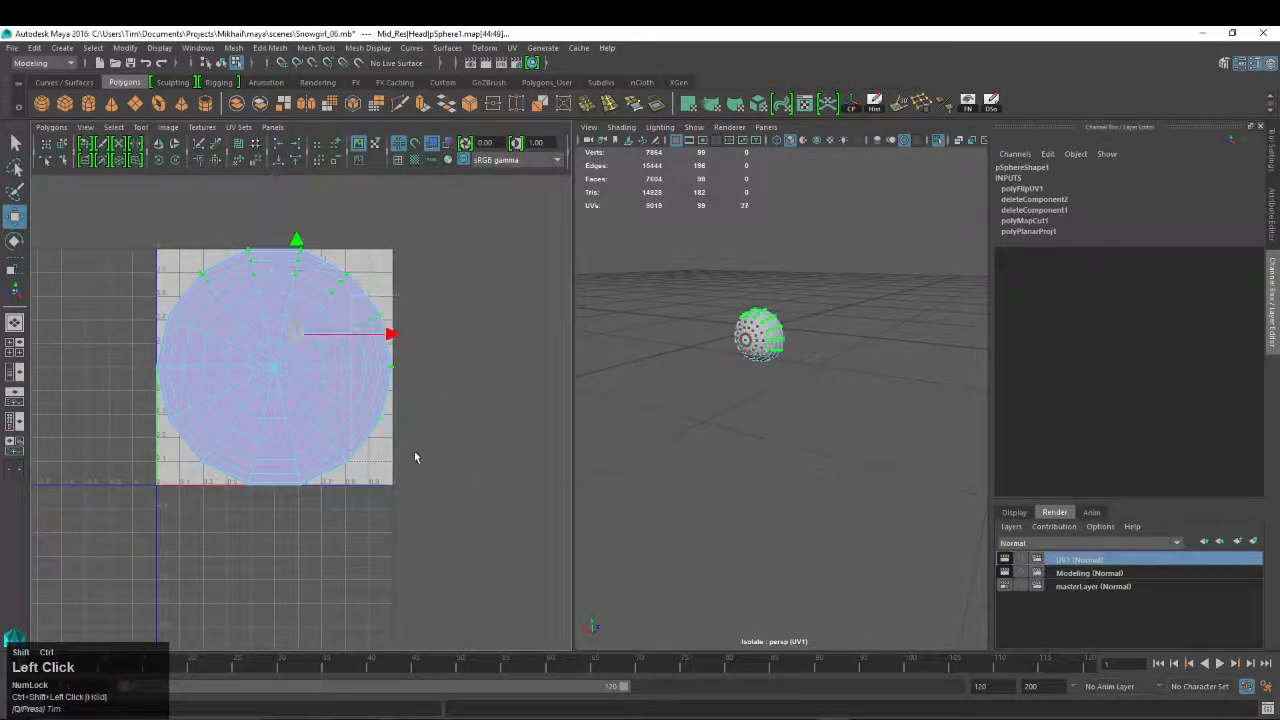
middle_click_drag(394, 466, 437, 420, "alt")
left_click_drag(363, 383, 398, 426, "ctrl+shift")
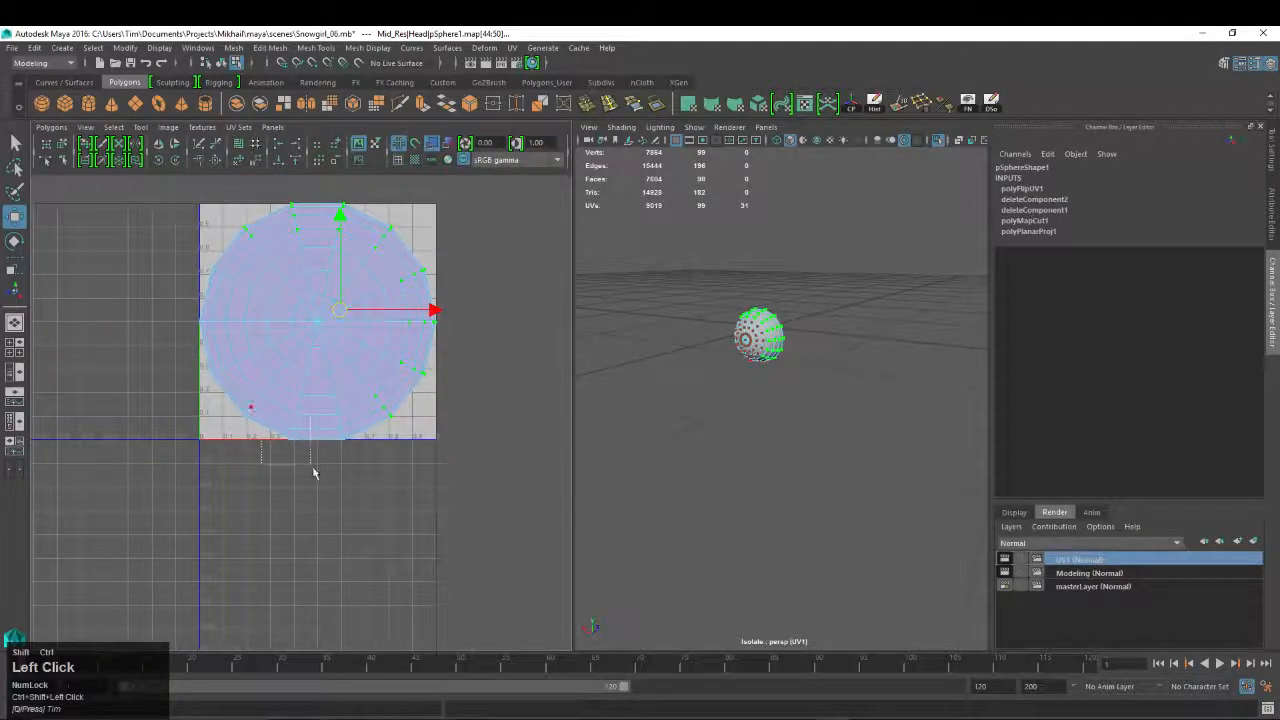
left_click_drag(313, 473, 345, 511, "ctrl+shift")
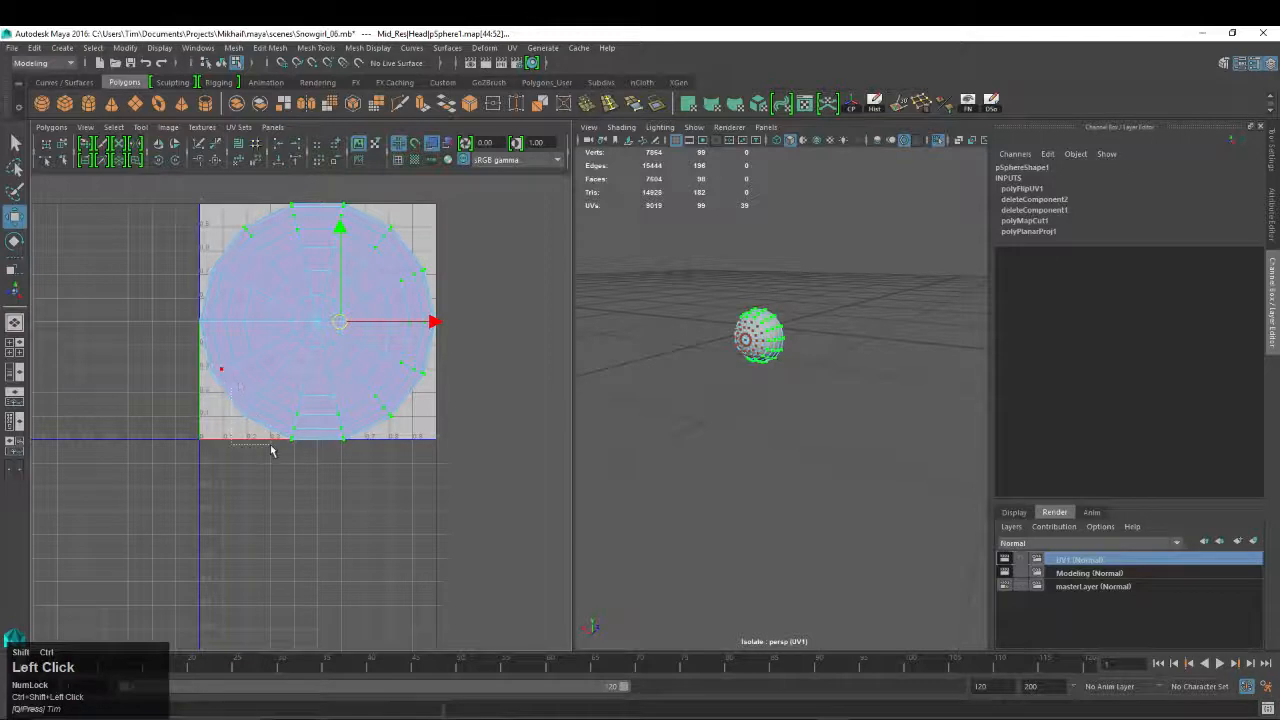
left_click_drag(233, 408, 237, 395, "ctrl+shift")
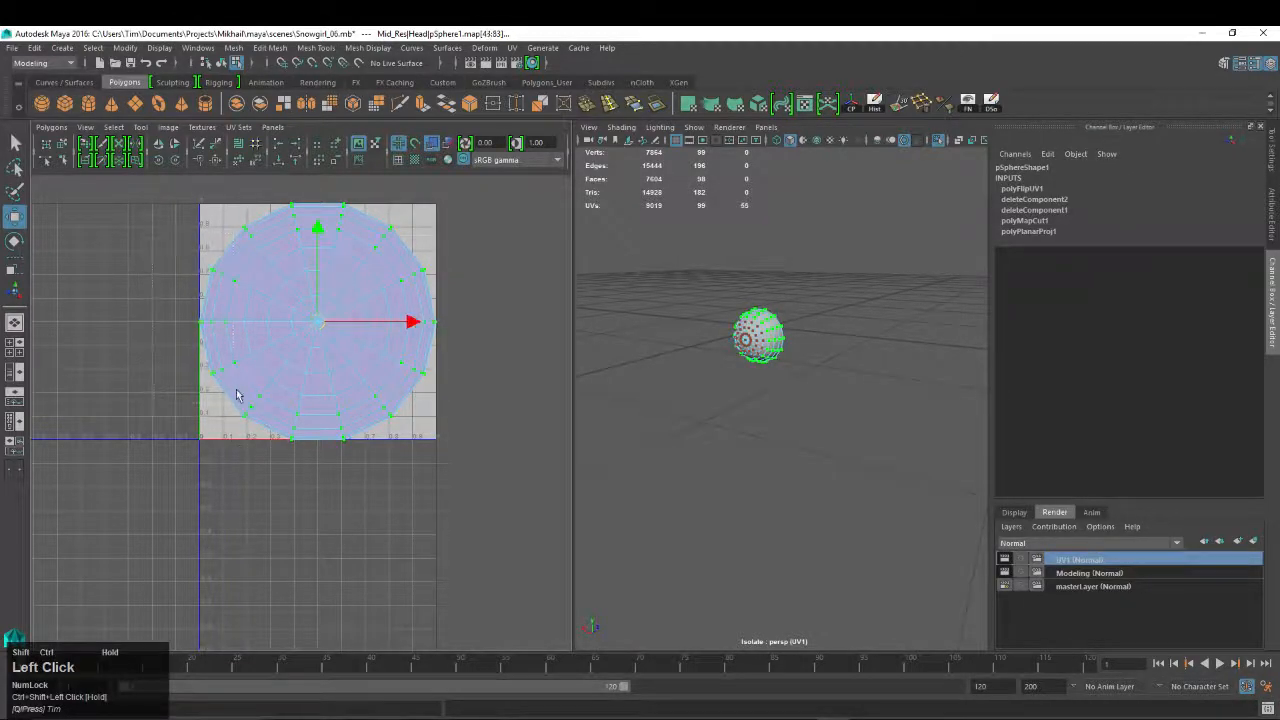
left_click(224, 166)
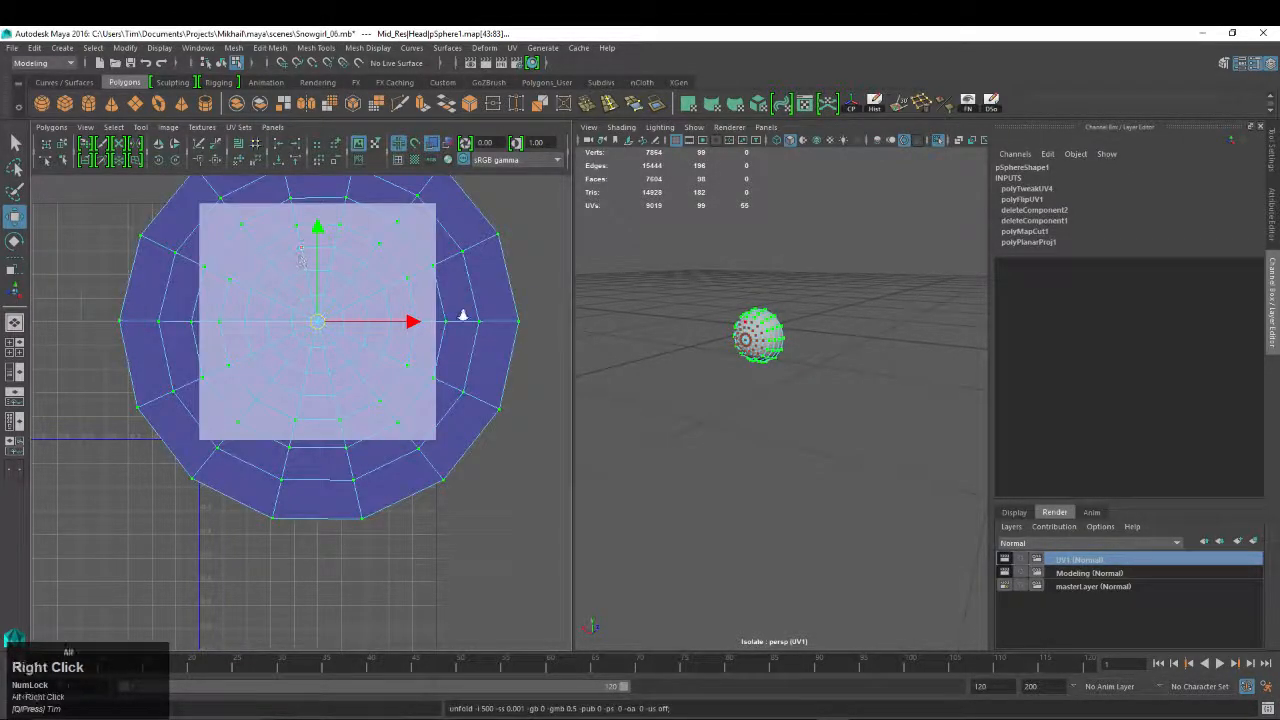
Unfold the outer-ring UVs again with the missed UV included, and invert the selection to unfold the inner UVs
right_click_drag(463, 309, 194, 237, "alt")
left_click_drag(101, 211, 503, 600, "shift")
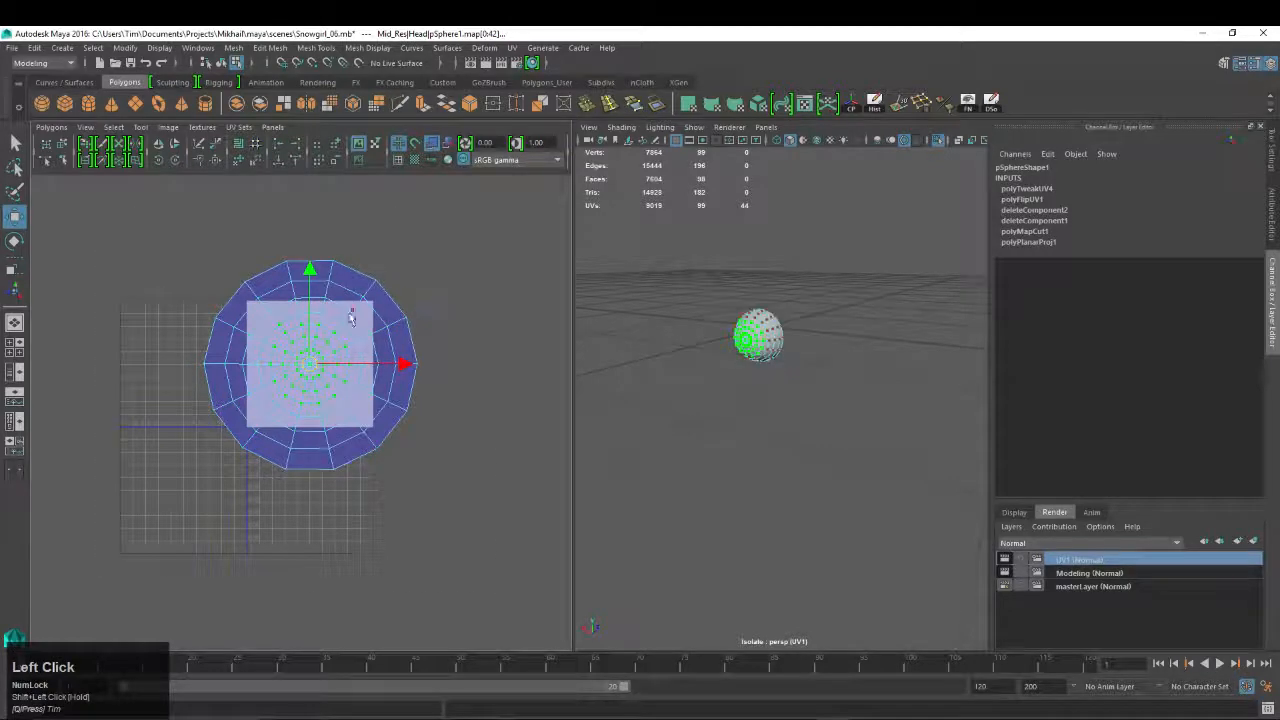
key("z")
key("z")
left_click(279, 329, "shift")
key("g")
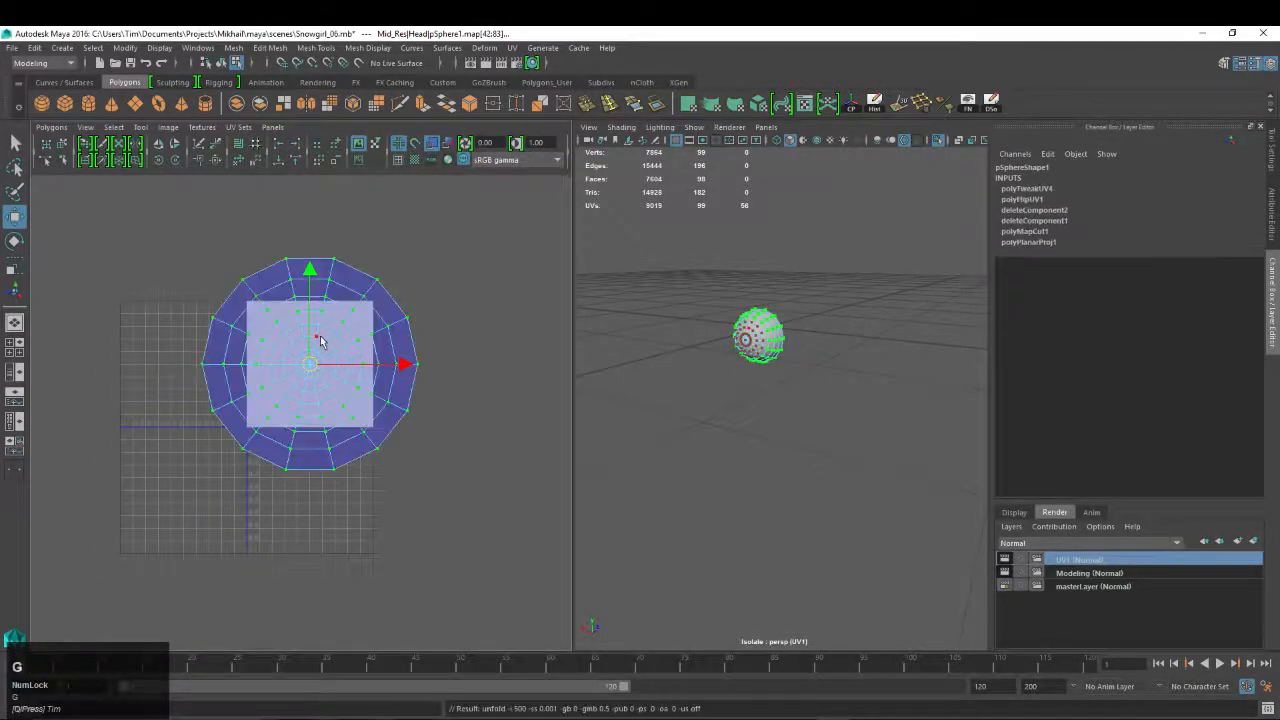
left_click_drag(166, 232, 517, 546, "shift")
key("g")
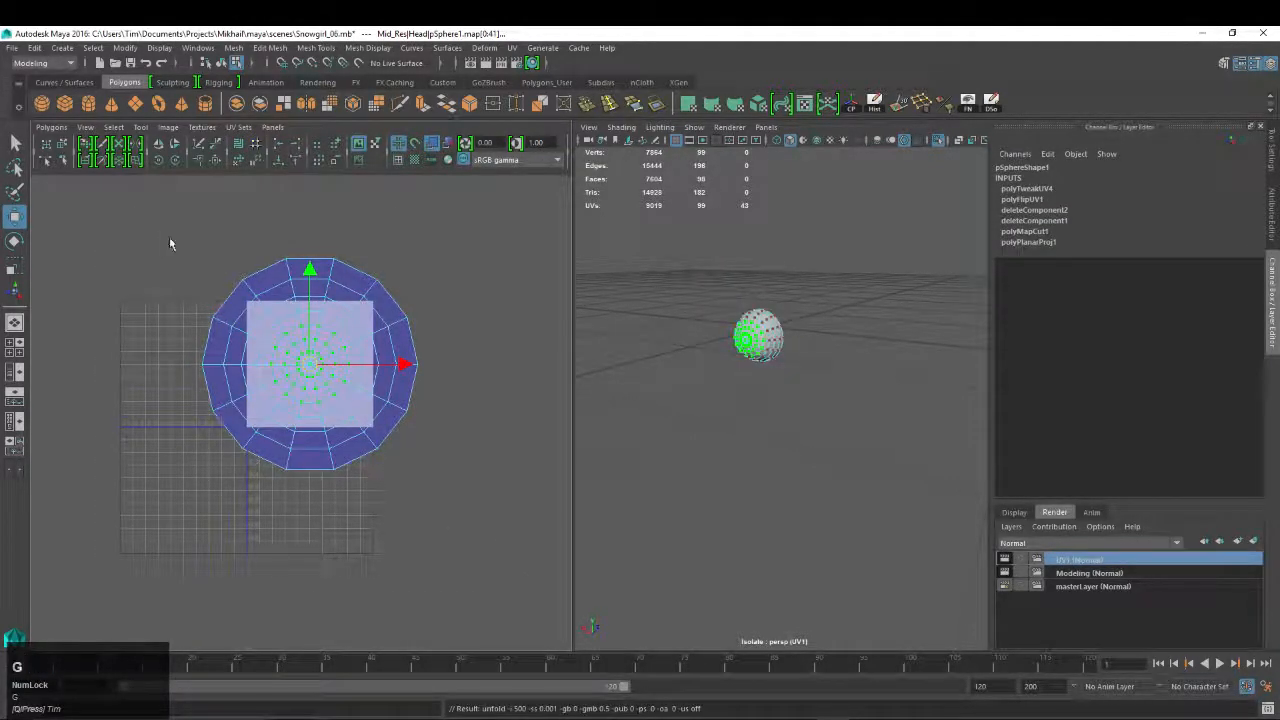
Scale the entire eye UV shell down uniformly so it fits inside the 0–1 UV square
left_click_drag(161, 256, 466, 506)
key("r")
left_click_drag(310, 364, 268, 367)
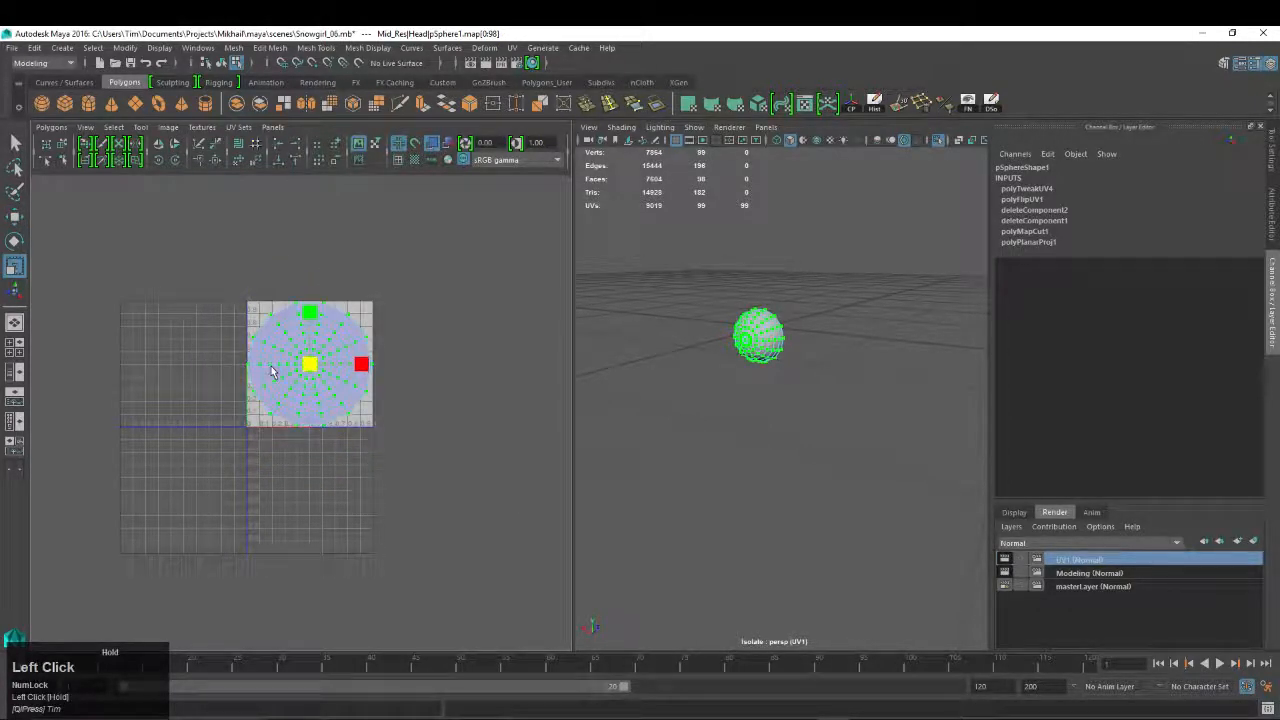
right_click_drag(270, 372, 280, 236, "alt")
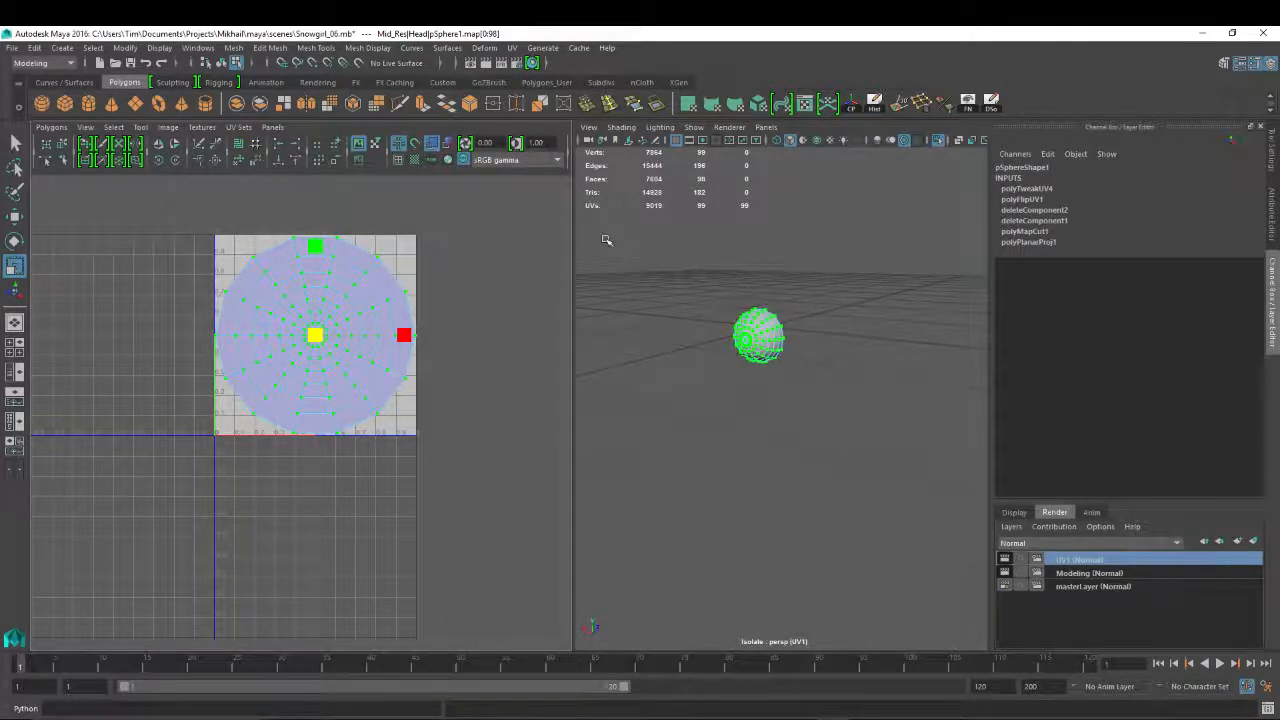
Return the eye half sphere to object mode and show the whole character again by ending the isolation
key("w")
right_click(748, 335)
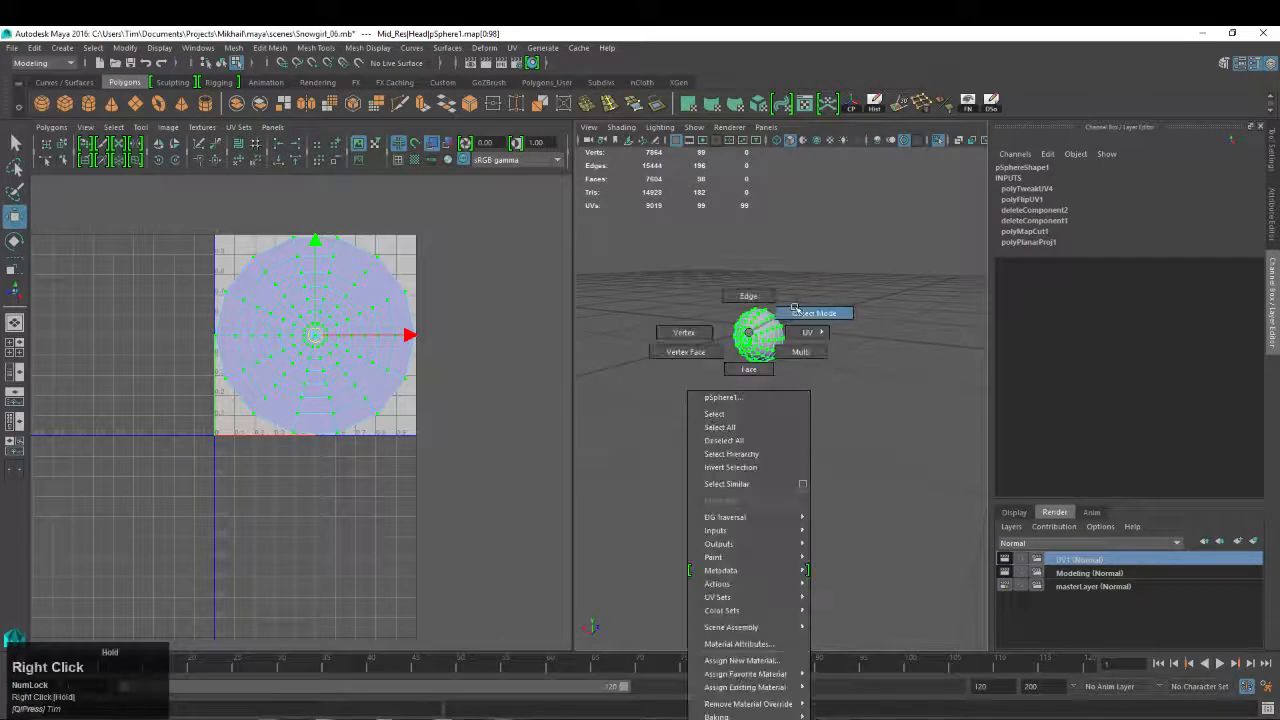
left_click(812, 311)
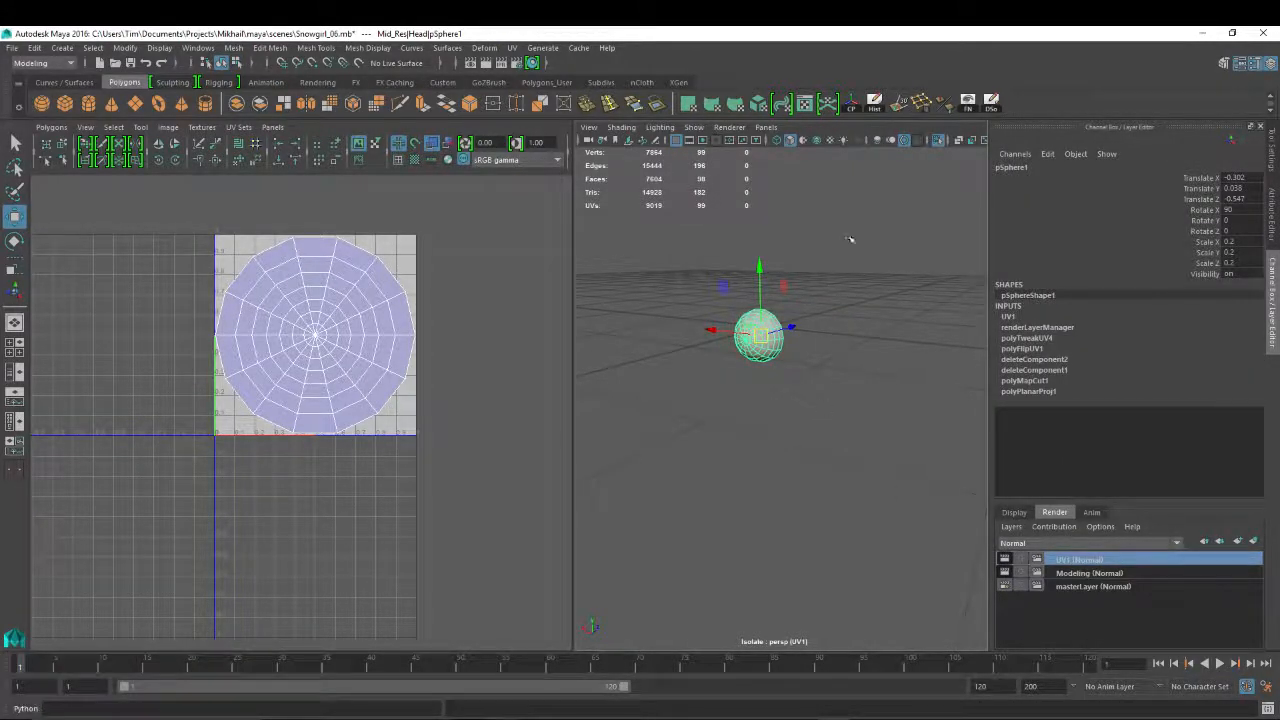
left_click(937, 141)
left_click_drag(685, 310, 745, 305, "alt")
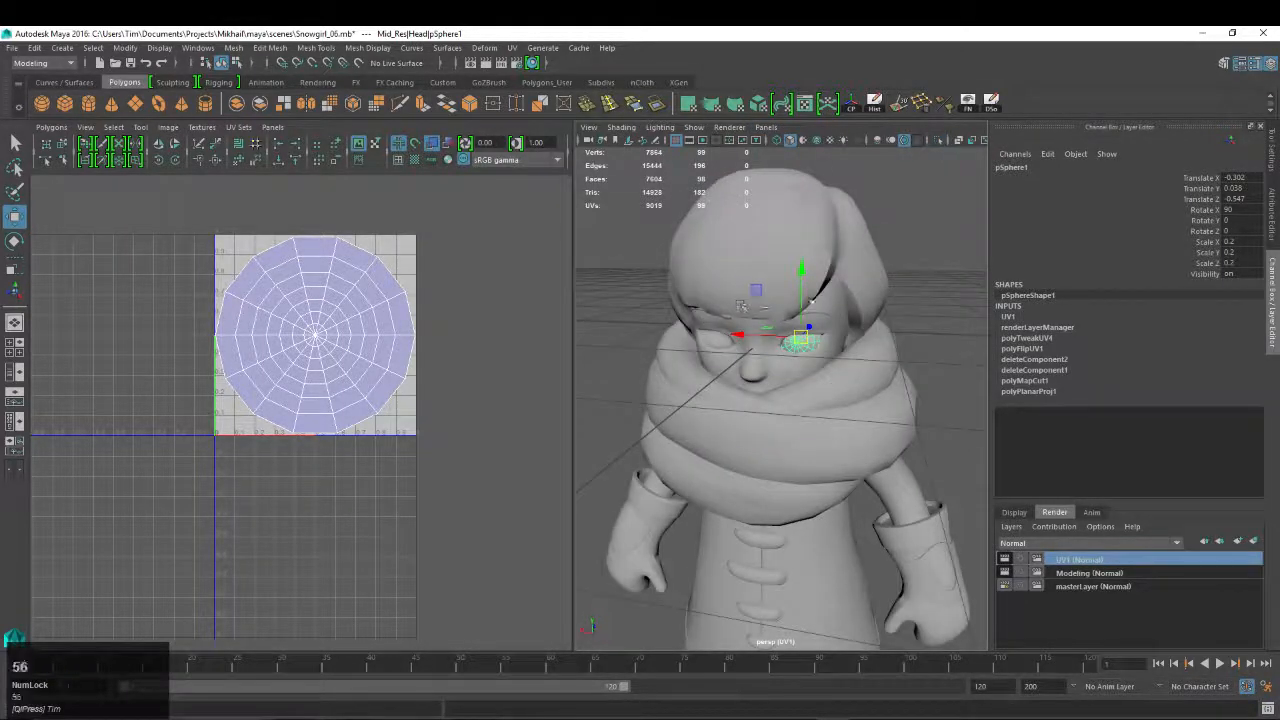
Display textures on the model and examine the checker density on the eye against the surrounding face
key("6")
right_click_drag(711, 323, 913, 641, "alt")
left_click_drag(800, 300, 840, 300, "alt")
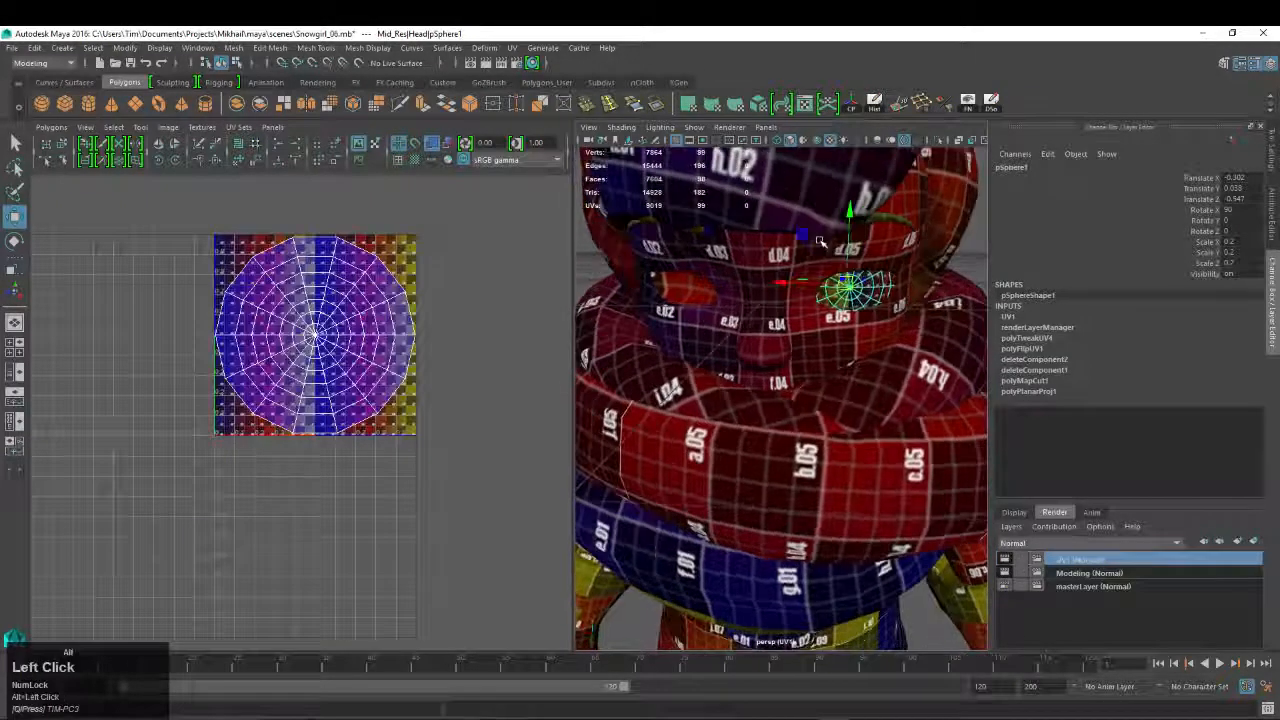
middle_click_drag(840, 300, 760, 302, "alt")
left_click_drag(760, 302, 700, 295, "alt")
right_click_drag(700, 300, 850, 310, "alt")
middle_click_drag(690, 230, 807, 323, "alt")
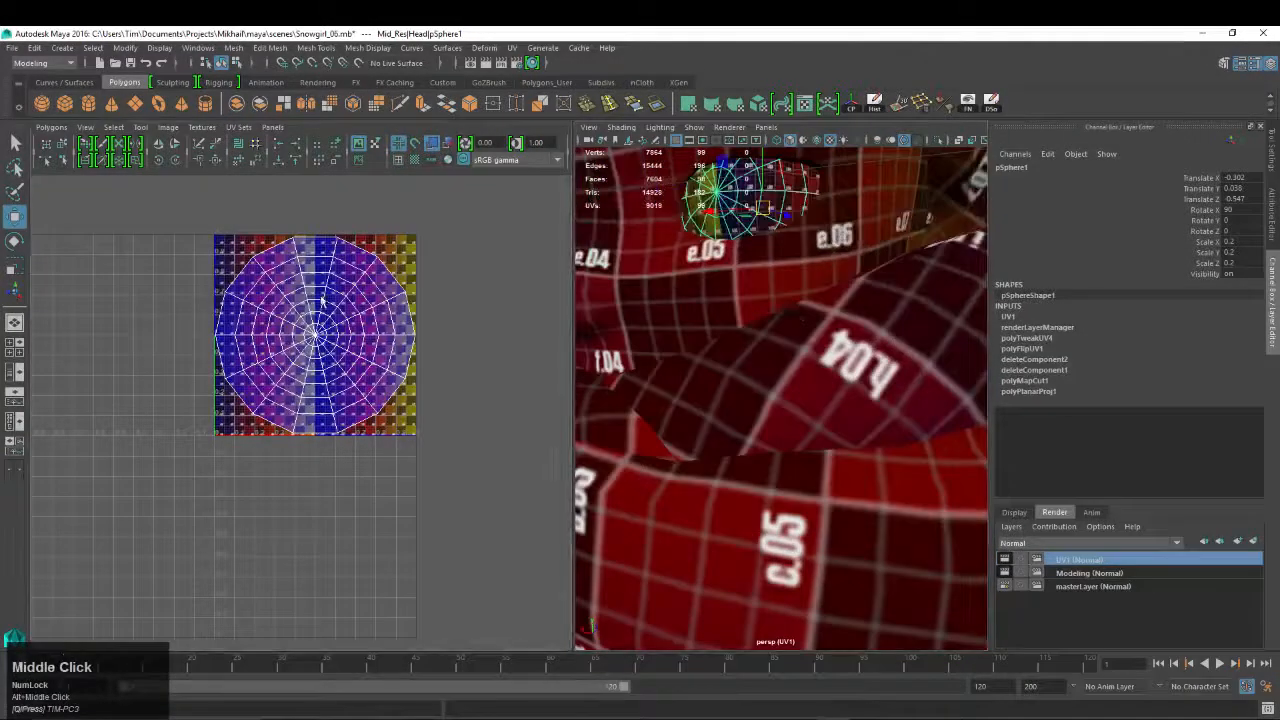
Scale all of the eye's UVs down uniformly around the shell's centre to bring its checker density closer to the face's
right_click_drag(321, 298, 374, 298)
left_click_drag(155, 220, 542, 508)
key("r")
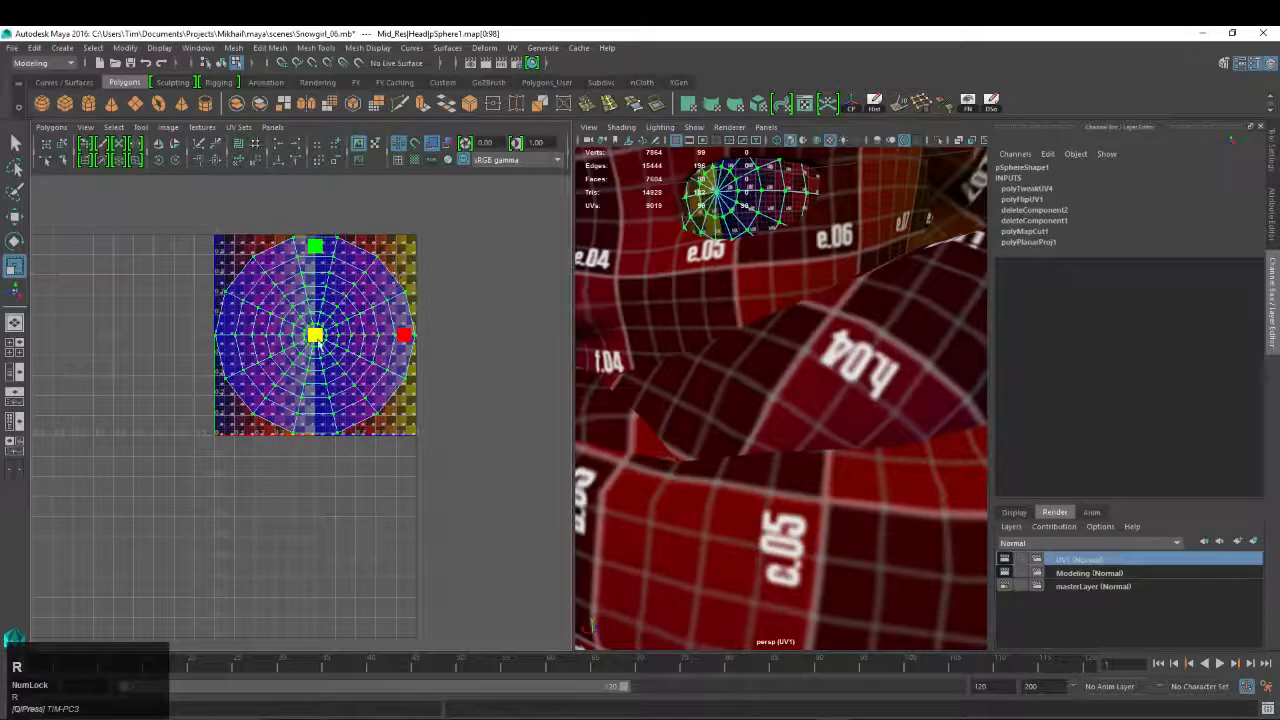
left_click_drag(315, 335, 238, 365)
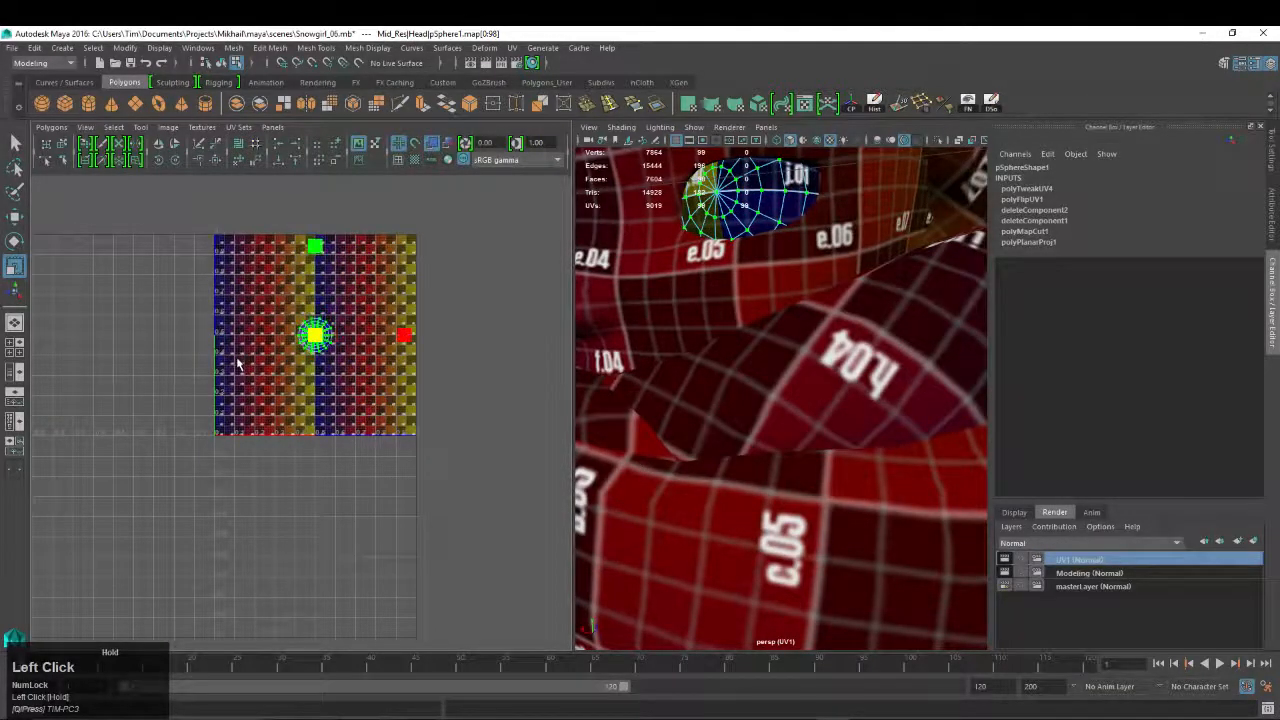
left_click_drag(620, 345, 657, 333, "alt")
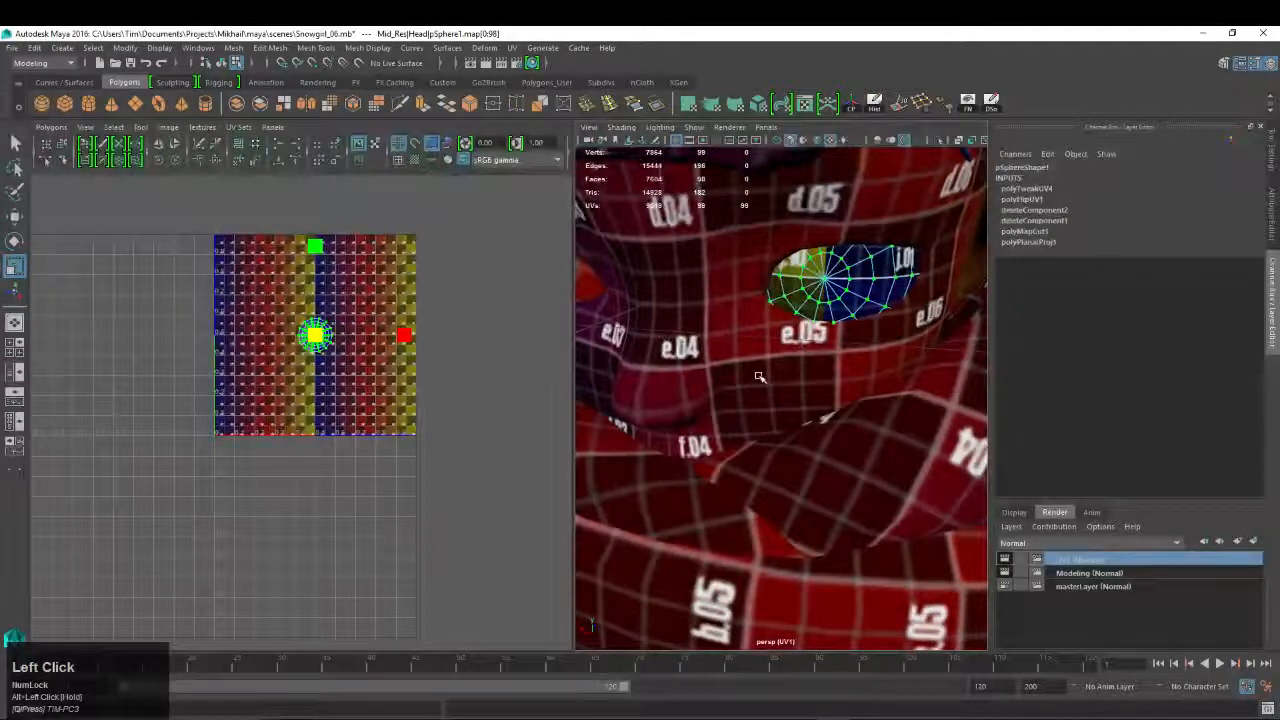
Switch the perspective viewport to the back view and frame the eye close up
key("space")
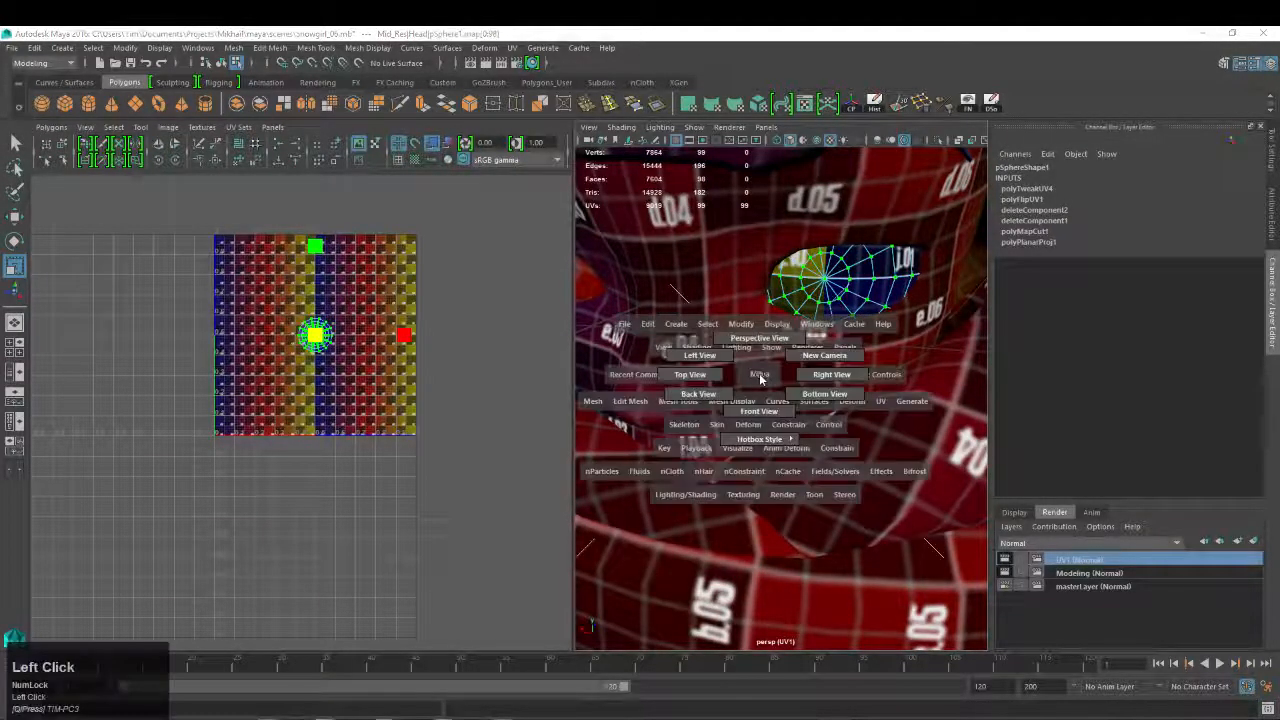
left_click_drag(713, 390, 714, 389)
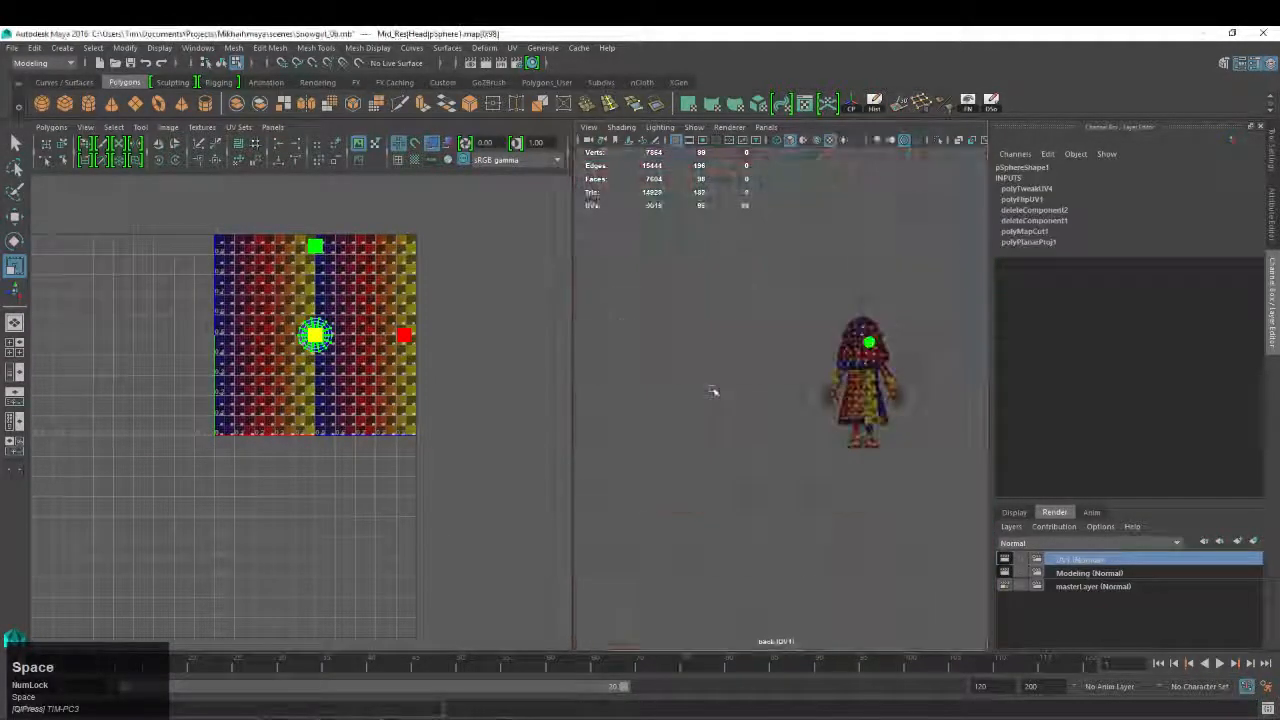
key("f")
middle_click_drag(800, 418, 760, 385, "alt")
right_click_drag(760, 385, 772, 378, "alt")
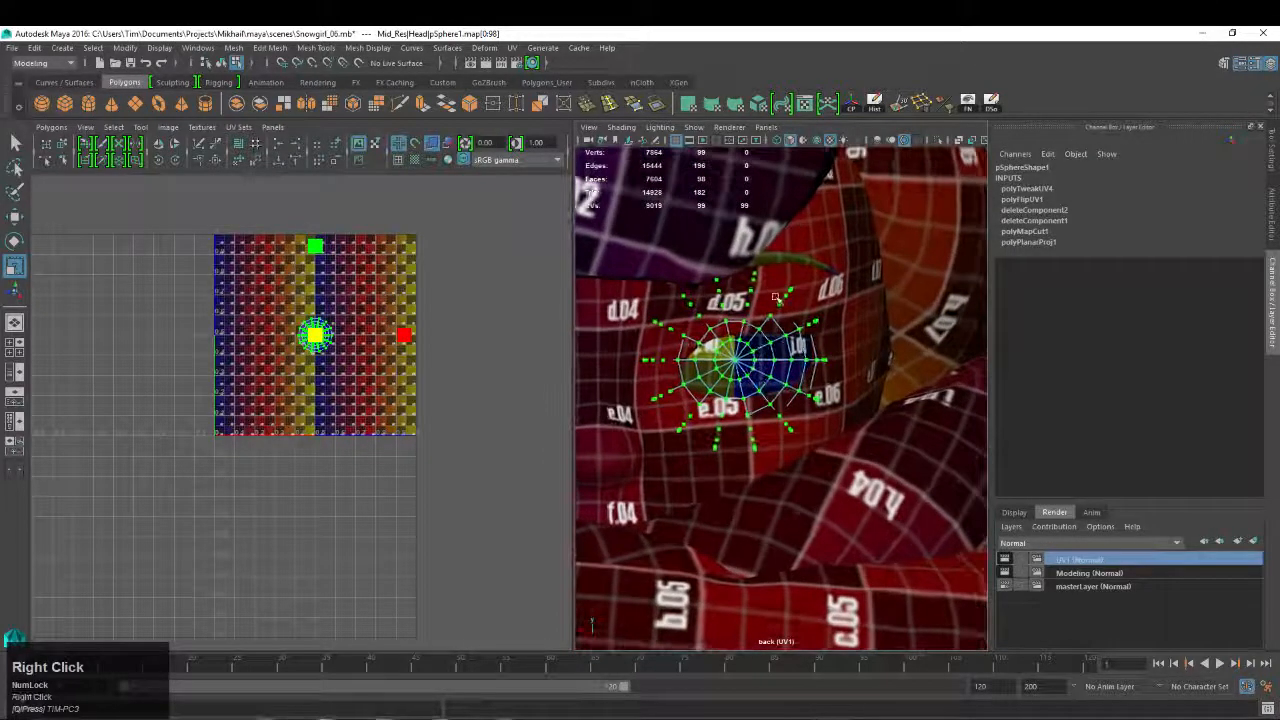
Try rotating the eye half sphere freely in object mode, and undo the rotation
right_click_drag(772, 298, 838, 276)
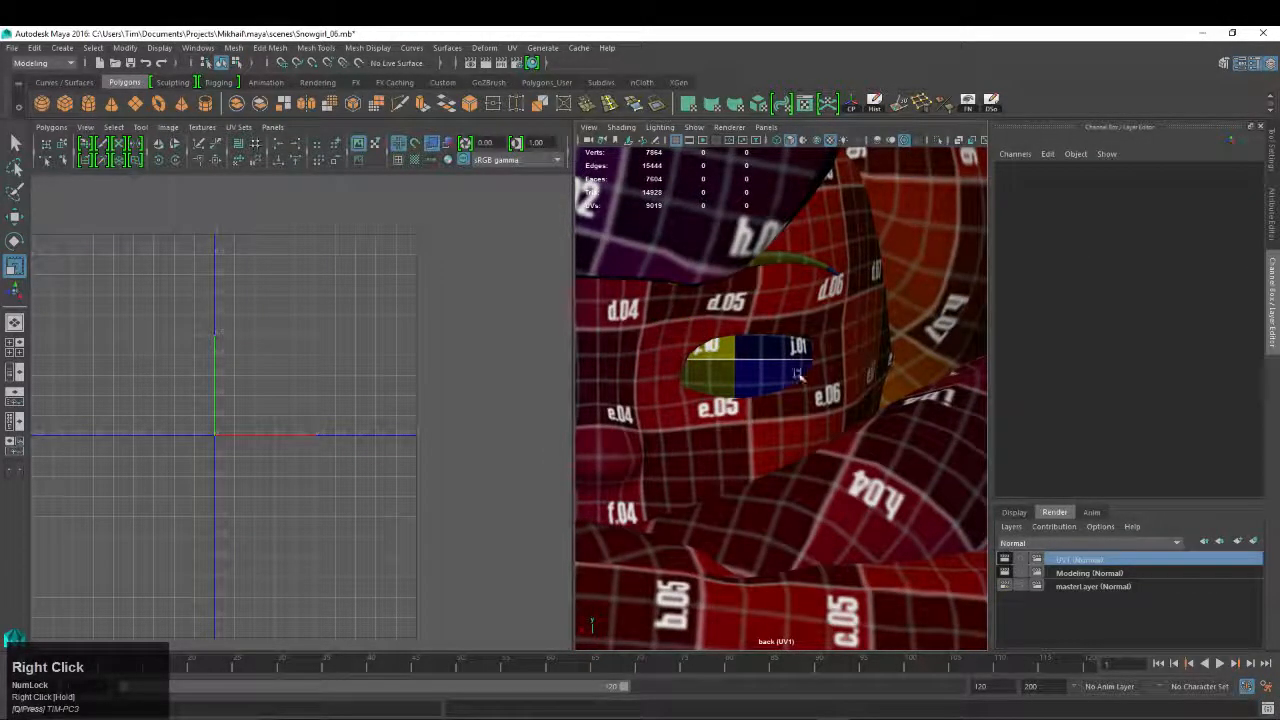
left_click(755, 383)
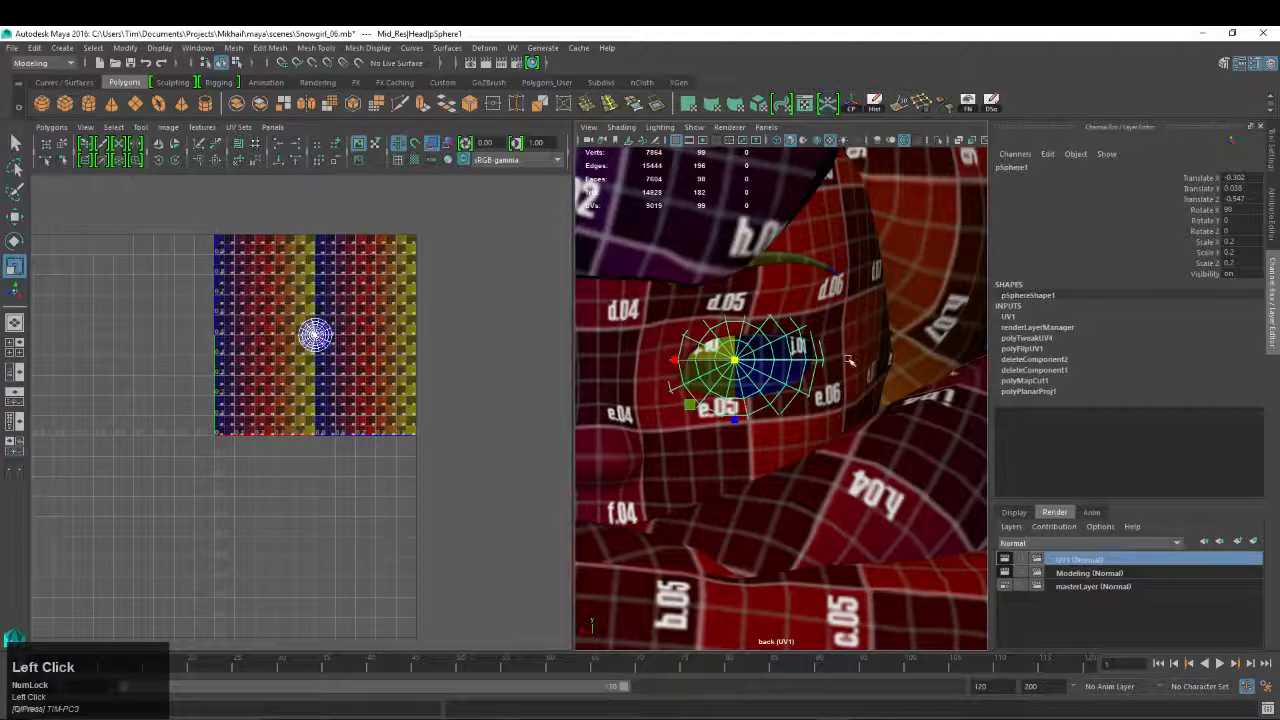
key("e")
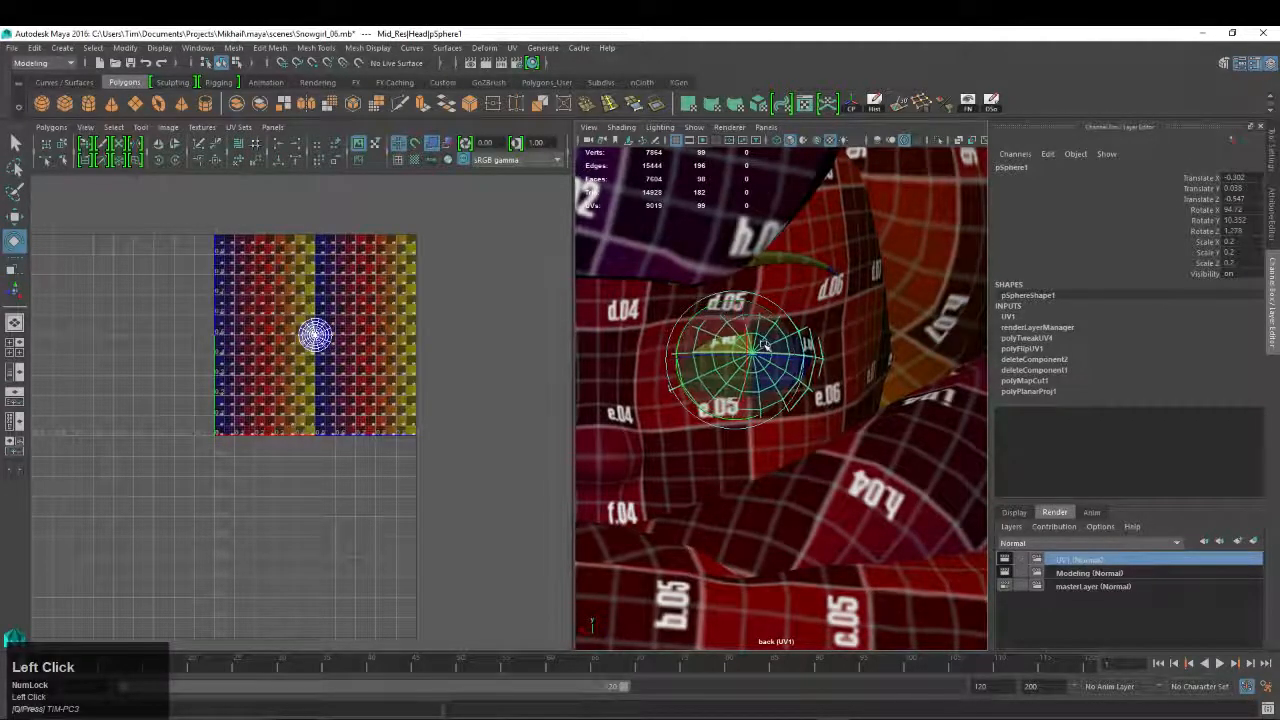
key("z")
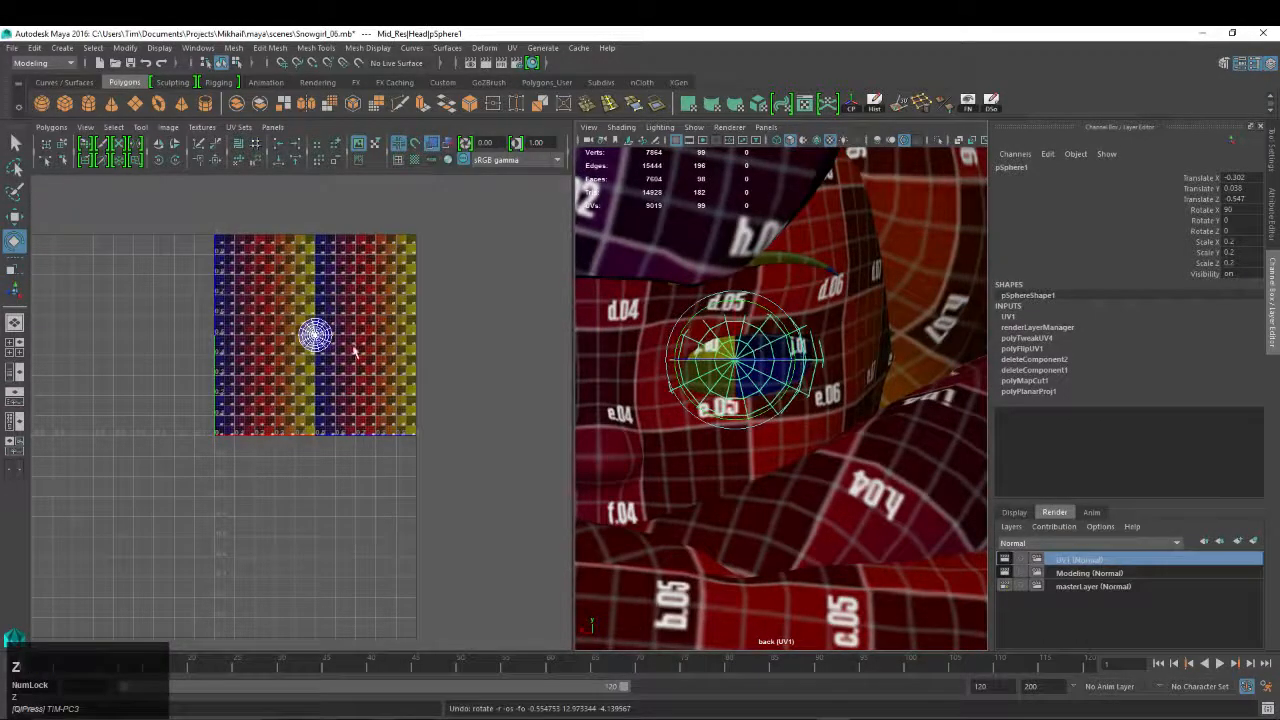
Move the eye's whole UV shell horizontally to just outside the right edge of the 0–1 UV square
key("w")
right_click_drag(320, 332, 376, 331)
left_click_drag(226, 292, 429, 406)
key("w")
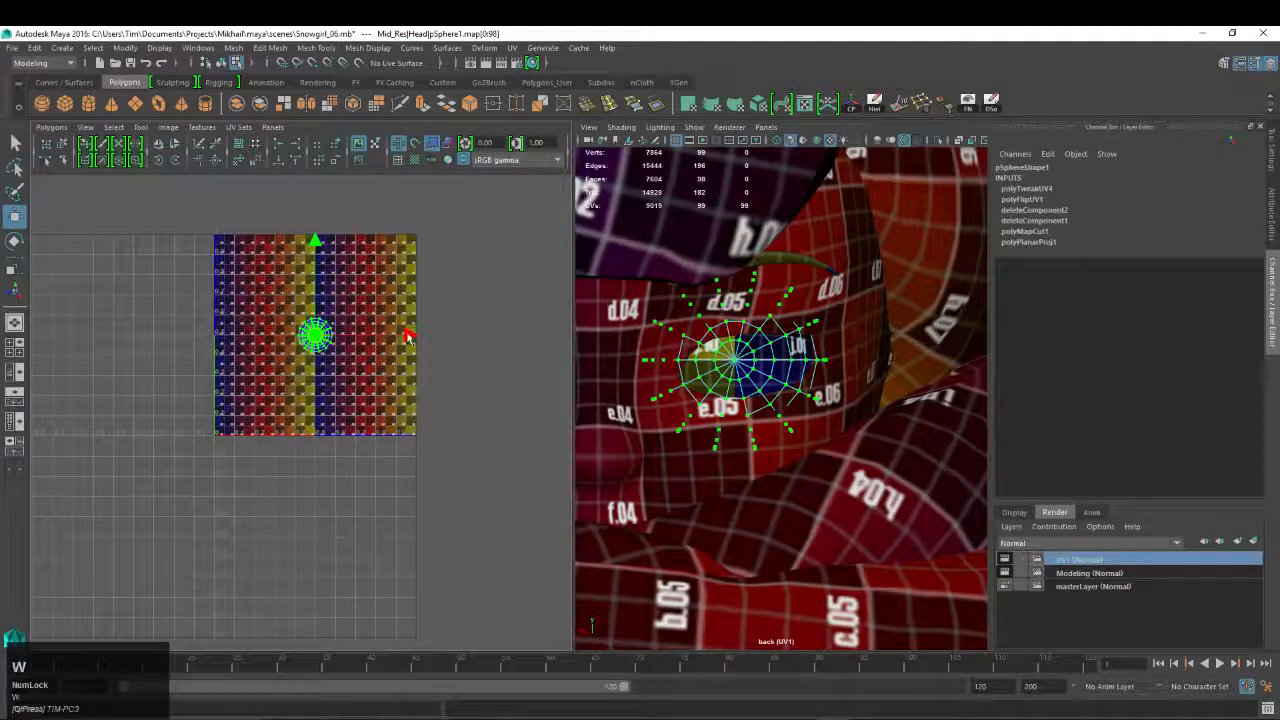
left_click_drag(407, 338, 543, 343)
Duplicate the eye half sphere and set the copy's Translate X to 0.302 to place it in the opposite eye socket
right_click_drag(734, 360, 700, 360)
left_click(780, 345)
key("f")
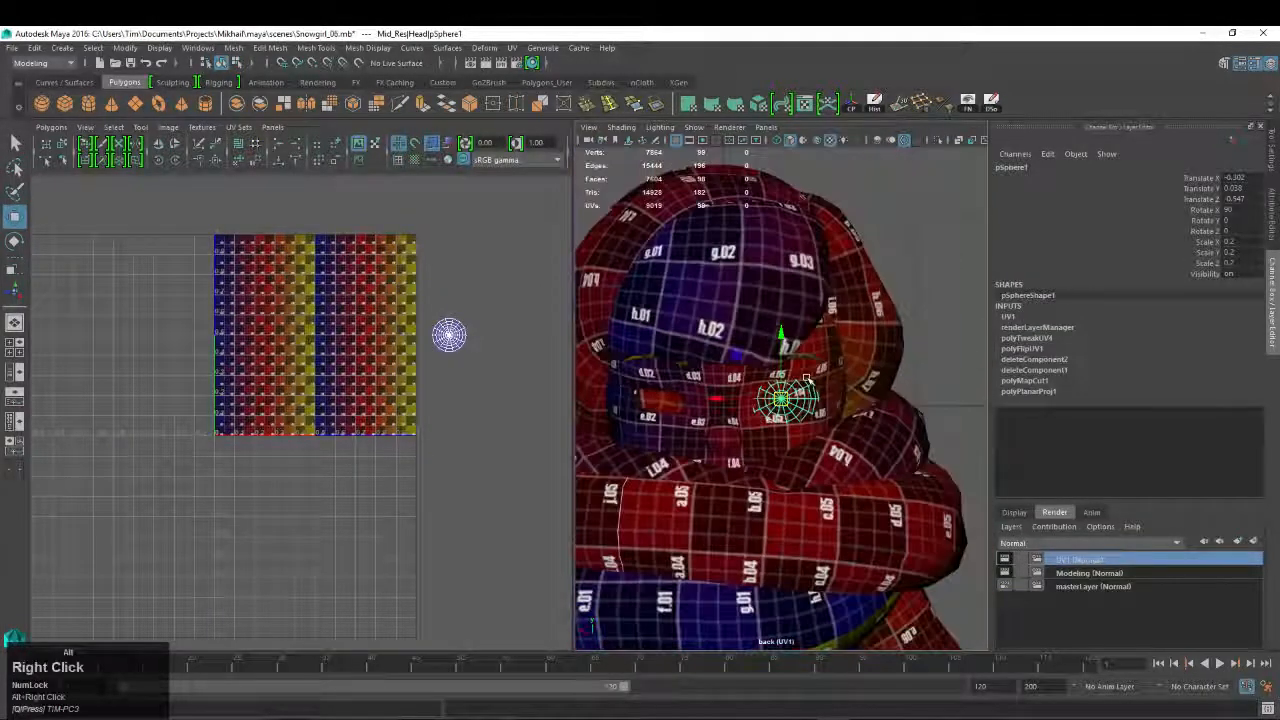
key("ctrl+d")
left_click(1240, 178)
left_click(1225, 177)
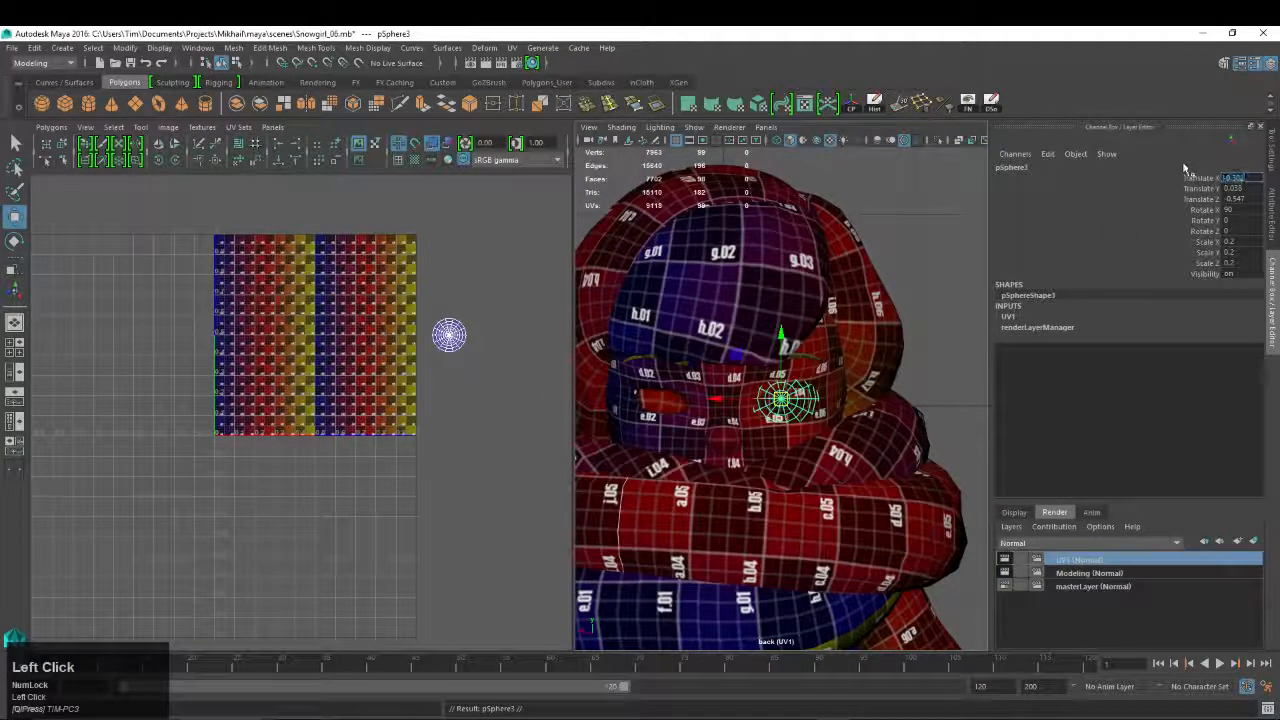
key("Delete")
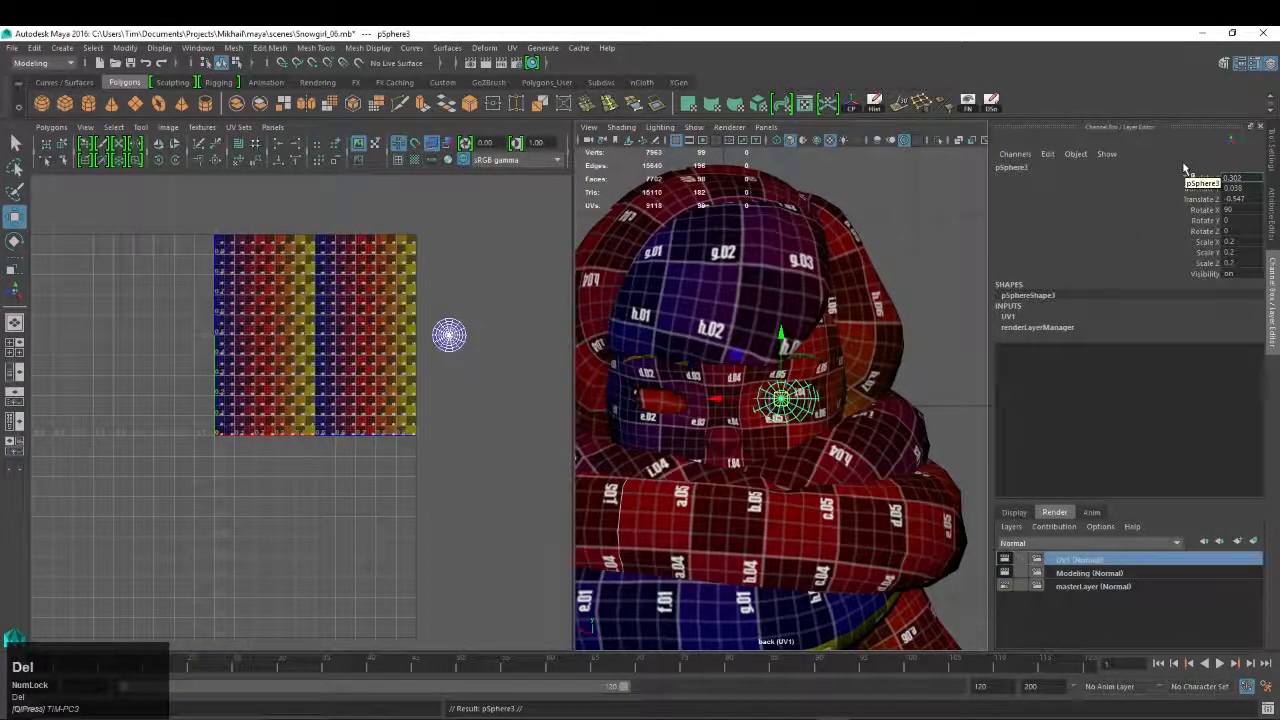
key("Return")
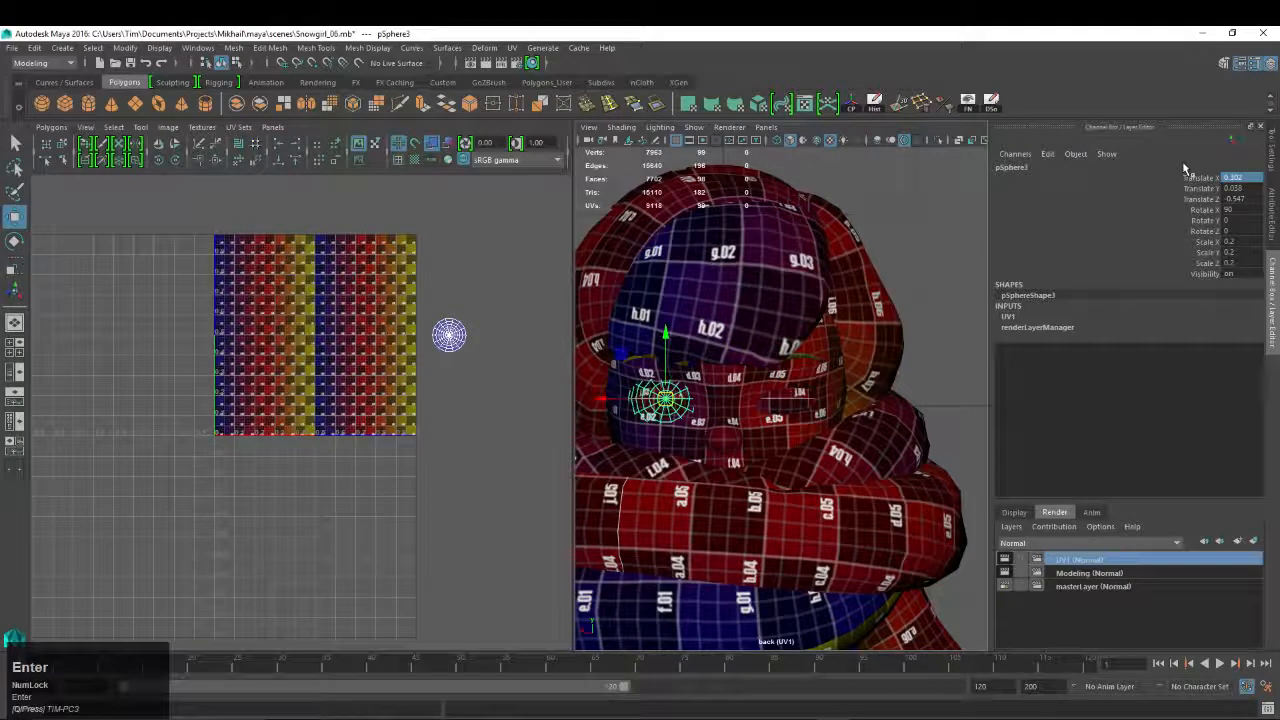
Select the duplicated eye and the face mesh to examine their UV shells, picking a UV on the face's layout
right_click(680, 398)
left_click(678, 400)
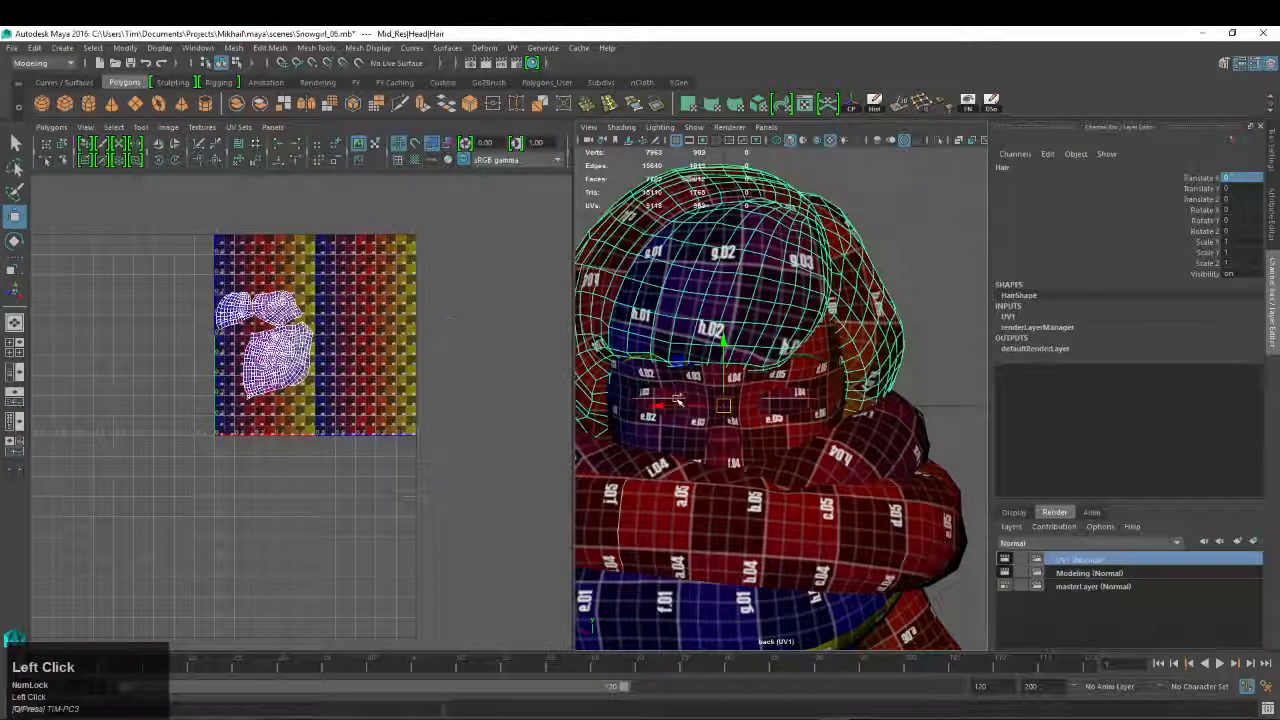
left_click(676, 398)
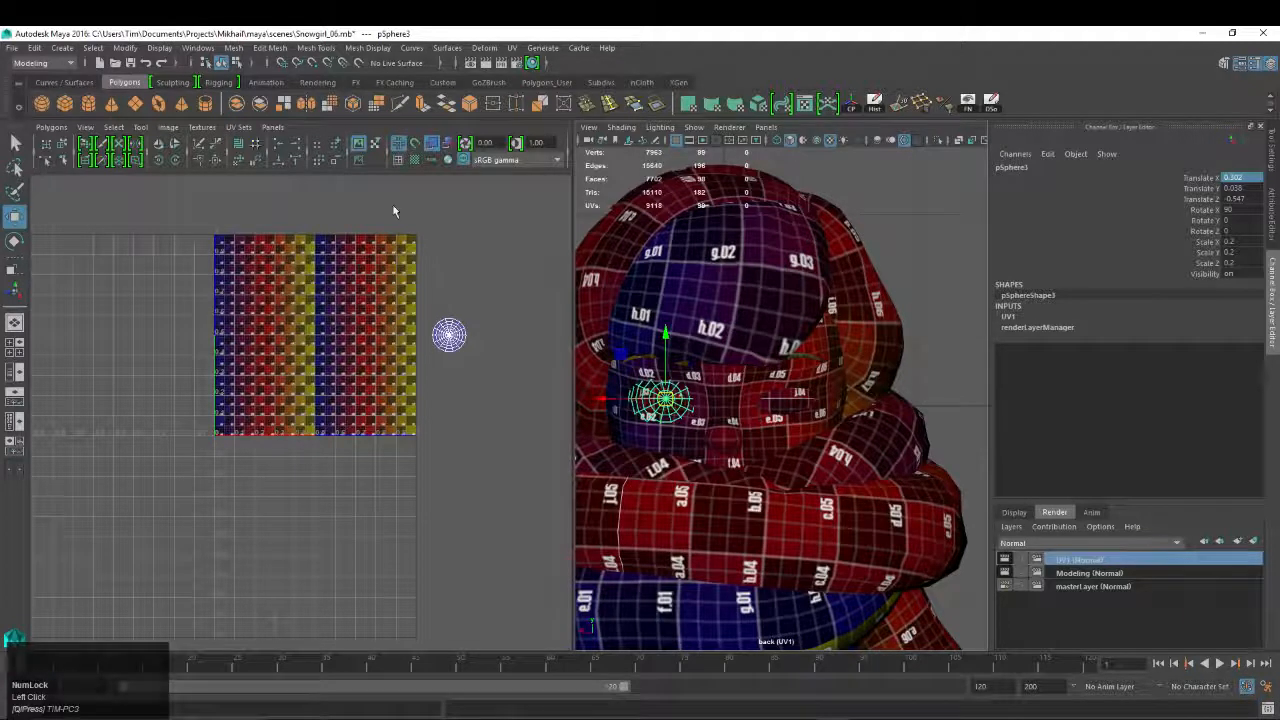
left_click(704, 392)
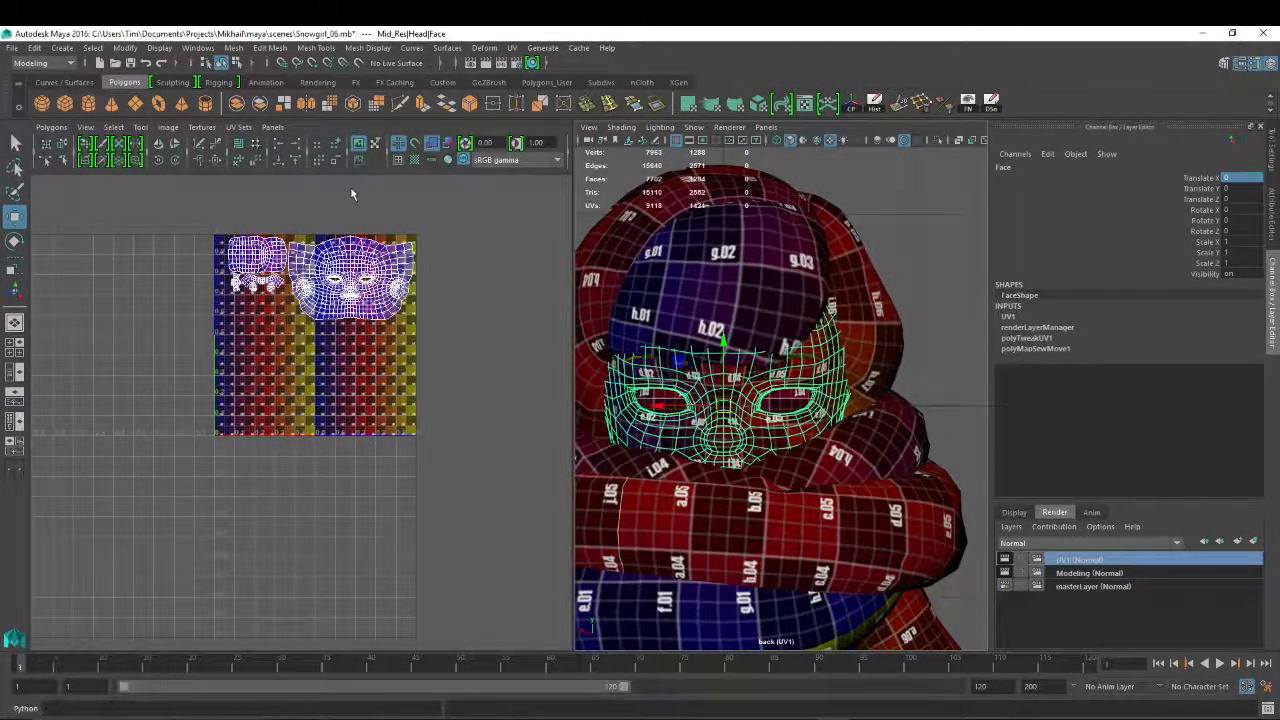
key("w")
right_click(369, 252)
right_click_drag(369, 252, 427, 250)
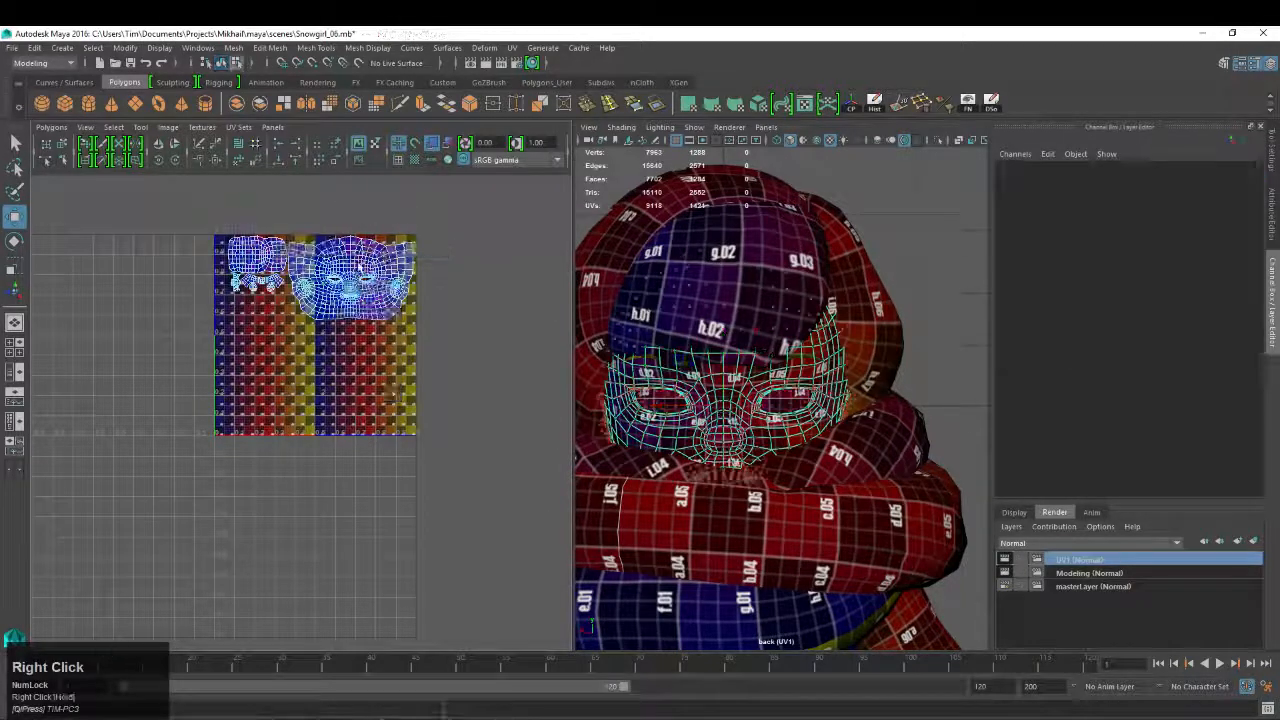
left_click(358, 265)
Replace the UV editor with the perspective view and bring the whole character into view
key("space")
left_click_drag(342, 280, 346, 241)
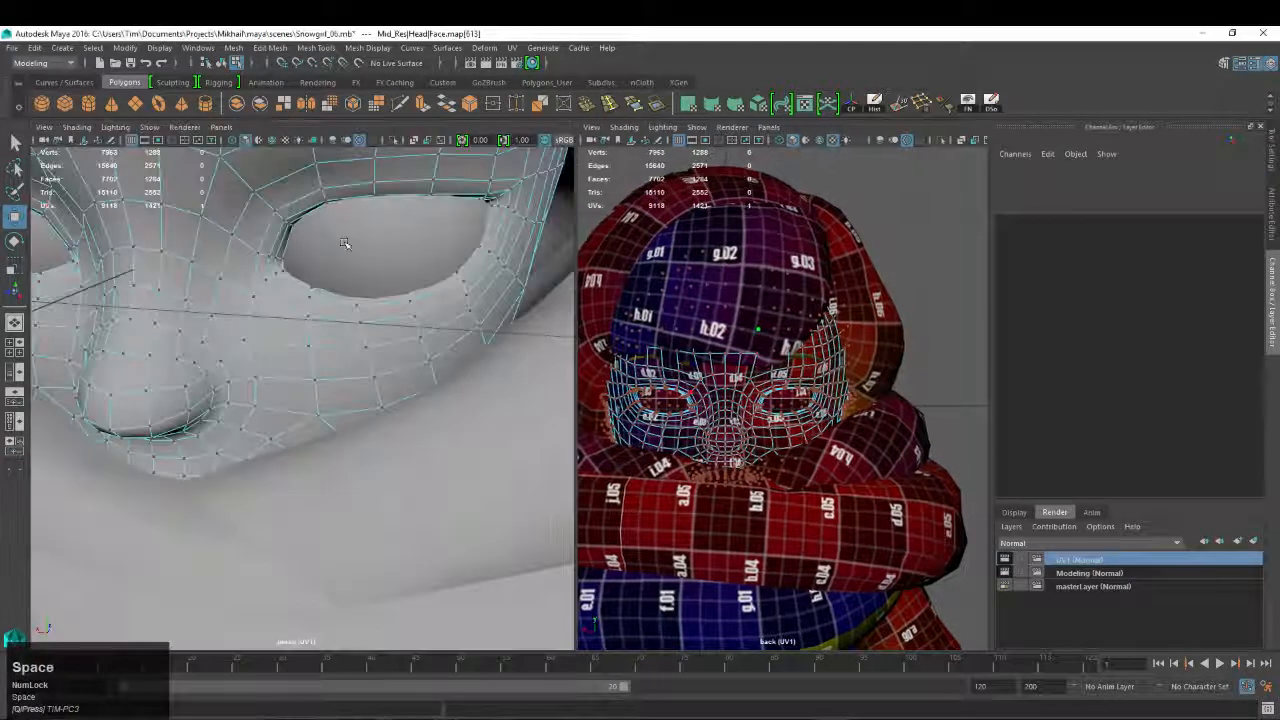
right_click_drag(346, 241, 112, 206, "alt")
Return the mesh to object mode and open the choice of editors available for the perspective view's panel
right_click_drag(754, 260, 822, 242)
left_click(190, 127)
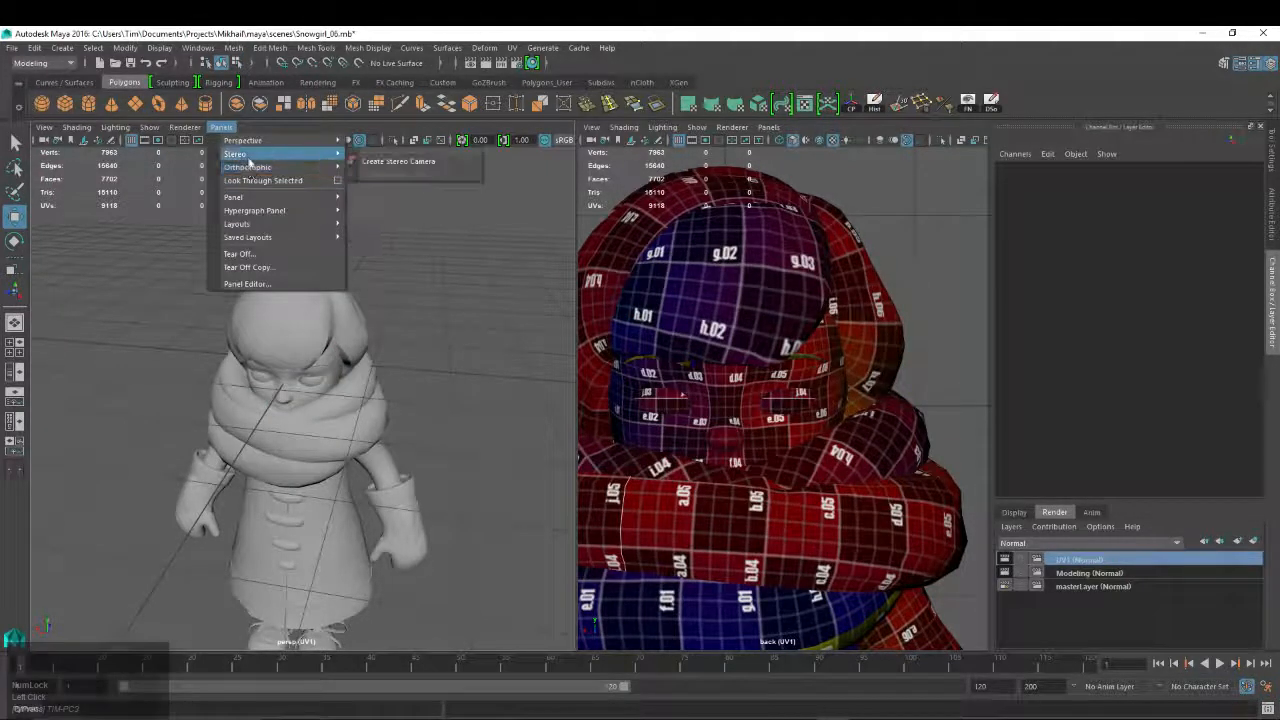
mouse_move(260, 203)
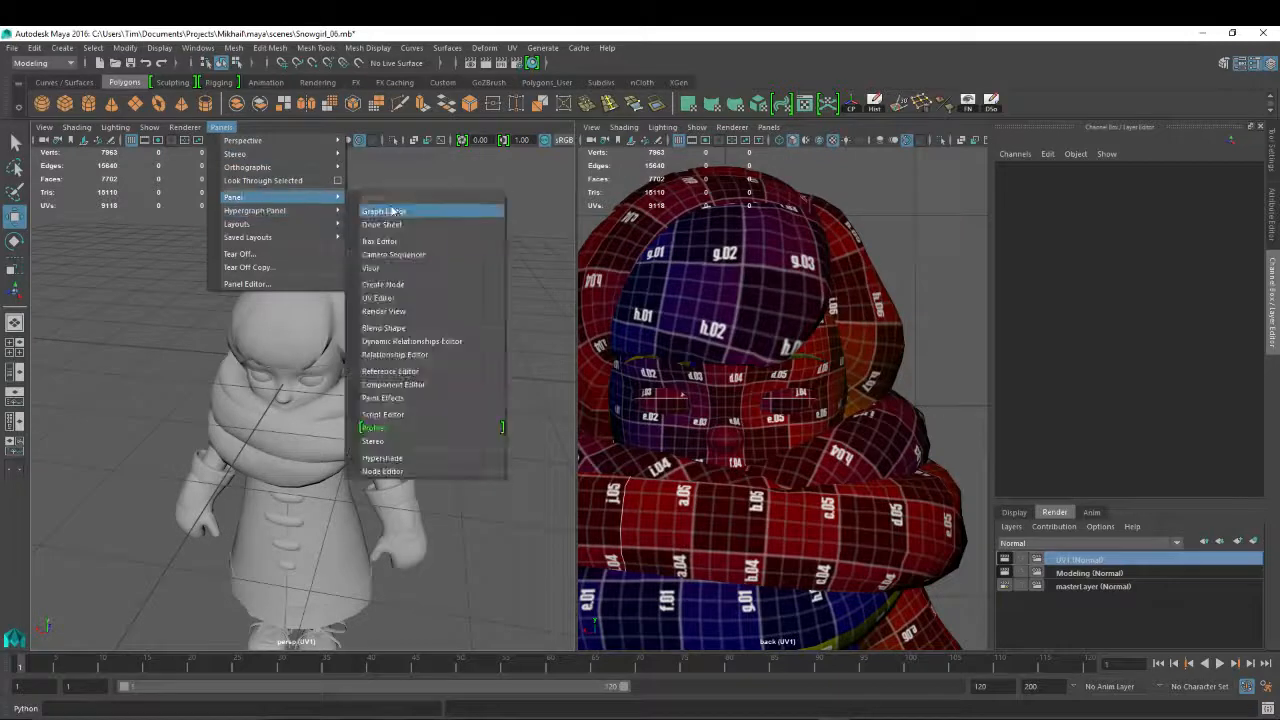
Show the UV Editor in place of the perspective view and select the scarf
left_click(394, 286)
right_click_drag(790, 337, 722, 450, "alt")
middle_click_drag(722, 450, 716, 420, "alt")
left_click(716, 420)
right_click_drag(716, 420, 755, 371, "alt")
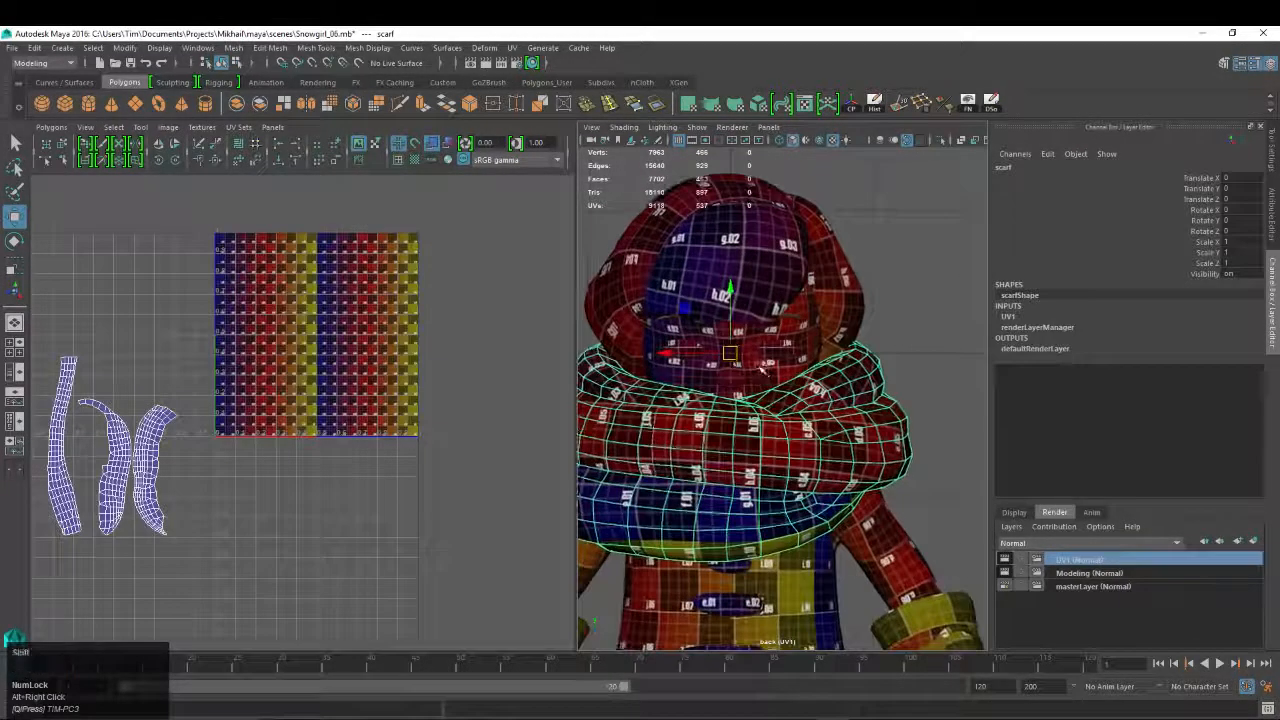
Delete one of the two eyeball spheres, the one below the h.01 tile of the hair
left_click(755, 369, "shift")
left_click(776, 349, "shift")
left_click(681, 351)
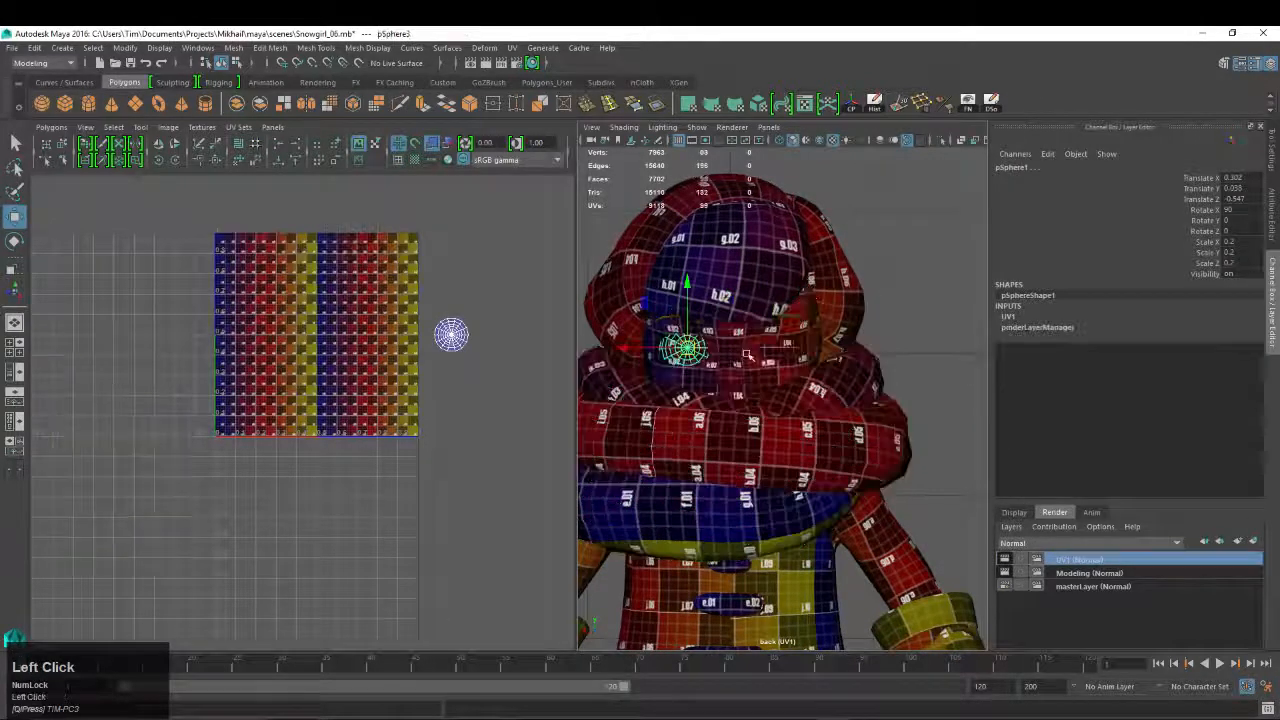
key("Delete")
Select the head, remaining eyeball, scarf, eyebrows and hair together to display all their UV shells
left_click(735, 372)
left_click(776, 349, "shift")
left_click(783, 419, "shift")
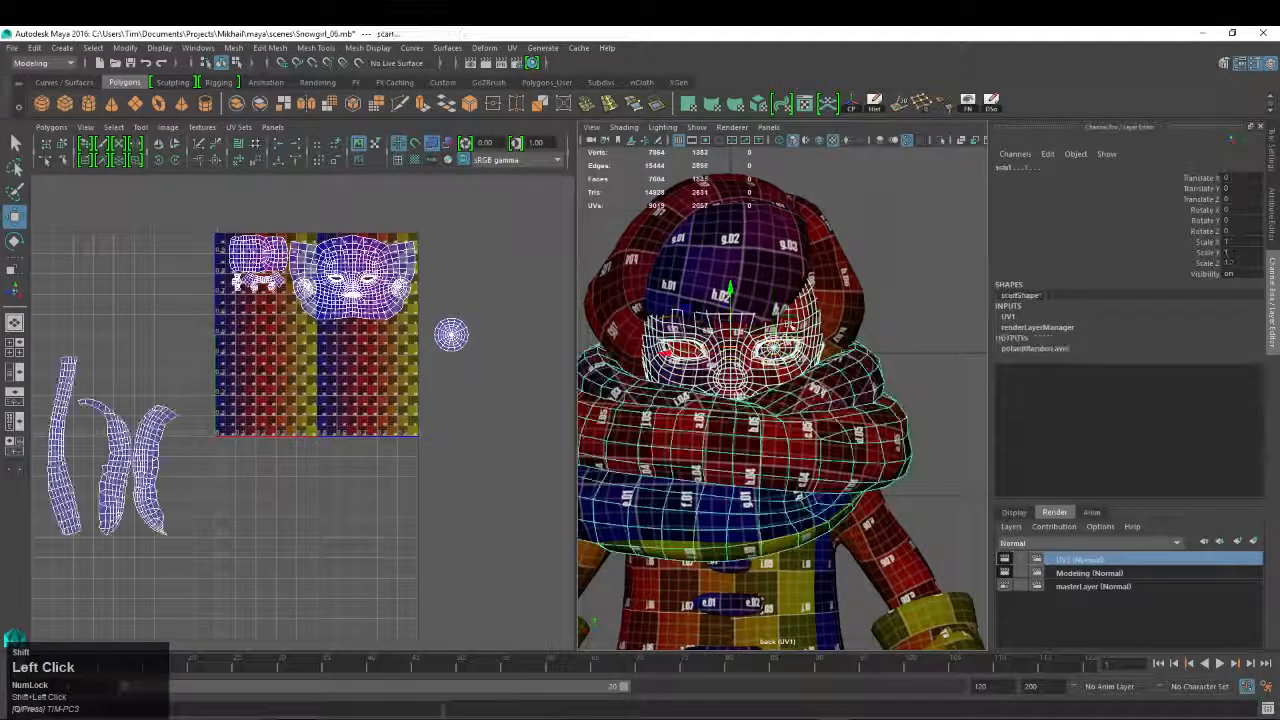
left_click(776, 318, "shift")
right_click_drag(776, 318, 850, 355, "alt")
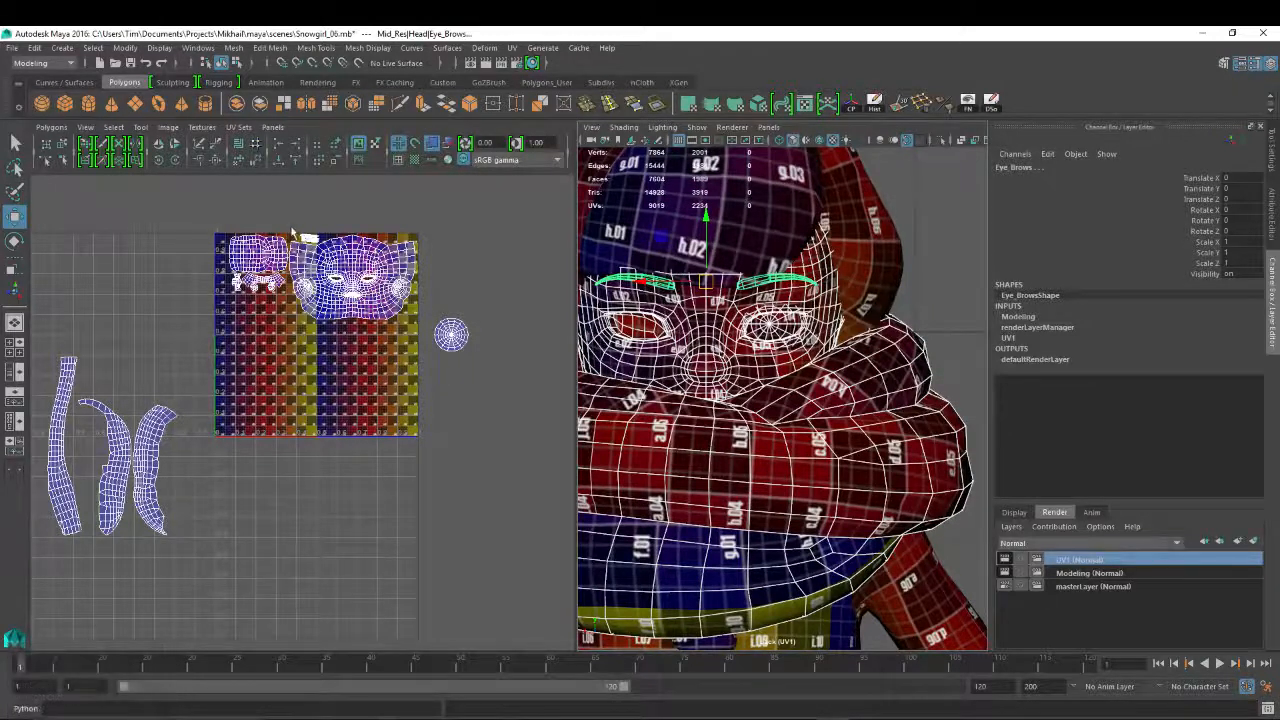
right_click_drag(295, 234, 314, 230, "alt")
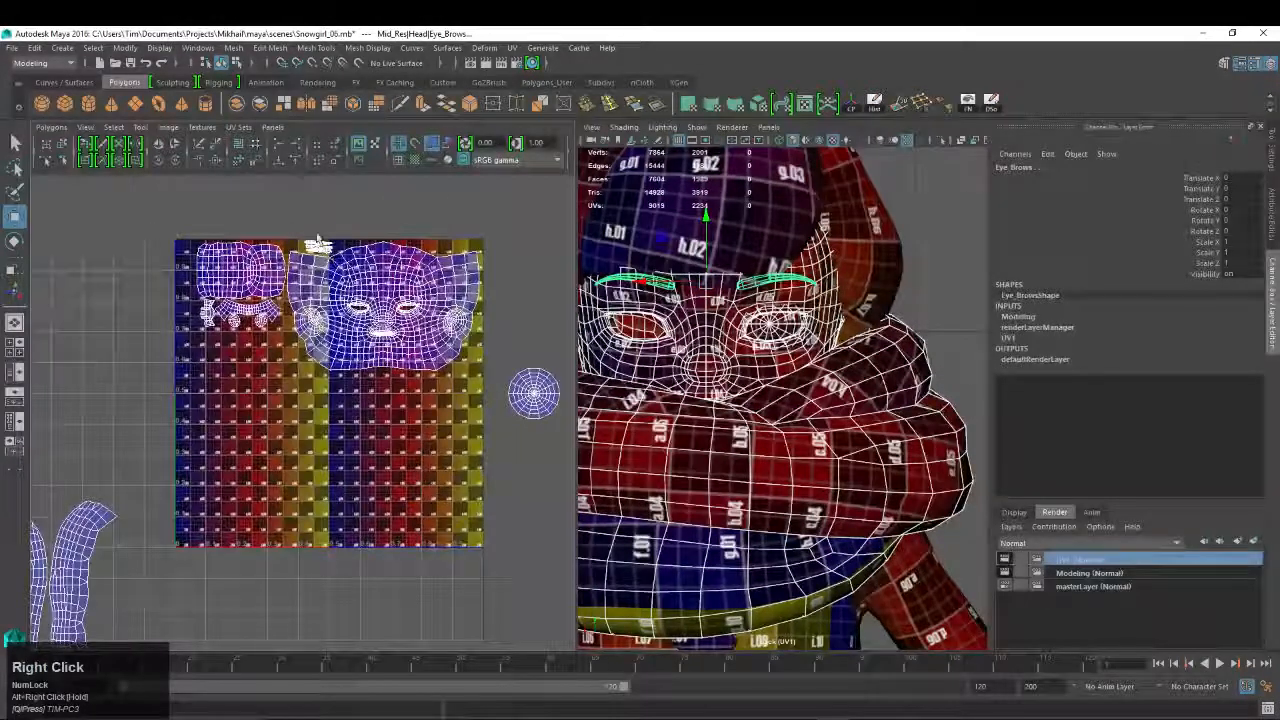
left_click(880, 228, "shift")
right_click_drag(783, 266, 583, 365, "alt")
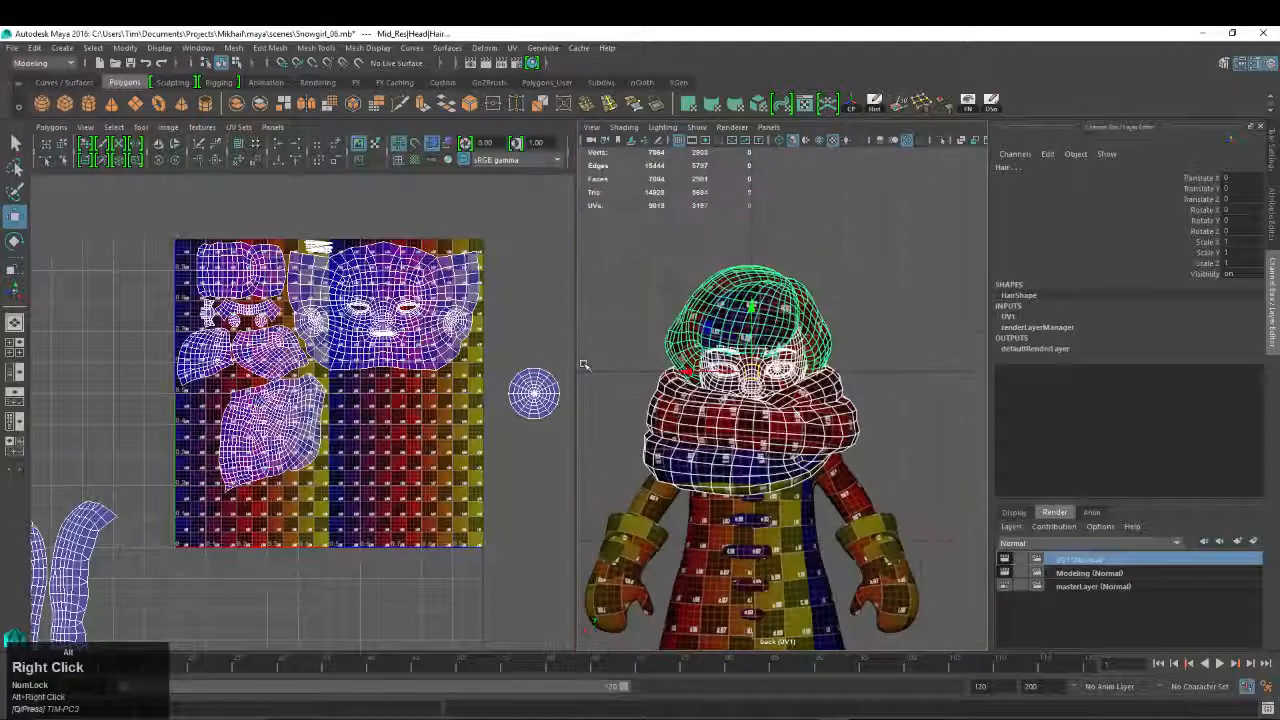
Rotate the long straight scarf UV shell 90 degrees and place it along the lower edge of the UV square
right_click_drag(380, 394, 350, 394, "alt")
middle_click_drag(300, 420, 397, 318, "alt")
right_click_drag(397, 318, 340, 318, "alt")
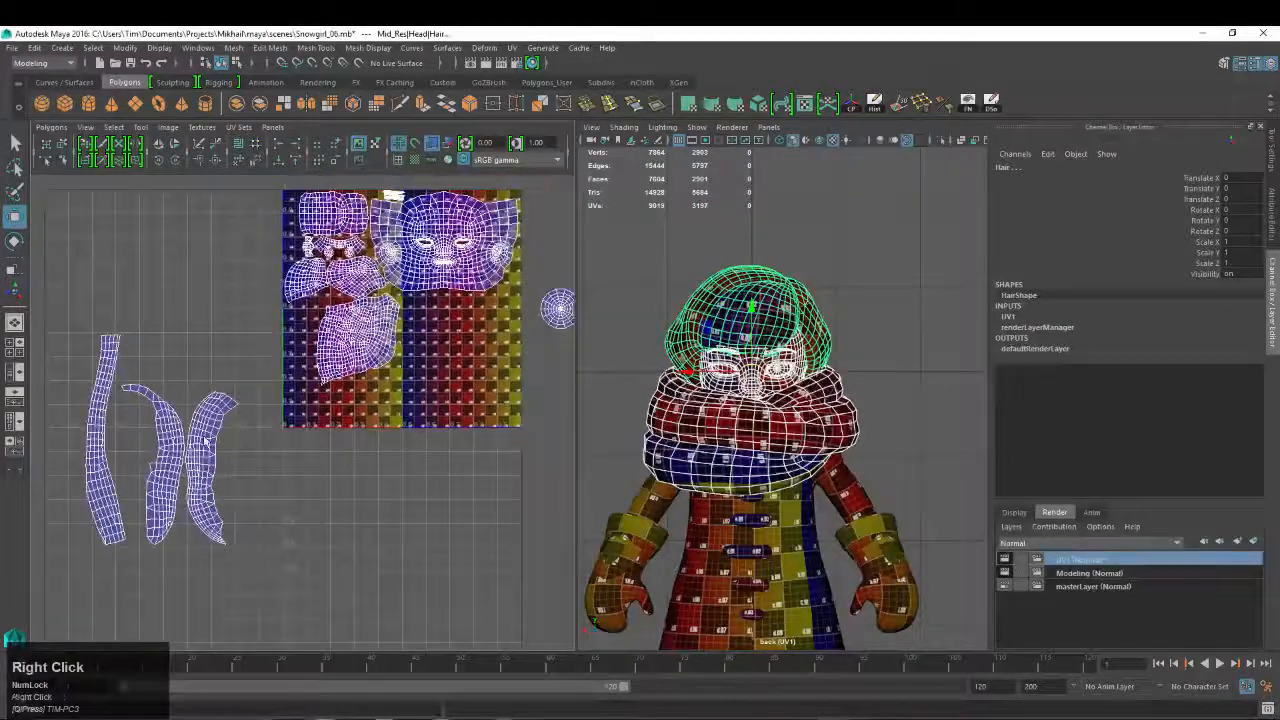
right_click_drag(196, 426, 245, 428)
right_click_drag(141, 374, 171, 374, "alt")
left_click(68, 326)
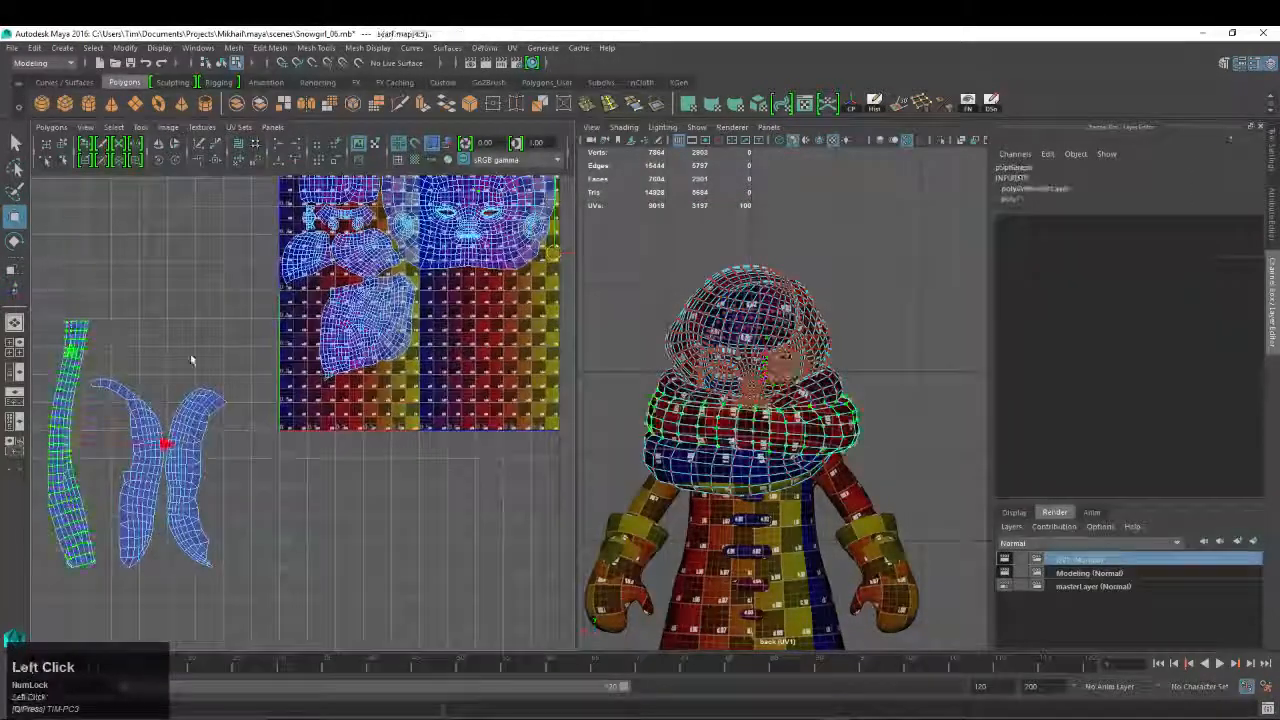
key("e")
left_click(160, 161)
left_click(160, 161)
key("w")
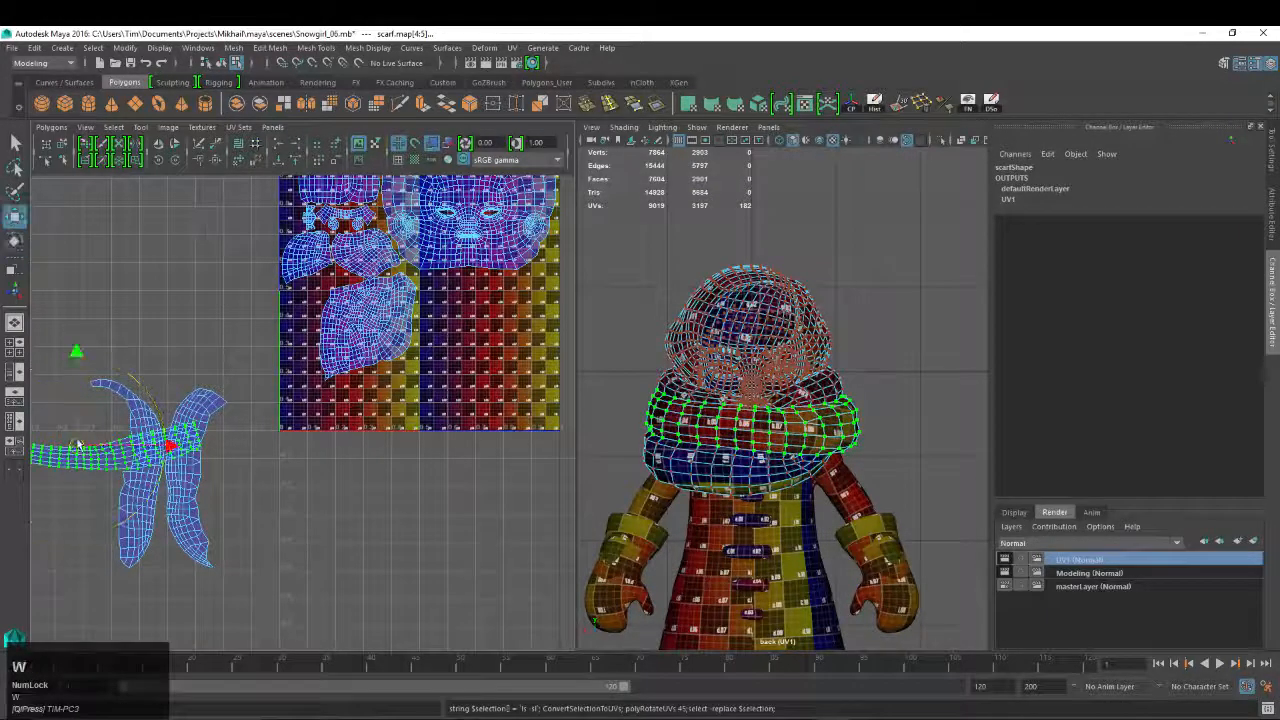
left_click_drag(76, 447, 435, 407)
right_click_drag(676, 427, 792, 444, "alt")
Rotate the large hair UV shell counterclockwise and fit it against the left edge of the UV square
left_click(330, 312)
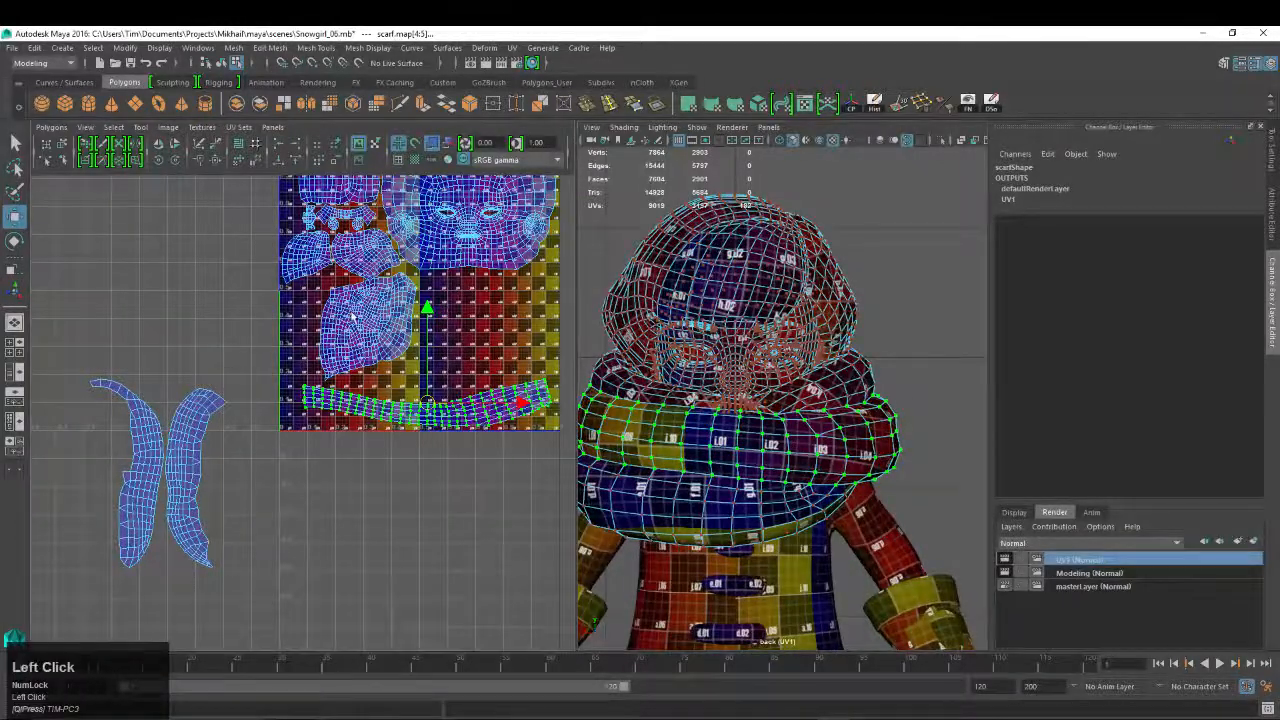
key("e")
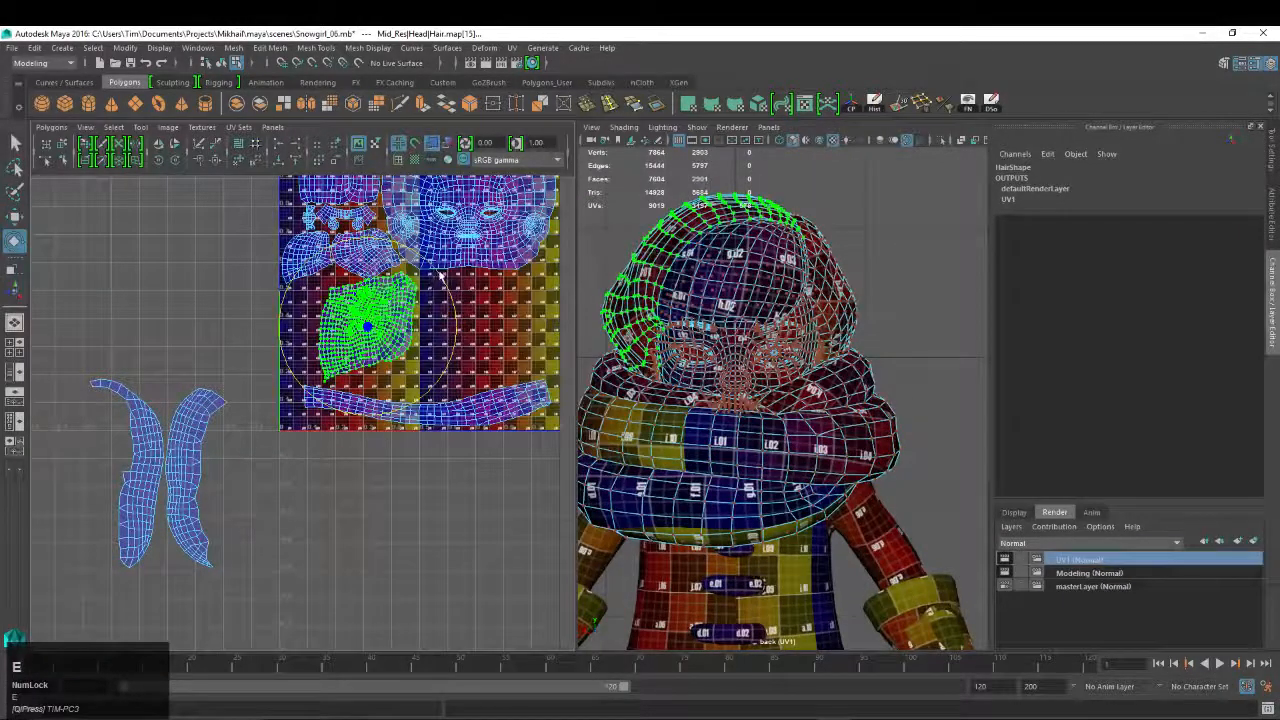
left_click_drag(440, 276, 264, 264)
key("w")
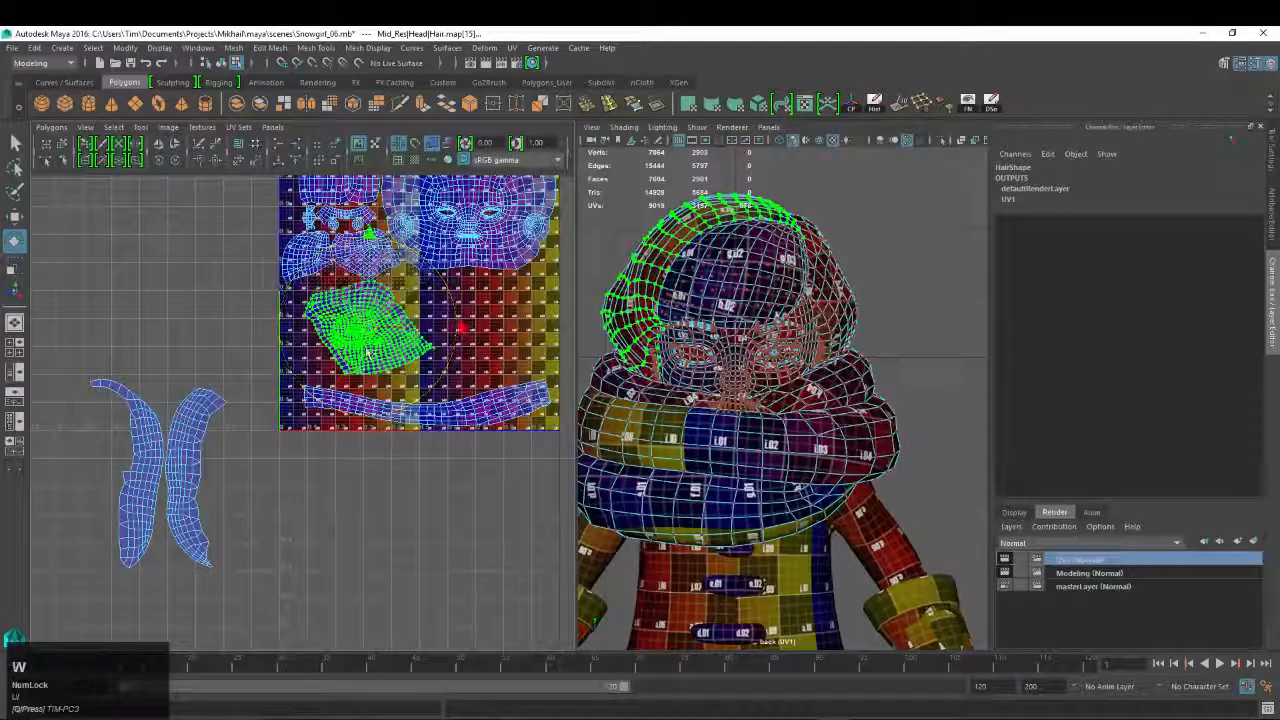
left_click_drag(369, 350, 349, 325)
right_click_drag(349, 325, 372, 346, "alt")
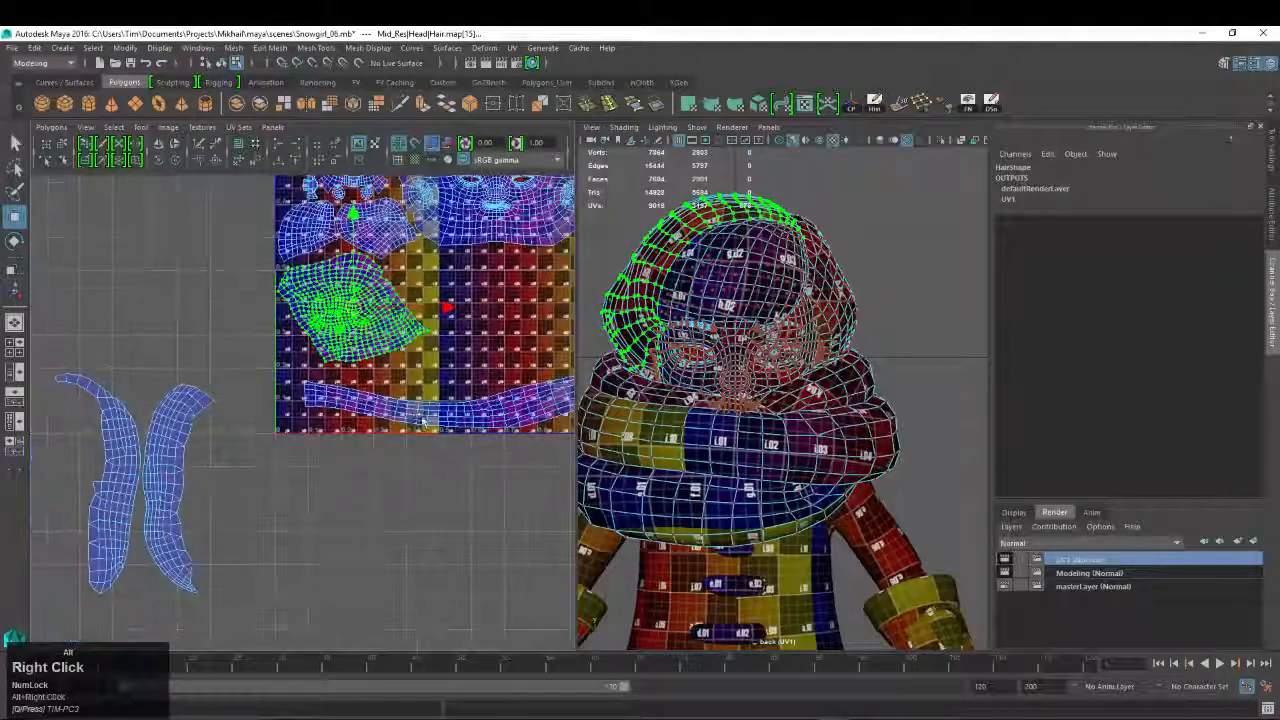
middle_click_drag(420, 370, 309, 345, "alt")
Rotate the two curved scarf UV shells 90 degrees and move them just below the UV square
left_click(352, 384)
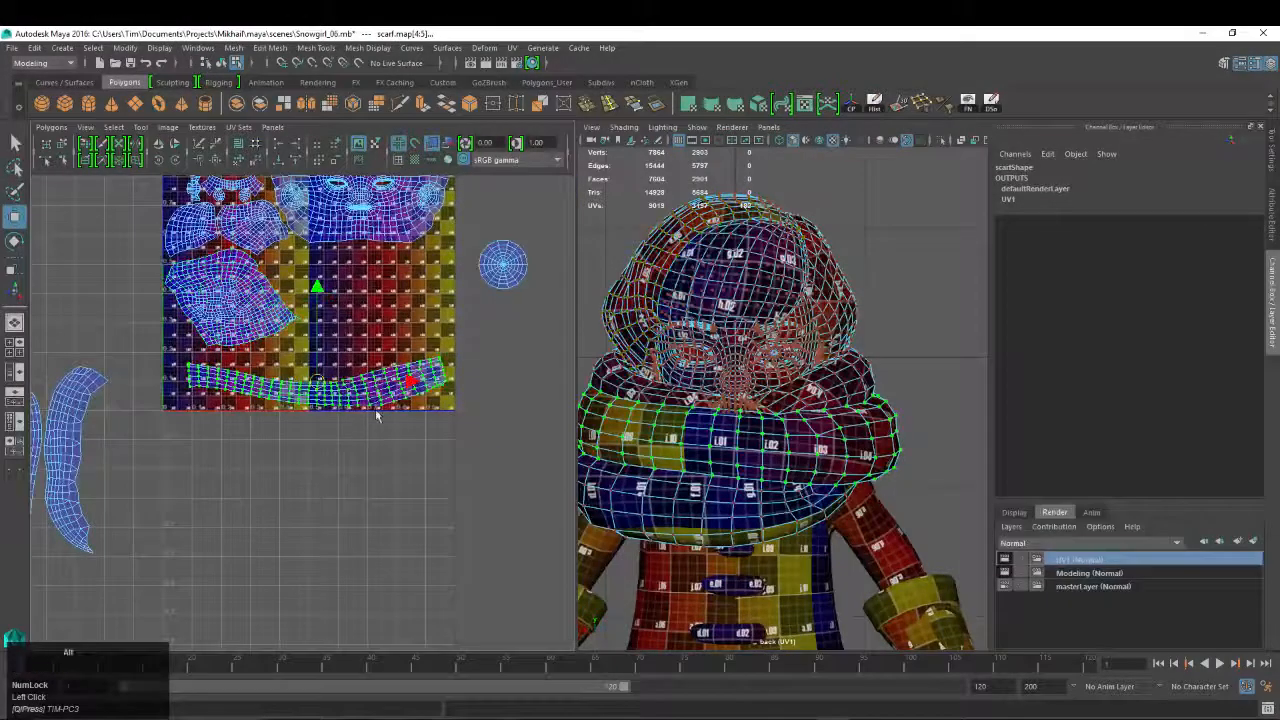
right_click_drag(377, 414, 290, 418, "alt")
left_click_drag(57, 349, 172, 611)
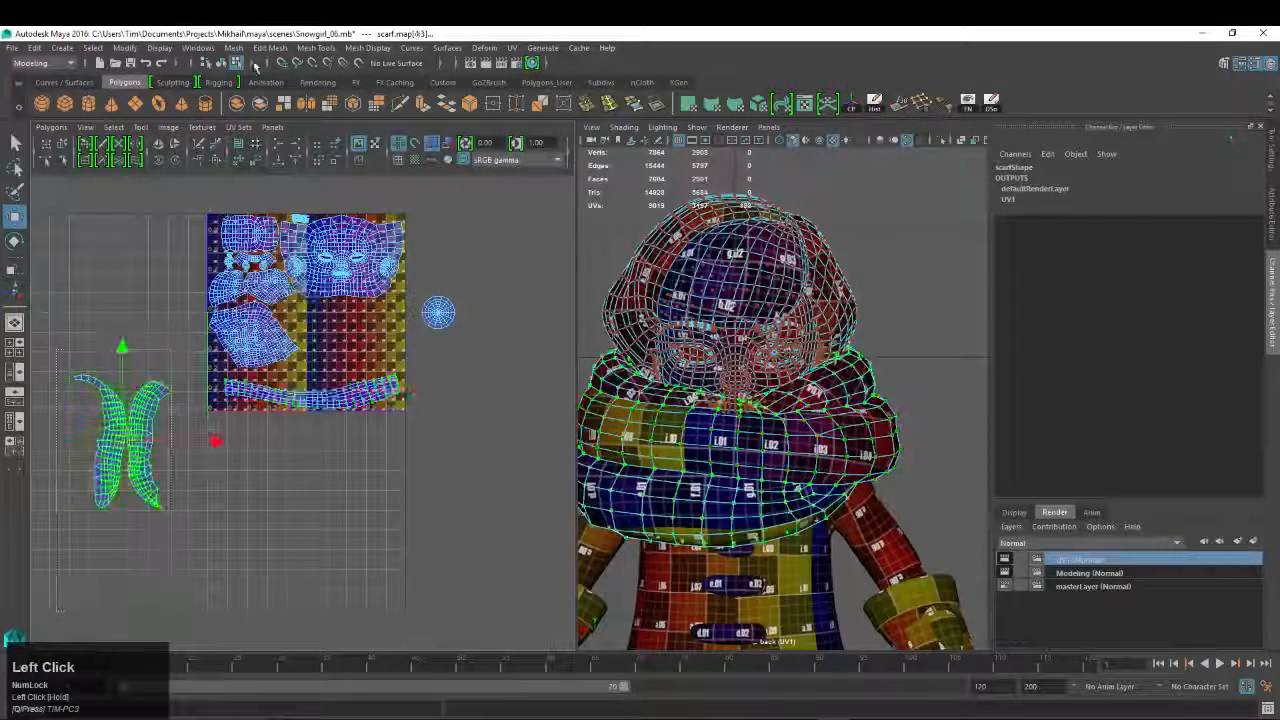
left_click(159, 161)
left_click(159, 161)
key("w")
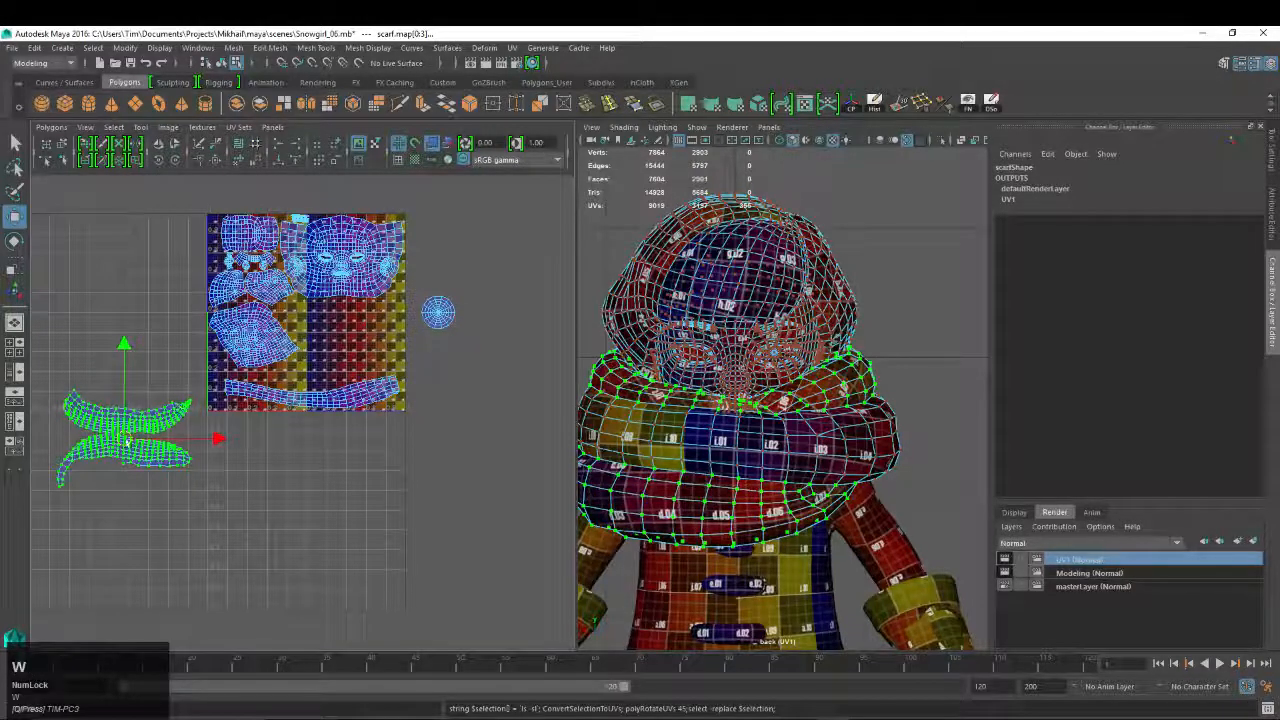
left_click_drag(124, 442, 318, 460)
Scale up all three scarf UV shells together until the straight one spans the UV square's width, adjusting their position
left_click_drag(208, 380, 530, 635)
middle_click_drag(342, 423, 340, 408, "alt")
right_click_drag(299, 418, 360, 425, "alt")
key("r")
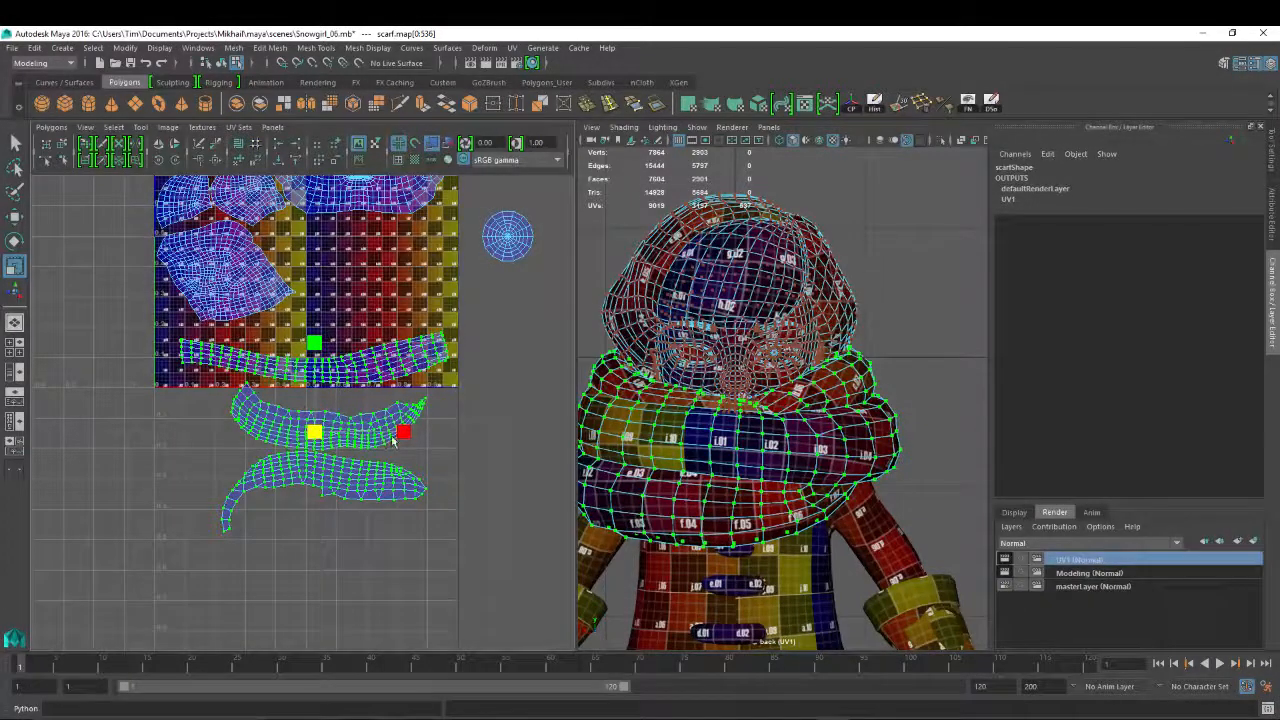
key("r")
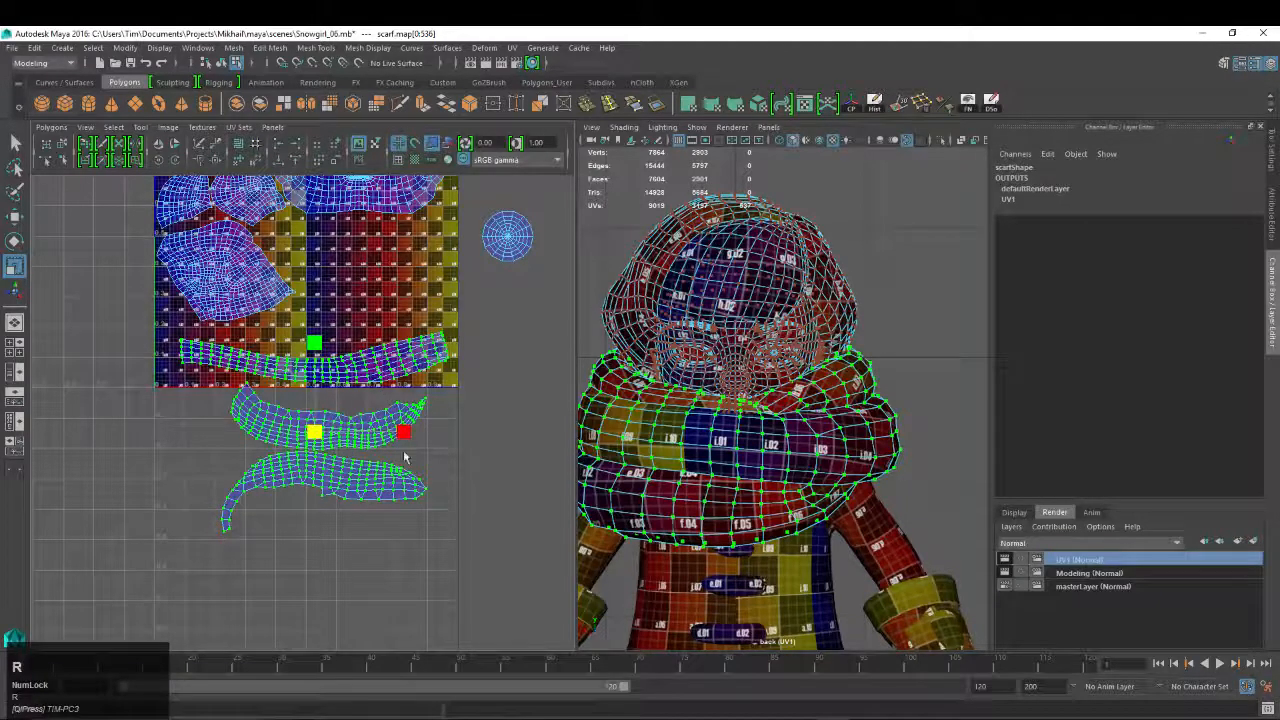
mouse_move(328, 428)
left_mouse_down()
mouse_move(342, 416)
mouse_move(334, 434)
mouse_move(317, 432)
left_mouse_up()
key("w")
key("r")
key("w")
left_click_drag(400, 432, 398, 432)
left_click_drag(307, 338, 305, 345)
left_click_drag(805, 455, 805, 476, "alt")
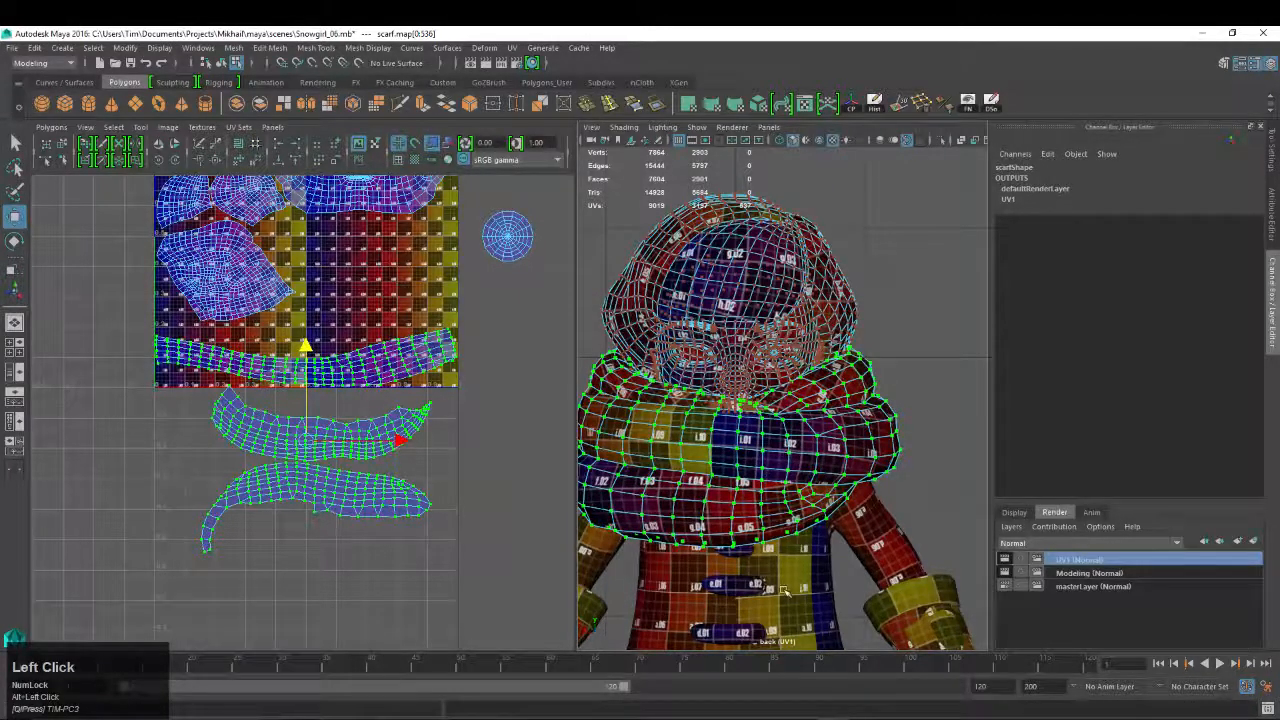
middle_click_drag(815, 560, 715, 548, "alt")
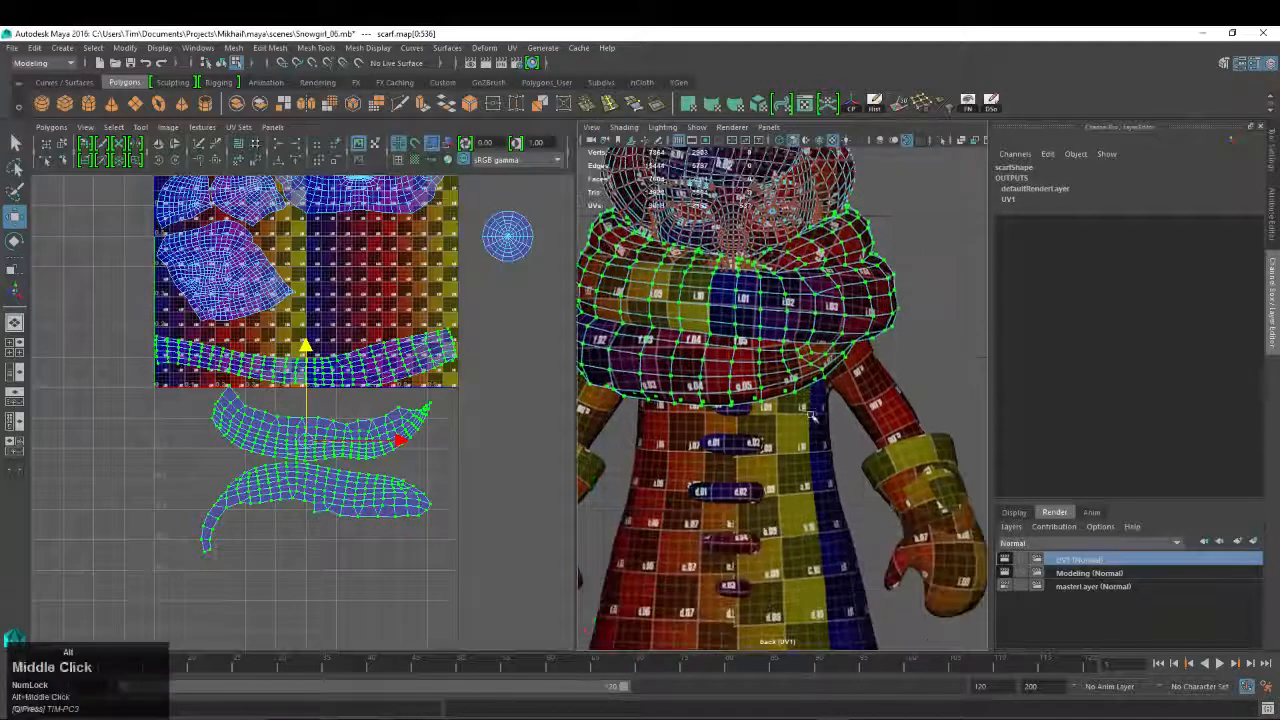
Move the upper curved scarf UV shell into the UV square and rotate it to nest above the straight strip
left_click(333, 427)
key("w")
double_click(333, 425)
key("w")
left_click_drag(315, 423, 346, 327)
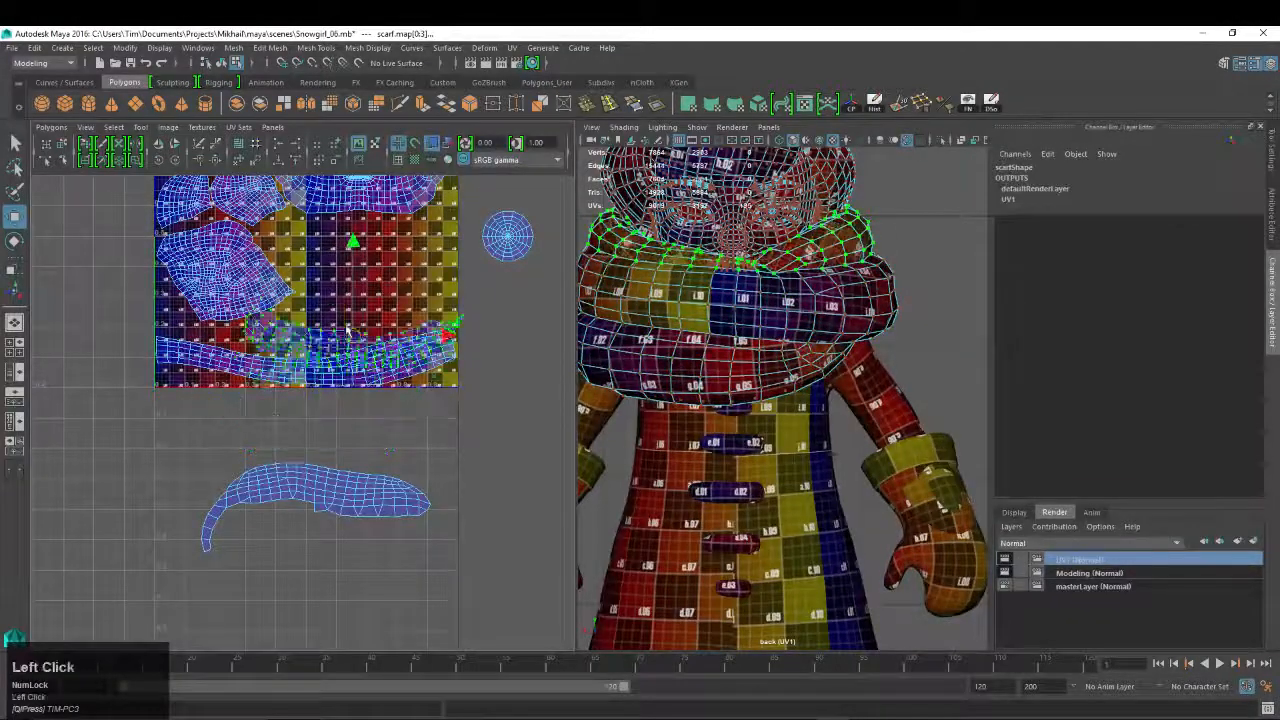
key("e")
left_click_drag(423, 257, 399, 236)
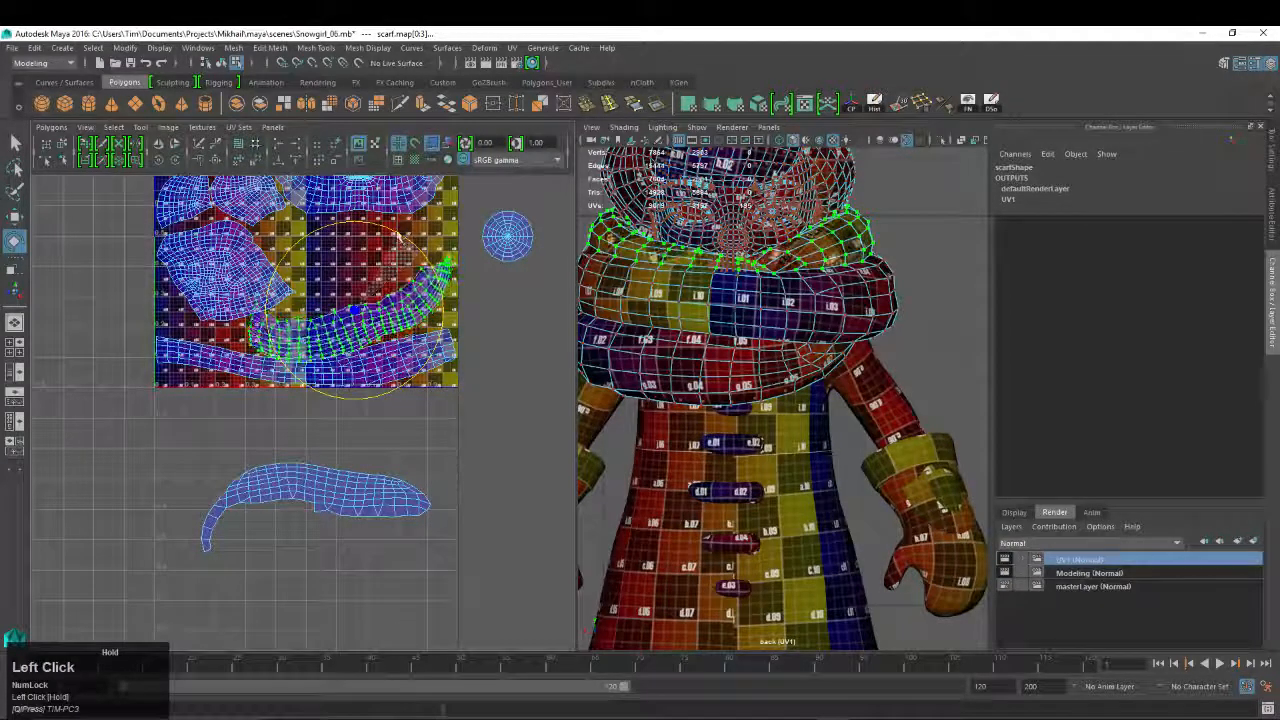
middle_click_drag(351, 310, 341, 356)
key("w")
left_click_drag(341, 356, 353, 350)
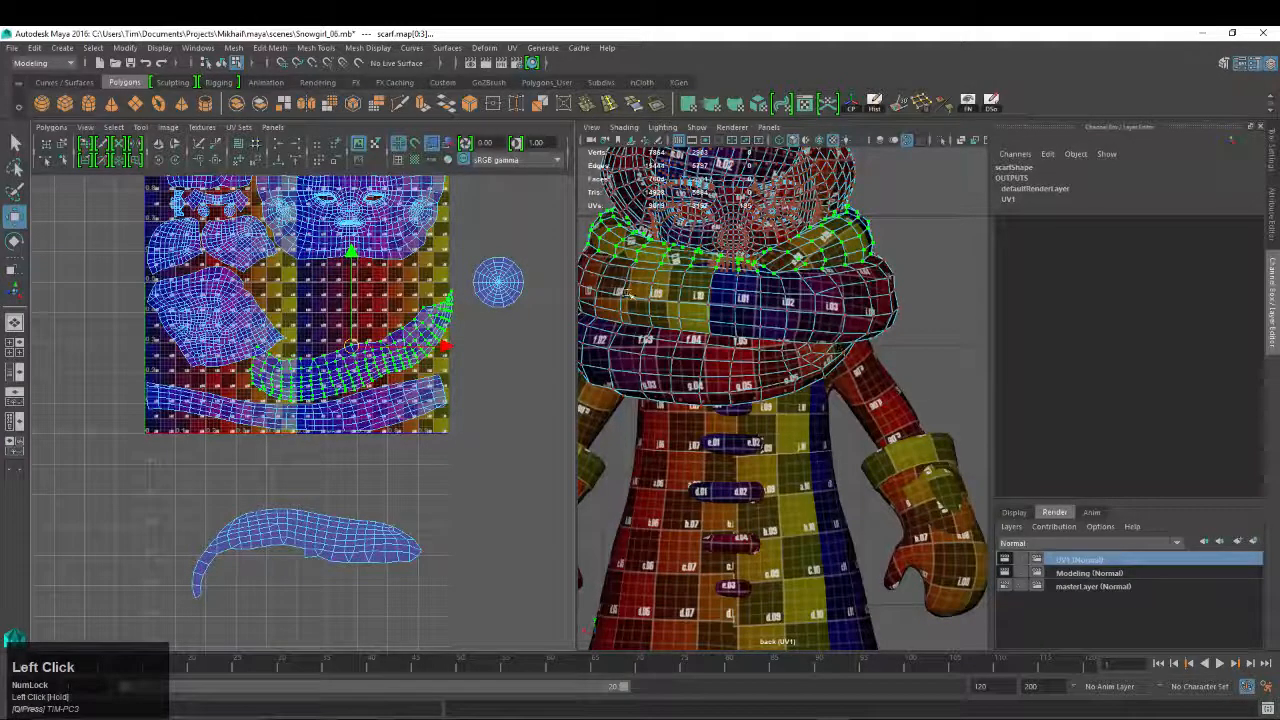
Try soft selection on the end UV of the curved scarf shell, with a 0.21 falloff radius and a smooth reshaped falloff curve
left_click(257, 345)
key("b")
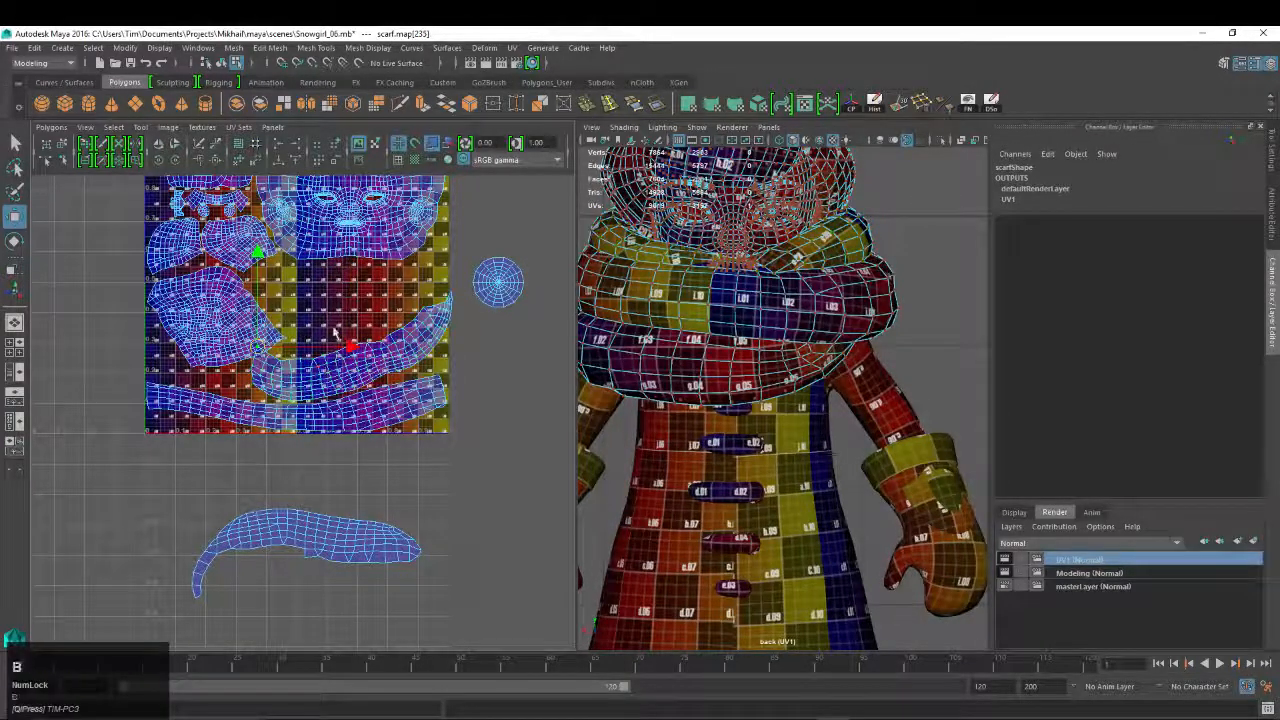
left_click_drag(350, 381, 227, 363)
double_click(14, 216)
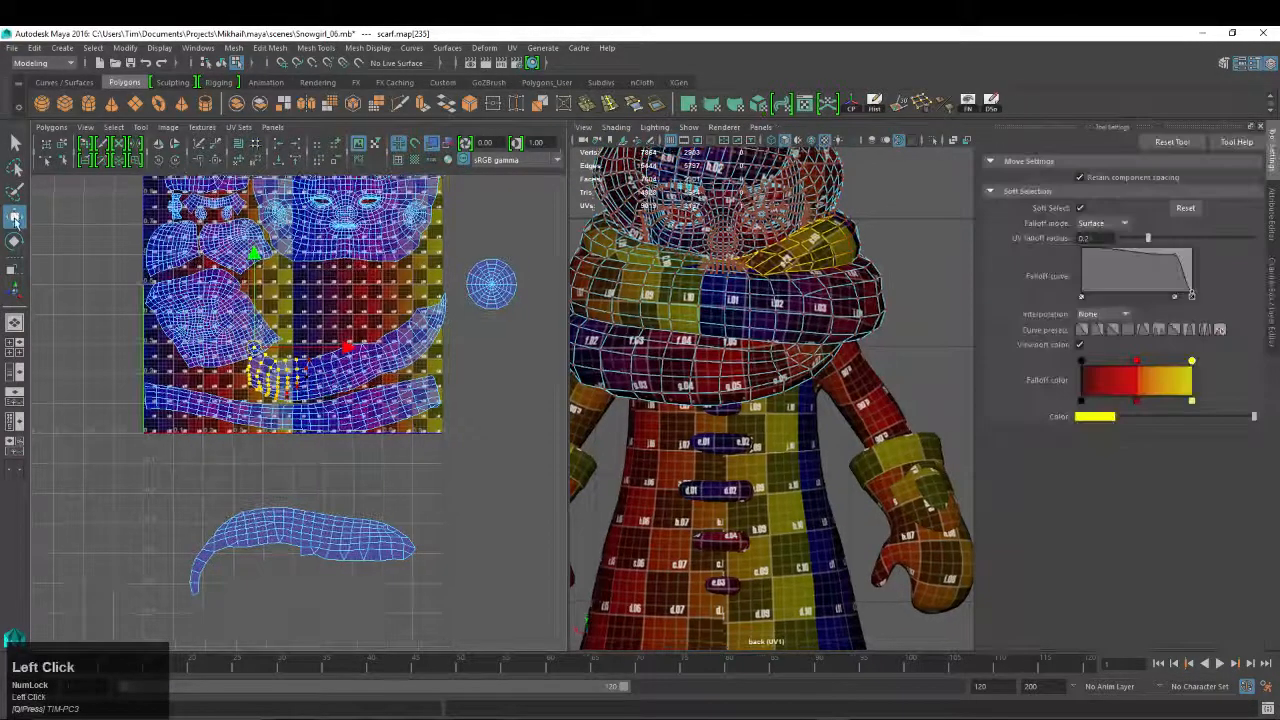
left_click_drag(1160, 268, 1145, 303)
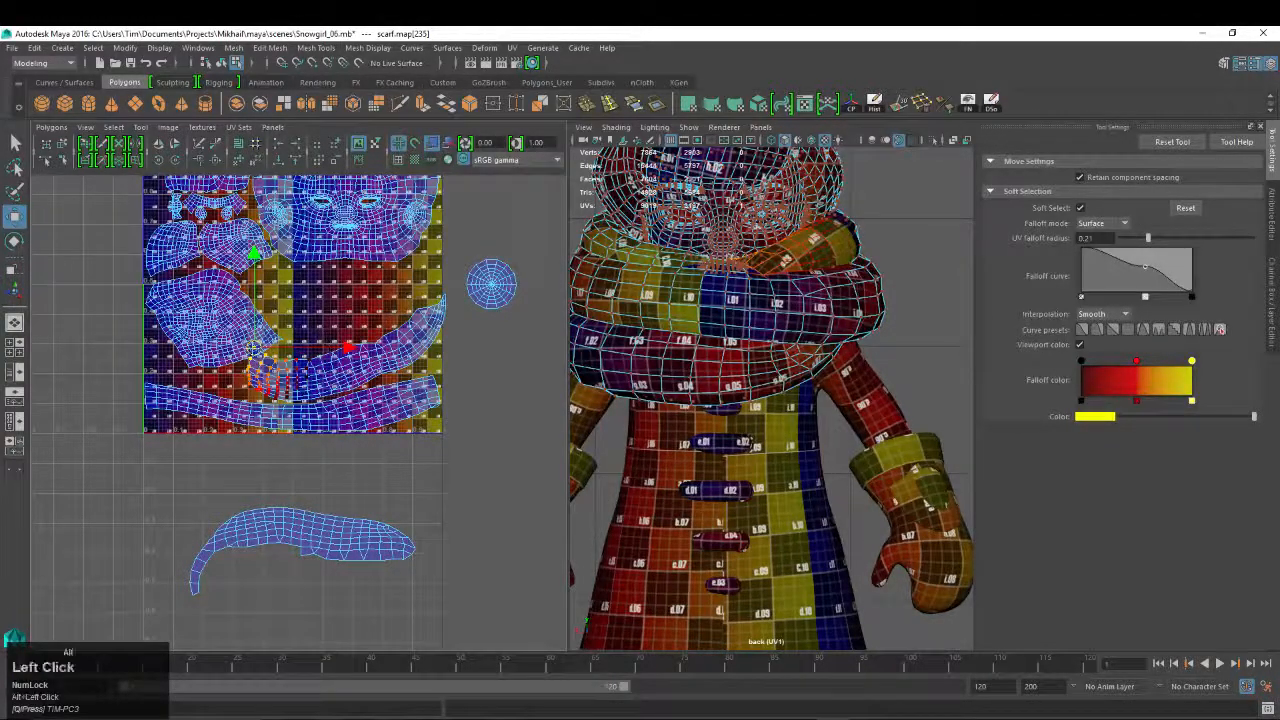
left_click_drag(300, 365, 263, 357, "alt")
right_click_drag(234, 354, 268, 368, "alt")
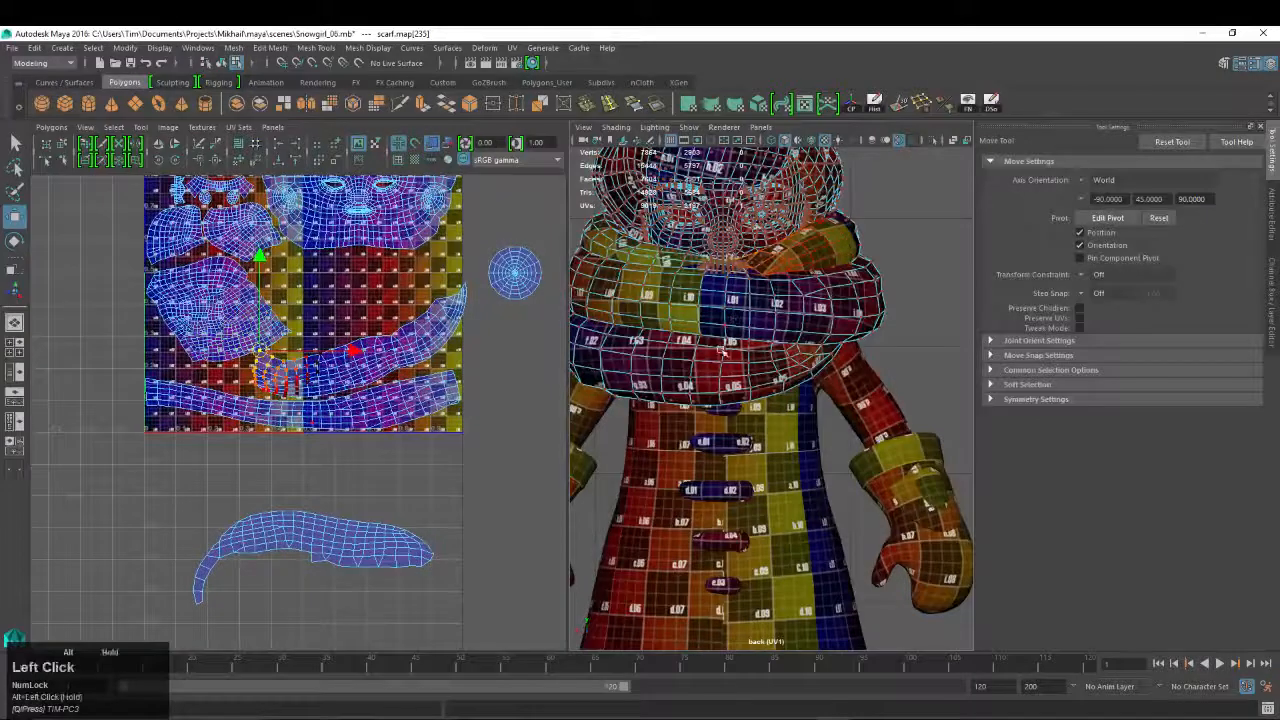
Switch the model view to shaded perspective framed on the selected UV, and turn soft selection off
key("space")
left_click(721, 328)
mouse_move(721, 329)
left_mouse_down()
mouse_move(726, 291)
mouse_move(731, 320)
left_mouse_up()
key("4")
key("f")
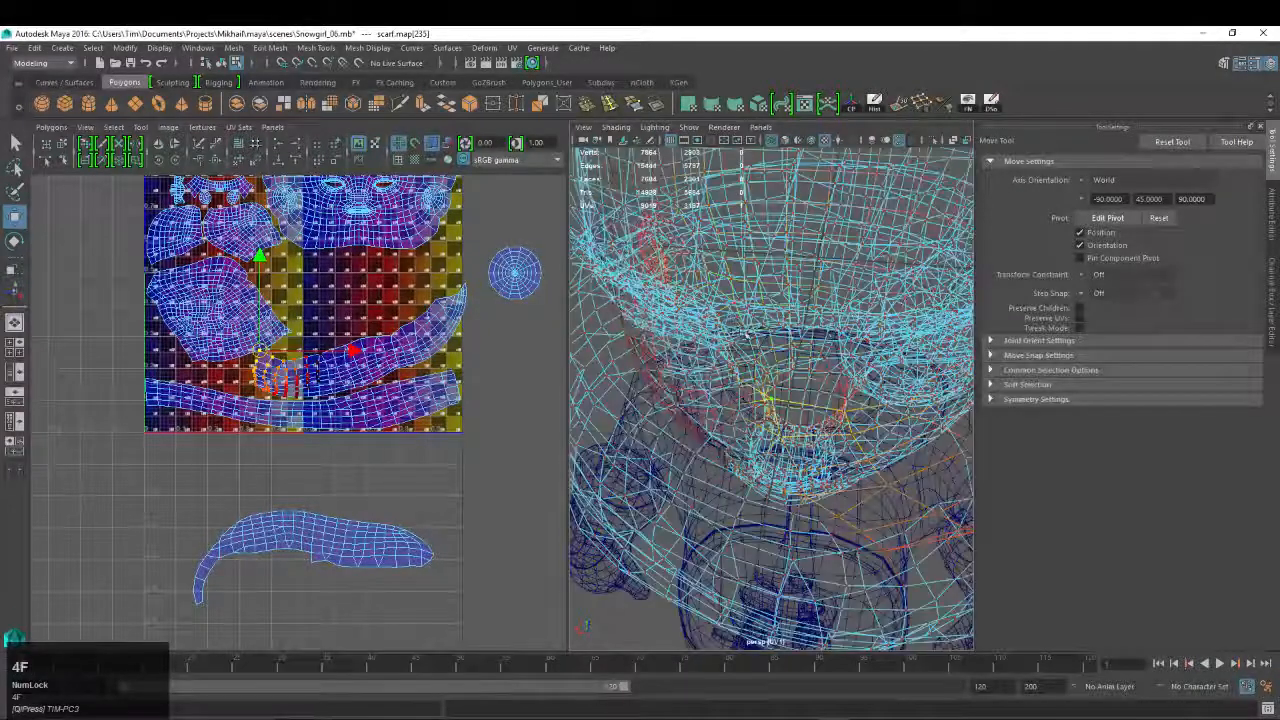
key("5")
key("b")
mouse_move(265, 308)
right_mouse_down("alt")
mouse_move(500, 330)
mouse_move(450, 331)
right_mouse_up("alt")
key("b")
Shift the whole curved scarf UV shell slightly left so its tip stays inside the UV square
left_click(474, 292)
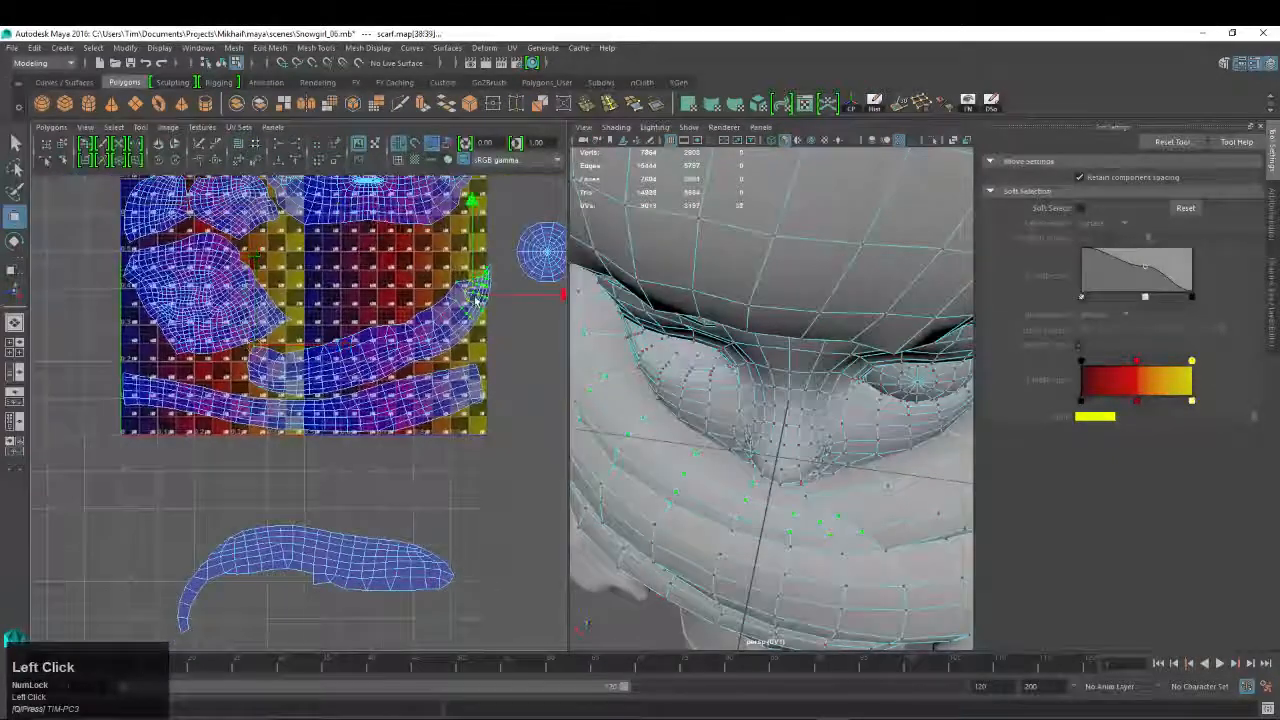
double_click(454, 312)
key("w")
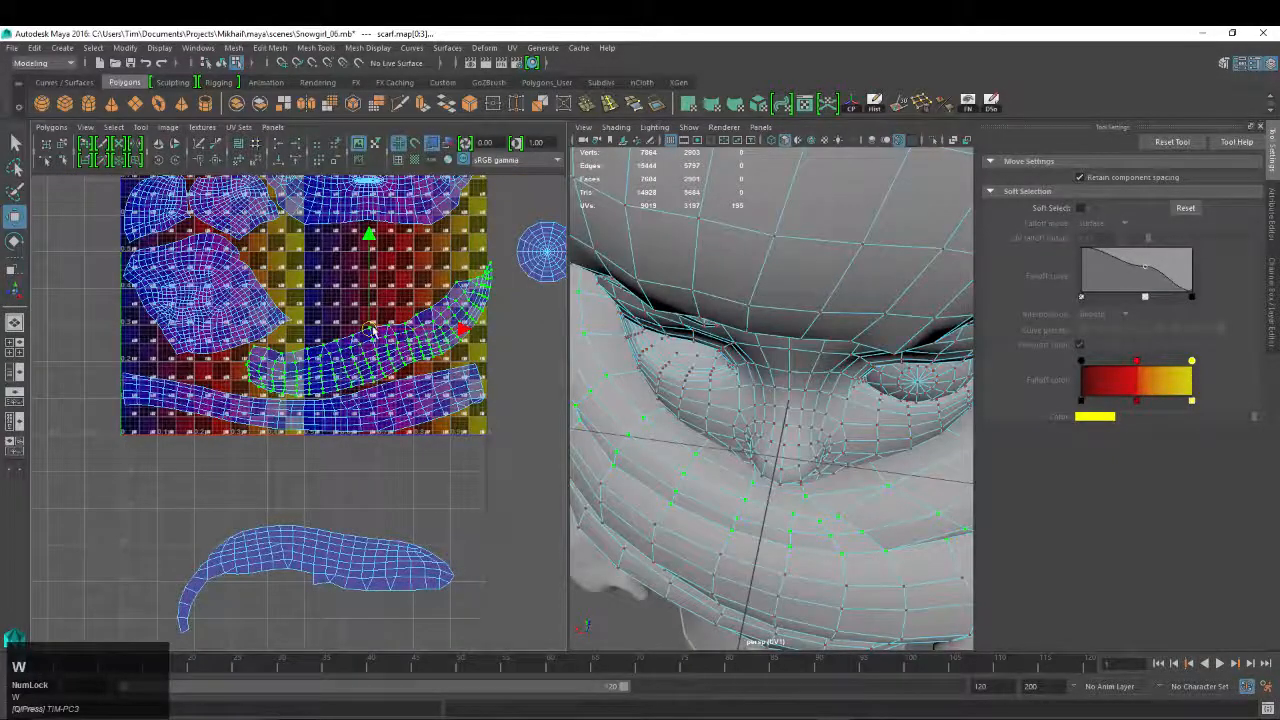
left_click_drag(370, 330, 365, 333)
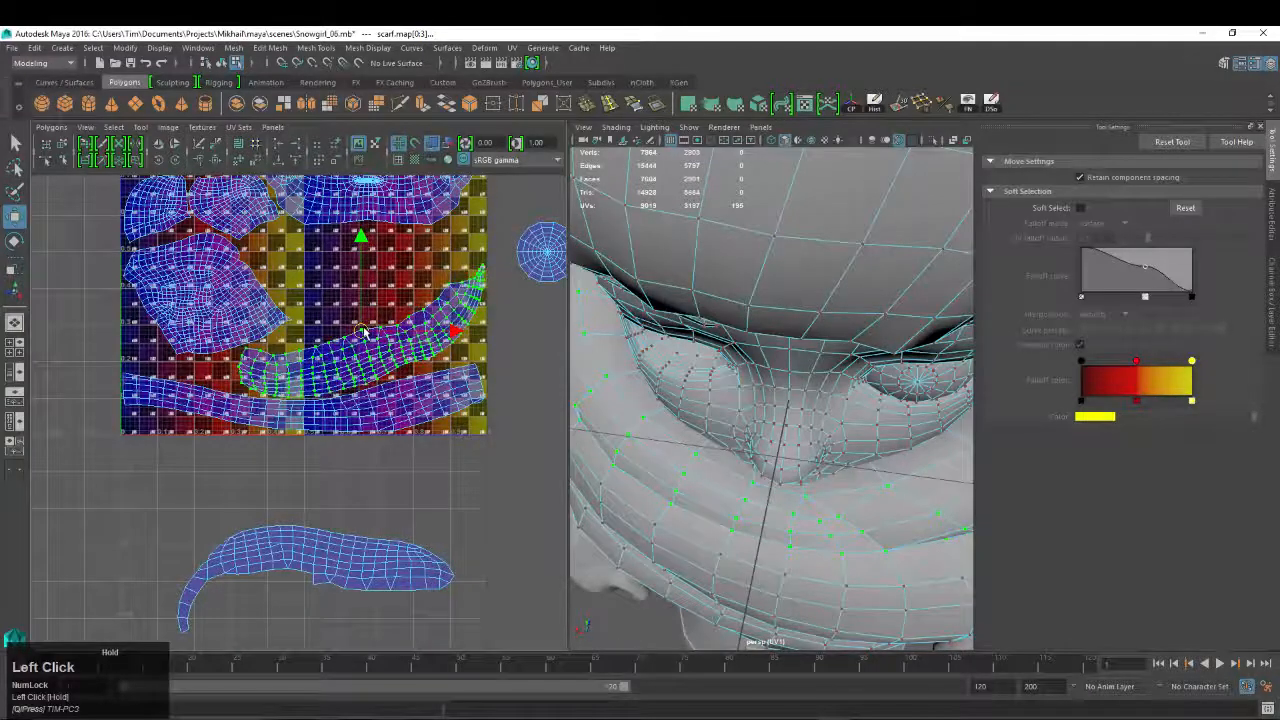
Select the remaining curved scarf UV shell below the square and examine which part of the scarf it covers
middle_click_drag(490, 571, 440, 446, "alt")
right_click_drag(880, 440, 755, 425, "alt")
left_click_drag(755, 425, 571, 405, "alt")
right_click_drag(303, 426, 303, 427)
left_click(302, 427)
middle_click_drag(160, 472, 174, 466, "alt")
right_click_drag(275, 400, 225, 388, "alt")
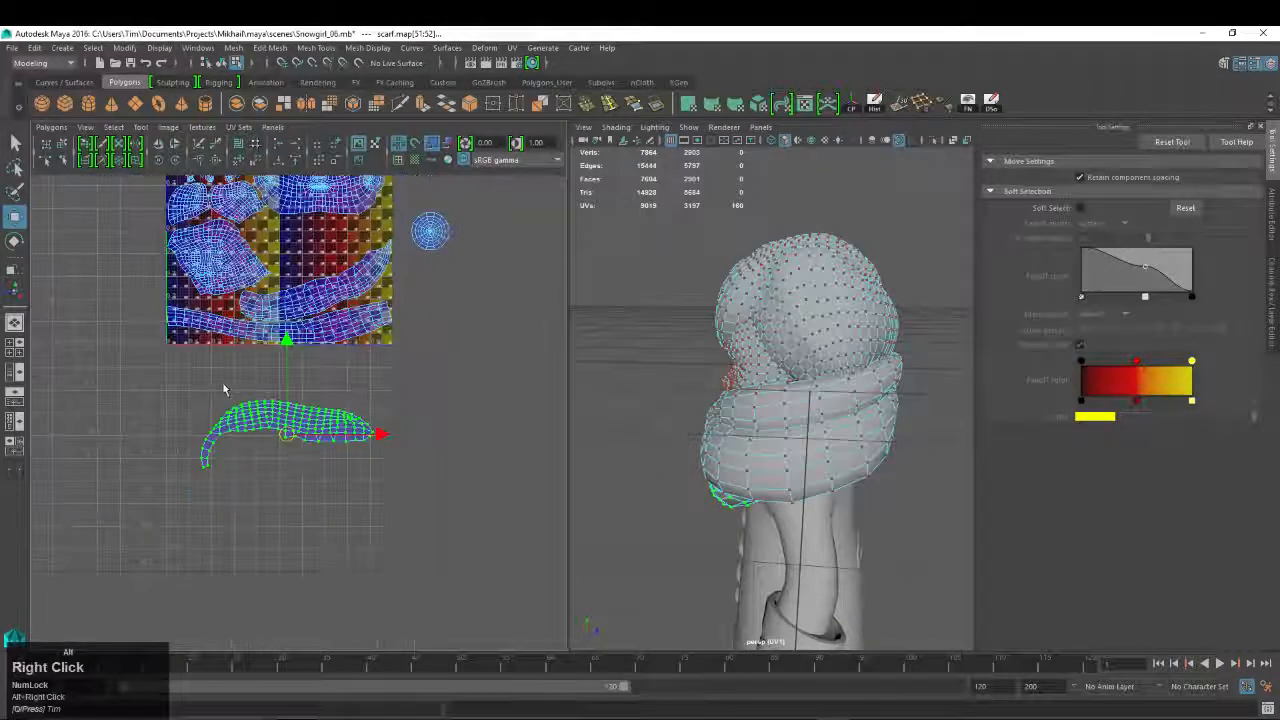
middle_click_drag(225, 388, 229, 400, "alt")
left_click_drag(640, 437, 740, 413, "alt")
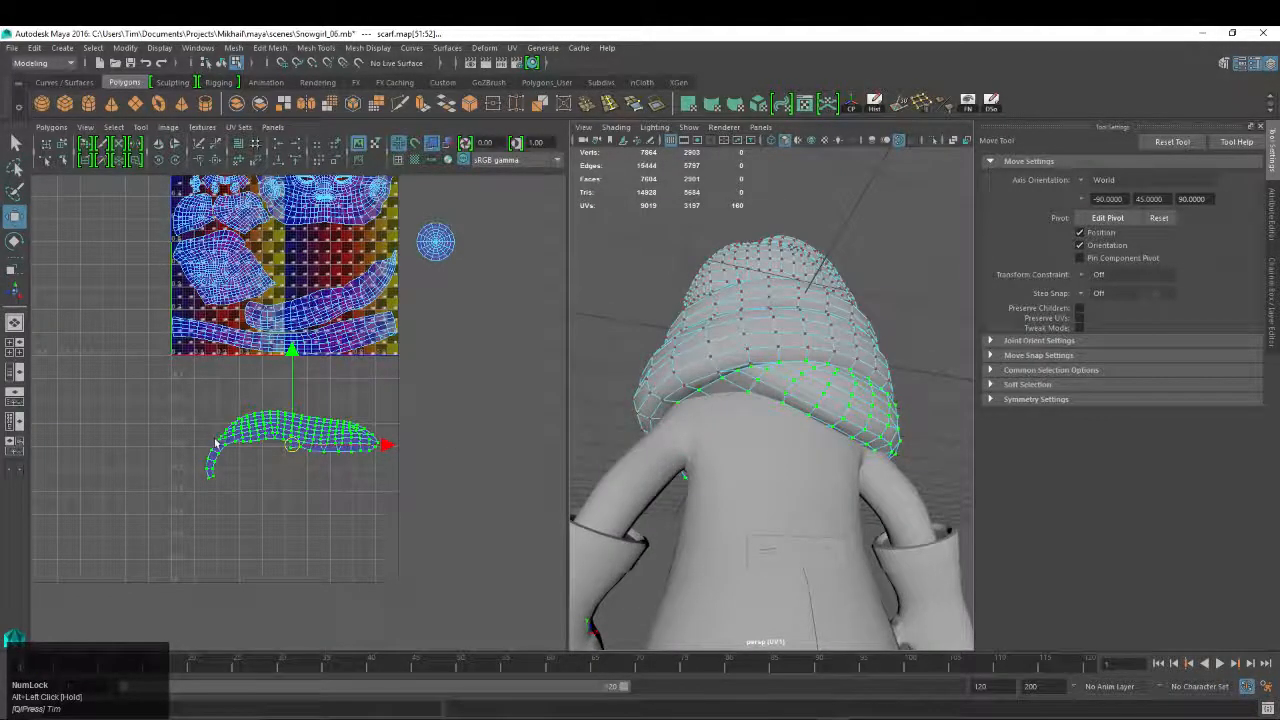
Rotate the remaining curved scarf UV shell about 180° and move it up into the UV square below the face shell
key("e")
left_click_drag(343, 380, 237, 584)
key("w")
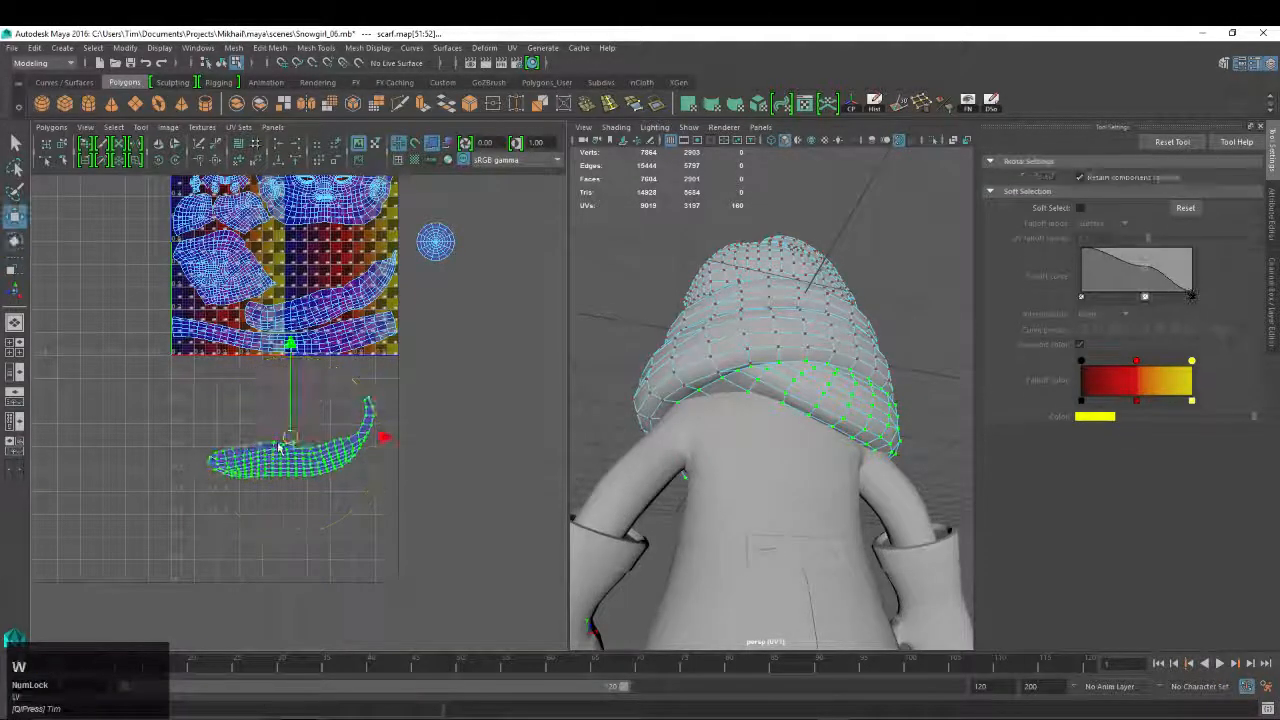
left_click_drag(294, 440, 310, 255)
Rotate the curved scarf shell slightly and shift it left to fit the gap beneath the face shell
right_click_drag(342, 224, 400, 230, "alt")
middle_click_drag(370, 230, 384, 370, "alt")
right_click_drag(370, 340, 430, 315, "alt")
middle_click_drag(430, 315, 382, 389, "alt")
key("e")
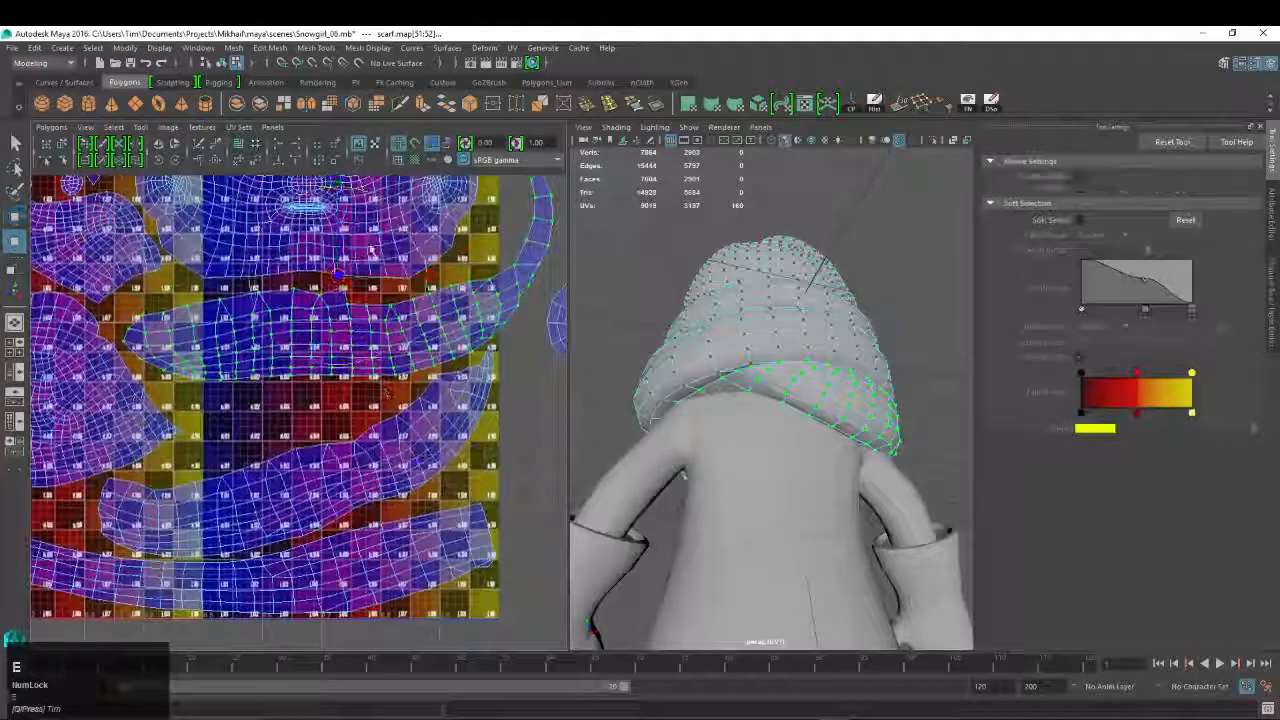
left_click_drag(407, 224, 418, 246)
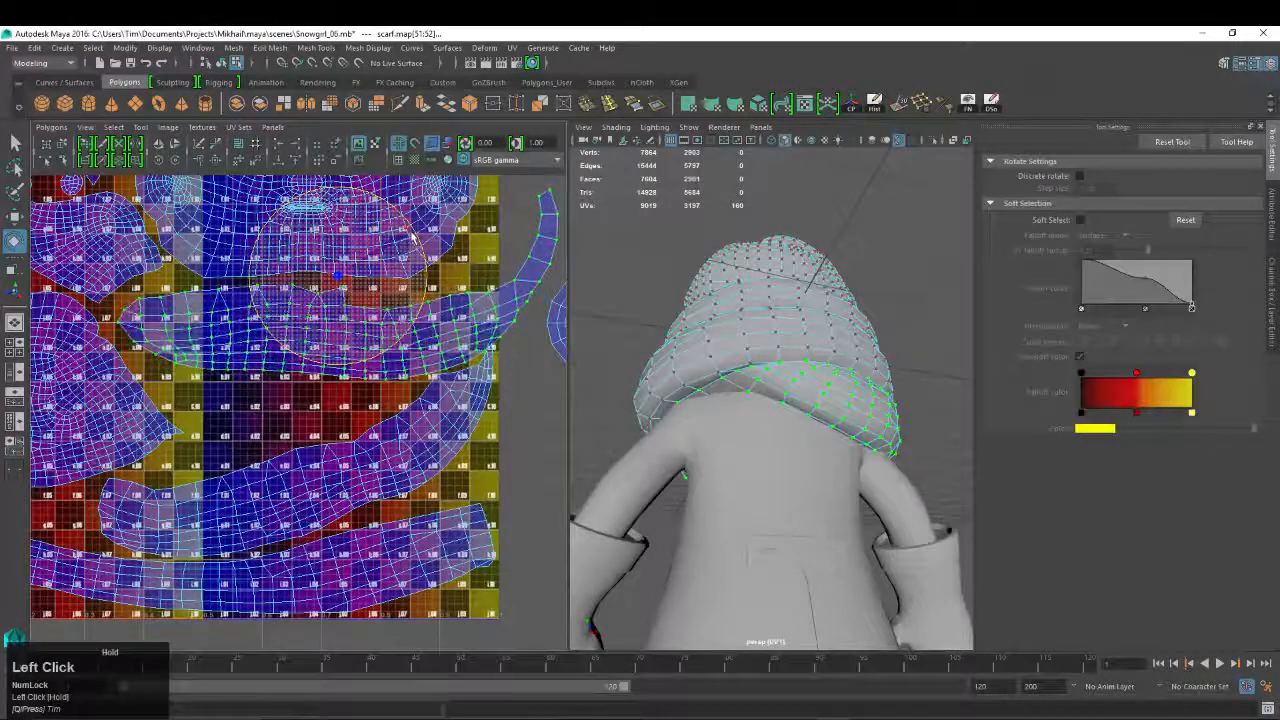
key("w")
left_click_drag(336, 285, 318, 283)
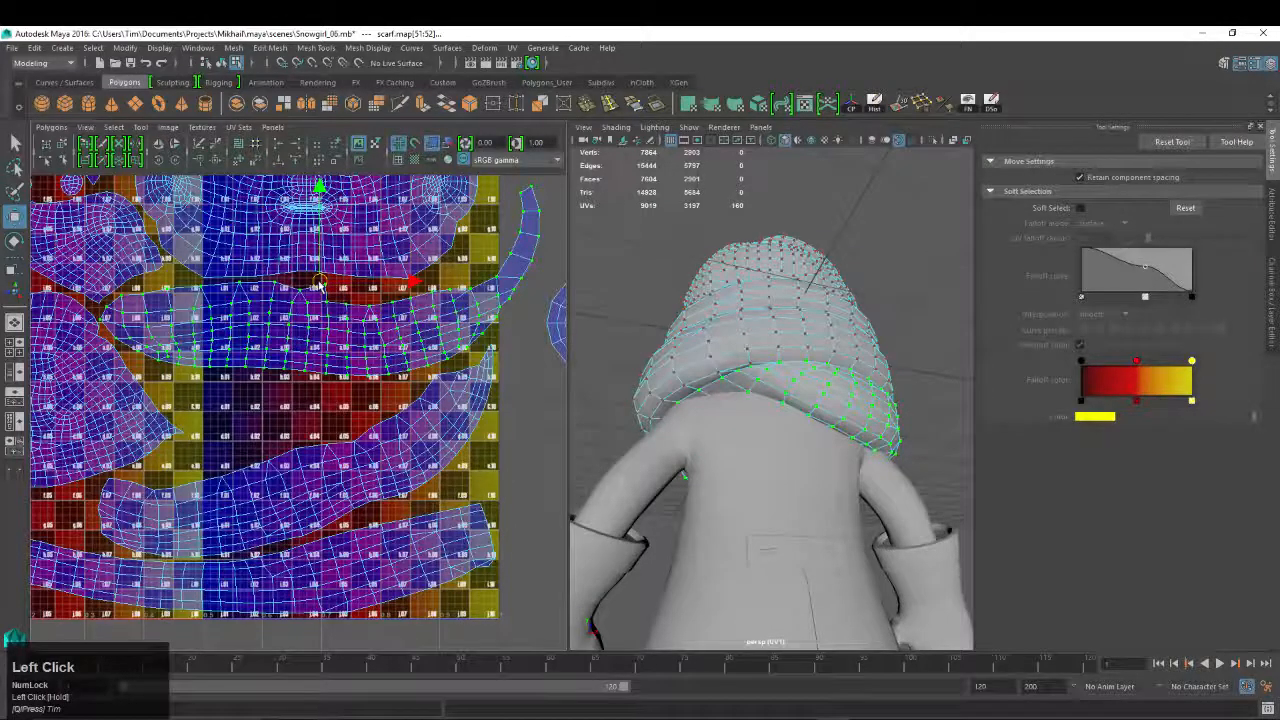
Fine-tune the curved scarf shell's horizontal position and angle between the face and hair shells
right_click_drag(497, 288, 540, 295, "alt")
middle_click_drag(474, 330, 382, 332, "alt")
right_click_drag(382, 332, 444, 328, "alt")
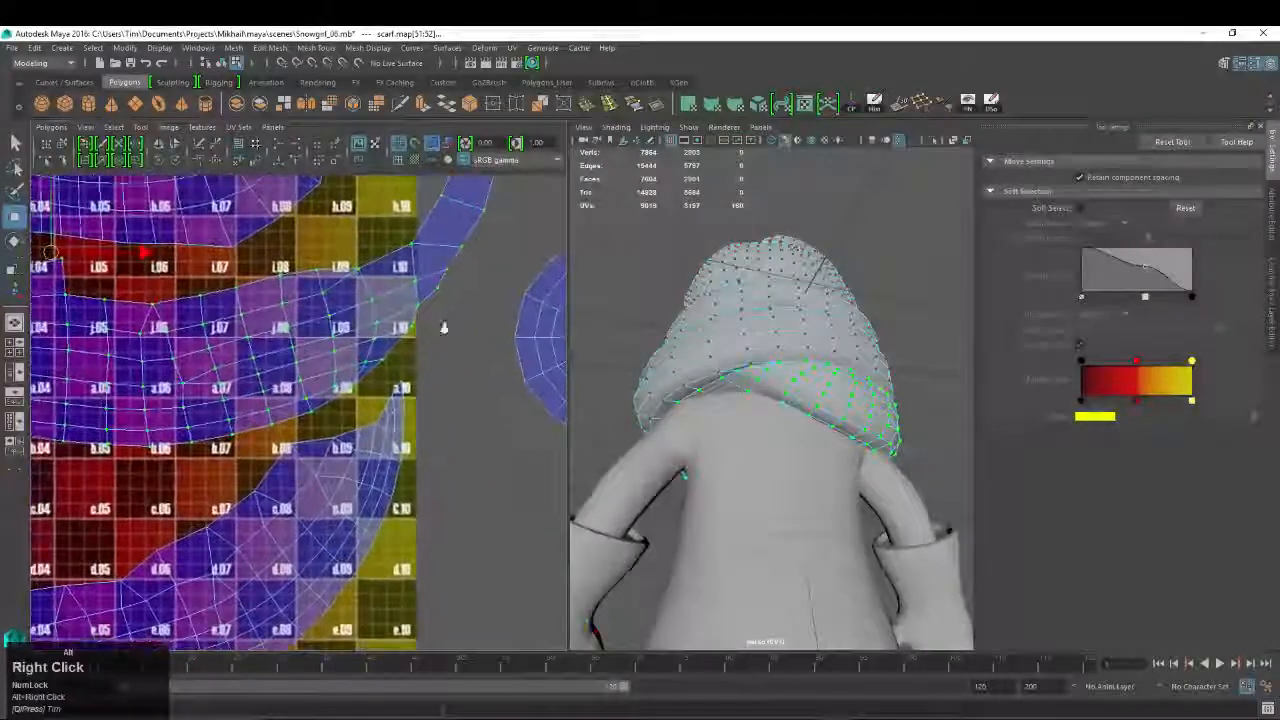
key("w")
right_click_drag(346, 291, 254, 360, "alt")
middle_click_drag(254, 360, 369, 354, "alt")
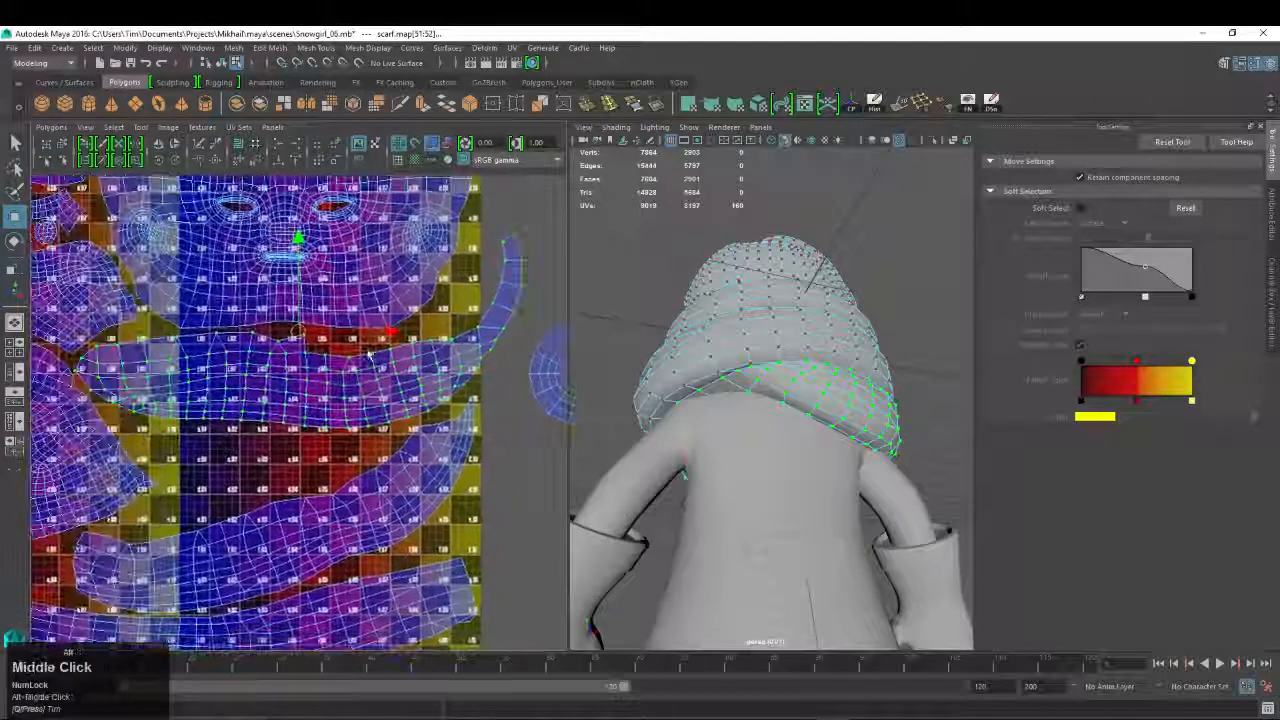
key("w")
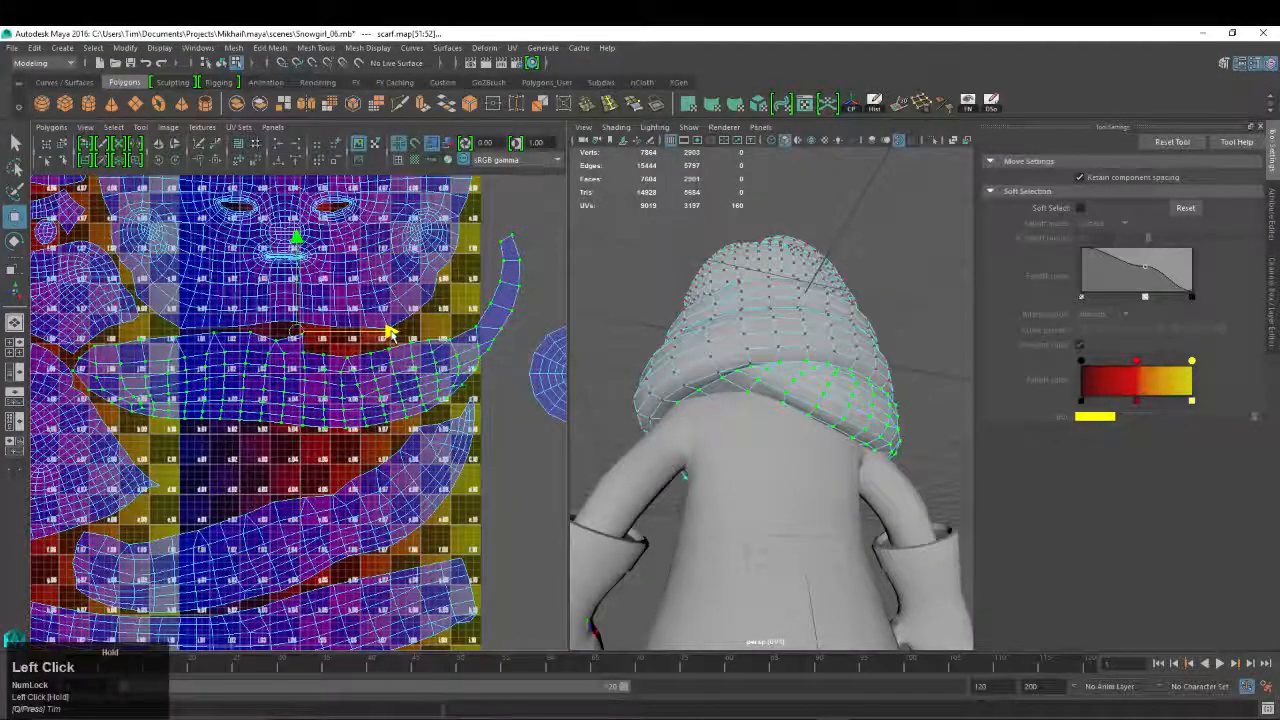
key("e")
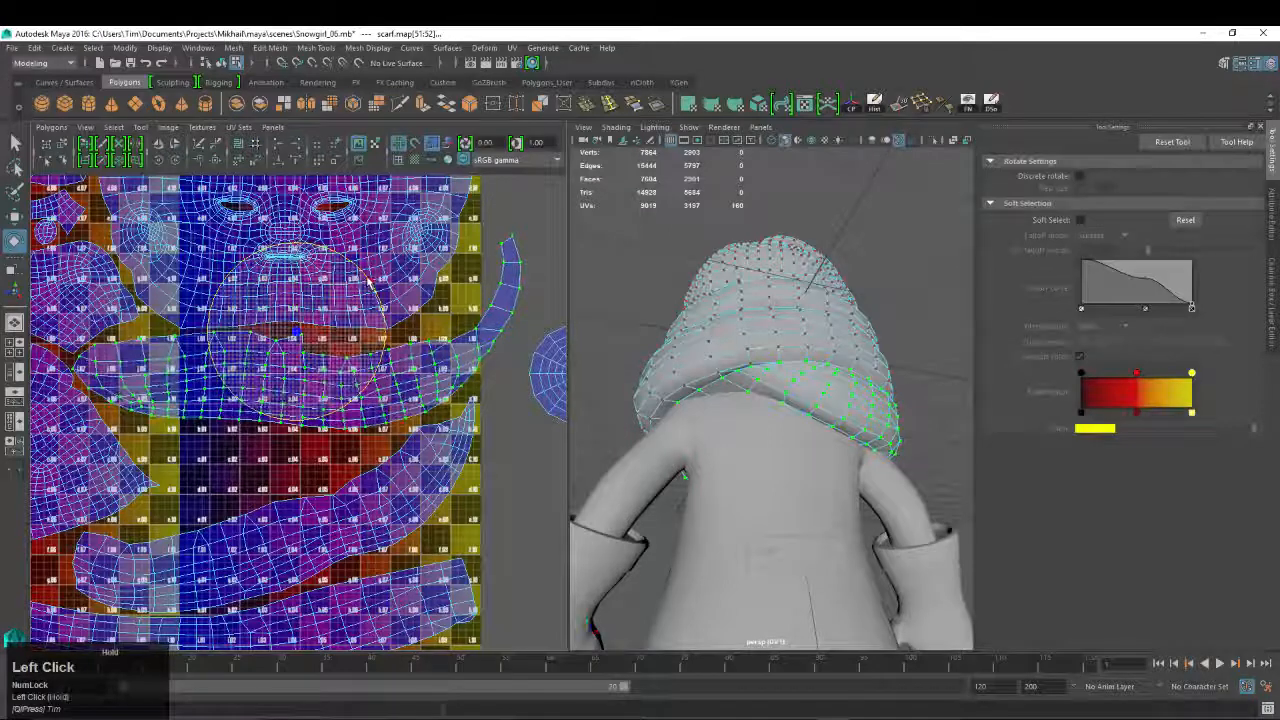
middle_click_drag(367, 280, 411, 270, "alt")
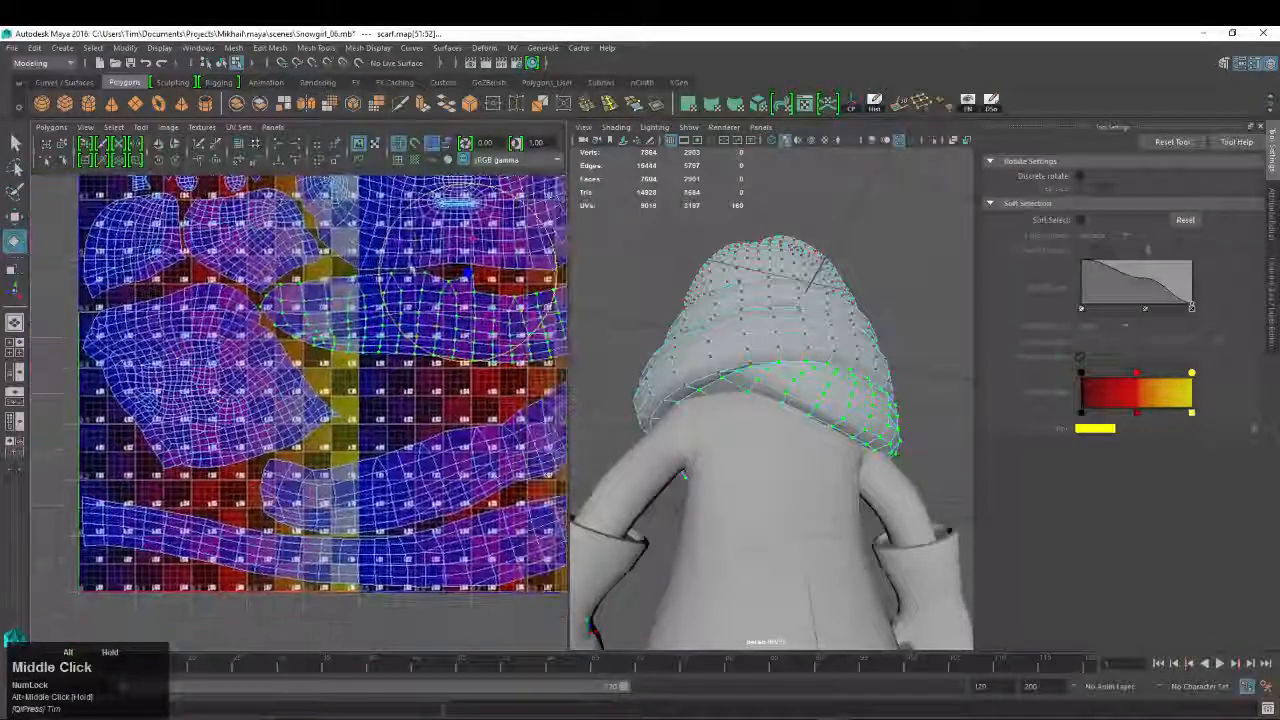
Nudge the large hair shell slightly down and right to make room, and reselect the curved scarf shell beside it
left_click(196, 376)
key("w")
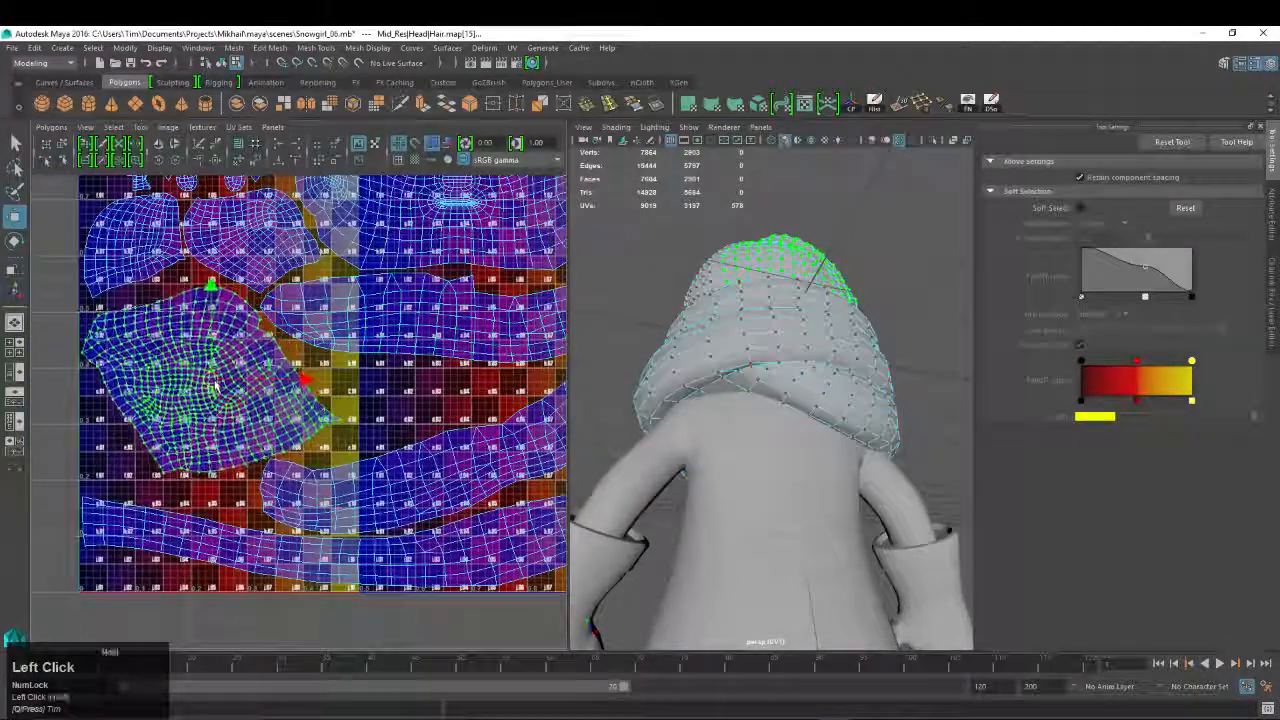
middle_click_drag(435, 305, 340, 307, "alt")
left_click(340, 307)
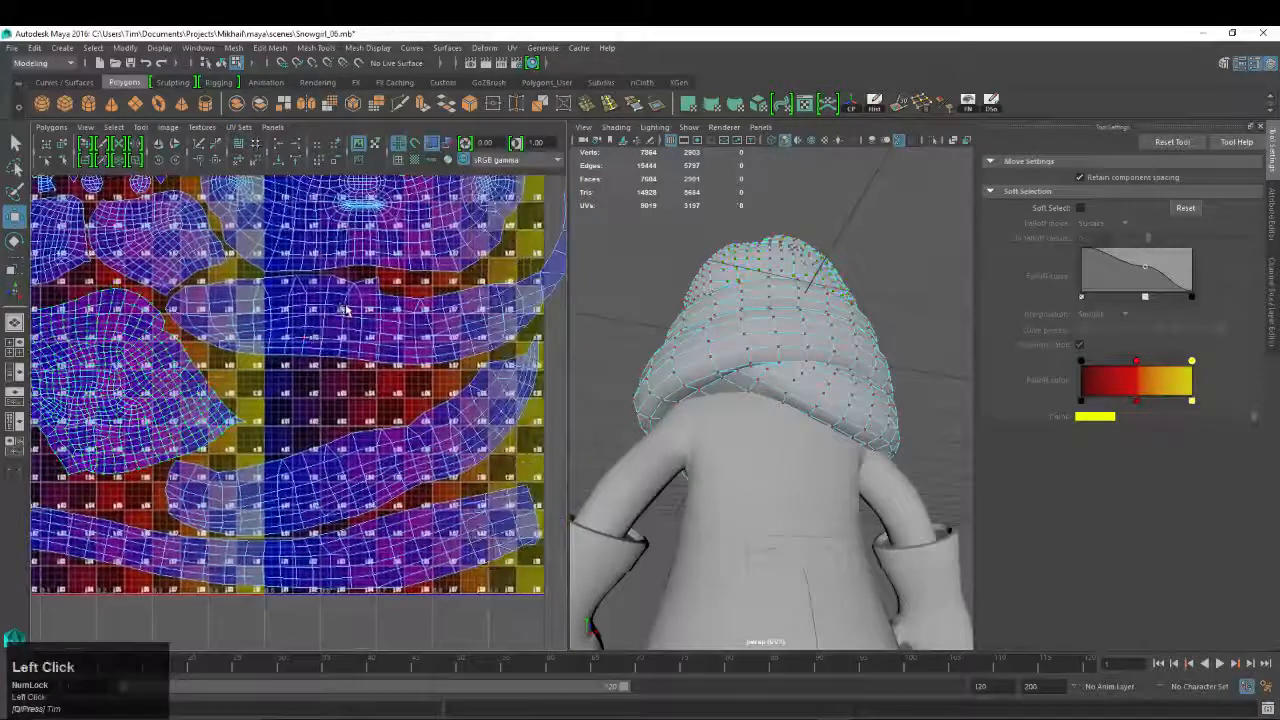
key("w")
left_click(374, 280)
middle_click_drag(560, 286, 424, 288, "alt")
right_click_drag(270, 237, 498, 322, "alt")
Select edges across the scarf shell's overhanging tip in edge mode and examine where they lie on the model
right_click_drag(380, 273, 384, 297)
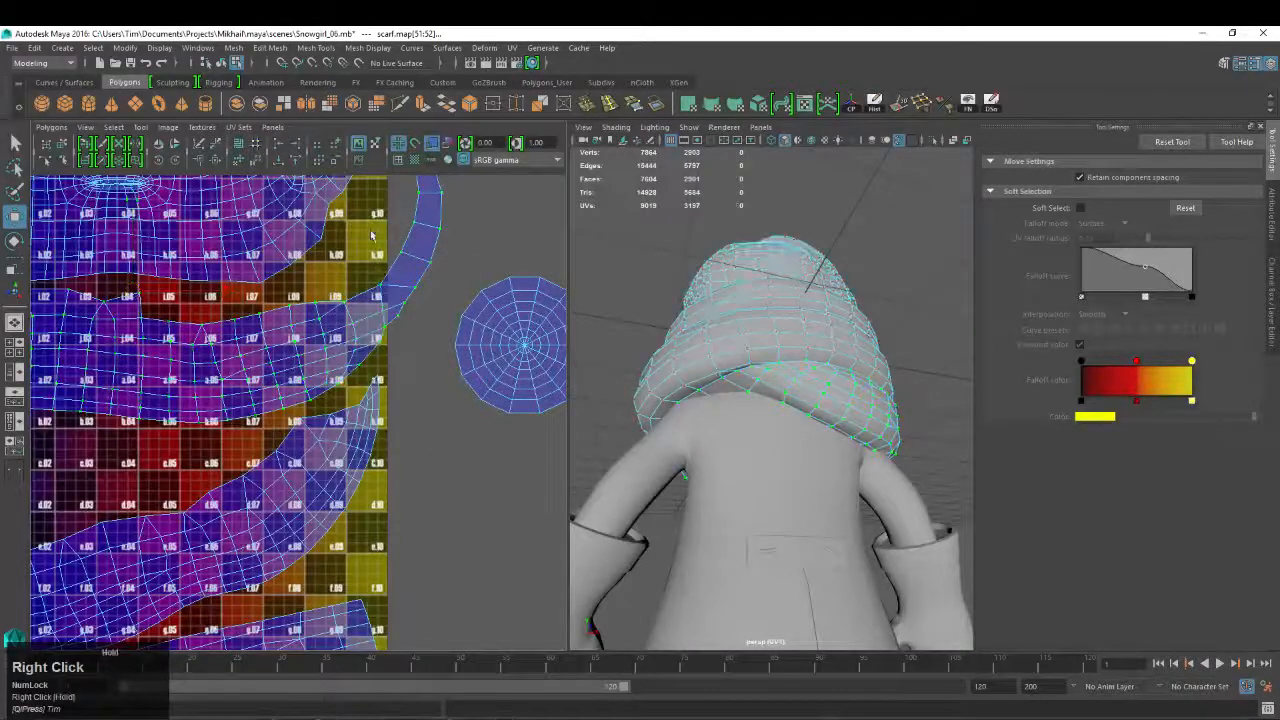
left_click(380, 297)
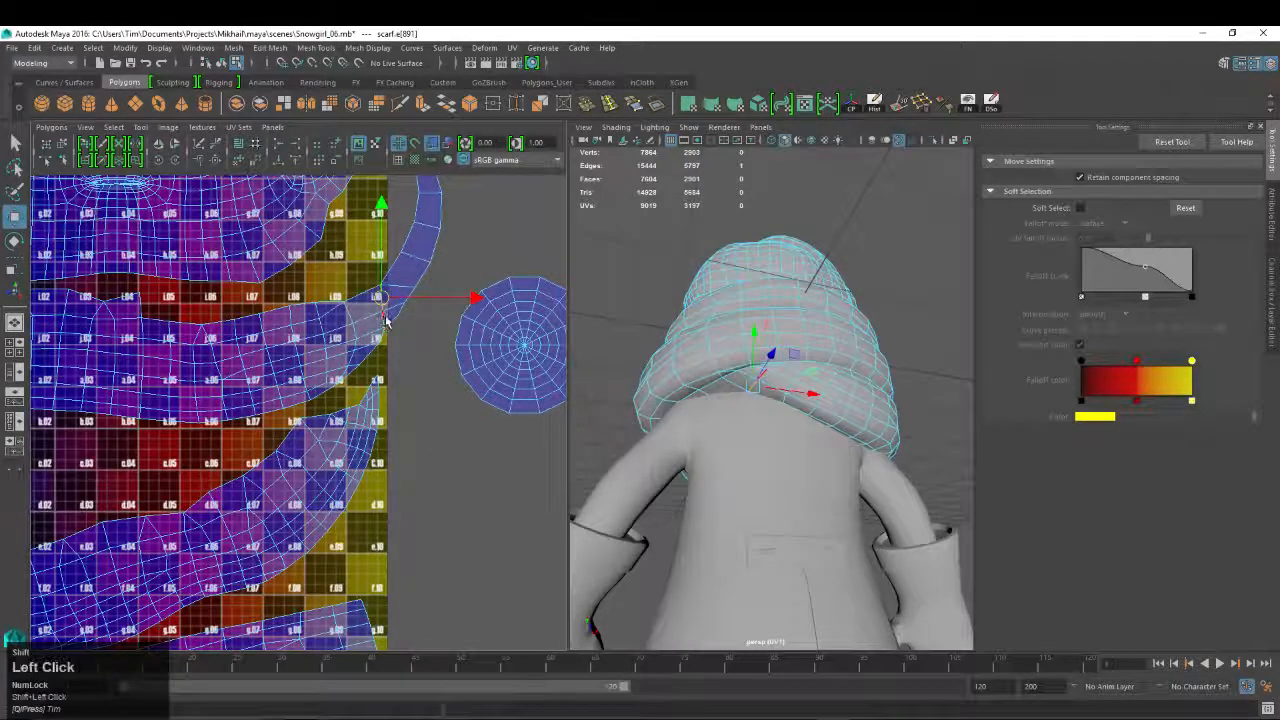
left_click(385, 317, "shift")
right_click_drag(724, 323, 783, 364, "alt")
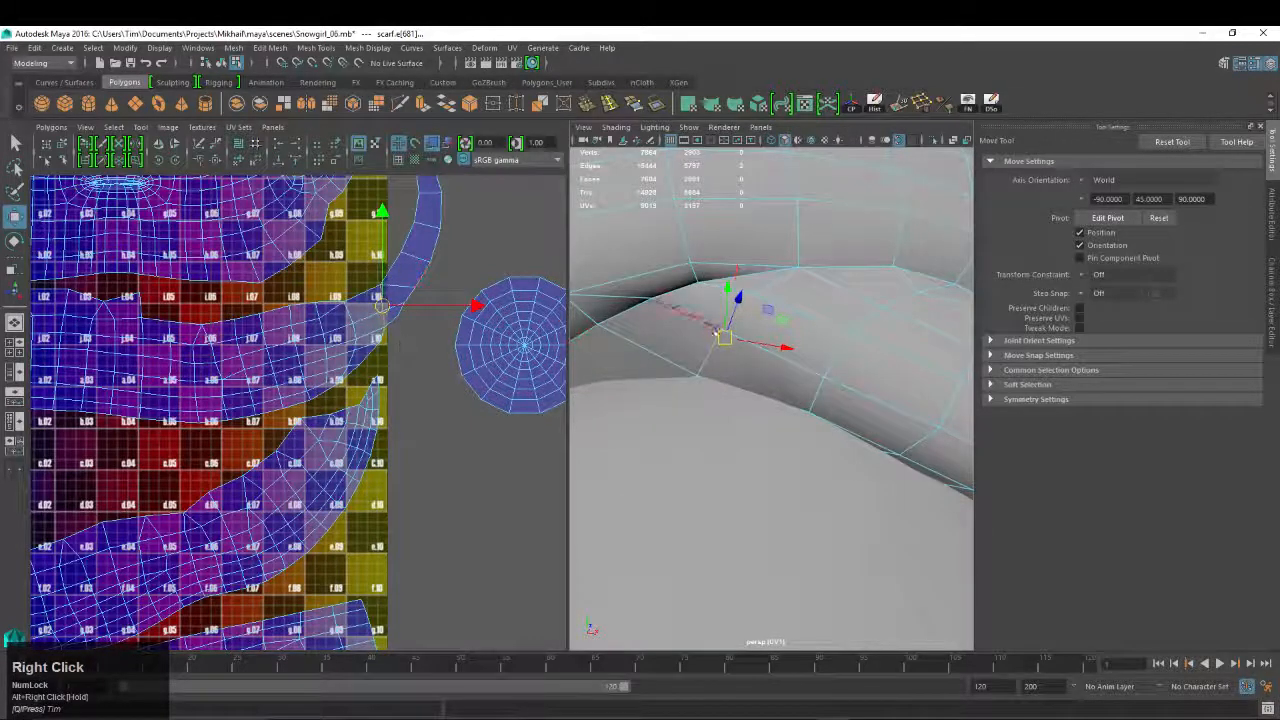
left_click(760, 285)
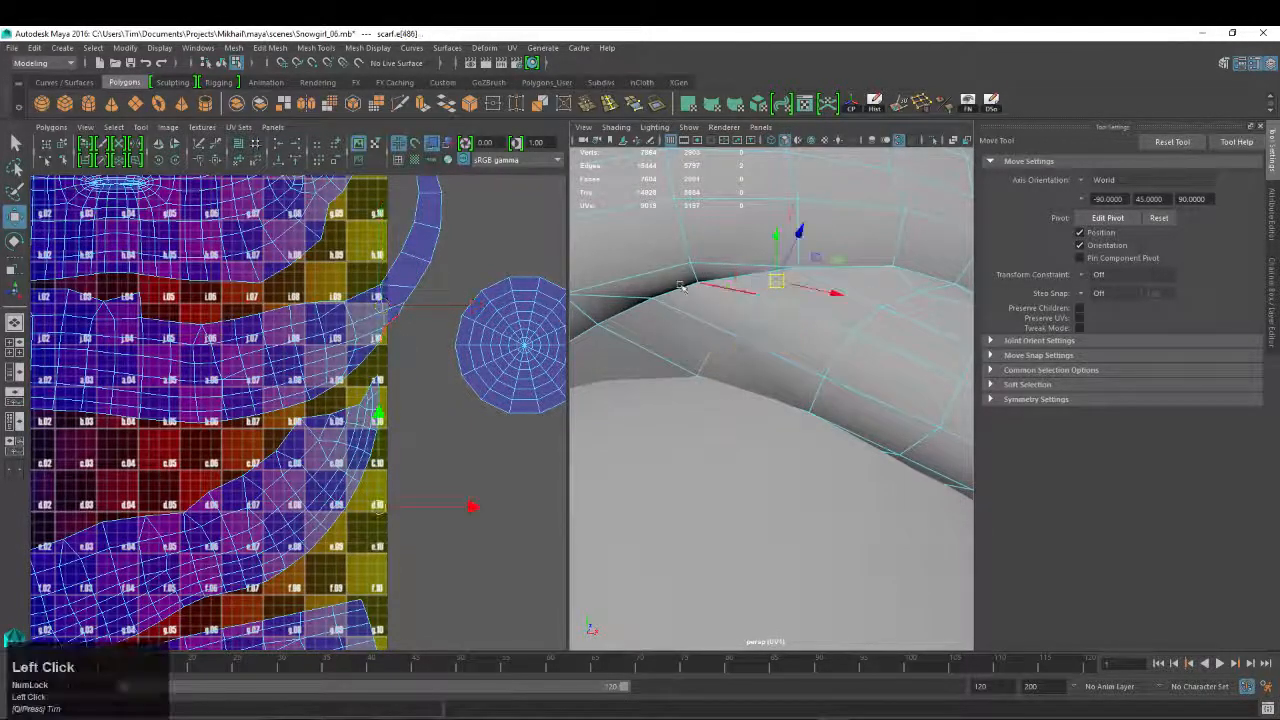
Cut the small corner piece off the lowest scarf shell's end and move and sew it onto the scarf shell above
middle_click_drag(394, 475, 394, 320, "alt")
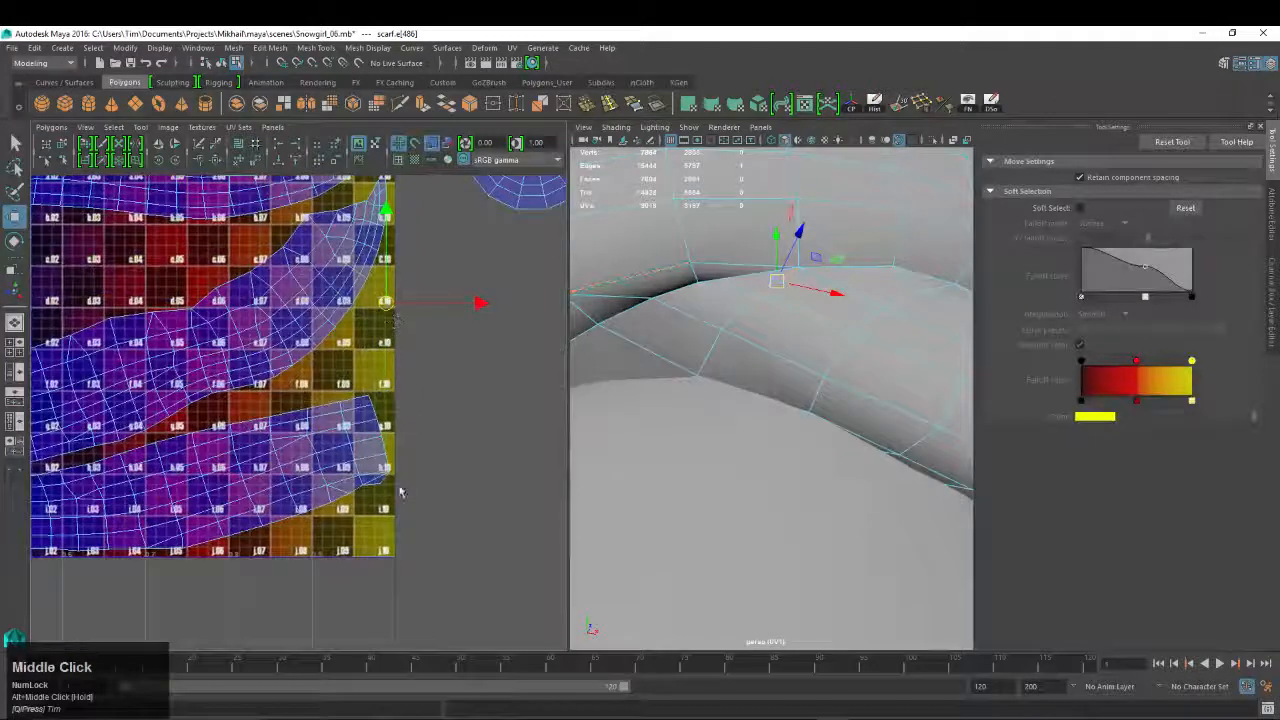
left_click(378, 480)
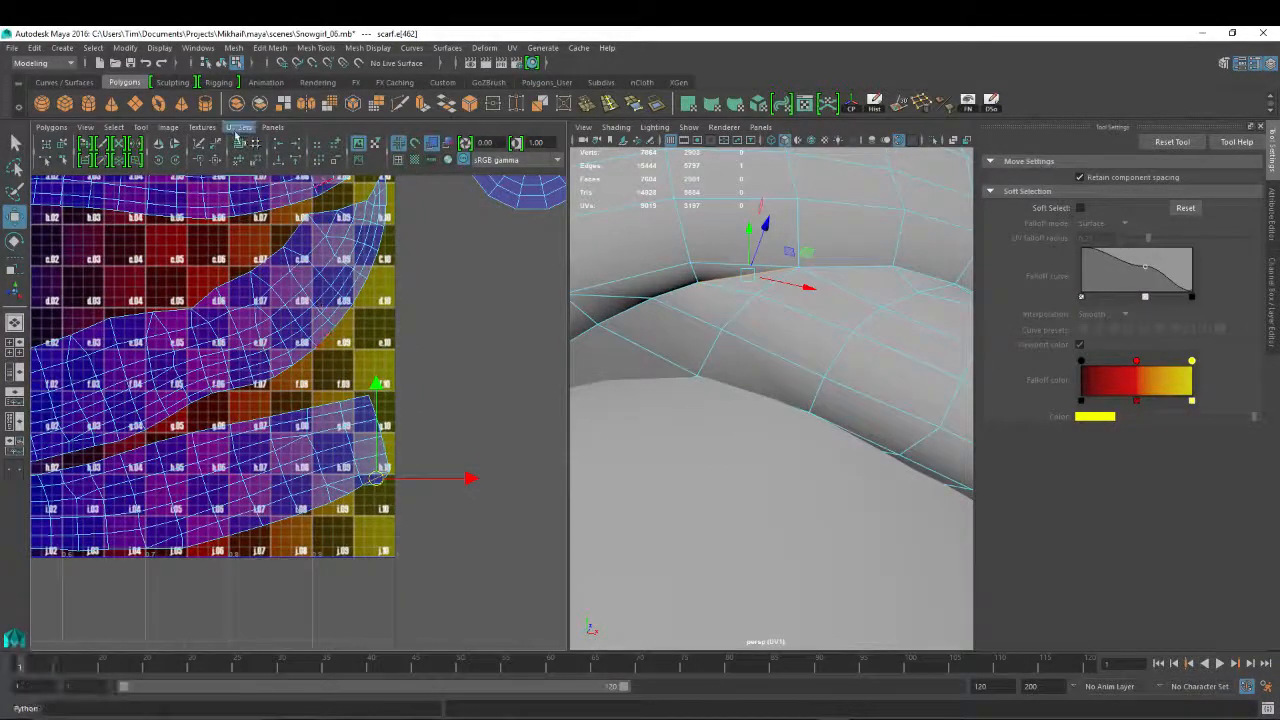
left_click(199, 144)
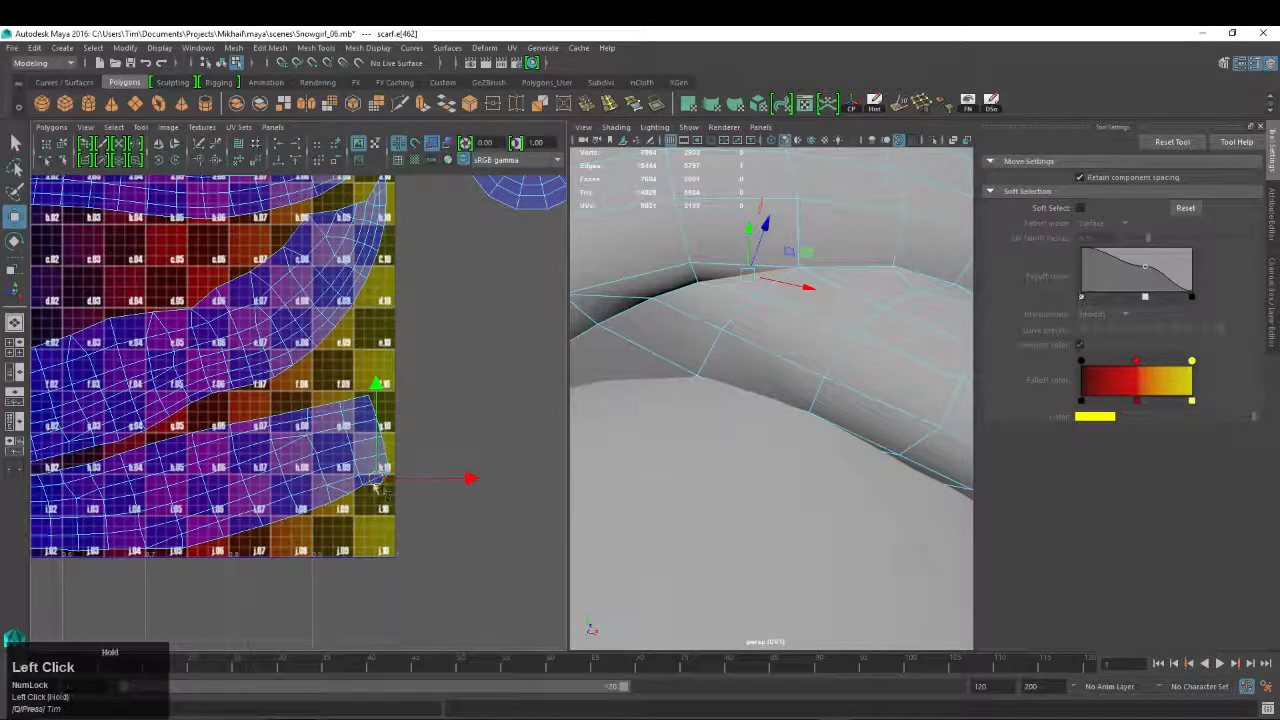
left_click(376, 486)
middle_click_drag(378, 485, 361, 621, "alt")
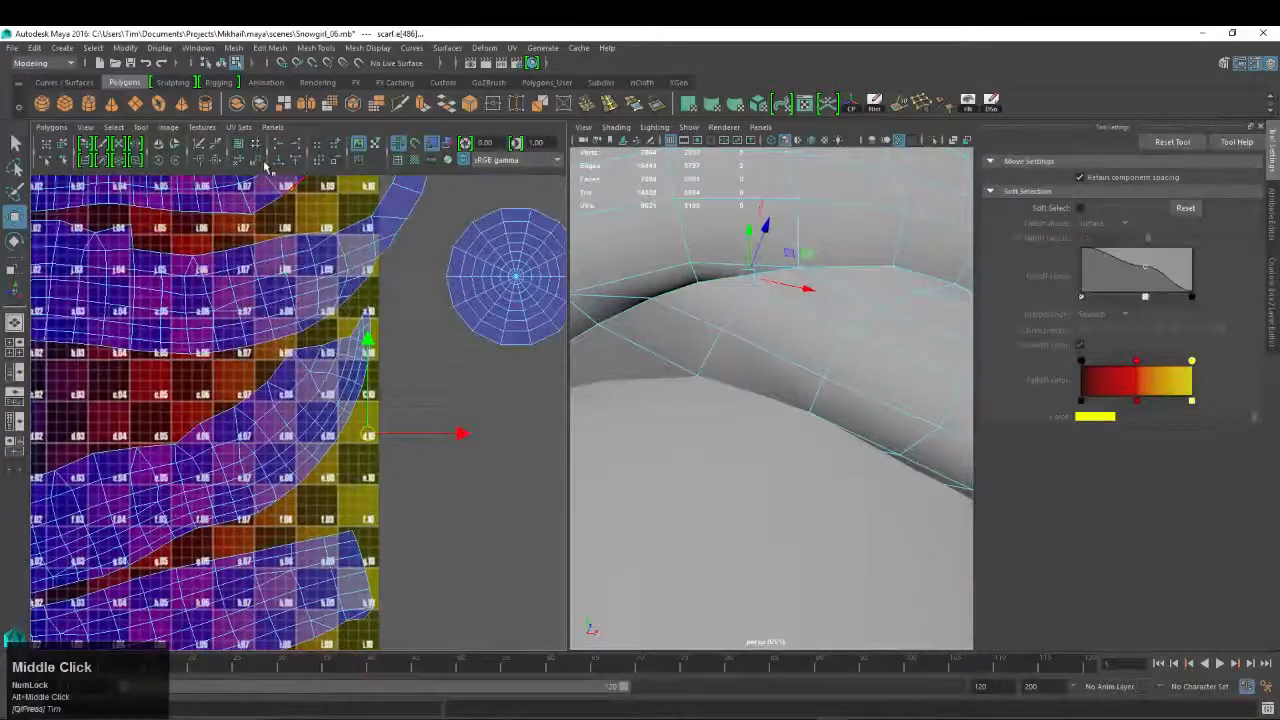
left_click(216, 161)
Cut the upper scarf shell along the edge crossing the base of its tip outside the UV square
middle_click_drag(460, 325, 453, 360, "alt")
key("w")
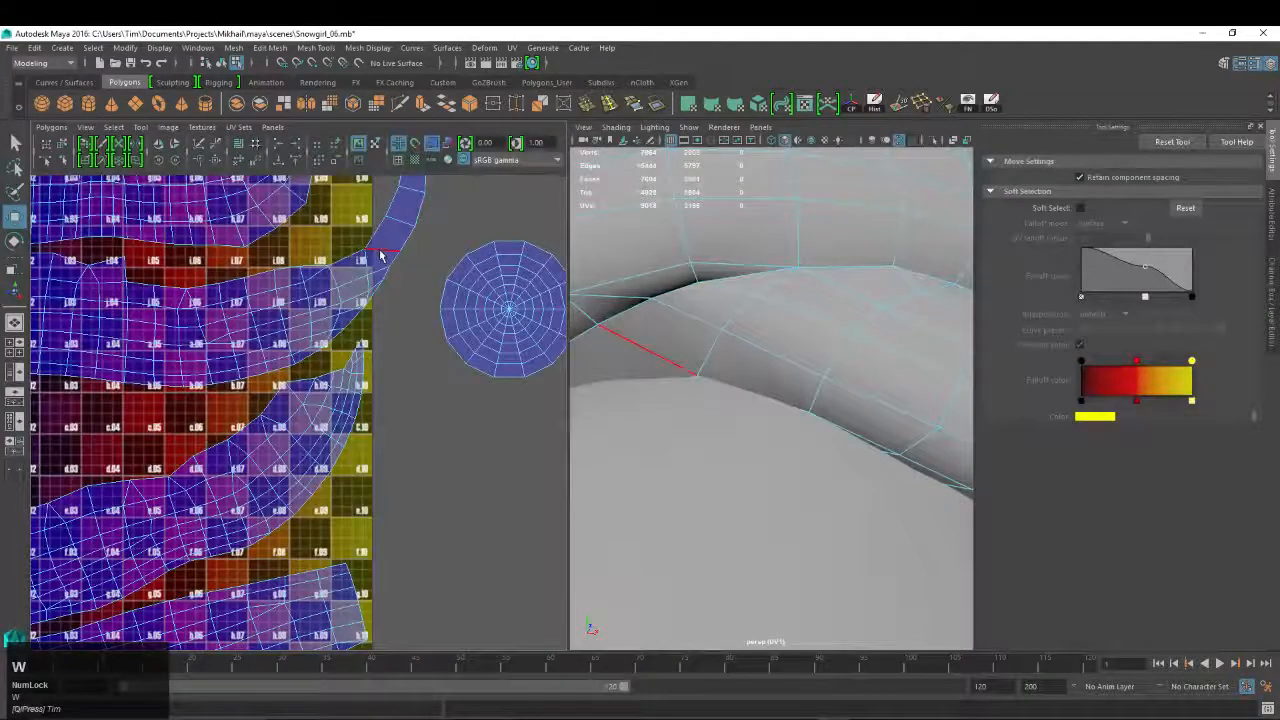
left_click(376, 250)
middle_click_drag(416, 260, 443, 284, "alt")
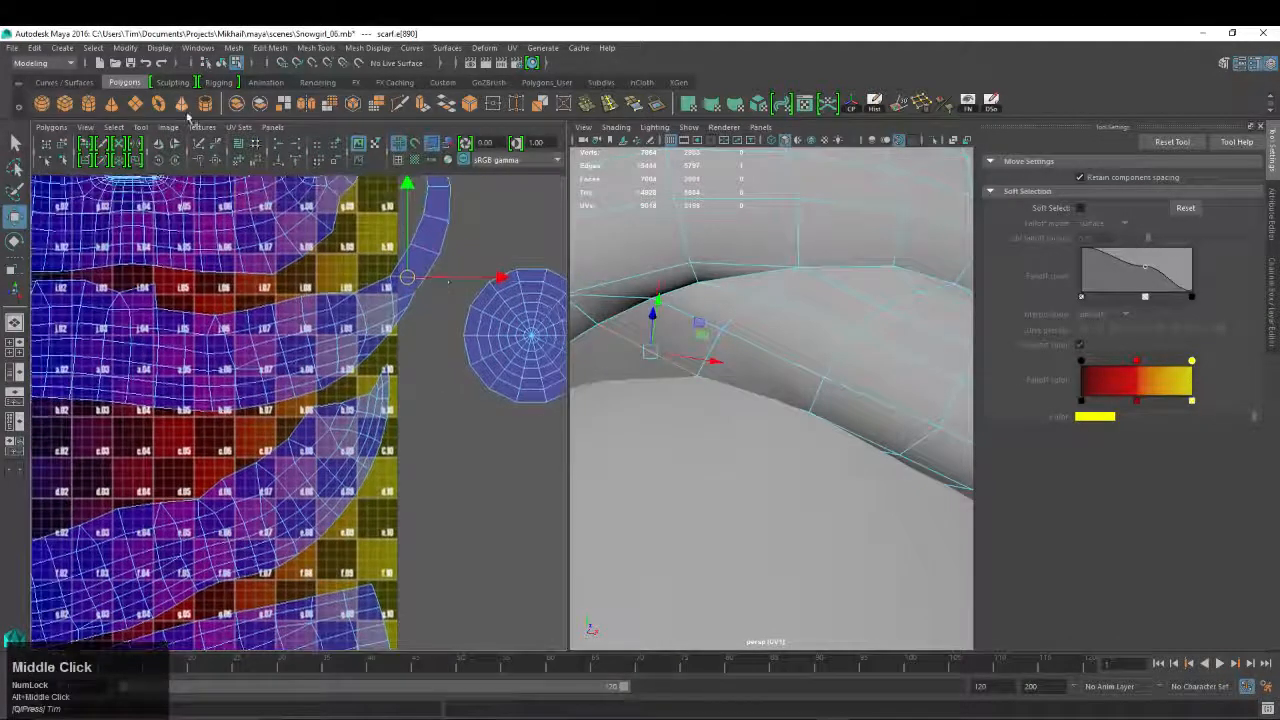
left_click(199, 145)
Move the separated scarf tip into the gap beside the face shell and adjust its rotation to fit
right_click_drag(403, 353, 330, 250, "alt")
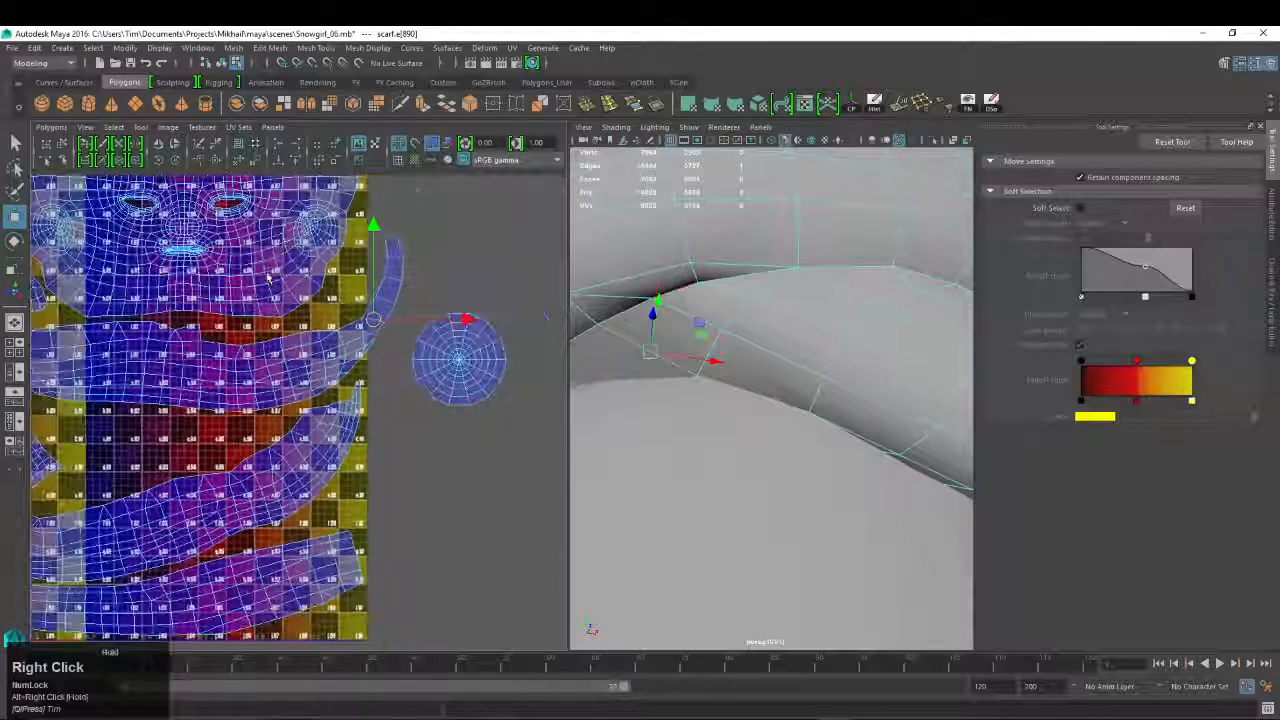
left_click(400, 284)
left_click_drag(384, 283, 346, 268)
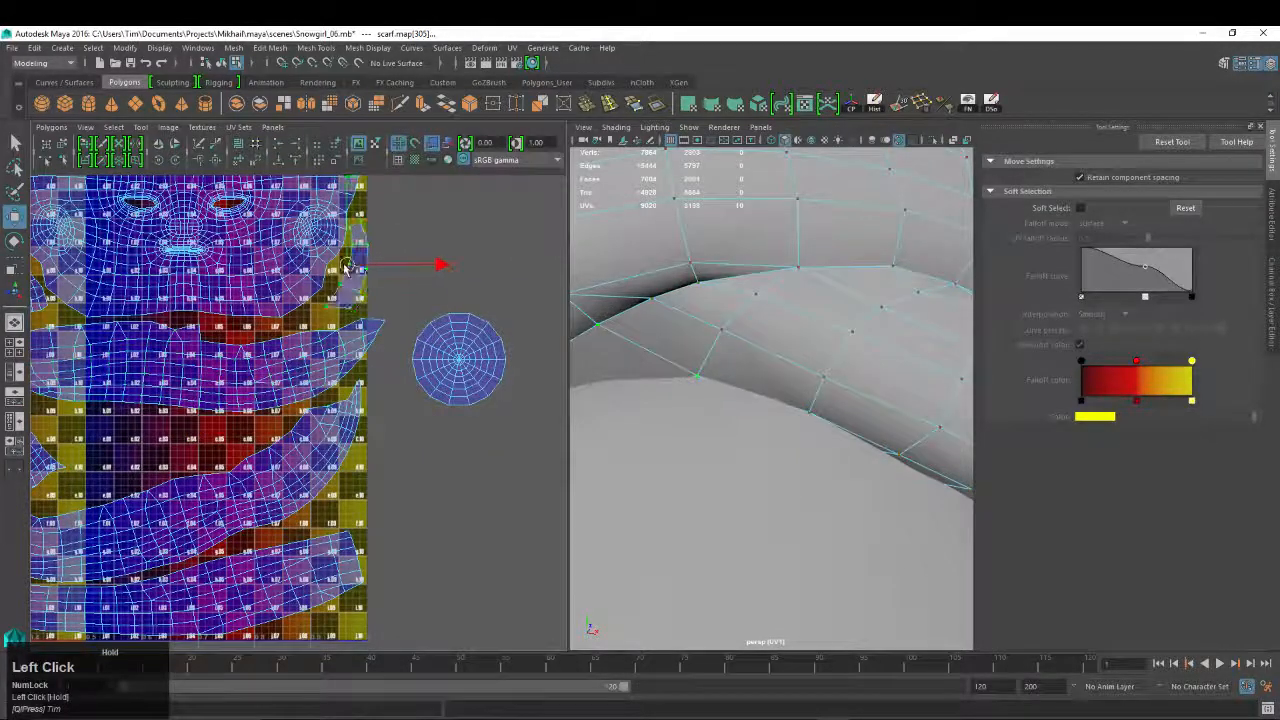
key("e")
left_click(415, 208)
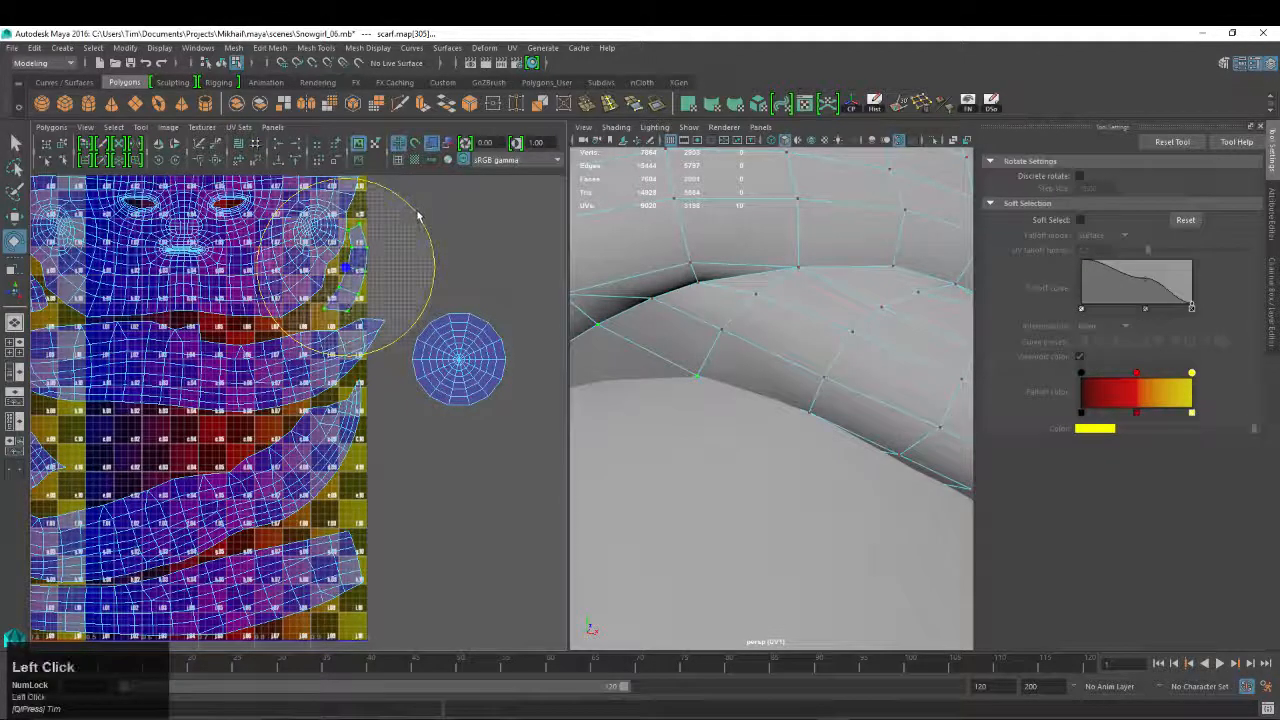
key("w")
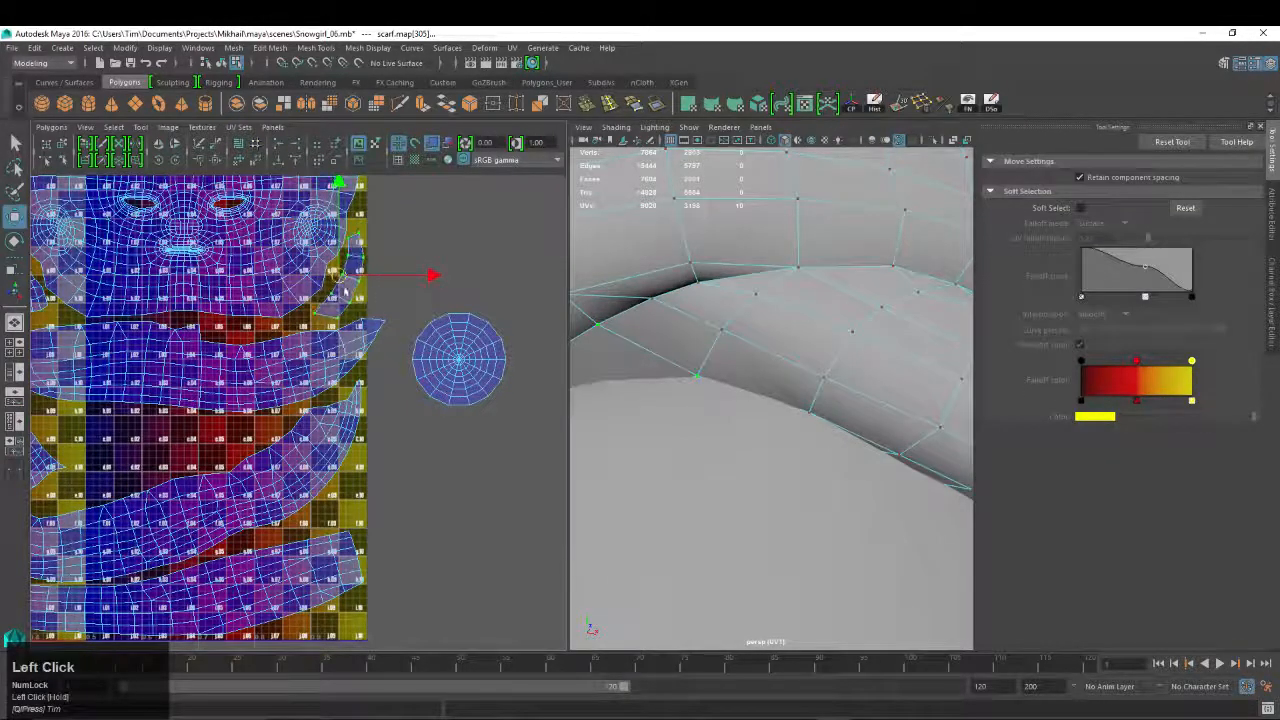
Soft-select the protruding corner UV of the upper scarf shell with a wider falloff, and display the model textured
left_click(384, 323)
key("b")
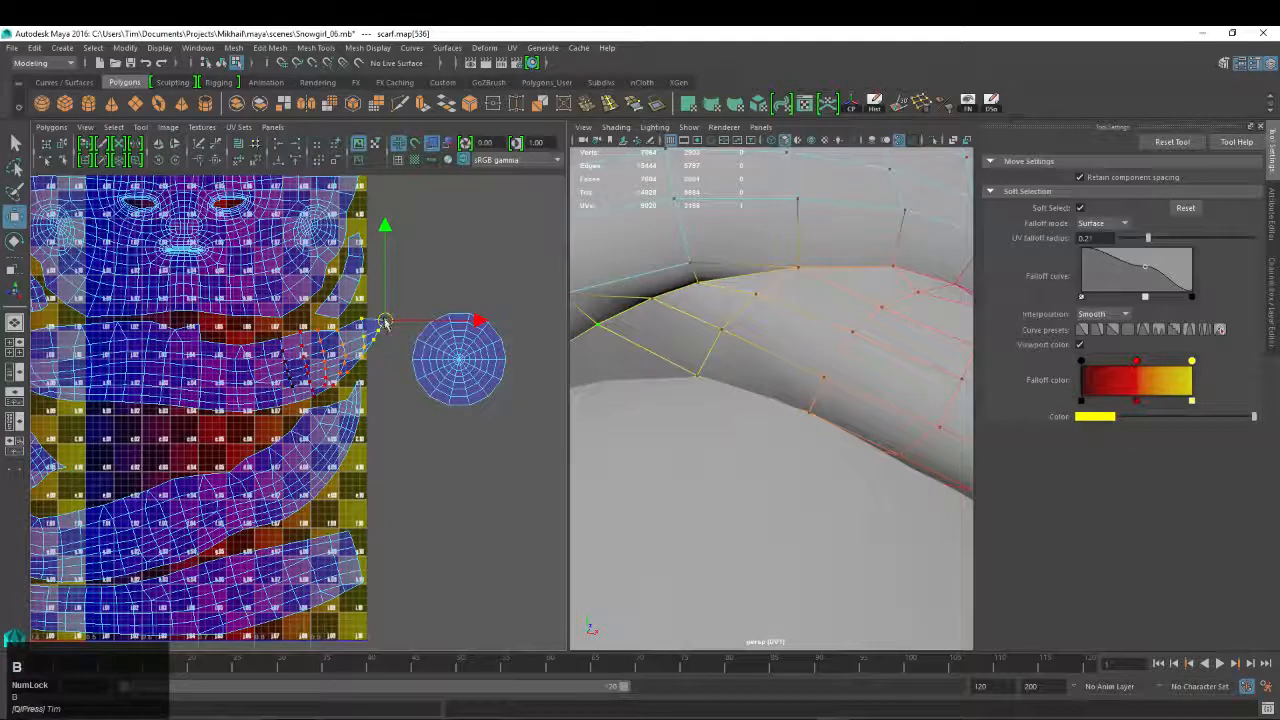
key("5")
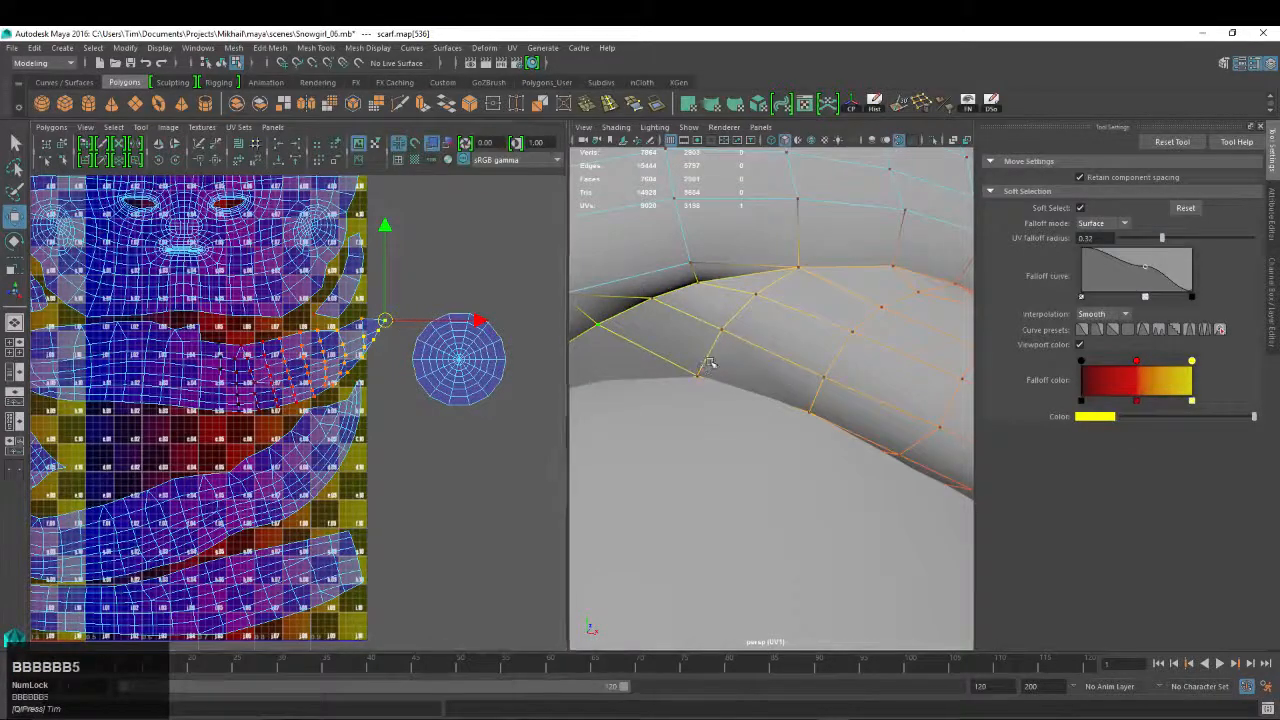
key("6")
Pull the scarf shell's protruding corner left to the UV square's edge, turn soft selection off and unfold the corner UV
left_click_drag(385, 321, 366, 321)
key("b")
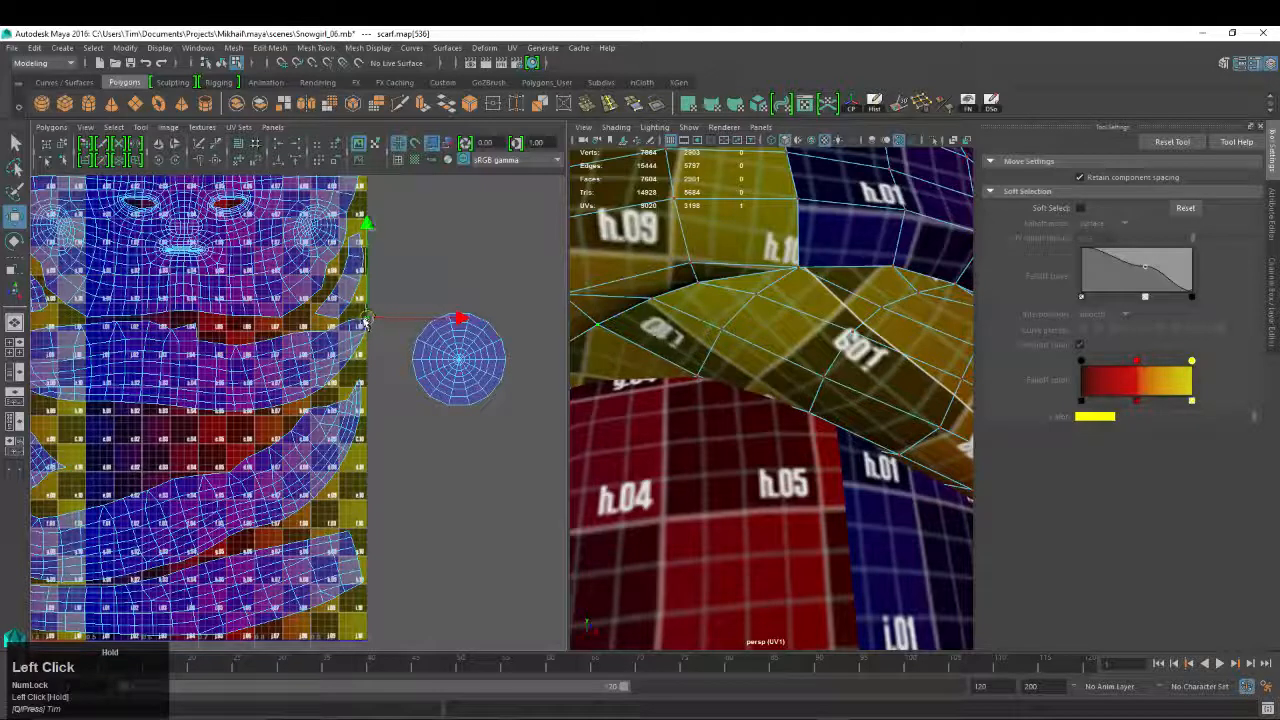
left_click(230, 162)
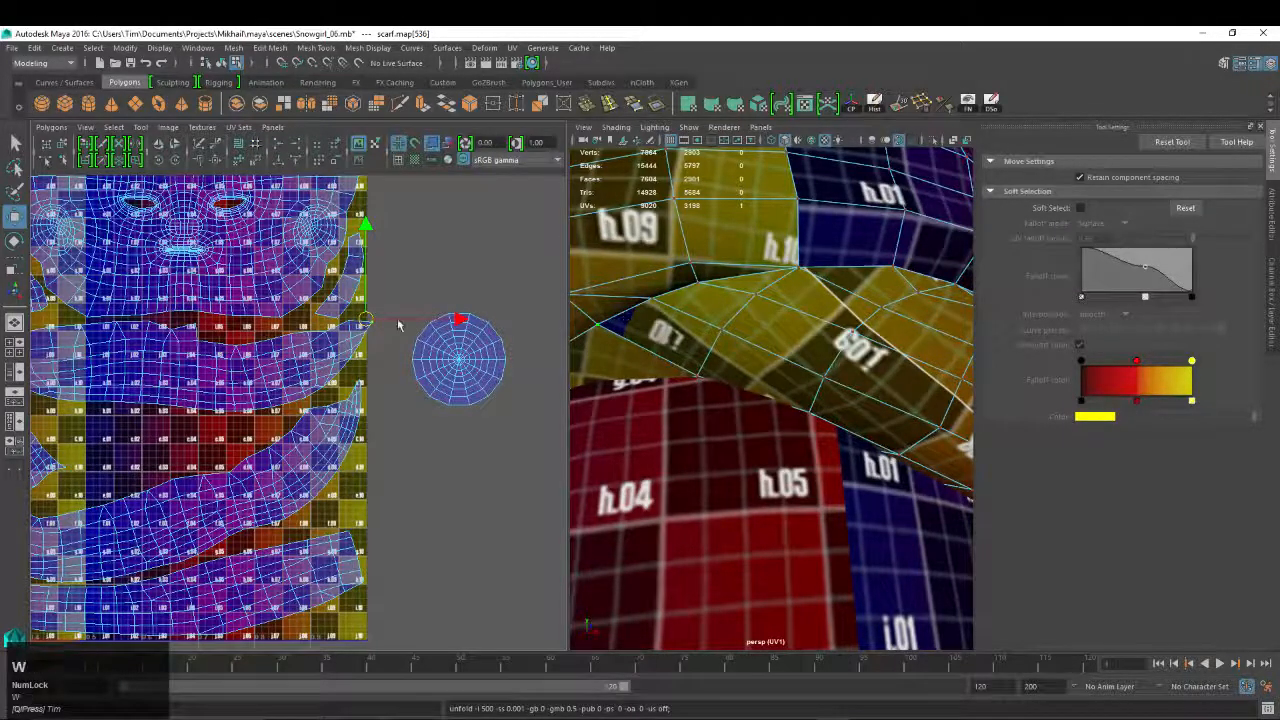
left_click_drag(366, 321, 366, 321)
Scale the round sphere shell outside the square down slightly and move it into the gap between the scarf shells
right_click_drag(504, 365, 429, 394, "alt")
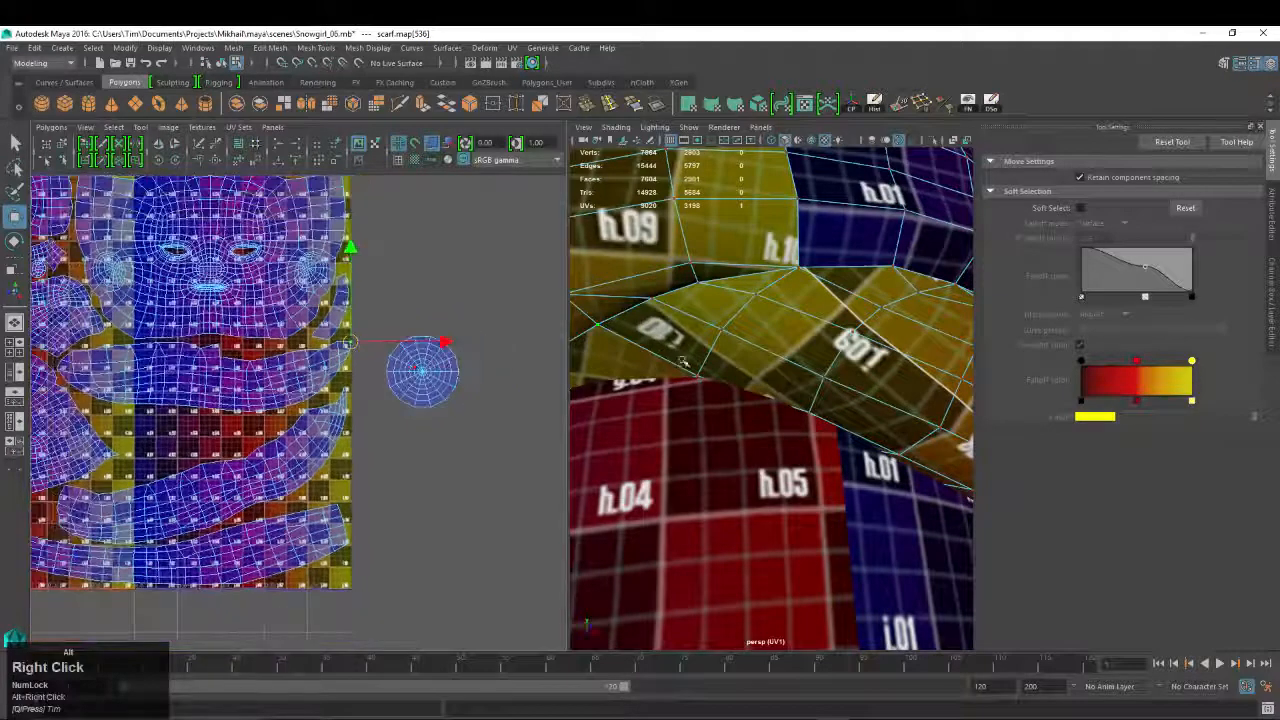
right_click_drag(683, 362, 420, 371, "alt")
middle_click_drag(420, 371, 464, 354, "alt")
right_click_drag(464, 354, 413, 281, "alt")
left_click(460, 352)
middle_click_drag(413, 281, 484, 303, "alt")
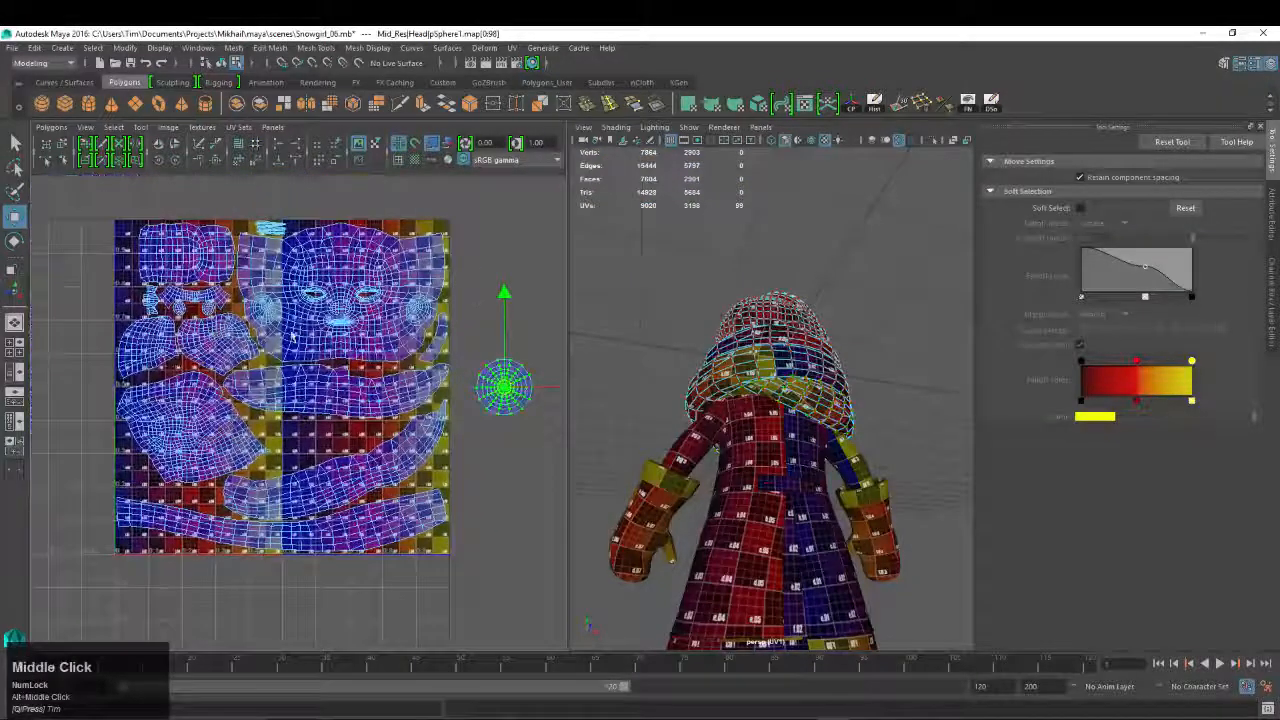
key("r")
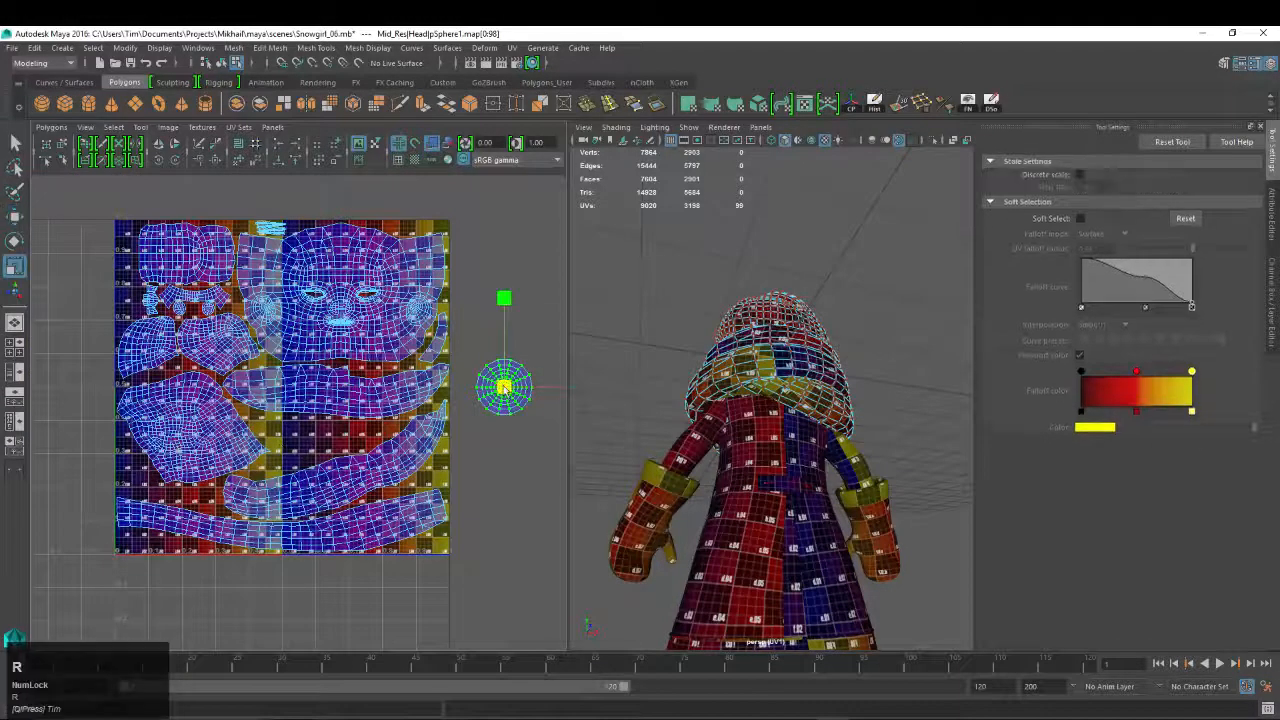
key("w")
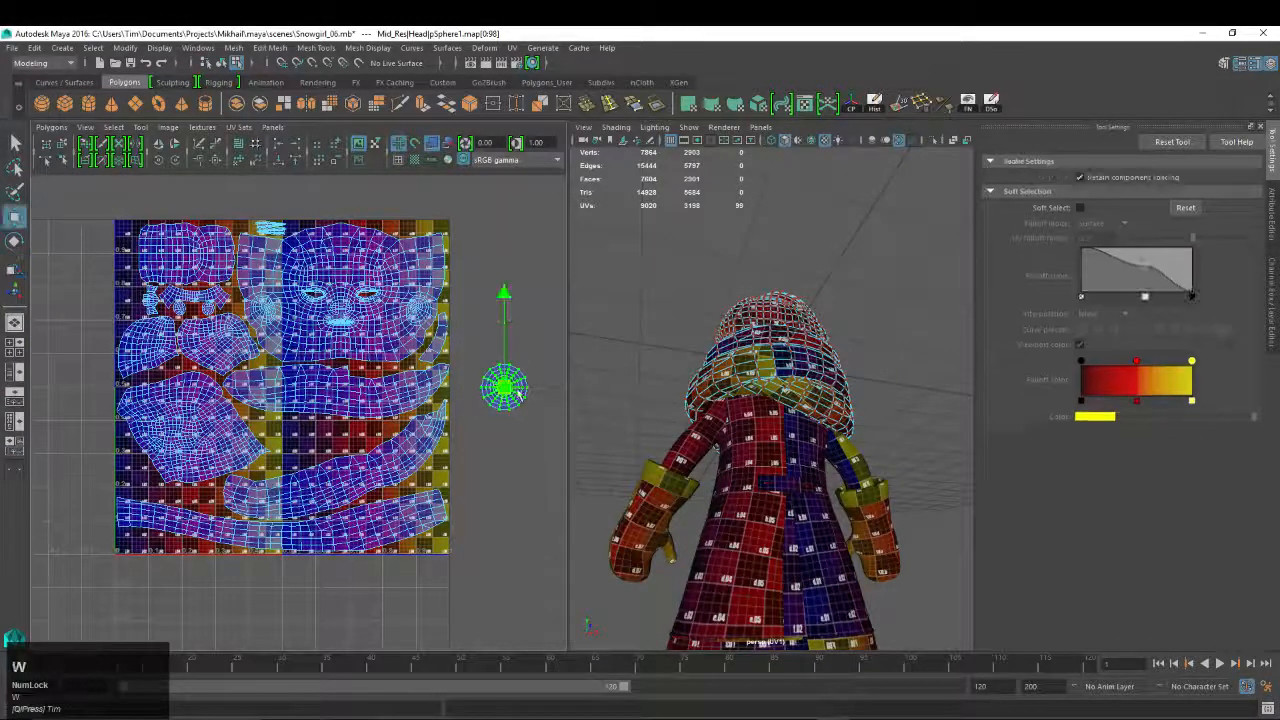
left_click_drag(504, 387, 297, 433)
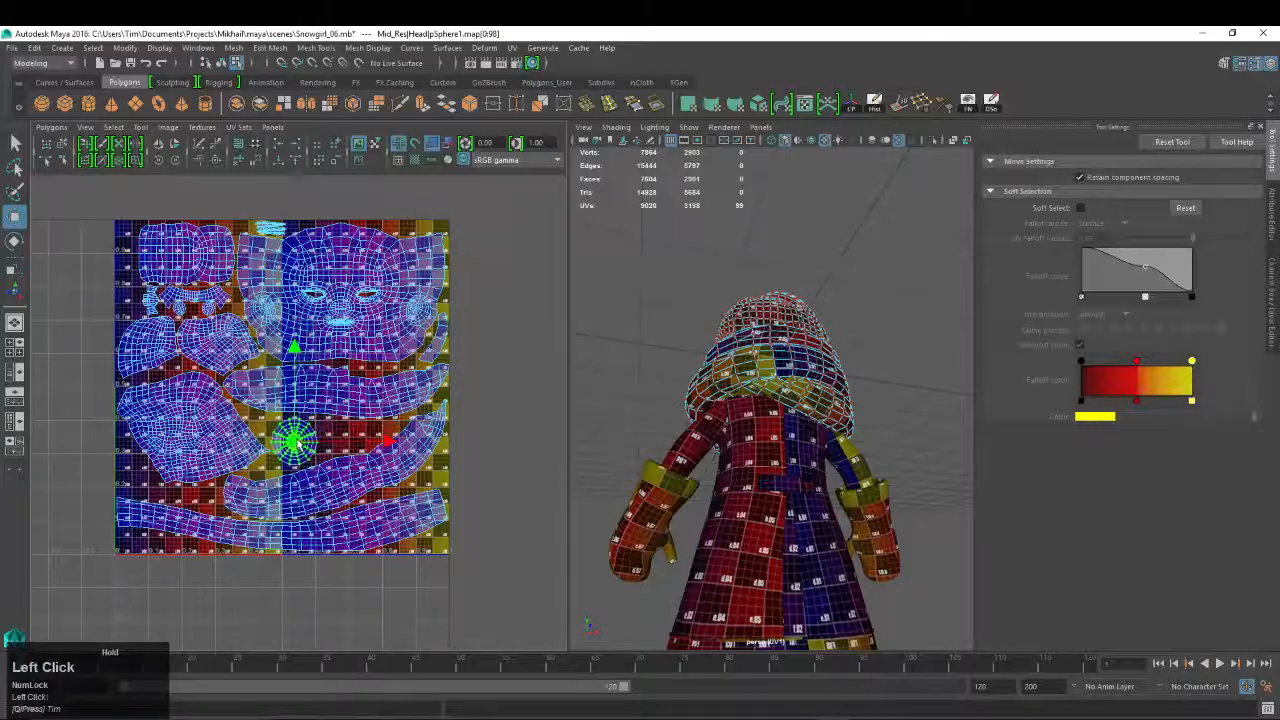
Adjust the round sphere shell's uniform scale to fit the space between the two scarf shells
right_click_drag(297, 443, 330, 443, "alt")
middle_click_drag(310, 455, 336, 424, "alt")
right_click_drag(300, 430, 350, 430, "alt")
key("r")
left_click_drag(329, 433, 337, 437)
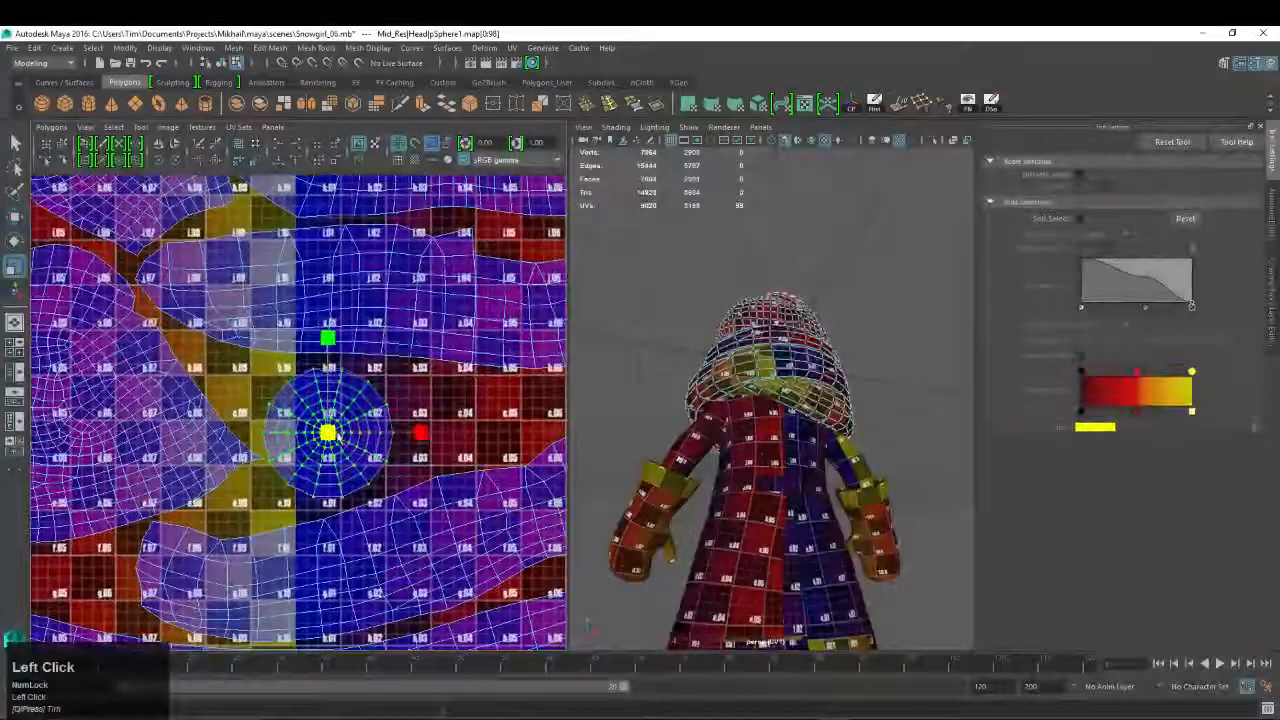
Nudge the round eye shell slightly right and enlarge it a little within the gap between the scarf shells
key("w")
key("r")
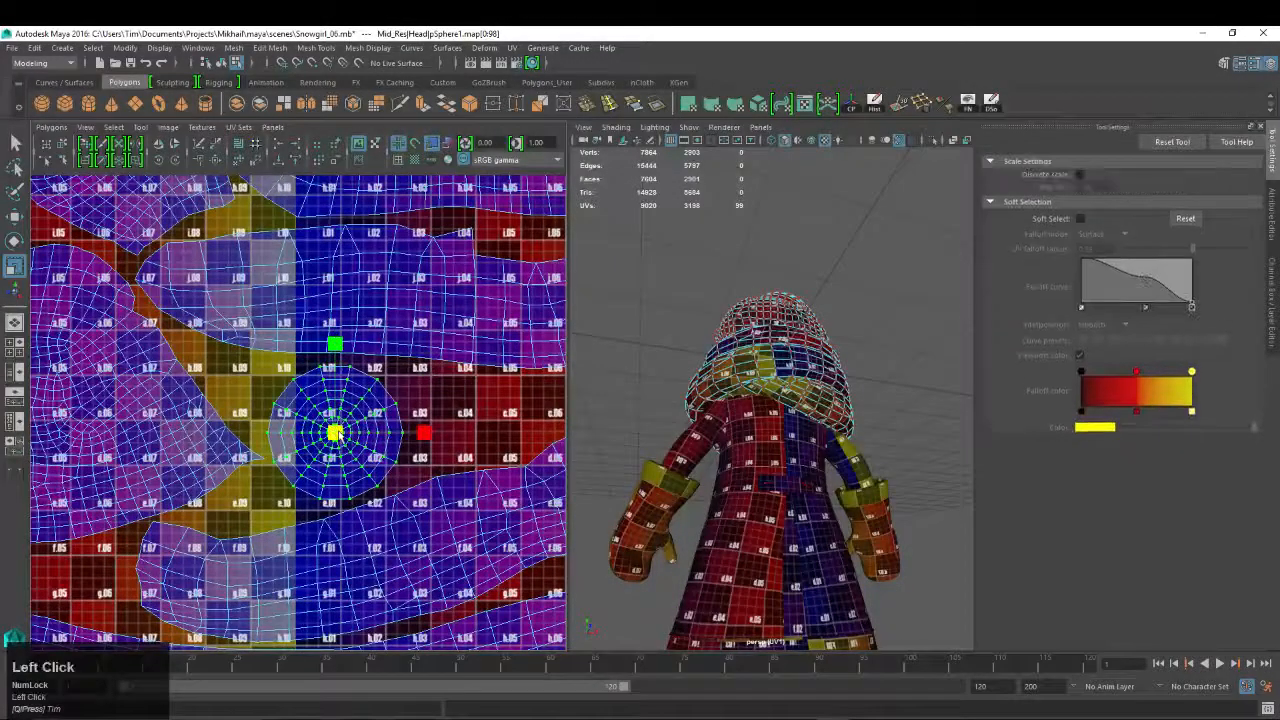
key("w")
right_click_drag(336, 435, 330, 285, "alt")
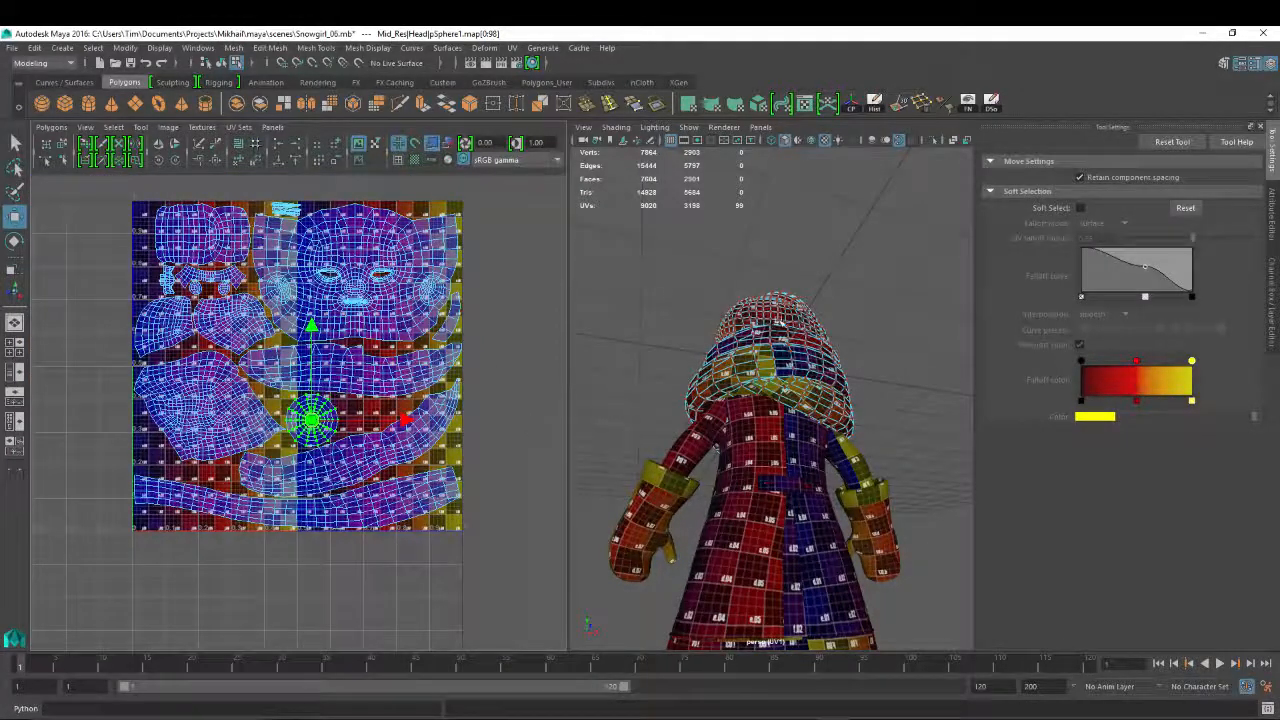
Return to object selection from UV editing and select the single eye sphere in the snow girl's face
left_click_drag(680, 330, 855, 357, "alt")
middle_click_drag(855, 357, 745, 360, "alt")
right_click_drag(620, 282, 685, 282, "alt")
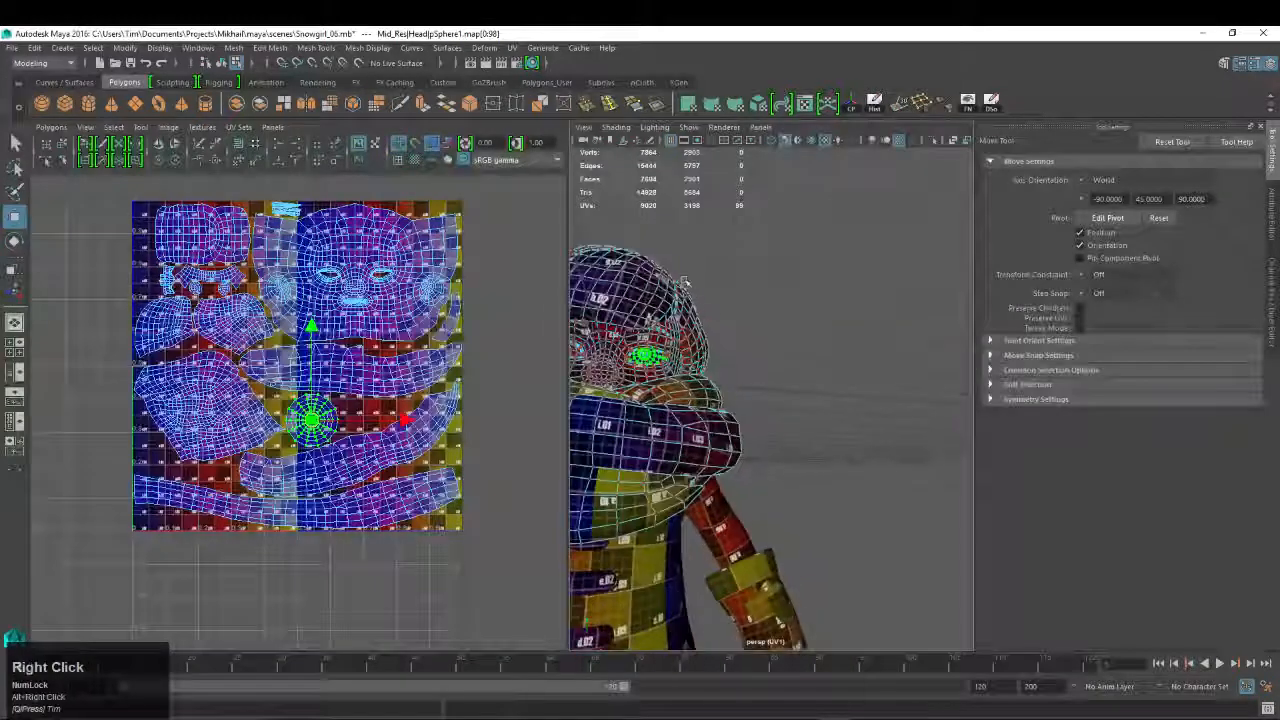
middle_click_drag(692, 294, 762, 280, "alt")
right_click_drag(706, 285, 770, 248)
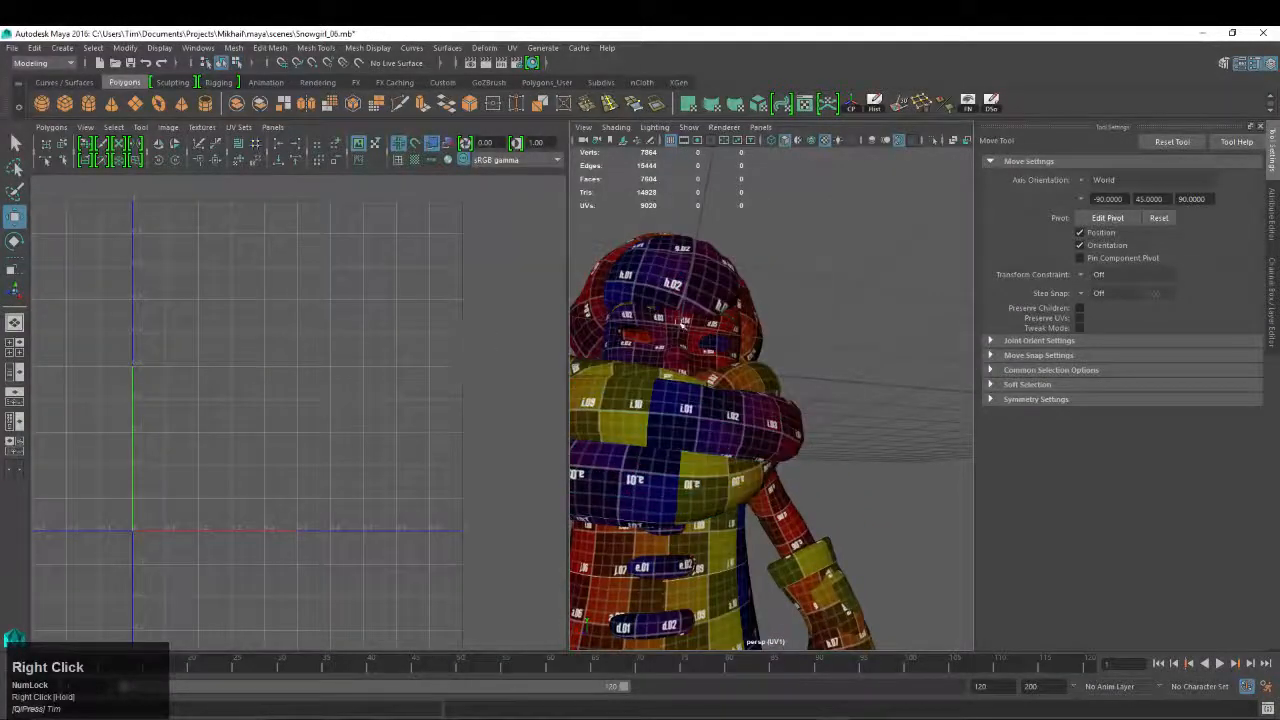
right_click_drag(682, 324, 760, 320, "alt")
middle_click_drag(690, 310, 709, 318, "alt")
left_click(711, 320)
right_click_drag(805, 318, 747, 306, "alt")
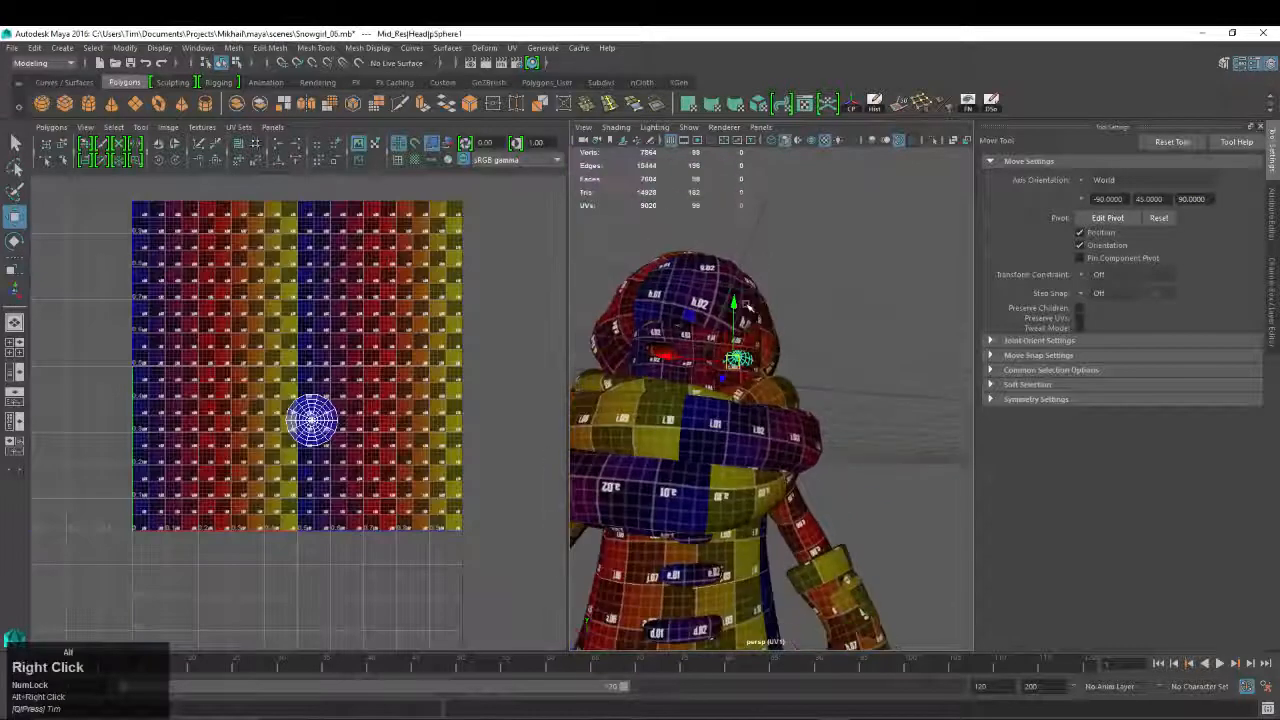
left_click_drag(748, 308, 800, 362, "alt")
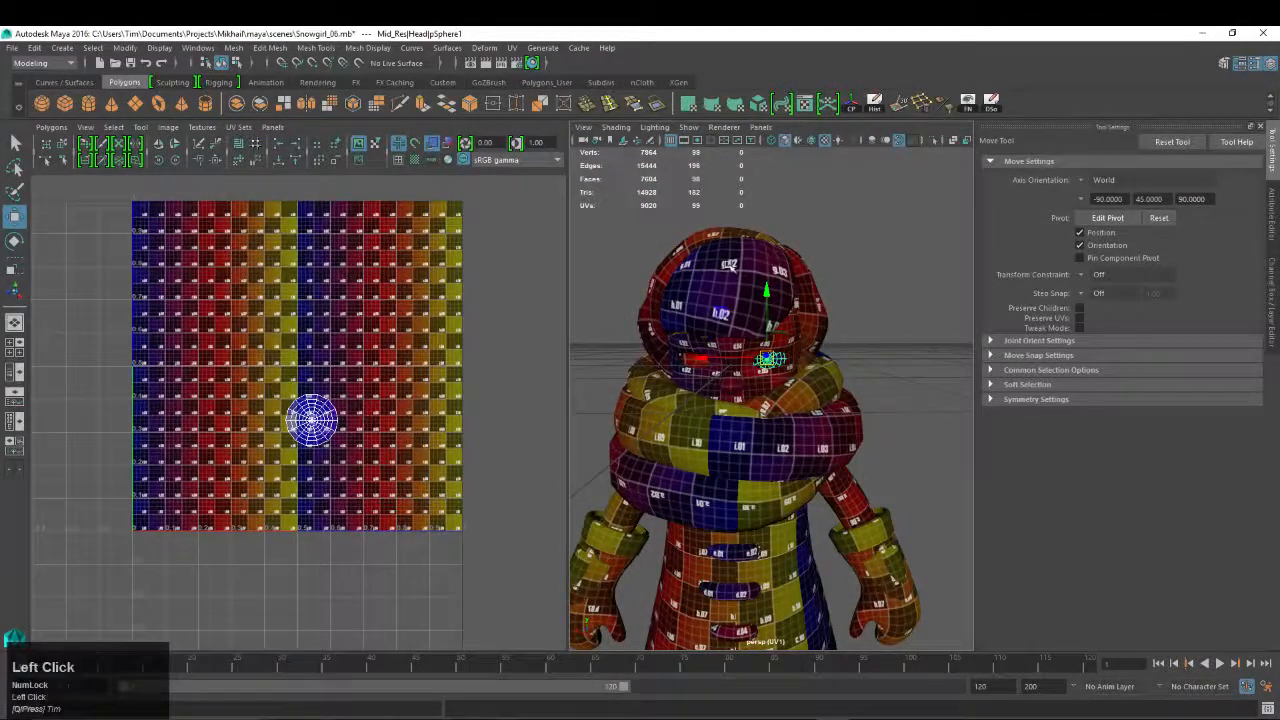
Select the hair, eye, eyebrows and face together to check their combined UV layout
left_click(730, 265)
left_click(767, 358, "shift")
left_click(776, 333, "shift")
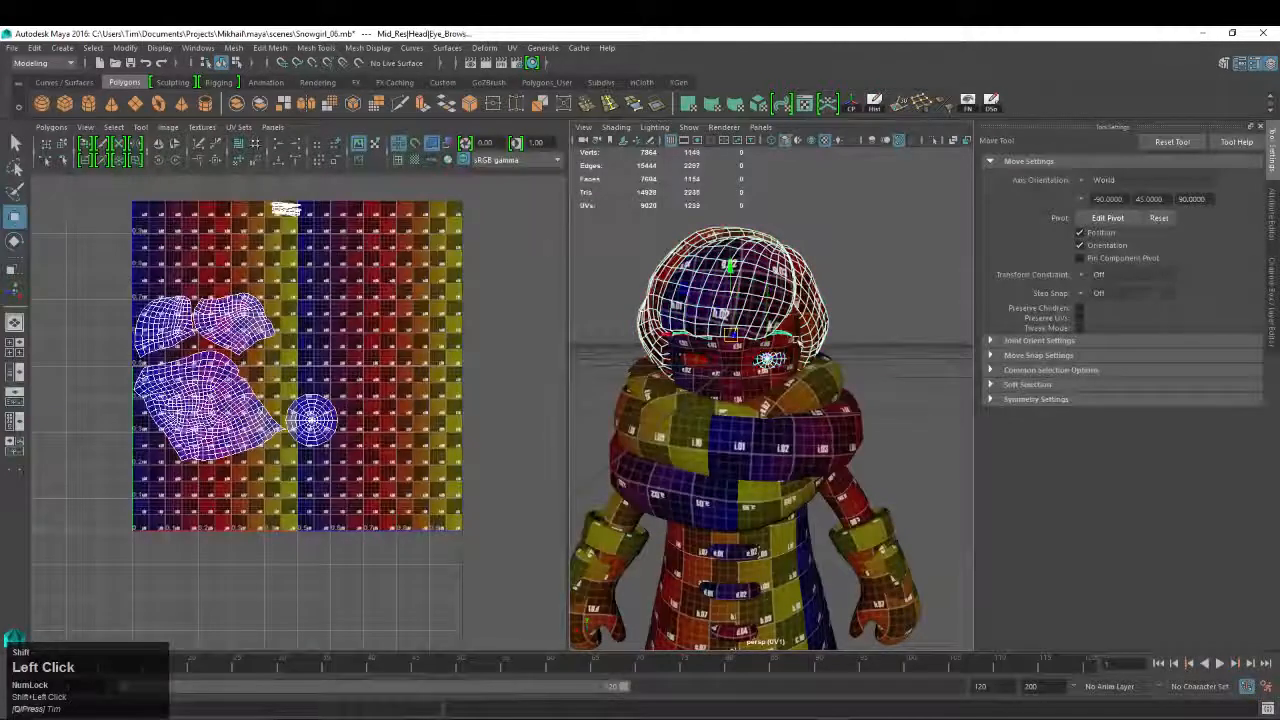
left_click(767, 358, "shift")
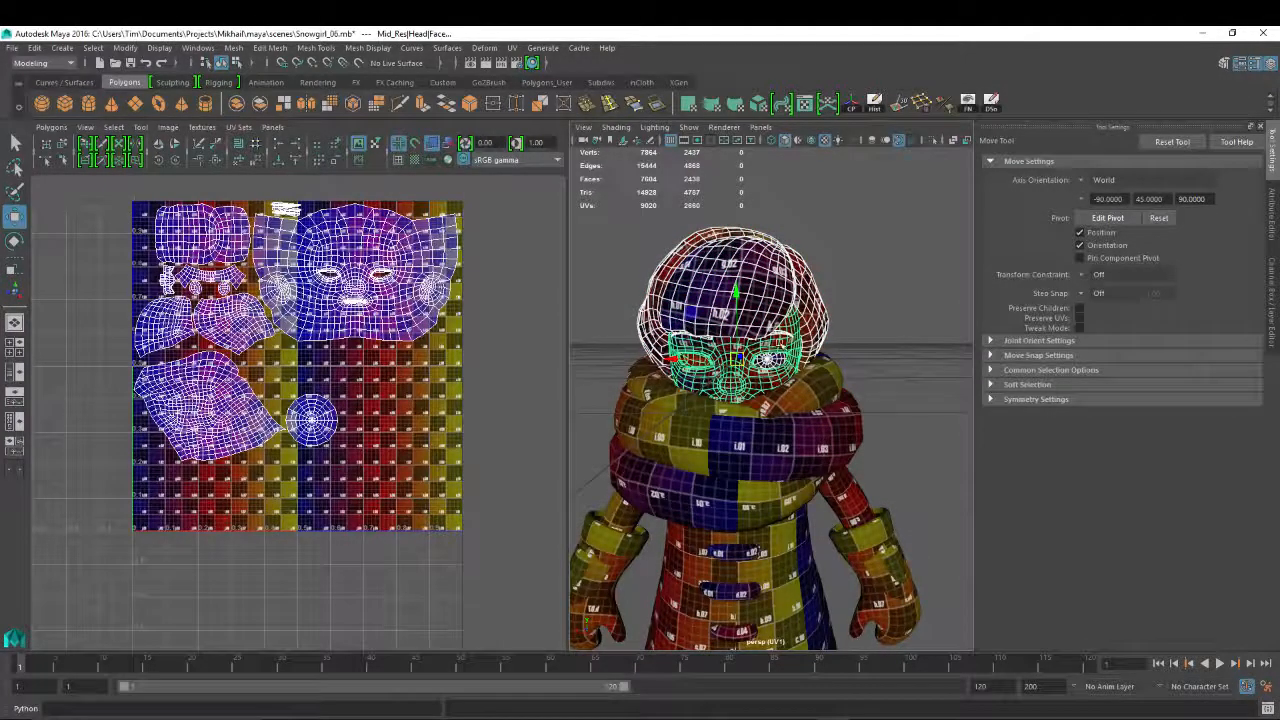
Select only the eye sphere and display its transform channels
left_click(770, 361)
key("ctrl+a")
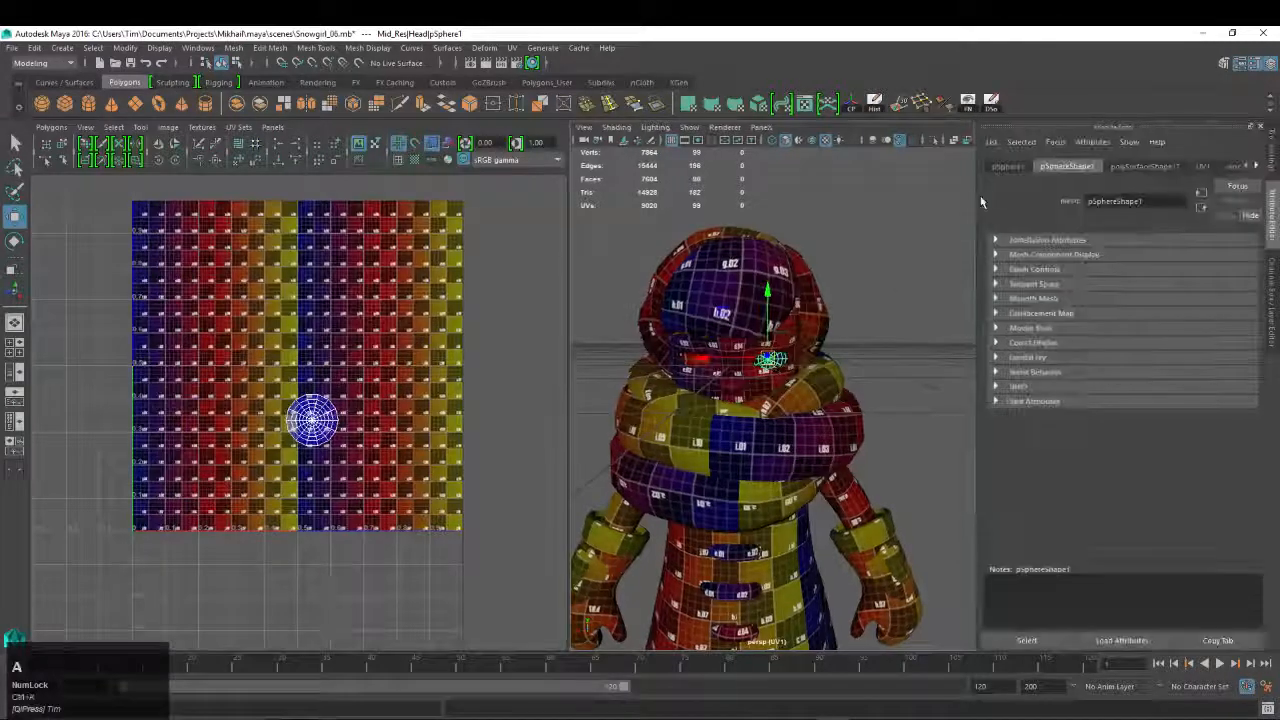
key("Caps_Lock")
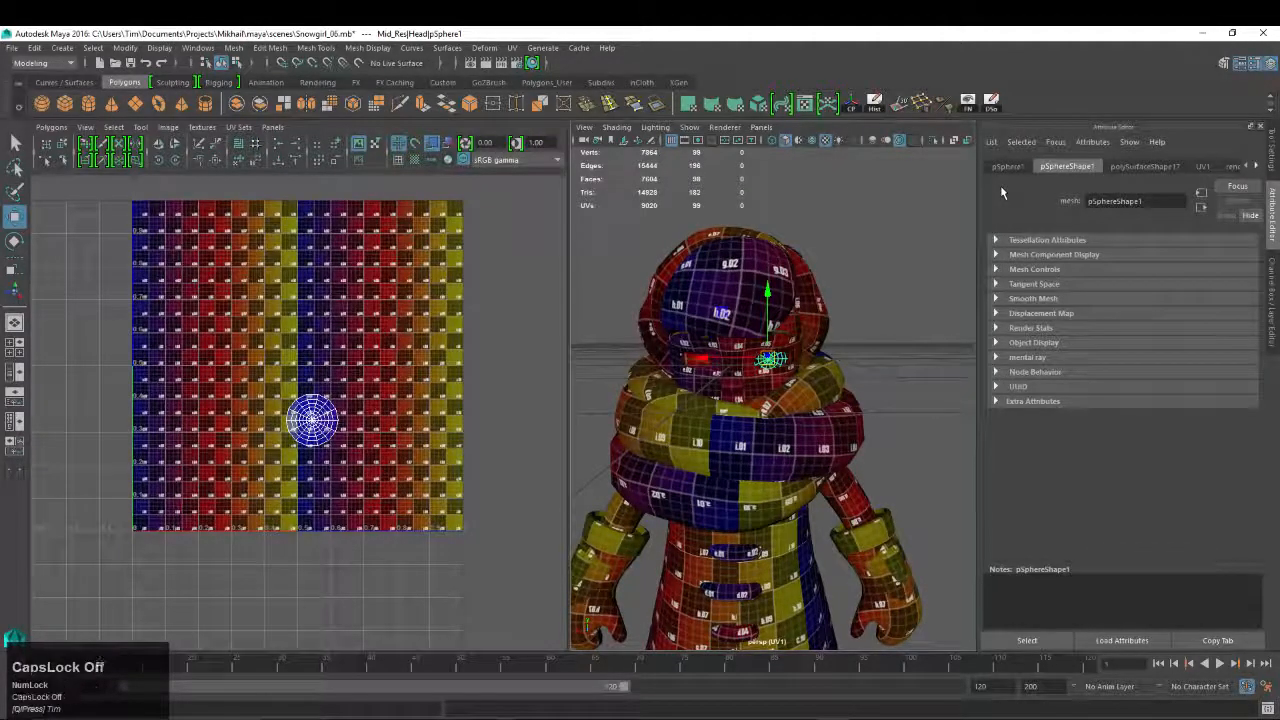
key("ctrl+a")
left_click(1013, 167)
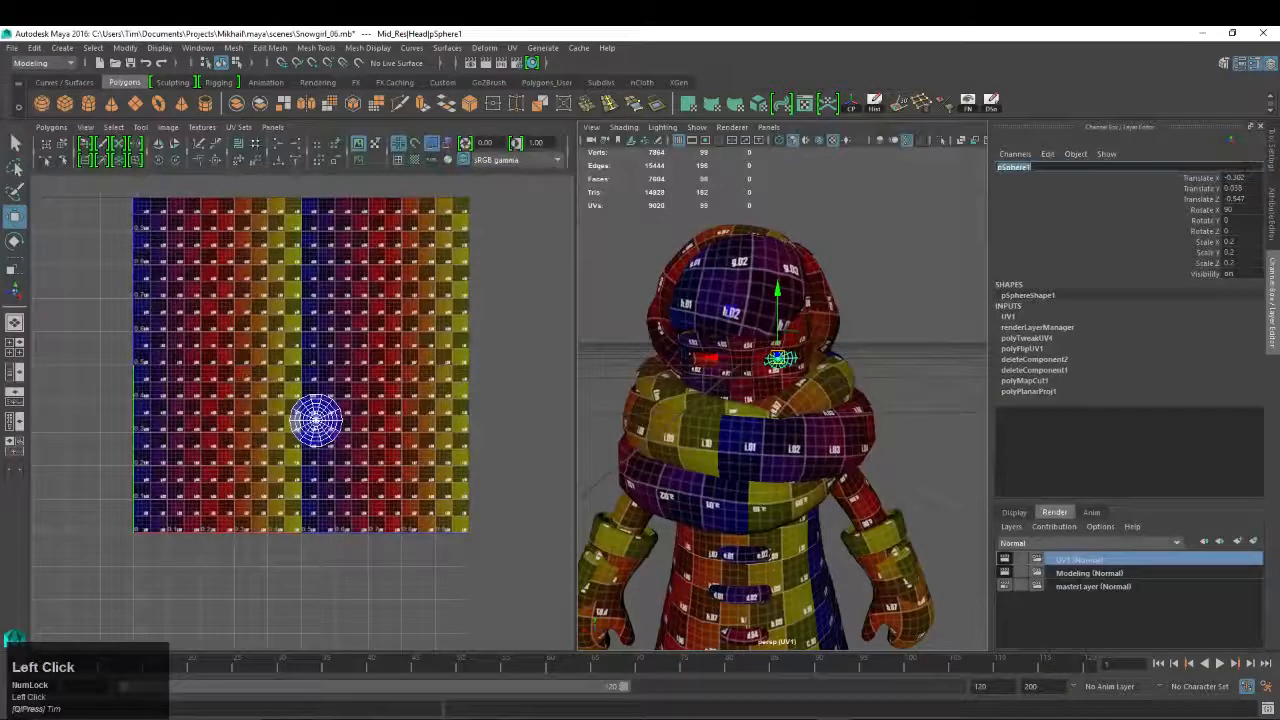
left_click(1246, 178)
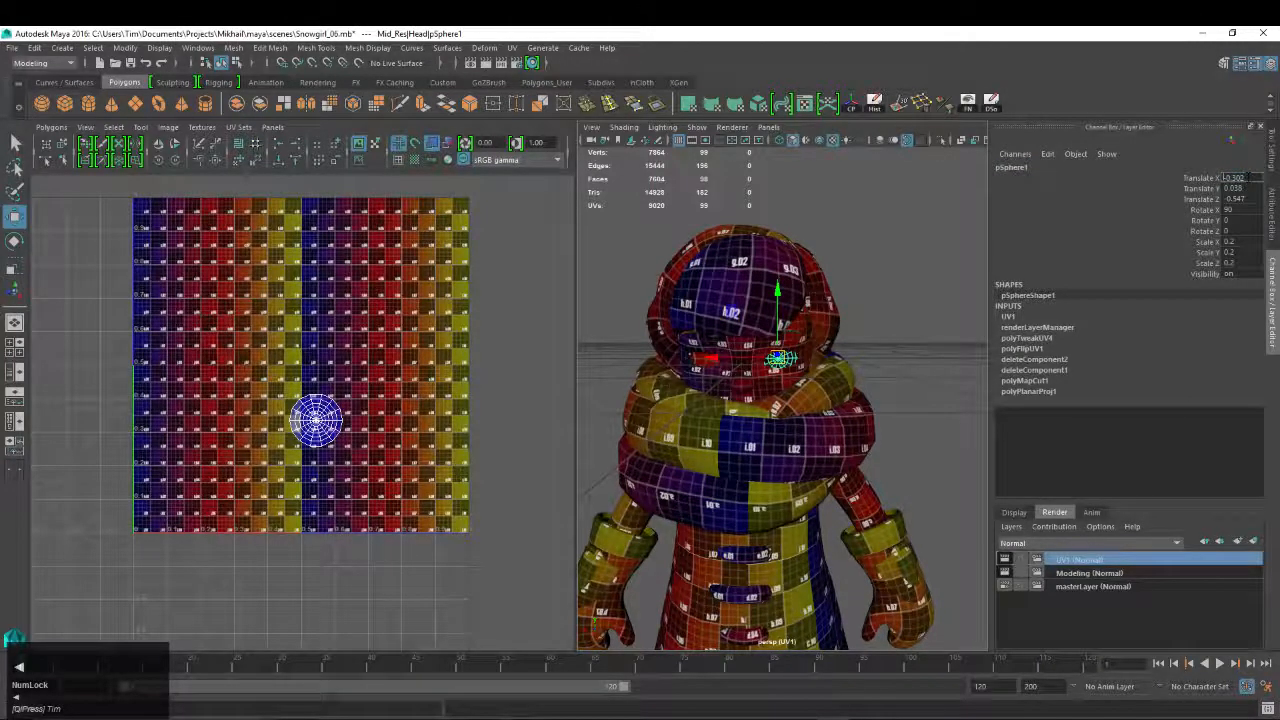
key("Return")
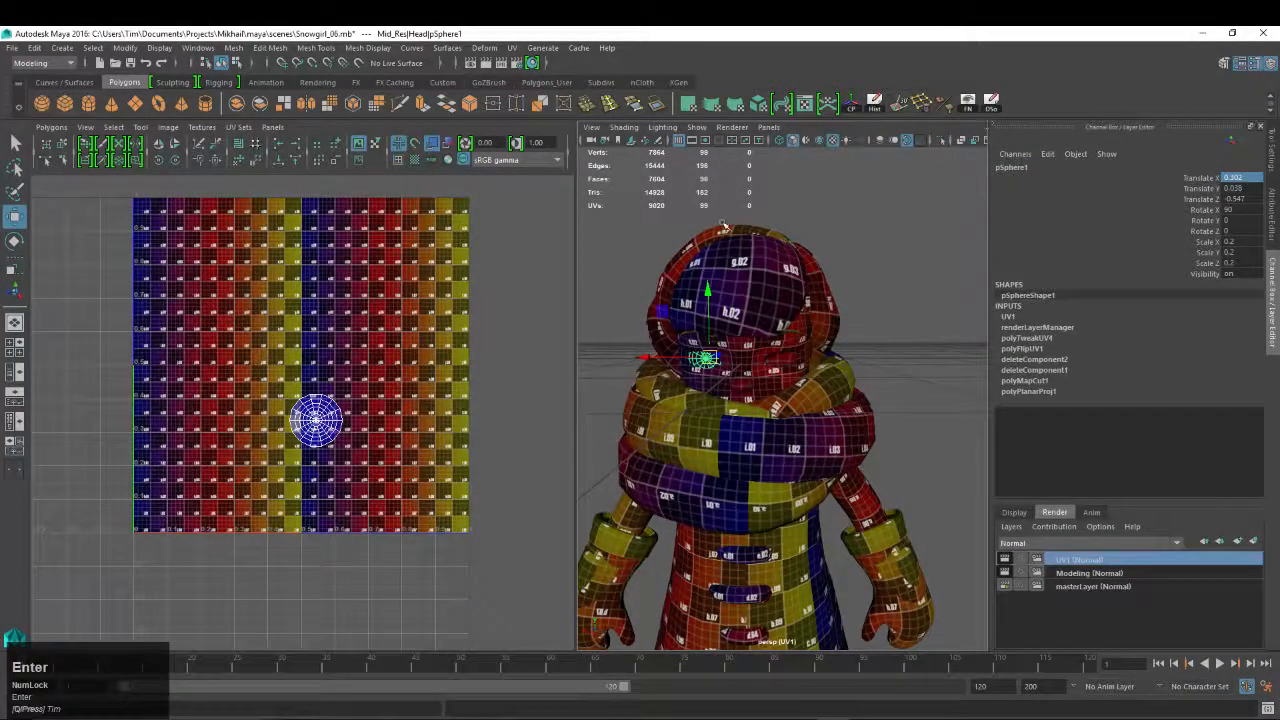
key("z")
Duplicate the eye sphere and set the copy's Translate X to 0.302, placing it in the opposite eye socket
key("ctrl+d")
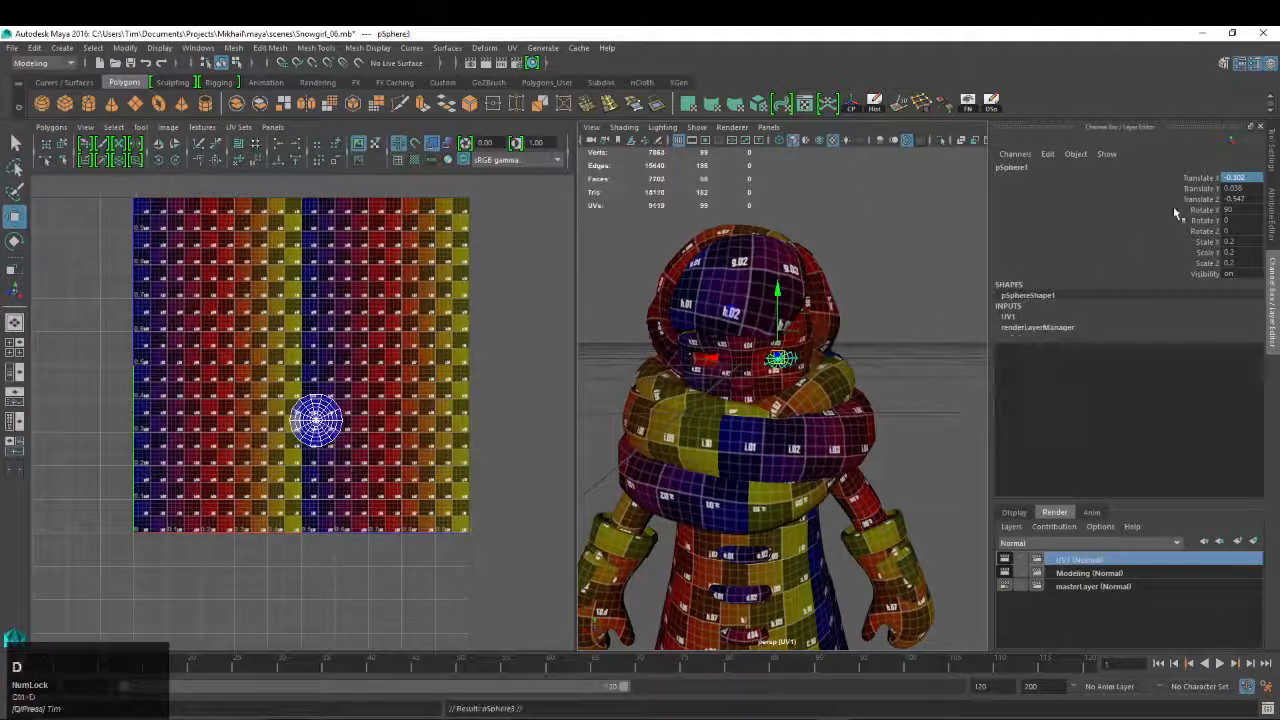
left_click(1243, 177)
key("Left")
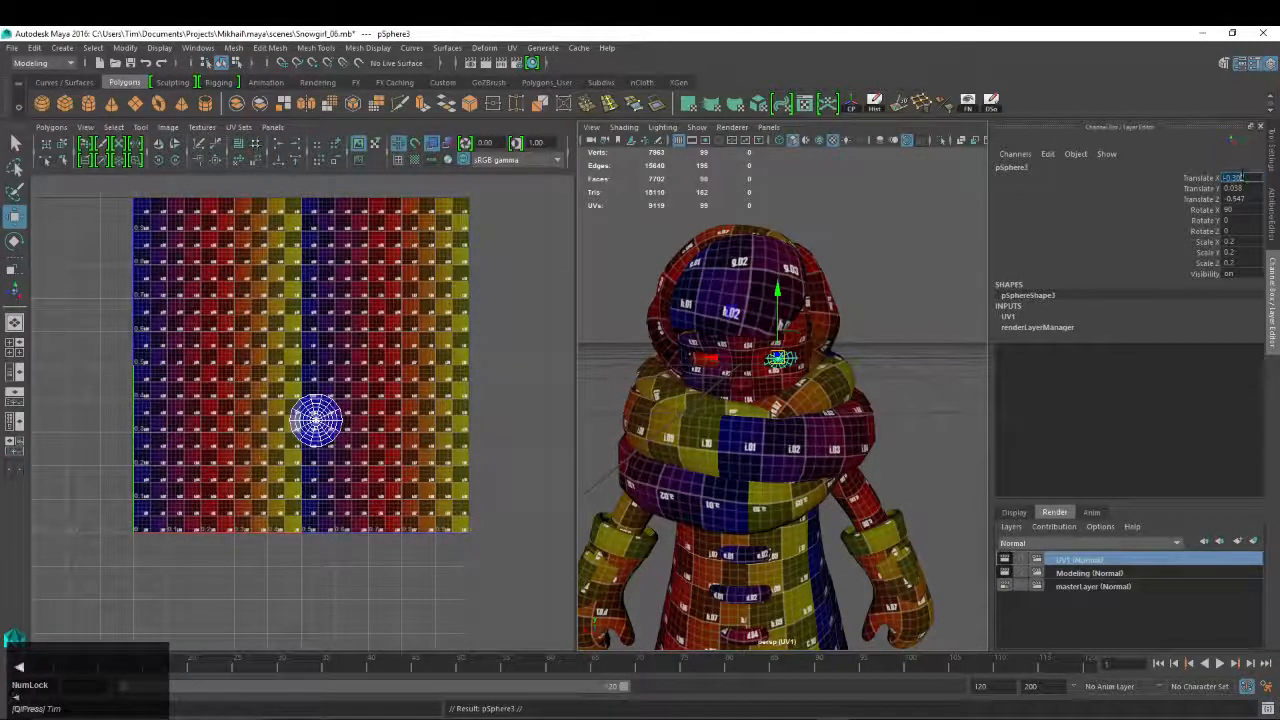
key("Delete")
key("Return")
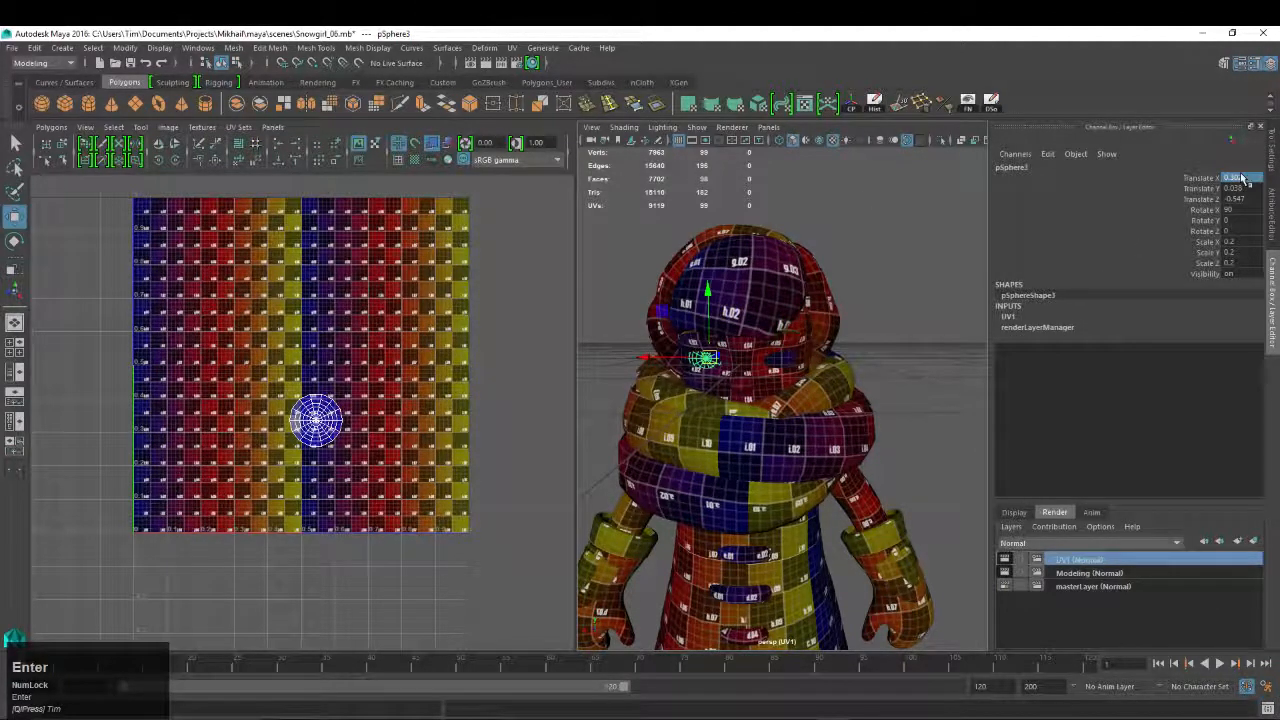
Select the hair, eyebrows, original eye and face together to review their UV shells after duplicating the eye
right_click_drag(741, 358, 690, 345, "alt")
right_click_drag(783, 317, 838, 302)
left_click(785, 325)
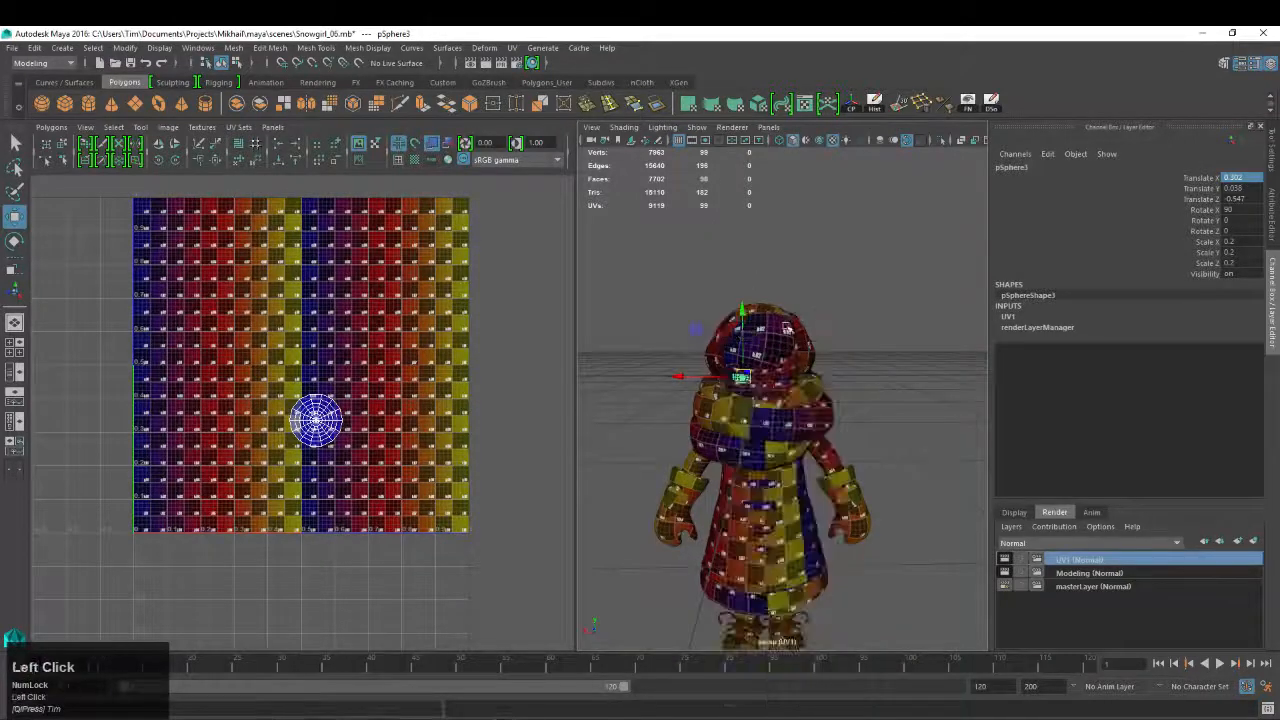
right_click_drag(915, 375, 840, 386, "alt")
left_click_drag(840, 386, 831, 423, "alt")
right_click_drag(831, 423, 728, 385, "alt")
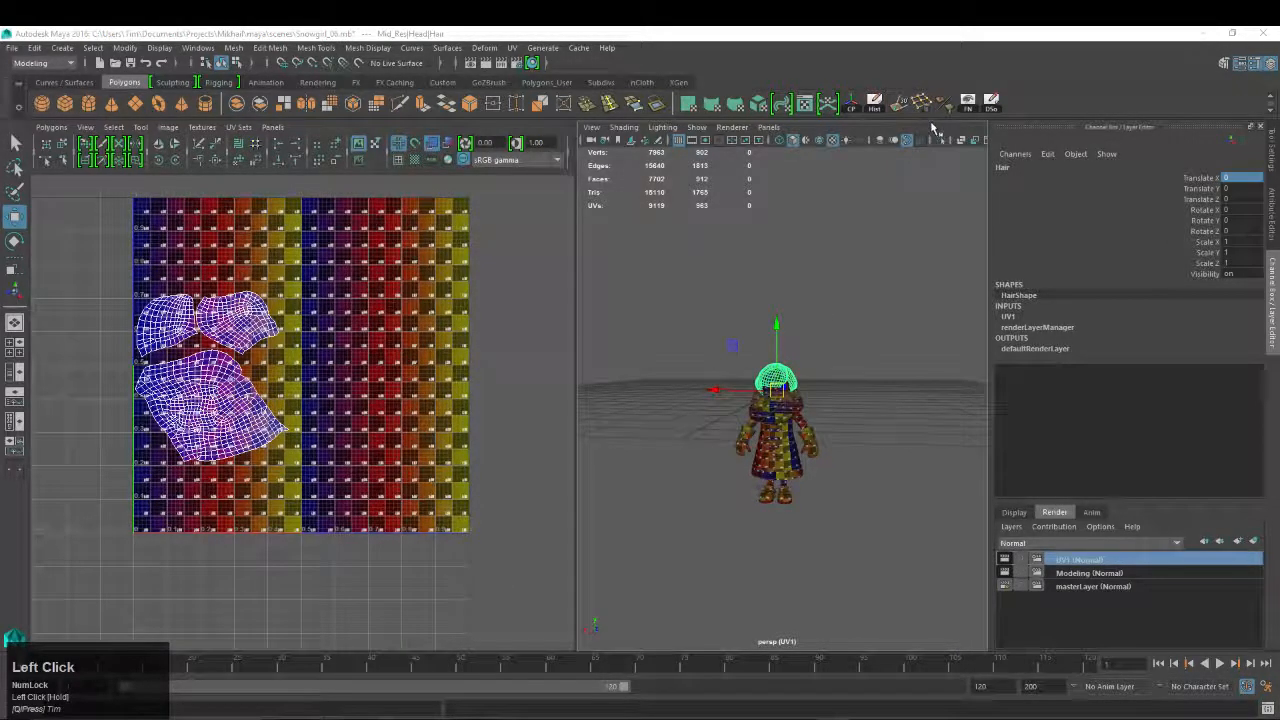
right_click_drag(750, 275, 840, 385, "alt")
left_click(800, 366, "shift")
left_click(766, 342, "shift")
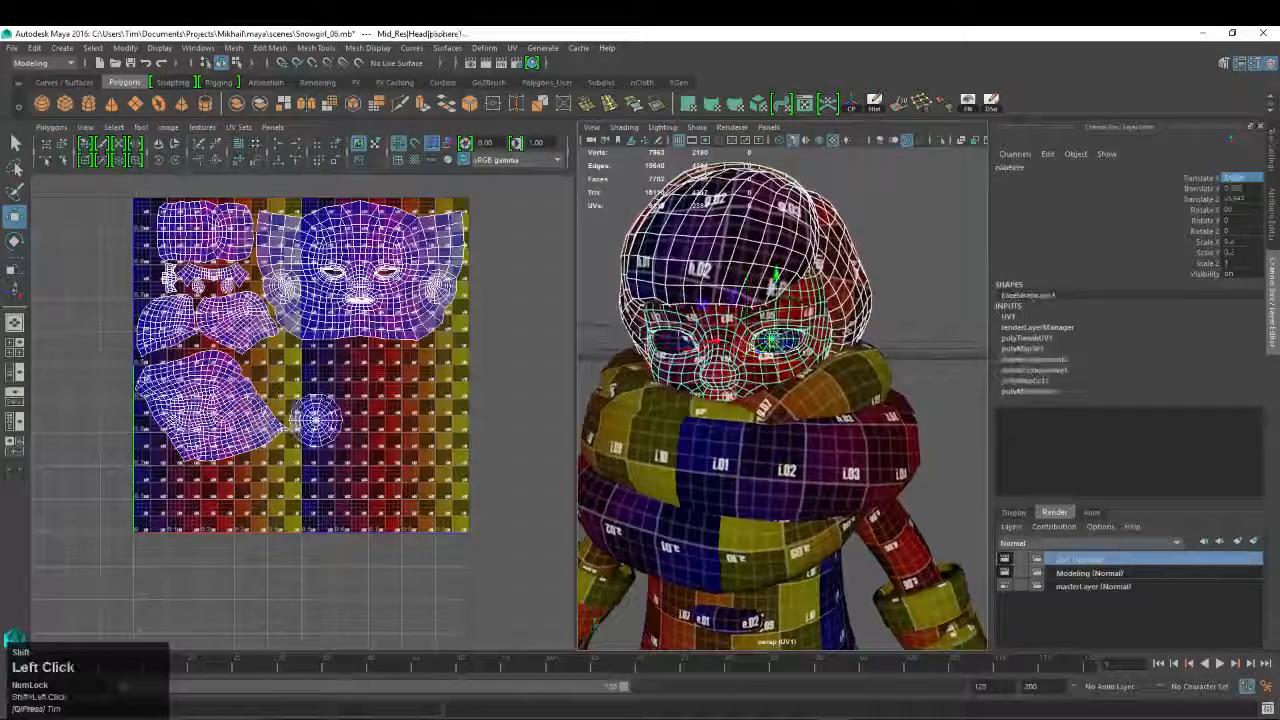
Select all UVs of the duplicated eye, widen the UV editor and shift them 1.00 unit left outside the UV square
left_click(672, 342)
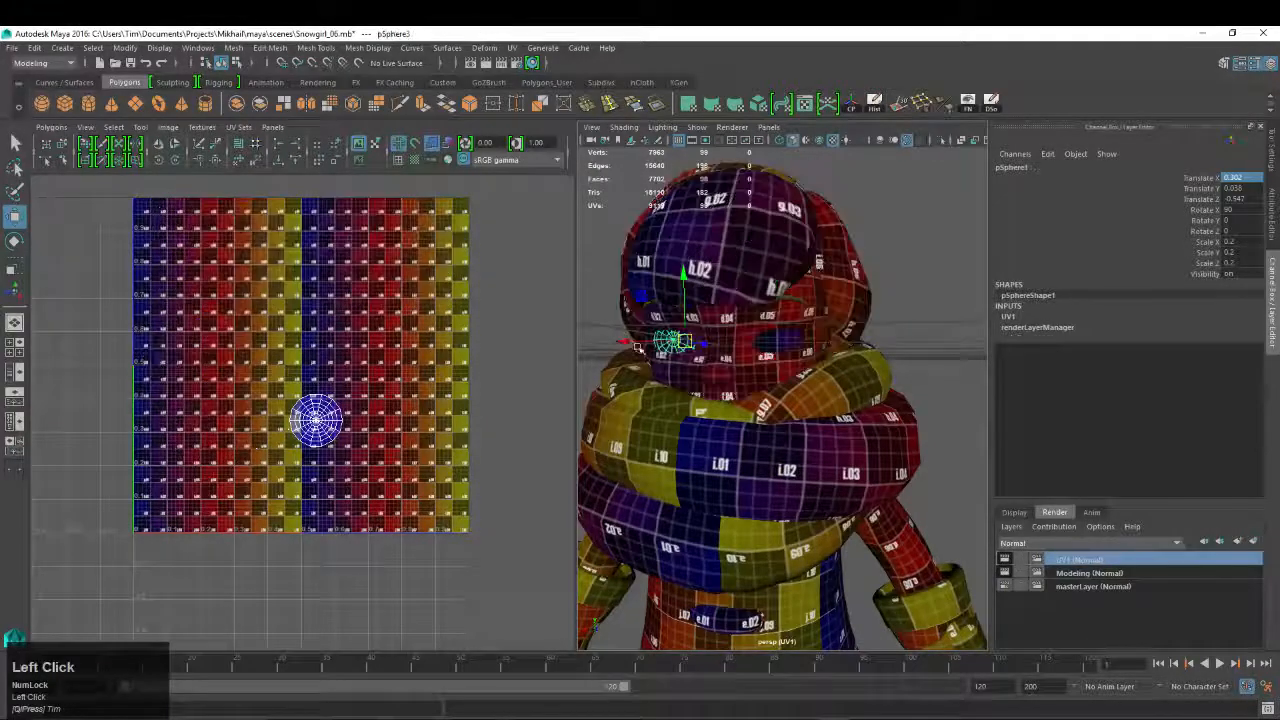
right_click_drag(316, 422, 360, 421)
left_click_drag(282, 373, 371, 480)
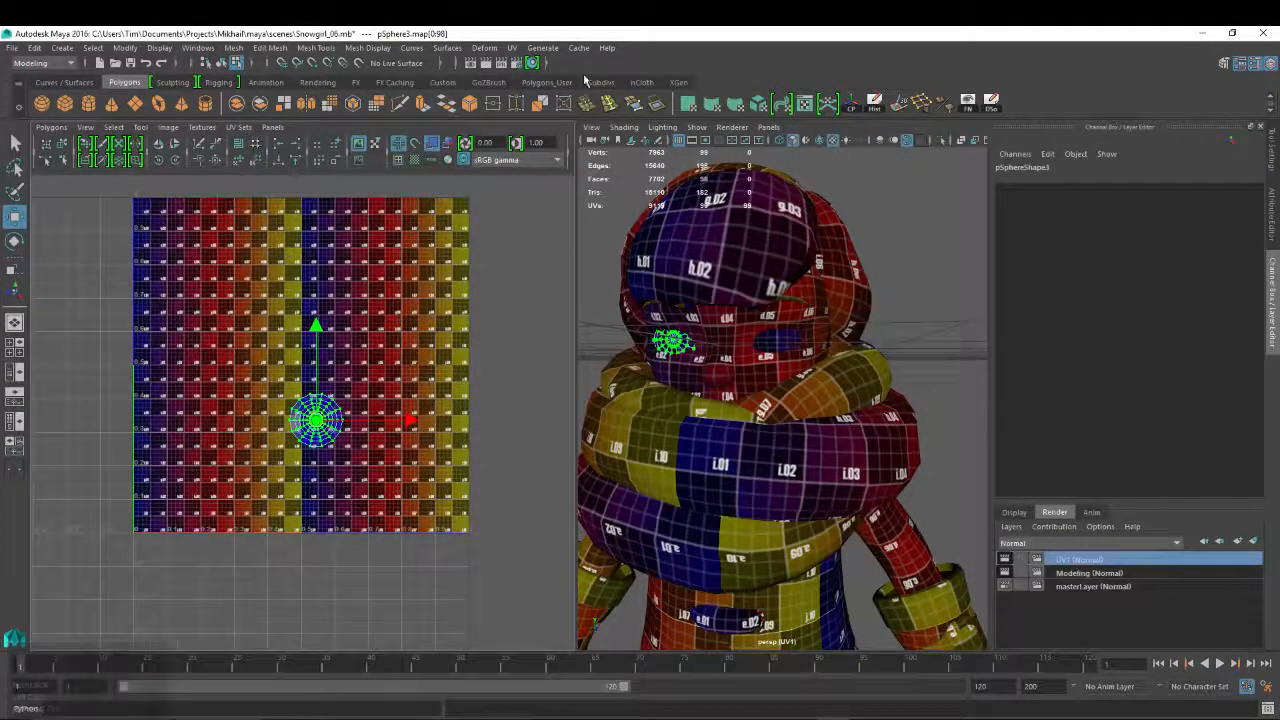
left_click_drag(577, 210, 797, 214)
left_click(726, 154)
right_click_drag(688, 203, 600, 215, "alt")
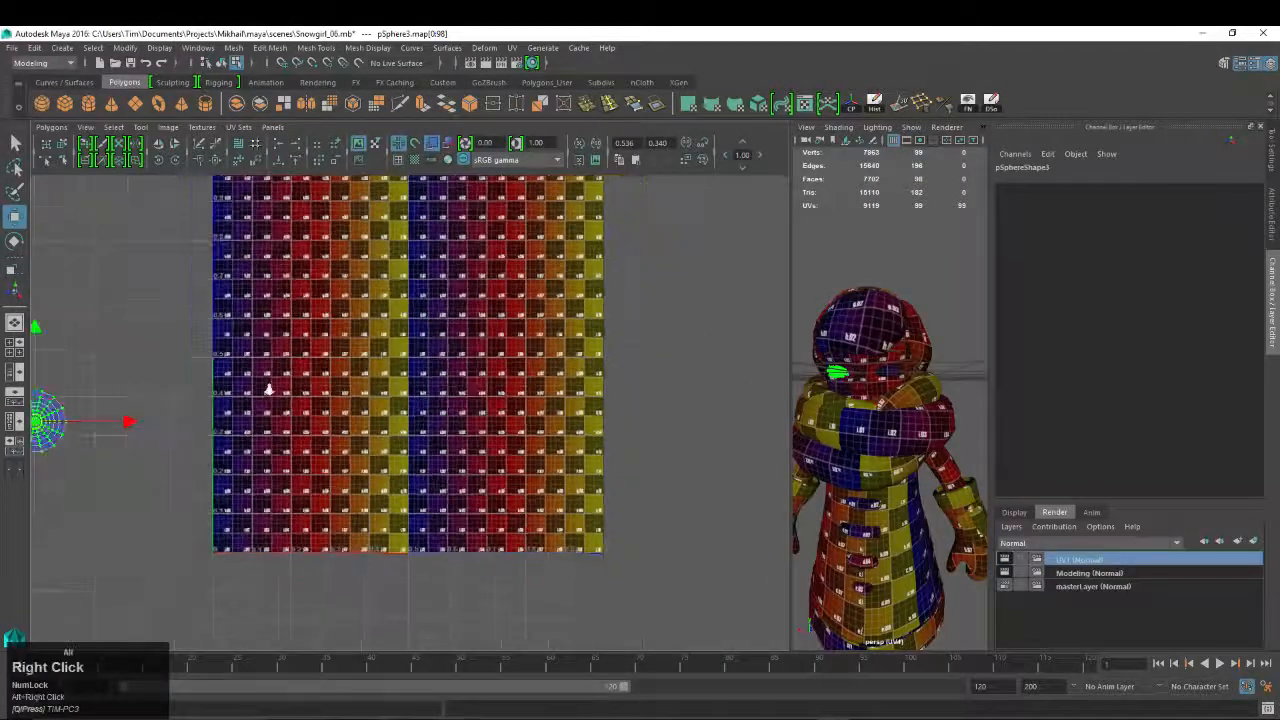
middle_click_drag(600, 215, 710, 215, "alt")
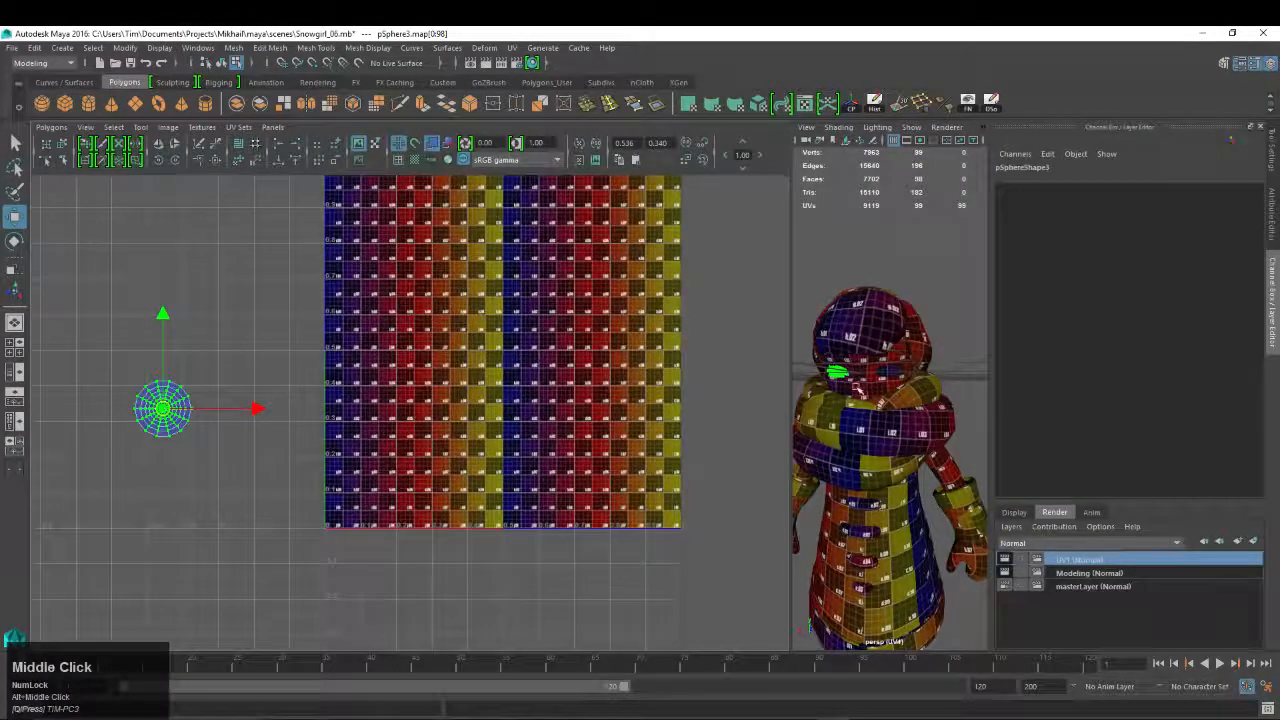
Select the hair, face, eyebrows, scarf and original eye as objects, and frame their shared UV layout
key("w")
right_click_drag(888, 318, 920, 297)
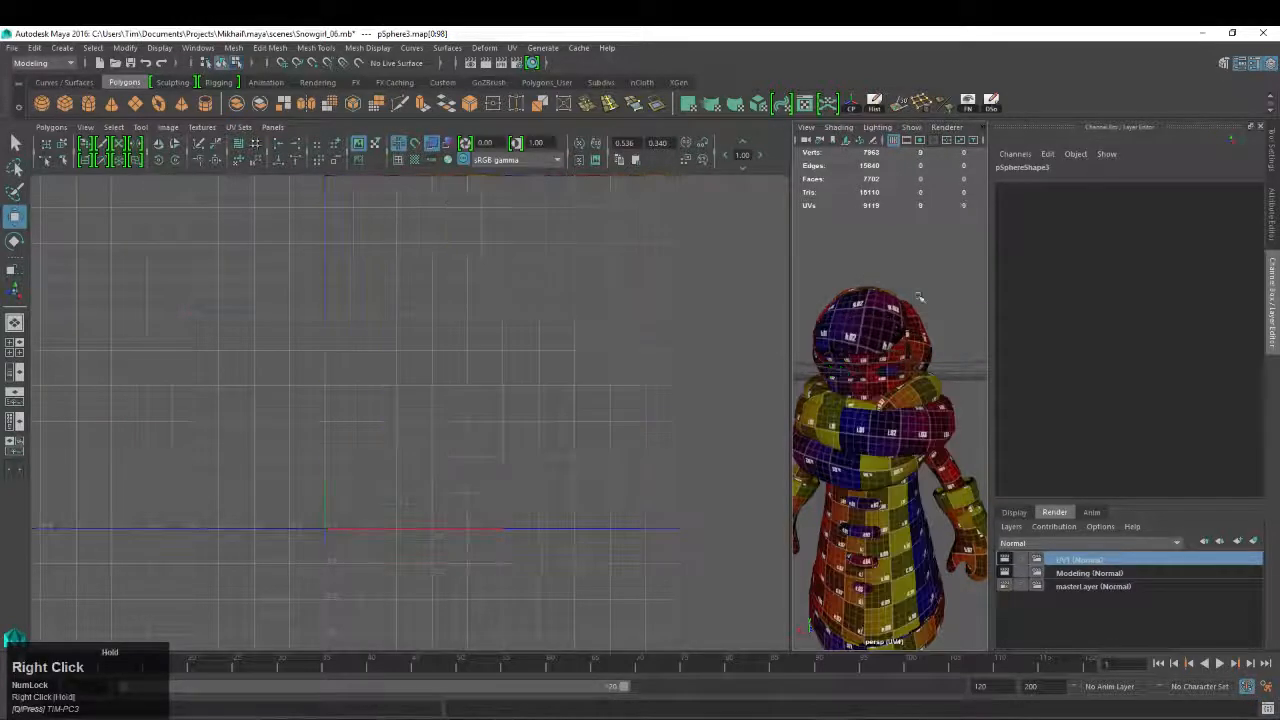
left_click(882, 350)
left_click(892, 356, "shift")
right_click_drag(580, 330, 610, 330, "alt")
key("space")
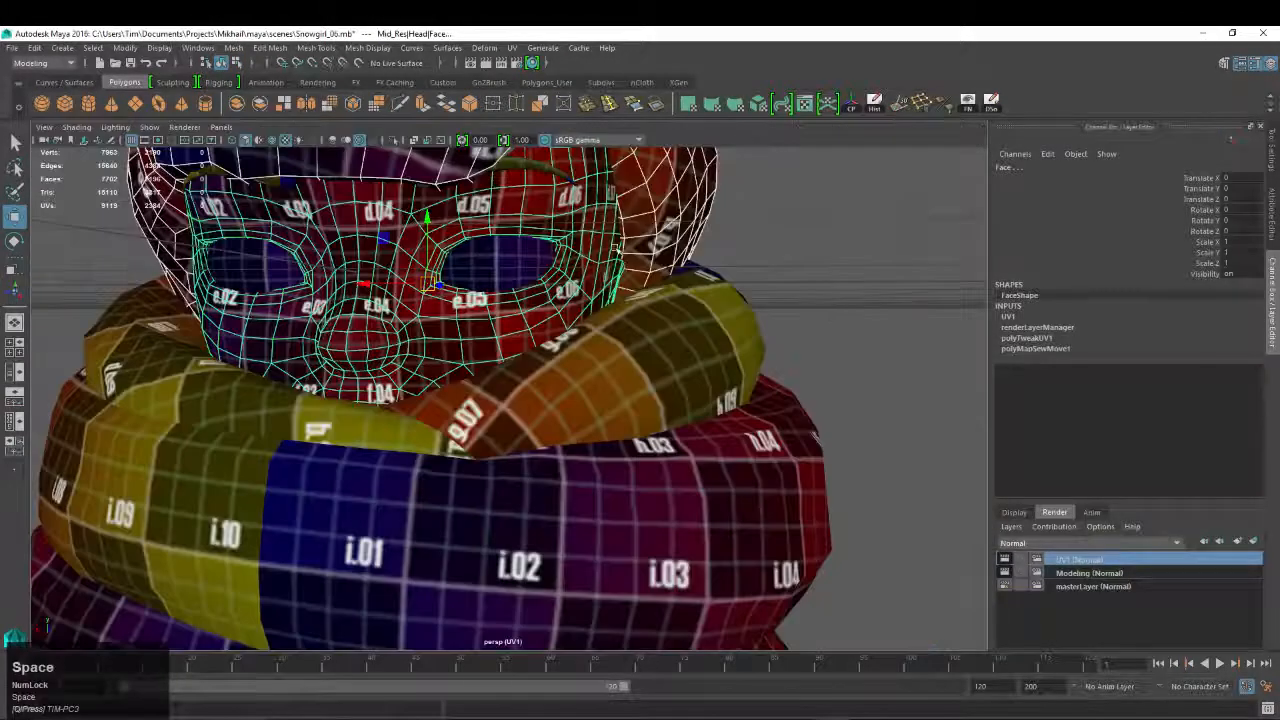
left_click(650, 383, "shift")
left_click(488, 258)
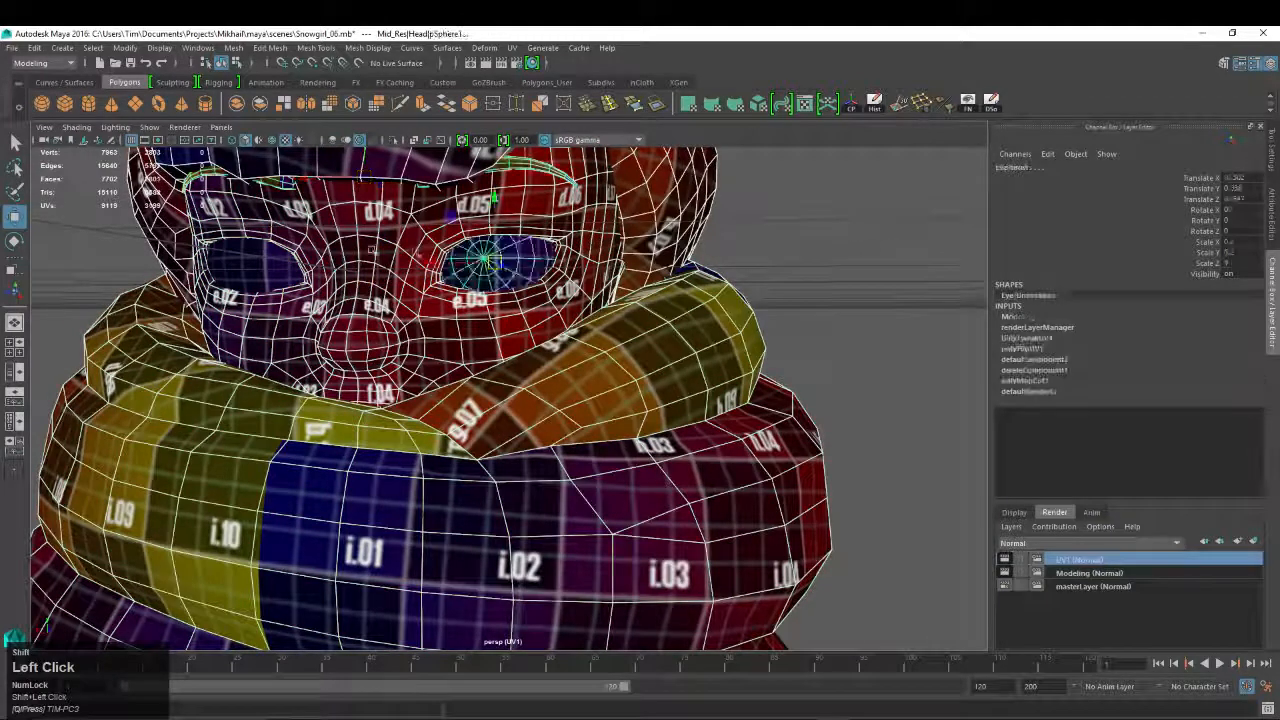
right_click_drag(480, 388, 700, 388, "alt")
key("space")
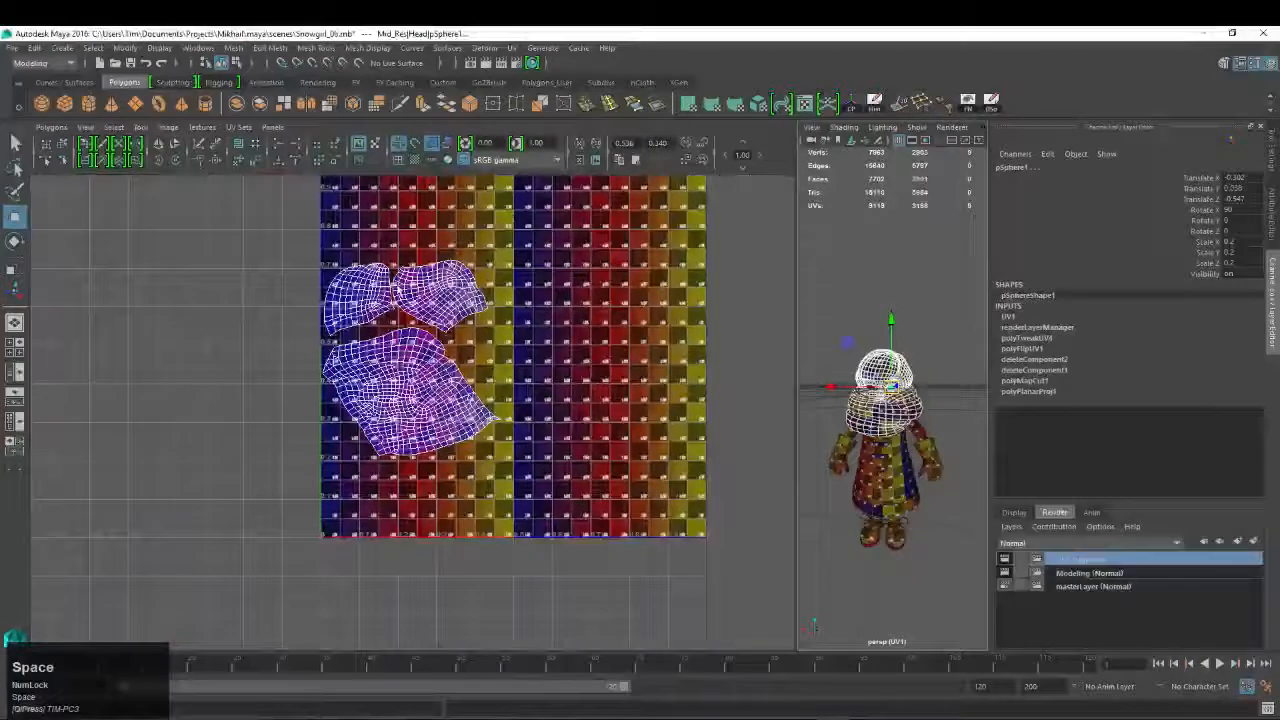
key("f")
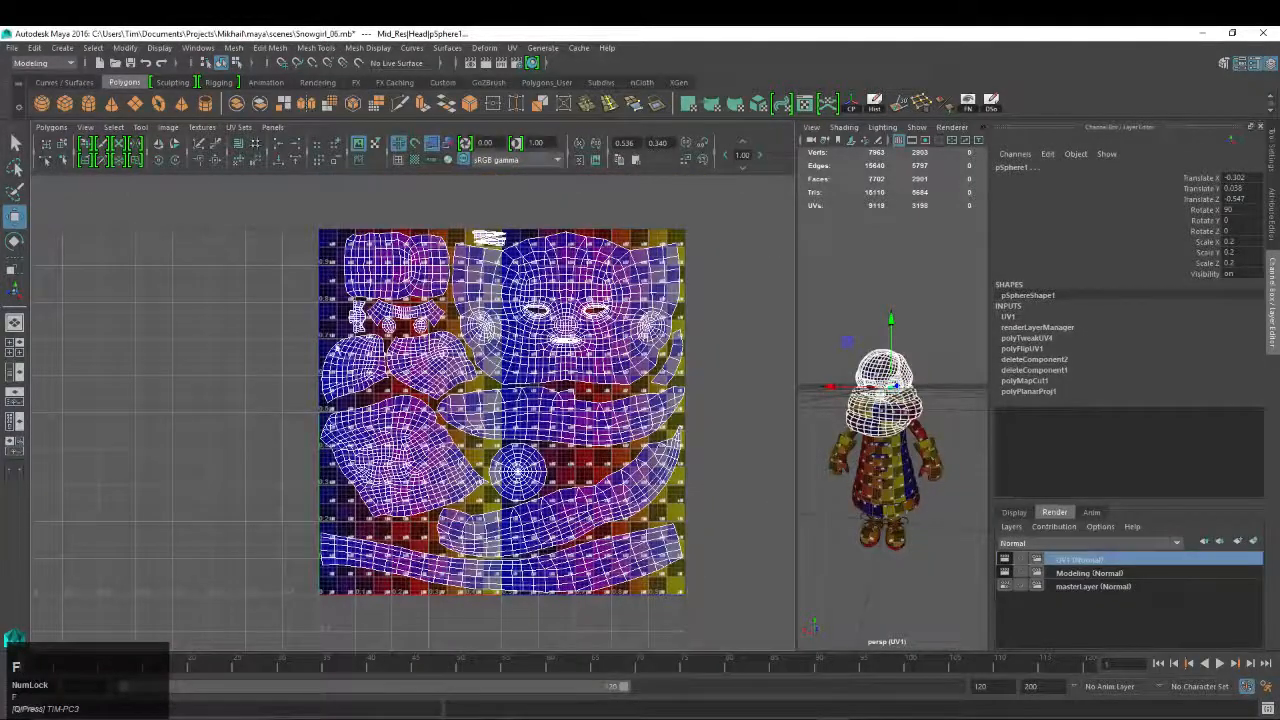
middle_click_drag(525, 395, 428, 385, "alt")
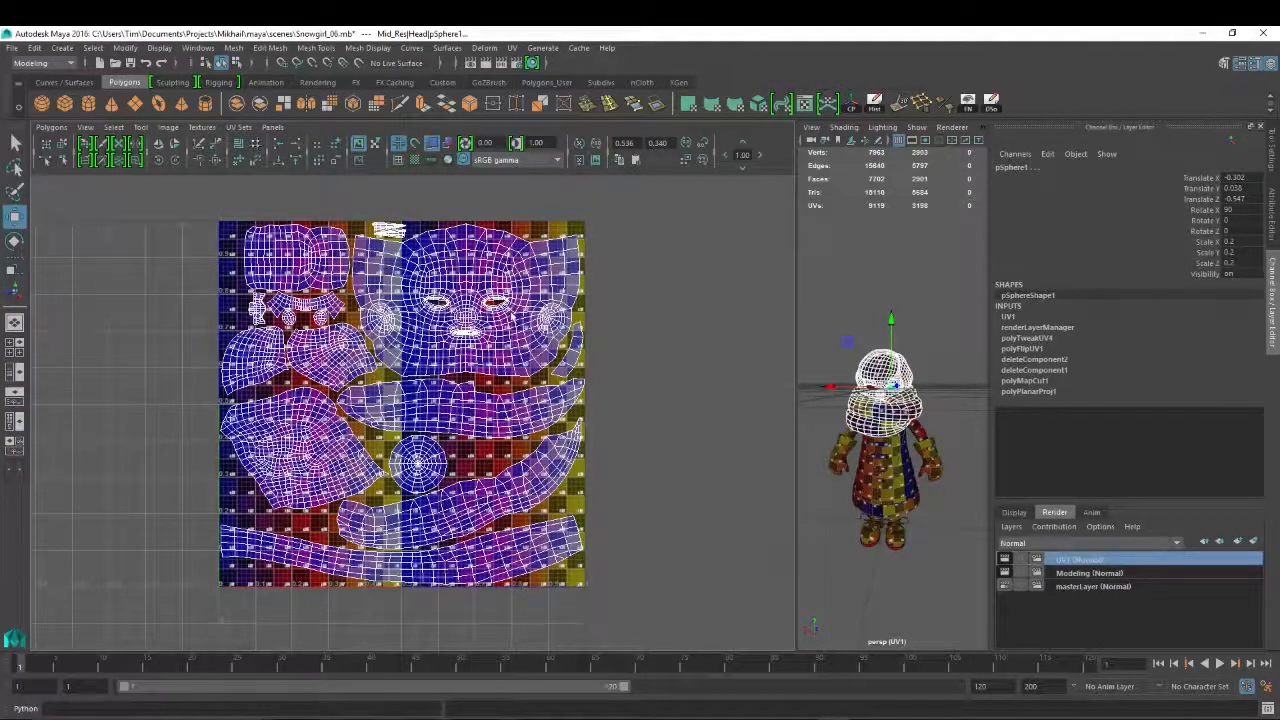
Save a UV snapshot of the selected objects as Head_UV in the images folder, as a 4096 by 4096 PNG
left_click(51, 127)
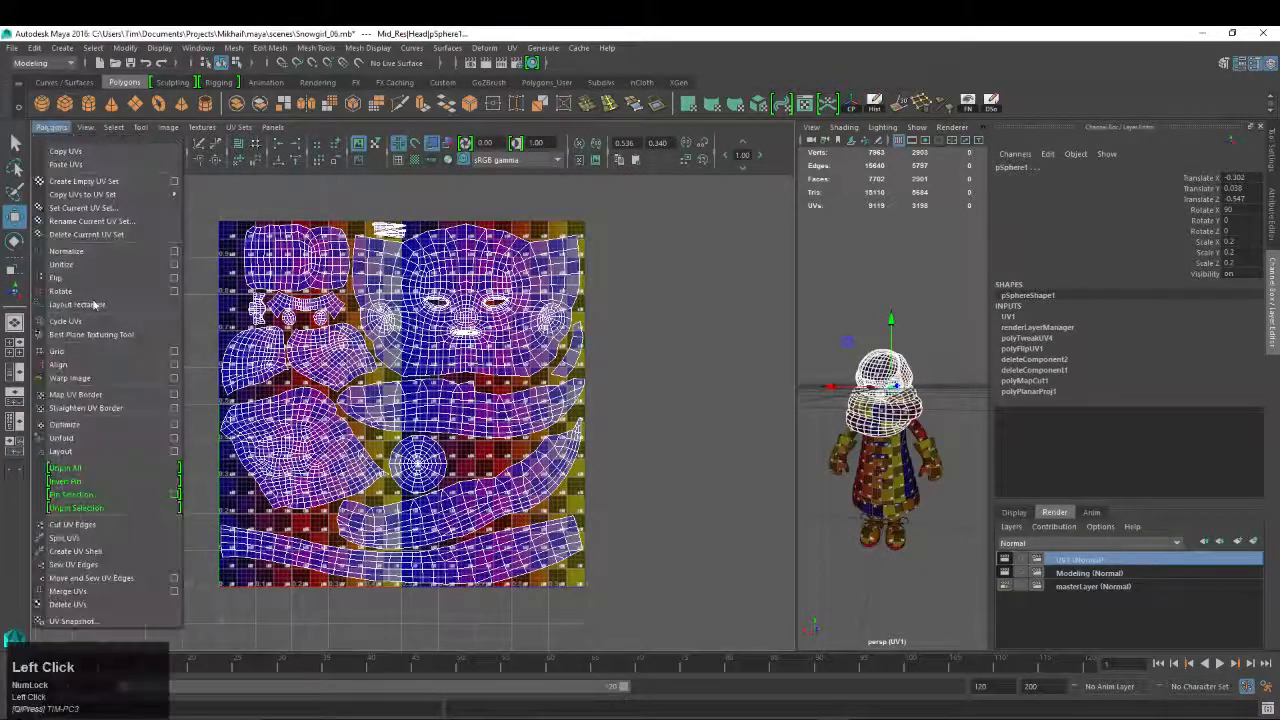
left_click(72, 621)
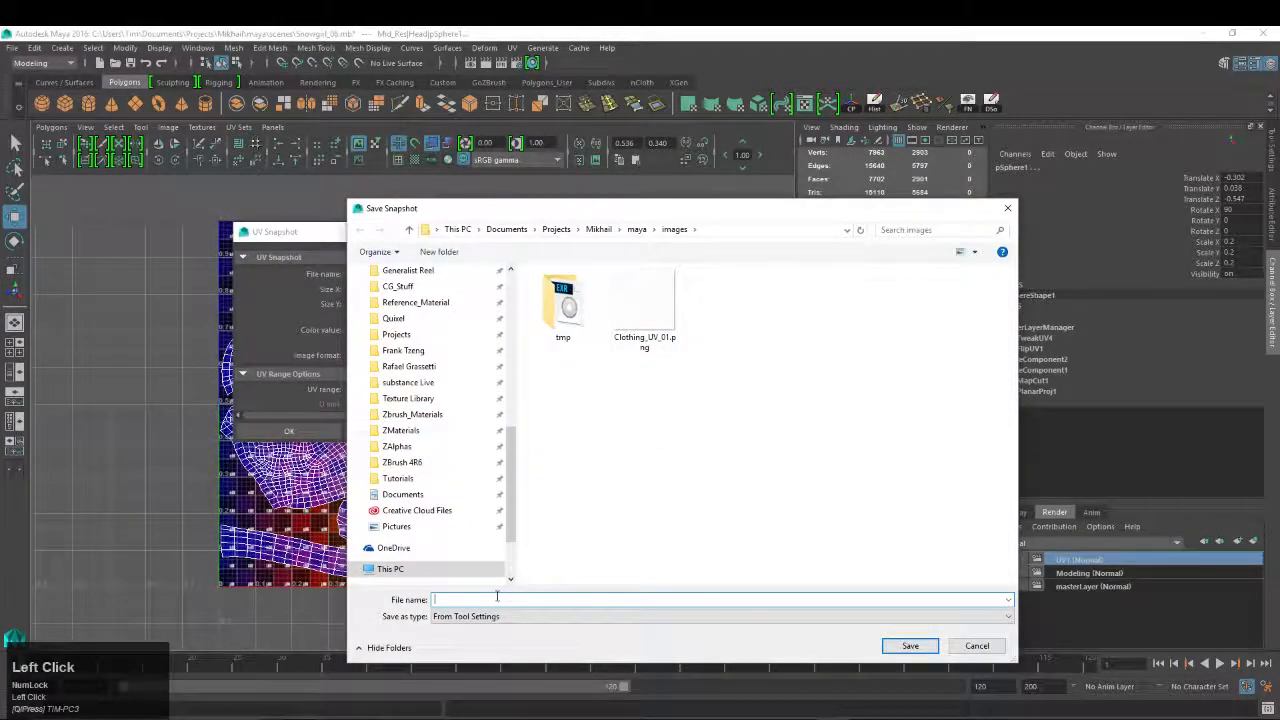
type("Face")
key("BackSpace")
key("BackSpace")
key("BackSpace")
key("BackSpace")
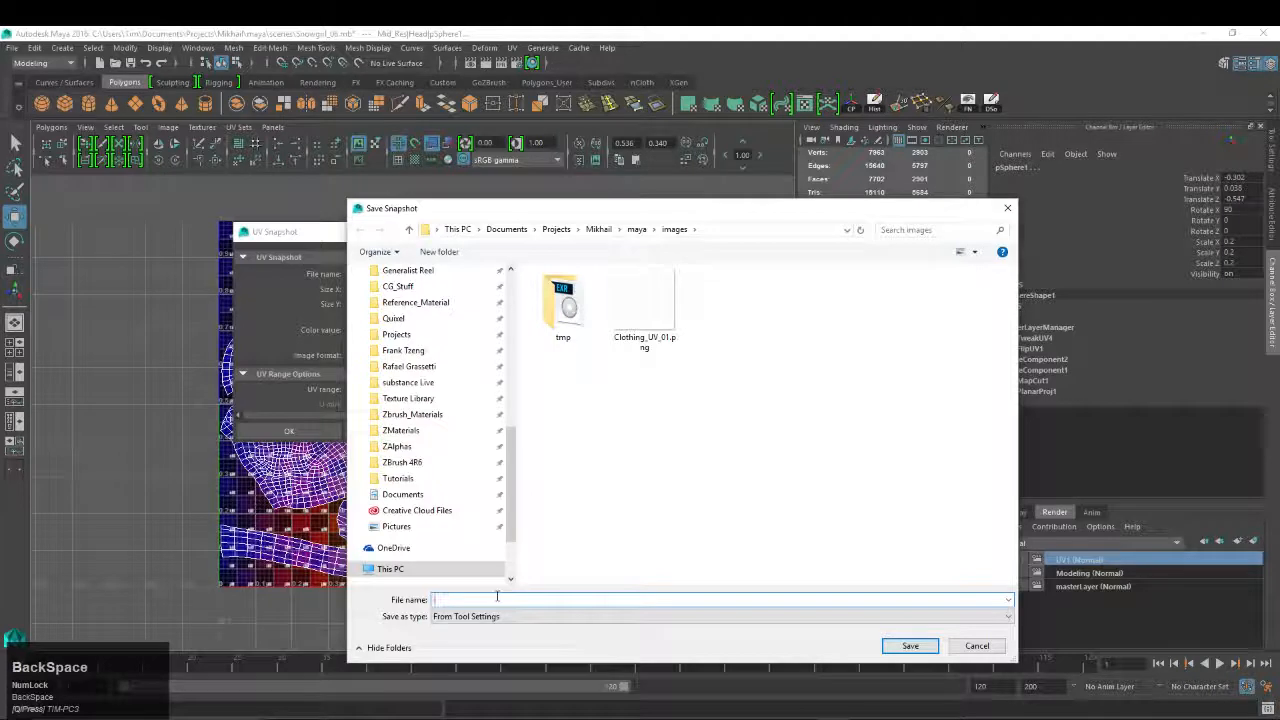
type("Head_VU")
key("BackSpace")
key("BackSpace")
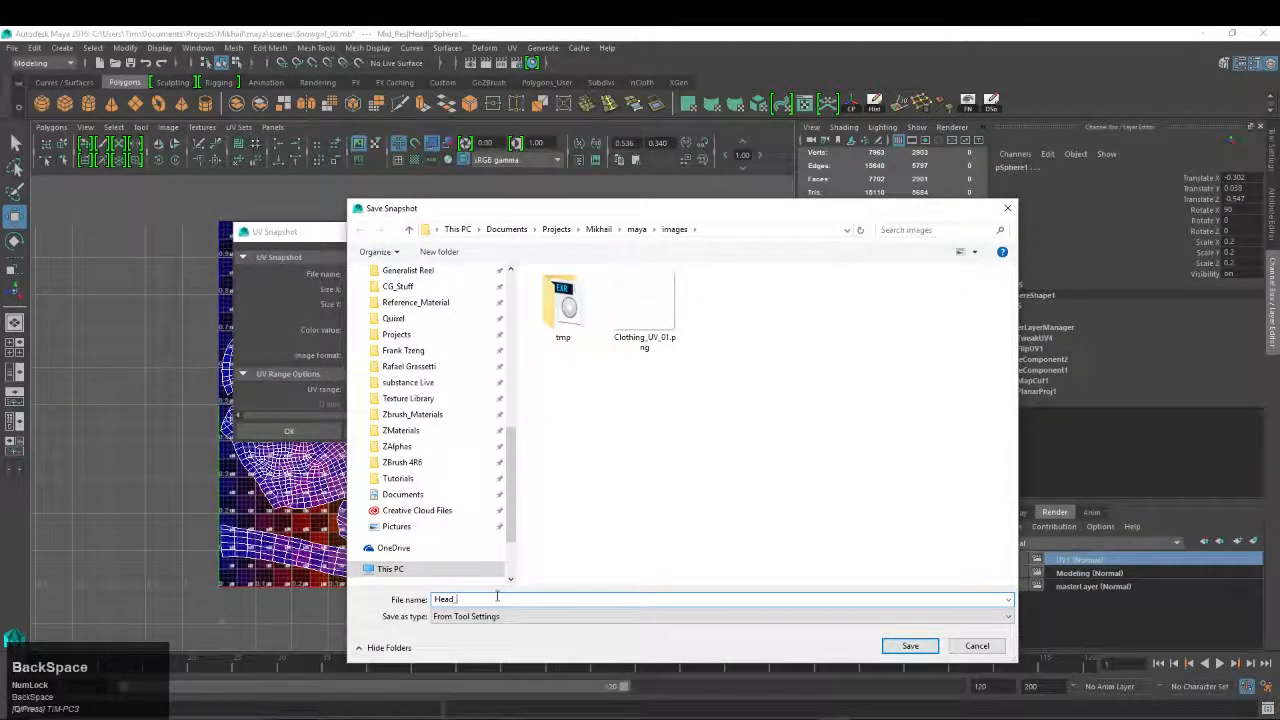
type("UV")
key("Return")
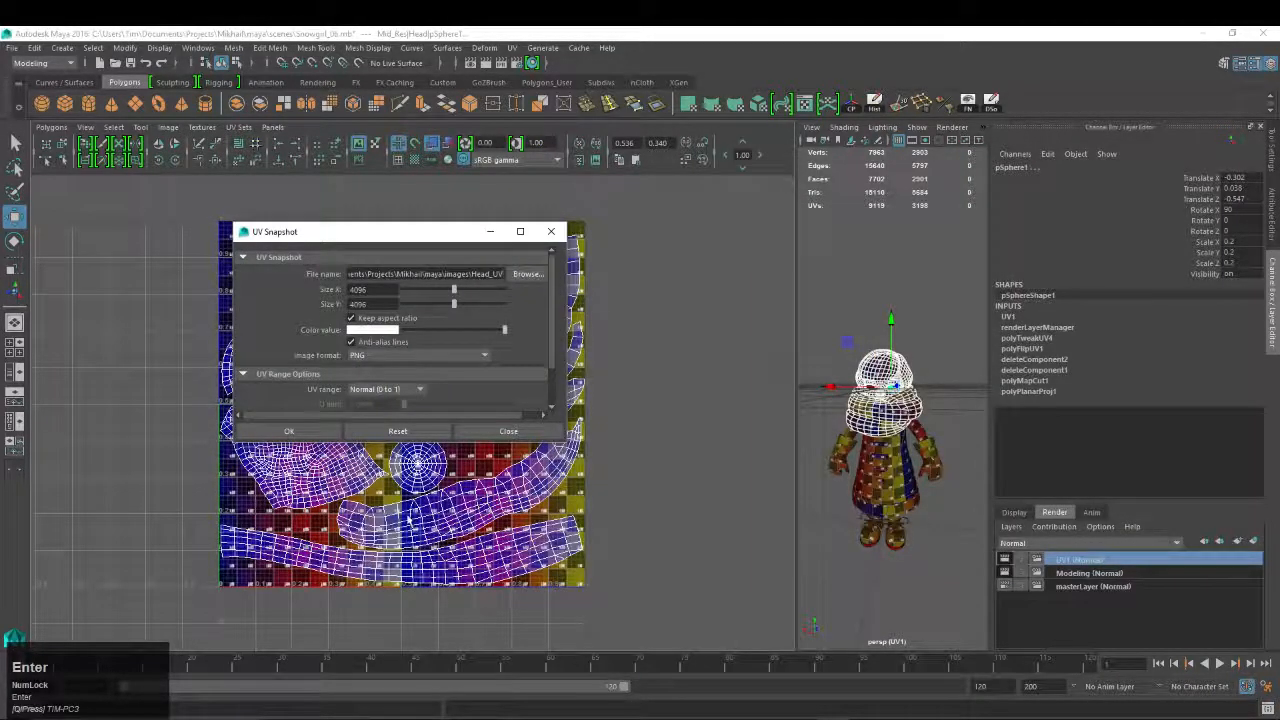
left_click(289, 431)
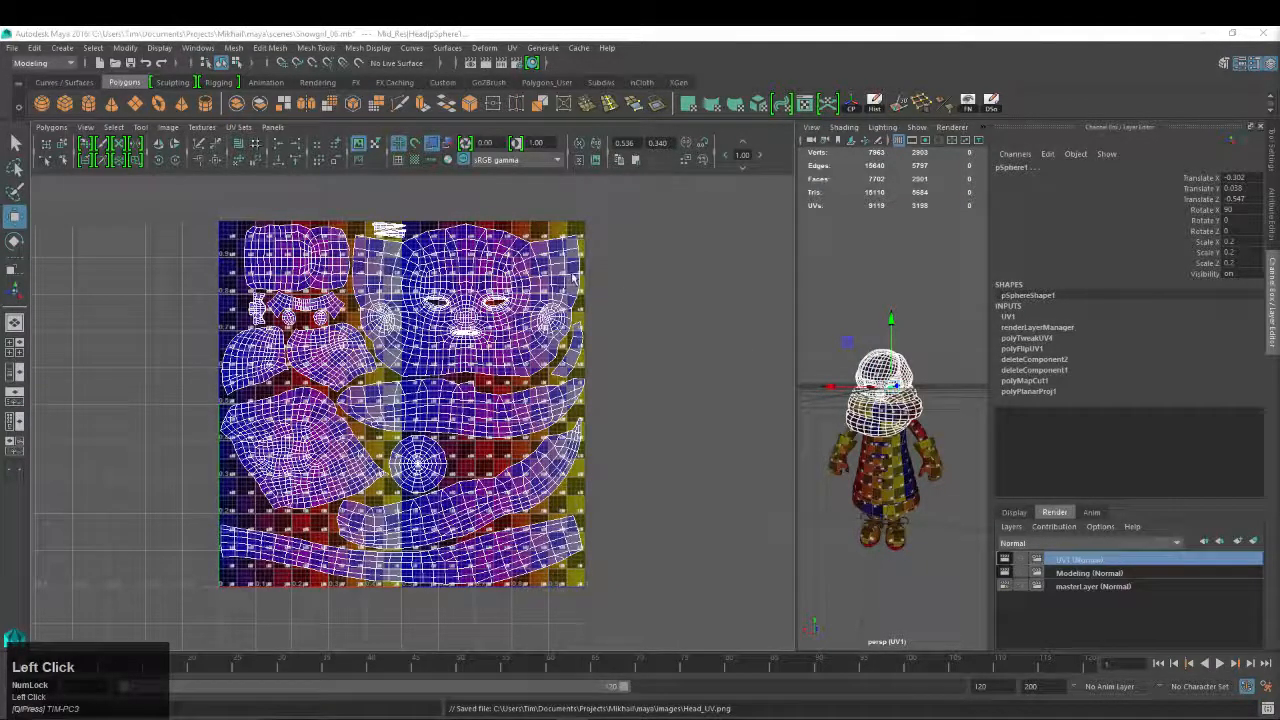
Enlarge the perspective view and reselect the hair, eyebrows, face and eye to review their shared UV layout
key("w")
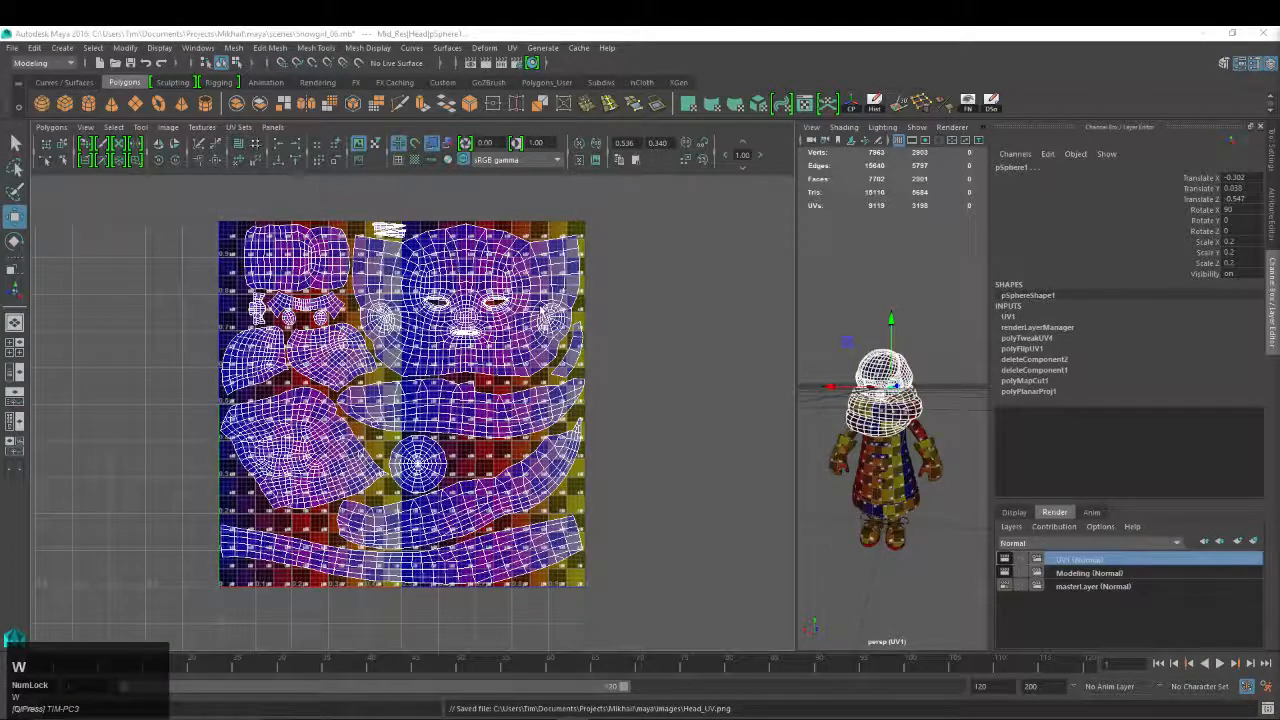
left_click_drag(797, 240, 475, 240)
right_click_drag(788, 418, 700, 356, "alt")
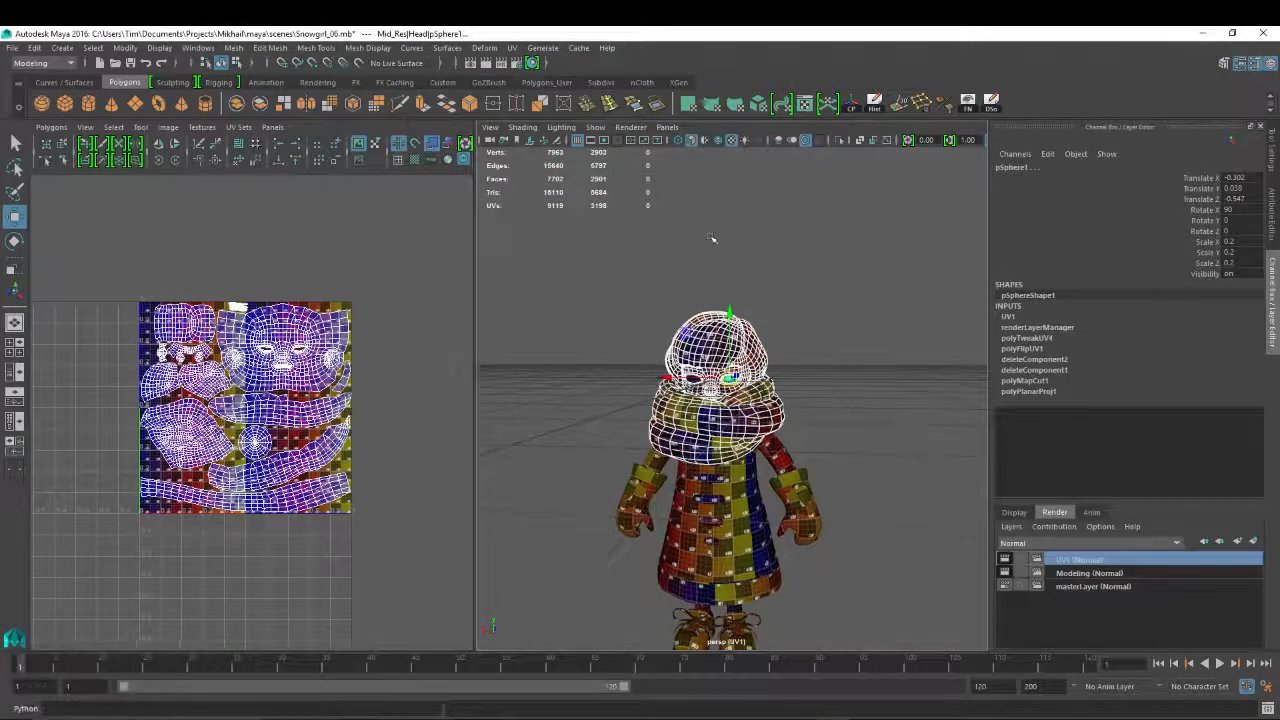
middle_click_drag(802, 506, 772, 466, "alt")
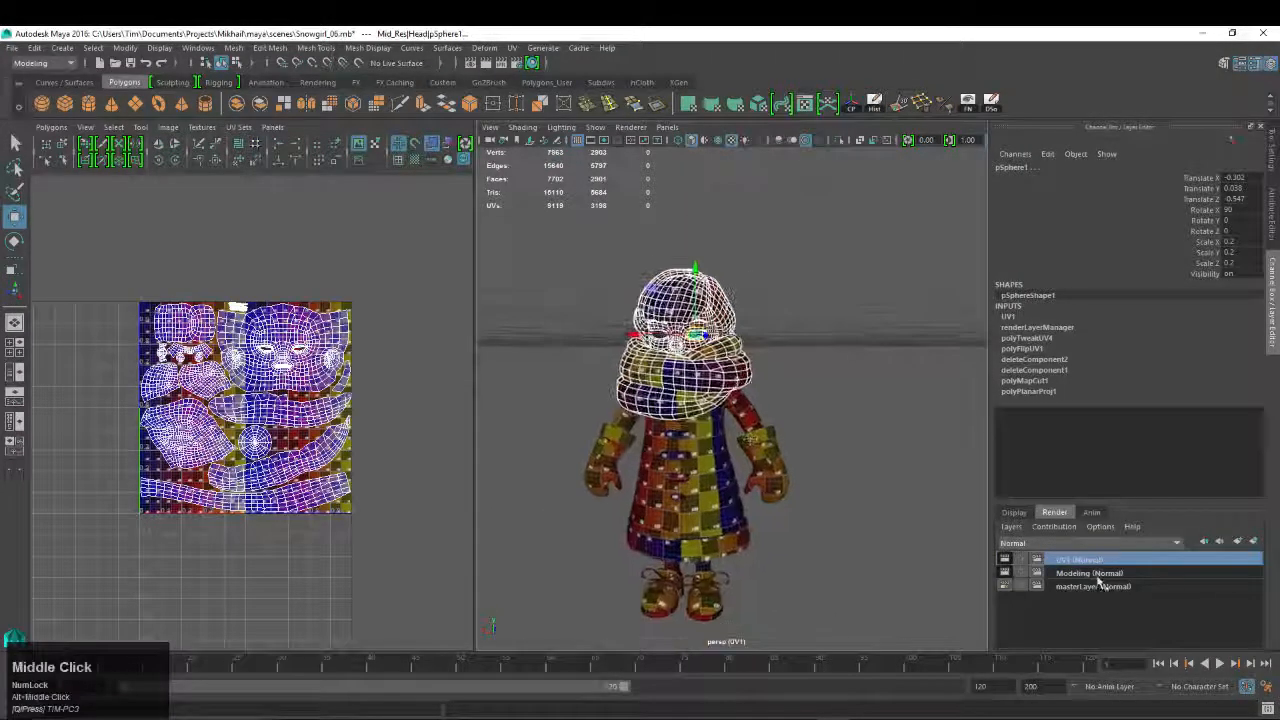
left_click(657, 597)
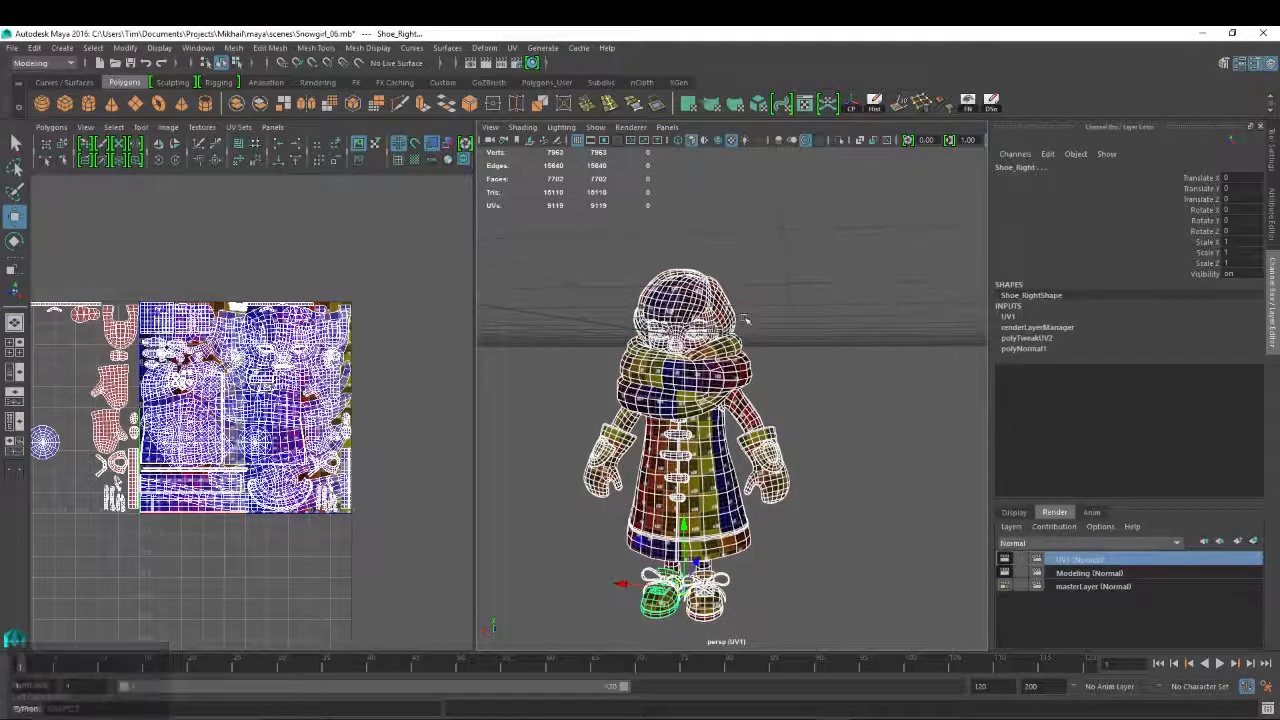
left_click(707, 322)
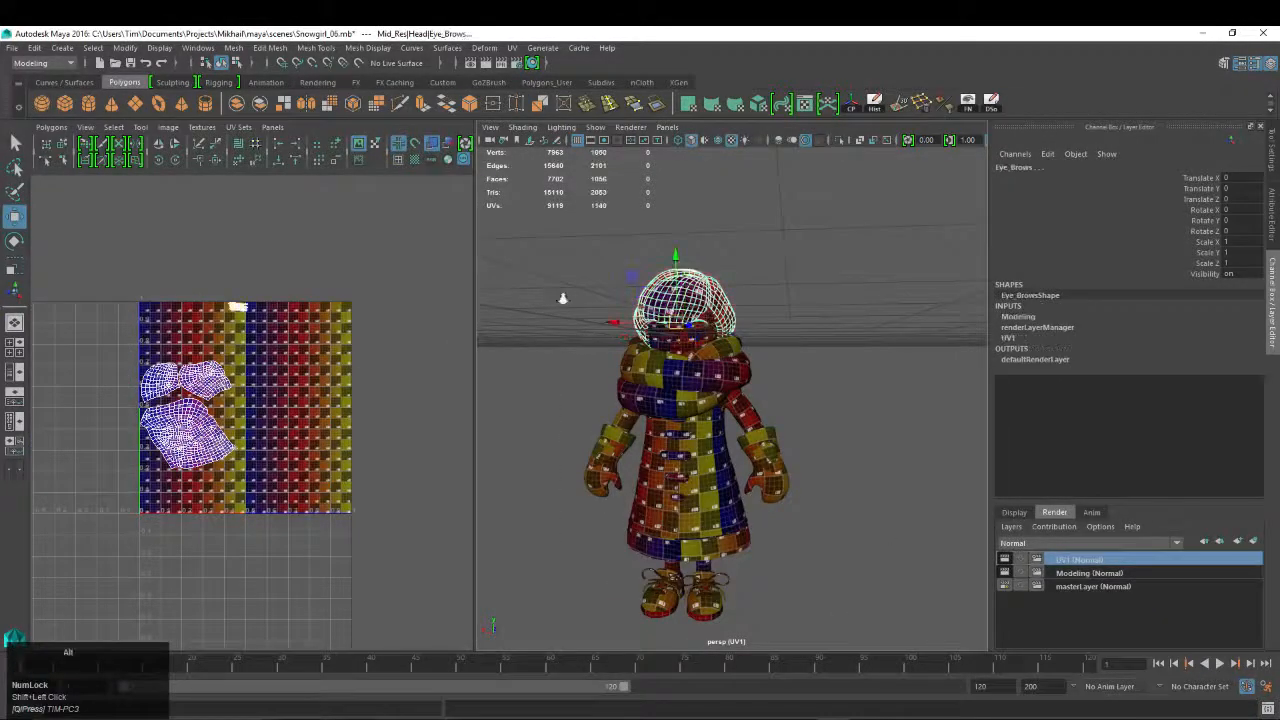
right_click_drag(707, 322, 745, 318, "alt")
left_click(655, 242, "shift")
left_click(655, 242, "shift")
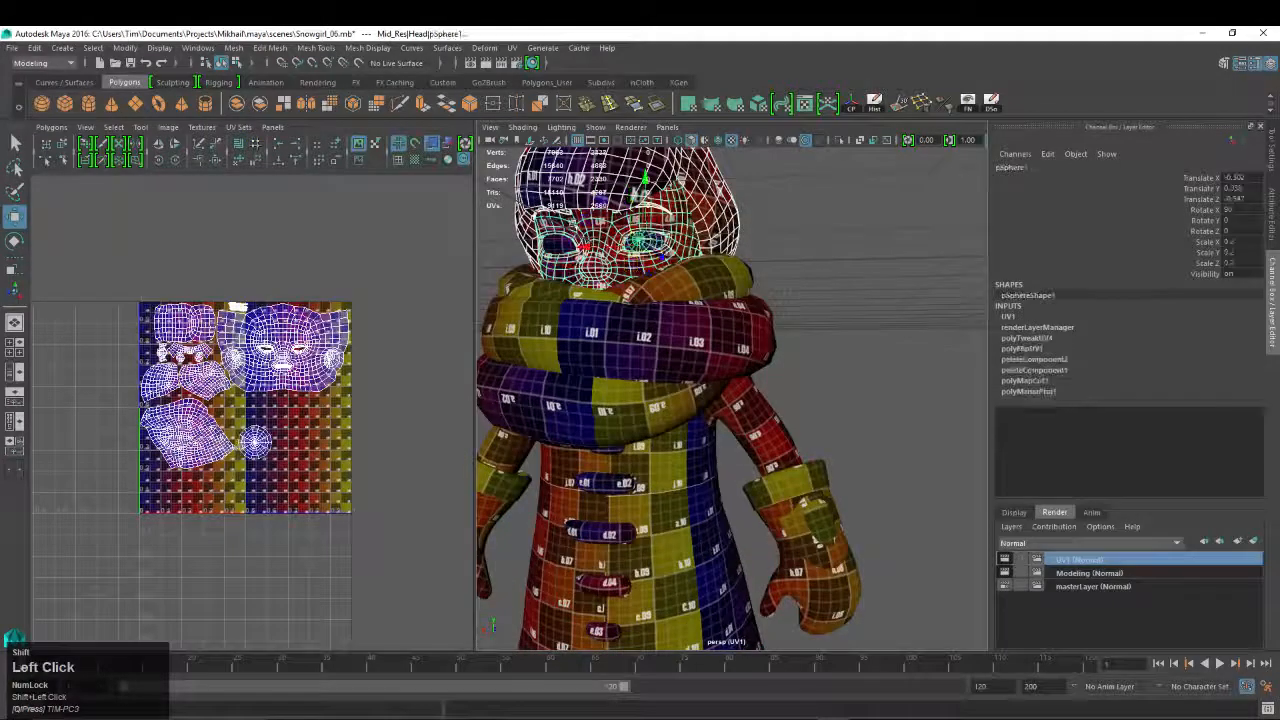
right_click_drag(700, 257, 579, 245, "alt")
Select the whole character and create a render layer from the selection, named Material_Assignment
left_click_drag(578, 245, 848, 638)
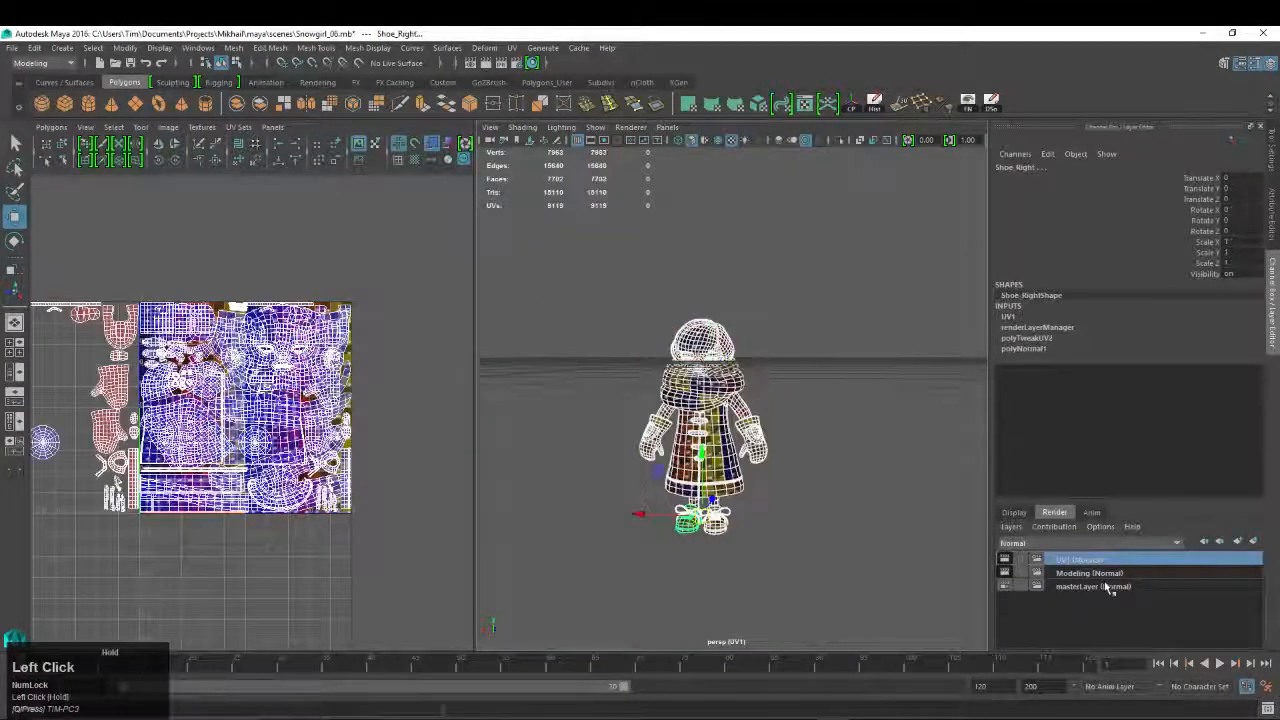
left_click(1253, 541)
double_click(1085, 560)
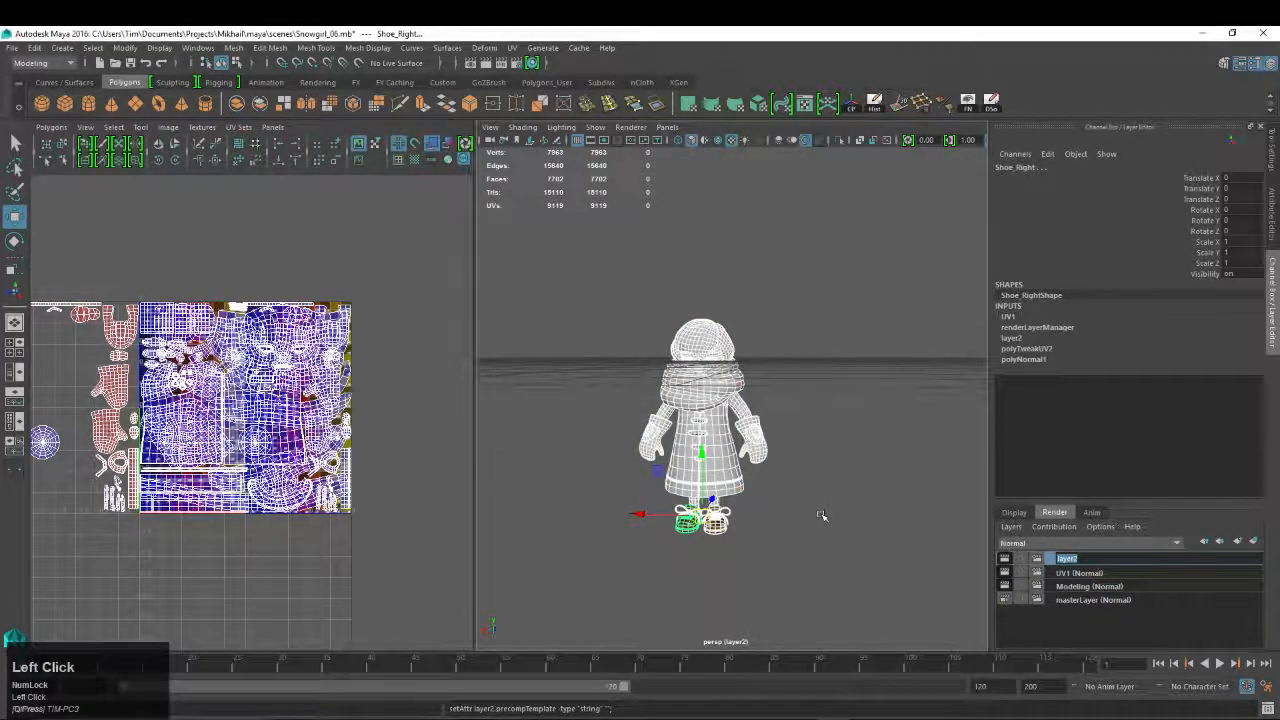
type("M")
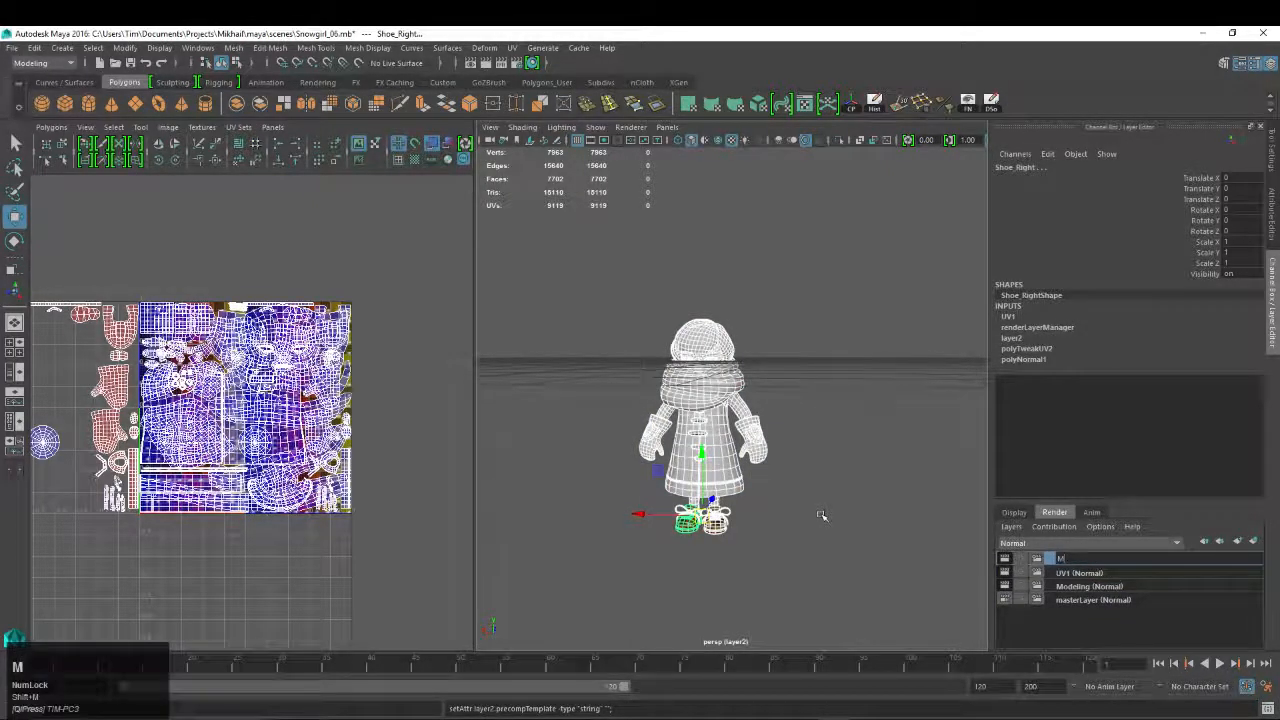
type("aterial_Assignment")
key("Return")
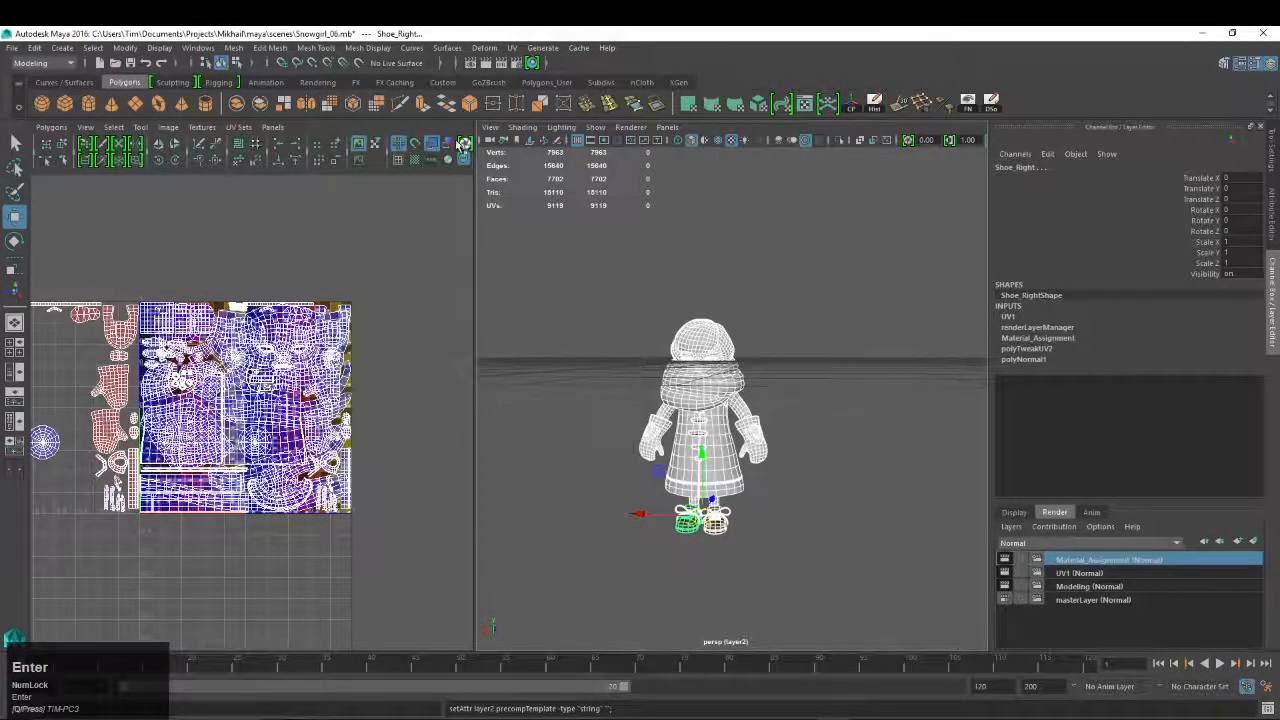
Switch to the Hypershade and perspective layout, search the node list for blinn and create three Maya Blinn materials
left_click(15, 422)
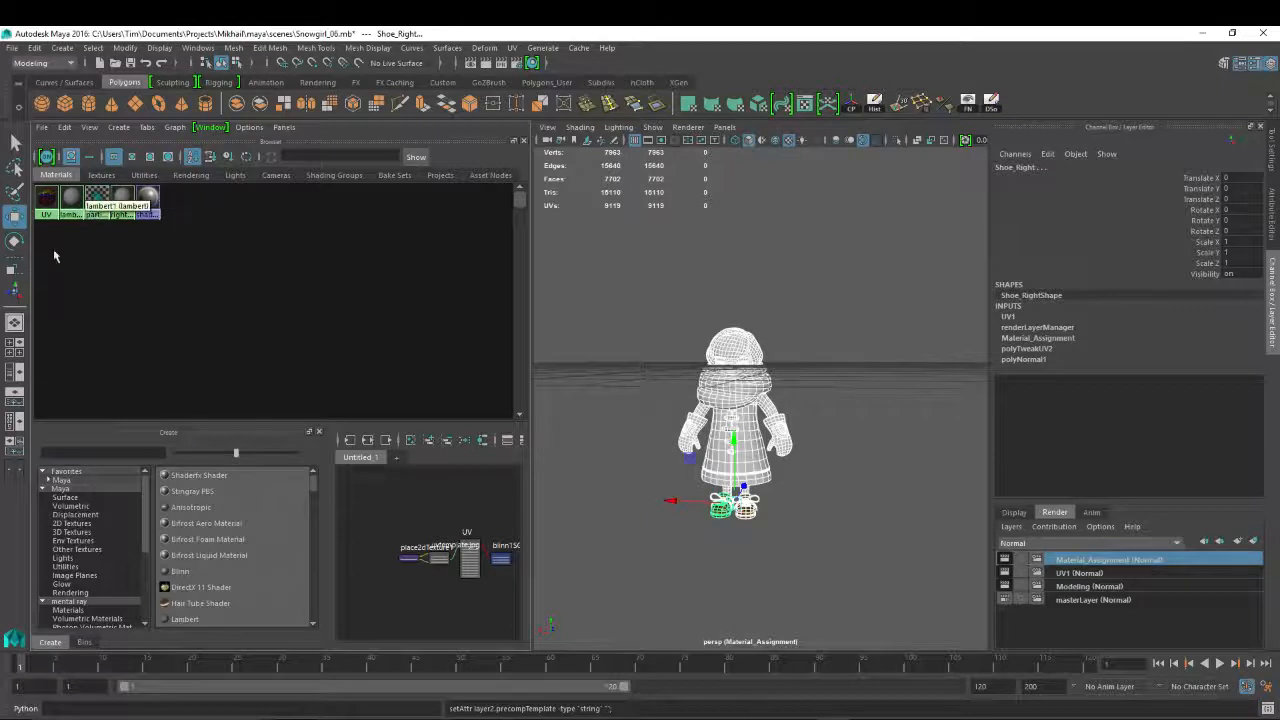
left_click_drag(146, 538, 148, 505)
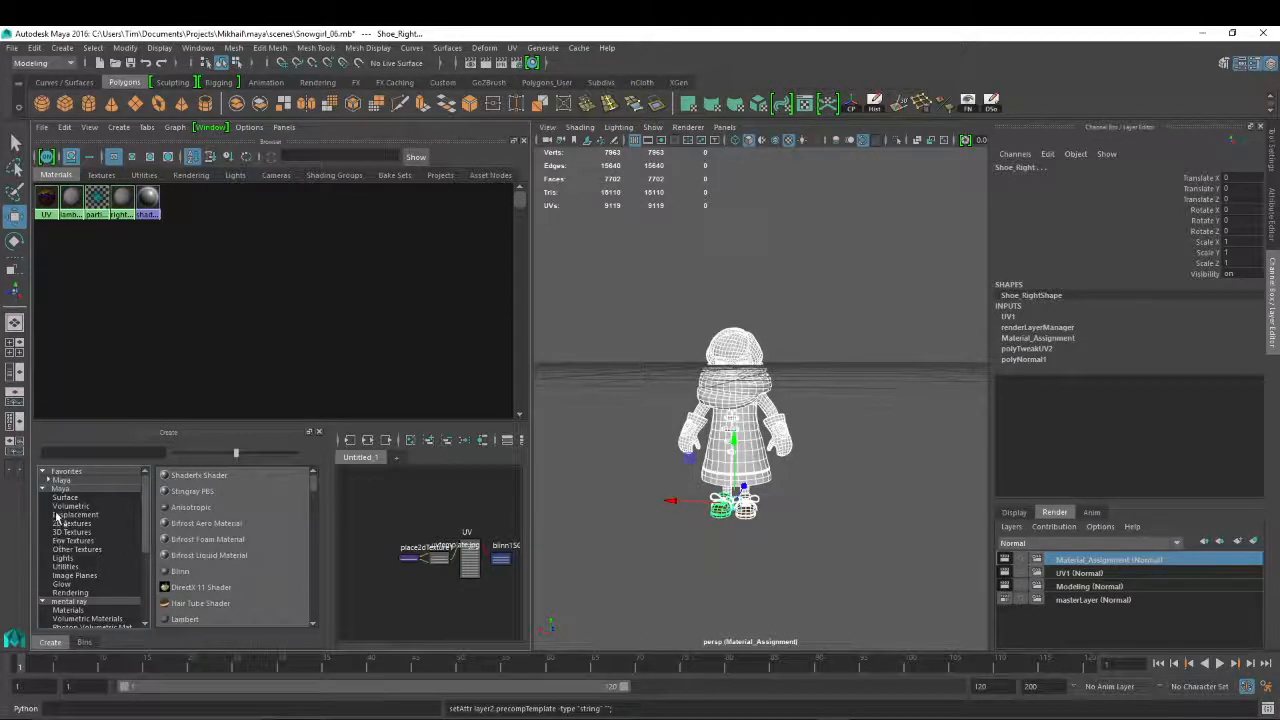
left_click(90, 453)
type("blinn")
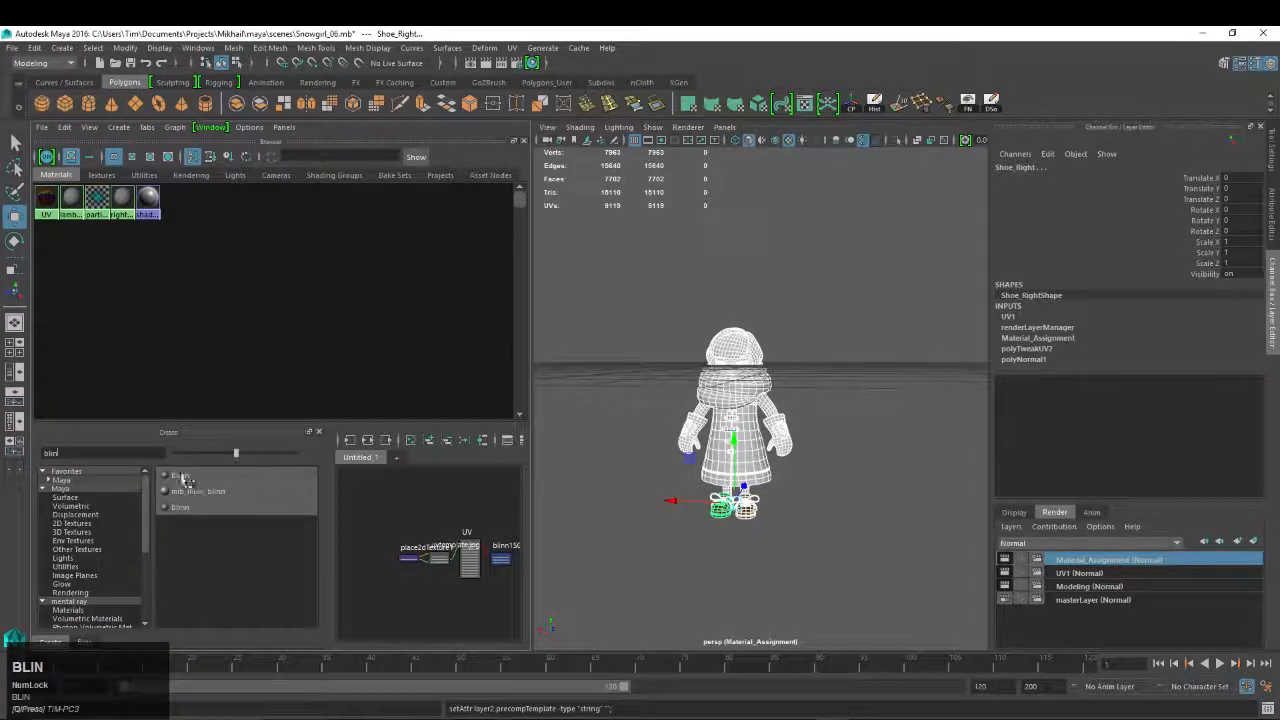
left_click(184, 478)
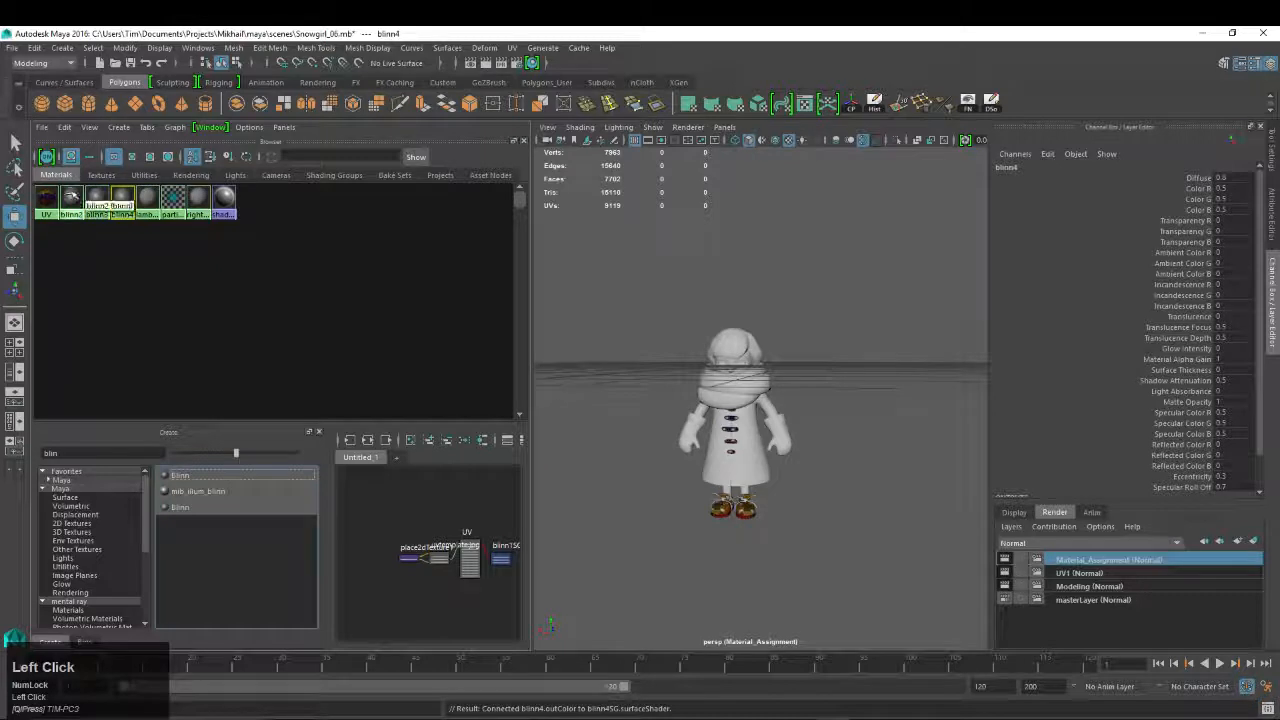
Rename the first new Blinn material as Skin
left_click(71, 200)
double_click(1008, 167)
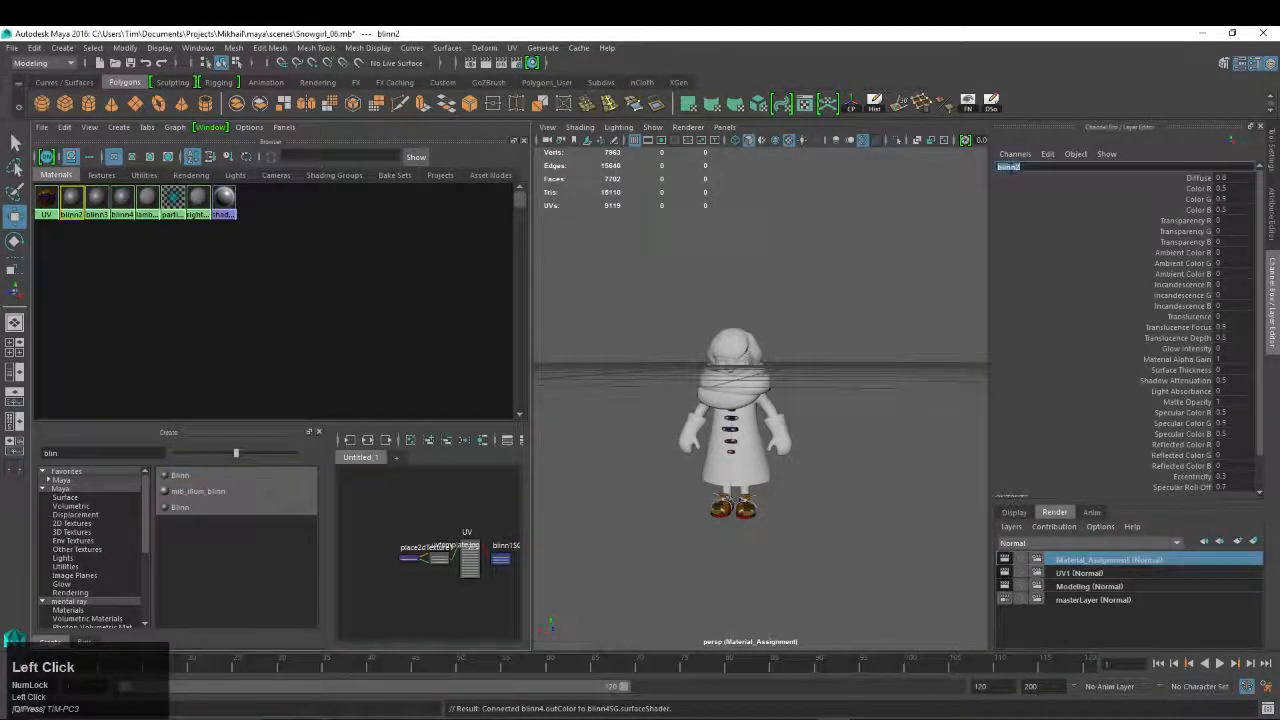
type("Skin")
key("Return")
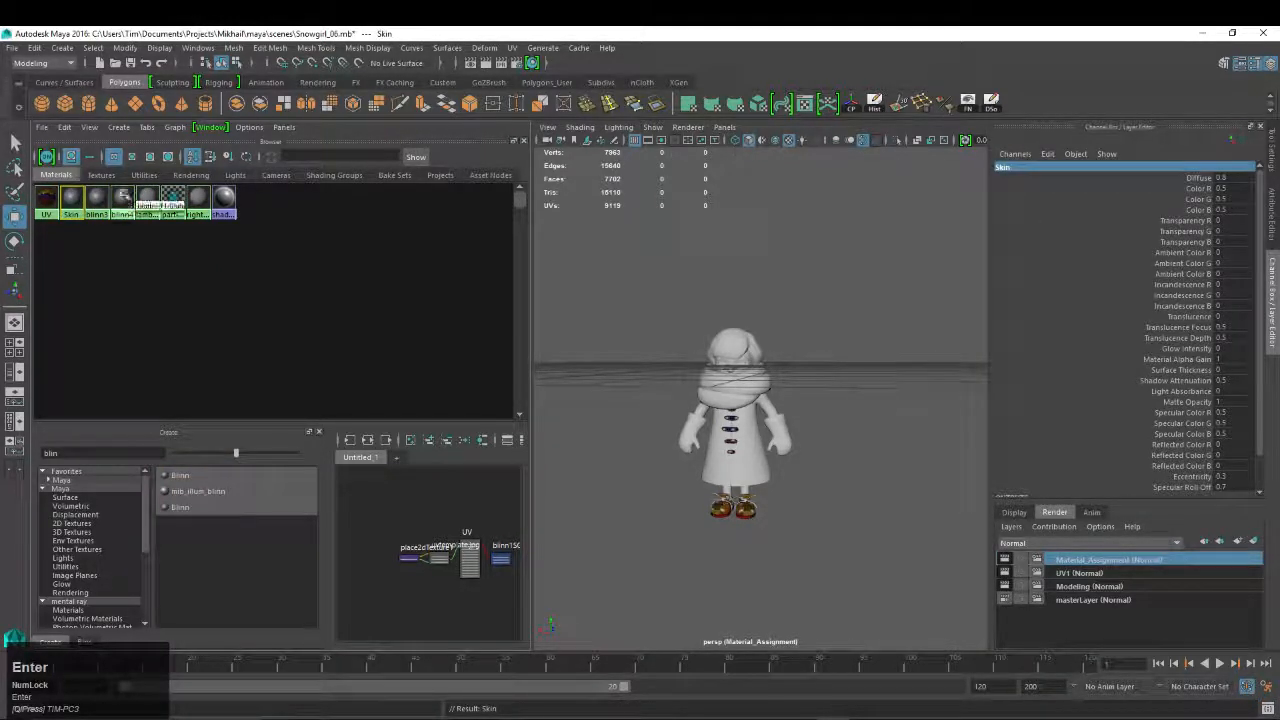
Rename the second new Blinn material as Clothing
left_click(96, 200)
double_click(1015, 168)
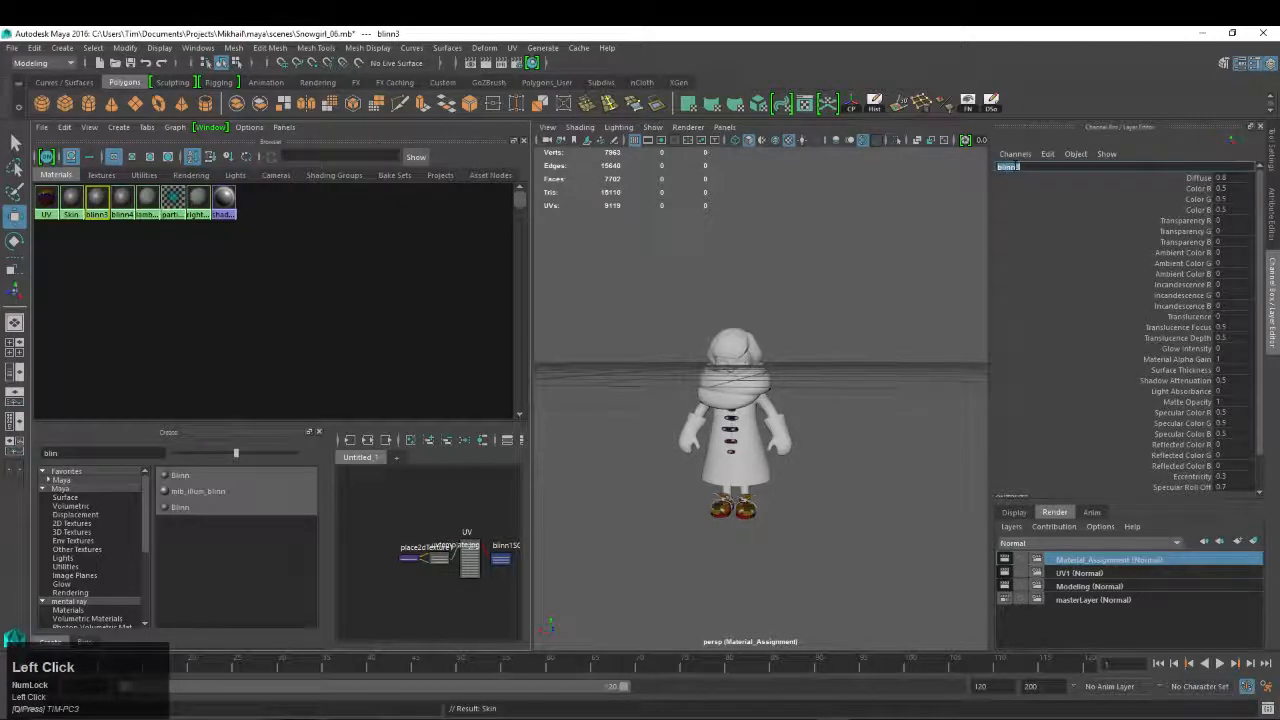
type("C")
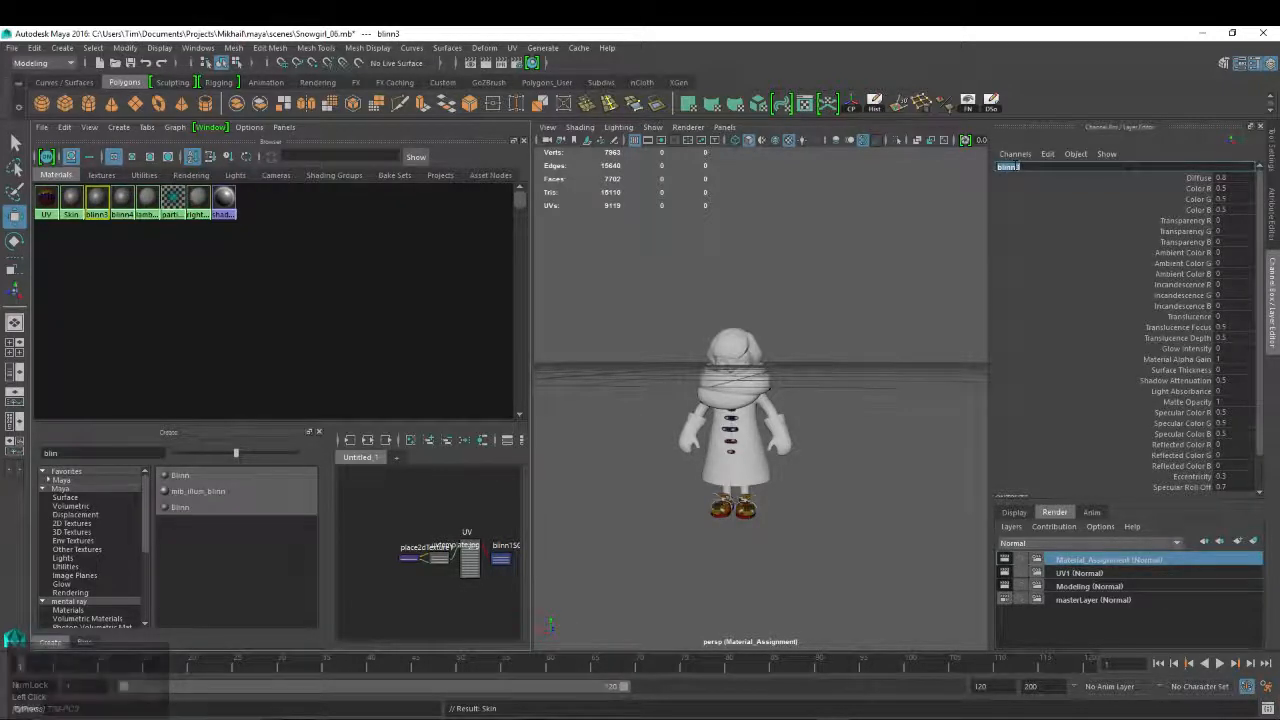
type("lothing")
key("Return")
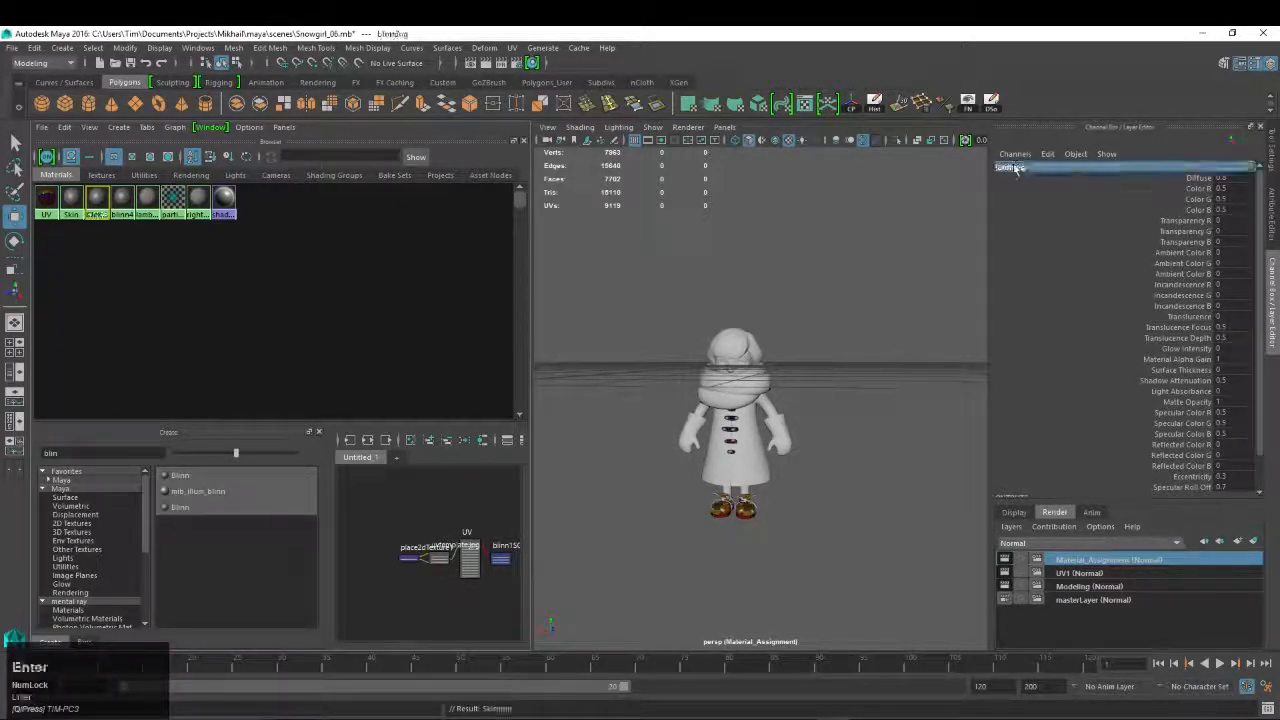
Rename the third new Blinn material as Hair_Scarf
left_click(122, 200)
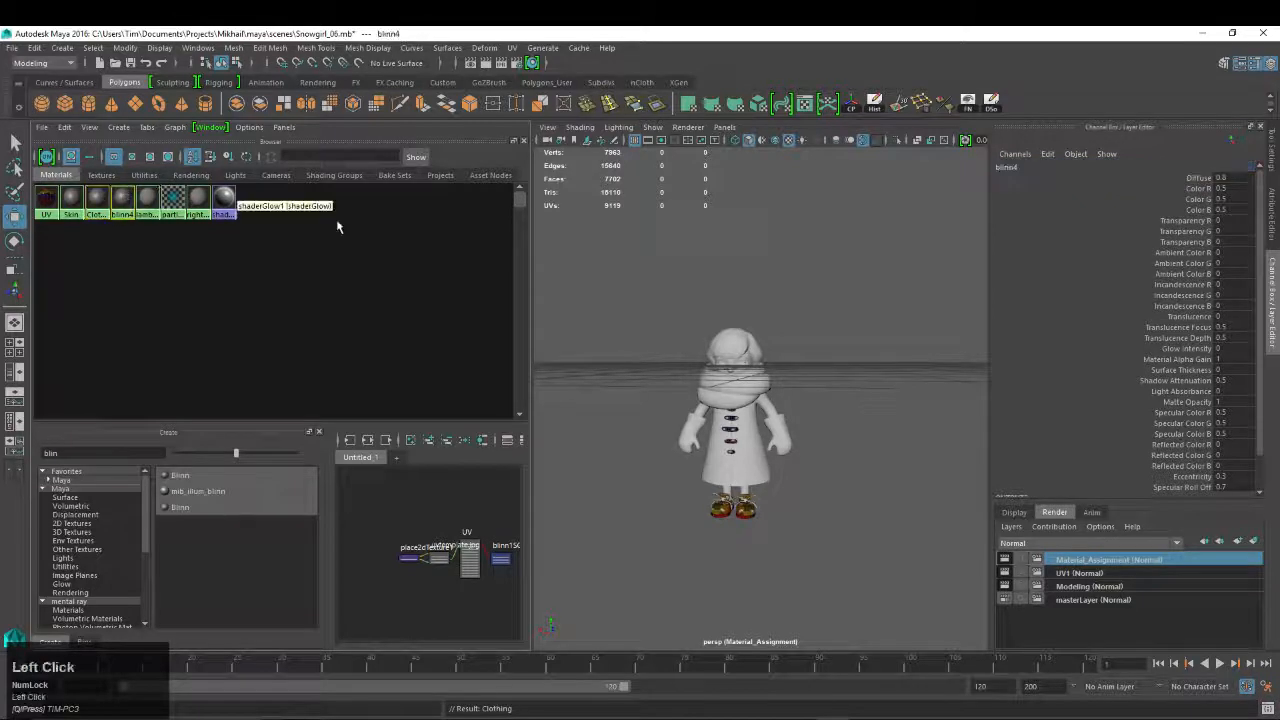
left_click(1008, 167)
type("Hair_Scarf")
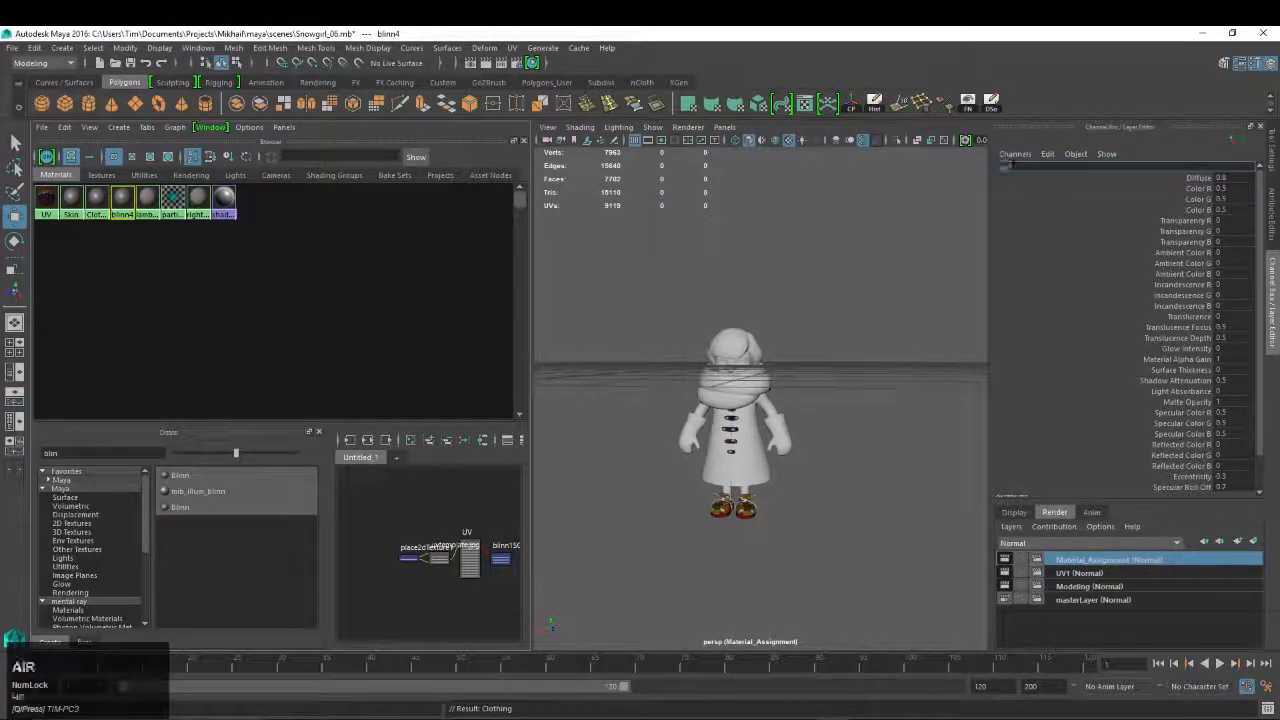
key("Return")
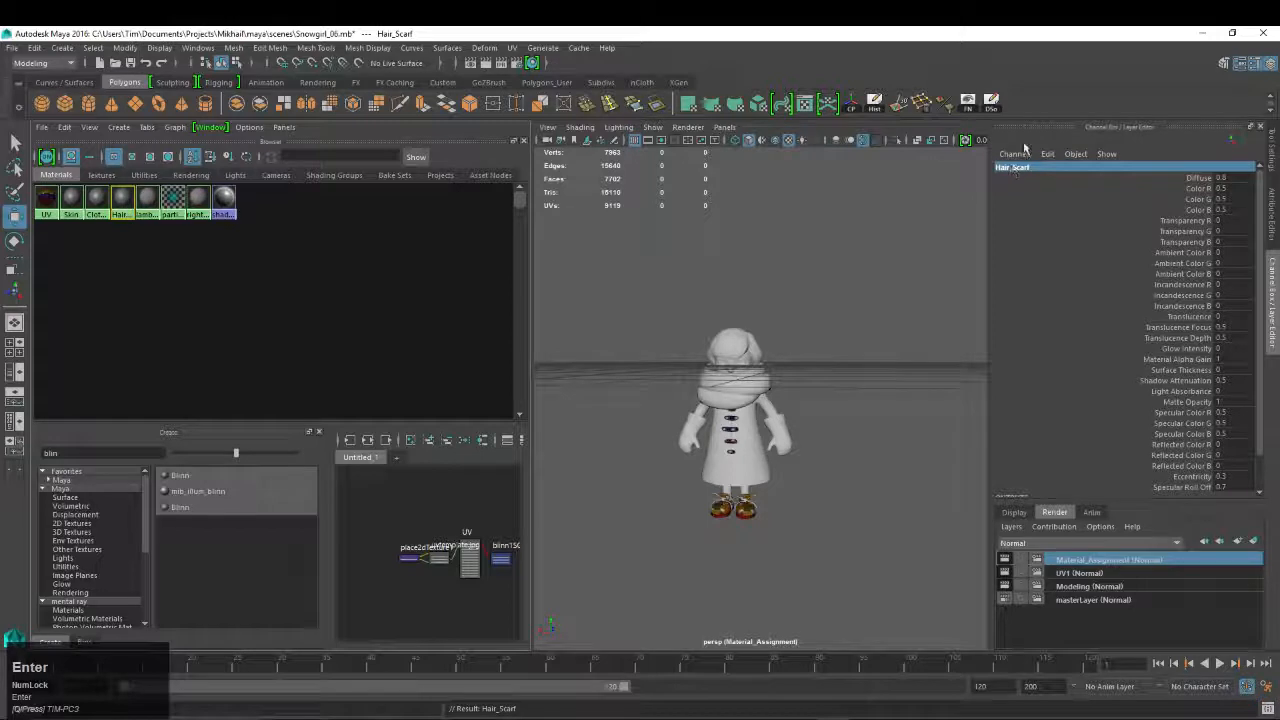
Select the hair, scarf and eyebrows together and assign the Hair_Scarf material to them
left_click(745, 344)
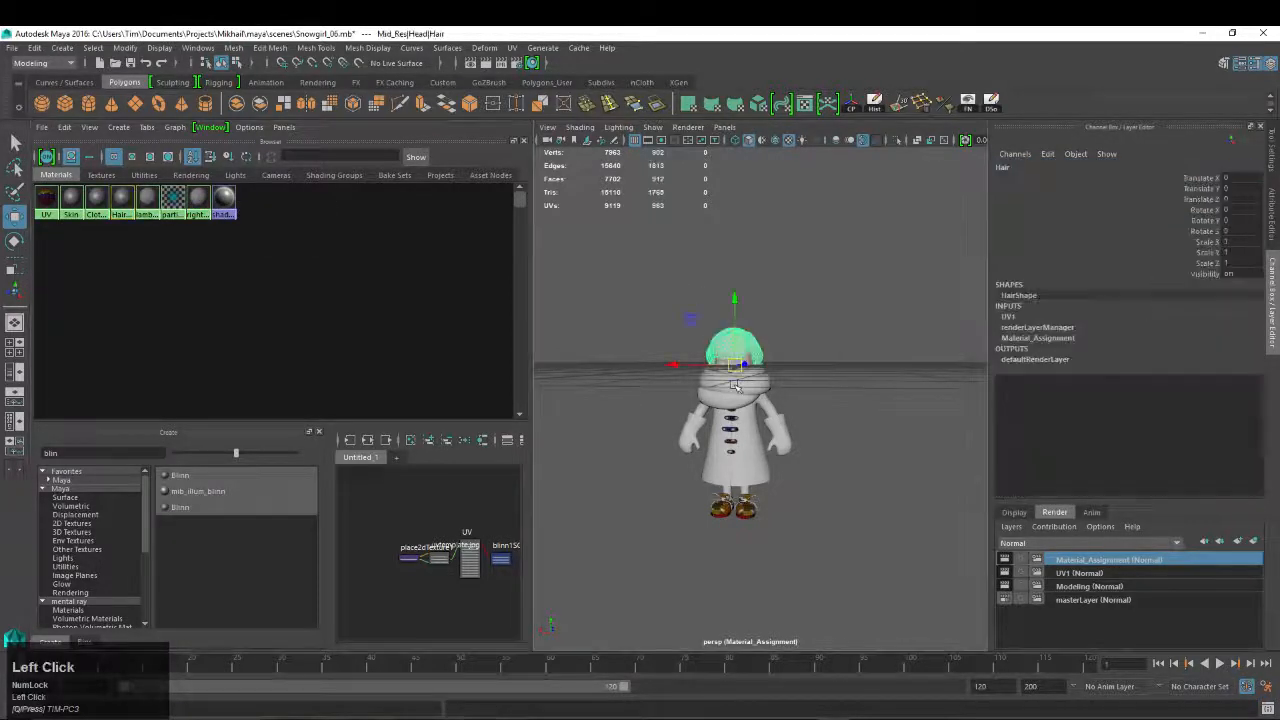
left_click(727, 399, "shift")
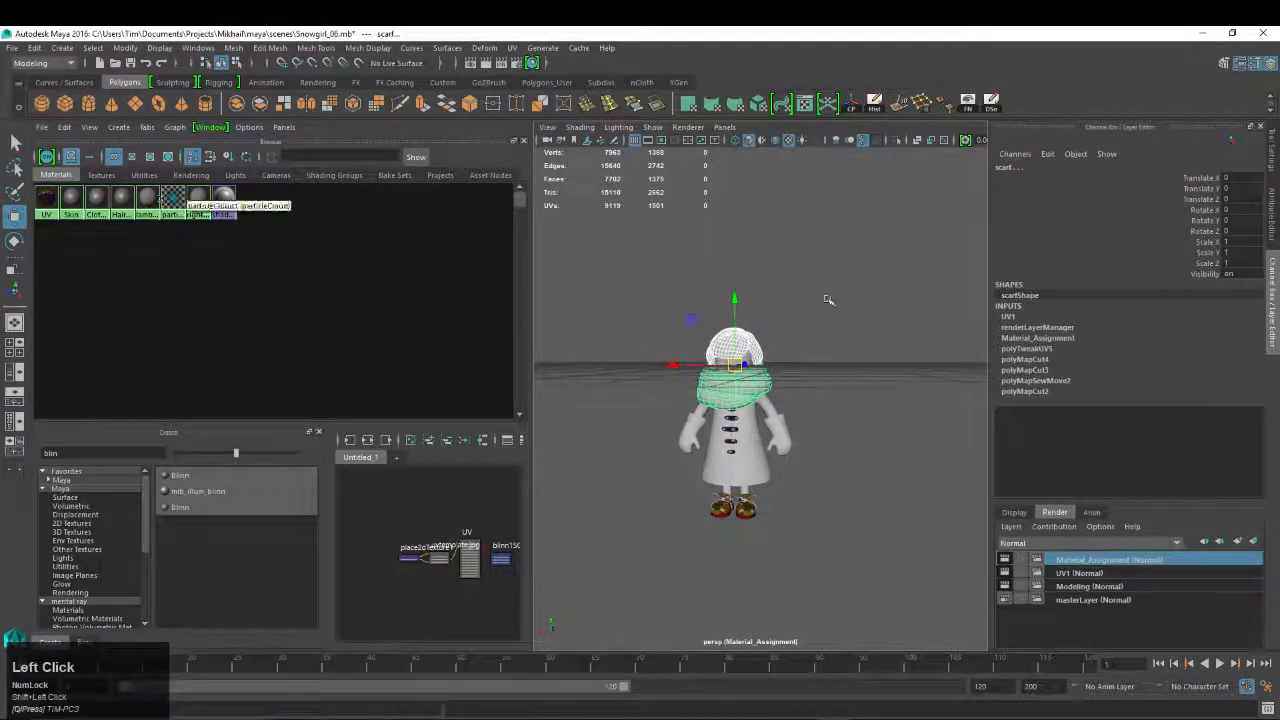
right_click_drag(826, 297, 783, 329, "alt")
left_click(740, 302, "shift")
right_click_drag(668, 294, 745, 294, "alt")
middle_click_drag(680, 230, 774, 304, "alt")
left_click(768, 210, "shift")
left_click(757, 188)
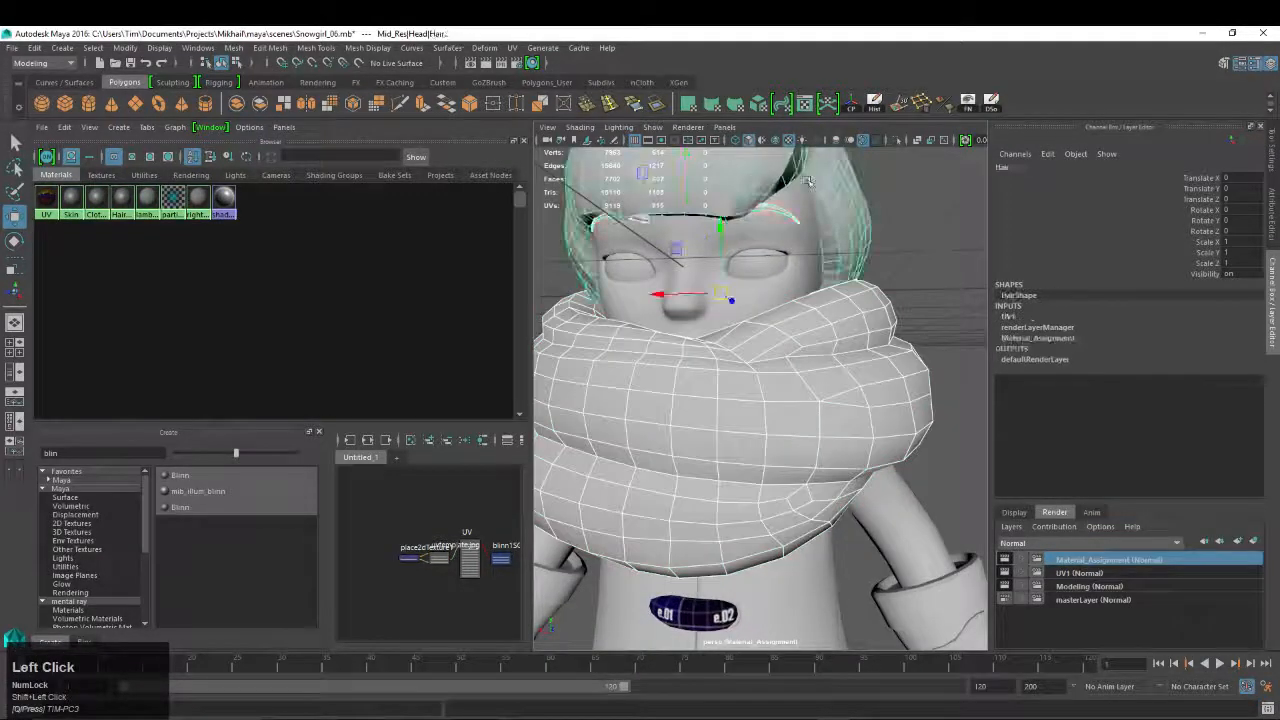
middle_click_drag(757, 188, 797, 238, "alt")
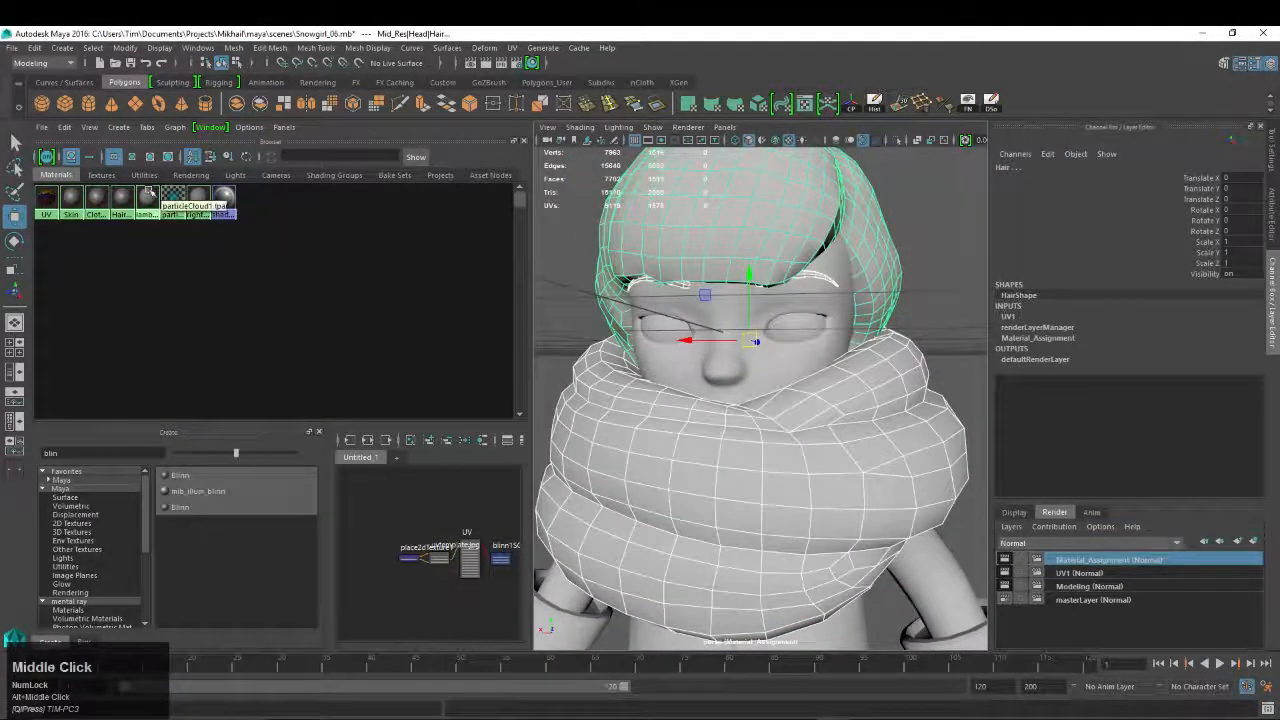
right_click_drag(245, 196, 203, 156)
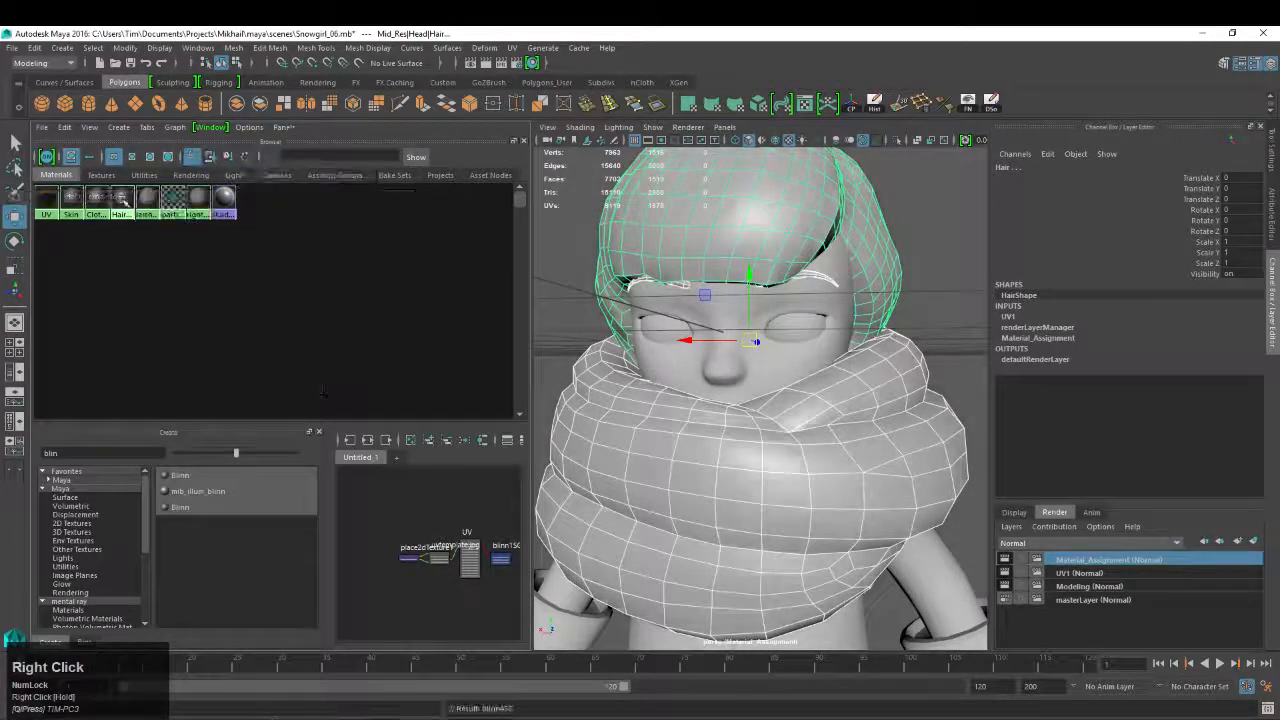
Set the Hair_Scarf material's color to a dark golden brown with a hue of about 32 and saturation of about 0.92
left_click(122, 198)
left_click(1270, 208)
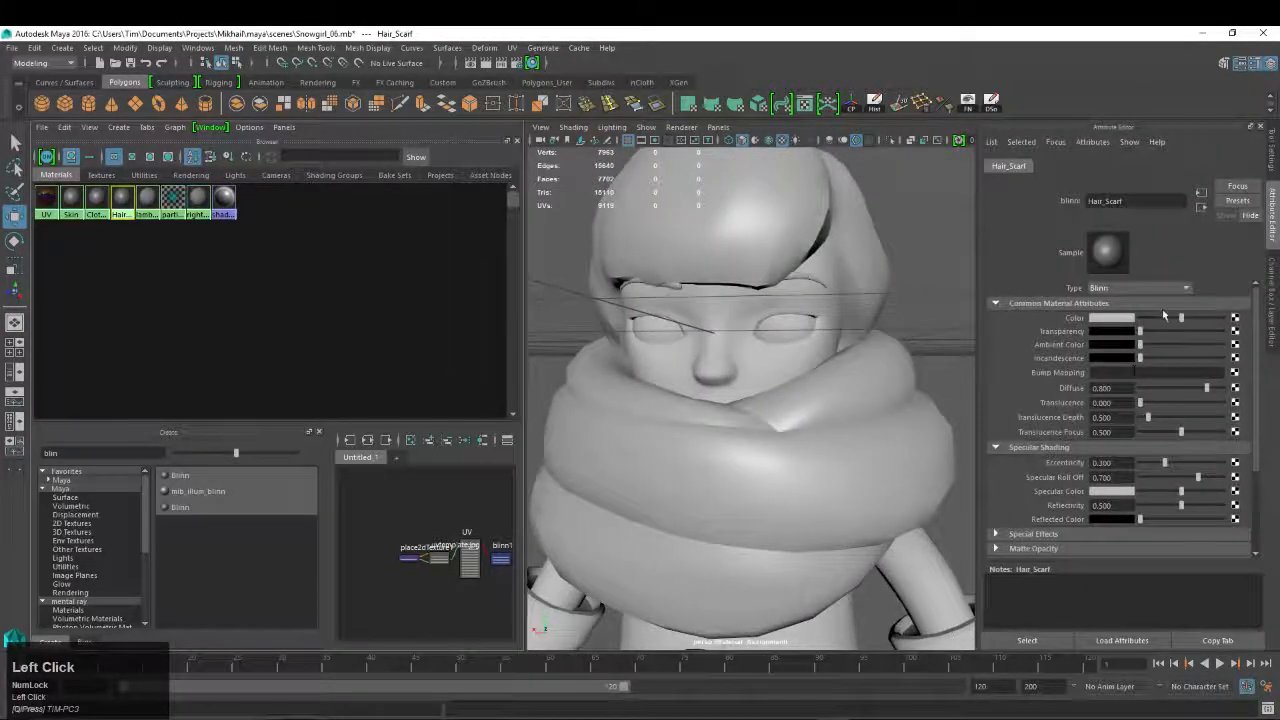
left_click(1105, 318)
left_click_drag(1034, 350, 1130, 384)
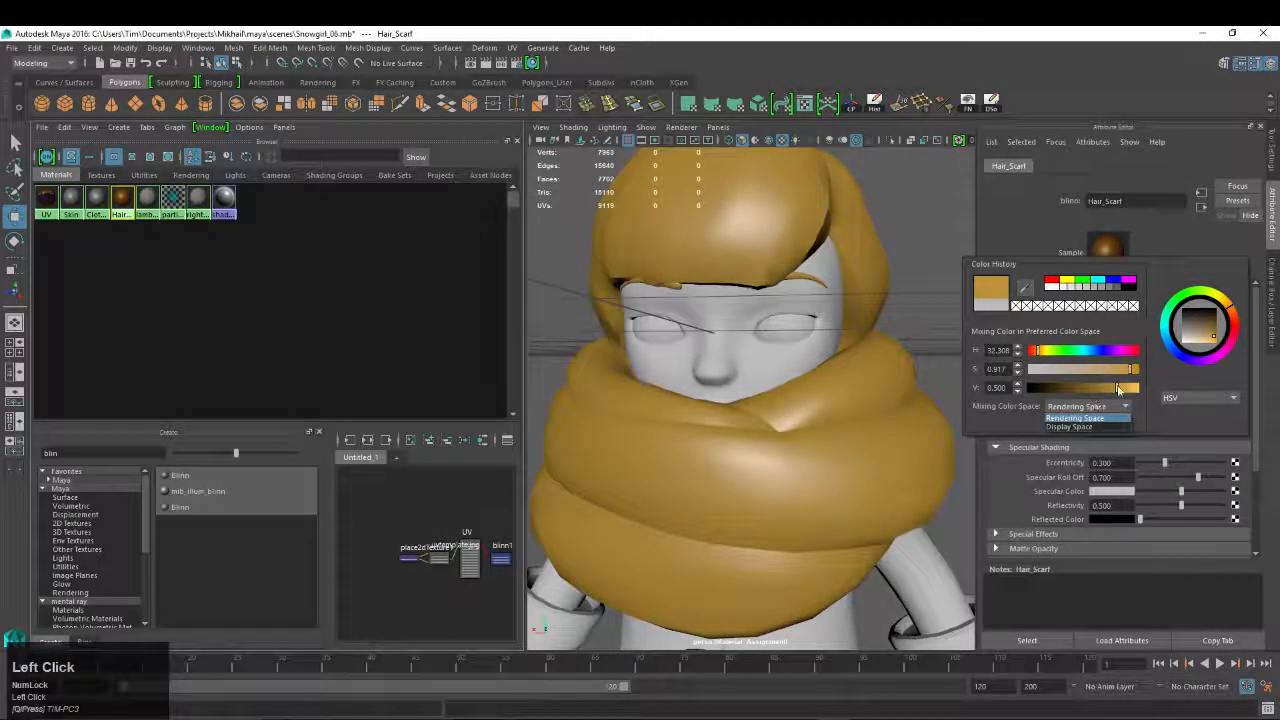
left_click_drag(1117, 390, 1074, 390)
Select all objects that use the Hair_Scarf material to check its assignment, and bring back the Channel Box
right_click_drag(800, 330, 626, 266, "alt")
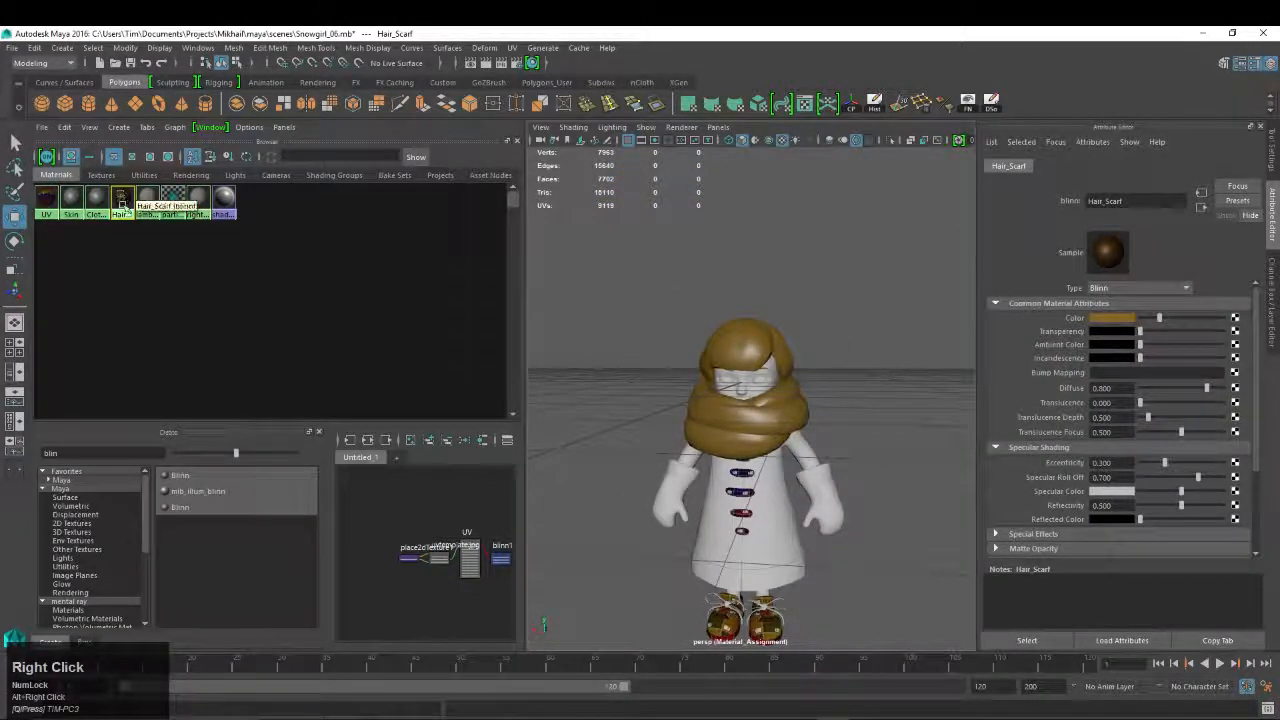
right_click_drag(123, 198, 317, 196)
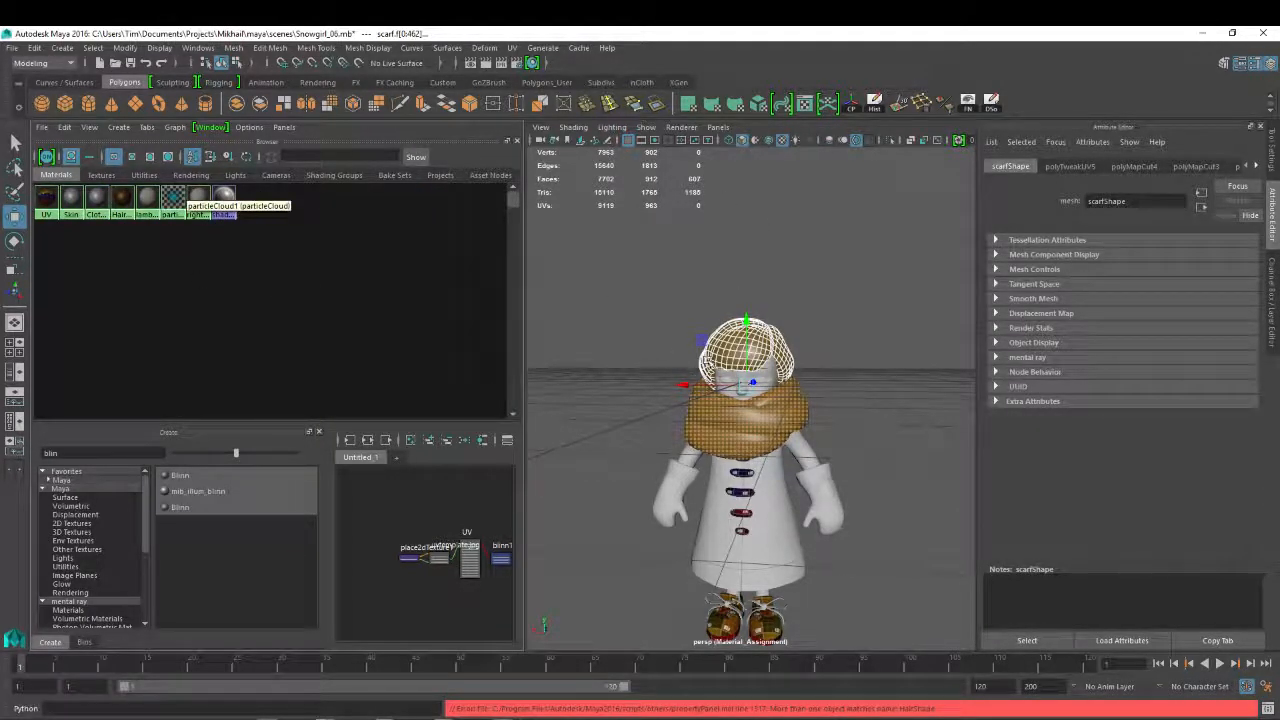
key("ctrl+a")
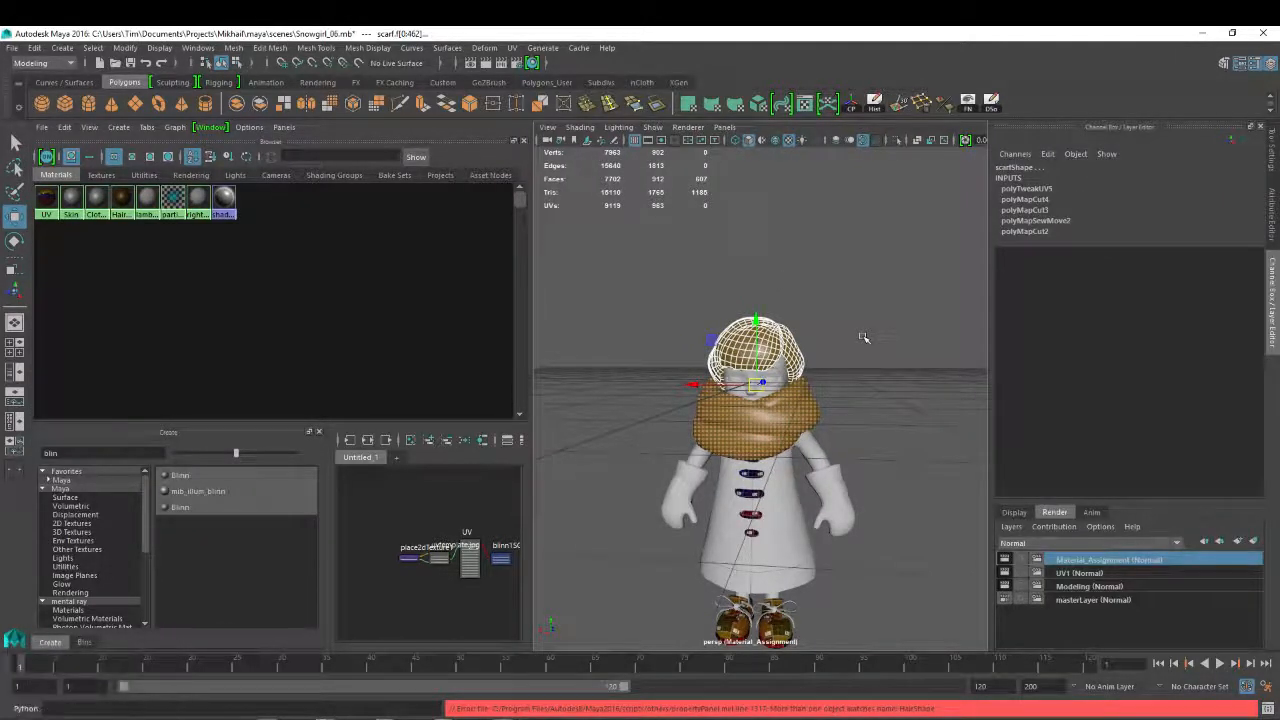
Select the face and assign the Skin material to it
right_click_drag(779, 386, 790, 385, "alt")
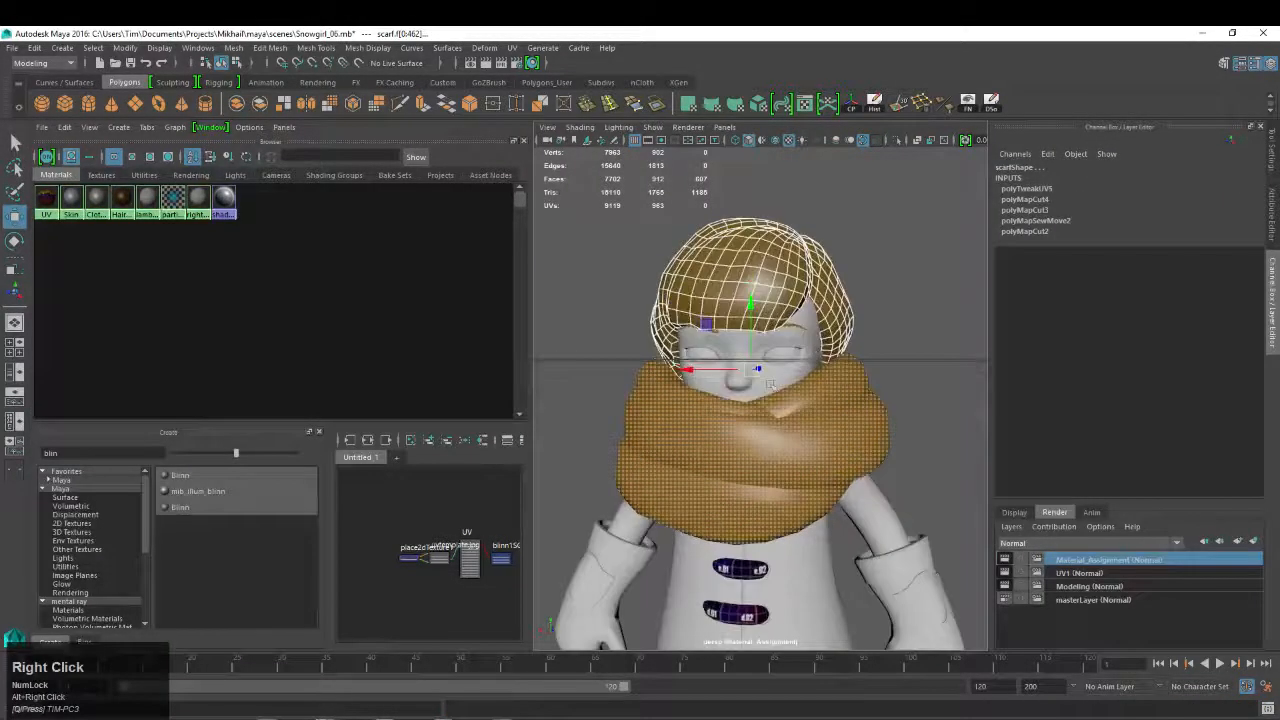
left_click(777, 382)
right_click_drag(70, 198, 223, 168)
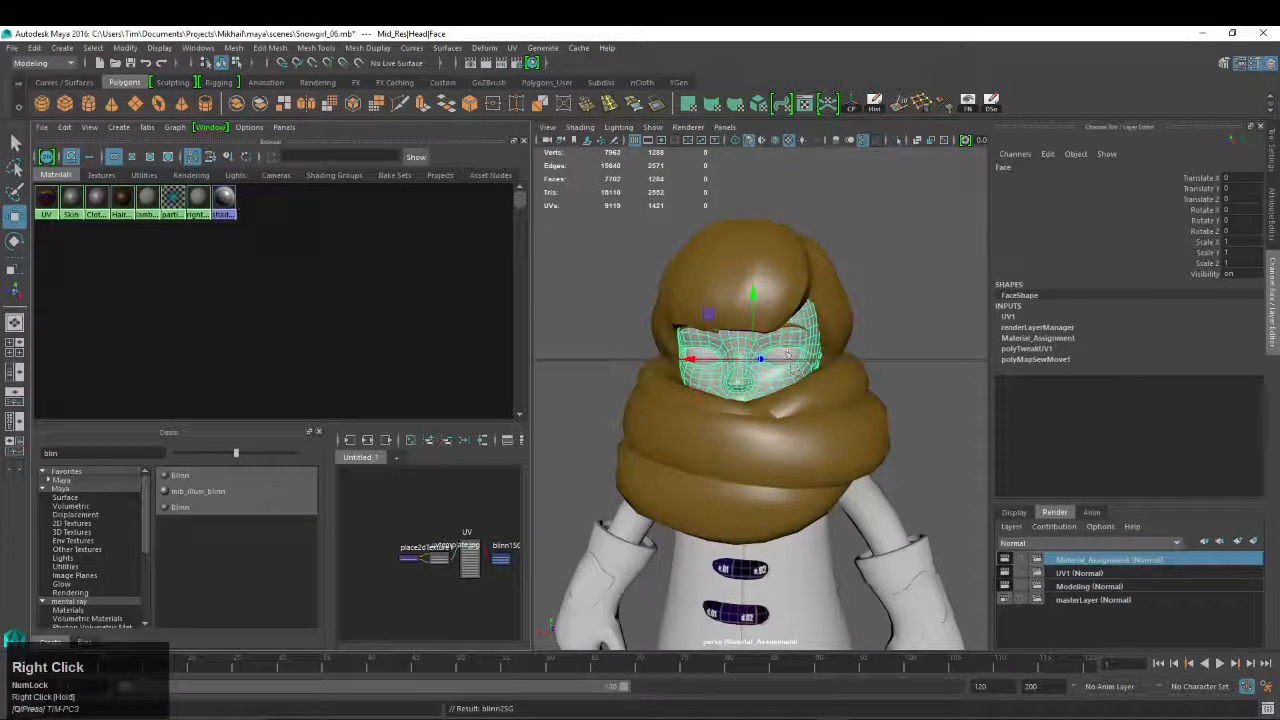
Create a new Blinn material and name it Eyes
left_click(180, 475)
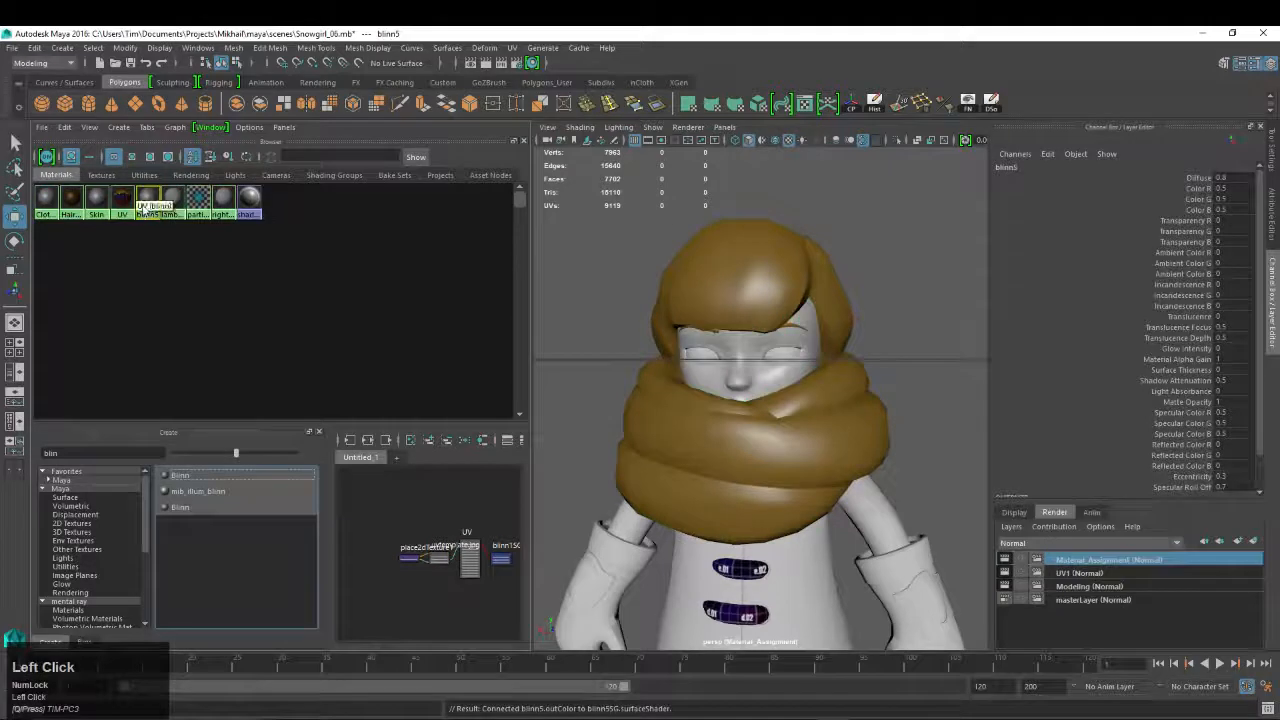
double_click(148, 197)
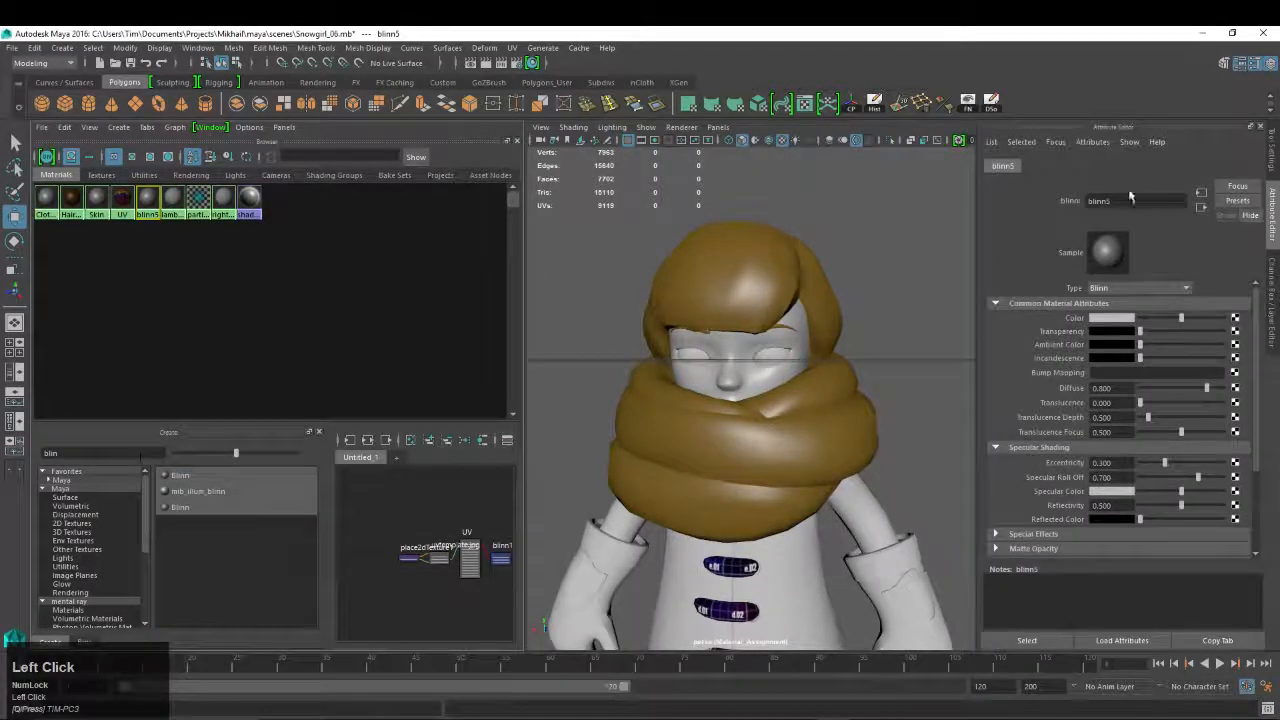
double_click(1100, 201)
type("Eyes")
key("Return")
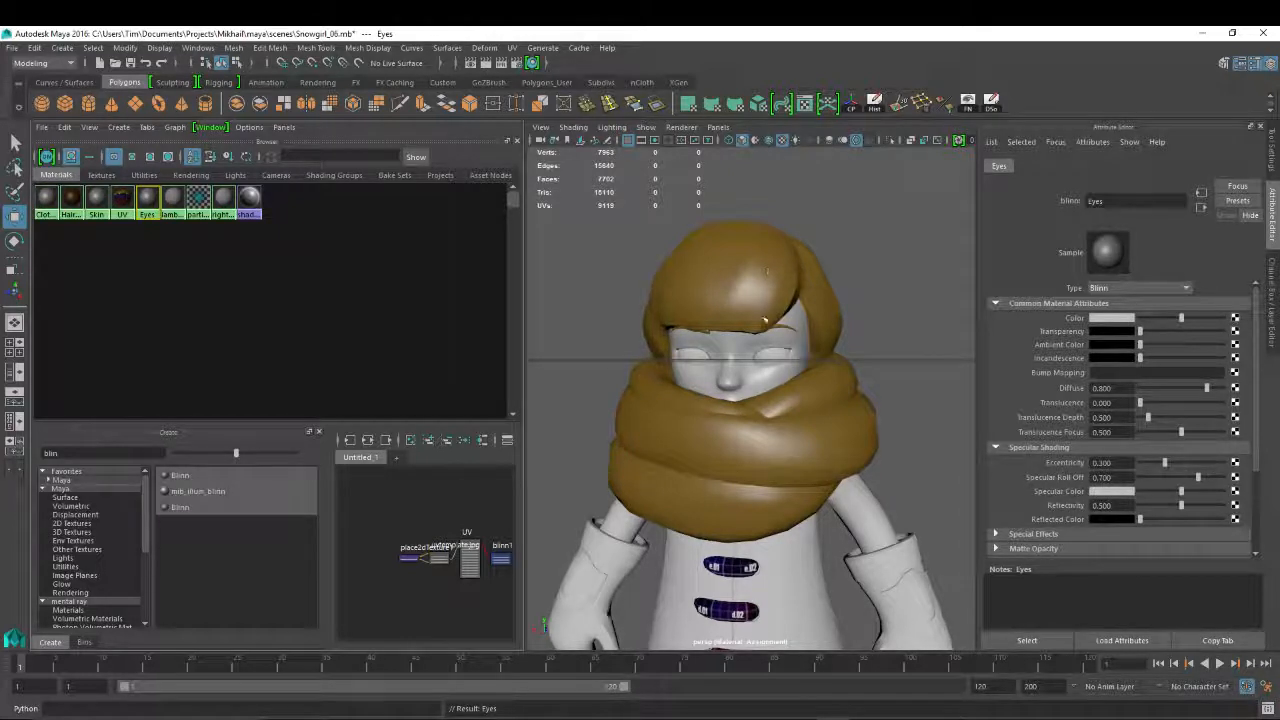
Select both eyeballs, assign the Eyes material to them, and clear the selection
left_click(772, 350)
left_click(694, 355)
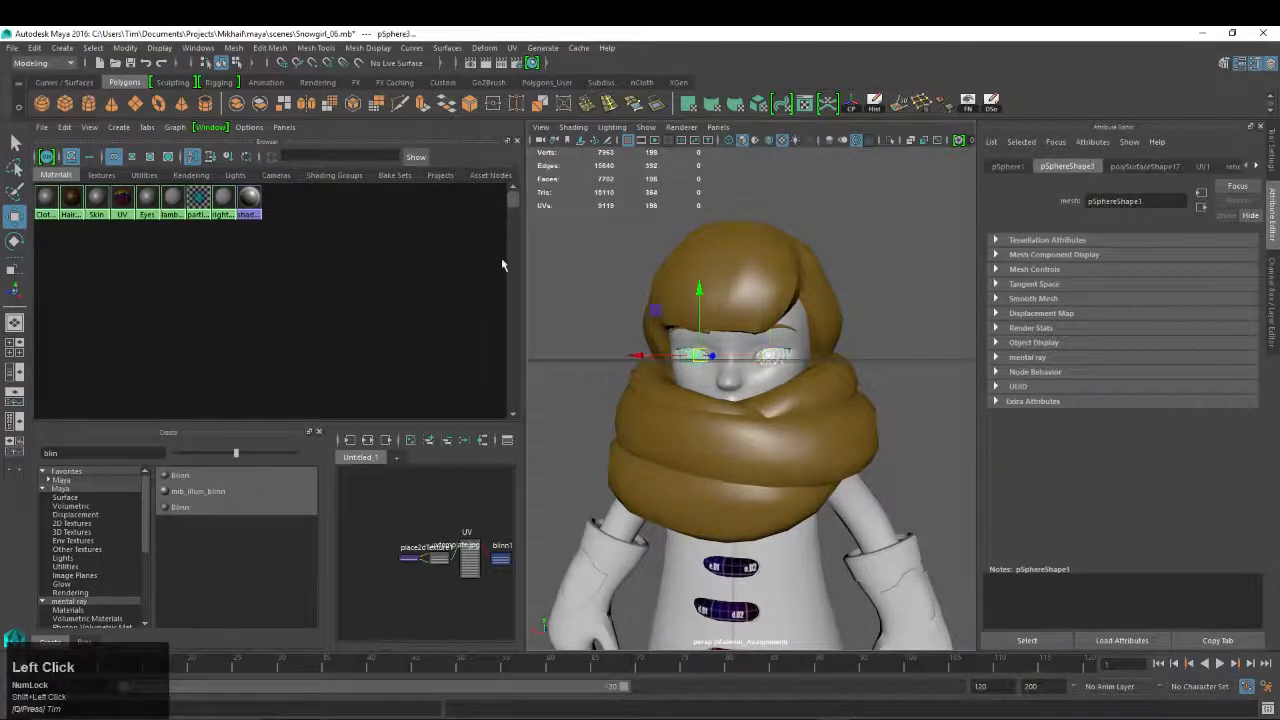
right_click_drag(147, 197, 243, 160)
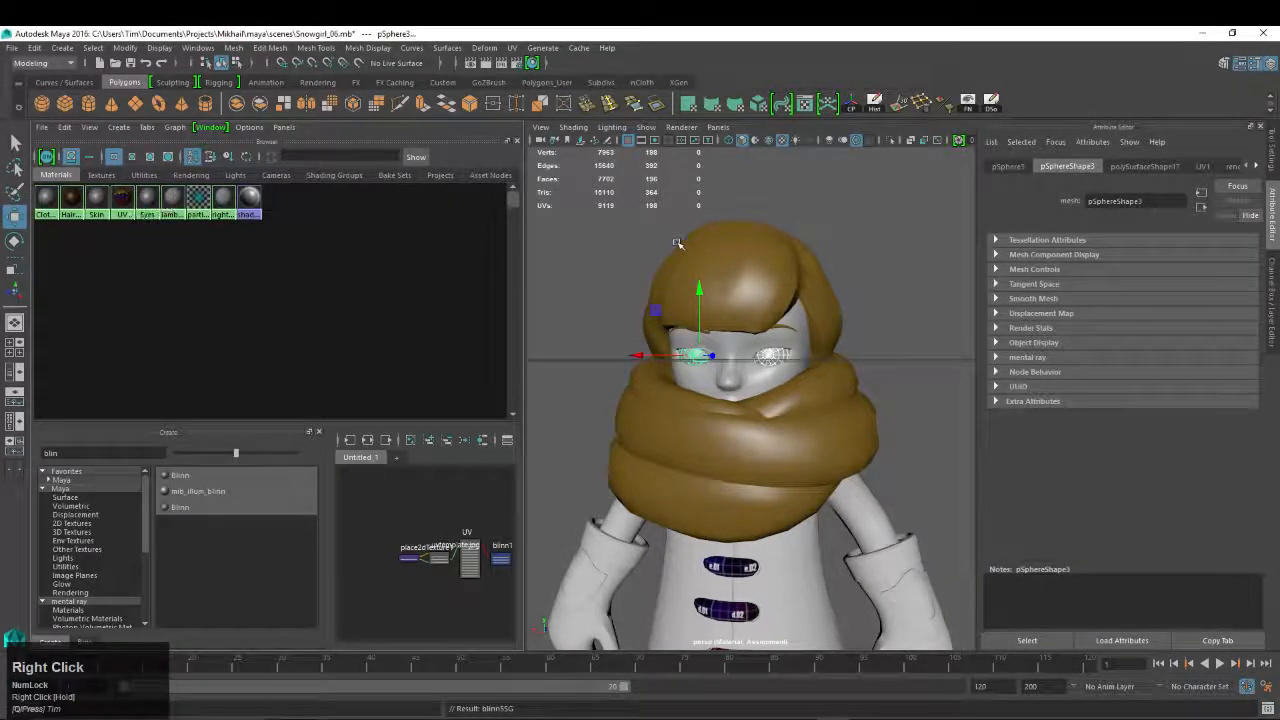
left_click(915, 259)
Set the Eyes material's color to a saturated blue with a hue of about 222
left_click(147, 197)
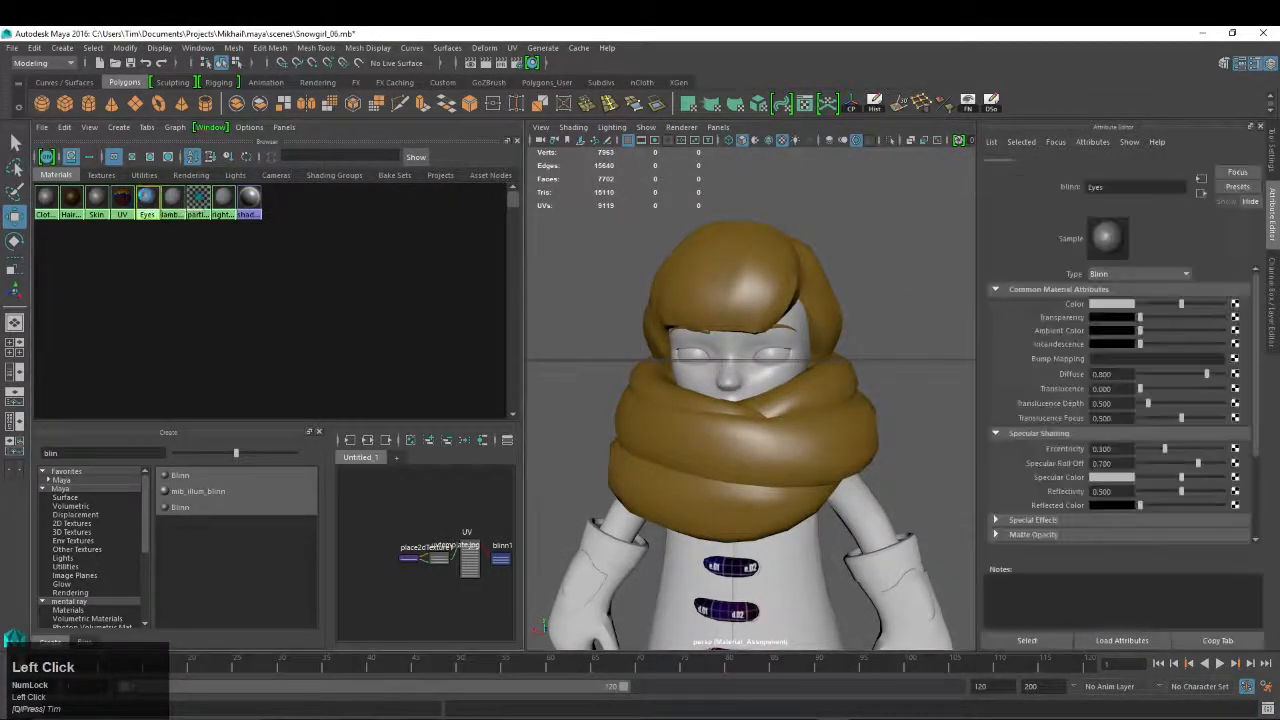
left_click(1112, 318)
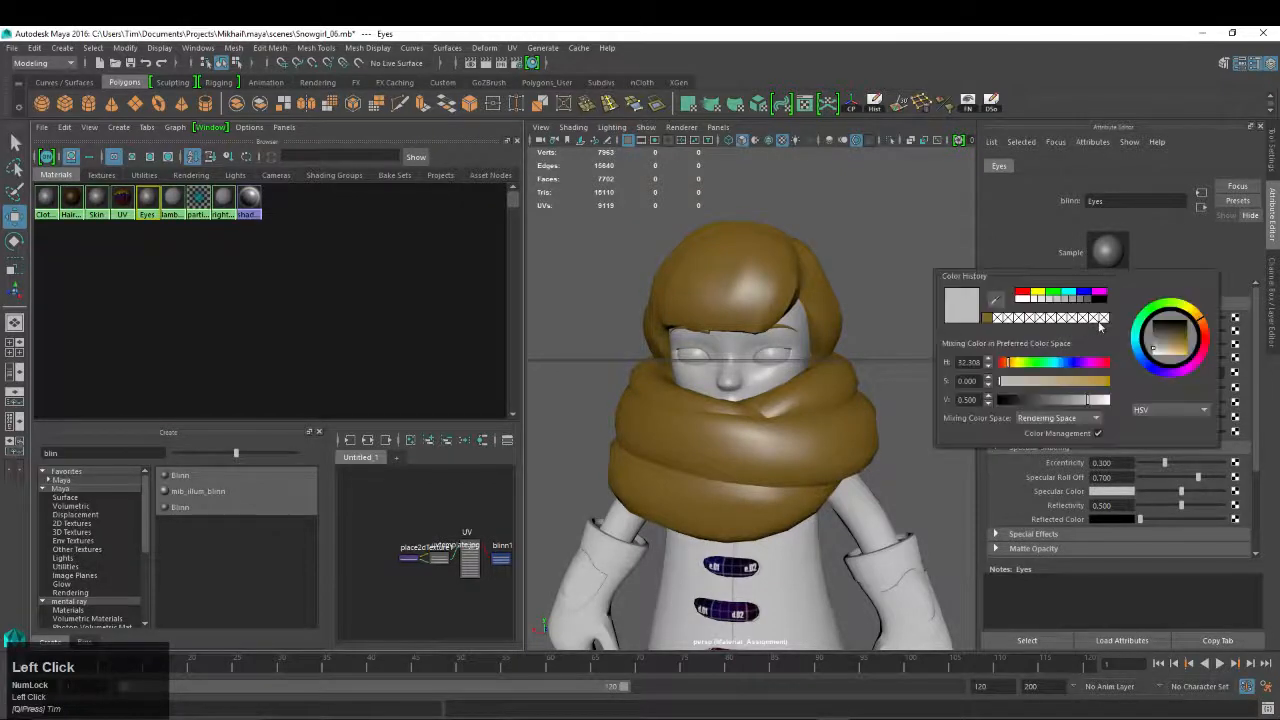
left_click(1068, 363)
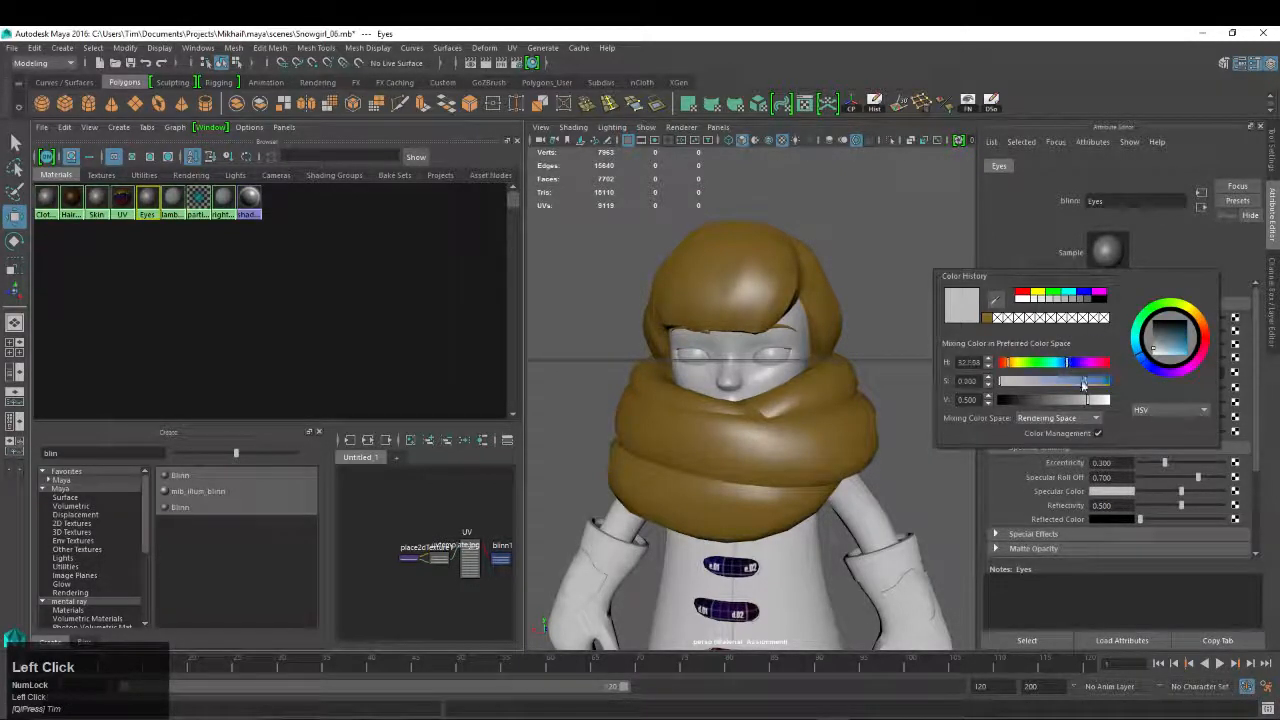
left_click(1096, 382)
left_click(840, 209)
Set the Skin material's color to a light tan with a hue of about 21 and saturation of about 0.42
left_click(799, 349)
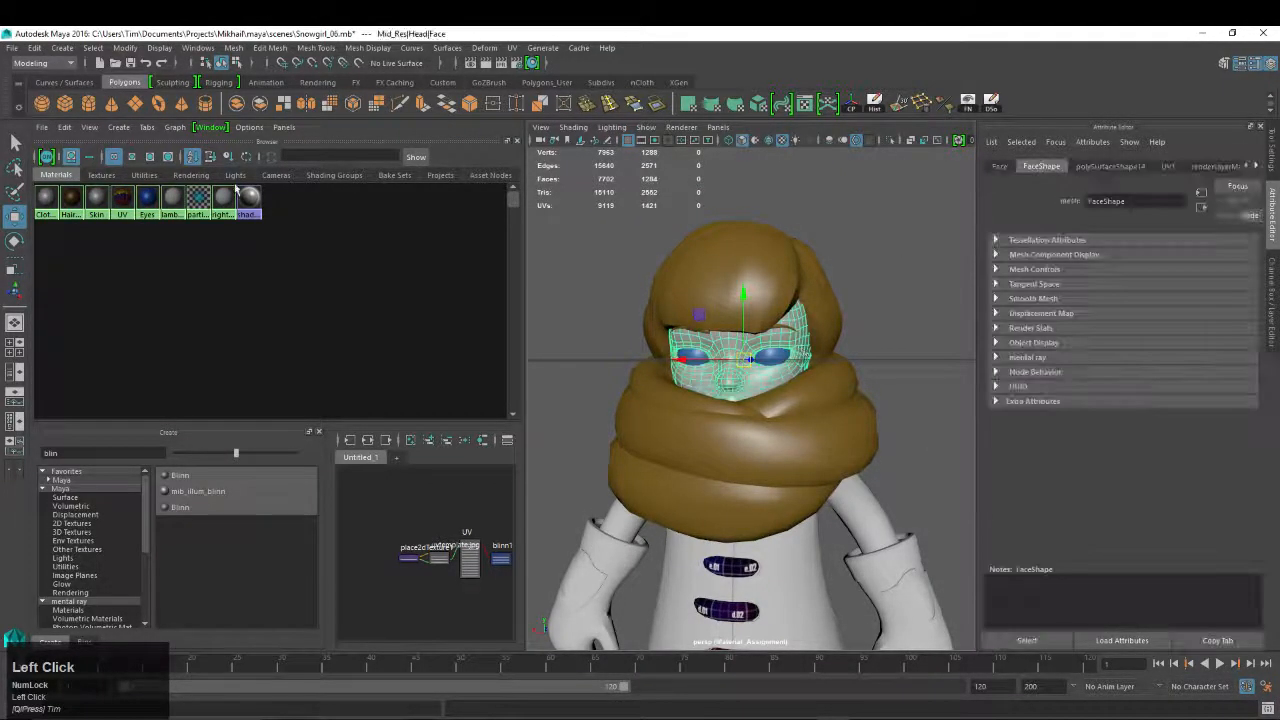
left_click(96, 198)
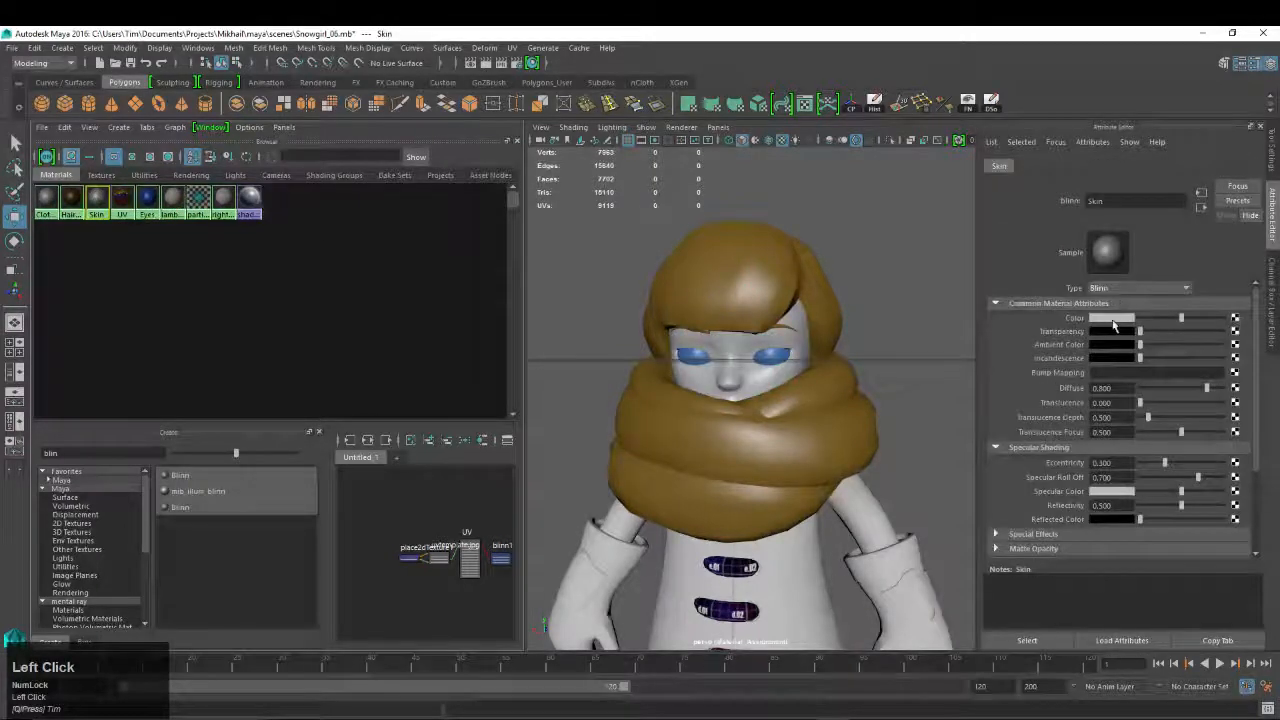
left_click(1111, 318)
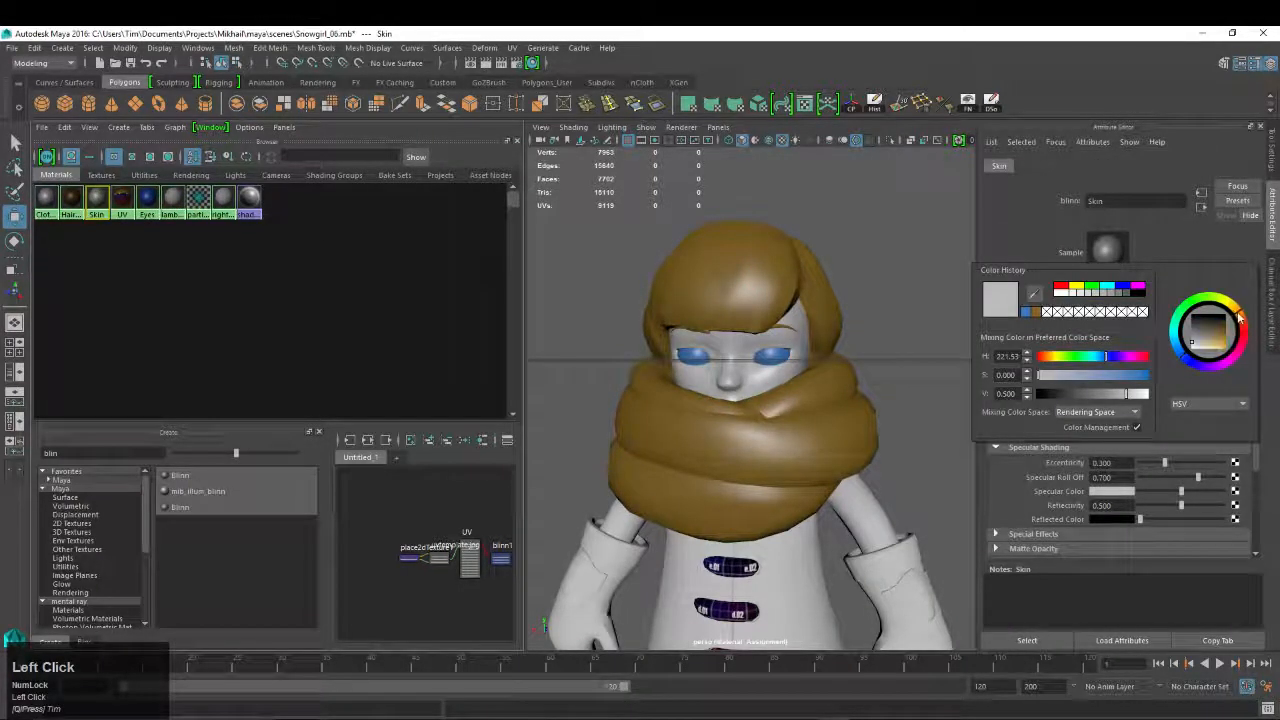
mouse_move(1098, 362)
left_mouse_down()
mouse_move(1050, 365)
mouse_move(1087, 376)
left_mouse_up()
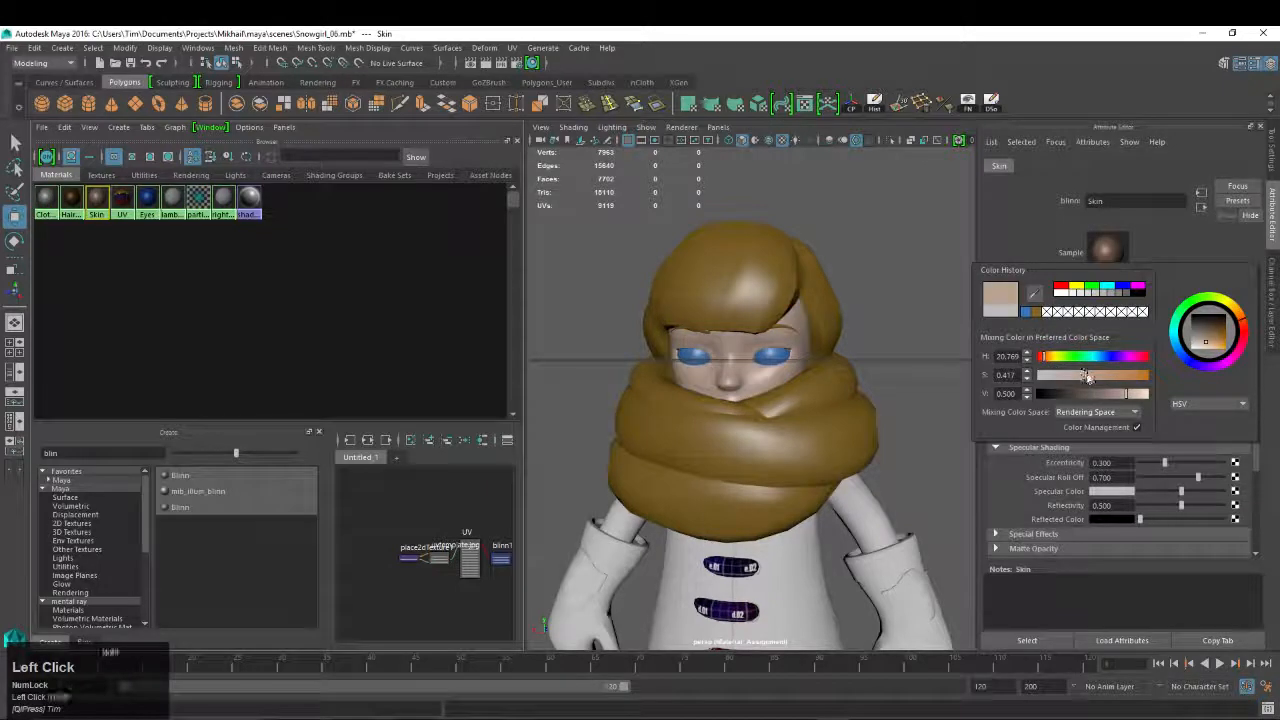
Select the coat, gloves, legs and shoes together and assign the Clothing material to them
left_click(46, 197)
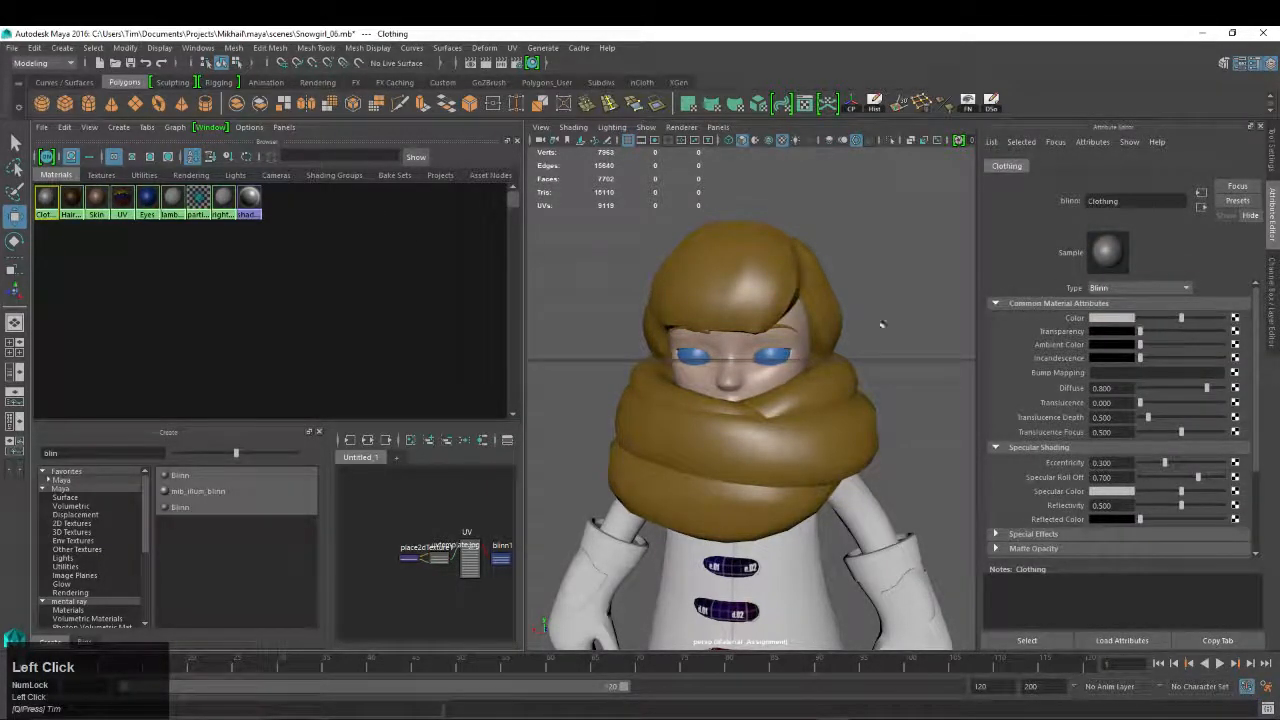
right_click_drag(886, 329, 686, 337, "alt")
middle_click_drag(686, 337, 704, 418, "alt")
left_click_drag(651, 377, 868, 557)
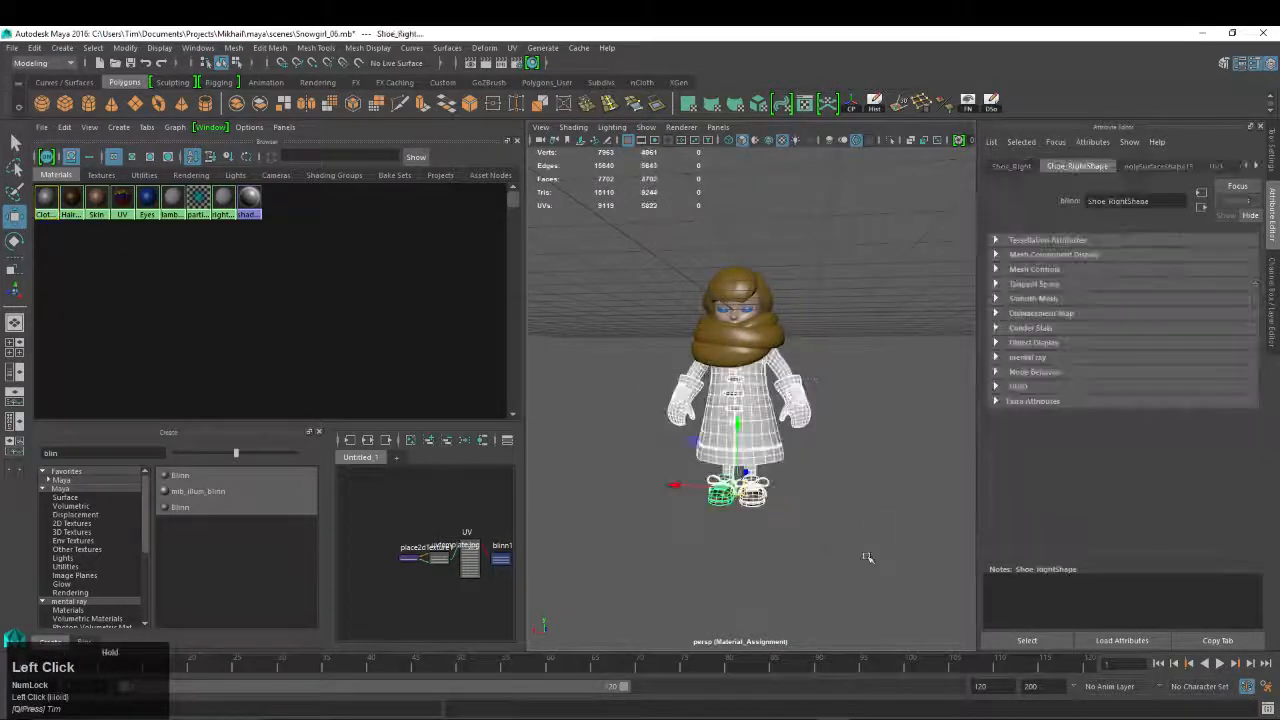
right_click_drag(247, 197, 247, 165)
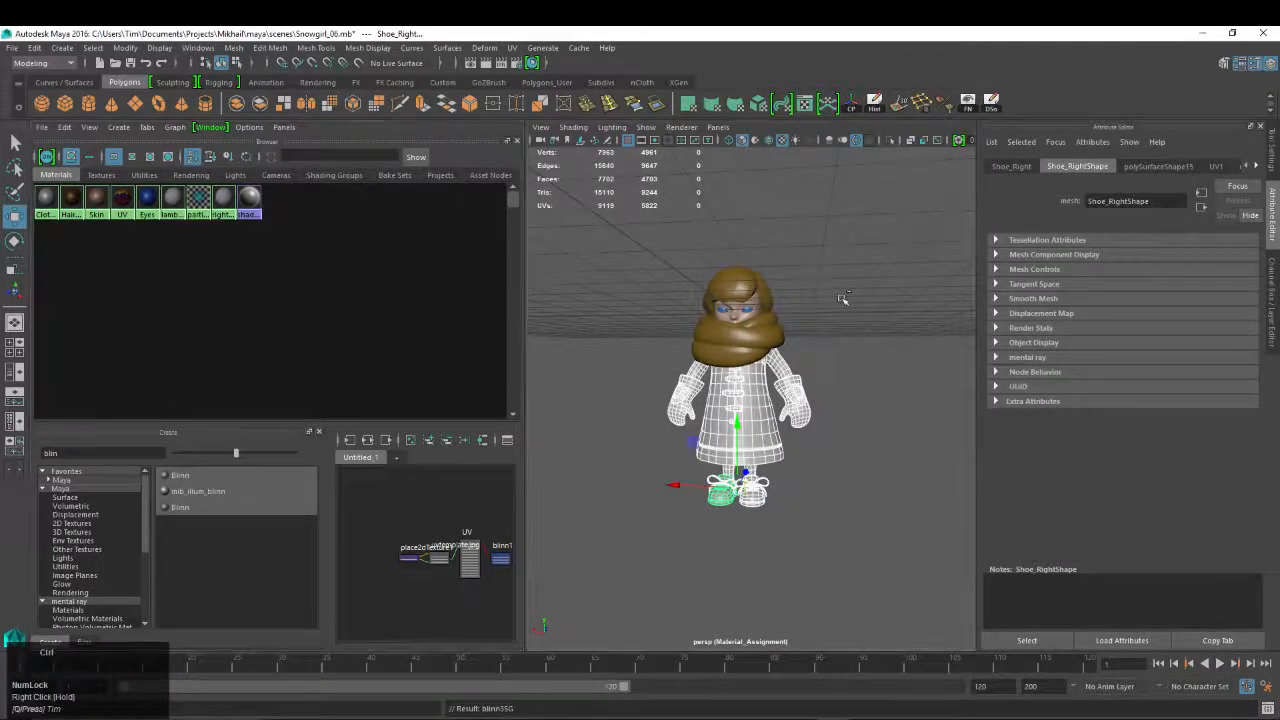
key("ctrl+a")
Set the Clothing material's color to a saturated, slightly yellowish green with a saturation of about 0.9, and darken it
left_click(46, 197)
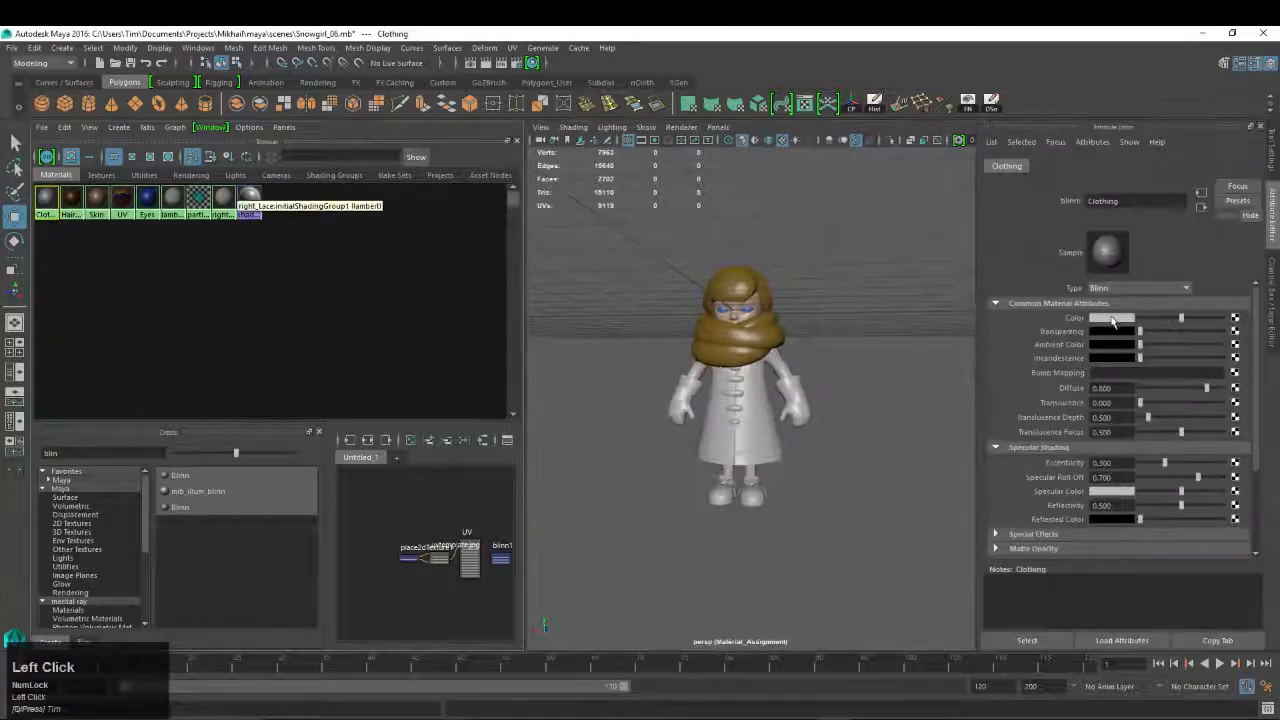
left_click_drag(1279, 145, 1279, 76)
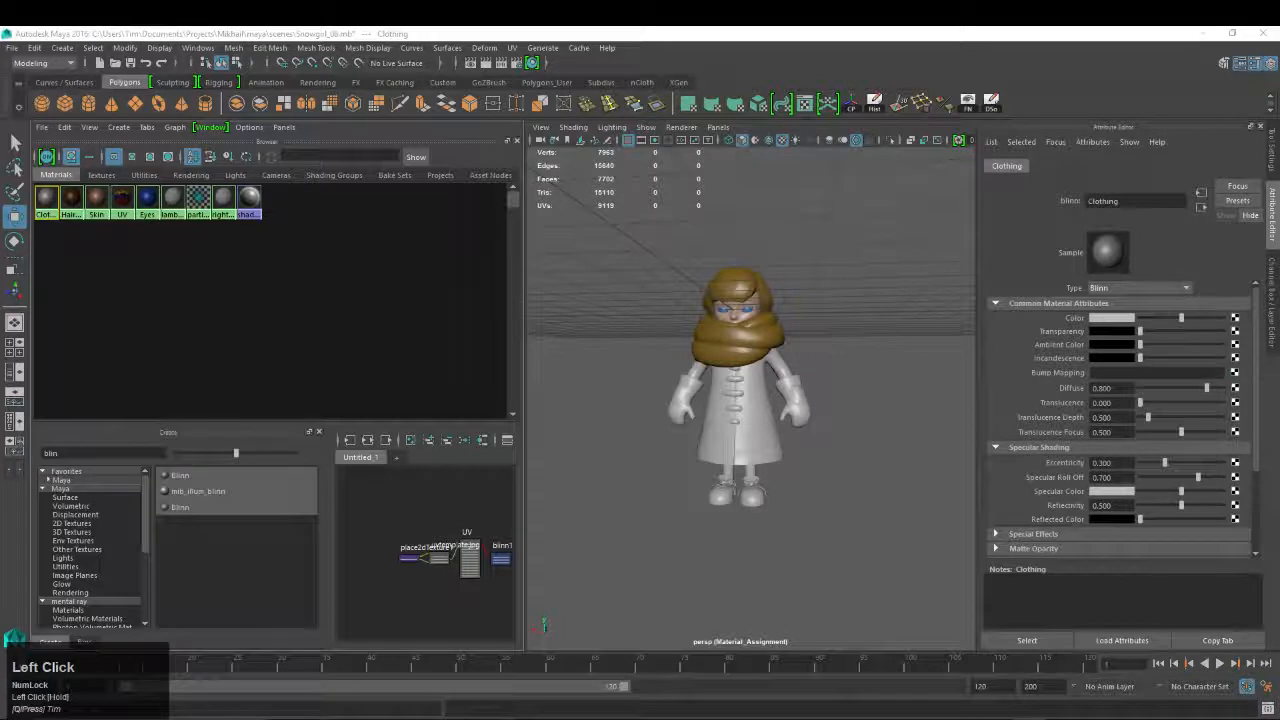
left_click(1137, 318)
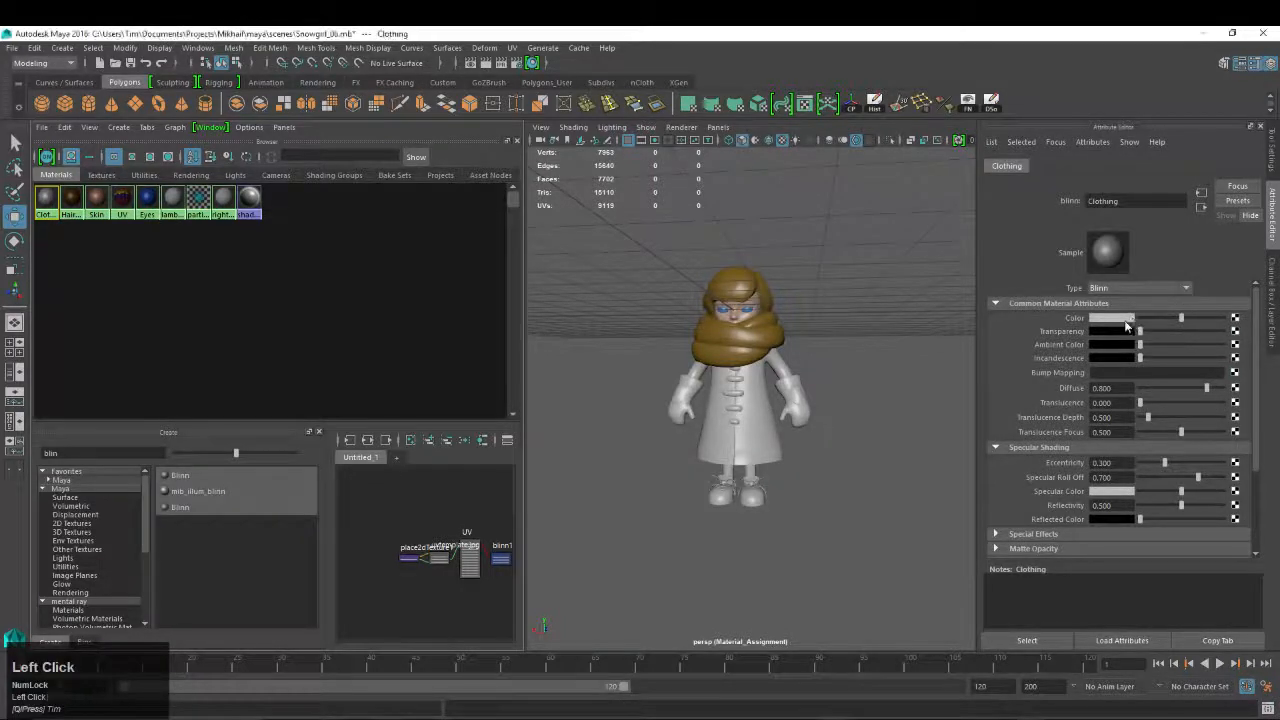
left_click_drag(1216, 304, 1174, 330)
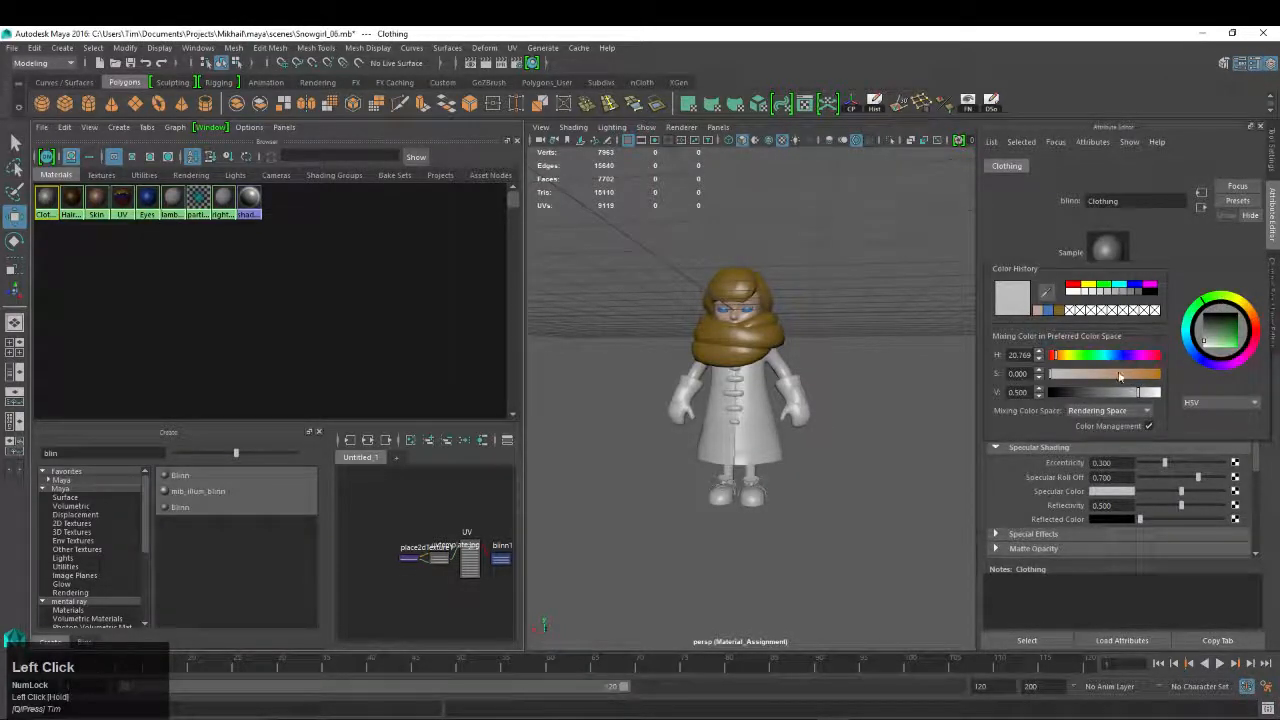
left_click_drag(1119, 376, 1146, 393)
left_click(1204, 306)
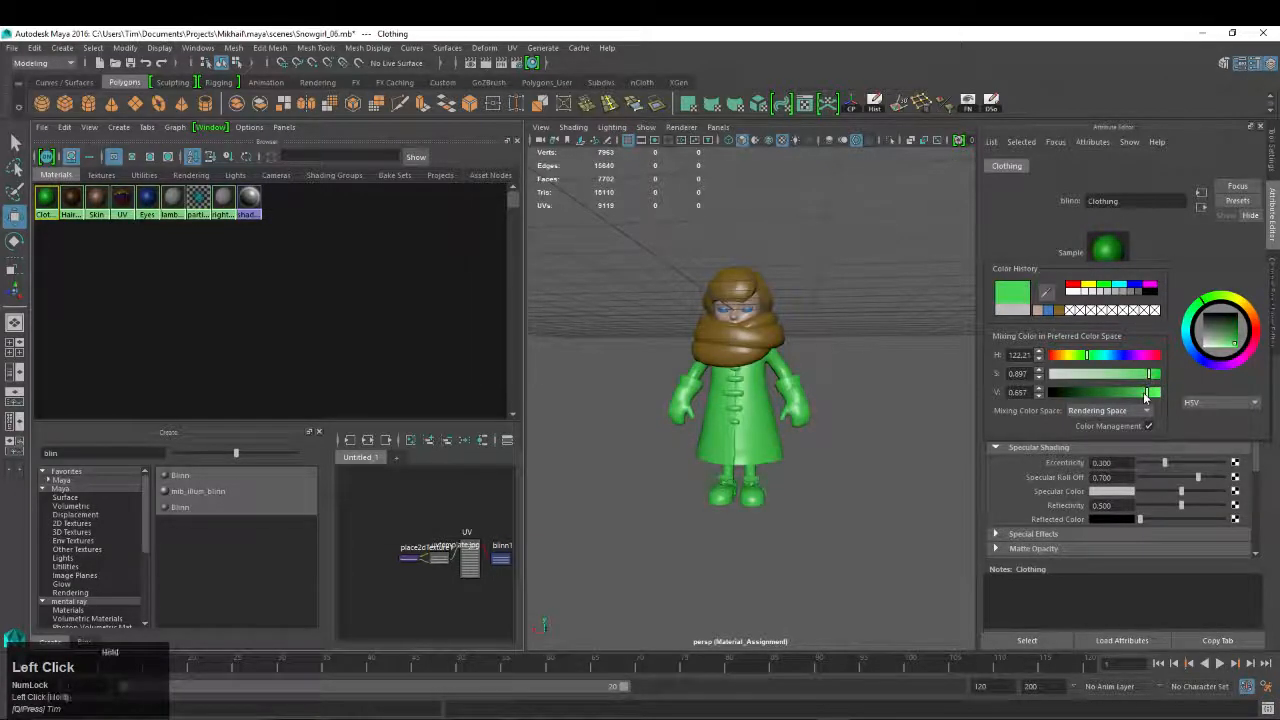
left_click(1209, 299)
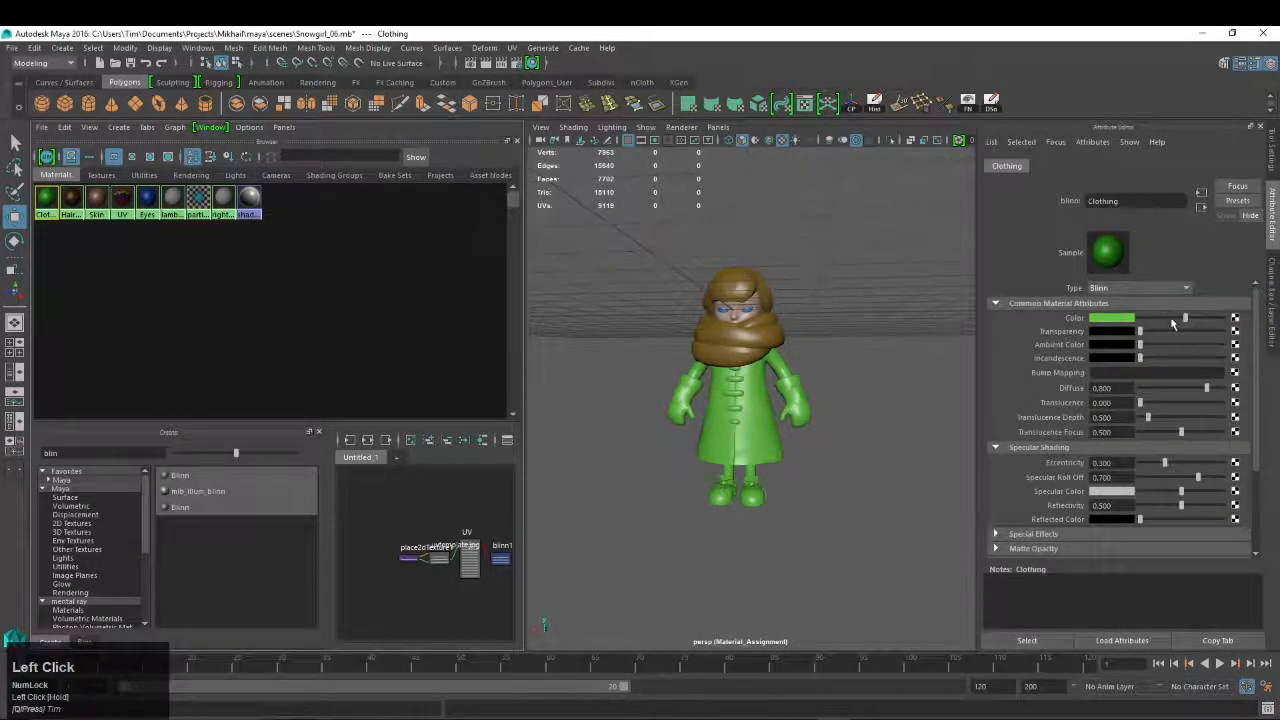
left_click_drag(1185, 318, 1166, 322)
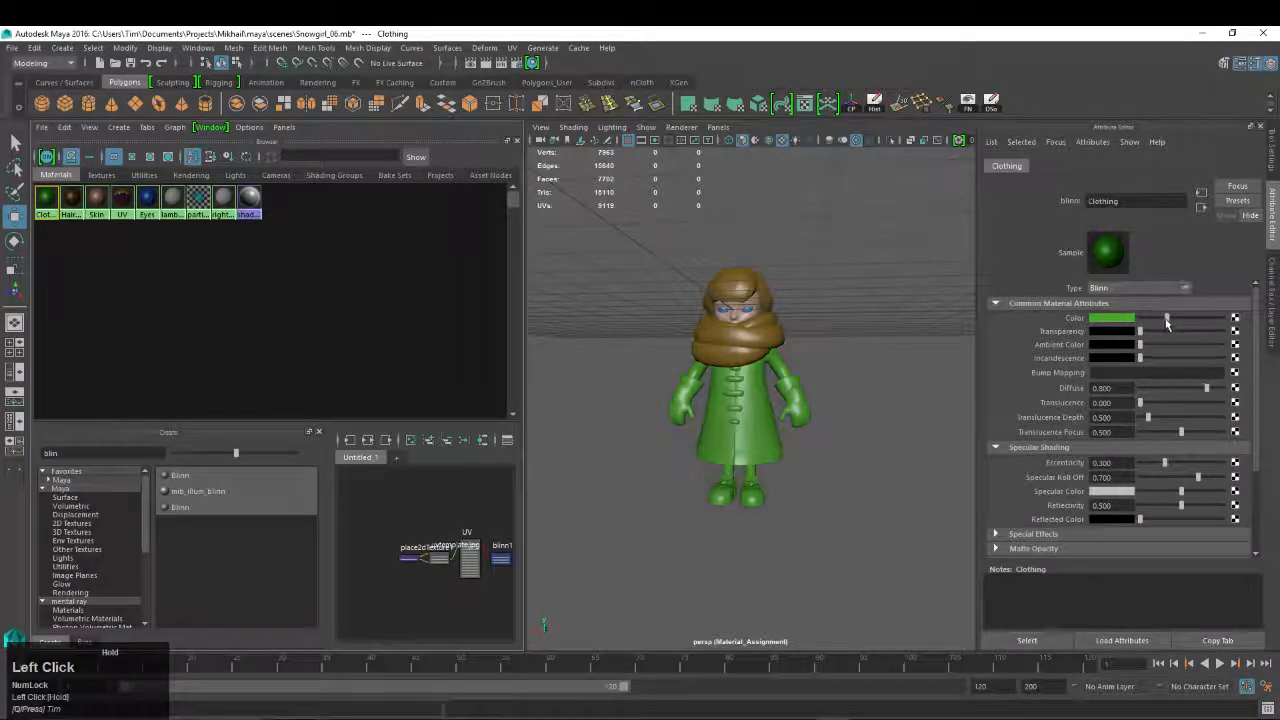
left_click_drag(700, 360, 677, 357, "alt")
right_click_drag(677, 357, 677, 354, "alt")
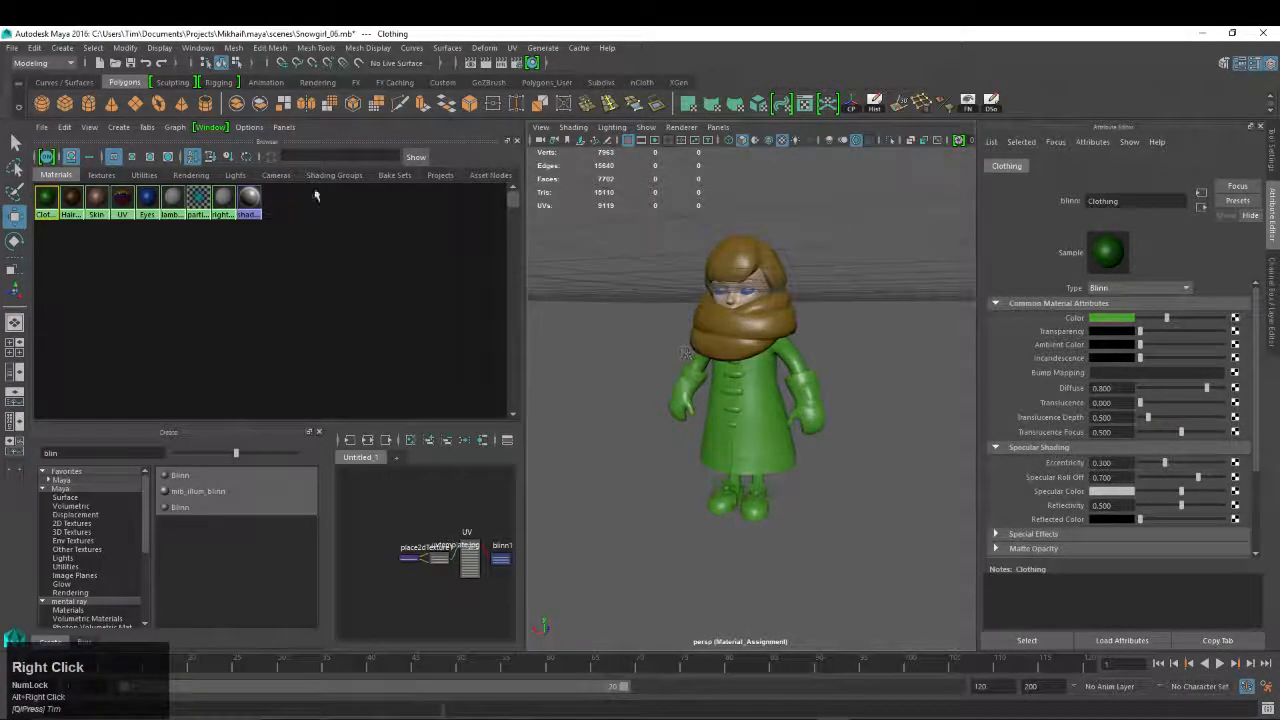
Add the M_ prefix to the Eyes and Skin materials, naming them M_Eyes and M_Skin
left_click(147, 198)
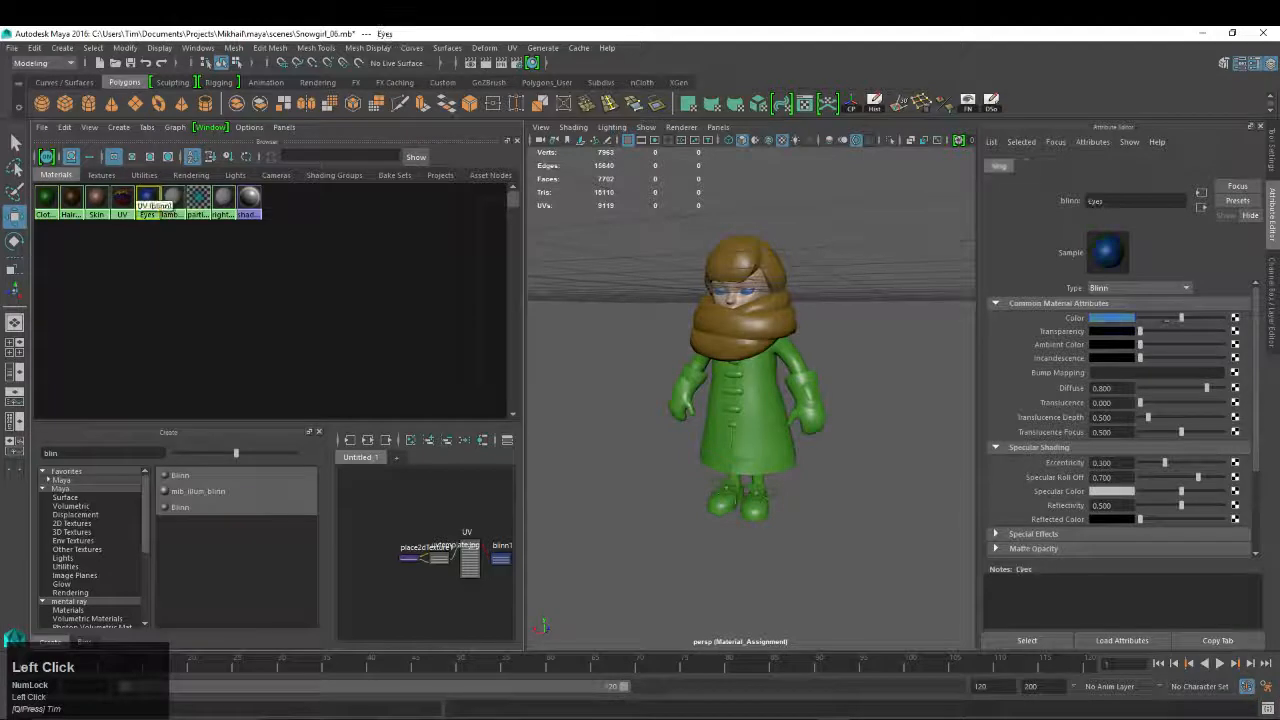
type("M")
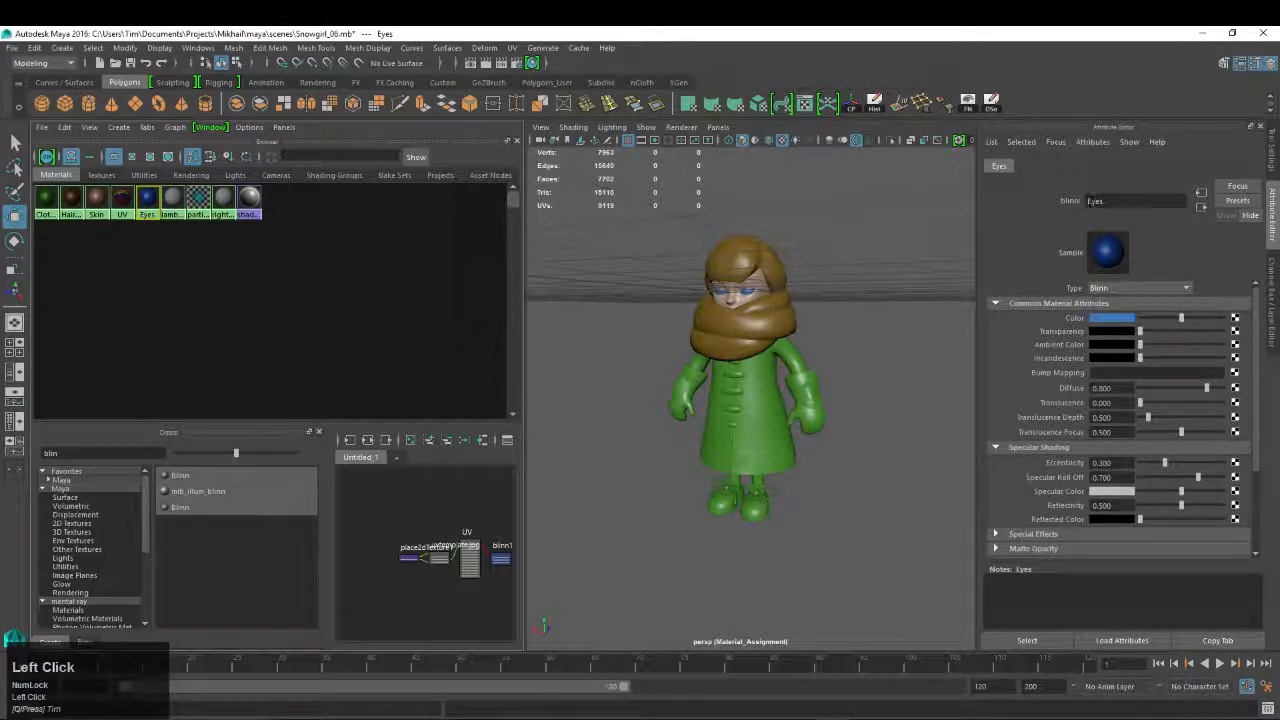
type("_")
key("Return")
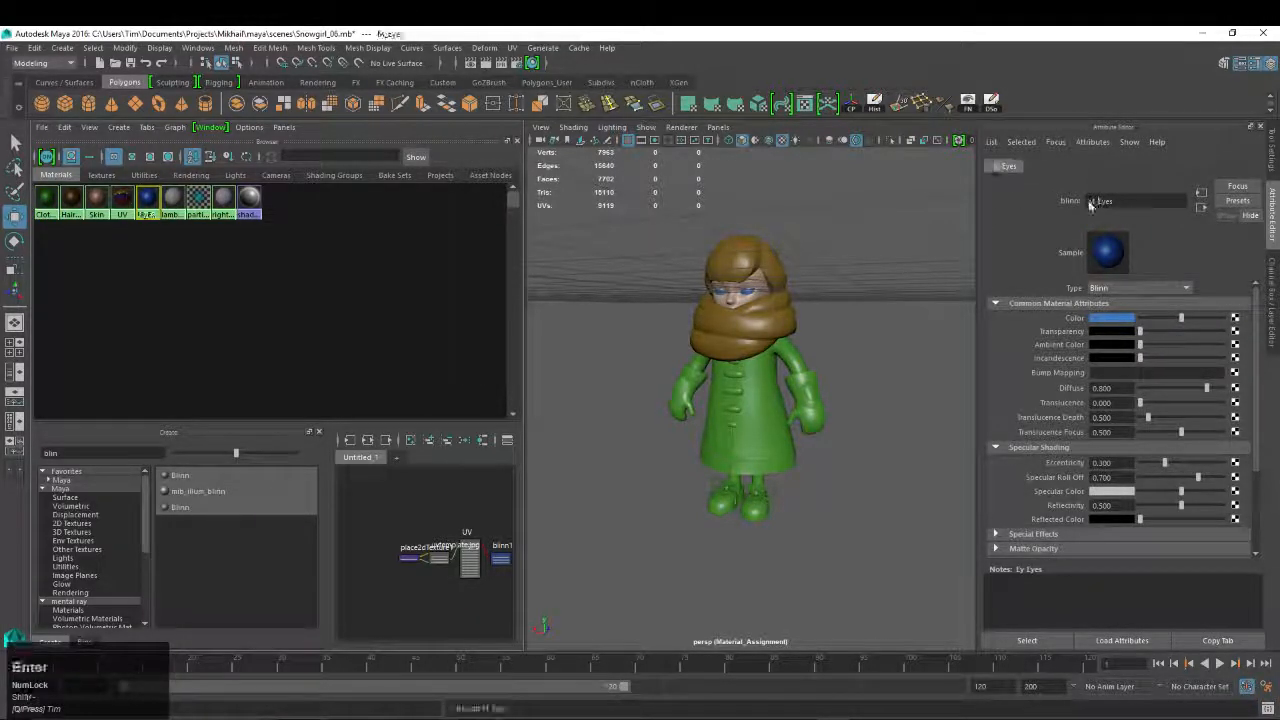
left_click(97, 198)
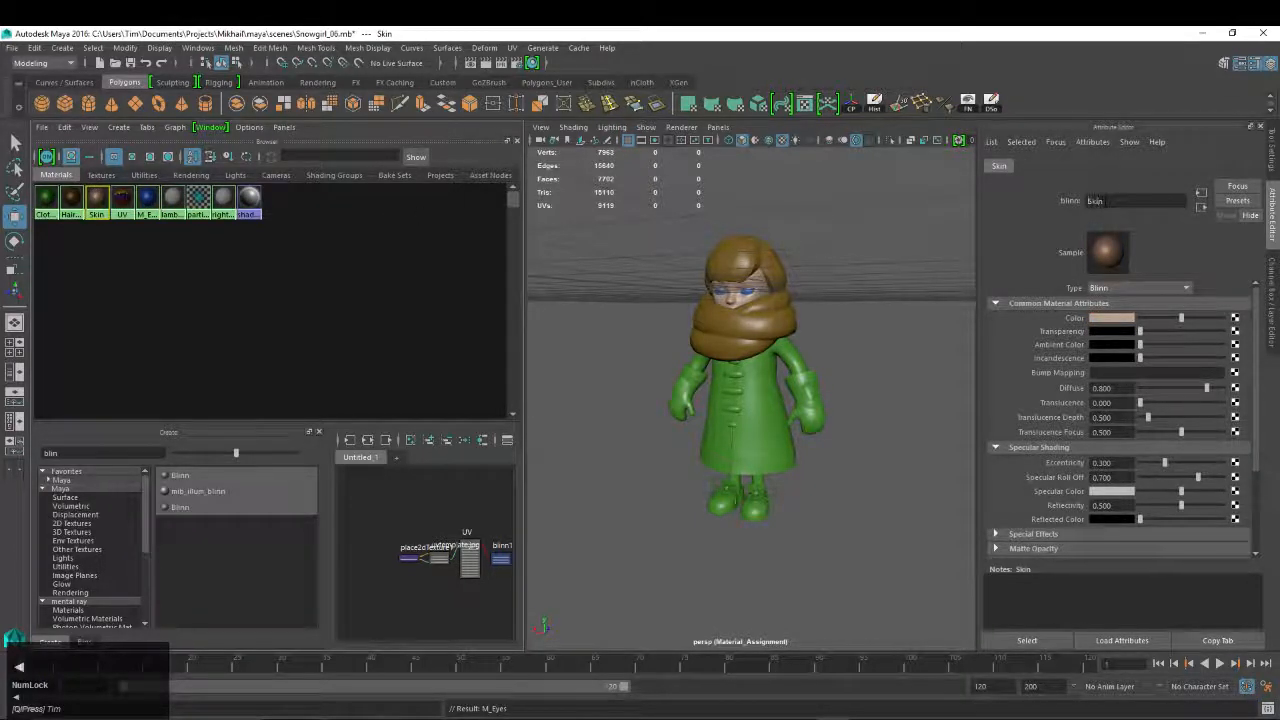
type("M_")
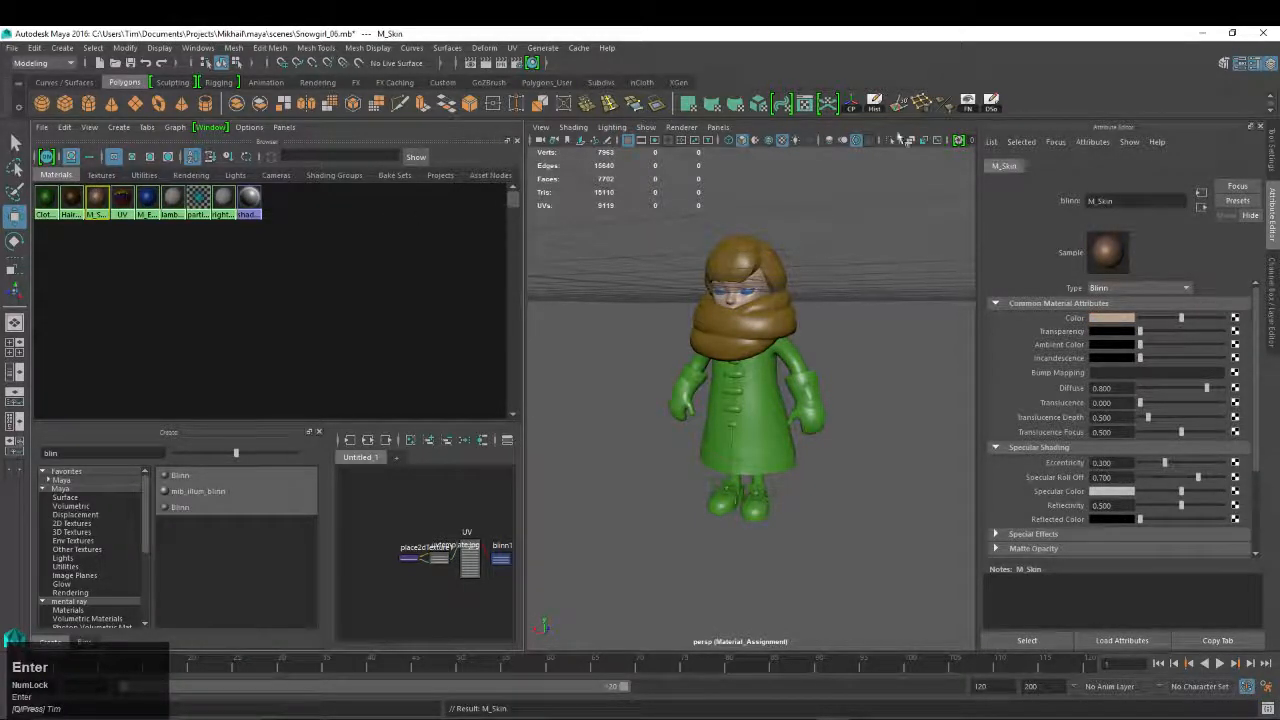
Rename the Hair_Scarf material to M_Hair_Scarf and the Clothing material to M_Clothing
left_click(70, 197)
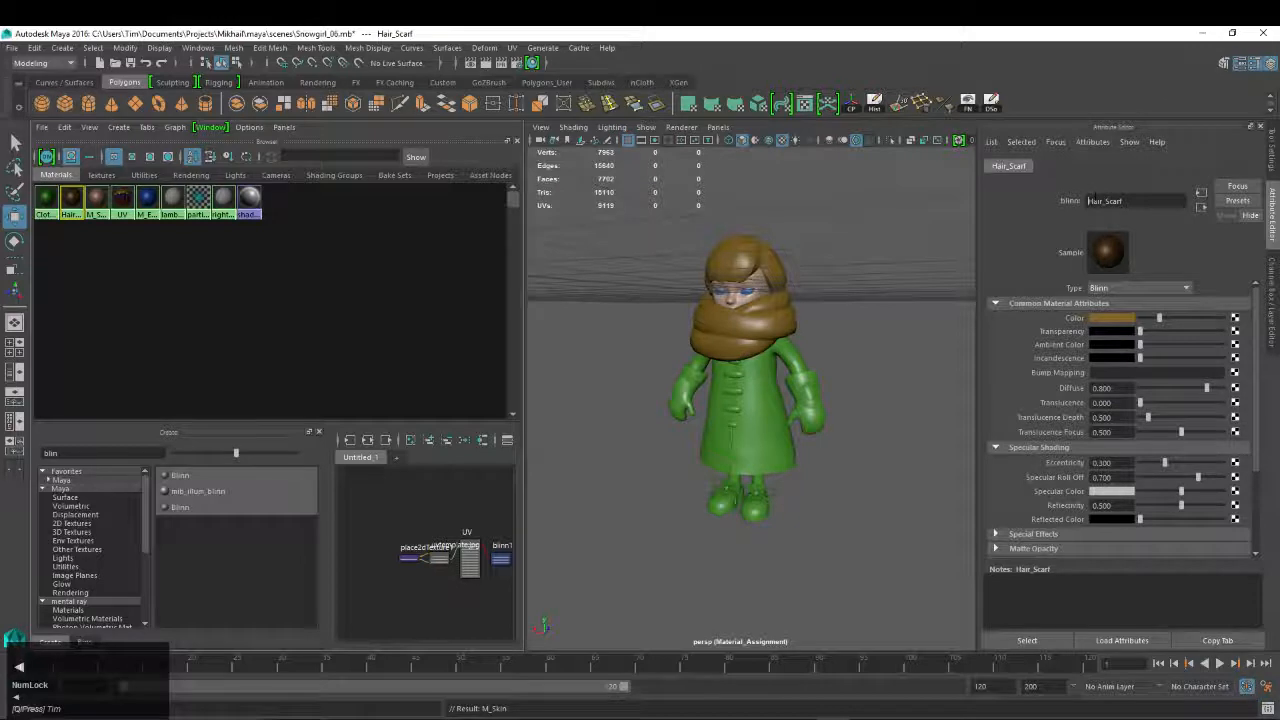
type("M_")
key("Return")
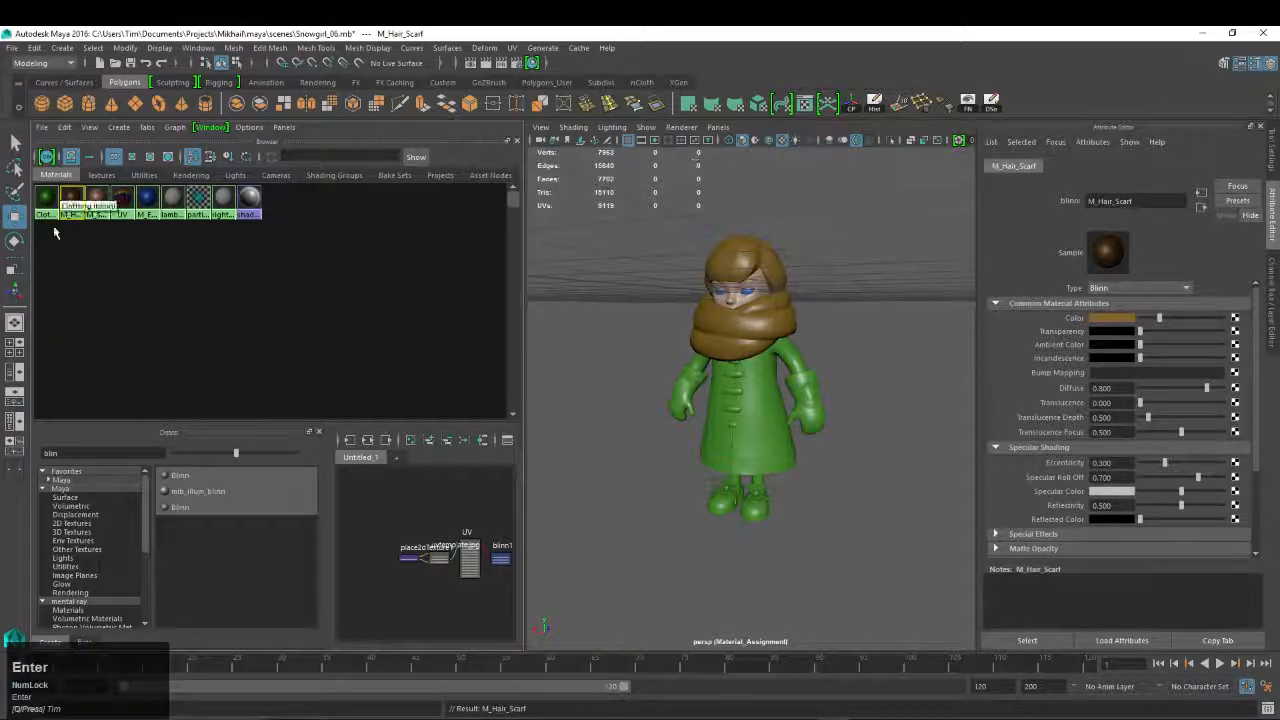
left_click(52, 200)
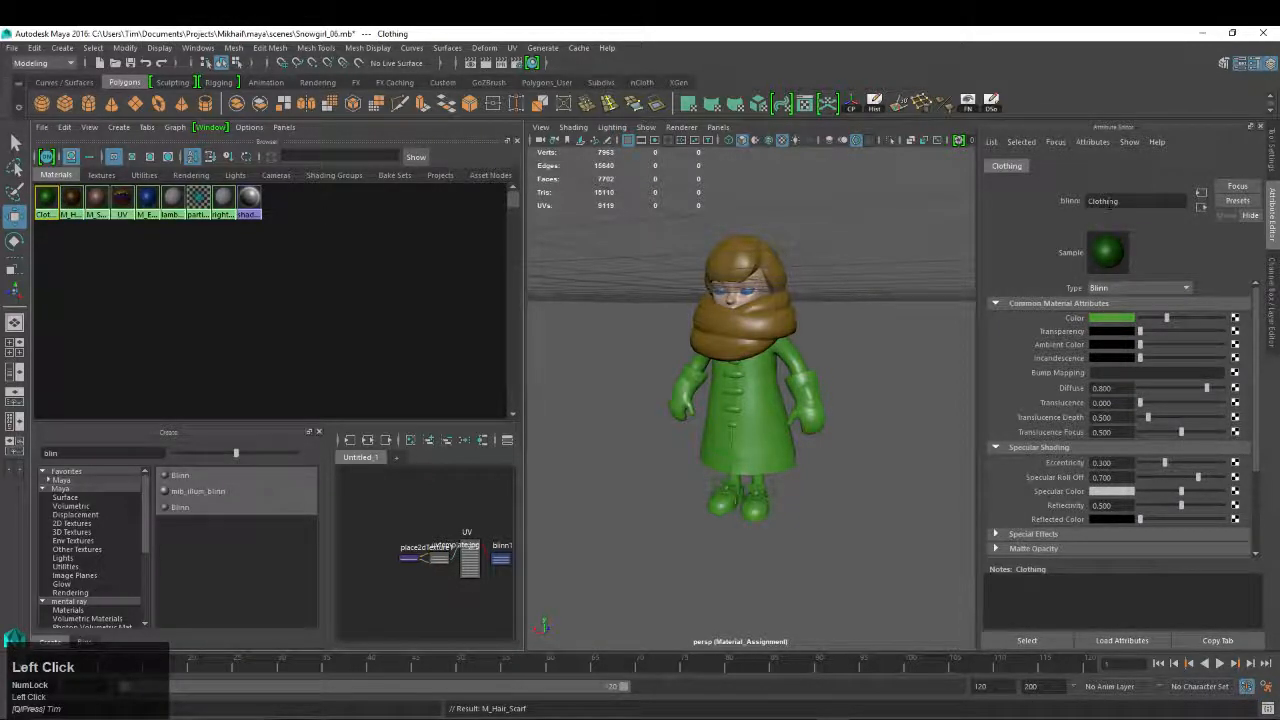
type("_")
key("Return")
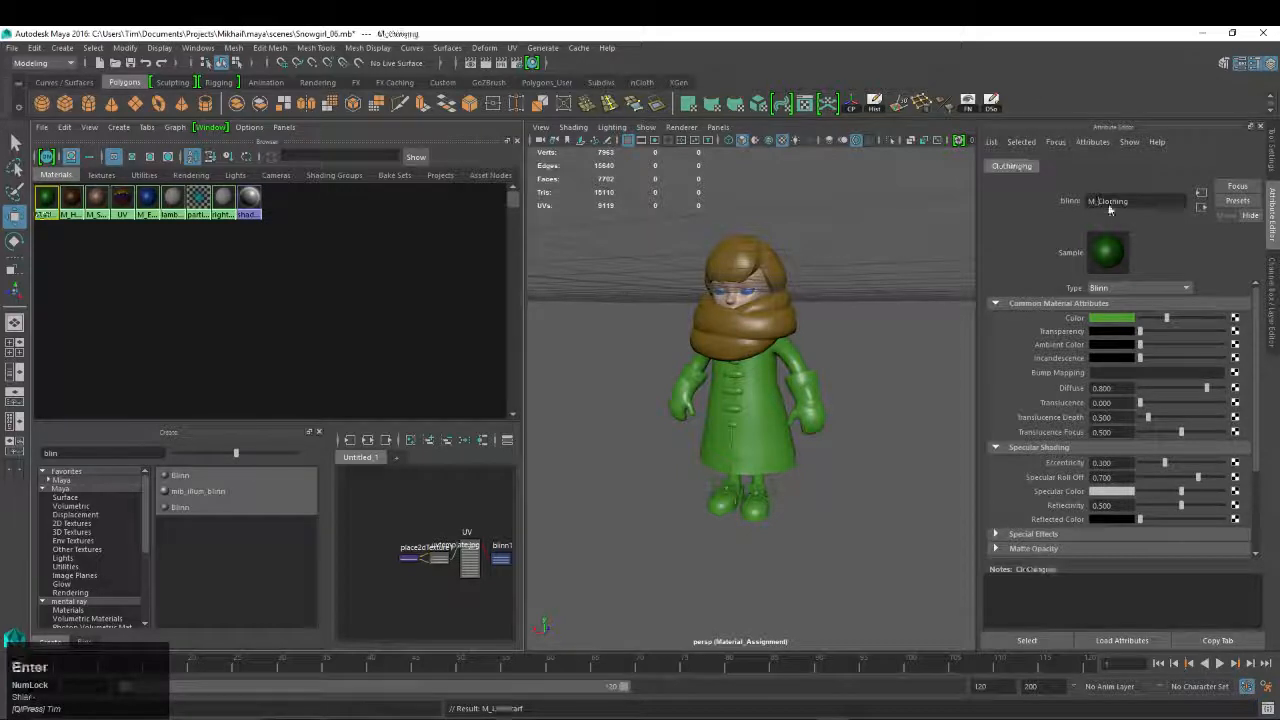
Refresh the material listing to group the M_ materials together, and select M_Clothing
left_click(90, 180)
left_click(101, 176)
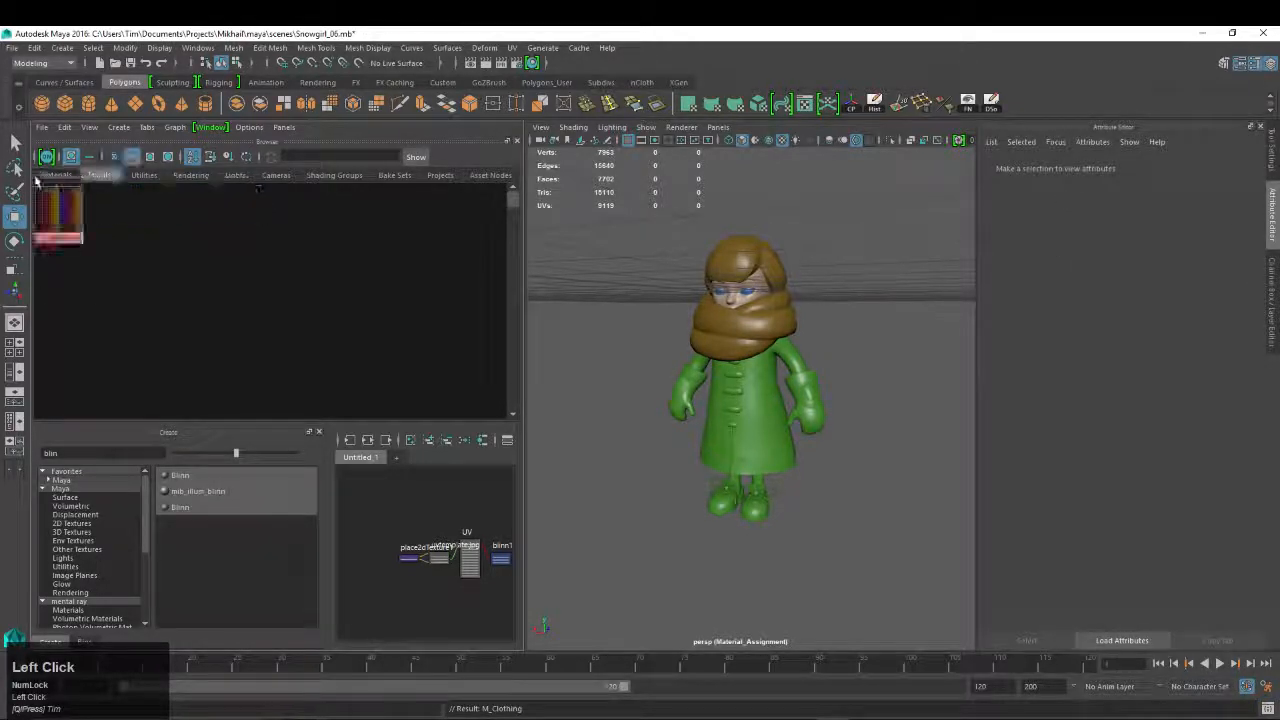
left_click(38, 178)
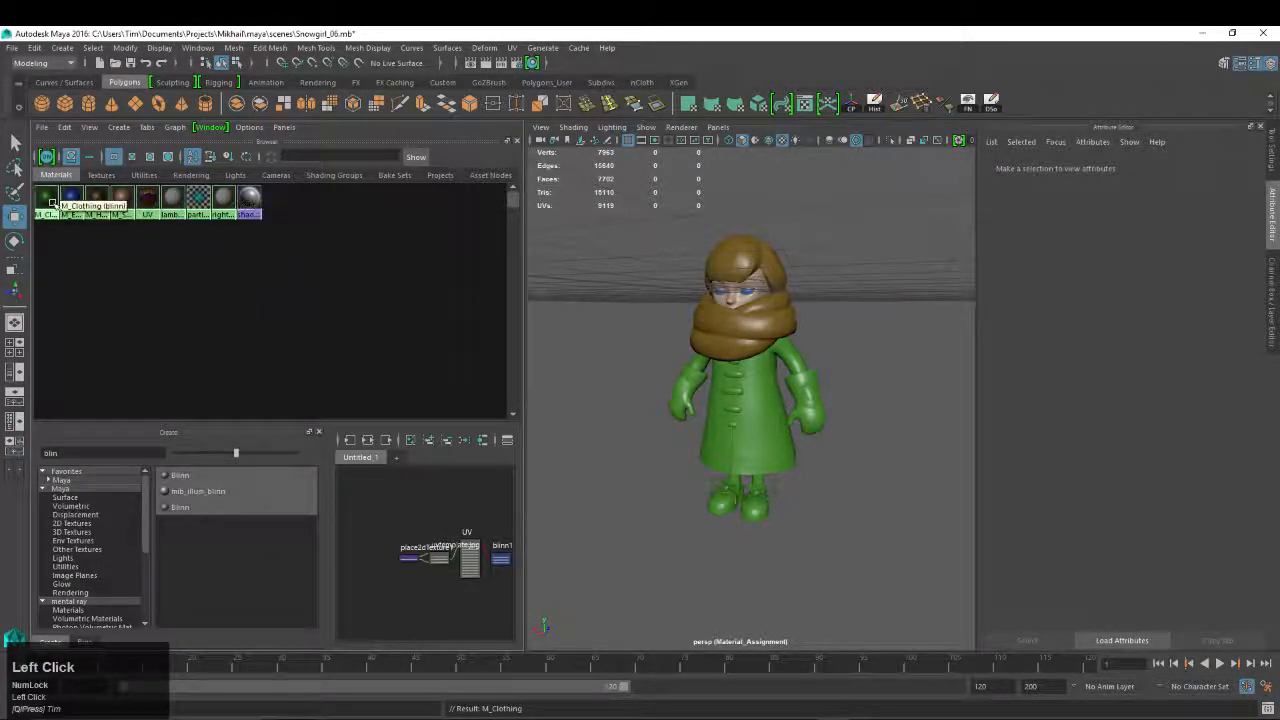
left_click(95, 175)
left_click(60, 176)
left_click(45, 200)
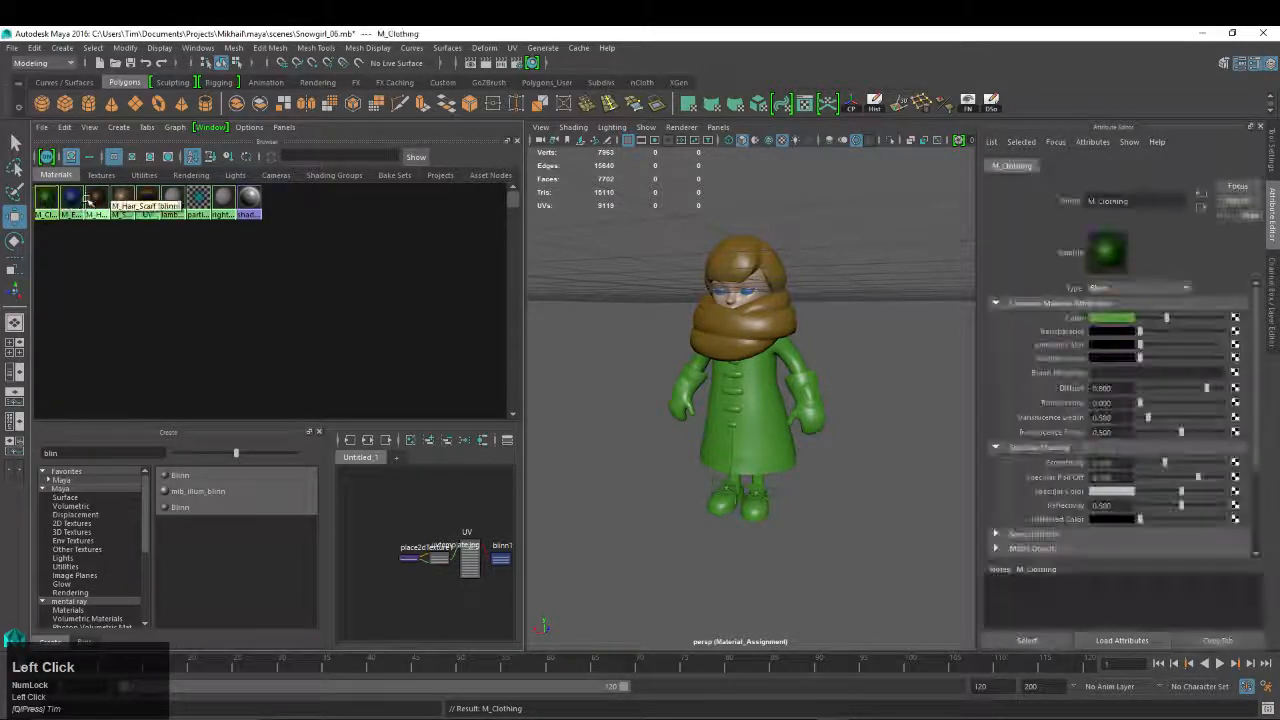
Check the M_ materials in turn and select the geometry assigned to M_Clothing, then clear the selection in object mode
left_click(71, 200)
left_click(96, 201)
left_click(119, 202)
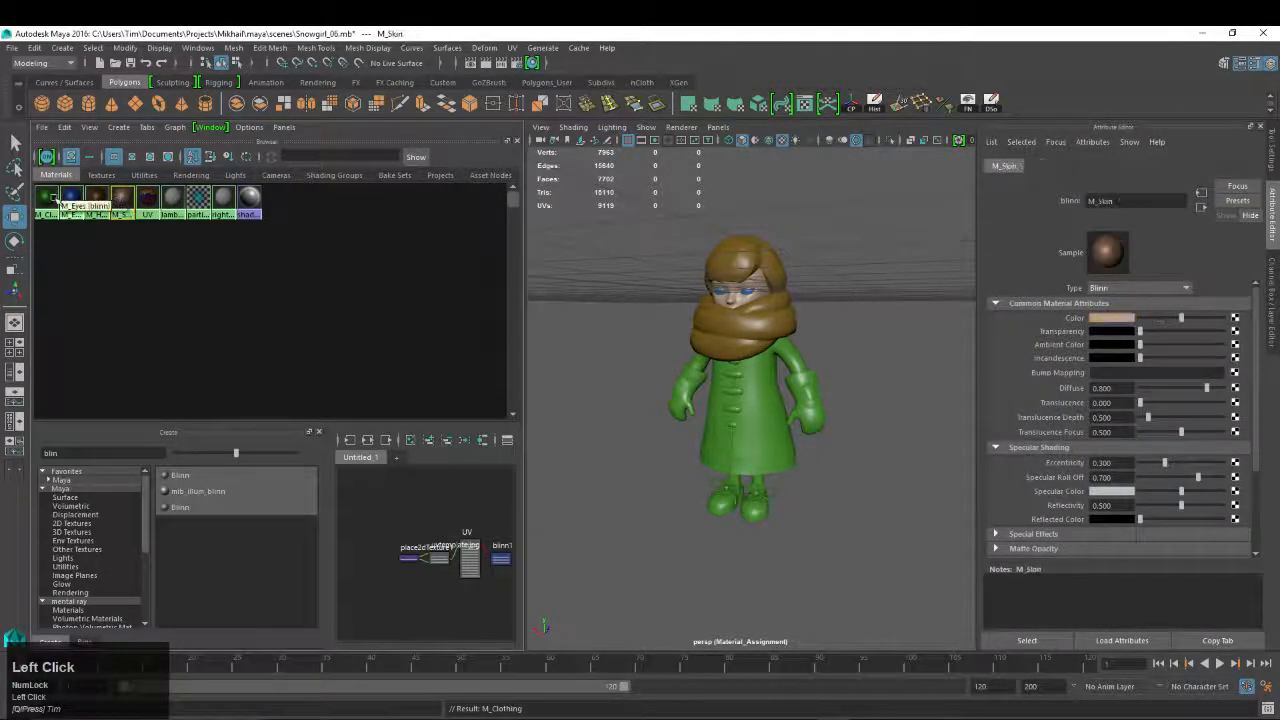
left_click(46, 200)
right_click_drag(46, 200, 349, 200)
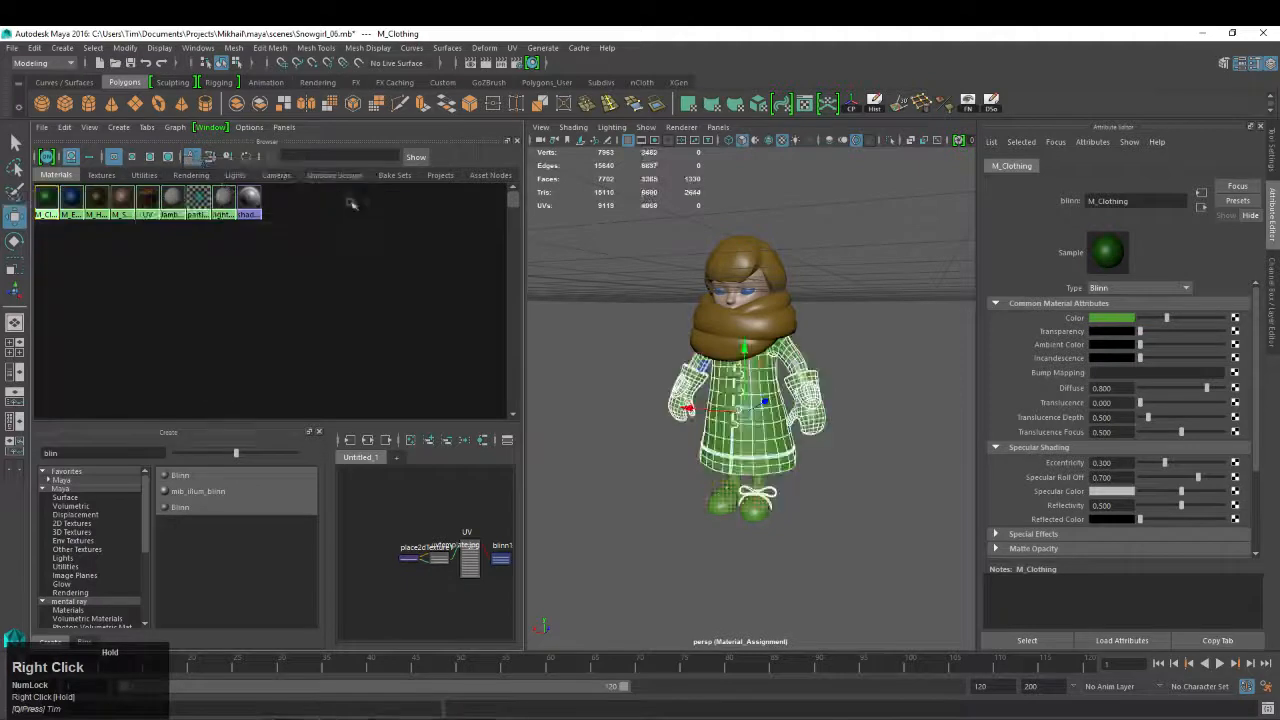
left_click_drag(745, 372, 745, 383, "alt")
key("ctrl+a")
key("w")
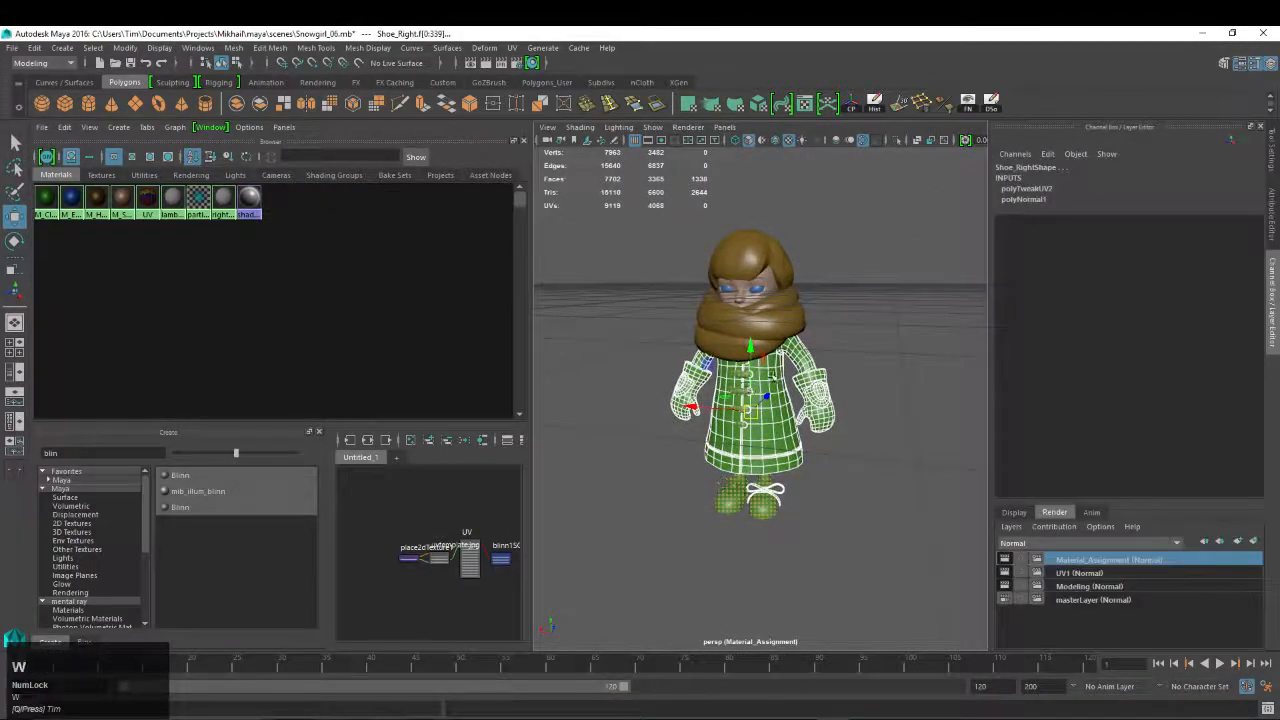
right_click_drag(768, 354, 838, 328)
left_click(872, 425)
left_click_drag(872, 430, 878, 446, "alt")
right_click_drag(878, 446, 760, 416, "alt")
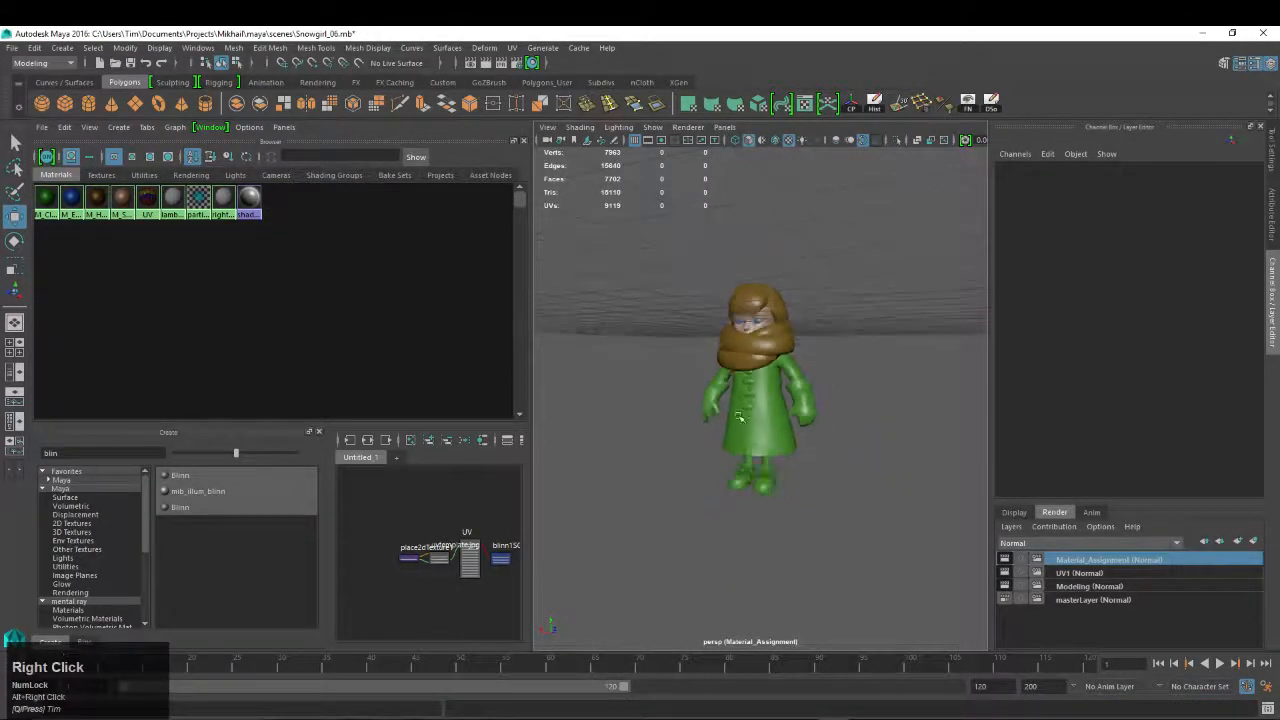
Examine the material assignments over the whole snow girl, selecting the clothing, head and scarf meshes from different viewing angles
left_click_drag(672, 384, 911, 523)
right_click_drag(911, 523, 837, 480, "alt")
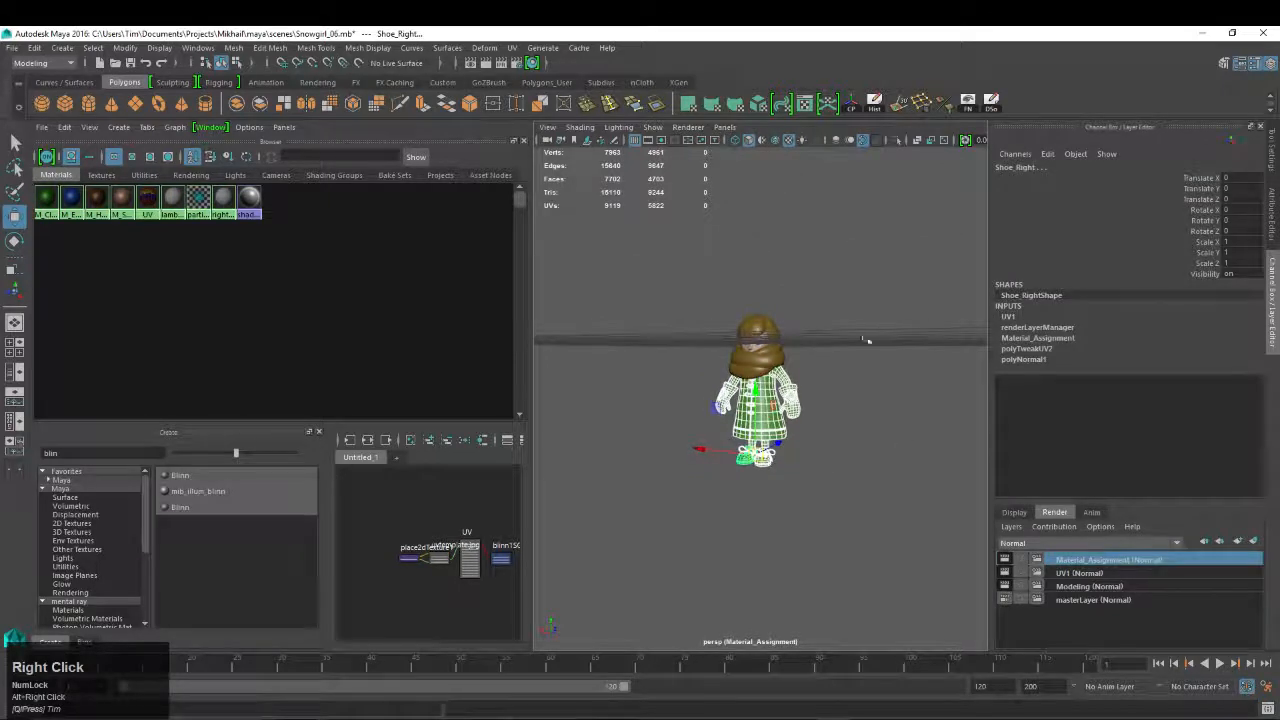
left_click_drag(869, 340, 623, 323, "alt")
right_click_drag(623, 323, 680, 234, "alt")
left_click_drag(672, 219, 798, 306)
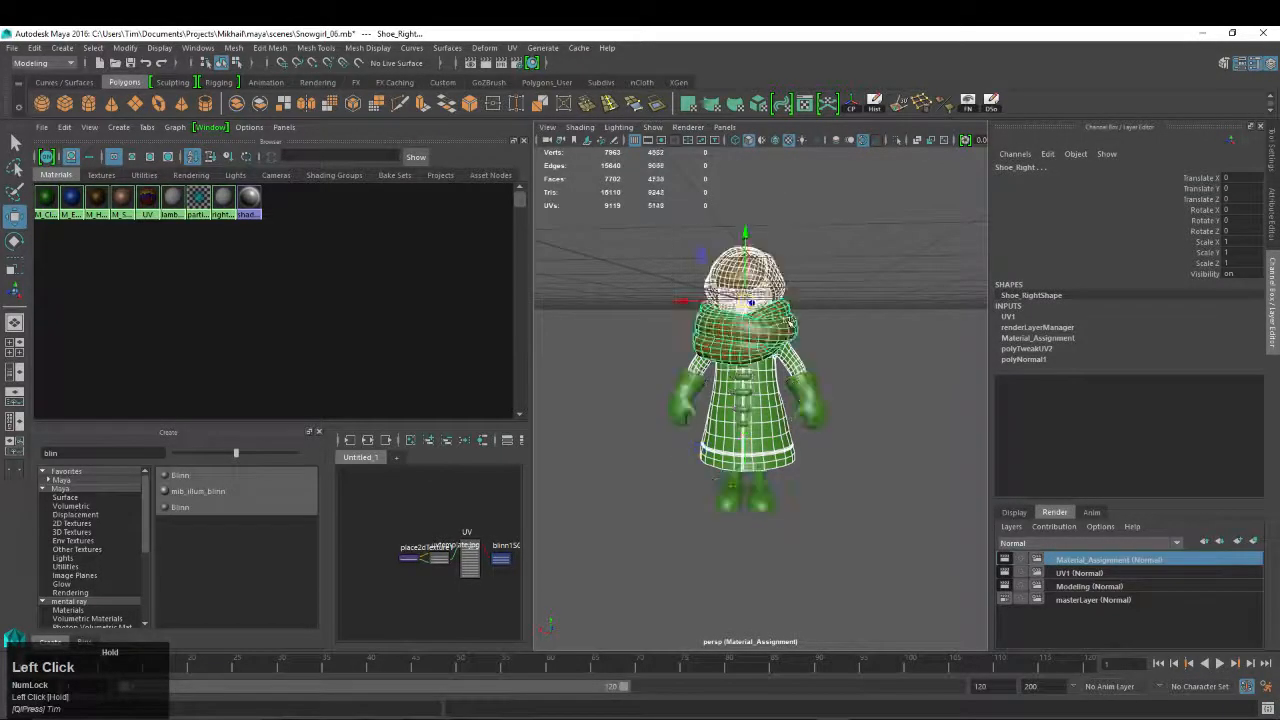
left_click_drag(834, 346, 809, 303, "alt")
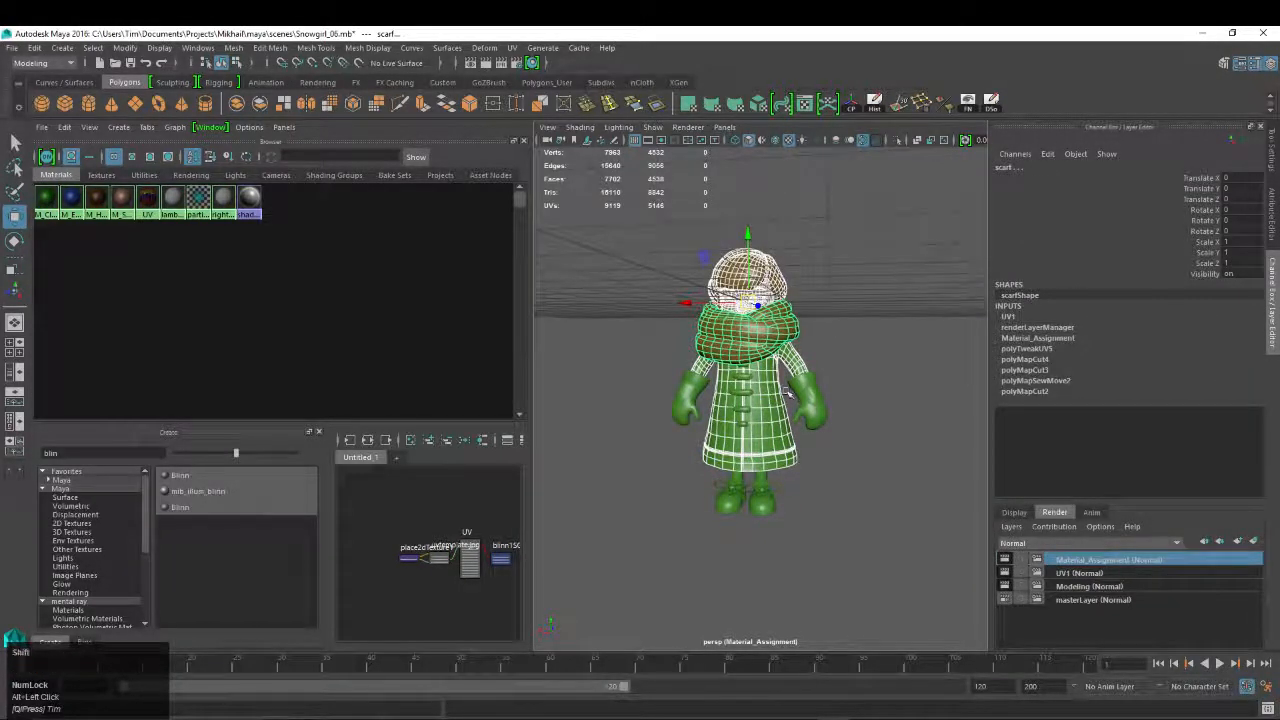
left_click(787, 428, "shift")
left_click_drag(648, 373, 896, 566)
left_click_drag(880, 446, 840, 446, "alt")
left_click(840, 444)
right_click_drag(788, 367, 773, 407, "alt")
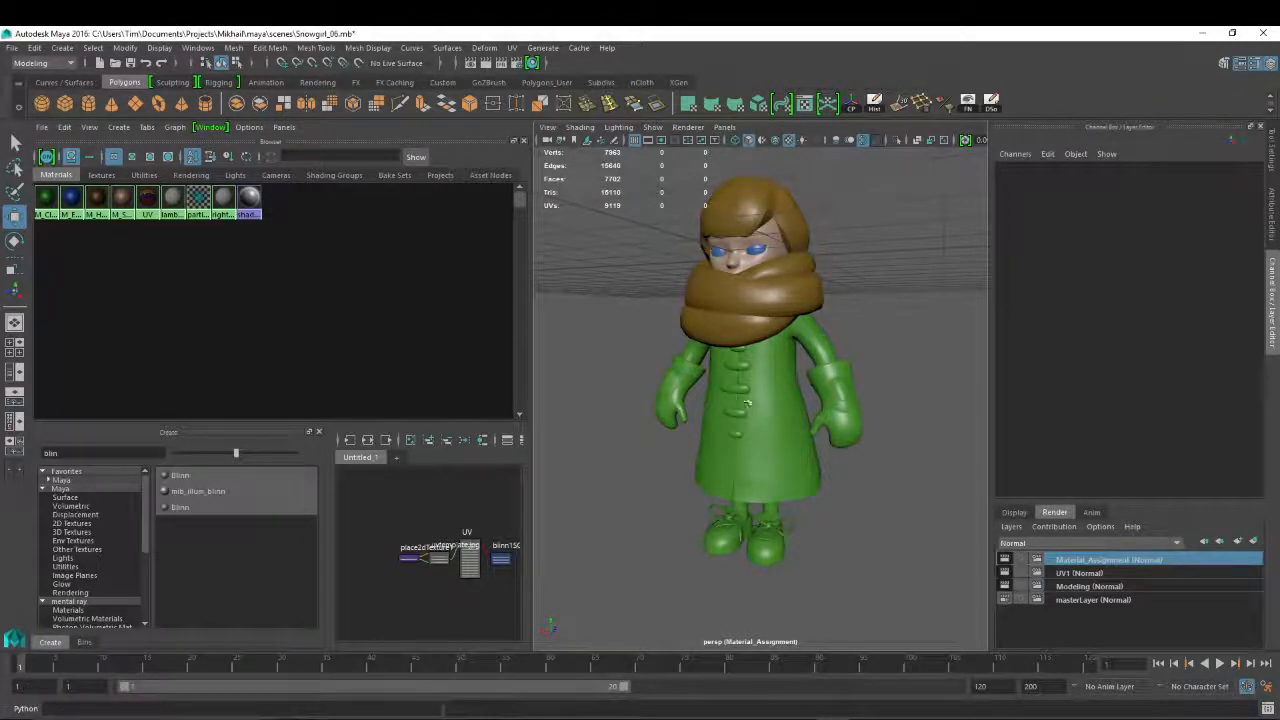
Save the Snowgirl_06.mb scene and switch to Photoshop
key("ctrl+s")
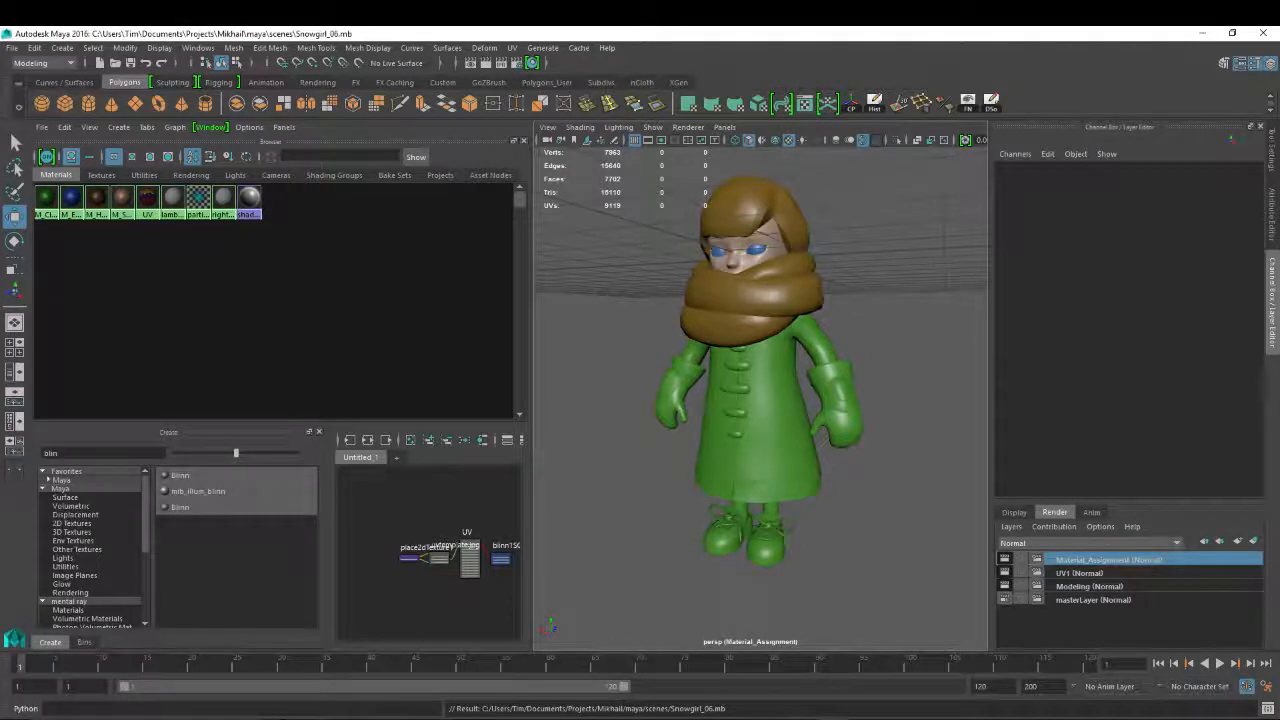
mouse_move(800, 718)
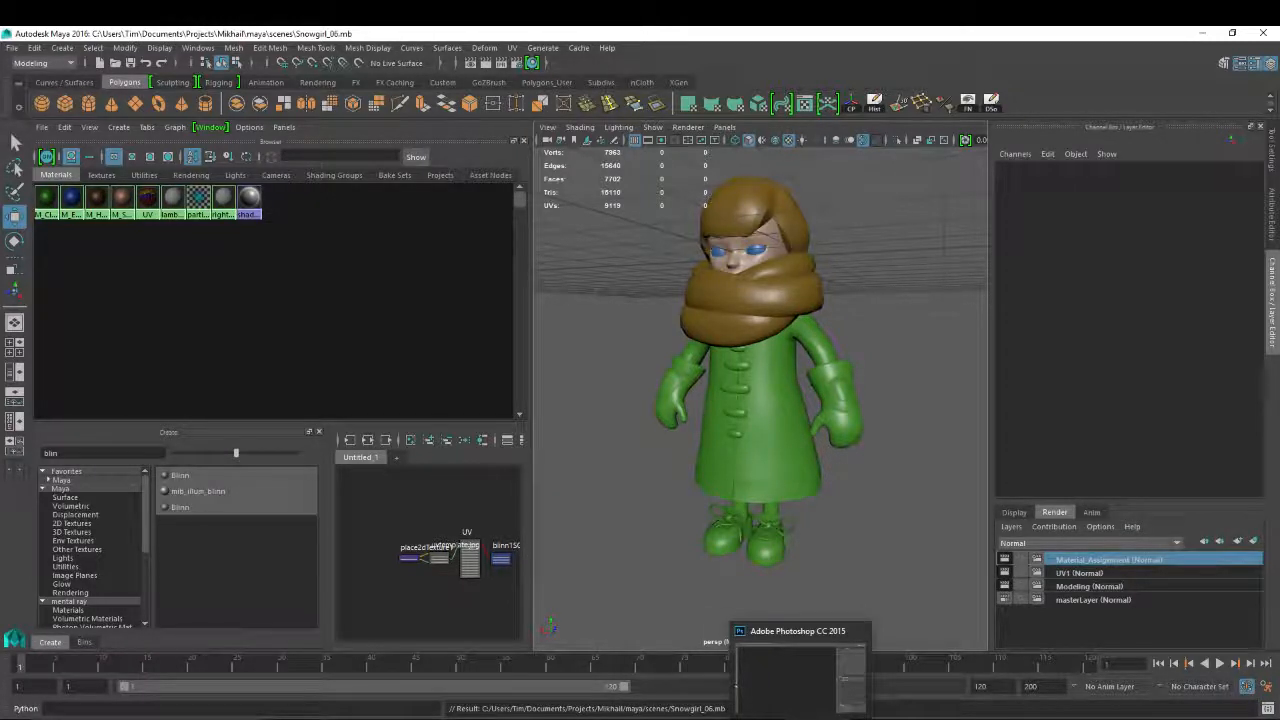
left_click(800, 675)
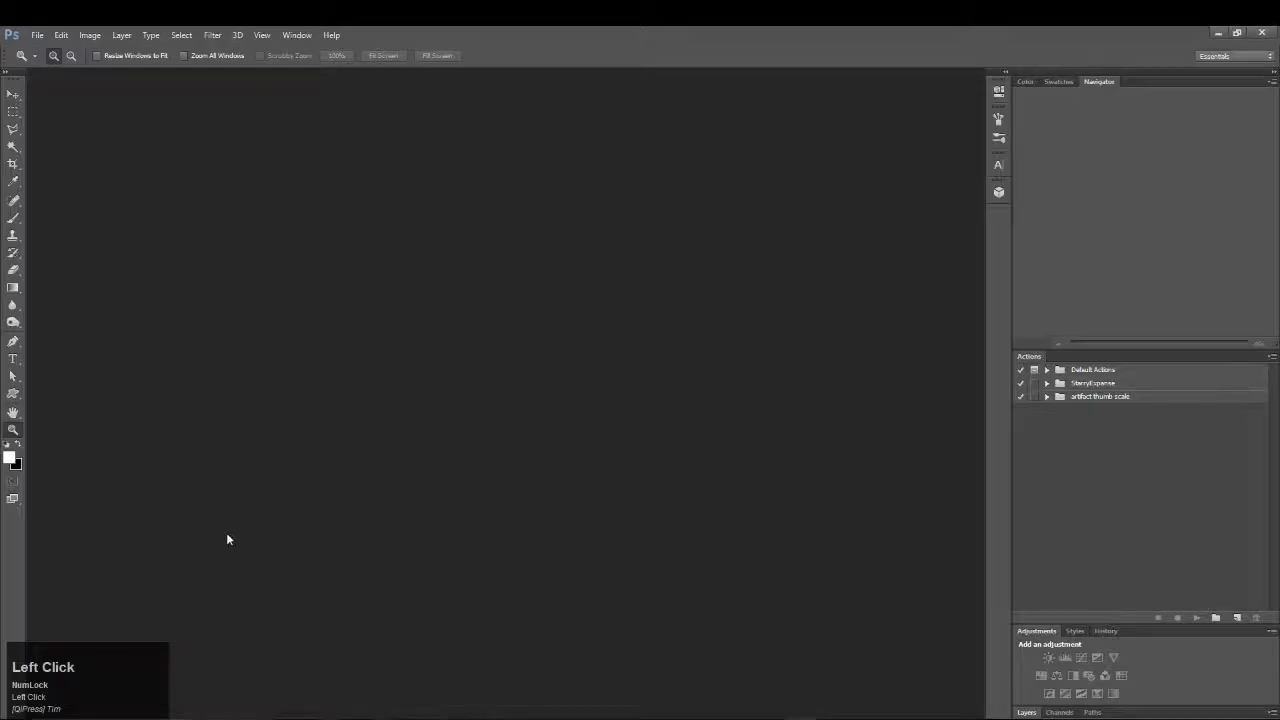
mouse_move(1279, 96)
left_mouse_down()
mouse_move(882, 76)
mouse_move(790, 88)
mouse_move(646, 71)
mouse_move(597, 91)
mouse_move(749, 86)
mouse_move(708, 64)
mouse_move(660, 115)
mouse_move(563, 96)
mouse_move(759, 127)
mouse_move(1279, 110)
left_mouse_up()
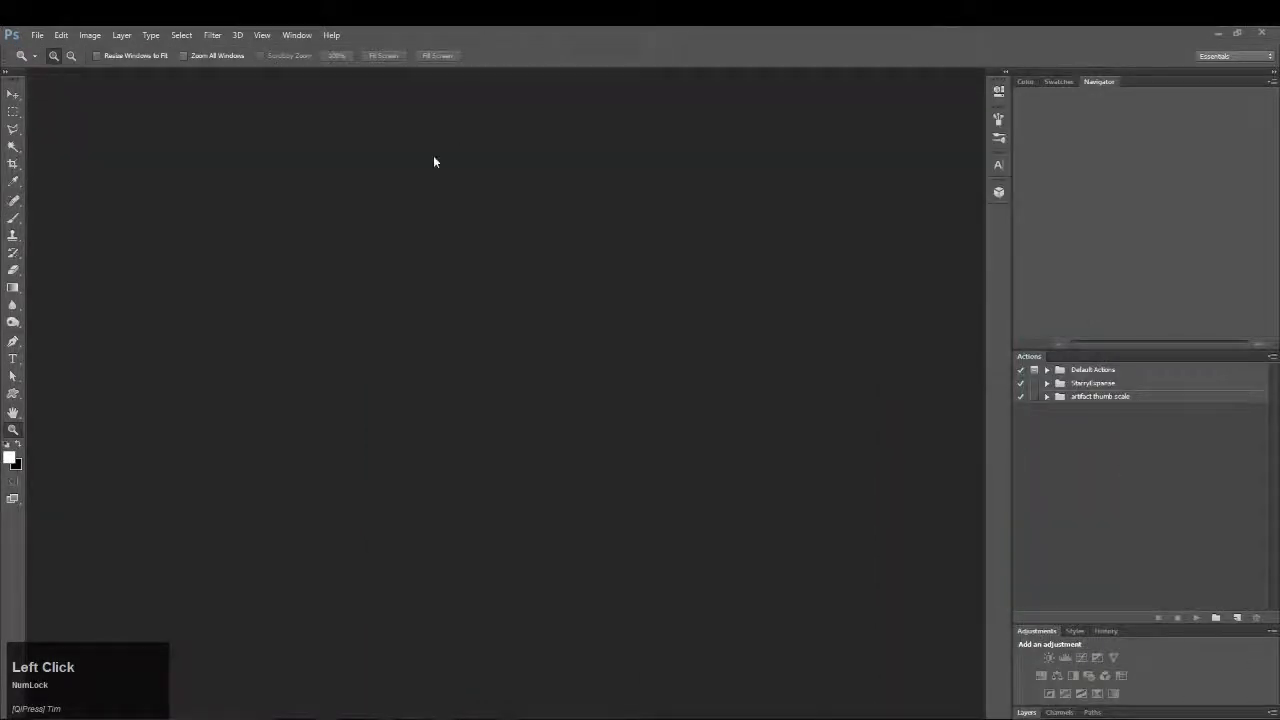
Start opening existing image files and bring the quick access project folders into reach
left_click(38, 35)
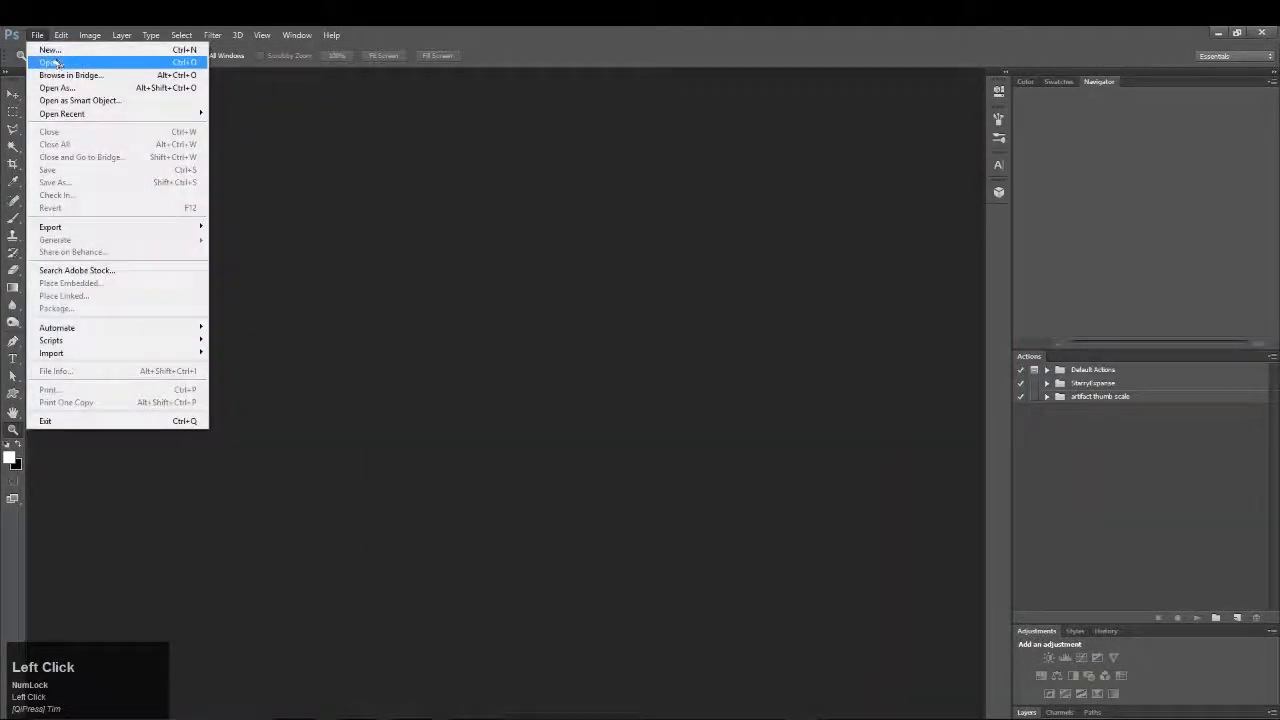
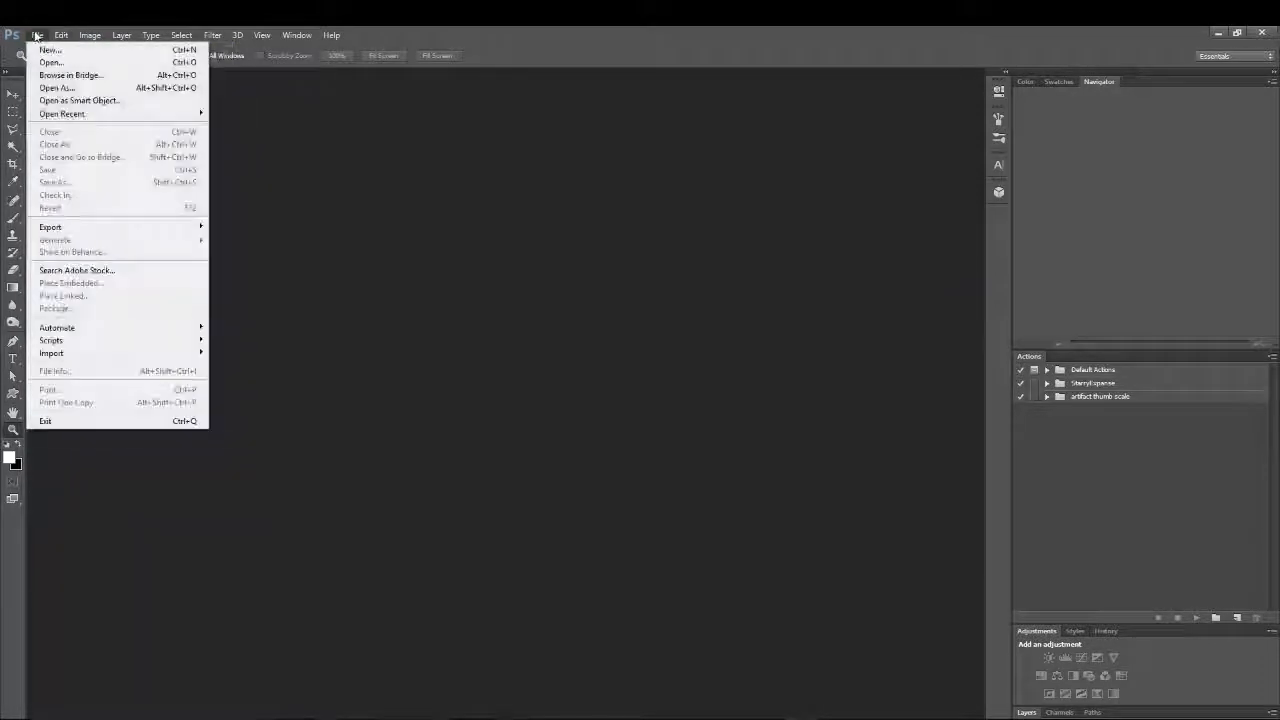
left_click(20, 120)
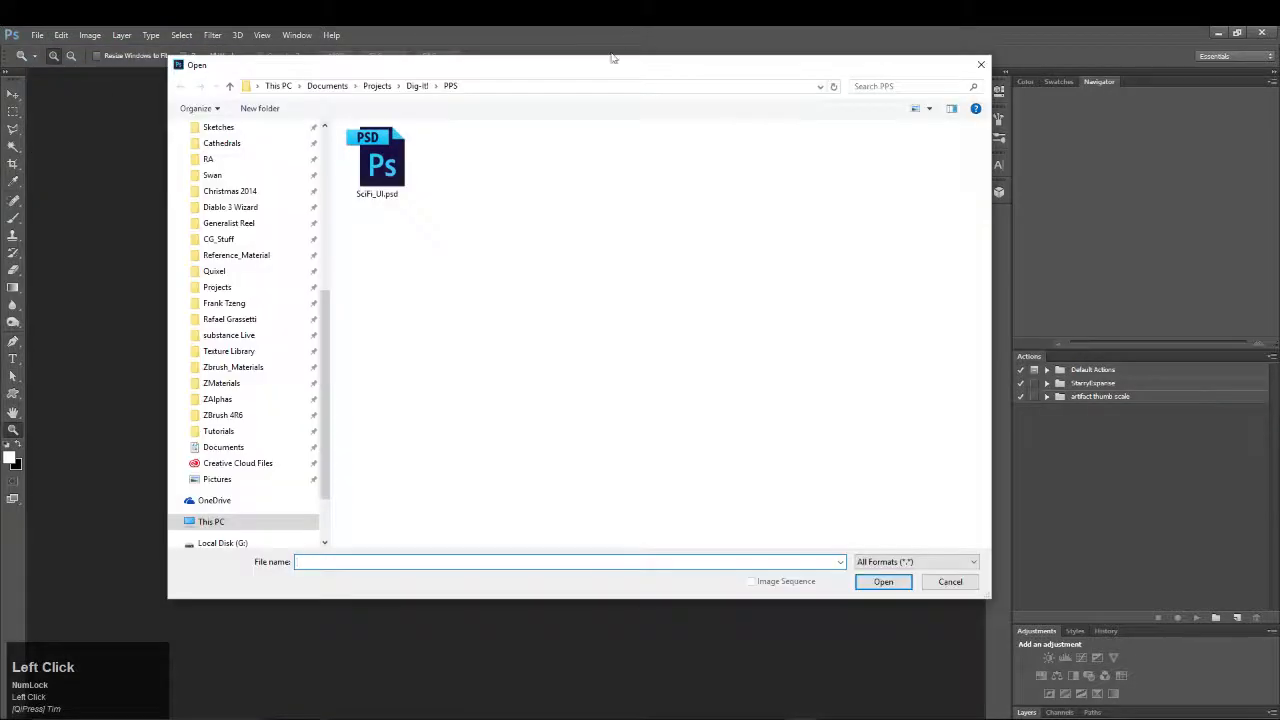
left_click_drag(325, 322, 321, 166)
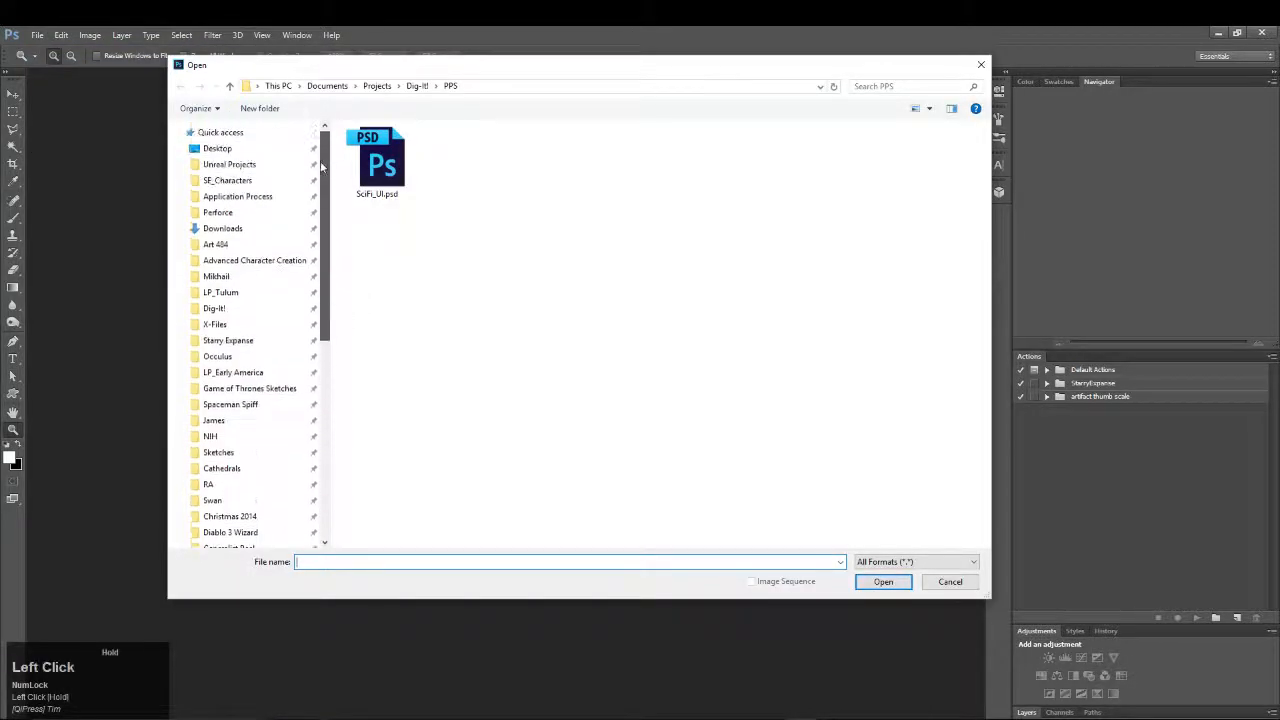
left_click(215, 244)
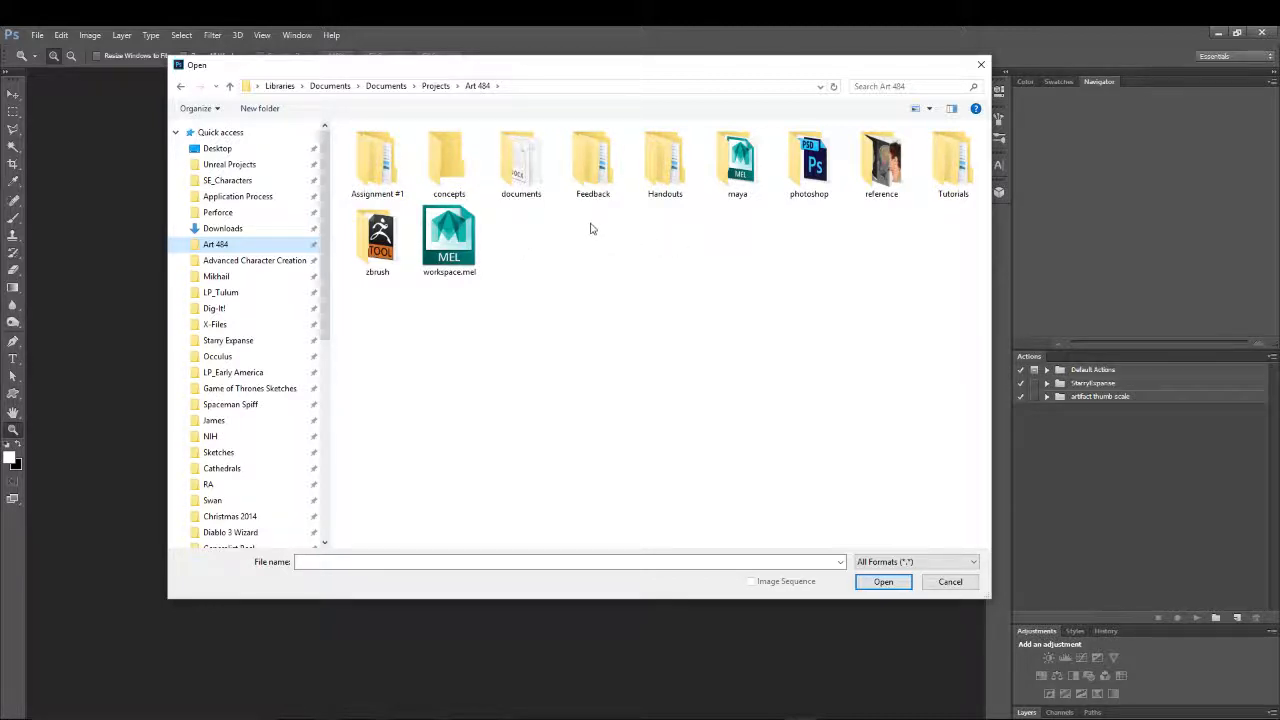
double_click(737, 165)
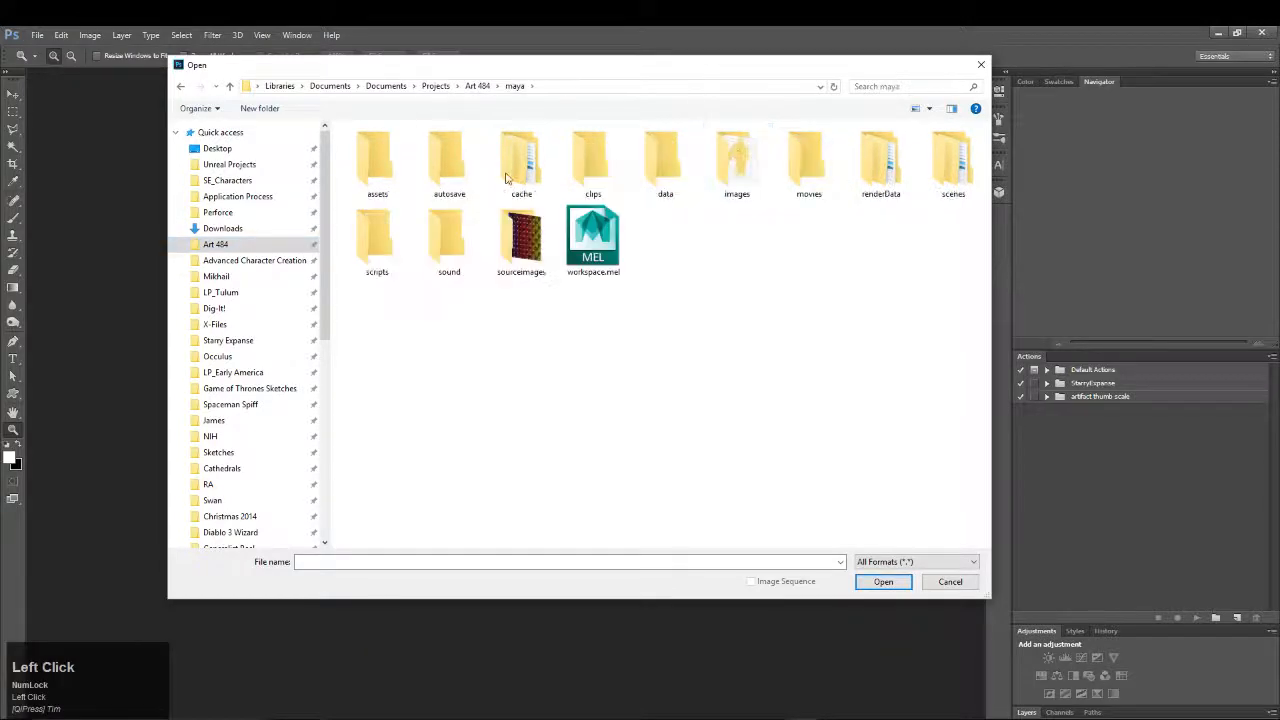
double_click(737, 160)
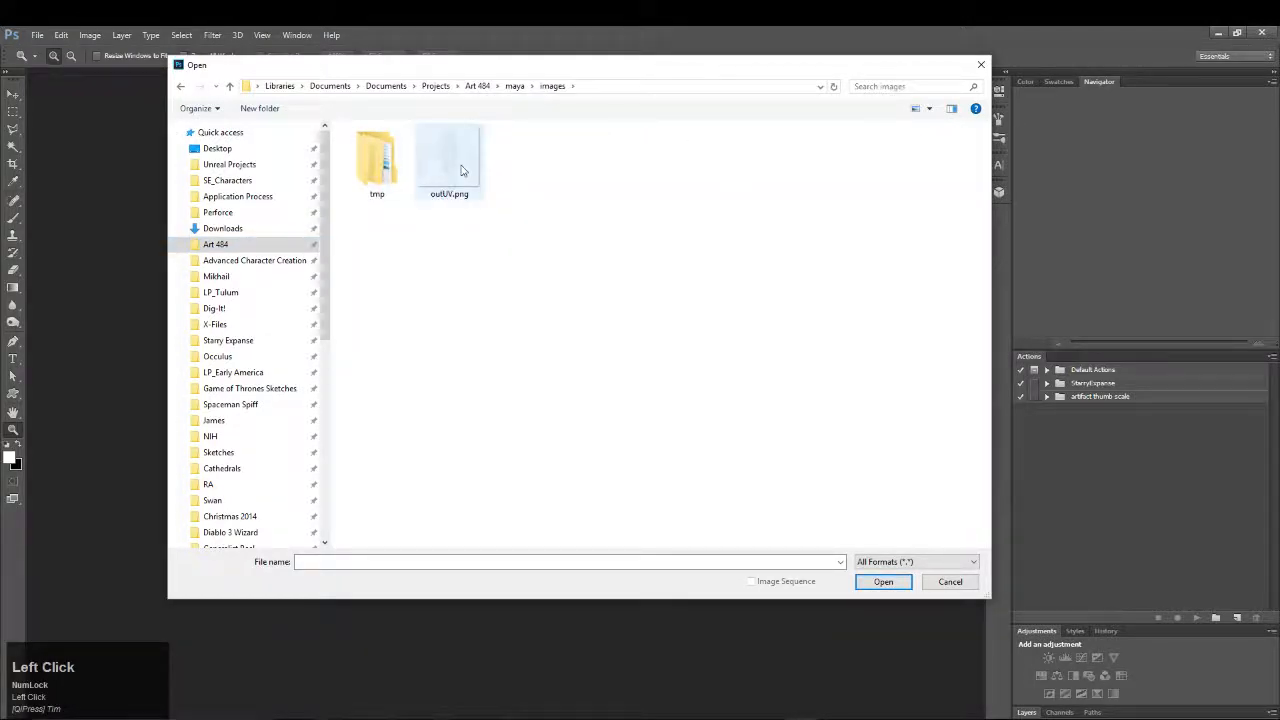
Open Clothing_UV_01.png and Head_UV.png together from the snow girl project's maya/images folder
left_click(220, 279)
double_click(665, 160)
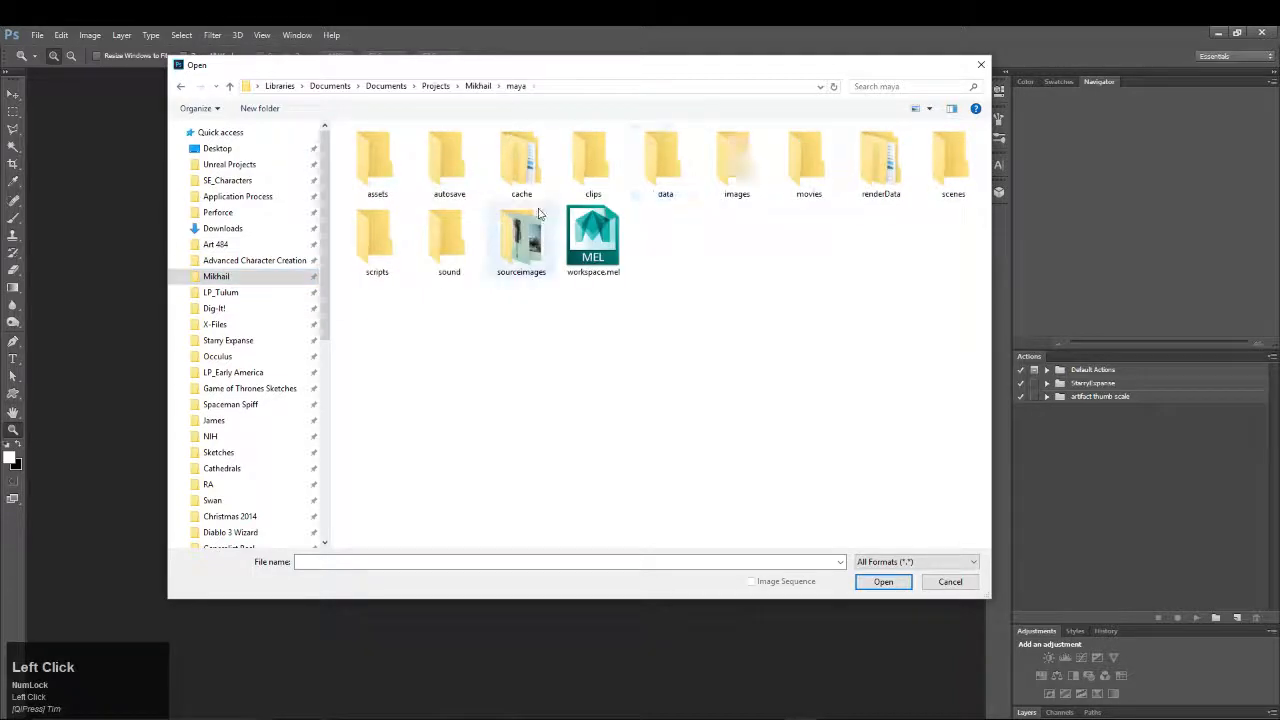
double_click(737, 160)
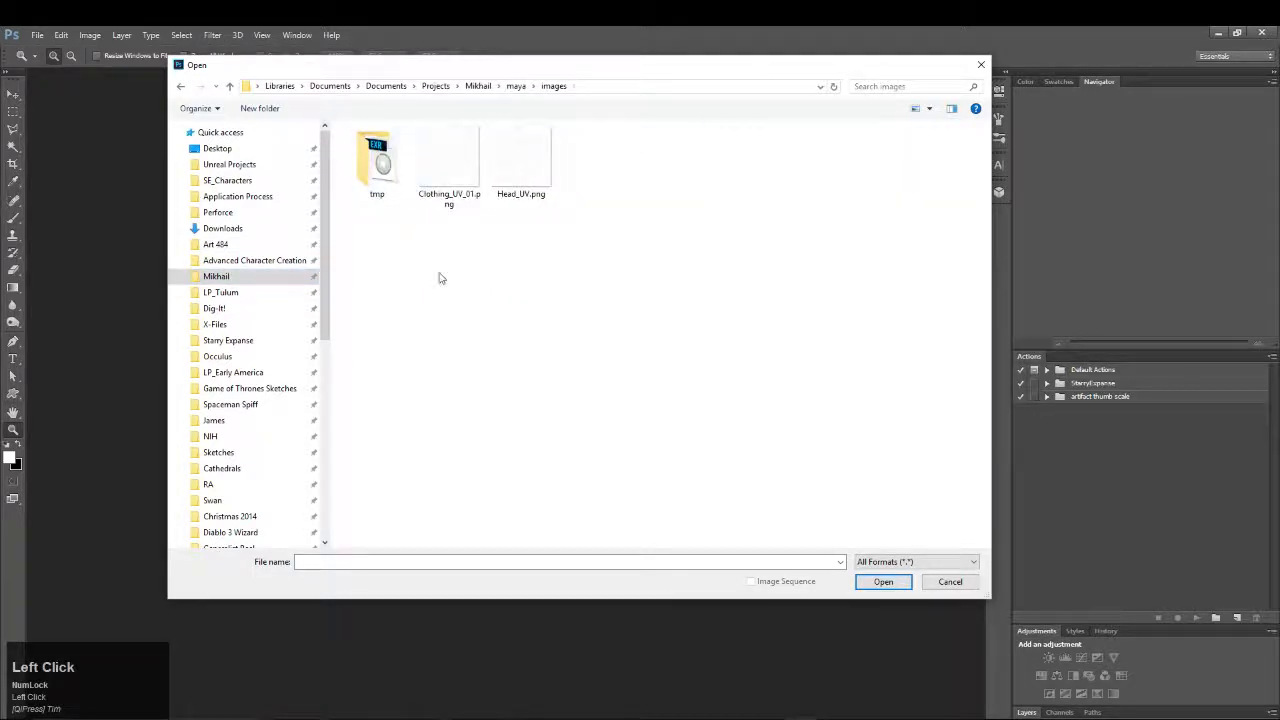
left_click_drag(438, 278, 548, 142)
left_click(884, 590)
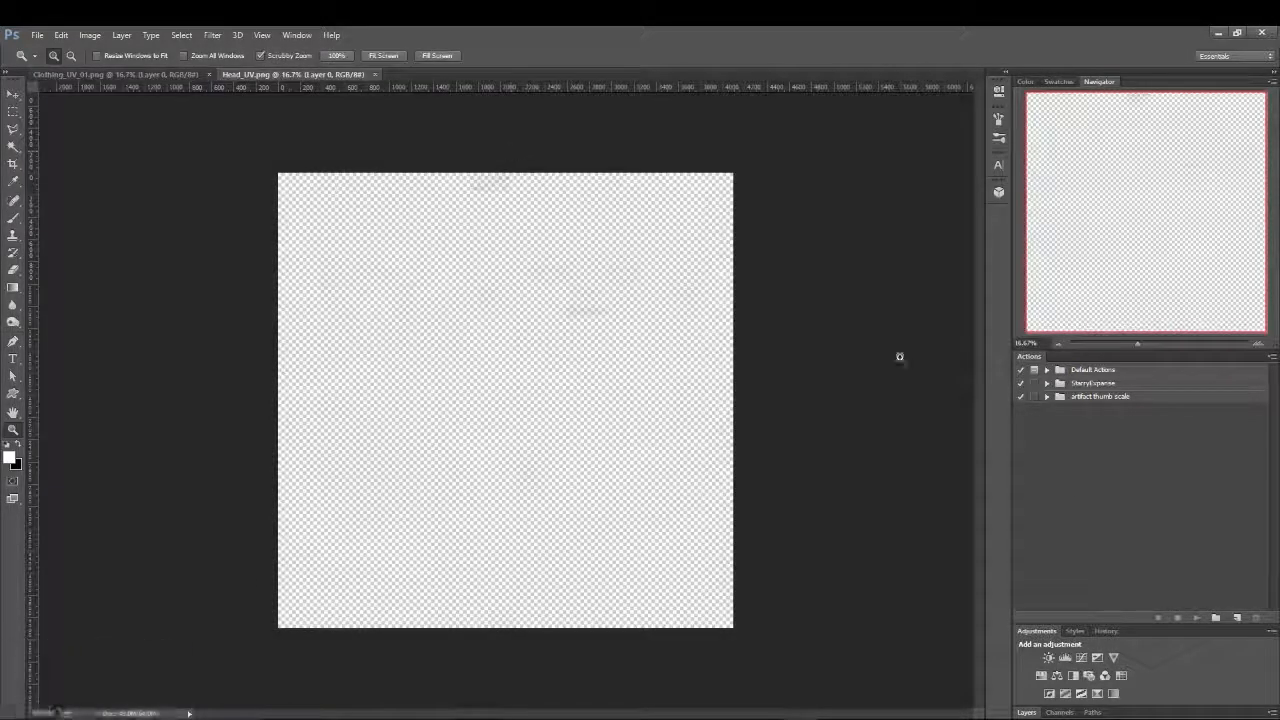
Add a new layer to Head_UV.png and place it beneath the UV wireframe layer
left_click(1060, 713)
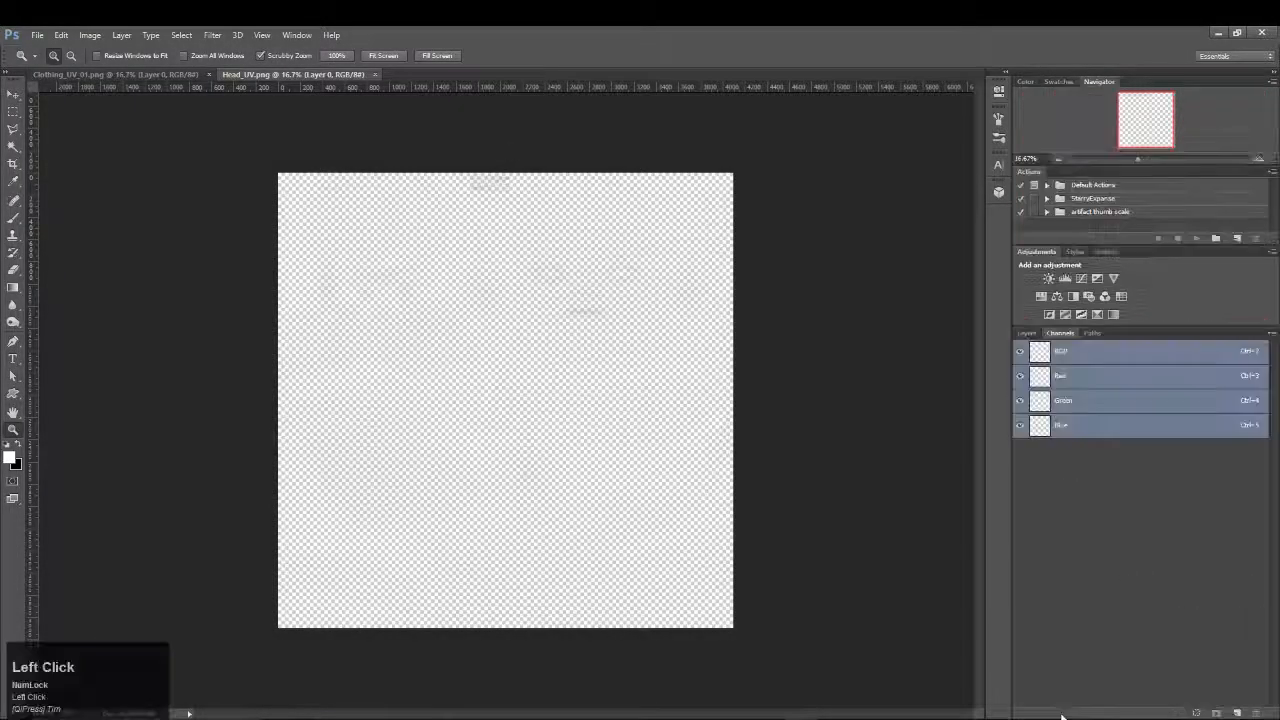
left_click(1024, 333)
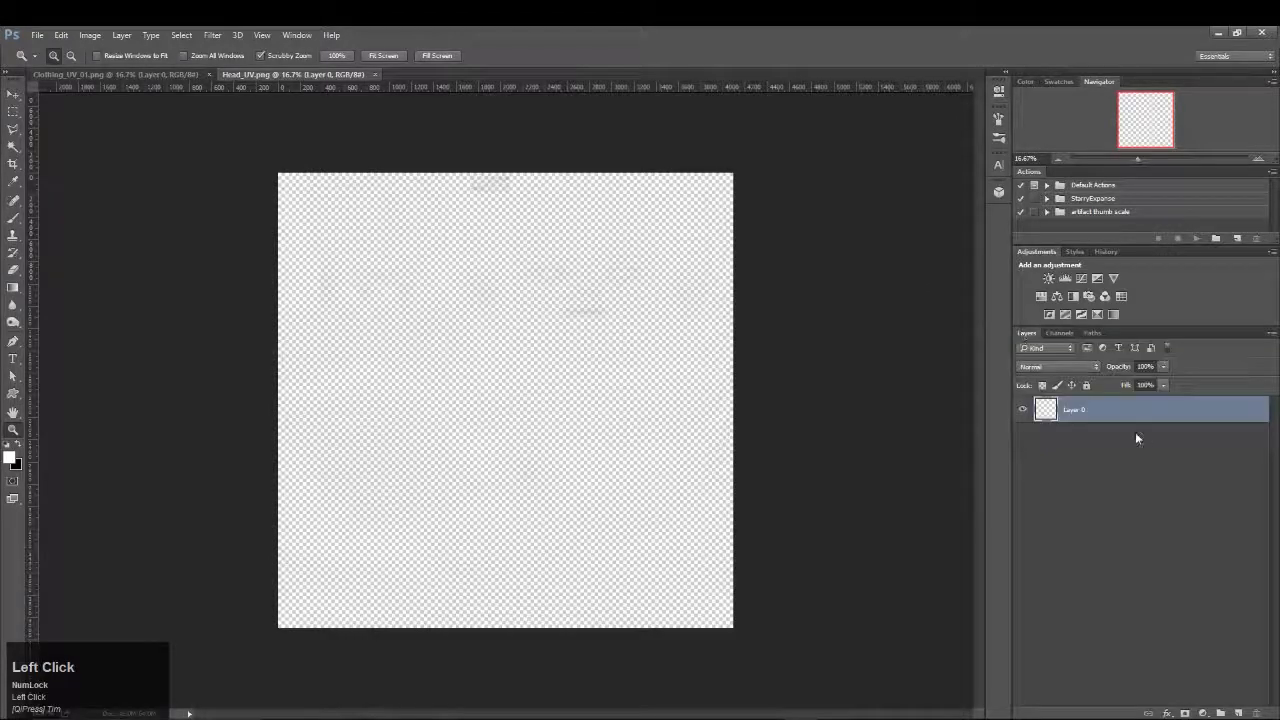
left_click(1238, 713)
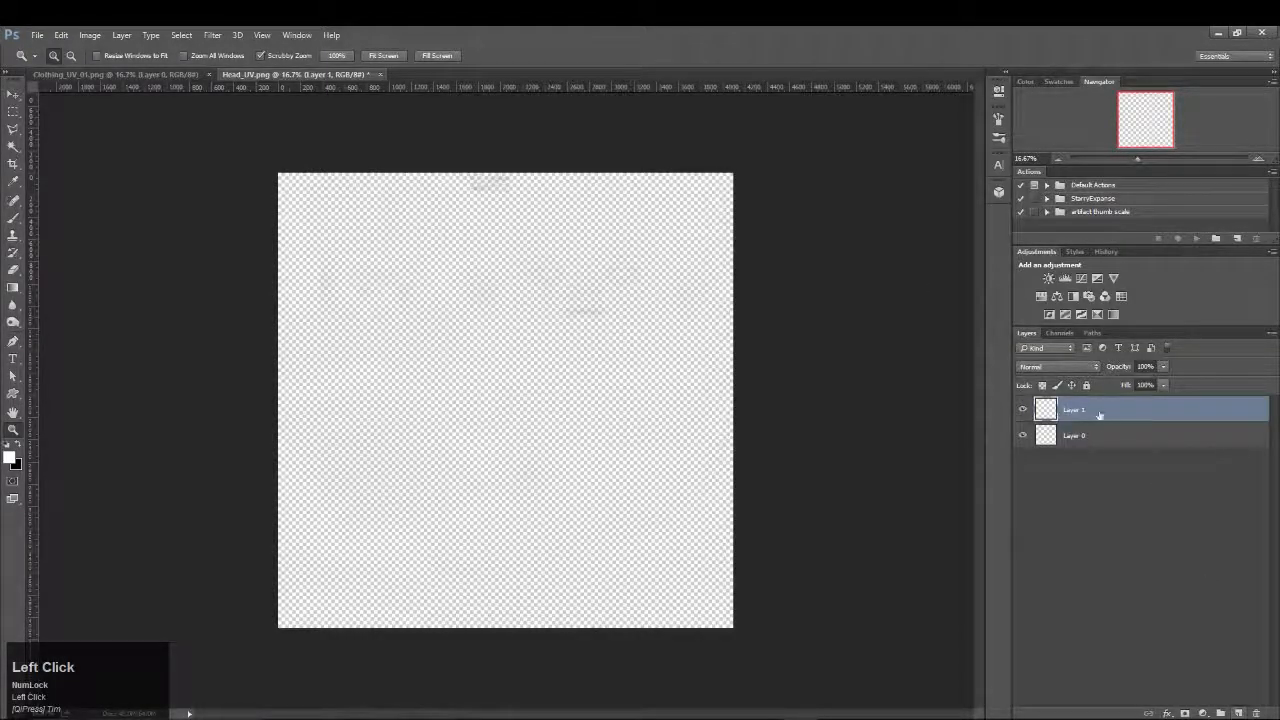
left_click_drag(1100, 416, 1089, 458)
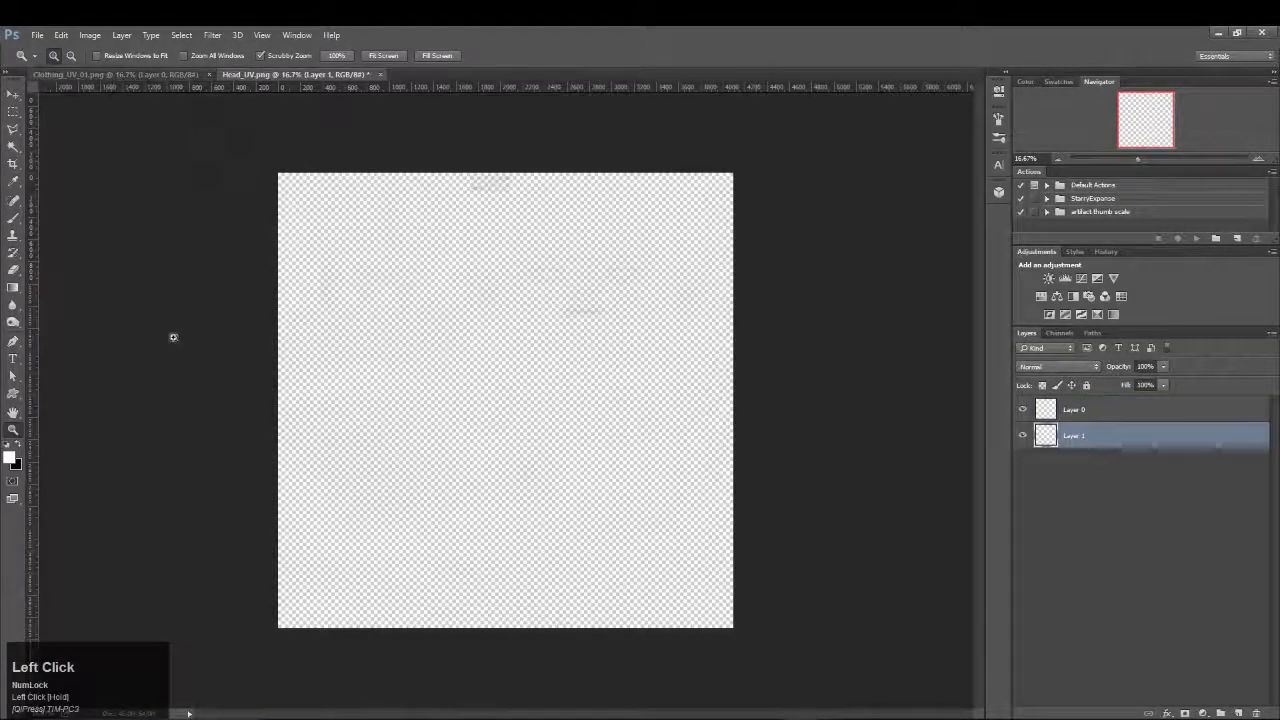
Fill the new layer under the head UV wireframe with black
left_click(18, 444)
key("shift+F5")
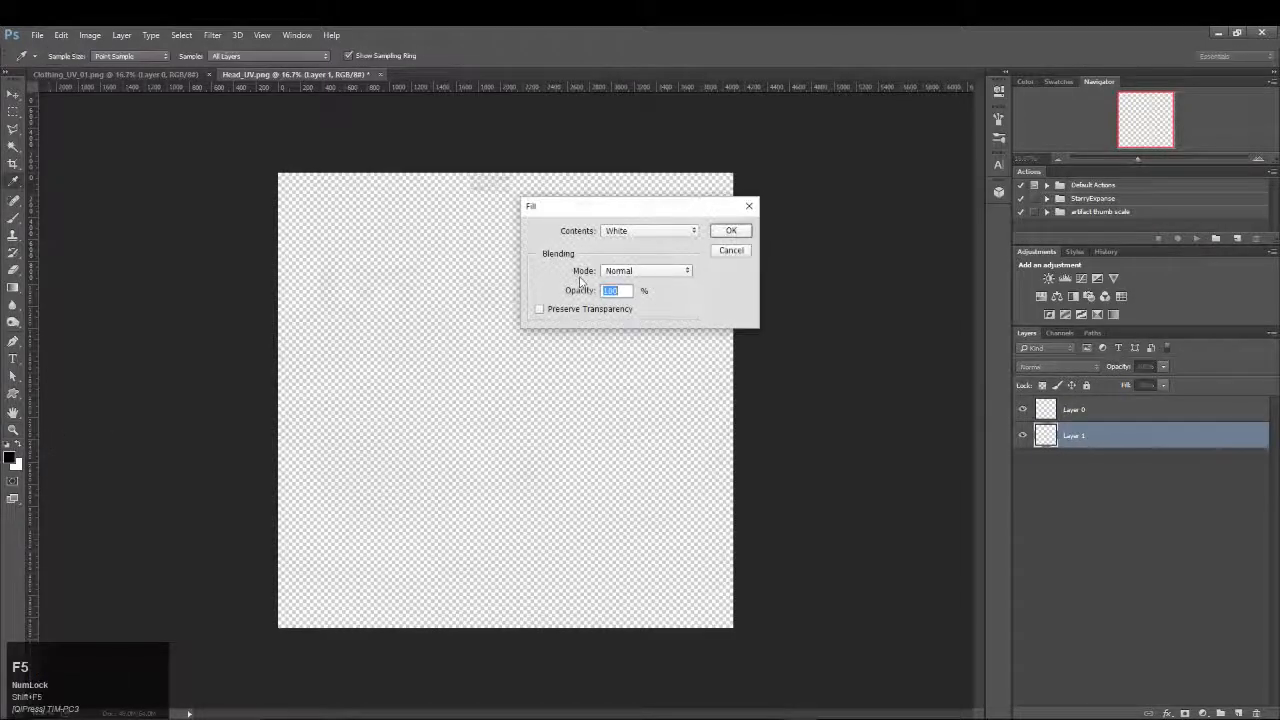
left_click(656, 231)
left_click(616, 318)
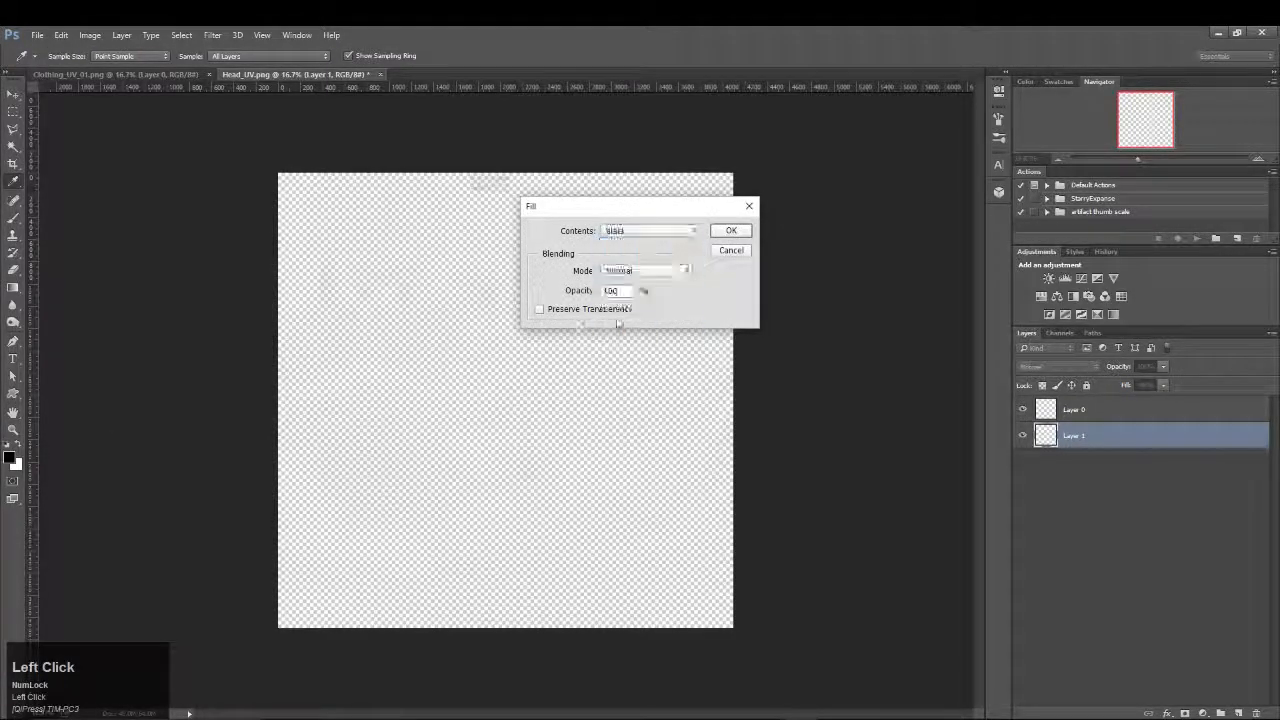
left_click(728, 231)
Turn the wireframe lines on Layer 0 white by raising the Levels output black point to its maximum, and rename the layer UV
left_click(1093, 411)
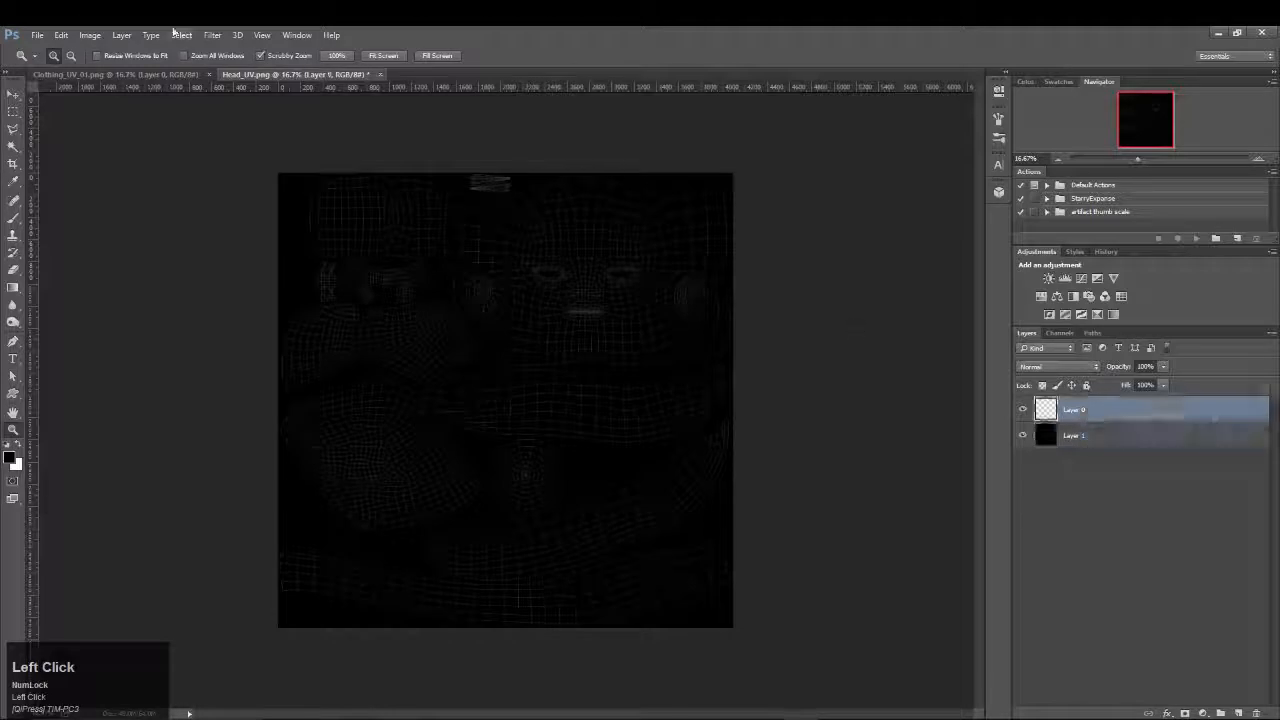
left_click(89, 35)
mouse_move(119, 76)
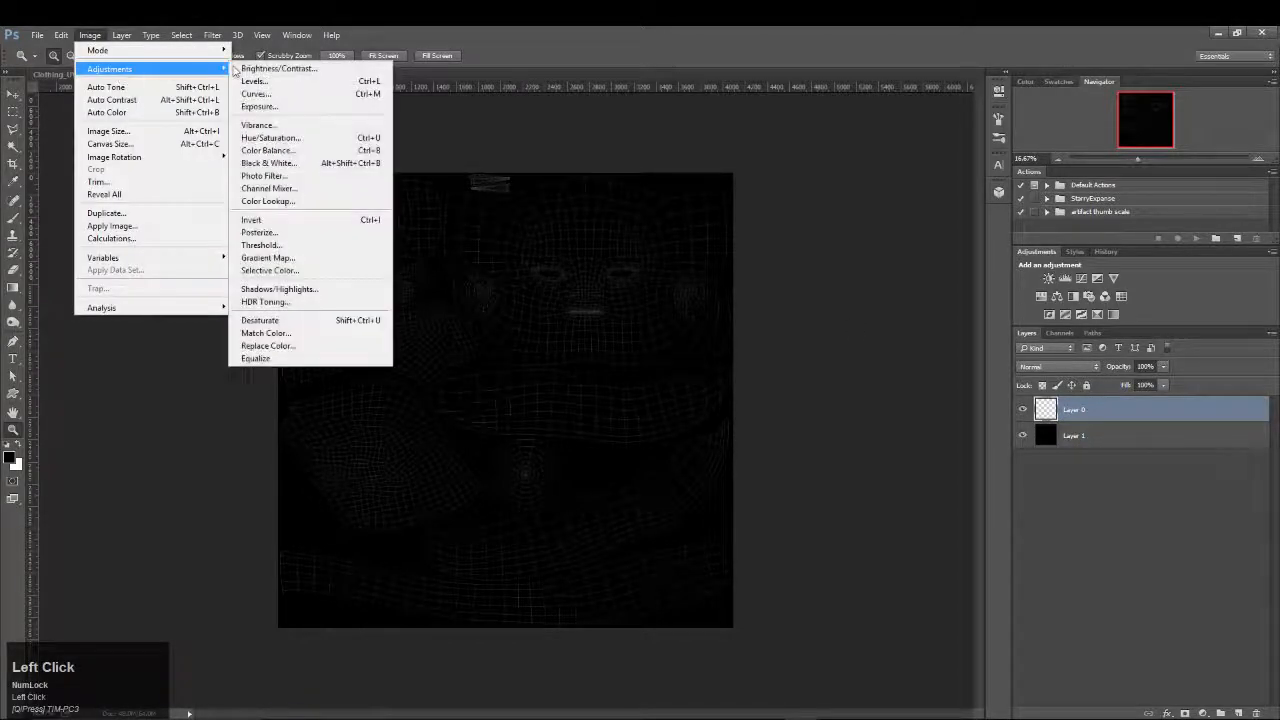
left_click(260, 84)
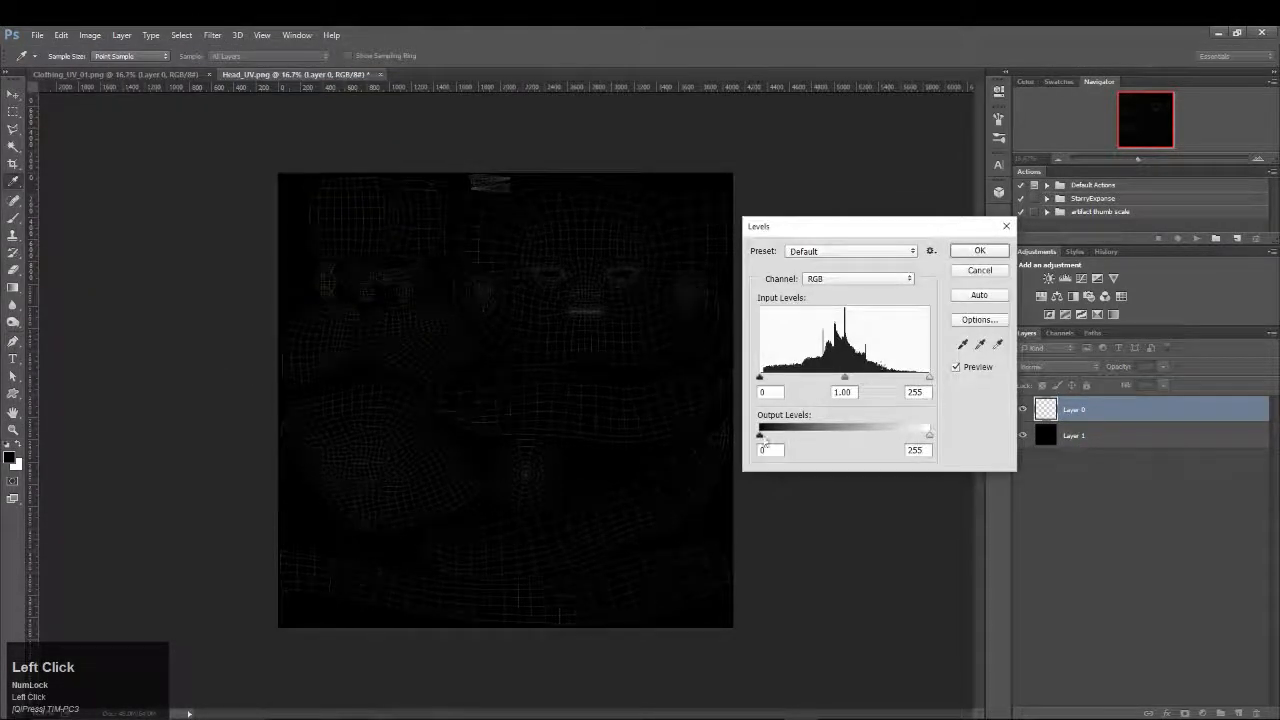
left_click_drag(760, 436, 929, 436)
left_click(980, 252)
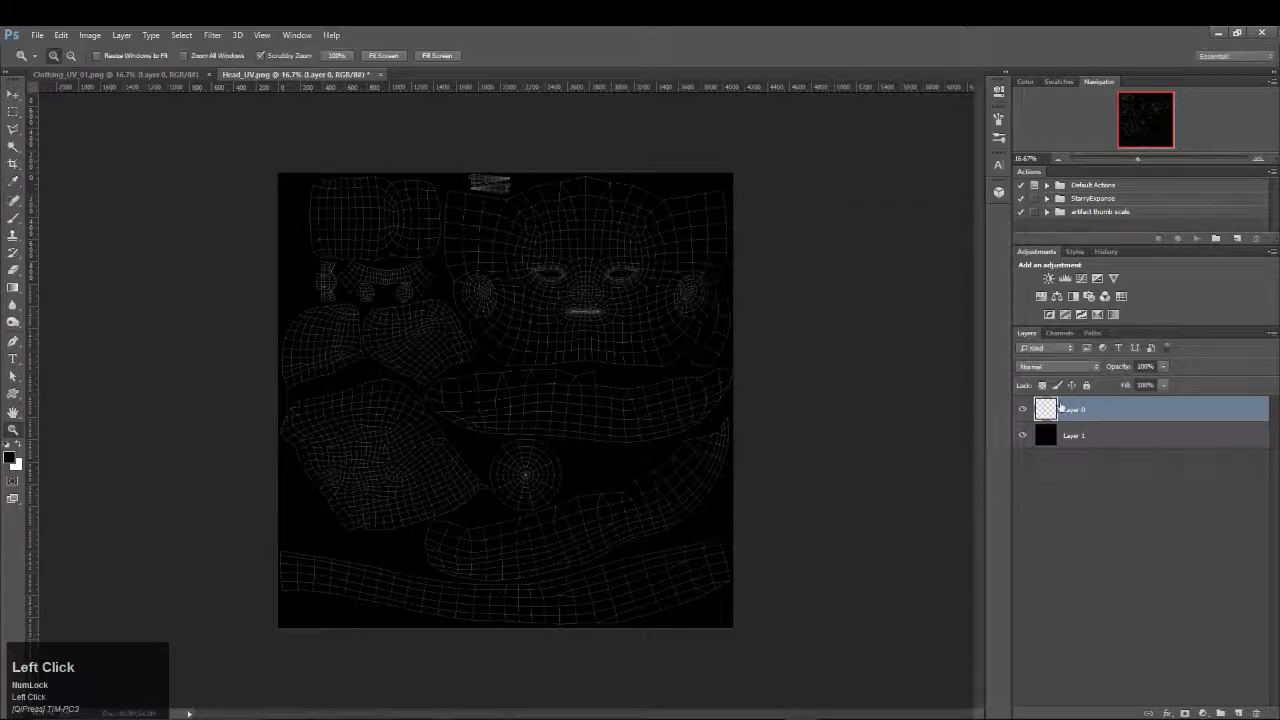
type("UV")
key("Return")
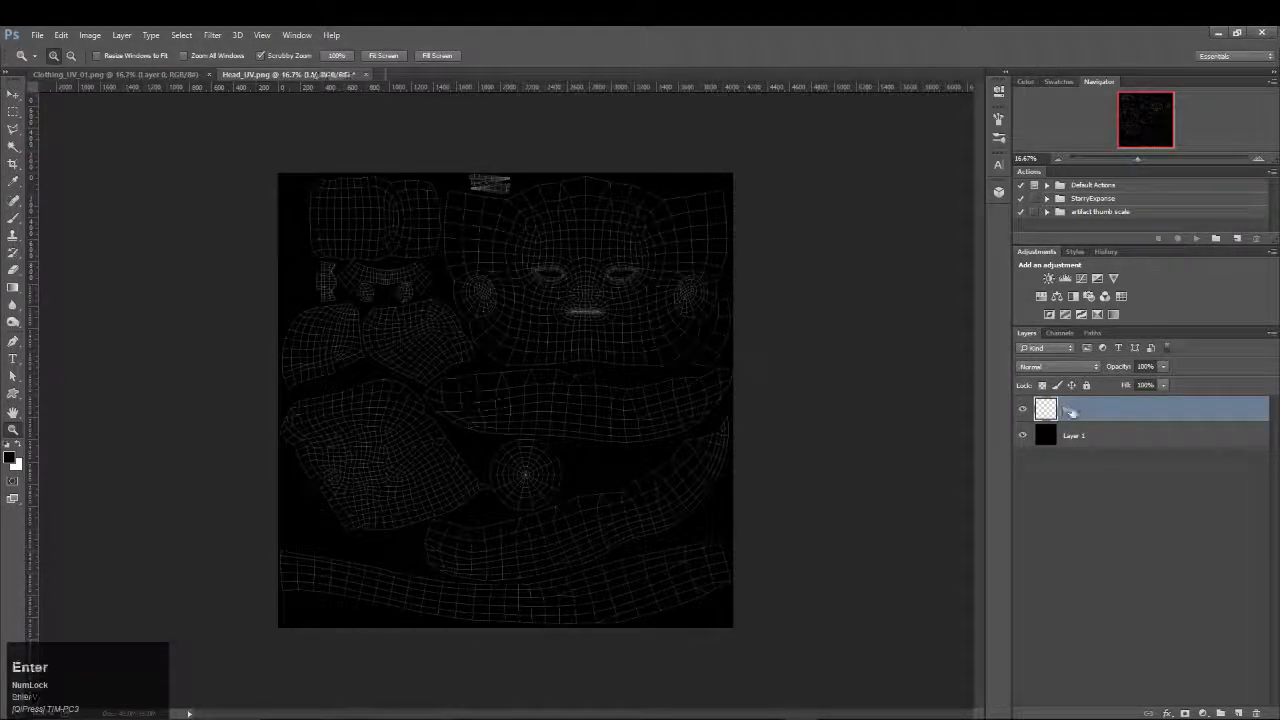
Start saving the head document with its layers as a Photoshop file and browse to the project's photoshop folder
left_click(1110, 436)
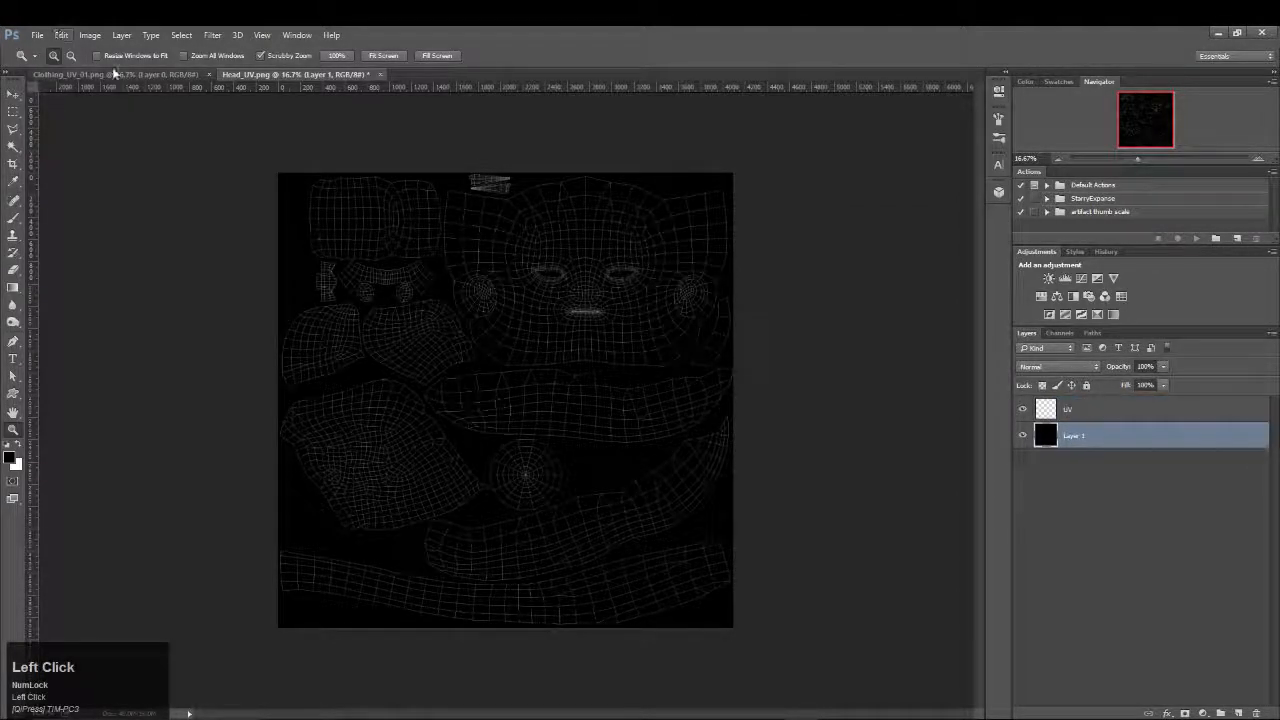
key("ctrl+s")
left_click(419, 86)
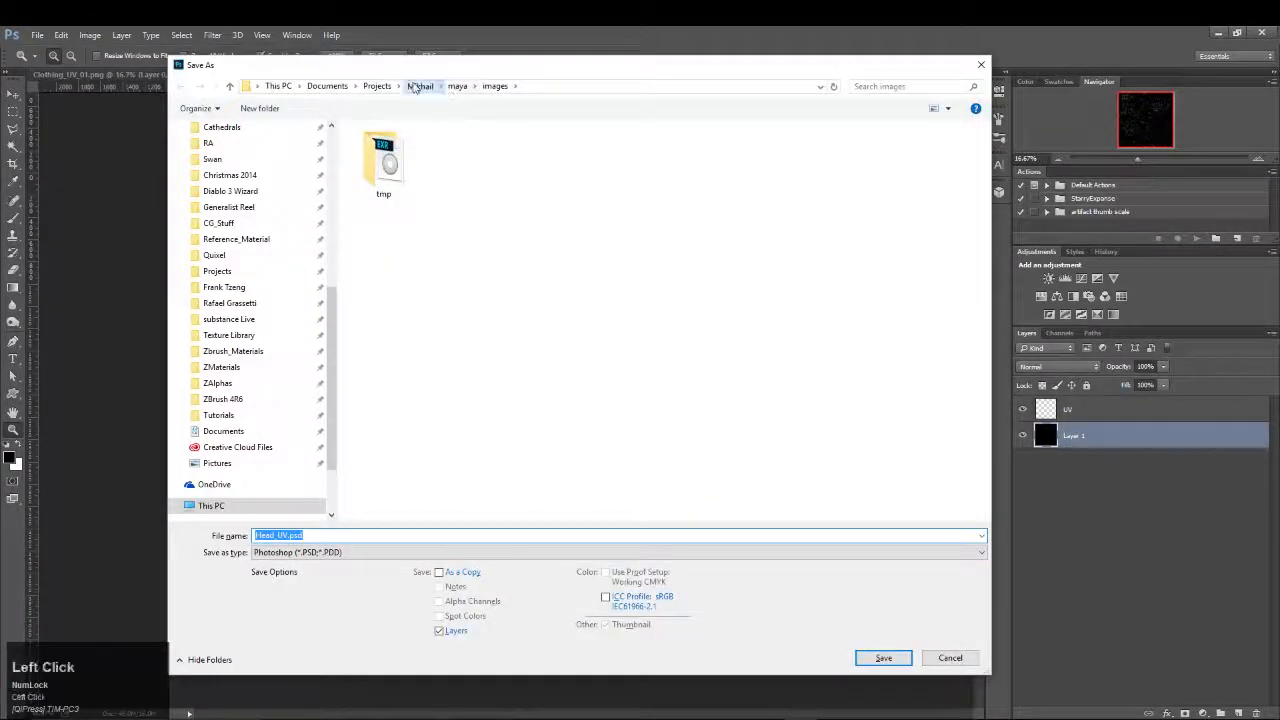
double_click(384, 231)
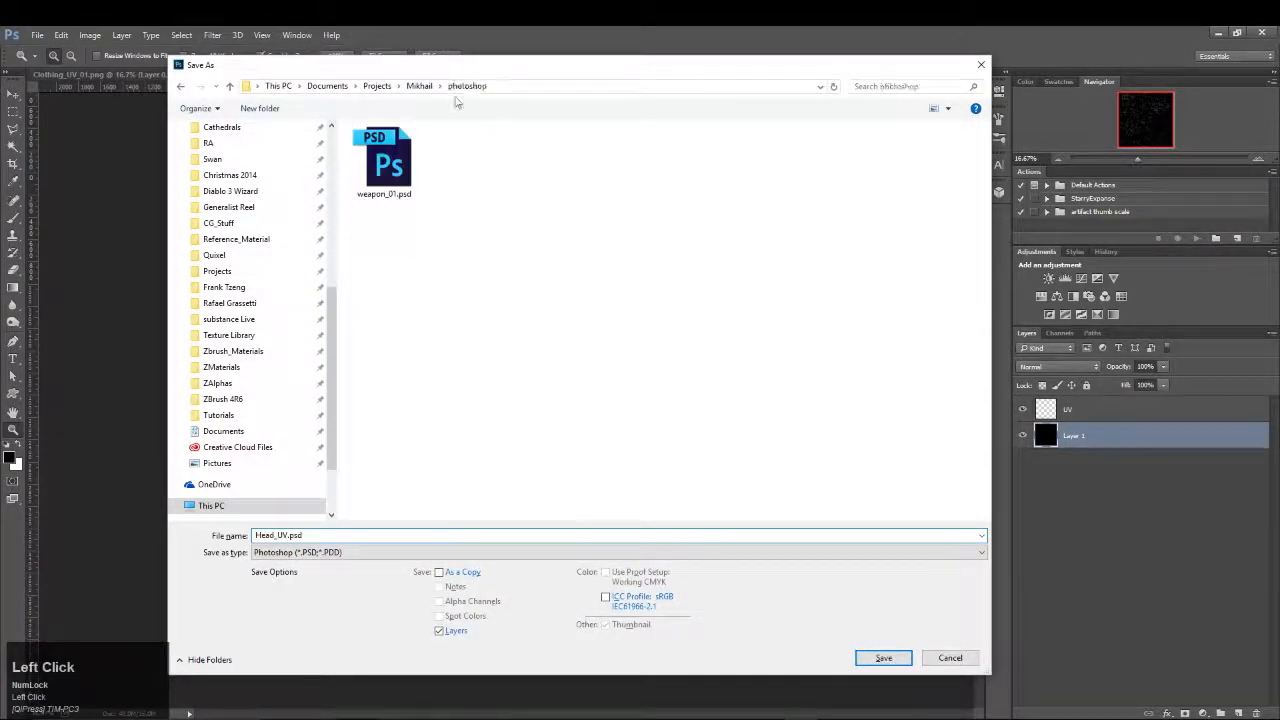
Look over the parent Projects directory in the save dialog and return to the snow girl project folder
left_click(420, 86)
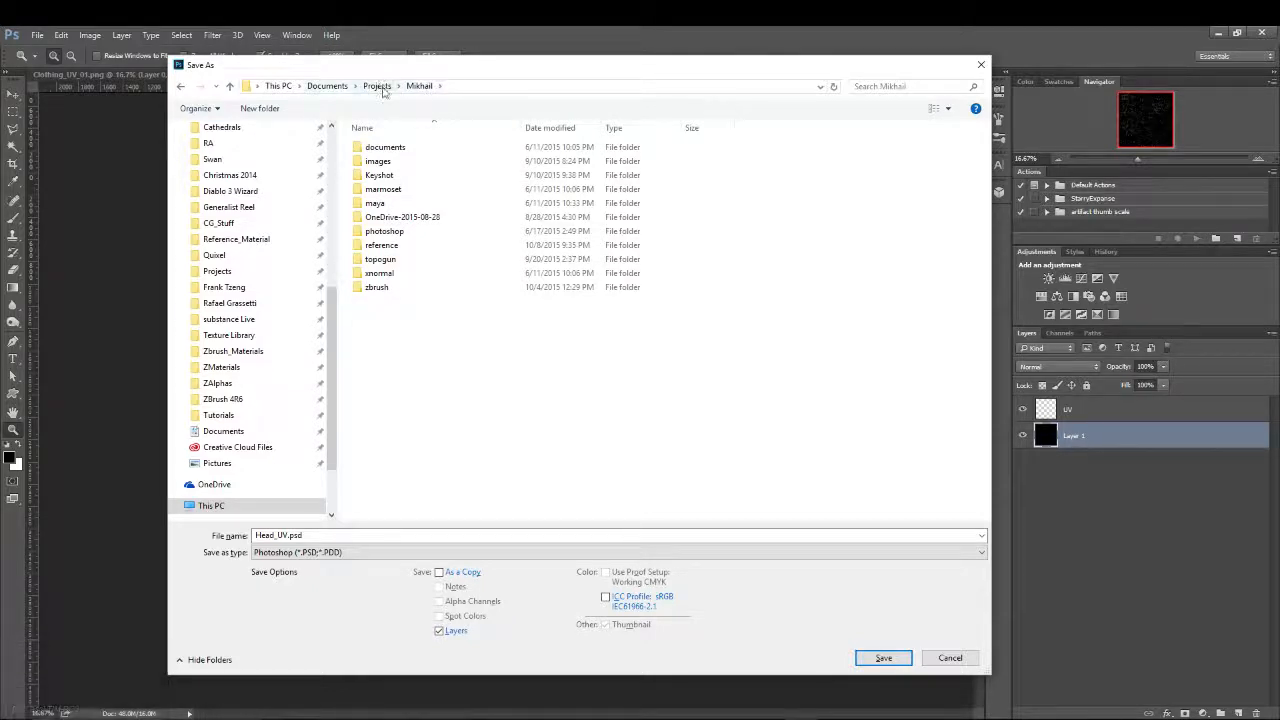
left_click(378, 87)
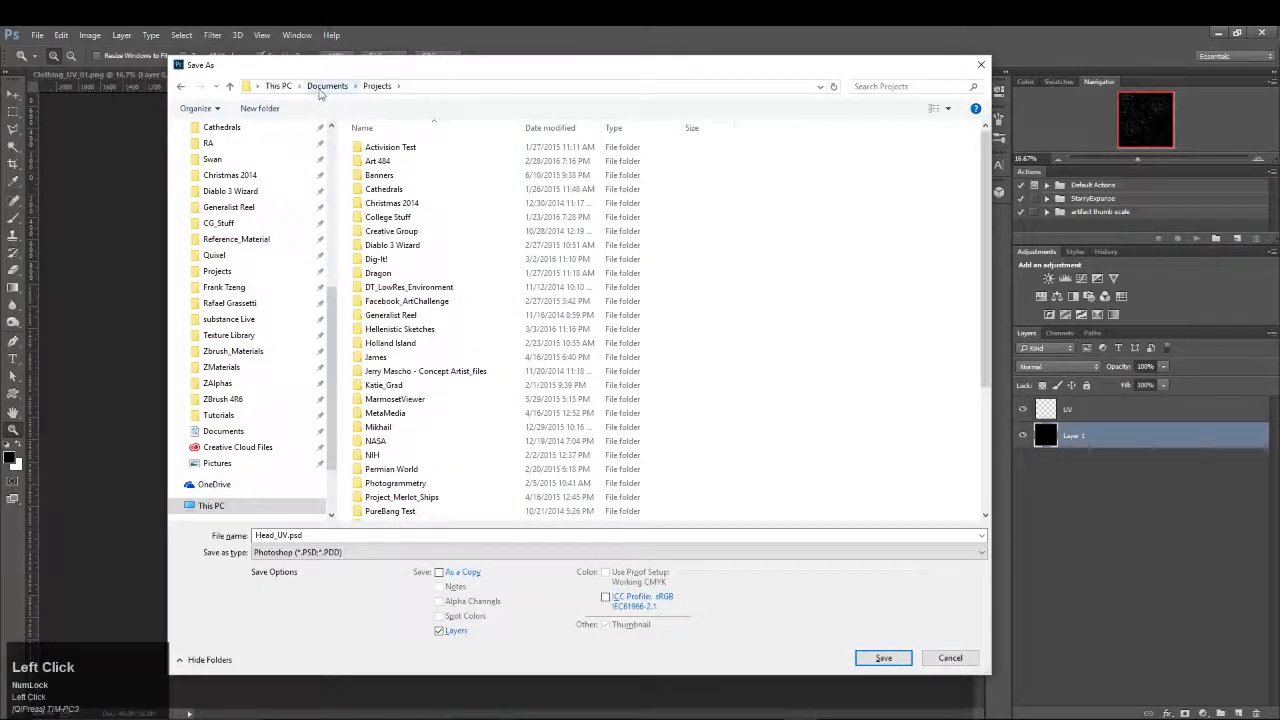
scroll(390, 355, "down", 1)
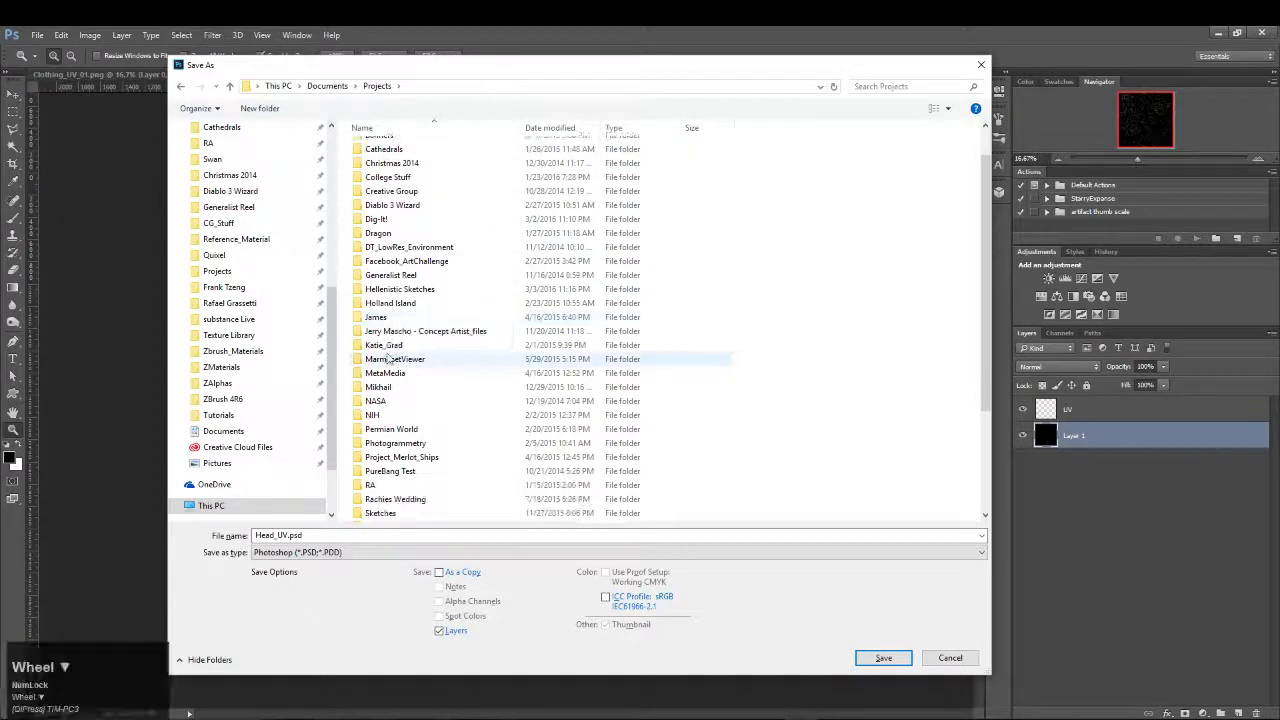
scroll(405, 450, "up", 1)
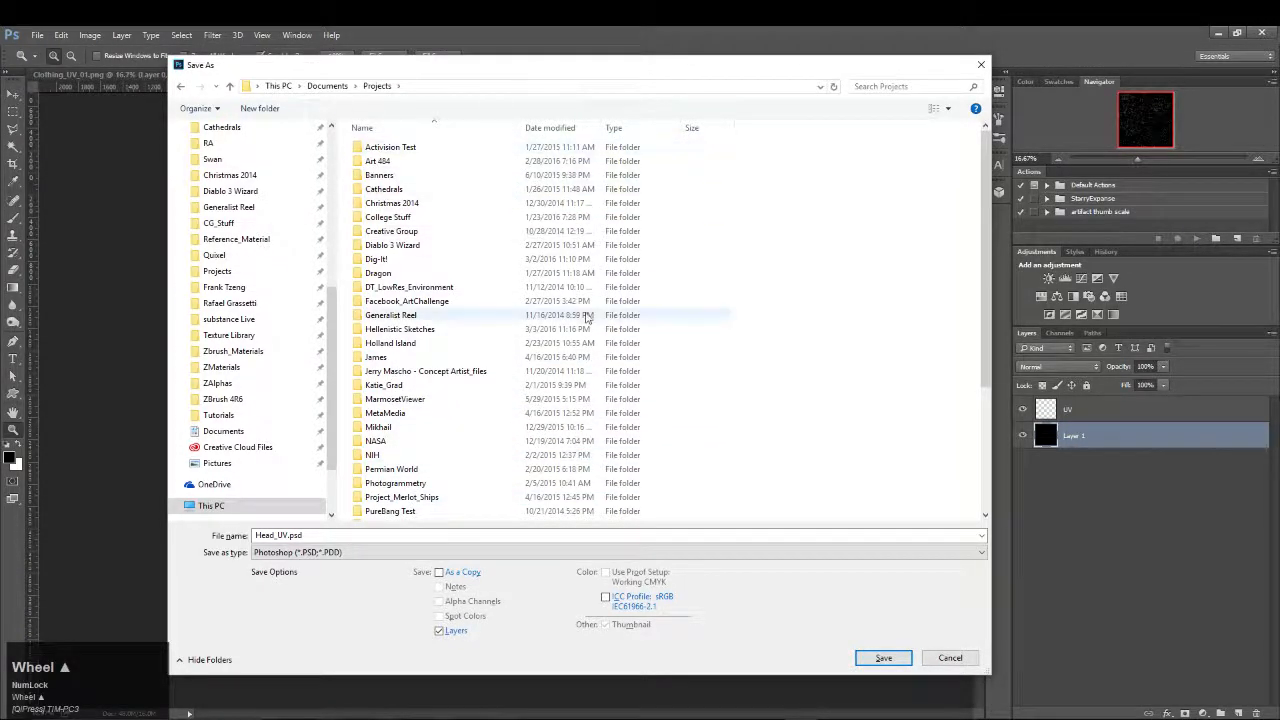
left_click(182, 87)
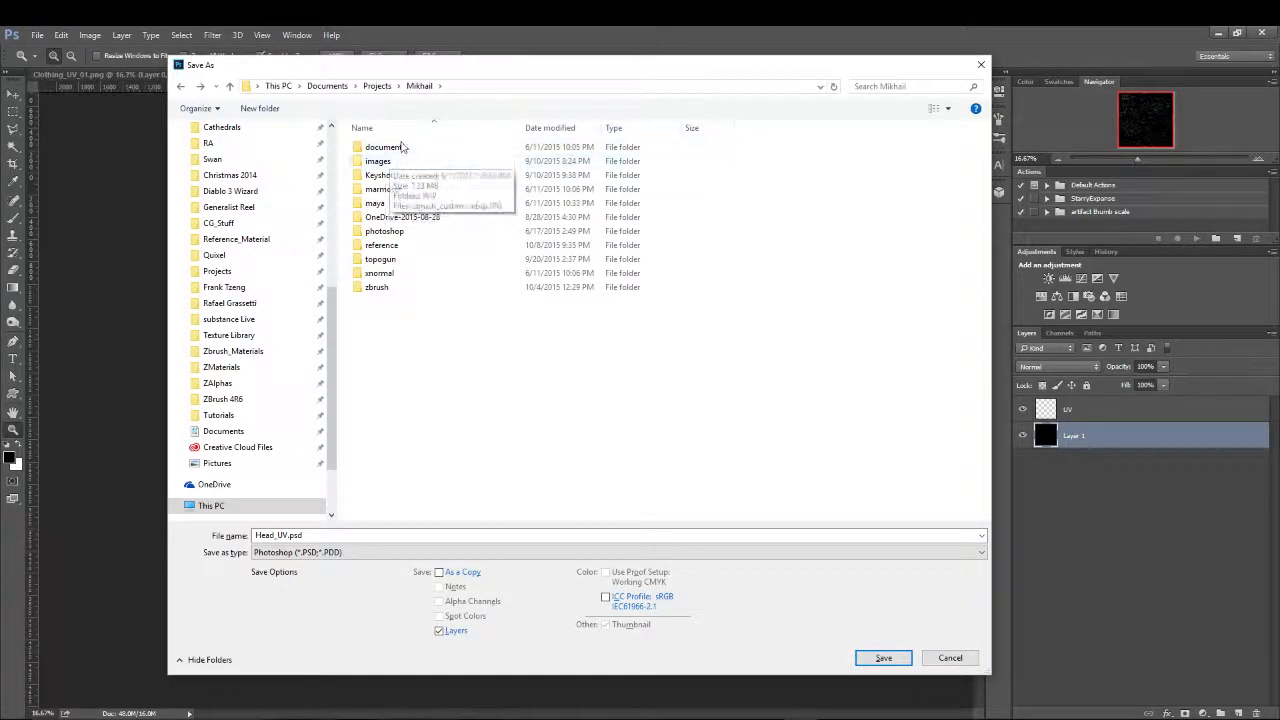
Review how the snow girl project is organised into subfolders, looking inside images and zbrush before returning to the project root
double_click(372, 161)
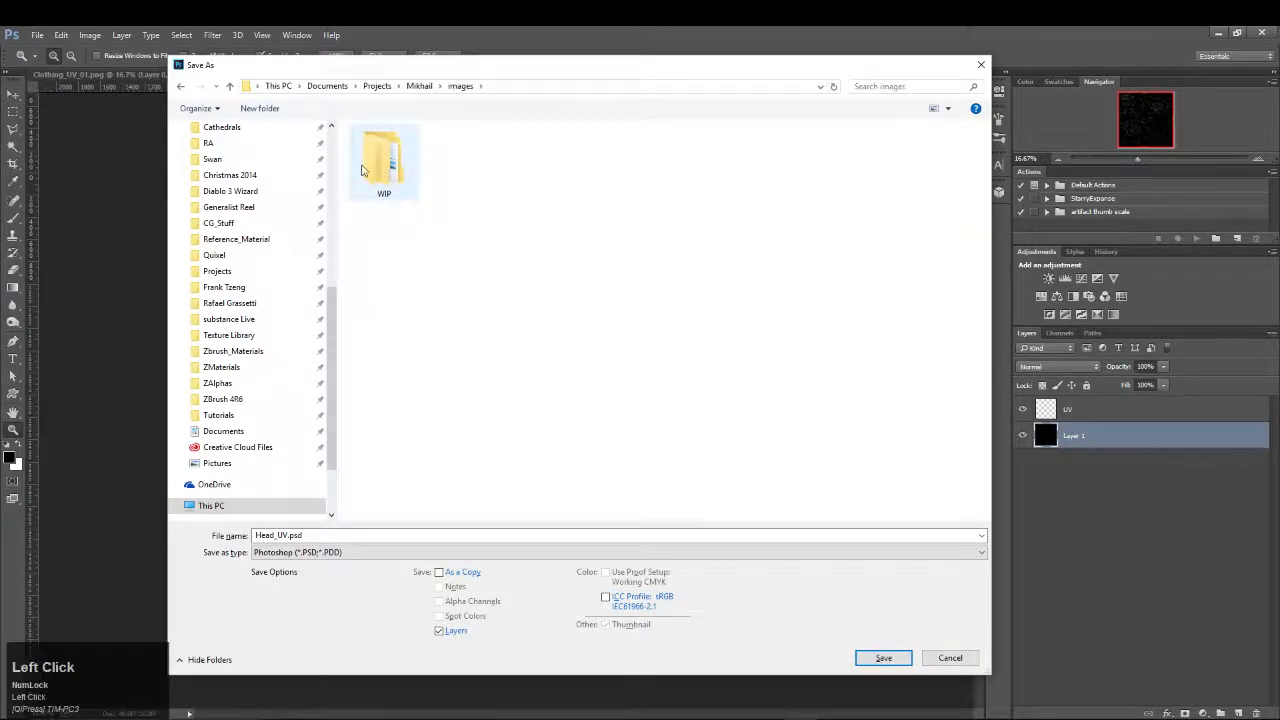
left_click(419, 85)
left_click(378, 175)
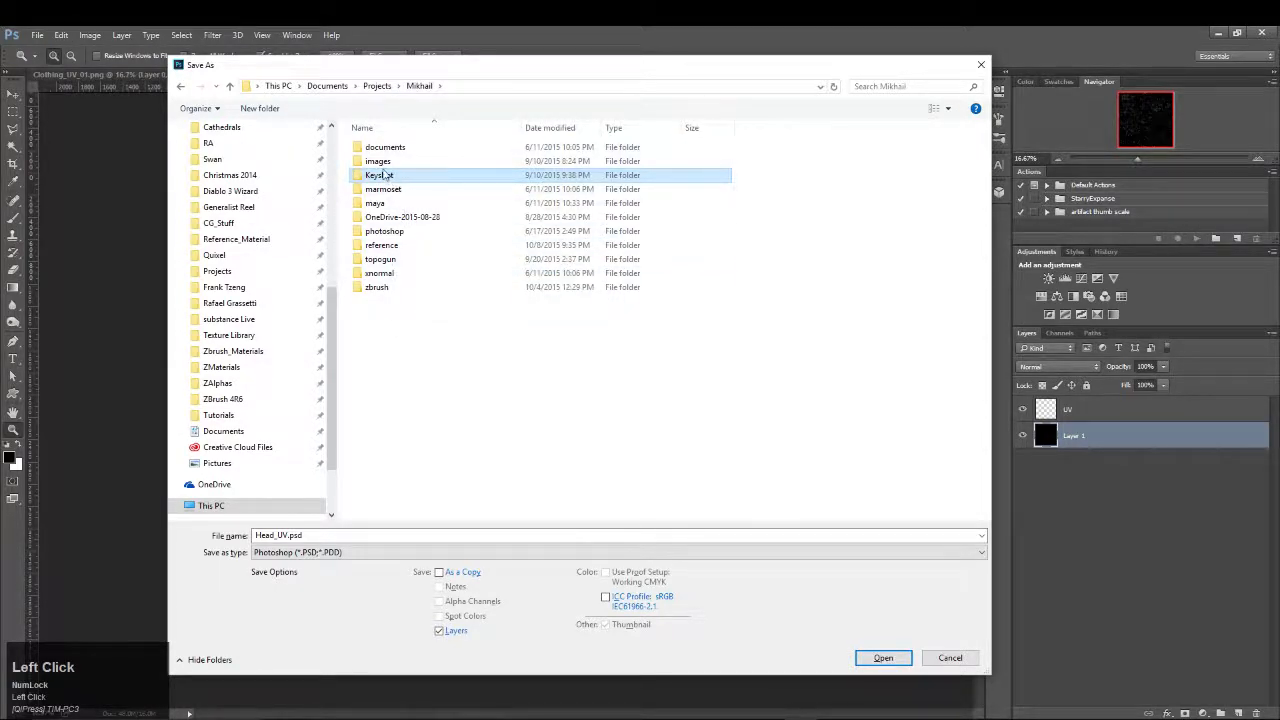
left_click(383, 189)
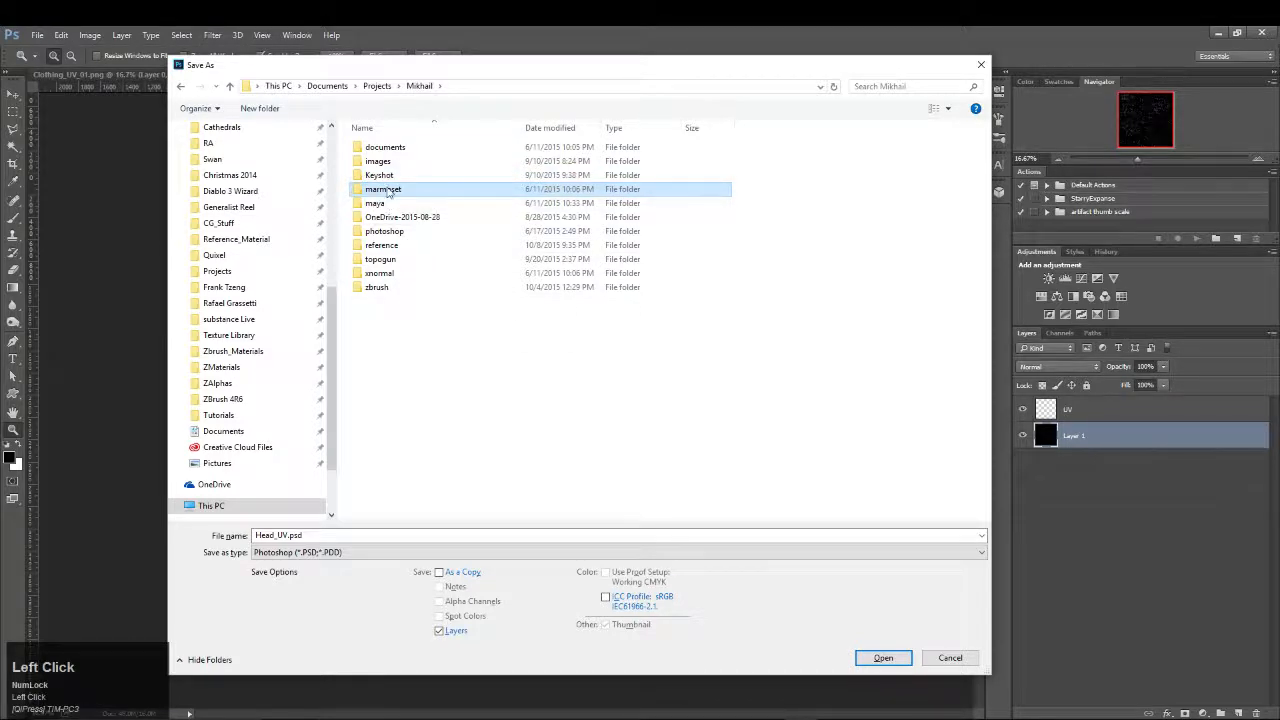
left_click(378, 204)
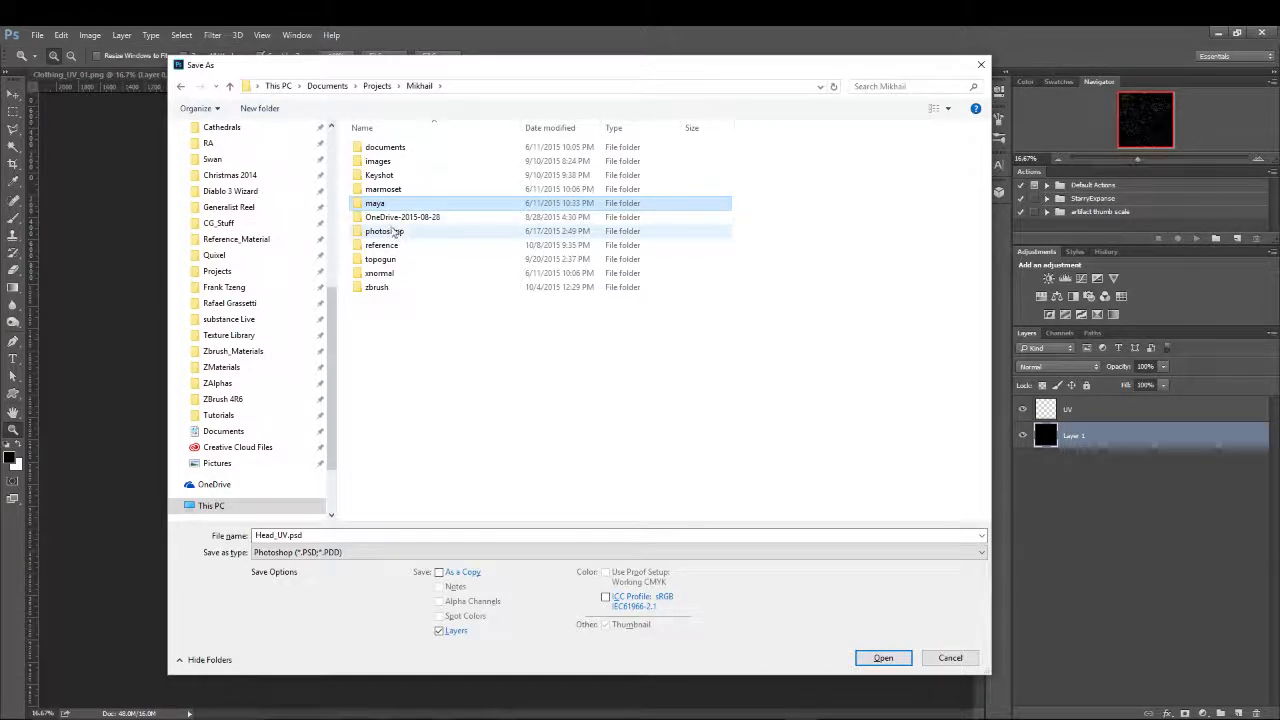
left_click(381, 234)
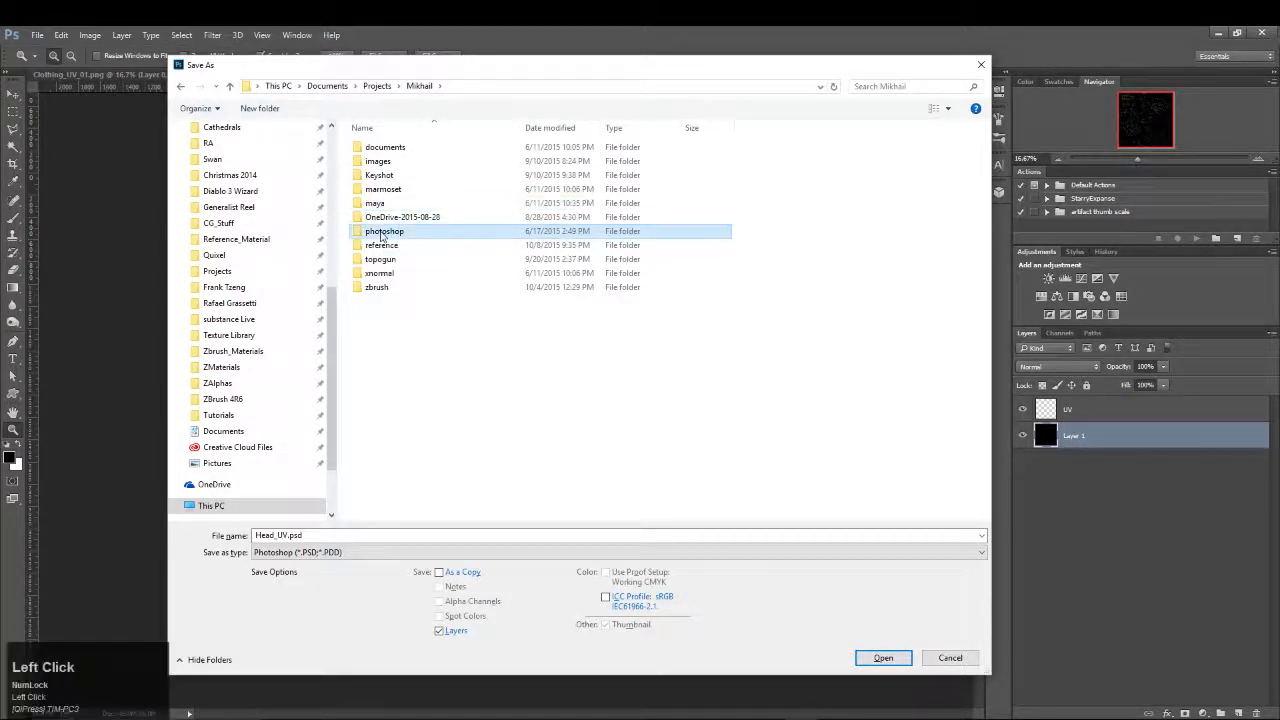
left_click(382, 243)
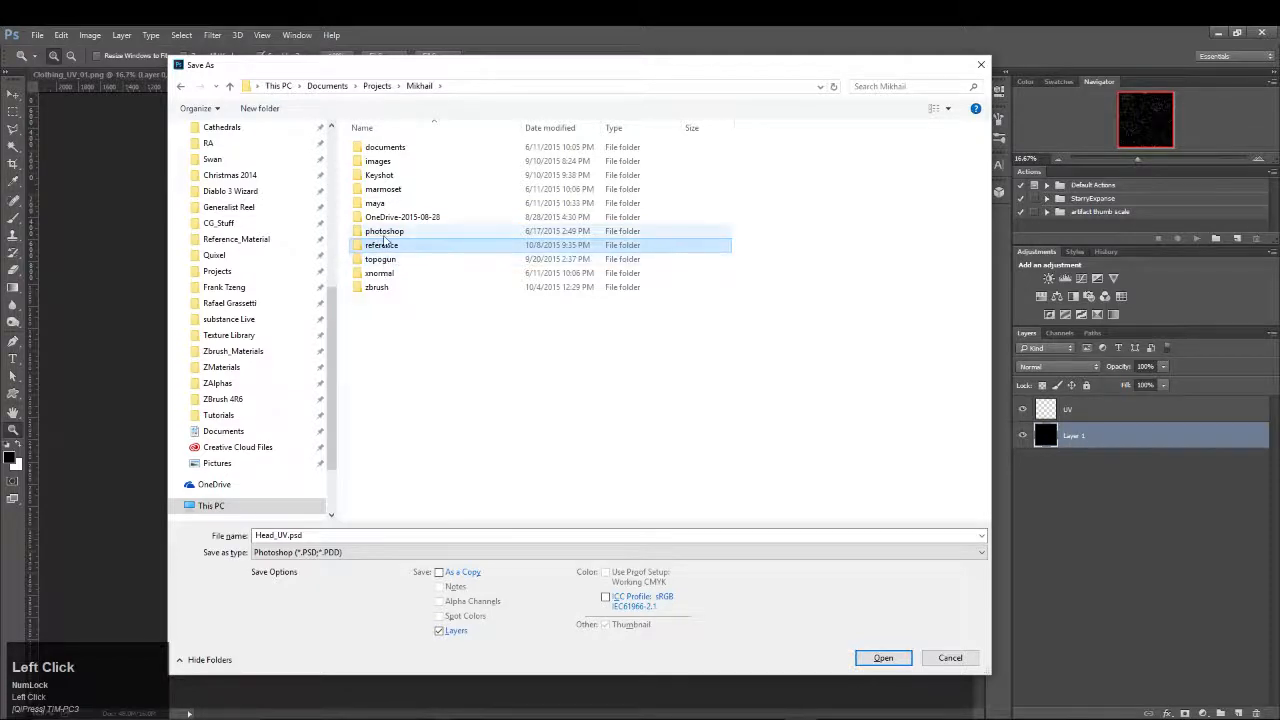
left_click(380, 287)
left_click(381, 233)
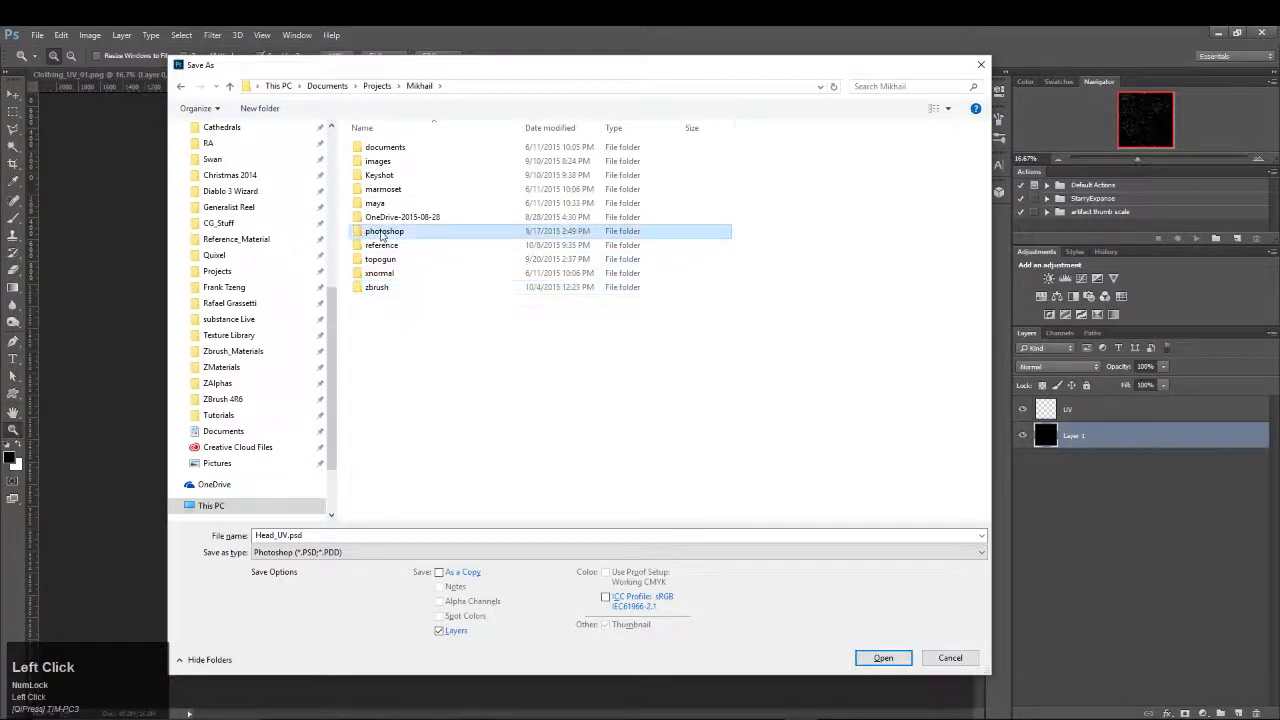
double_click(377, 287)
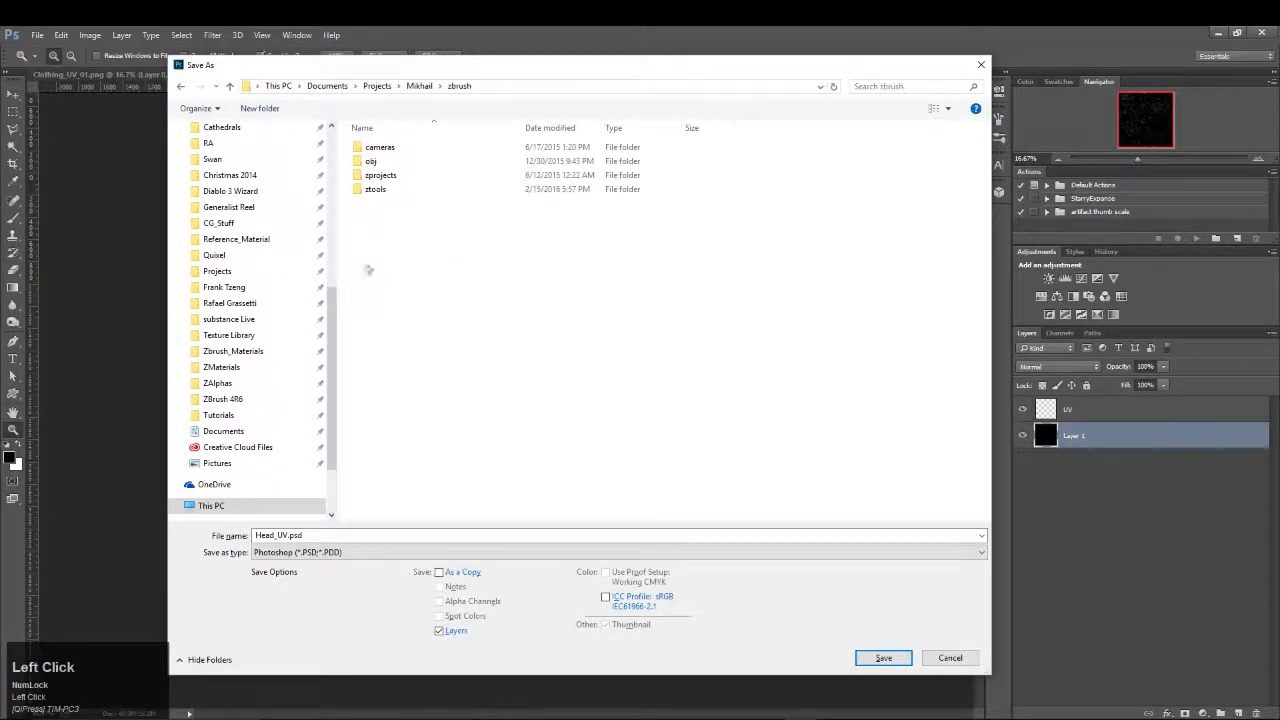
left_click(419, 86)
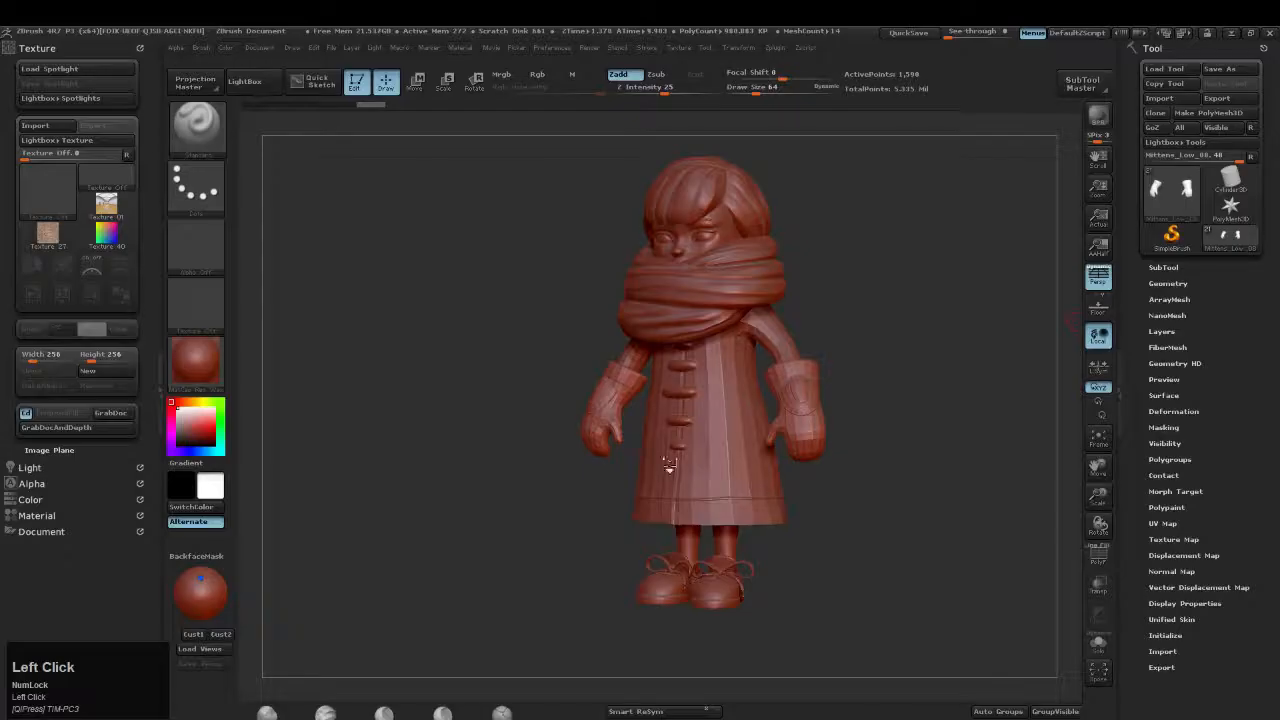
In ZBrush, turn the snow girl to face front and raise the mittens to their highest subdivision level
left_click_drag(936, 267, 1044, 327)
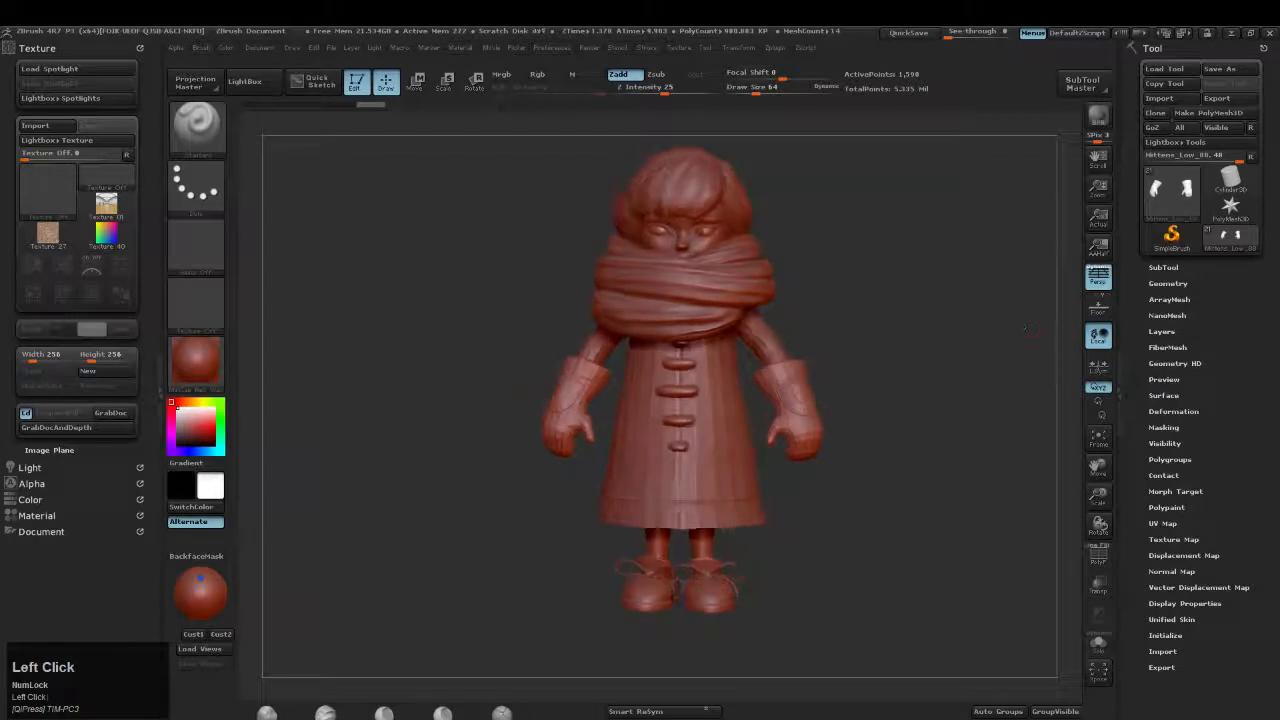
key("d")
key("d")
key("d")
key("d")
key("d")
key("d")
Make the Coat_SculptMesh_01 subtool active and raise it to its highest subdivision level
left_click(722, 419)
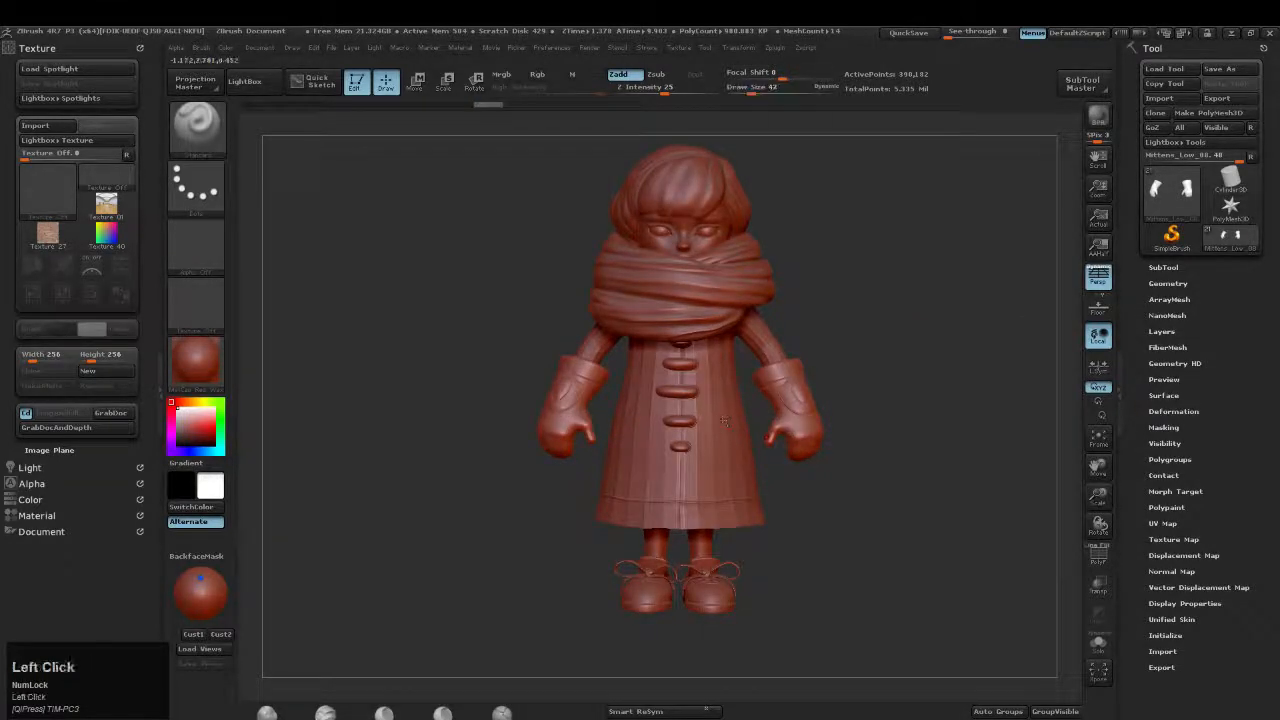
key("space")
left_click(722, 419, "alt")
key("d")
key("d")
key("d")
key("d")
key("d")
key("d")
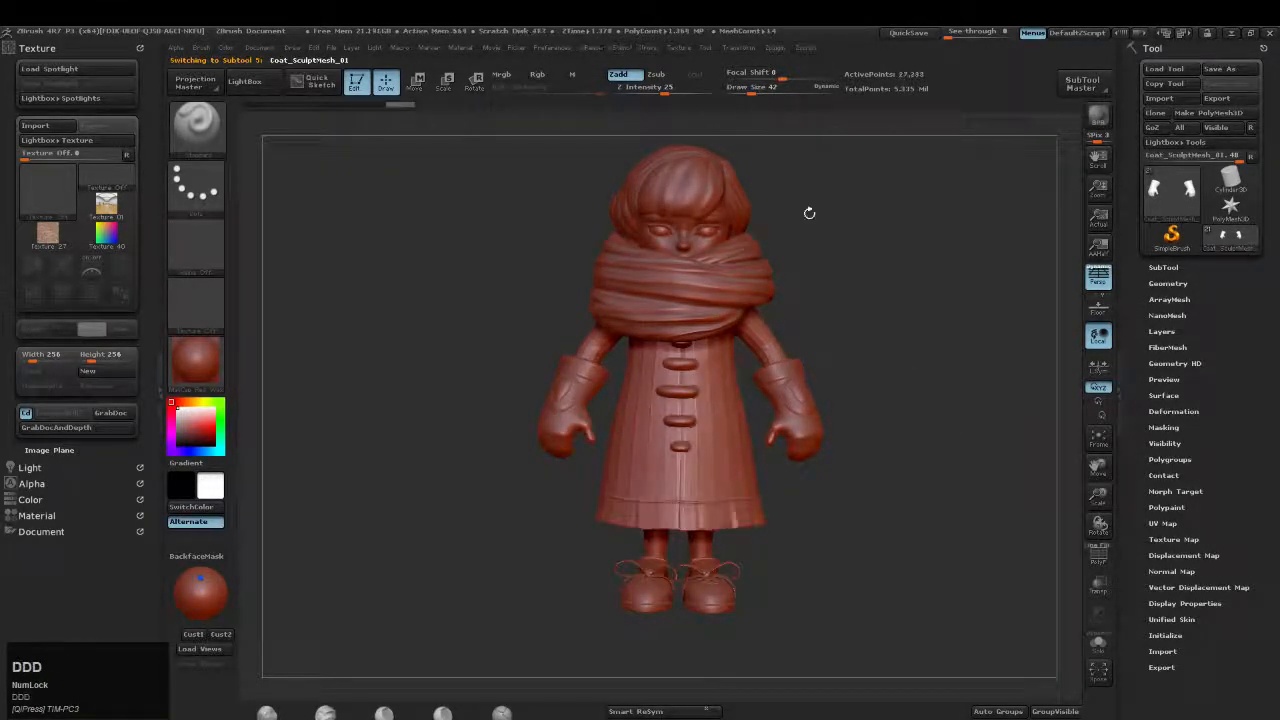
left_click_drag(946, 229, 966, 357)
key("d")
key("d")
key("d")
Examine the snow girl sculpt from the face and scarf down to the coat hem and boots, and return to Photoshop's save dialog
left_click(954, 271)
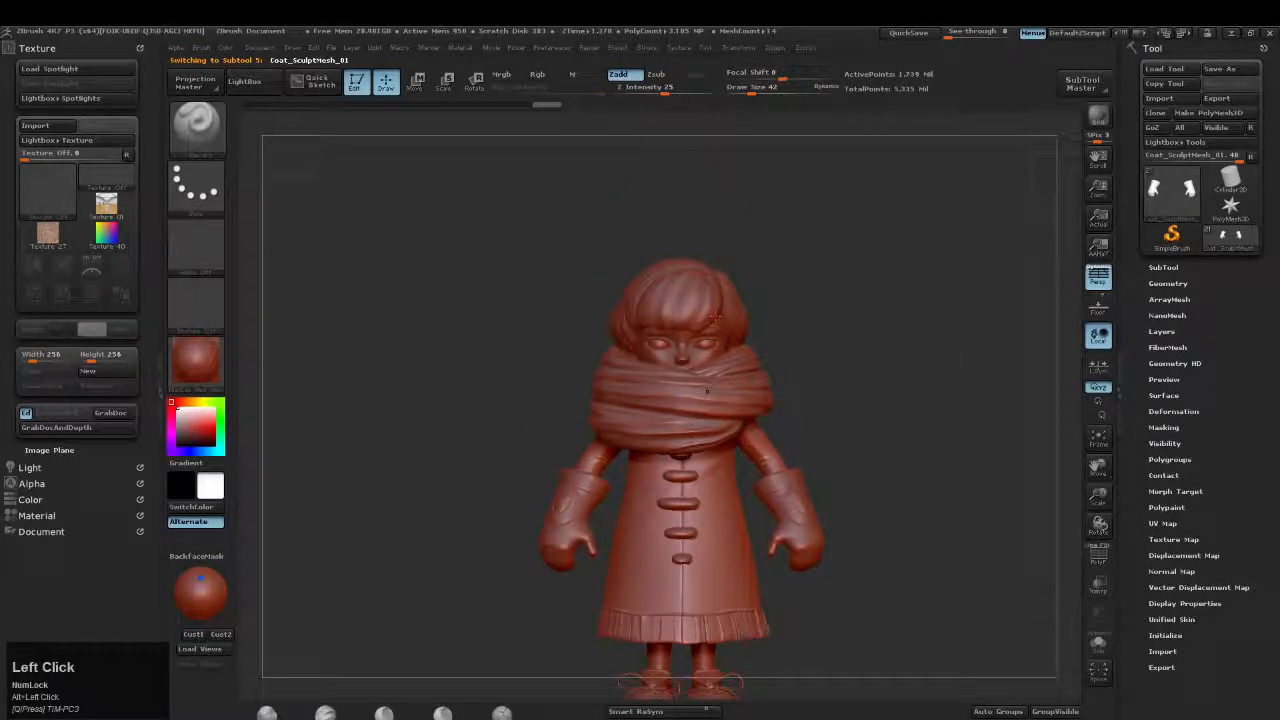
left_click_drag(834, 245, 834, 330, "alt")
left_click_drag(948, 226, 985, 420, "alt")
left_click_drag(688, 231, 656, 153, "alt")
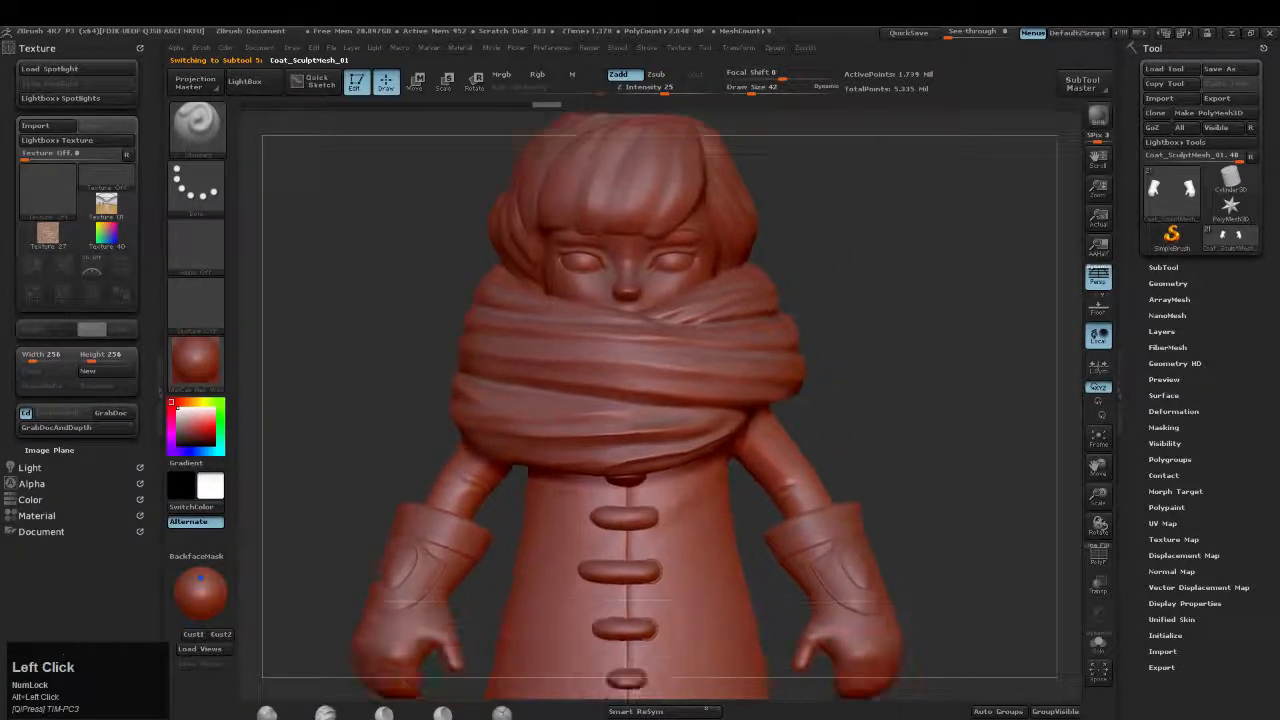
left_click_drag(946, 400, 772, 382)
left_click_drag(969, 540, 995, 346, "alt")
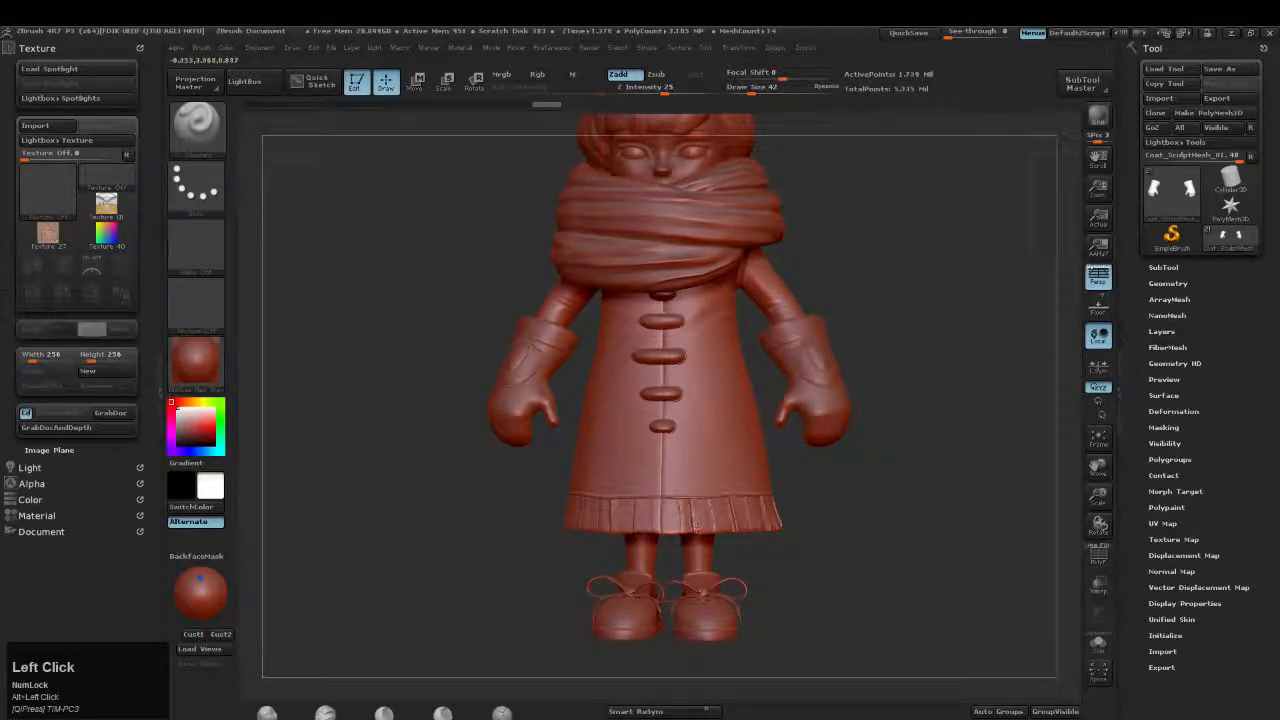
left_click_drag(889, 562, 911, 377)
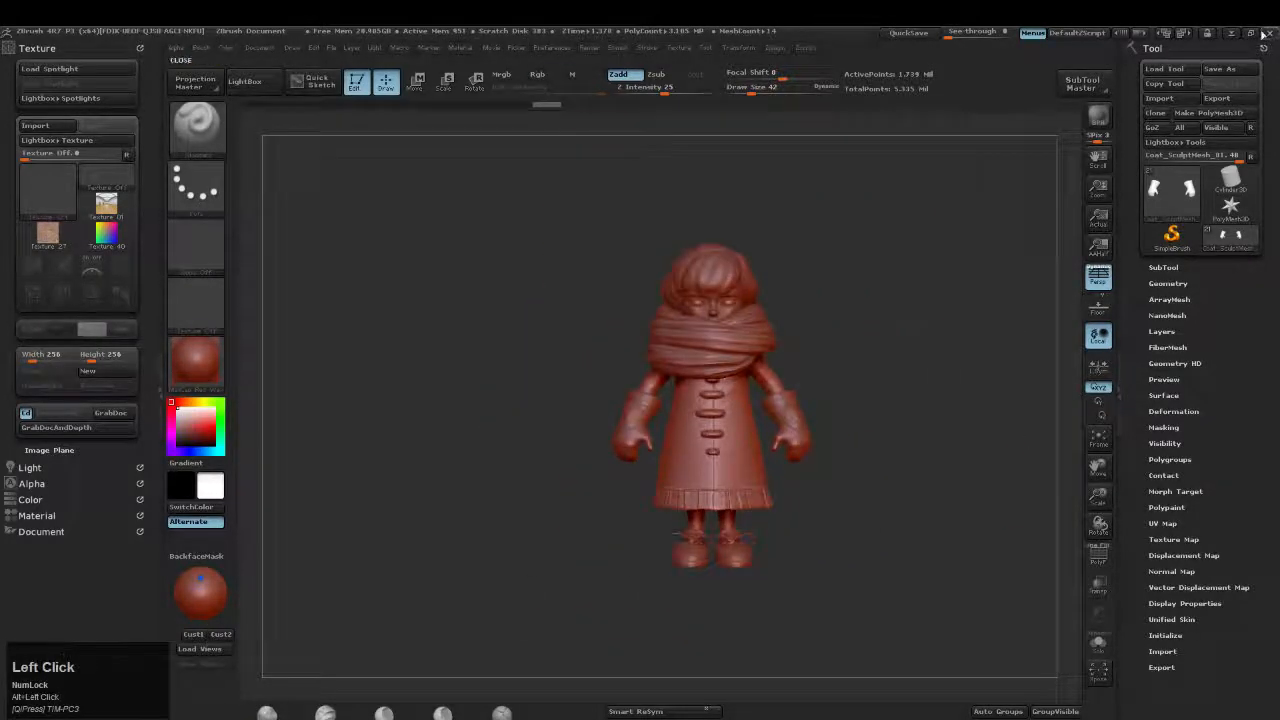
left_click(1232, 33)
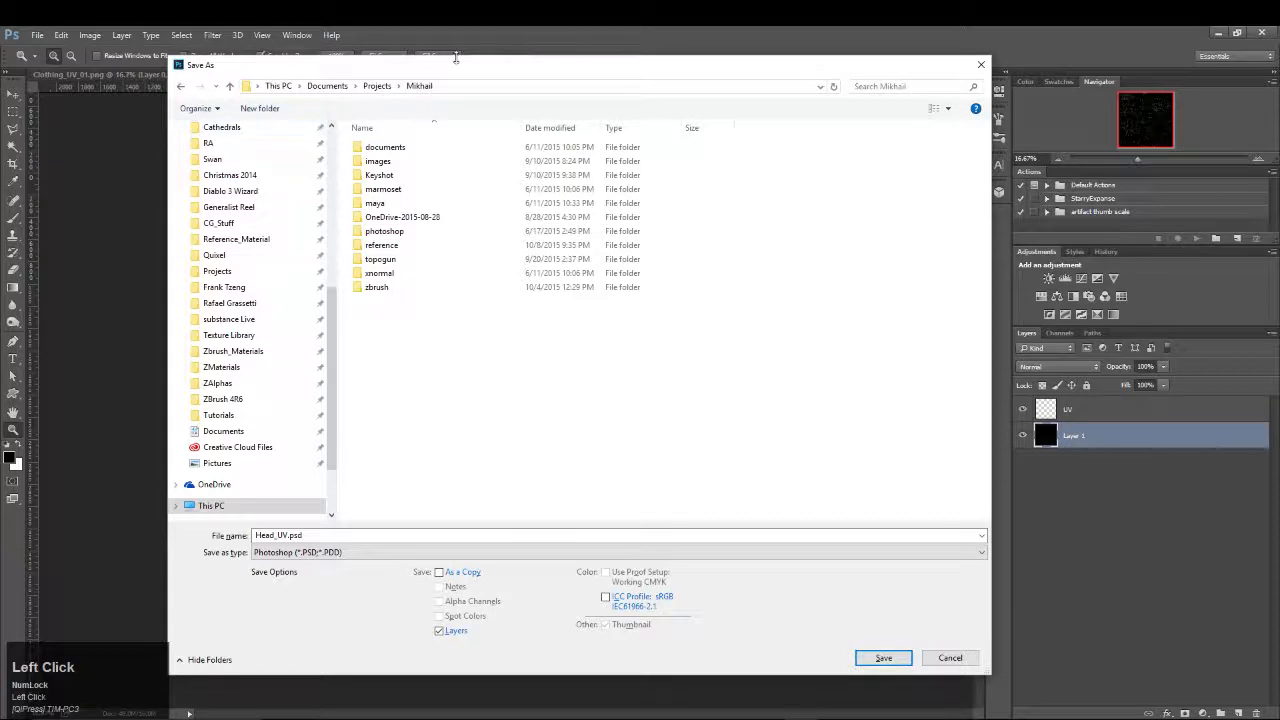
Bring the snow girl reference painting into view to study its colours, and move it away again from the save dialog
left_click_drag(451, 73, 504, 80)
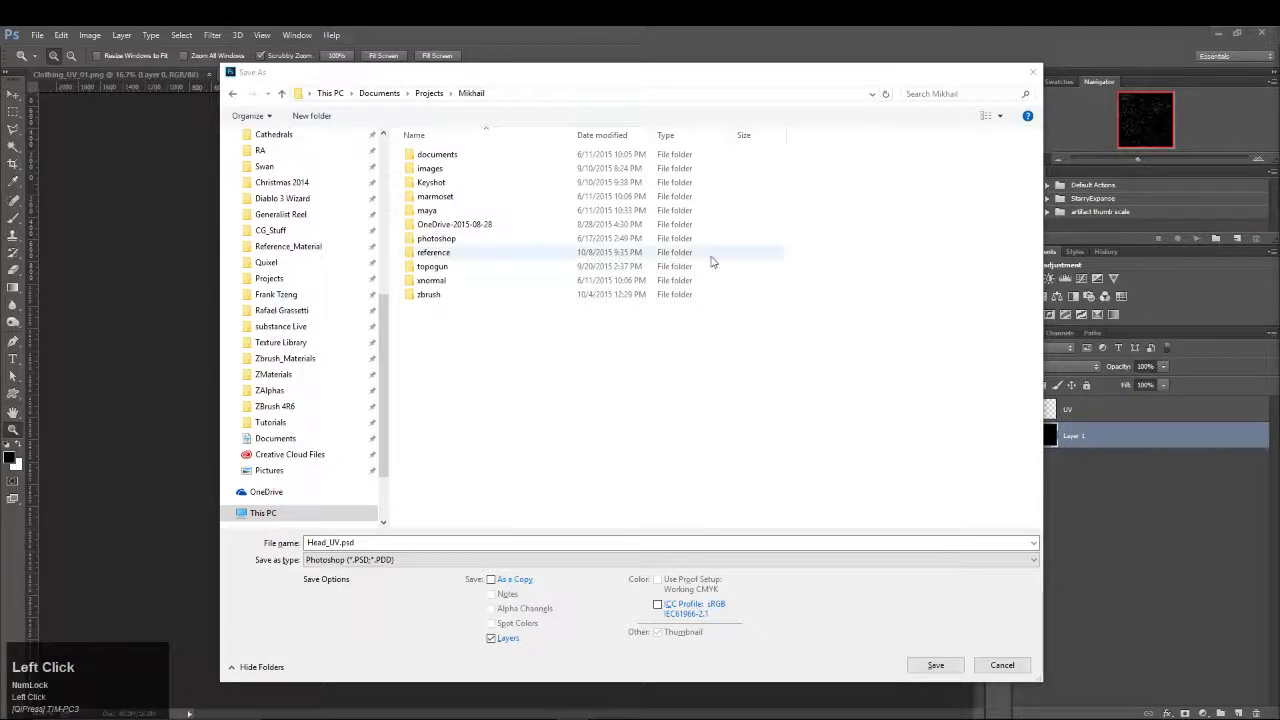
left_click_drag(484, 77, 535, 93)
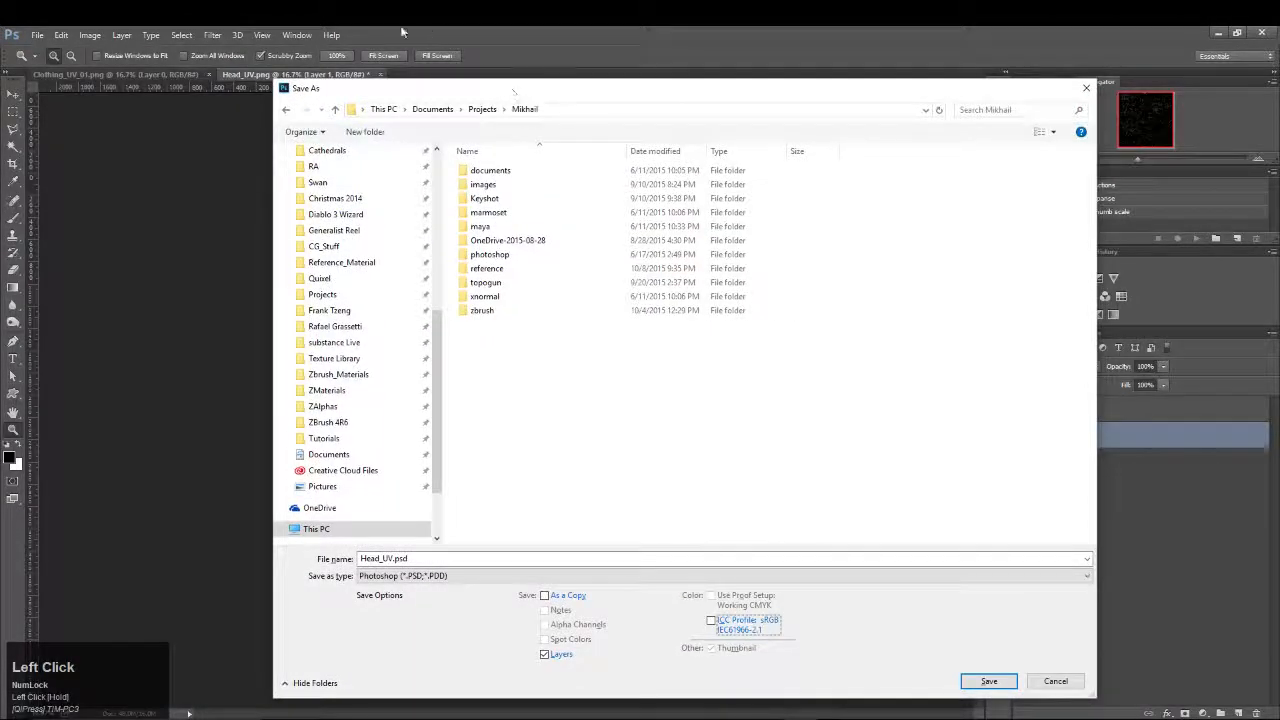
left_click(505, 226)
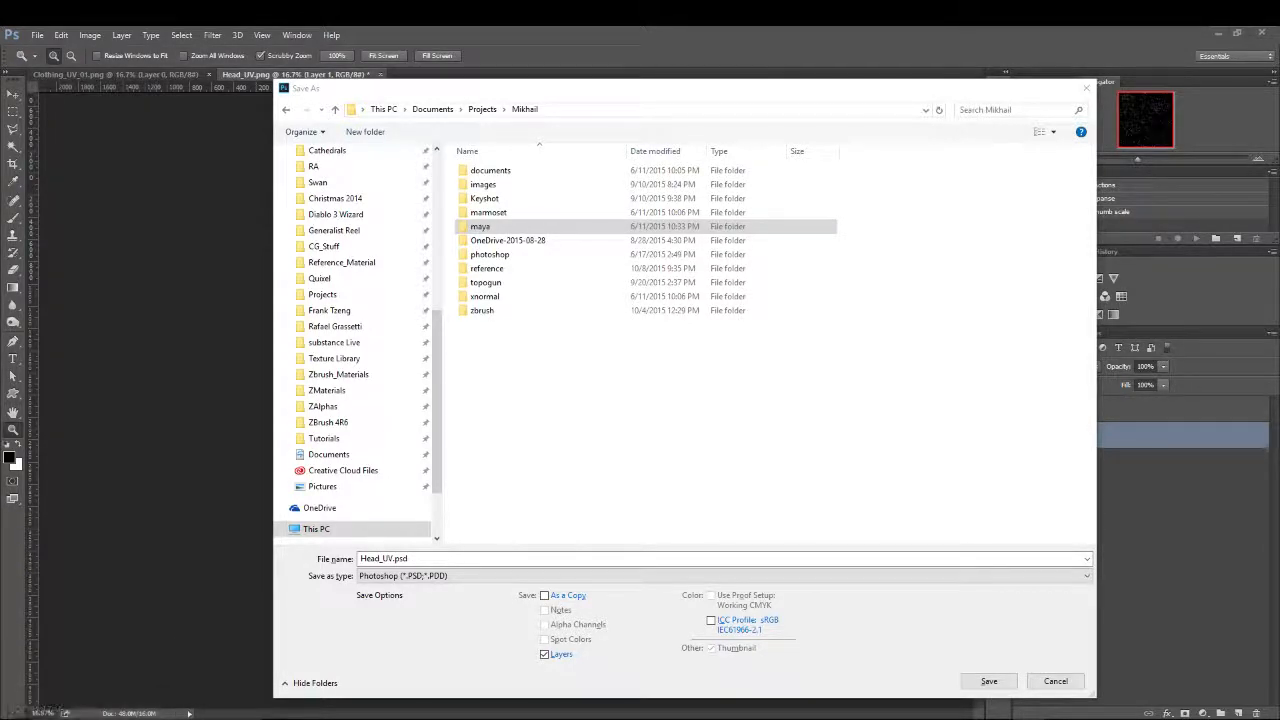
left_click_drag(1279, 153, 745, 103)
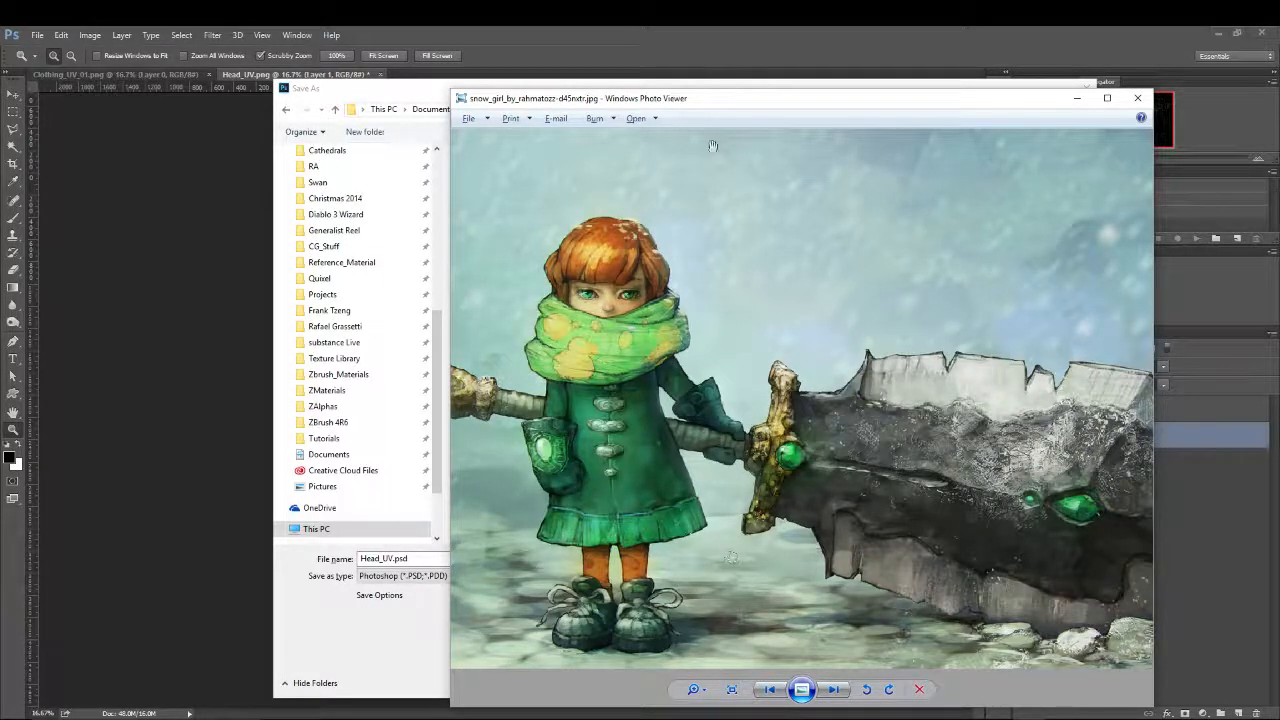
left_click_drag(725, 108, 1279, 110)
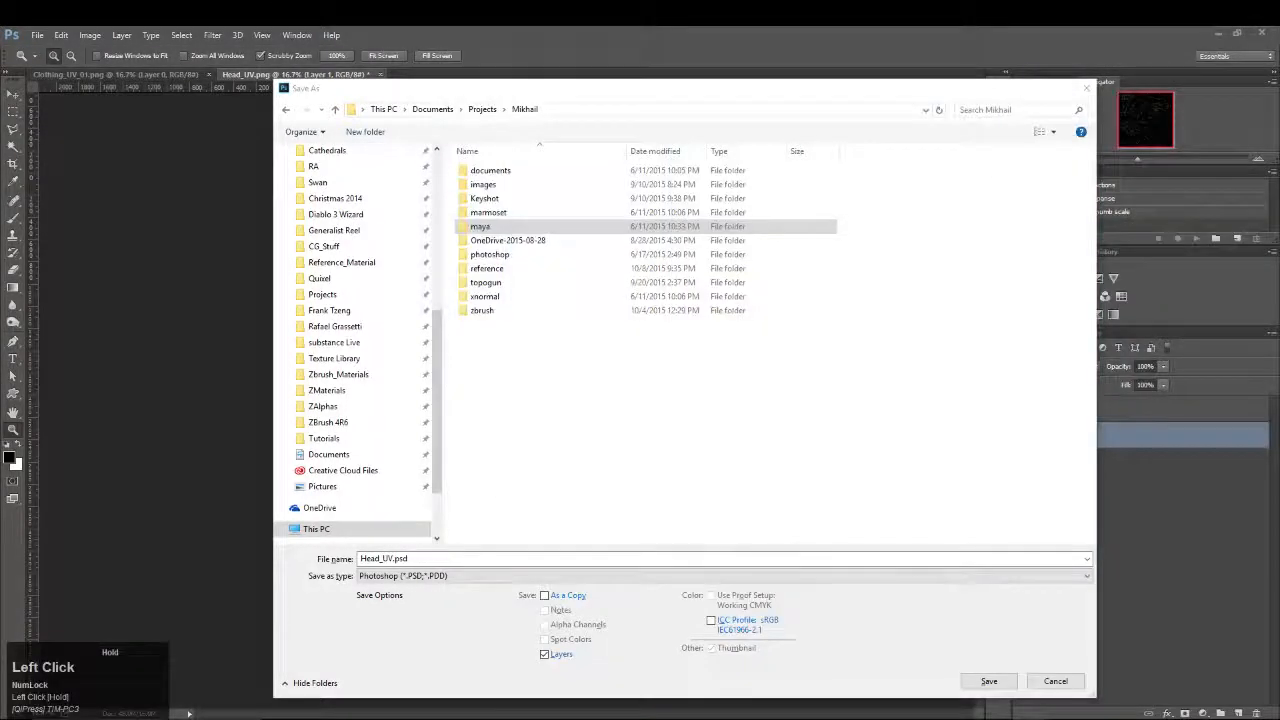
left_click(578, 101)
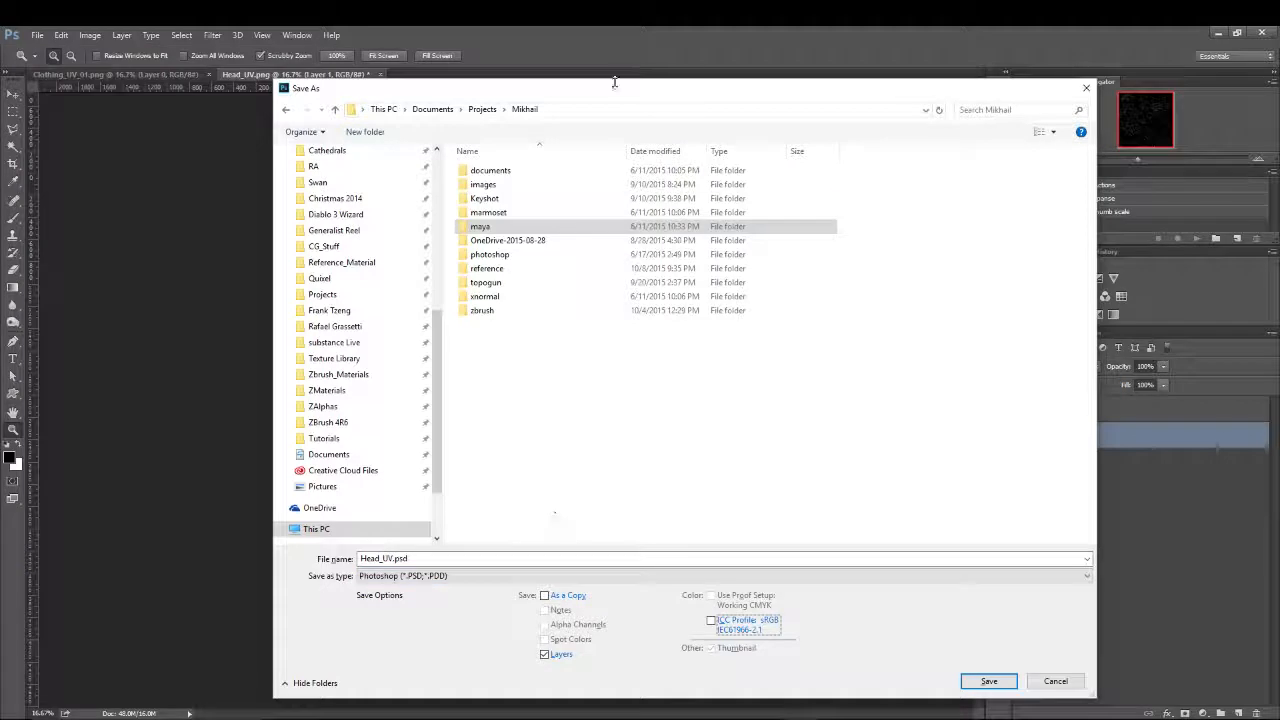
Save the layered head file as Head_TXTR_01 in PSD format in the project's photoshop folder, keeping Maximize Compatibility on
double_click(489, 254)
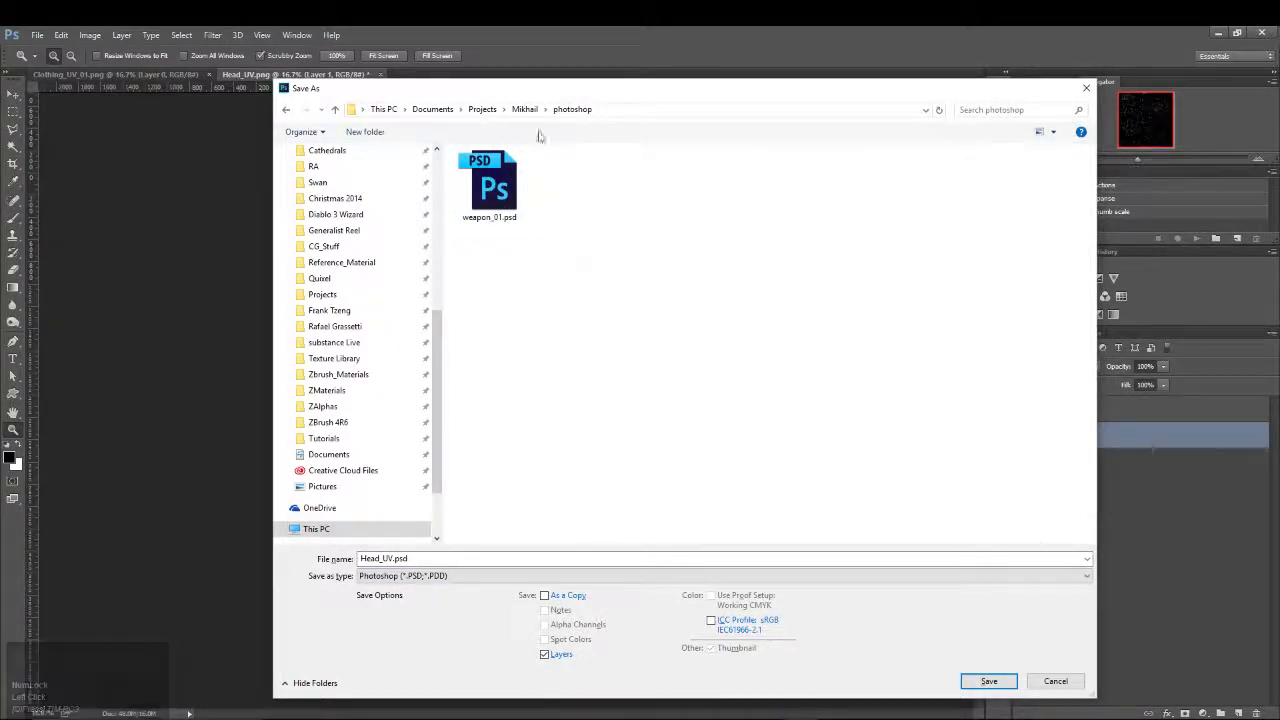
left_click(458, 560)
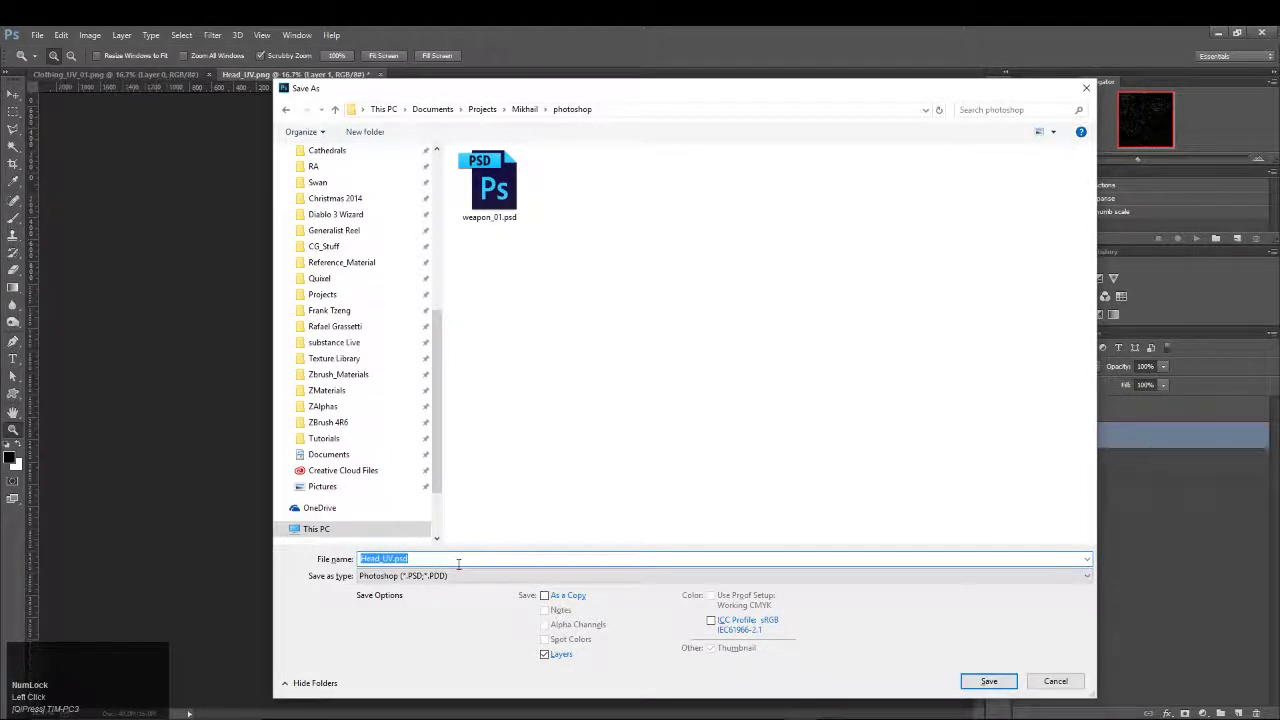
left_click(458, 560)
key("BackSpace")
key("BackSpace")
key("BackSpace")
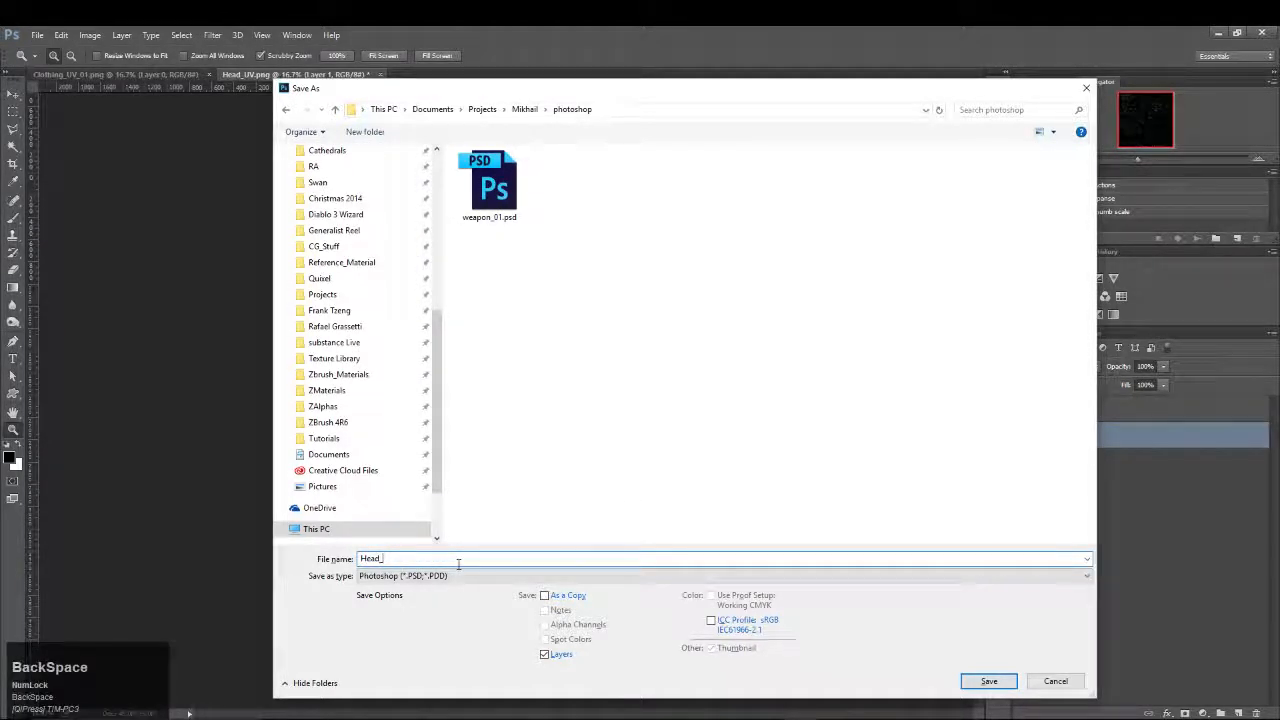
type("TXTR_0")
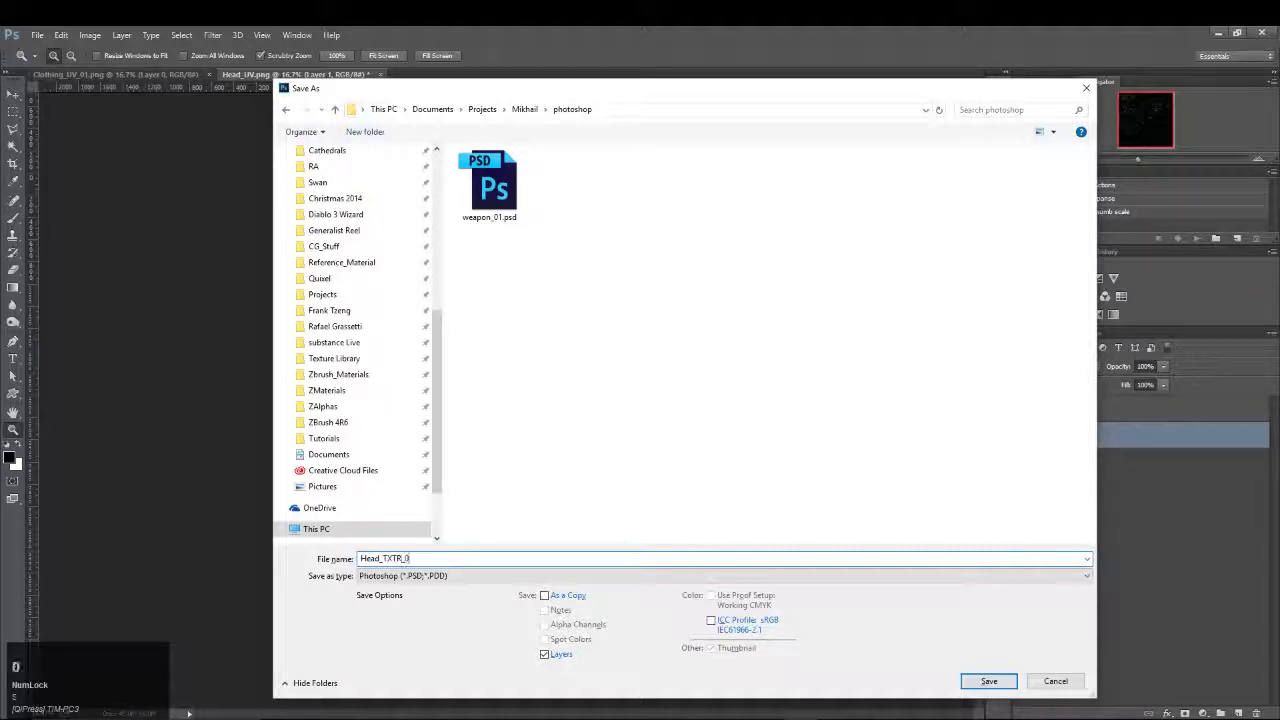
key("Return")
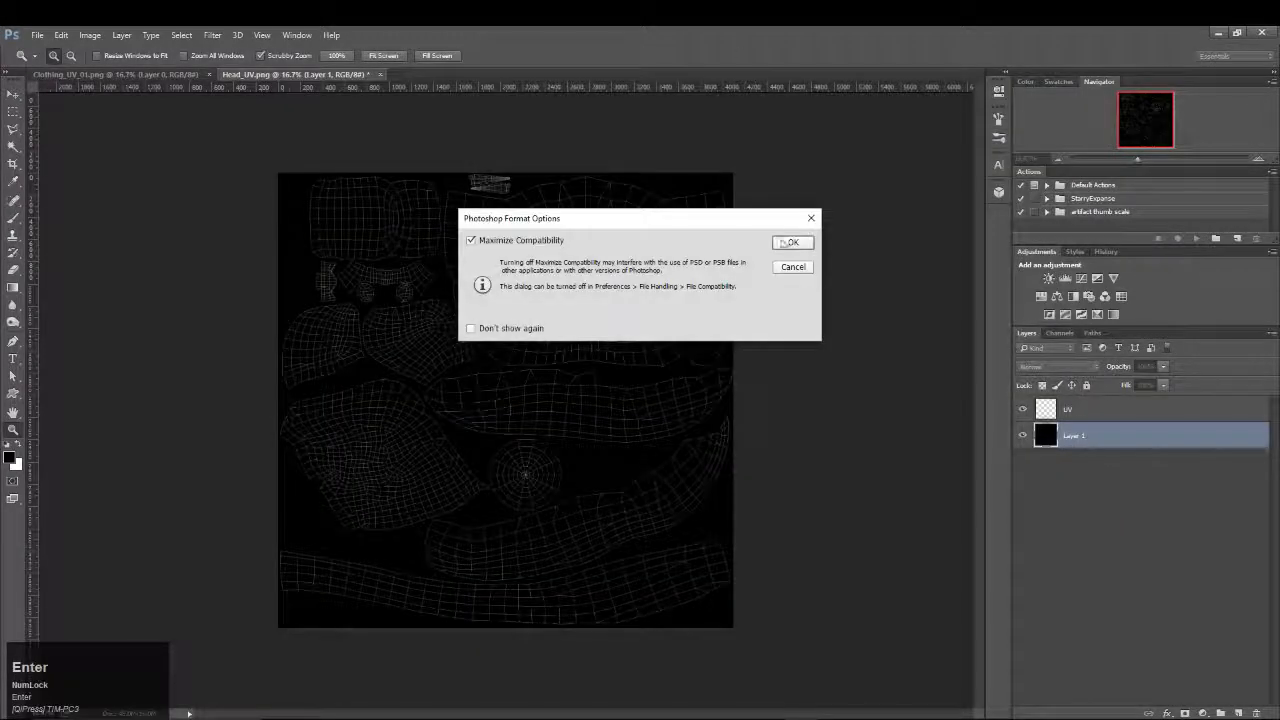
left_click(788, 242)
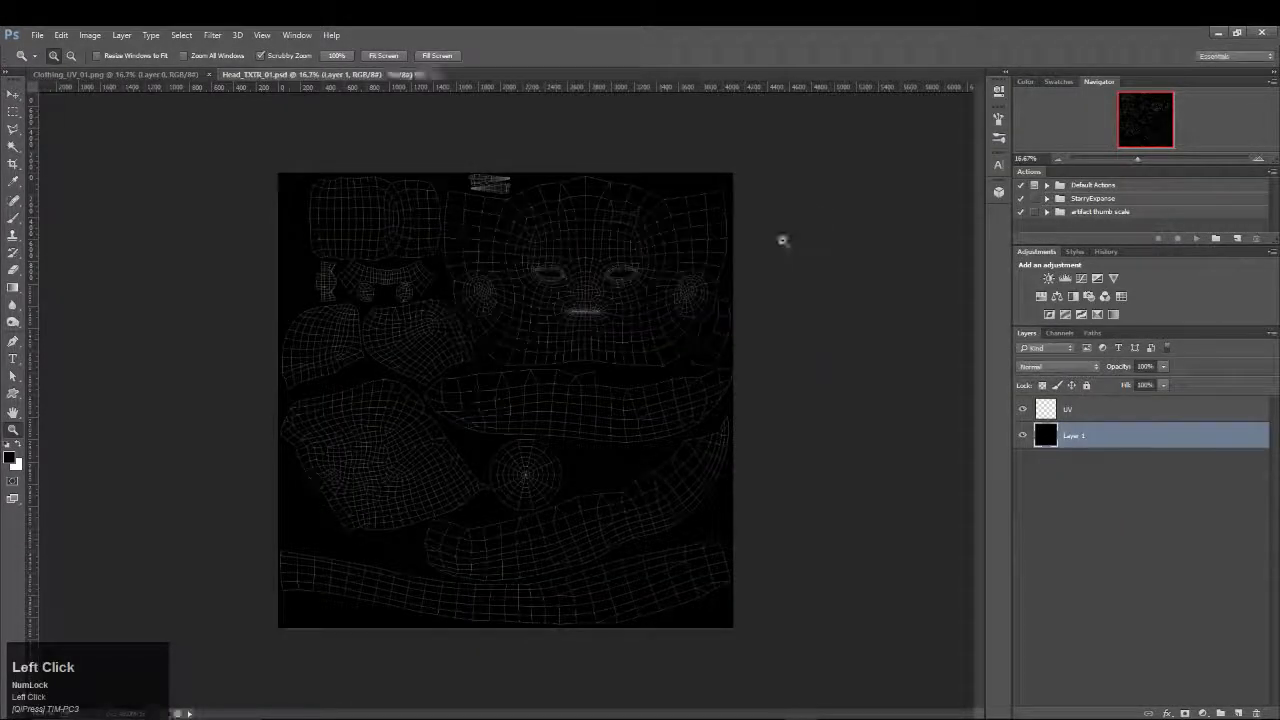
In the Clothing_UV_01 document, add a new layer beneath the UV wireframe layer and fill it with black
left_click(100, 77)
left_click(1237, 712)
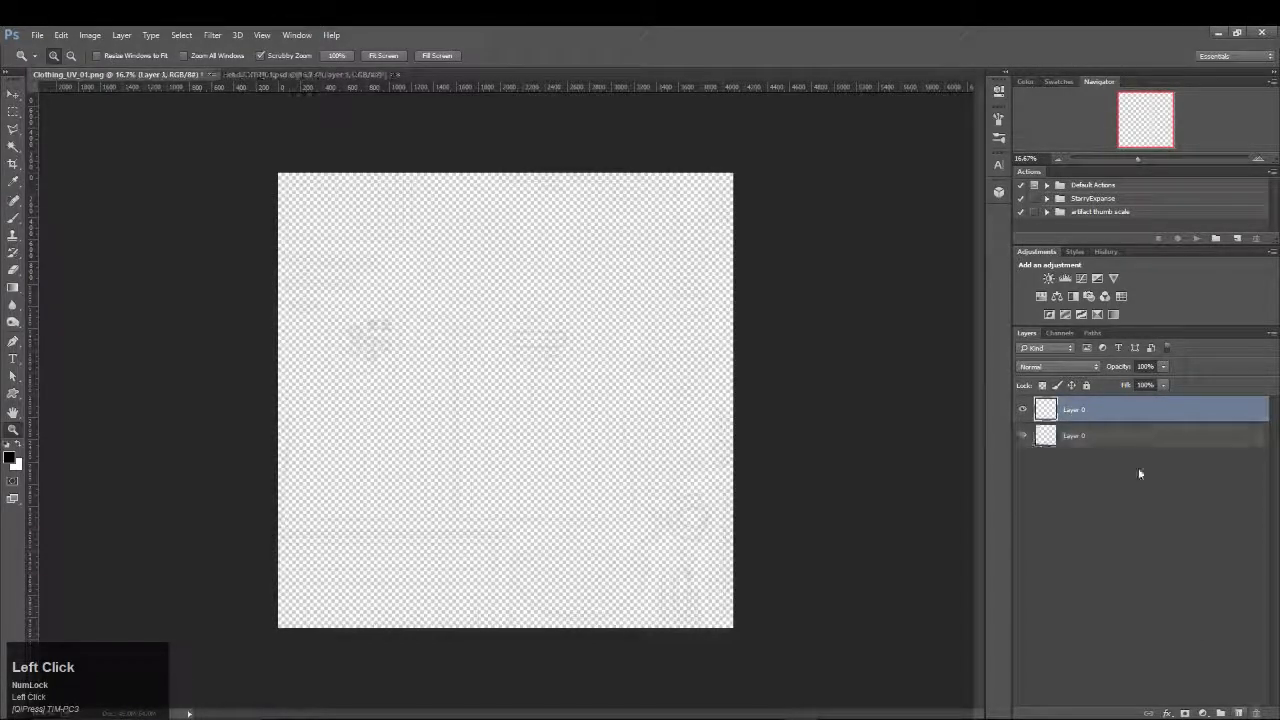
left_click_drag(1108, 406, 1100, 450)
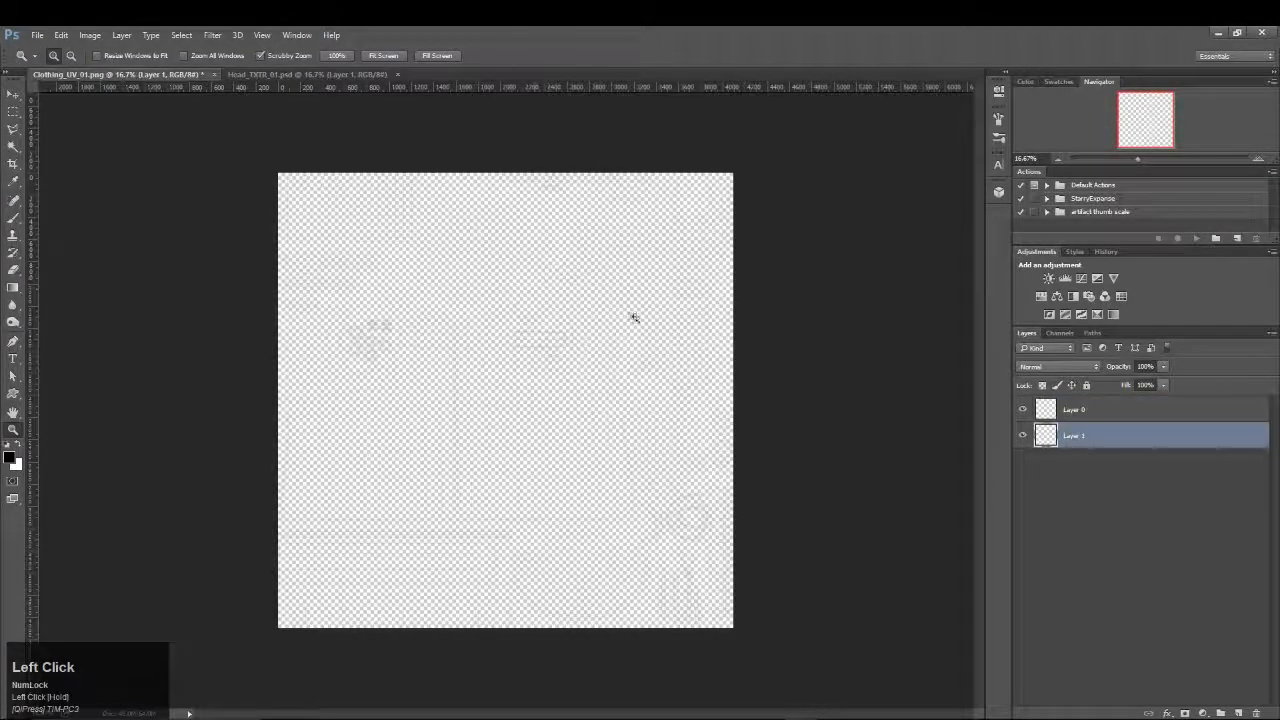
key("i")
key("shift+F5")
left_click(732, 231)
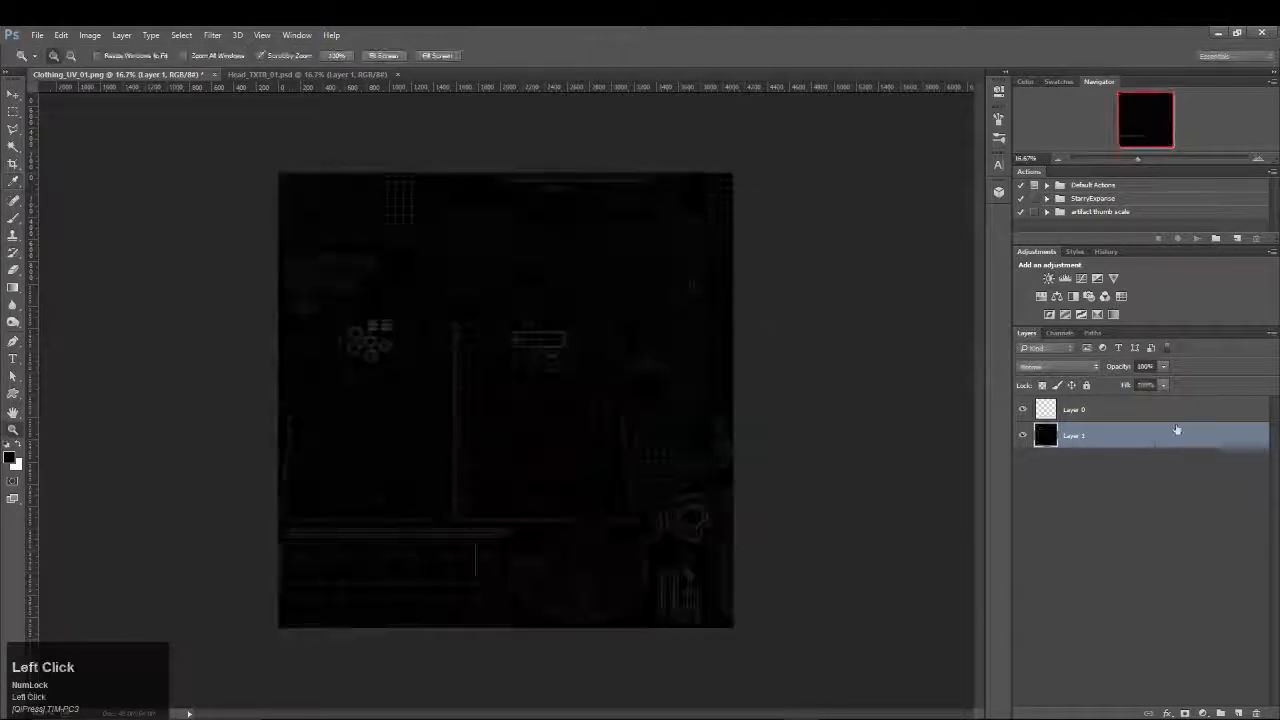
Brighten the clothing wireframe on Layer 0 with a Brightness/Contrast adjustment
left_click(1075, 410)
left_click(89, 35)
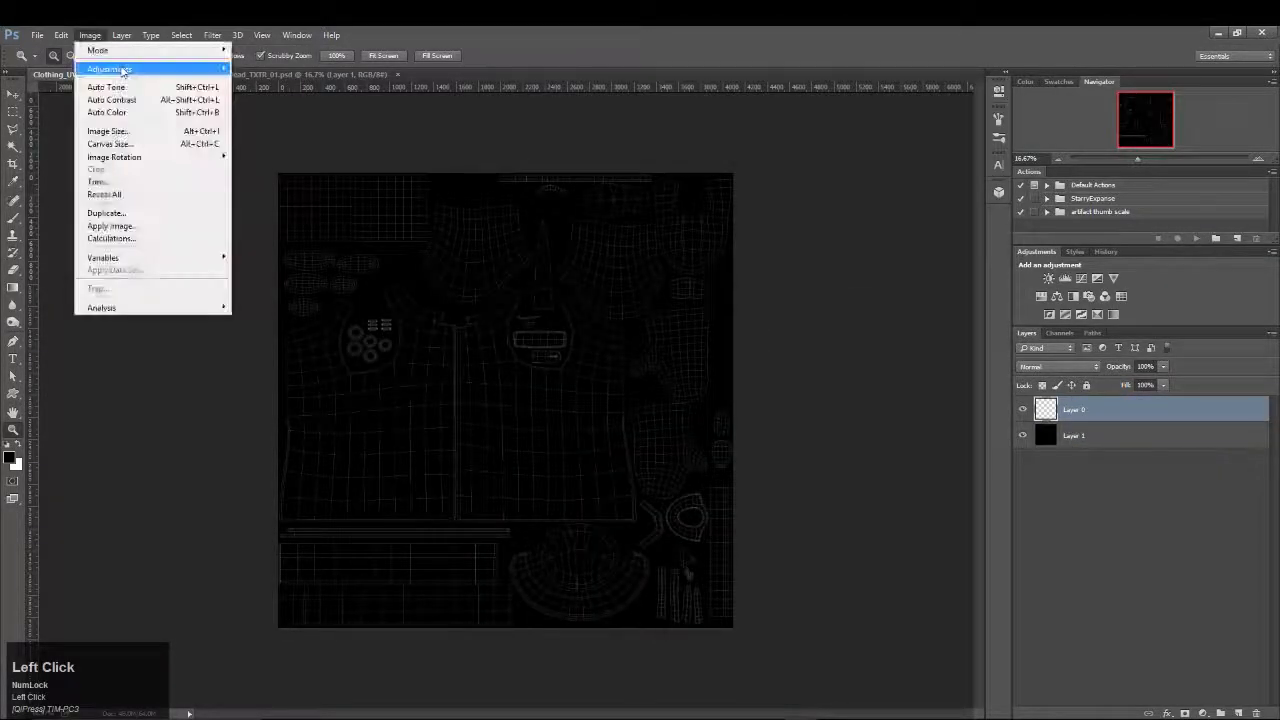
mouse_move(150, 63)
left_click(258, 81)
left_click_drag(760, 436, 948, 438)
left_click(975, 251)
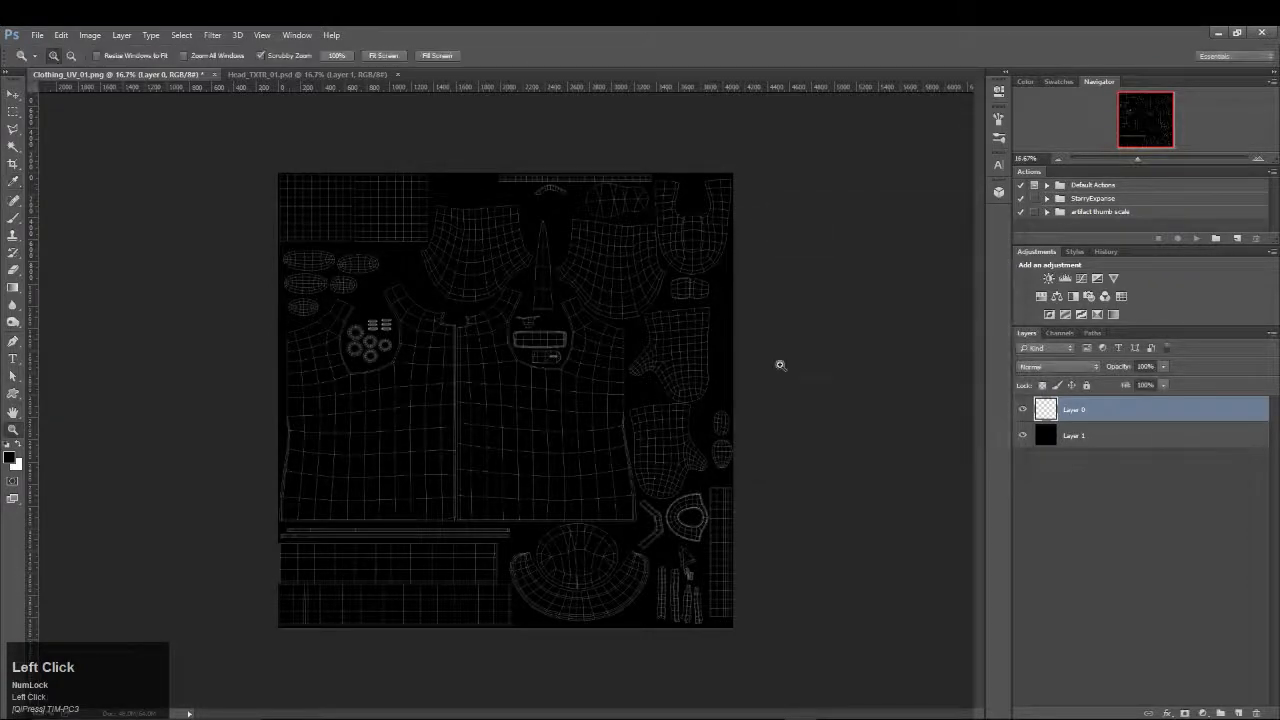
Rename the clothing wireframe layer to UV
left_click_drag(1133, 437, 1110, 420)
double_click(1076, 410)
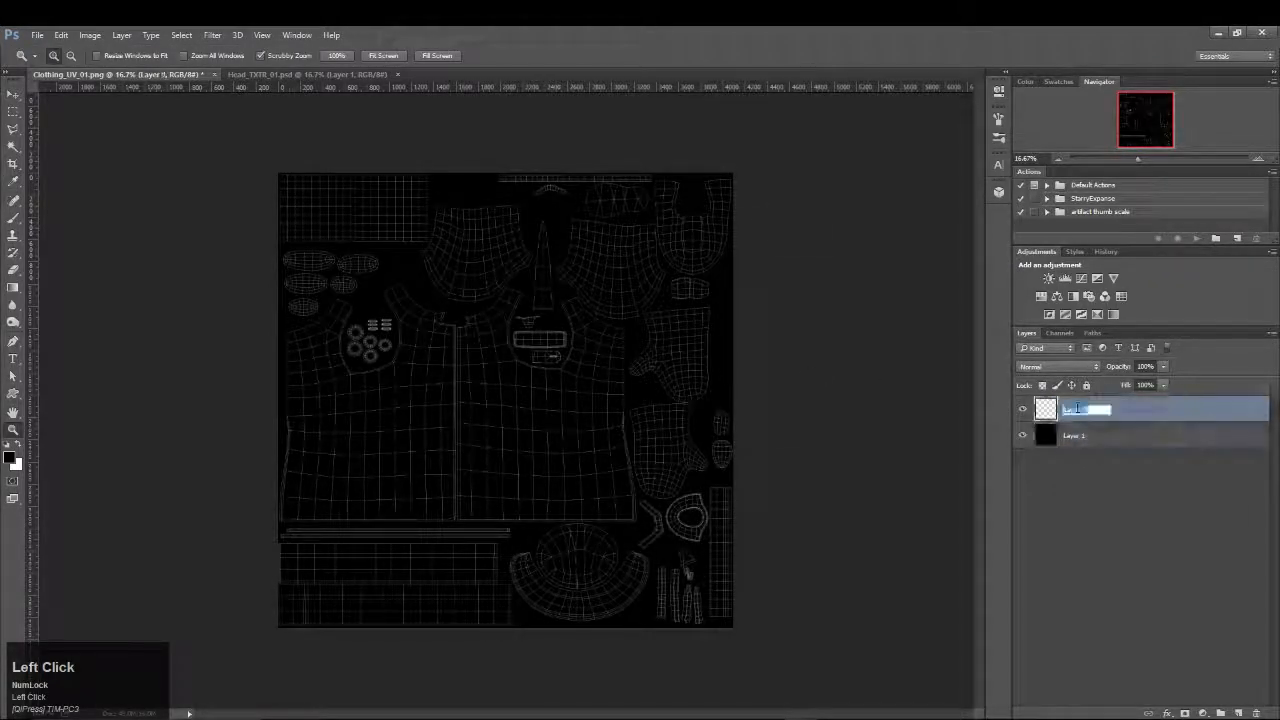
type("UV")
key("Return")
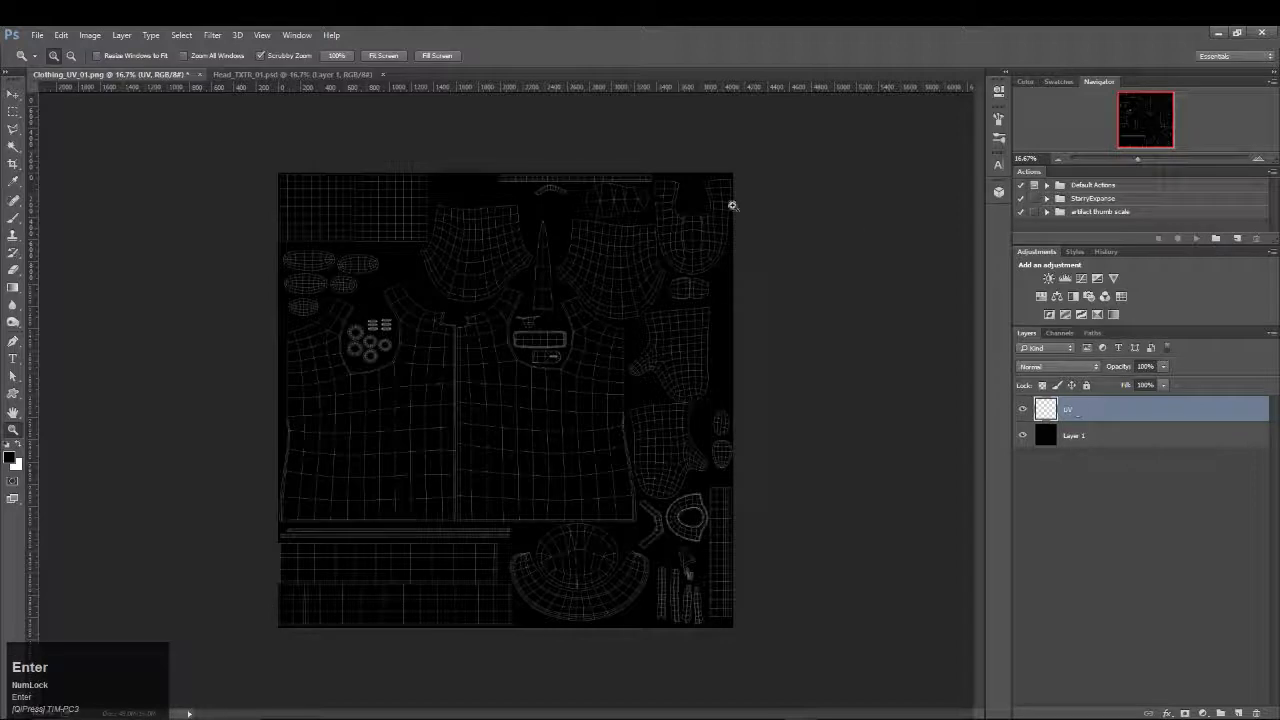
Save the clothing file as Clothing_TXTR_01 in PSD format in the project's photoshop folder, keeping Maximize Compatibility on
key("ctrl+s")
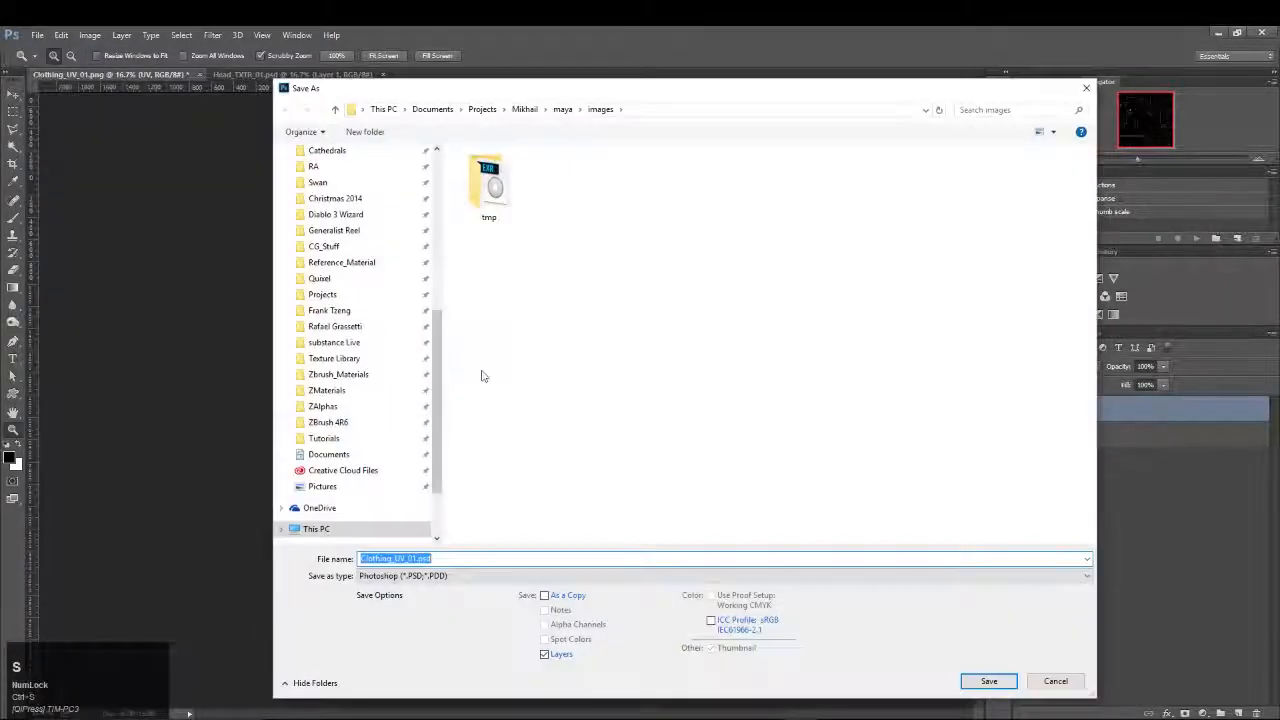
left_click(524, 109)
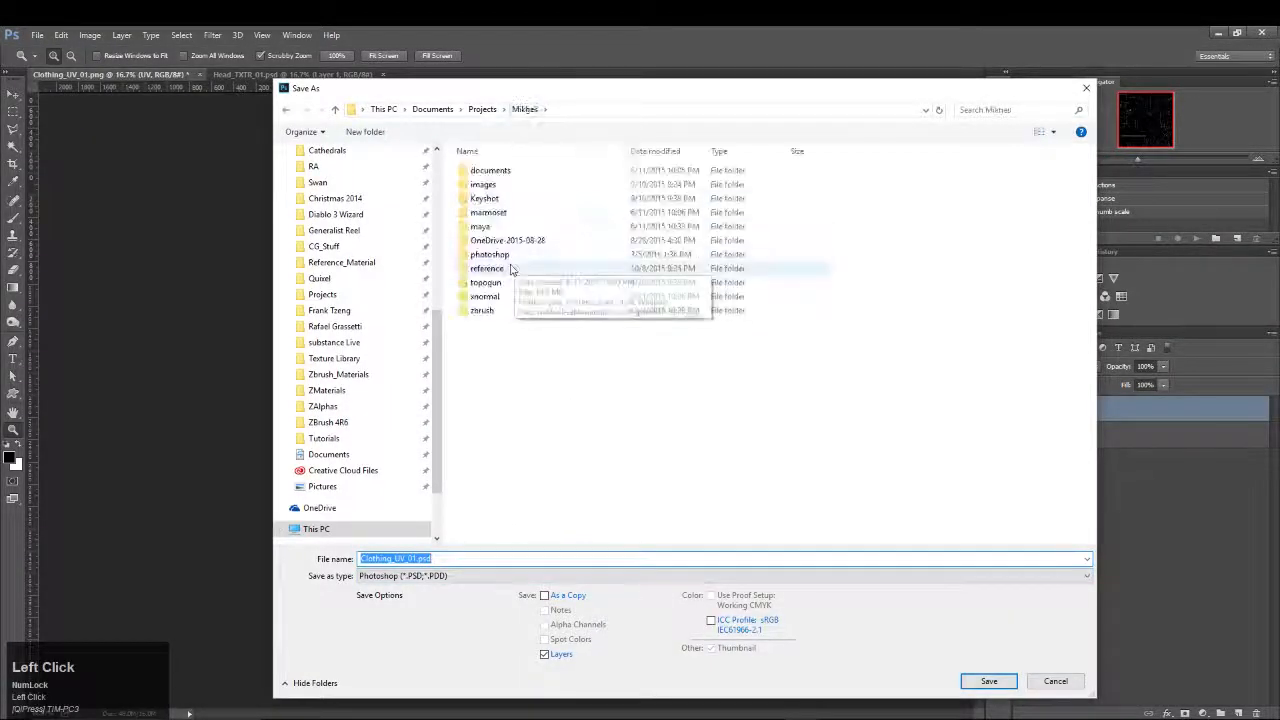
left_click(491, 256)
double_click(491, 256)
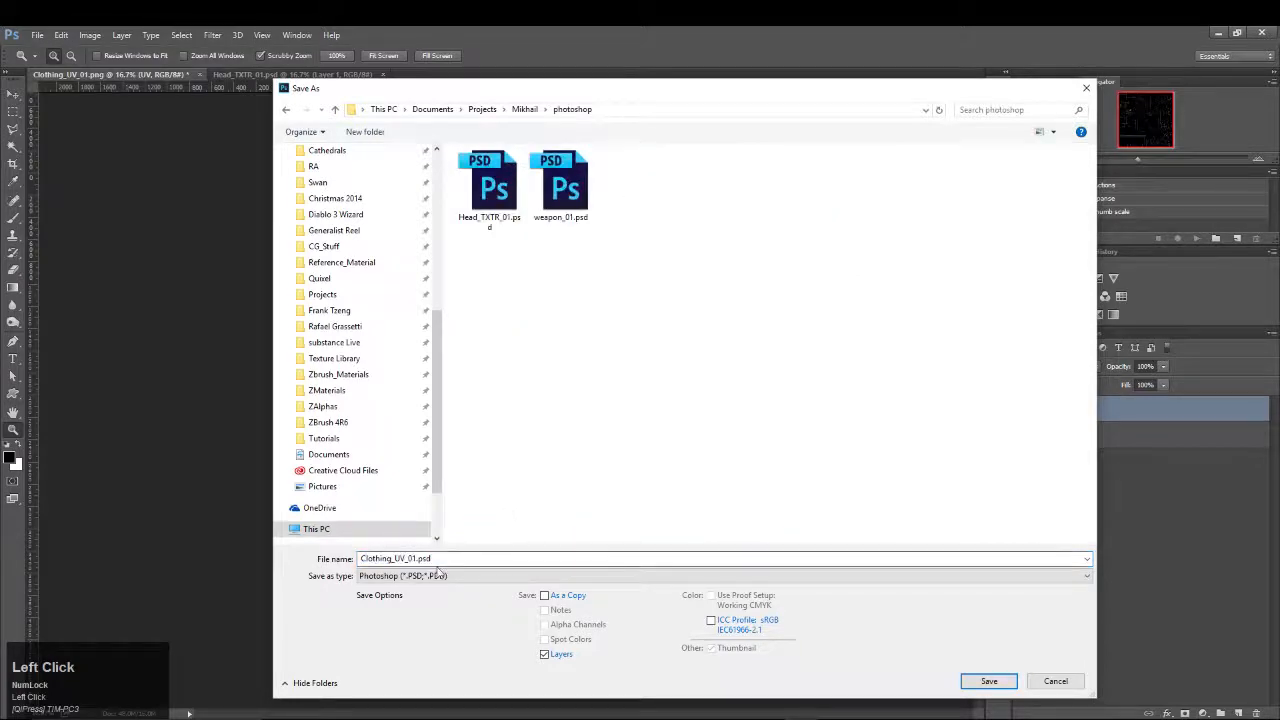
type("Cloth")
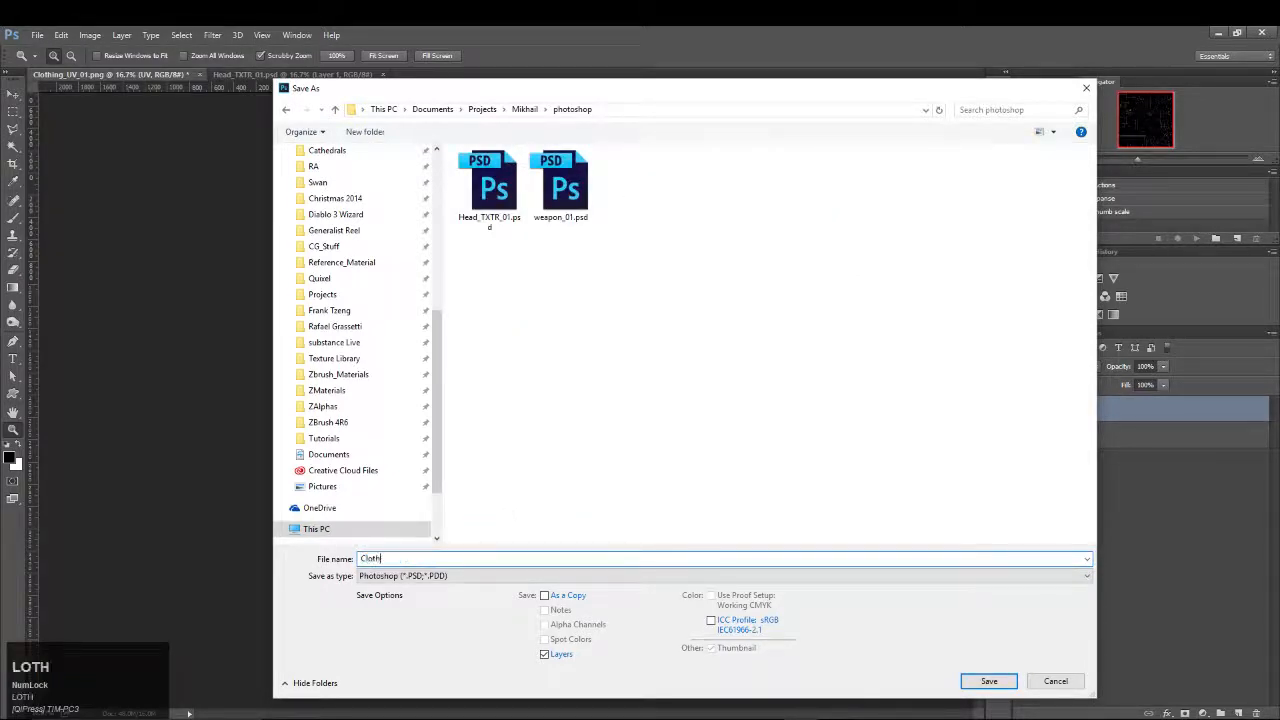
type("ing_TXTR_01")
key("Return")
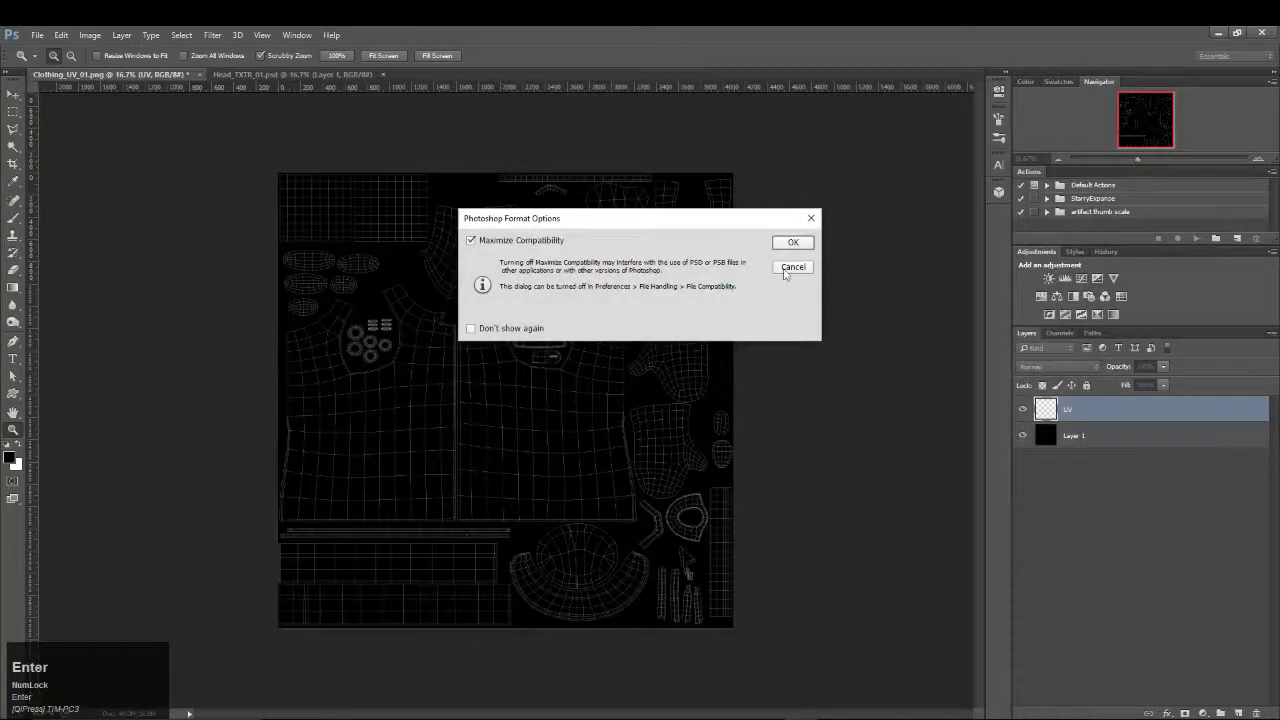
left_click(787, 243)
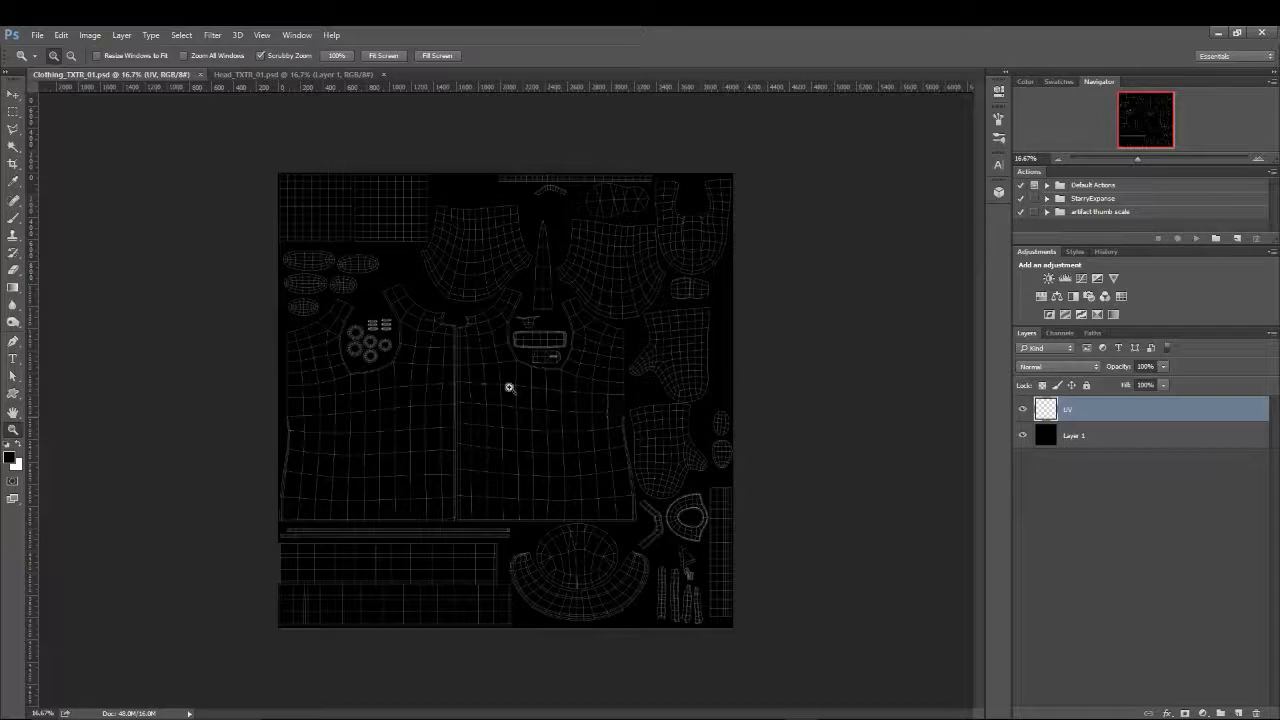
In the snow girl reference painting, turn the locked background into a regular layer and duplicate it, leaving the copy selected
left_click(297, 77)
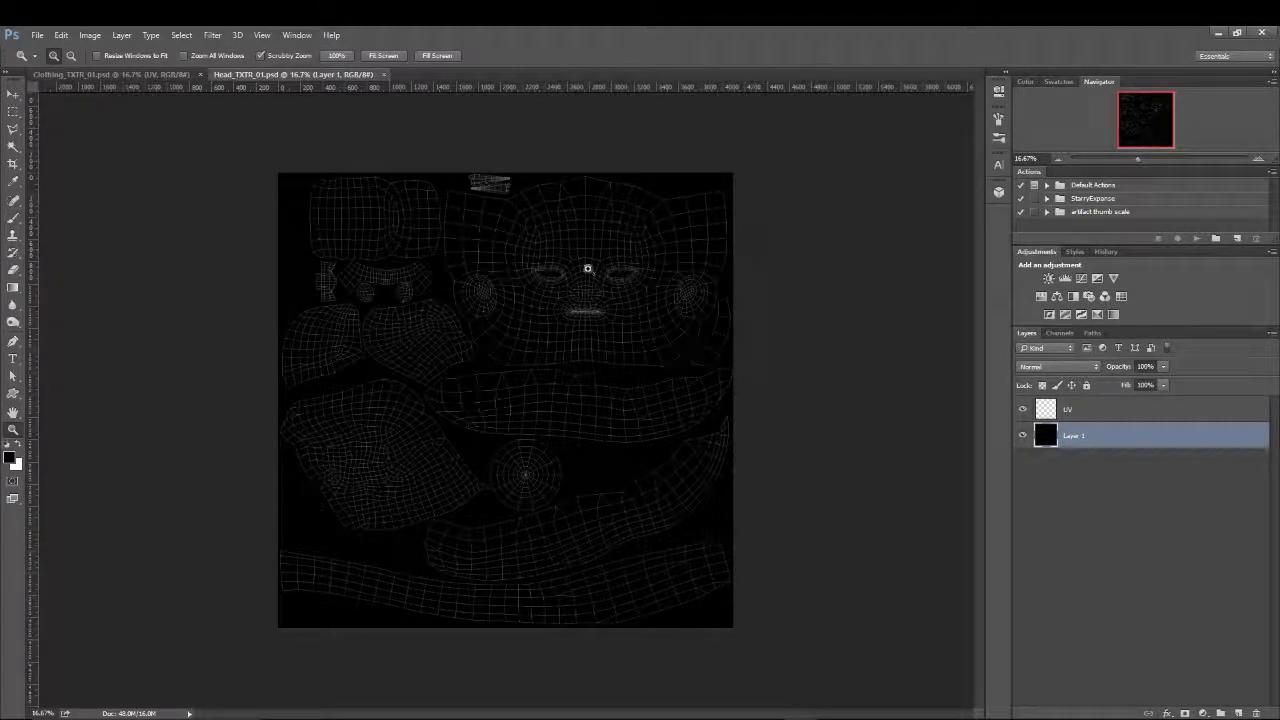
left_click(565, 242)
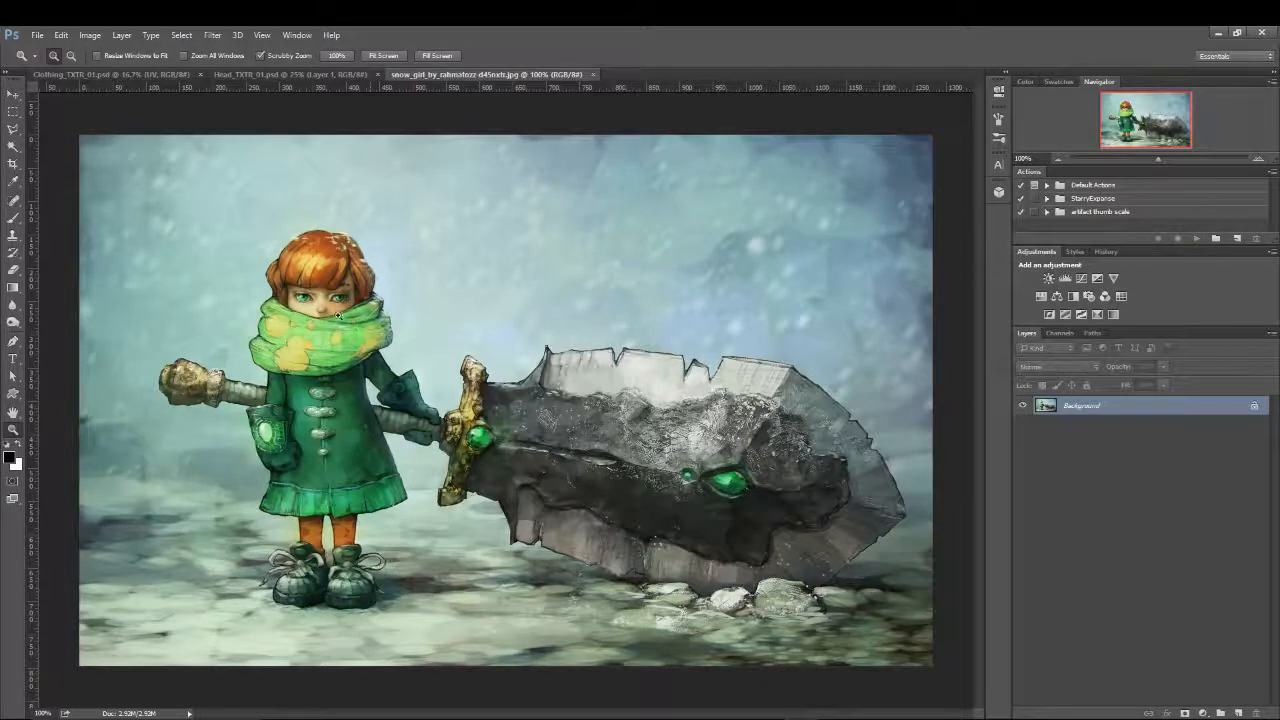
left_click(338, 314)
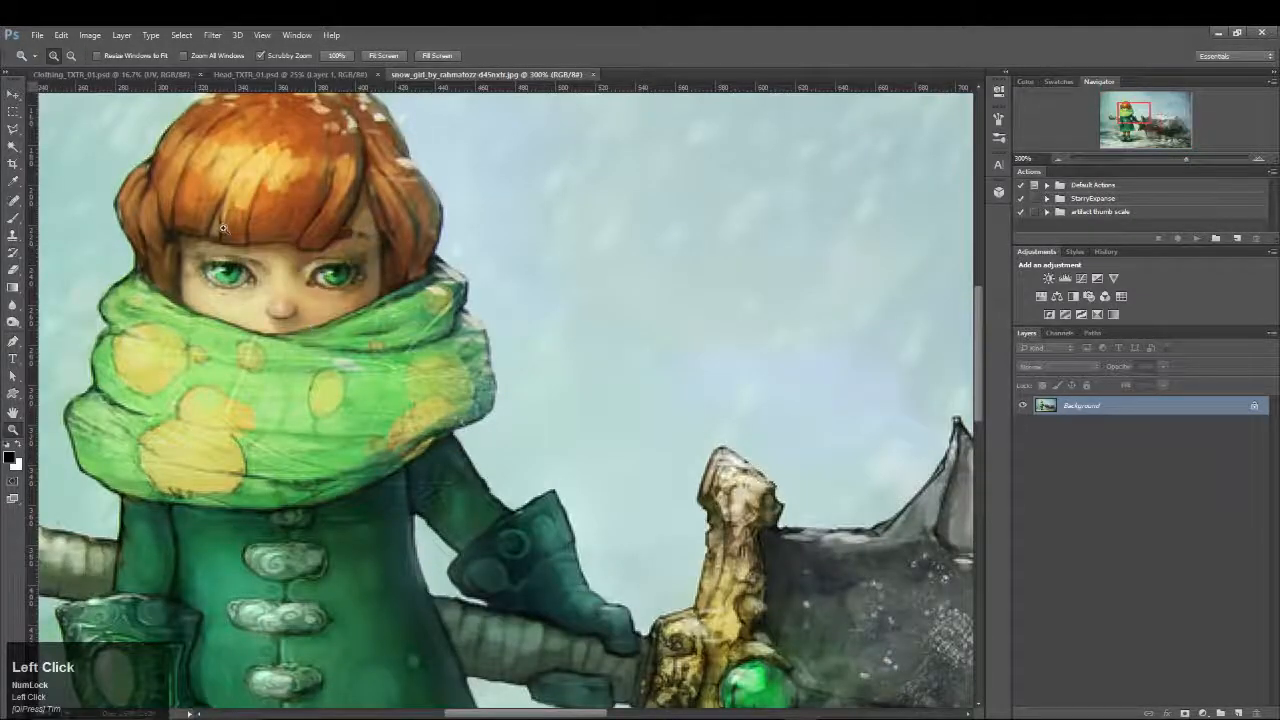
left_click(1252, 407)
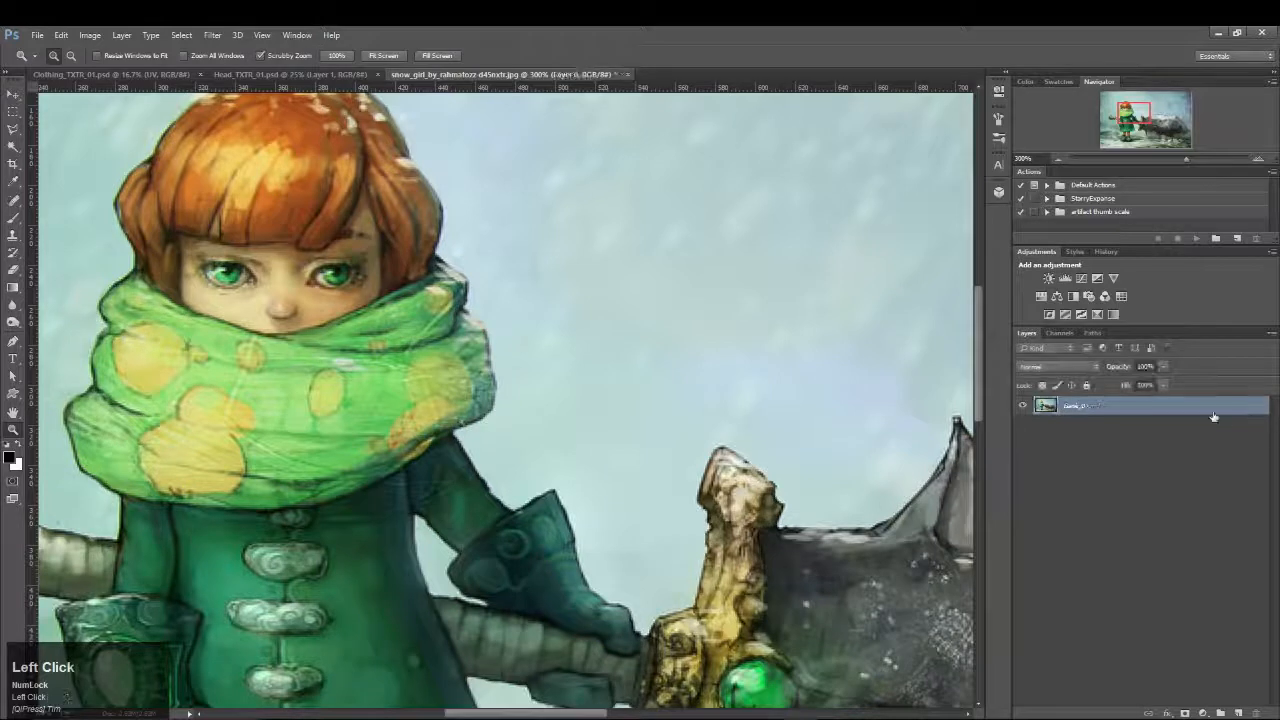
left_click_drag(1213, 414, 1238, 712)
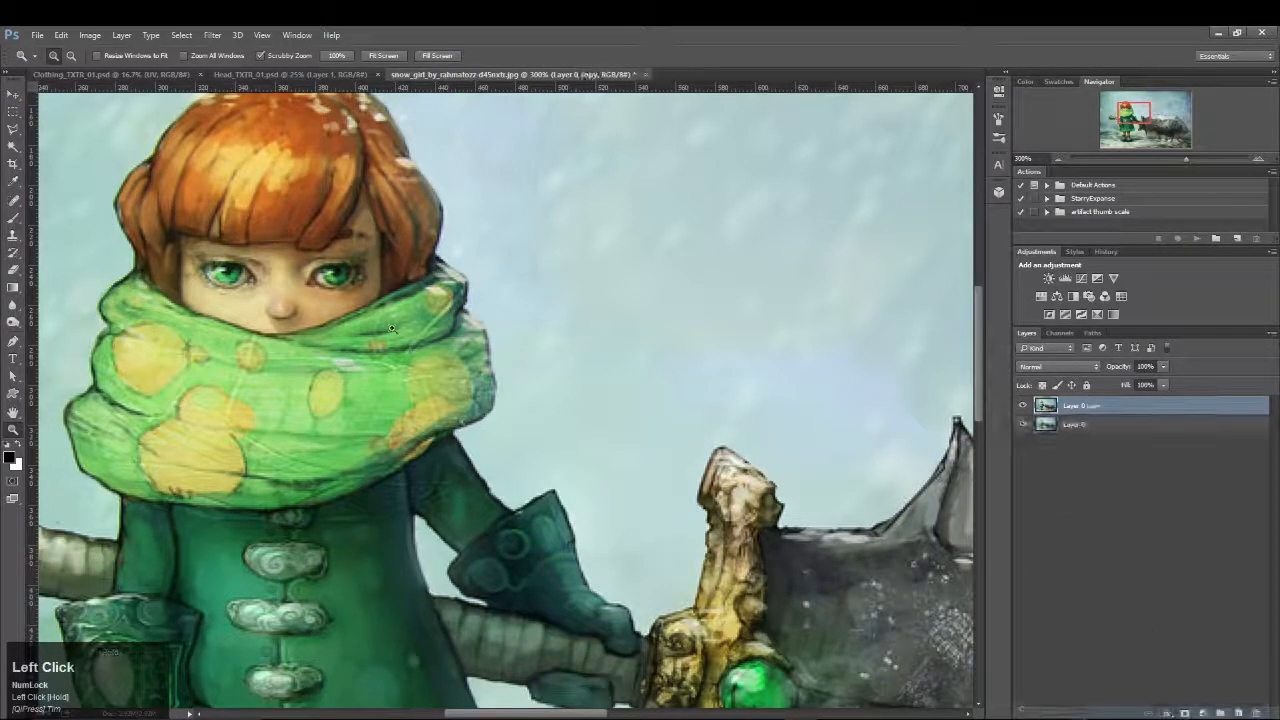
left_click(1073, 424)
left_click(1080, 406)
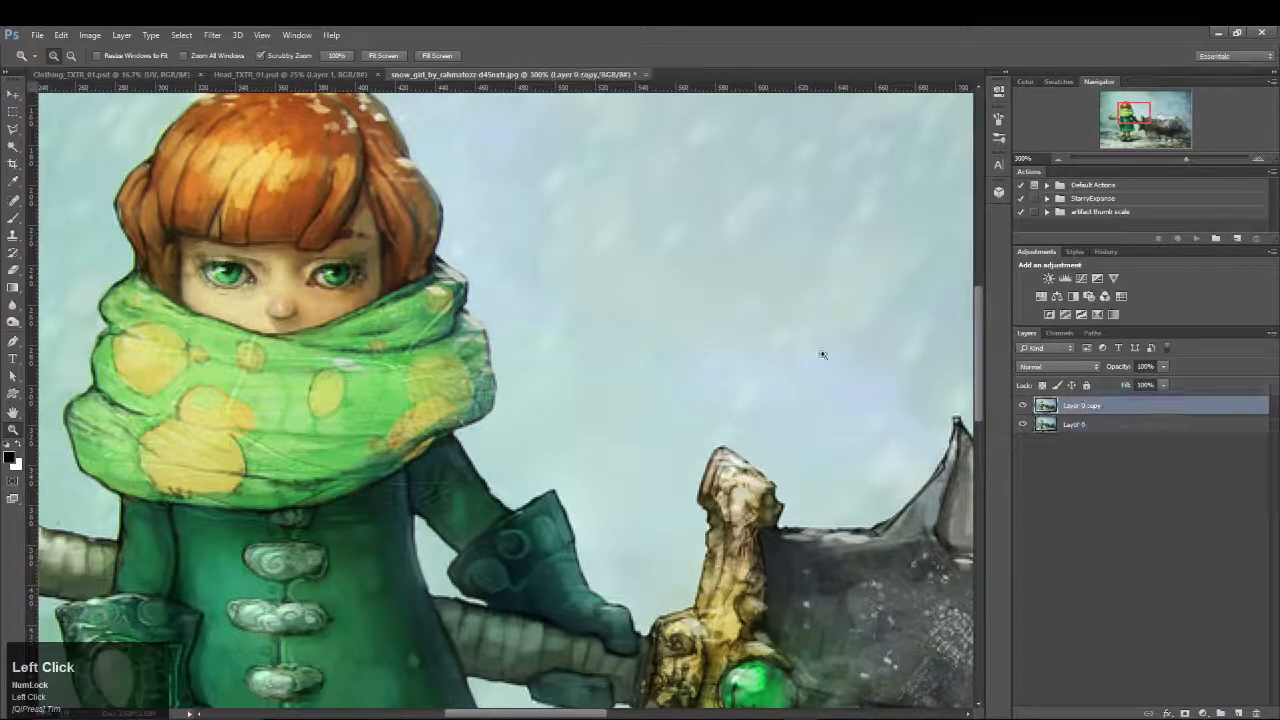
Apply a Lens Blur with a radius of 15 to the duplicated painting layer
left_click(213, 34)
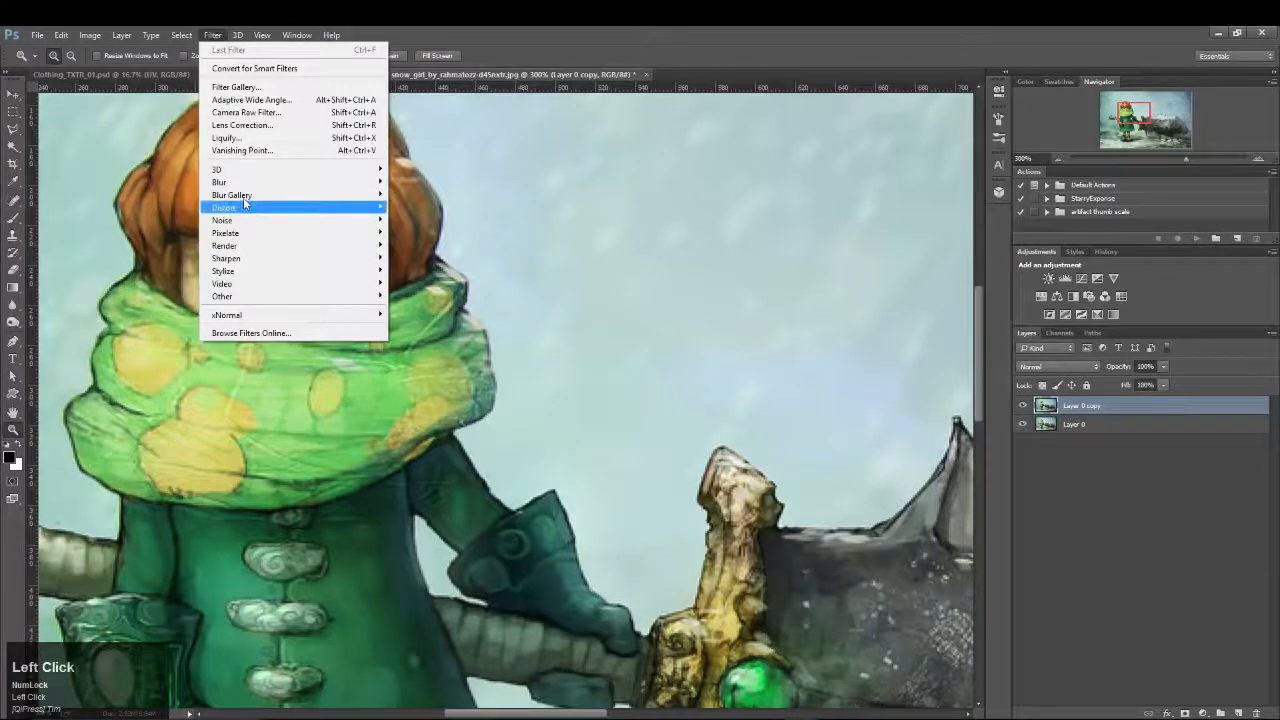
mouse_move(238, 185)
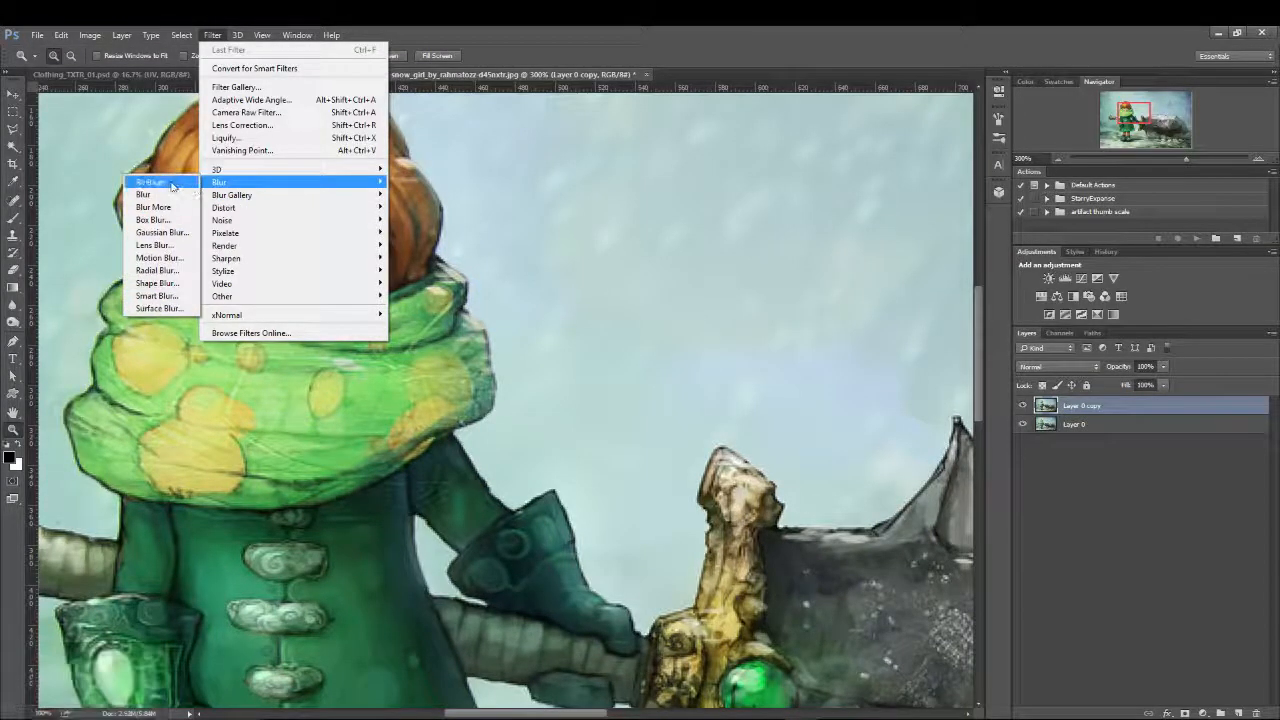
left_click(156, 245)
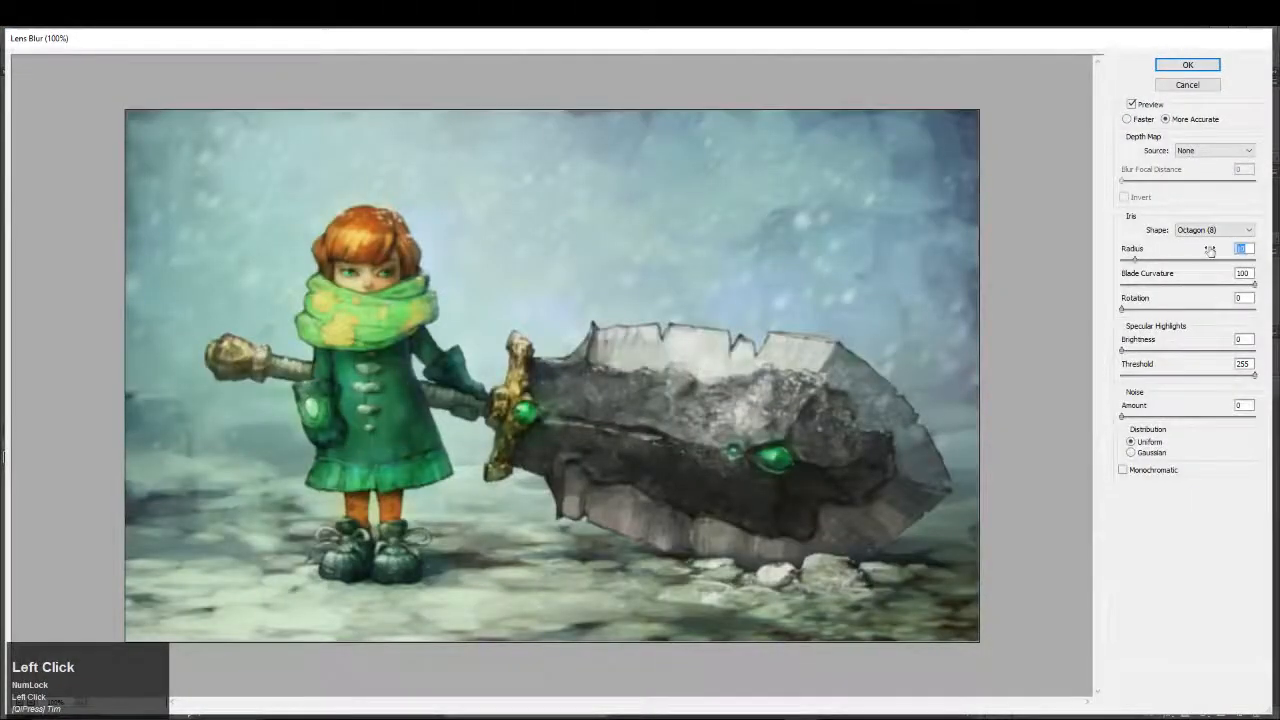
type("12")
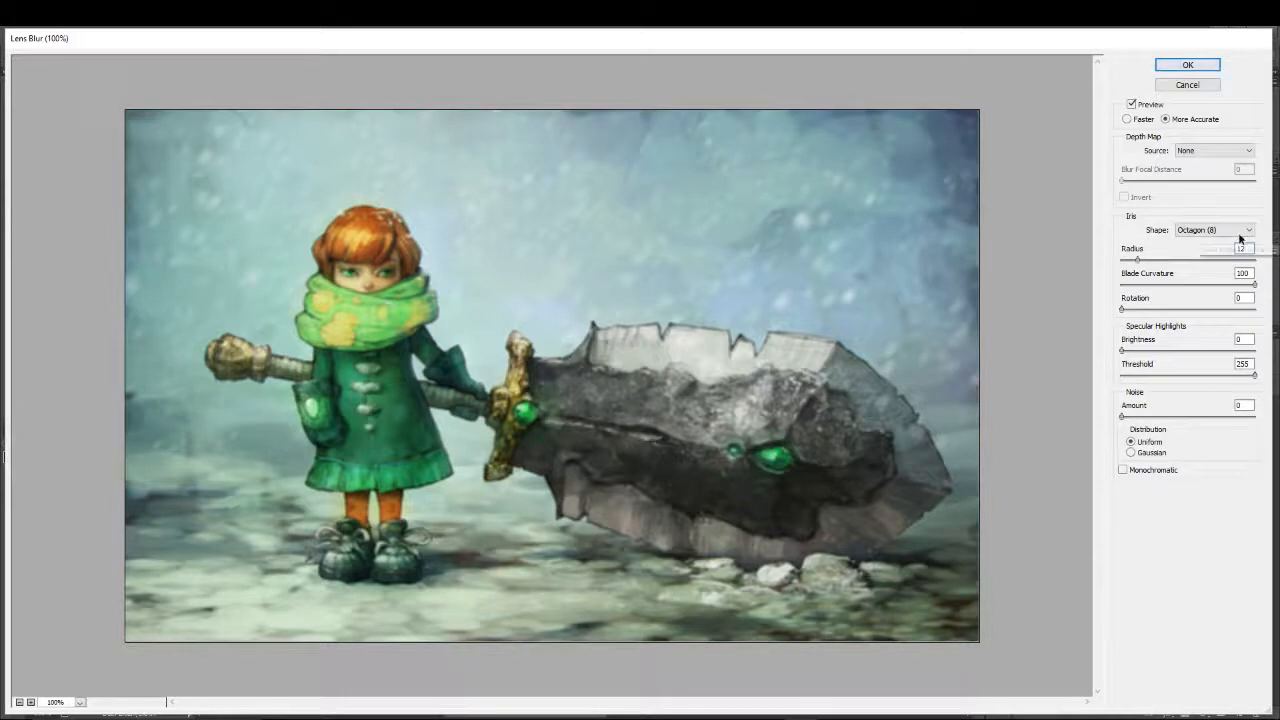
left_click(1247, 250)
key("BackSpace")
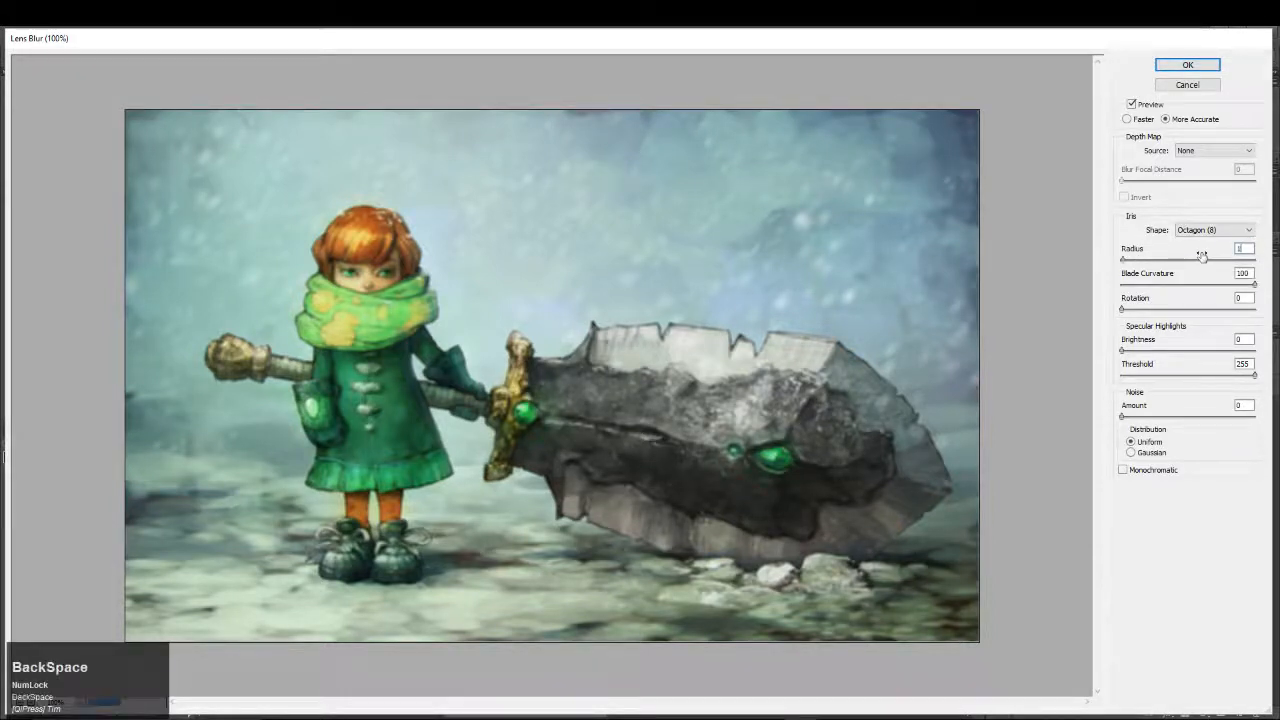
type("5")
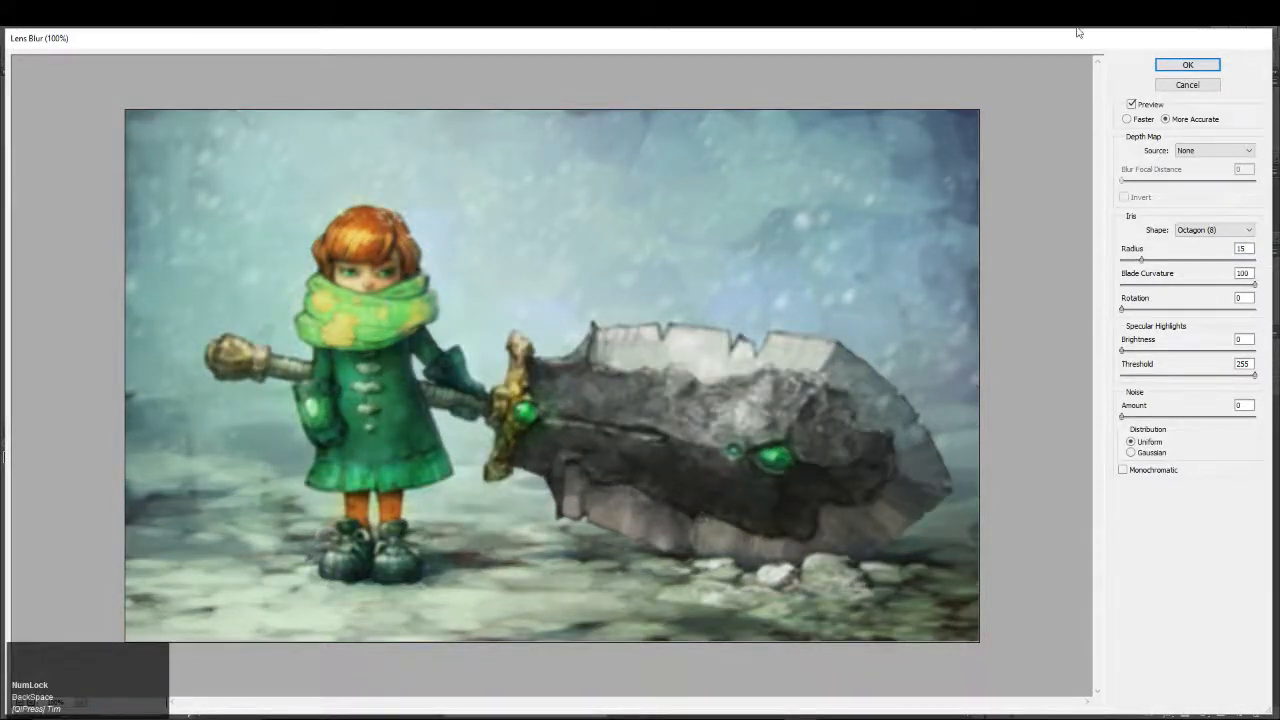
left_click(1188, 64)
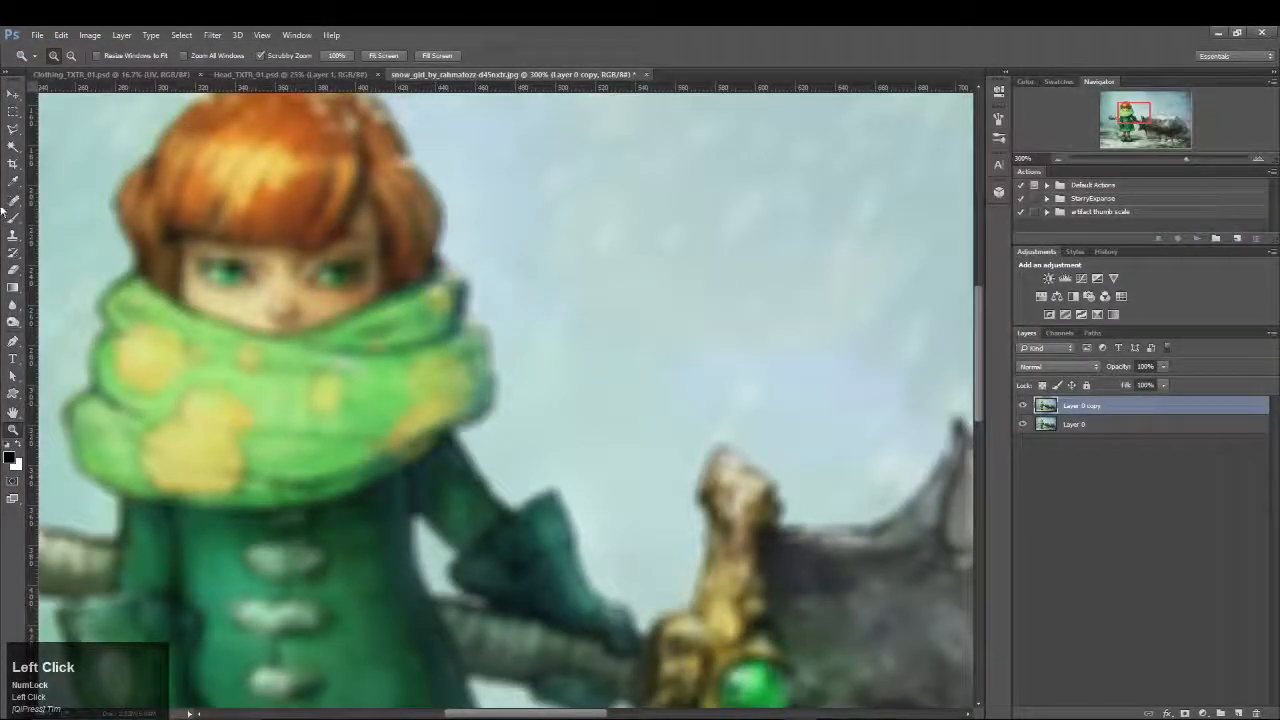
Sample a light face tone as the background colour and a darker one as the foreground colour, then hide the blurred copy
key("space")
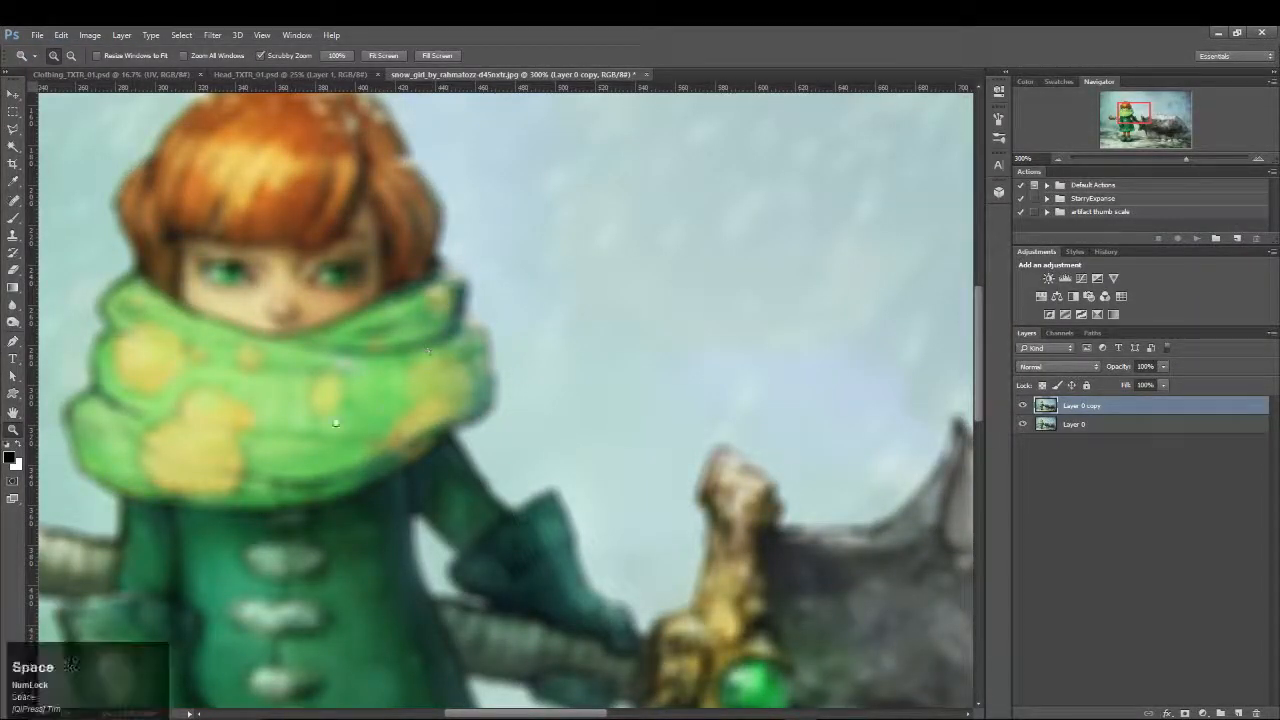
left_click_drag(334, 420, 585, 446)
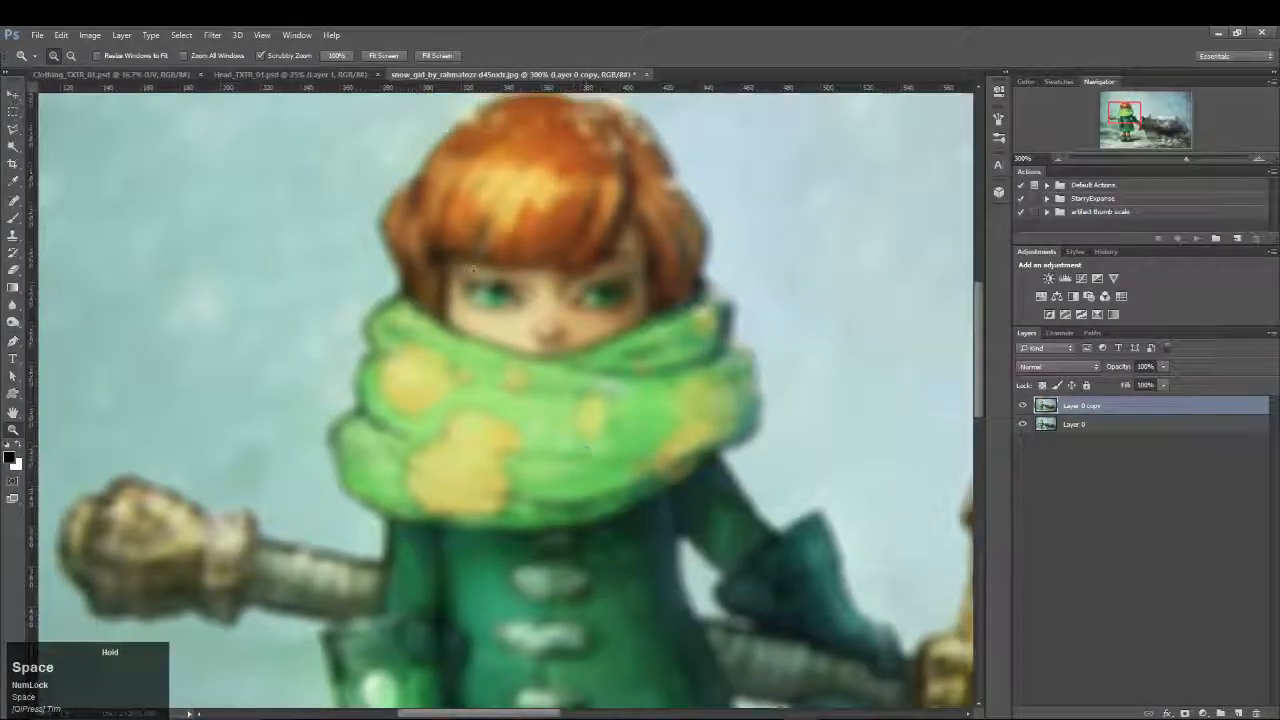
key("i")
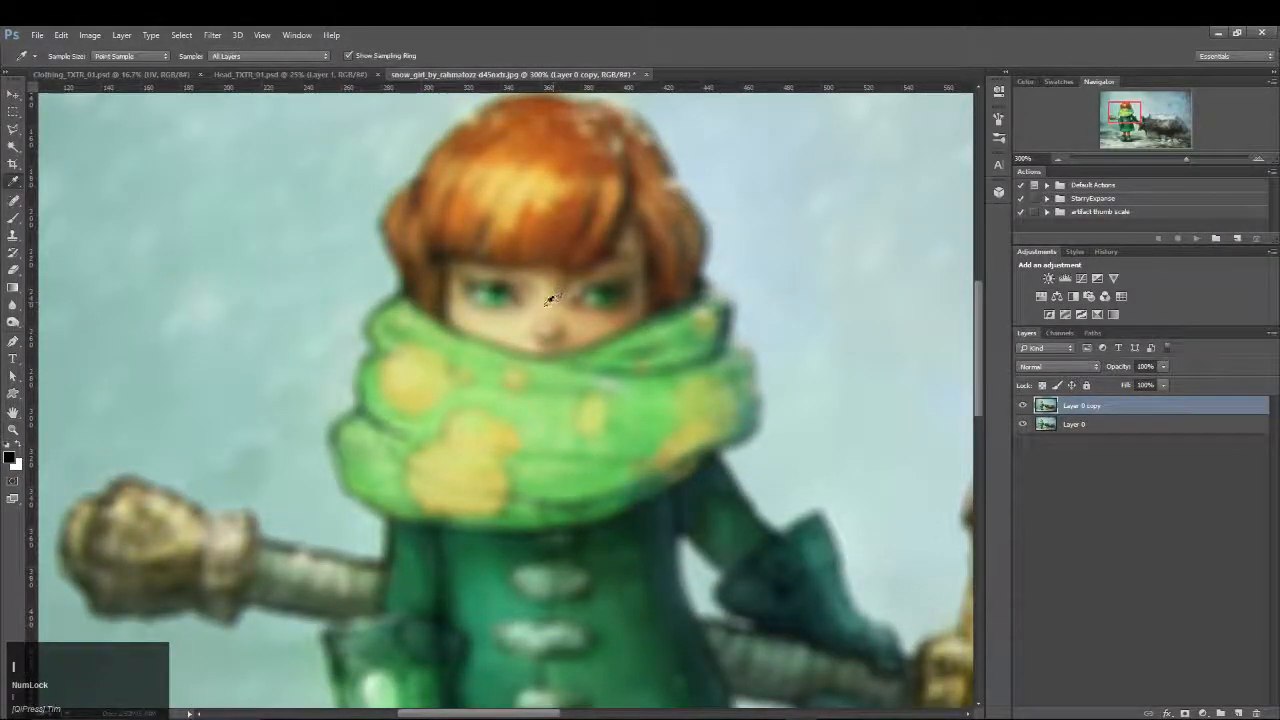
left_click(522, 322)
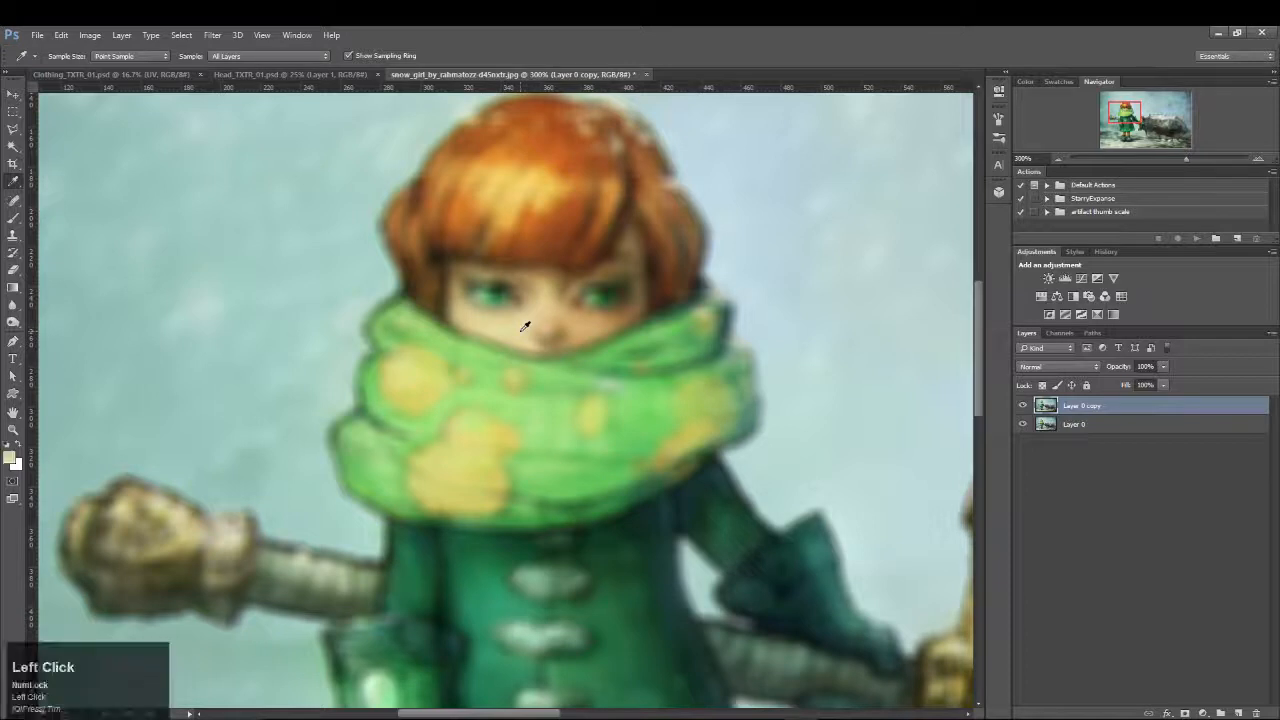
key("x")
left_click(612, 315)
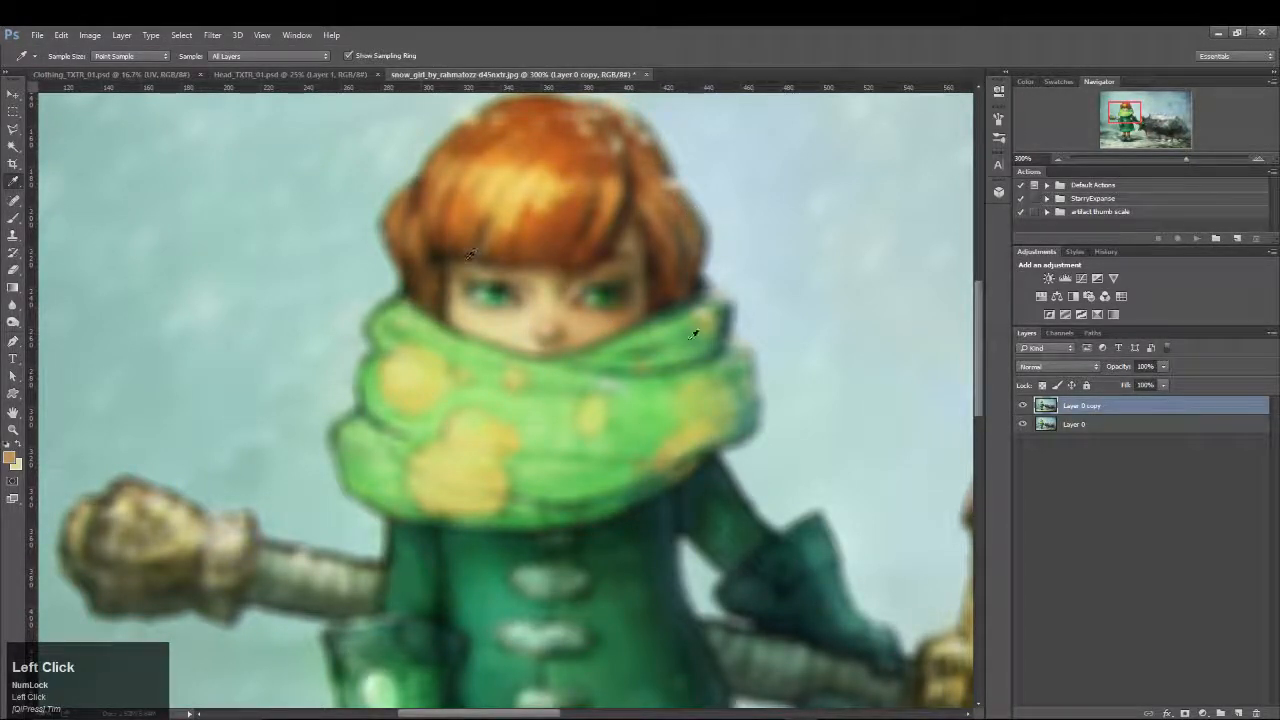
left_click(1021, 404)
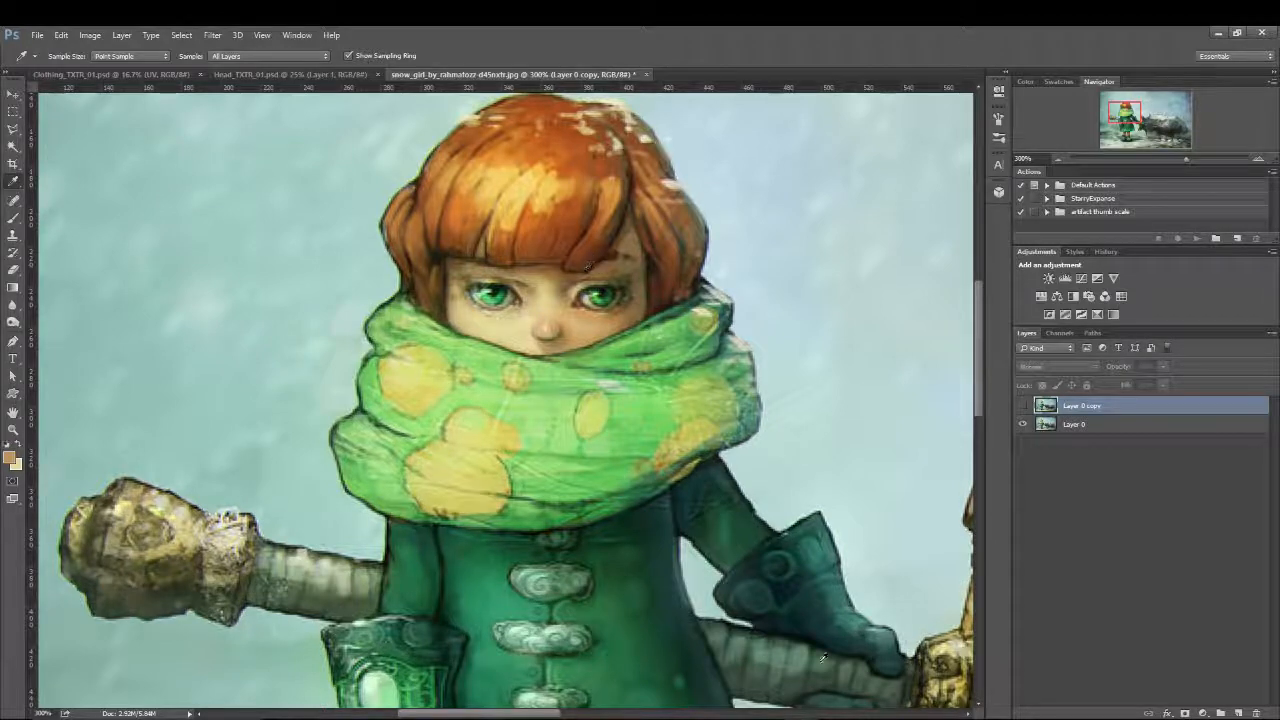
Switch to Maya, select the hair mesh and show the UV editor beside the perspective view
left_click(837, 717)
left_click(872, 688)
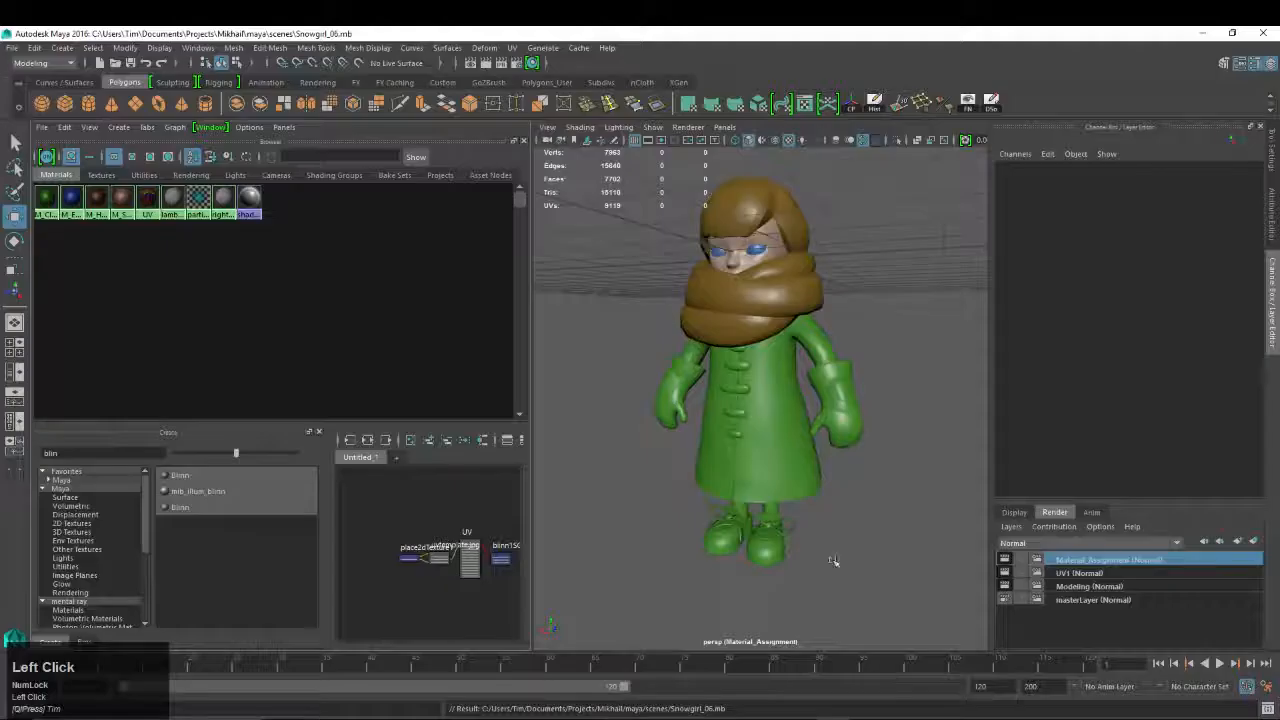
left_click(756, 211)
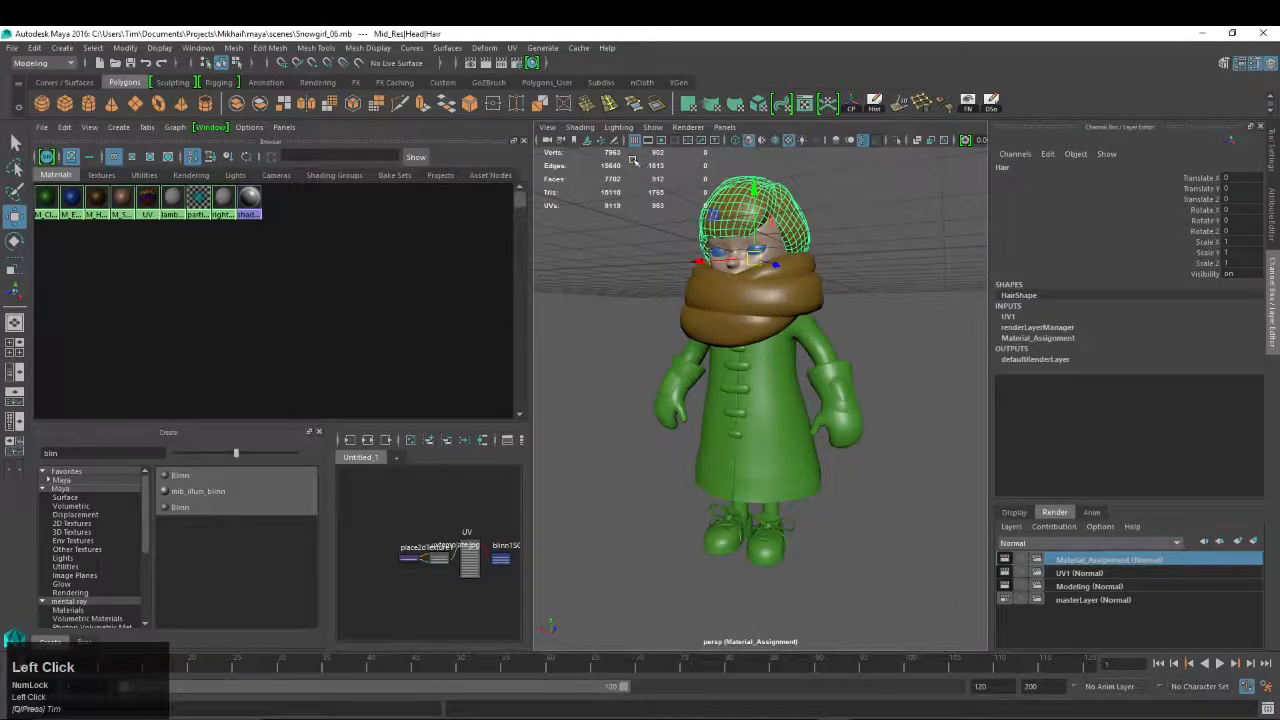
left_click(281, 128)
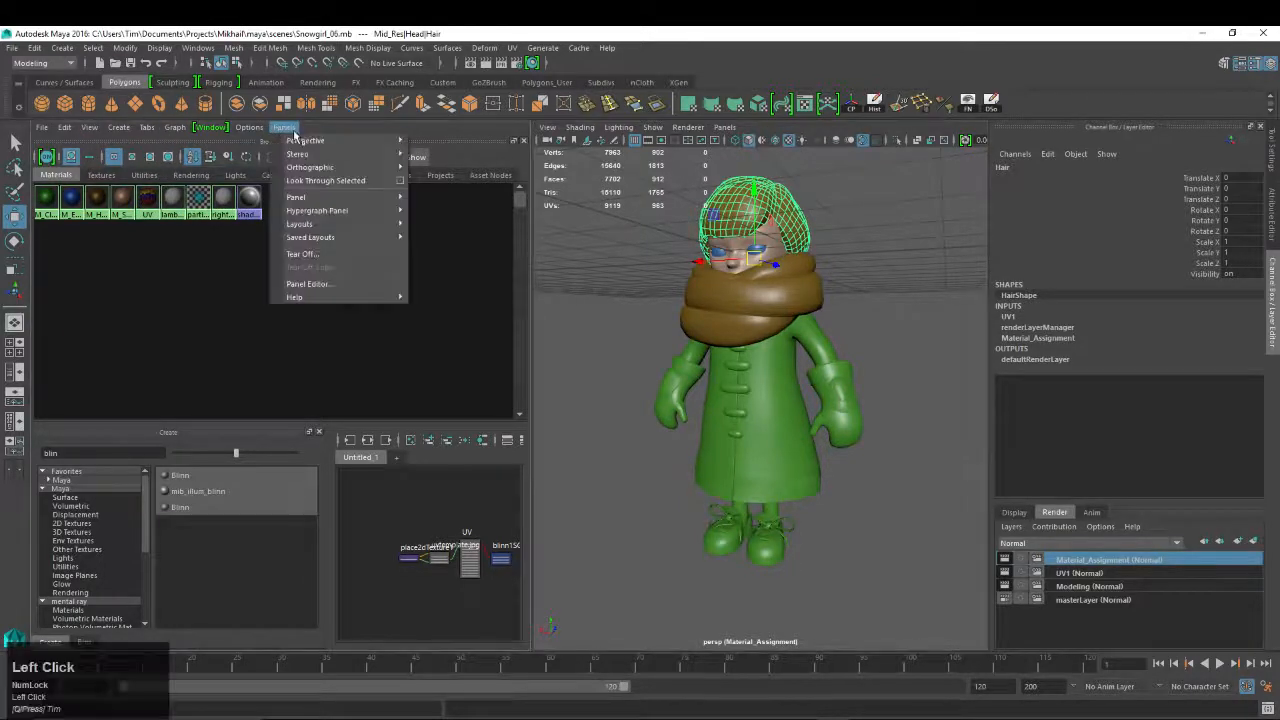
mouse_move(335, 215)
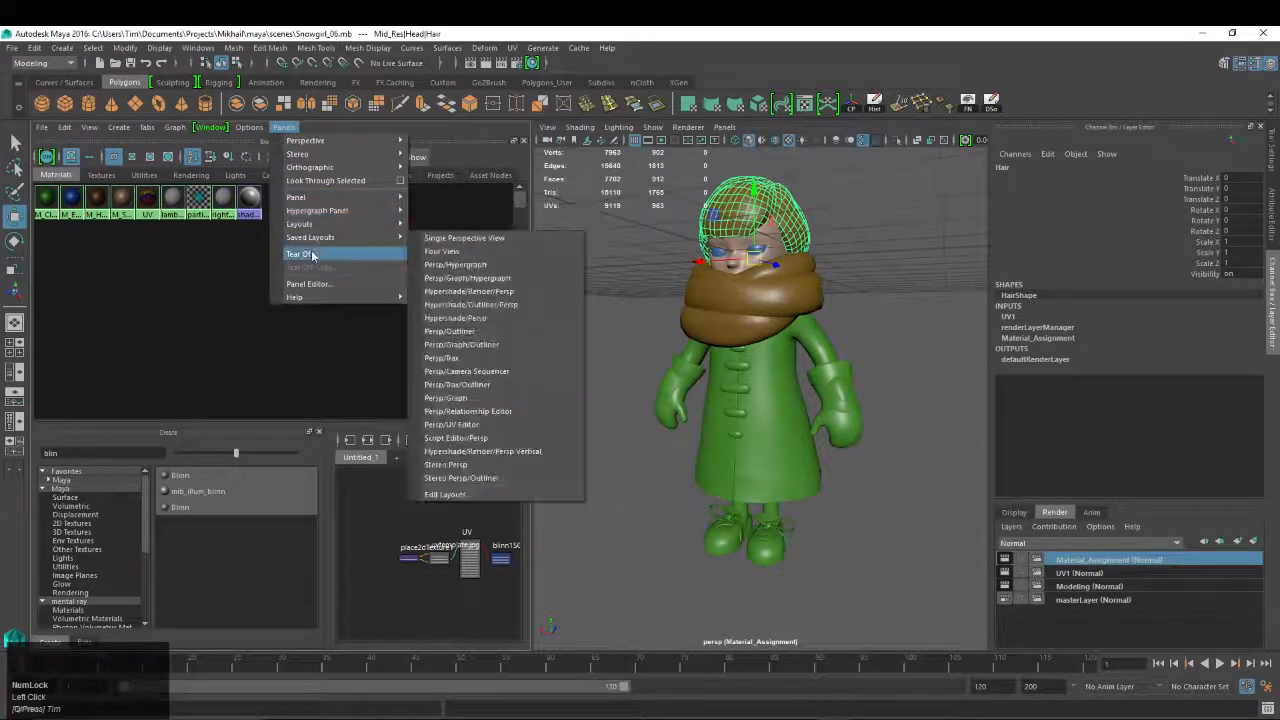
left_click(442, 297)
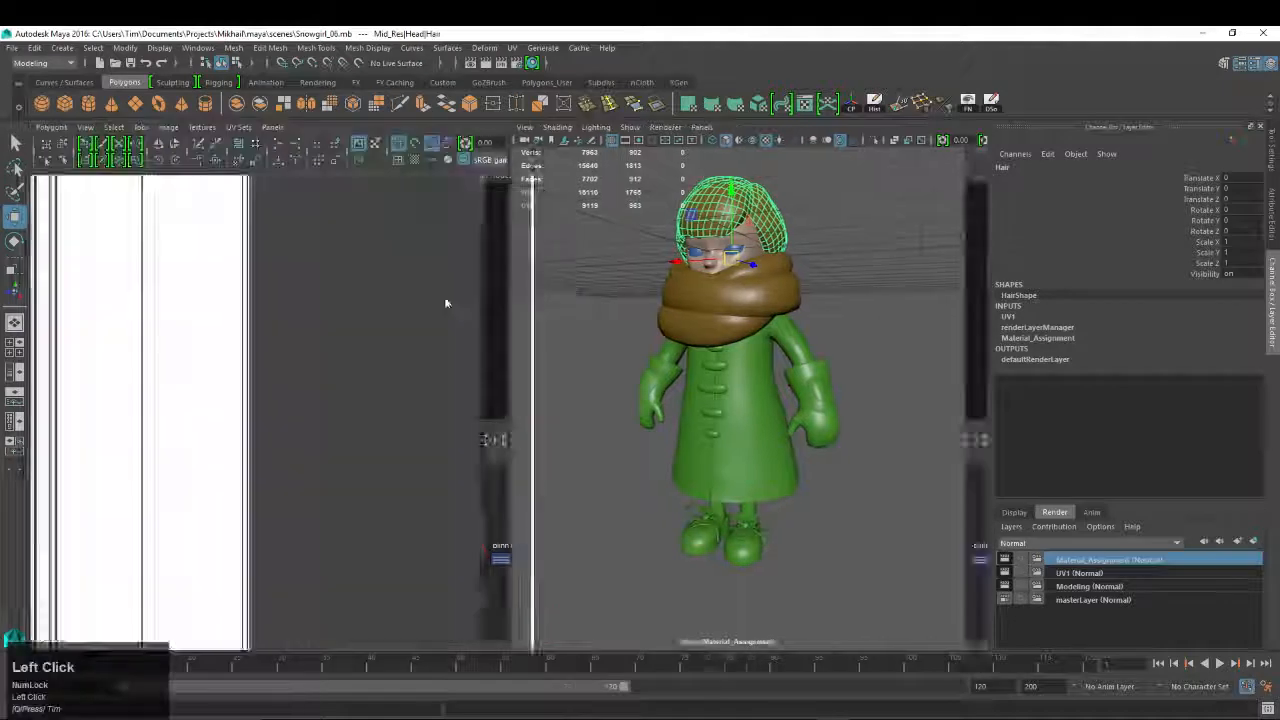
Add the face, scarf, eyebrows and one eyeball to the selection to examine which UV shells belong to each
left_click(745, 225)
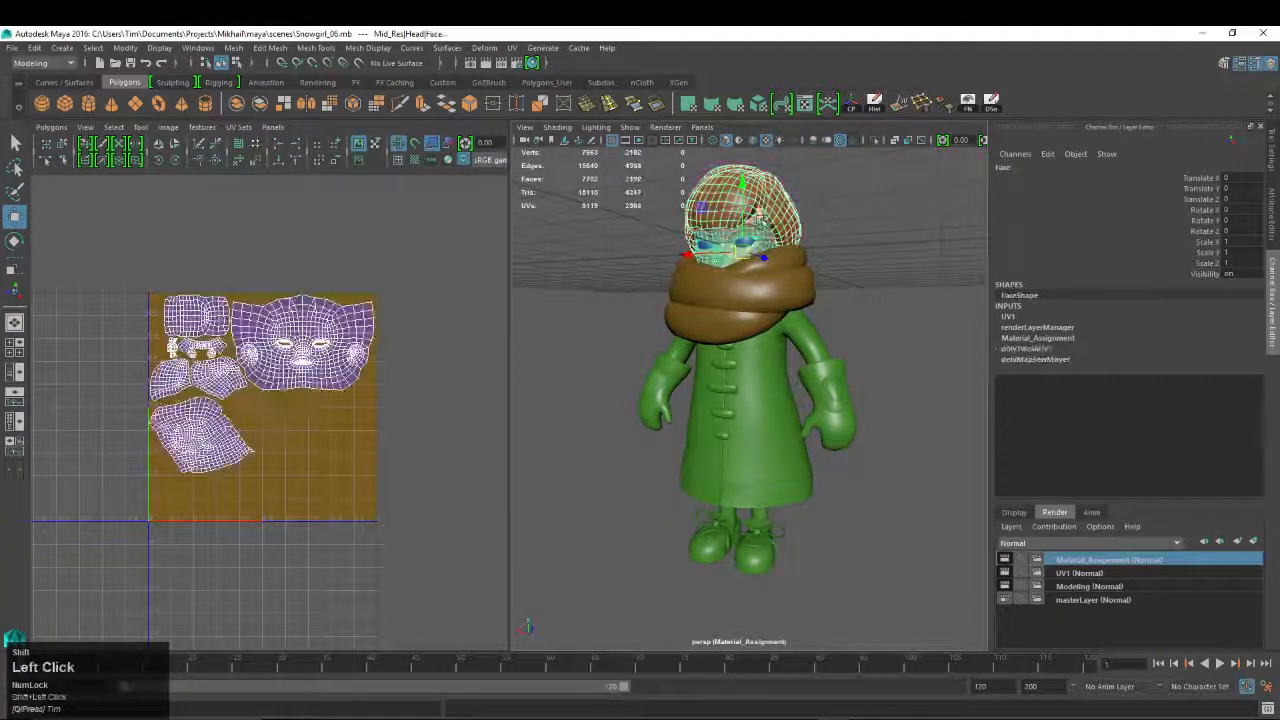
middle_click_drag(748, 222, 850, 313, "alt")
left_click(778, 208, "shift")
middle_click_drag(778, 208, 793, 338, "alt")
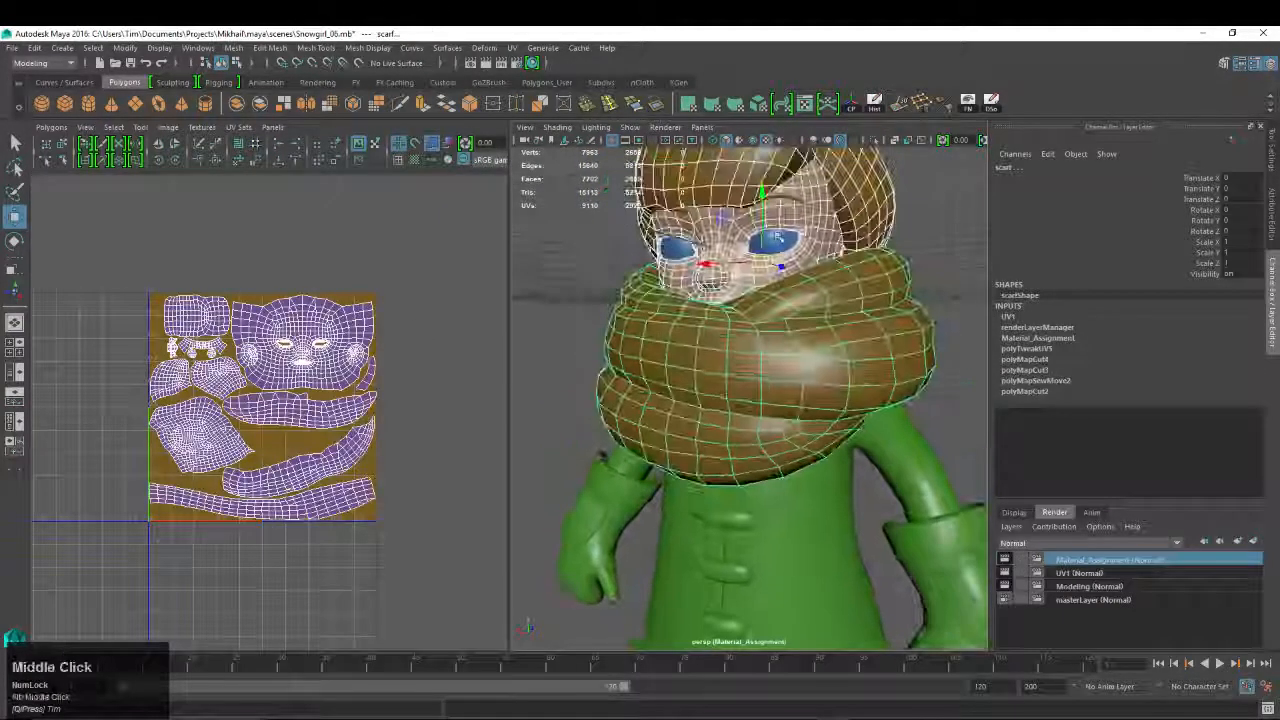
left_click(792, 201, "shift")
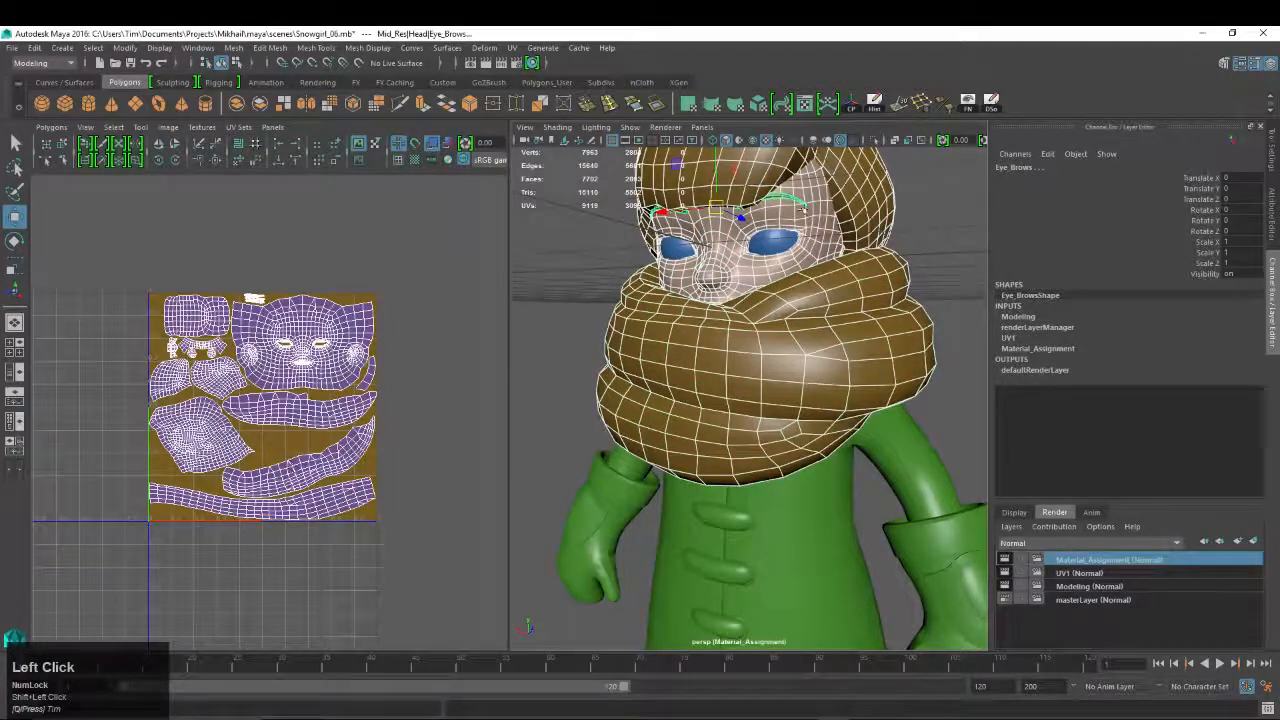
left_click(776, 240, "shift")
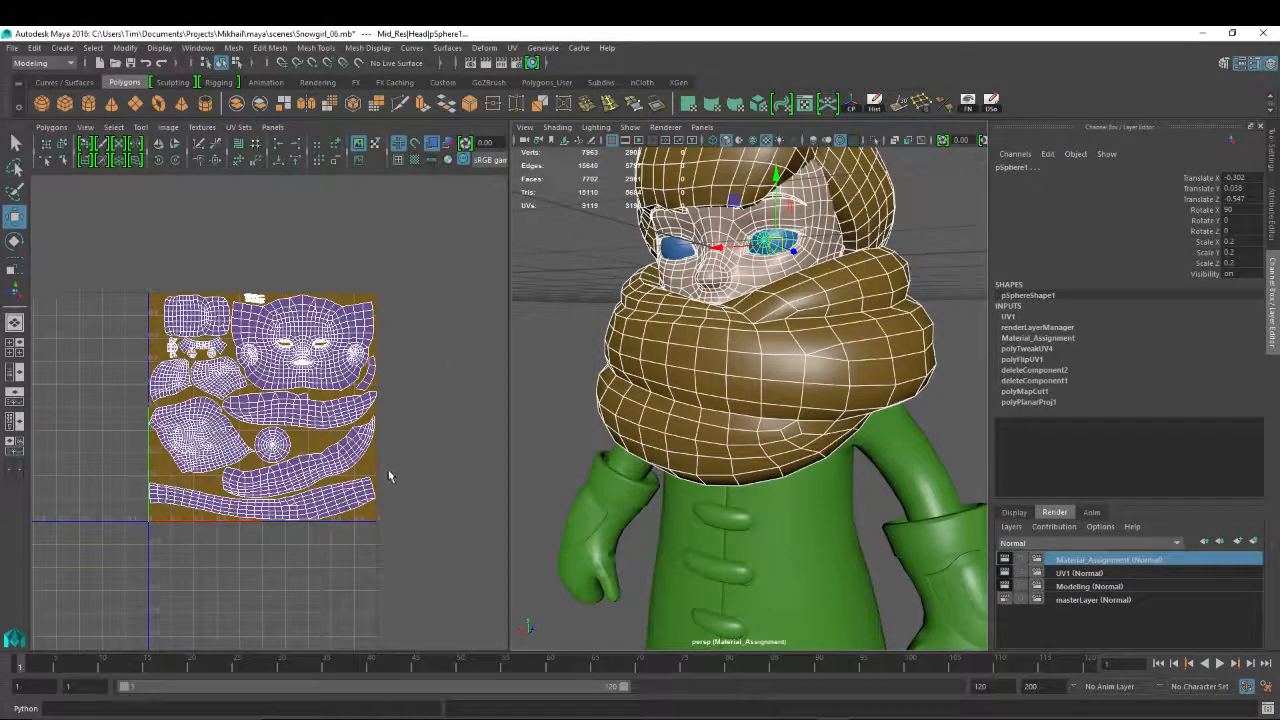
right_click_drag(743, 397, 690, 400, "alt")
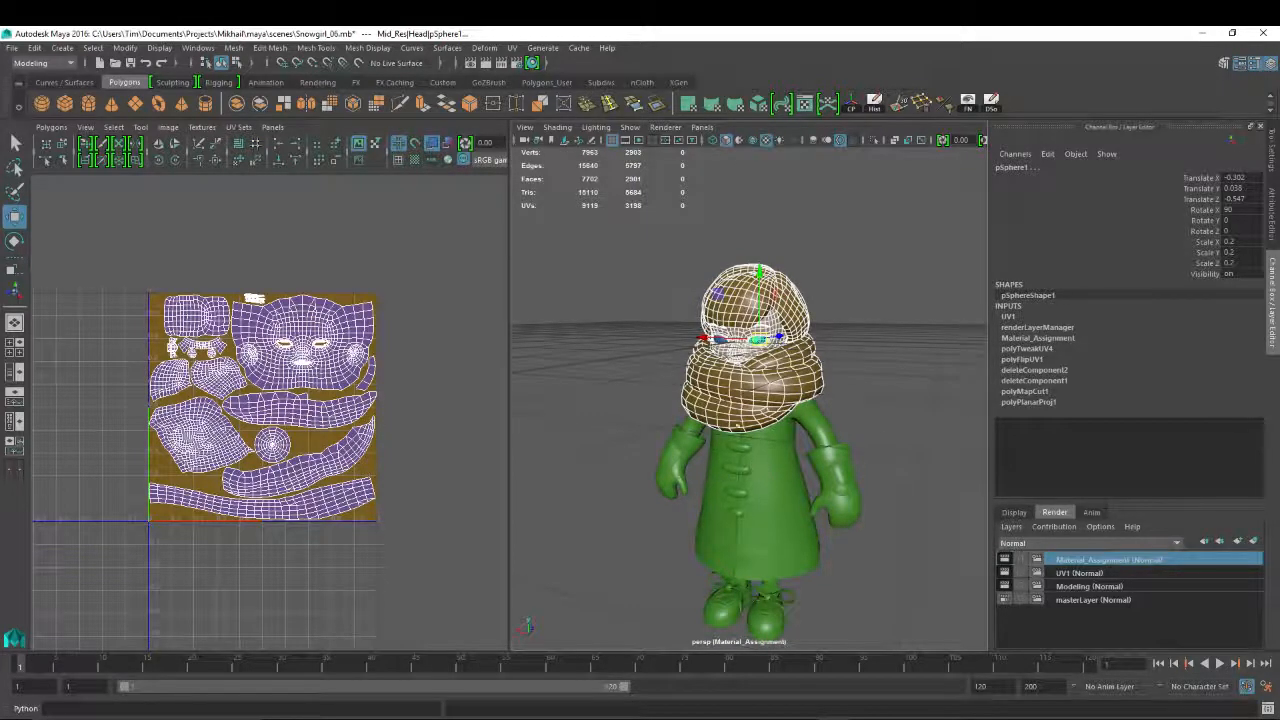
left_click_drag(782, 416, 798, 507, "alt")
middle_click_drag(798, 507, 722, 398, "alt")
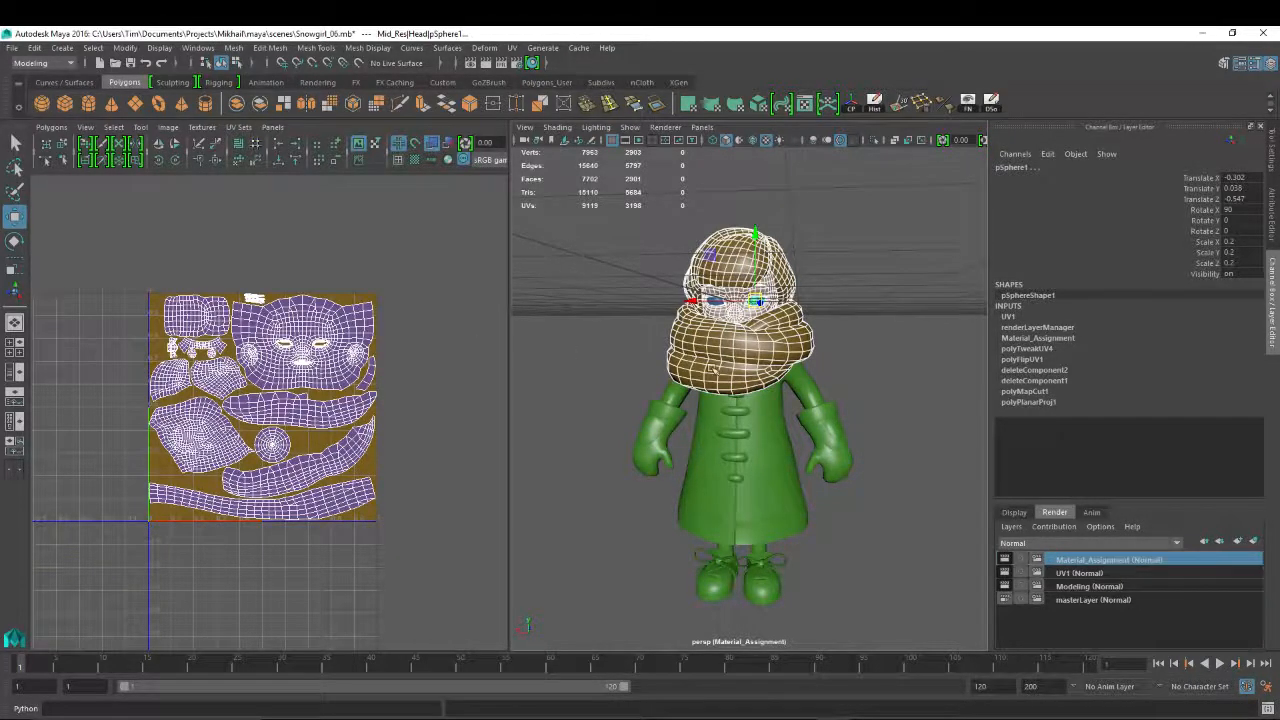
Switch to Photoshop and, in the Head_TXTR_01 file, create a group named Diffuse between the UV layer and Layer 1
left_click(679, 653)
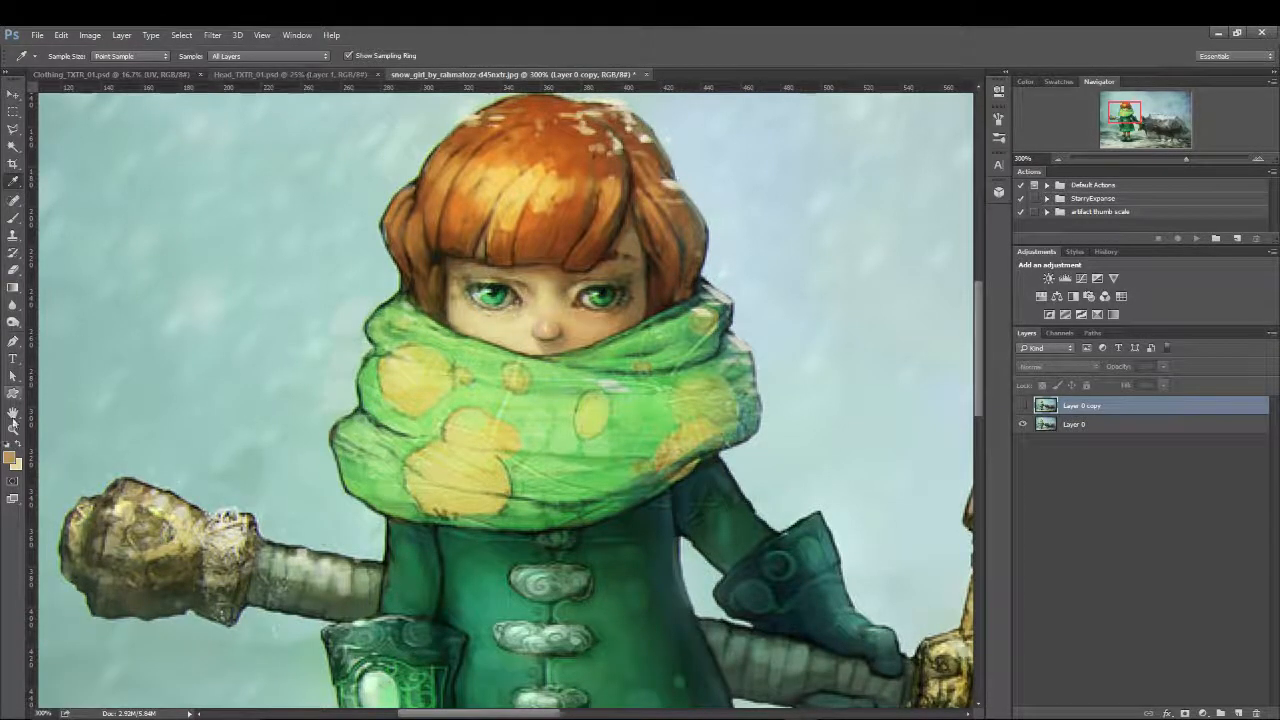
left_click(259, 76)
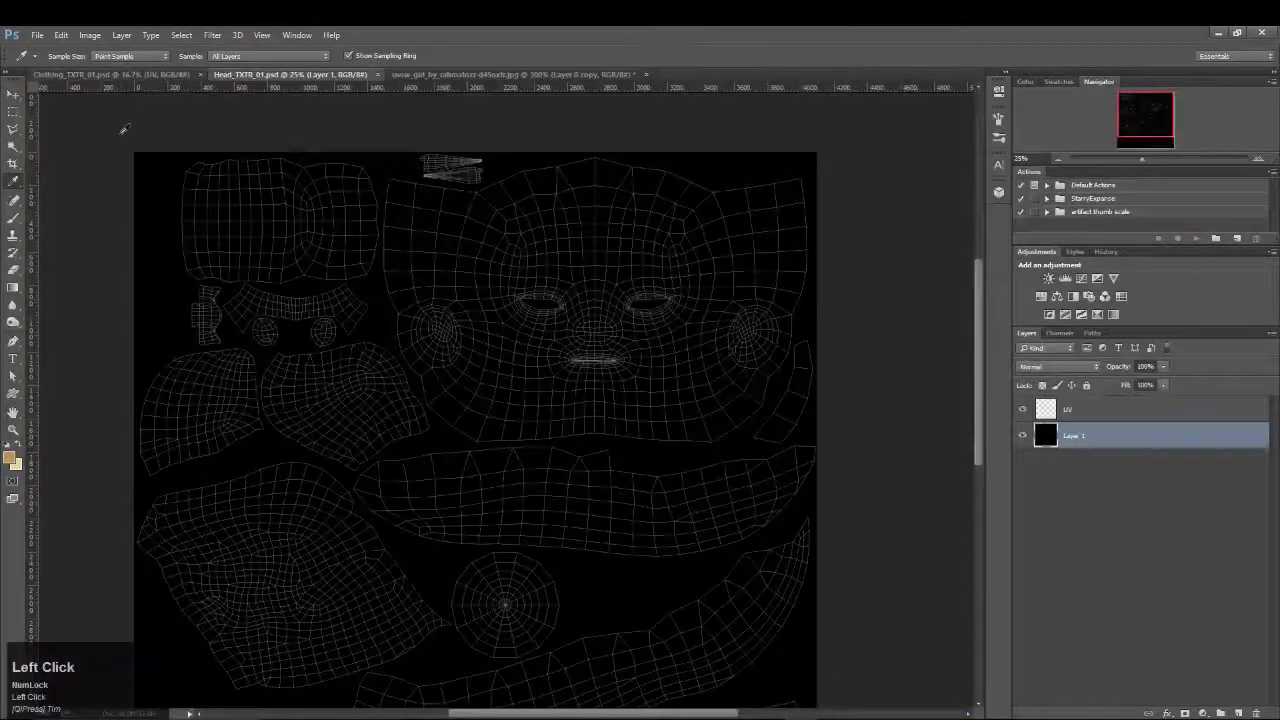
left_click(1220, 713)
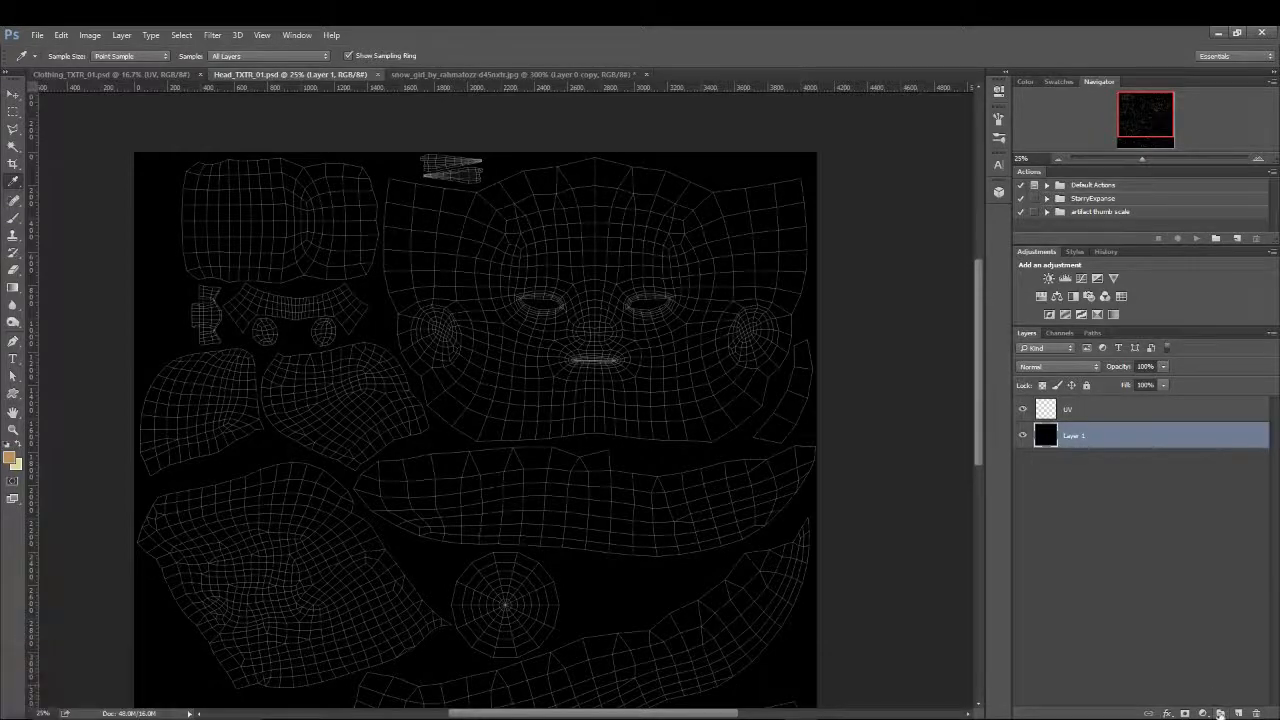
double_click(1075, 431)
type("Diss")
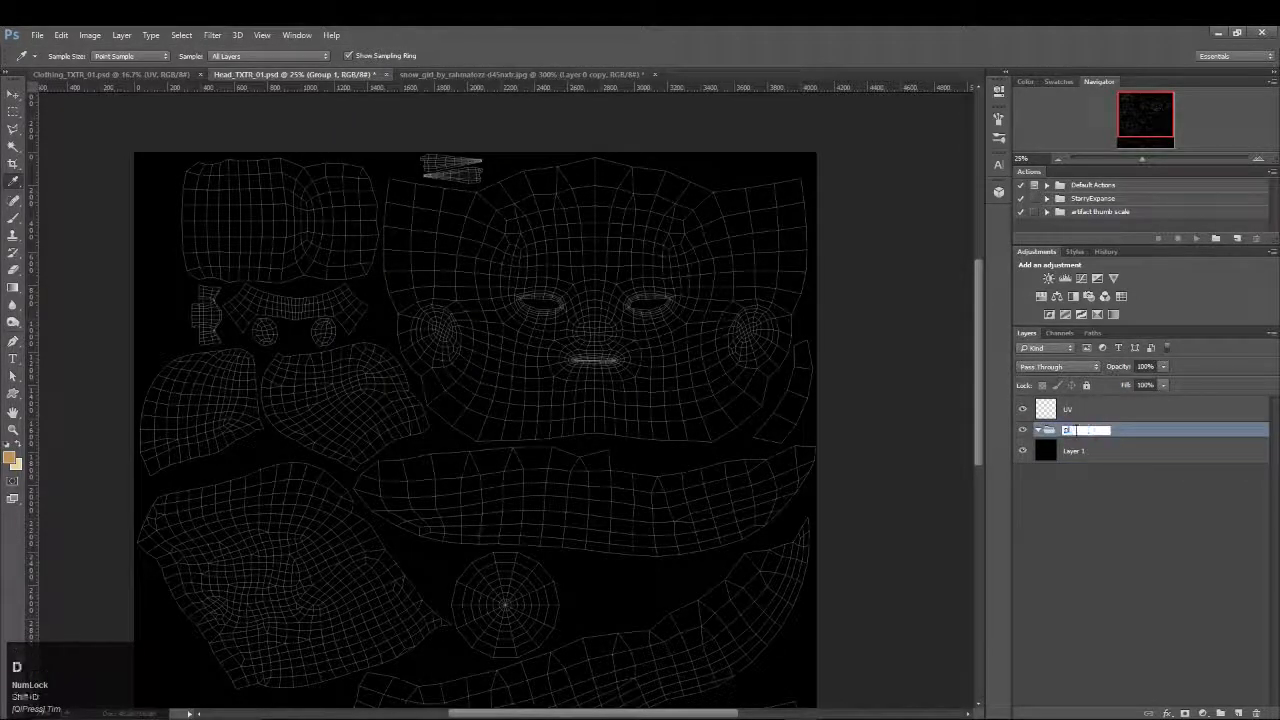
key("BackSpace")
key("BackSpace")
type("ffuse")
key("Return")
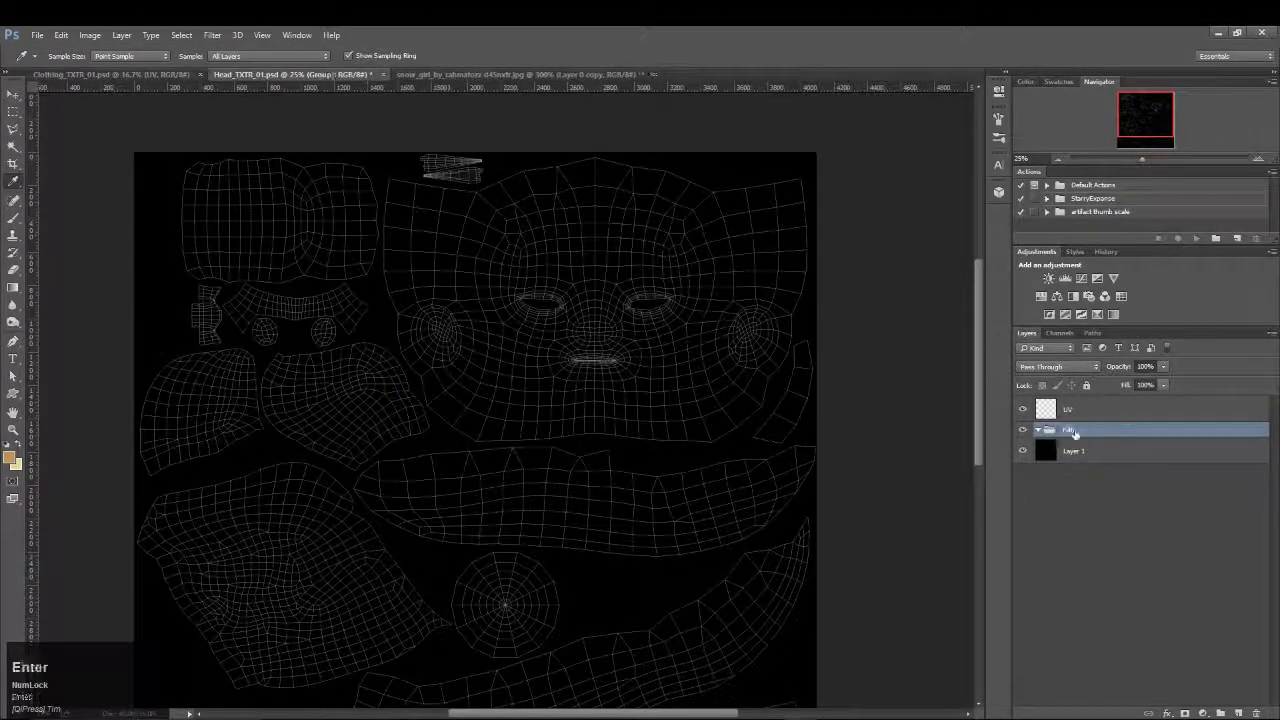
Create two more groups above the Diffuse group, naming each one Normal
left_click(1220, 713)
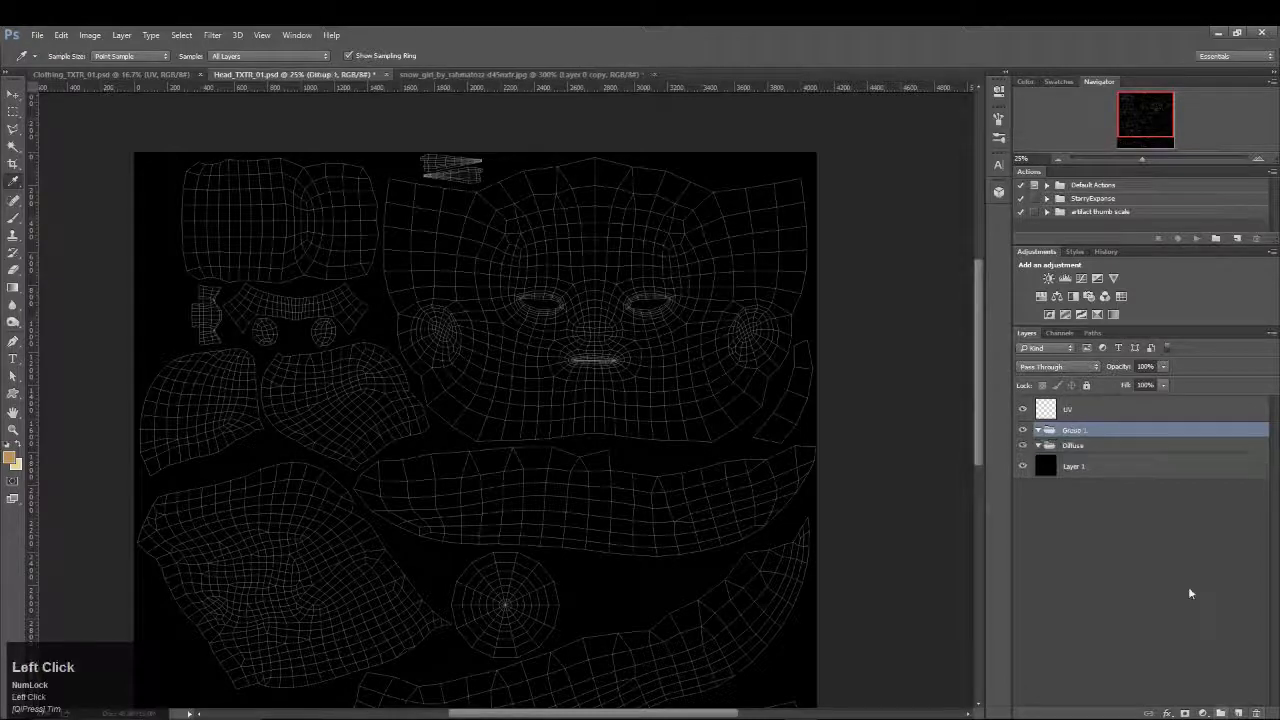
double_click(1075, 430)
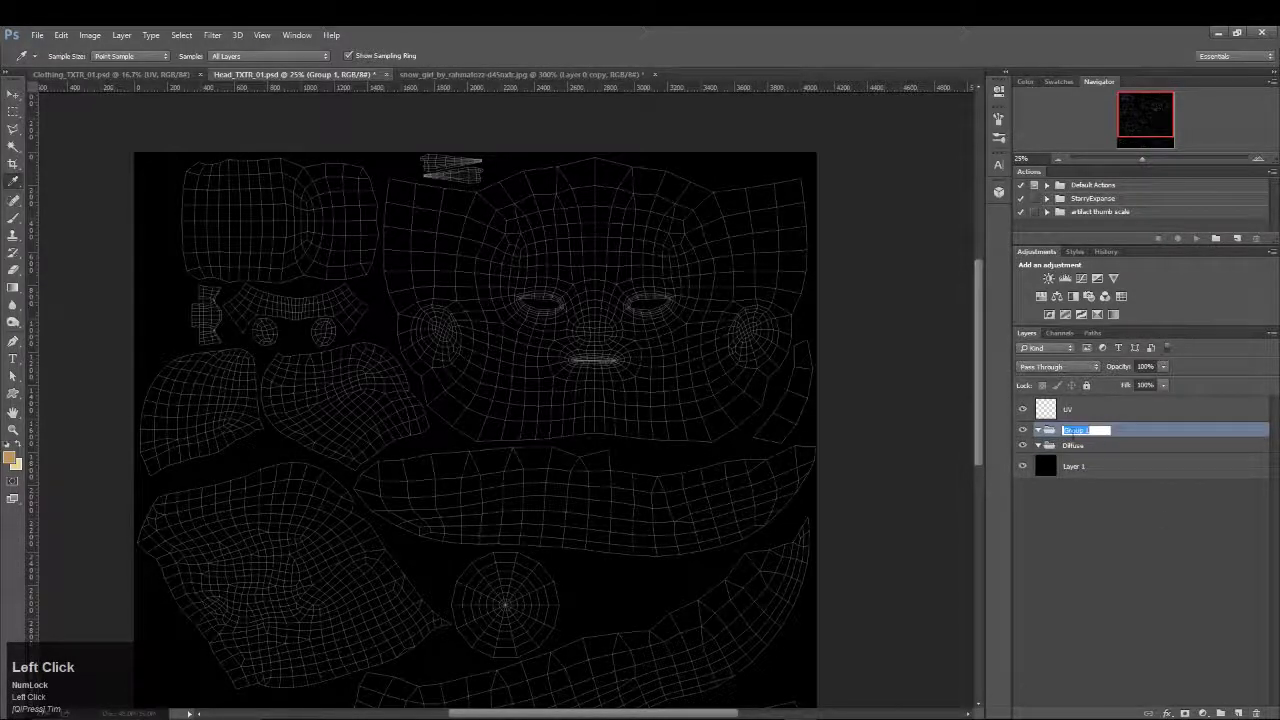
type("Normal")
key("Return")
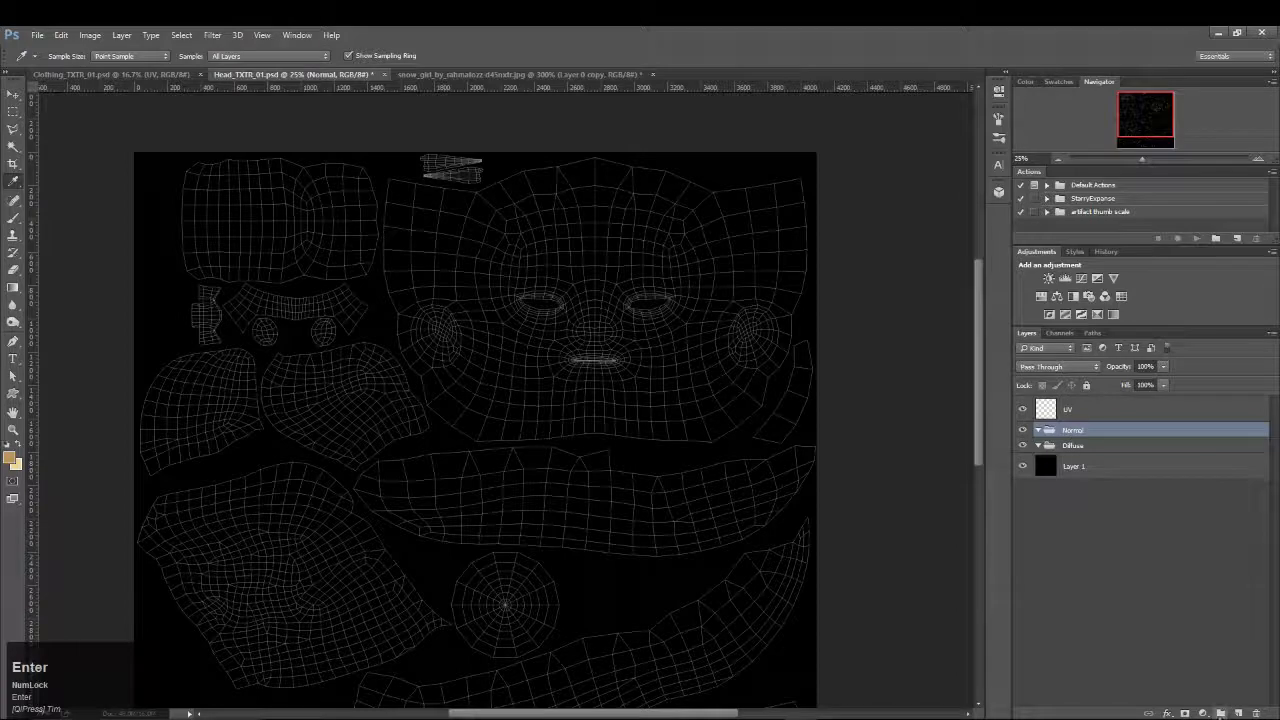
left_click(1220, 713)
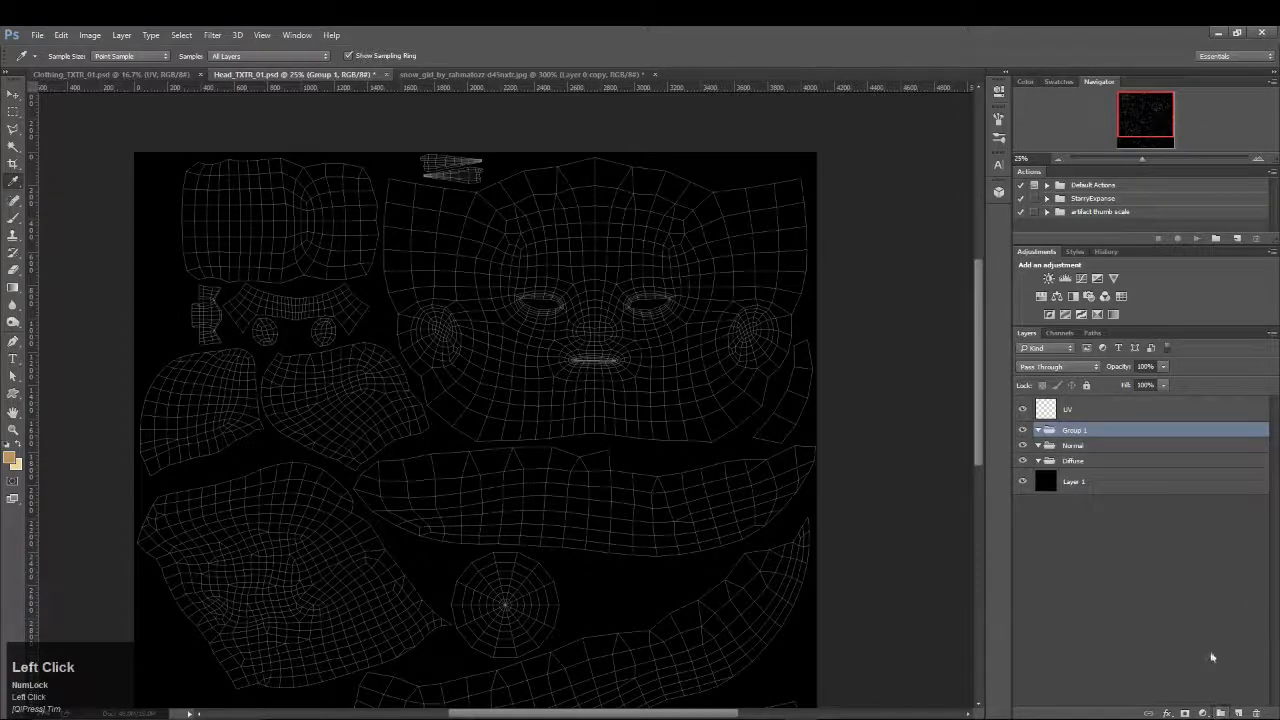
double_click(1075, 430)
type("Normal")
key("Return")
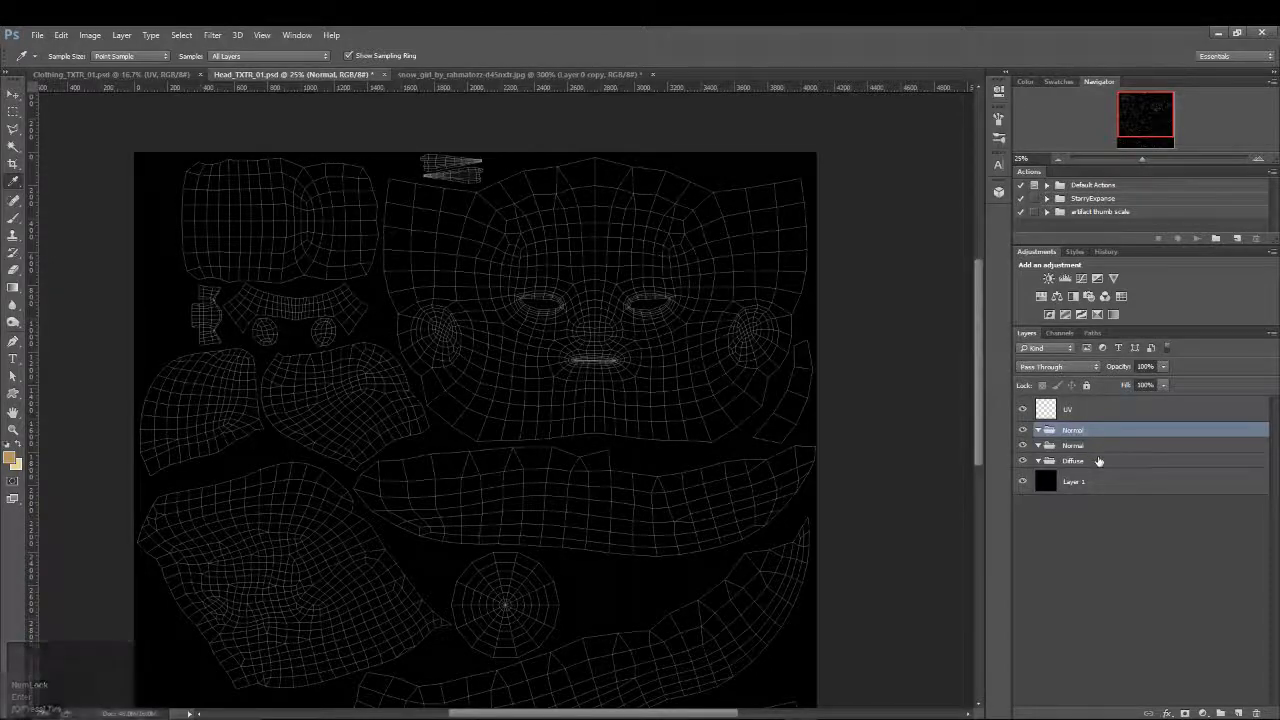
Create a subgroup named Skin inside the Diffuse group
left_click(1073, 460)
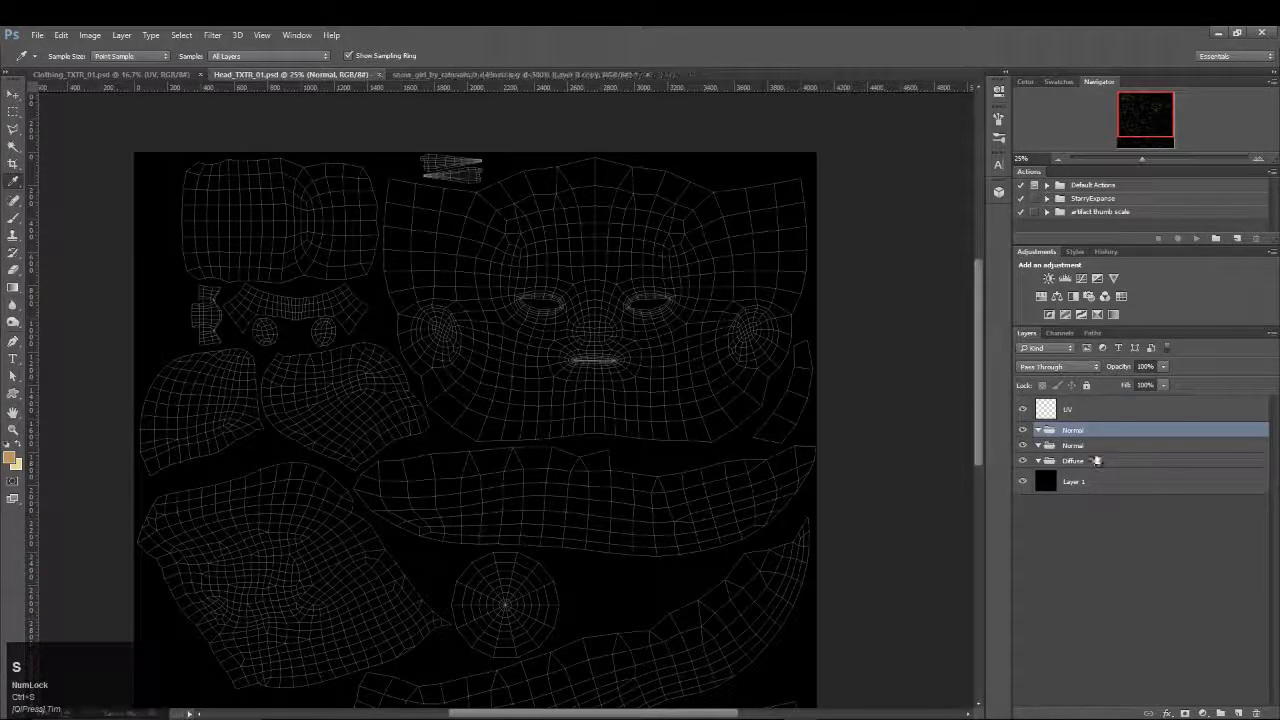
left_click(1221, 713)
left_click_drag(1084, 466, 1085, 477)
double_click(1085, 477)
type("Skin")
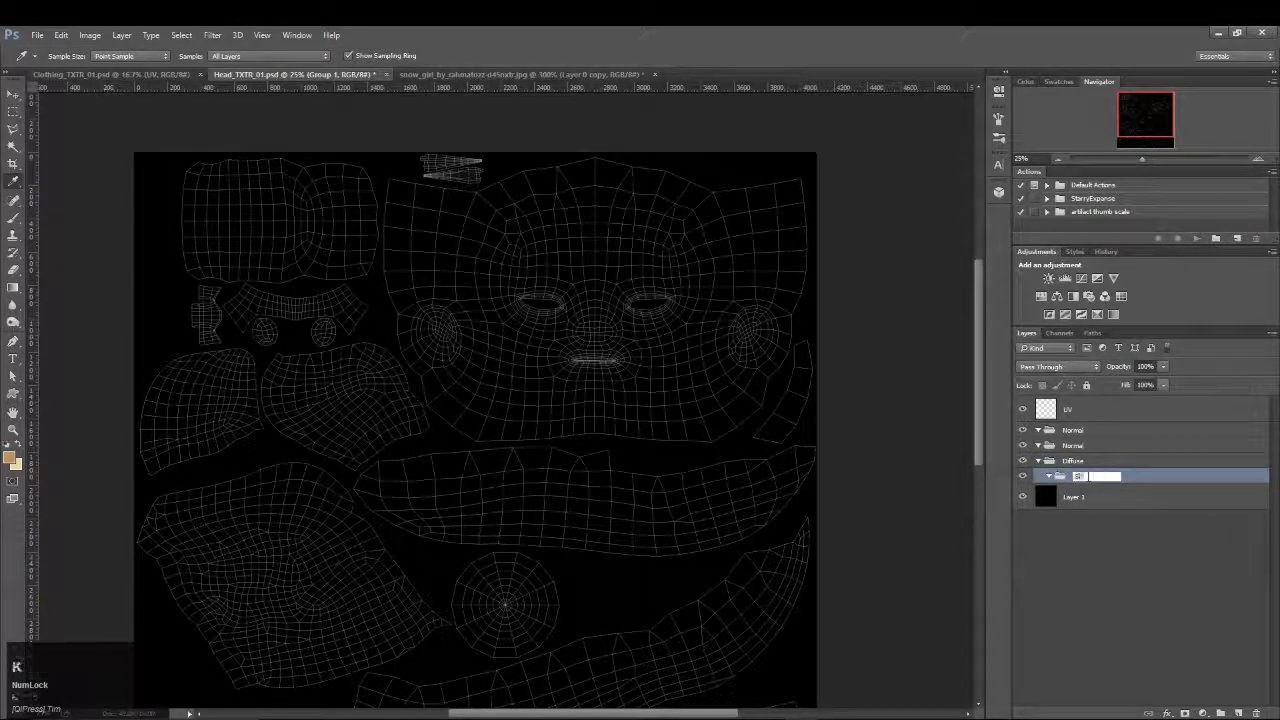
key("Return")
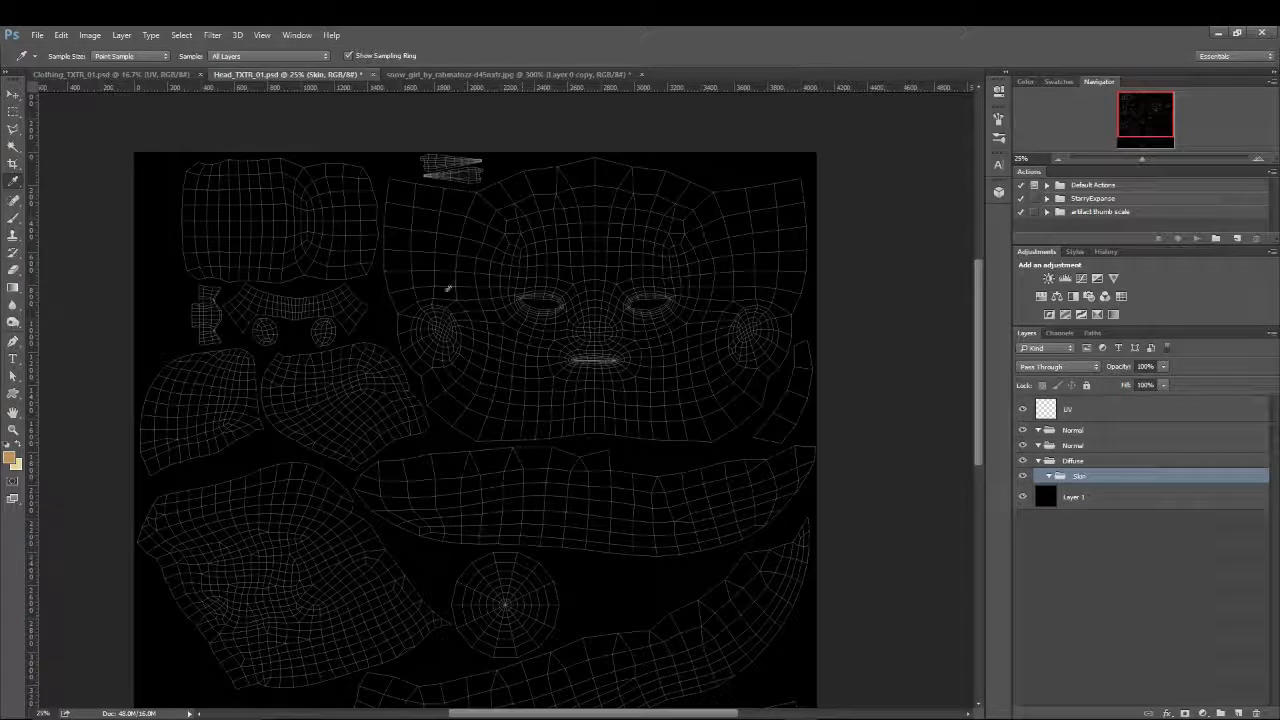
Outline the face, ear and neighbouring skin UV shells with the Polygonal Lasso, excluding the small strips above the face, and mask the Skin group to them
left_click(11, 130)
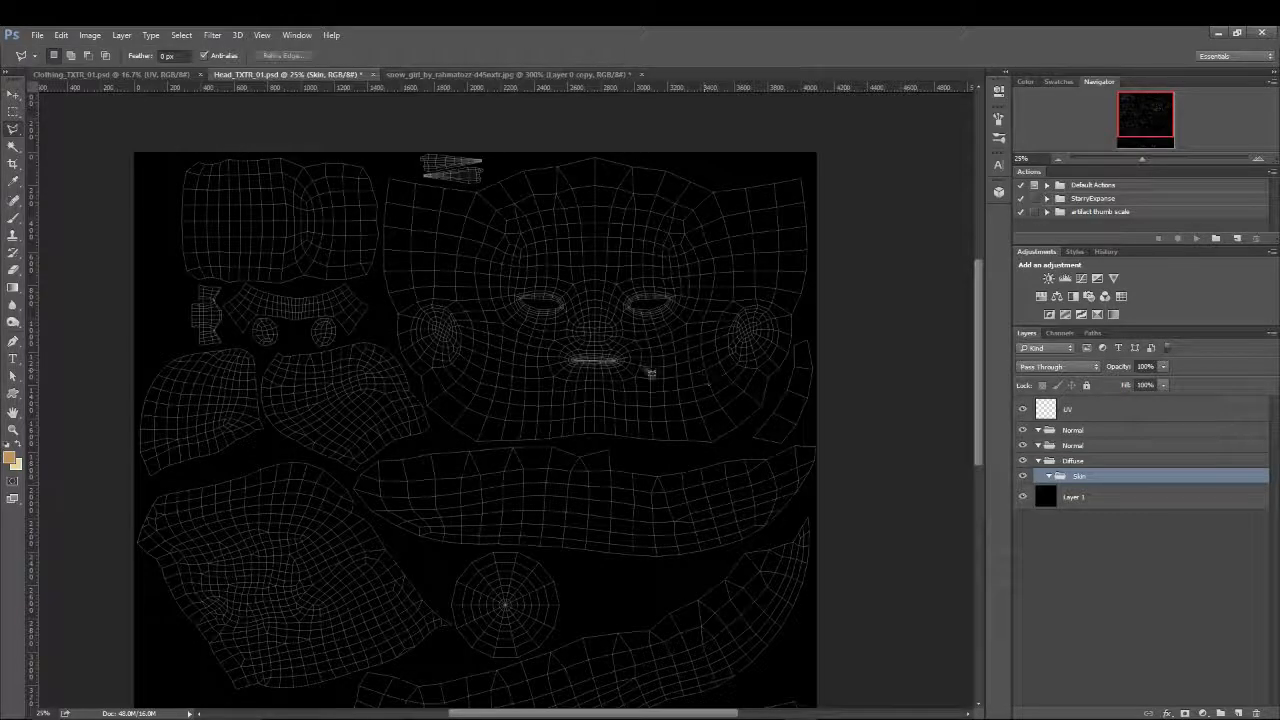
left_click(132, 350)
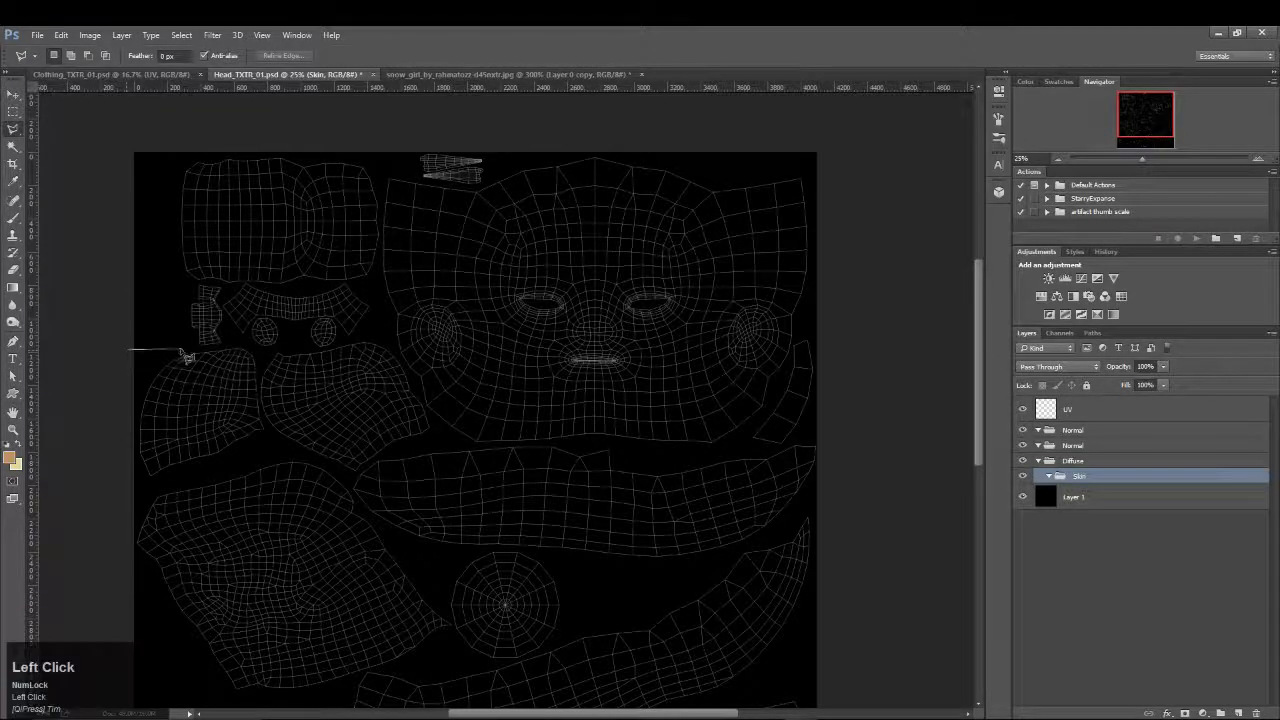
left_click(205, 350)
left_click(260, 352)
left_click(341, 346)
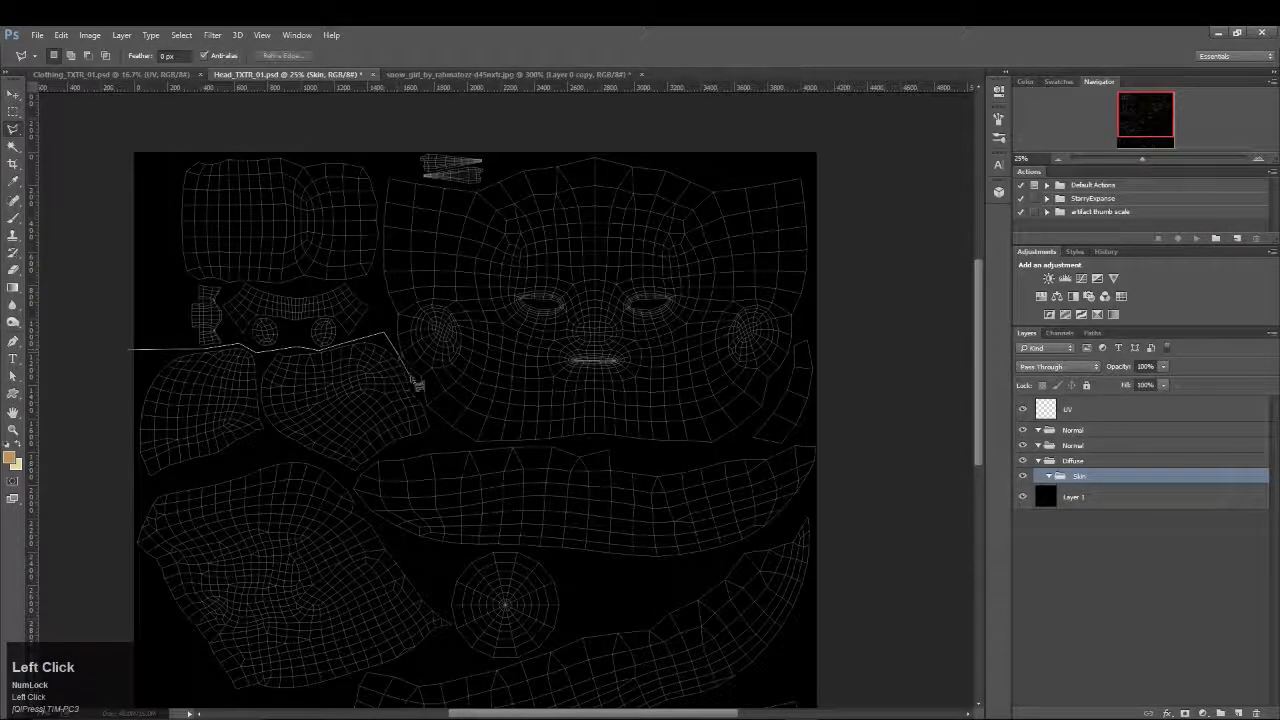
left_click(474, 445)
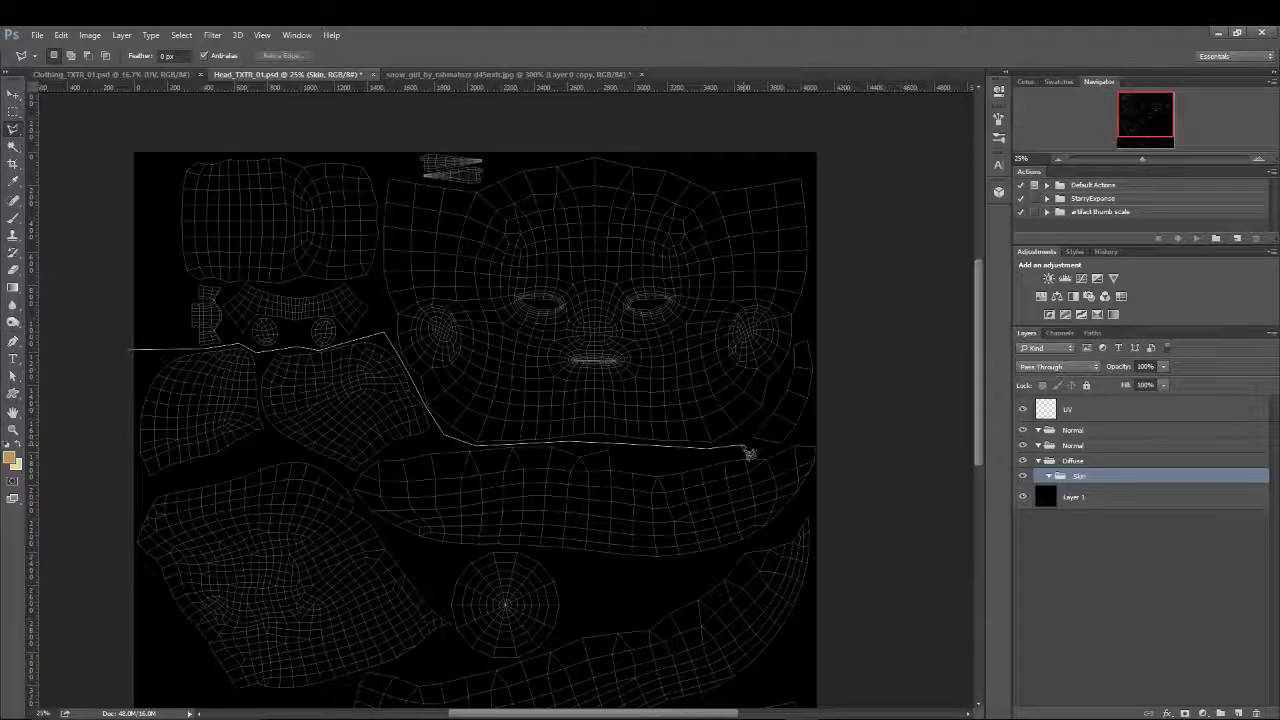
left_click(709, 447)
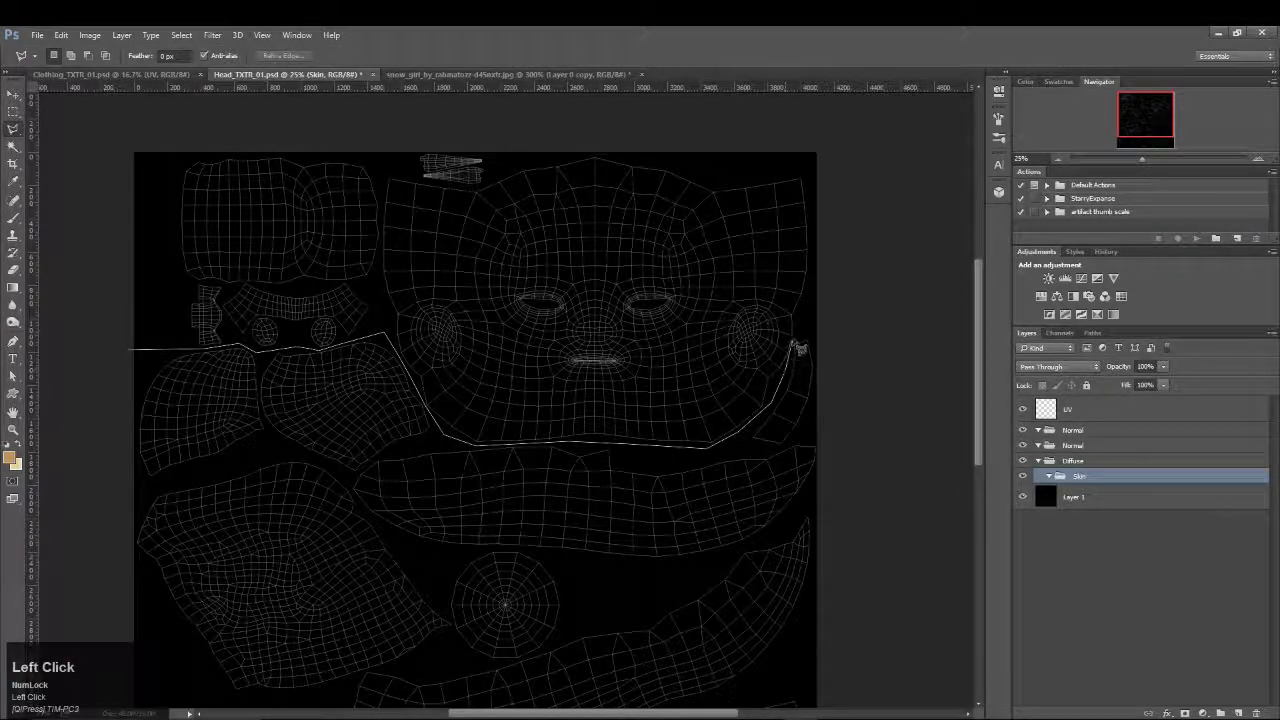
left_click(804, 323)
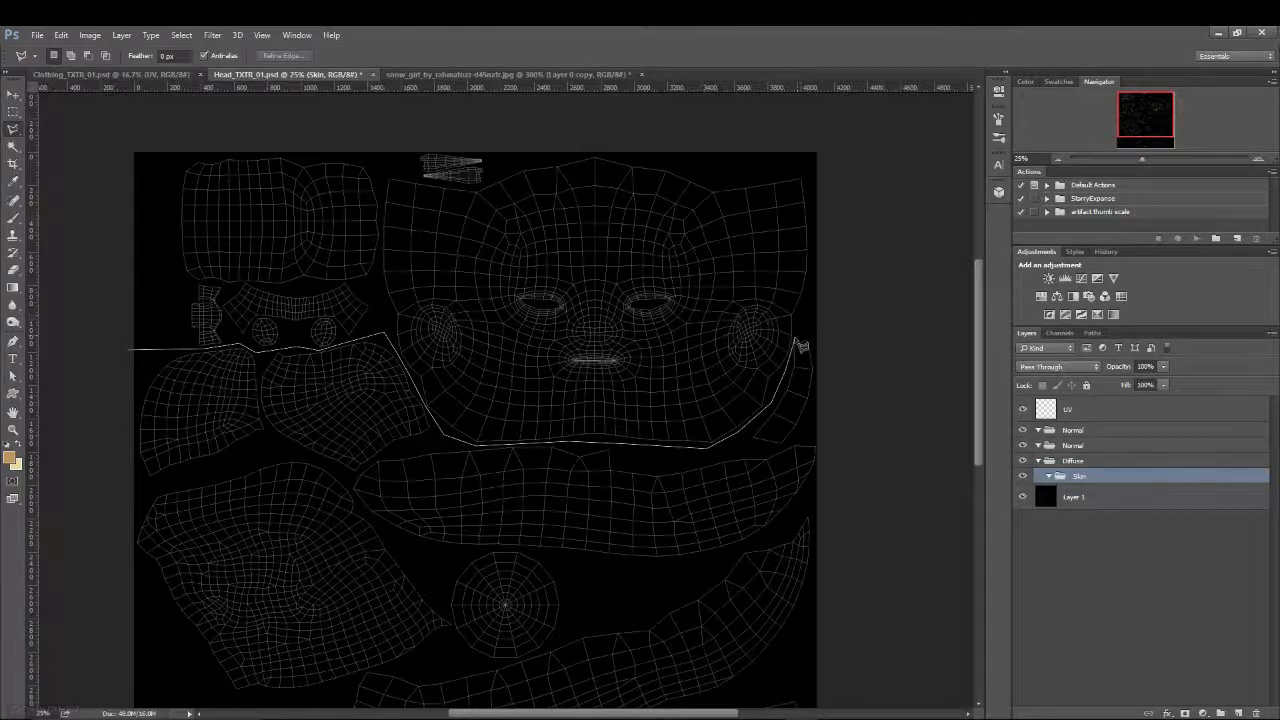
left_click(852, 251)
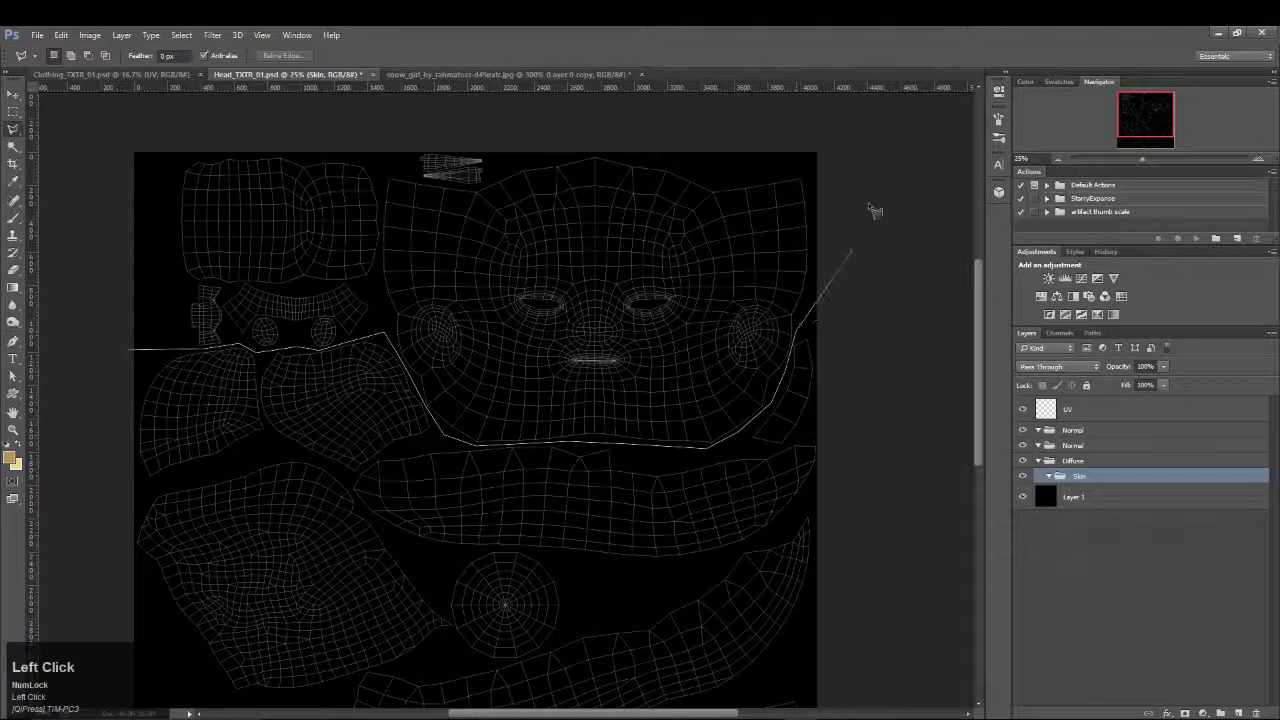
left_click(836, 144)
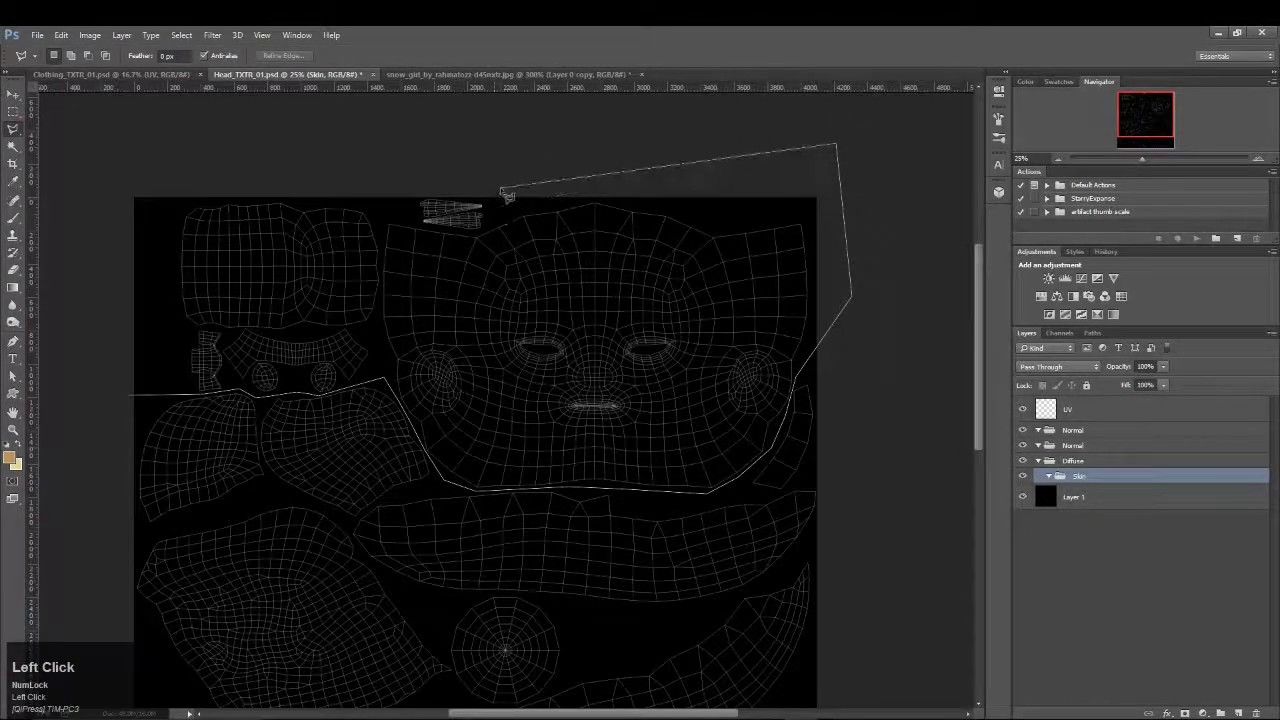
left_click(493, 177)
left_click(485, 231)
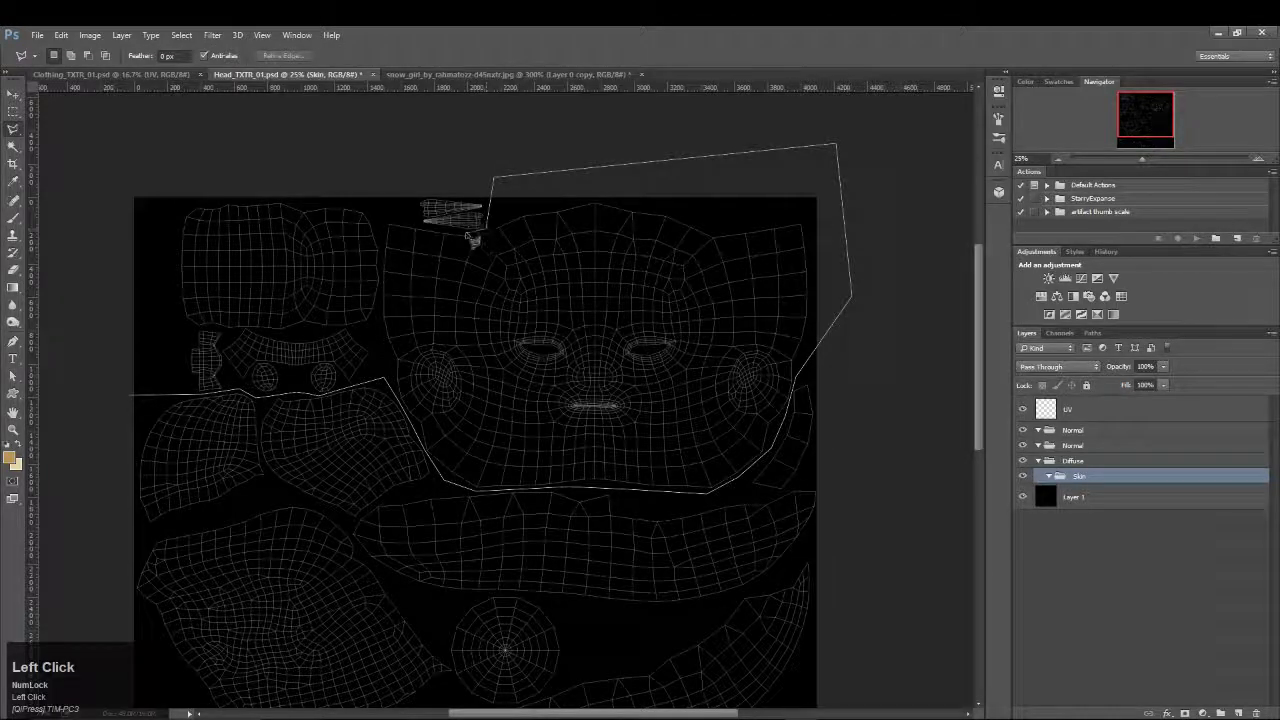
left_click(416, 226)
left_click(362, 168)
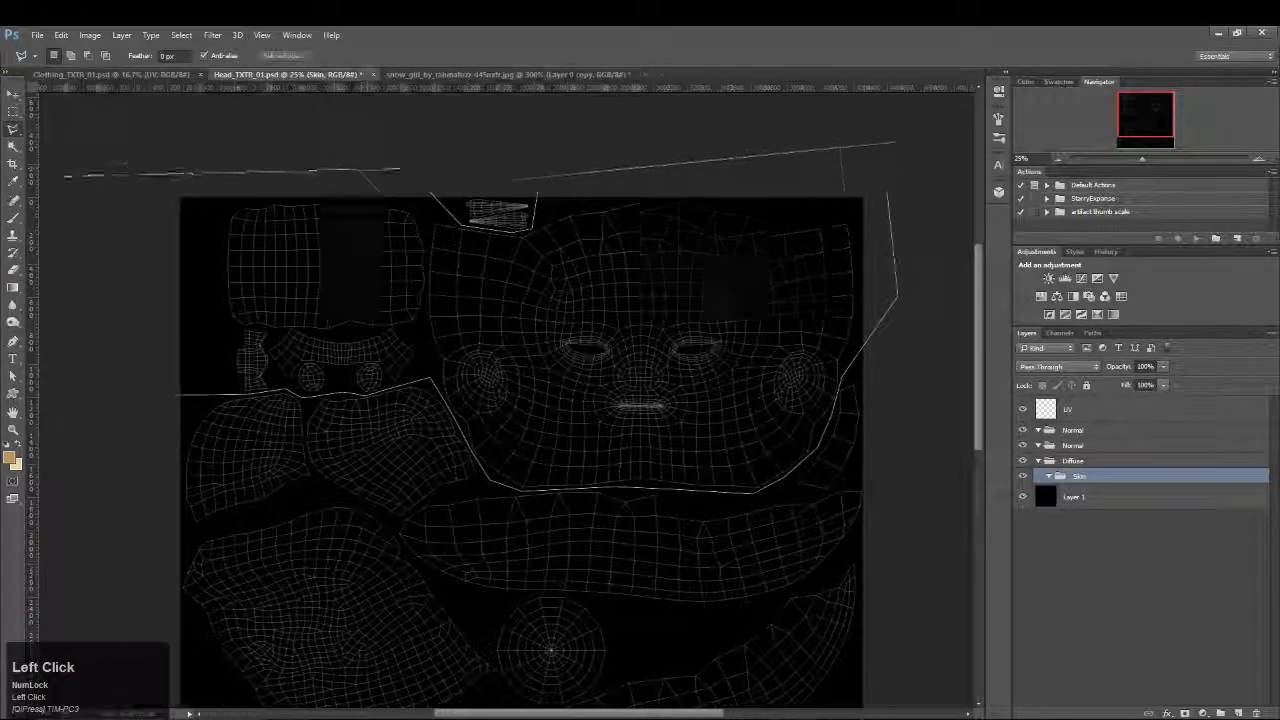
left_click(176, 155)
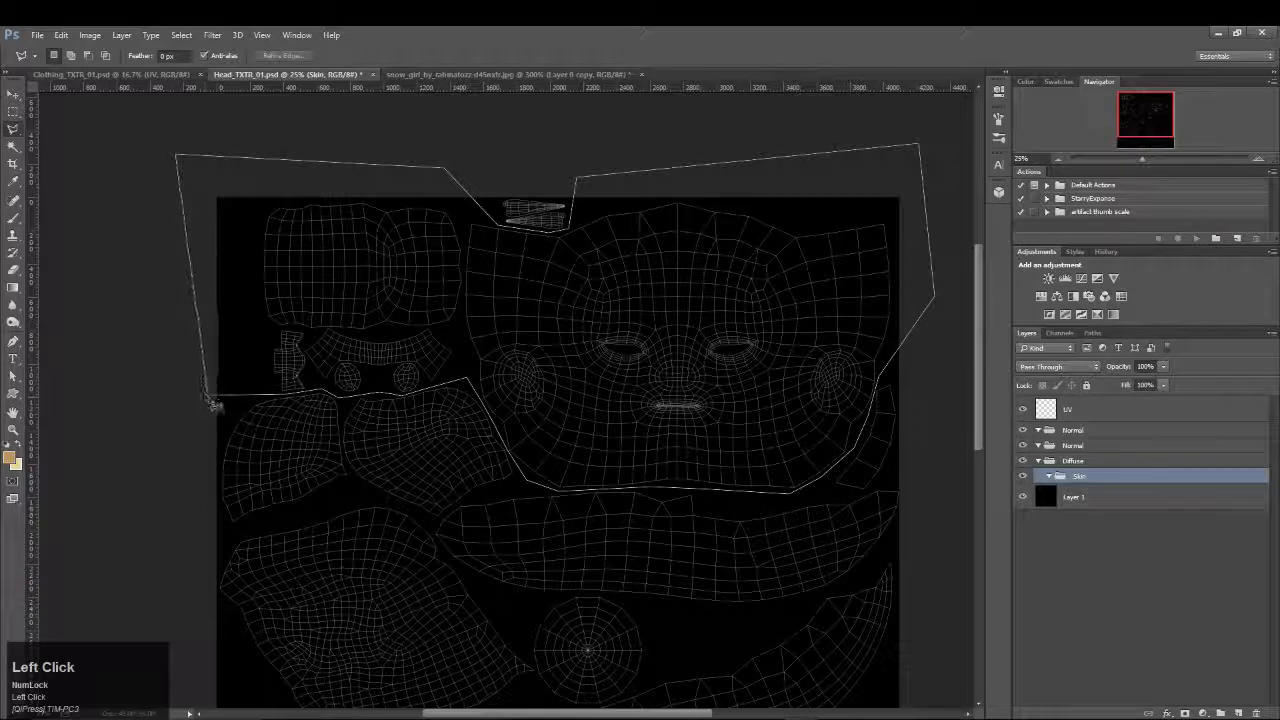
left_click(213, 404)
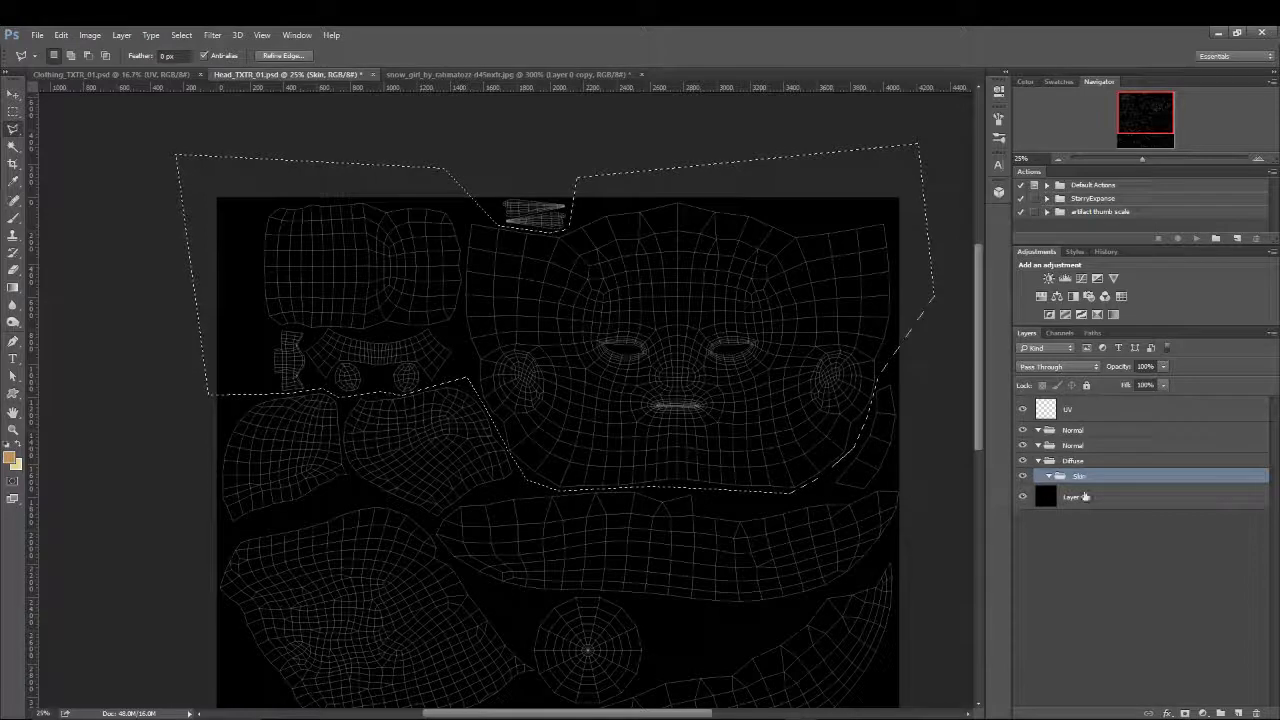
left_click(1186, 712)
left_click(1097, 490)
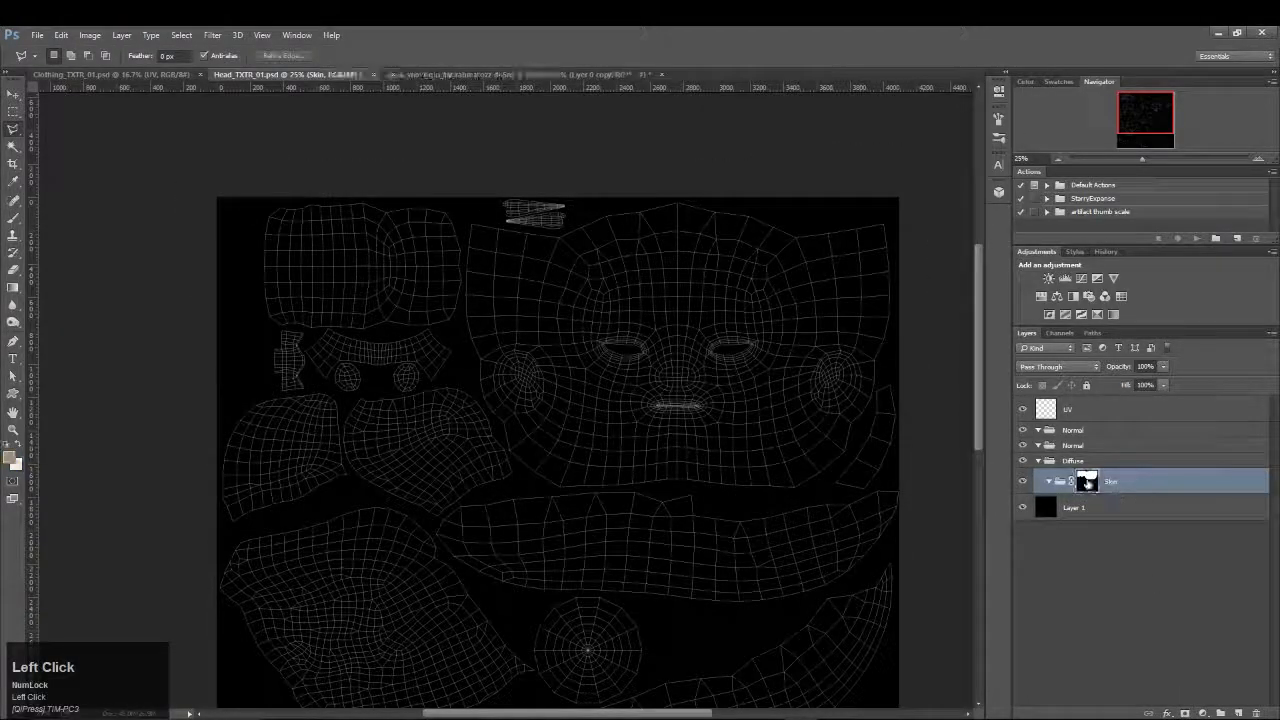
Add a new layer inside the Skin group and fill it with the pale yellow foreground colour at 100% opacity
left_click(1238, 712)
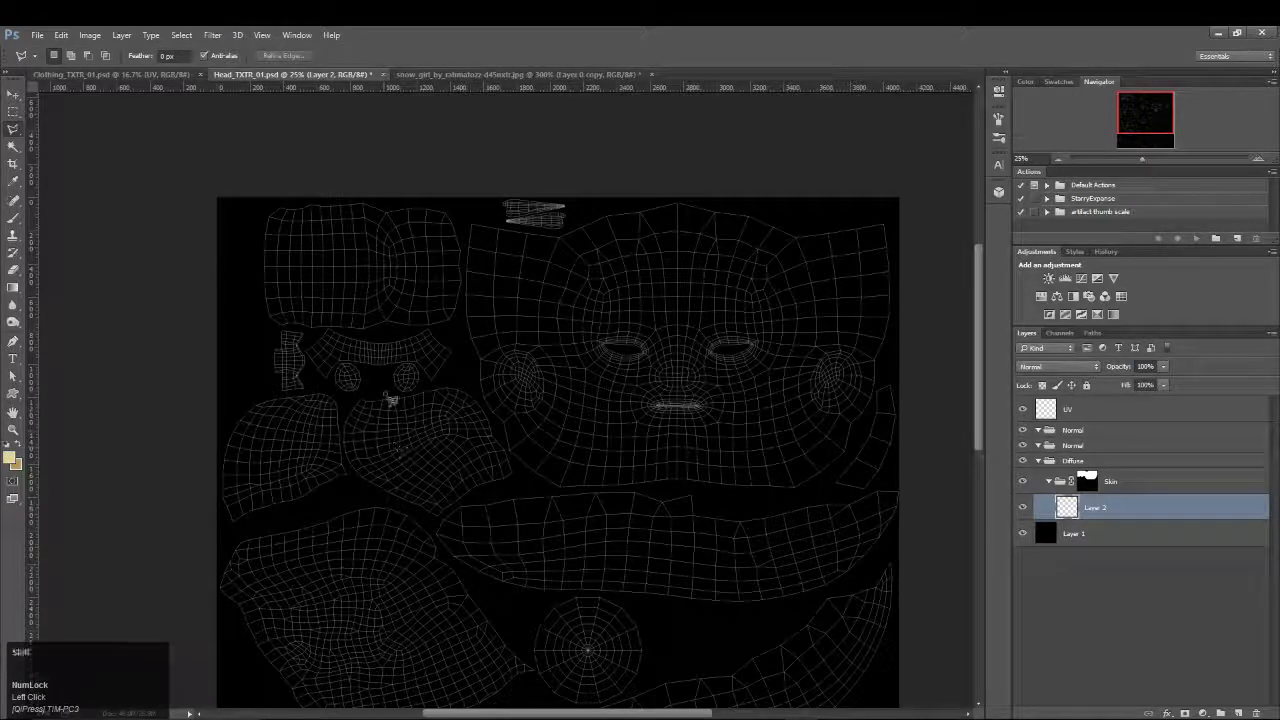
key("shift+F5")
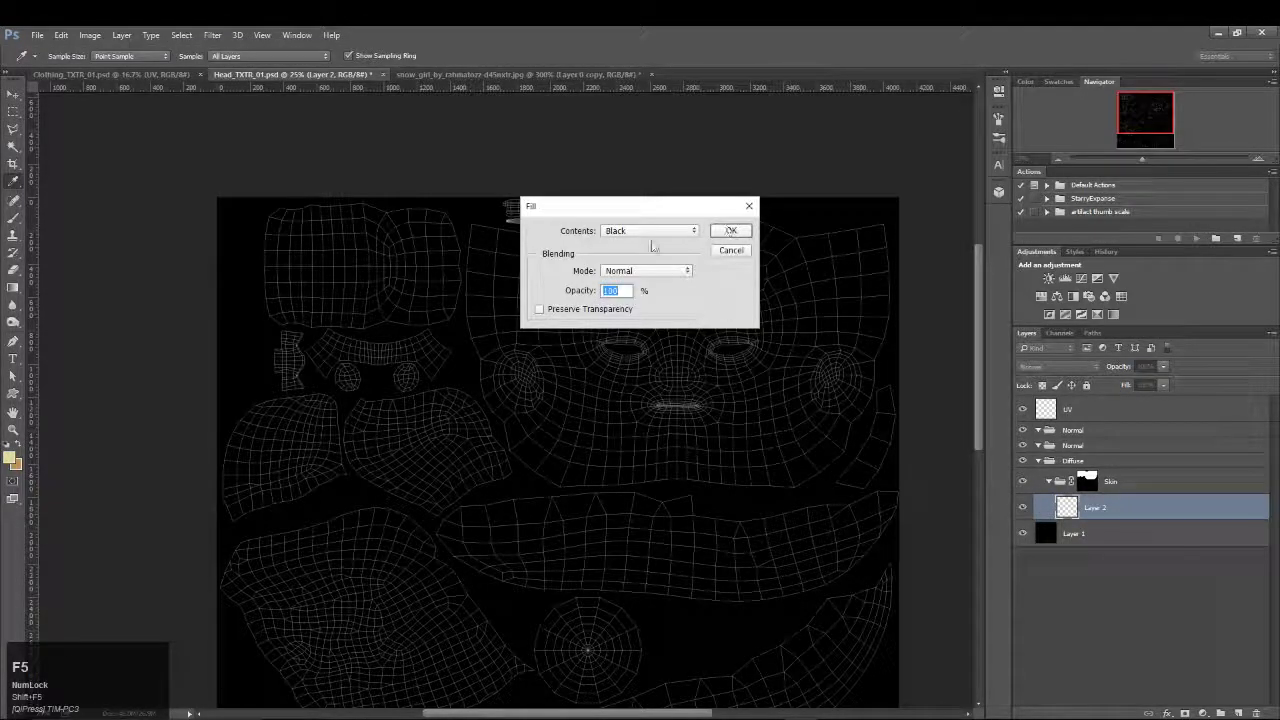
left_click(648, 232)
left_click(731, 231)
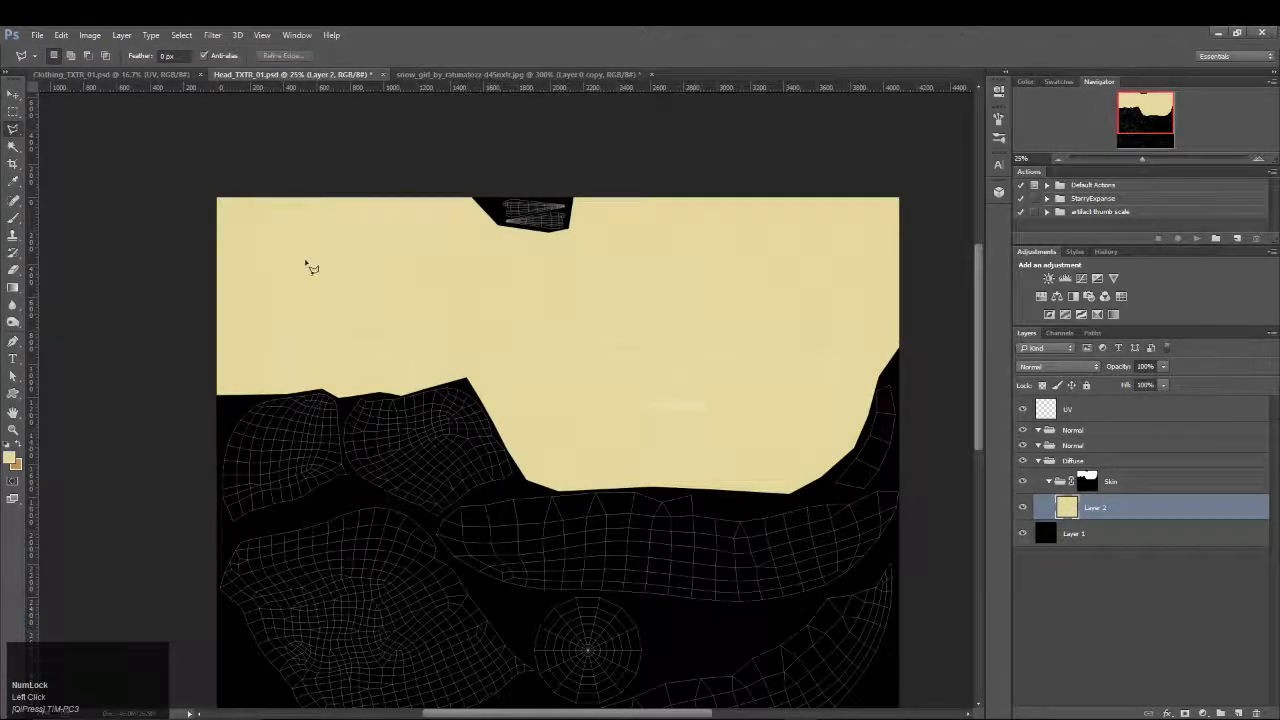
left_click(1140, 511)
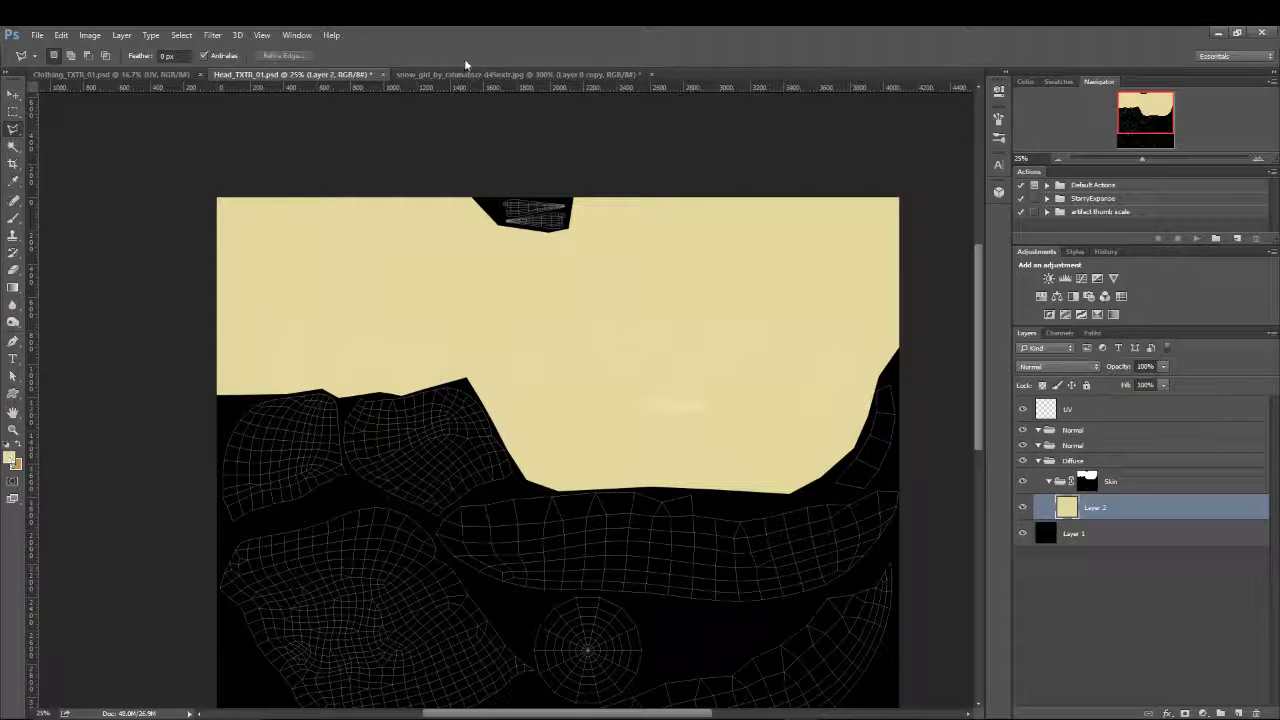
In the snow girl painting, show the blurred Layer 0 copy and sample a darker skin tone from the cheek below the eye
left_click(520, 74)
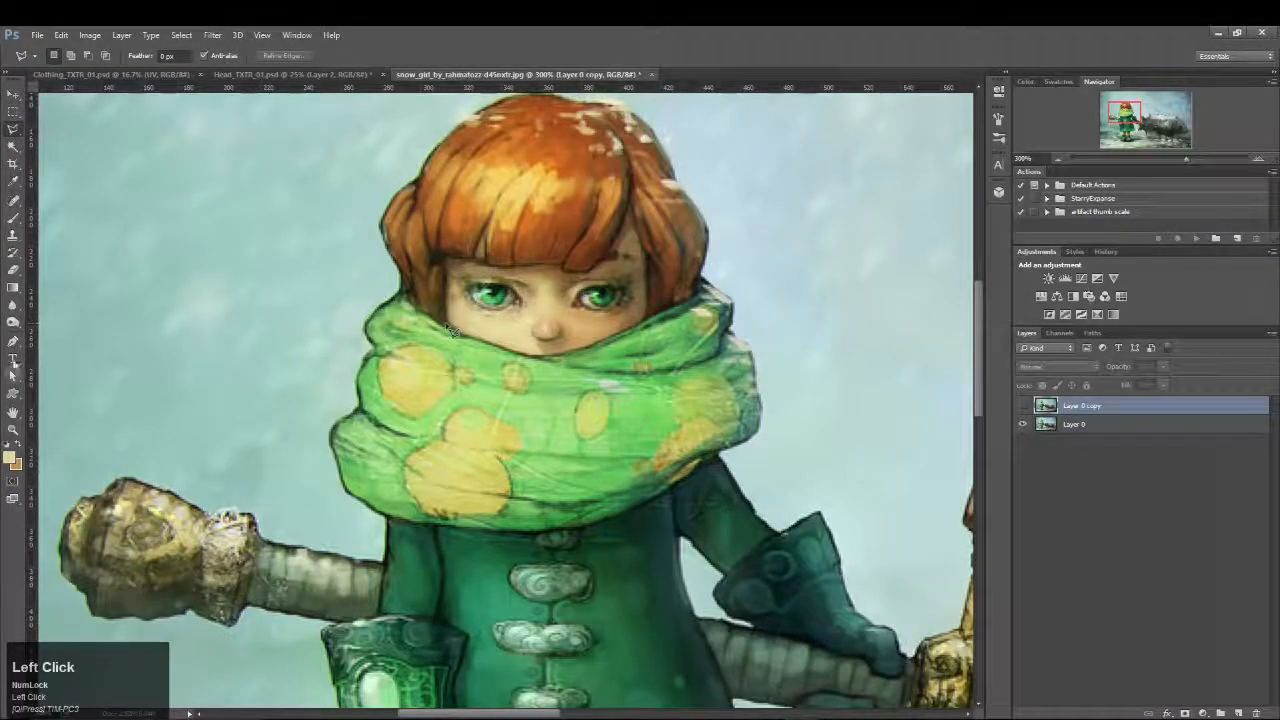
left_click(1022, 405)
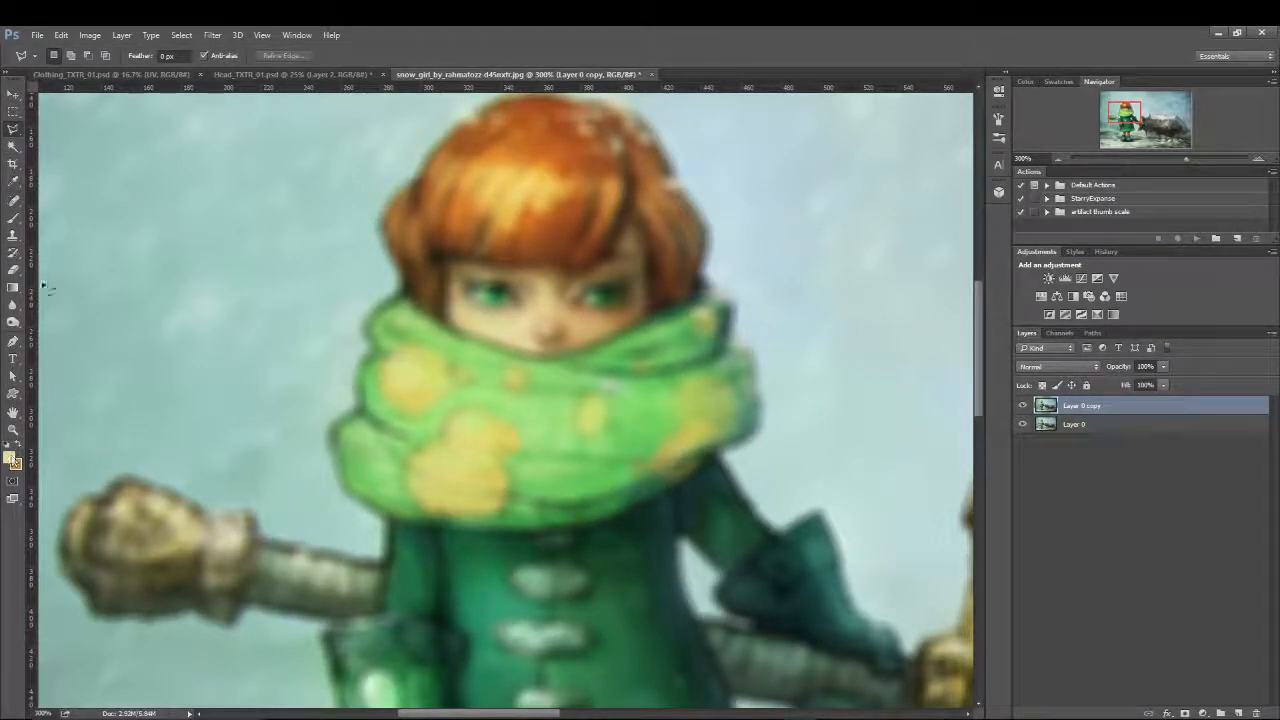
key("i")
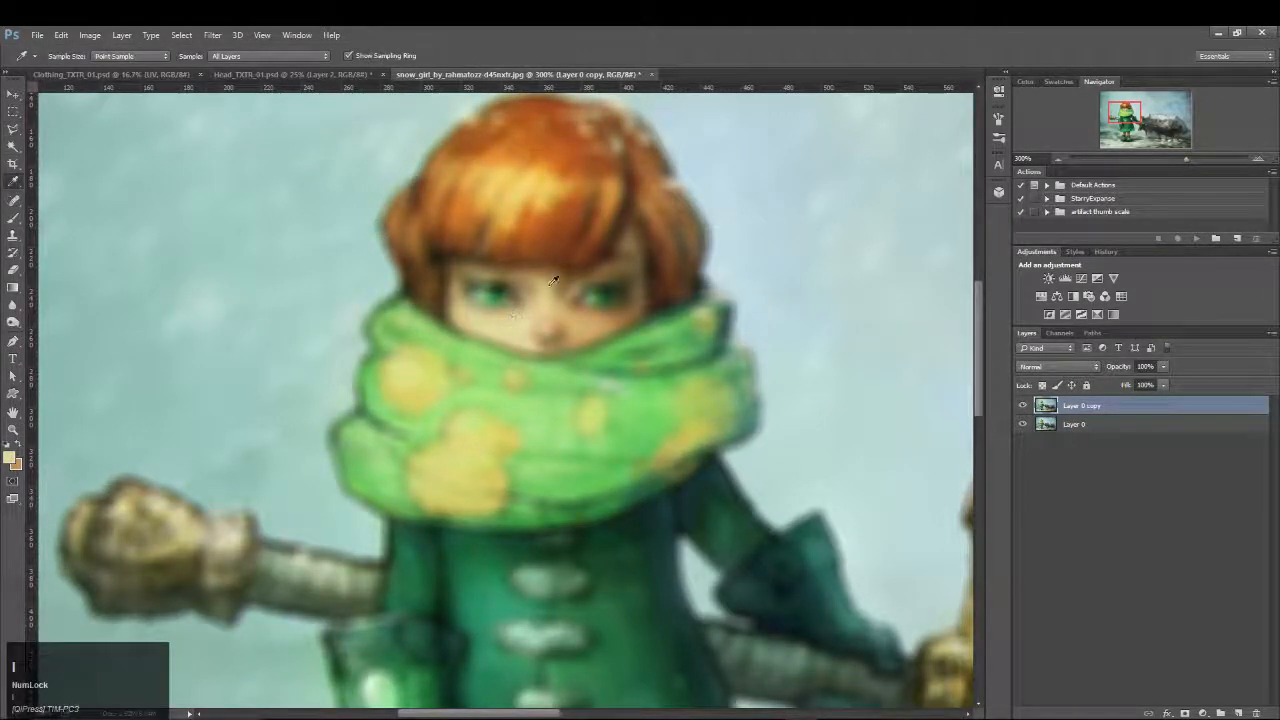
left_click(472, 314)
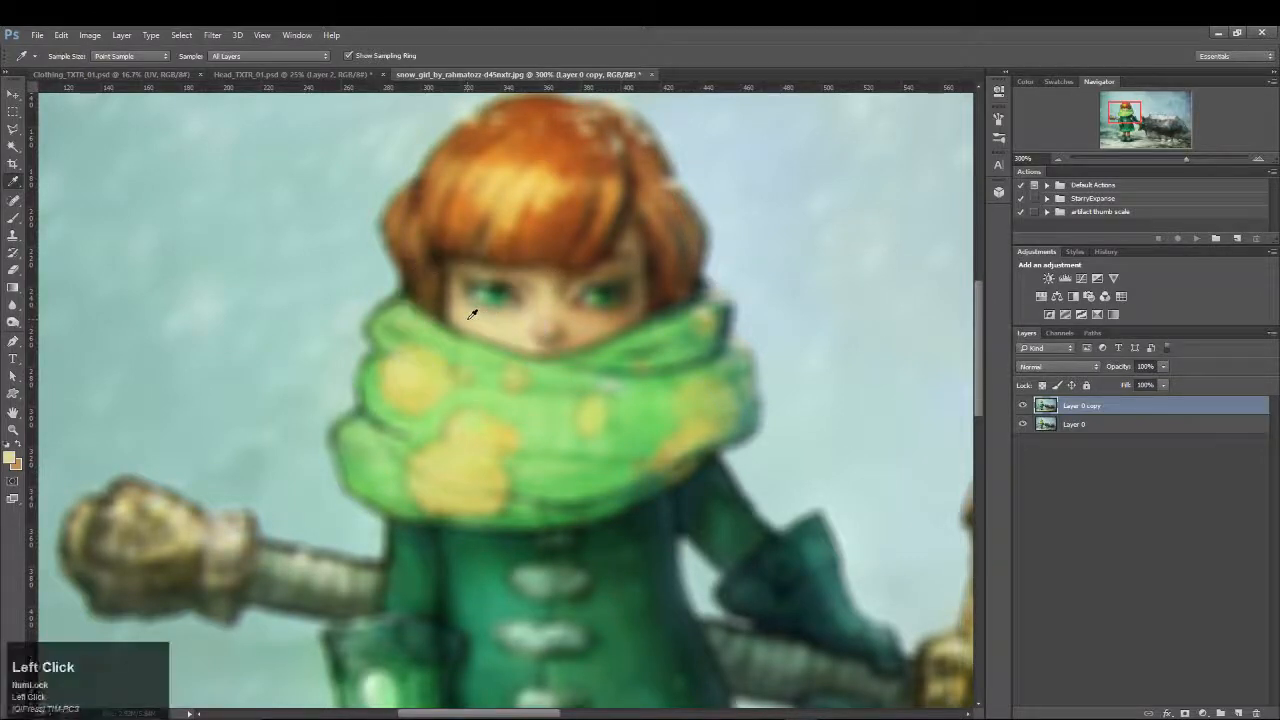
left_click_drag(470, 314, 462, 309)
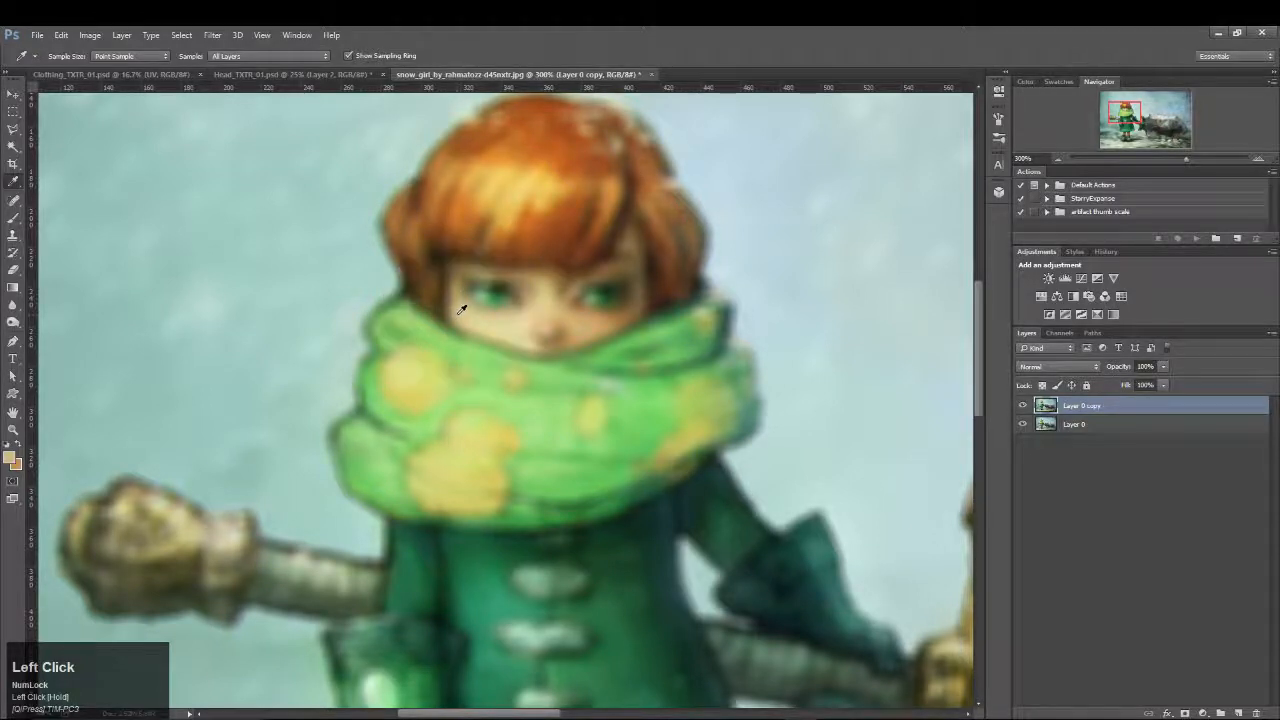
Try filling the Skin group's layer in Head_TXTR_01 with the sampled darker skin tone and undo the fill
left_click(309, 75)
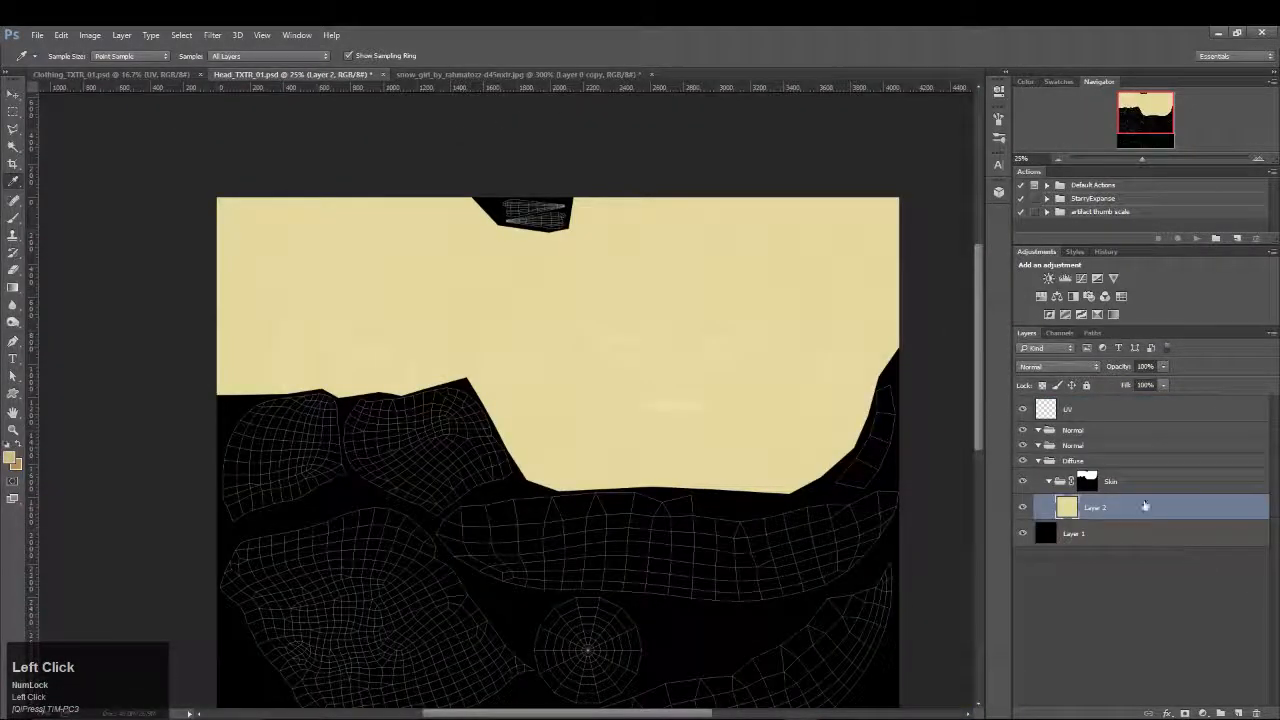
key("shift+F5")
left_click(729, 230)
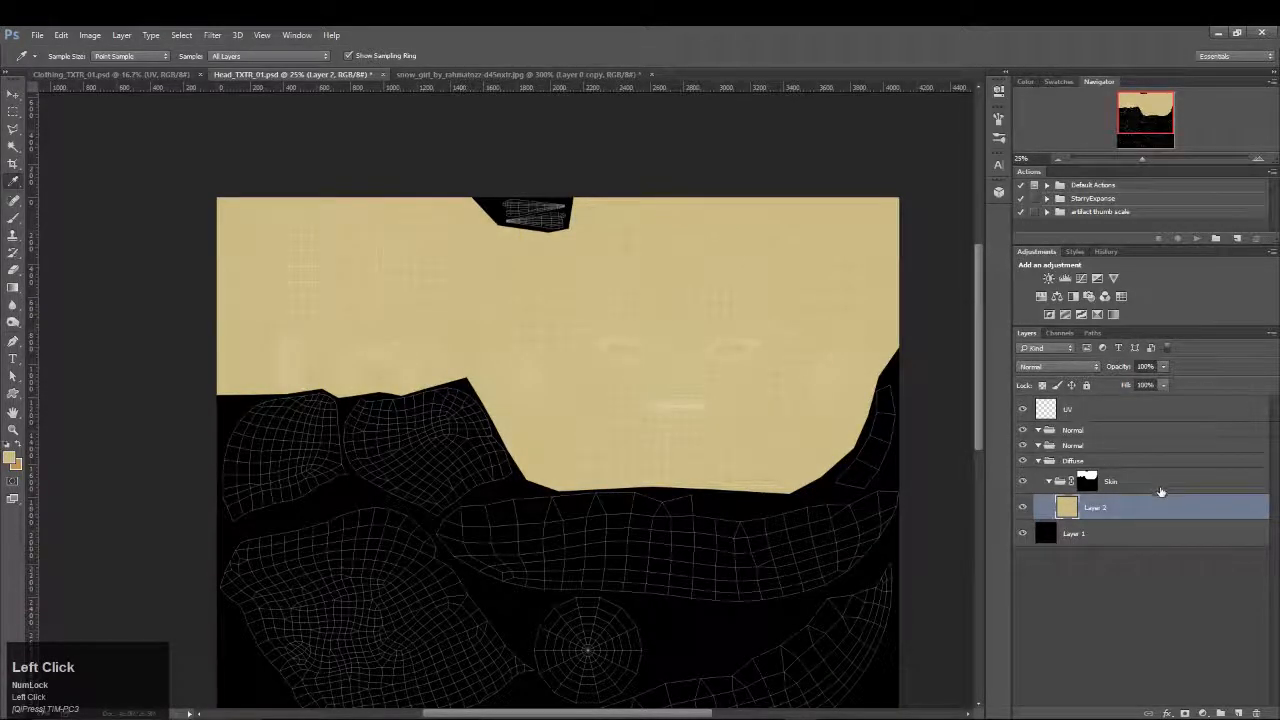
key("ctrl+z")
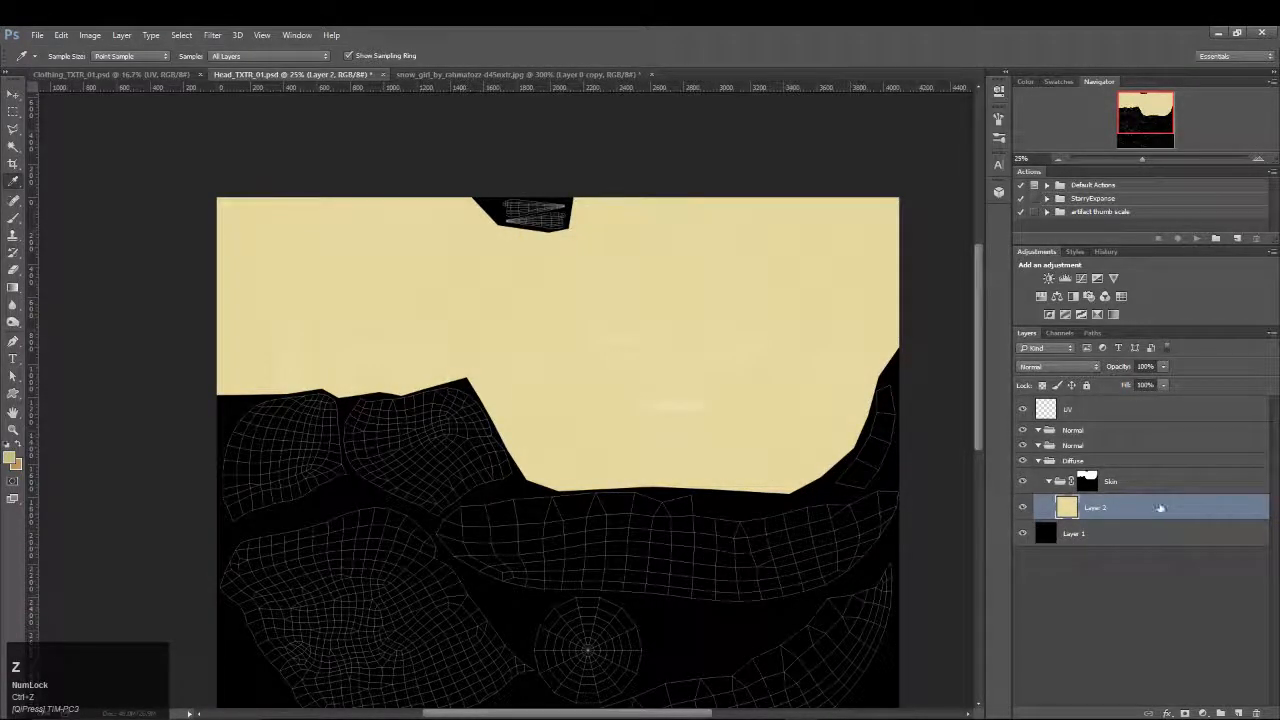
Rename the pale yellow fill layer in the Skin group to Skin_Base
double_click(1096, 508)
type("Skin")
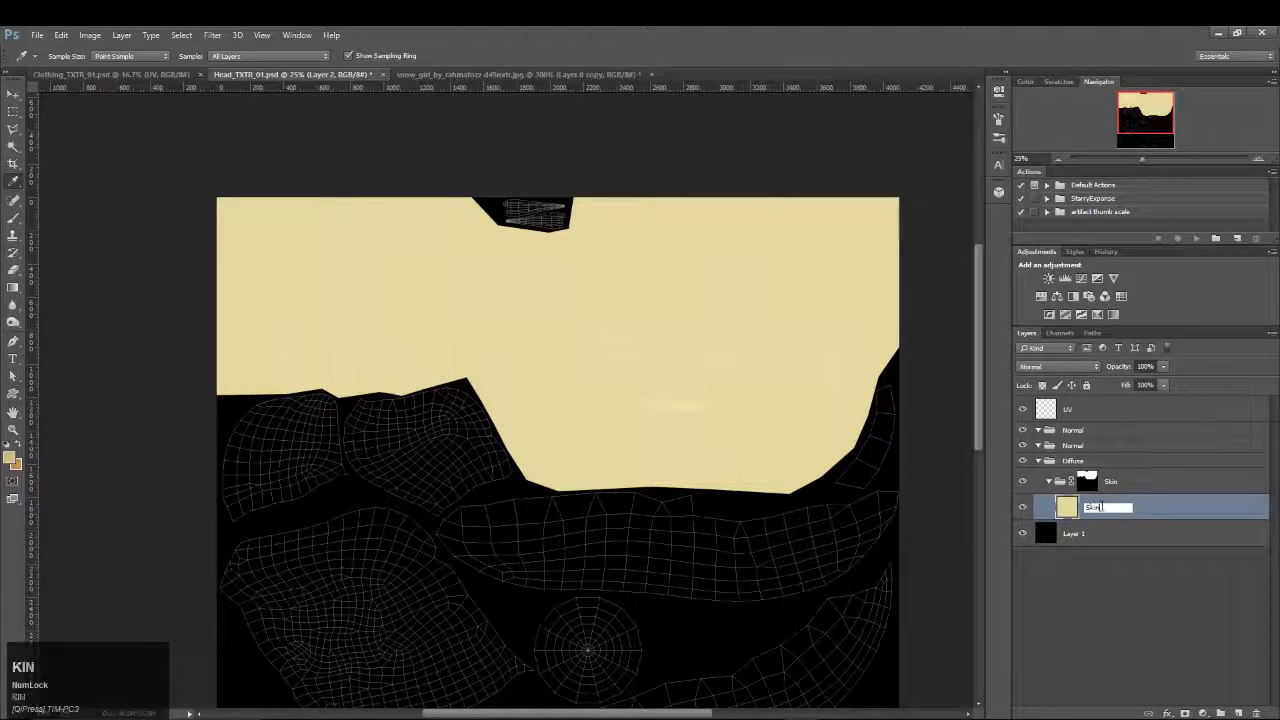
key("BackSpace")
type("_Base")
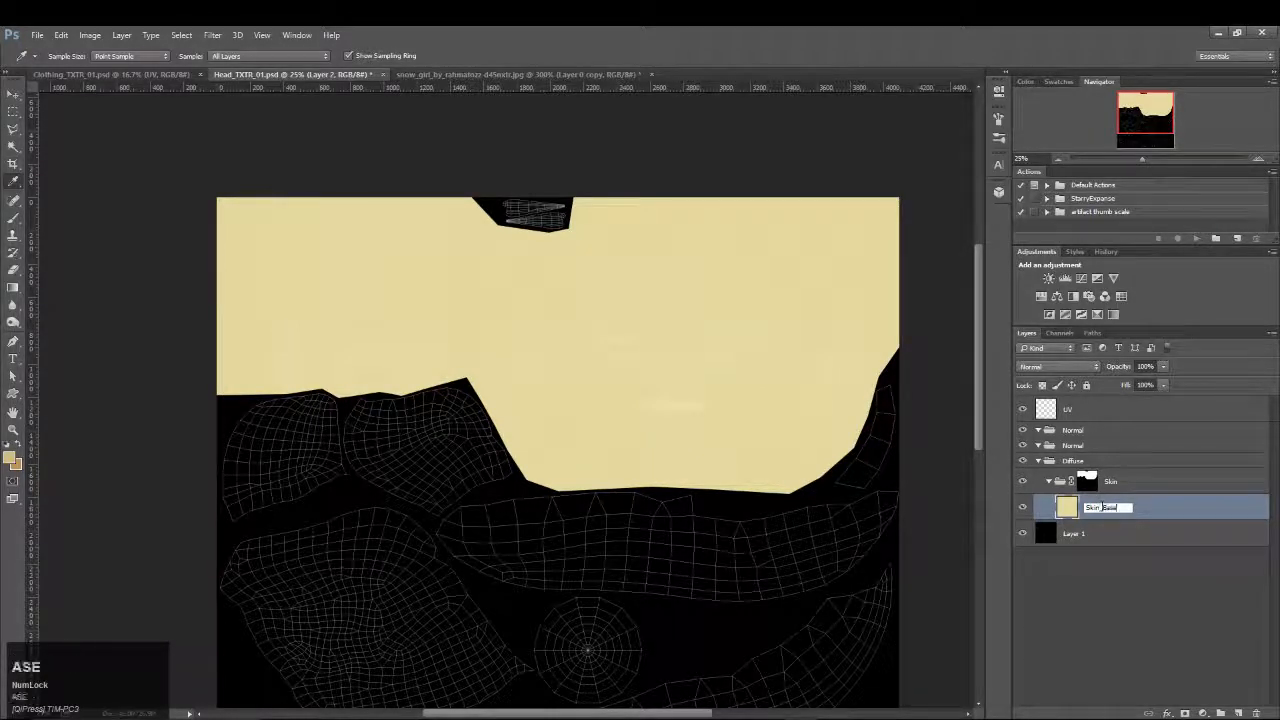
key("Return")
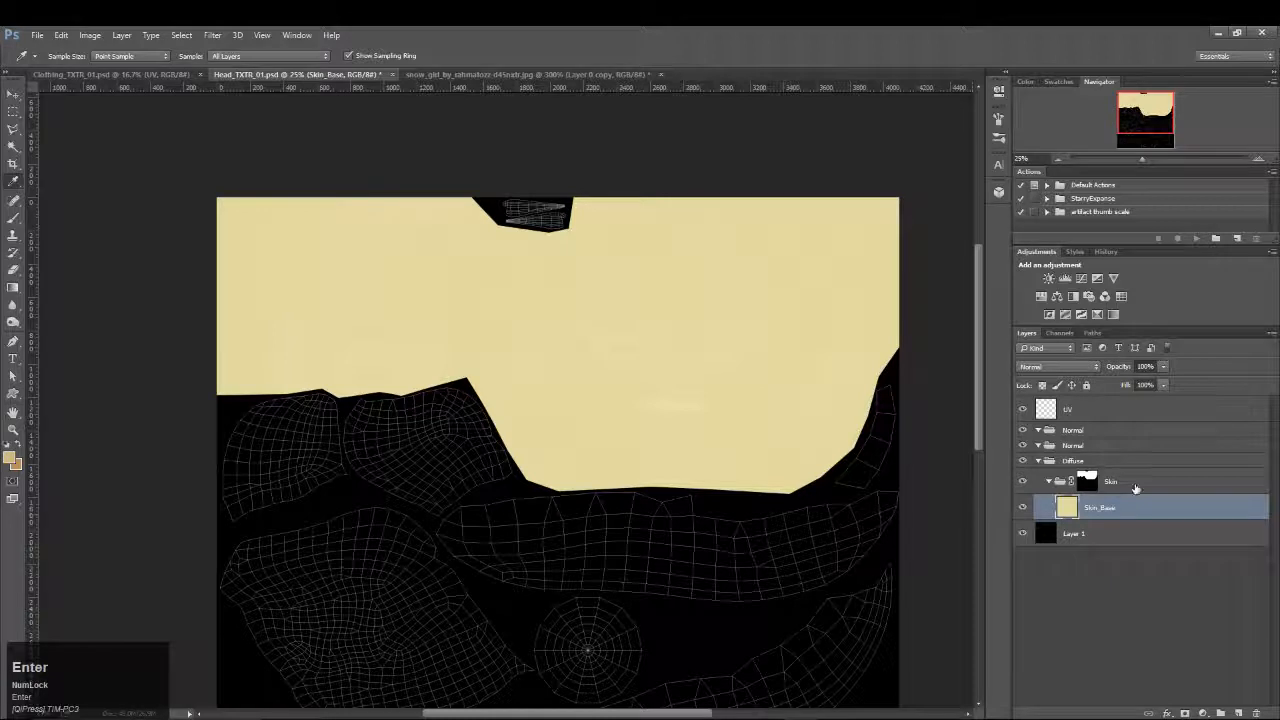
left_click(1143, 511)
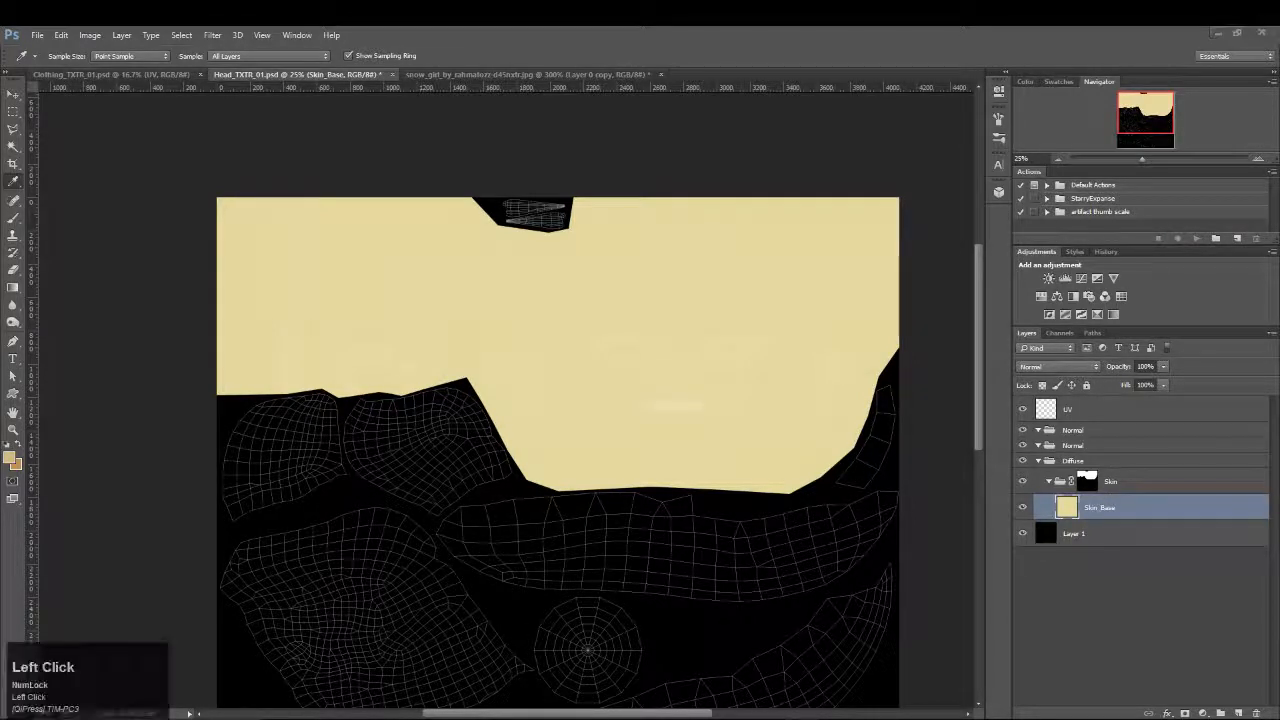
Examine the girl's face and skin tones up close in the reference painting in Windows Photo Viewer
left_click_drag(1279, 131, 1026, 109)
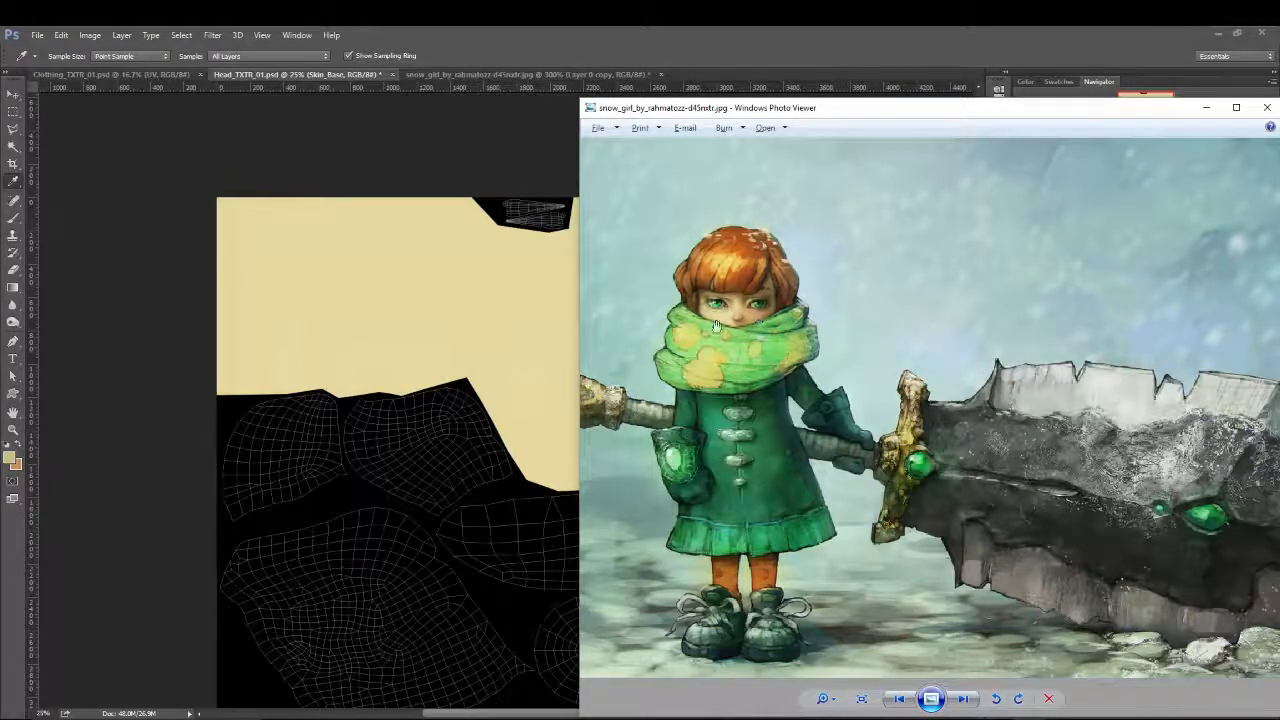
scroll(764, 349, "up", 3)
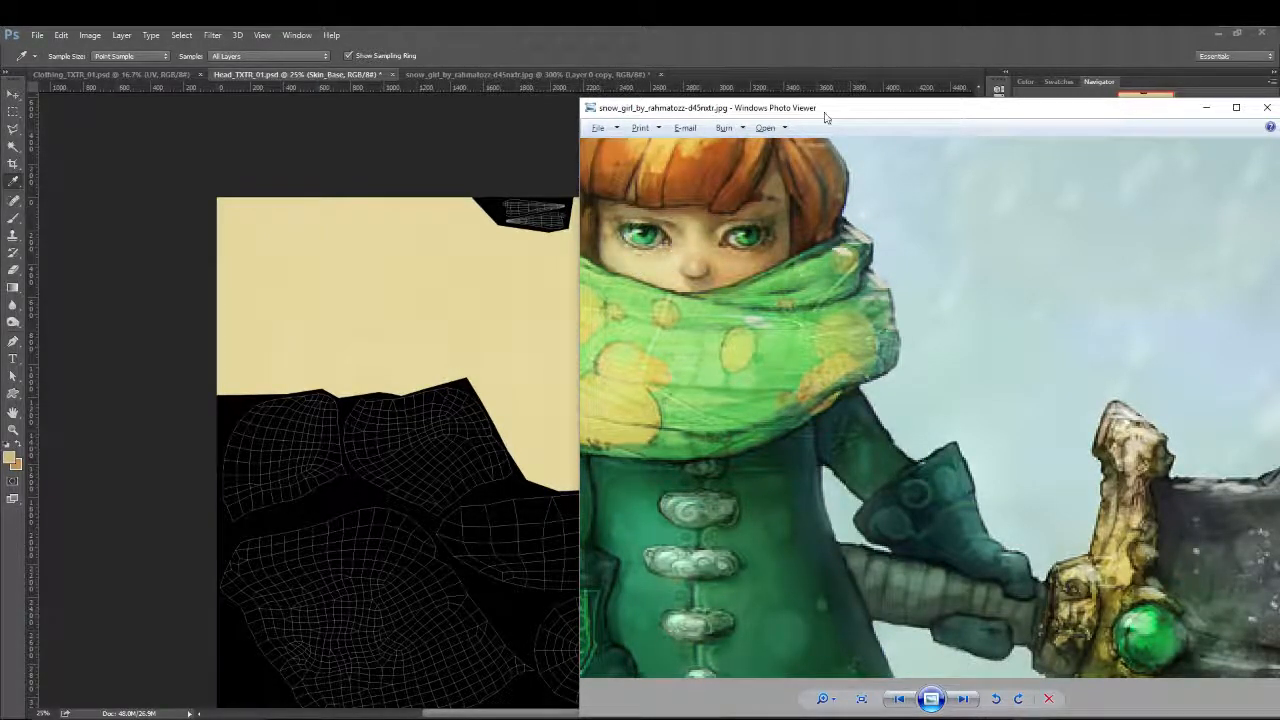
left_click_drag(825, 118, 1279, 120)
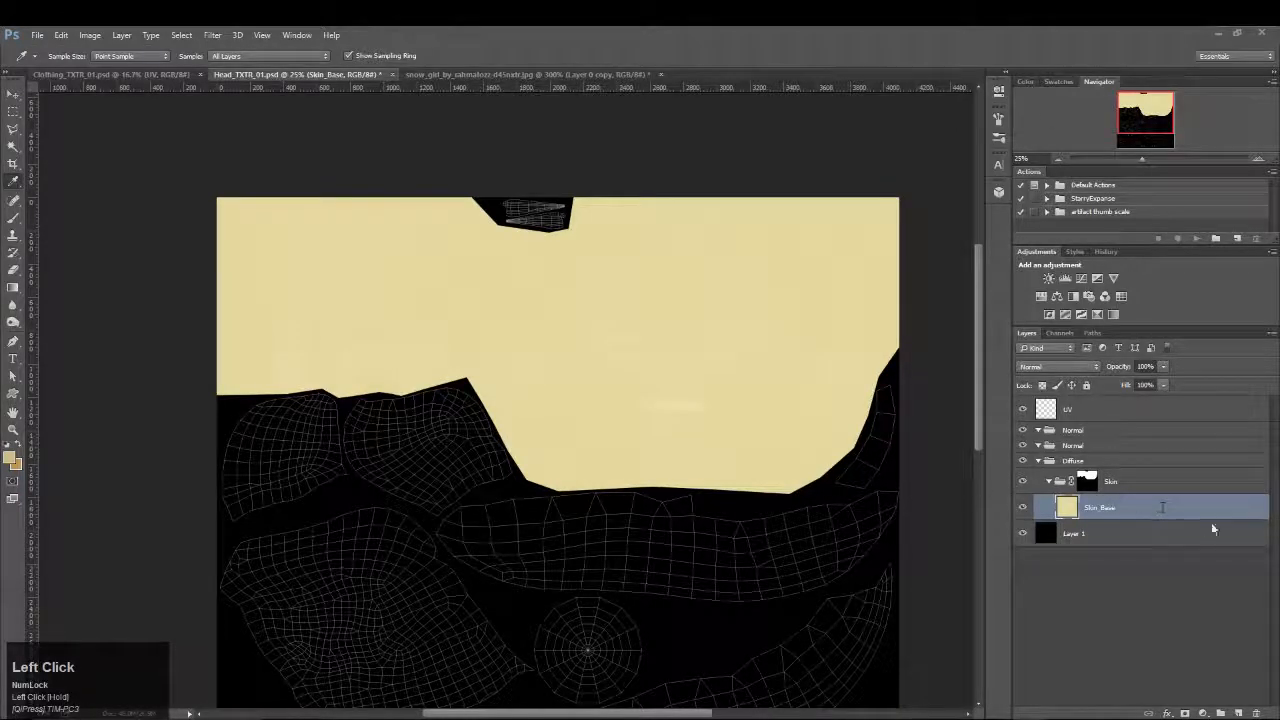
Add a new layer above Skin_Base in the Skin group and fill it with white at 100% opacity
left_click(1161, 514)
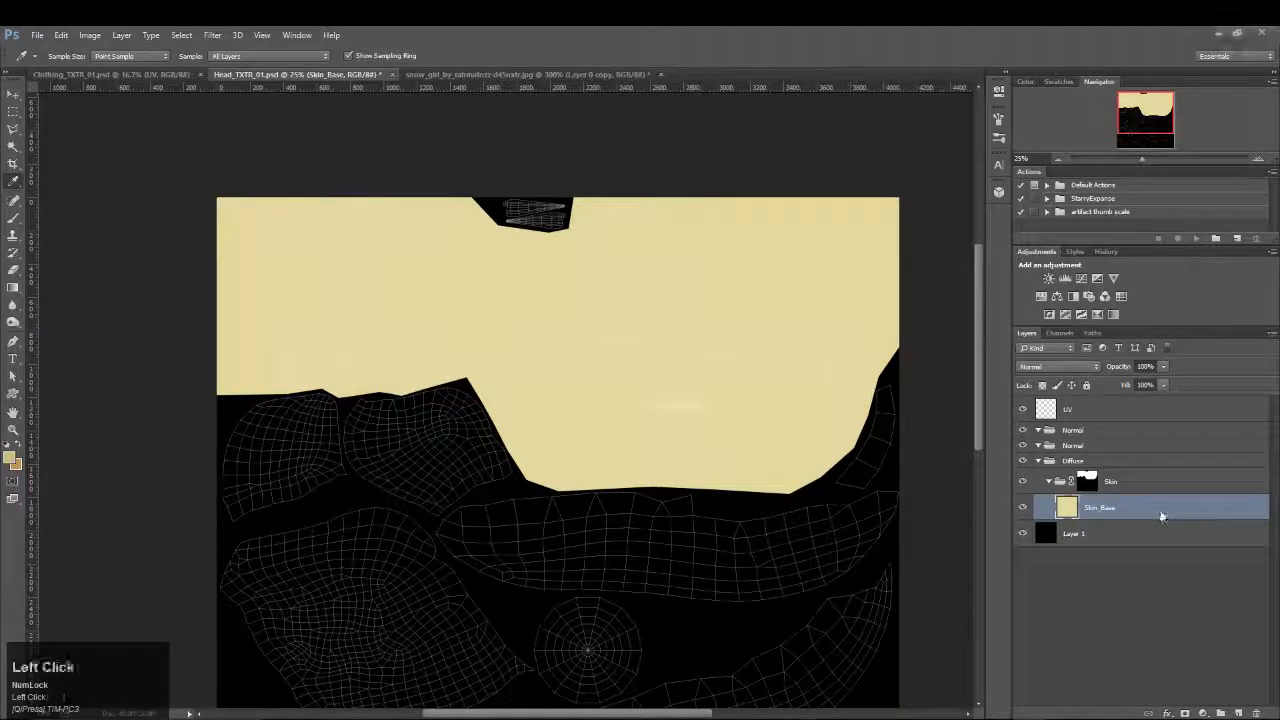
left_click(1221, 713)
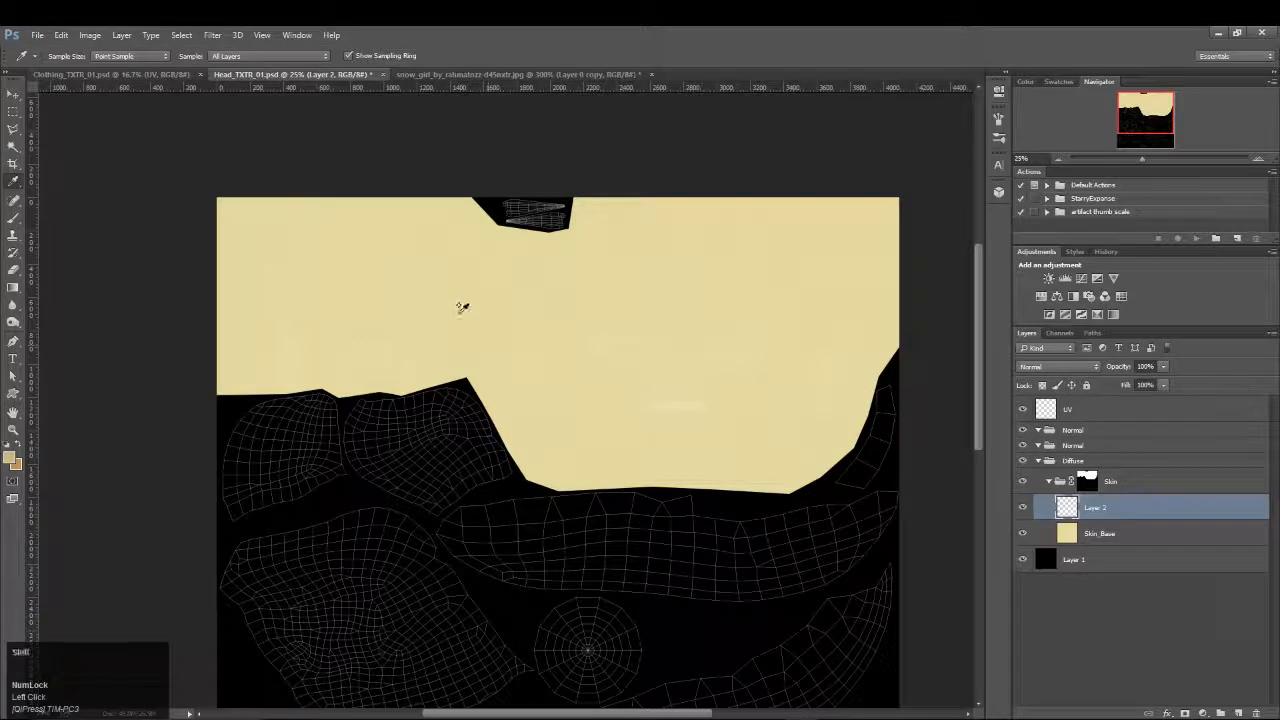
key("shift+F5")
left_click(655, 231)
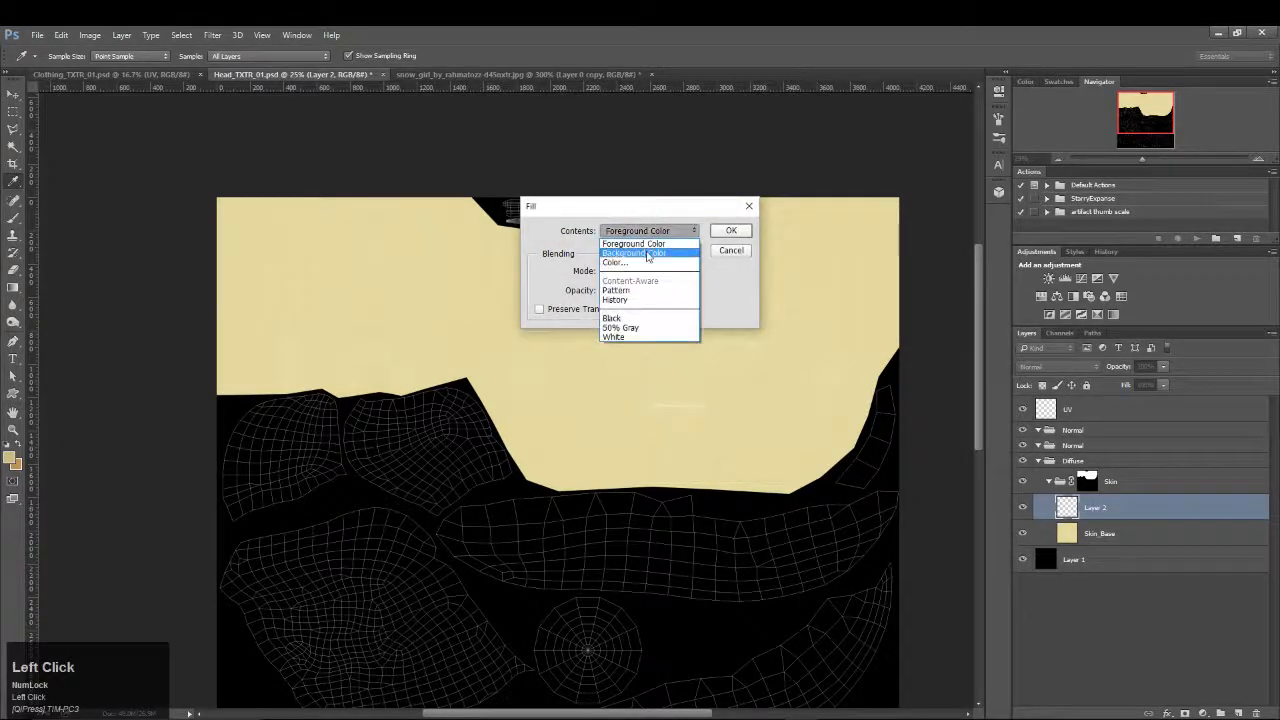
left_click(631, 333)
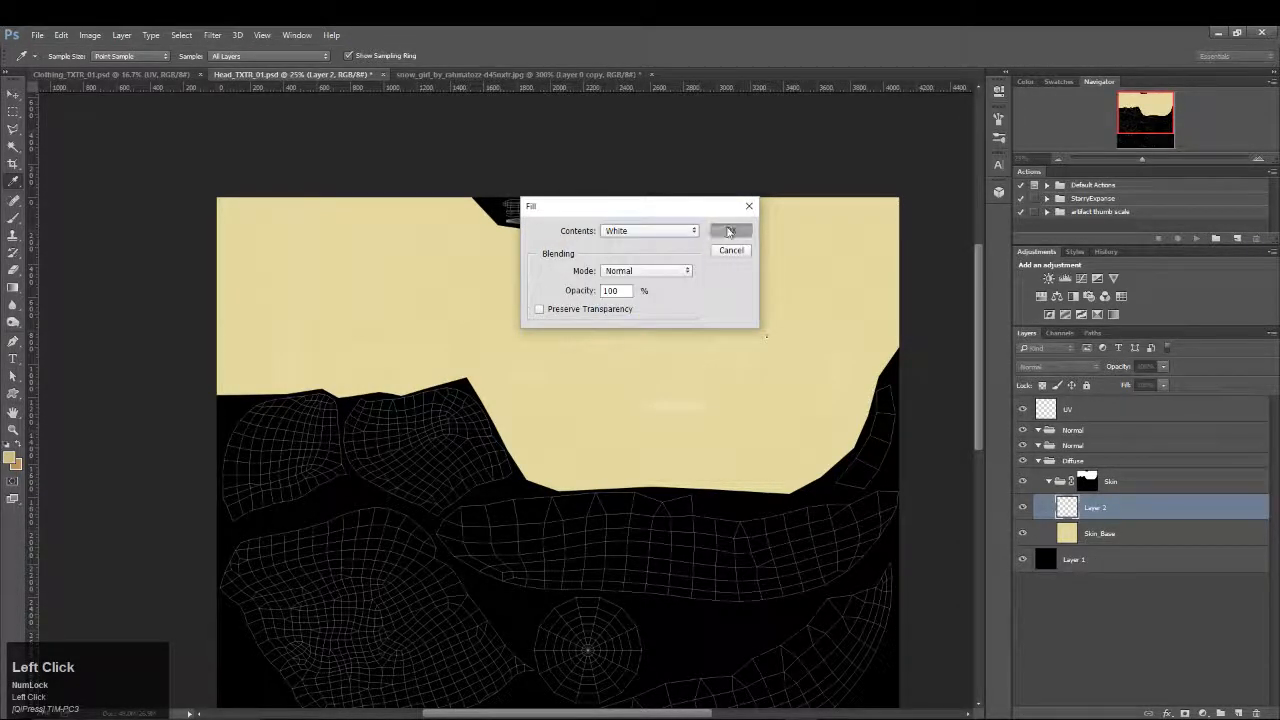
left_click(731, 230)
Apply Add Noise to the white layer with an amount of 69.32%, Uniform distribution and Monochromatic turned off
left_click(212, 35)
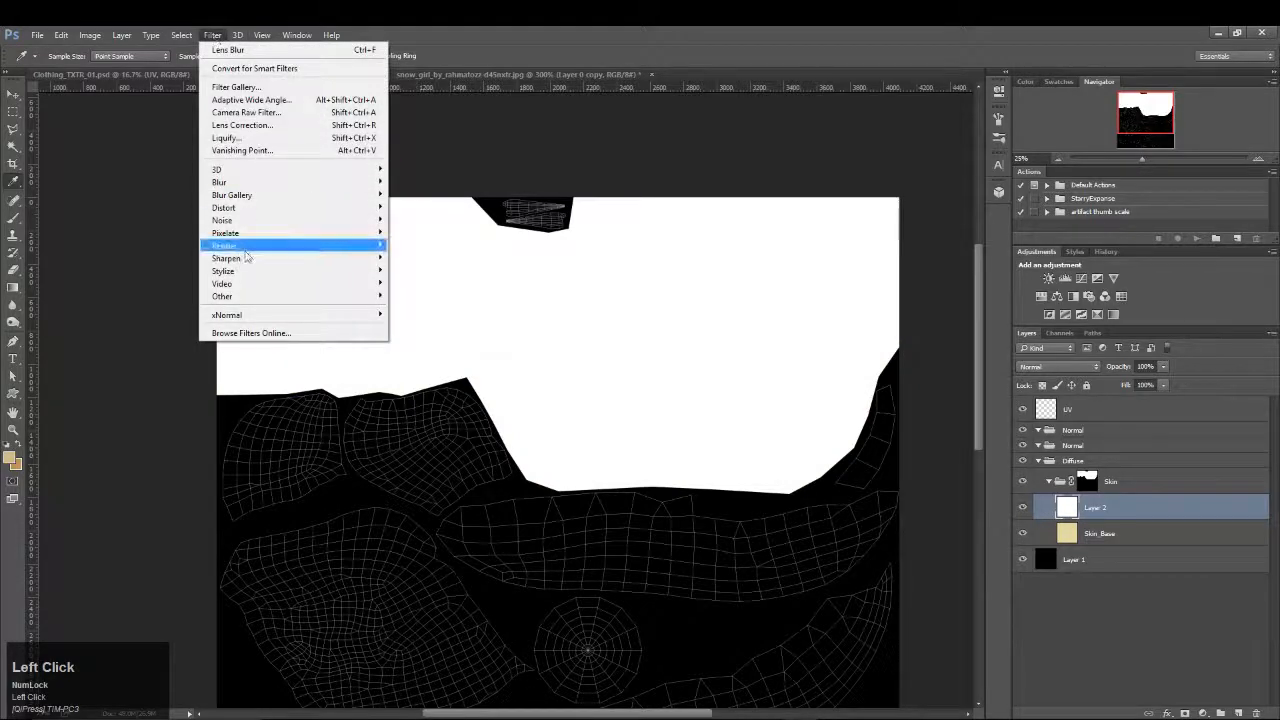
mouse_move(236, 222)
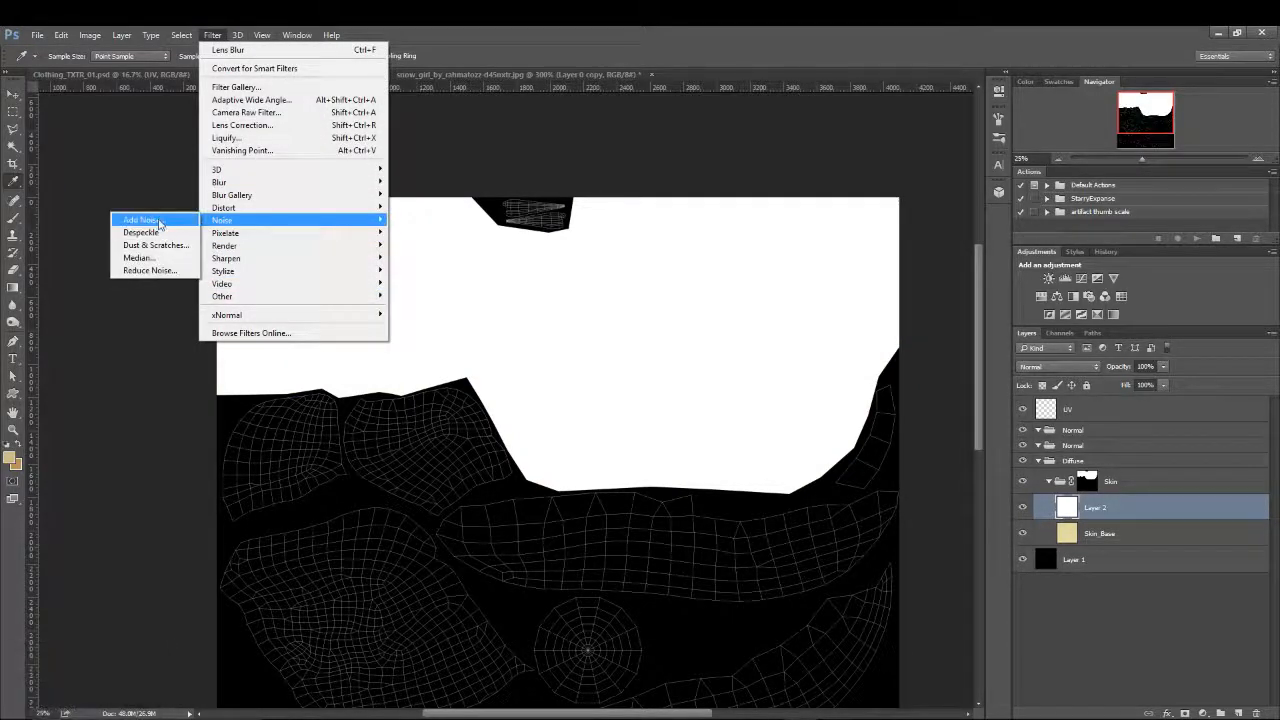
left_click(141, 220)
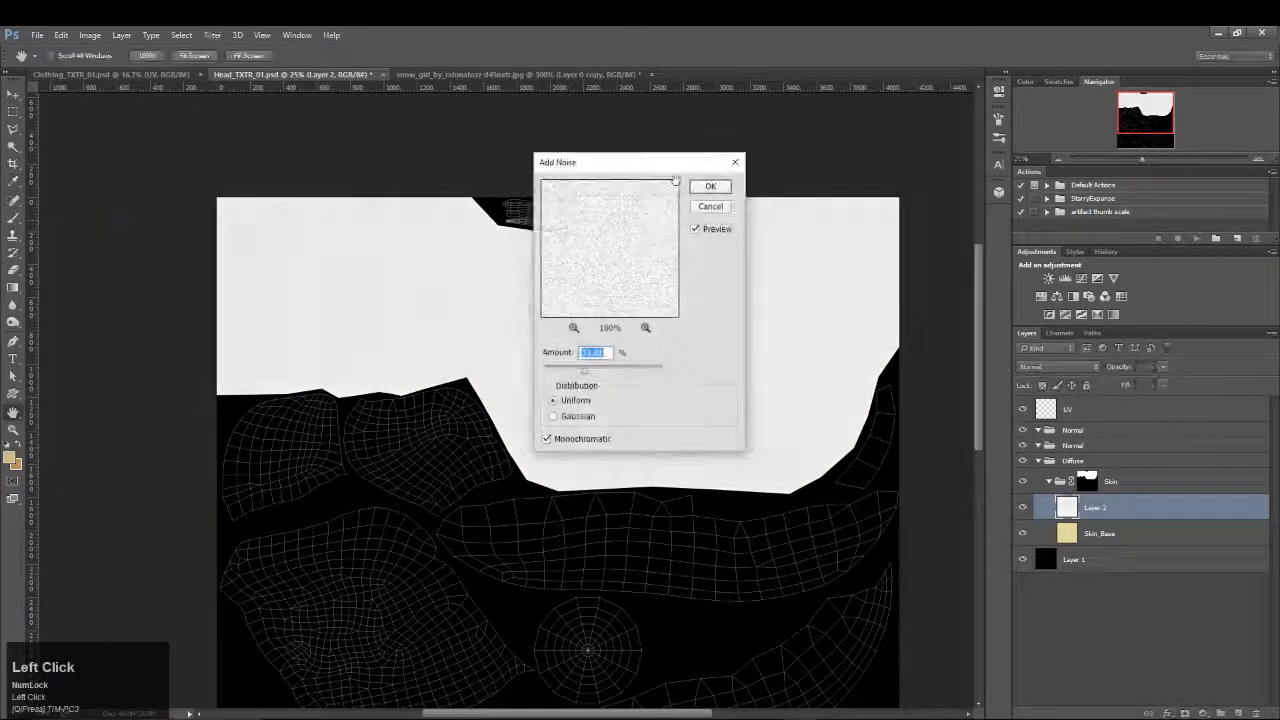
left_click_drag(585, 372, 601, 374)
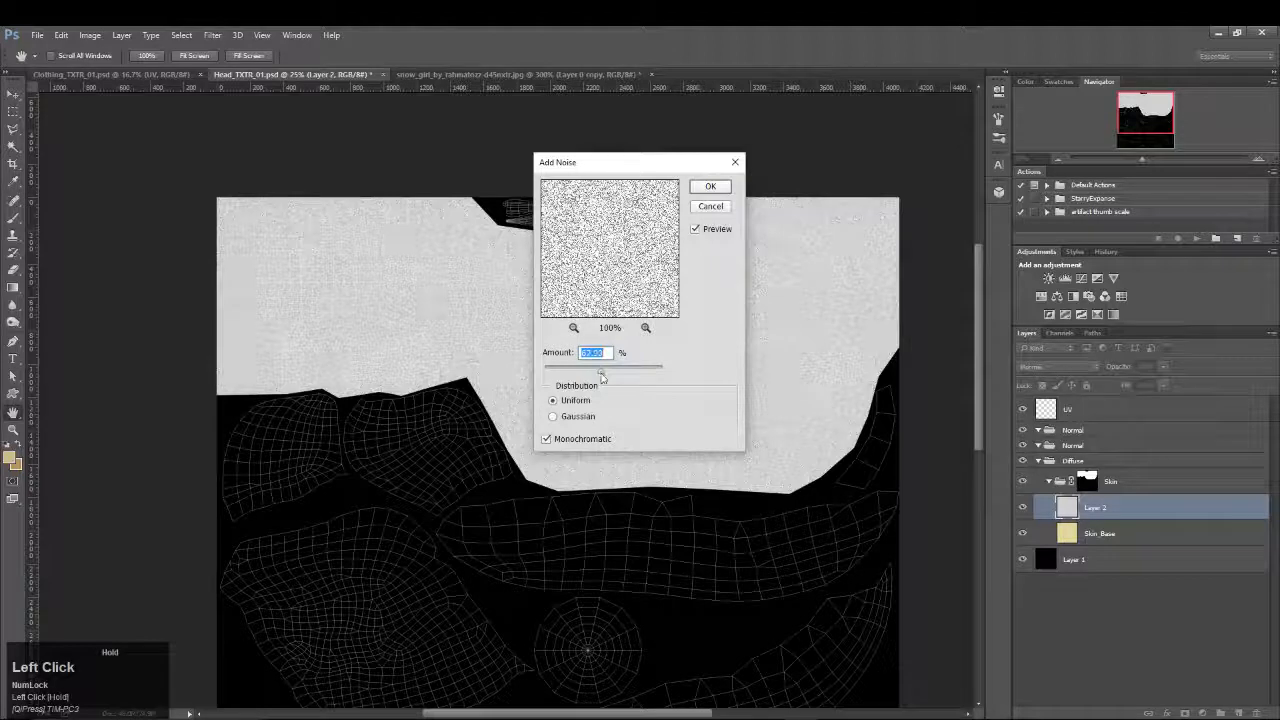
left_click(554, 417)
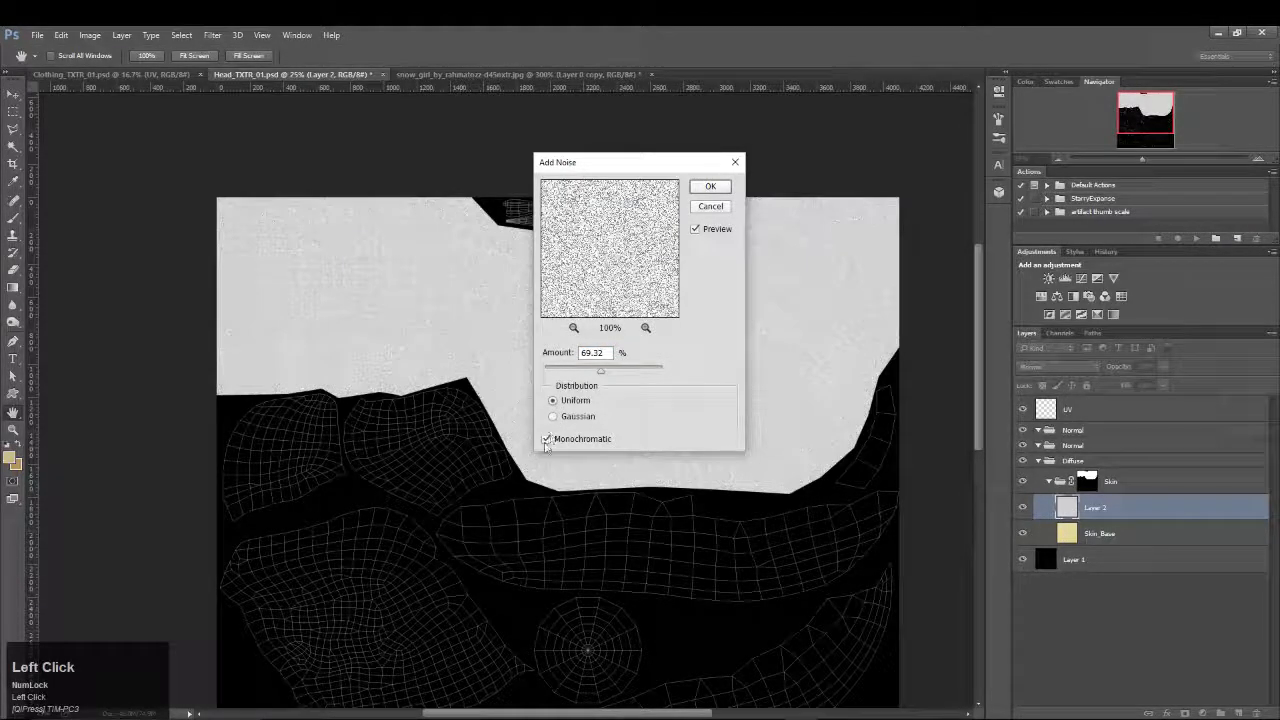
left_click(547, 441)
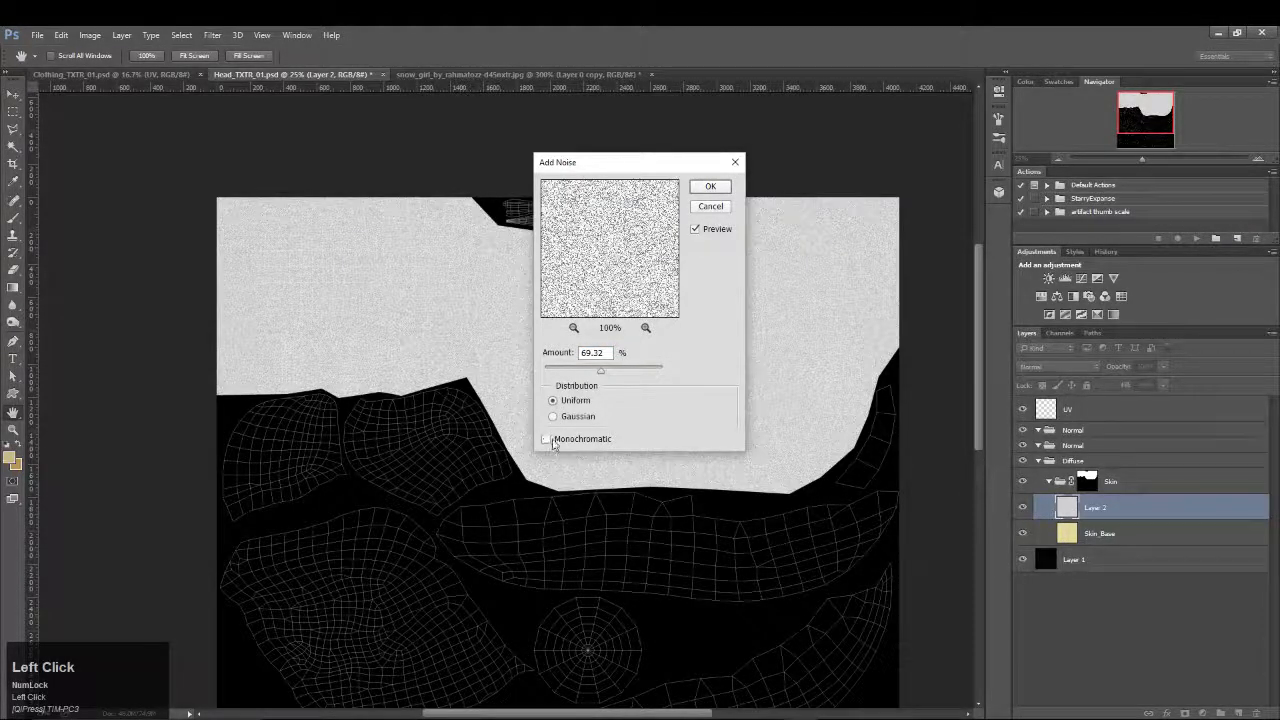
left_click(700, 188)
Rename the white noise-filled layer in the Skin group to Noise
double_click(1096, 508)
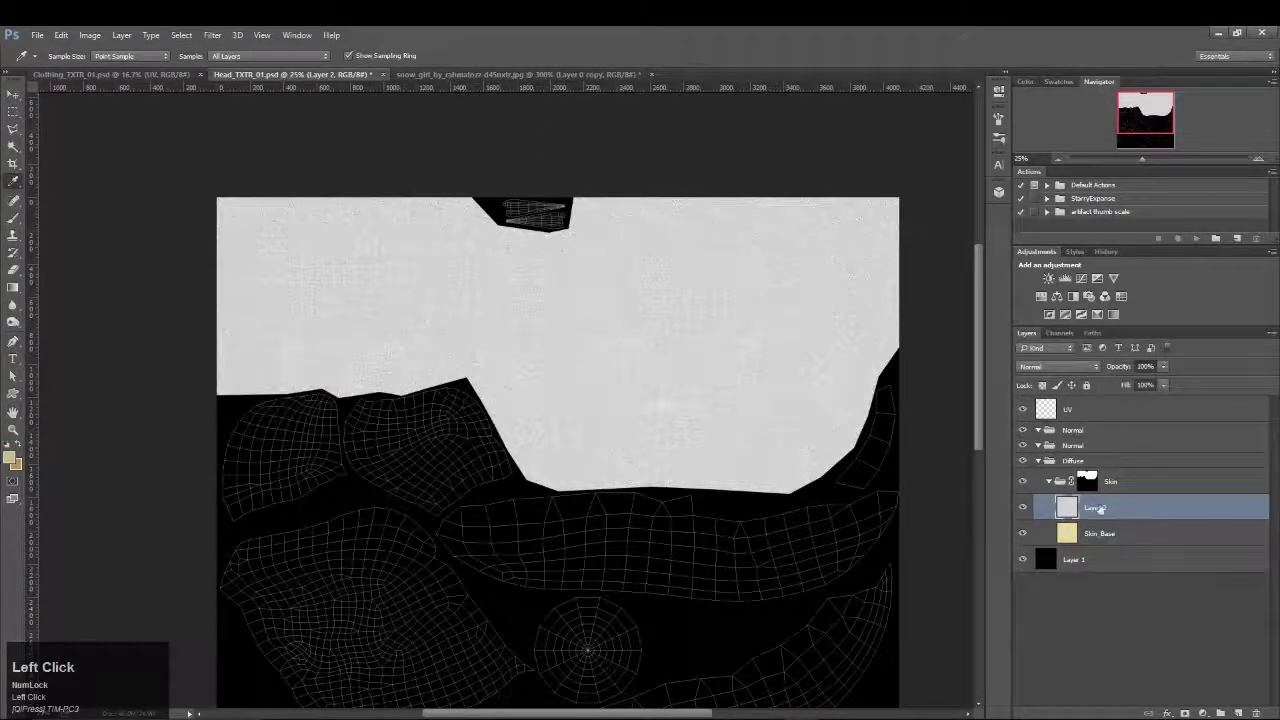
type("Noise")
key("Return")
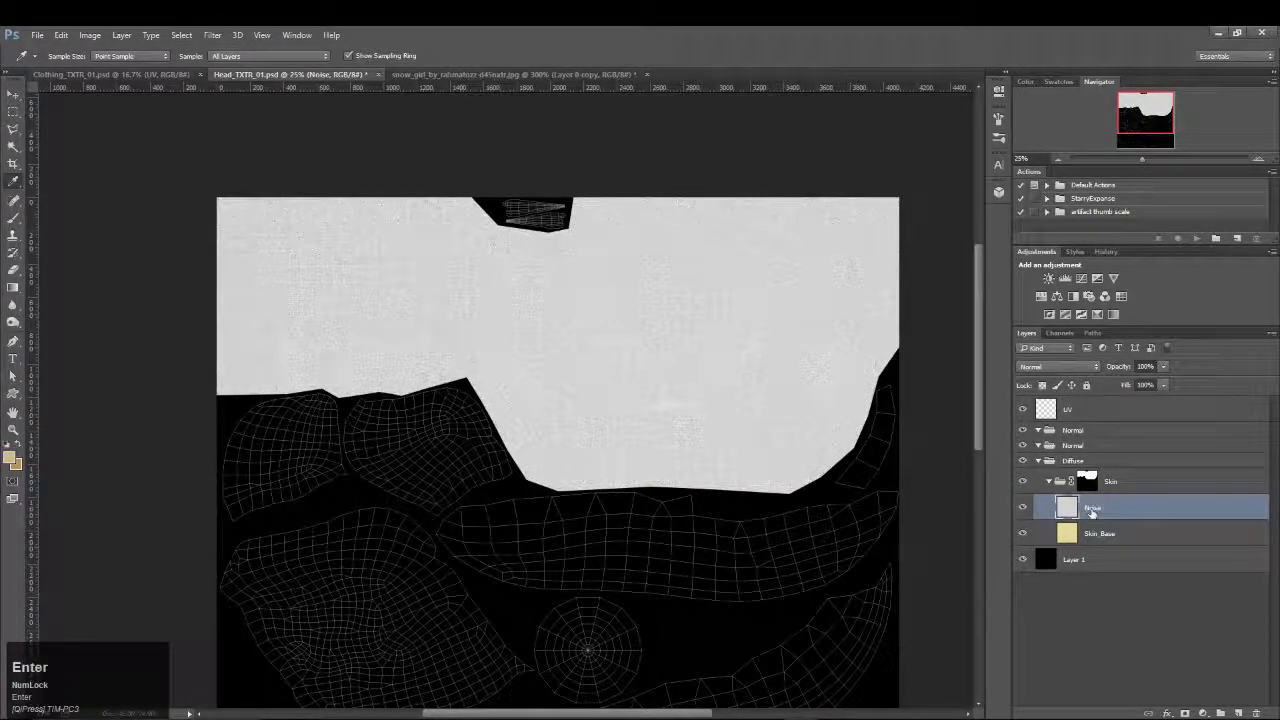
Set the Noise layer's blend mode to Overlay so it blends with the Skin_Base colour
left_click(1150, 505)
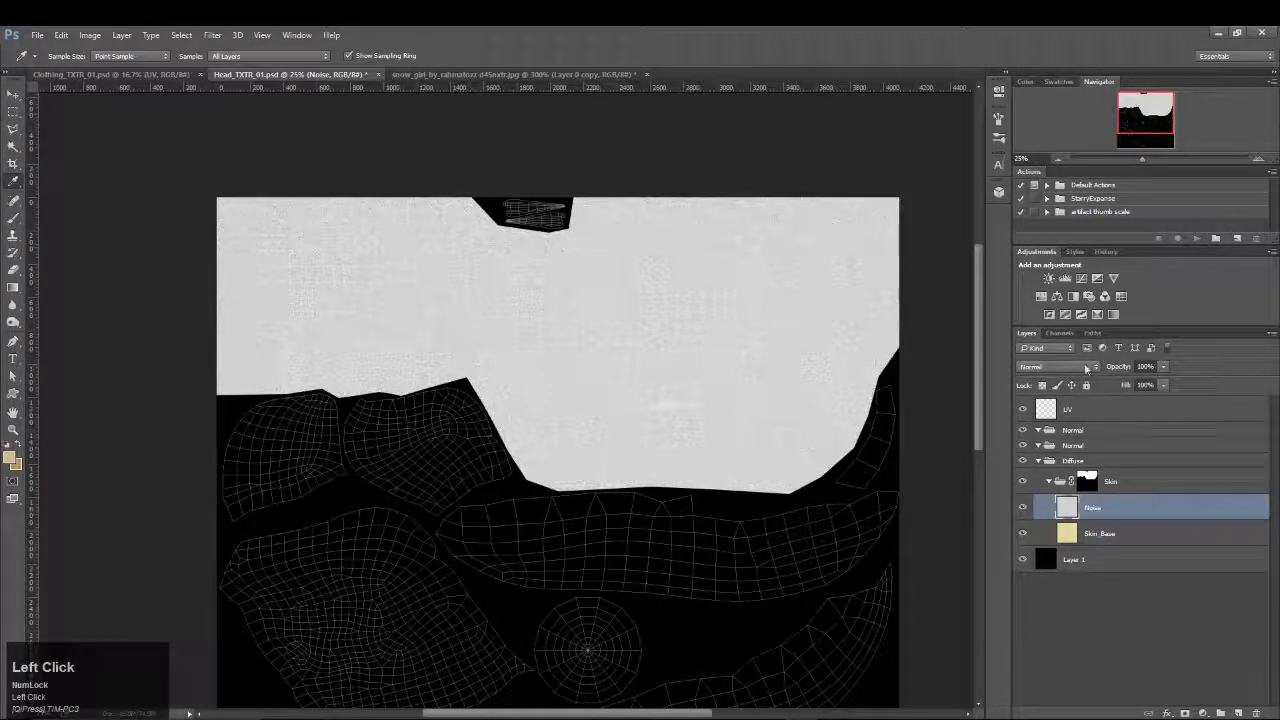
left_click(1082, 366)
left_click(1033, 499)
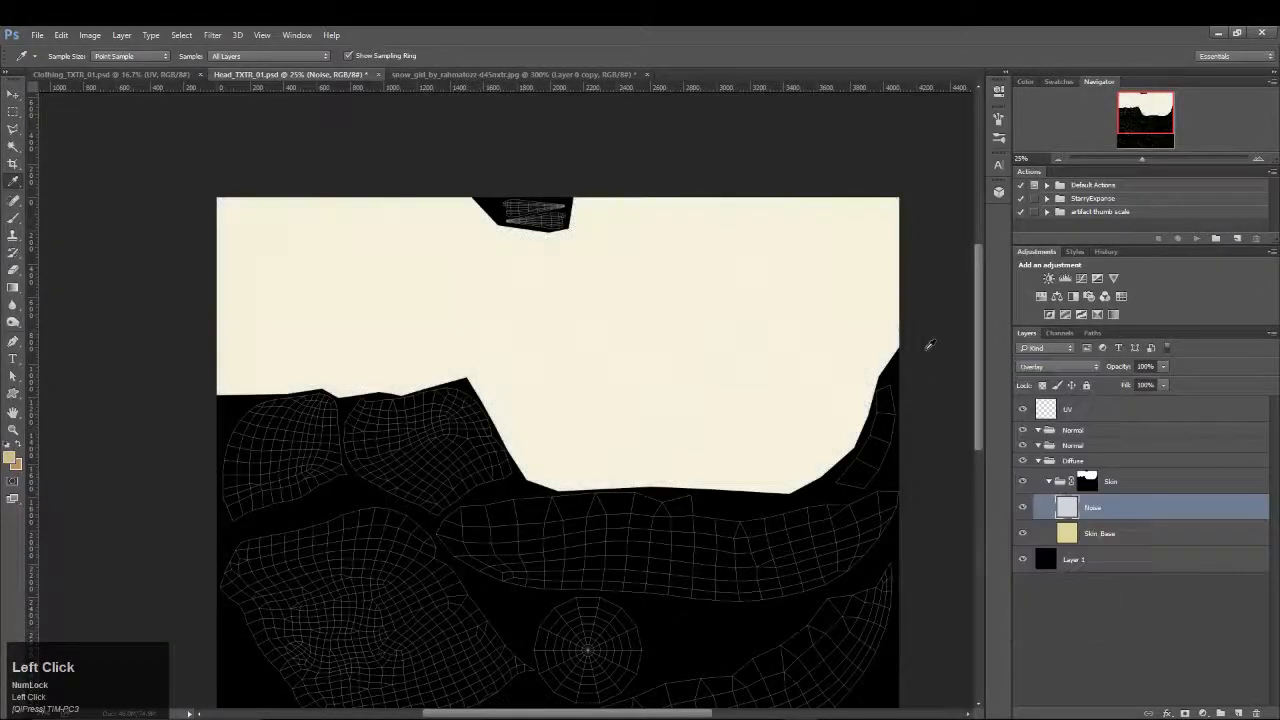
left_click(694, 377)
key("z")
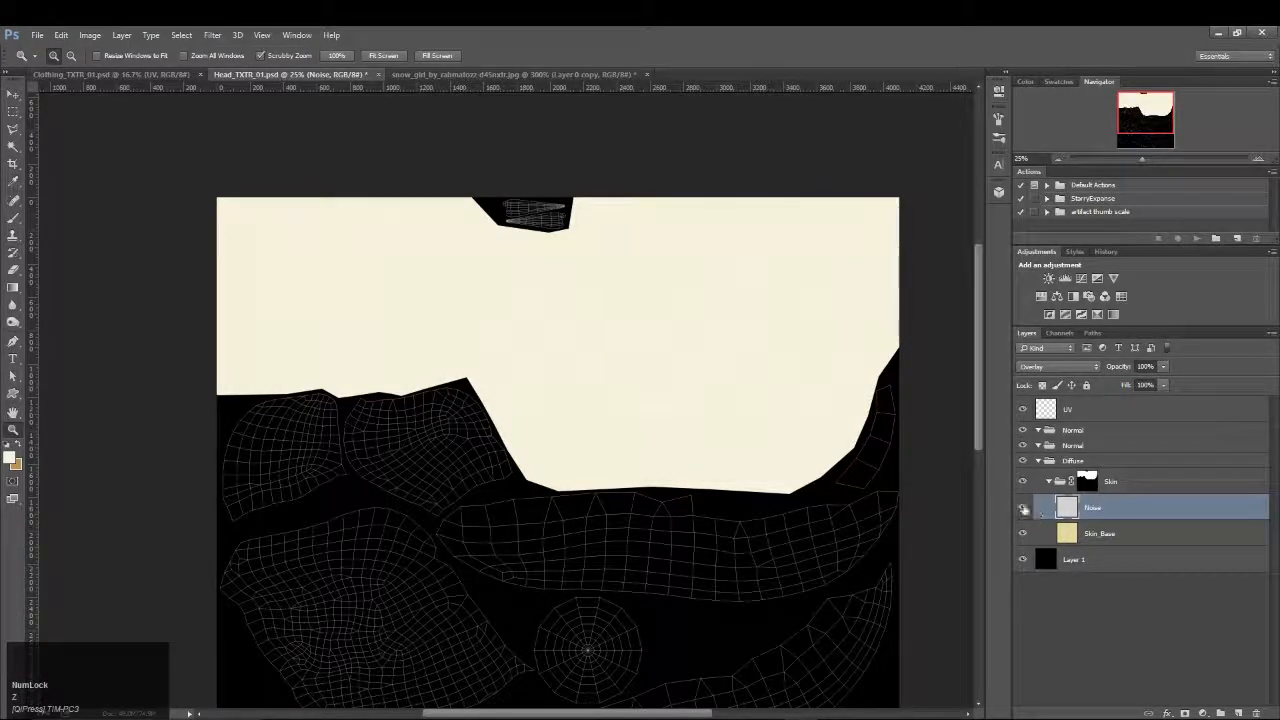
Temporarily hide the Noise layer, sample the skin base colour from the canvas, and show the layer again
left_click(1022, 507)
key("i")
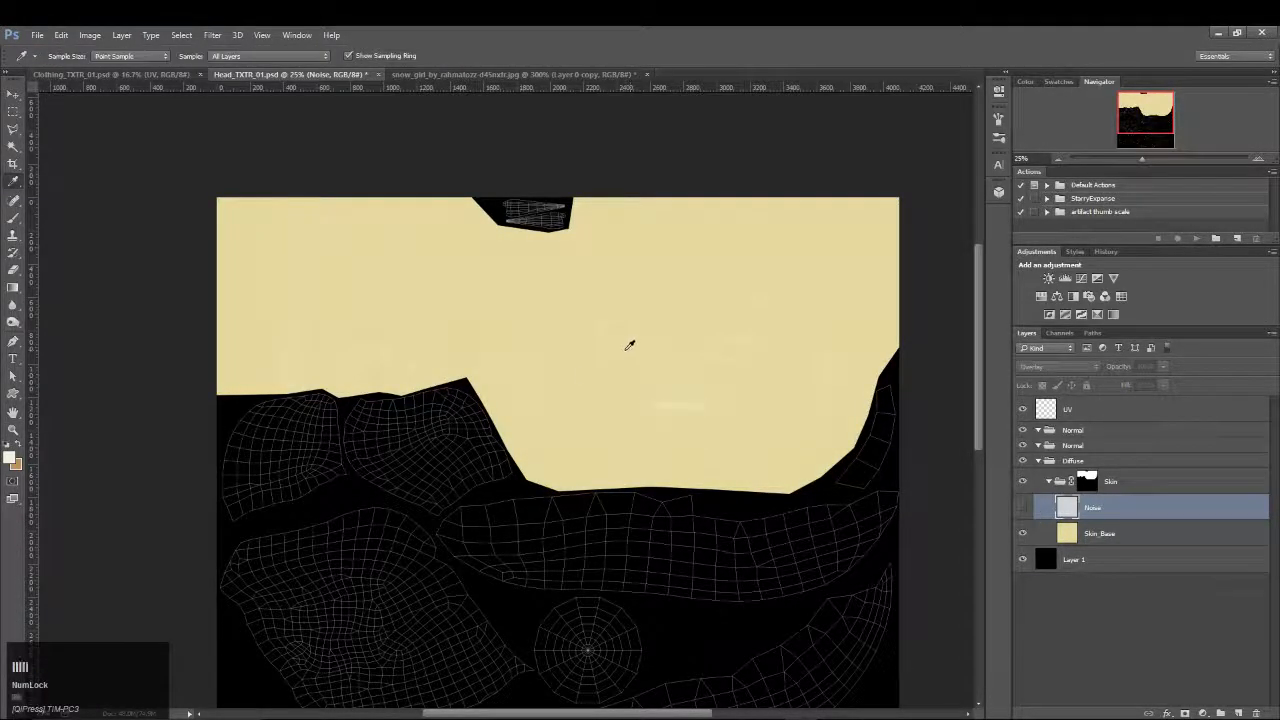
left_click(630, 342)
left_click(1022, 507)
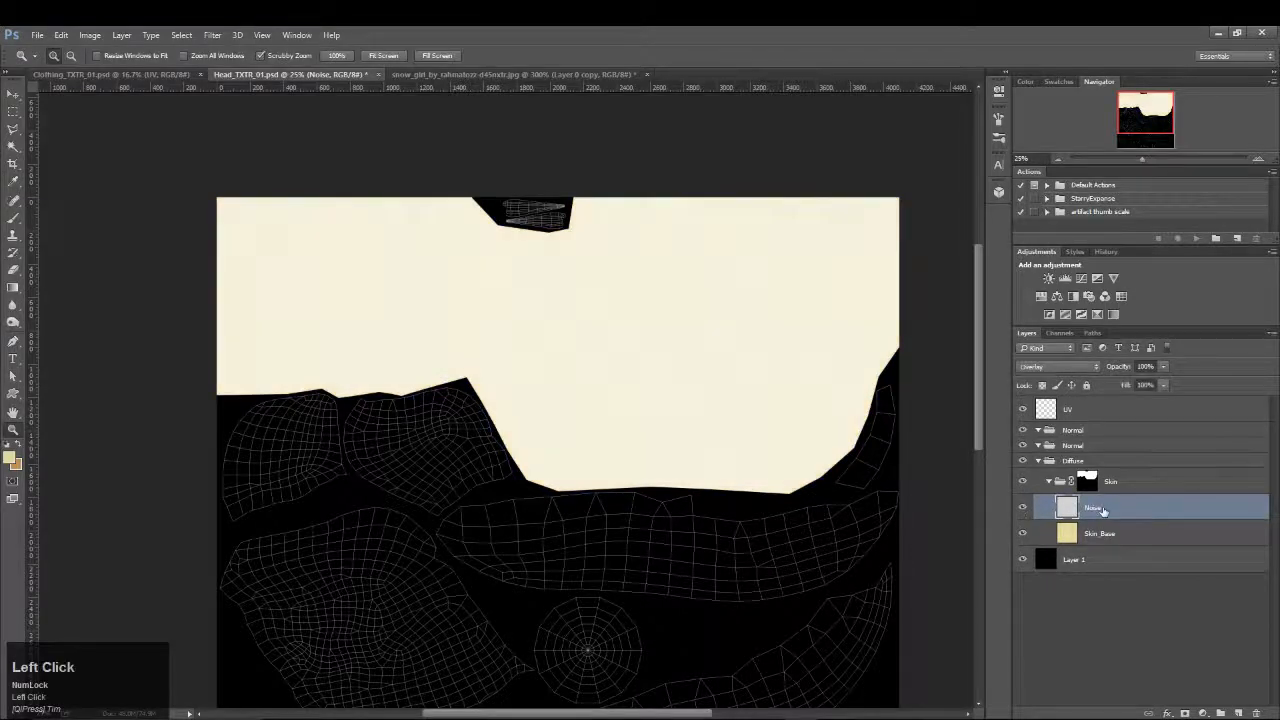
Undo the recent changes to the Noise layer back to its Normal blending mode and inspect the grain up close
key("z")
left_click(737, 377)
left_click(737, 377)
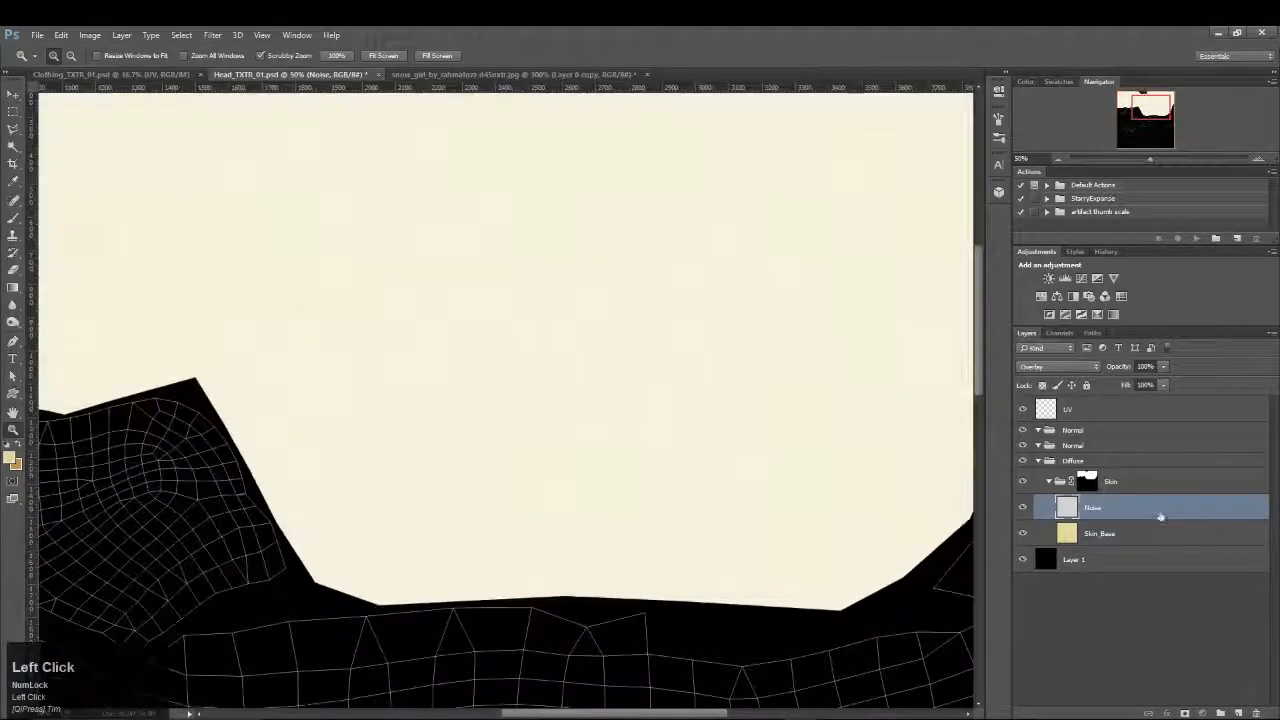
left_click_drag(1158, 386, 1143, 383)
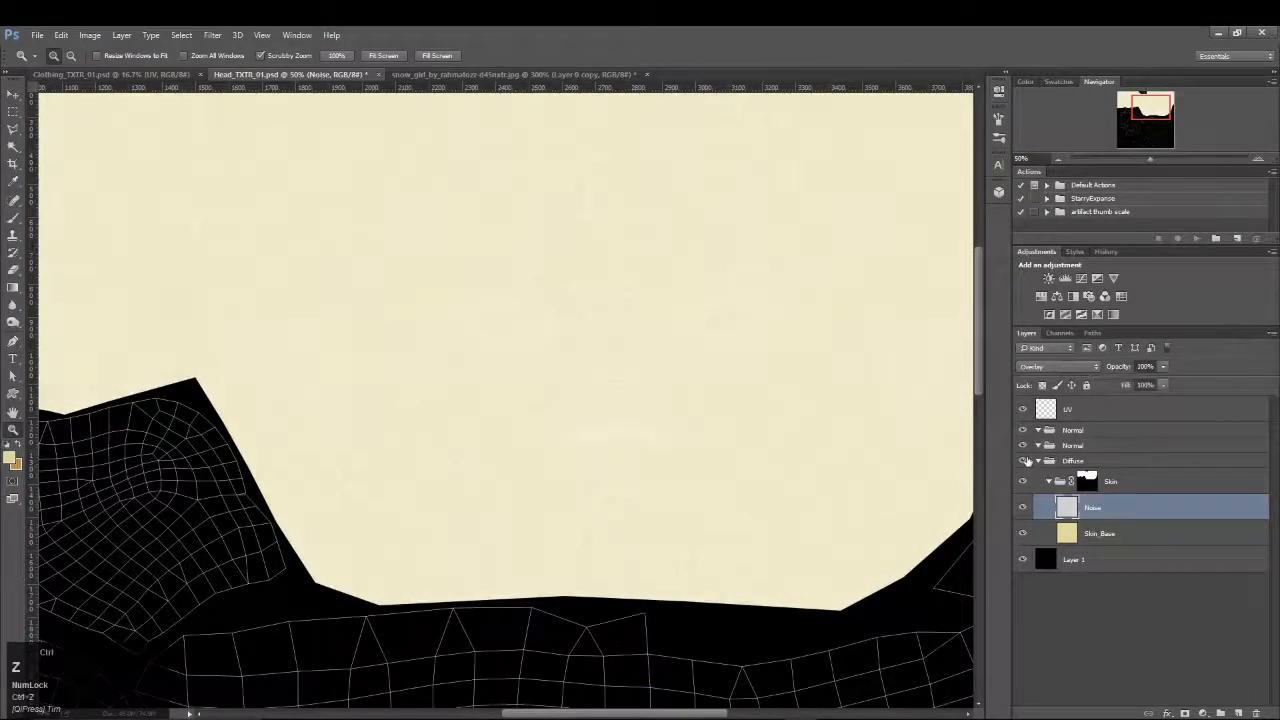
key("ctrl+z")
key("ctrl+z")
key("ctrl+alt+z")
left_click(1138, 505)
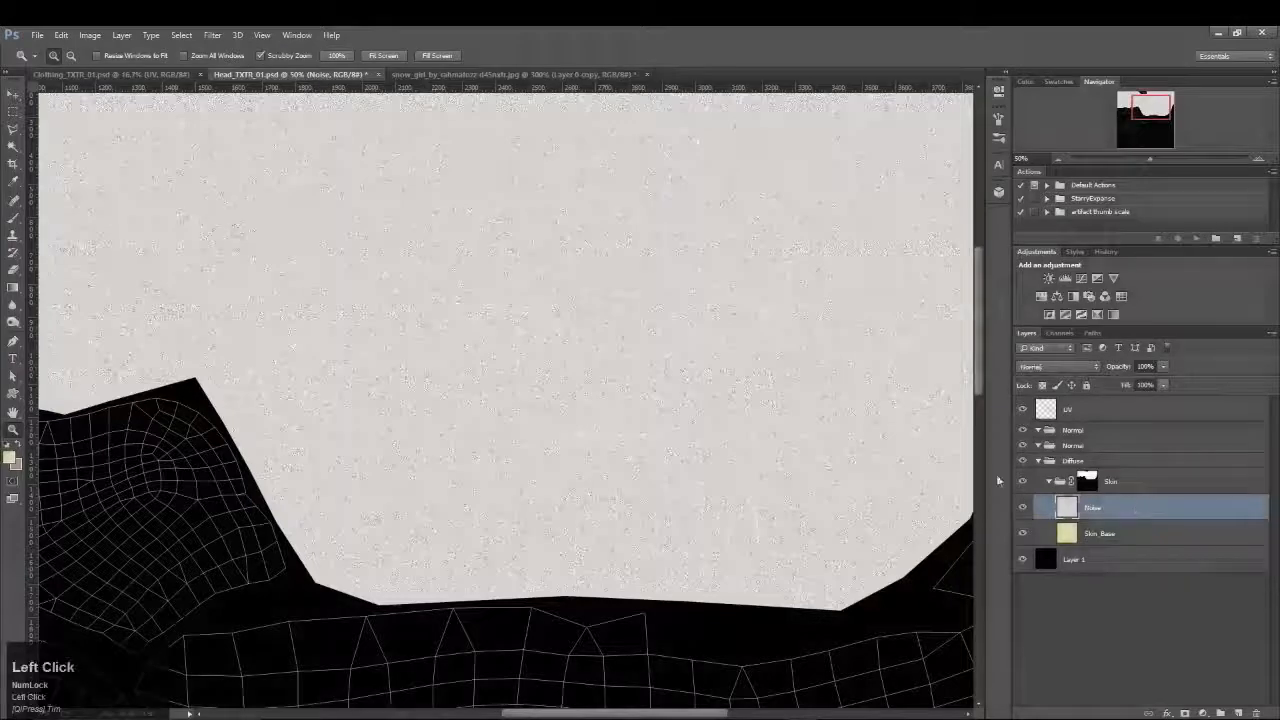
left_click(586, 257)
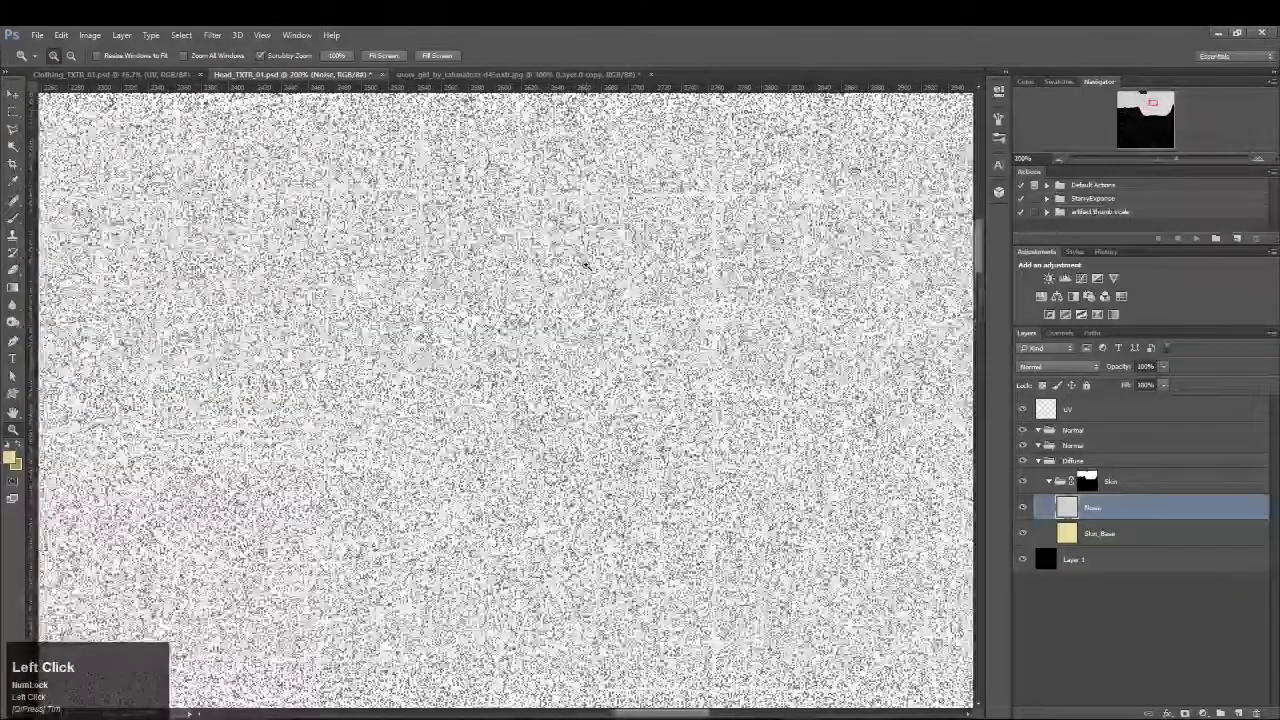
left_click(586, 265, "alt")
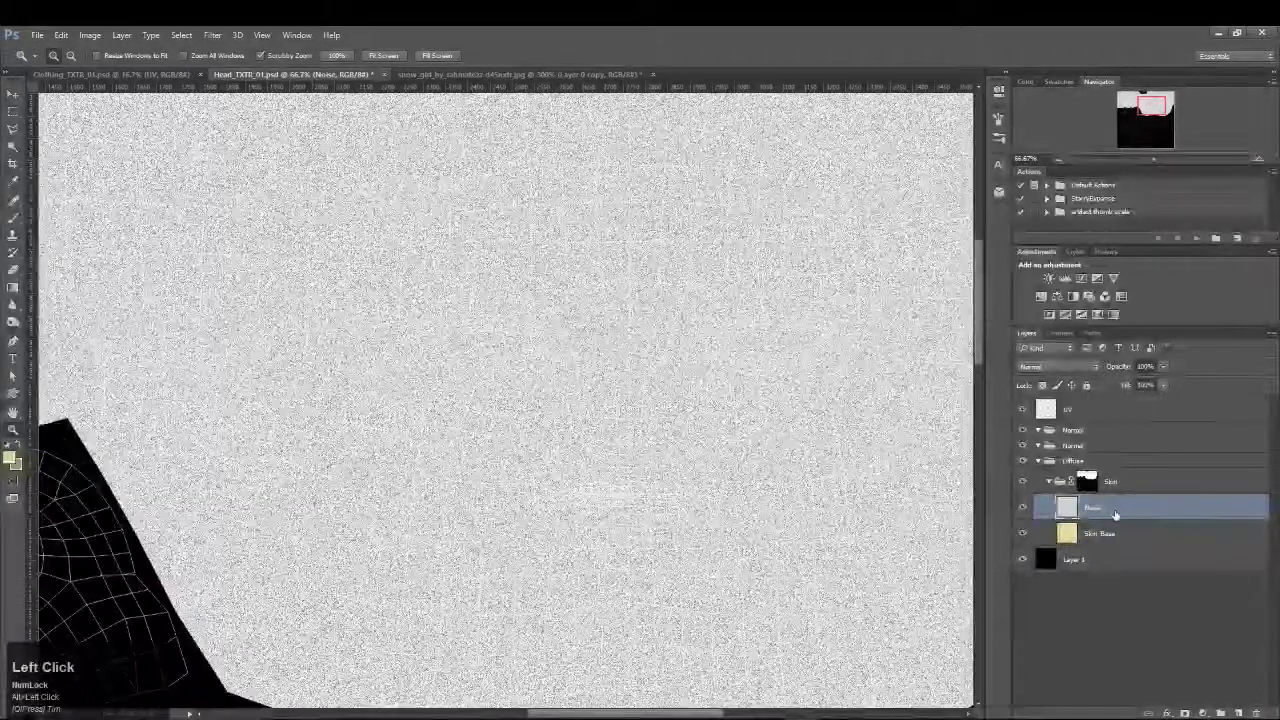
Add a new layer between Noise and Skin_Base and fill it with the tan swatch as Foreground Color at 100% opacity
left_click(1240, 708)
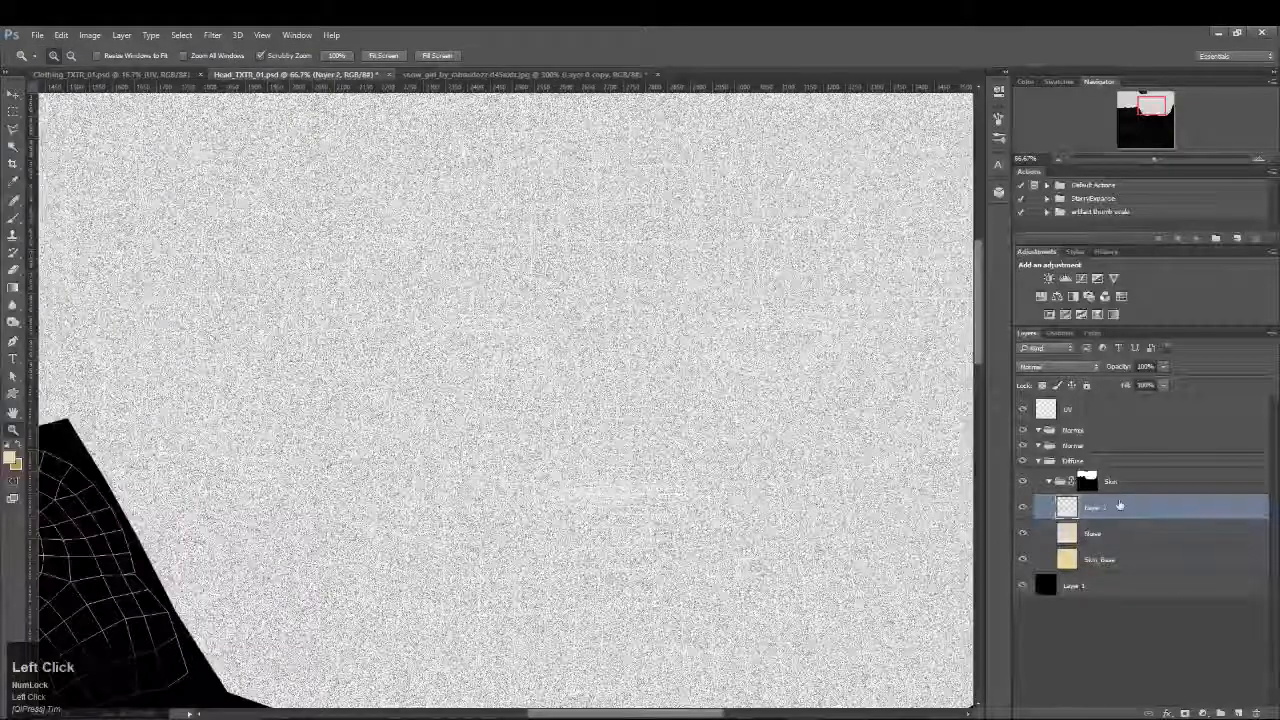
left_click_drag(1120, 508, 1108, 542)
key("x")
key("shift+F5")
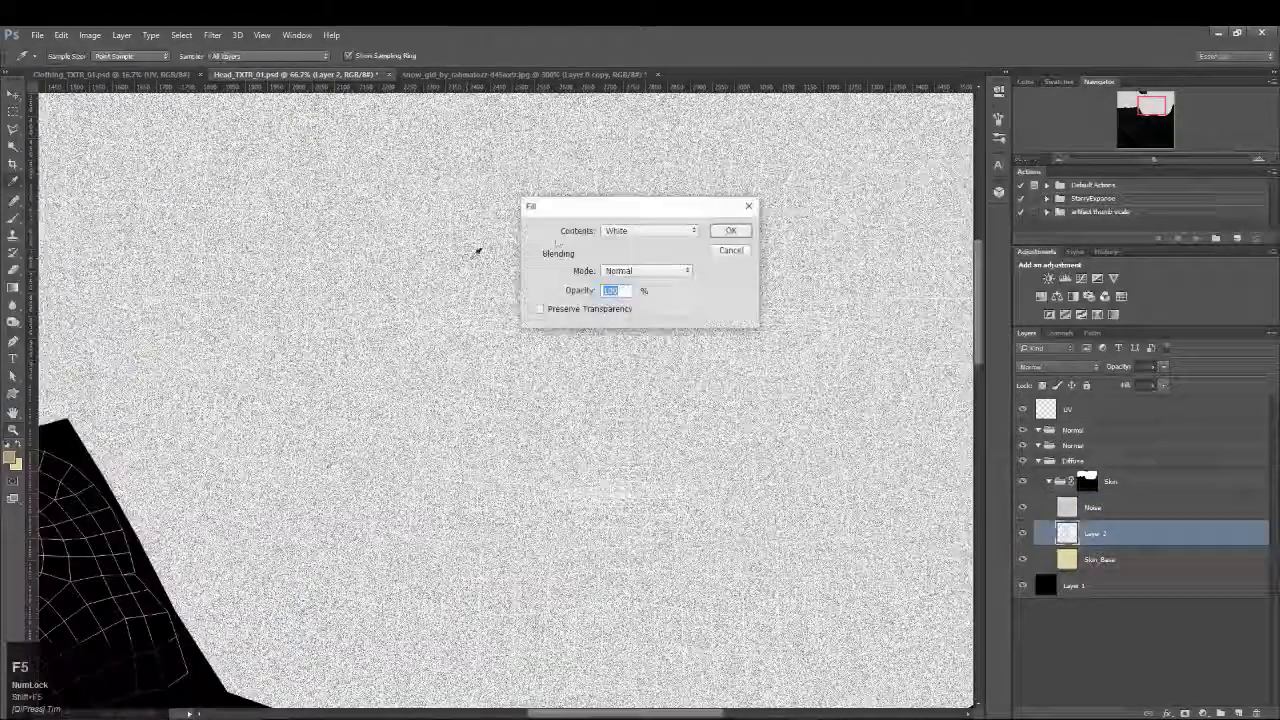
left_click(650, 231)
left_click(632, 244)
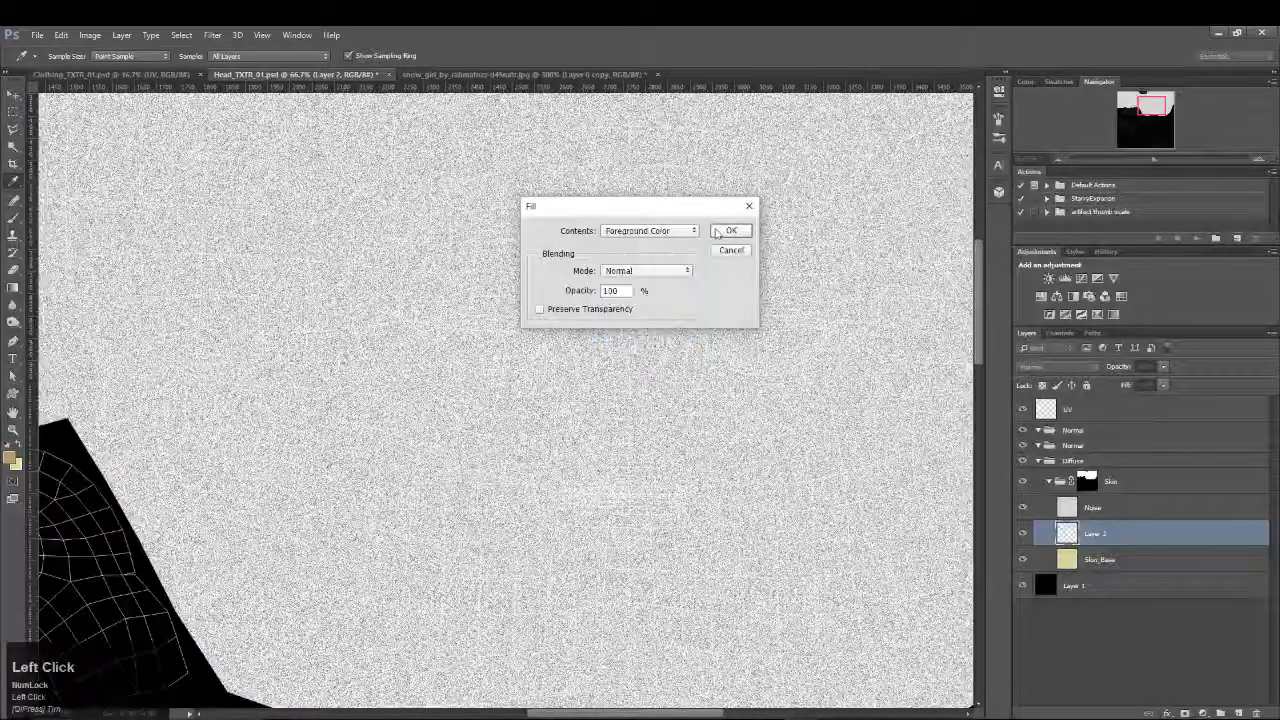
left_click(731, 230)
Rename the new tan layer as Skin_Secondary
key("z")
double_click(1096, 533)
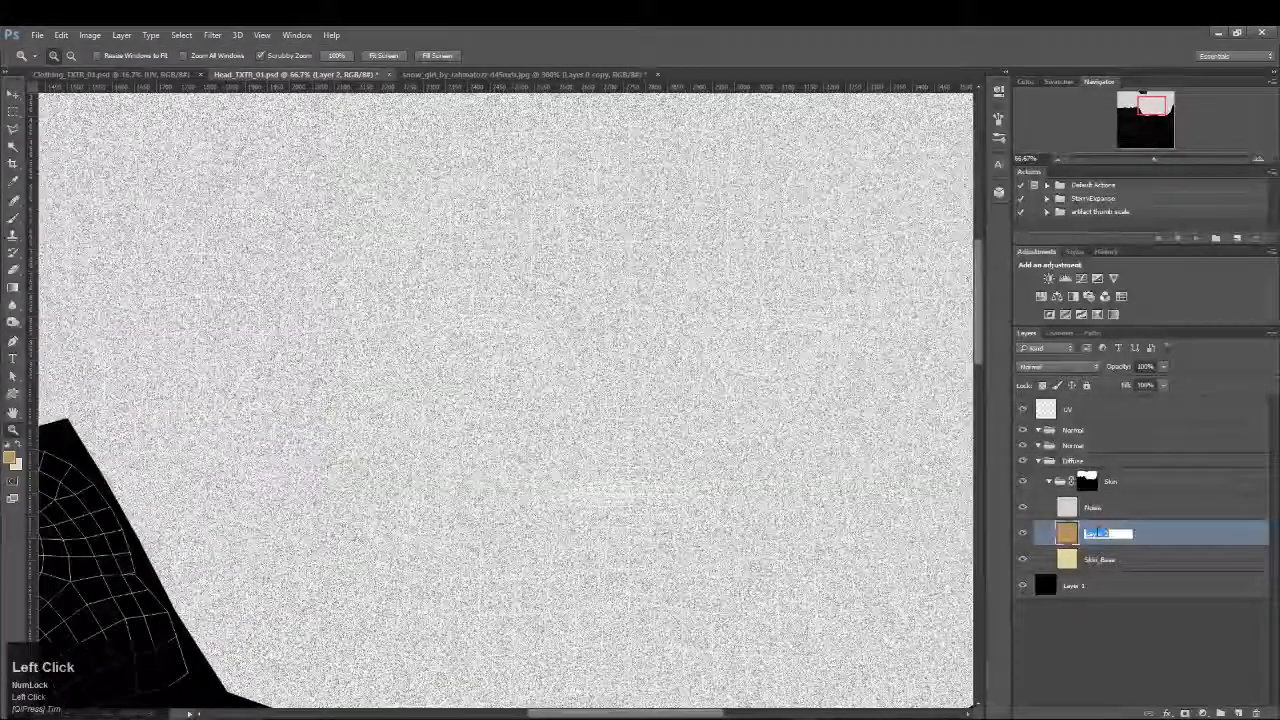
type("Skin_Secondary")
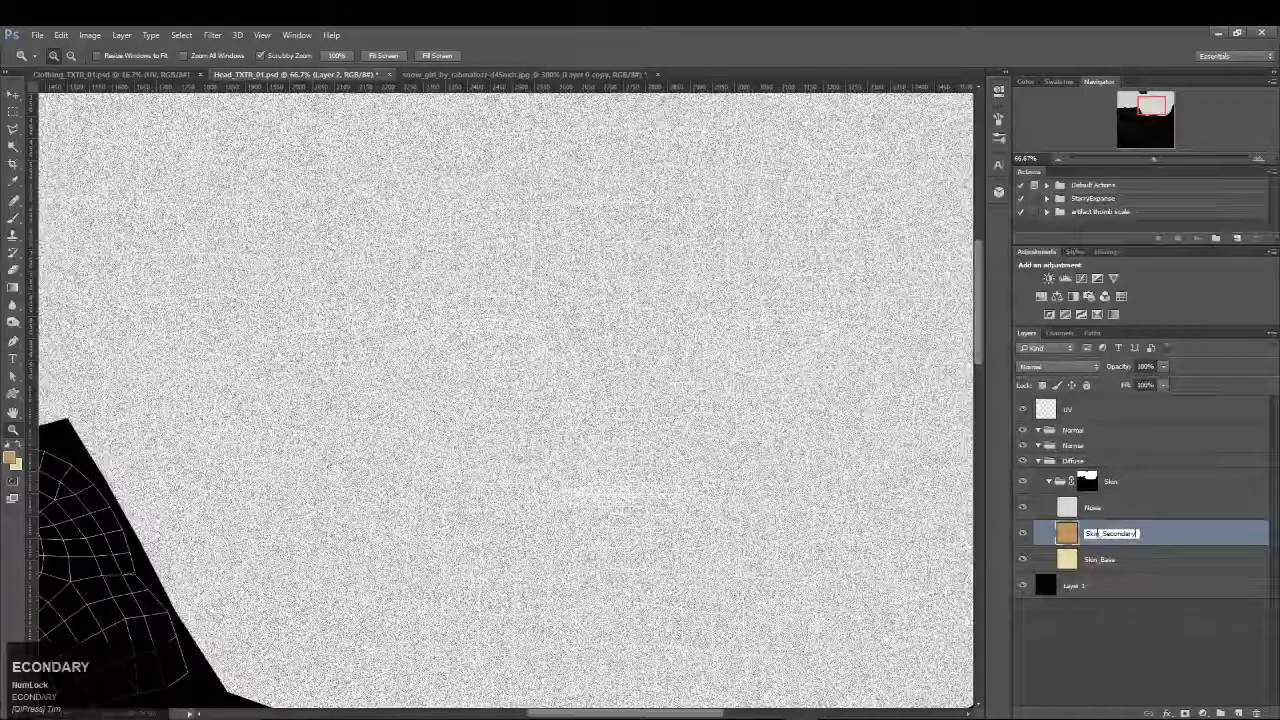
key("Return")
double_click(1110, 560)
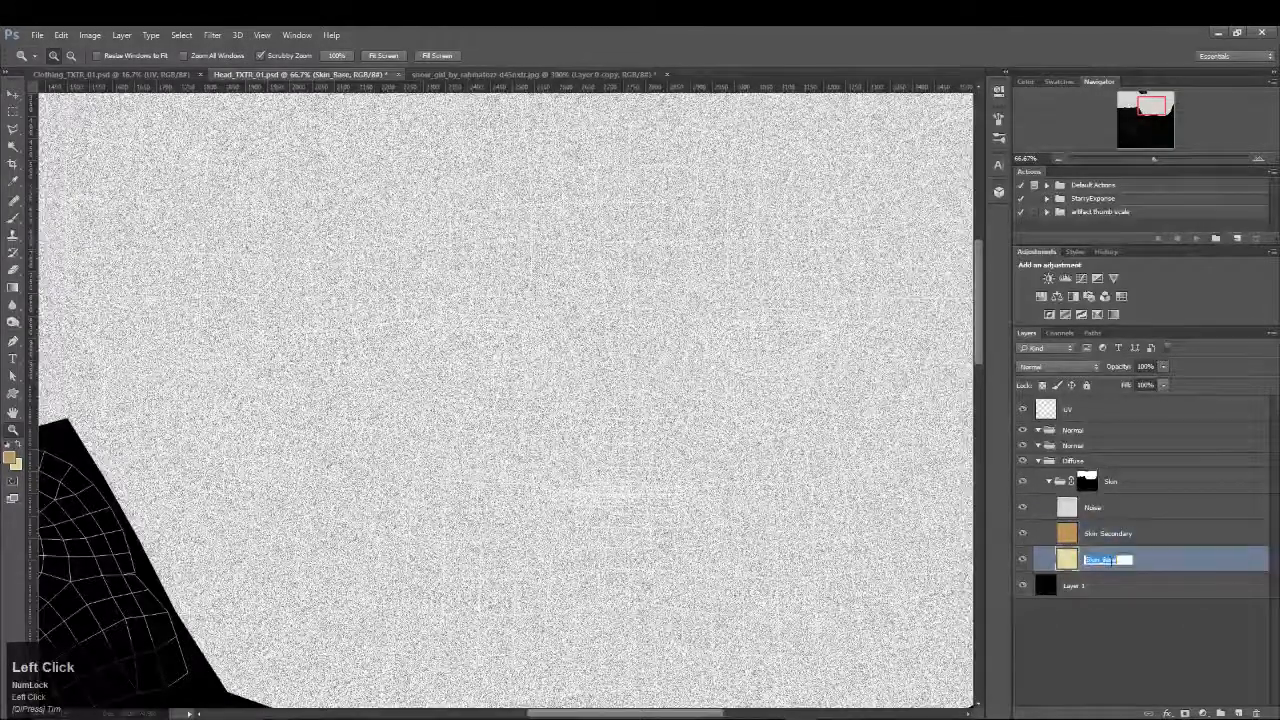
left_click_drag(1101, 559, 1166, 556)
left_click(1167, 557)
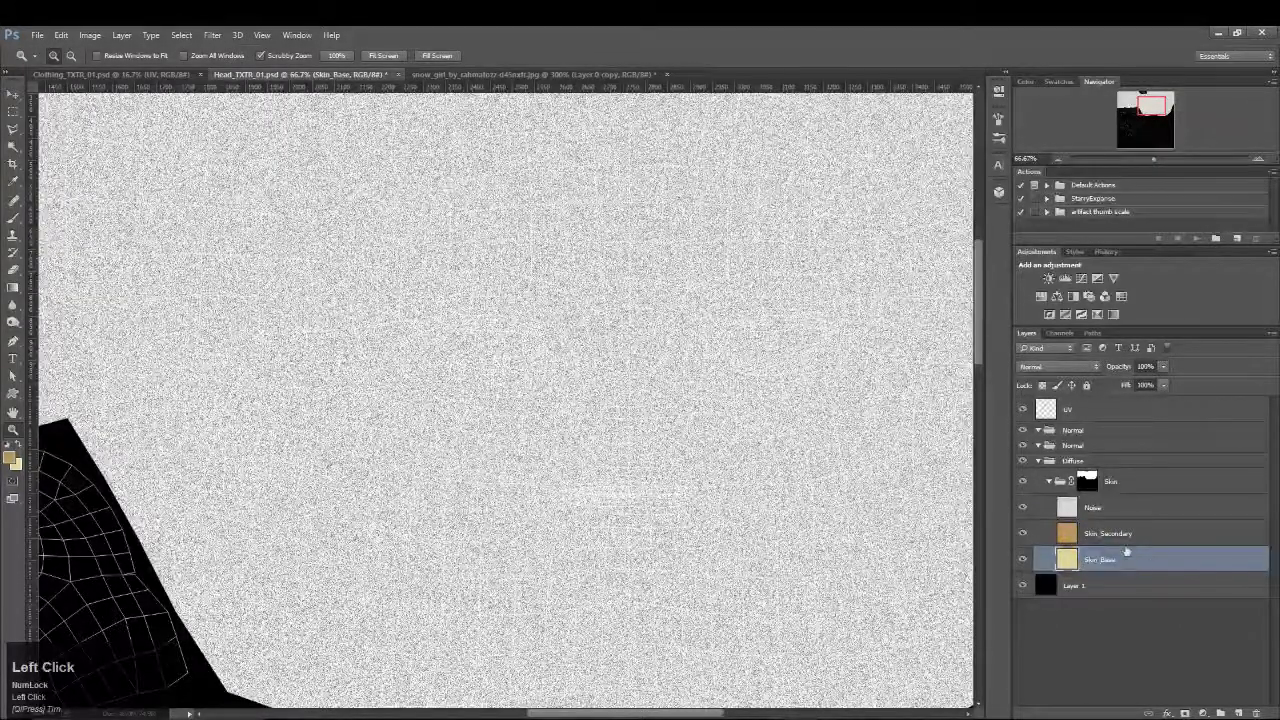
Select the full canvas on the Noise layer and copy its contents
left_click(1138, 534)
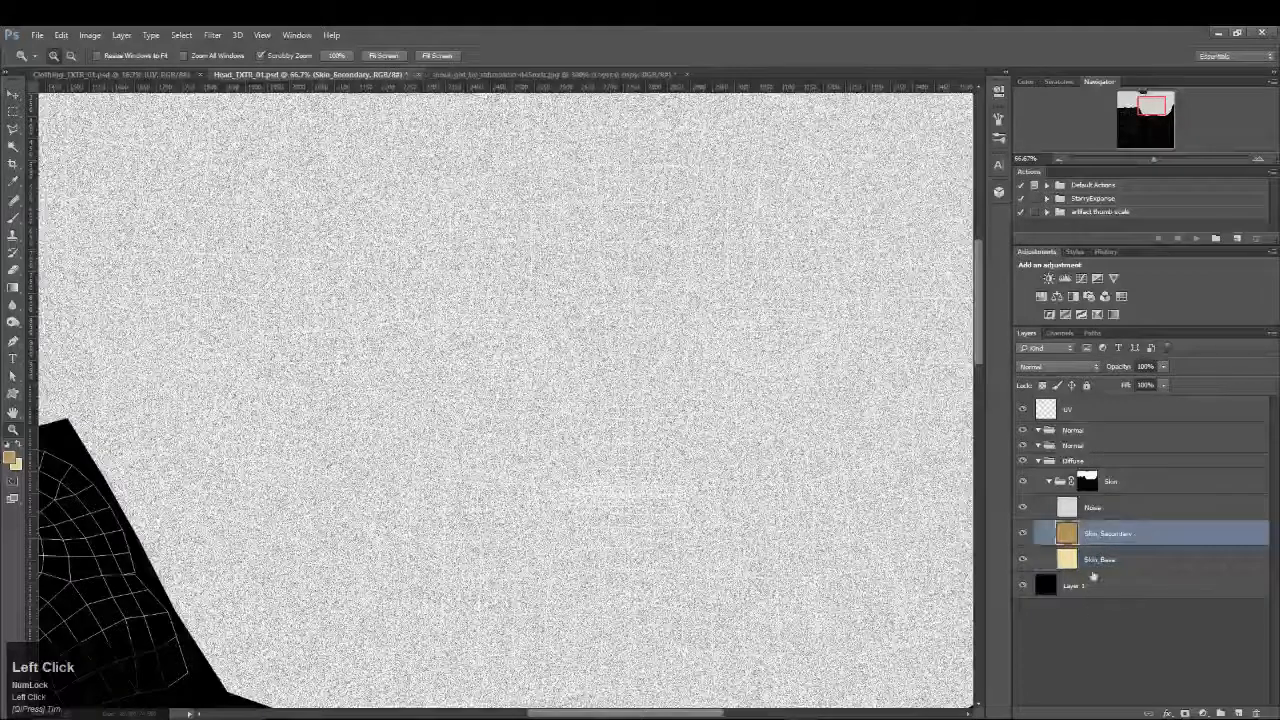
left_click(1110, 510)
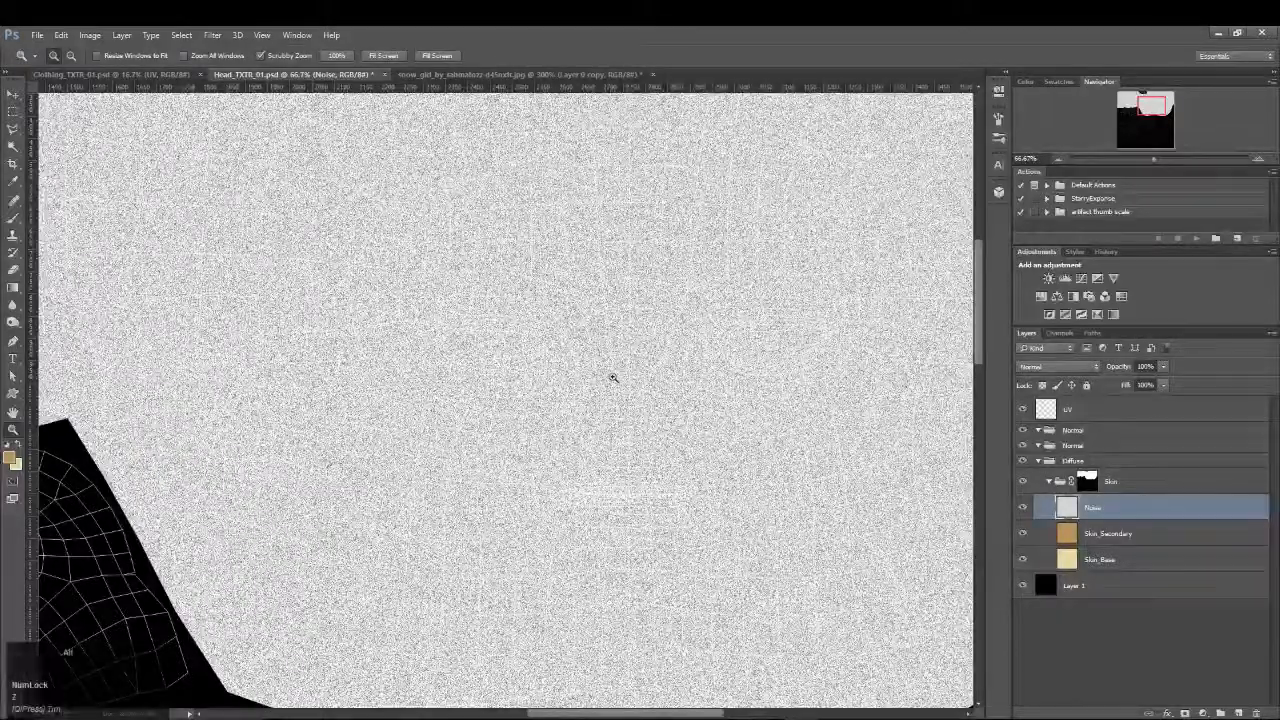
left_click(613, 377, "alt")
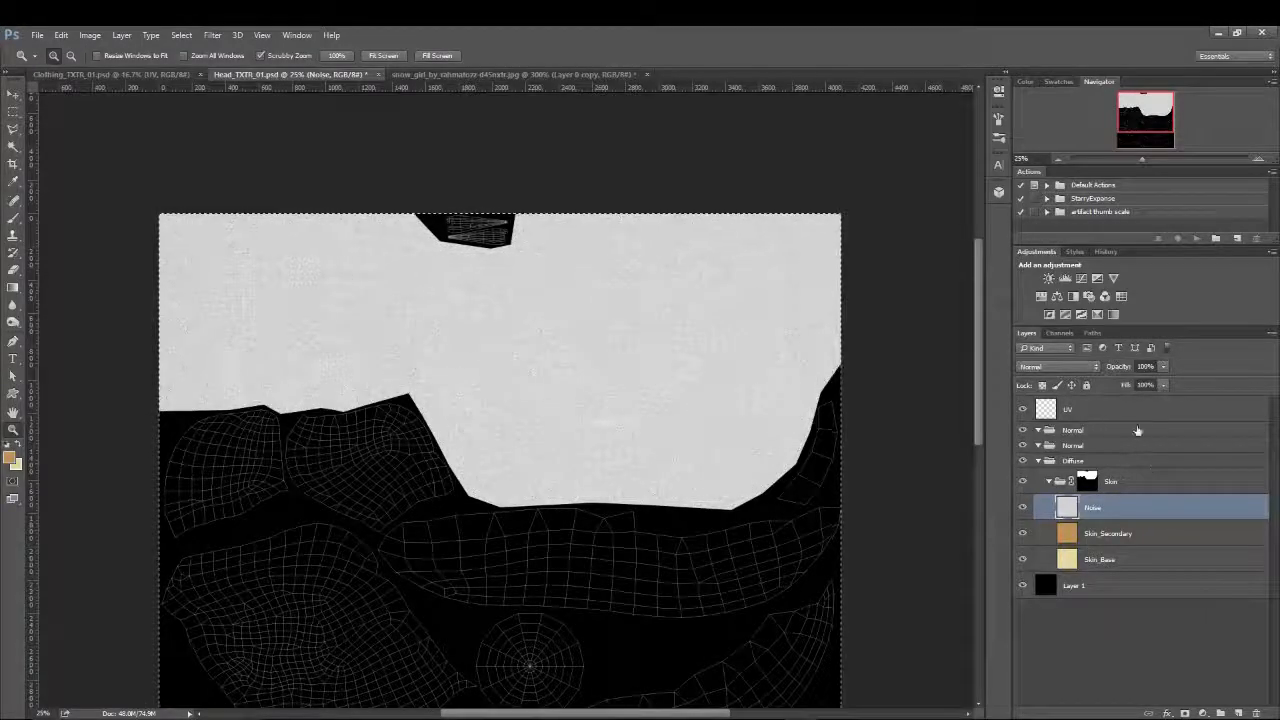
Add a layer mask to Skin_Secondary, display the mask on its own, and paste the copied noise into it
left_click(1219, 533)
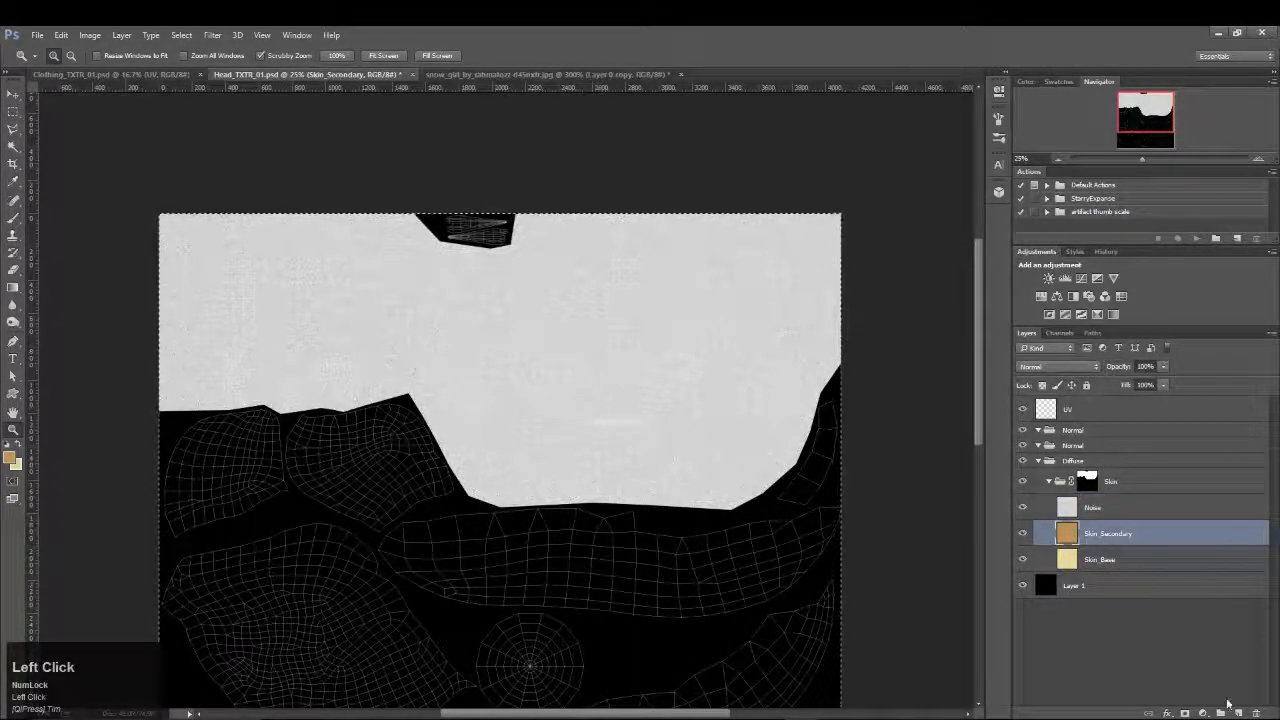
left_click(1184, 713)
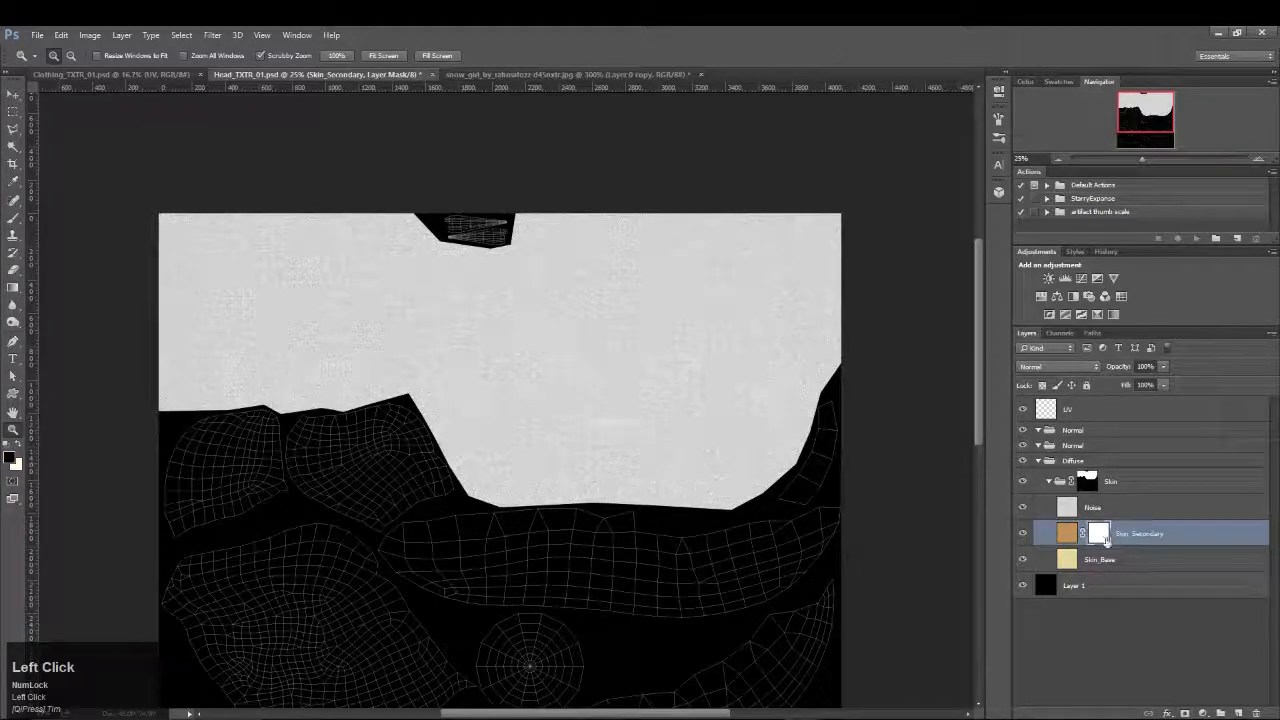
left_click(1099, 533, "alt")
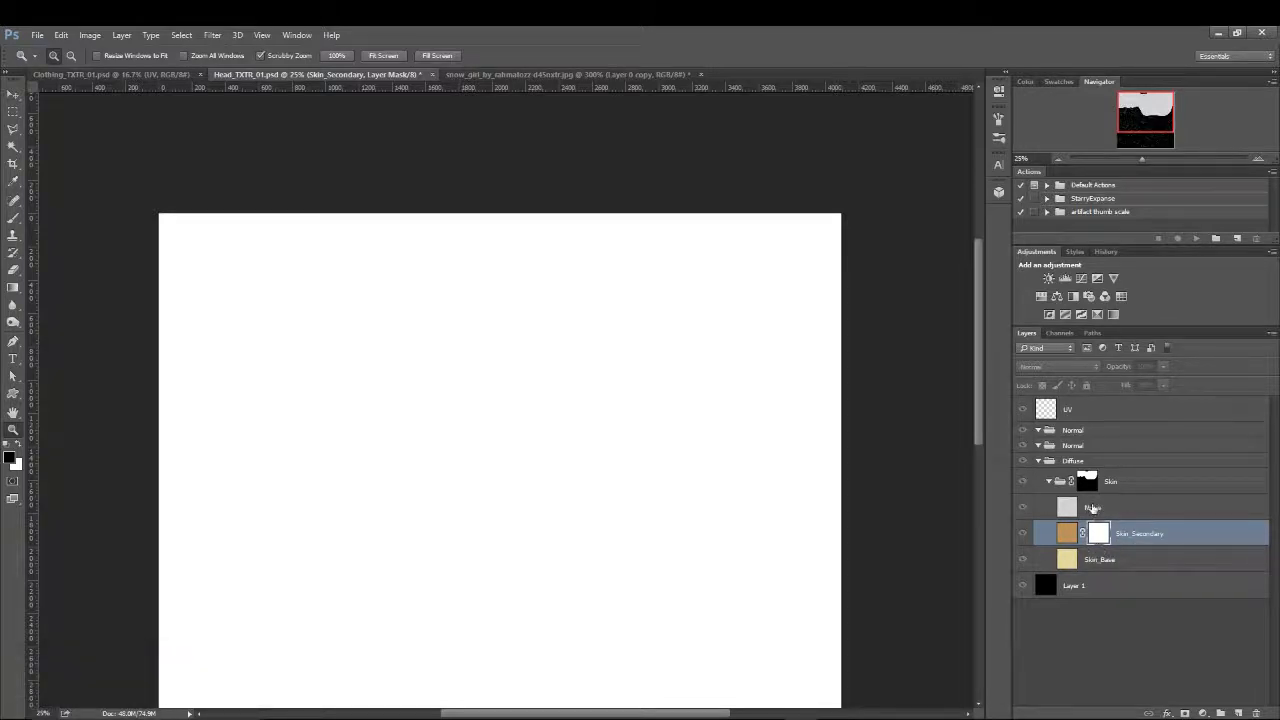
key("ctrl+v")
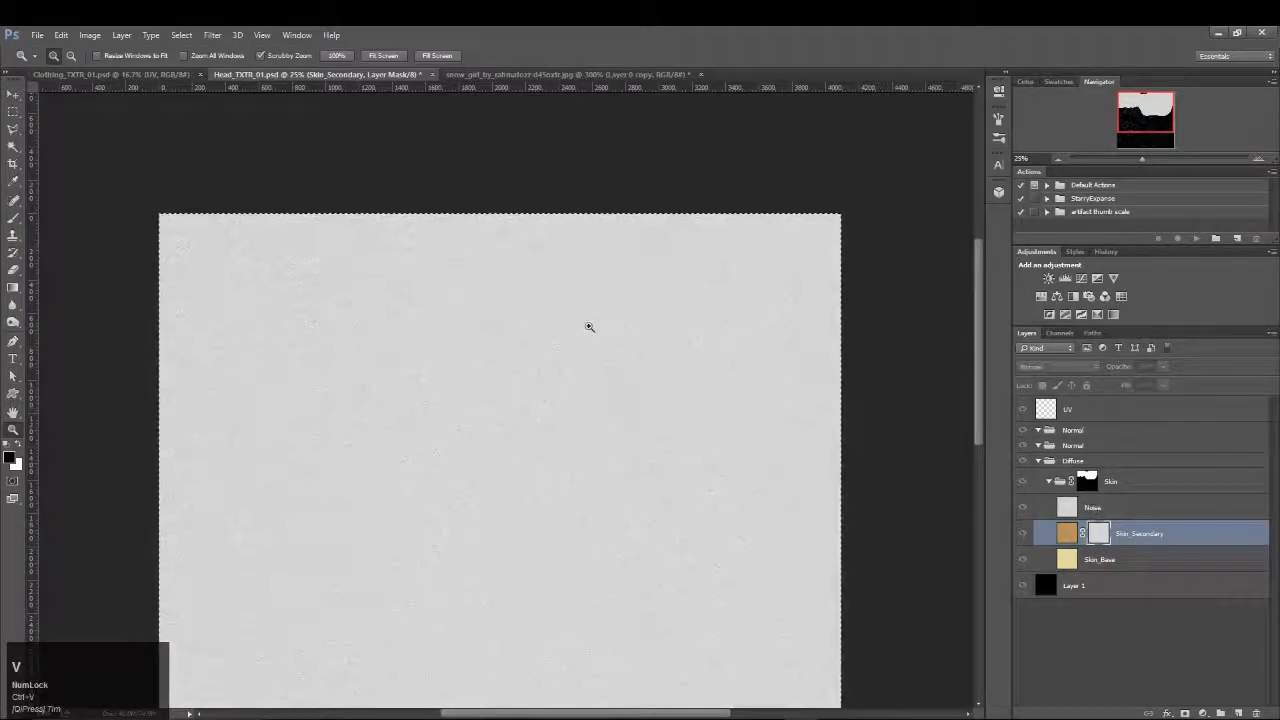
Apply a Lens Blur with a radius of 8 to the noise in the Skin_Secondary layer mask
left_click(588, 326)
left_click(588, 326)
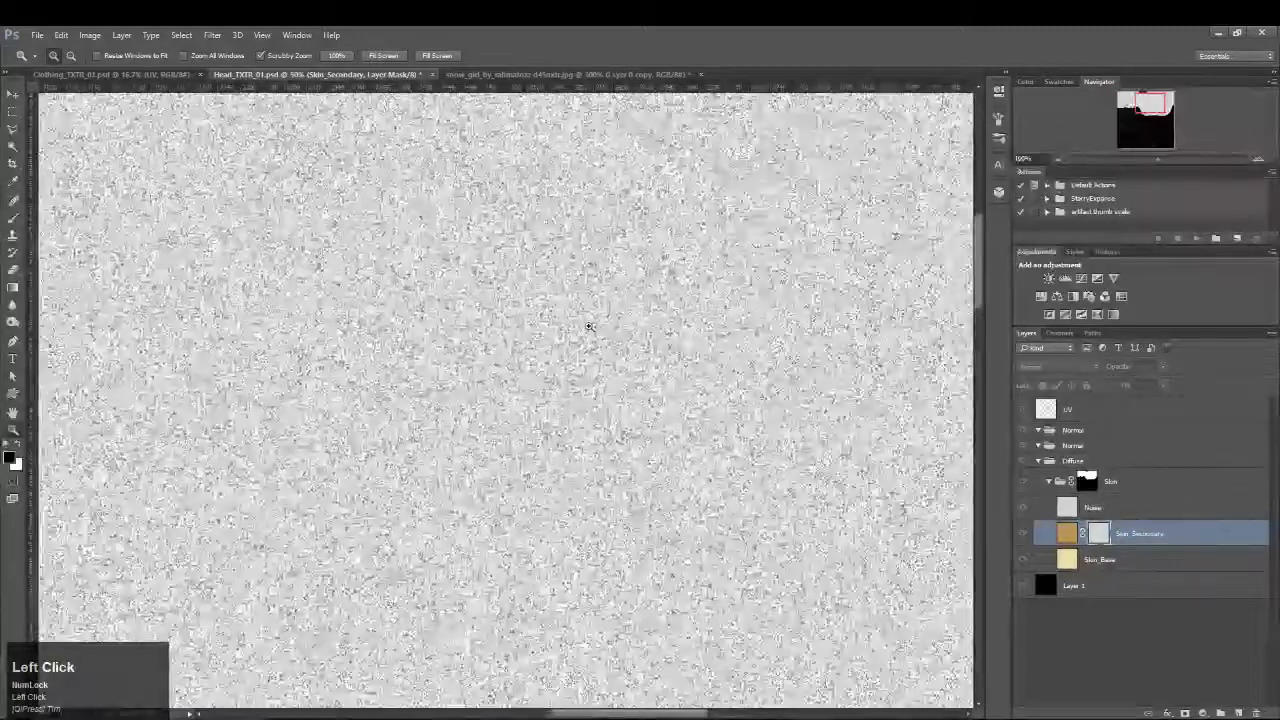
left_click(518, 305)
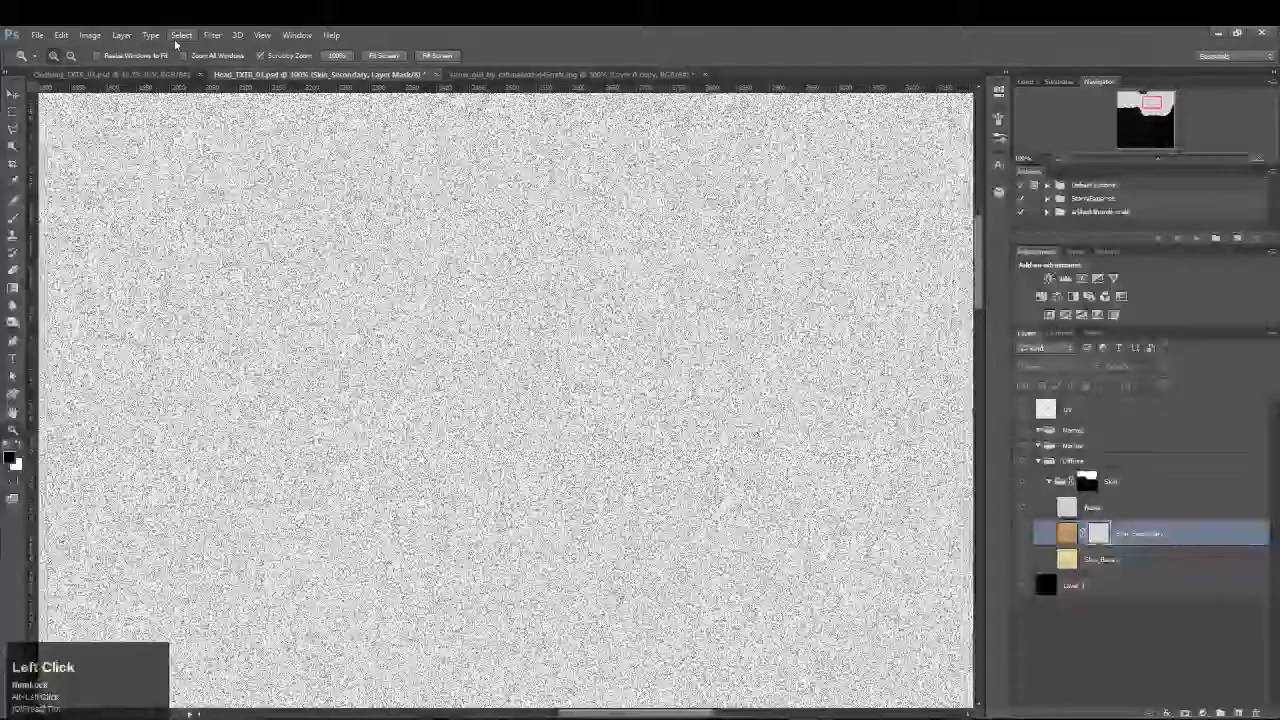
left_click(212, 35)
mouse_move(237, 185)
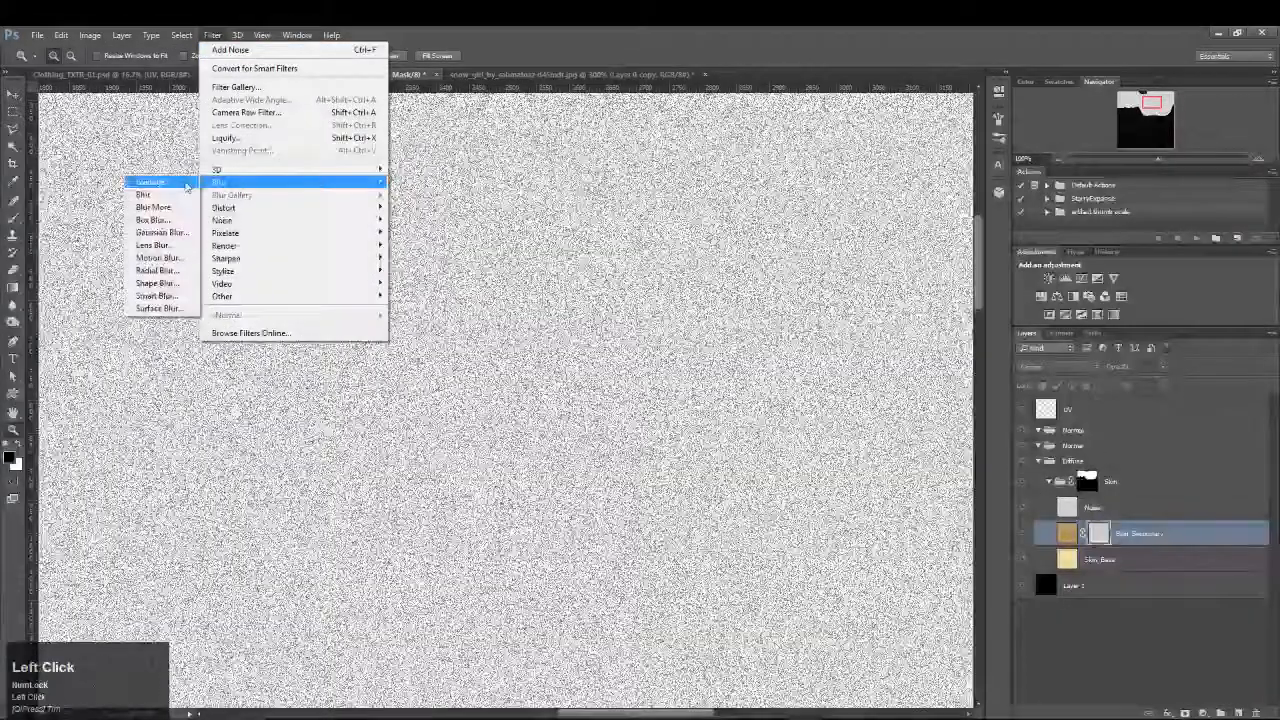
left_click(160, 255)
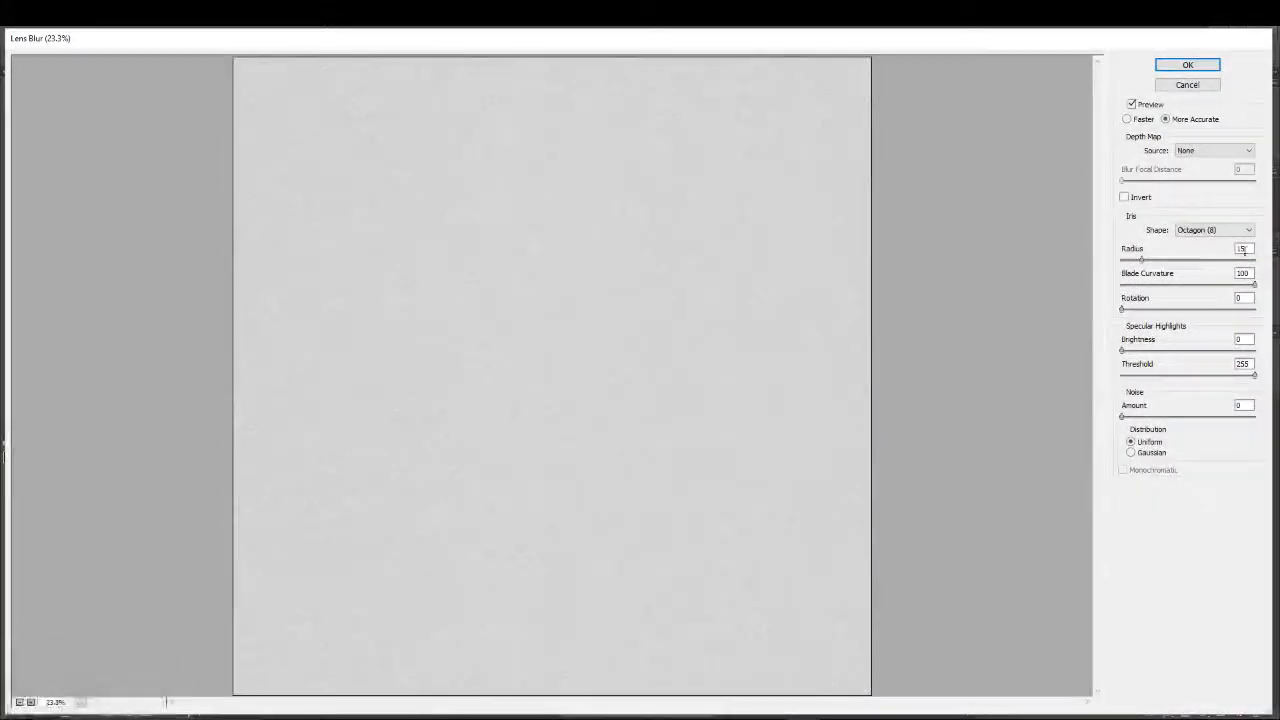
left_click(1189, 249)
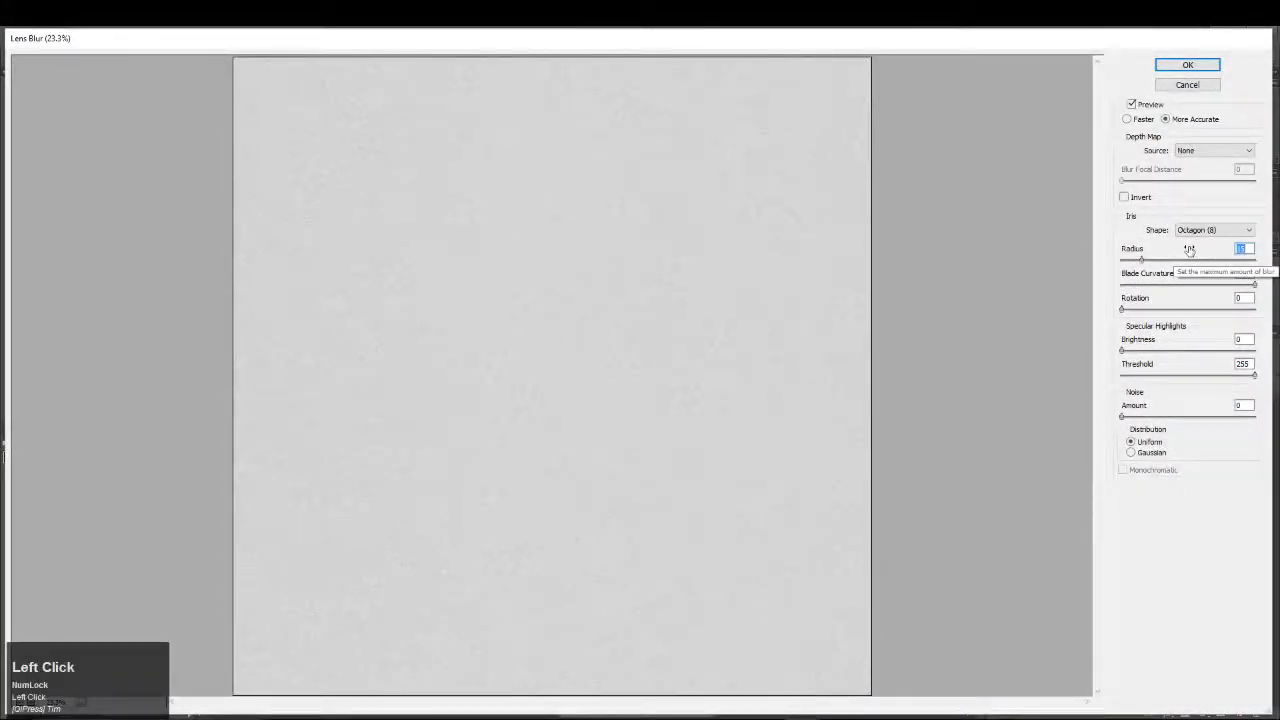
type("8")
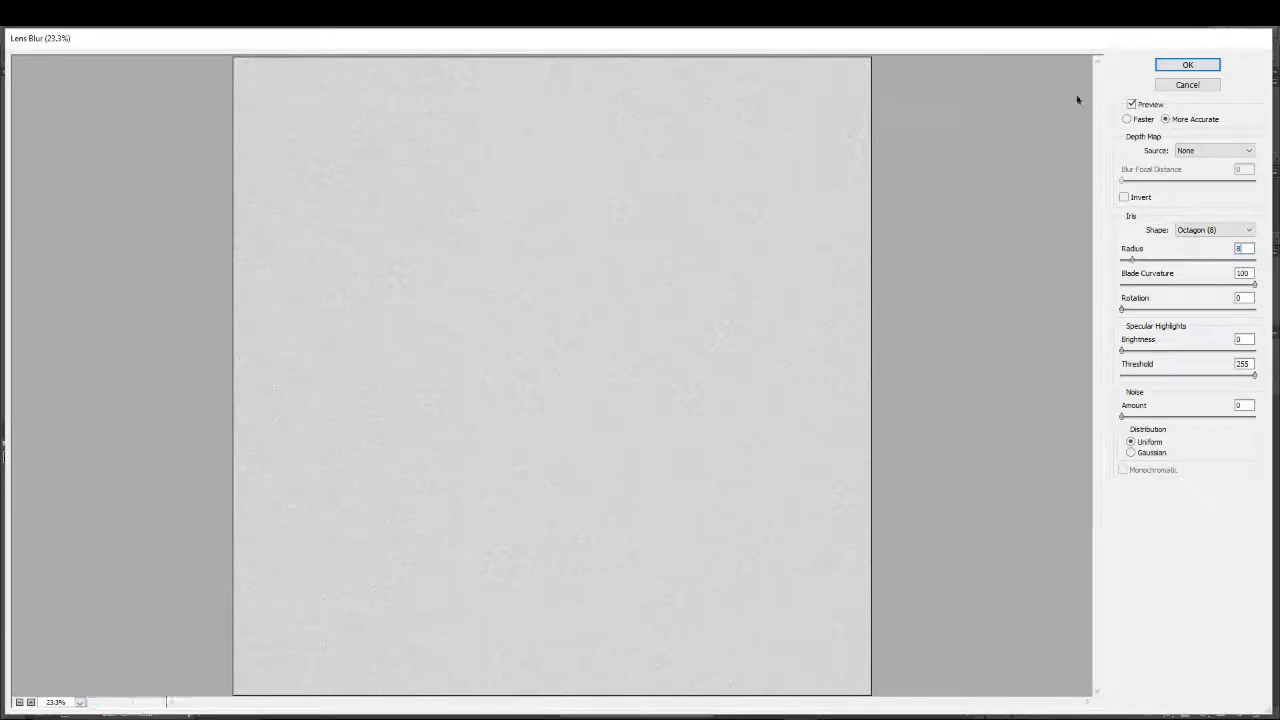
left_click(1187, 64)
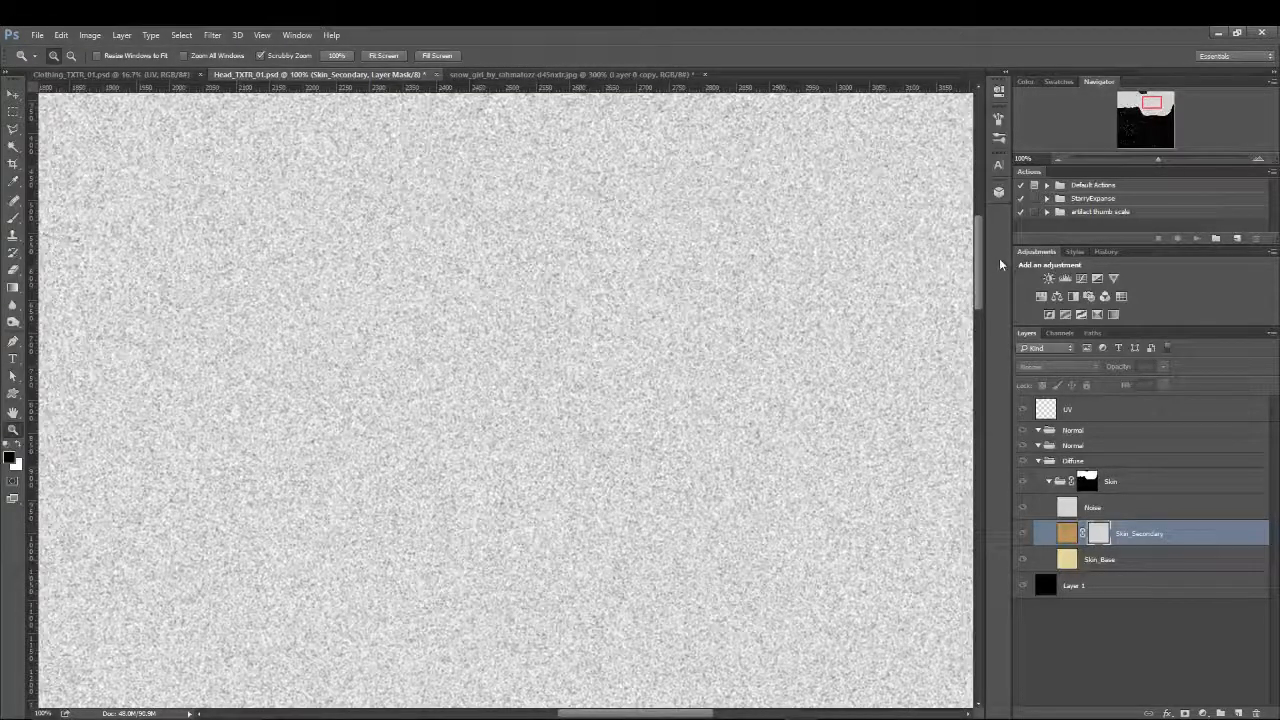
Leave the Skin_Secondary mask view and hide the Noise layer to reveal the skin colours
left_click(1177, 532)
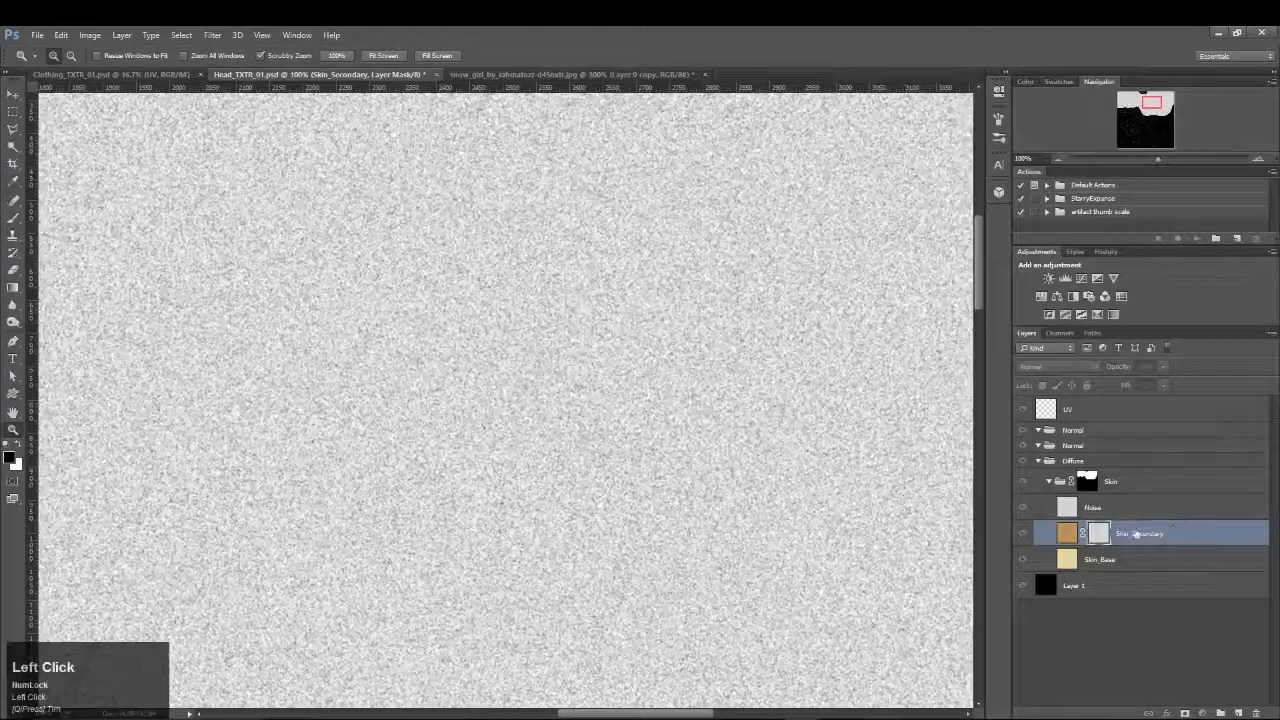
left_click(1100, 536, "alt")
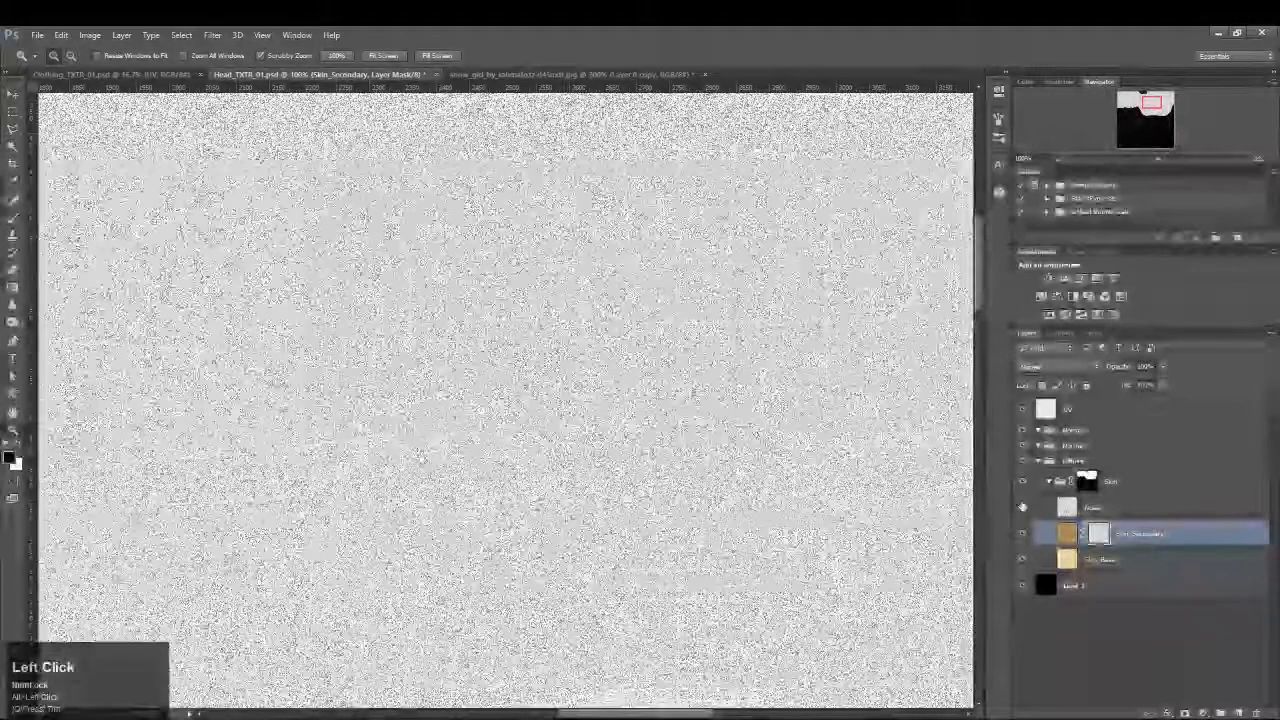
left_click(1023, 508)
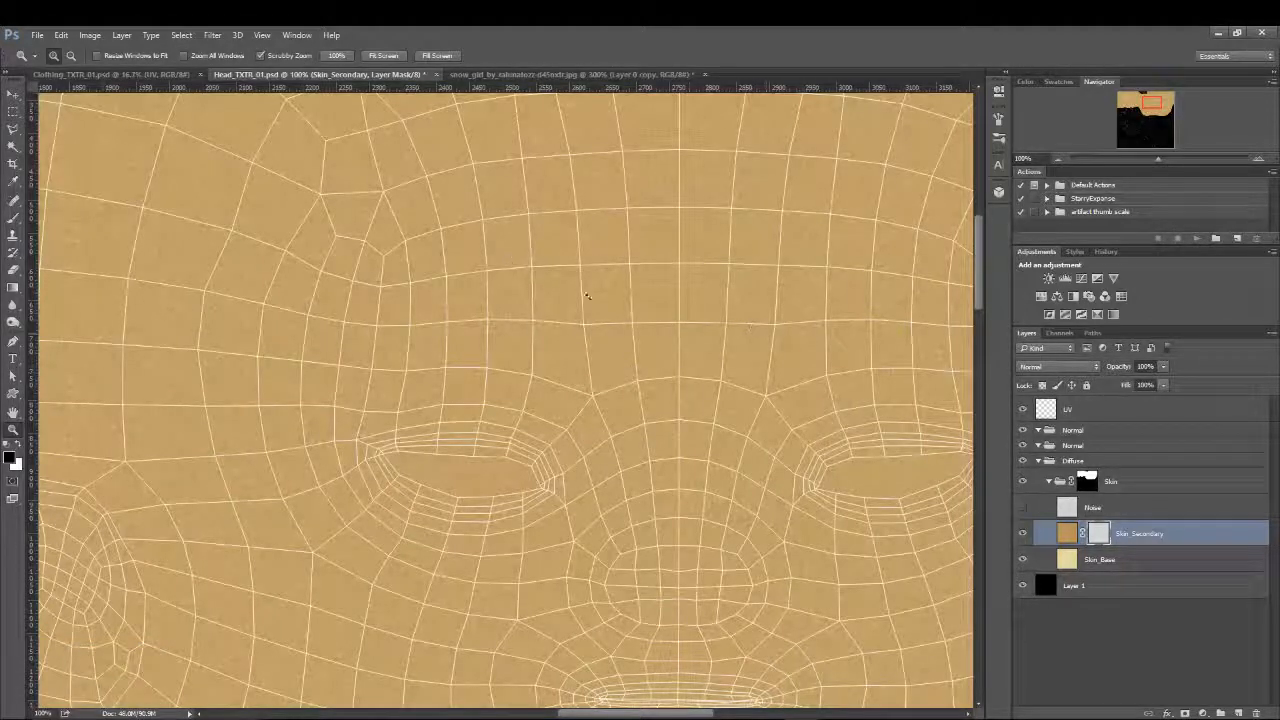
Try the Overlay blending mode on Skin_Secondary, then switch the layer to Multiply and check the whole face area
left_click(1069, 372)
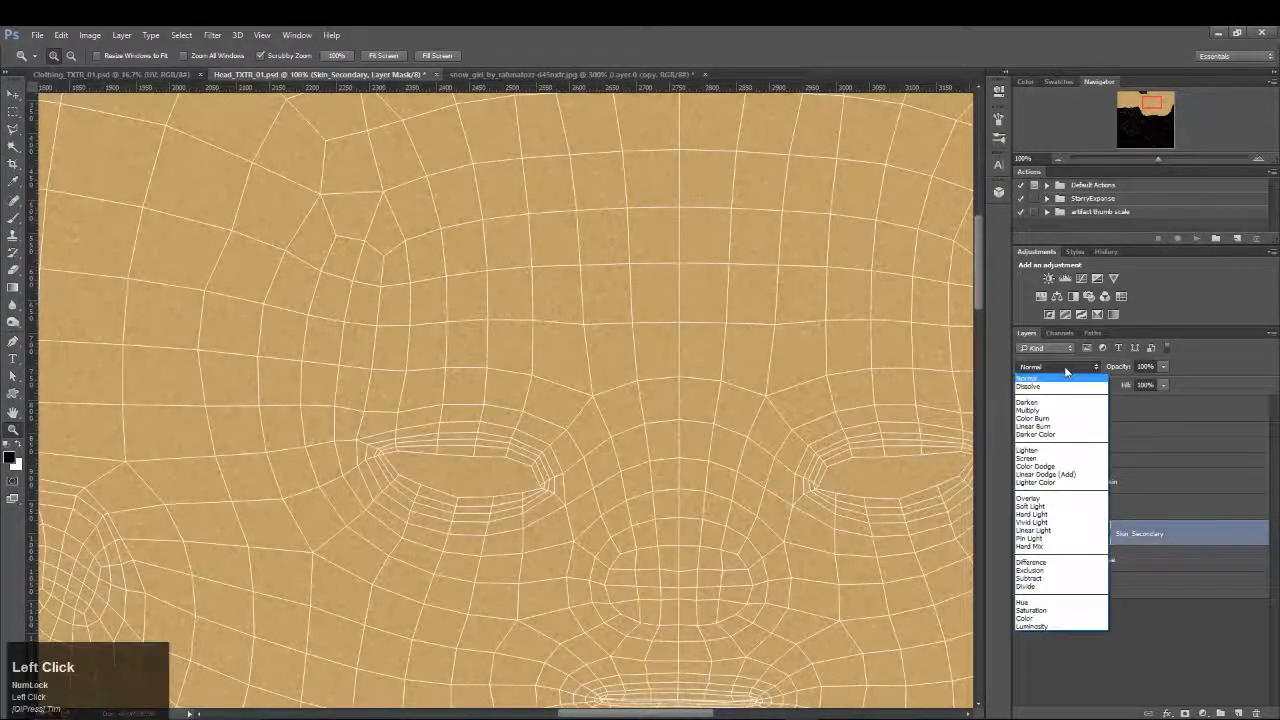
left_click(1060, 494)
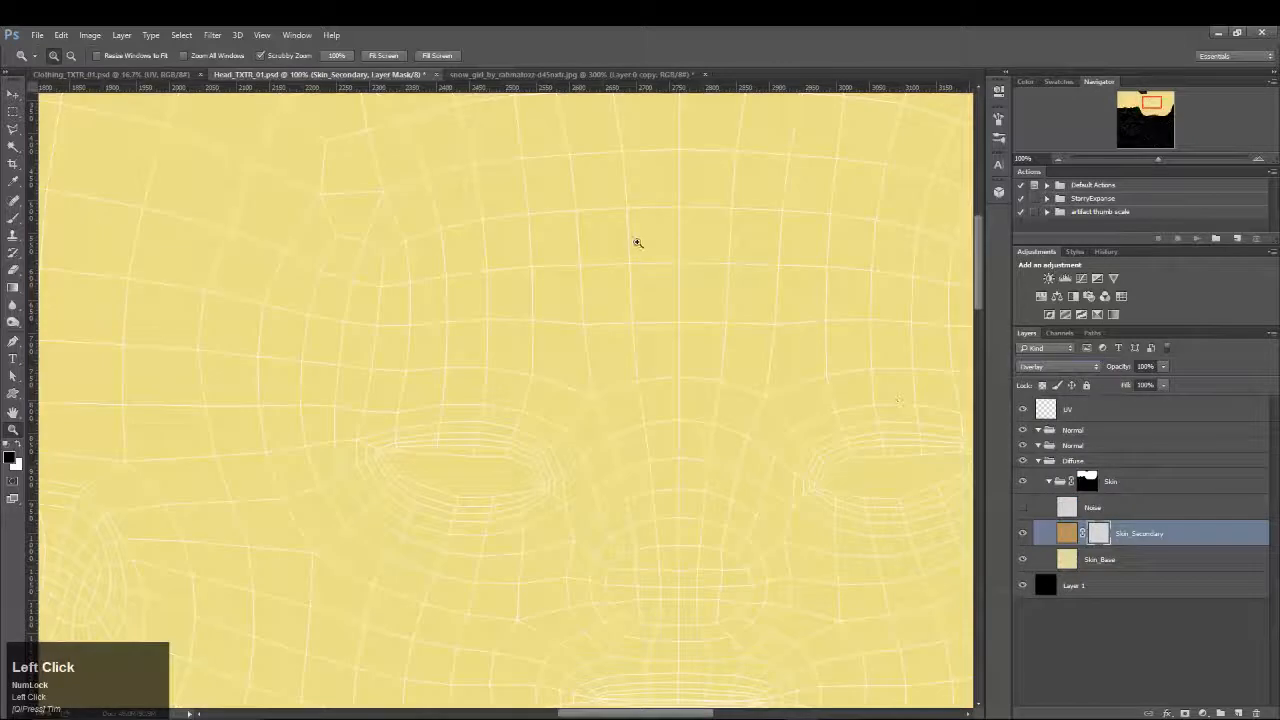
left_click(1055, 366)
left_click(1037, 411)
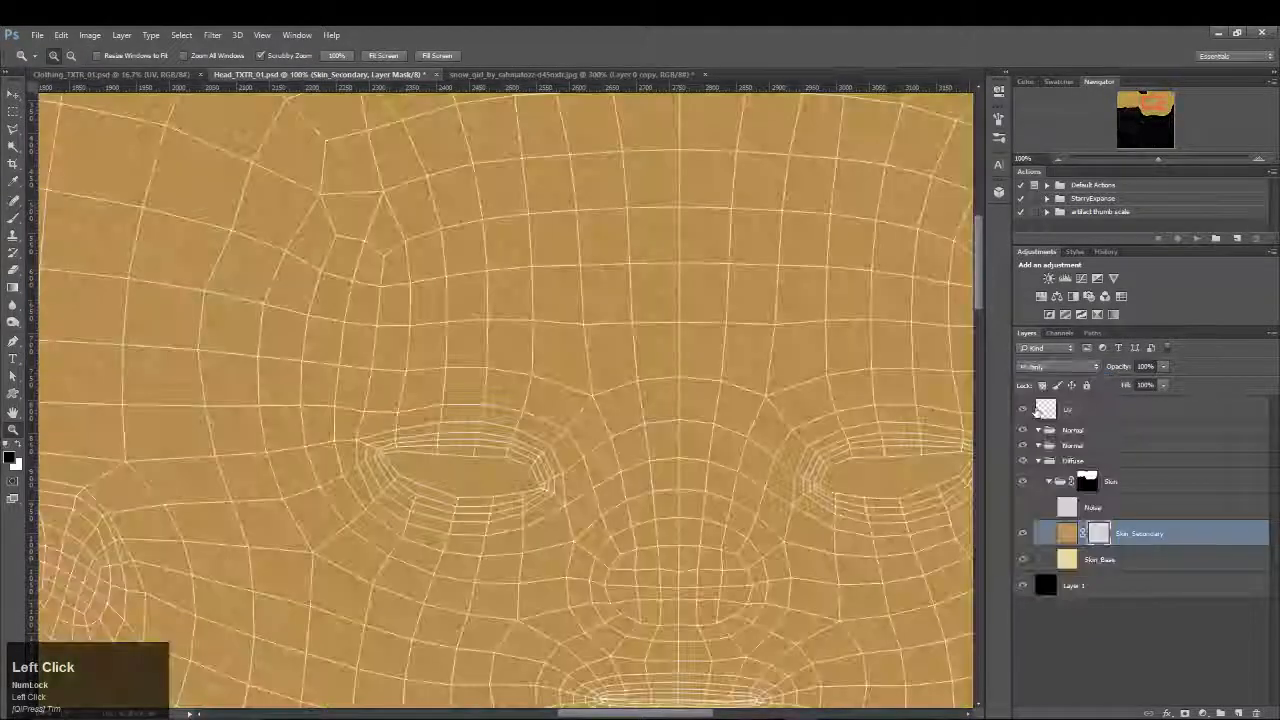
left_click(655, 393, "alt")
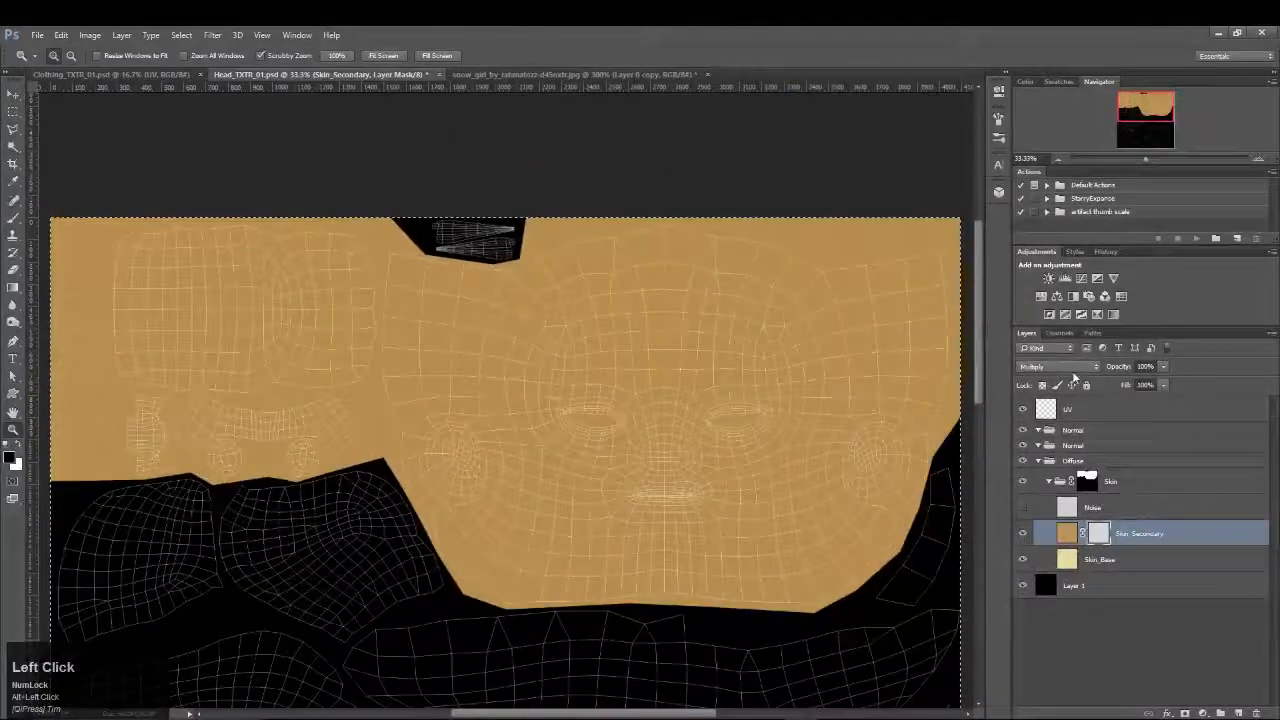
Set Skin_Secondary's blending mode to Normal with 30% opacity and check the blend on the face area
left_click(1055, 366)
left_click(1075, 382)
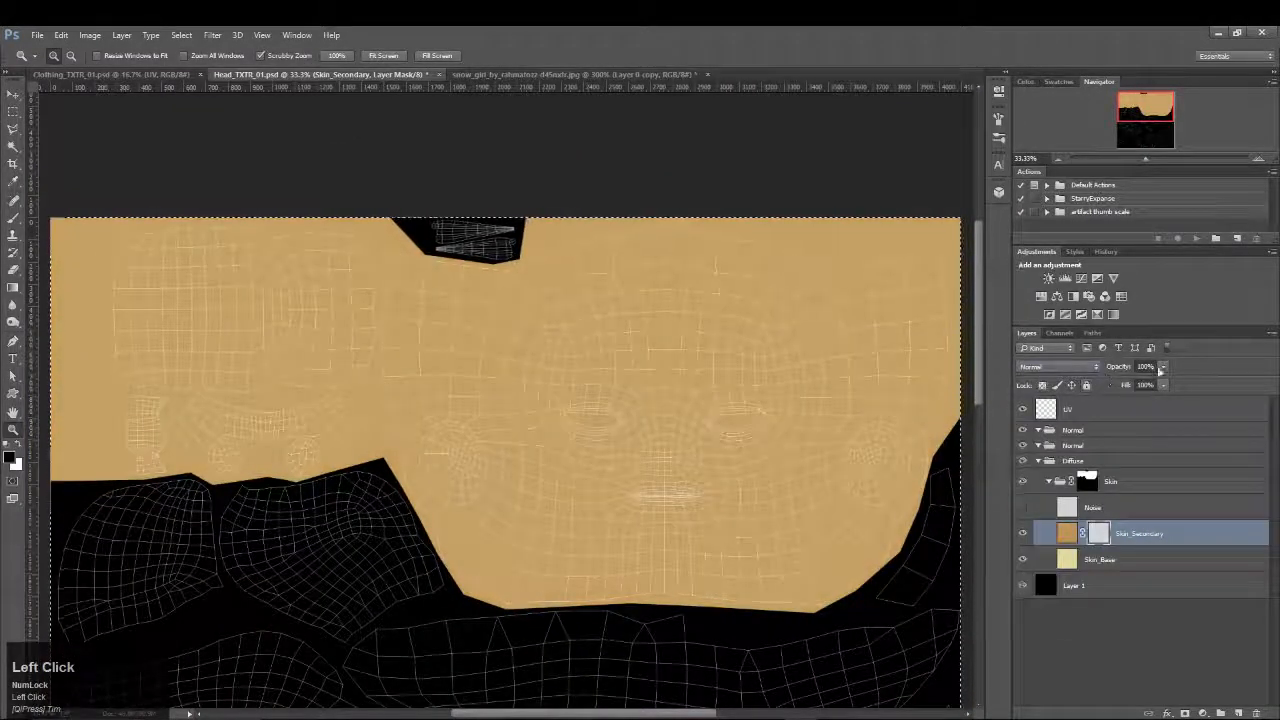
left_click(1163, 366)
left_click_drag(1163, 384, 1117, 382)
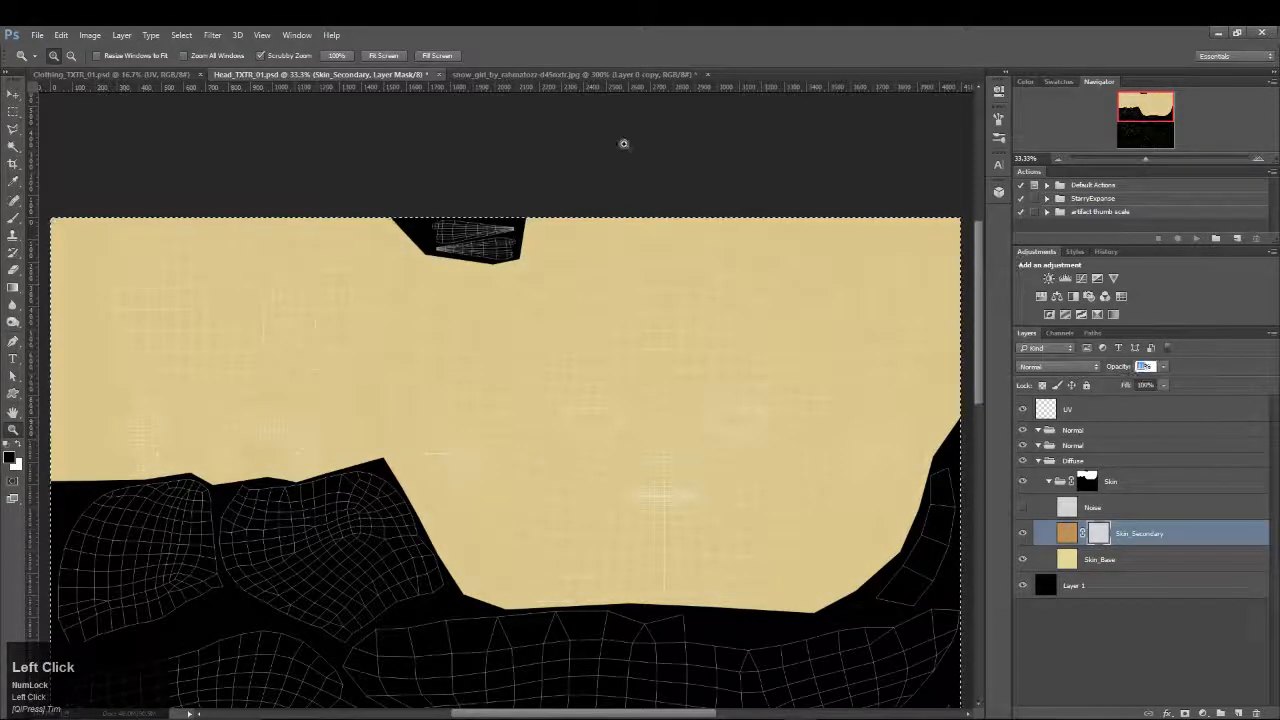
left_click_drag(626, 423, 626, 423)
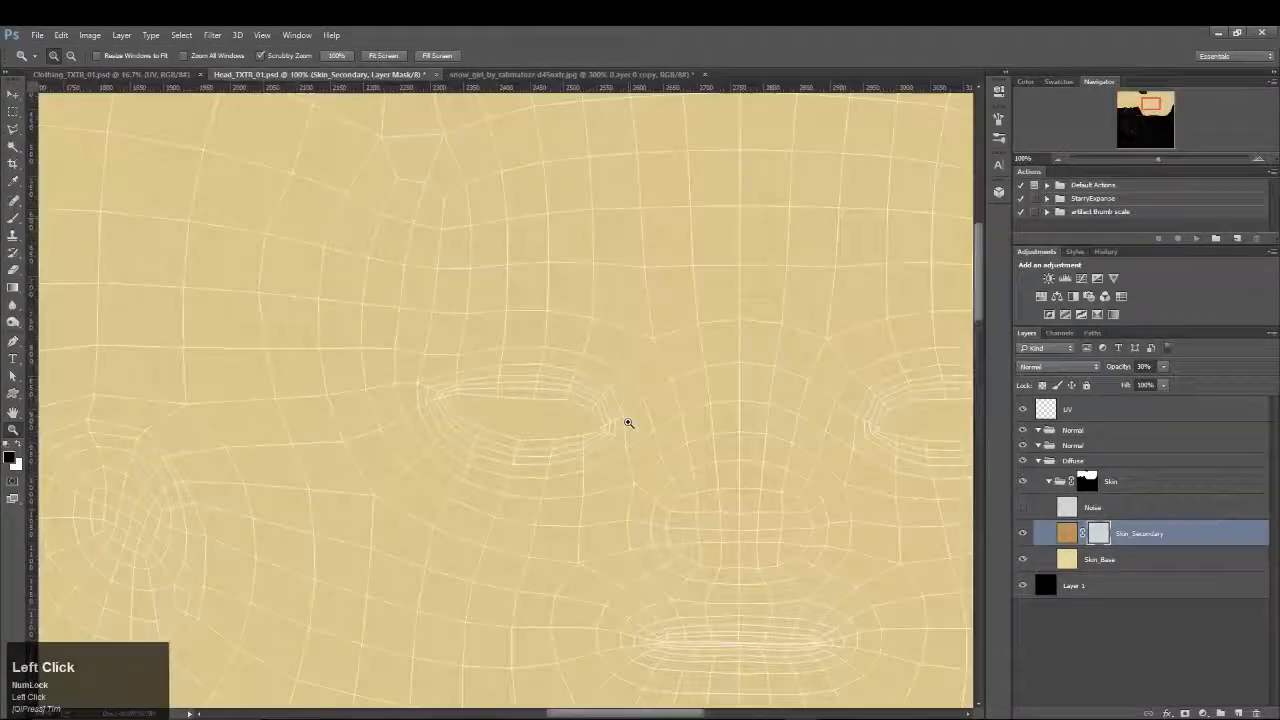
left_click(728, 442, "alt")
left_click(728, 440, "alt")
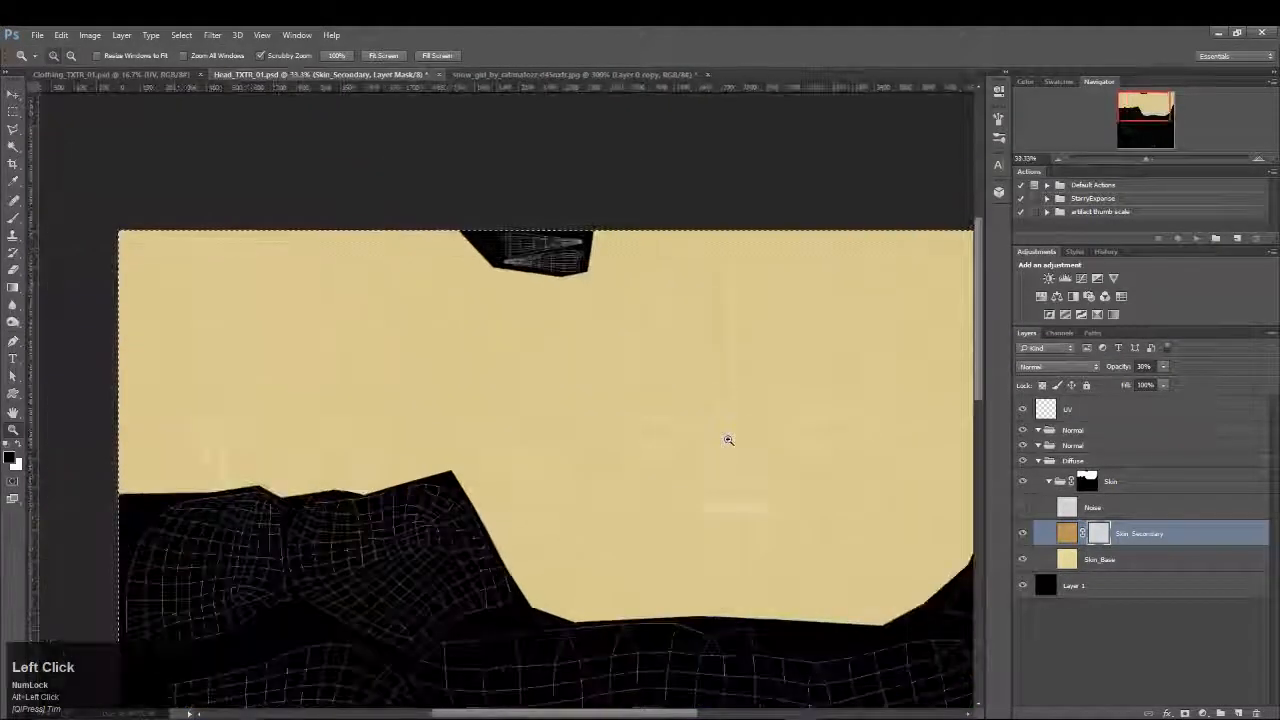
left_click_drag(791, 457, 722, 420)
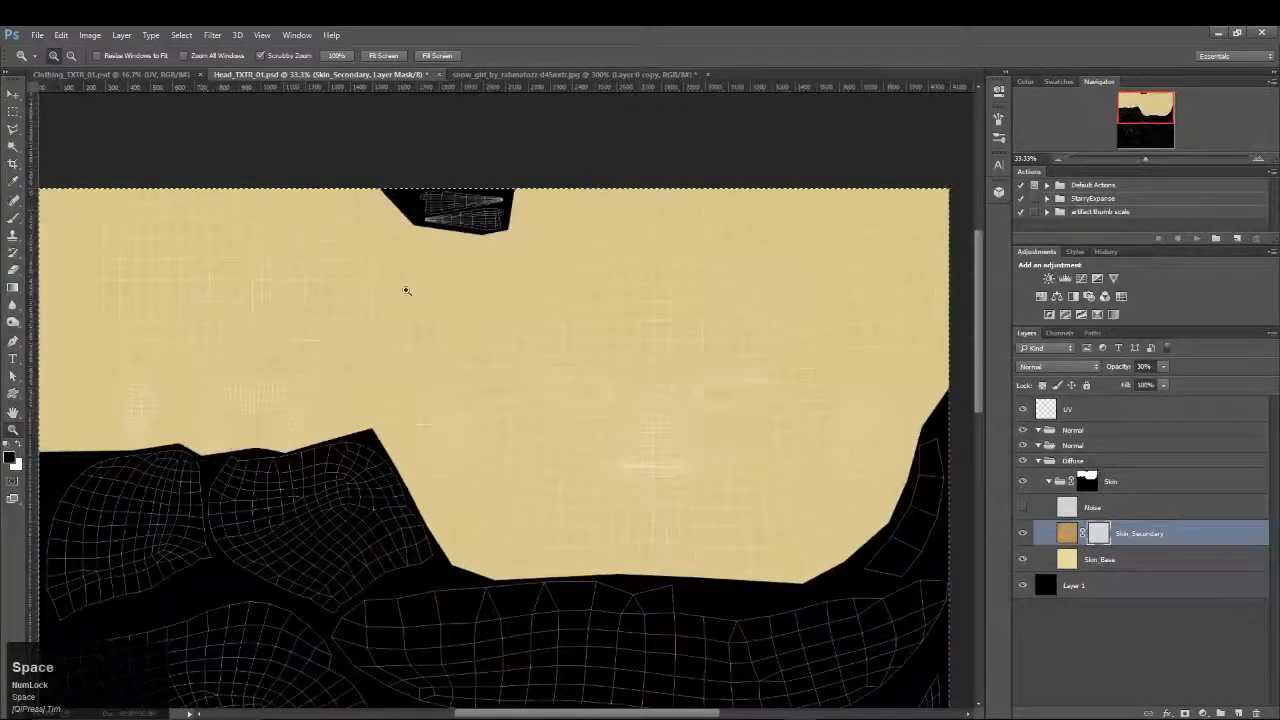
Make the Noise layer active and clear the selection around the canvas
left_click(1143, 535)
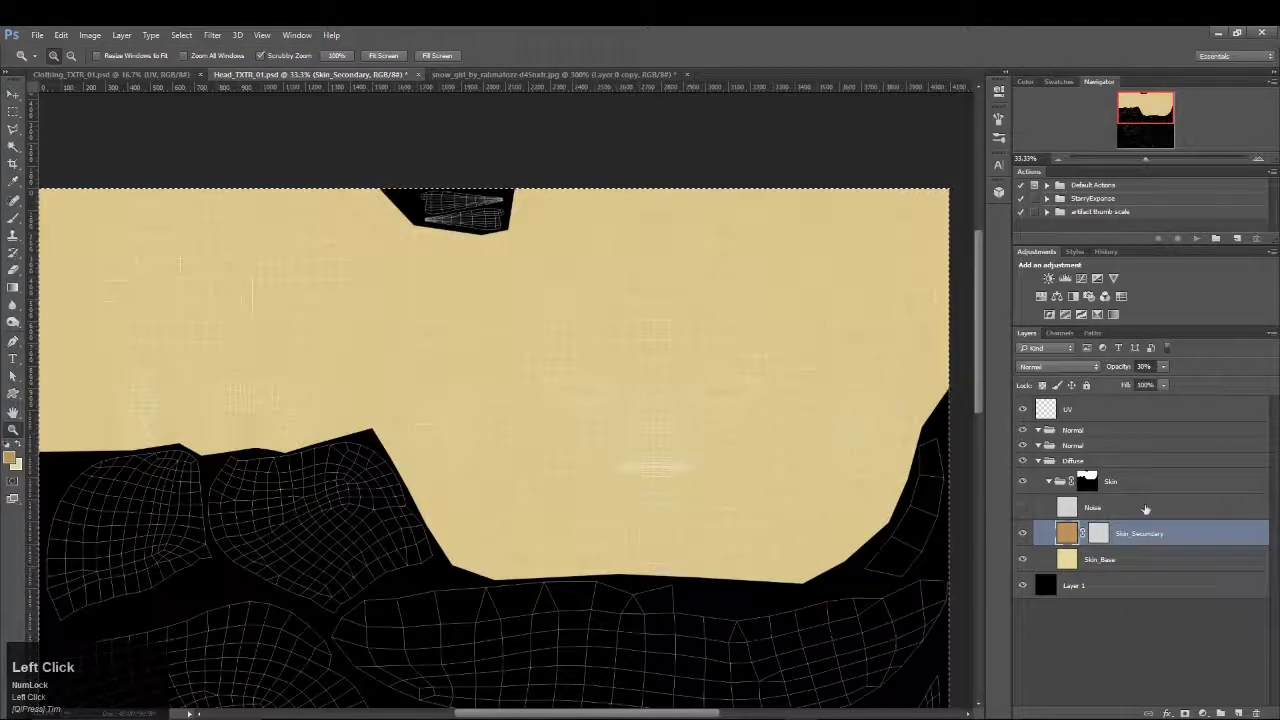
left_click(1146, 509)
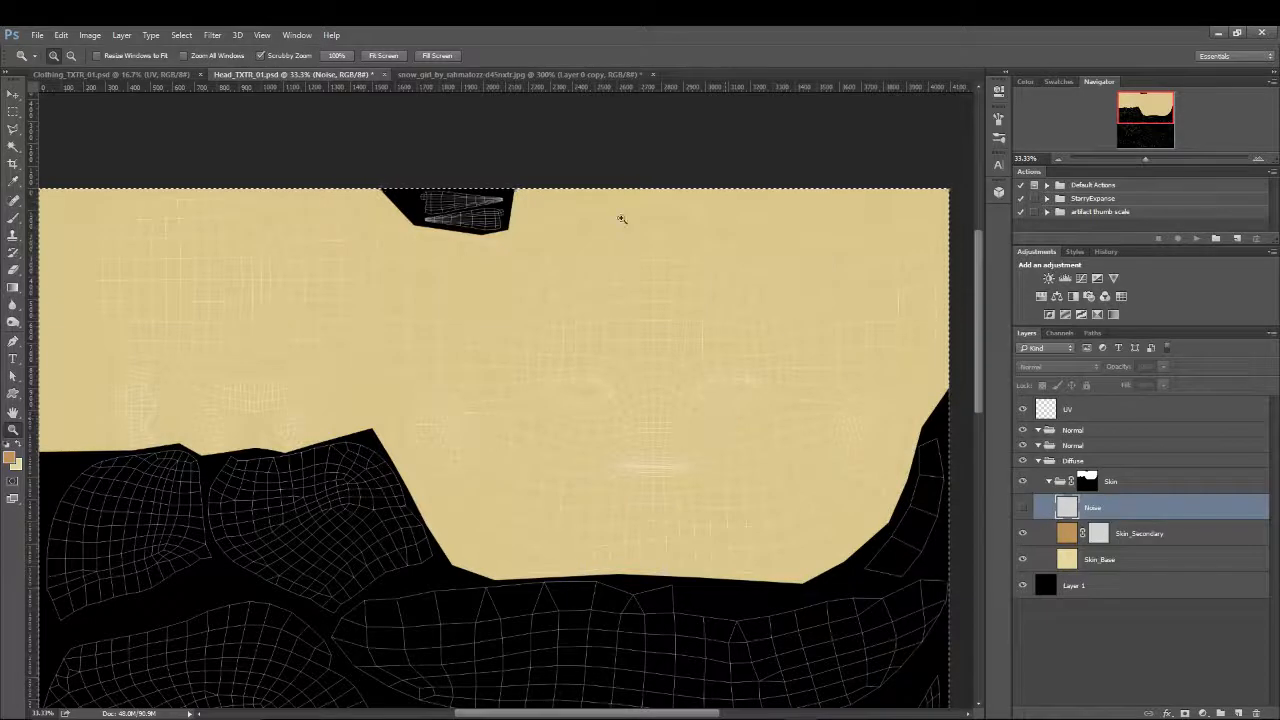
key("b")
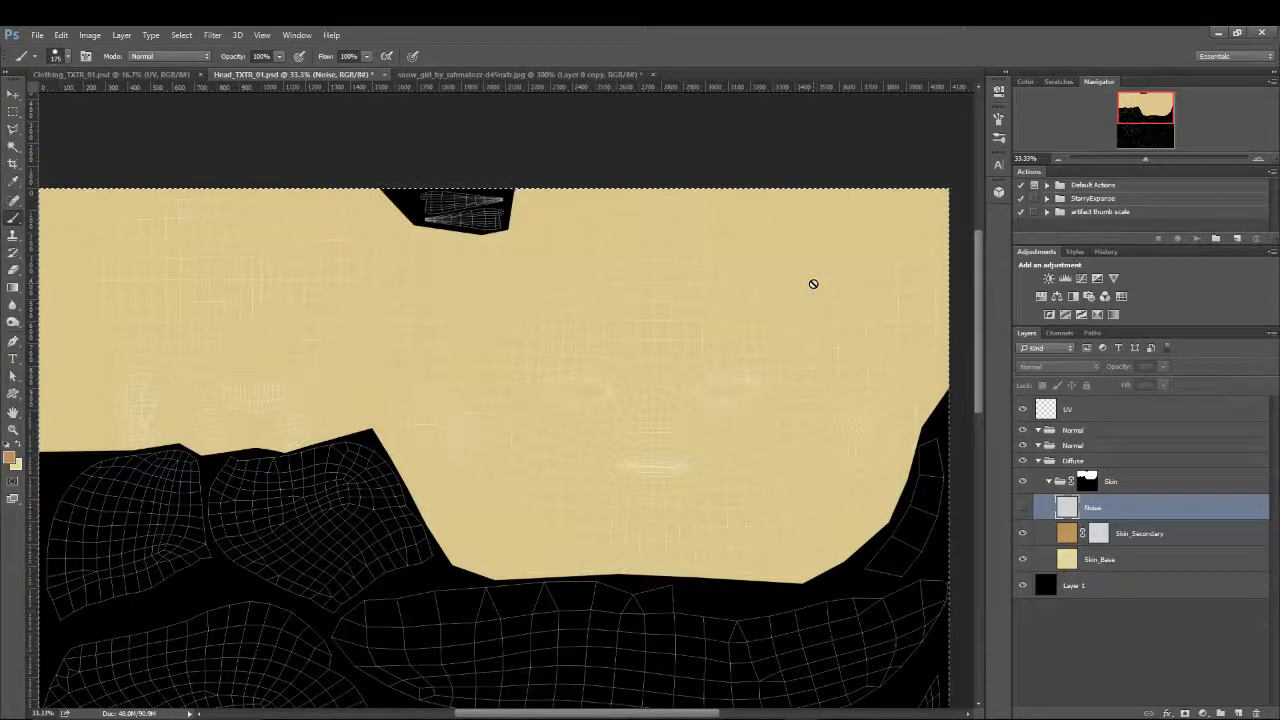
left_click(13, 111)
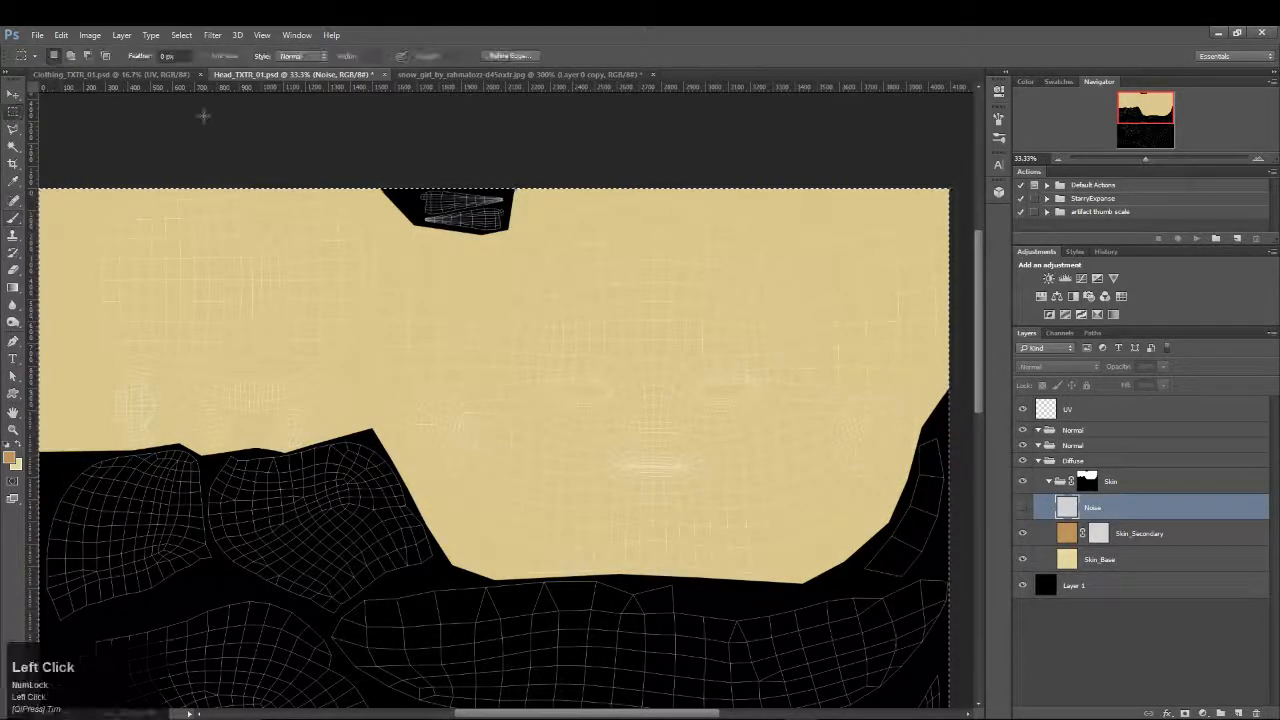
left_click(203, 115)
Toggle Skin_Secondary's visibility to compare the skin with and without the secondary colour
left_click(1022, 533)
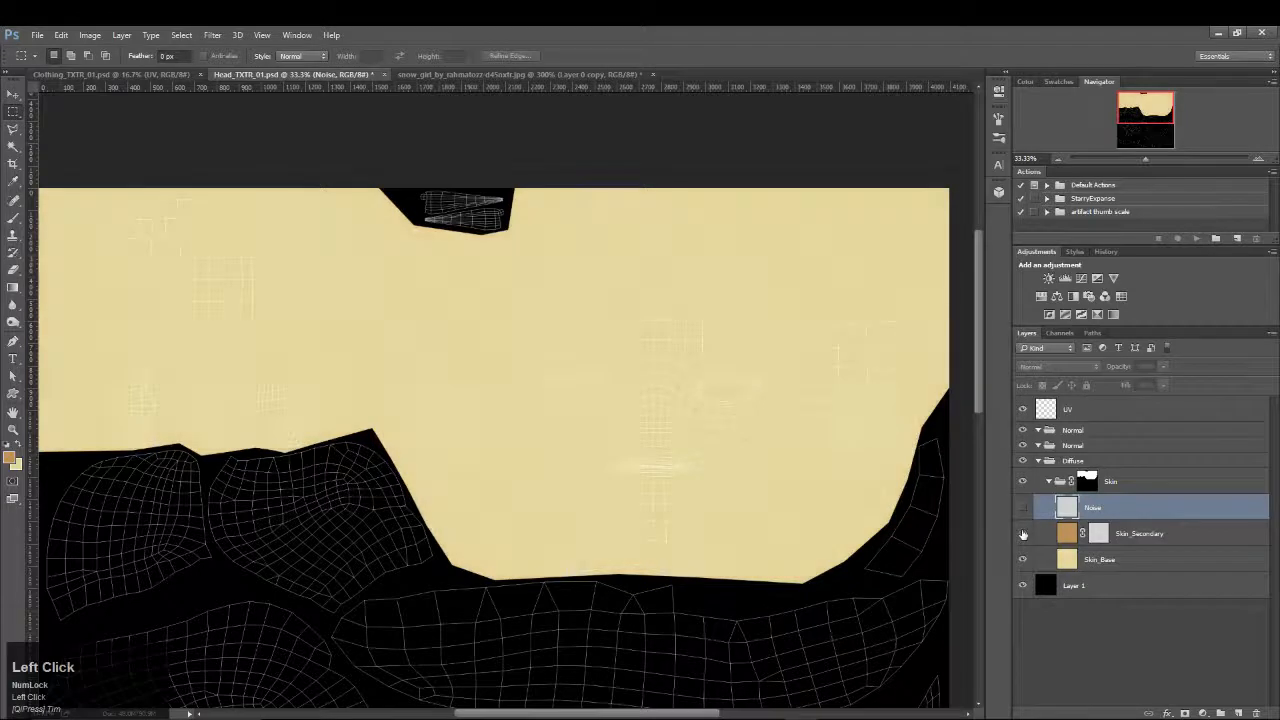
left_click(1022, 533)
left_click(1022, 533)
left_click(1022, 533)
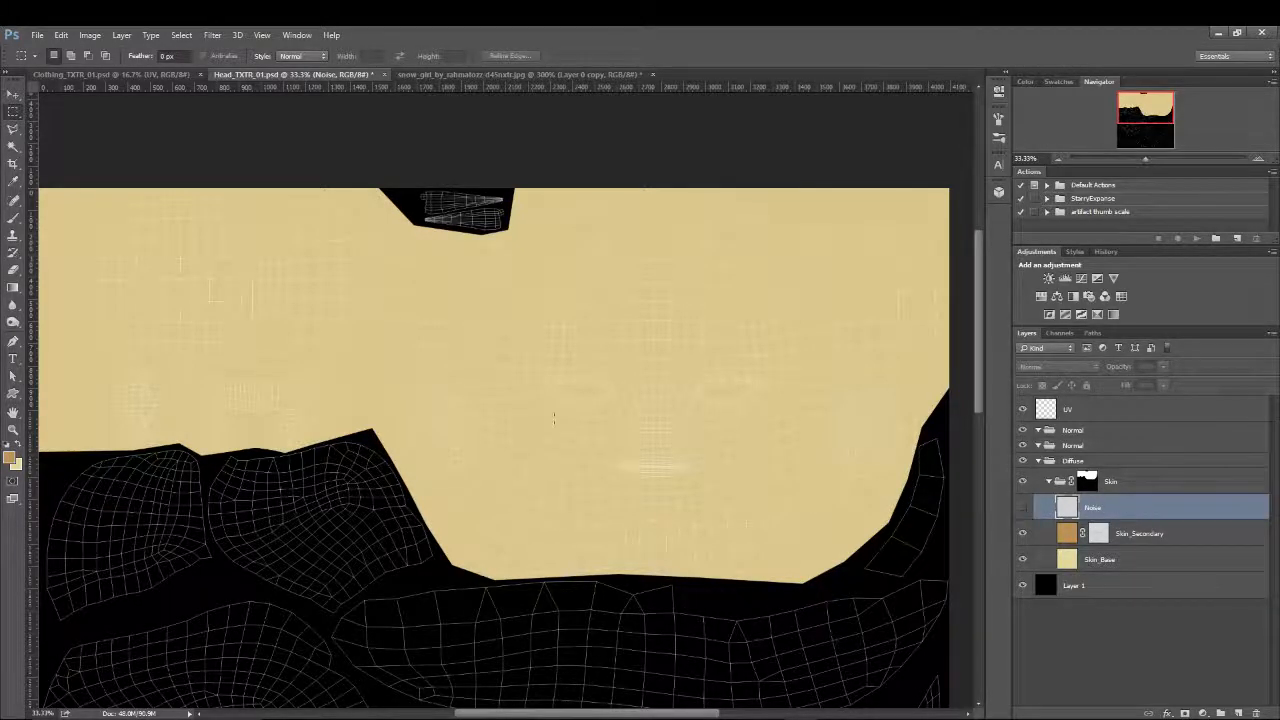
key("space")
left_click_drag(372, 428, 385, 344)
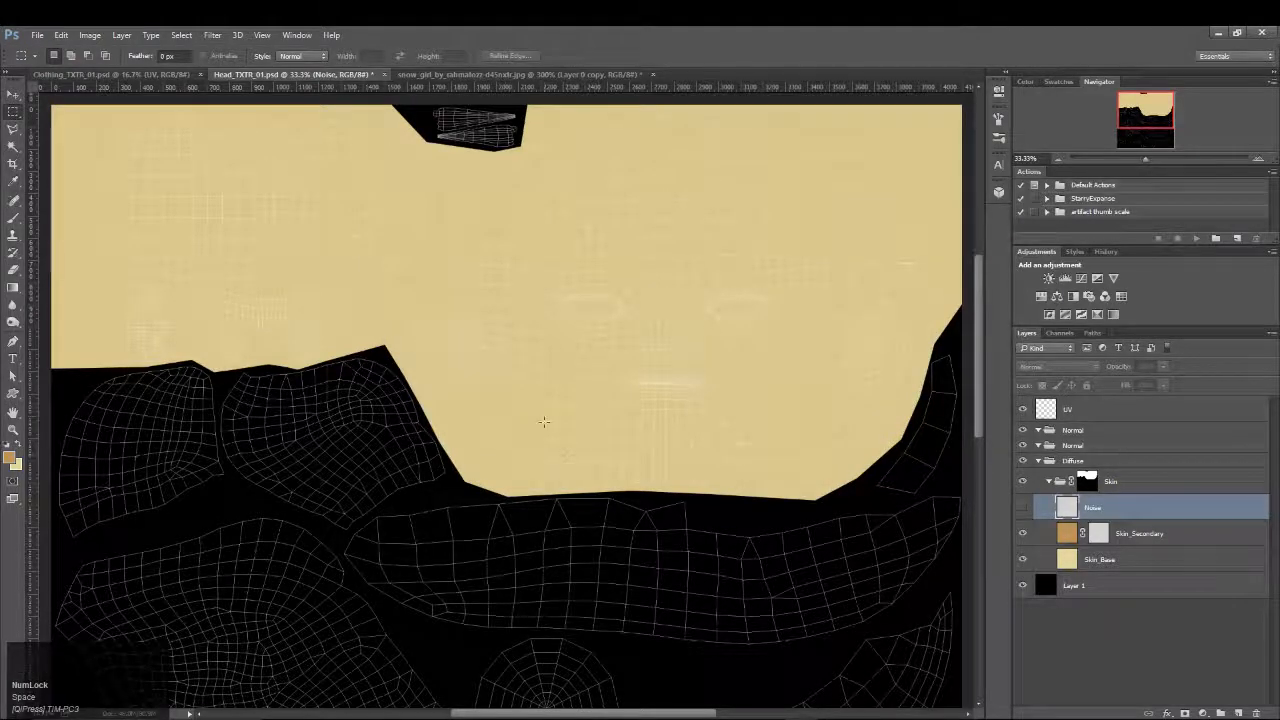
Collapse the Skin group and create a new group named Hair above it in the Diffuse group
left_click(1048, 481)
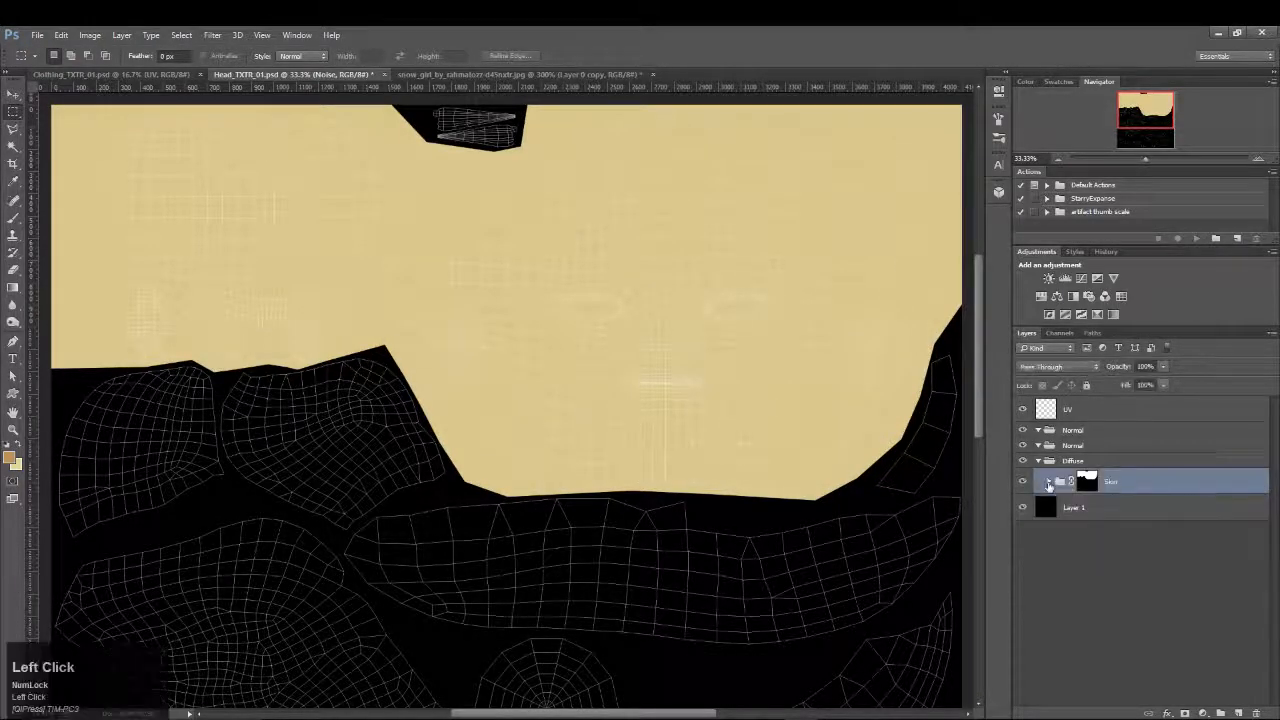
left_click(1219, 709)
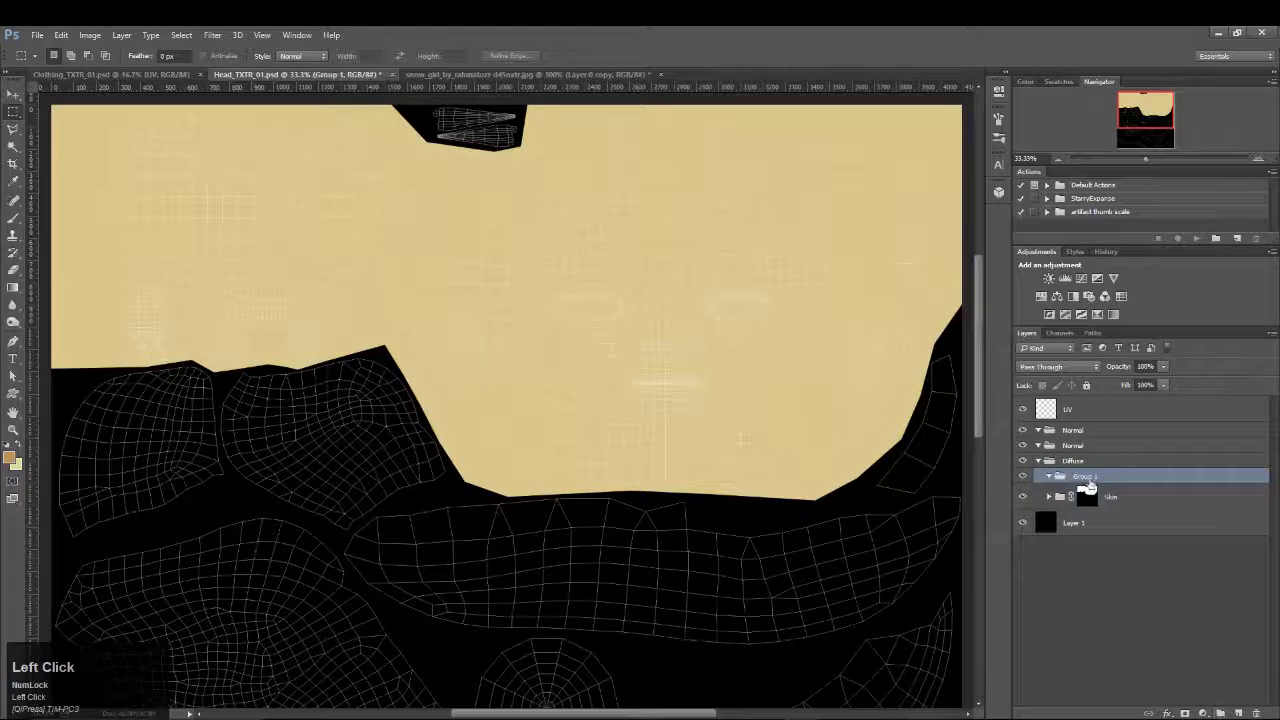
double_click(1087, 478)
type("Hair")
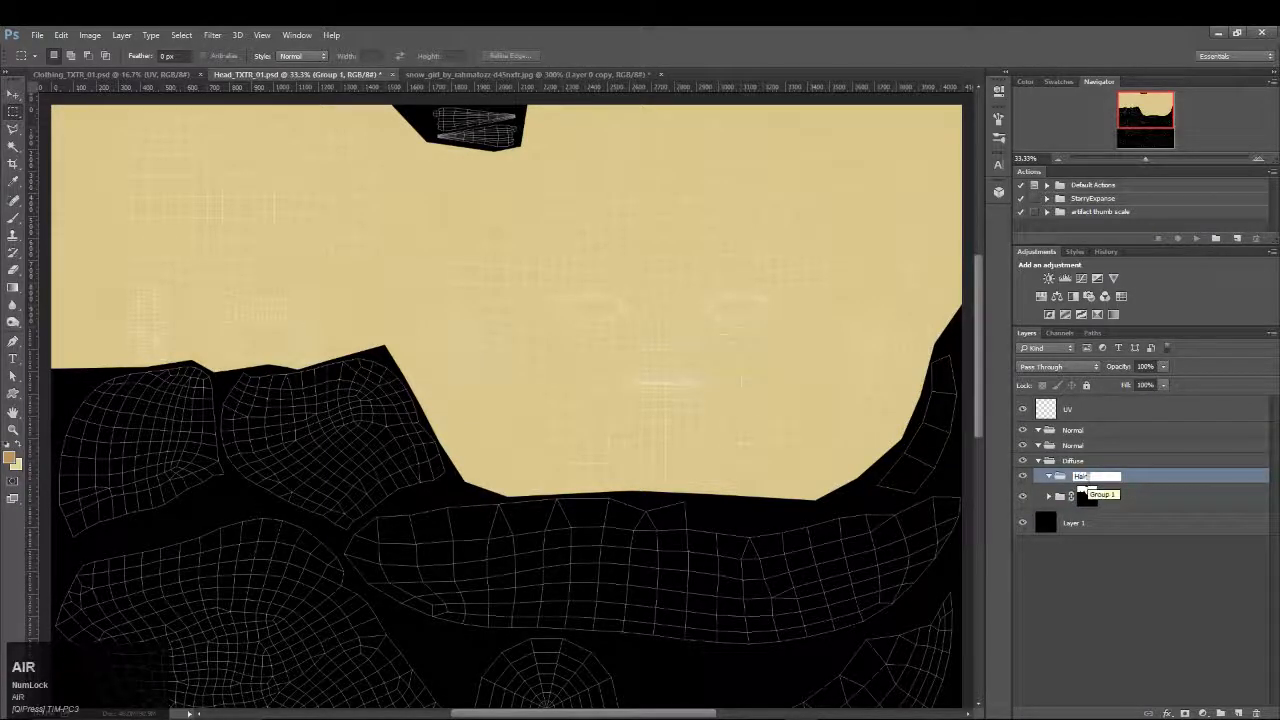
key("Return")
Switch to Maya and select the hair and eyebrow meshes to examine their UV shells beside the model
key("z")
left_click(341, 409, "alt")
left_click(341, 409, "alt")
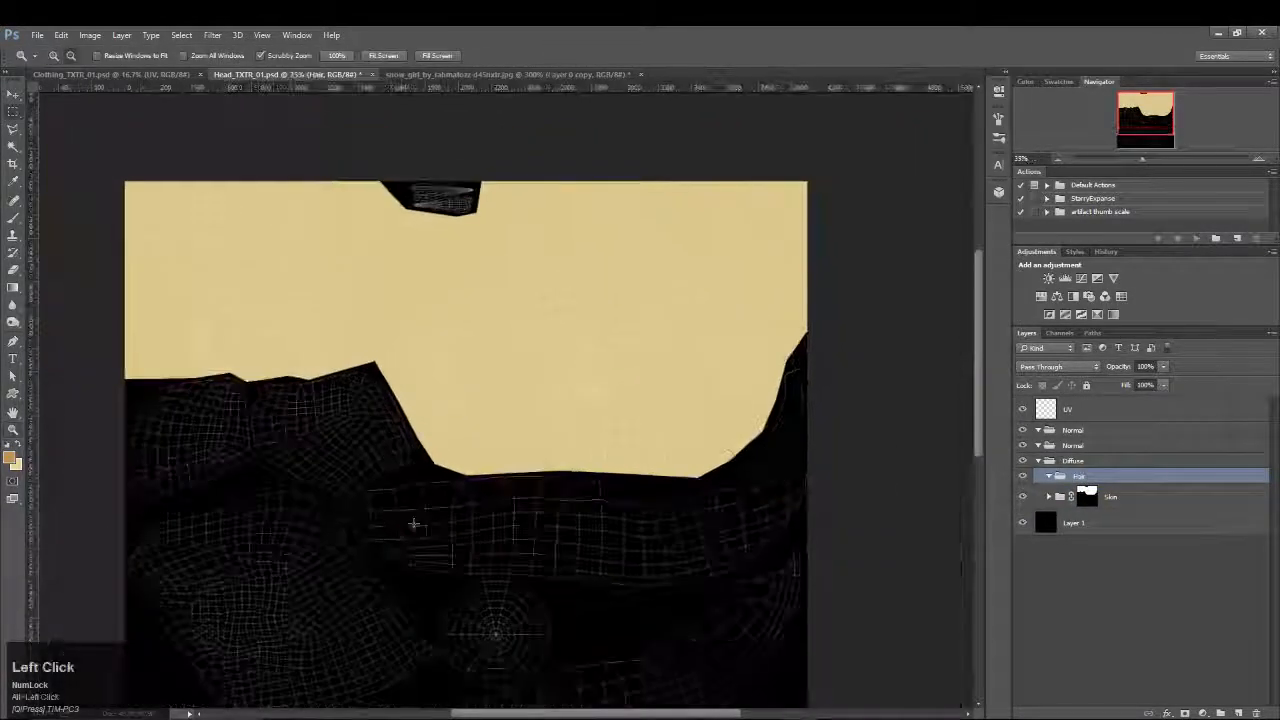
key("m")
left_click_drag(486, 463, 582, 342)
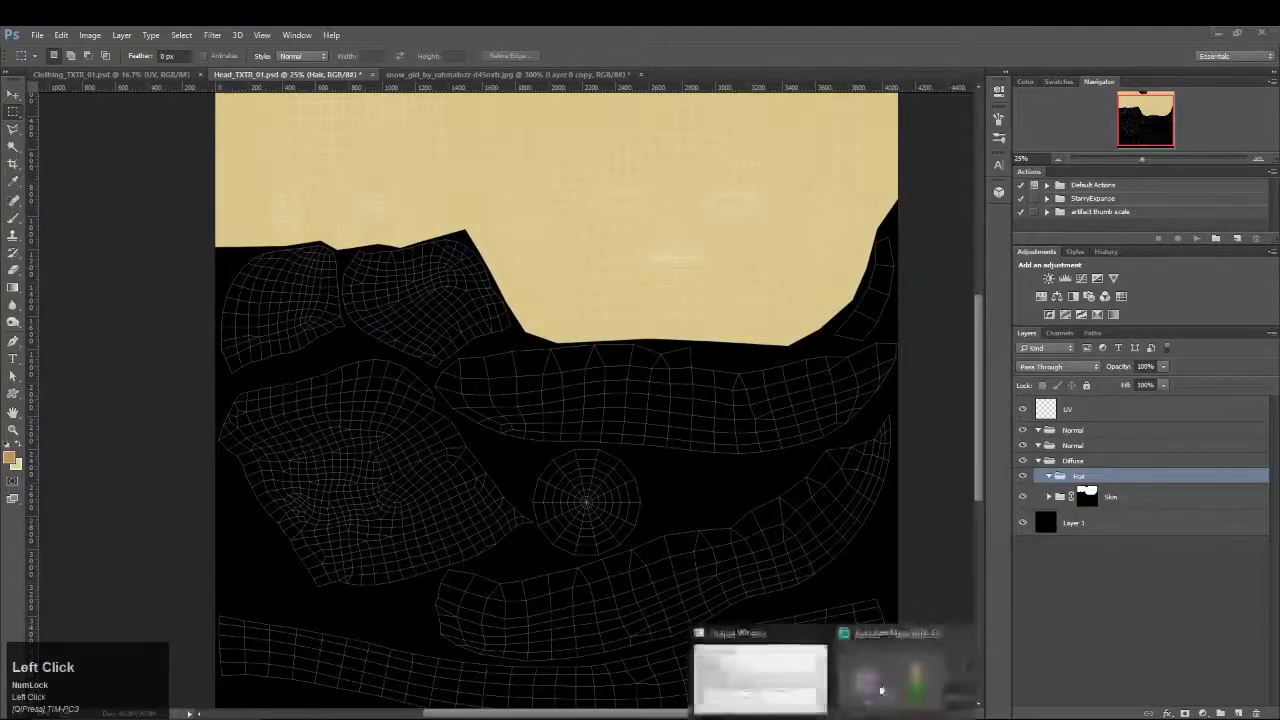
left_click(900, 680)
middle_click_drag(756, 291, 766, 348, "alt")
right_click_drag(766, 348, 840, 196, "alt")
left_click(836, 196, "shift")
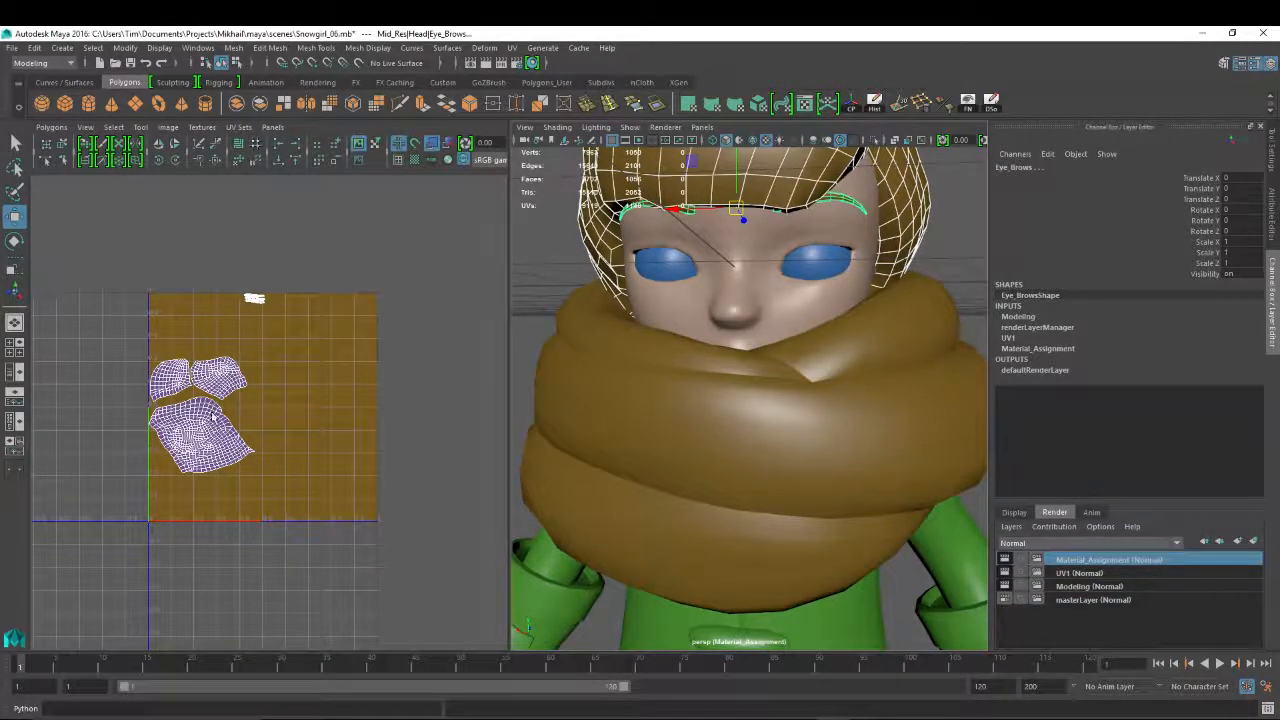
left_click_drag(880, 346, 754, 354, "alt")
middle_click_drag(754, 354, 746, 418, "alt")
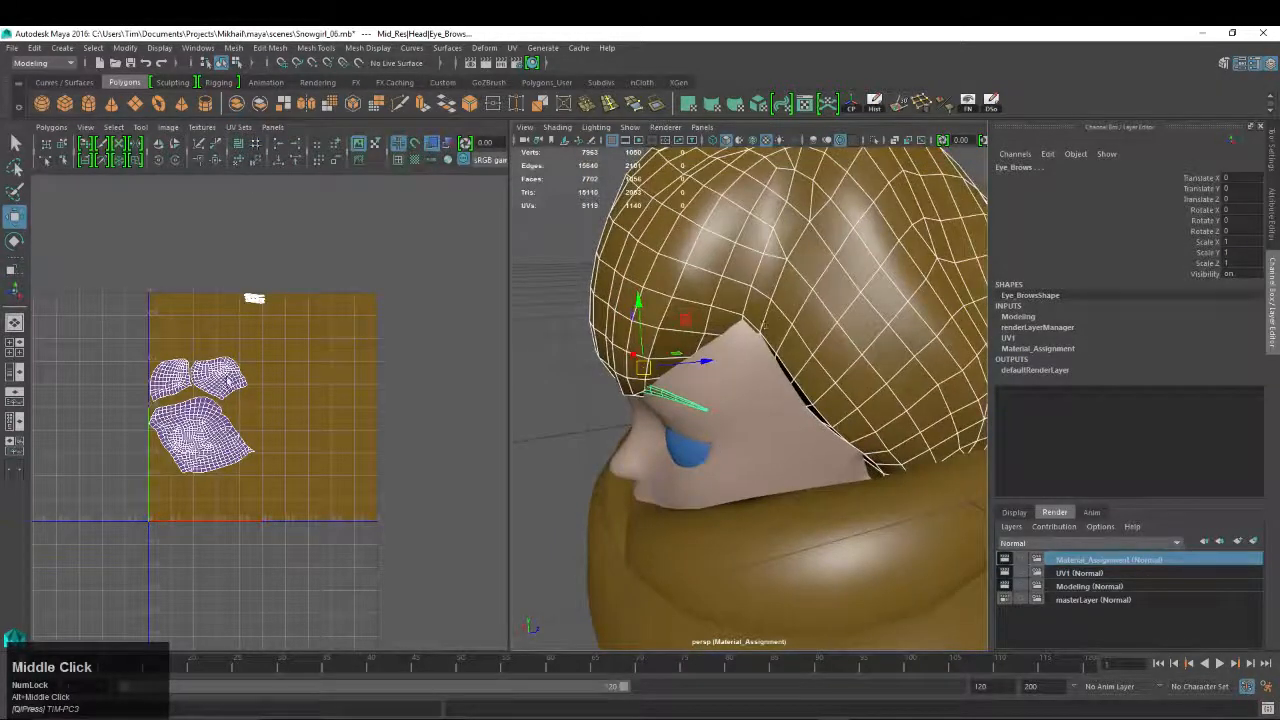
Select all faces of the small hair UV shell nearest the layout's centre and locate them on the head
left_click(206, 384)
right_click_drag(206, 384, 208, 423)
double_click(222, 378)
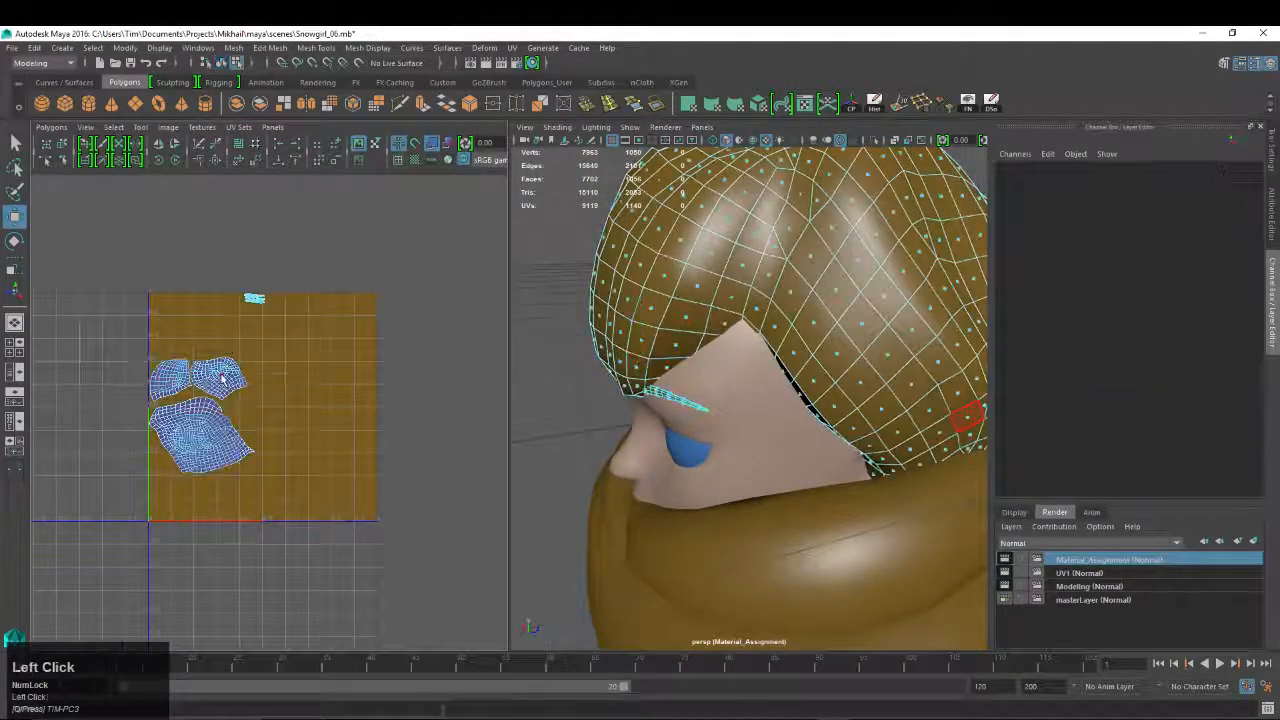
middle_click_drag(814, 250, 749, 380, "alt")
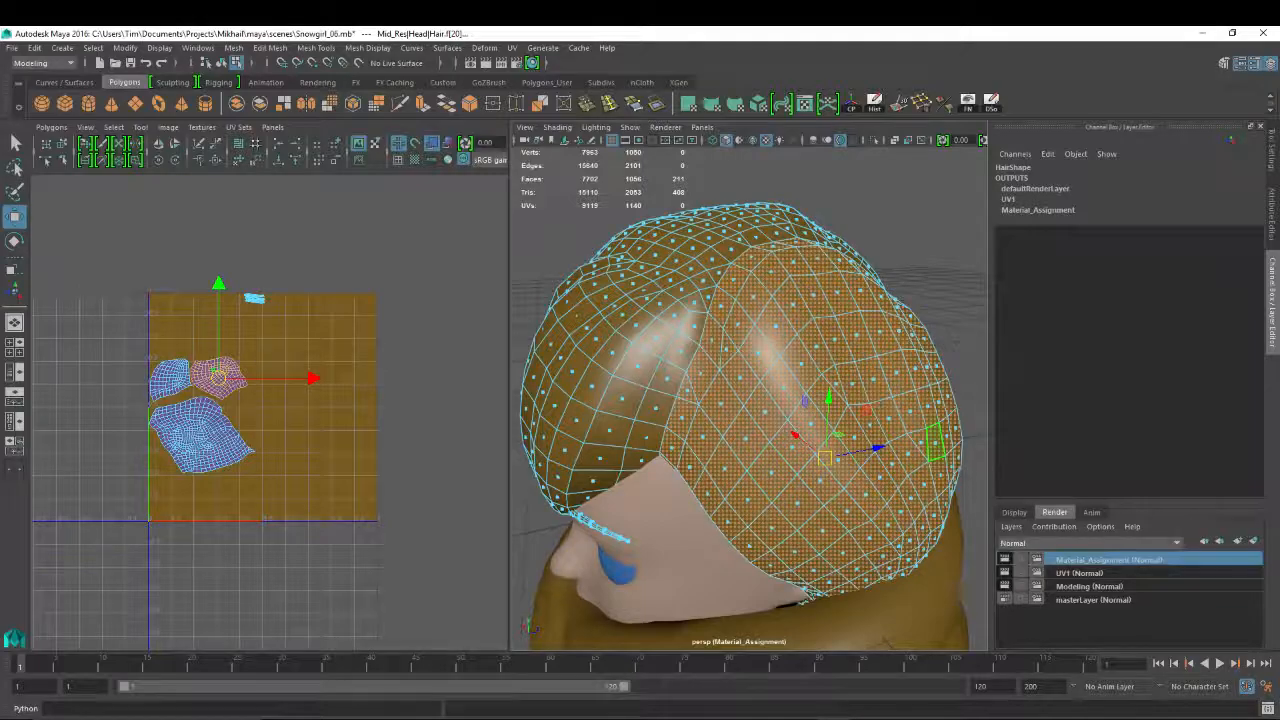
Bring up the snow girl reference picture in Windows Photo Viewer, examine her hair, and put the picture away
left_click_drag(1279, 214, 686, 34)
left_click_drag(242, 144, 533, 287)
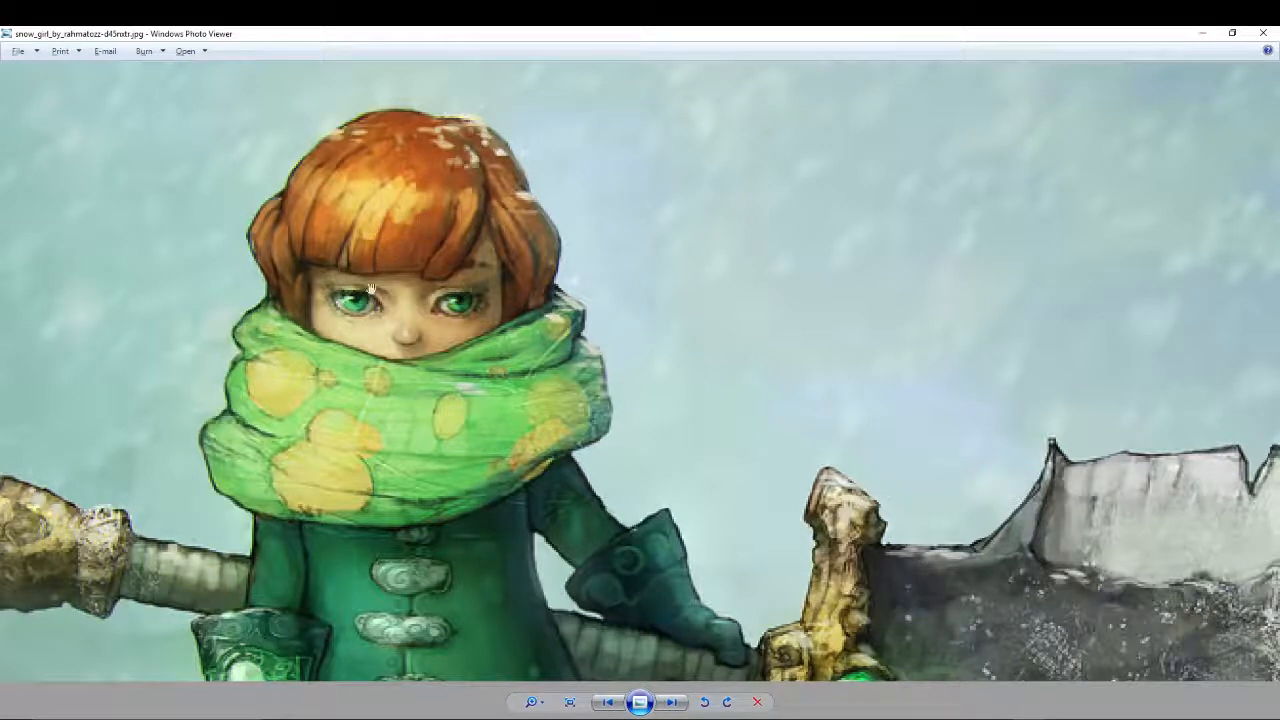
left_click_drag(514, 33, 1279, 200)
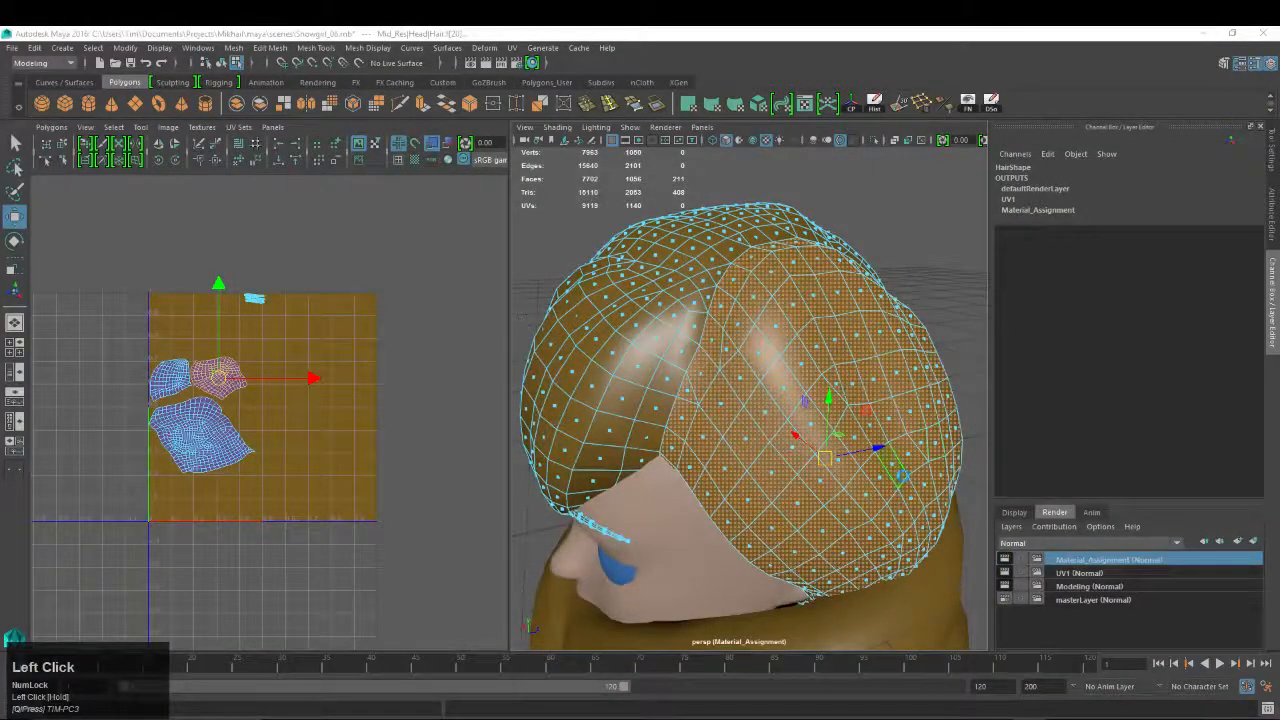
Check where the other small hair UV shell and the large lower one sit on the head by selecting their faces
left_click_drag(800, 480, 700, 405, "alt")
left_click(688, 392)
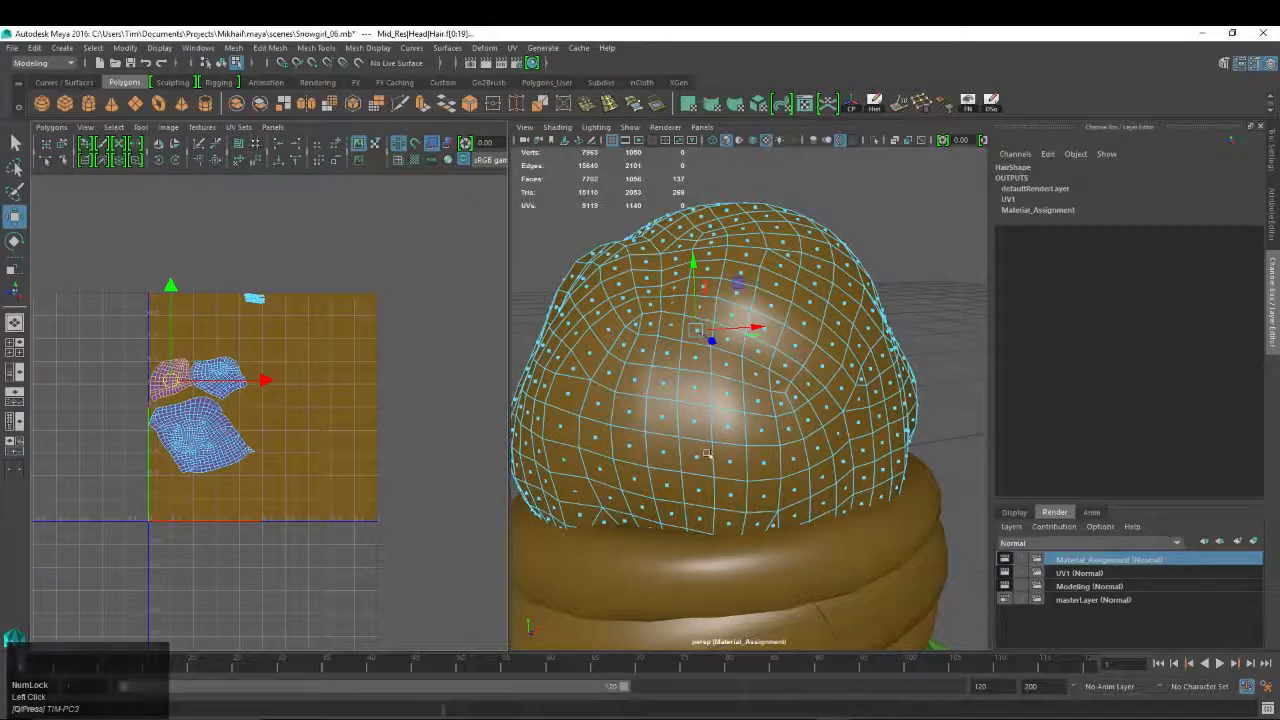
key("f")
left_click_drag(731, 449, 880, 410, "alt")
key("4")
mouse_move(808, 482)
left_mouse_down("alt")
mouse_move(748, 455)
mouse_move(800, 500)
left_mouse_up("alt")
key("5")
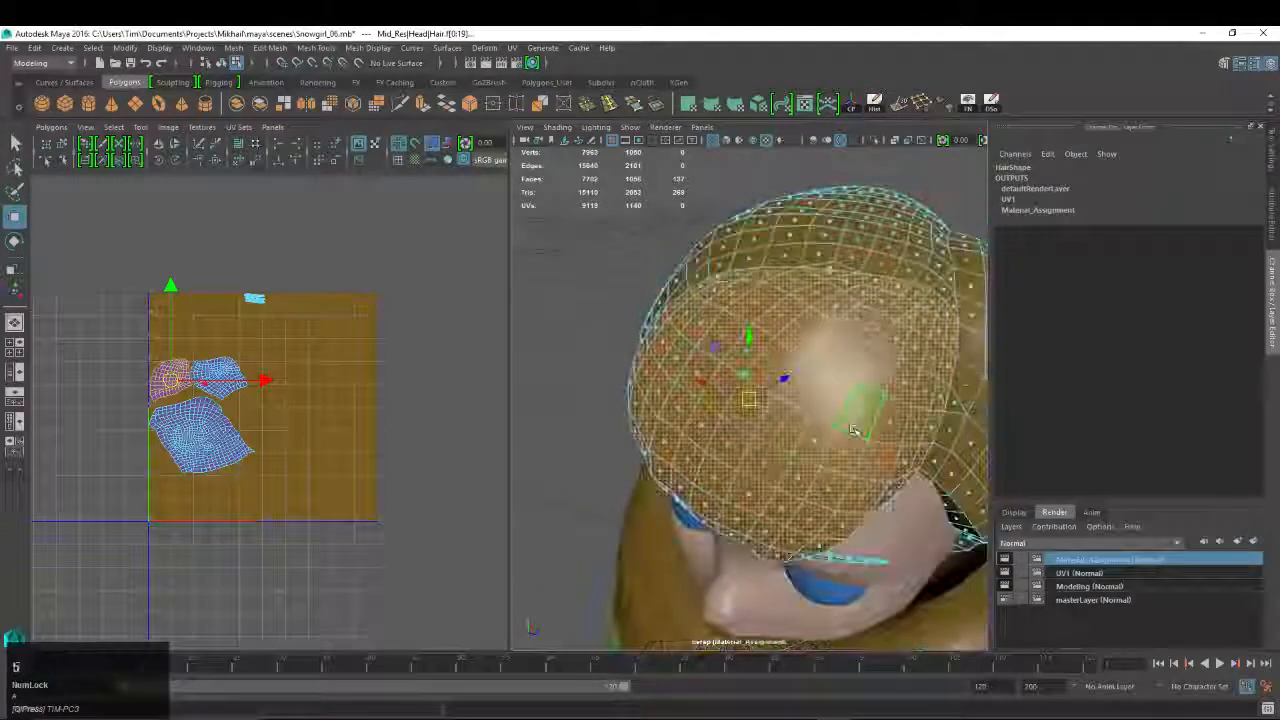
right_click_drag(800, 450, 590, 378, "alt")
left_click(189, 427)
left_click_drag(731, 425, 394, 363, "alt")
Switch to the snow girl reference in Photoshop and sample the hair's yellow highlight as foreground and its orange as background colour
left_click(828, 717)
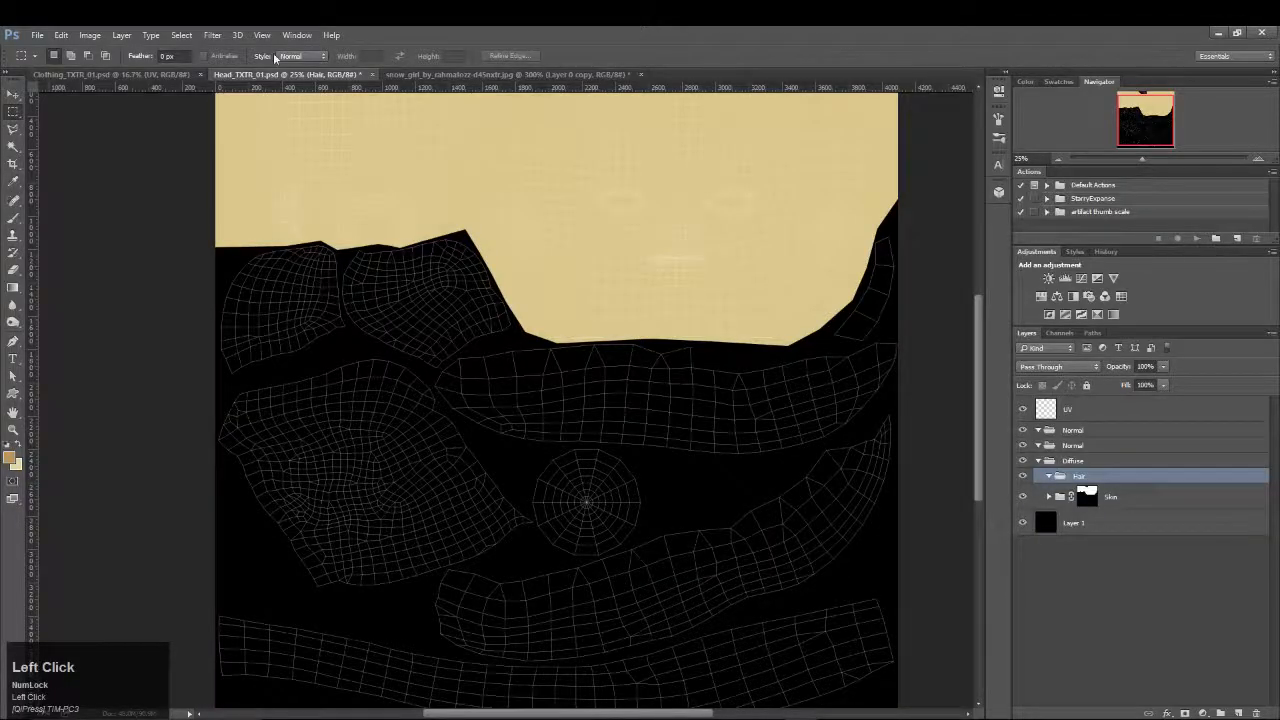
left_click(488, 74)
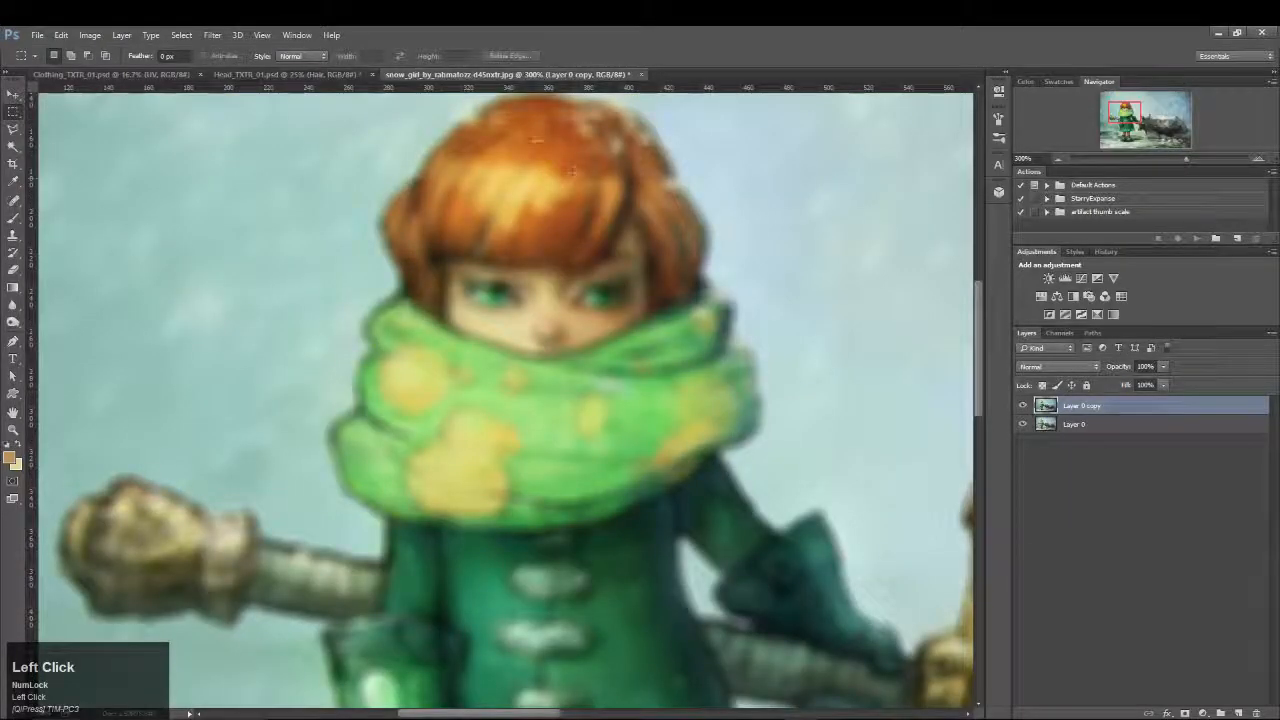
key("i")
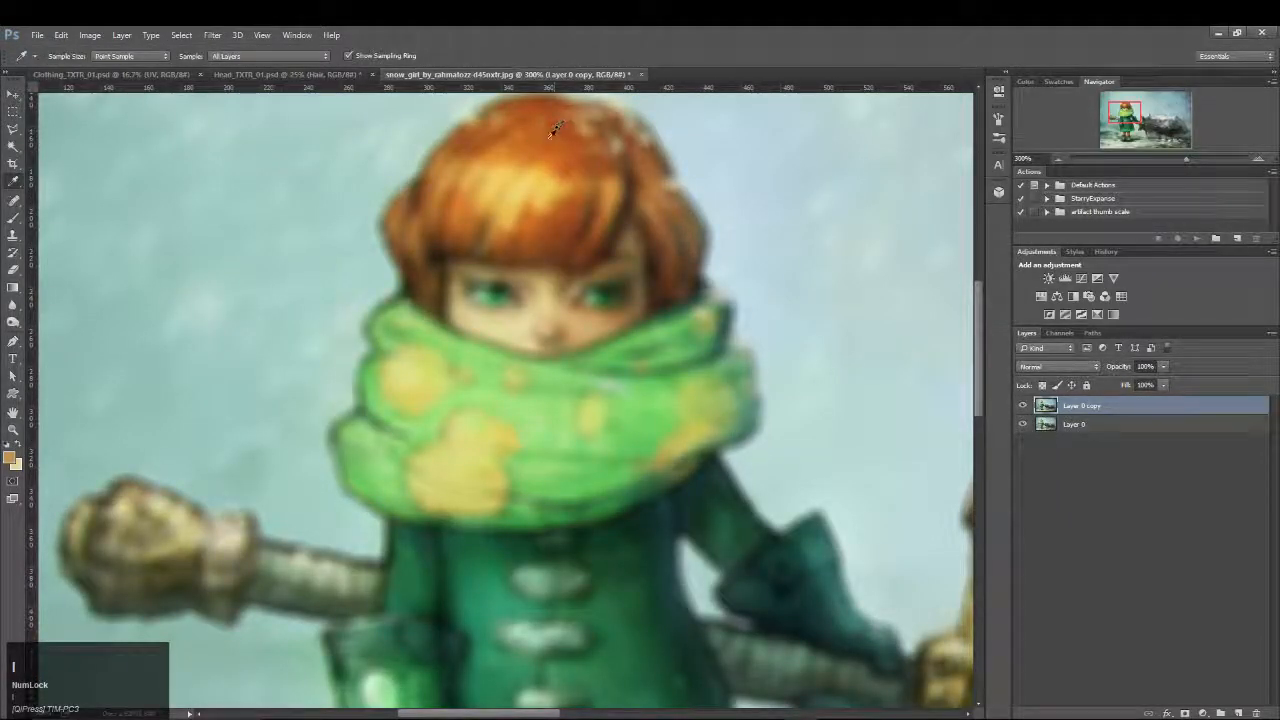
left_click(550, 134)
key("x")
left_click(523, 184)
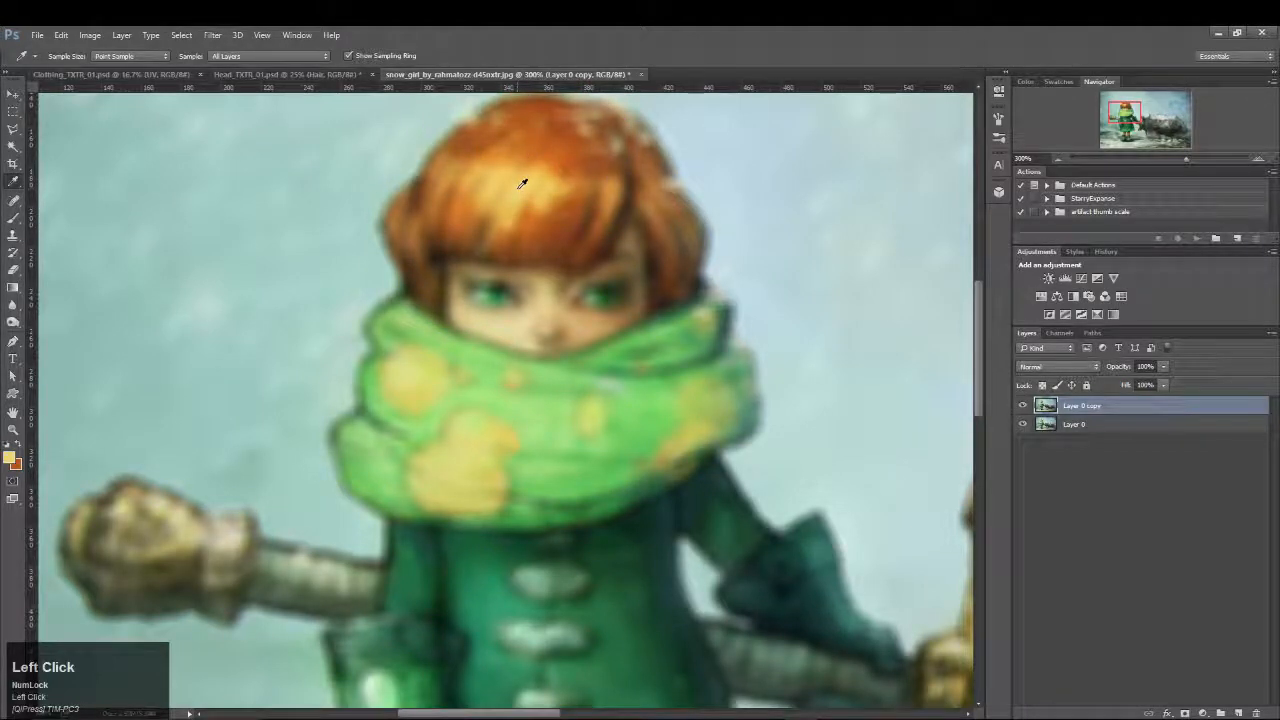
left_click_drag(538, 189, 509, 200)
key("x")
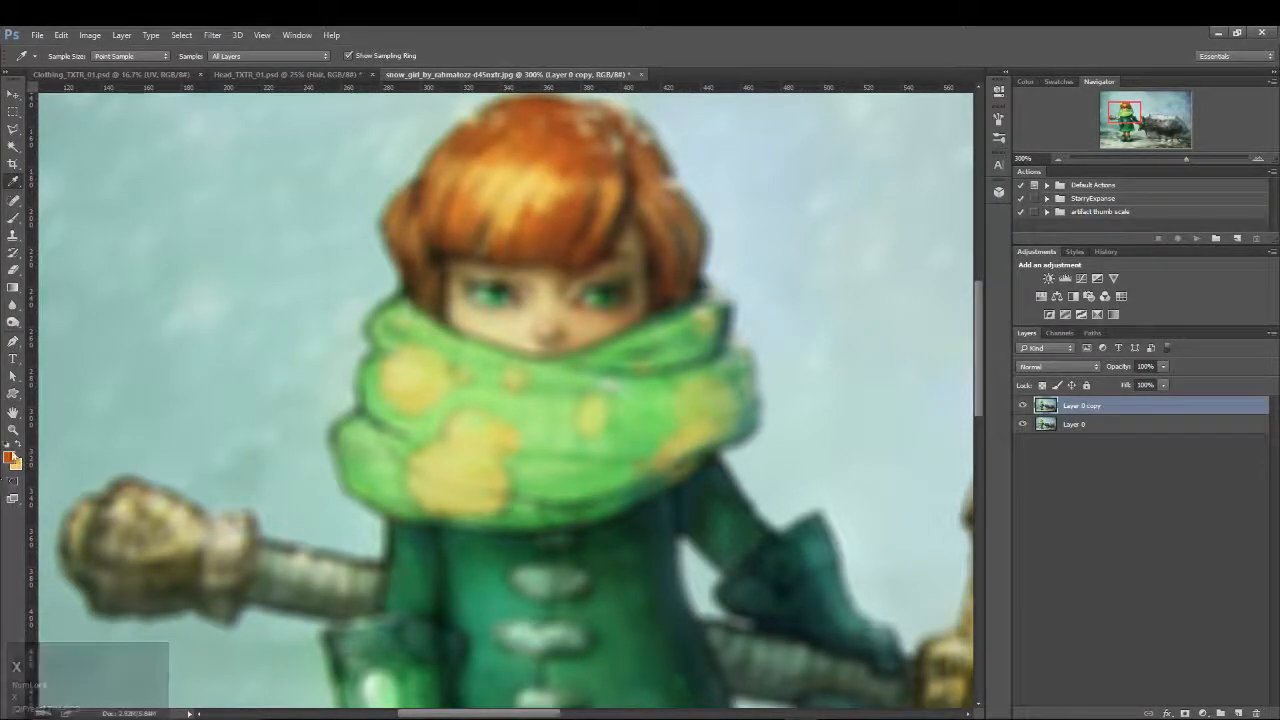
key("x")
key("x")
key("x")
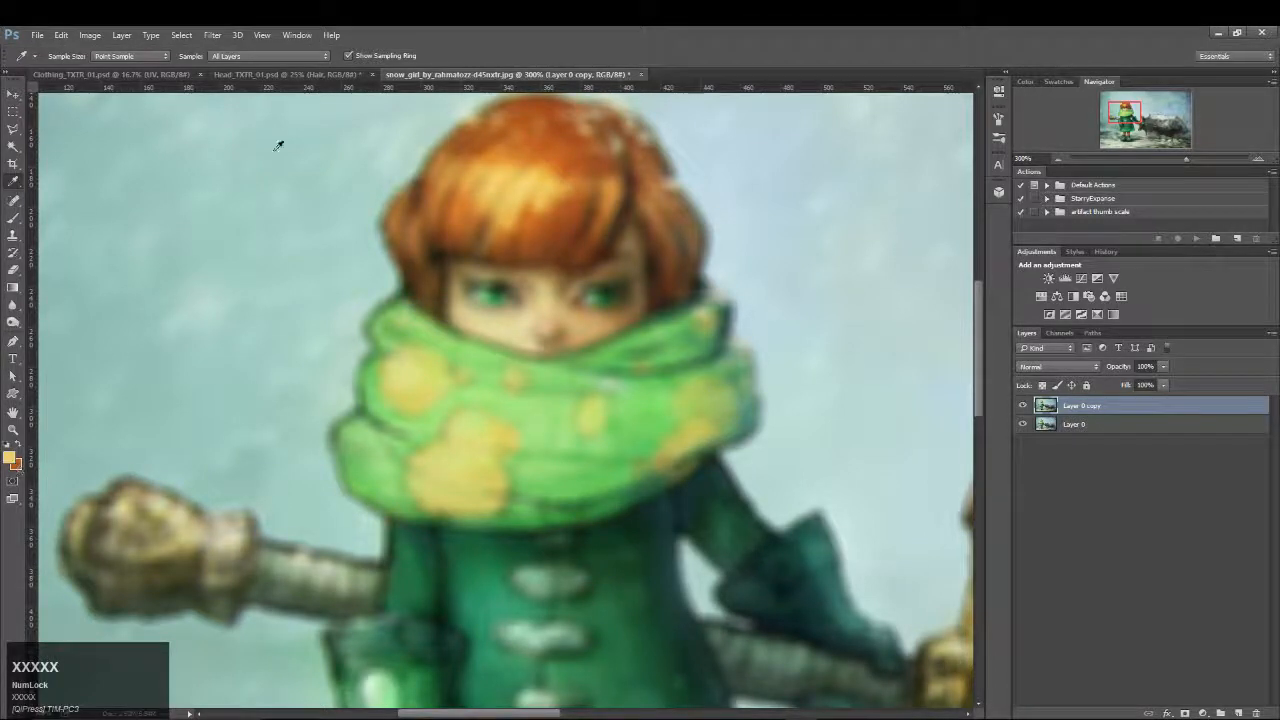
In Head_TXTR_01.psd, outline the two small hair shells and the large shell below them with one Polygonal Lasso selection
left_click(271, 70)
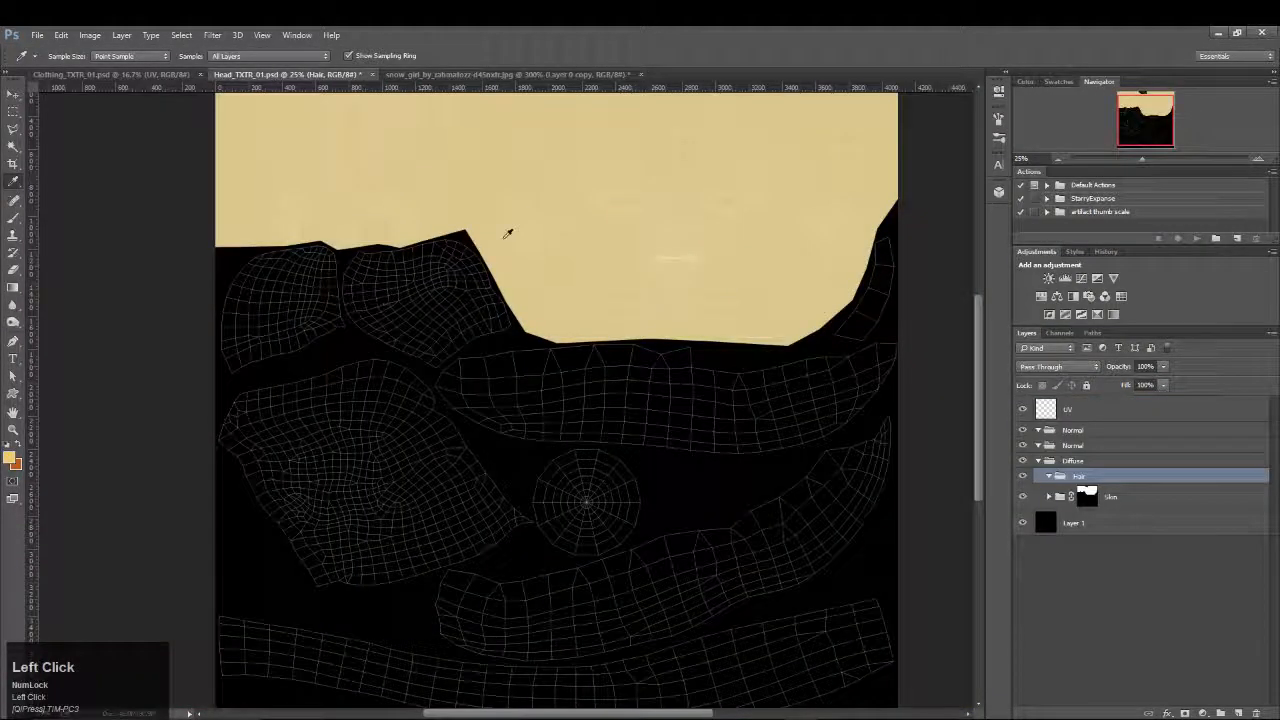
left_click(14, 129)
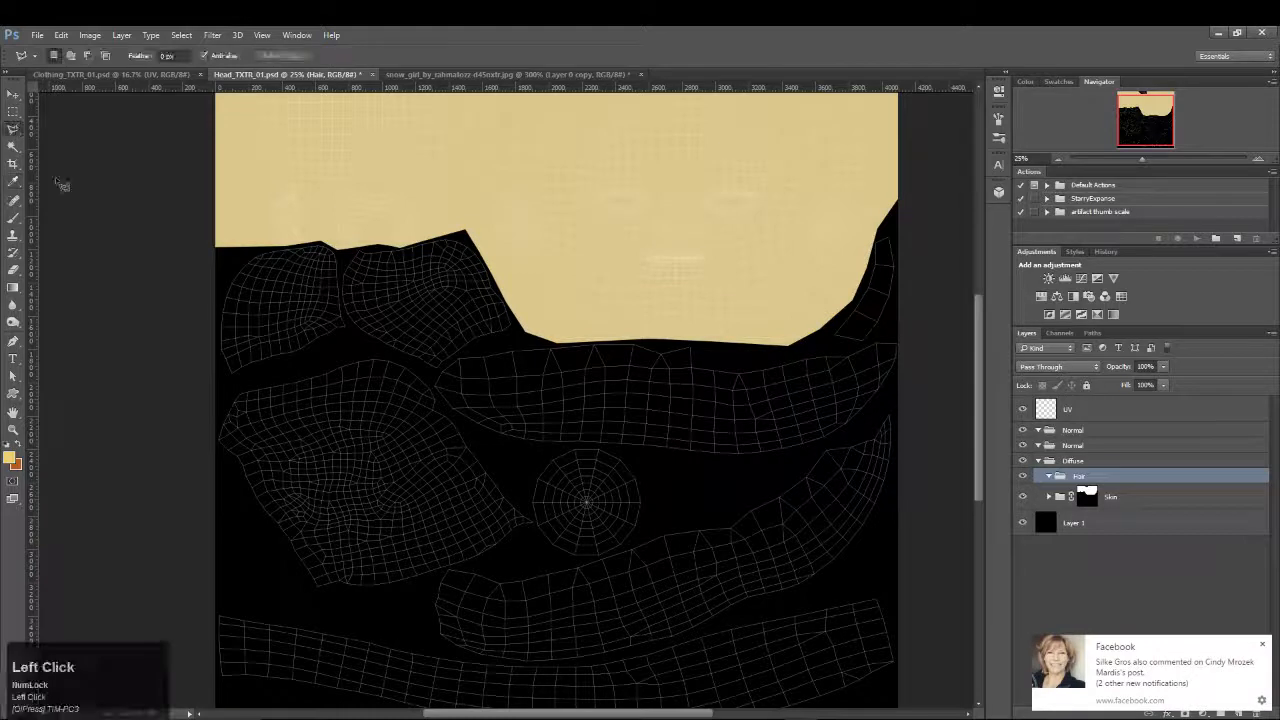
left_click(1262, 644)
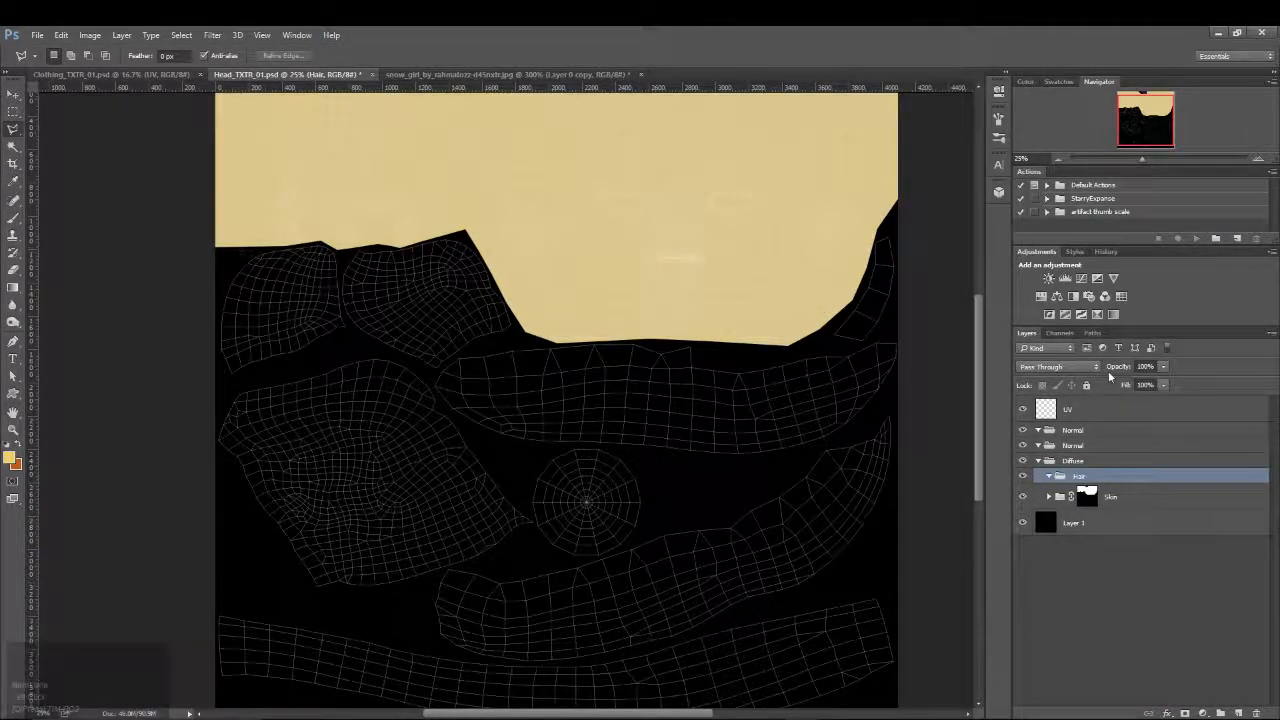
left_click(223, 254)
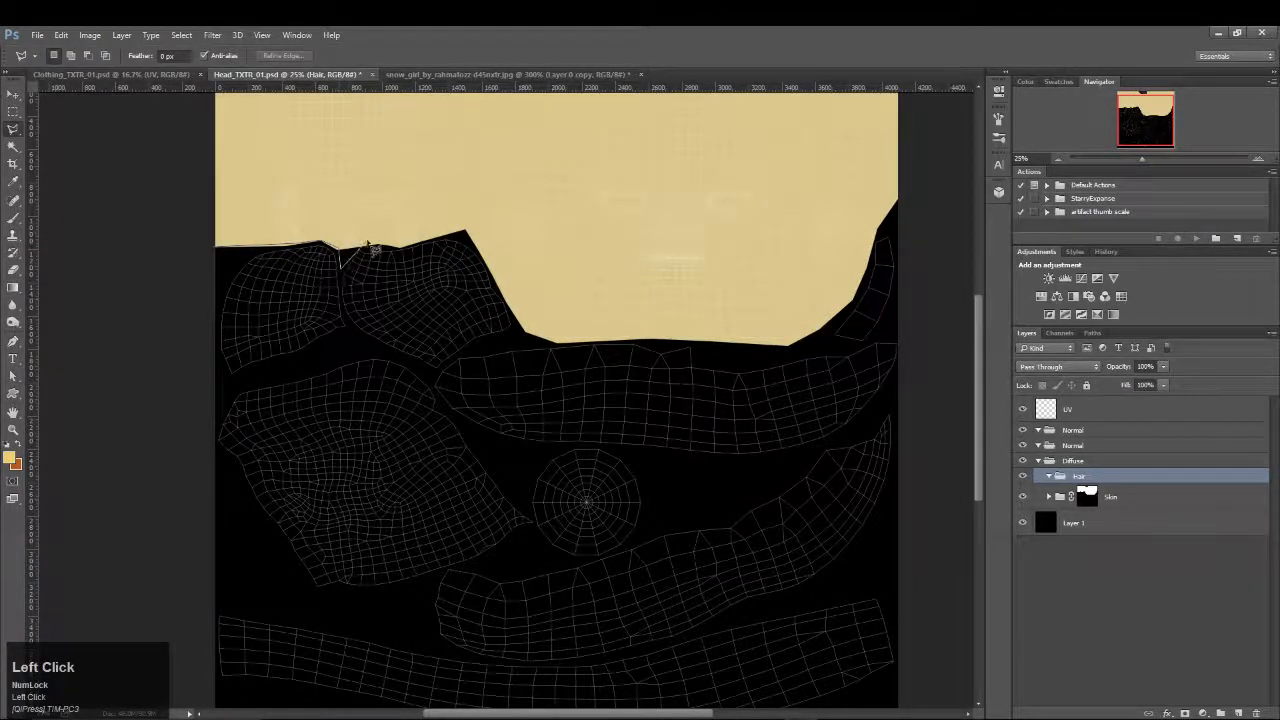
double_click(342, 257)
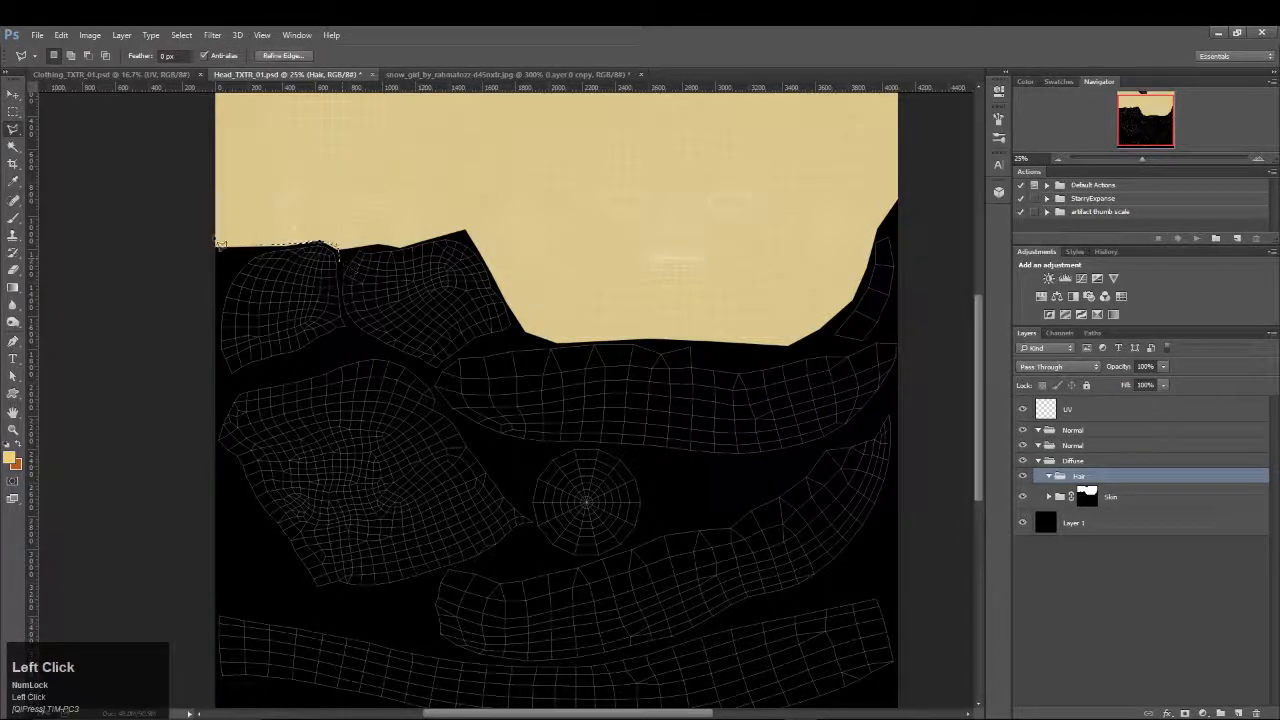
left_click(208, 246)
left_click(348, 246)
left_click(376, 243)
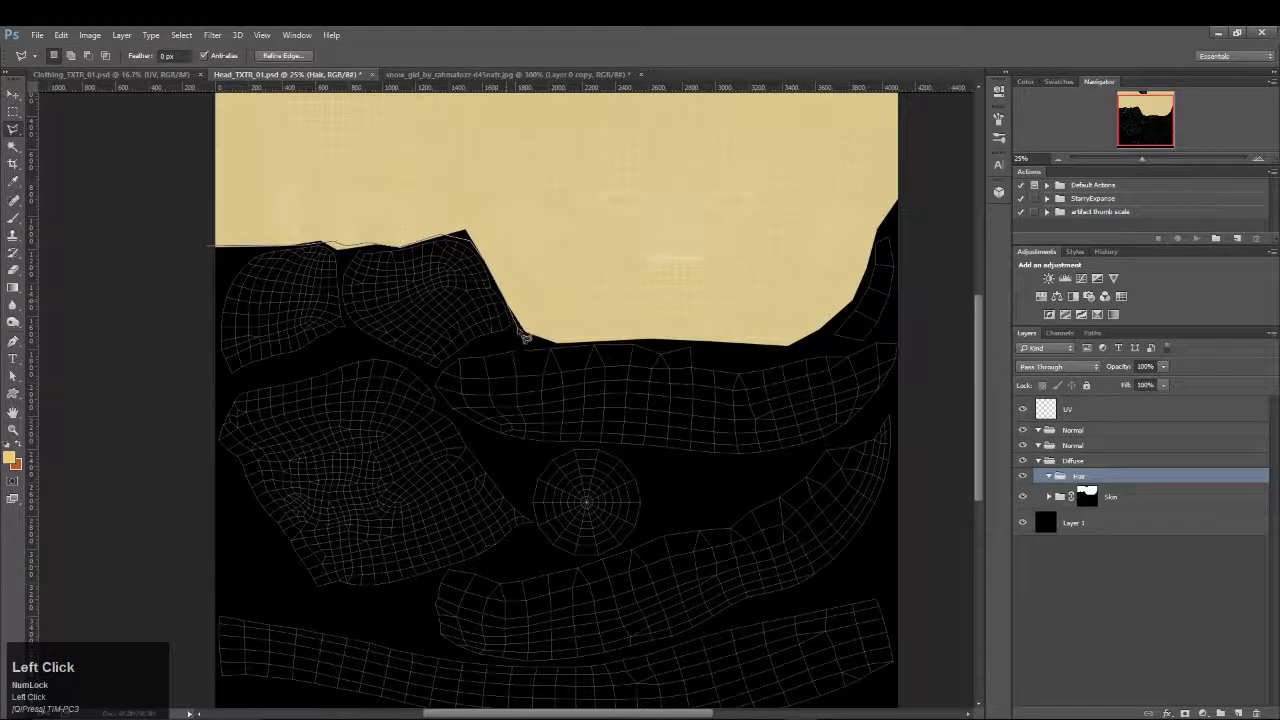
left_click(521, 332)
left_click(454, 362)
left_click(433, 388)
left_click(521, 482)
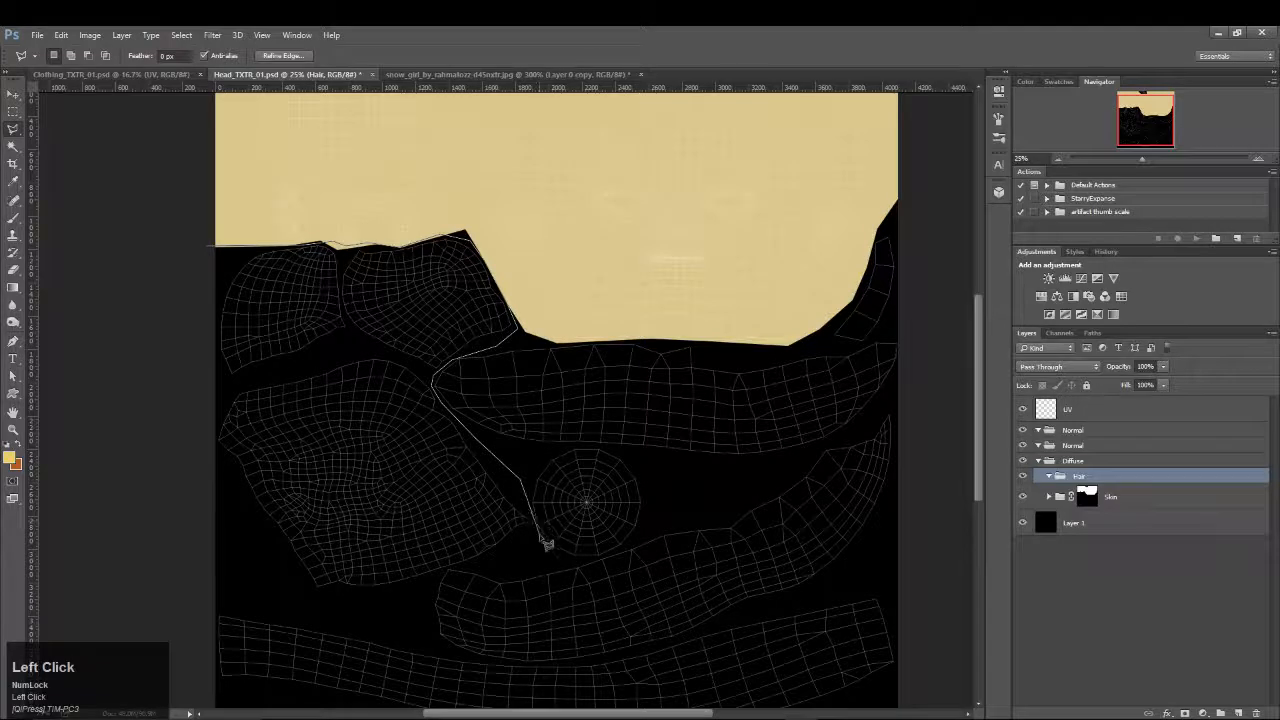
left_click(541, 536)
left_click(507, 560)
left_click(460, 571)
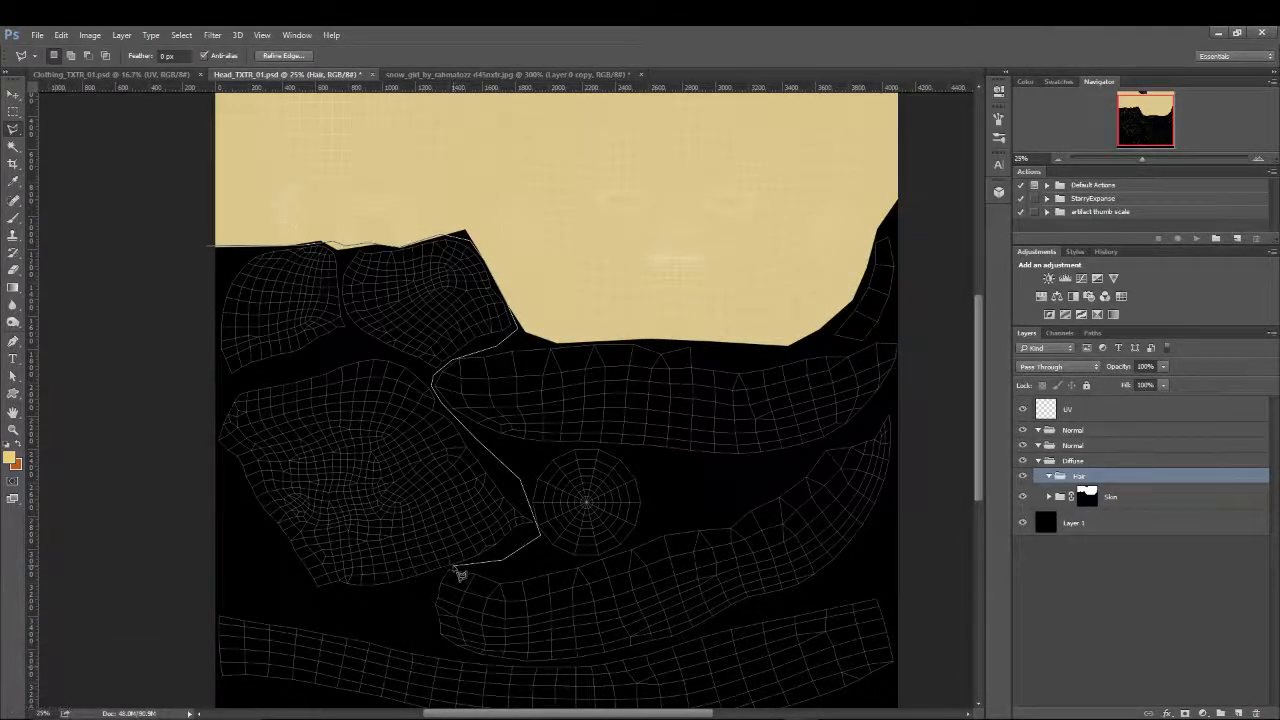
left_click(345, 605)
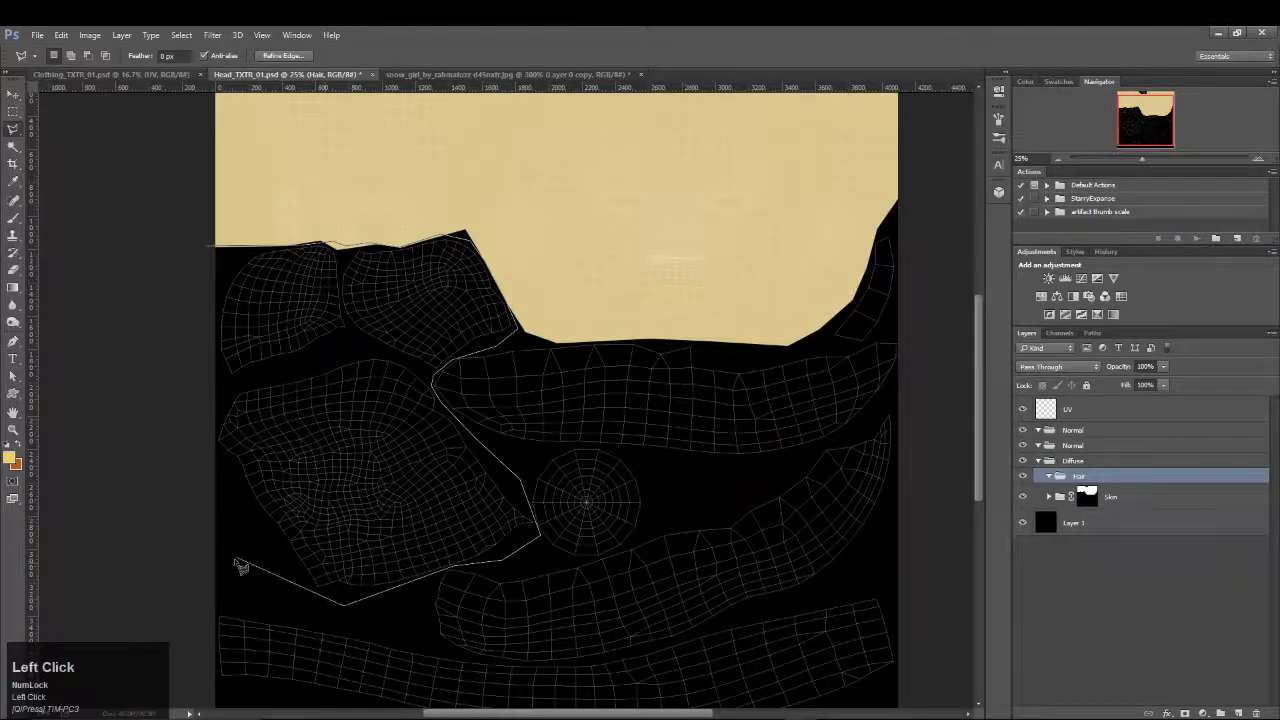
left_click(181, 570)
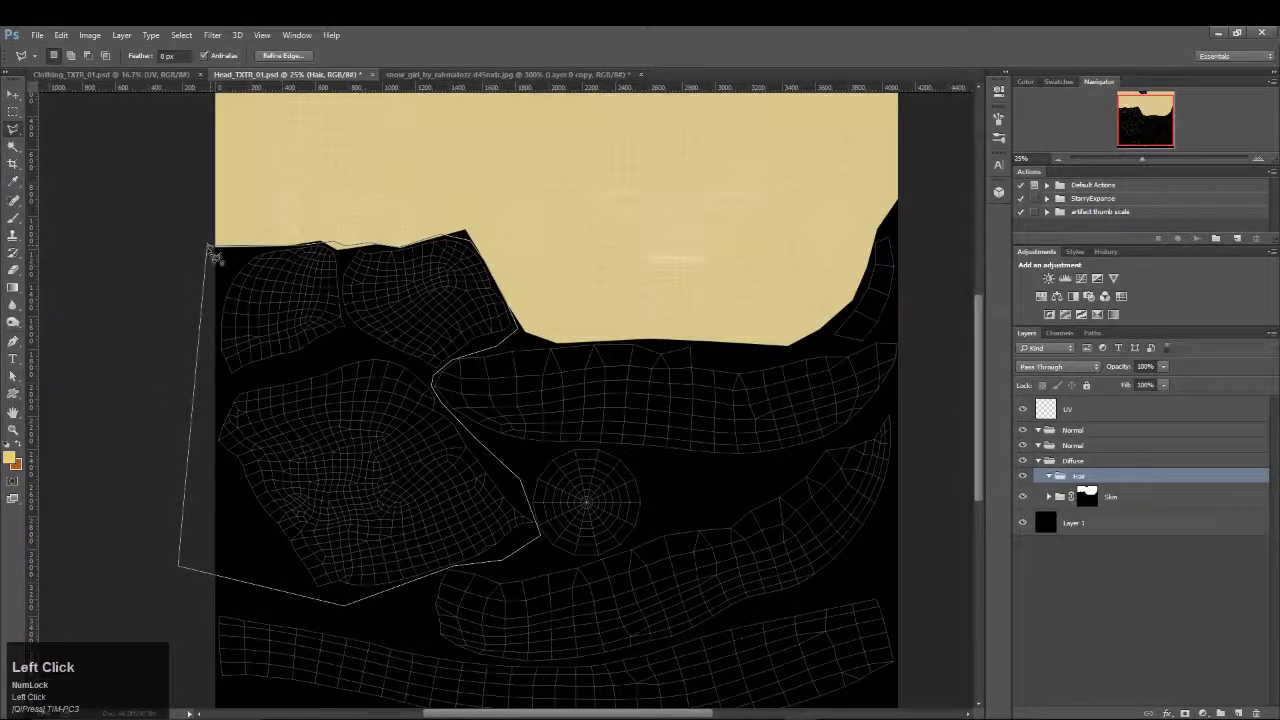
double_click(208, 246)
key("ctrl+z")
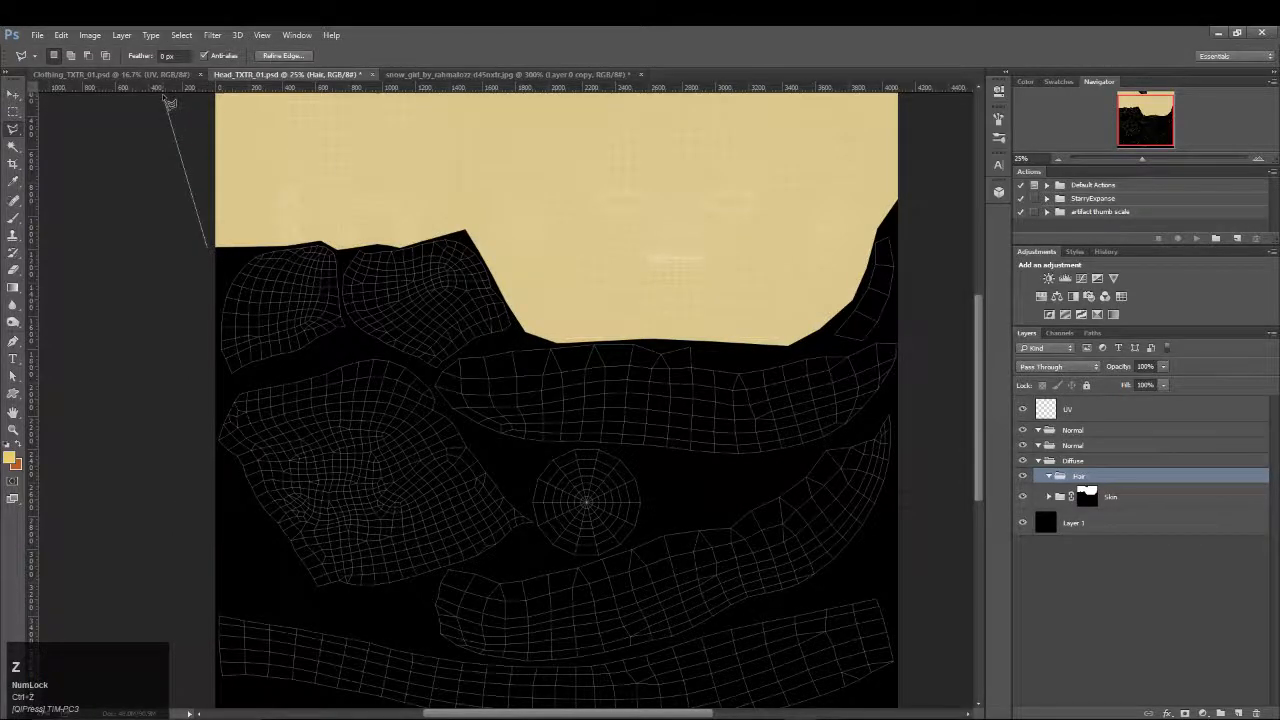
key("Return")
key("ctrl+z")
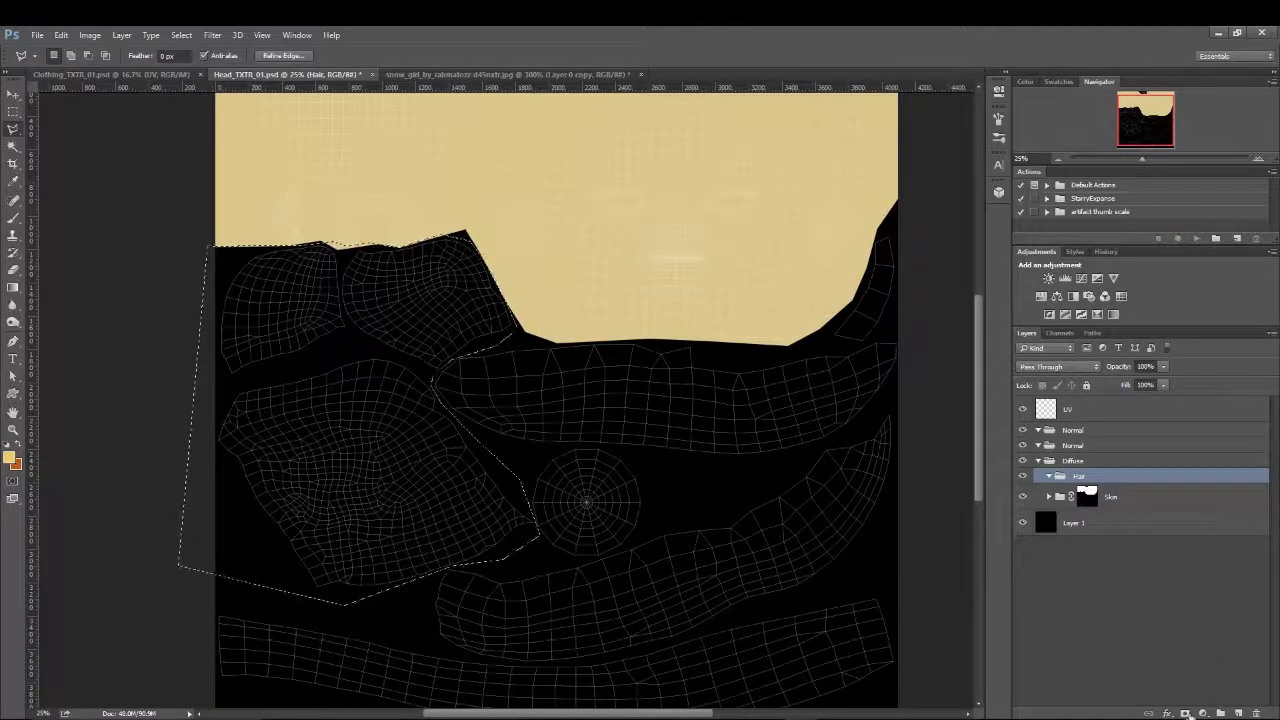
Add the pair of tiny shells in the black notch at the layout's upper edge to the lasso selection
left_click_drag(771, 428, 692, 388)
key("z")
left_click(510, 341)
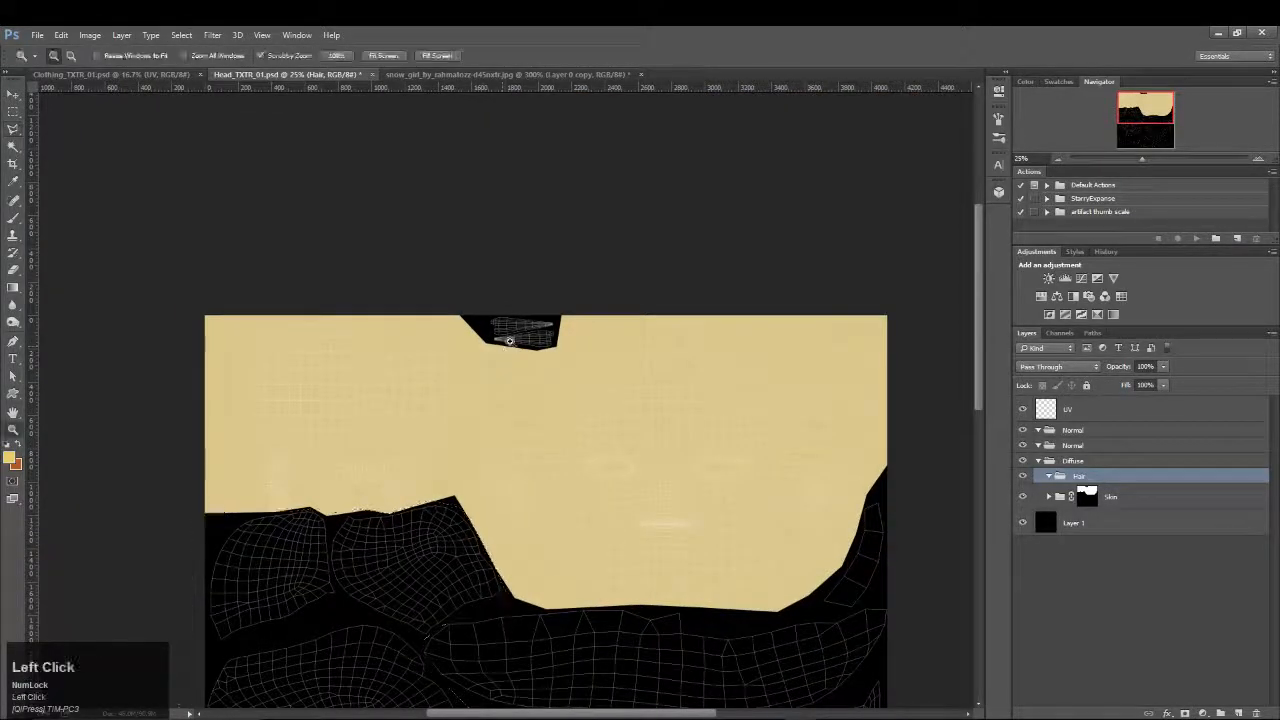
left_click(12, 129)
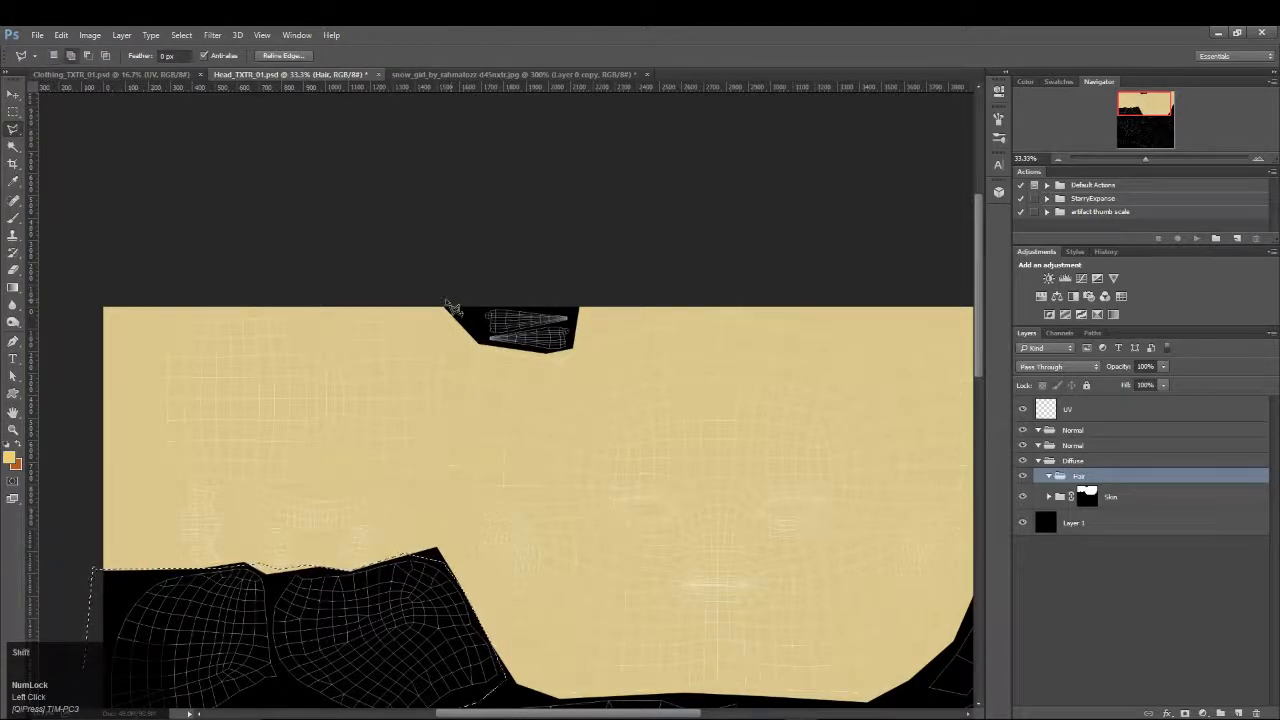
left_click(447, 301, "shift")
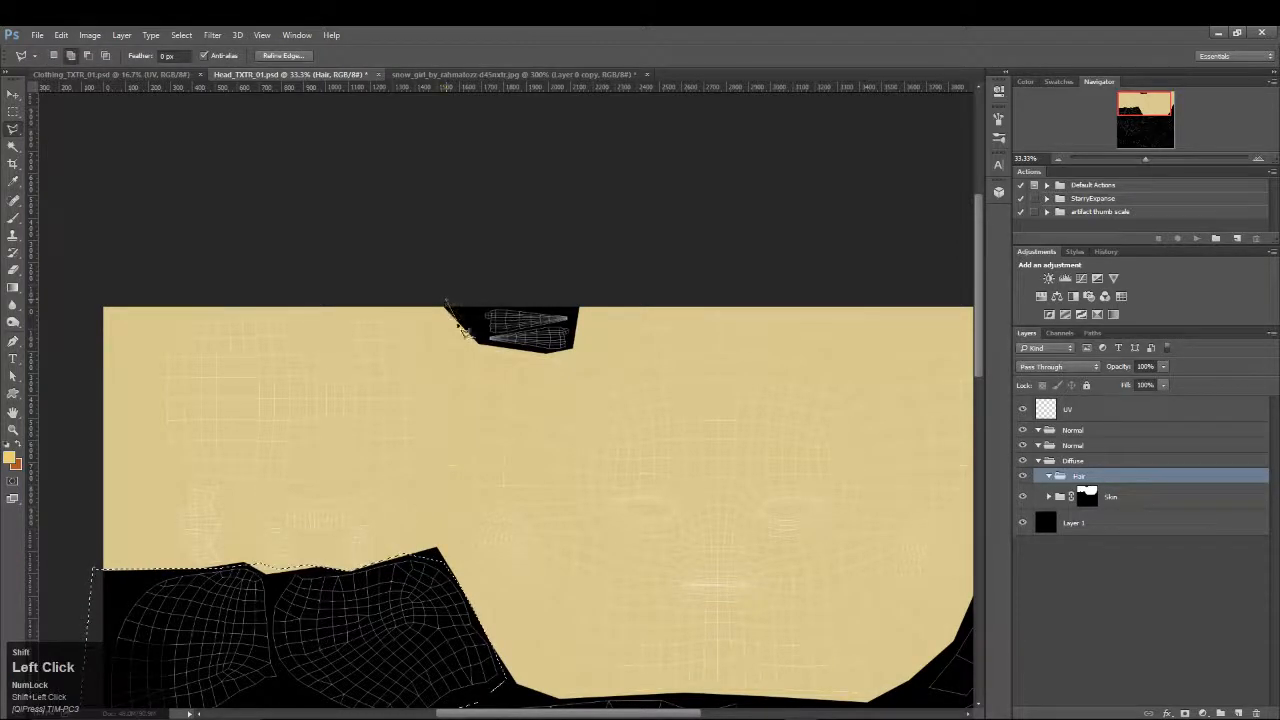
left_click(555, 354)
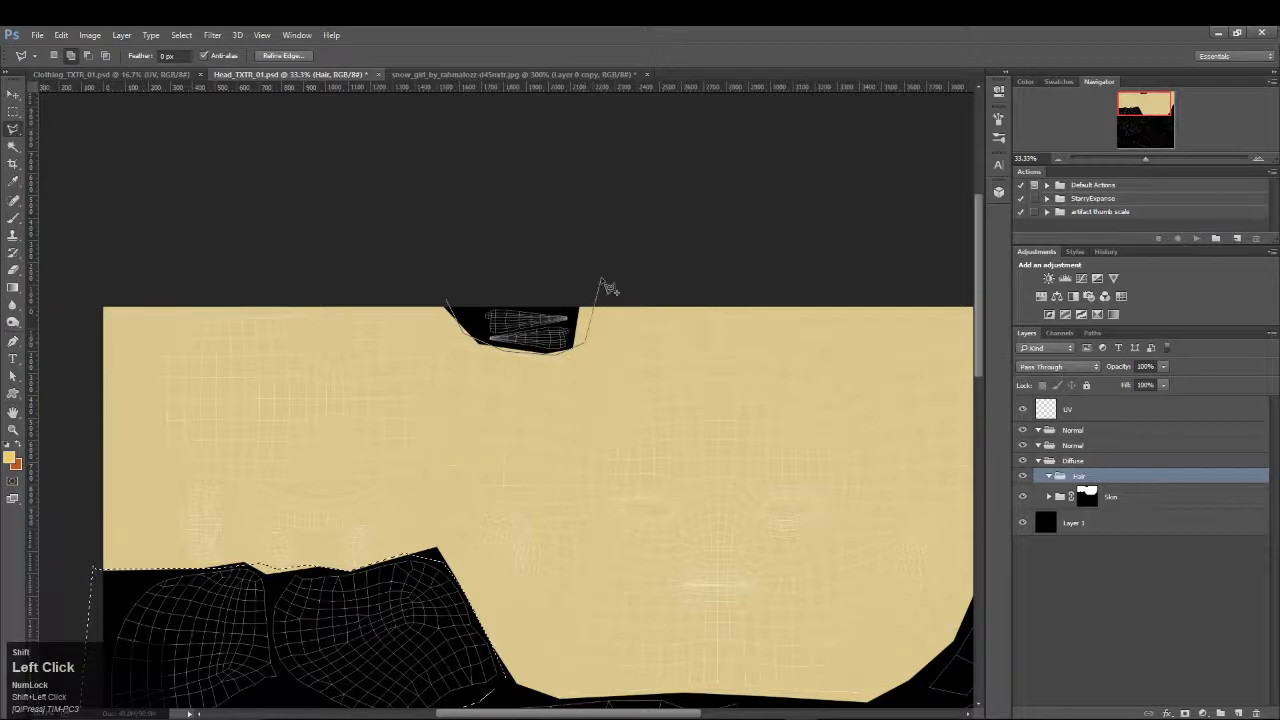
left_click(600, 280)
left_click(447, 300)
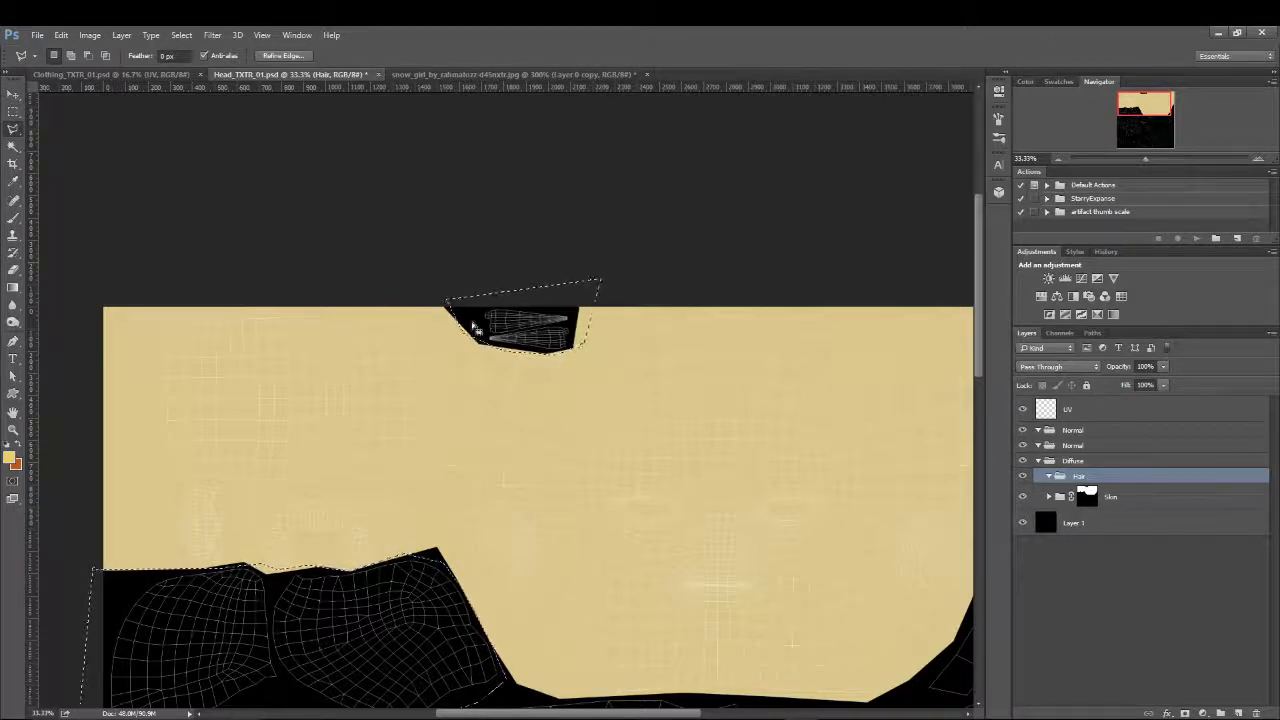
Mask the Hair group with the current selection and make the group itself active instead of its mask
left_click_drag(632, 436, 674, 314)
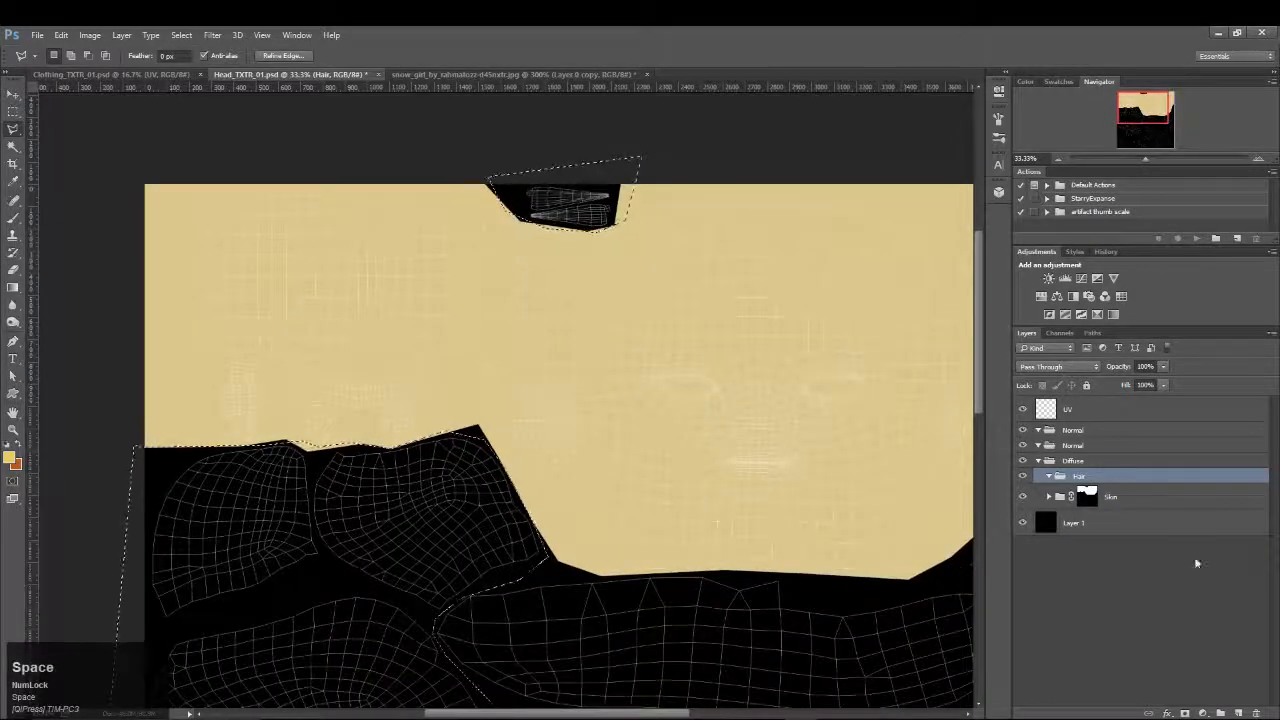
left_click(1185, 713)
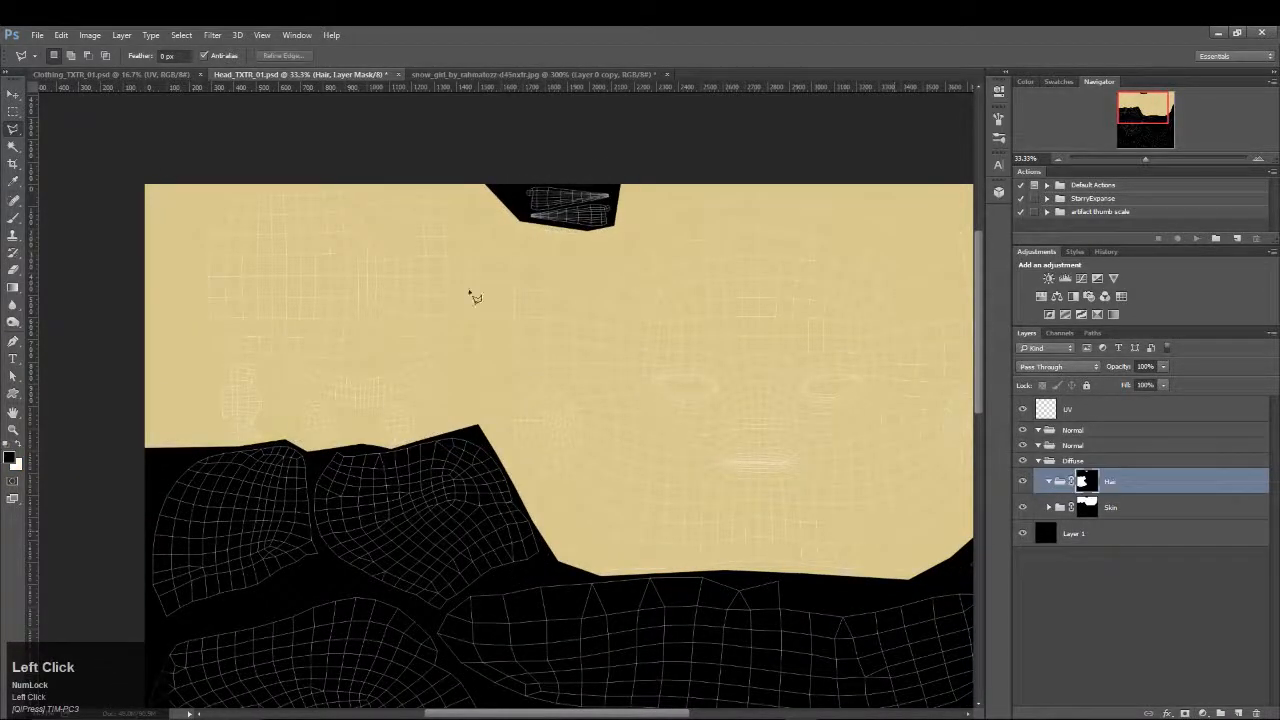
left_click(1078, 482)
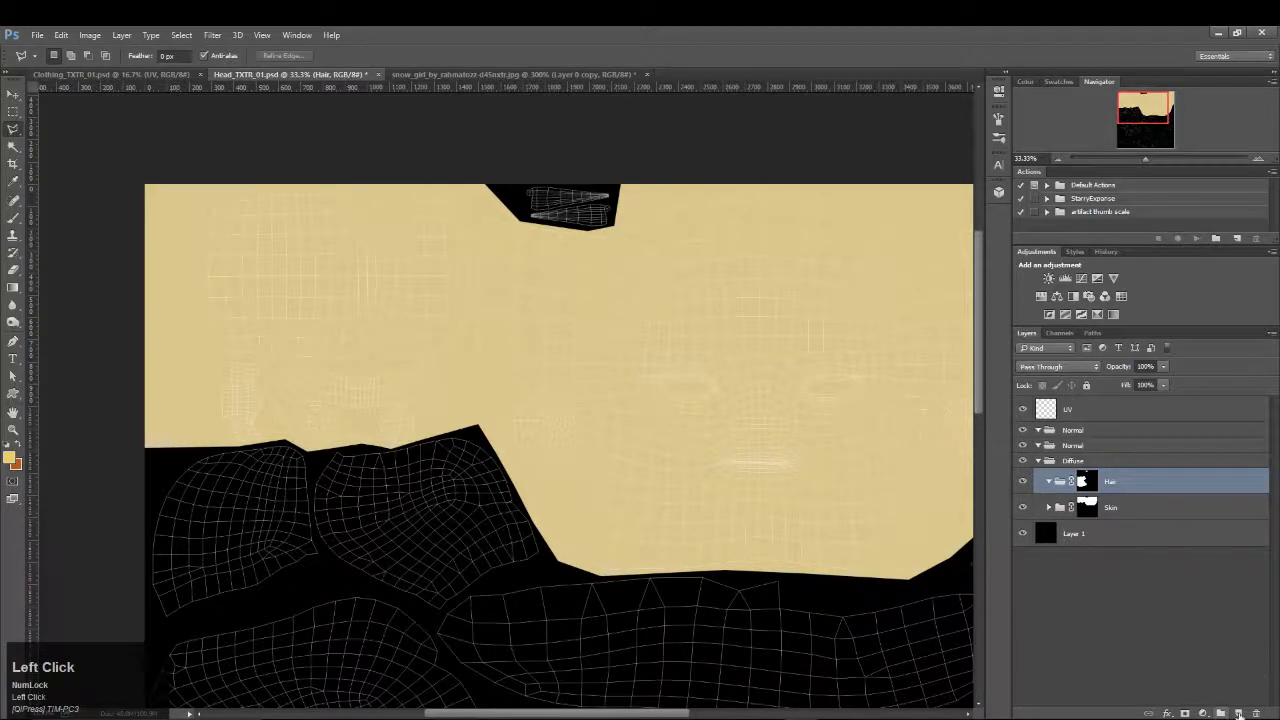
Create a new layer inside the Hair group and name it Hair_Base
left_click(1238, 713)
double_click(1098, 509)
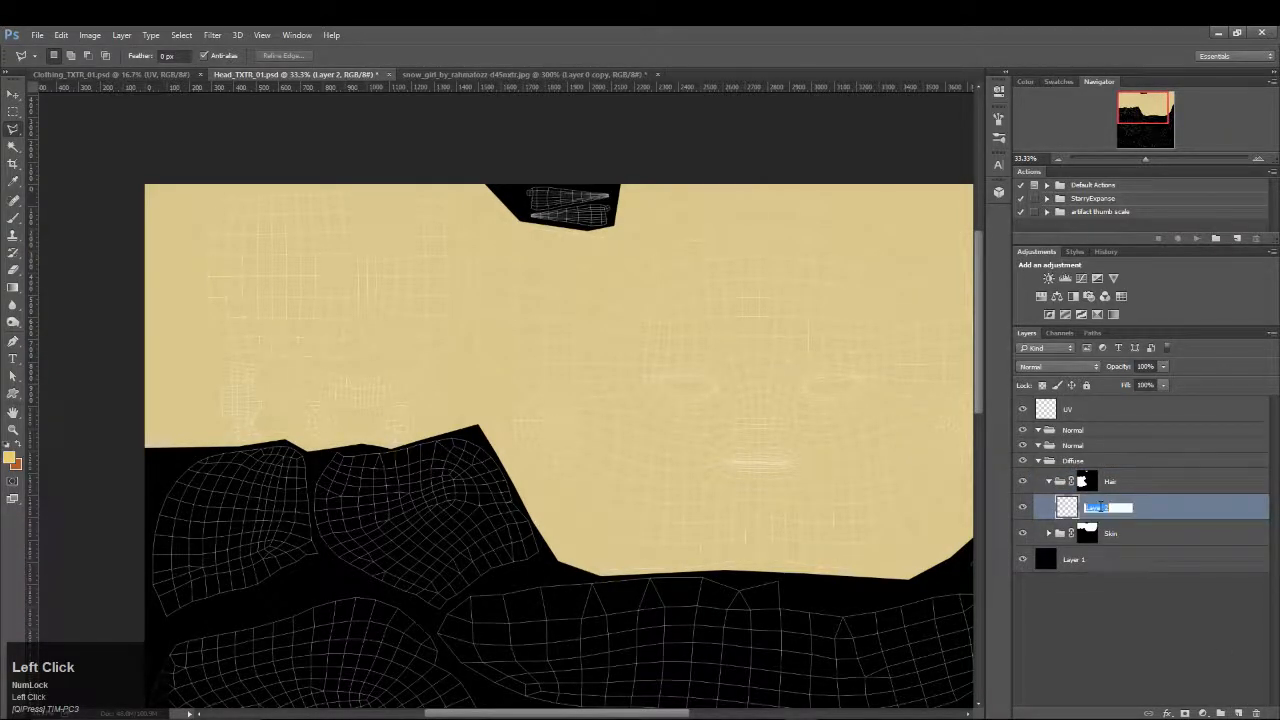
type("Base")
key("Return")
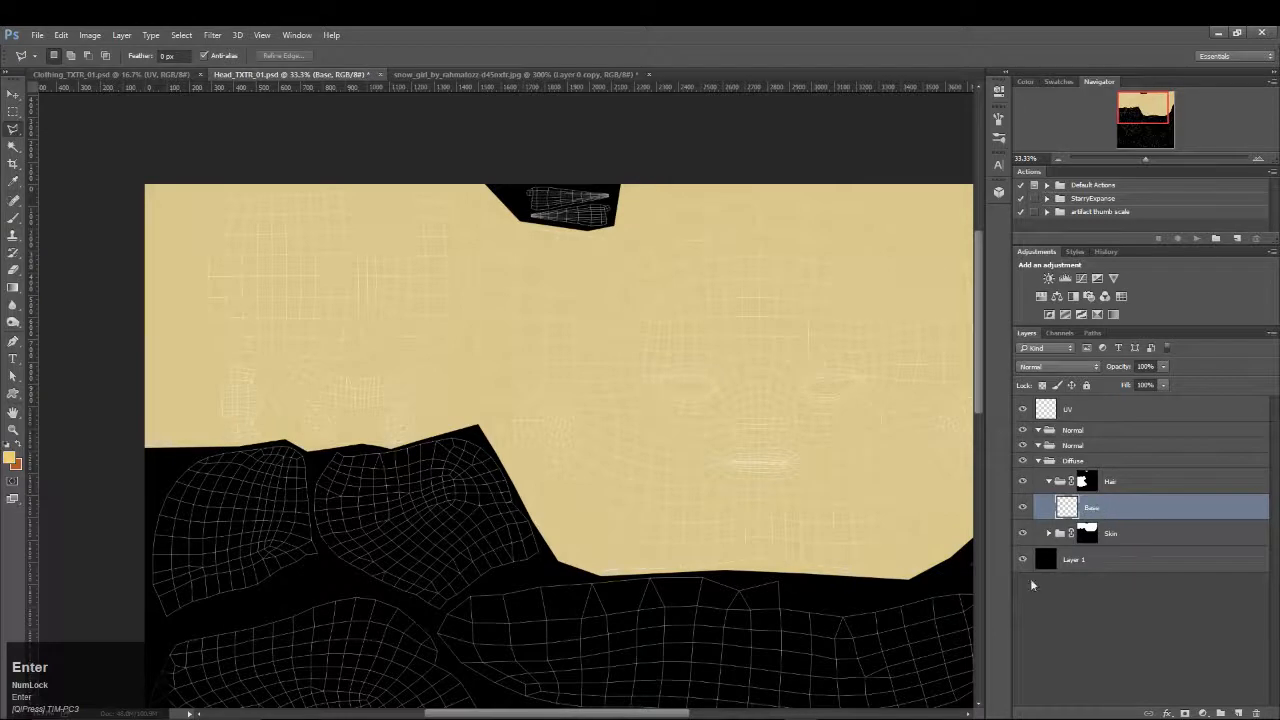
left_click(1048, 534)
left_click(1048, 535)
double_click(1094, 508)
type("Hair_Base")
key("Return")
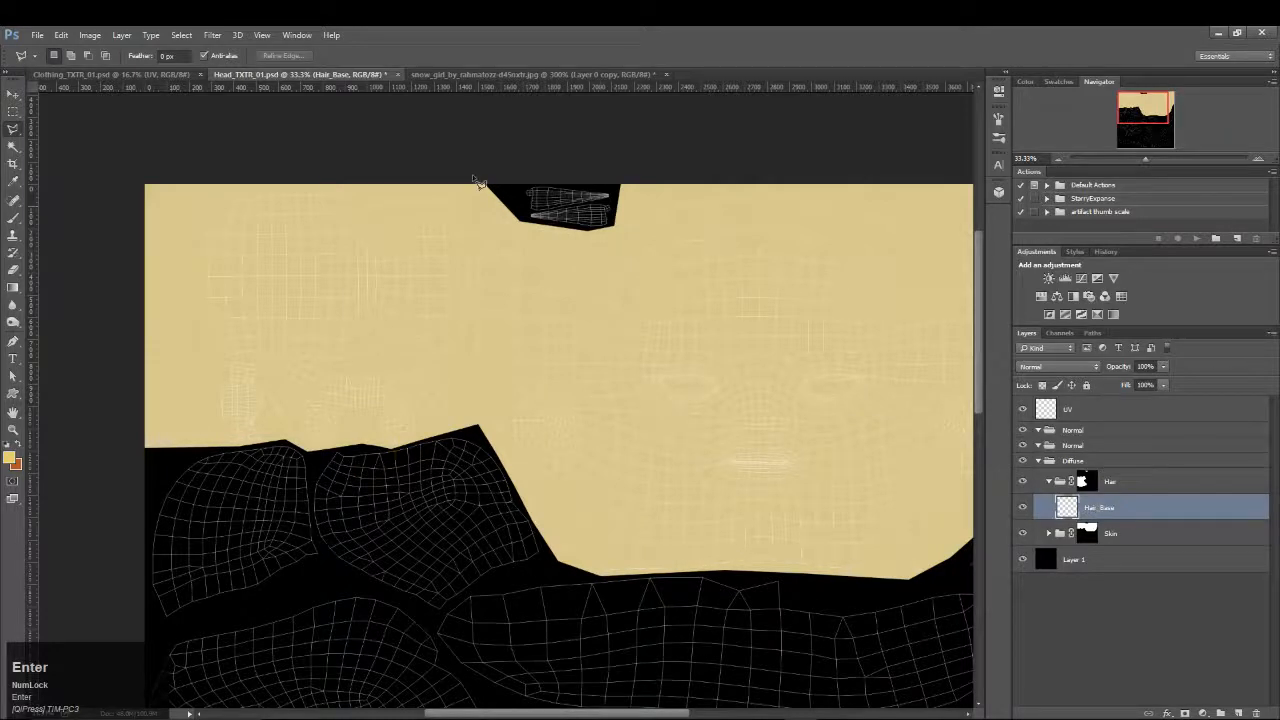
Swap the orange hair colour to the foreground and fill the Hair_Base layer with it at 100% opacity in Normal mode
left_click_drag(455, 436, 471, 229)
key("z")
left_click(488, 271, "alt")
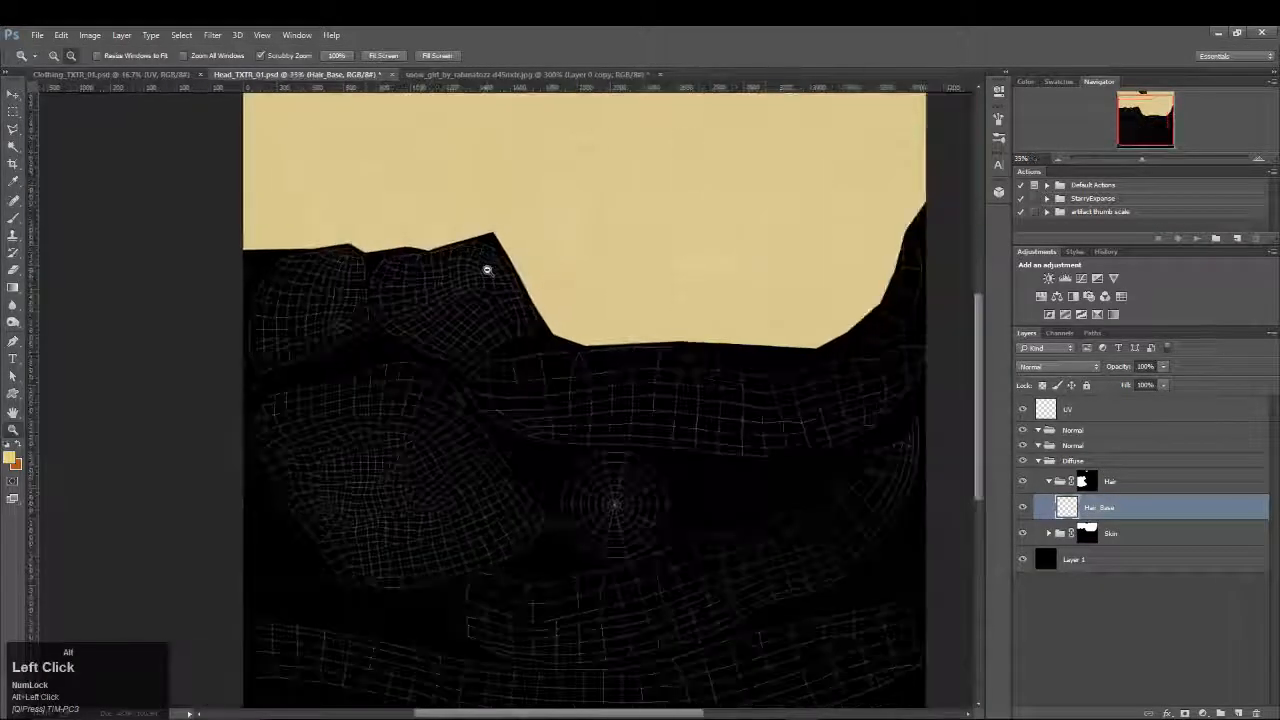
left_click(488, 271, "alt")
key("l")
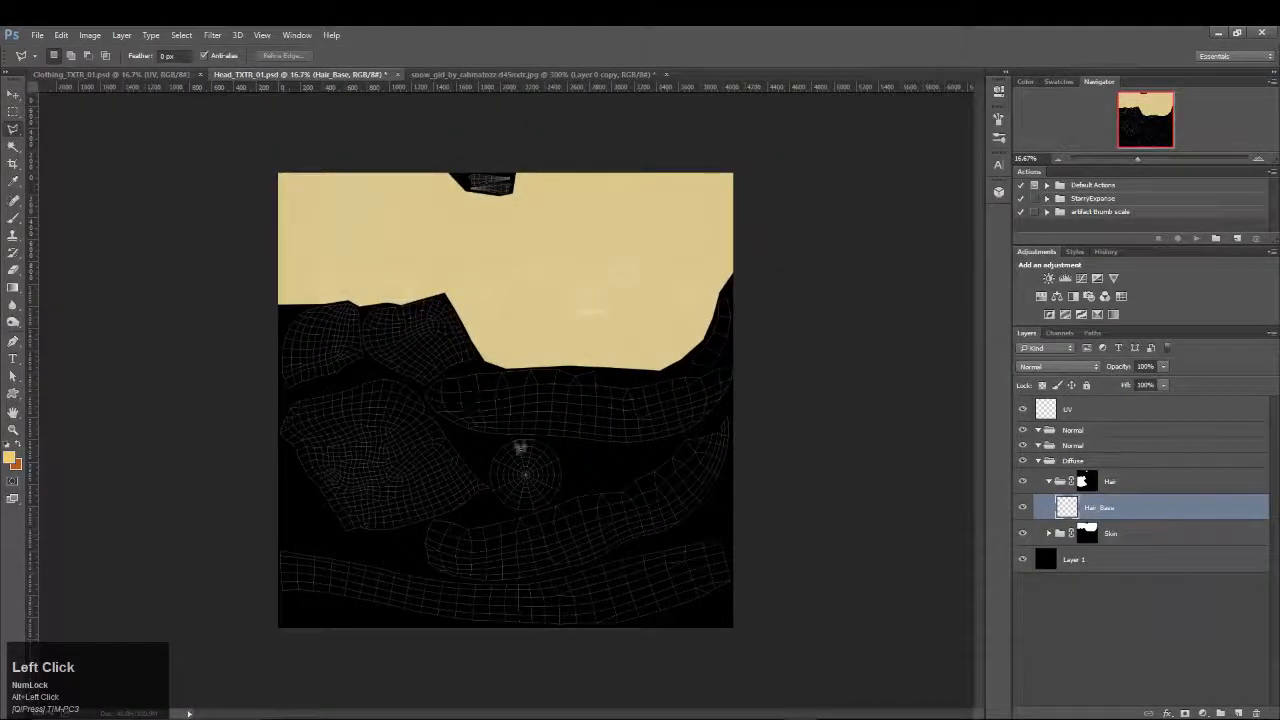
key("x")
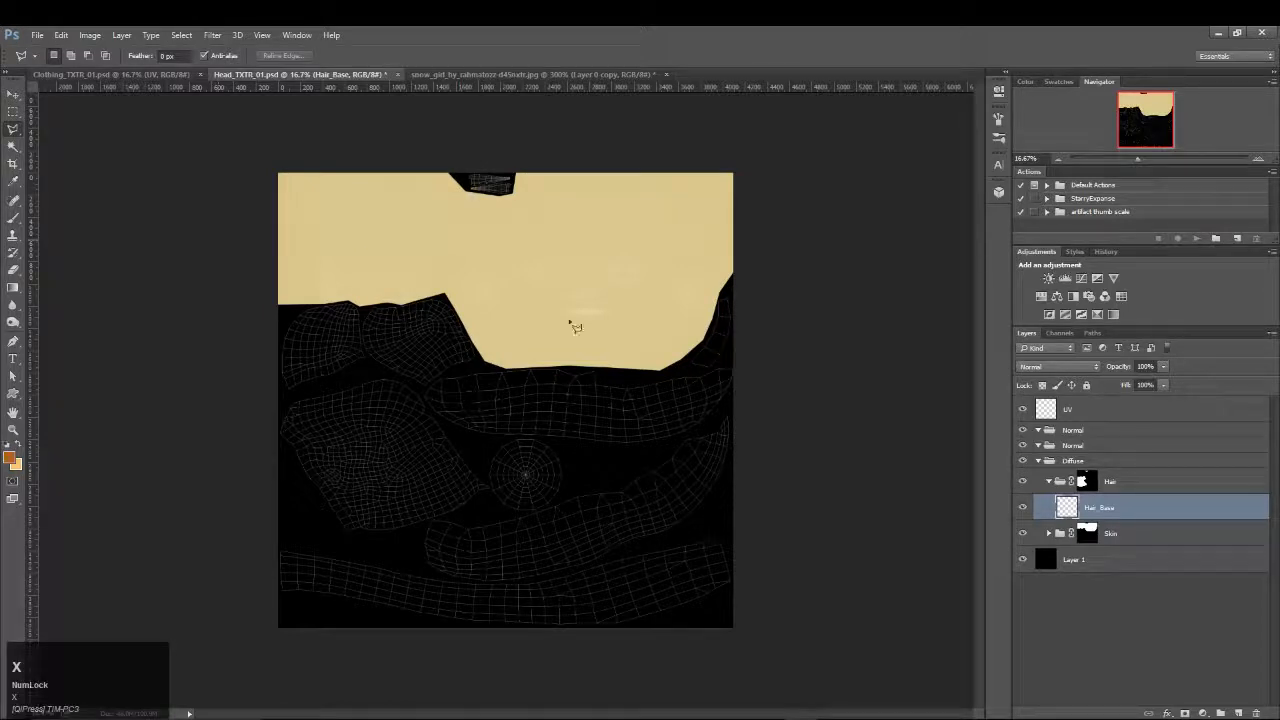
key("shift+F5")
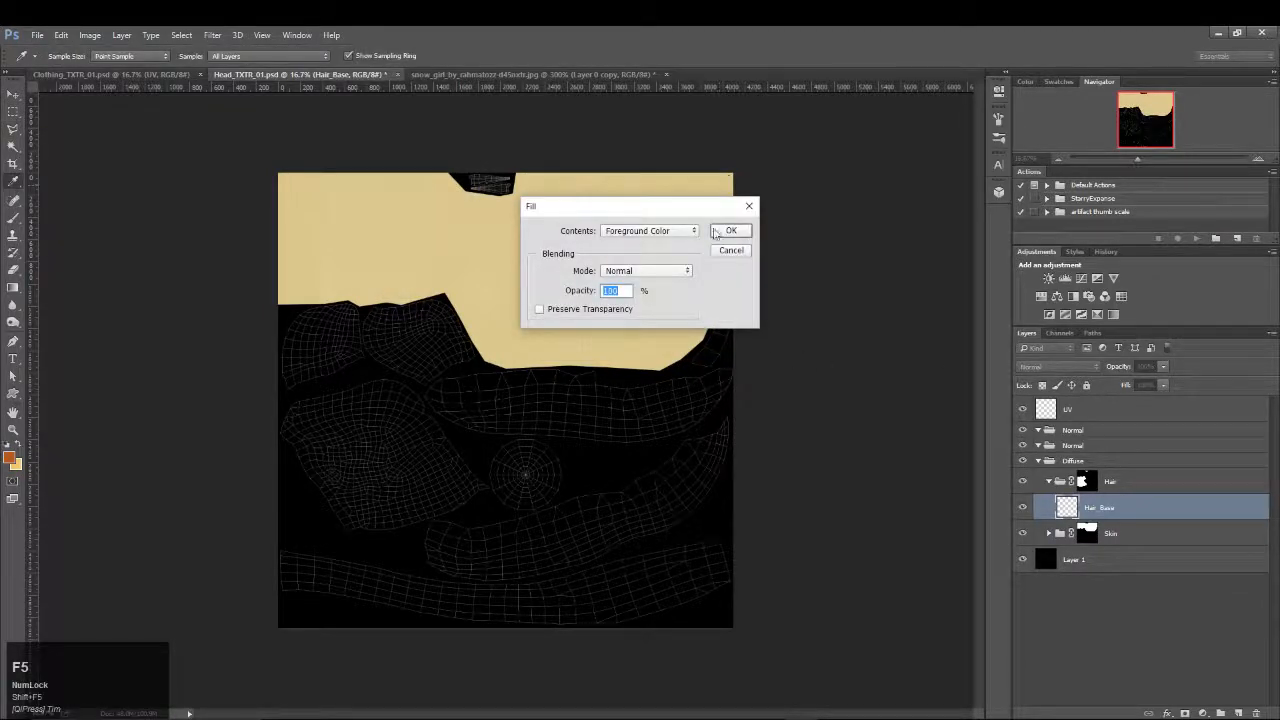
left_click(724, 230)
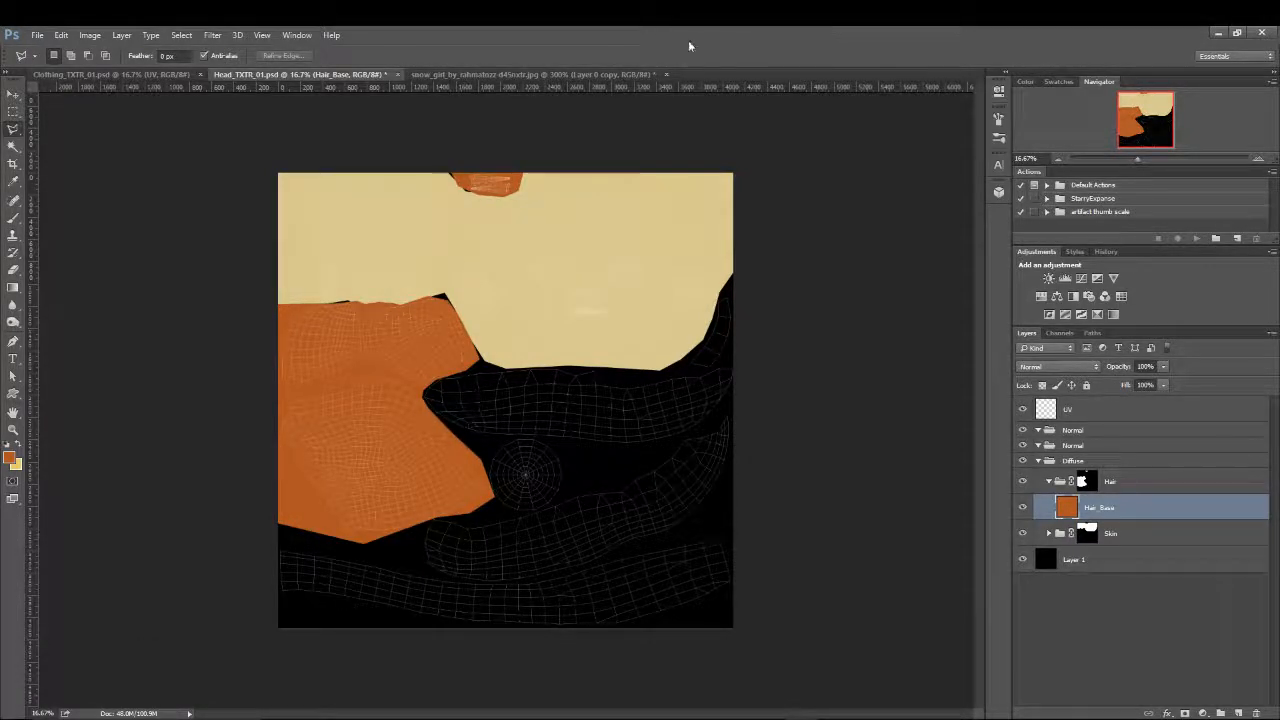
Hide Layer 0 copy in the snow girl reference, sample the eyebrow's dark brown as foreground colour, and return to Head_TXTR_01.psd
left_click(600, 74)
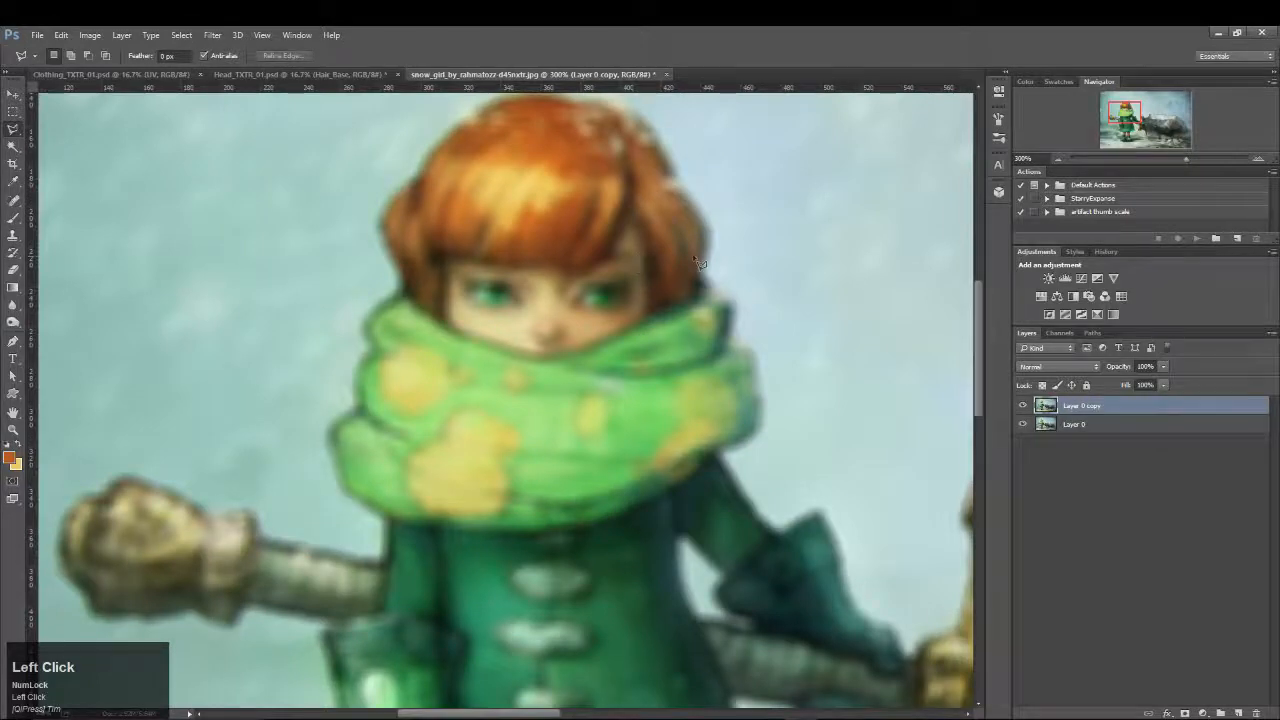
left_click(1022, 405)
key("z")
left_click(598, 257)
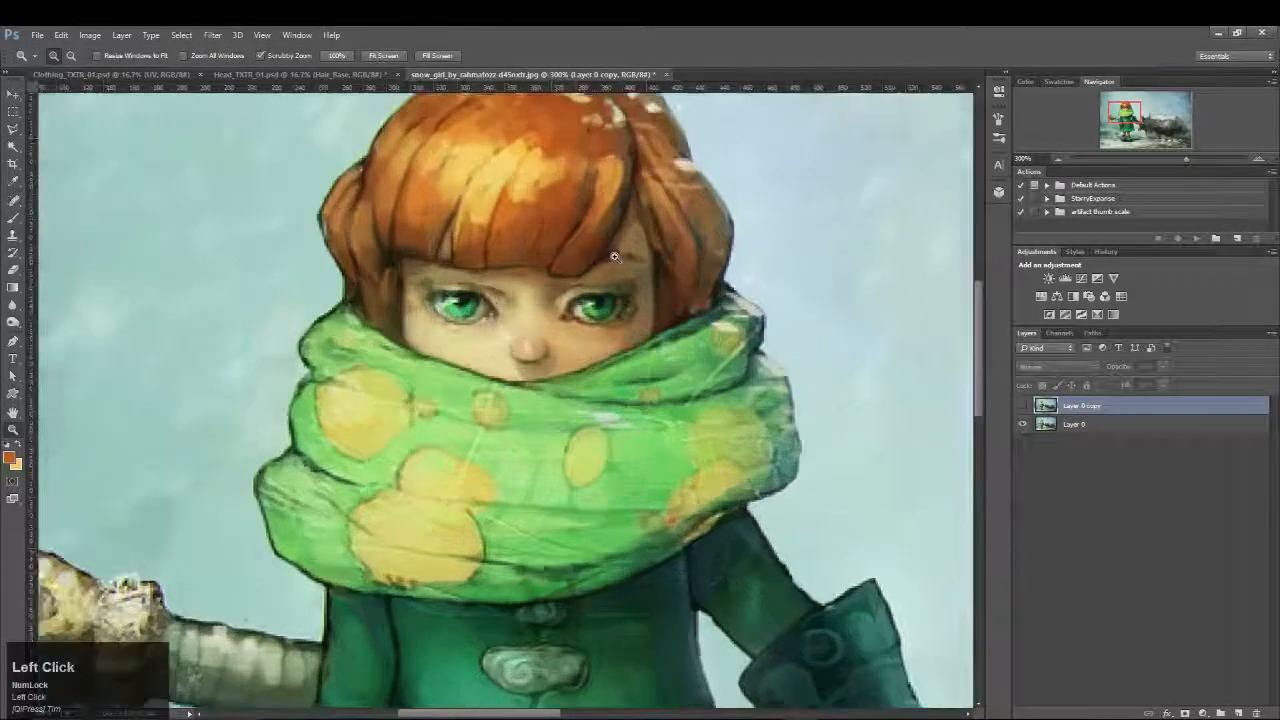
left_click(598, 257)
key("i")
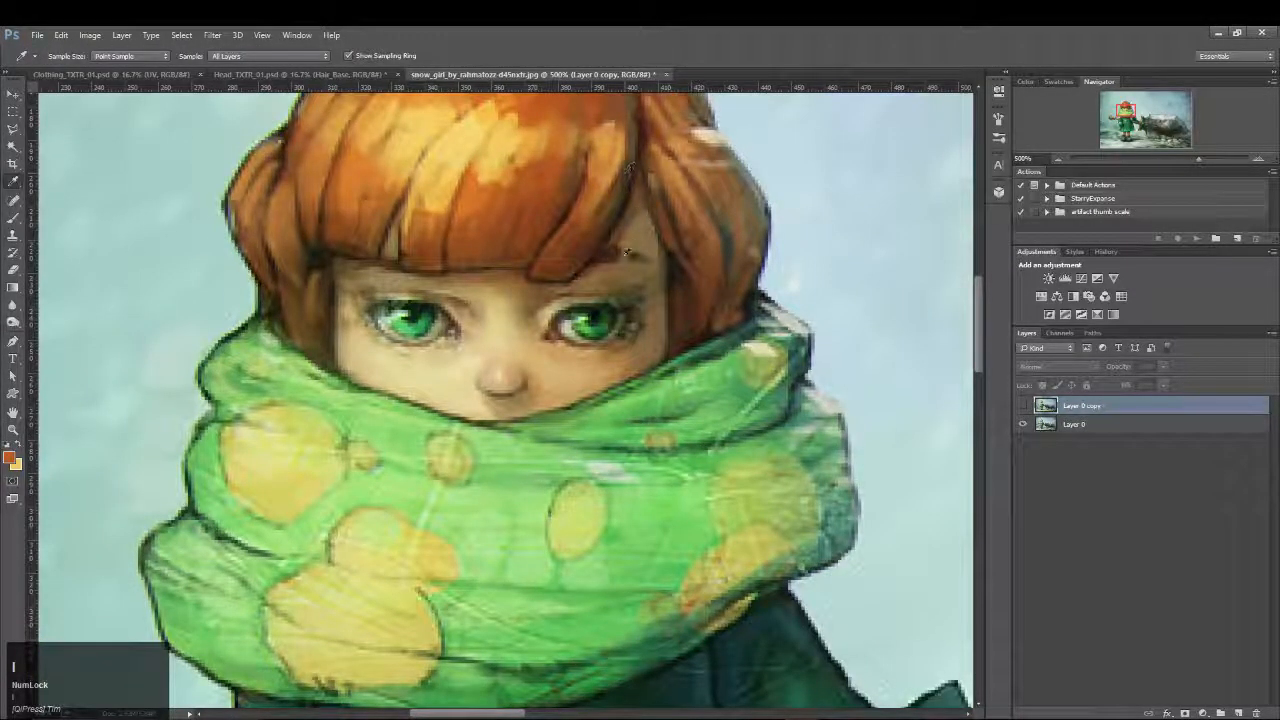
left_click(622, 258)
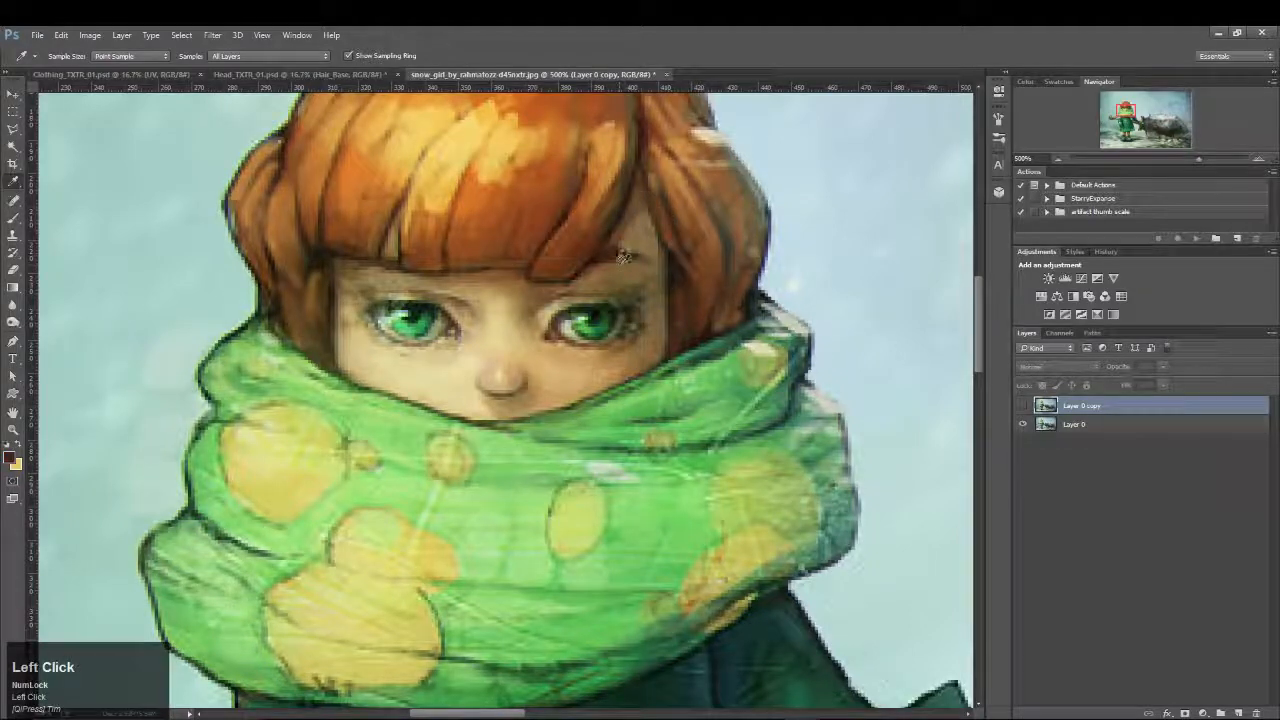
left_click(11, 458)
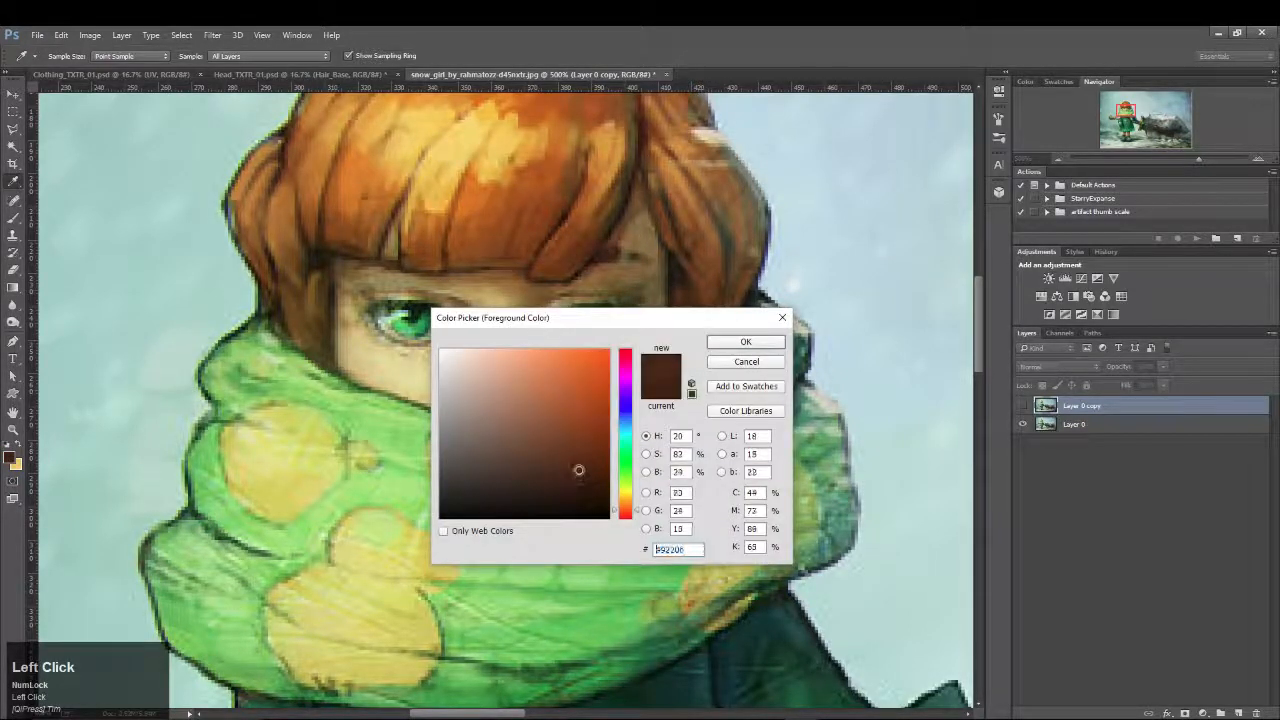
left_click(745, 342)
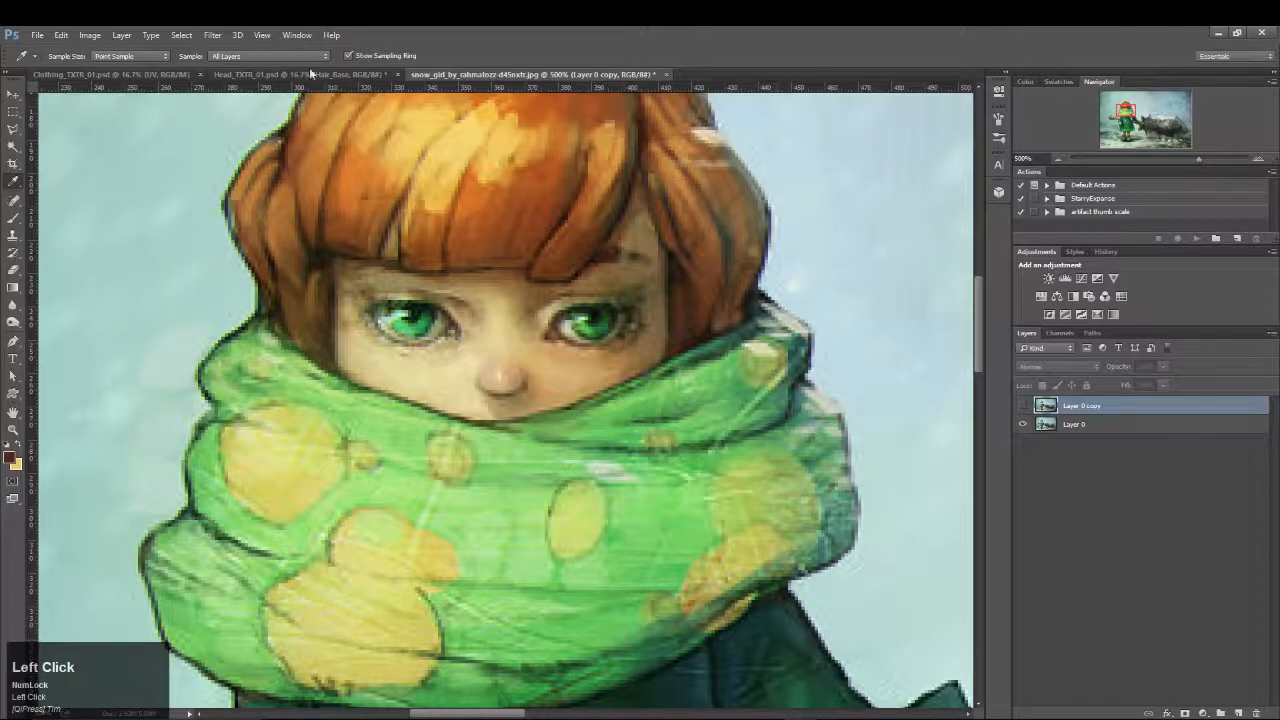
left_click(312, 74)
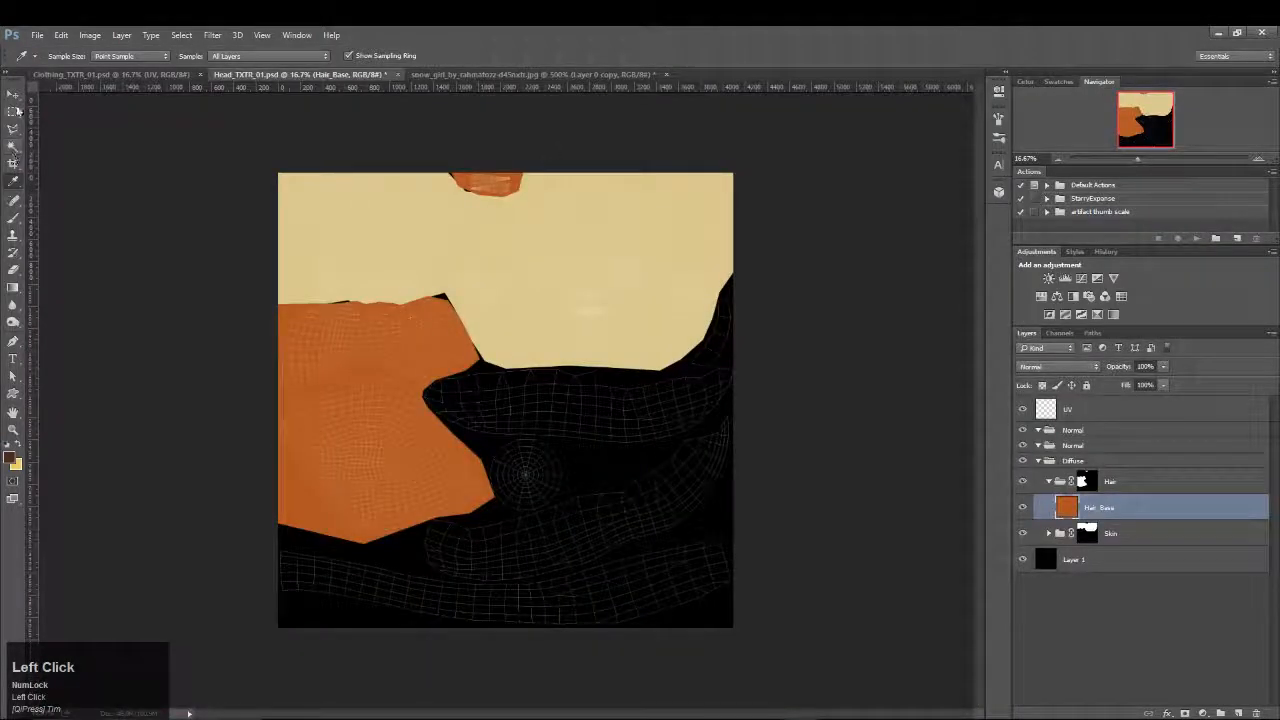
Select the separate eyebrow patch at the texture's upper edge, fill it on Hair_Base with the sampled dark brown, deselect, and save the file
left_click(13, 111)
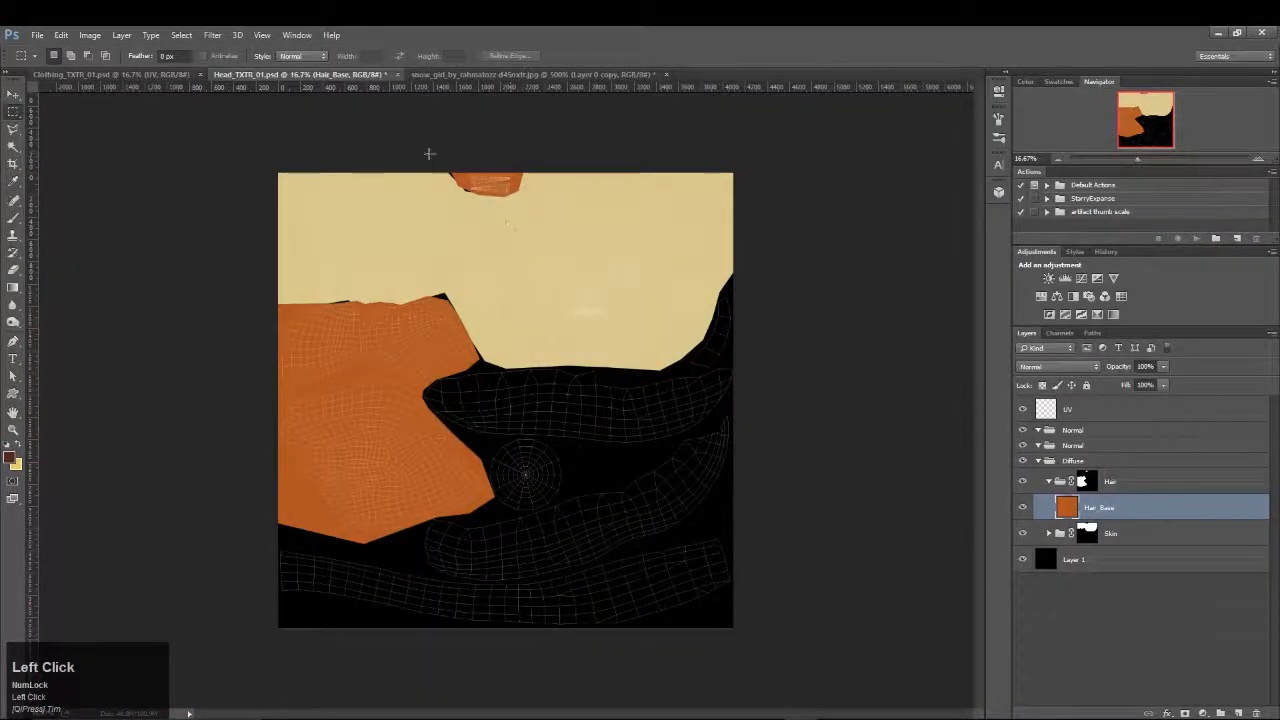
left_click_drag(428, 151, 569, 212)
key("shift+F5")
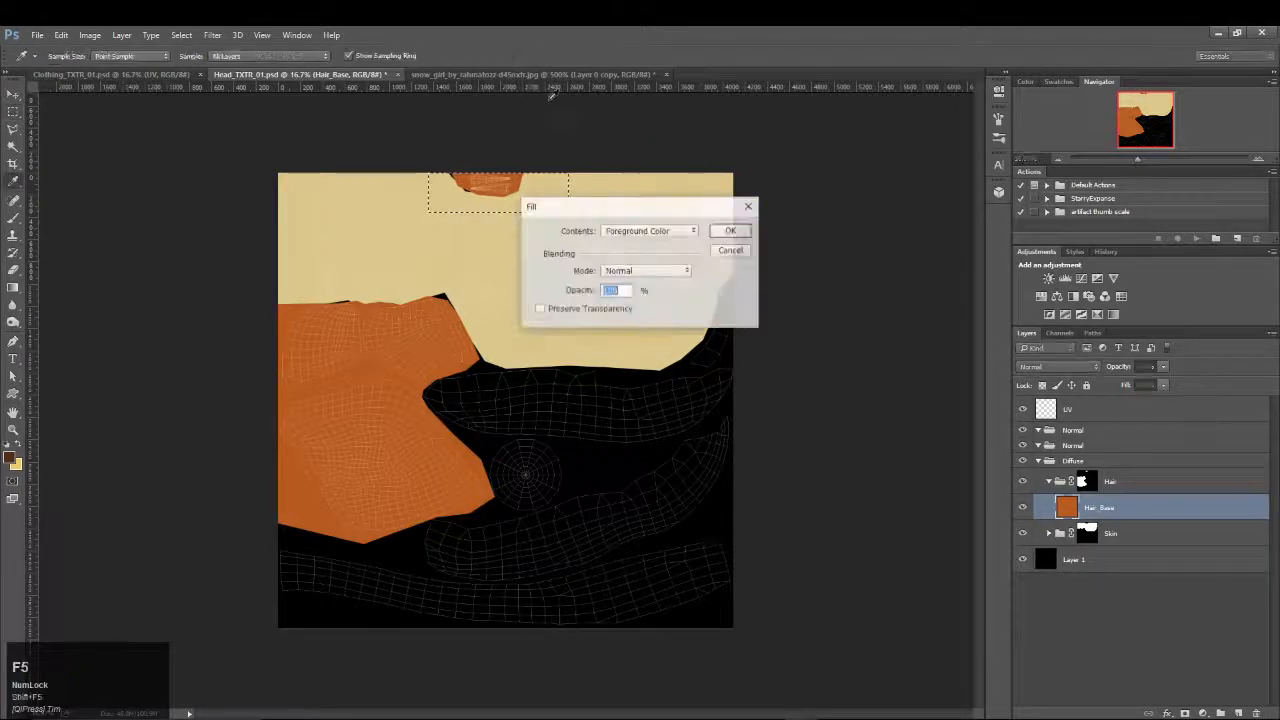
key("Escape")
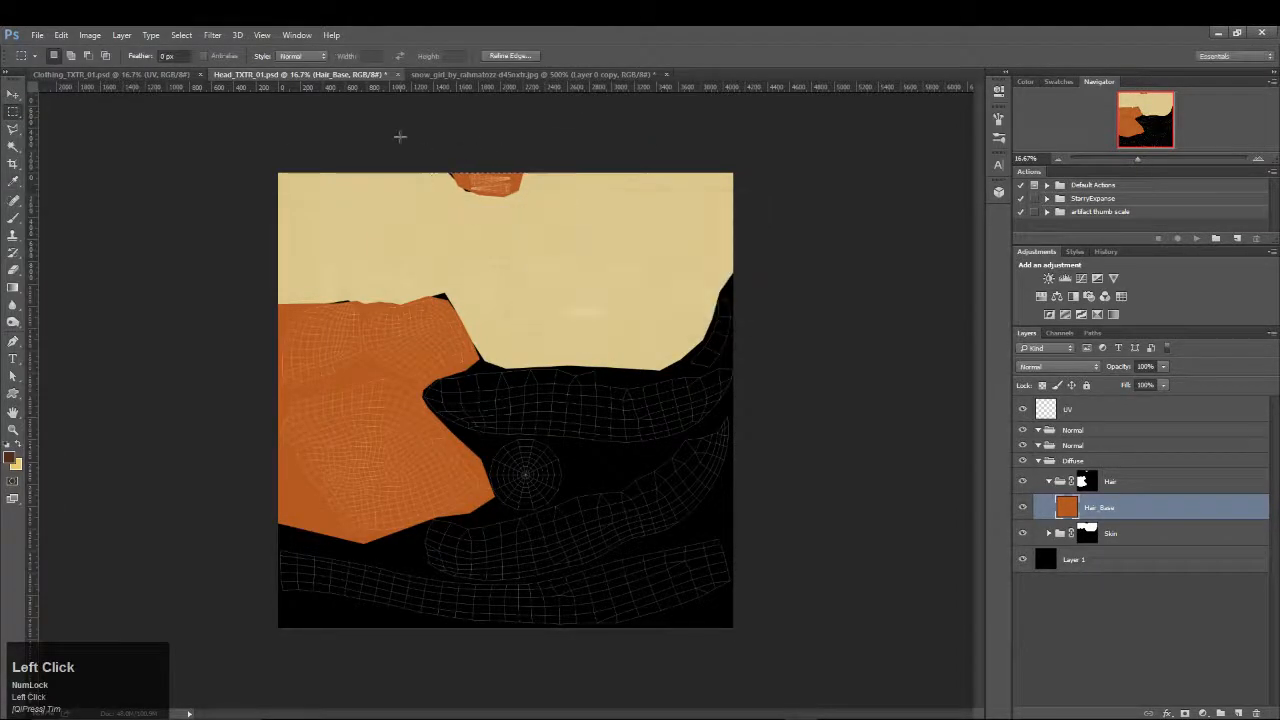
left_click_drag(398, 135, 556, 214)
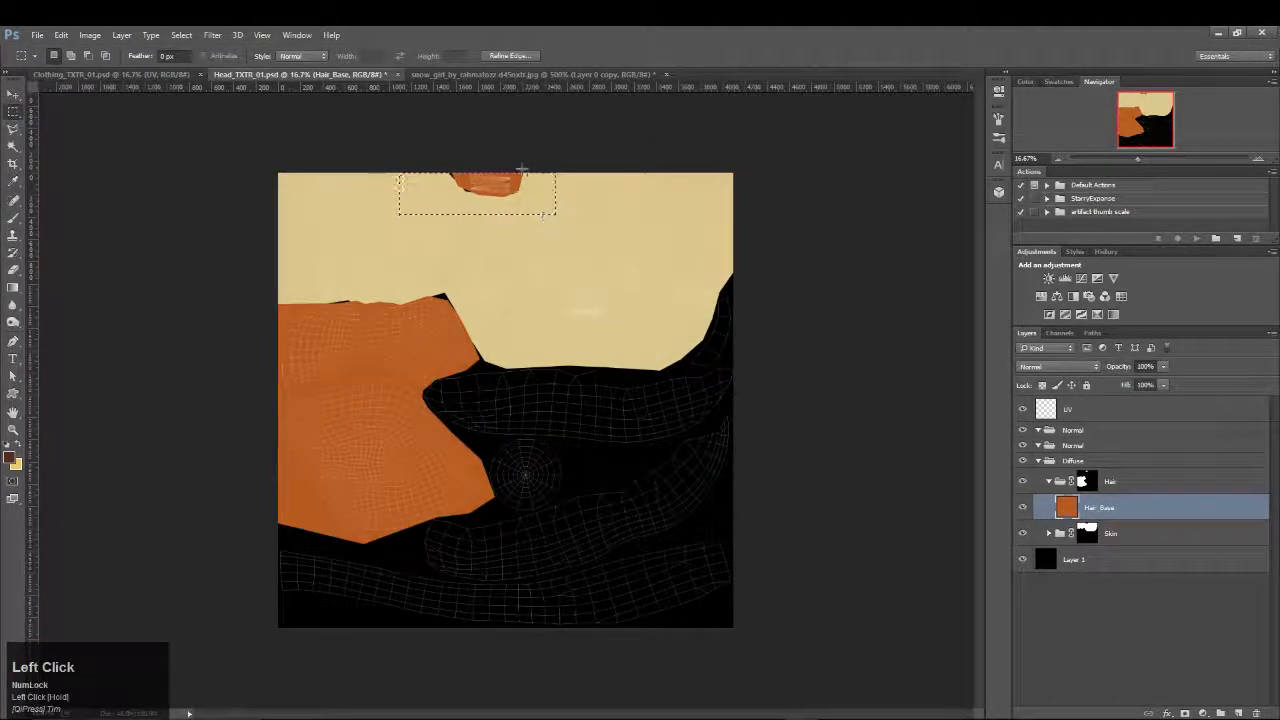
key("shift+F5")
key("Return")
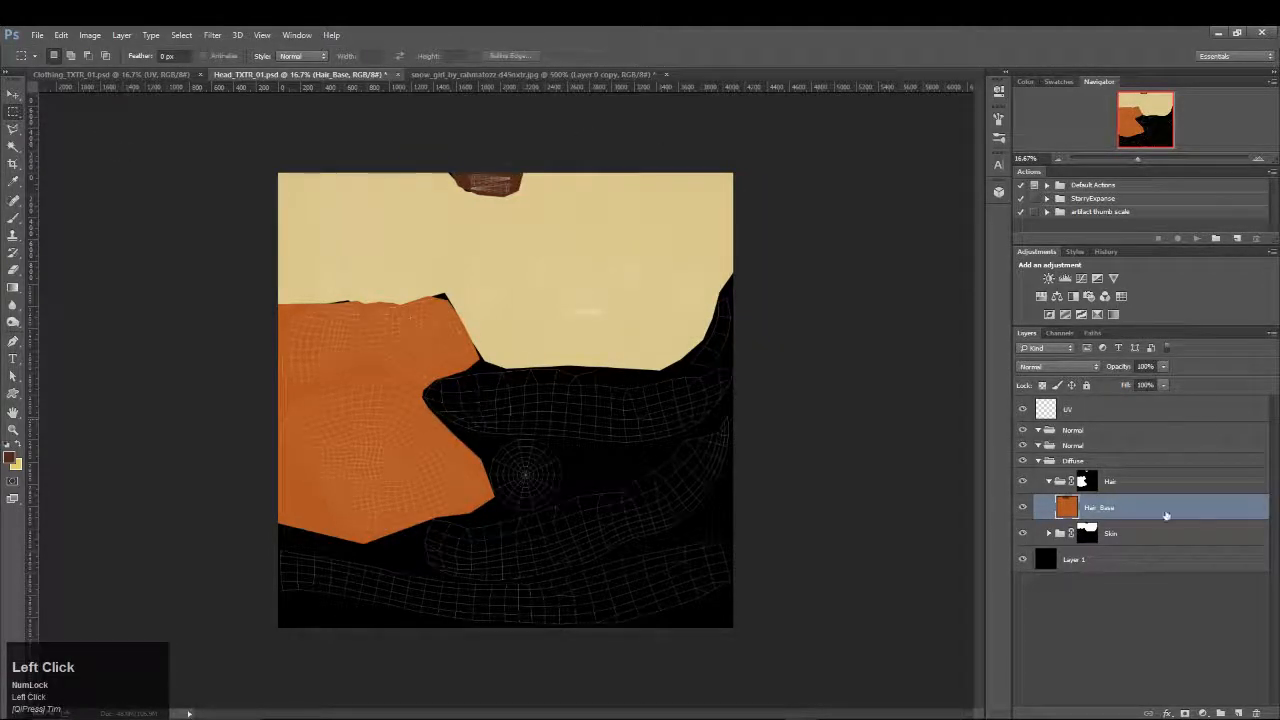
key("ctrl+s")
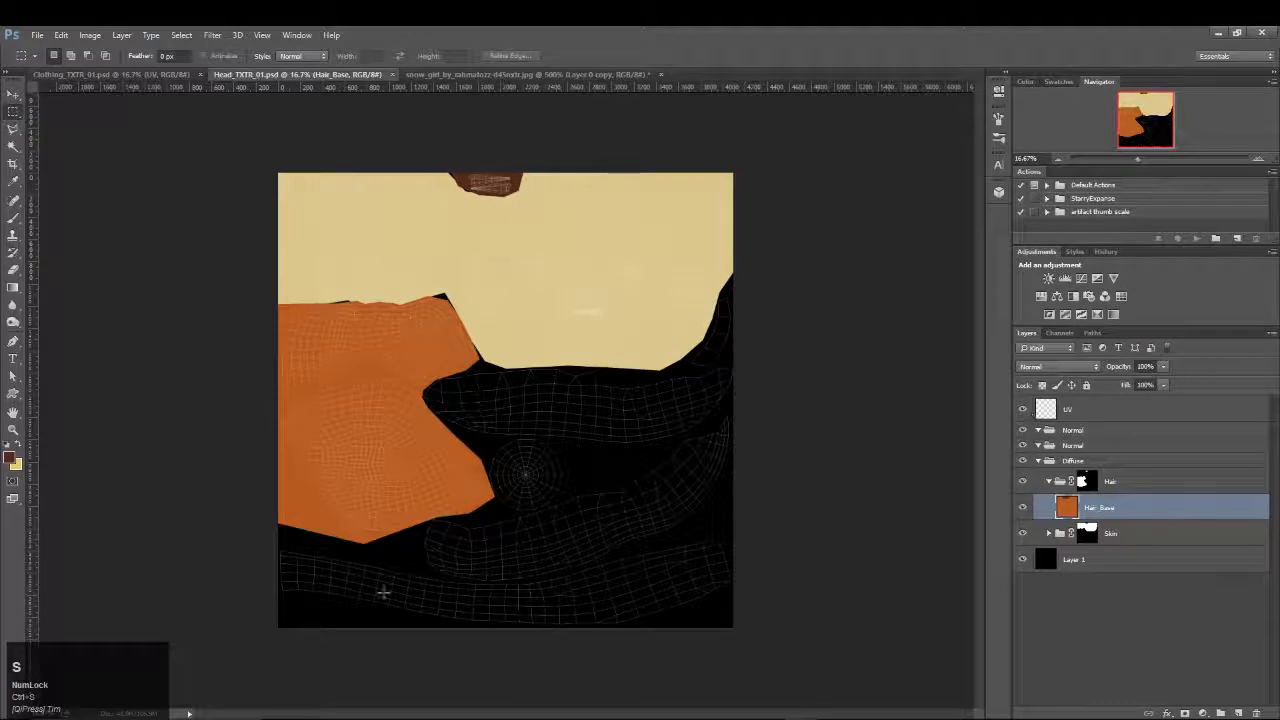
Create a new group above the Hair group inside Diffuse and name it Scarf
left_click(1141, 488)
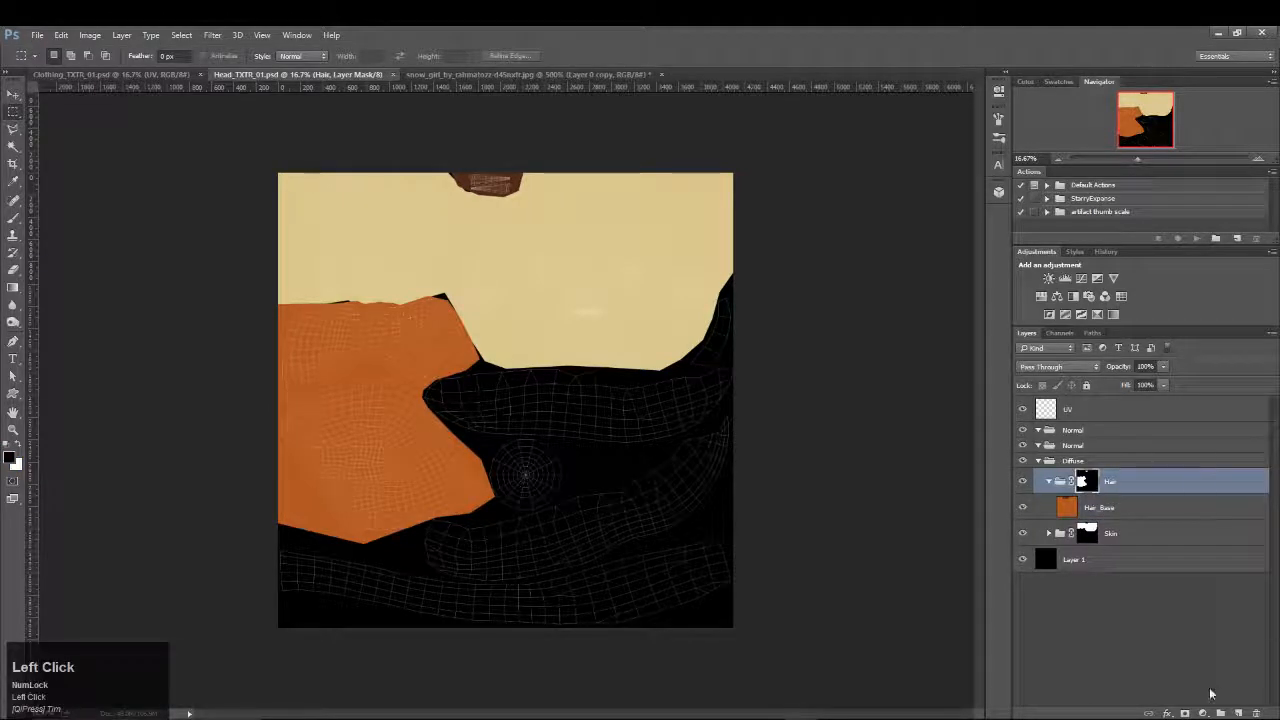
left_click(1220, 713)
double_click(1086, 478)
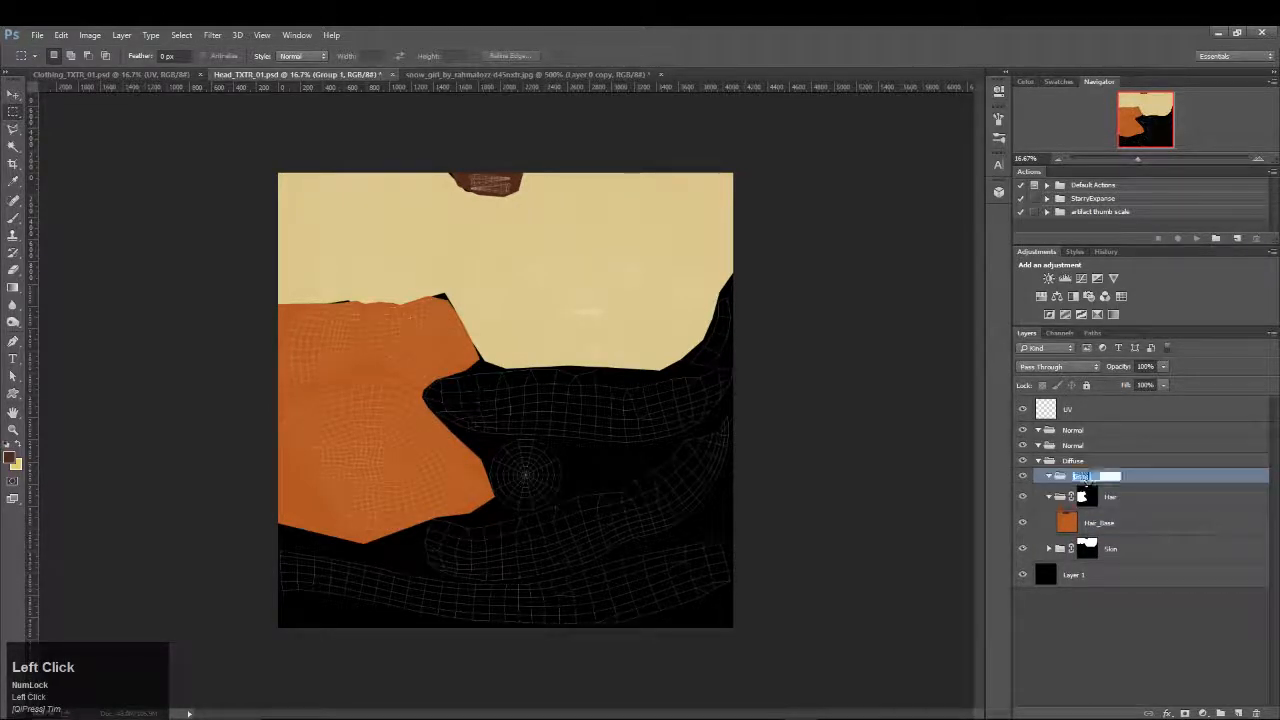
type("Scarf")
key("Return")
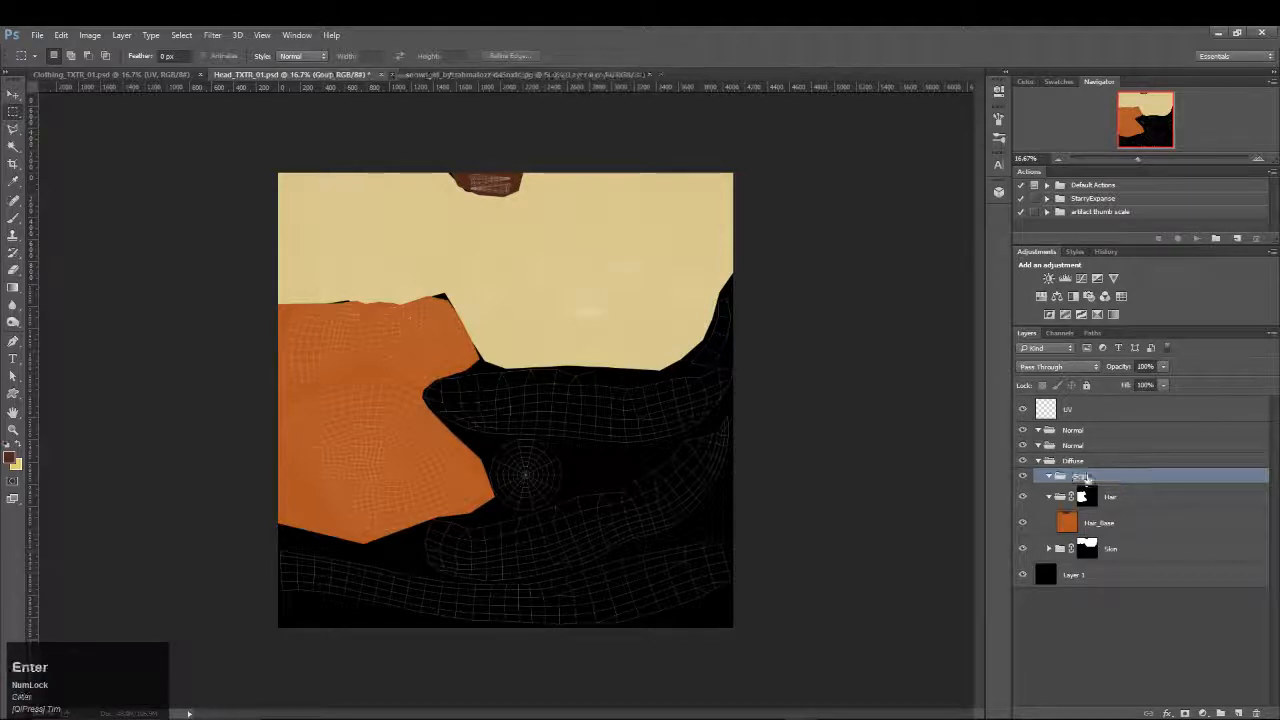
Create another group above the Scarf group and name it Eyeball
left_click(1220, 713)
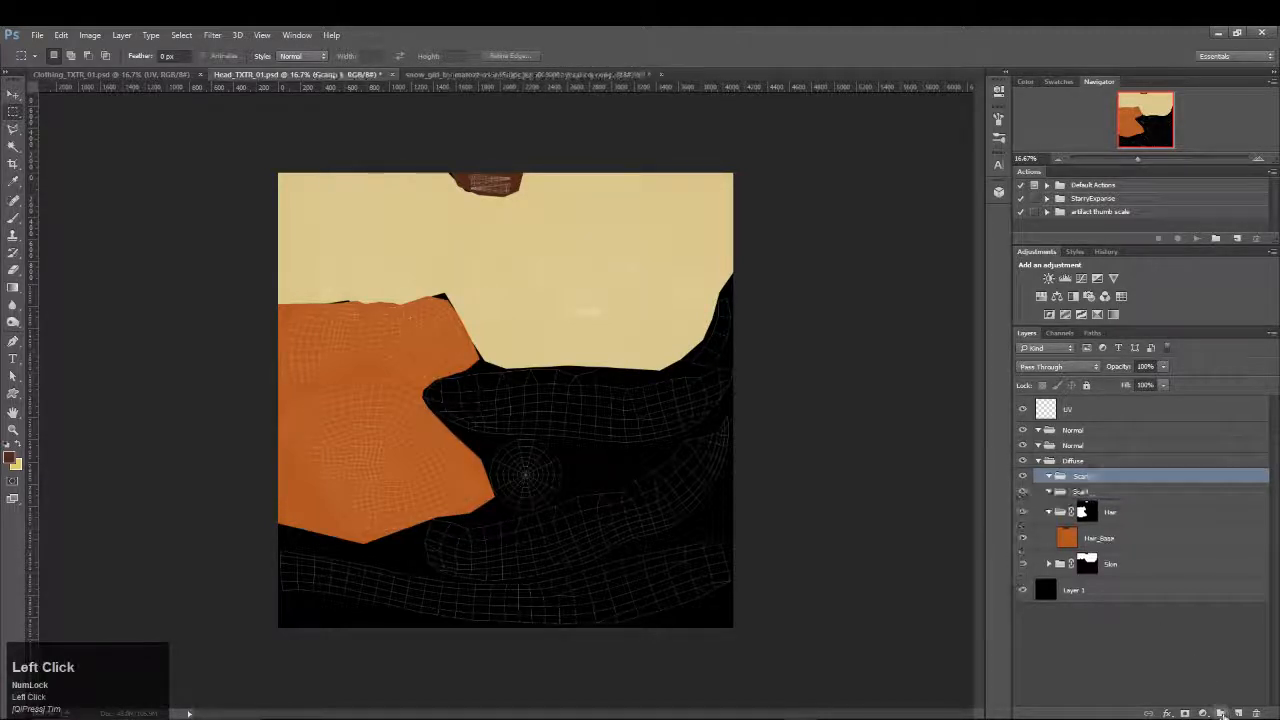
double_click(1083, 478)
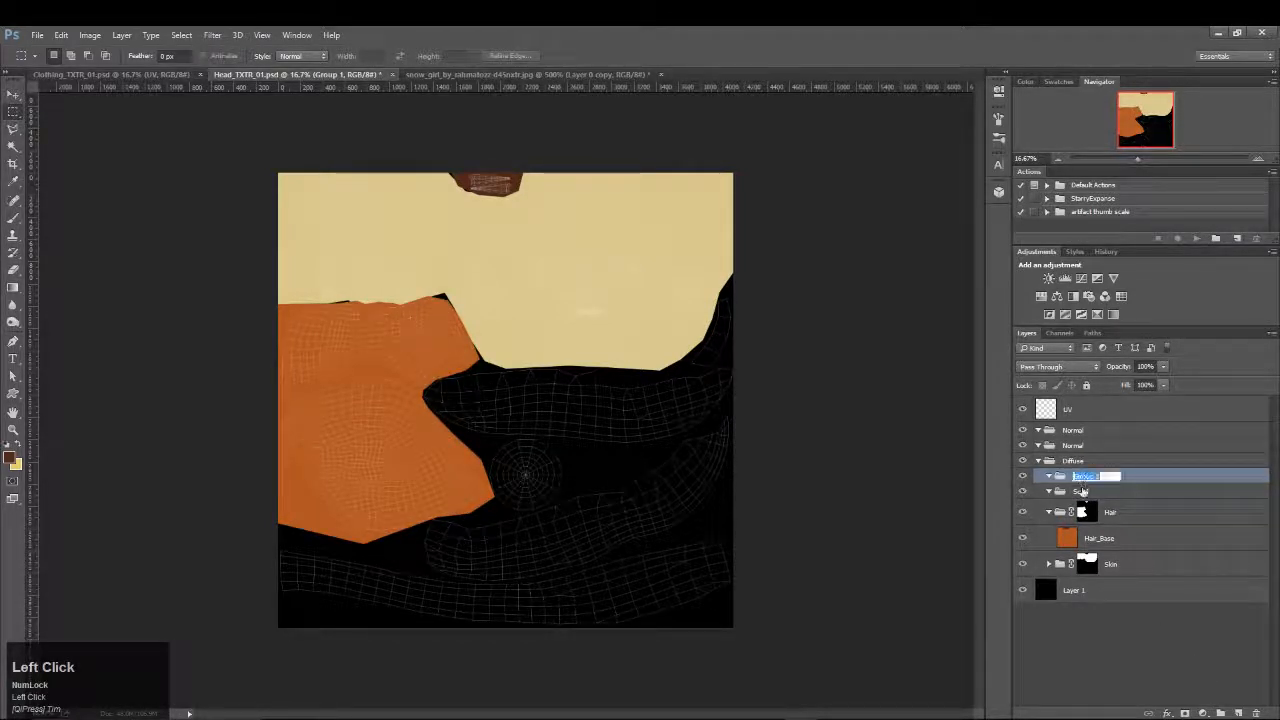
type("Eye")
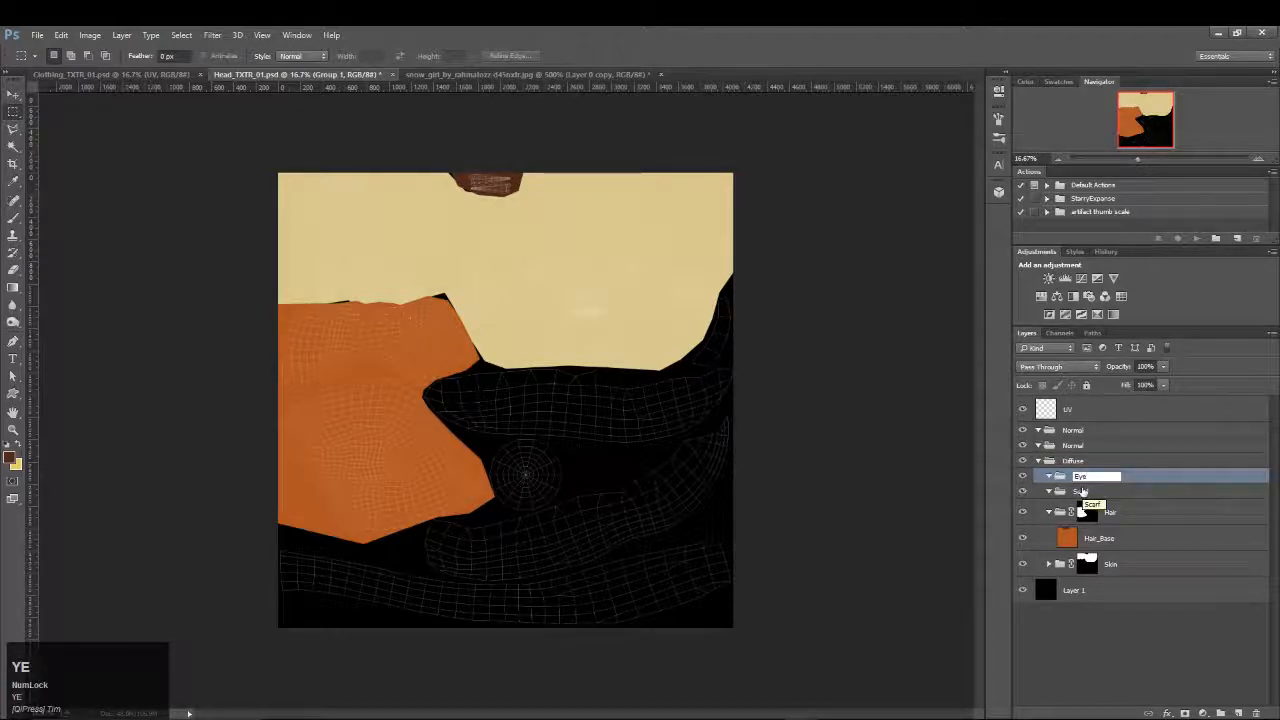
type("ball")
key("Return")
Make the Scarf group active, ready the Polygonal Lasso, and check the scarf in the snow girl reference image
left_click(1082, 492)
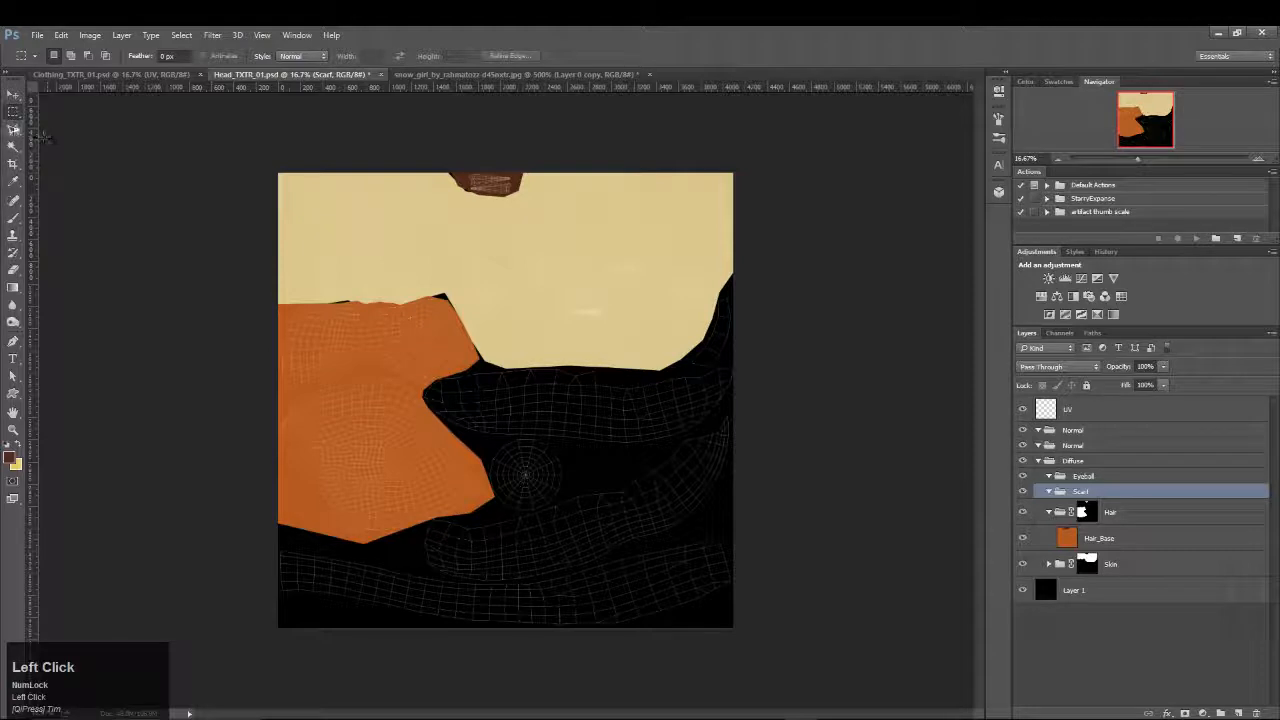
key("z")
left_click(748, 293)
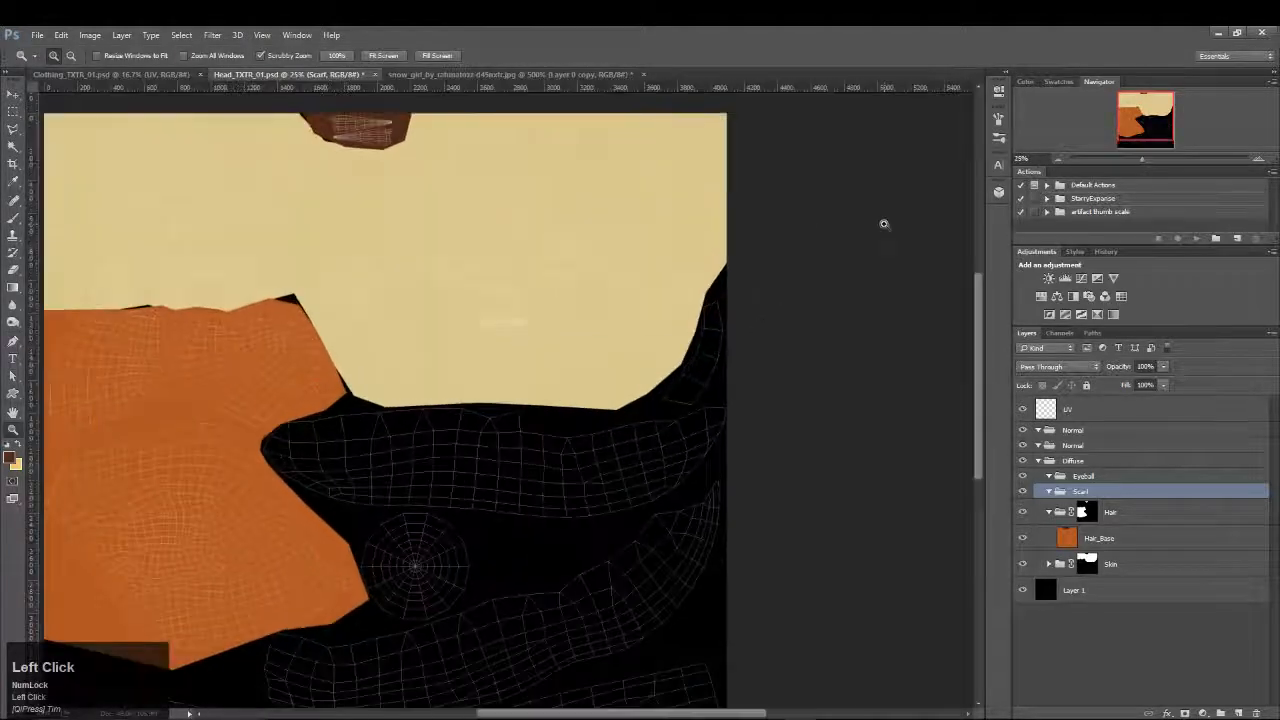
key("l")
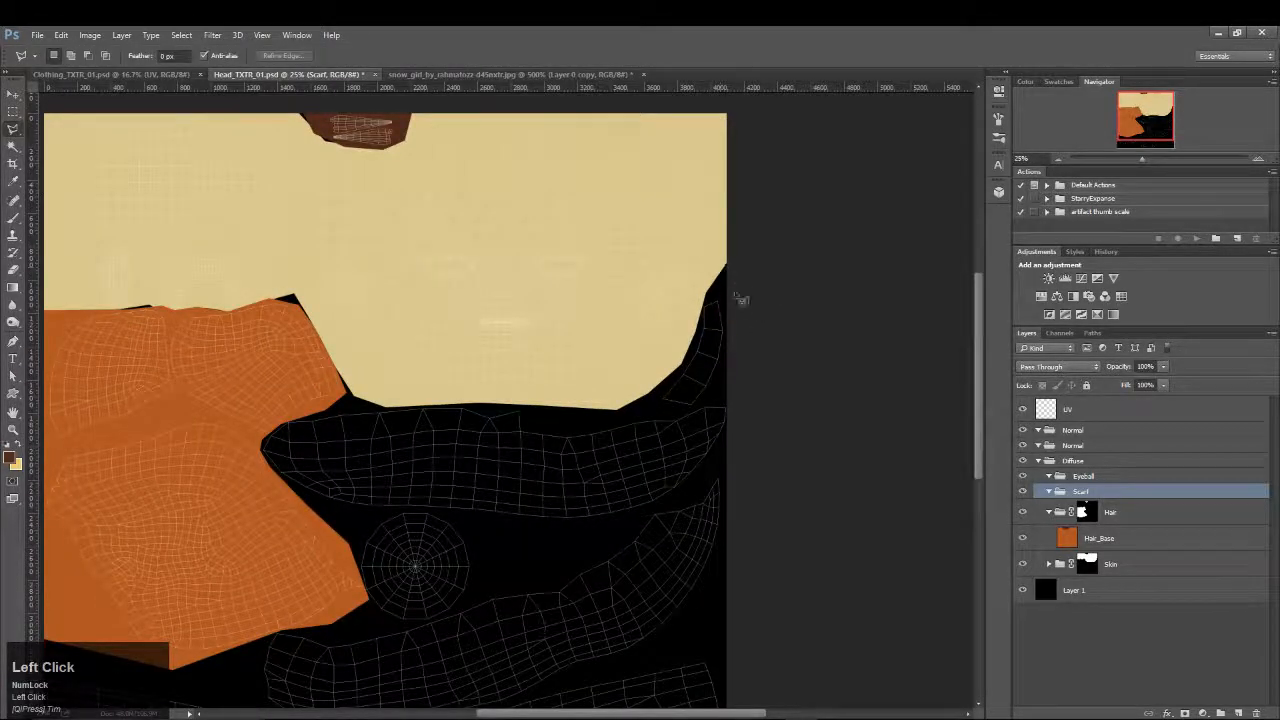
left_click_drag(1279, 88, 814, 76)
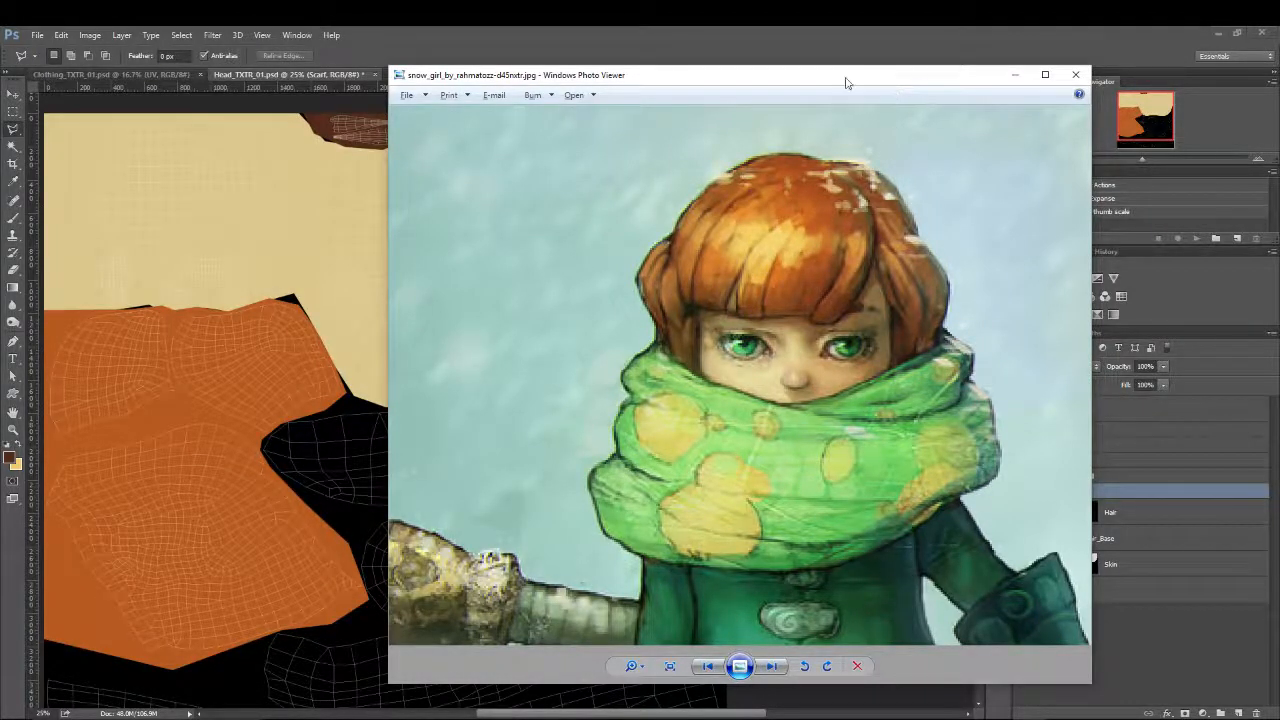
left_click_drag(846, 83, 1279, 85)
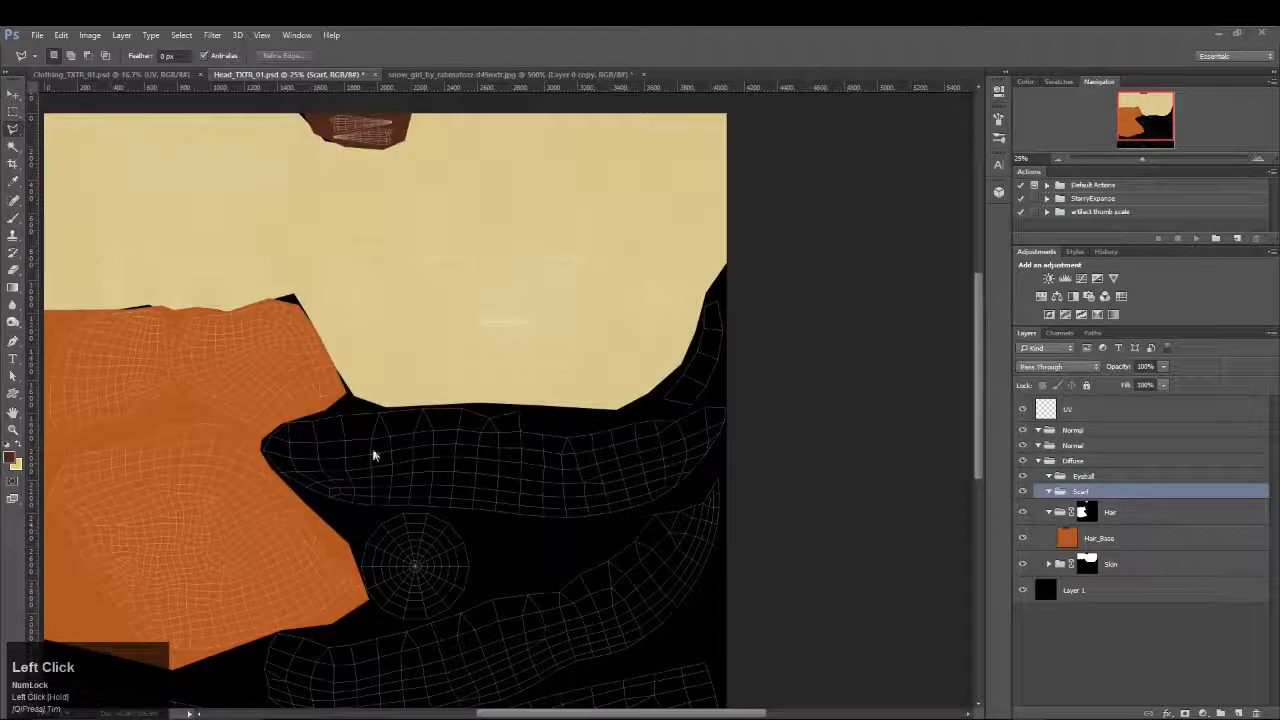
Outline all the scarf UV shells in one closed Polygonal Lasso selection, following the skin and hair borders and leaving out the circular eyeball shell
left_click(700, 260)
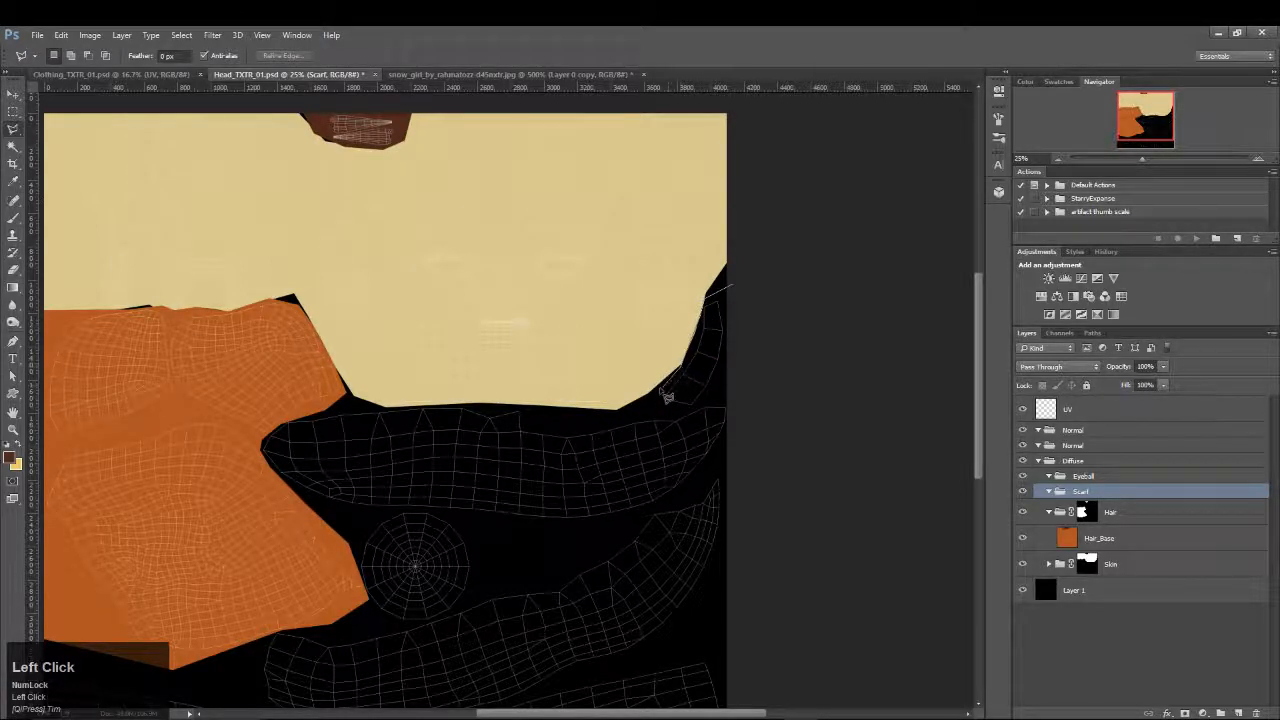
left_click(662, 398)
left_click(613, 412)
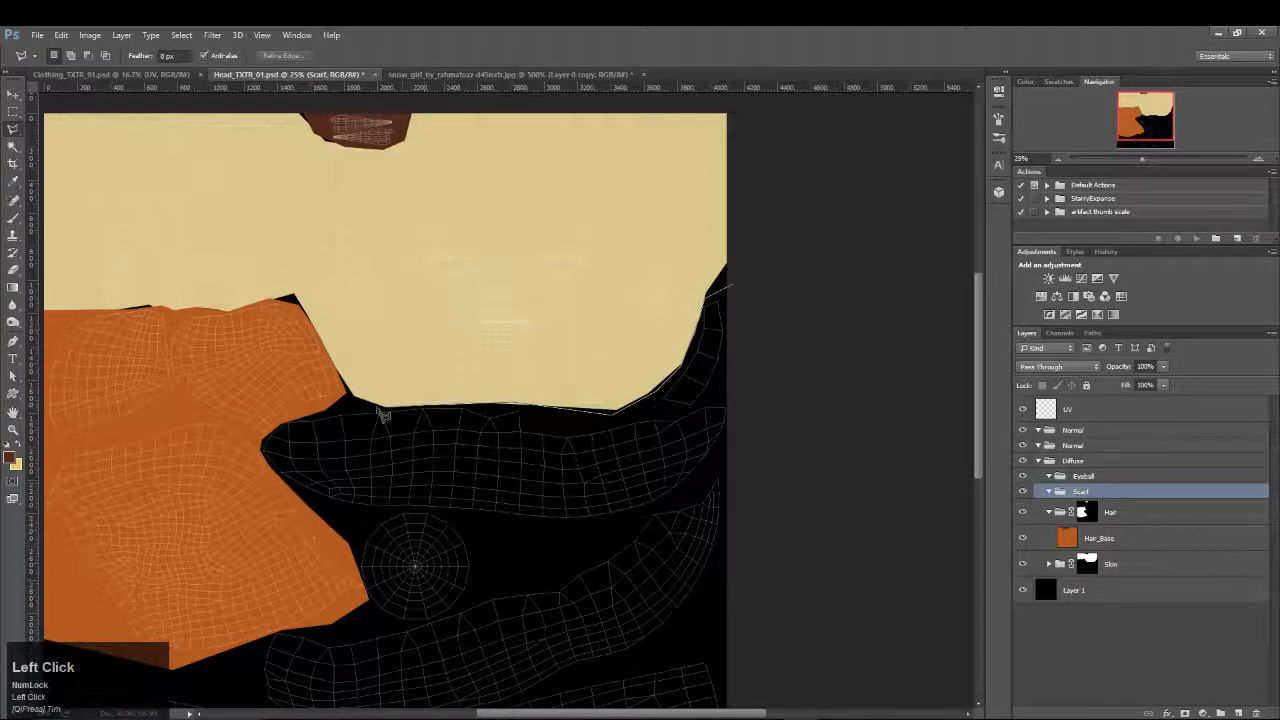
left_click(381, 413)
left_click(321, 507)
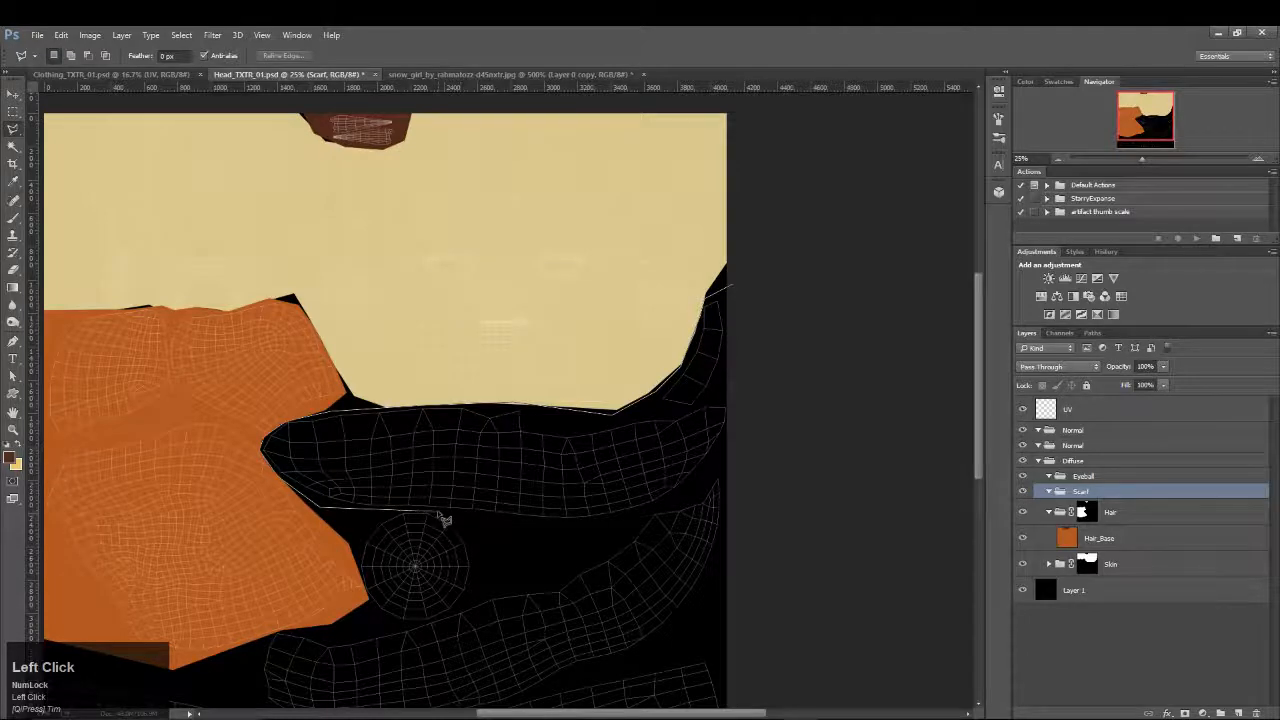
left_click(505, 529)
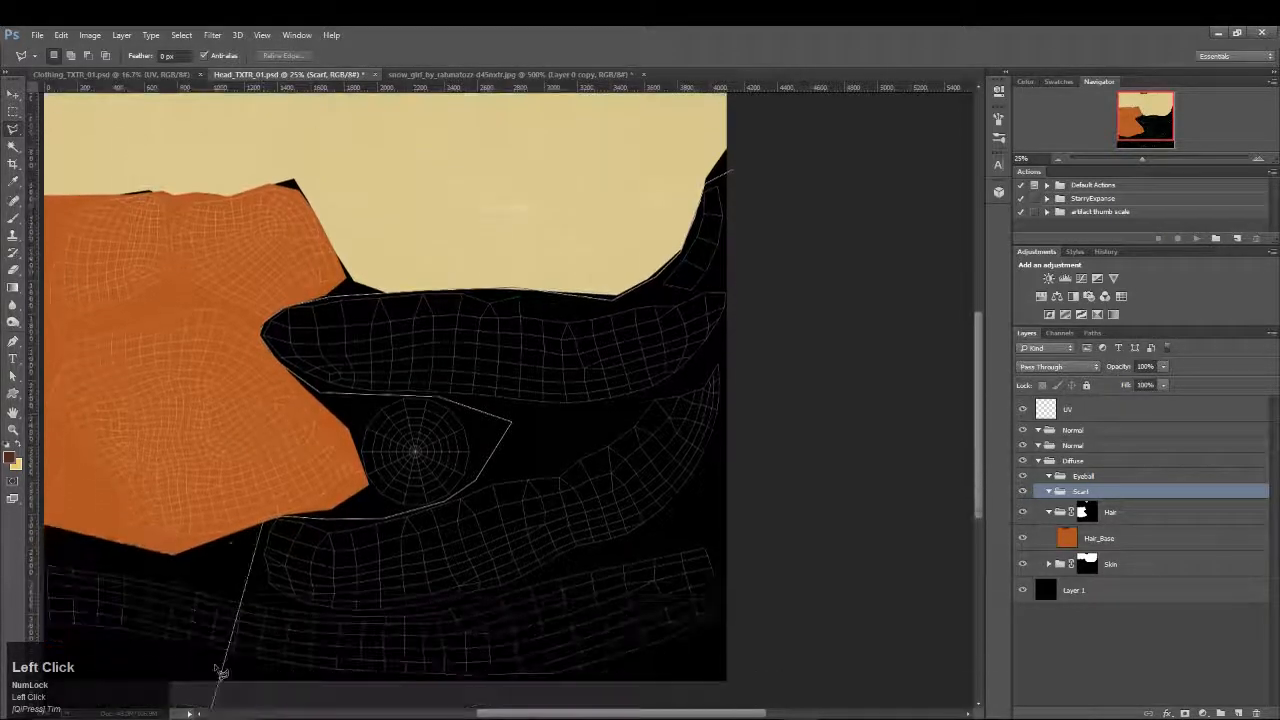
left_click_drag(88, 600, 210, 598)
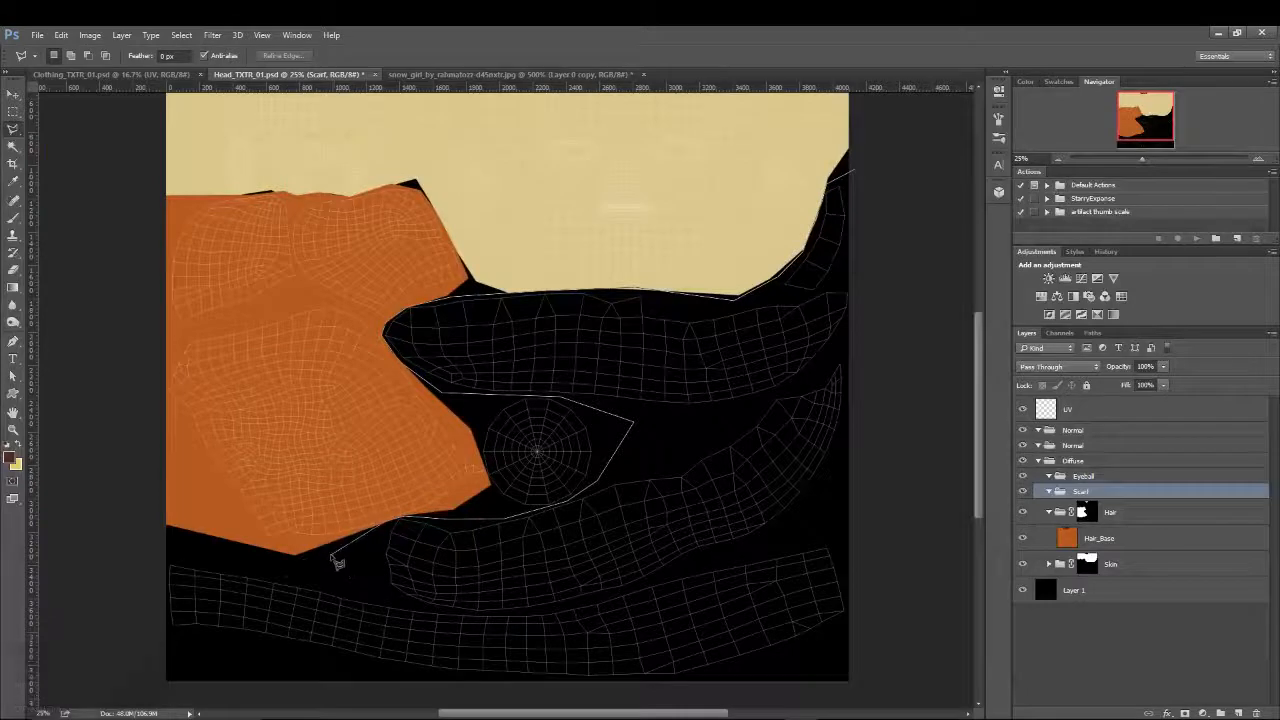
left_click(322, 548)
left_click(125, 530)
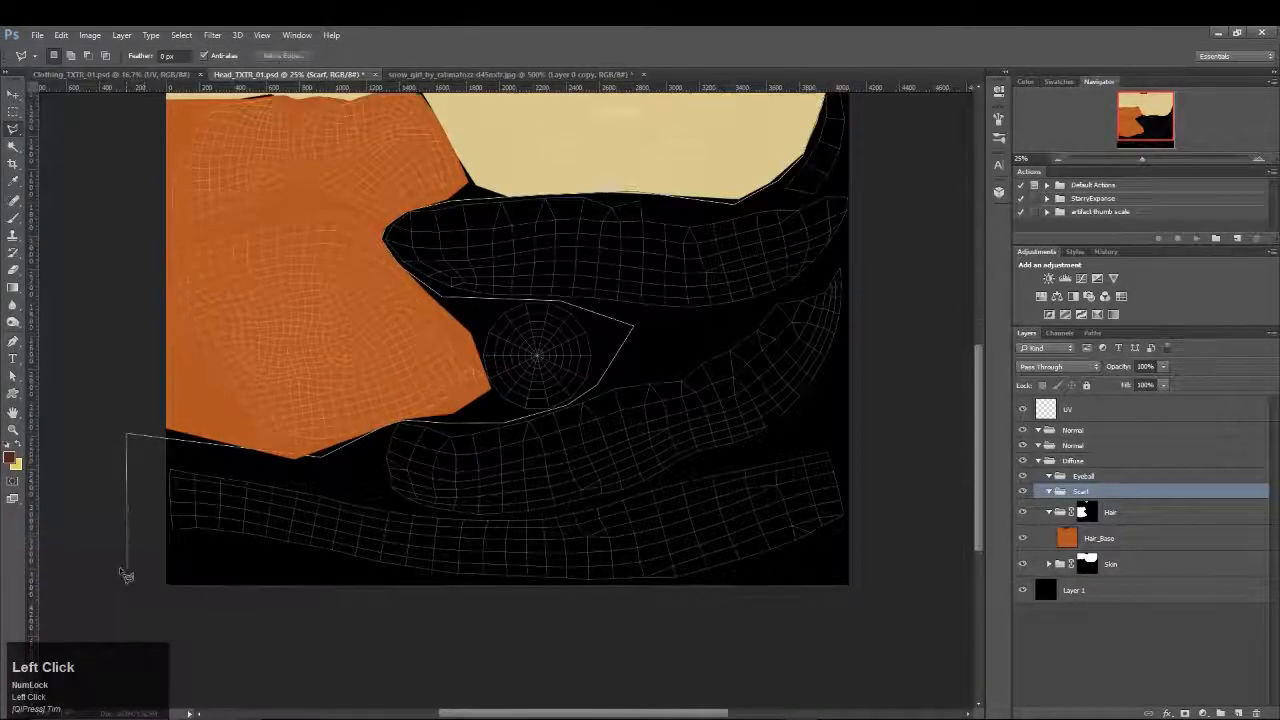
left_click(99, 629)
left_click(929, 626)
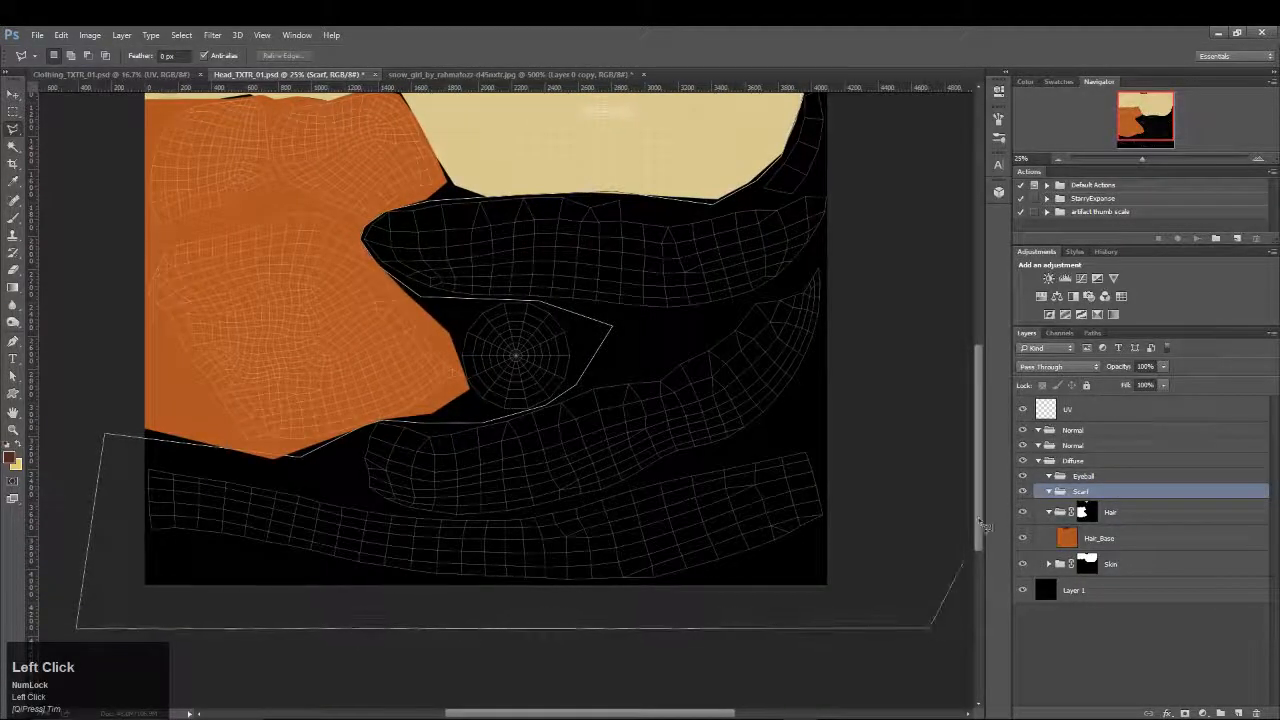
left_click_drag(954, 242, 903, 337)
left_click(790, 178)
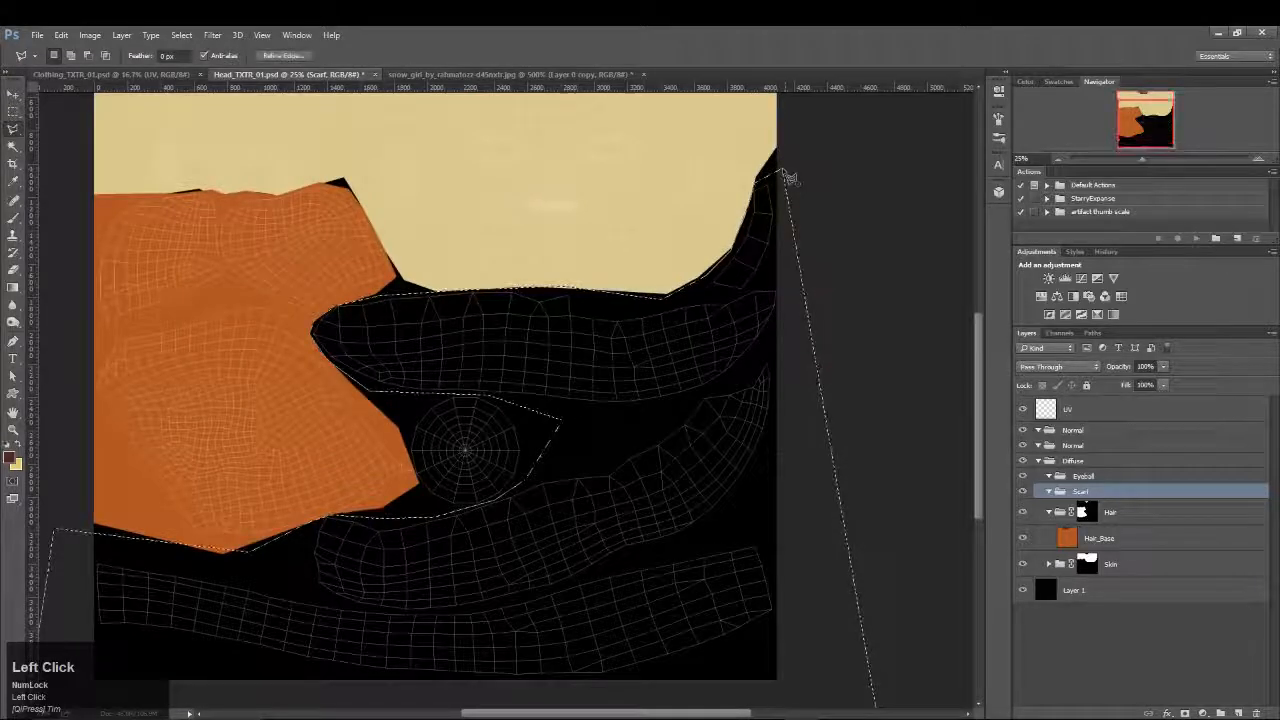
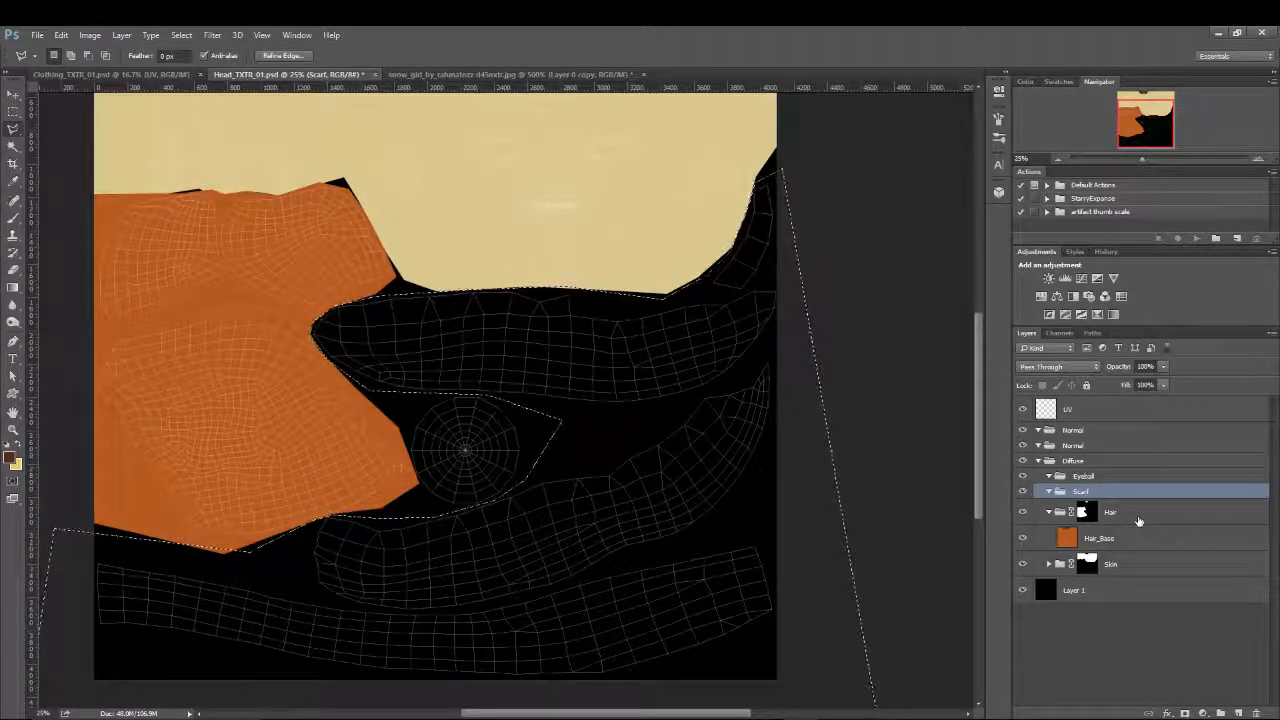
Add a layer mask to the Scarf group from the current selection
left_click(1146, 511)
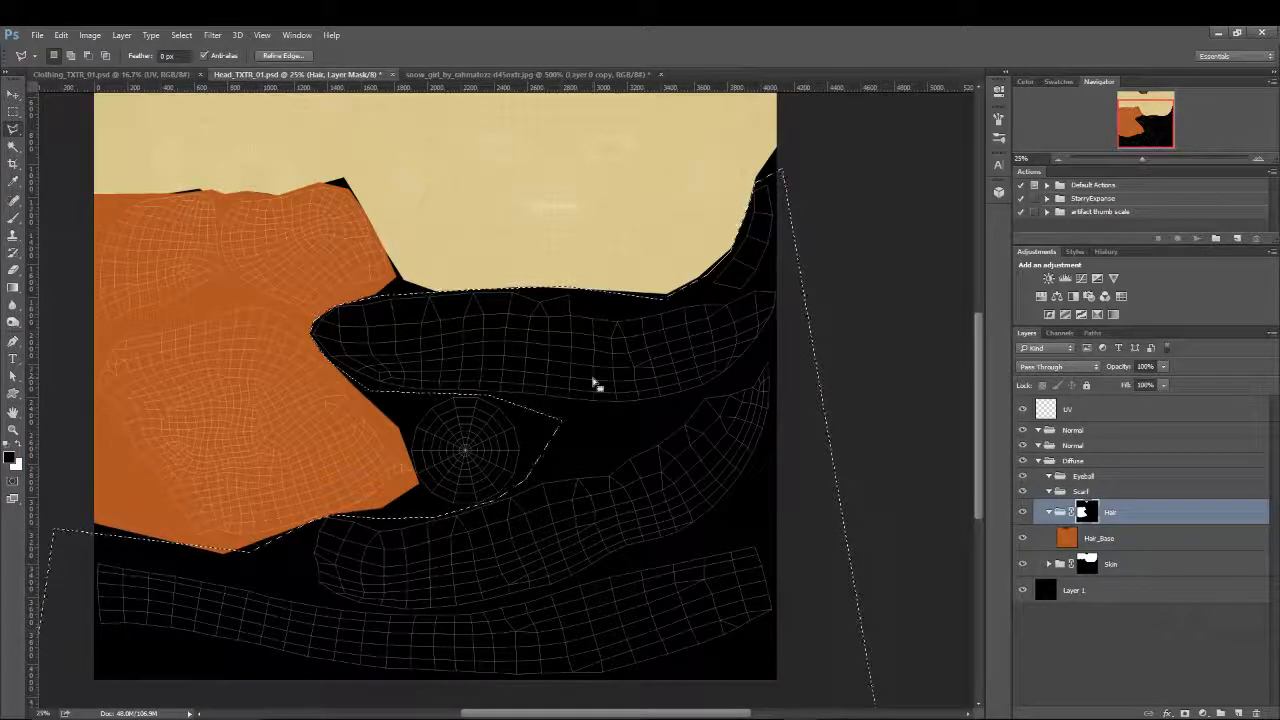
left_click(1148, 492)
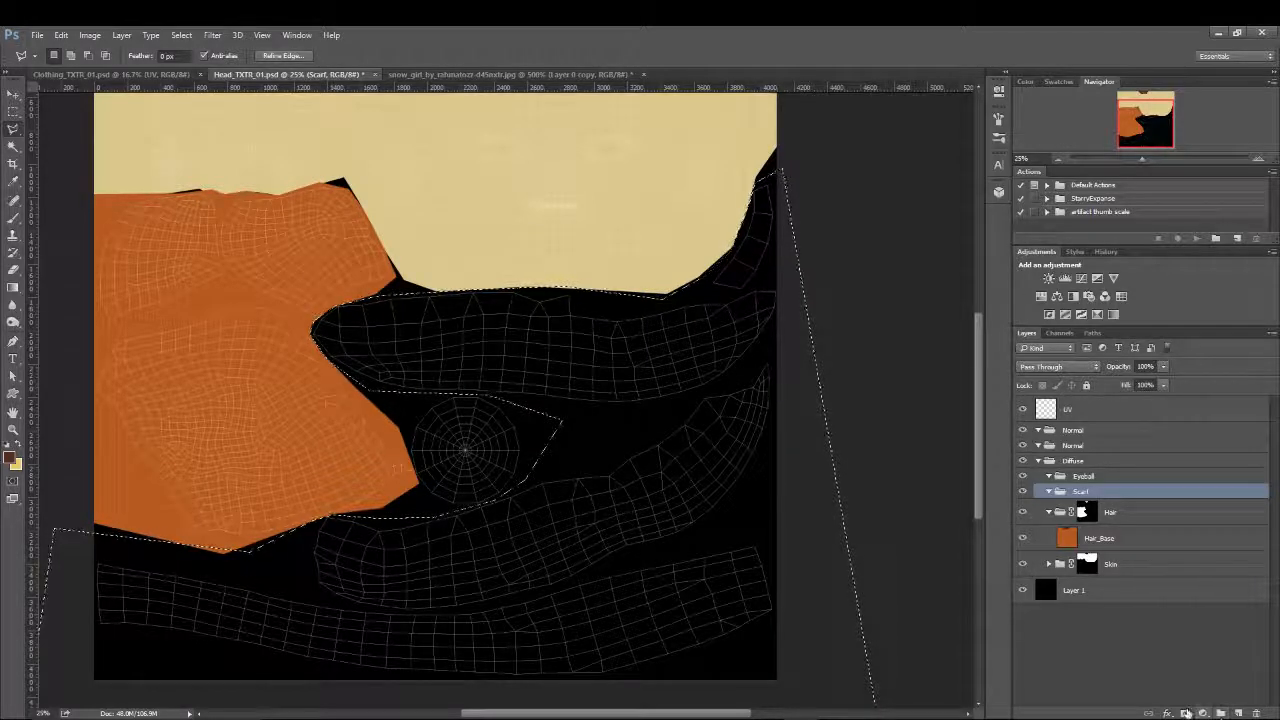
left_click(1185, 713)
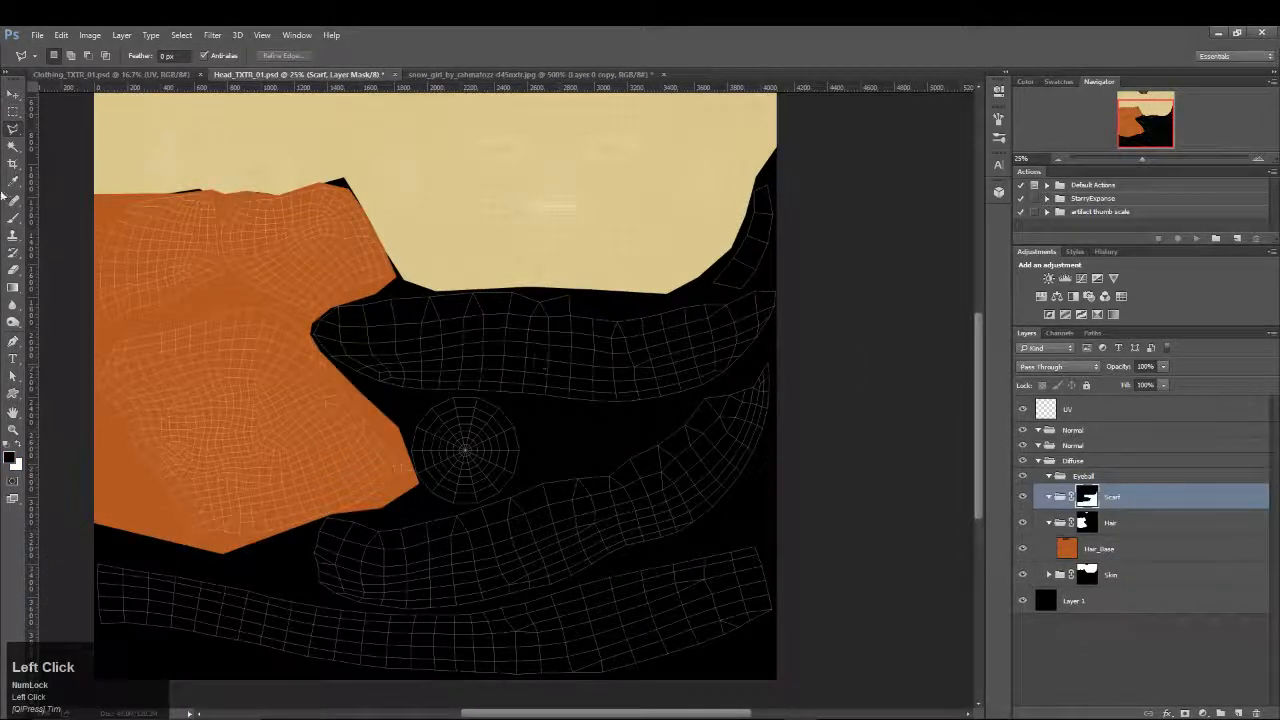
Make the Eyeball group active and try to enclose the circular eyeball UV shell with the Elliptical Marquee
left_click_drag(13, 111, 93, 124)
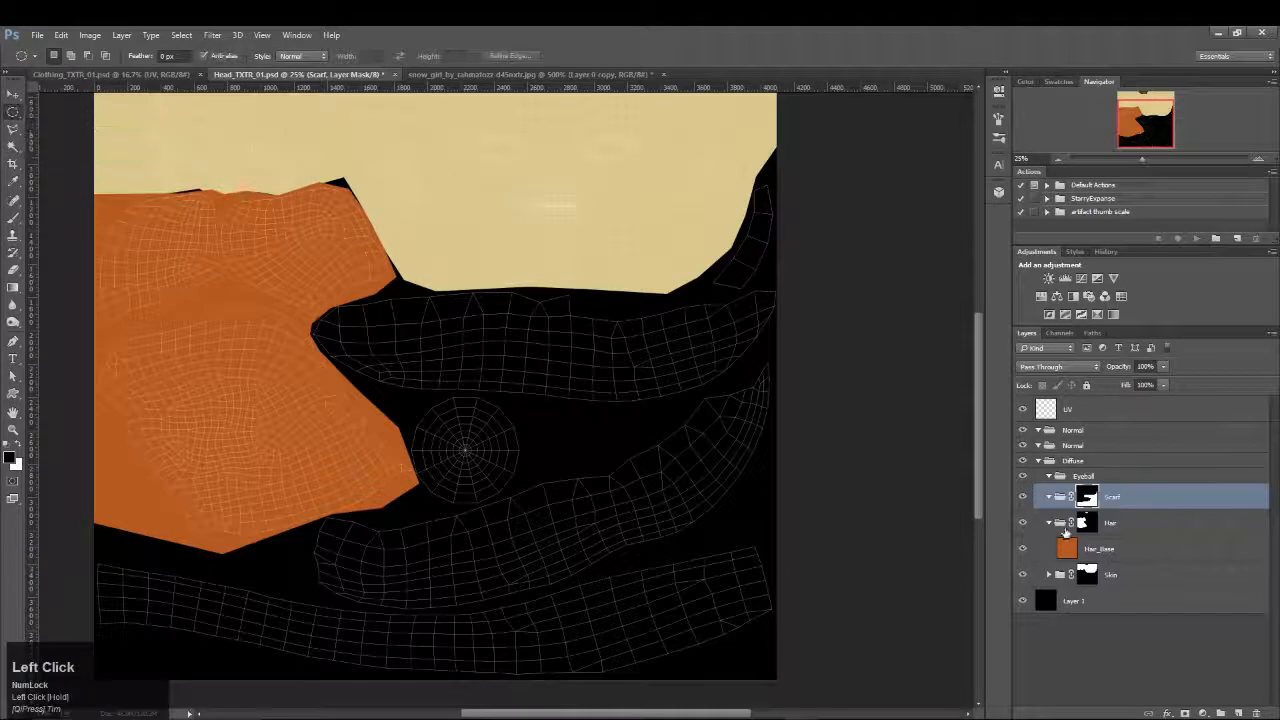
left_click(1090, 476)
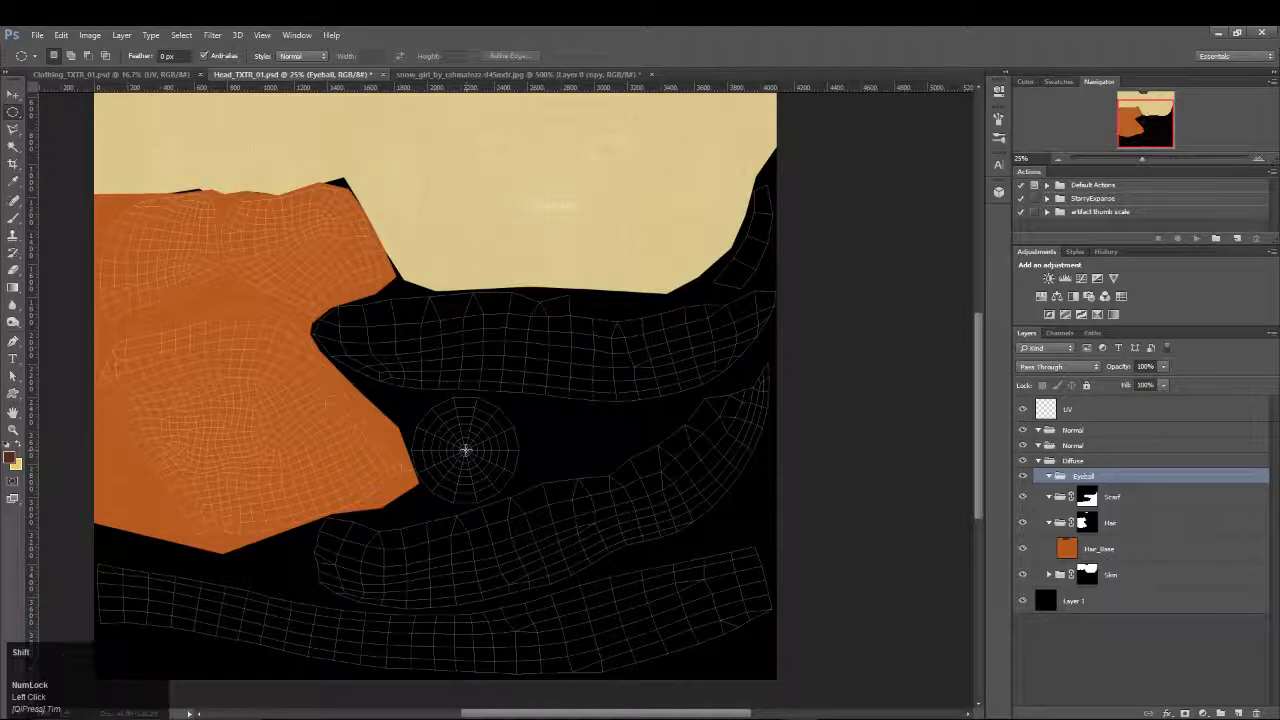
left_click_drag(465, 450, 520, 509, "alt+shift")
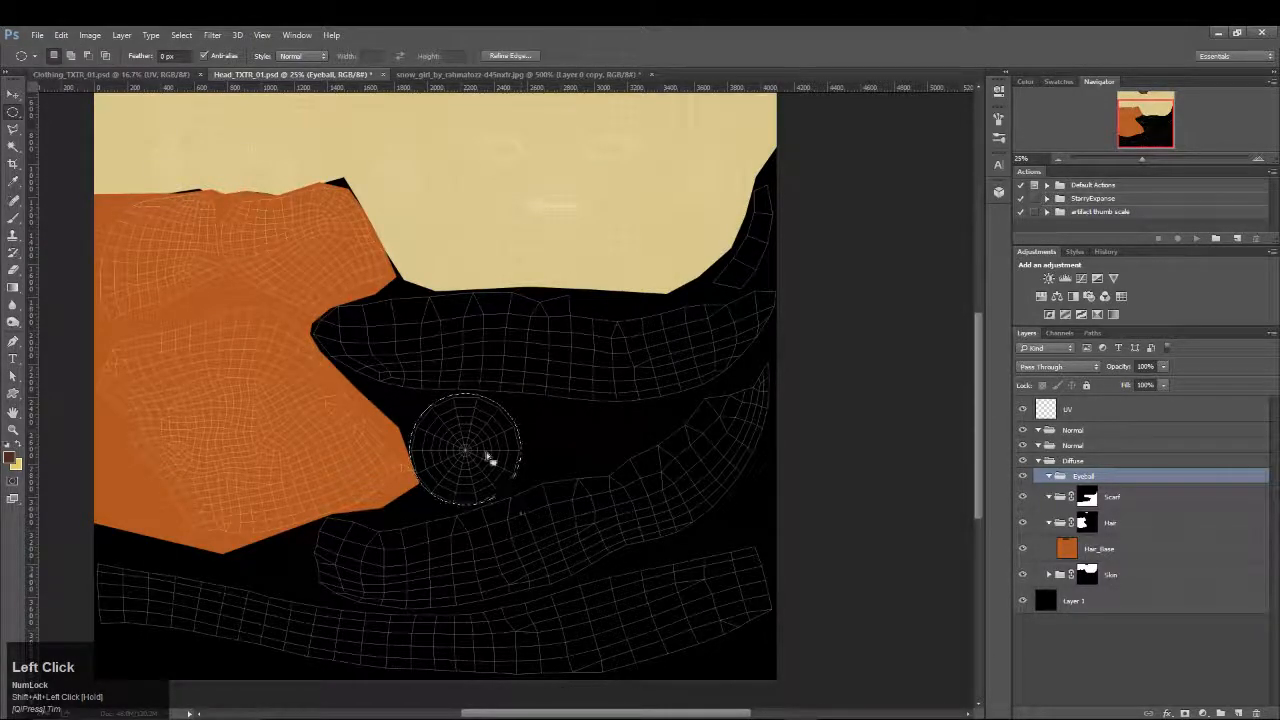
left_click(471, 450)
left_click_drag(463, 449, 518, 520, "shift")
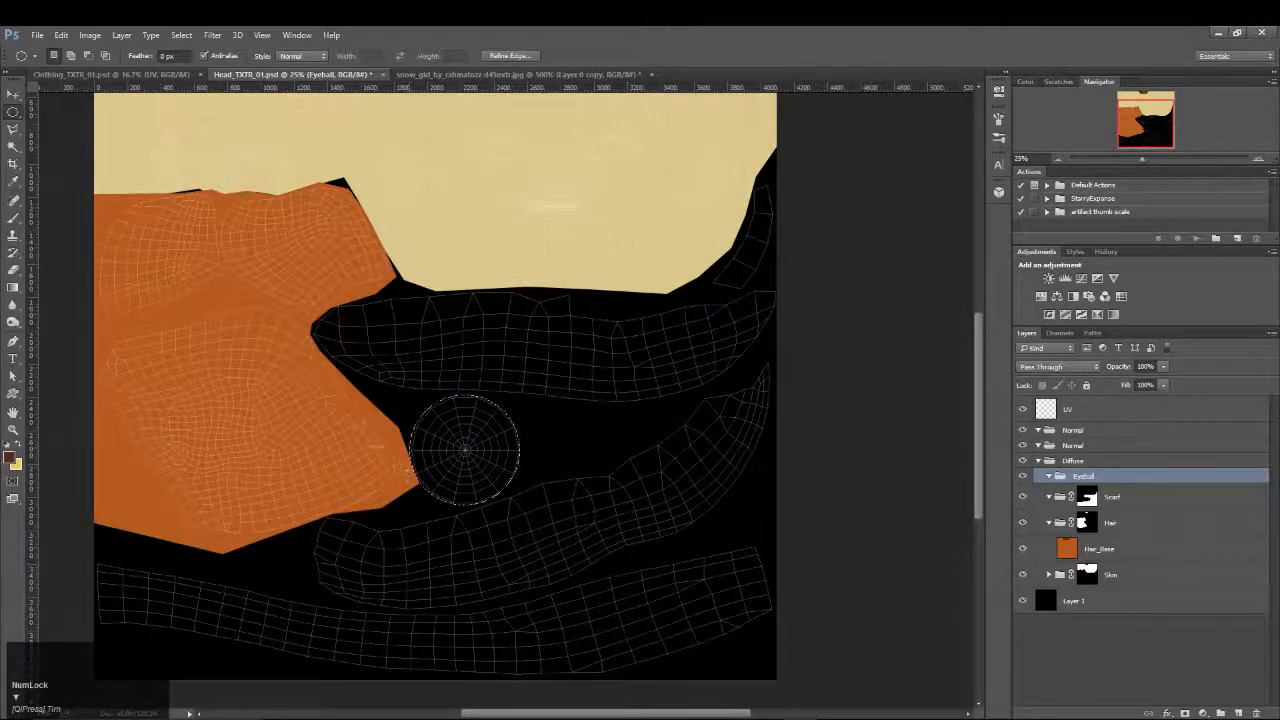
Redraw the circular selection outward from the eyeball shell's centre and add it as a layer mask on the Eyeball group
key("z")
left_click(484, 479)
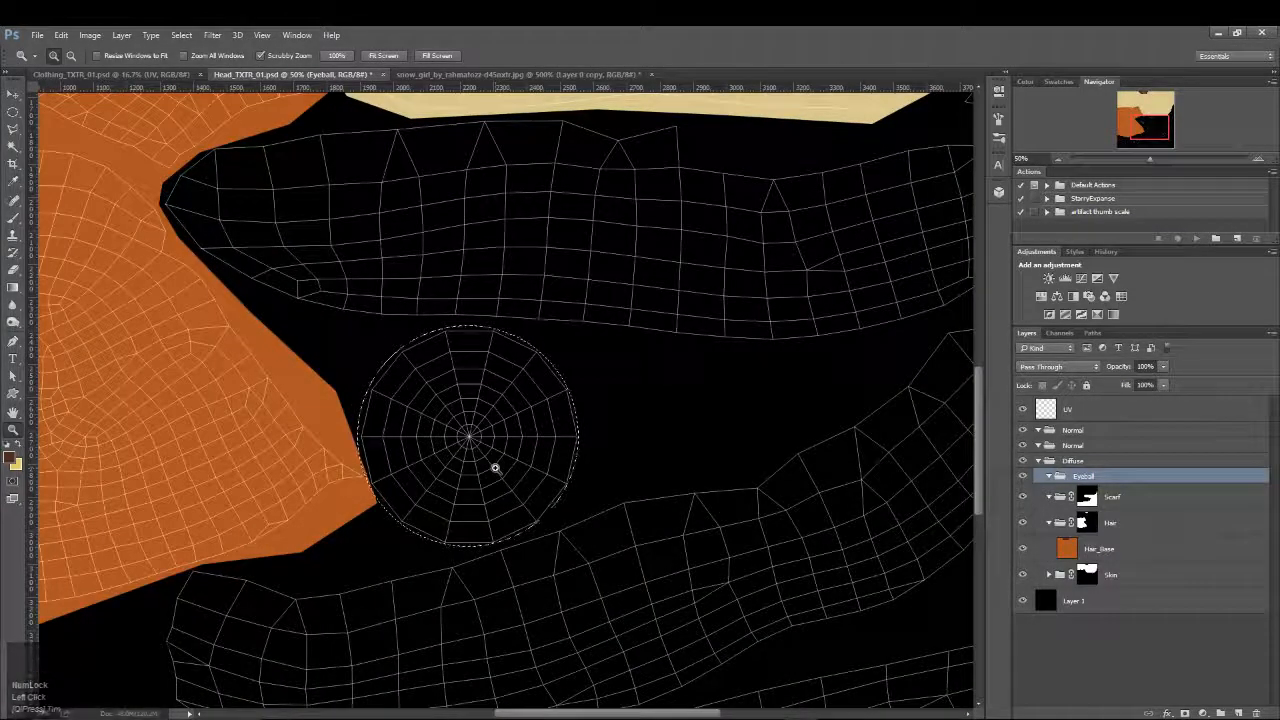
left_click(13, 111)
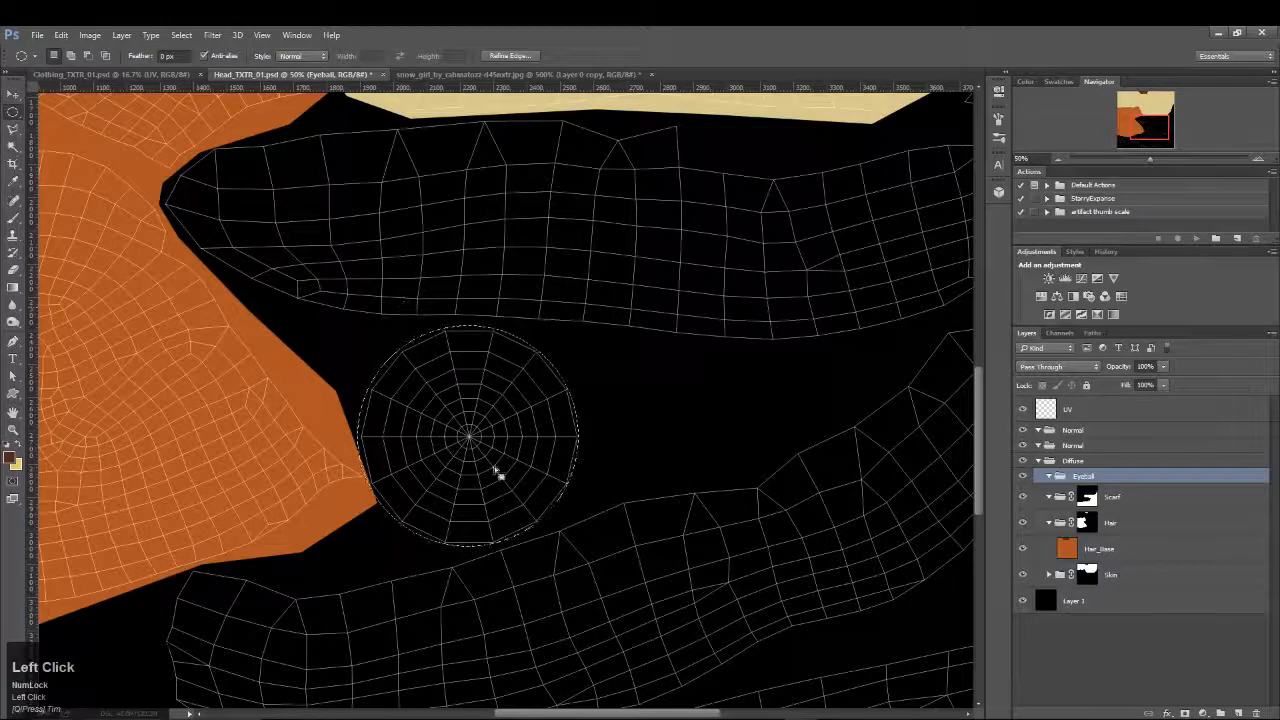
left_click(470, 438)
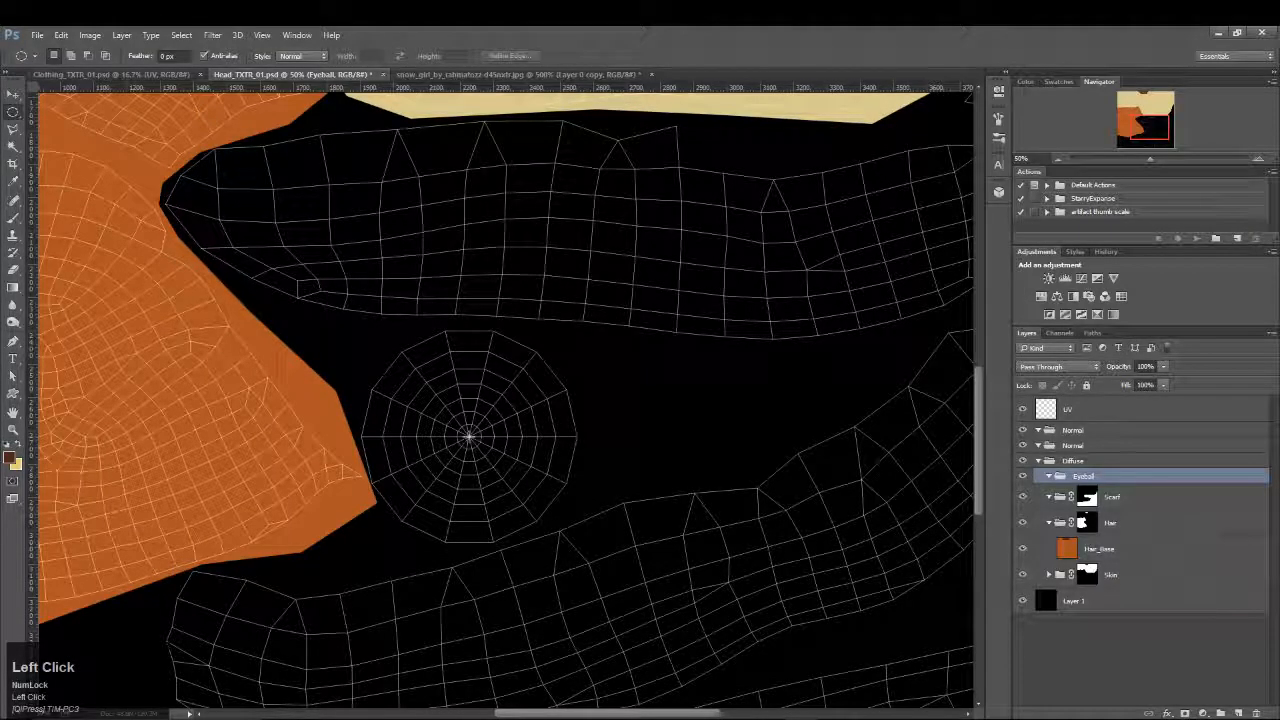
left_click_drag(469, 437, 586, 549)
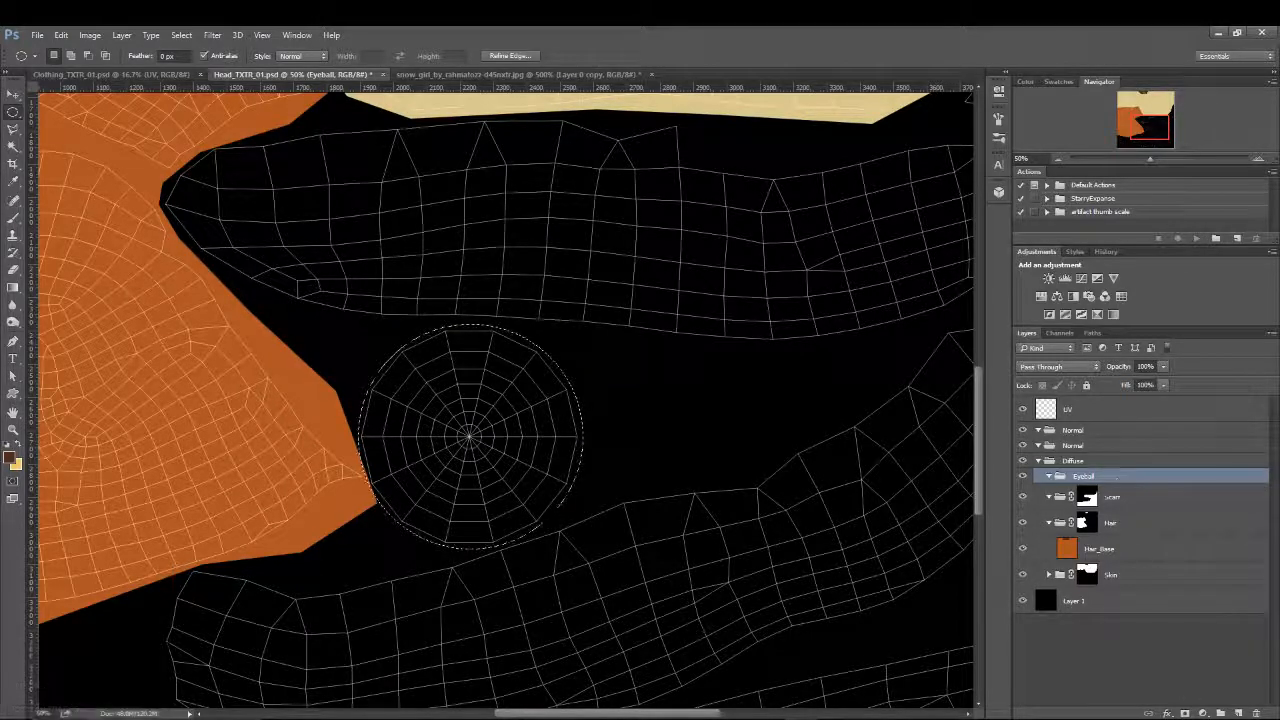
left_click(1184, 713)
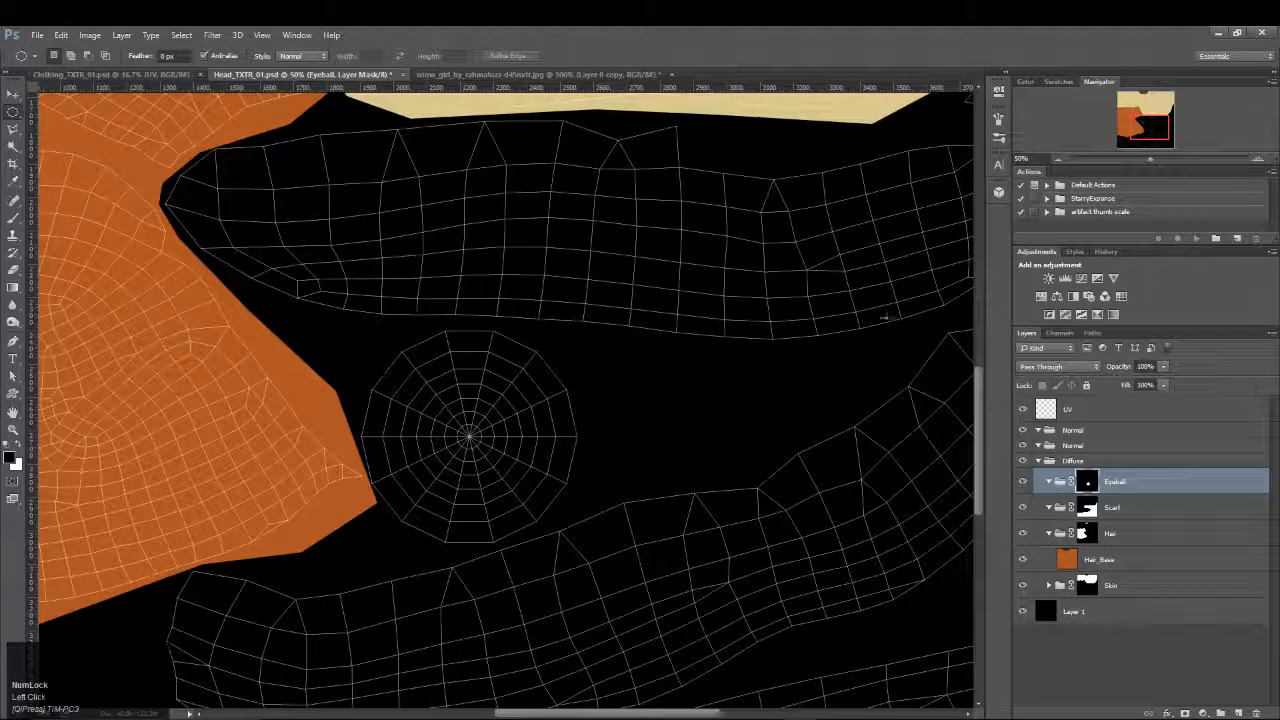
Make the Scarf group active, show Layer 0 copy in the snow girl reference, and sample the scarf's green with the Eyedropper
left_click(1185, 490)
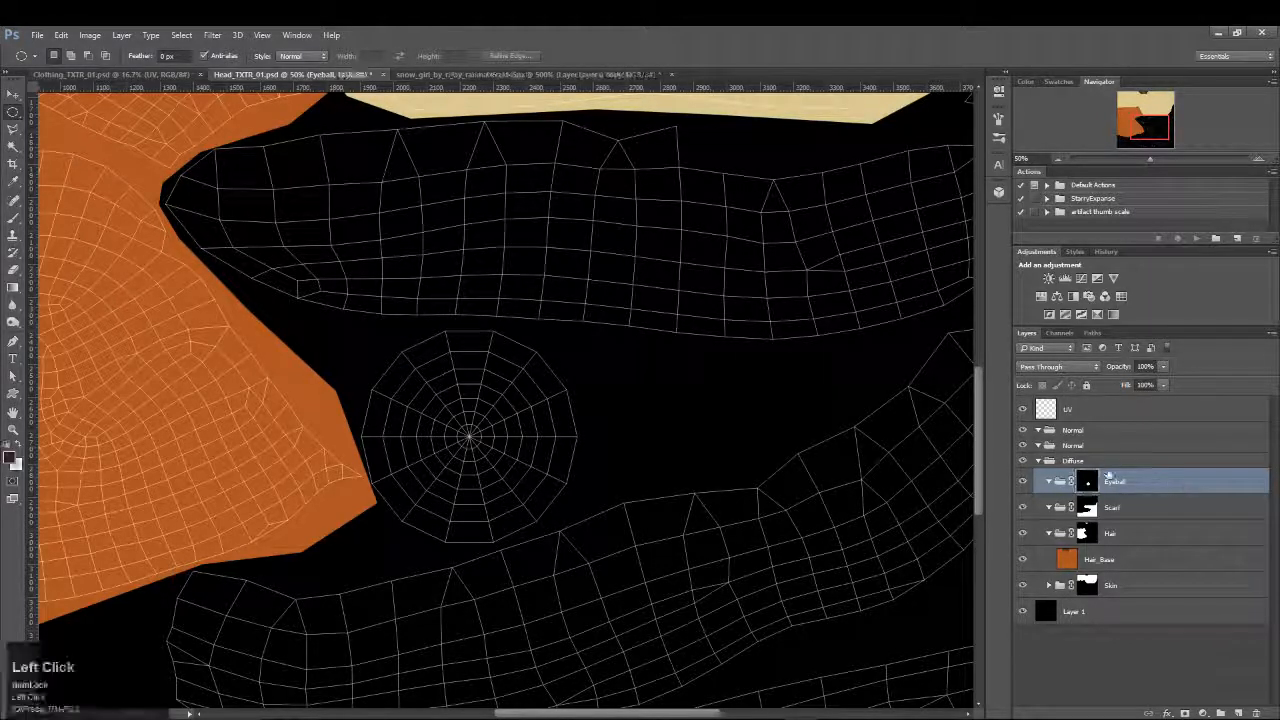
left_click(1131, 506)
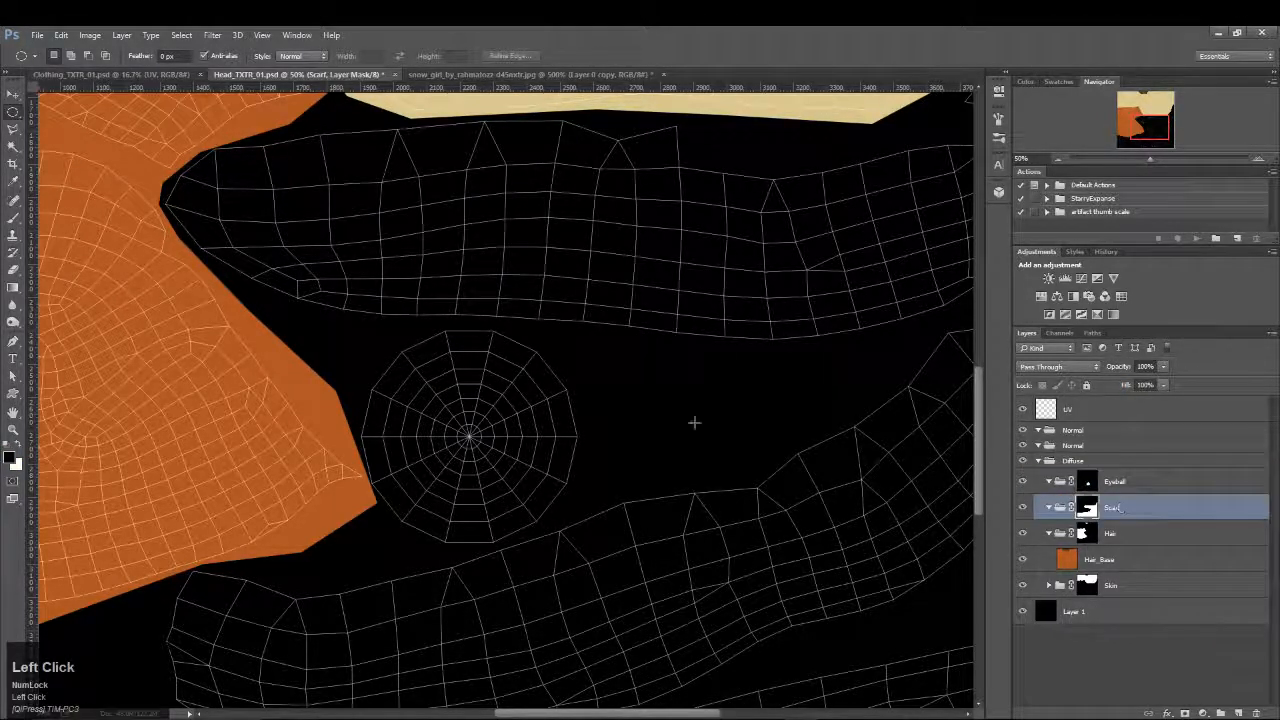
left_click(477, 77)
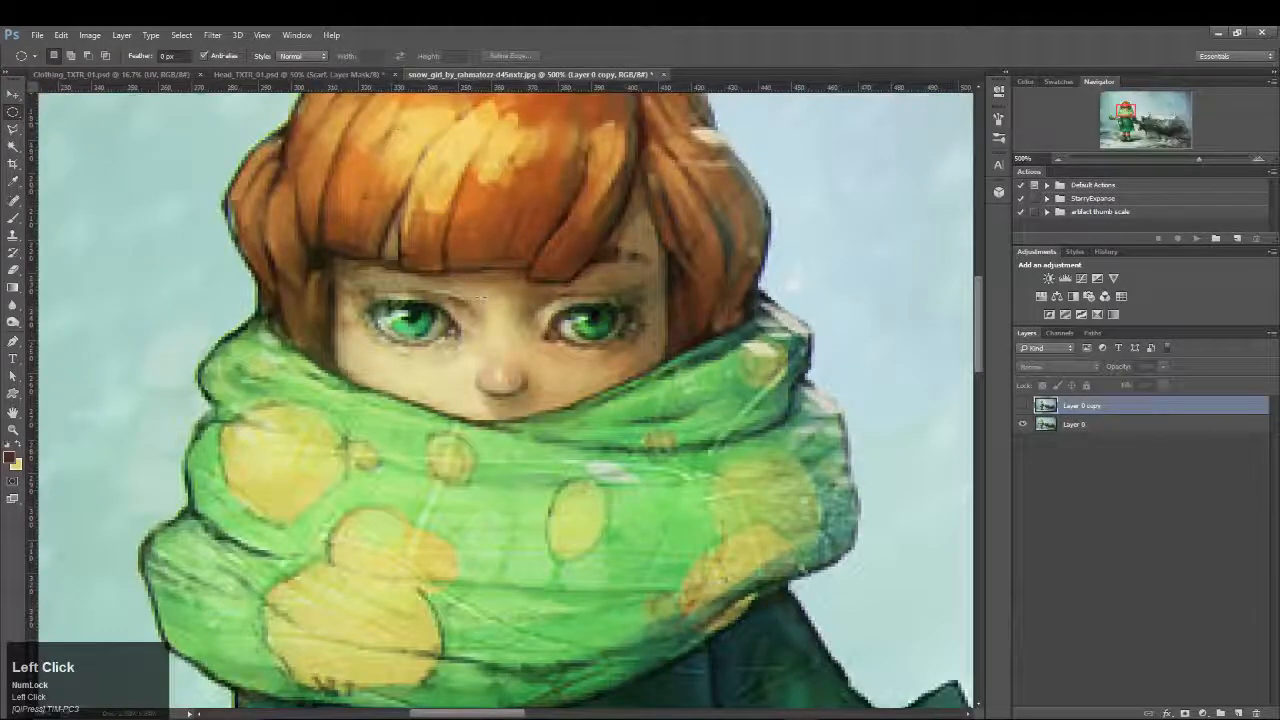
key("i")
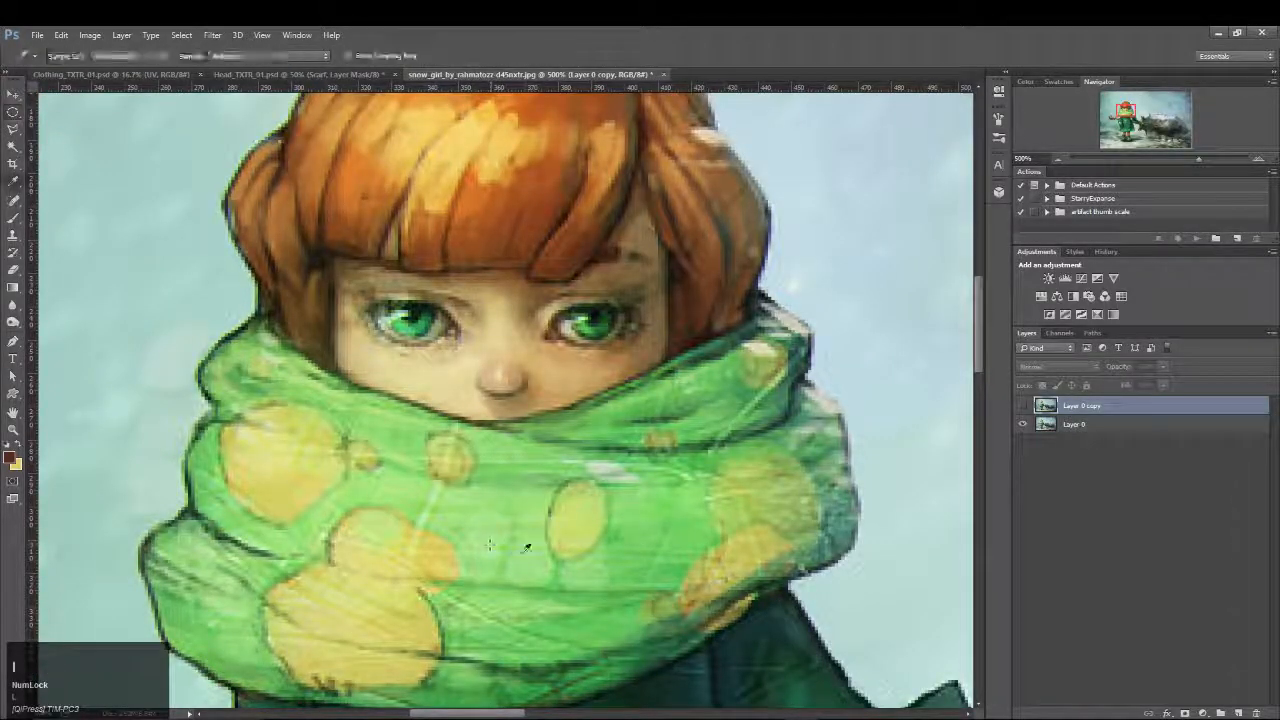
left_click(1022, 406)
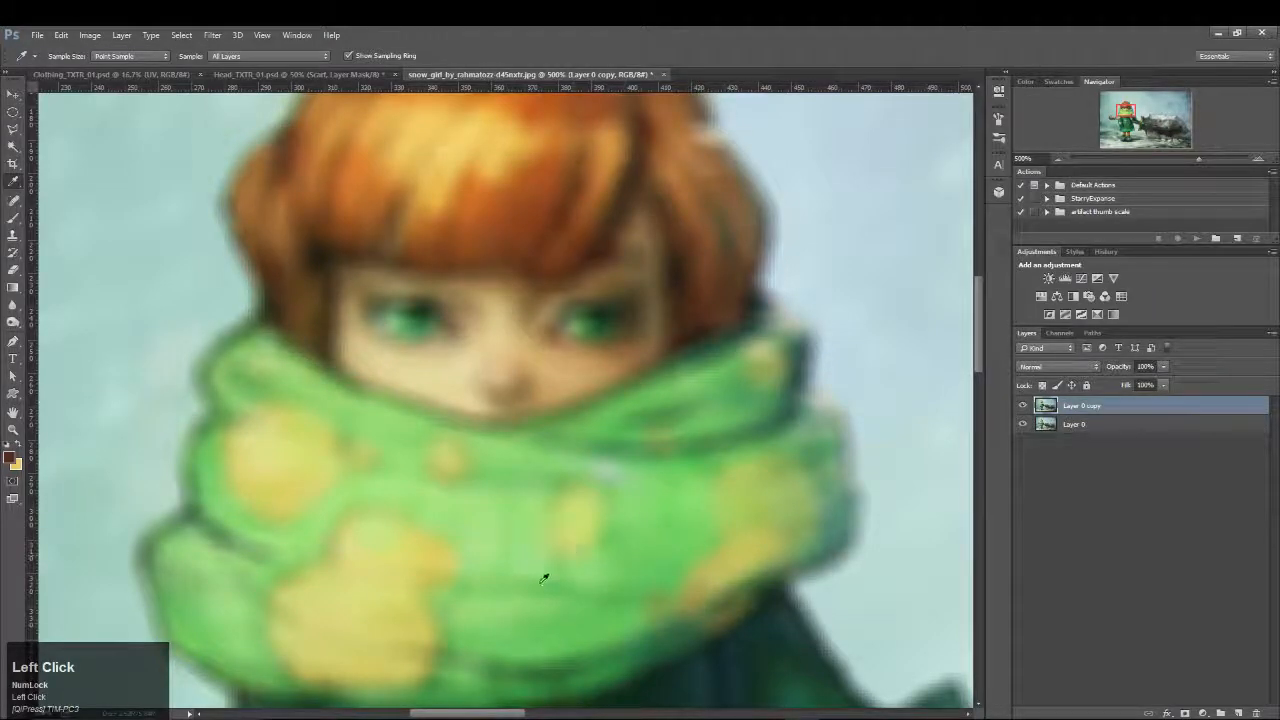
left_click_drag(534, 606, 530, 501)
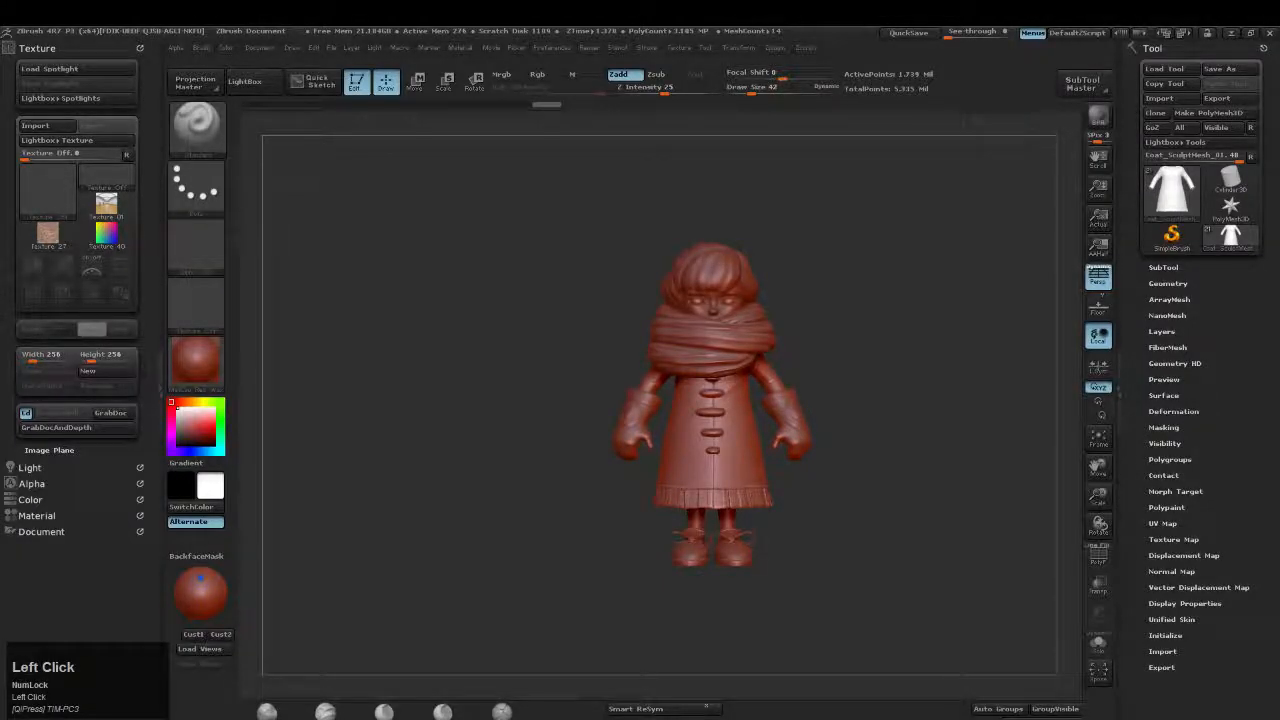
Switch to ZBrush, isolate and frame the Scarf_Low subtool, and enlarge the brush to a draw size of 126
left_click(1164, 268)
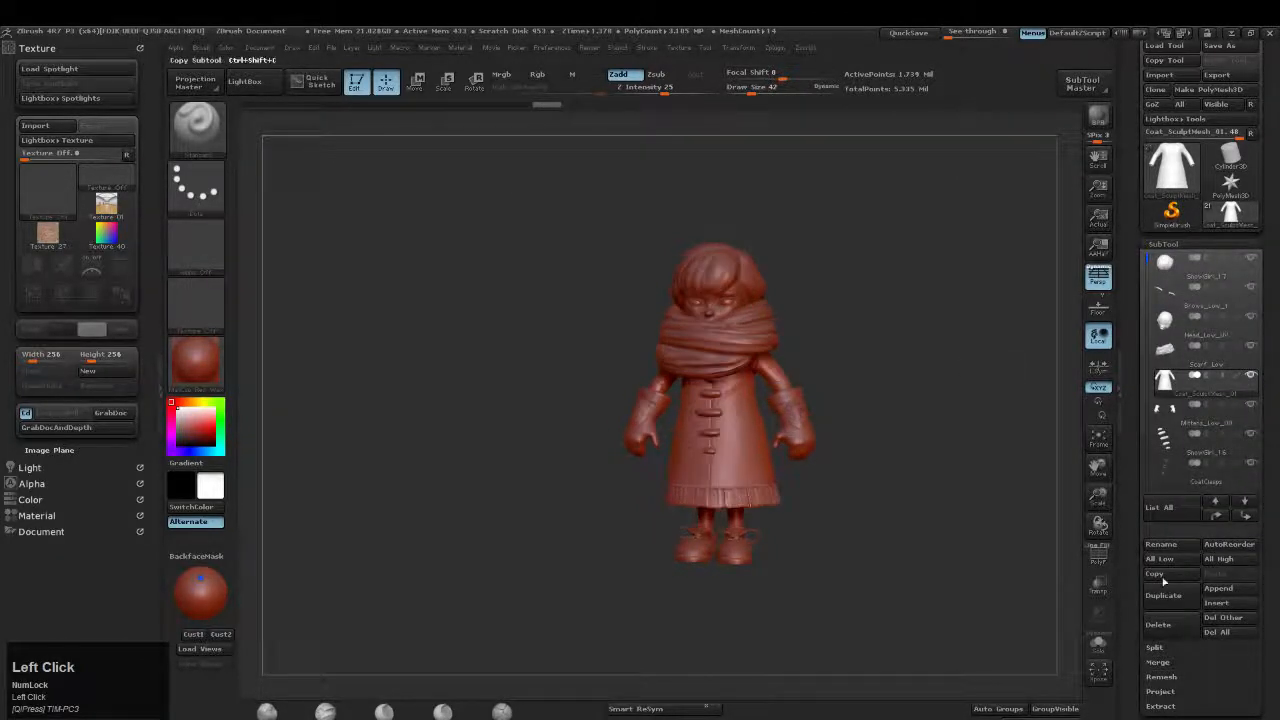
left_click(1095, 647)
left_click(1151, 359)
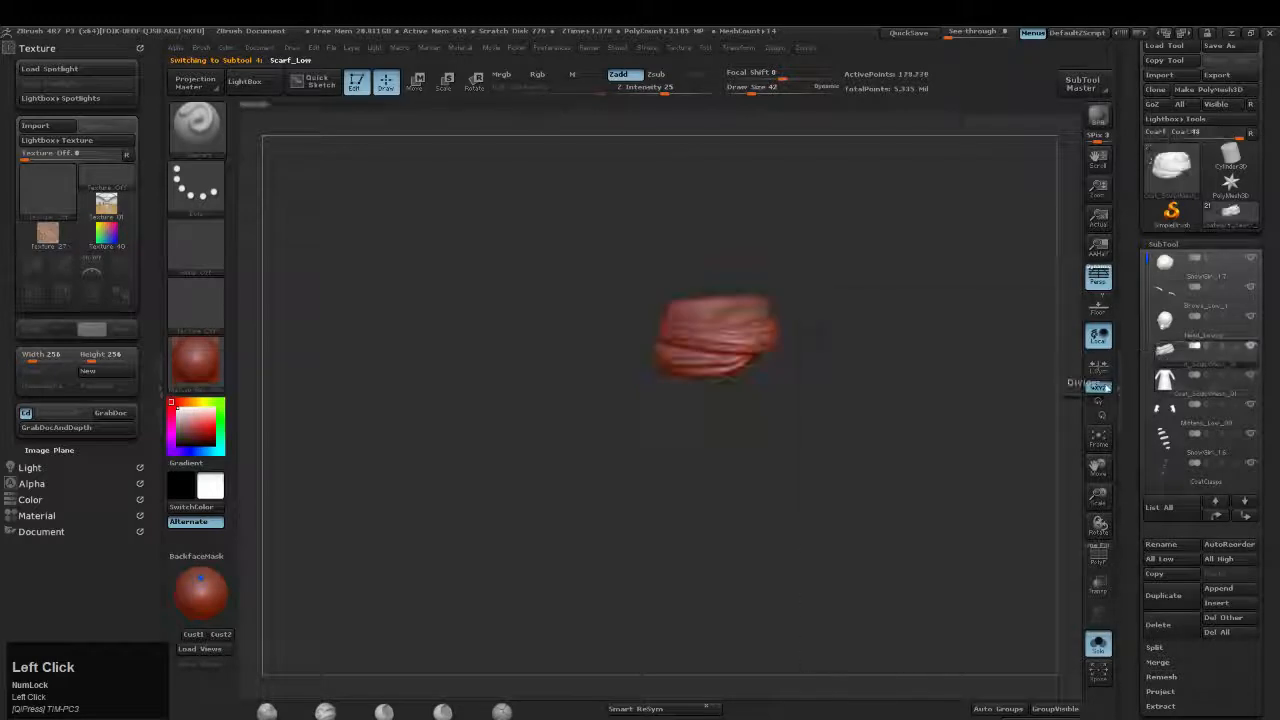
key("f")
key("s")
left_click_drag(540, 427, 553, 427)
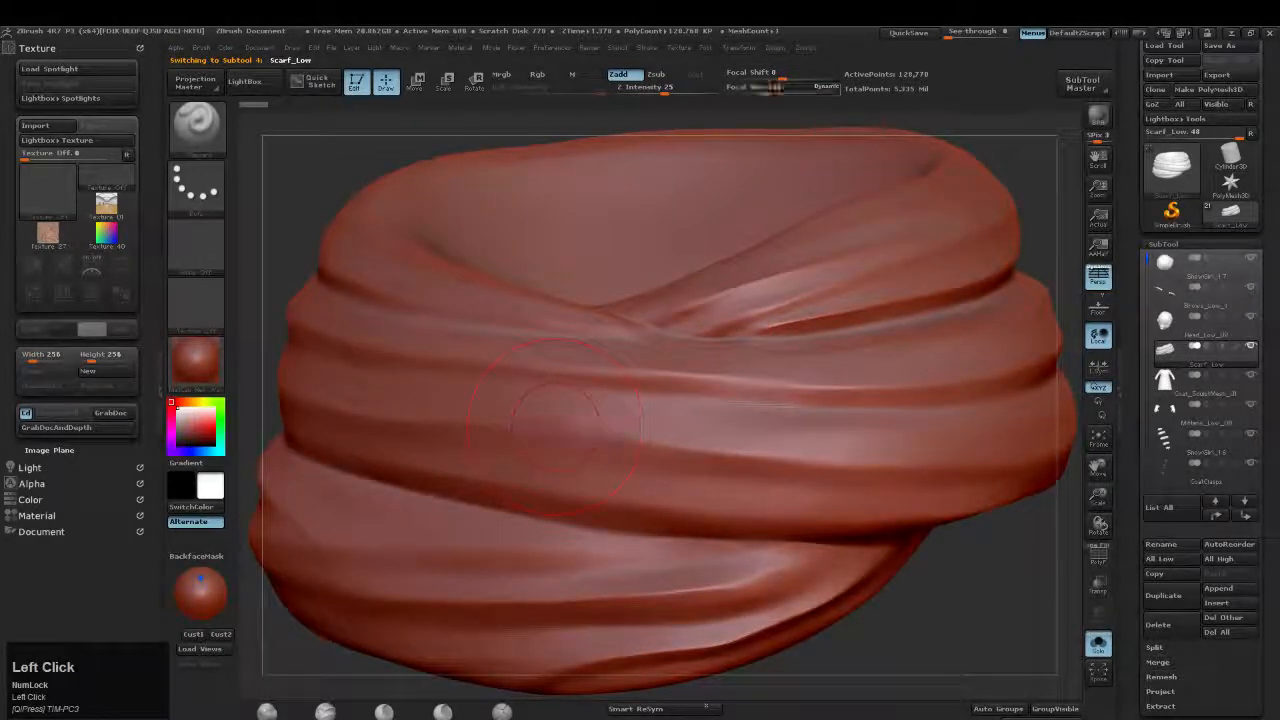
Try to subdivide the Scarf_Low mesh and toggle its polyframe display
key("d")
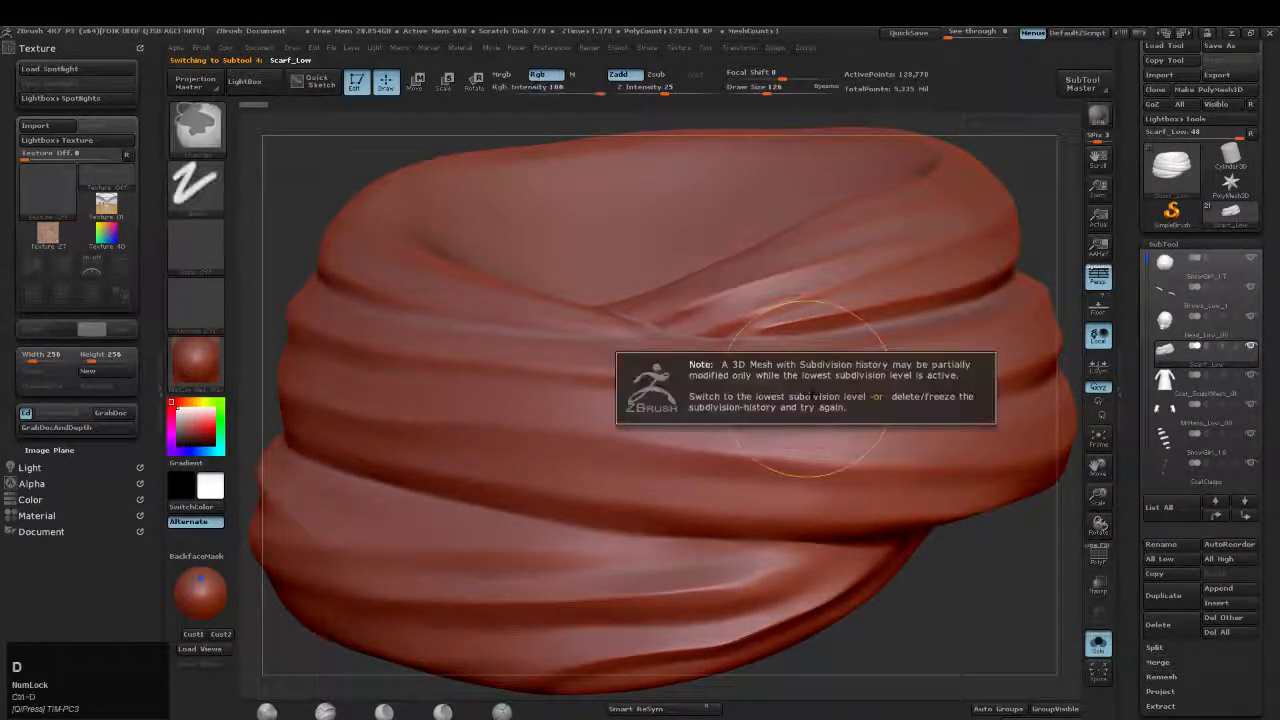
left_click(812, 370)
key("shift+f")
key("shift+f")
key("shift+f")
key("shift+f")
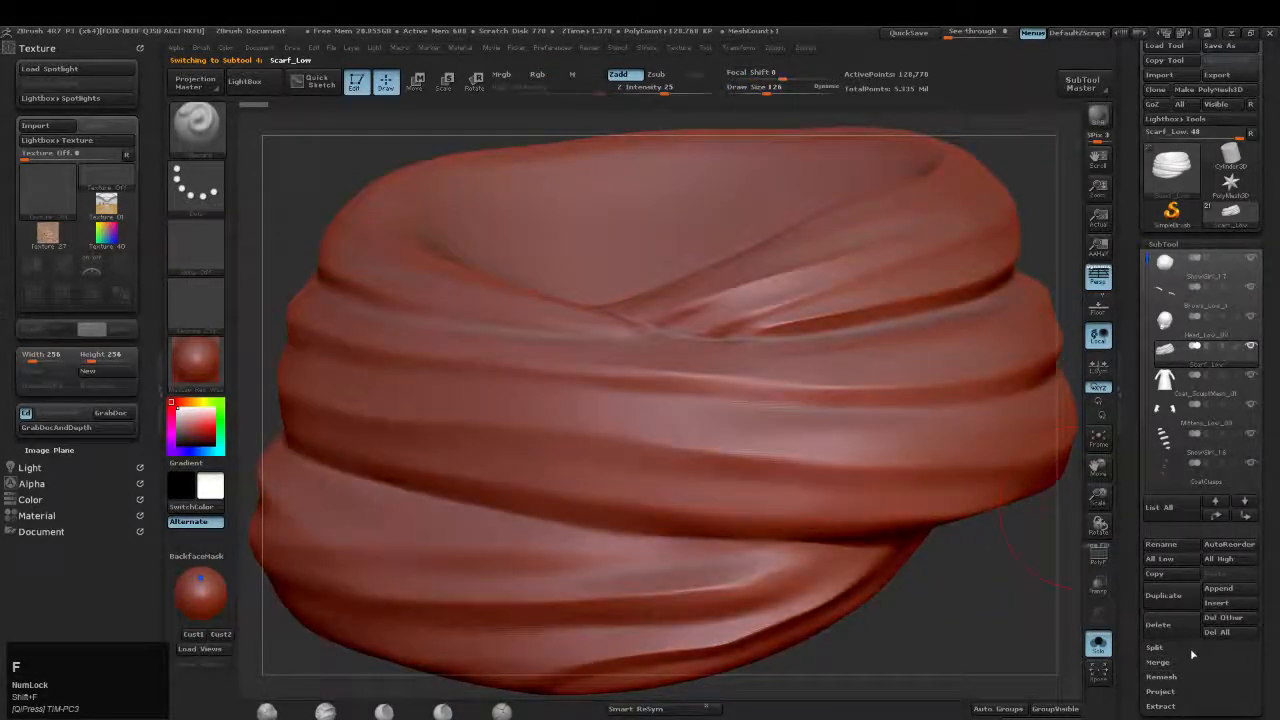
Show the scarf's Geometry settings and divide the mesh once more to subdivision level 6
left_click_drag(1267, 666, 1263, 611)
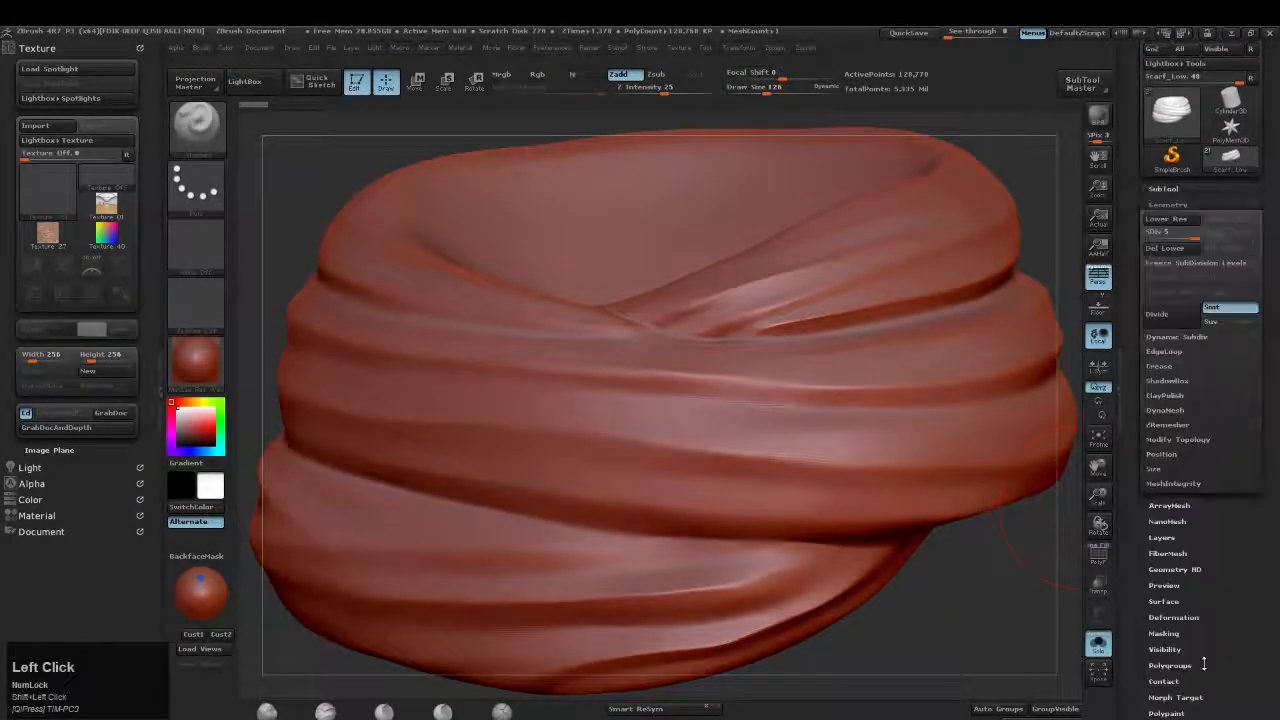
left_click(1168, 673)
key("ctrl+d")
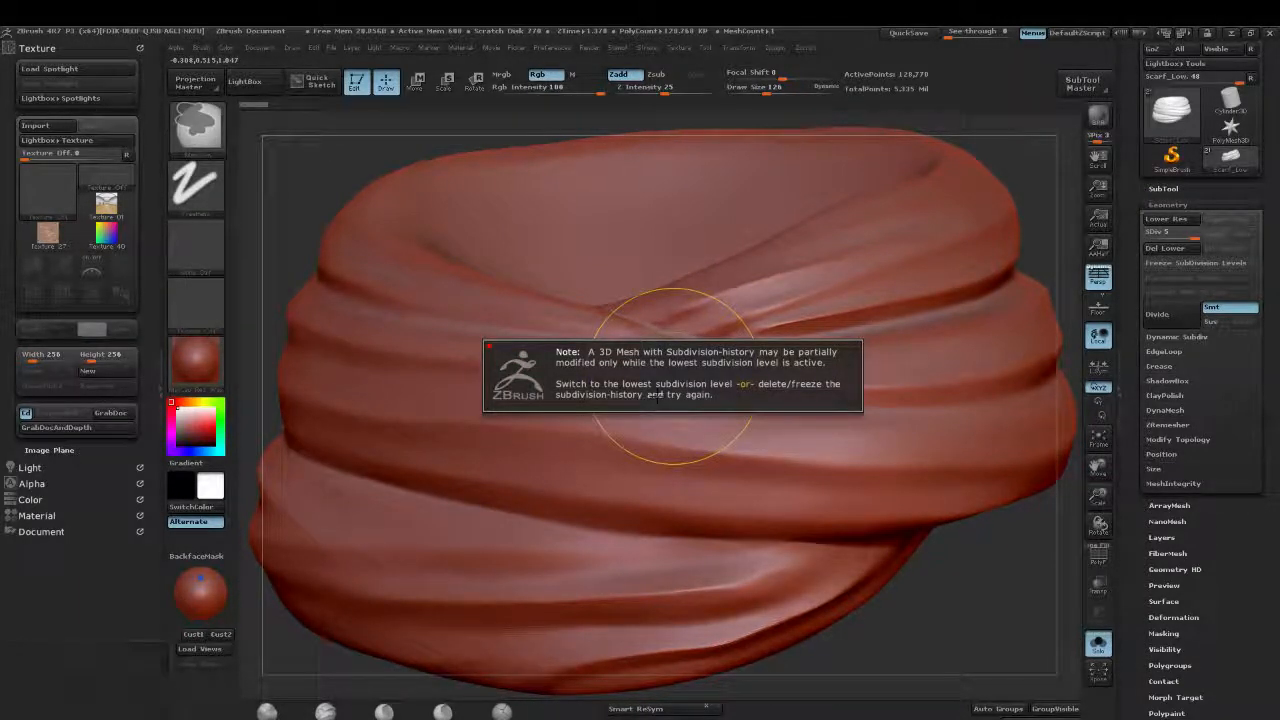
left_click(657, 396)
left_click_drag(971, 608, 903, 471, "alt")
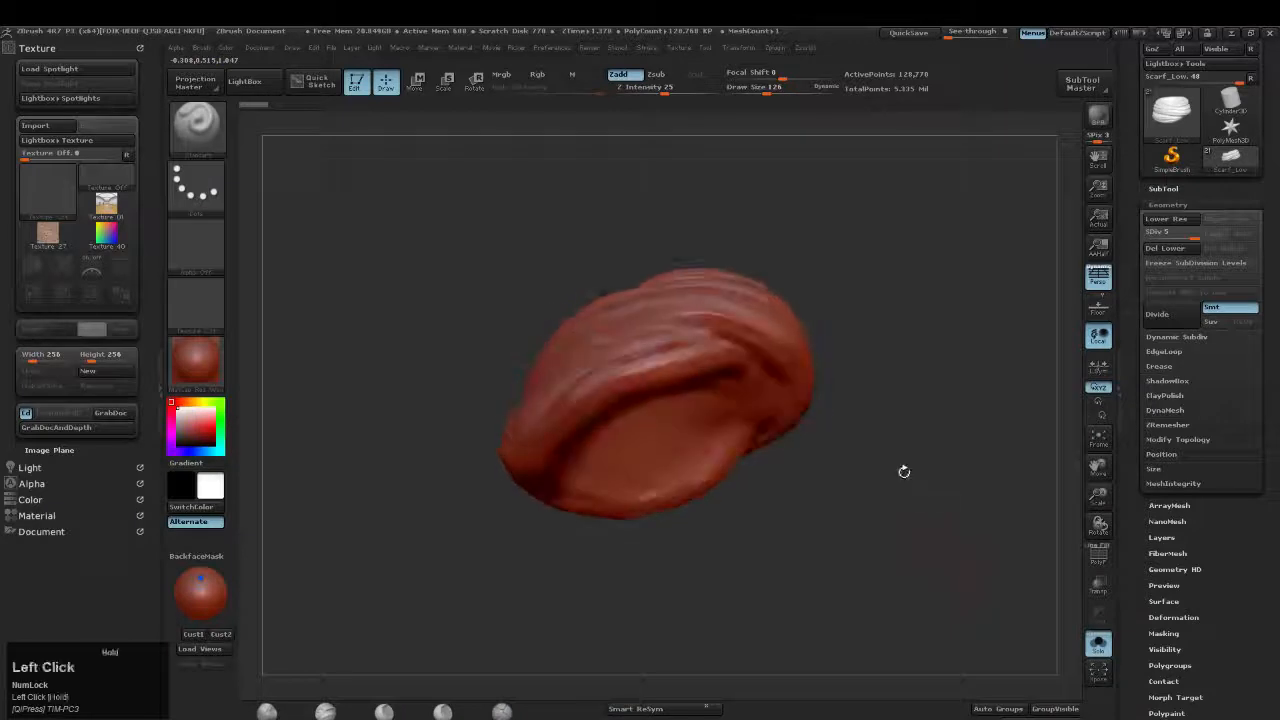
key("ctrl+d")
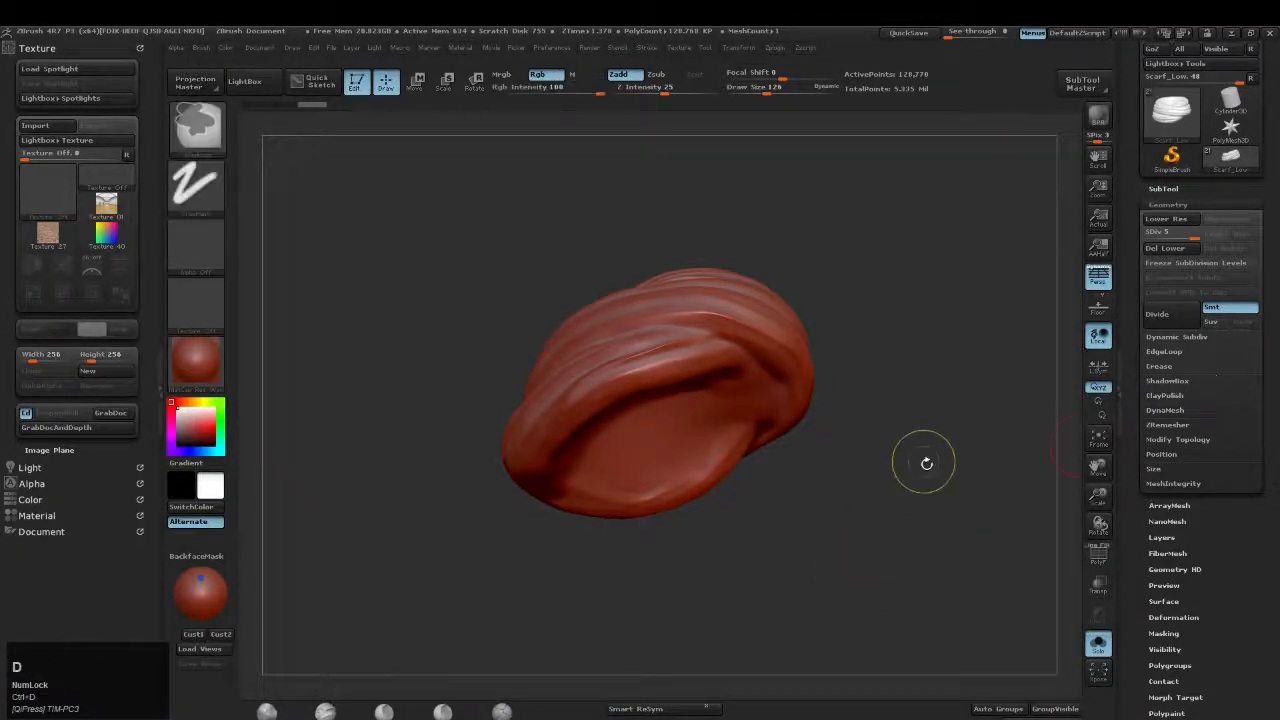
left_click_drag(894, 485, 930, 540)
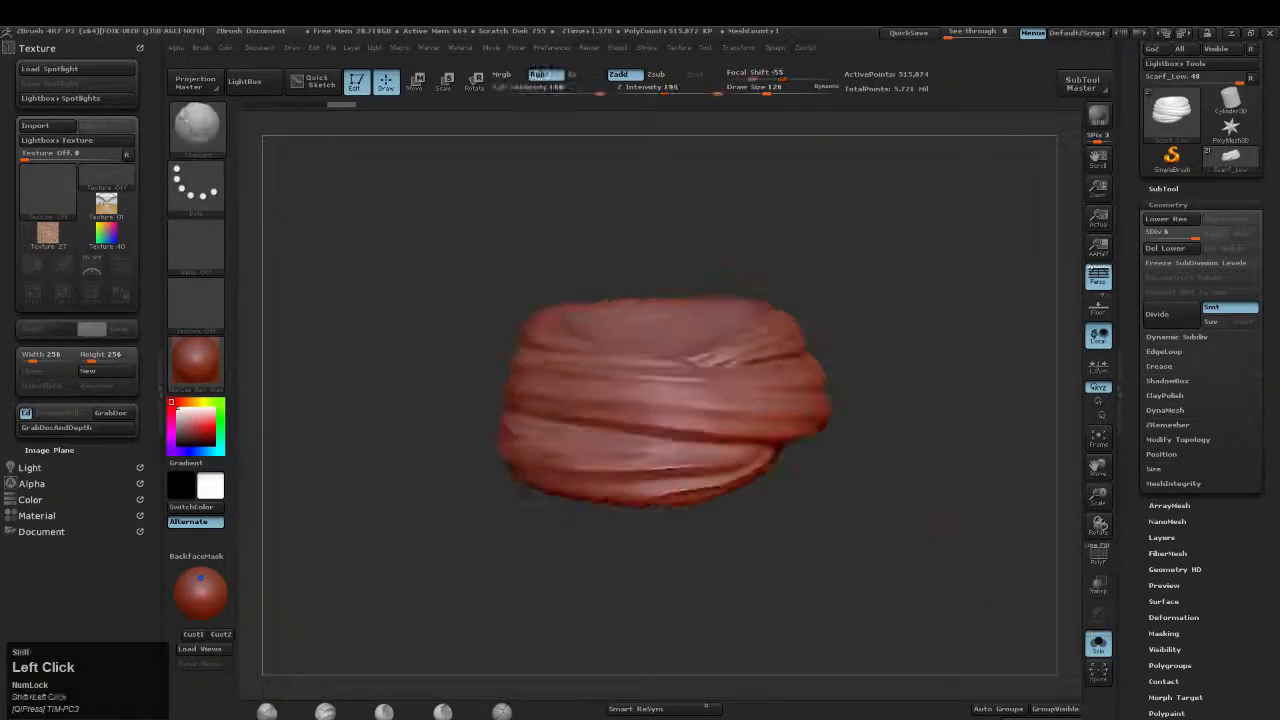
Apply the white SkinShade4 material to the scarf and set the current colour to green with R 115, G 179, B 37
left_click(1099, 401)
left_click_drag(890, 460, 880, 480, "alt")
left_click(203, 373)
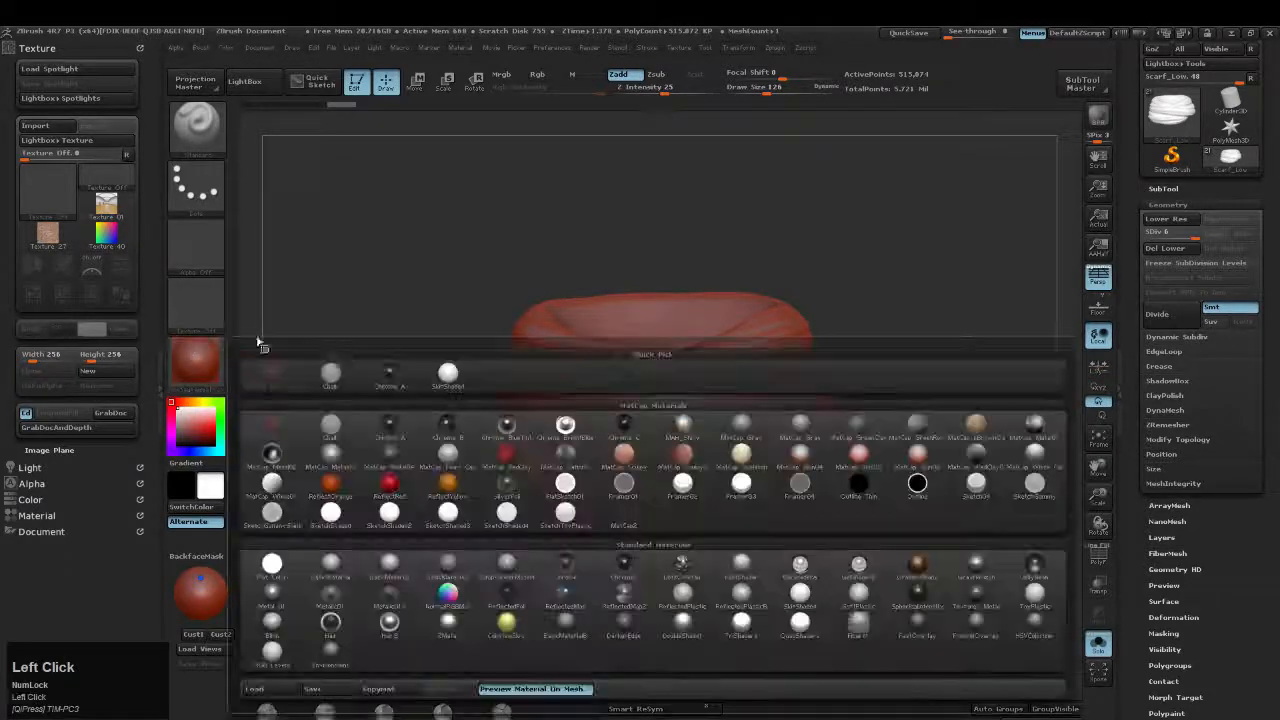
left_click(443, 372)
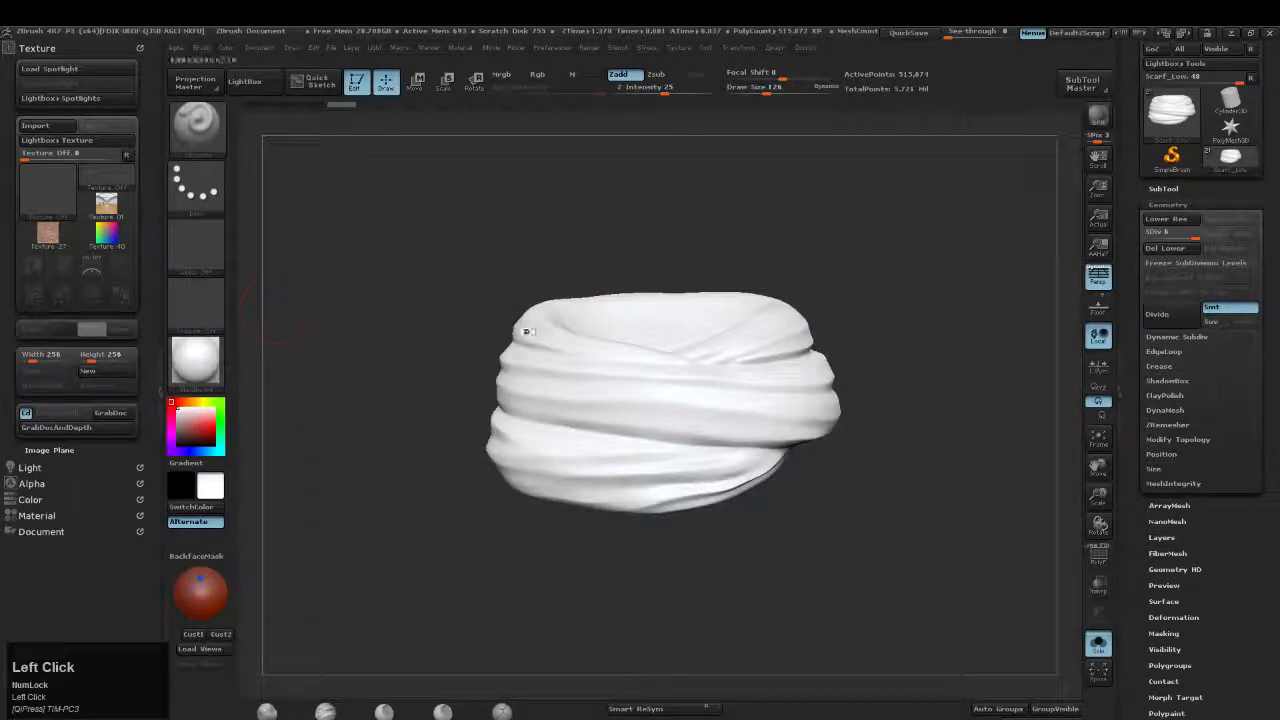
left_click(216, 409)
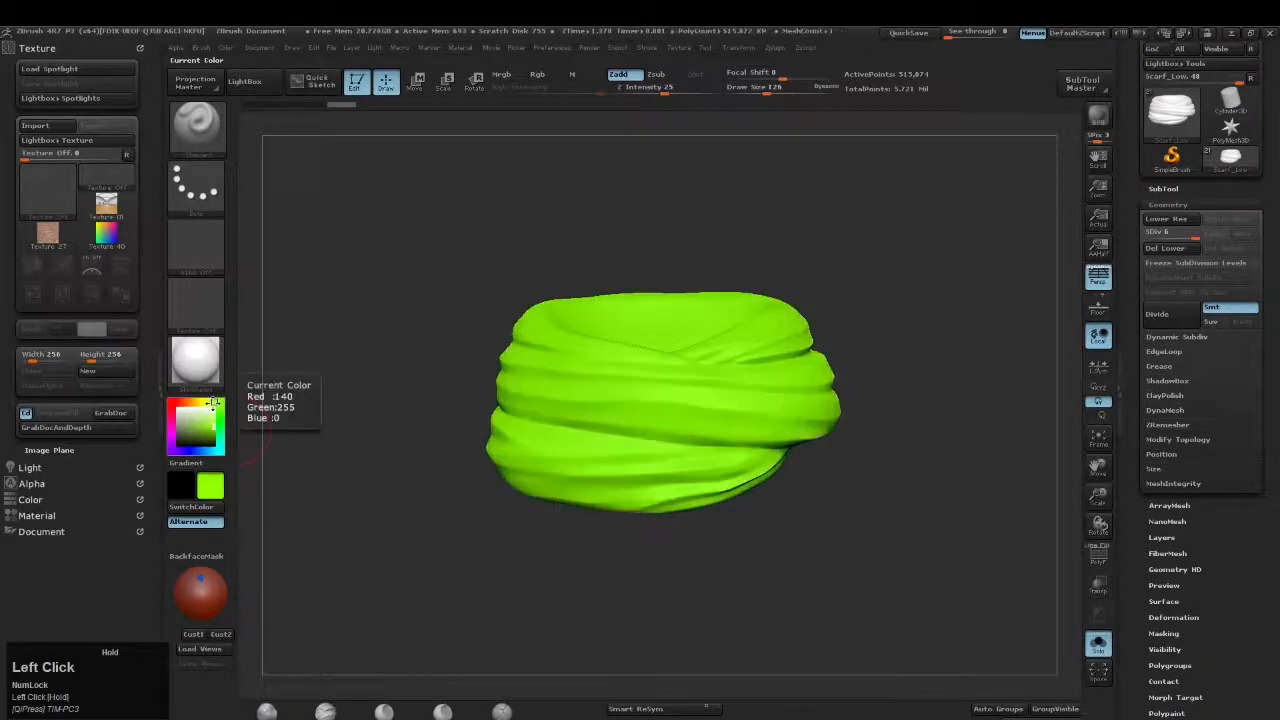
left_click(200, 428)
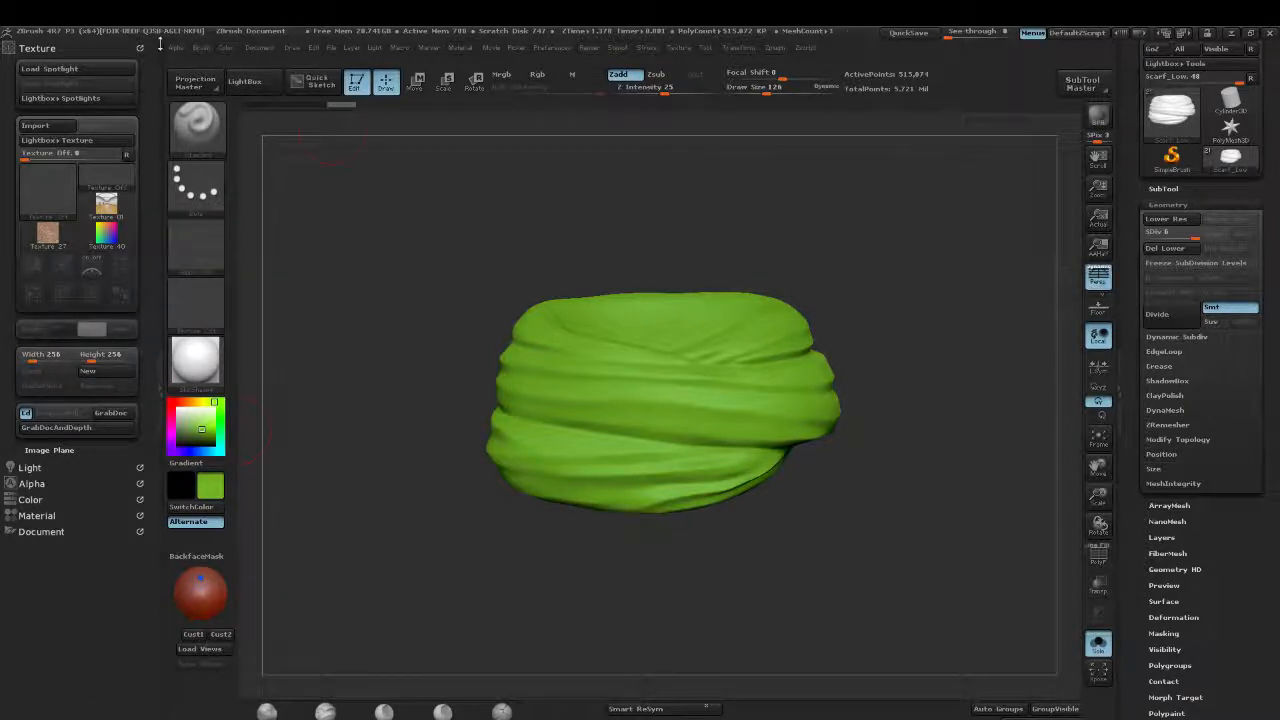
Dock the Color palette in the side tray and fill the whole scarf object with the current green
left_click(262, 48)
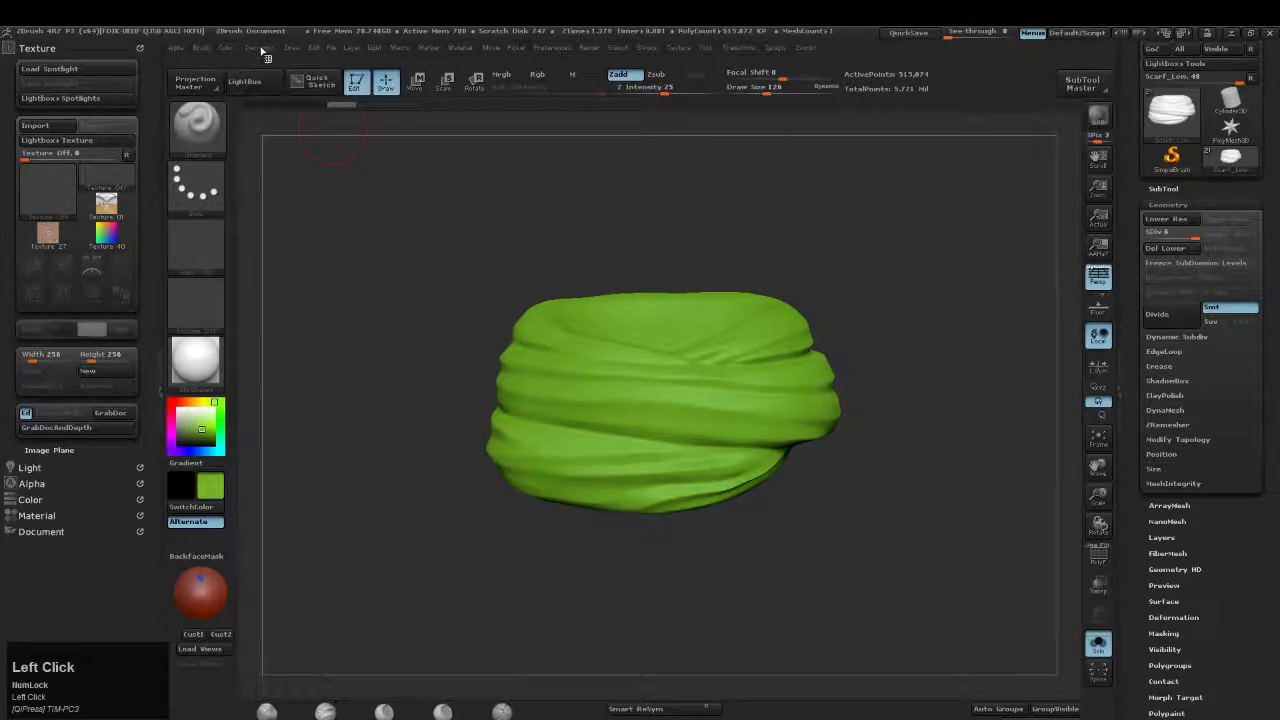
left_click(262, 47)
left_click(356, 48)
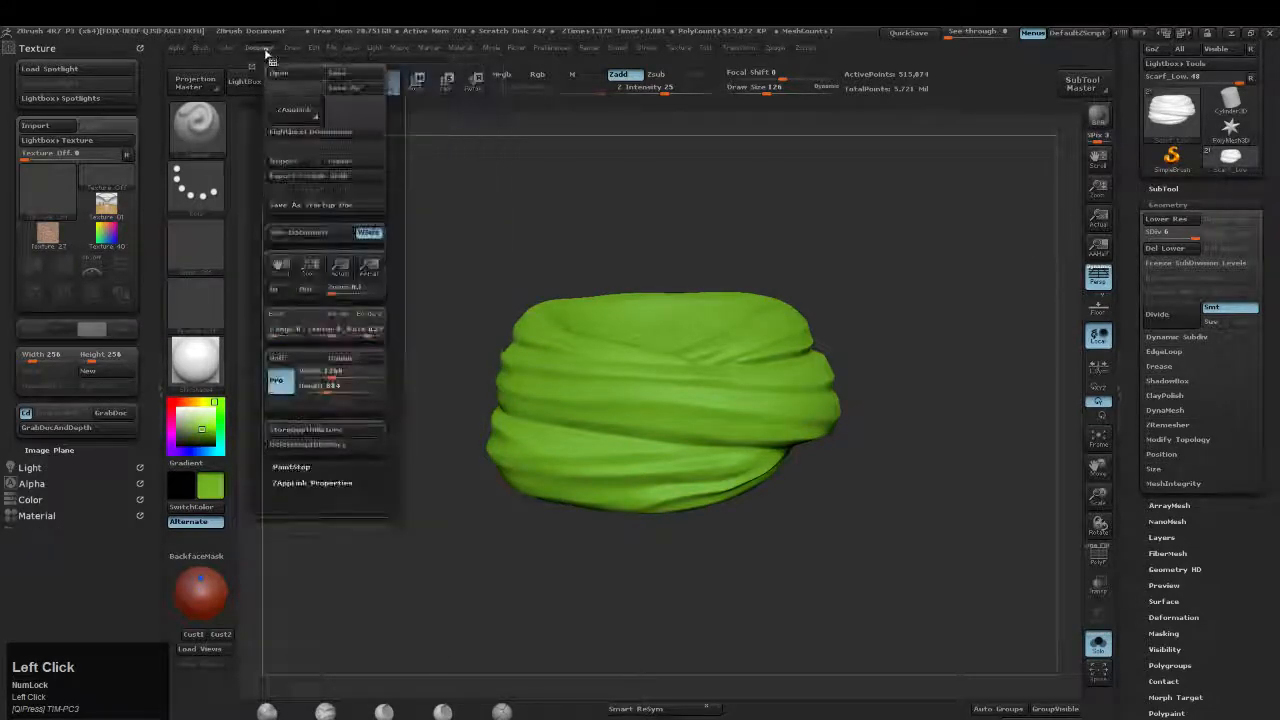
mouse_move(223, 52)
left_click_drag(227, 64, 54, 60)
left_click(229, 49)
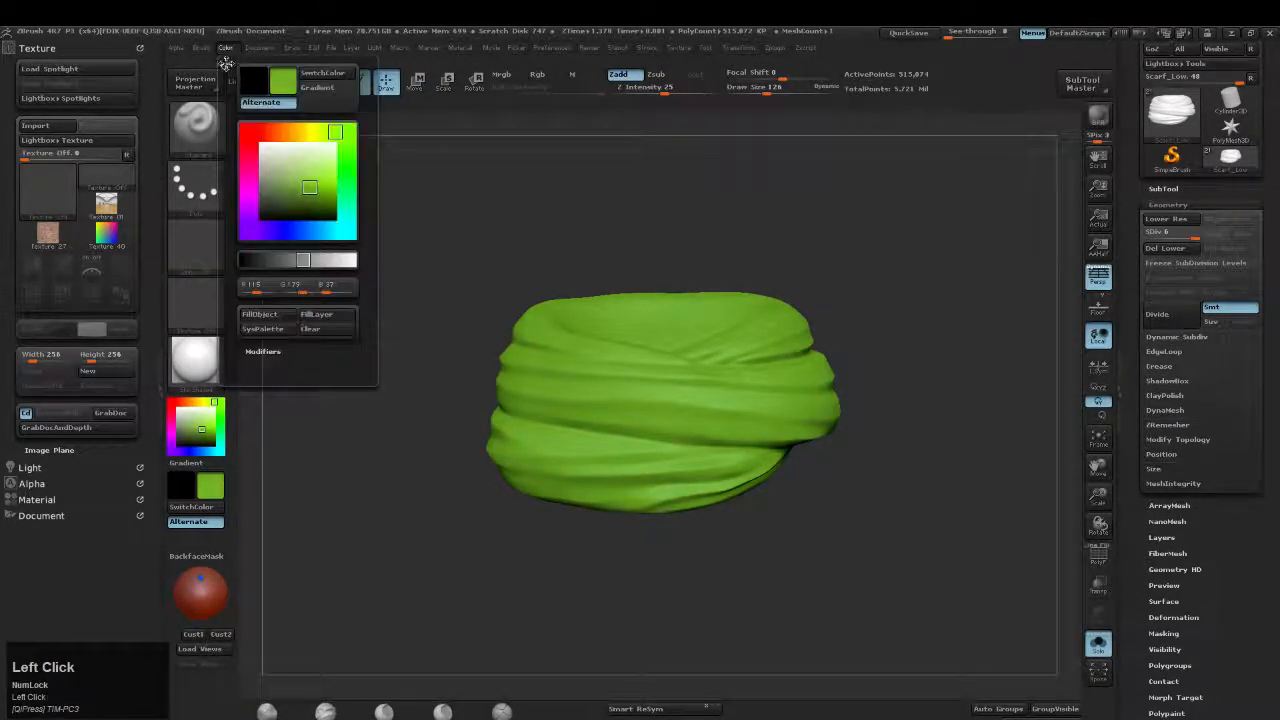
left_click_drag(238, 58, 60, 60)
left_click(37, 313)
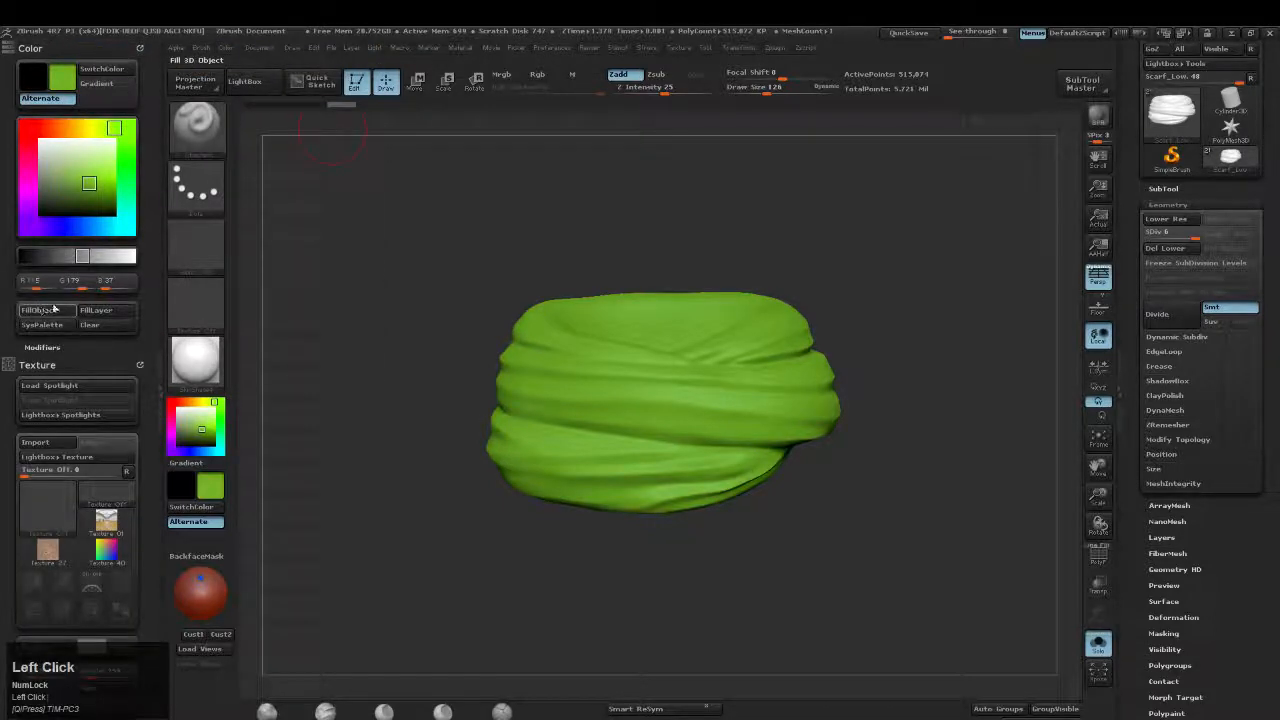
Set the current colour to yellow with R 217, G 207, B 77 and make the brush paint only colour, with Rgb on and Zadd off
left_click_drag(210, 404, 201, 423)
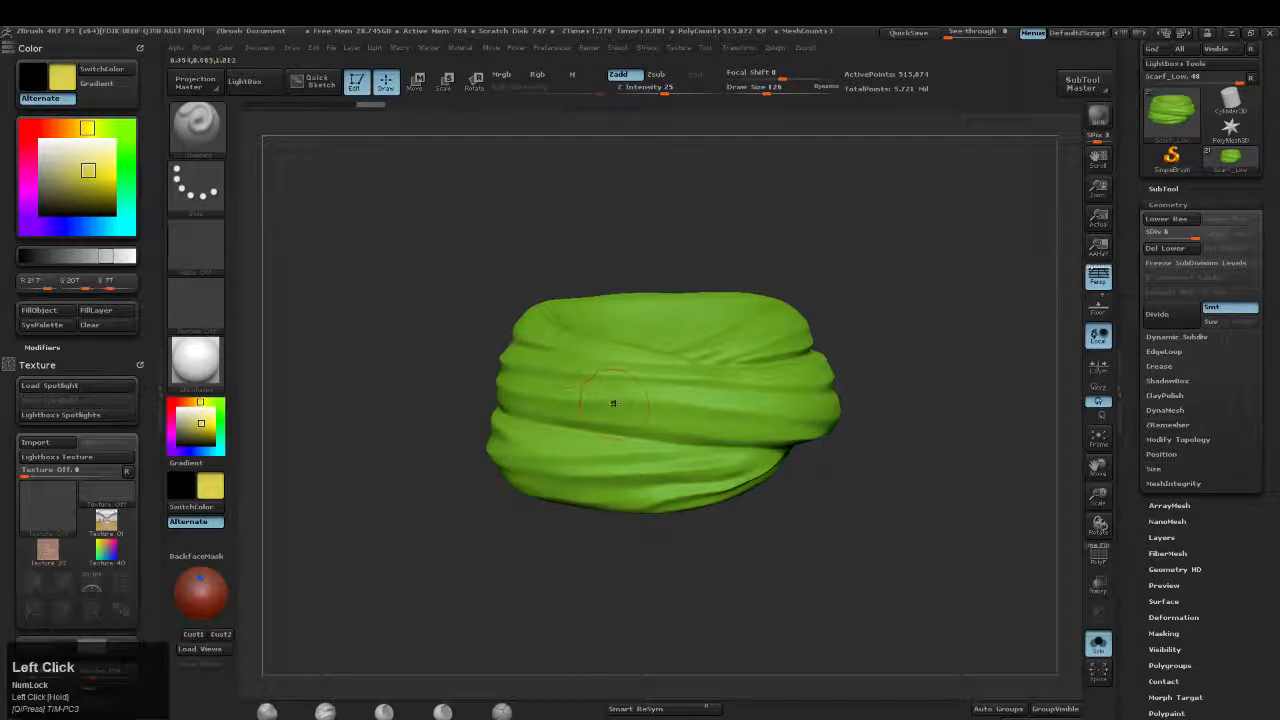
key("s")
left_click_drag(621, 403, 610, 404)
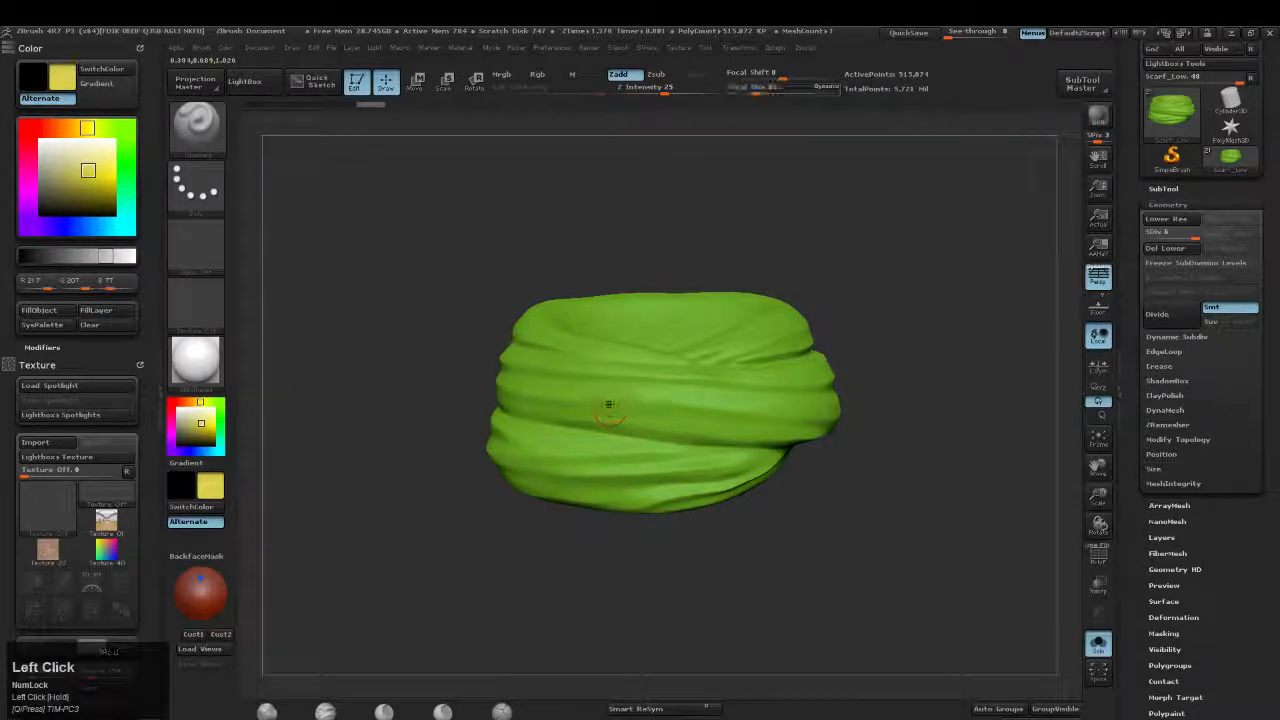
left_click(621, 74)
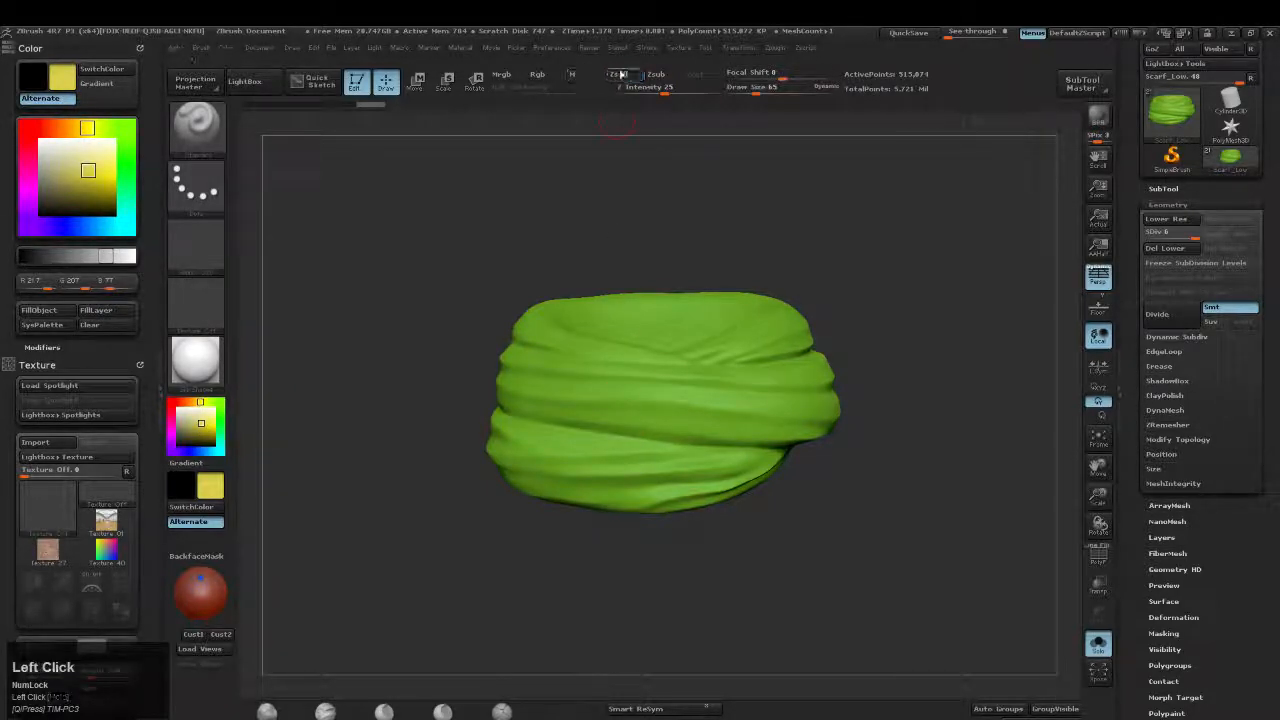
left_click(537, 74)
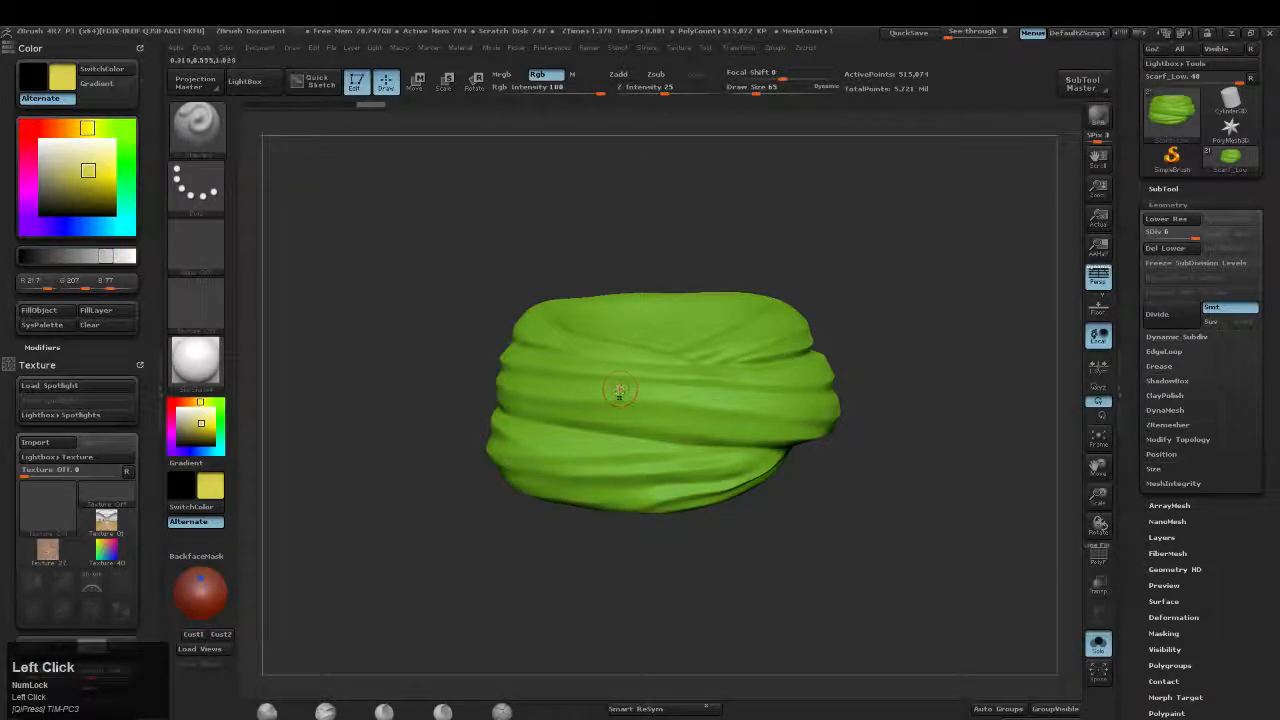
mouse_move(1279, 58)
left_mouse_down()
mouse_move(1108, 86)
mouse_move(1279, 66)
left_mouse_up()
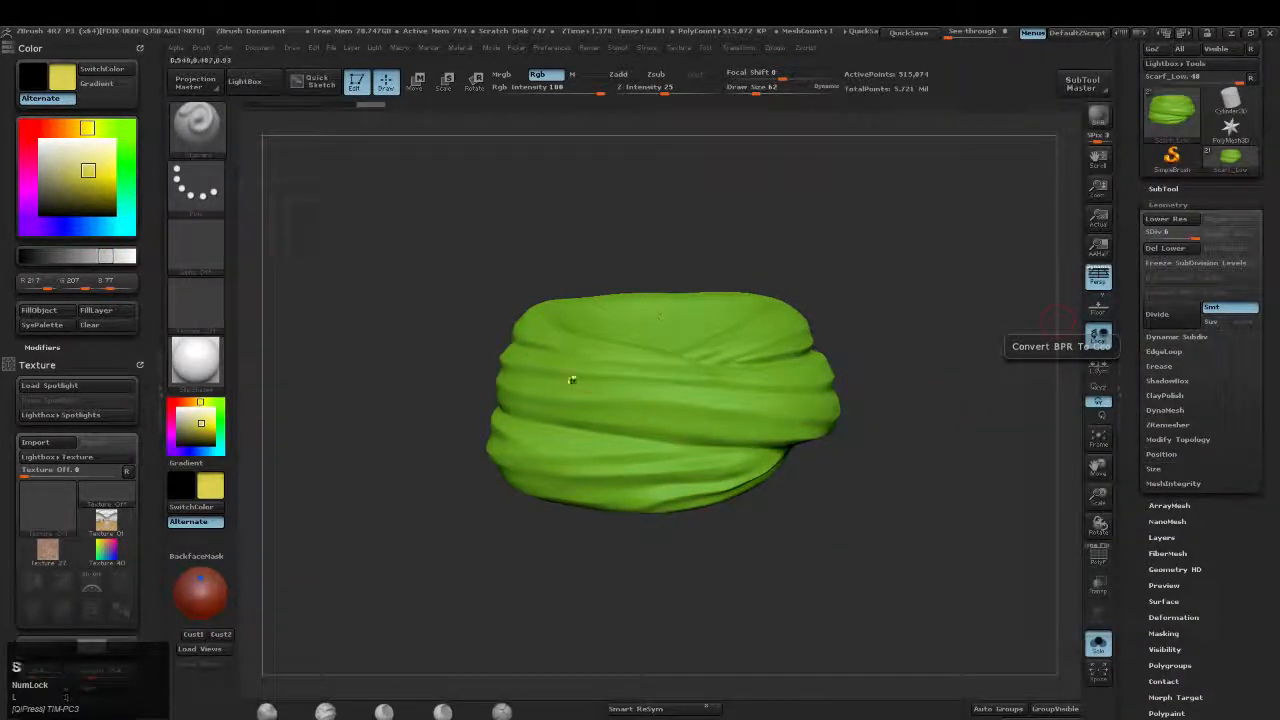
Paint round yellow spots of varying sizes across the front folds of the scarf, reducing the draw size to 42 and 37
left_click_drag(578, 375, 613, 380)
key("s")
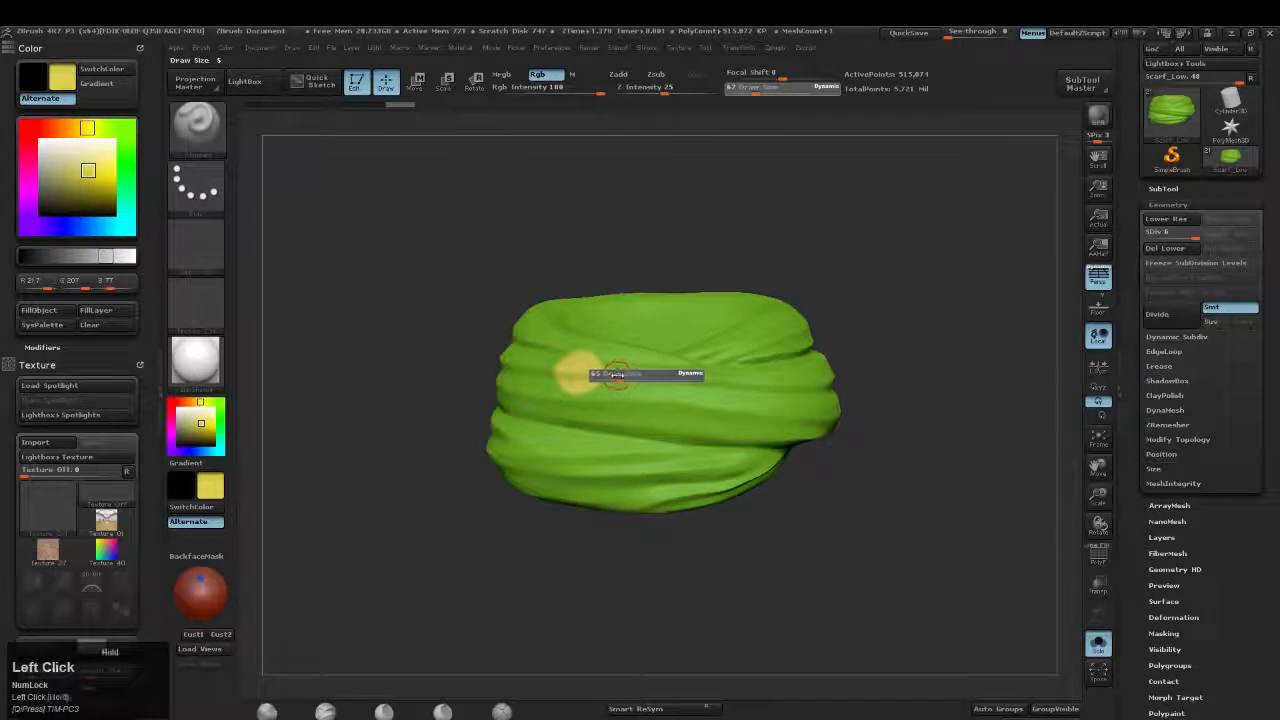
left_click(615, 368)
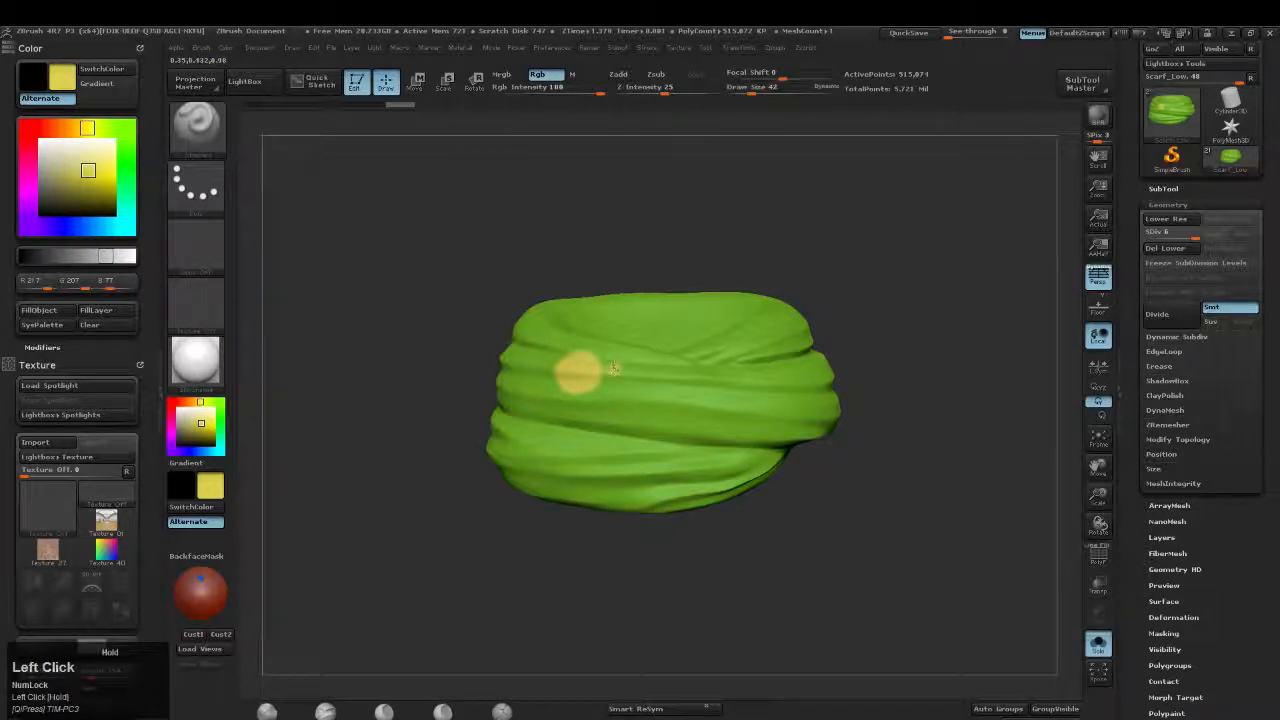
left_click(652, 367)
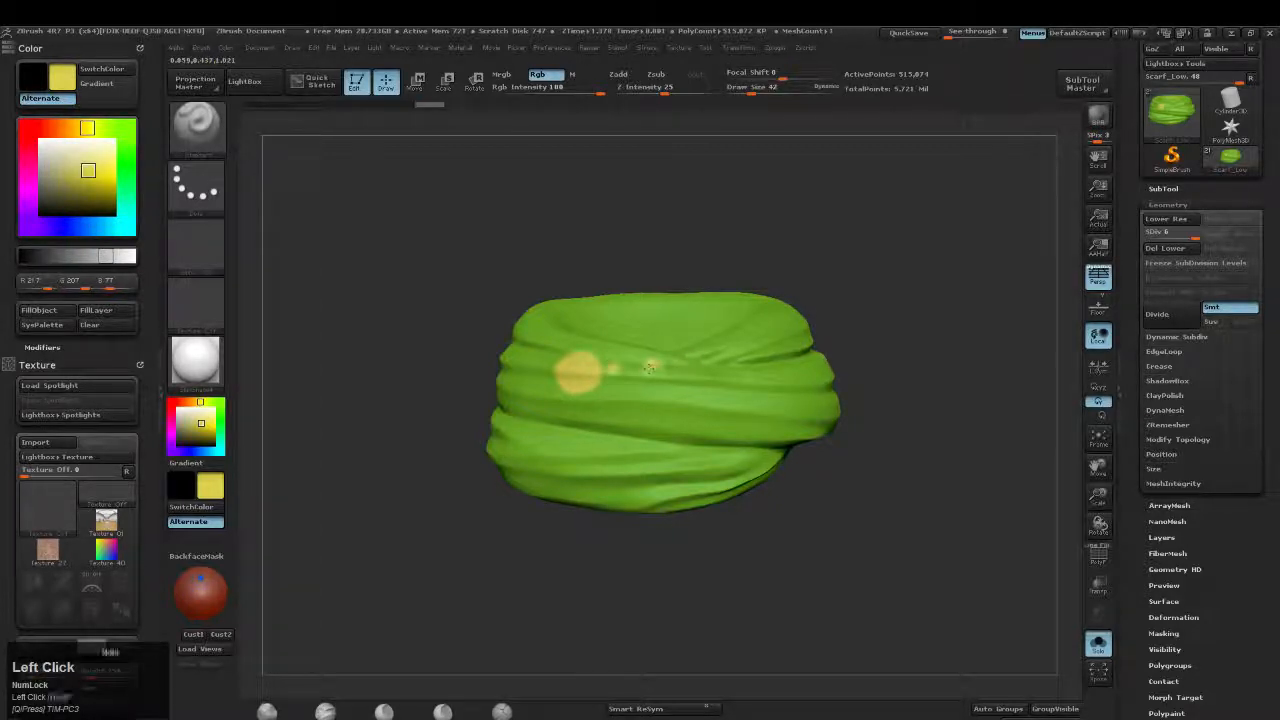
left_click(624, 418)
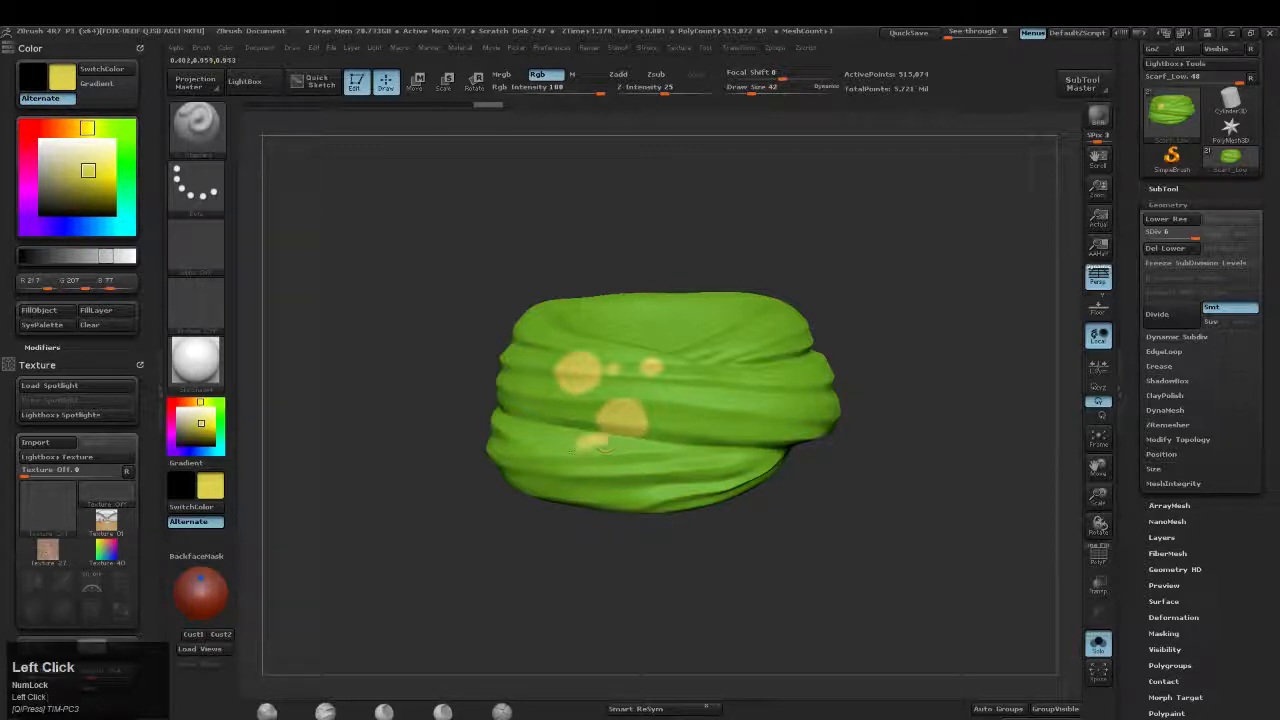
left_click(595, 457)
left_click(602, 458)
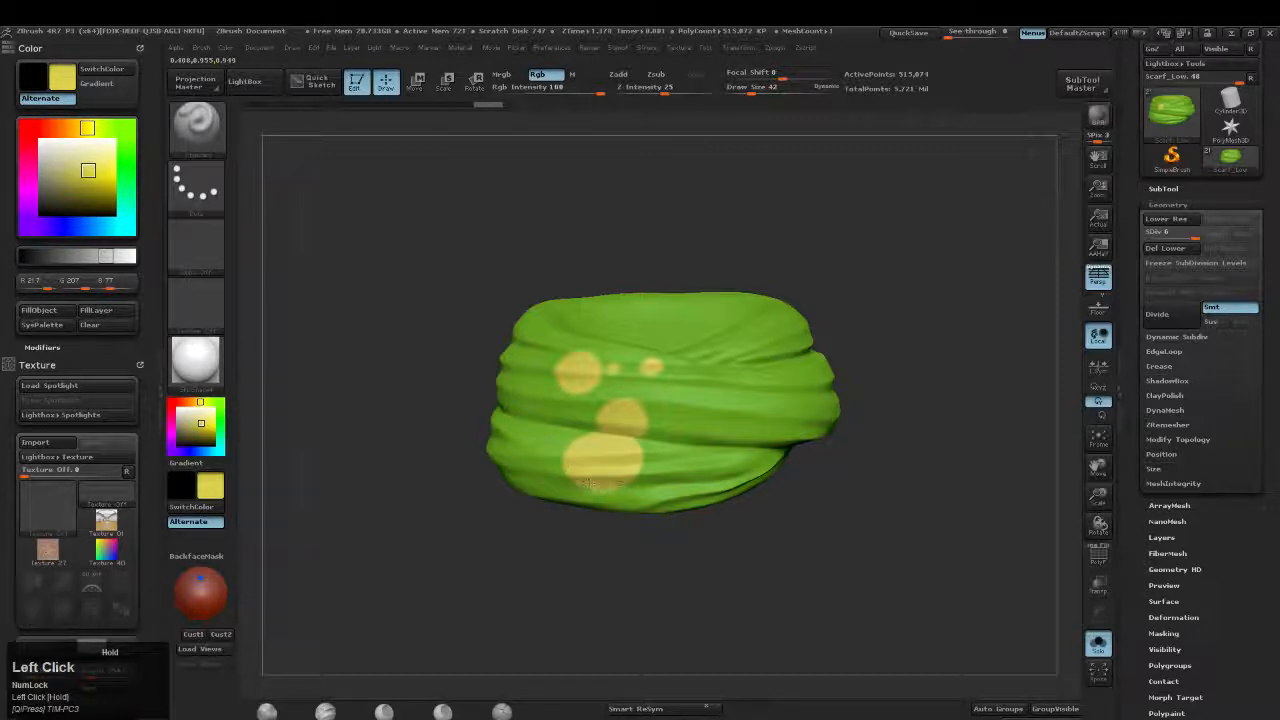
left_click_drag(694, 401, 698, 401)
key("s")
left_click(743, 357)
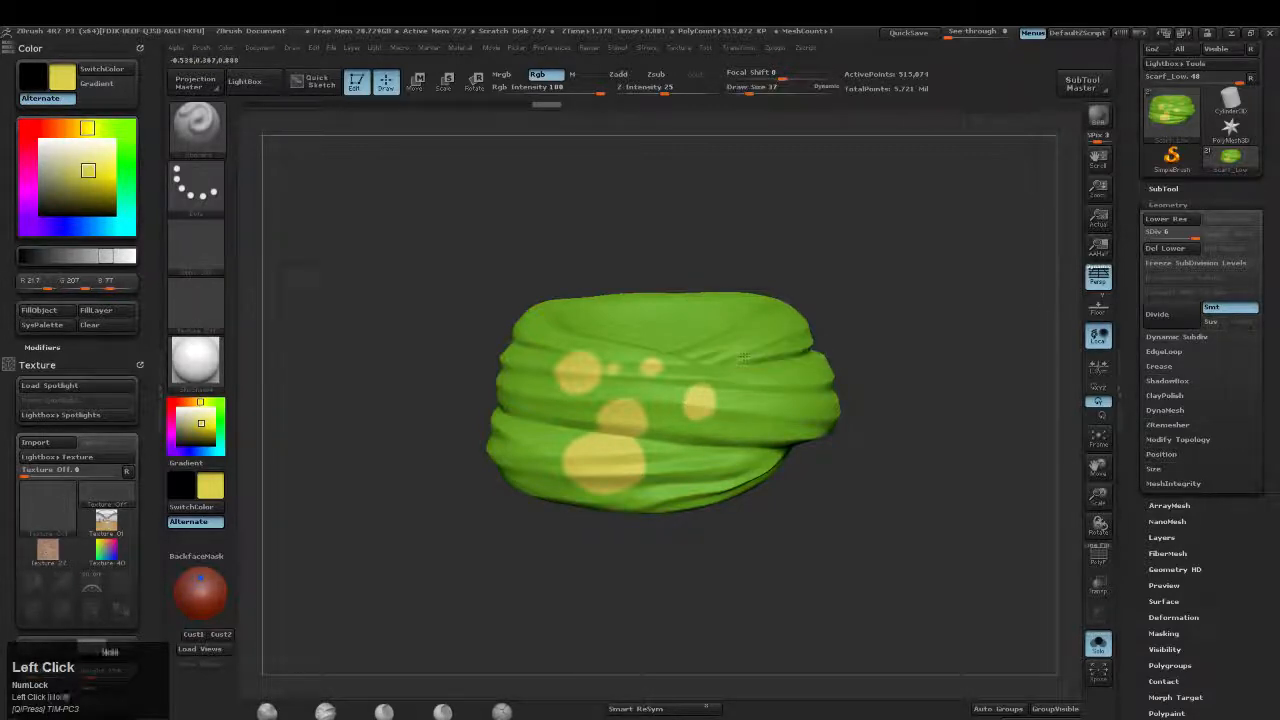
Examine one small yellow spot up close with the draw size at 5, lowering the scarf to subdivision level 3
mouse_move(903, 262)
left_mouse_down()
mouse_move(574, 320)
mouse_move(854, 281)
mouse_move(883, 303)
mouse_move(925, 294)
left_mouse_up()
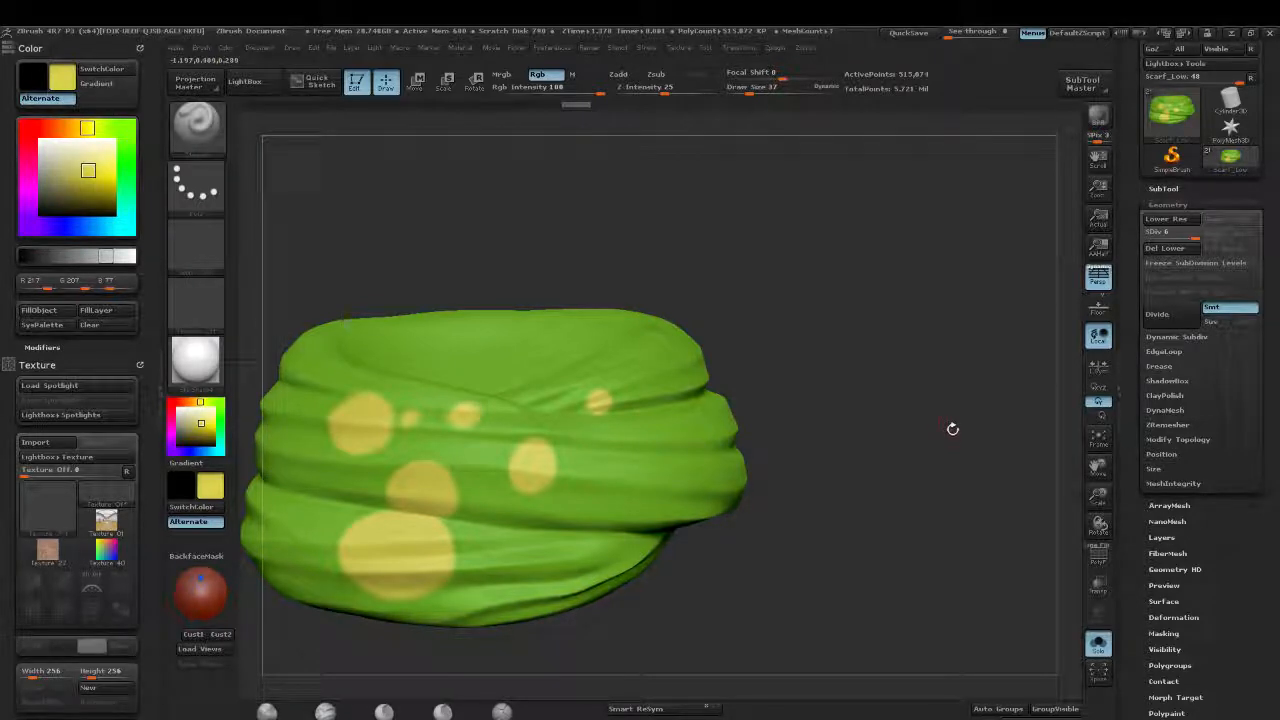
left_click_drag(881, 388, 932, 450, "alt")
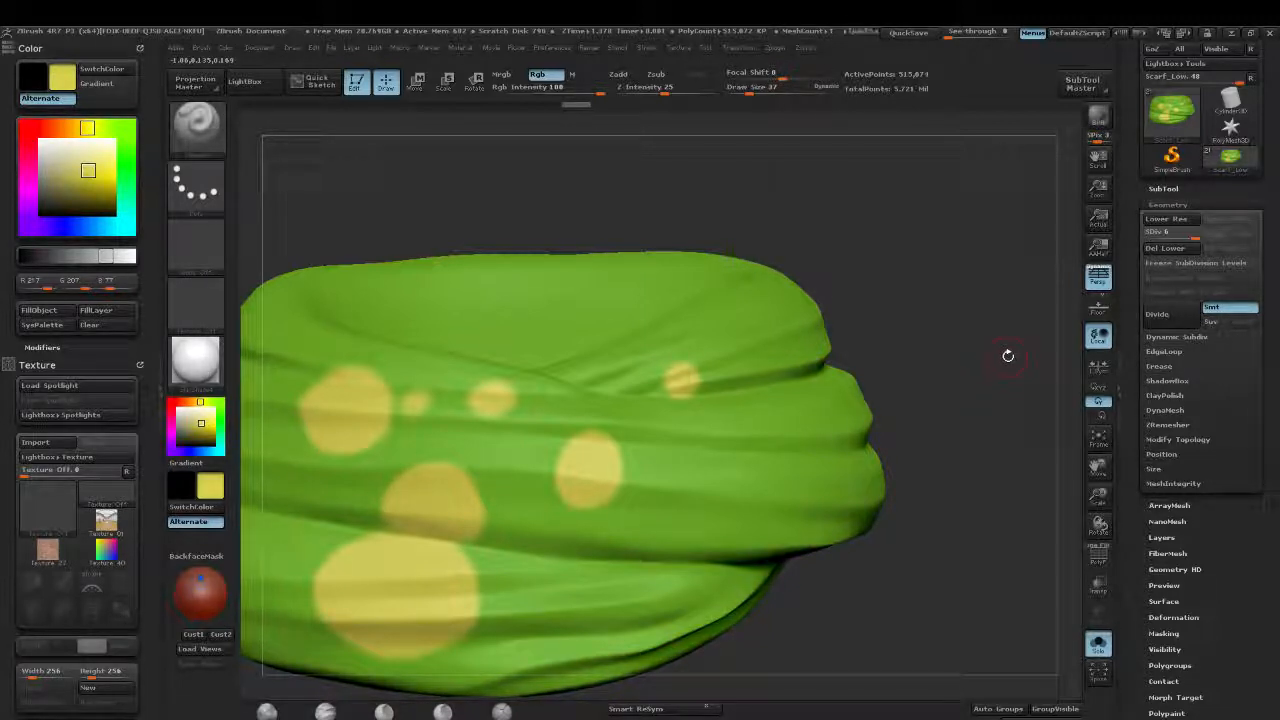
left_click_drag(1006, 355, 1003, 580, "alt")
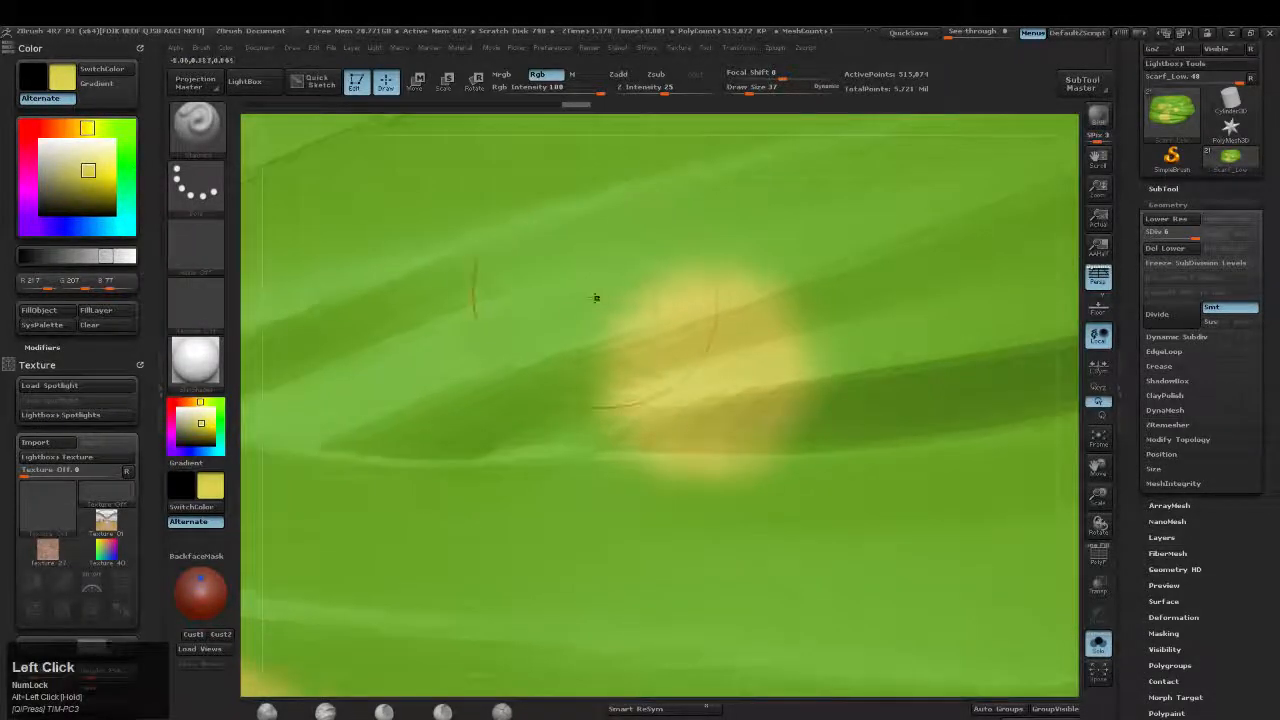
key("s")
left_click_drag(697, 321, 686, 326)
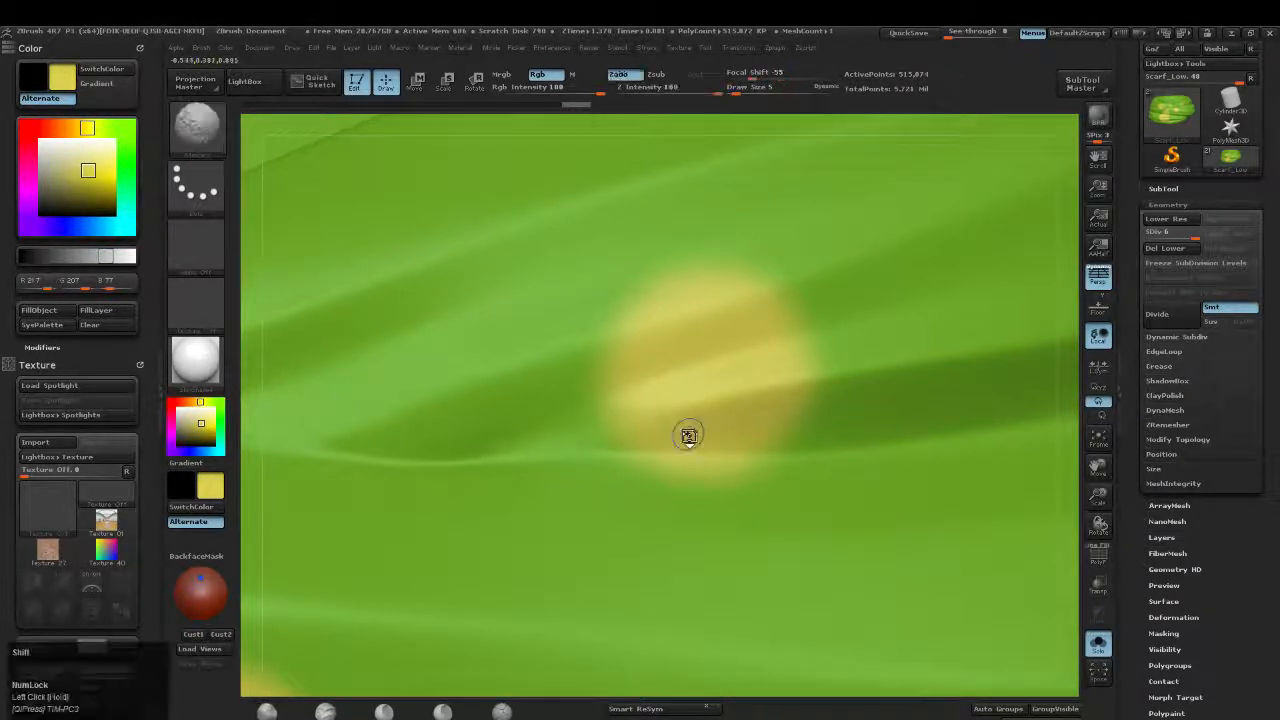
key("shift+d")
key("shift+d")
key("shift+d")
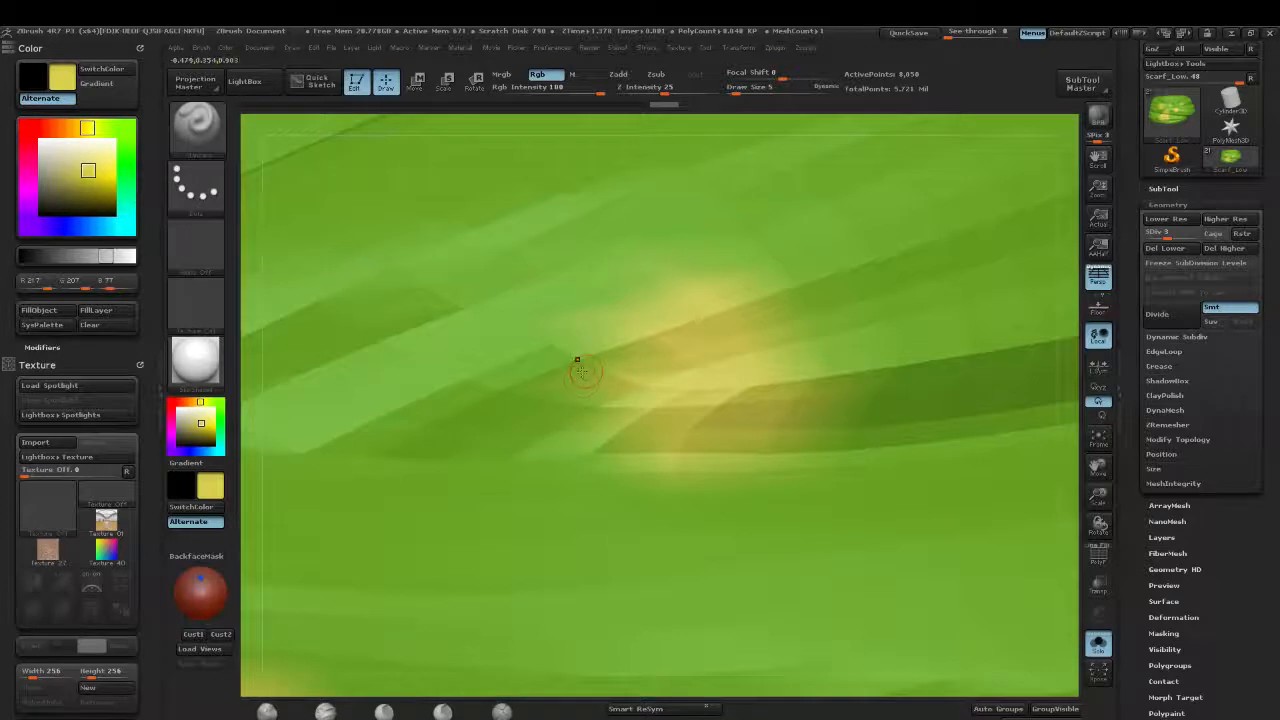
Frame the whole scarf, raise it back to subdivision level 6 and inspect the painted spots from several angles
key("f")
key("d")
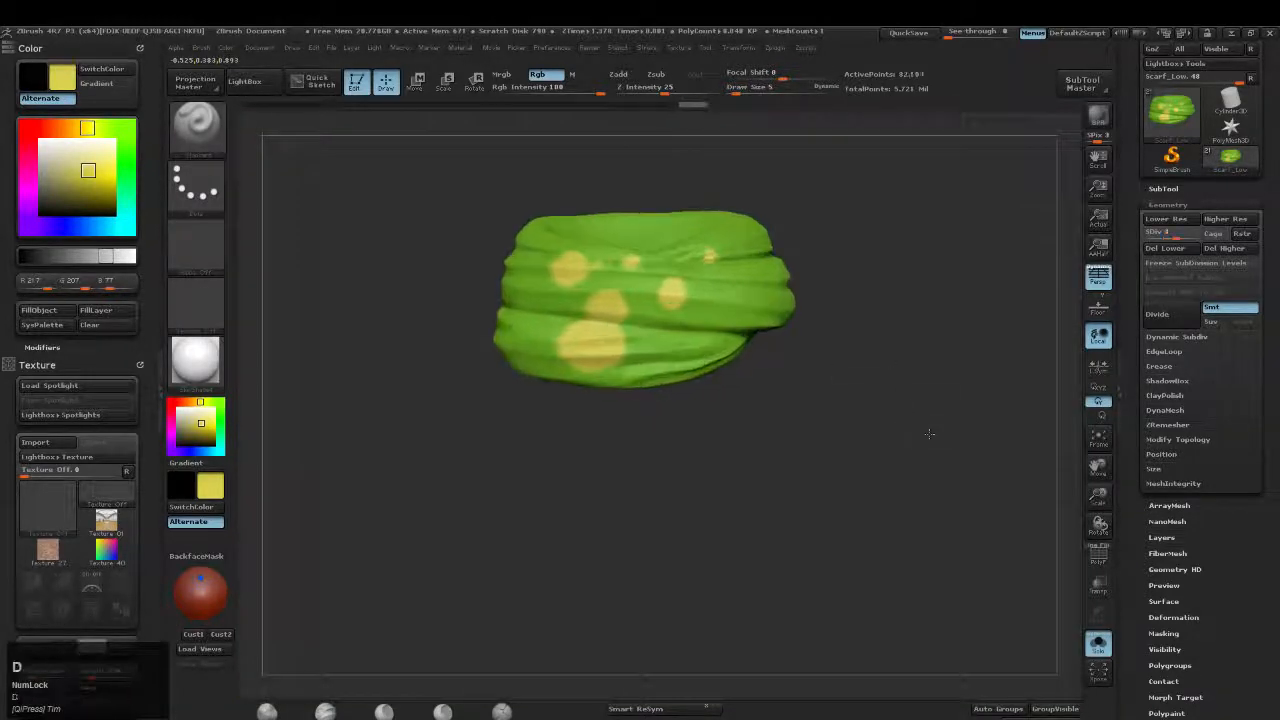
key("d")
key("d")
key("d")
key("d")
key("d")
key("d")
key("d")
key("d")
key("d")
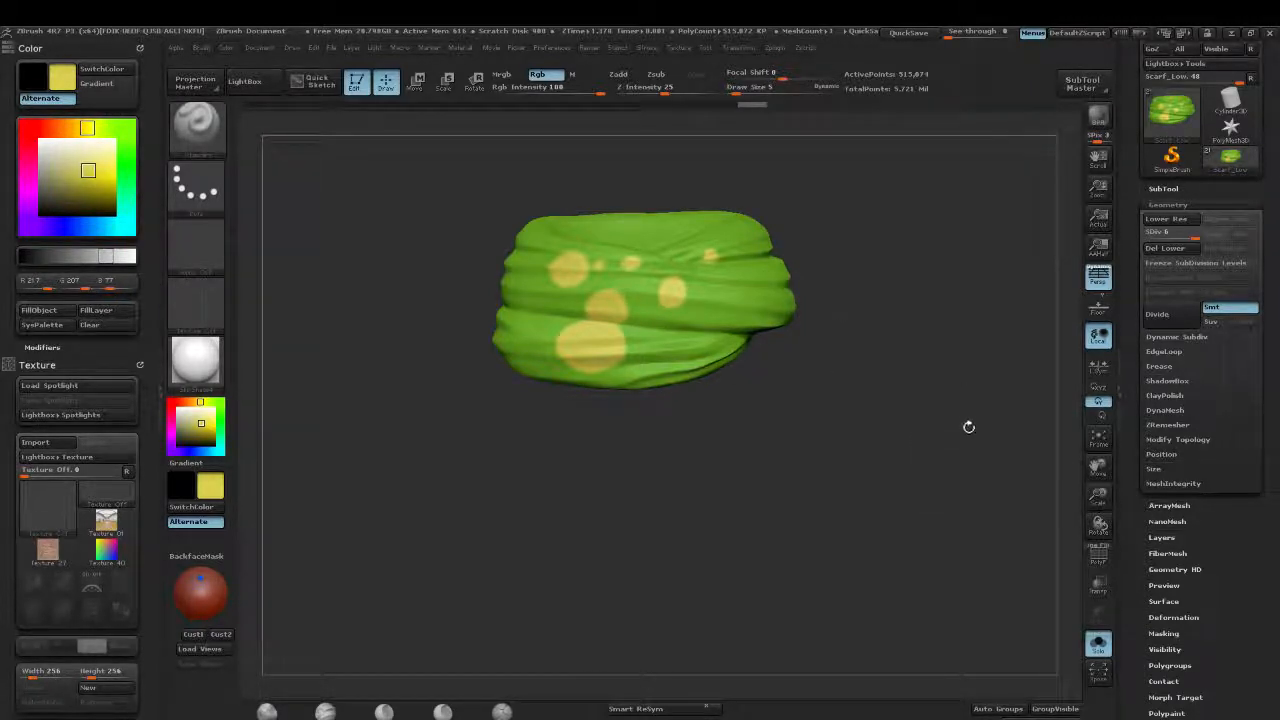
left_click_drag(969, 426, 880, 455)
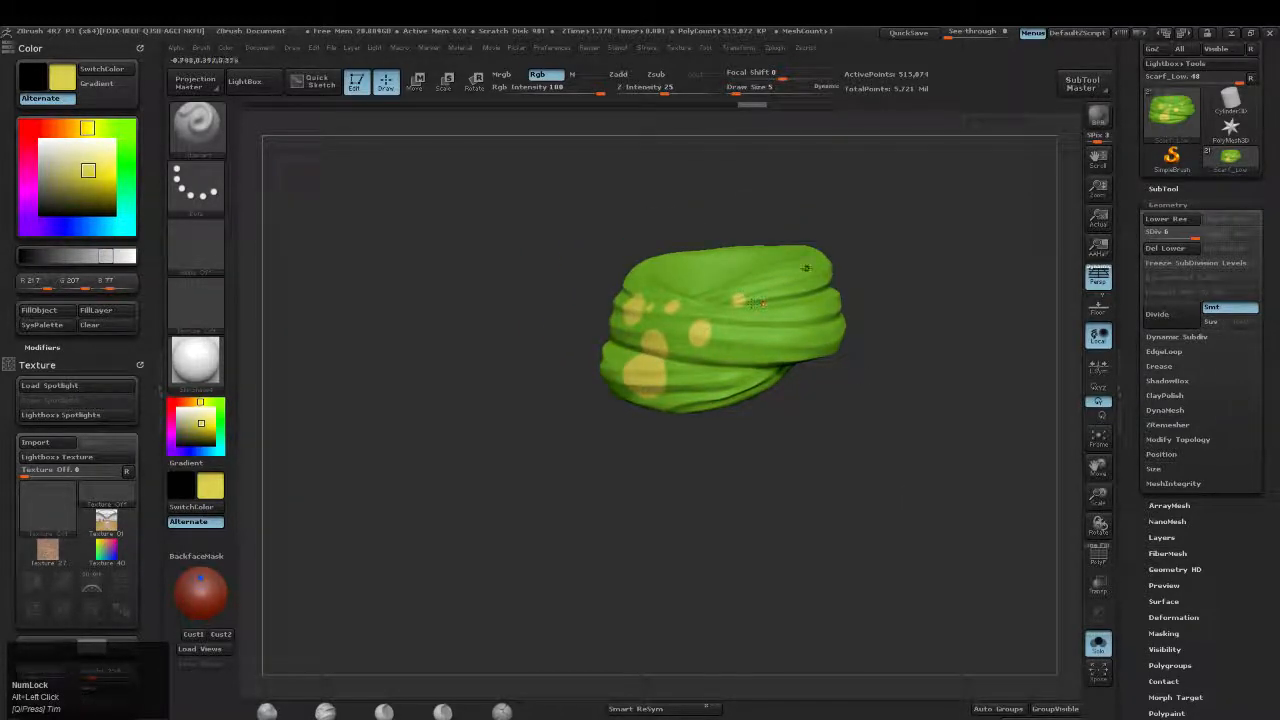
left_click_drag(871, 471, 893, 468)
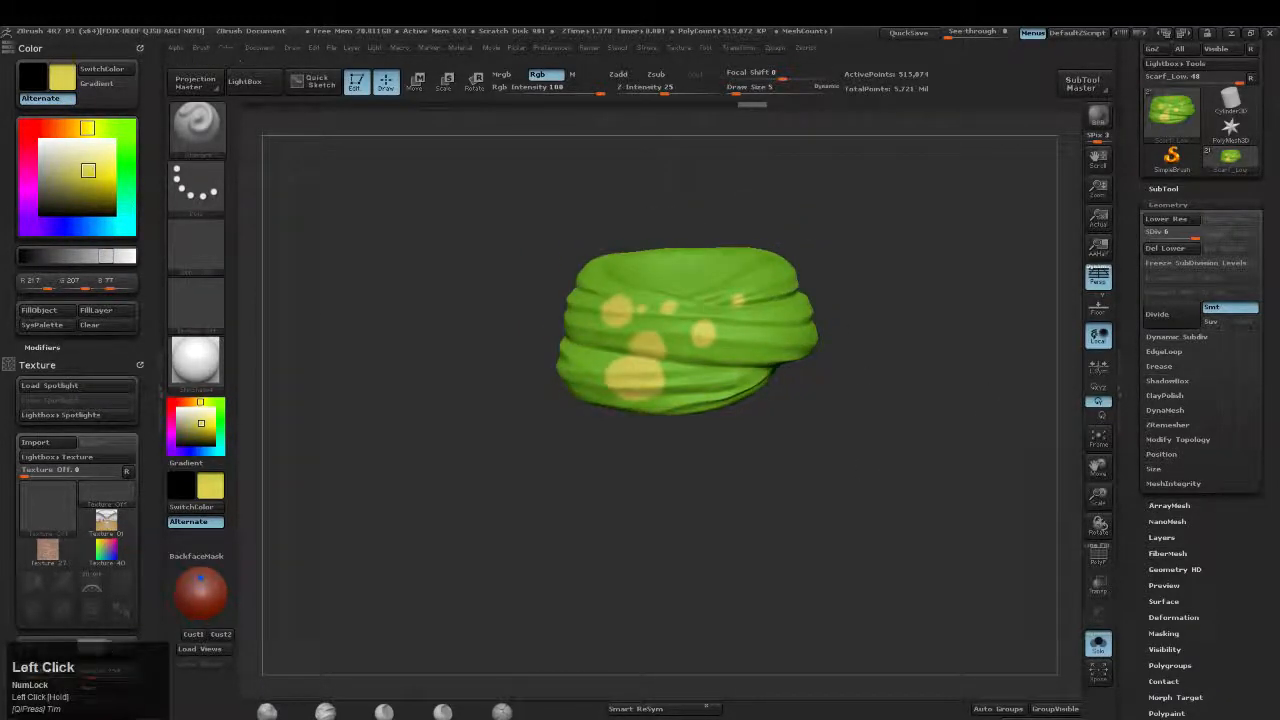
Switch to Photoshop and sample a bright green and a darker green from the scarf in the snow_girl reference painting
left_click(1237, 33)
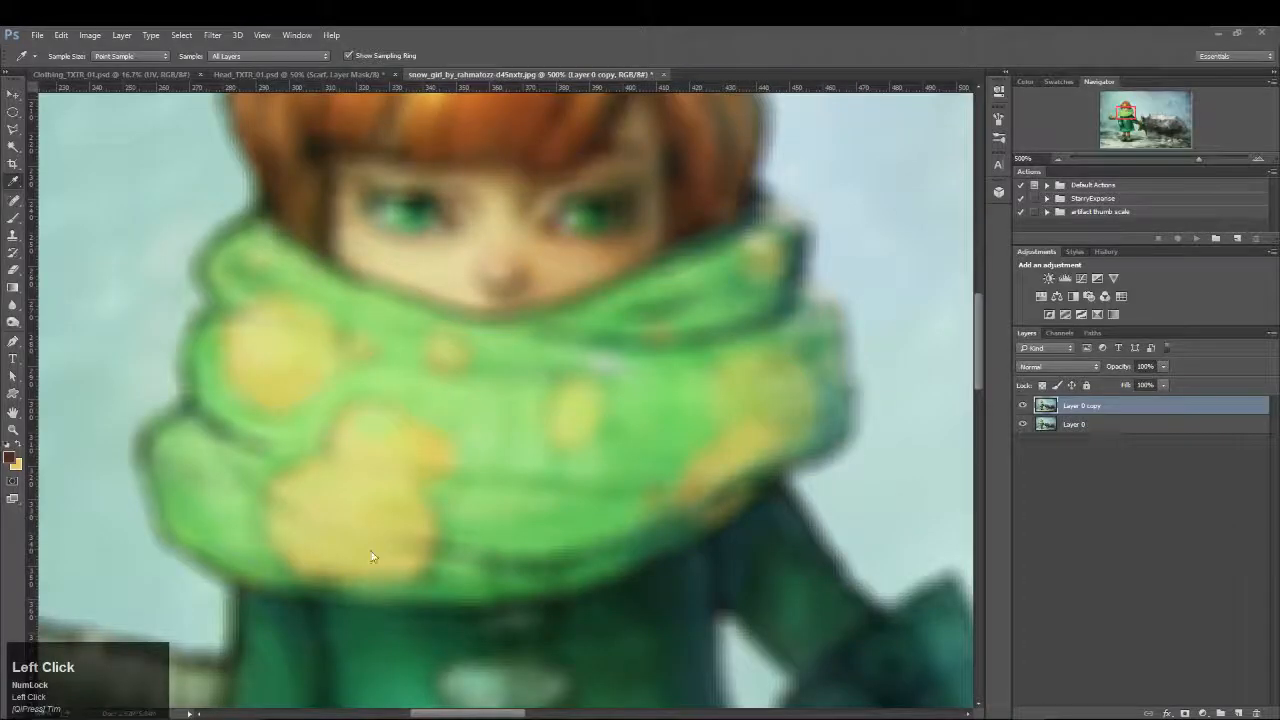
left_click(507, 420)
left_click(634, 441)
key("x")
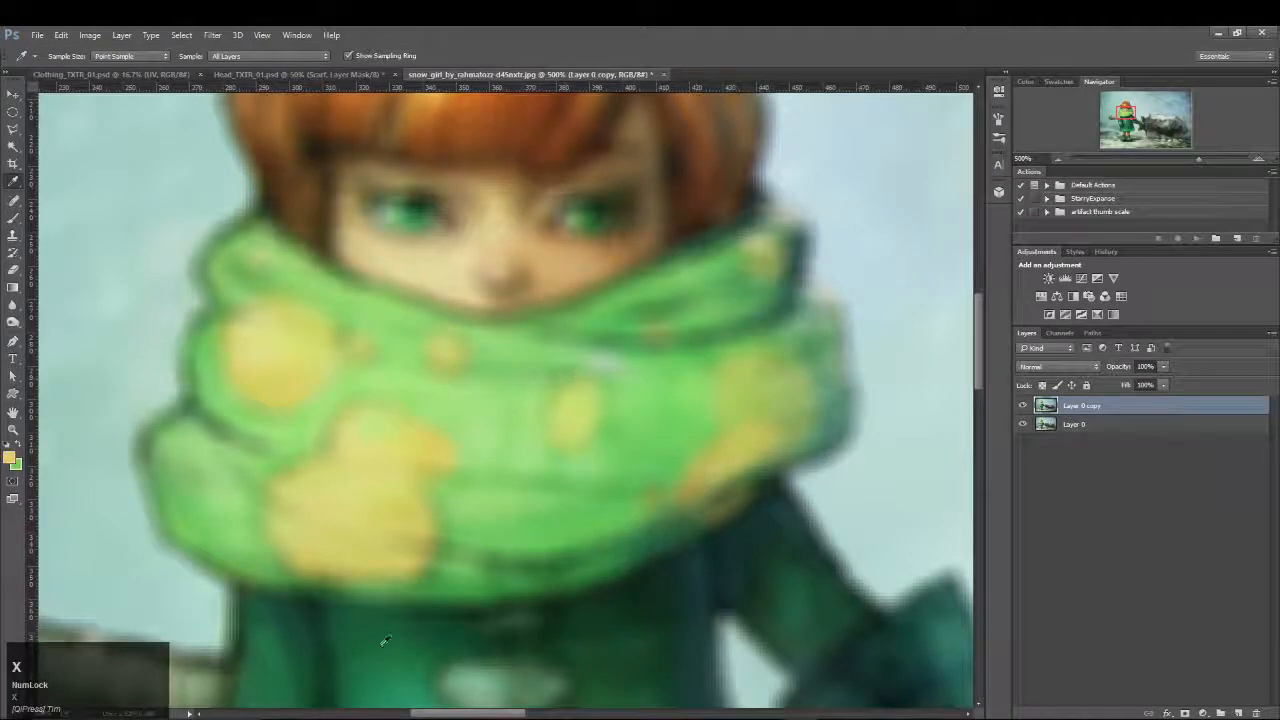
left_click(186, 508)
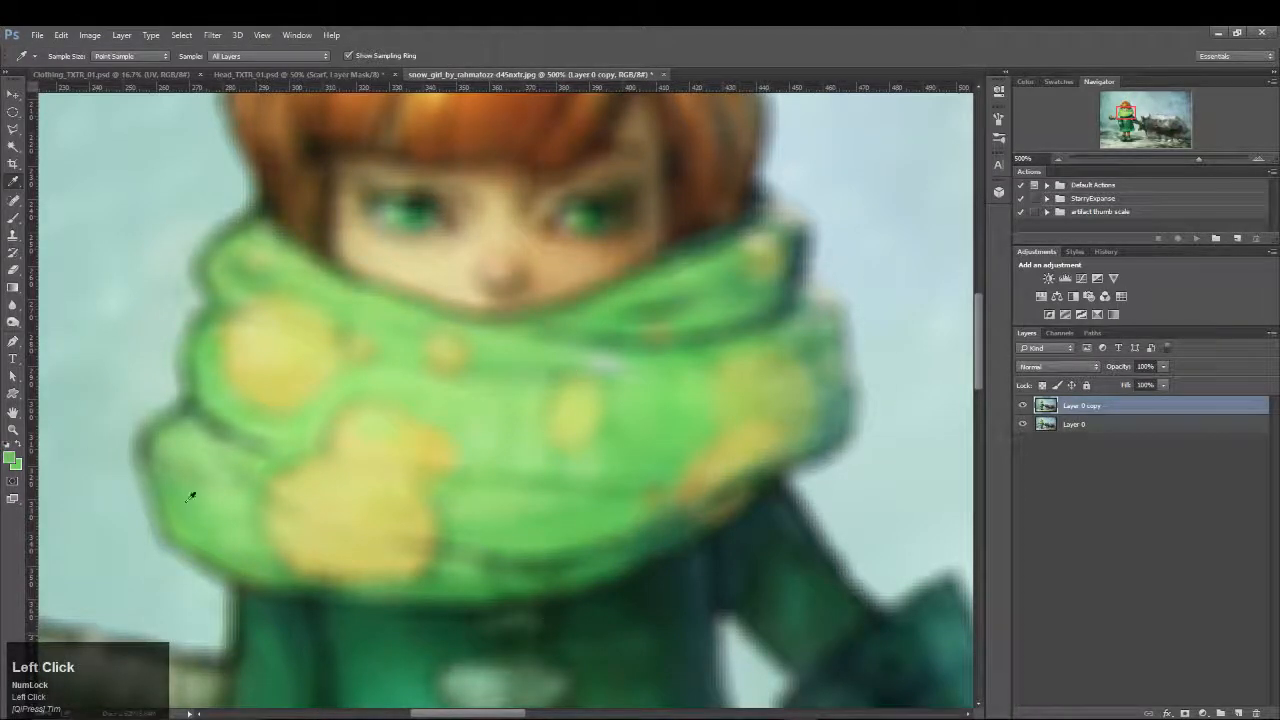
left_click(168, 495)
In Head_TXTR_01.psd, add a new layer inside the Scarf group and name it Scarf_Base
left_click(318, 74)
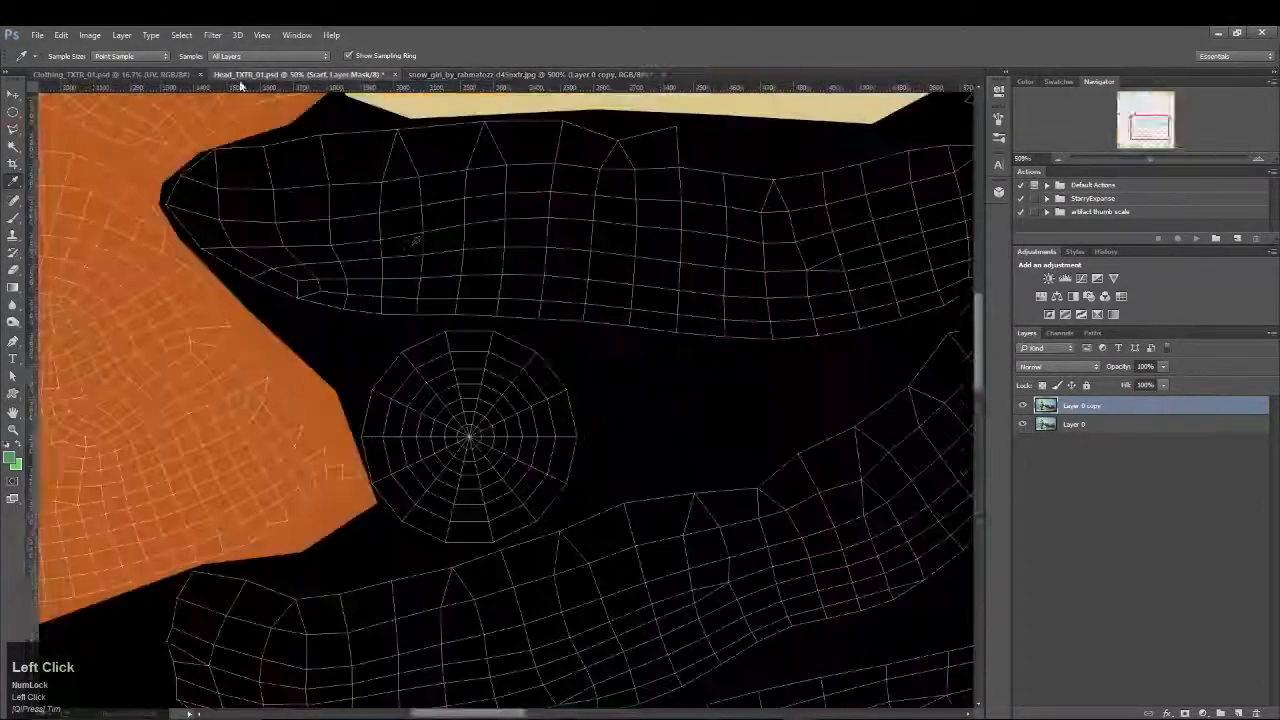
left_click(1154, 510)
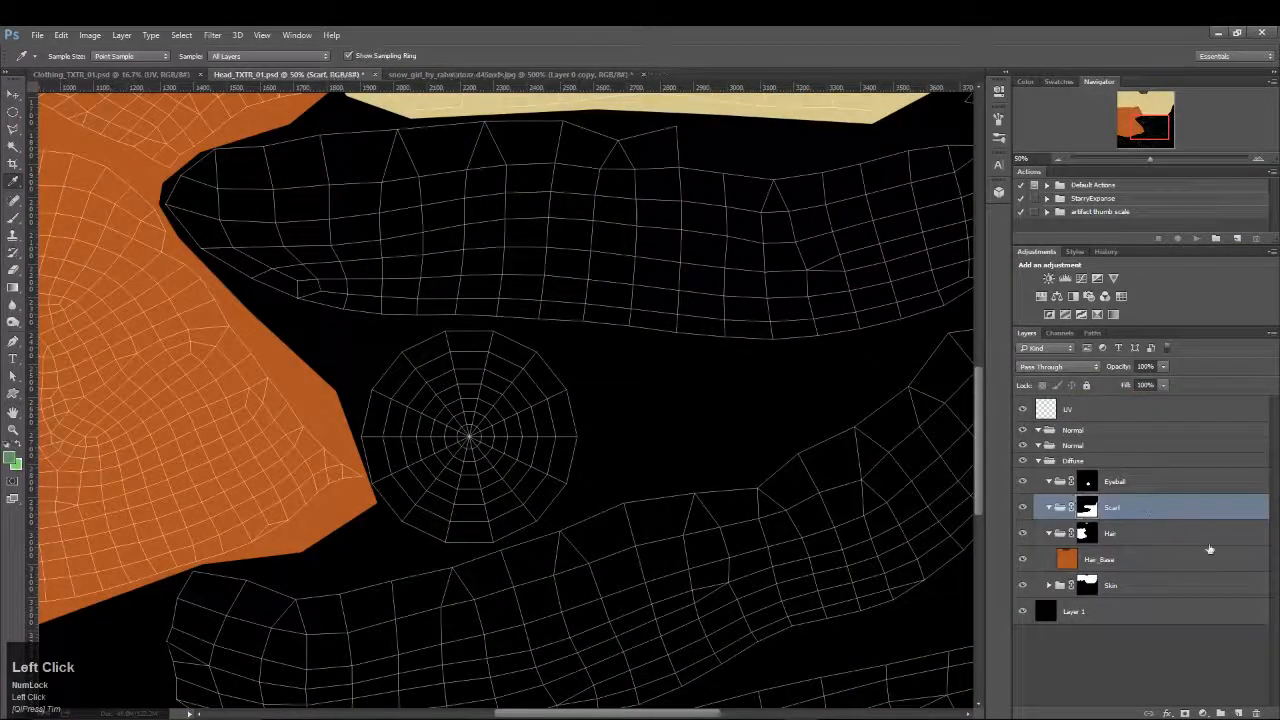
left_click(1239, 713)
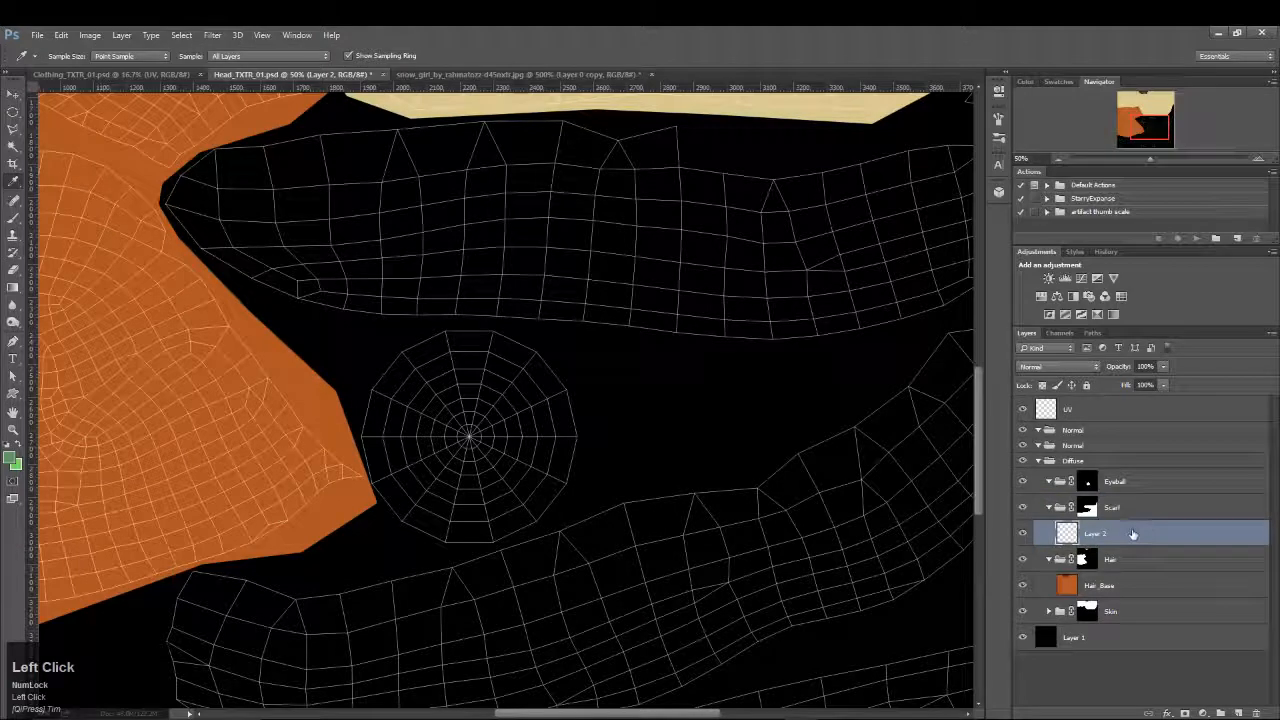
double_click(1097, 534)
type("Scarf_")
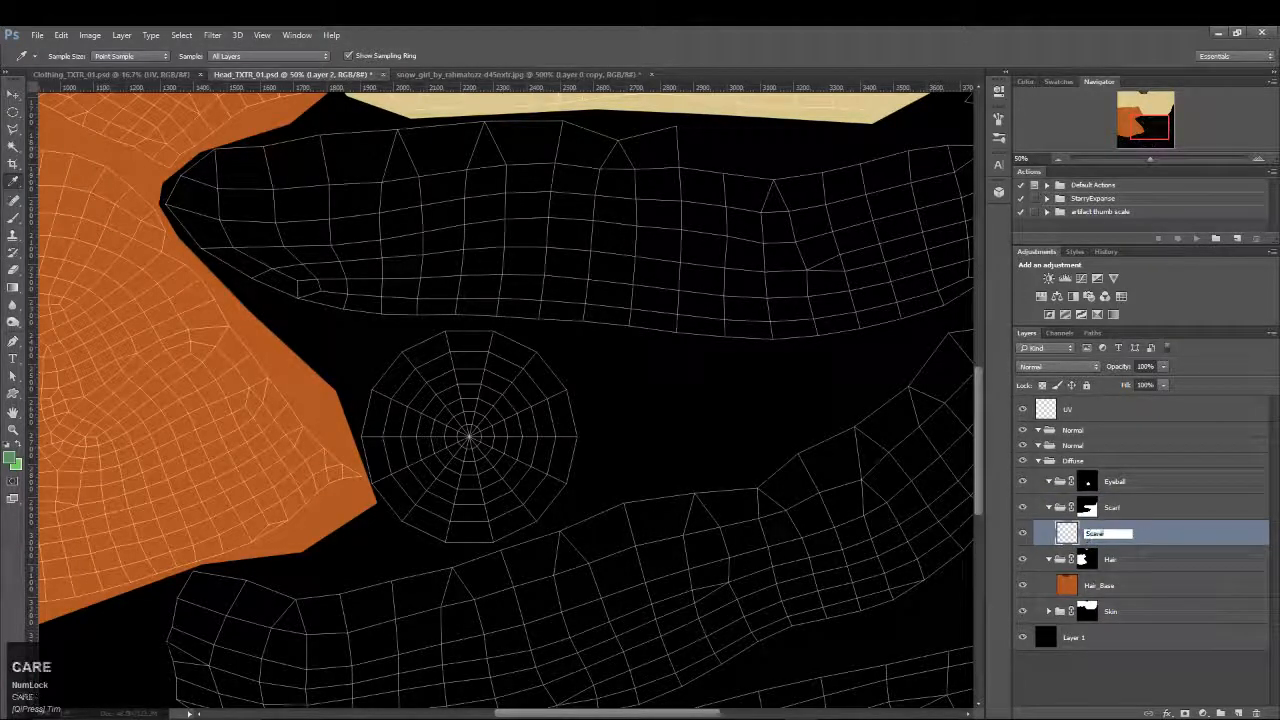
type("Base")
key("Return")
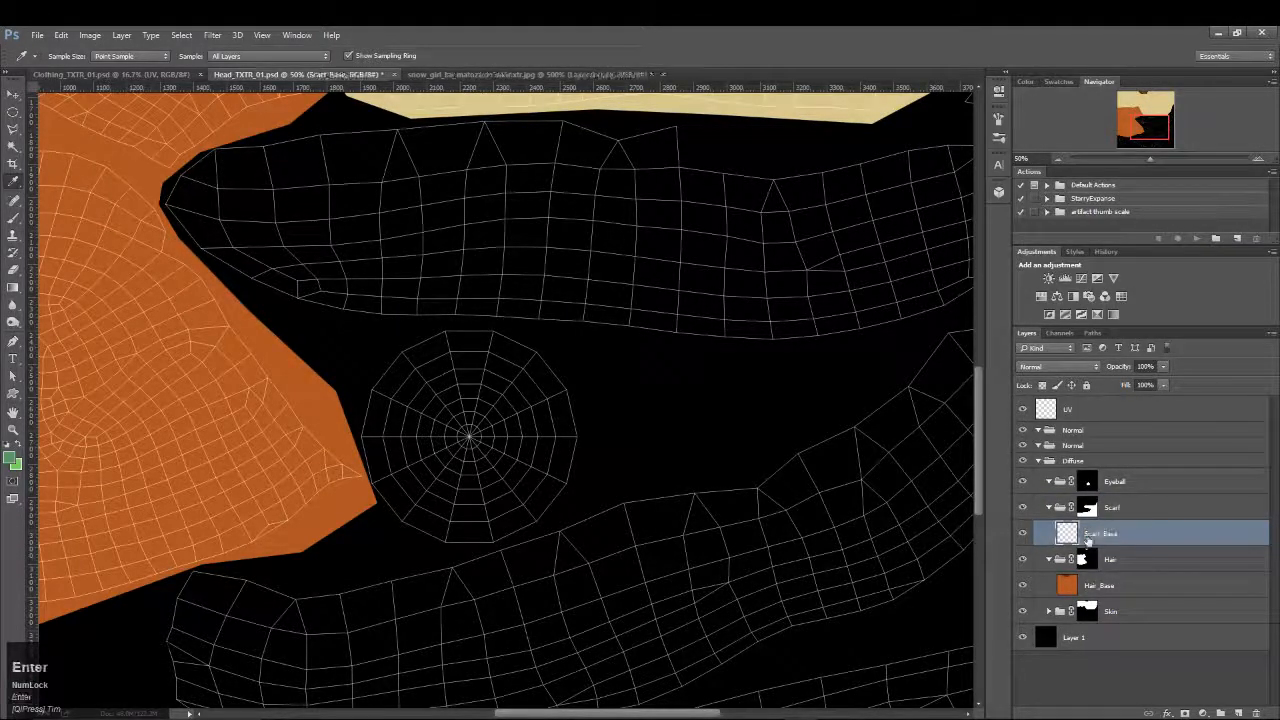
Make the bright green the foreground colour and fill the Scarf_Base layer with it at 100% opacity
key("shift+F5")
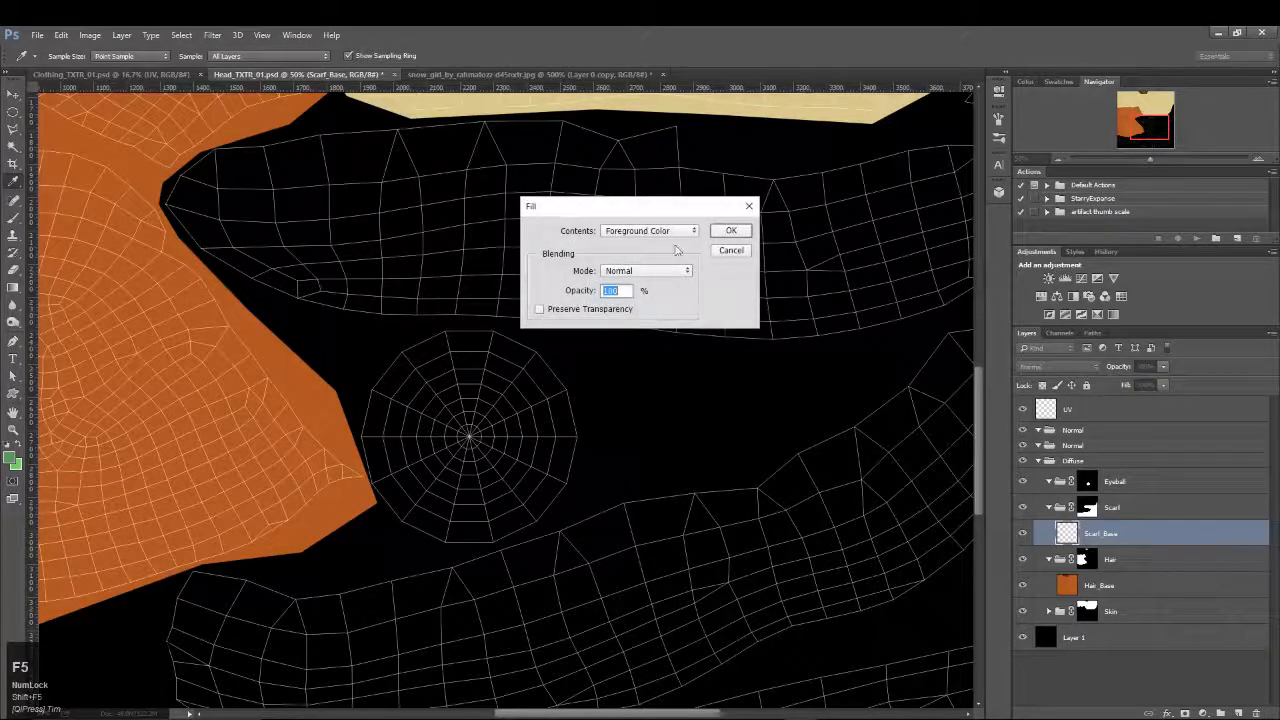
left_click(738, 249)
key("x")
key("shift+F5")
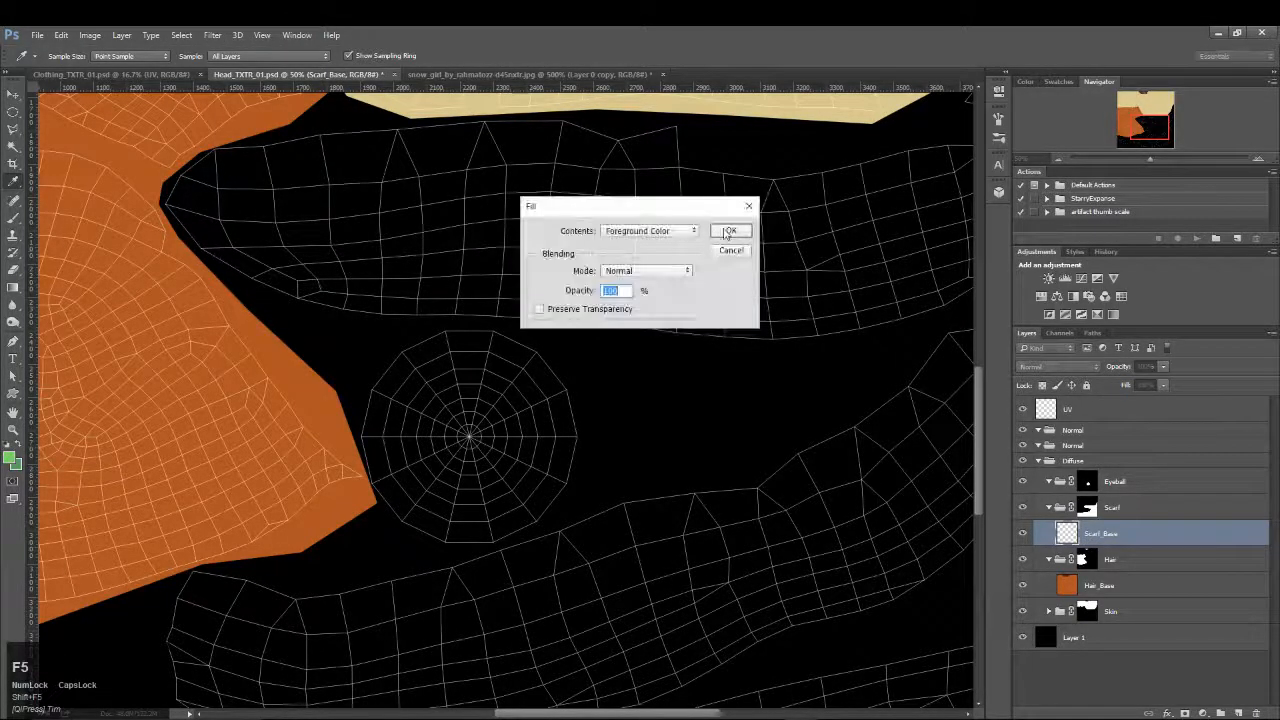
left_click(728, 230)
key("z")
left_click(747, 398, "alt")
key("i")
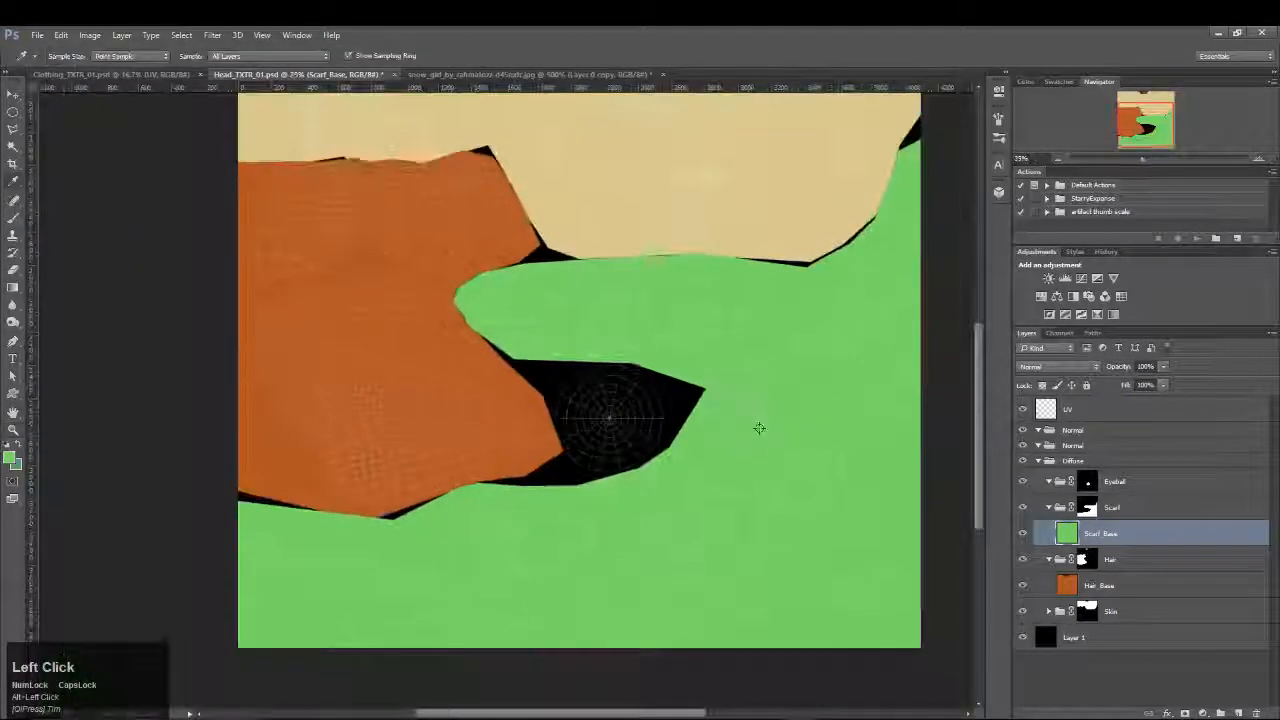
left_click_drag(757, 426, 740, 417)
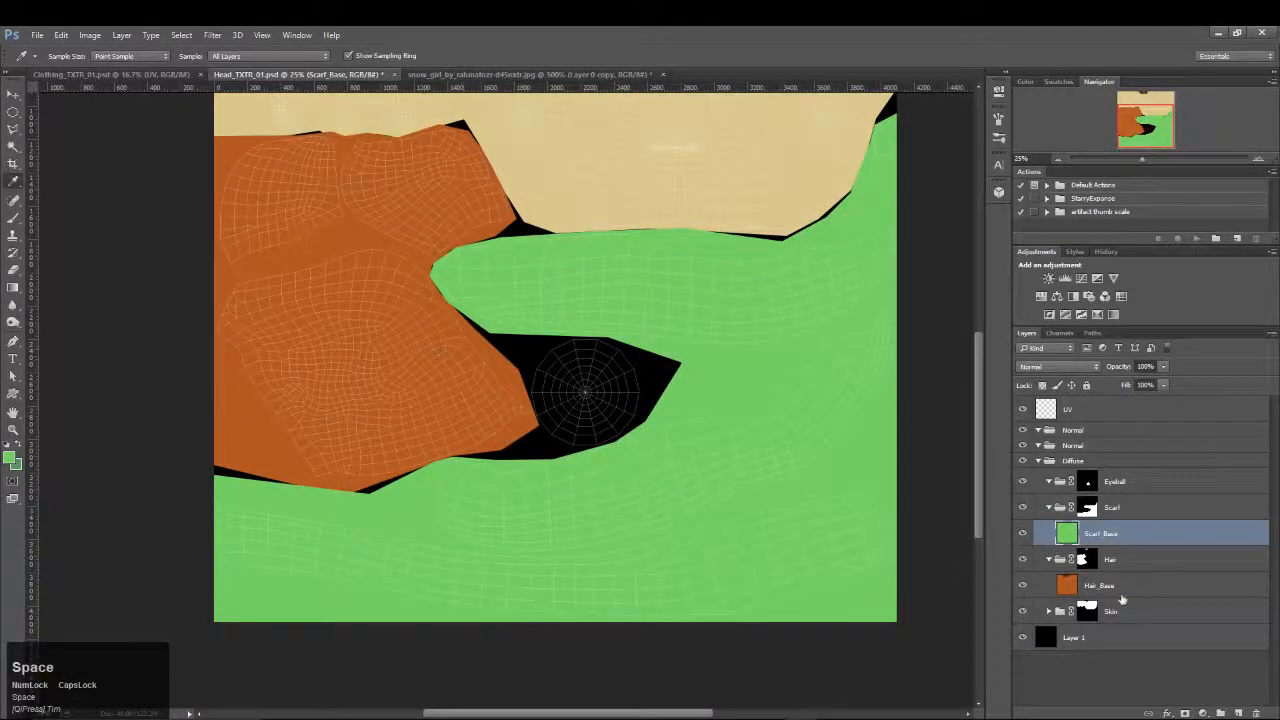
Collapse the Scarf and Hair groups and select the Eyeball group in the head texture
left_click(1048, 507)
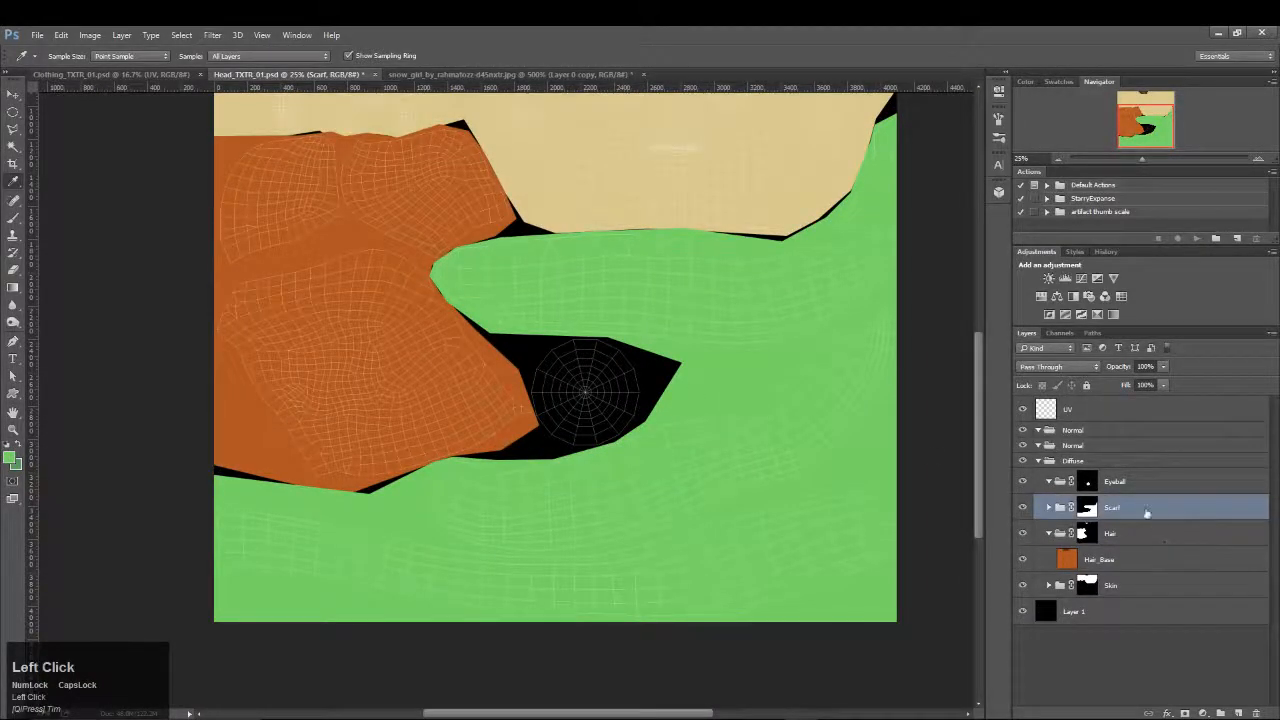
left_click(1048, 533)
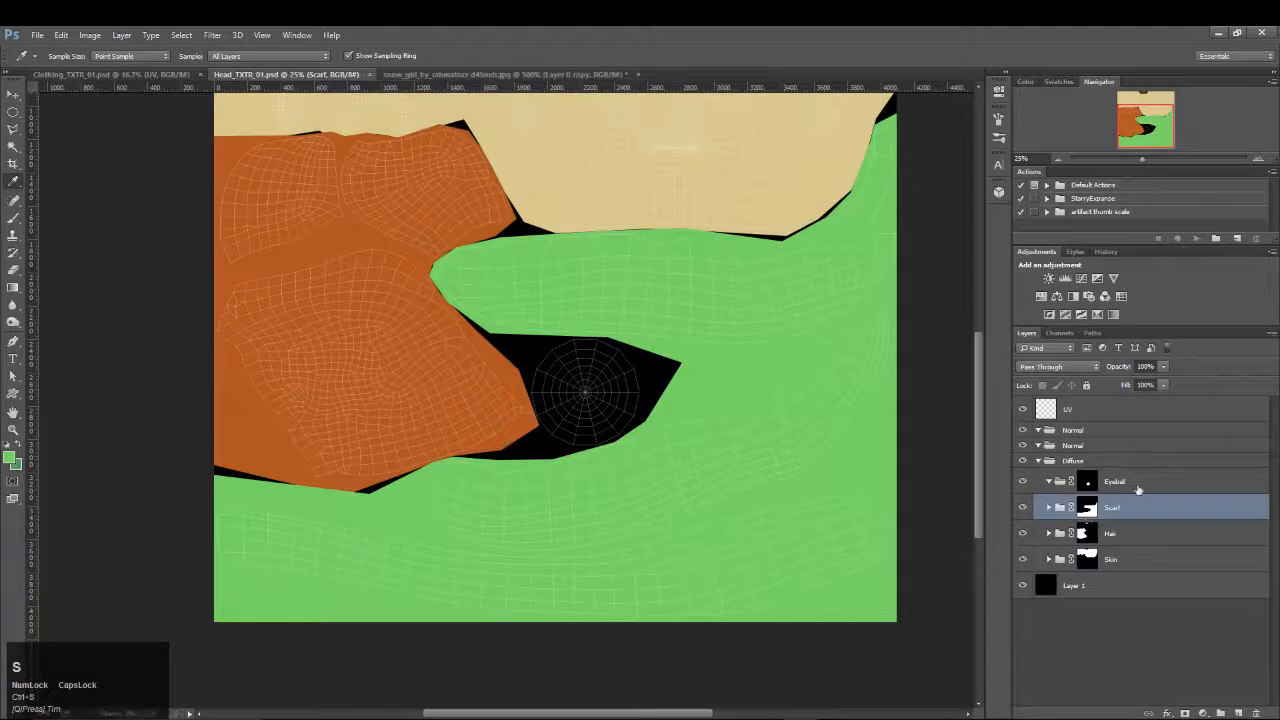
left_click(1118, 481)
key("z")
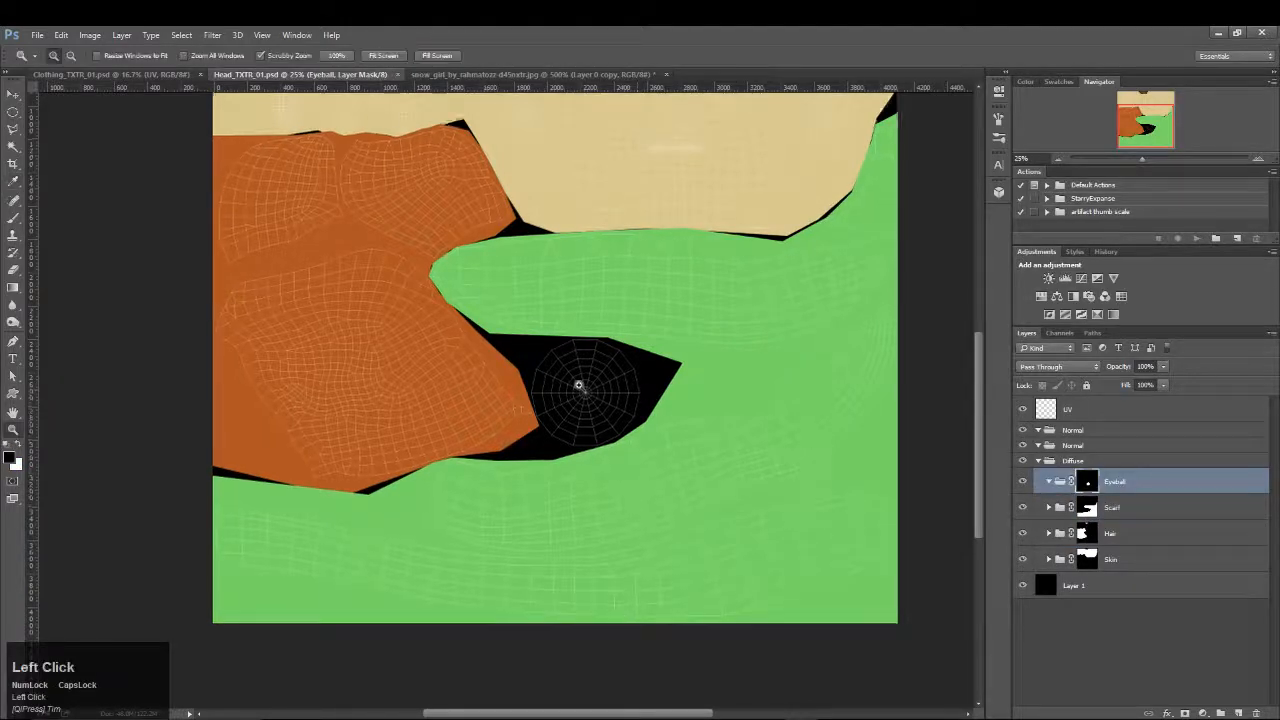
Add a new layer inside the Eyeball group and name it Eye_White
left_click(580, 386)
left_click(591, 417)
left_click(592, 381)
left_click(592, 381)
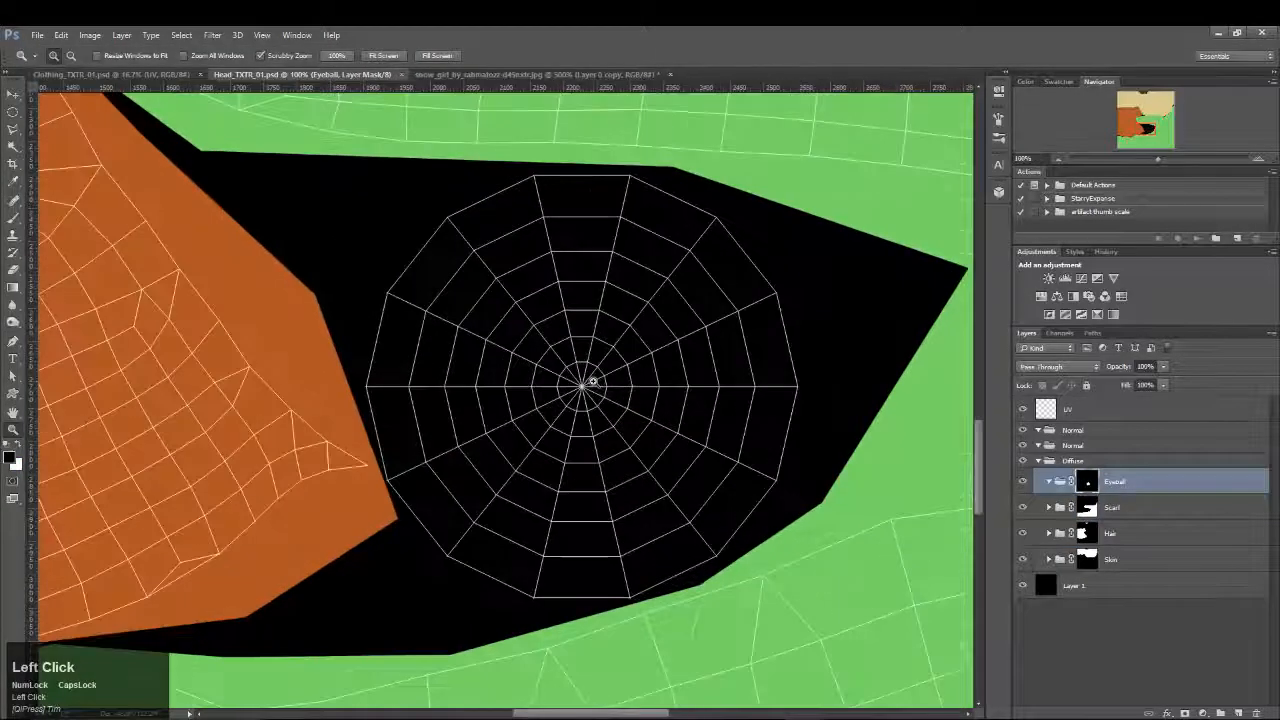
left_click(1238, 713)
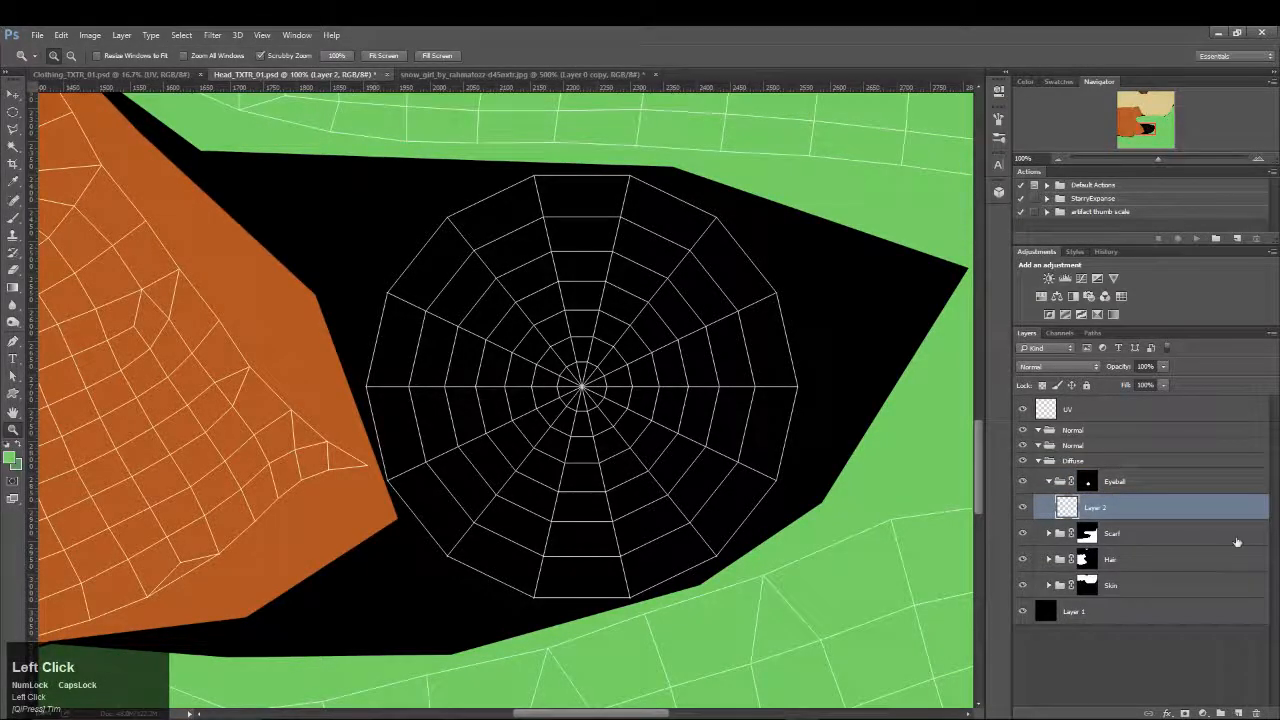
double_click(1095, 507)
type("EYE")
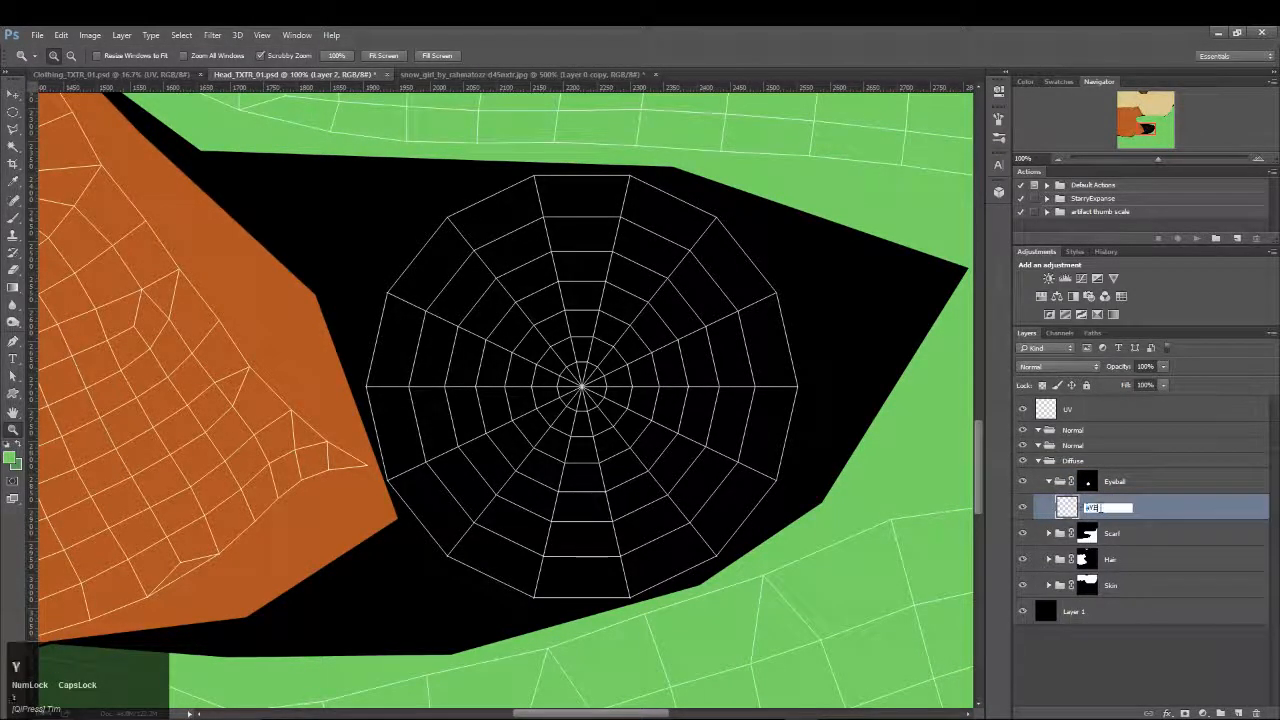
key("BackSpace")
key("Caps_Lock")
type("ye_White")
key("Return")
Add two layers named Iris and Pupil above Eye_White in the Eyeball group, and make Eye_White the active layer
left_click(1240, 711)
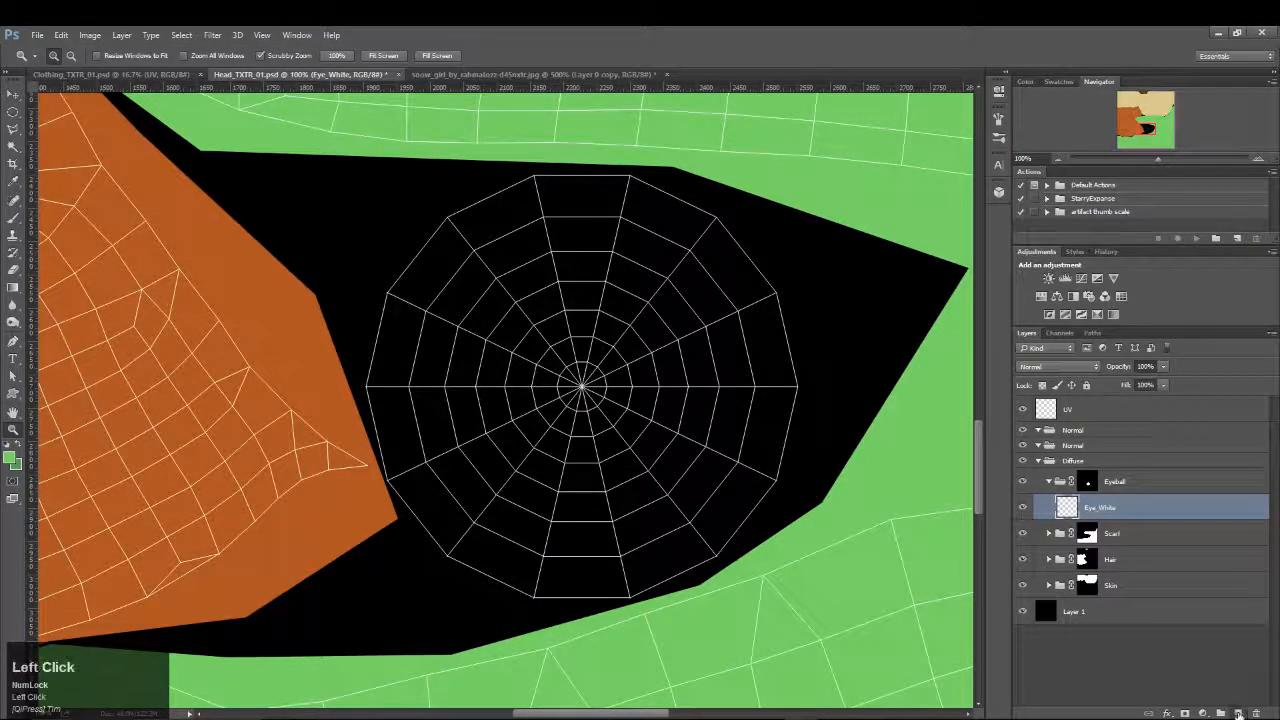
double_click(1095, 508)
type("Iris")
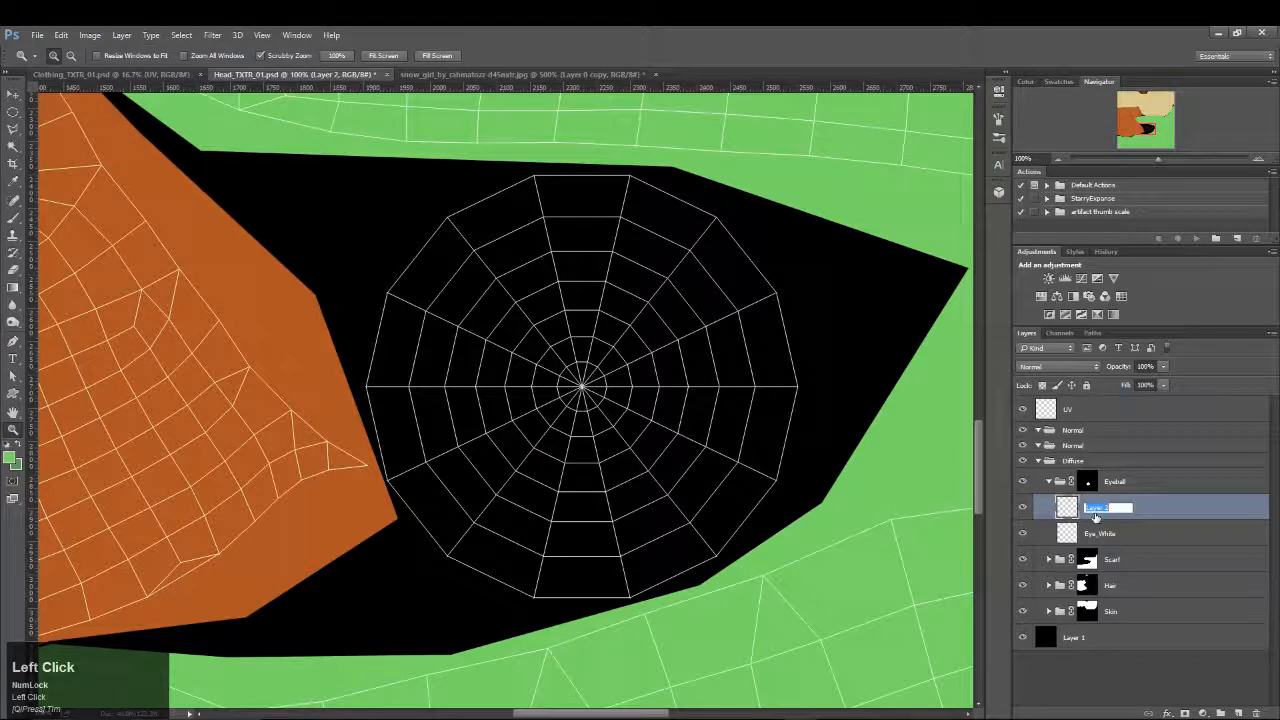
key("Return")
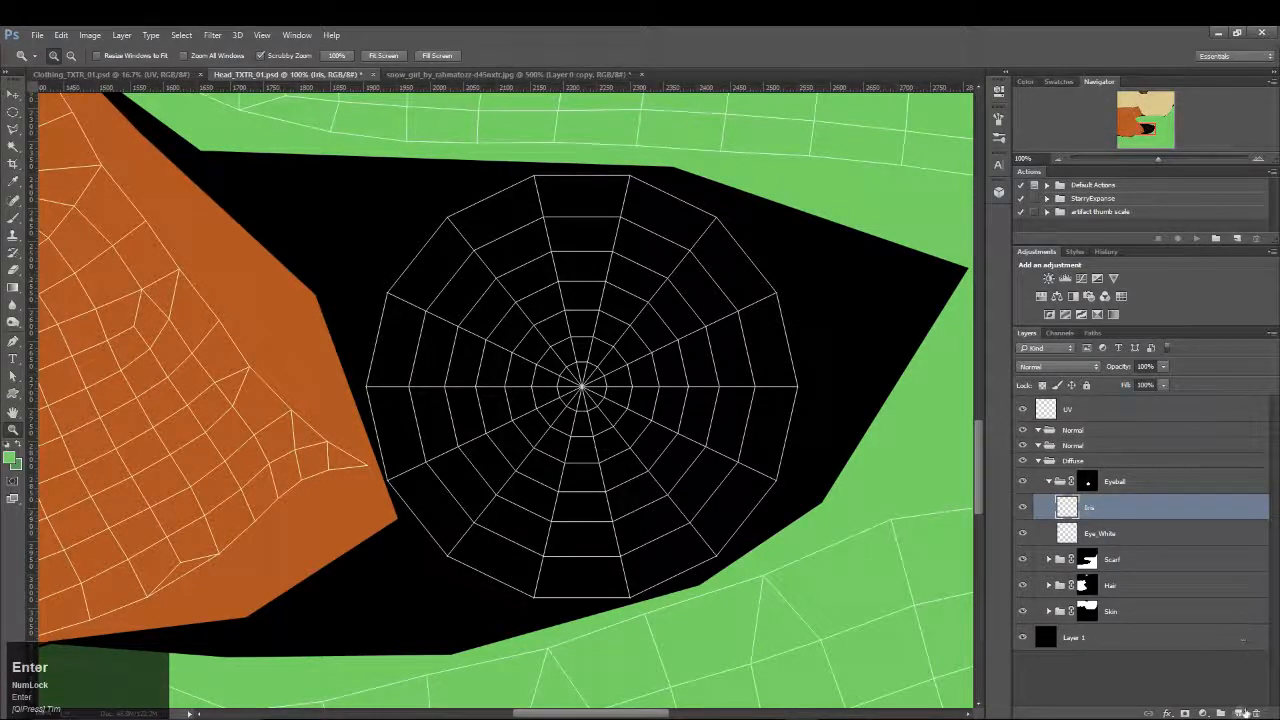
left_click(1240, 711)
double_click(1098, 508)
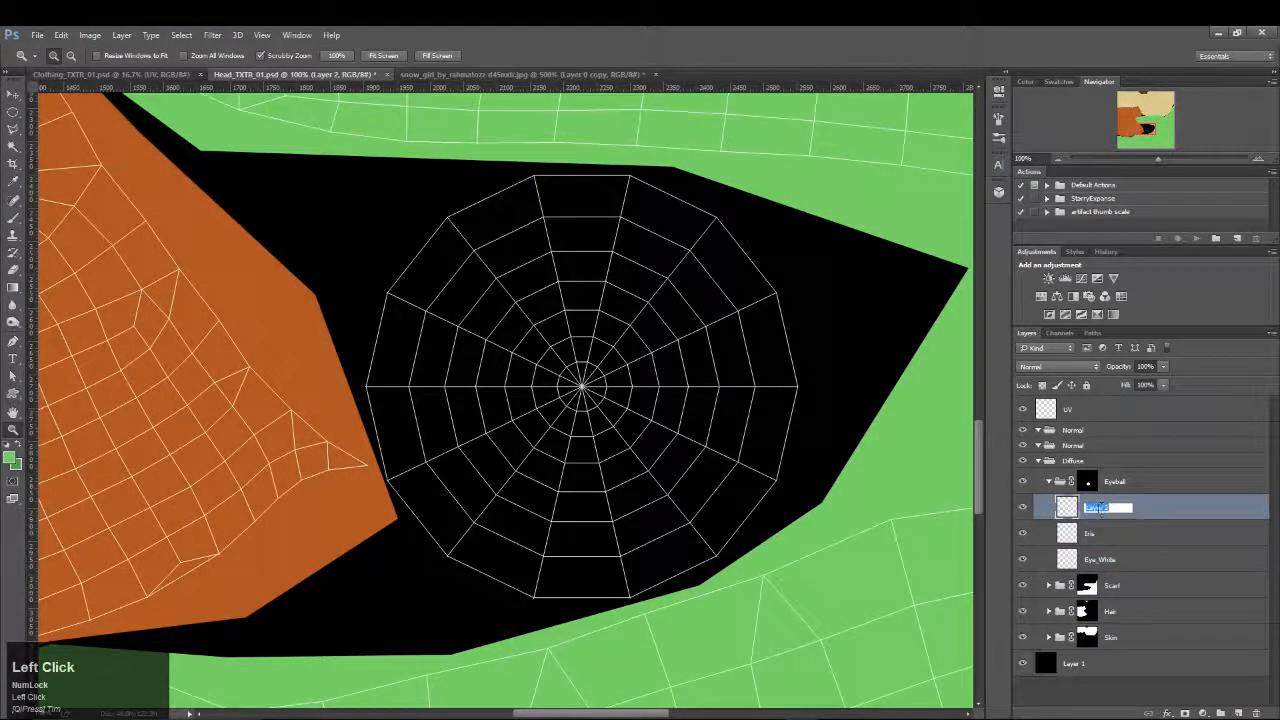
type("Pupil")
key("Return")
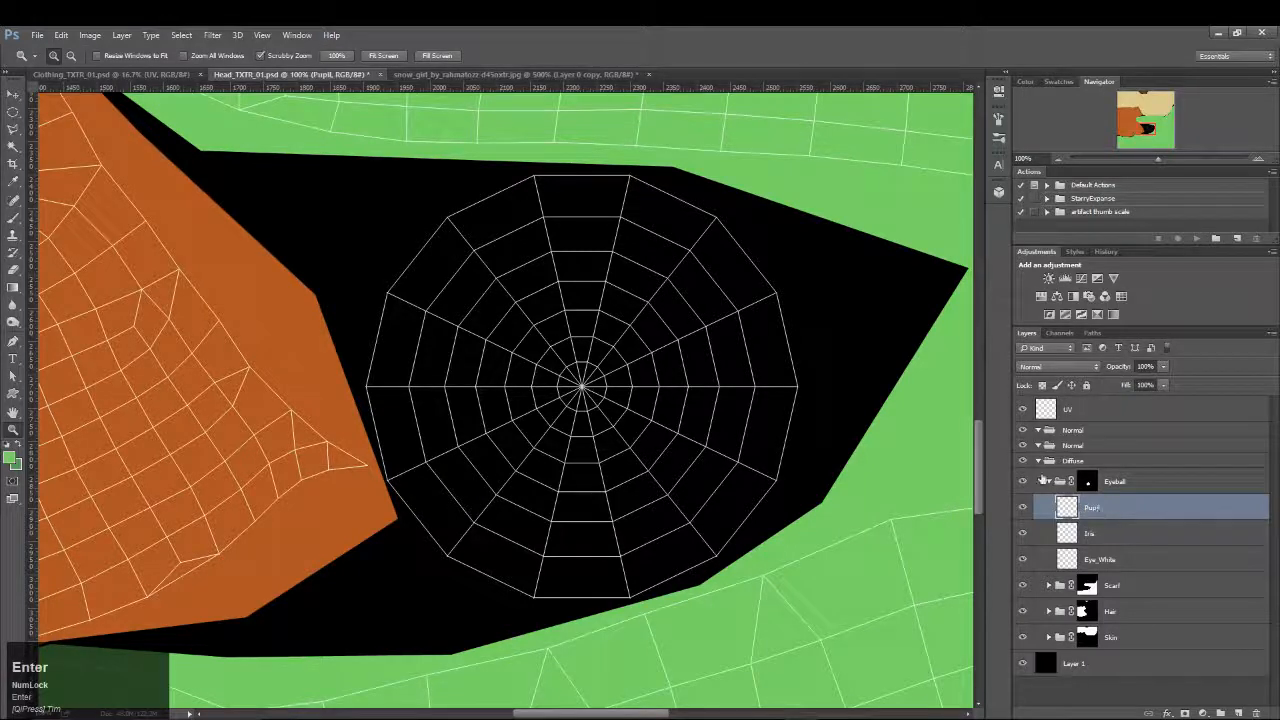
left_click(1176, 536)
left_click(1162, 557)
left_click(1149, 537)
left_click(1130, 557)
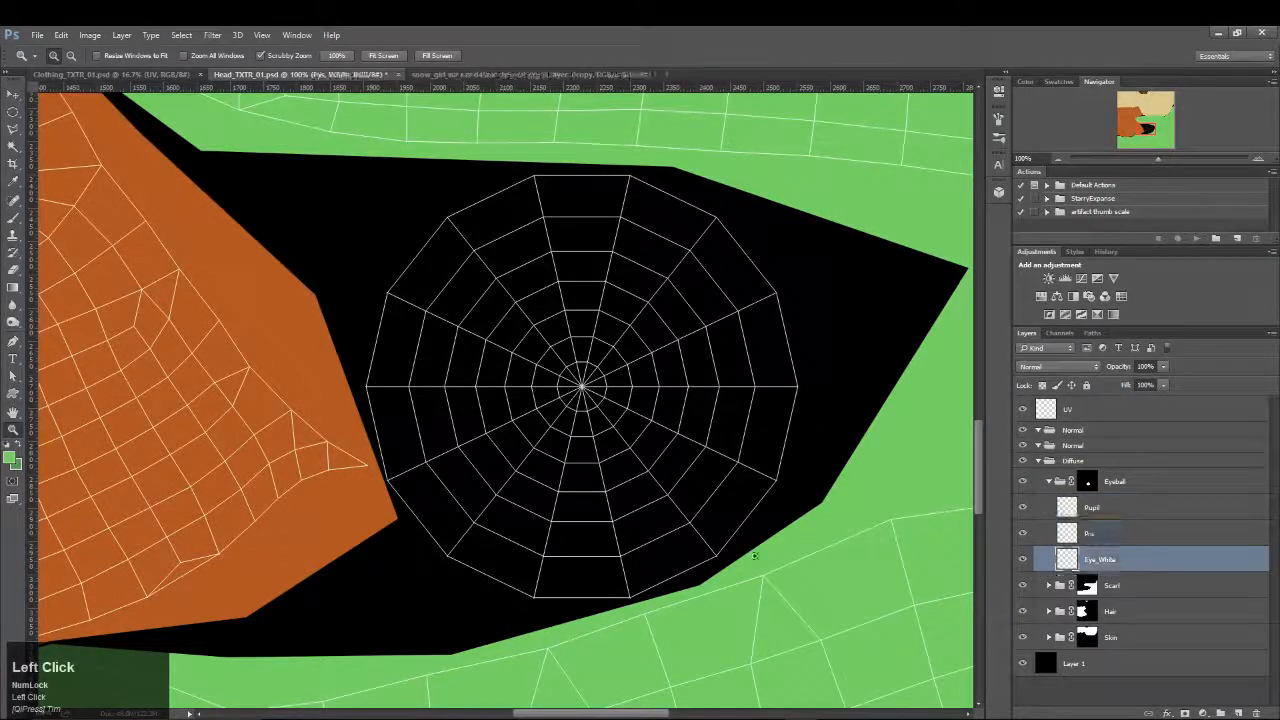
In the snow_girl reference painting, hide the blurred Layer 0 copy and sample the off-white of the girl's eye
left_click(545, 75)
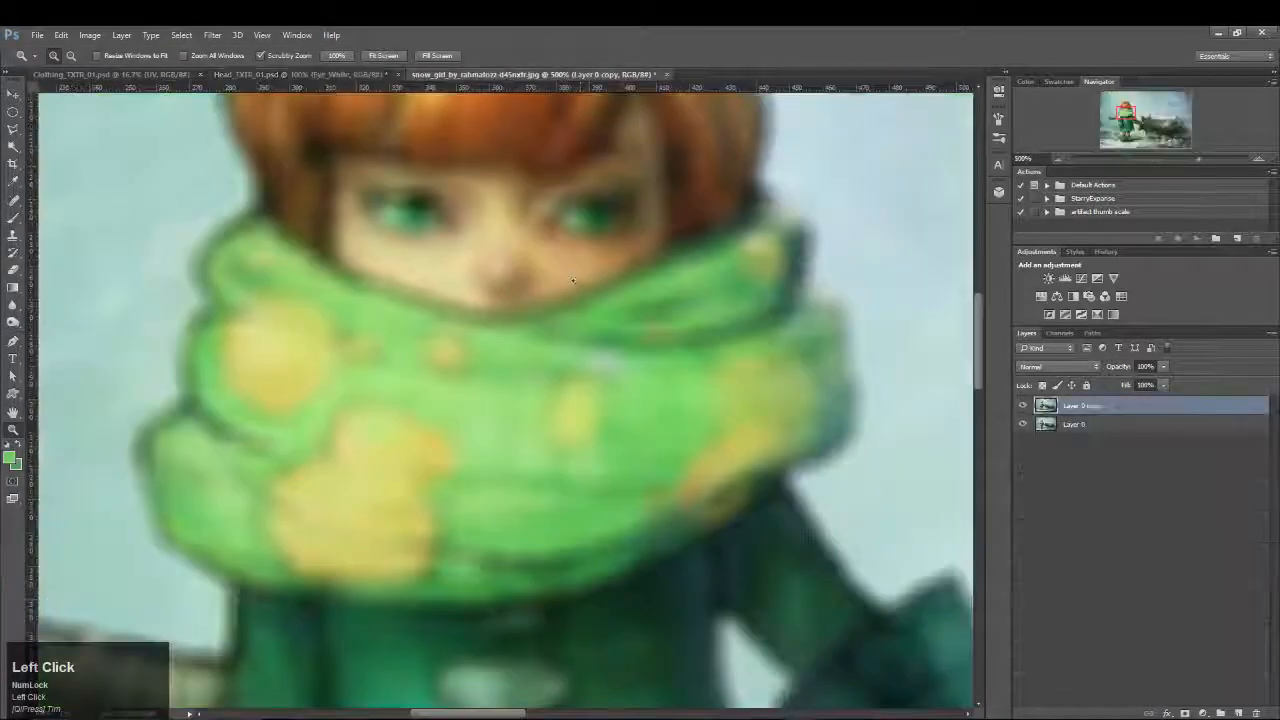
left_click(1022, 405)
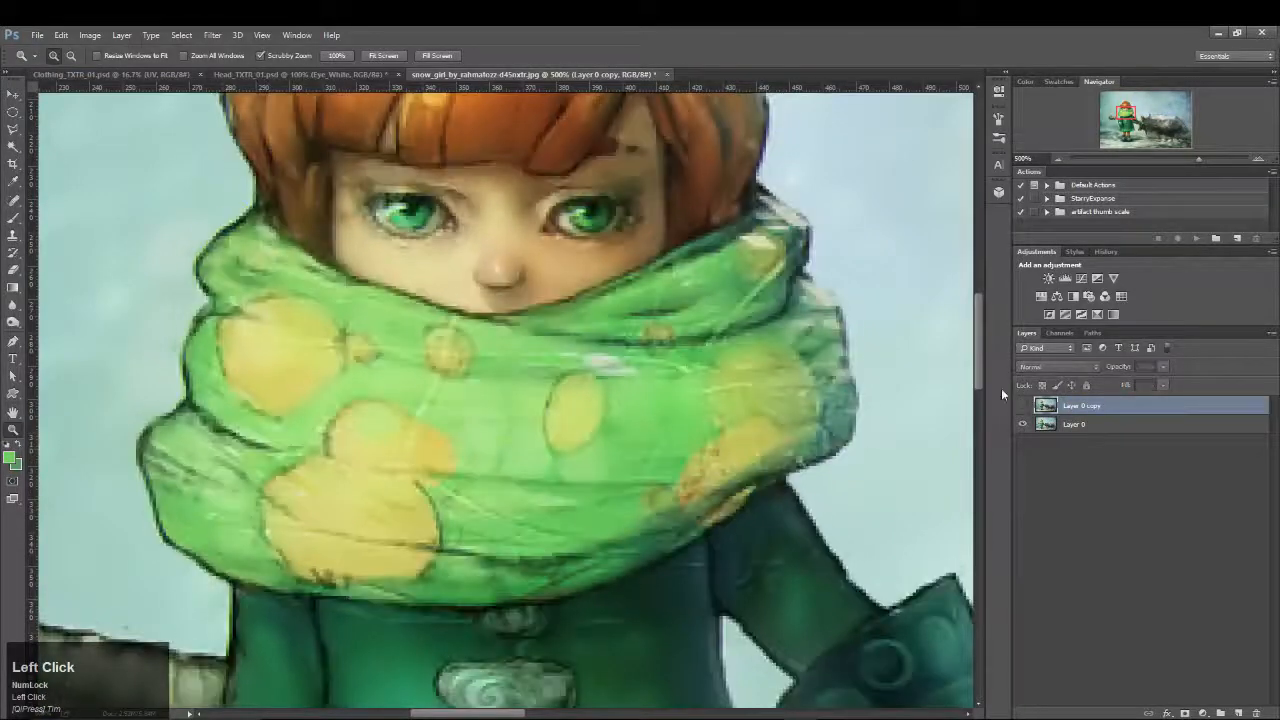
left_click(583, 236)
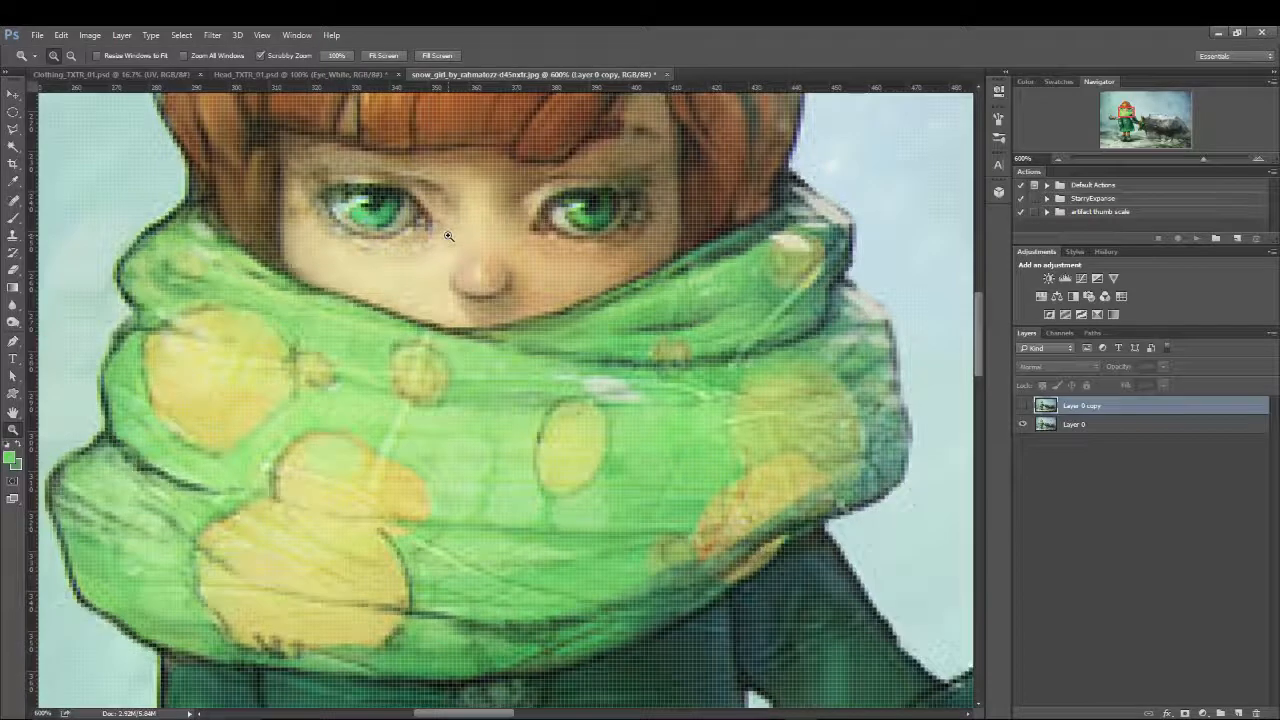
key("i")
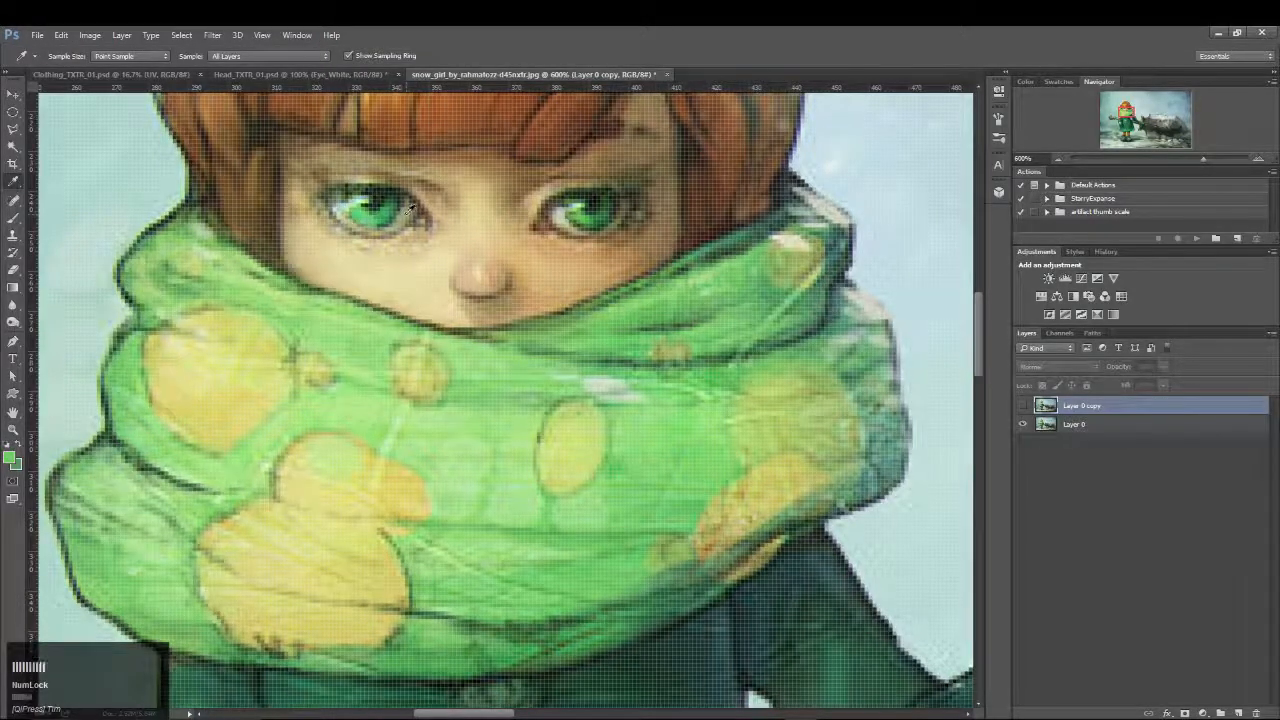
key("z")
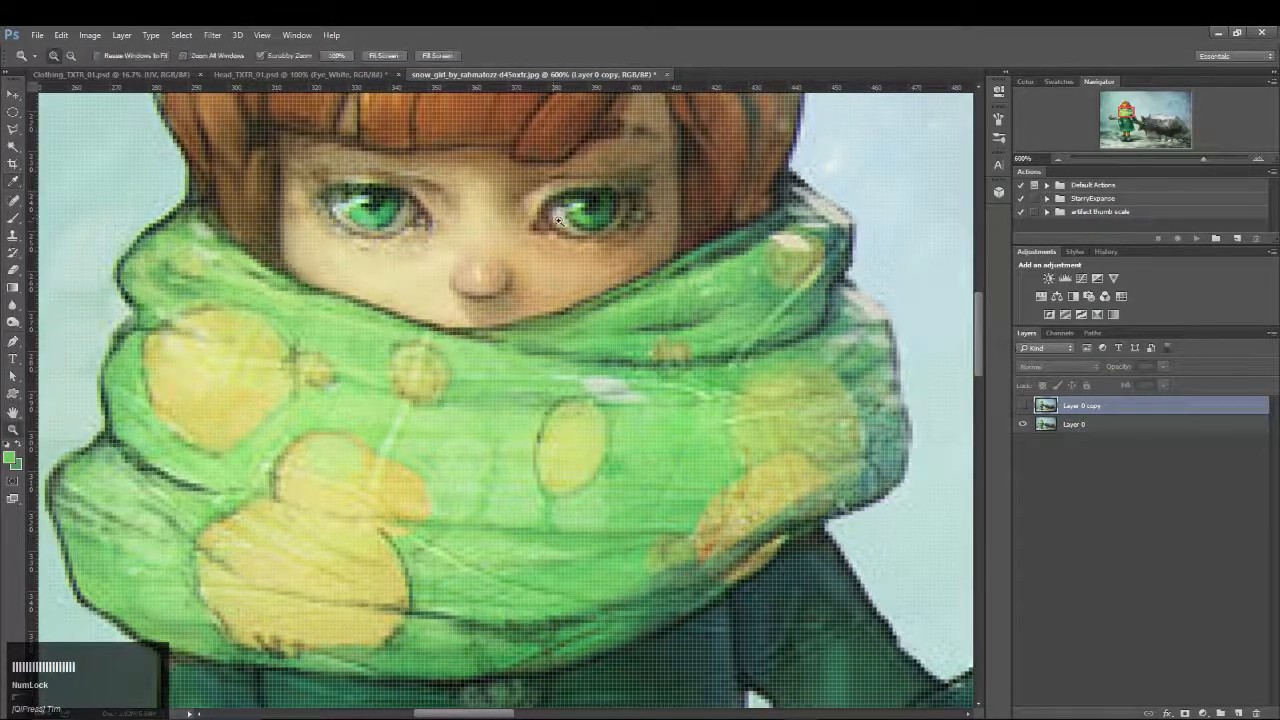
left_click(505, 240, "alt")
left_click(520, 235, "alt")
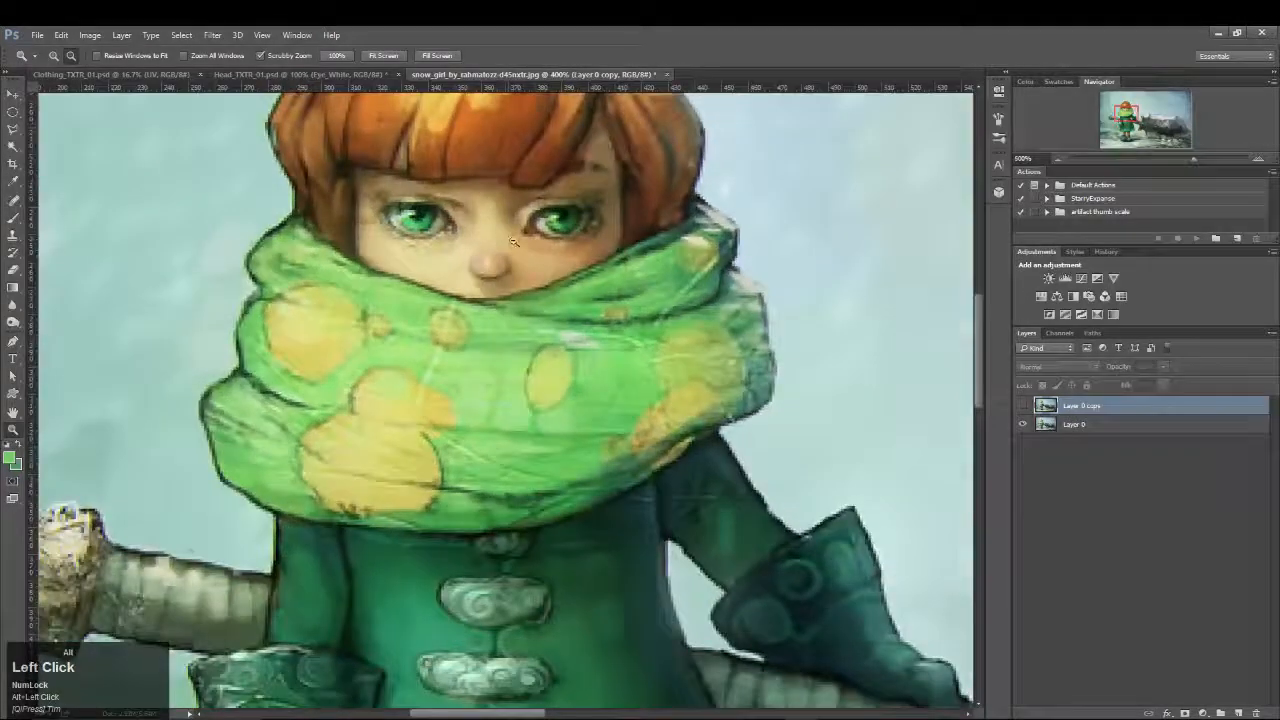
left_click(548, 228, "alt")
left_click(533, 226)
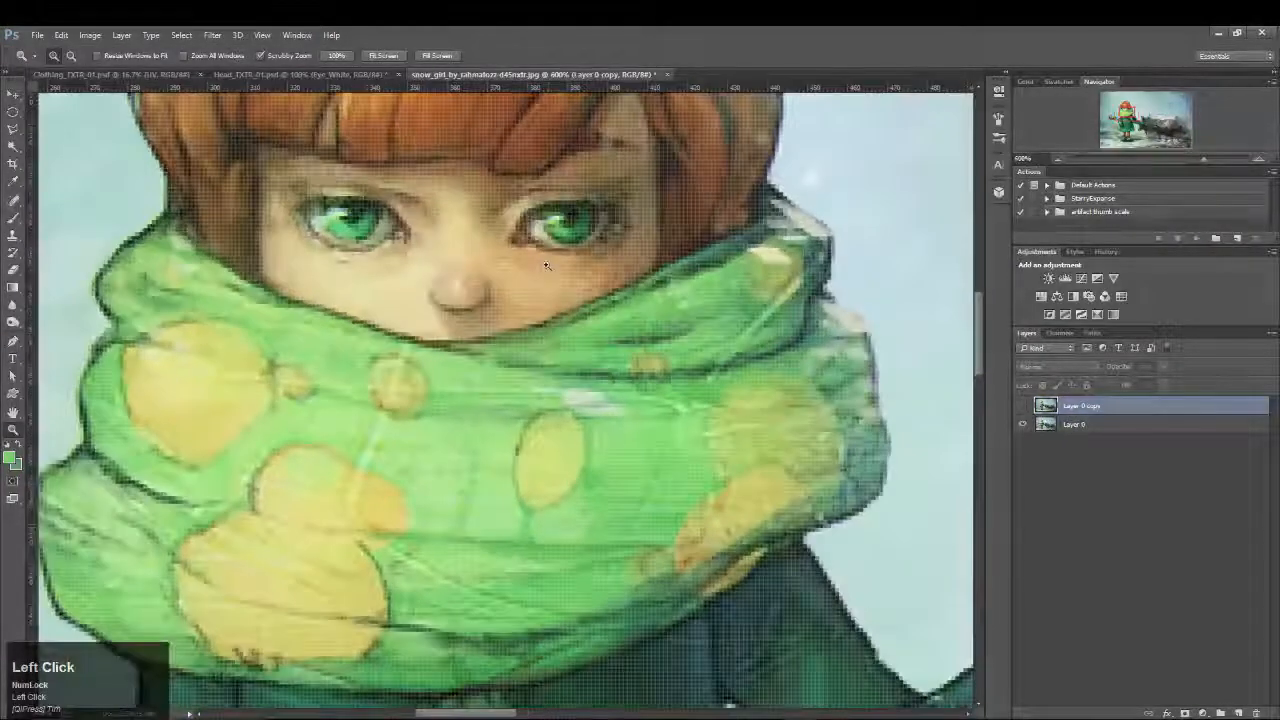
key("i")
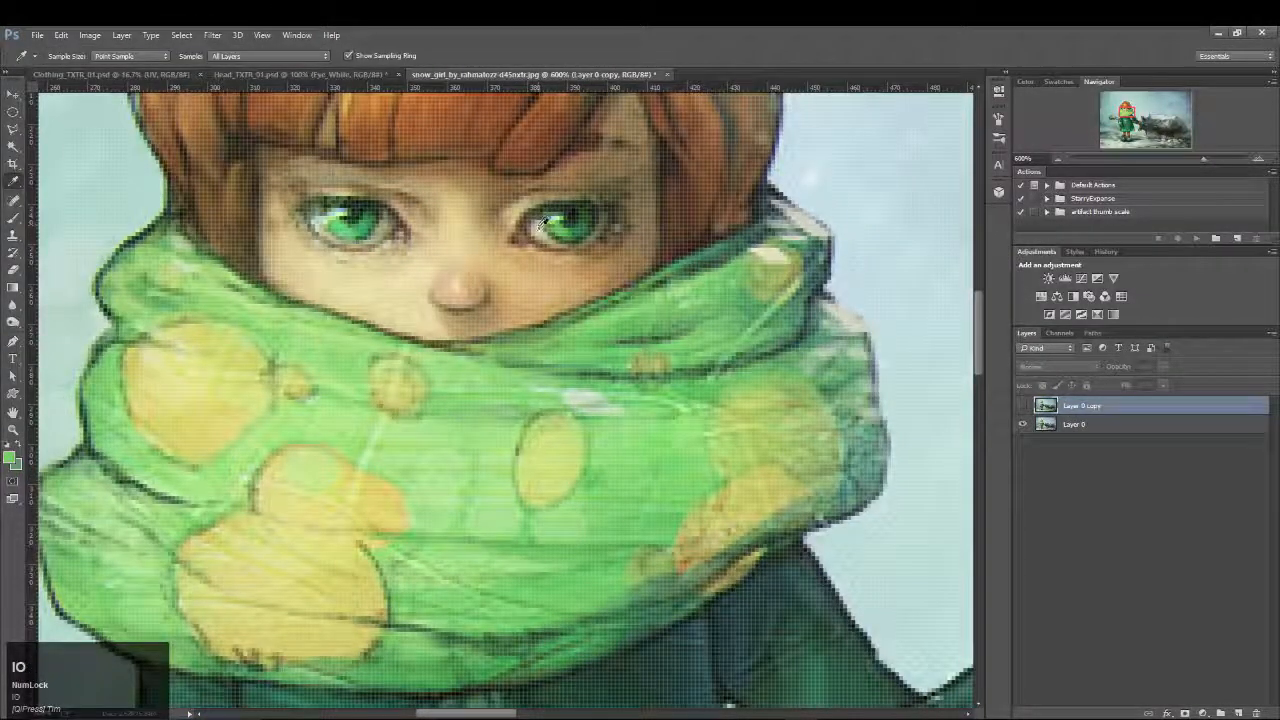
left_click(541, 230)
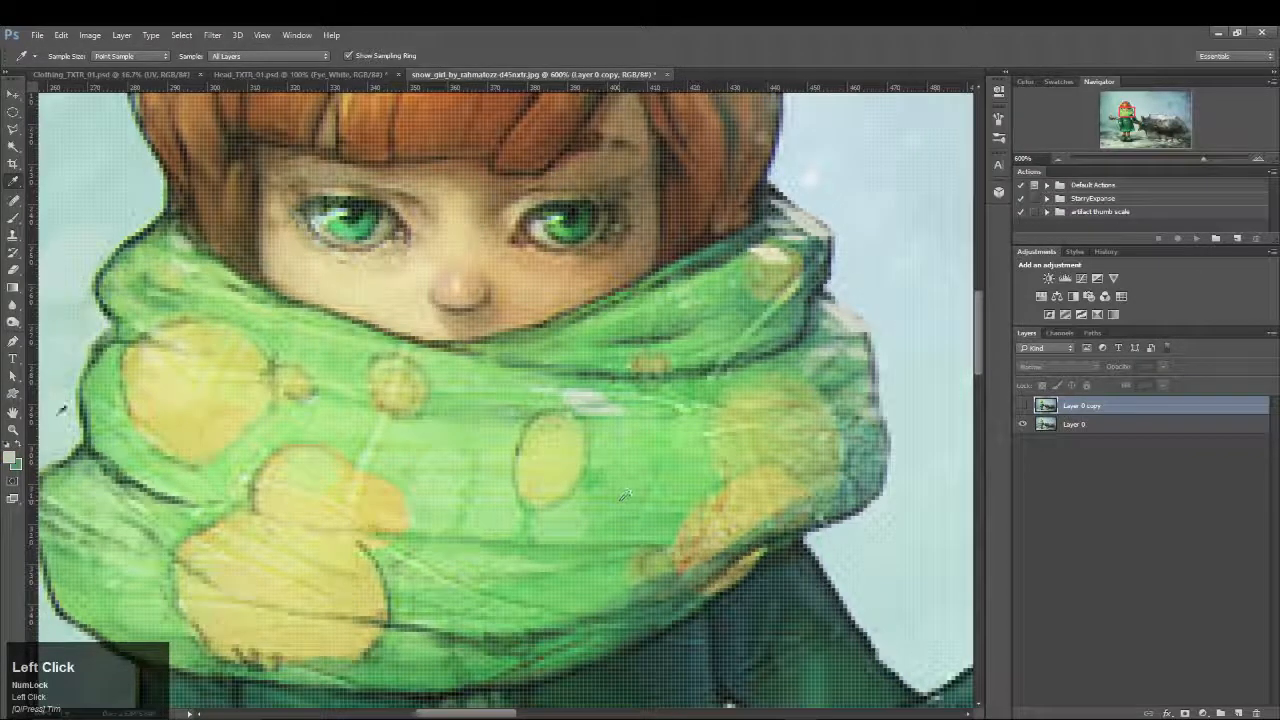
Adjust the sampled foreground colour to a lighter, slightly warmer off-white, #d0cfb3
left_click(12, 458)
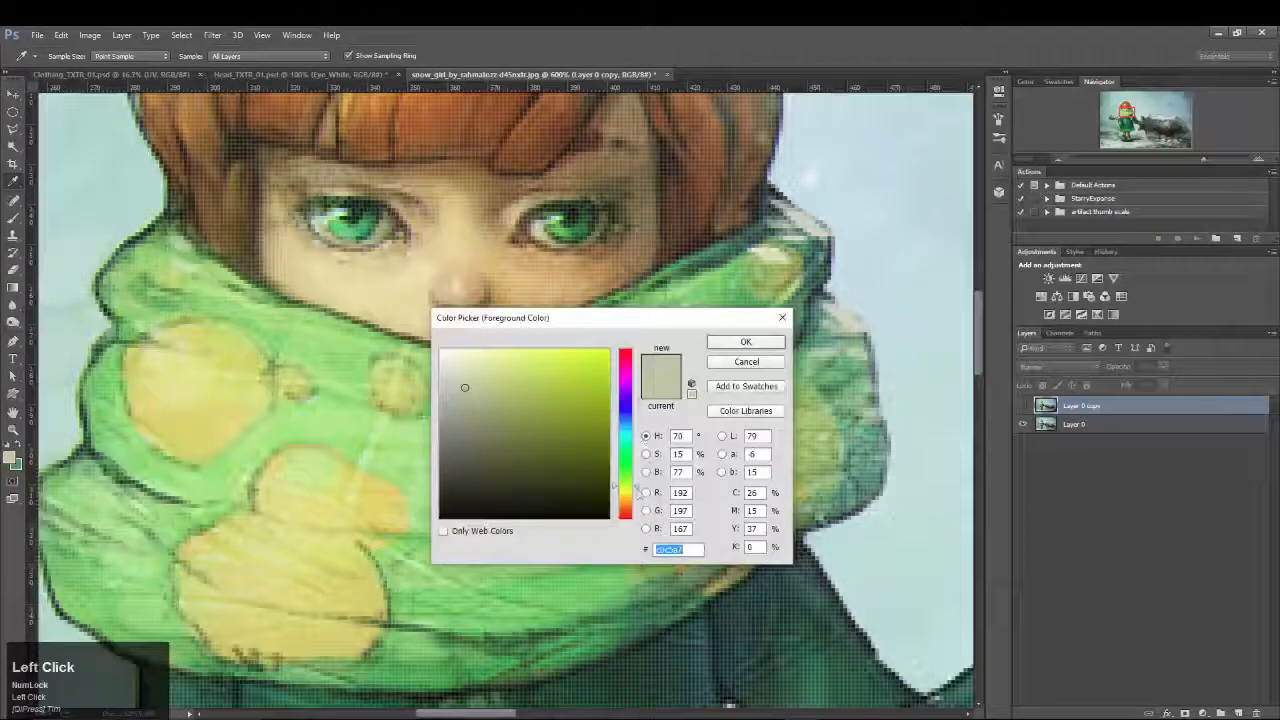
left_click_drag(638, 490, 633, 496)
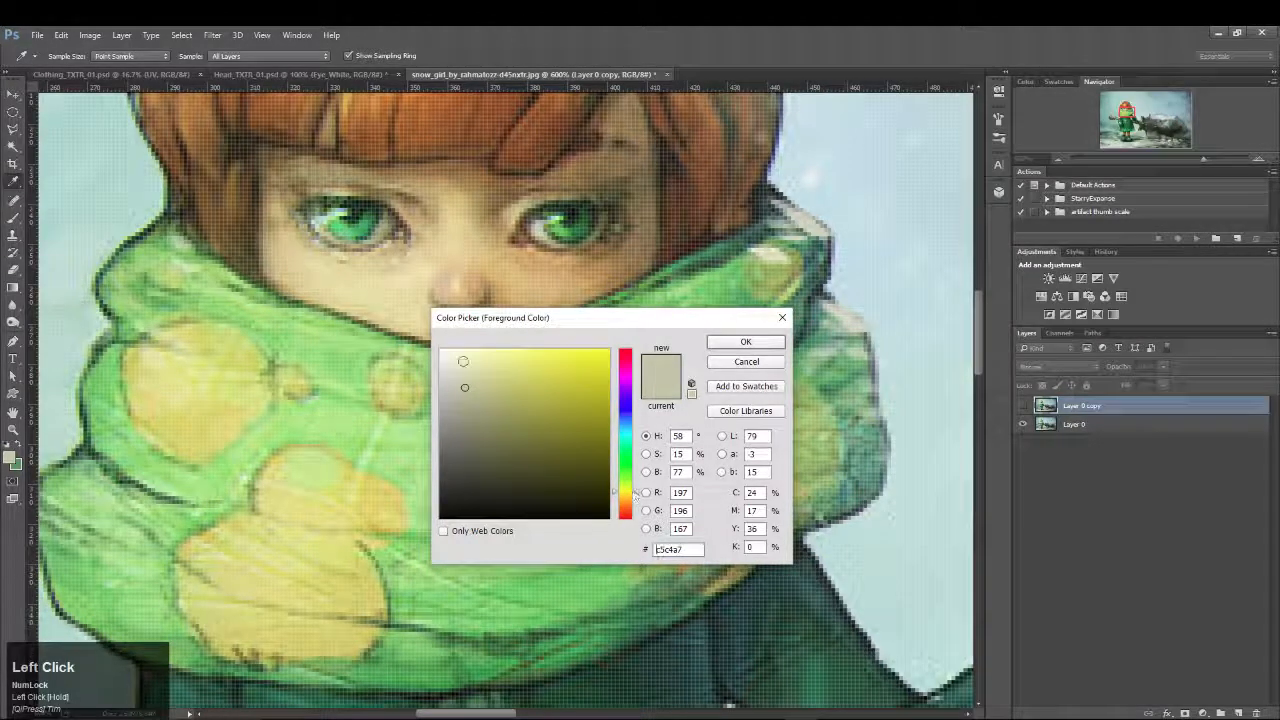
left_click(463, 381)
left_click(460, 378)
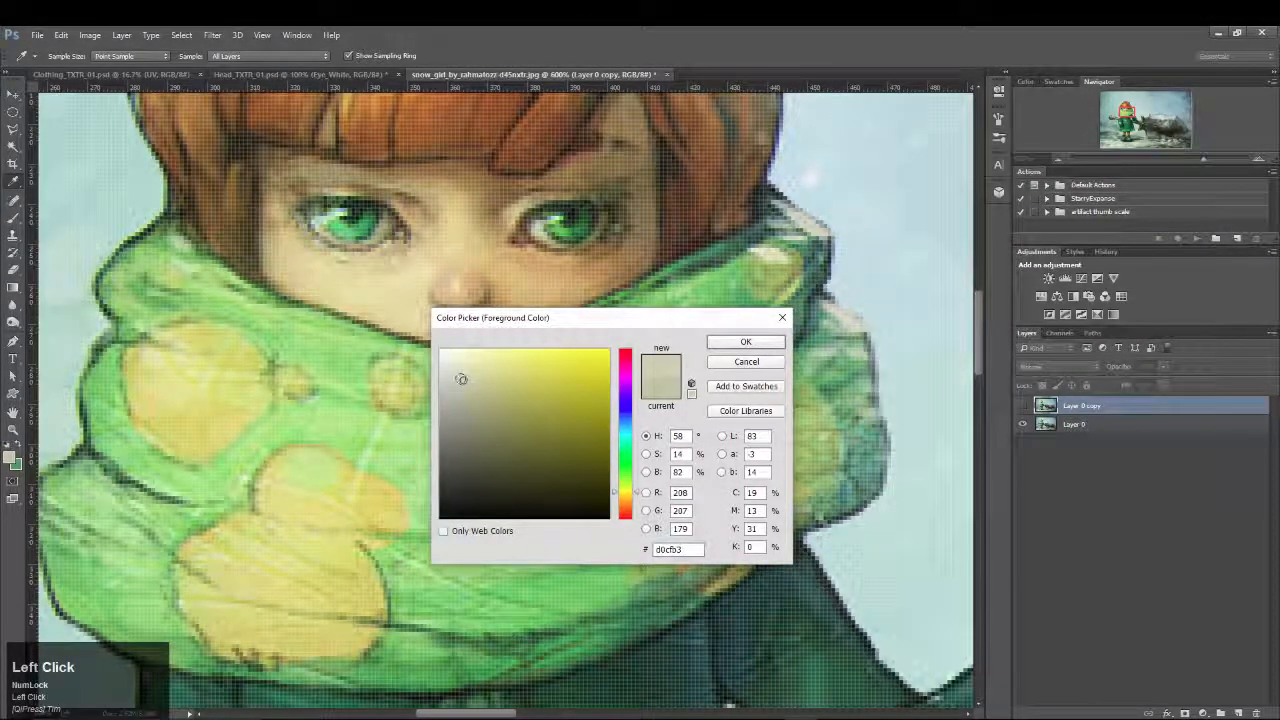
left_click(744, 343)
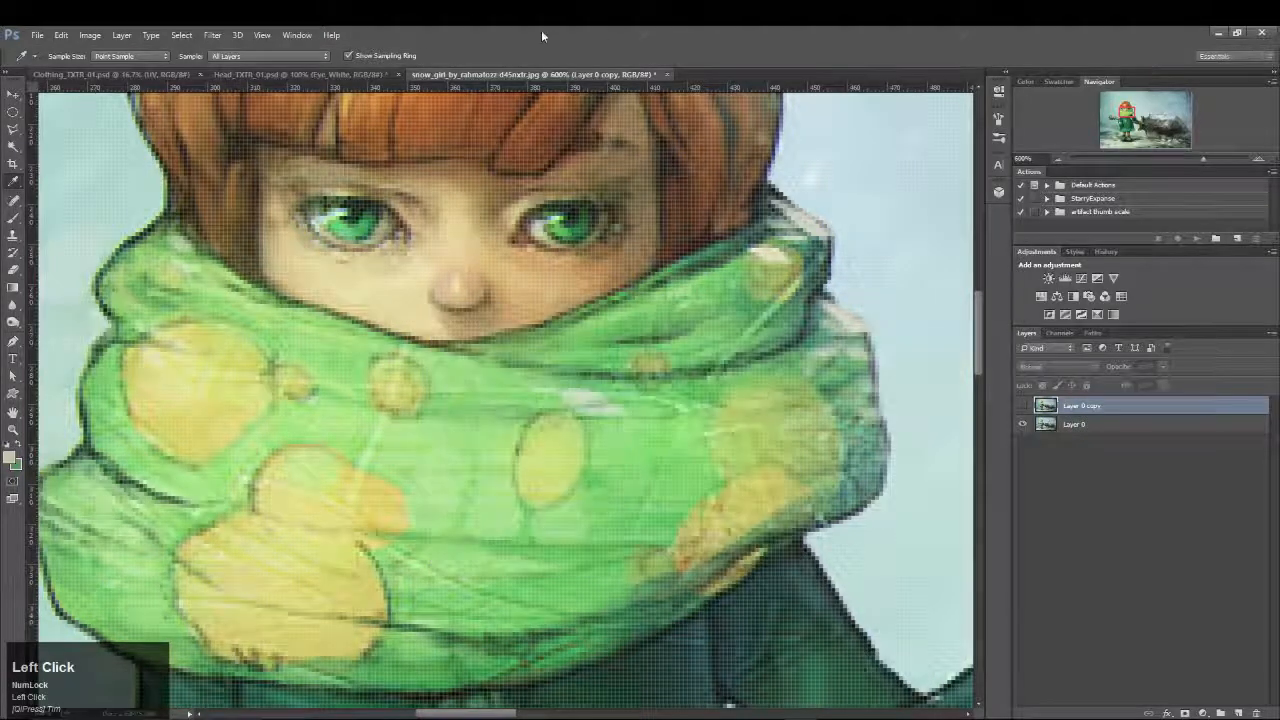
Return to Head_TXTR_01.psd and fill the Eye_White layer with the off-white foreground colour at 100% opacity
left_click(340, 74)
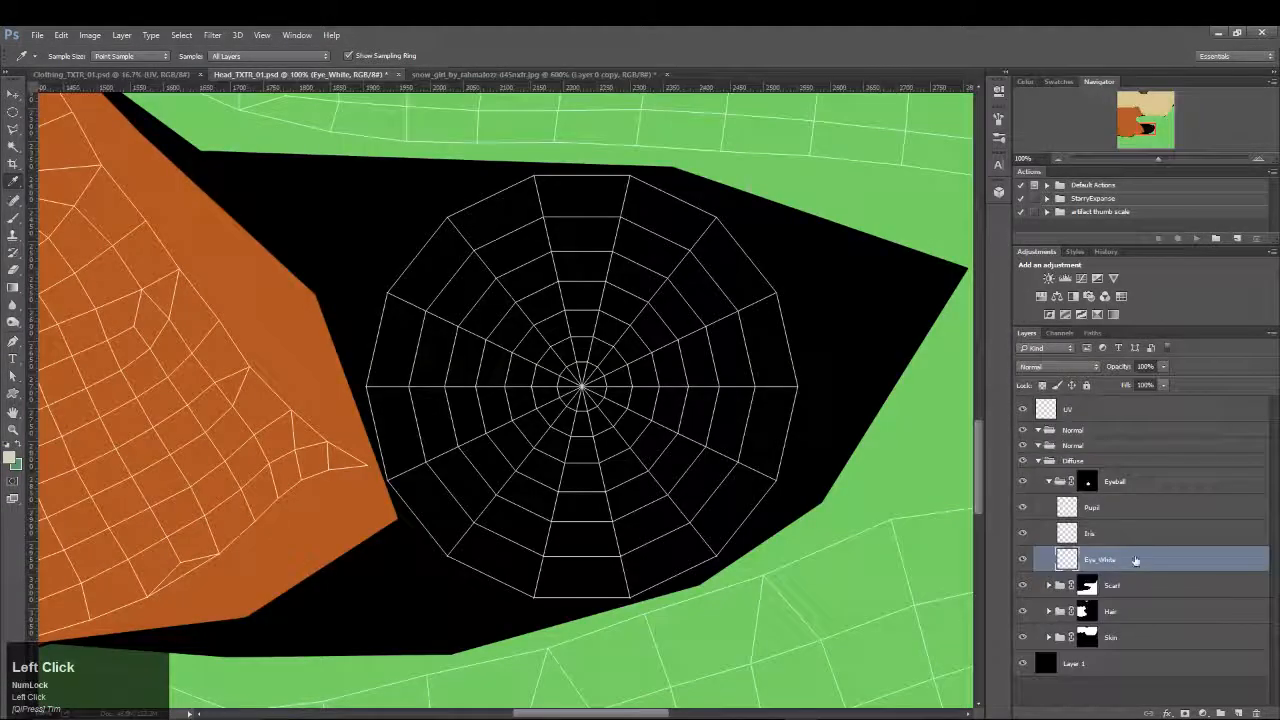
key("shift+F5")
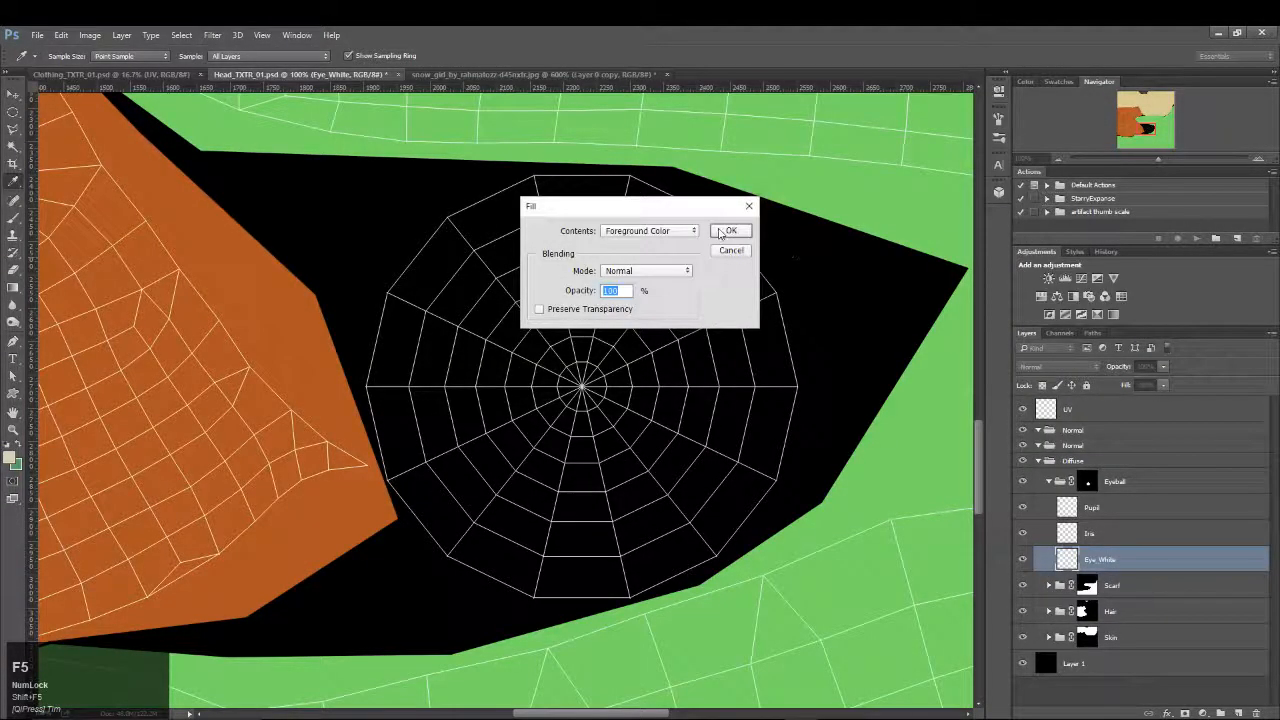
left_click(728, 230)
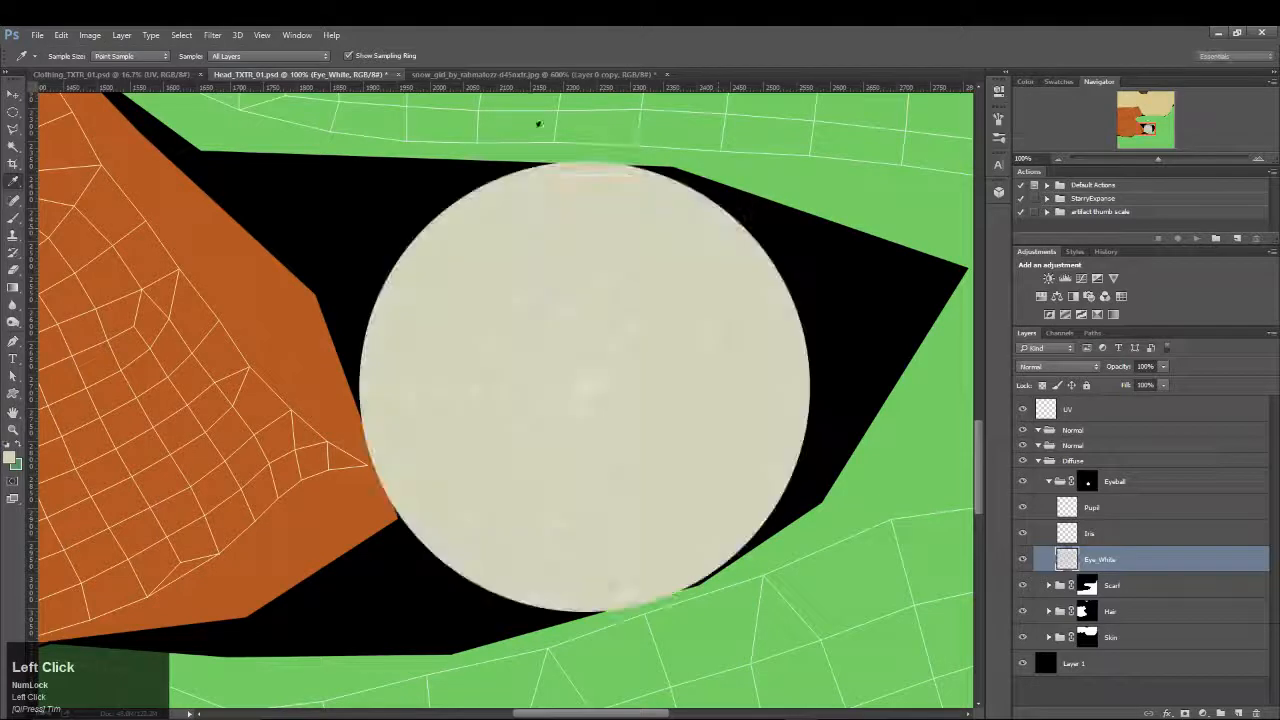
On the Iris layer, make a circular selection about 408 px wide centred on the eyeball's UV wireframe
left_click(1132, 536)
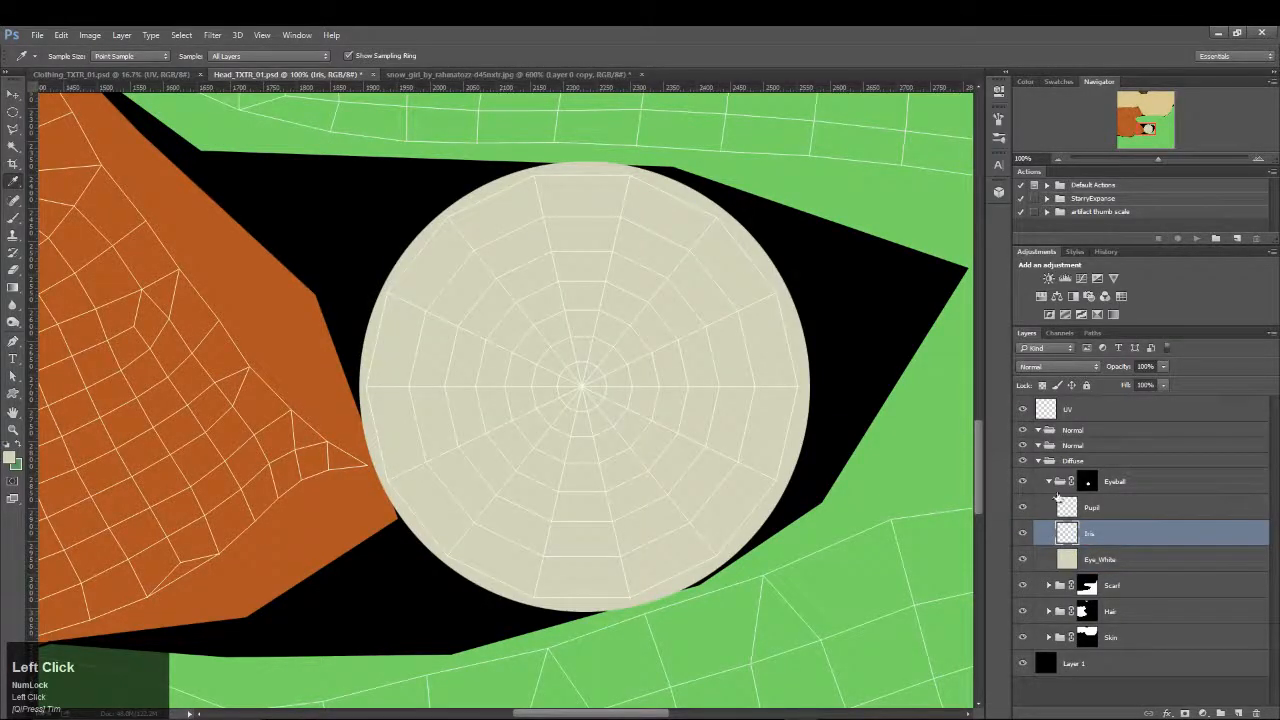
left_click(12, 112)
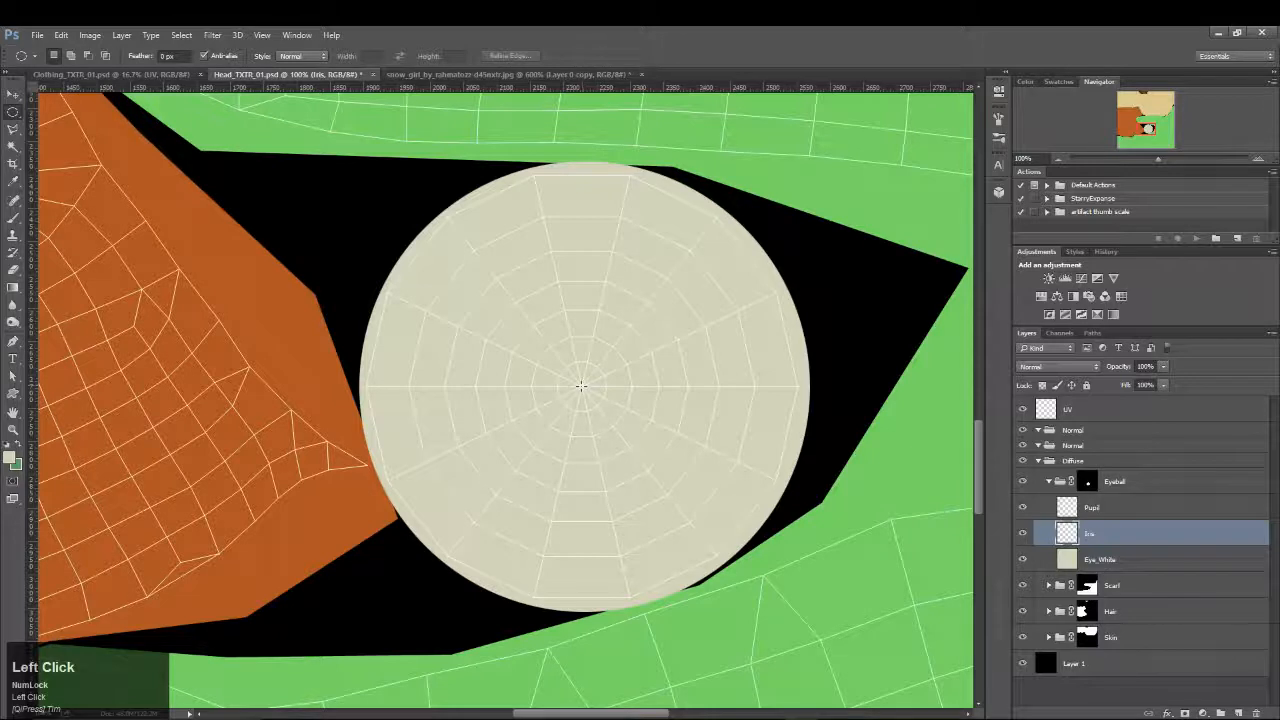
left_click_drag(581, 386, 715, 557, "alt+shift")
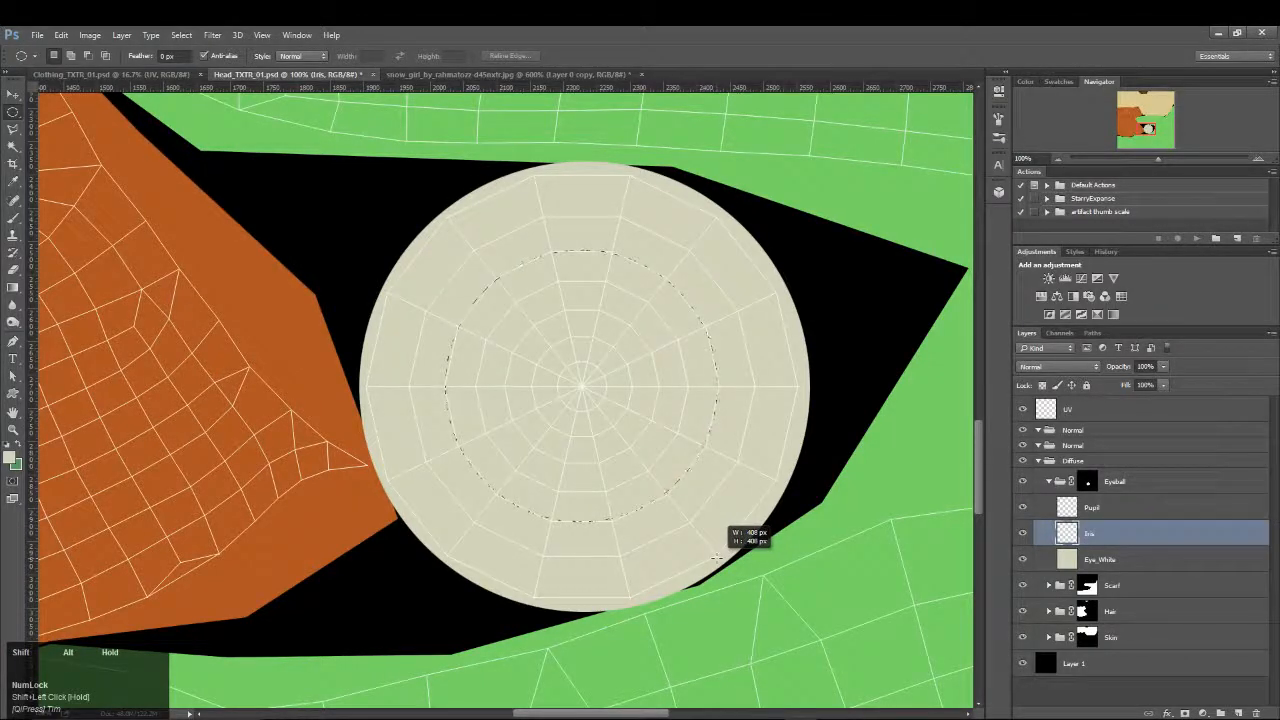
left_click_drag(716, 556, 718, 558, "alt+shift")
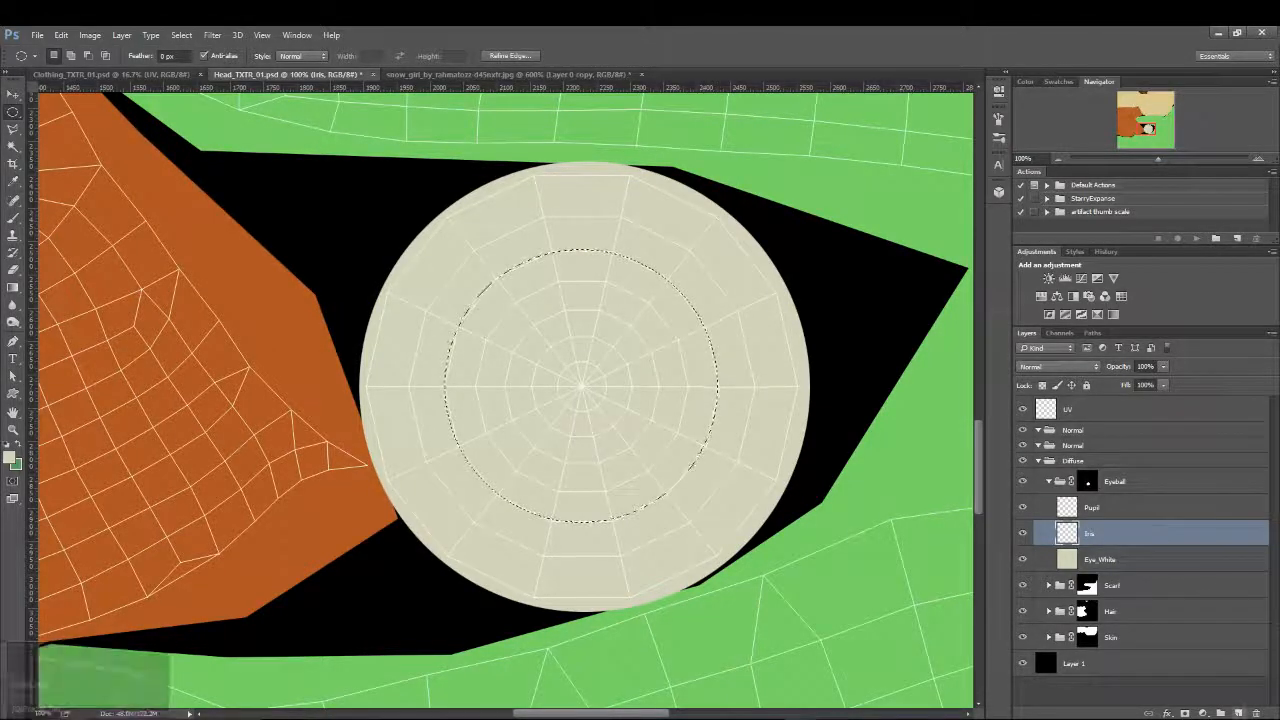
Create a new layer group above the Iris layer inside the Eyeball group and name it Iris
left_click(1221, 713)
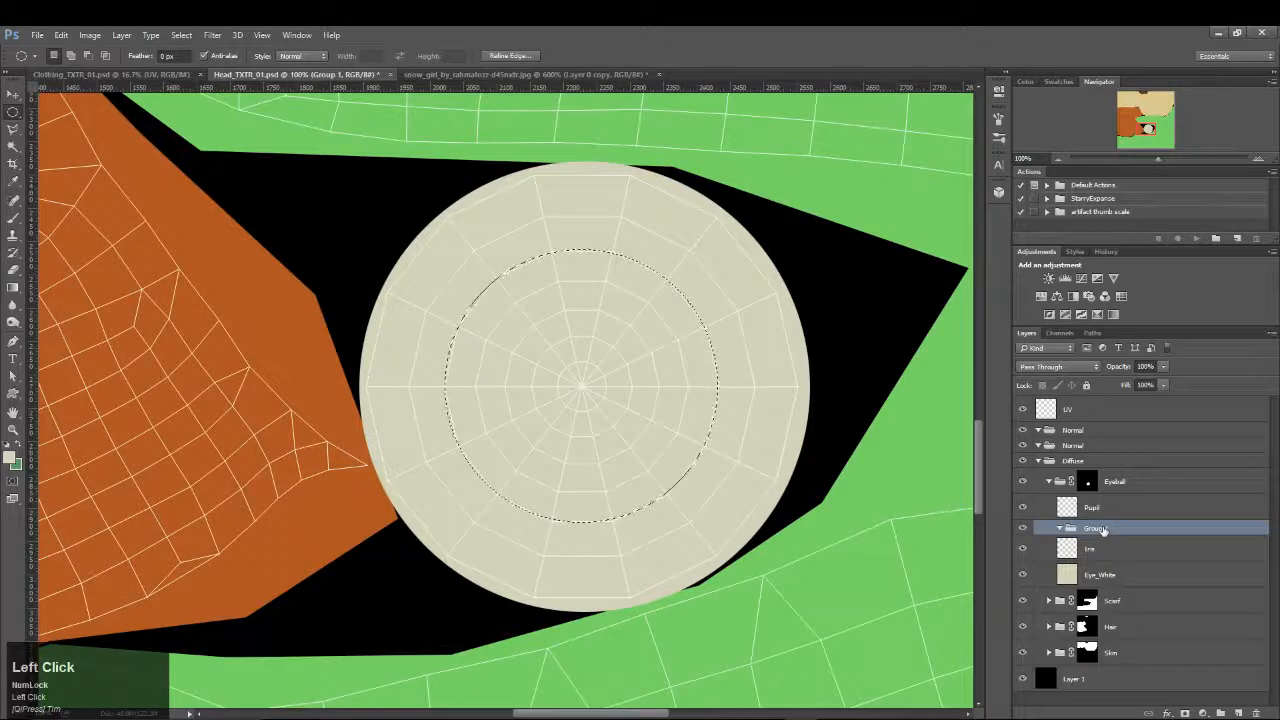
double_click(1096, 528)
type("Ris")
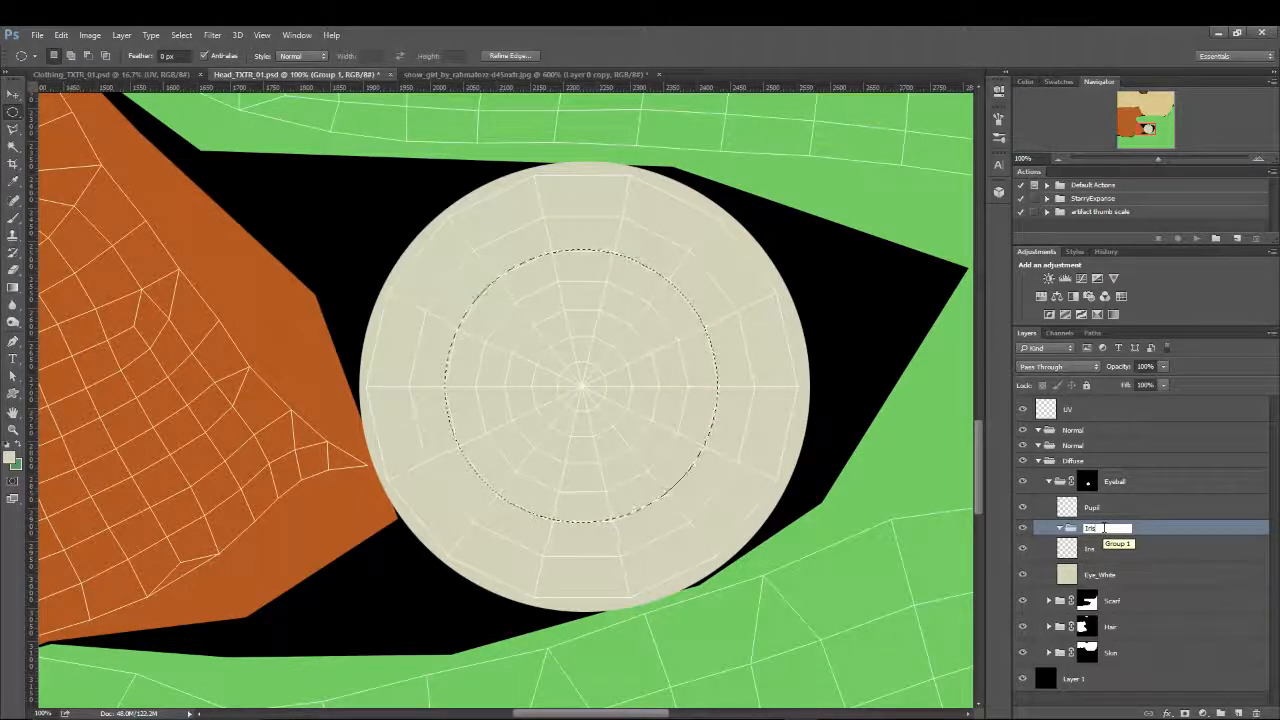
key("Return")
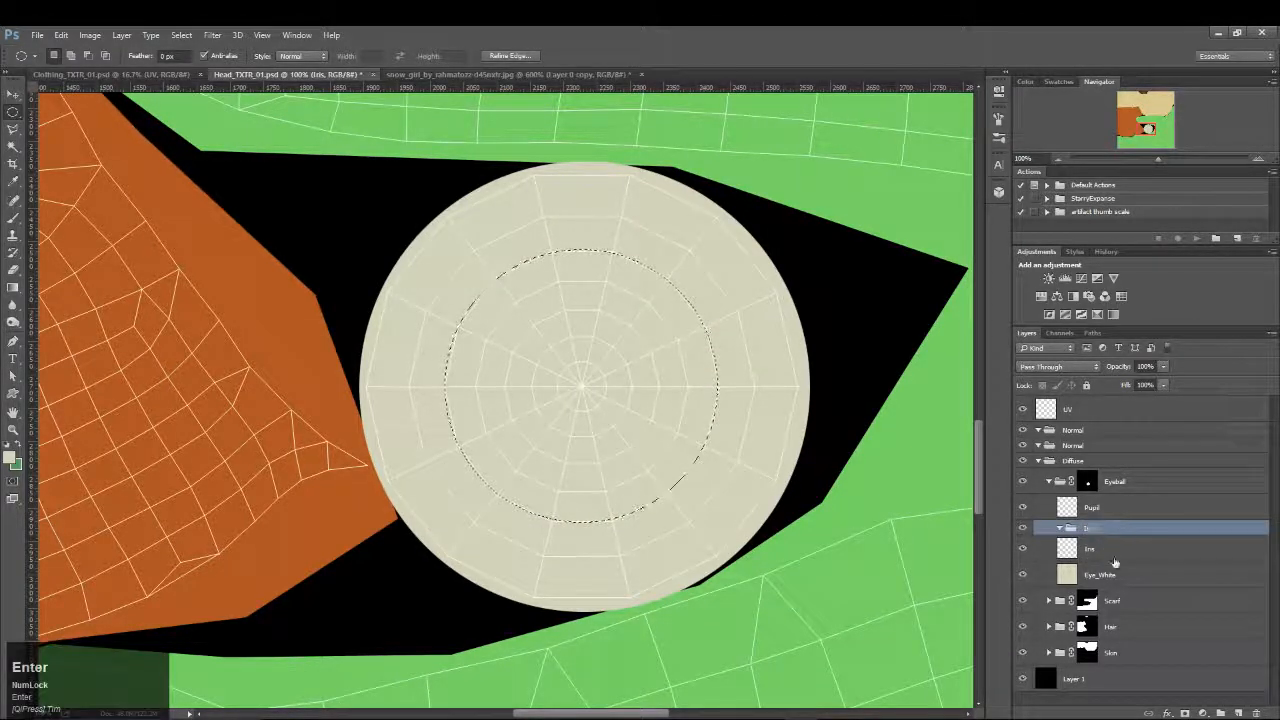
Rename the Iris layer as Iris_Base_Color
double_click(1090, 548)
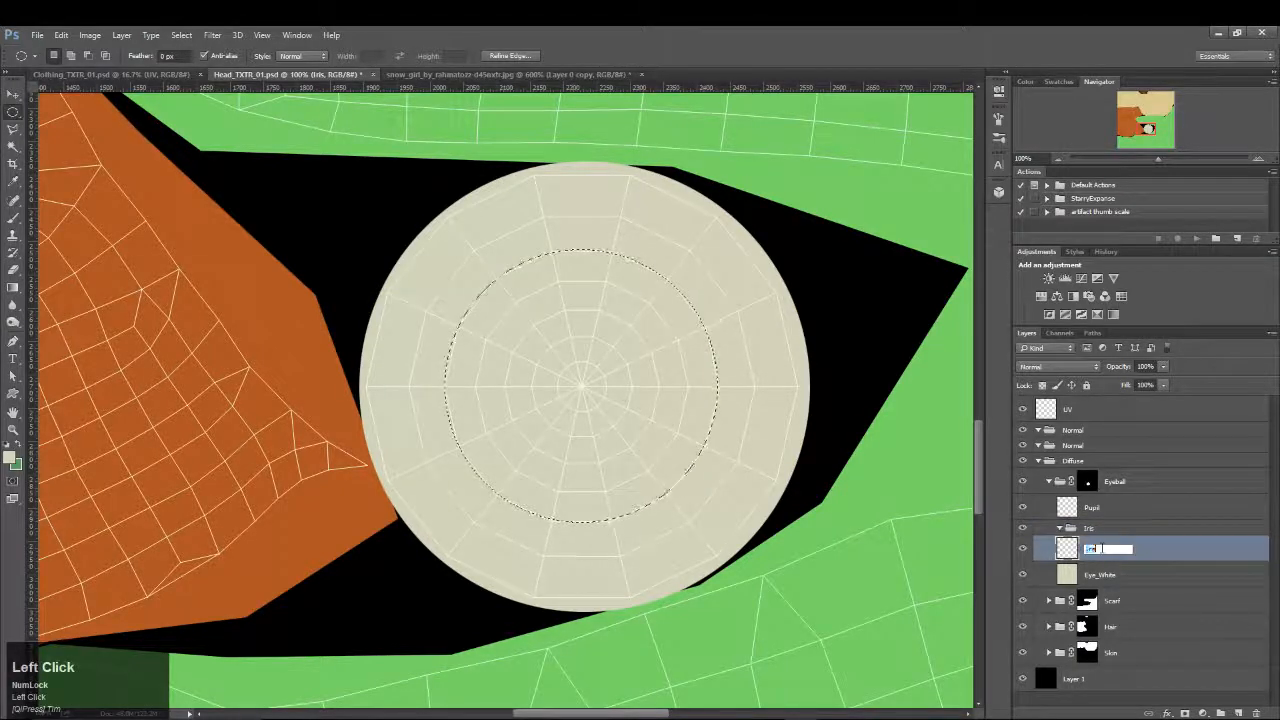
type("_Bas")
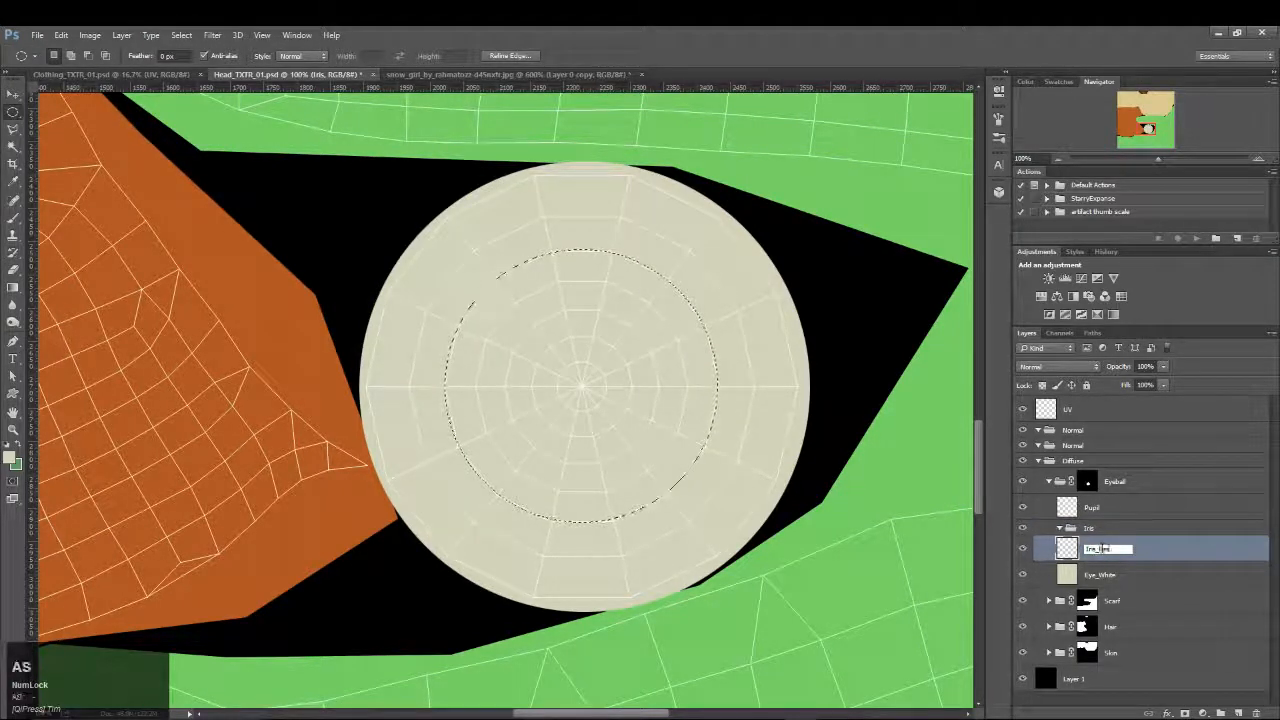
type("e_Coorr")
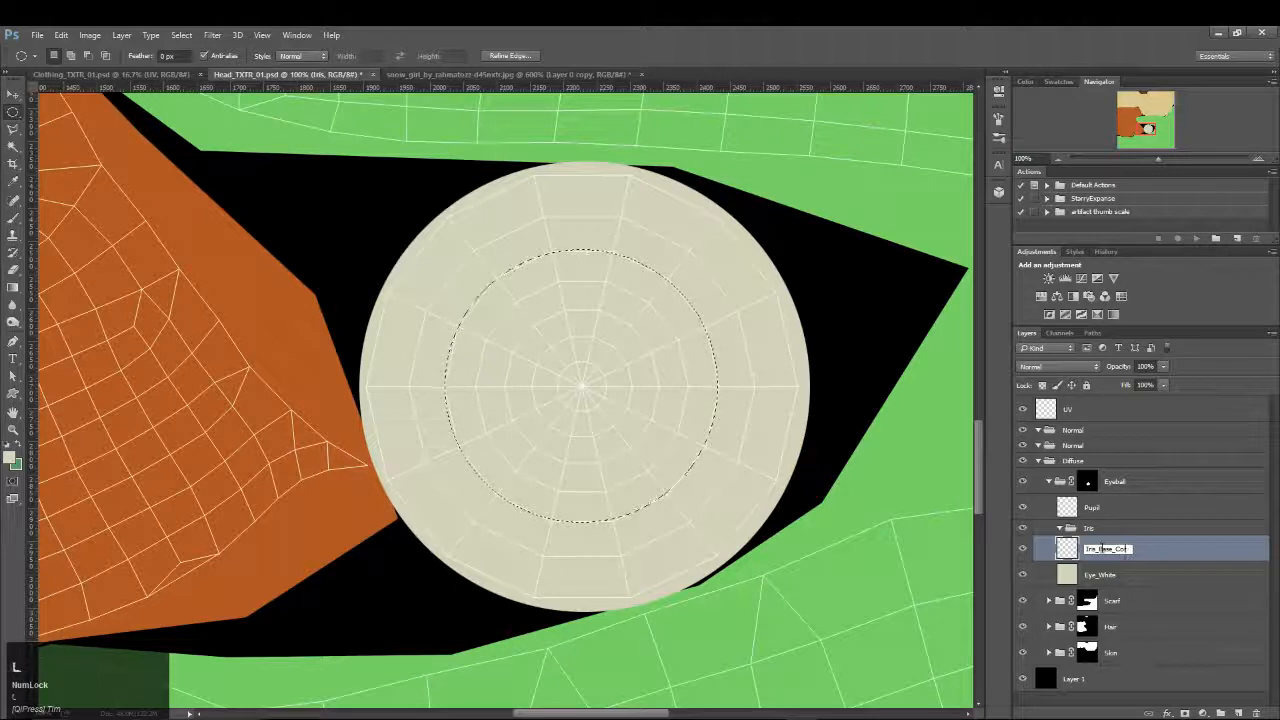
key("Return")
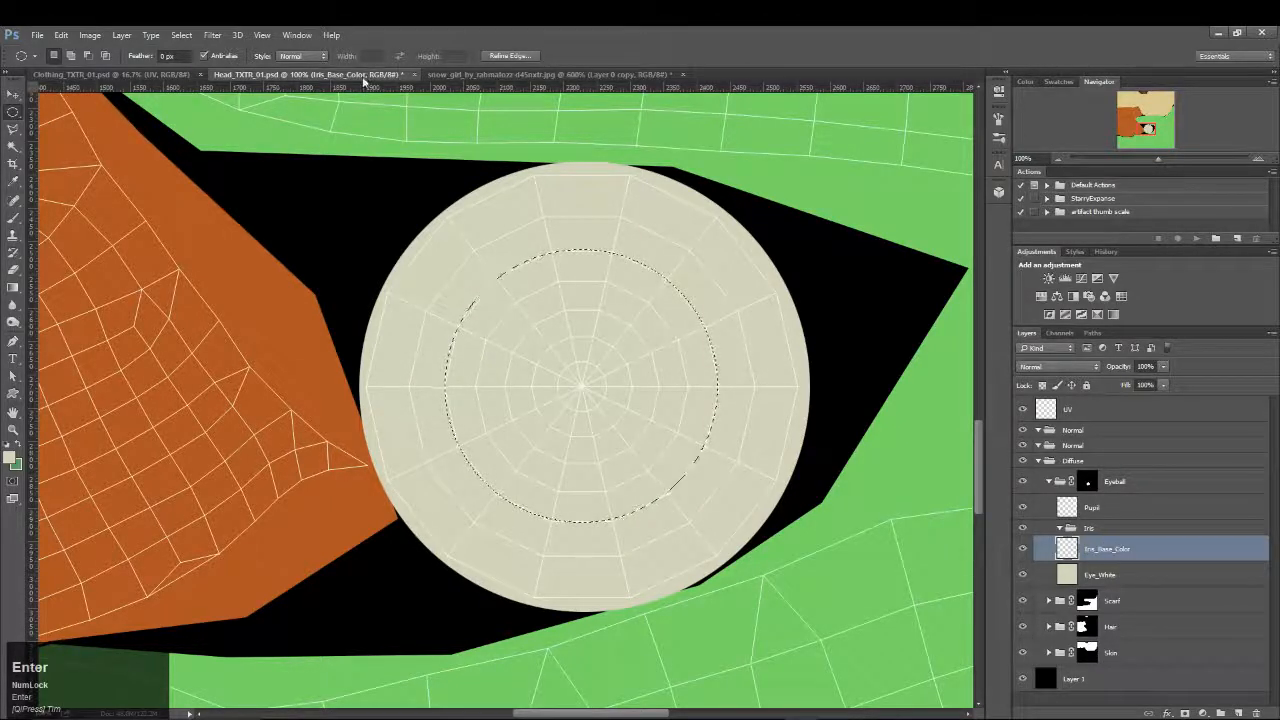
In the snow_girl reference image, sample the eye's bright green as background colour and its darkest green as foreground colour
left_click(480, 74)
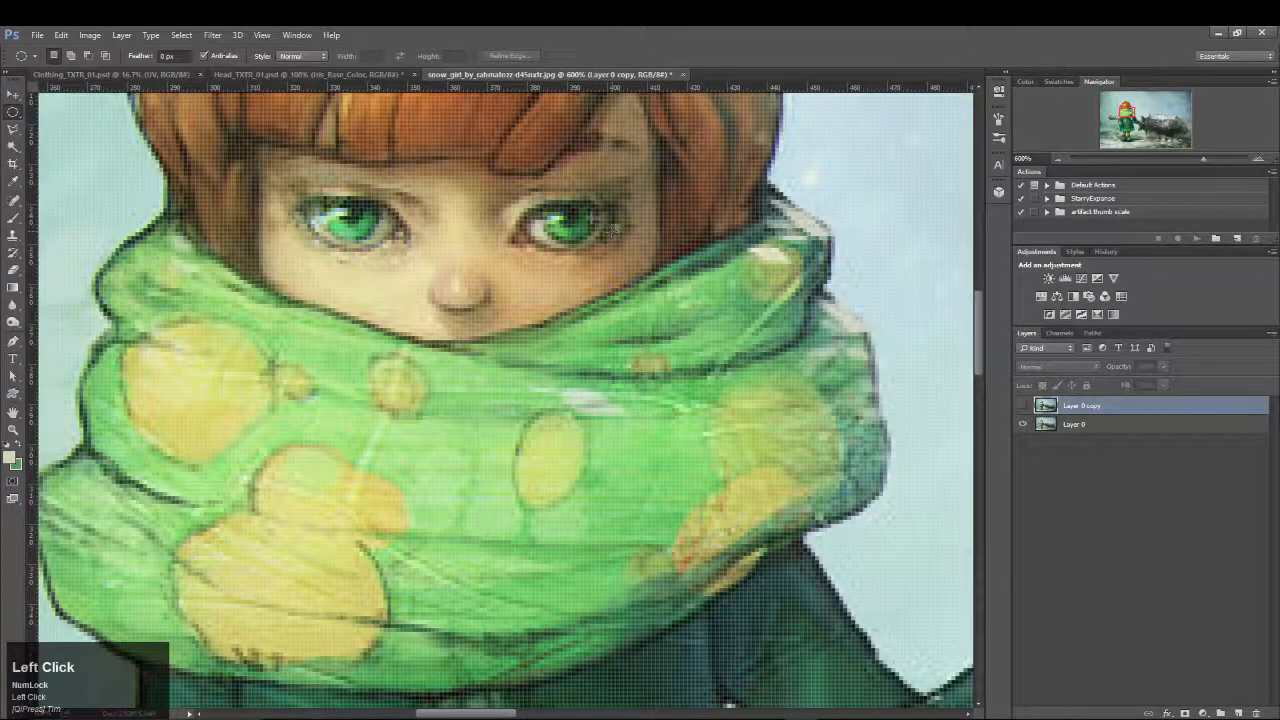
key("i")
left_click(573, 222)
key("m")
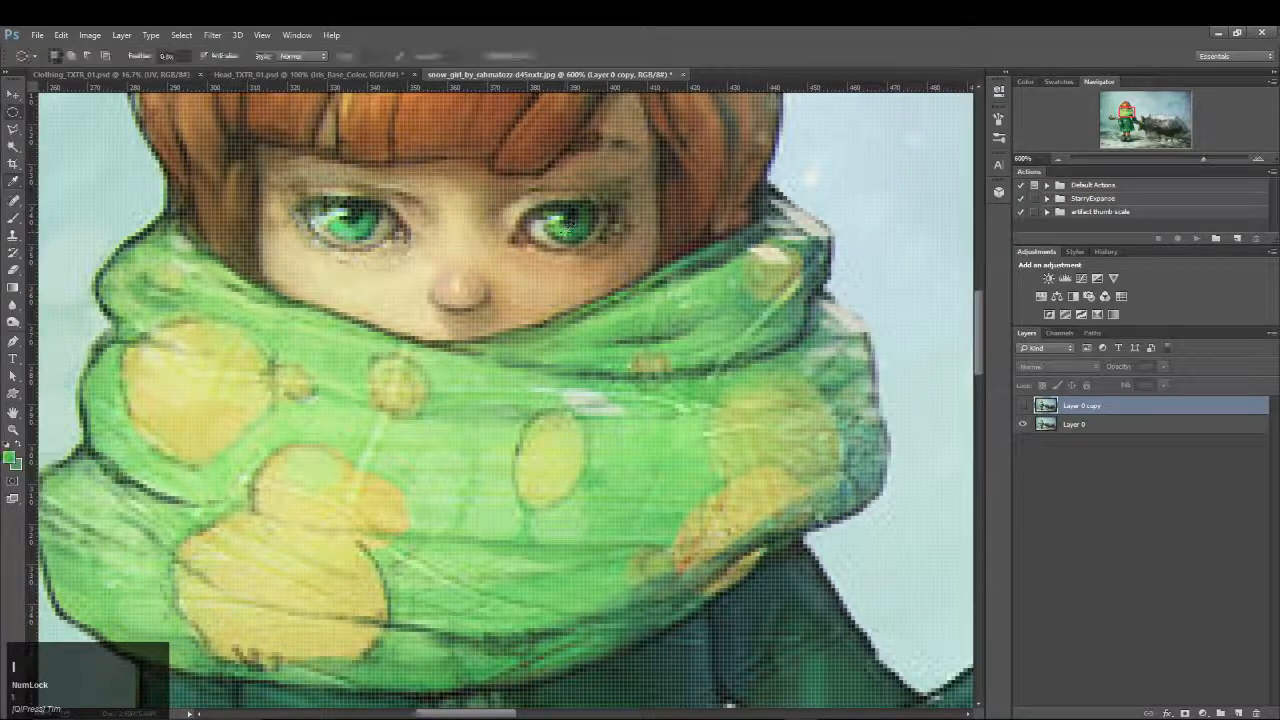
key("x")
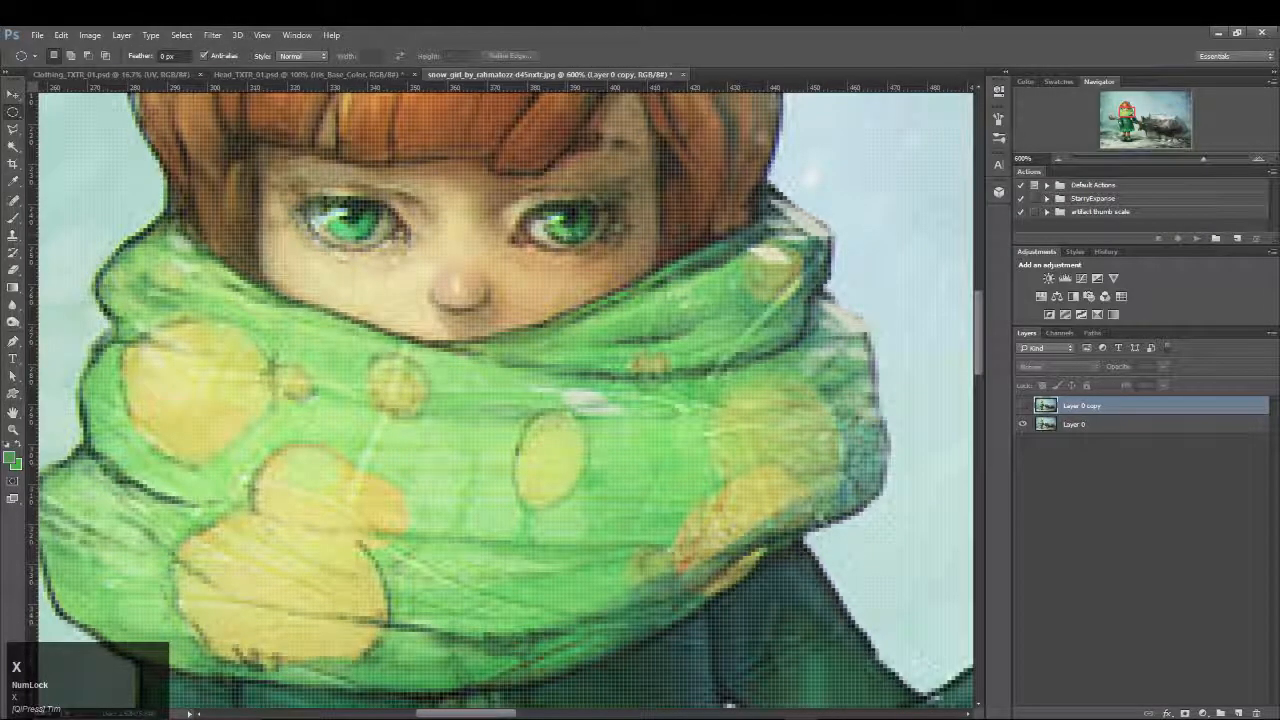
key("i")
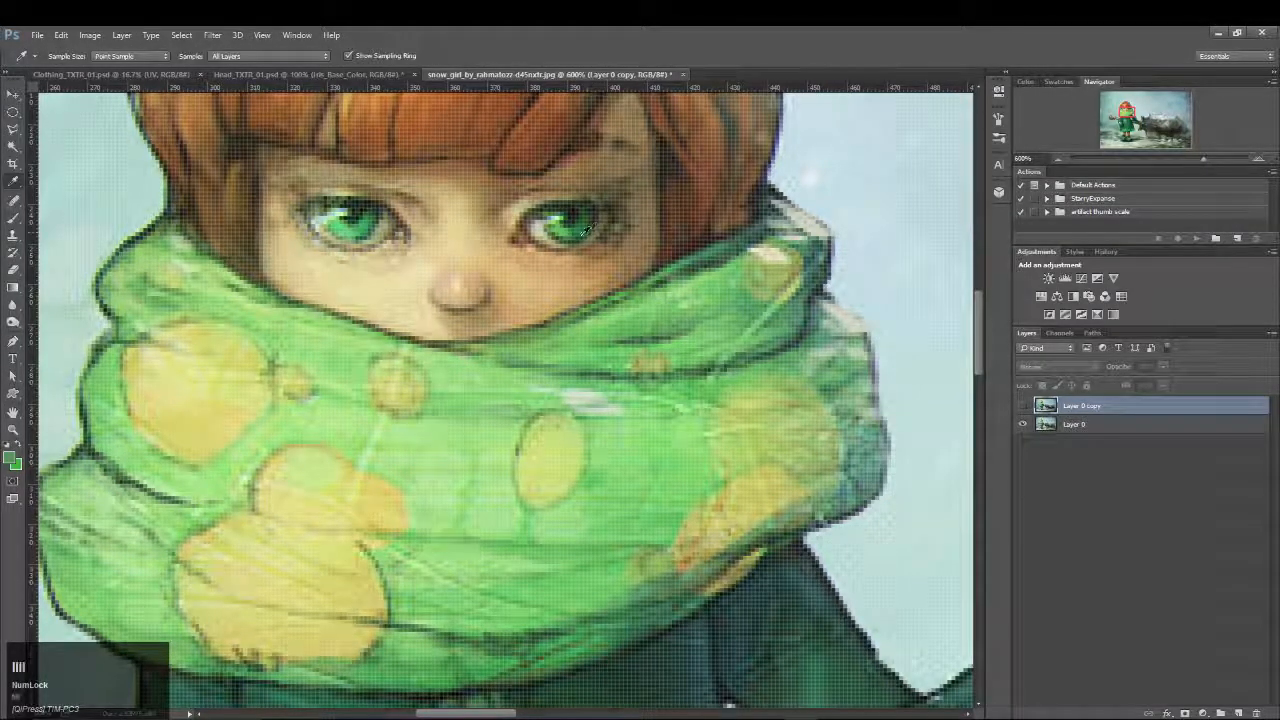
key("m")
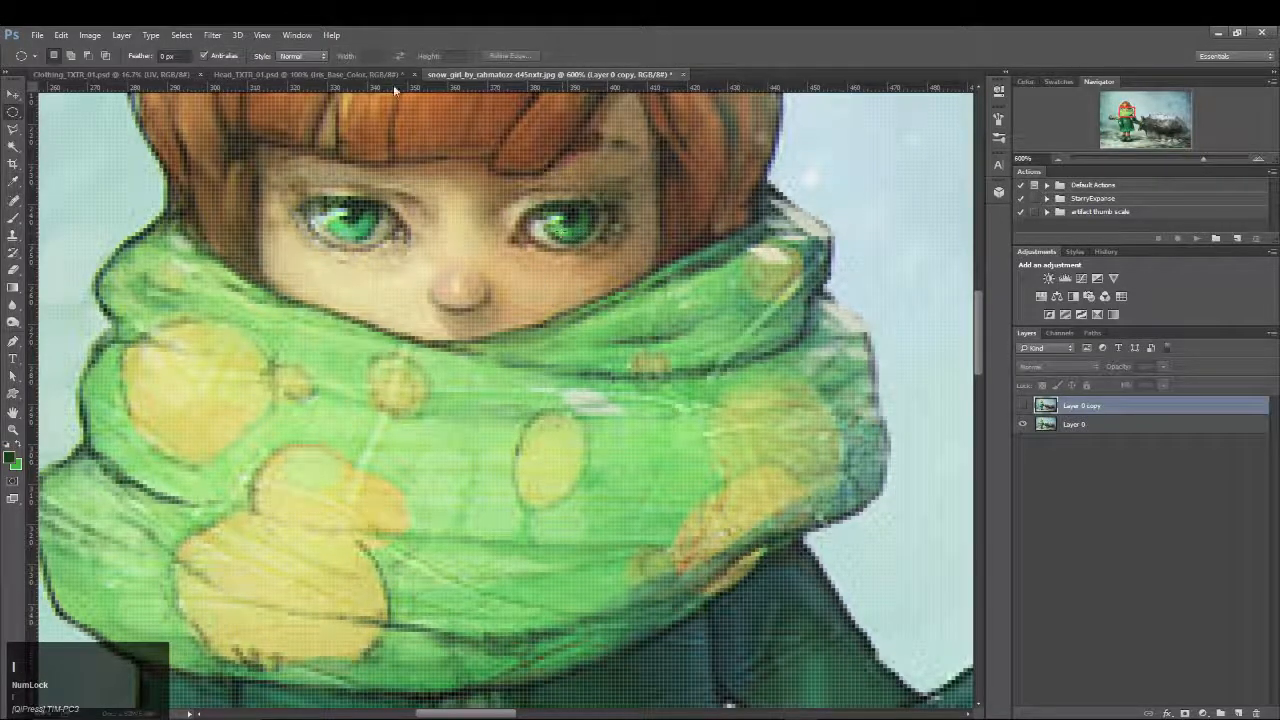
Return to Head_TXTR_01.psd and move the Iris_Base_Color layer into the Iris group
left_click(356, 74)
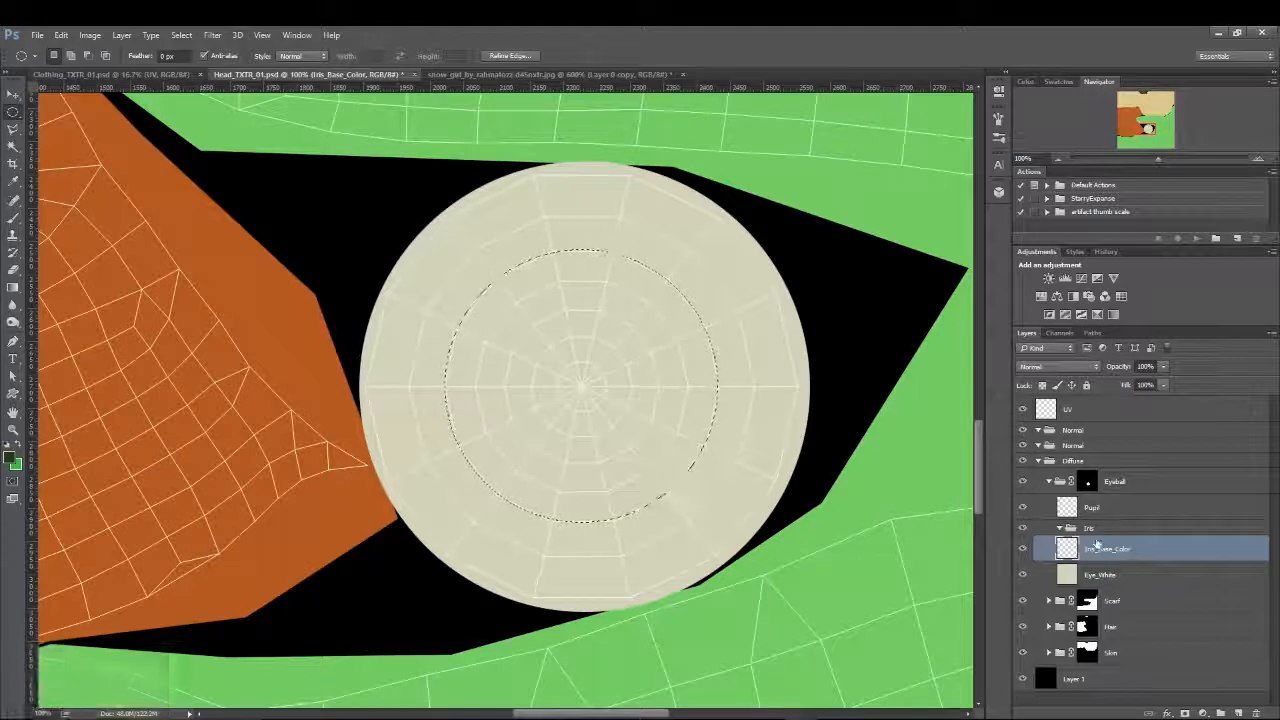
left_click(1057, 528)
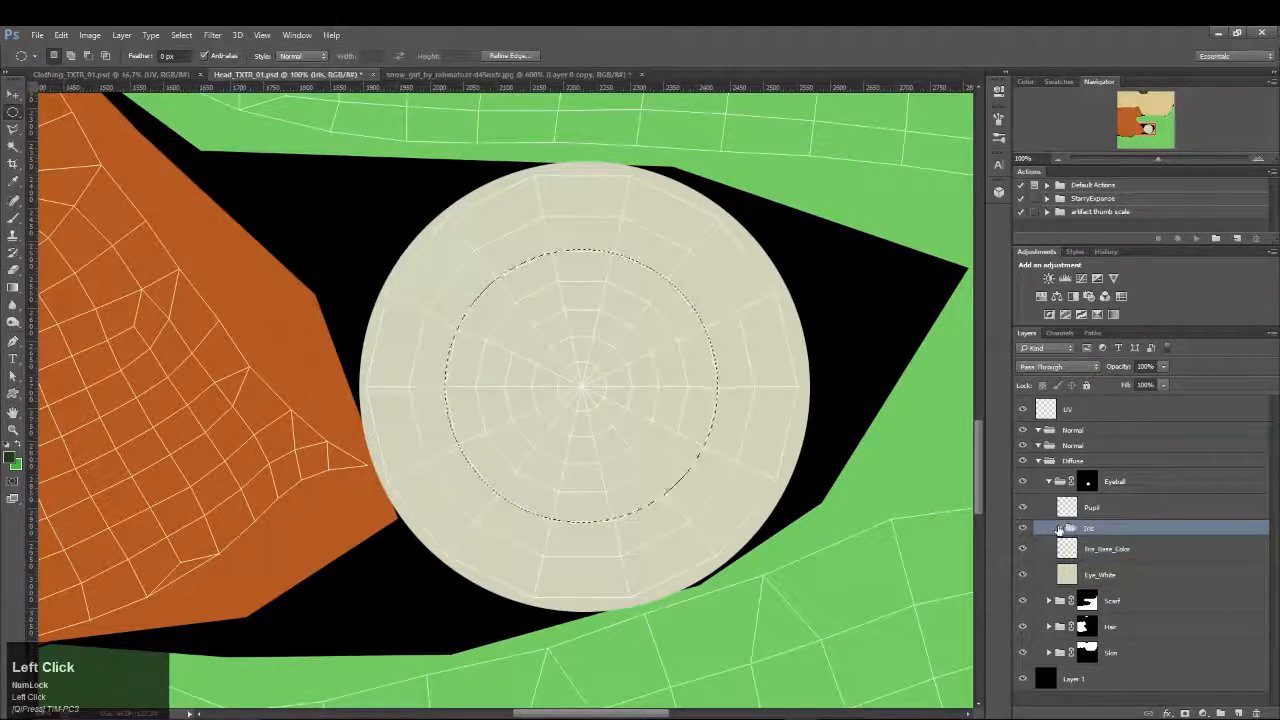
left_click_drag(1119, 550, 1100, 527)
left_click(1061, 529)
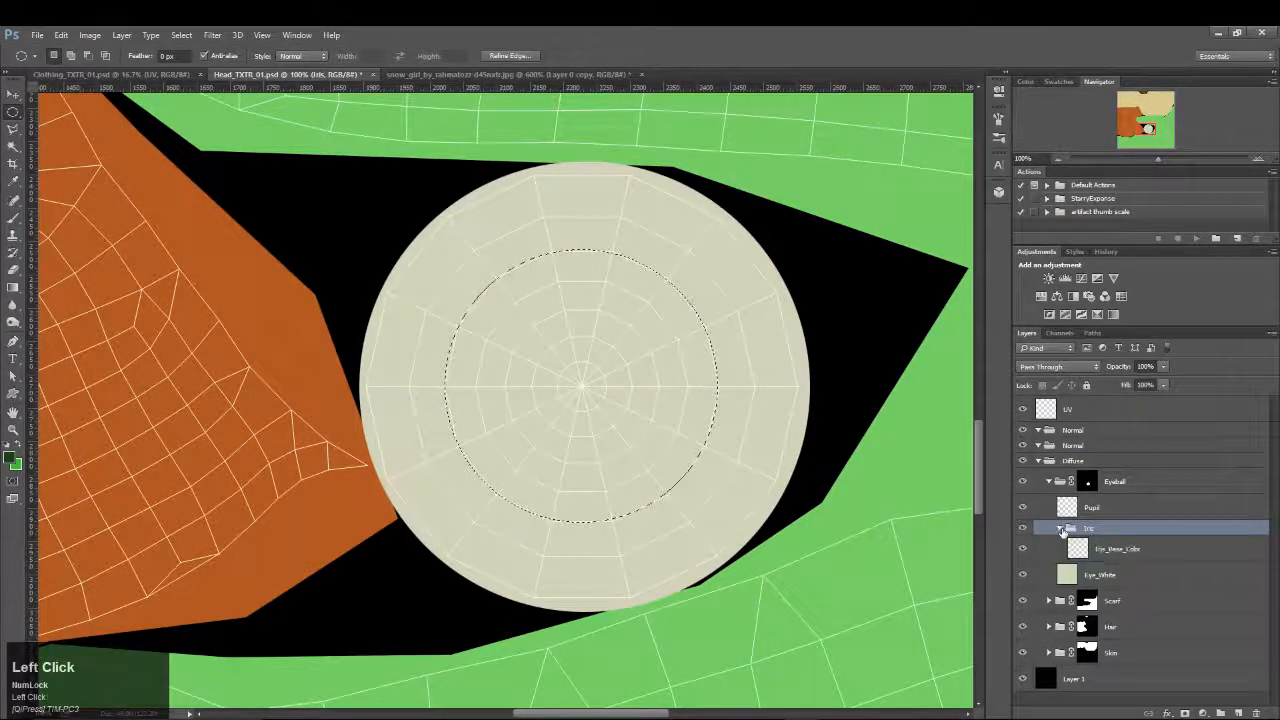
Fill the circular selection on the Iris_Base_Color layer with the bright green as foreground colour, Normal mode, 100% opacity
left_click(1140, 549)
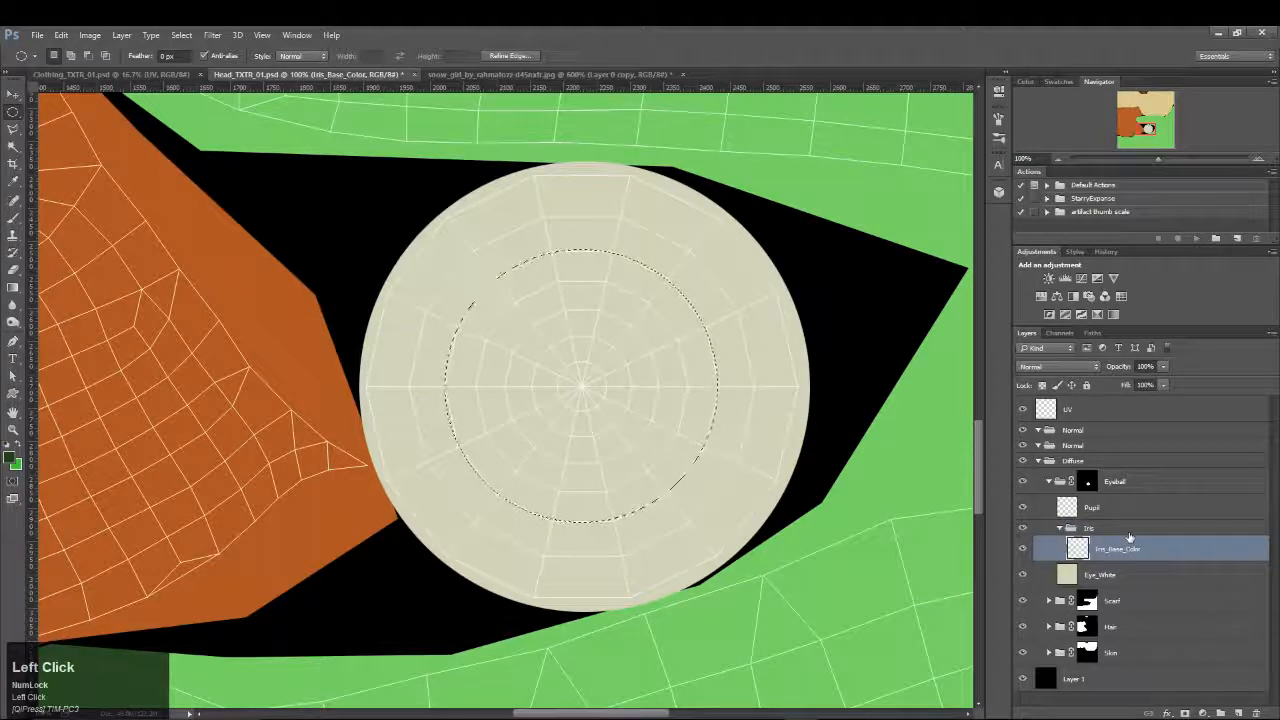
key("shift+F5")
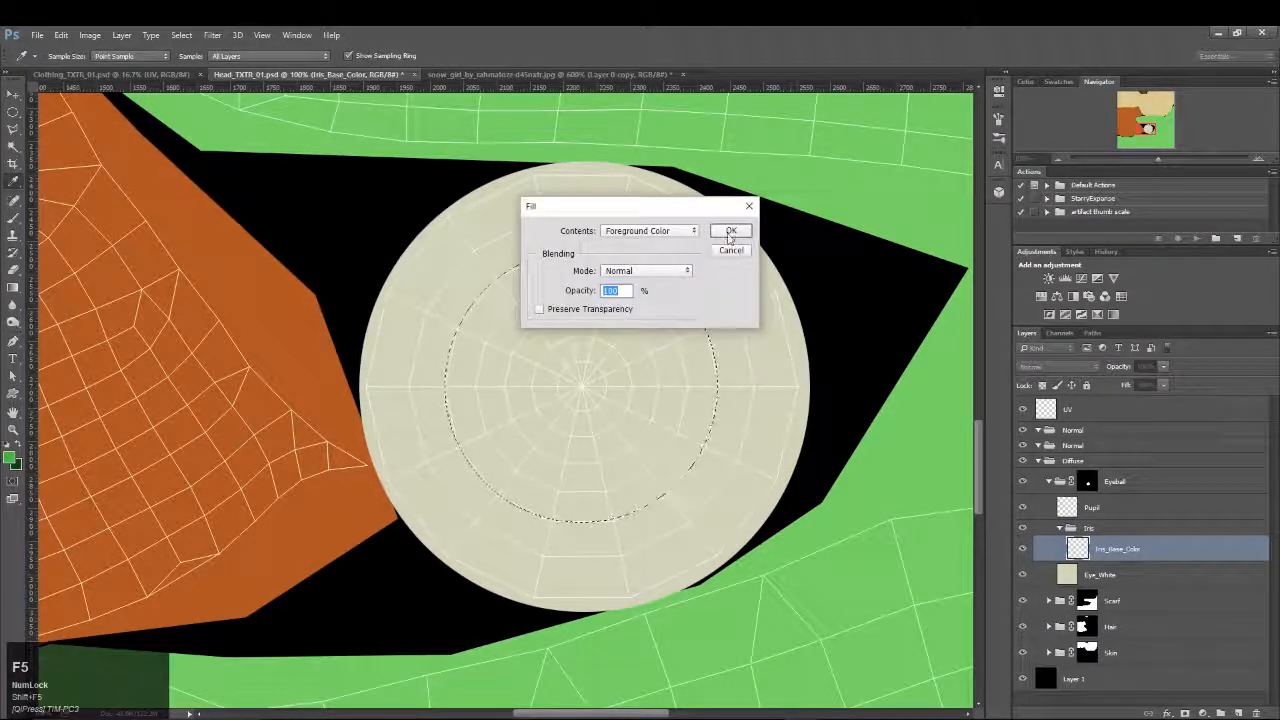
left_click(731, 231)
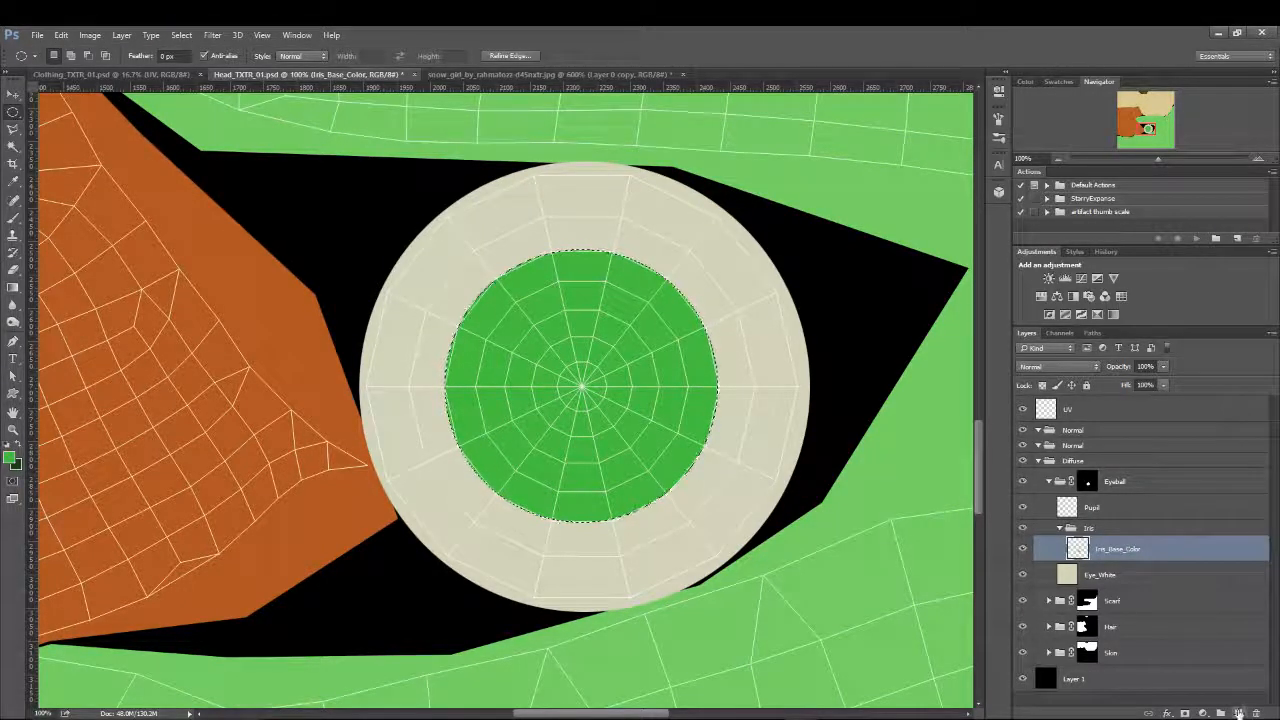
Add a new layer above Iris_Base_Color and stroke the circular selection with an 8 px dark green line placed inside, at 100% opacity
left_click(1238, 713)
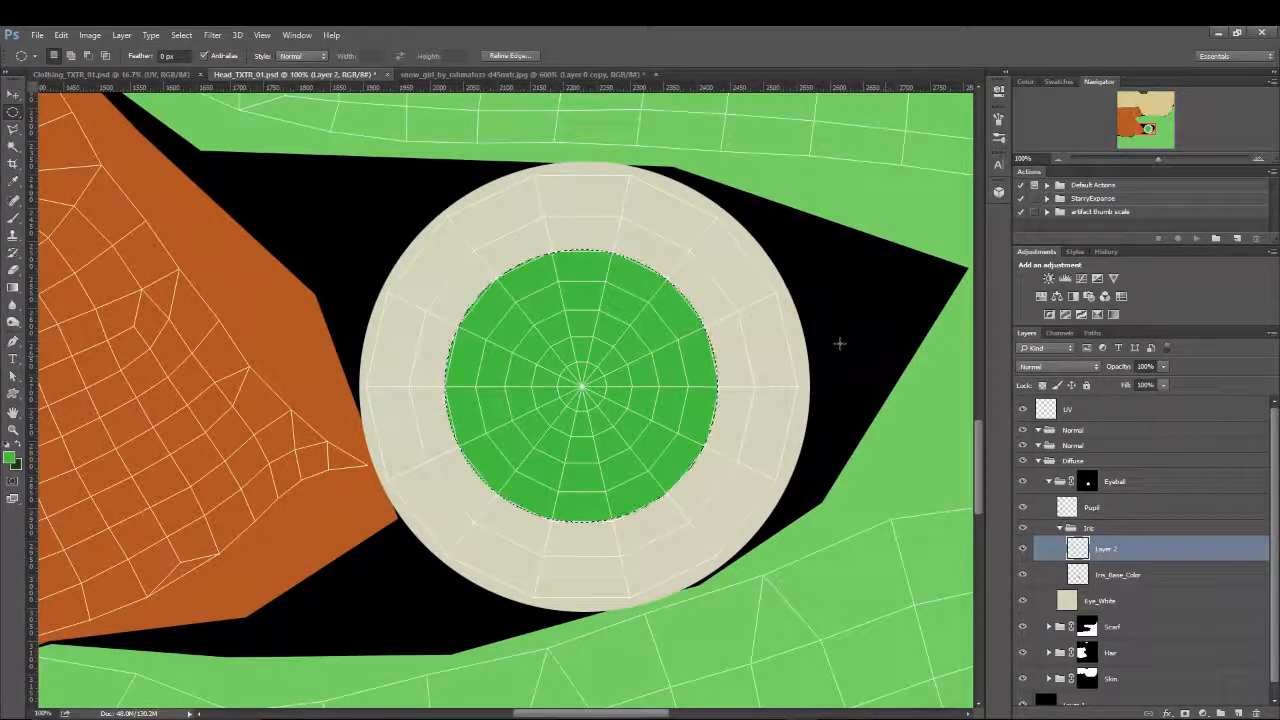
left_click(61, 35)
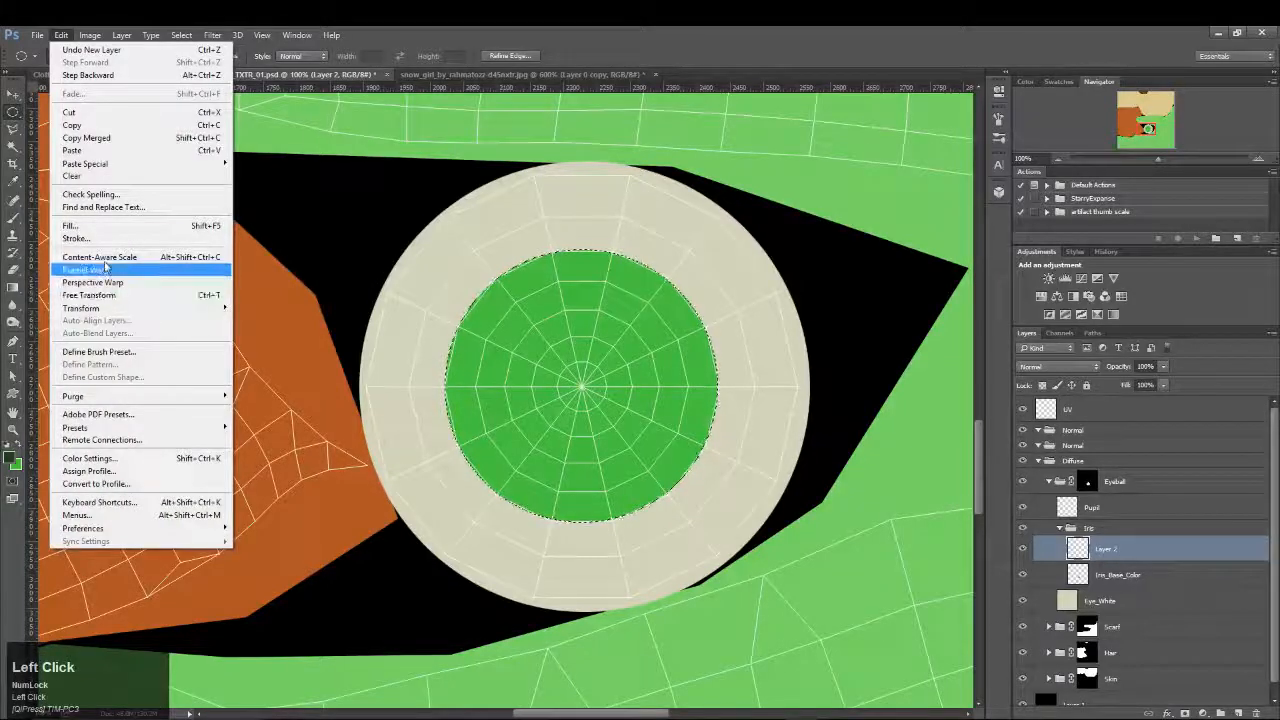
left_click(76, 238)
left_click(558, 298)
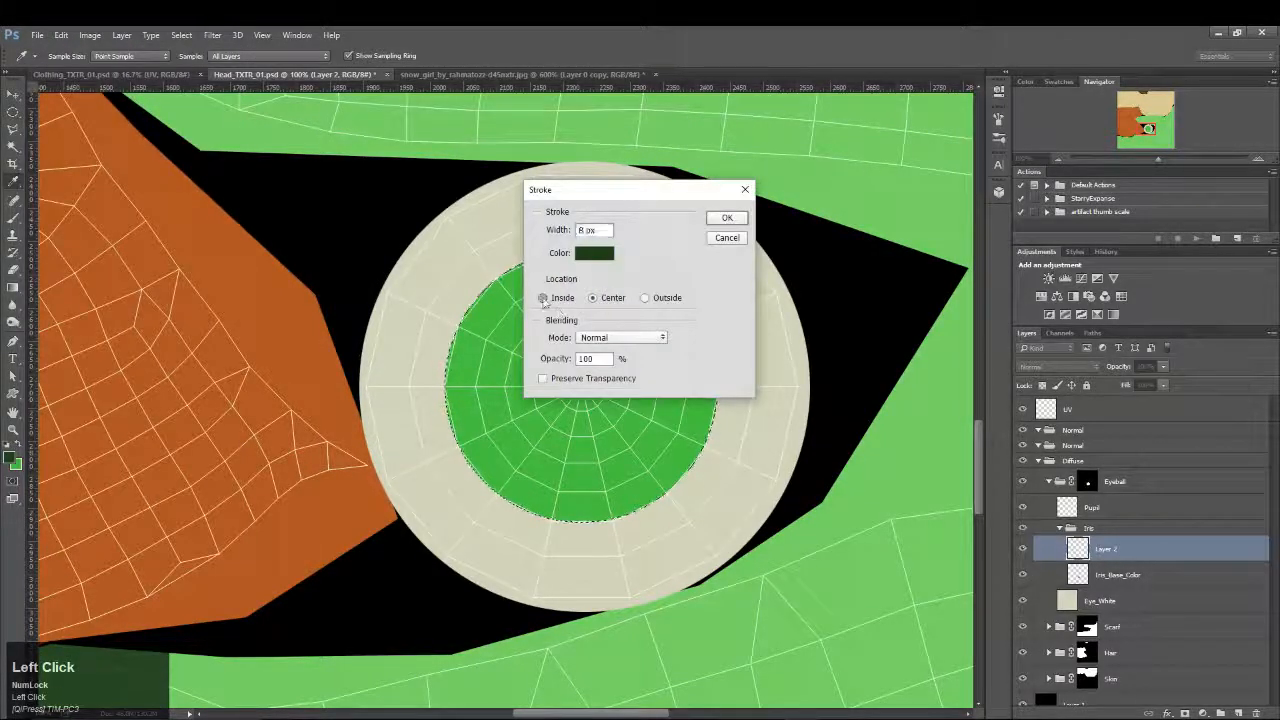
left_click(725, 217)
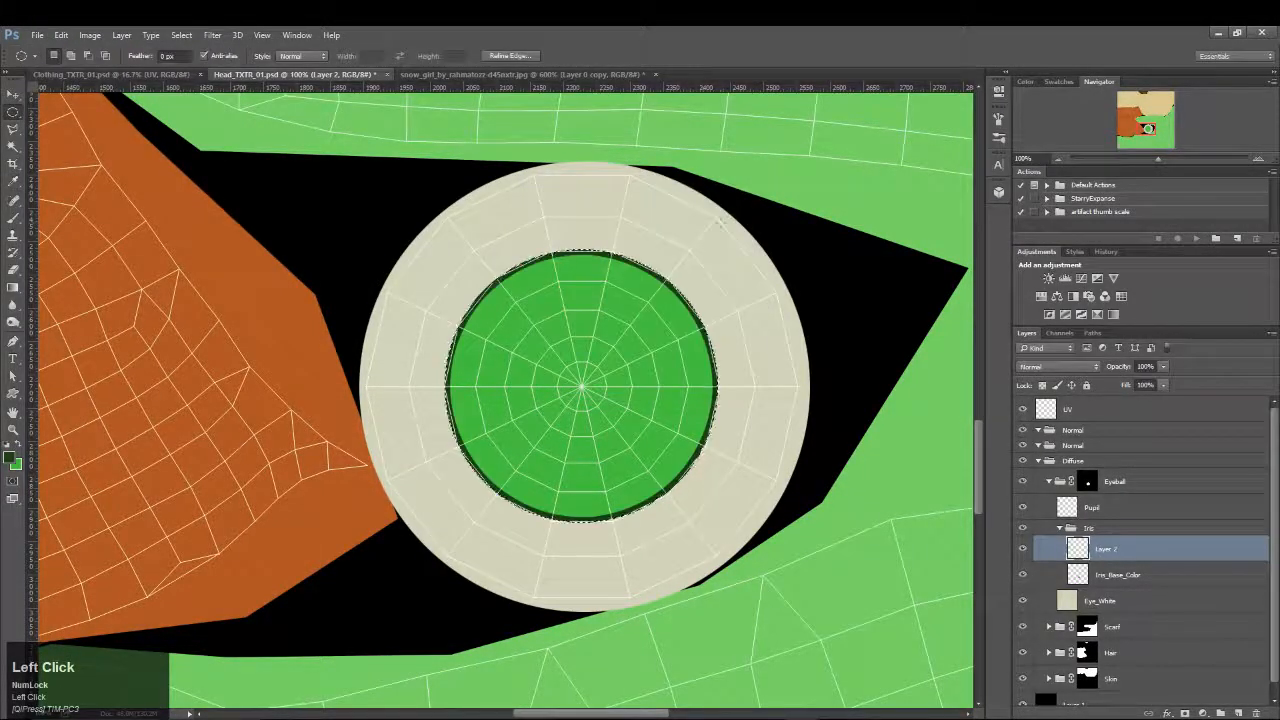
Apply a Lens Blur to the dark green iris stroke and compare the result with the layer hidden and shown
left_click(212, 35)
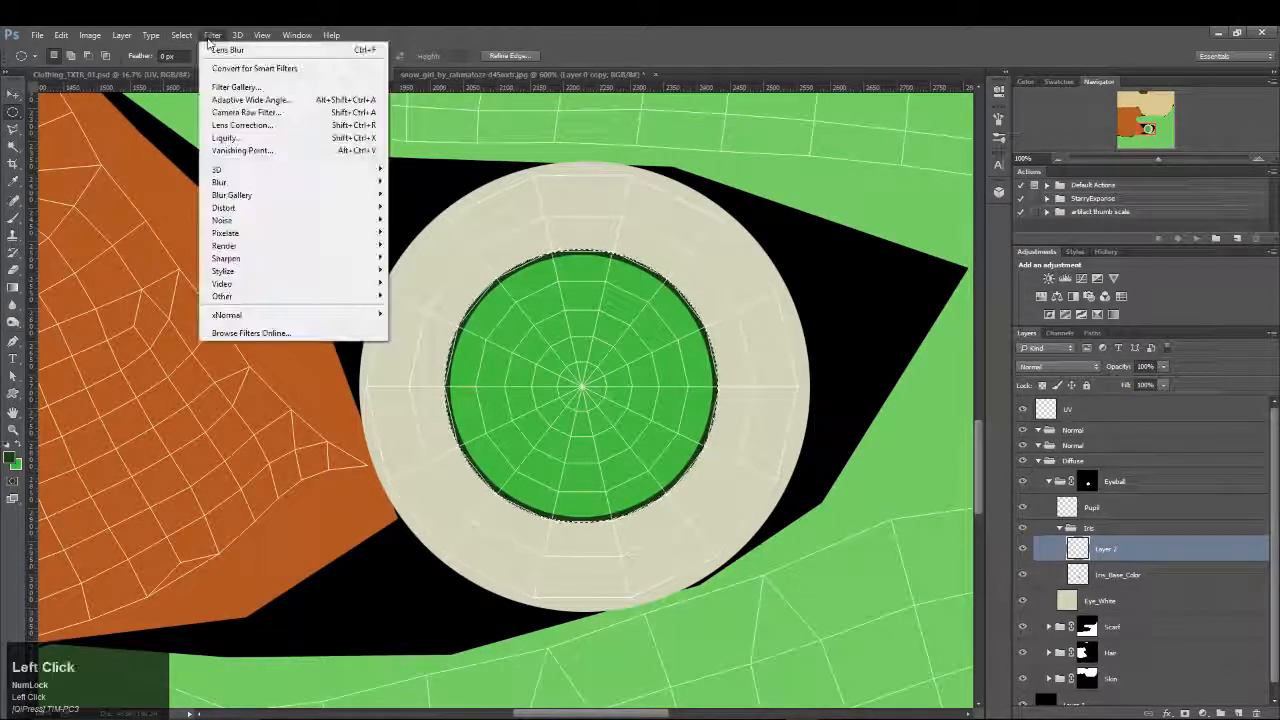
mouse_move(220, 182)
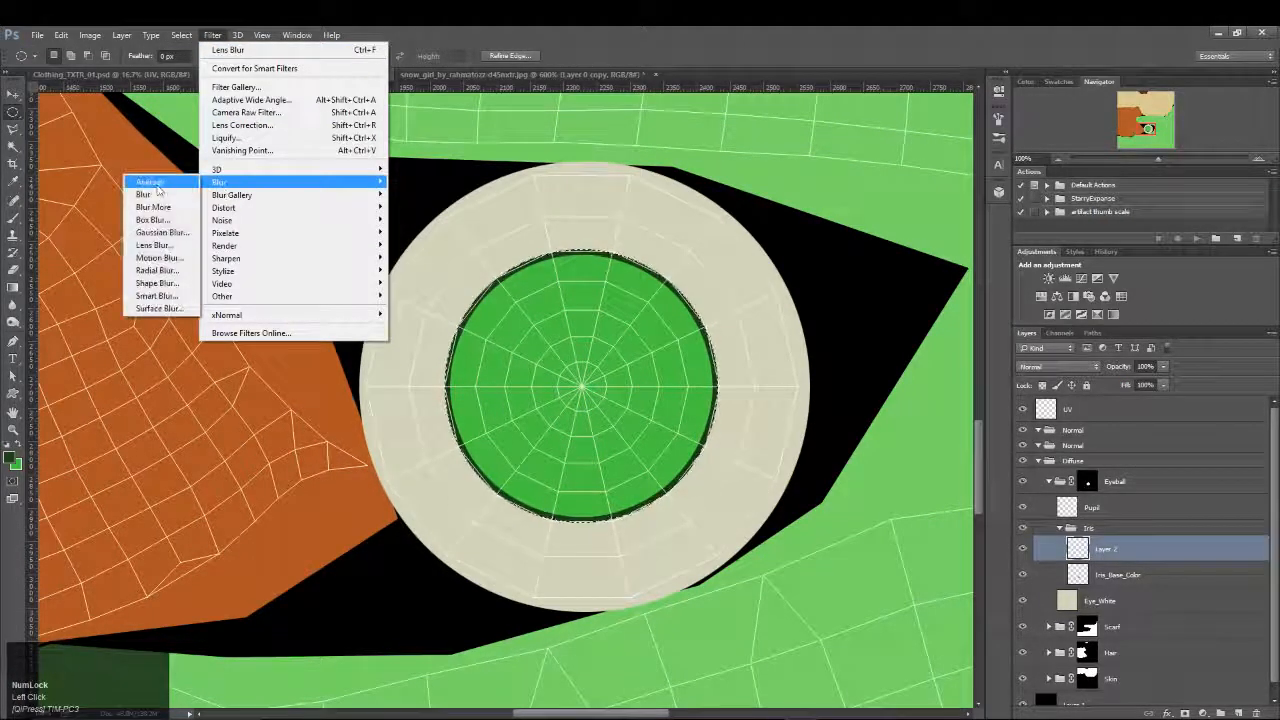
left_click(155, 245)
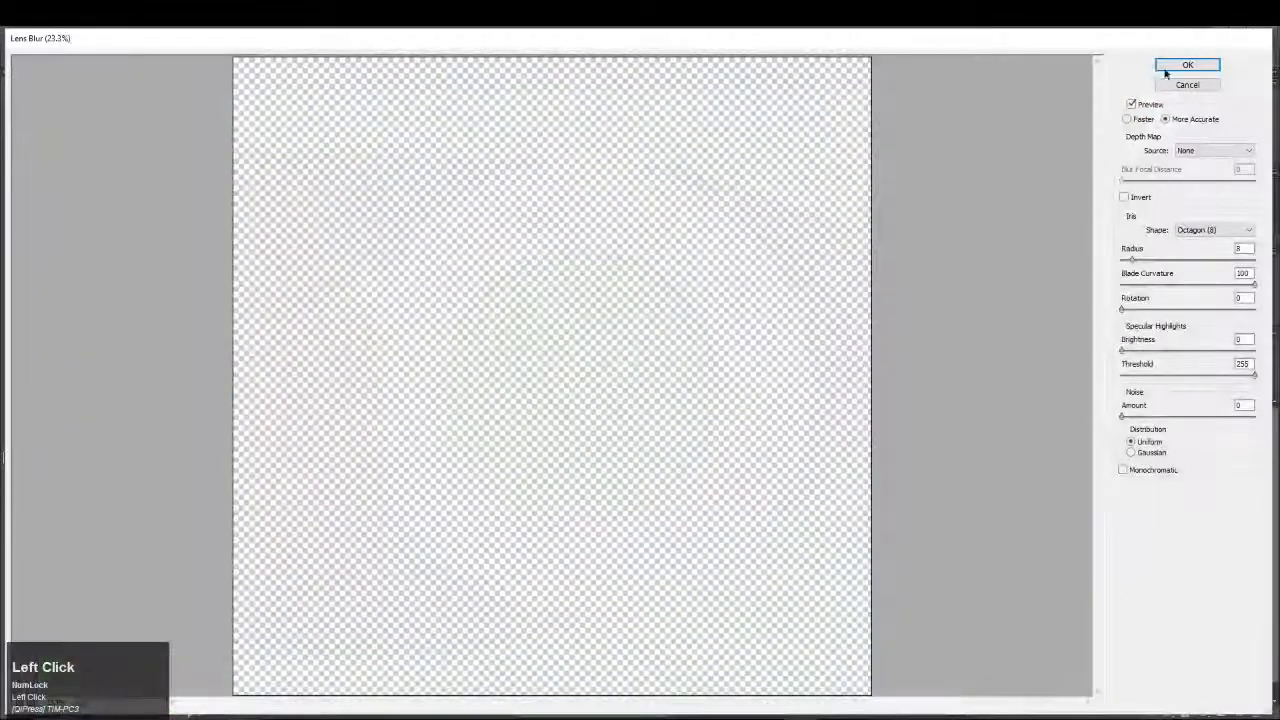
left_click(1130, 258)
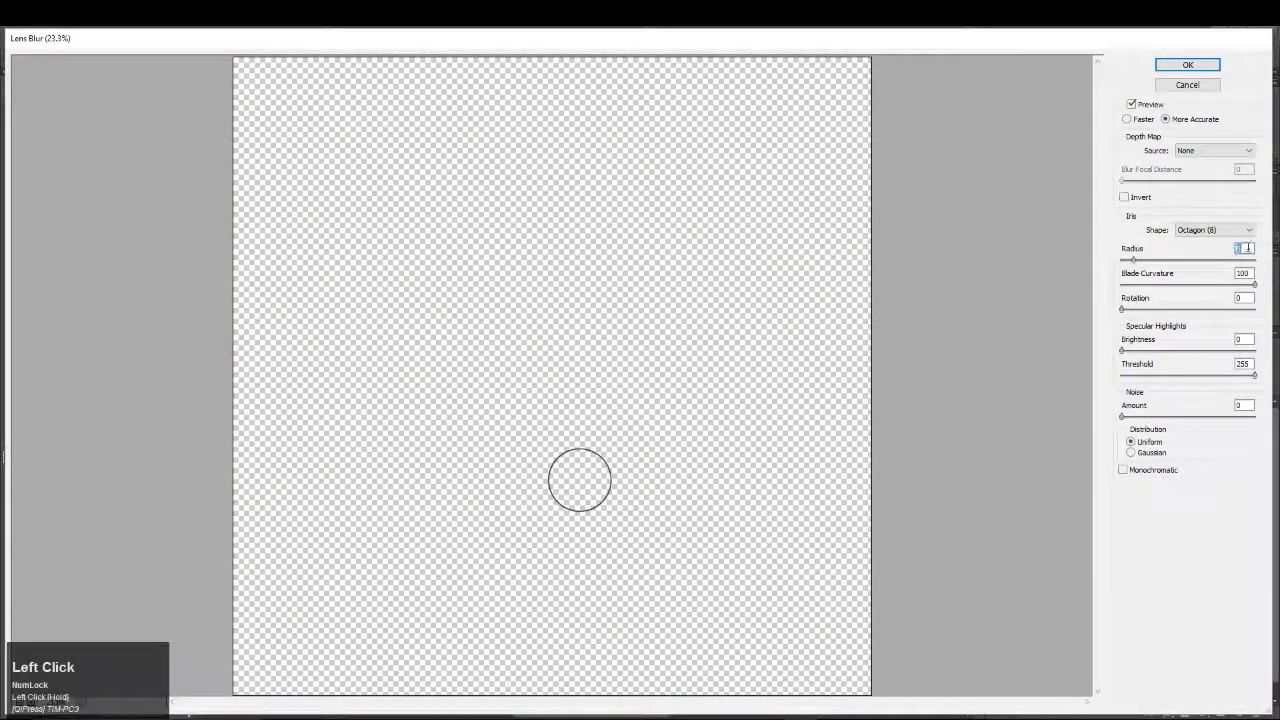
left_click_drag(1243, 249, 1140, 235)
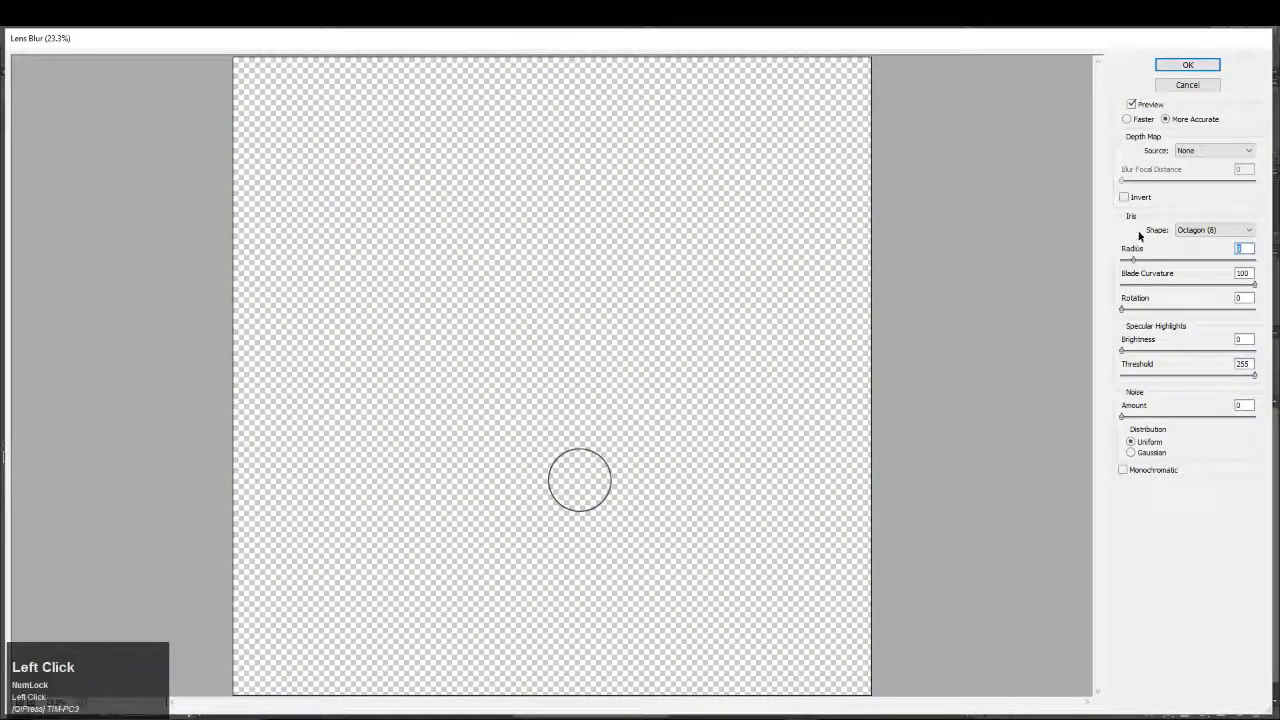
left_click(1187, 64)
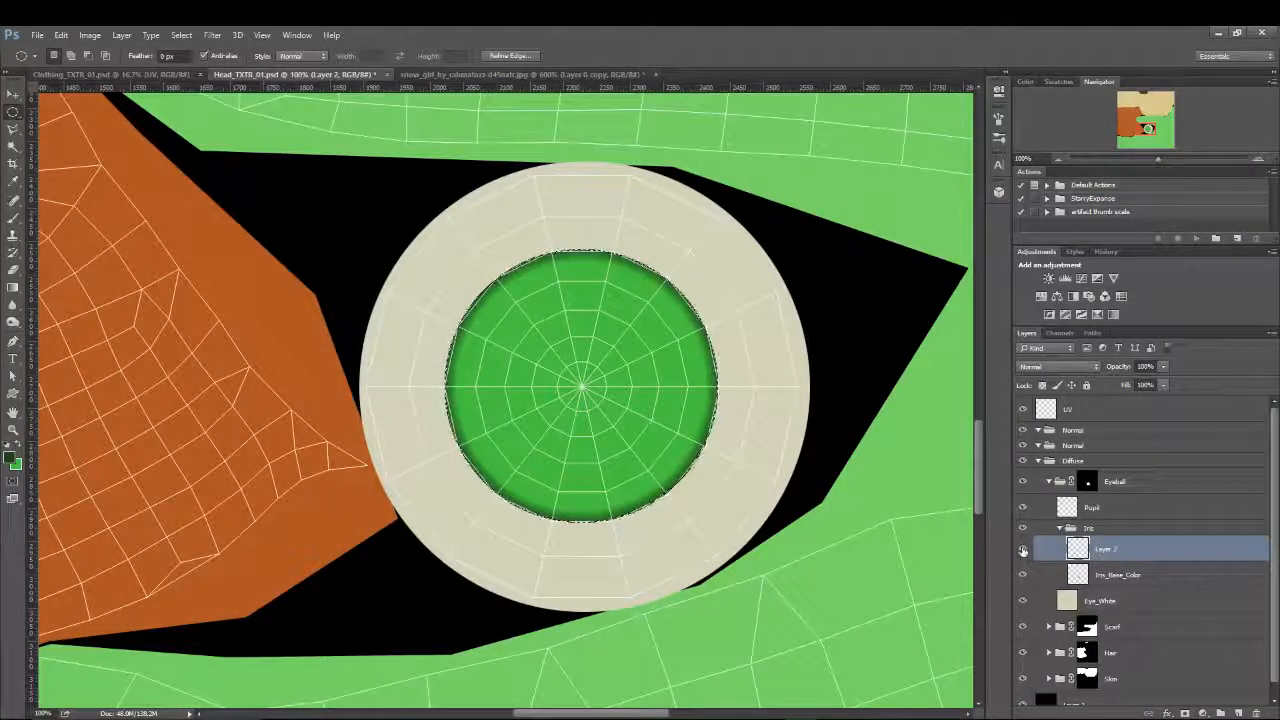
left_click(1023, 549)
left_click(1023, 549)
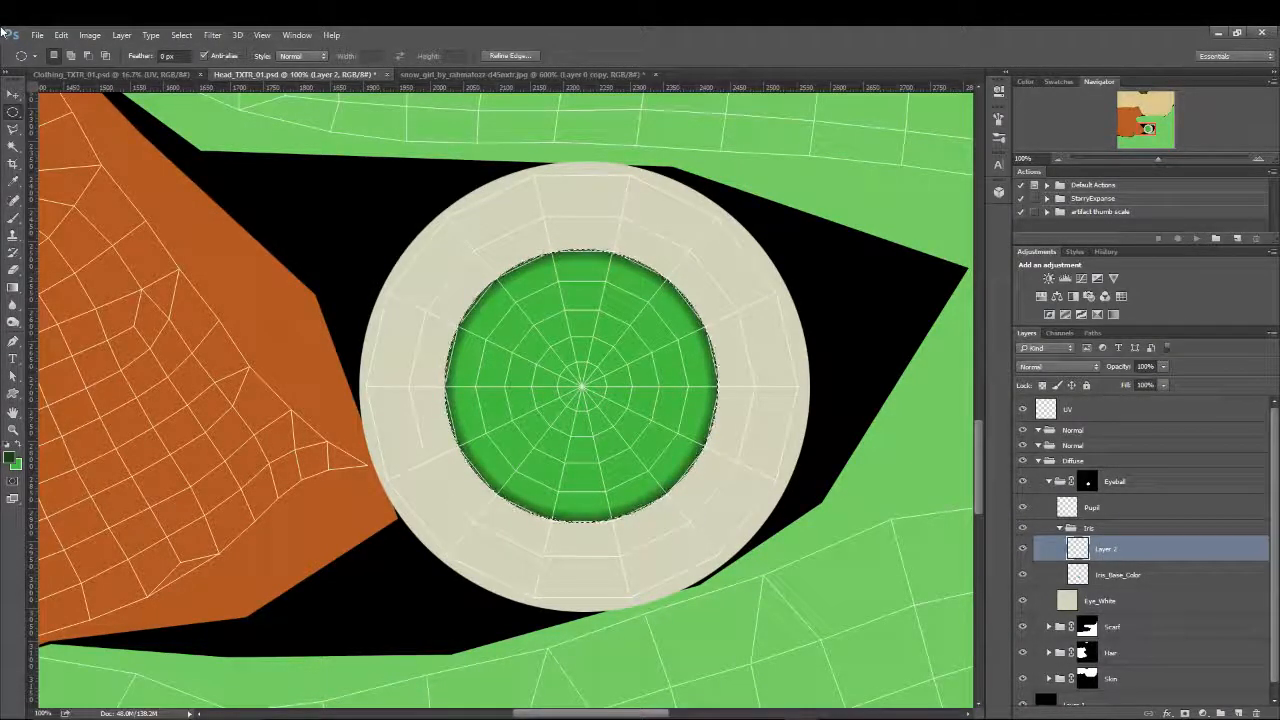
Deselect the iris selection and delete the blurred stroke layer above Iris_Base_Color
left_click(13, 112)
left_click(390, 195)
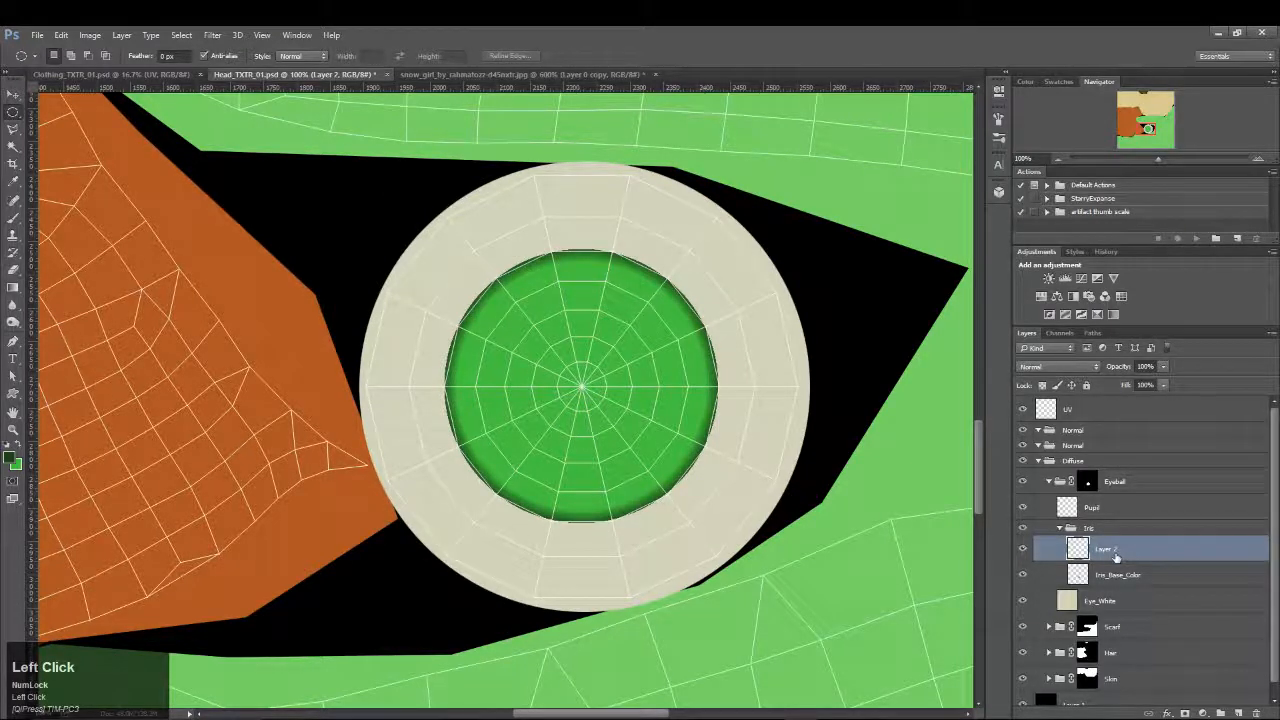
left_click_drag(1192, 557, 1257, 708)
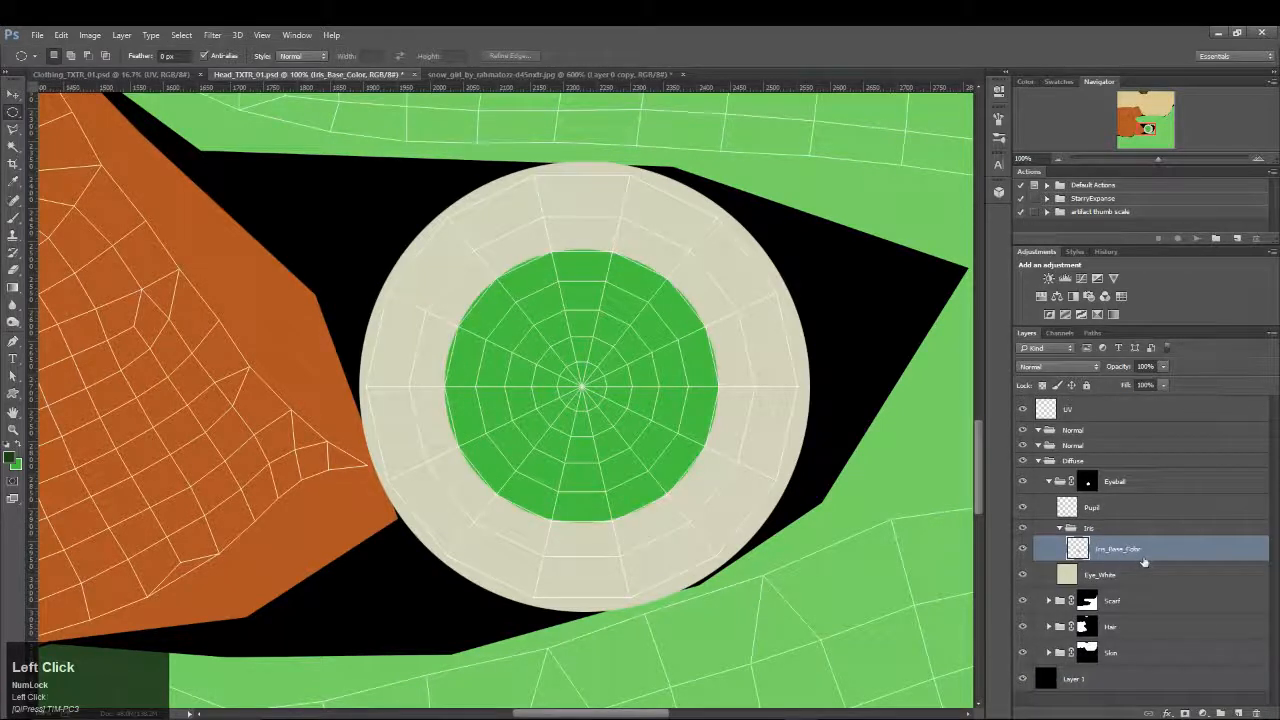
left_click(1168, 529)
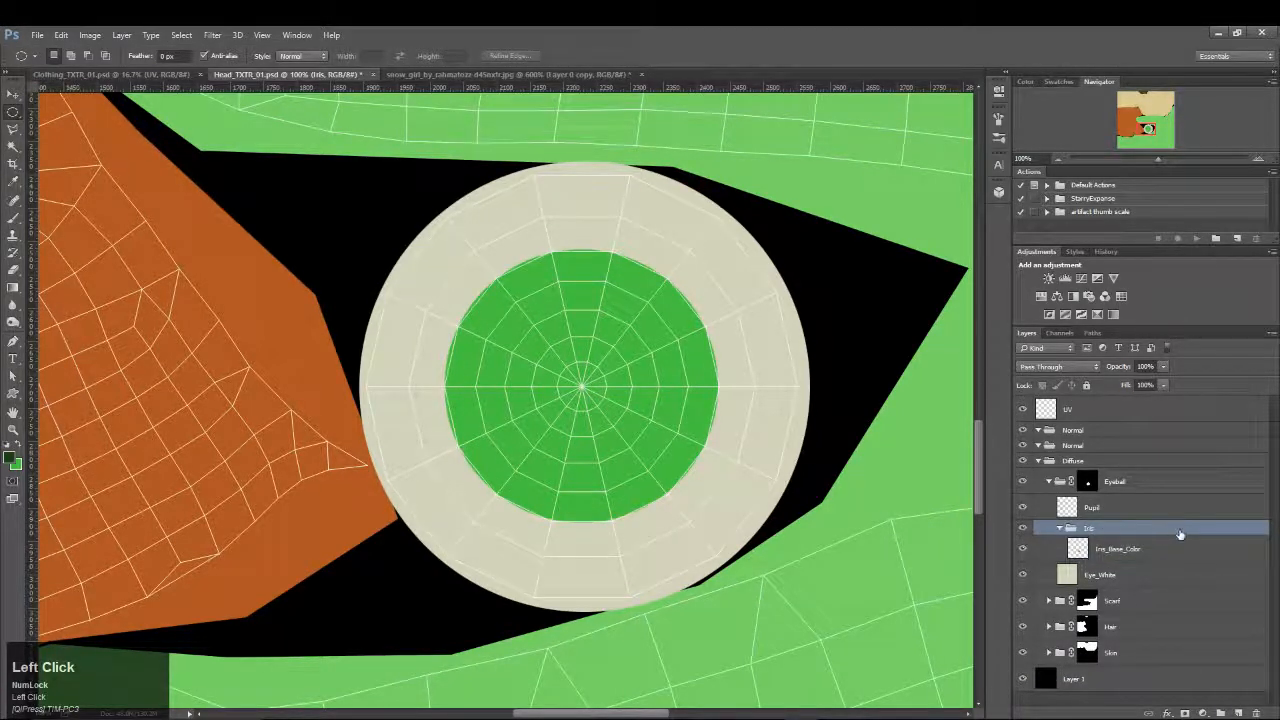
left_click(1106, 549)
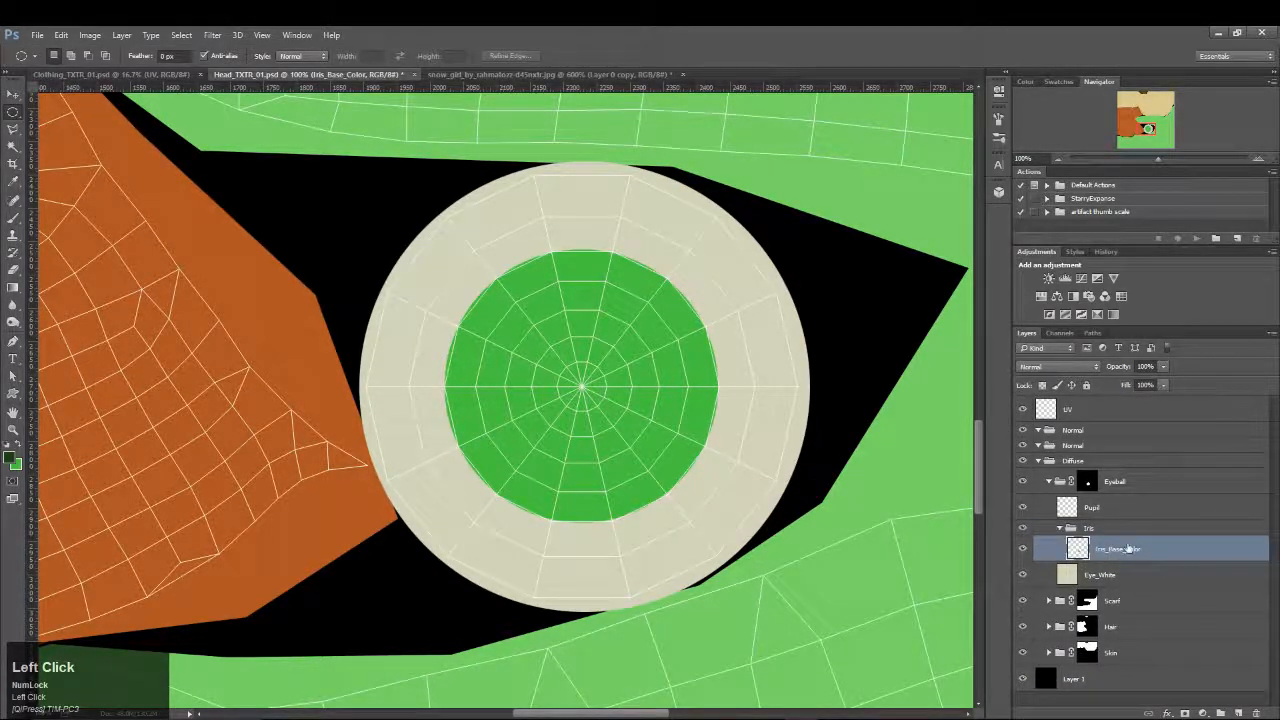
left_click(1112, 510)
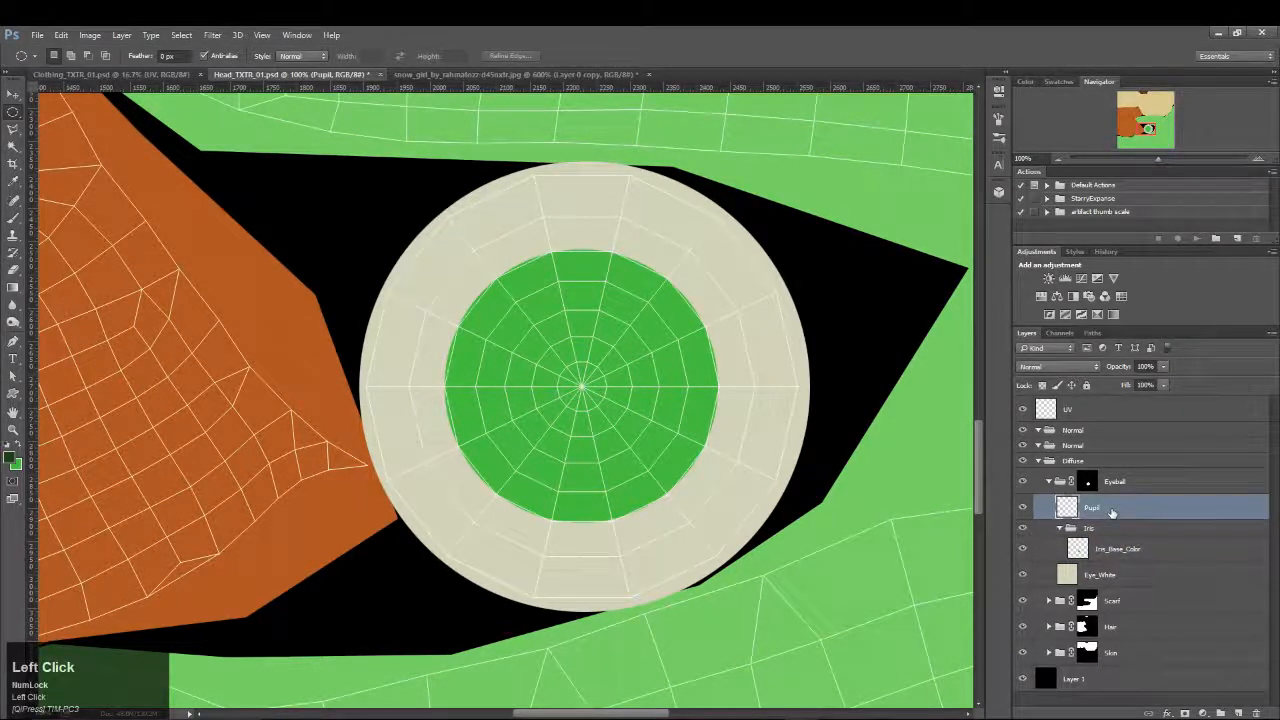
left_click(1110, 535)
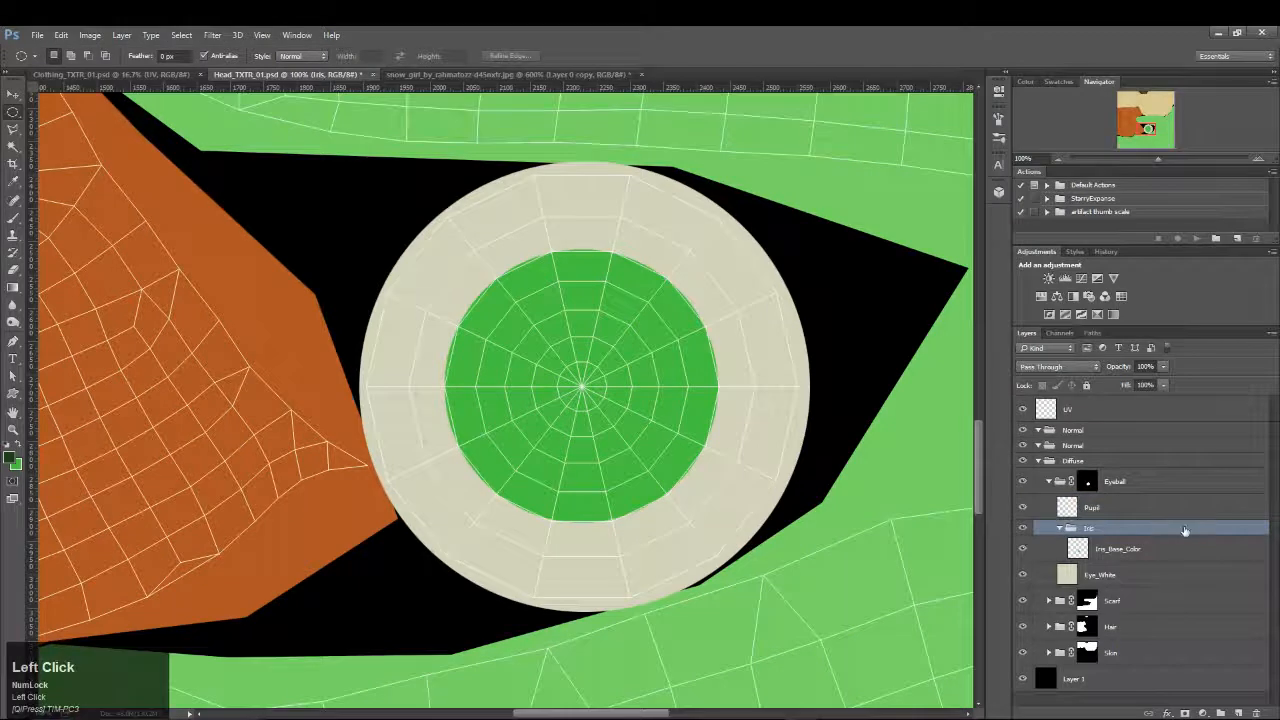
double_click(1141, 553)
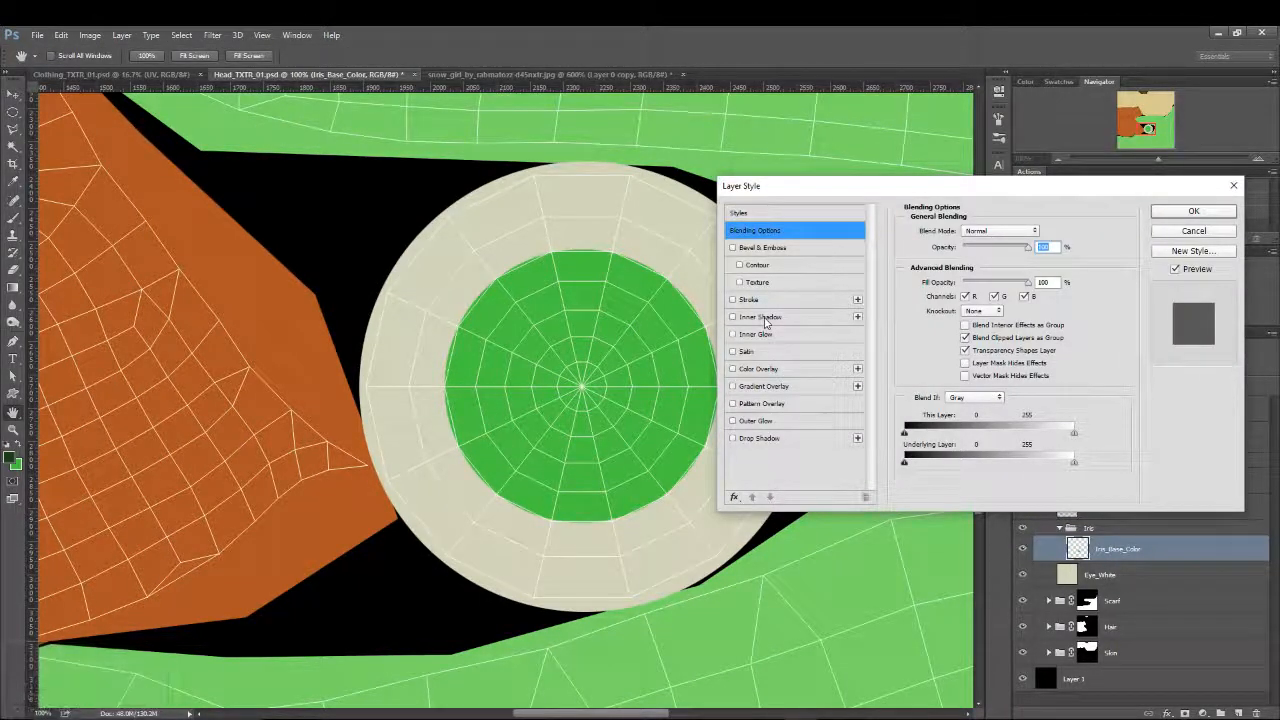
left_click(1195, 233)
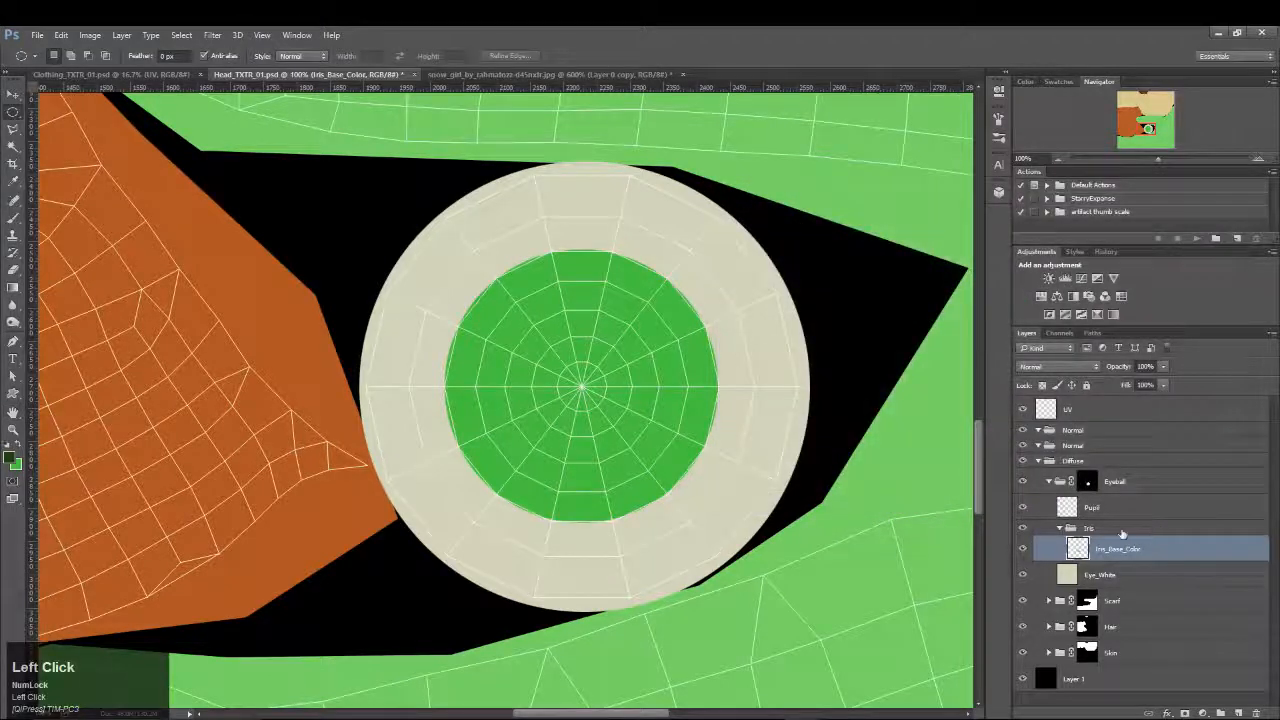
left_click(1122, 533)
left_click(1168, 555)
double_click(1170, 553)
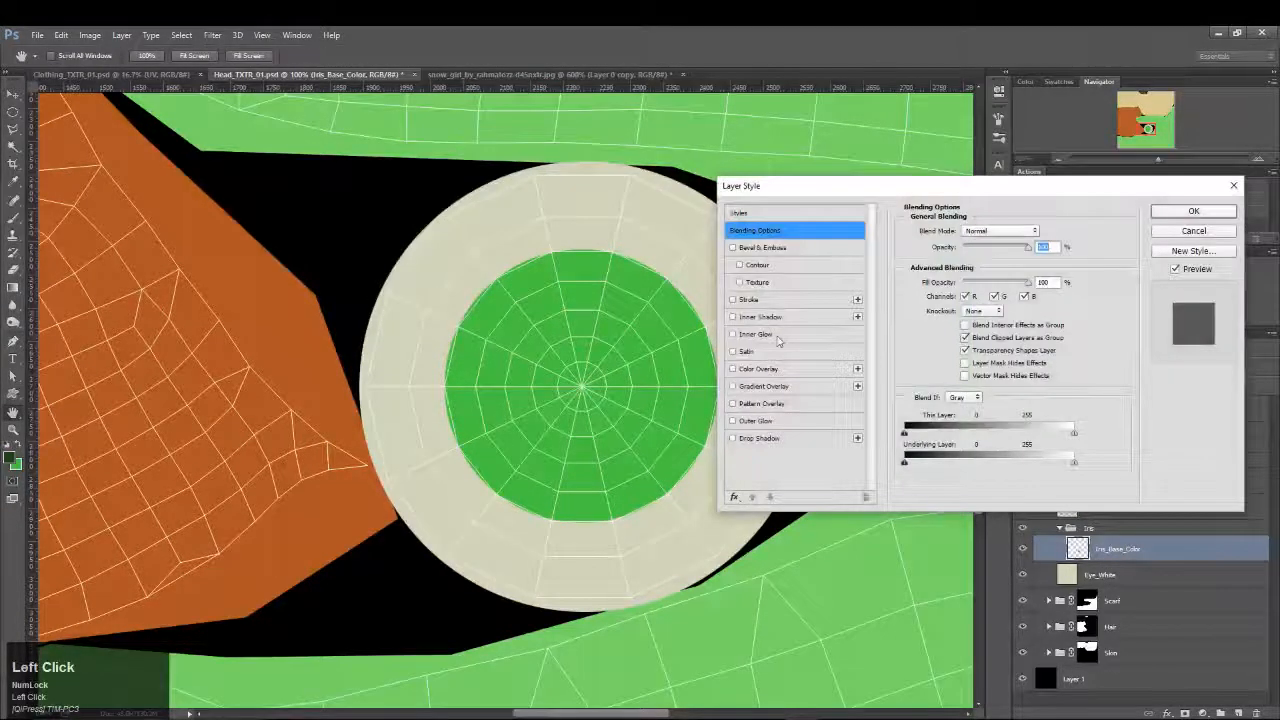
left_click(757, 301)
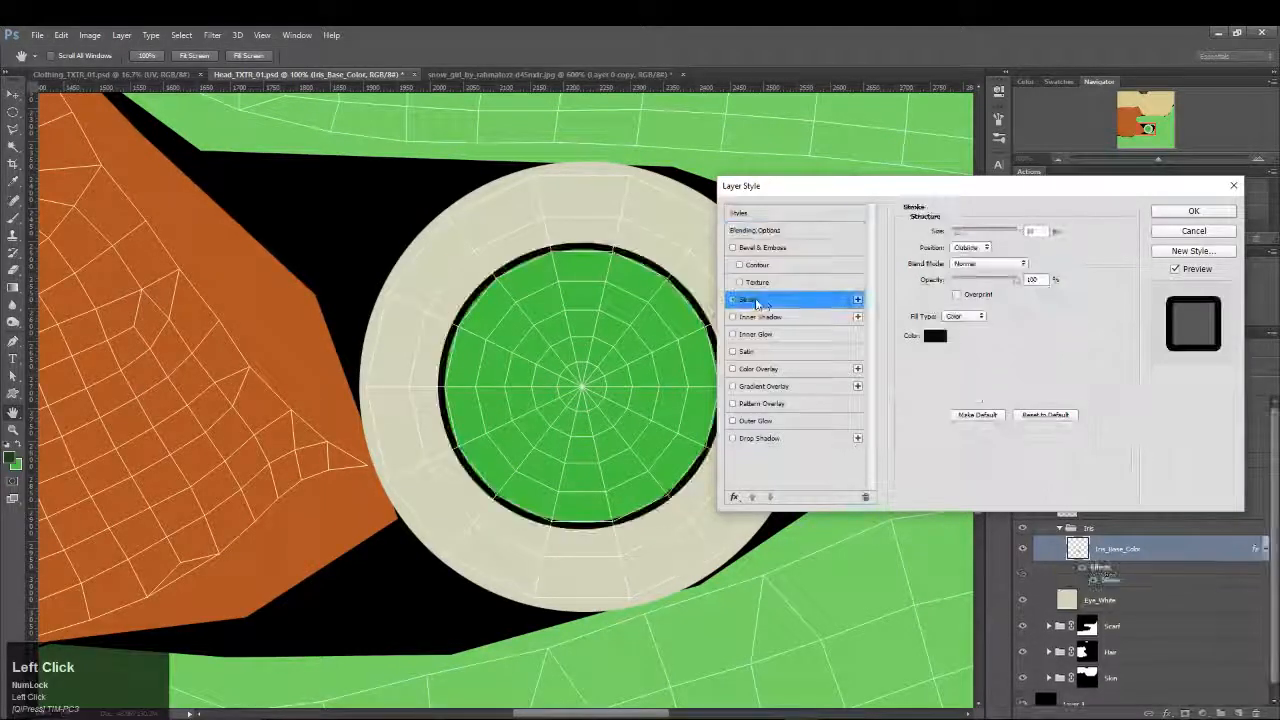
left_click(733, 299)
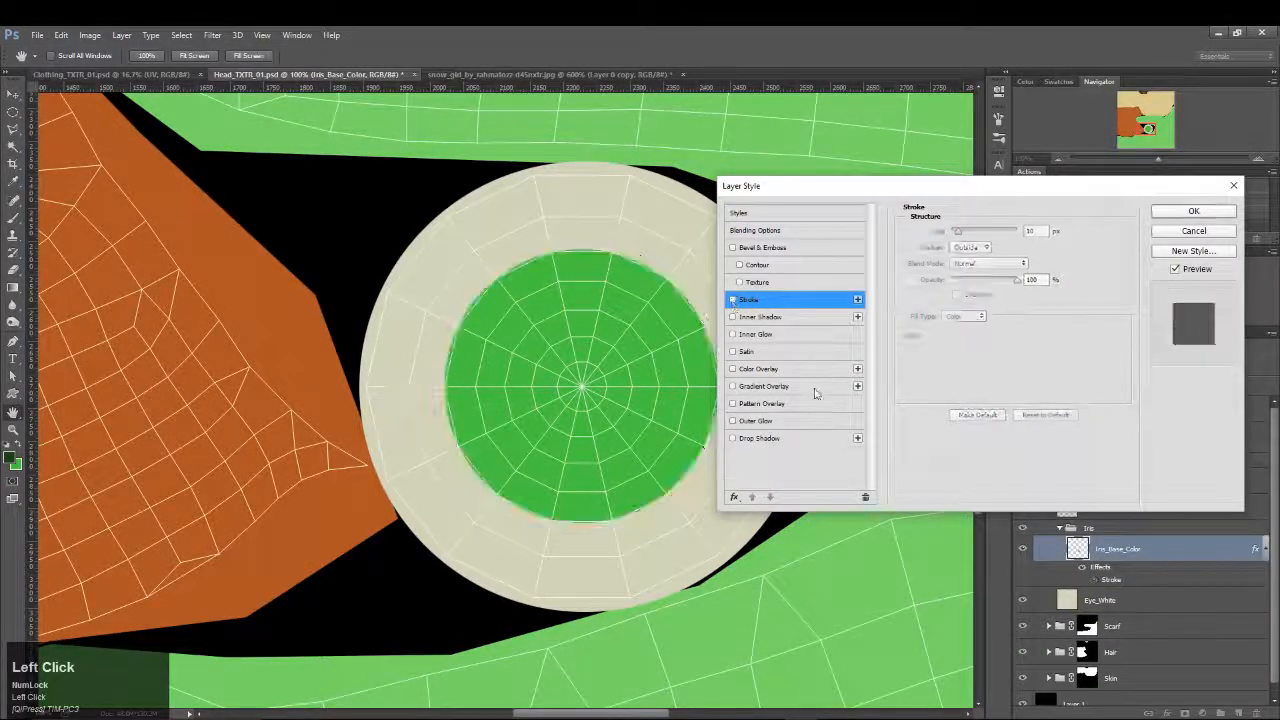
left_click(750, 317)
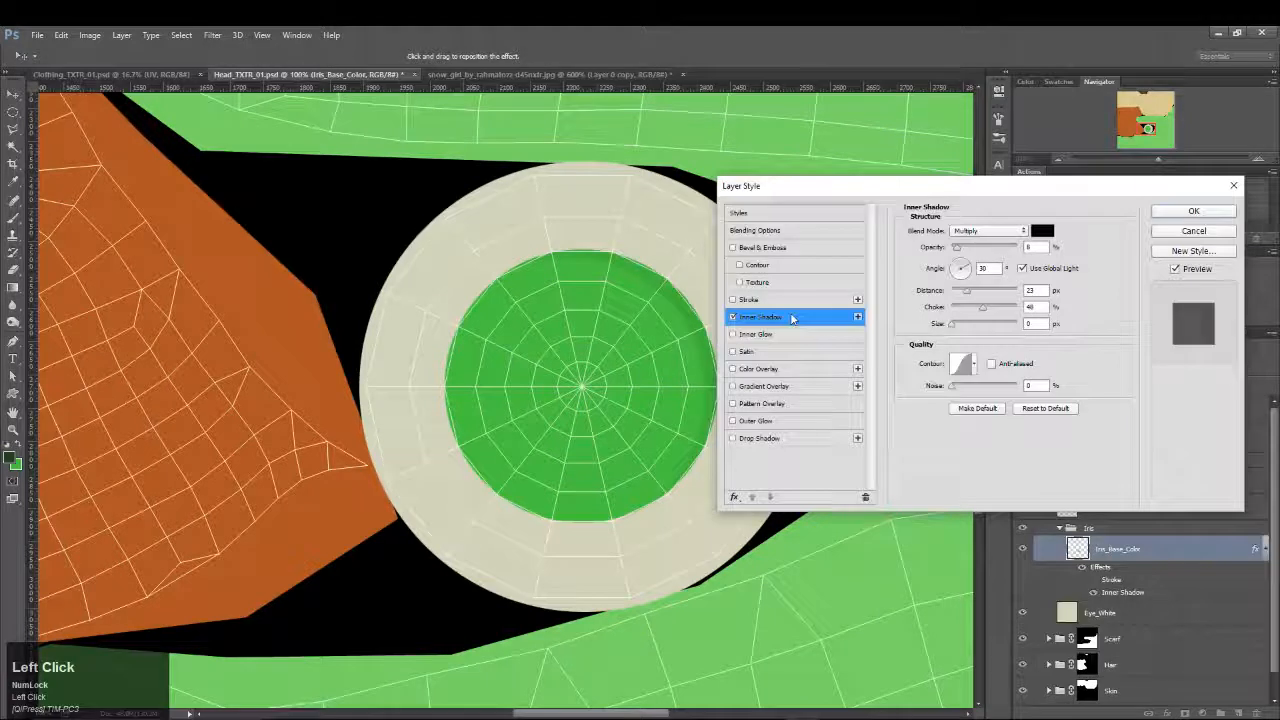
left_click(1021, 268)
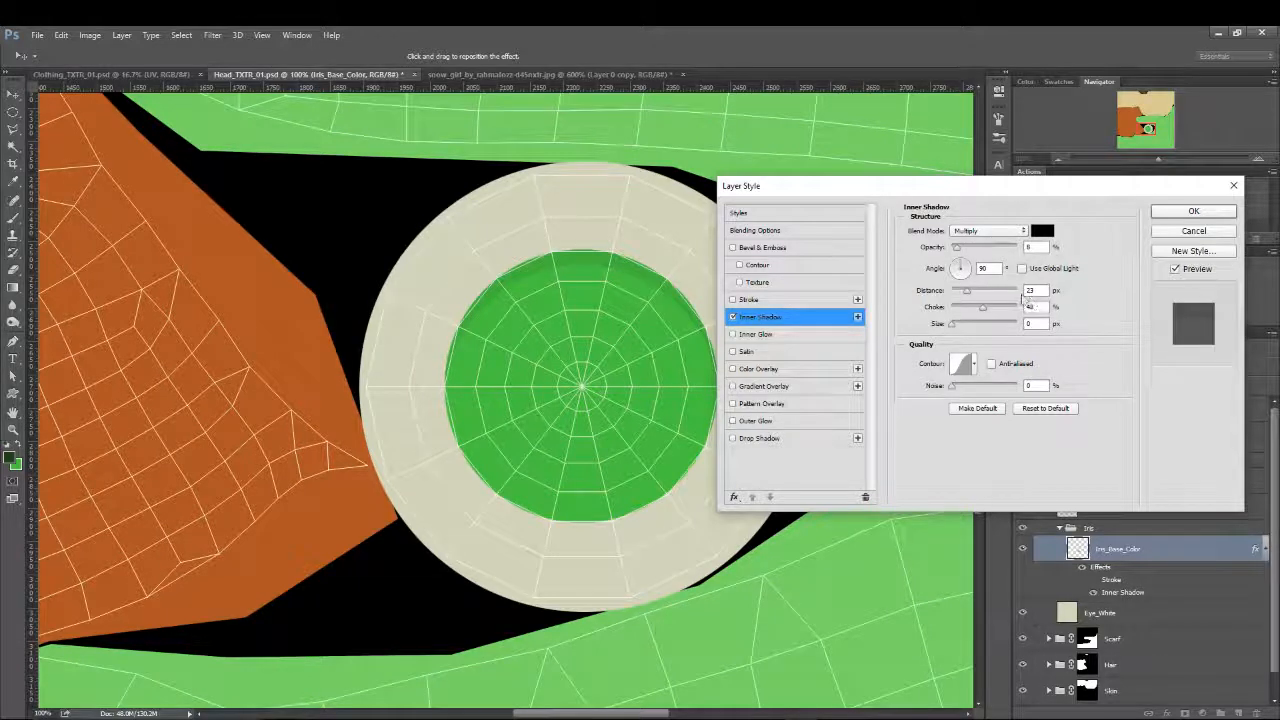
left_click(1168, 233)
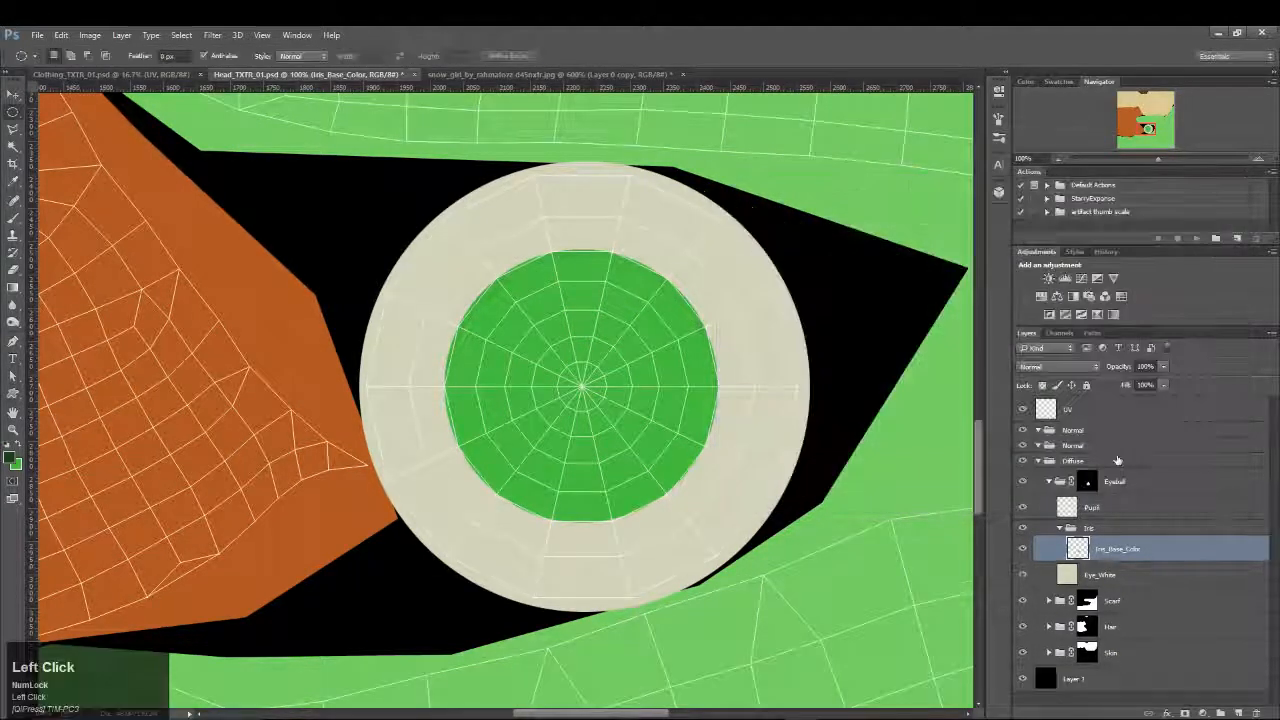
Add an Inner Glow effect to the Iris_Base_Color layer with Normal blend mode and the dark green foreground colour 12390a
double_click(1165, 538)
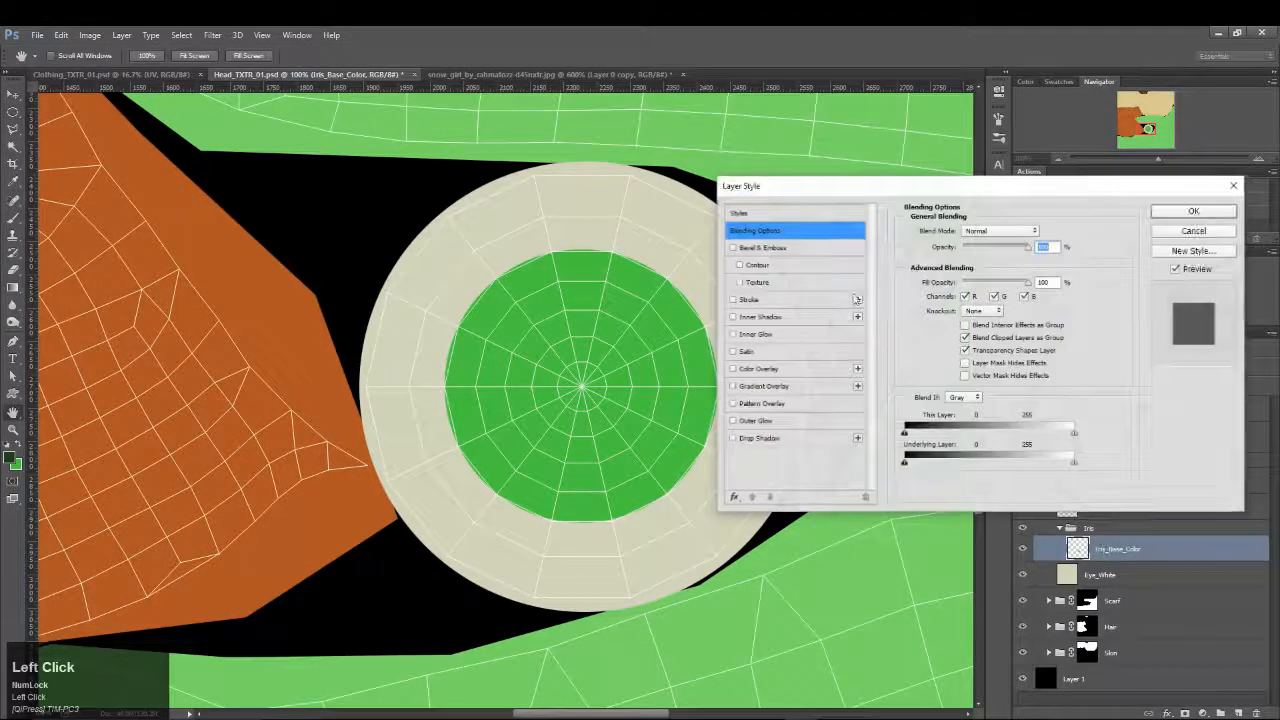
left_click(758, 336)
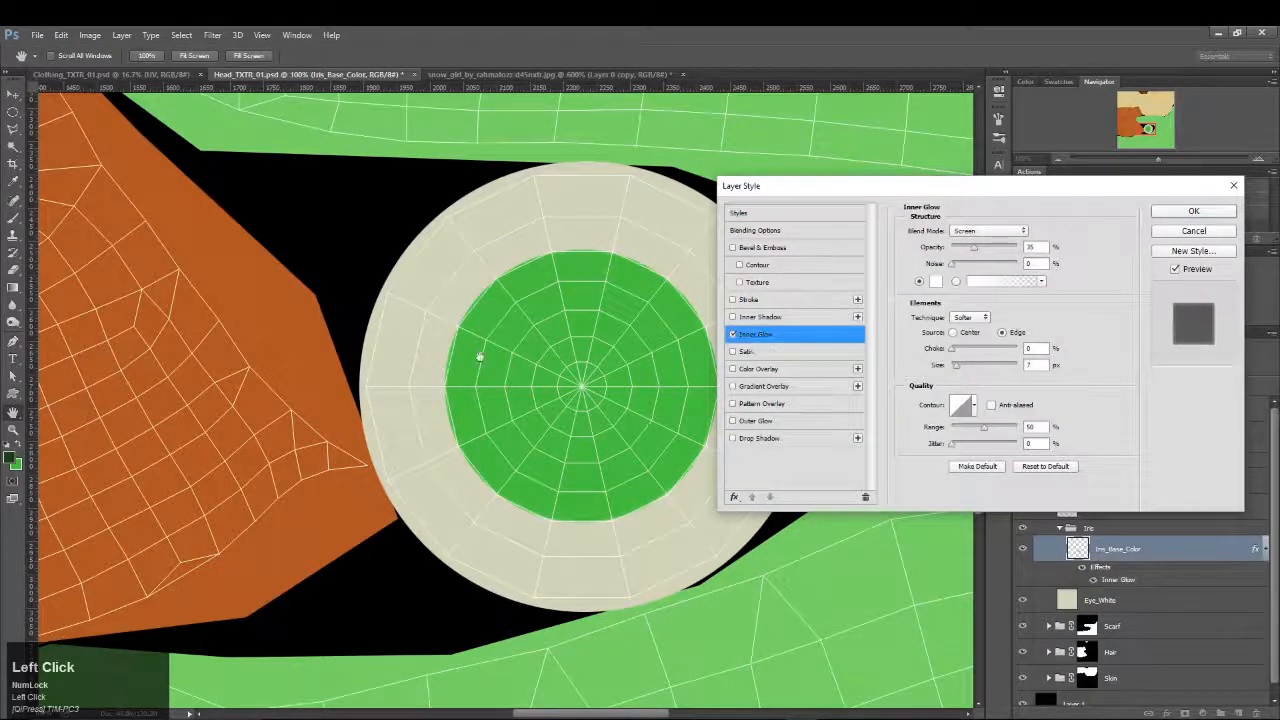
left_click(988, 231)
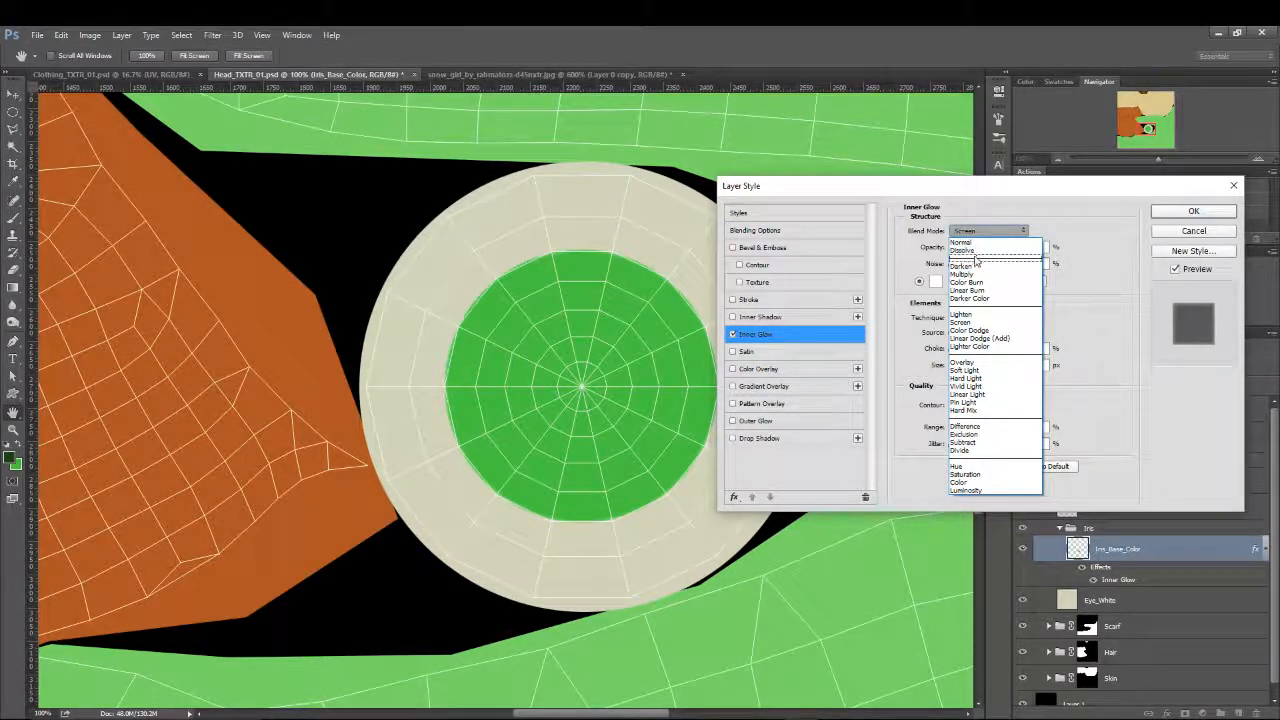
left_click(962, 243)
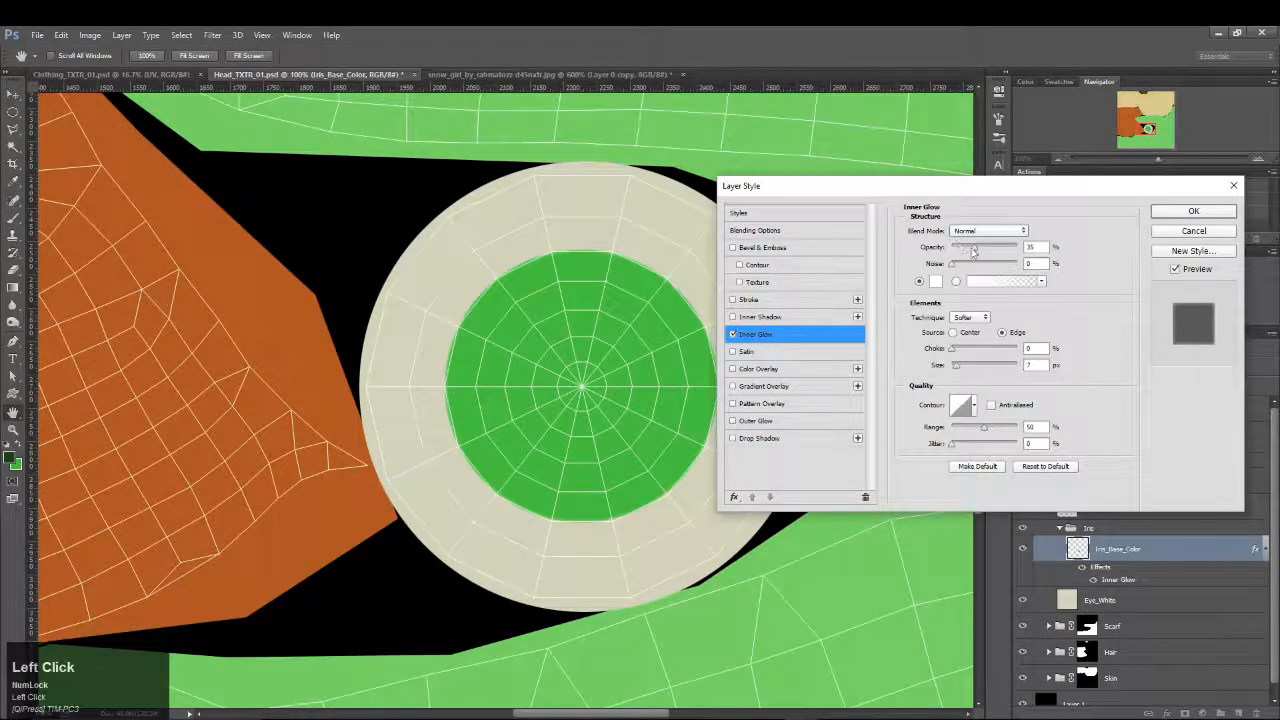
left_click(936, 283)
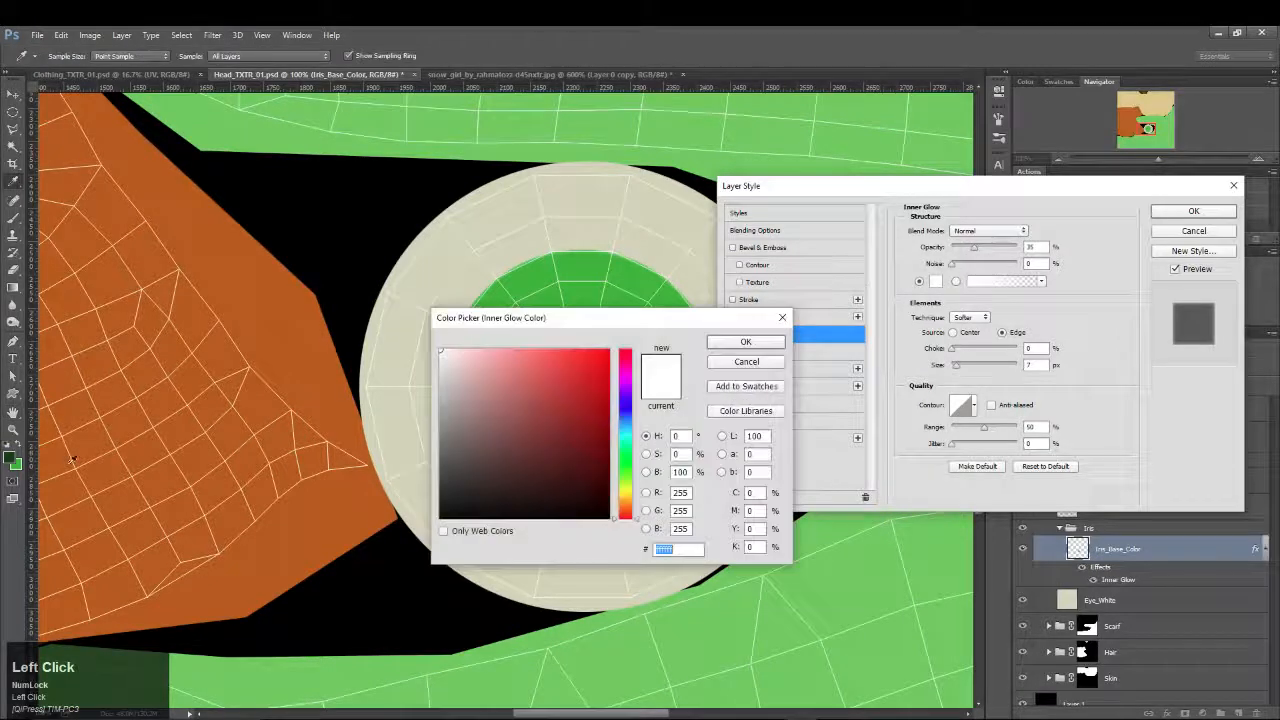
left_click(6, 460)
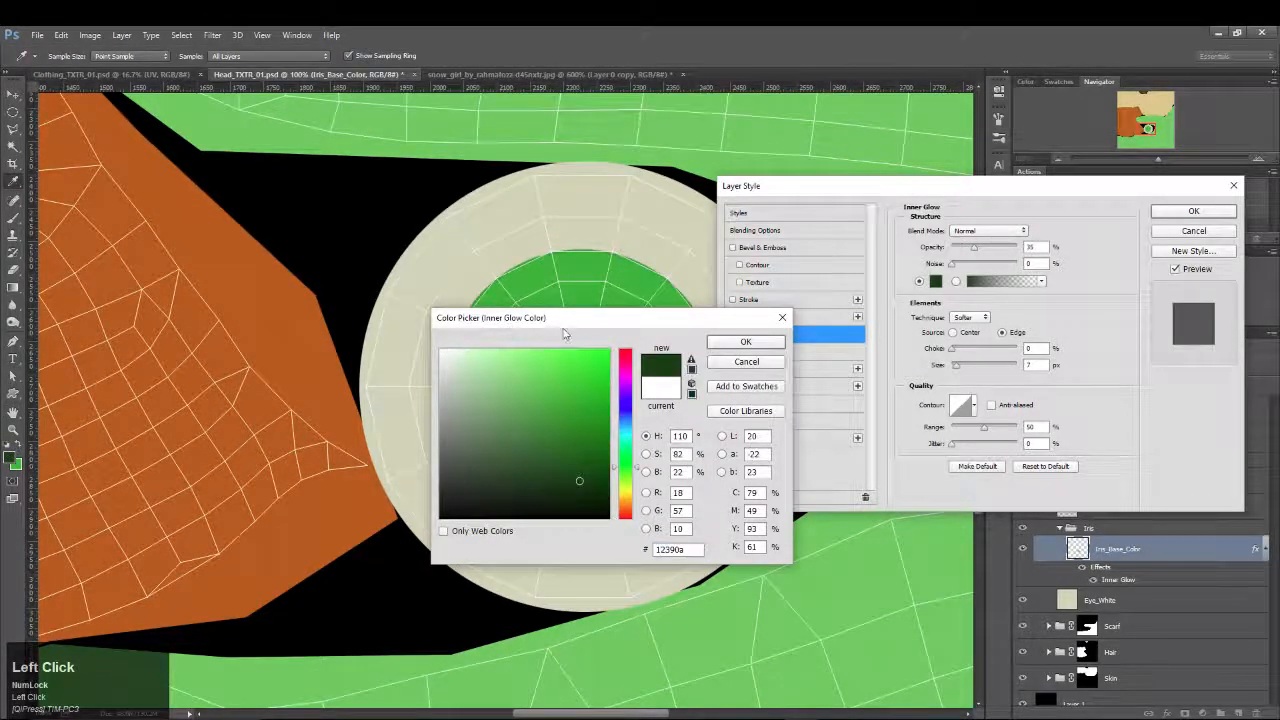
left_click(745, 341)
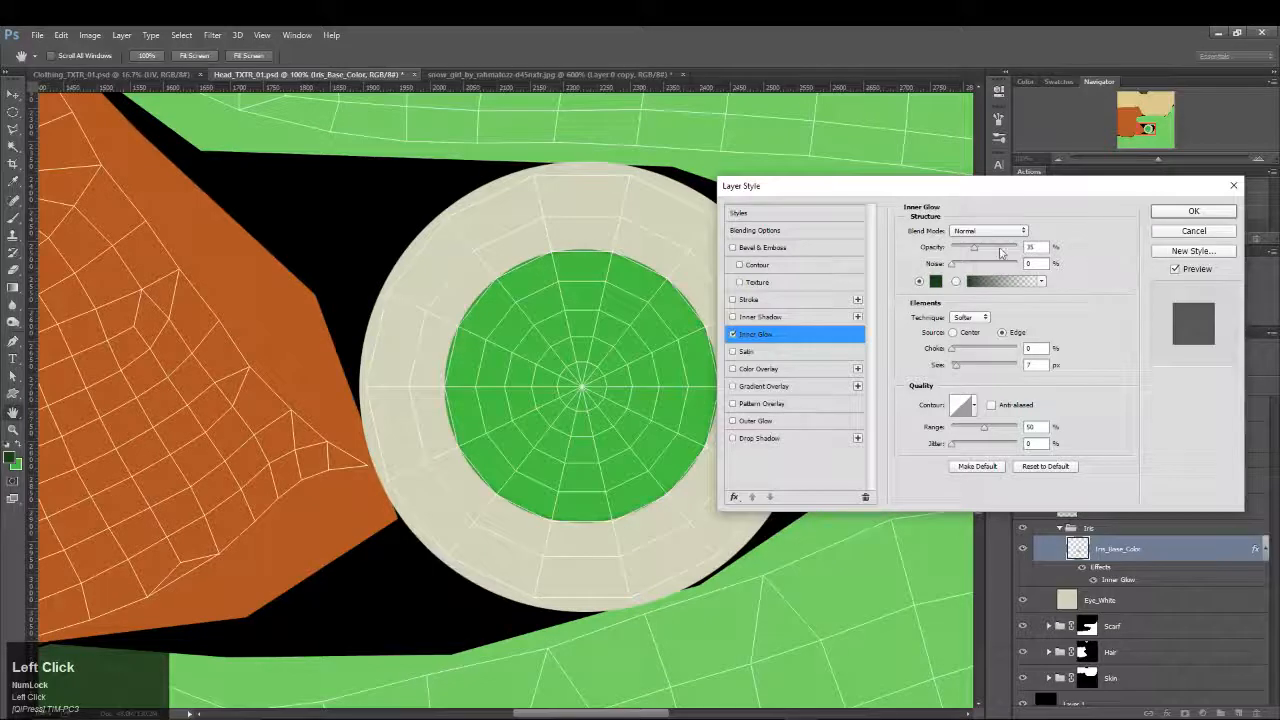
Enlarge the iris's inner glow to about 98 px, soften it with a partly reduced opacity and apply the layer style
left_click_drag(1000, 252, 1026, 249)
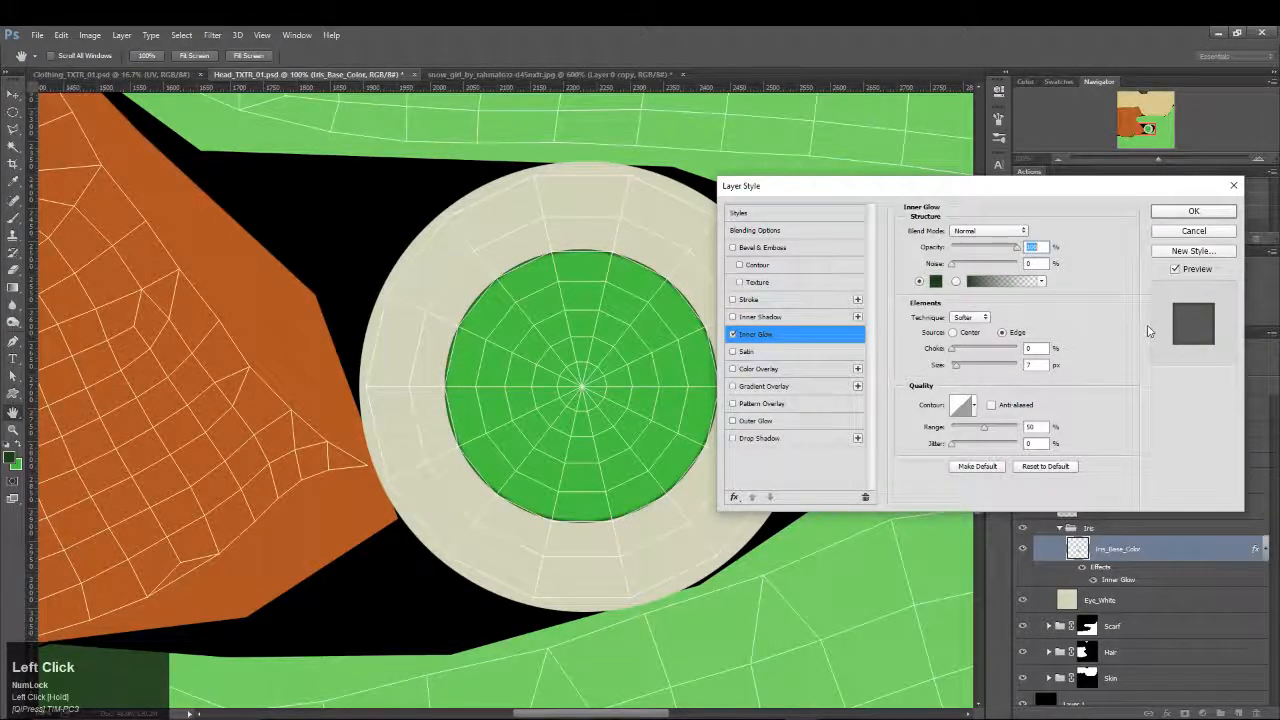
left_click_drag(957, 350, 981, 373)
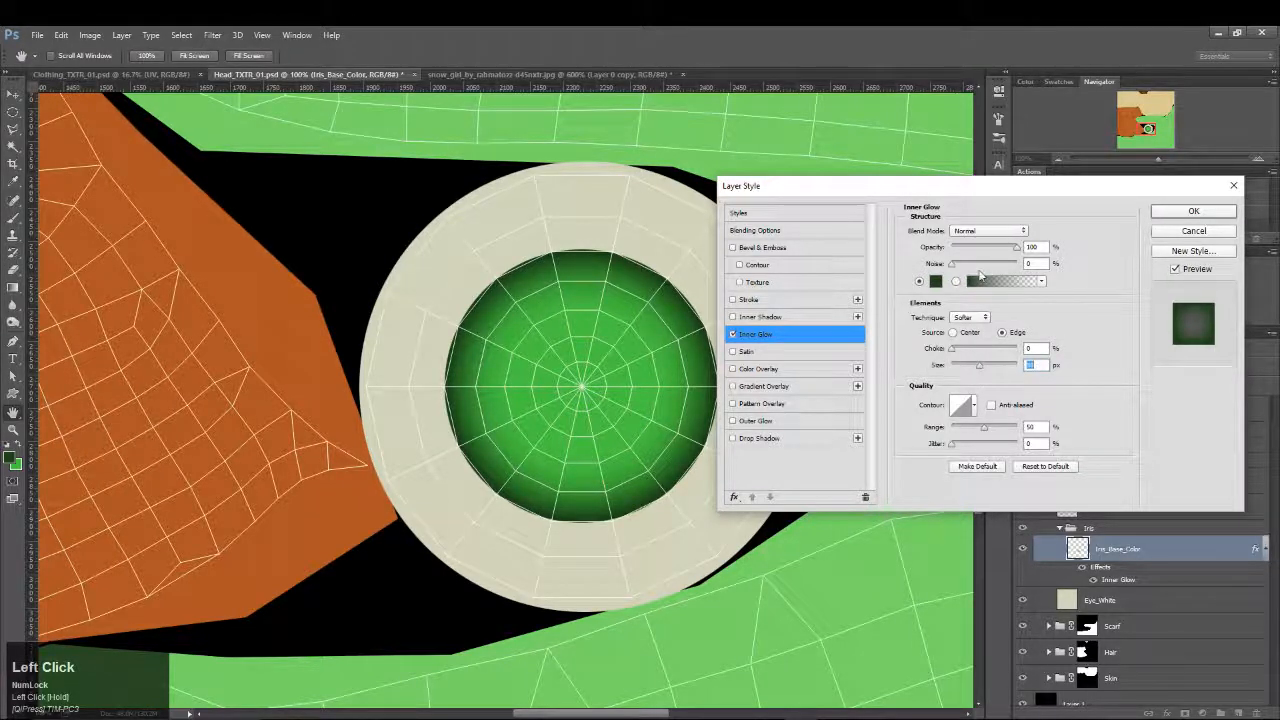
left_click_drag(1017, 249, 999, 262)
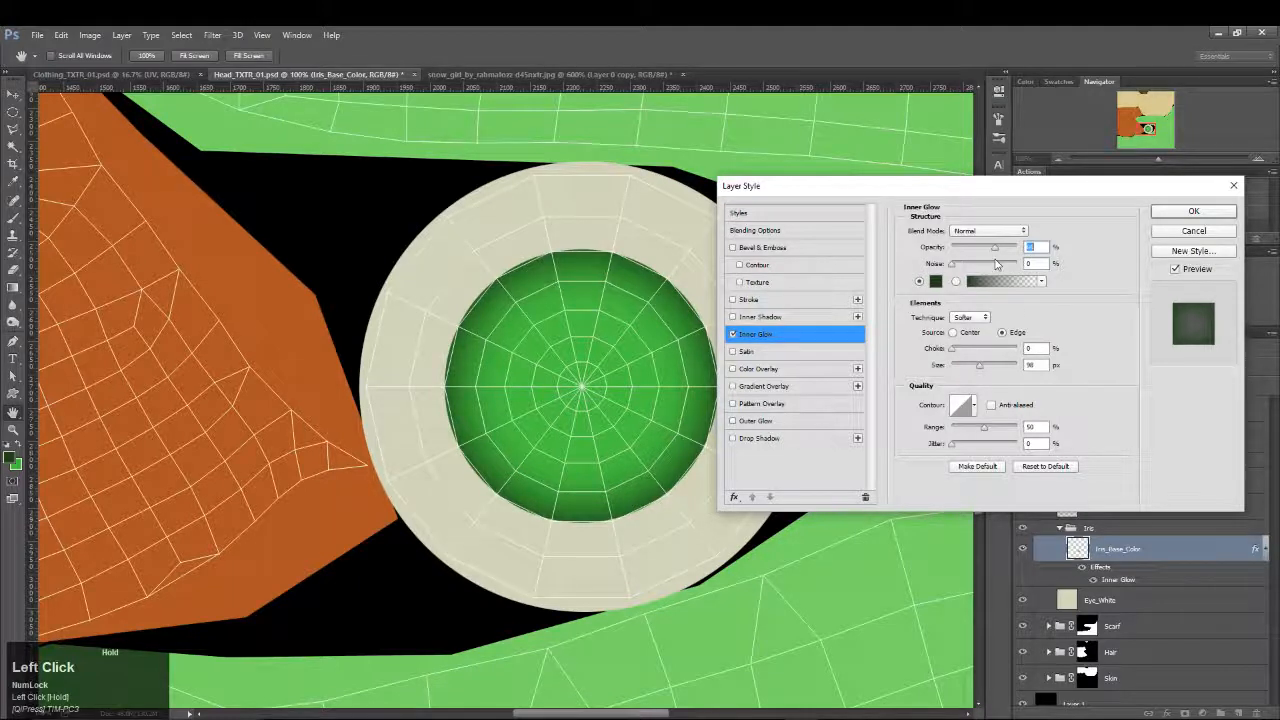
left_click(1192, 211)
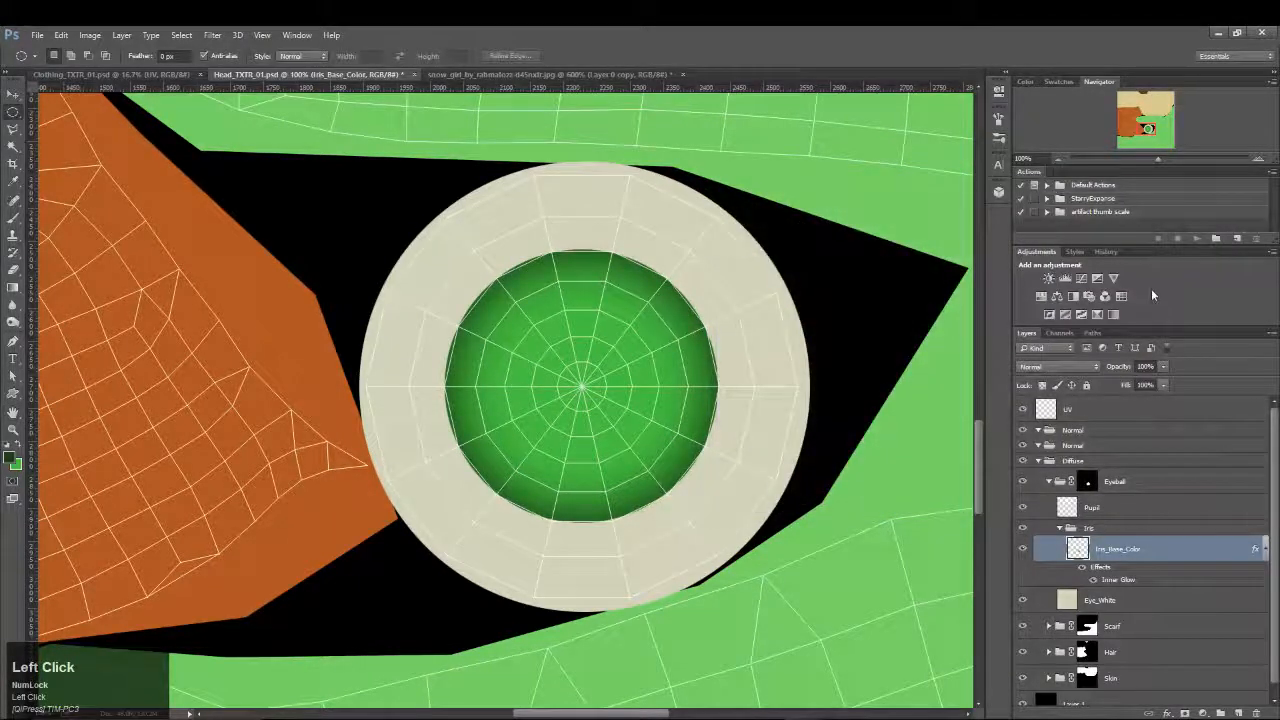
Cut a small circular pupil hole out of the centre of the Iris_Base_Color layer and clear the selection
left_click(1119, 515)
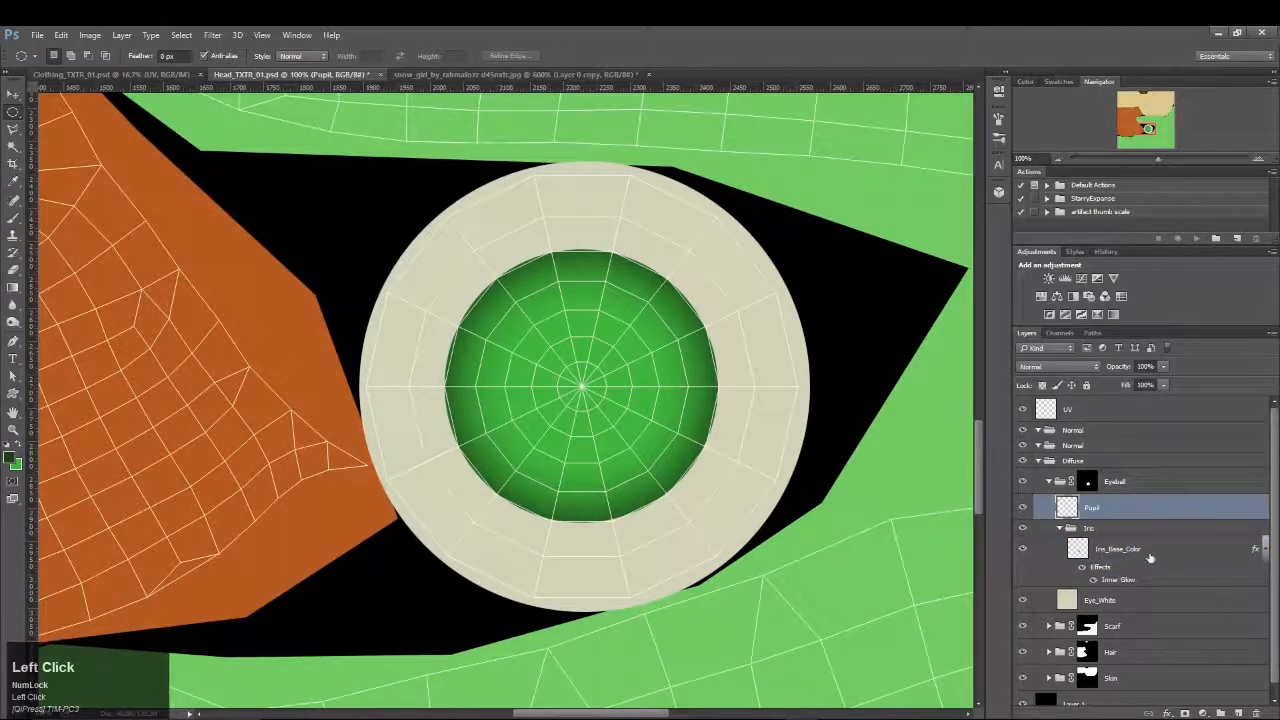
left_click(1136, 551)
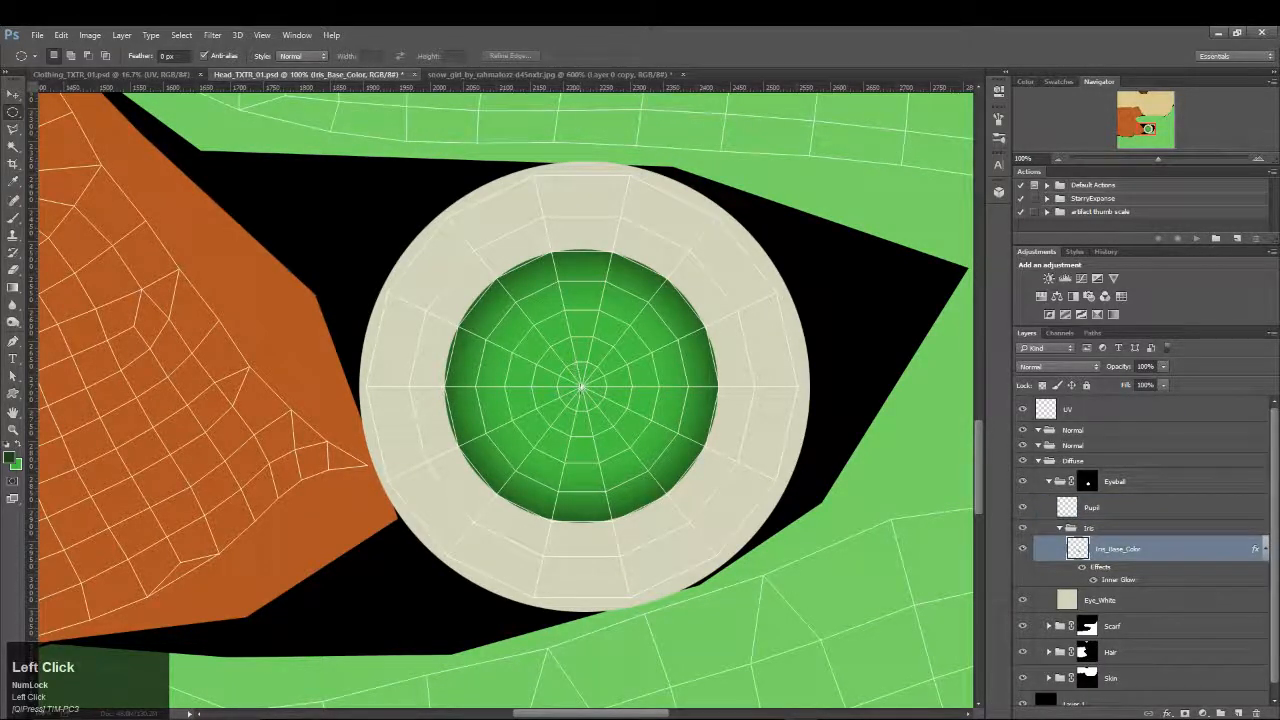
left_click_drag(581, 388, 612, 420, "alt+shift")
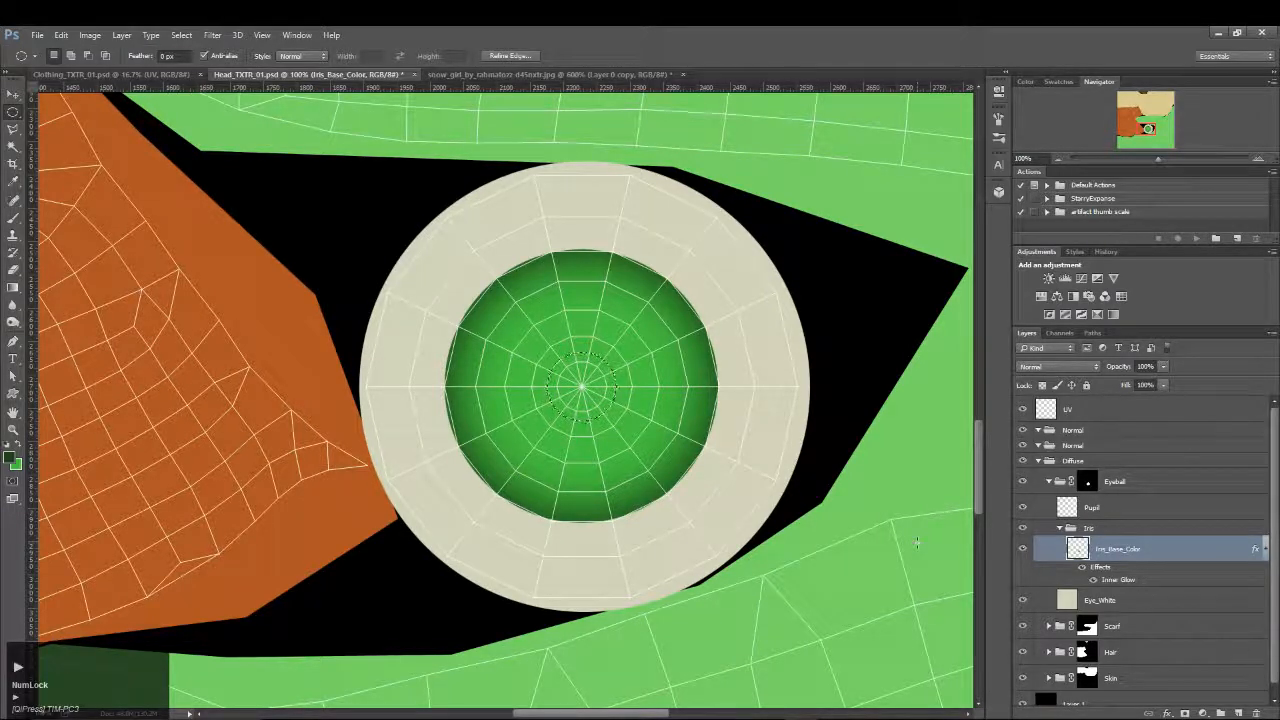
key("Delete")
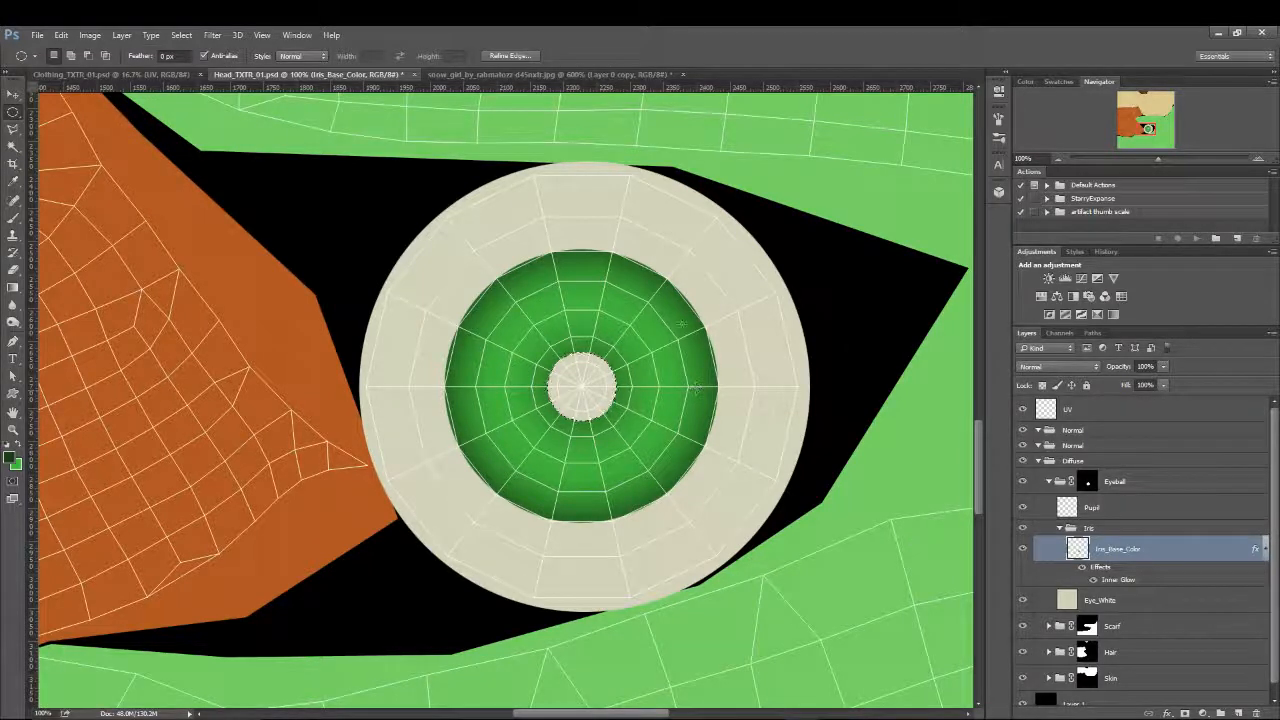
left_click(681, 323)
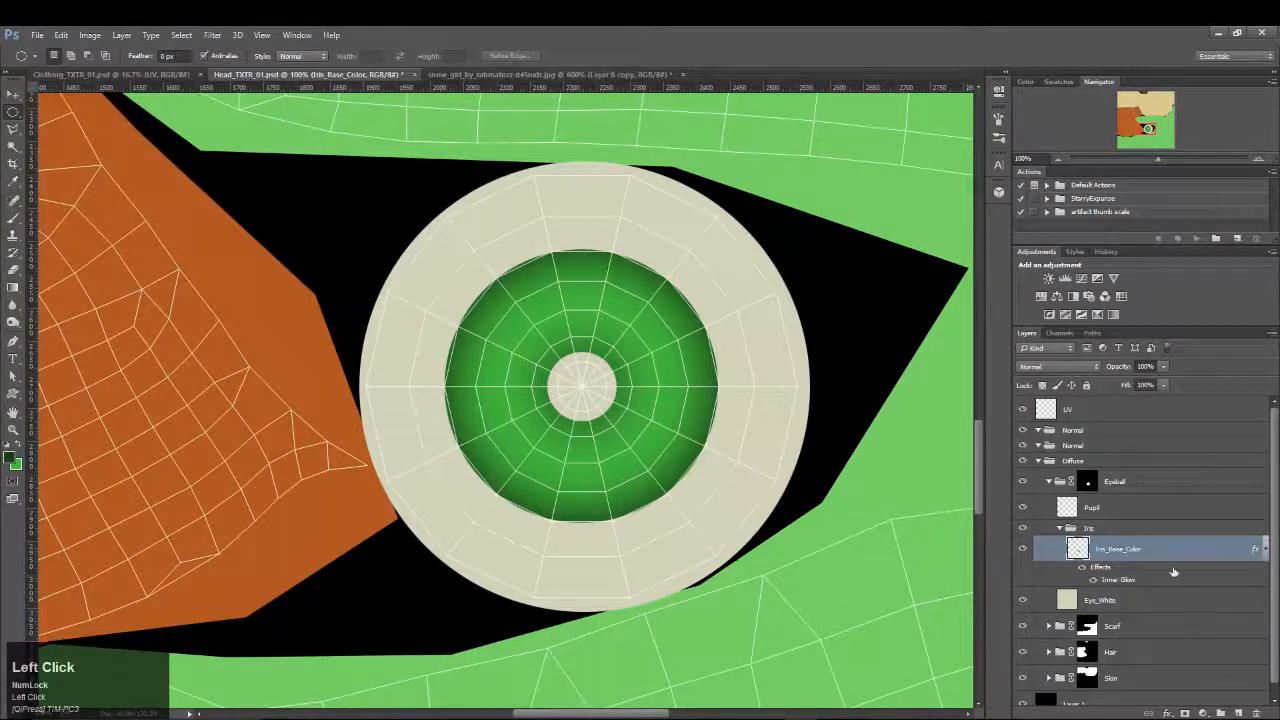
Undo the Pupil layer's accidental deletion and place that layer below the Iris group, directly above Eye_White
left_click(1107, 506)
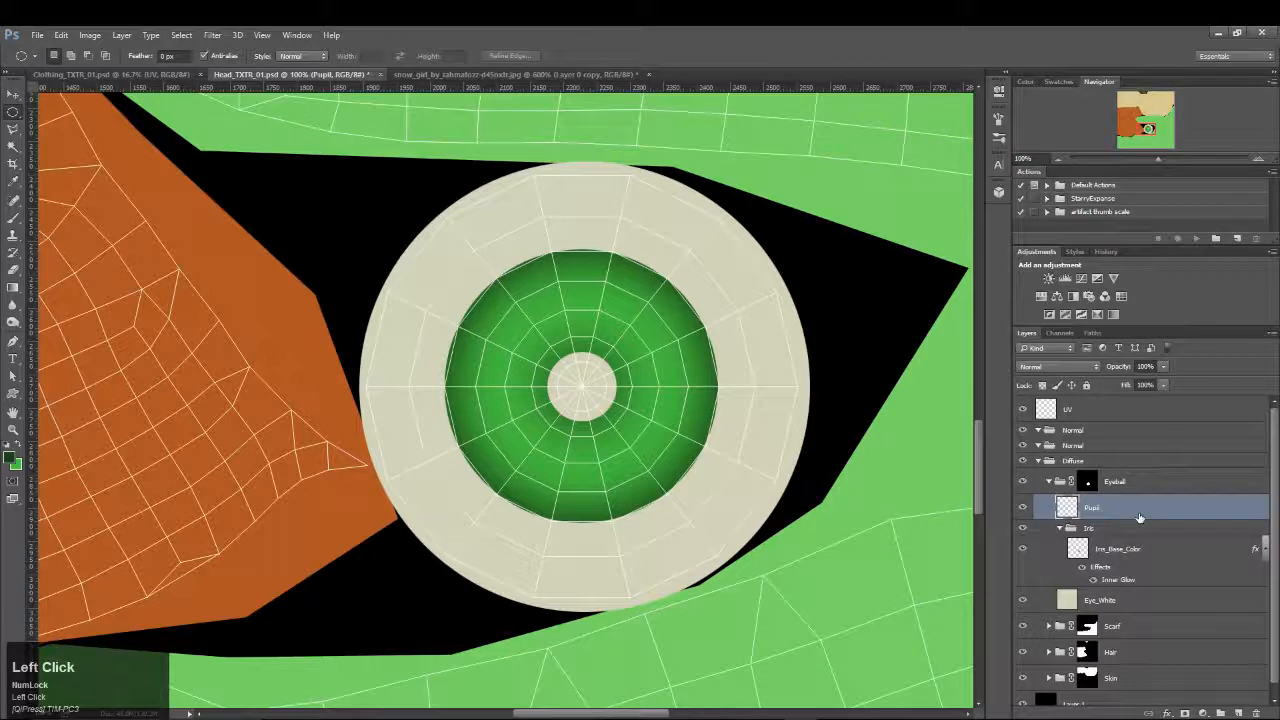
left_click(1119, 600)
left_click(1087, 508)
left_click_drag(1133, 511, 1256, 713)
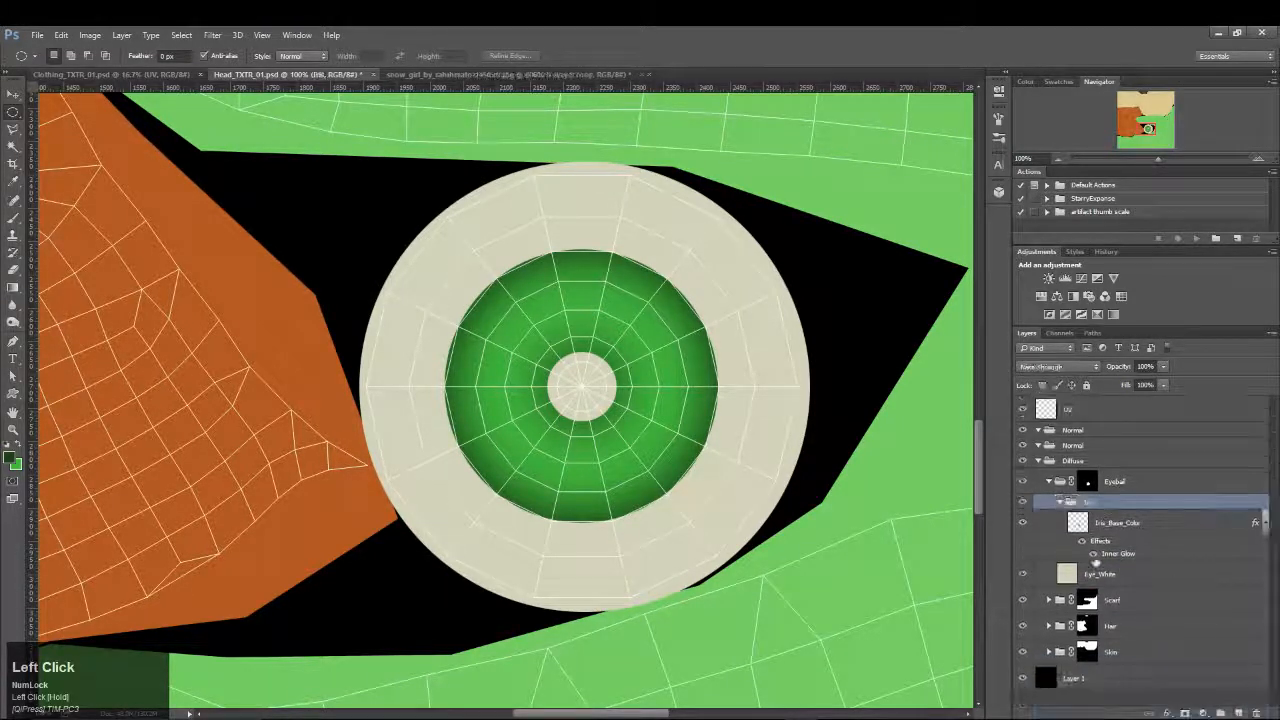
key("ctrl+z")
left_click_drag(1100, 510, 1100, 592)
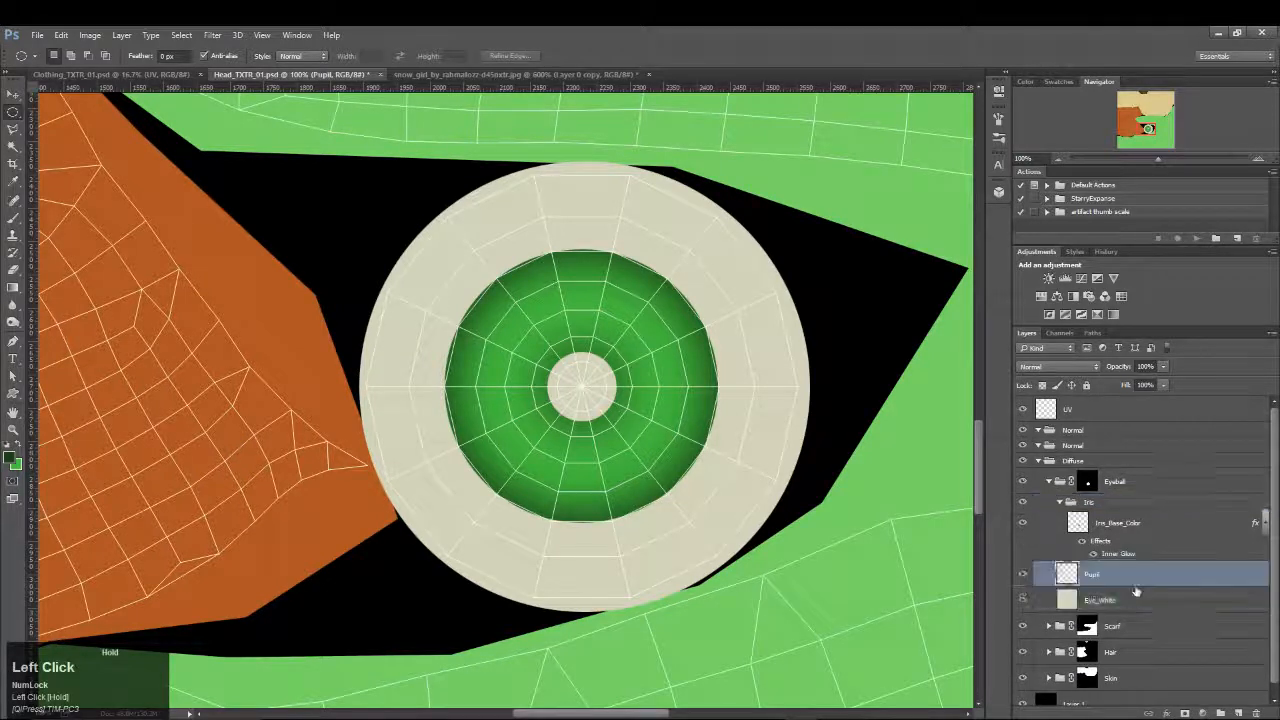
Reset the colours to default and fill a circle centred behind the iris hole with black on the Pupil layer, Normal mode, then deselect
left_click(8, 447)
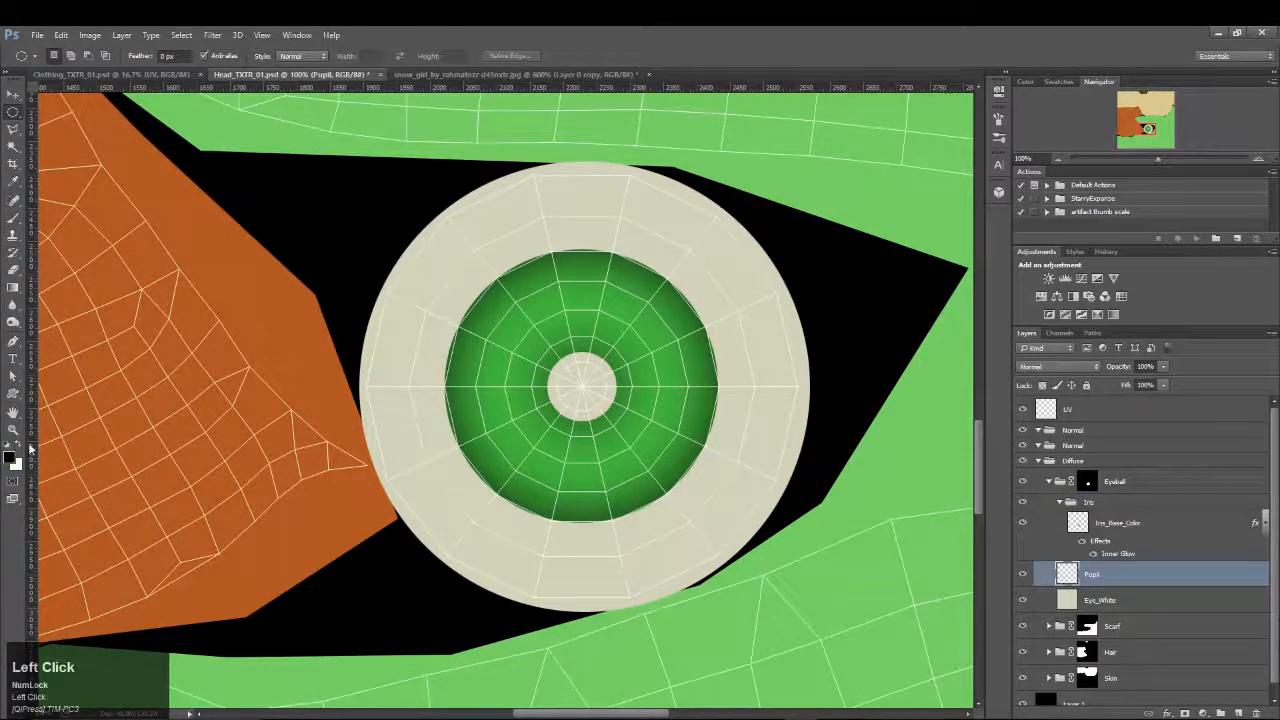
left_click(10, 113)
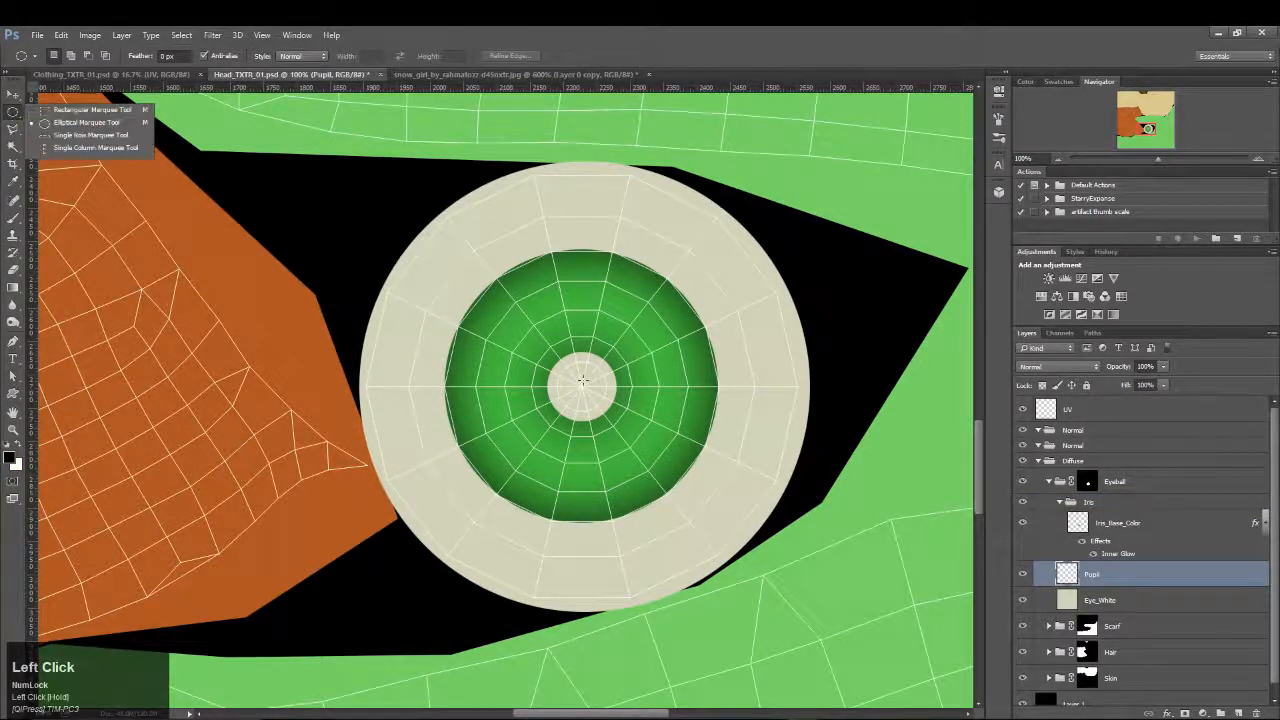
left_click_drag(580, 387, 669, 484, "alt+shift")
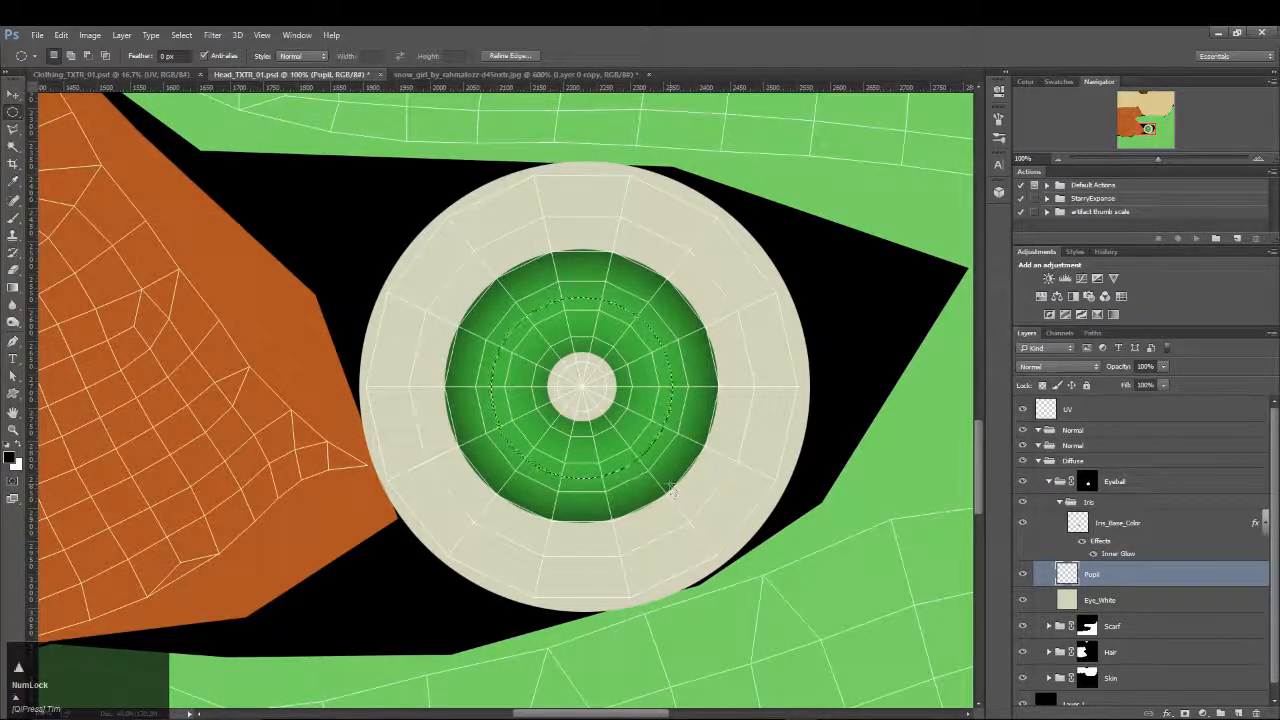
key("shift+F5")
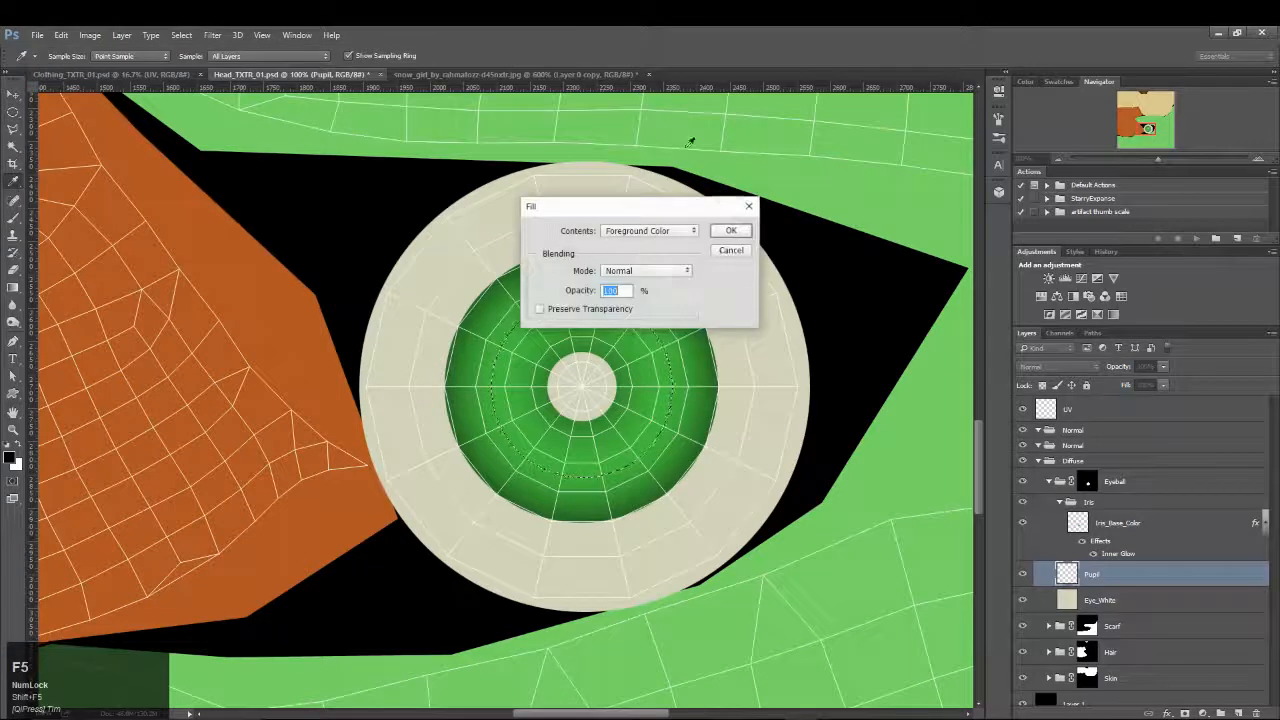
left_click(730, 231)
key("ctrl+d")
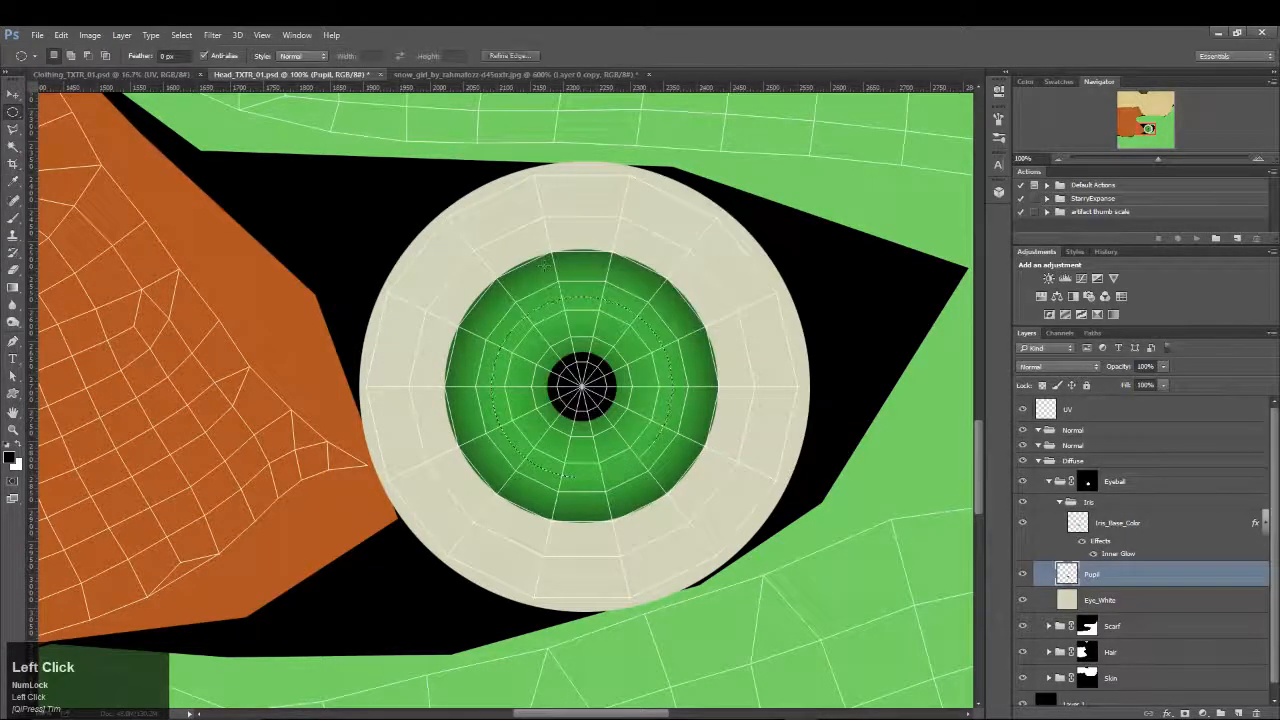
Check the finished eye without the wireframe, save the head texture file and hide the UV layer
left_click(1021, 409)
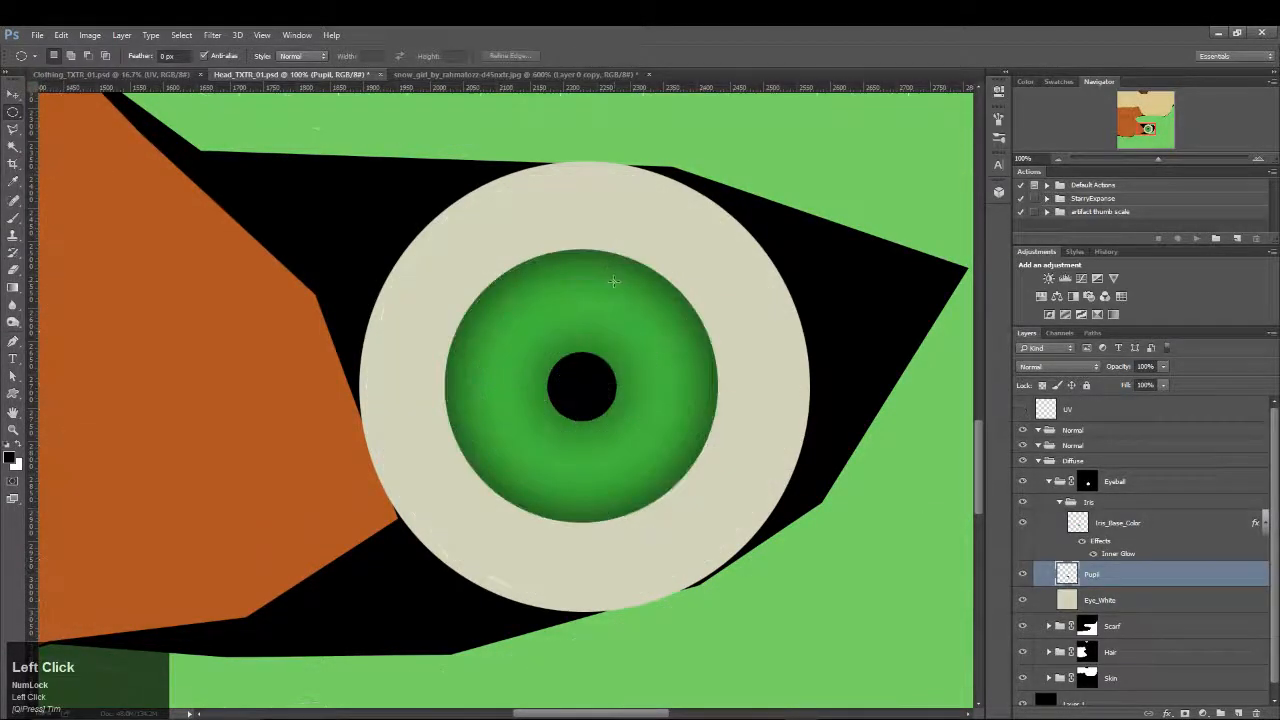
left_click(1021, 409)
key("z")
left_click(578, 366, "alt")
left_click(578, 366, "alt")
left_click(578, 366, "alt")
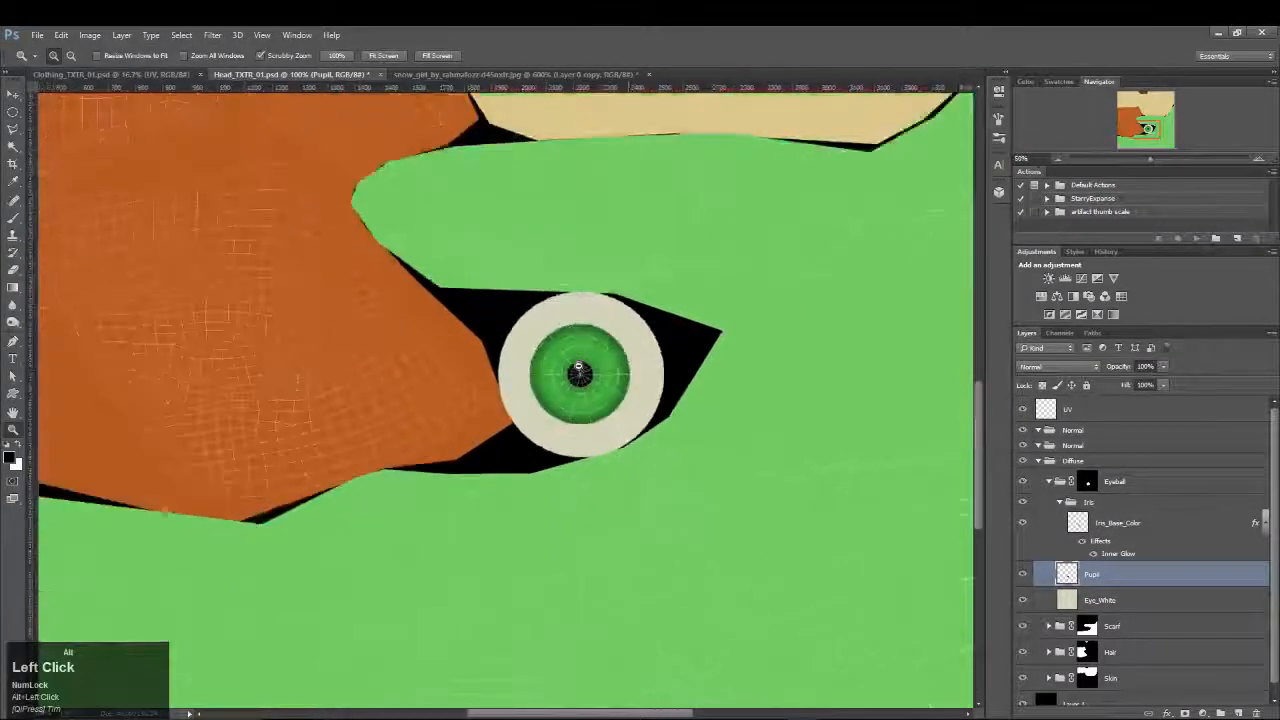
left_click(578, 366, "alt")
left_click(578, 366, "alt")
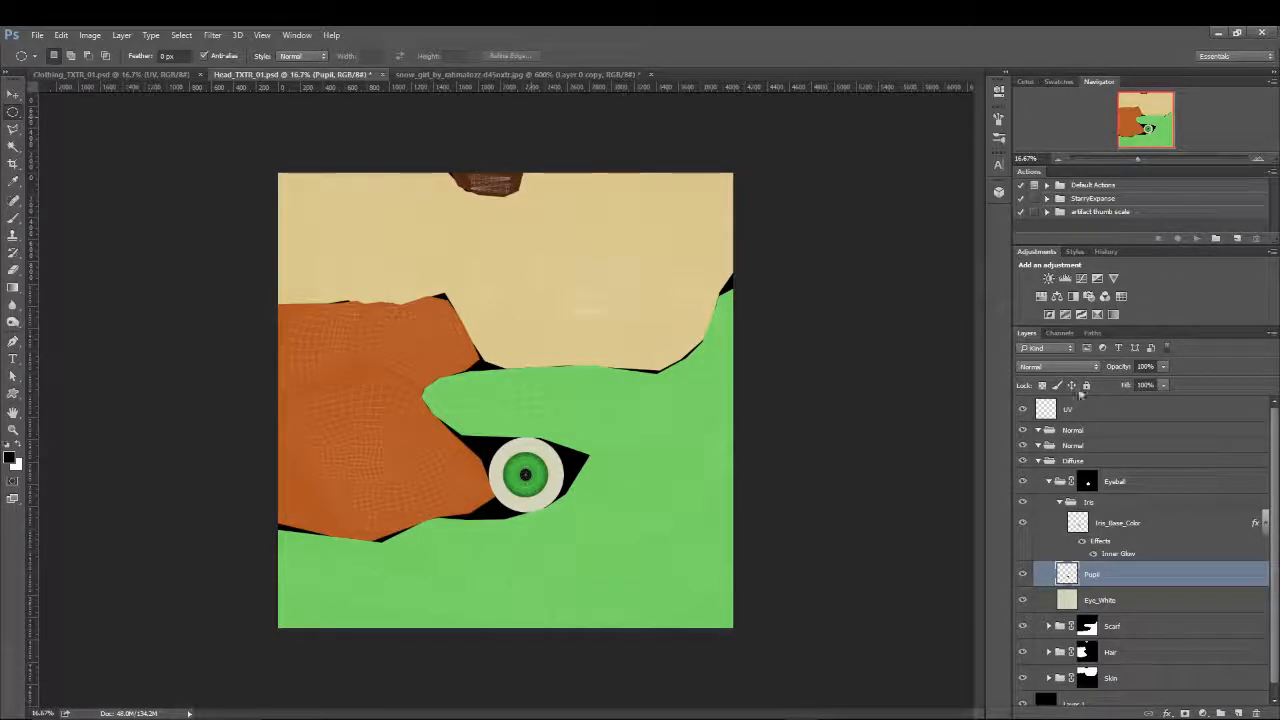
key("ctrl+s")
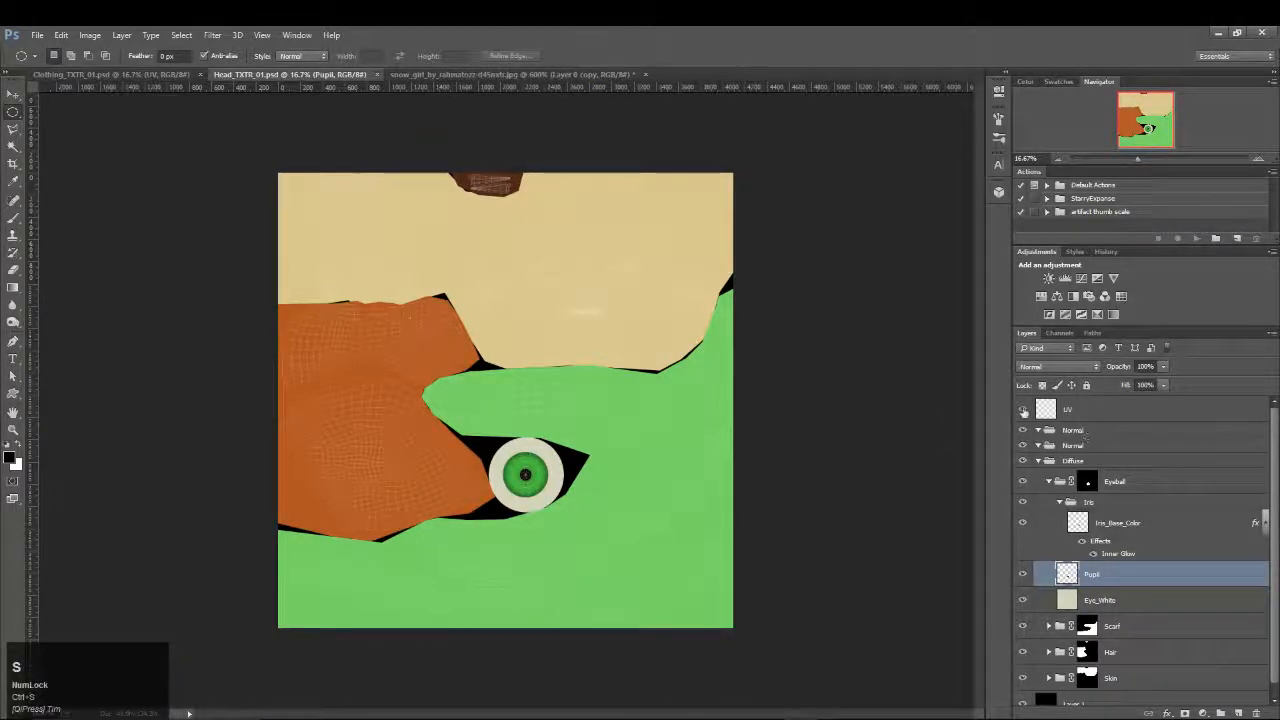
left_click(1022, 410)
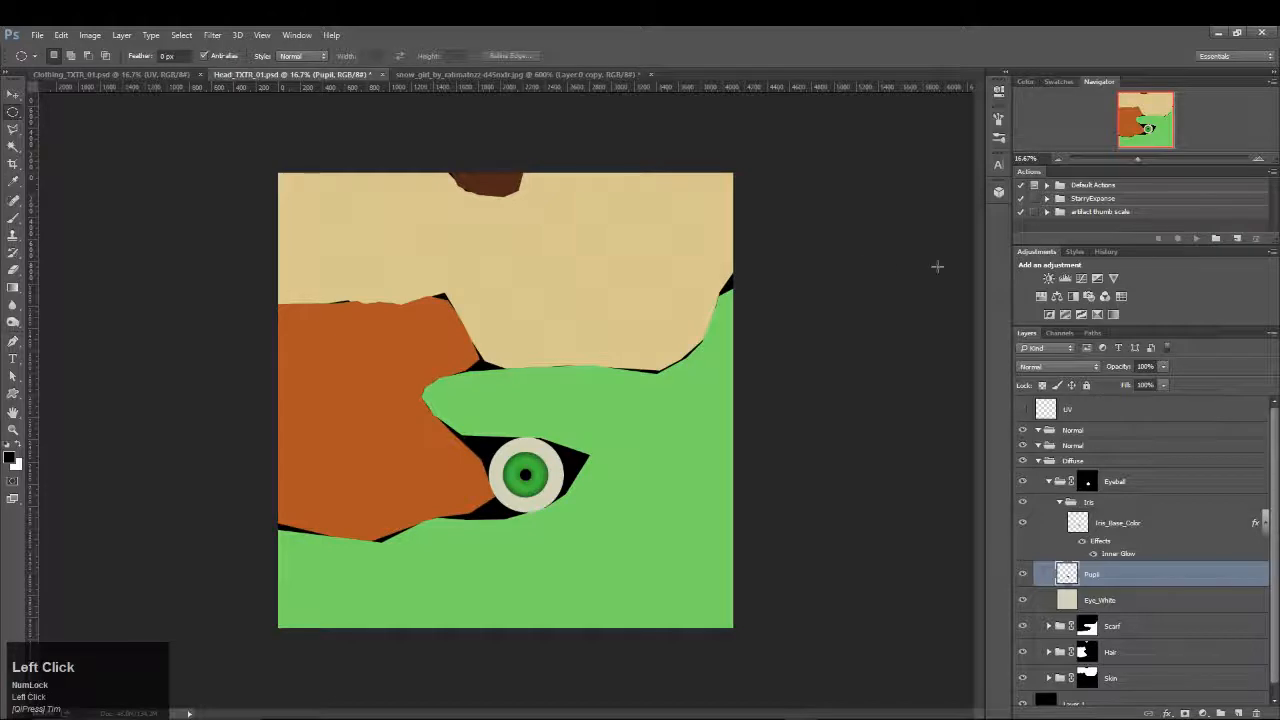
left_click_drag(1279, 110, 822, 103)
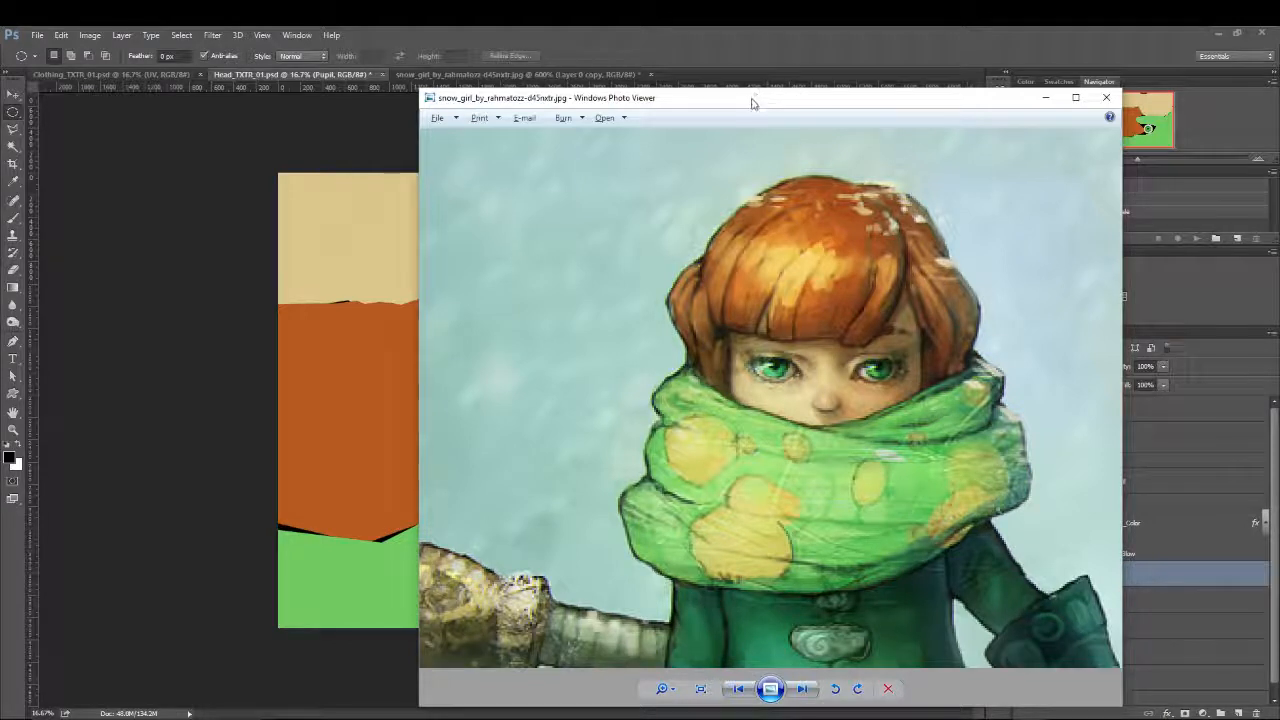
left_click_drag(753, 103, 1279, 150)
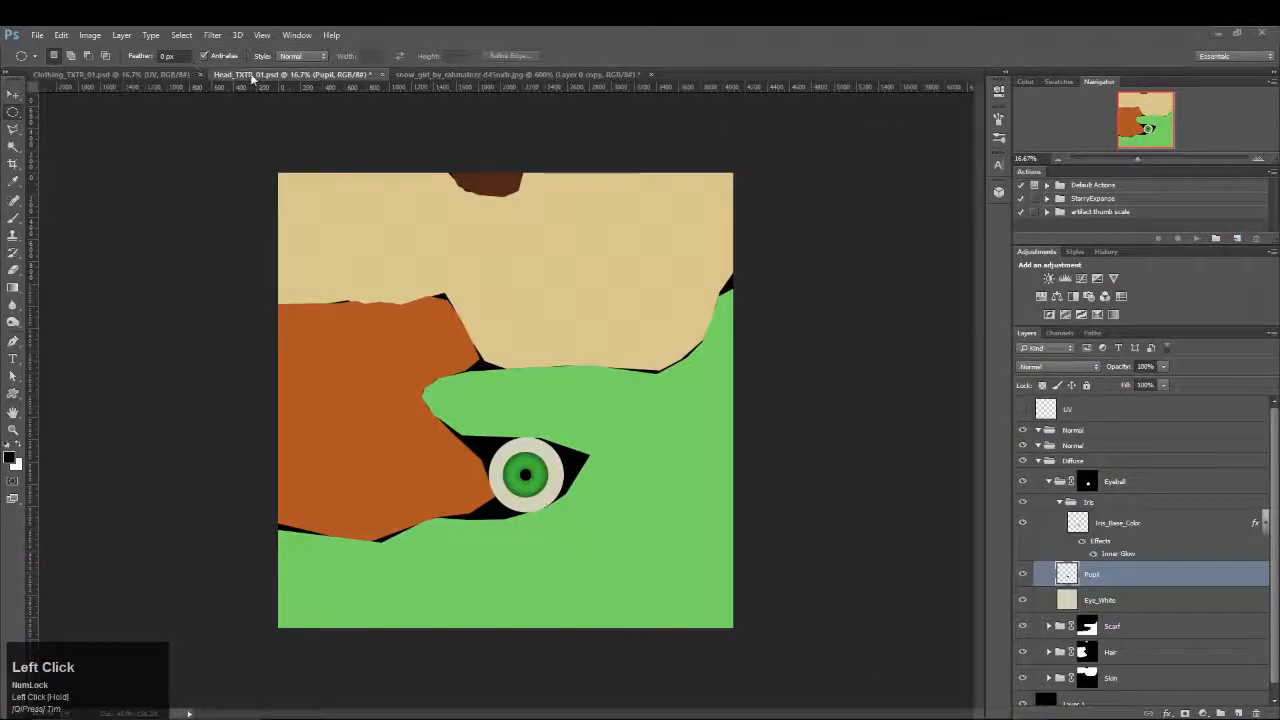
Start saving a separate copy of the head texture and browse to the project's maya\sourceimages folder
left_click(37, 35)
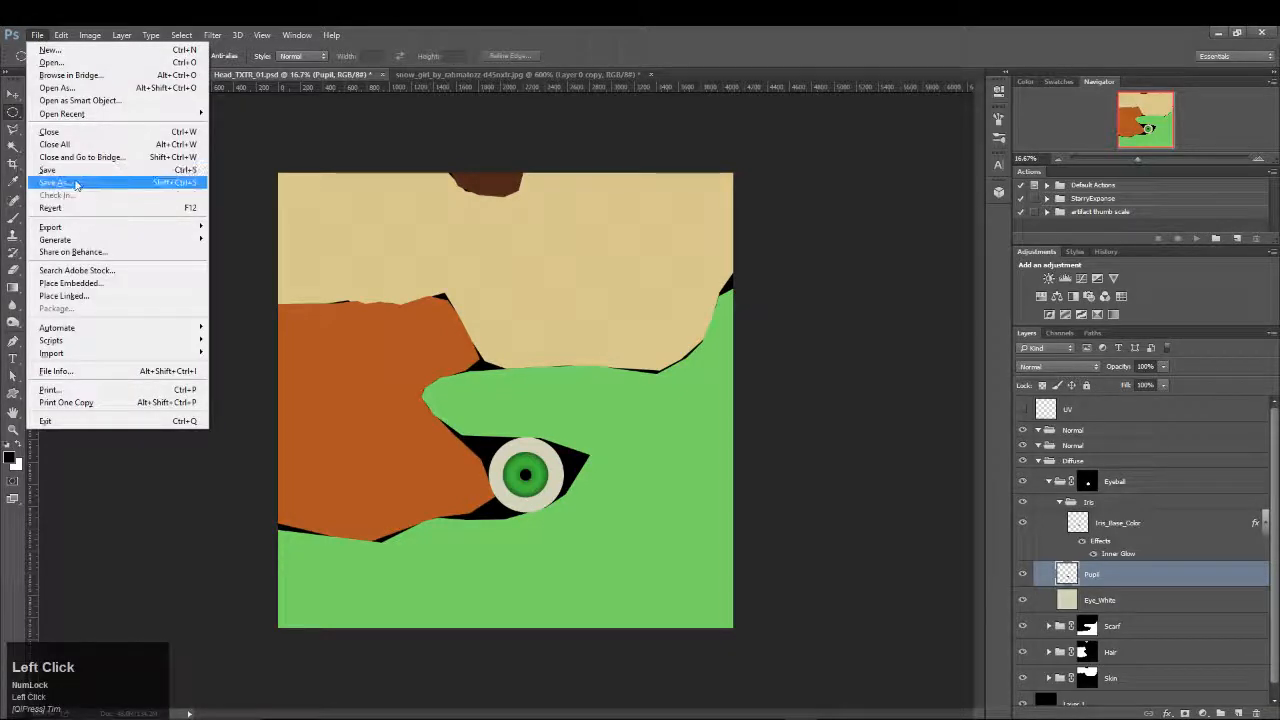
left_click(100, 182)
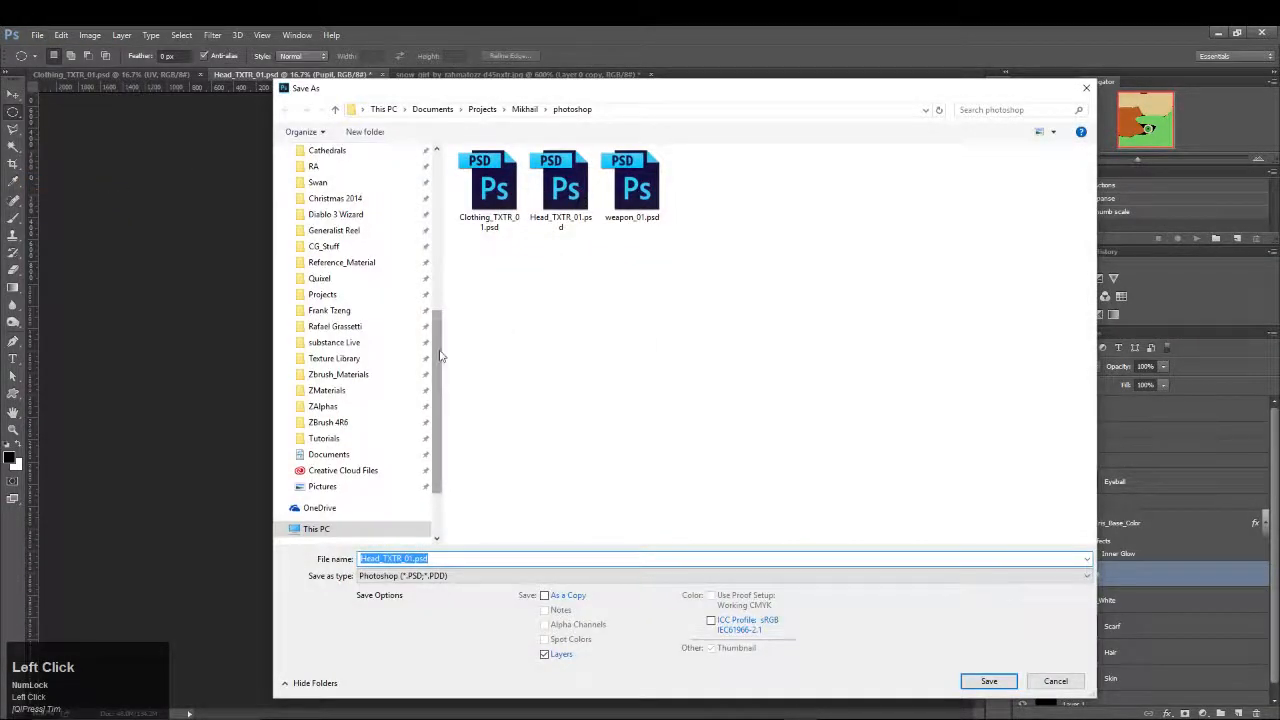
left_click_drag(436, 357, 440, 190)
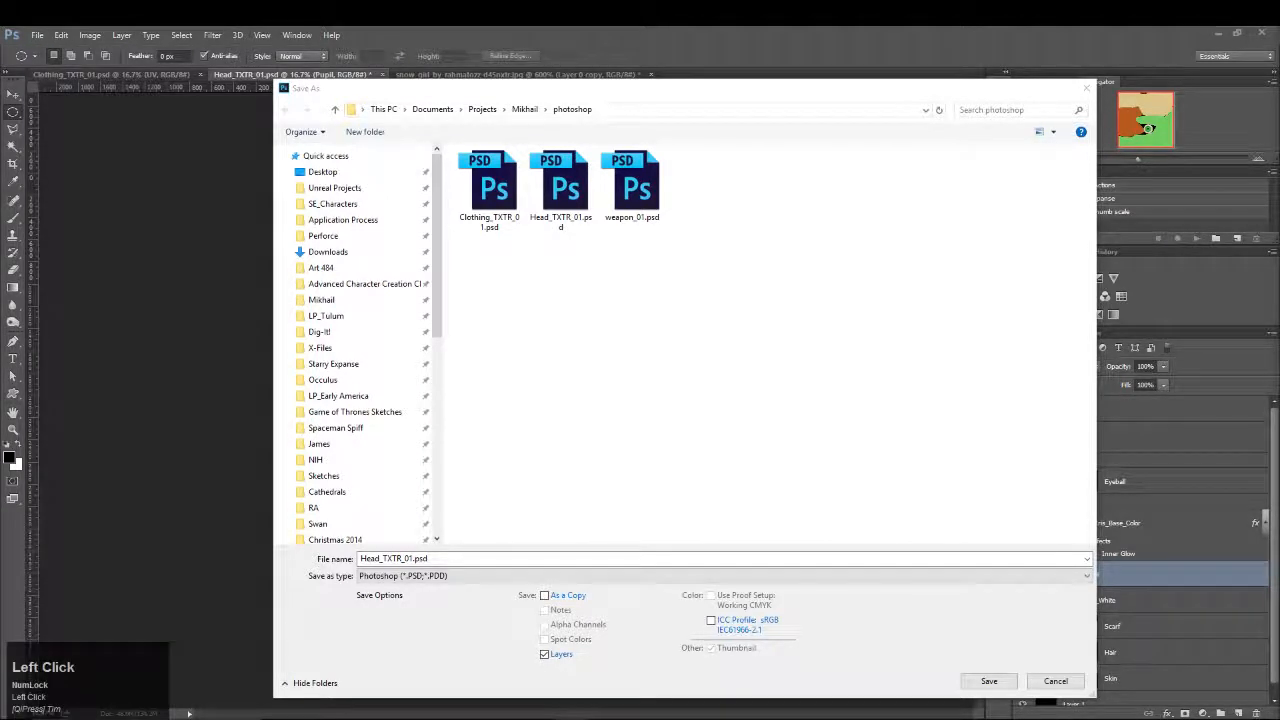
type("fa")
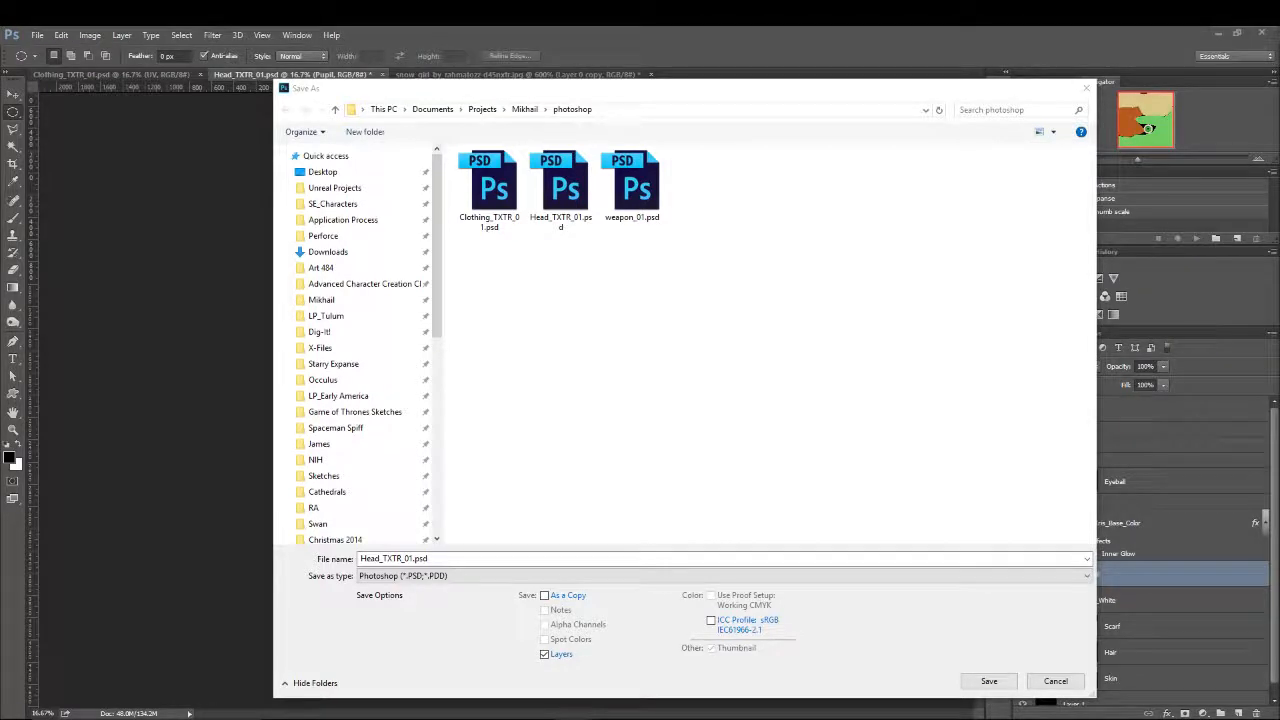
left_click_drag(523, 91, 486, 92)
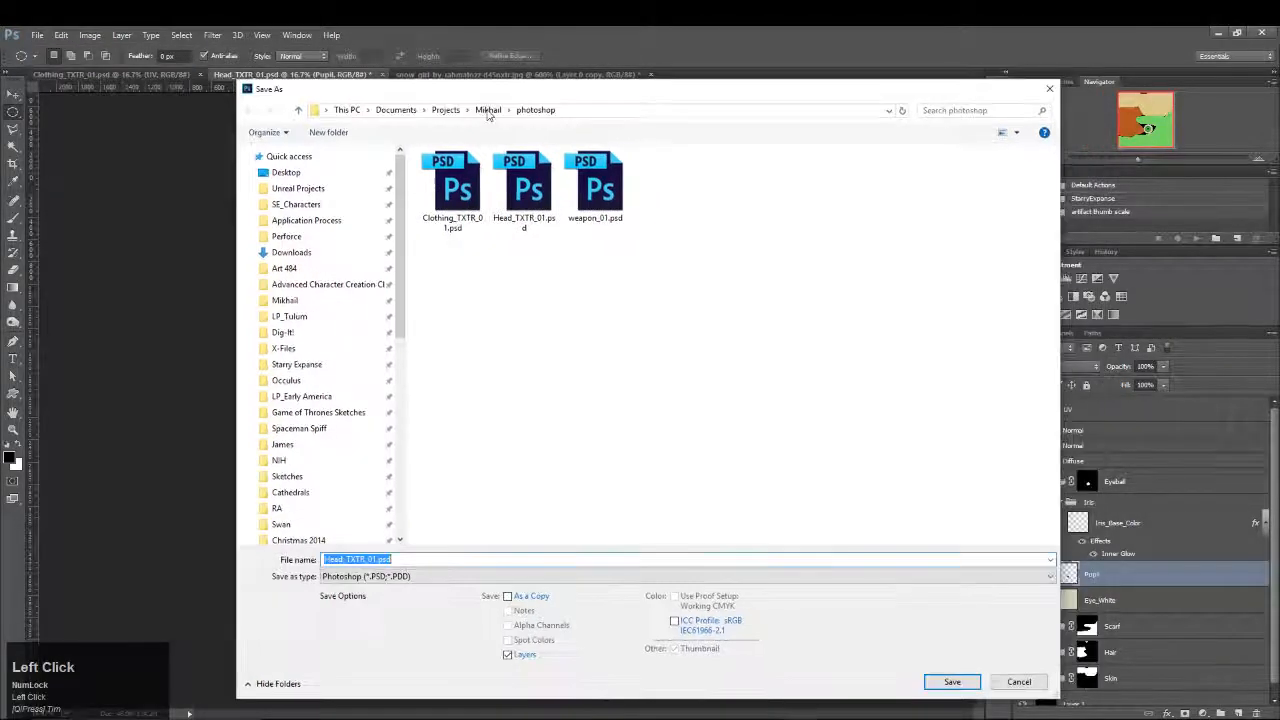
left_click(488, 110)
double_click(449, 231)
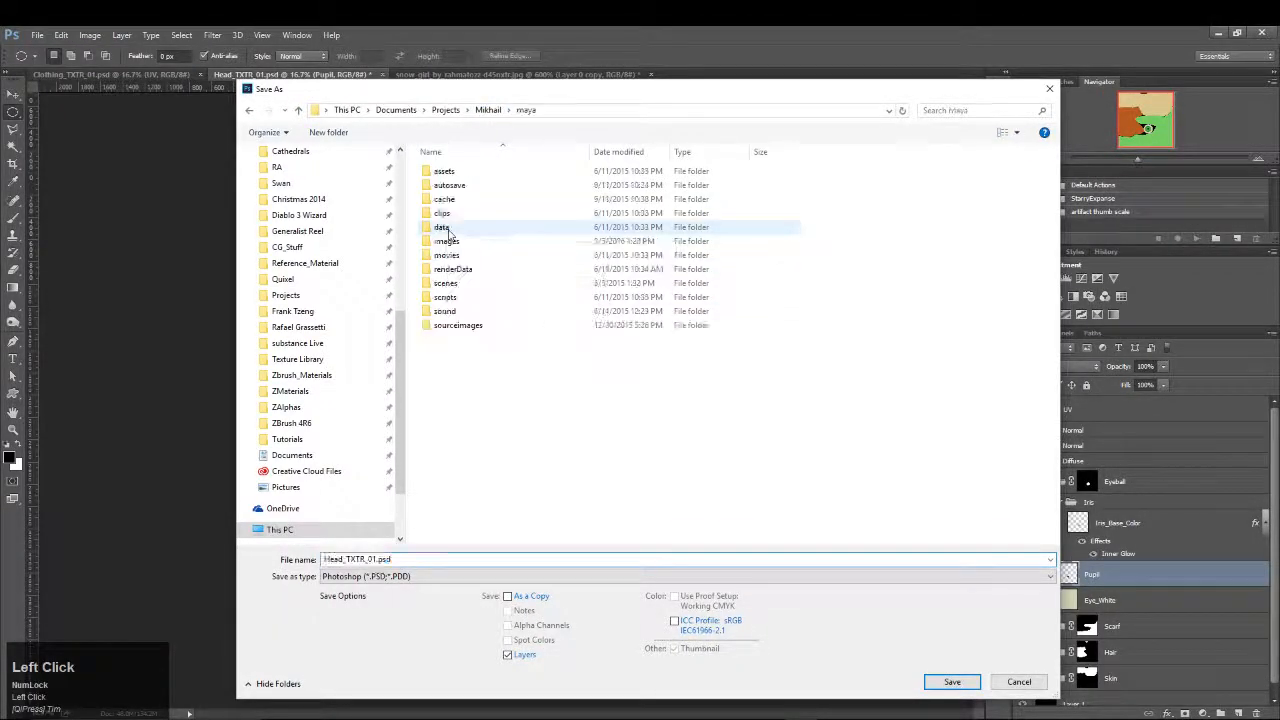
double_click(458, 327)
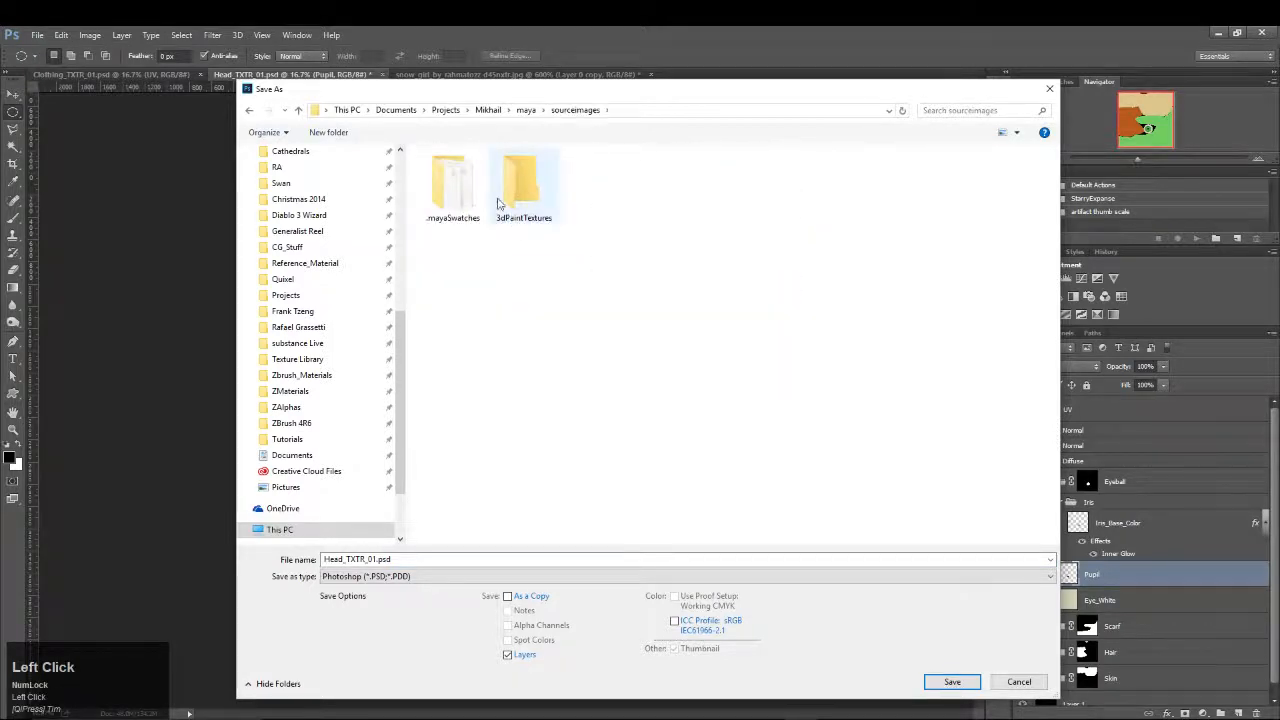
Save the copy as a JPEG named Head_Diffuse_01 at Maximum quality 12 with the Baseline ("Standard") format option
left_click(405, 577)
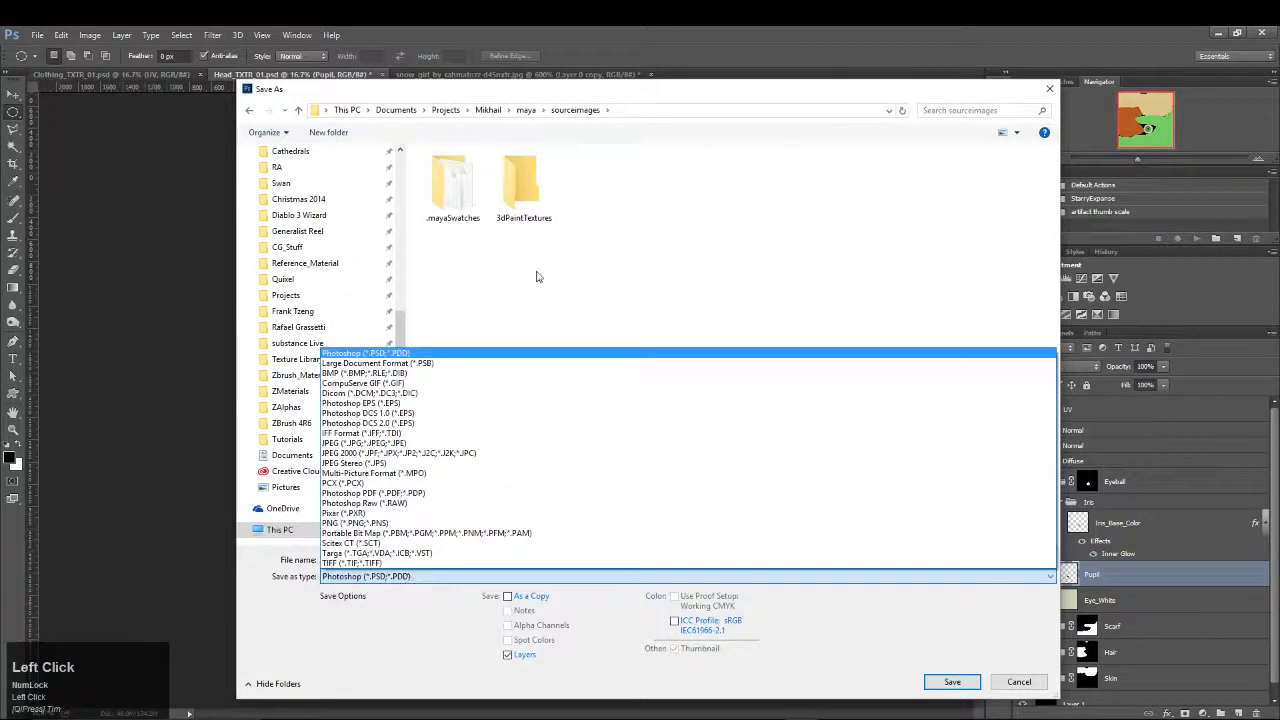
left_click(390, 443)
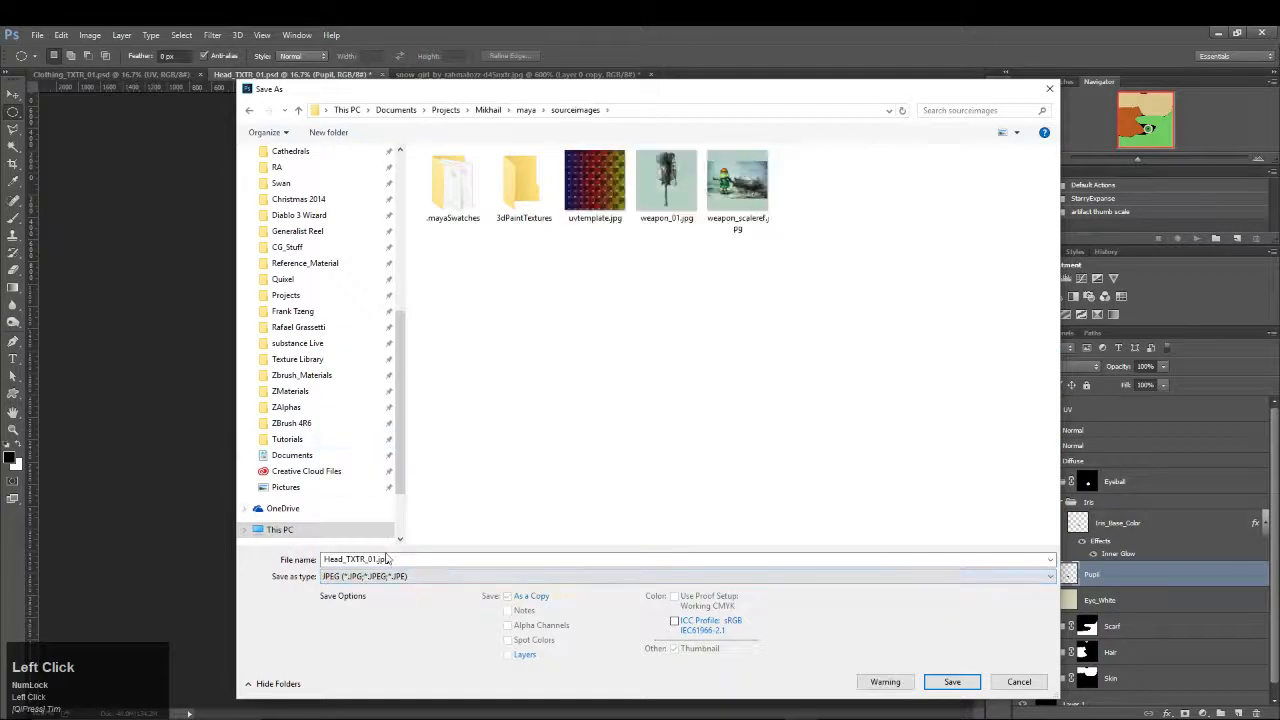
left_click(388, 560)
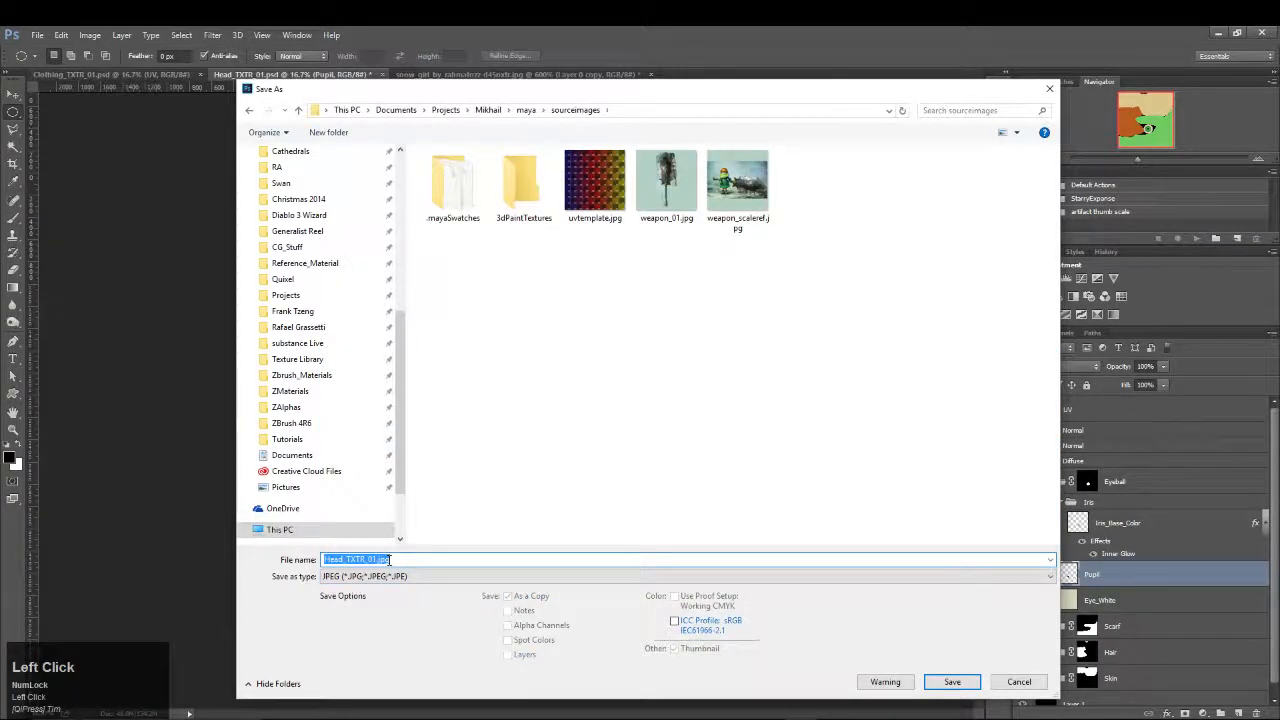
type("Head")
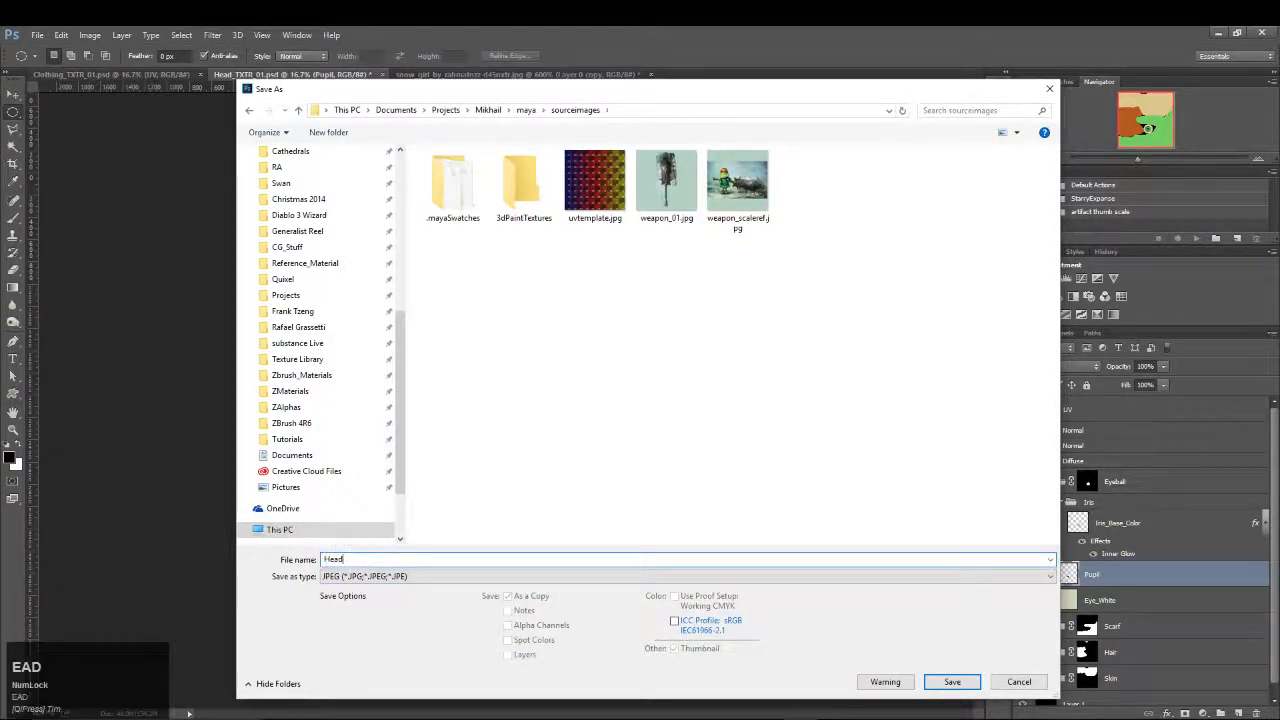
type("_Diffuse_01")
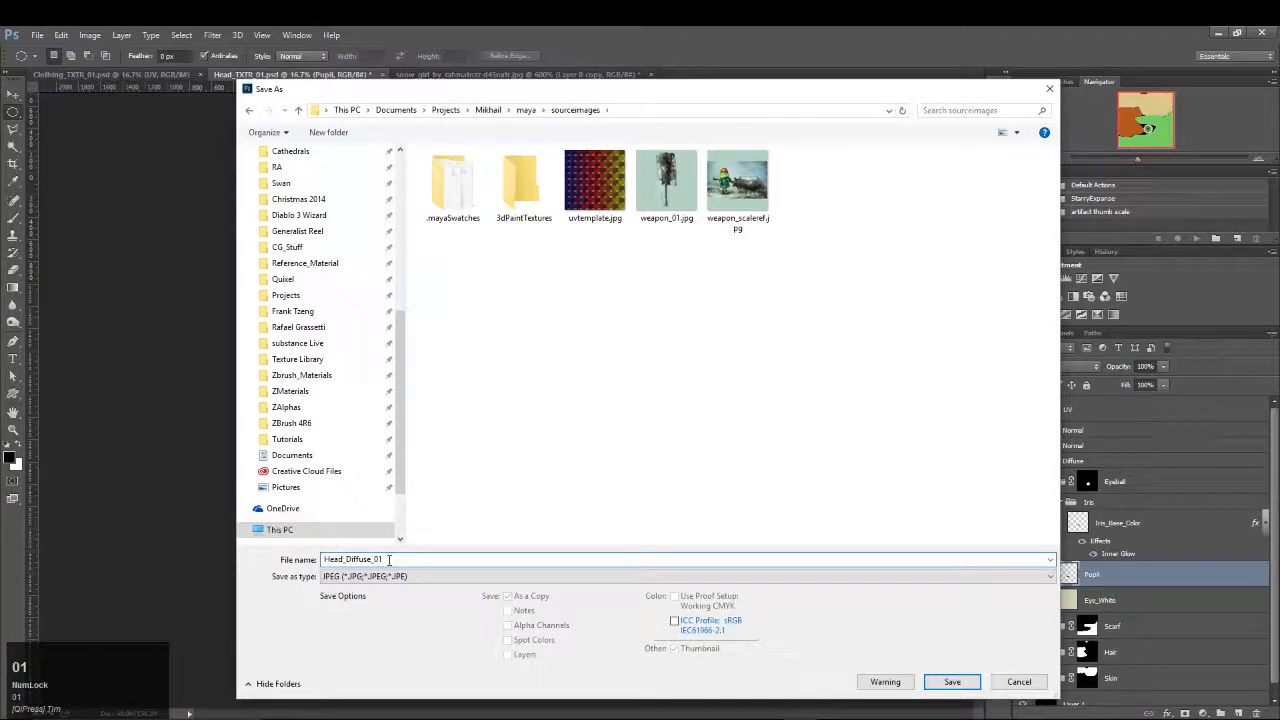
key("BackSpace")
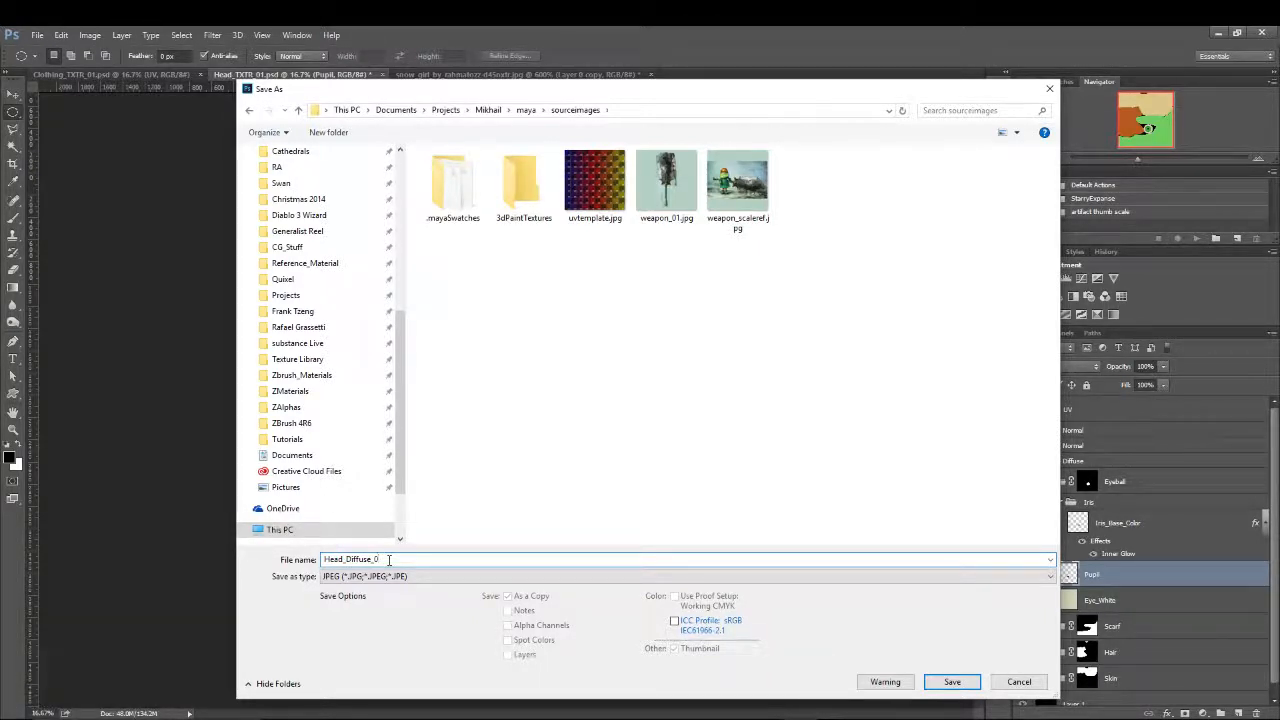
type("1")
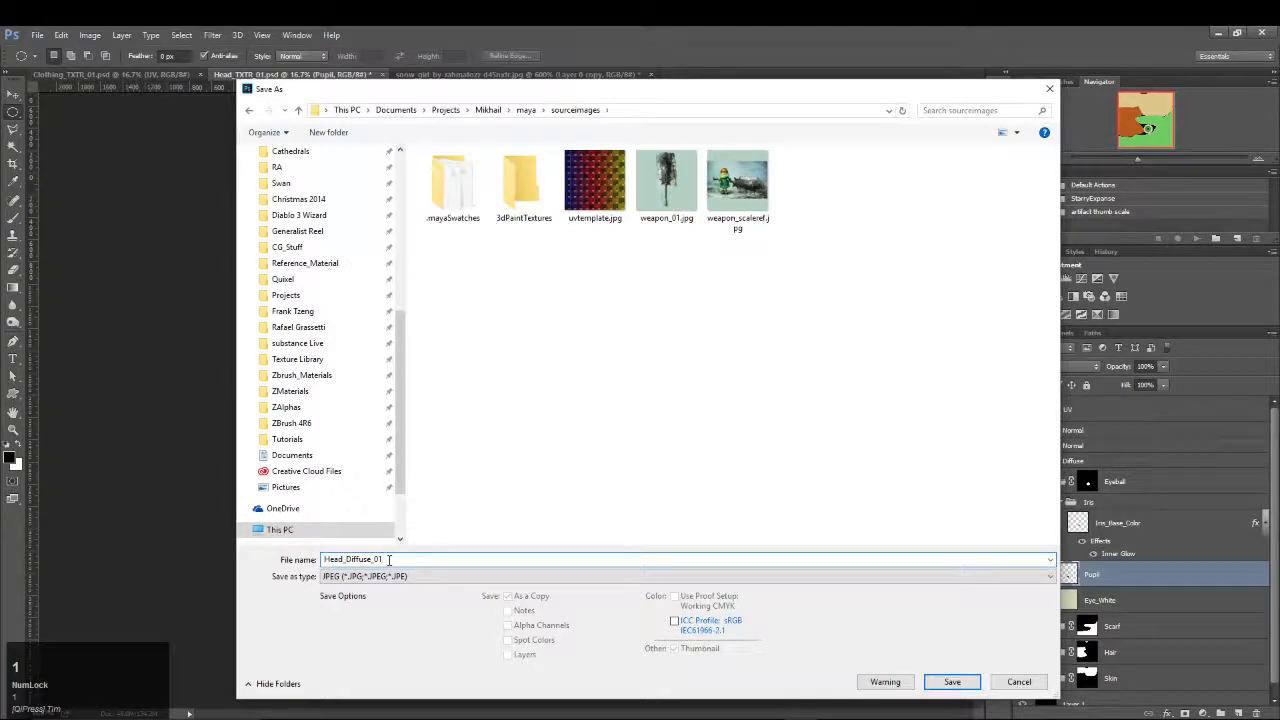
key("Return")
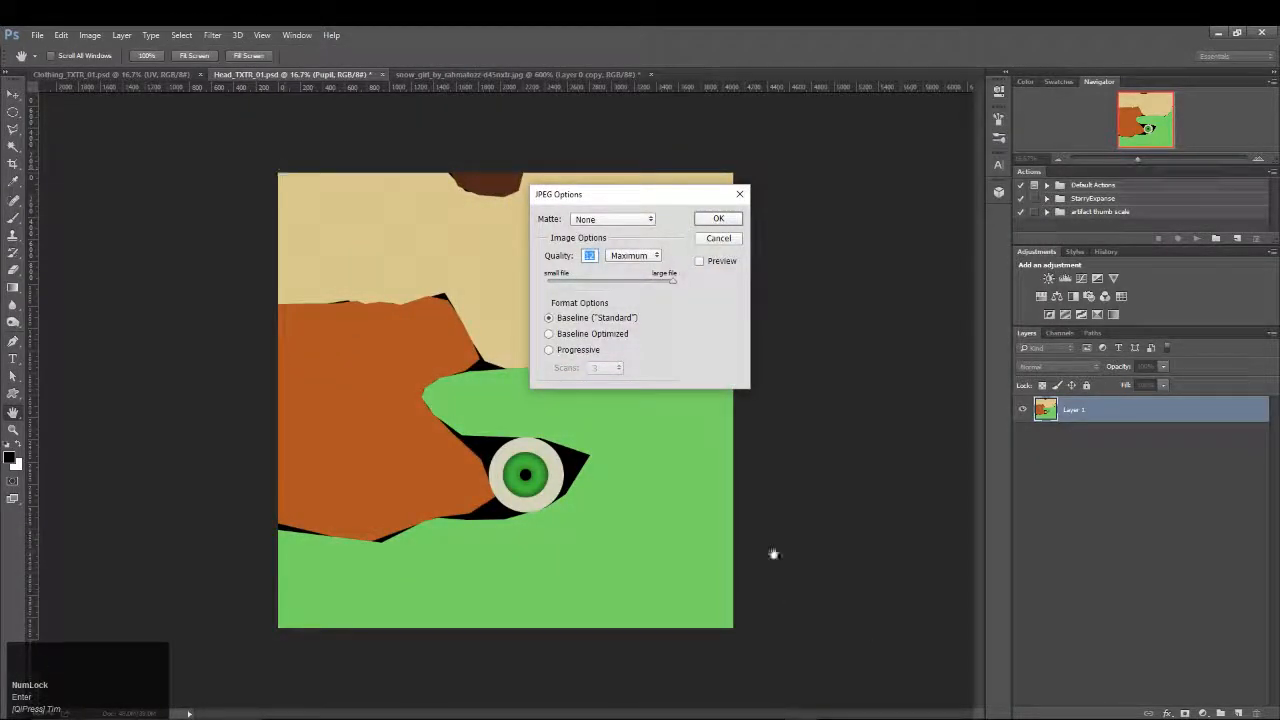
left_click_drag(616, 204, 157, 273)
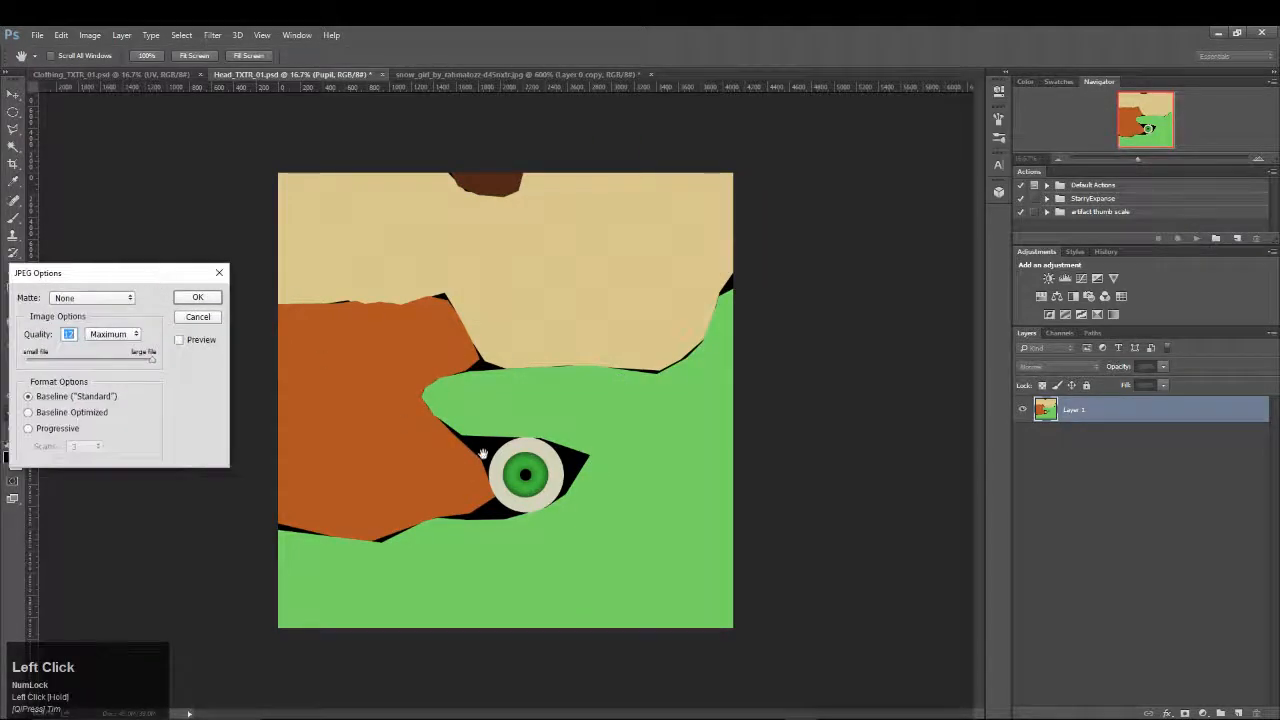
left_click(197, 297)
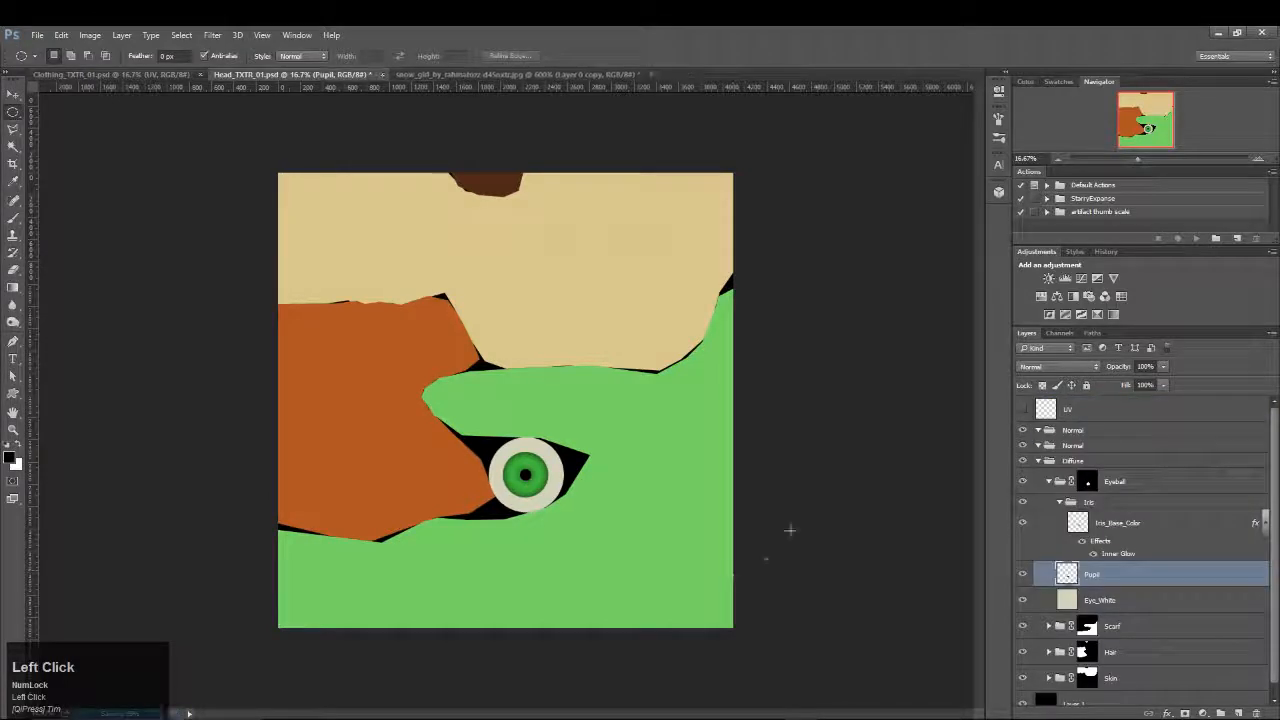
left_click(531, 76)
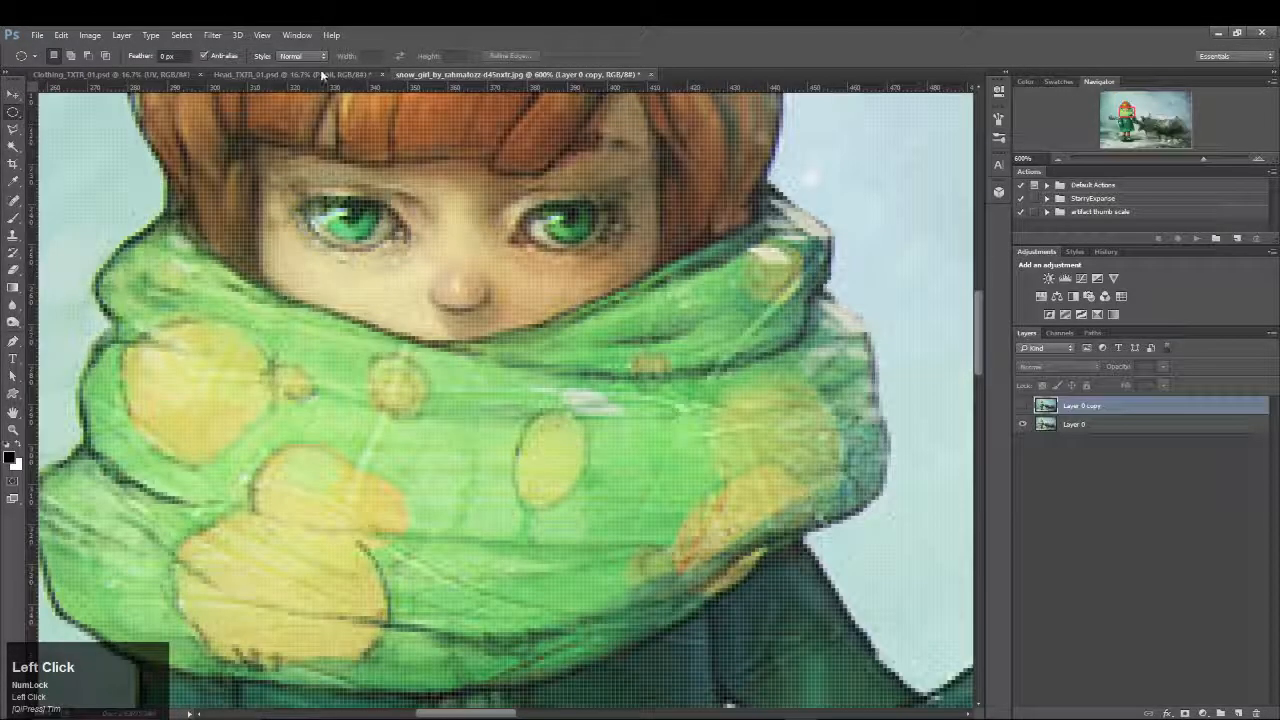
left_click(300, 75)
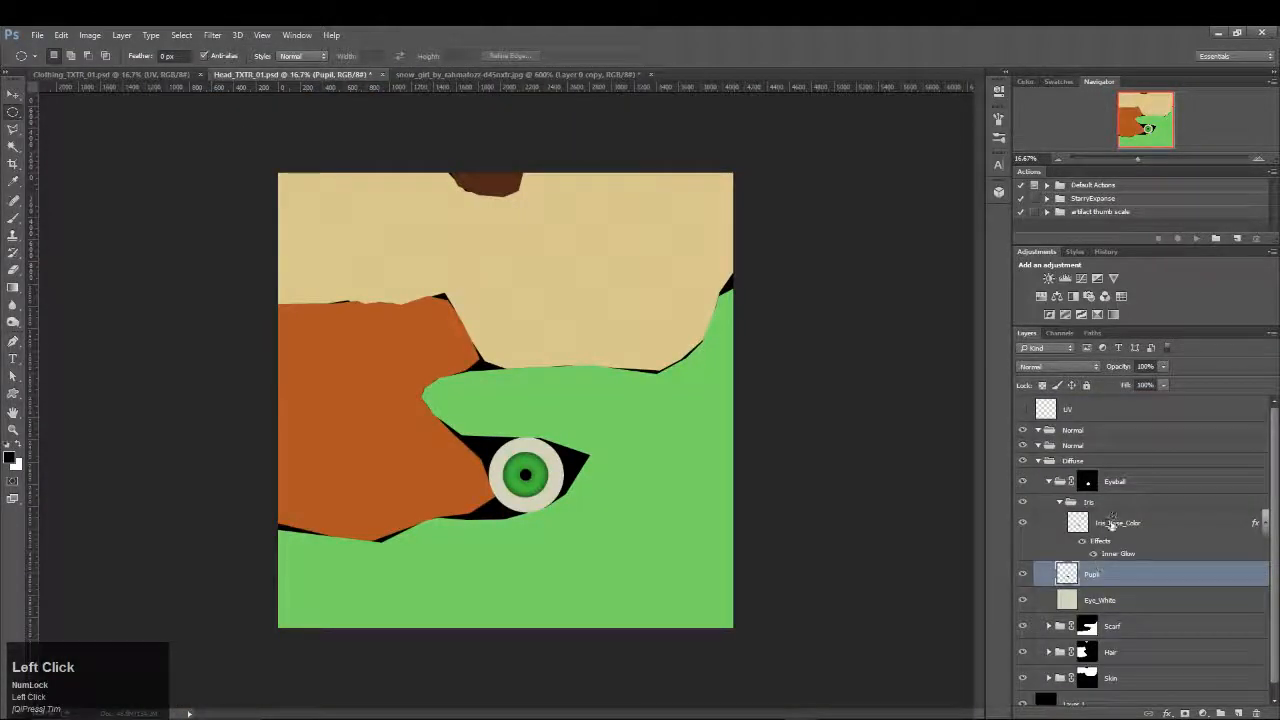
key("z")
left_click(506, 472)
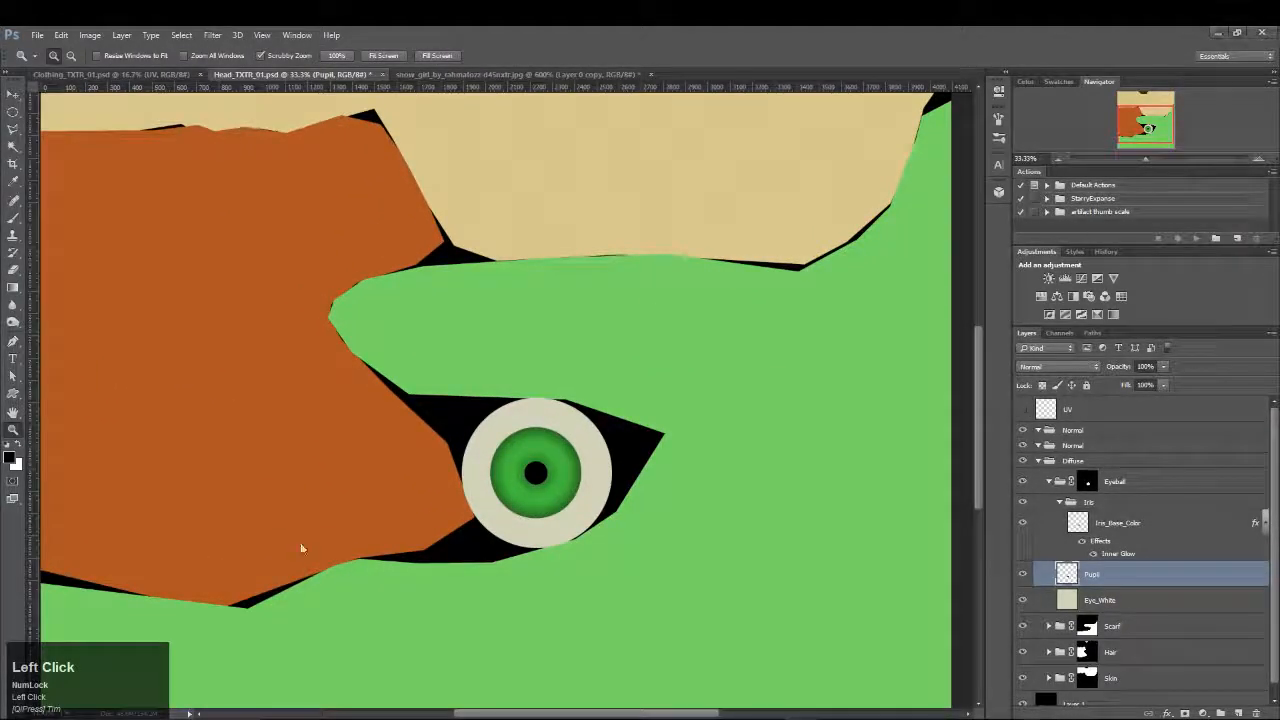
left_click(520, 74)
Switch to Maya, leave component mode and select the whole hair mesh in object mode
left_click(1220, 33)
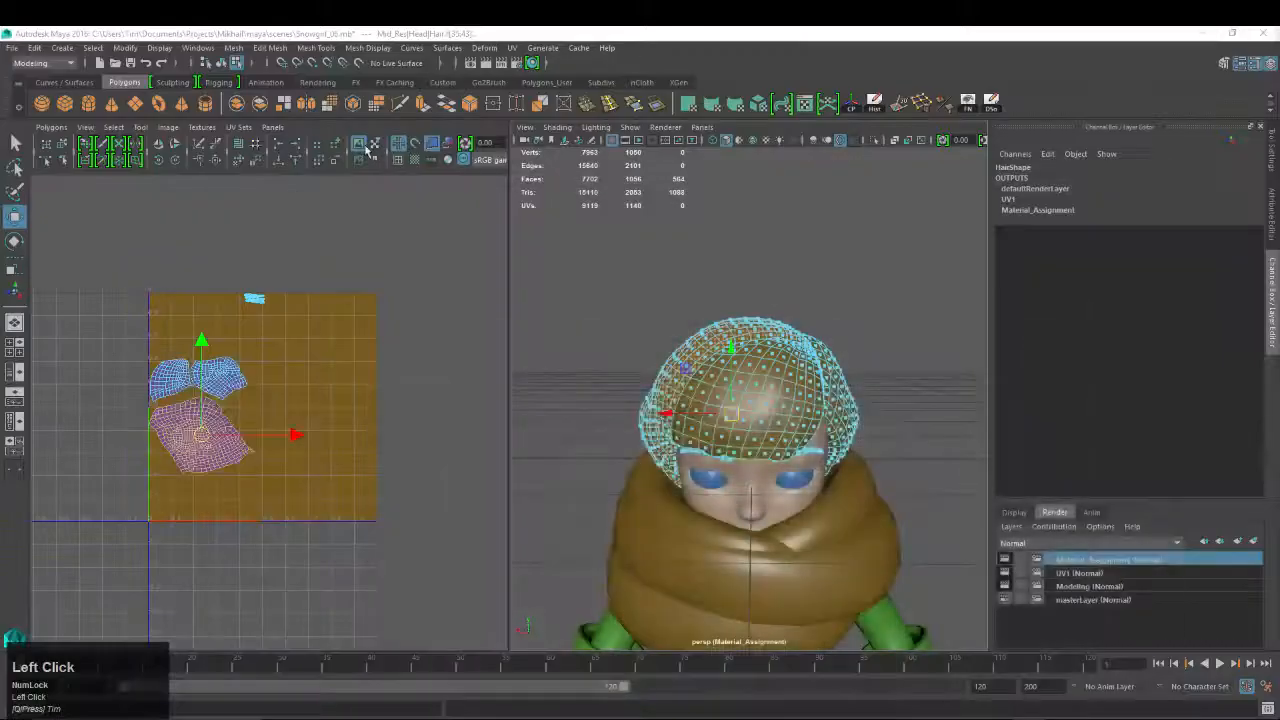
middle_click_drag(814, 400, 822, 360, "alt")
right_click_drag(826, 366, 785, 370, "alt")
left_click_drag(785, 370, 755, 338, "alt")
key("w")
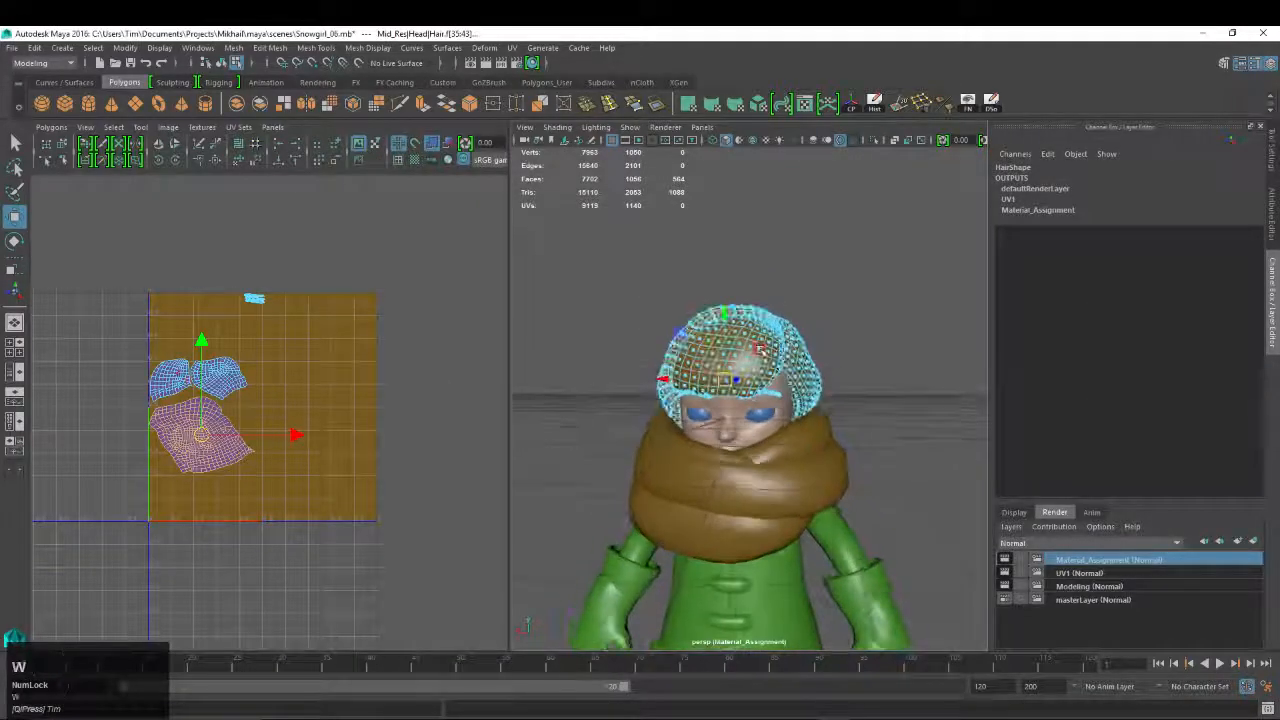
right_click_drag(753, 337, 828, 296)
left_click(742, 385)
right_click_drag(630, 350, 762, 327, "alt")
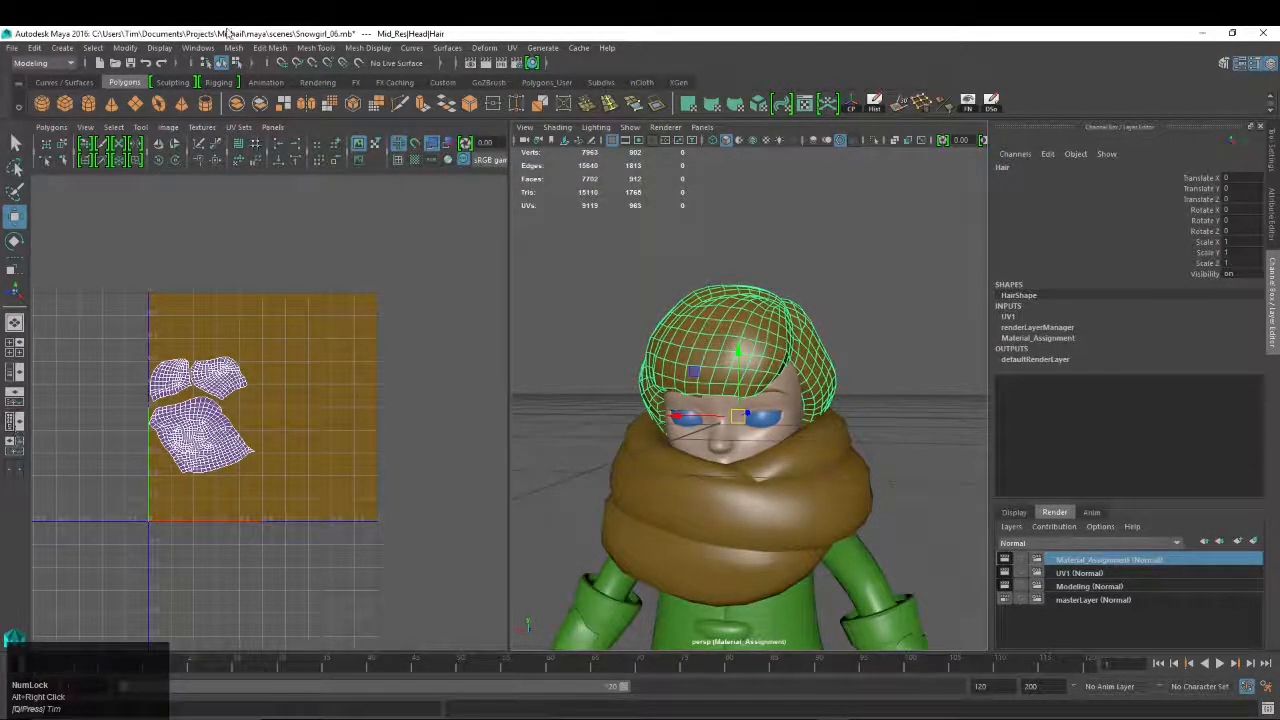
Open the Hypershade, enlarge its window and widen the node graph area beside the material browser
left_click(197, 48)
left_click(532, 63)
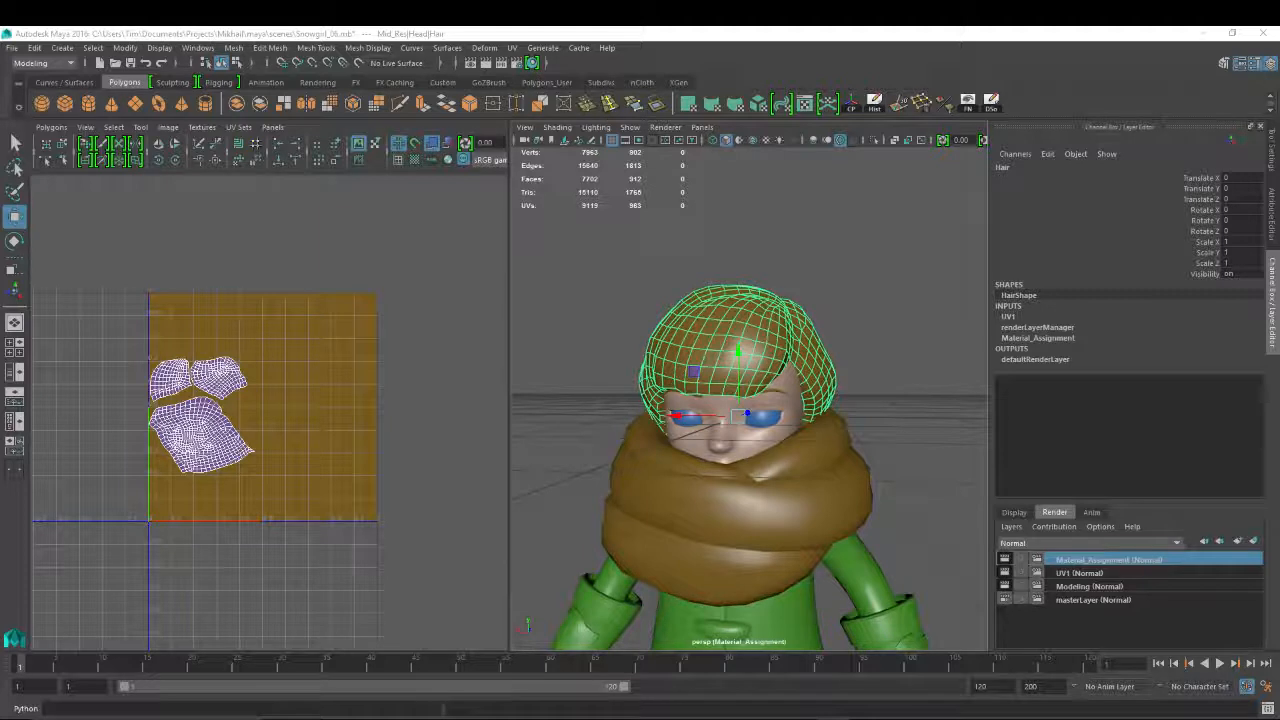
left_click_drag(1186, 153, 686, 112)
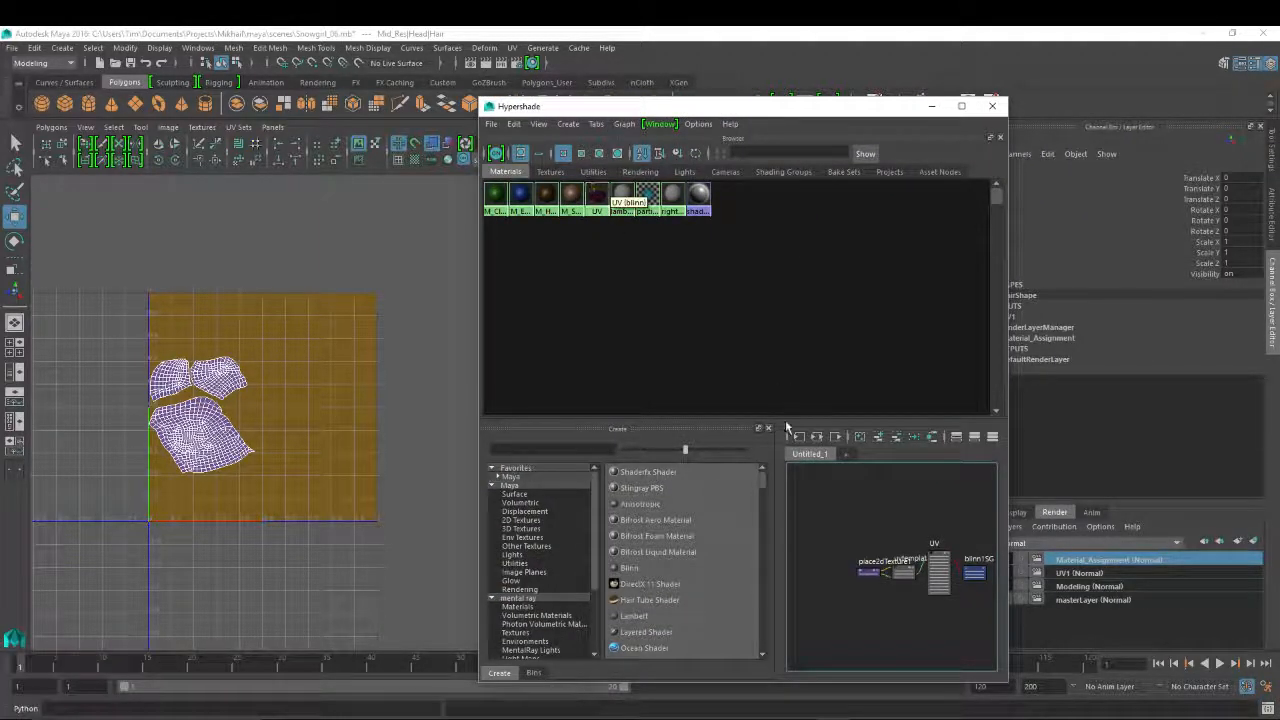
left_click_drag(776, 497, 667, 497)
left_click_drag(666, 110, 456, 71)
left_click(312, 158)
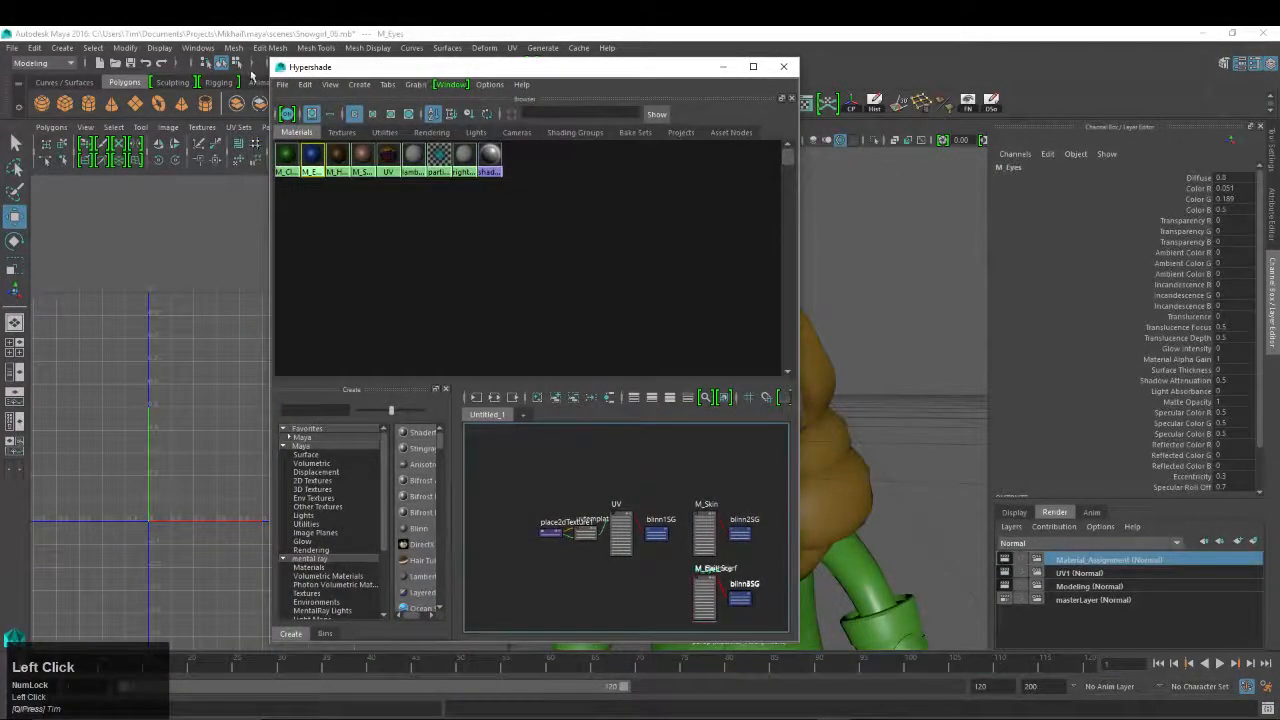
left_click_drag(268, 73, 1, 88)
left_click_drag(134, 68, 219, 59)
Select the M_Eyes, M_Hair_Scarf and M_Skin materials and graph their input and output connections in an enlarged work area
left_click(149, 160)
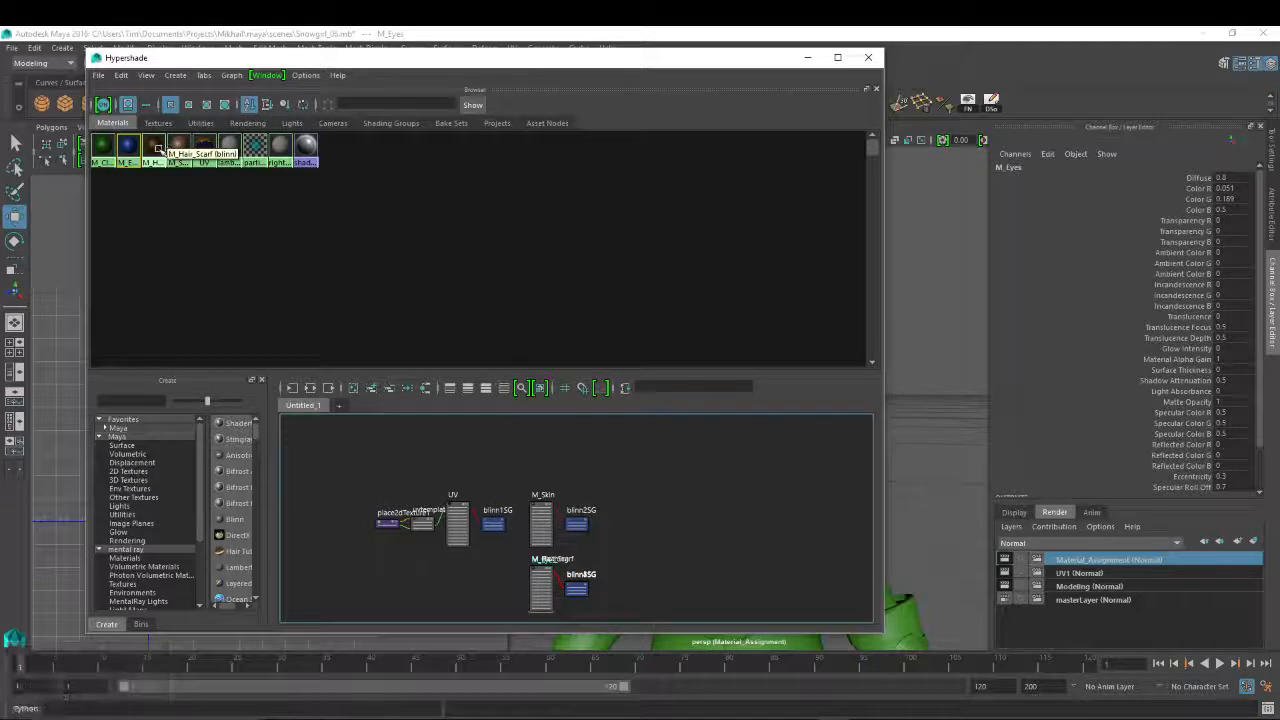
left_click(153, 150)
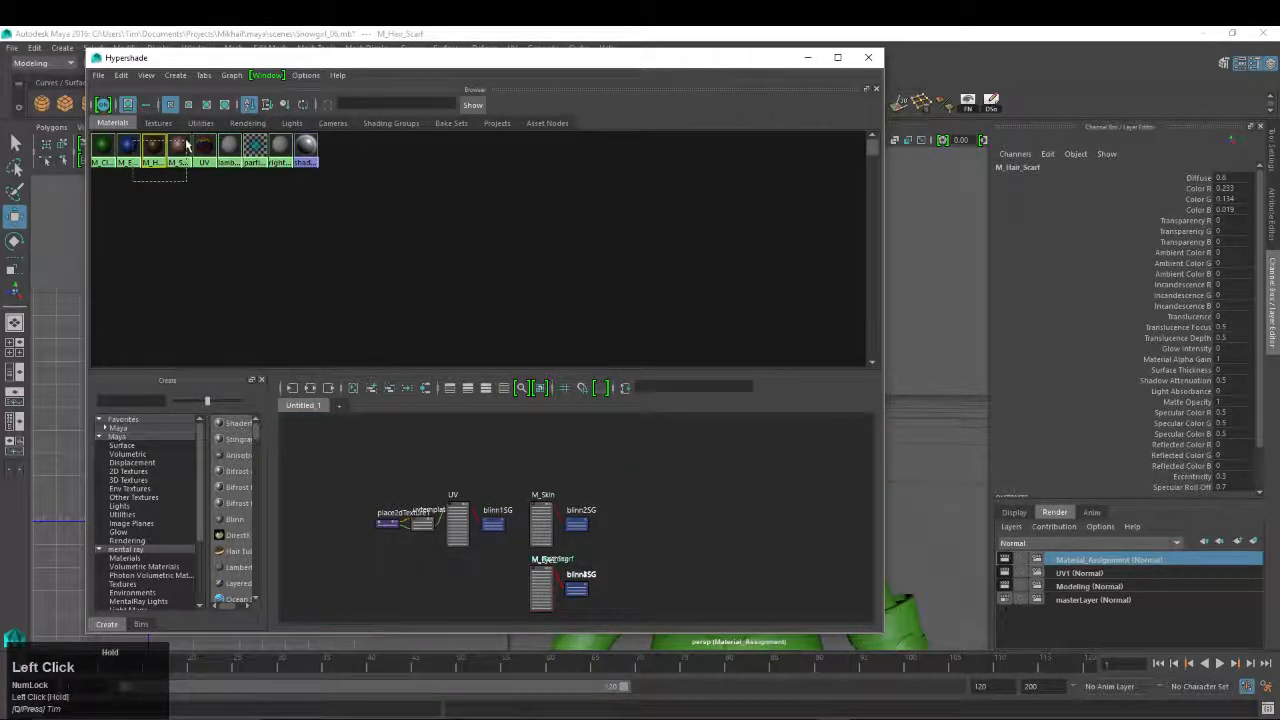
left_click(177, 150)
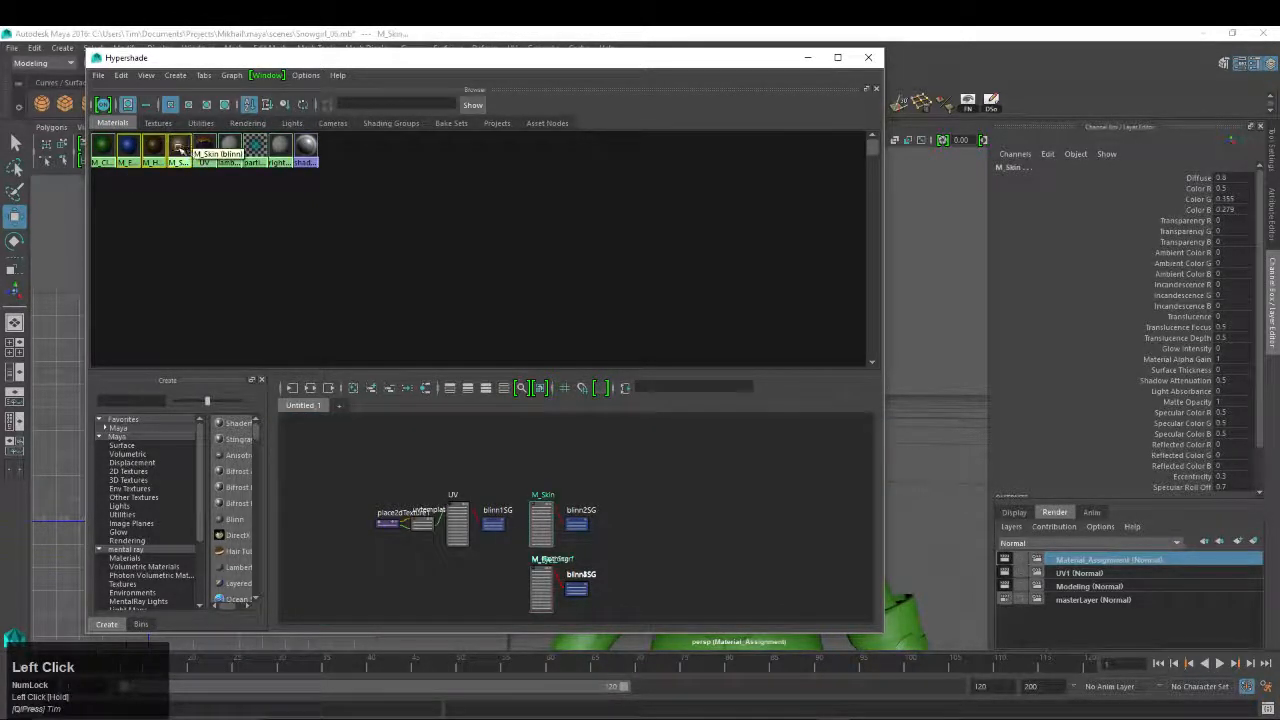
left_click(311, 390)
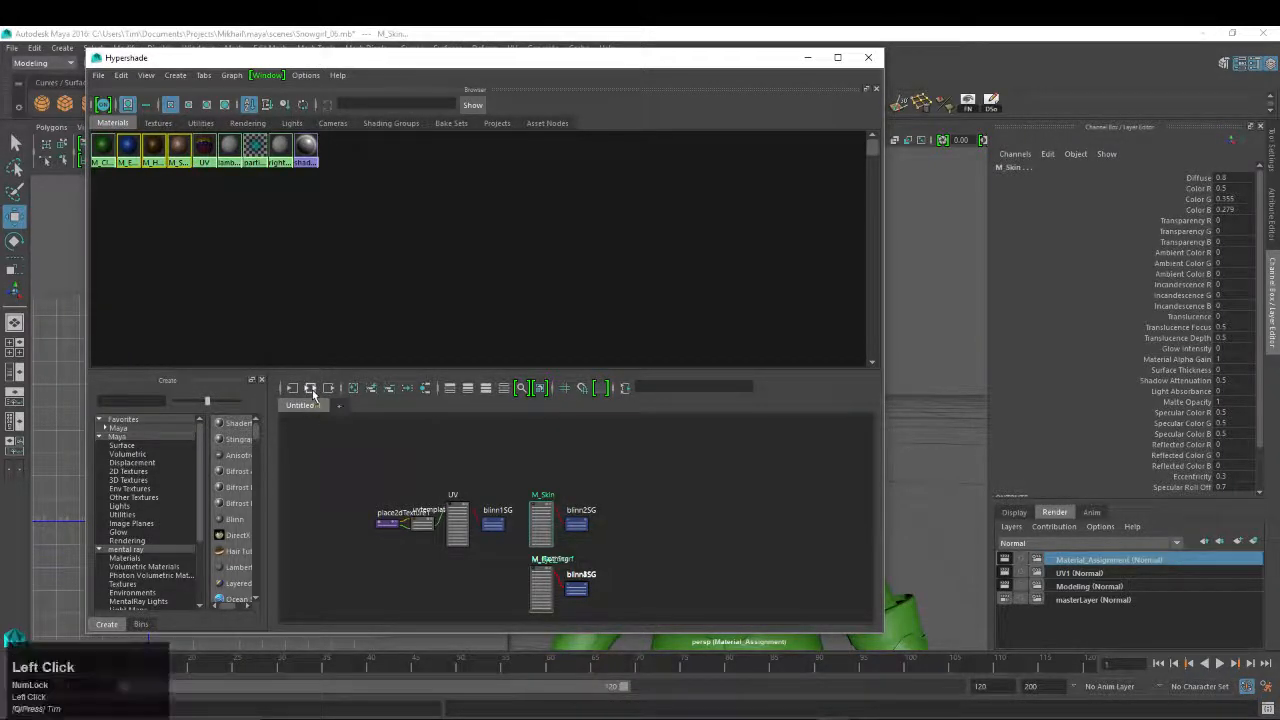
left_click_drag(522, 370, 516, 232)
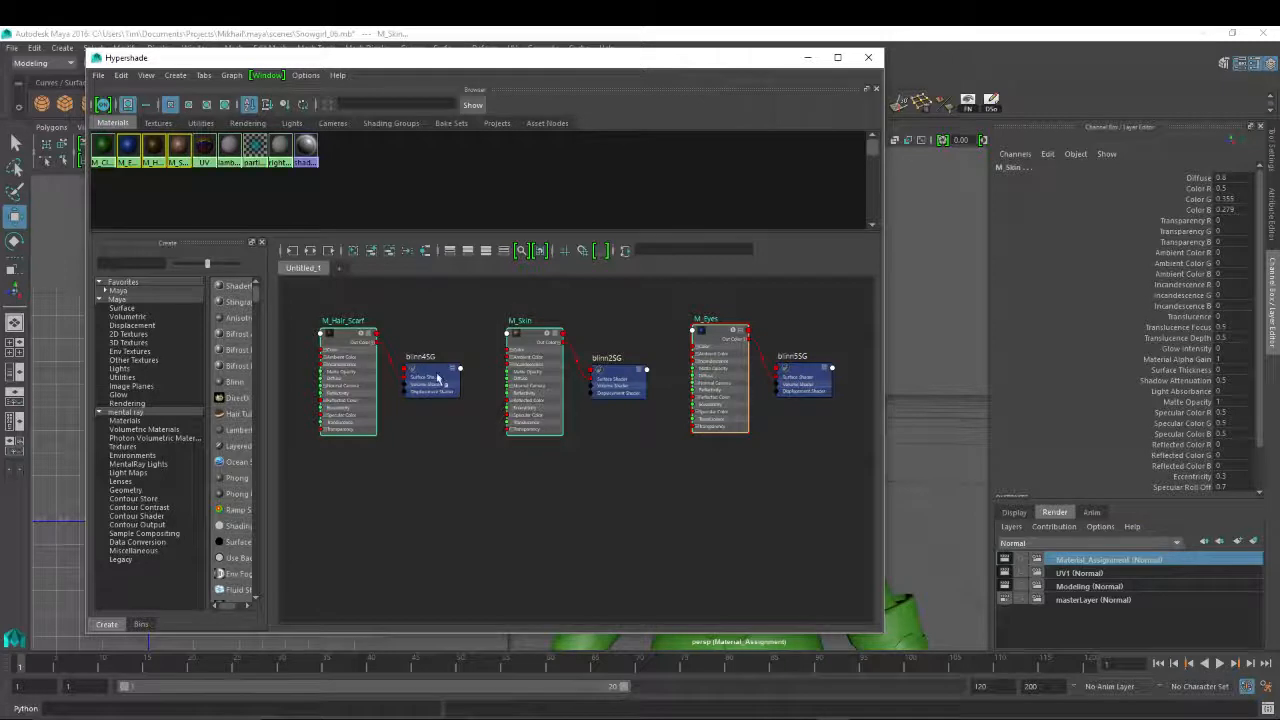
middle_click_drag(440, 509, 474, 517, "alt")
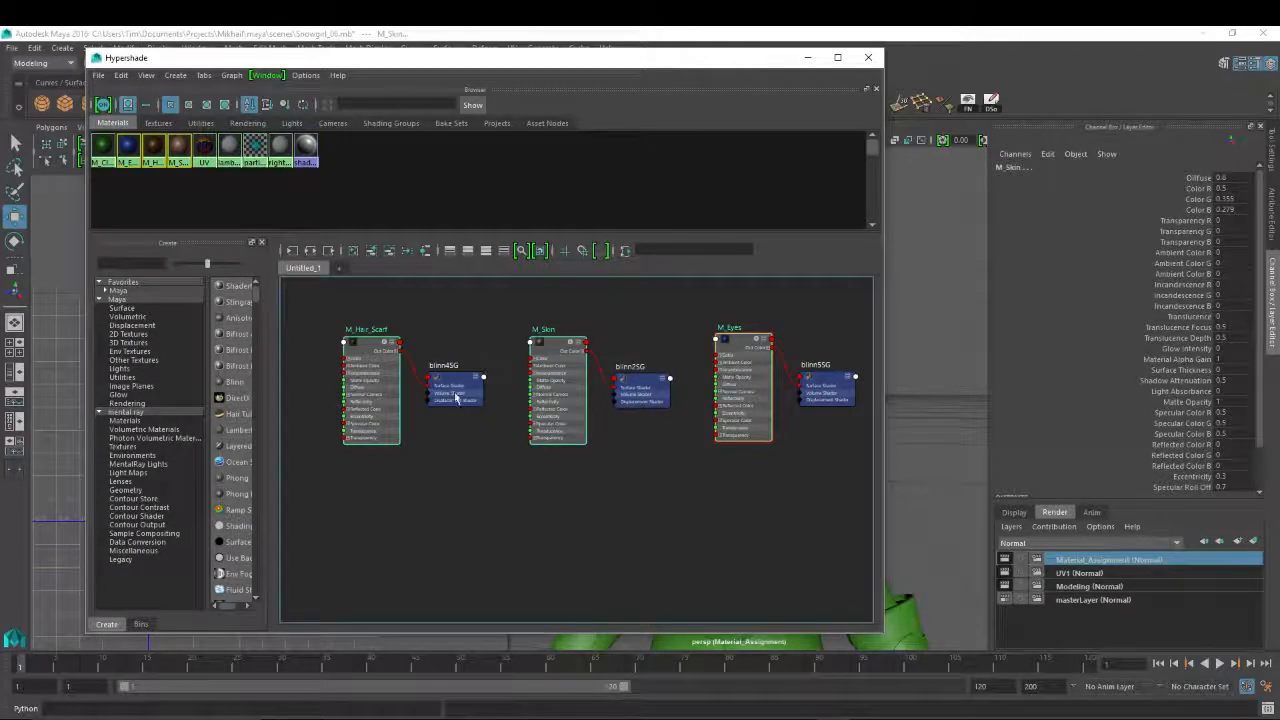
middle_click_drag(494, 512, 576, 500, "alt")
right_click_drag(524, 499, 623, 523, "alt")
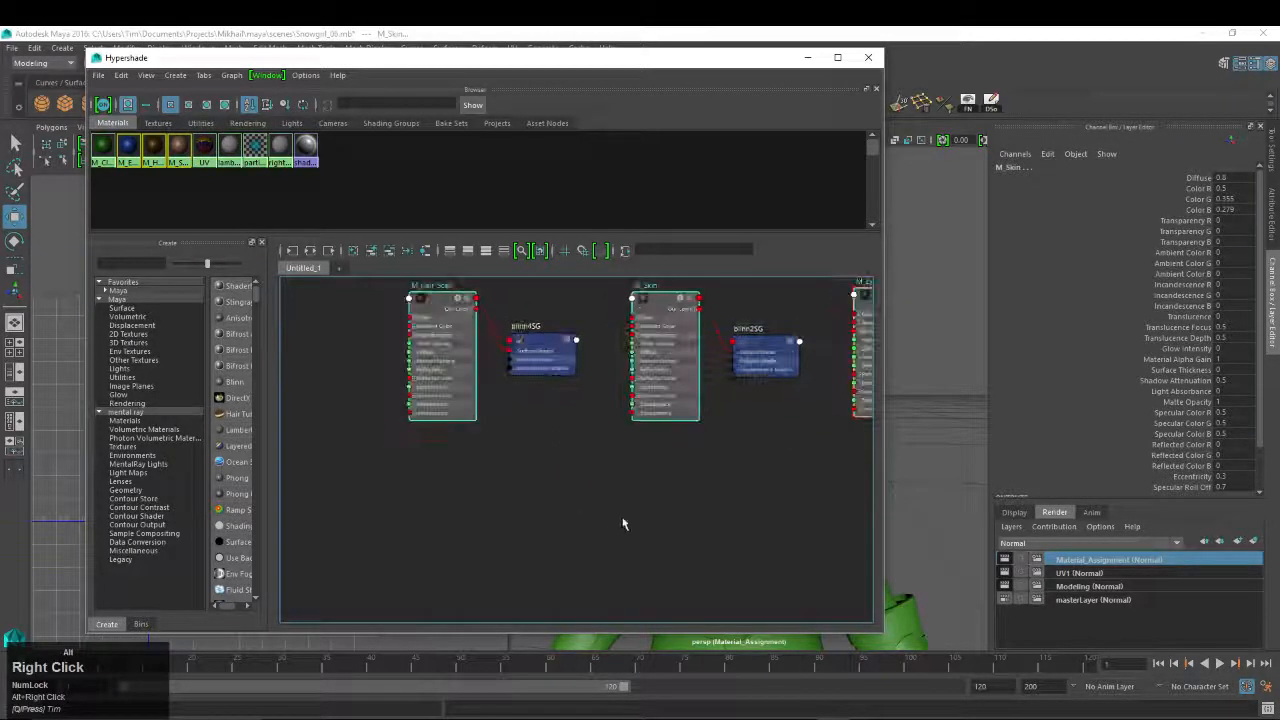
Search the Hypershade's node creation list for "textur" and widen the list so the full node names can be read
middle_click_drag(623, 523, 574, 560, "alt")
right_click_drag(574, 560, 548, 524, "alt")
middle_click_drag(621, 542, 555, 533, "alt")
left_click(339, 268)
type("textur")
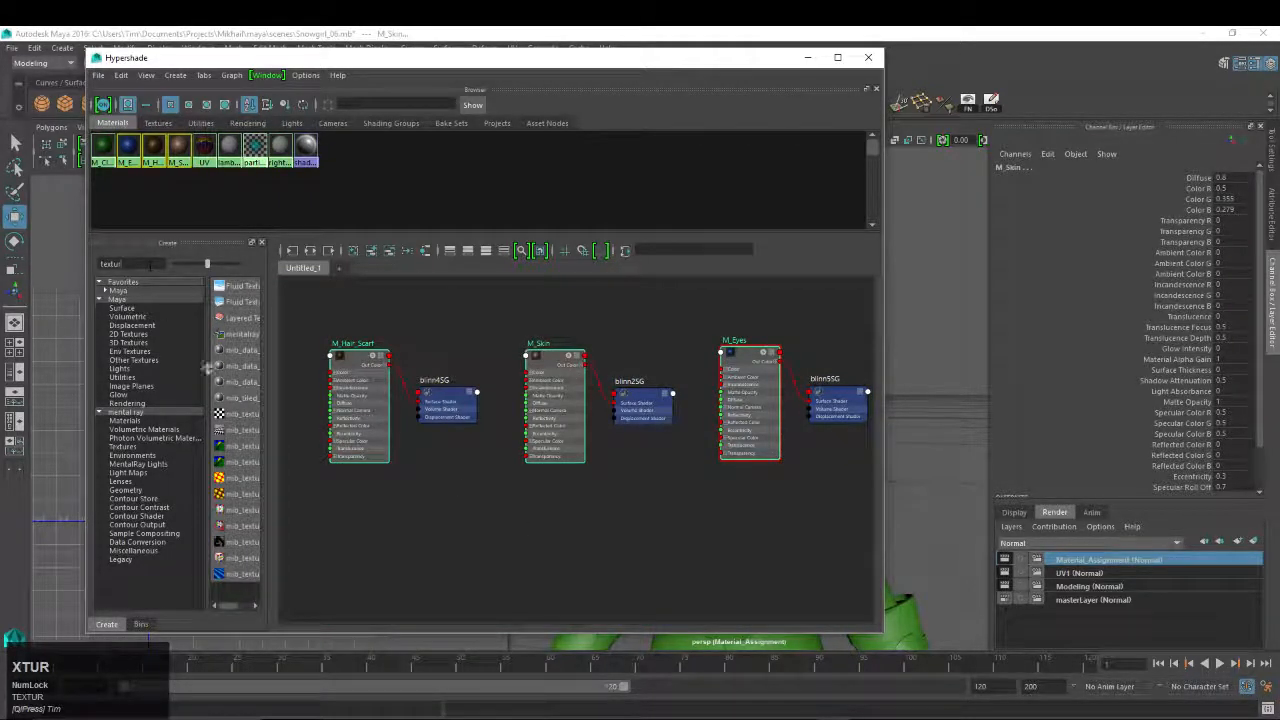
left_click_drag(266, 458, 367, 460)
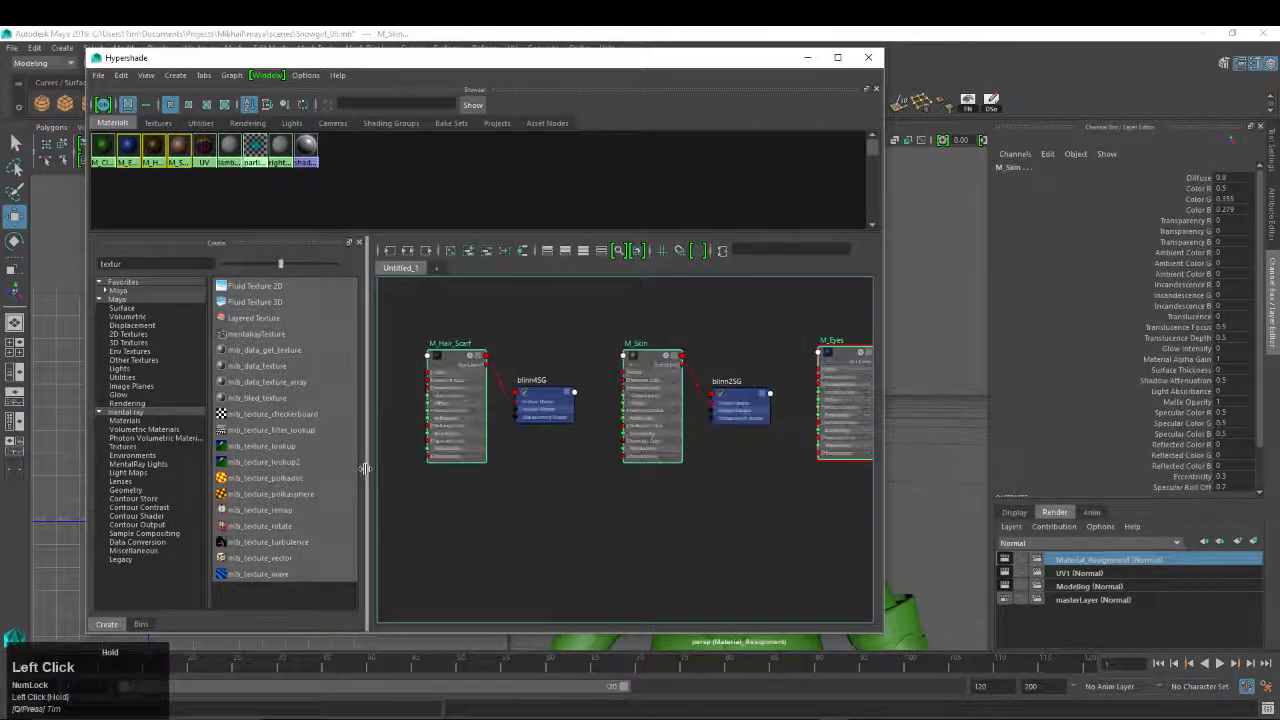
Find the File texture node with the search "file", create one, and arrange it with its place2dTexture node below M_Hair_Scarf
double_click(110, 263)
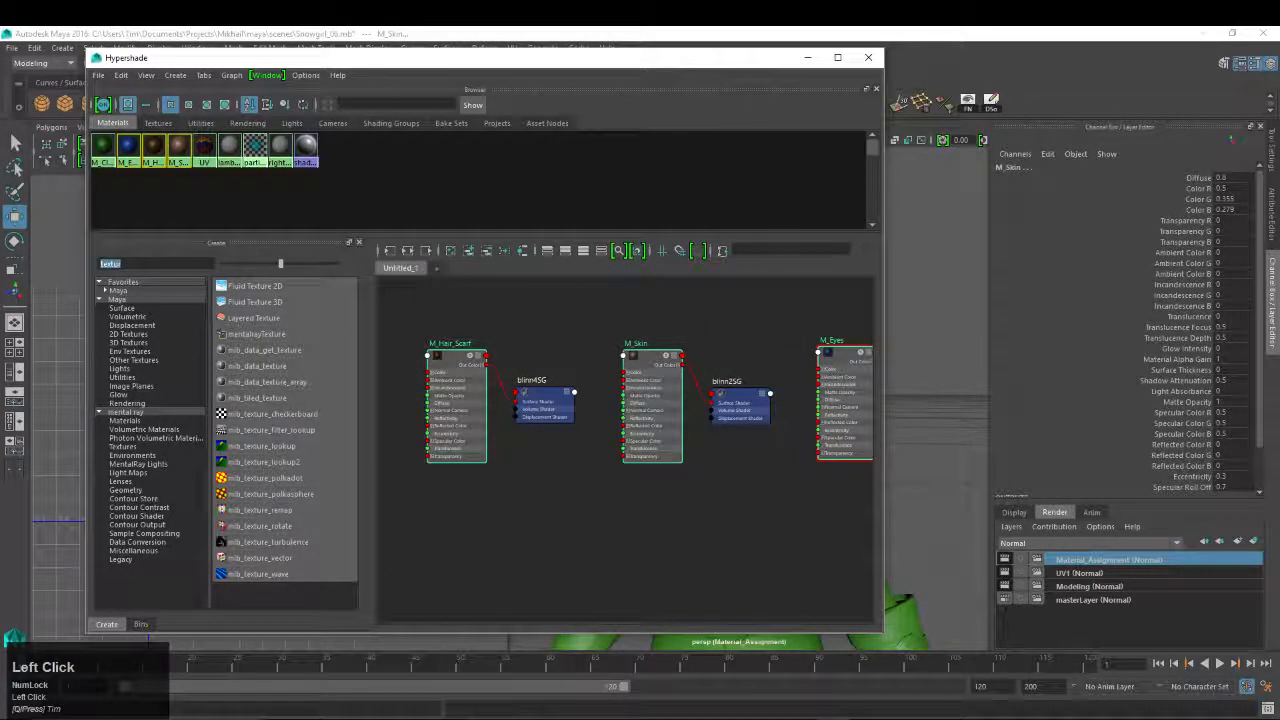
type("file")
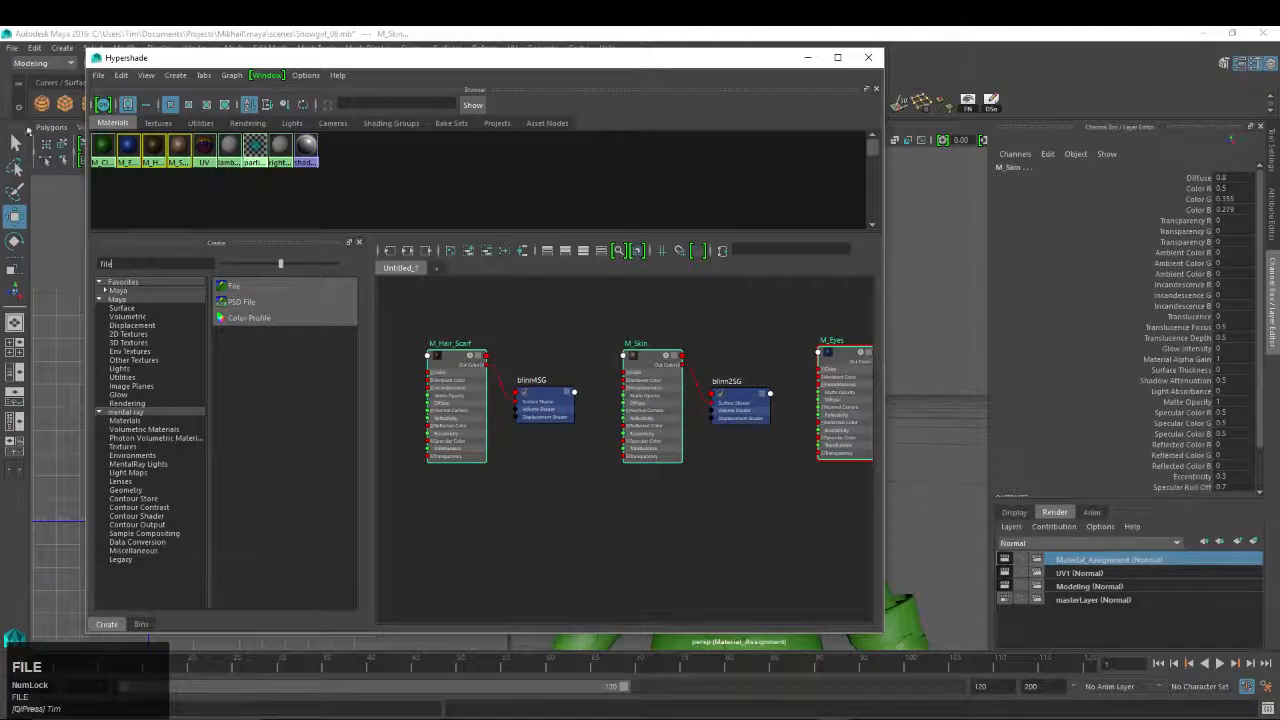
left_click(238, 287)
left_click_drag(545, 446, 545, 515)
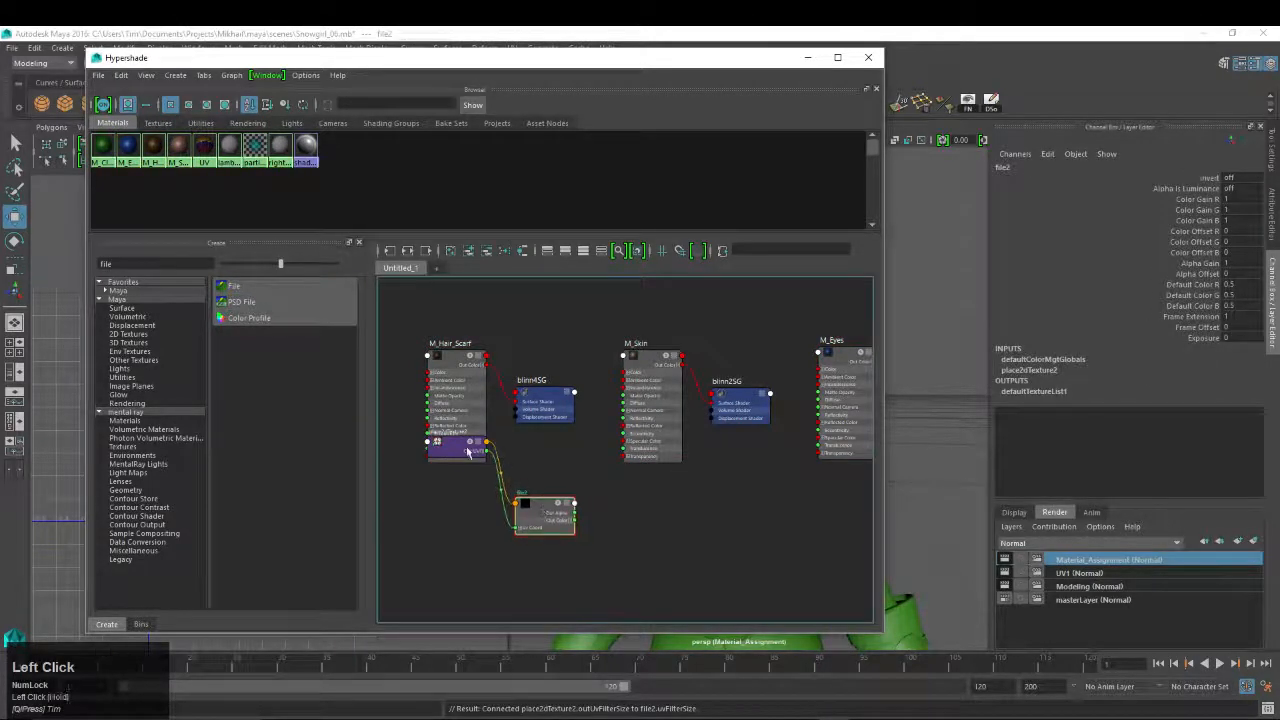
left_click_drag(469, 450, 428, 533)
left_click_drag(522, 525, 508, 543)
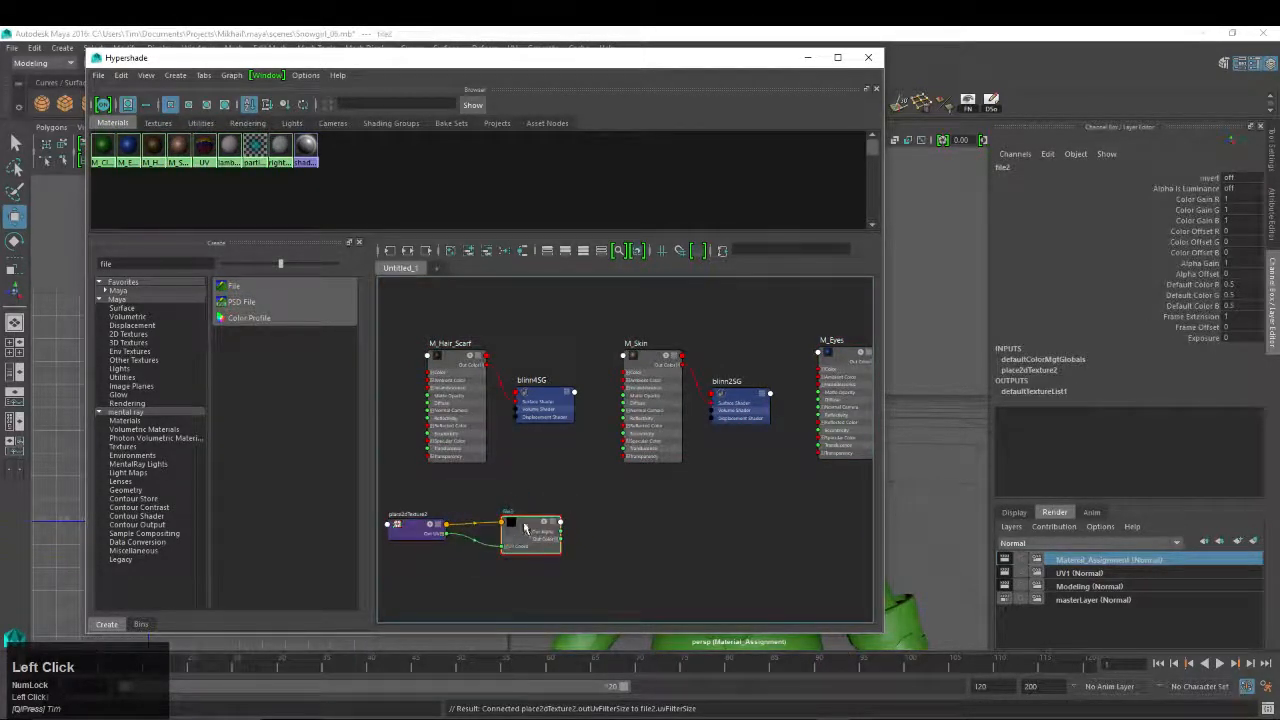
Load Head_Diffuse_01.jpg as the file node's image and move the file and placement nodes closer beneath M_Hair_Scarf
key("ctrl+a")
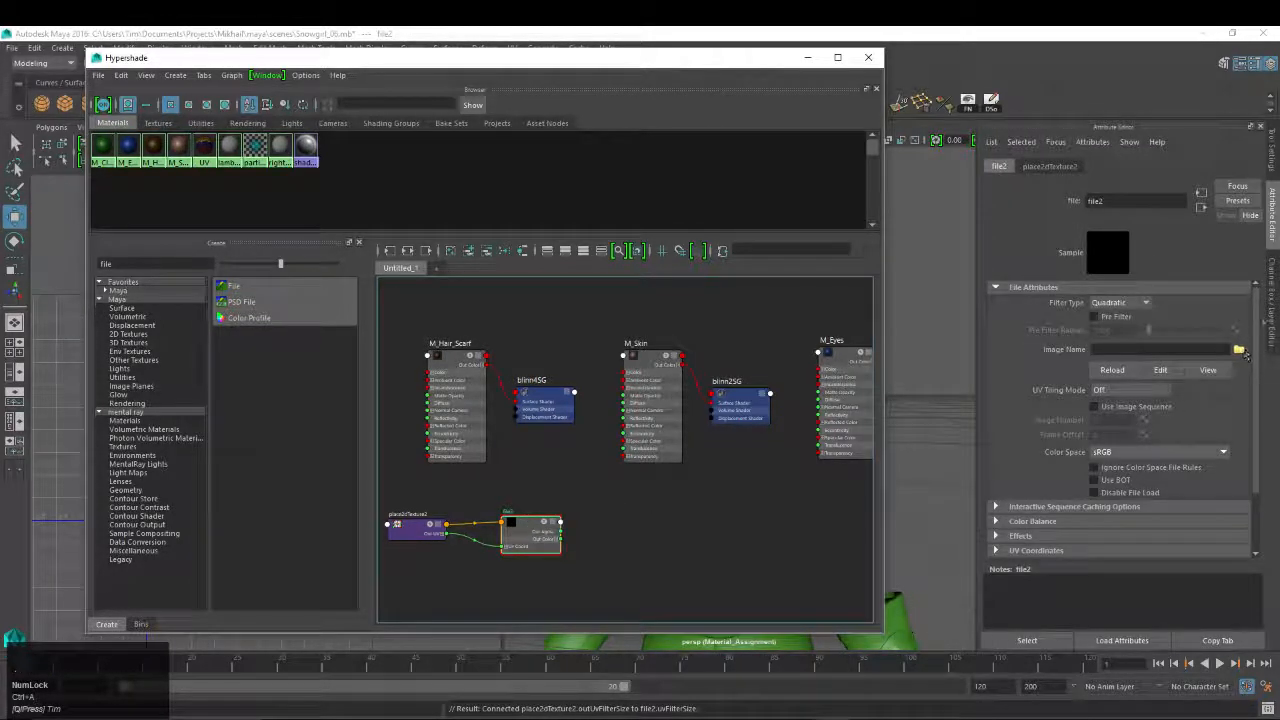
left_click(1238, 349)
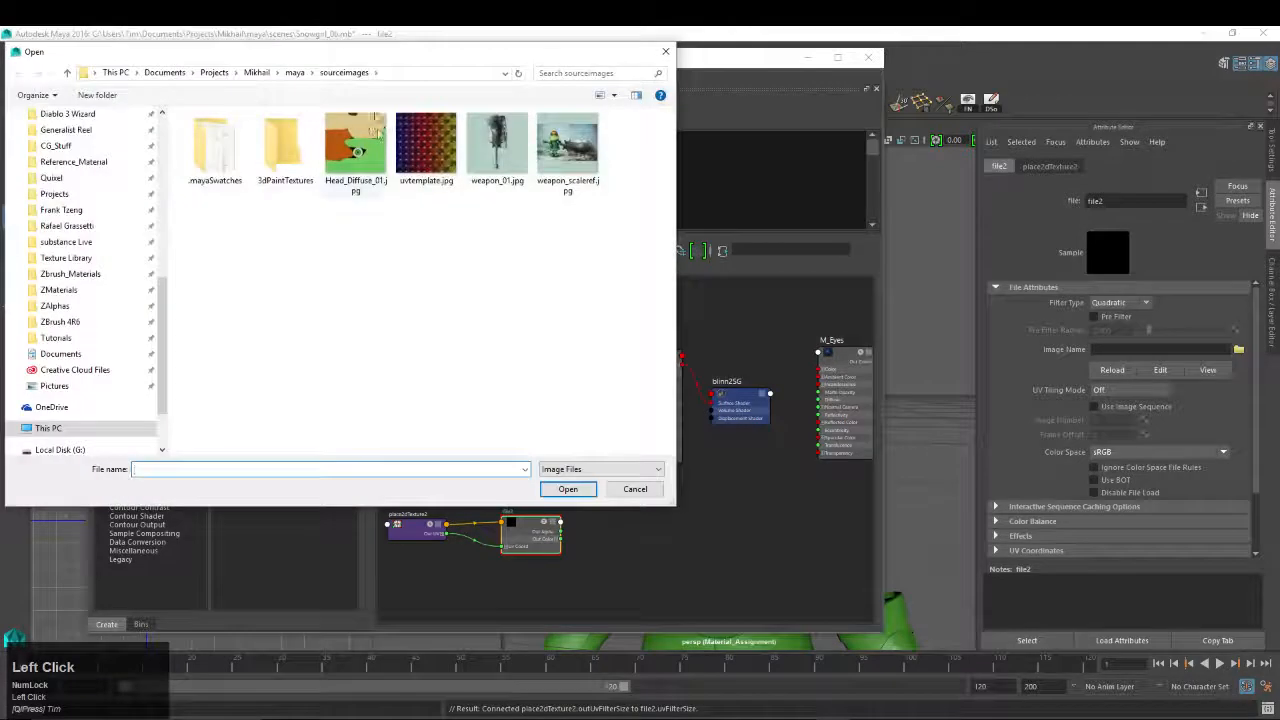
double_click(370, 138)
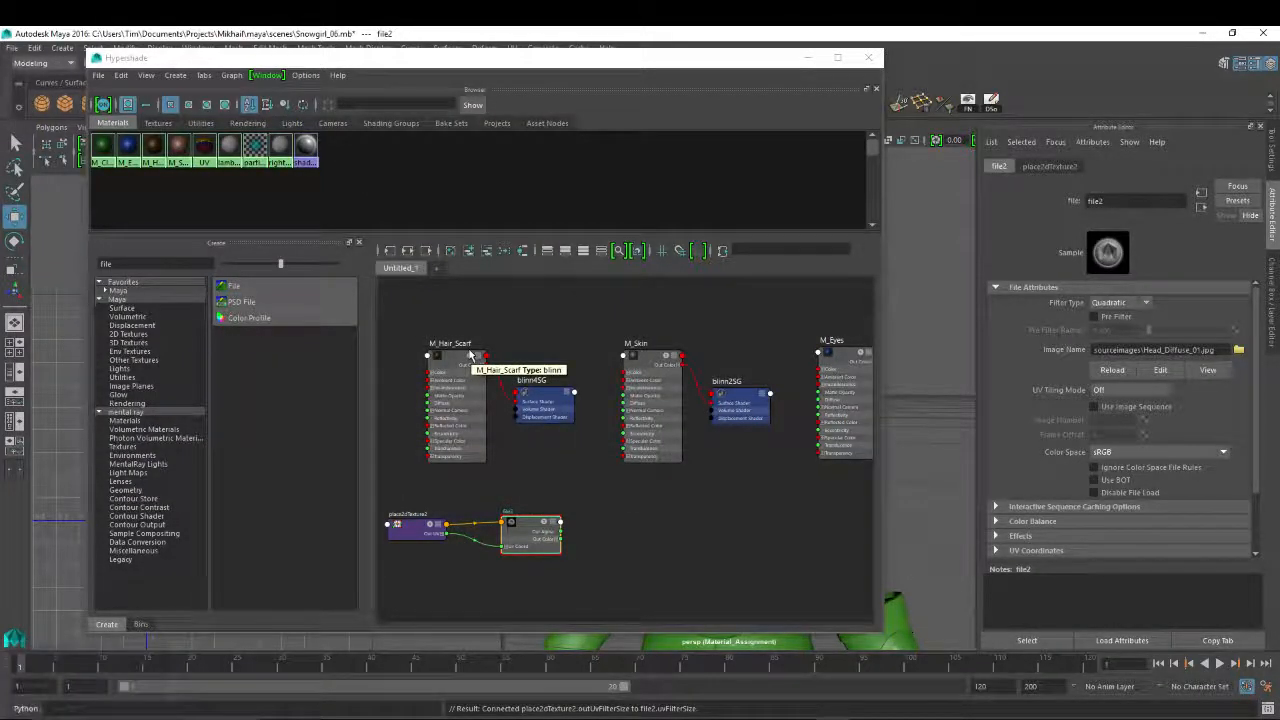
left_click_drag(539, 525, 488, 503)
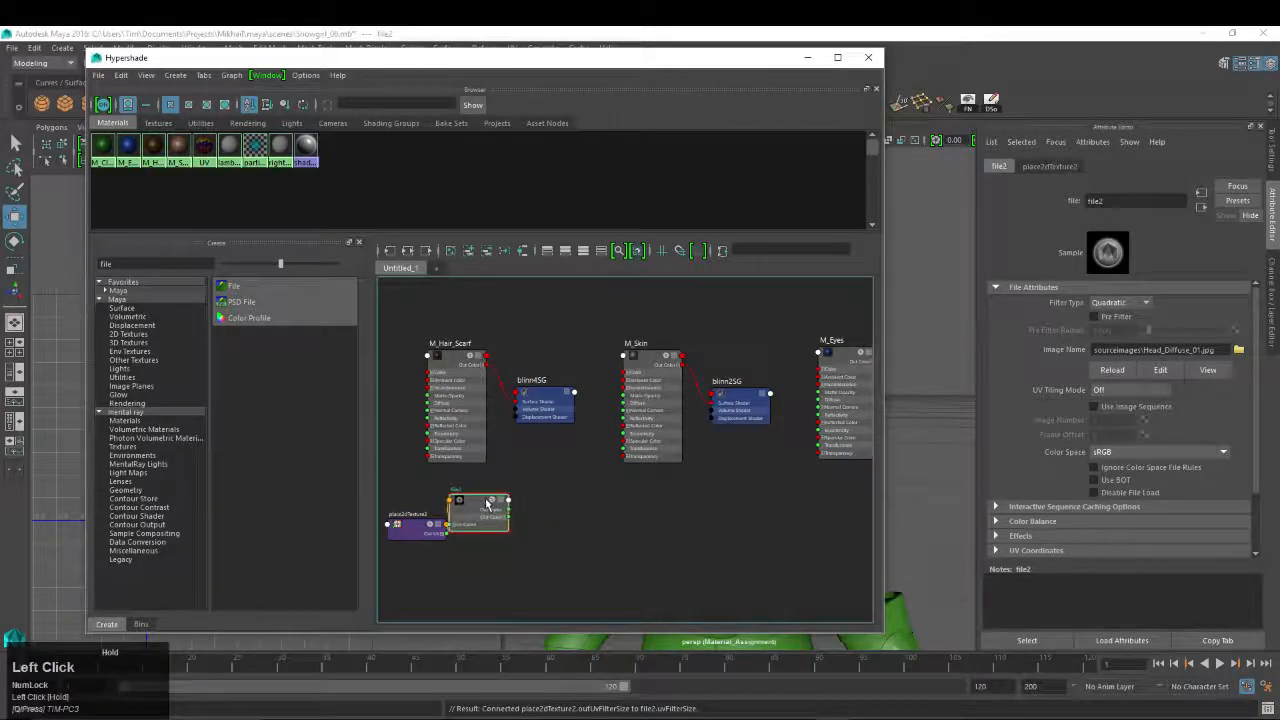
left_click_drag(411, 530, 386, 510)
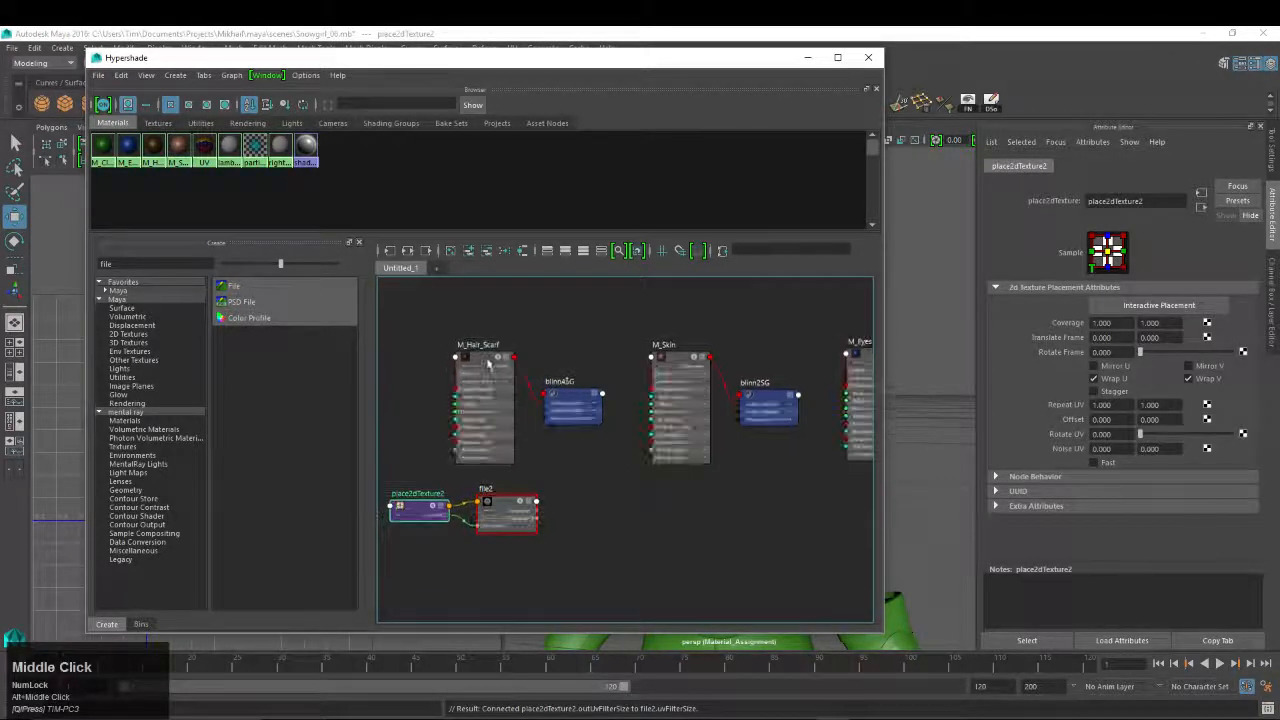
Select the M_Hair_Scarf material and open the render node choices for its Color attribute
left_click(482, 400)
left_click(1235, 318)
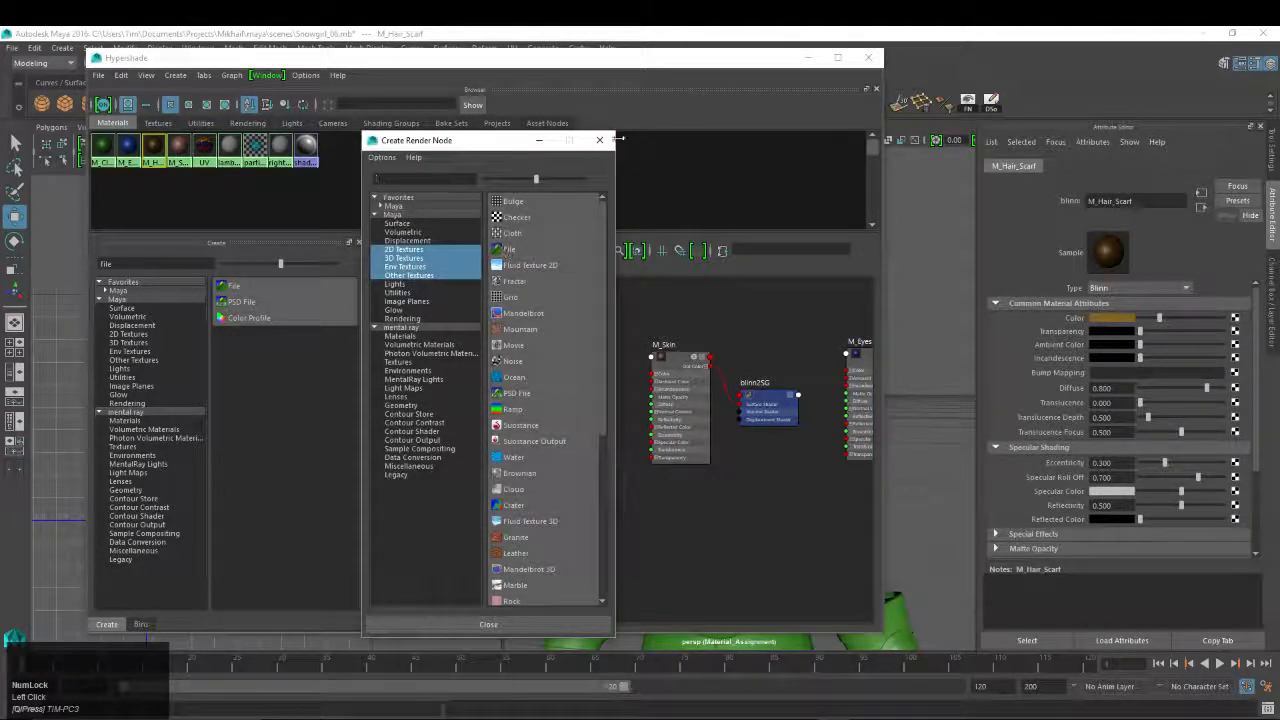
Close the Create Render Node window and connect file2's Out Color to the Color input of M_Hair_Scarf
left_click(599, 140)
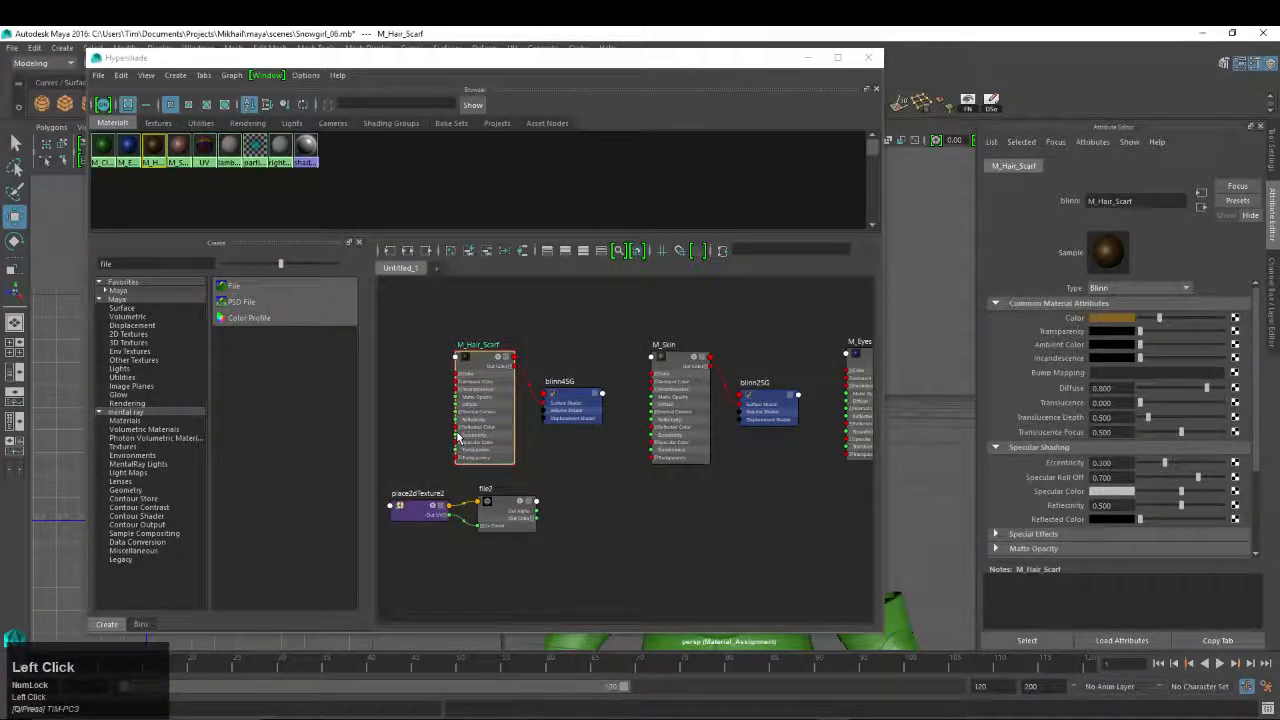
left_click(665, 366)
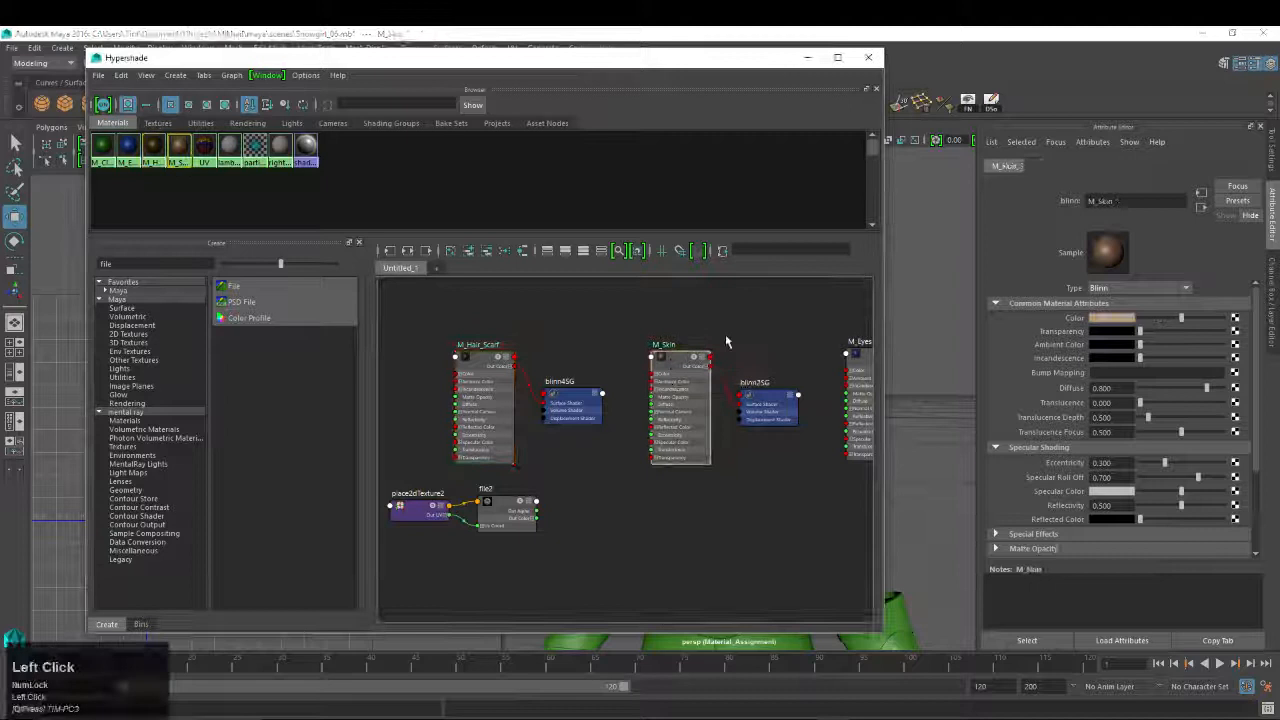
left_click(862, 358)
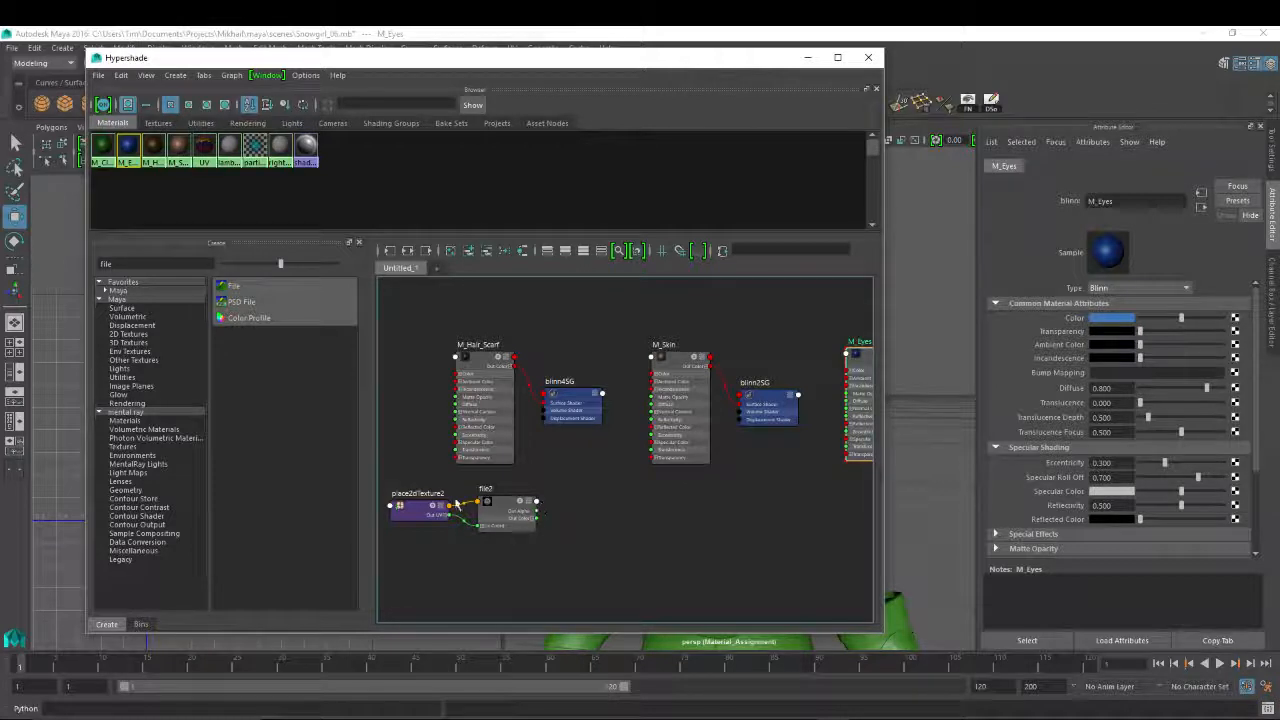
left_click_drag(536, 520, 454, 373)
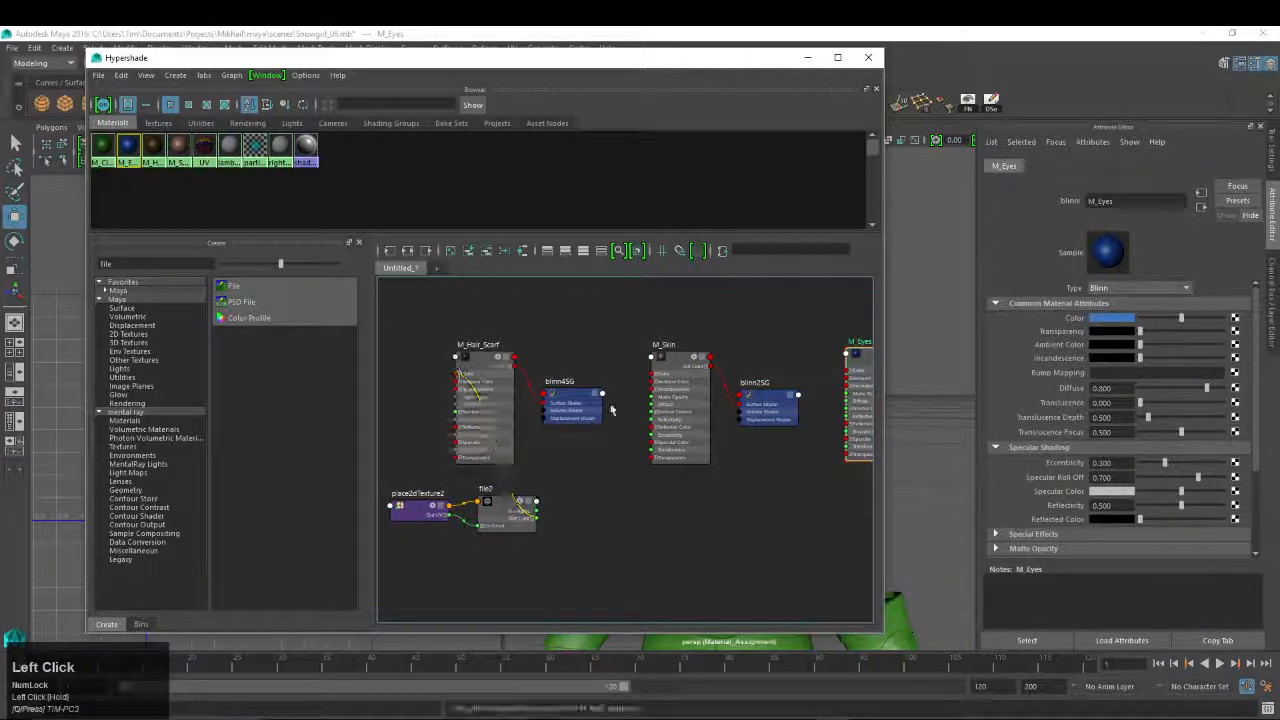
Rearrange the node graph so place2dTexture2 and file2 sit side by side before the M_Hair_Scarf material
left_click_drag(411, 513, 375, 531)
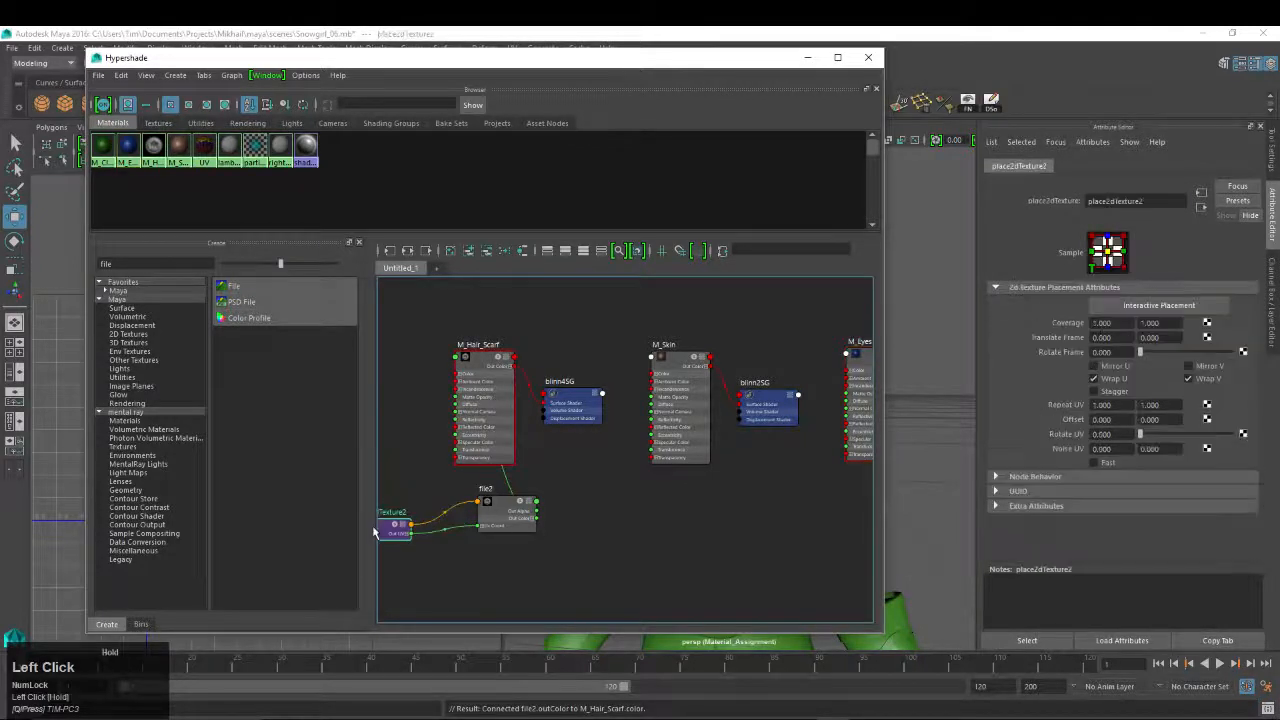
left_click_drag(507, 511, 407, 305)
middle_click_drag(372, 528, 600, 553)
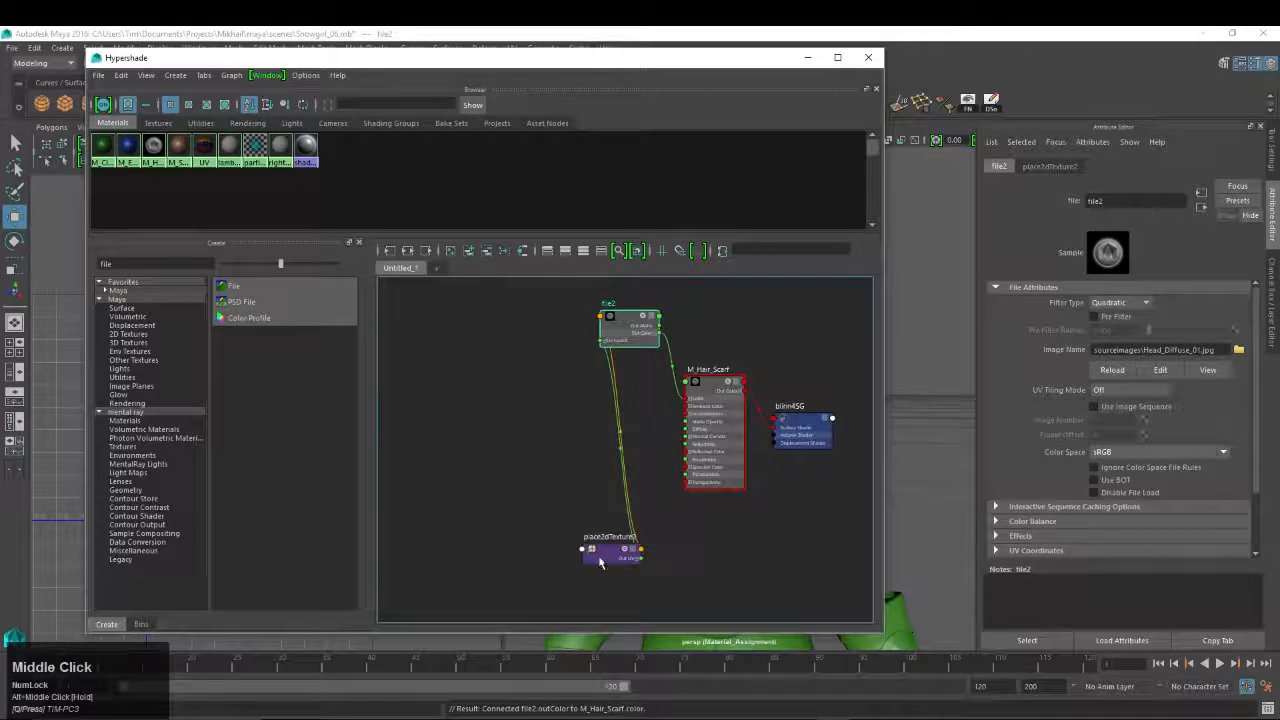
left_click_drag(600, 553, 491, 324)
middle_click_drag(554, 320, 438, 360, "alt")
left_click_drag(510, 355, 470, 344)
middle_click_drag(396, 366, 529, 360, "alt")
mouse_move(510, 358)
left_mouse_down()
mouse_move(508, 377)
mouse_move(505, 357)
left_mouse_up()
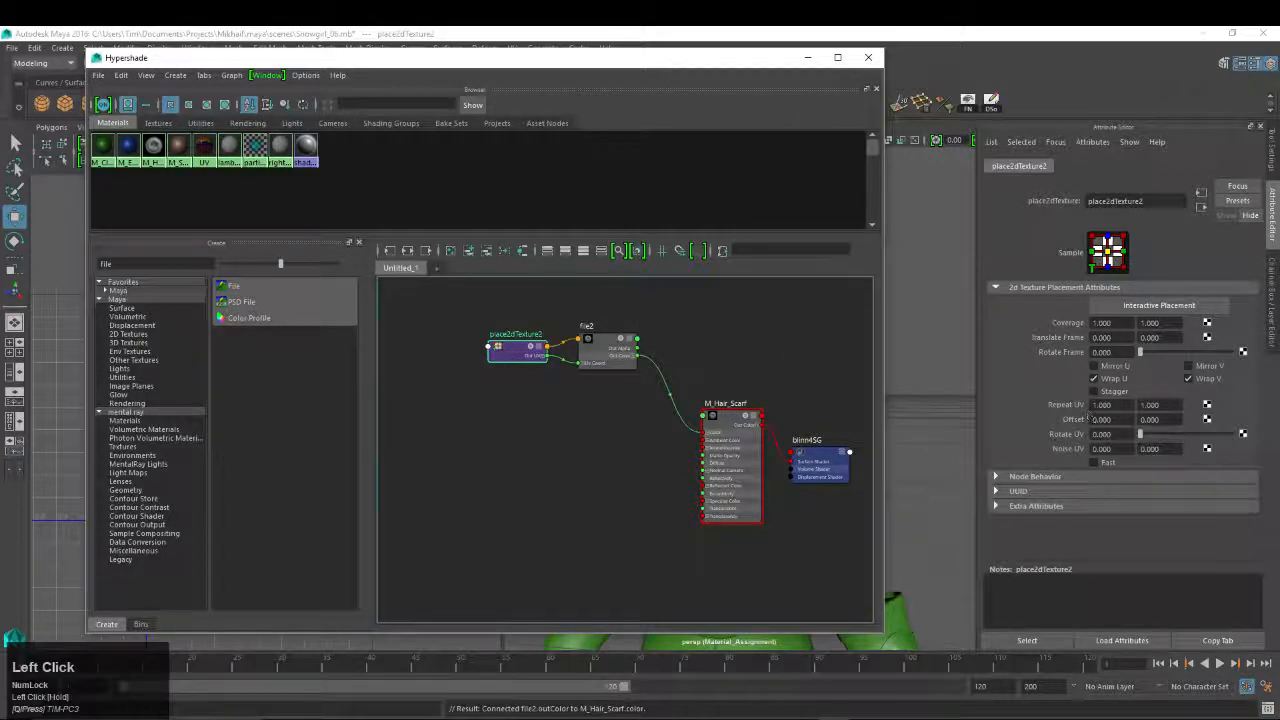
Connect file2's Out Color to the Color input of M_Skin
left_click_drag(1090, 416, 995, 386)
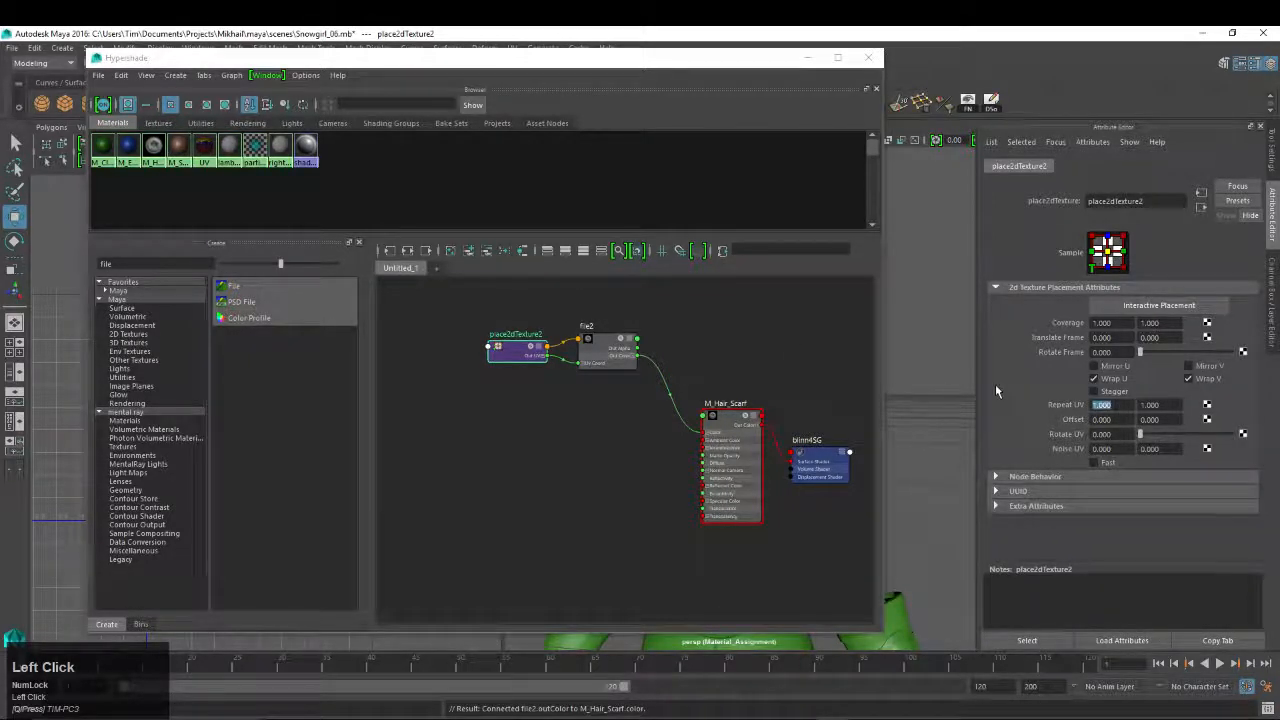
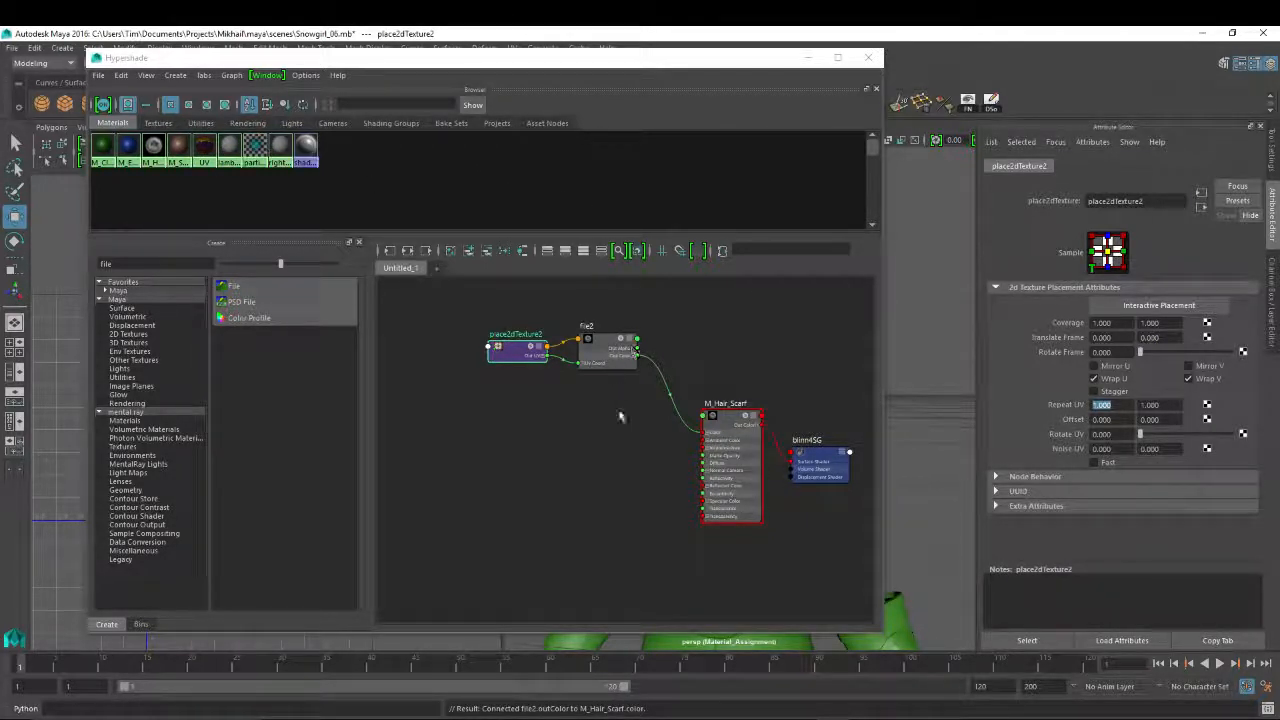
middle_click_drag(830, 477, 665, 477)
left_click_drag(535, 347, 736, 432)
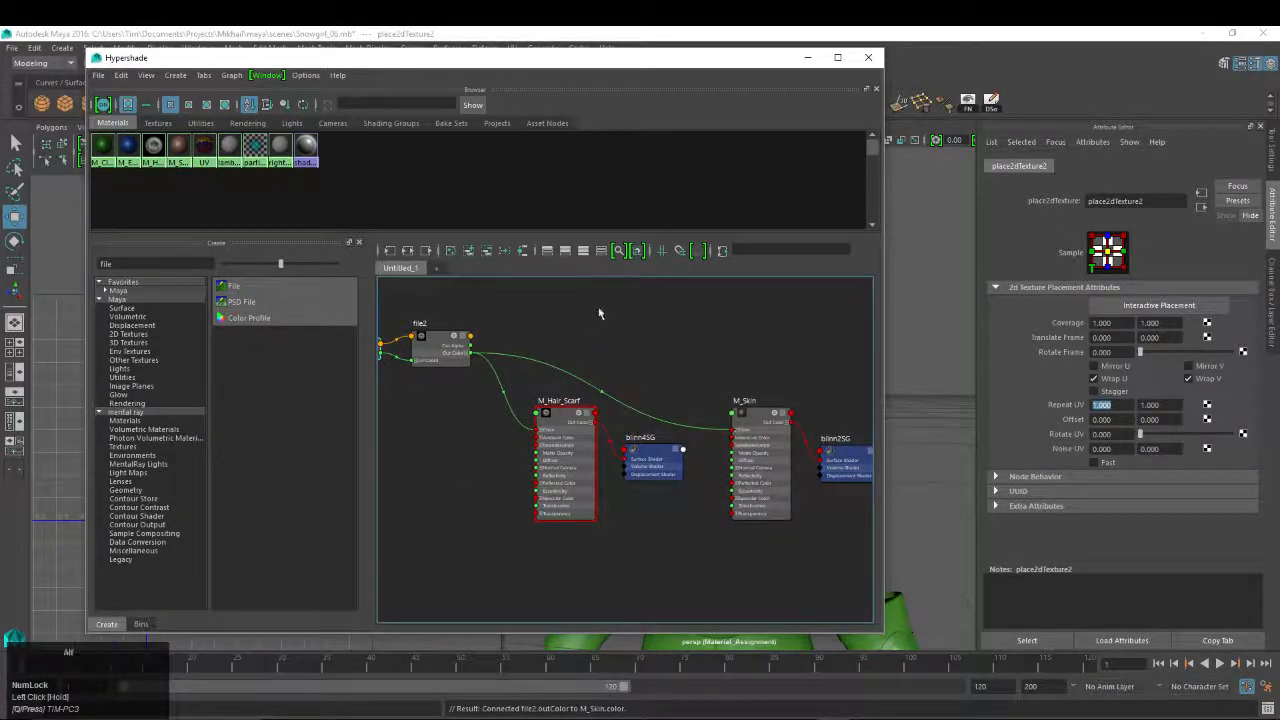
Move the M_Eyes material and its blinn5SG shading group above M_Hair_Scarf, close to the file2 node
middle_click_drag(550, 330, 508, 320)
left_click_drag(427, 342, 584, 326)
middle_click_drag(731, 324, 614, 319, "alt")
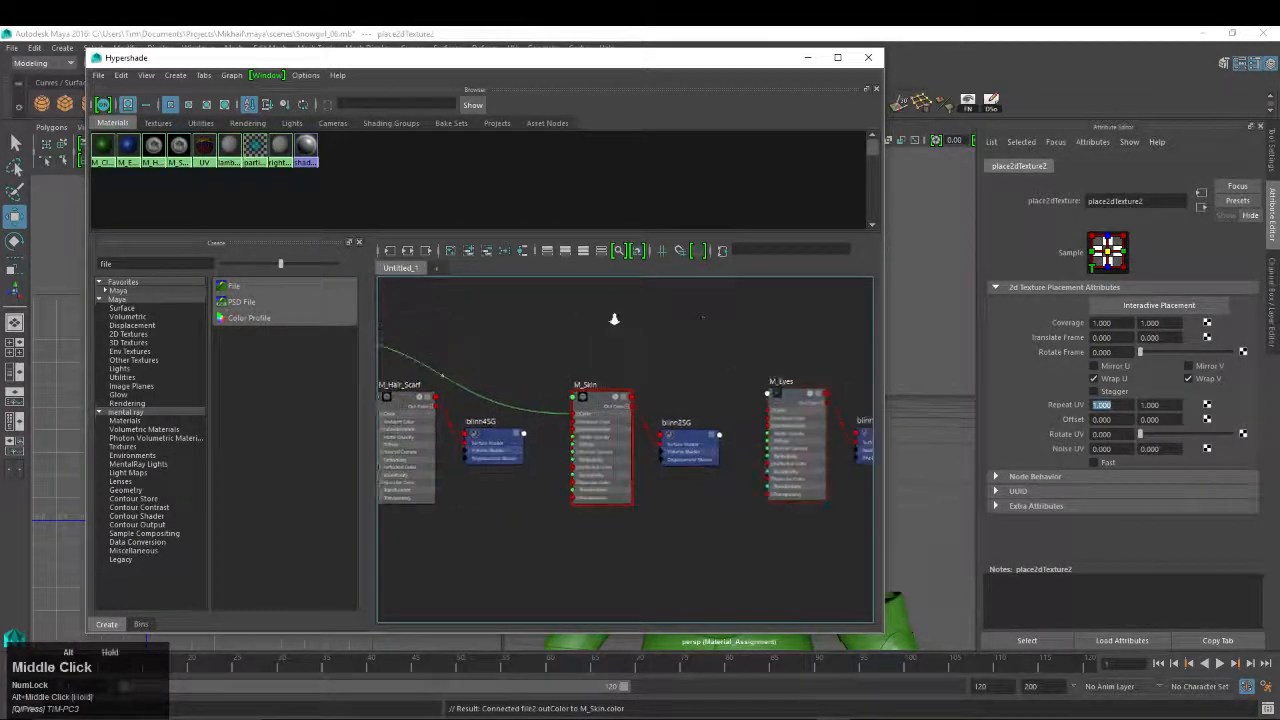
right_click_drag(614, 319, 522, 259, "alt")
middle_click_drag(615, 305, 709, 366, "alt")
middle_click_drag(801, 418, 729, 371, "alt")
left_click_drag(737, 358, 855, 452)
left_click_drag(792, 408, 566, 298)
middle_click_drag(566, 298, 745, 368, "alt")
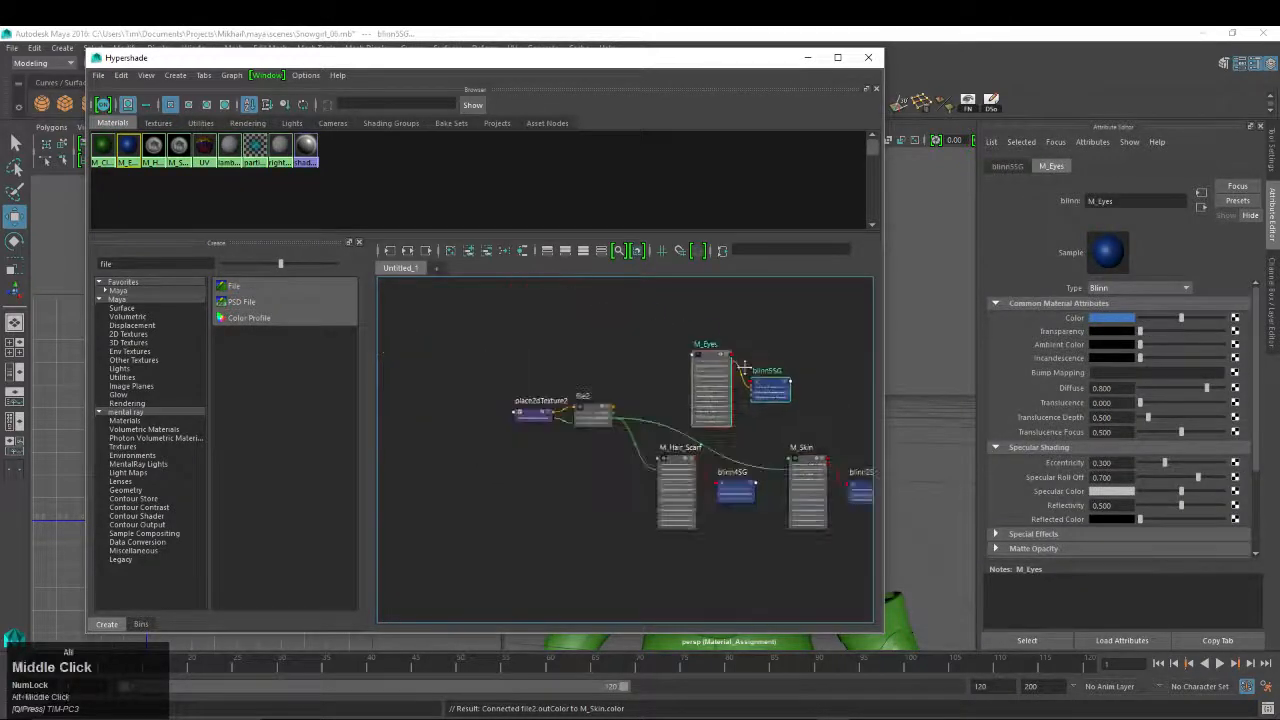
Connect file2's Out Color to the Color input of M_Eyes
right_click_drag(745, 368, 694, 394, "alt")
middle_click_drag(694, 394, 523, 337, "alt")
right_click_drag(523, 337, 650, 473, "alt")
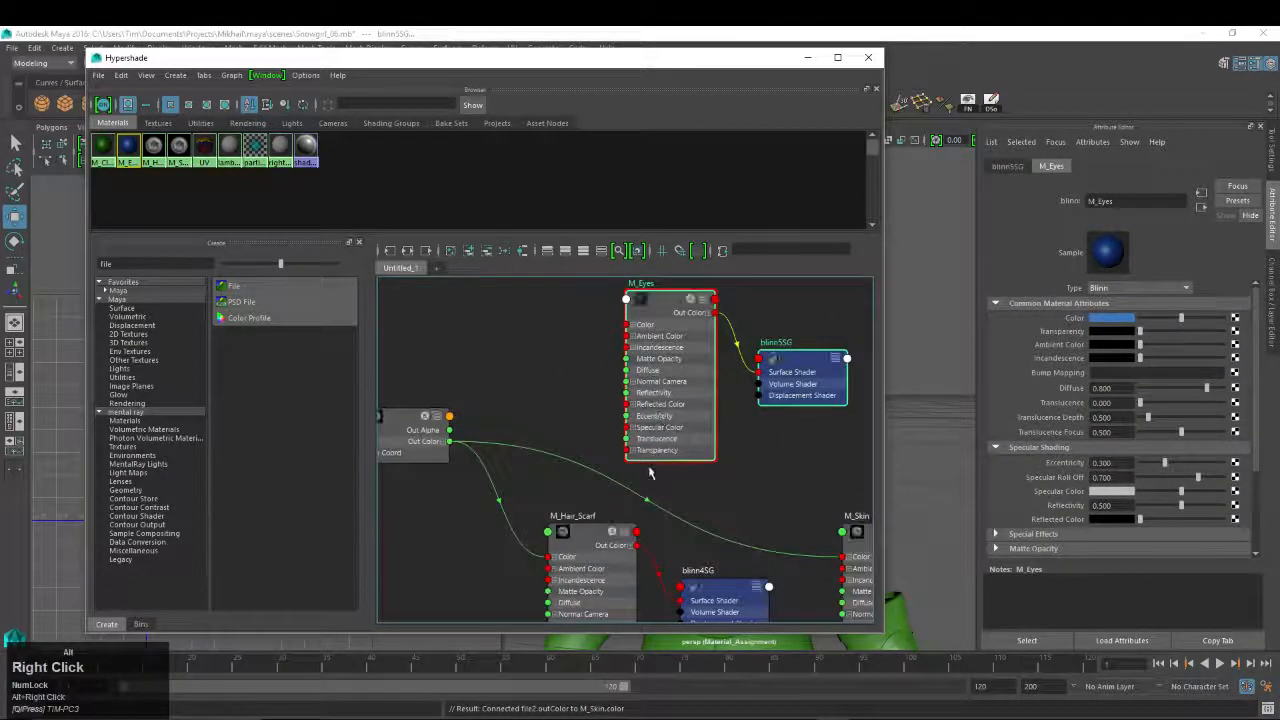
middle_click_drag(650, 473, 638, 462, "alt")
left_click_drag(437, 430, 614, 313)
right_click_drag(614, 313, 686, 456, "alt")
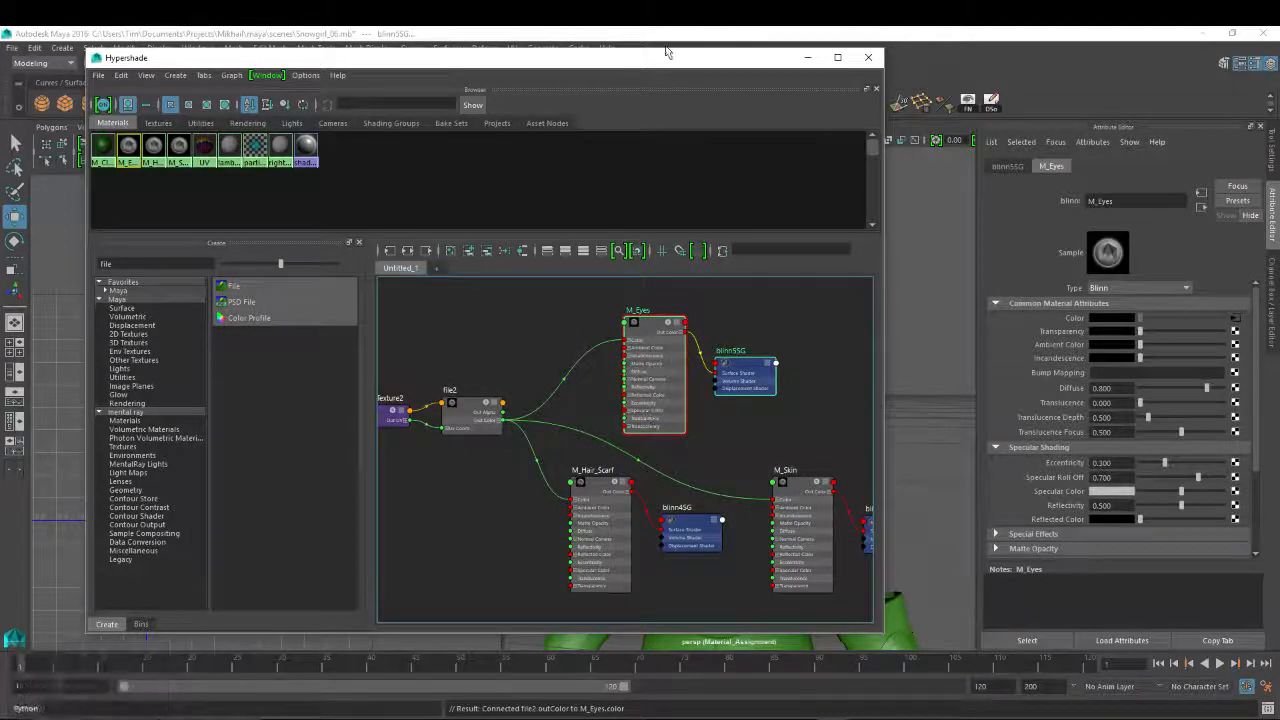
Move the Hypershade off the viewport, show the model with textures and inspect the face and eyes up close
left_click_drag(666, 52, 1279, 137)
left_click(937, 143)
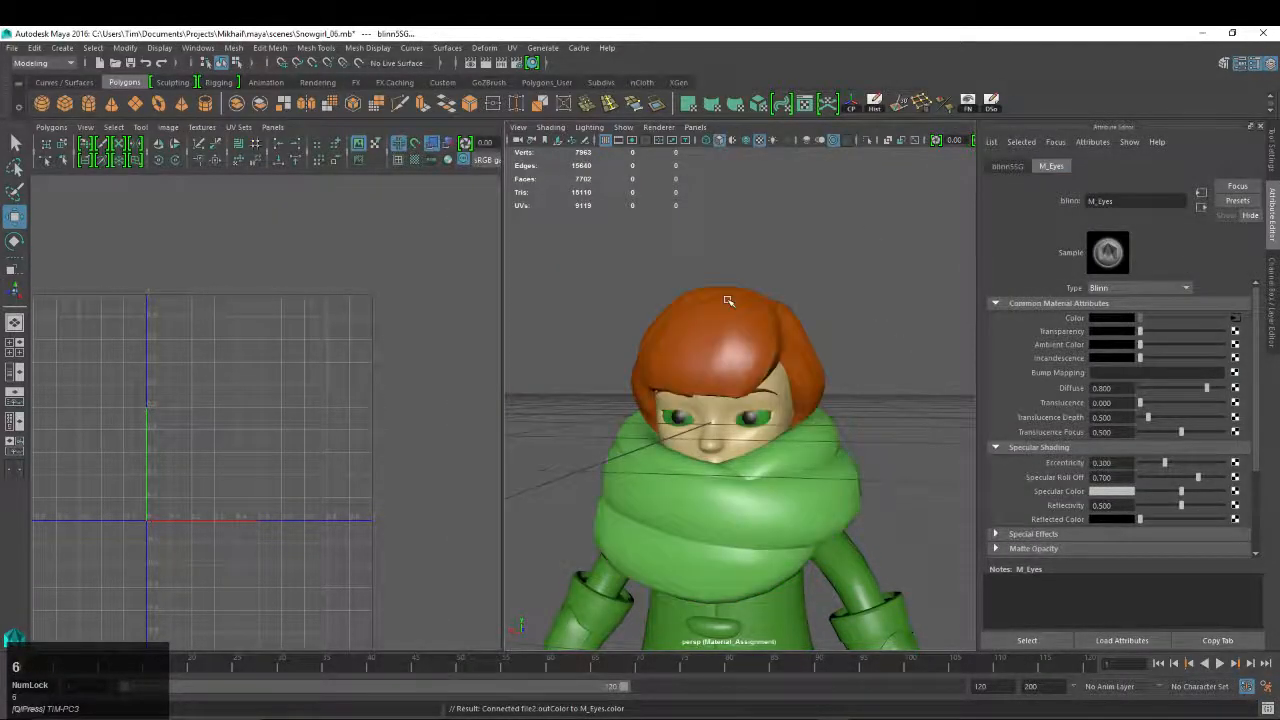
left_click_drag(727, 514, 676, 494, "alt")
right_click_drag(676, 494, 782, 452, "alt")
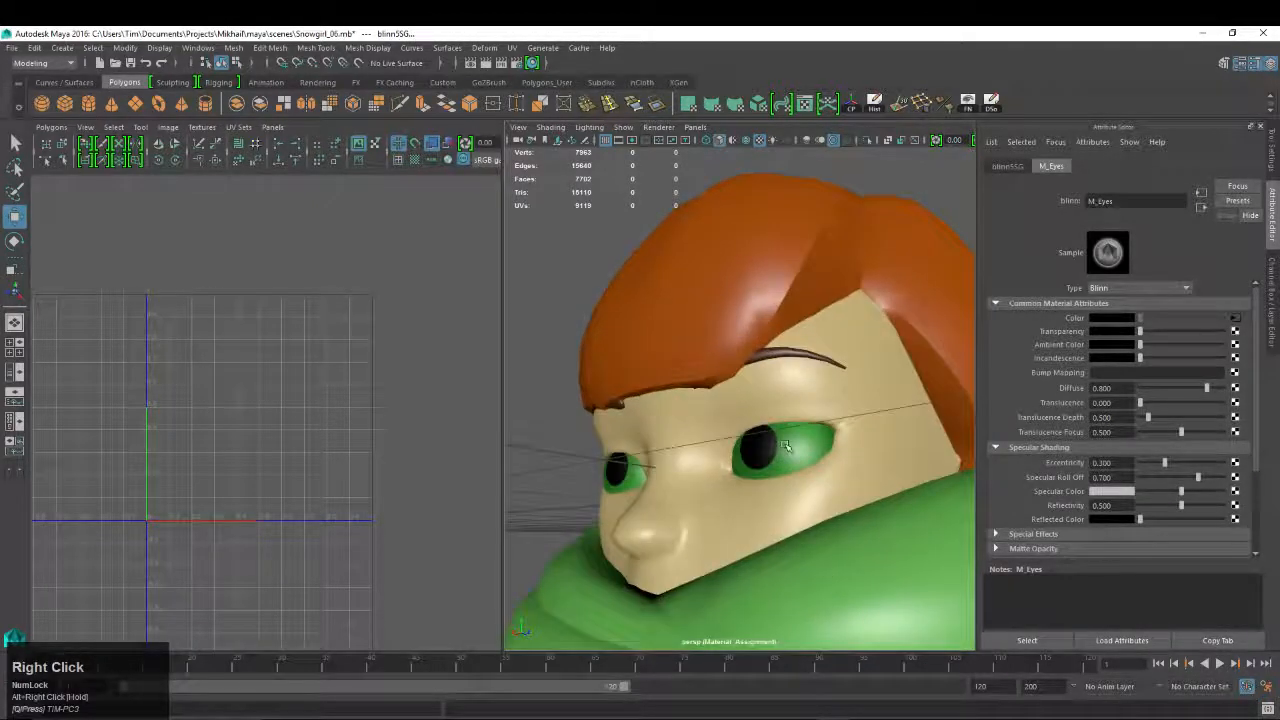
left_click_drag(748, 450, 817, 486, "alt")
right_click_drag(817, 486, 788, 456, "alt")
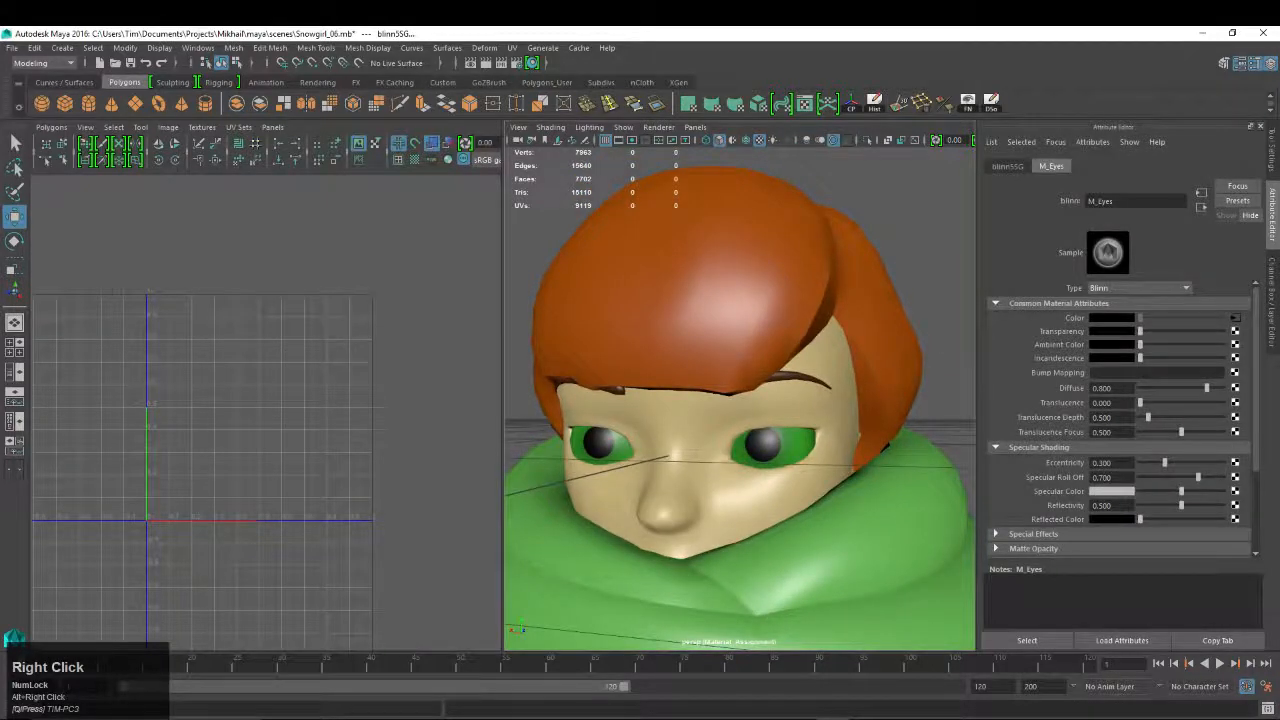
Select the character's left eyeball and set its UV shell up for edge selection
left_click(770, 445)
right_click_drag(257, 424, 326, 440, "alt")
middle_click_drag(326, 440, 348, 348, "alt")
right_click_drag(348, 348, 423, 394, "alt")
right_click(341, 350)
right_click_drag(348, 350, 392, 348)
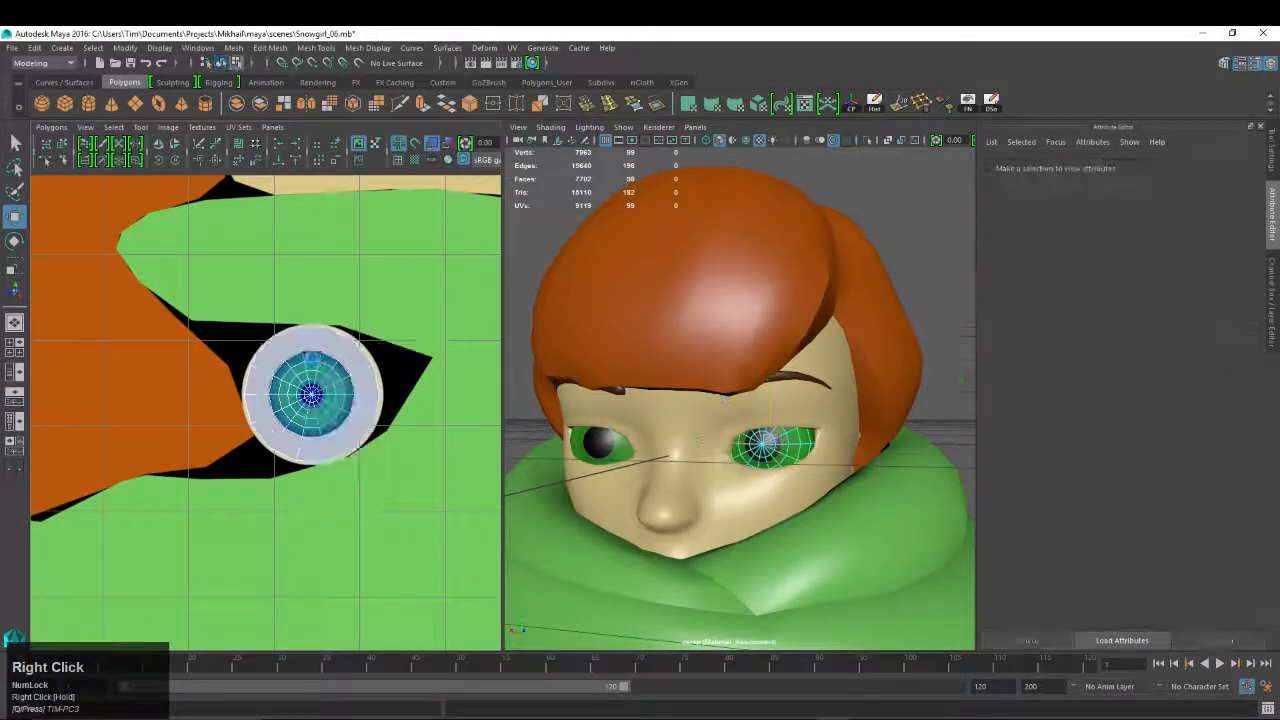
Try to scale the eyeball's central edge ring in UV space with soft selection, and undo the scaling
left_click(313, 392)
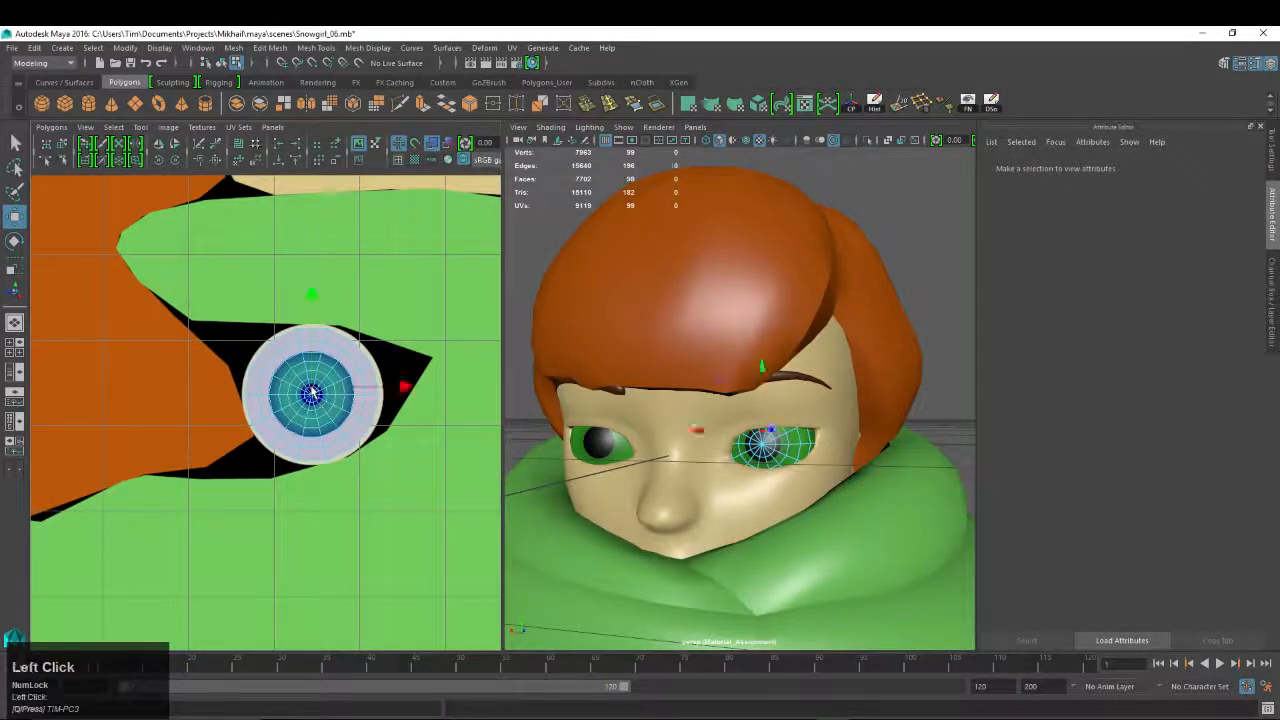
left_click(316, 378, "shift")
key("b")
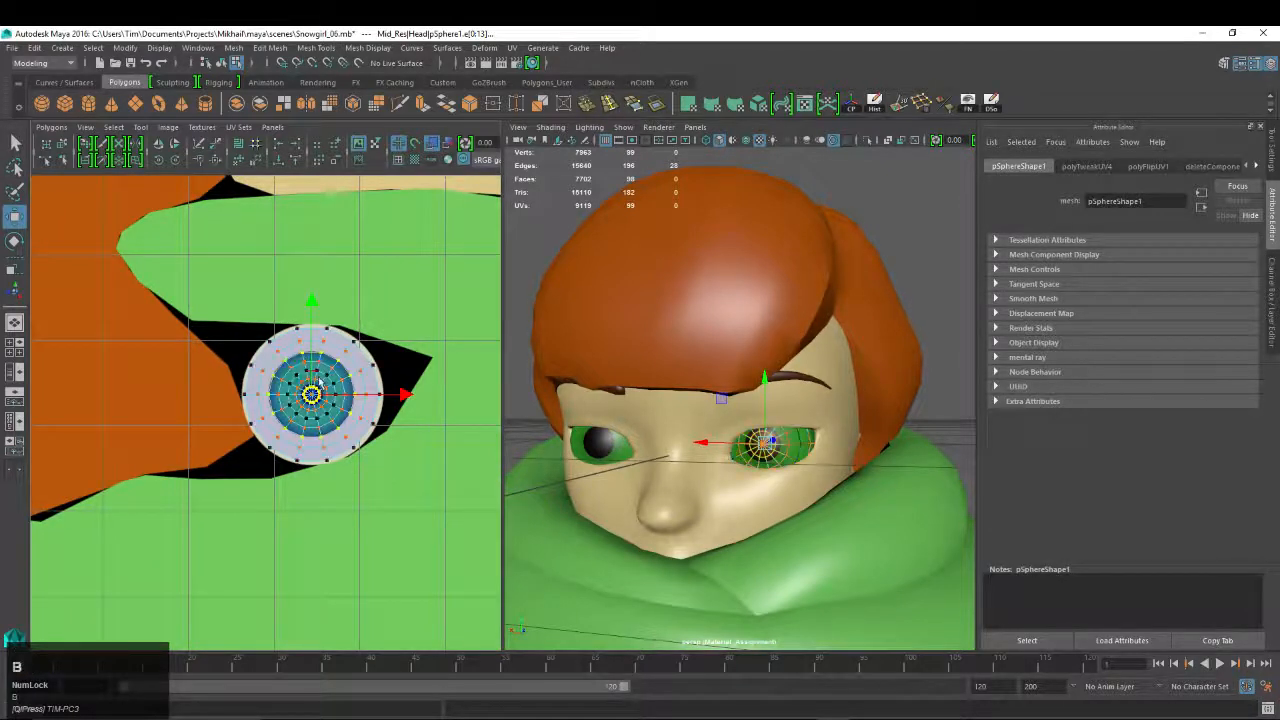
key("r")
left_click_drag(319, 400, 362, 419)
key("z")
Select the UVs at the centre of the eyeball with soft selection and reduce the falloff radius
right_click_drag(240, 337, 443, 415, "alt")
middle_click_drag(381, 353, 322, 362, "alt")
right_click_drag(826, 440, 880, 446, "alt")
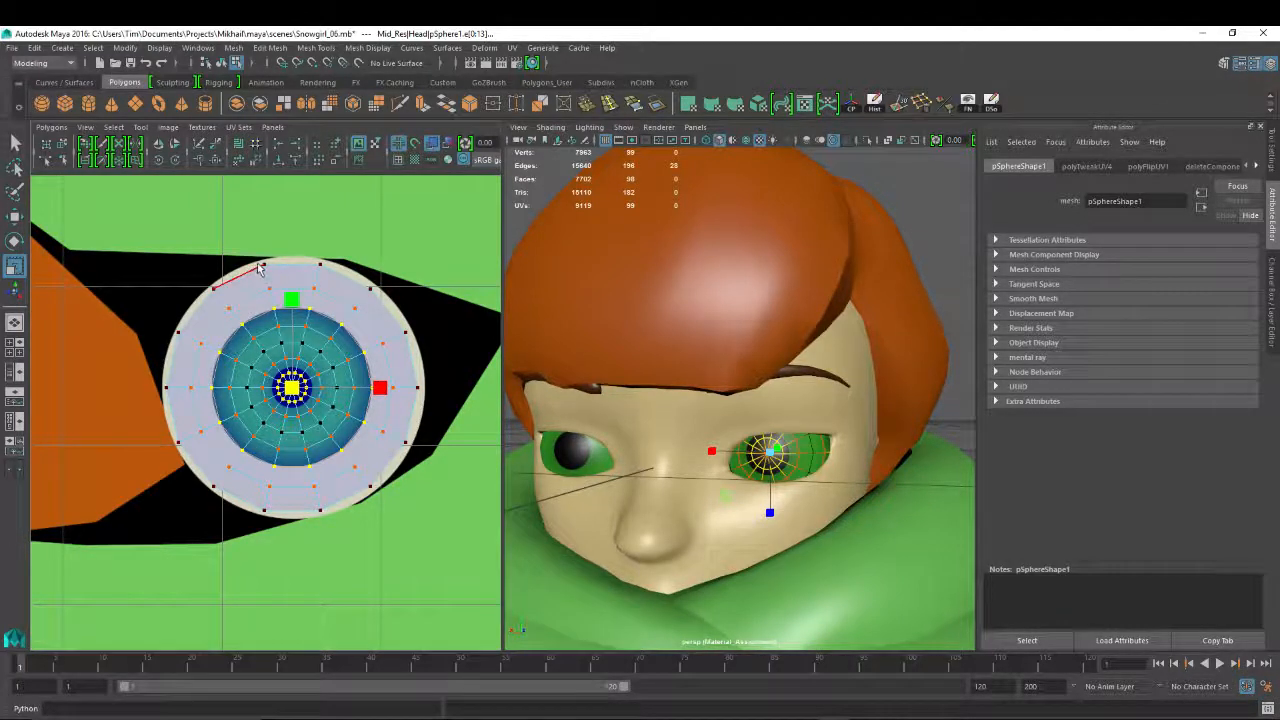
key("b")
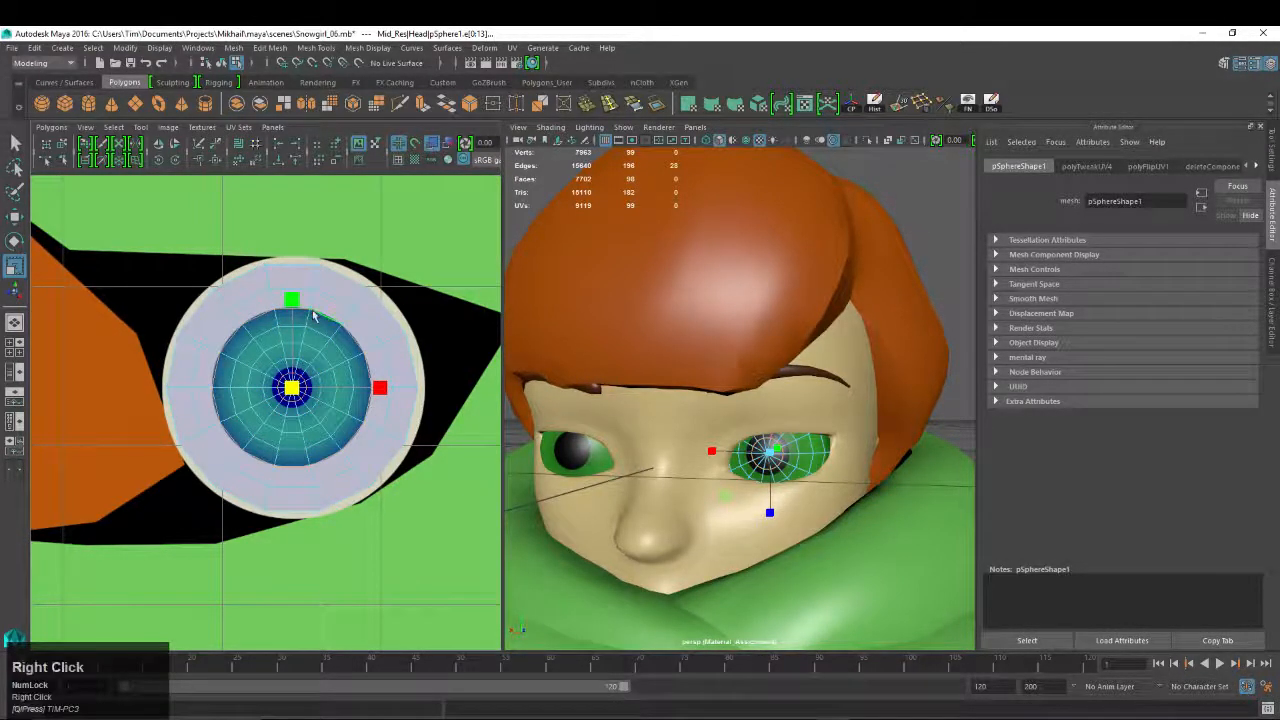
right_click_drag(313, 316, 270, 370)
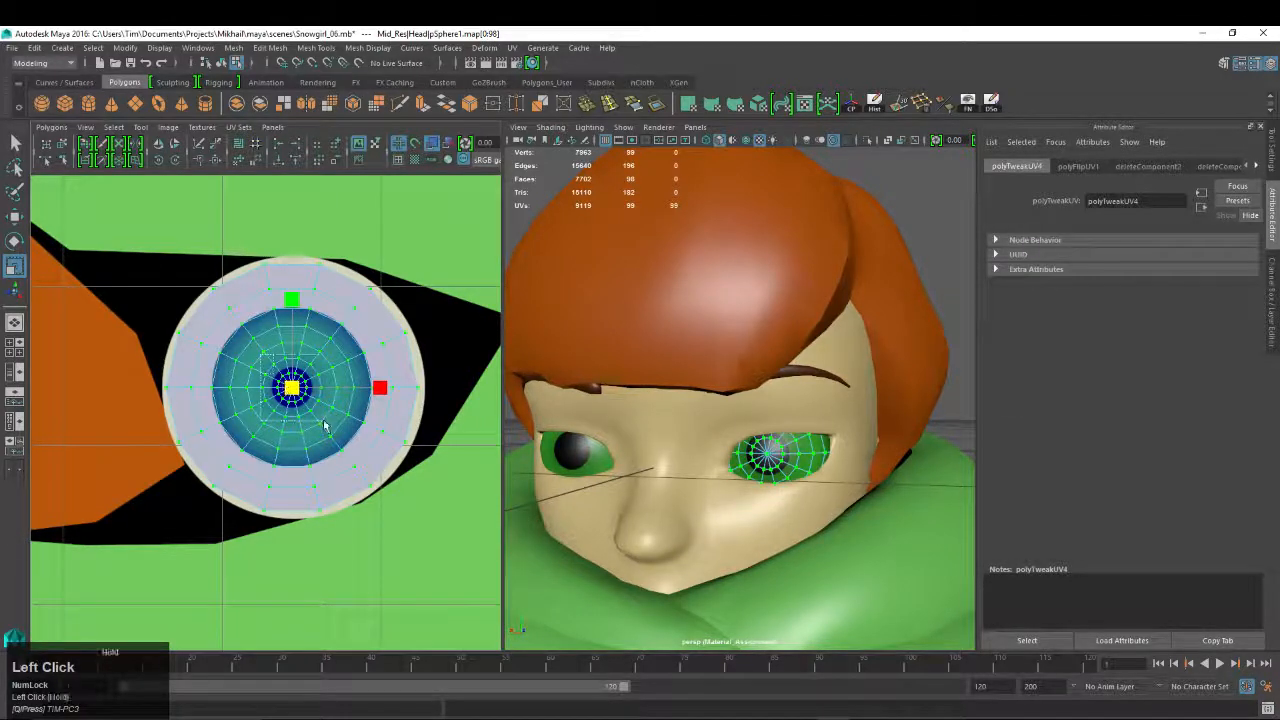
key("b")
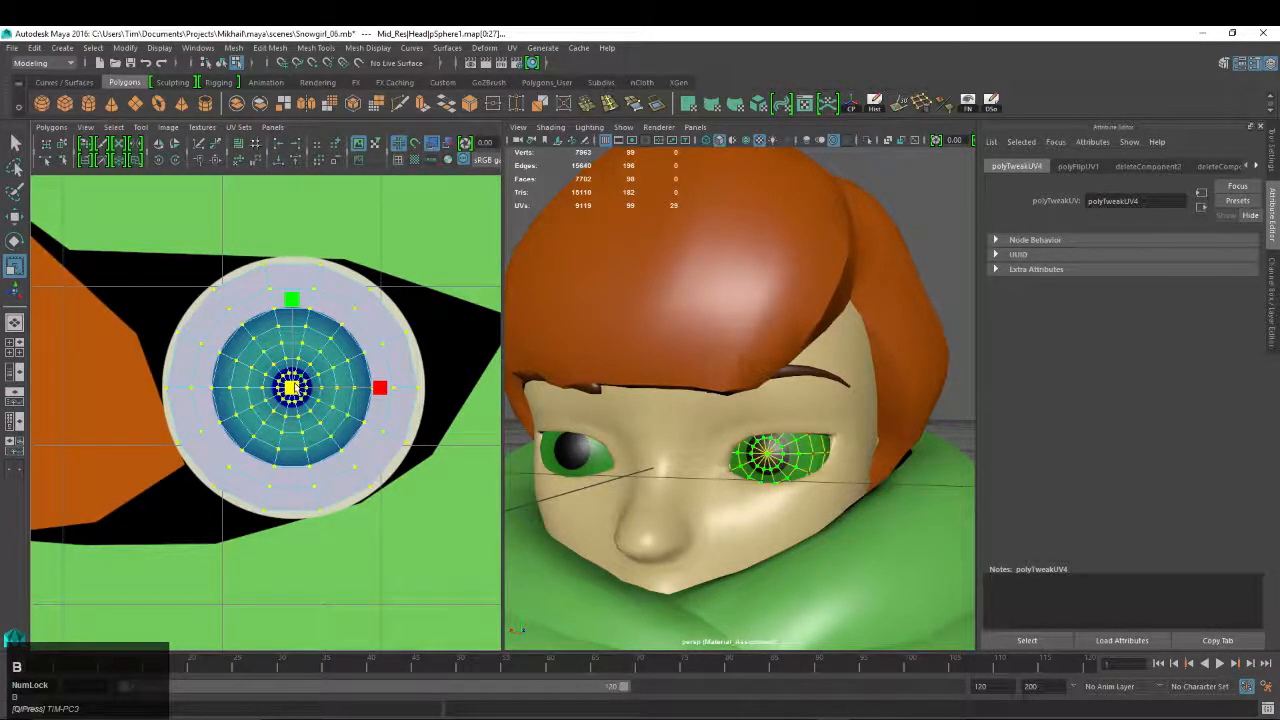
left_click_drag(246, 424, 85, 475)
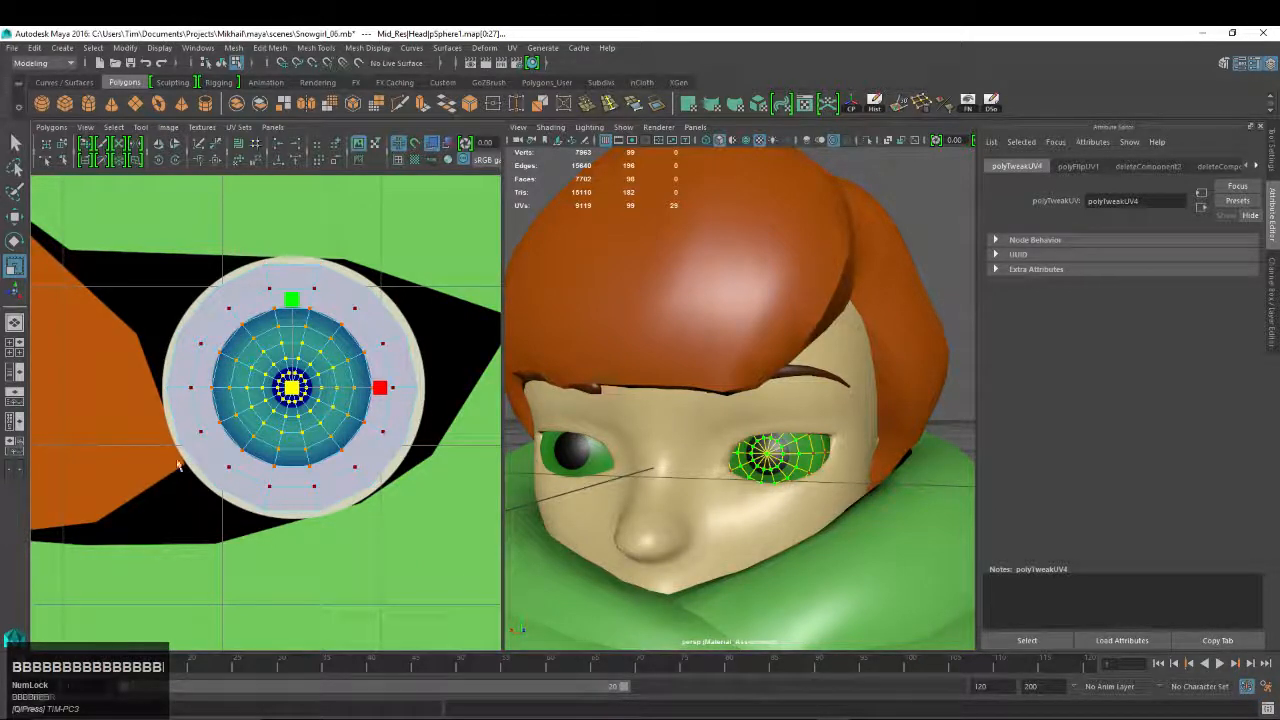
Try to scale the soft-selected pupil UVs outward from the centre, and undo the changes
left_click_drag(299, 392, 342, 402)
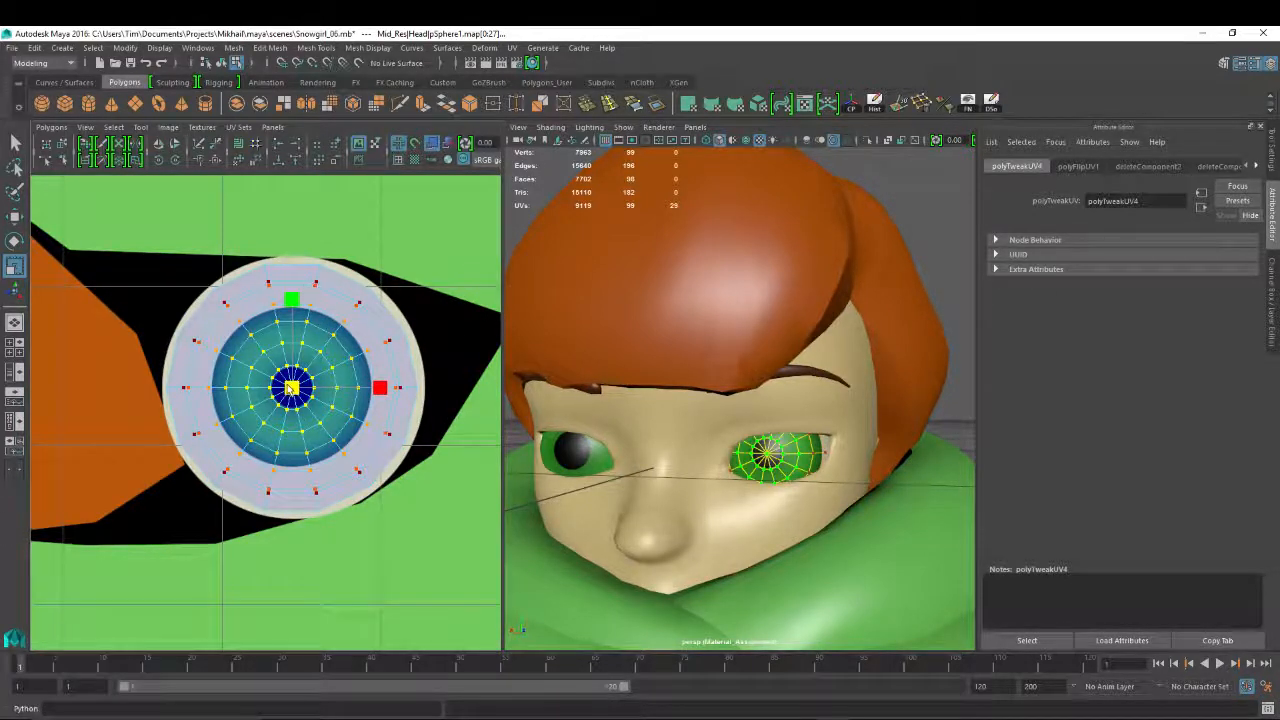
left_click_drag(292, 390, 298, 392)
key("z")
key("z")
key("z")
key("z")
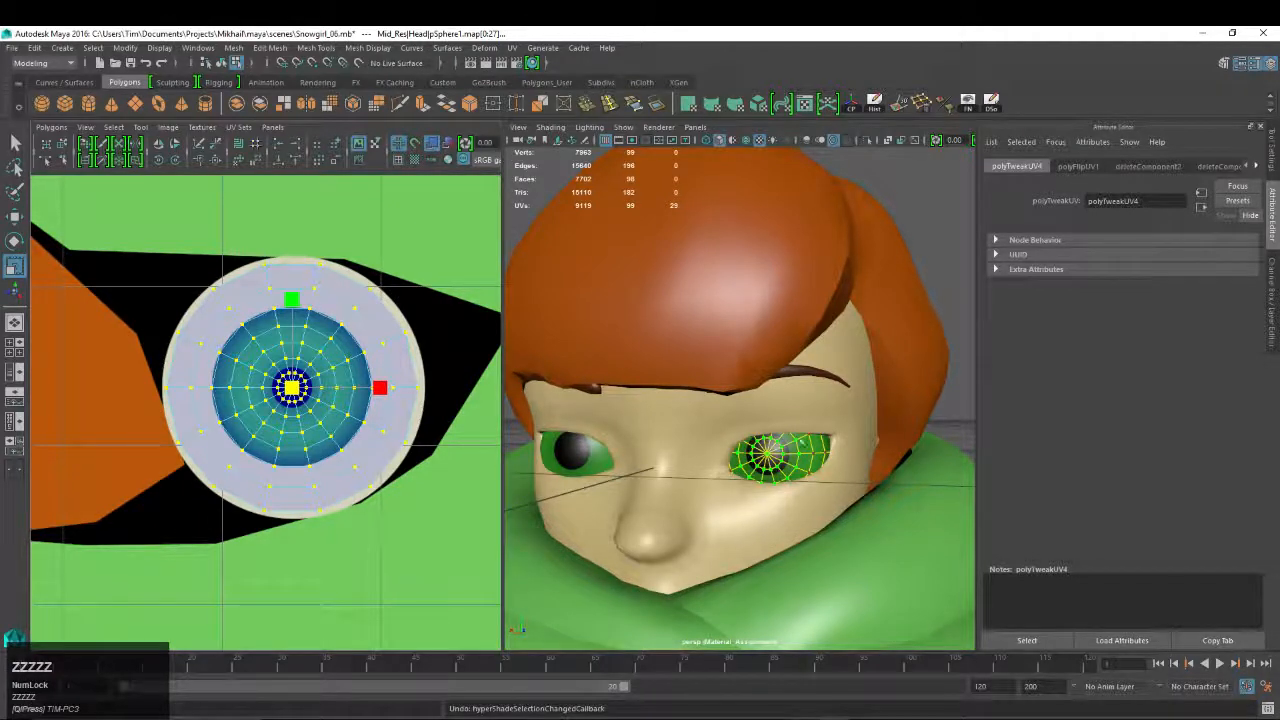
Return the face mesh to object selection mode and clear the selection
right_click_drag(796, 348, 822, 387)
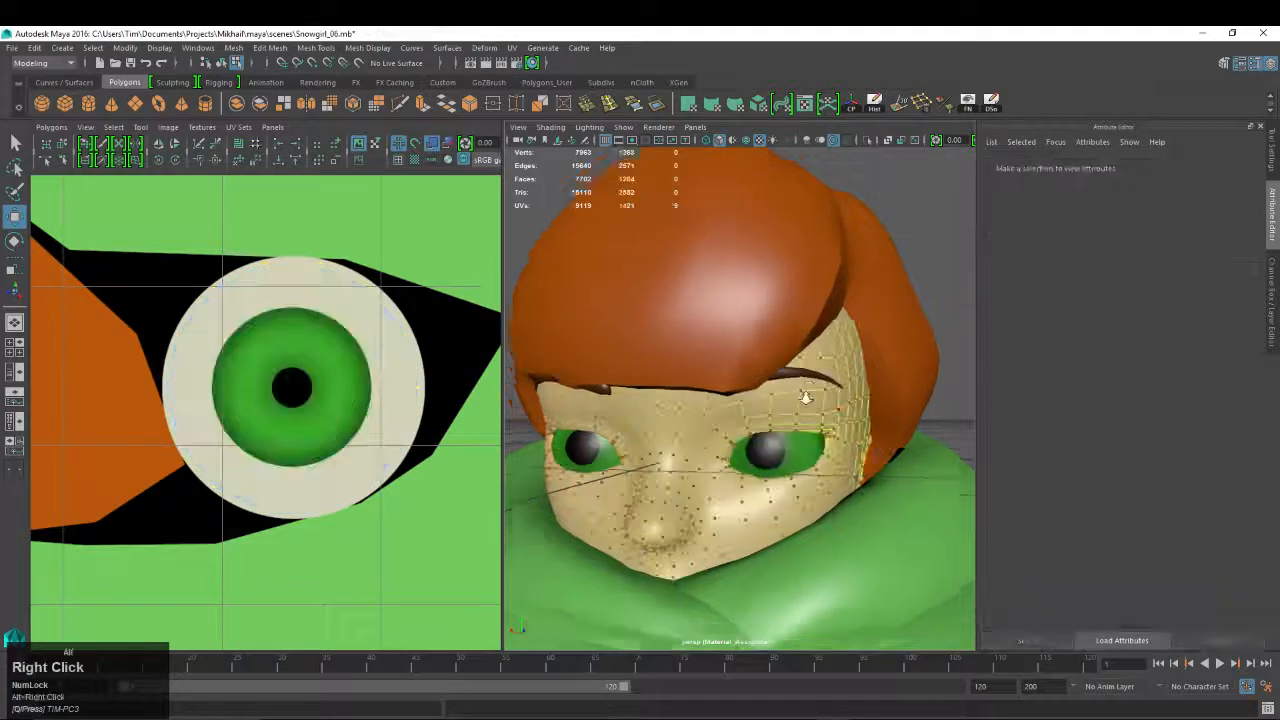
scroll(806, 400, "down", 6)
left_click_drag(806, 400, 803, 420, "alt")
middle_click_drag(780, 410, 773, 393, "alt")
right_click_drag(774, 349, 822, 329)
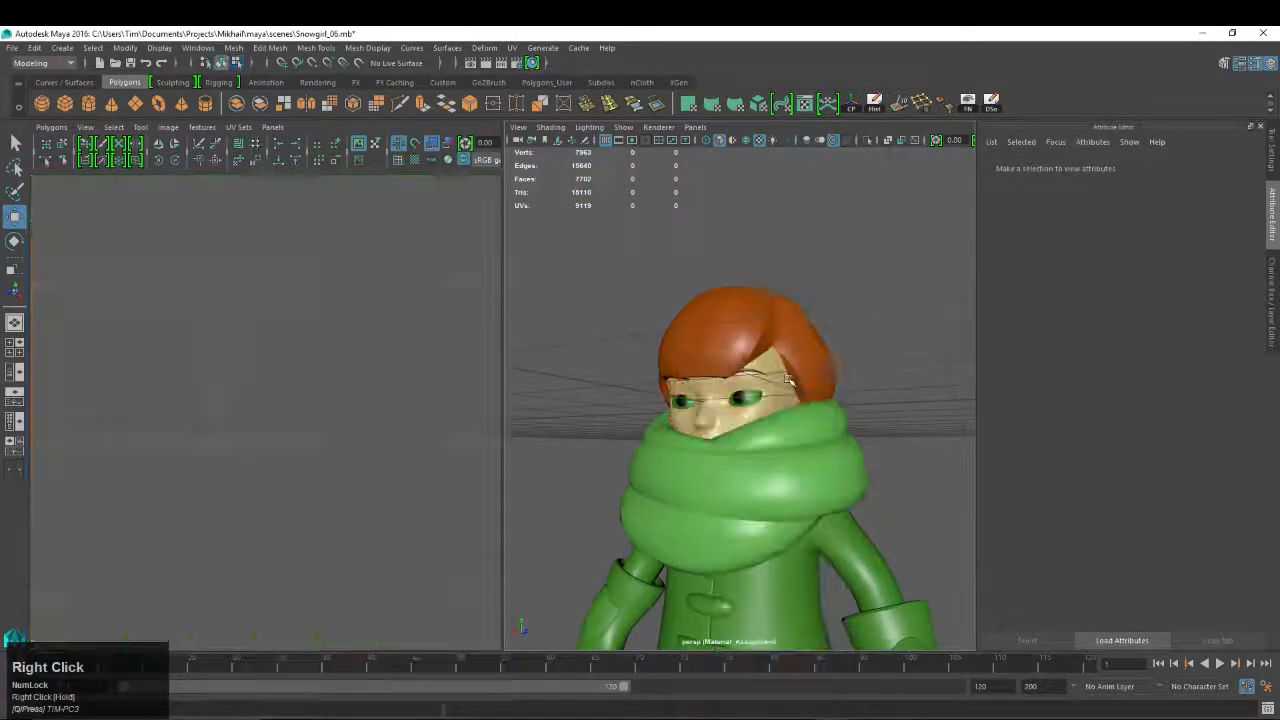
left_click(776, 376)
left_click(752, 300)
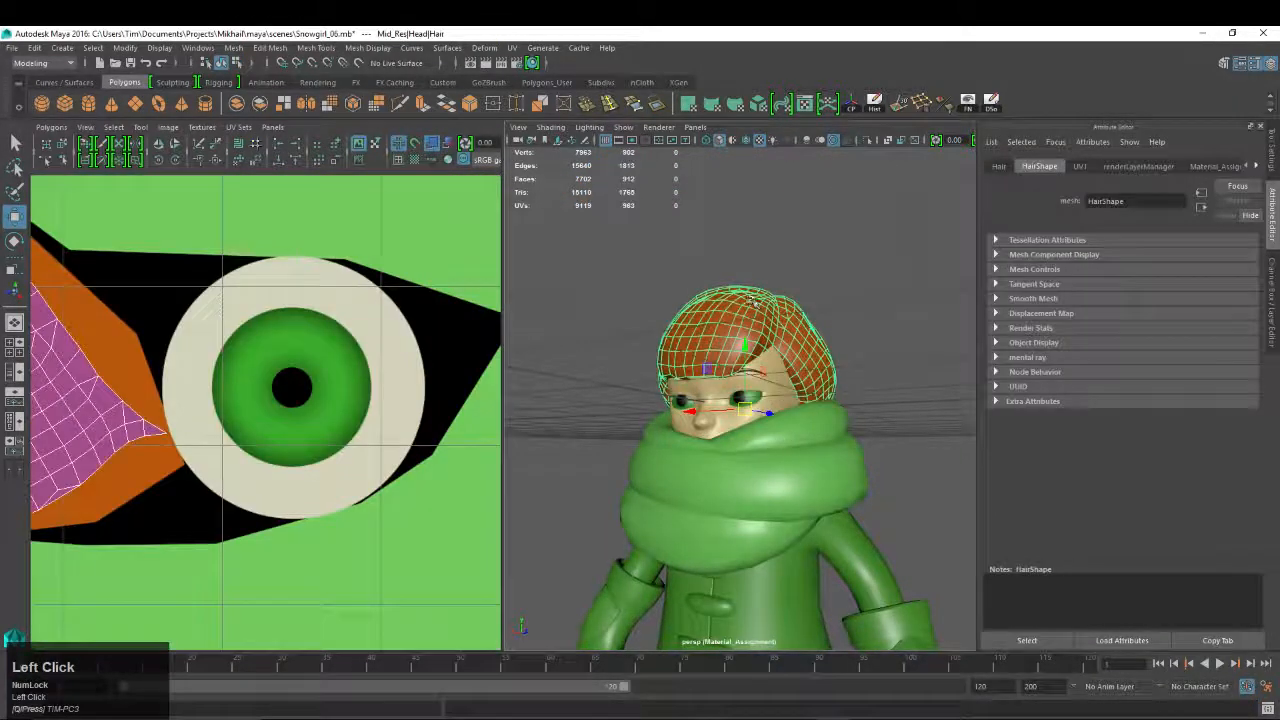
left_click(903, 108)
left_click(525, 418)
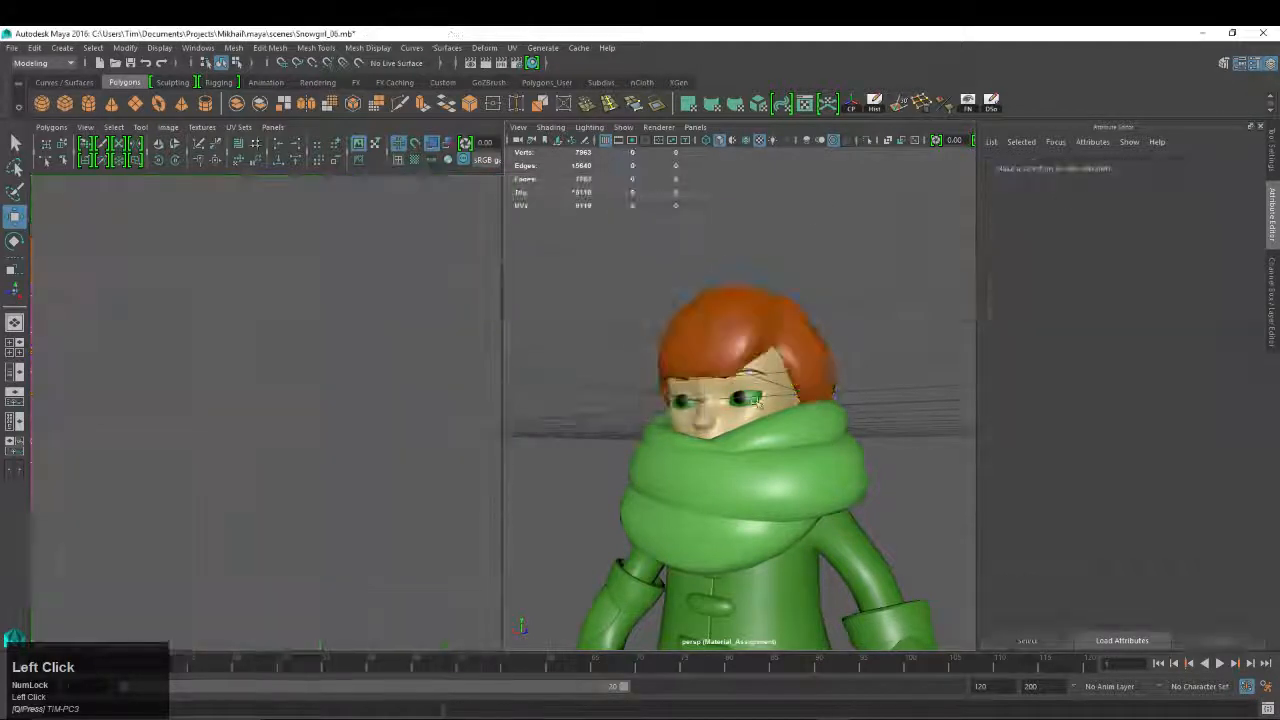
Select the character's left eyeball in the perspective view and dismiss the desktop notification
left_click_drag(757, 401, 785, 410, "alt")
left_click(730, 400)
right_click_drag(712, 398, 775, 405, "alt")
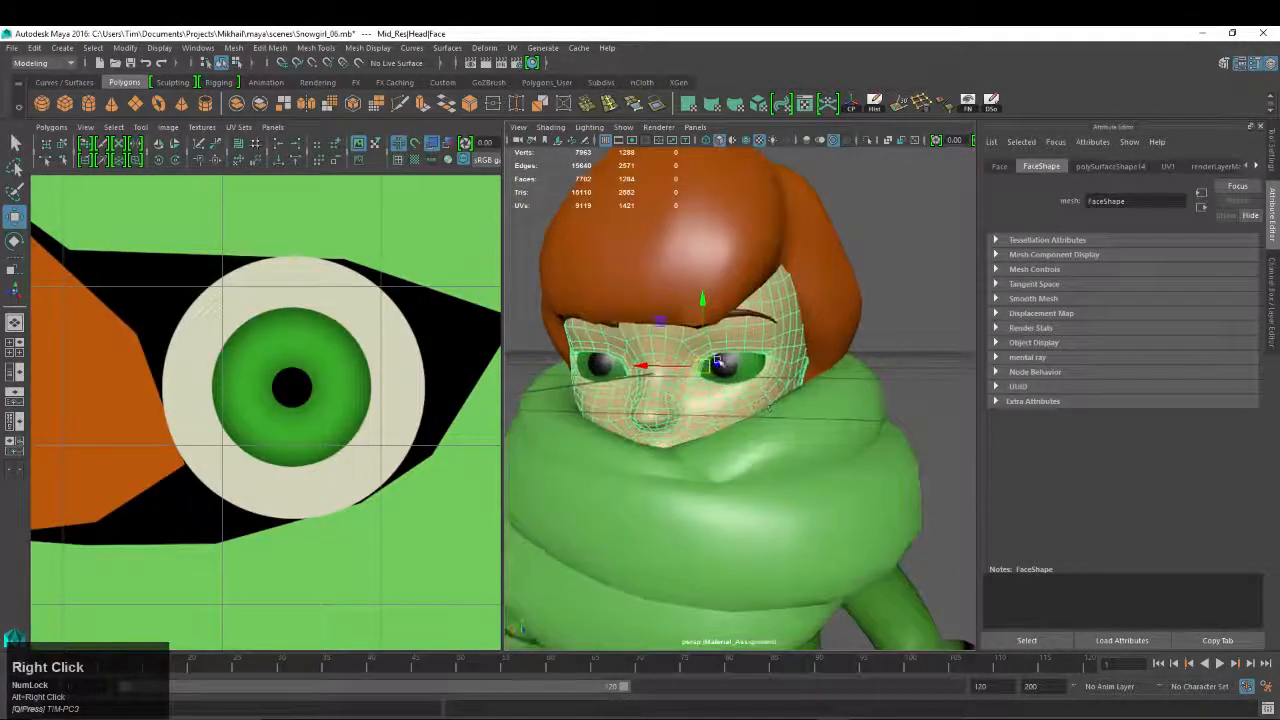
right_click_drag(717, 362, 740, 360, "alt")
left_click(742, 358)
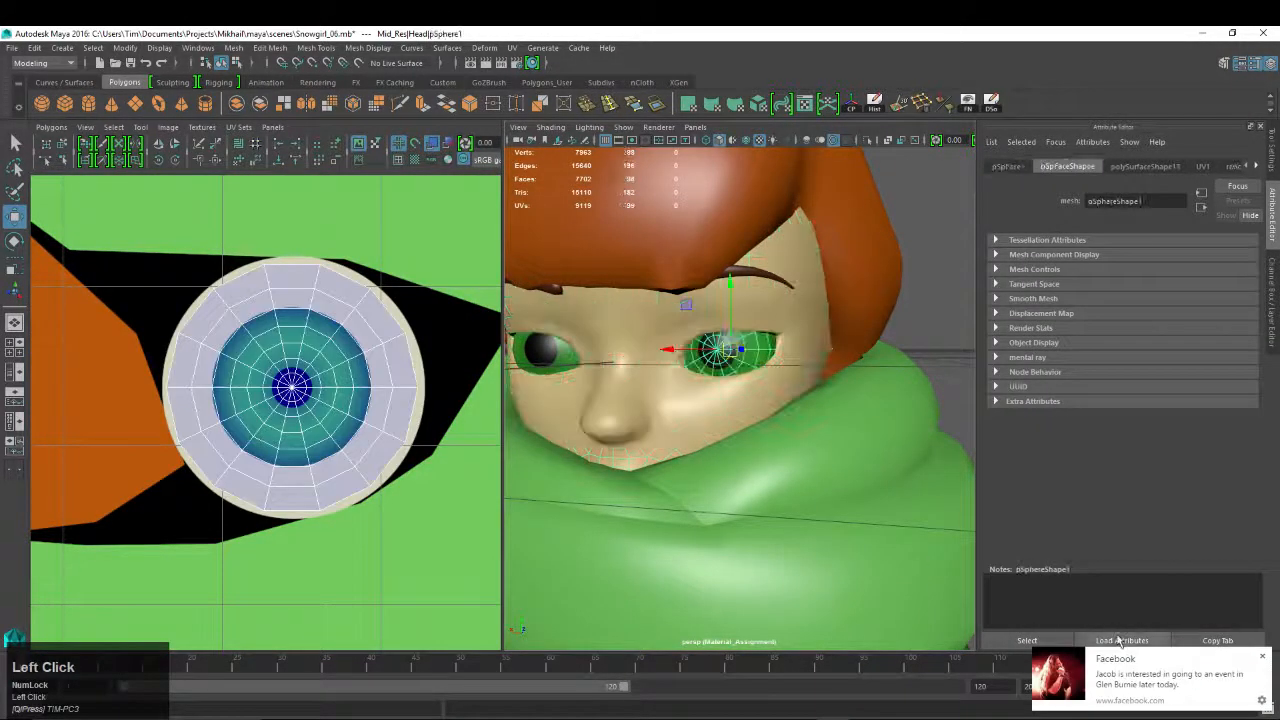
left_click(1262, 657)
Check the textured eyes from different angles and switch to the snow girl reference painting in Photoshop
right_click_drag(850, 440, 770, 420, "alt")
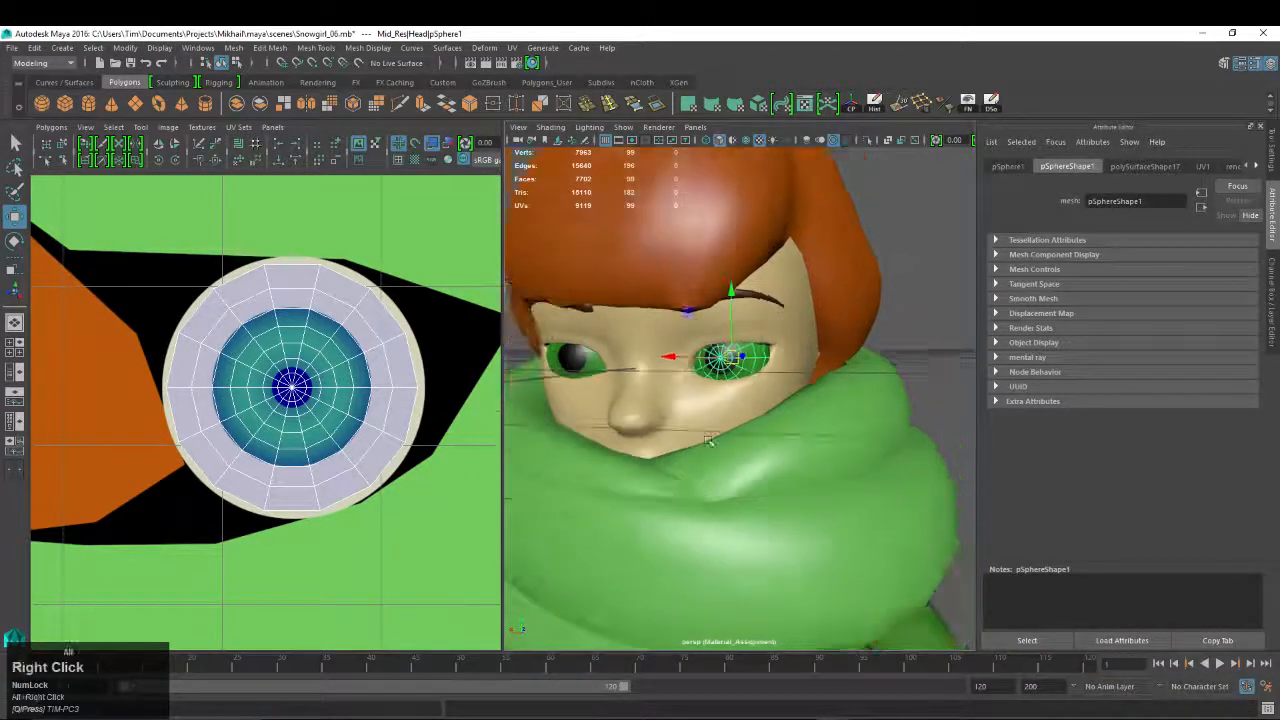
left_click_drag(820, 450, 848, 466, "alt")
right_click_drag(848, 466, 746, 430, "alt")
left_click_drag(746, 430, 728, 488, "alt")
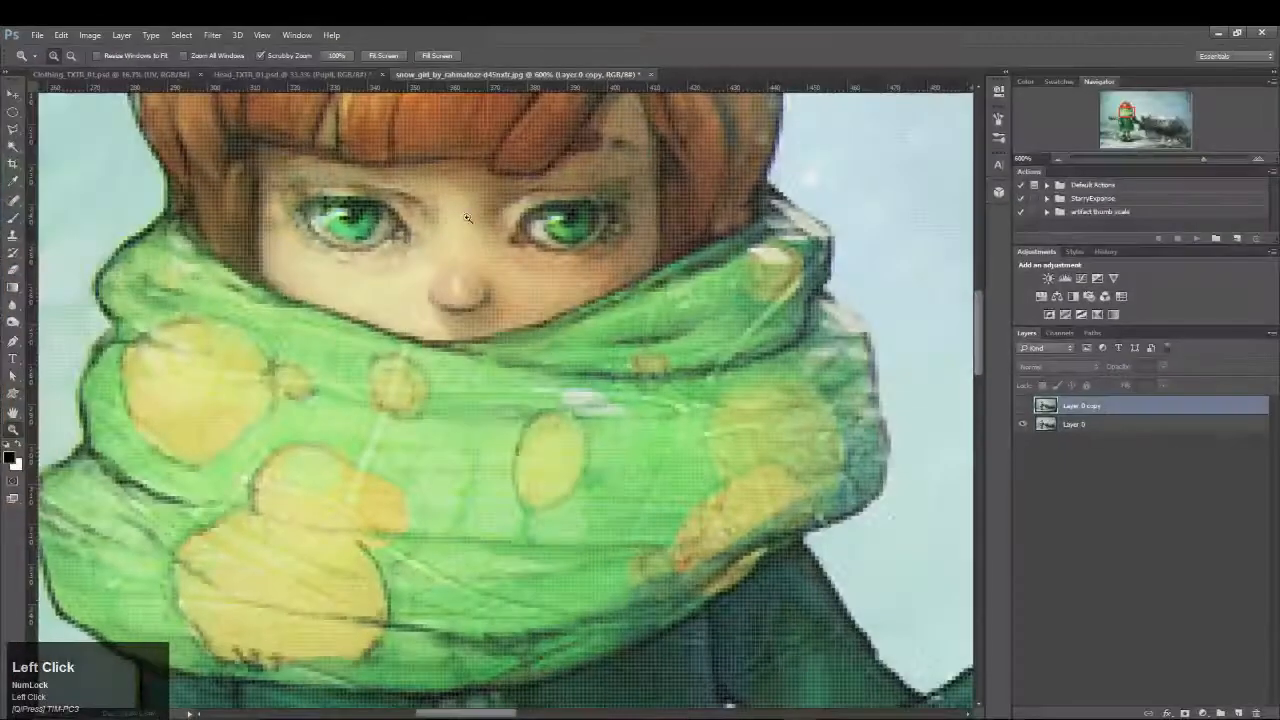
Open the Head_TXTR_01.psd document and scale the Iris_Base_Color layer down proportionally about its centre
left_click(290, 74)
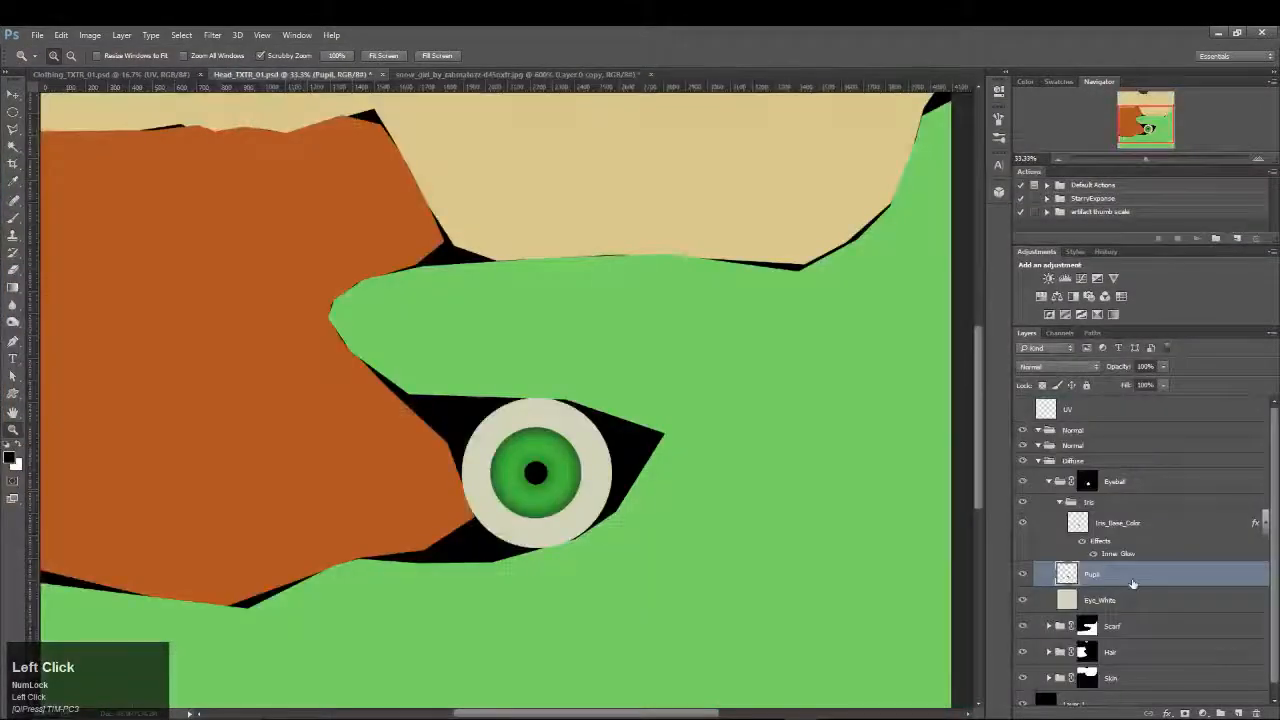
left_click(1135, 522)
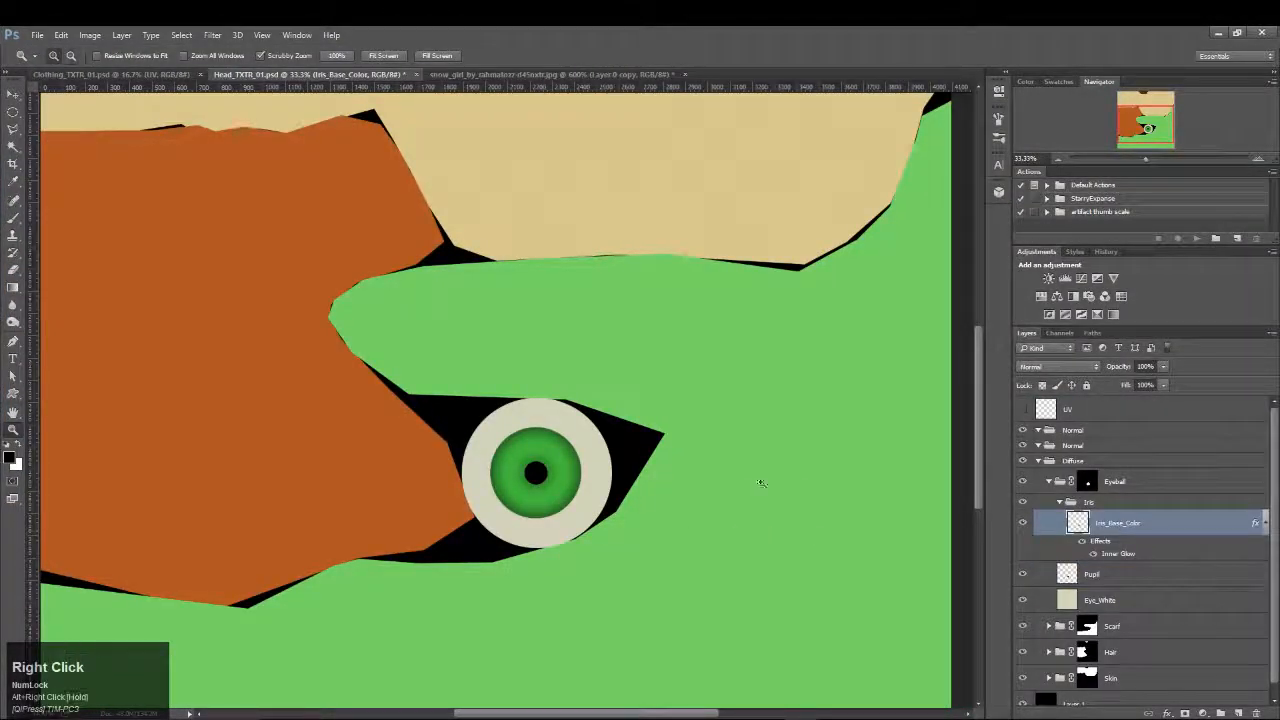
left_click(1154, 532)
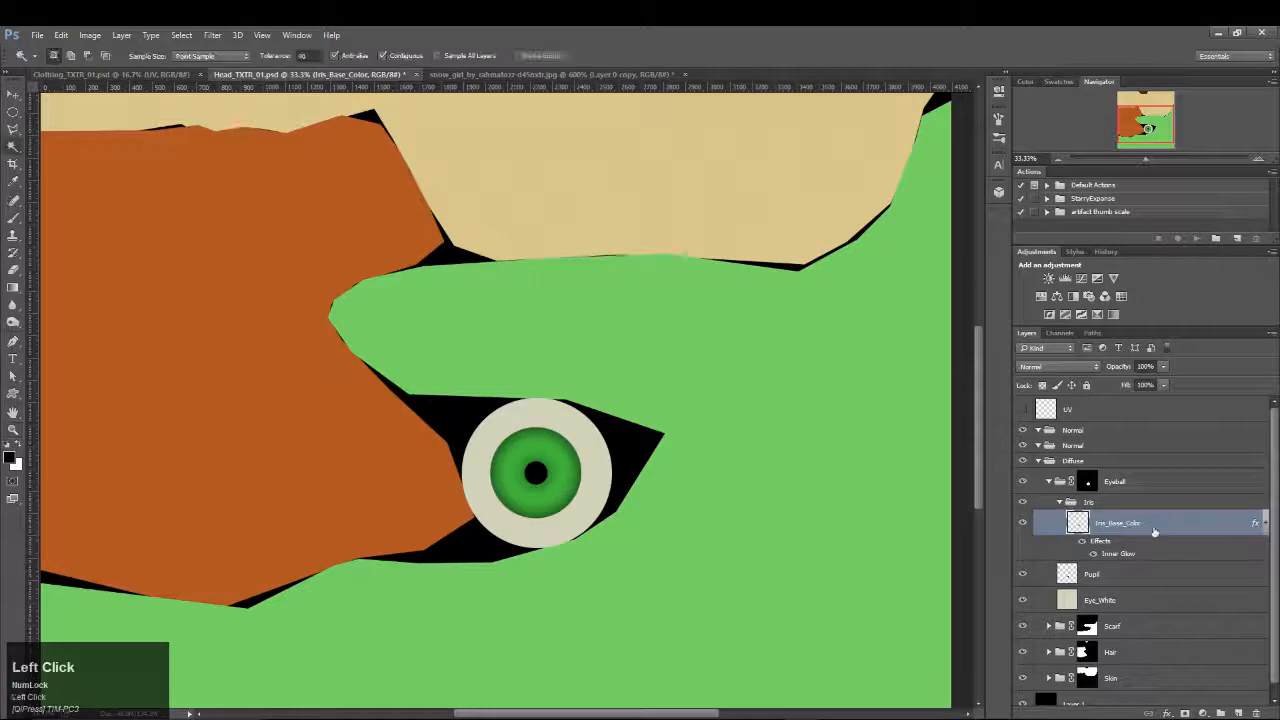
left_click(61, 35)
mouse_move(210, 308)
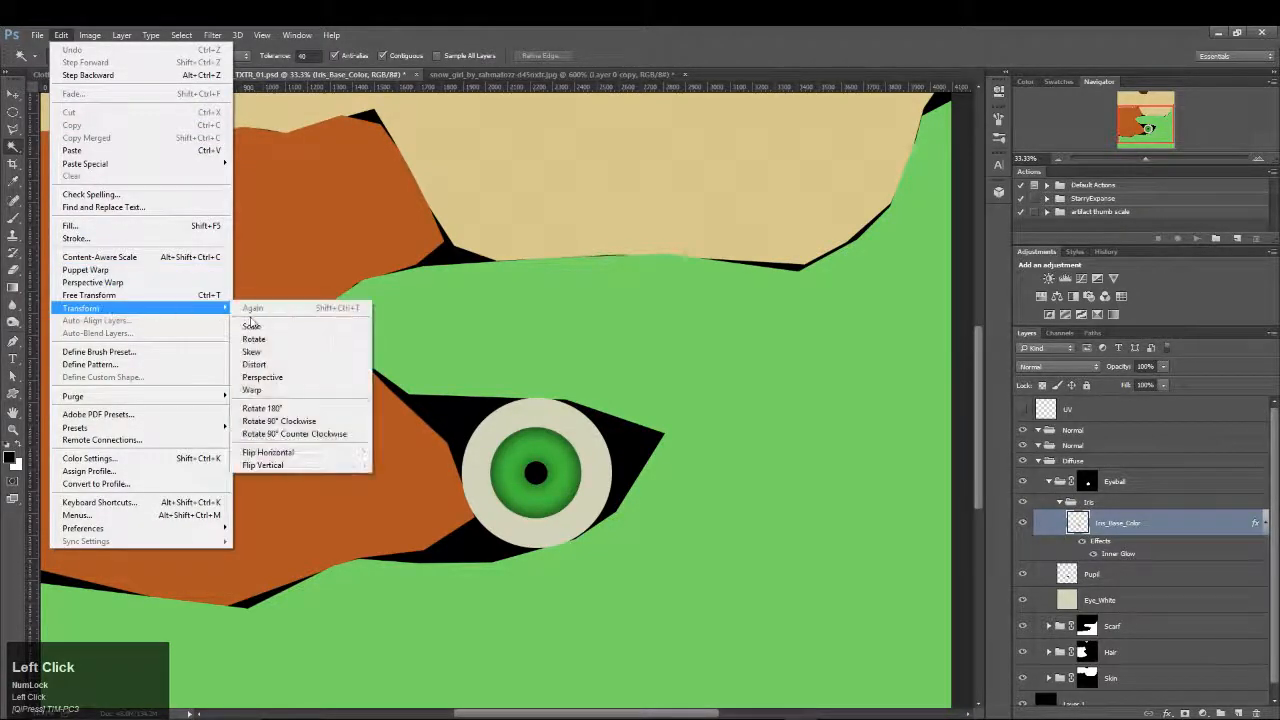
left_click(252, 325)
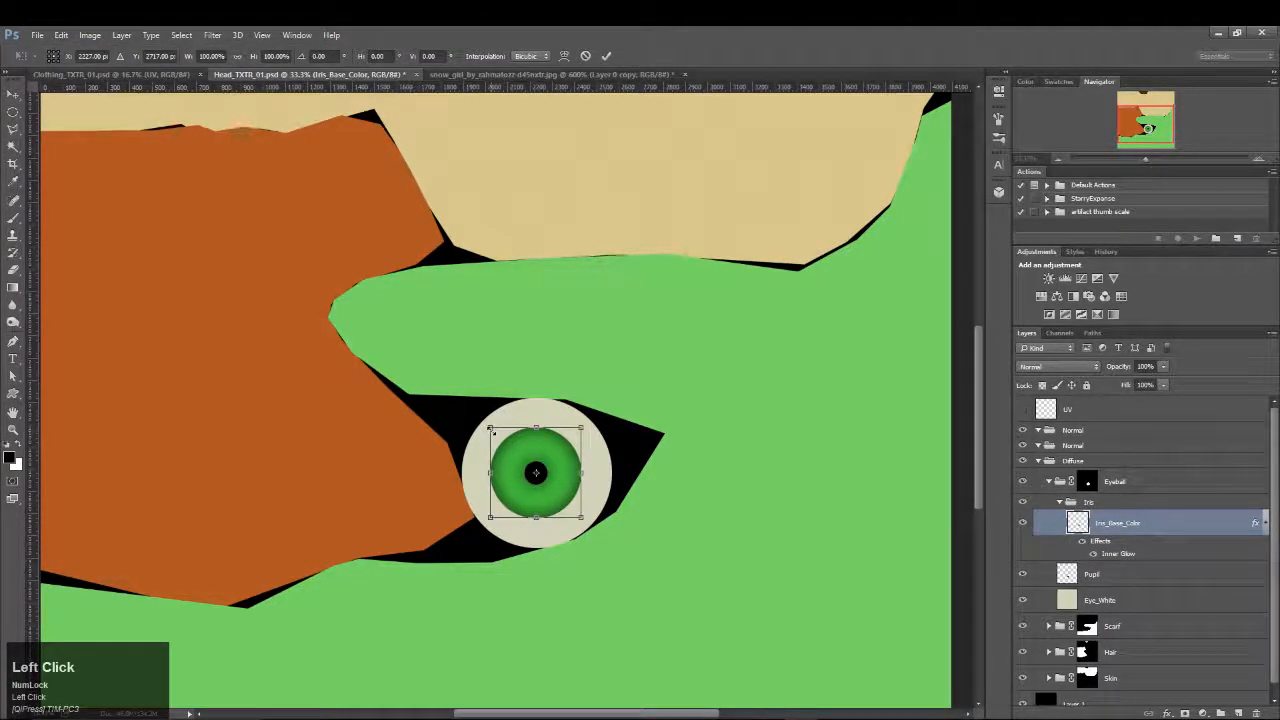
left_click_drag(490, 430, 506, 444, "alt+shift")
Scale the Pupil layer down proportionally about its centre to about 60% and apply the transform
left_click(1138, 575)
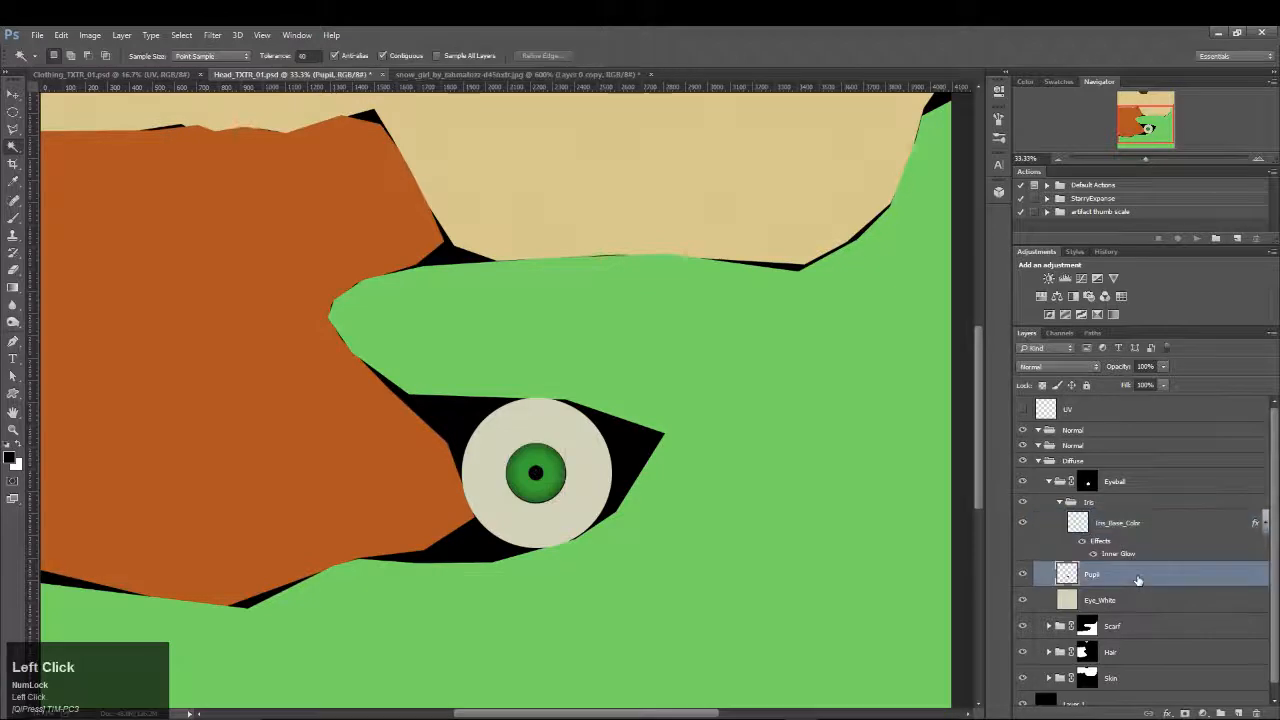
left_click(60, 34)
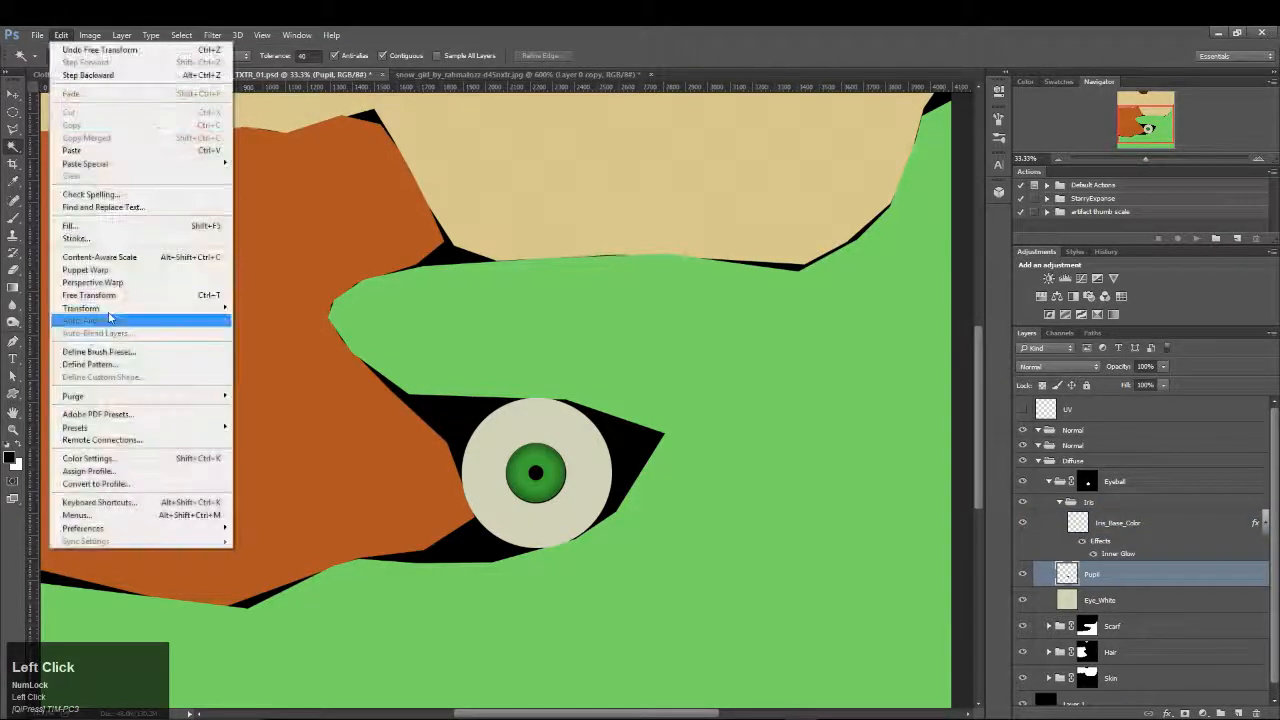
mouse_move(215, 309)
left_click(252, 326)
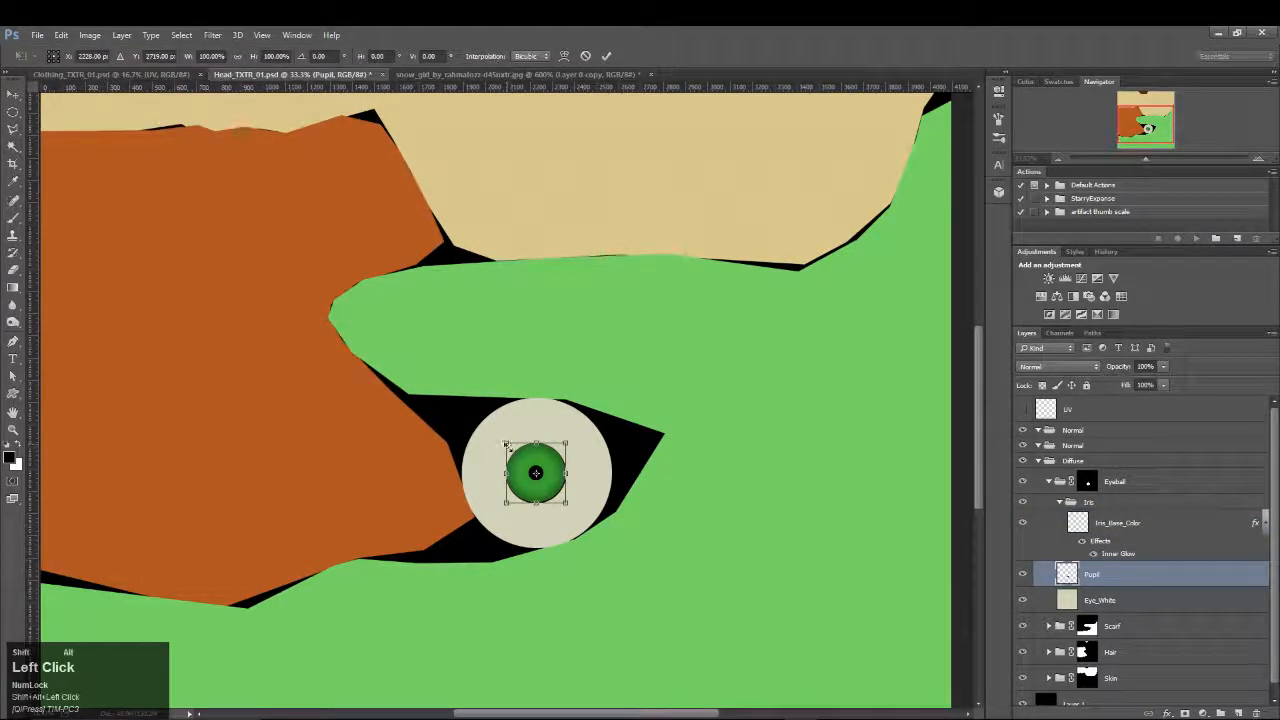
left_click_drag(506, 443, 518, 455, "alt+shift")
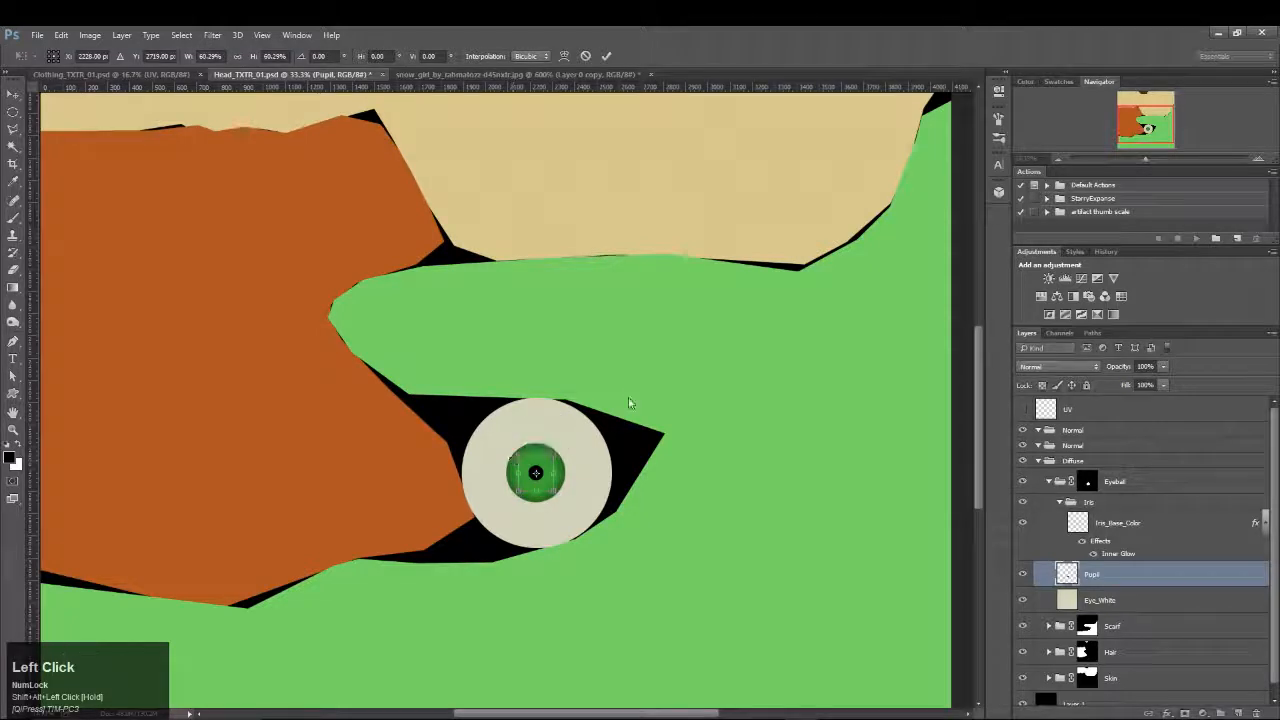
key("Return")
Compare the reduced iris with the Iris_Base_Color layer effects hidden and shown
key("z")
left_click(556, 473)
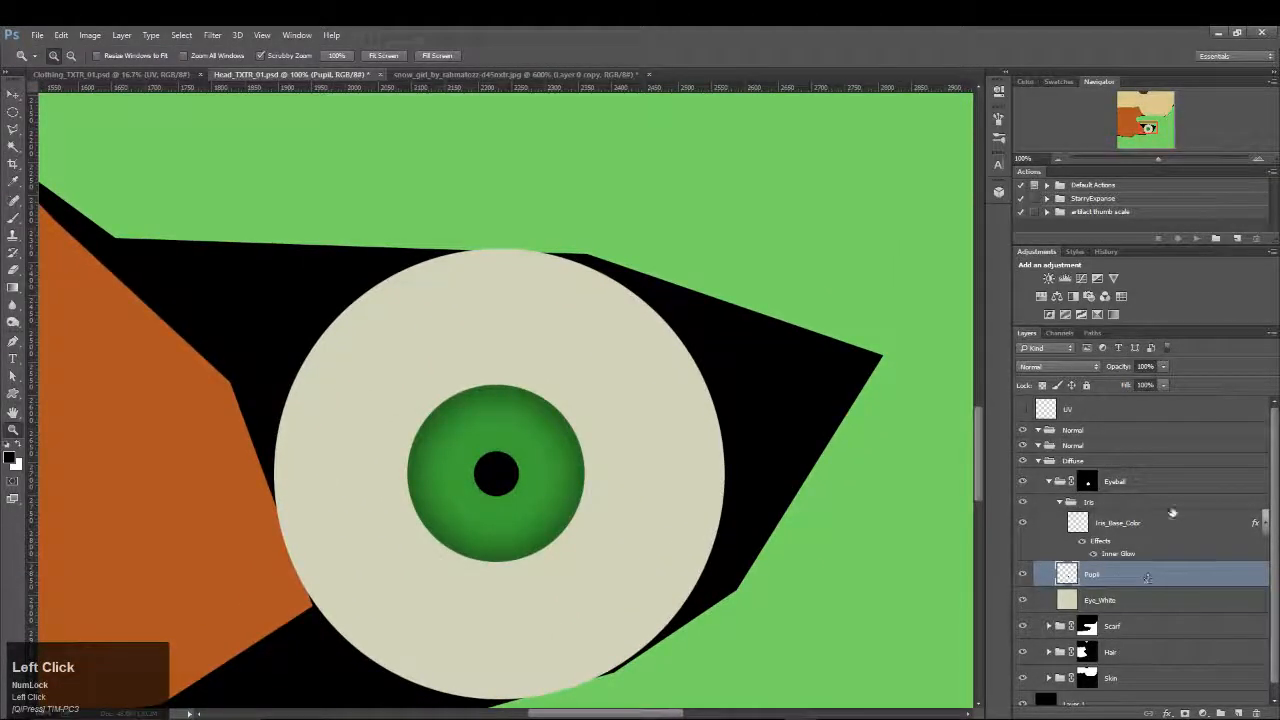
left_click(1170, 517)
left_click(1083, 541)
left_click(1083, 541)
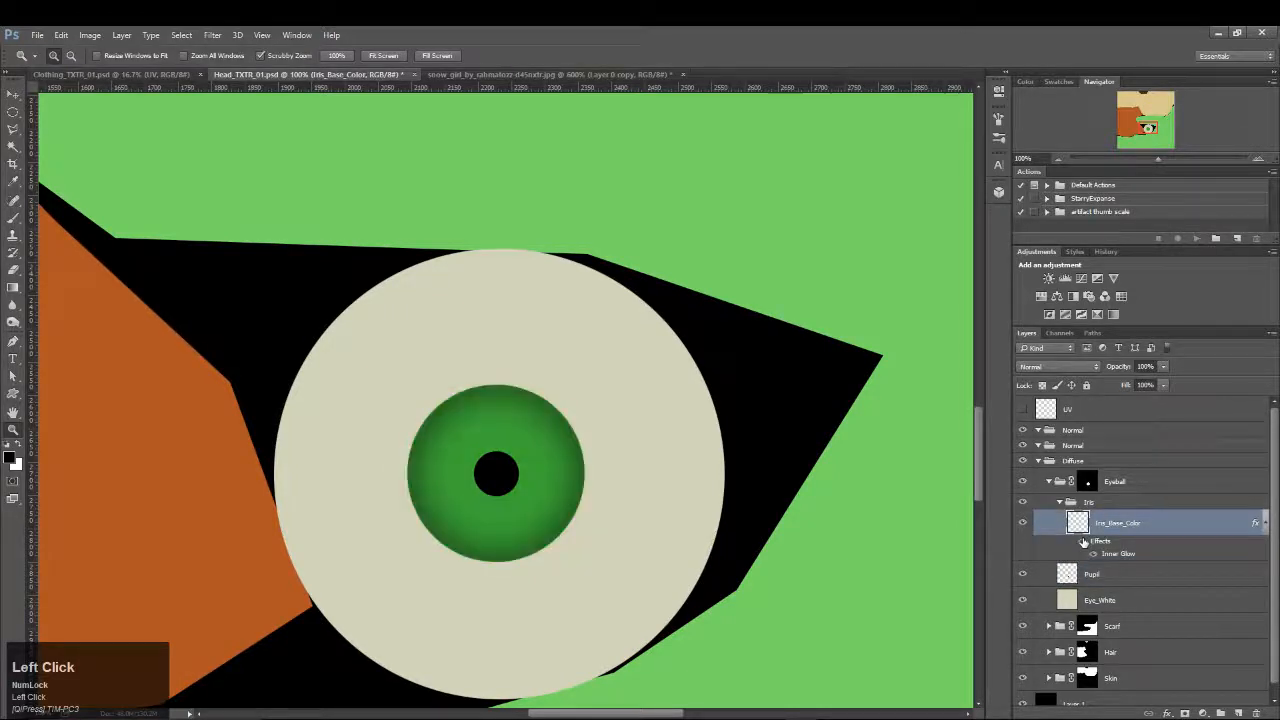
left_click(1083, 541)
left_click(1083, 541)
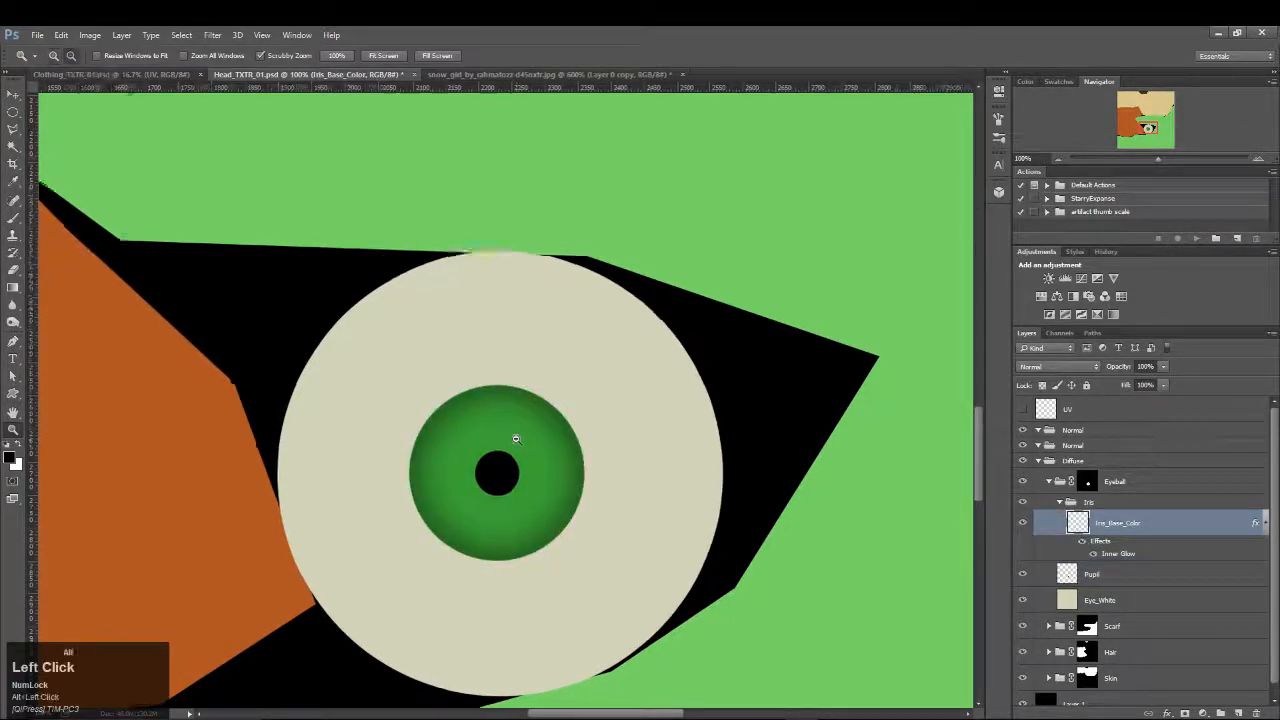
left_click(516, 438, "alt")
left_click(516, 438, "alt")
Save Head_TXTR_01.psd and start saving a copy of it in JPEG format
key("ctrl+s")
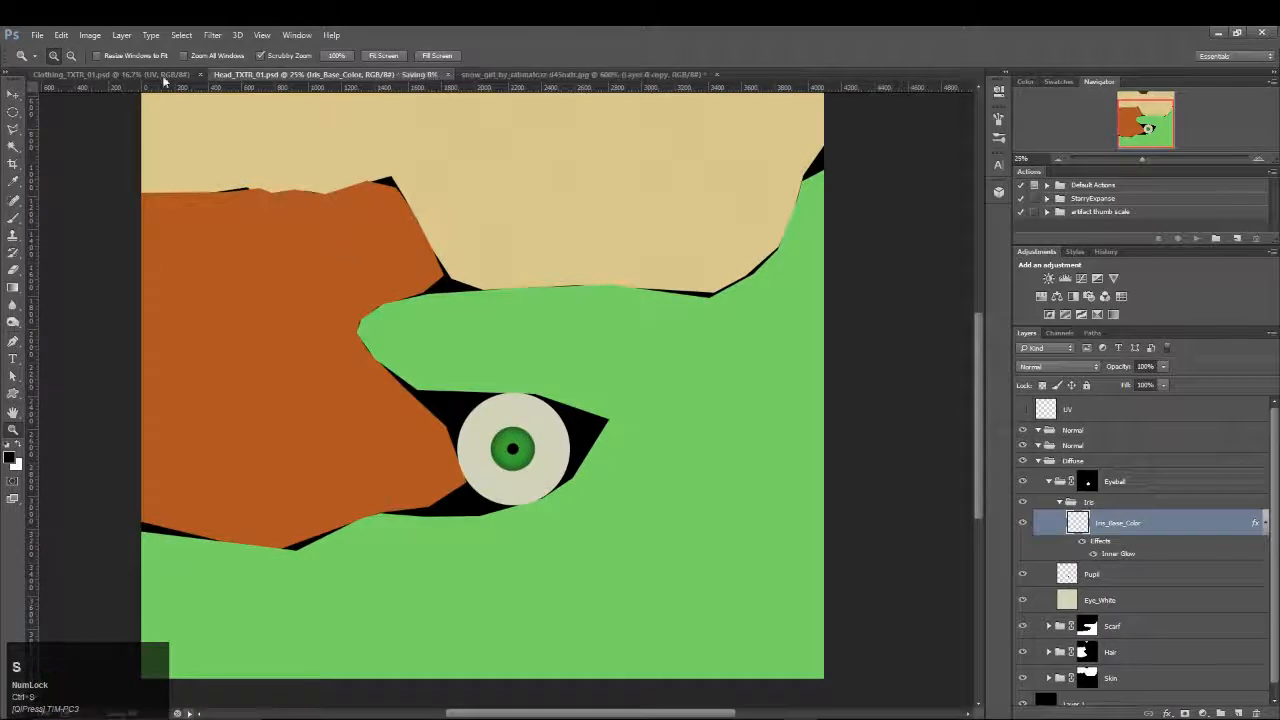
left_click(36, 34)
left_click(36, 34)
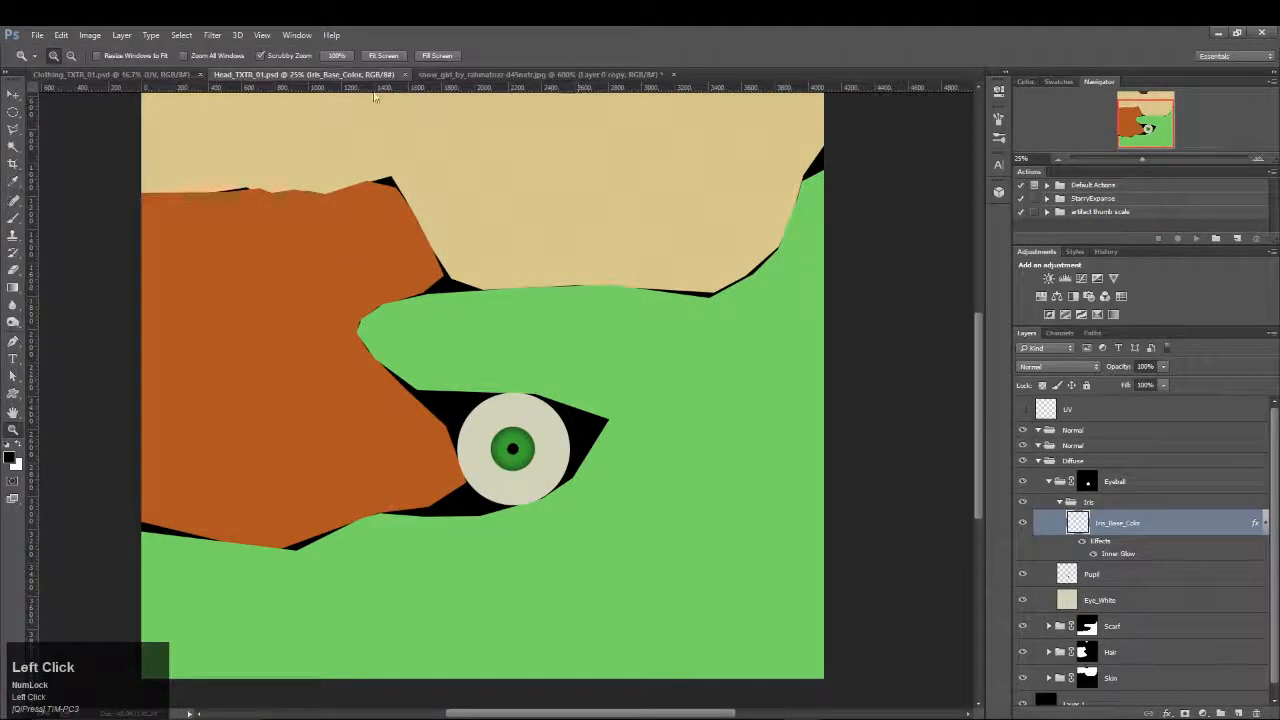
left_click(36, 34)
left_click(60, 177)
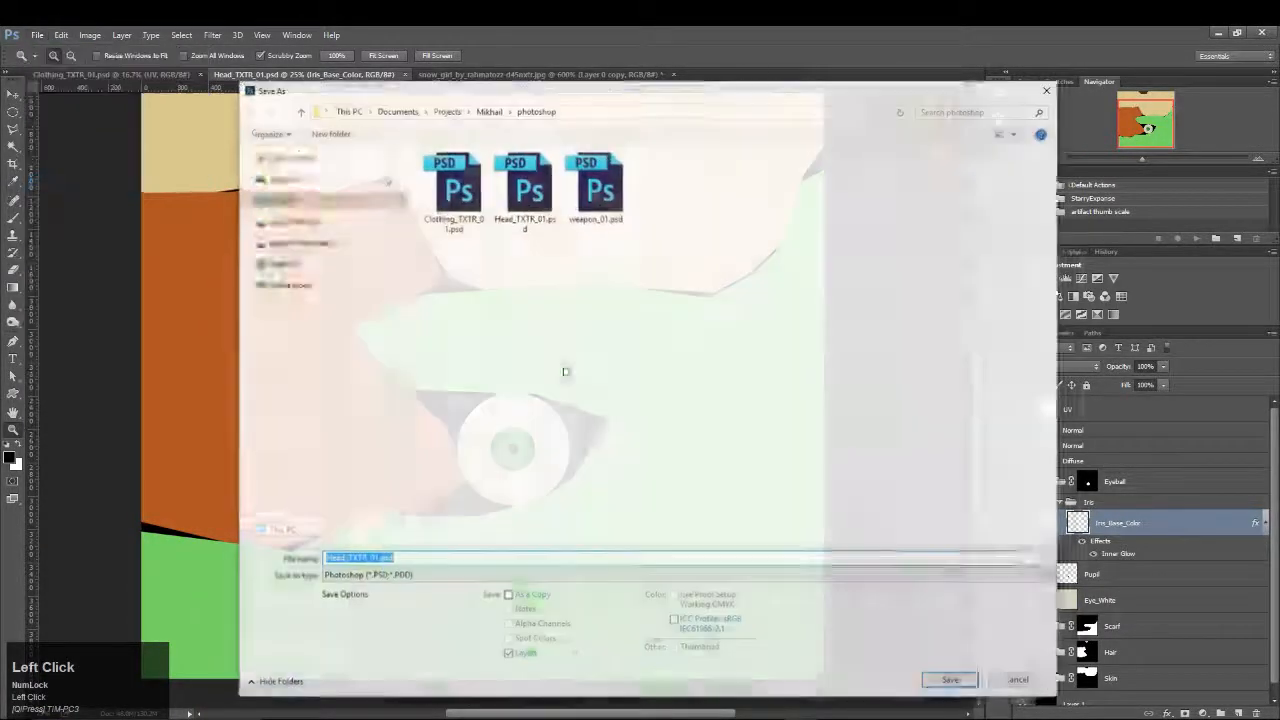
left_click(470, 577)
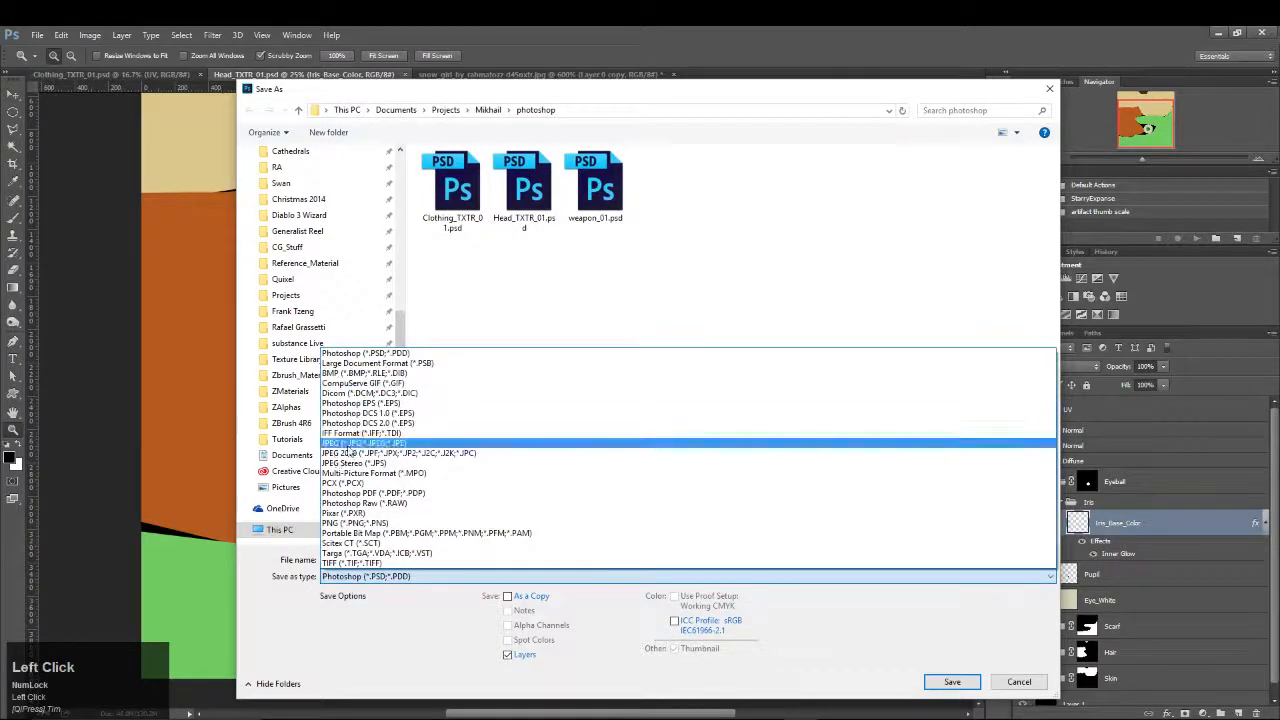
left_click(349, 446)
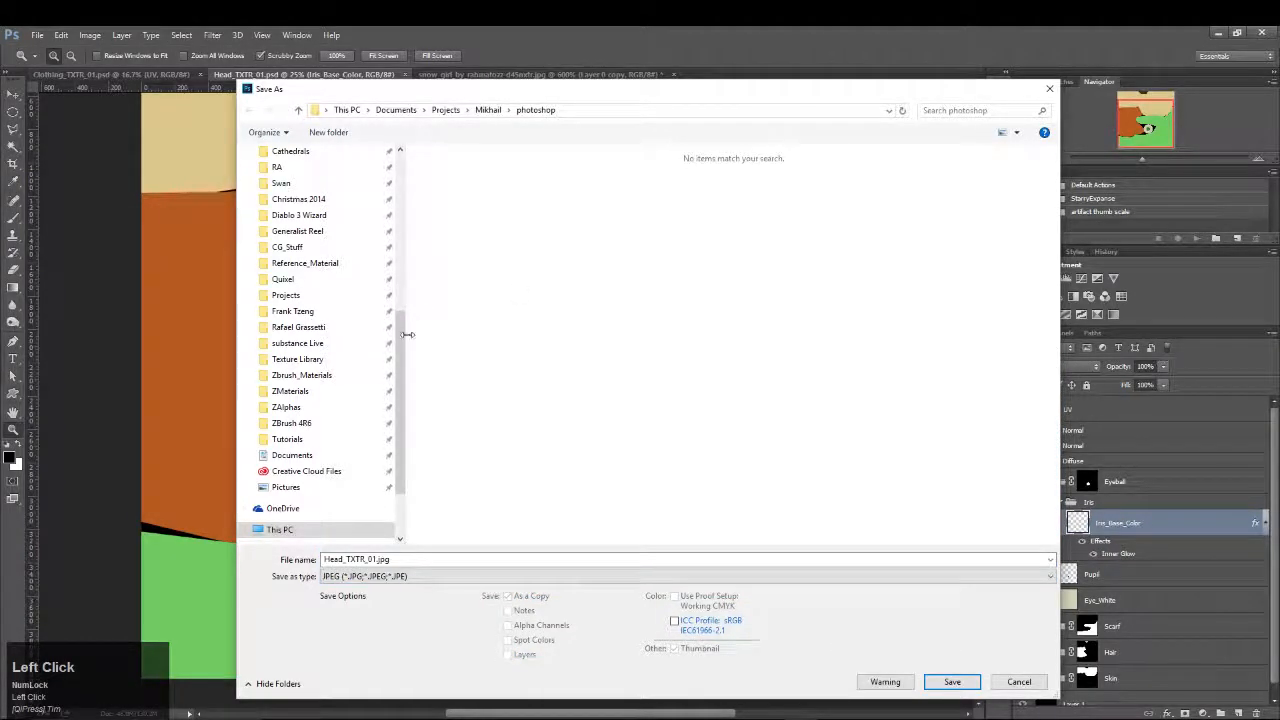
Overwrite Head_Diffuse_01.jpg in the project's maya sourceimages folder, using Maximum JPEG quality
left_click_drag(407, 334, 403, 283)
left_click_drag(400, 335, 400, 170)
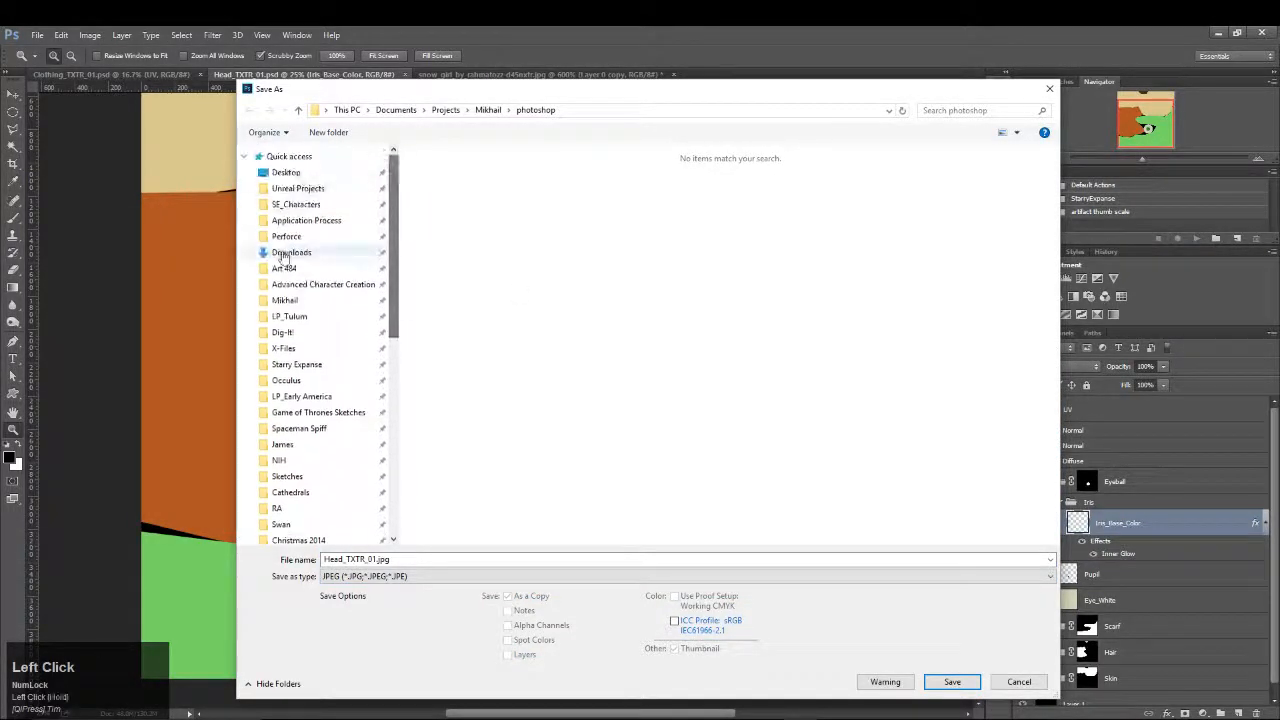
left_click(285, 301)
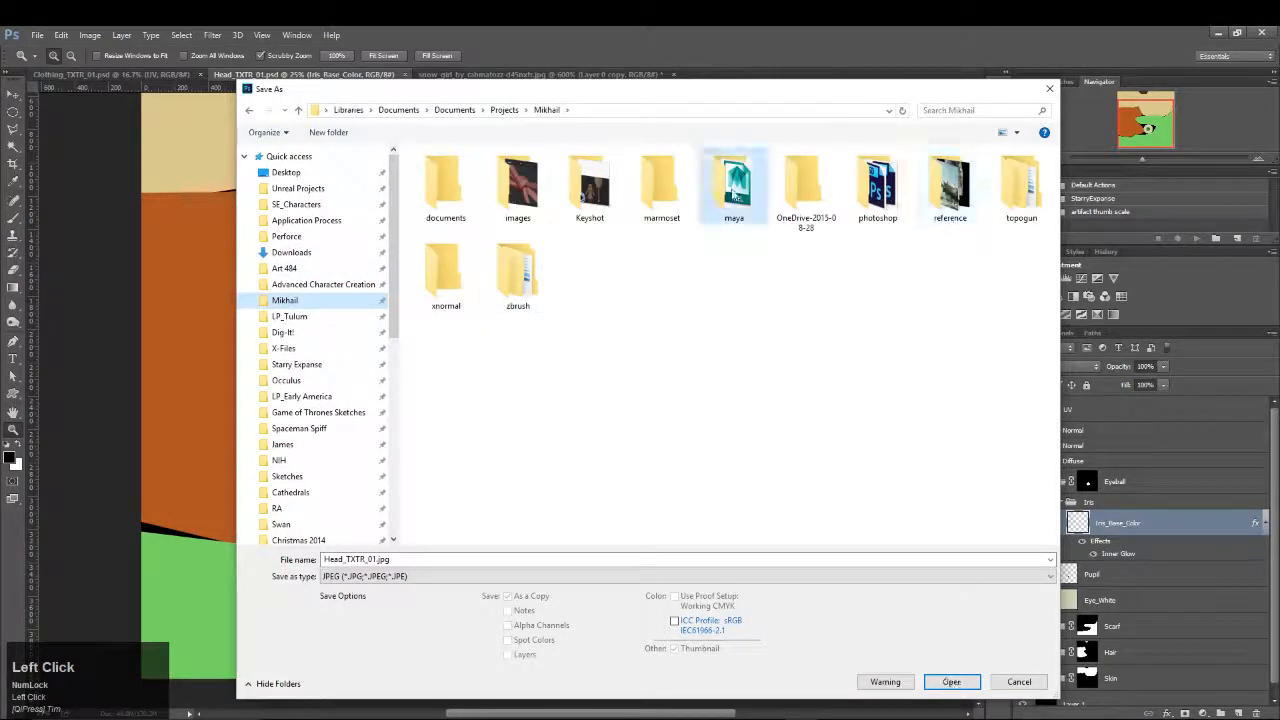
double_click(734, 188)
double_click(598, 268)
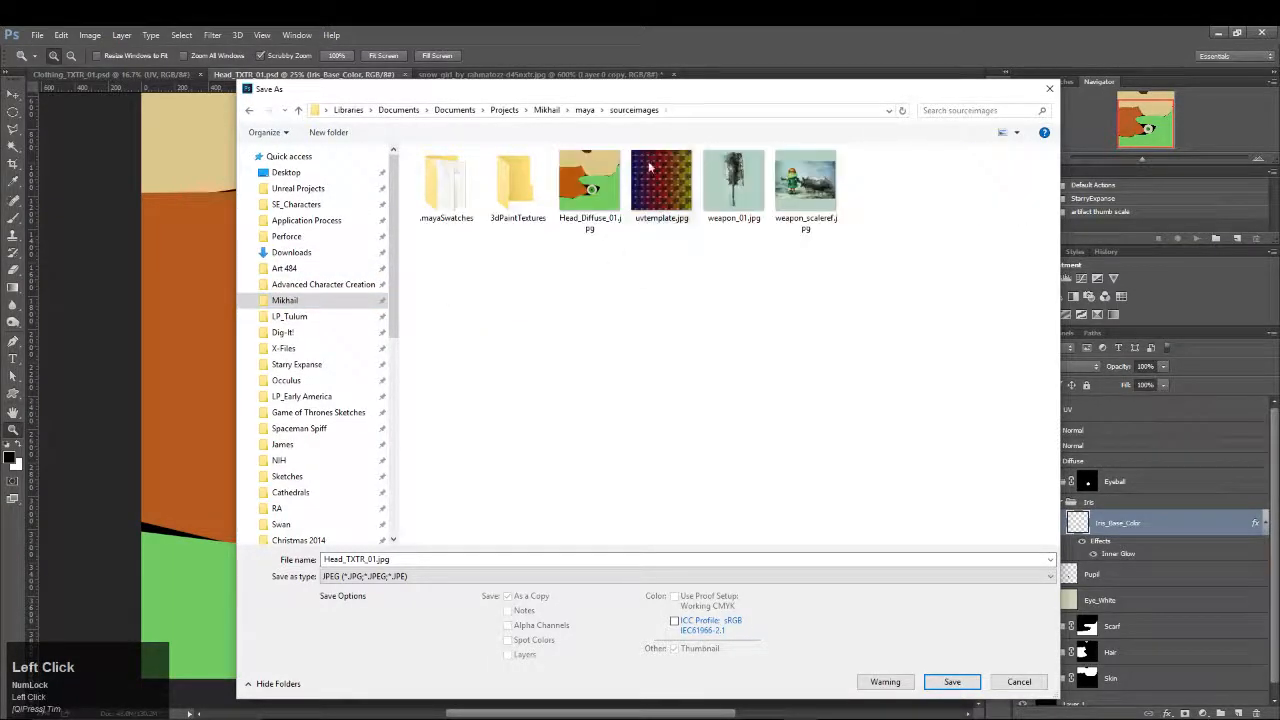
double_click(590, 185)
left_click(673, 380)
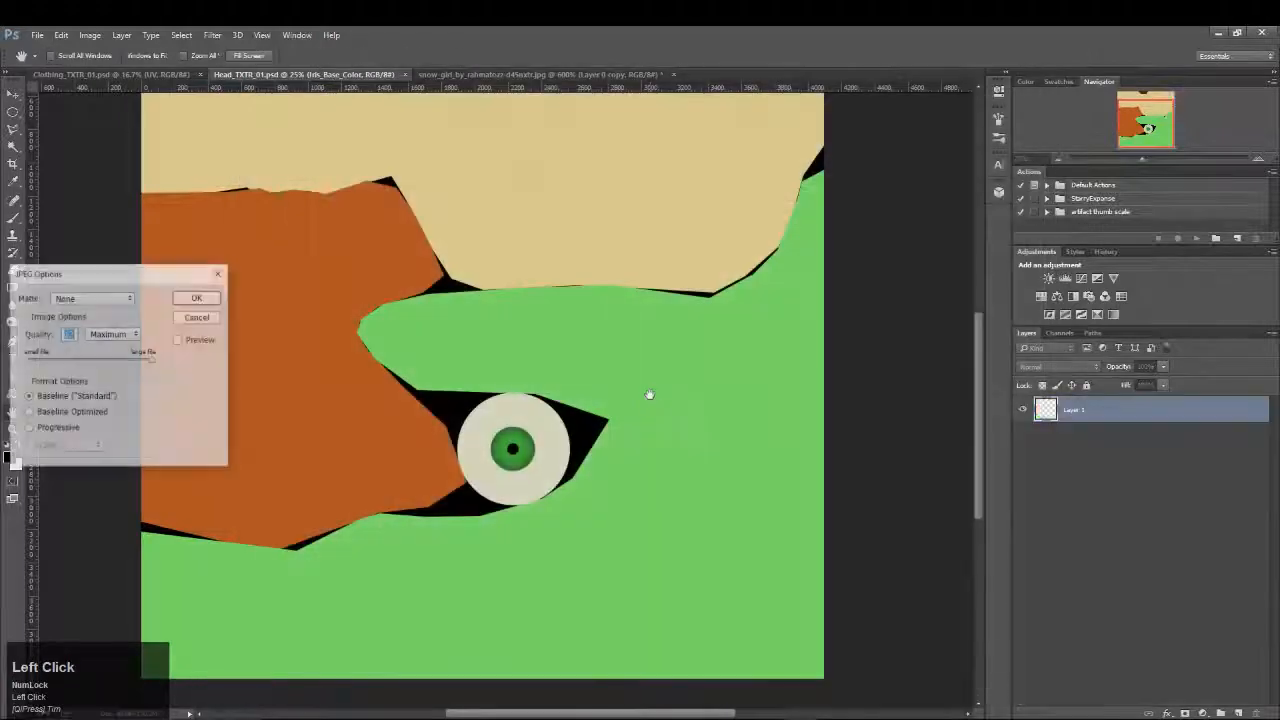
left_click(198, 298)
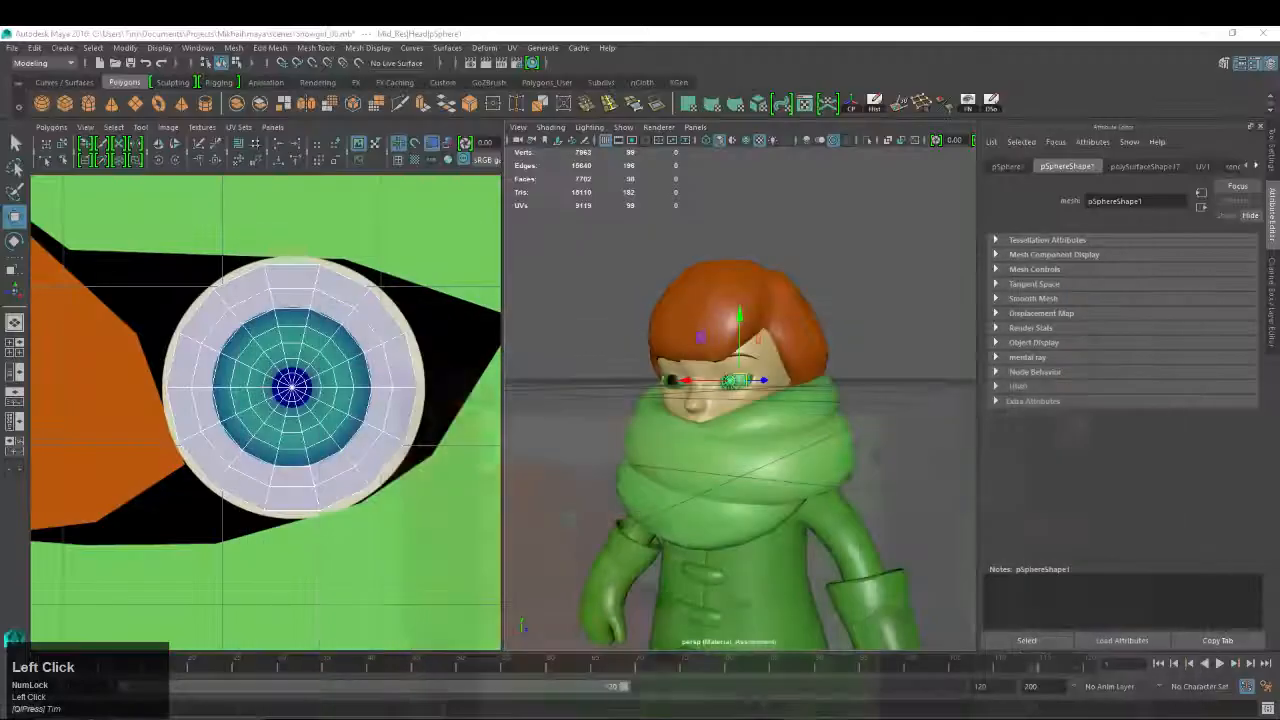
Switch to Maya, select the character's left eyeball and examine its updated texture up close
key("w")
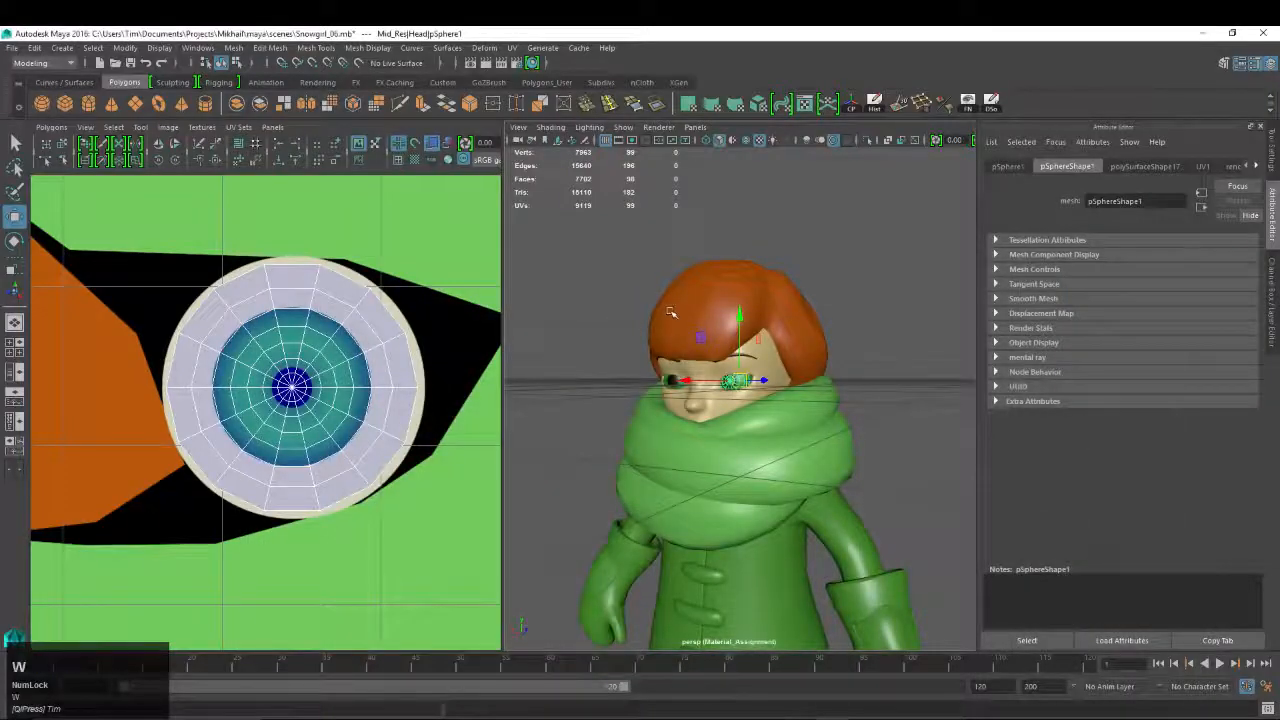
right_click_drag(668, 313, 701, 298)
left_click(815, 334)
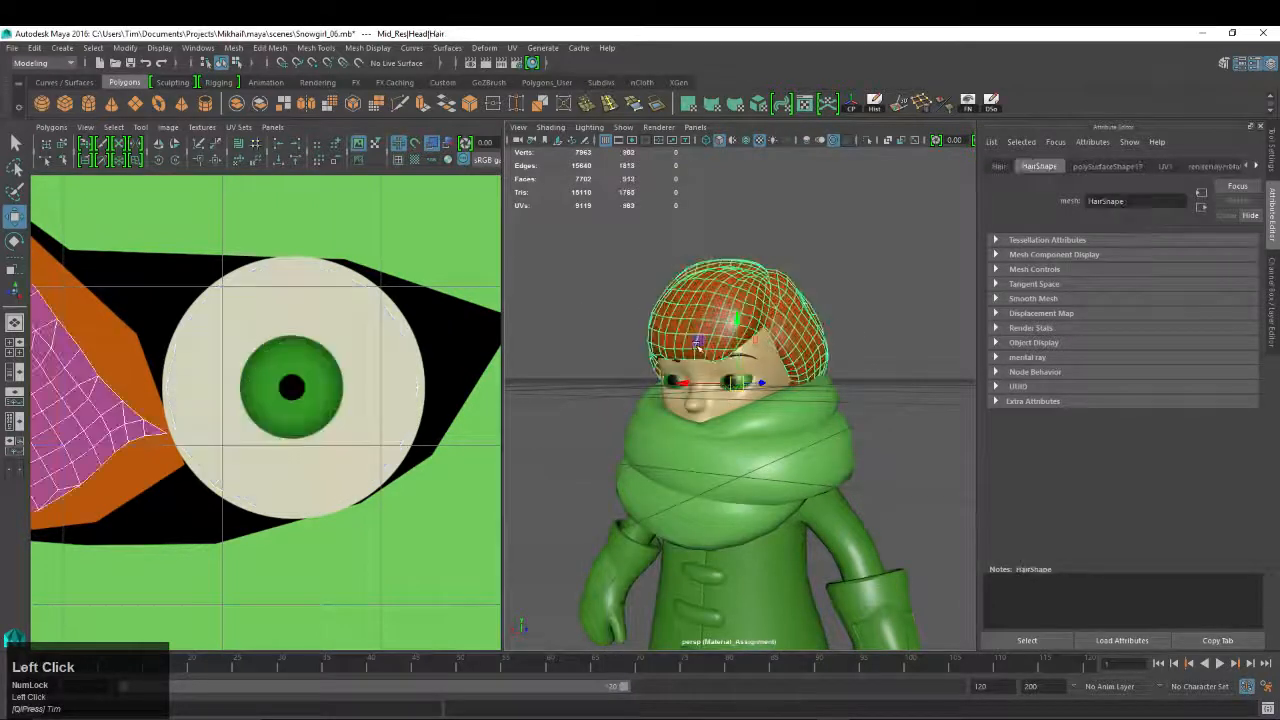
right_click_drag(815, 334, 818, 372, "alt")
left_click_drag(820, 372, 737, 366, "alt")
left_click(734, 356)
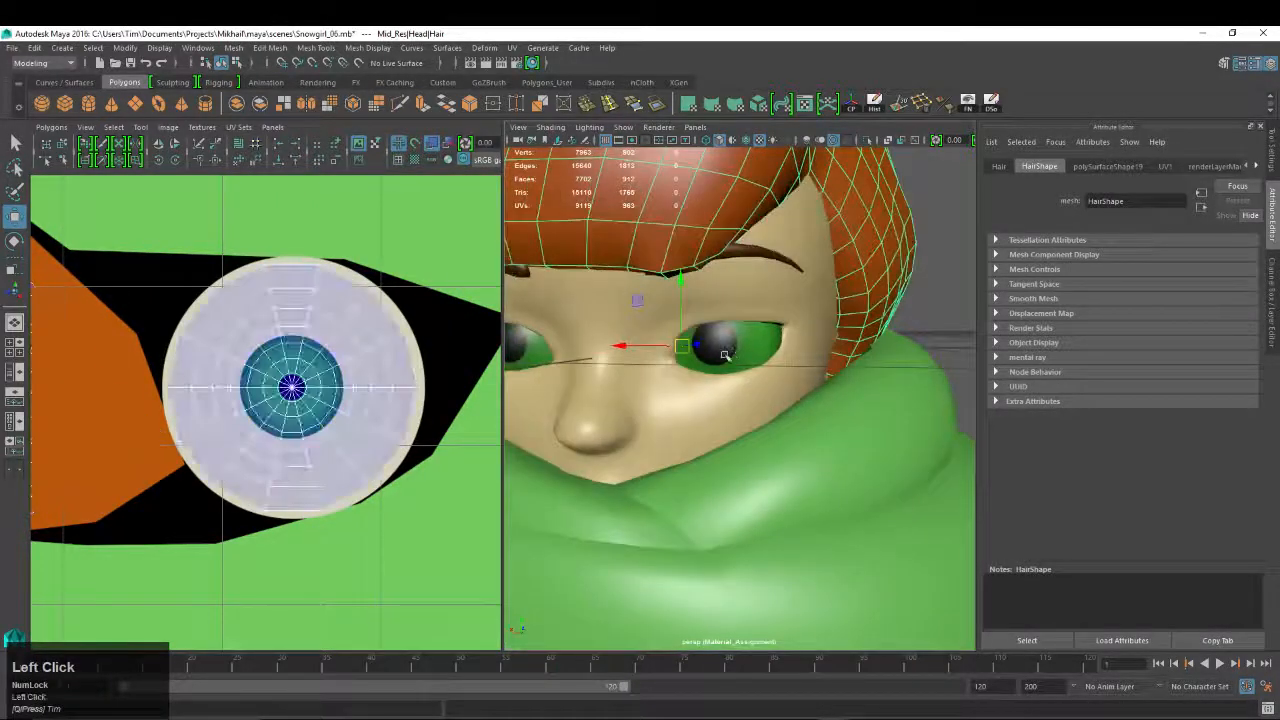
right_click_drag(690, 405, 660, 400, "alt")
mouse_move(660, 400)
left_mouse_down("alt")
mouse_move(703, 394)
mouse_move(681, 389)
left_mouse_up("alt")
middle_click_drag(735, 424, 863, 453, "alt")
left_click_drag(863, 453, 800, 452, "alt")
right_click_drag(772, 398, 812, 424, "alt")
middle_click_drag(806, 426, 776, 412, "alt")
Soft-select the UVs at the pupil's centre with a reduced falloff and scale them outward from the centre
right_click_drag(323, 345, 393, 347)
right_click_drag(290, 398, 275, 372)
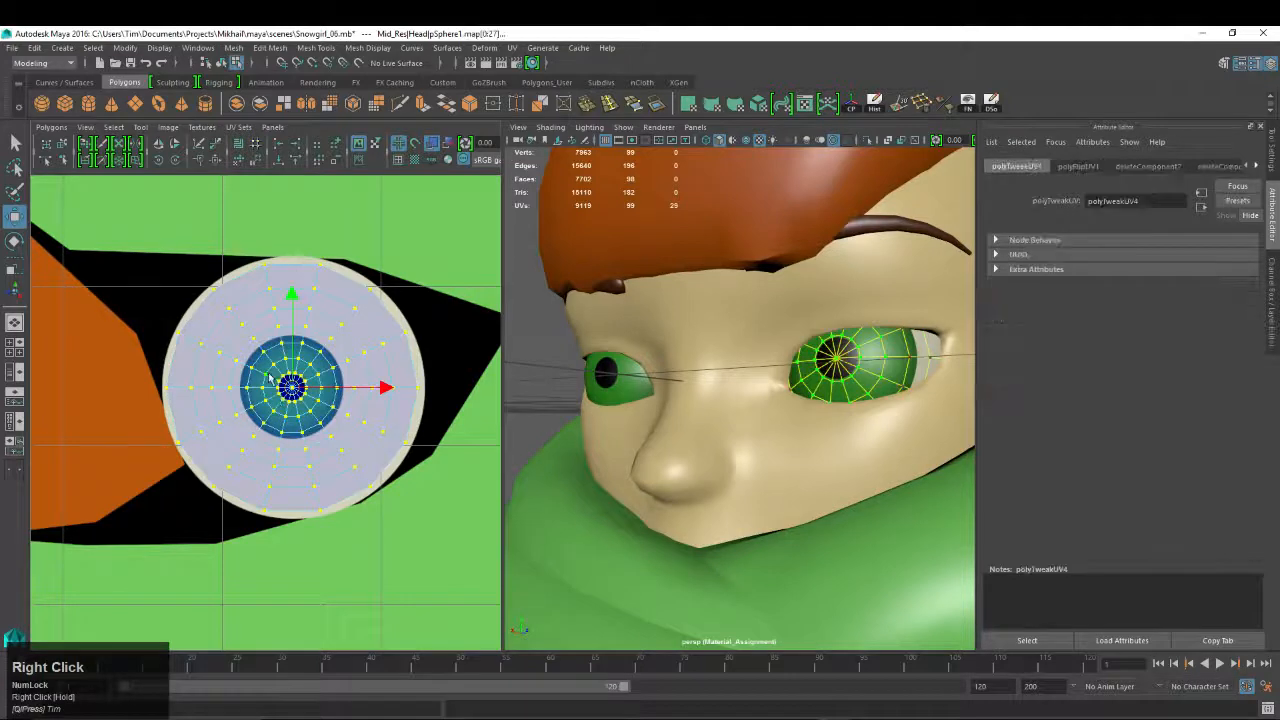
left_click(275, 372)
key("b")
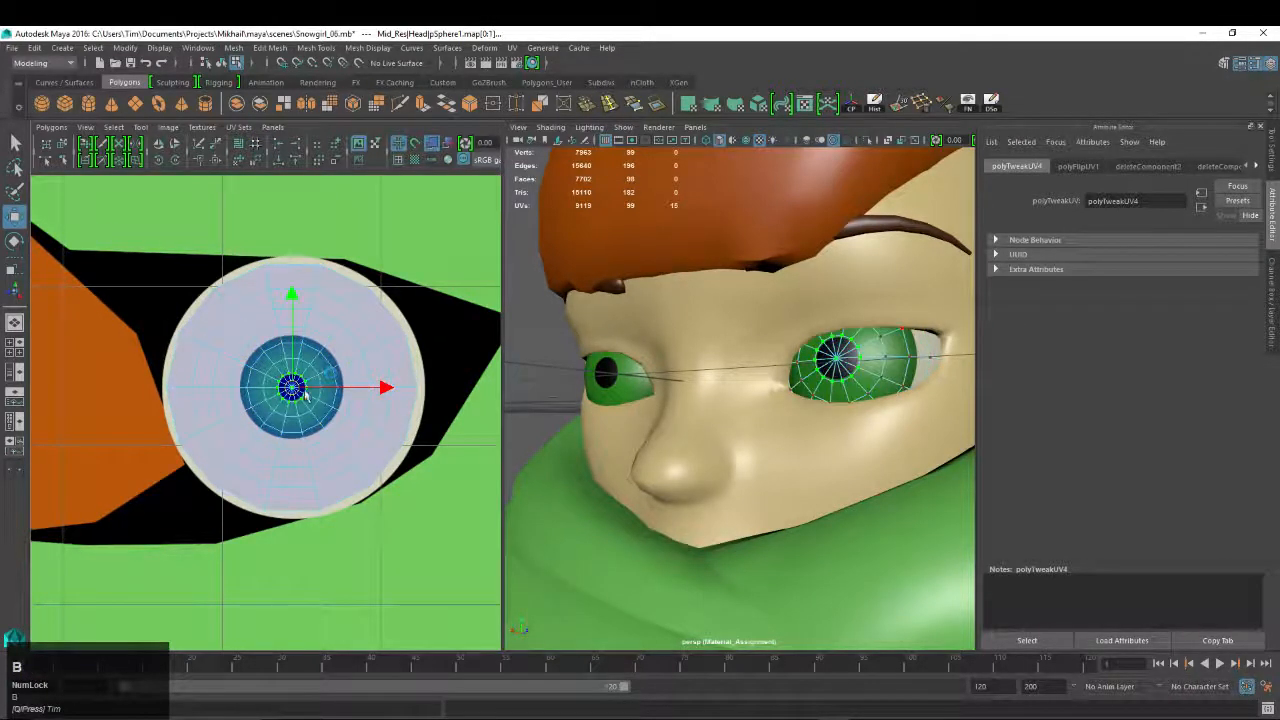
left_click_drag(296, 390, 180, 545)
left_click(14, 265)
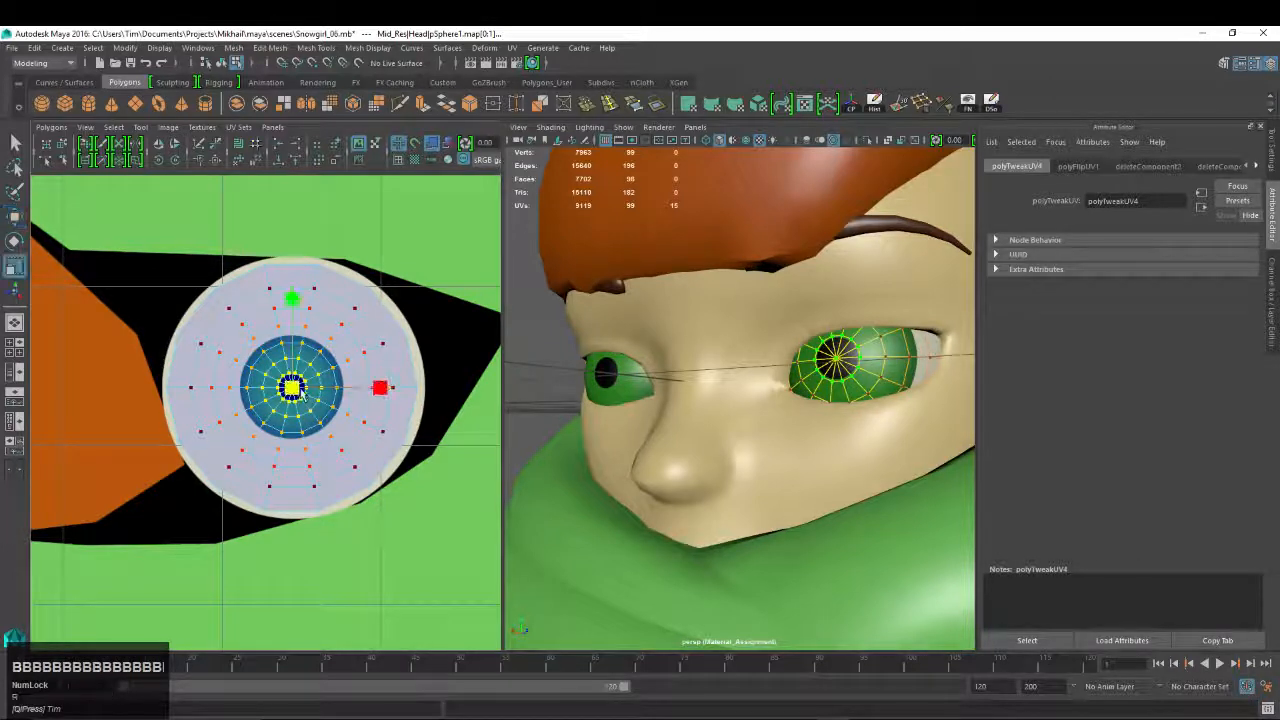
left_click_drag(291, 388, 321, 399)
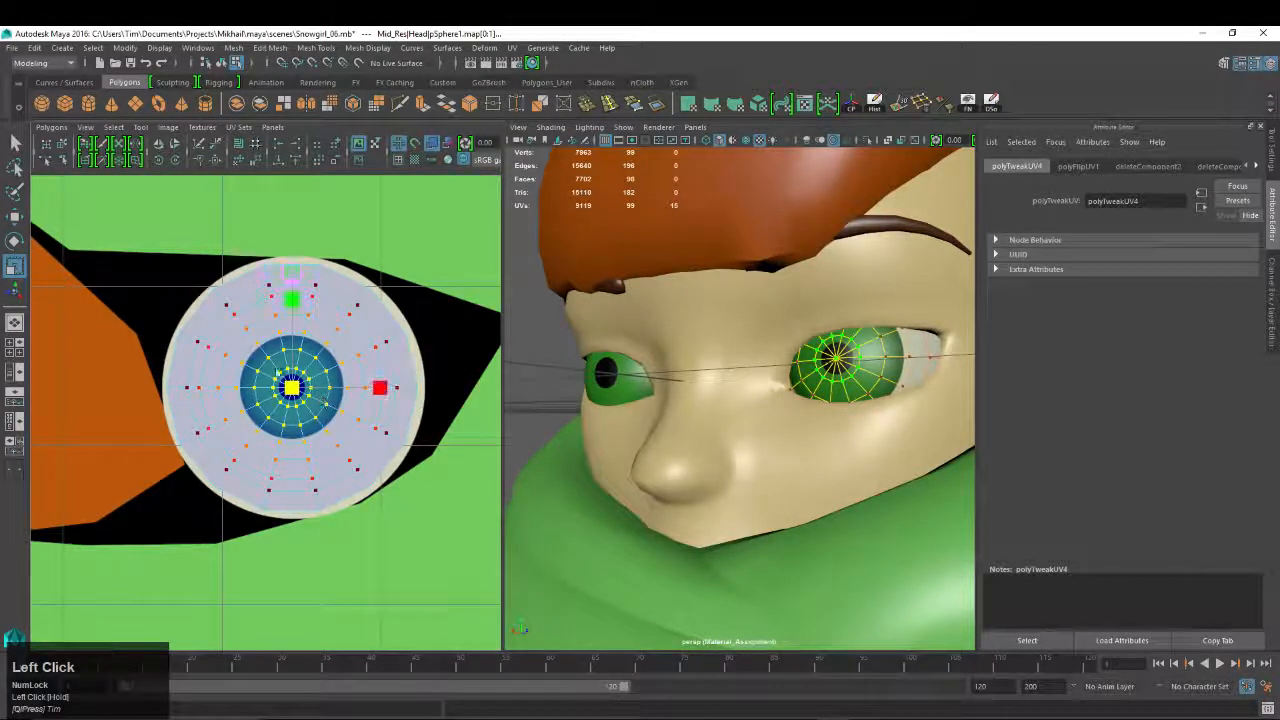
Check the eye from several angles and scale the soft-selected pupil UVs a little further outward
middle_click_drag(813, 301, 762, 336, "alt")
right_click_drag(762, 336, 779, 383, "alt")
left_click_drag(866, 395, 829, 392, "alt")
mouse_move(829, 392)
right_mouse_down("alt")
mouse_move(808, 406)
mouse_move(816, 414)
right_mouse_up("alt")
left_click_drag(816, 414, 717, 354, "alt")
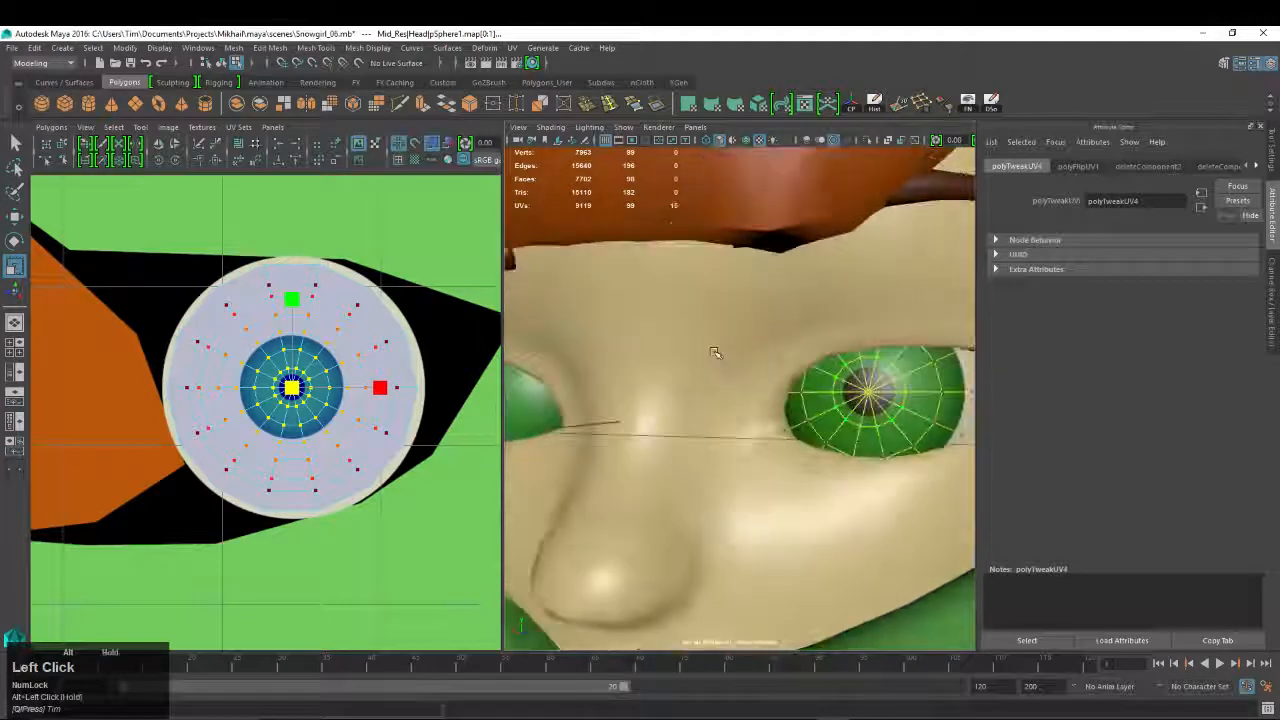
right_click_drag(680, 346, 734, 357, "alt")
middle_click_drag(734, 357, 692, 352, "alt")
left_click(291, 389)
left_click_drag(291, 389, 309, 393)
Ease the soft-selected pupil UVs slightly back toward the centre while judging the eyes from the front
right_click_drag(796, 388, 704, 309, "alt")
left_click_drag(704, 309, 710, 330, "alt")
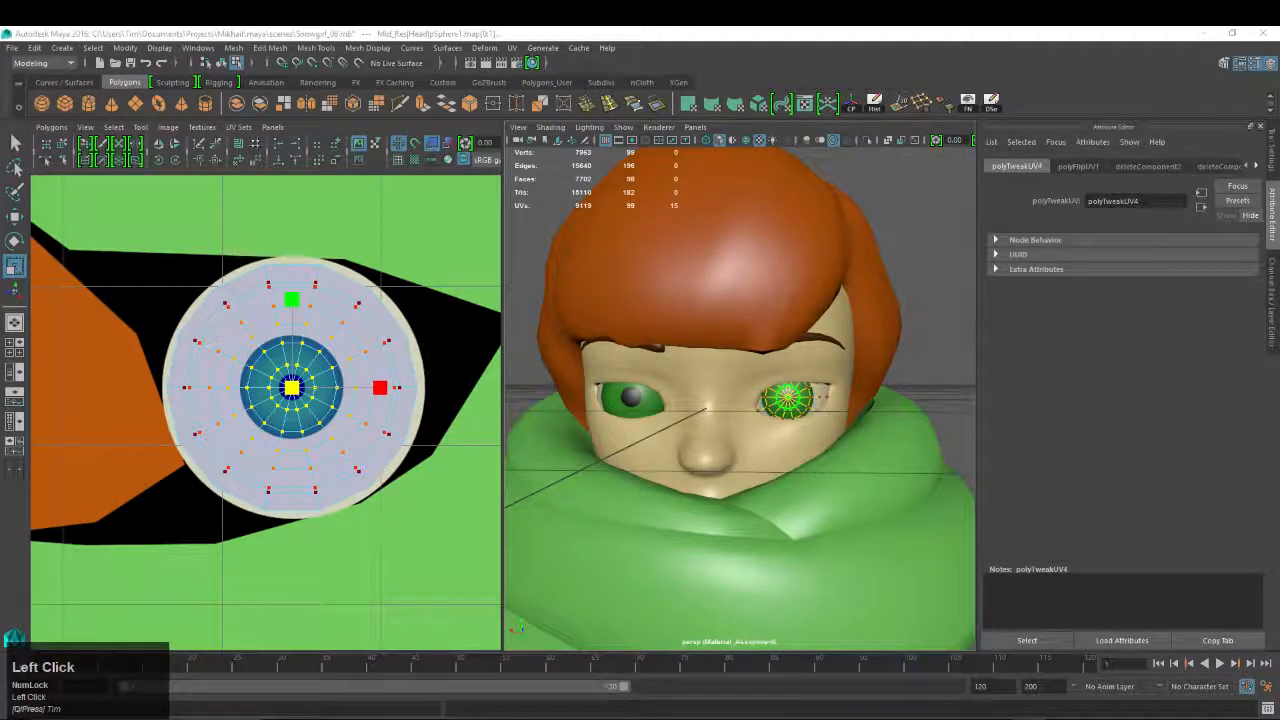
mouse_move(1279, 106)
left_mouse_down()
mouse_move(255, 104)
mouse_move(1279, 106)
left_mouse_up()
left_click_drag(293, 389, 291, 391)
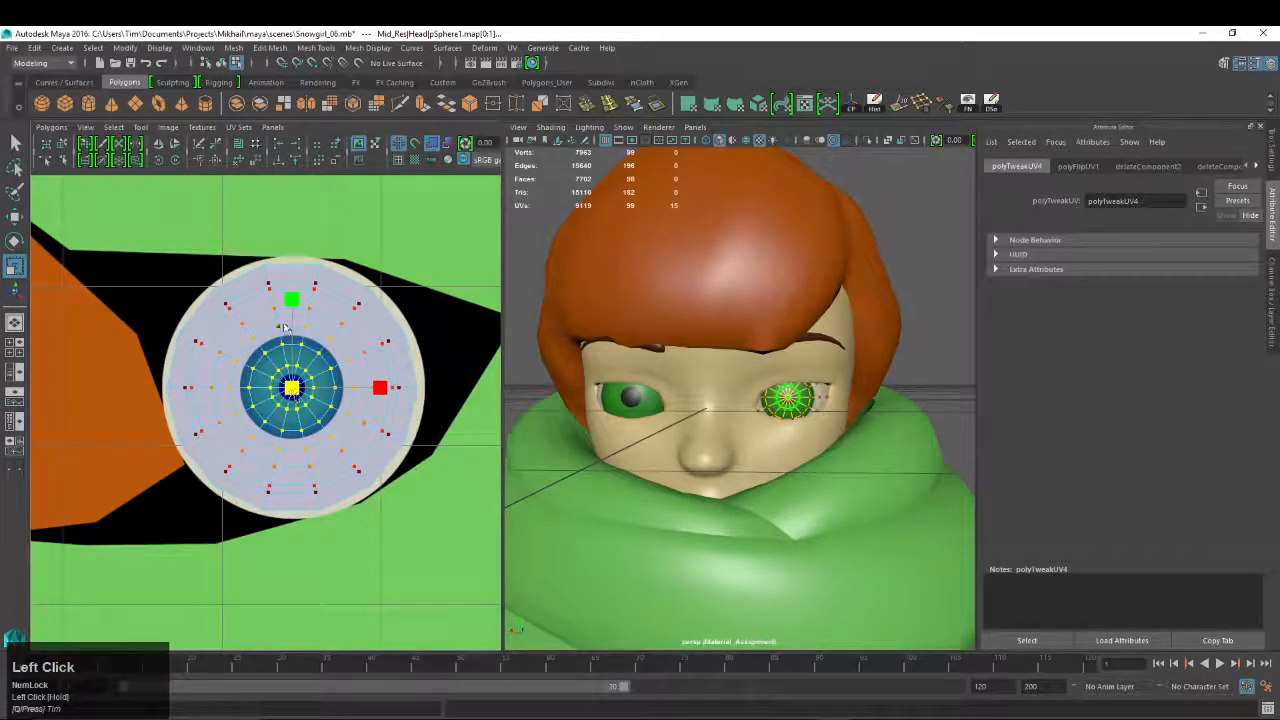
Select two edge loops around the iris in the UV layout, scale them outward, and return to object mode with nothing selected
right_click_drag(291, 391, 268, 336)
double_click(265, 336, "shift")
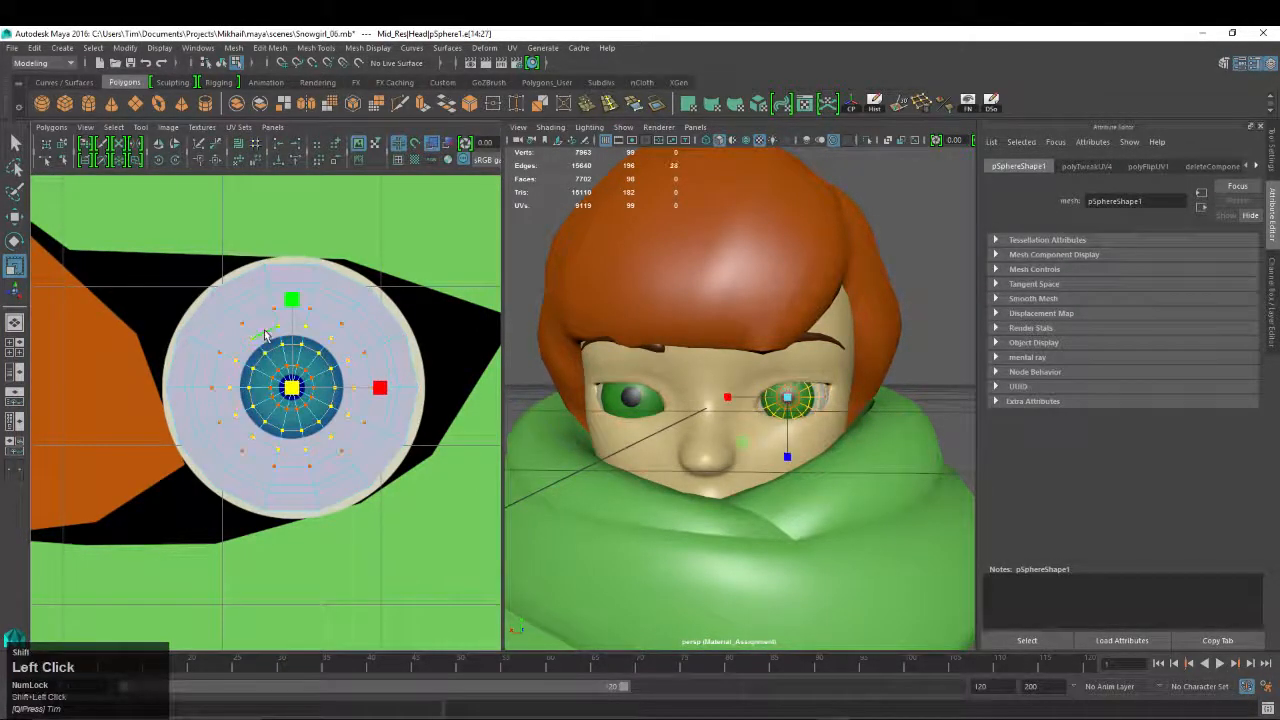
left_click_drag(294, 389, 318, 399)
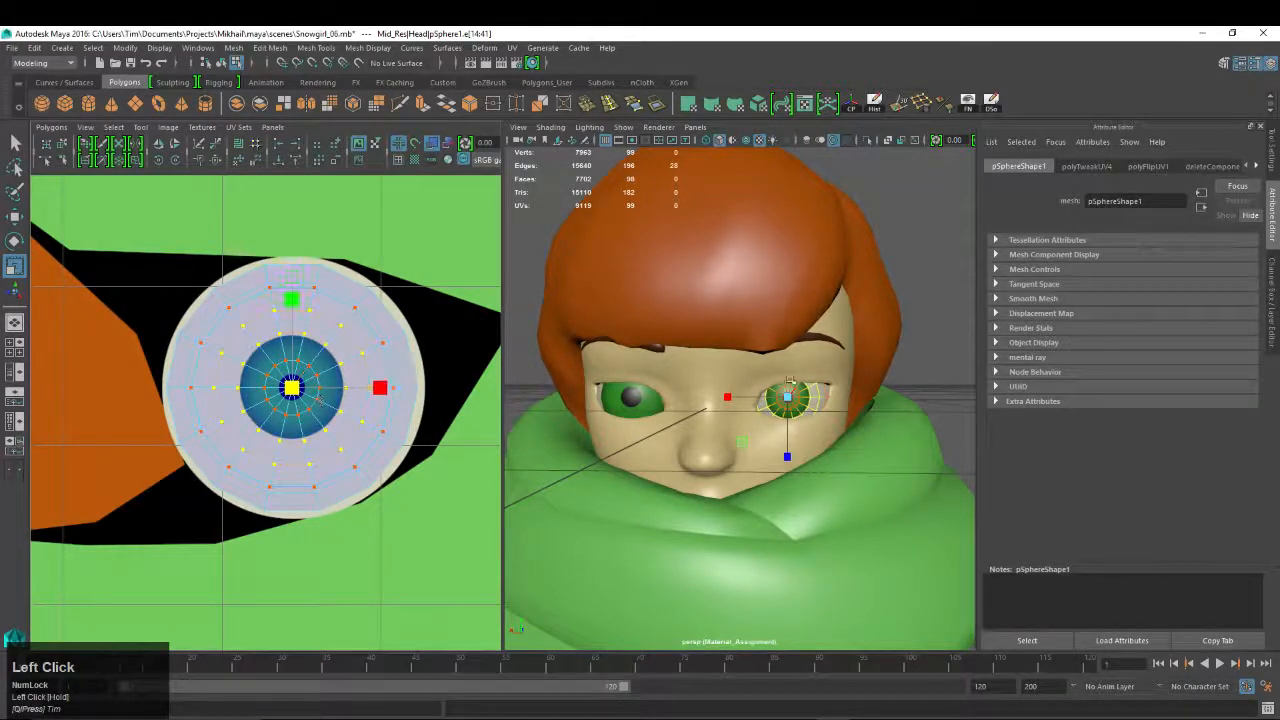
key("w")
right_click_drag(817, 349, 886, 323)
left_click(965, 354)
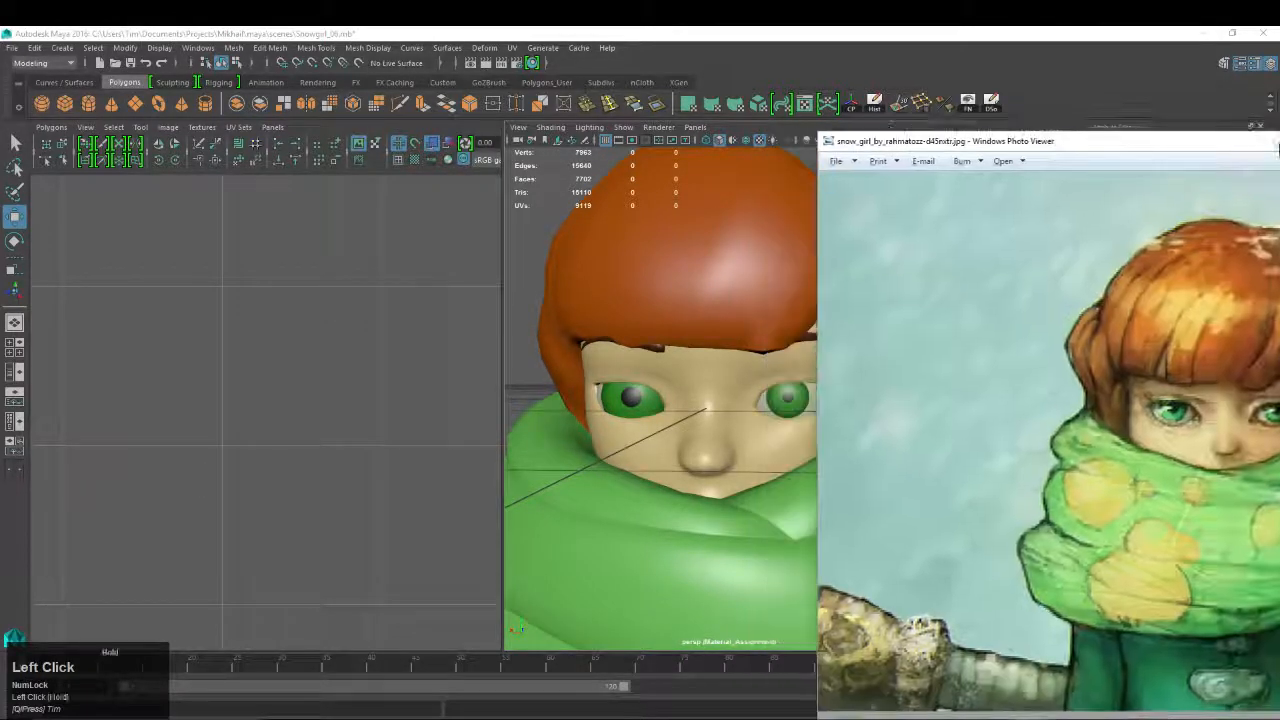
Compare the modelled eyes with the snow girl reference painting and put the reference away
left_click_drag(1279, 128, 395, 124)
left_click(820, 380)
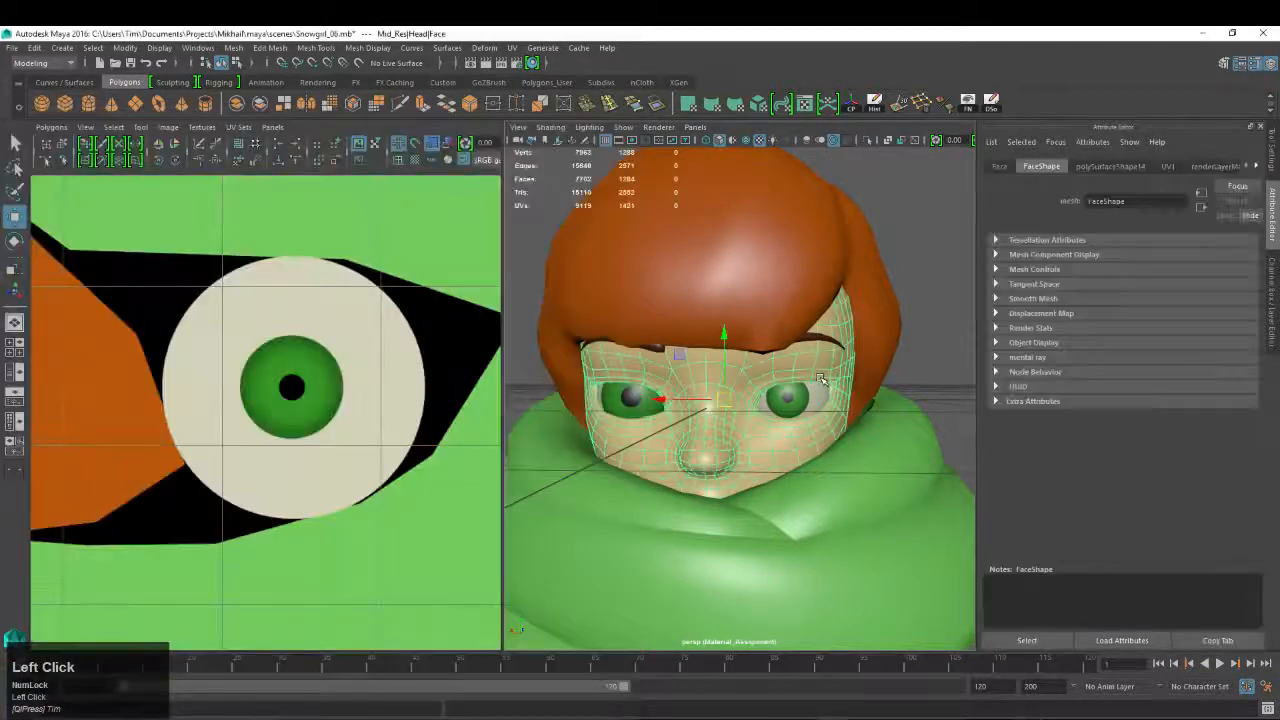
left_click(1007, 712)
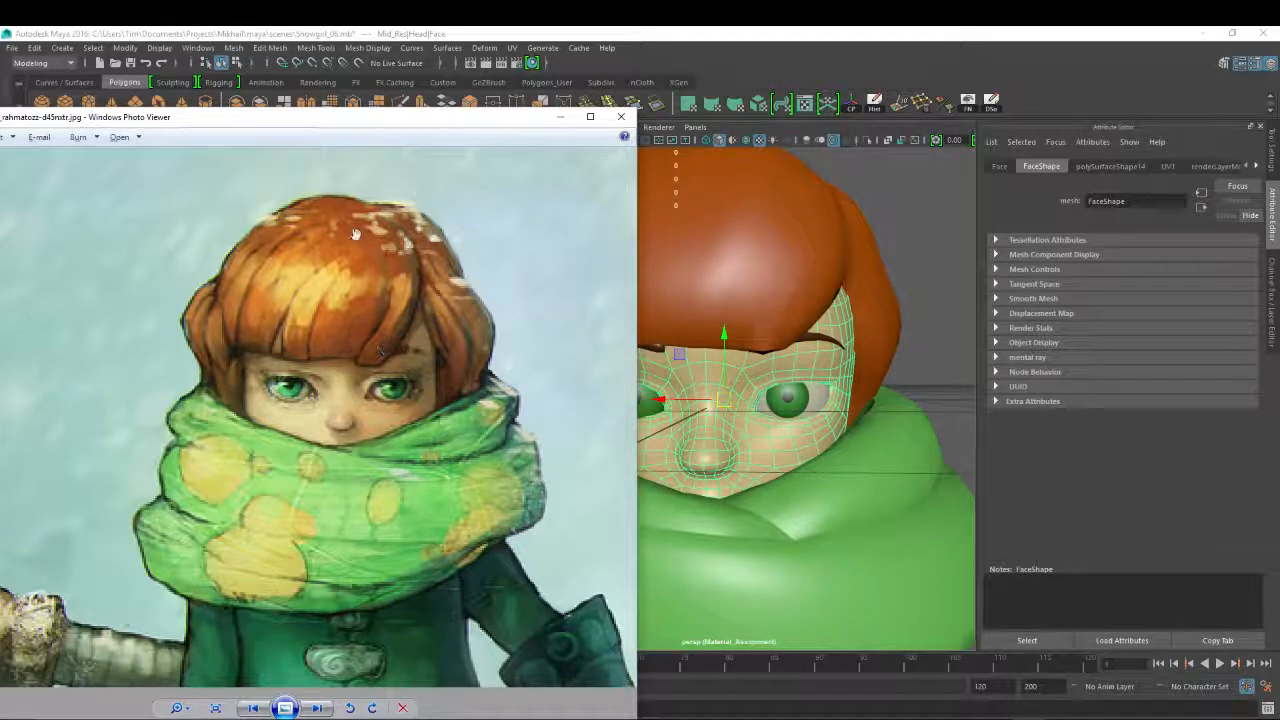
left_click(560, 116)
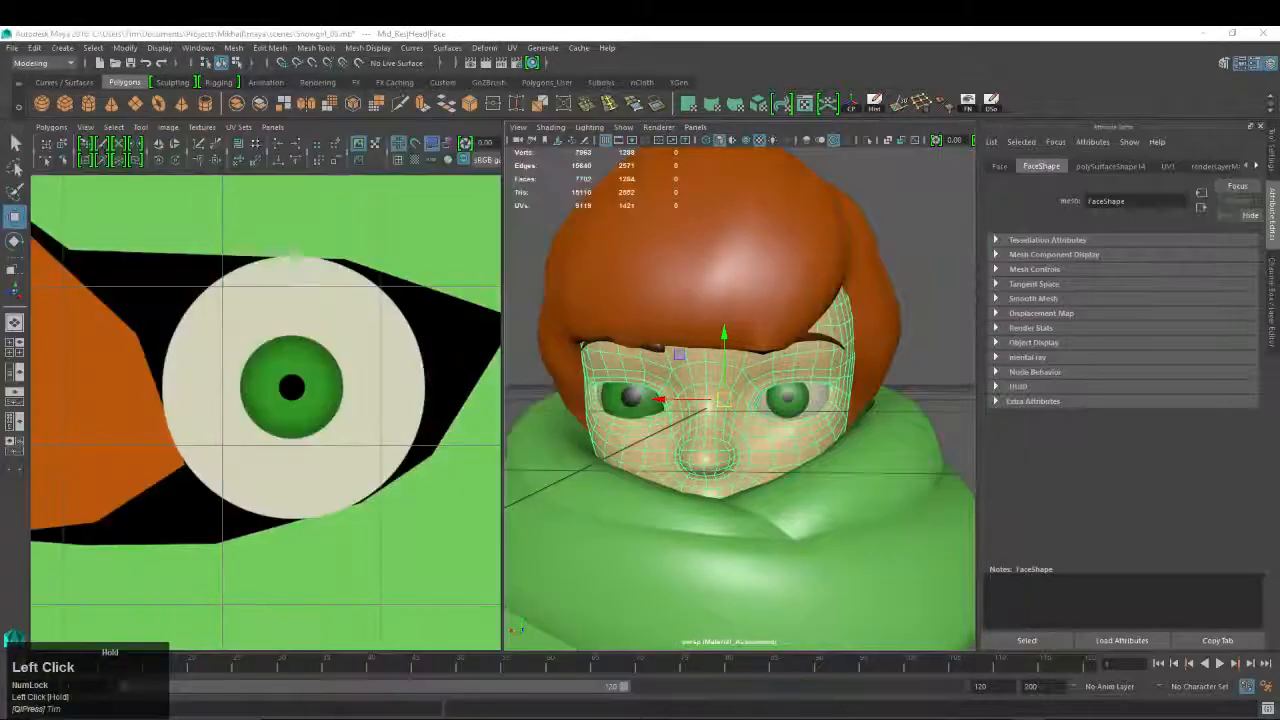
Try to rescale the edge loops around the iris in the eyeball's UV layout
left_click(300, 380)
right_click_drag(290, 376, 313, 375)
key("r")
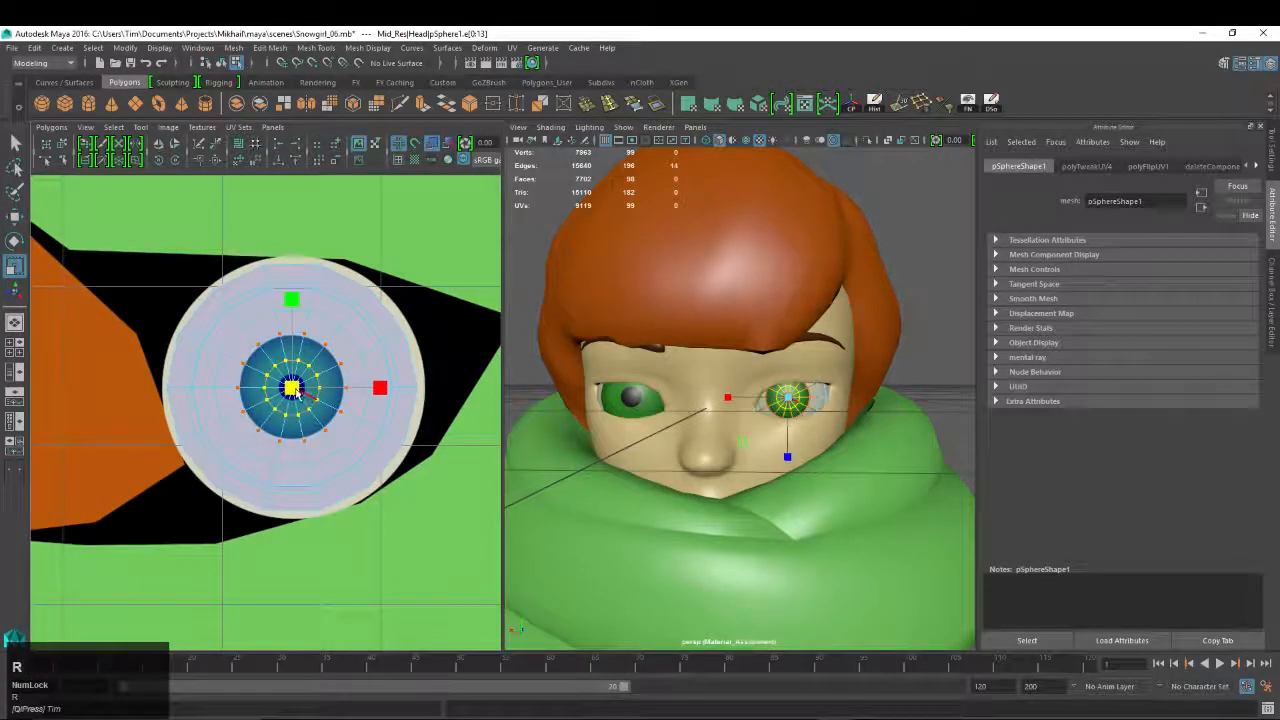
left_click_drag(295, 392, 291, 393)
key("z")
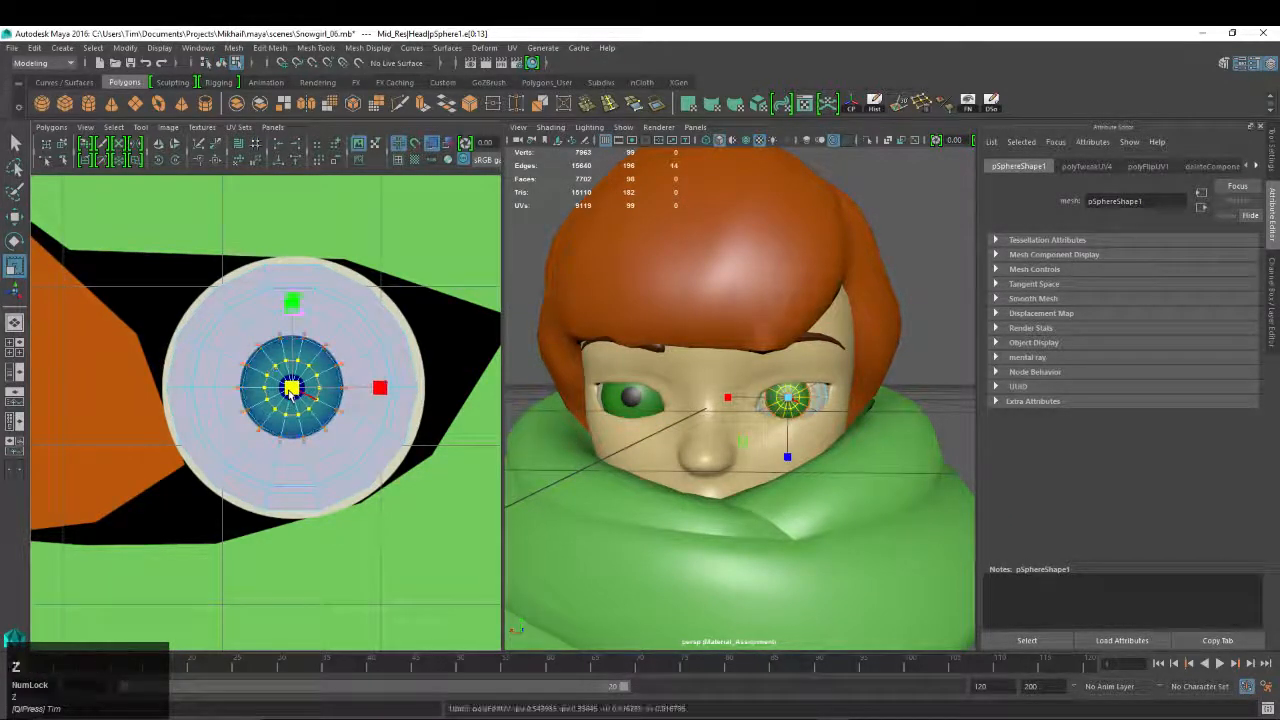
right_click_drag(712, 410, 815, 412, "alt")
middle_click_drag(815, 412, 808, 415, "alt")
right_click_drag(808, 415, 837, 438, "alt")
left_click(293, 390)
left_click_drag(293, 390, 345, 333)
key("z")
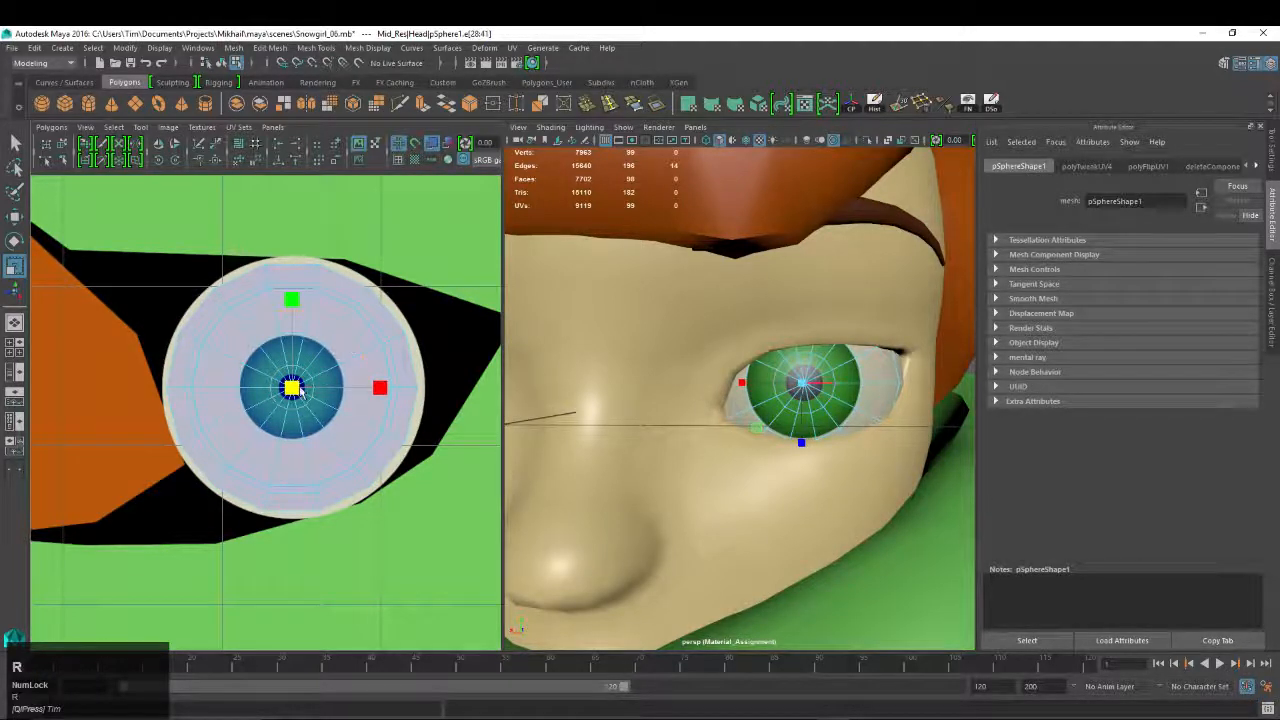
Select the three rings of UVs between the iris and the eyeball's outer edge and unfold them to even their spacing
left_click_drag(290, 389, 292, 396)
key("w")
right_click_drag(346, 293, 388, 292)
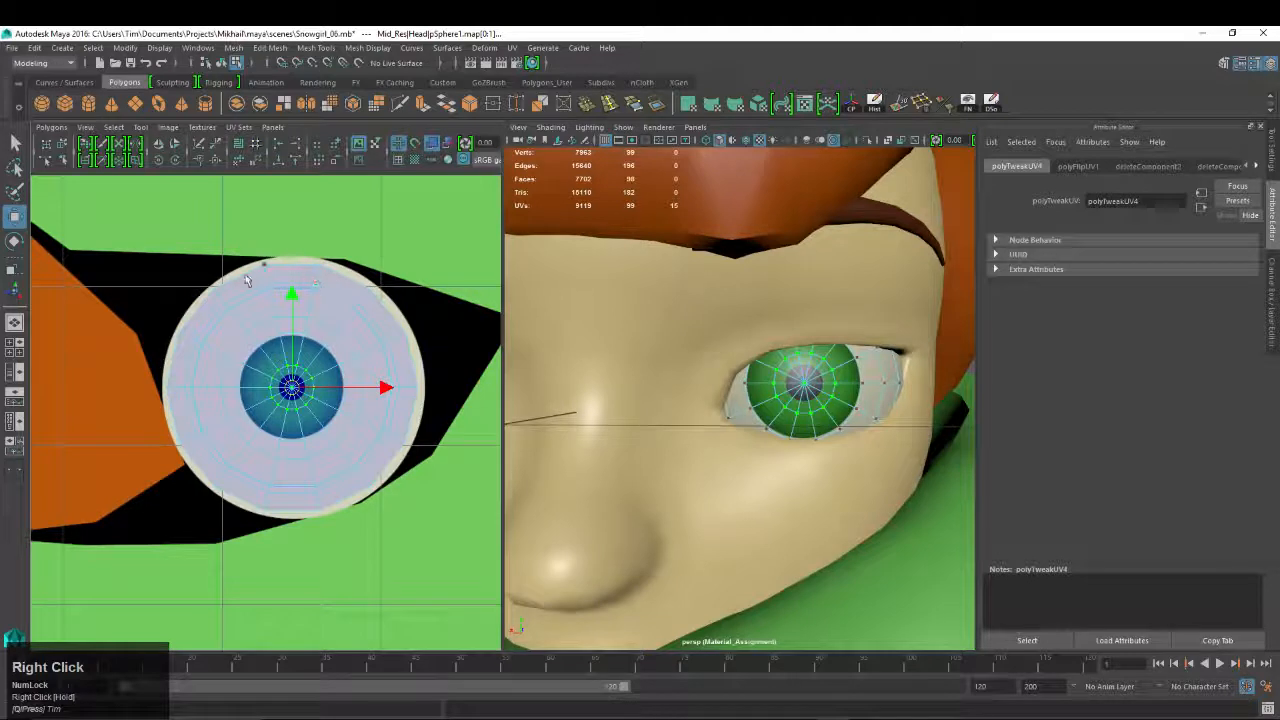
left_click_drag(246, 280, 290, 502)
left_click(357, 308, "shift")
left_click_drag(225, 462, 240, 478, "ctrl+shift")
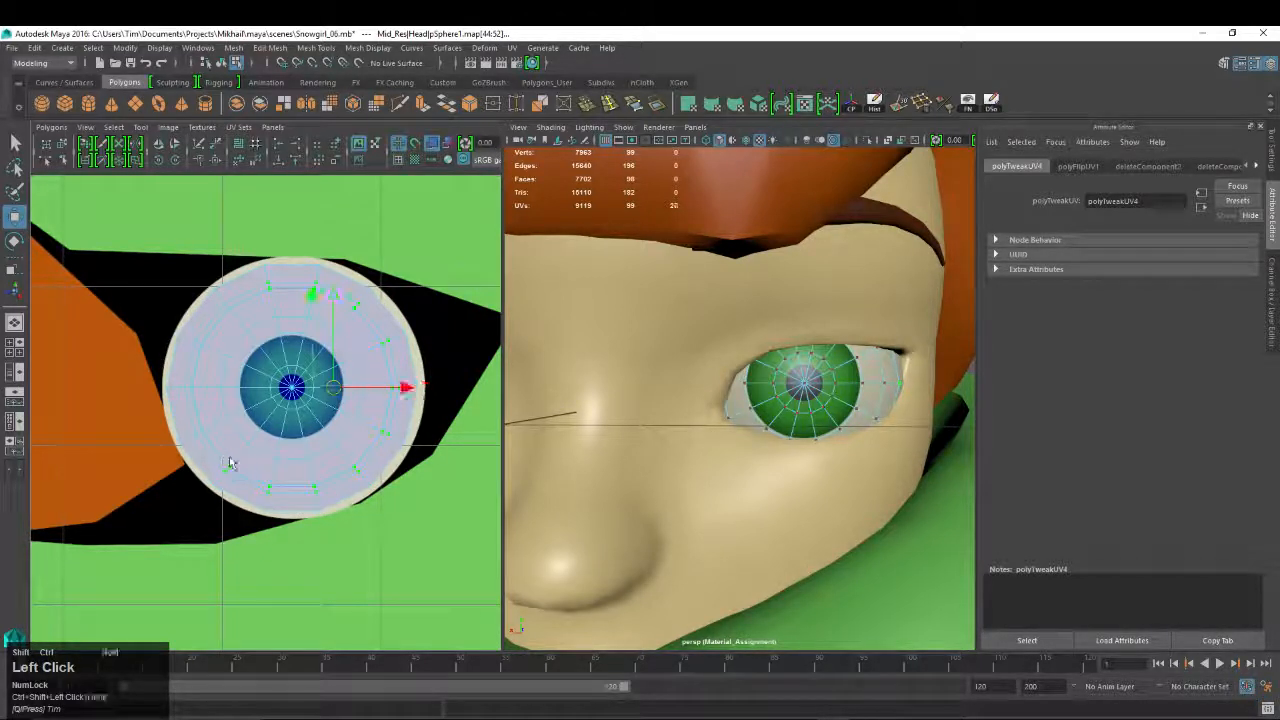
left_click_drag(186, 424, 176, 374, "ctrl+shift")
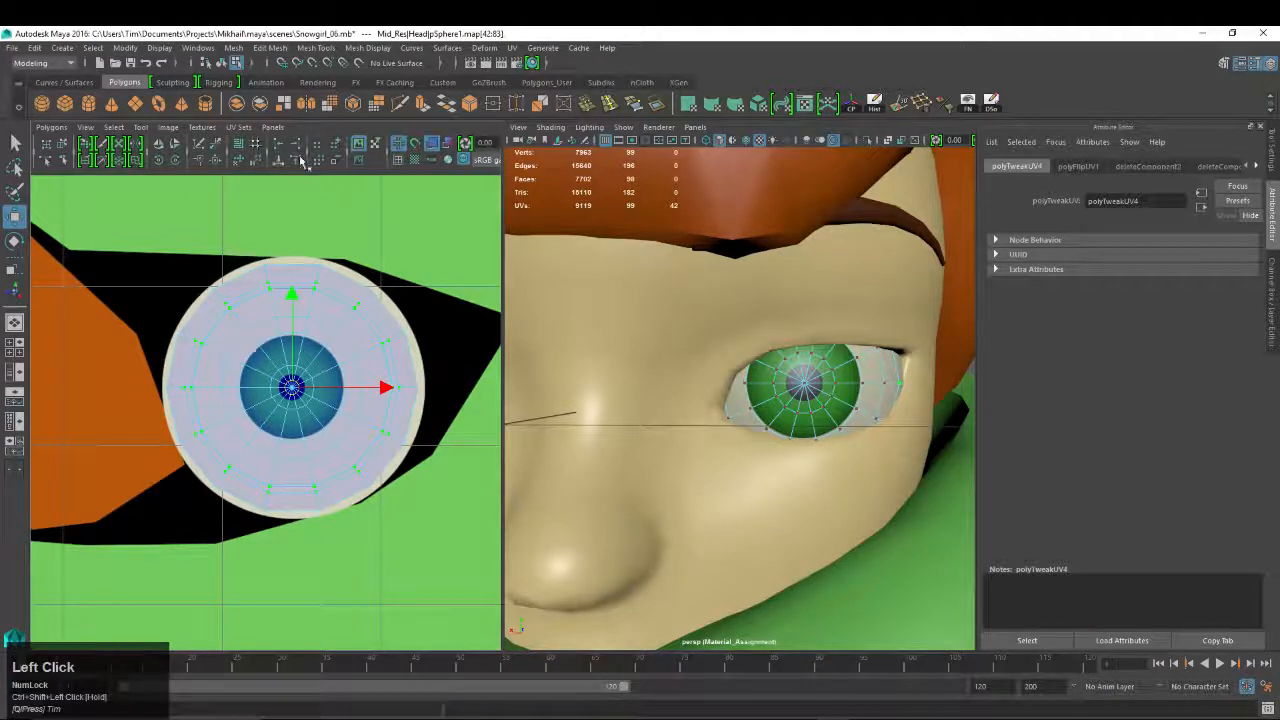
left_click(250, 163)
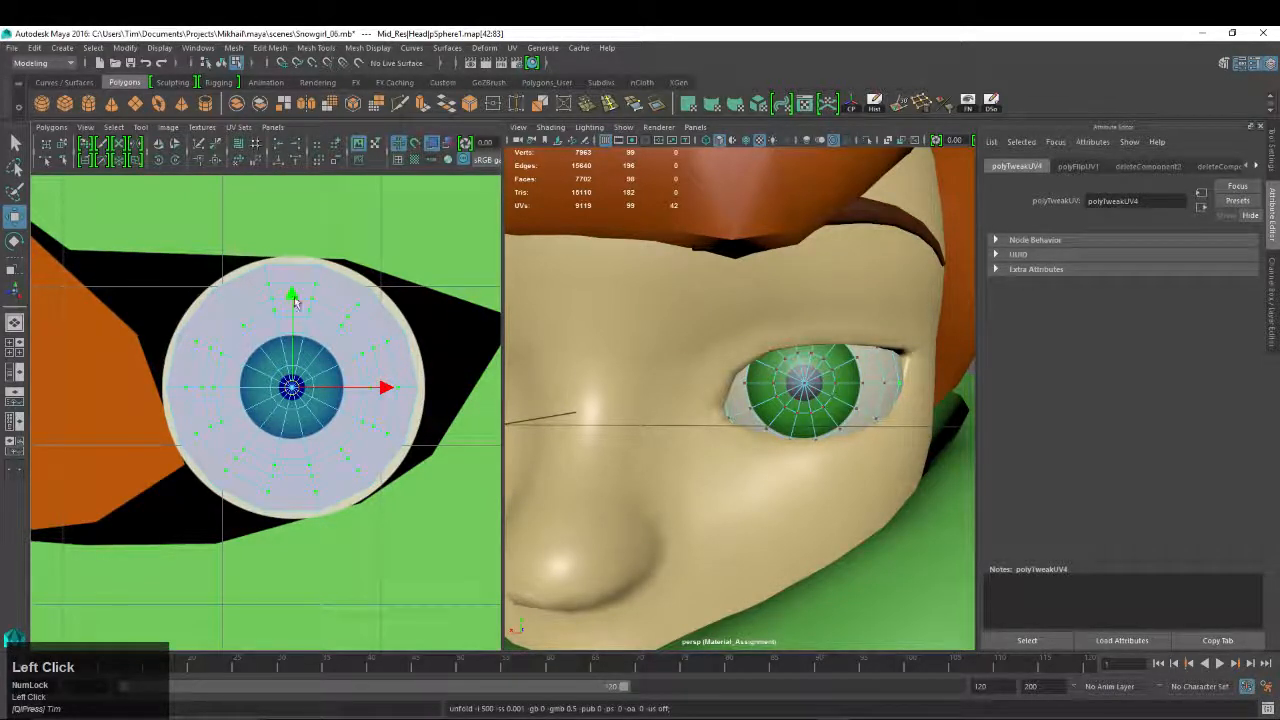
Return to object mode and delete the old eyeball on the opposite side of the face
key("w")
left_click_drag(840, 390, 800, 370, "alt")
right_click_drag(800, 370, 862, 320)
left_click_drag(858, 325, 880, 355, "alt")
right_click_drag(880, 355, 760, 352, "alt")
middle_click_drag(760, 352, 748, 338, "alt")
left_click(655, 384)
key("Delete")
Duplicate the corrected eyeball and mirror the copy into the empty socket by setting its Translate X to 0.302
left_click(770, 381)
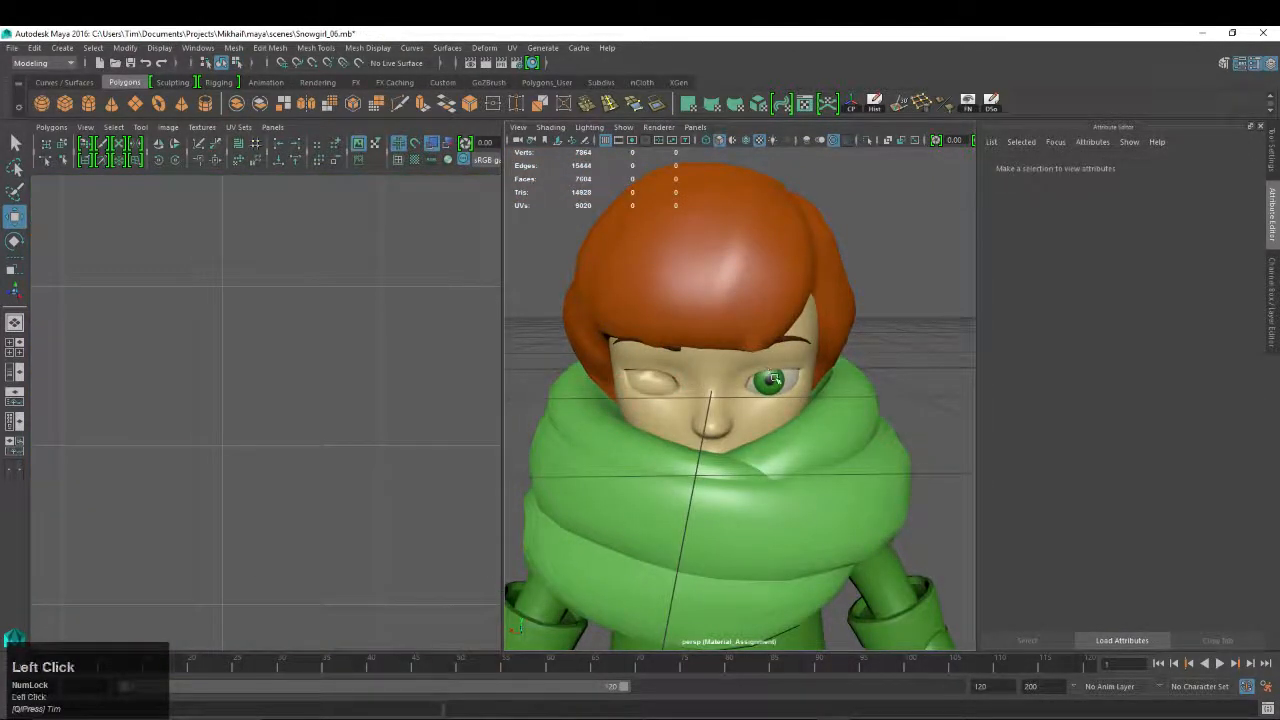
key("ctrl+a")
key("ctrl+d")
left_click(1233, 178)
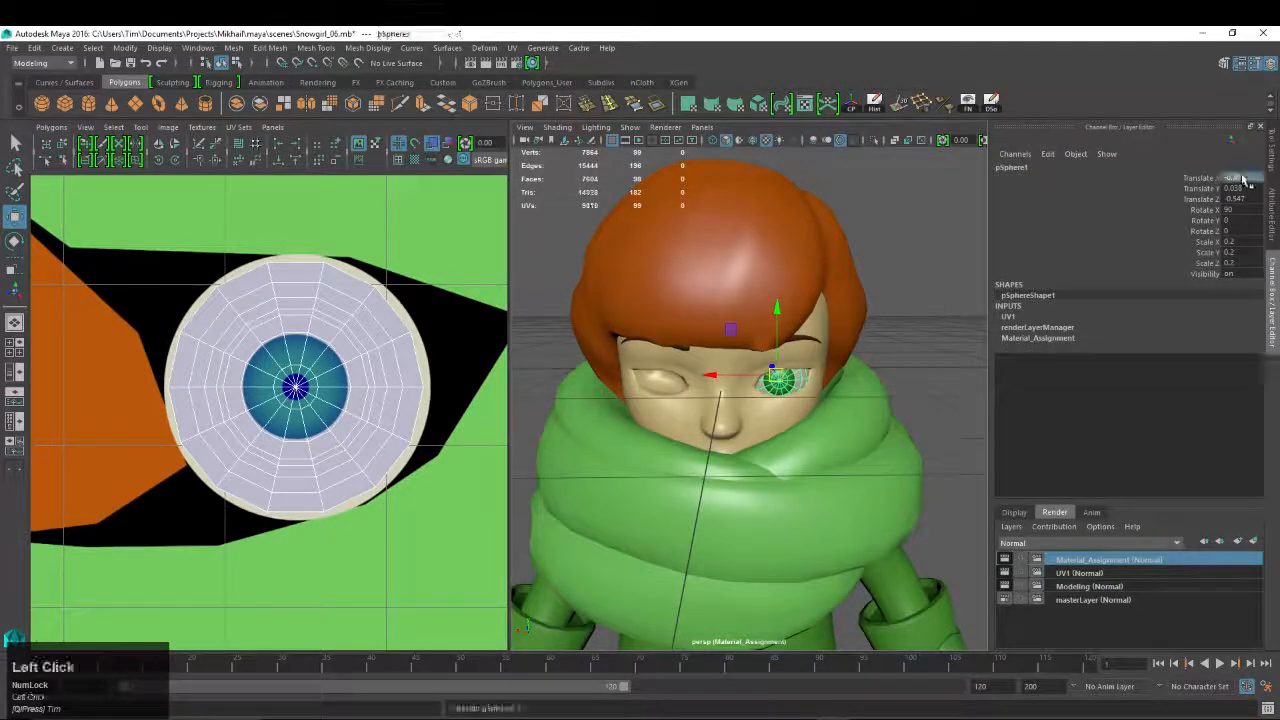
key("Delete")
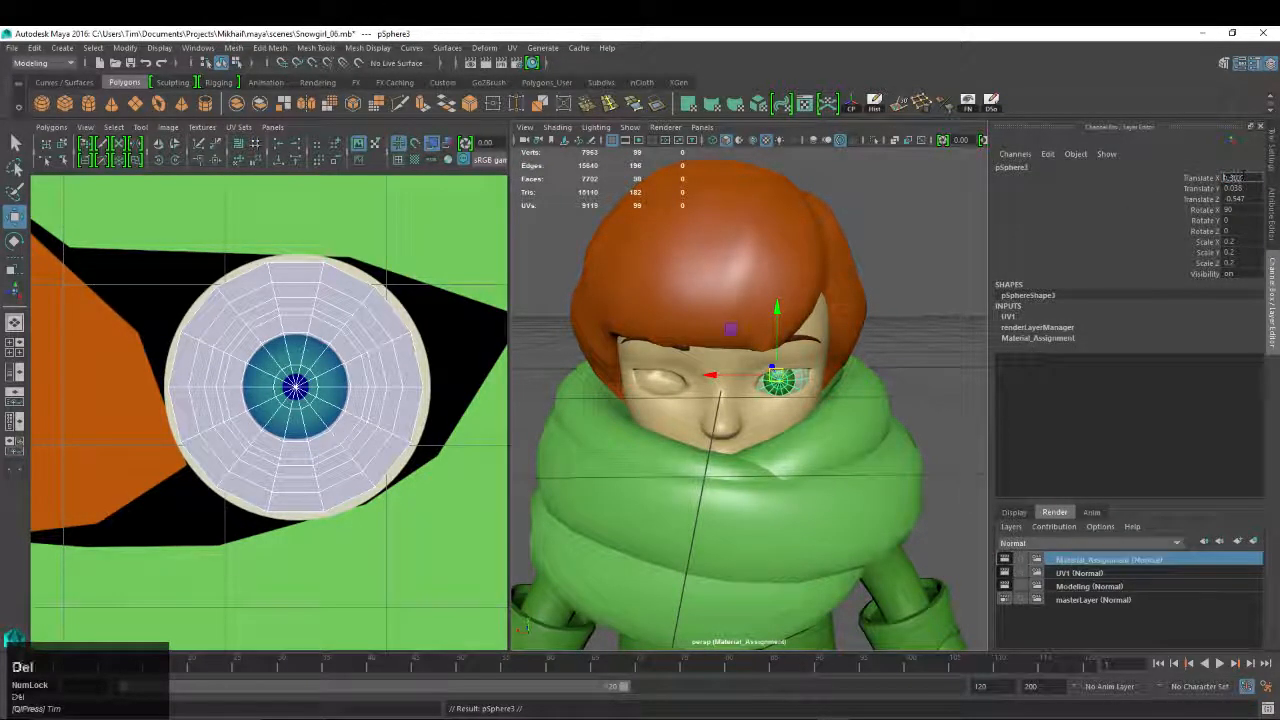
key("Return")
key("w")
right_click_drag(886, 371, 851, 366, "alt")
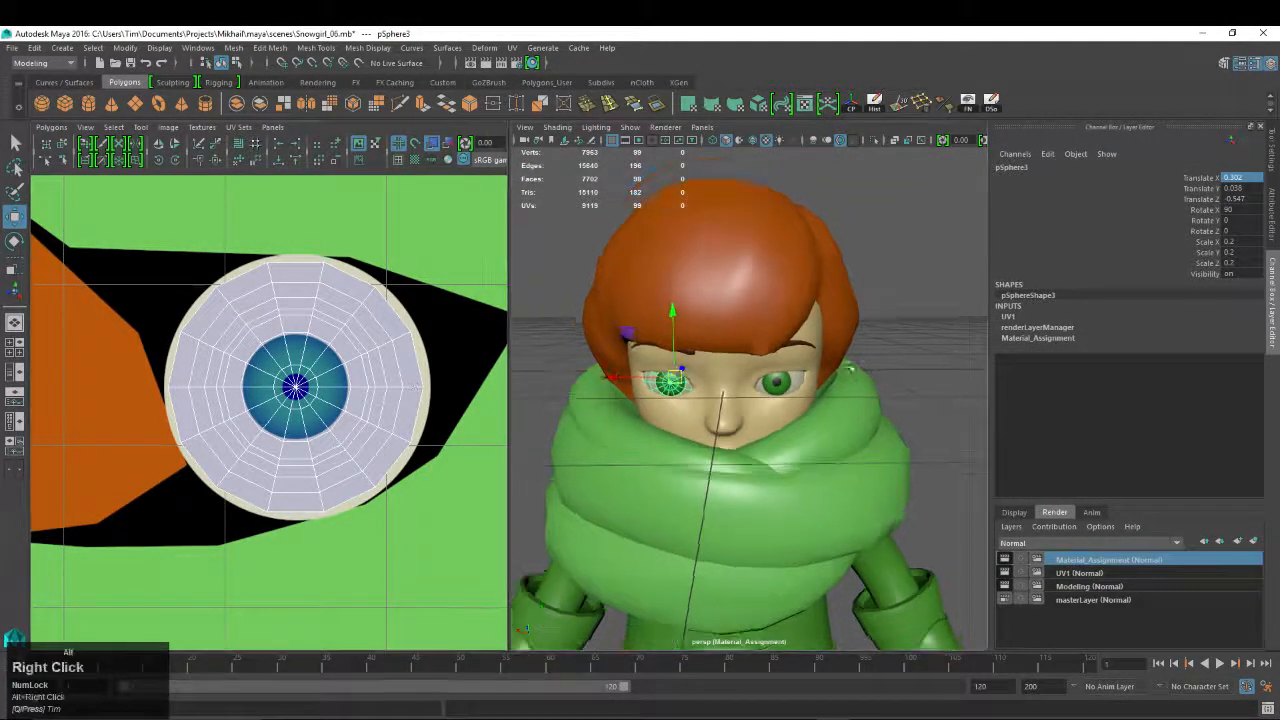
Deselect everything and examine the matching eyes on the character from several angles and distances
right_click_drag(764, 306, 829, 286)
right_click_drag(866, 292, 803, 280, "alt")
left_click_drag(803, 280, 894, 318, "alt")
left_click(894, 318)
right_click_drag(894, 318, 817, 380, "alt")
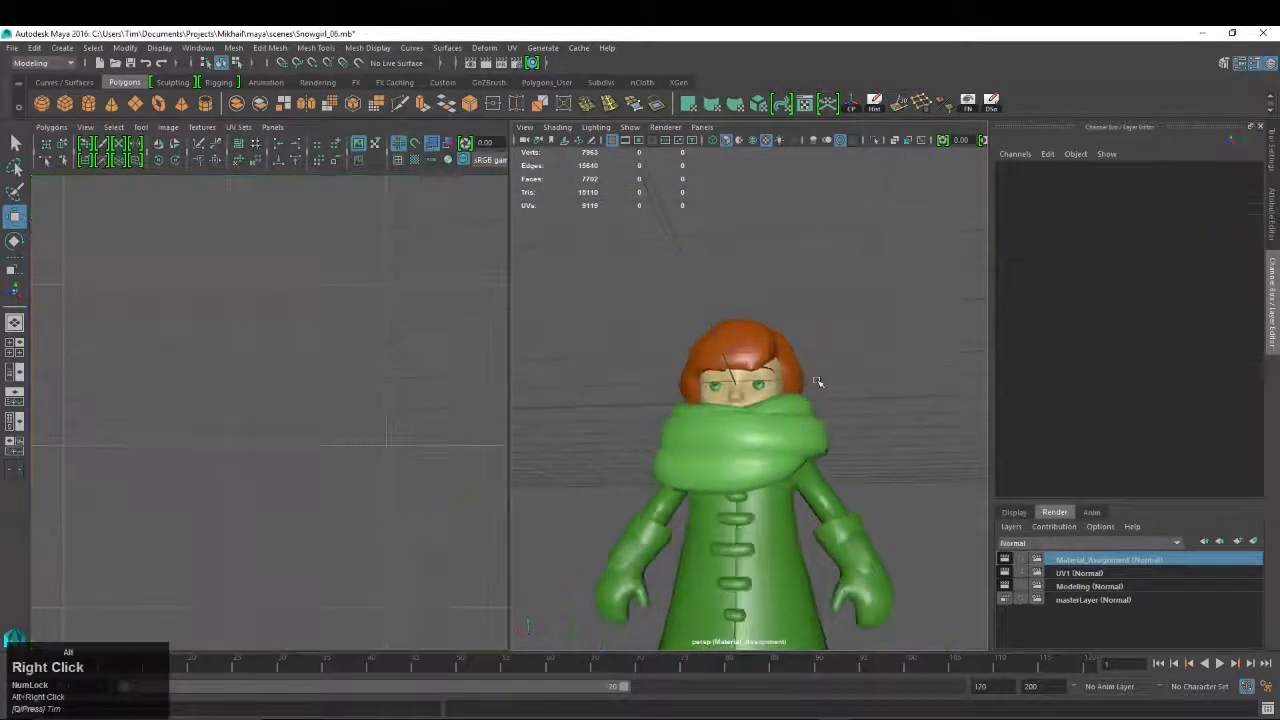
left_click_drag(817, 380, 732, 397, "alt")
right_click_drag(732, 397, 800, 420, "alt")
left_click_drag(800, 420, 788, 443, "alt")
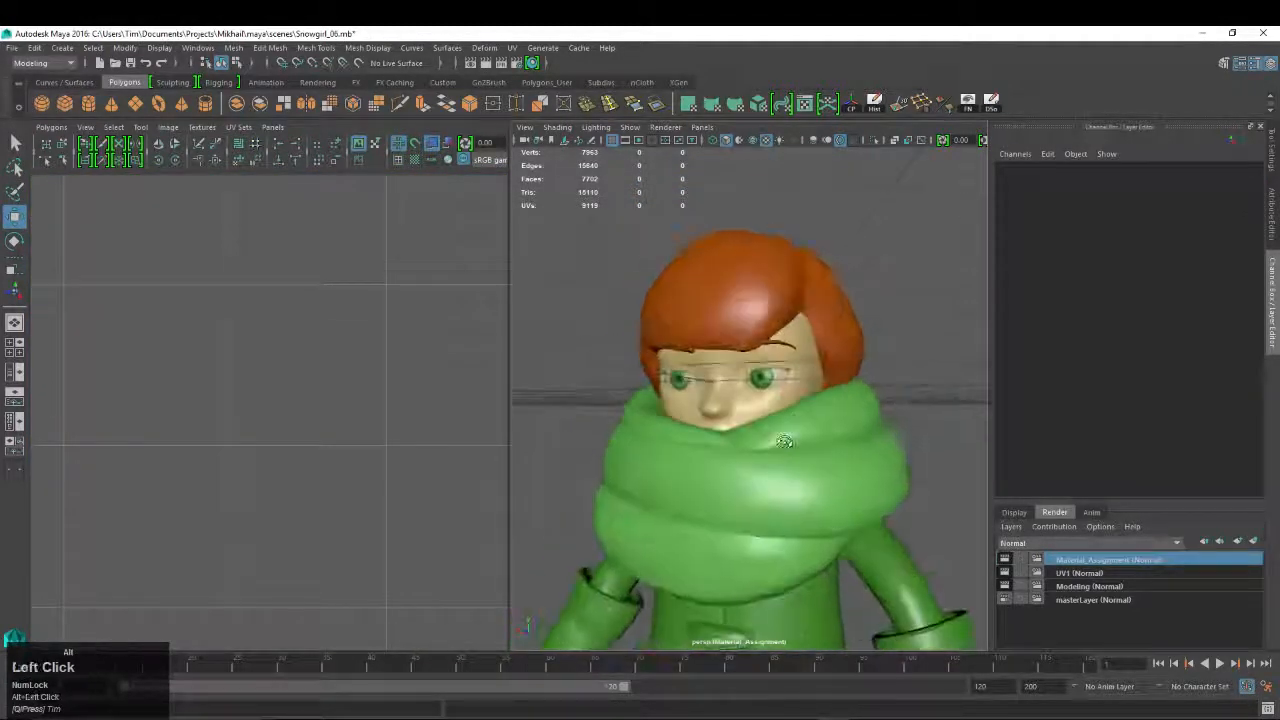
mouse_move(788, 443)
right_mouse_down("alt")
mouse_move(860, 445)
mouse_move(800, 450)
right_mouse_up("alt")
left_click_drag(850, 450, 755, 445, "alt")
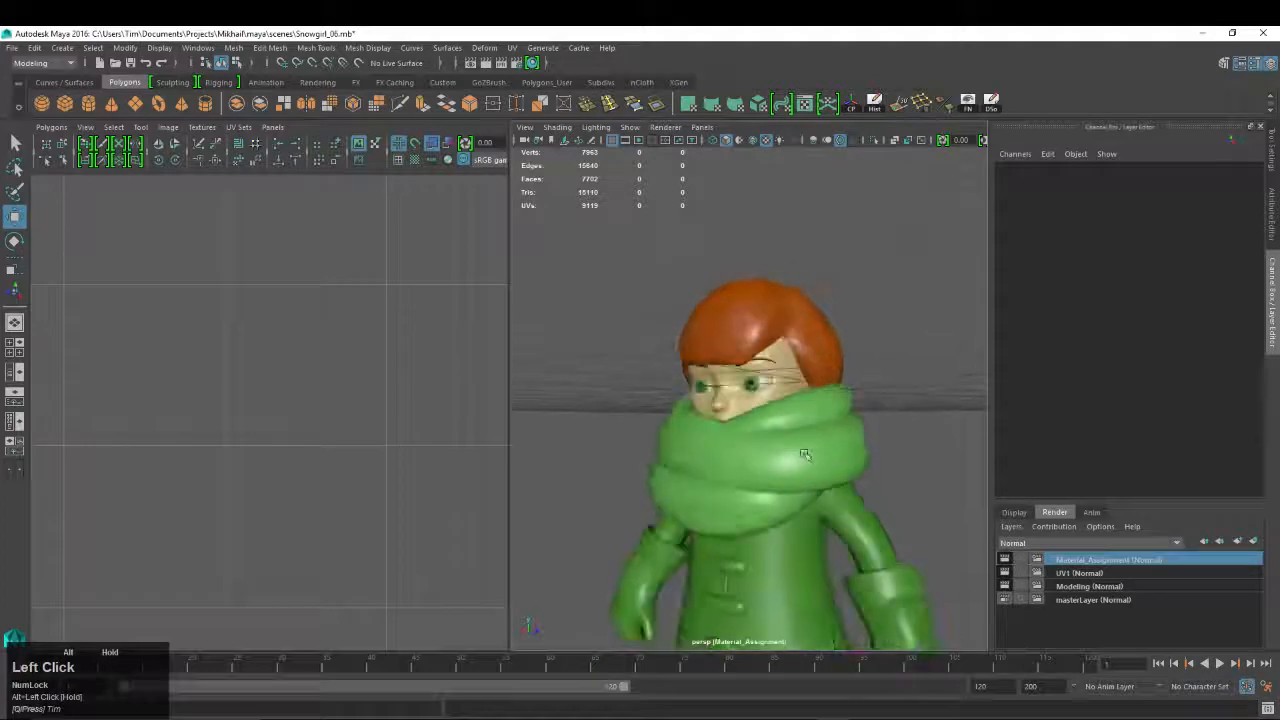
right_click_drag(755, 445, 793, 470, "alt")
middle_click_drag(793, 470, 779, 447, "alt")
right_click_drag(779, 448, 783, 425, "alt")
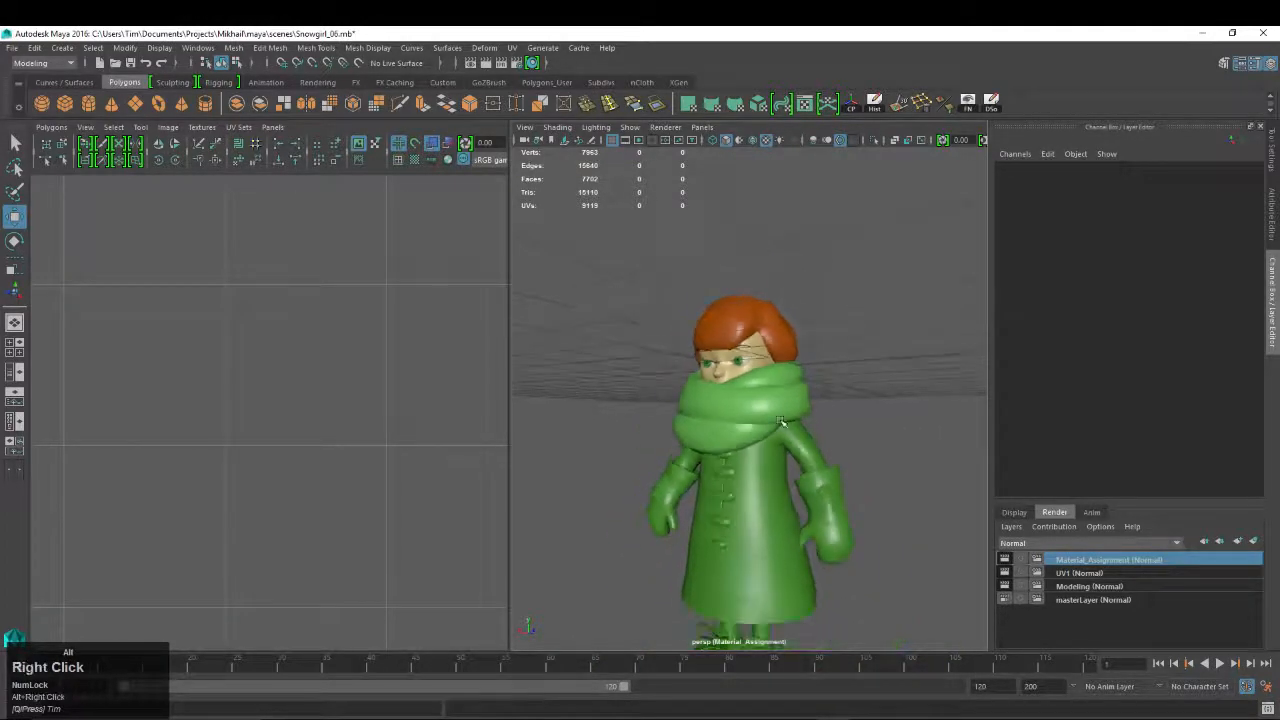
left_click_drag(783, 425, 776, 400, "alt")
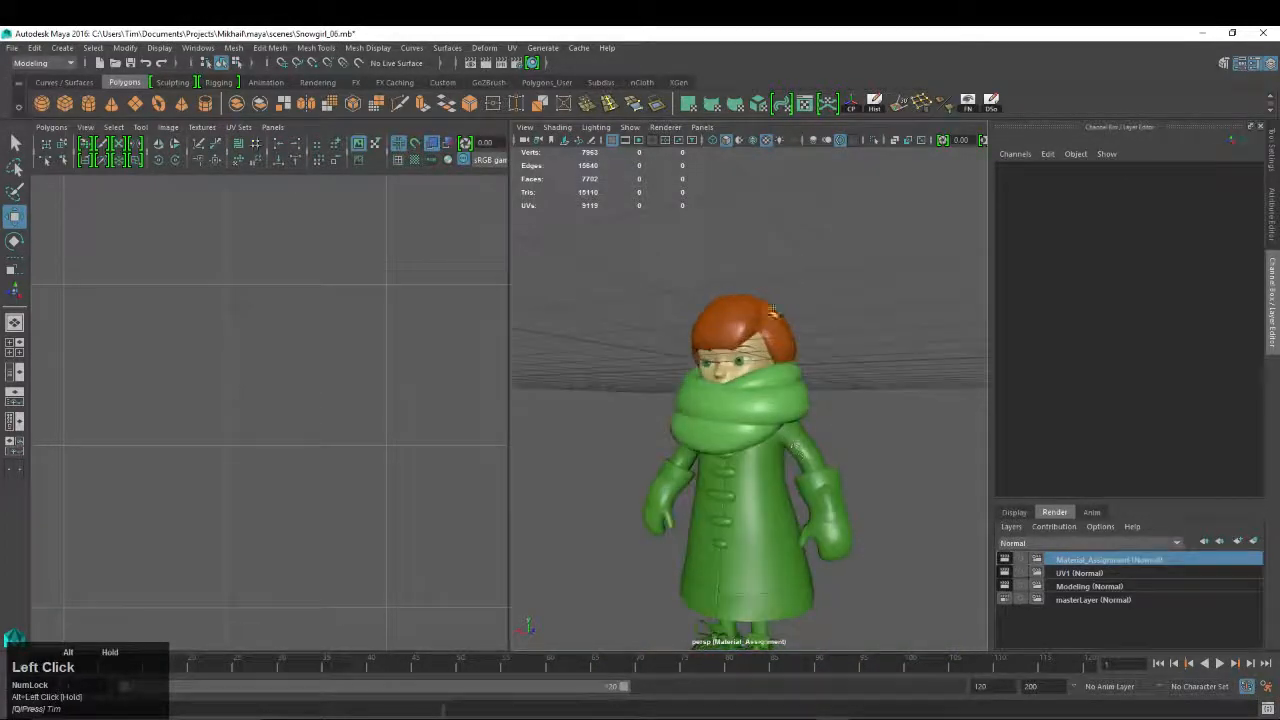
Enable Screen-space Ambient Occlusion in the Viewport 2.0 renderer settings
left_click(666, 127)
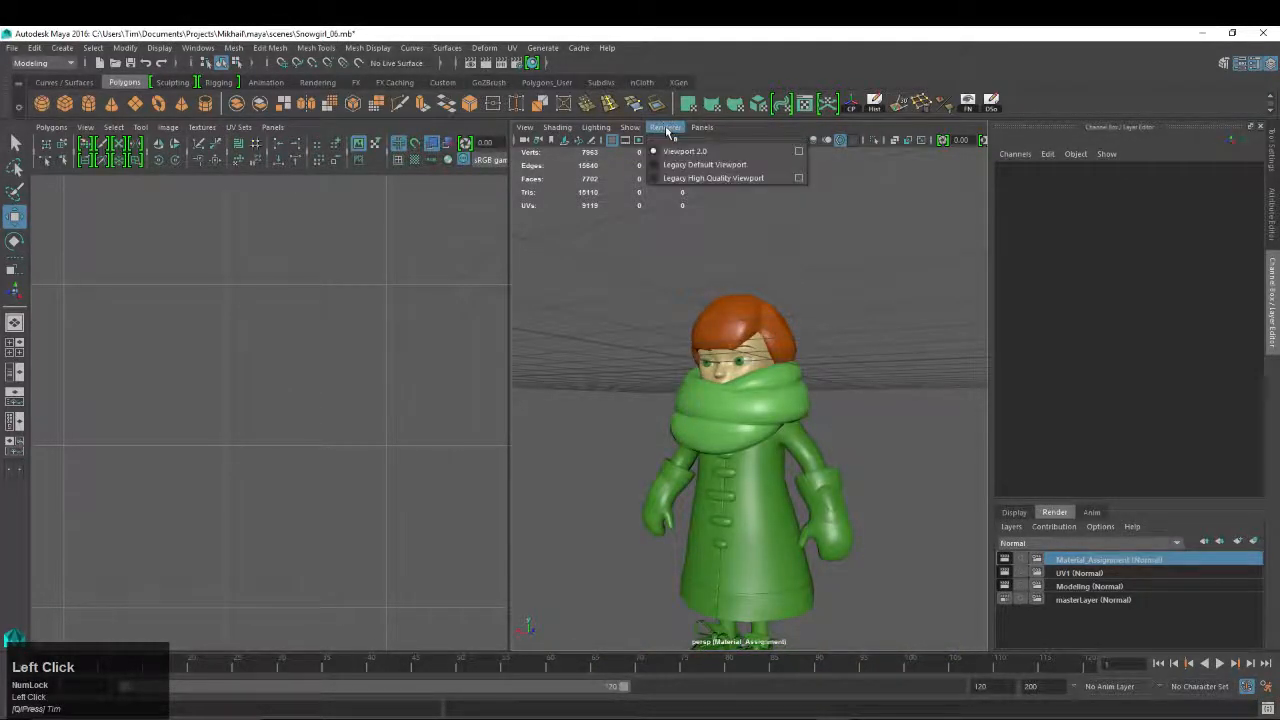
left_click(800, 150)
left_click_drag(724, 238, 446, 208)
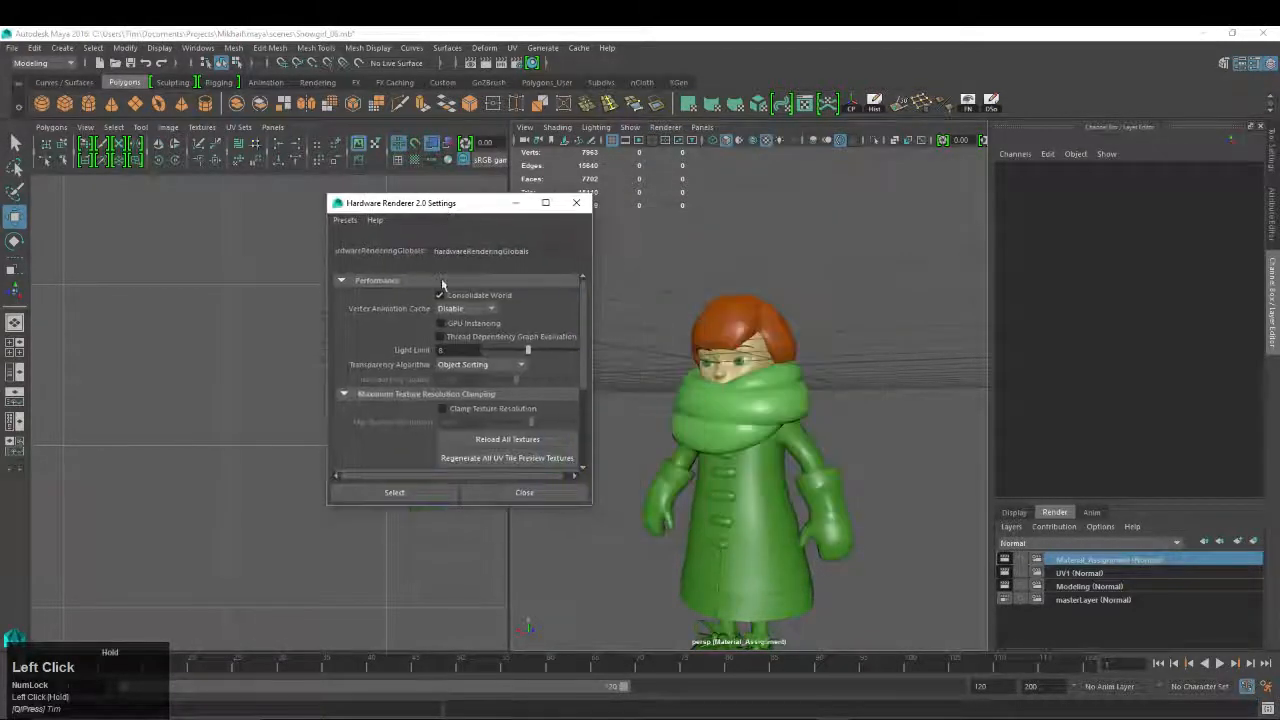
scroll(410, 400, "down", 3)
left_click(376, 405)
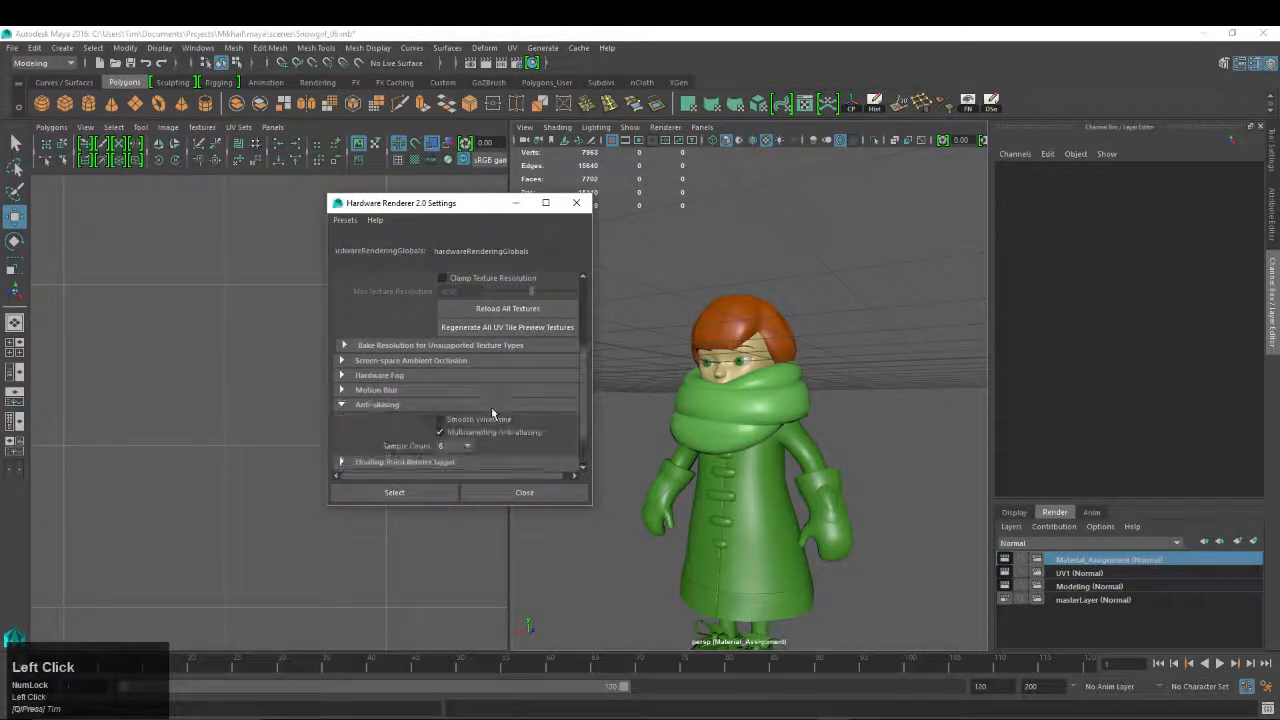
left_click(375, 404)
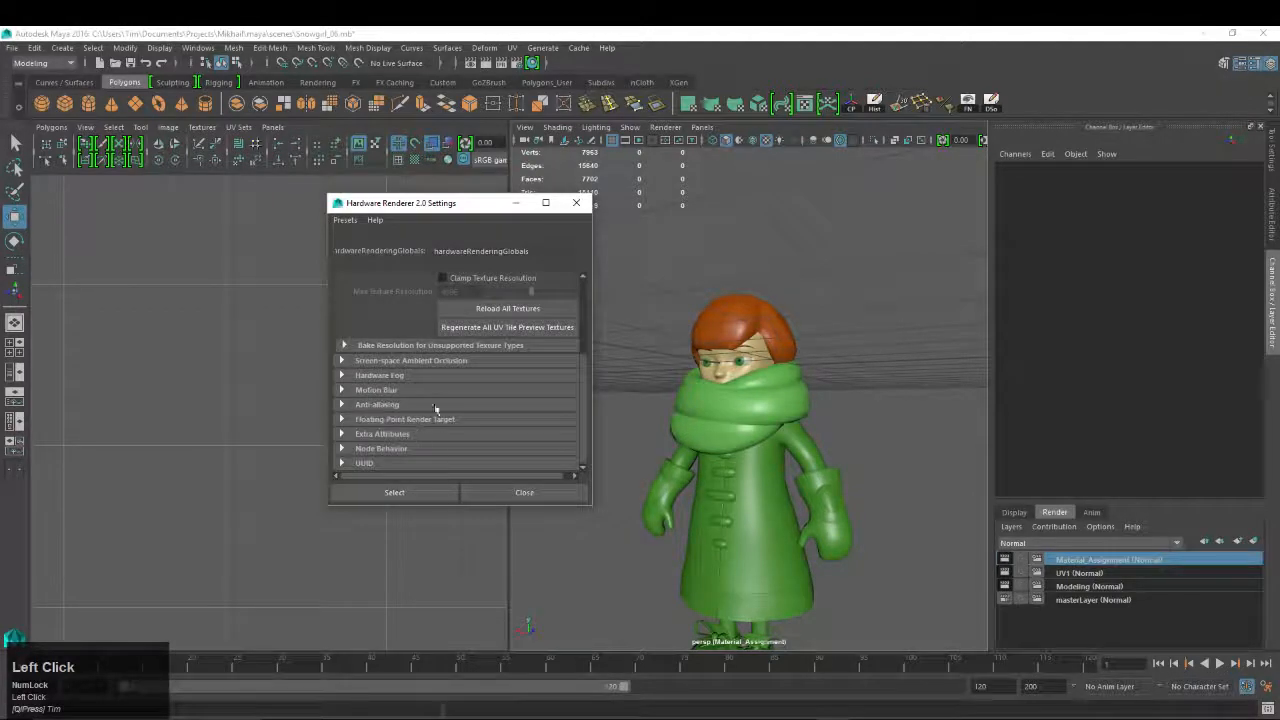
left_click(420, 361)
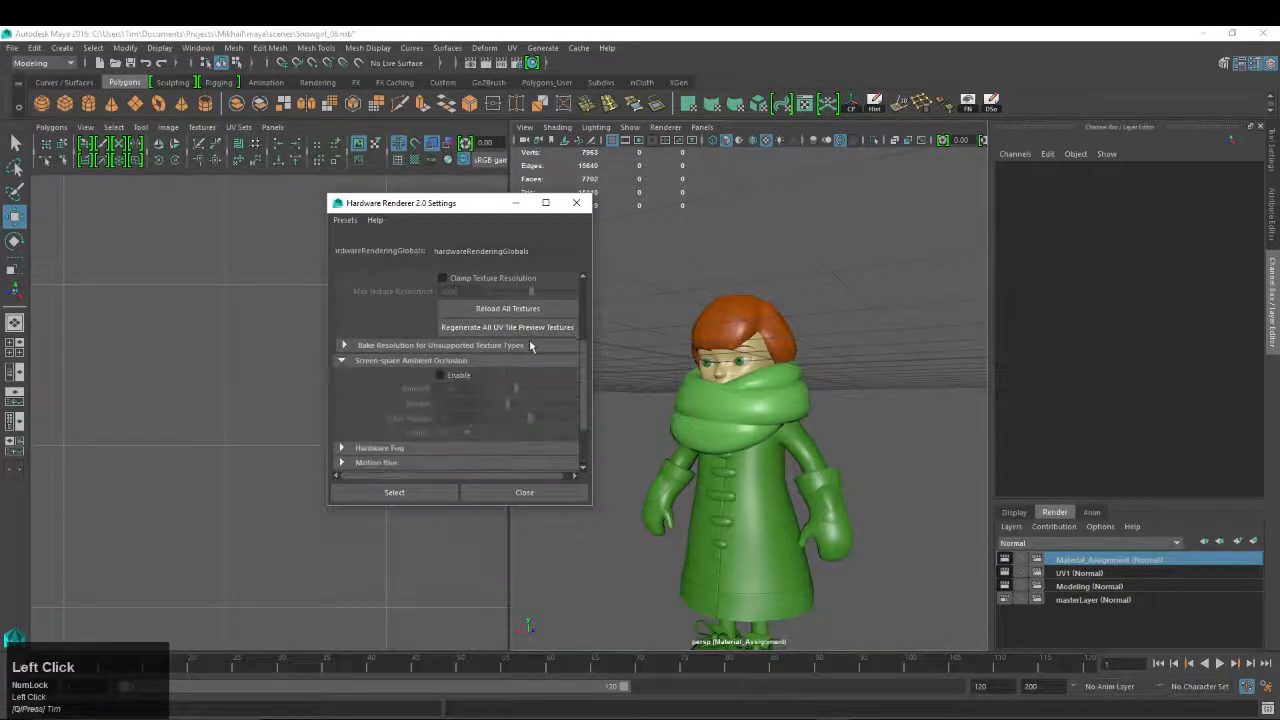
left_click(466, 378)
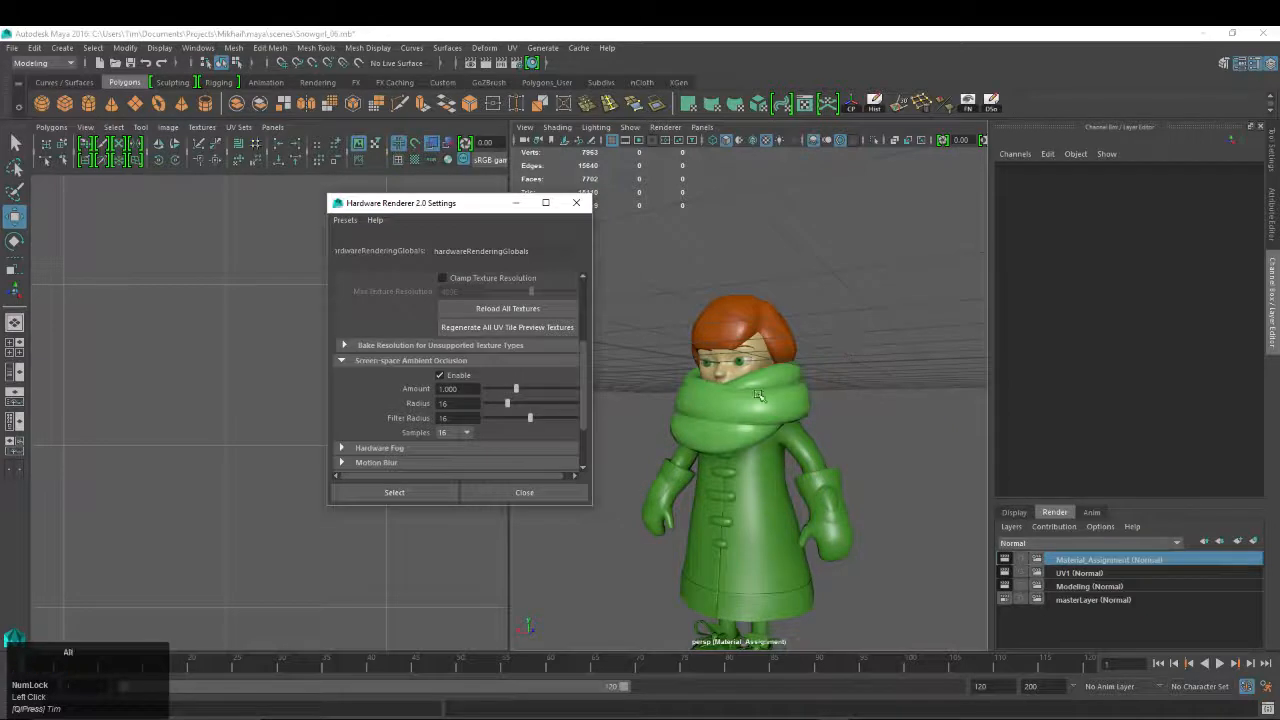
Compare the character with ambient occlusion off and on, leave it enabled, and set its radius to 32
left_click_drag(842, 355, 763, 383, "alt")
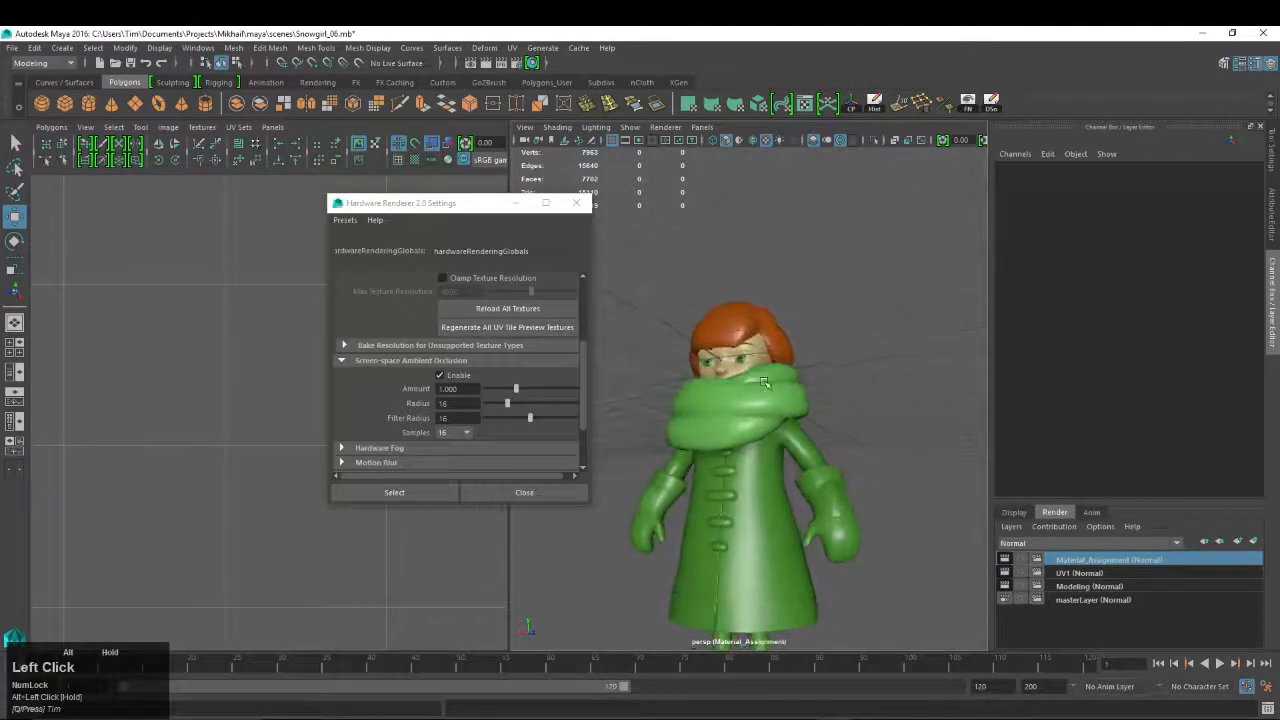
left_click(440, 376)
left_click(440, 376)
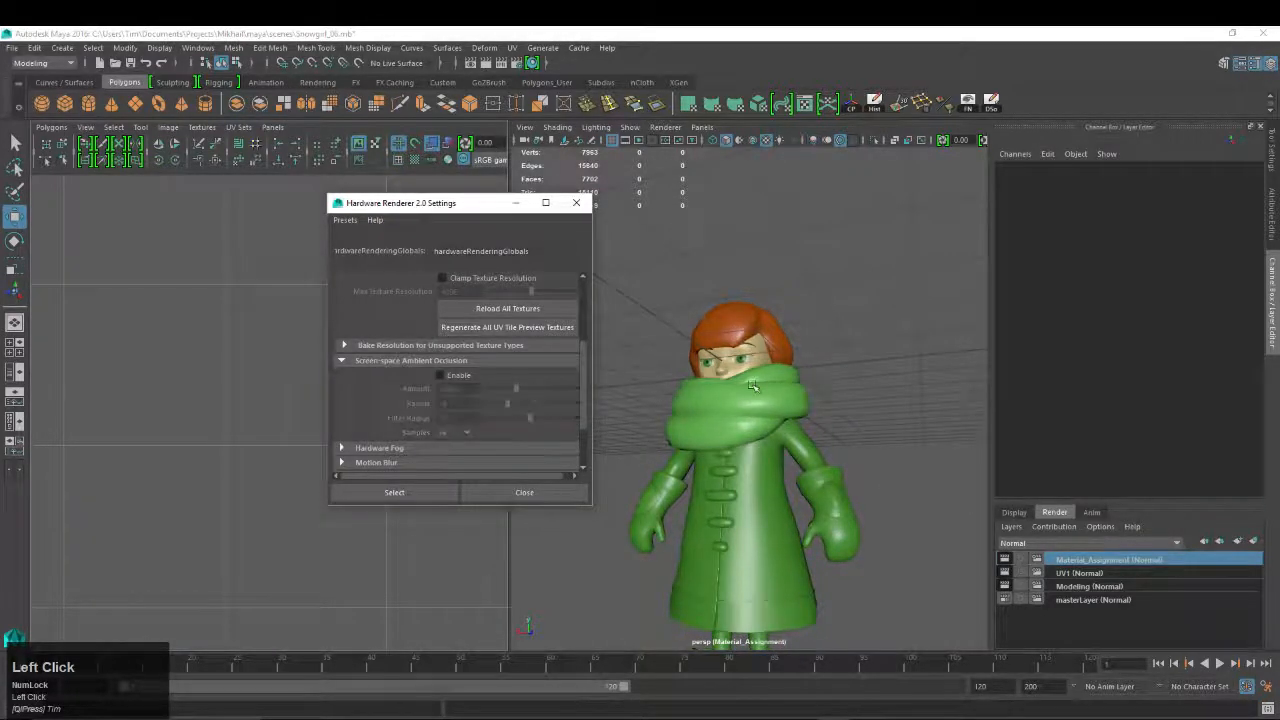
left_click(452, 378)
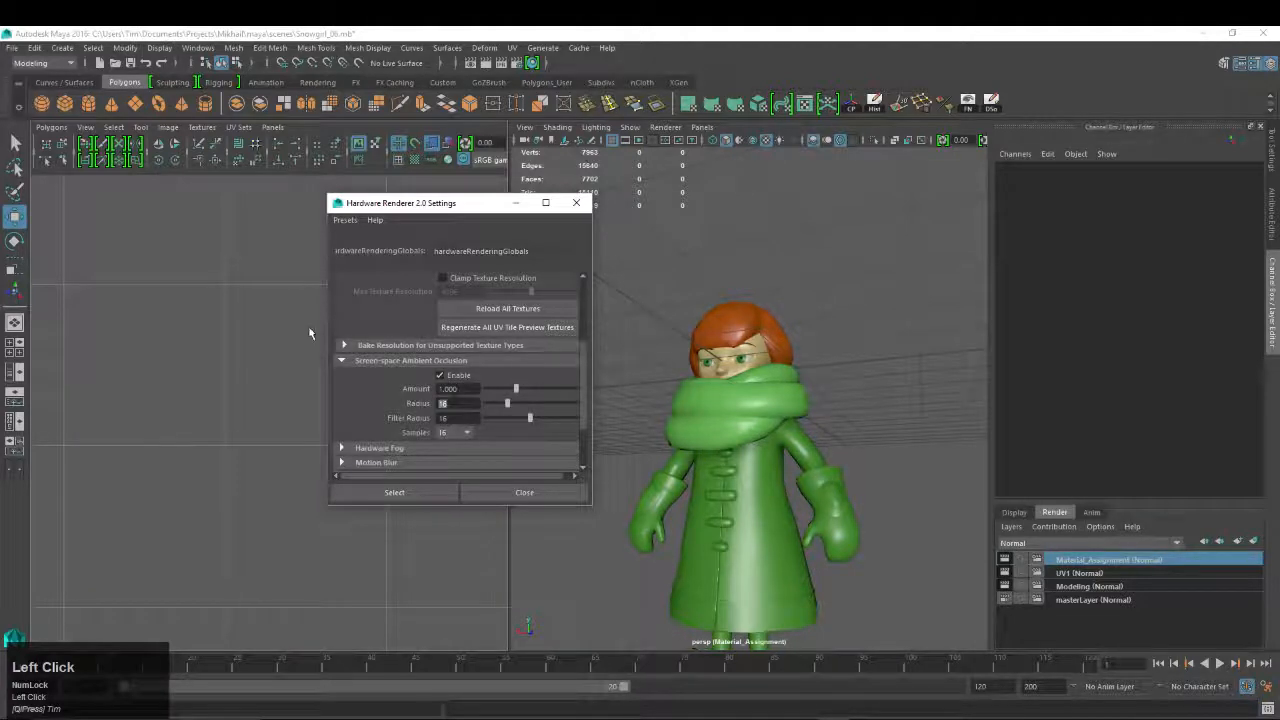
type("32")
key("Return")
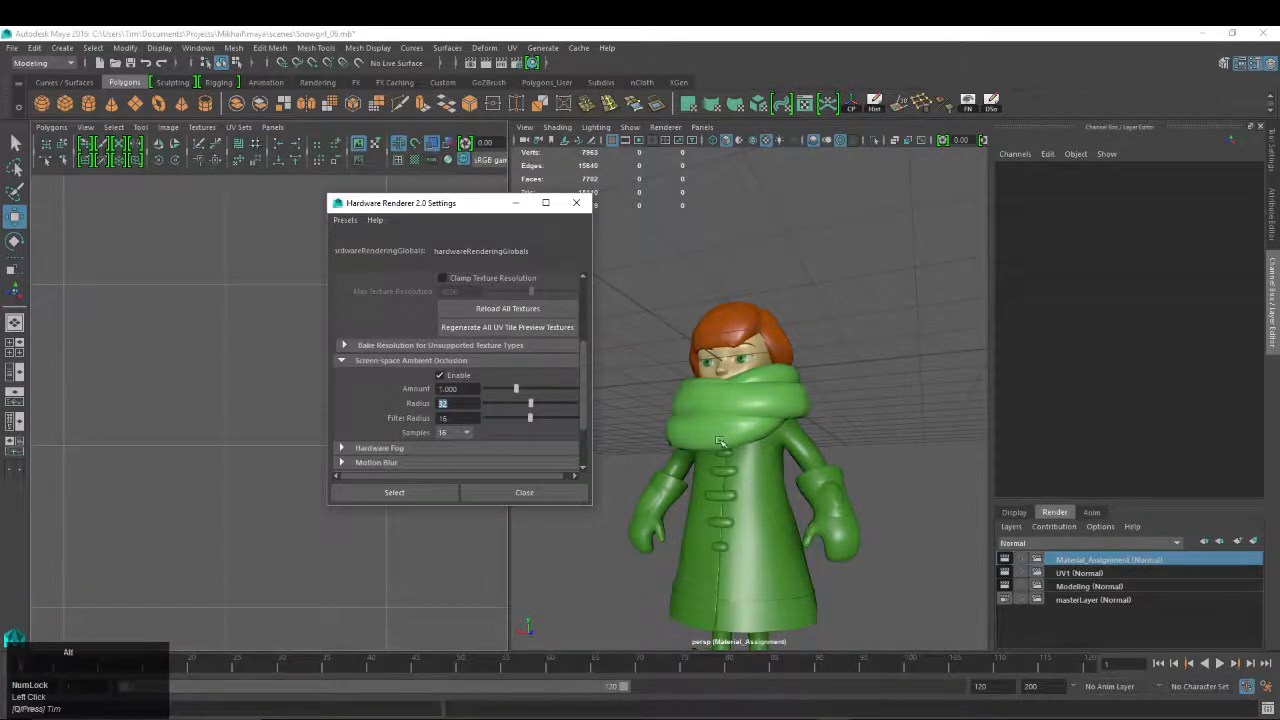
Examine the ambient occlusion shading on the face, scarf and full figure from different angles
left_click_drag(608, 532, 700, 440, "alt")
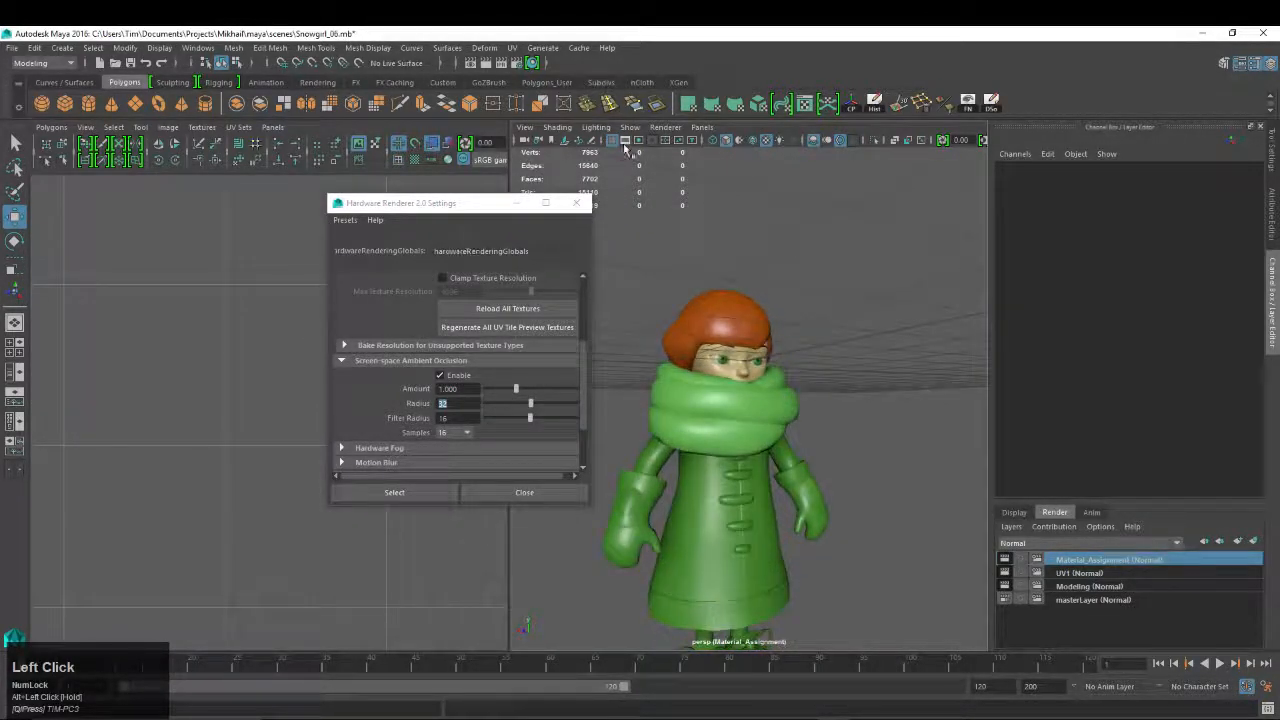
left_click_drag(844, 344, 757, 343, "alt")
right_click_drag(757, 343, 720, 400, "alt")
left_click_drag(750, 440, 823, 446, "alt")
middle_click_drag(823, 446, 800, 390, "alt")
right_click_drag(800, 390, 840, 440, "alt")
right_click_drag(760, 370, 794, 389, "alt")
middle_click_drag(794, 389, 824, 423, "alt")
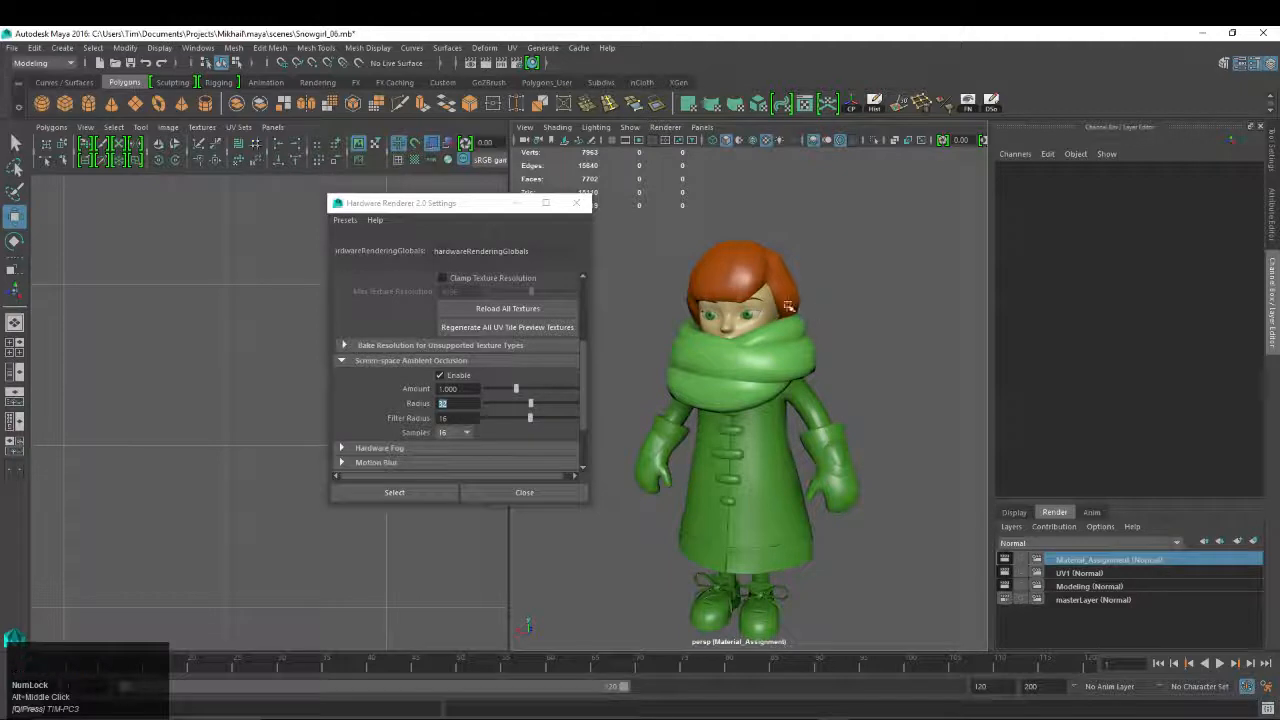
Close the Hardware Renderer 2.0 settings and save the Maya scene
left_click(575, 205)
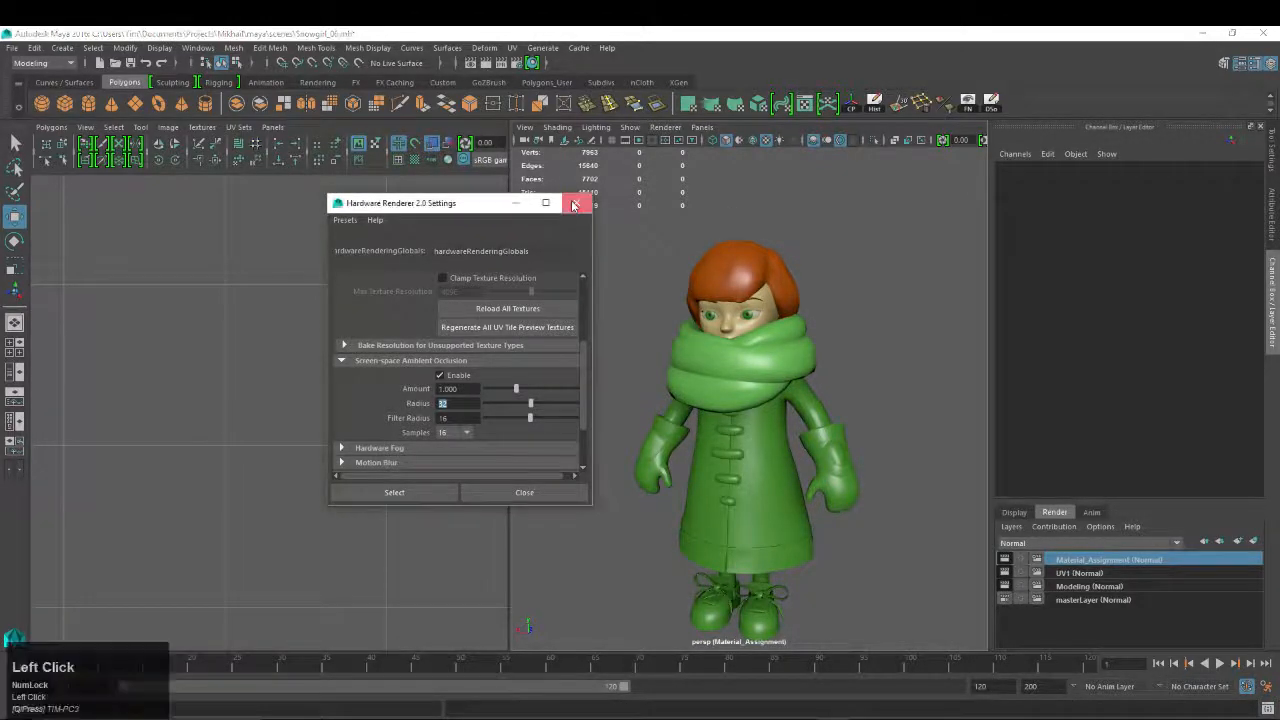
key("ctrl+s")
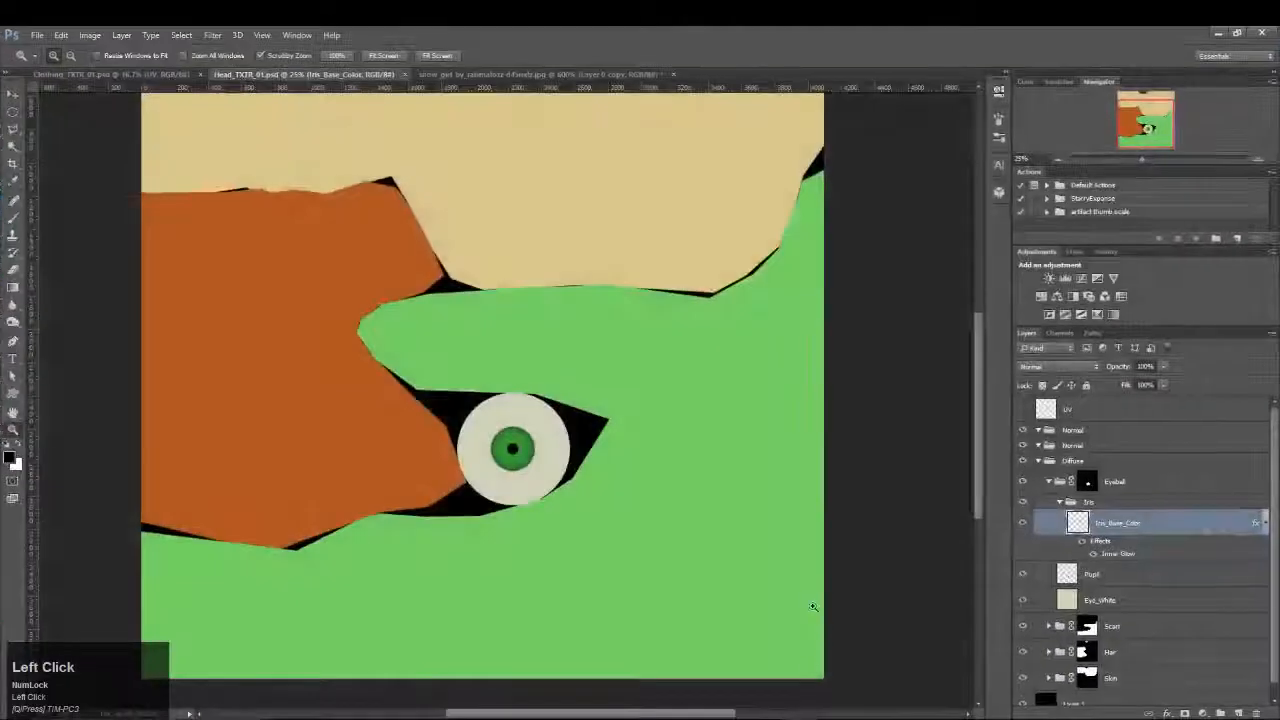
Save Head_TXTR_01.psd in Photoshop and bring up Clothing_TXTR_01.psd, placing it after the head texture
key("ctrl+s")
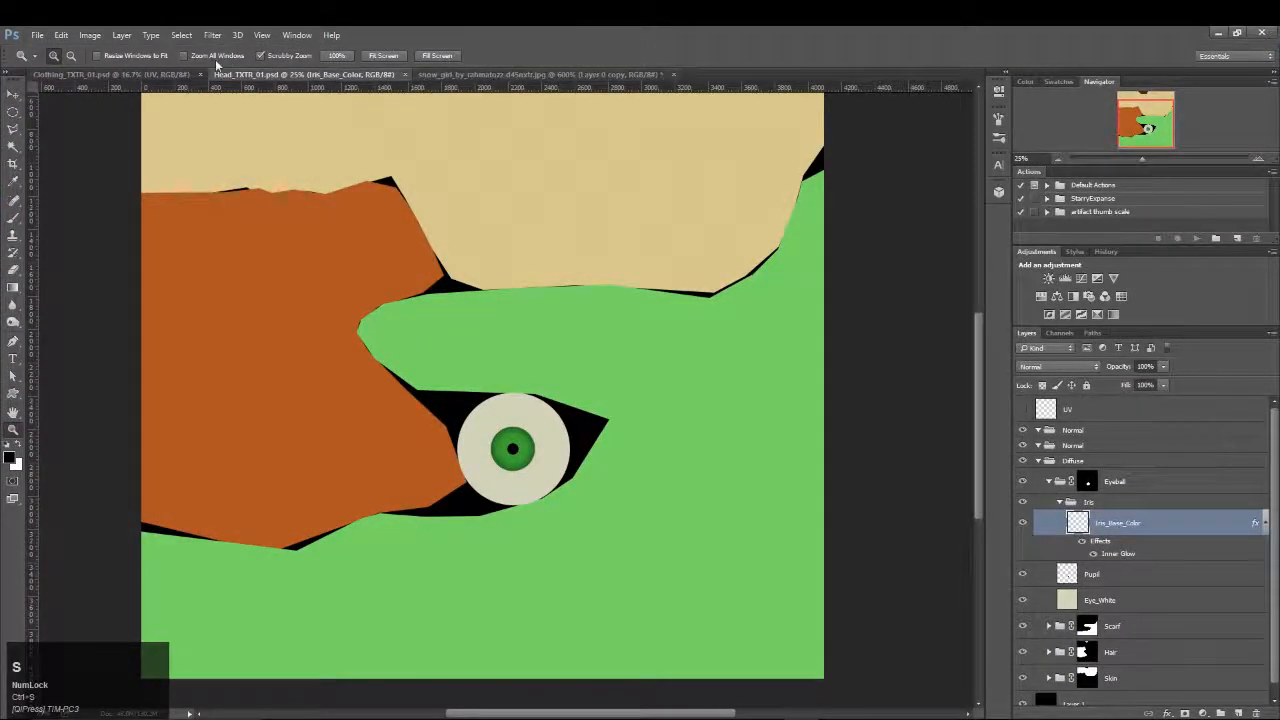
left_click_drag(138, 76, 282, 77)
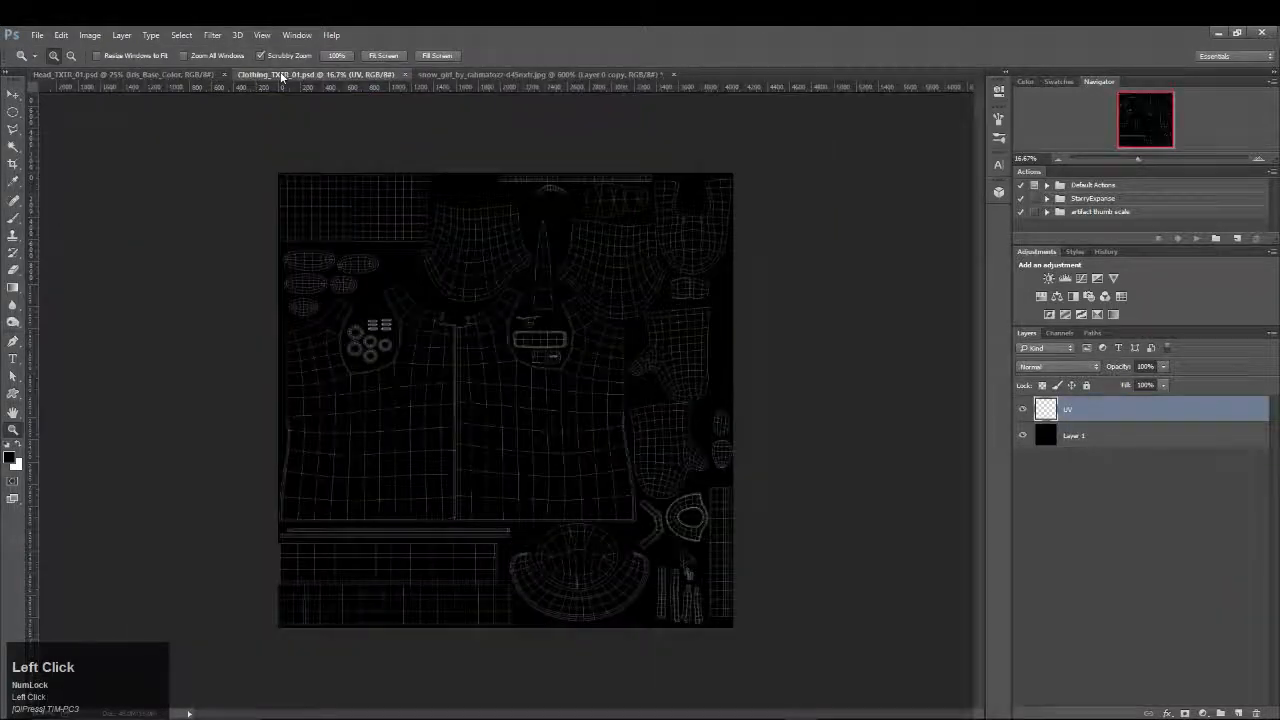
Create a layer group named Diffuse between Layer 1 and the UV layer, then add a second group above it and open its name for editing
left_click(1136, 440)
left_click(1221, 712)
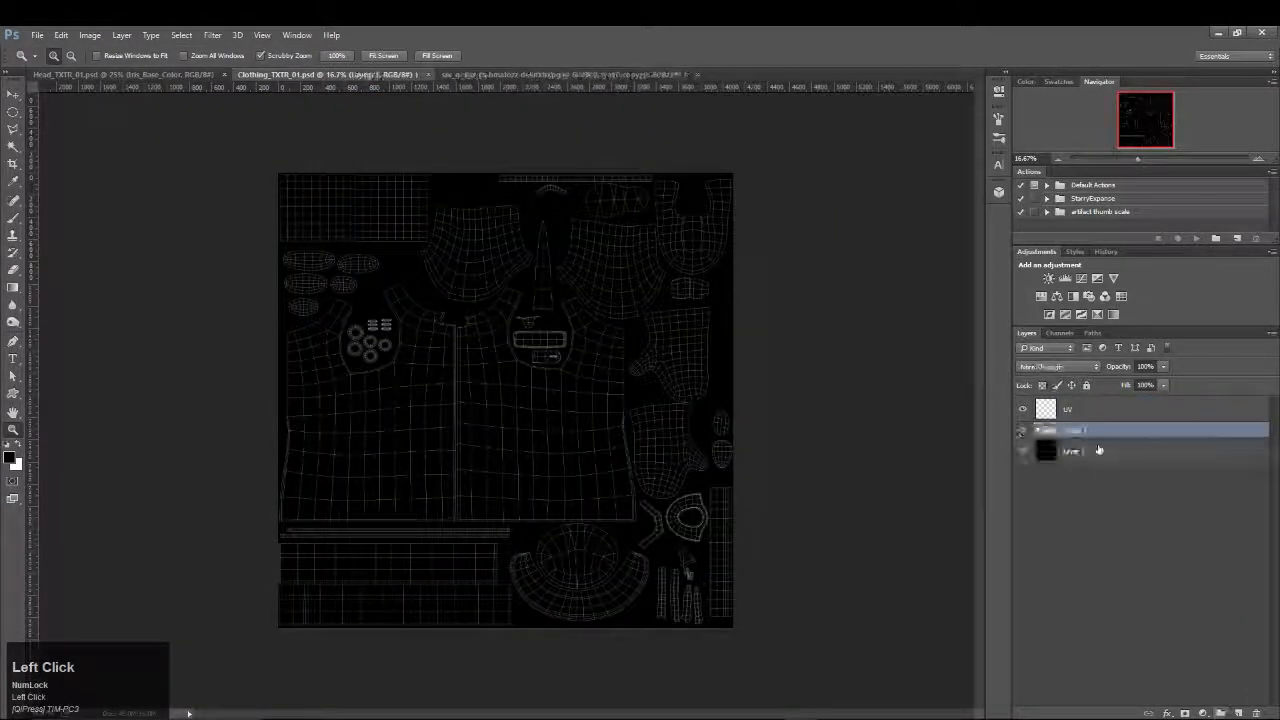
type("Diffuse")
key("Return")
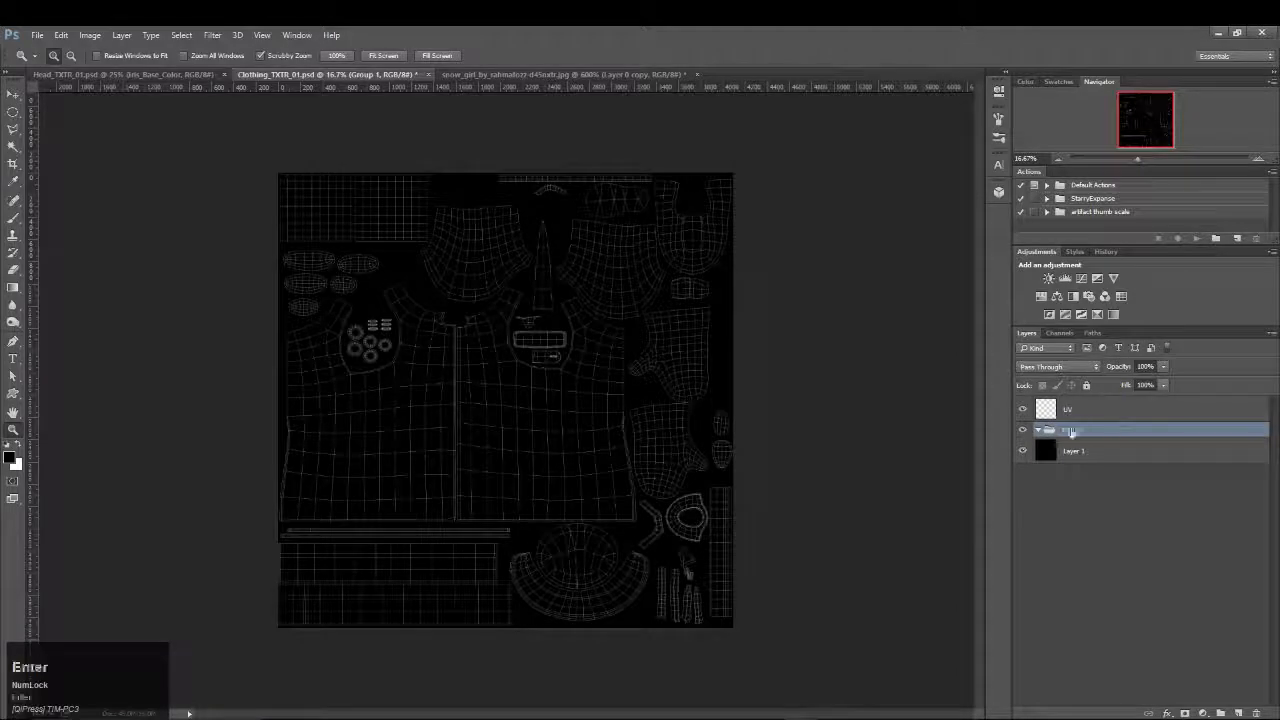
left_click(1221, 712)
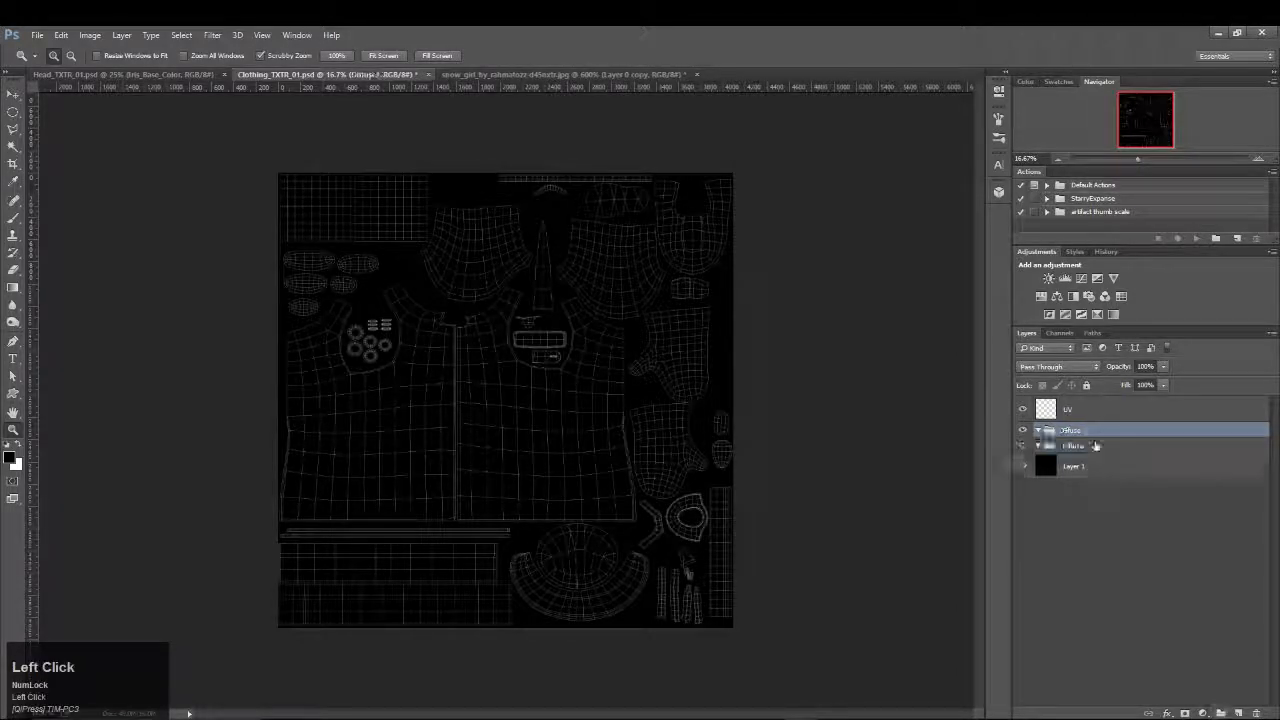
double_click(1080, 431)
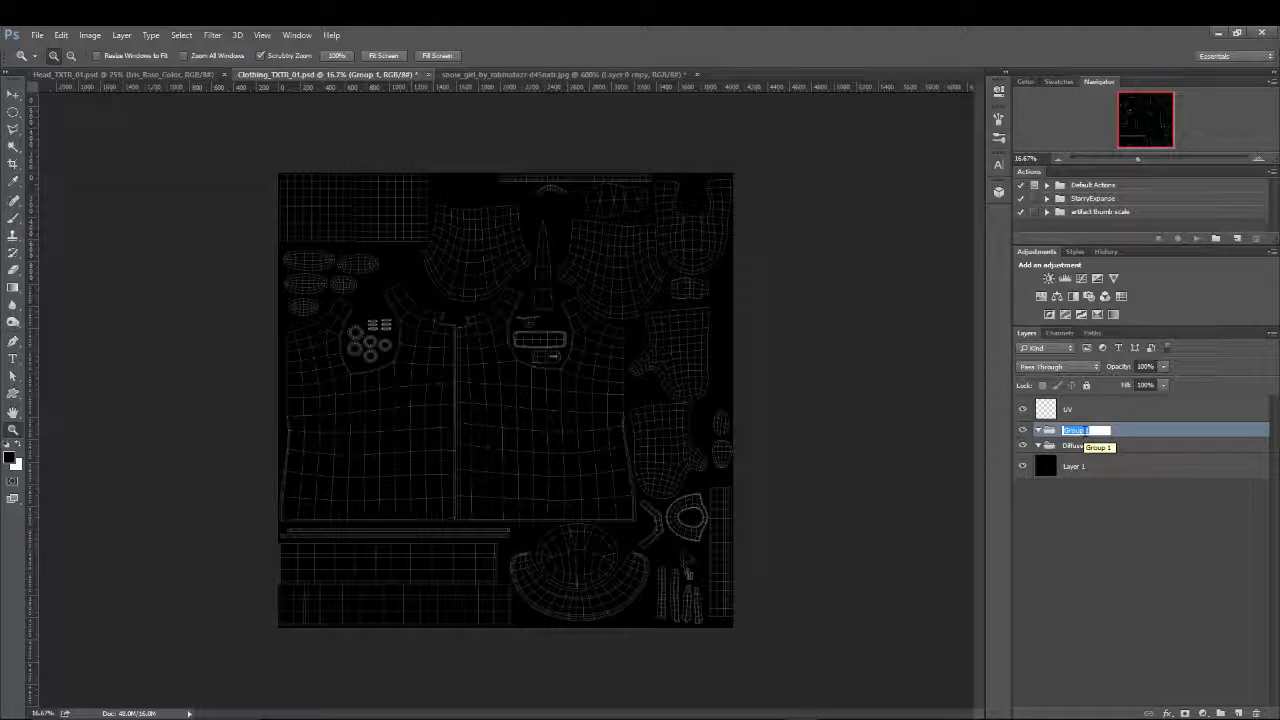
Switch to Maya and change the layout to show the Outliner beside the perspective view
left_click(835, 716)
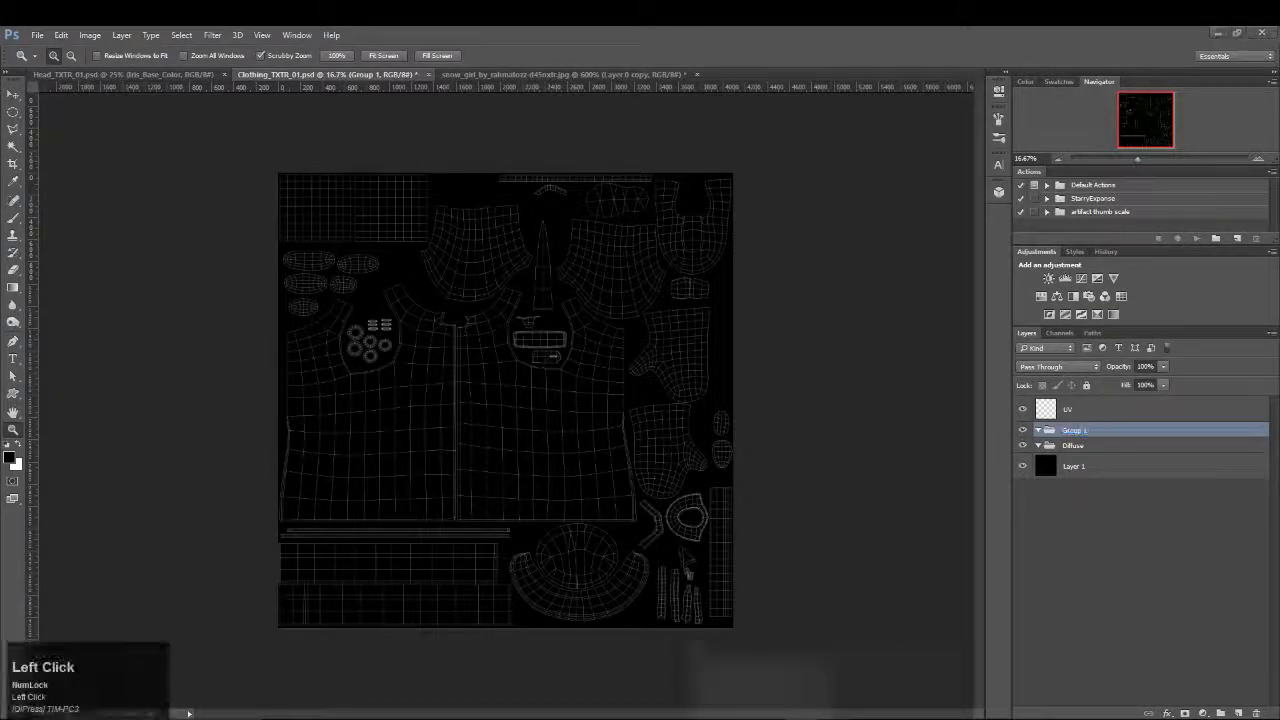
left_click(885, 665)
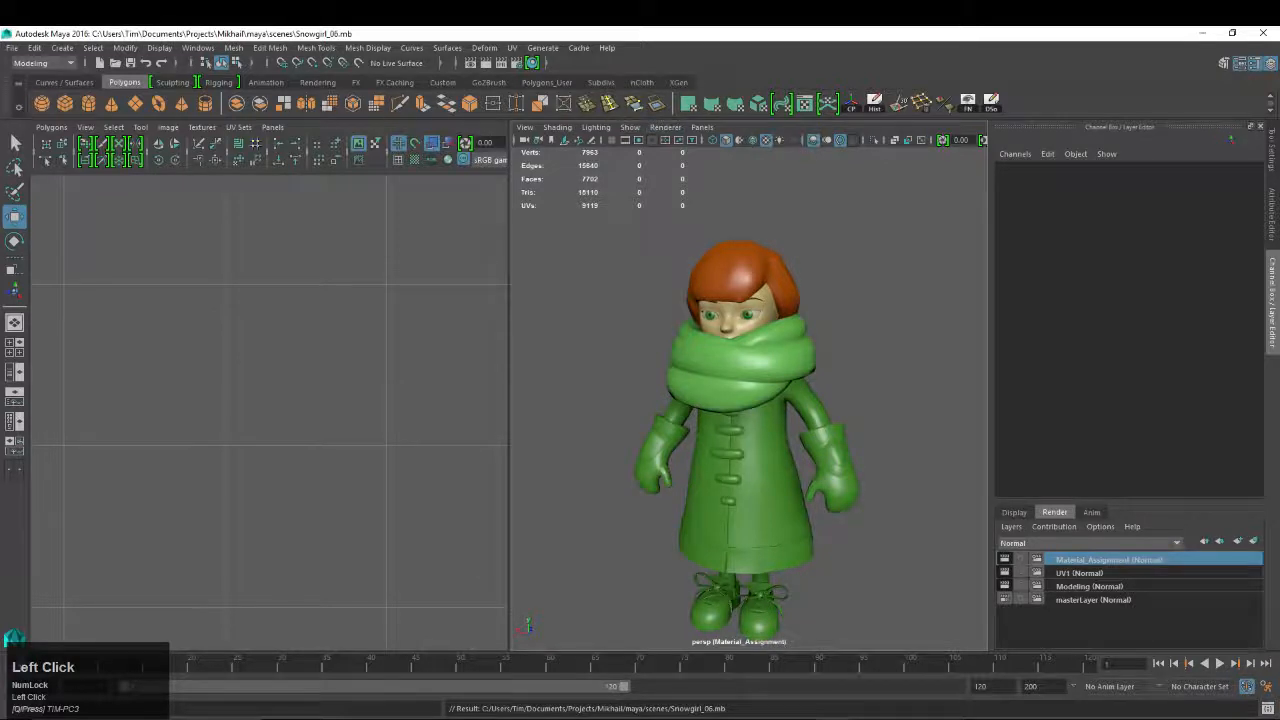
left_click(14, 371)
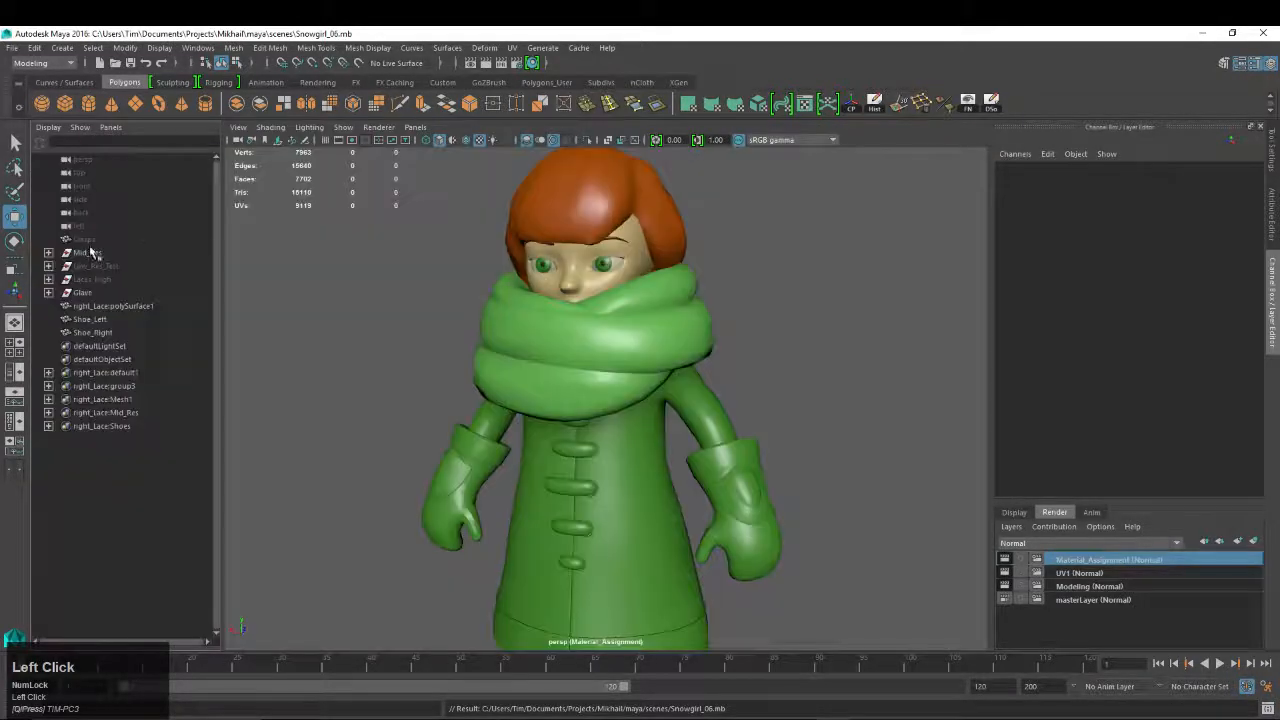
Parent the top-level Shoe_Left and Shoe_Right meshes to the Mid_Res group
left_click(90, 253)
left_click(86, 239)
left_click(91, 319)
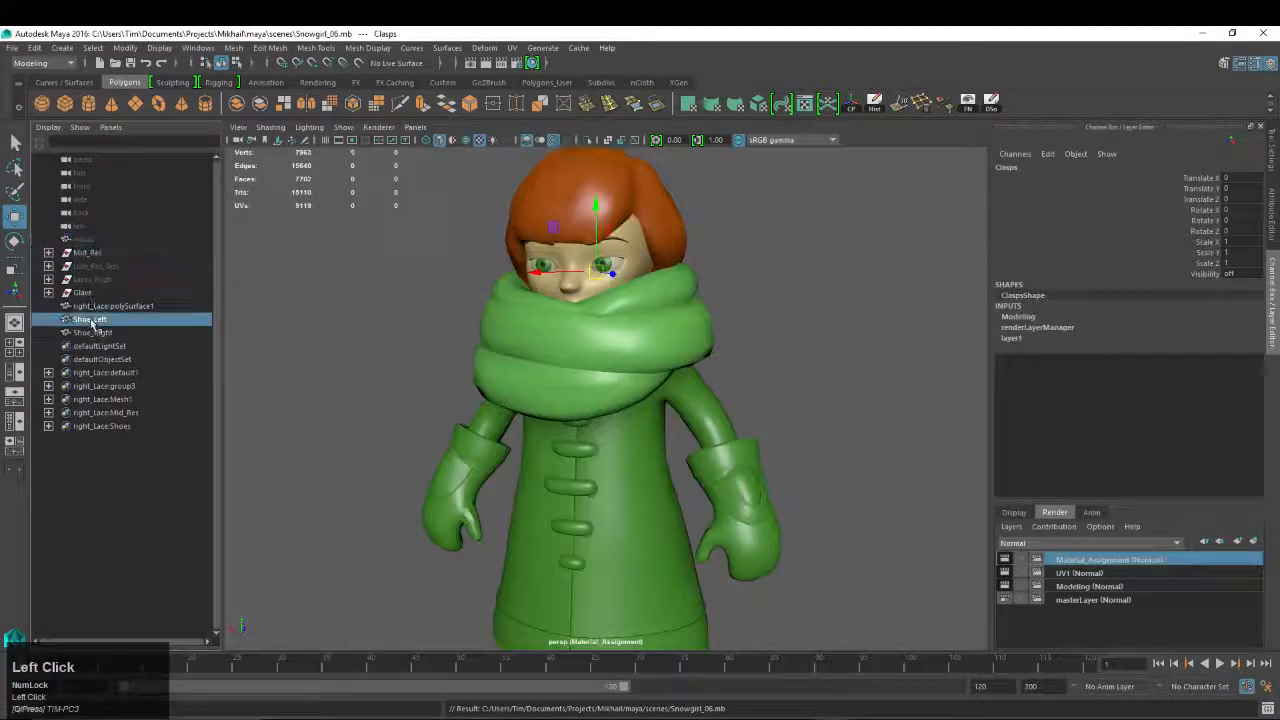
left_click(93, 332, "shift")
middle_click_drag(92, 325, 88, 258)
left_click(88, 253)
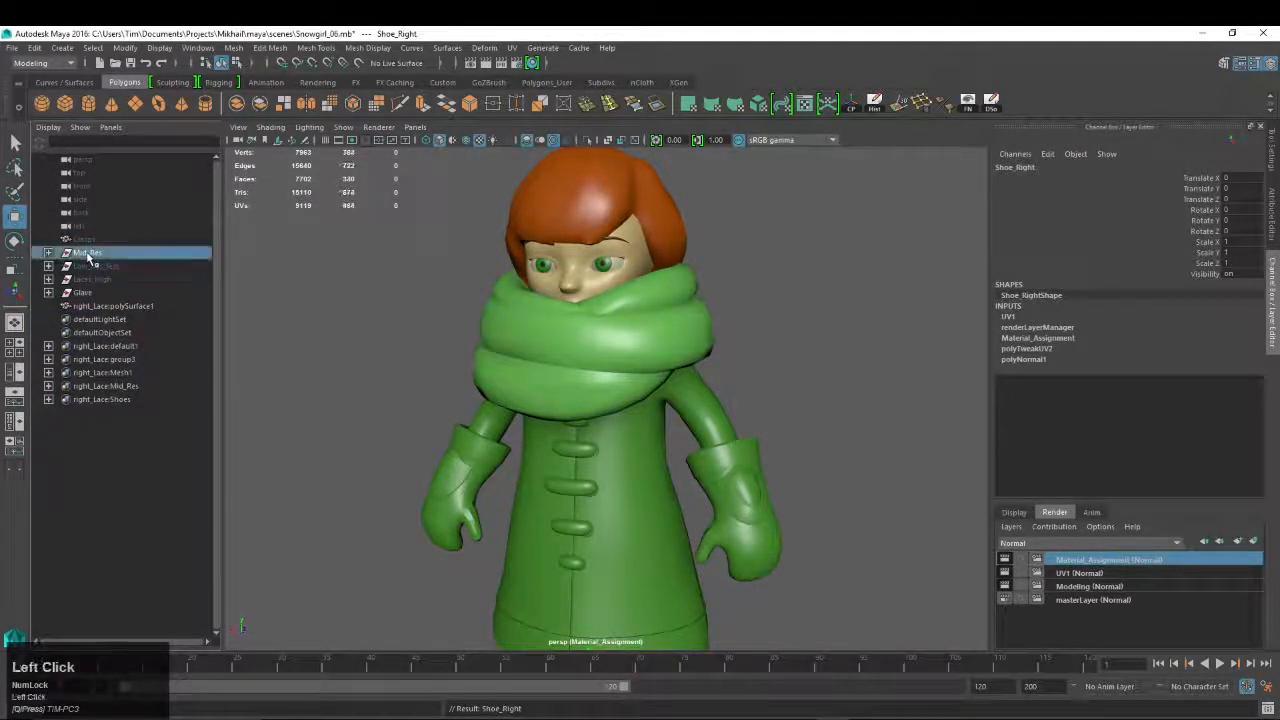
Check which objects the top-level Outliner entries contain, including Low_Res_Test, Laces_High, Clasps and the glare group
left_click(100, 267)
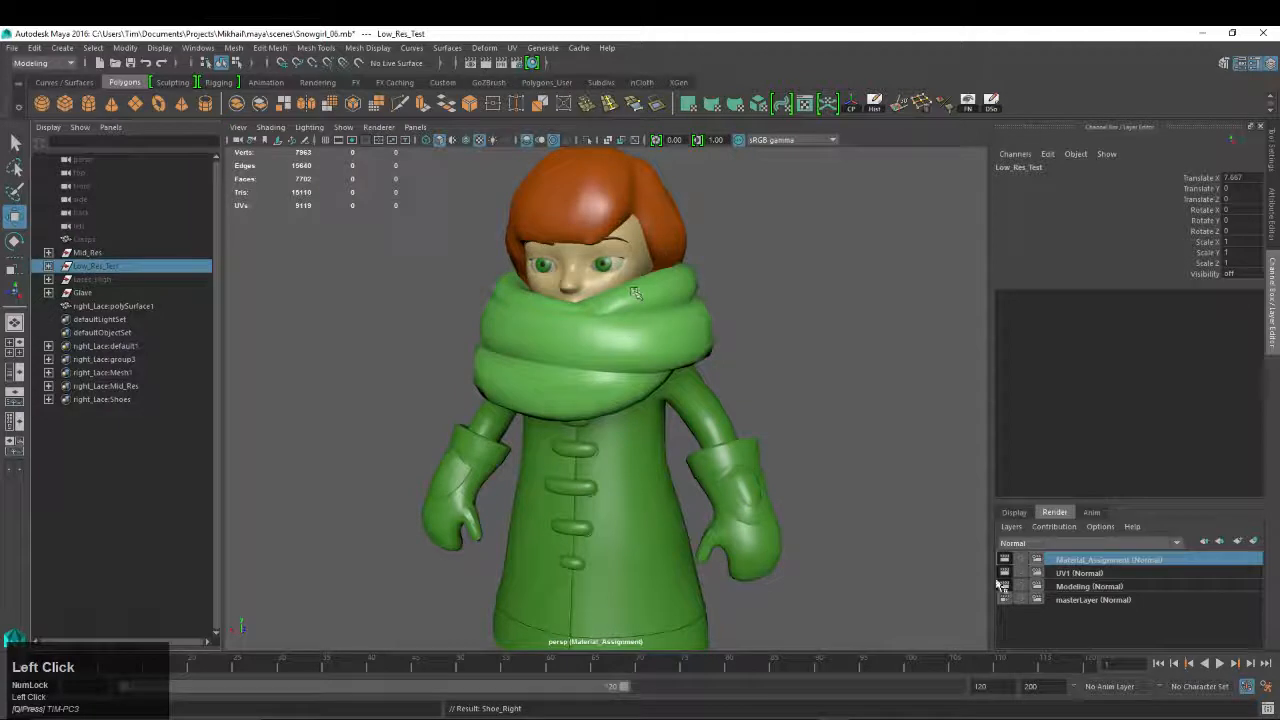
left_click(85, 254)
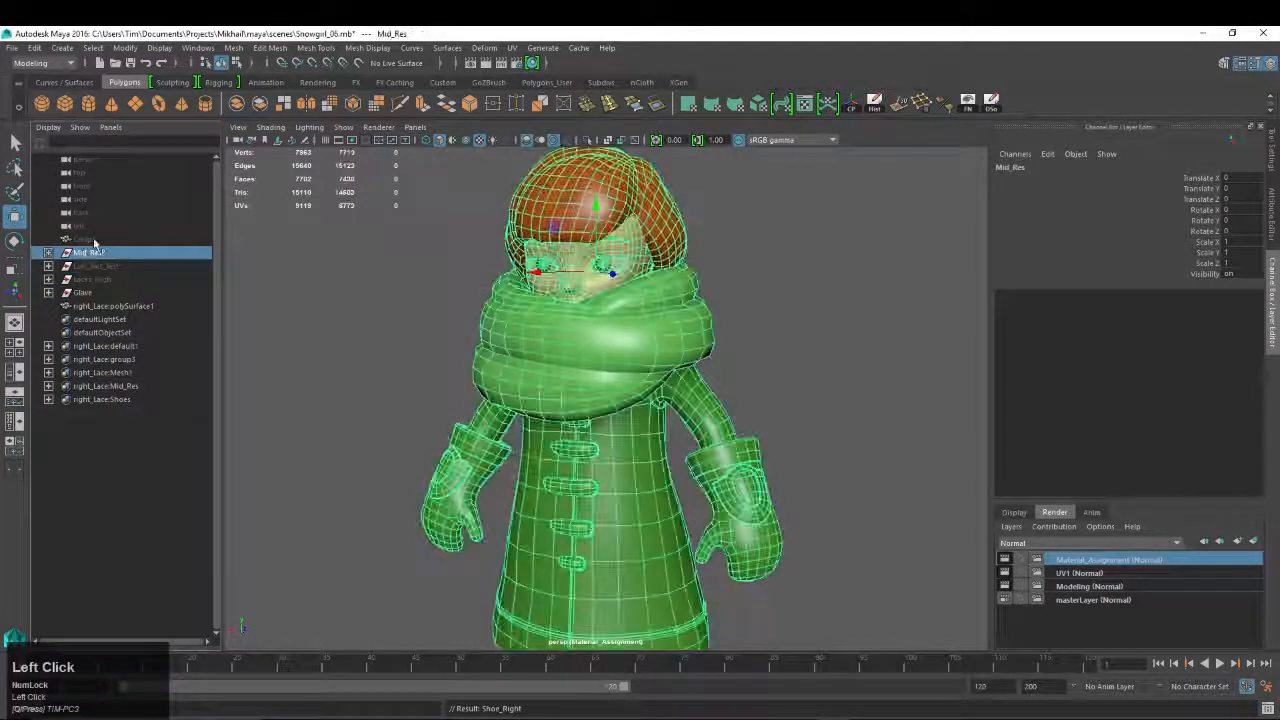
left_click(88, 279)
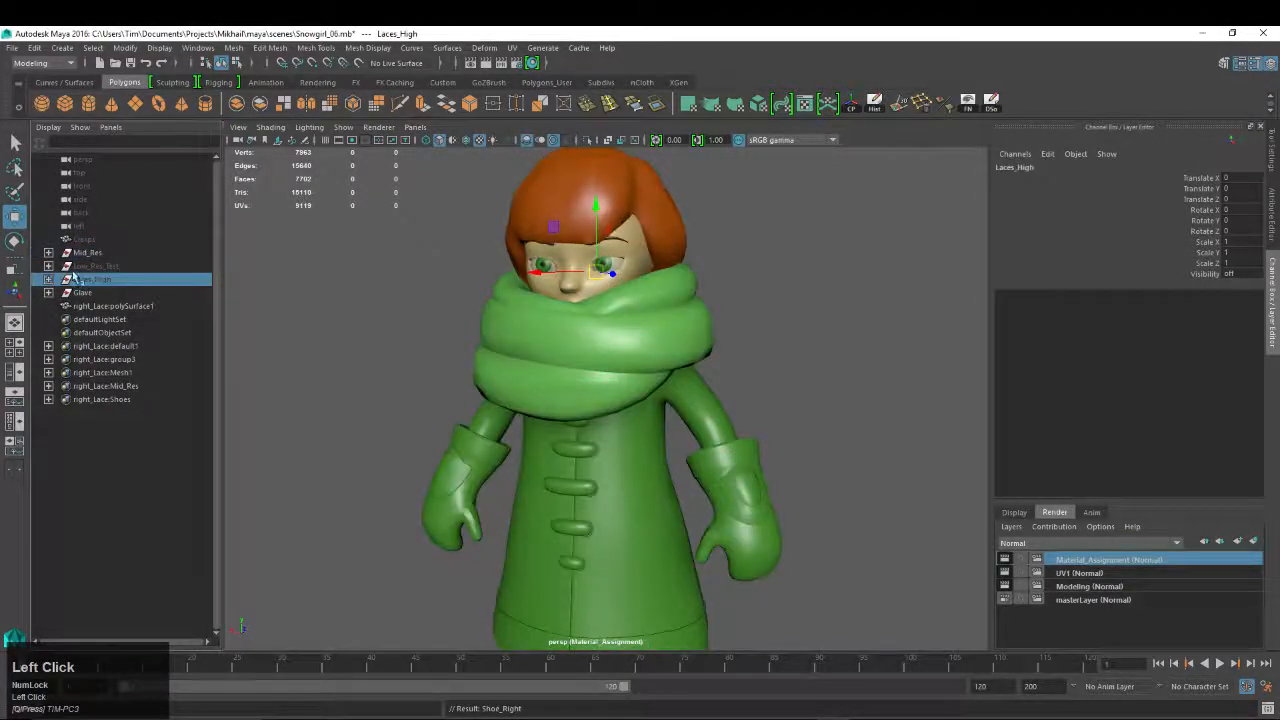
left_click(88, 240)
left_click(82, 292)
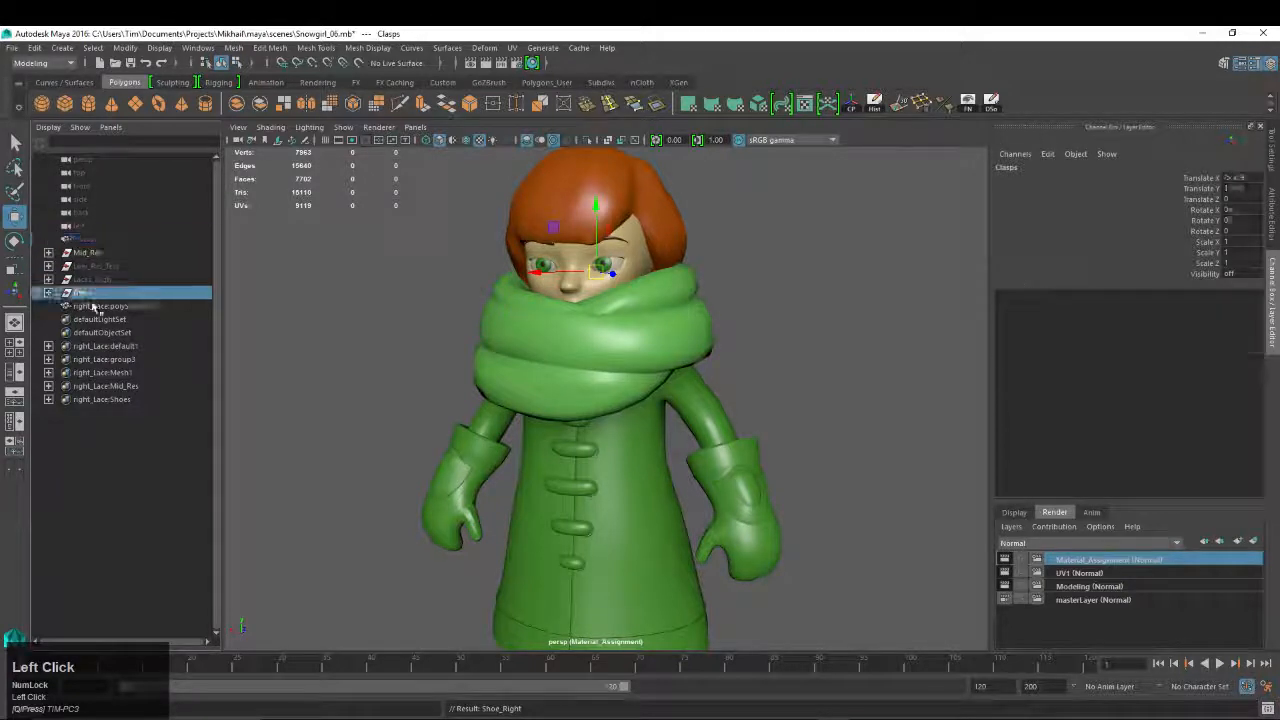
left_click(92, 305)
left_click(93, 279)
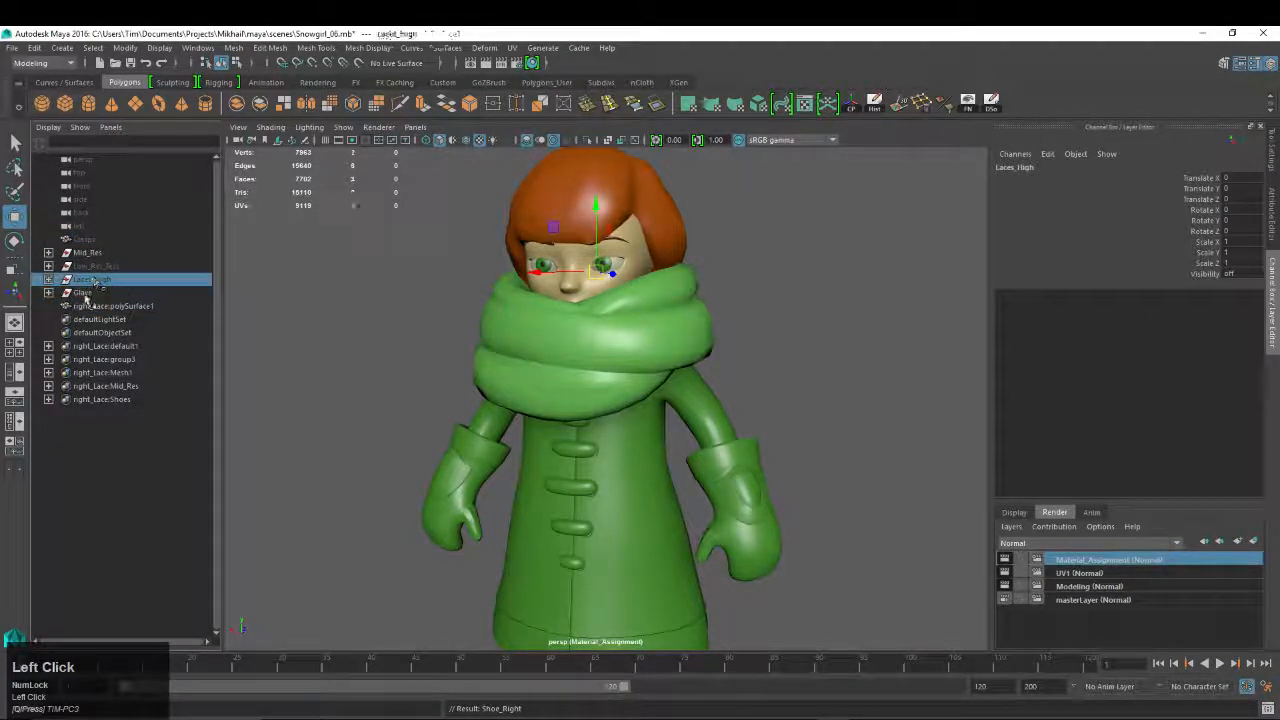
Locate right_Lace:polySurface1 on the character, parent it to the Mid_Res group, and expand that group
left_click(113, 306)
key("4")
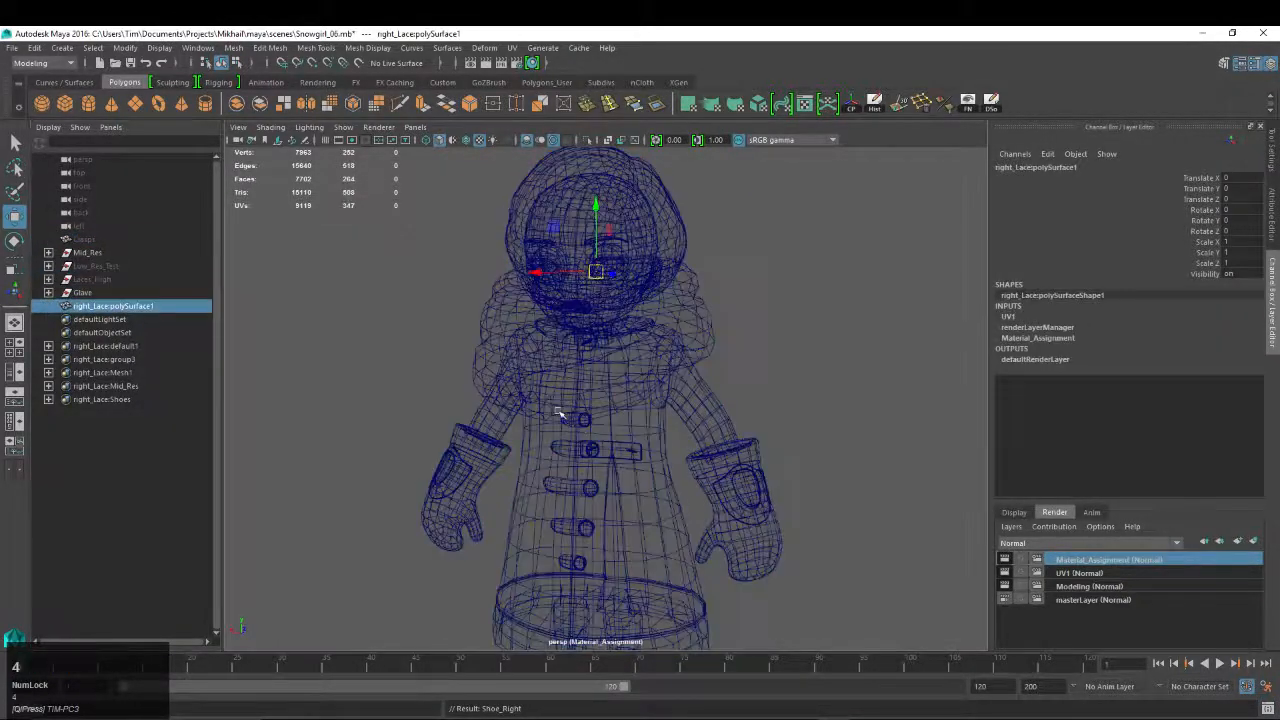
key("f")
right_click_drag(731, 466, 520, 349, "alt")
key("5")
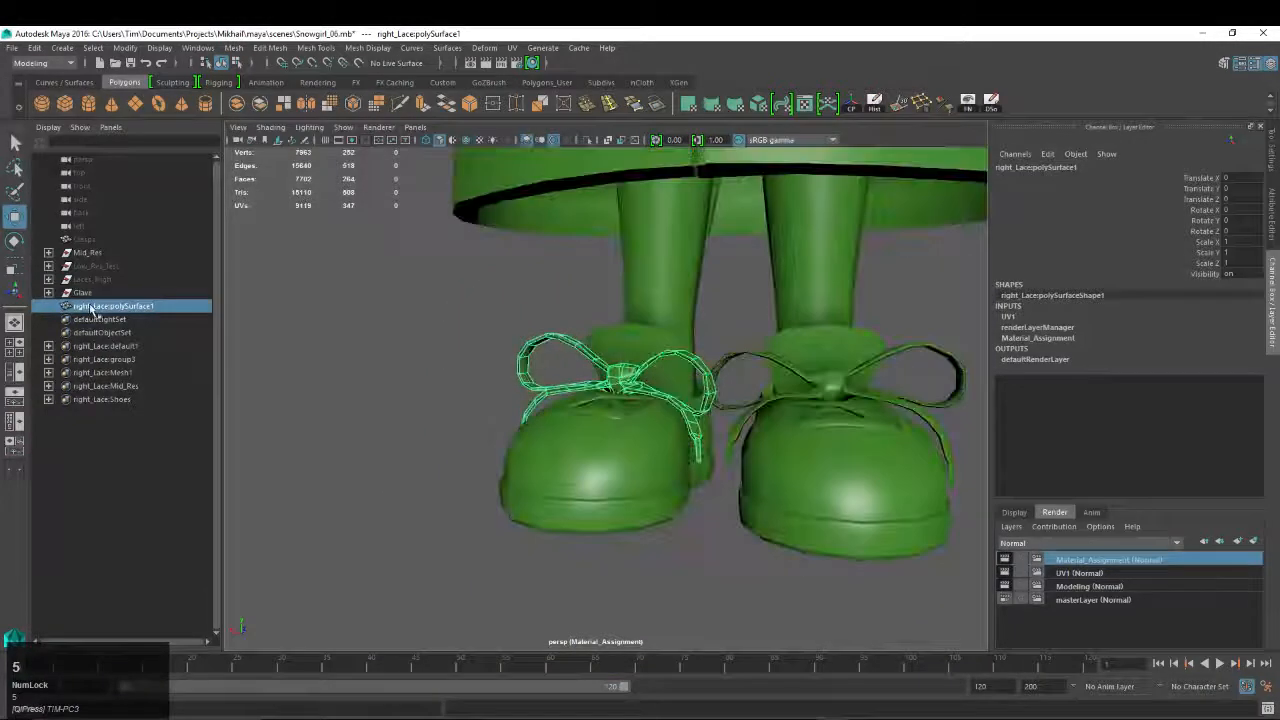
left_click(93, 308)
middle_click_drag(95, 310, 93, 256)
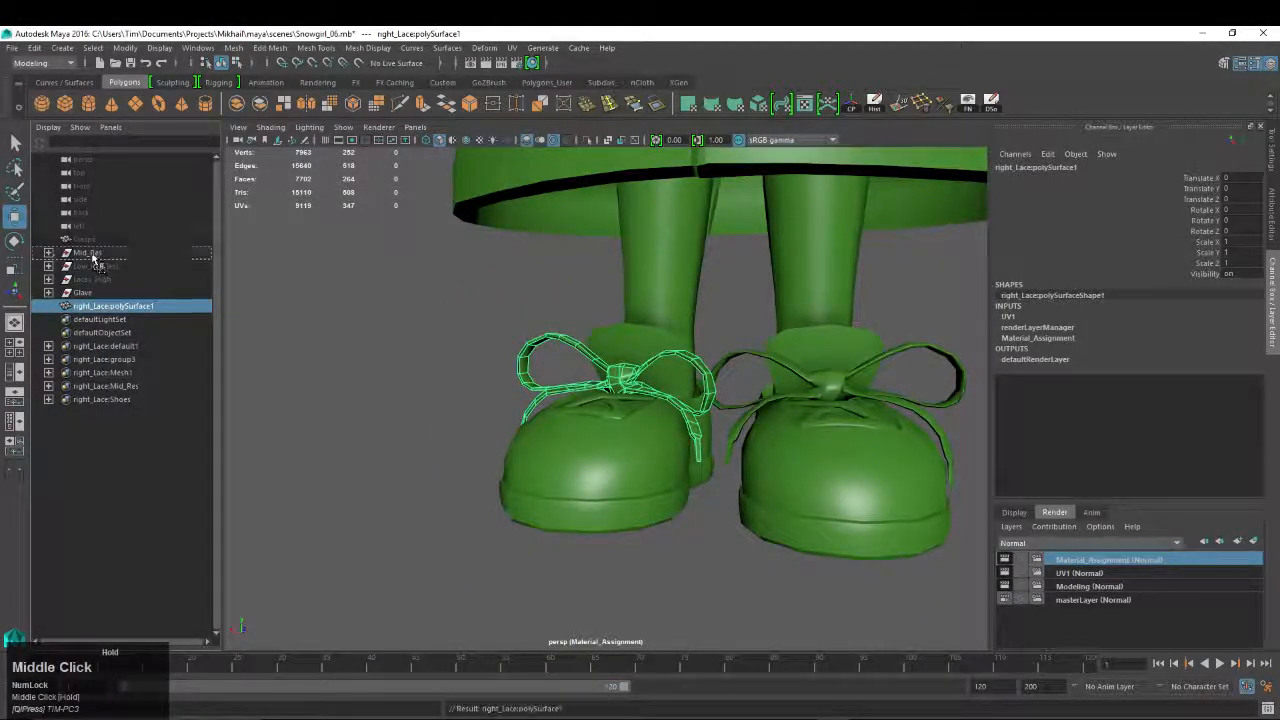
left_click(48, 252)
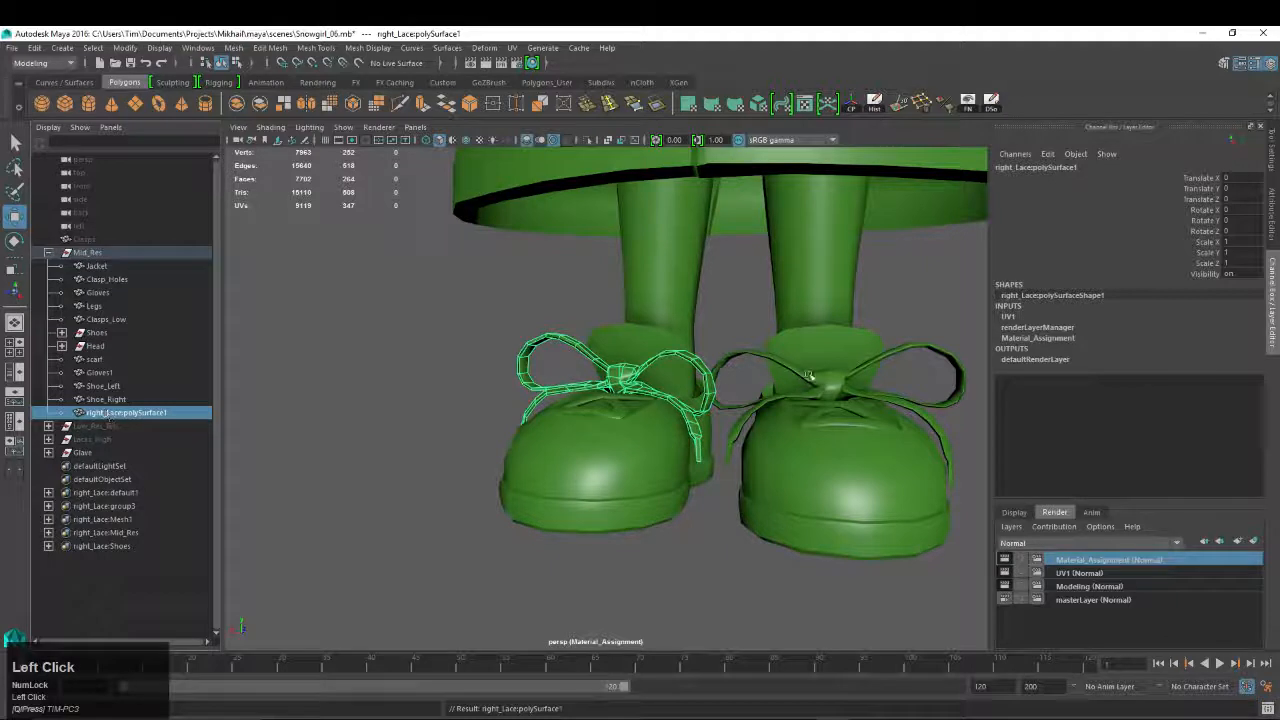
Identify the other shoe's lace, then move right_Lace:polySurface1 into the Shoes group and expand that group
left_click(748, 372)
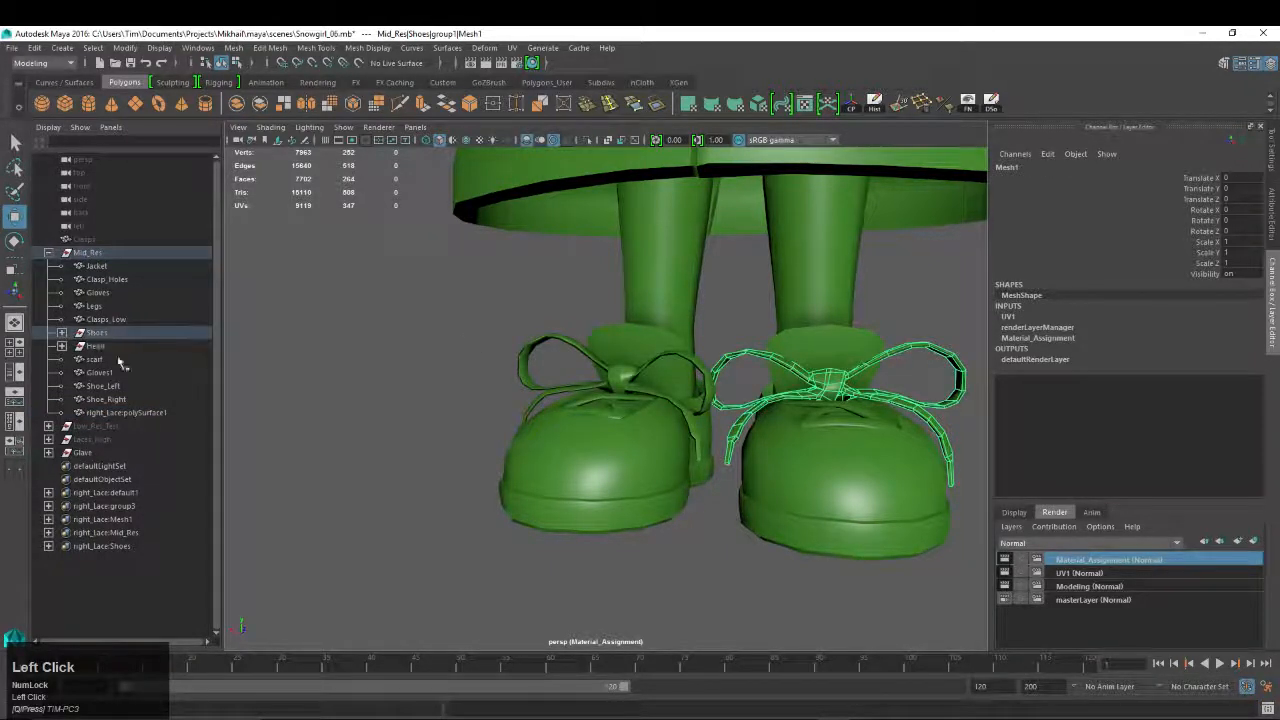
left_click(105, 412)
middle_click_drag(108, 412, 97, 334)
left_click(62, 332)
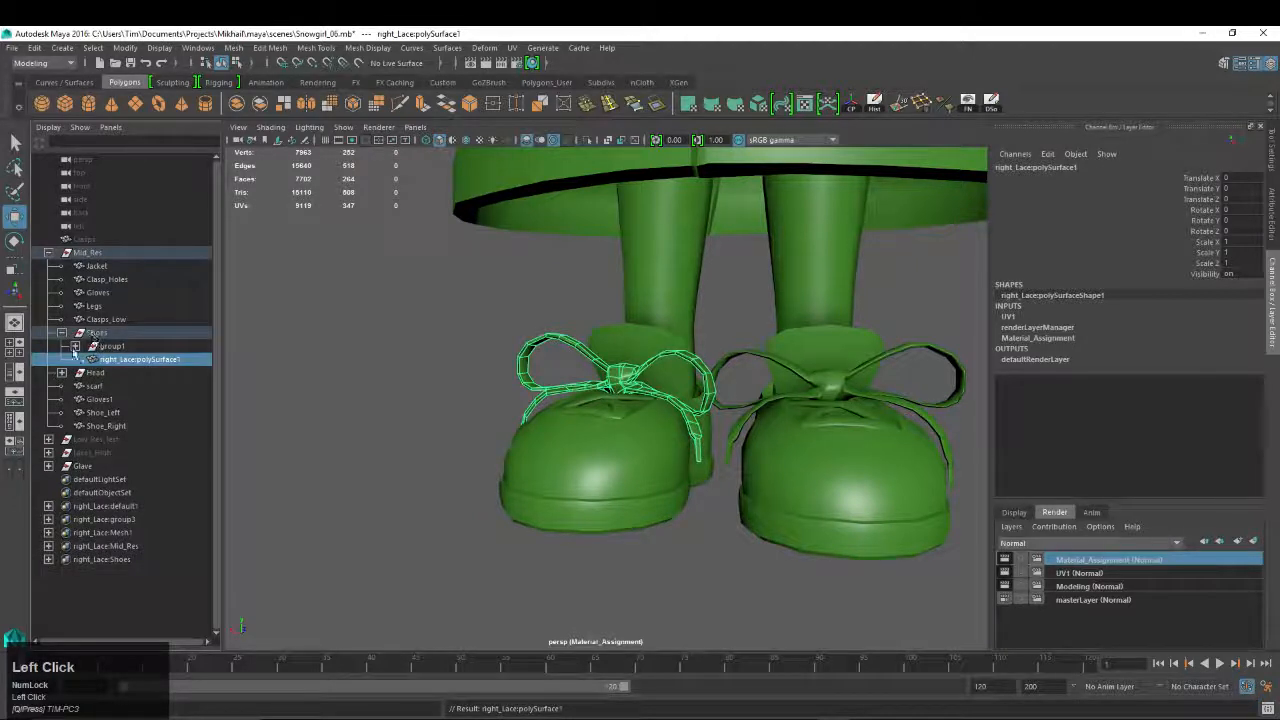
Rename the Mesh1 object inside group1 of the Shoes group as Lace
left_click(75, 345)
left_click(128, 359)
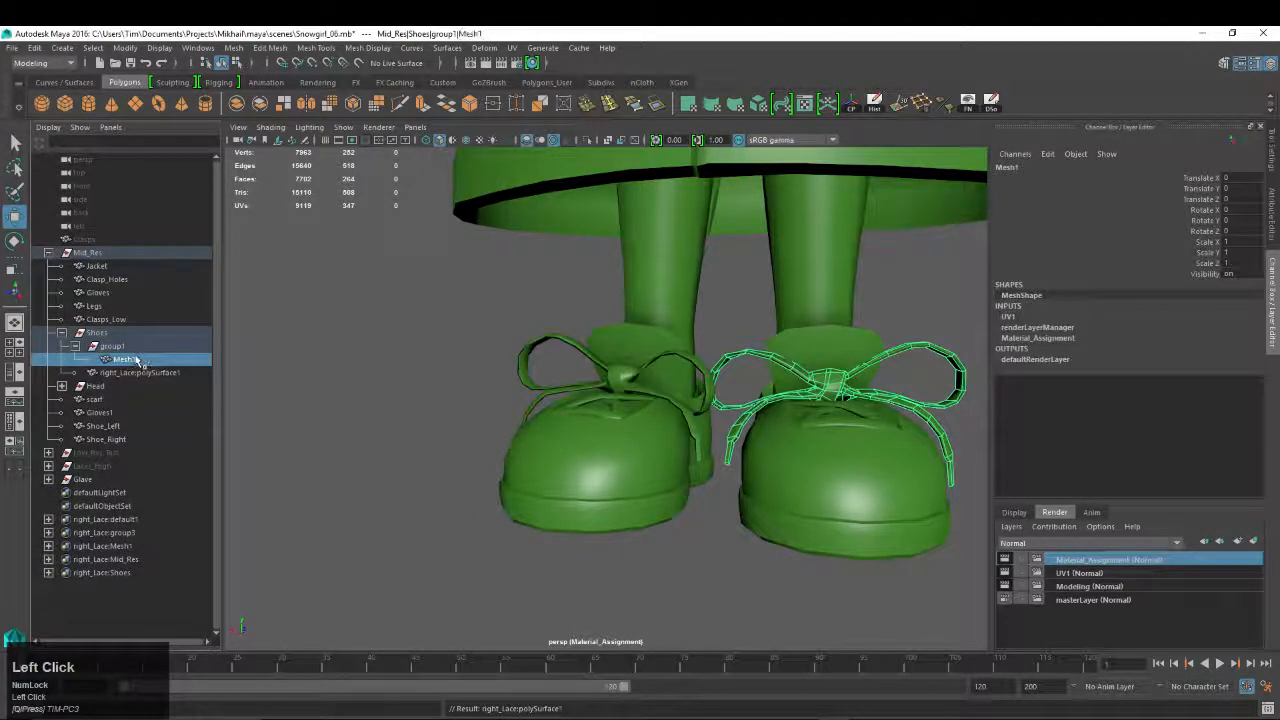
double_click(133, 360)
type("Lace")
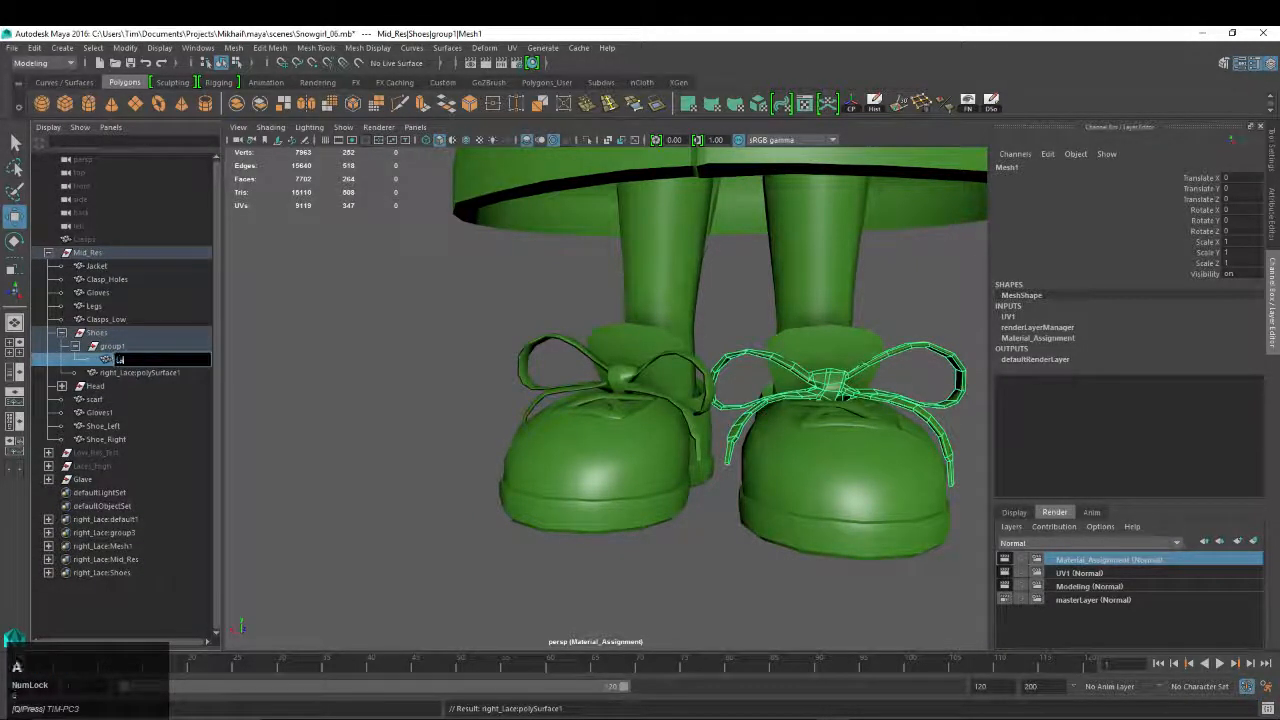
key("Return")
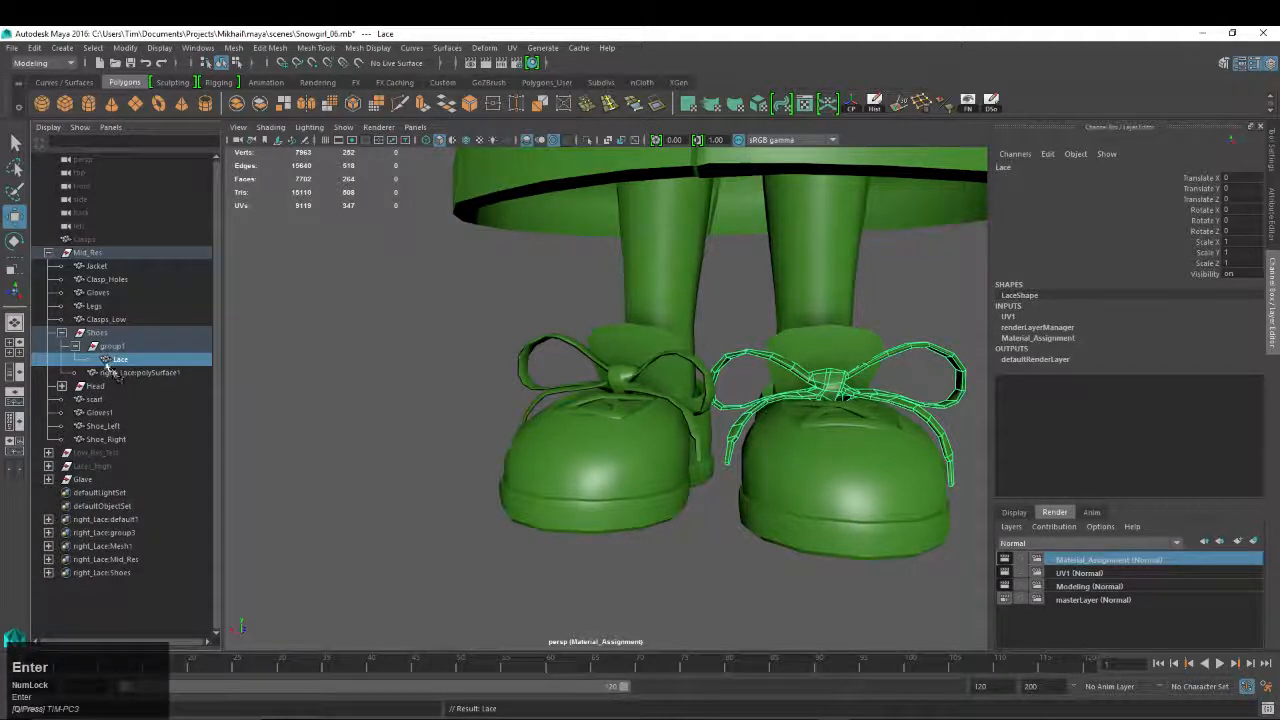
Move the Shoe_Left and Shoe_Right meshes into group1 within the Shoes group
left_click(103, 441)
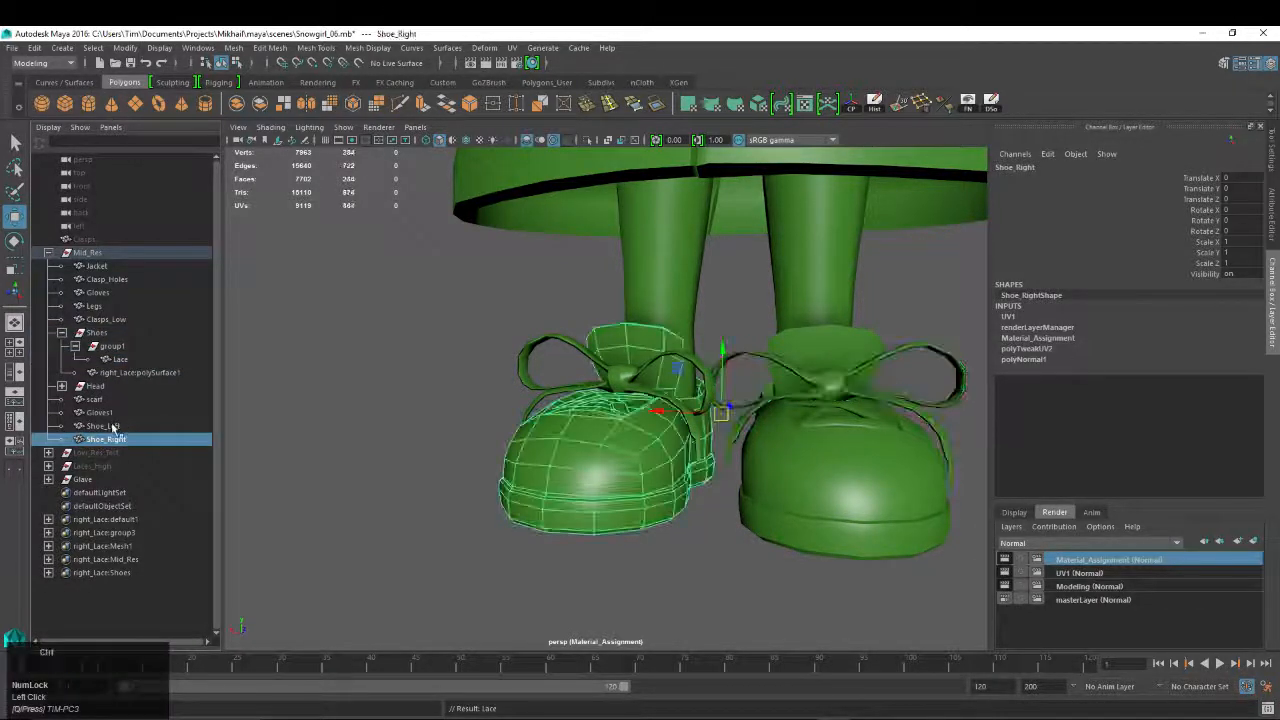
left_click(112, 427, "shift")
middle_click_drag(112, 427, 110, 346)
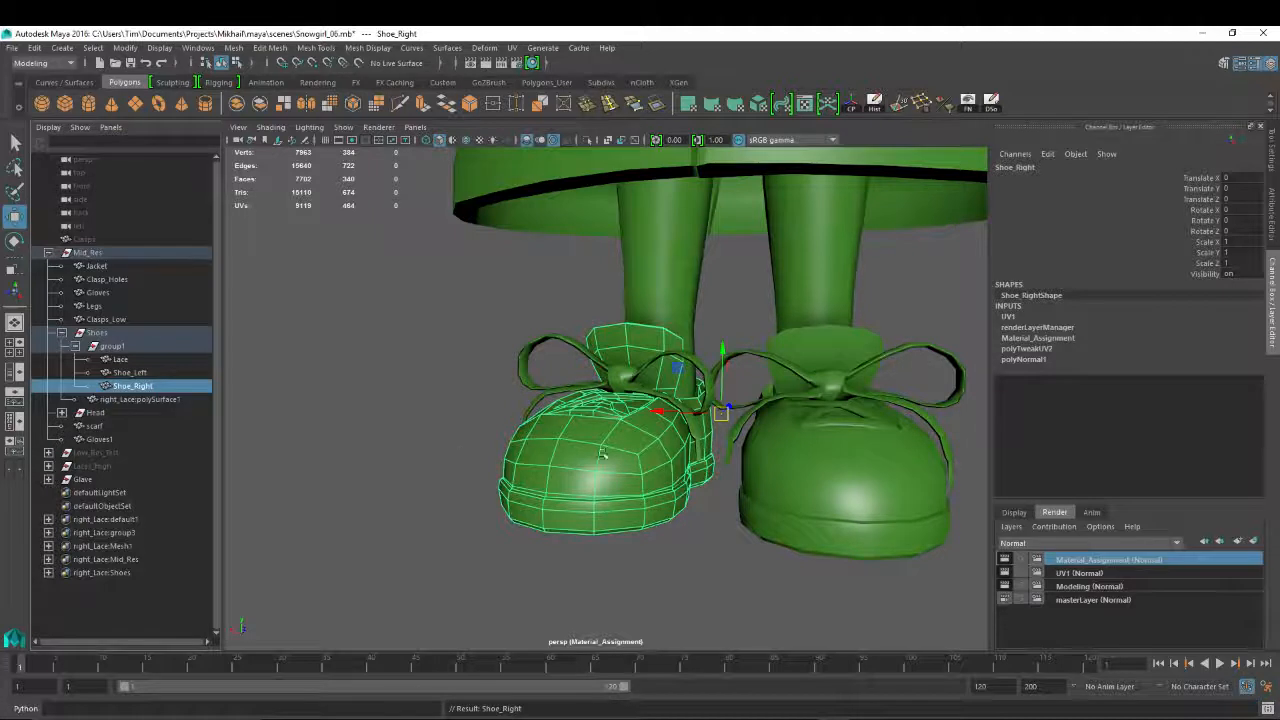
Select Shoe_Left, check the Viewport 2.0 screen-space ambient occlusion settings, and inspect the shoes and laces from the front
left_click(527, 200)
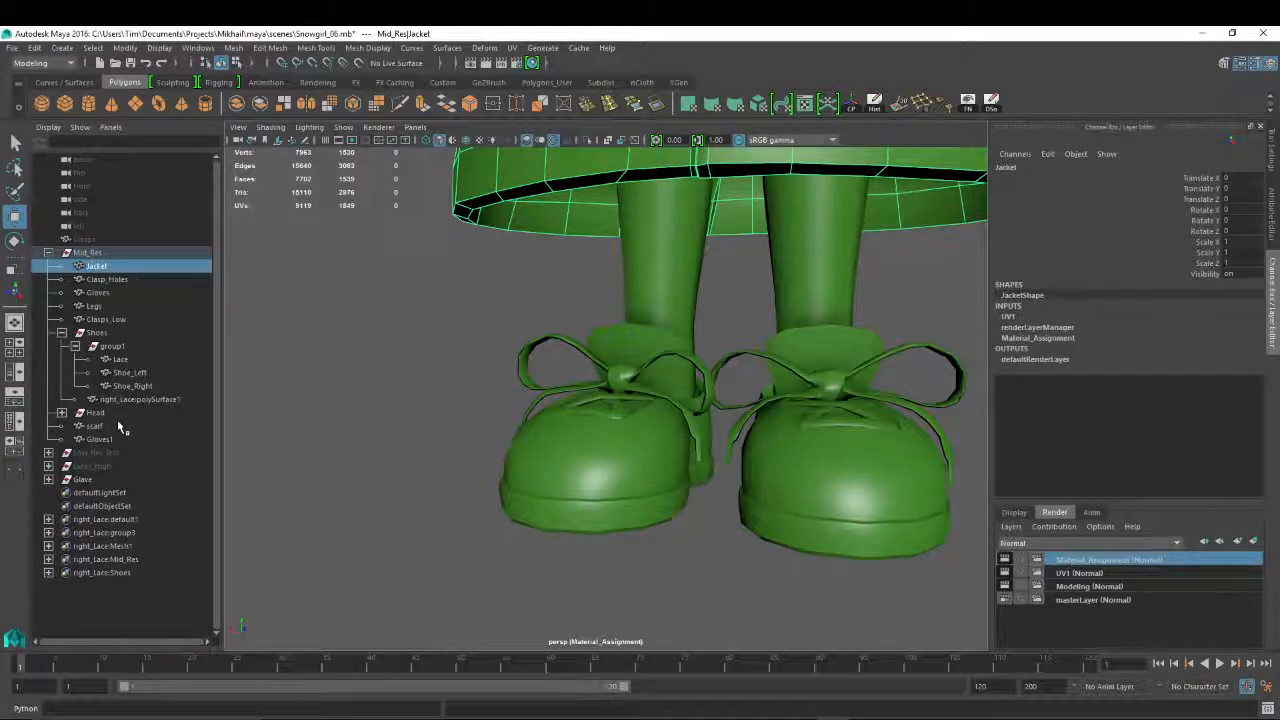
left_click(127, 372)
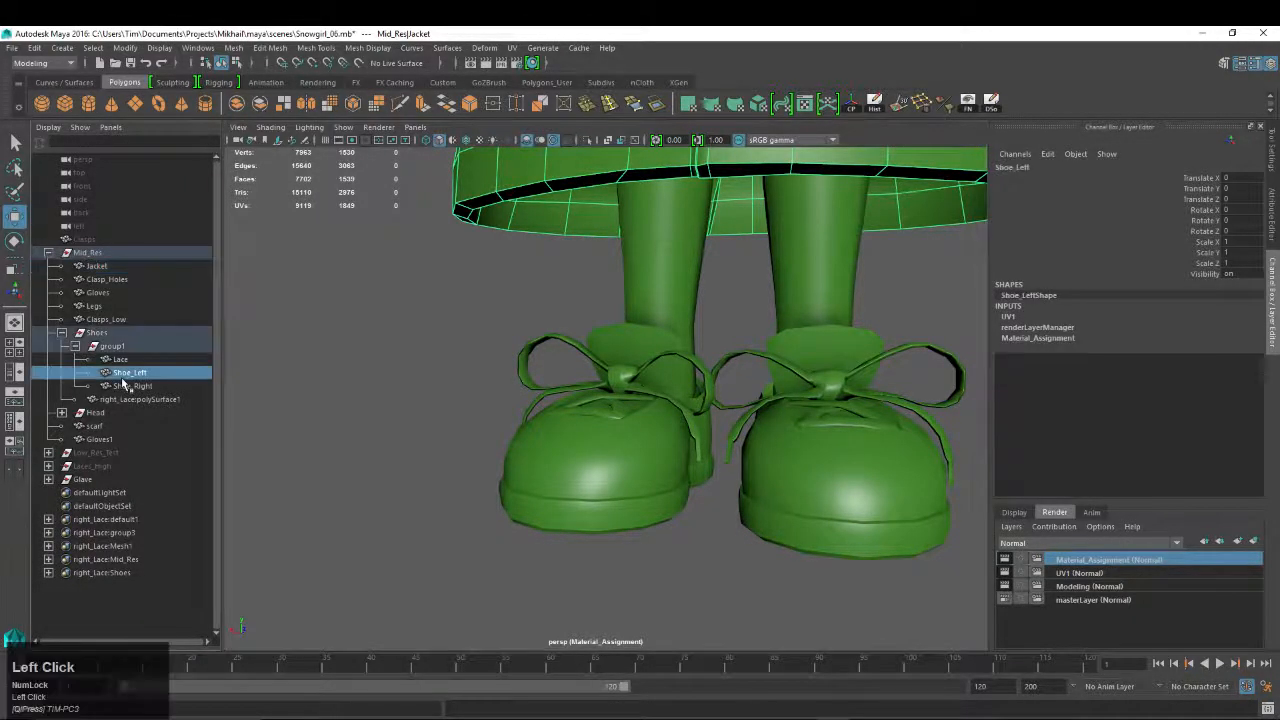
left_click_drag(467, 427, 484, 203, "alt")
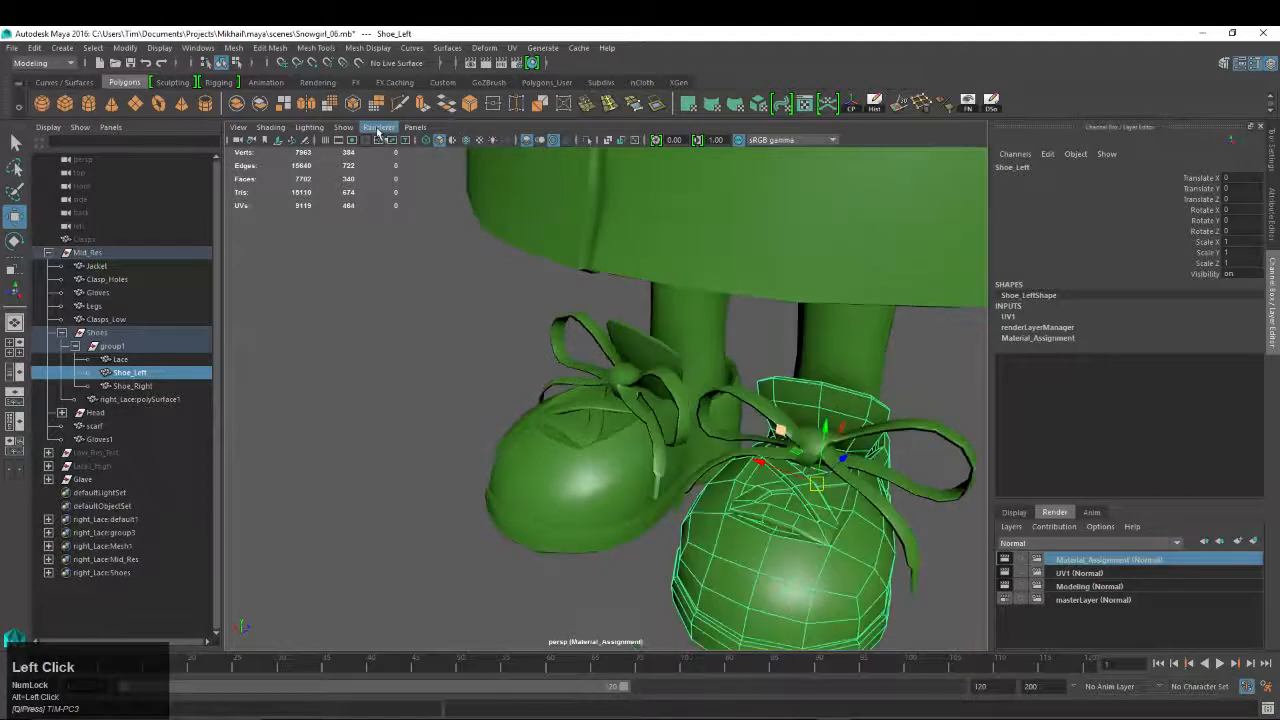
left_click(378, 131)
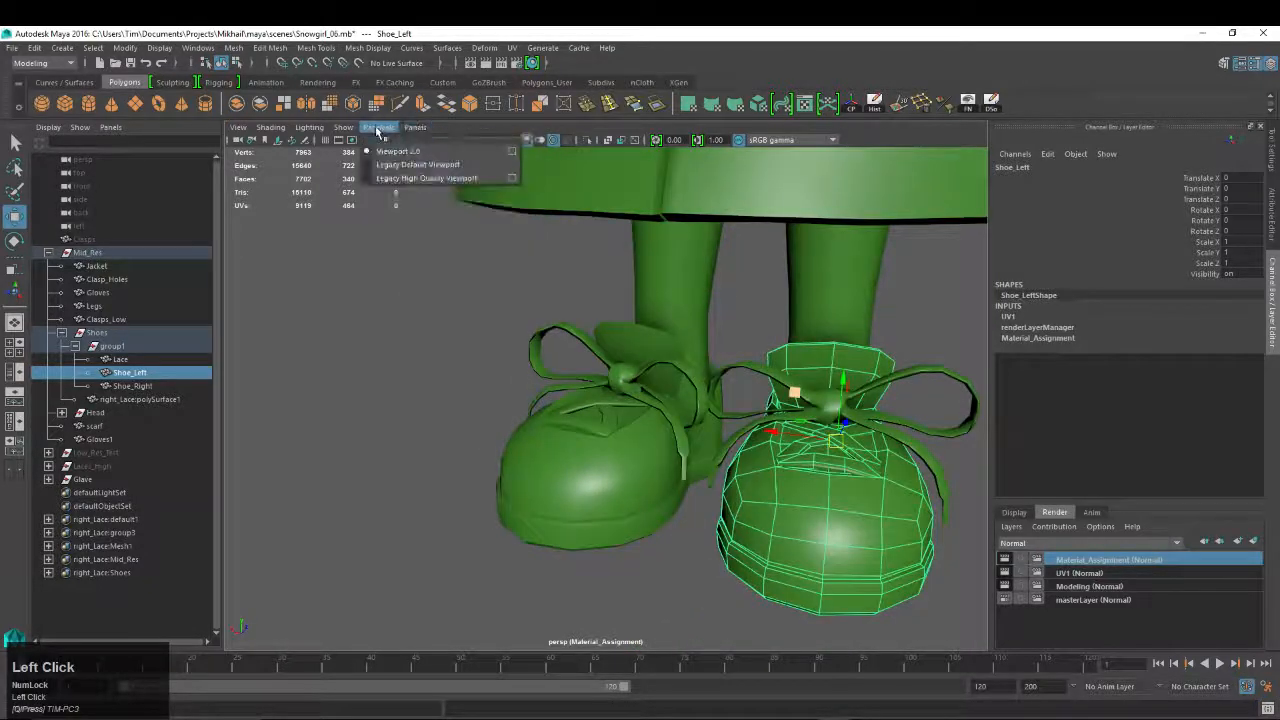
left_click(512, 151)
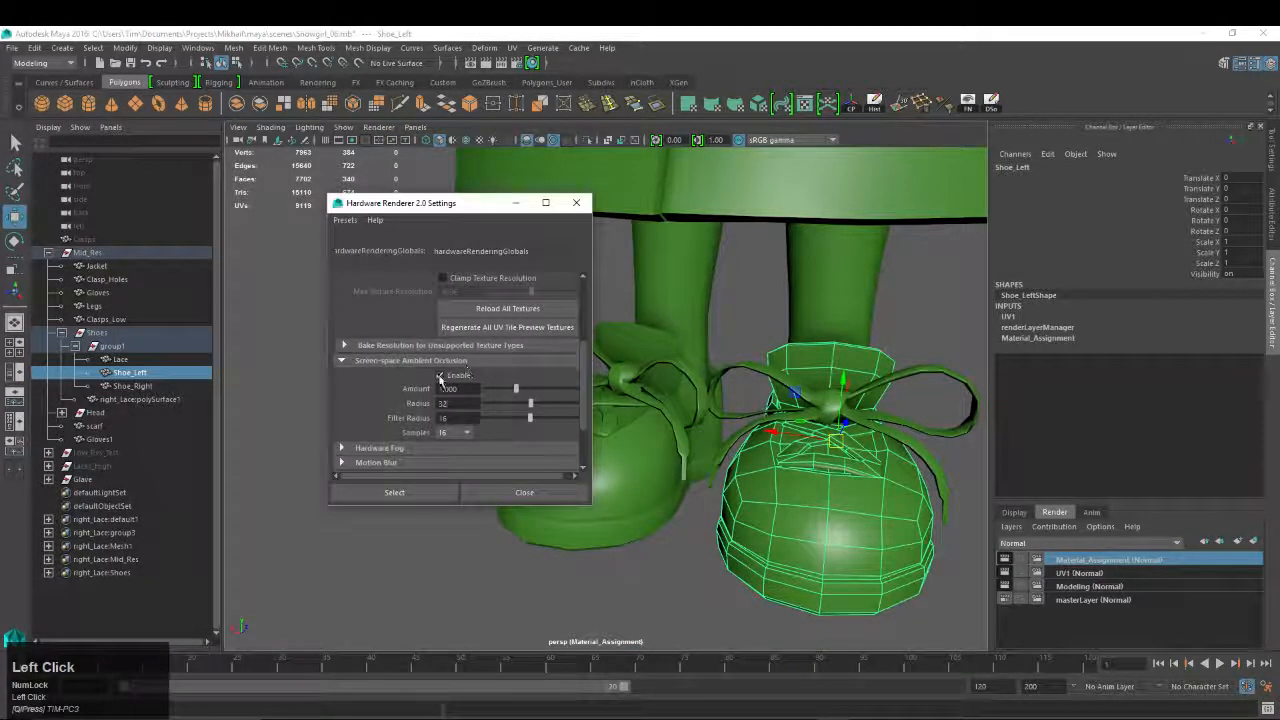
left_click(524, 492)
mouse_move(540, 440)
left_mouse_down("alt")
mouse_move(589, 416)
mouse_move(549, 419)
left_mouse_up("alt")
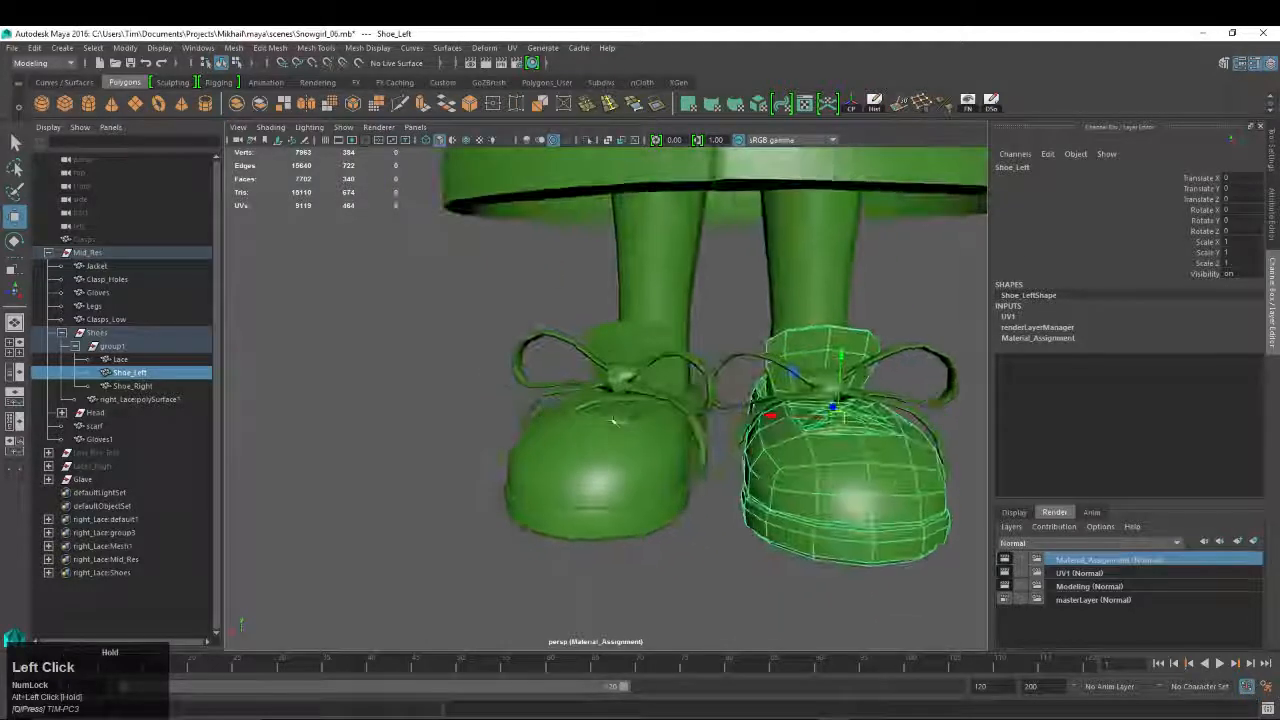
middle_click_drag(549, 419, 462, 429, "alt")
mouse_move(462, 429)
left_mouse_down("alt")
mouse_move(637, 418)
mouse_move(470, 428)
left_mouse_up("alt")
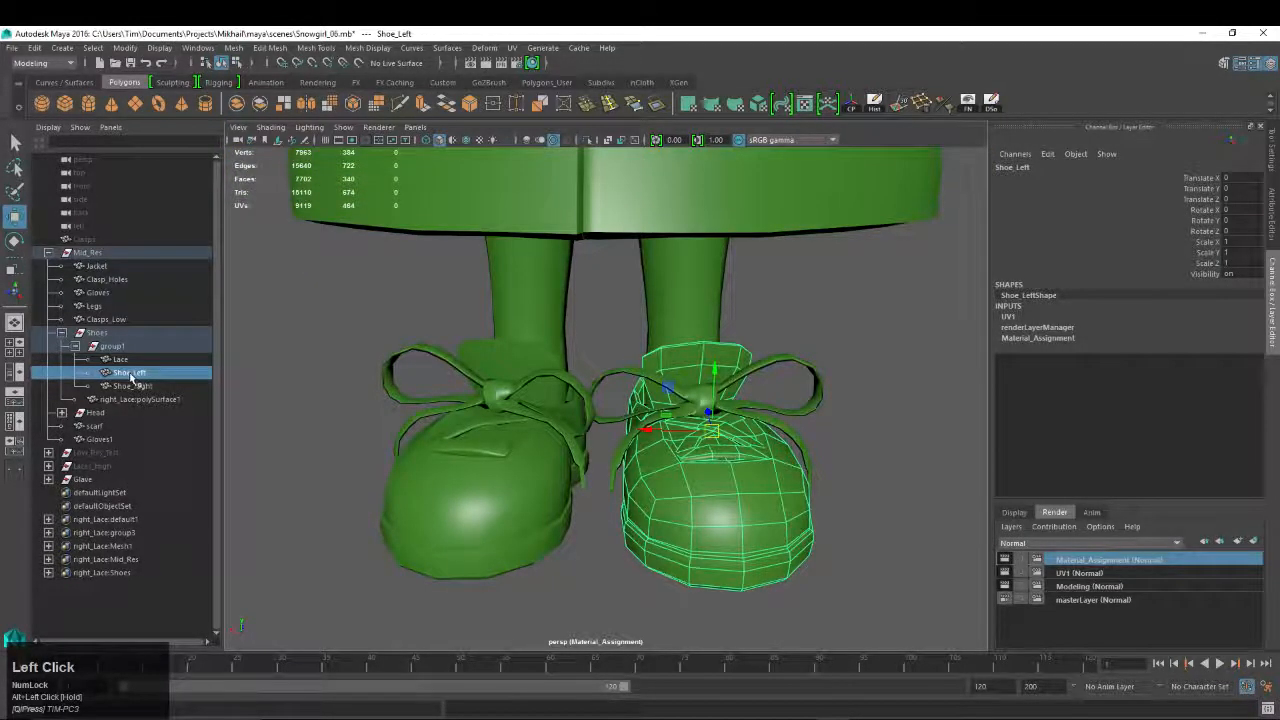
Rename group1 inside the Shoes group as Shoe_Left
middle_click_drag(131, 376, 121, 348)
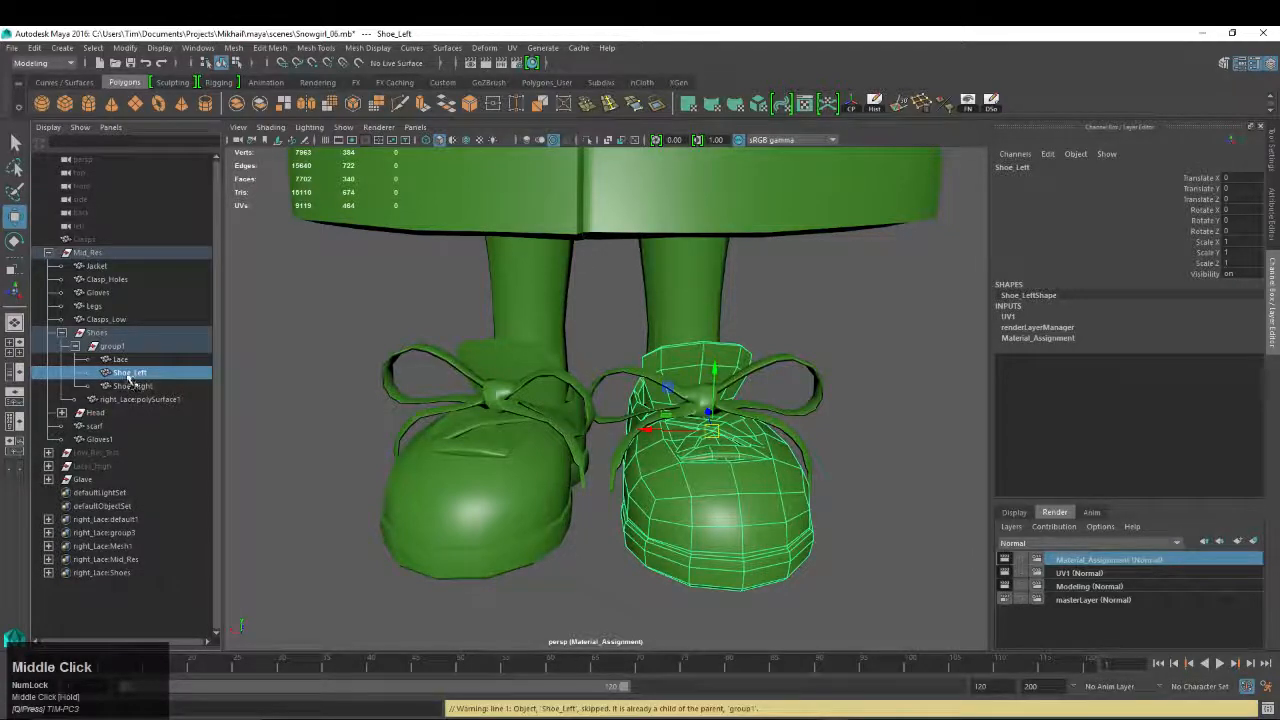
double_click(112, 346)
type("Shoe_Left")
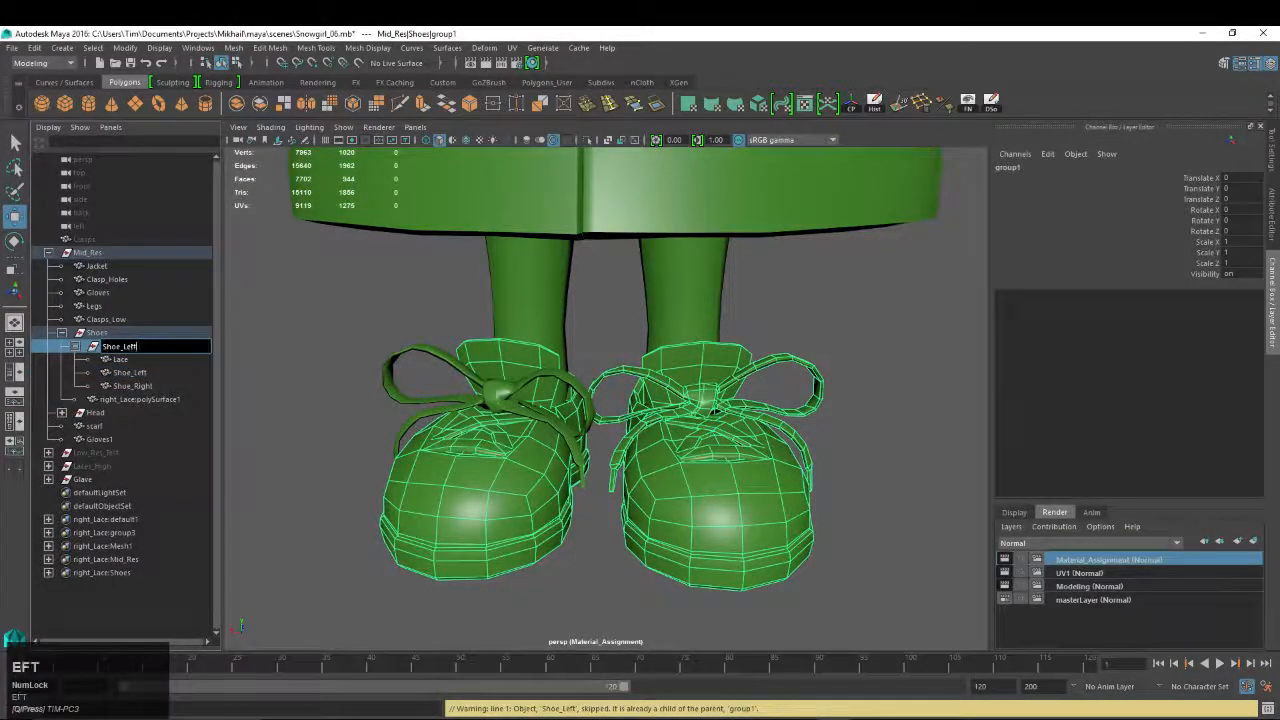
key("Return")
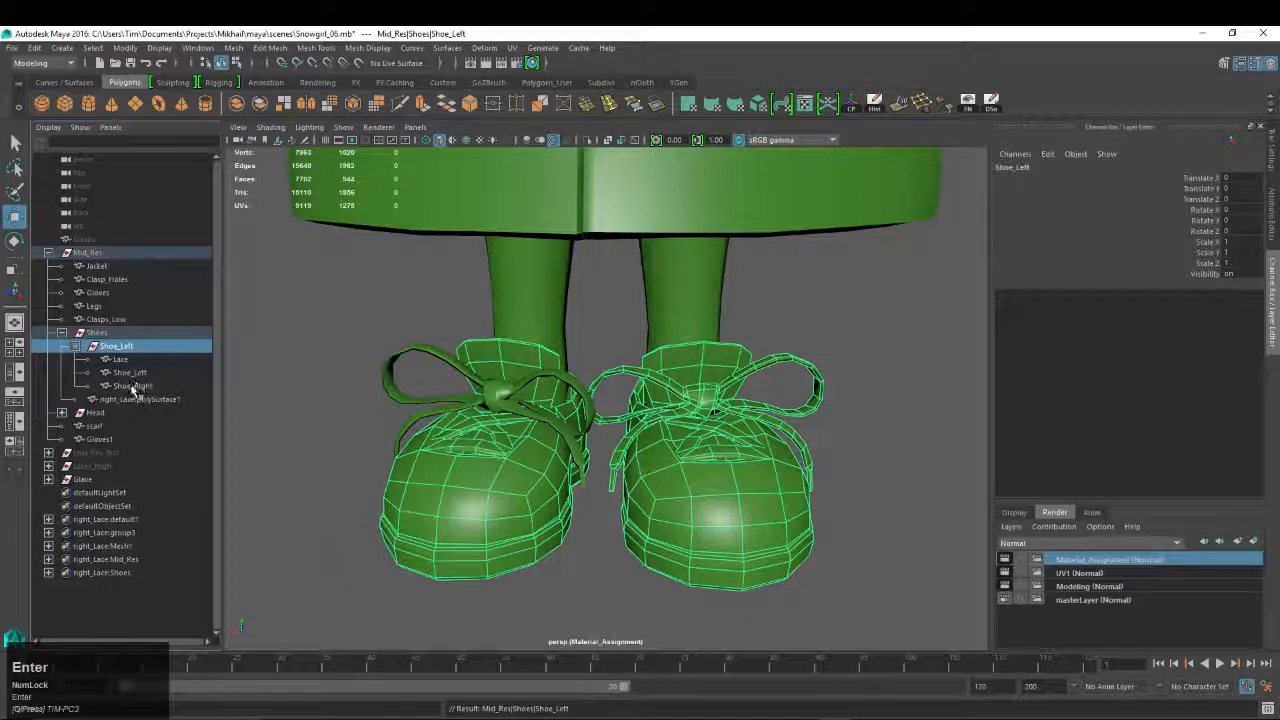
Group the Shoe_Right mesh under the name Shoe_right and move that group directly under Shoes
left_click(131, 386)
key("ctrl+g")
double_click(131, 386)
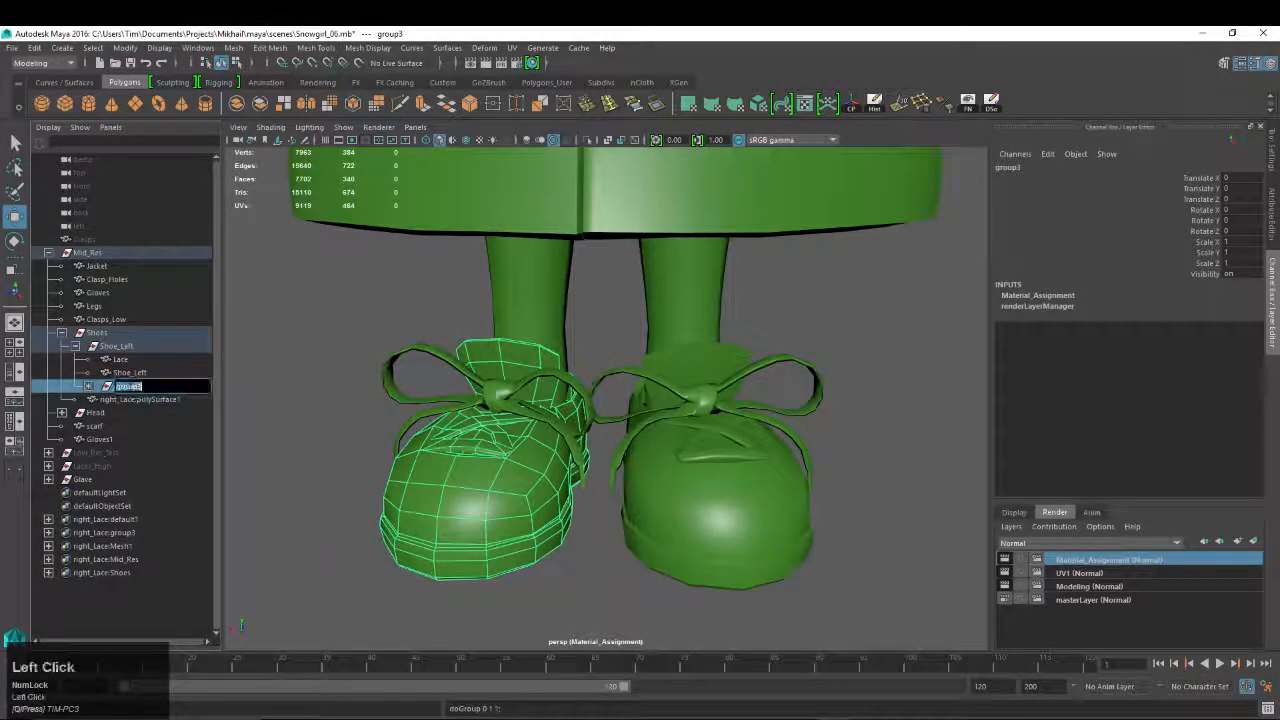
type("Shoe_right")
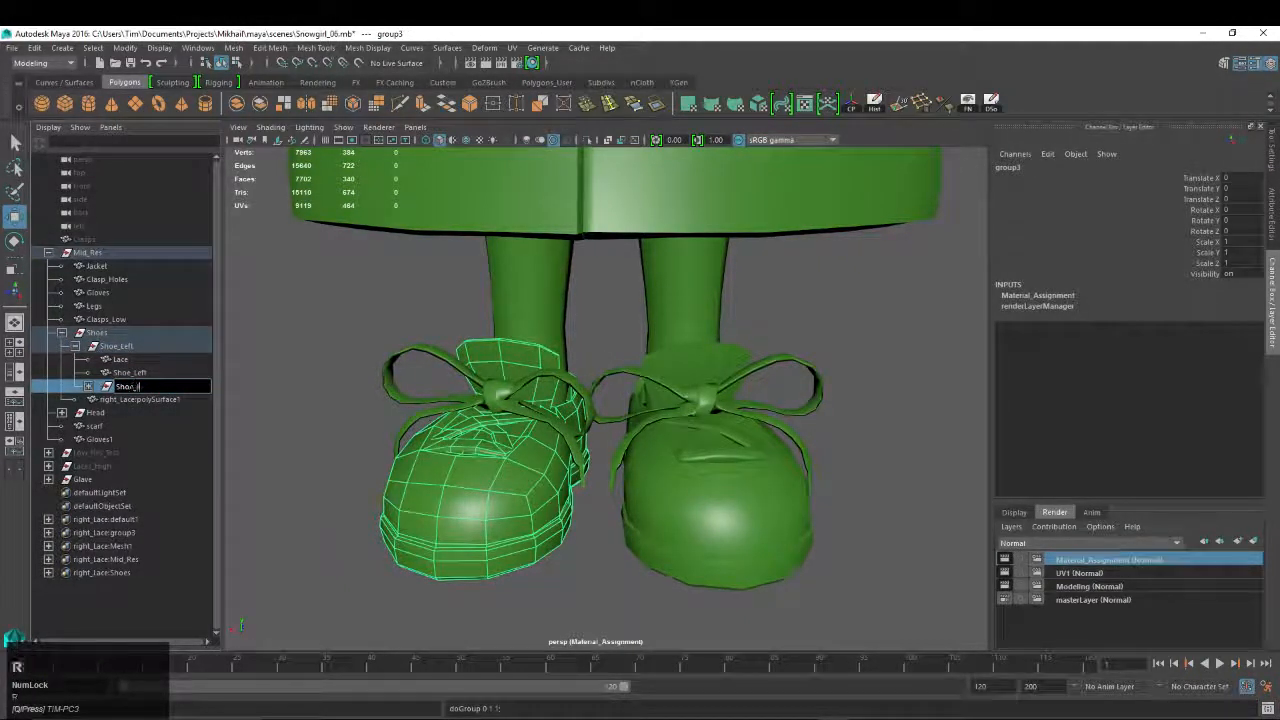
key("Return")
middle_click_drag(127, 391, 108, 338)
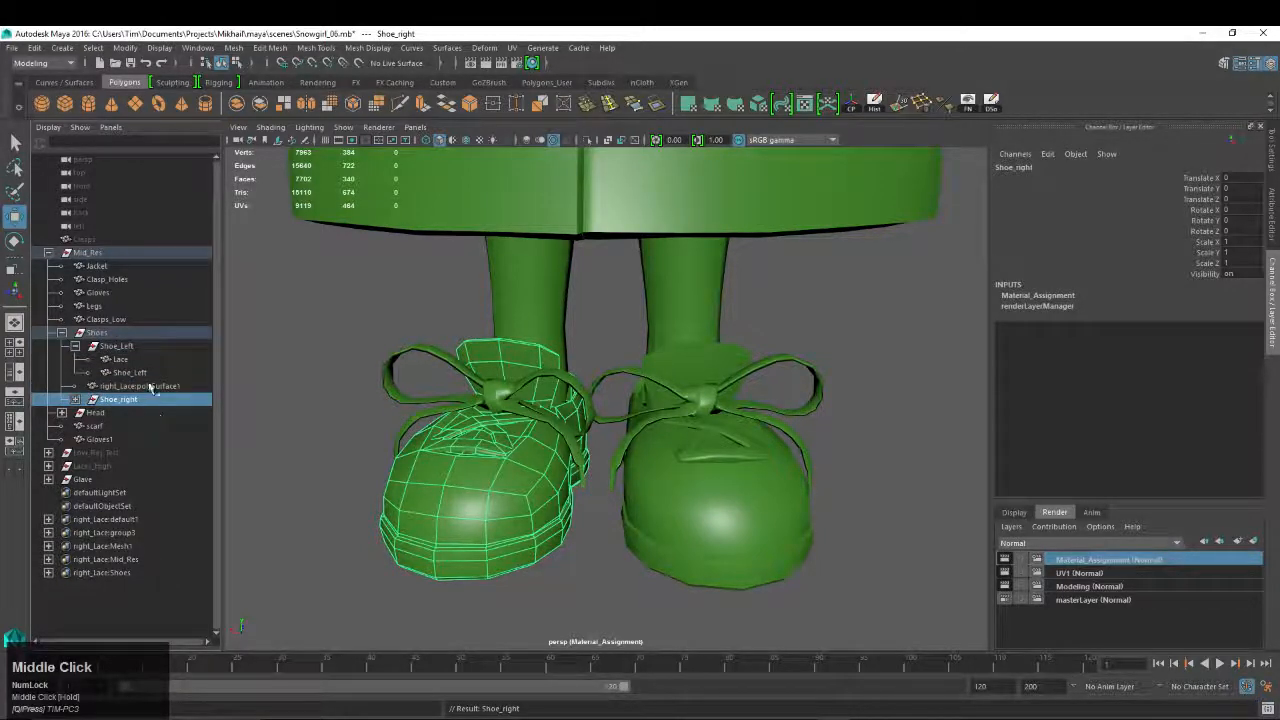
Move the right_Lace:polySurface1 mesh into the Shoe_right group and check which meshes the shoe groups contain
left_click(140, 386)
middle_click_drag(140, 388, 136, 347)
left_click(136, 346)
left_click(128, 359)
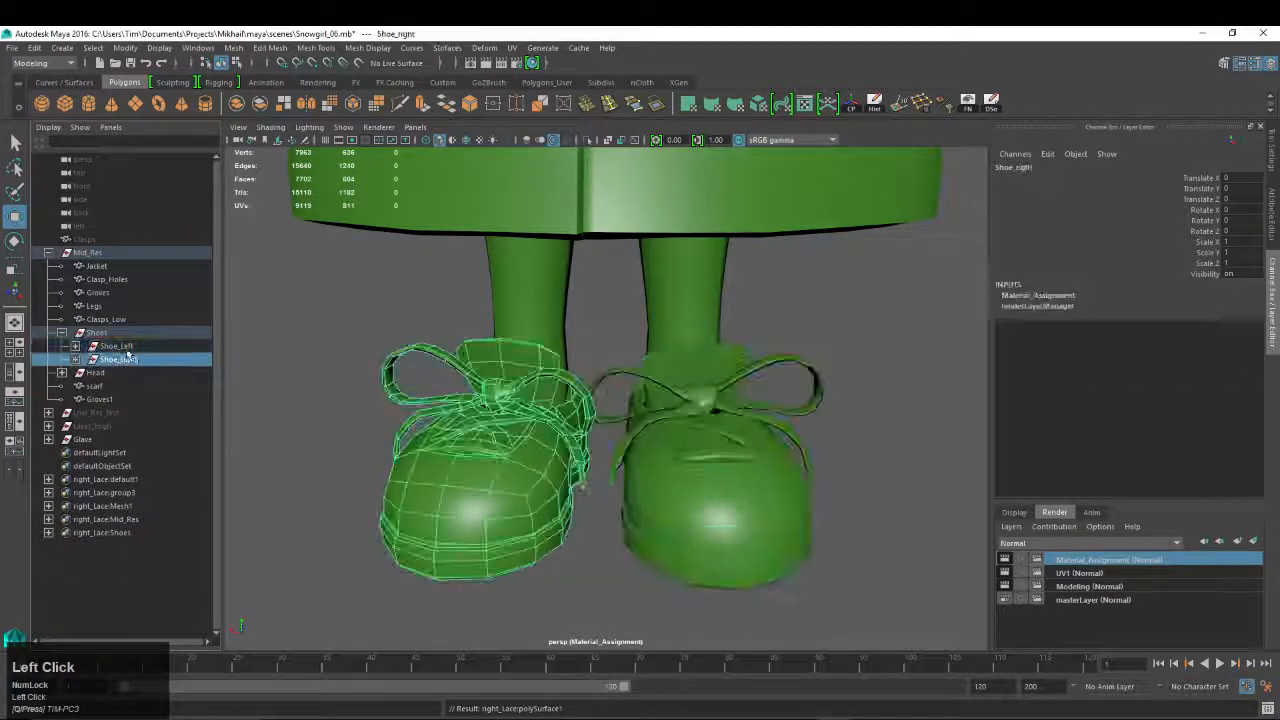
left_click(128, 333)
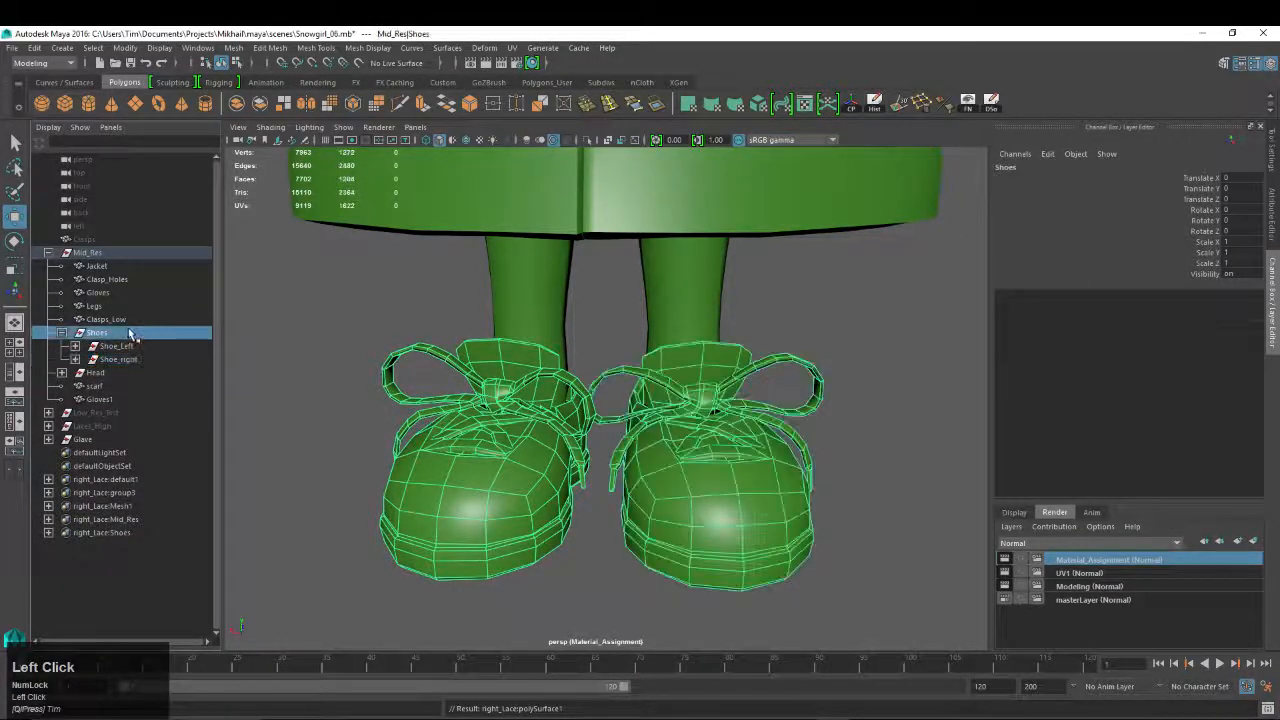
Inspect the Head group's contents and rename its pSphere1 object as eye_Left
left_click(100, 372)
key("f")
left_click_drag(570, 305, 633, 437, "alt")
key("4")
key("5")
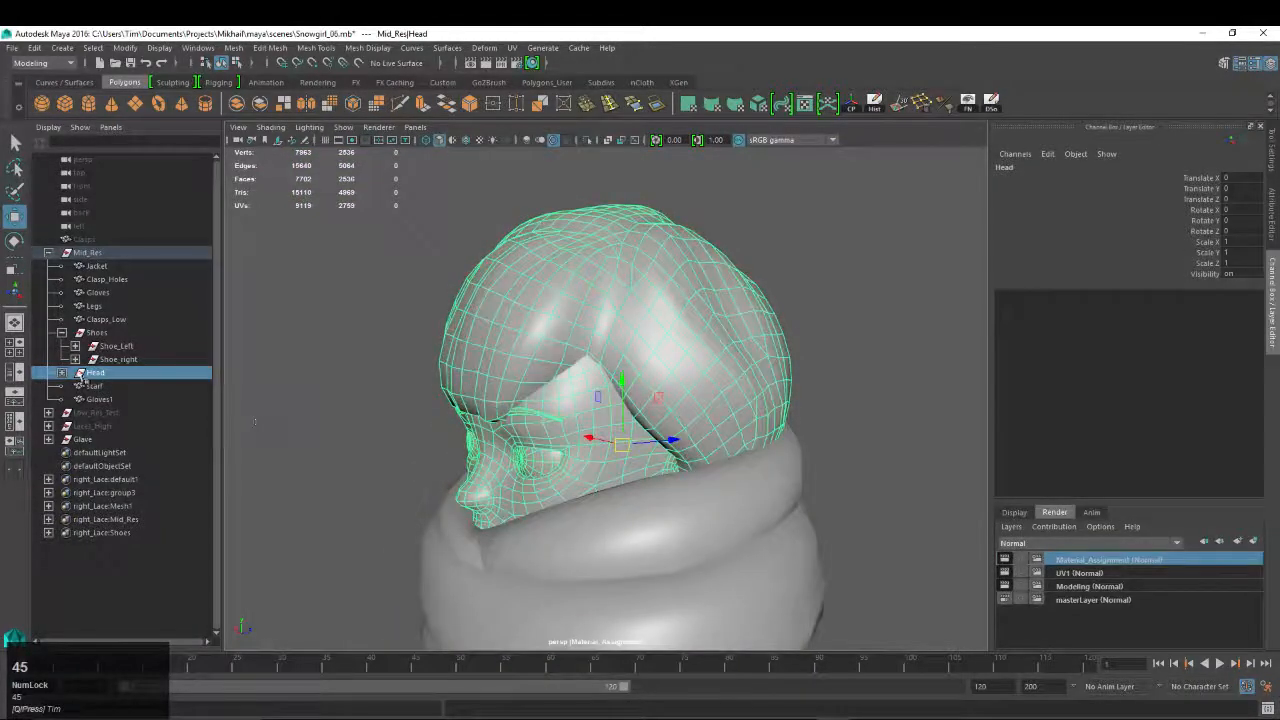
left_click(62, 373)
left_click(106, 386)
left_click(113, 413)
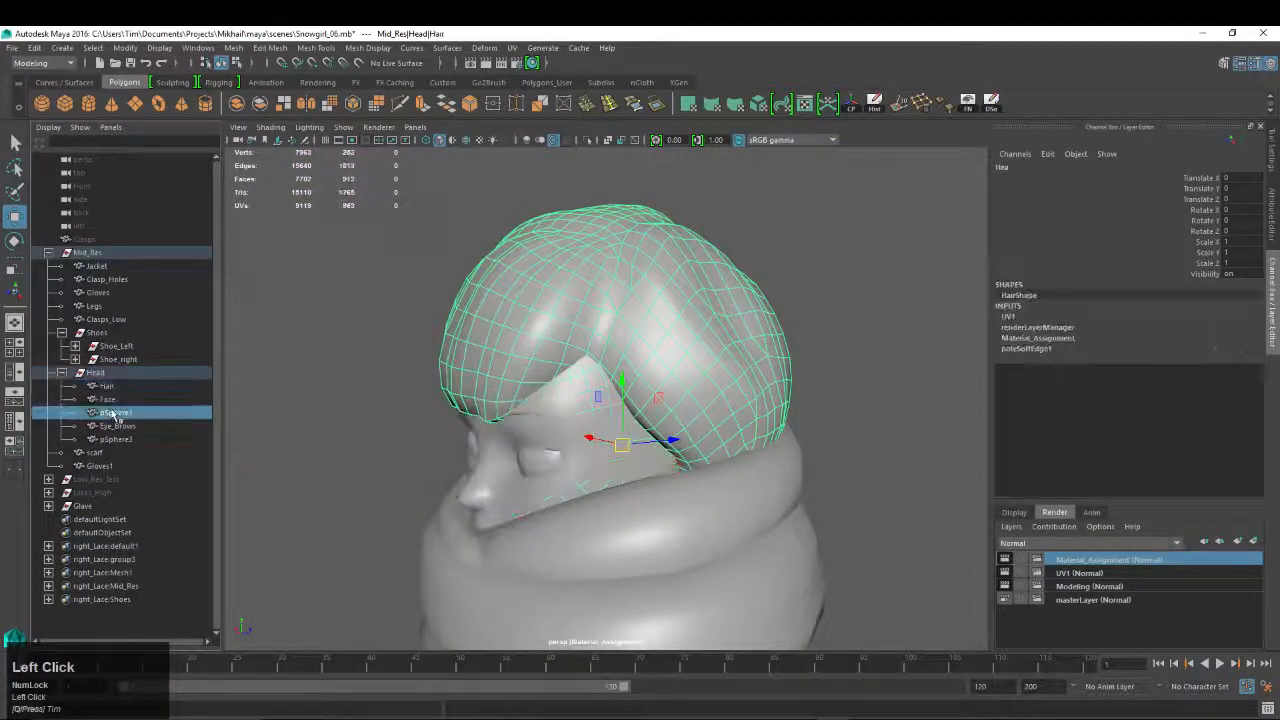
double_click(113, 413)
type("eye_")
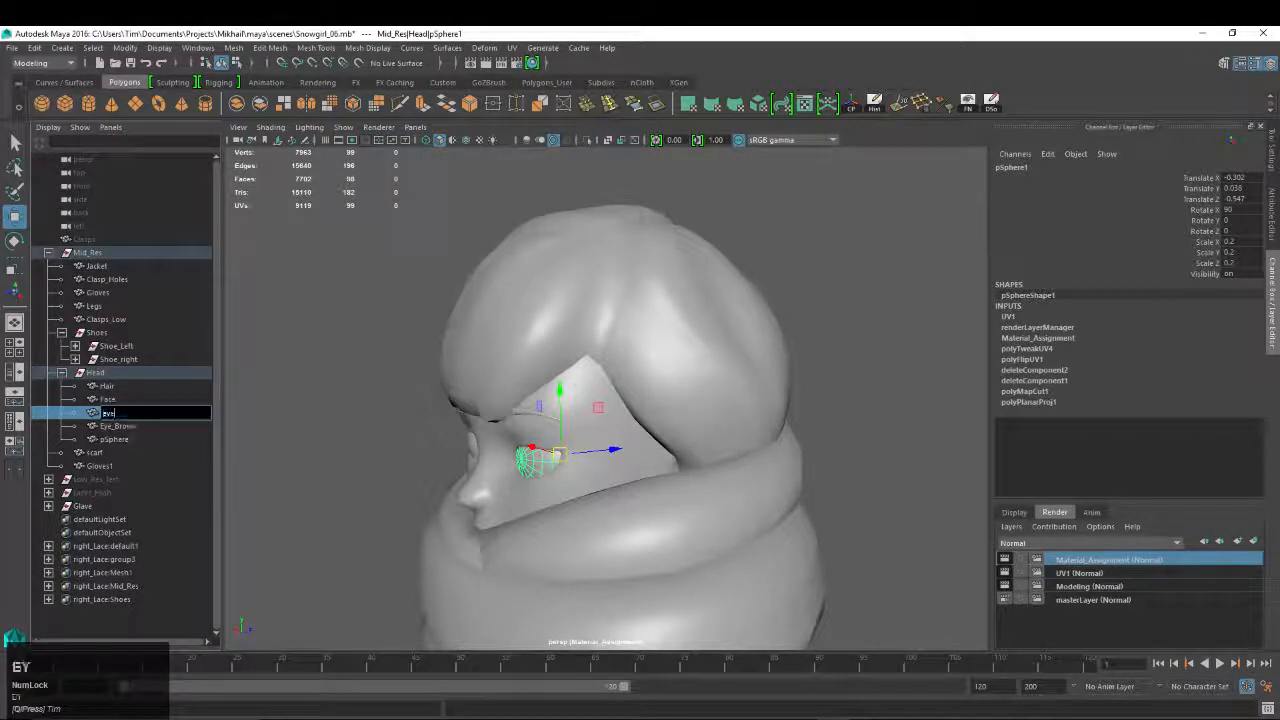
type("Left")
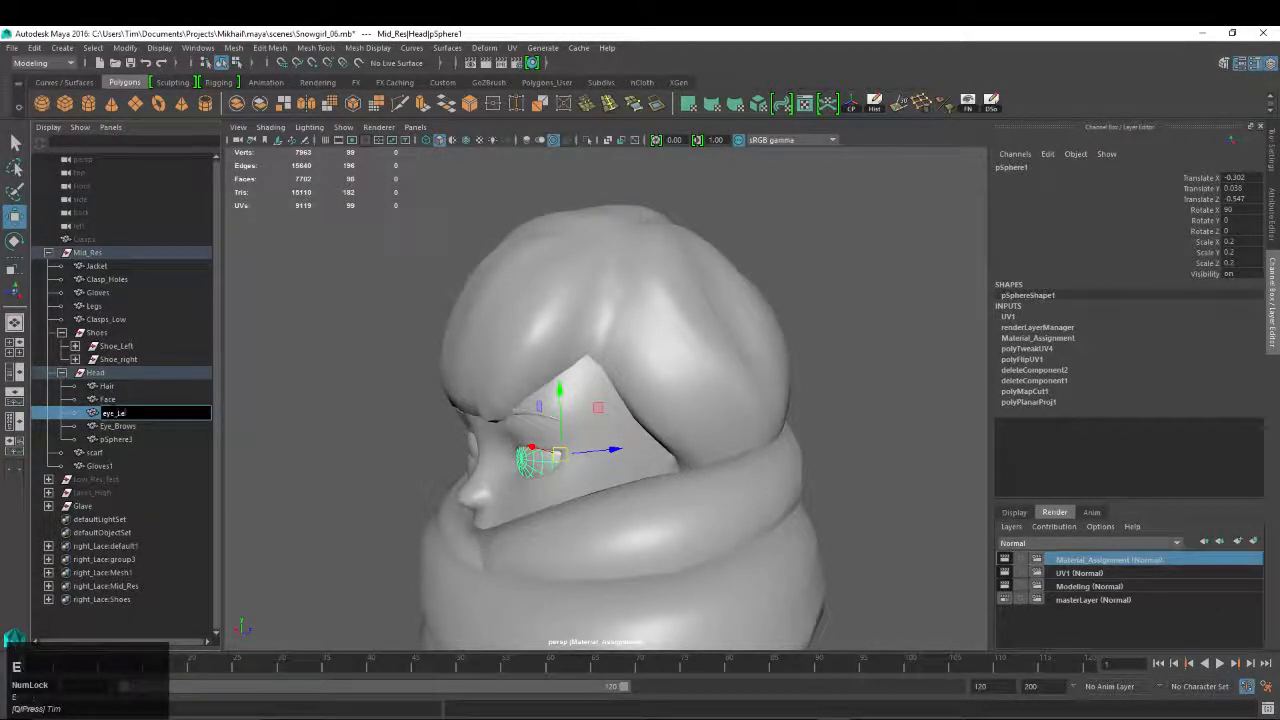
key("Return")
Rename the remaining eye sphere in the Head group as eye_Right
double_click(115, 440)
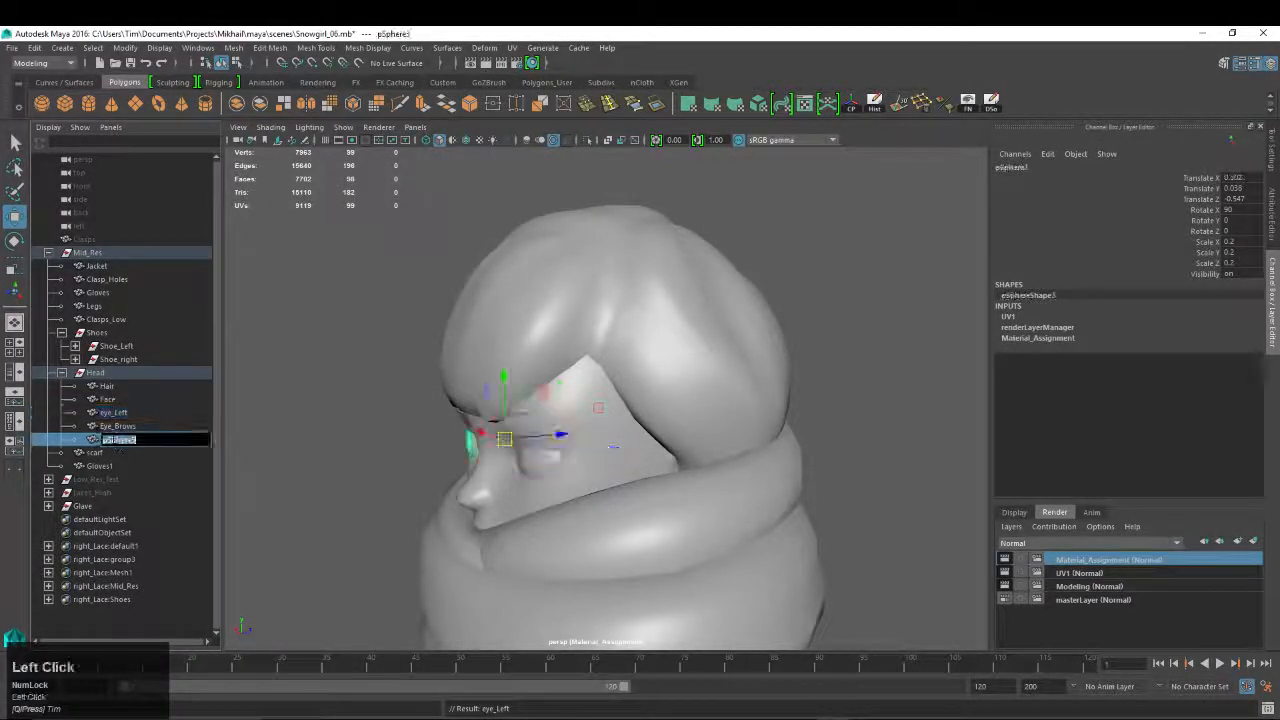
type("eye_Right")
key("Return")
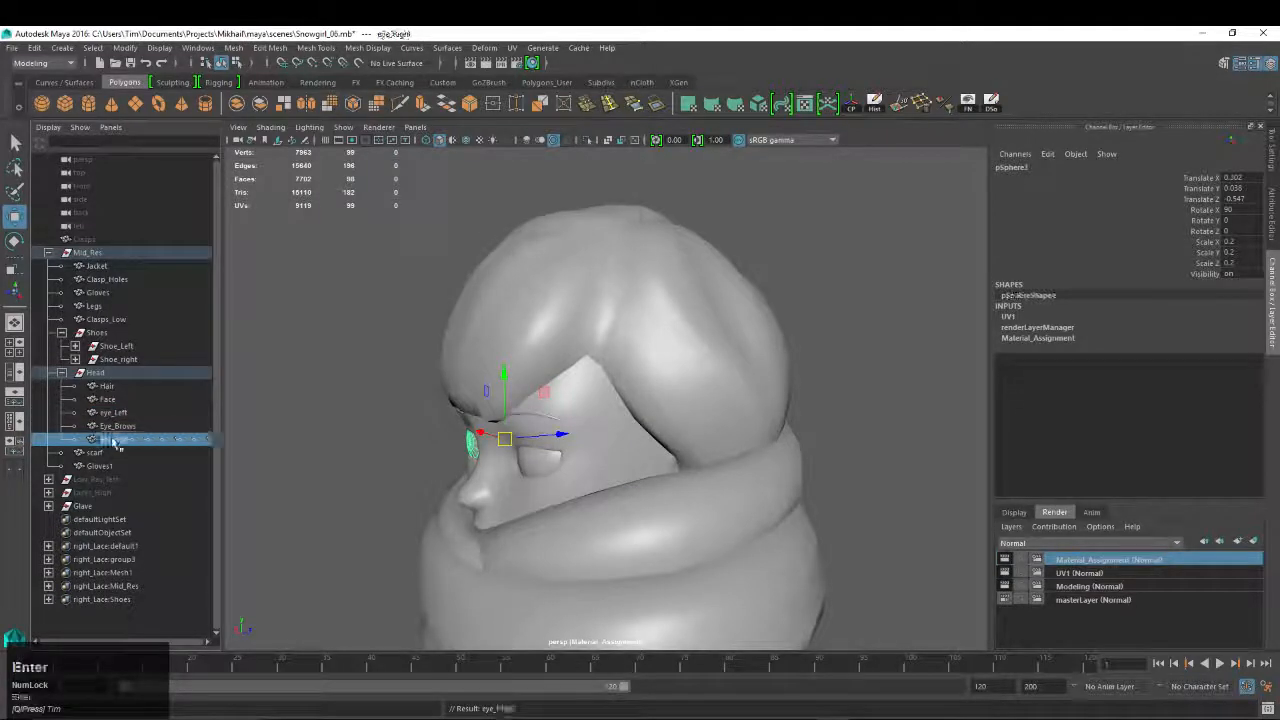
Reorder the Head group so that eye_Left sits below Eye_Brows, next to eye_Right
left_click(113, 413)
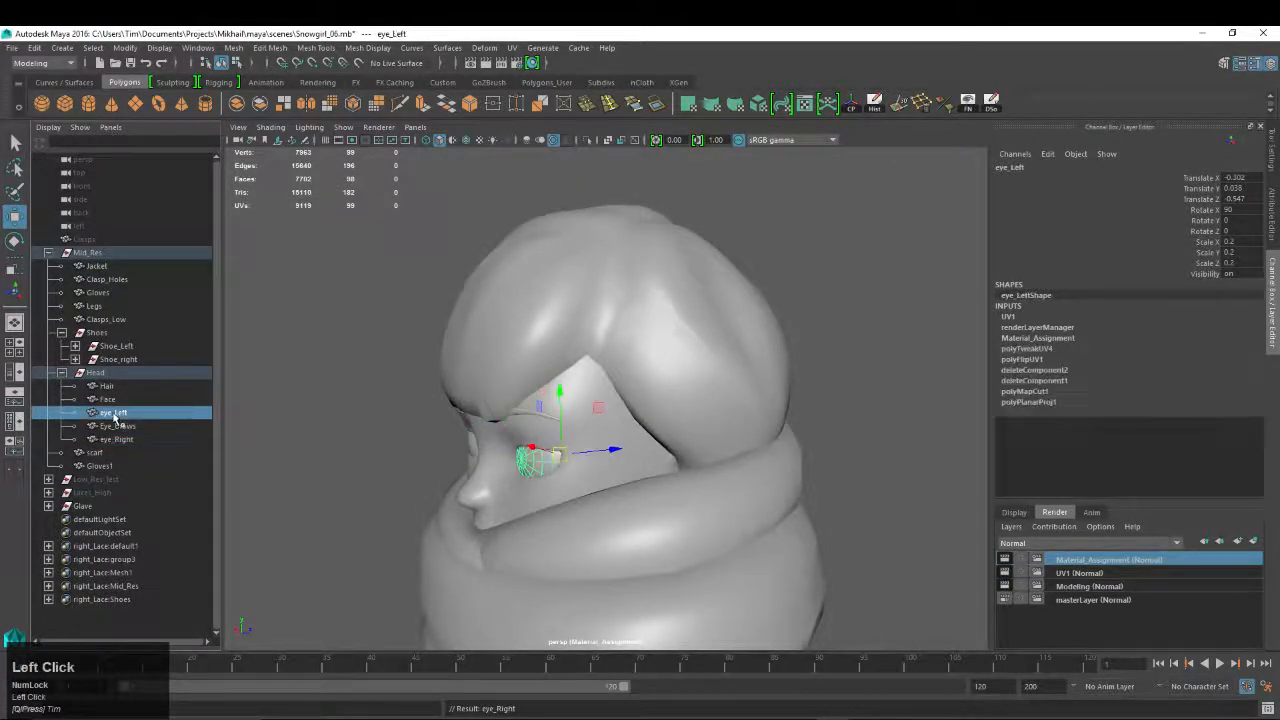
middle_click_drag(113, 413, 110, 433)
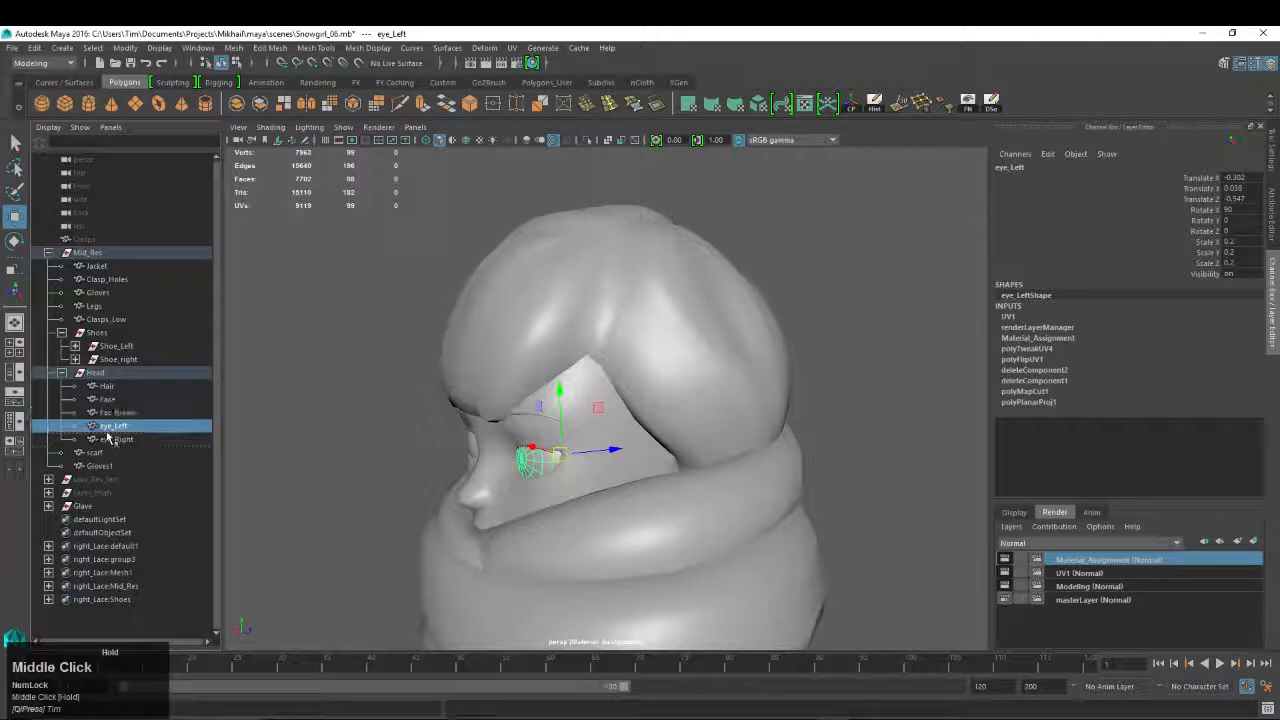
left_click(110, 428)
left_click(120, 439)
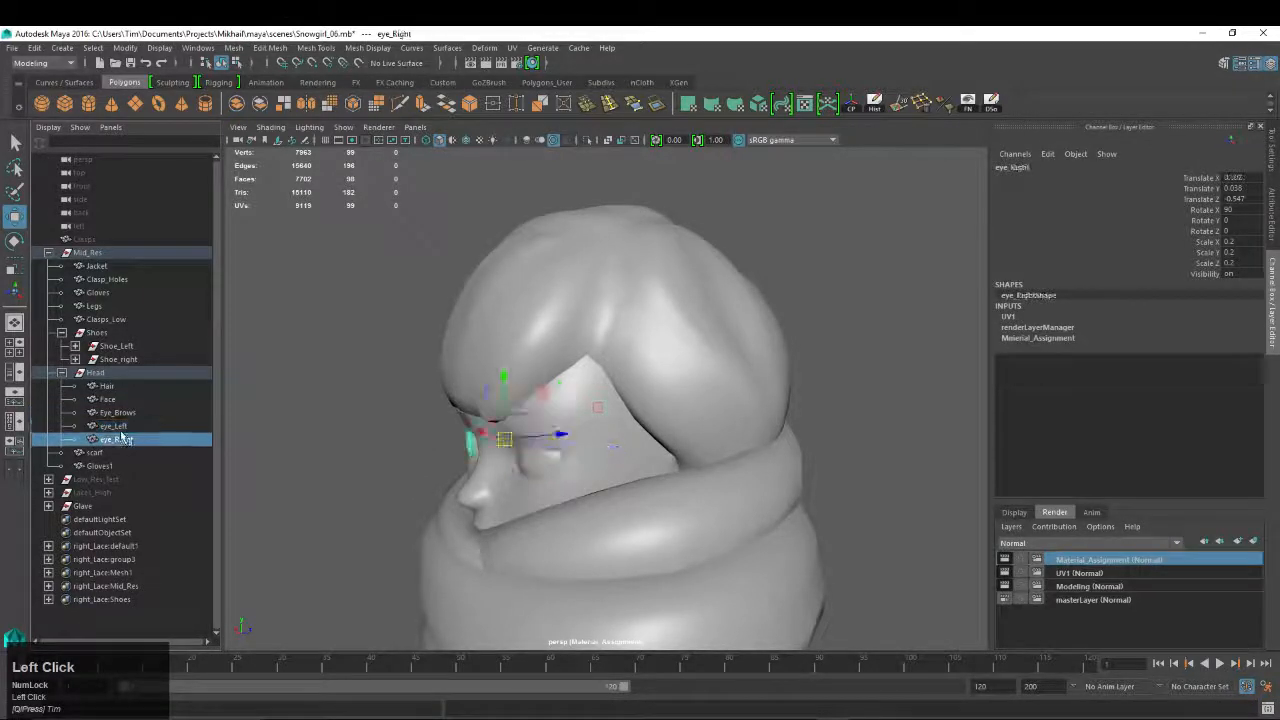
left_click(115, 427)
left_click(117, 413)
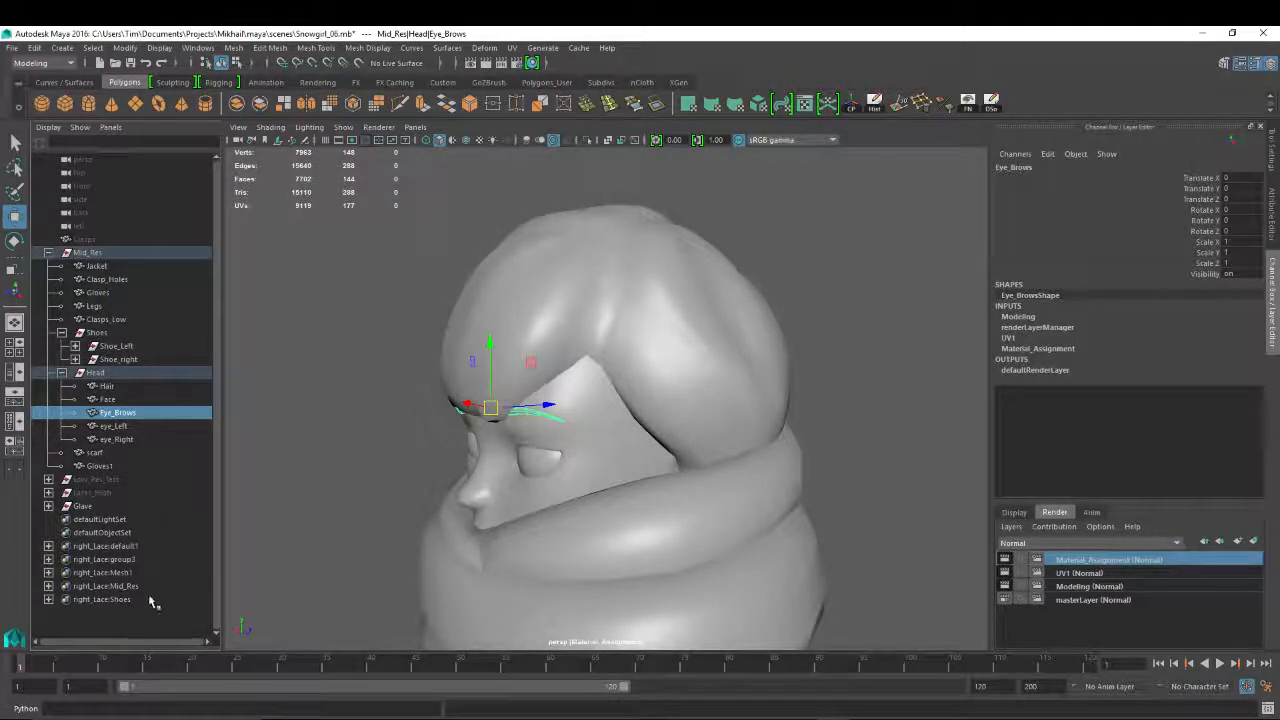
Select the scarf and Gloves1 in turn and inspect the whole character from the front
left_click(100, 452)
left_click(108, 467)
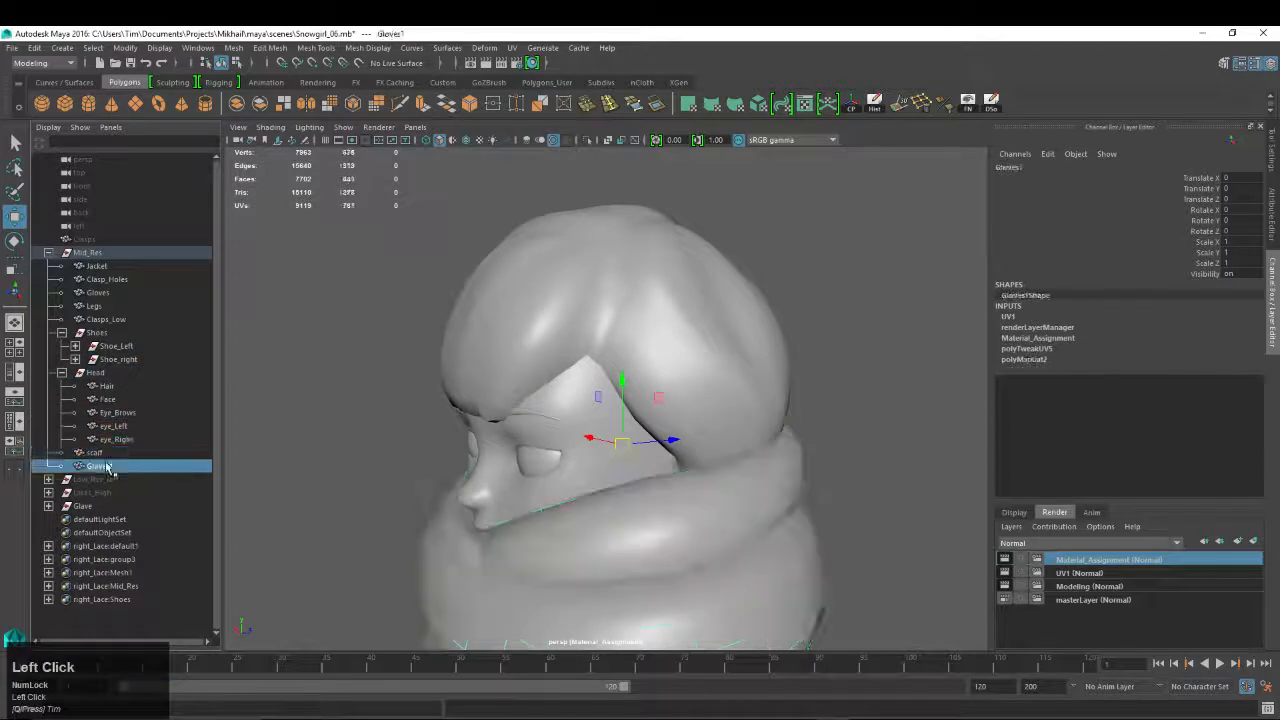
right_click_drag(718, 454, 480, 477, "alt")
left_click_drag(480, 477, 652, 460, "alt")
right_click_drag(652, 460, 612, 449, "alt")
middle_click_drag(612, 449, 665, 382, "alt")
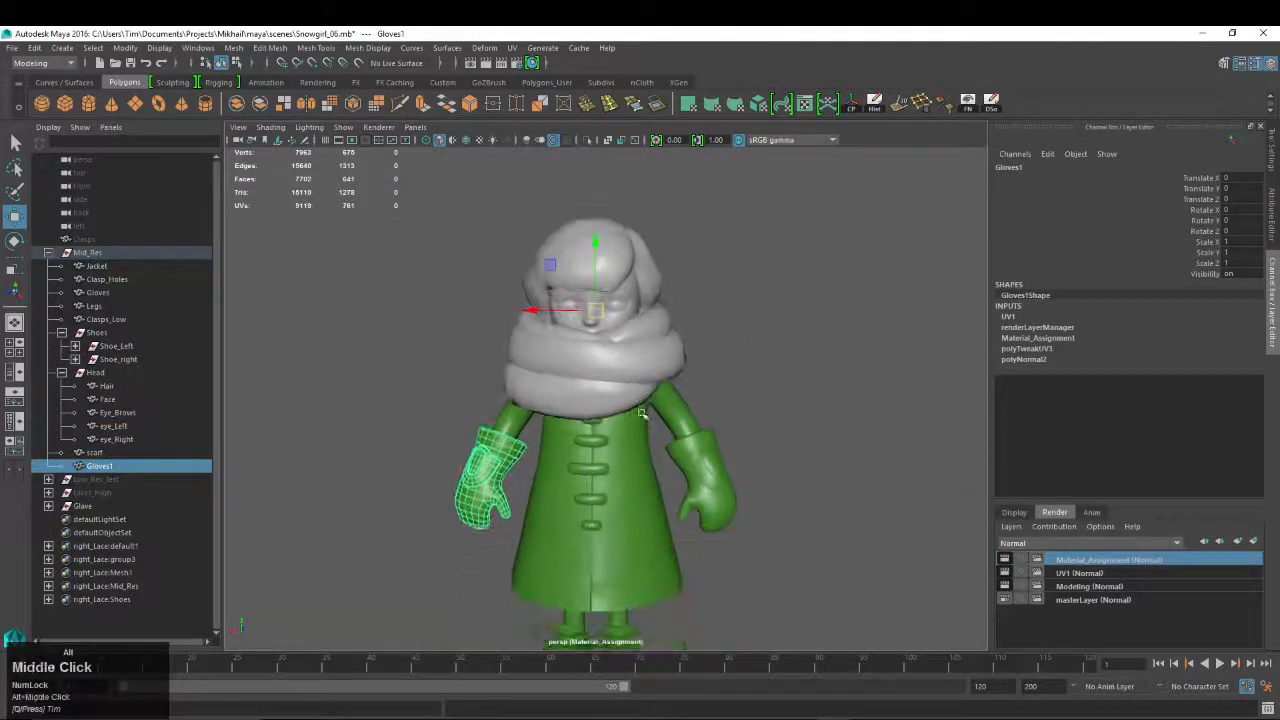
middle_click_drag(666, 537, 656, 443, "alt")
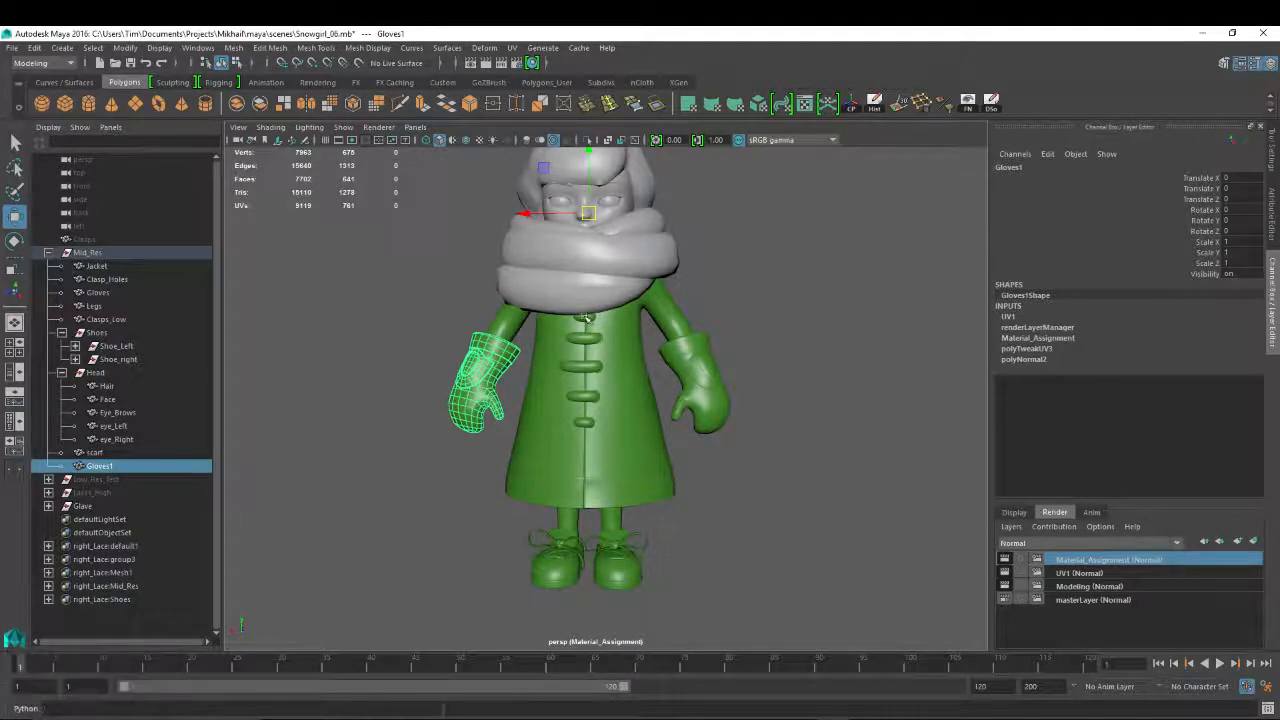
Collapse the Shoes, Head and Mid_Res groups, checking the scarf mesh on the character, and save the scene
left_click(62, 332)
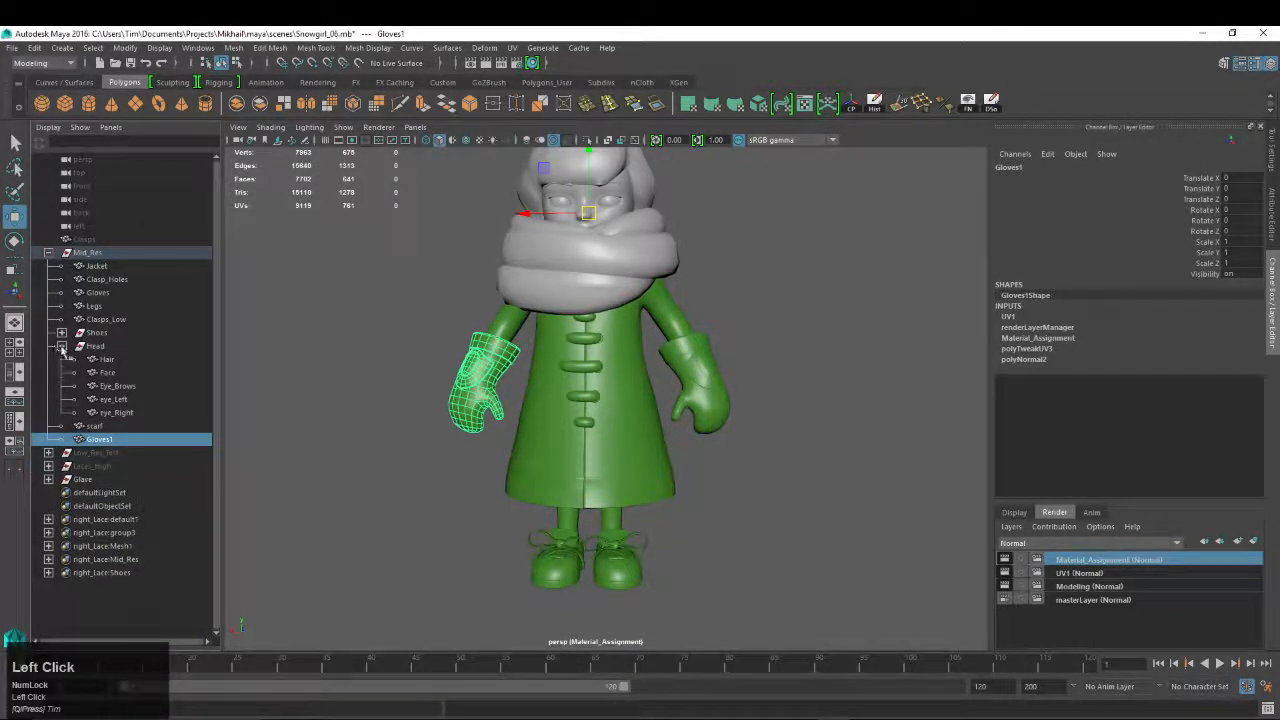
left_click(62, 346)
left_click(95, 359)
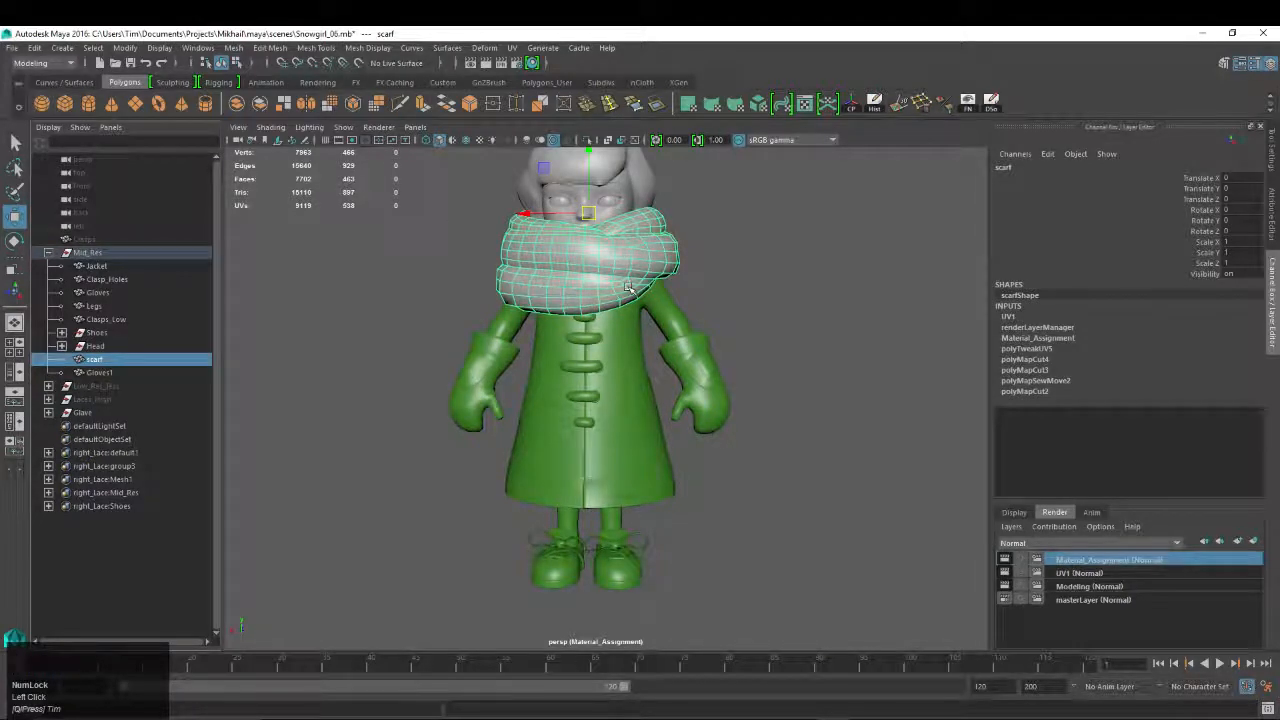
left_click_drag(737, 360, 673, 302, "alt")
middle_click_drag(674, 301, 662, 392, "alt")
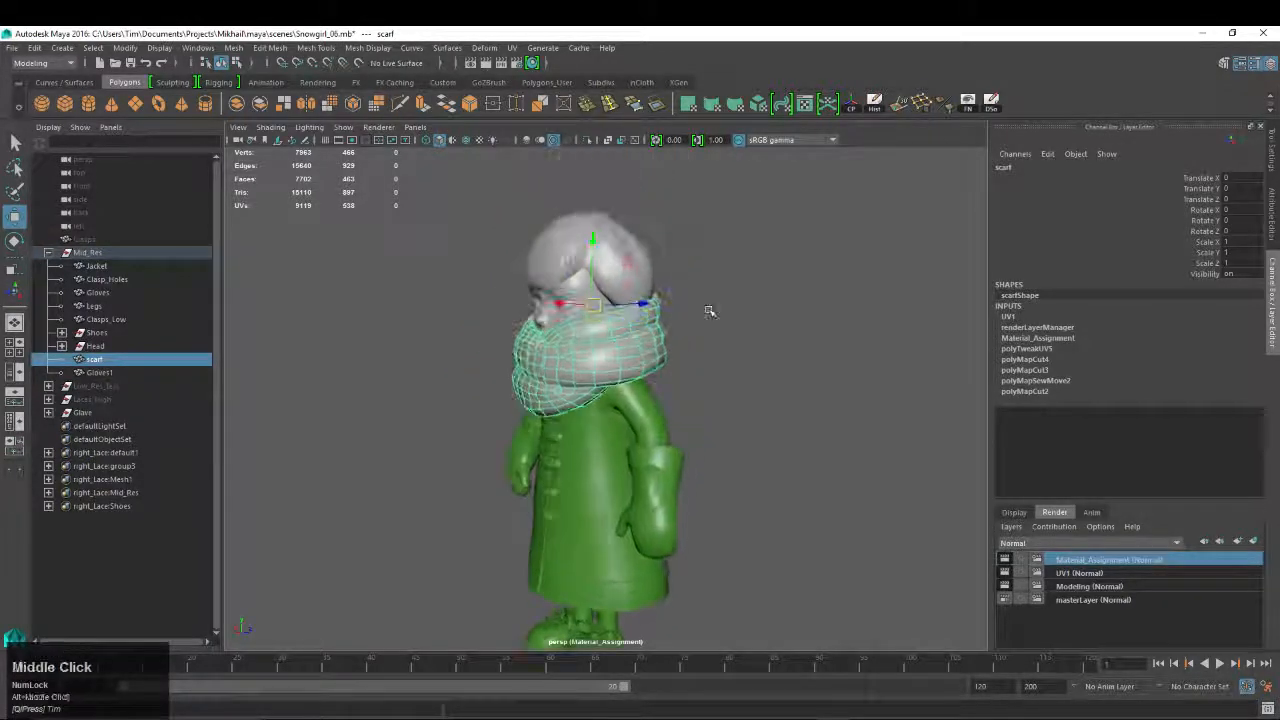
left_click_drag(709, 311, 754, 337, "alt")
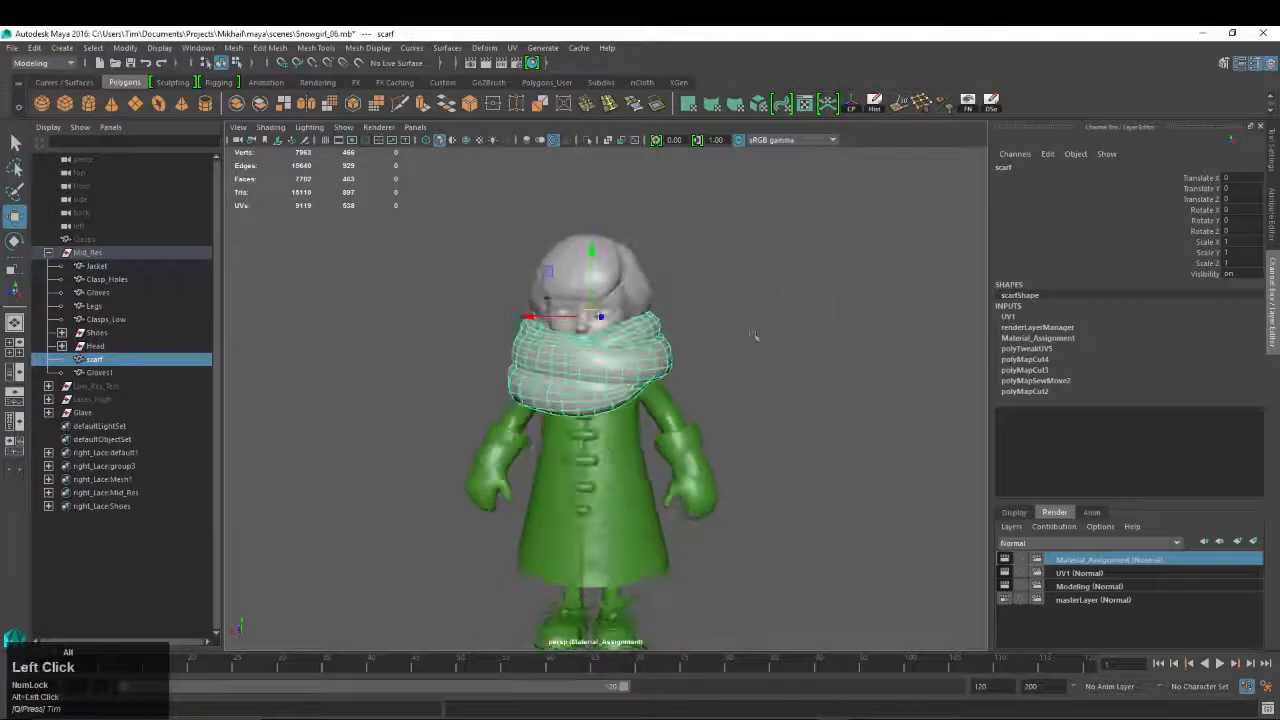
middle_click_drag(636, 340, 616, 292, "alt")
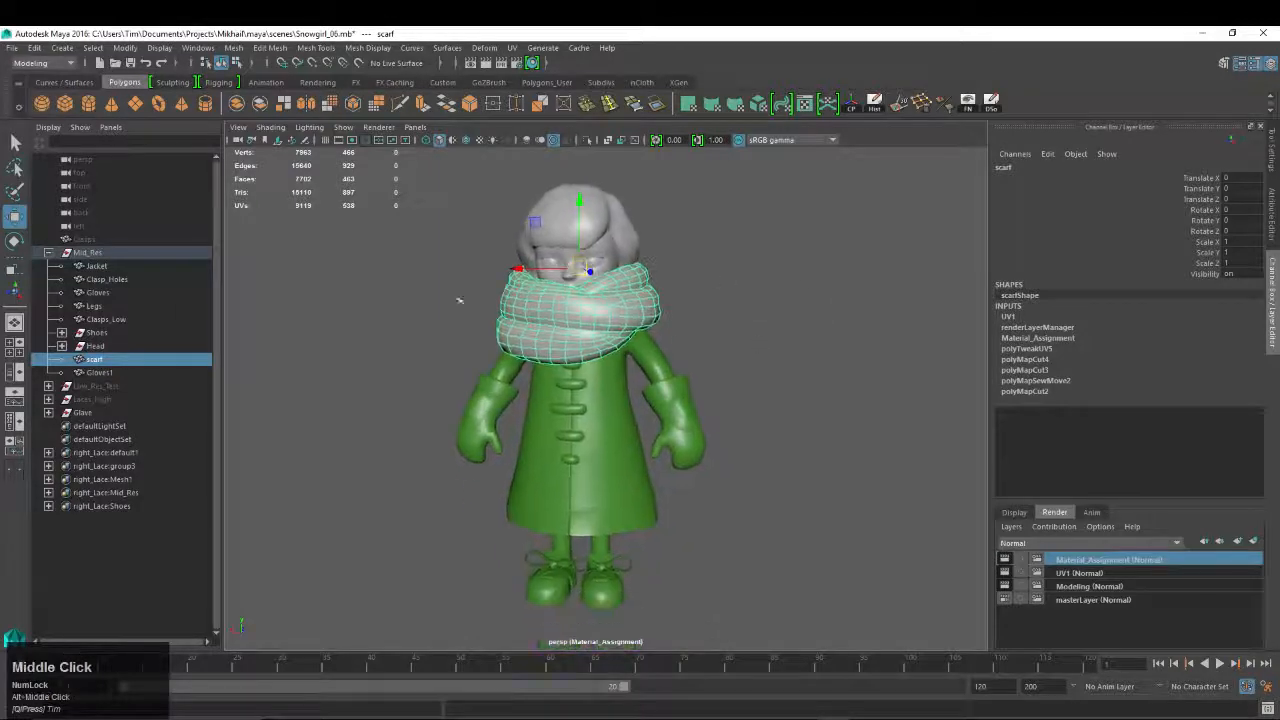
left_click(48, 252)
key("ctrl+s")
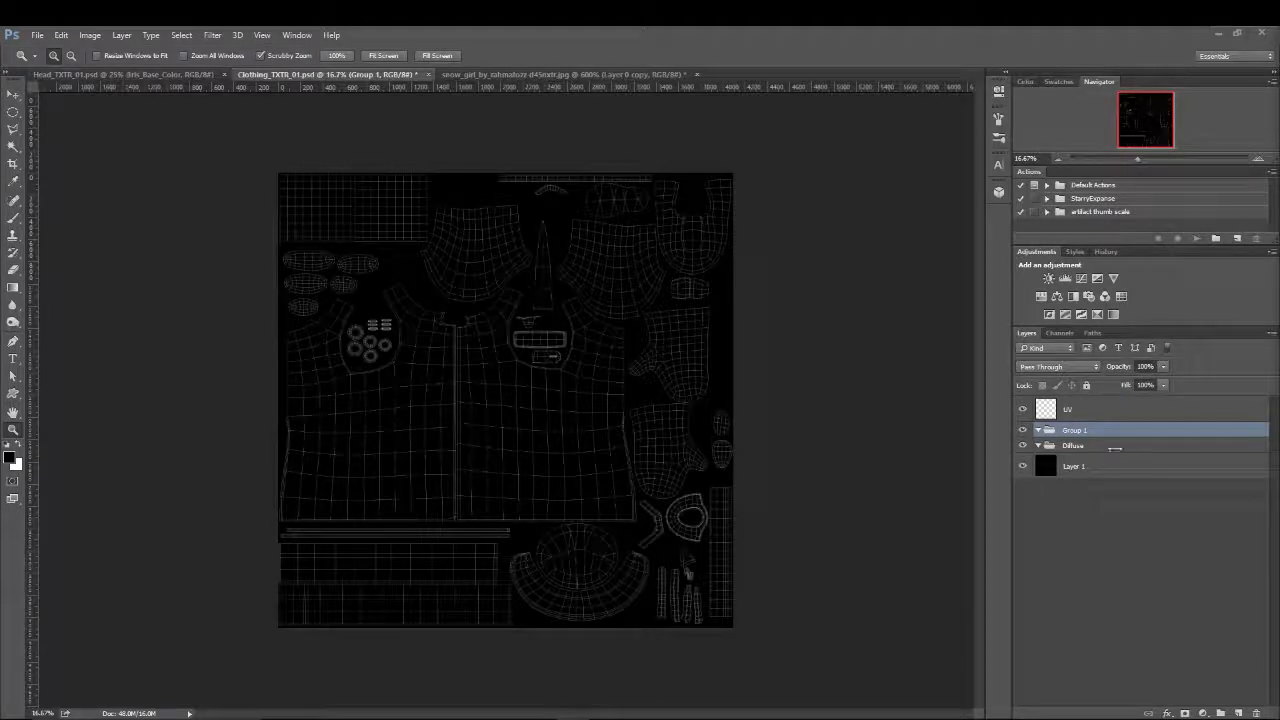
In Photoshop, rename Group 1 in Clothing_TXTR_01.psd as Normal
double_click(1090, 430)
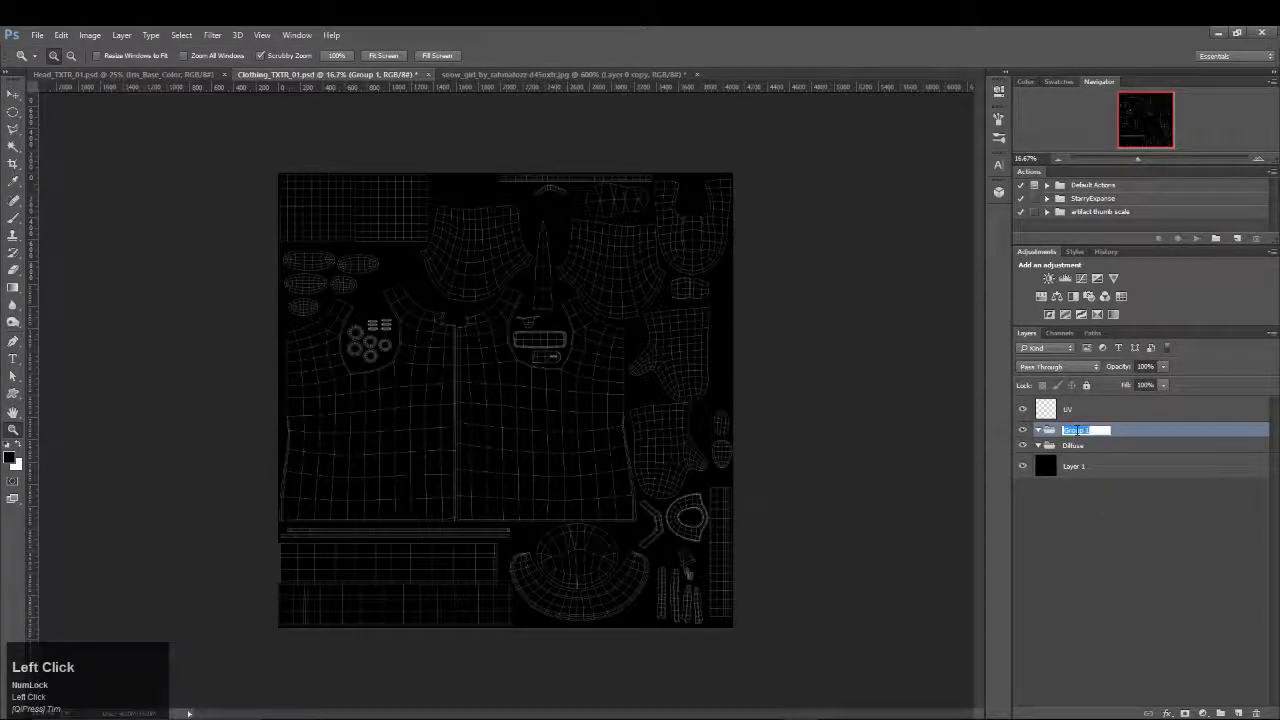
type("Normal")
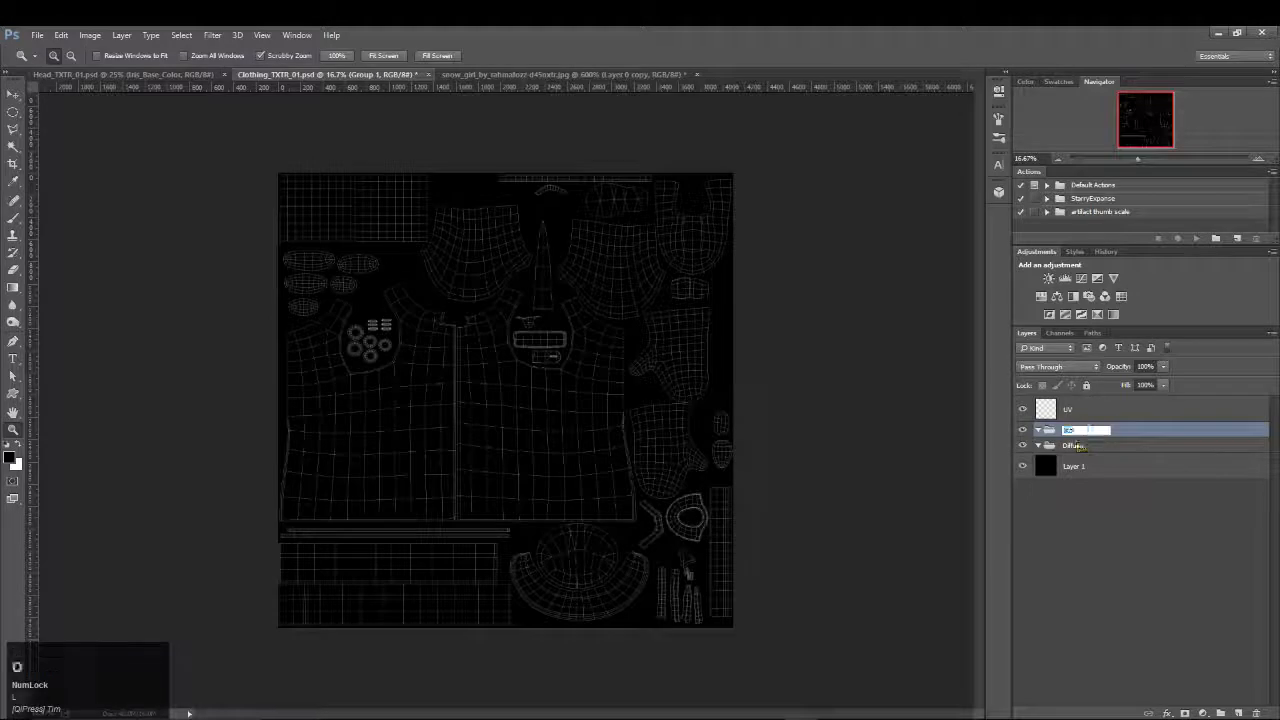
key("Return")
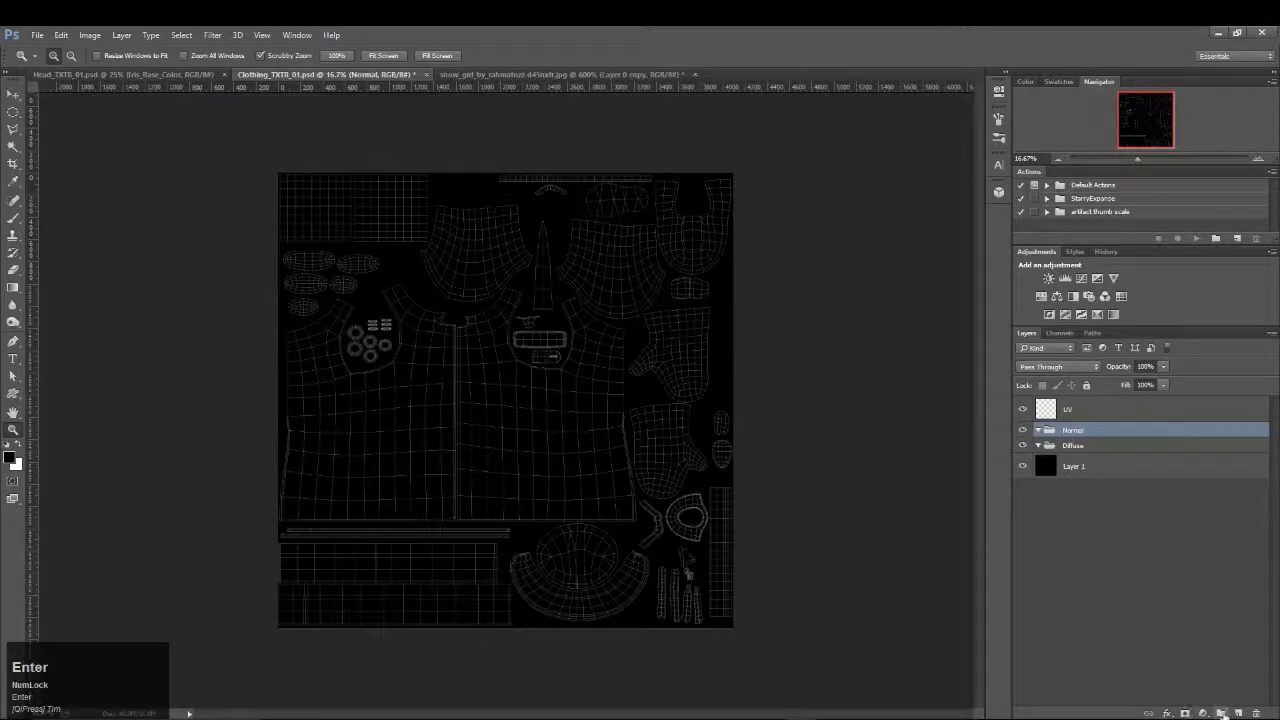
Create a new layer group named Specular above the Normal group
left_click(1222, 713)
double_click(1075, 431)
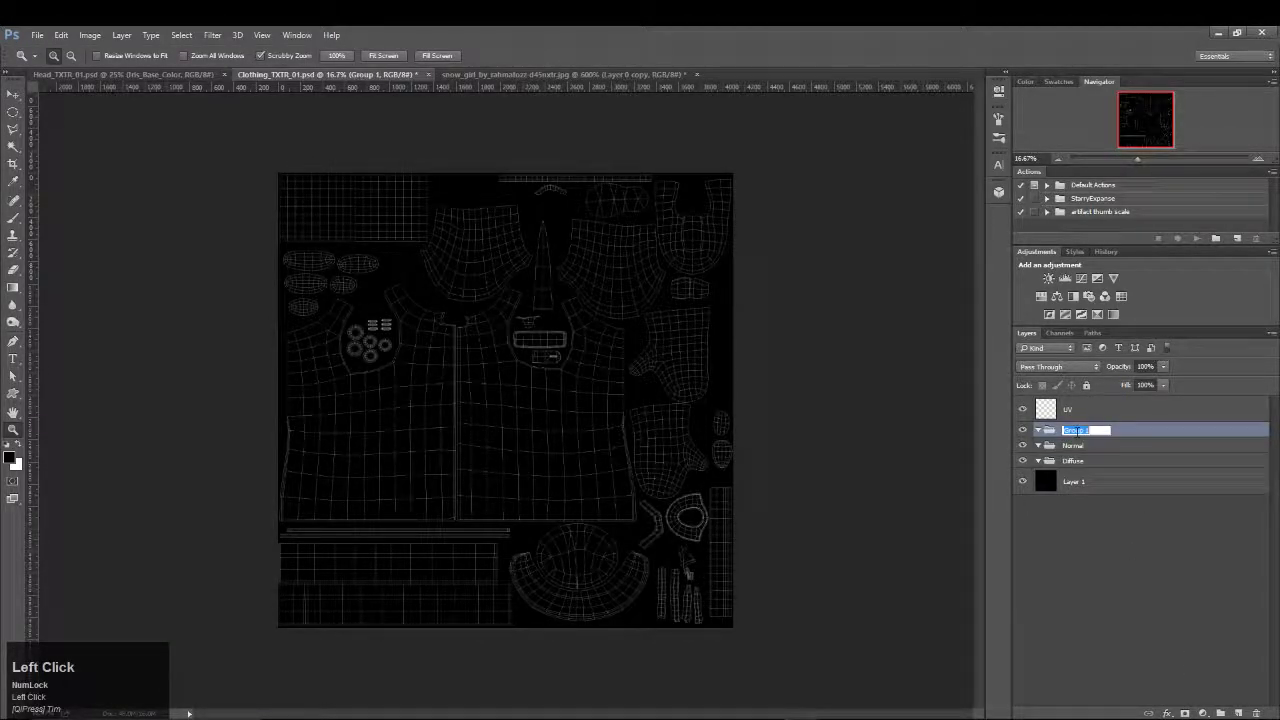
type("Specu")
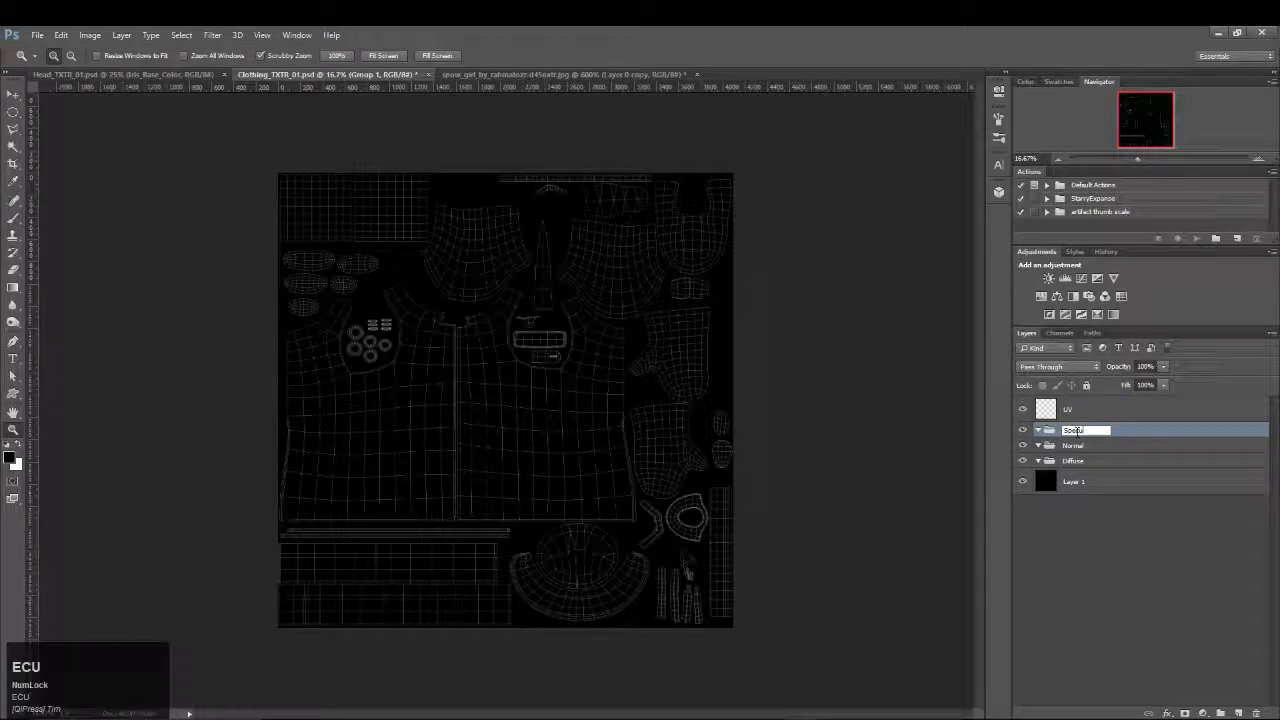
type("lar")
key("Return")
left_click_drag(1035, 434, 1024, 447)
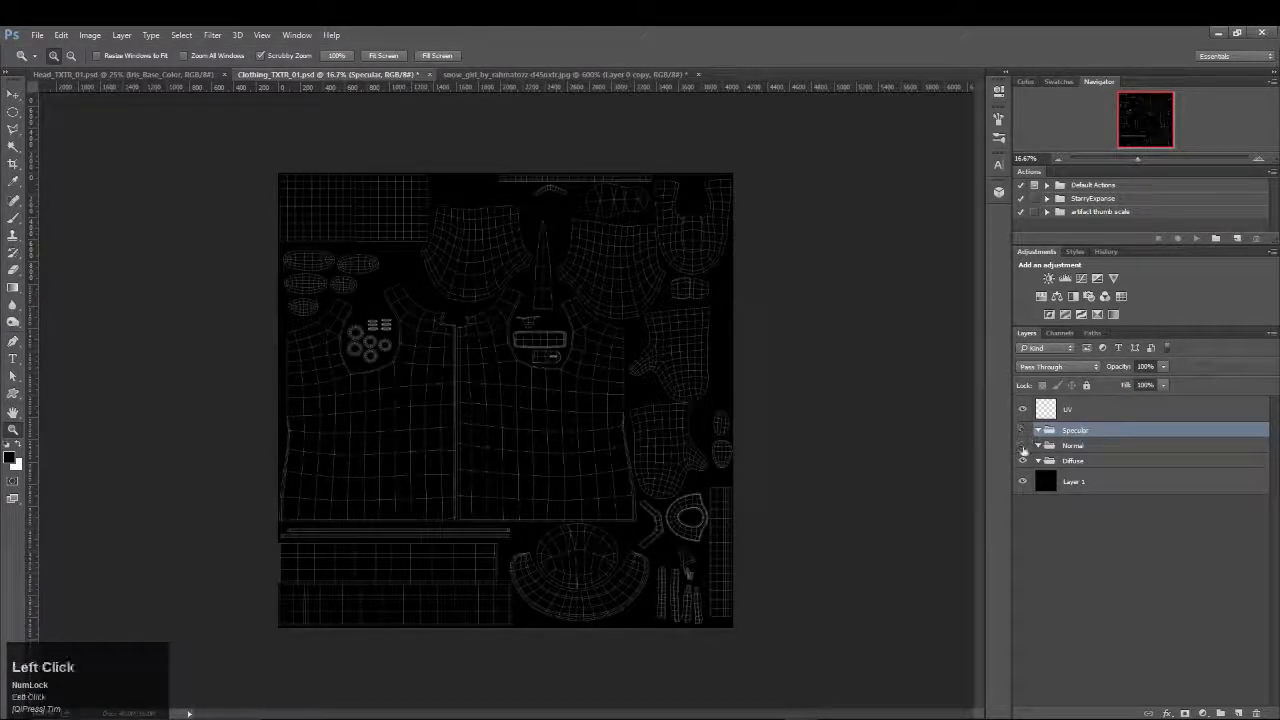
Create a layer group named Jacket inside the Diffuse group
left_click(1076, 461)
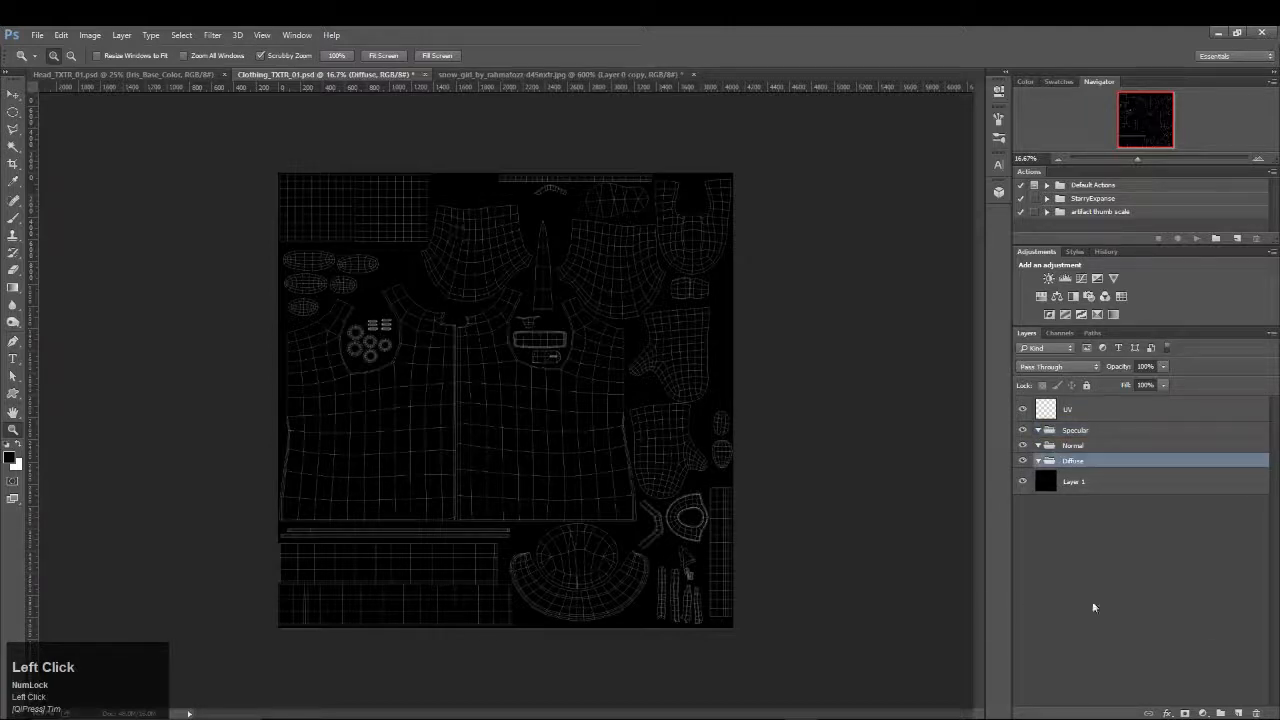
left_click(1220, 713)
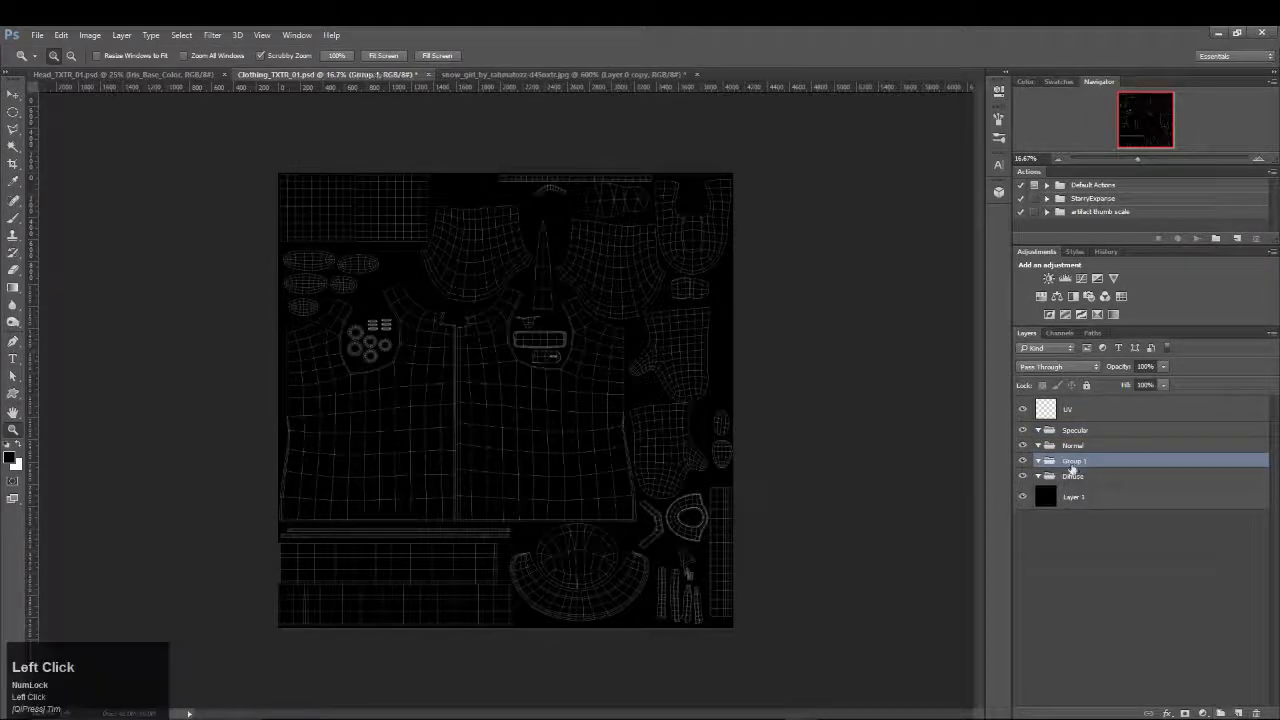
left_click_drag(1072, 468, 1073, 477)
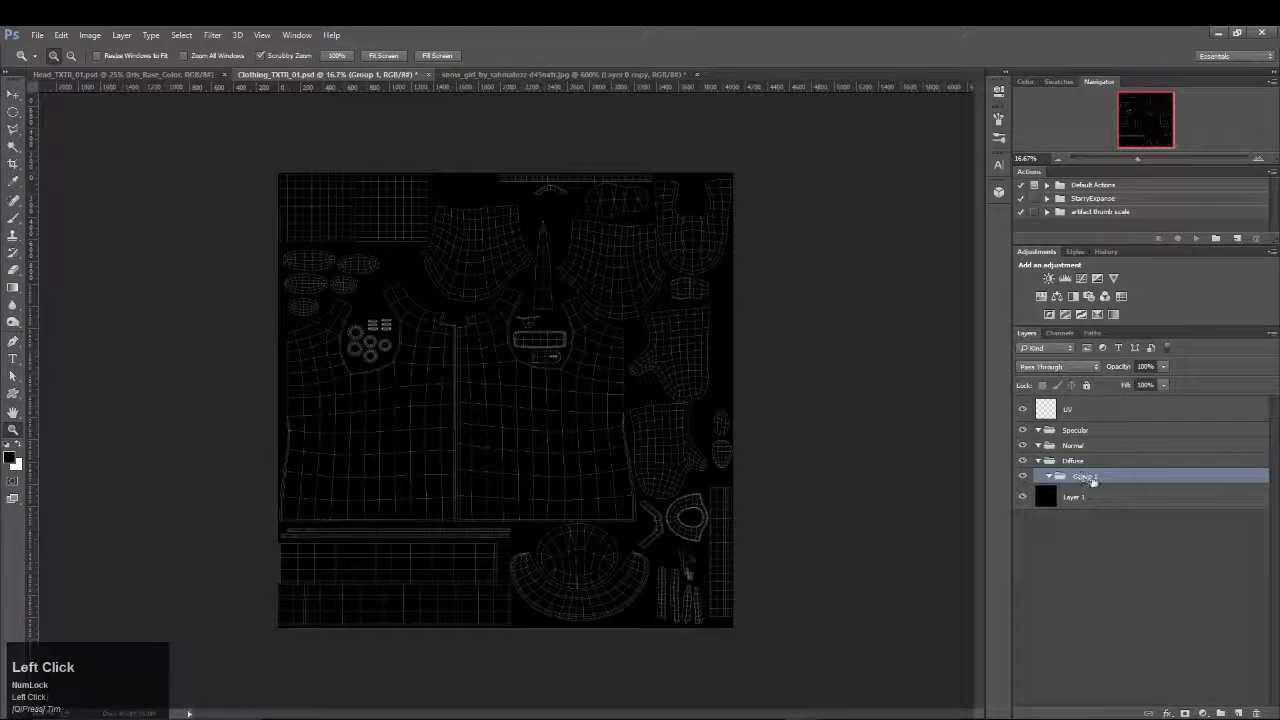
double_click(1085, 476)
type("Jacket")
key("Return")
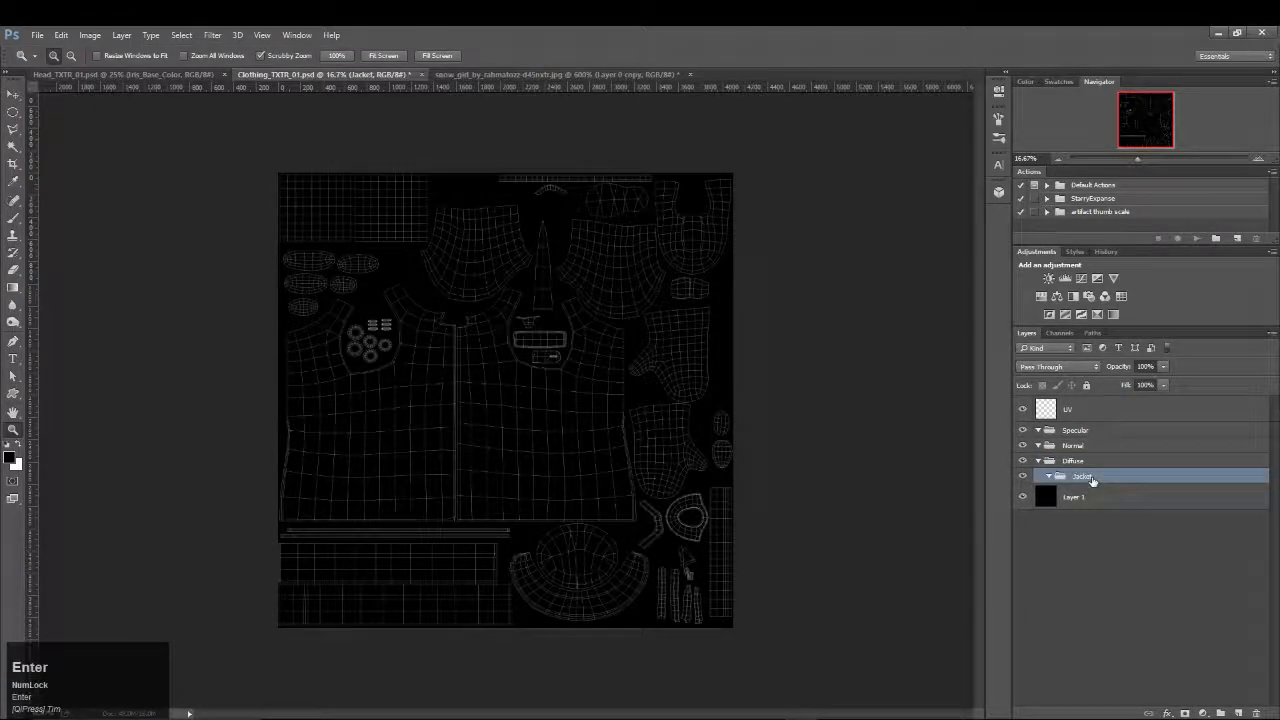
Switch to the snow girl reference painting and examine her outfit from the scarf down to the shoes
left_click(464, 74)
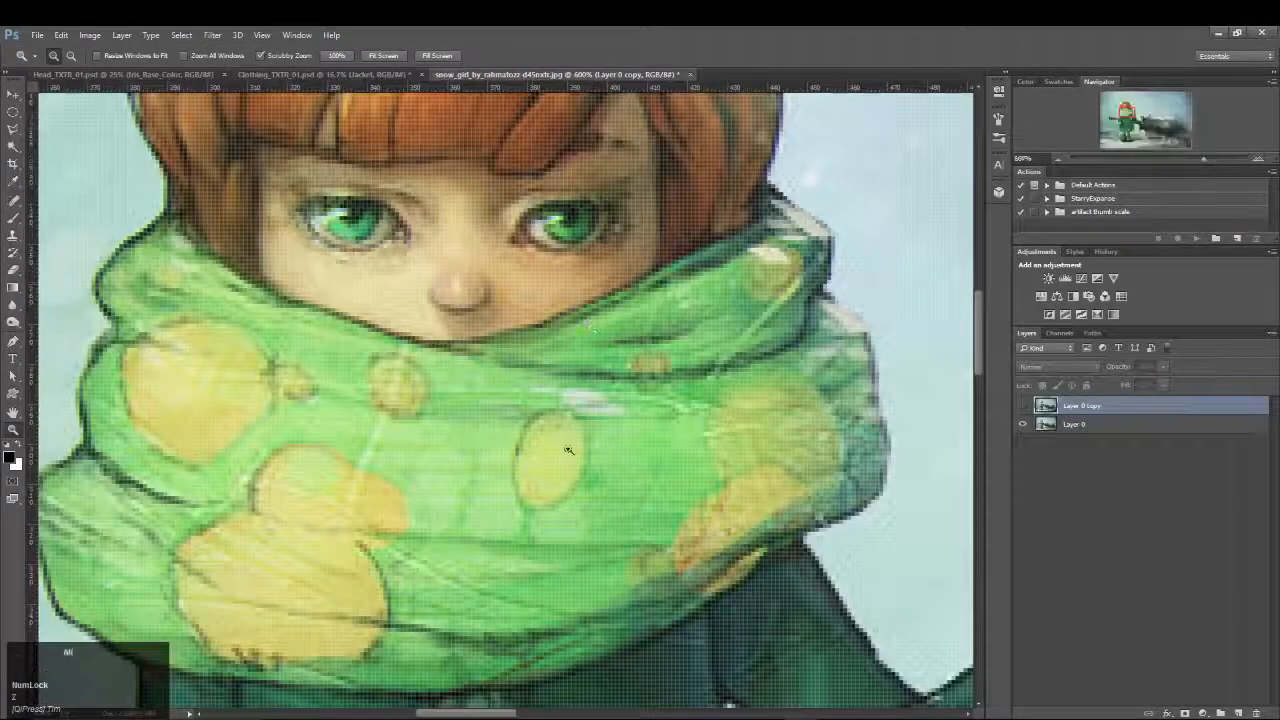
left_click(567, 450, "alt")
left_click(568, 450, "alt")
left_click(568, 450, "alt")
left_click(568, 450, "alt")
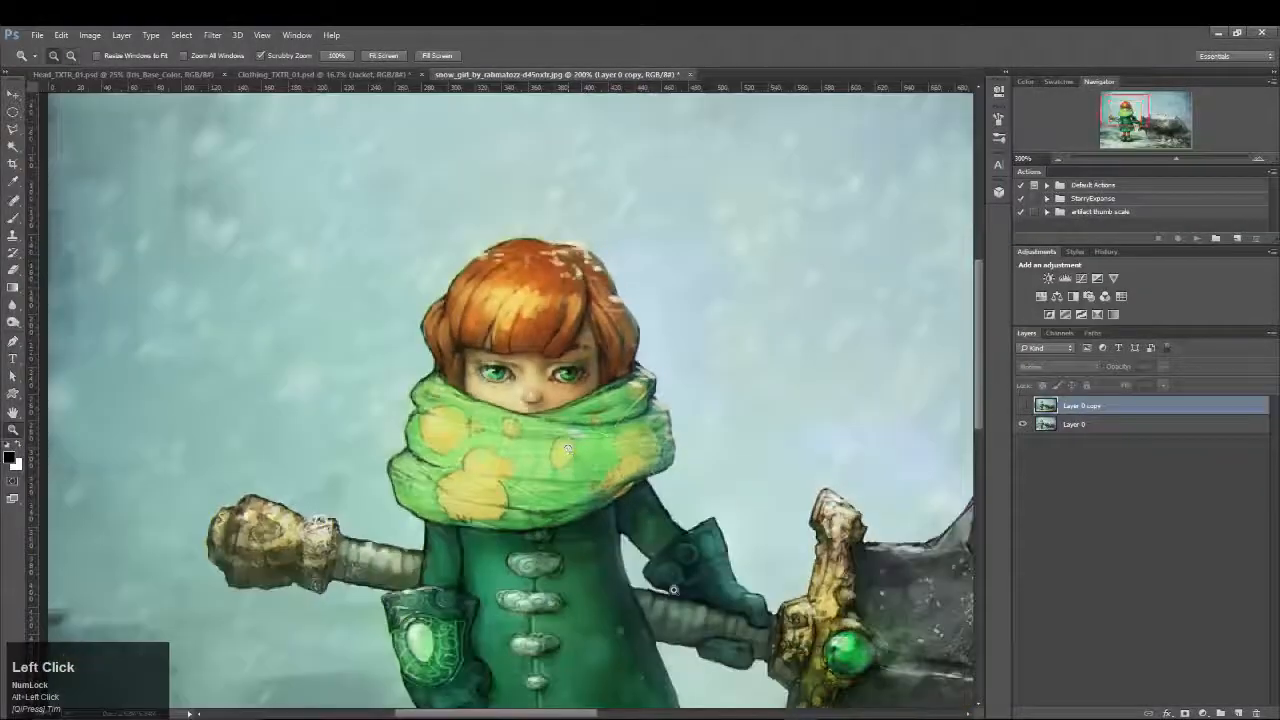
key("space")
left_click_drag(583, 582, 625, 334)
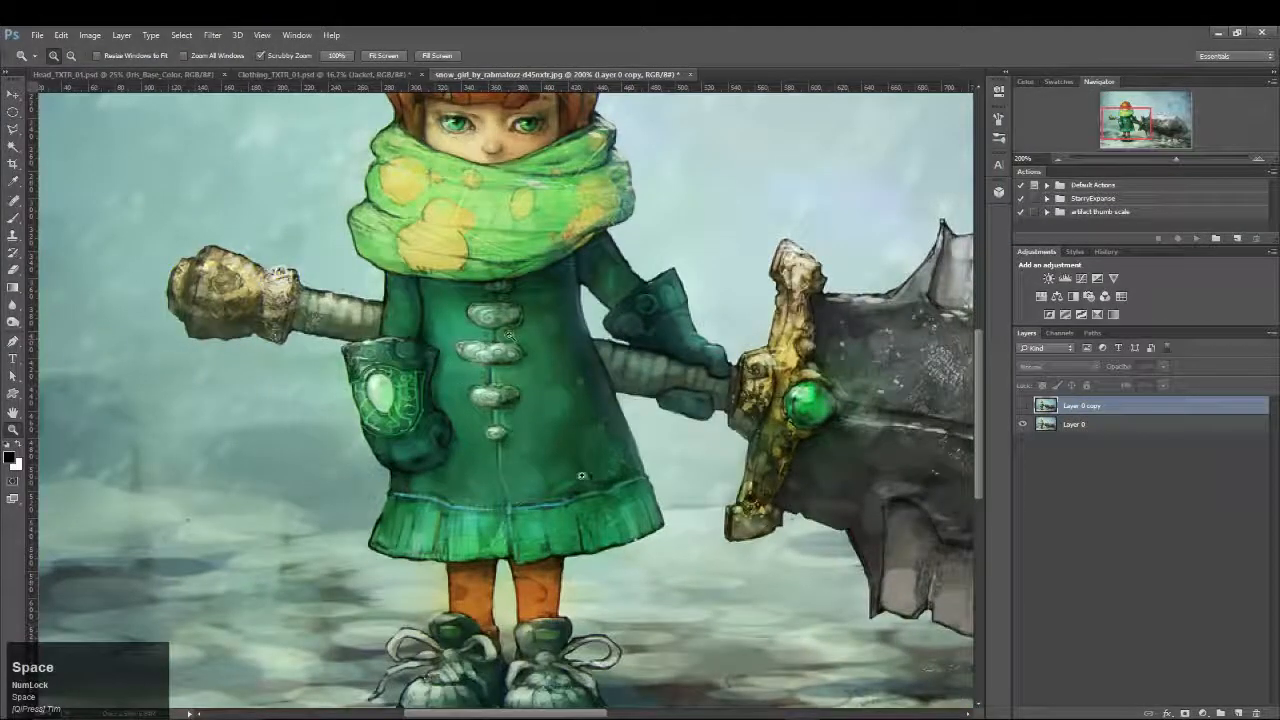
In Clothing_TXTR_01.psd, create a layer group named Legs above the Jacket group inside Diffuse
left_click(327, 73)
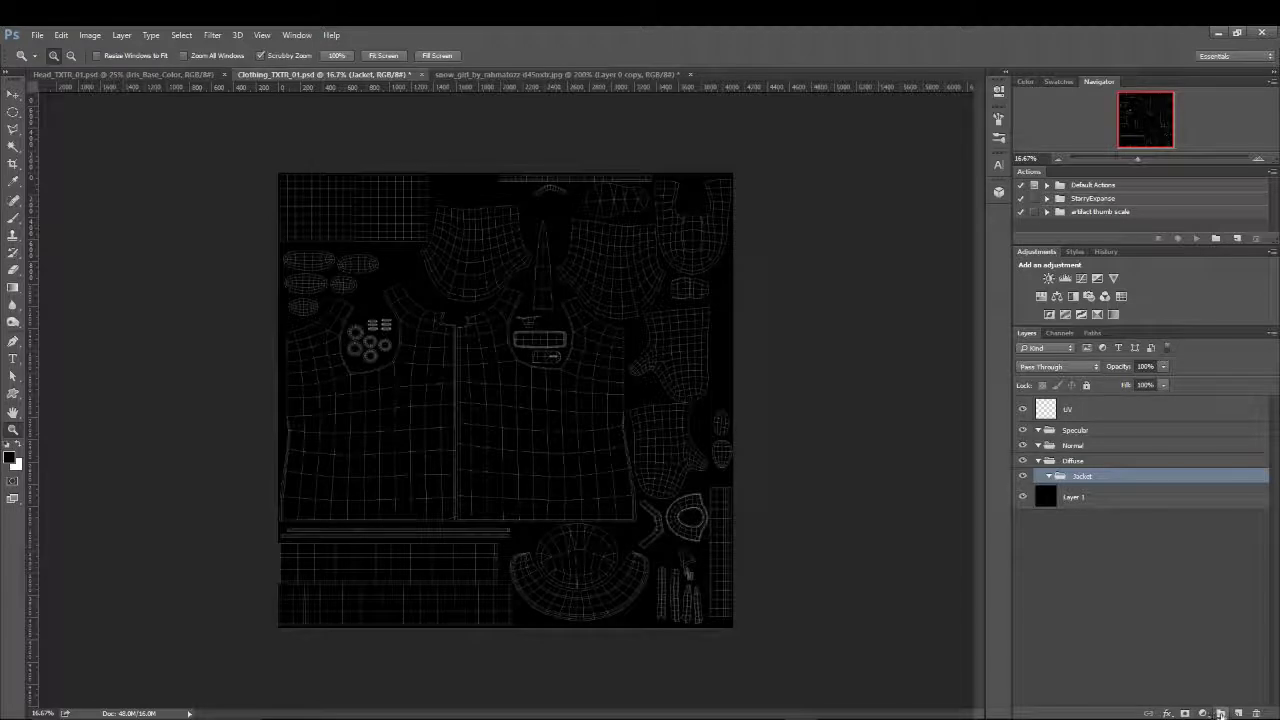
left_click(1220, 713)
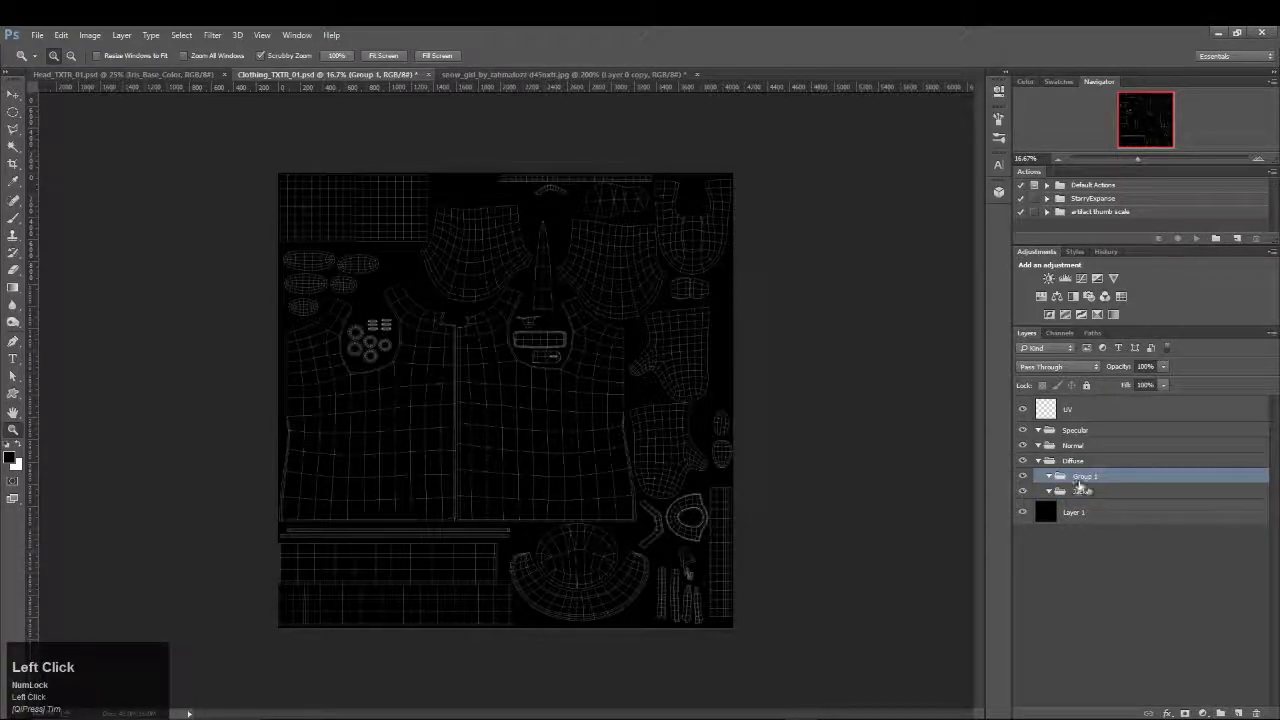
double_click(1082, 477)
type("Legs")
key("Return")
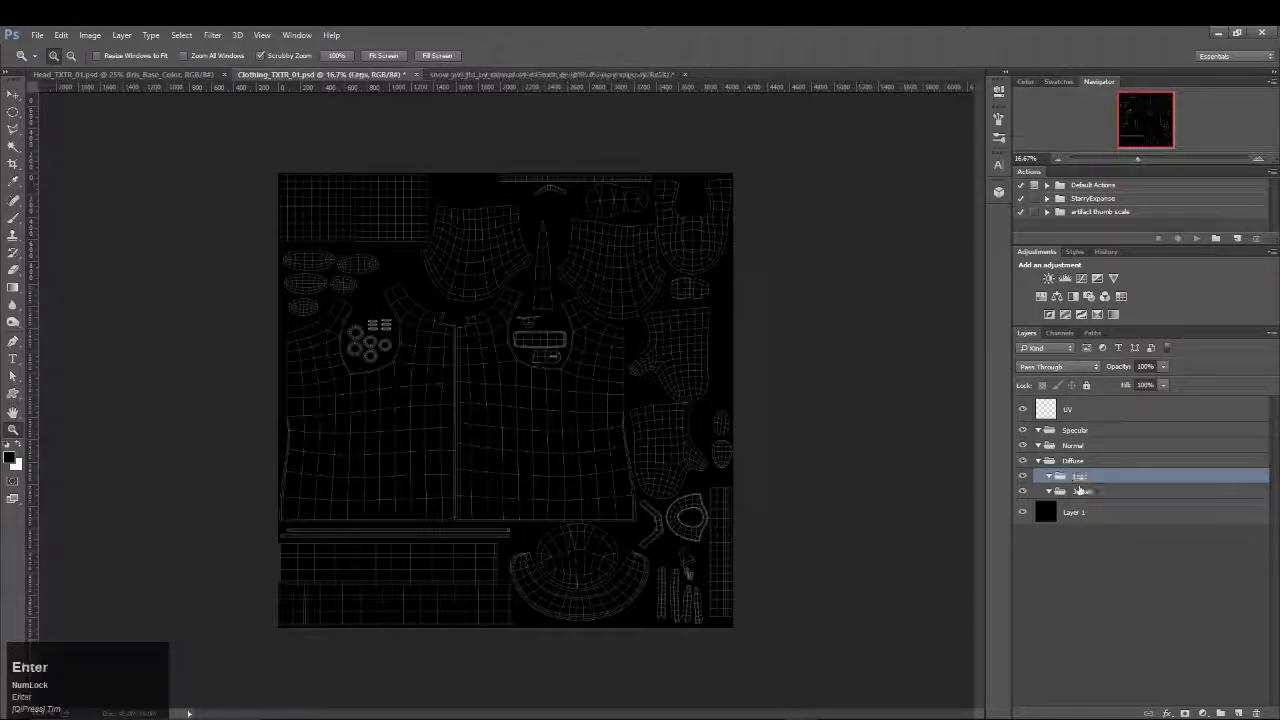
Select the Jacket group, show the reference's blurred Layer 0 copy, and sample the coat's mid and dark greens as the two working colours
left_click(1085, 492)
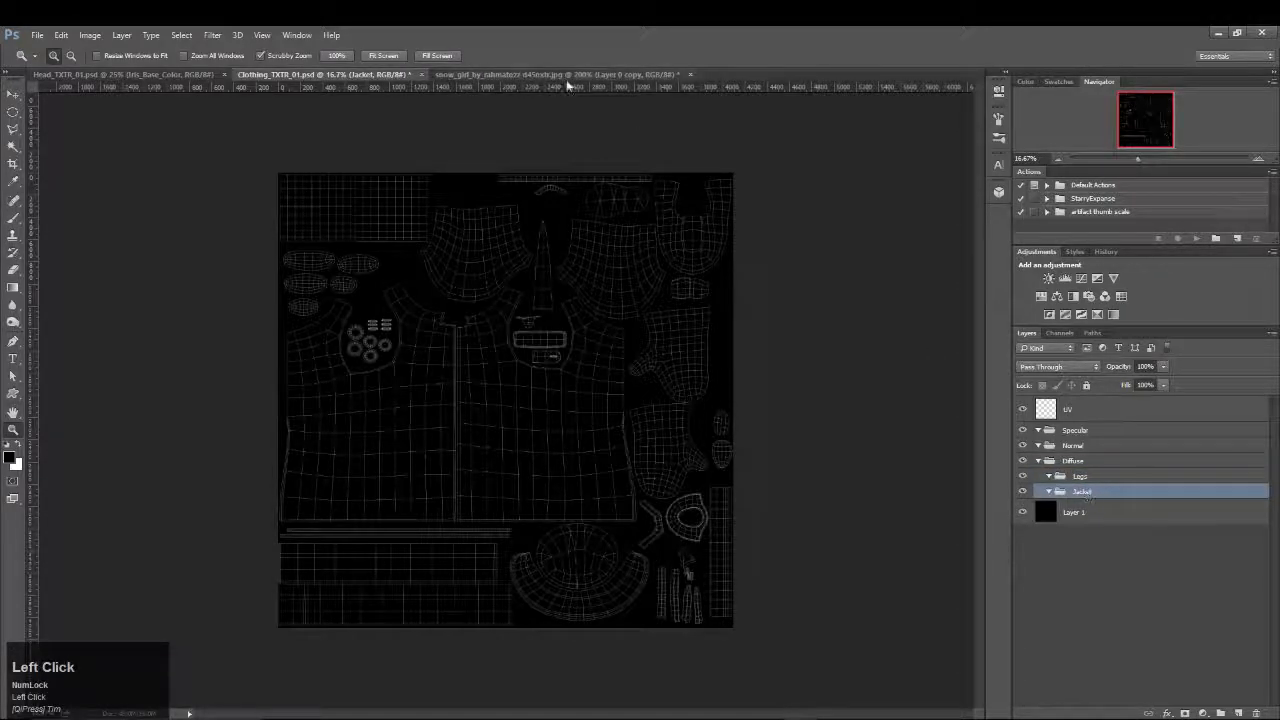
left_click(555, 74)
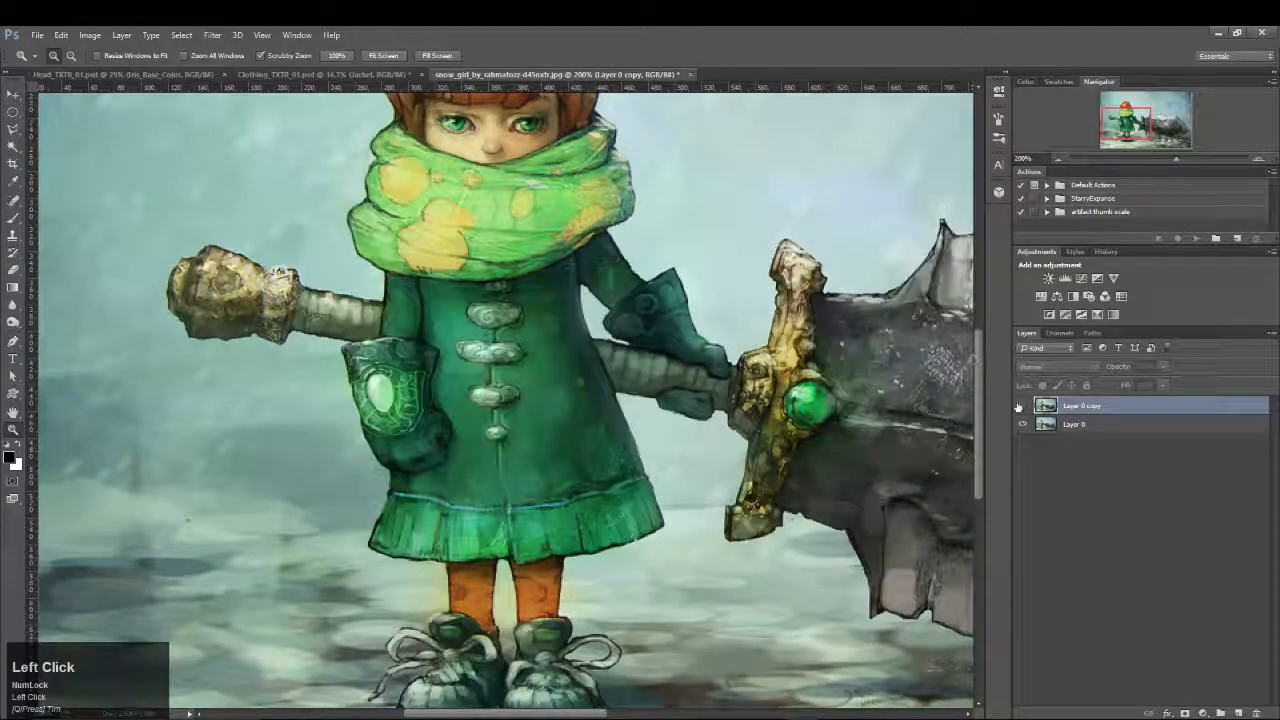
left_click(1022, 405)
key("i")
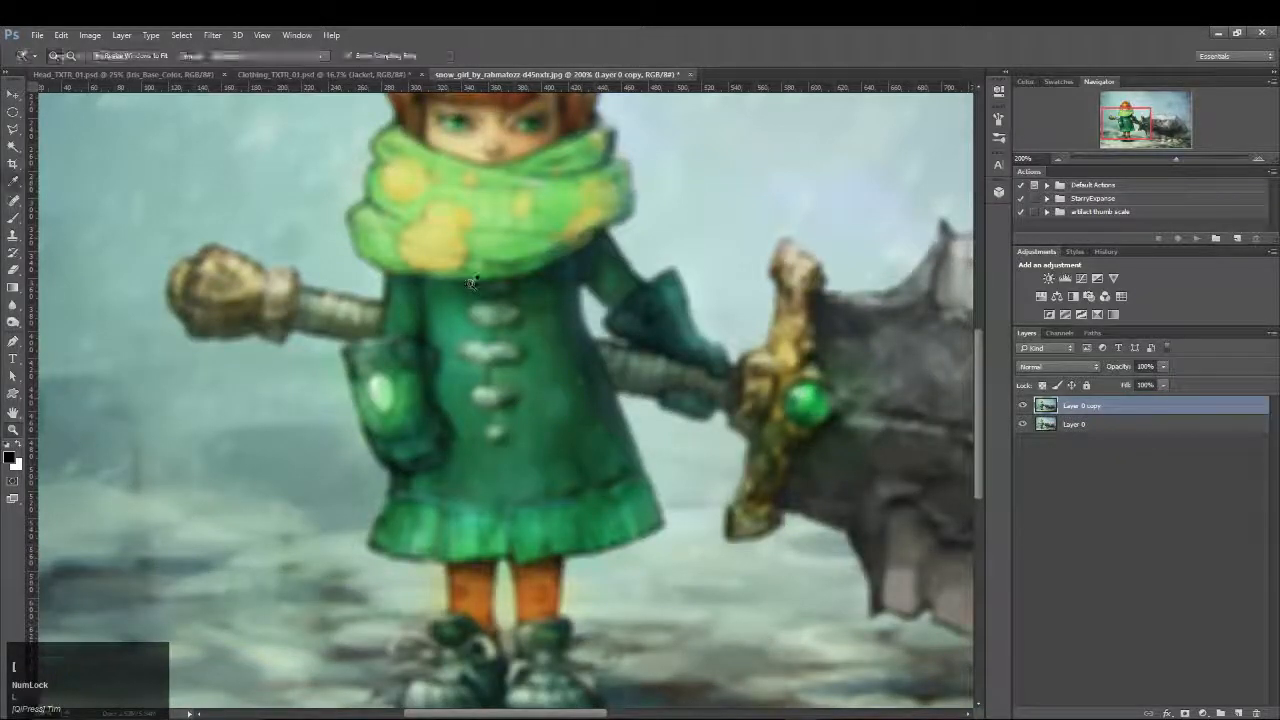
left_click(530, 371)
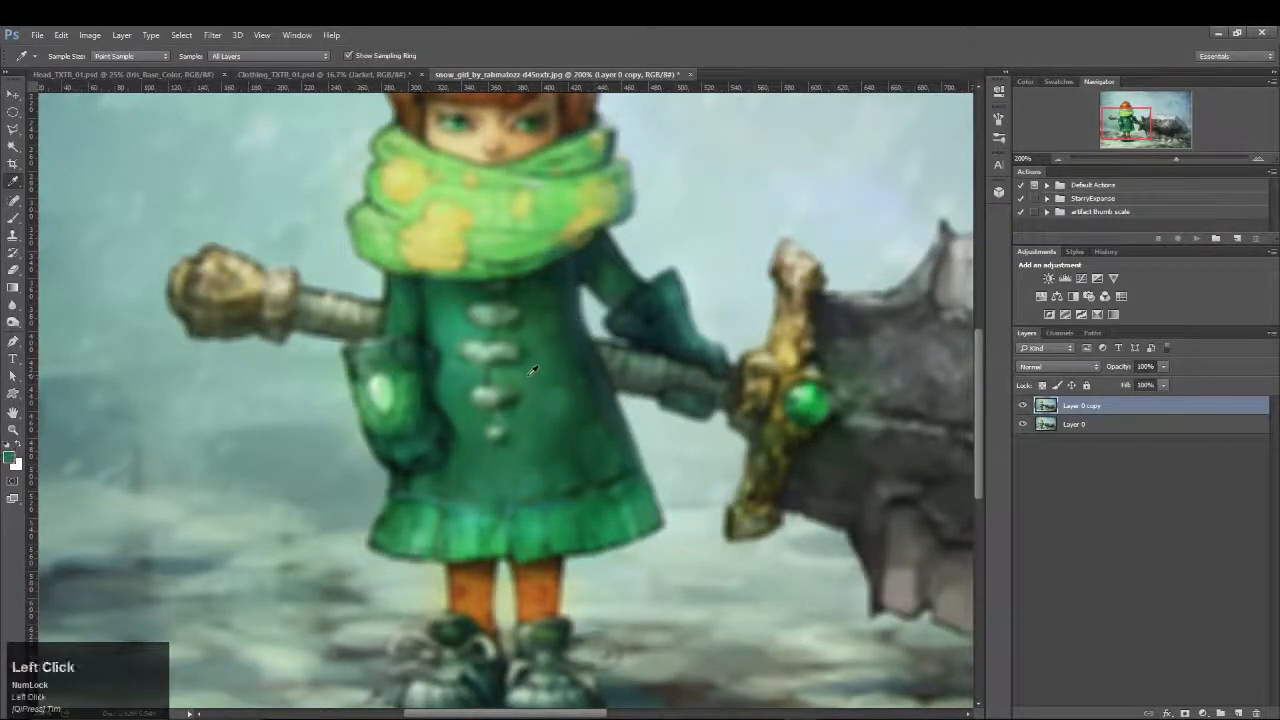
key("x")
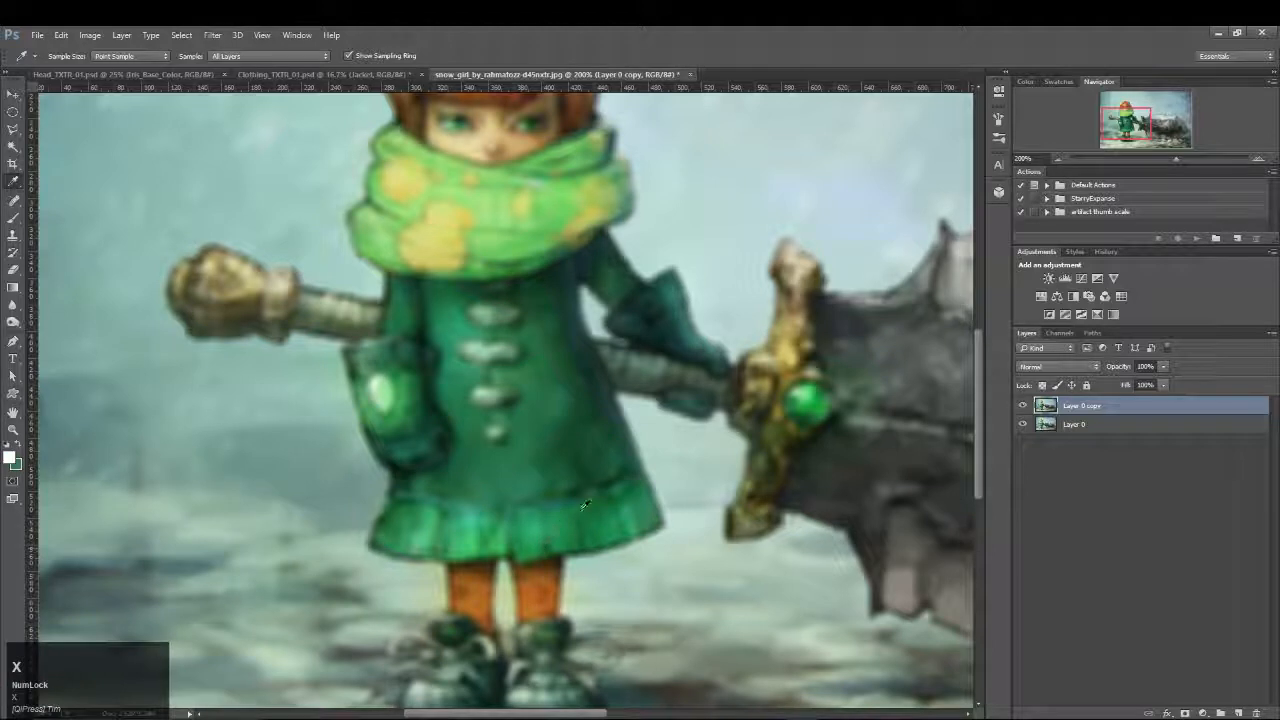
left_click(600, 374)
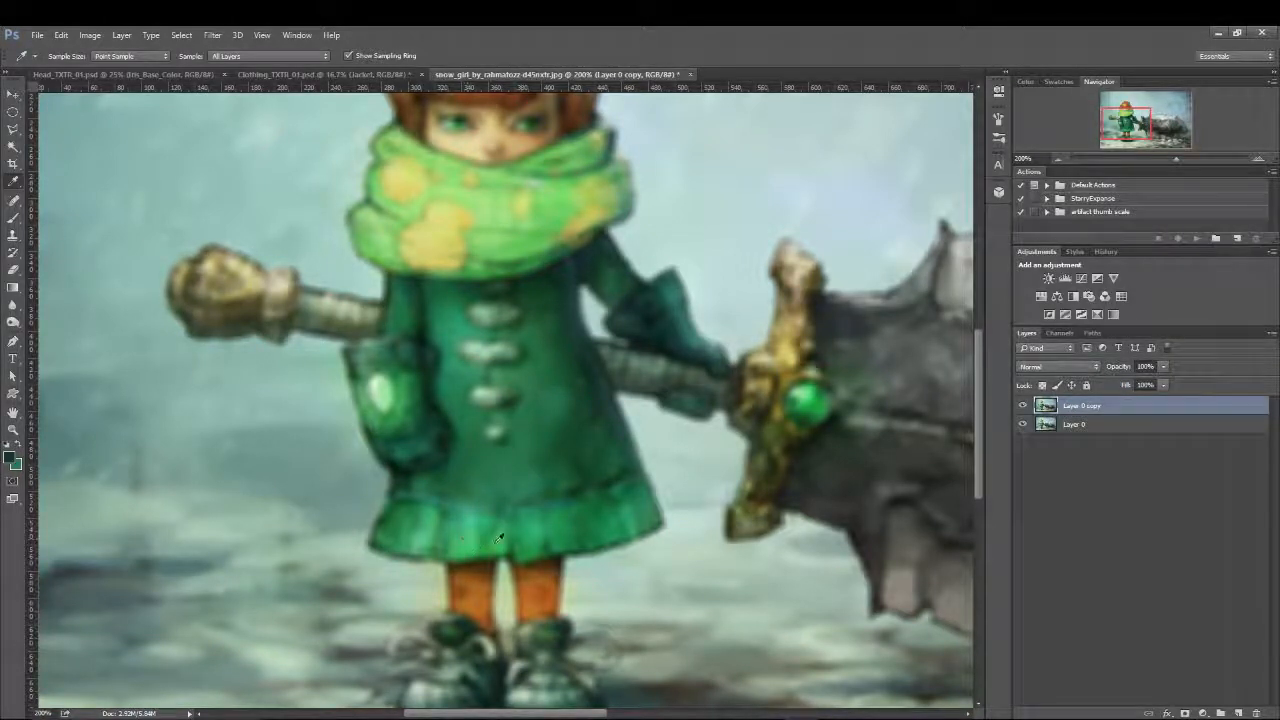
left_click(343, 74)
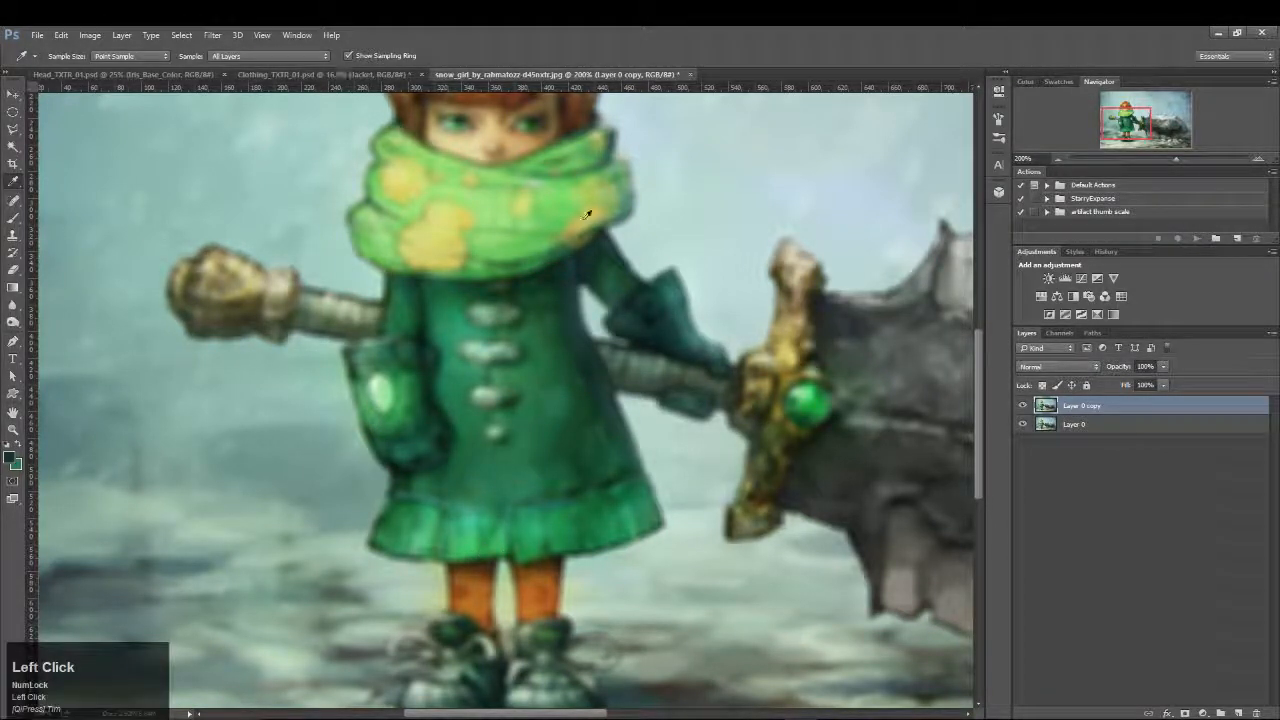
left_click(288, 73)
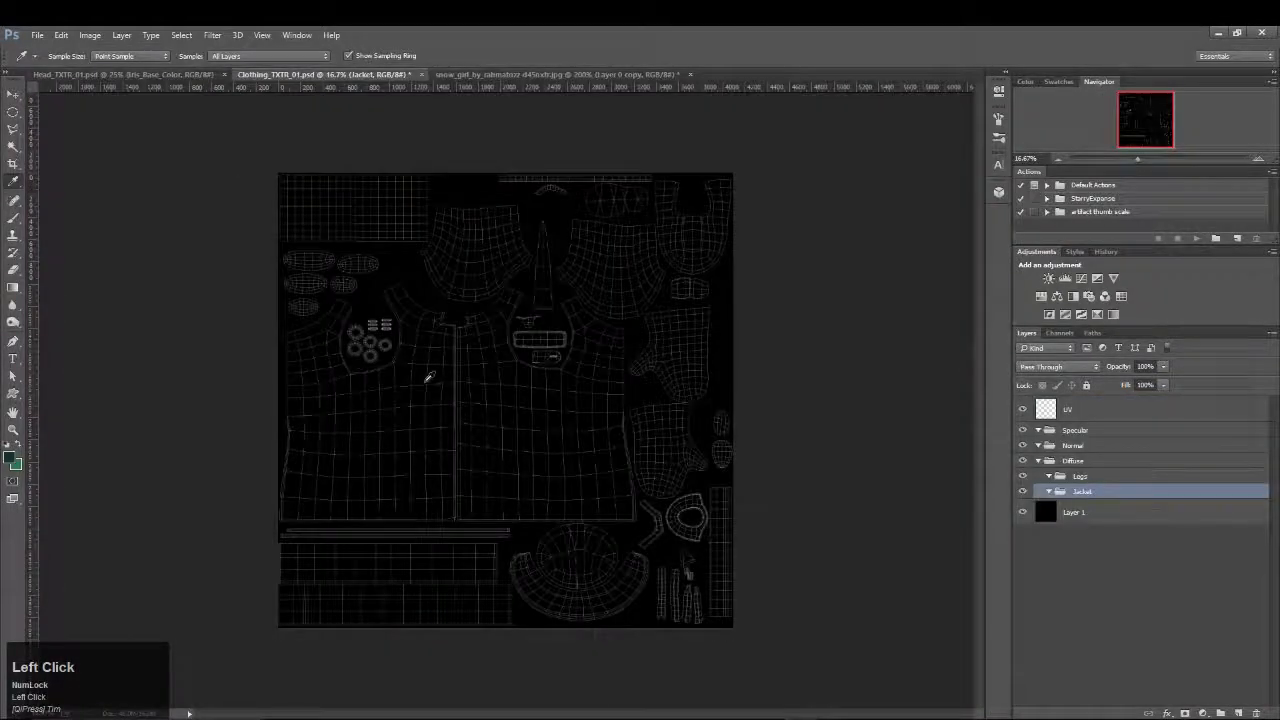
key("w")
left_click(13, 128)
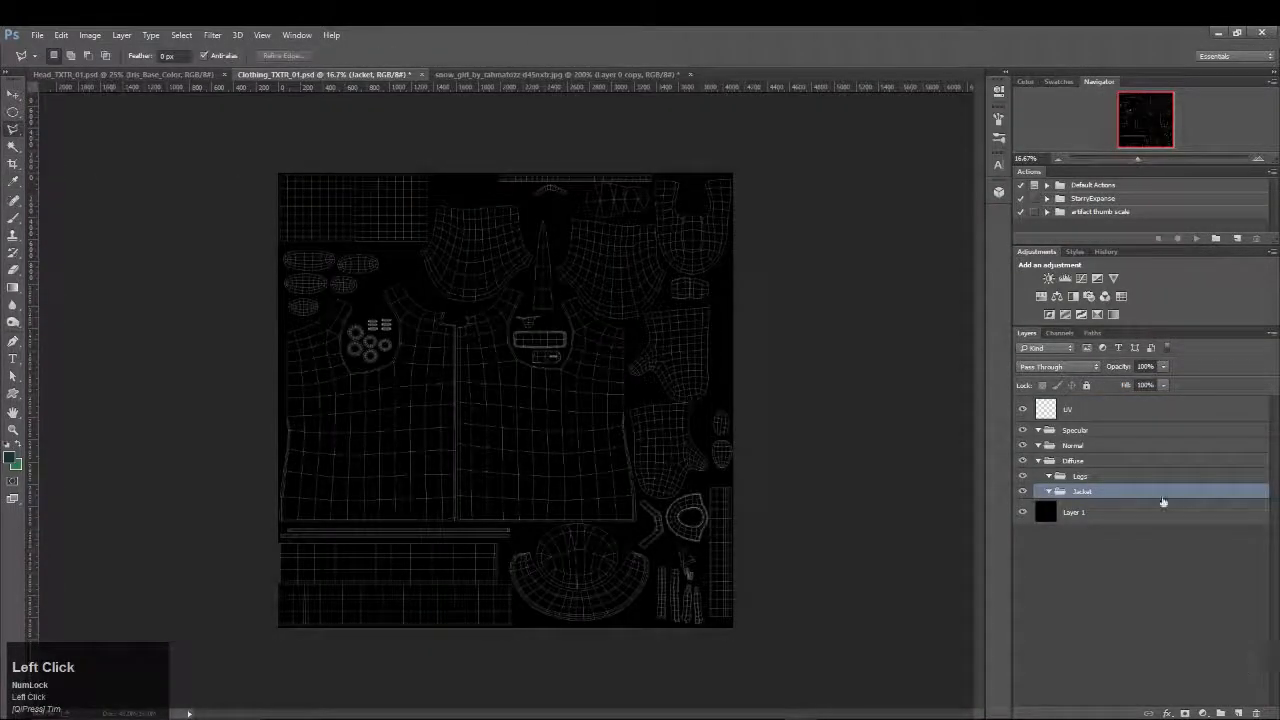
left_click(265, 326)
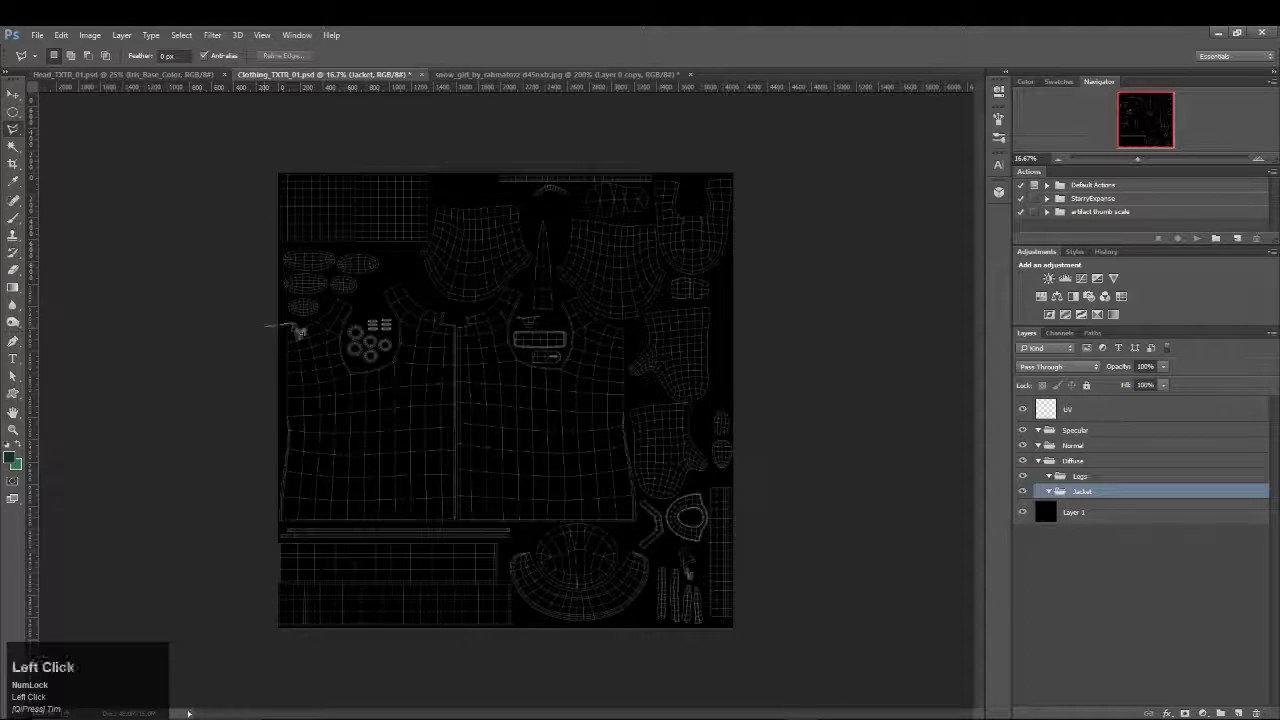
left_click(304, 321)
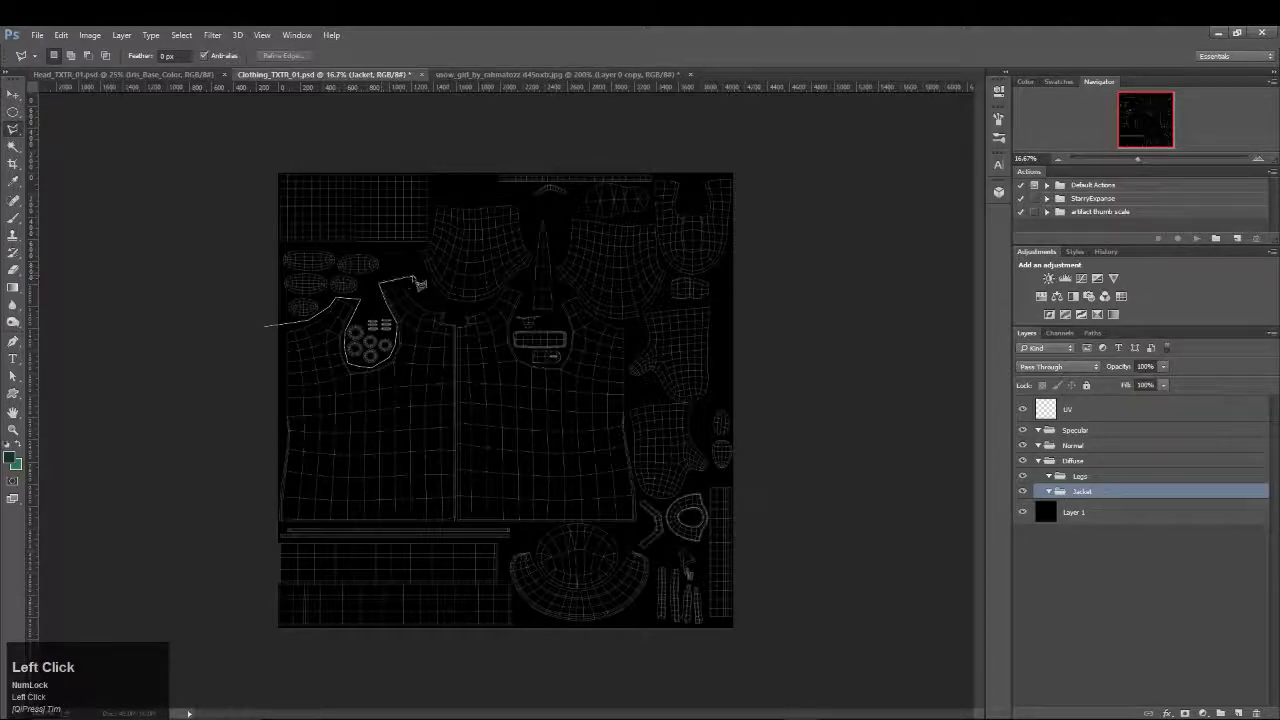
left_click(425, 301)
key("Return")
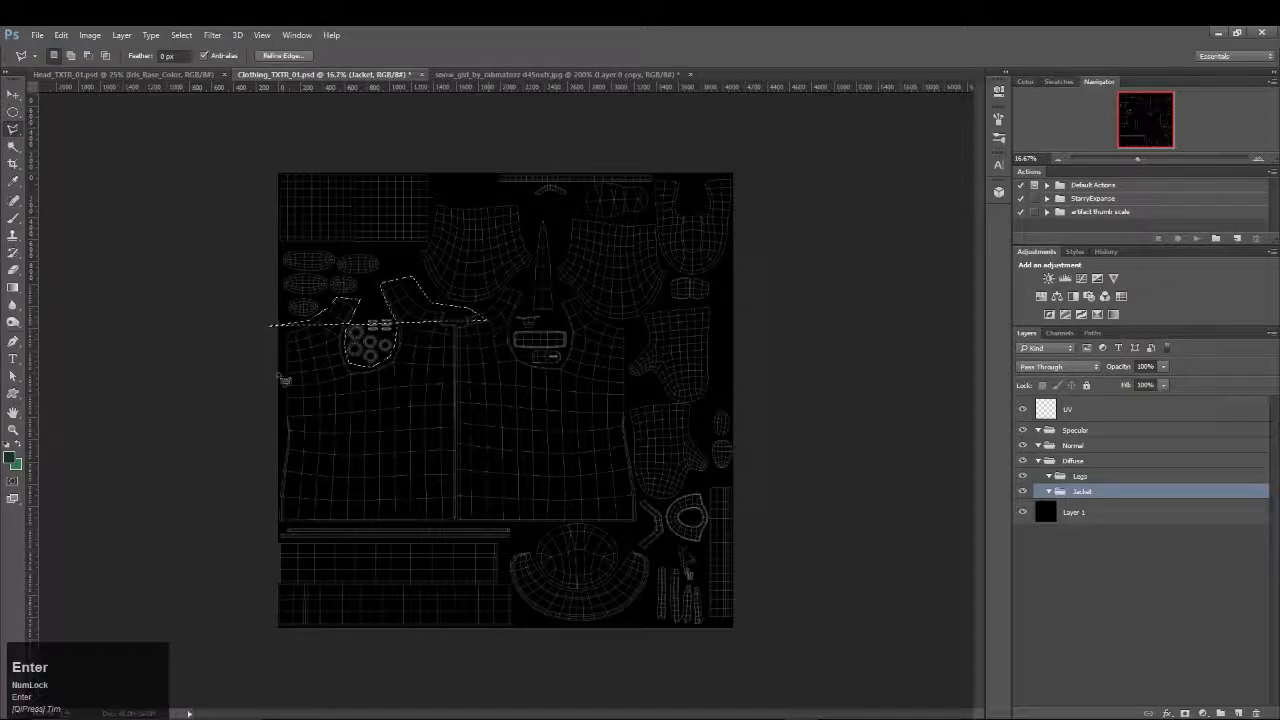
key("z")
left_click(285, 318)
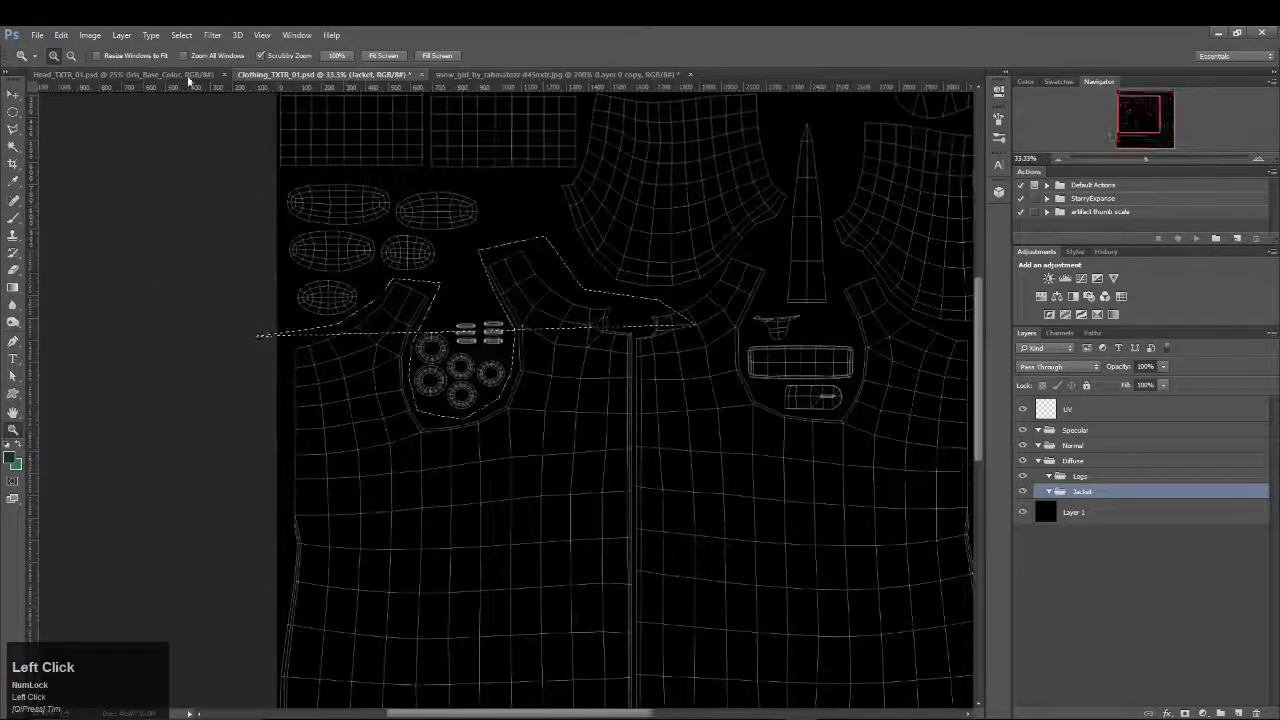
left_click(12, 112)
left_click(93, 163)
left_click(13, 130)
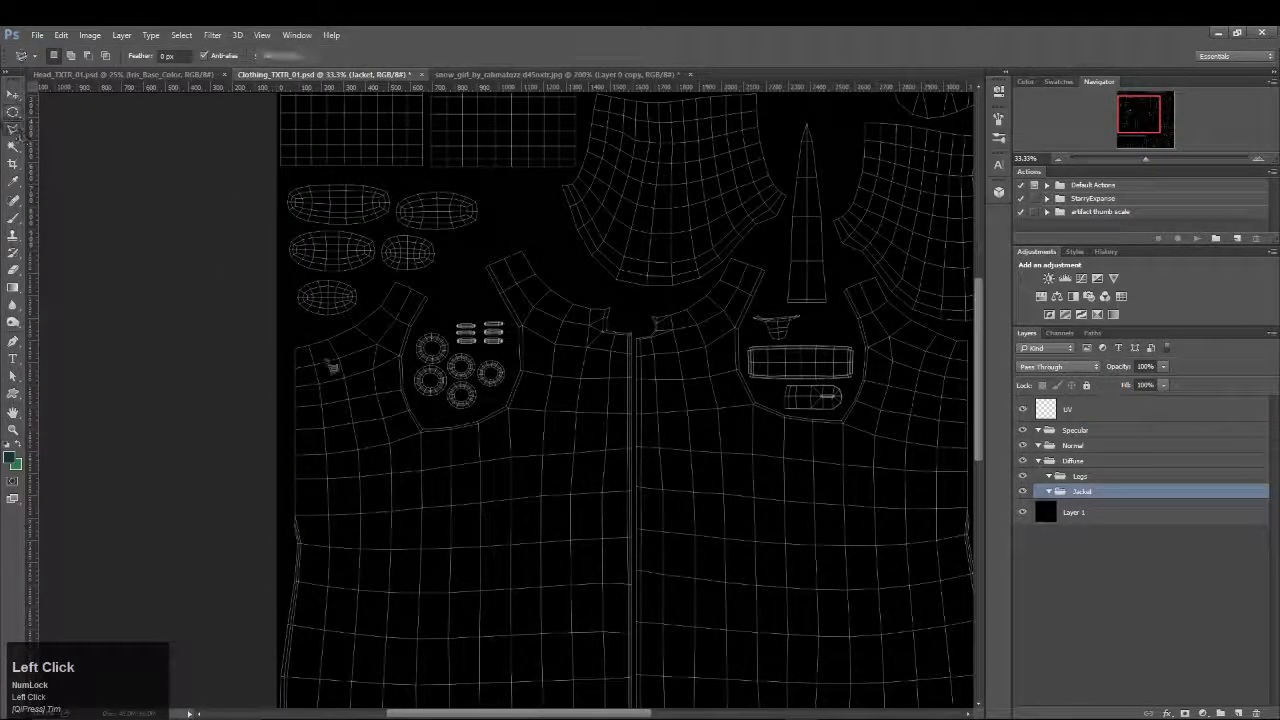
left_click(268, 340)
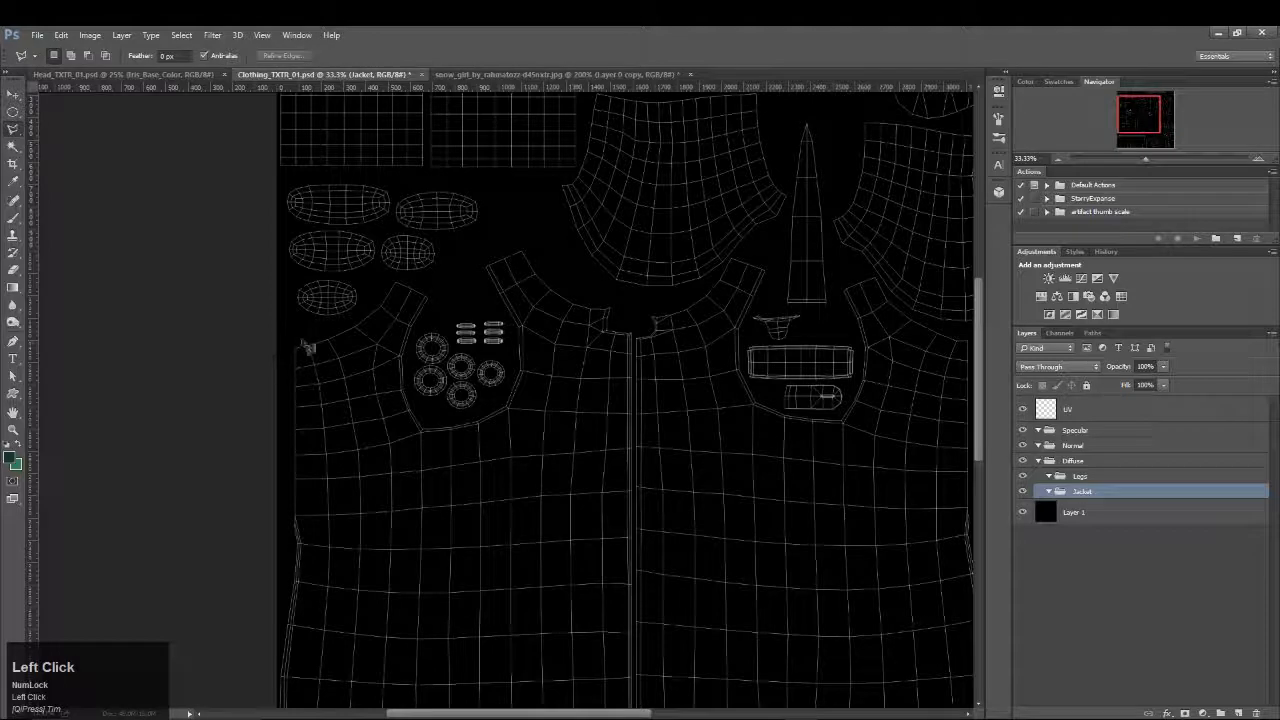
left_click(373, 303)
left_click(384, 278)
left_click(414, 279)
left_click(434, 296)
left_click(439, 300)
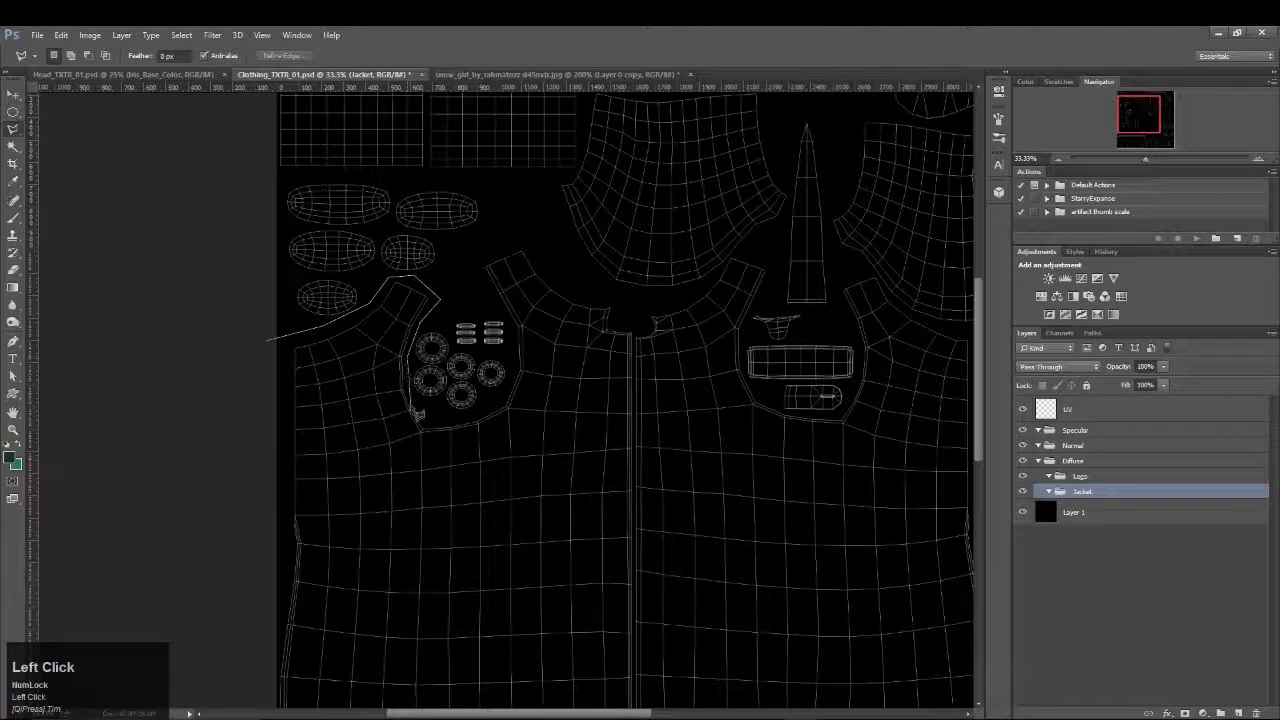
left_click(414, 403)
left_click(437, 426)
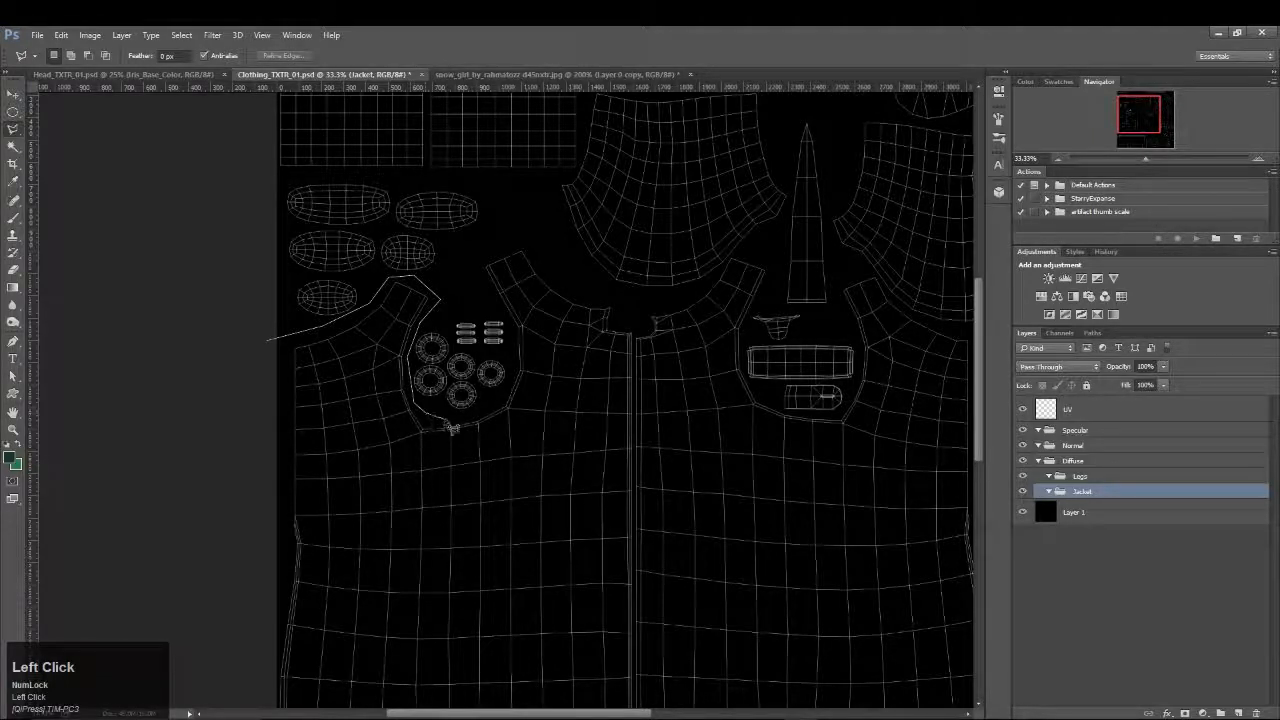
left_click(478, 411)
left_click(499, 398)
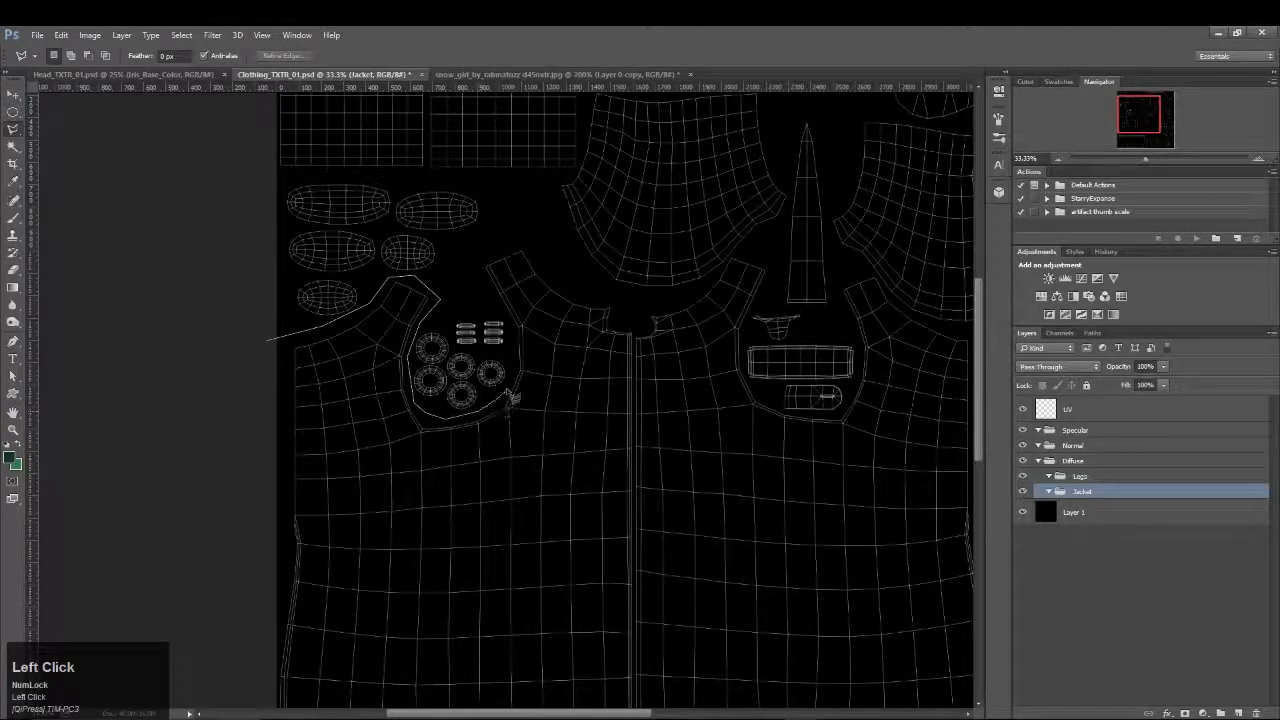
left_click(514, 369)
left_click(511, 325)
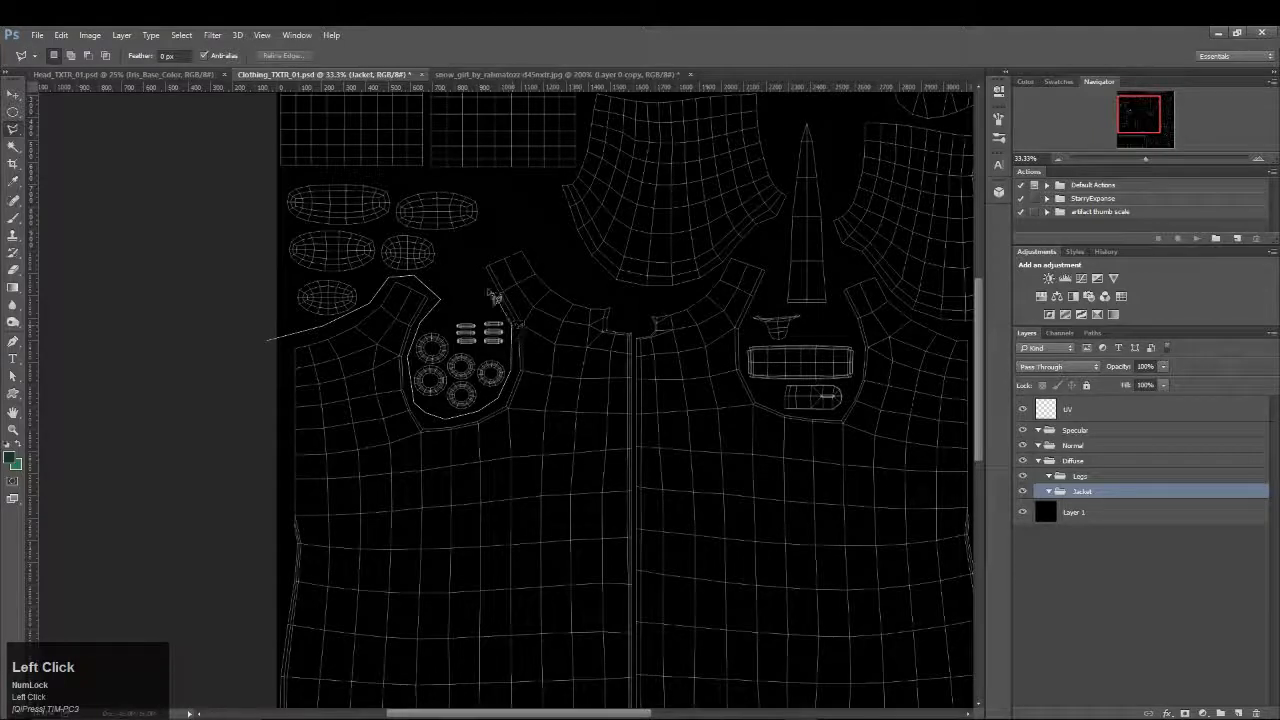
left_click(476, 268)
left_click(510, 232)
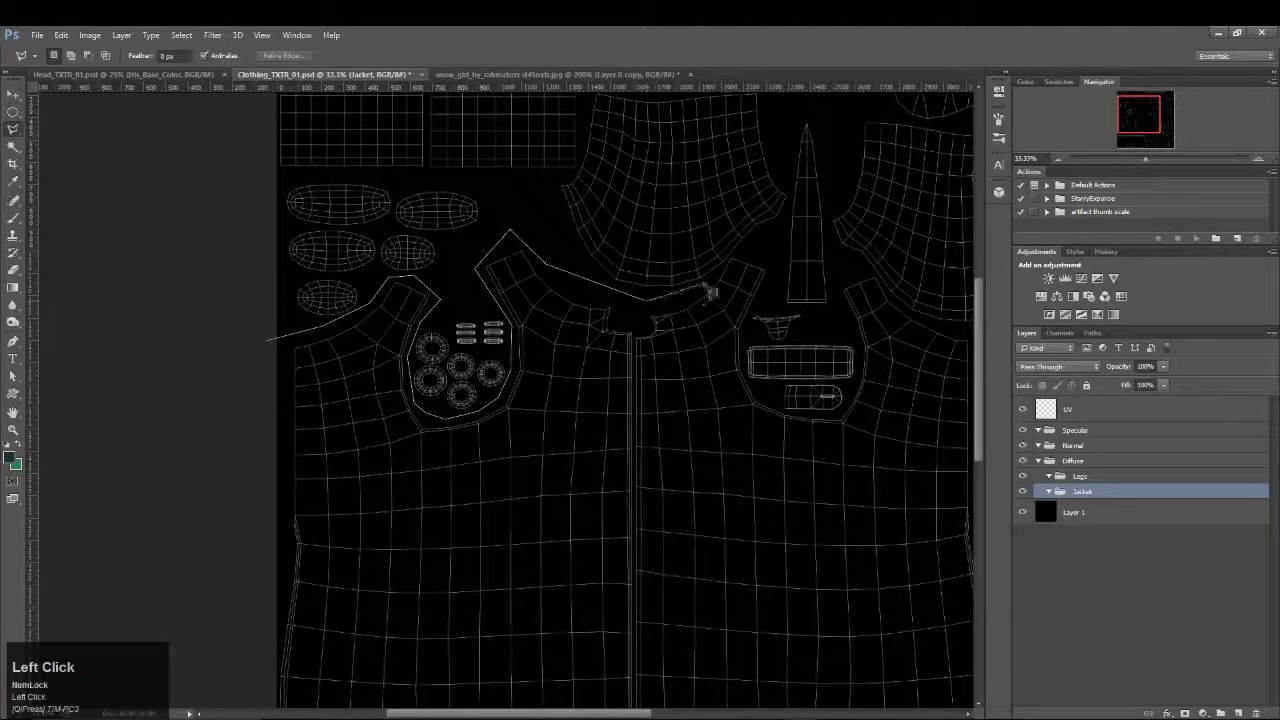
left_click_drag(757, 274, 374, 280)
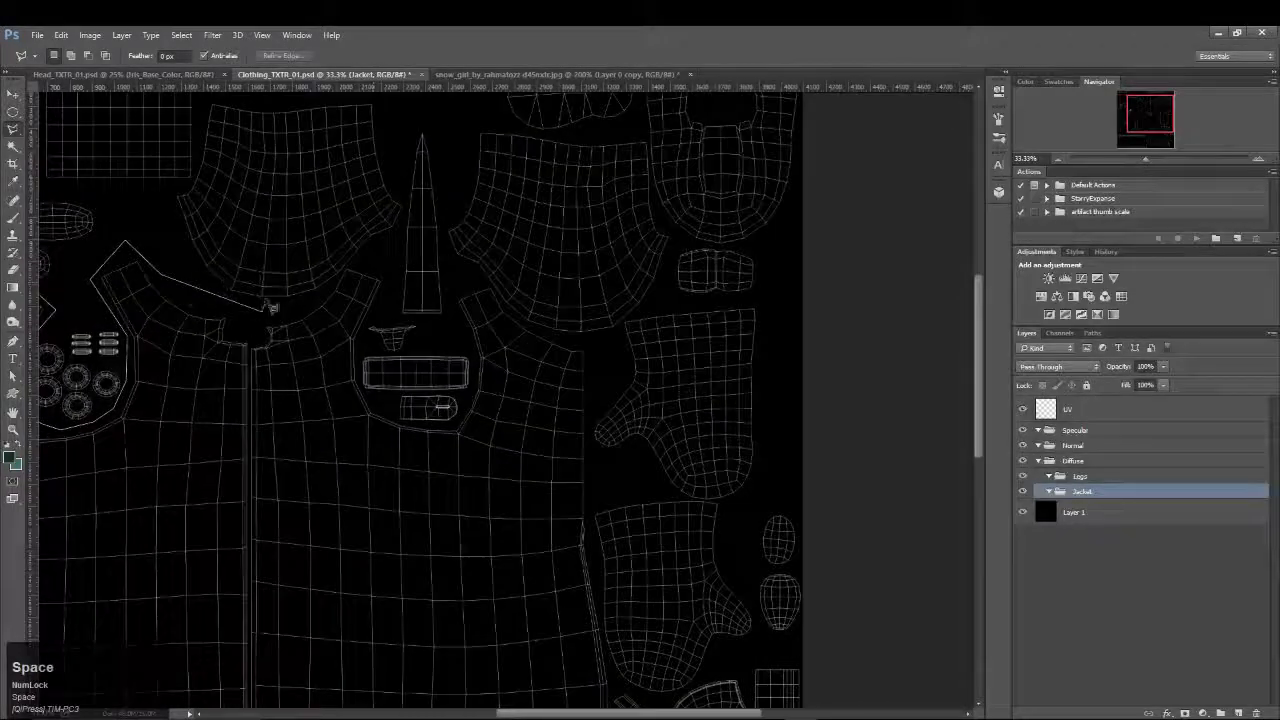
left_click(297, 320)
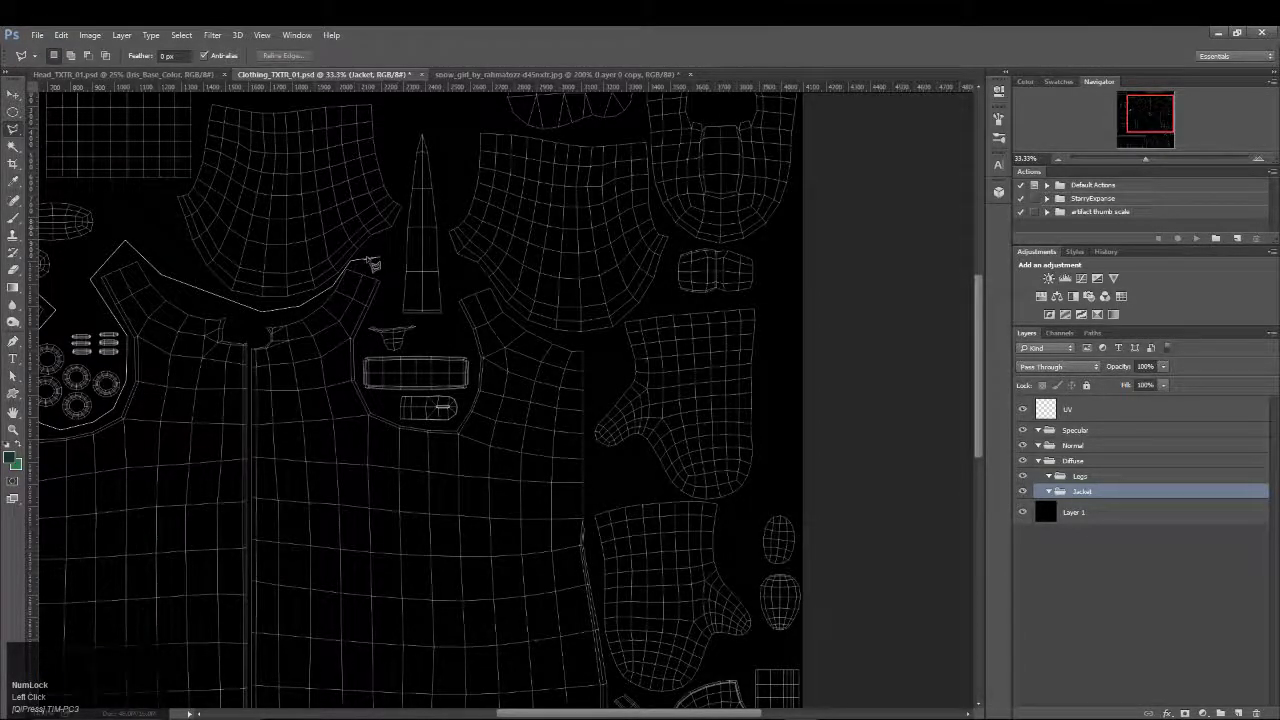
double_click(380, 258)
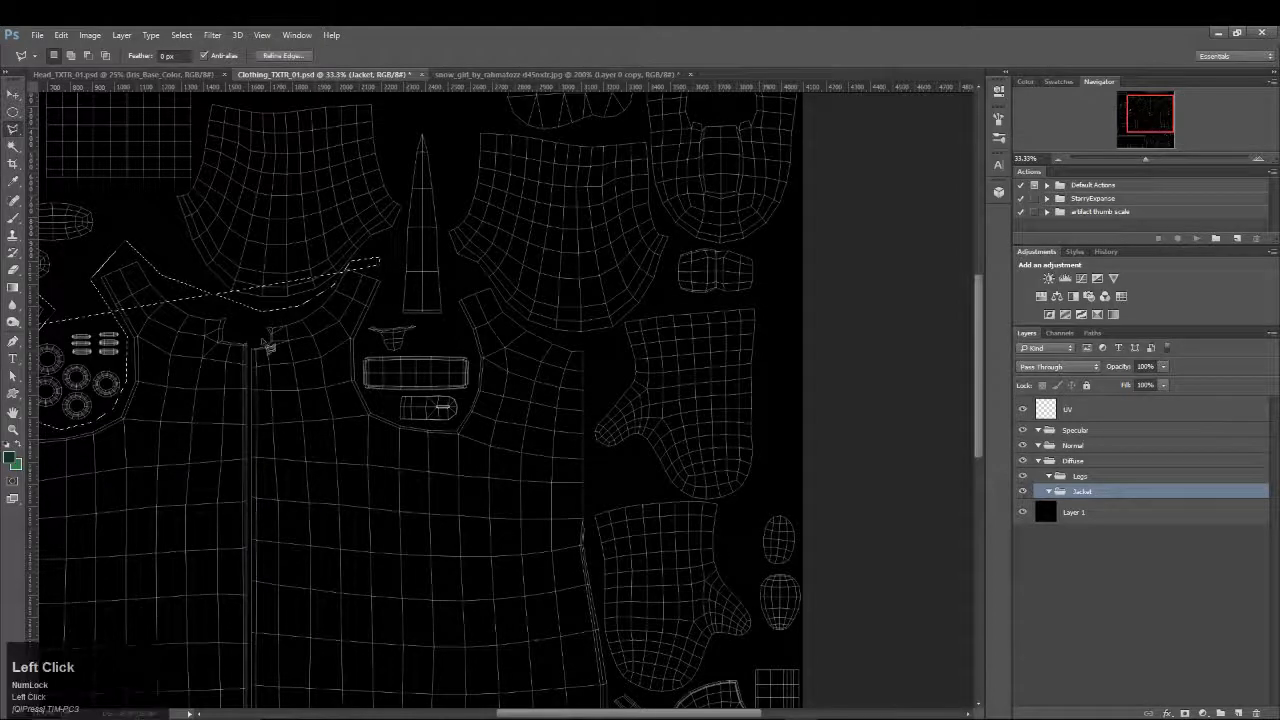
Start a Polygonal Lasso outline just outside the canvas beside the jacket UVs and trace over the first shoulder strap
left_click_drag(196, 354, 614, 326)
left_click(289, 325)
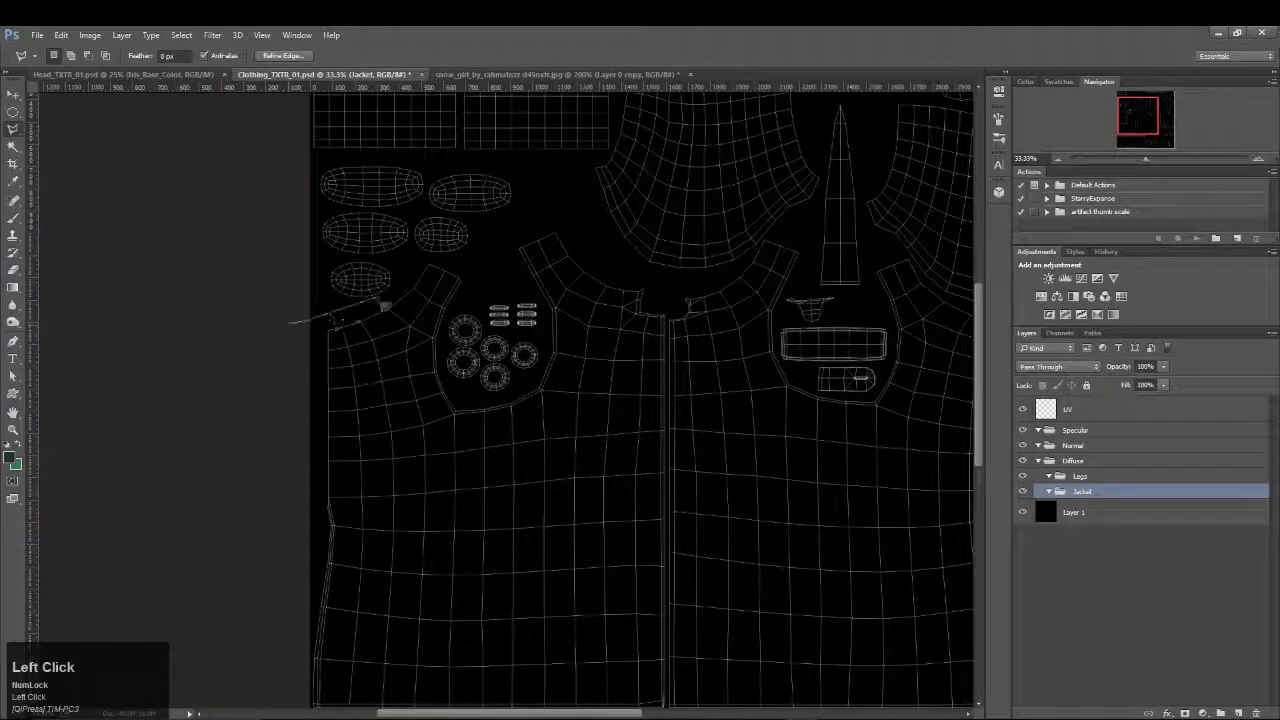
left_click(391, 298)
left_click(425, 258)
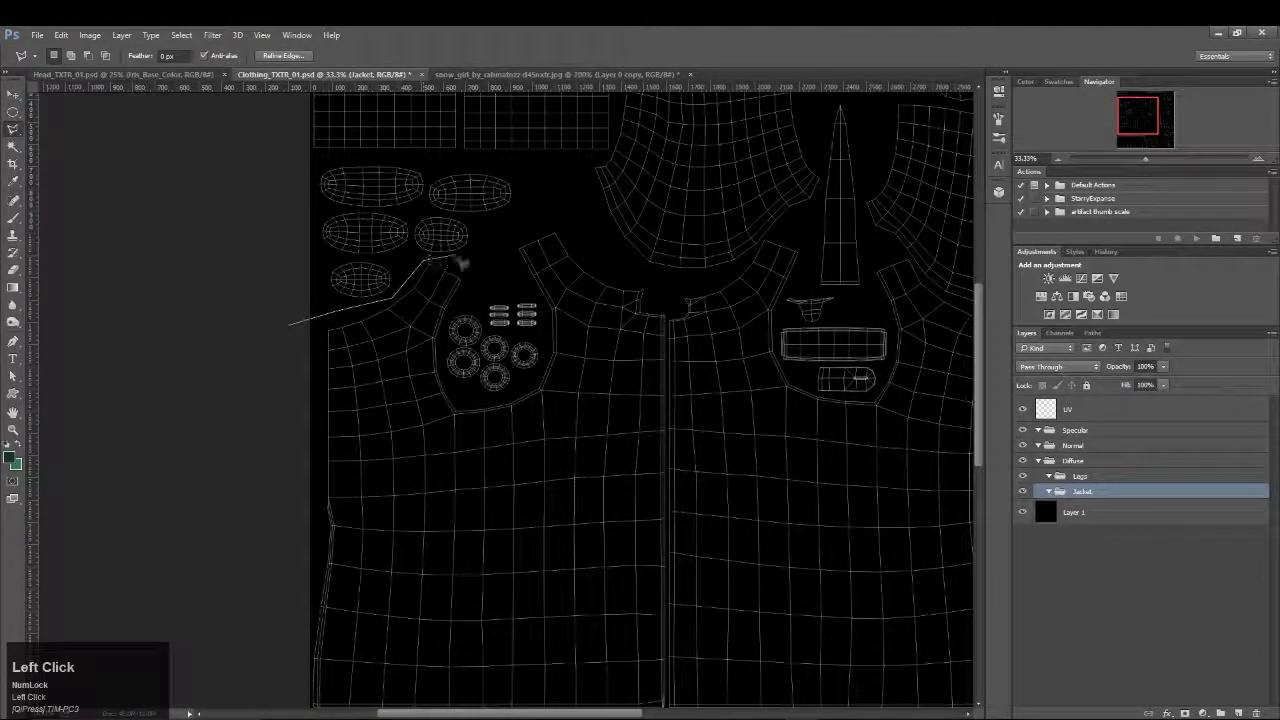
left_click(460, 254)
left_click(472, 278)
left_click(448, 316)
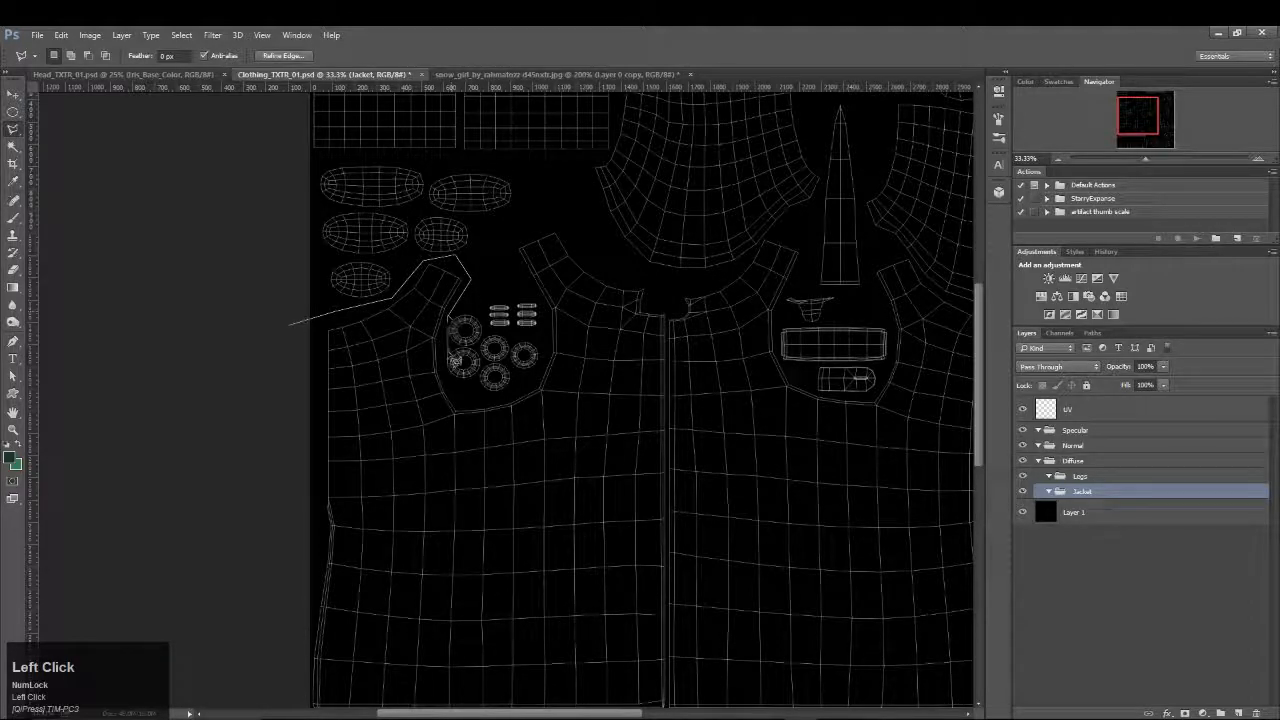
Continue the lasso outline around the jacket's first armhole, keeping the button UVs outside, up to the tip of the second strap
left_click(444, 360)
left_click(446, 386)
left_click(460, 396)
left_click(489, 396)
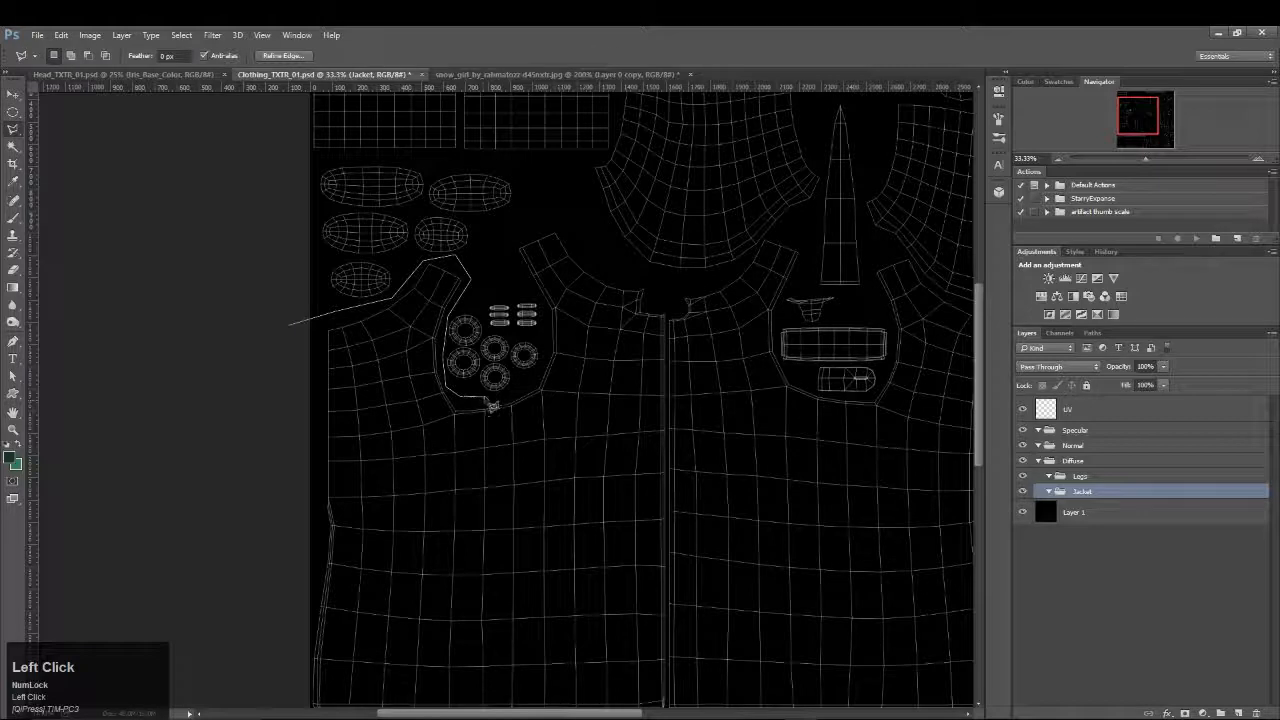
left_click(522, 389)
left_click(540, 375)
left_click(505, 234)
Continue the lasso outline from the second strap up beside the first sleeve's UVs and across the tops of both sleeves
scroll(543, 200, "up", 3)
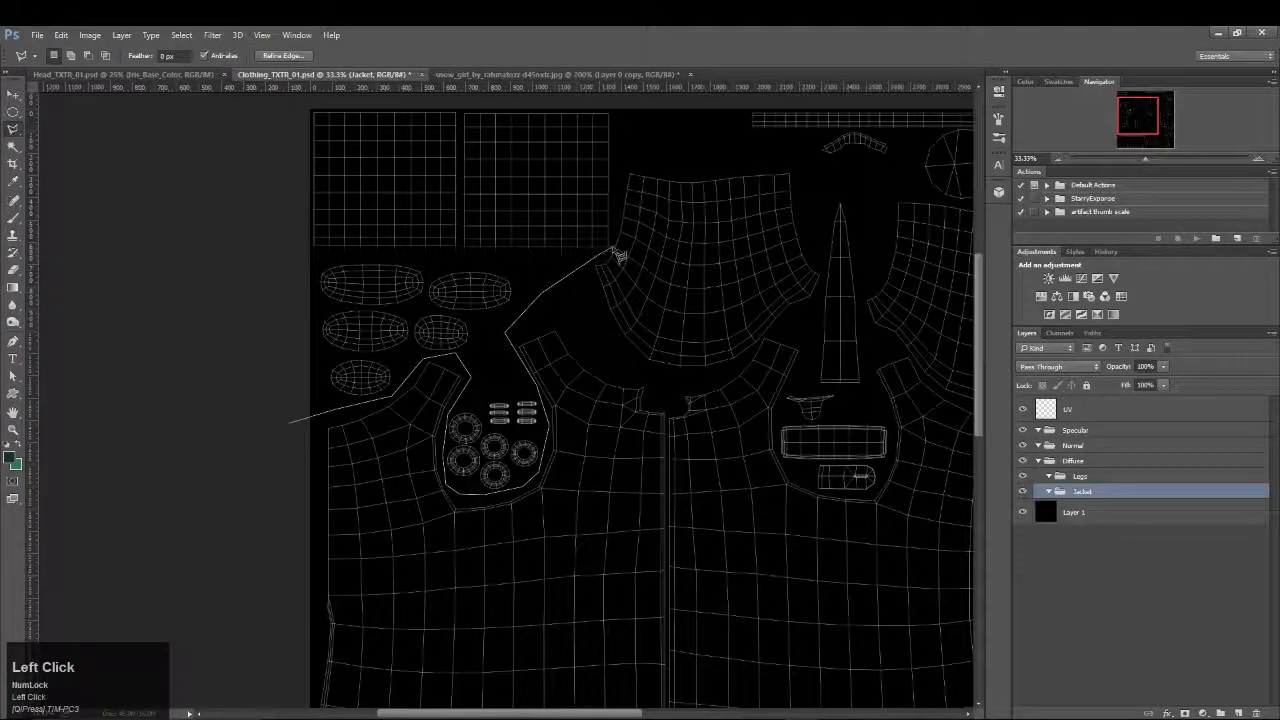
left_click(612, 251)
left_click(632, 141)
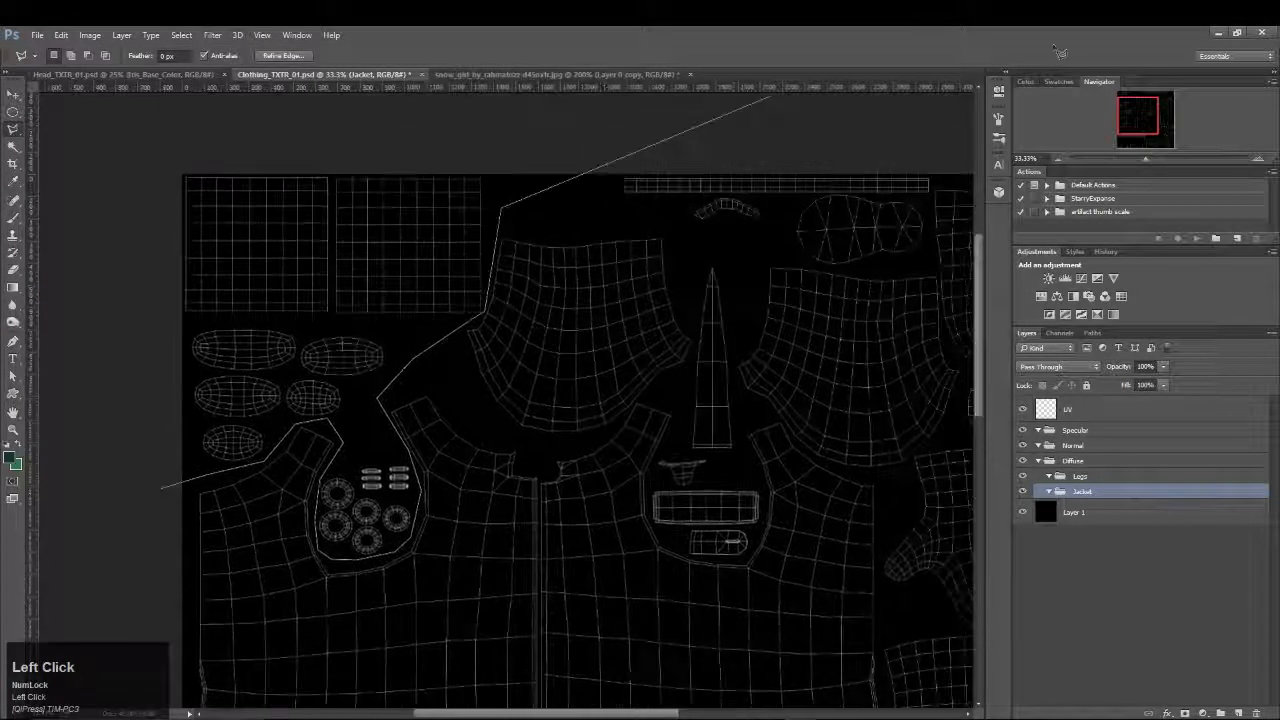
left_click(626, 252)
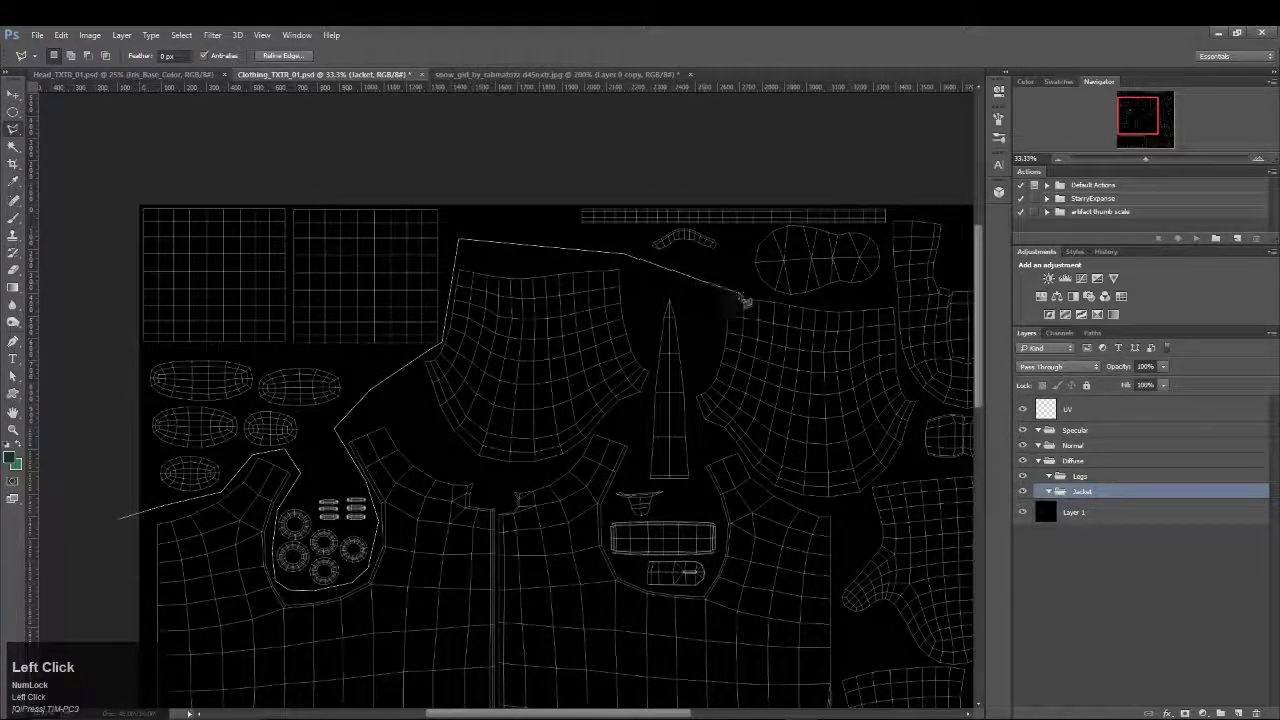
left_click(741, 294)
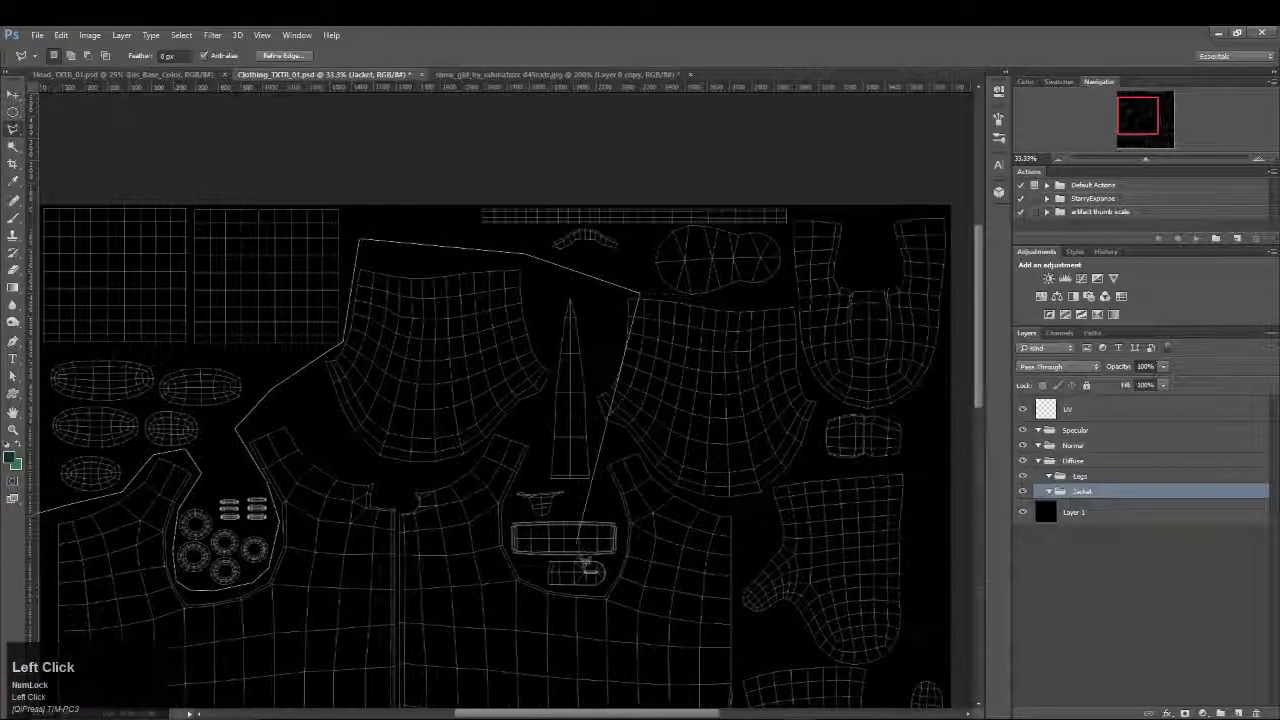
left_click(772, 298)
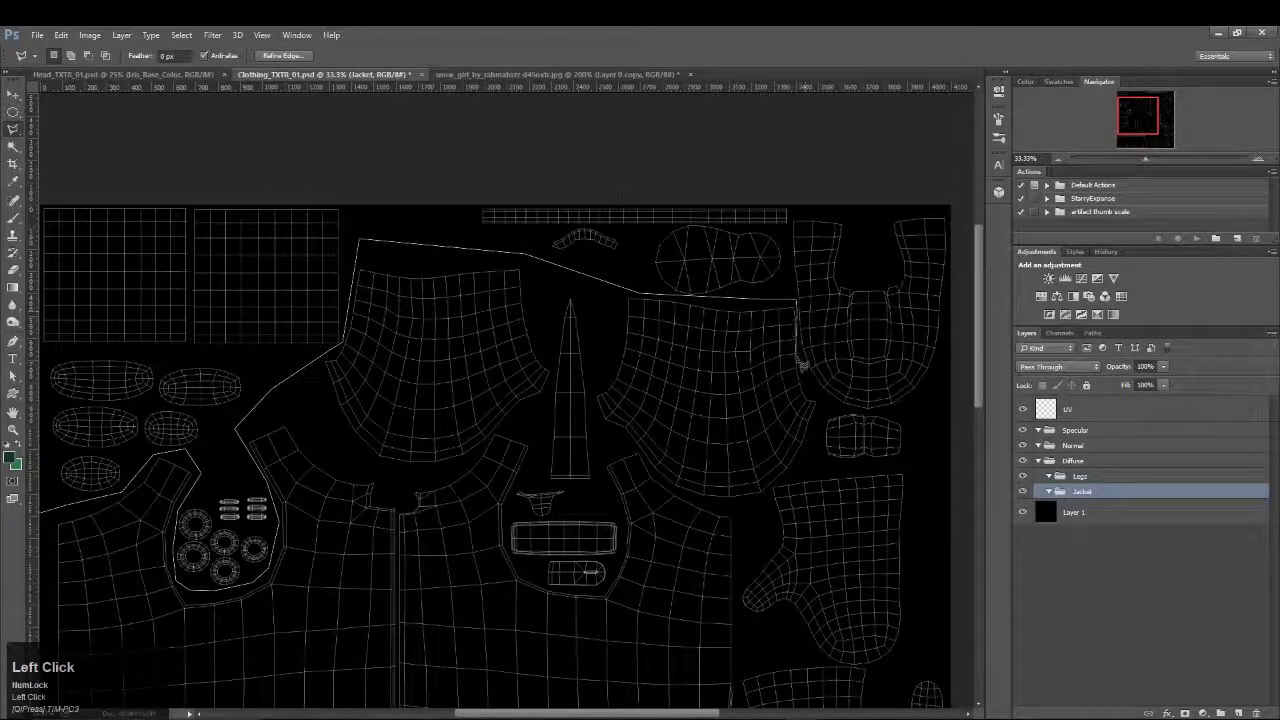
Trace the lasso outline down the second sleeve's outer edge and in between the sleeve and the mitten UVs
left_click(808, 378)
left_click(822, 402)
left_click(811, 460)
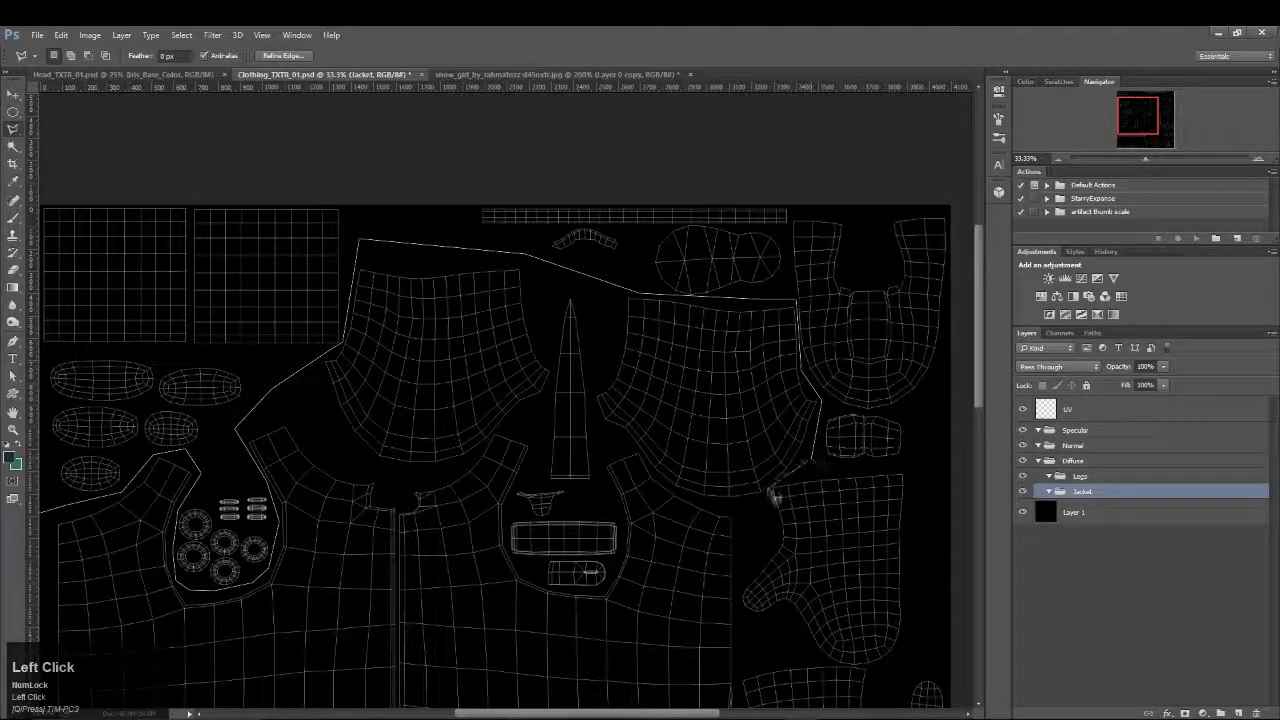
left_click(770, 488)
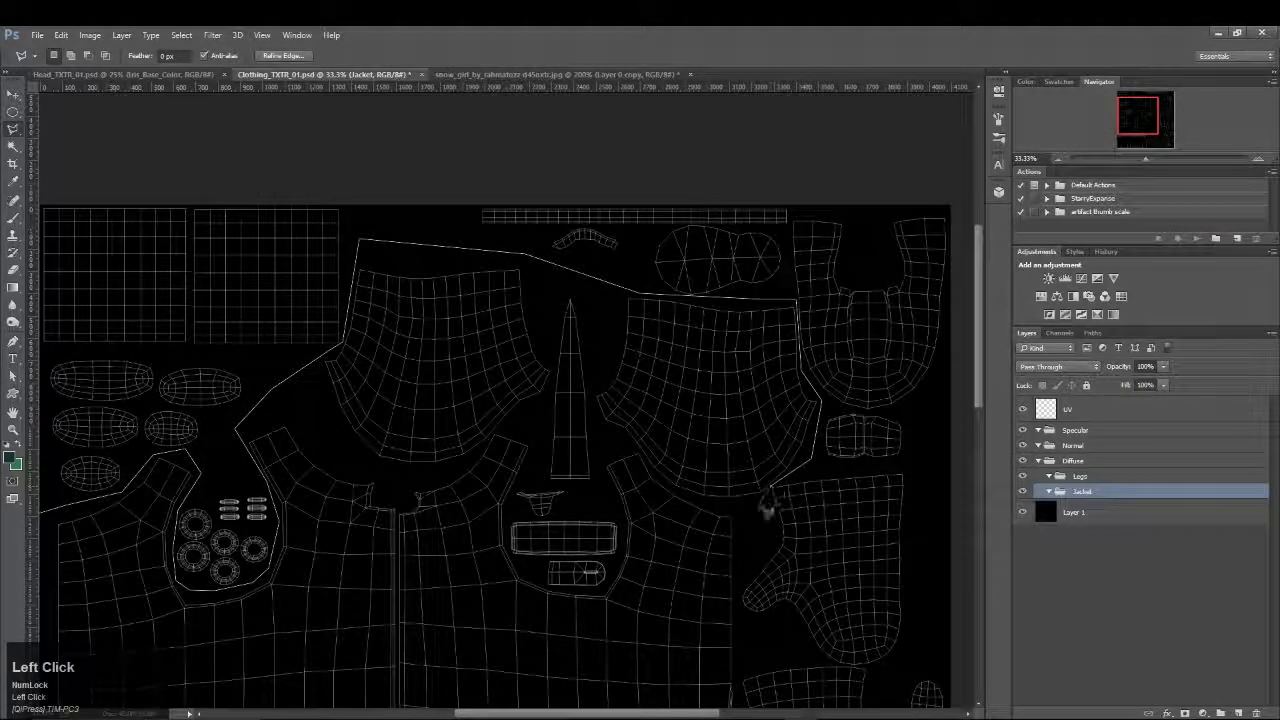
left_click(758, 505)
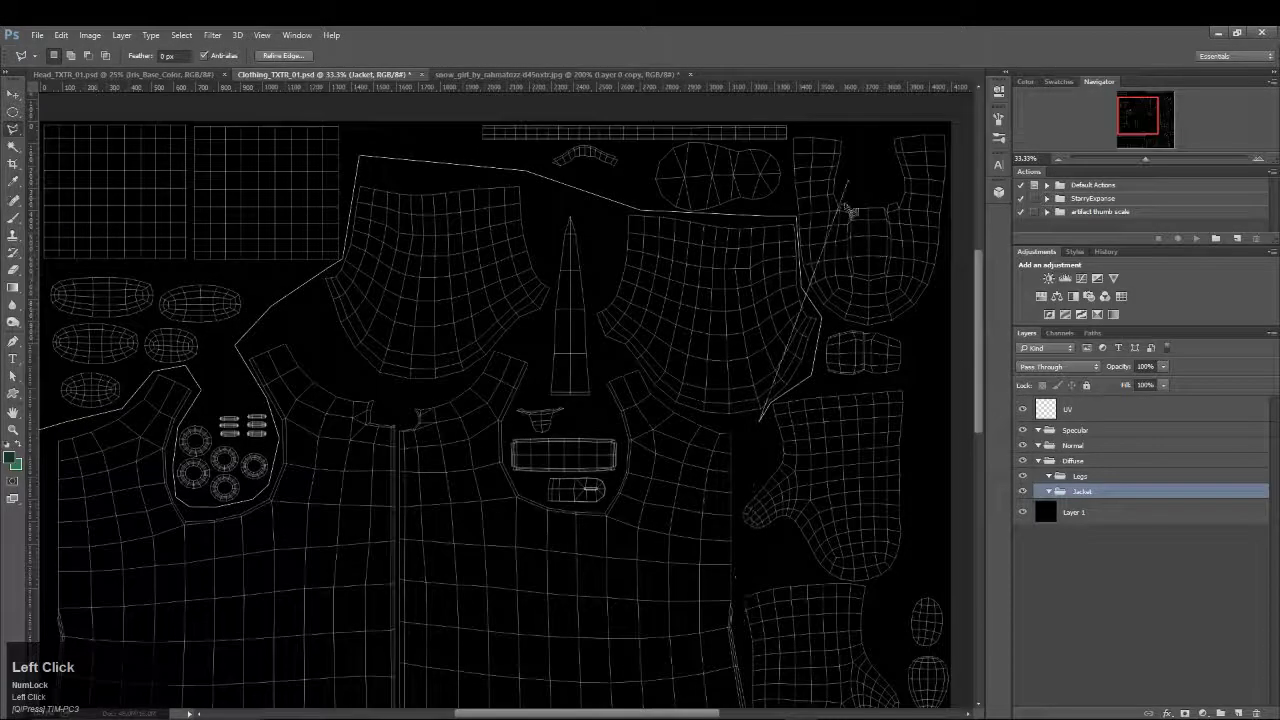
Run the lasso outline down the jacket's outer side, keeping both mittens outside, to just below the hem's corner
scroll(810, 342, "down", 2)
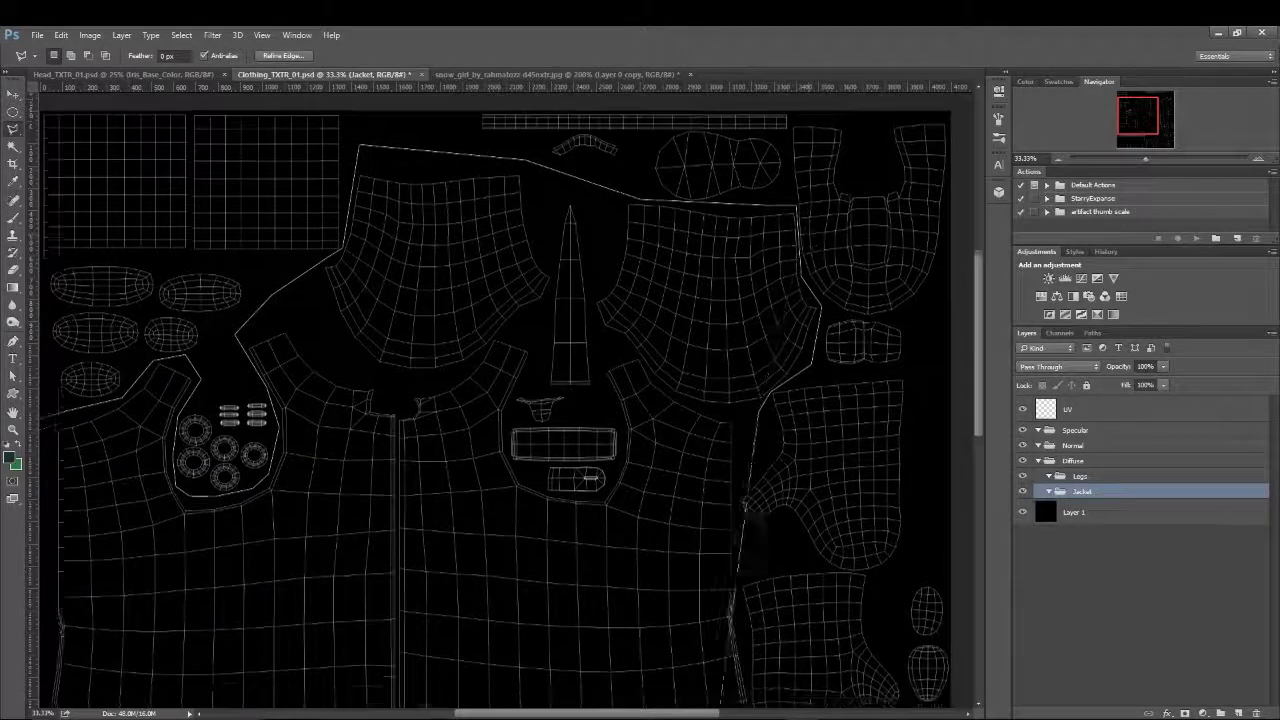
left_click(745, 450)
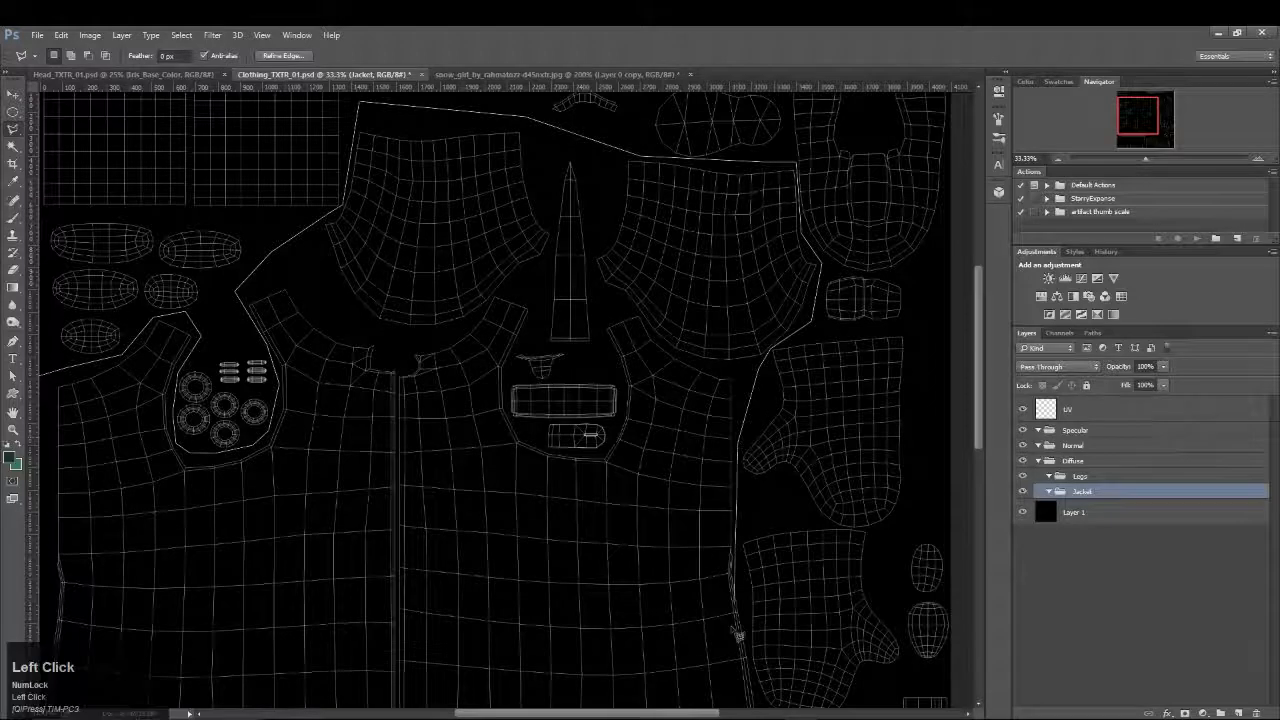
scroll(745, 450, "down", 4)
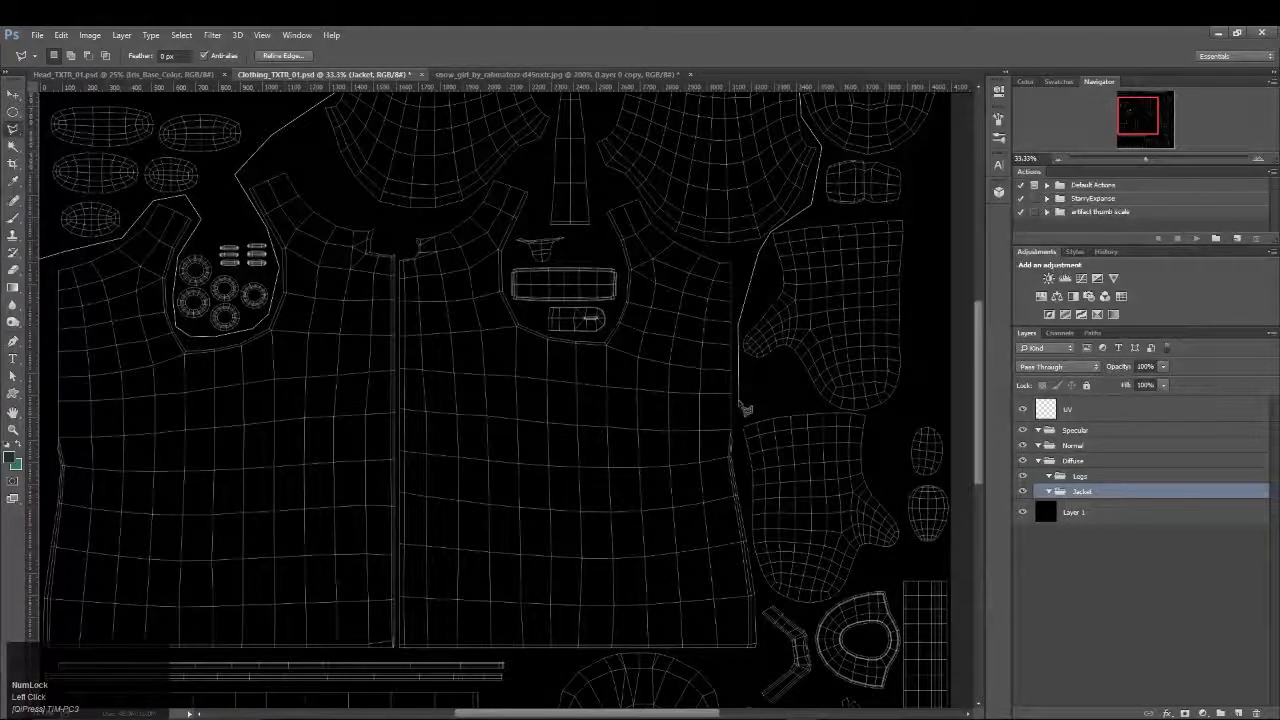
left_click(741, 410)
scroll(757, 529, "down", 2)
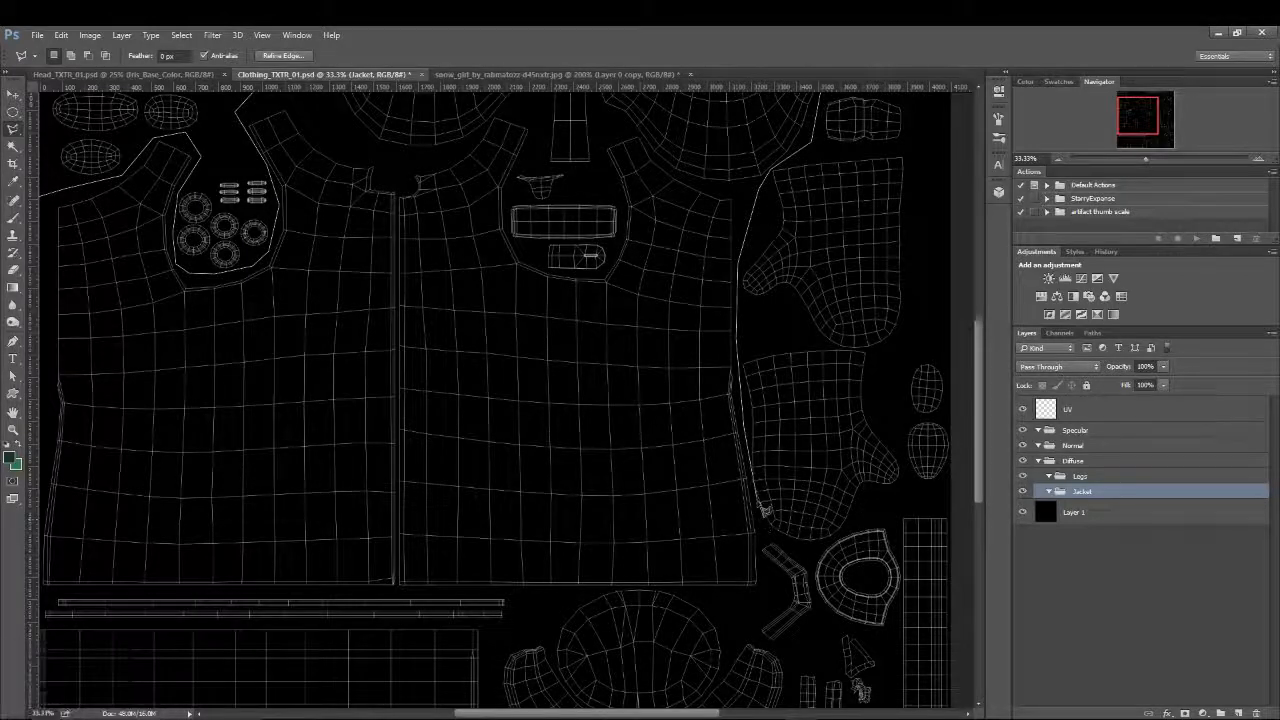
left_click(758, 510)
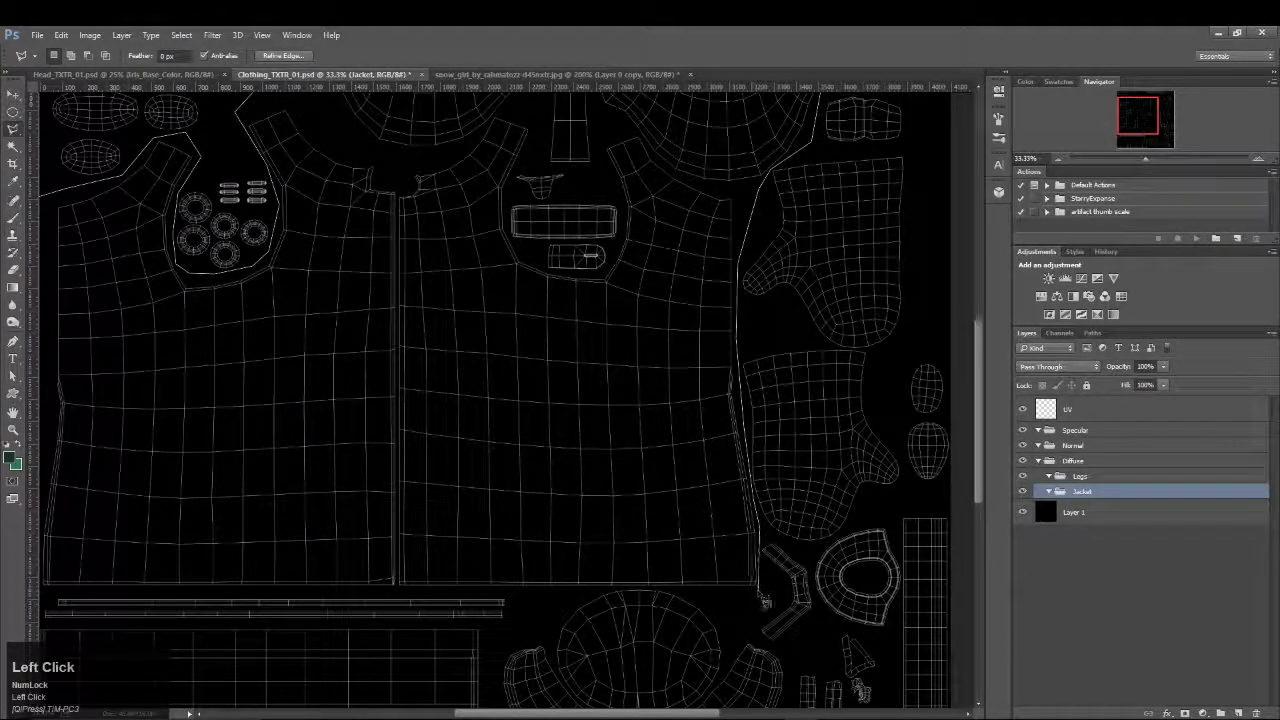
left_click(763, 602)
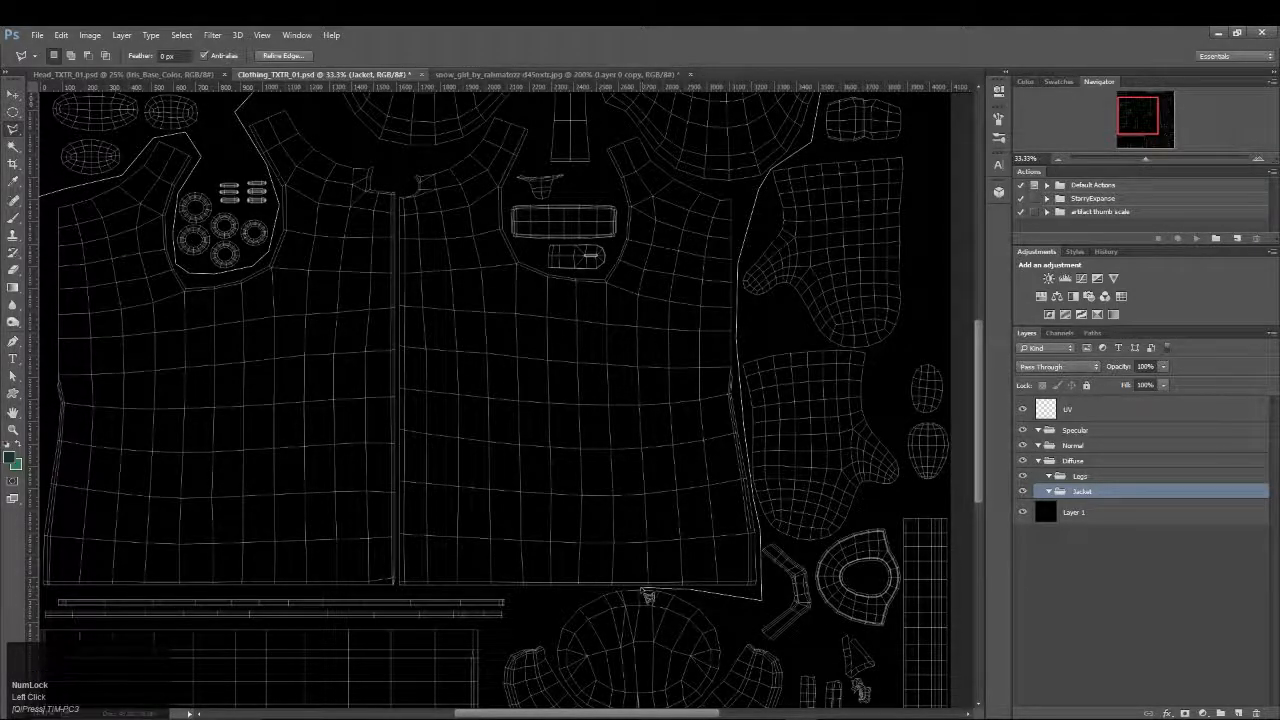
Close the lasso outline below the hem and beyond the canvas edge, and mask the Jacket group with the selection
left_click(596, 594)
scroll(500, 645, "down", 3)
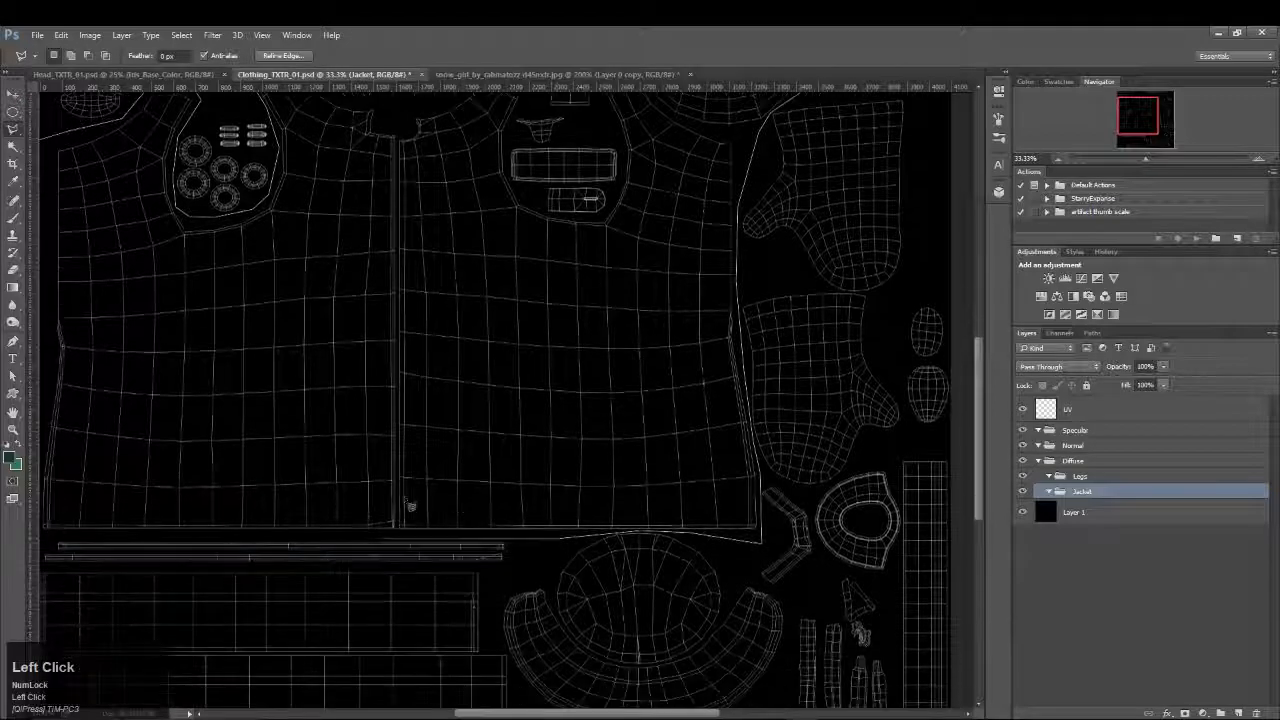
scroll(456, 548, "up", 5, "ctrl")
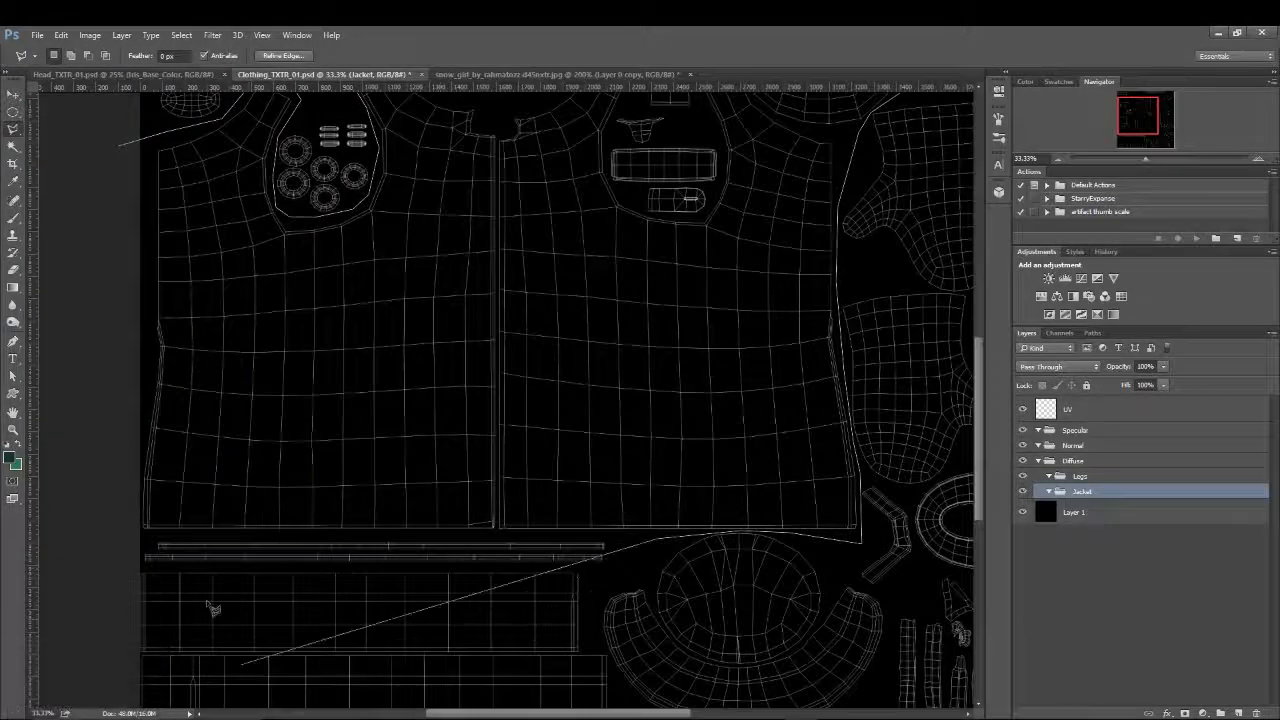
scroll(100, 522, "up", 2, "ctrl")
left_click(131, 540)
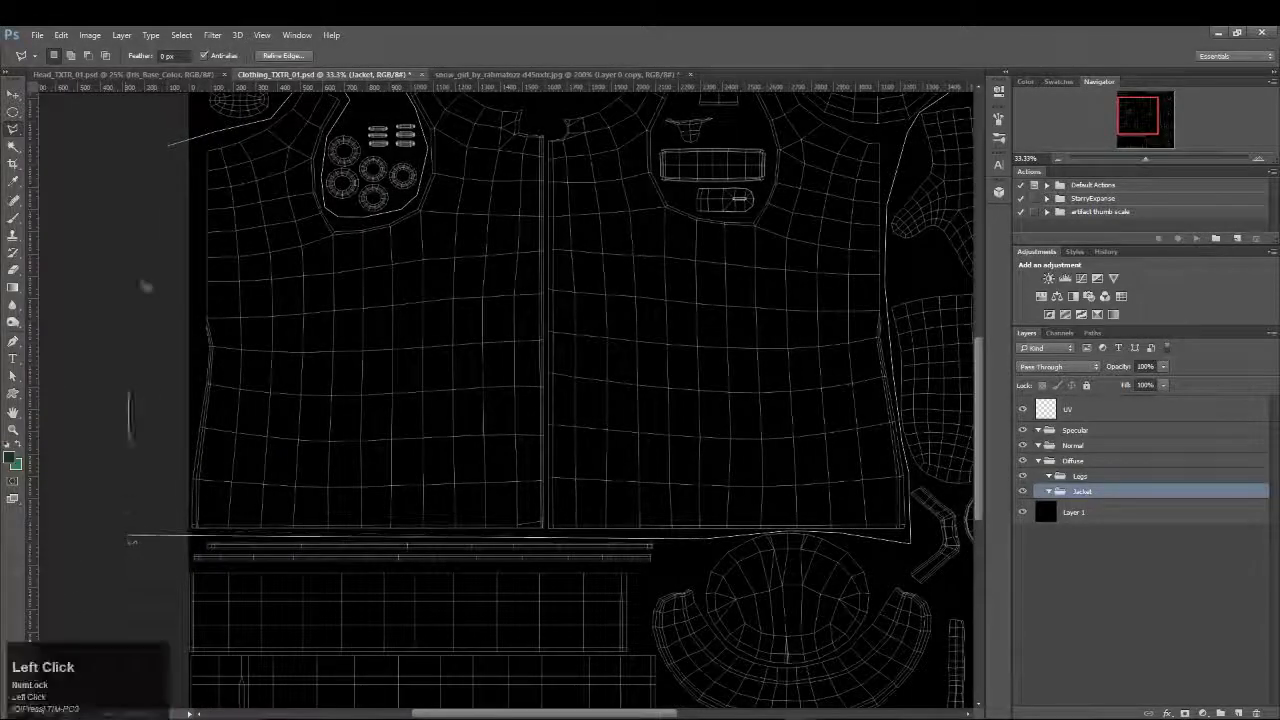
left_click(170, 146)
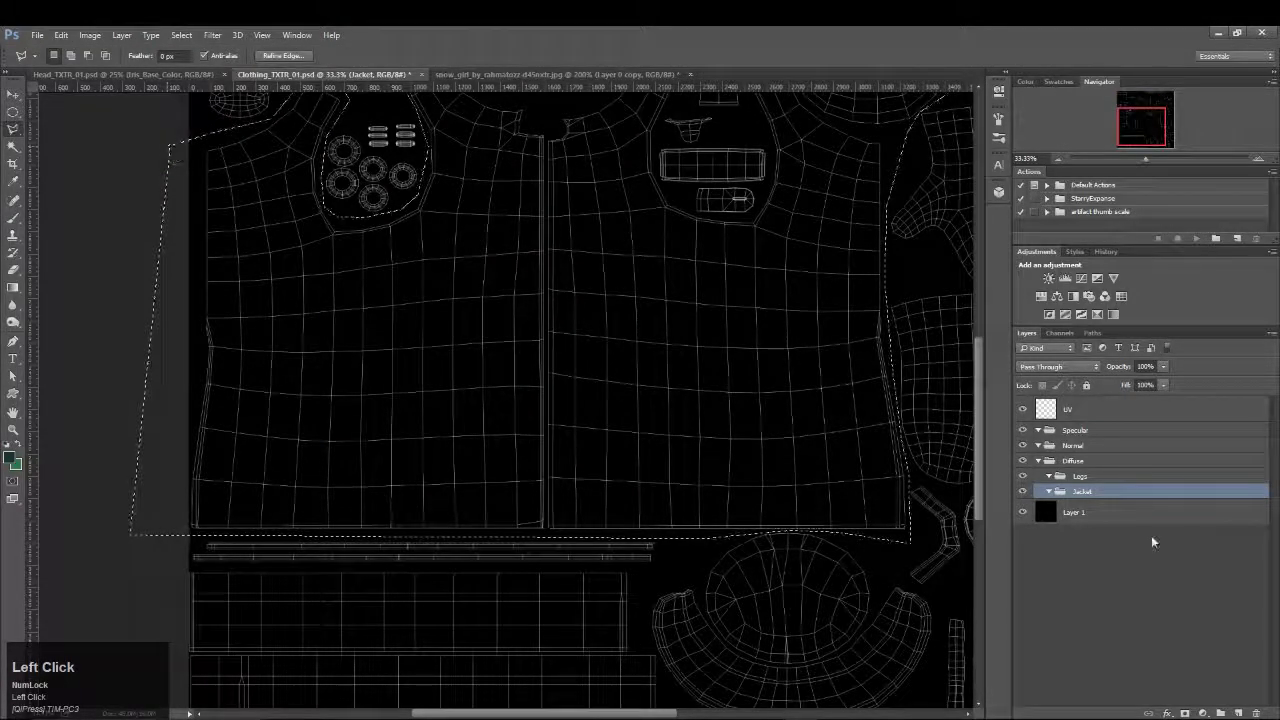
left_click(1184, 713)
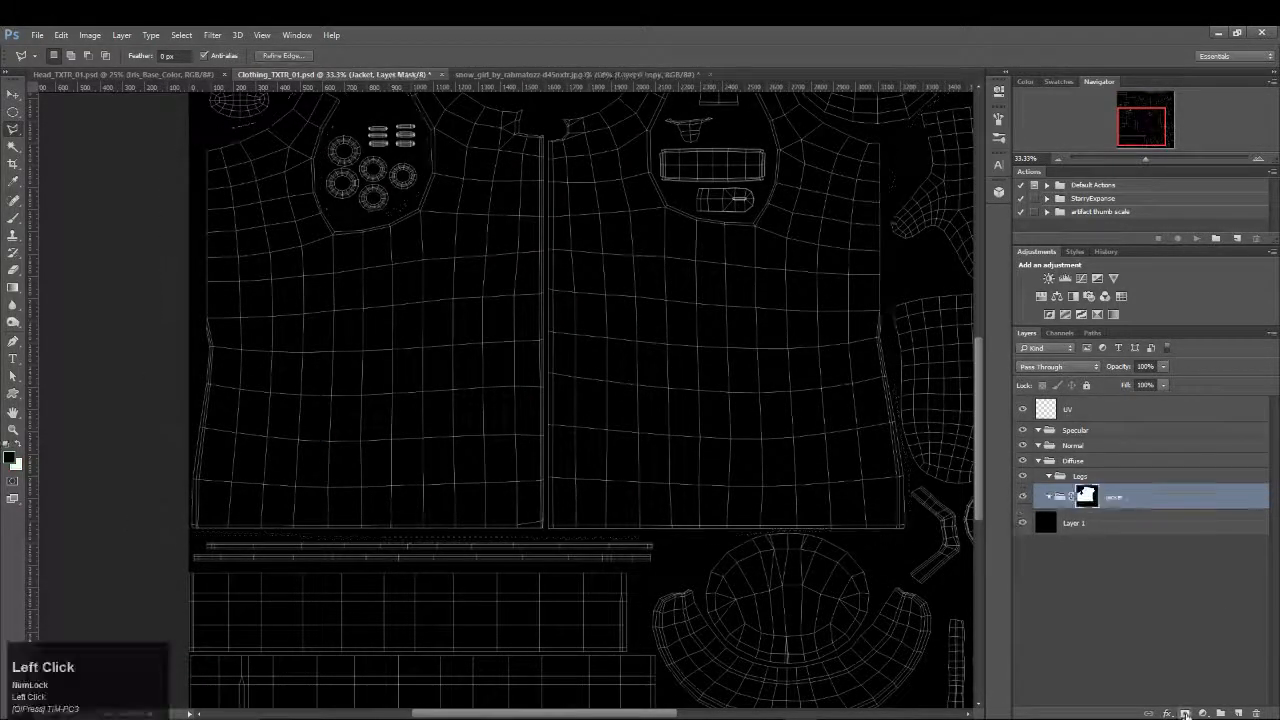
Add a new layer inside the Jacket group and fill it with the mid green at Normal mode, 100% opacity
left_click(1131, 499)
key("x")
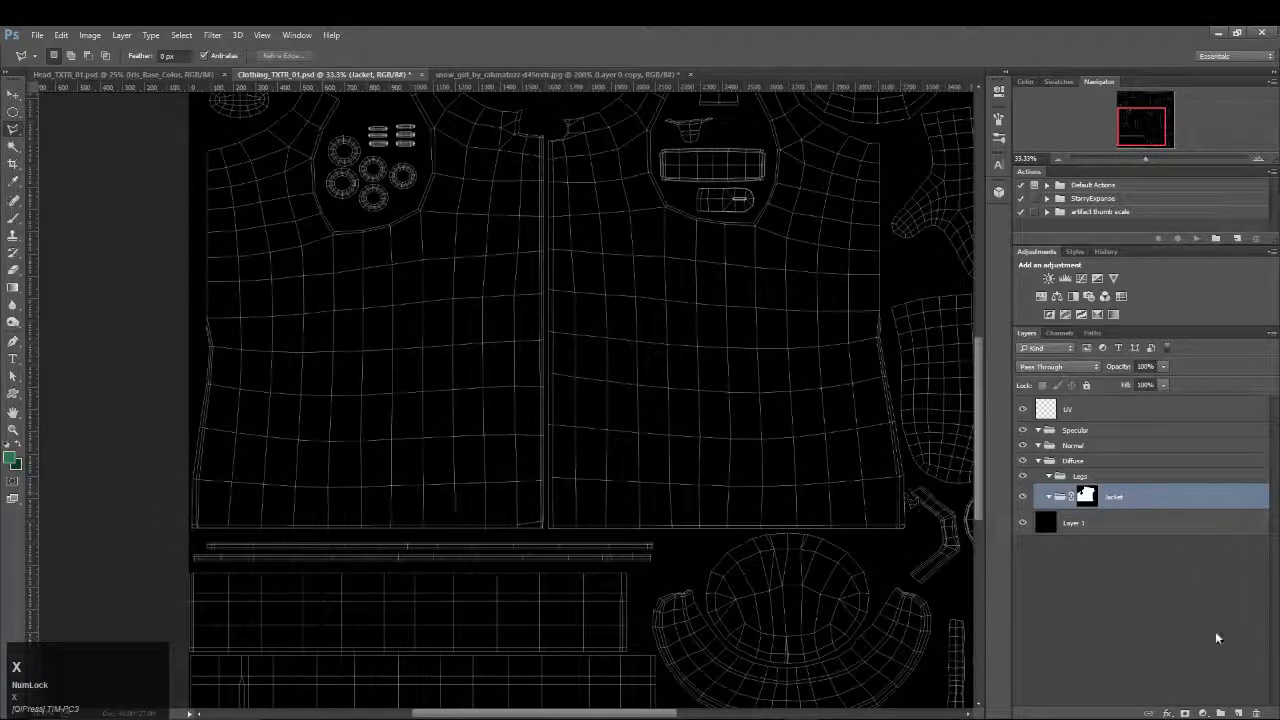
left_click(1241, 713)
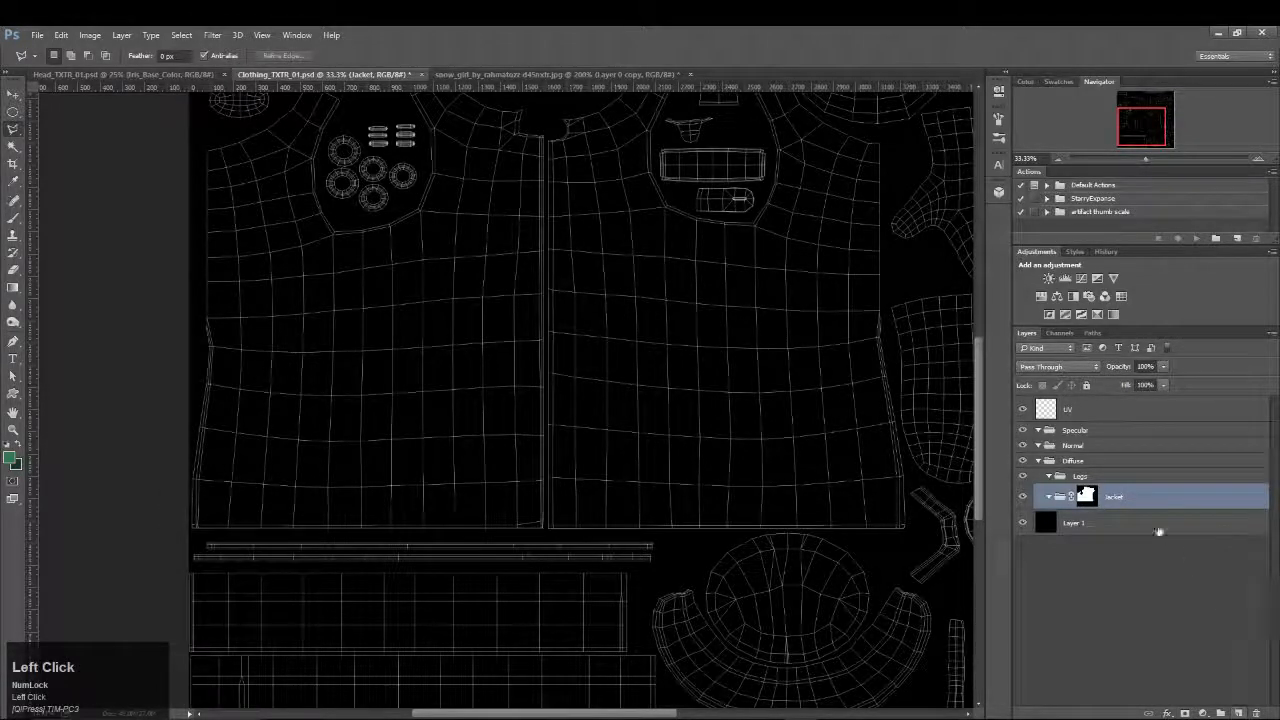
left_click(1238, 713)
key("shift+F5")
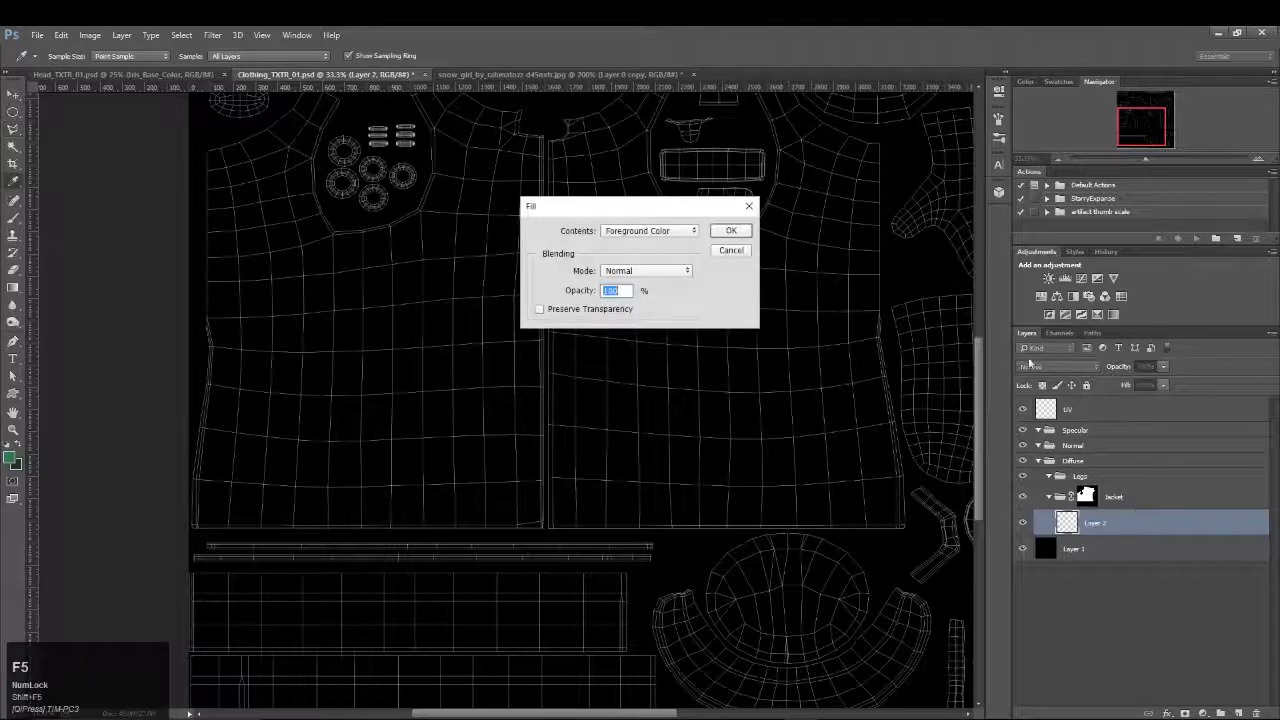
left_click(730, 231)
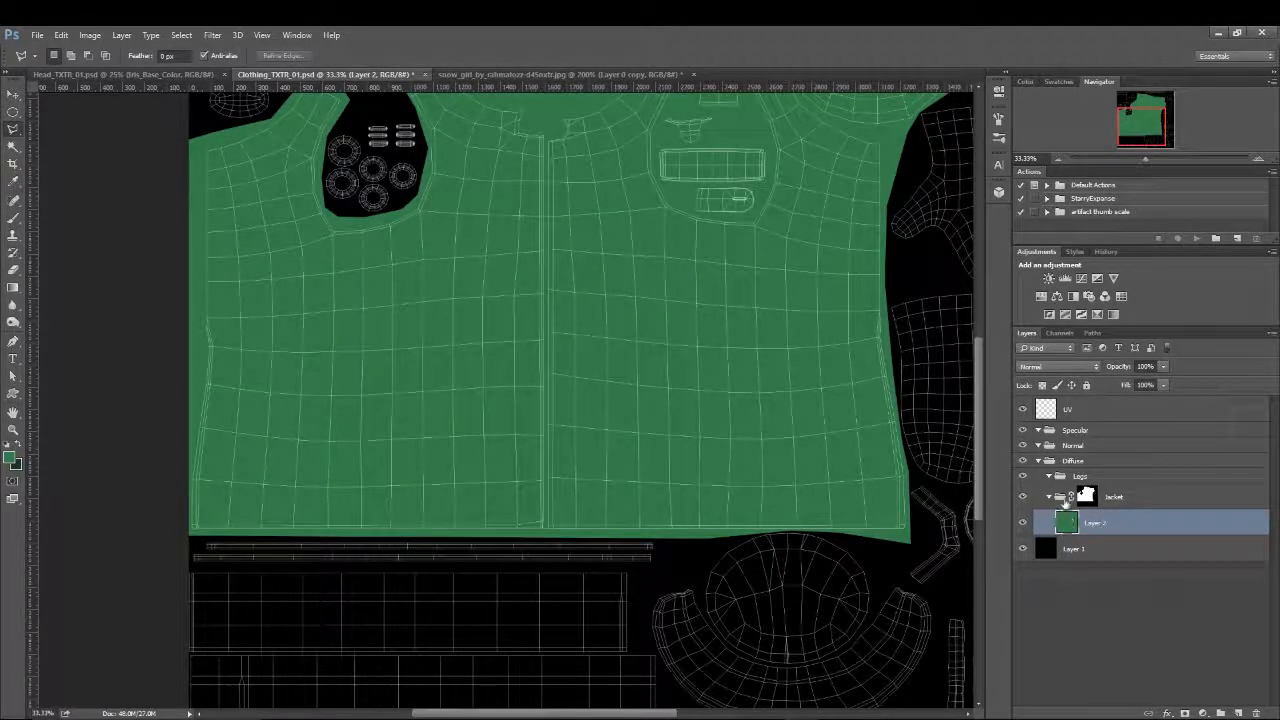
Rename the green fill layer as Jacket_Base
double_click(1095, 523)
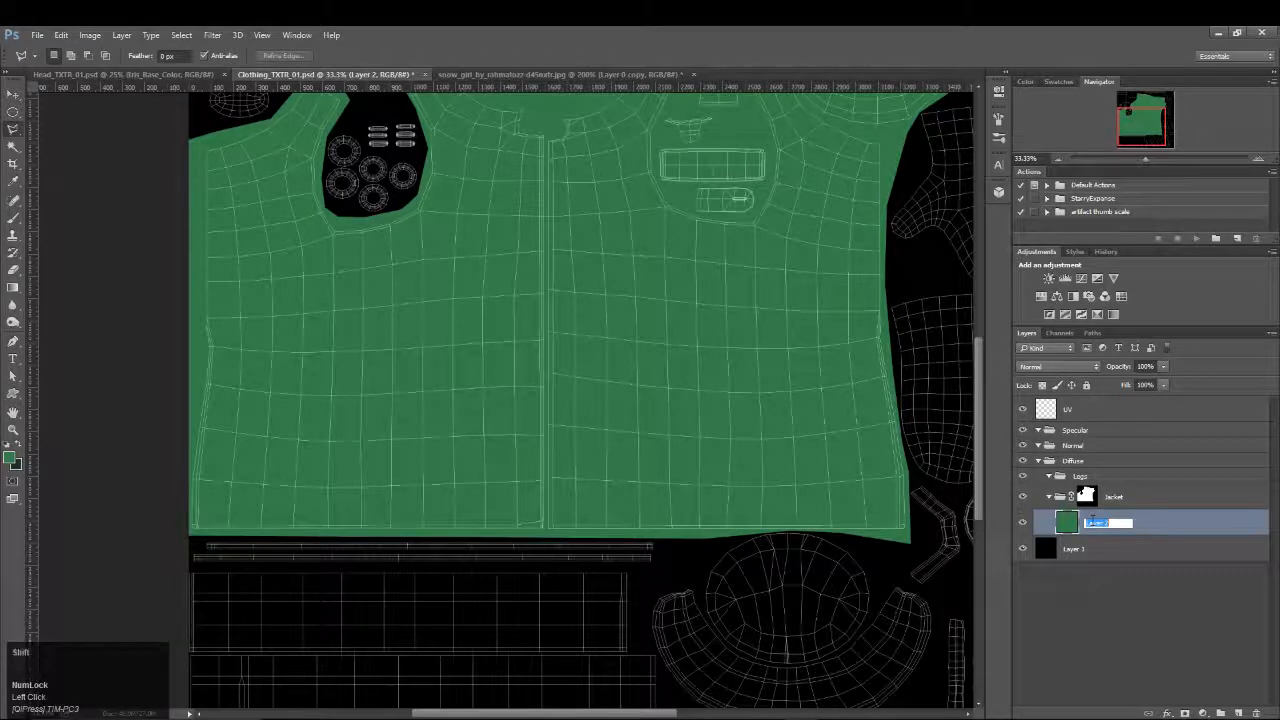
type("Jacket_Base")
key("Return")
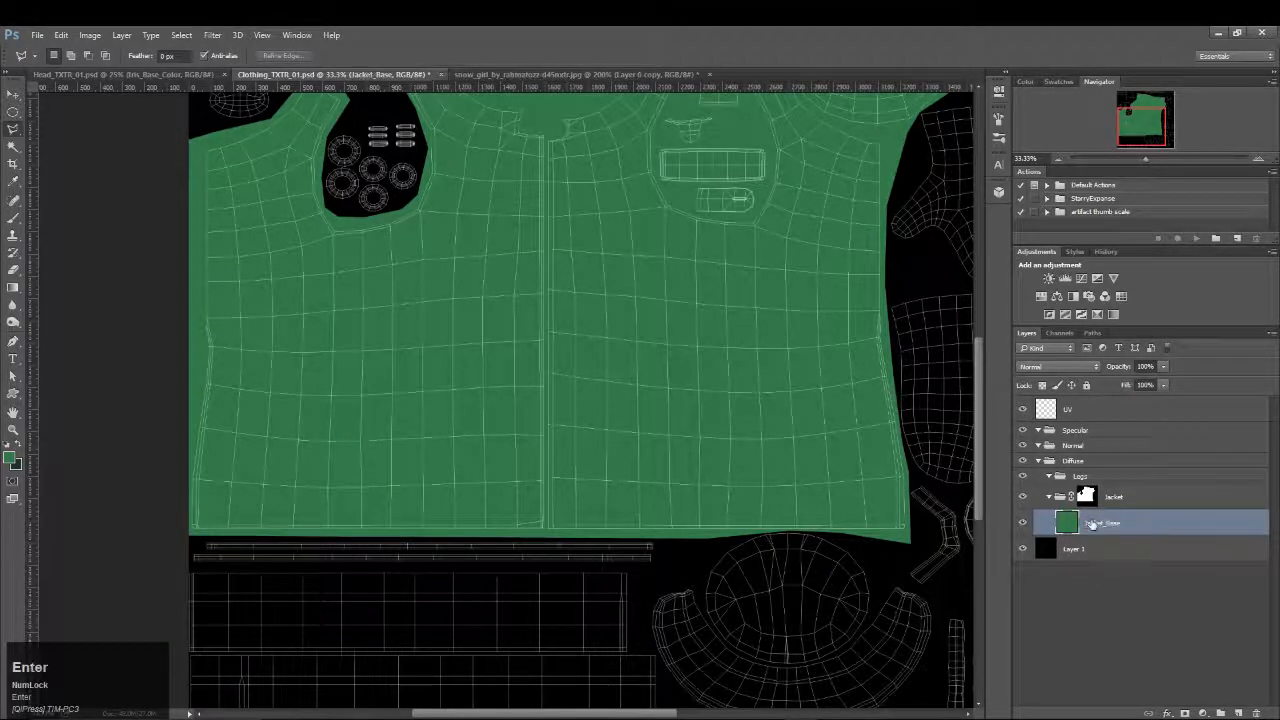
Marquee-select the strip and panel UVs below the jacket hem and fill that area with white on the Jacket group's mask
left_click(13, 111)
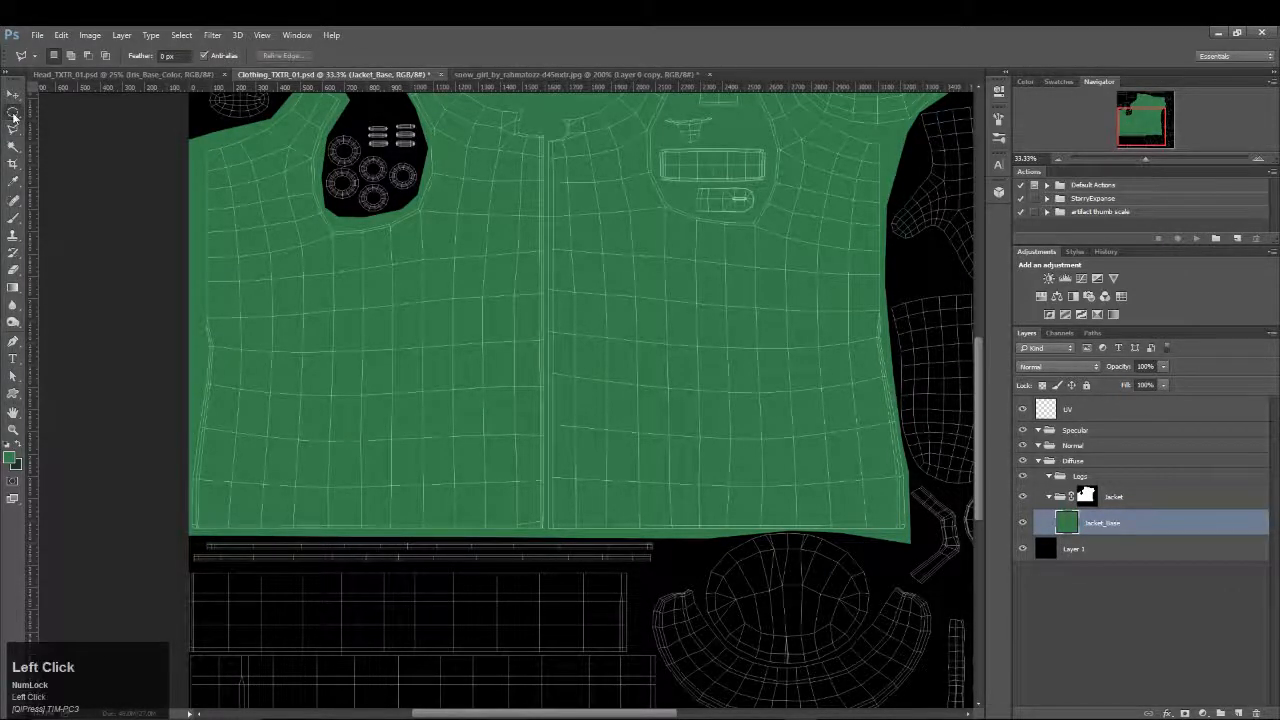
left_click(70, 108)
left_click_drag(317, 477, 324, 246)
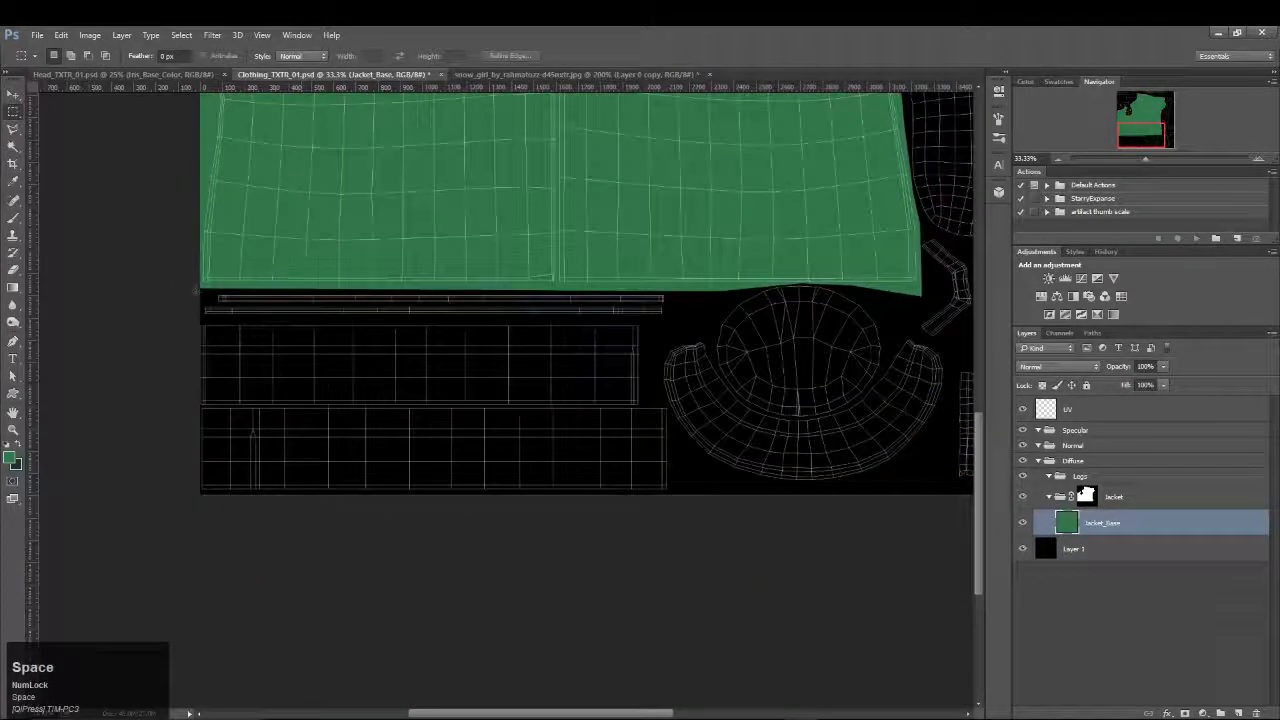
left_click_drag(172, 293, 681, 536)
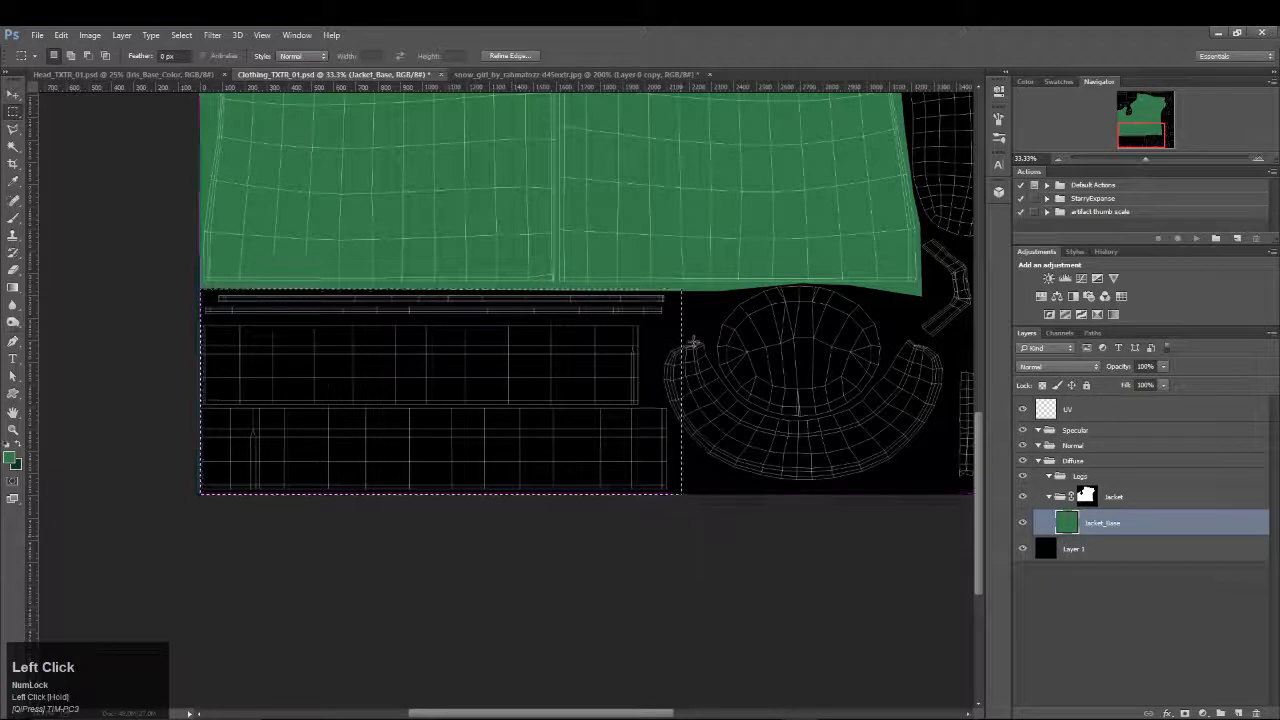
left_click(1087, 497)
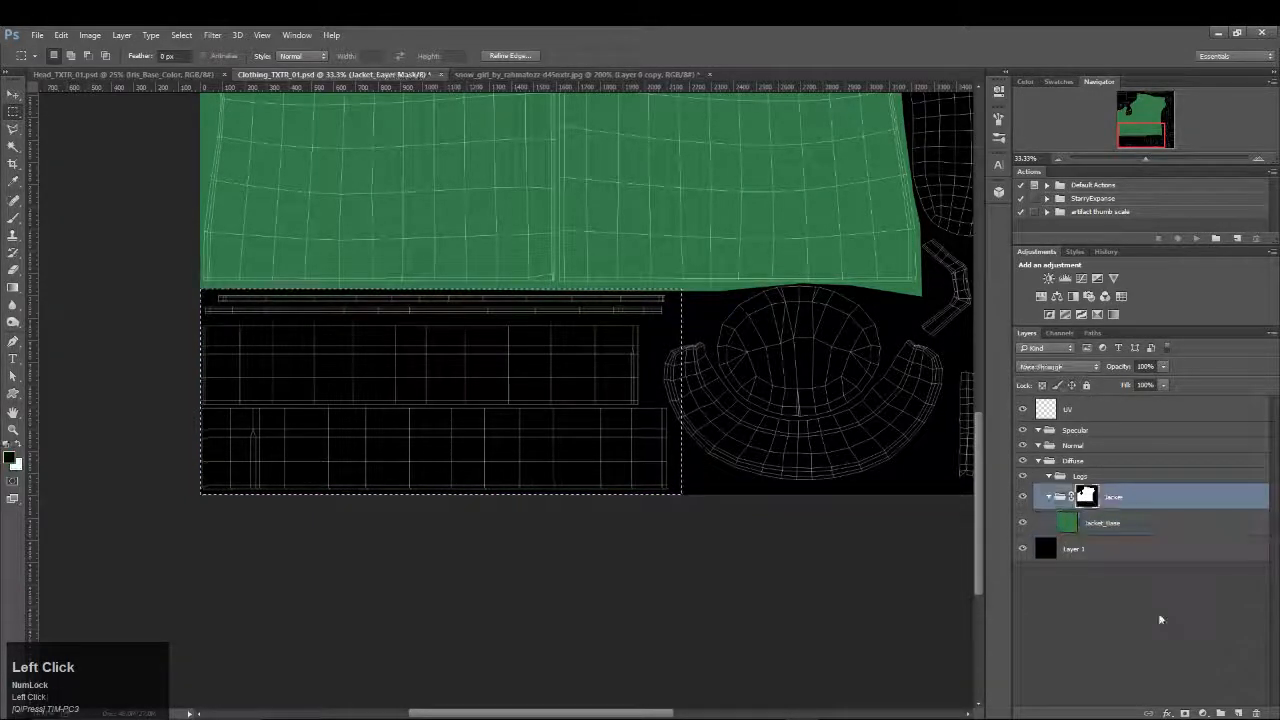
key("shift+F5")
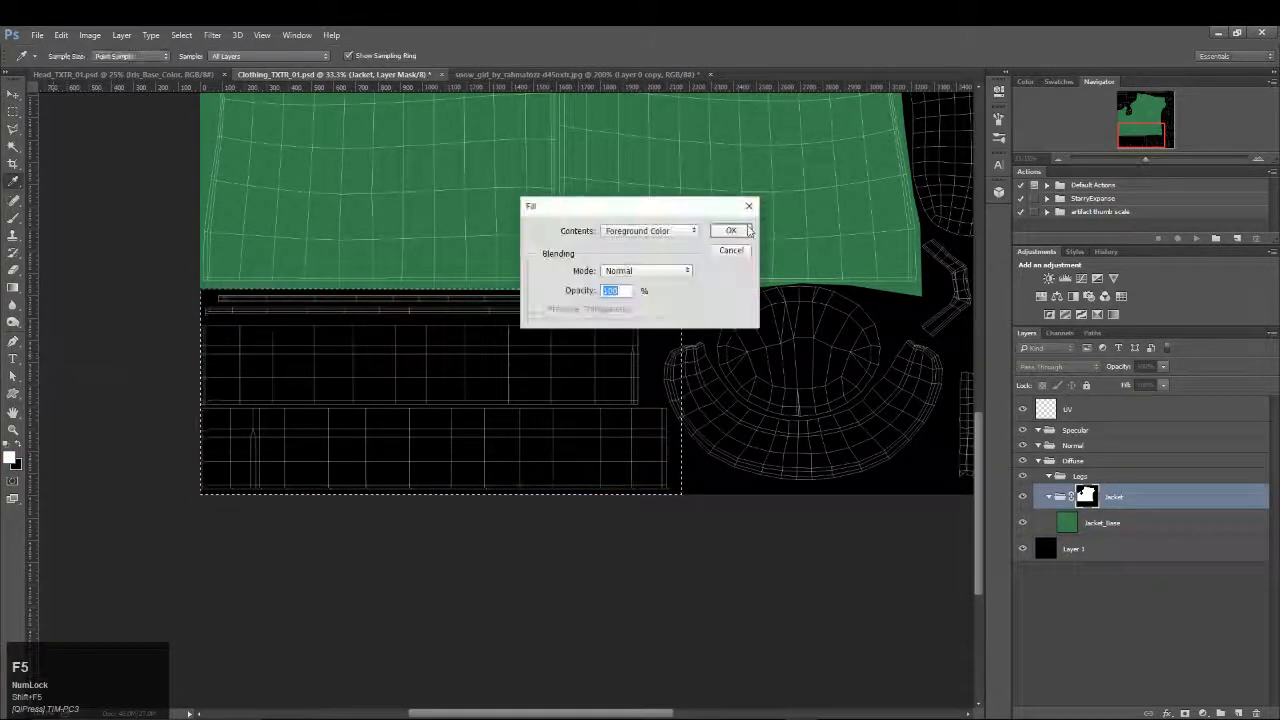
left_click(728, 231)
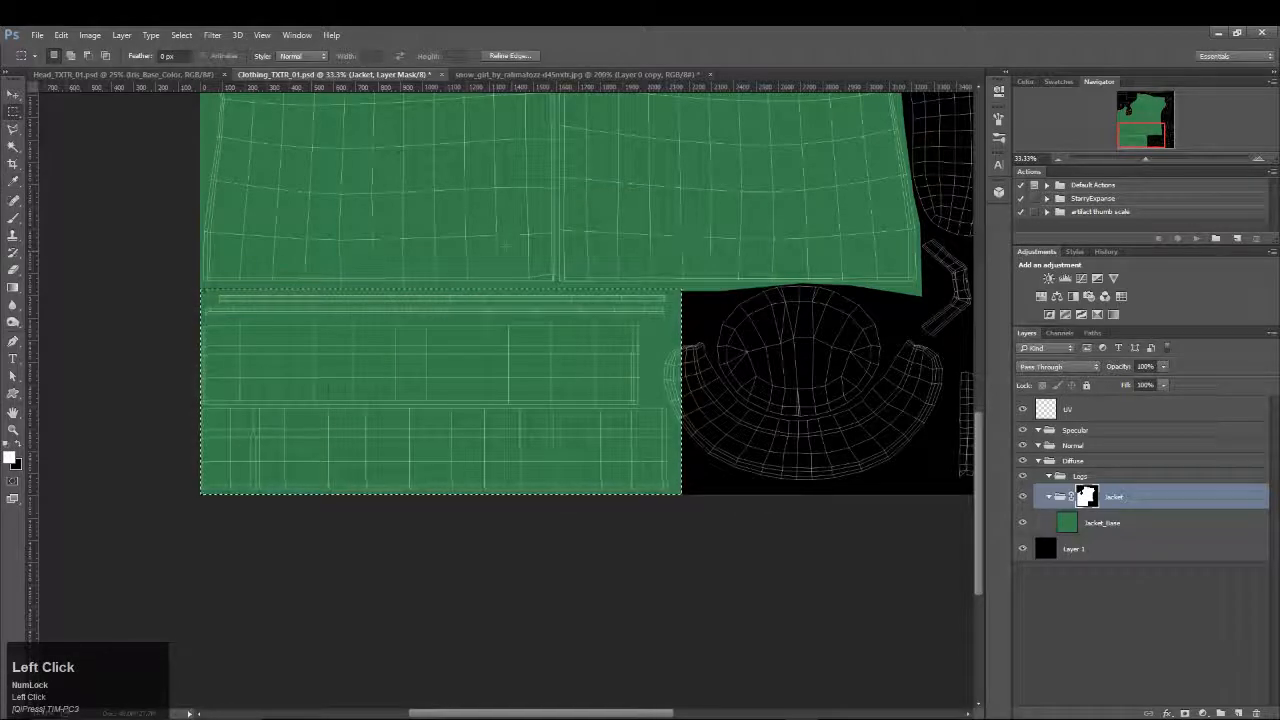
Paint black with a smaller brush on the Jacket group's mask to remove the green from the crescent UV's end beside the panels
key("b")
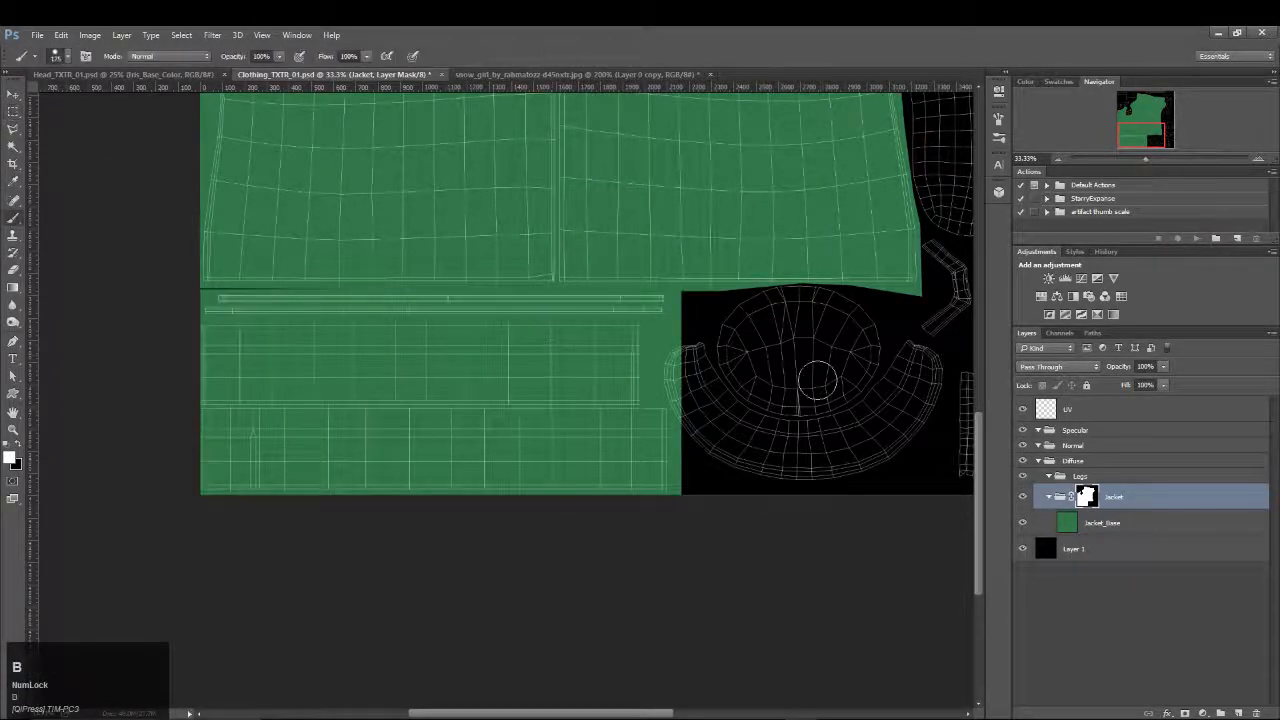
key("shift+bracketright")
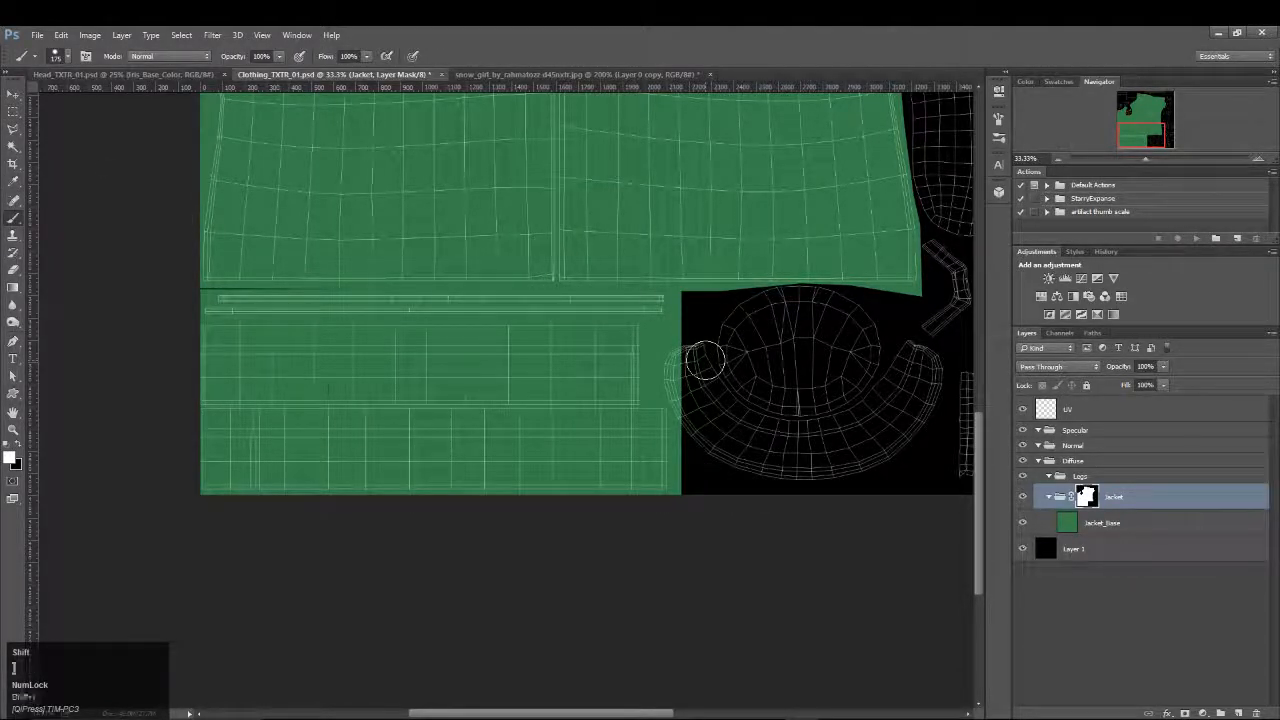
key("bracketleft")
key("bracketleft")
key("bracketleft")
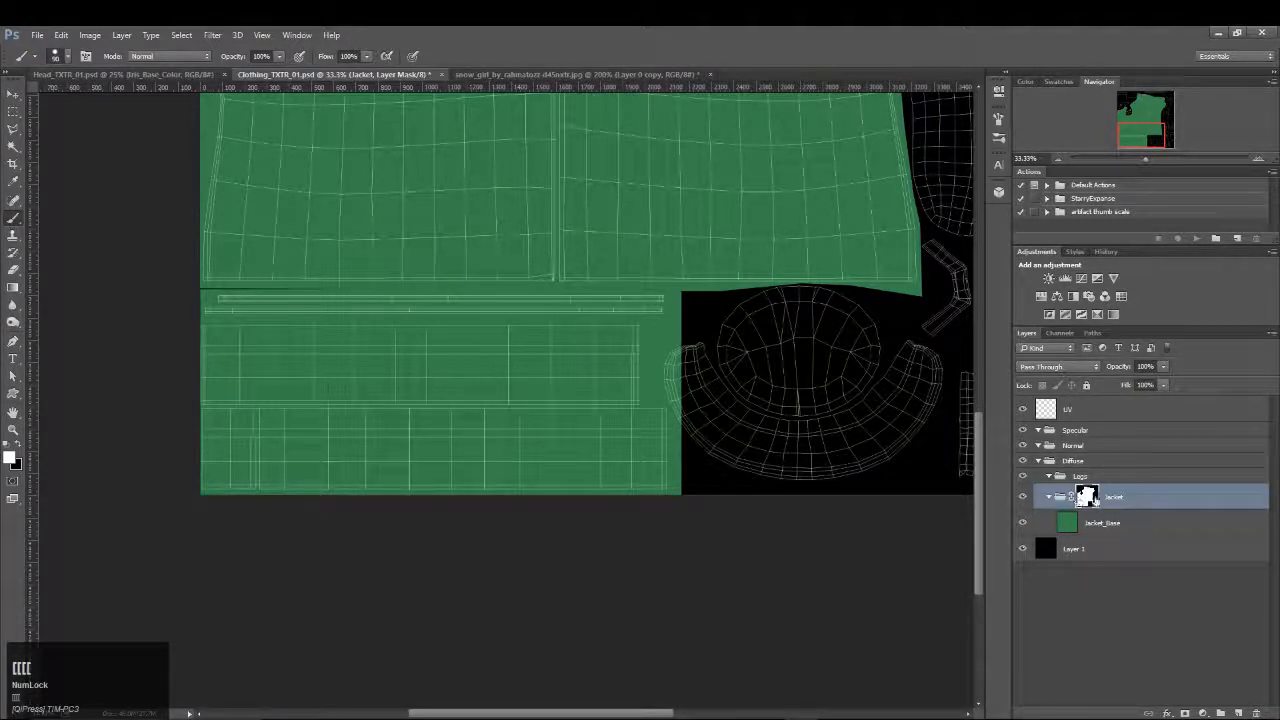
key("x")
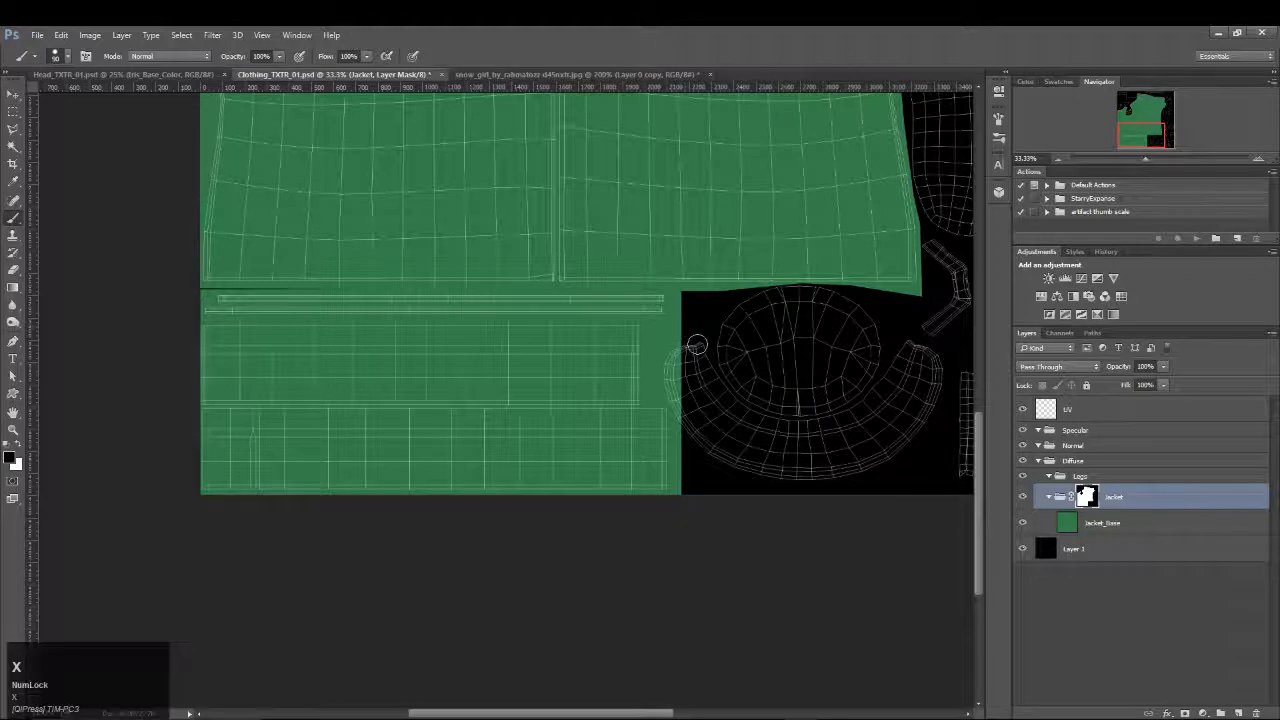
mouse_move(690, 340)
left_mouse_down()
mouse_move(668, 395)
mouse_move(698, 432)
mouse_move(666, 368)
mouse_move(688, 415)
mouse_move(677, 352)
mouse_move(682, 405)
mouse_move(671, 372)
left_mouse_up()
Scribble black test strokes over the jacket hem and panel UVs on the Jacket group's mask, undoing the first scribble
mouse_move(737, 160)
left_mouse_down()
mouse_move(372, 264)
mouse_move(430, 440)
mouse_move(365, 250)
mouse_move(481, 360)
mouse_move(500, 410)
left_mouse_up()
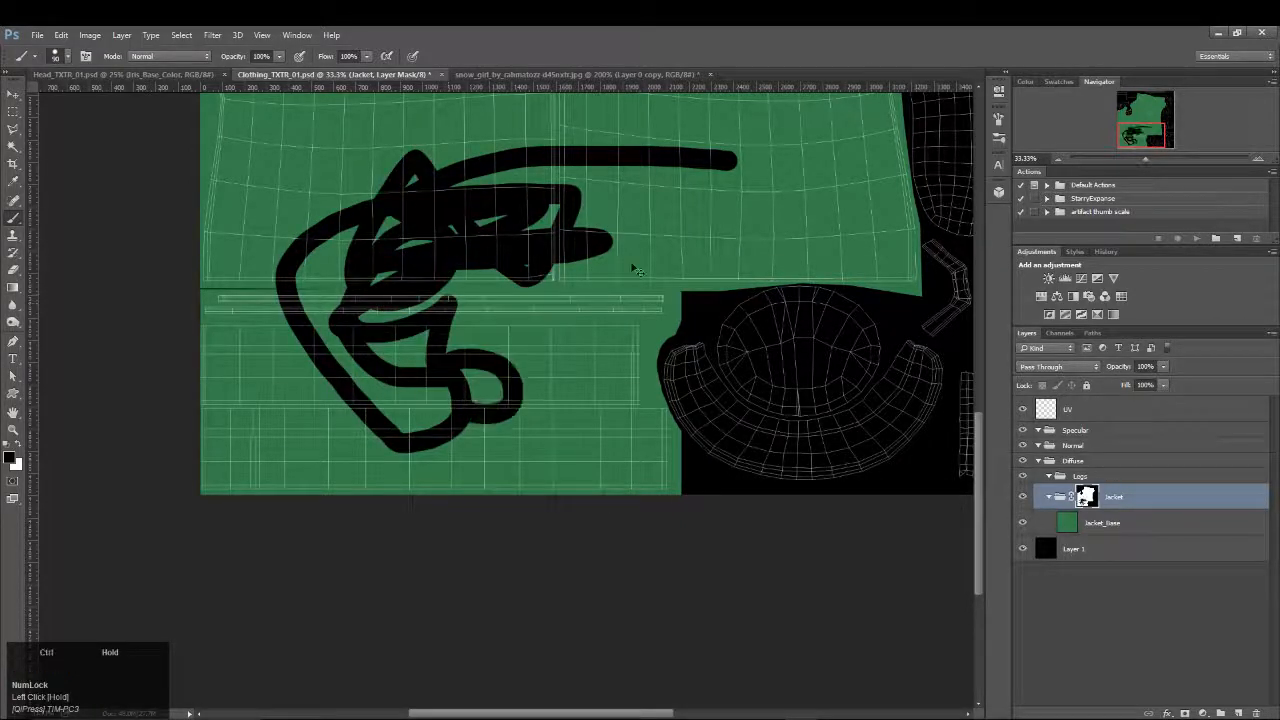
key("ctrl+z")
mouse_move(621, 173)
left_mouse_down()
mouse_move(431, 342)
mouse_move(492, 495)
left_mouse_up()
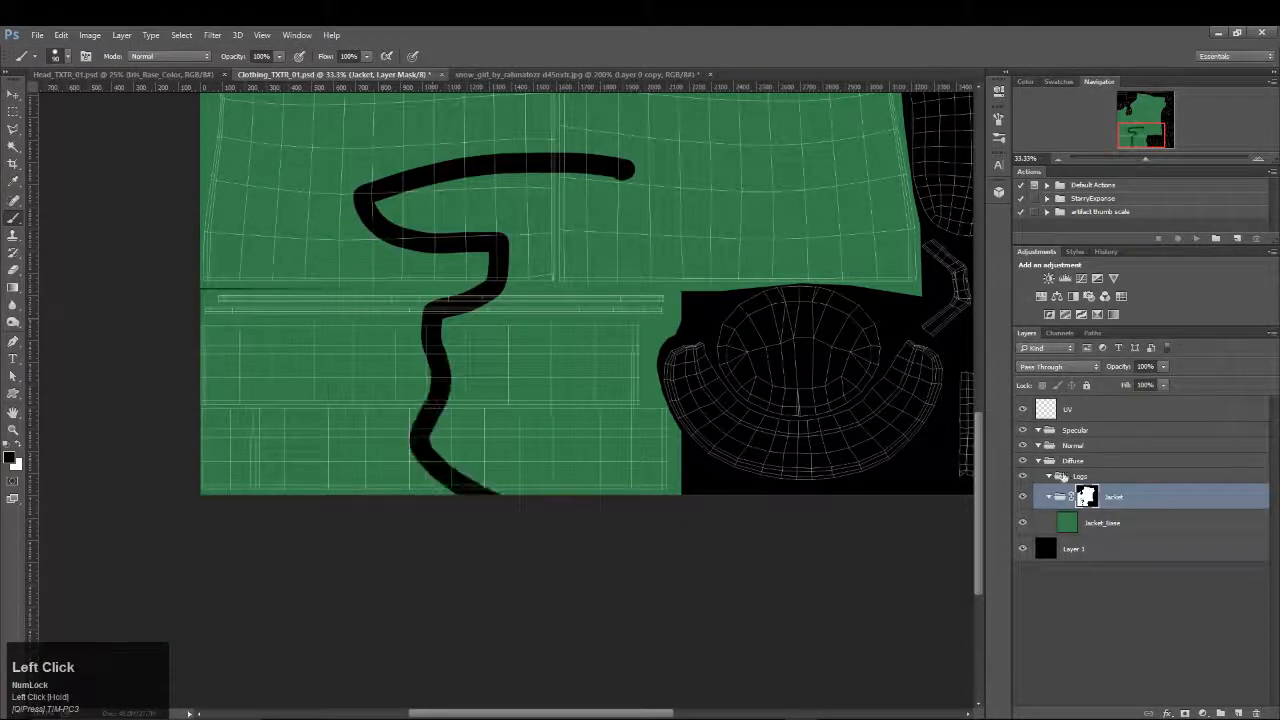
Disable the Jacket group's layer mask to compare, and enable it again
right_click(1093, 497)
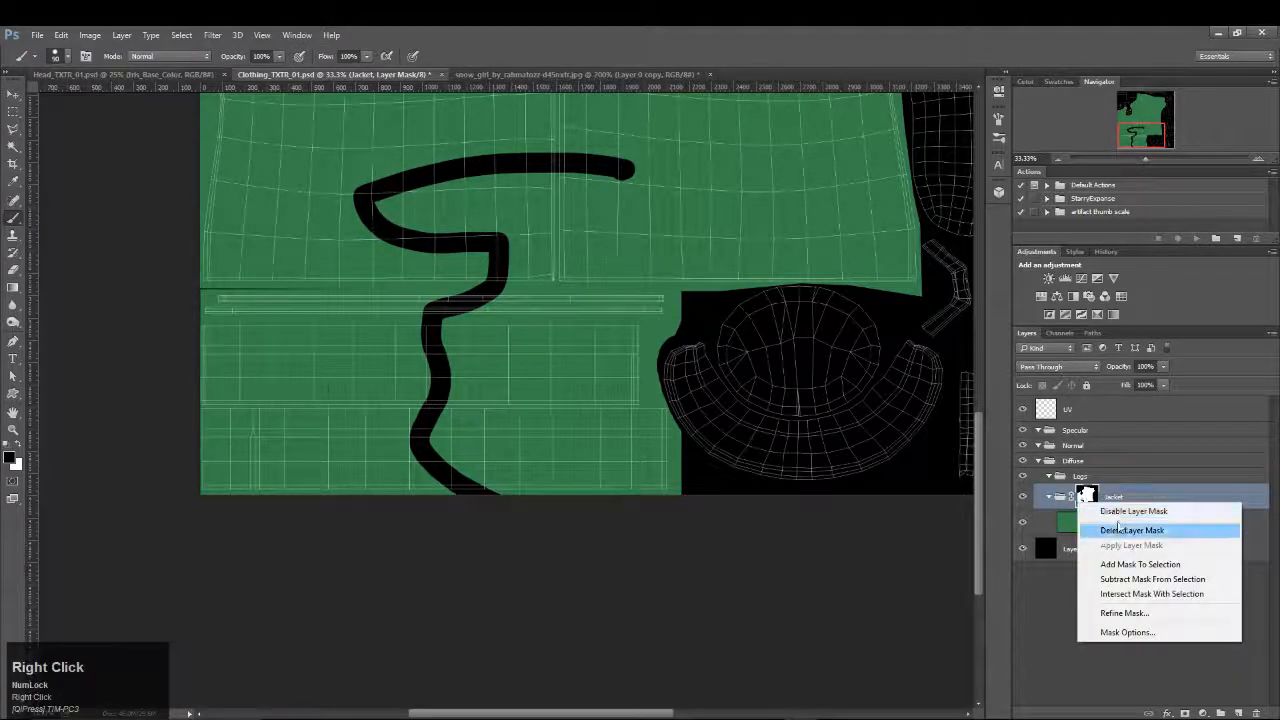
left_click(1105, 506)
right_click(1086, 497)
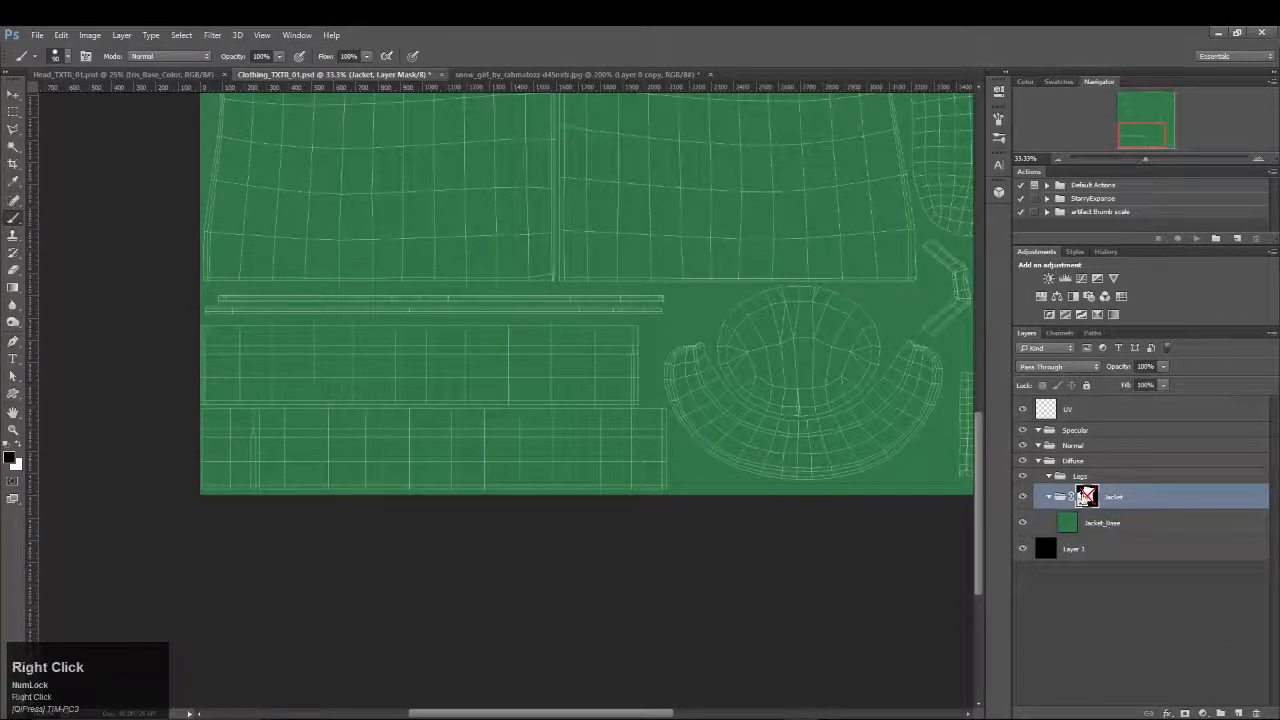
left_click(1092, 523)
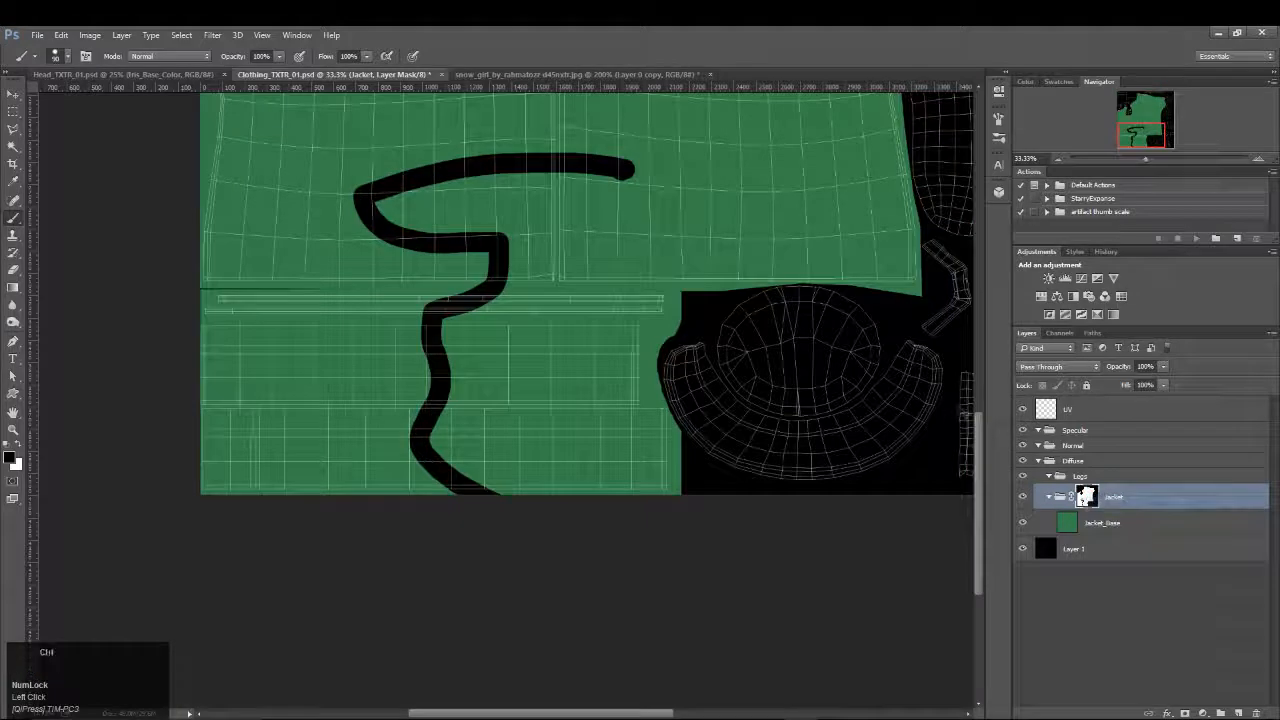
Undo the mask toggling and the remaining test scribble on the Jacket group's mask
key("ctrl+z")
key("ctrl+z")
key("ctrl+alt+z")
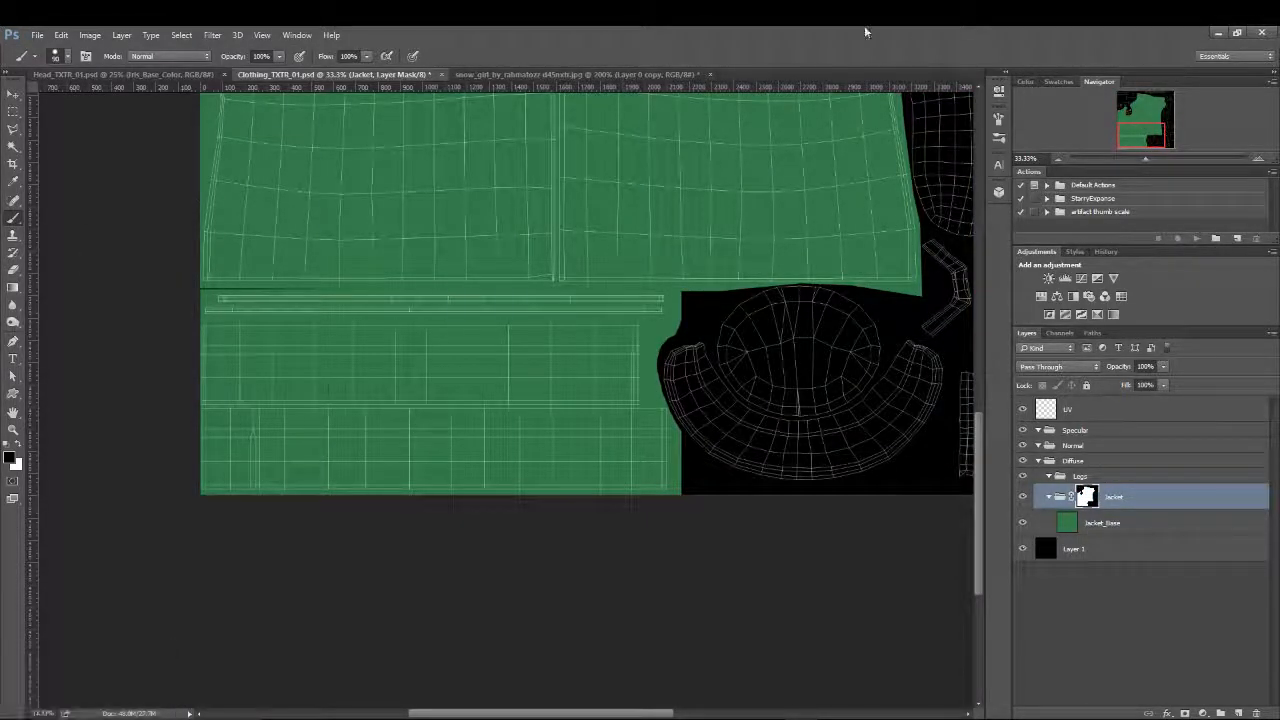
Sample the teal and the bright green of the coat's hem ruffle from the snow girl reference as the two working colours
left_click(558, 74)
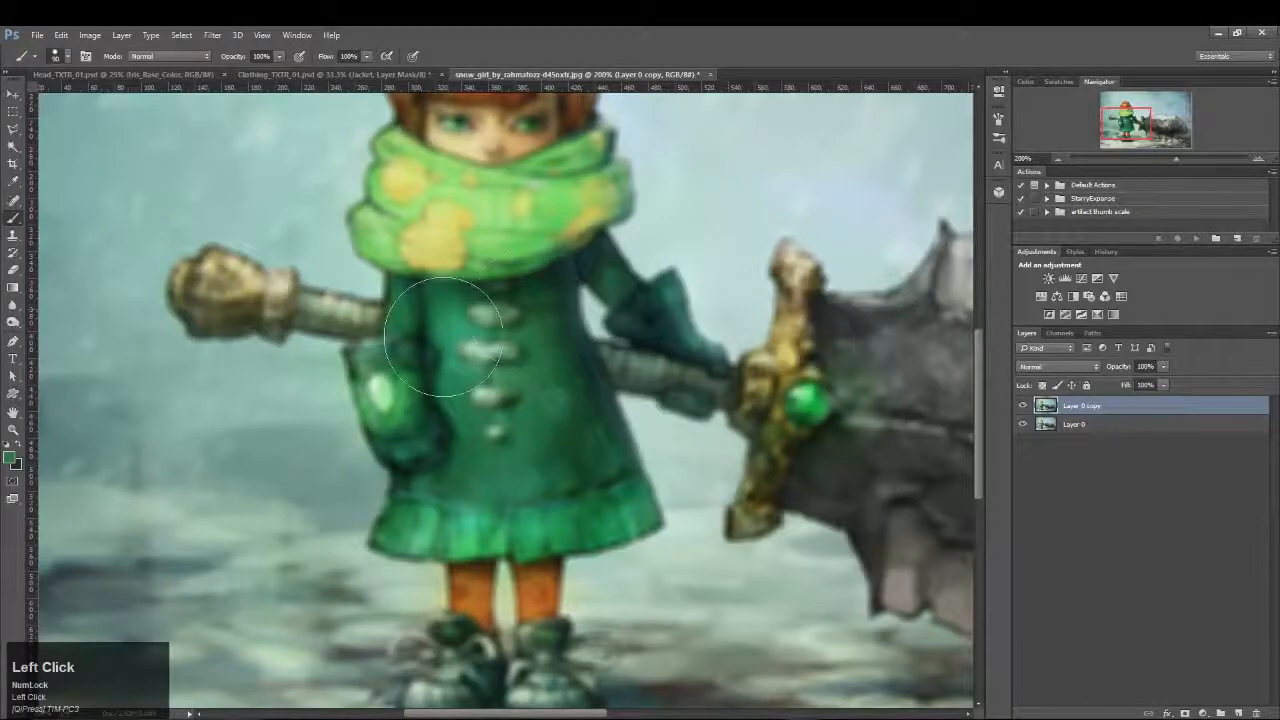
key("i")
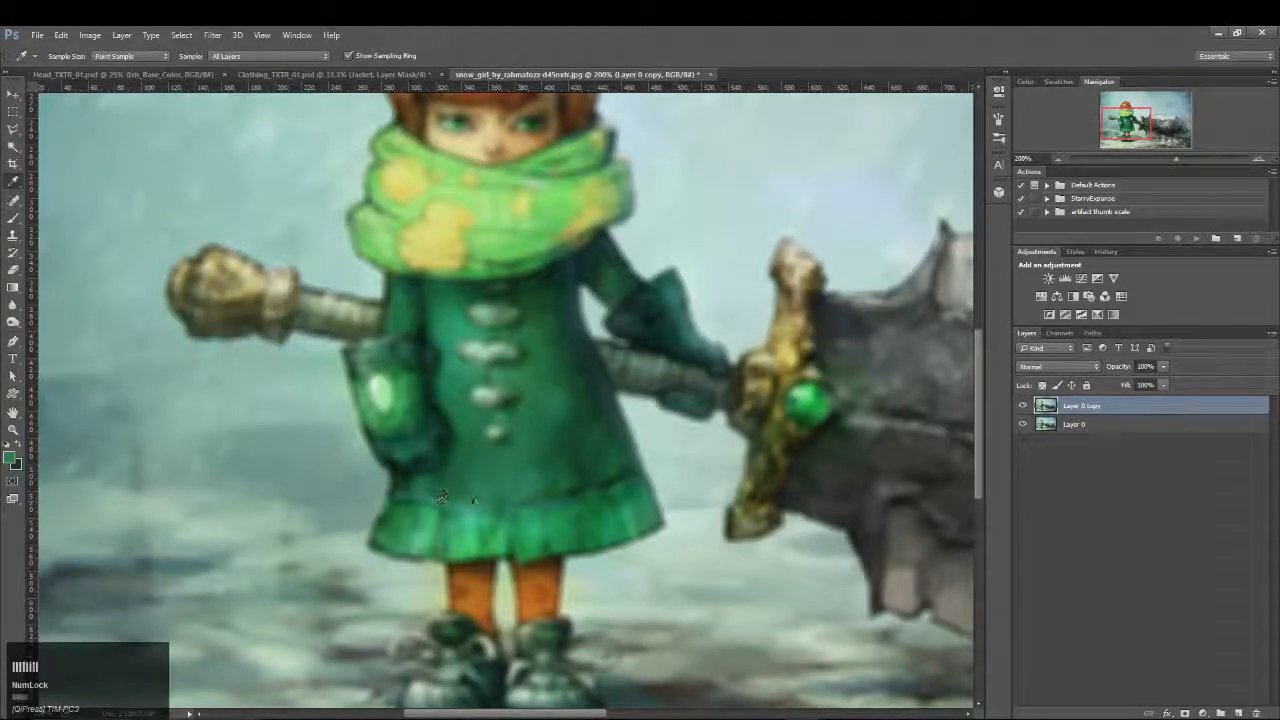
key("b")
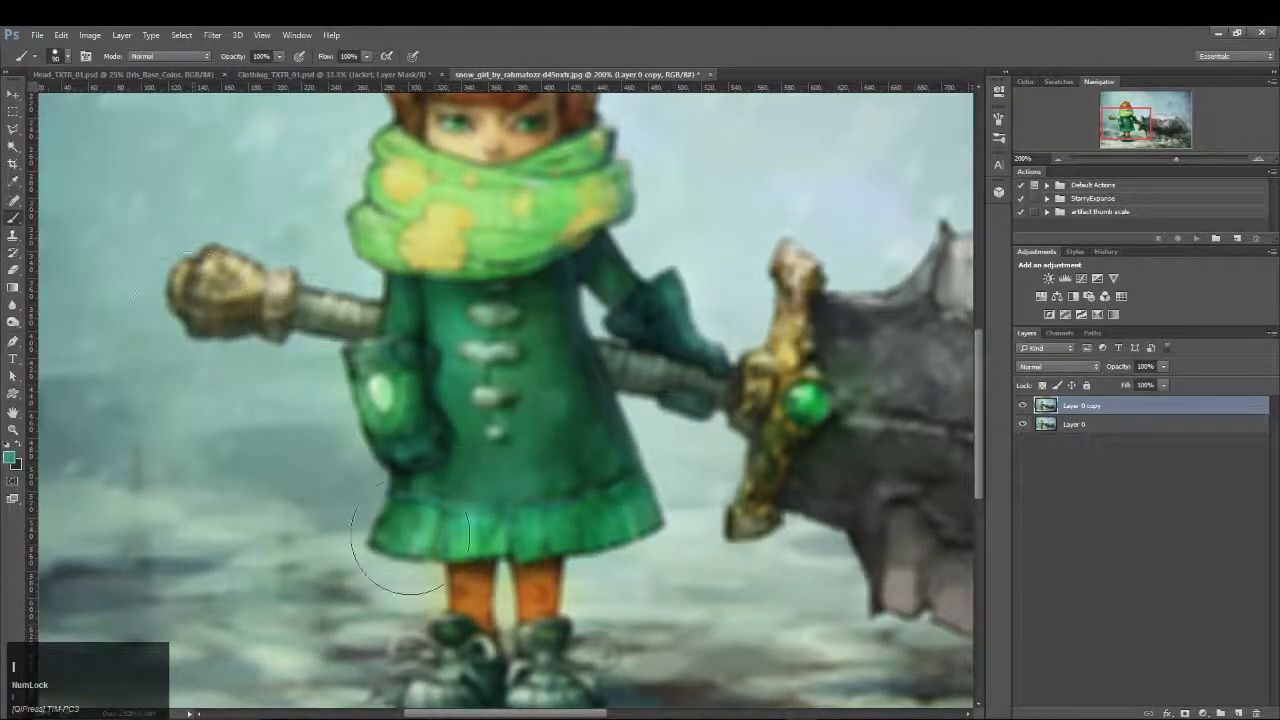
key("x")
key("i")
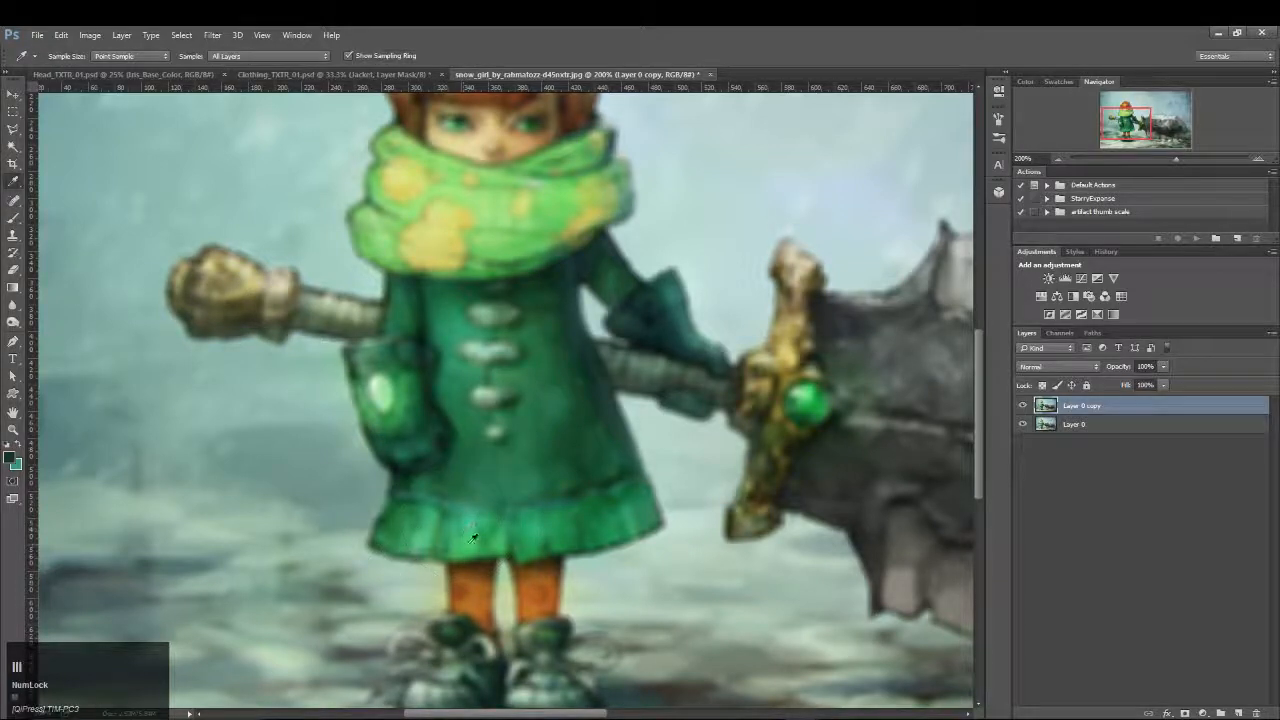
left_click(473, 537)
In Clothing_TXTR_01.psd, marquee-select the thin strip UVs below the jacket hem and fill them with teal on Jacket_Base at 100% opacity
left_click(330, 74)
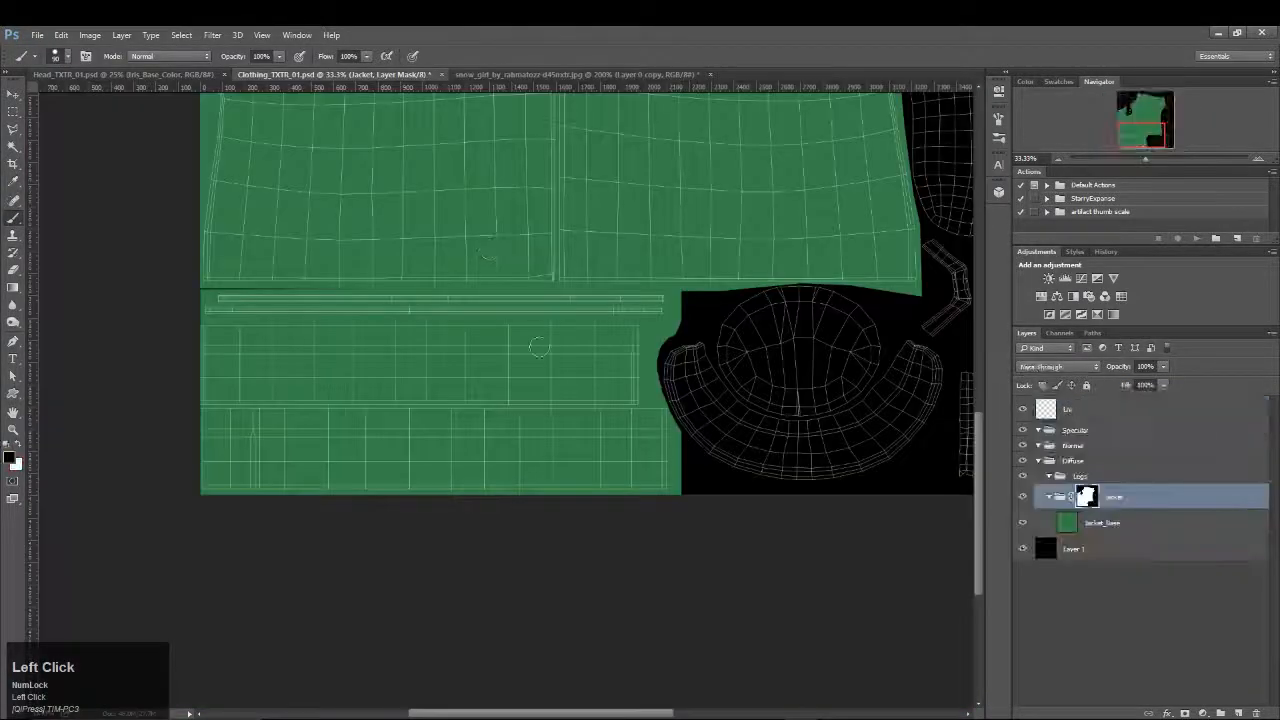
left_click(13, 111)
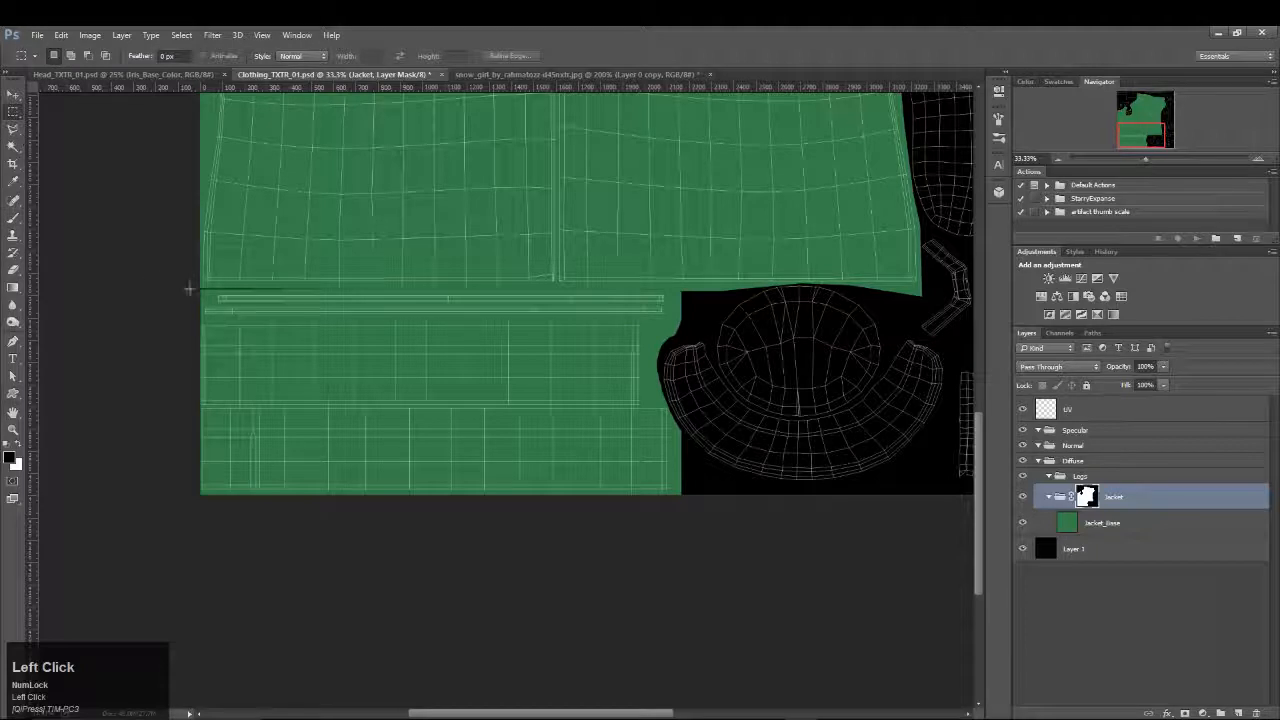
left_click_drag(190, 290, 683, 326)
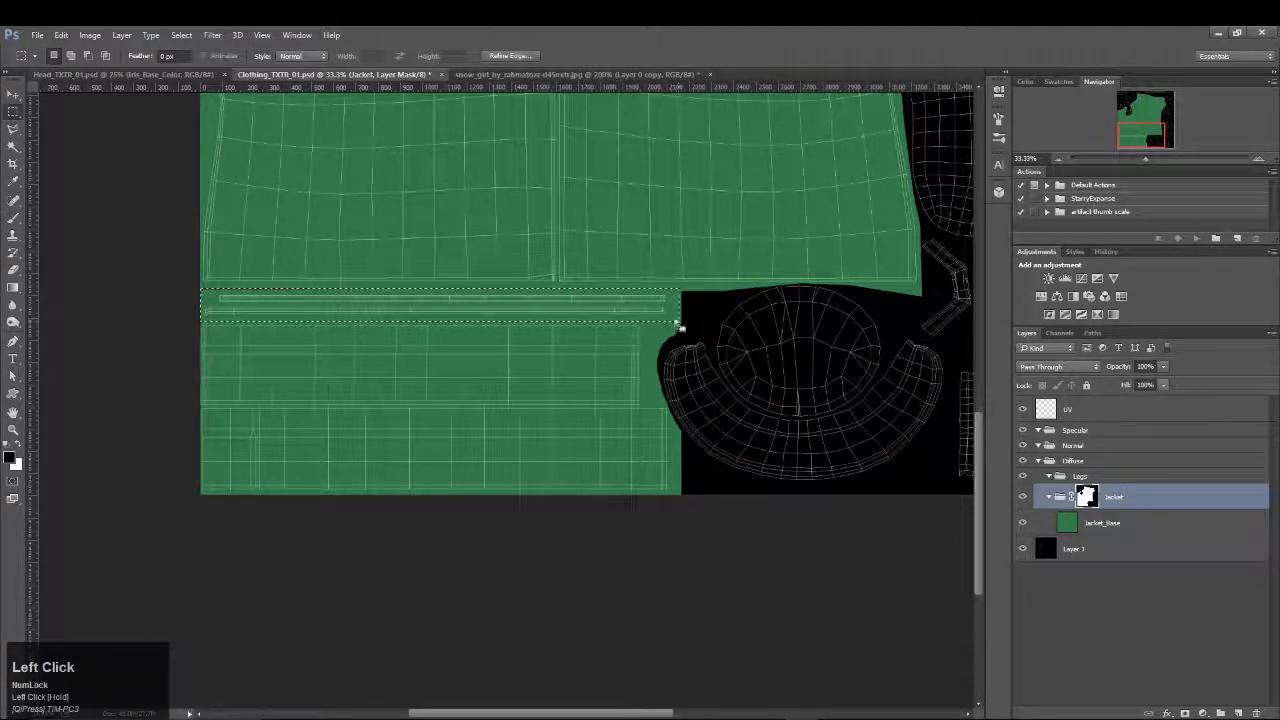
left_click(1073, 525)
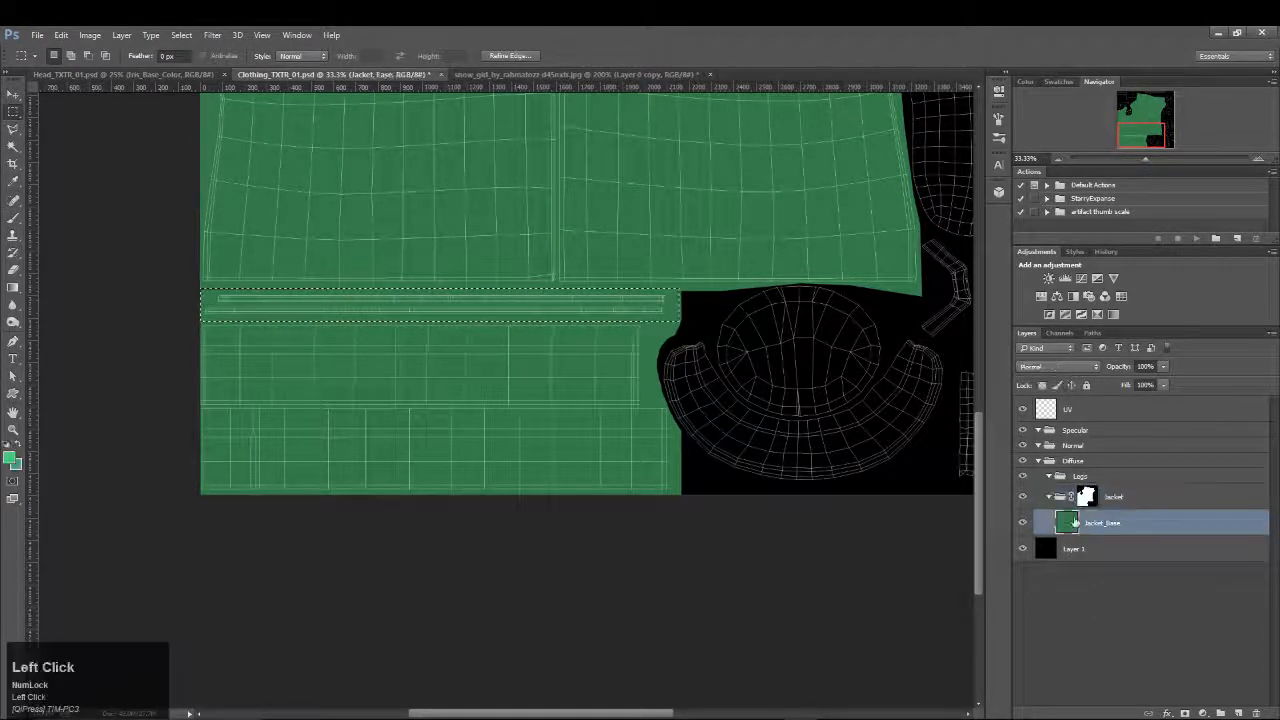
key("x")
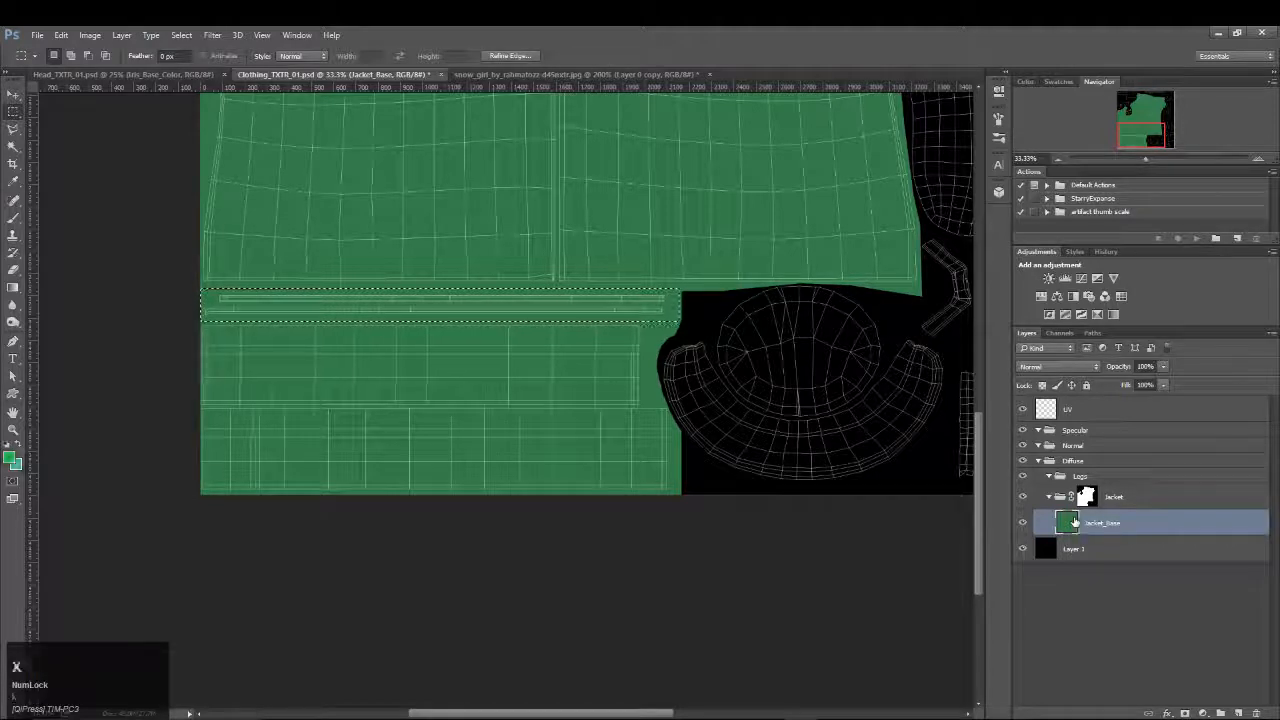
key("shift+F5")
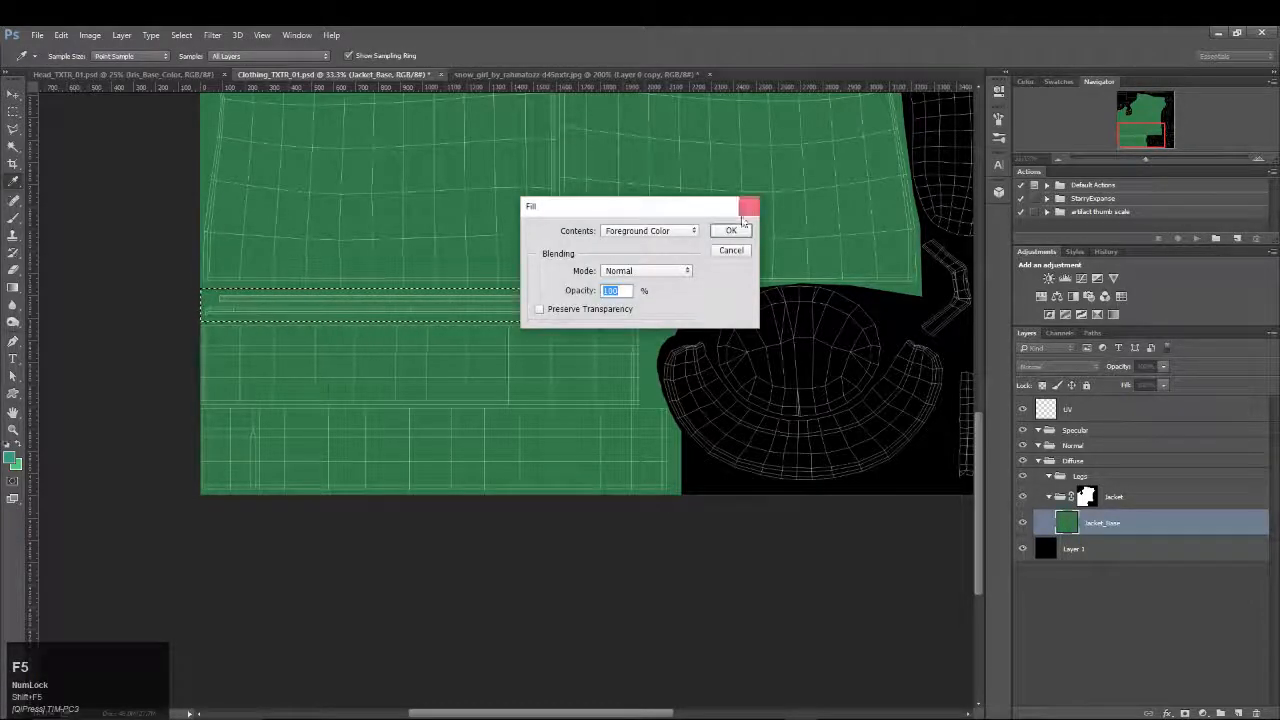
left_click(731, 232)
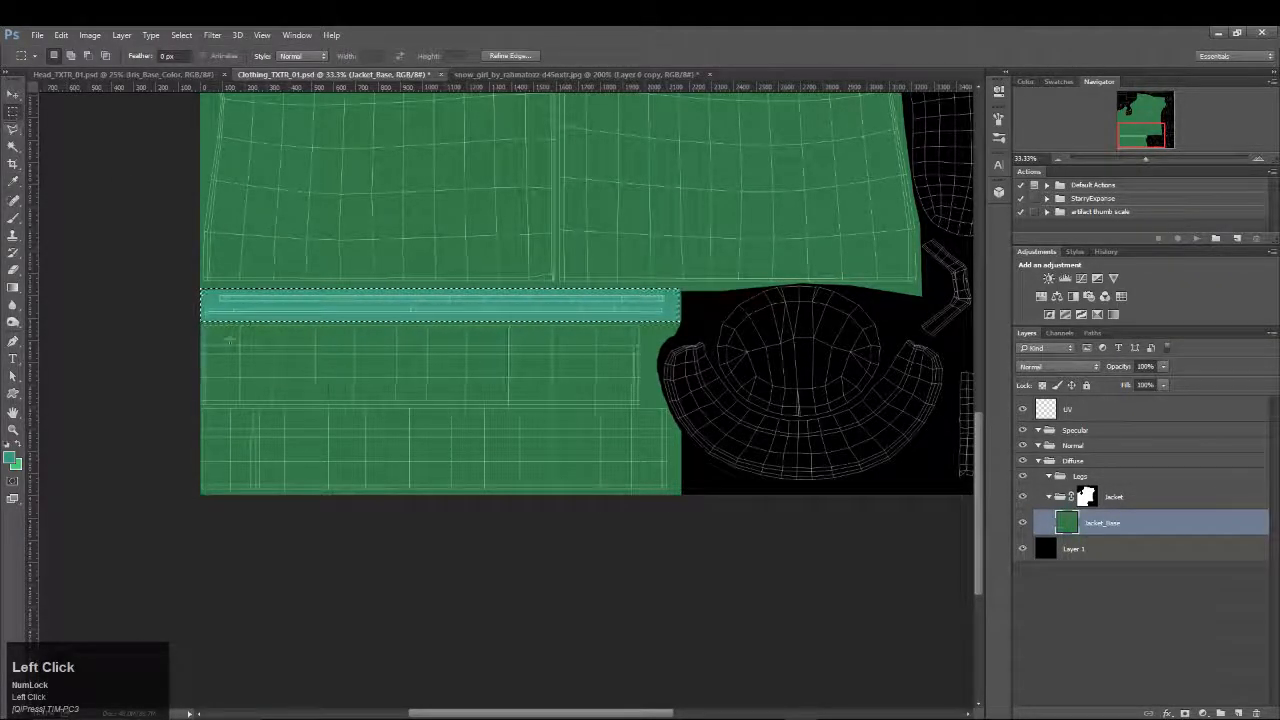
Marquee-select the two panel UVs below the teal strip and fill them with the bright green on Jacket_Base
left_click_drag(194, 322, 684, 588)
key("x")
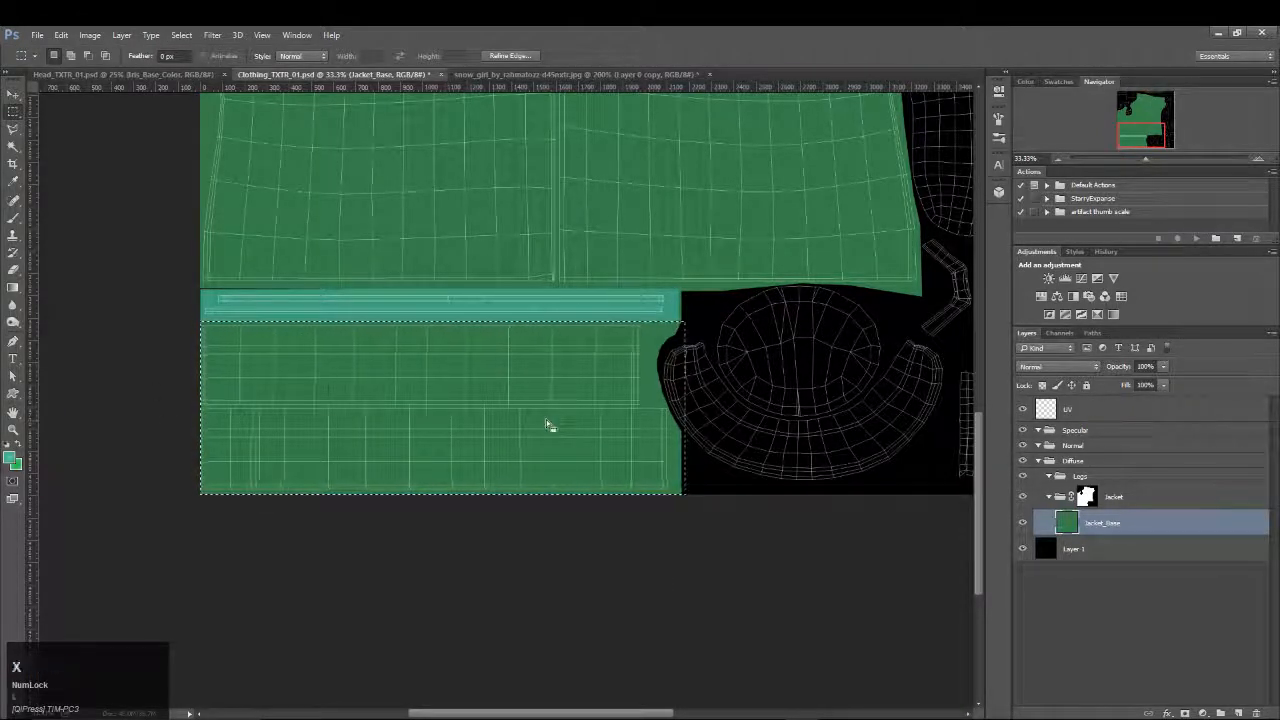
key("shift+F5")
left_click(728, 226)
Make the Jacket group's layer mask active and clear the selection around the panel UVs
key("z")
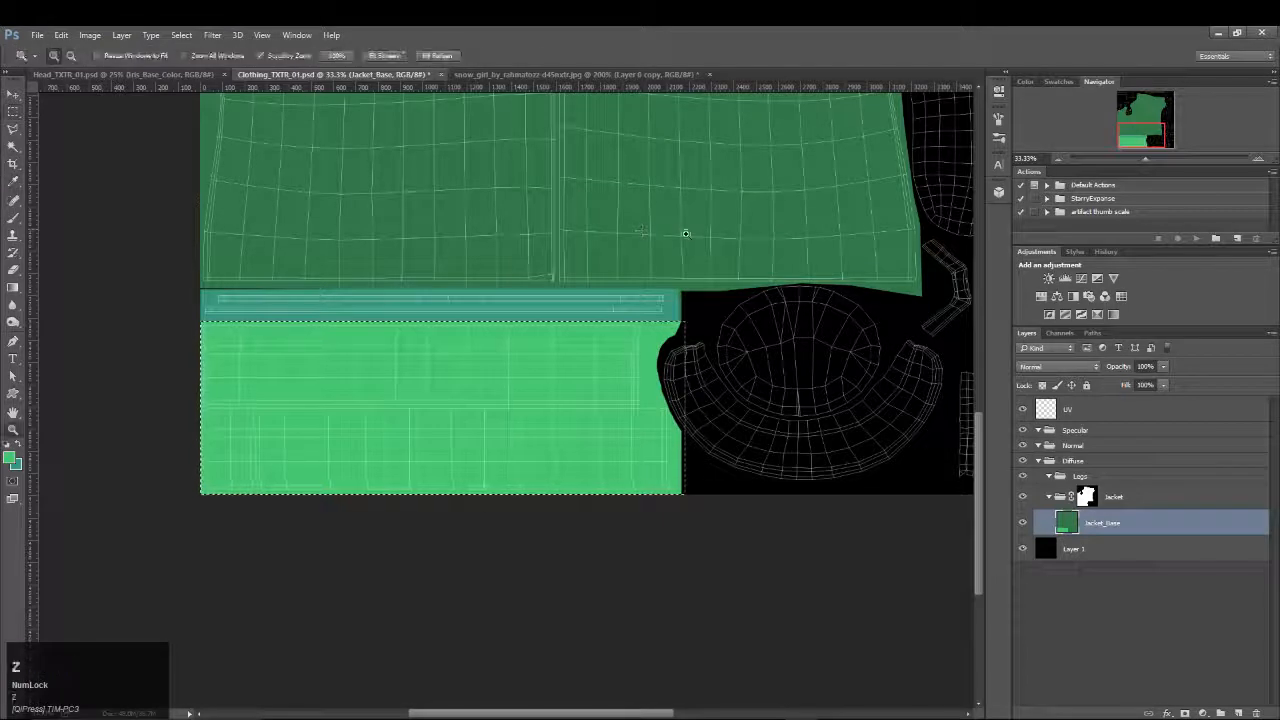
left_click(686, 234)
key("space")
left_click_drag(863, 186, 523, 263)
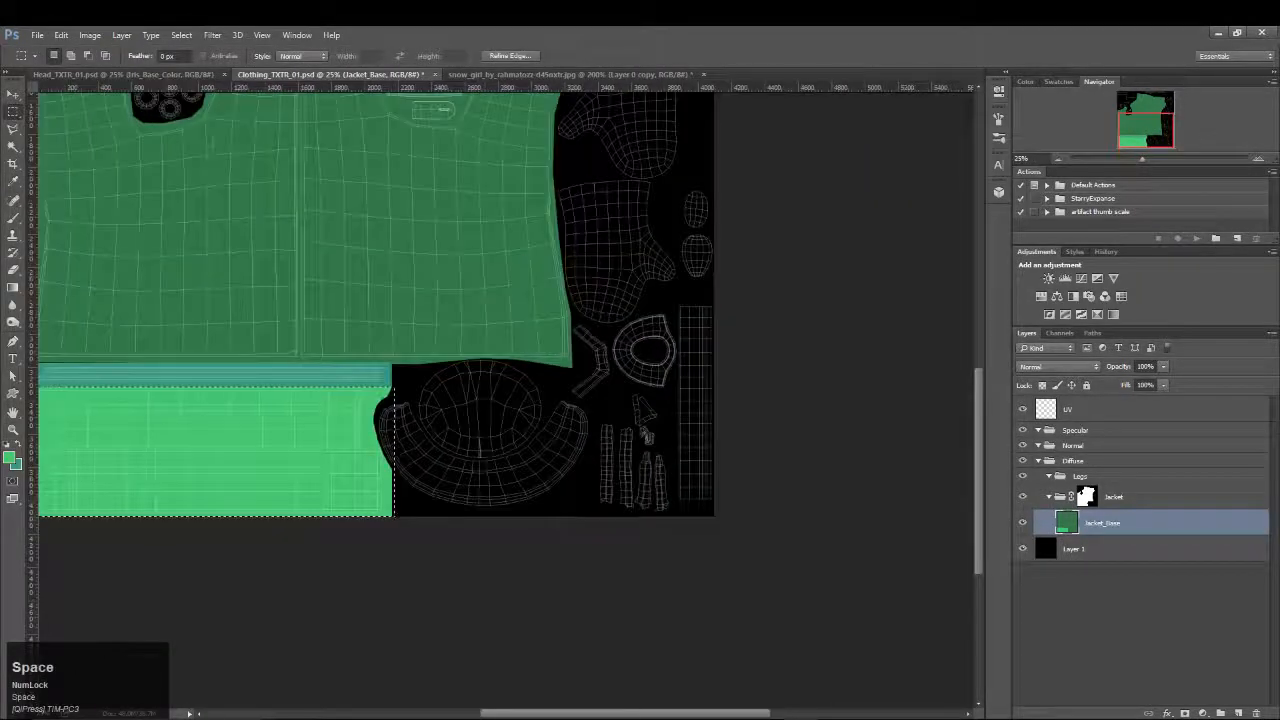
key("l")
left_click(352, 378)
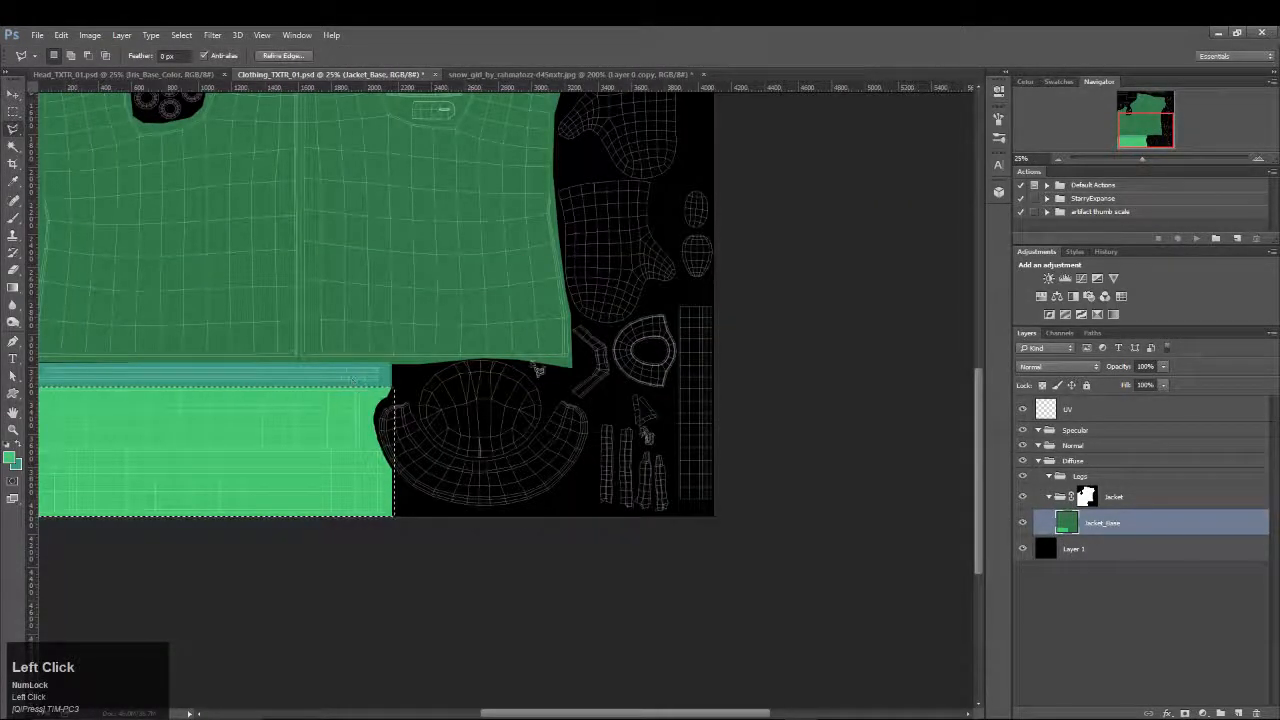
left_click(1089, 497)
key("b")
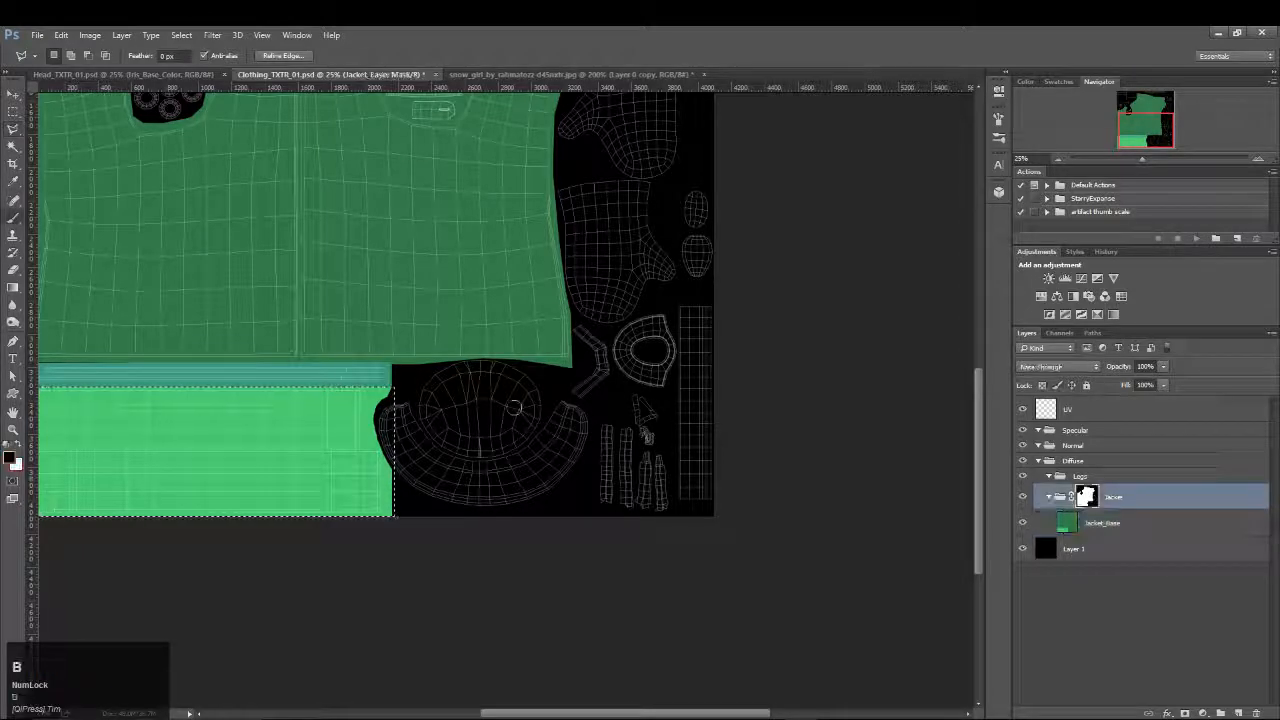
key("m")
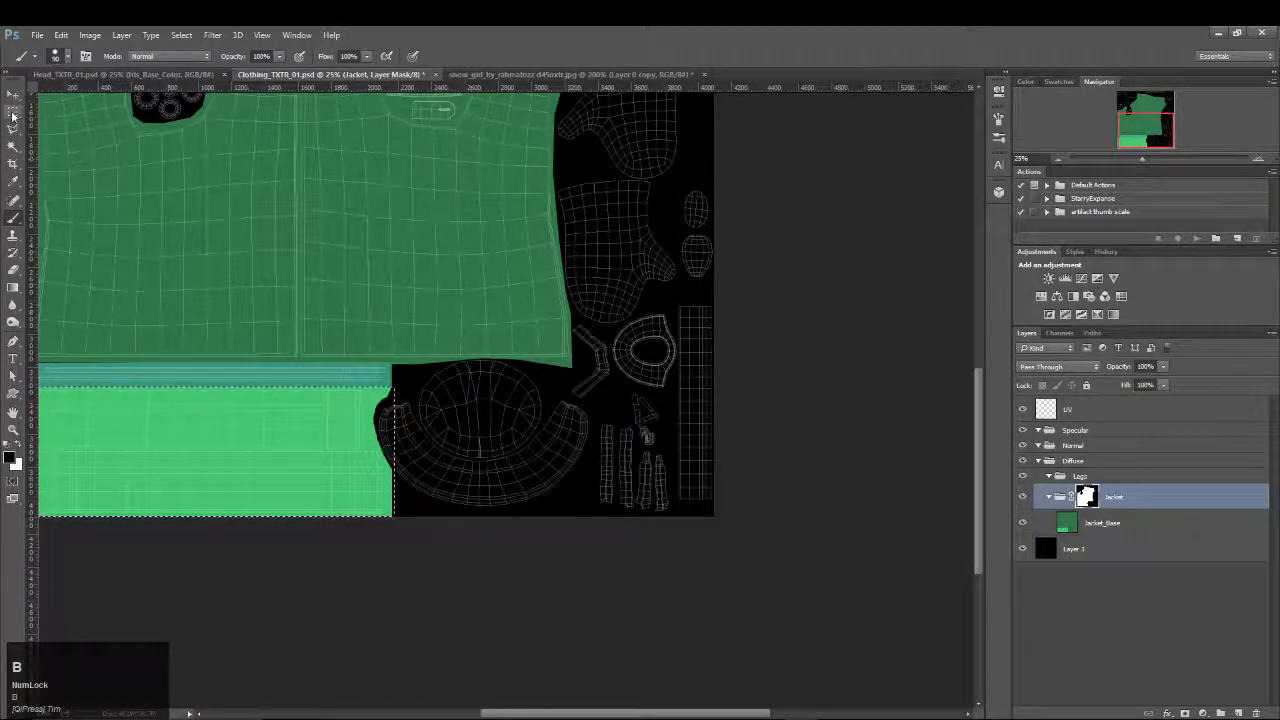
left_click(462, 434)
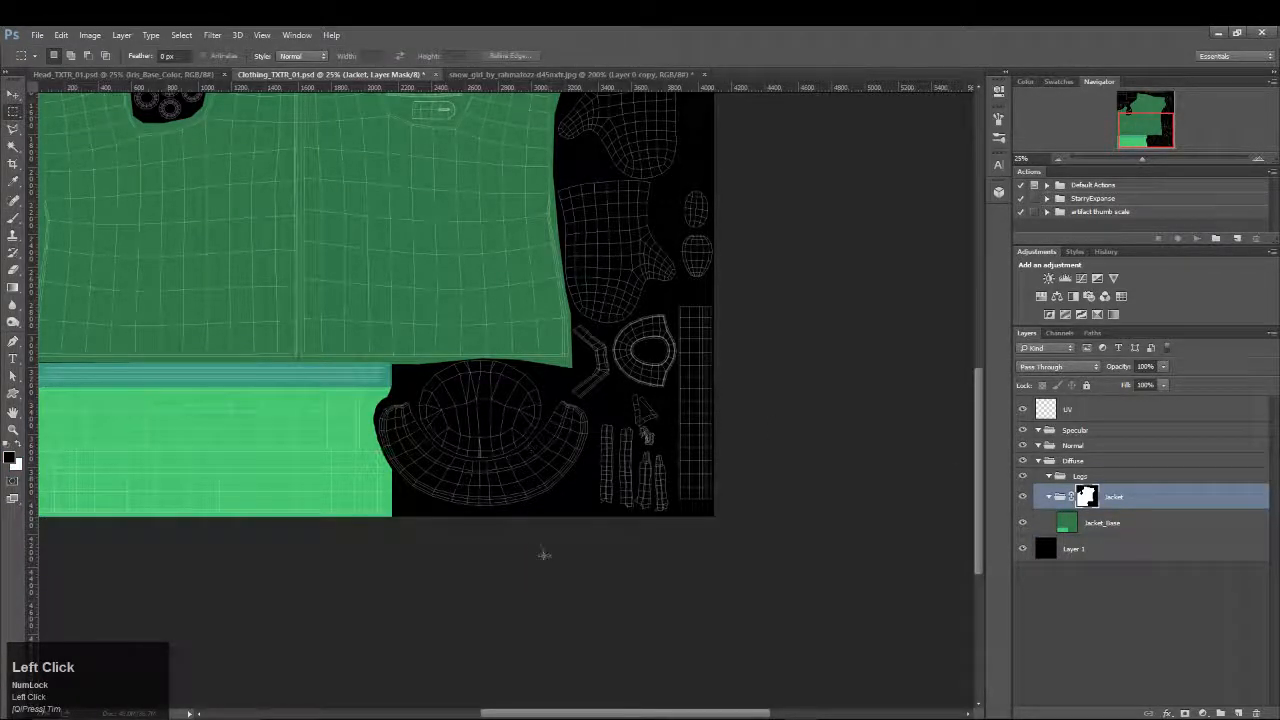
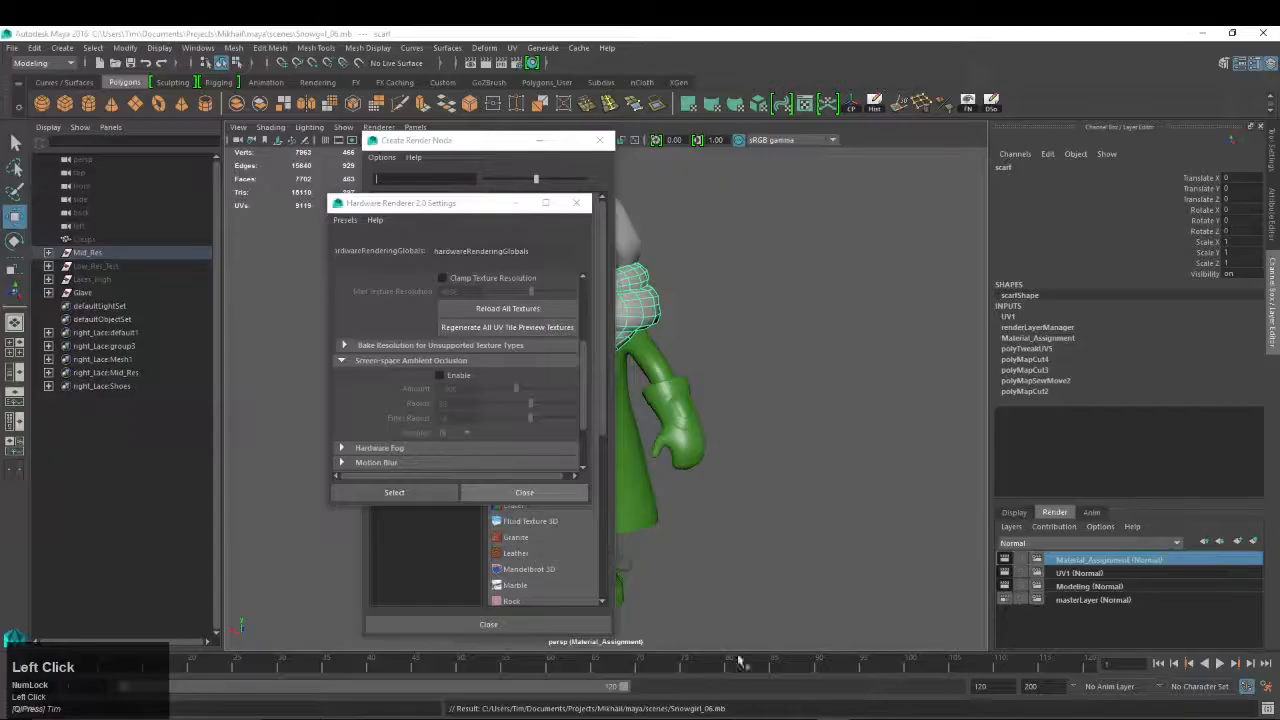
In Maya, move the Jacket mesh aside along X and examine its collar opening, sleeves and overall shape
key("w")
middle_click_drag(744, 406, 589, 391, "shift")
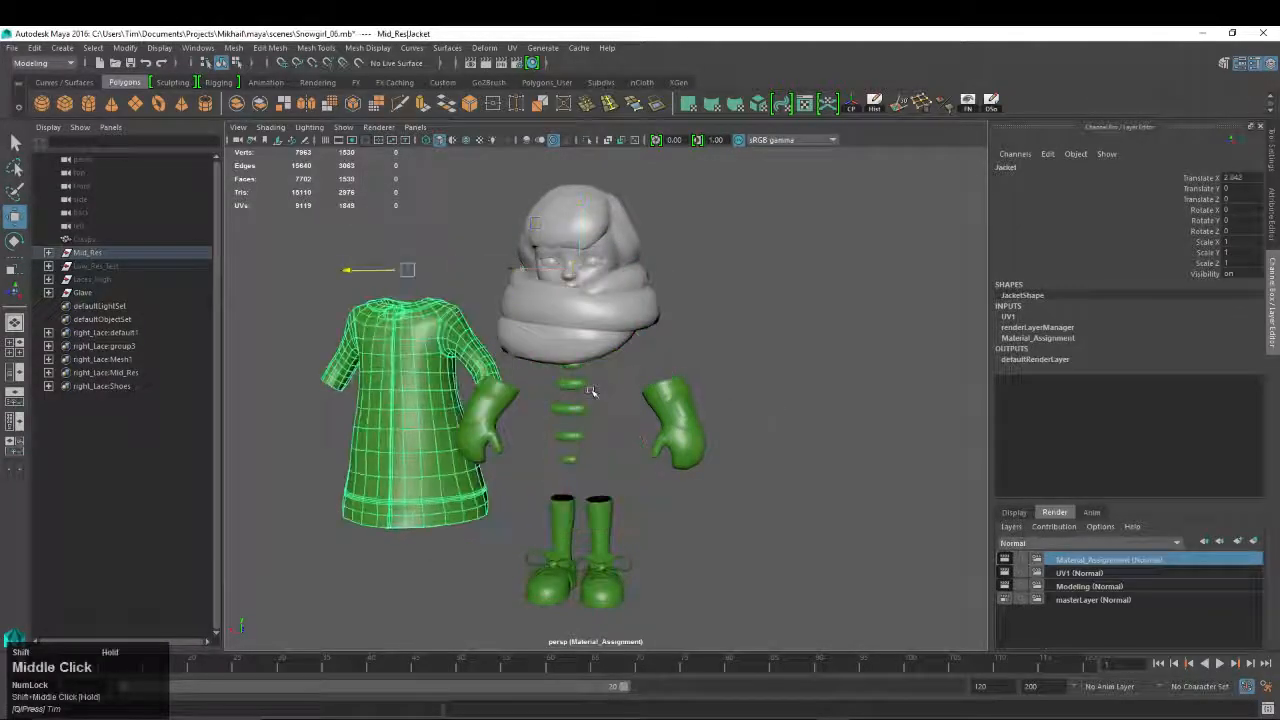
left_click_drag(330, 340, 470, 405, "alt")
middle_click_drag(250, 372, 299, 388, "alt")
right_click_drag(299, 388, 310, 450, "alt")
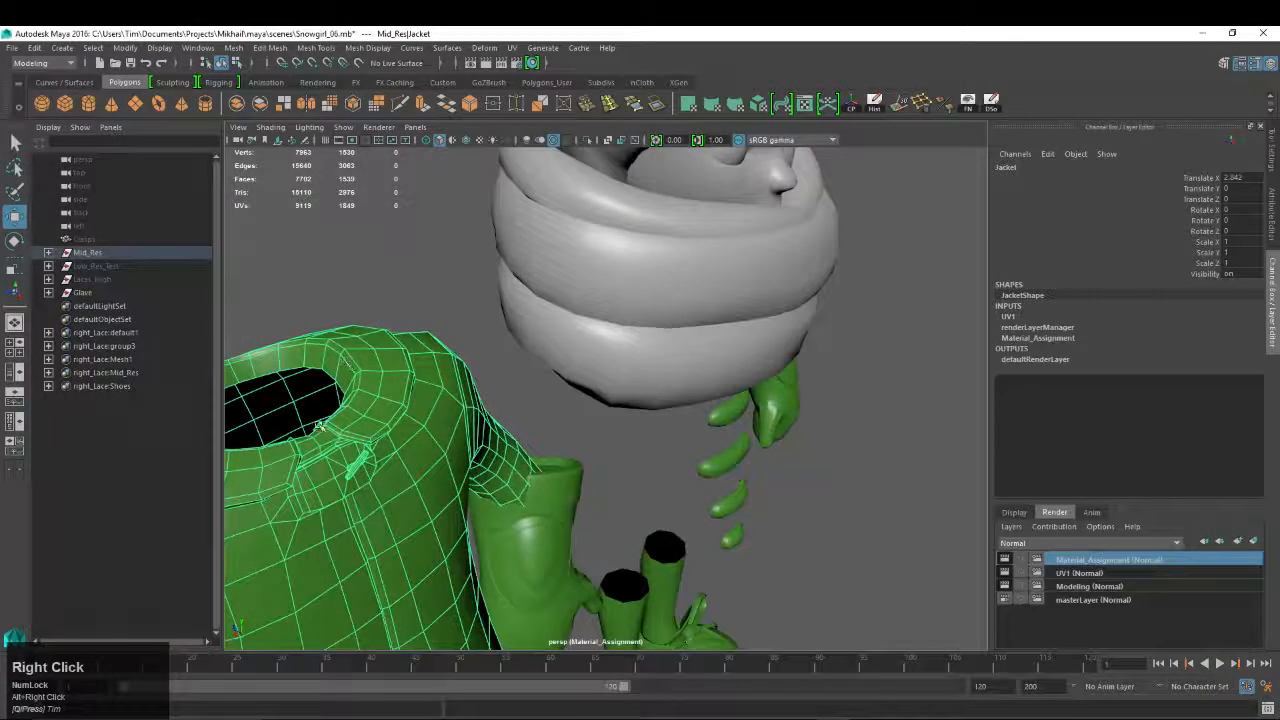
right_click_drag(848, 430, 571, 306, "alt")
left_click(766, 400, "alt")
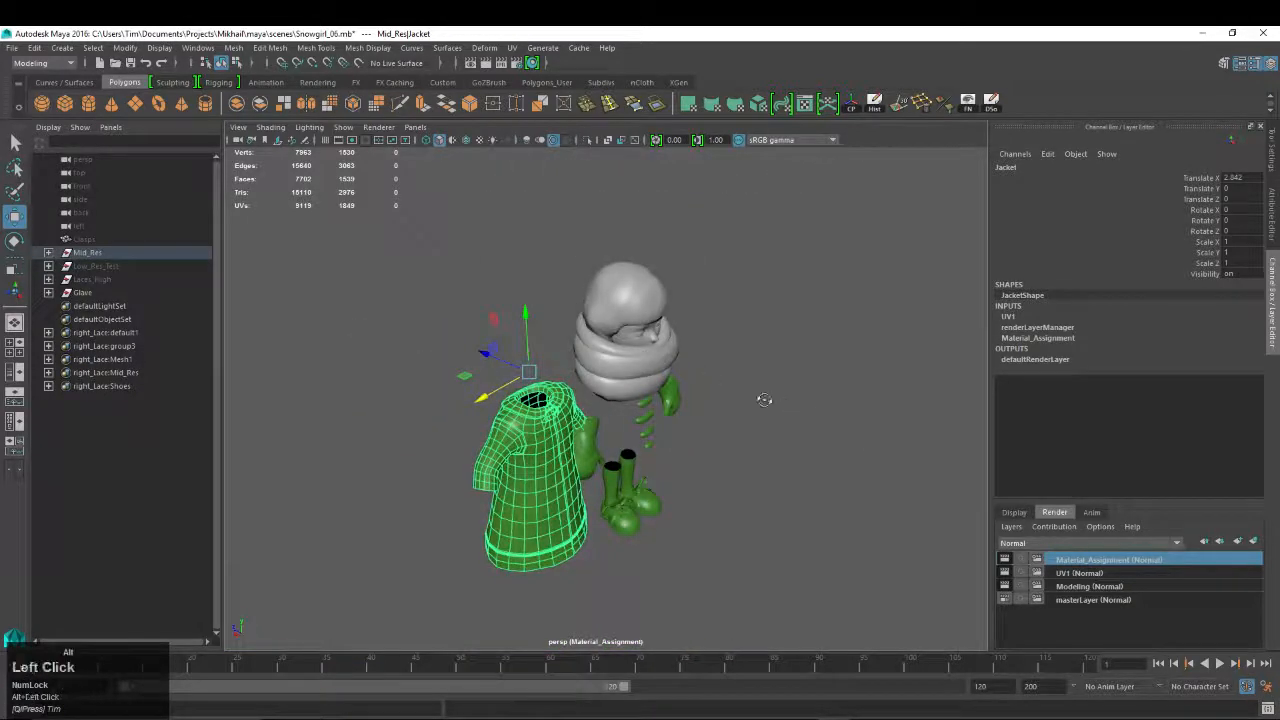
Undo the Jacket mesh's move in Maya and switch back to the clothing texture in Photoshop
key("z")
key("z")
left_click_drag(836, 572, 877, 677, "alt")
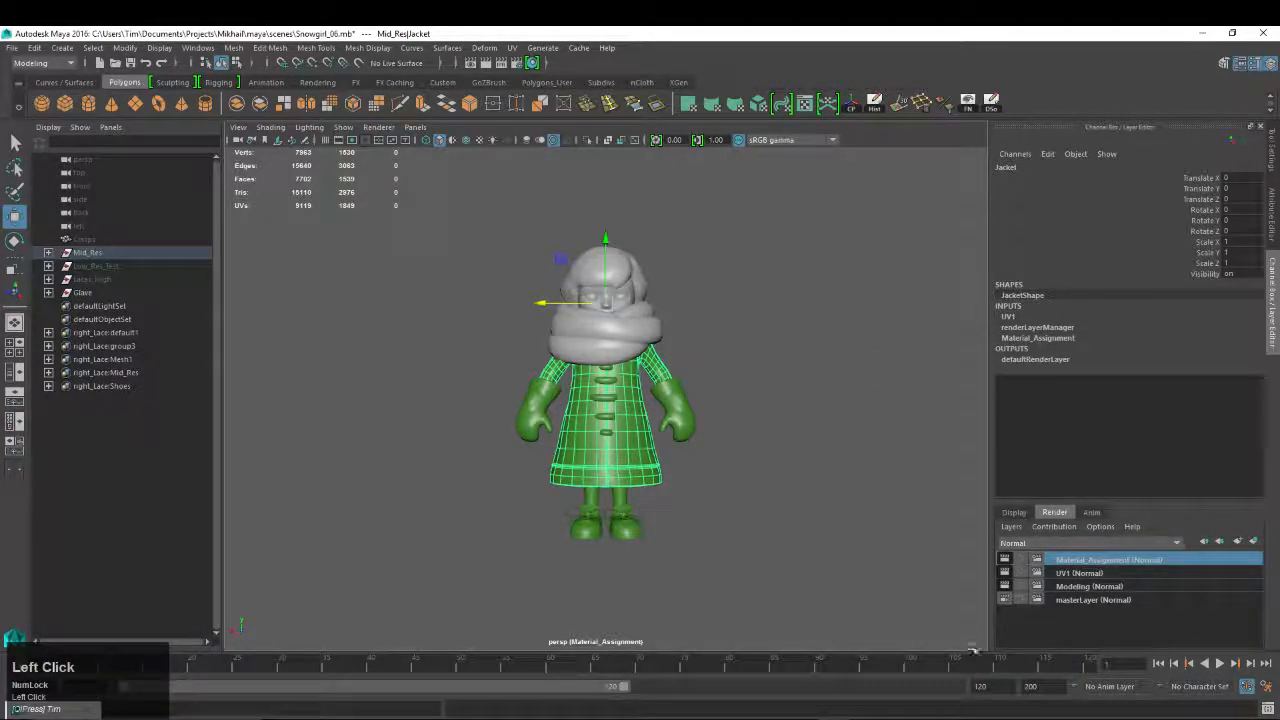
left_click(832, 716)
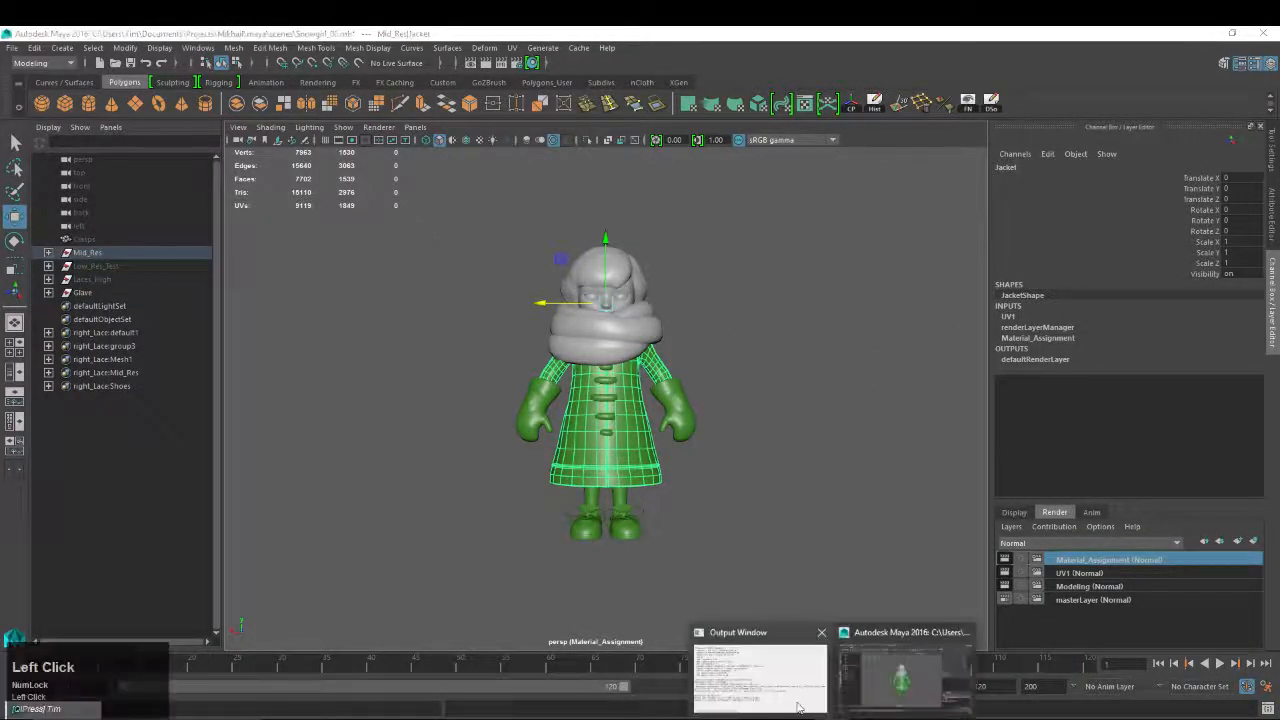
left_click(784, 716)
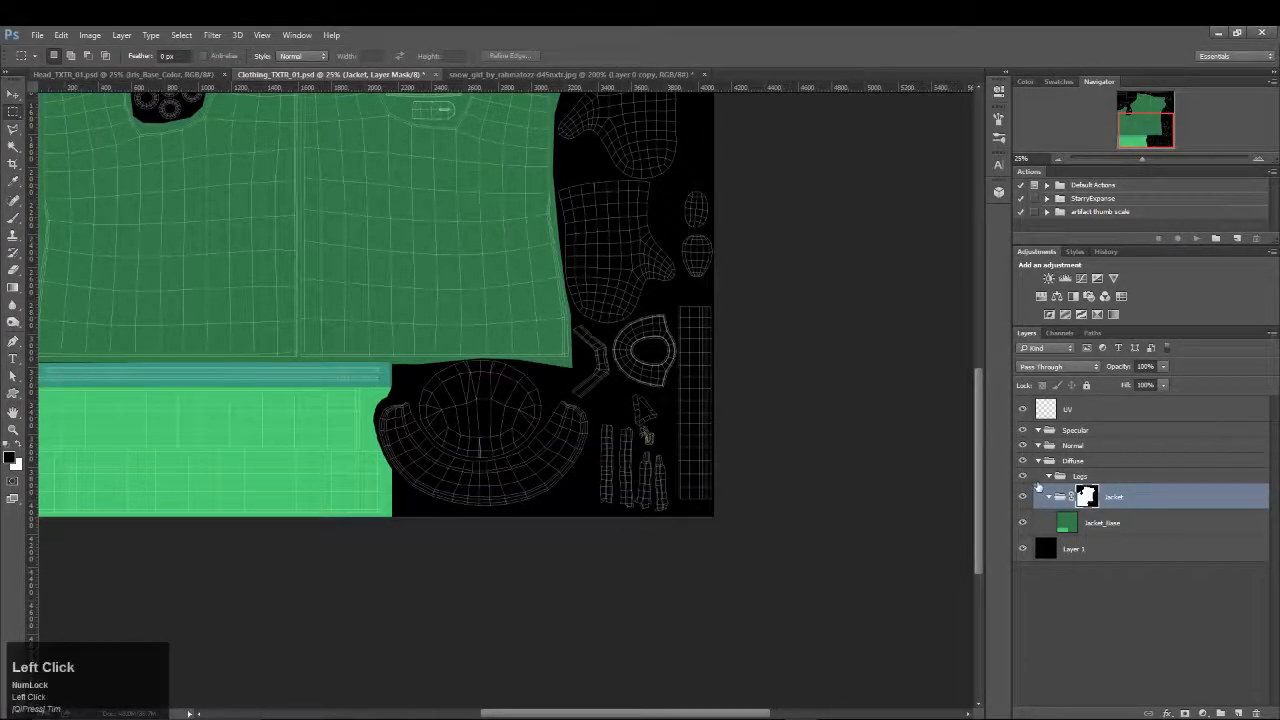
key("b")
mouse_move(400, 381)
left_mouse_down()
mouse_move(388, 430)
mouse_move(392, 405)
mouse_move(402, 470)
mouse_move(380, 452)
left_mouse_up()
key("ctrl+z")
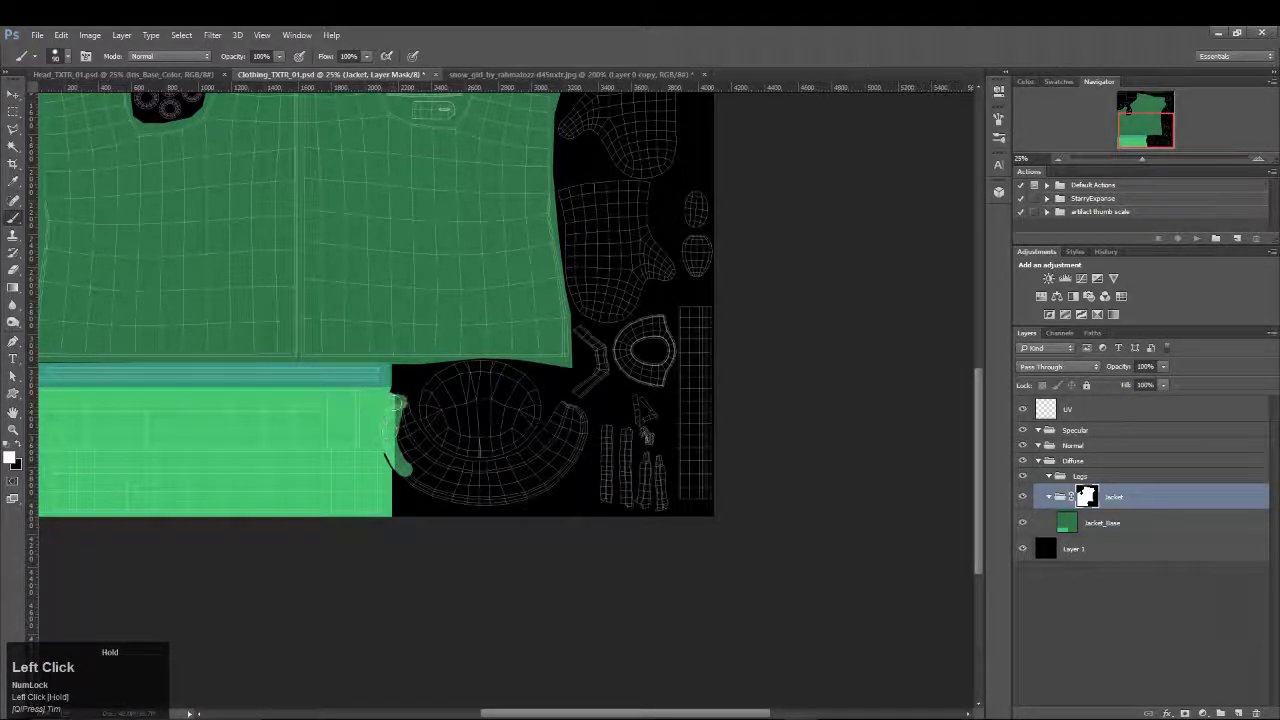
Lasso the curved collar UVs beside the bright green hem panels and fill the selection with white on the Jacket layer mask
left_click(13, 128)
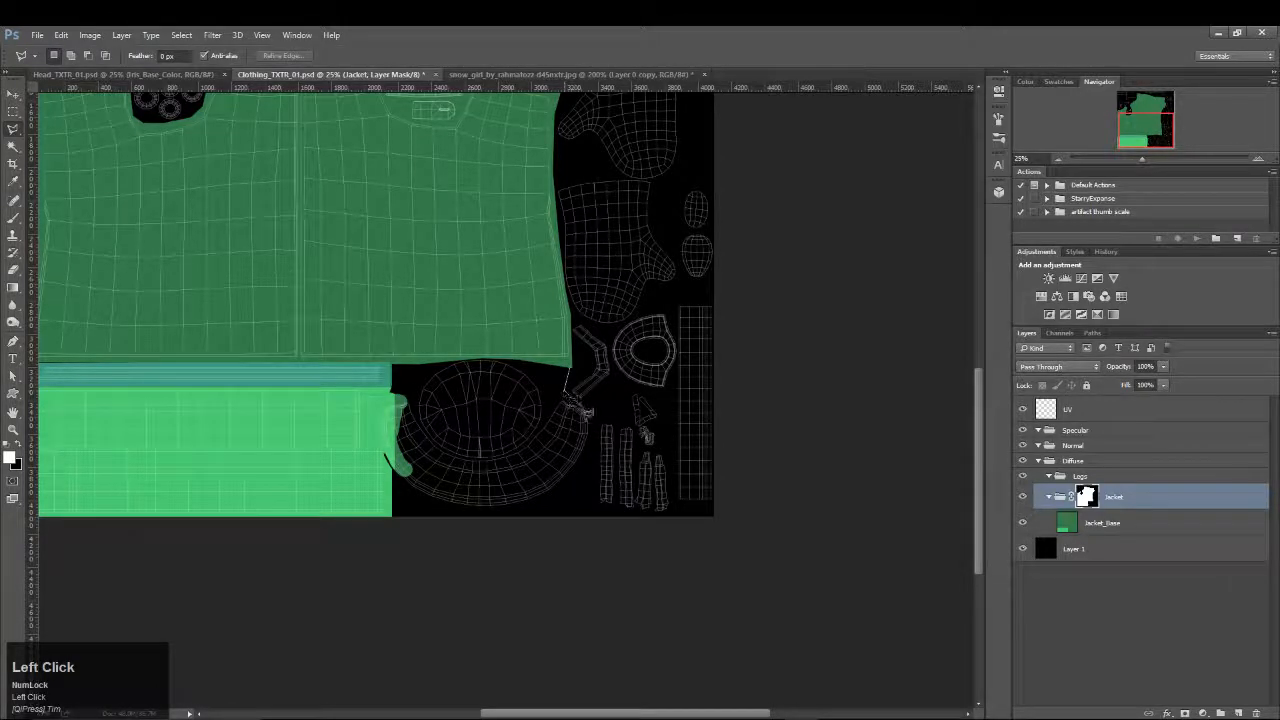
left_click(586, 478)
left_click(516, 545)
left_click(336, 529)
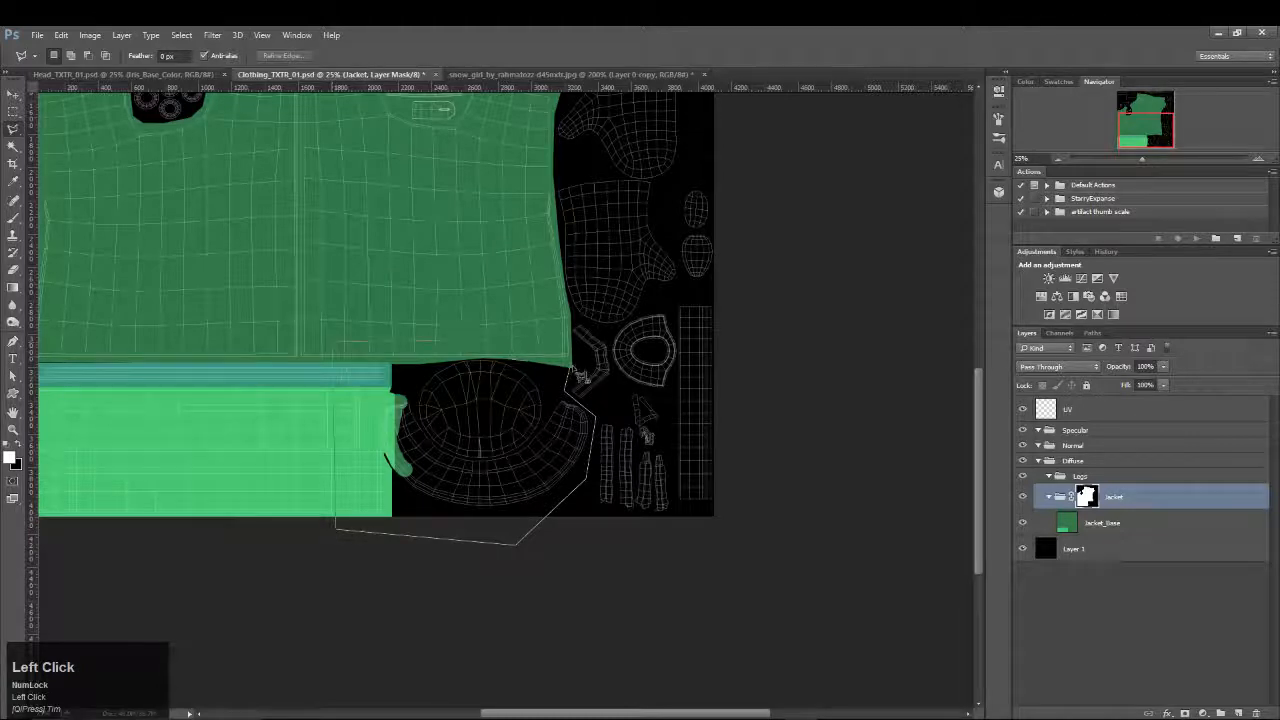
left_click(568, 364)
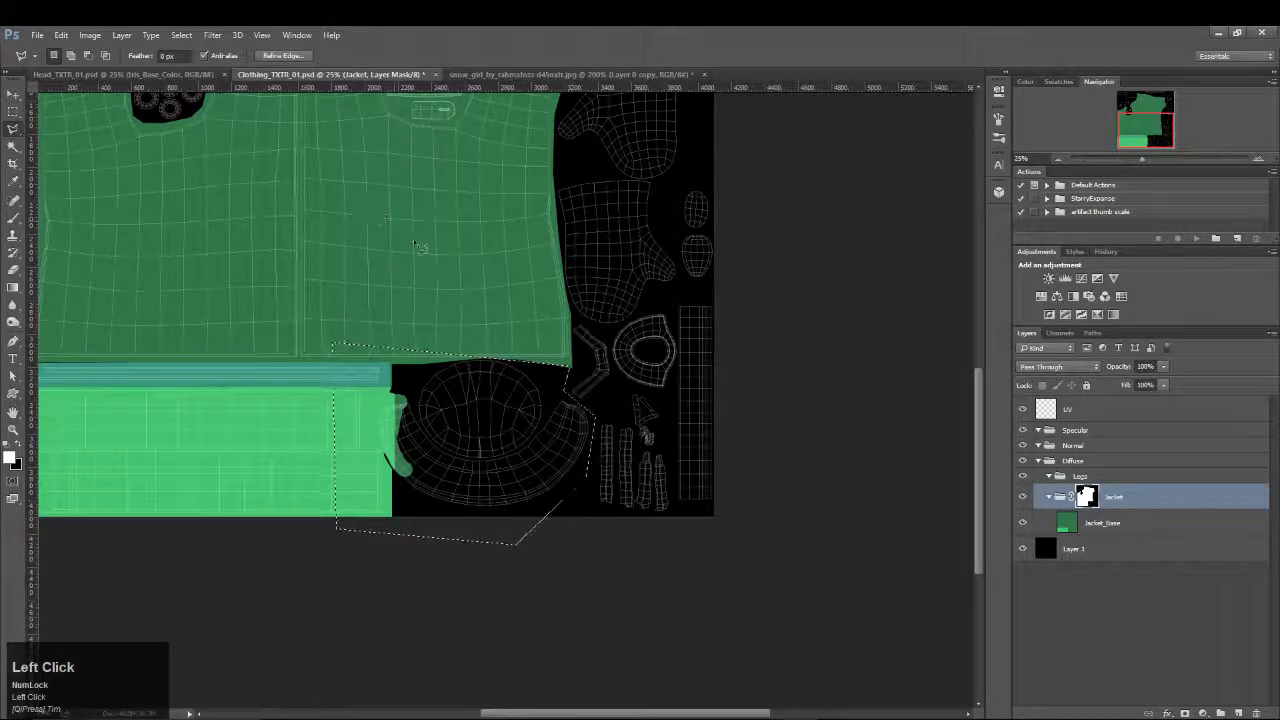
key("i")
key("shift+F5")
left_click(731, 230)
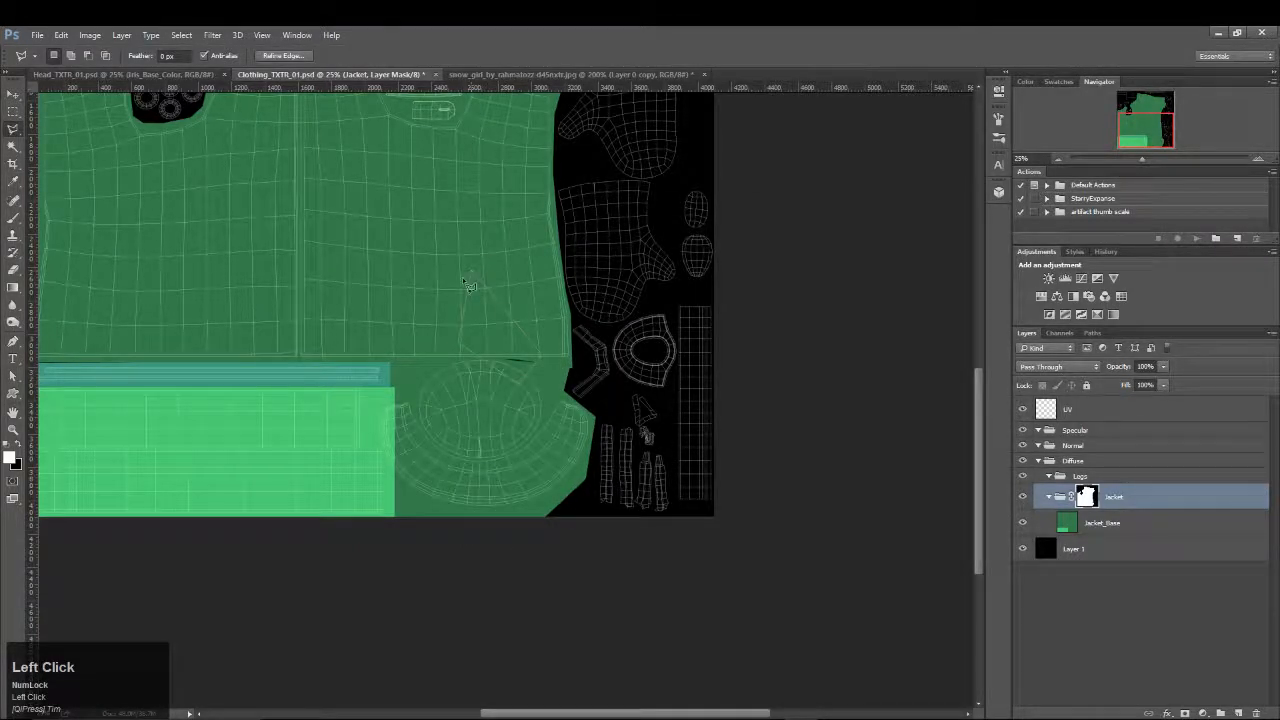
Lasso the leftover gap between the jacket body and the curved collar UVs and fill it with white on the mask
key("Return")
key("shift+F5")
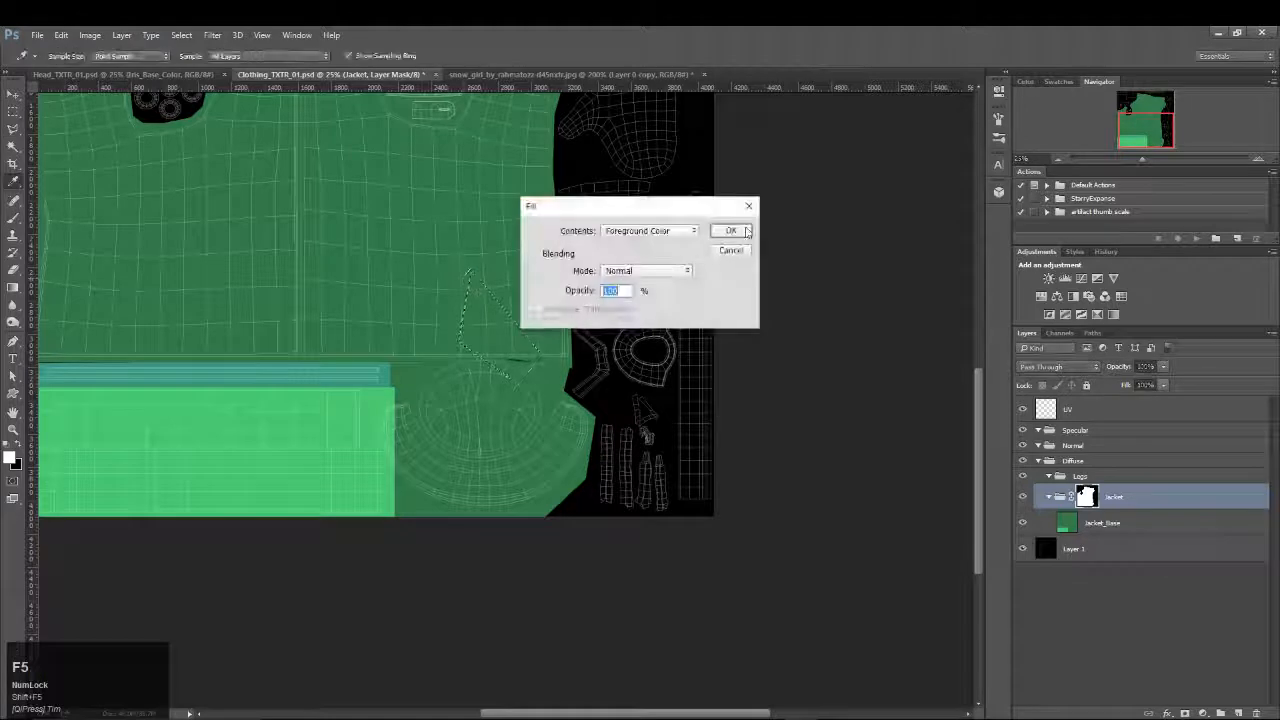
key("Return")
On Jacket_Base, clear the selection and brush the sampled dark jacket green over the collar UV's edge where the bright green overlaps it
key("w")
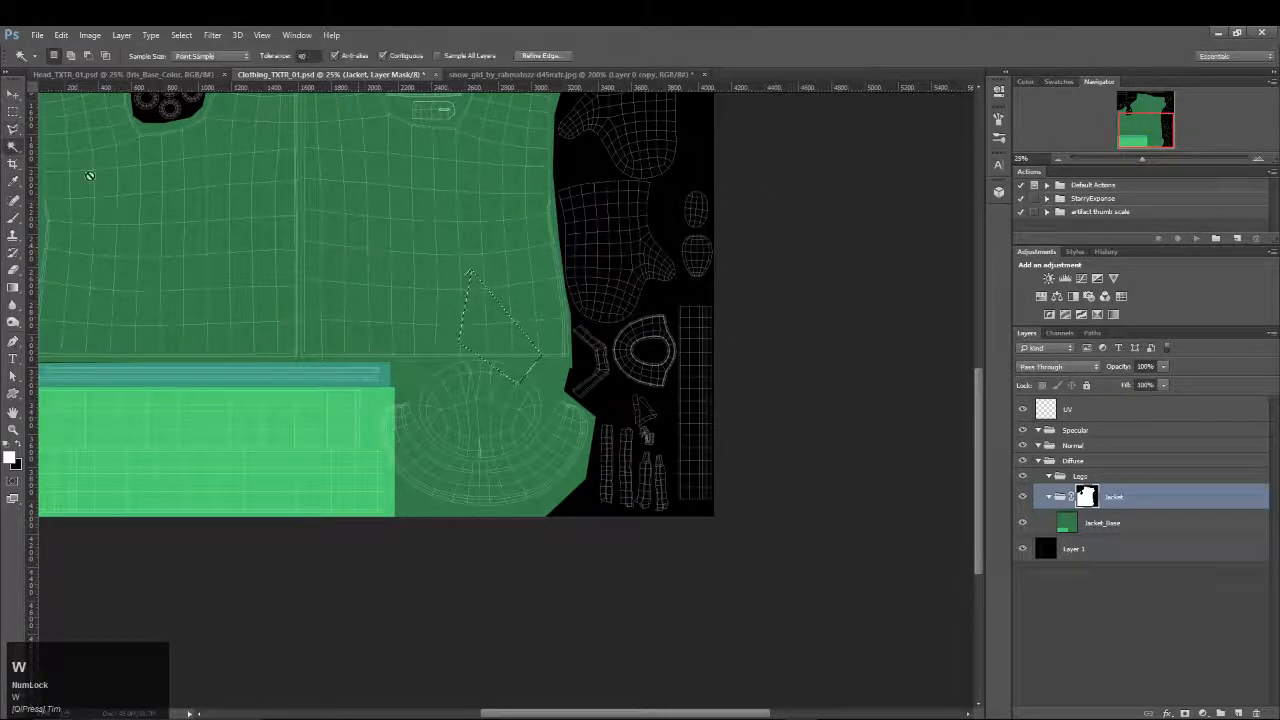
left_click(1093, 520)
key("b")
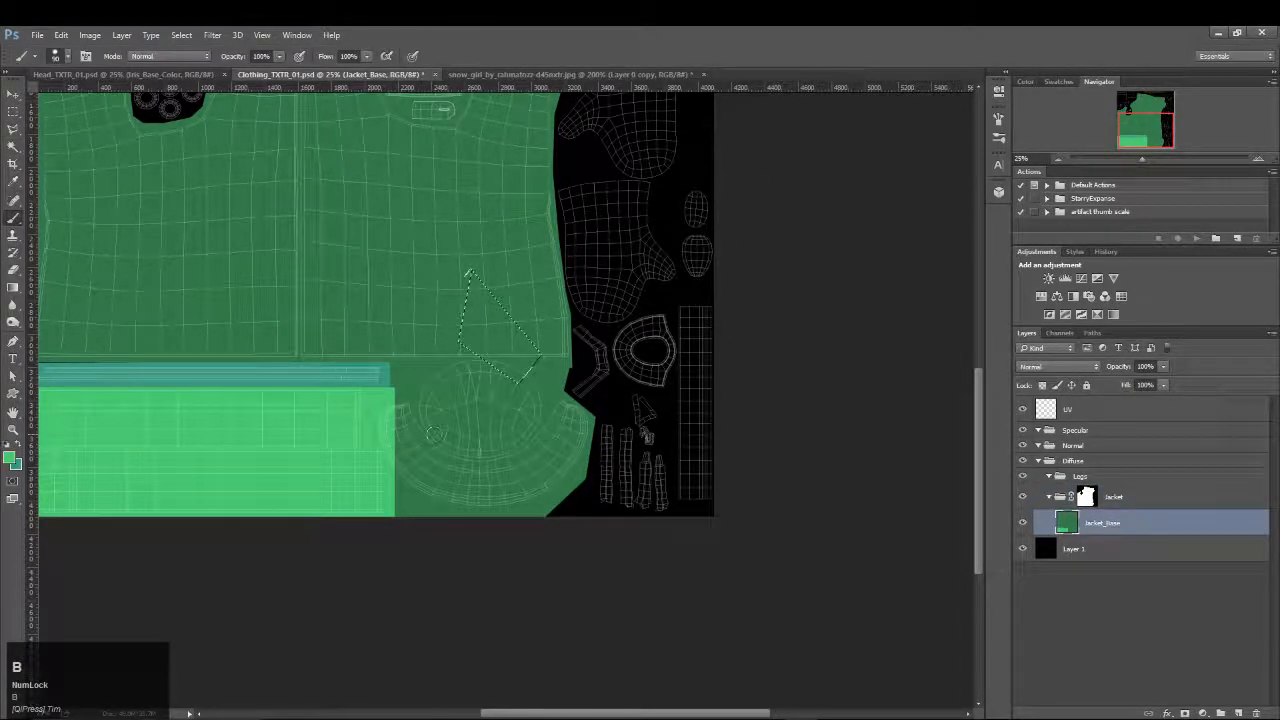
left_click(14, 112)
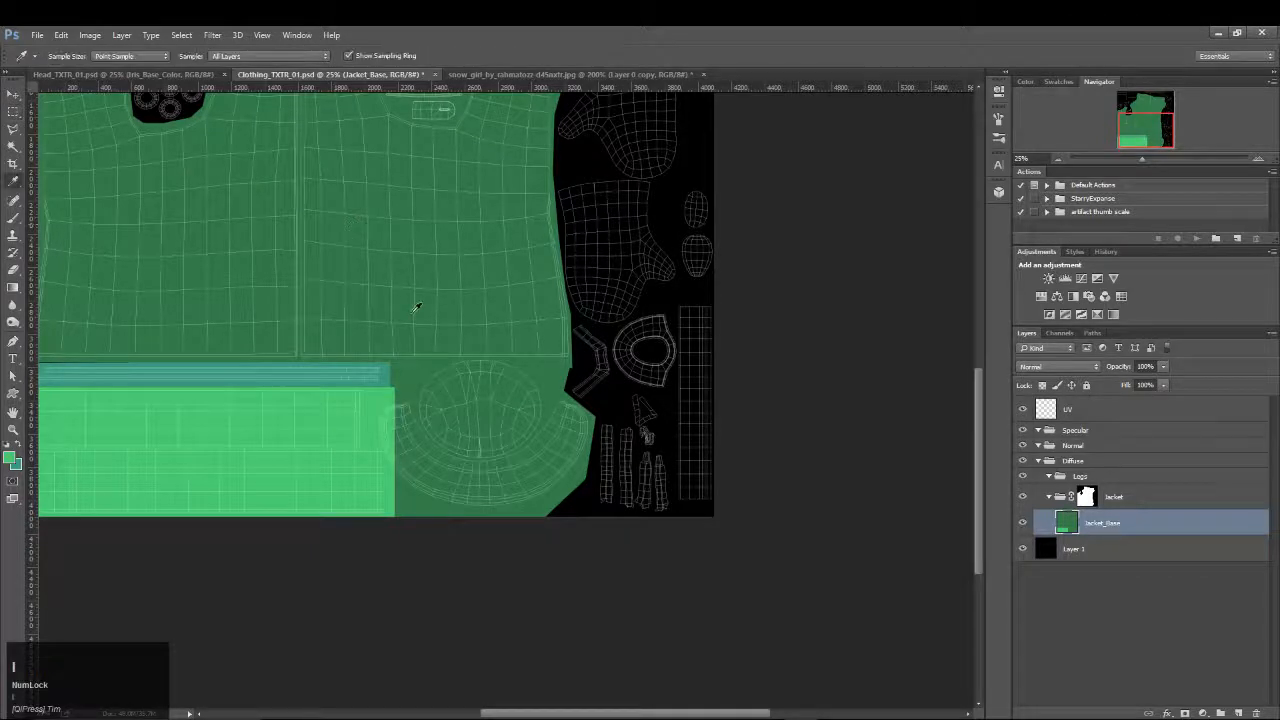
key("b")
mouse_move(395, 448)
left_mouse_down()
mouse_move(404, 458)
mouse_move(385, 433)
mouse_move(400, 403)
left_mouse_up()
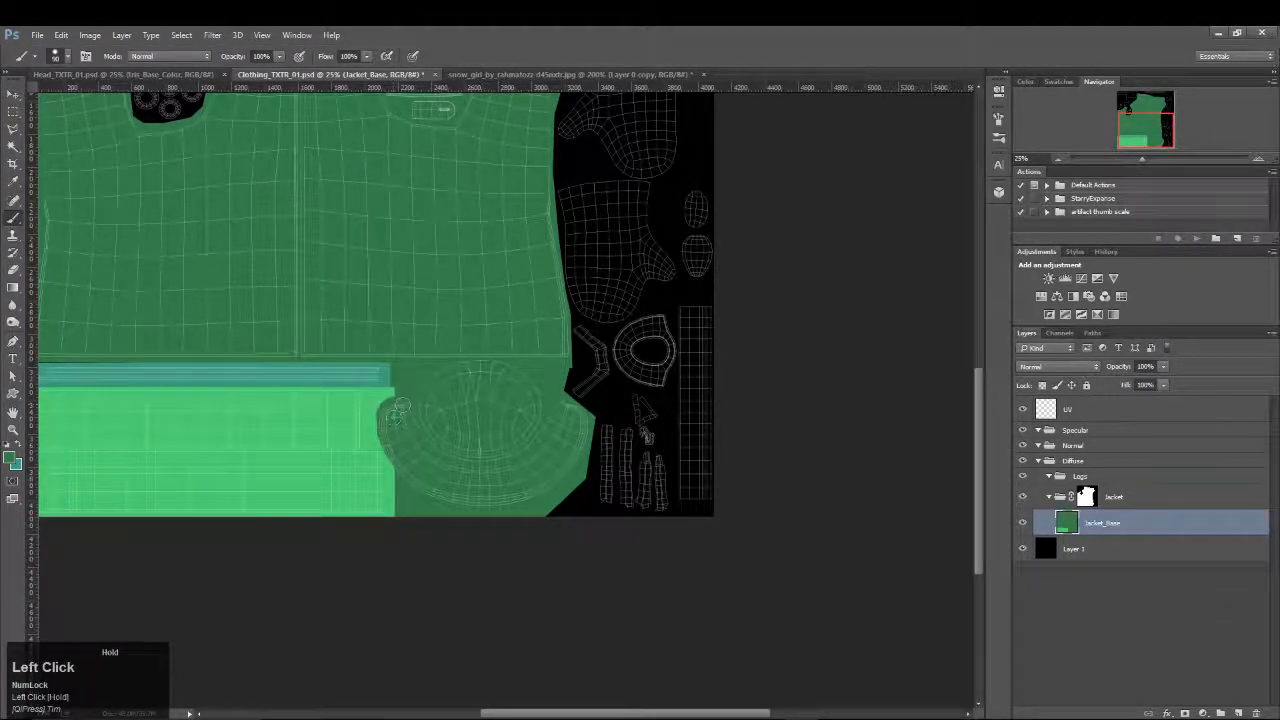
Sample the hem's bright green and touch up the lower hem panel's corner where it meets the collar UV
key("z")
left_click(386, 462)
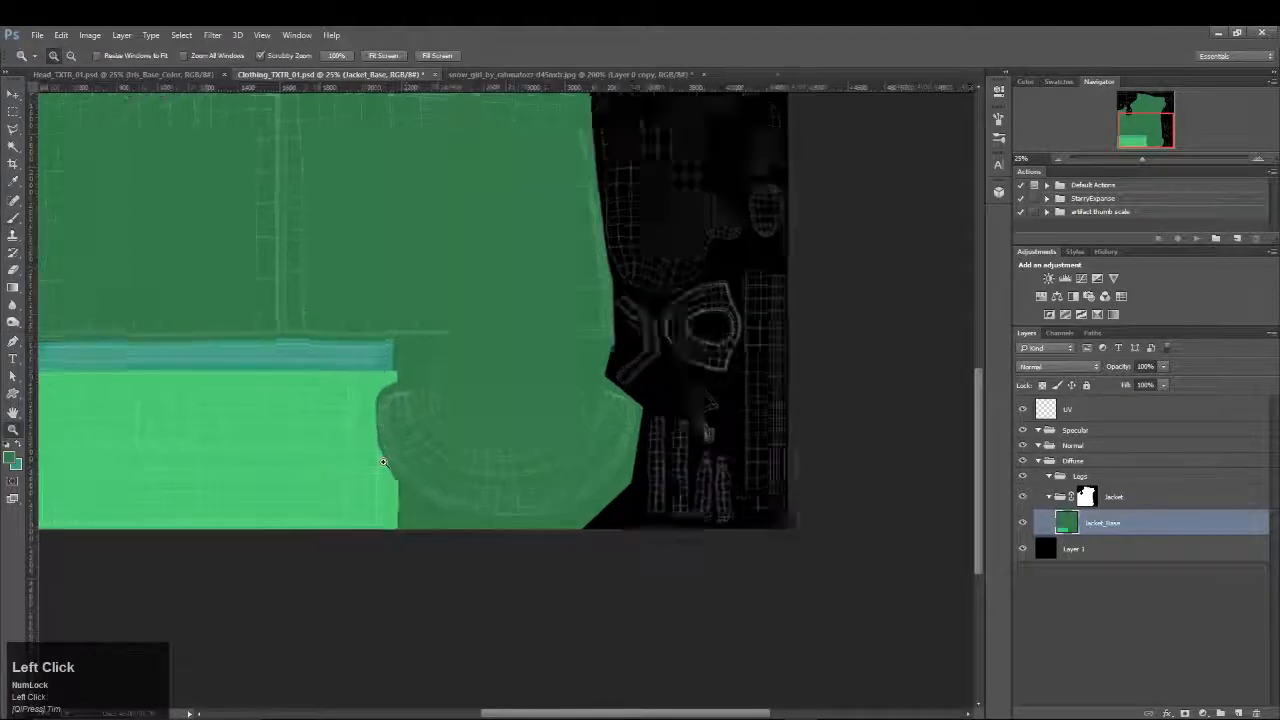
left_click(383, 461)
left_click(381, 460)
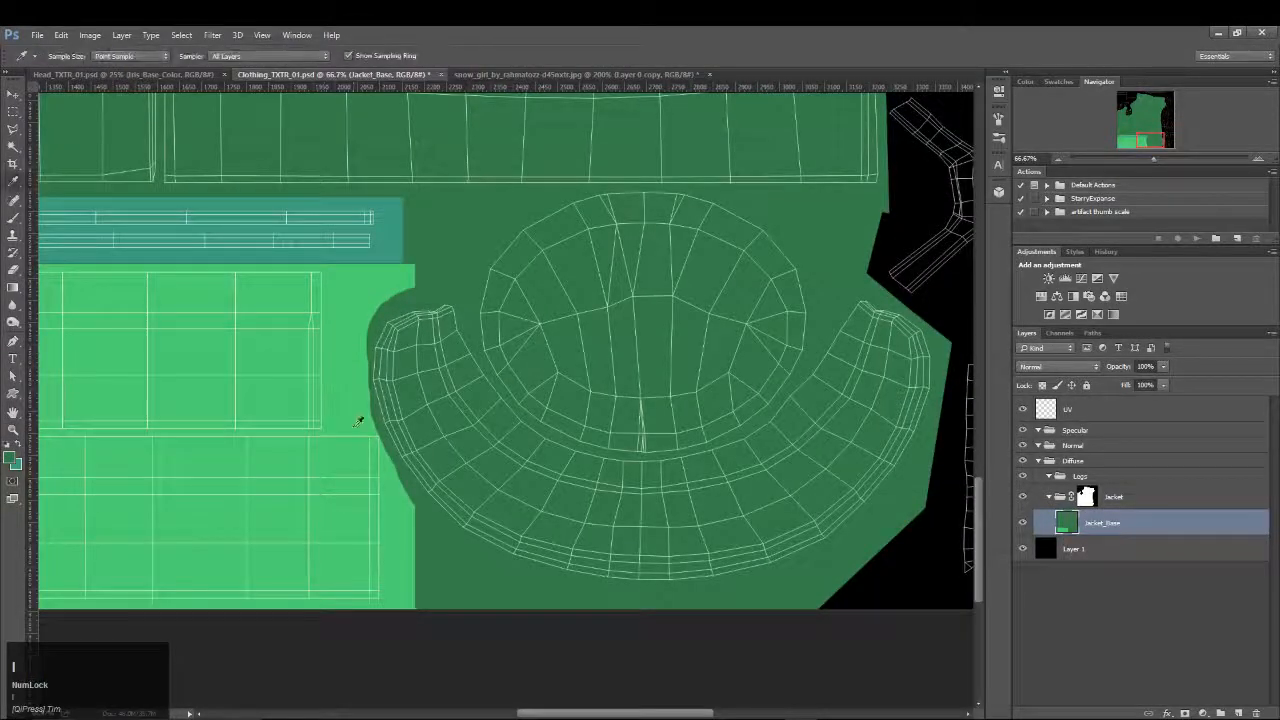
key("b")
left_click(368, 445)
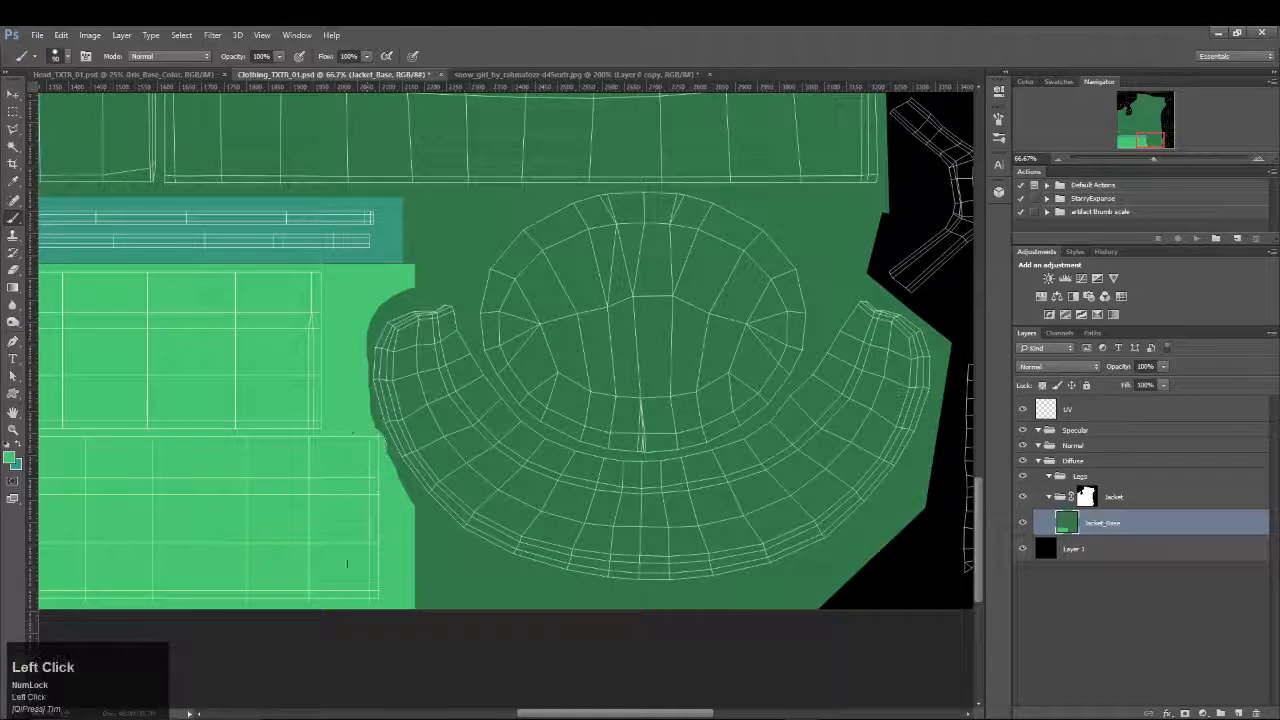
Collapse the Jacket and Legs groups and add a new layer above Legs in the Diffuse group
key("z")
left_click(497, 460, "alt")
left_click(497, 460, "alt")
left_click(497, 460, "alt")
key("b")
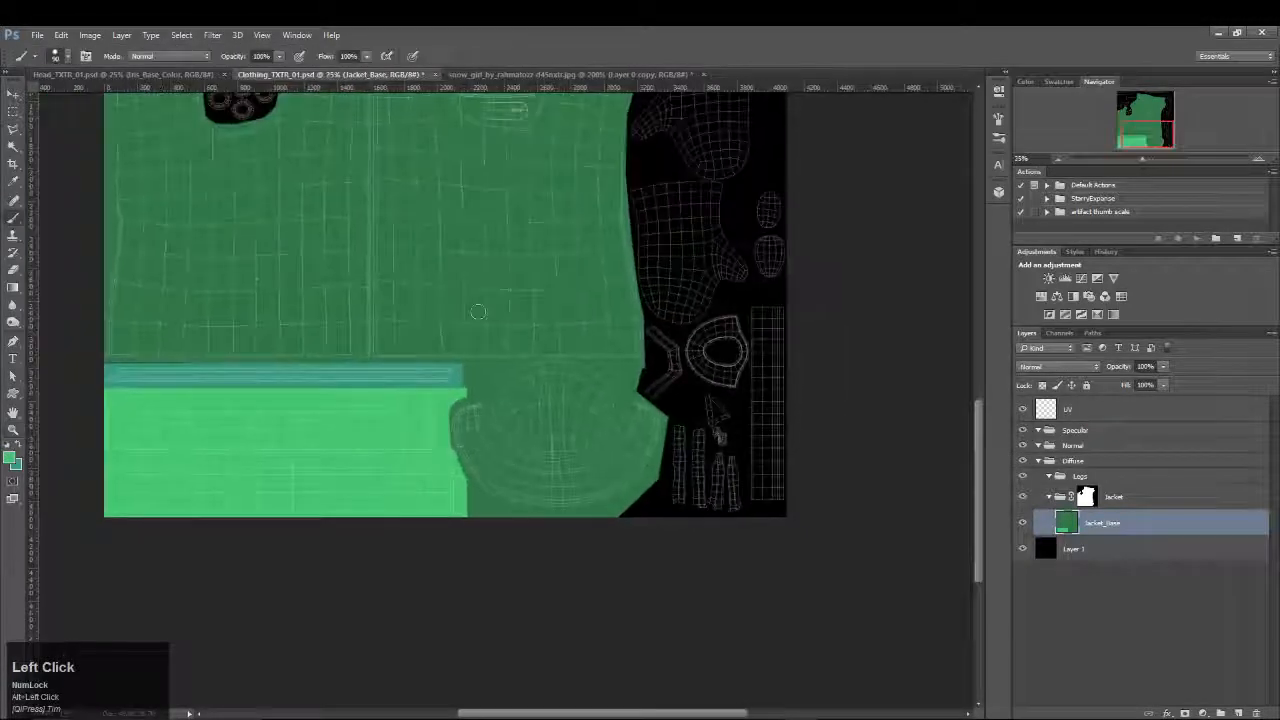
left_click_drag(417, 174, 466, 329)
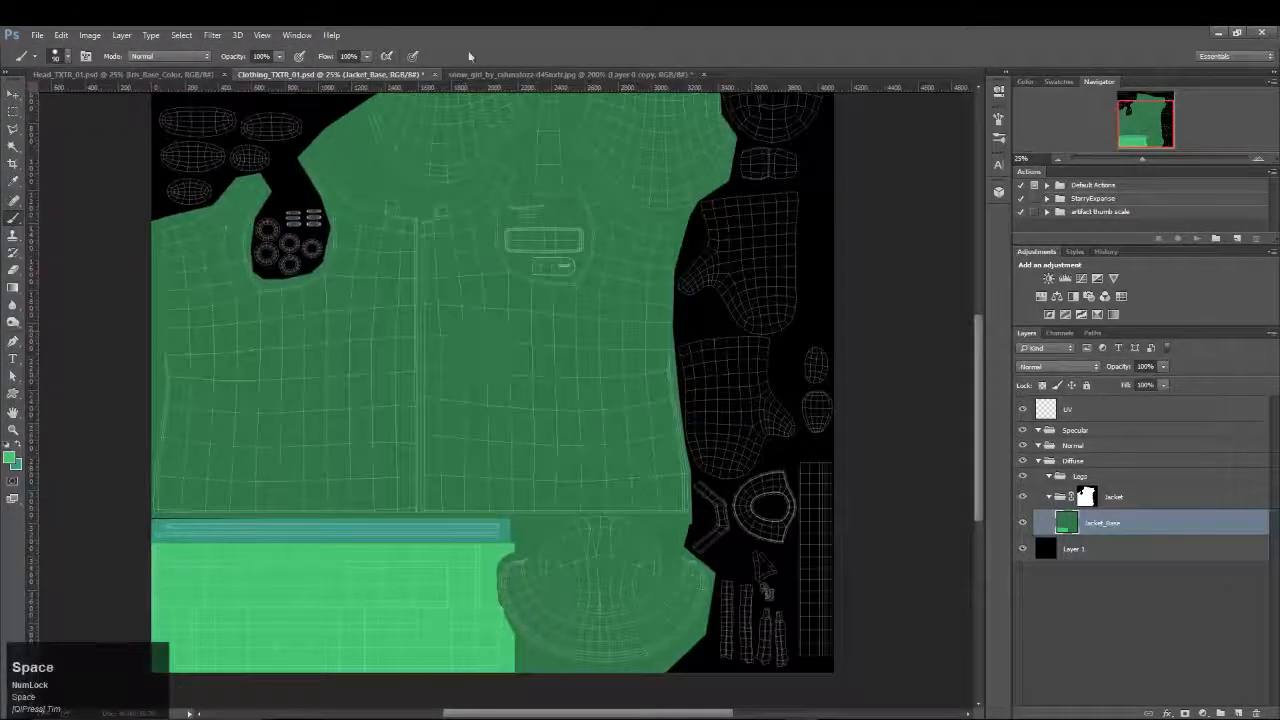
left_click_drag(557, 471, 397, 451)
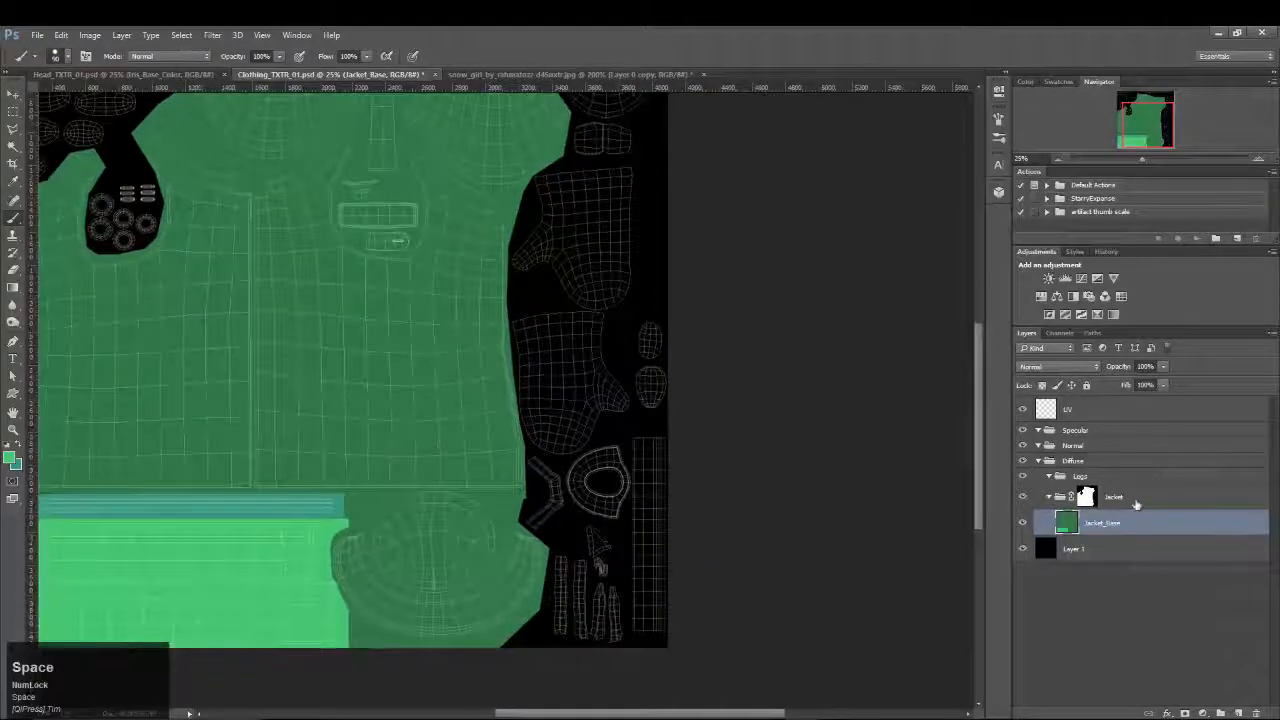
left_click(1120, 498)
left_click(1048, 497)
left_click(1048, 476)
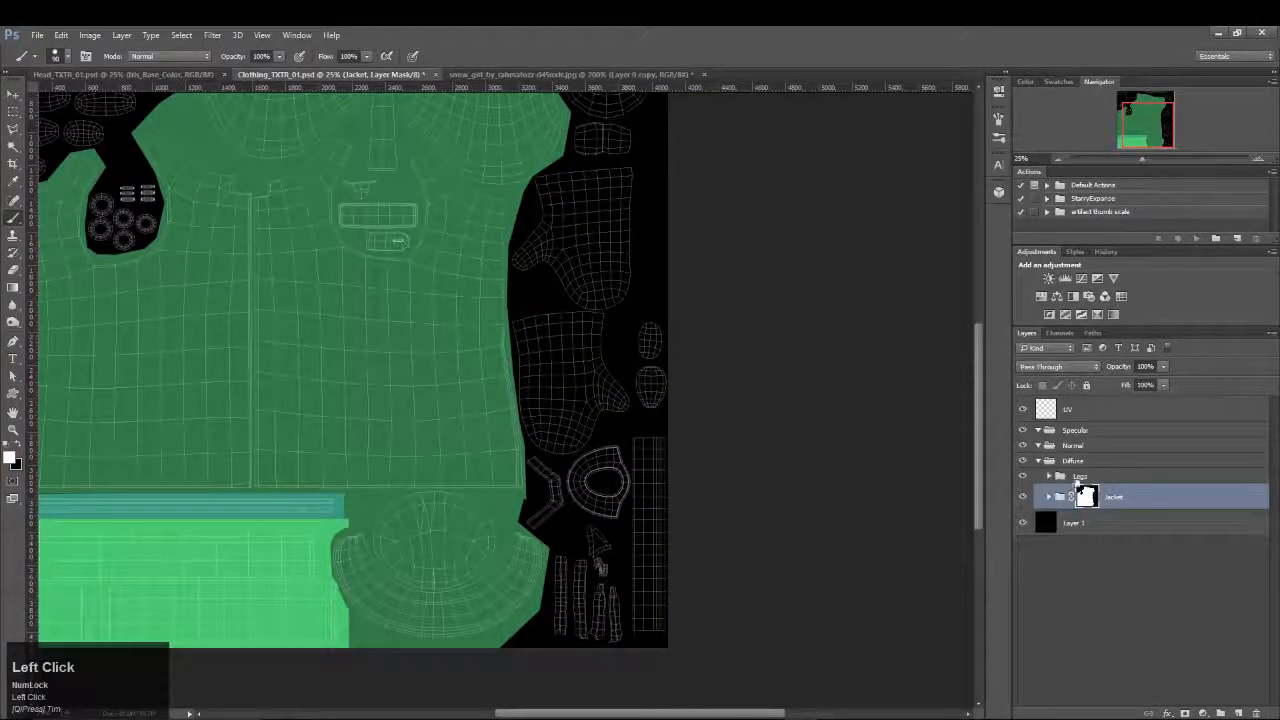
left_click(1110, 478)
left_click(1238, 713)
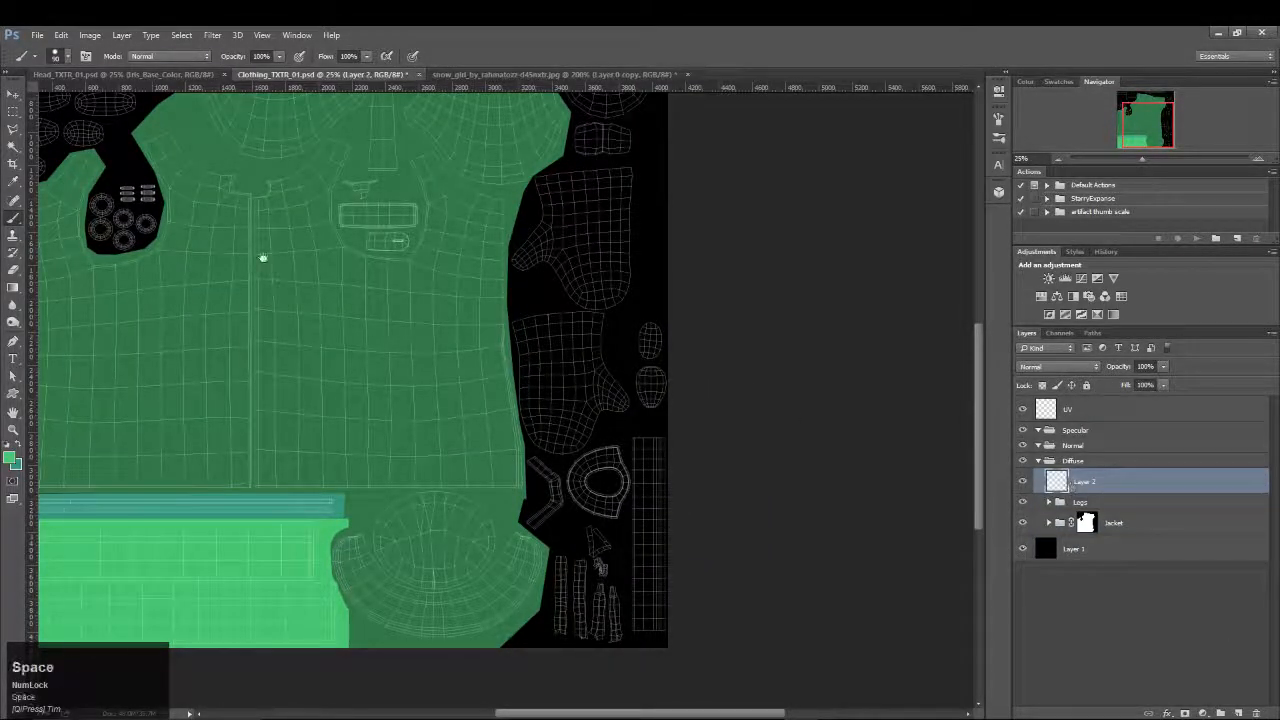
Marquee-select the two square grid UVs in the texture's corner and move the new layer into the Legs group
left_click_drag(263, 257, 641, 661)
left_click_drag(536, 426, 505, 382)
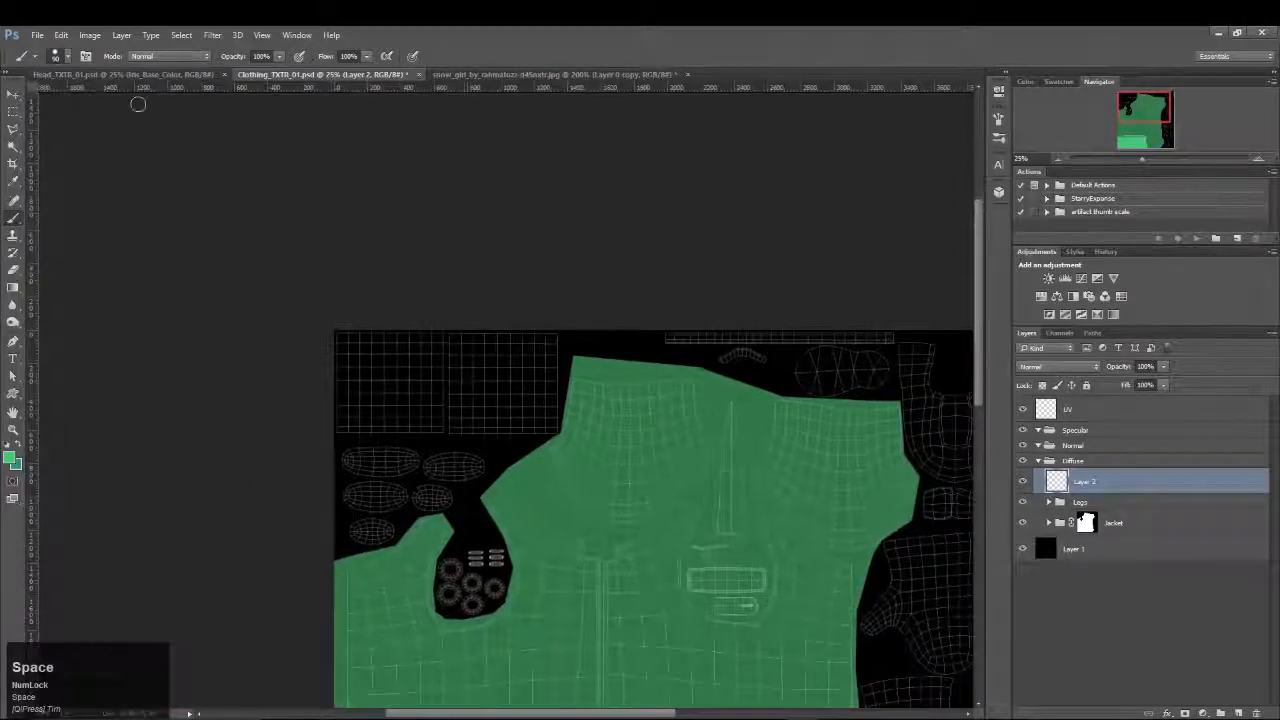
left_click(13, 111)
left_click_drag(329, 316, 559, 438)
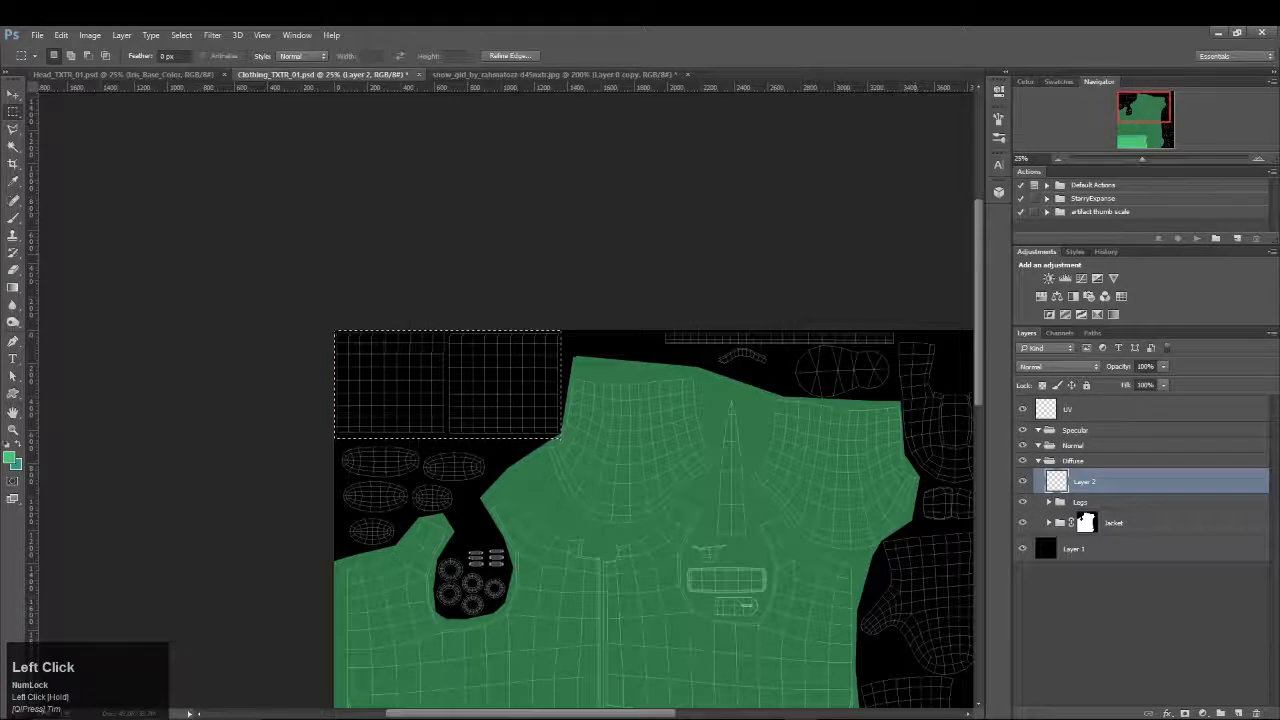
key("z")
left_click(629, 399)
left_click_drag(251, 226, 471, 214)
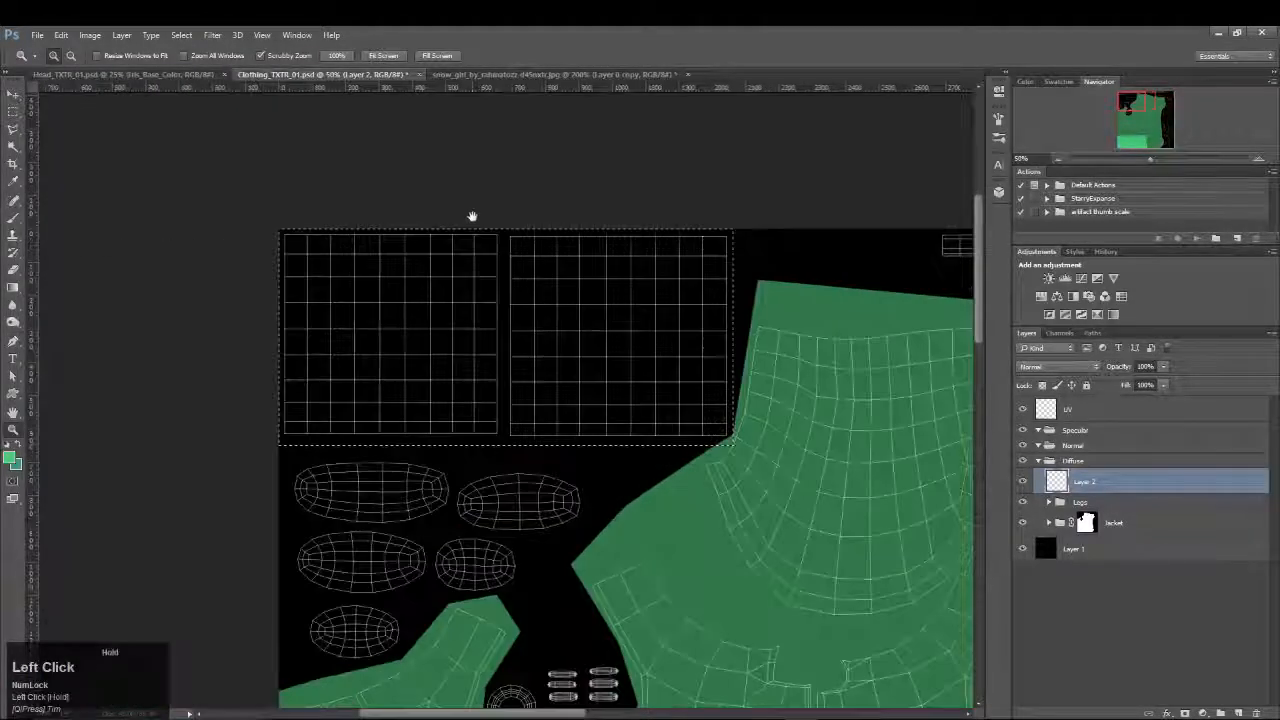
left_click(13, 111)
left_click_drag(278, 229, 730, 436)
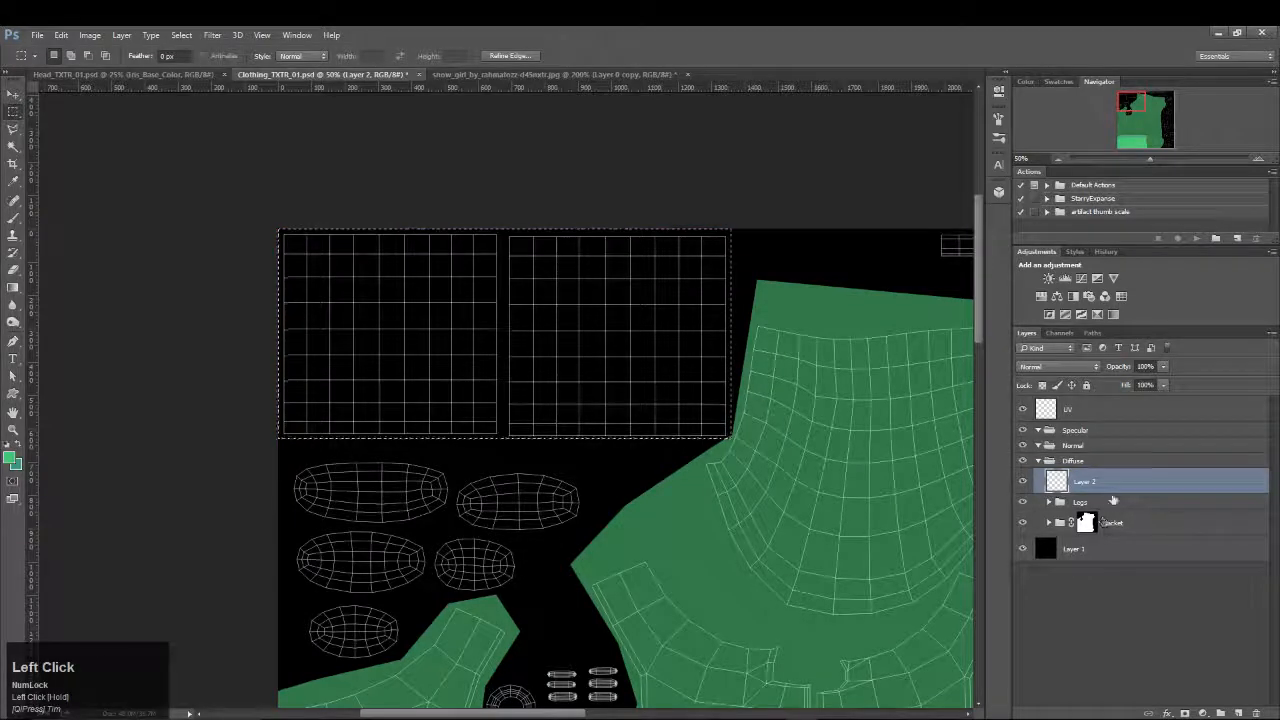
left_click(1100, 498)
left_click_drag(1100, 490, 1100, 500)
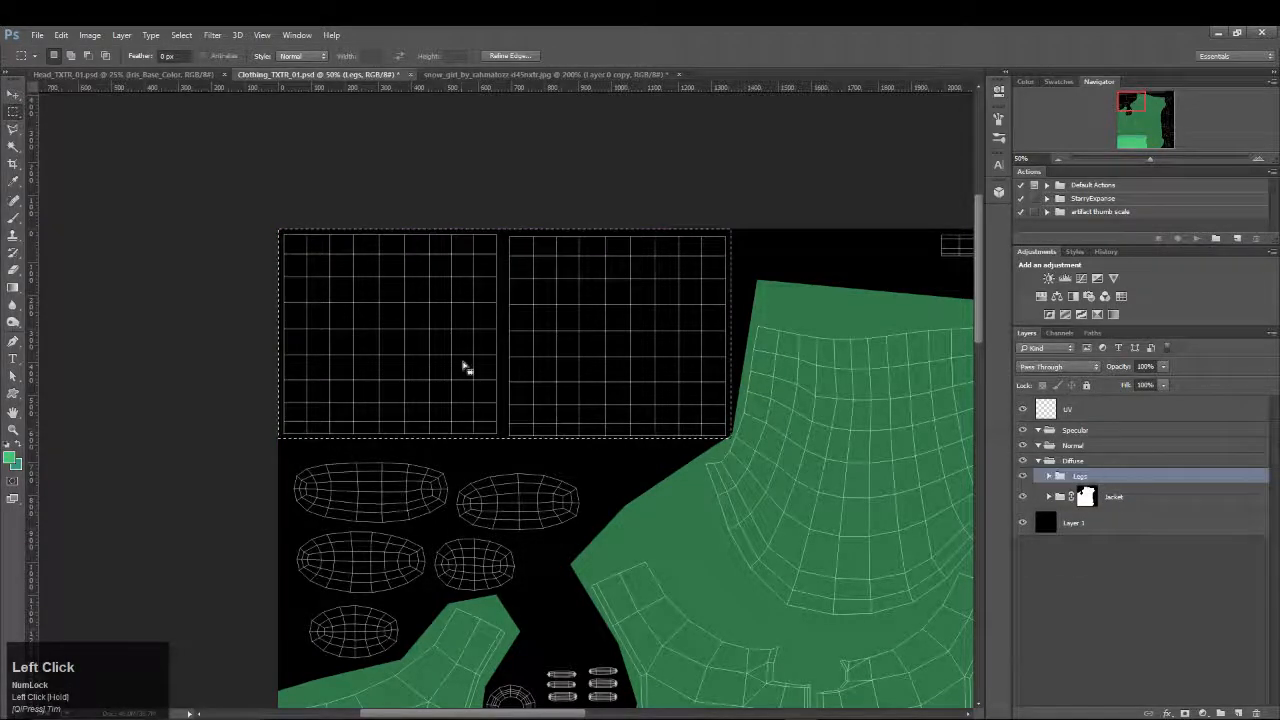
Hide Layer 0 copy in the snow girl reference, sample two oranges from the legs as foreground and background, and return to the clothing texture
left_click(518, 76)
key("space")
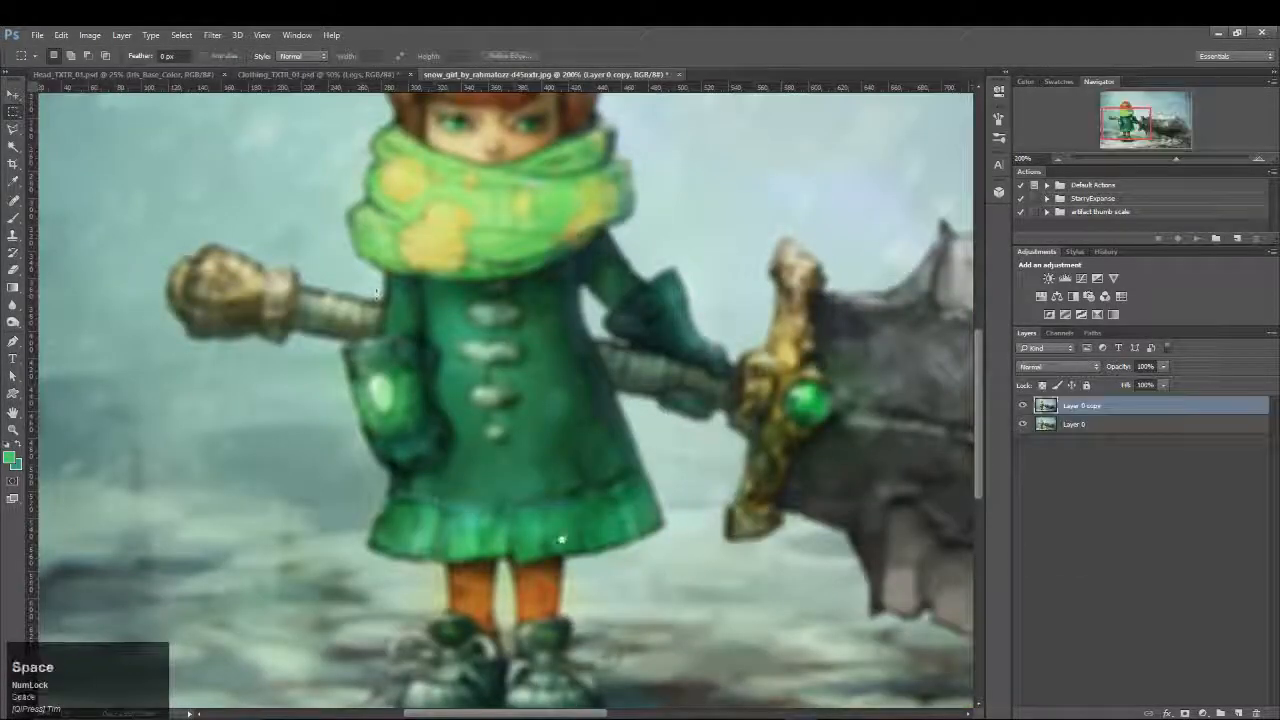
left_click_drag(530, 545, 490, 375)
left_click(490, 378, "ctrl")
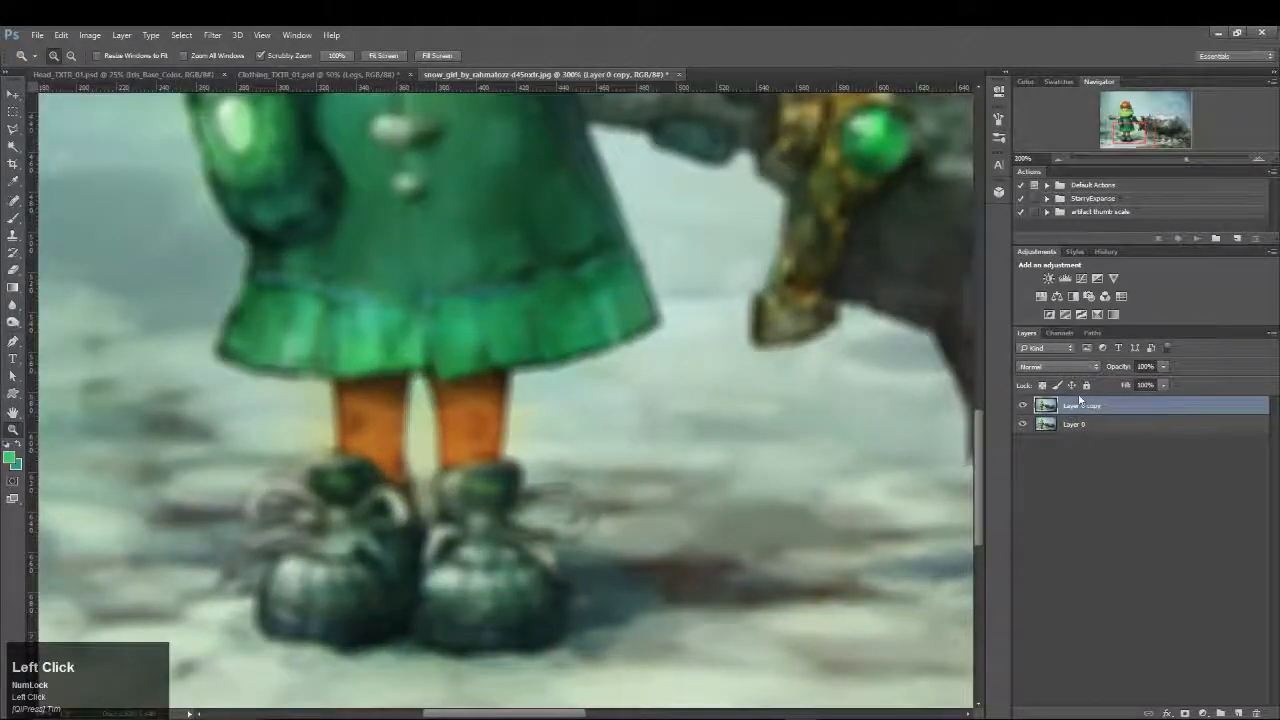
left_click(1022, 406)
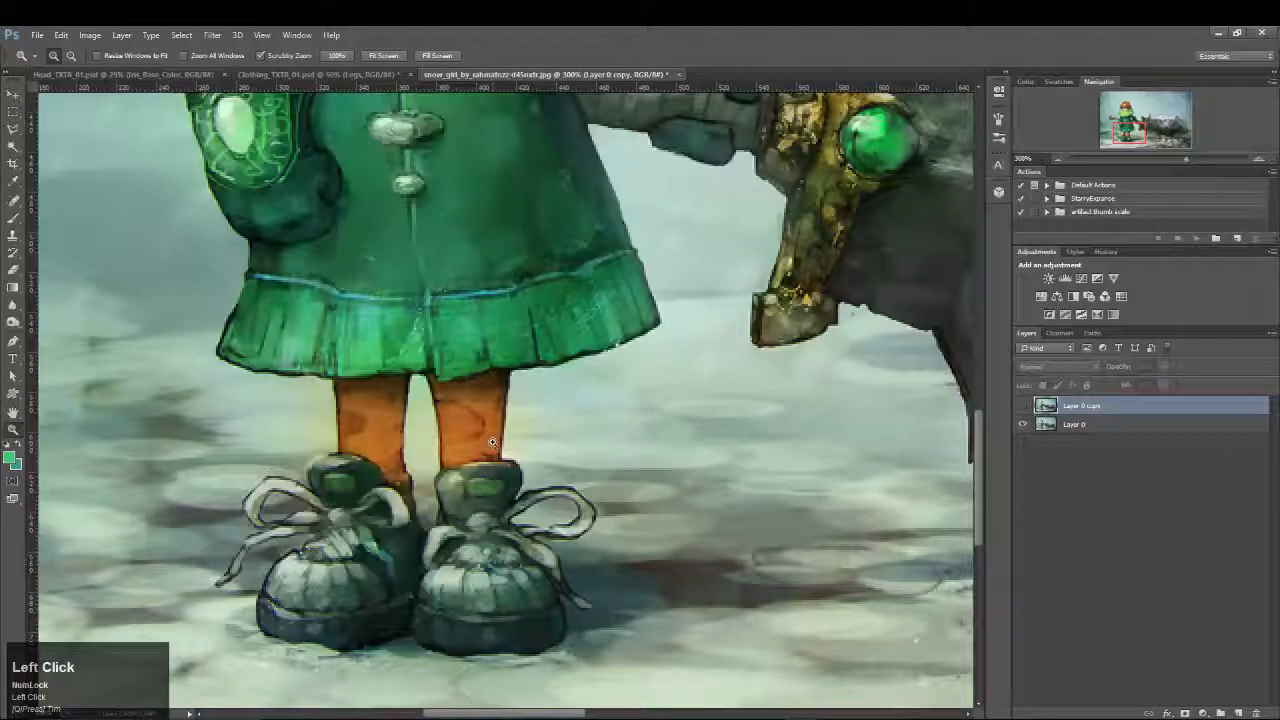
key("i")
key("z")
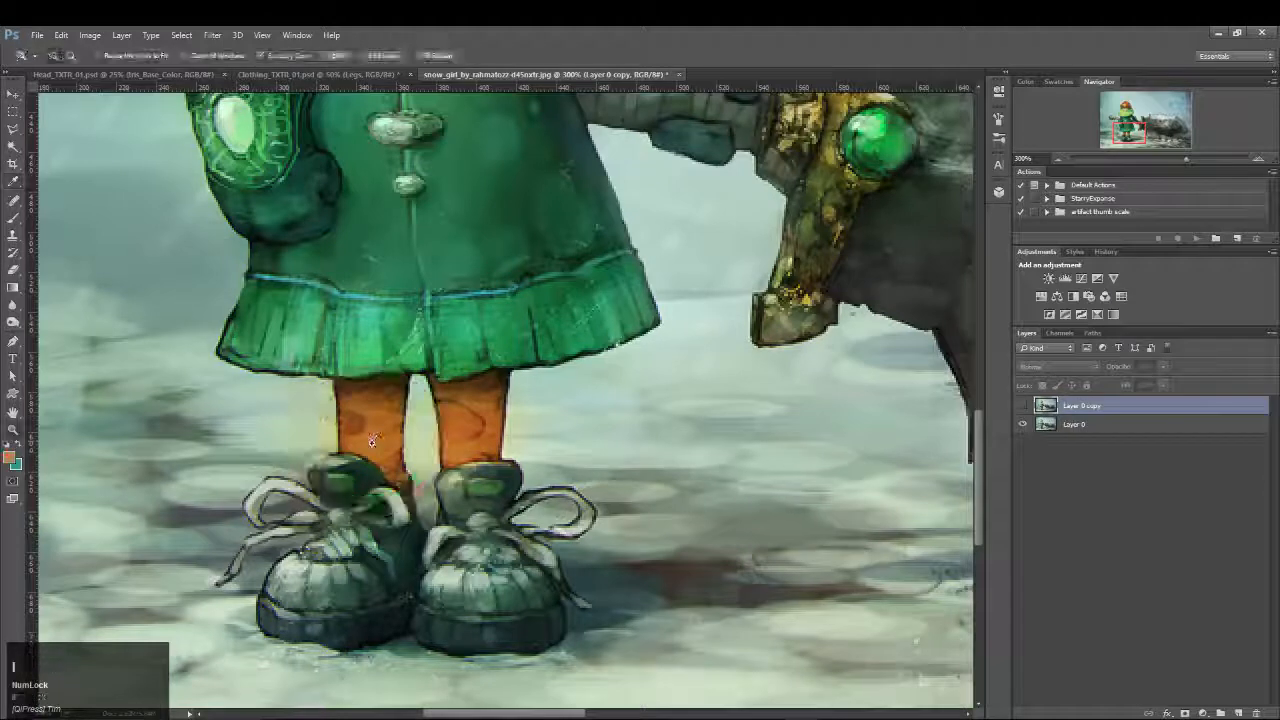
key("i")
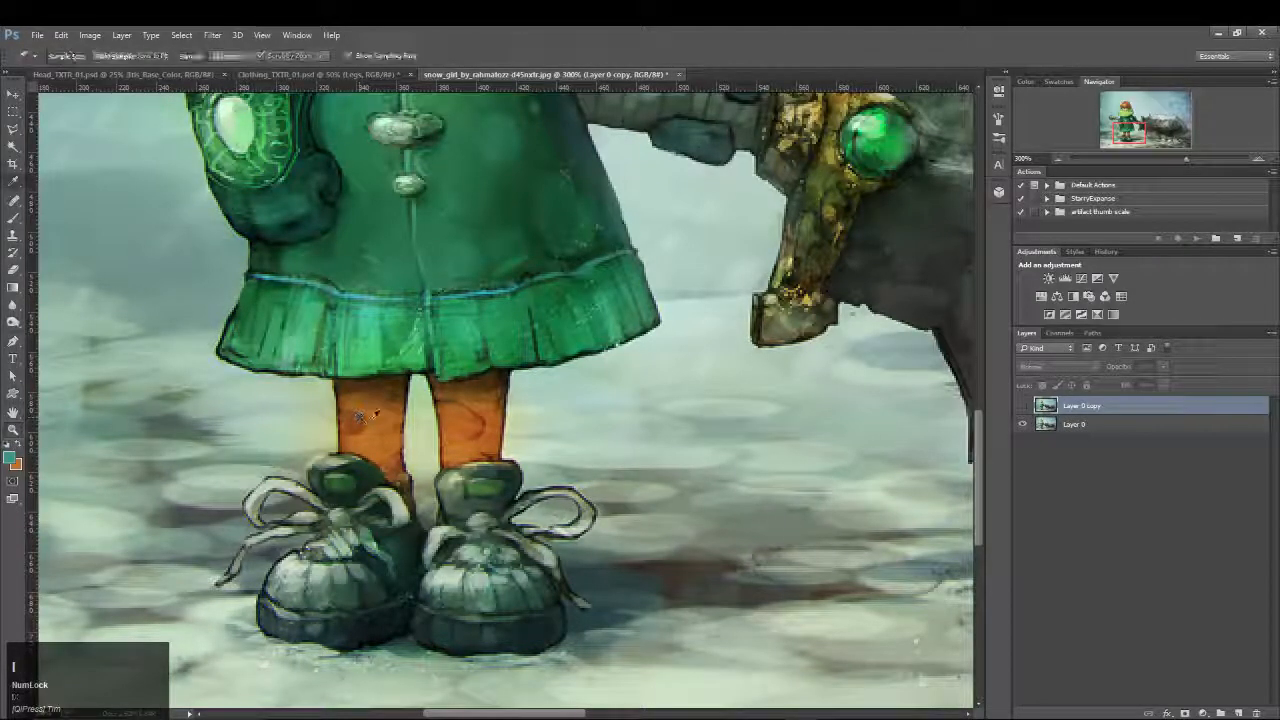
left_click(354, 425)
key("z")
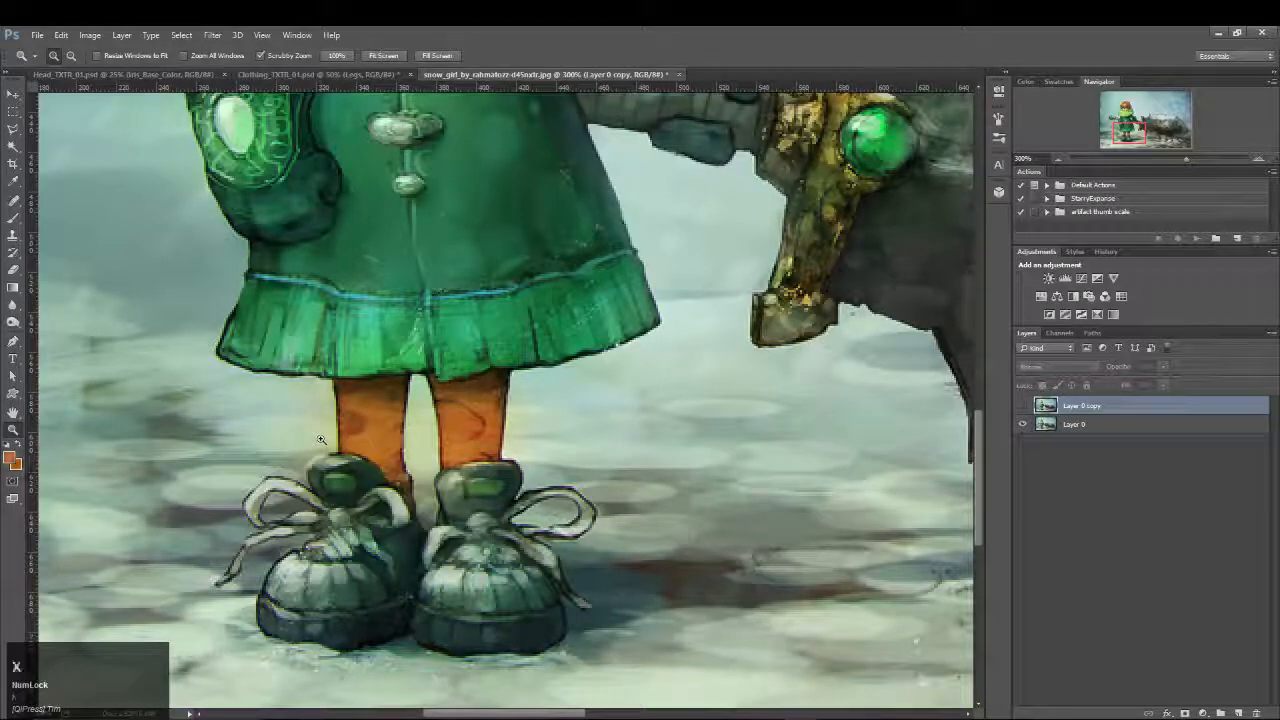
left_click(297, 74)
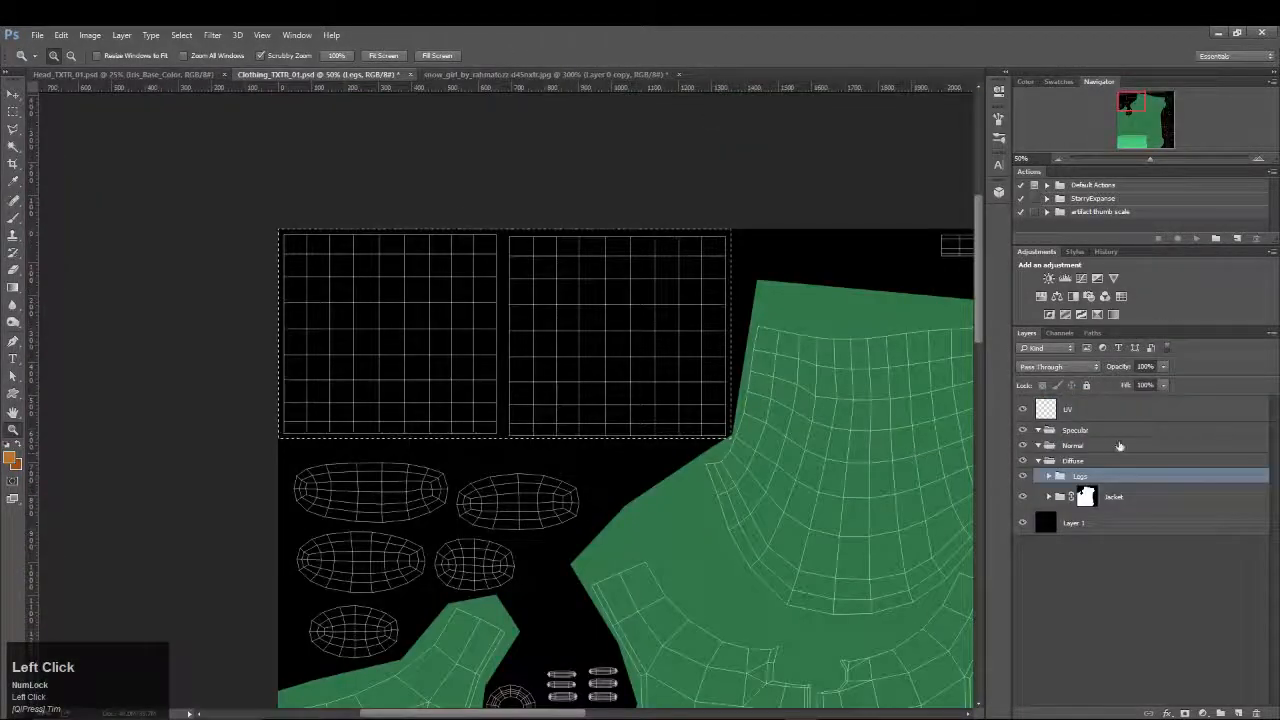
Expand the Legs group and rename its new layer as Legs_Base
left_click(1048, 477)
left_click(1101, 505)
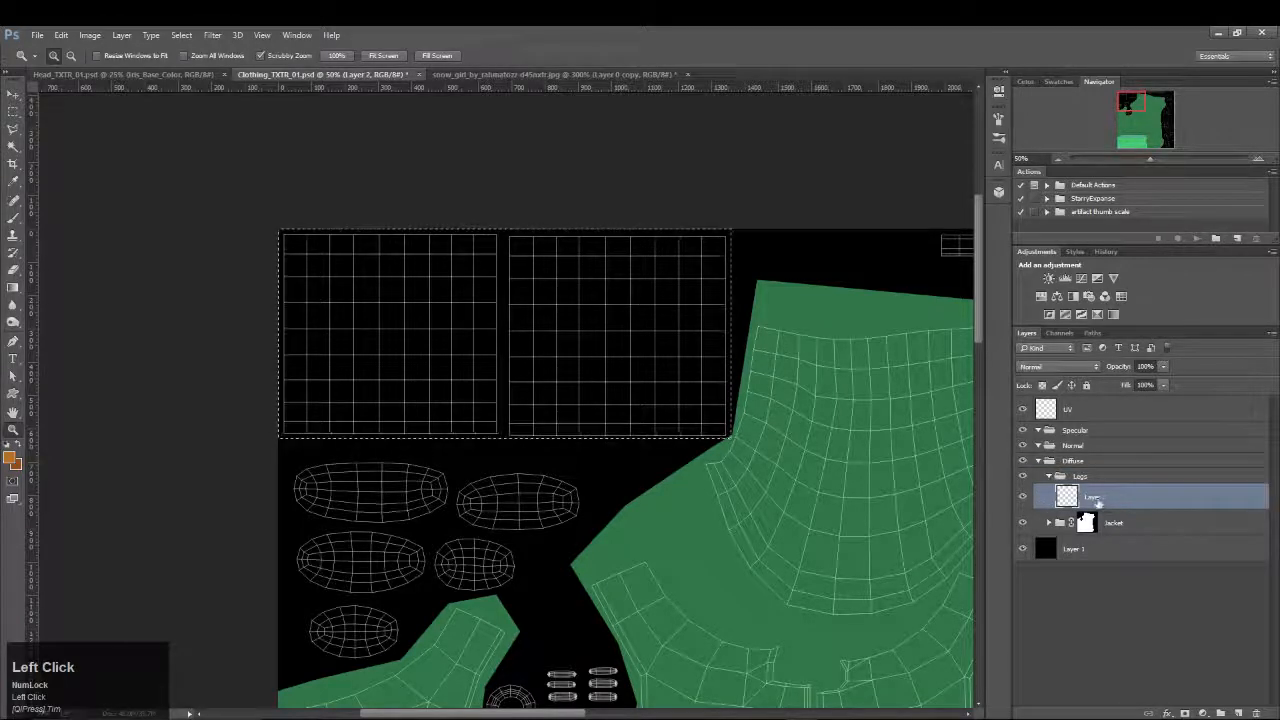
double_click(1097, 499)
type("Legs_Ba")
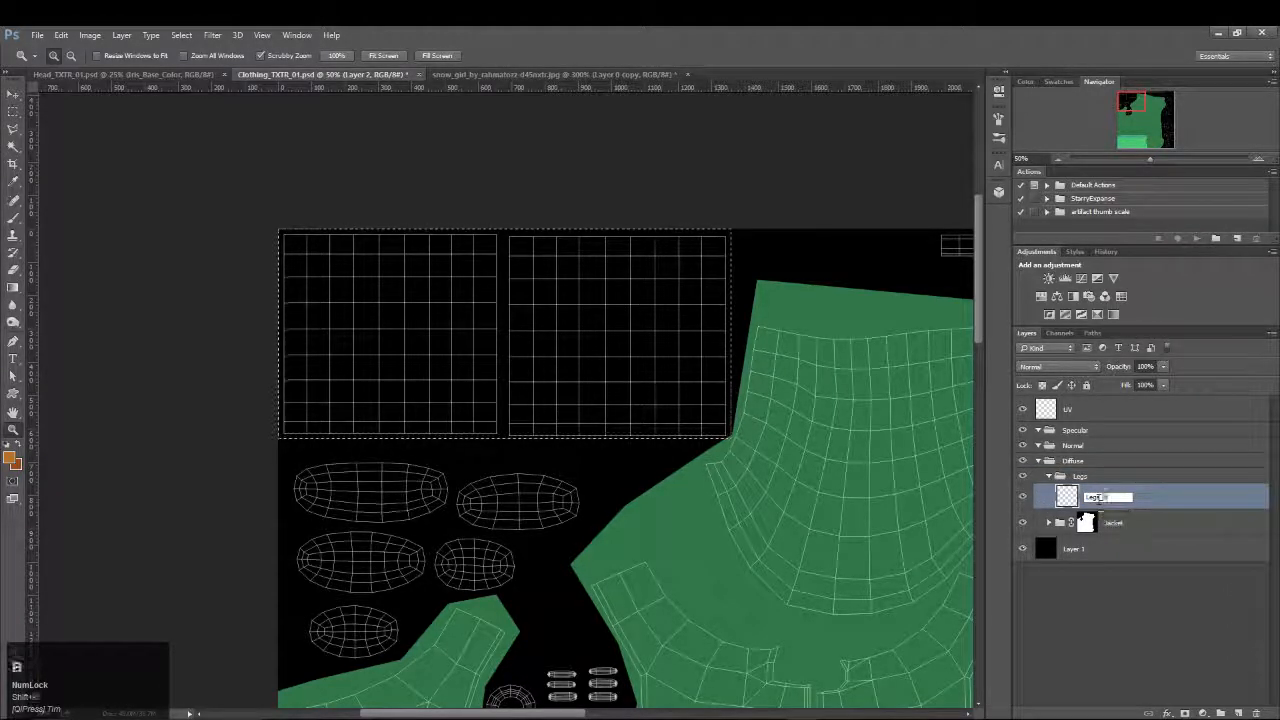
type("se")
key("Return")
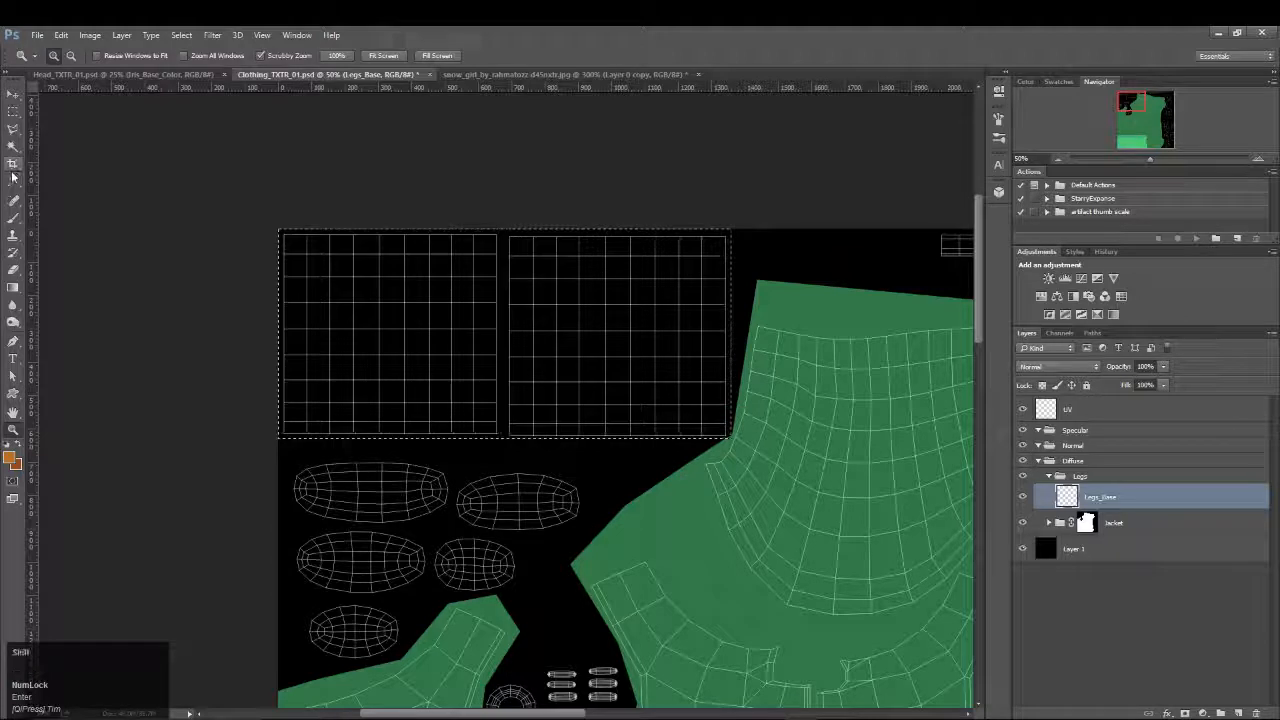
Fill the selected leg UVs with the foreground orange on Legs_Base and clear the selection
key("shift+F5")
left_click(738, 230)
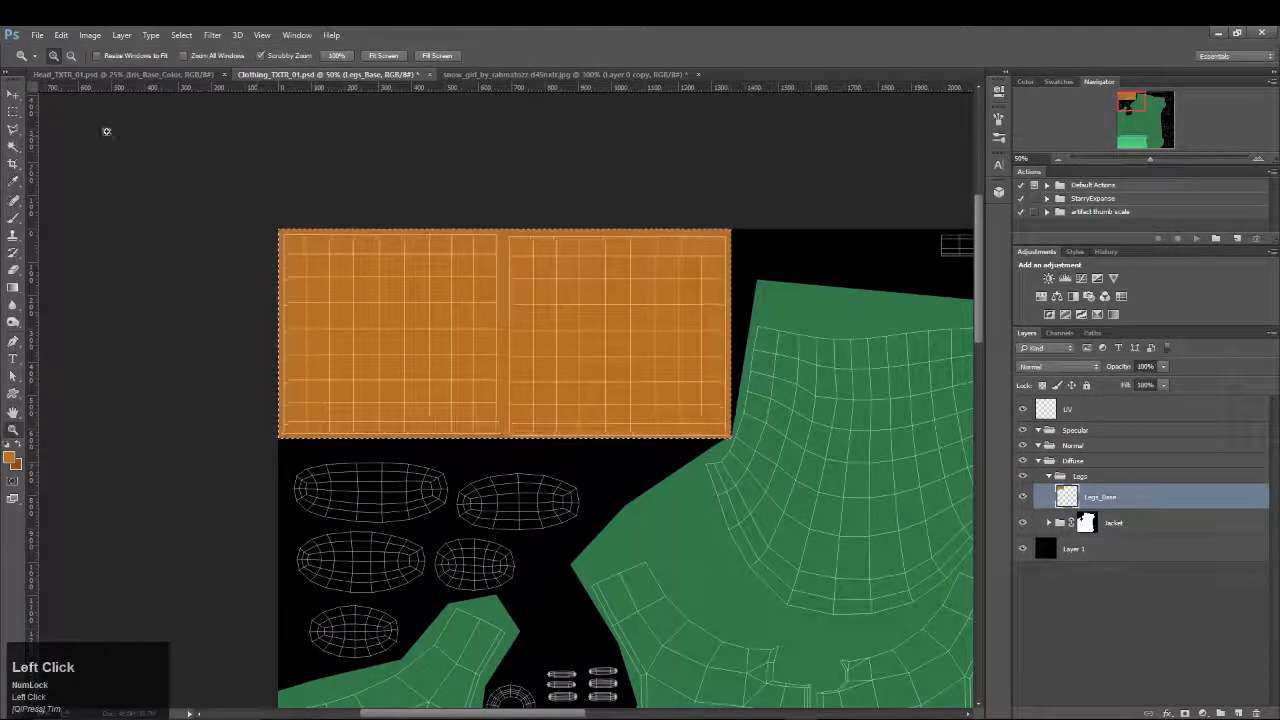
key("ctrl+d")
key("m")
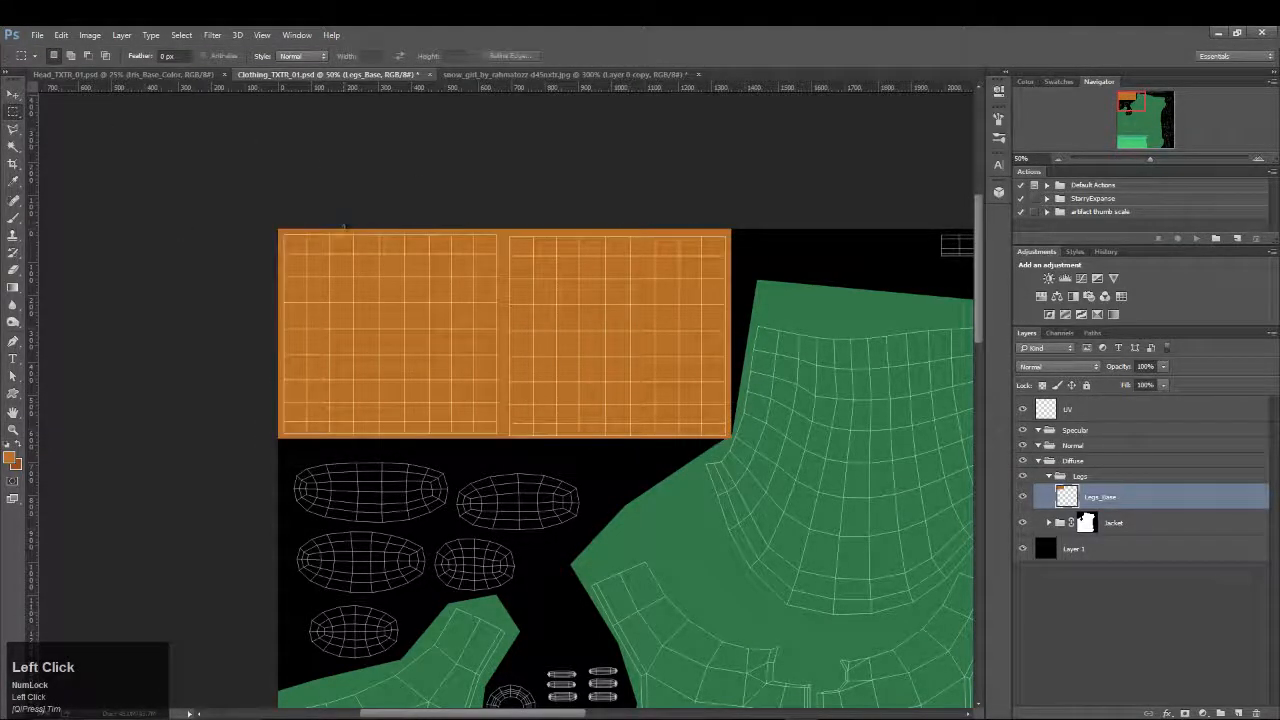
Add a new layer above Legs_Base in the Legs group and name it Circles
left_click(1220, 713)
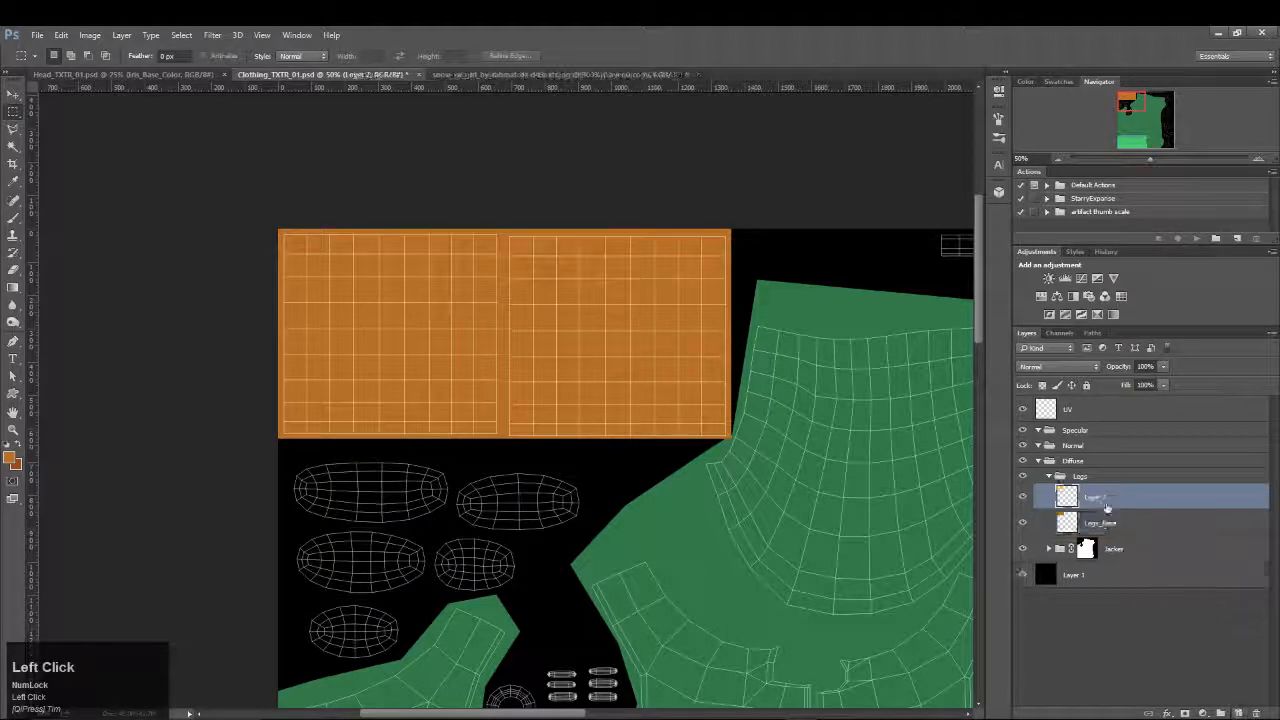
double_click(1100, 496)
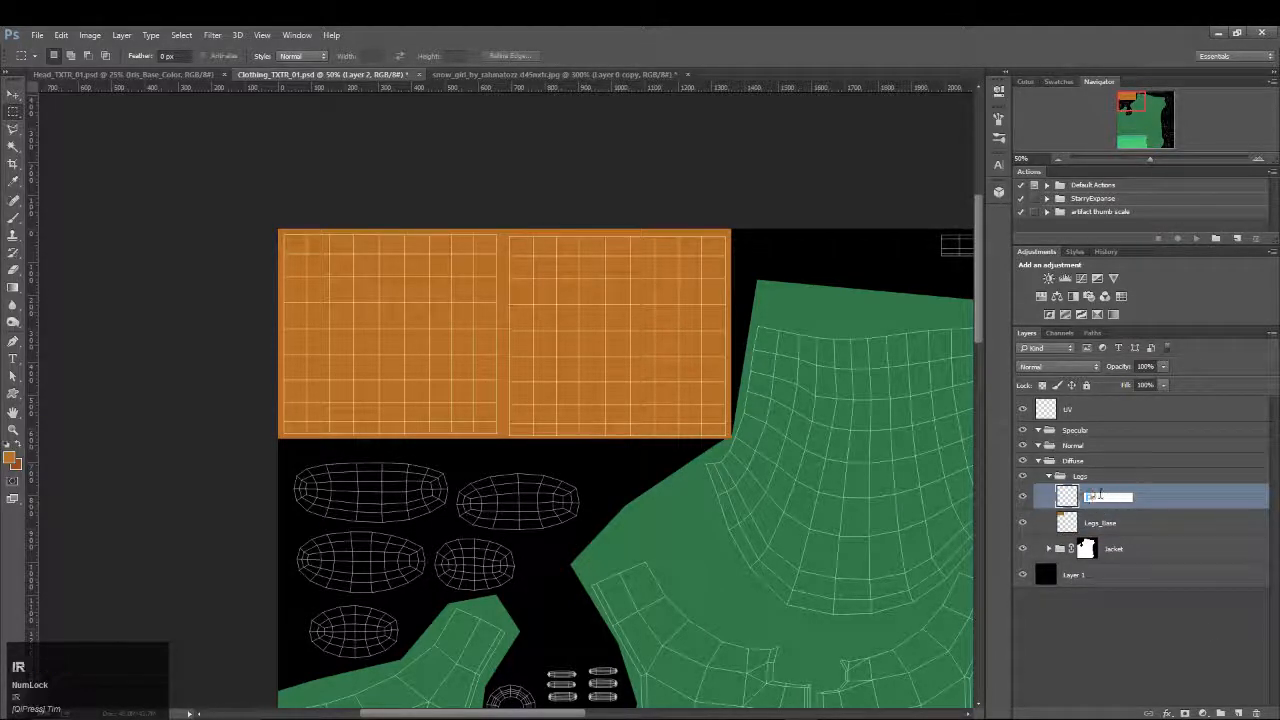
type("Circles")
key("Return")
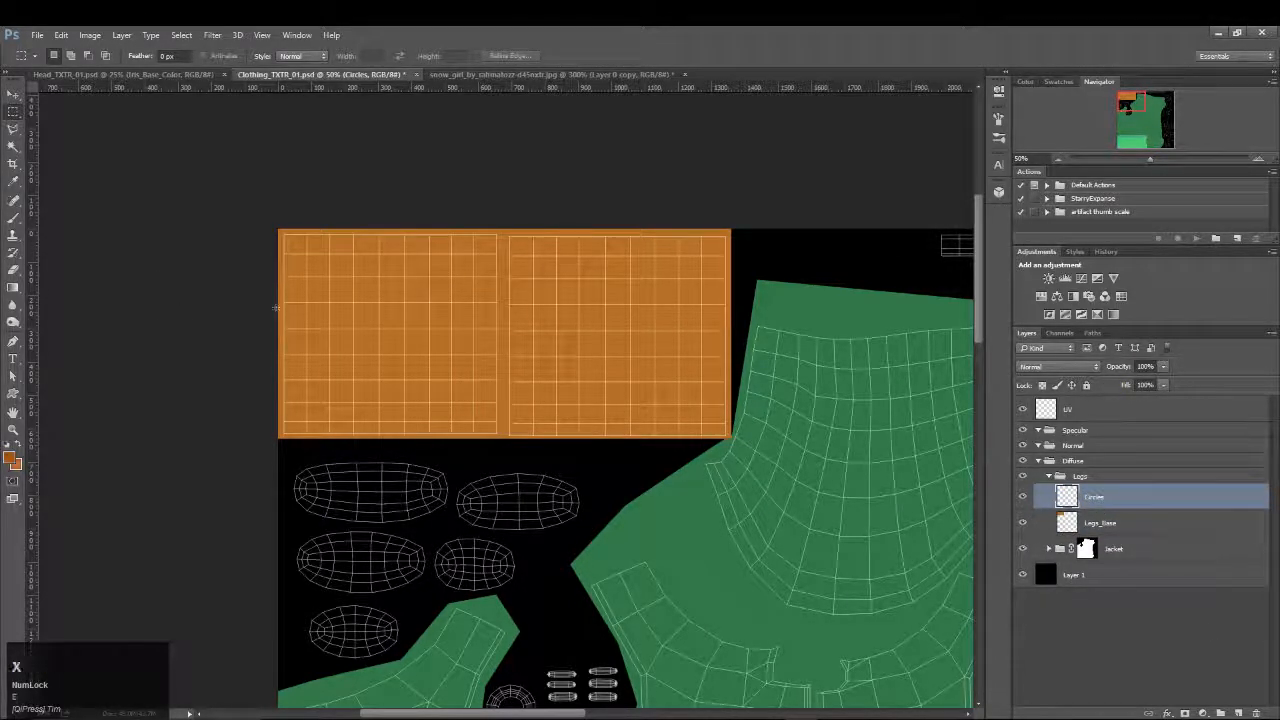
Switch to the Elliptical Marquee tool and check the spots on the orange legs in the snow girl reference
left_click_drag(281, 233, 325, 277)
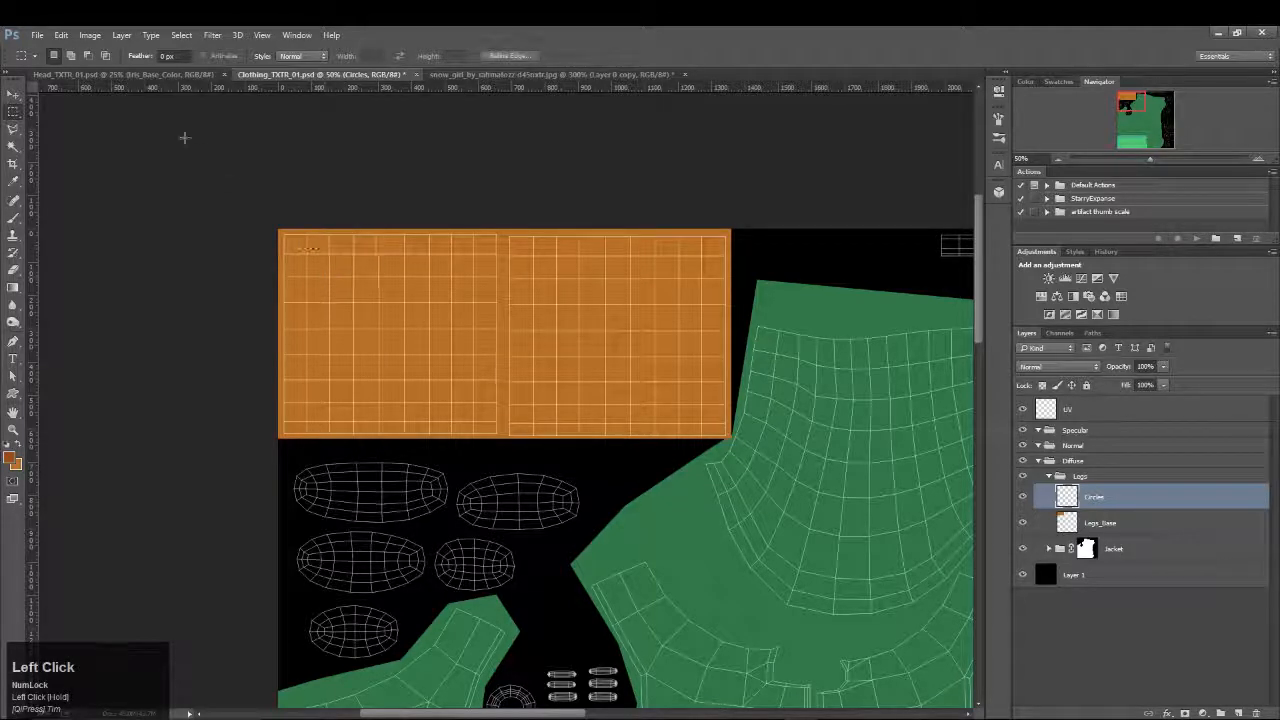
left_click_drag(13, 112, 68, 127)
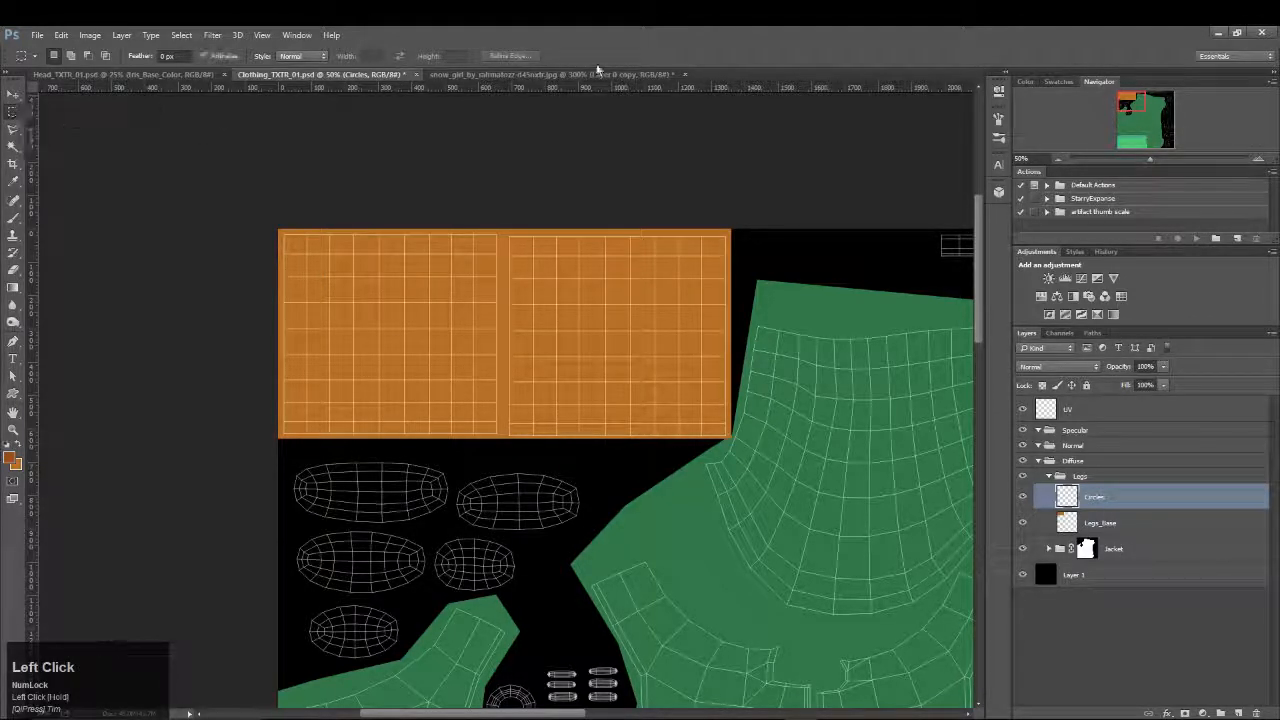
left_click(550, 74)
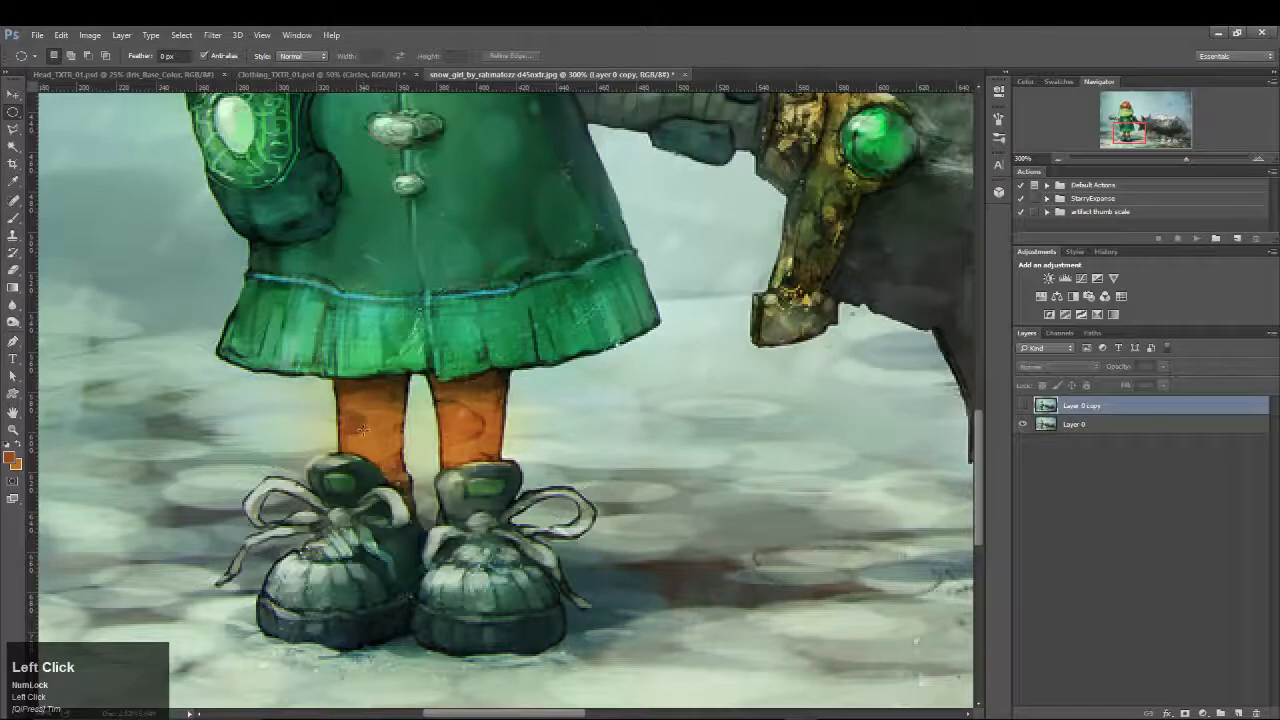
left_click(258, 73)
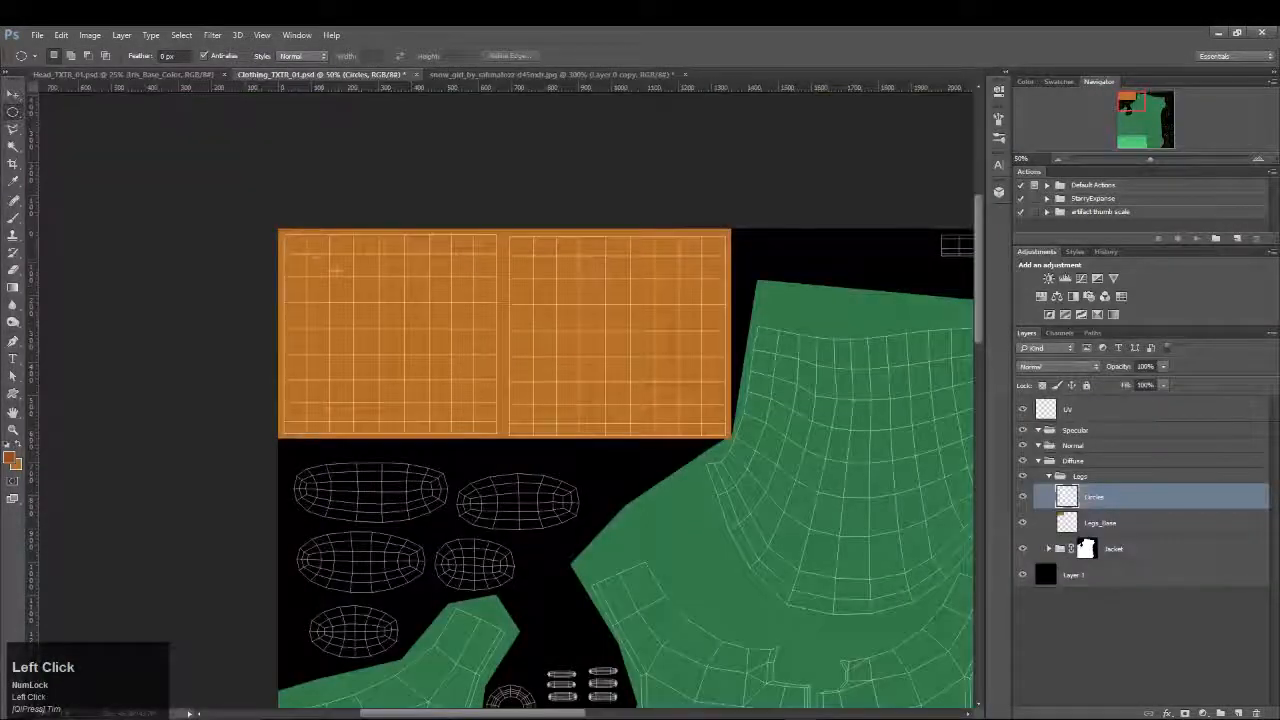
Select three small ellipses on each of the two leg UVs and fill them with the darker foreground orange on Circles
left_click_drag(322, 255, 349, 286)
left_click_drag(427, 301, 464, 346, "shift")
left_click_drag(325, 356, 354, 398, "shift")
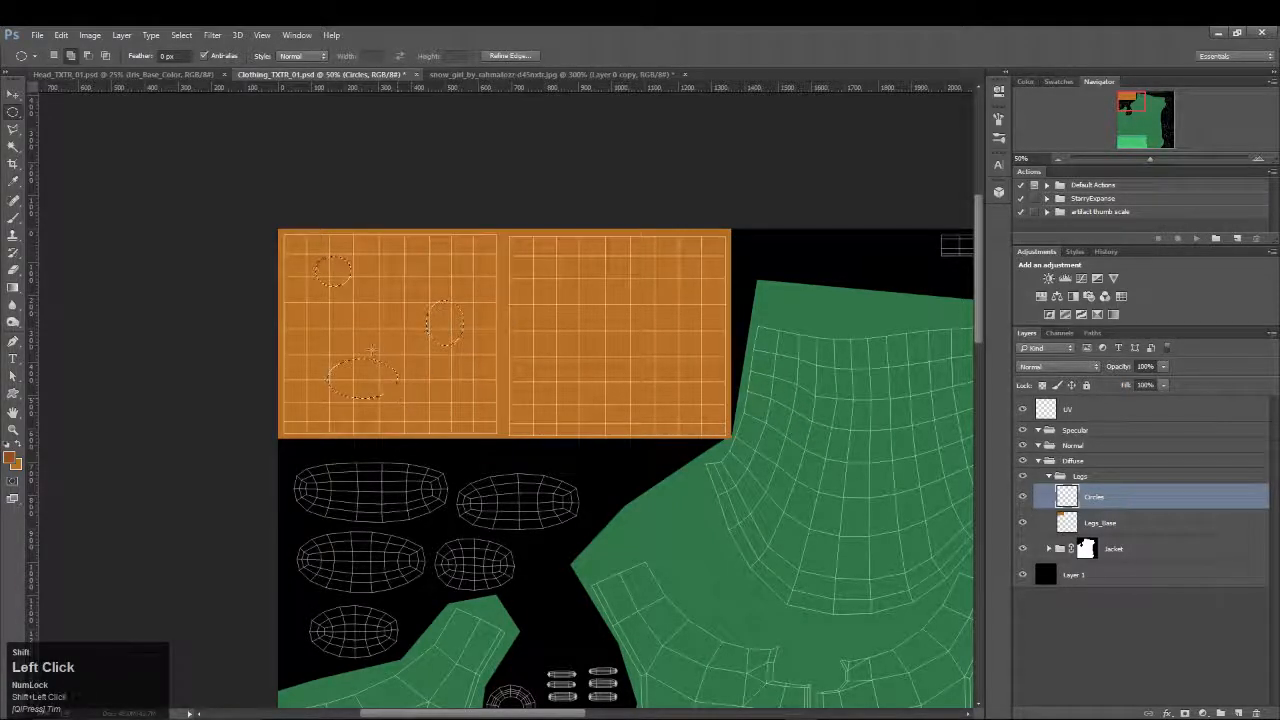
key("ctrl+z")
left_click_drag(351, 352, 381, 383, "shift")
left_click_drag(549, 260, 586, 293, "shift")
left_click_drag(675, 300, 668, 350, "shift")
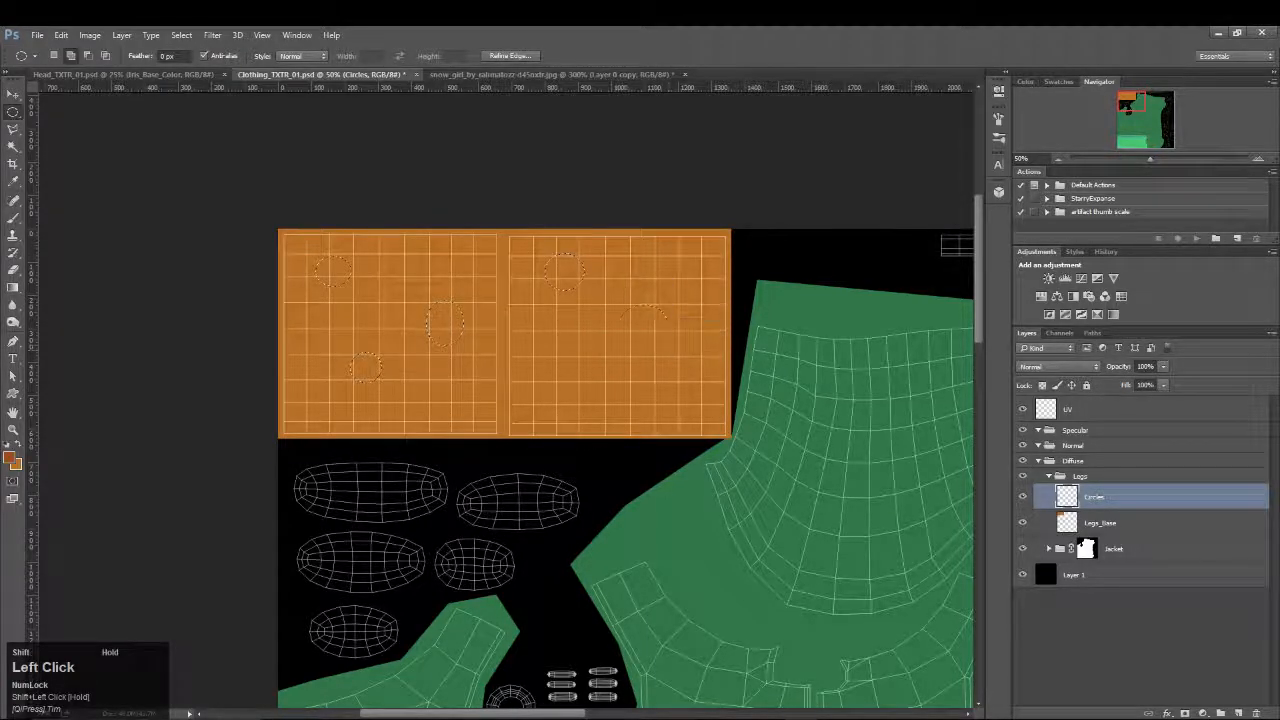
left_click_drag(566, 378, 592, 405, "shift")
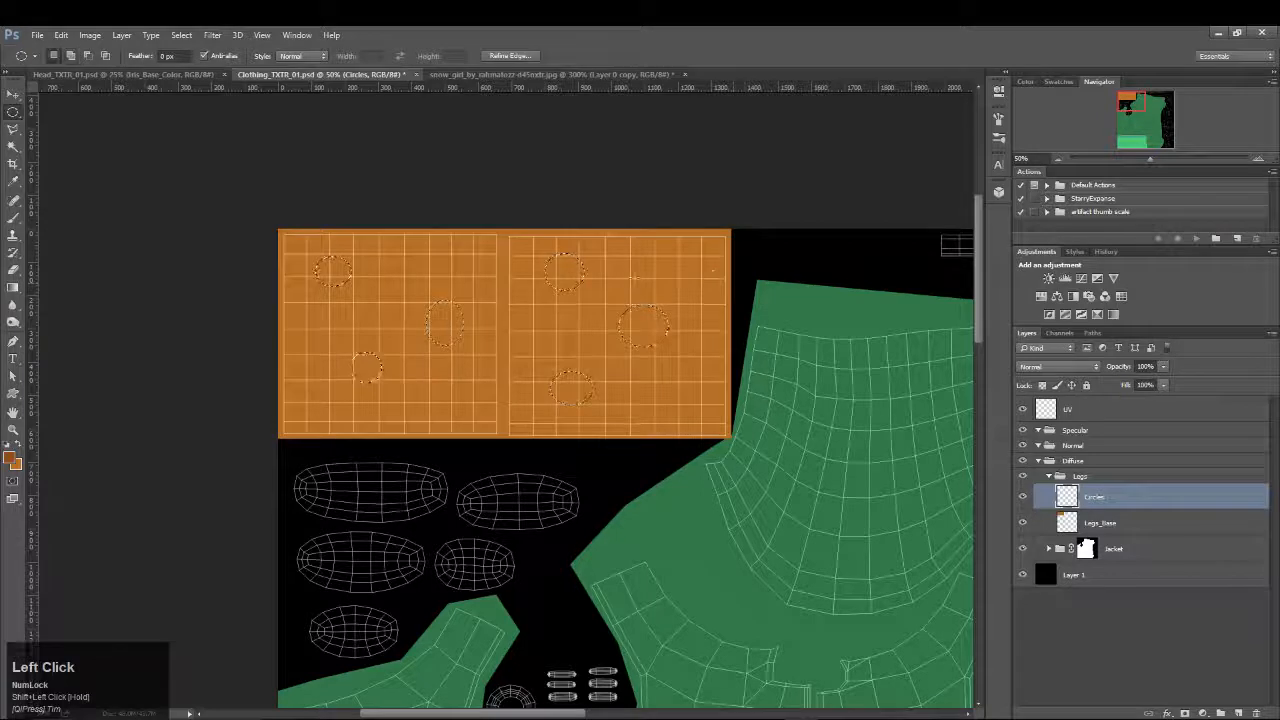
key("shift+F5")
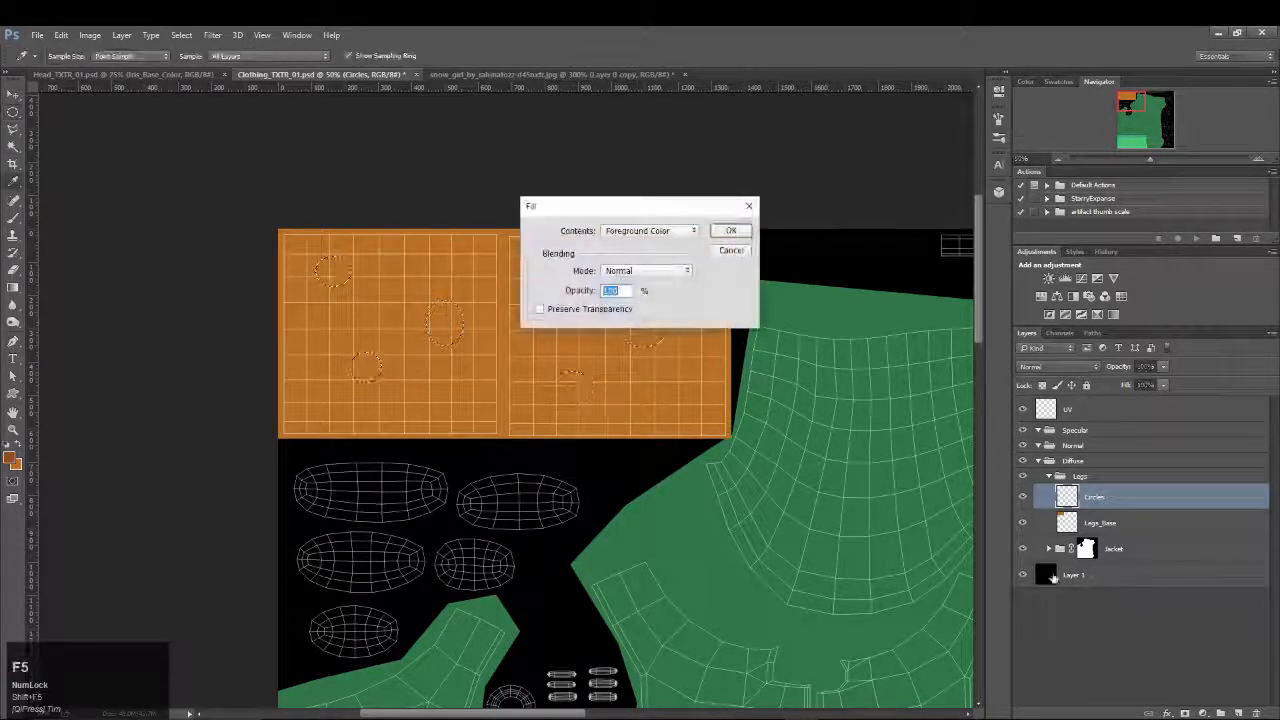
left_click(731, 231)
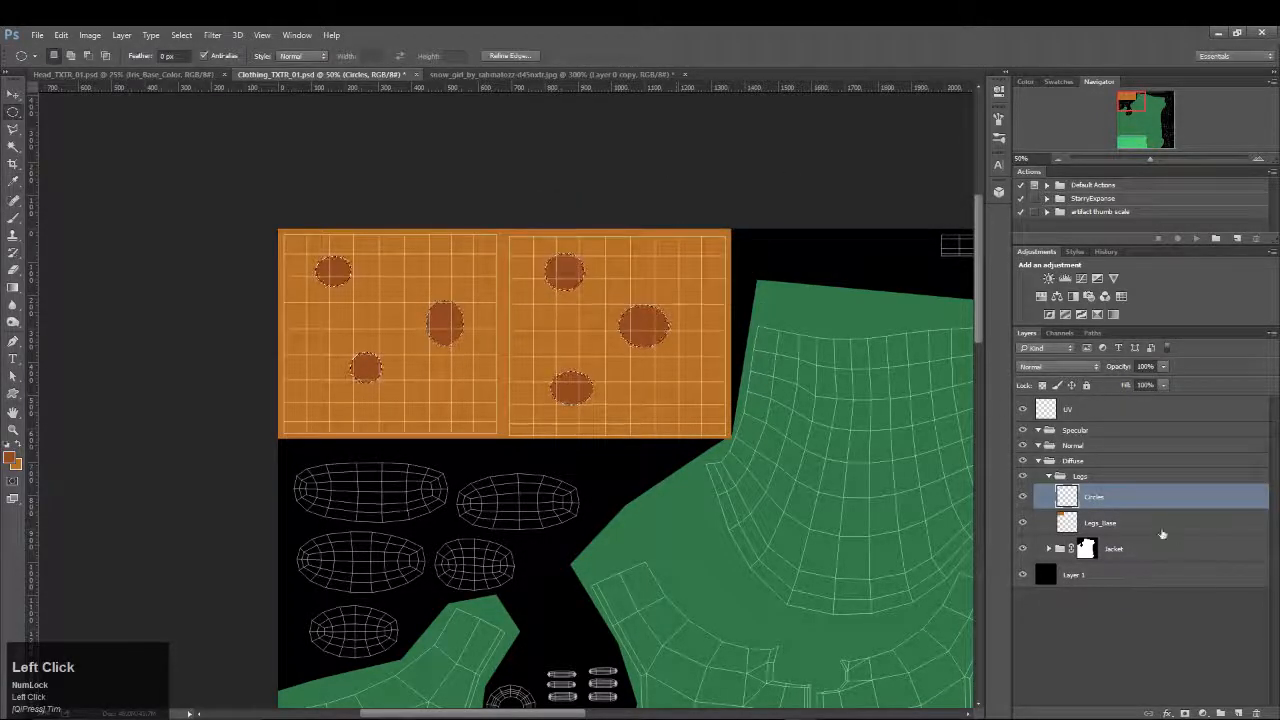
Add an Inner Glow effect to Circles with Multiply blending and the dark foreground orange as its colour
double_click(1146, 507)
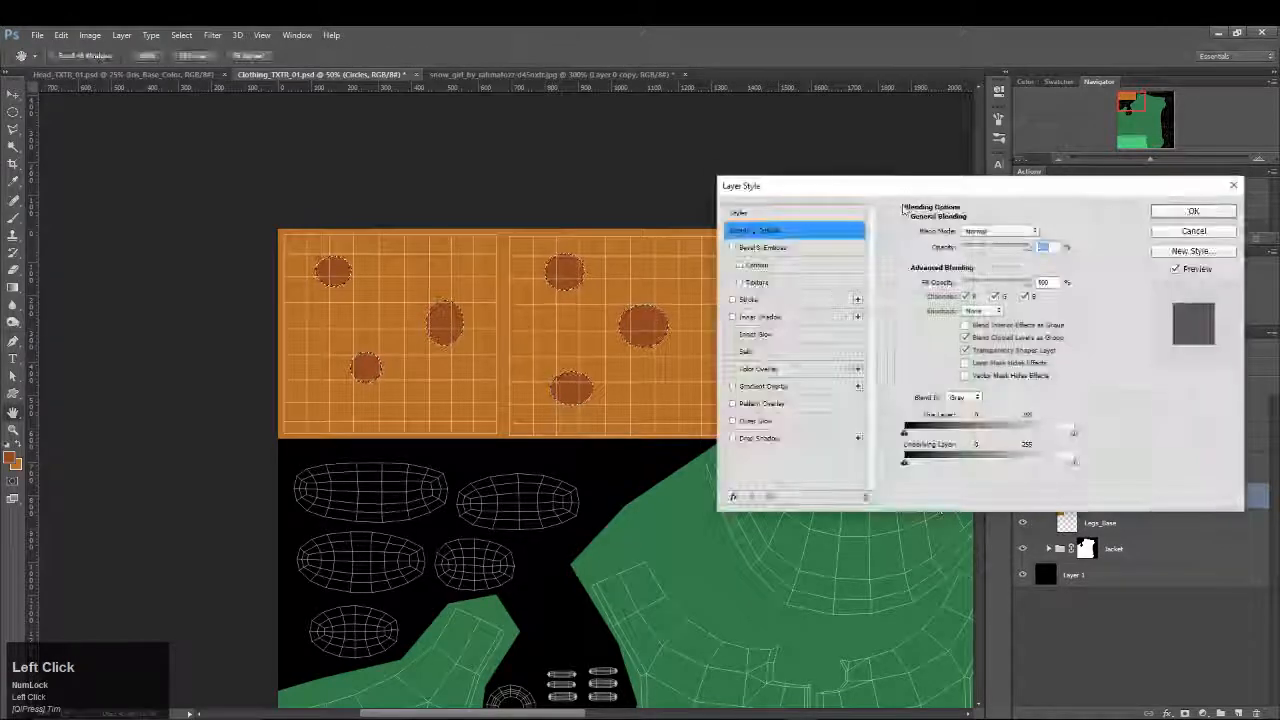
left_click(770, 334)
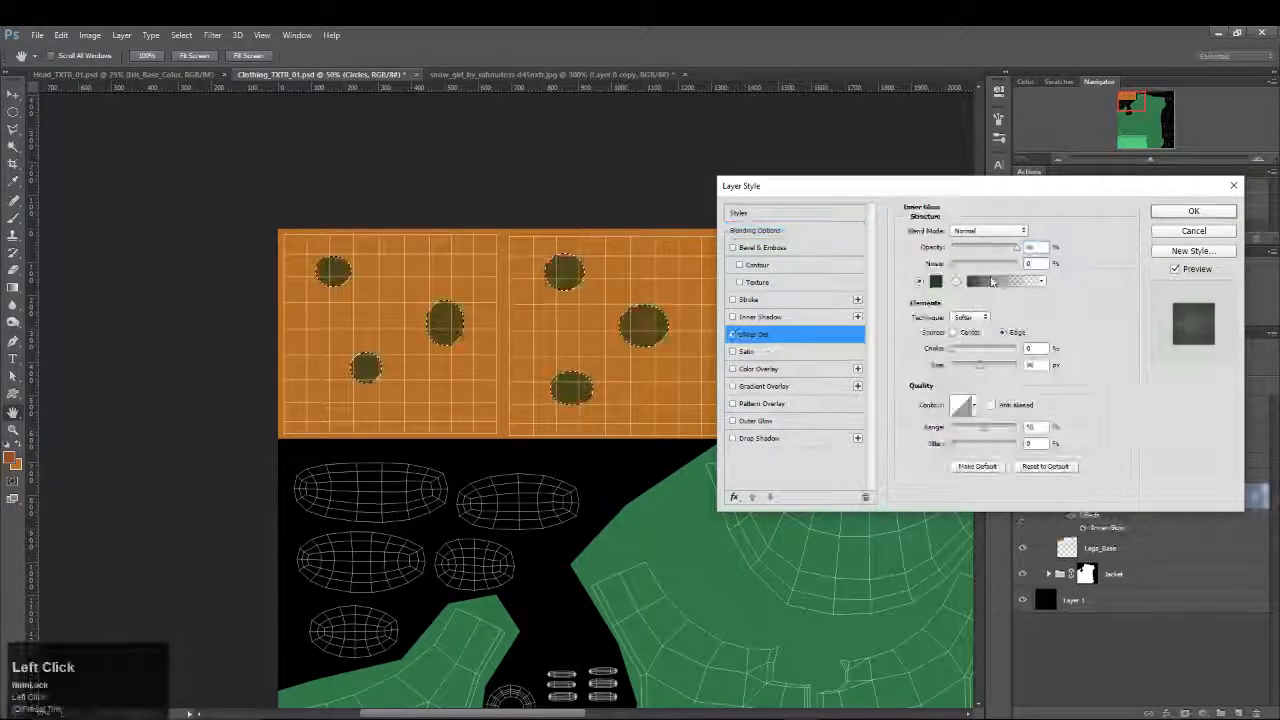
left_click(975, 232)
left_click(962, 274)
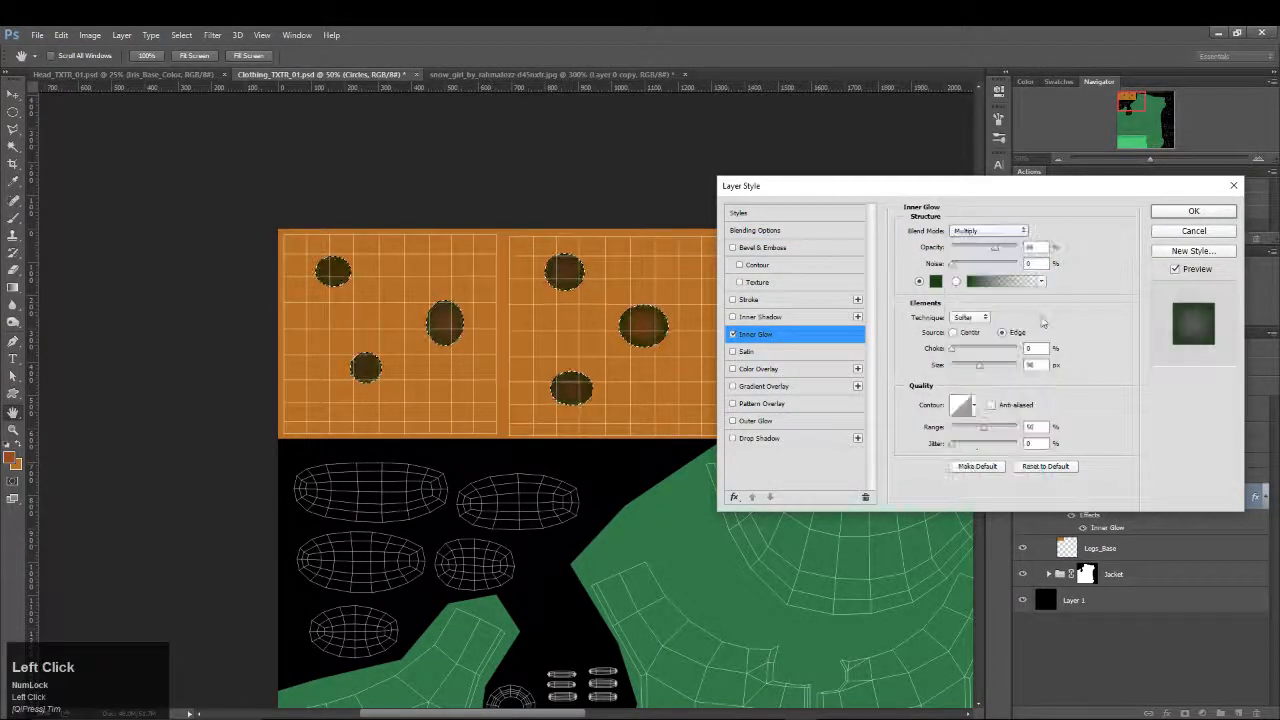
left_click(935, 283)
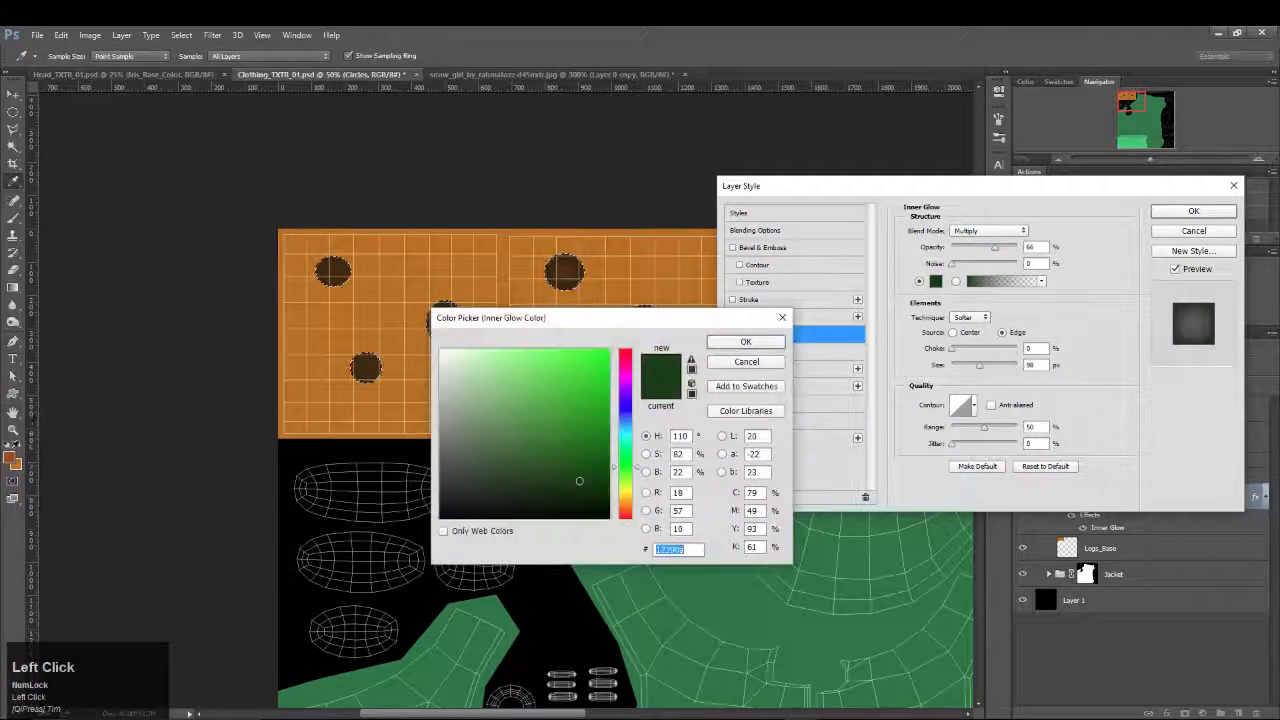
left_click(9, 456)
left_click(745, 342)
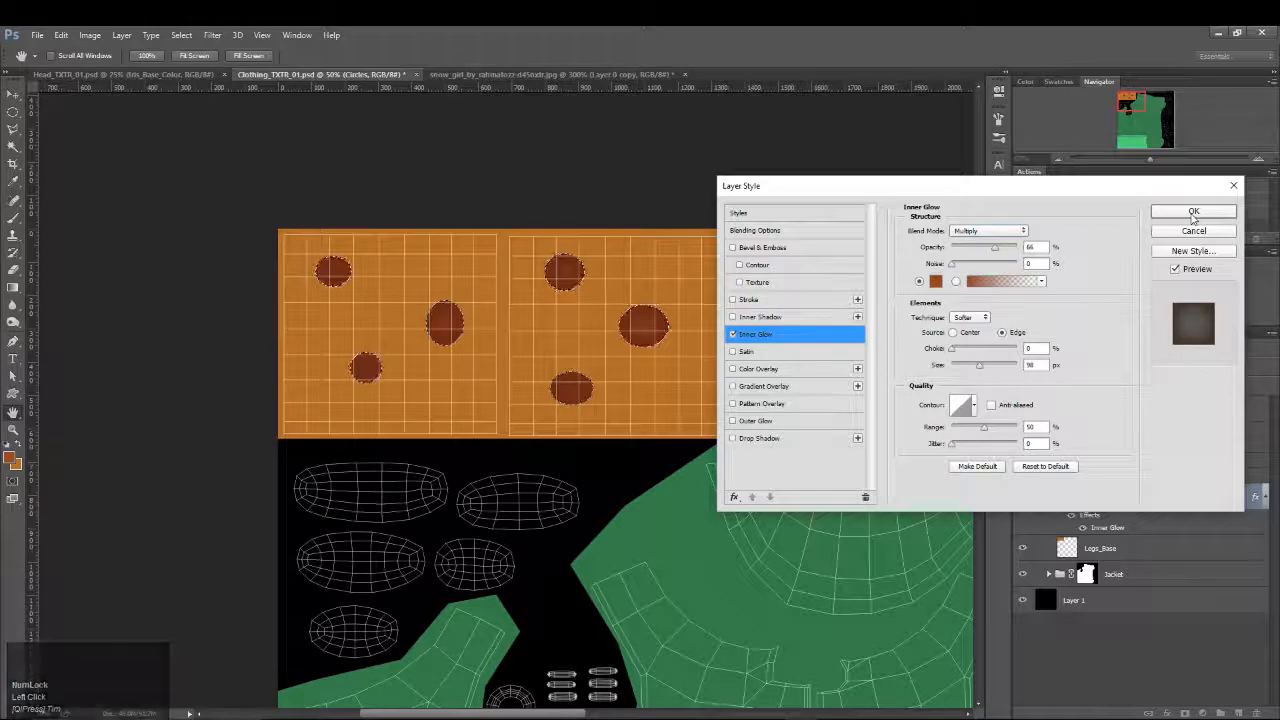
left_click(1193, 212)
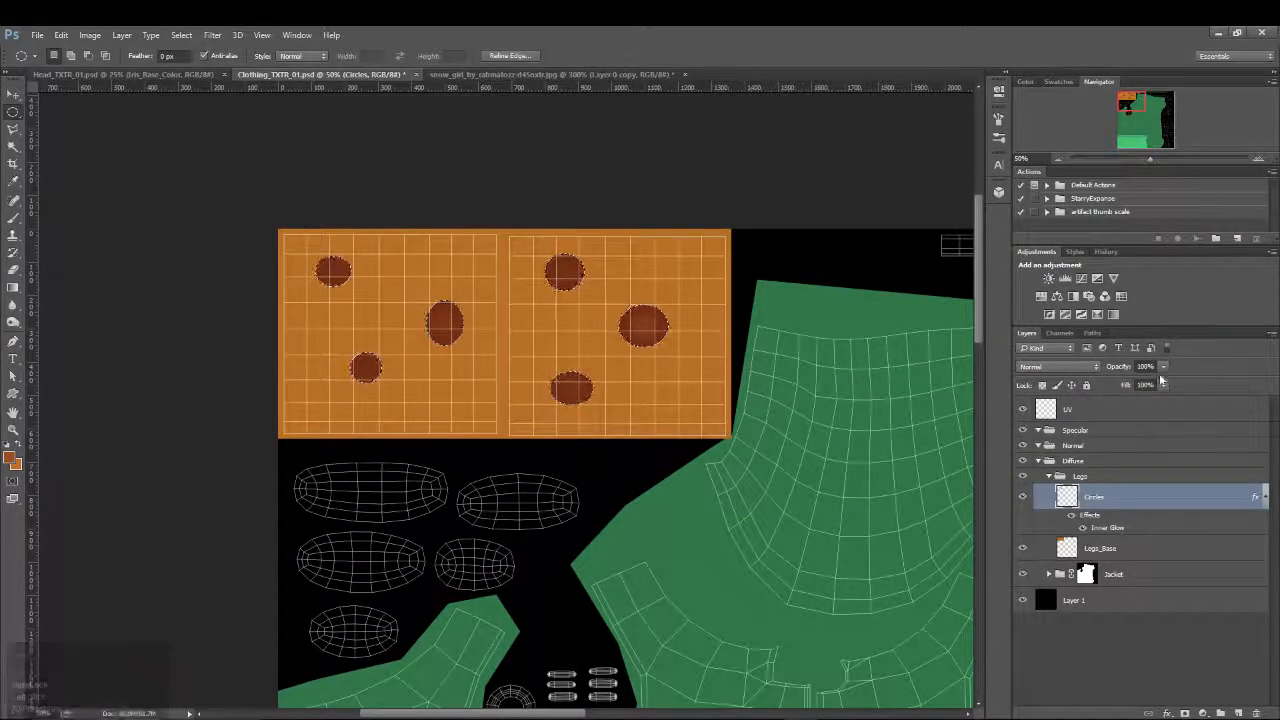
left_click(1162, 384)
left_click_drag(1122, 383, 1197, 394)
left_click(1165, 368)
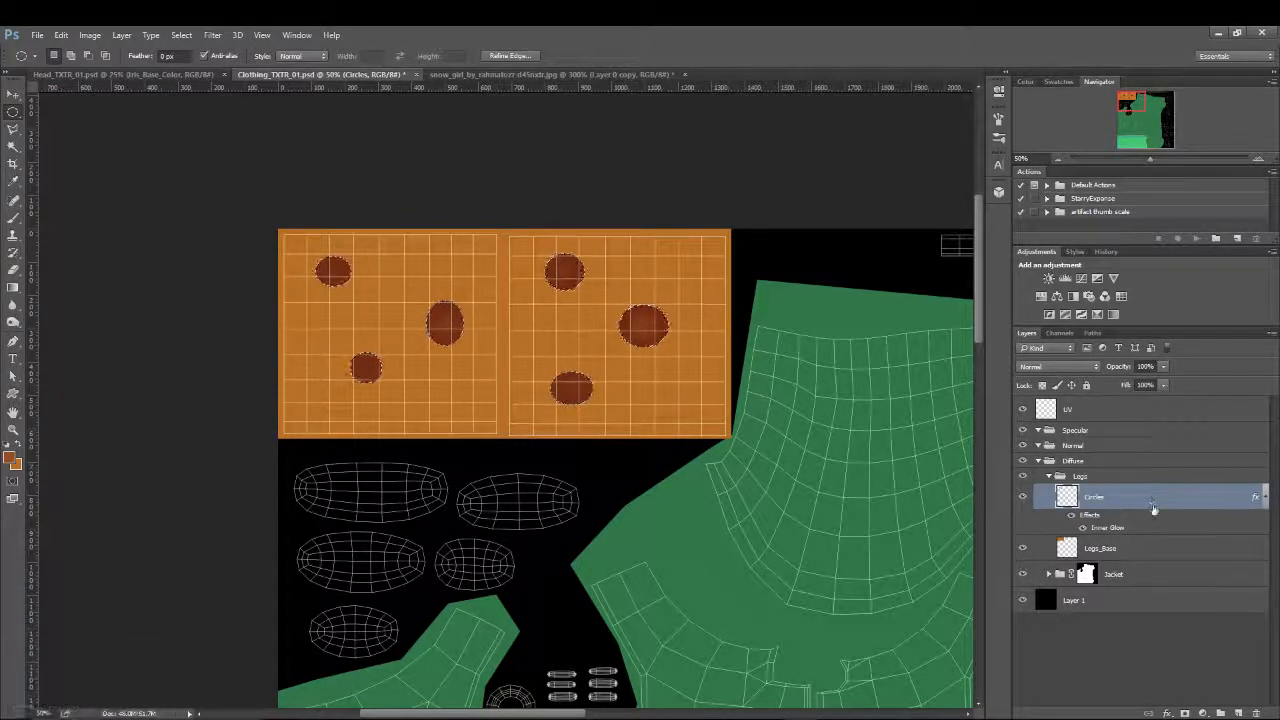
left_click(1111, 492)
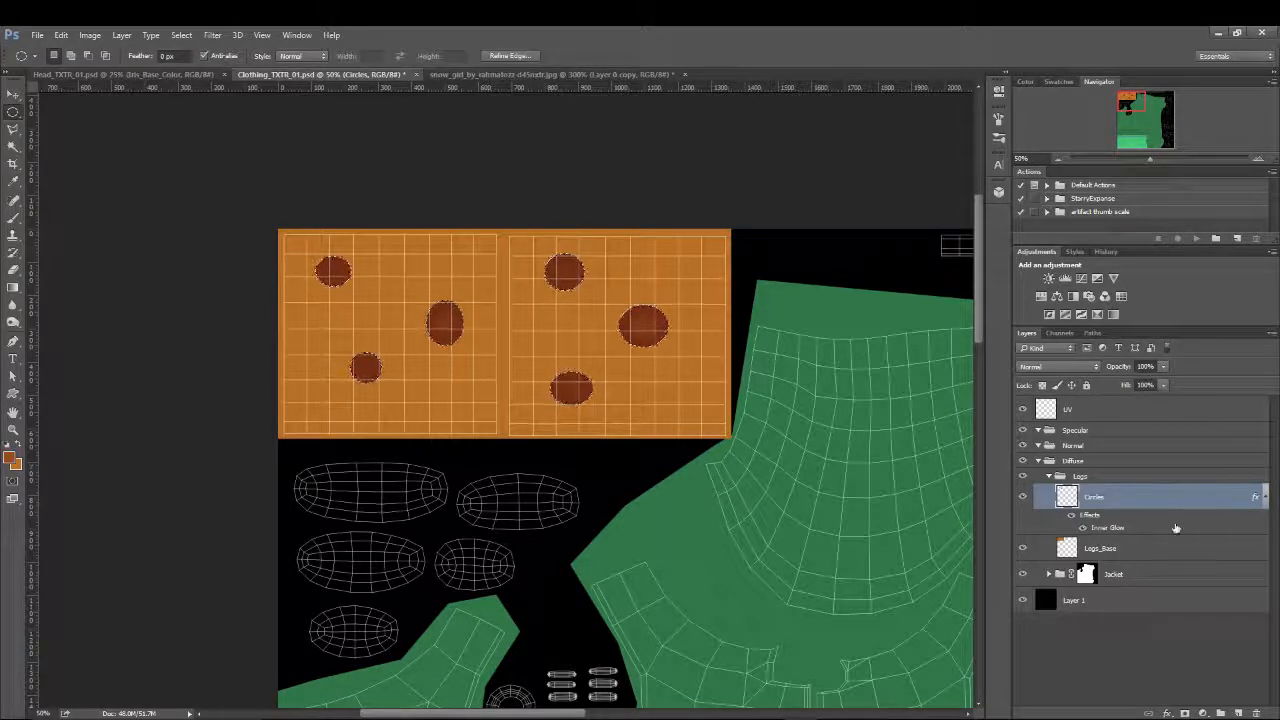
left_click(1195, 374)
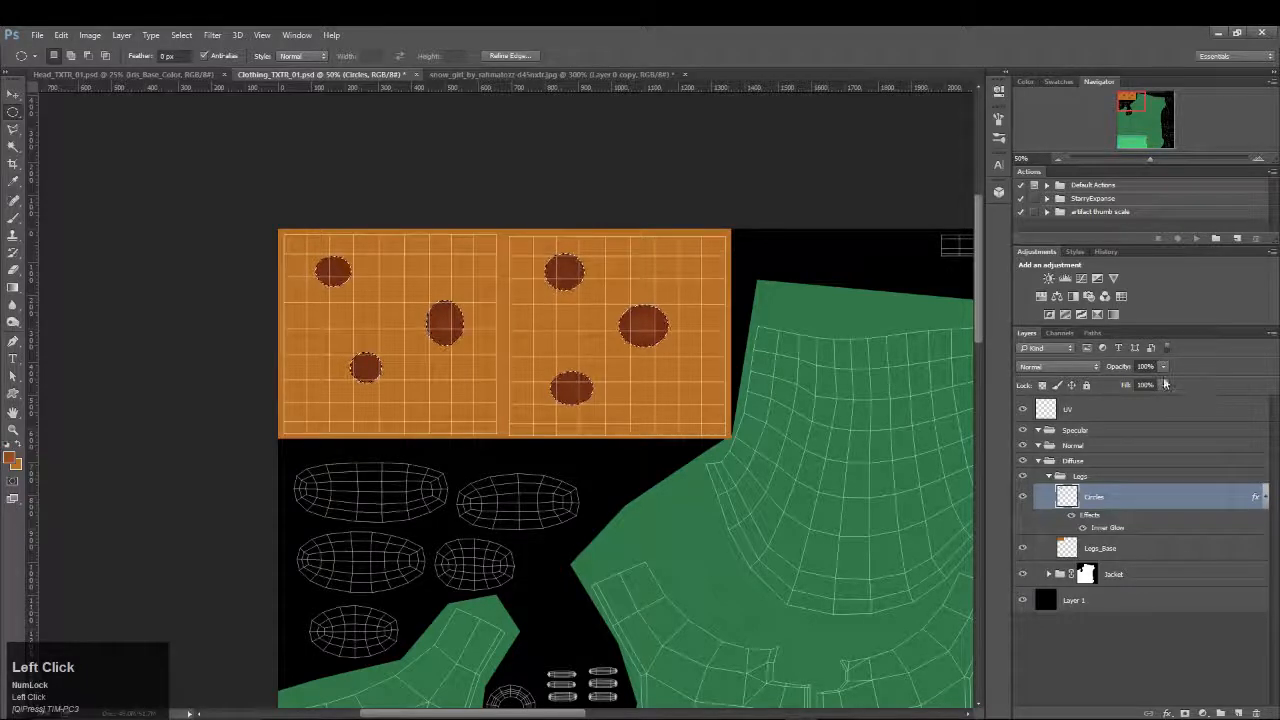
Clear the ellipse selection, lower the Circles layer's fill to 0%, and toggle its effects to compare
left_click(17, 114)
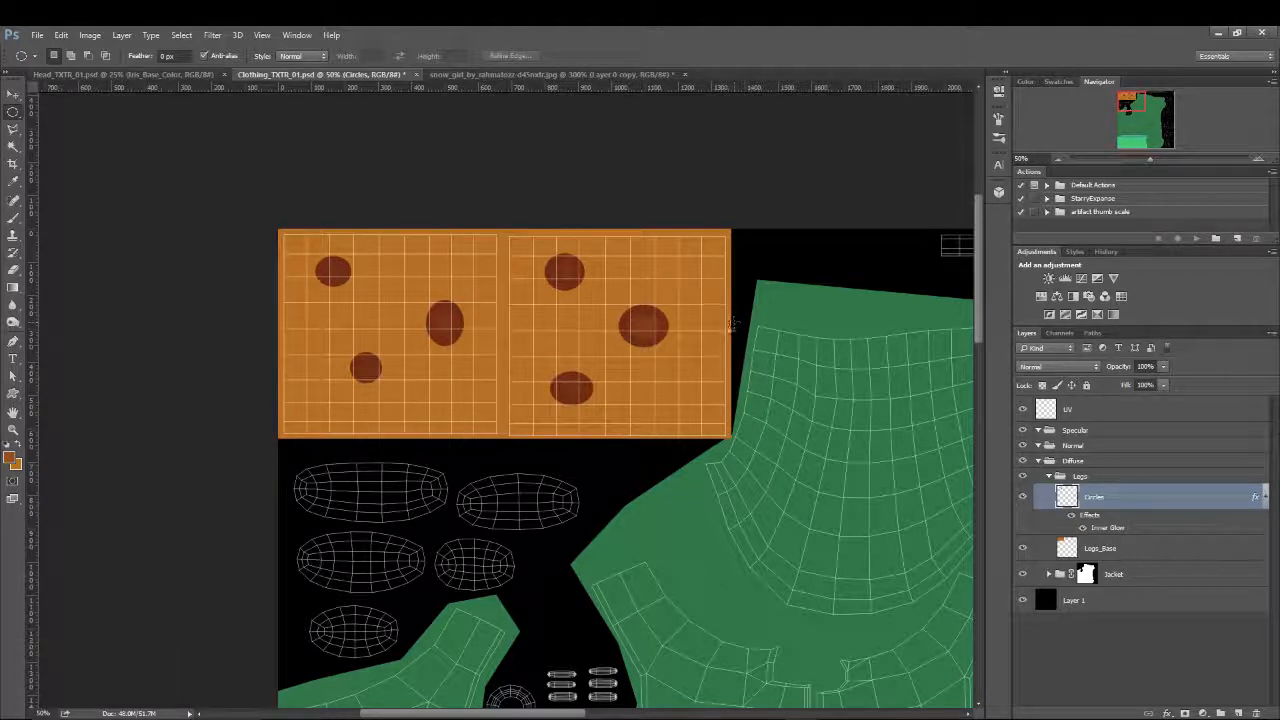
left_click(1171, 547)
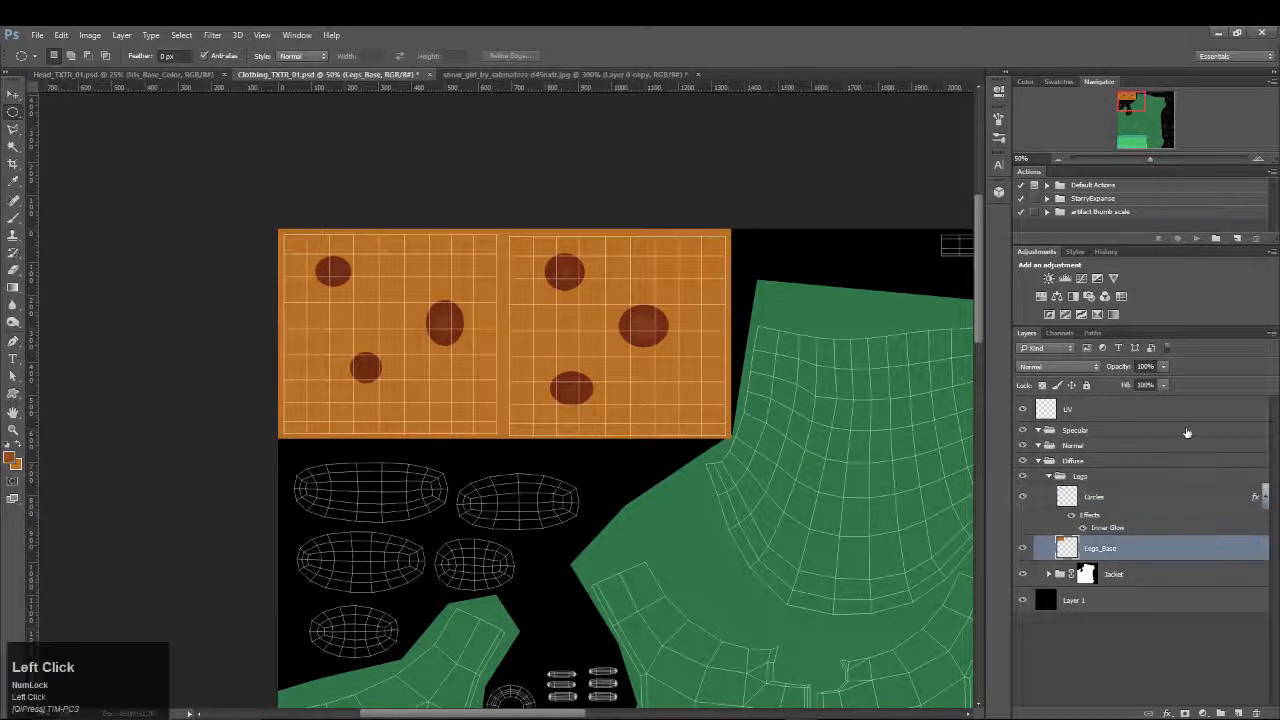
left_click(1129, 501)
left_click_drag(1163, 385, 1094, 402)
left_click(1071, 516)
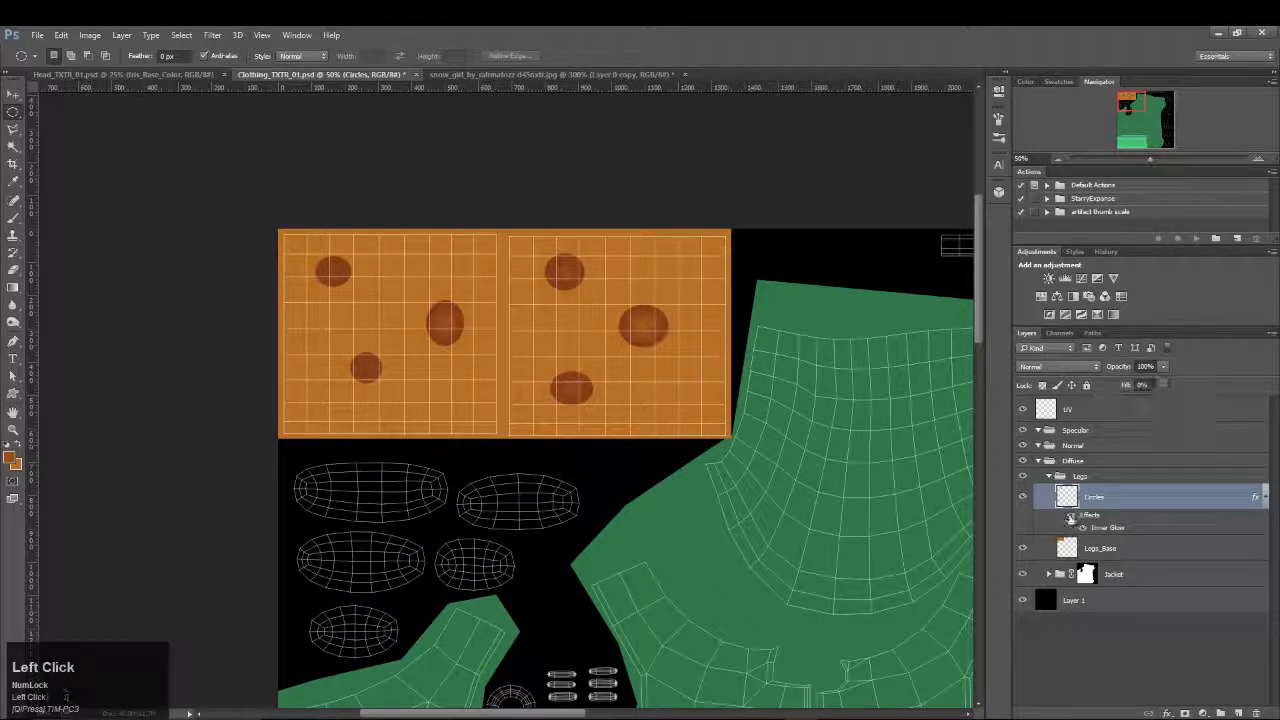
left_click(1071, 516)
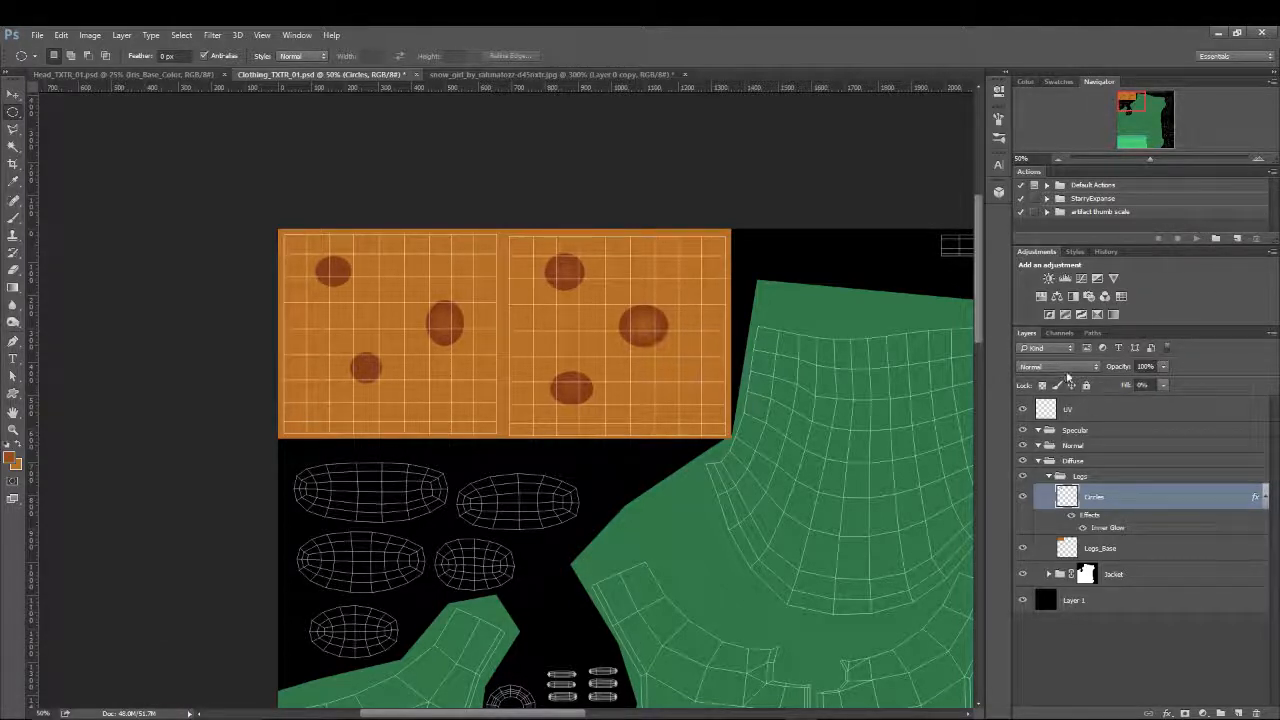
Reduce the Circles layer's Inner Glow opacity to 37% and shrink the glow size to a thin edge
double_click(1221, 493)
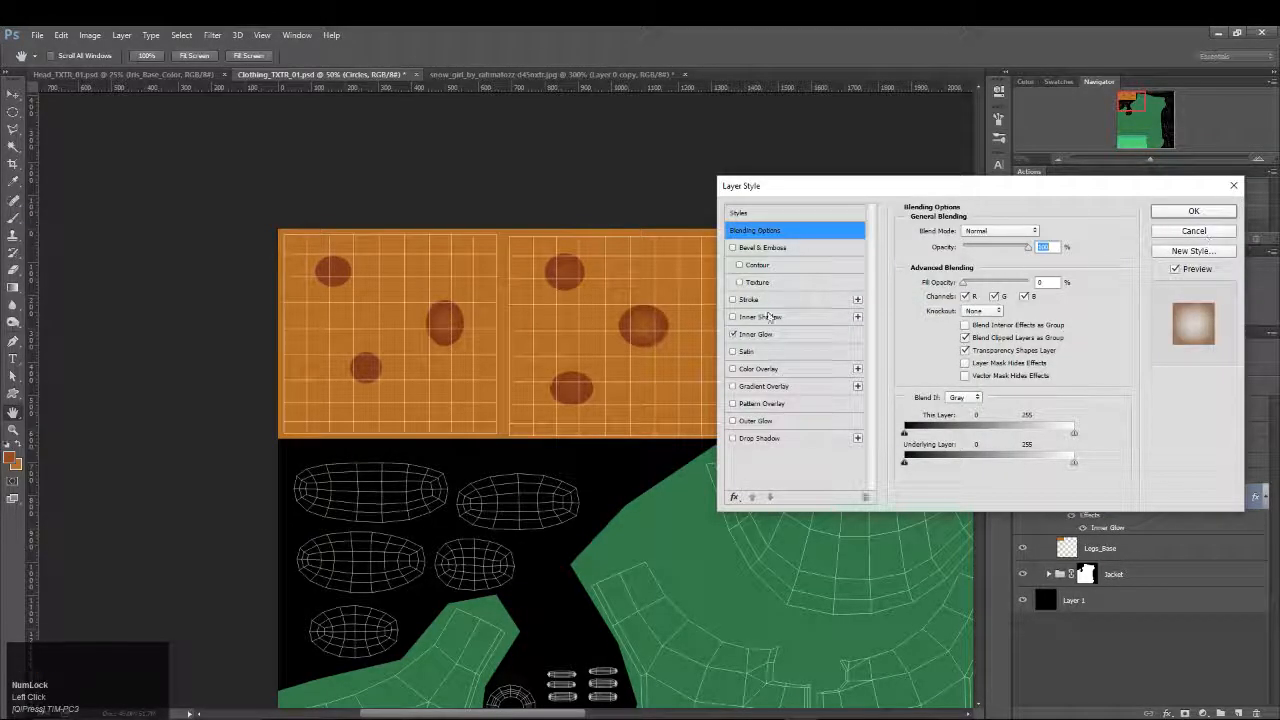
left_click(760, 334)
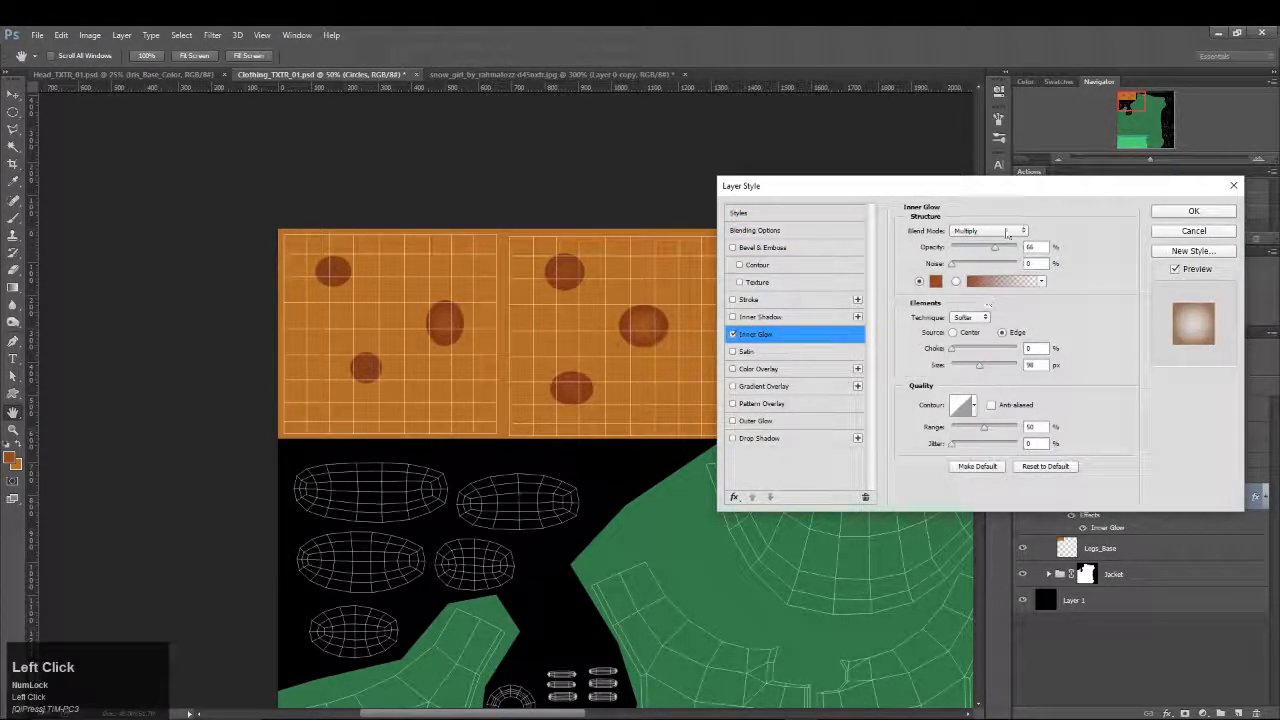
left_click_drag(1000, 249, 983, 250)
left_click_drag(972, 339, 964, 372)
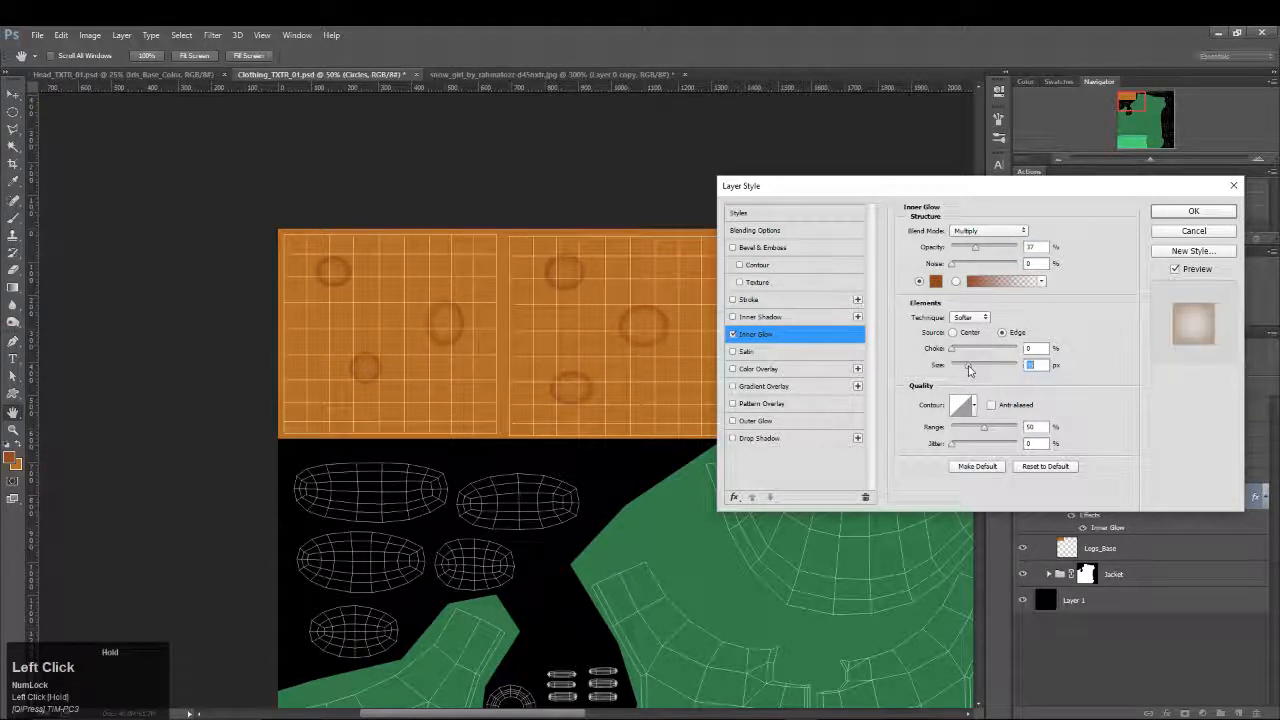
left_click(1186, 213)
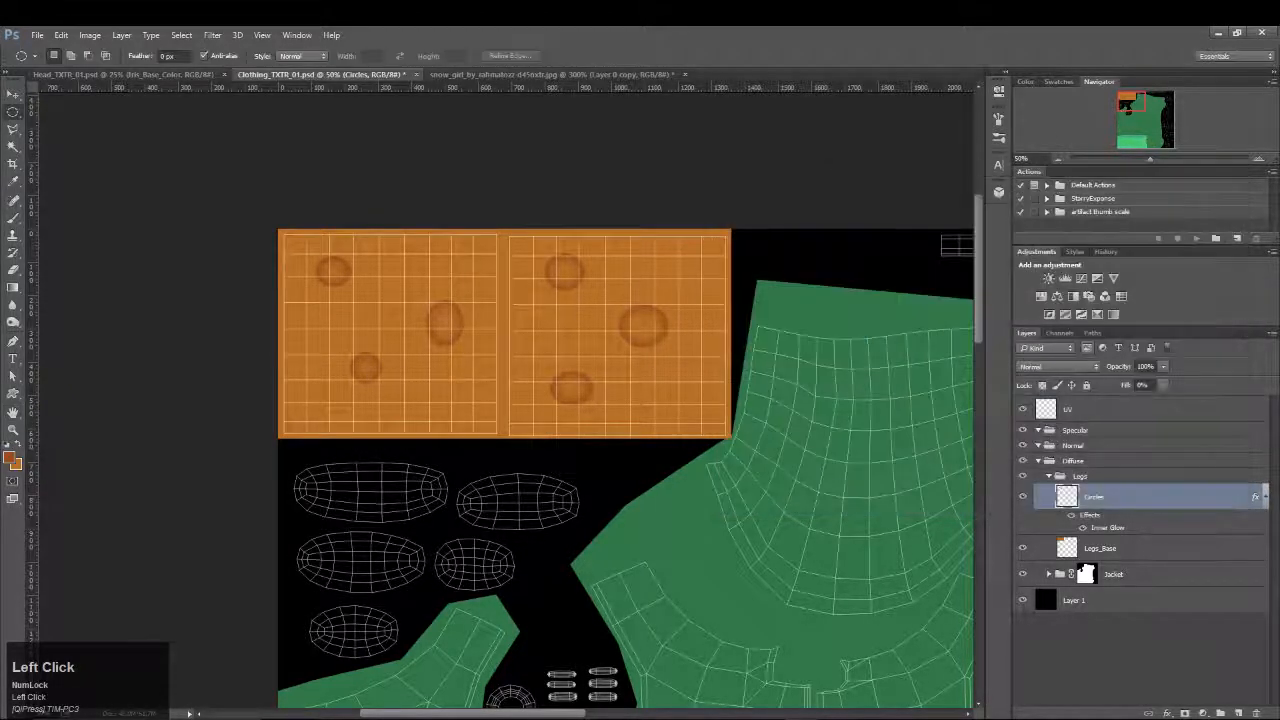
Sample the dark reddish spot outline on the reference's leg as foreground colour and return to the clothing texture
left_click(538, 76)
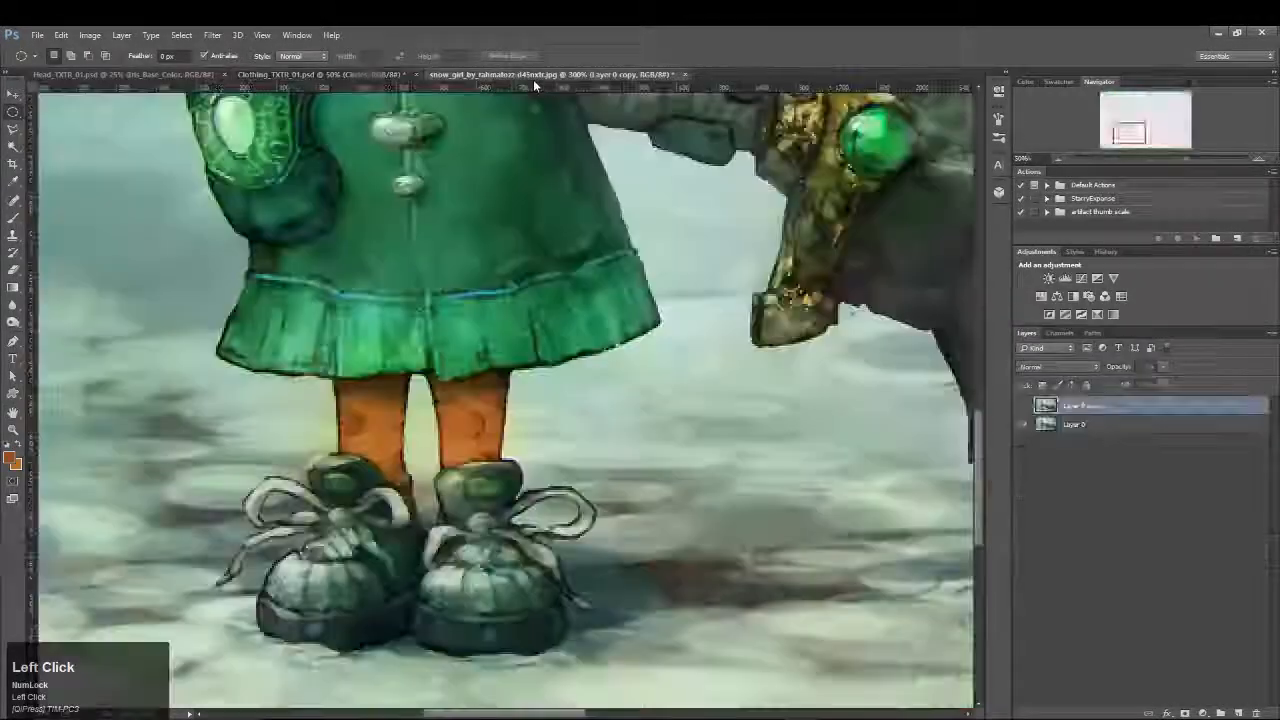
key("z")
left_click(482, 421)
left_click(484, 422)
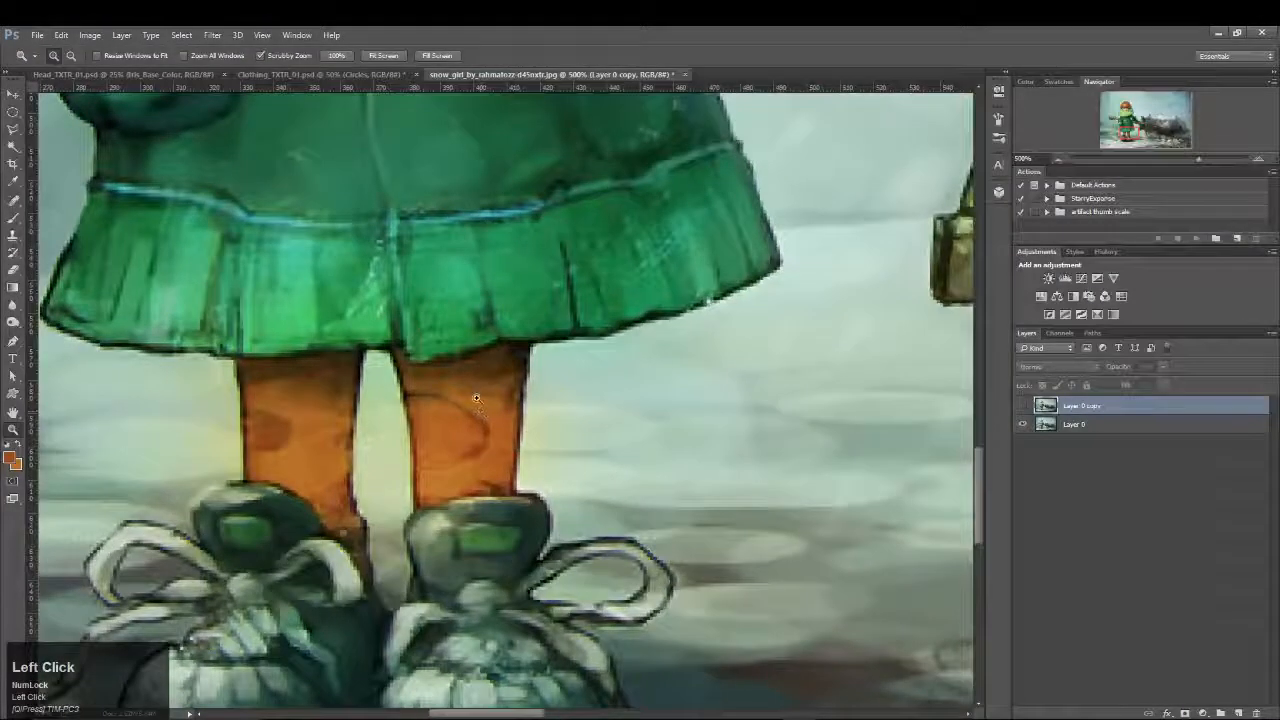
key("i")
left_click(470, 418)
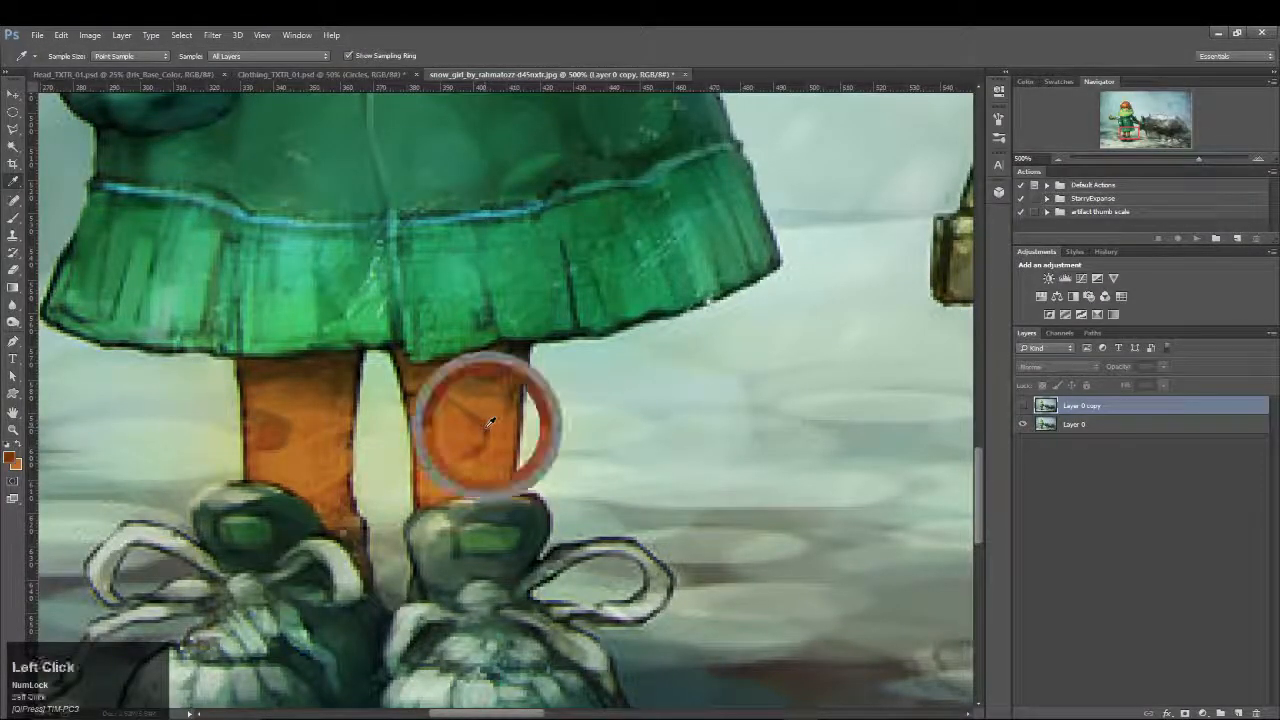
key("z")
left_click(346, 82)
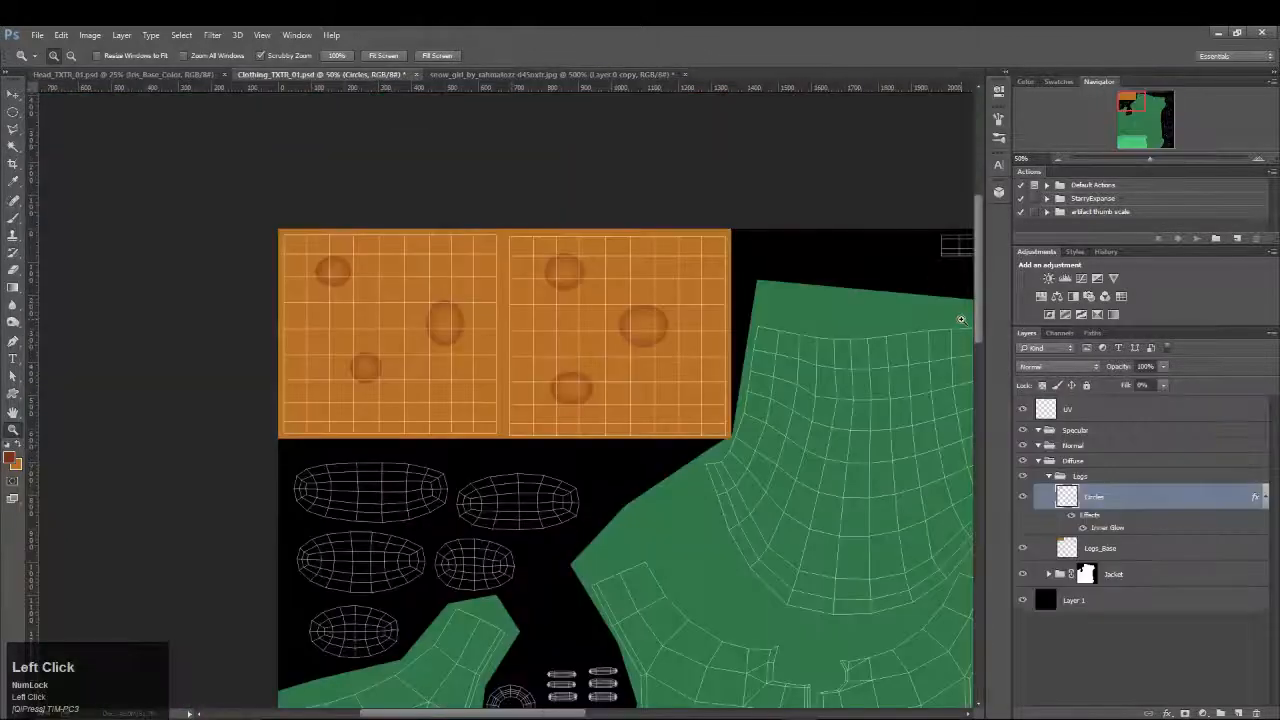
Enable a 10 px outside Stroke effect on the Circles layer
double_click(1196, 496)
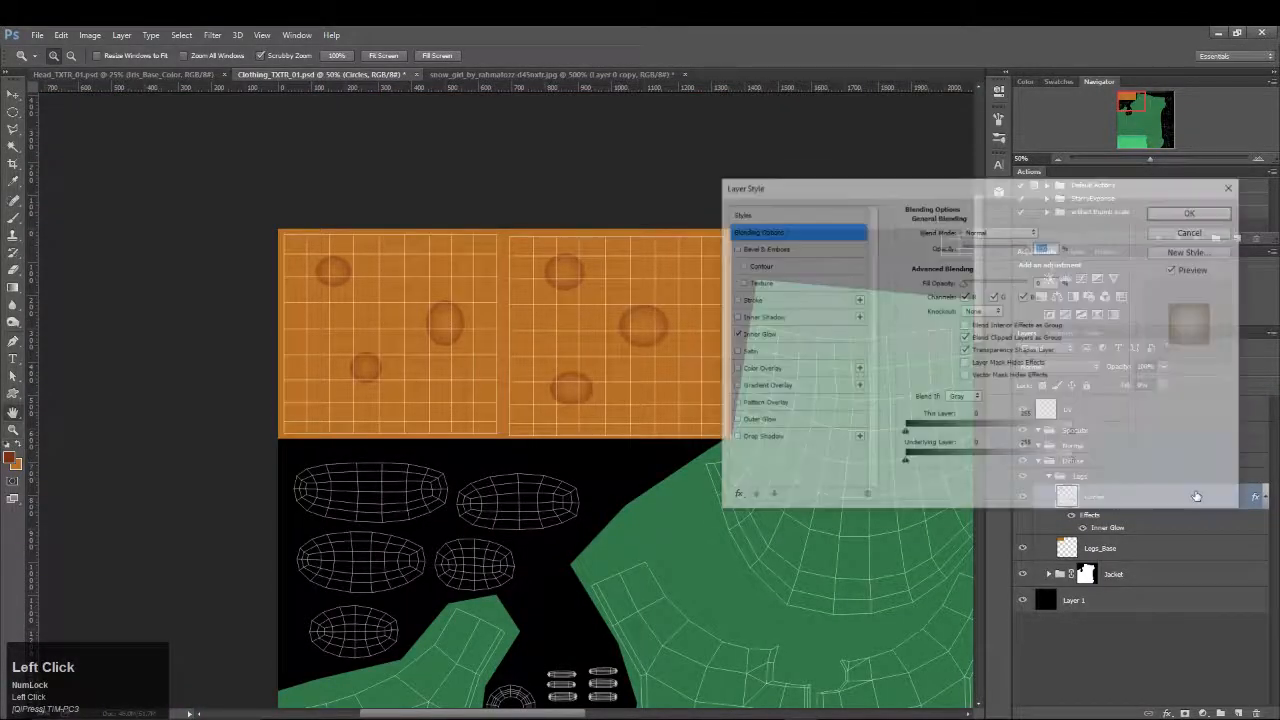
left_click(1193, 230)
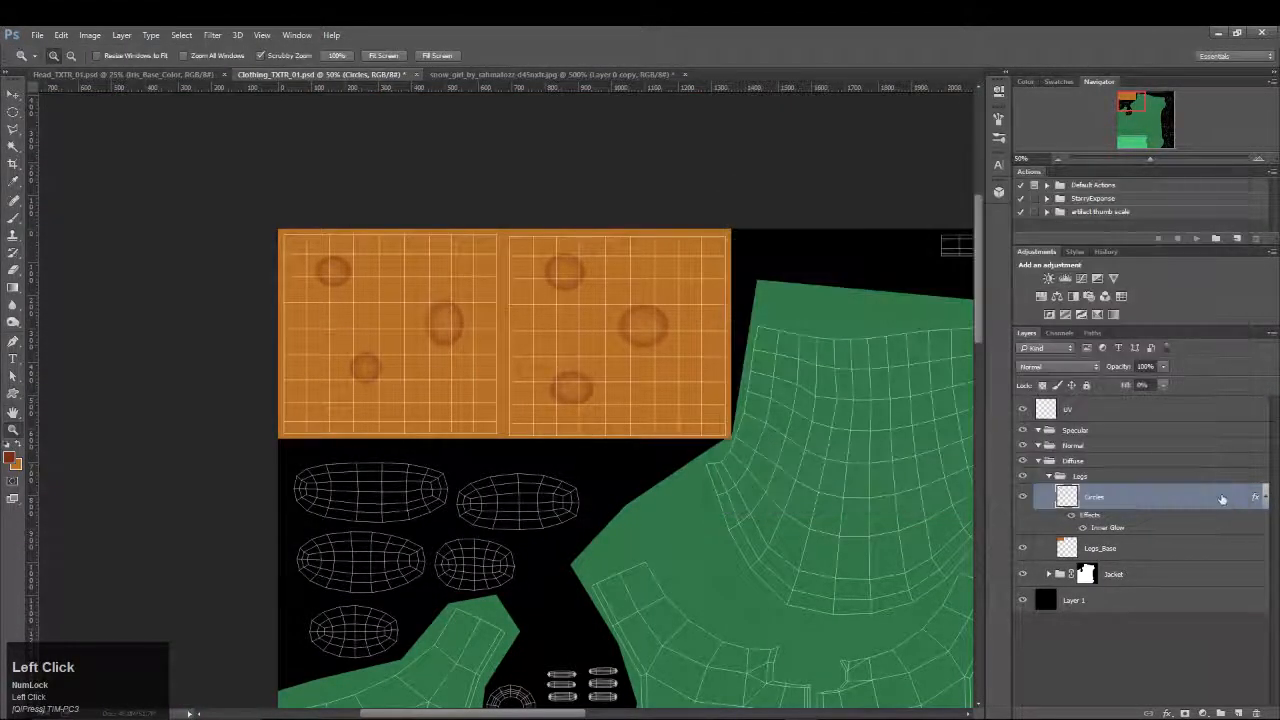
double_click(1216, 502)
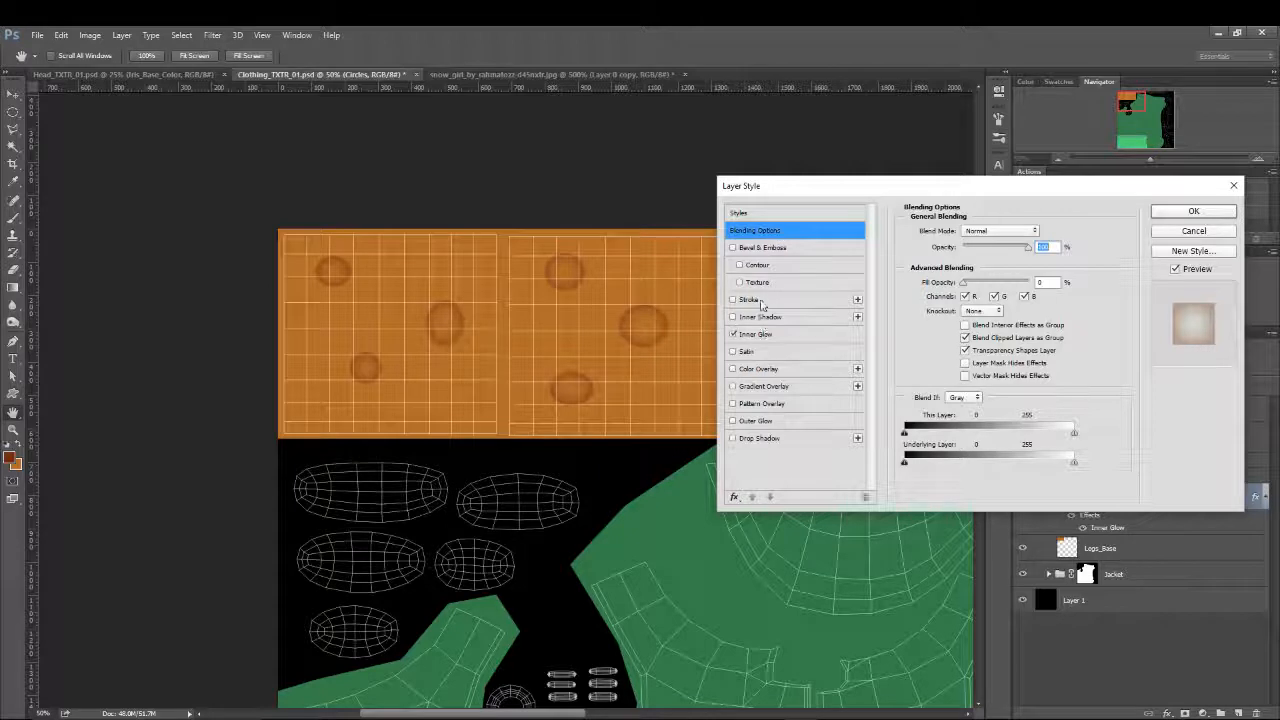
left_click(758, 300)
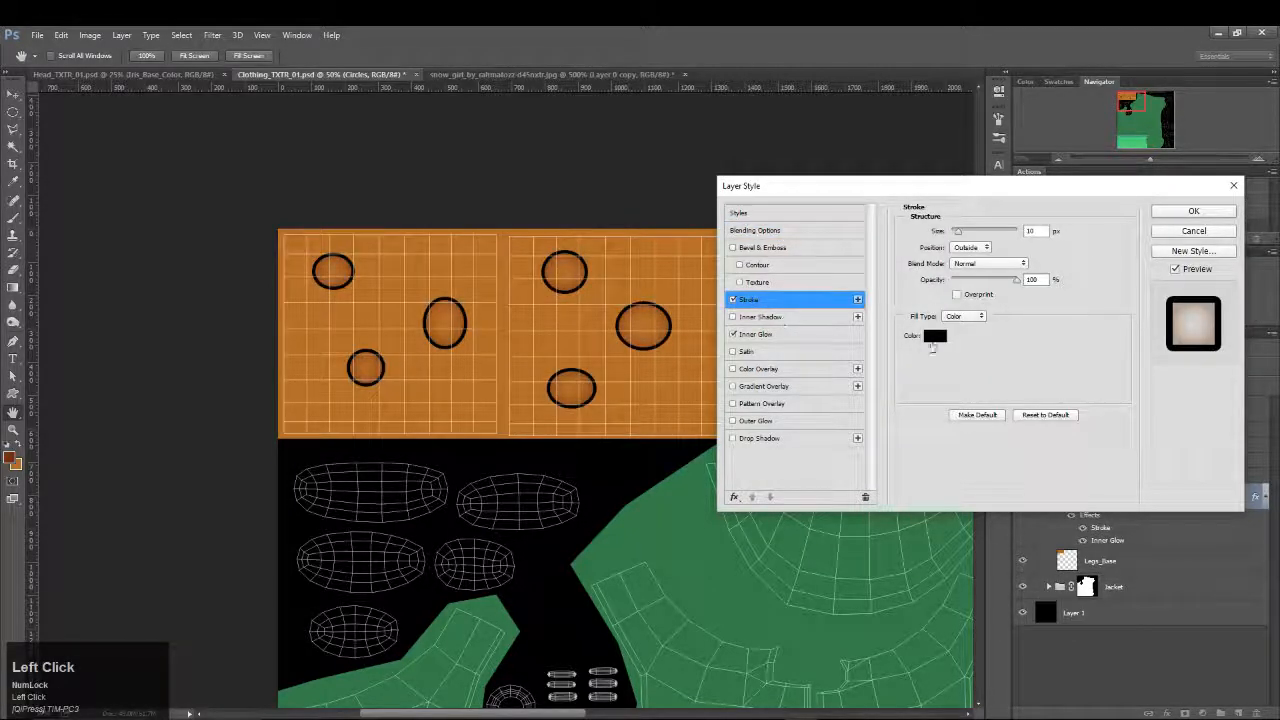
Set the Circles layer's stroke colour to dark brown 7a2d03, sampled from the foreground swatch
left_click(935, 336)
left_click(8, 457)
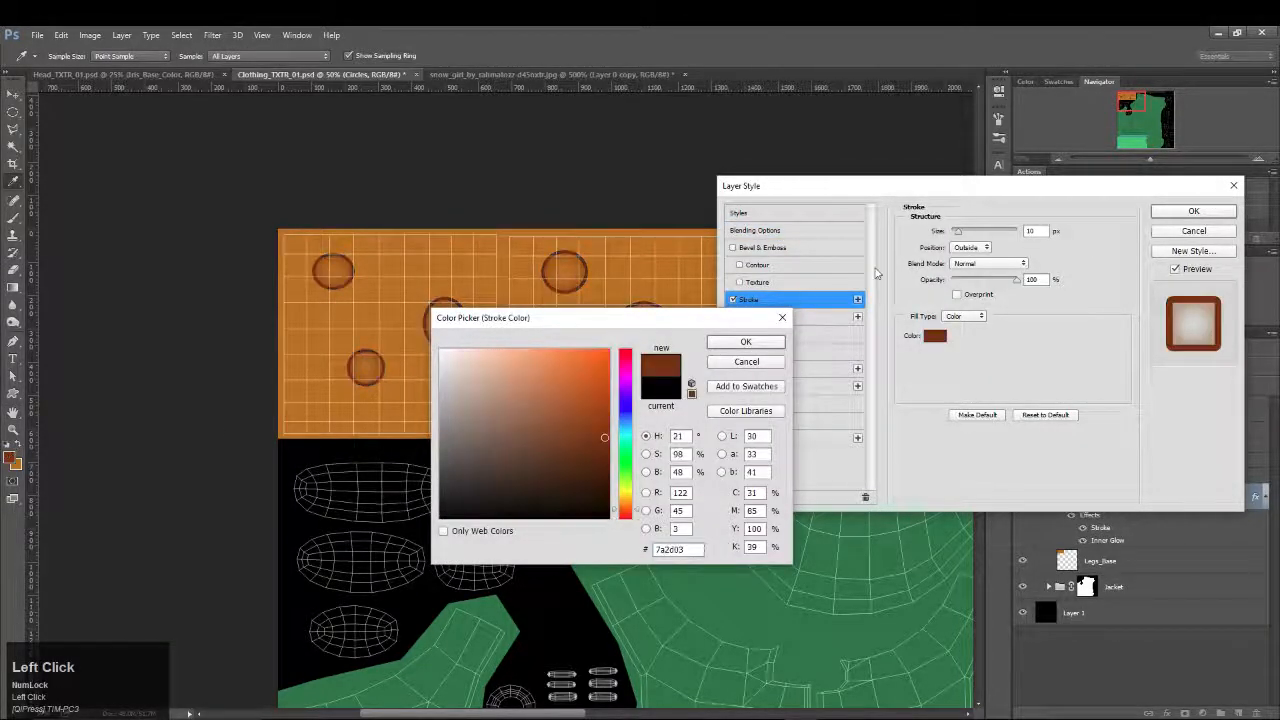
left_click(752, 341)
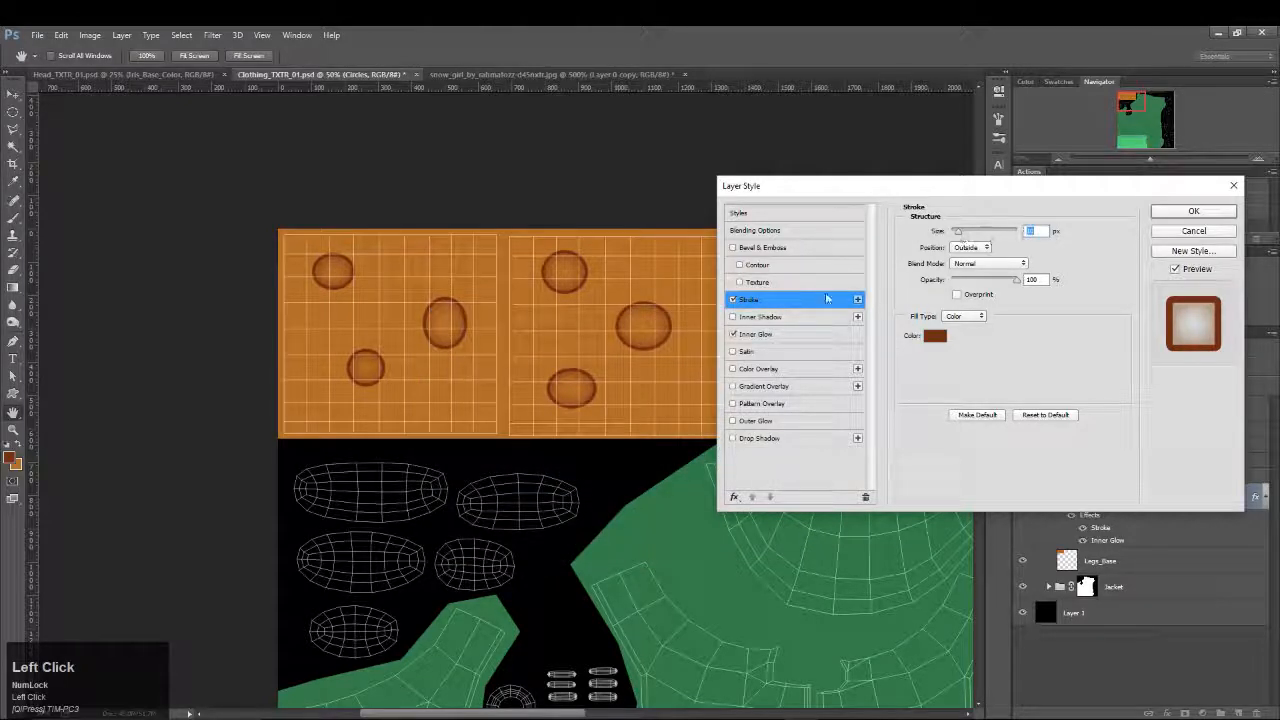
Set the circles' stroke position to Inside, reduce its size and opacity, and apply the layer style
left_click(970, 247)
left_click(960, 266)
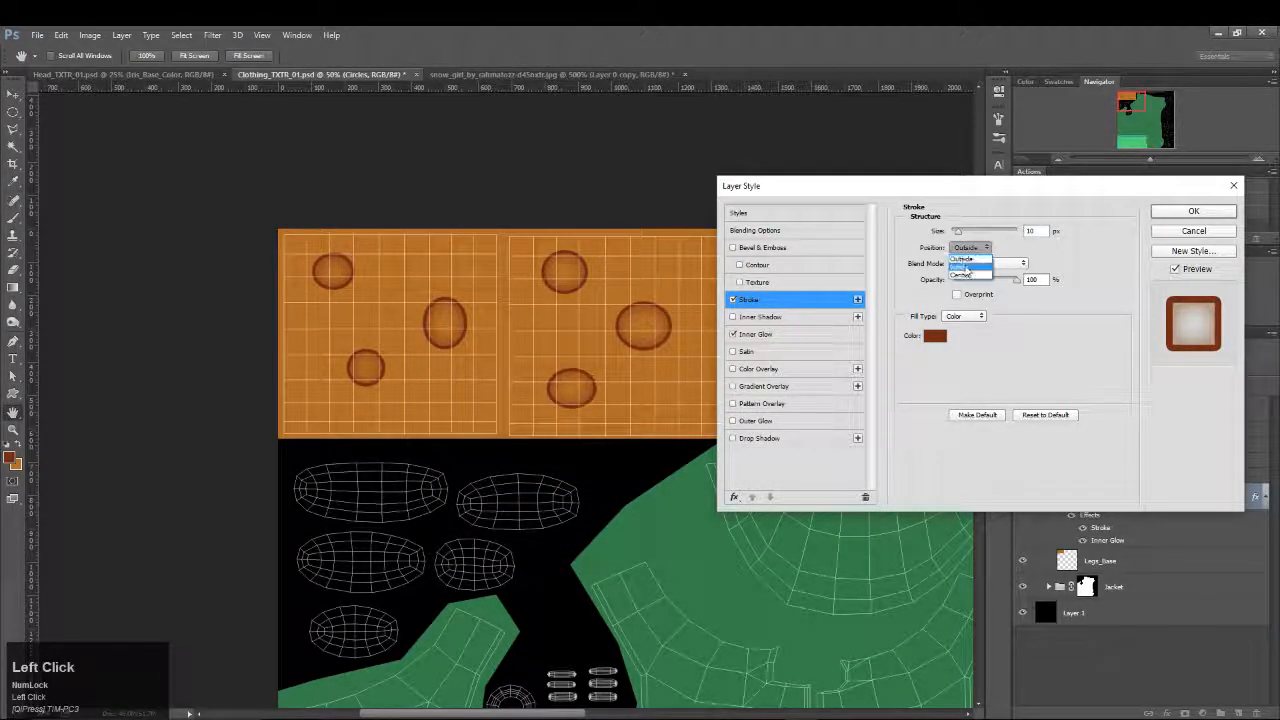
left_click_drag(957, 231, 952, 237)
left_click_drag(1013, 284, 996, 281)
left_click(1182, 213)
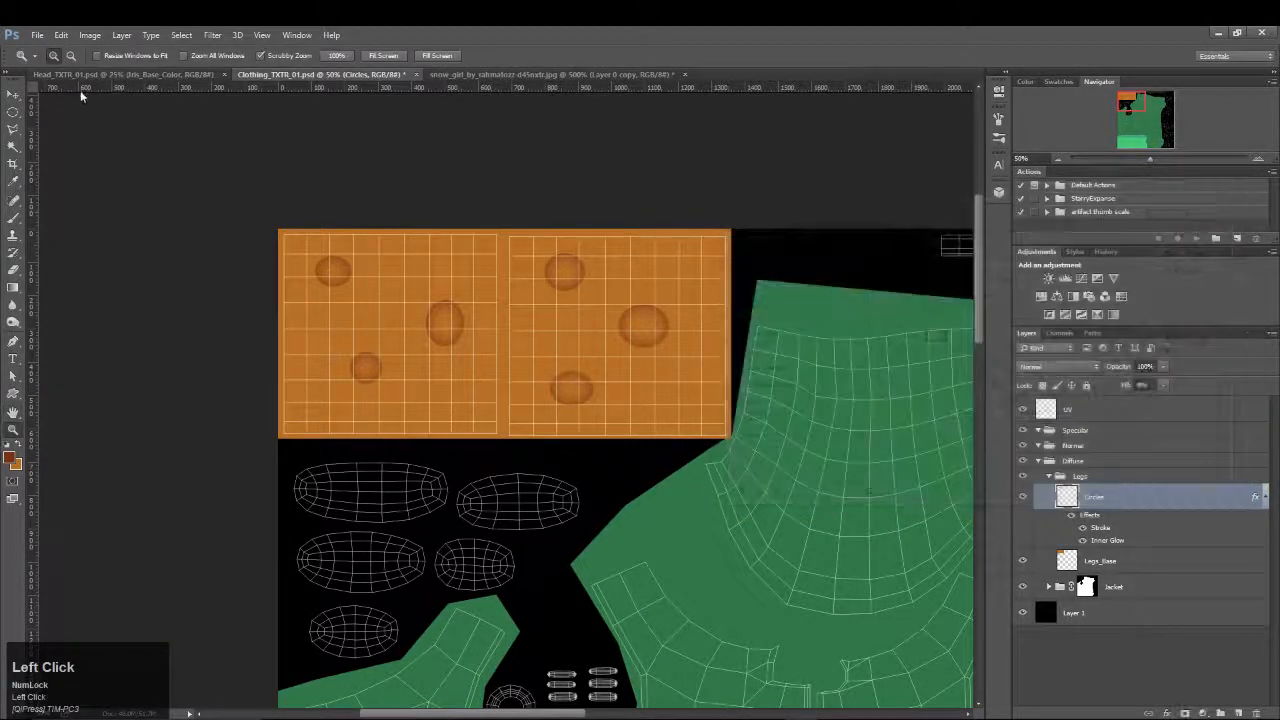
Activate the Elliptical Marquee tool and save the Clothing_TXTR_01.psd document
left_click(13, 111)
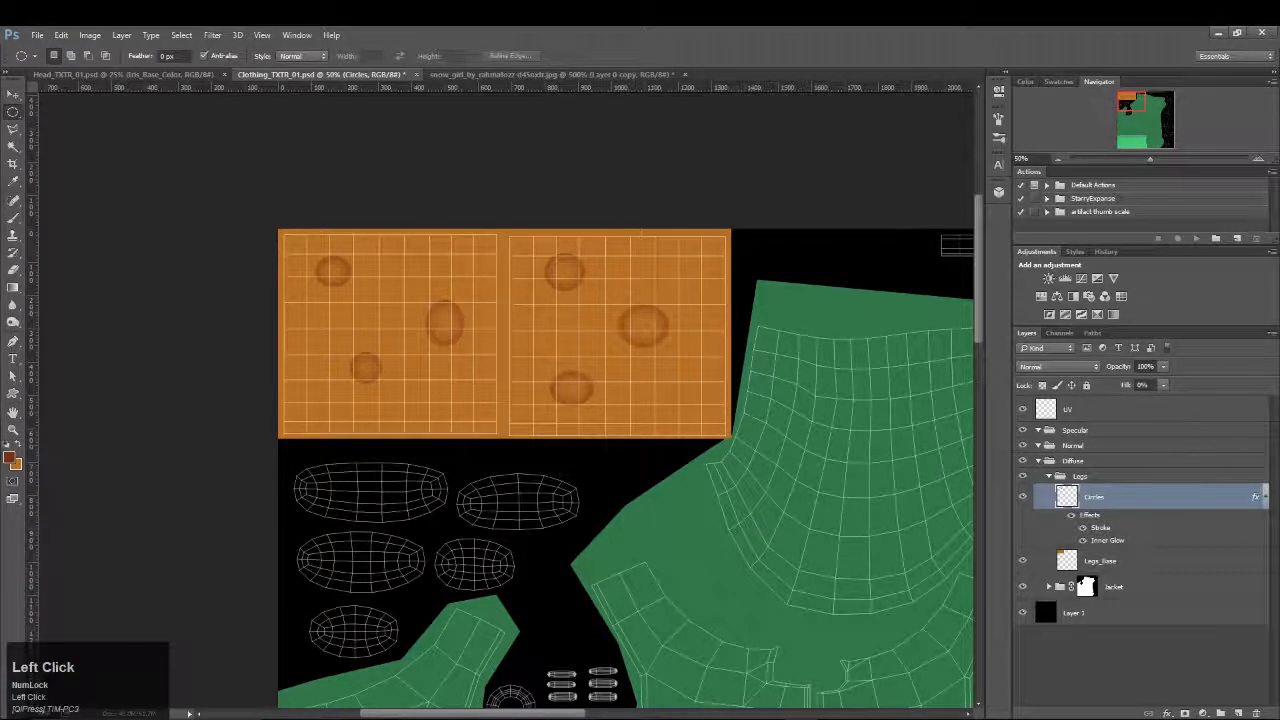
key("ctrl+s")
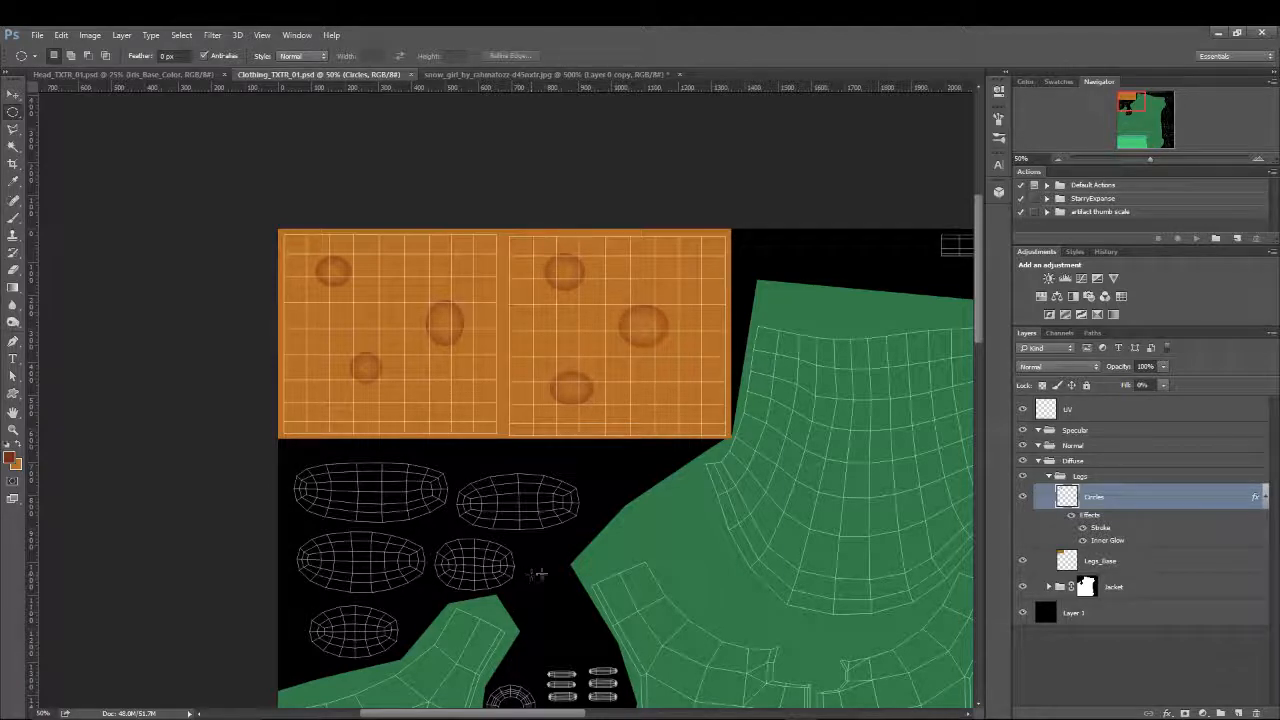
left_click_drag(863, 341, 394, 240)
left_click(554, 369, "alt")
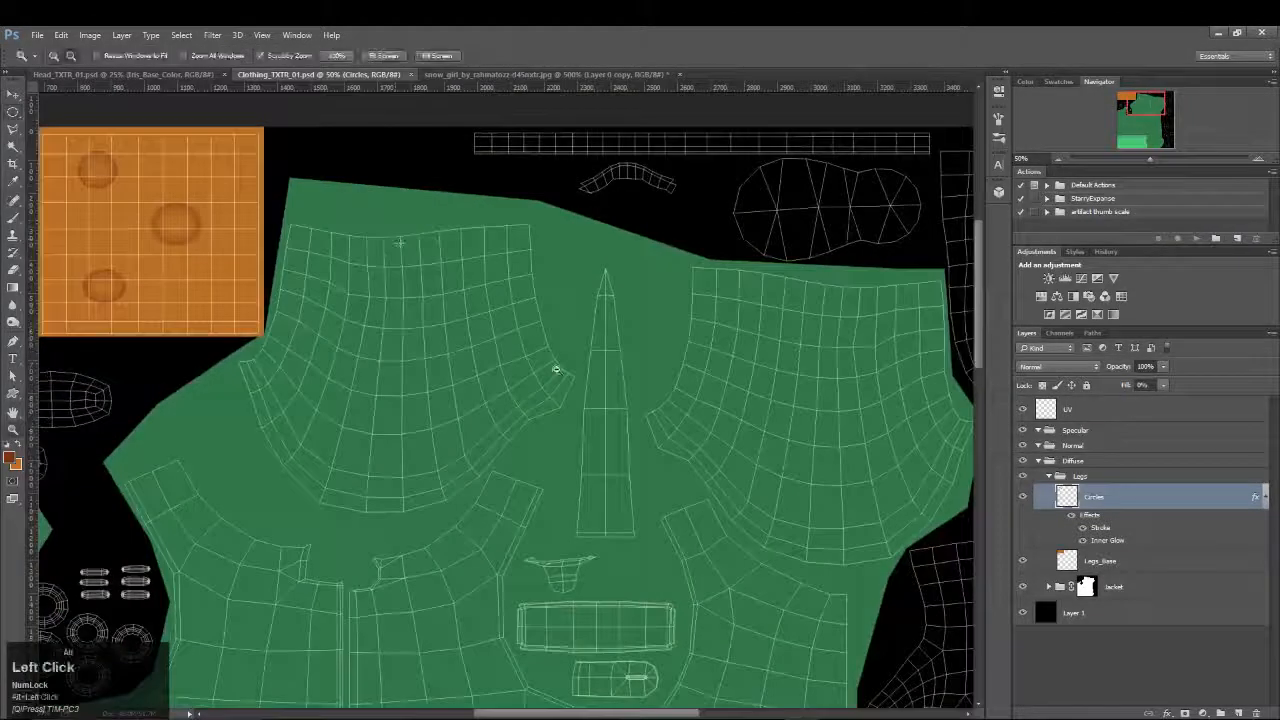
key("ctrl+s")
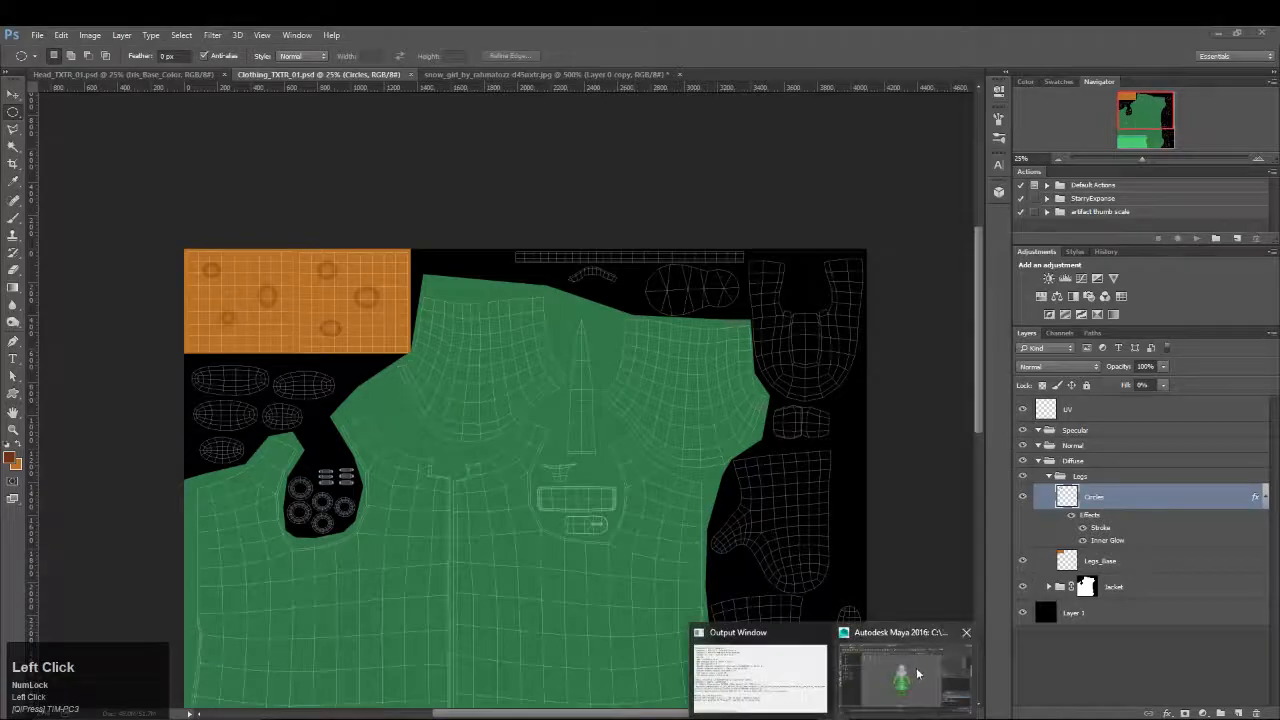
Switch to Maya to examine the dressed character, and study the jacket toggles in the snow girl reference painting in Photoshop
left_click(918, 676)
left_click_drag(765, 428, 772, 440, "alt")
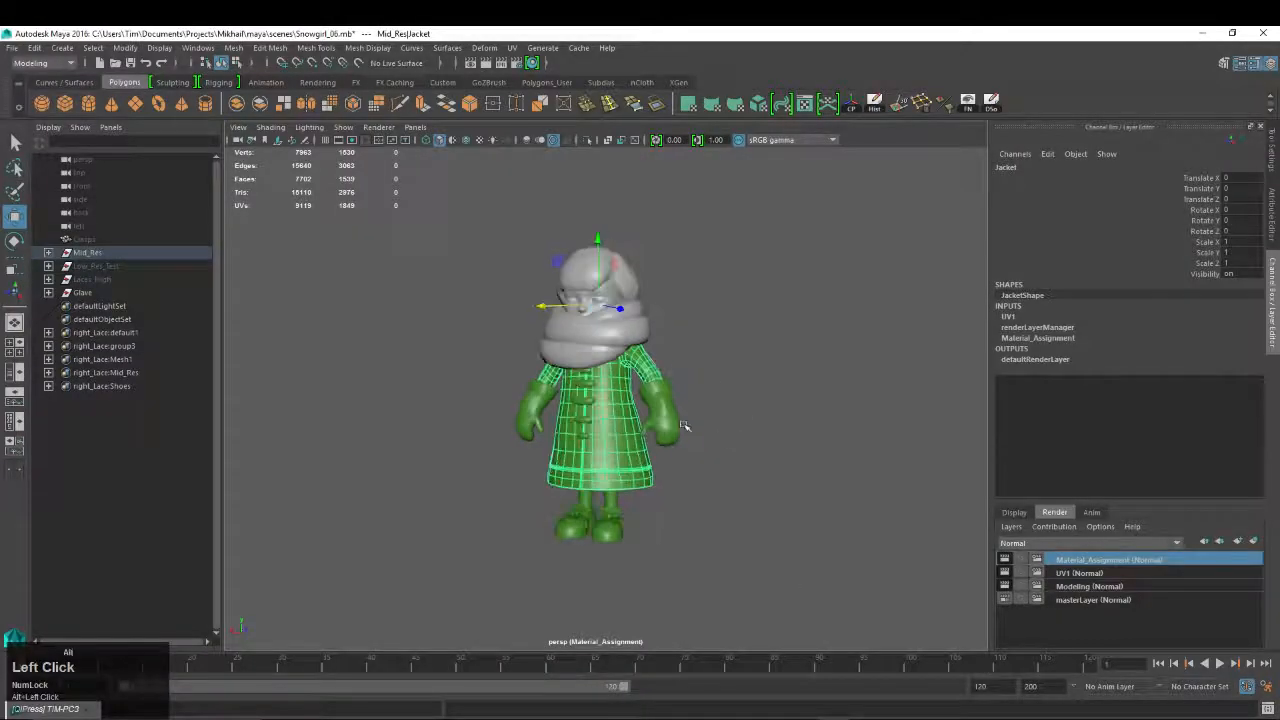
right_click_drag(772, 440, 780, 459, "alt")
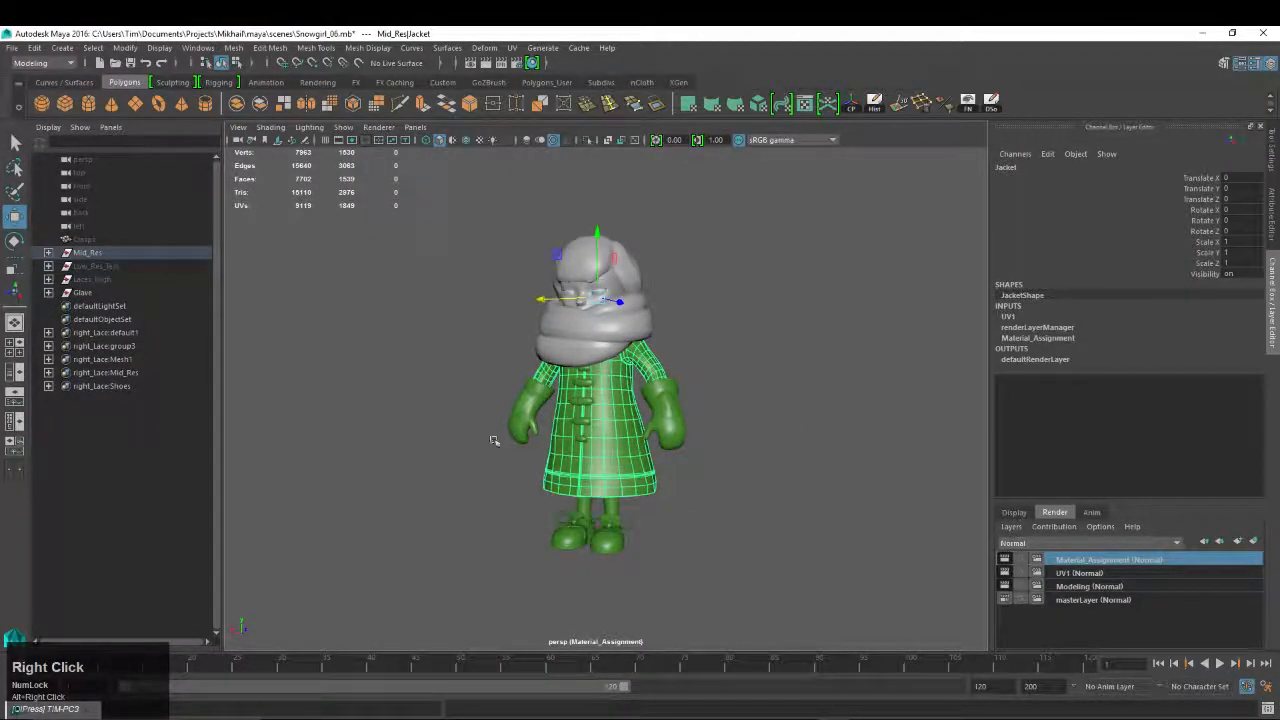
left_click_drag(665, 520, 656, 293, "alt")
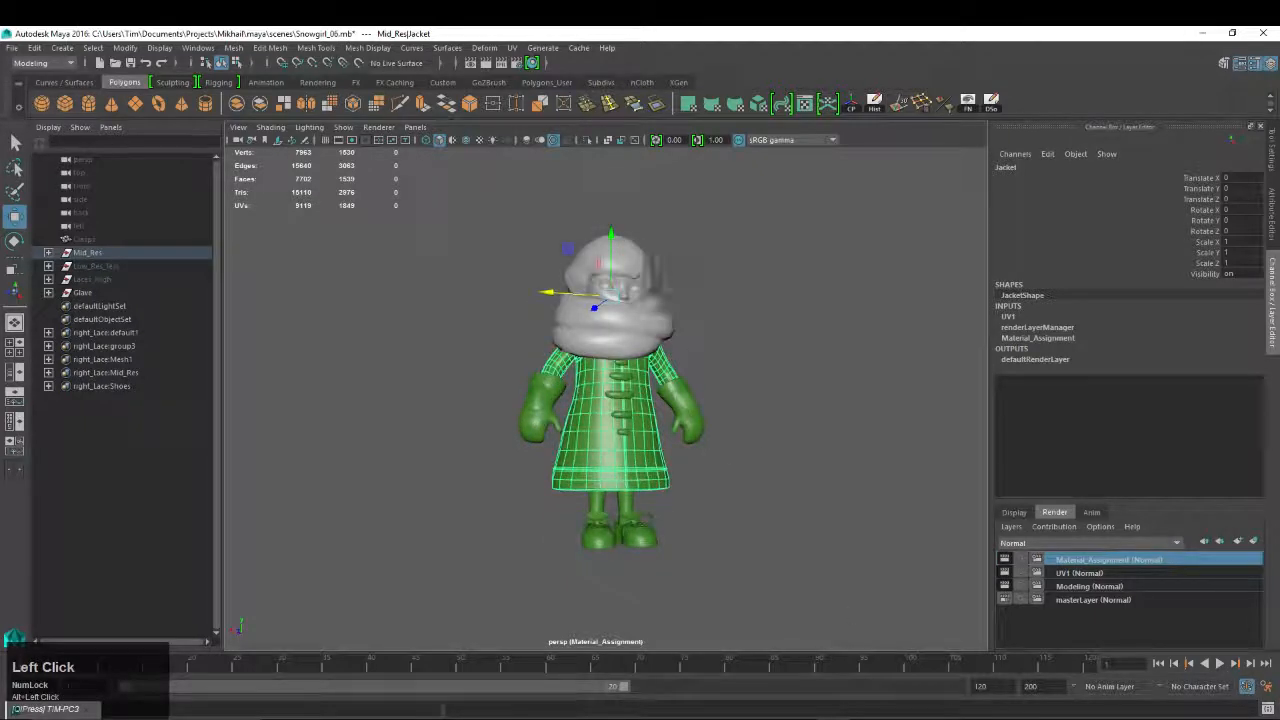
mouse_move(830, 716)
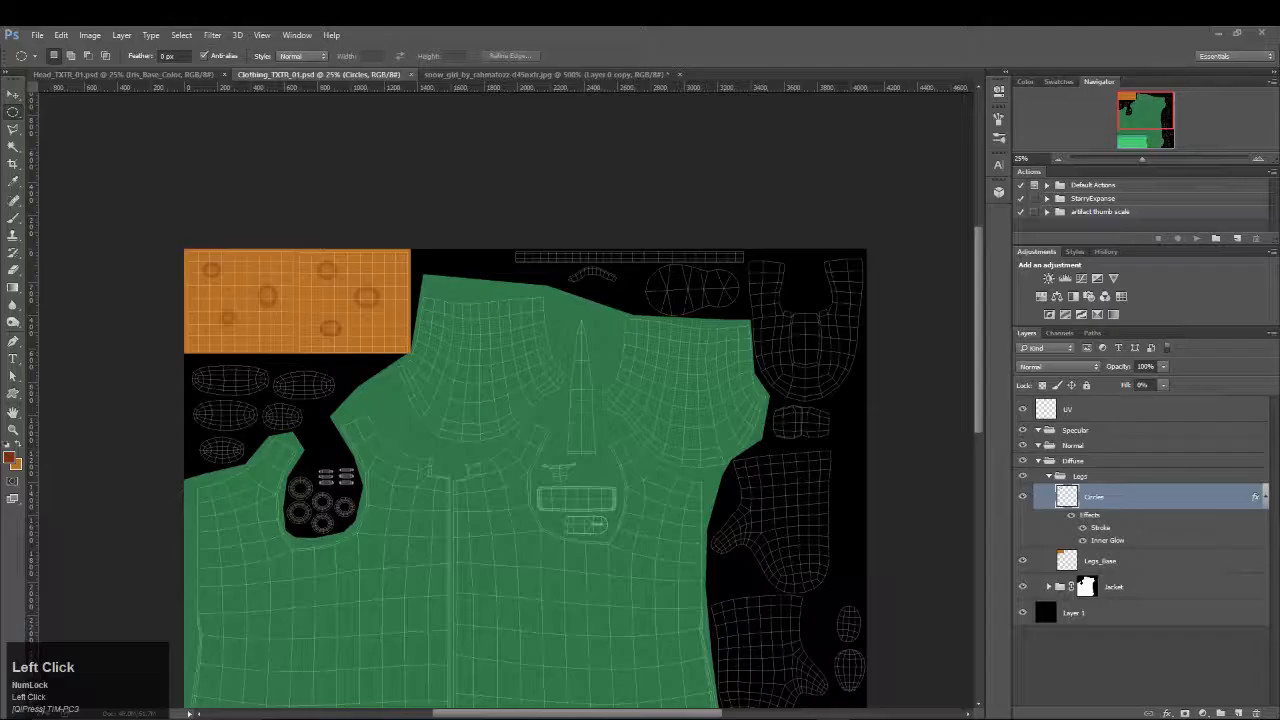
left_click(490, 75)
left_click_drag(471, 157, 545, 613)
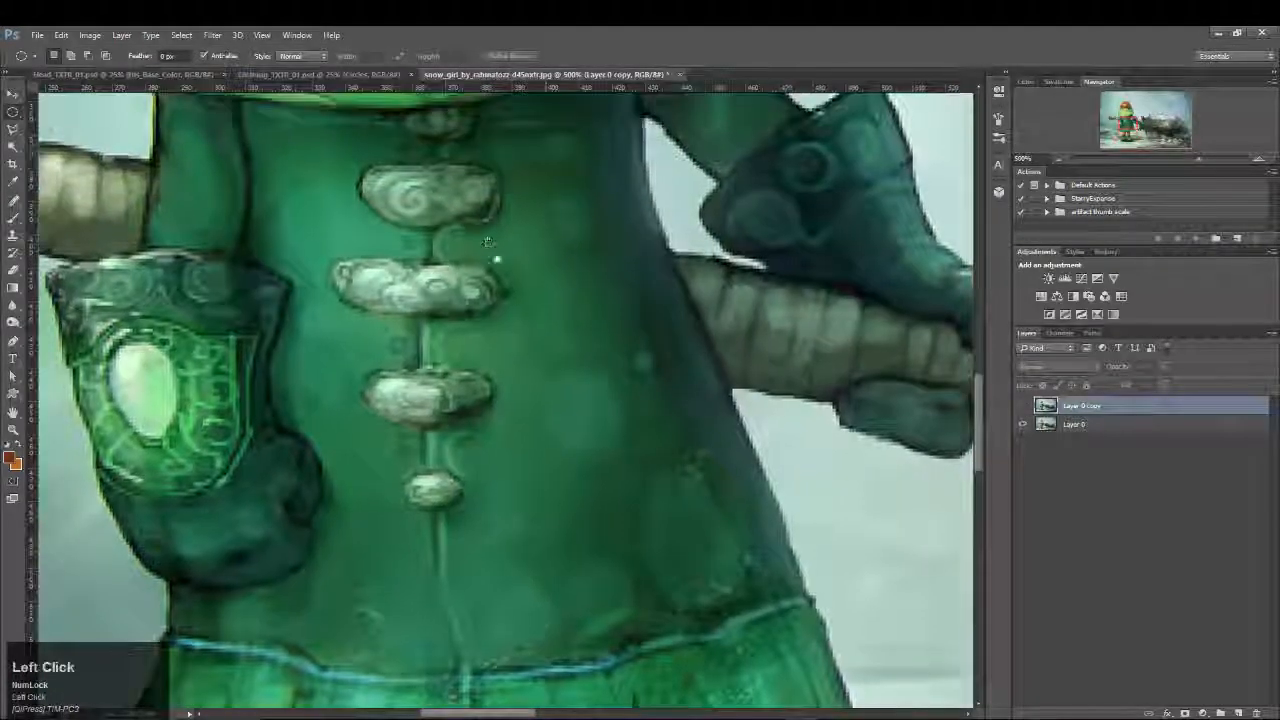
left_click_drag(500, 216, 530, 266)
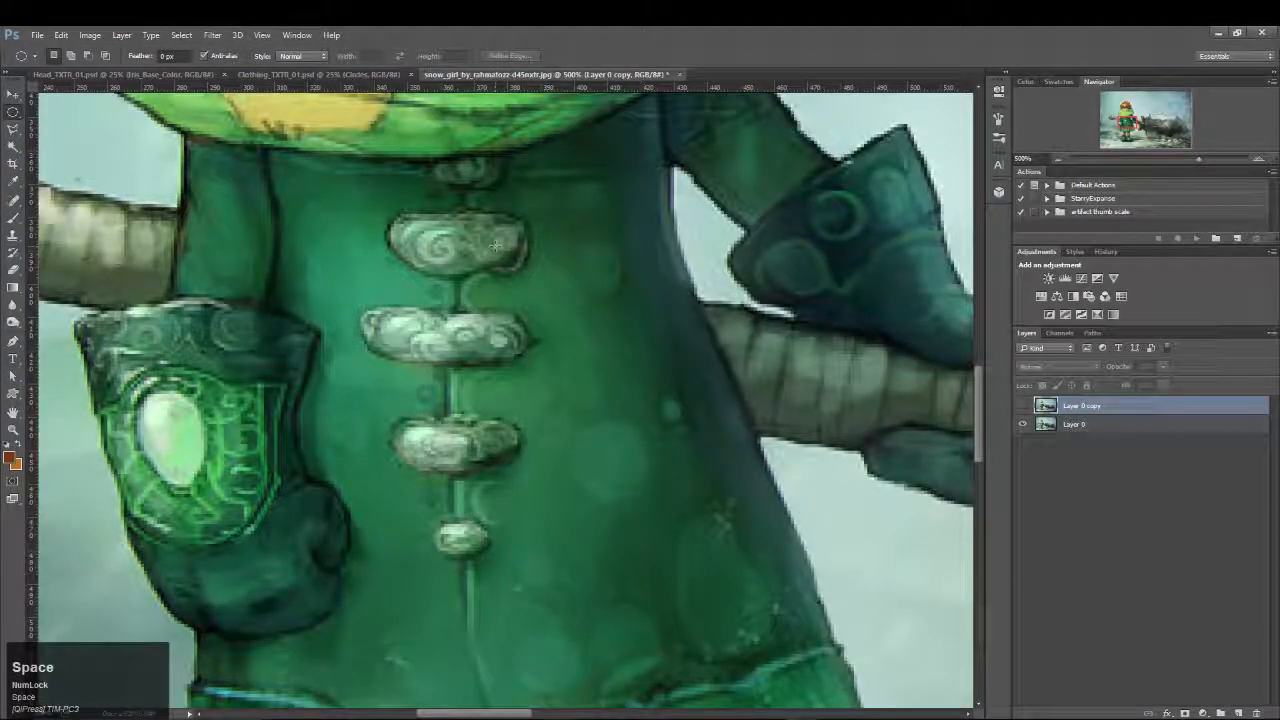
left_click_drag(648, 264, 695, 329)
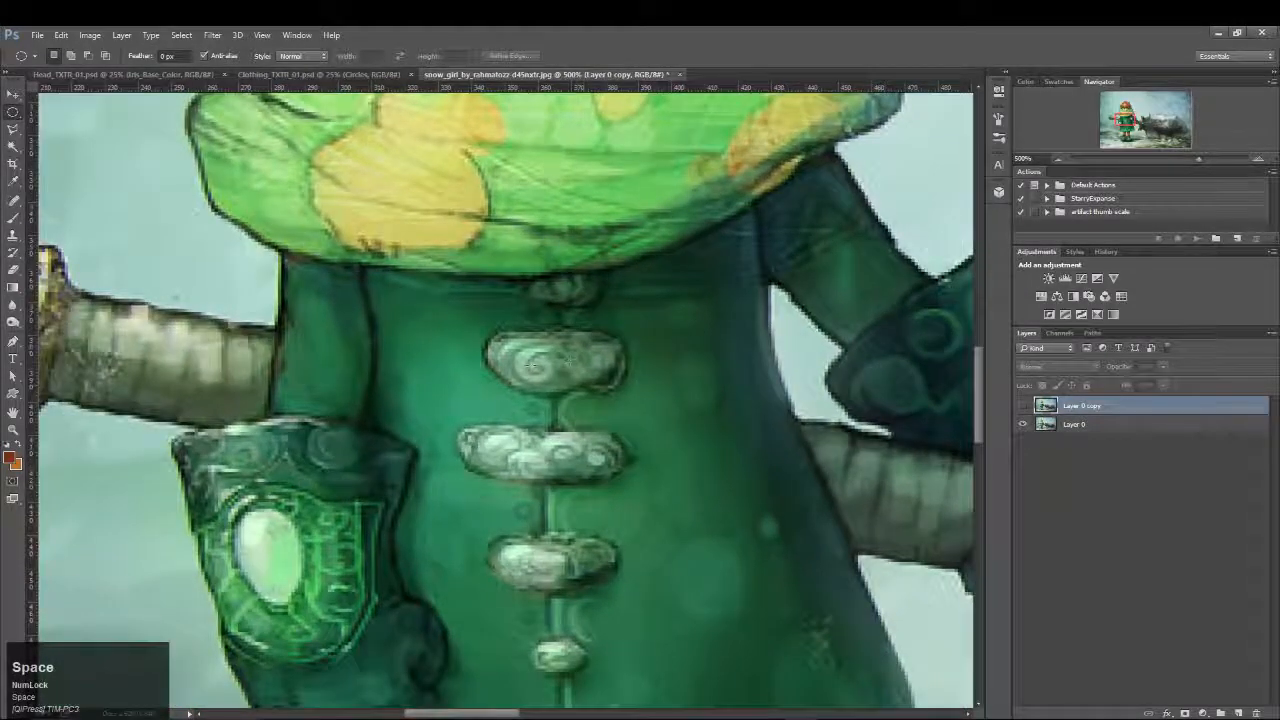
left_click_drag(752, 415, 557, 366)
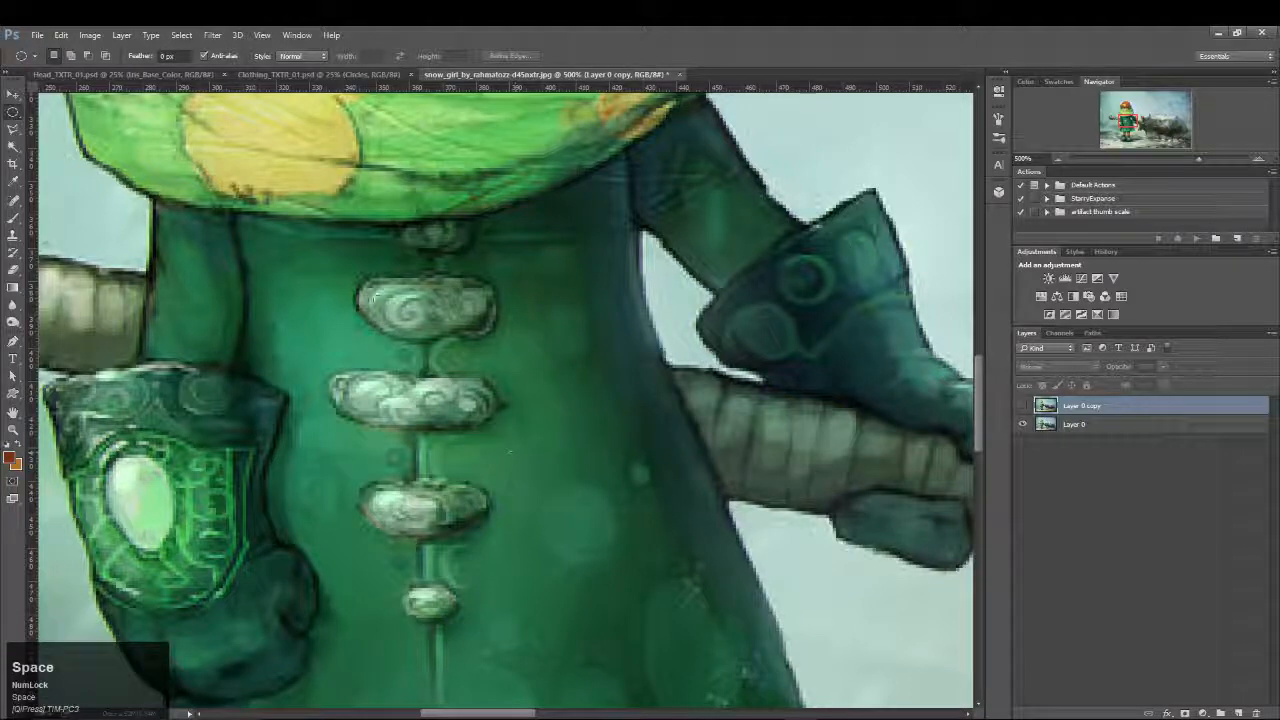
Show Layer 0 copy and sample the upper toggle's pale green as background colour and its dark green edge as foreground colour
left_click(1022, 406)
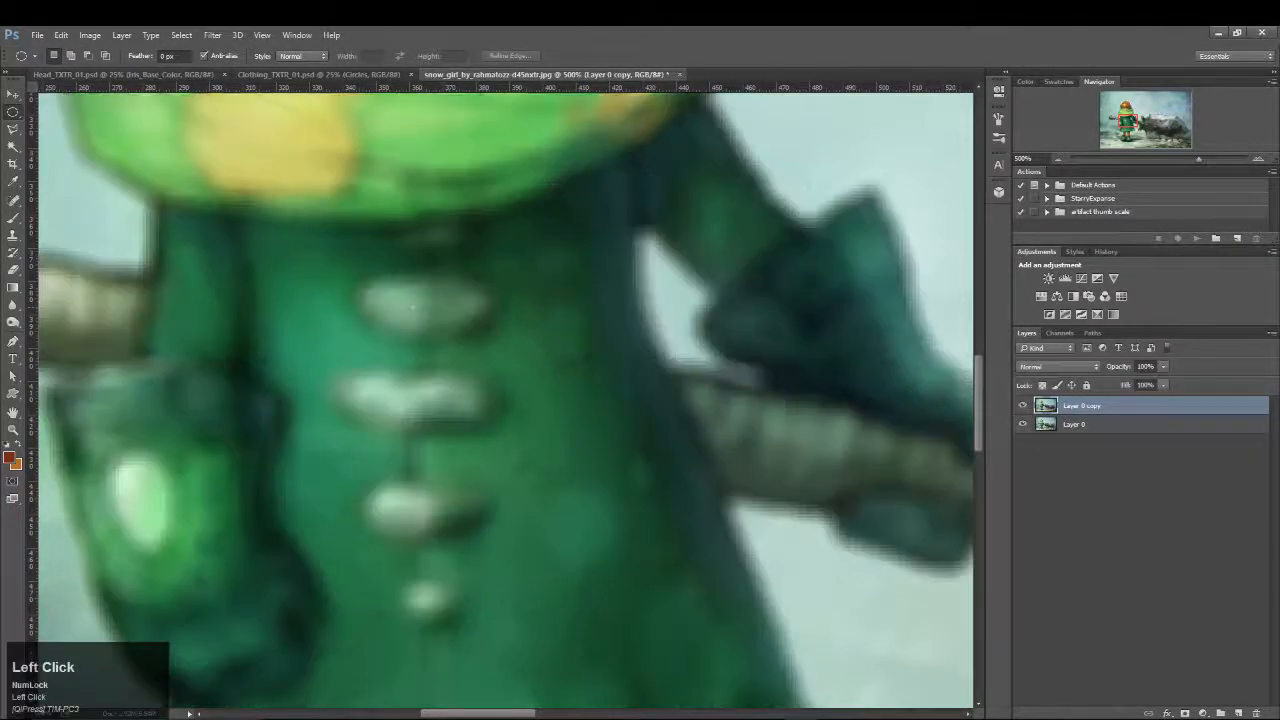
key("i")
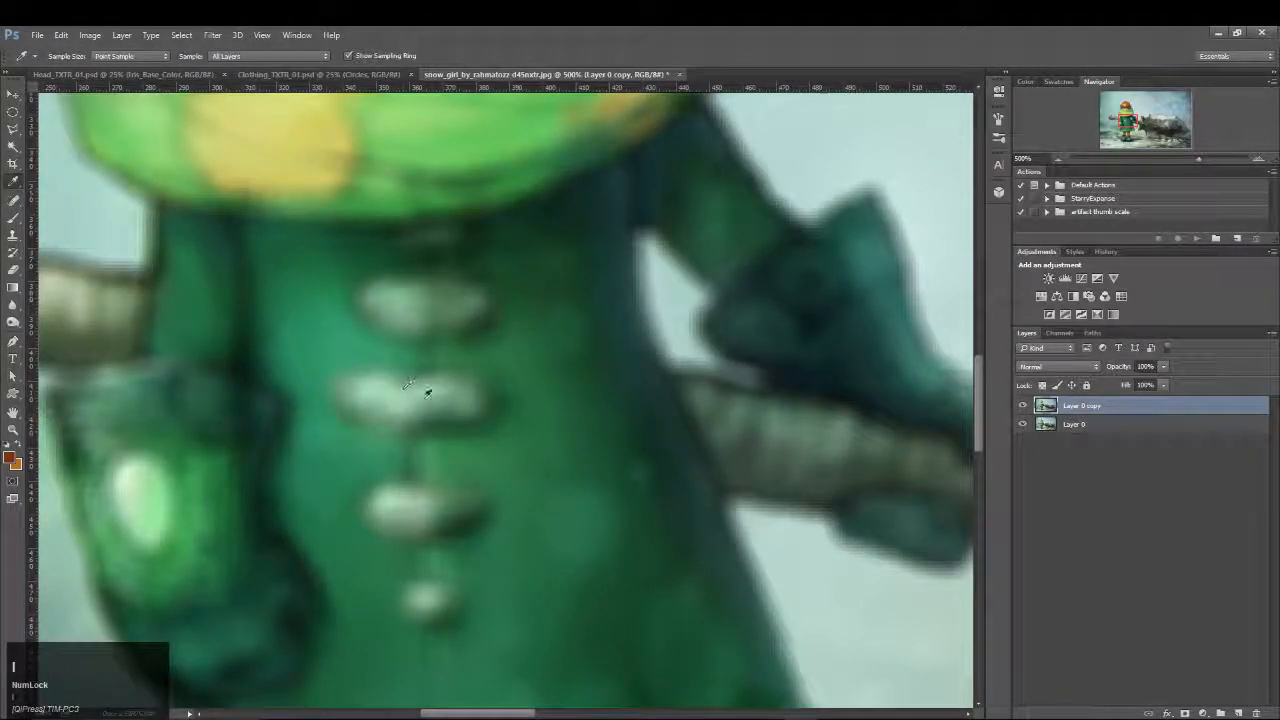
left_click(407, 294)
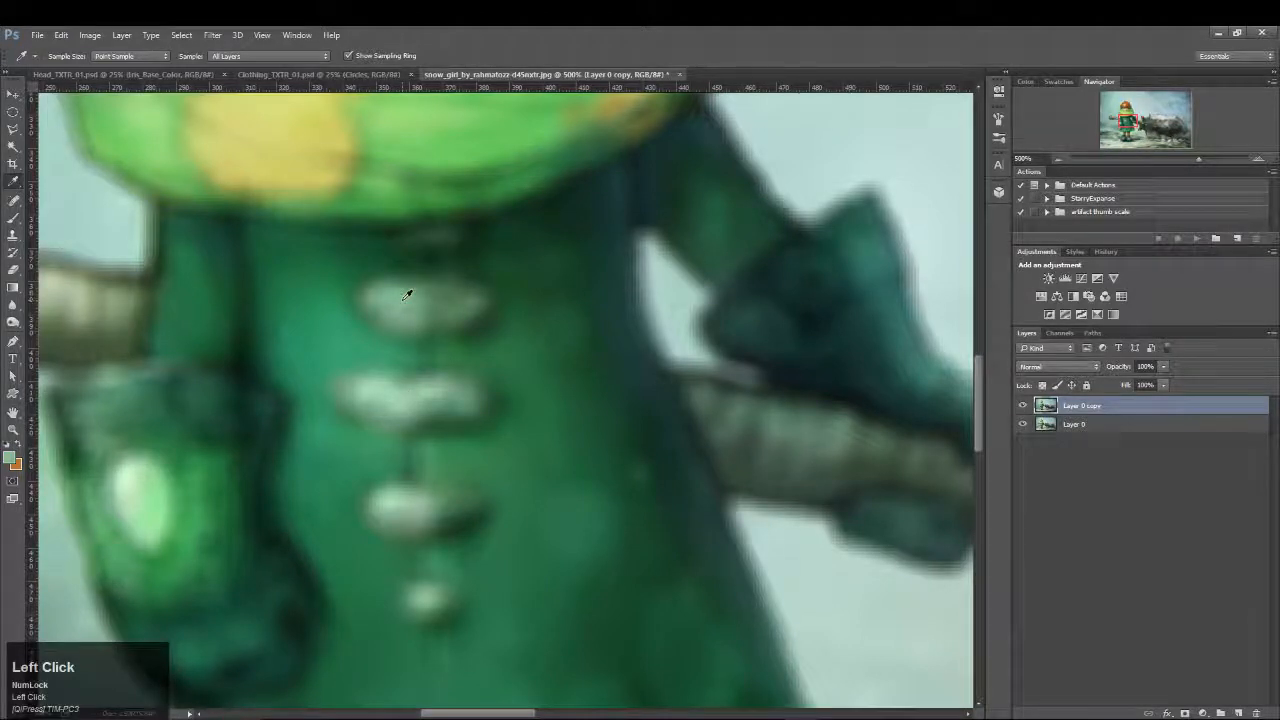
key("x")
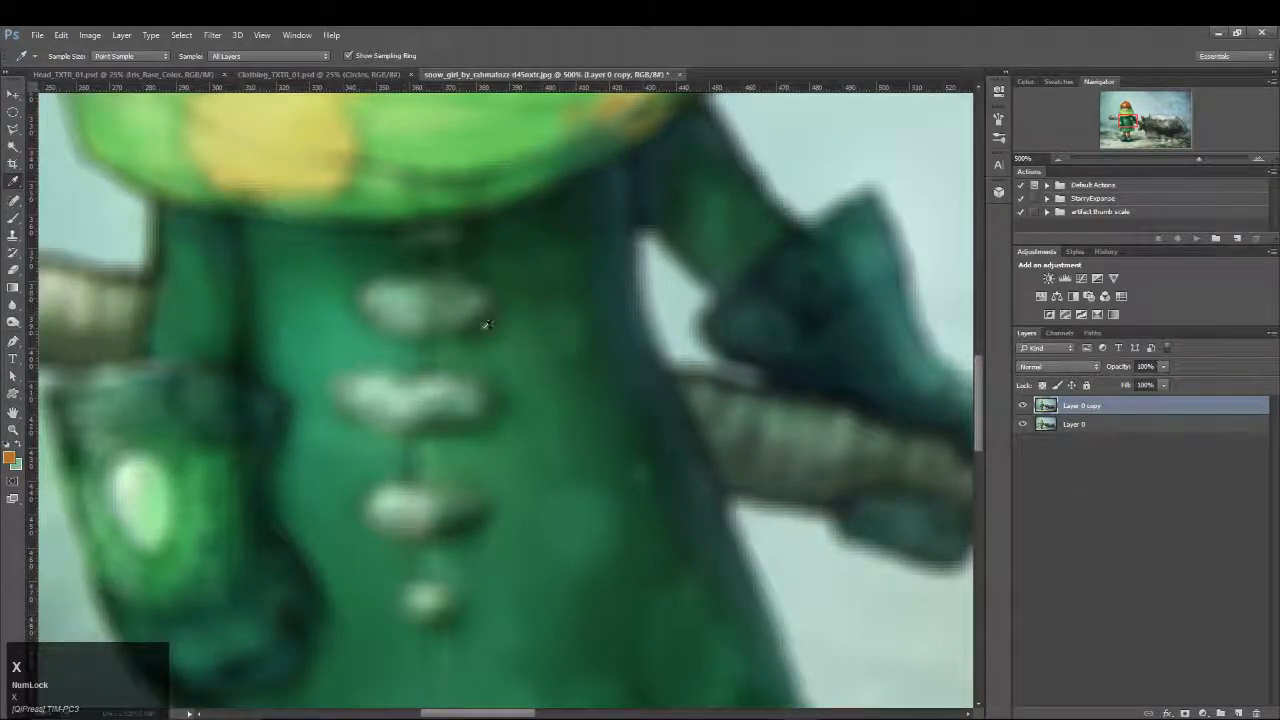
left_click(485, 326)
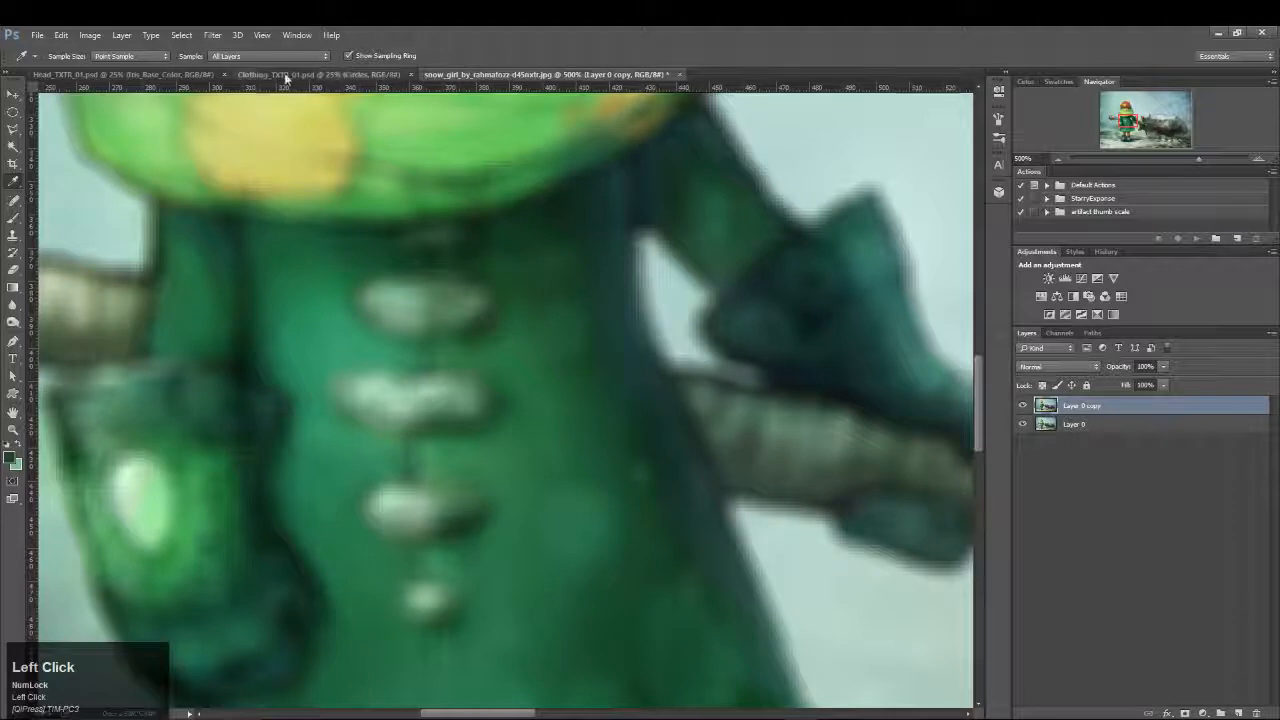
Return to the Clothing_TXTR_01.psd document, then select and collapse the Legs layer group
left_click(347, 75)
left_click_drag(386, 523, 449, 374)
left_click(376, 357, "ctrl")
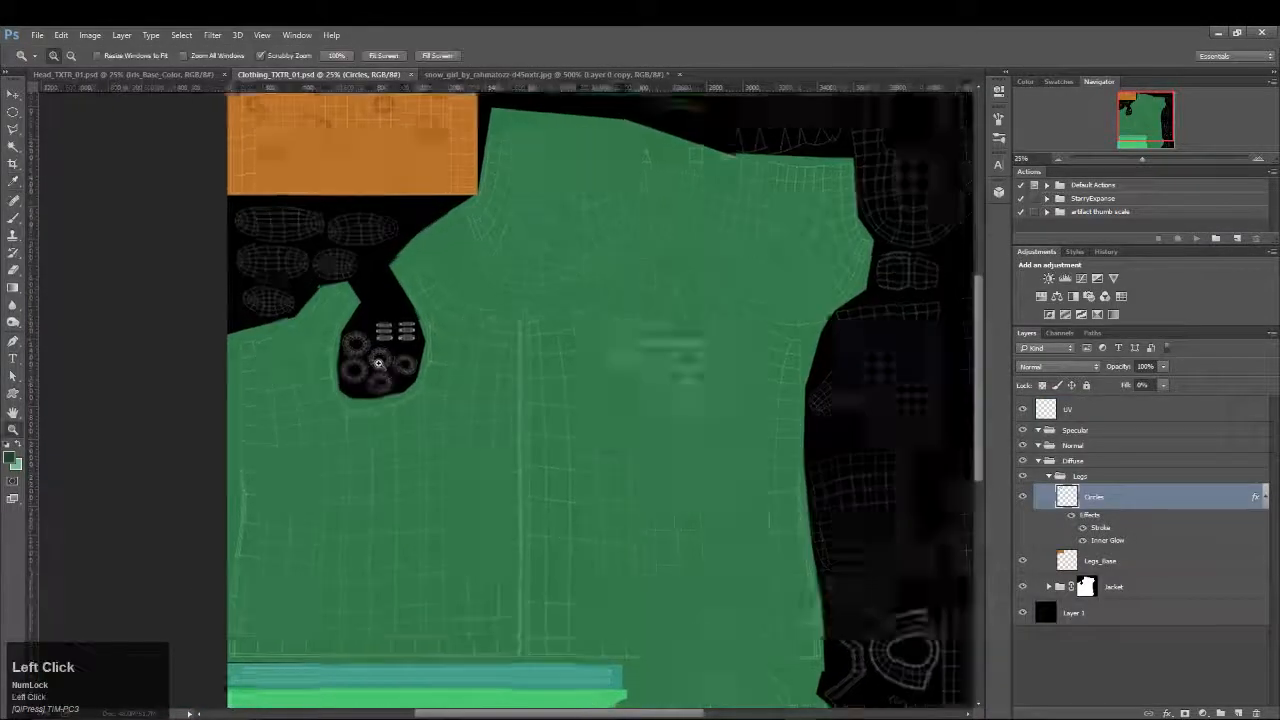
left_click(1093, 478)
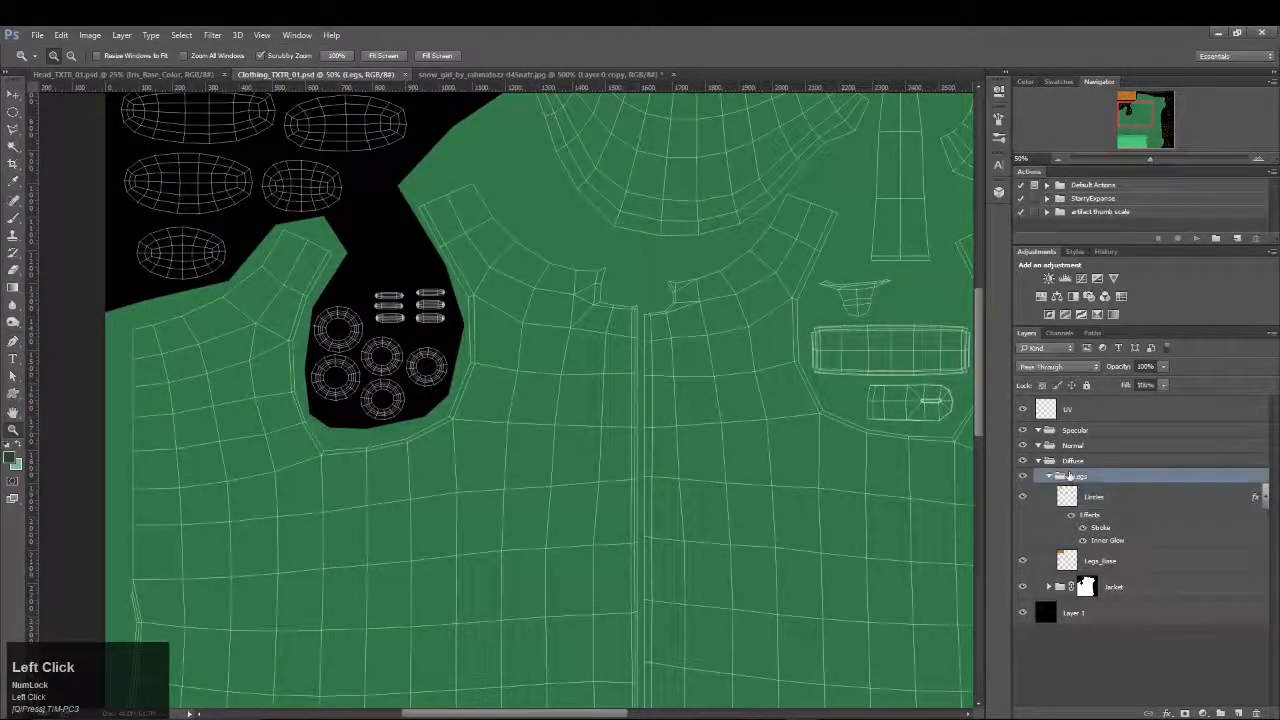
left_click(1048, 476)
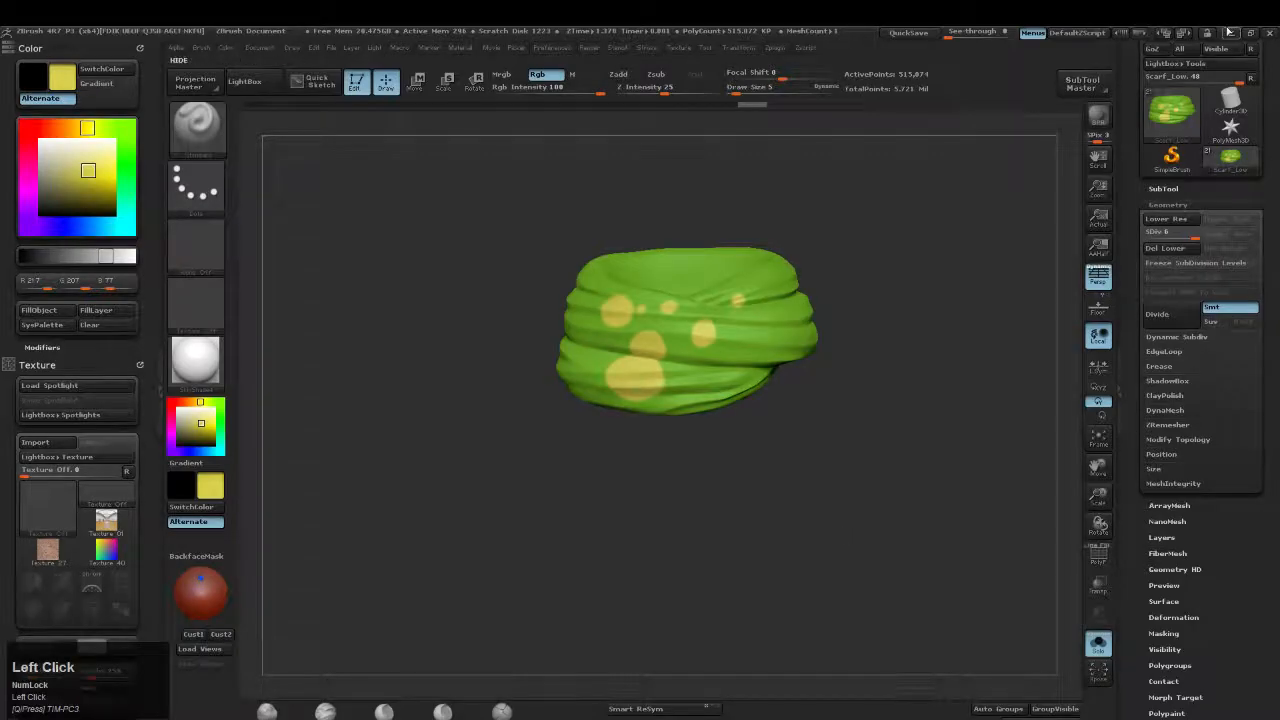
Minimize ZBrush, switch to Maya and examine the jacket's toggles from several angles and distances
left_click(1230, 32)
mouse_move(826, 714)
left_click(752, 676)
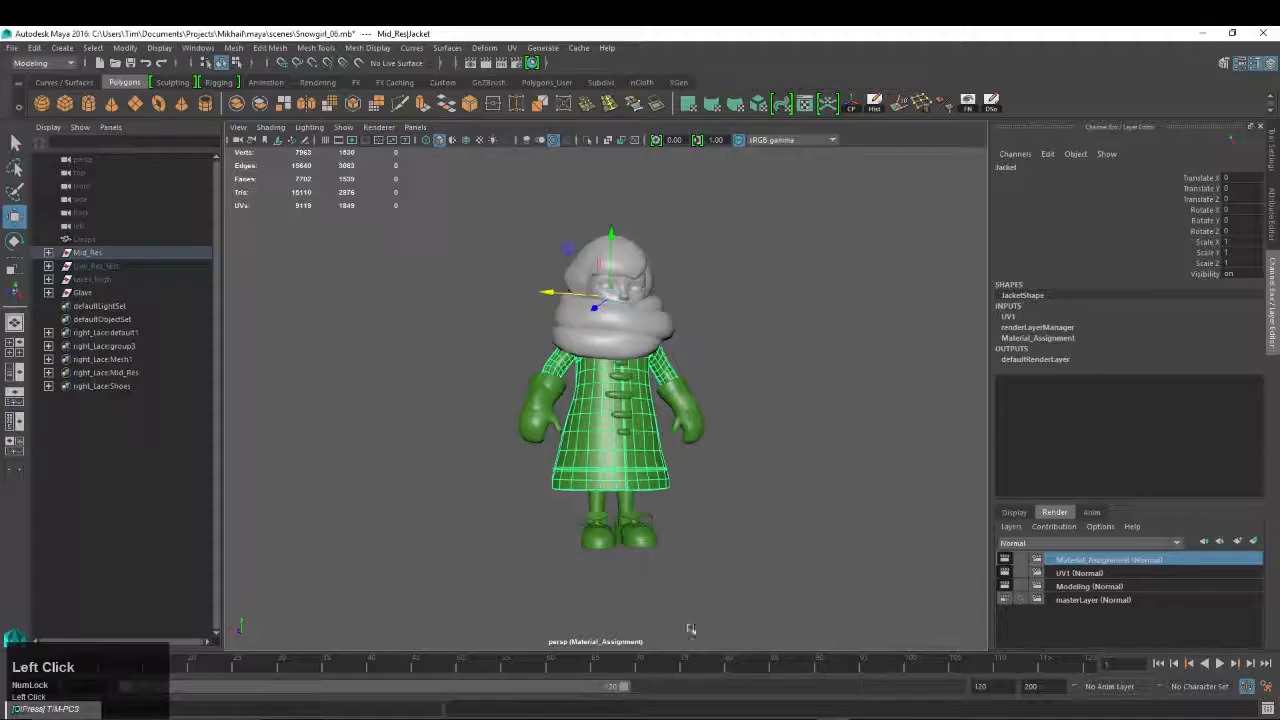
right_click_drag(477, 326, 700, 334, "alt")
left_click_drag(760, 338, 1090, 350, "alt")
right_click_drag(510, 405, 737, 409, "alt")
right_click_drag(590, 384, 674, 384, "alt")
mouse_move(660, 372)
left_mouse_down("alt")
mouse_move(623, 374)
mouse_move(645, 388)
left_mouse_up("alt")
right_click_drag(645, 388, 500, 410, "alt")
left_click_drag(880, 430, 600, 450, "alt")
right_click_drag(830, 489, 685, 489, "alt")
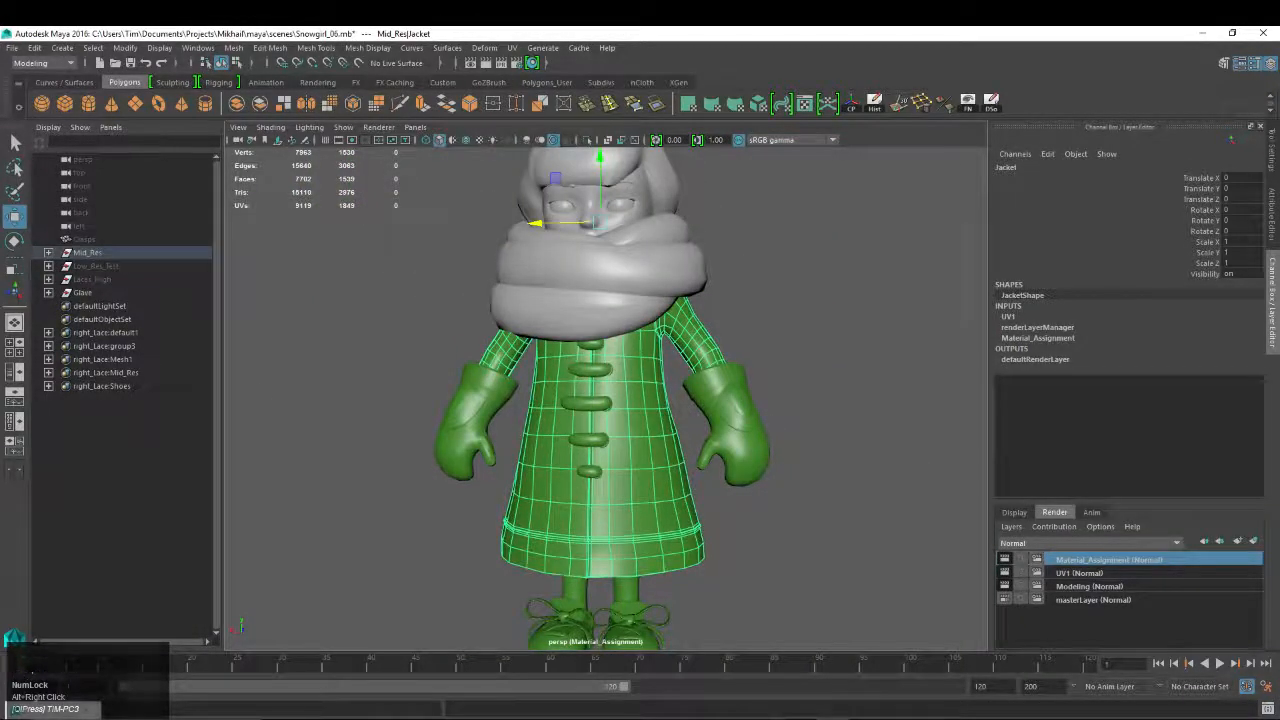
Switch back to the clothing texture in Photoshop and activate the Rectangular Marquee tool
left_click(346, 719)
middle_click(414, 234)
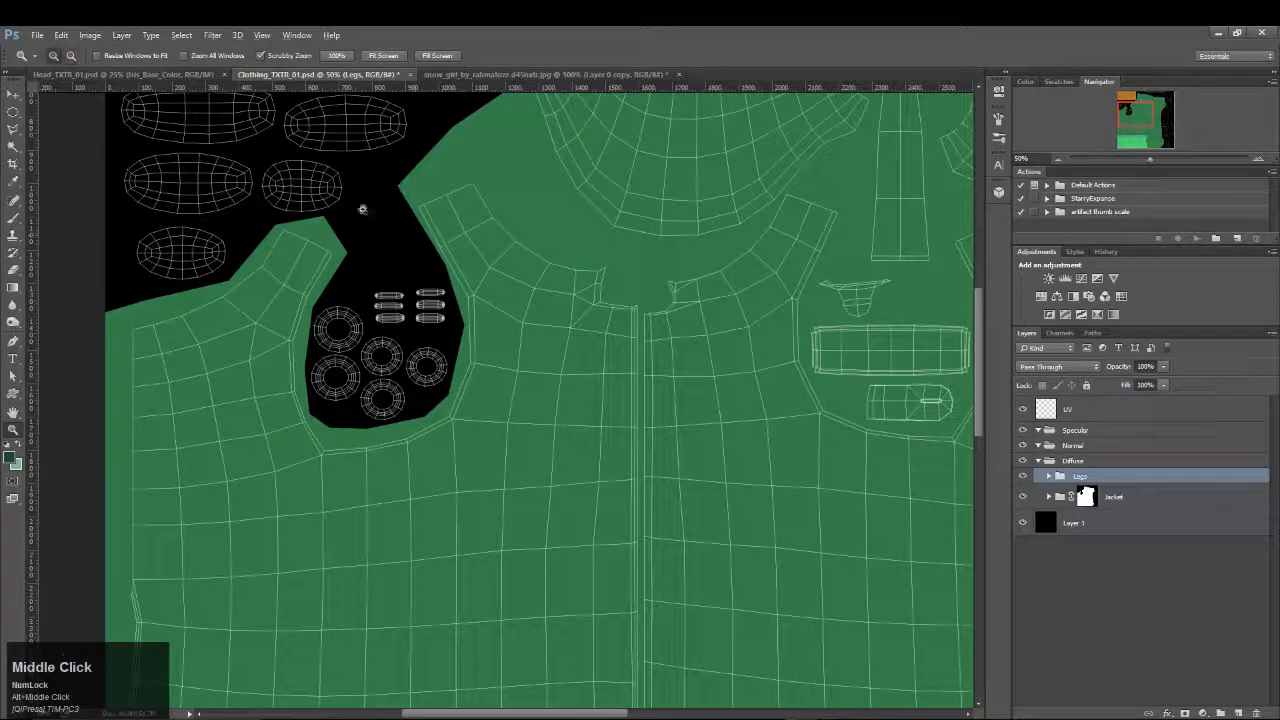
left_click(12, 114)
left_click(62, 110)
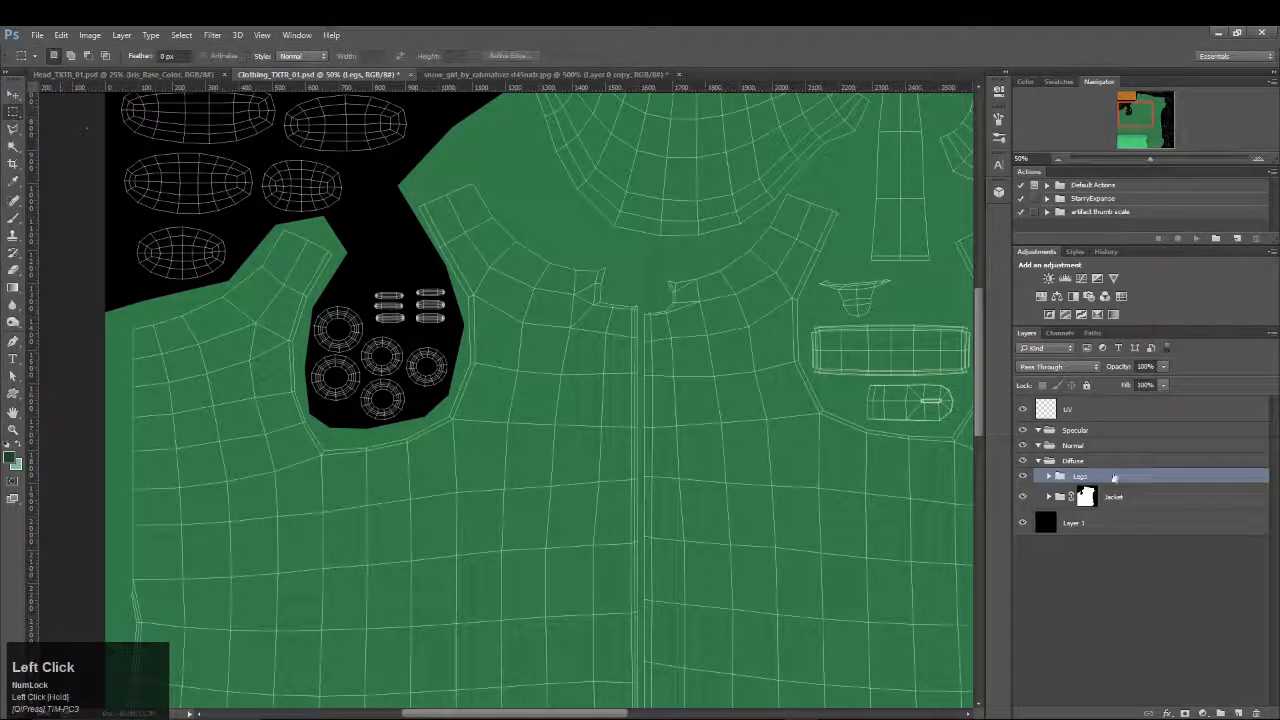
Create a new layer group above Legs inside the Diffuse group and name it Toggles_ClaspRim
left_click(1221, 713)
double_click(1091, 481)
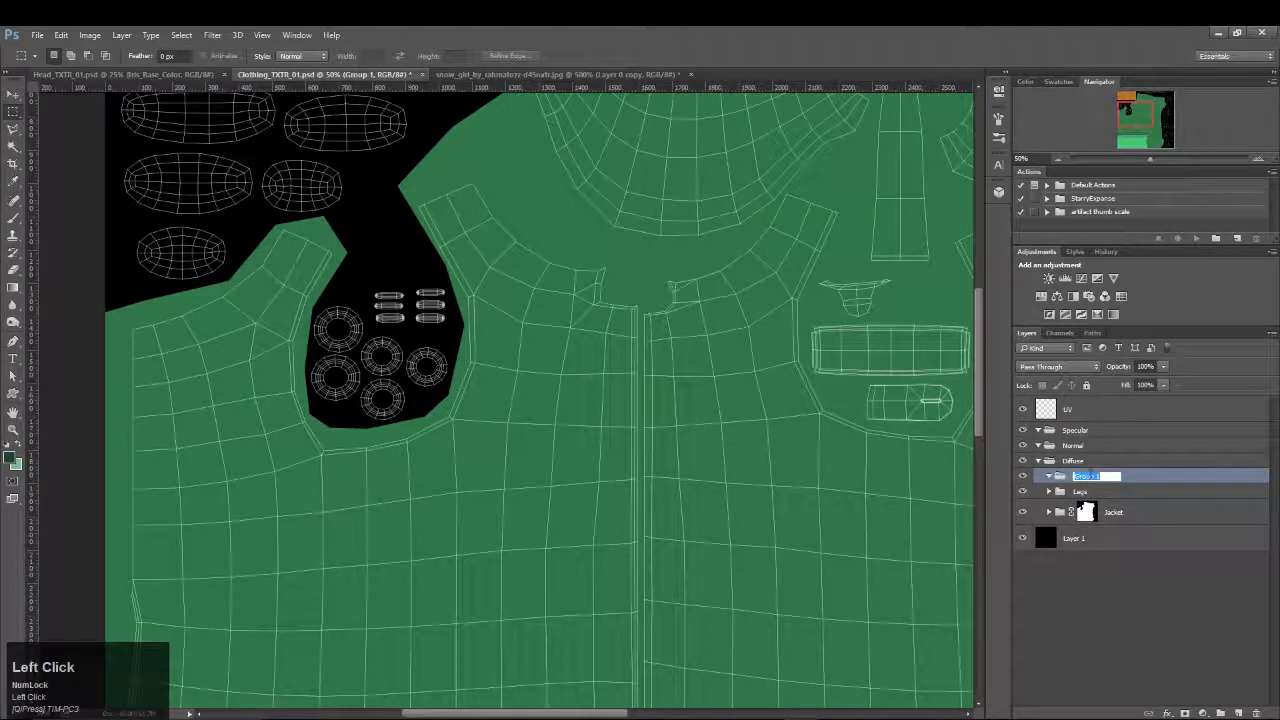
type("Toggles")
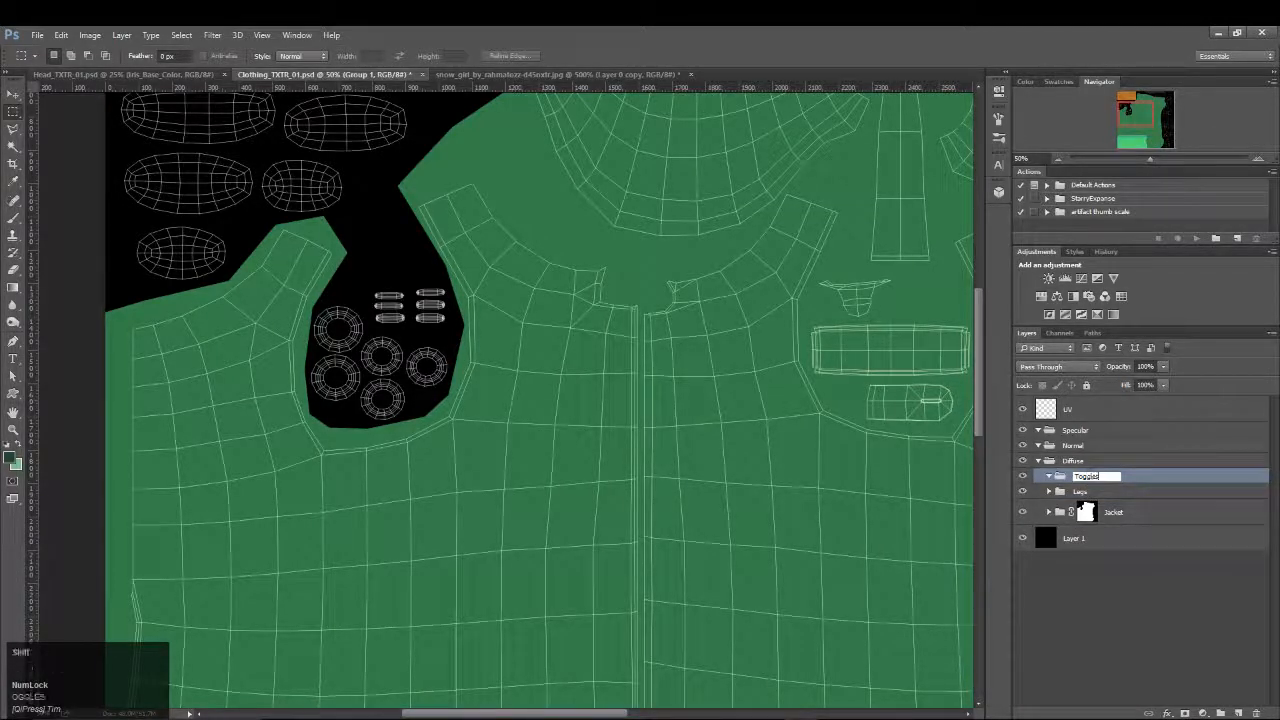
type("_")
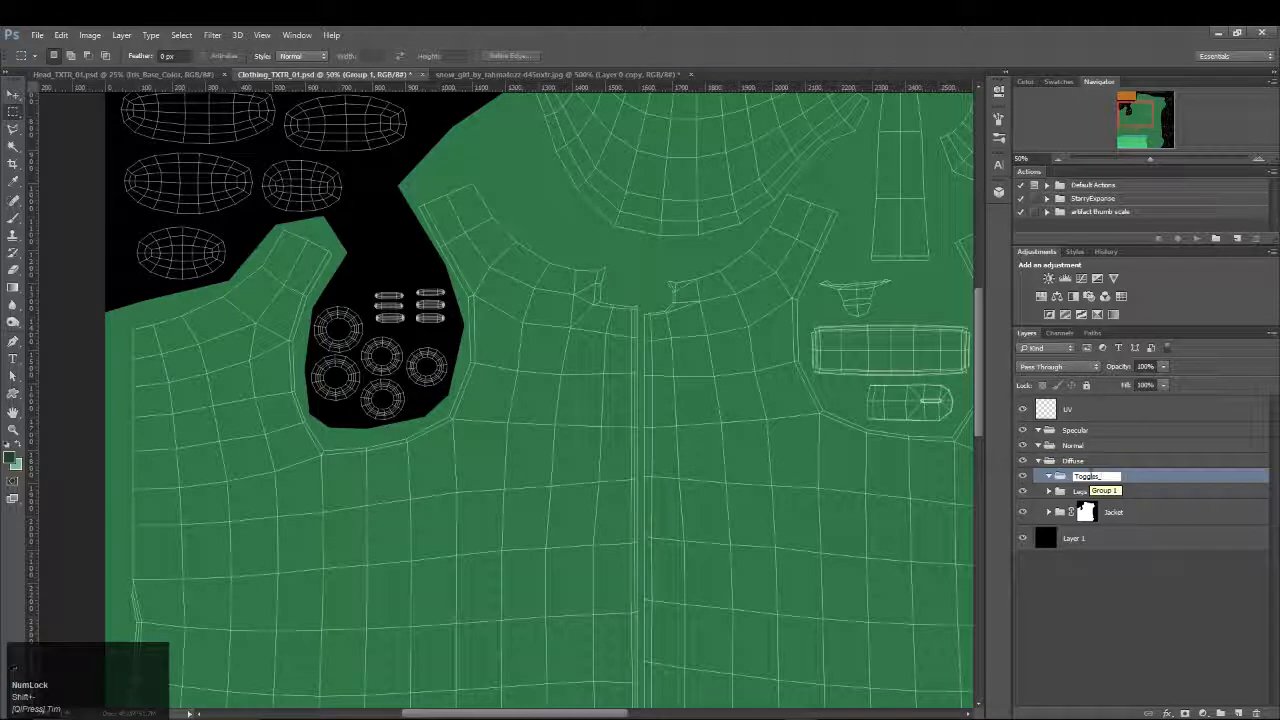
type("Clasp")
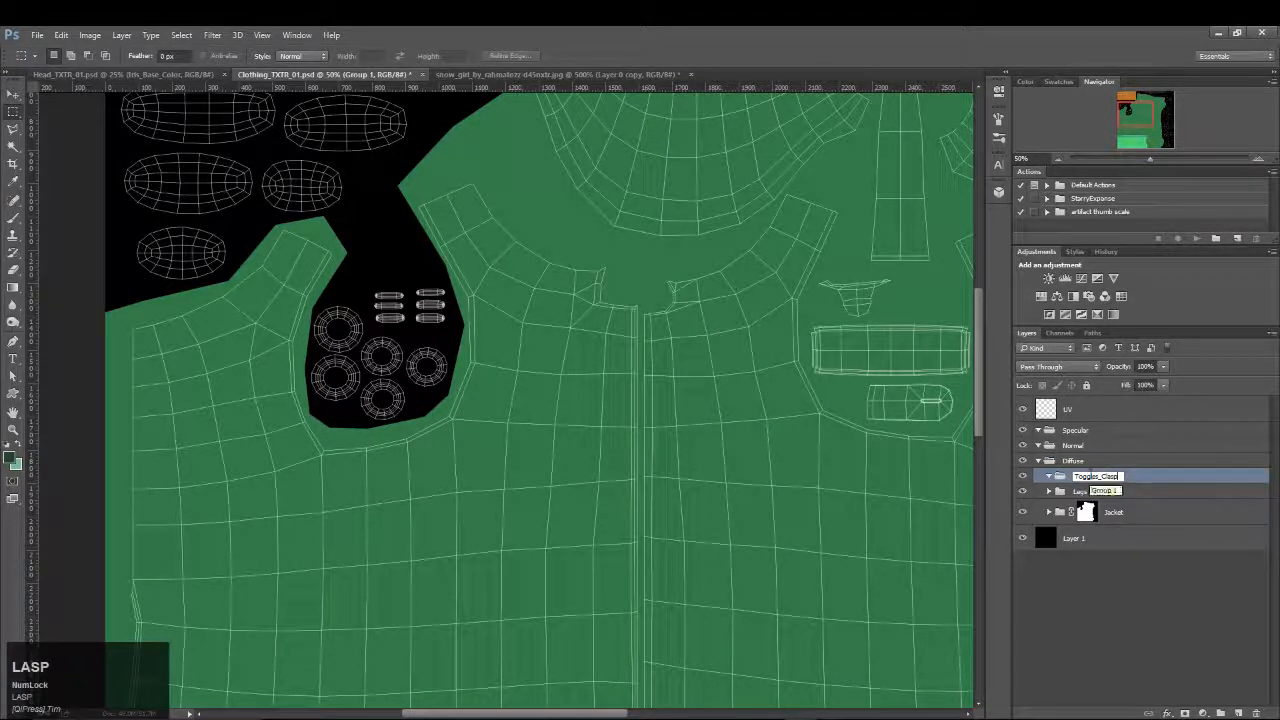
key("BackSpace")
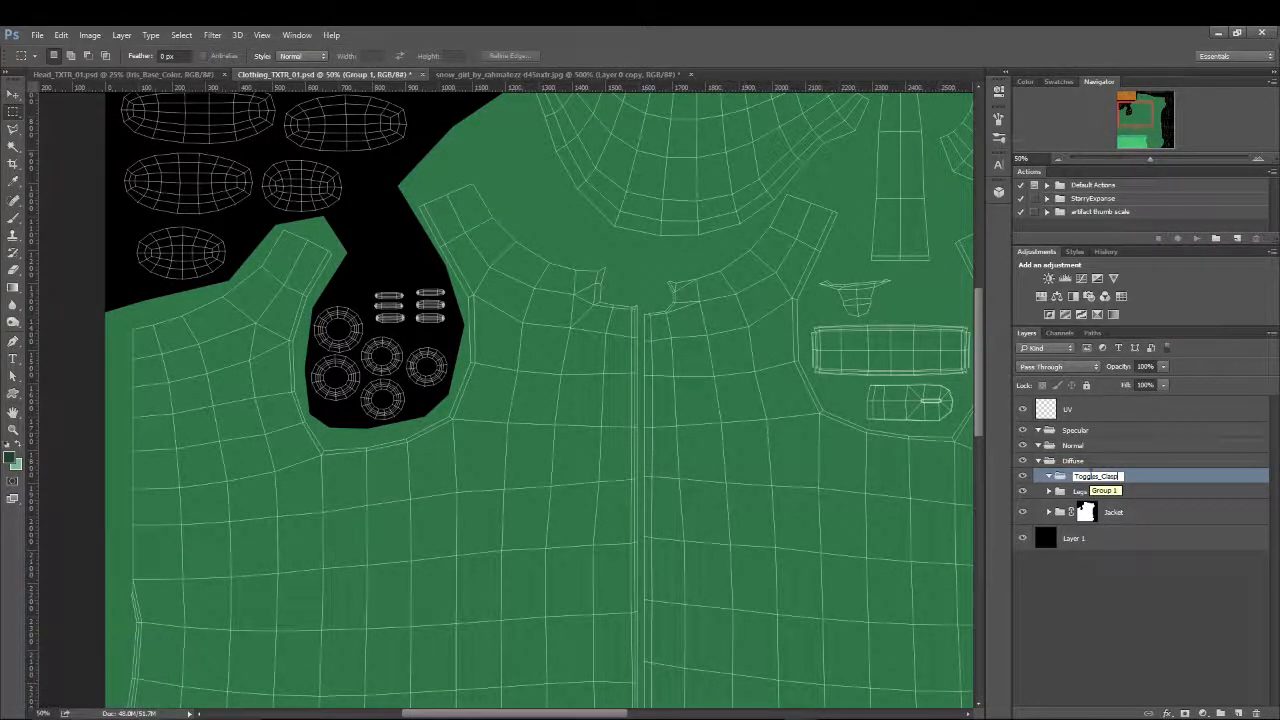
type("spRim")
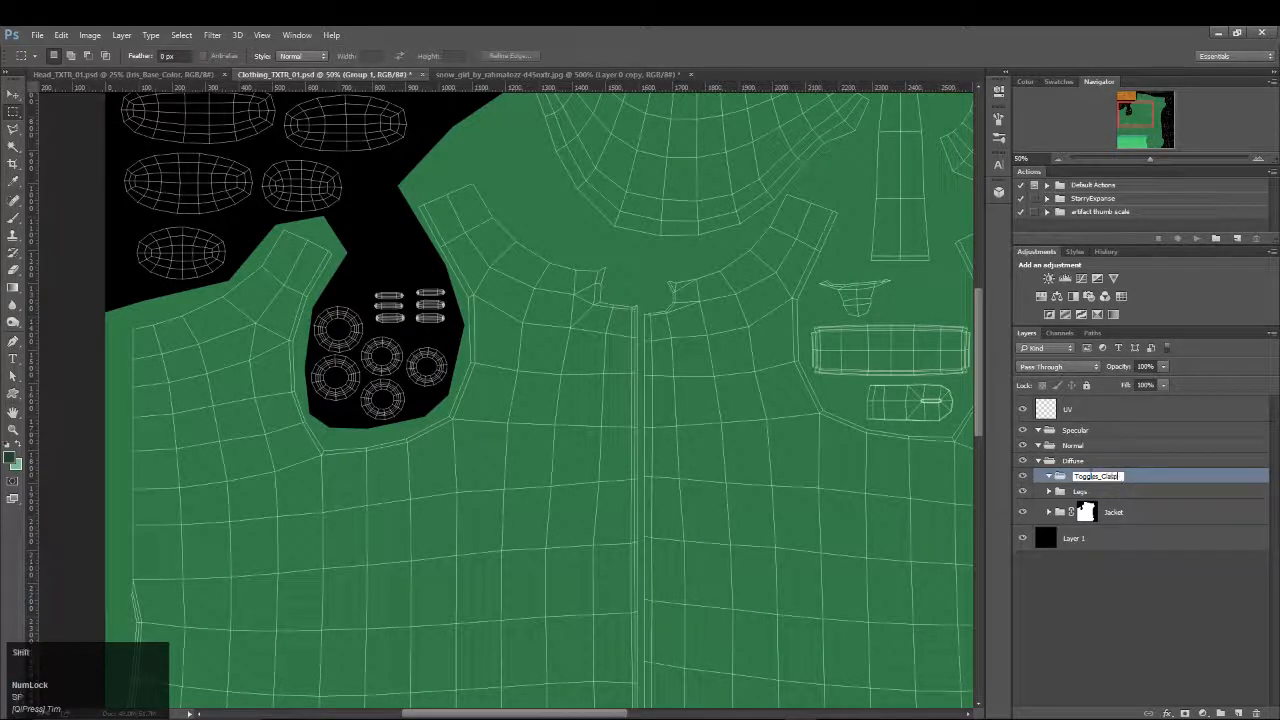
key("Return")
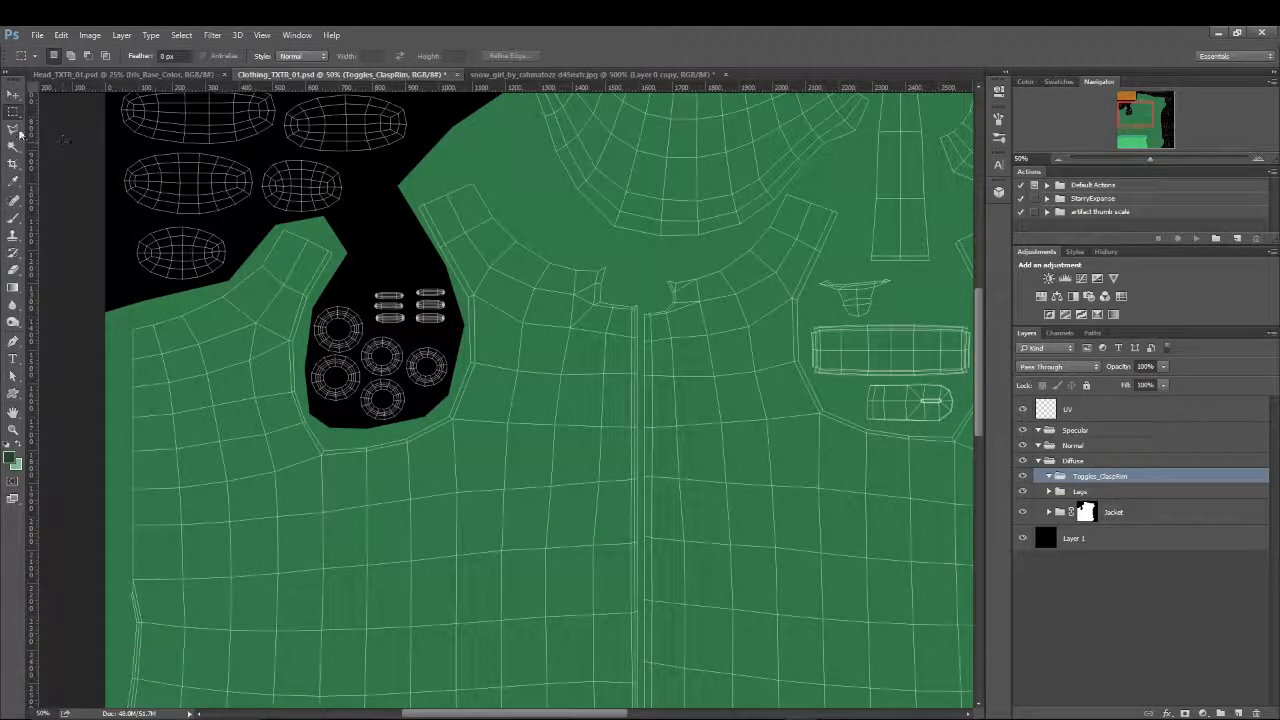
Outline the rings and small clasp UV islands with the Polygonal Lasso and mask the Toggles_ClaspRim group to that selection
left_click(15, 129)
left_click(439, 271)
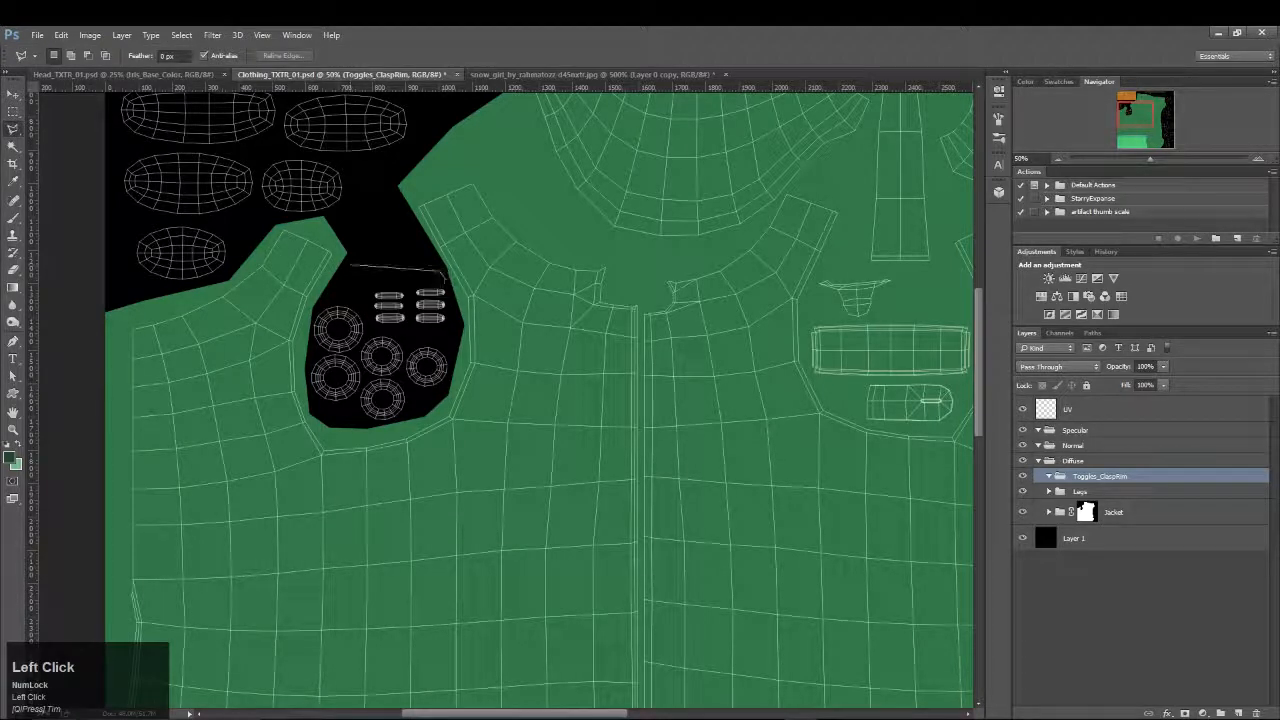
left_click(463, 303)
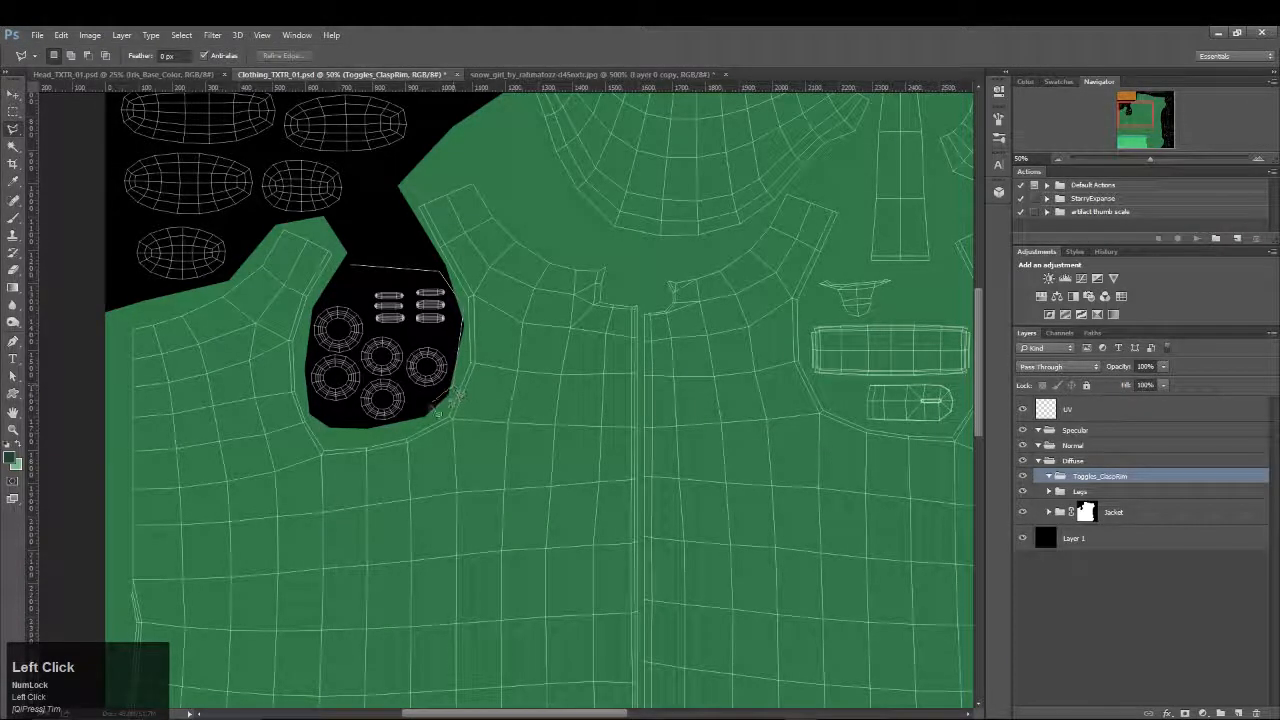
left_click(418, 424)
left_click(331, 424)
left_click(354, 267)
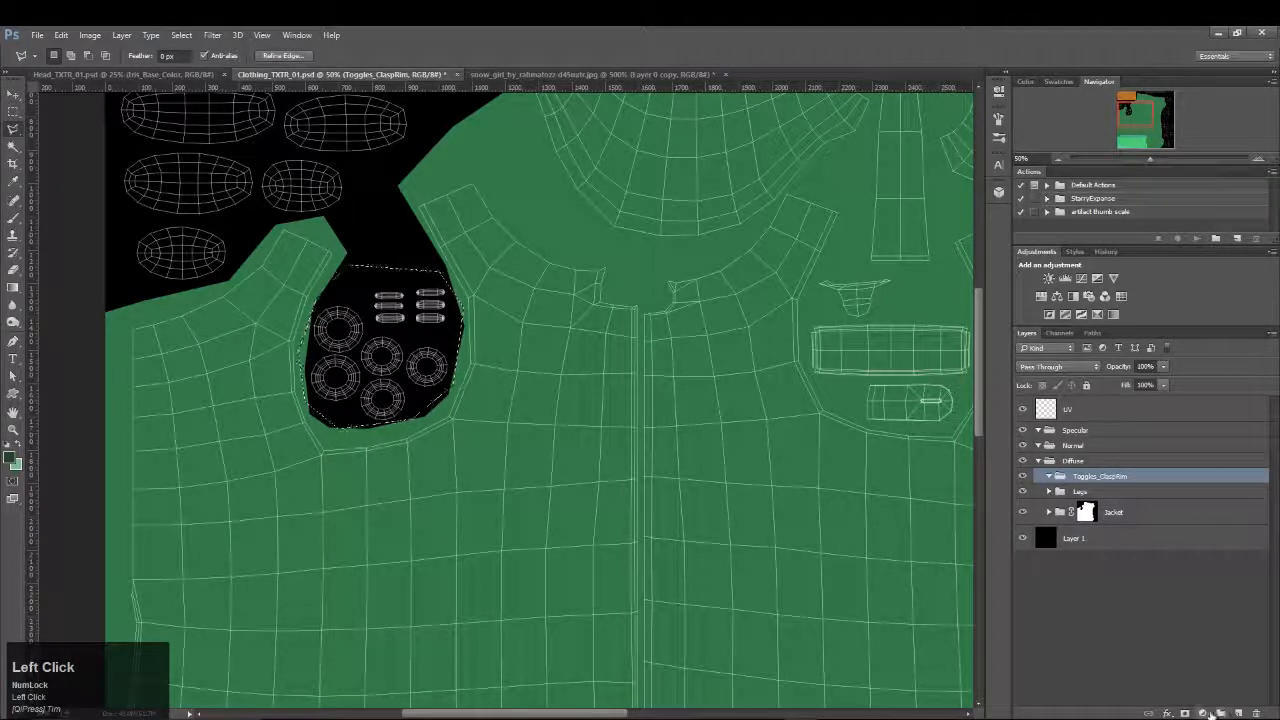
left_click(1185, 712)
Add a new layer inside Toggles_ClaspRim, fill it with the dark green foreground colour at 100% opacity, and swap foreground and background colours
left_click(1131, 481)
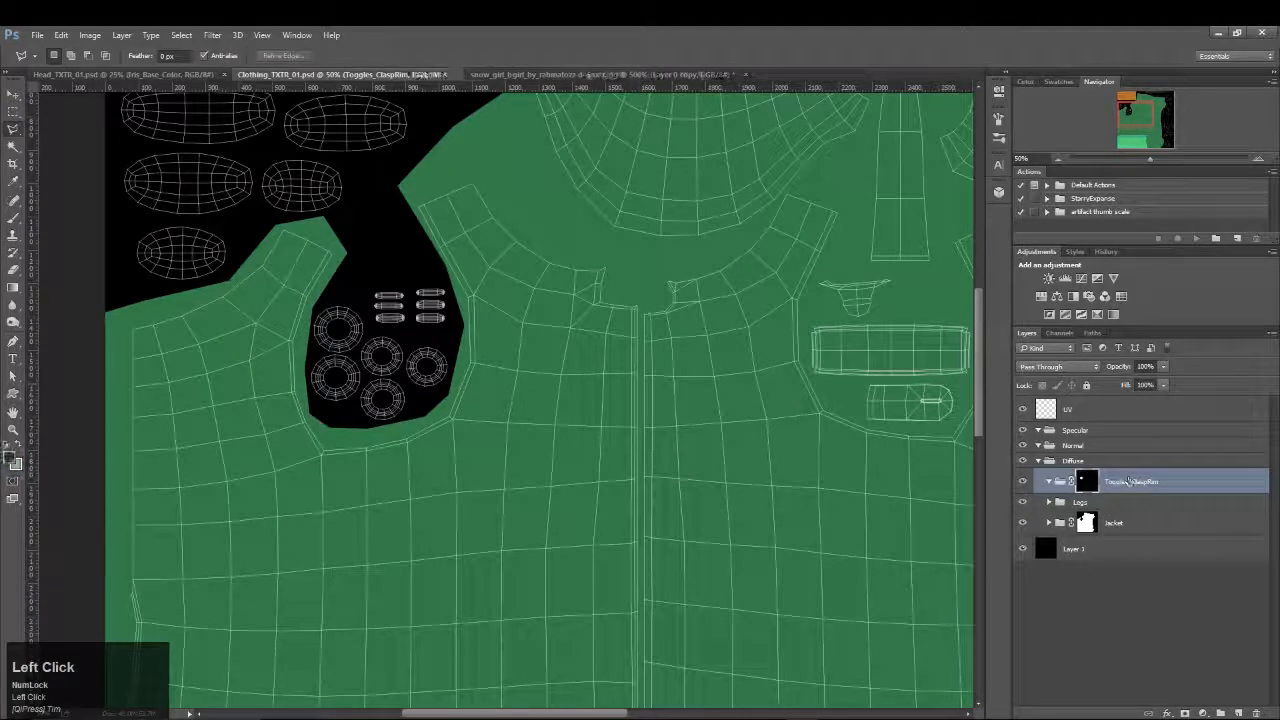
left_click(1237, 713)
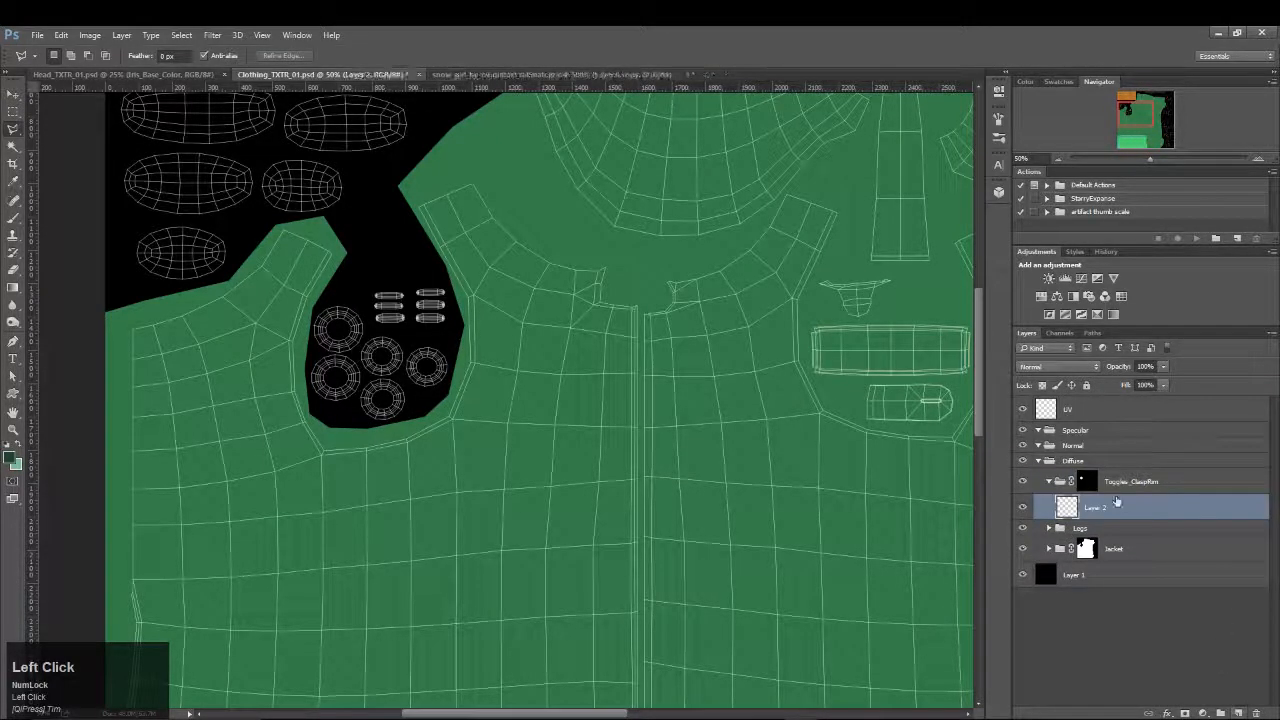
key("shift+F5")
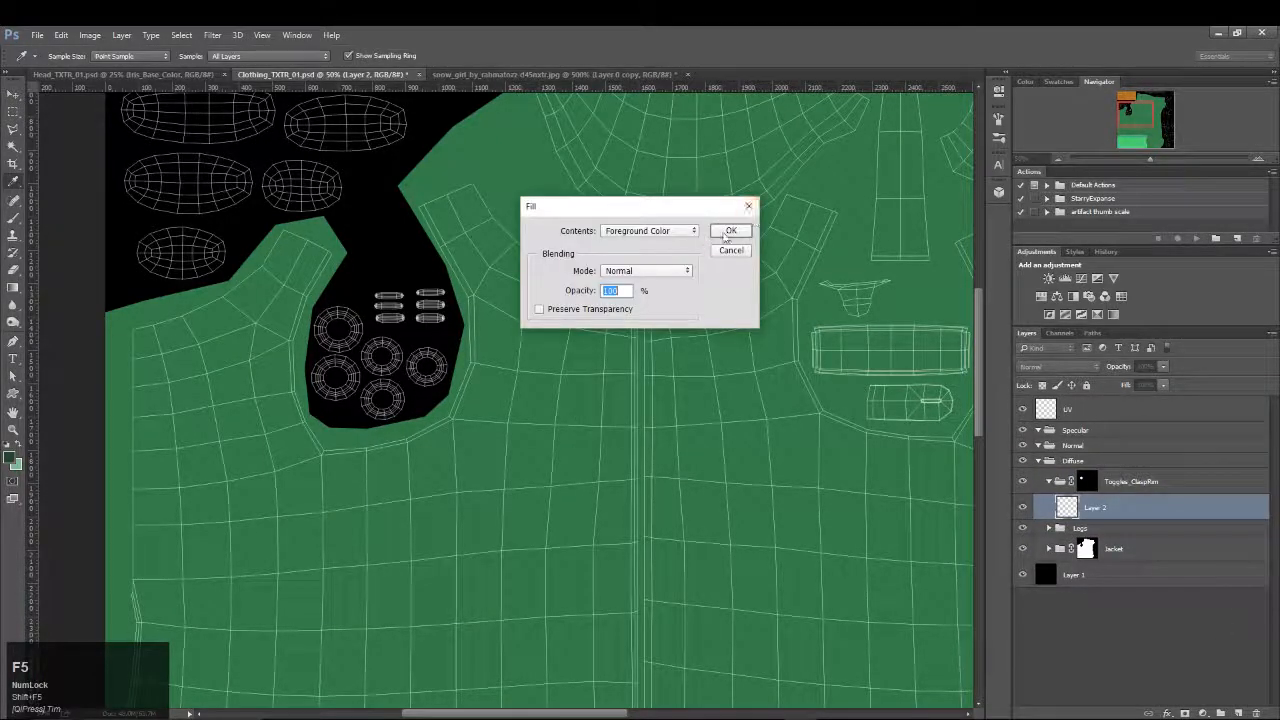
left_click(731, 230)
key("space")
left_click_drag(400, 171, 581, 341)
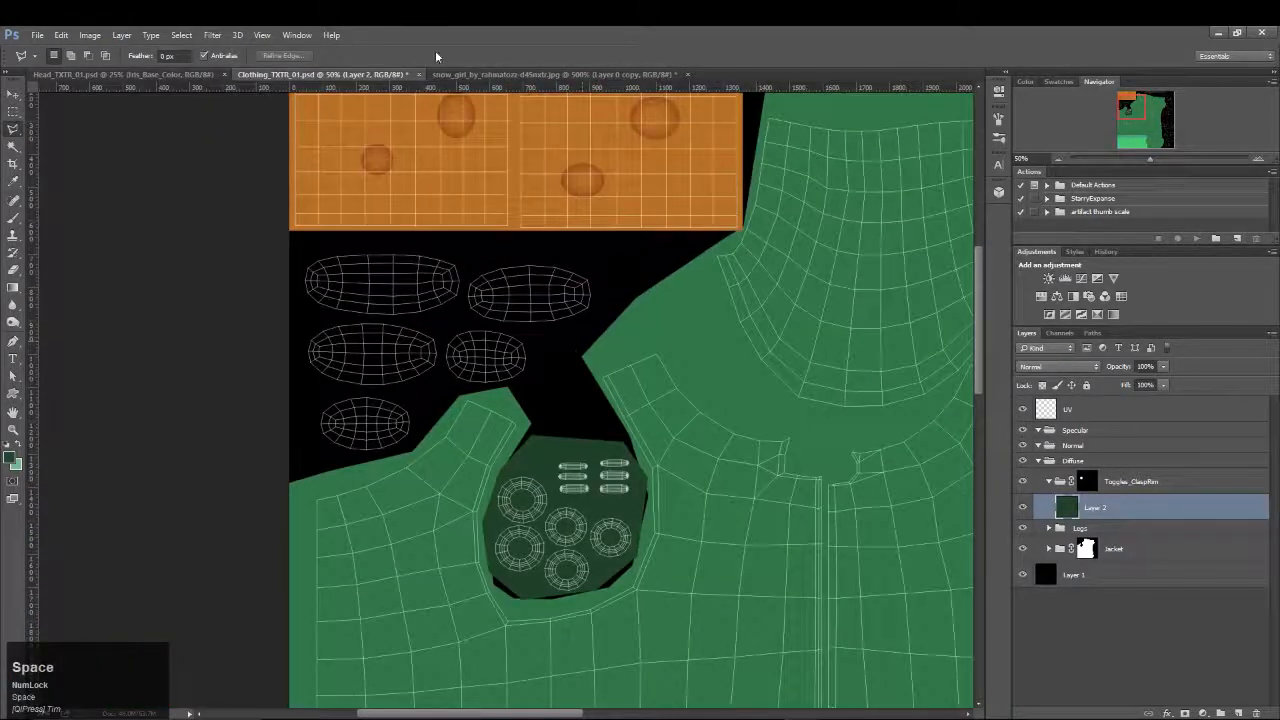
key("x")
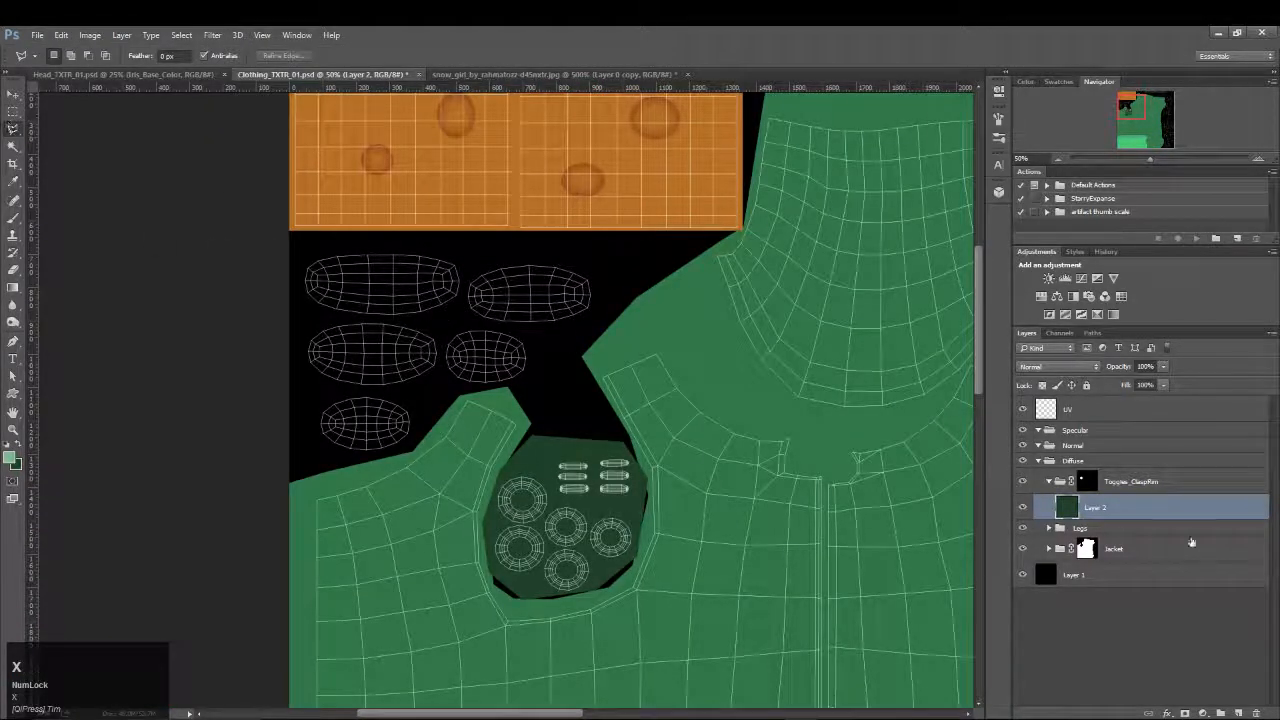
Rename the Toggles_ClaspRim layer group to Toggles_Clasps
left_click(1120, 483)
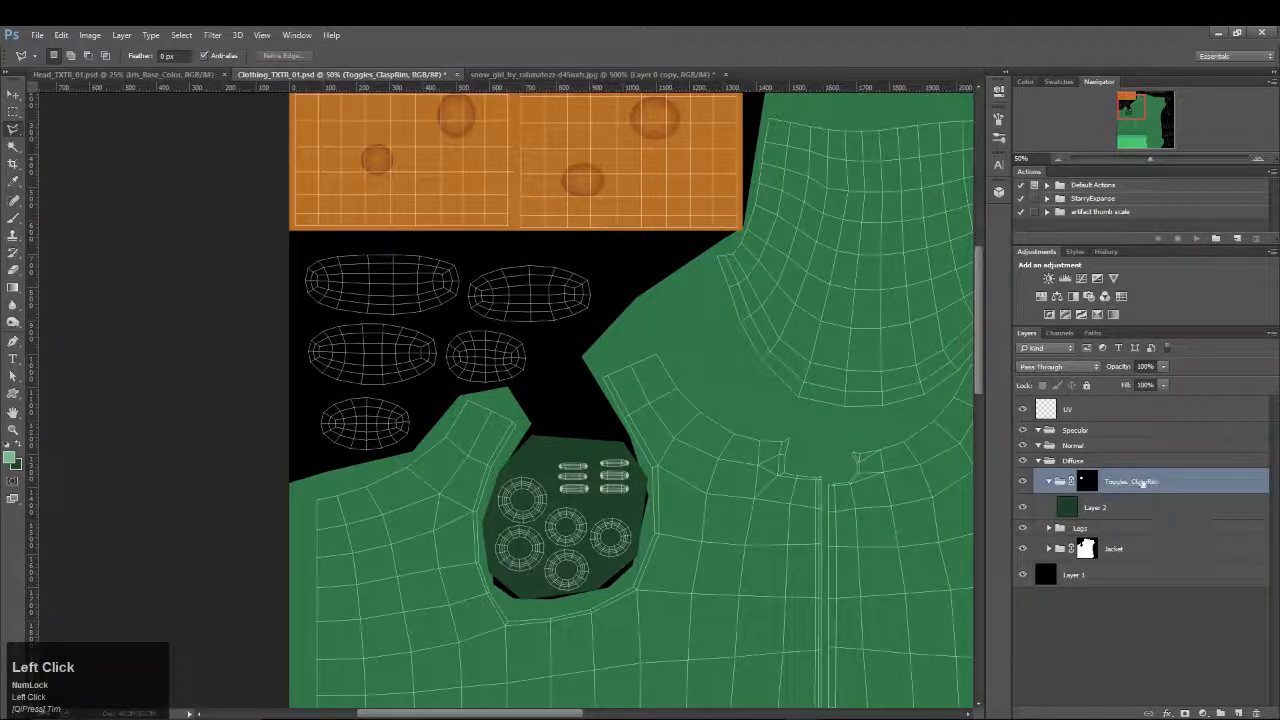
double_click(1140, 483)
type("s")
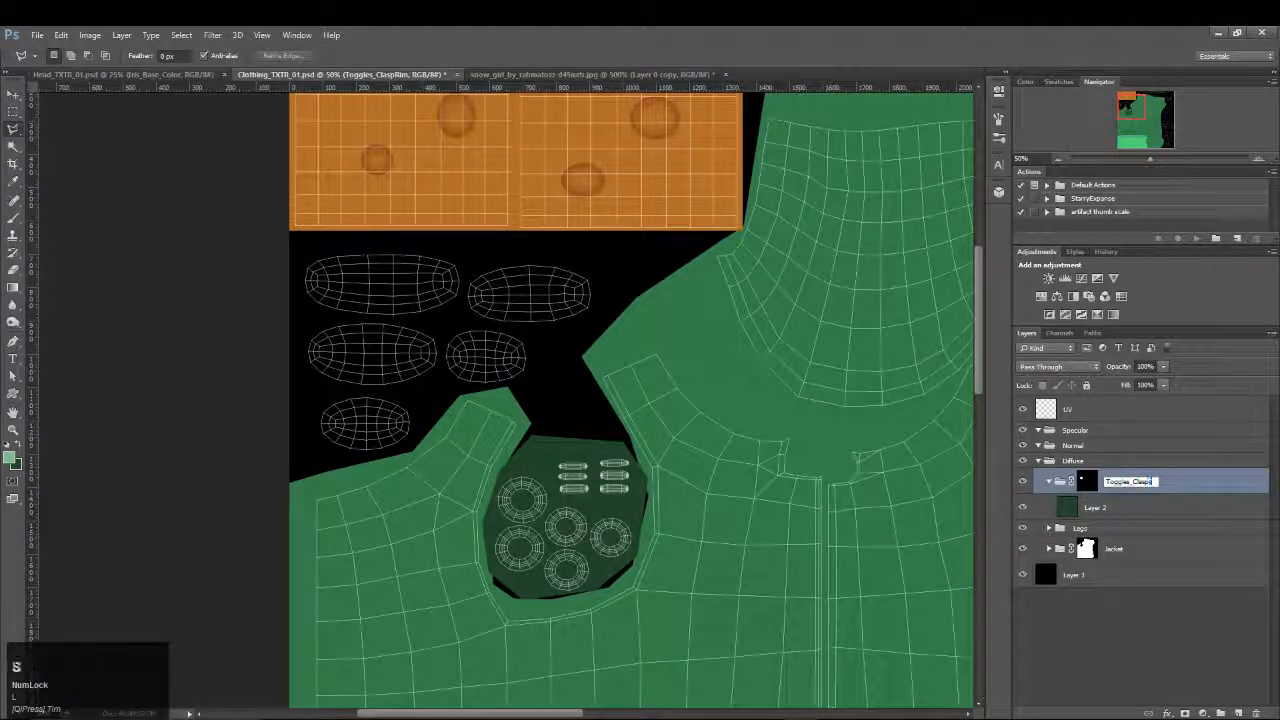
key("Return")
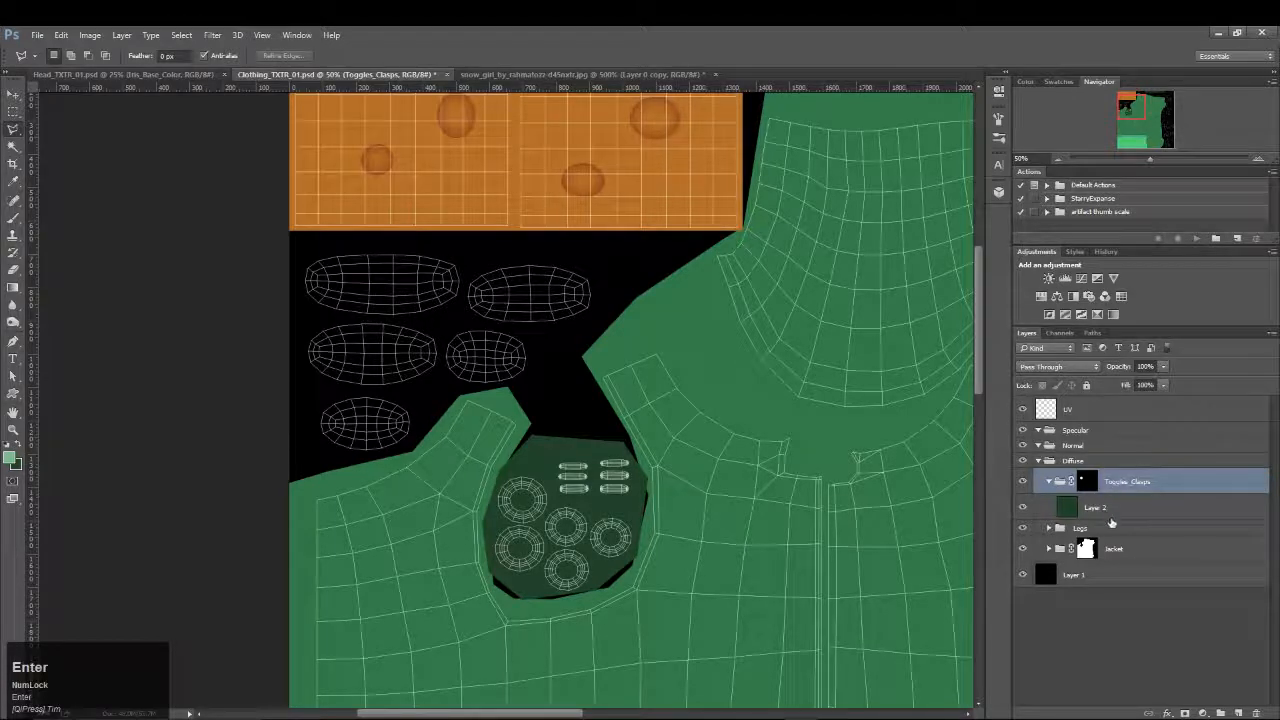
left_click(1110, 512)
left_click(13, 111)
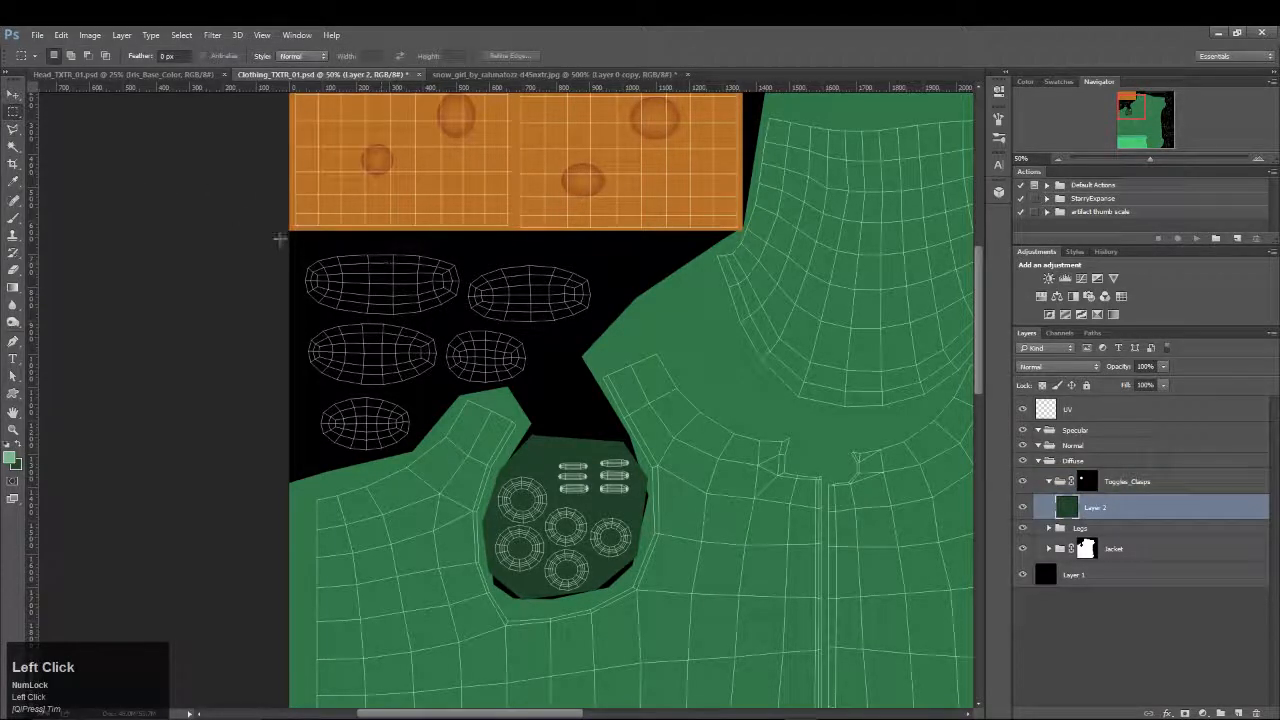
left_click_drag(280, 238, 597, 405)
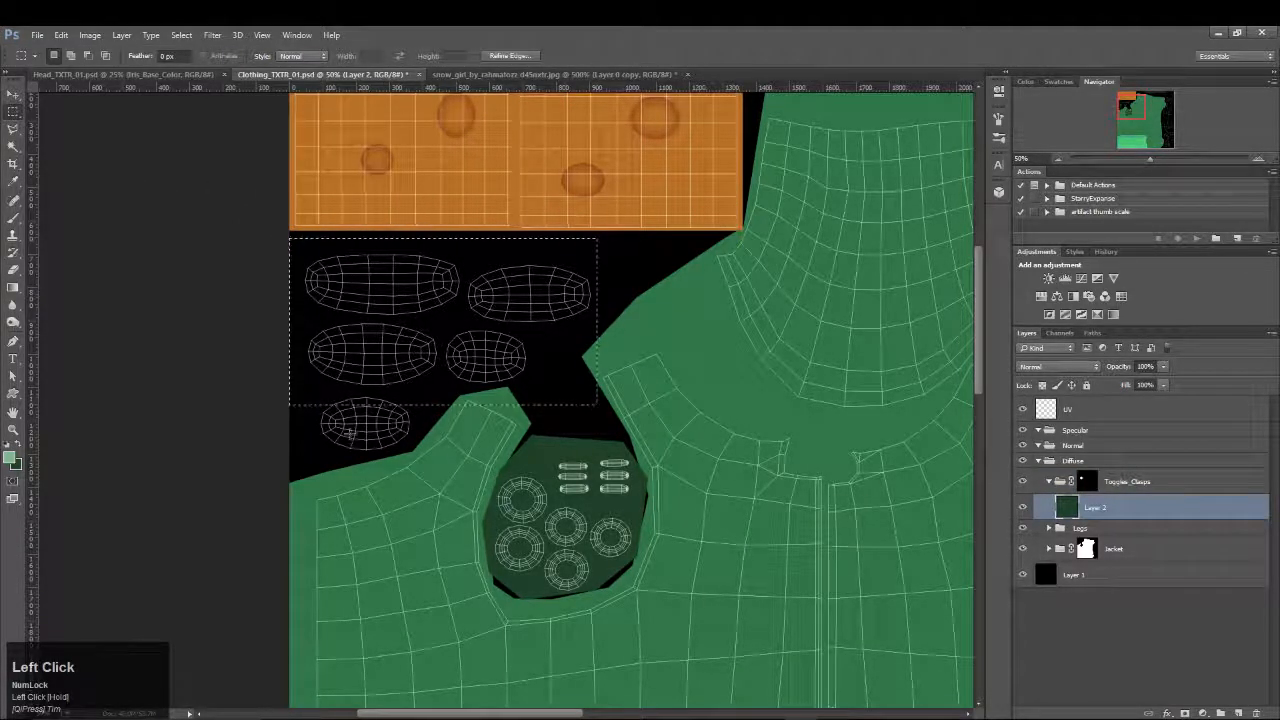
Outline the five oval toggle UV islands with the Polygonal Lasso and fill that area of the Toggles_Clasps group mask with white
left_click(1100, 482)
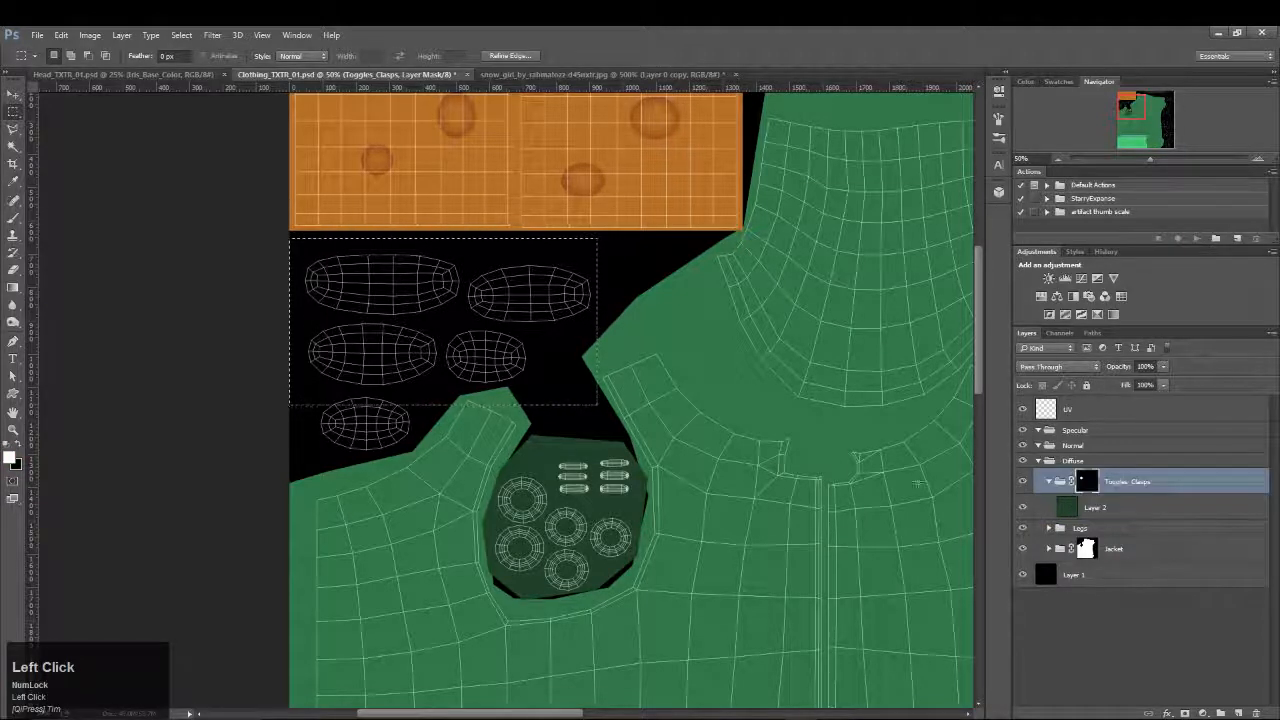
left_click(13, 129)
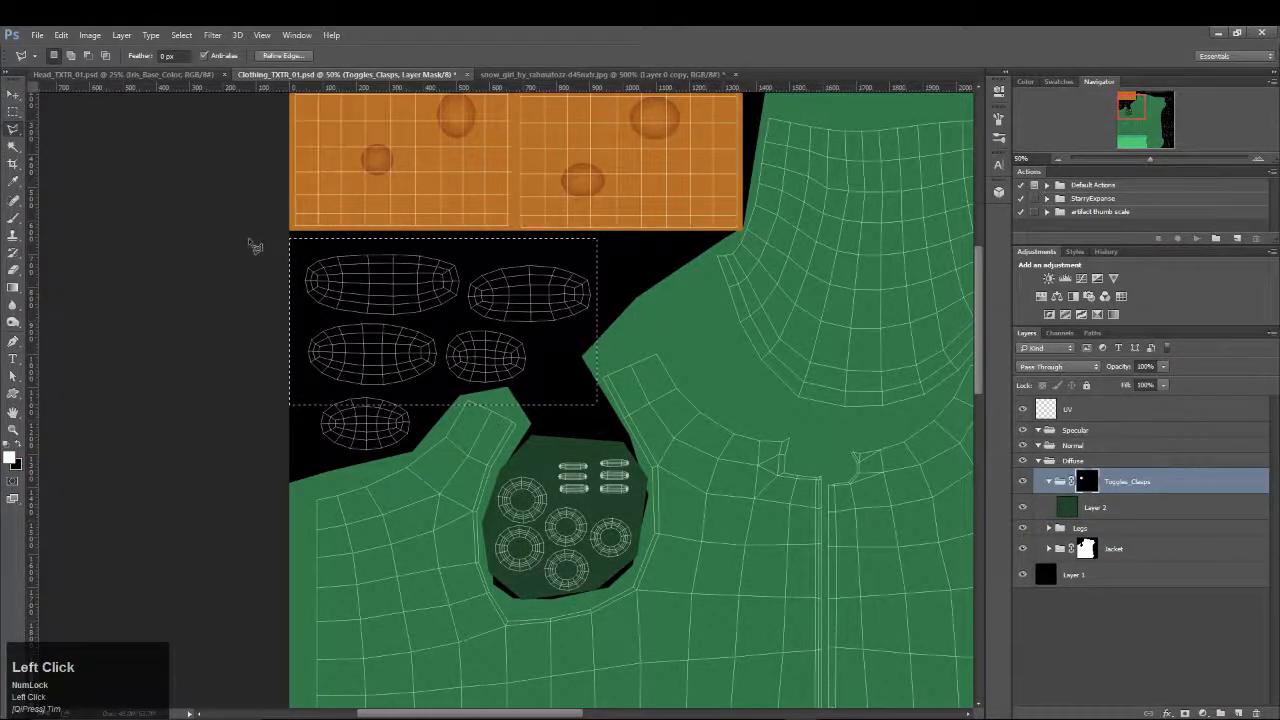
mouse_move(614, 312)
left_mouse_down()
mouse_move(532, 399)
mouse_move(441, 405)
left_mouse_up()
mouse_move(406, 453)
left_mouse_down()
mouse_move(263, 466)
mouse_move(268, 241)
left_mouse_up()
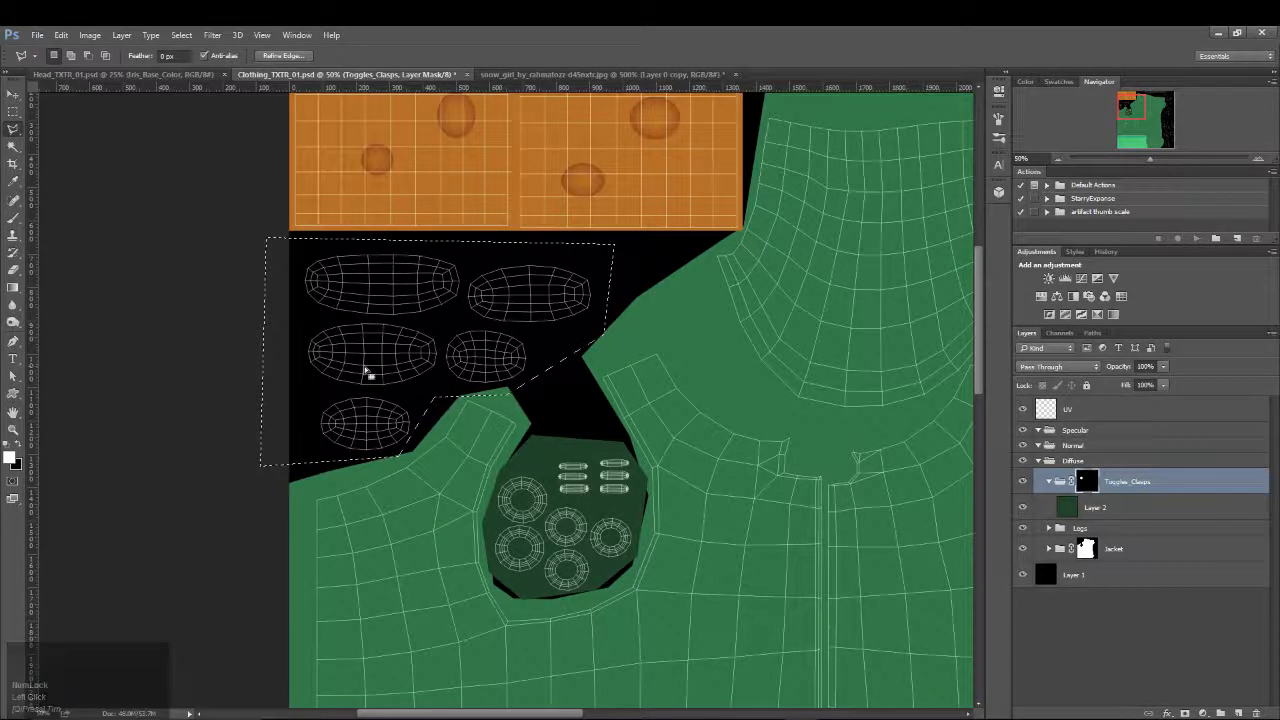
key("i")
key("shift+F5")
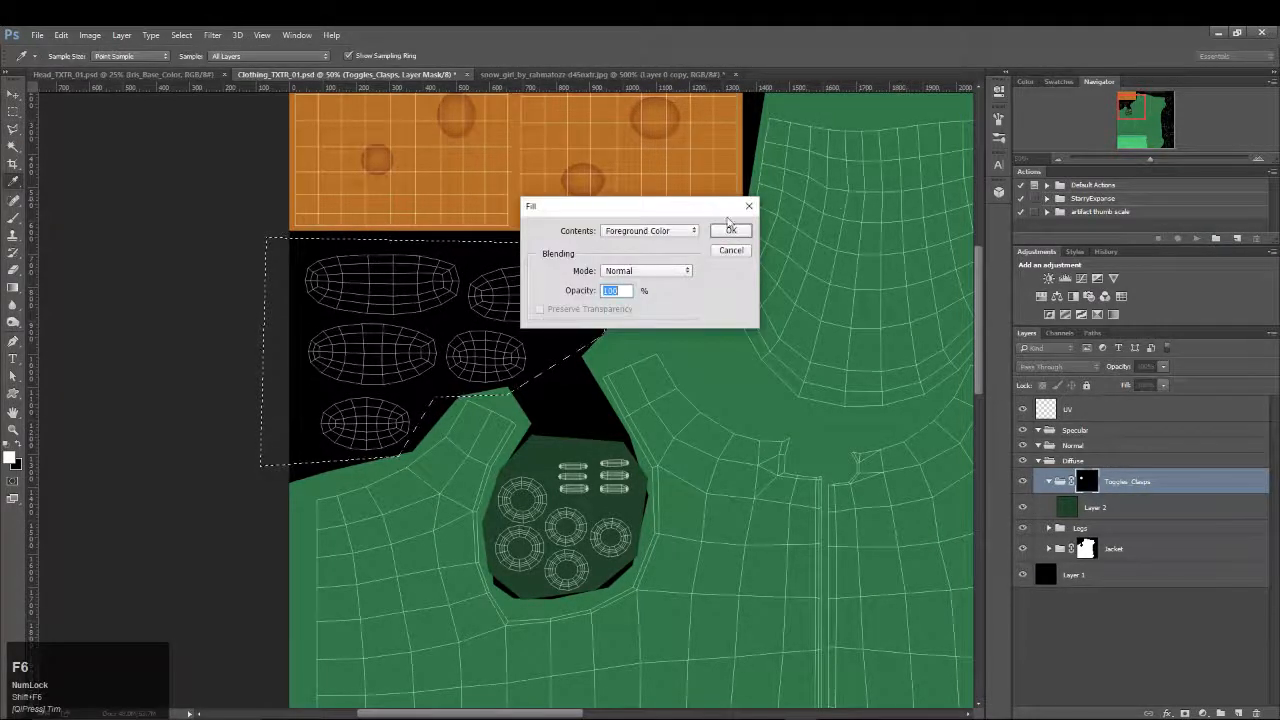
left_click(730, 230)
Rename the dark green layer inside Toggles_Clasps to Clasp_Base
double_click(1093, 508)
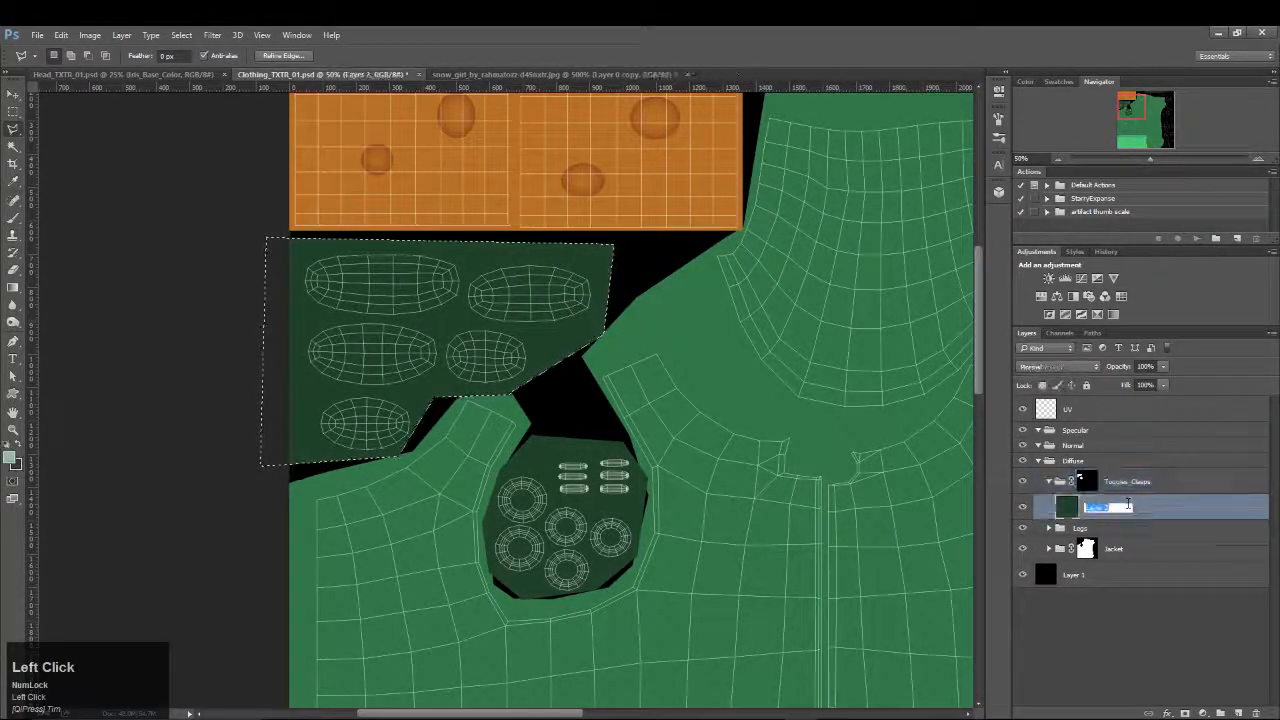
type("Clasp_Base")
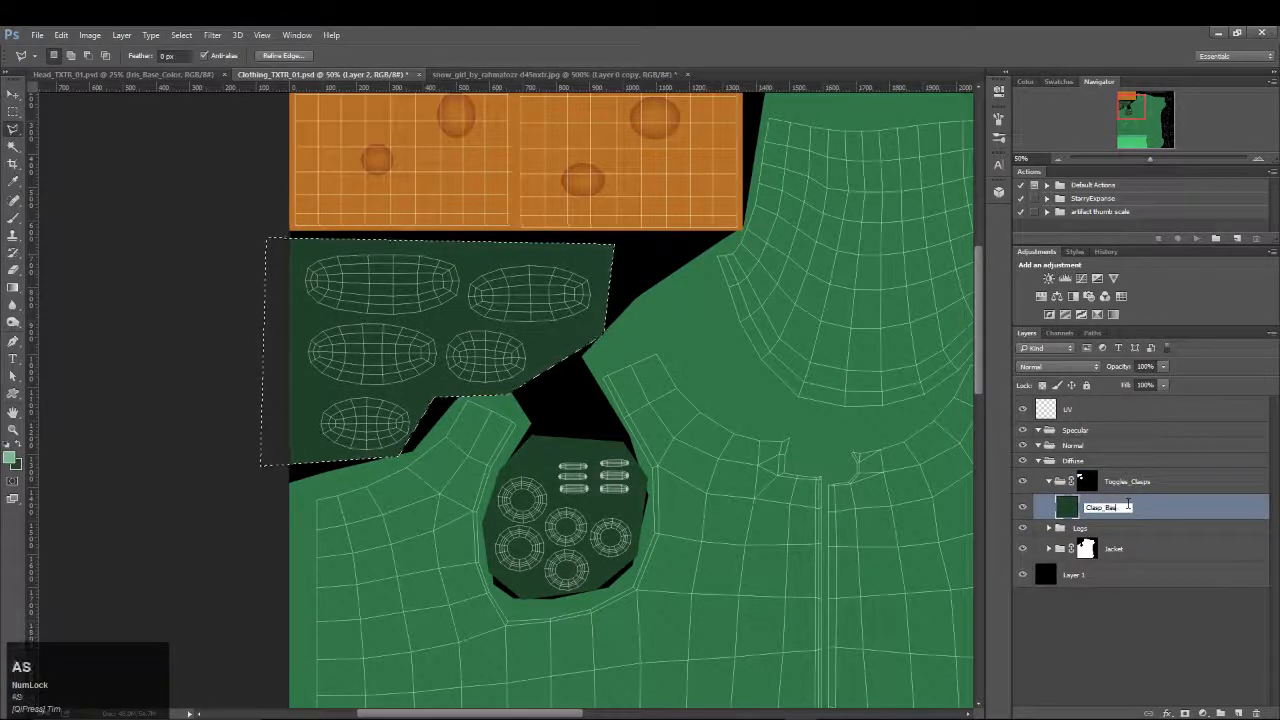
key("Return")
Select the area around all five oval toggles with combined rectangular marquees and fill it with light green on the Clasp_Base layer
left_click(13, 111)
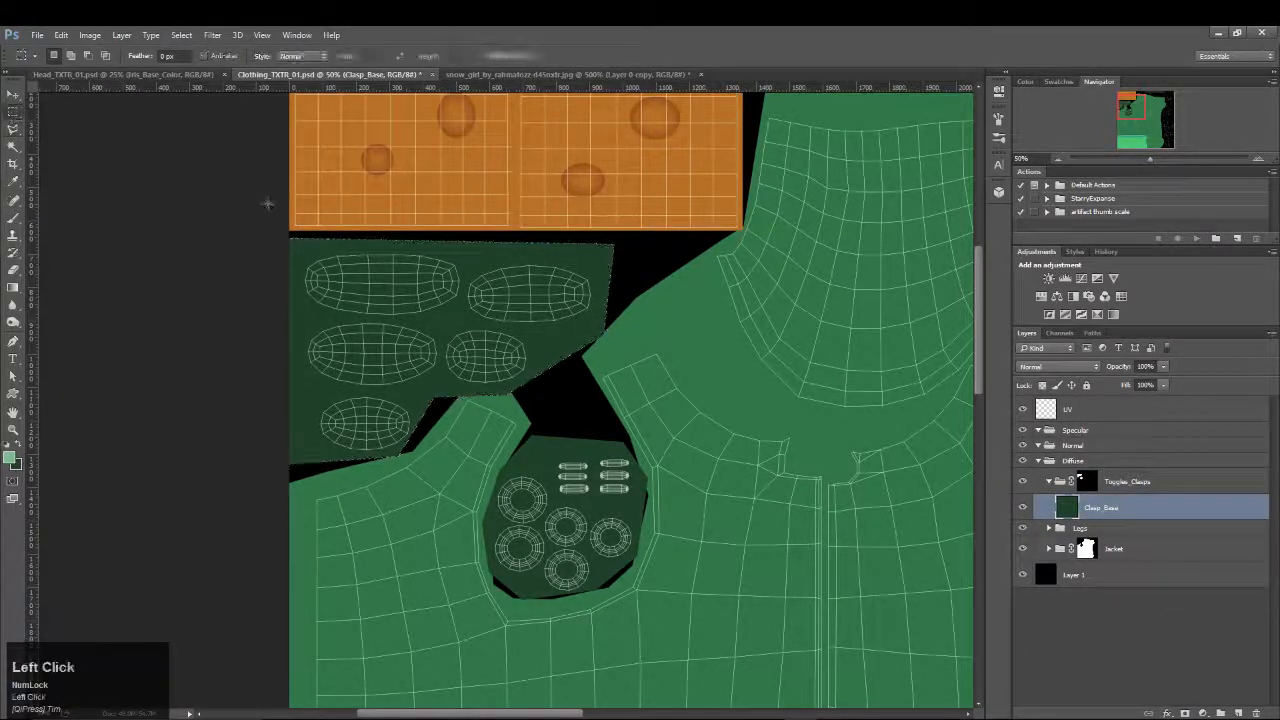
left_click(270, 203)
left_click(1138, 481)
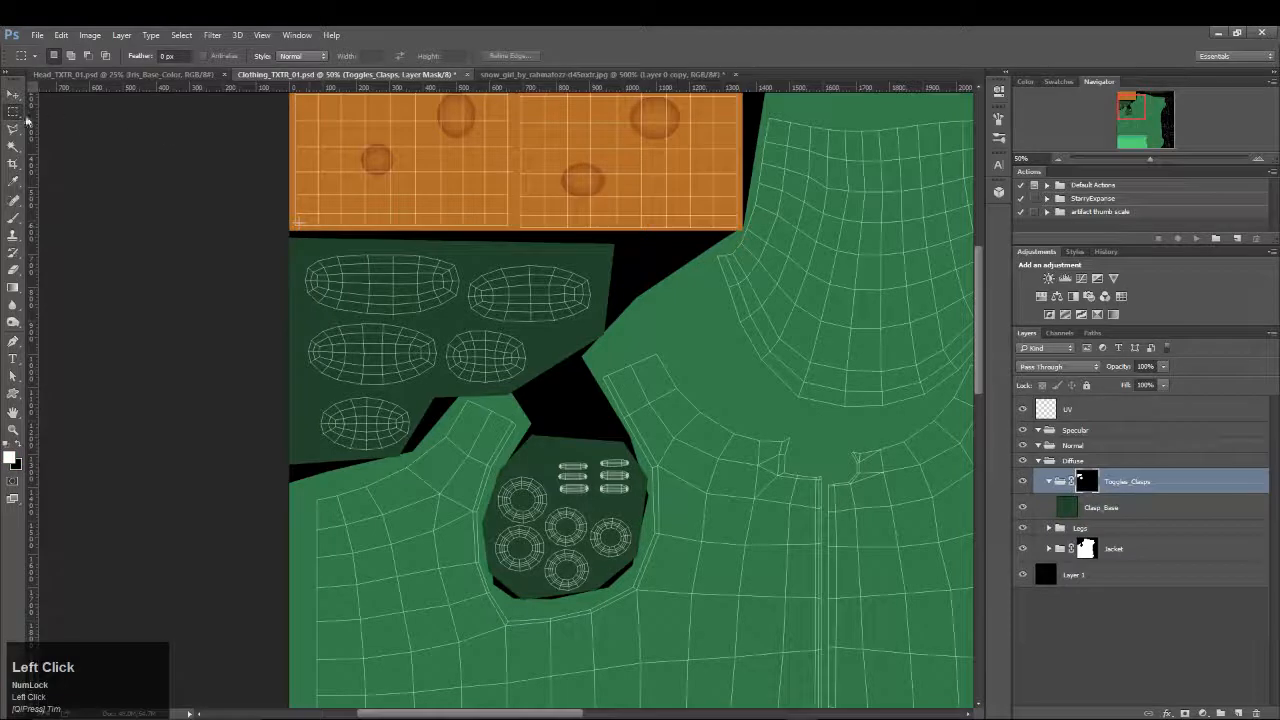
left_click_drag(220, 210, 647, 433)
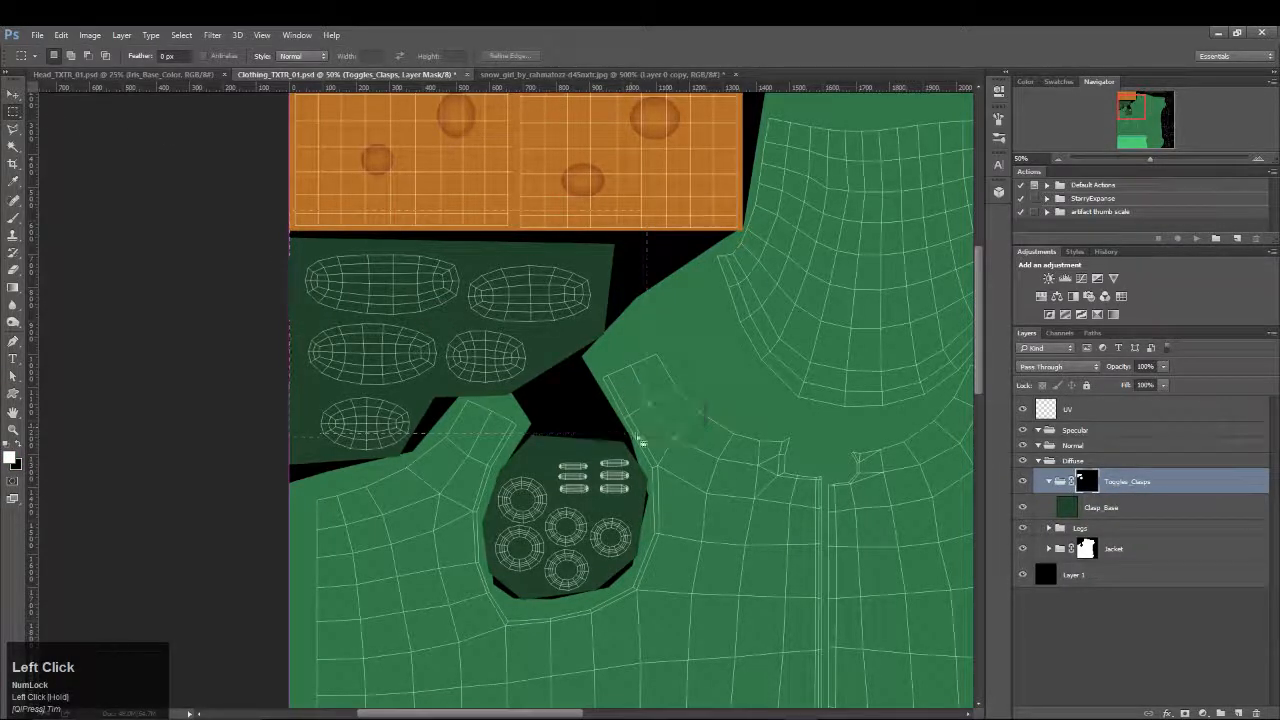
left_click_drag(217, 378, 445, 478, "shift")
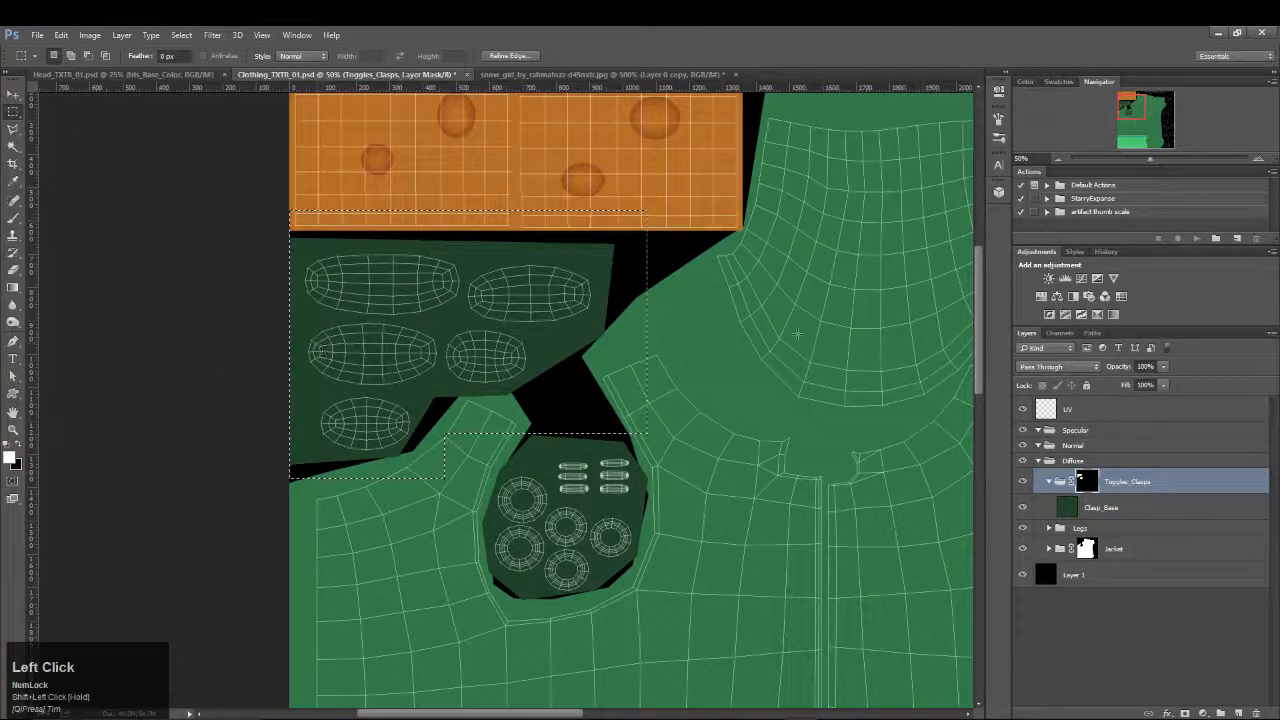
left_click(1053, 506)
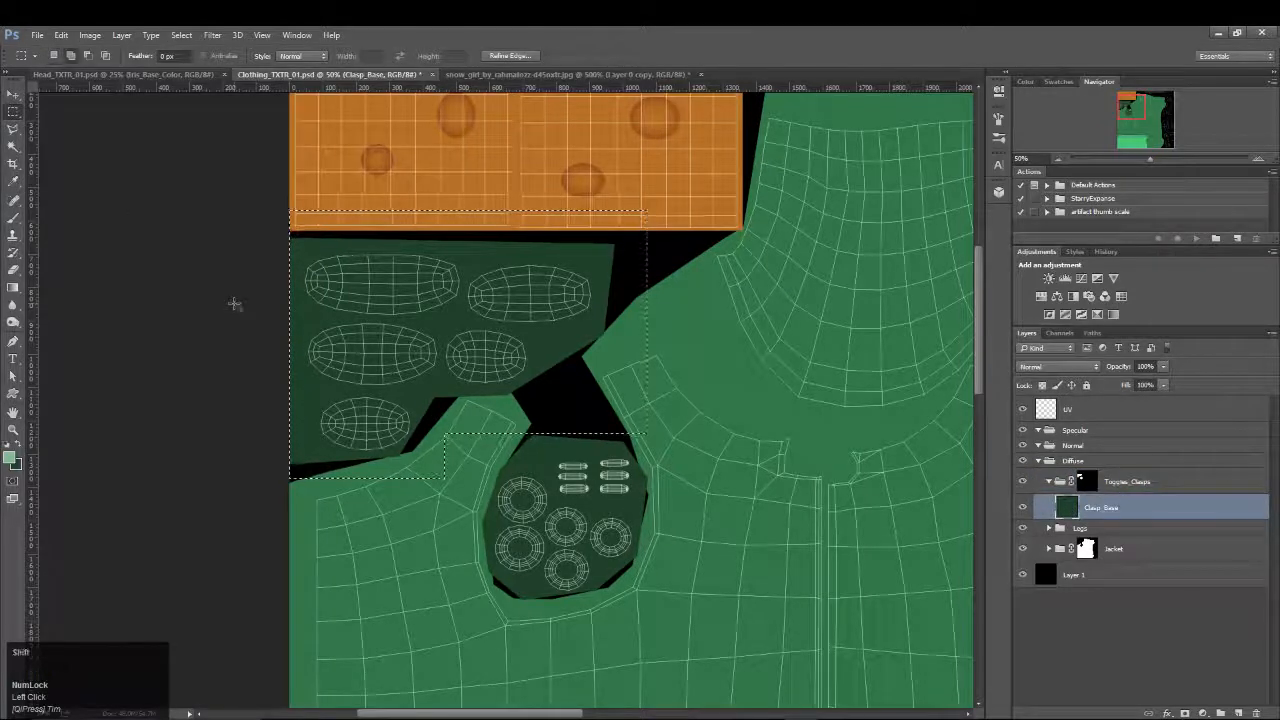
key("shift+F5")
left_click(729, 224)
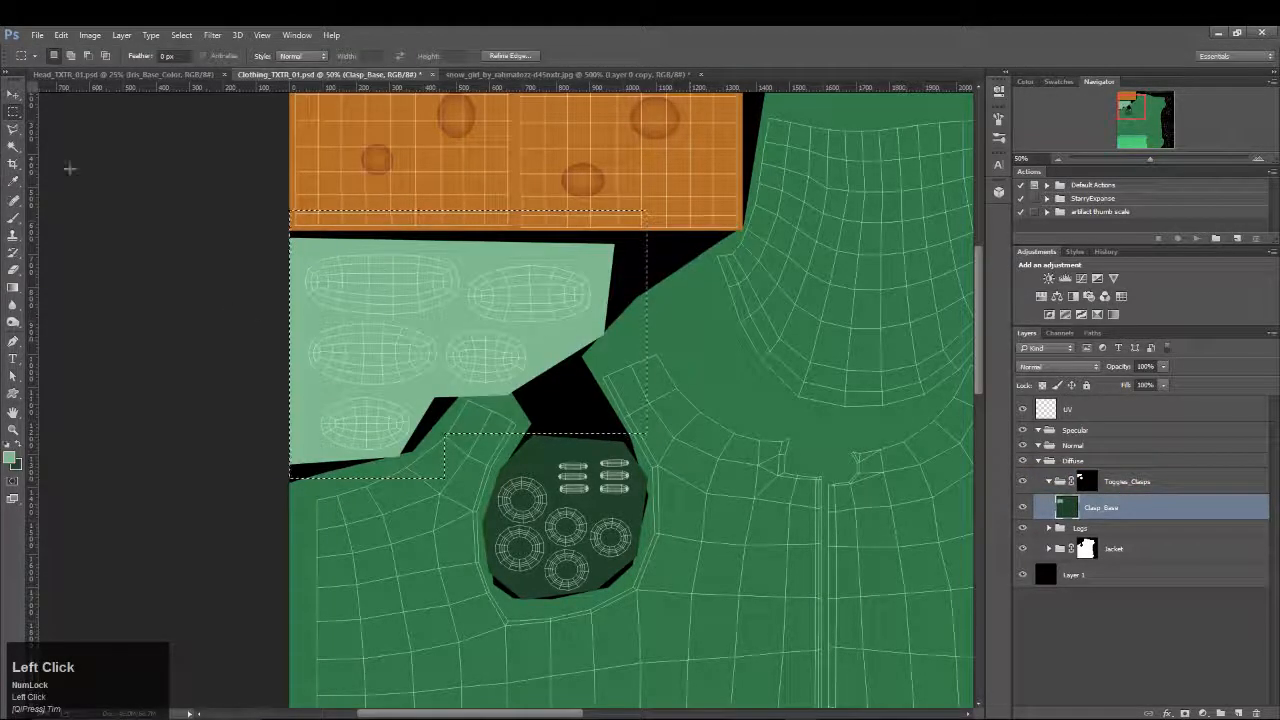
Clear the selection, look over the remaining unpainted UV islands such as the mittens, and save the clothing texture
left_click_drag(863, 389, 484, 64)
left_click_drag(764, 335, 599, 655)
left_click_drag(738, 462, 500, 466)
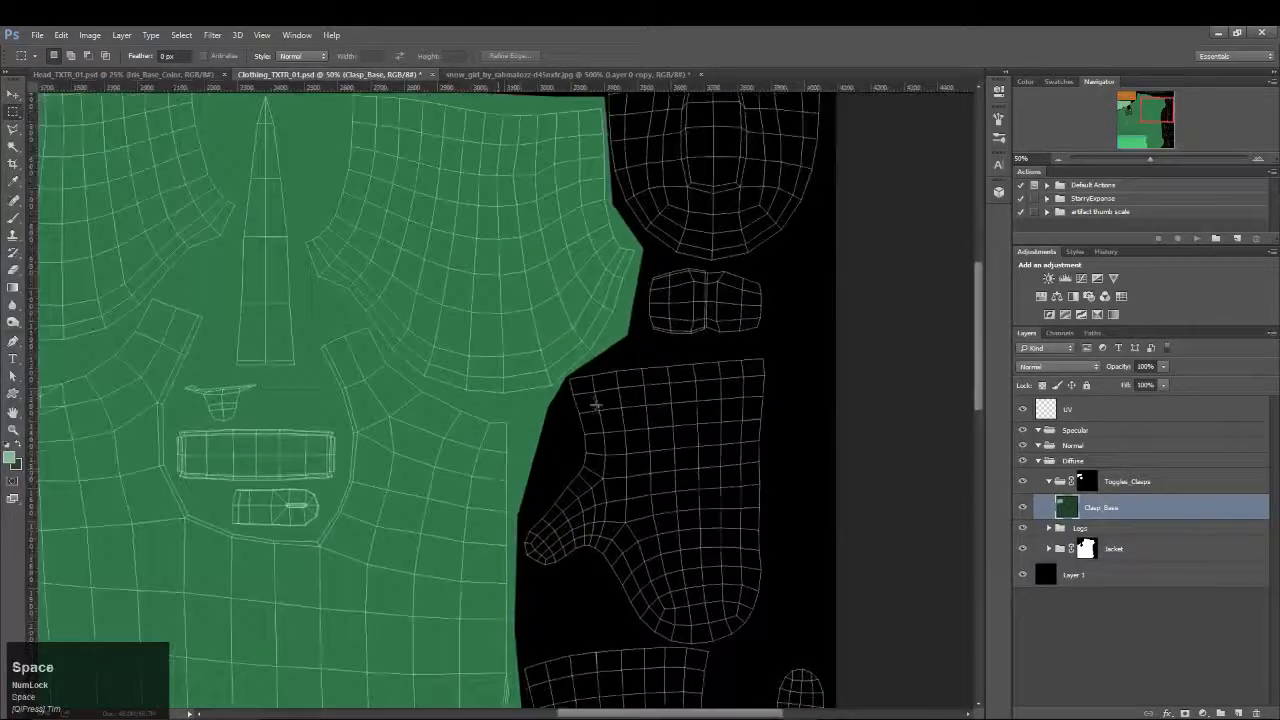
left_click(588, 404, "alt")
left_click_drag(640, 619, 626, 274)
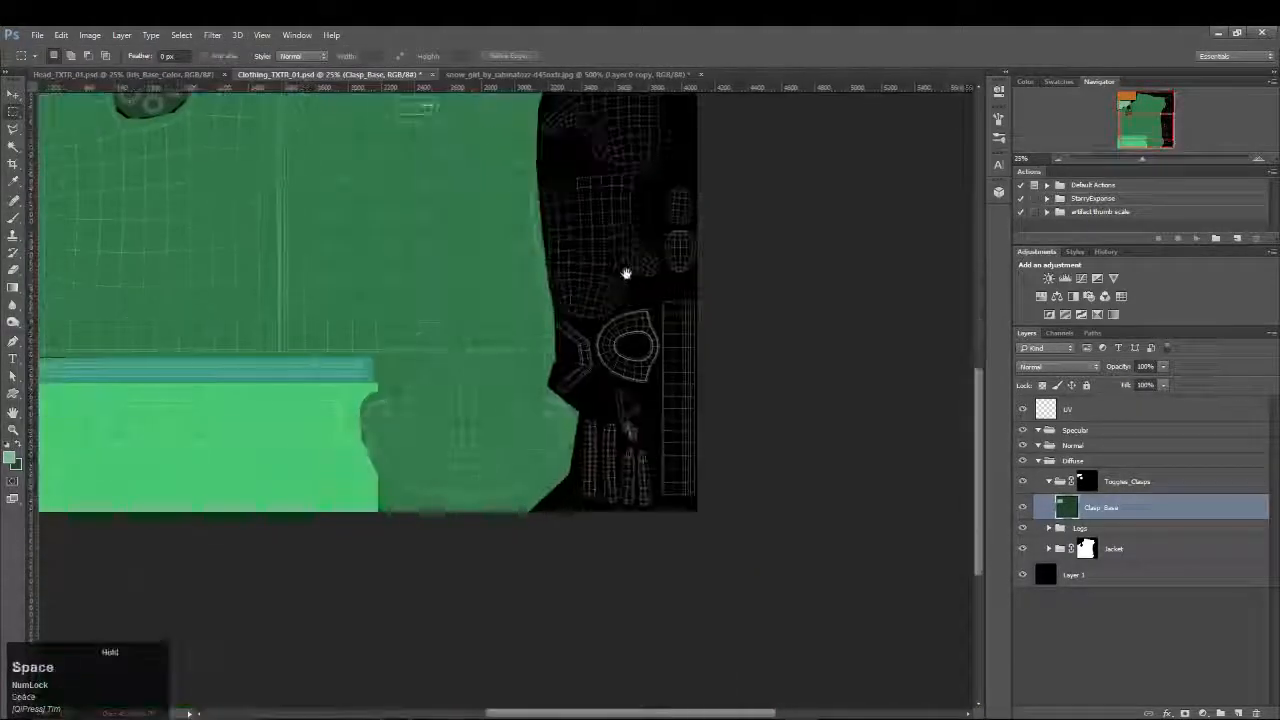
left_click_drag(143, 336, 297, 554)
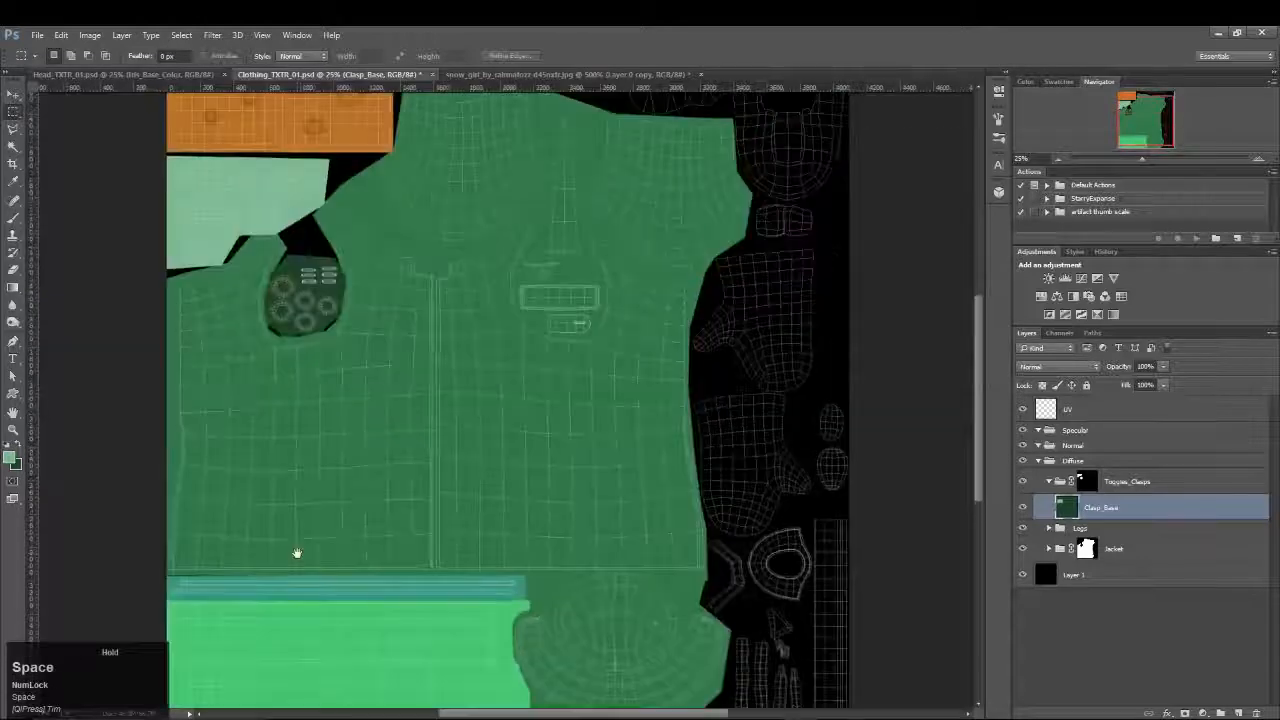
key("ctrl+s")
left_click_drag(613, 246, 253, 276)
In the snow girl reference, hide Layer 0 copy and sample the mitten oval's bright green as background and its surrounding mid green as foreground
left_click(524, 74)
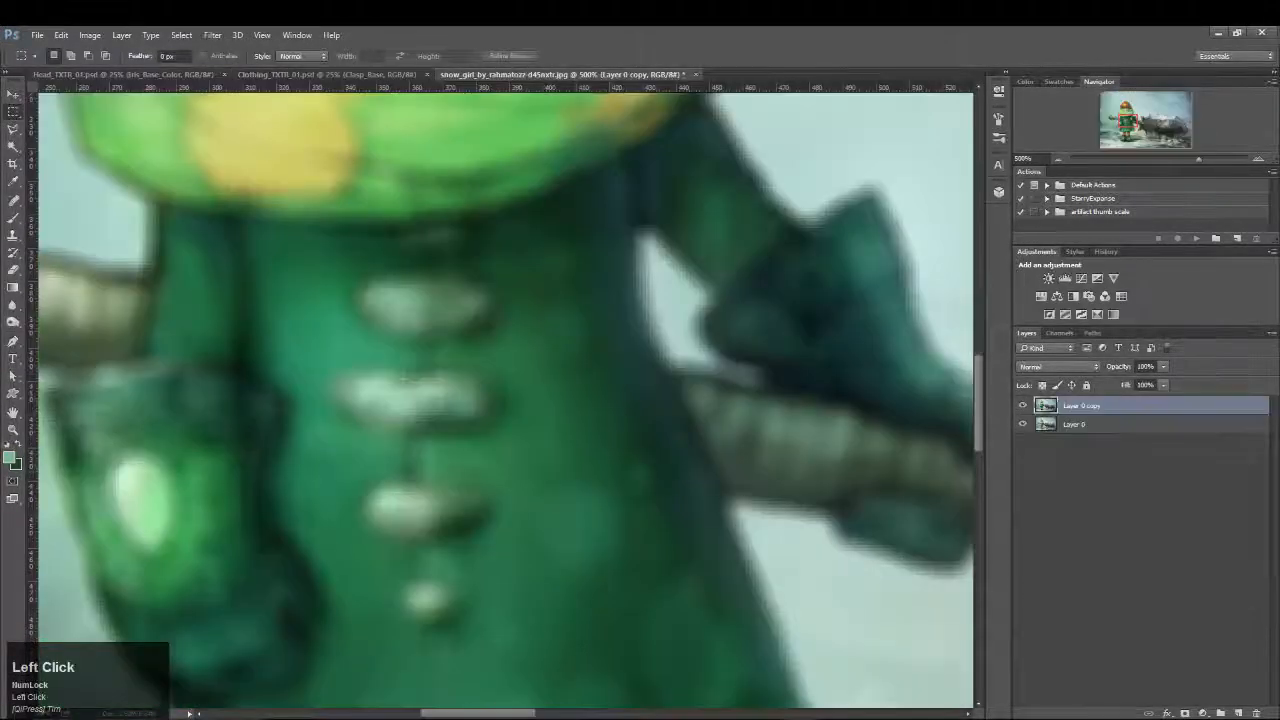
left_click_drag(238, 491, 400, 391)
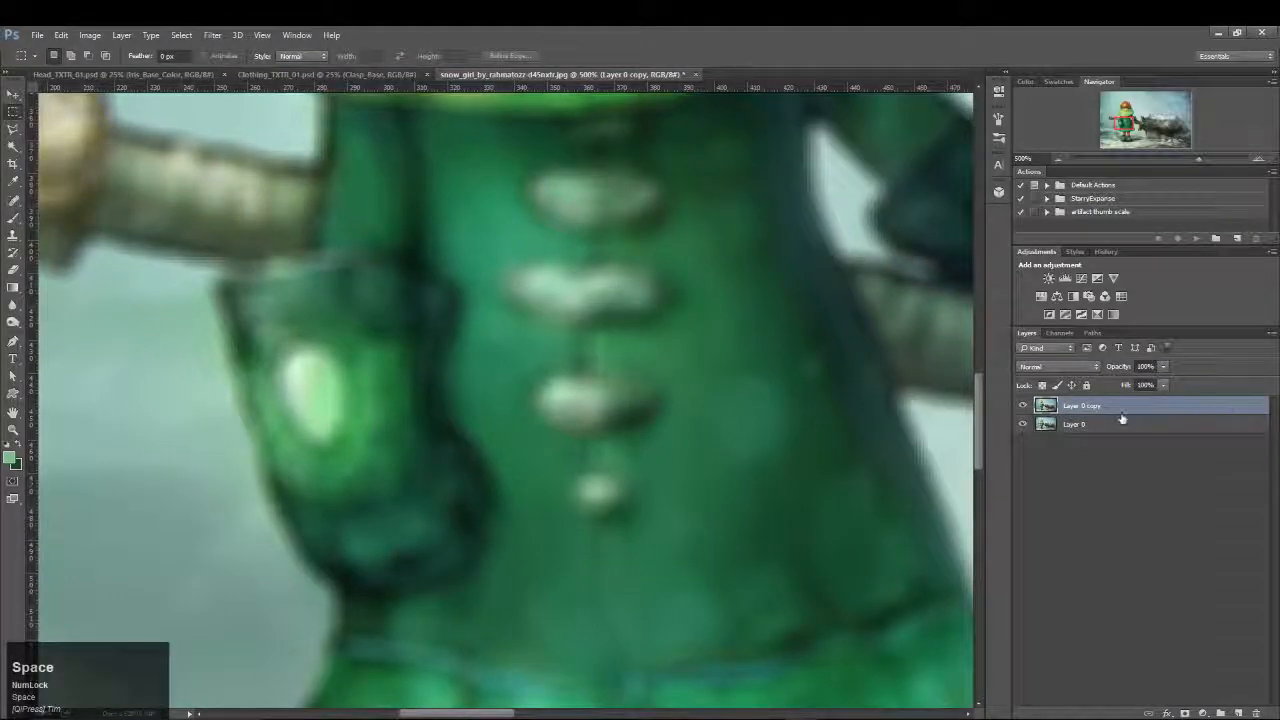
left_click(1020, 405)
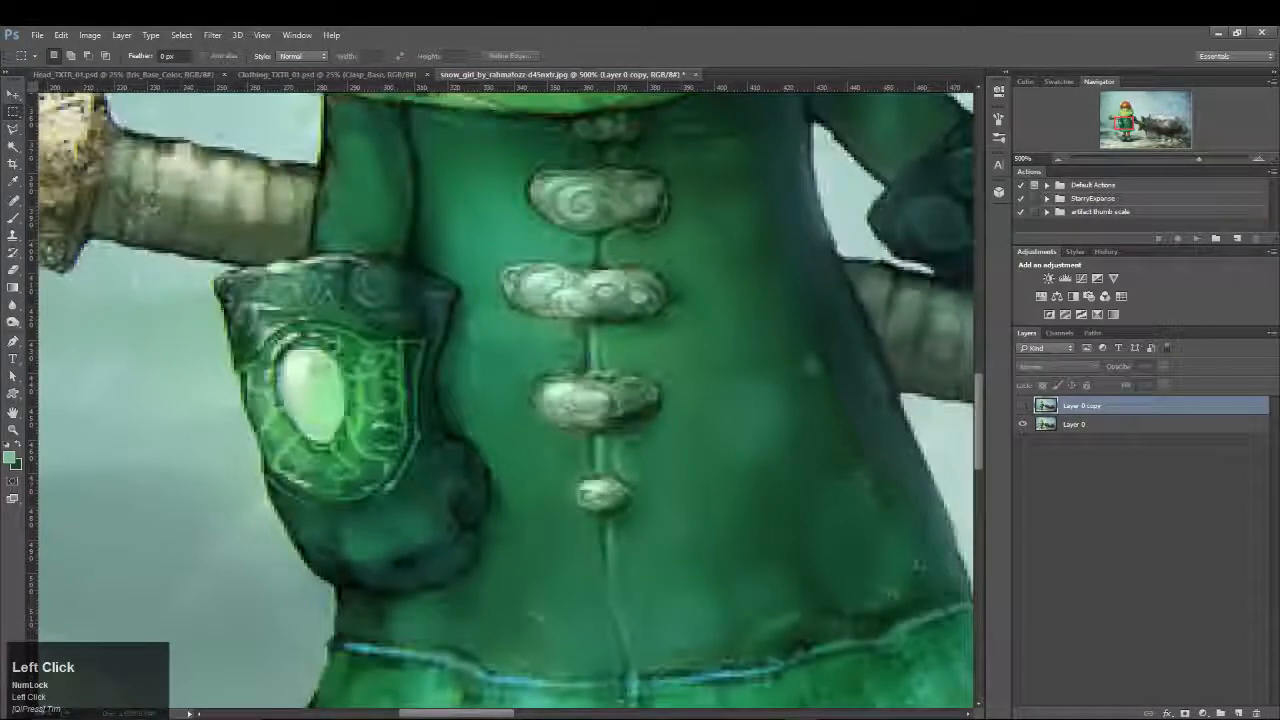
key("i")
left_click(324, 390)
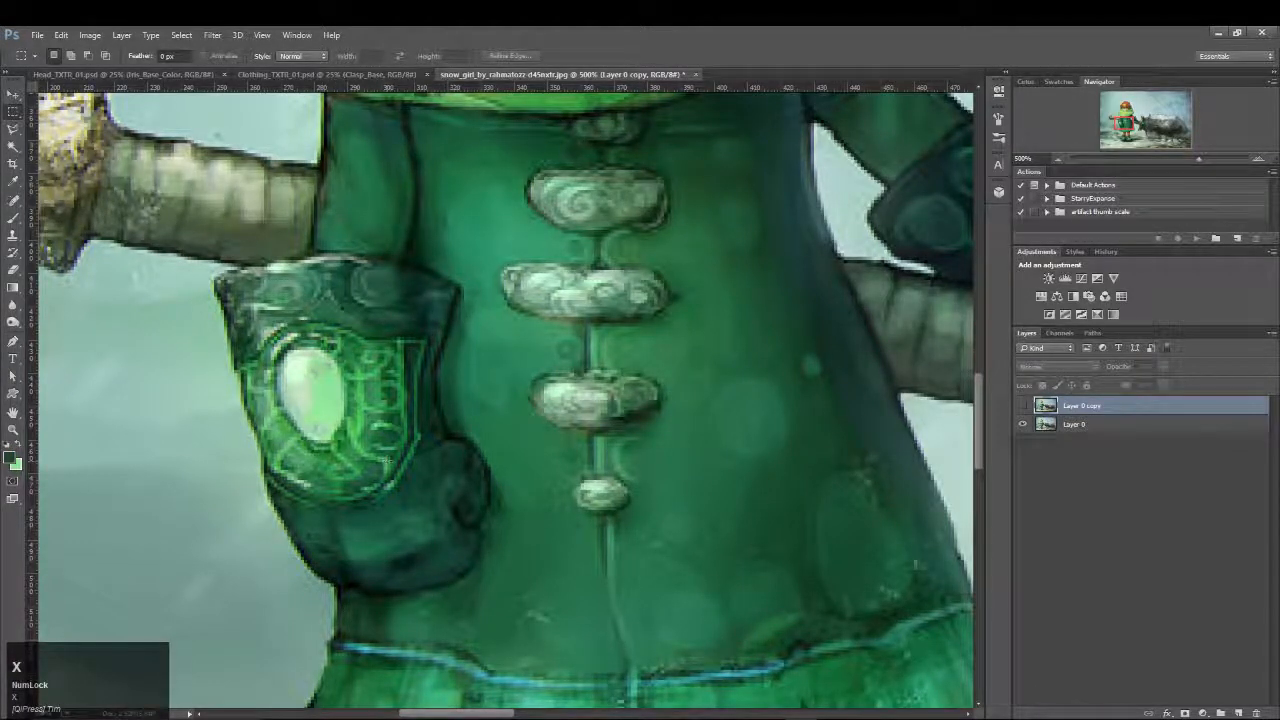
key("i")
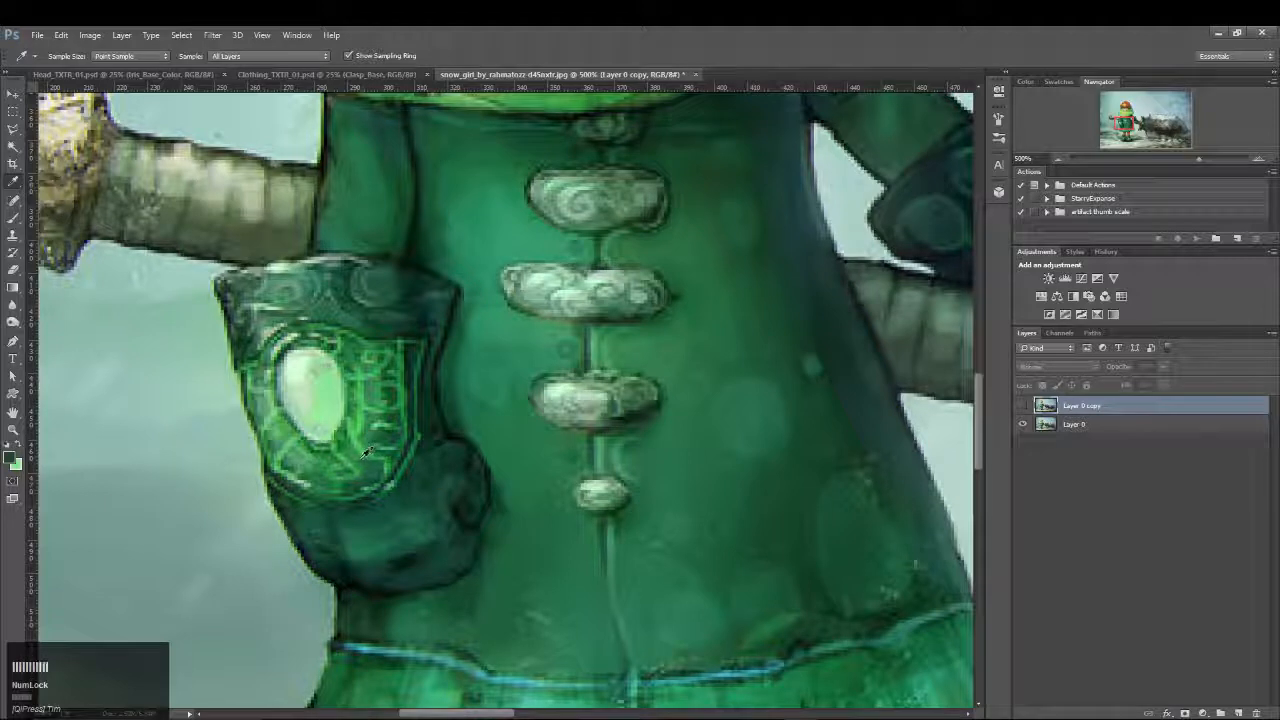
left_click(355, 462)
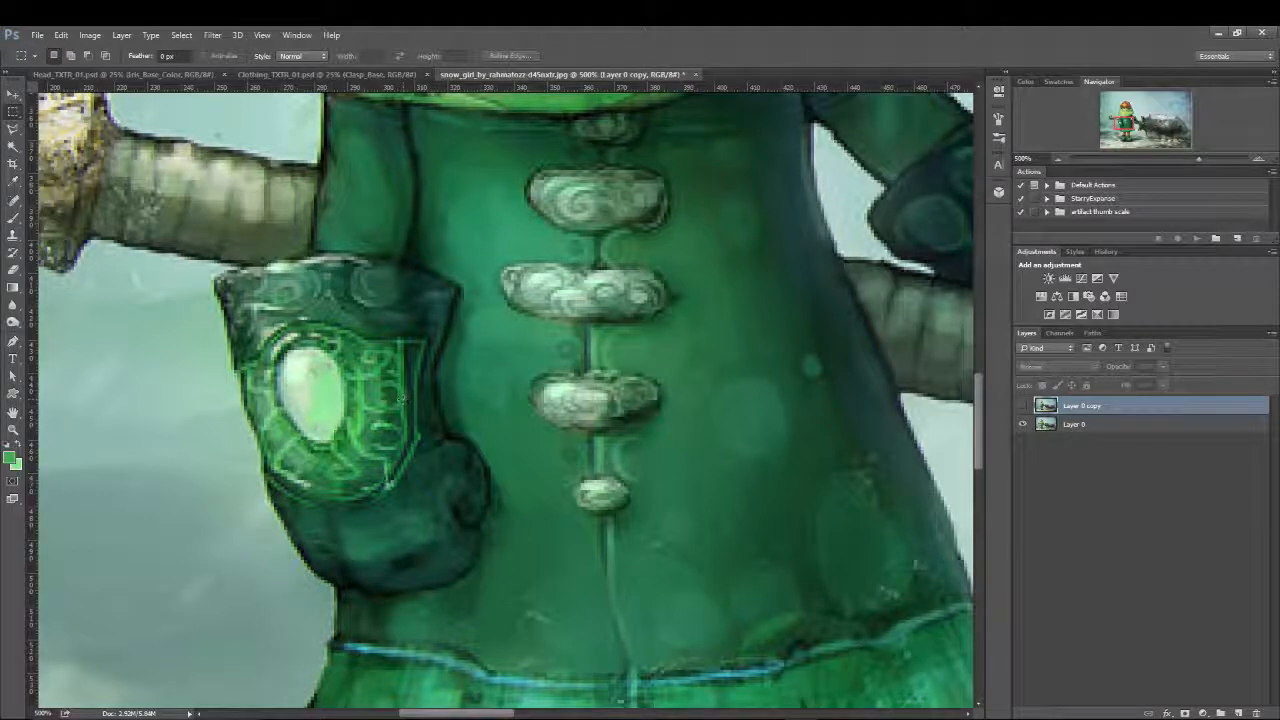
Return to the Clothing_TXTR_01.psd document and show the mitten UV islands
left_click(325, 74)
left_click_drag(463, 472, 513, 436)
key("space")
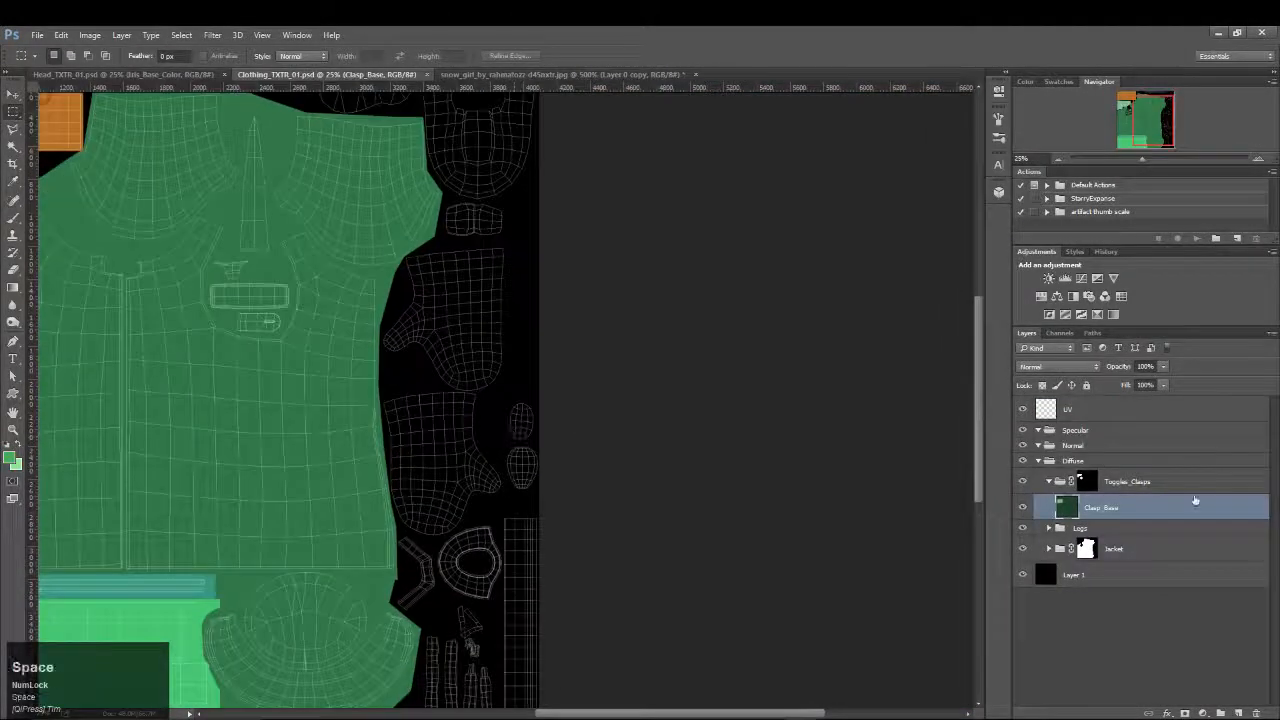
Create a group named Gloves above Toggles_Clasps in the Diffuse group, add an empty layer inside it, and reselect the group
left_click(1052, 483)
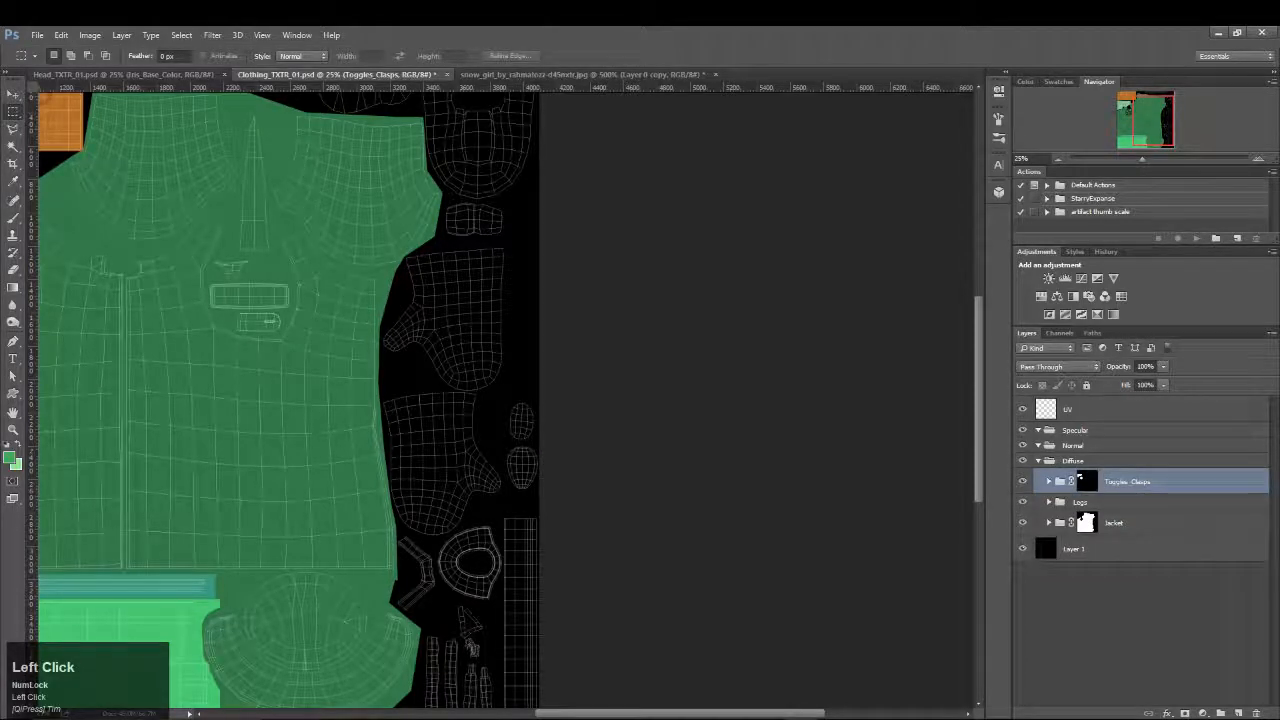
left_click(1222, 713)
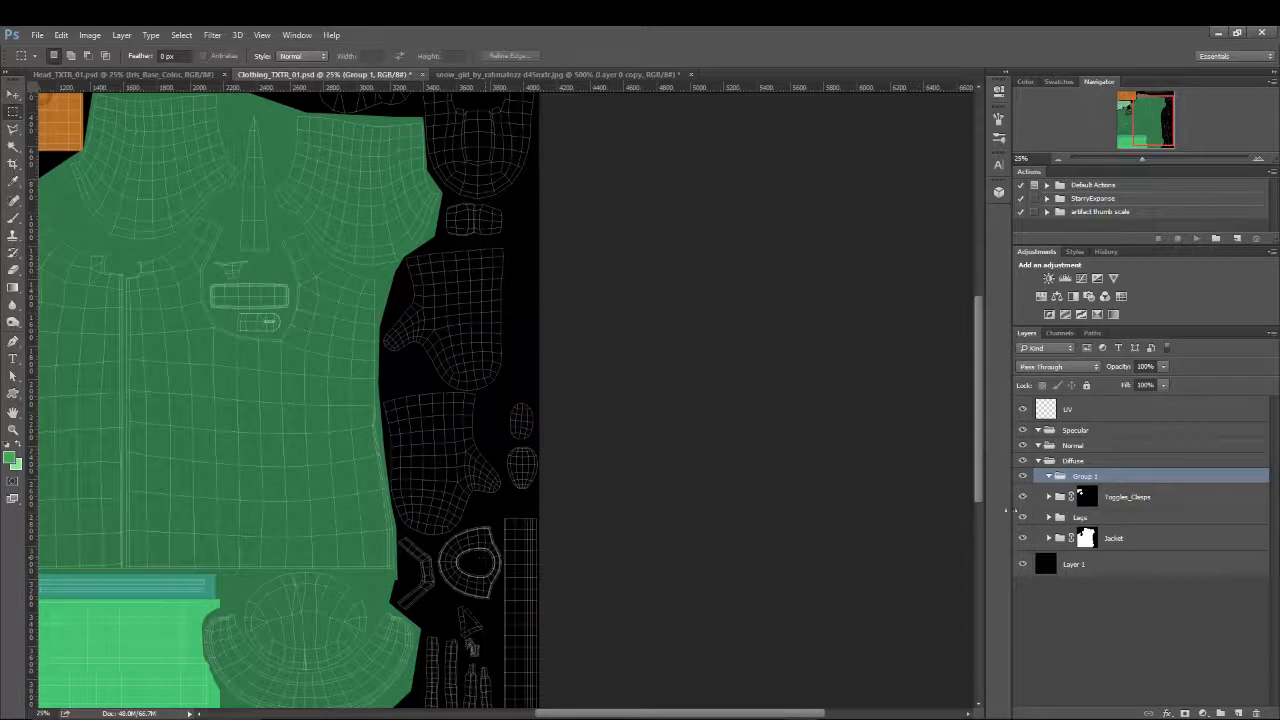
left_click(1090, 479)
type("Gloves")
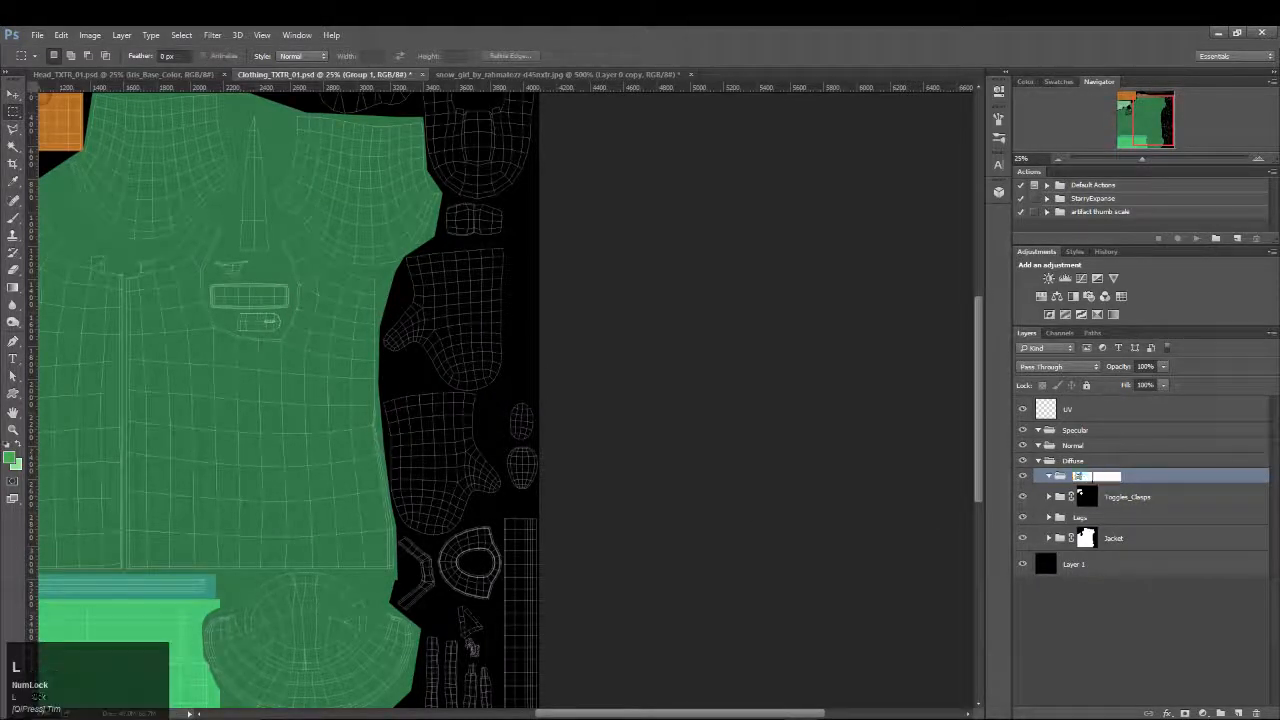
key("Return")
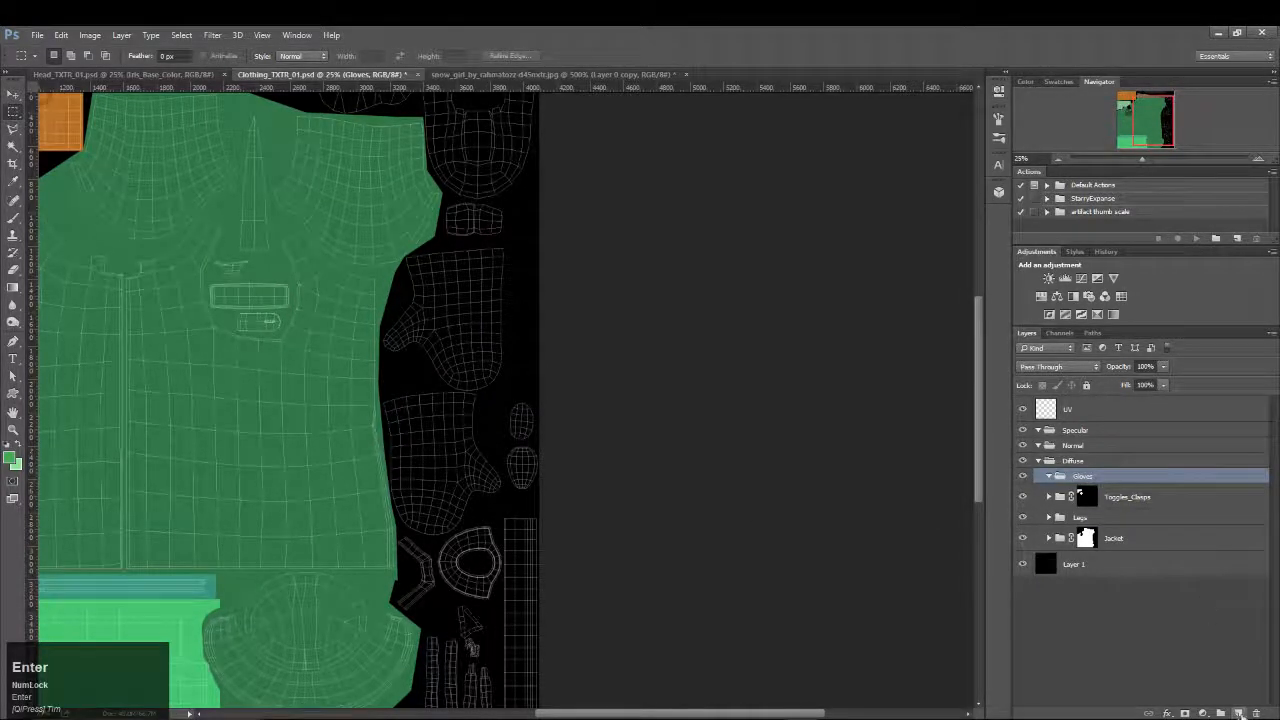
left_click(1238, 712)
left_click(1094, 477)
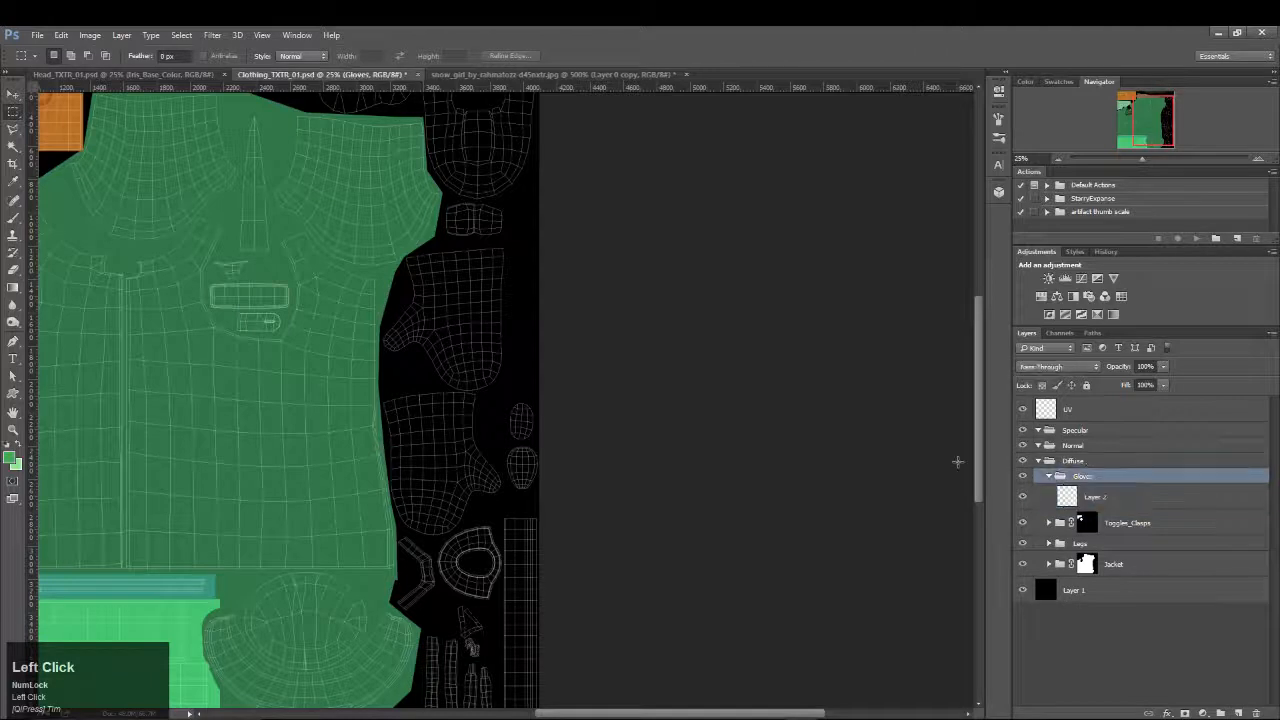
Outline the mitten, oval, ring-shaped and long strip UV islands with the Polygonal Lasso and turn the selection into the Gloves group's mask
left_click(18, 129)
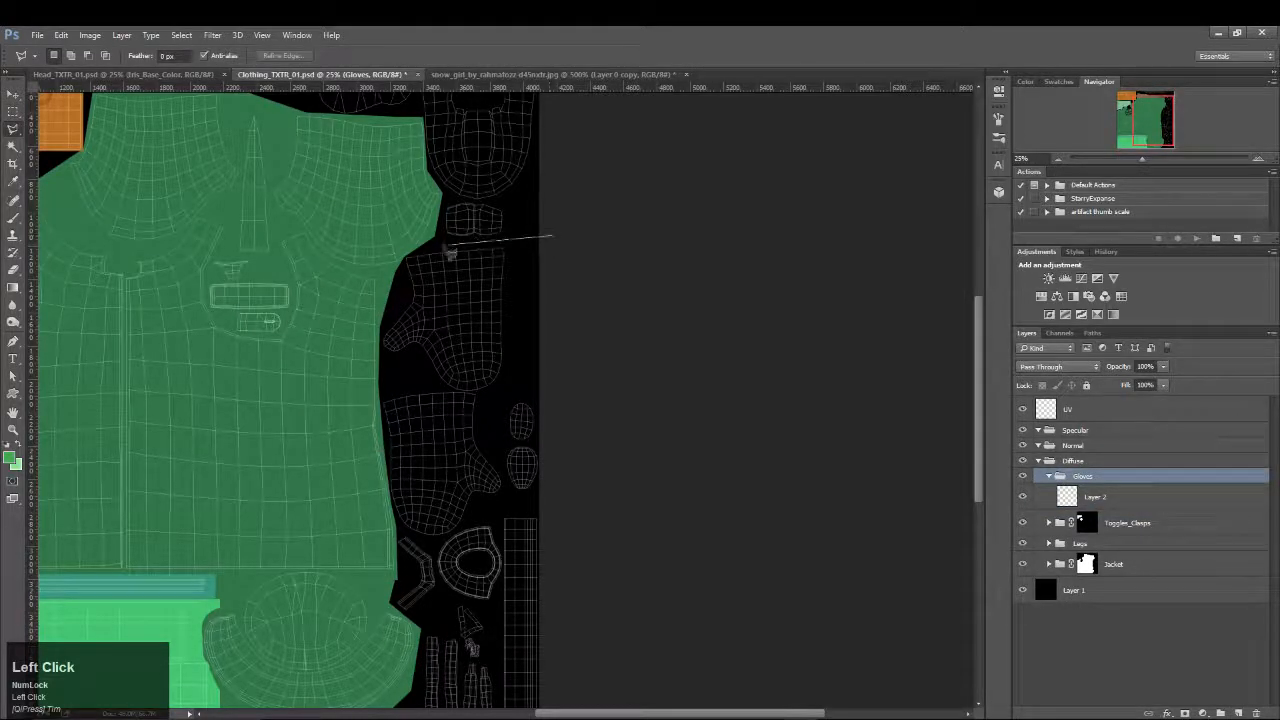
left_click(404, 256)
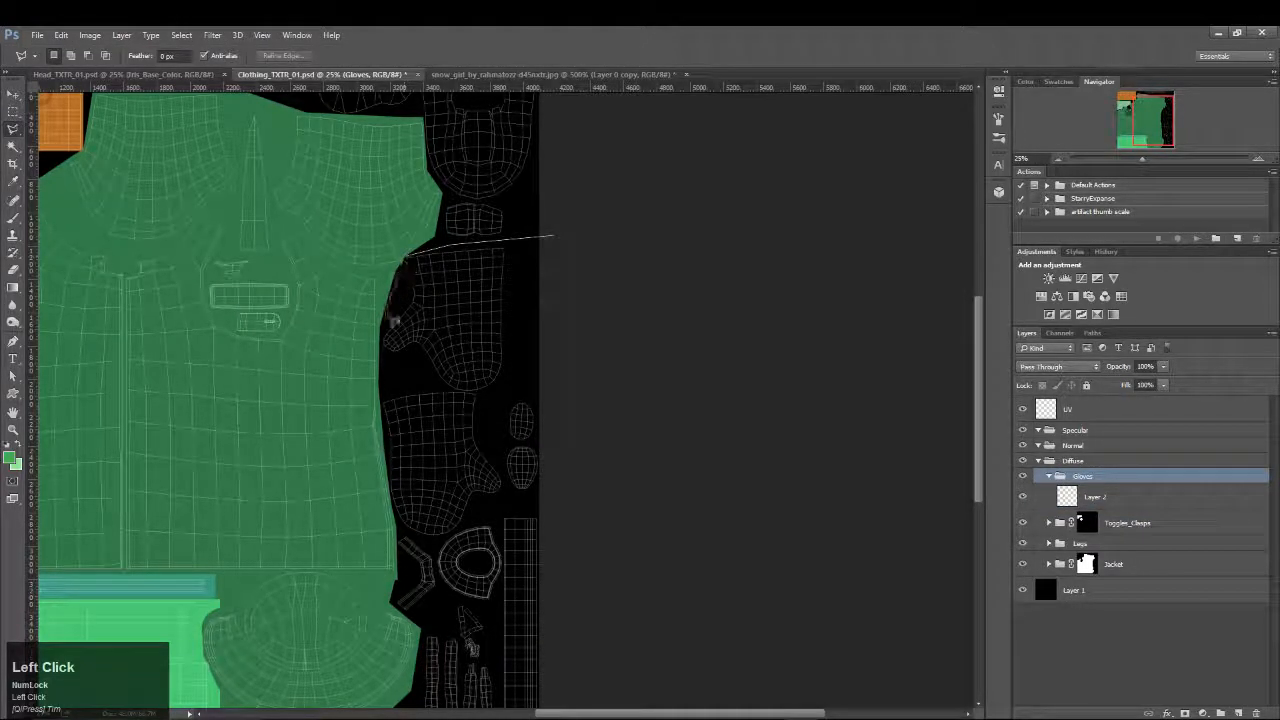
left_click(380, 342)
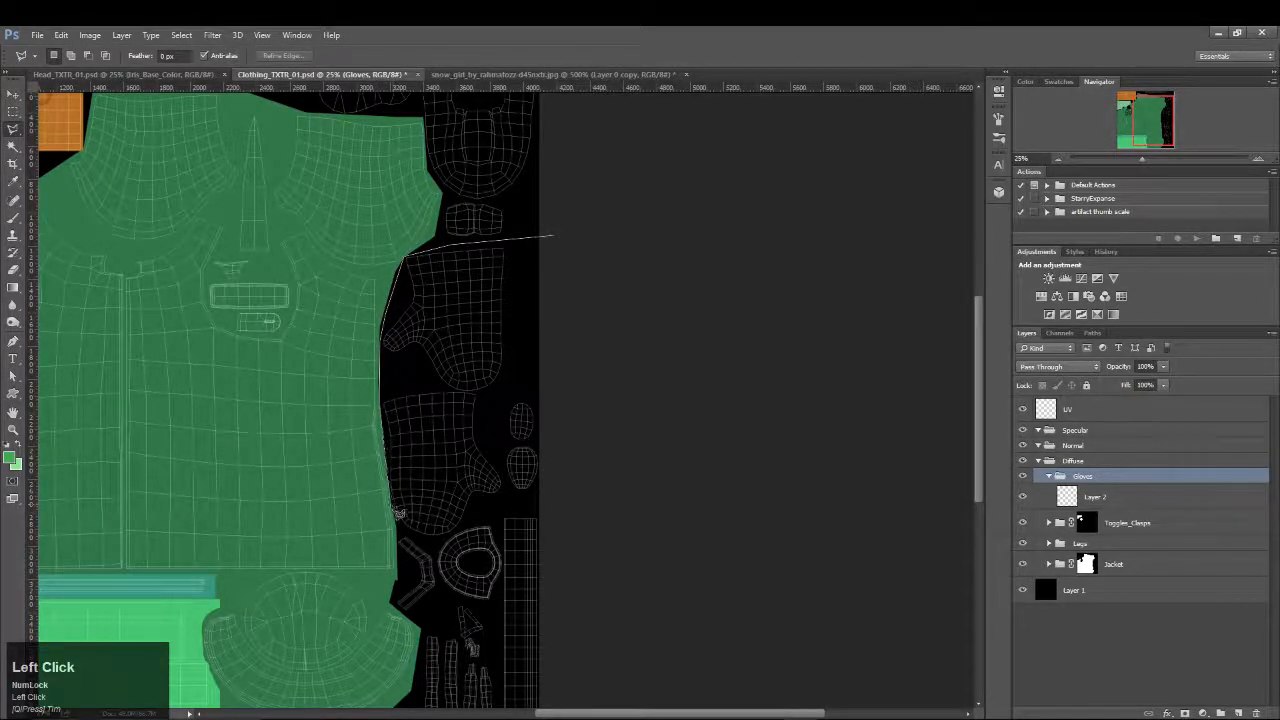
left_click(394, 488)
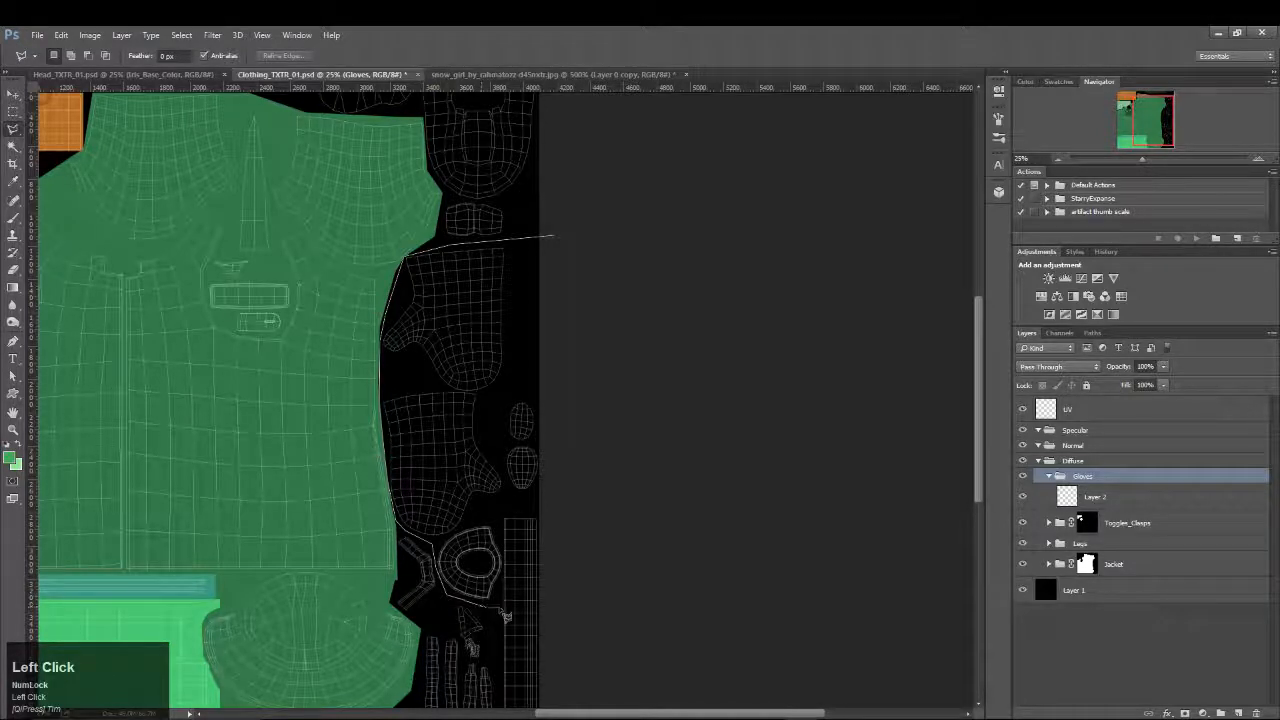
scroll(500, 618, "down", 3)
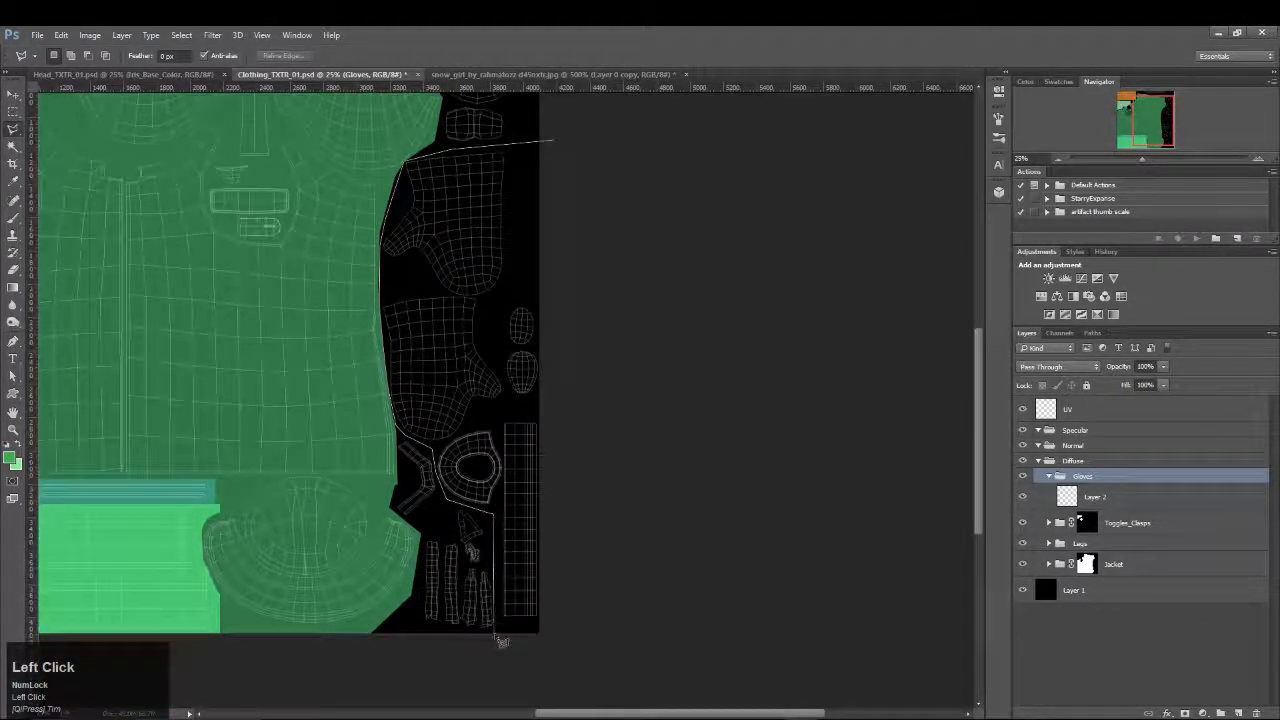
left_click(592, 670)
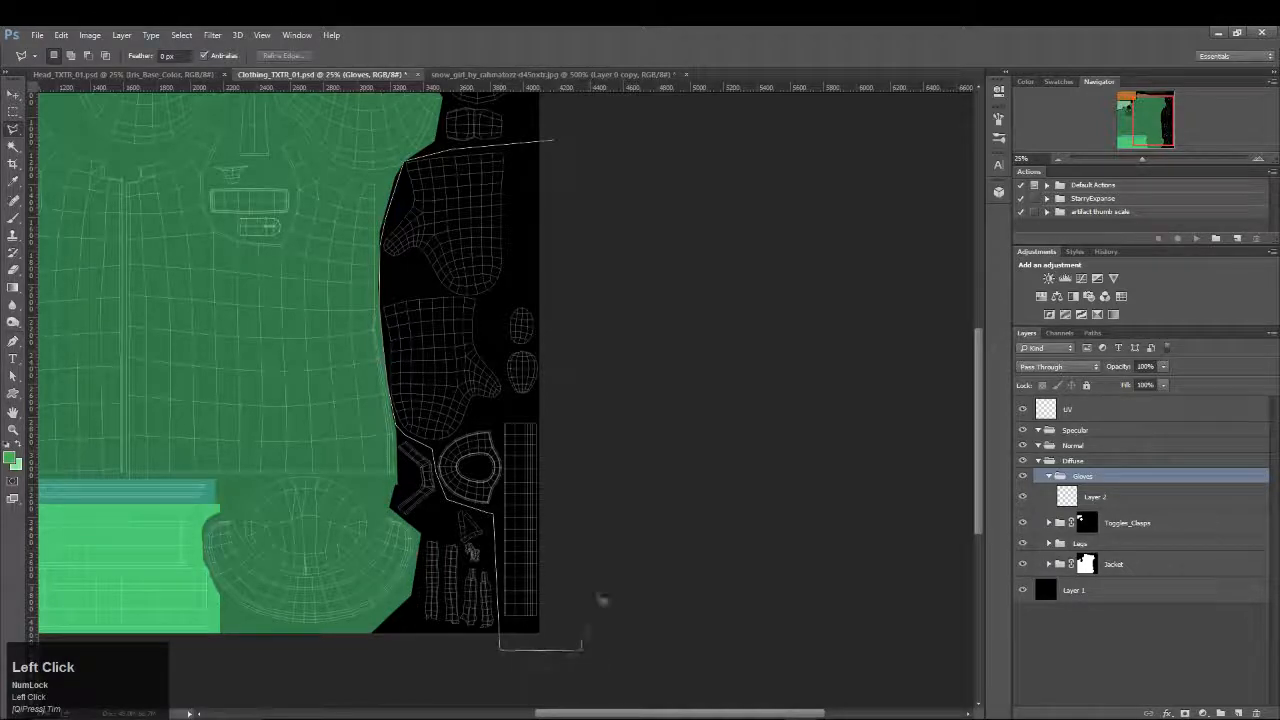
scroll(600, 600, "up", 2)
left_click(562, 220)
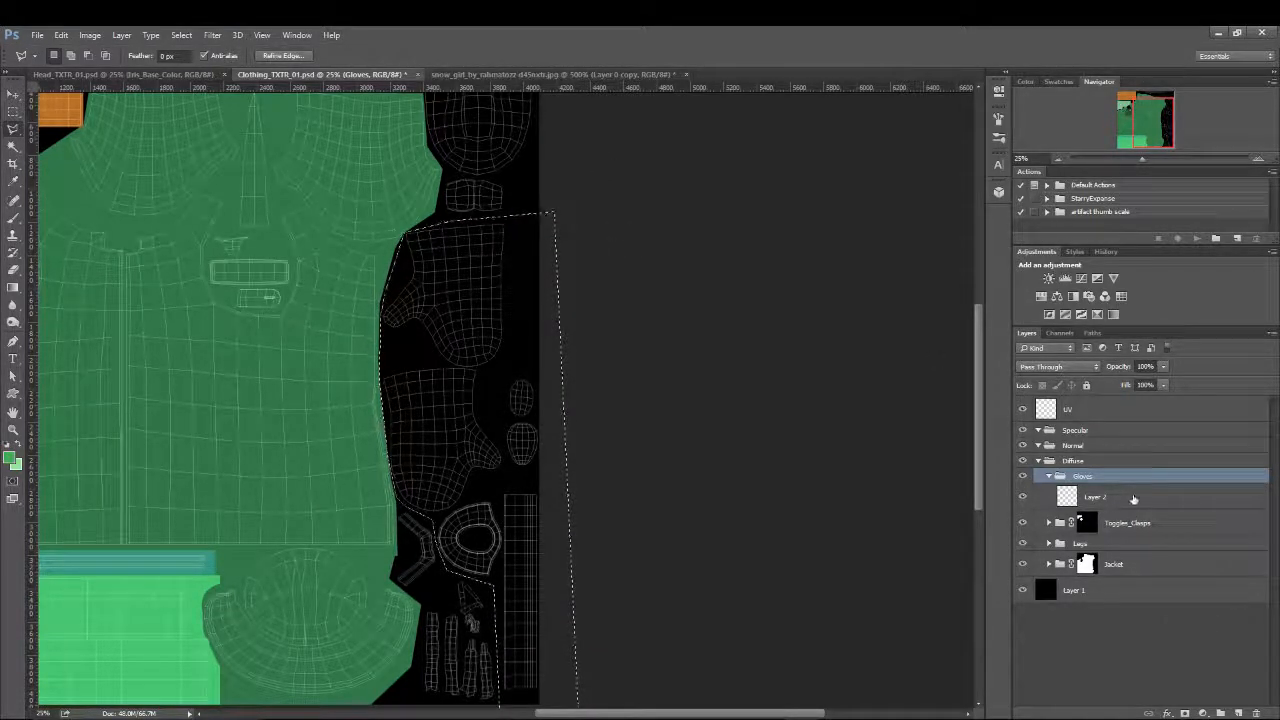
left_click(1185, 713)
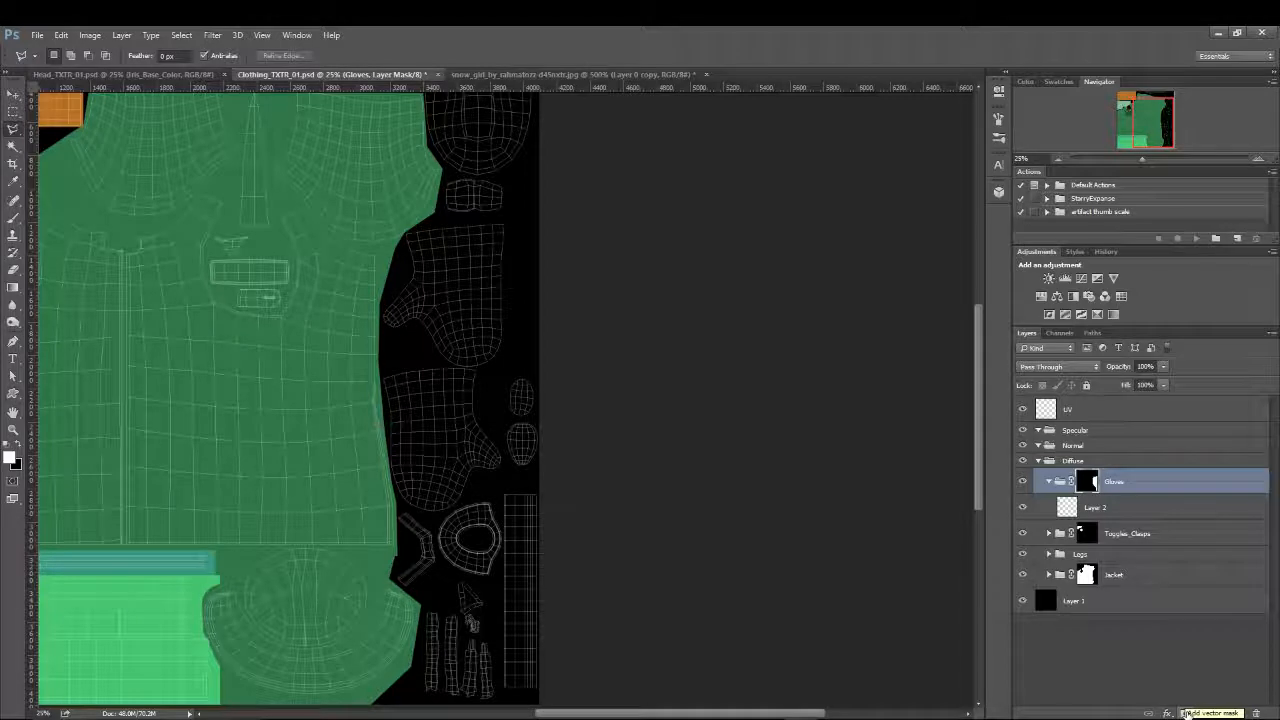
Fill Layer 2 in the Gloves group with the mid green foreground colour
left_click(295, 78)
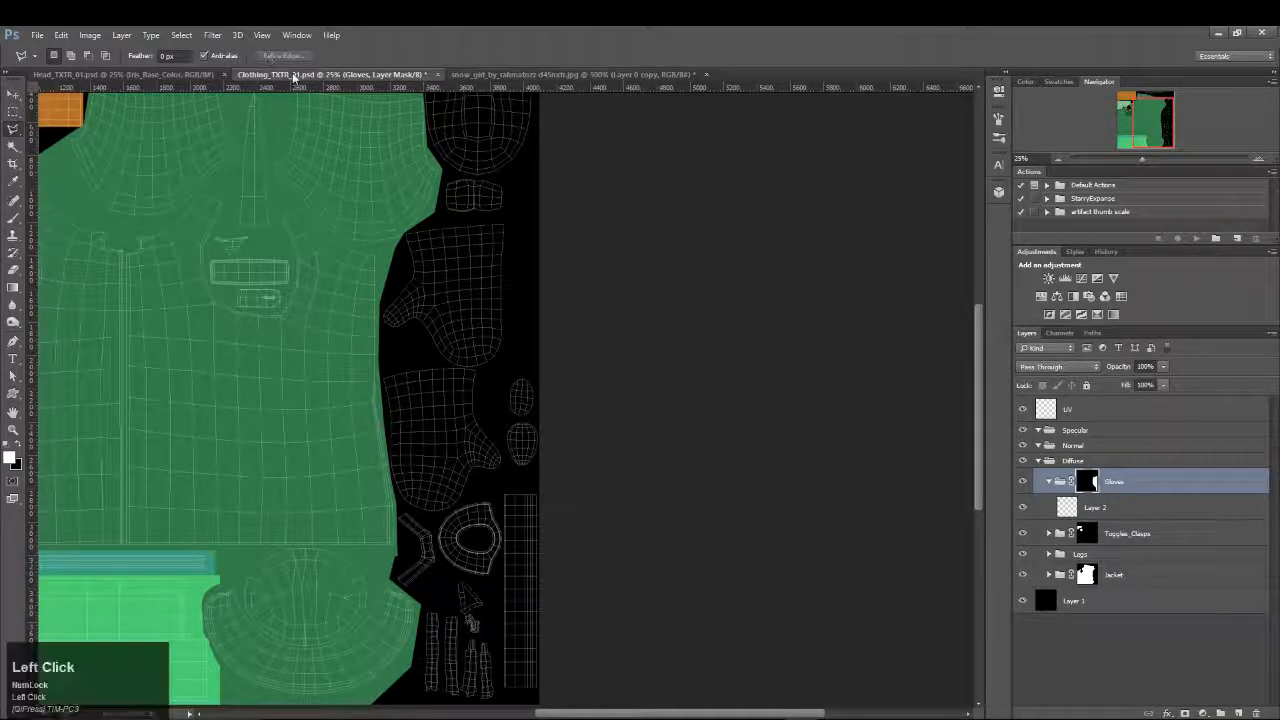
left_click(1175, 508)
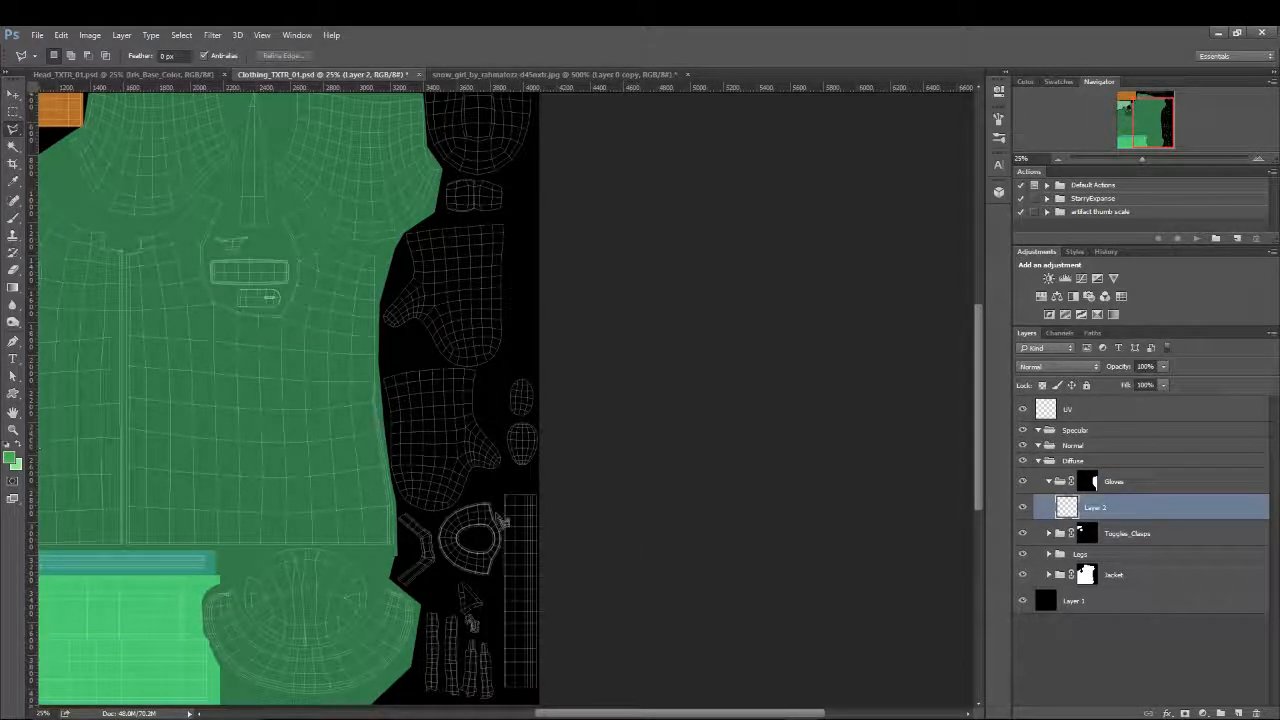
key("shift+F5")
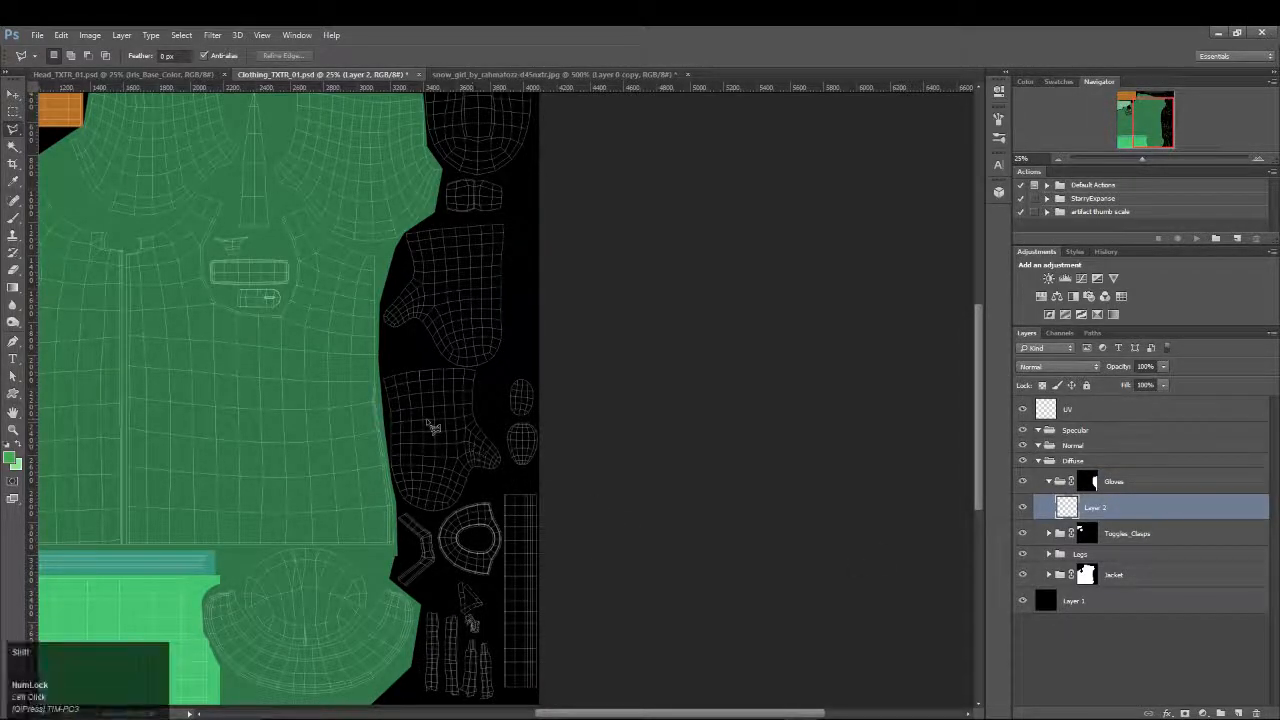
left_click(729, 229)
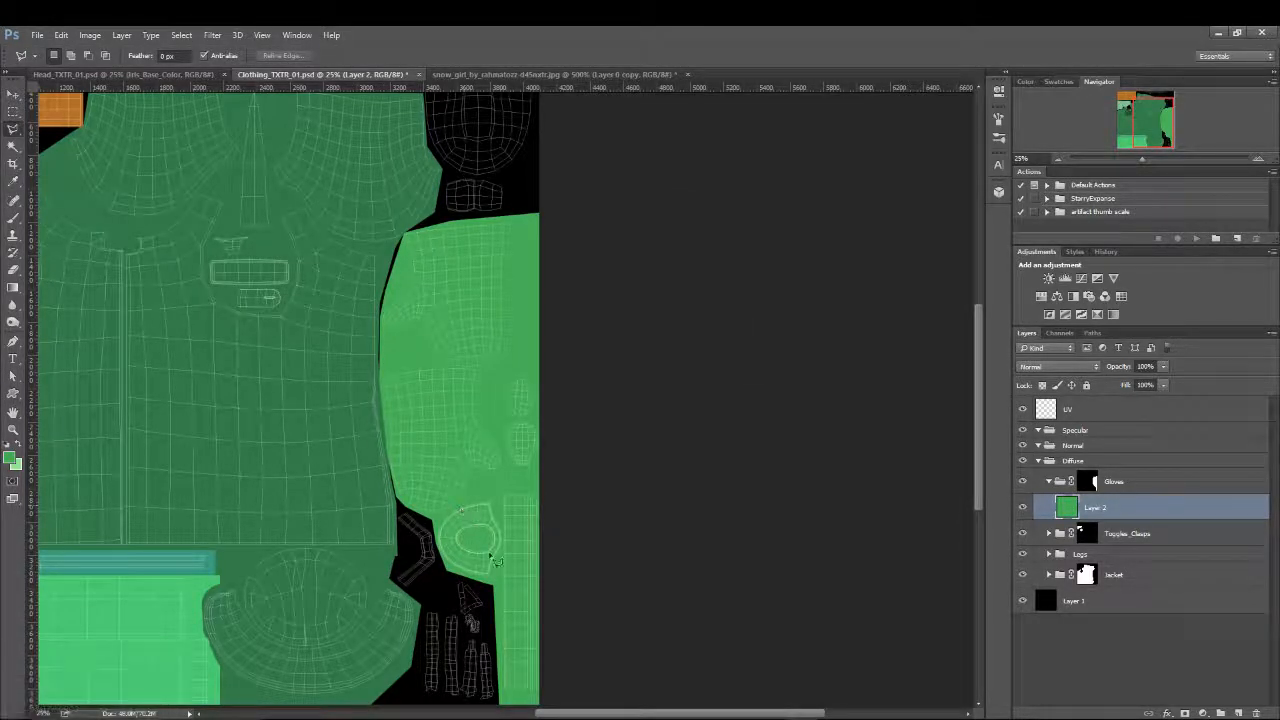
In the snow girl reference, show Layer 0 copy and sample the dark green of the mitten's lower part as foreground
left_click(452, 76)
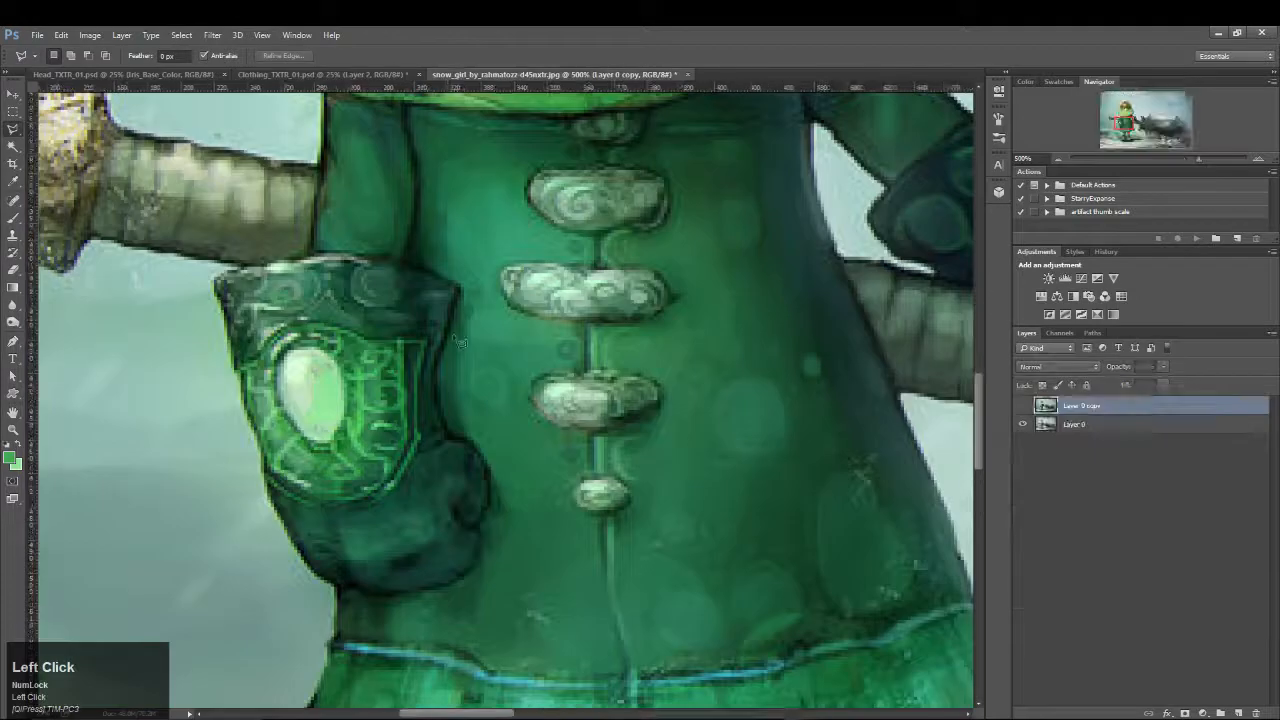
key("i")
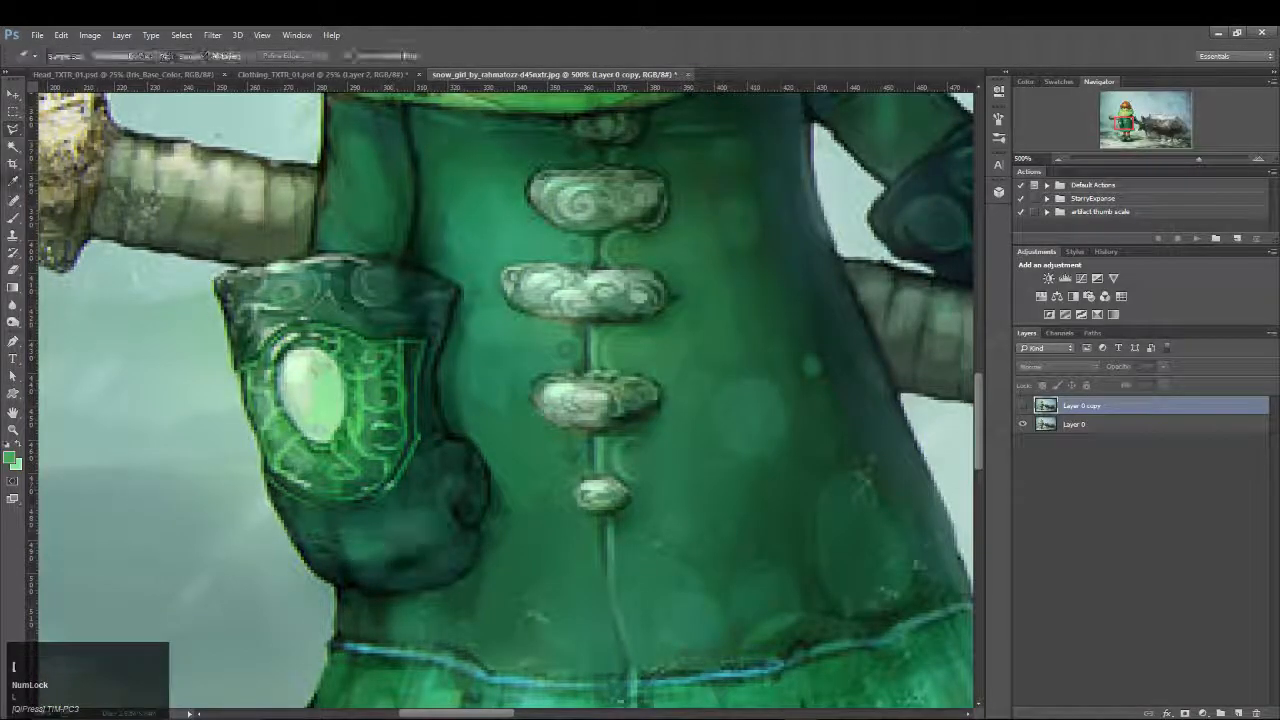
left_click(1023, 405)
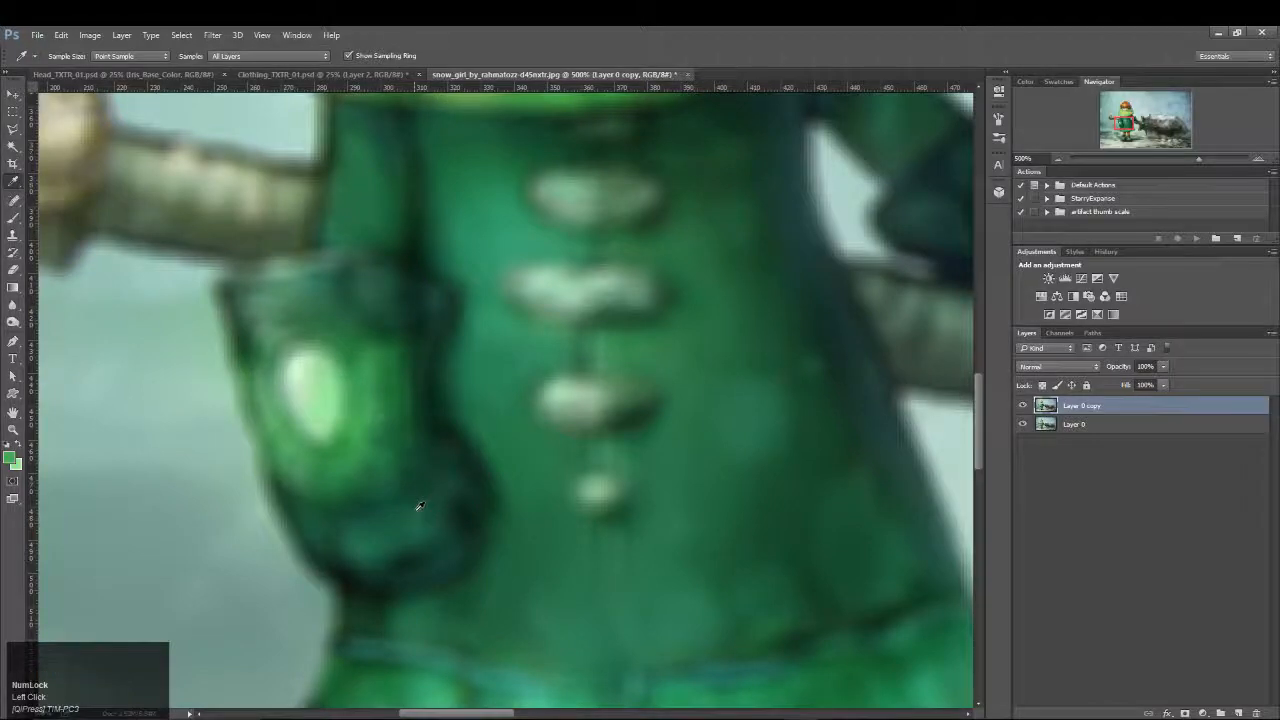
left_click(433, 558)
left_click_drag(771, 380, 929, 329)
left_click(507, 476)
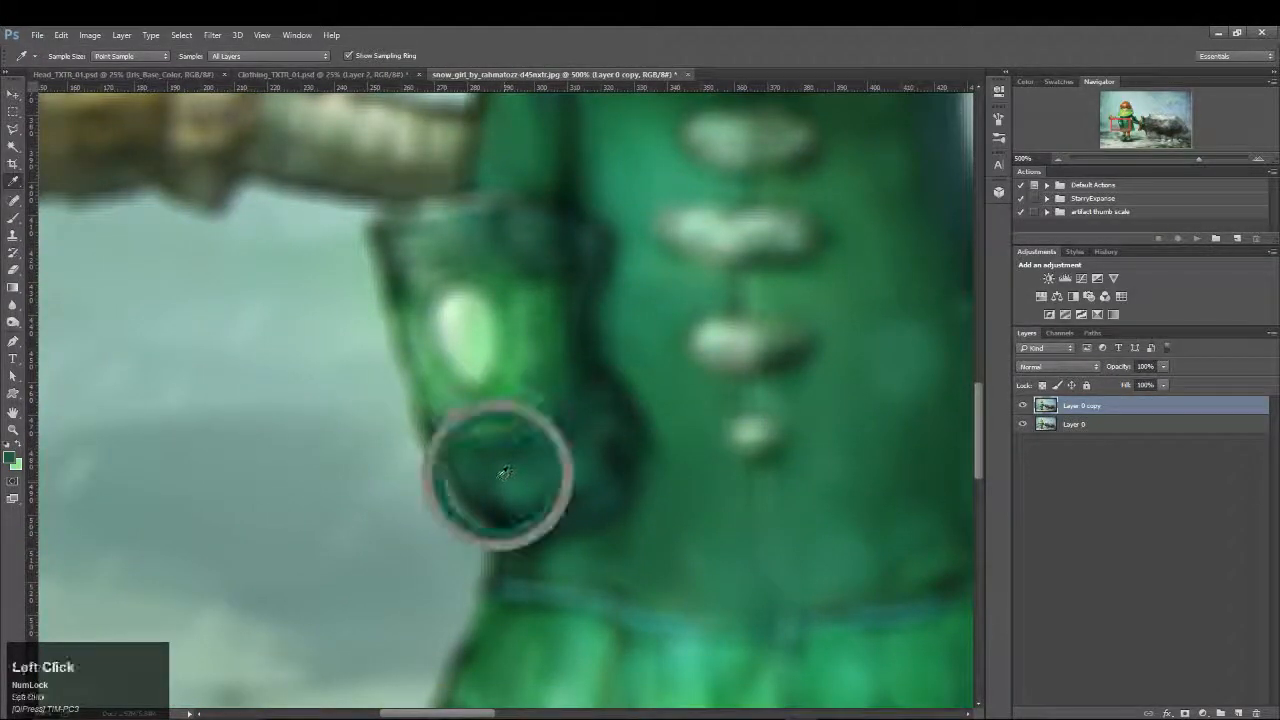
Back in Clothing_TXTR_01.psd, rename Layer 2 to Gloves_Base and fill it with the sampled dark green
left_click(326, 73)
double_click(1092, 508)
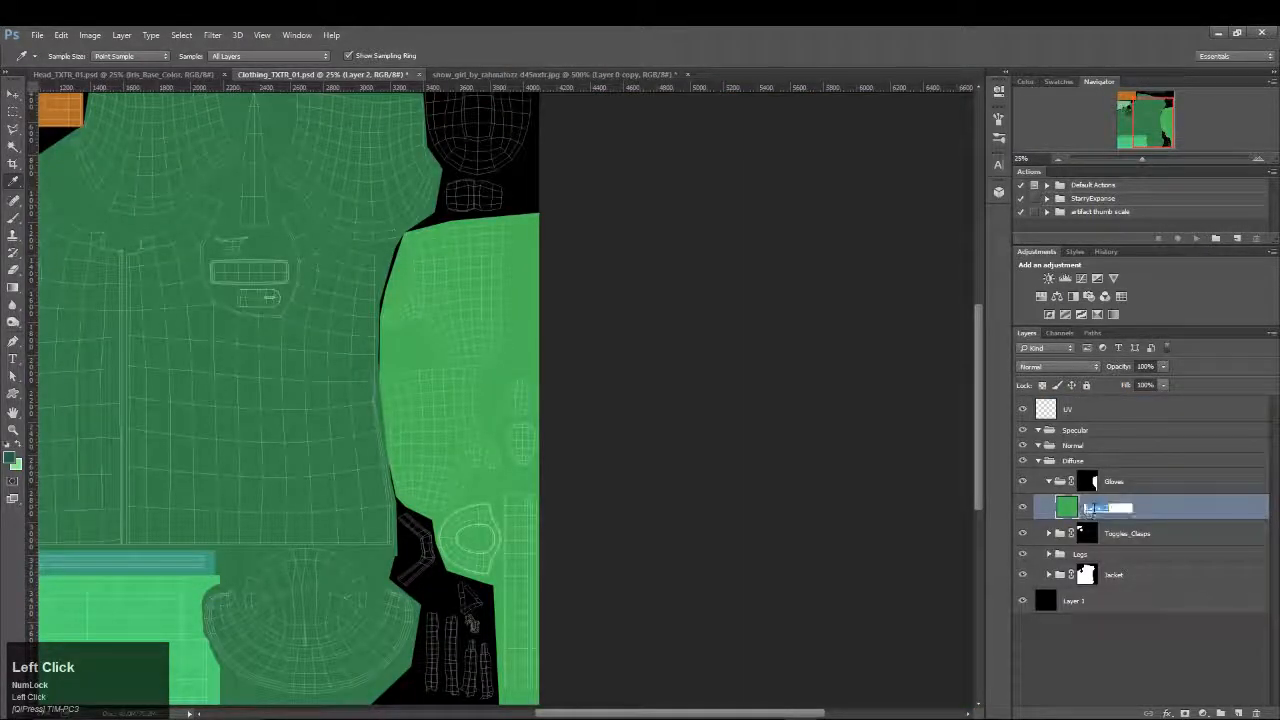
type("Gloves_Base")
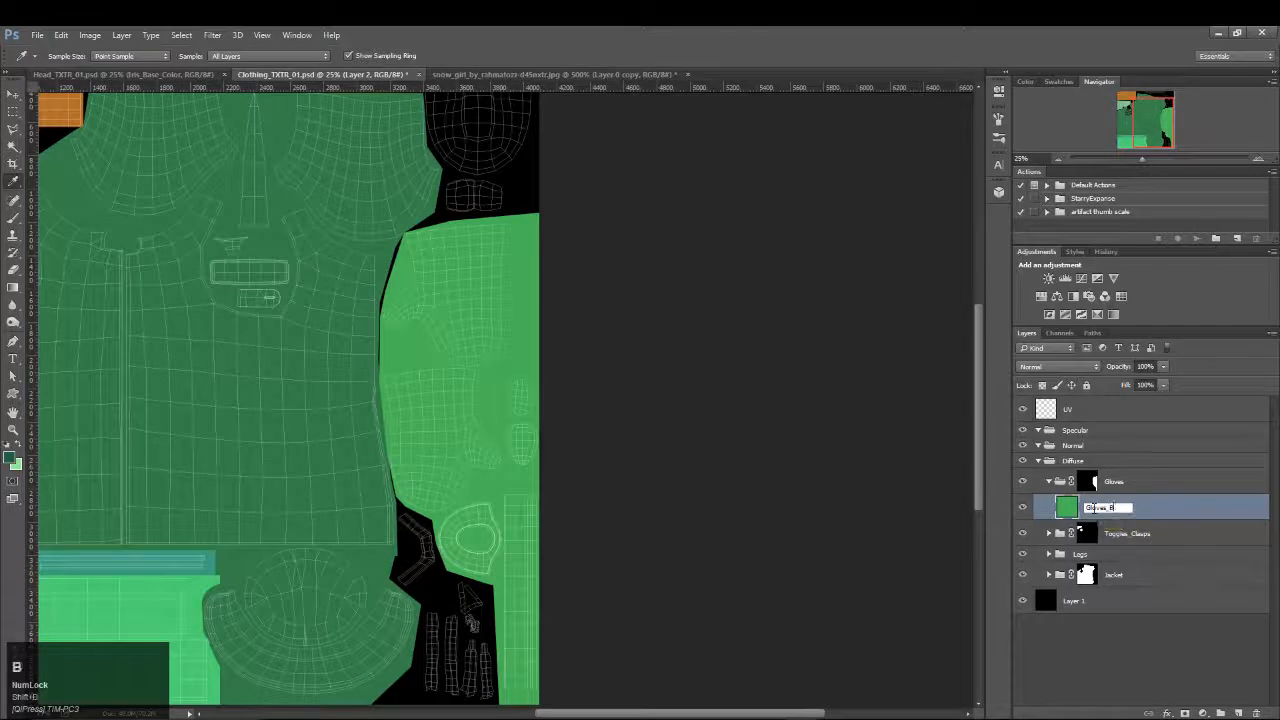
key("Return")
key("shift+F5")
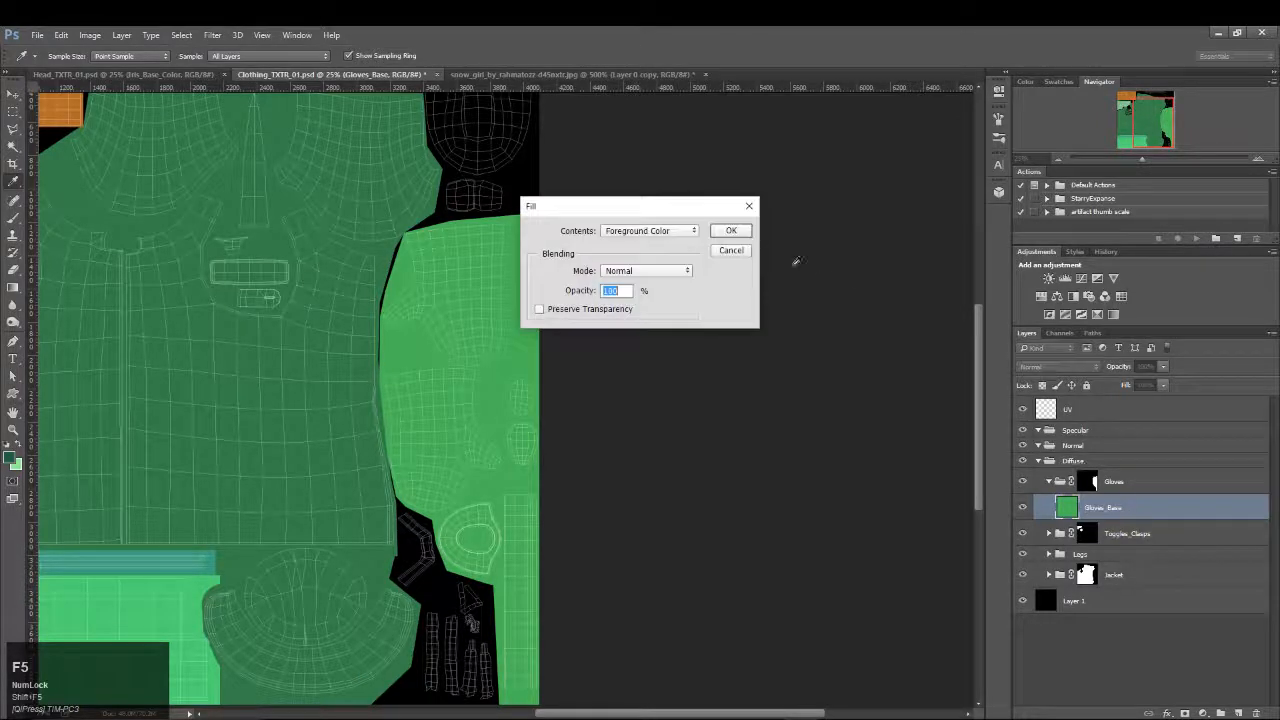
left_click(731, 230)
Select a rectangle around the lower small oval UV island beside the mittens and fill it with the light green on Gloves_Base
key("space")
left_click_drag(443, 520, 386, 366)
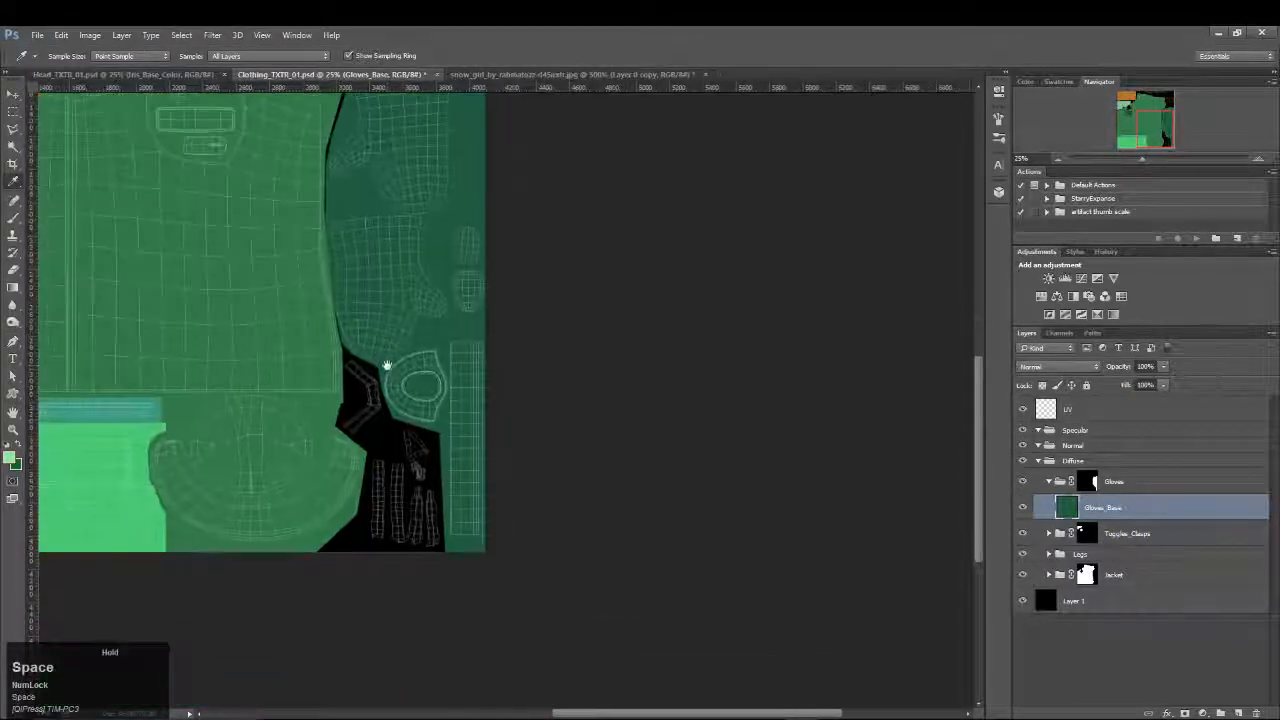
left_click(11, 111)
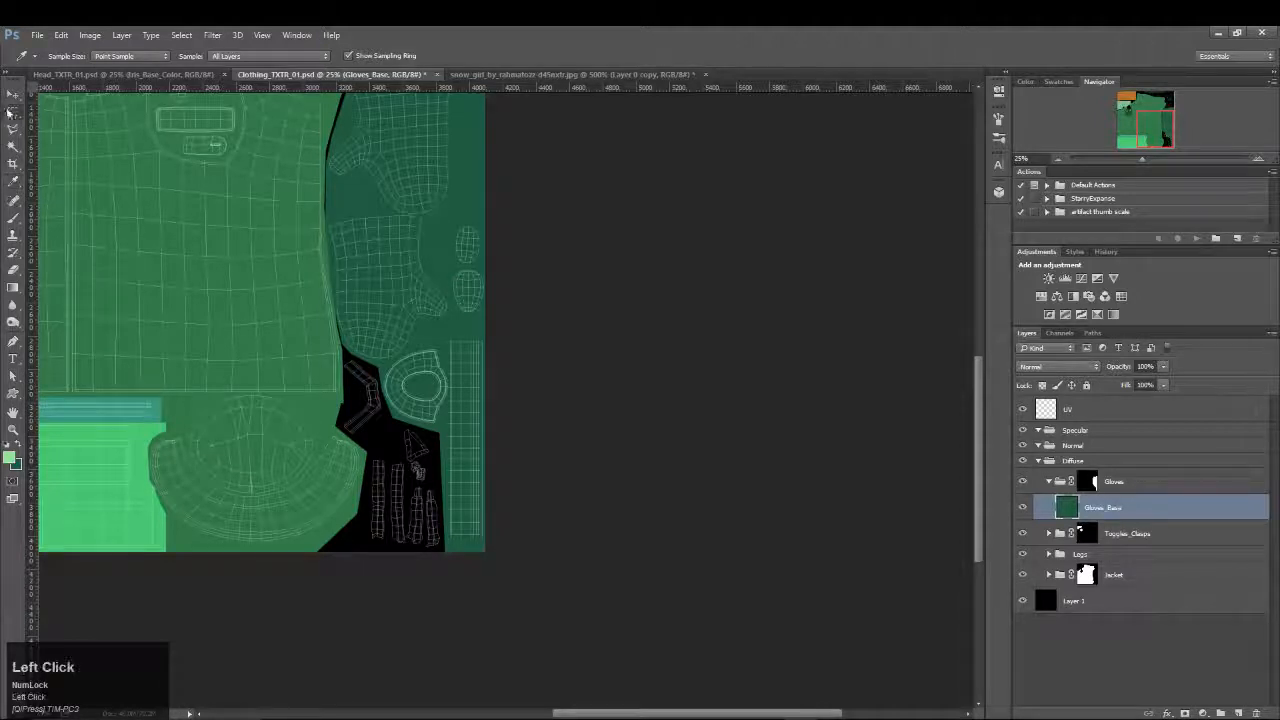
left_click_drag(453, 270, 506, 317)
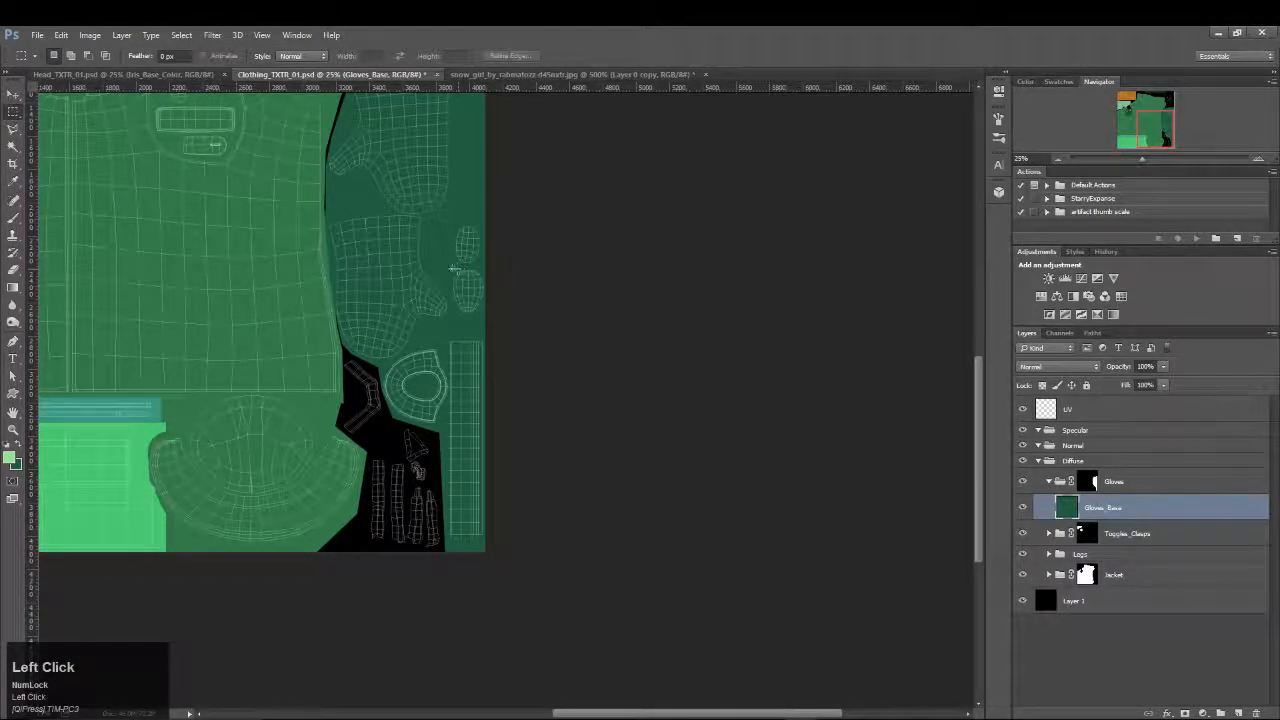
left_click_drag(451, 267, 514, 320)
key("shift+F5")
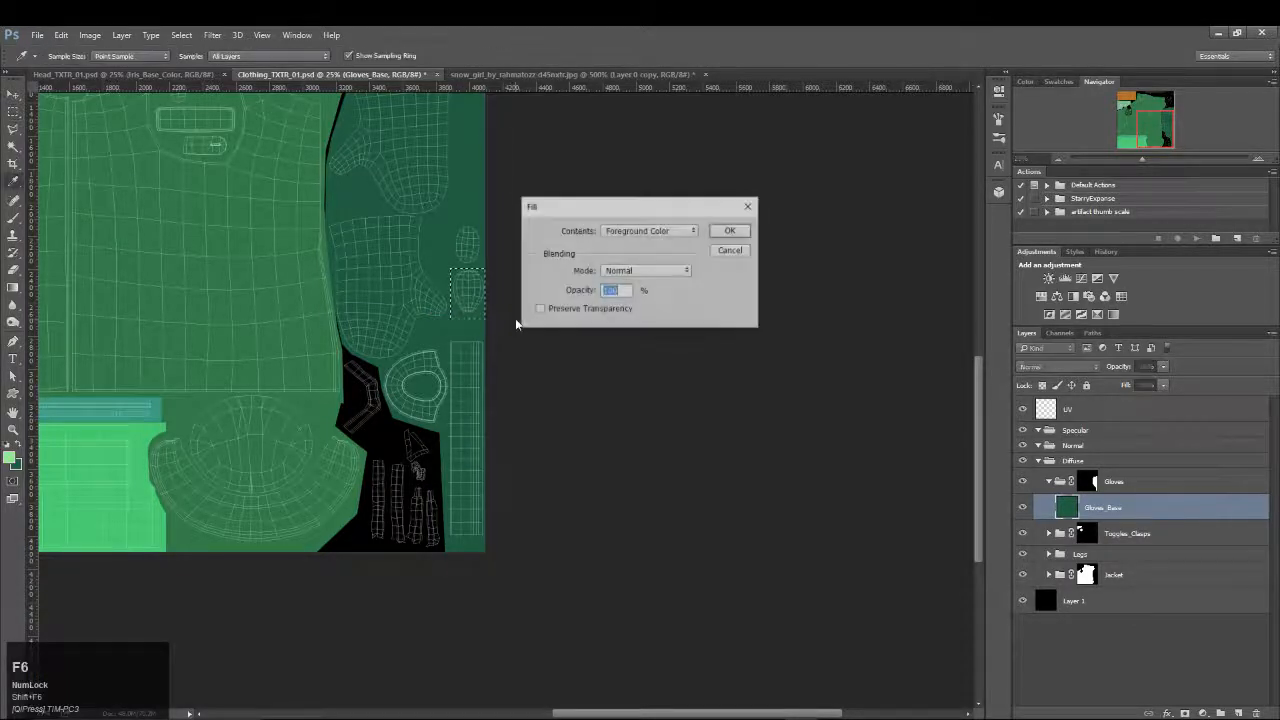
left_click(730, 232)
Sample the mid green around the reference mitten's oval as foreground, and return to Clothing_TXTR_01.psd with the Polygonal Lasso active
key("z")
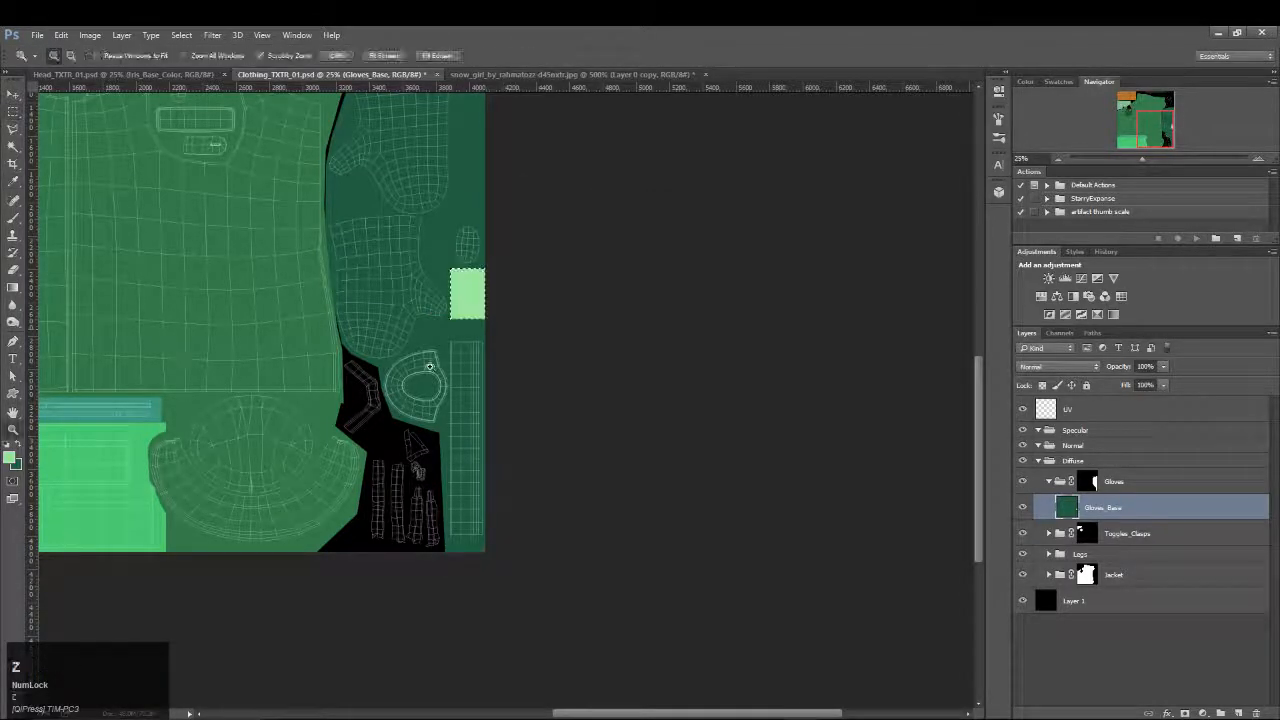
left_click(425, 365)
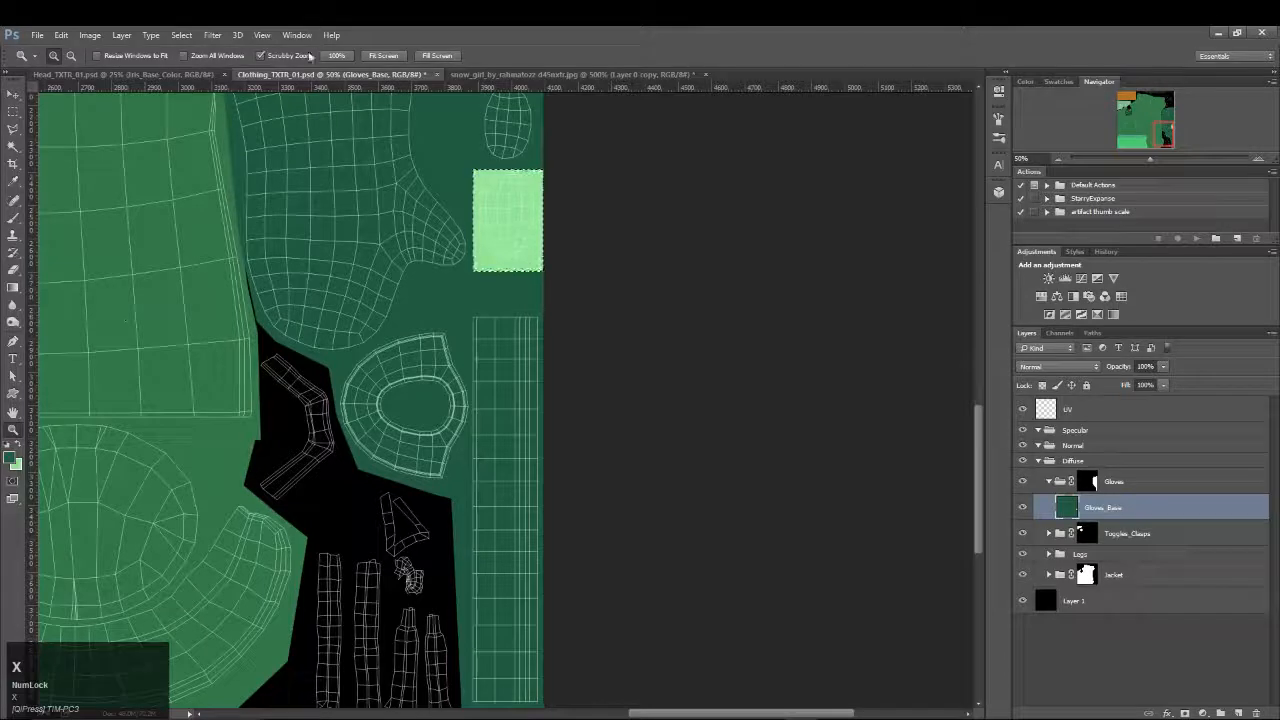
left_click(205, 75)
left_click(267, 75)
left_click(490, 74)
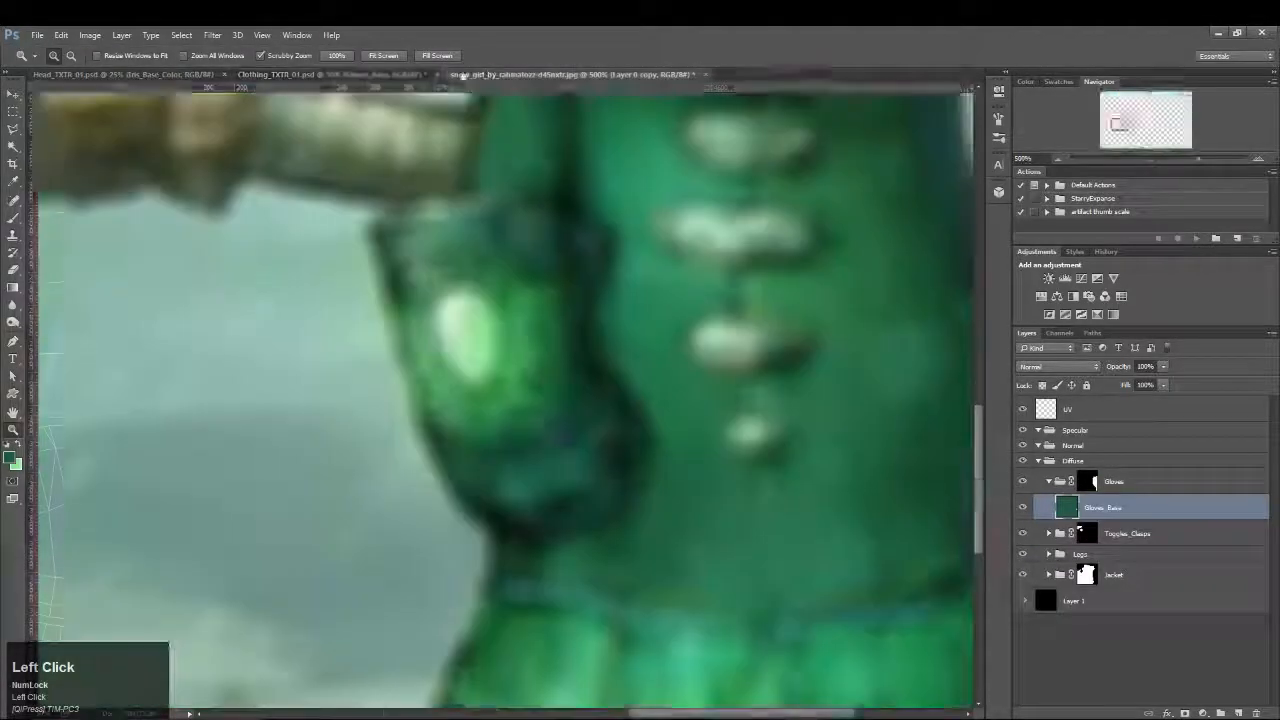
key("i")
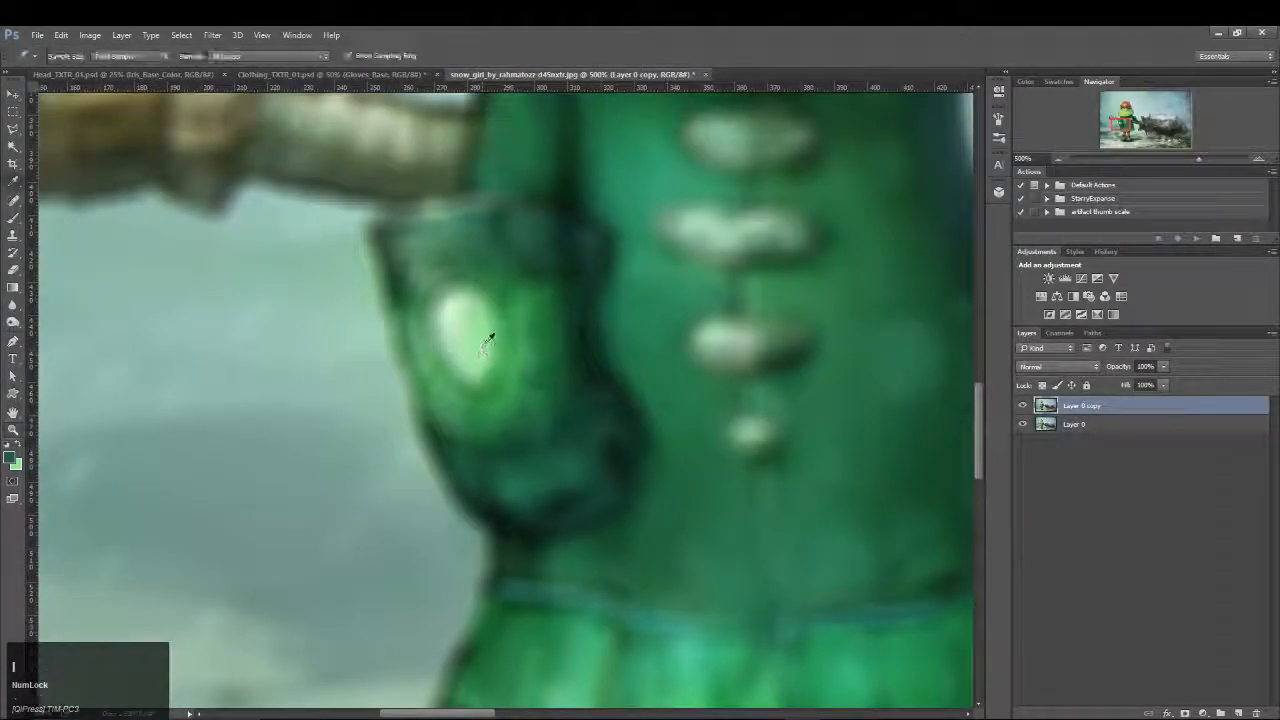
key("z")
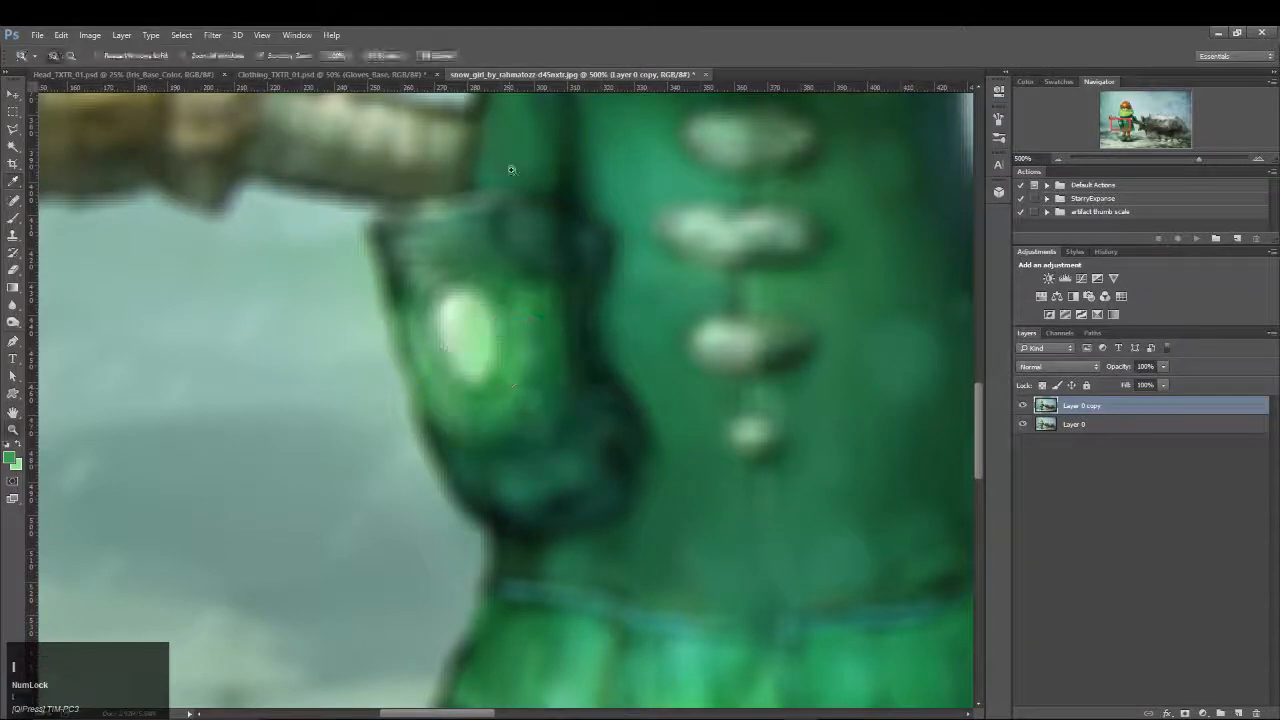
left_click(370, 76)
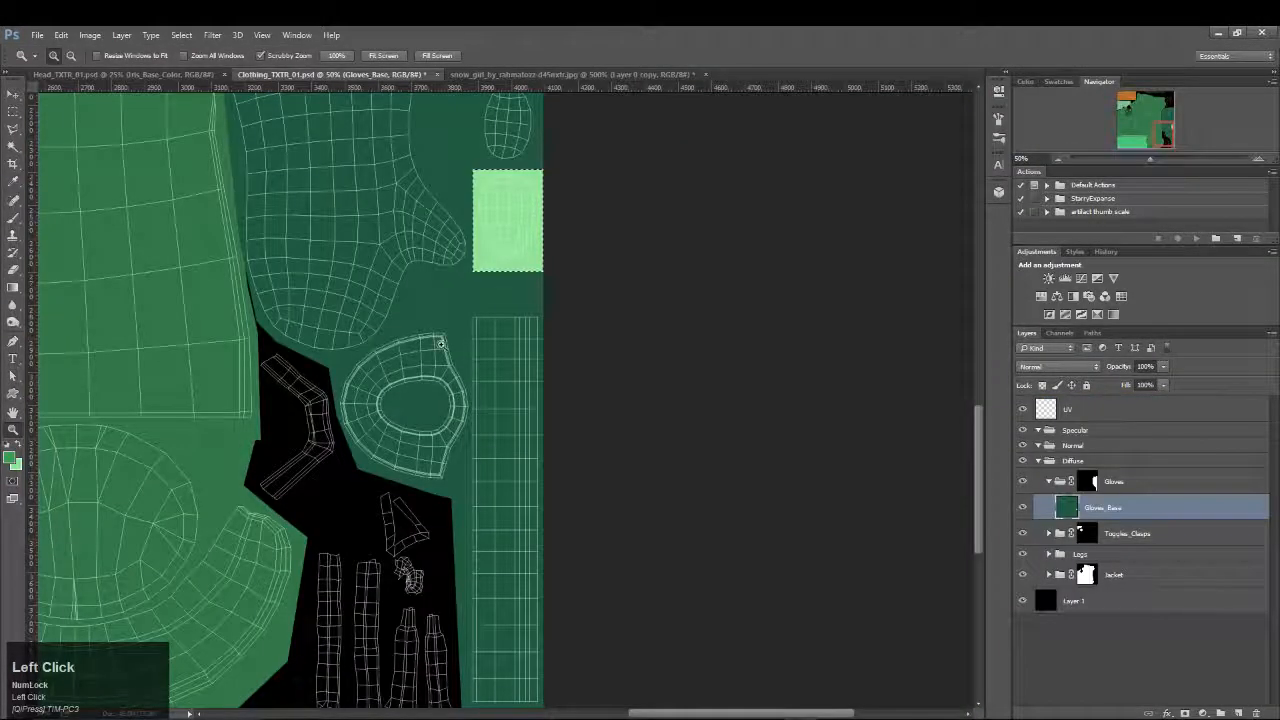
left_click(13, 127)
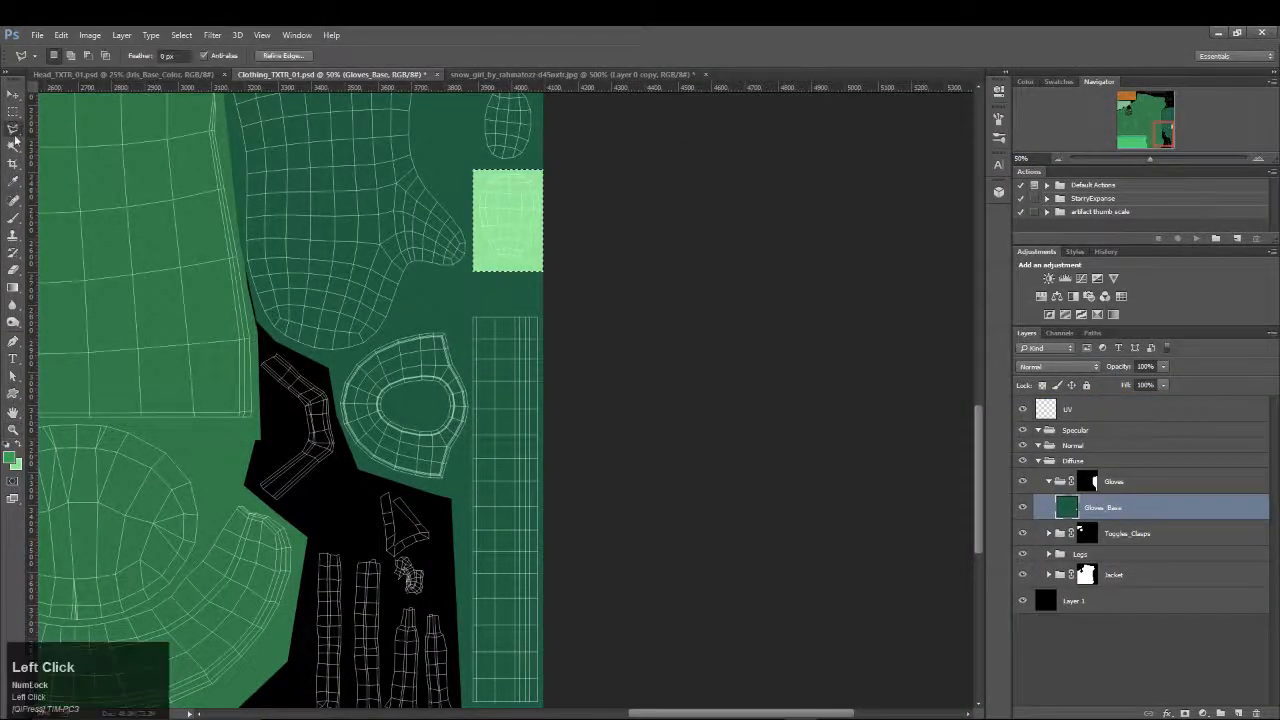
Outline the rounded UV island with the oval opening using the Polygonal Lasso and fill it with the sampled mid green on Gloves_Base
mouse_move(425, 331)
left_mouse_down()
mouse_move(462, 330)
mouse_move(474, 466)
mouse_move(440, 517)
mouse_move(333, 502)
left_mouse_up()
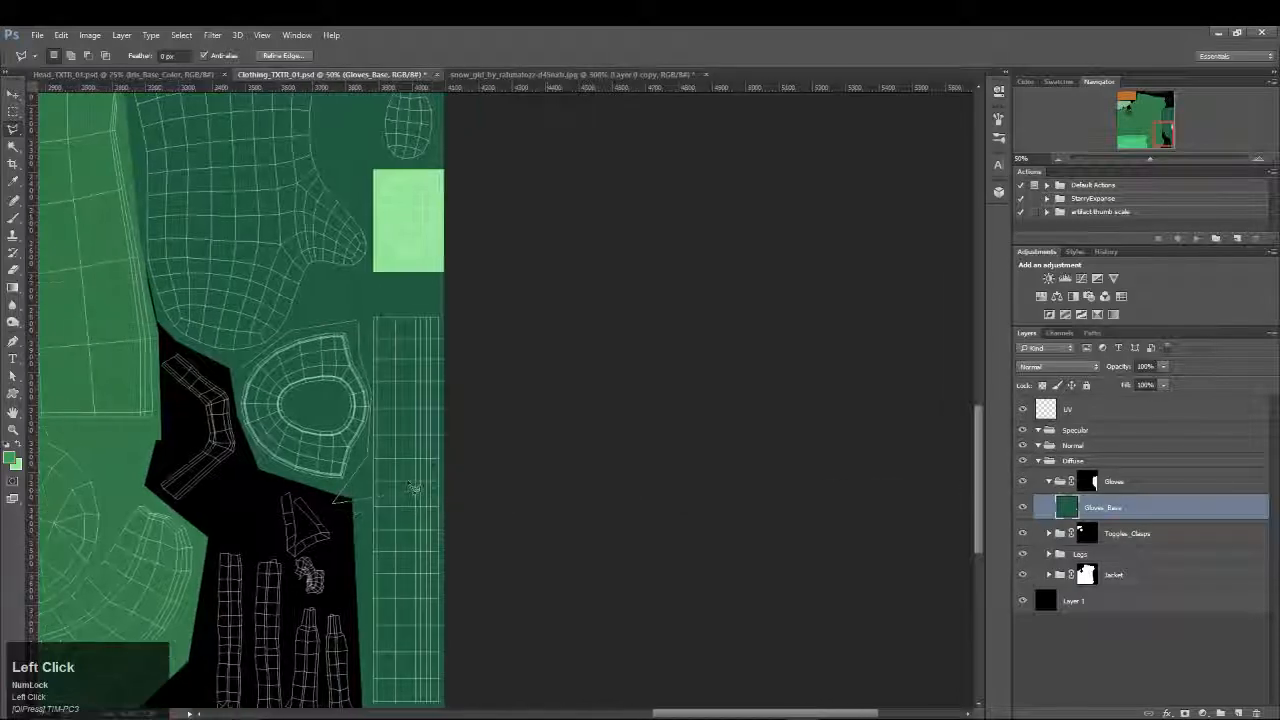
left_click(257, 466)
left_click(238, 400)
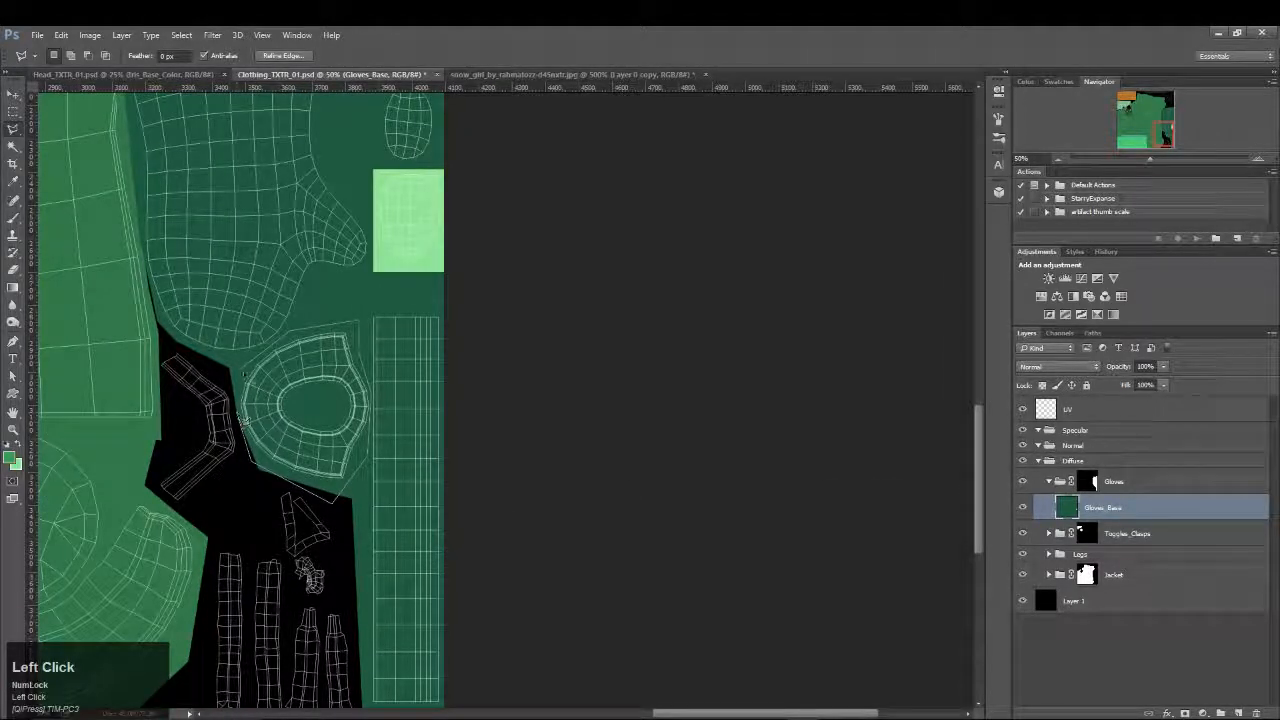
left_click(239, 371)
key("shift+F5")
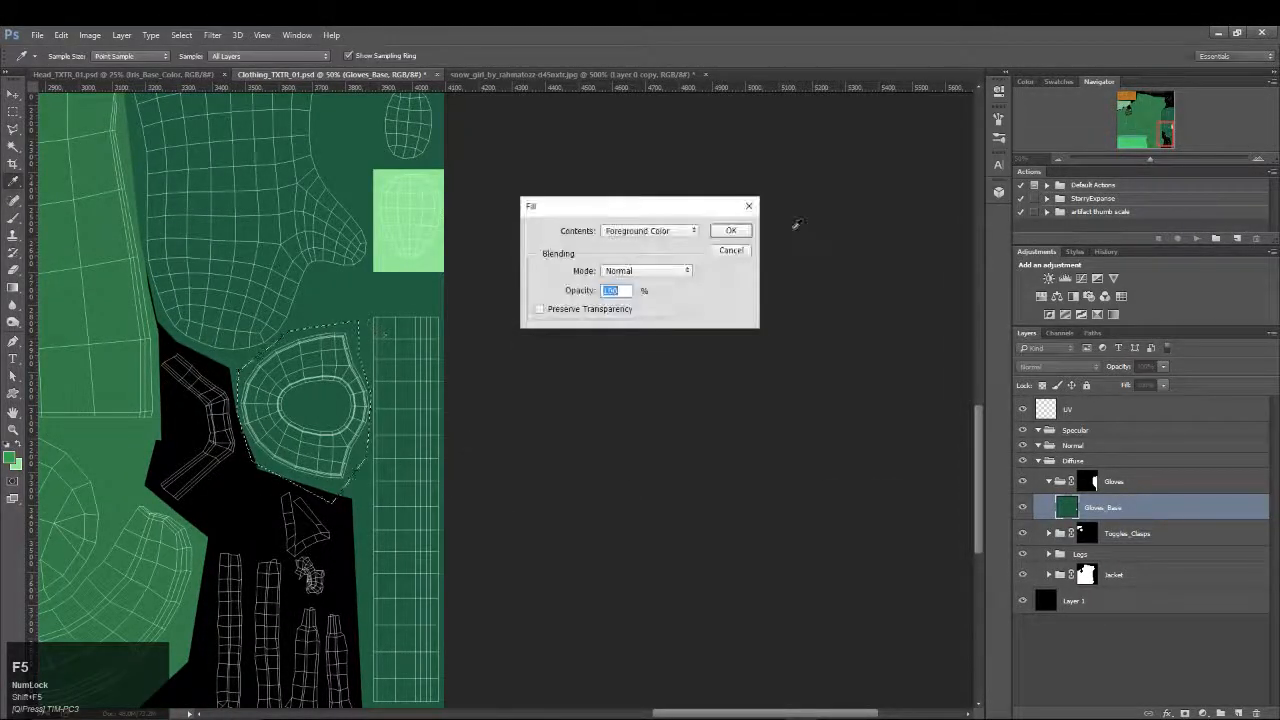
left_click(726, 230)
Select a rectangle around the long vertical UV strip beside the rounded island, down to the canvas's lower corner
left_click(15, 116)
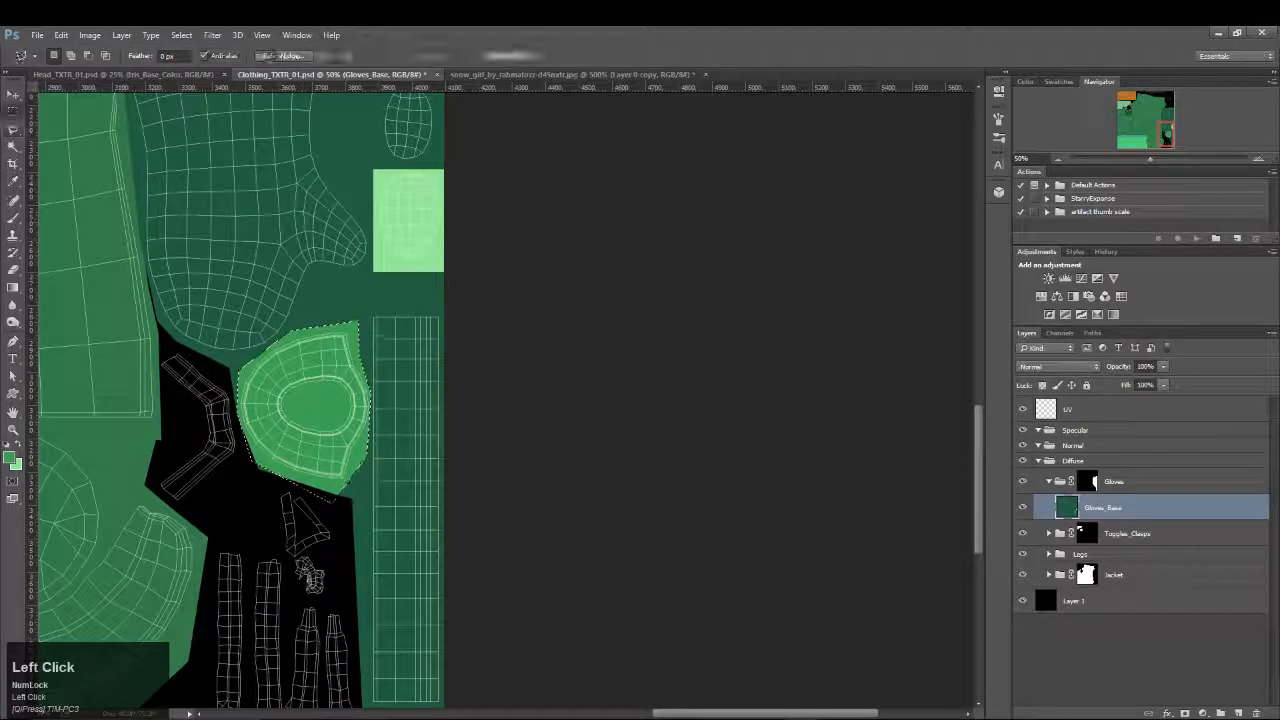
left_click(369, 355)
left_click_drag(369, 313, 478, 245)
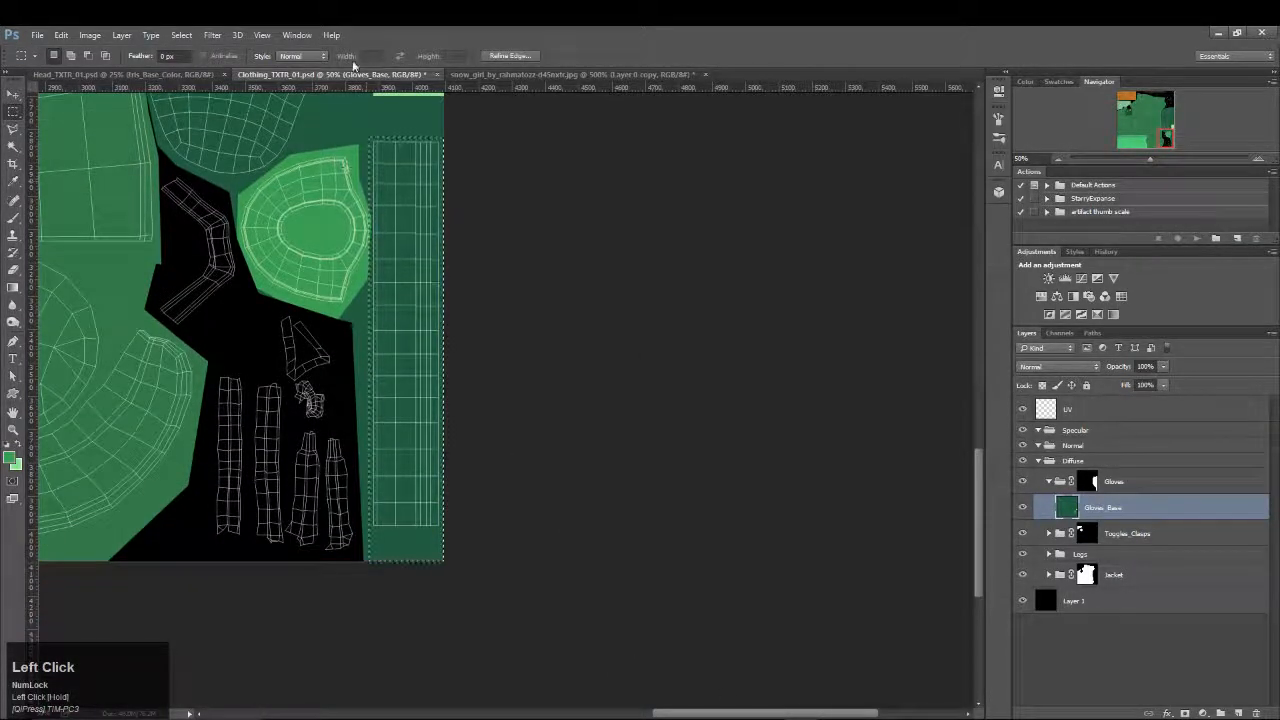
In the reference, hide Layer 0 copy, sample teal from the sword-side mitten, and fill the selected strip with it on Gloves_Base
left_click(510, 75)
left_click_drag(790, 292, 266, 312)
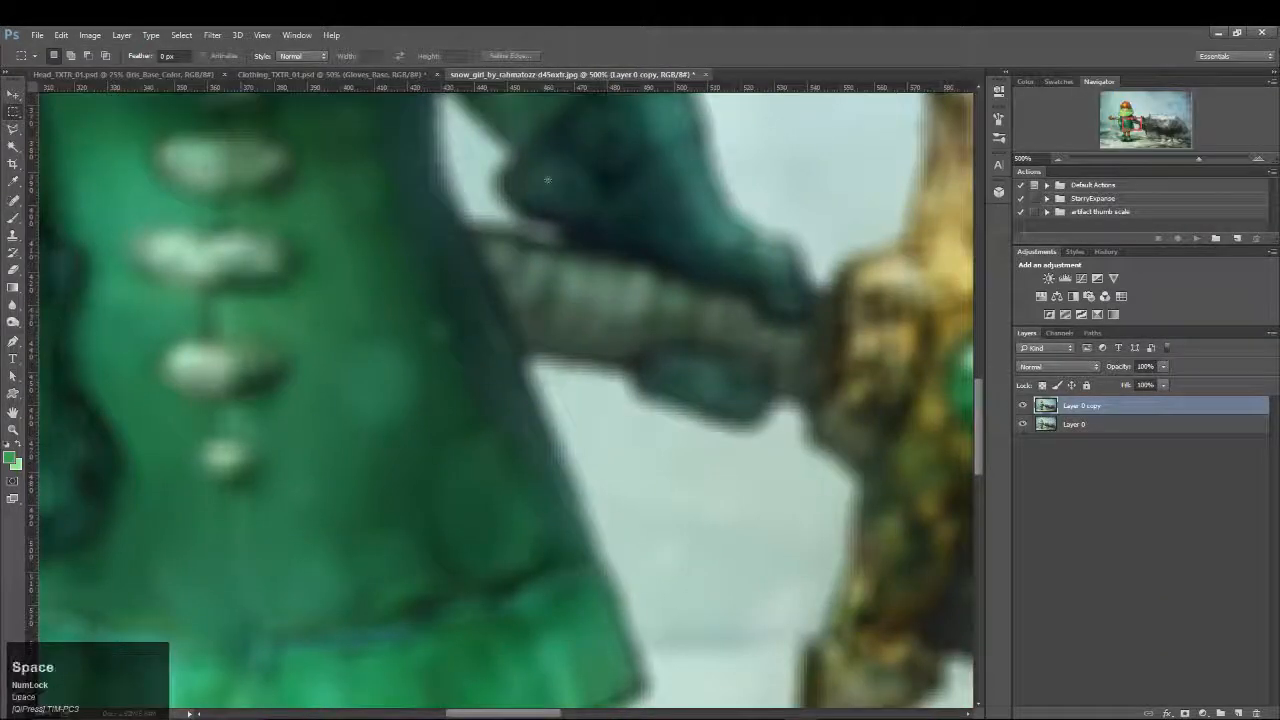
left_click_drag(566, 178, 525, 262)
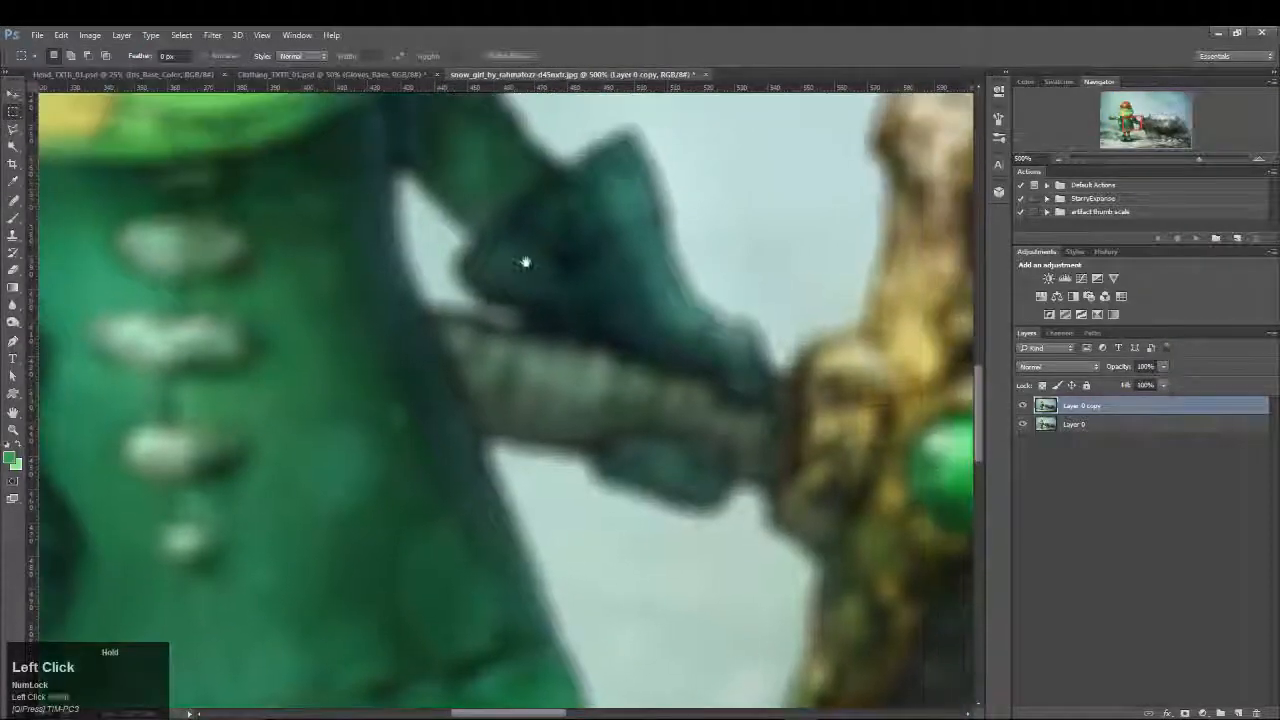
left_click(1023, 405)
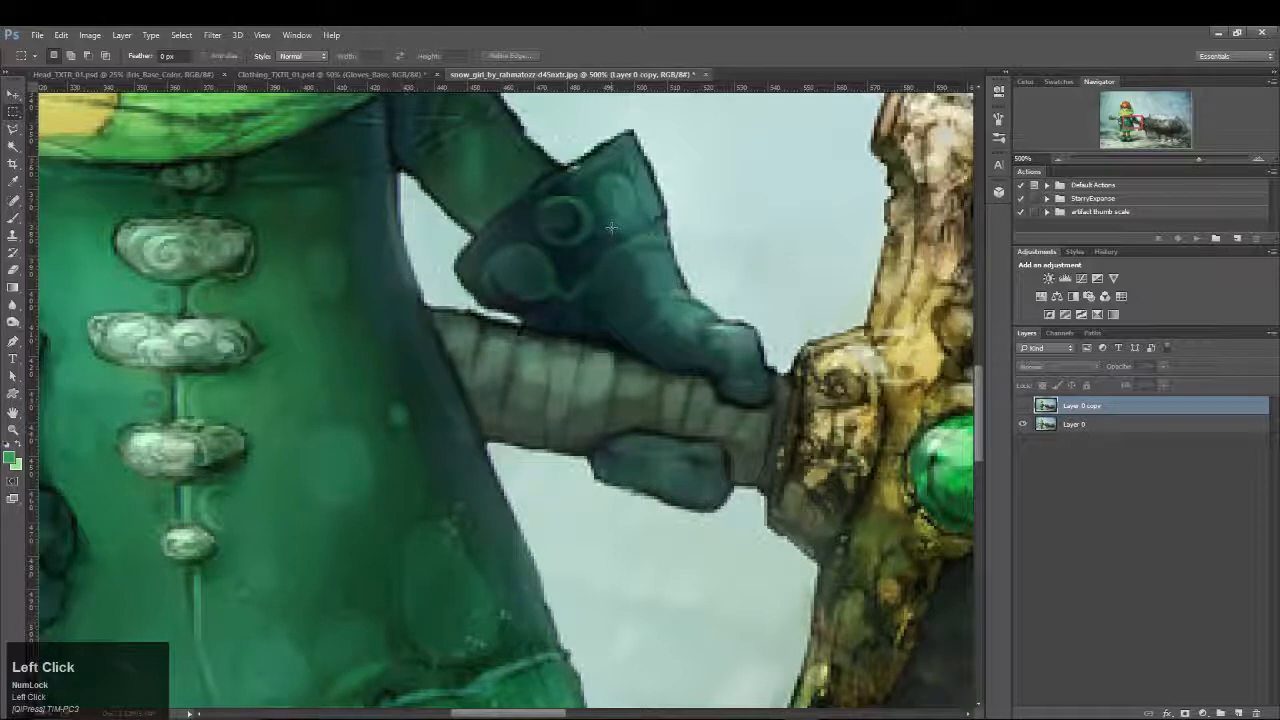
key("i")
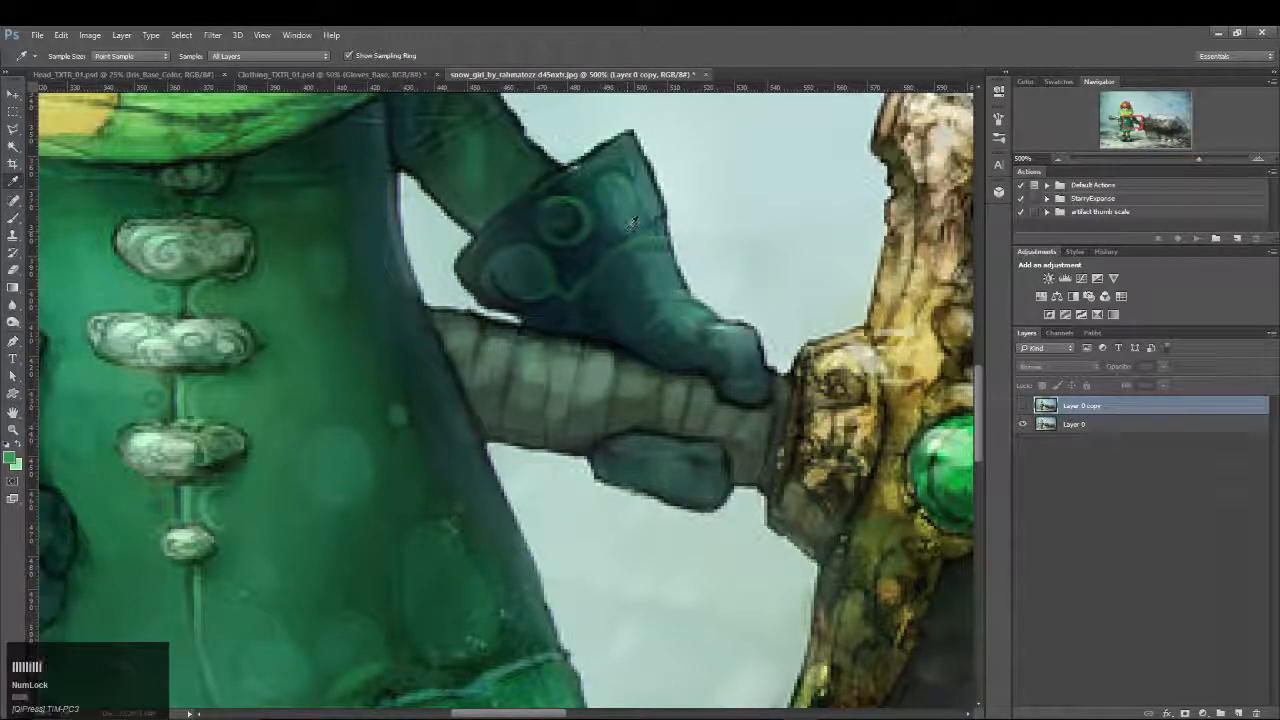
key("m")
left_click(330, 74)
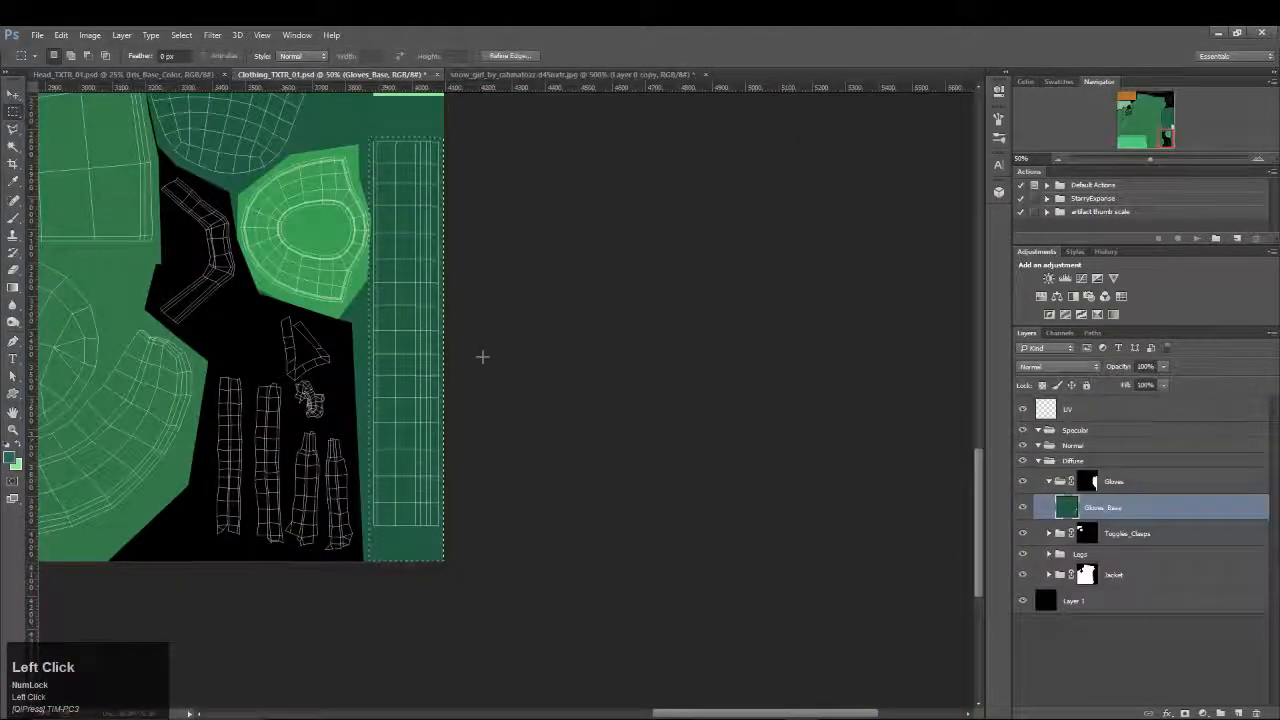
key("i")
key("shift+F5")
left_click(731, 231)
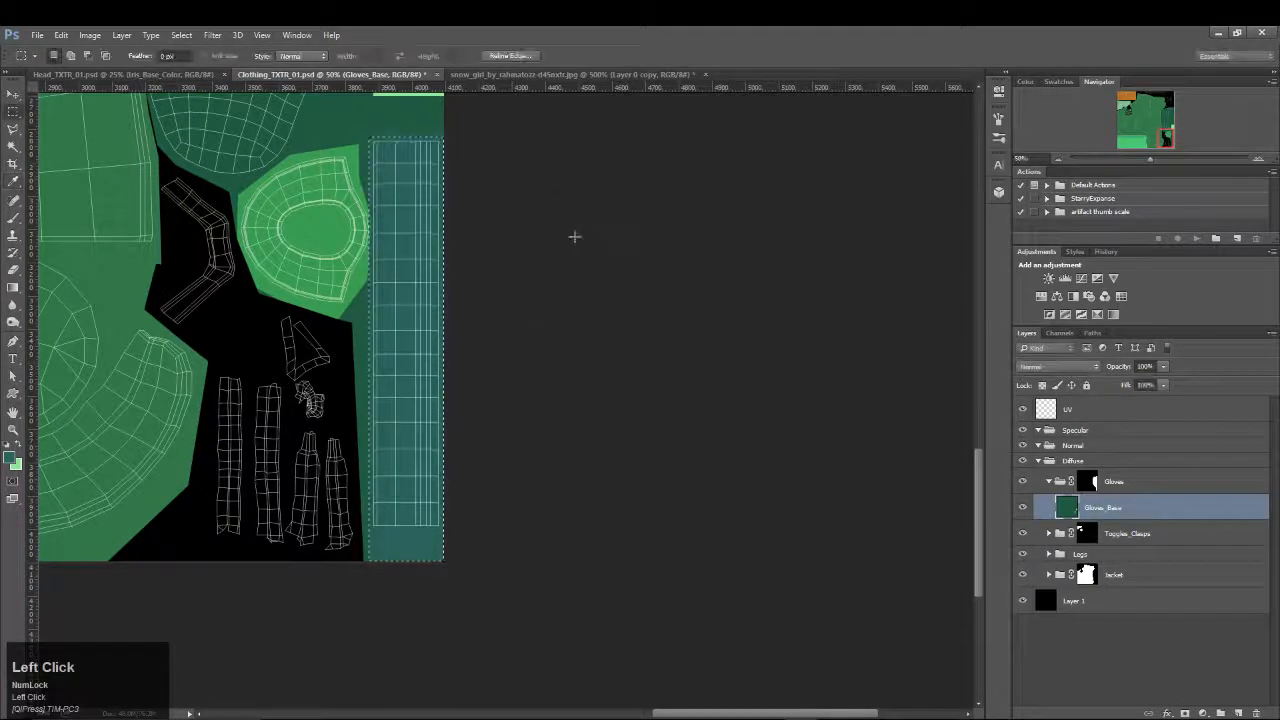
In the reference, show Layer 0 copy, sample the dark green at the upper edge of the oval-decorated mitten, and return to Clothing_TXTR_01.psd
left_click_drag(549, 194, 591, 294)
left_click(552, 74)
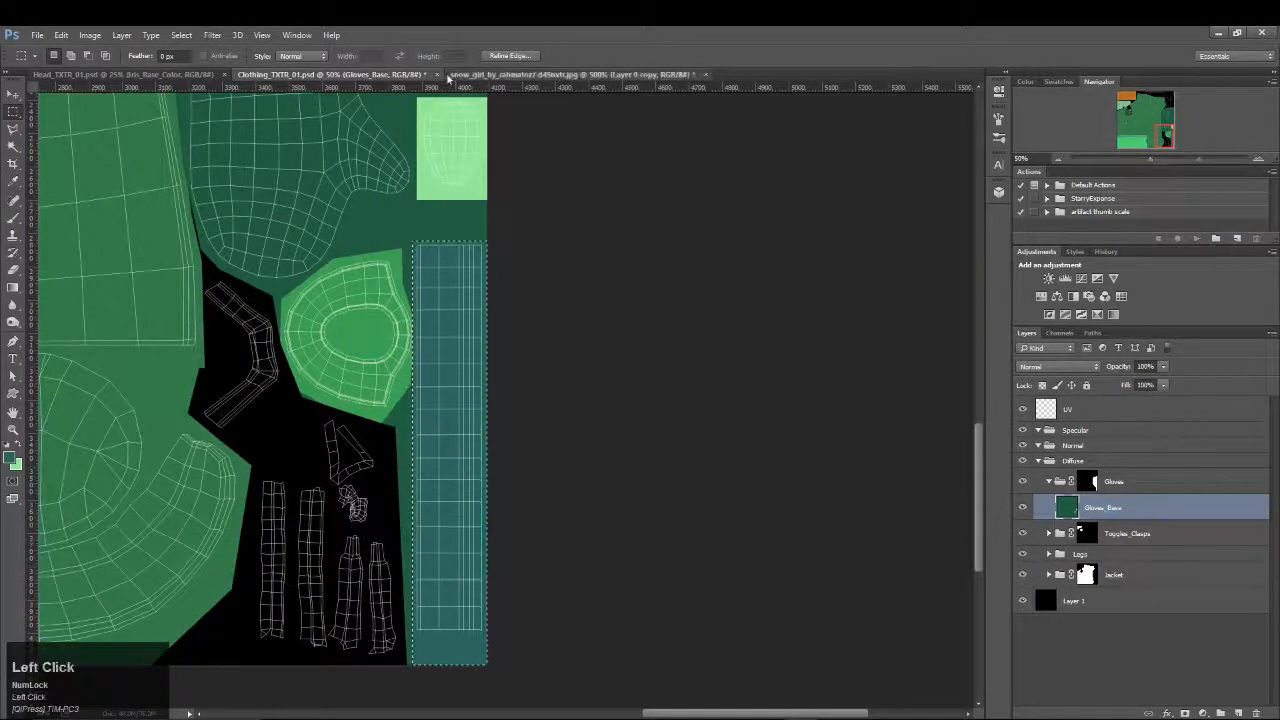
left_click_drag(366, 371, 787, 310)
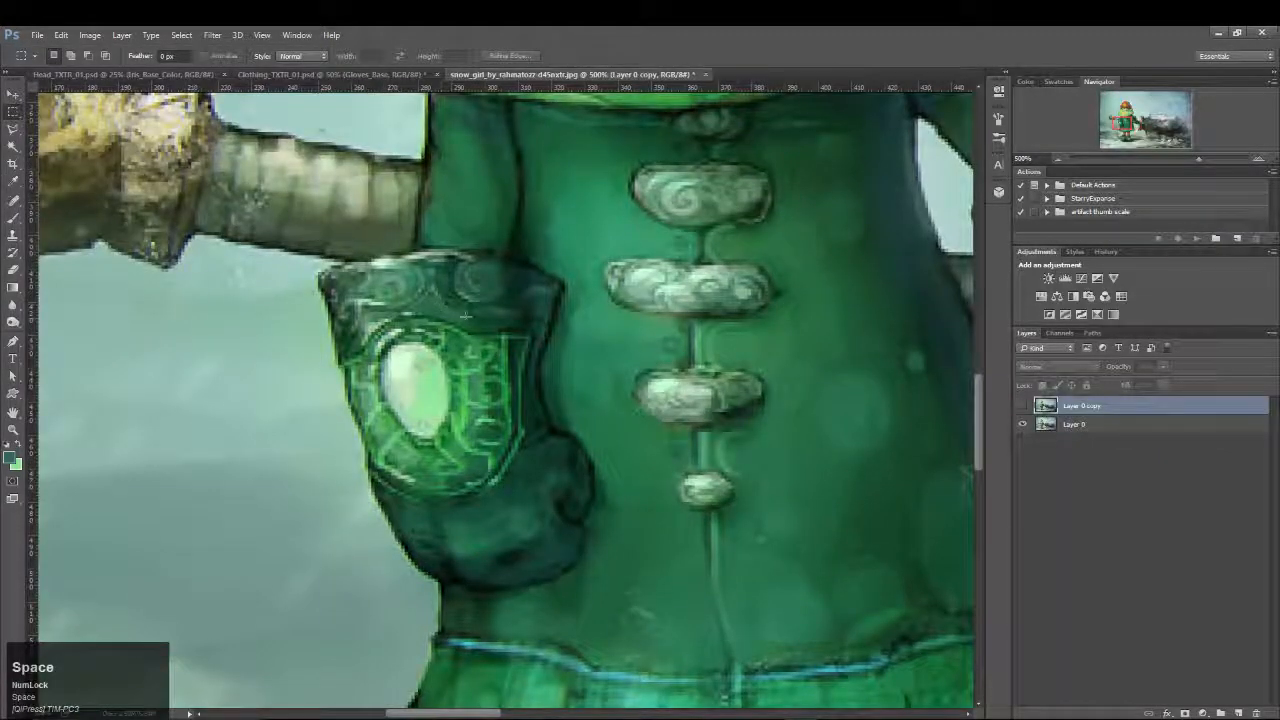
left_click(1022, 405)
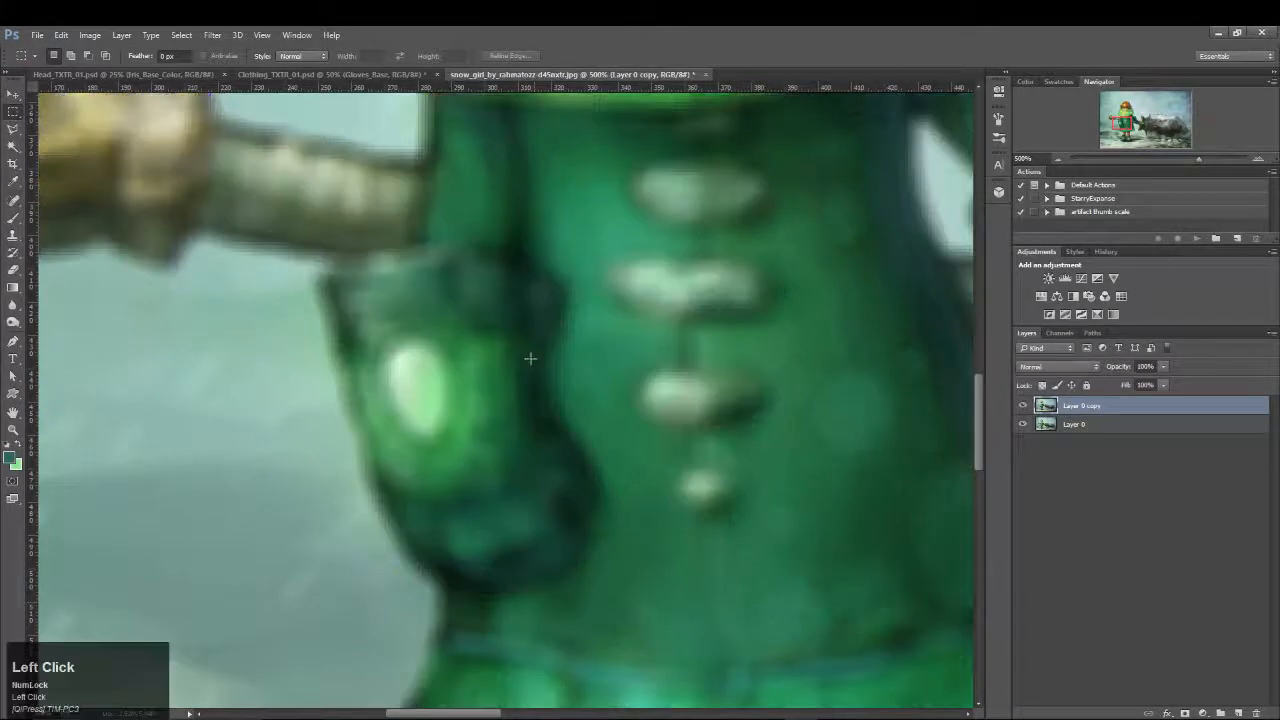
key("i")
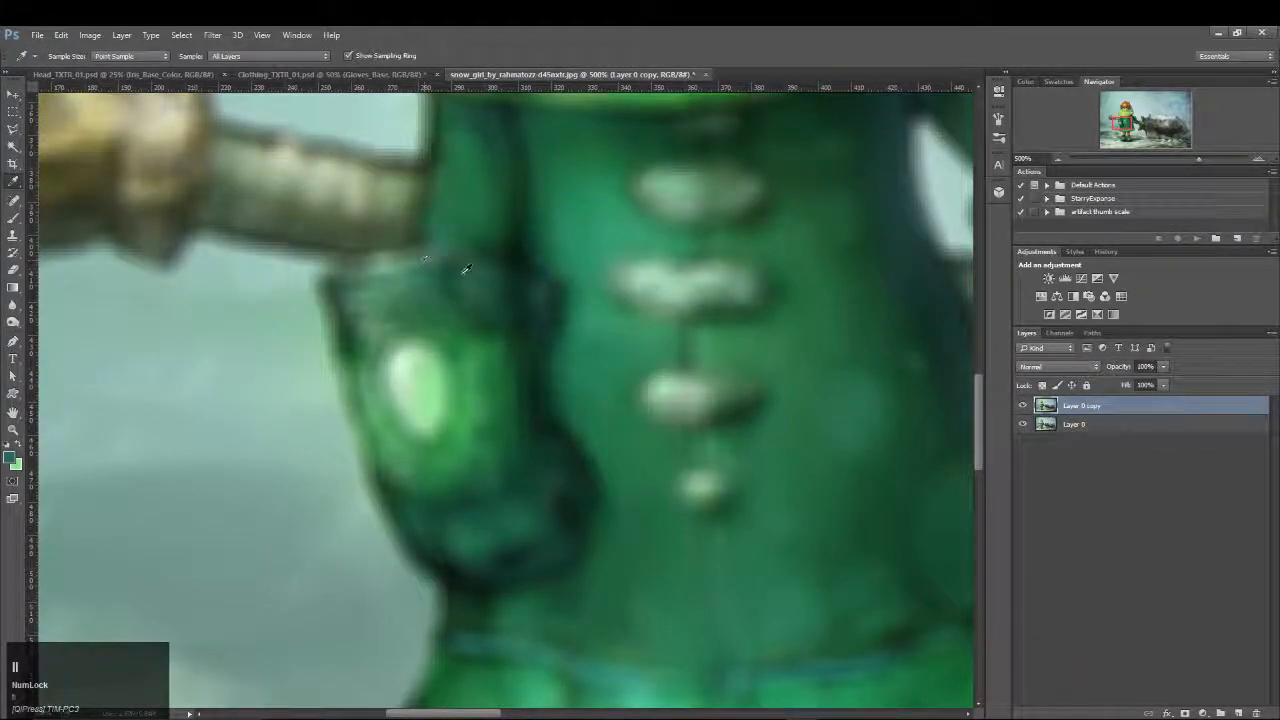
left_click(447, 270)
key("m")
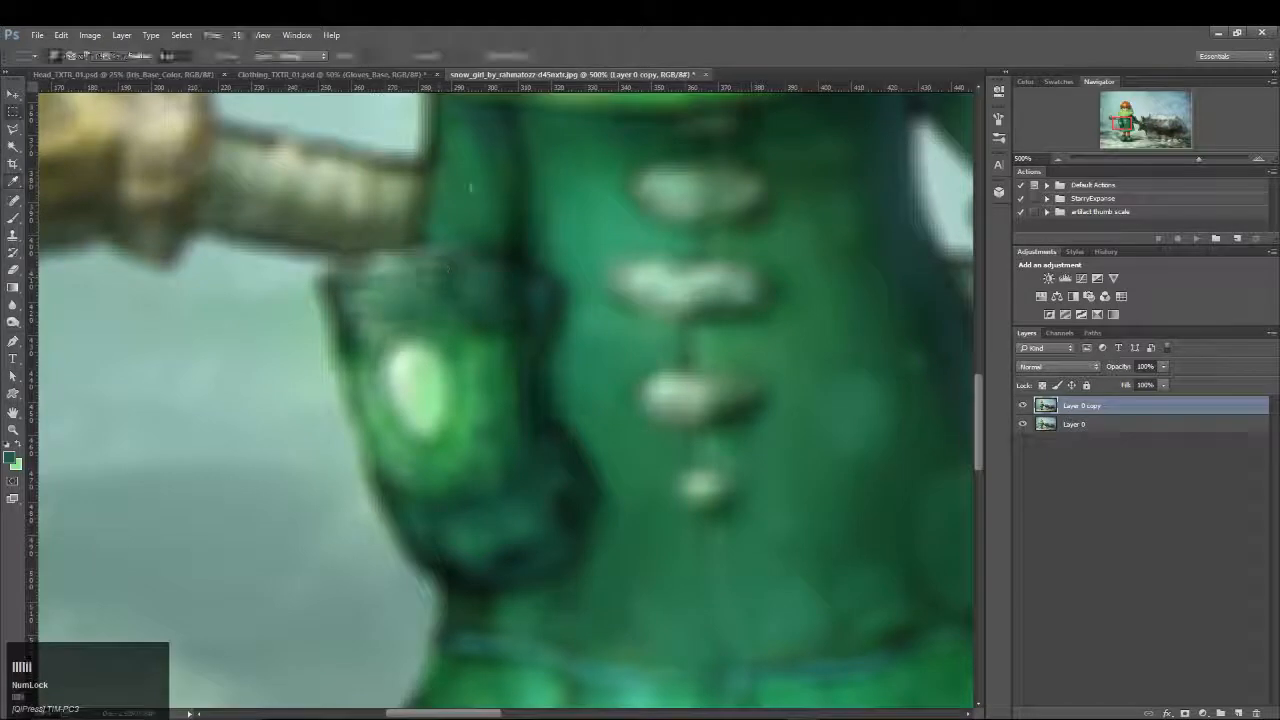
left_click(381, 78)
Fill the selected UV strip with the sampled dark green on Gloves_Base and deselect
key("i")
key("shift+F5")
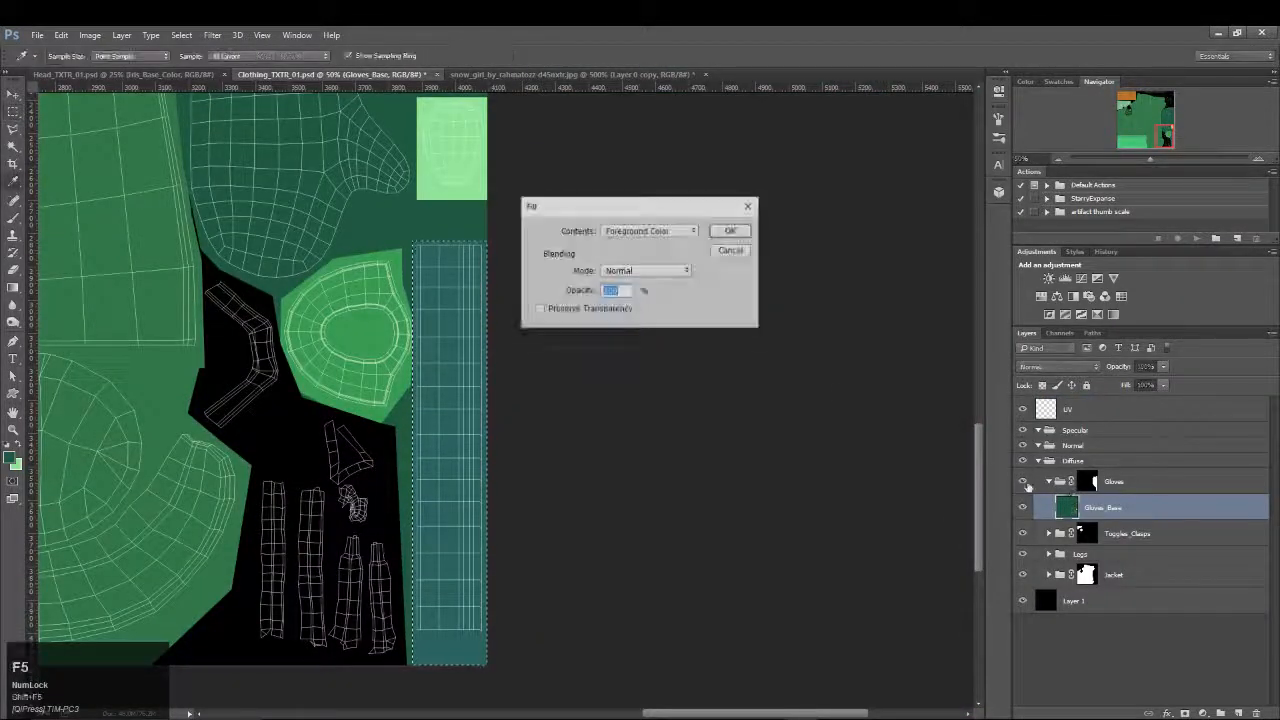
left_click(749, 236)
key("m")
key("ctrl+d")
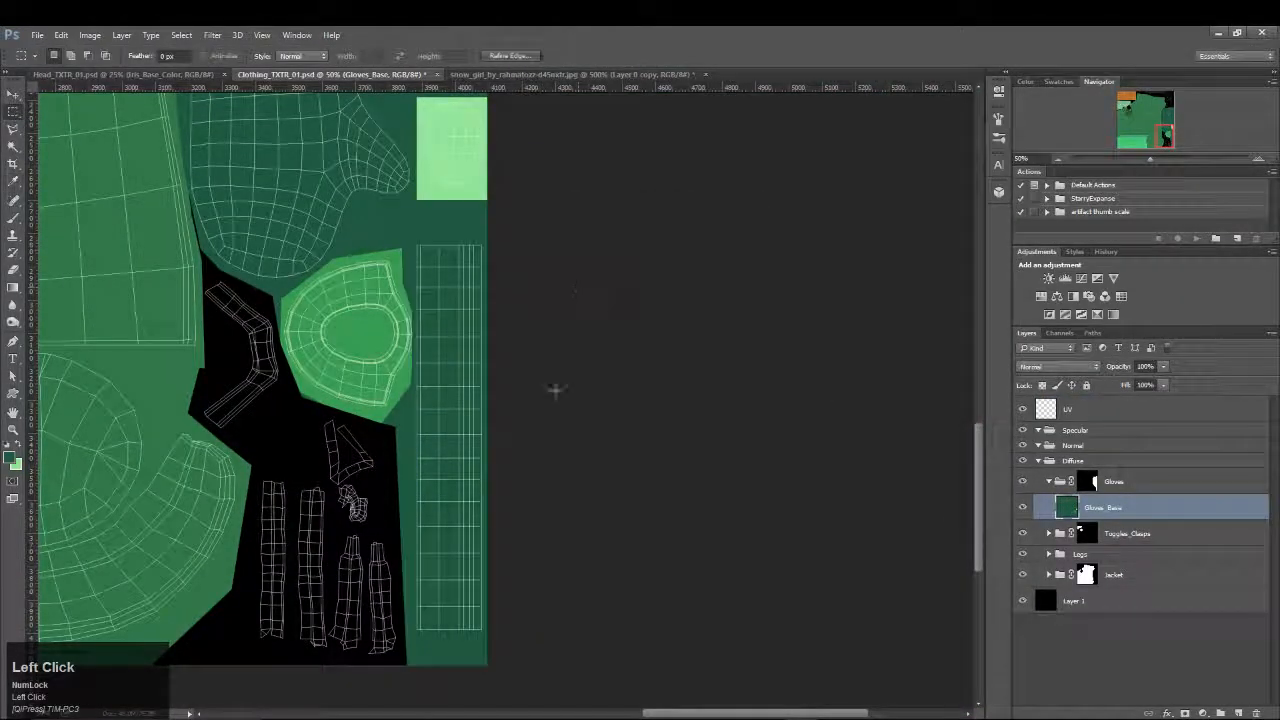
Save Clothing_TXTR_01.psd and collapse the Gloves group
key("z")
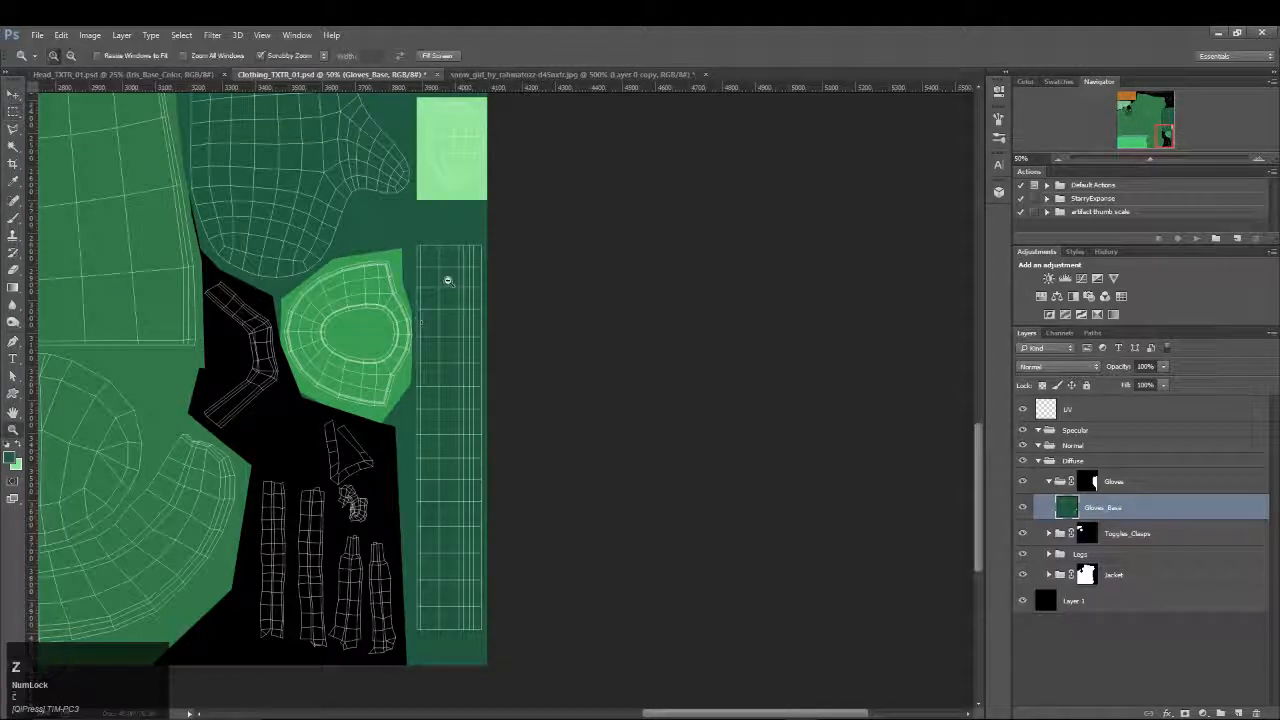
left_click(446, 277, "alt")
key("m")
left_click_drag(446, 140, 460, 396)
key("ctrl+s")
left_click_drag(434, 290, 425, 373)
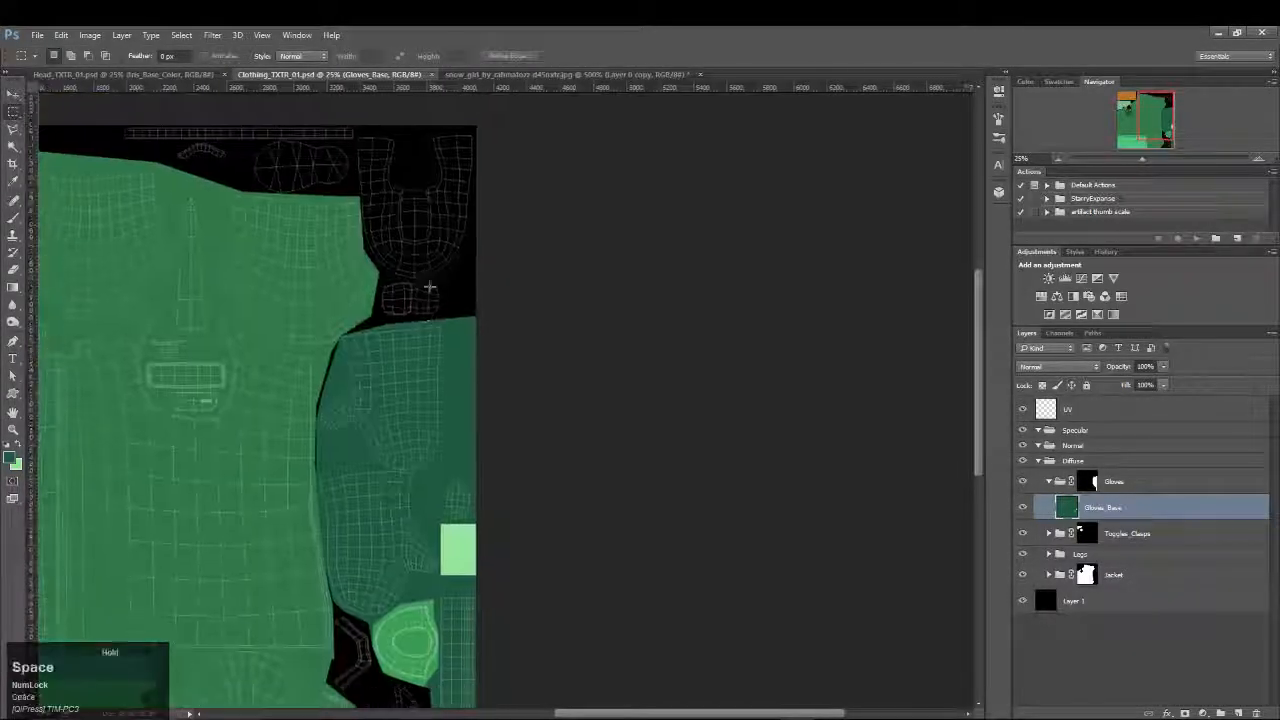
left_click_drag(425, 209, 435, 234)
left_click(1049, 482)
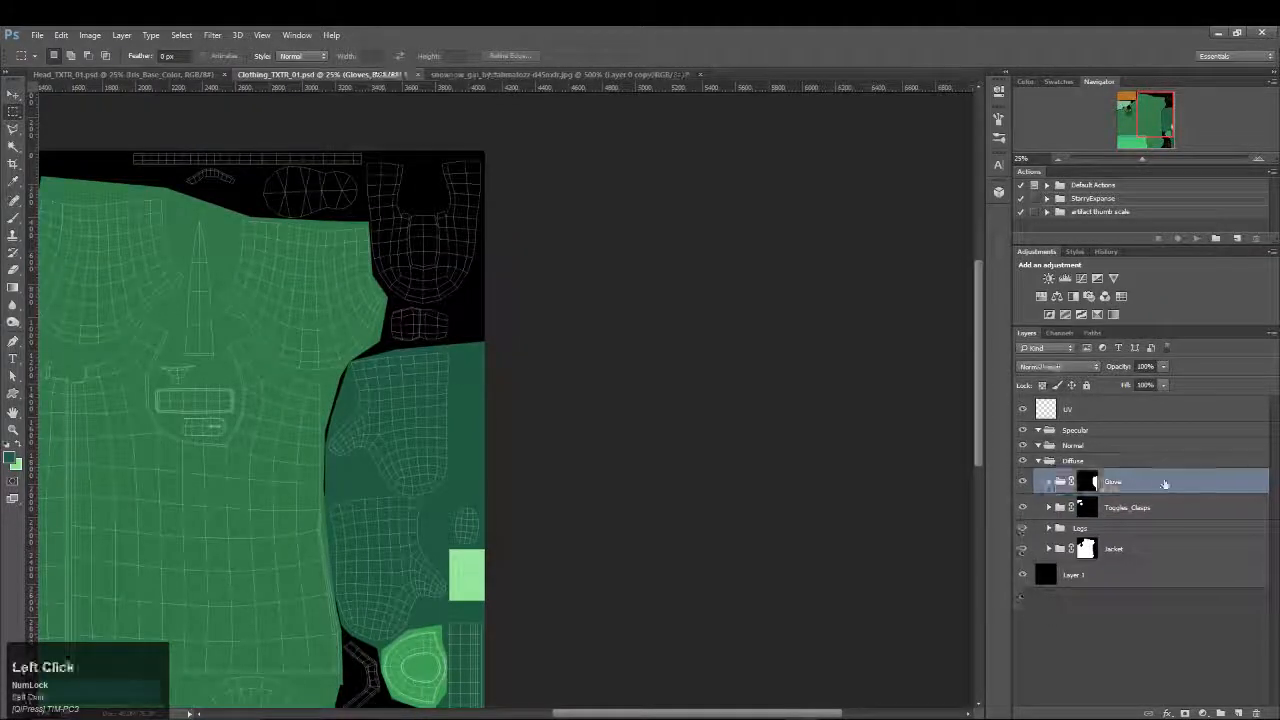
Create a new group inside Diffuse, above Gloves, and name it Shoes
left_click(1238, 713)
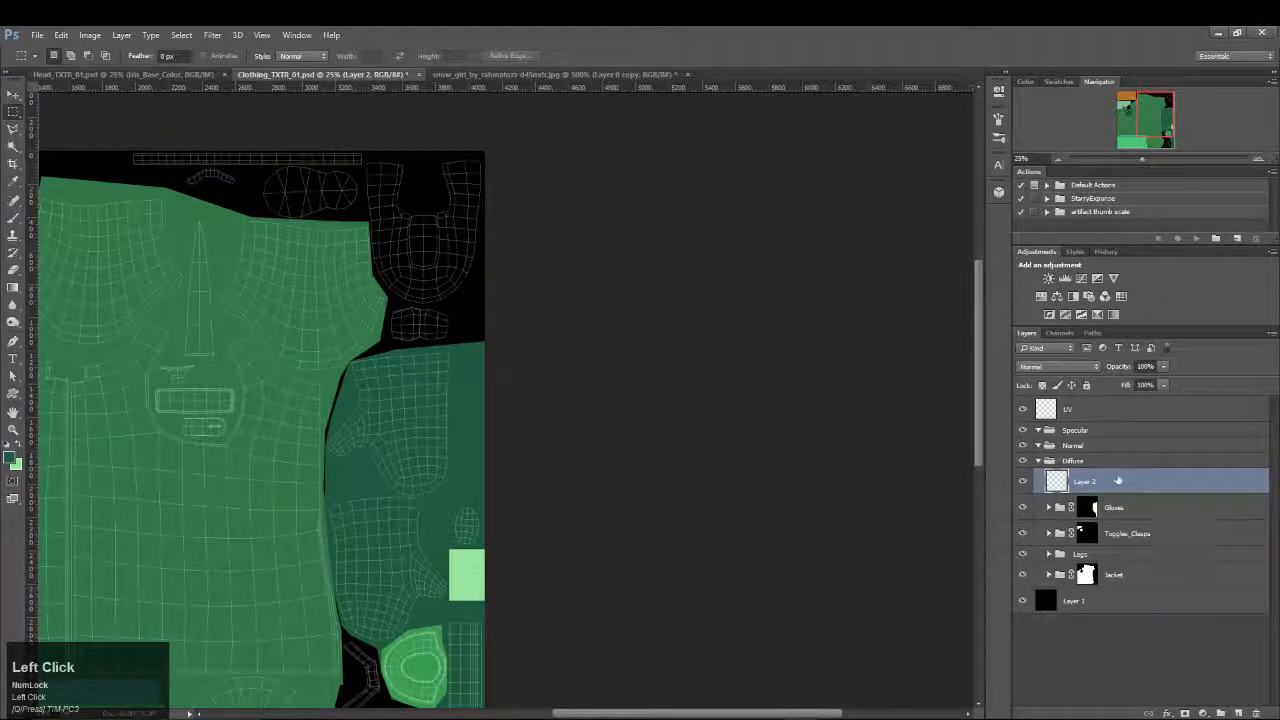
left_click_drag(1176, 486, 1257, 713)
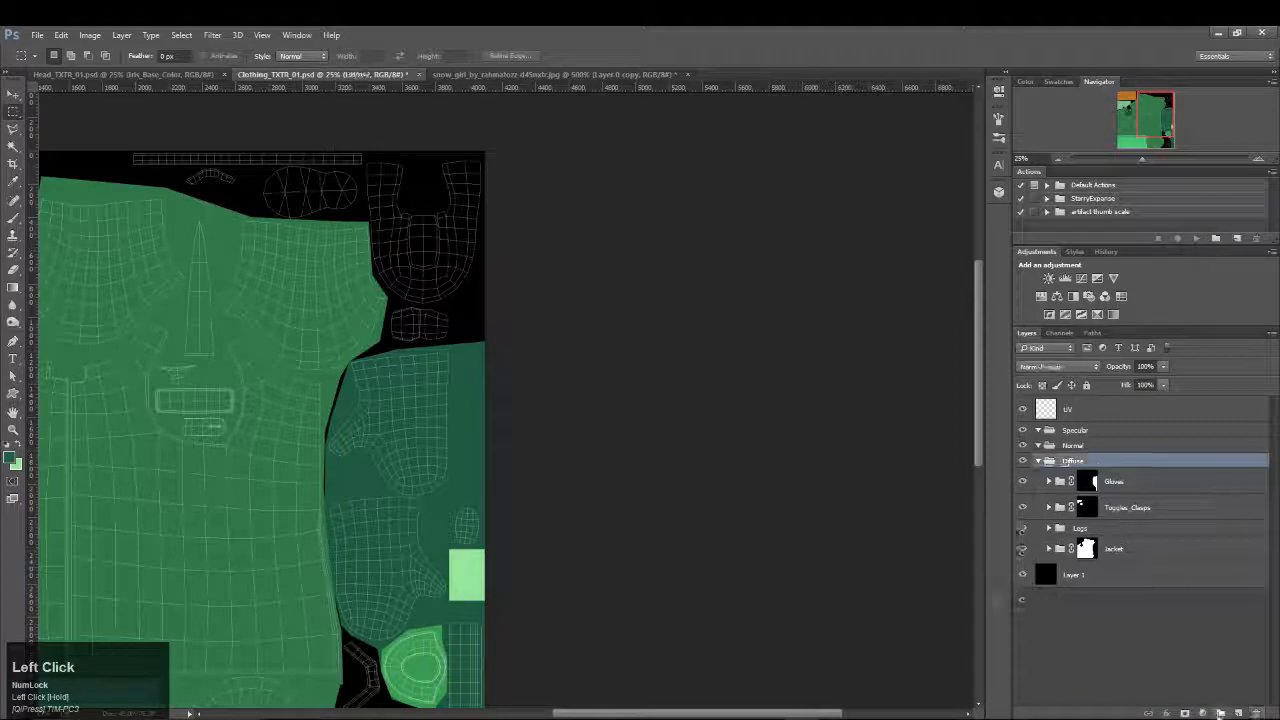
left_click(1220, 713)
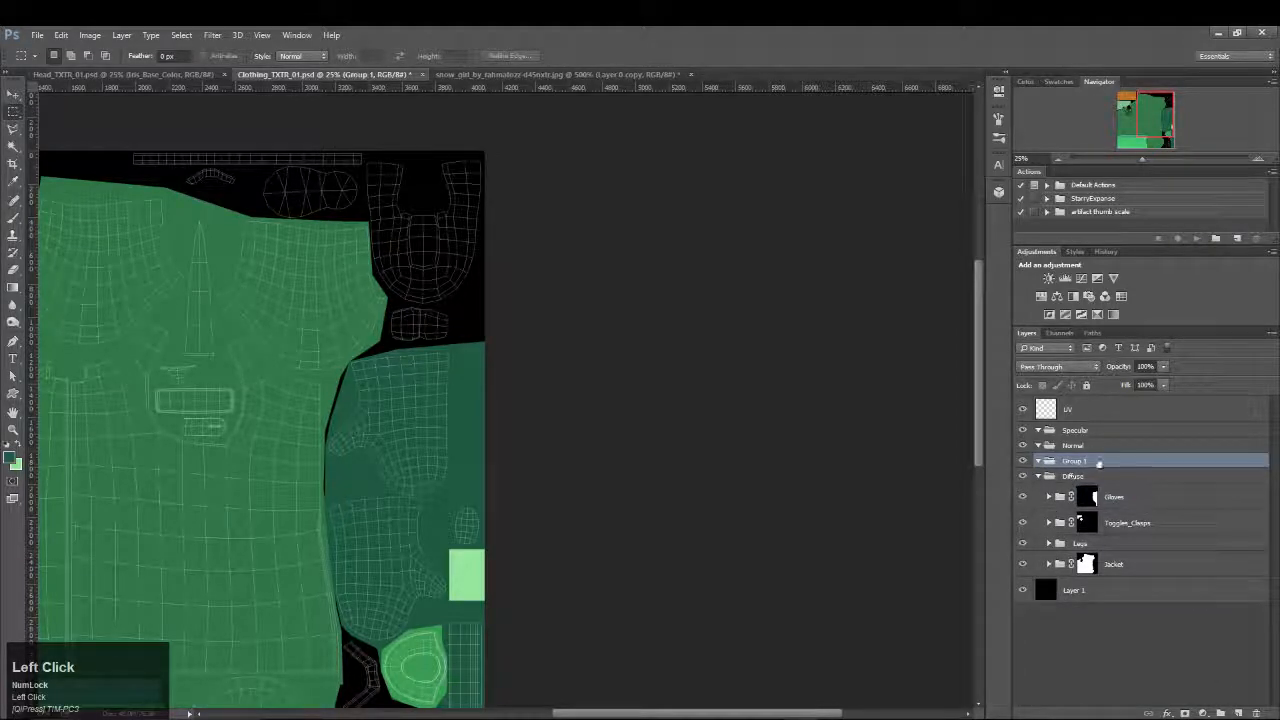
left_click_drag(1074, 460, 1074, 478)
double_click(1082, 476)
type("Shoes")
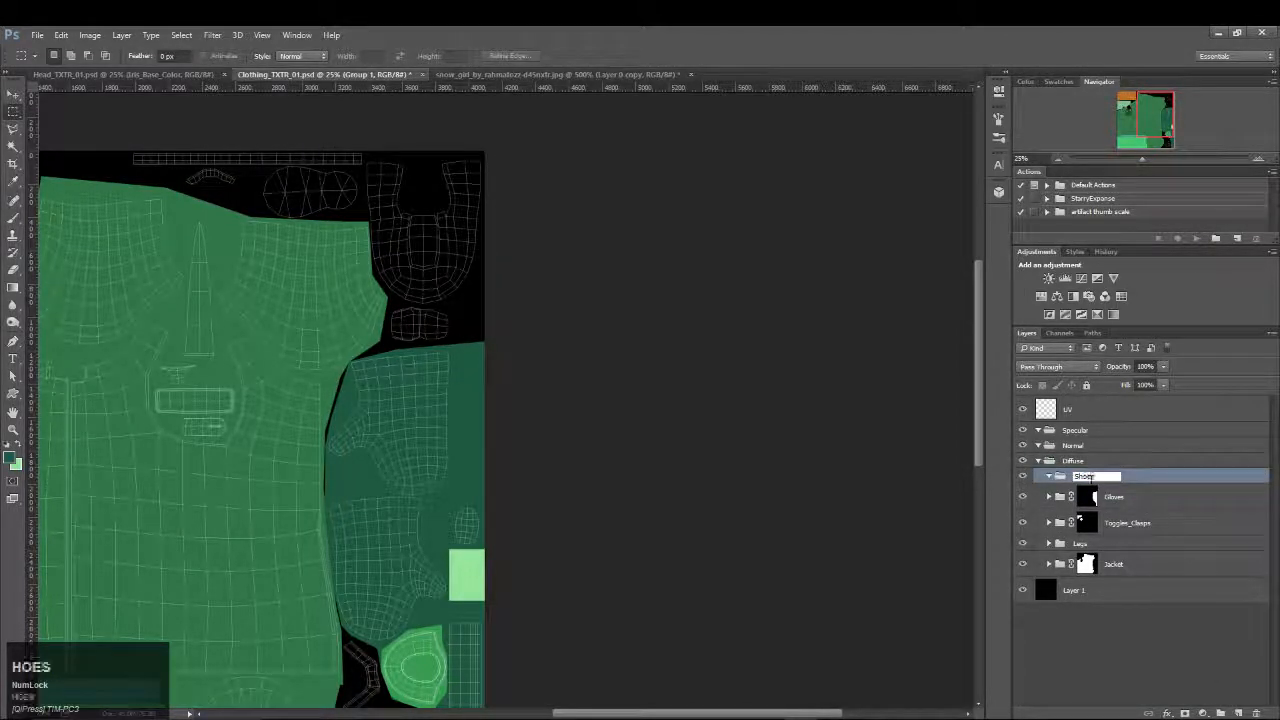
key("Return")
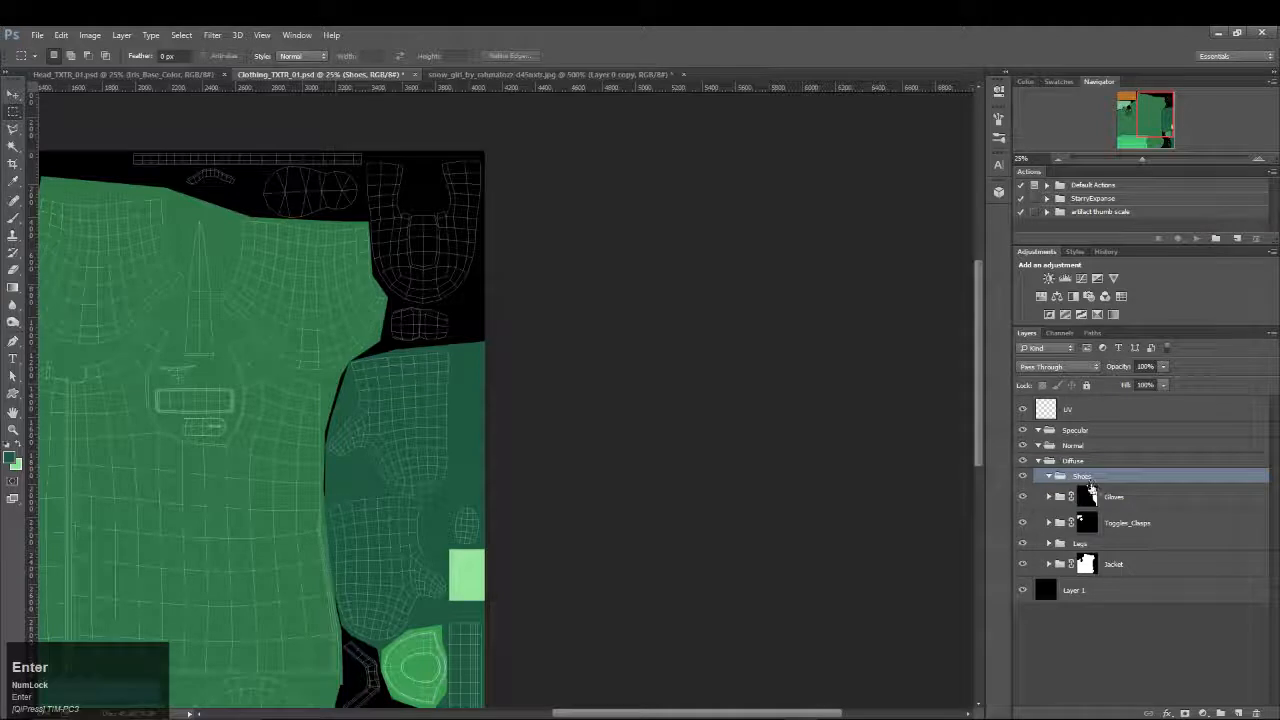
Add a new empty layer inside the Shoes group
left_click(1038, 461)
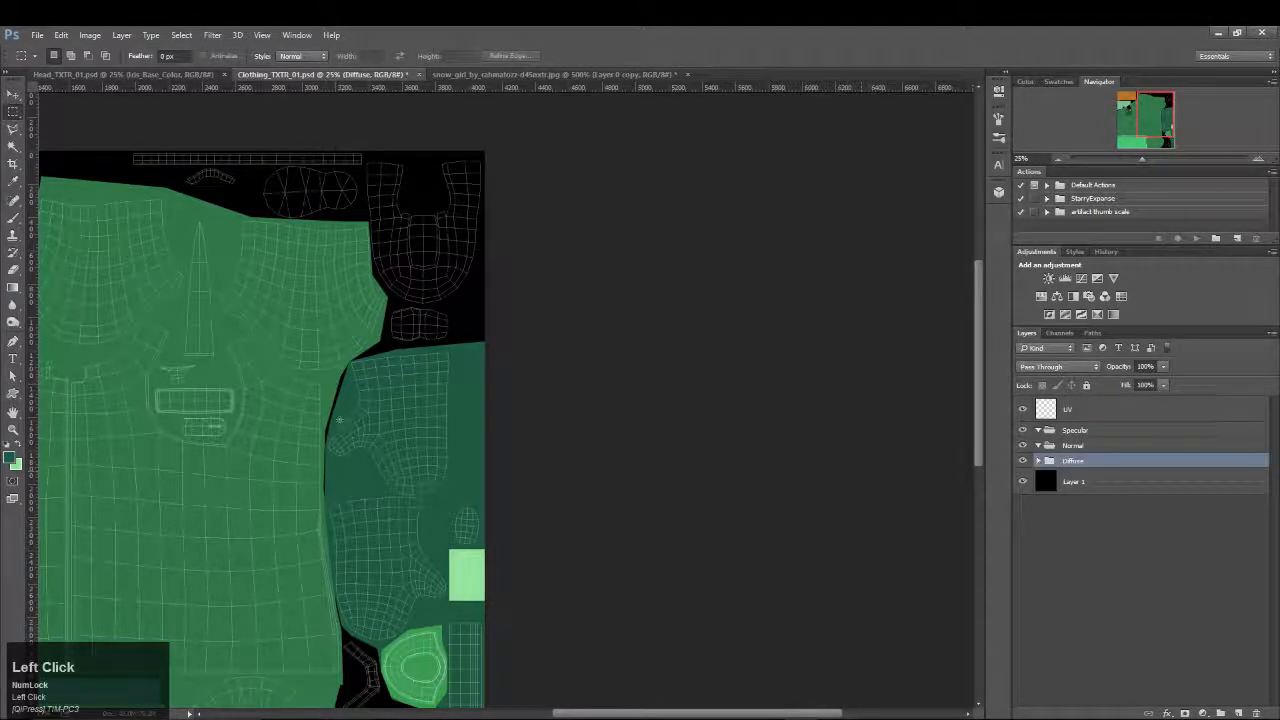
left_click_drag(262, 387, 671, 251)
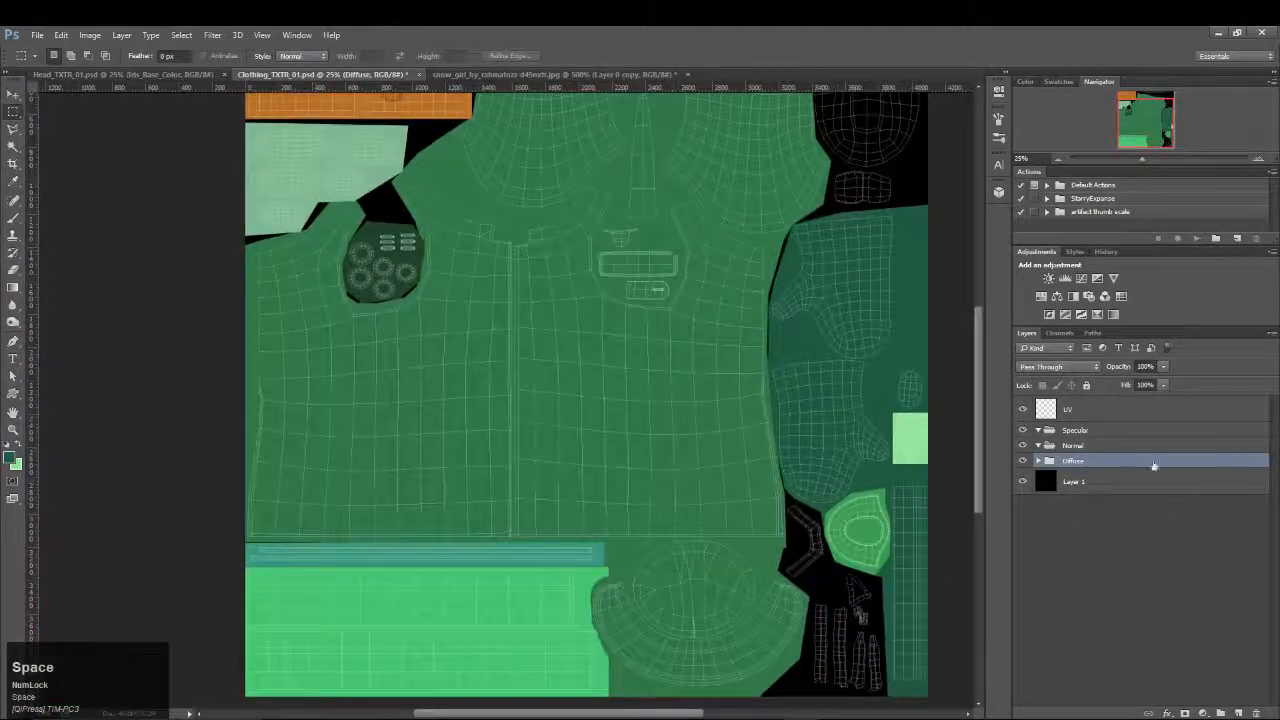
left_click(1037, 462)
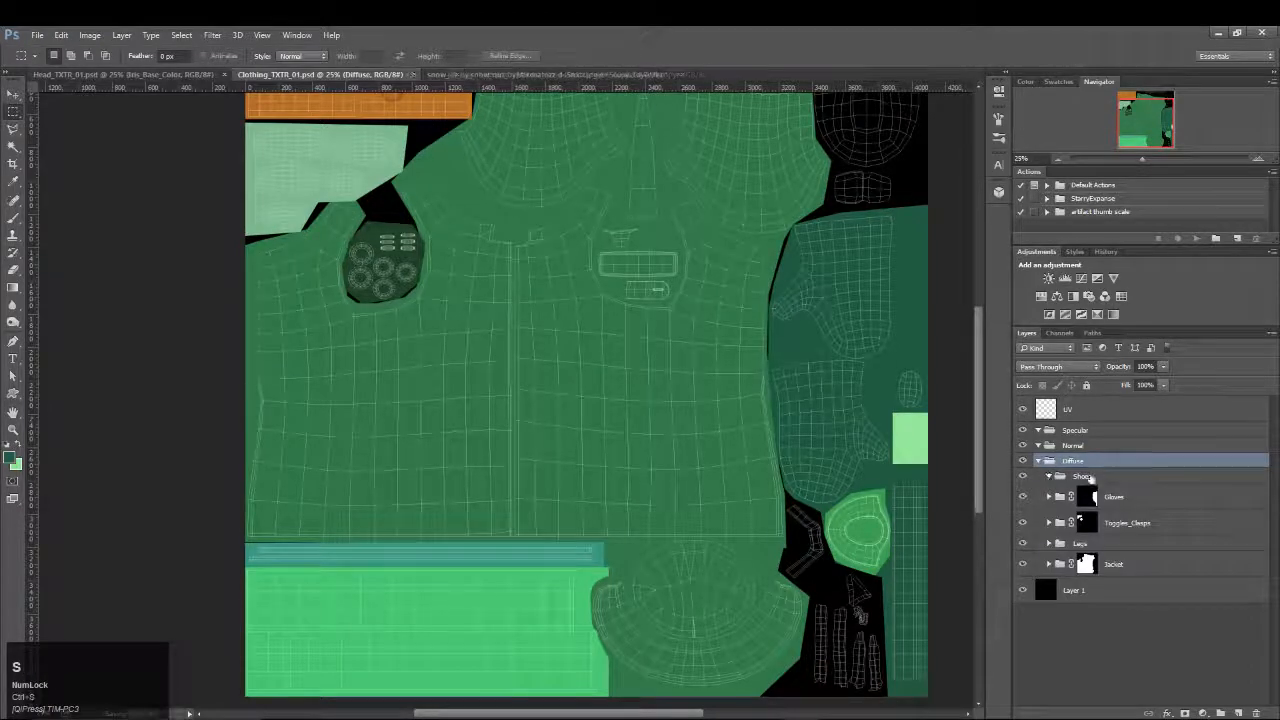
left_click(1091, 477)
left_click(1238, 712)
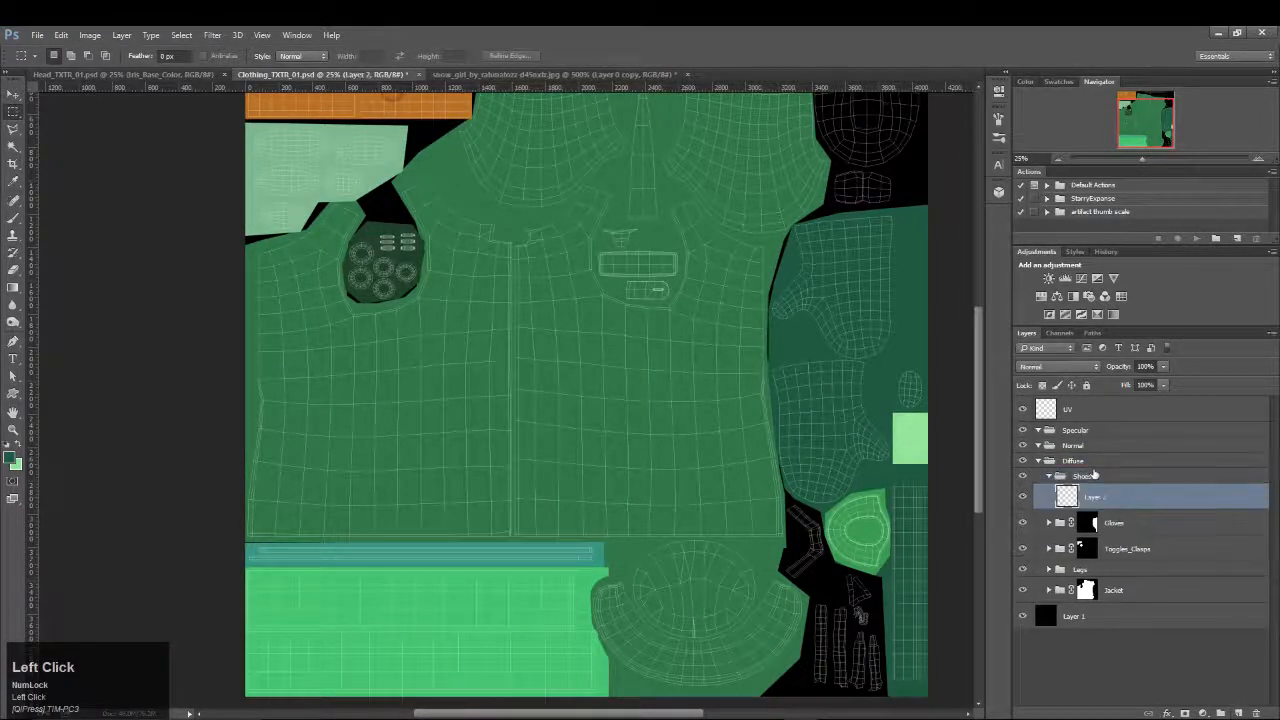
Select the black area around the shoe UV islands along the texture's upper edge and mask the Shoes group to it
left_click_drag(645, 157, 346, 377)
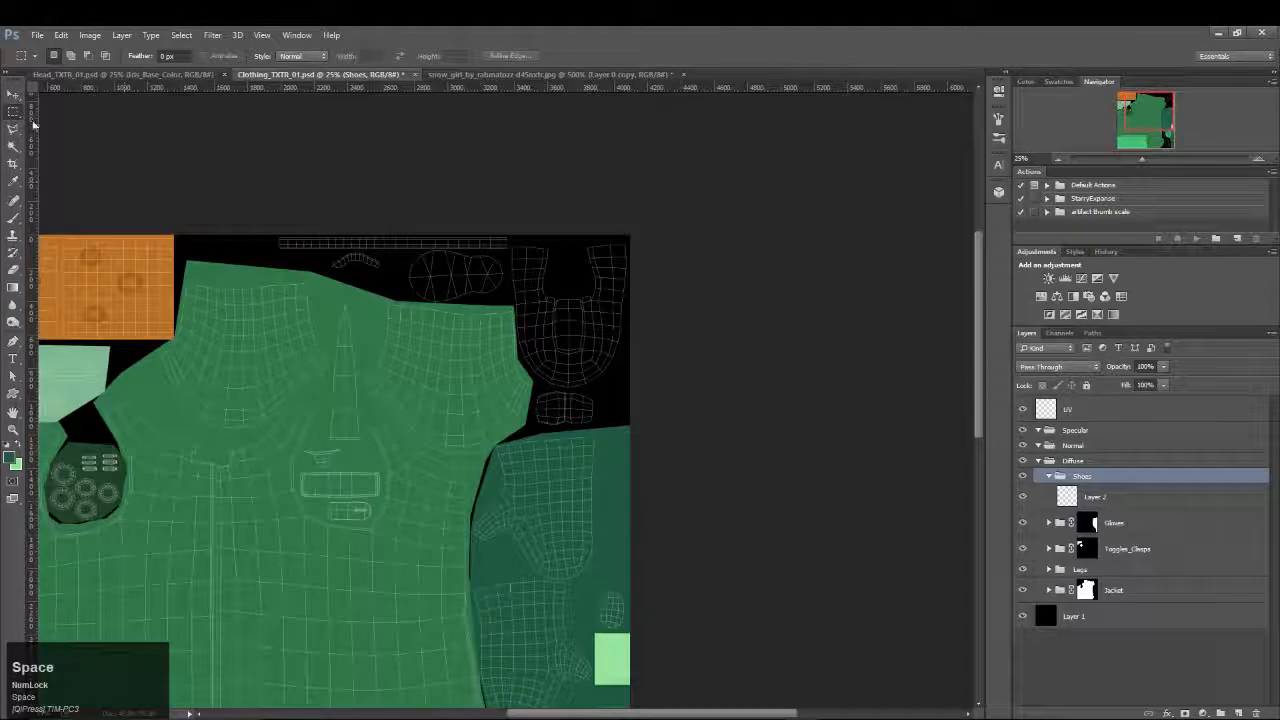
left_click_drag(236, 203, 750, 274)
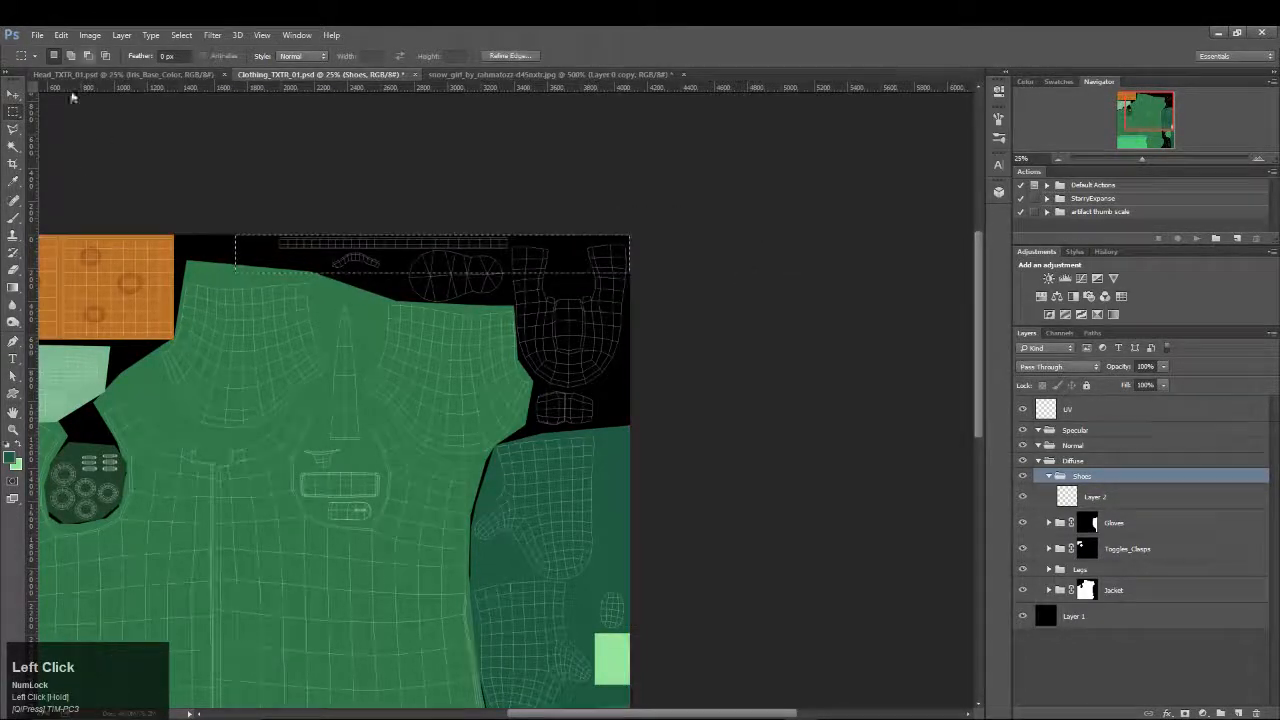
left_click(13, 128)
key("space")
left_click(396, 266, "shift")
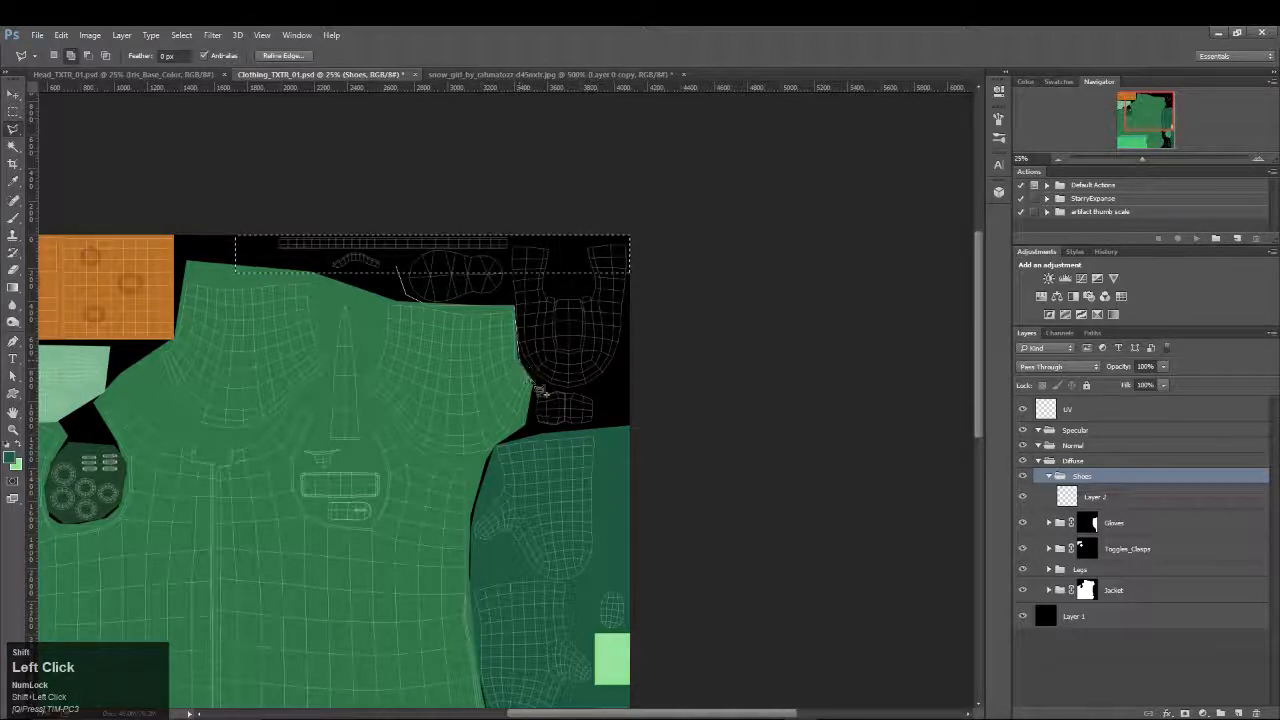
left_click(538, 430)
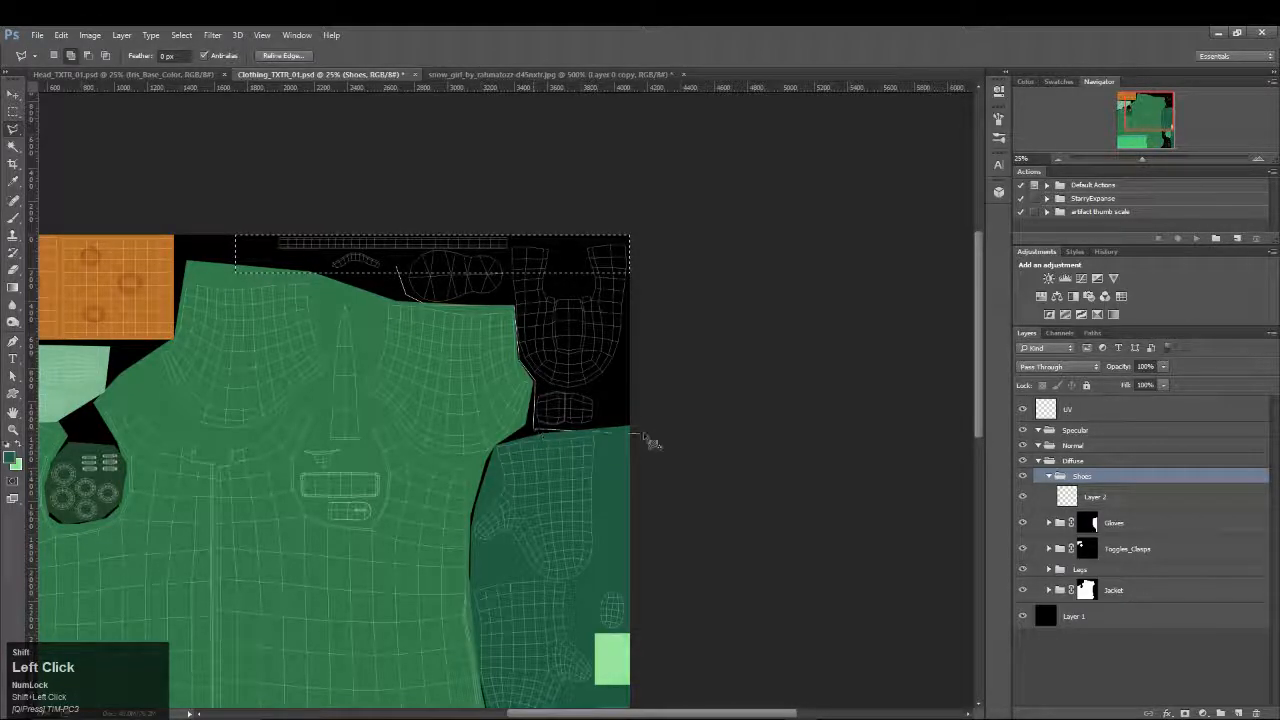
left_click(649, 429)
left_click(666, 188)
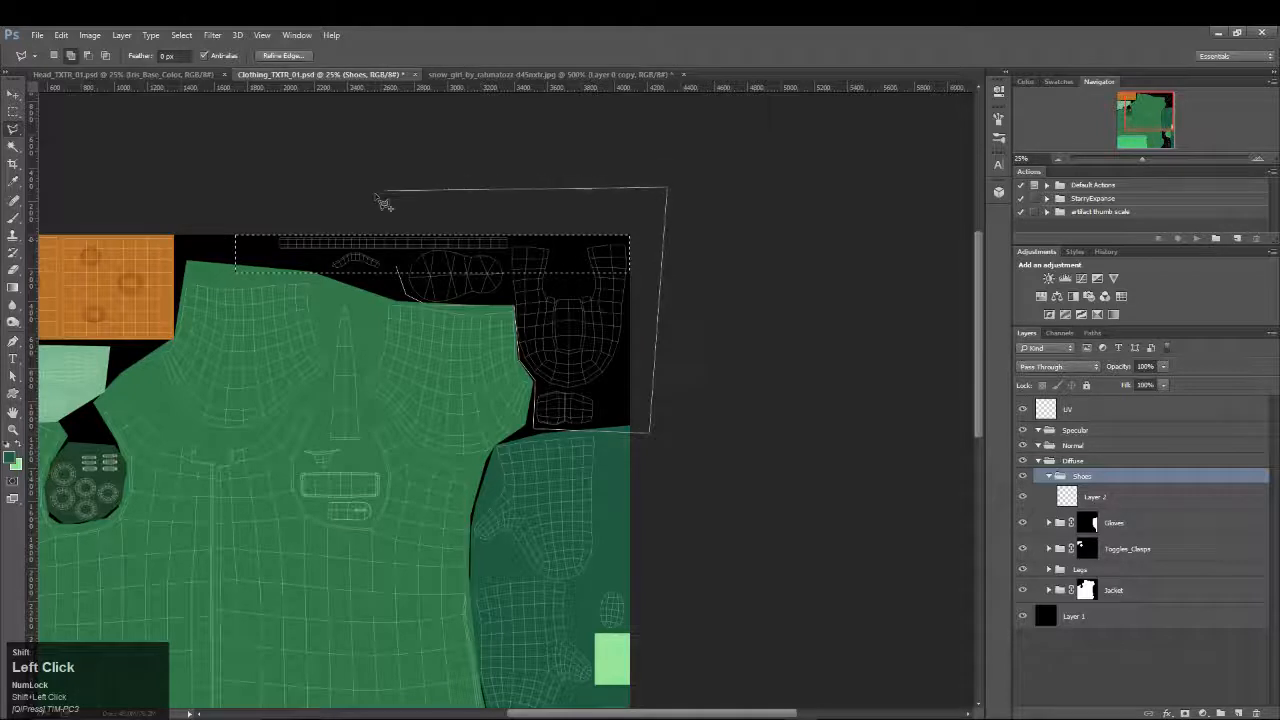
left_click(377, 194)
left_click(400, 270)
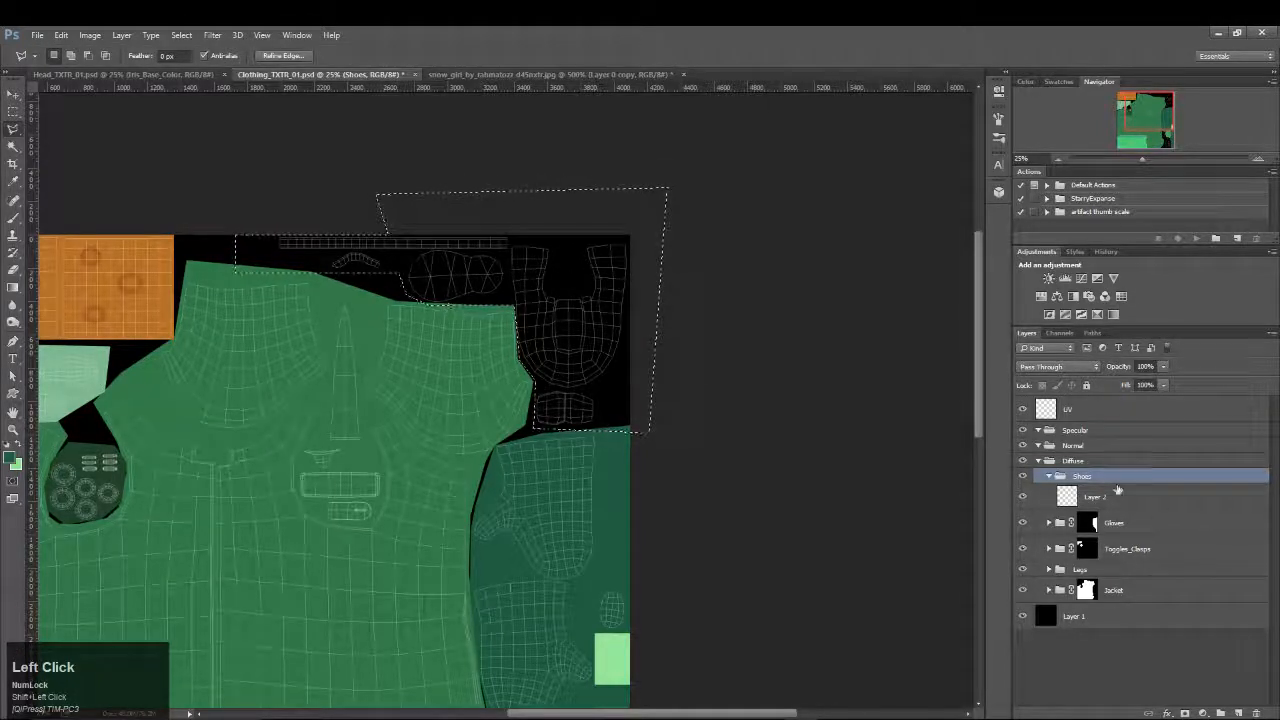
left_click(1185, 713)
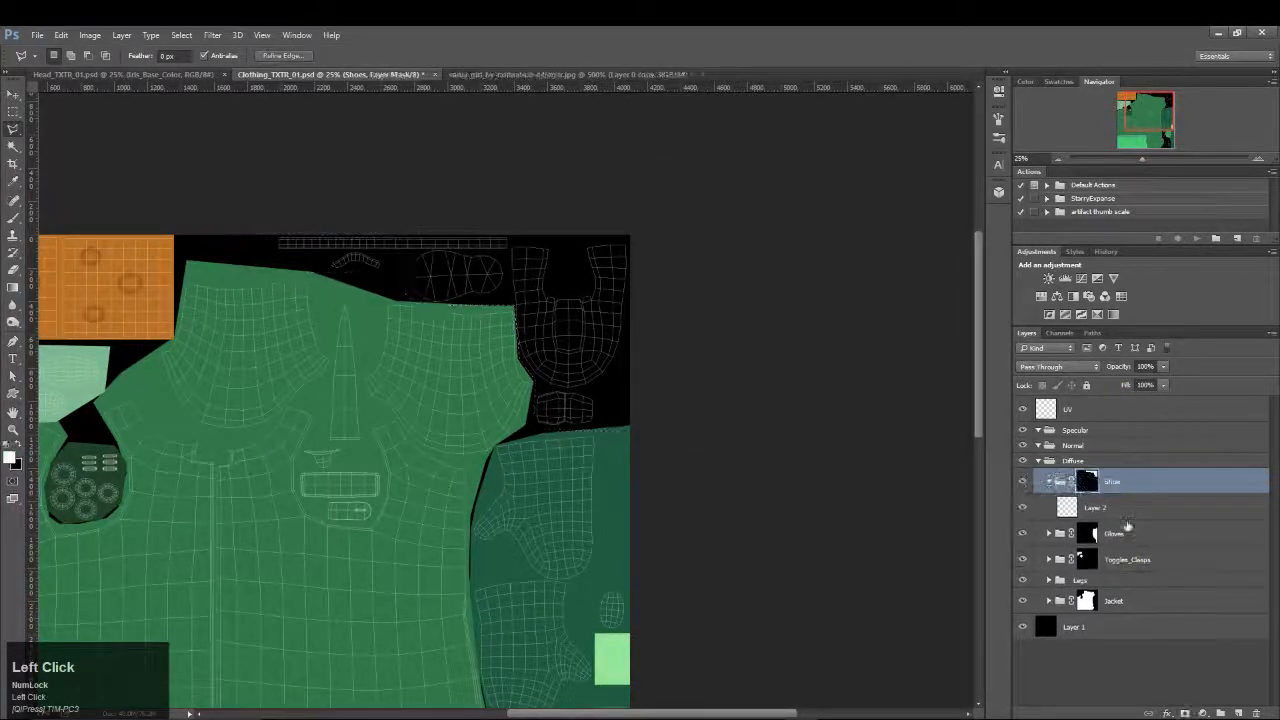
Switch to the snow girl reference image and sample a dark colour from the lower part of the shoe
left_click(456, 75)
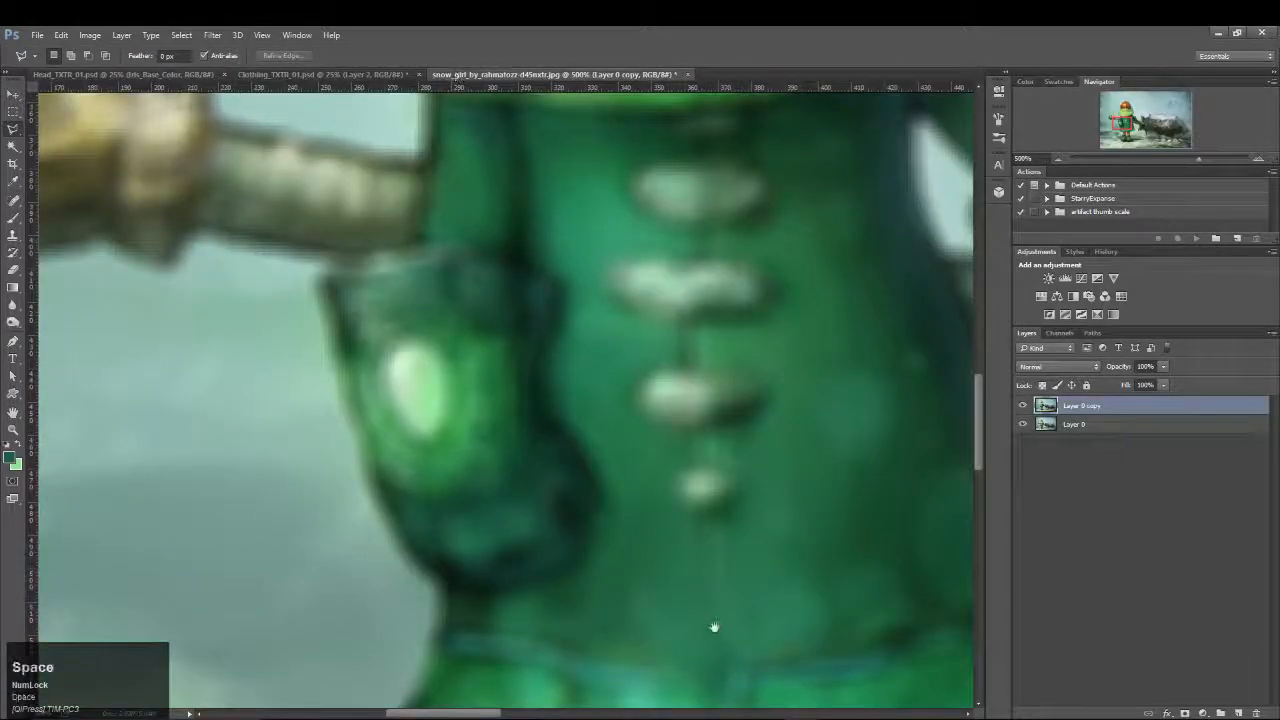
left_click_drag(711, 623, 554, 123)
left_click_drag(255, 700, 229, 584)
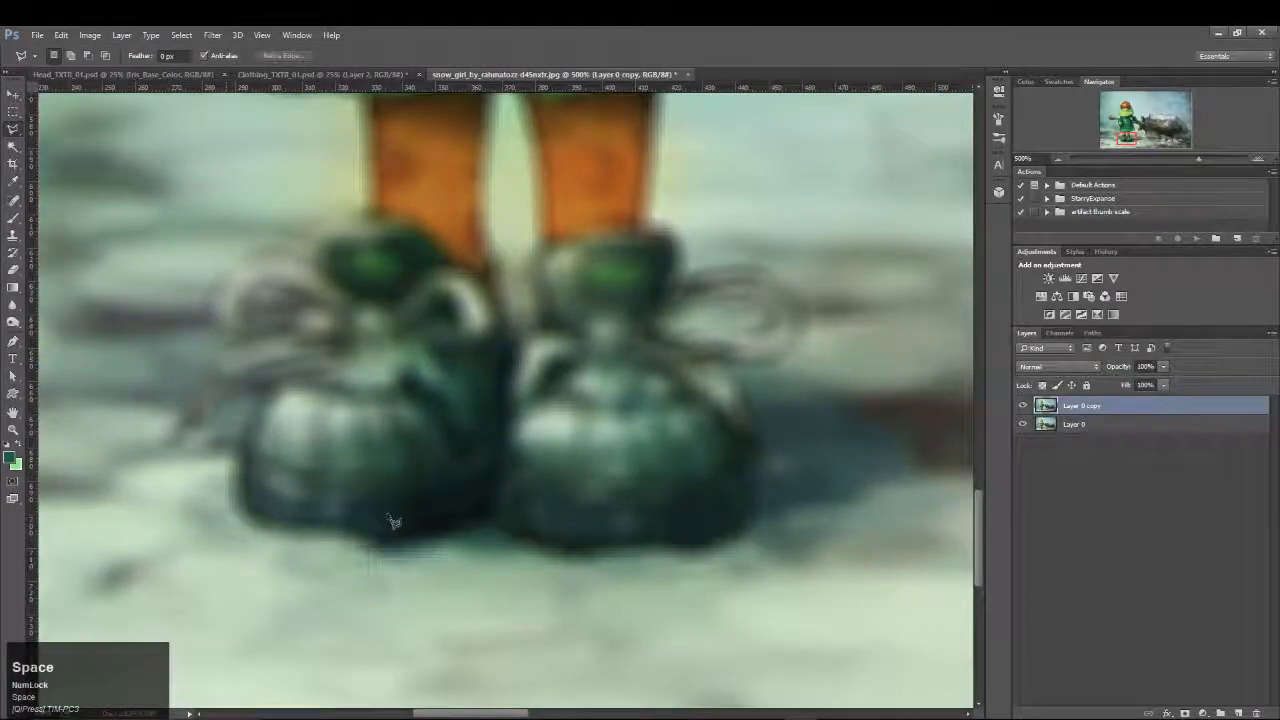
key("i")
left_click(563, 513)
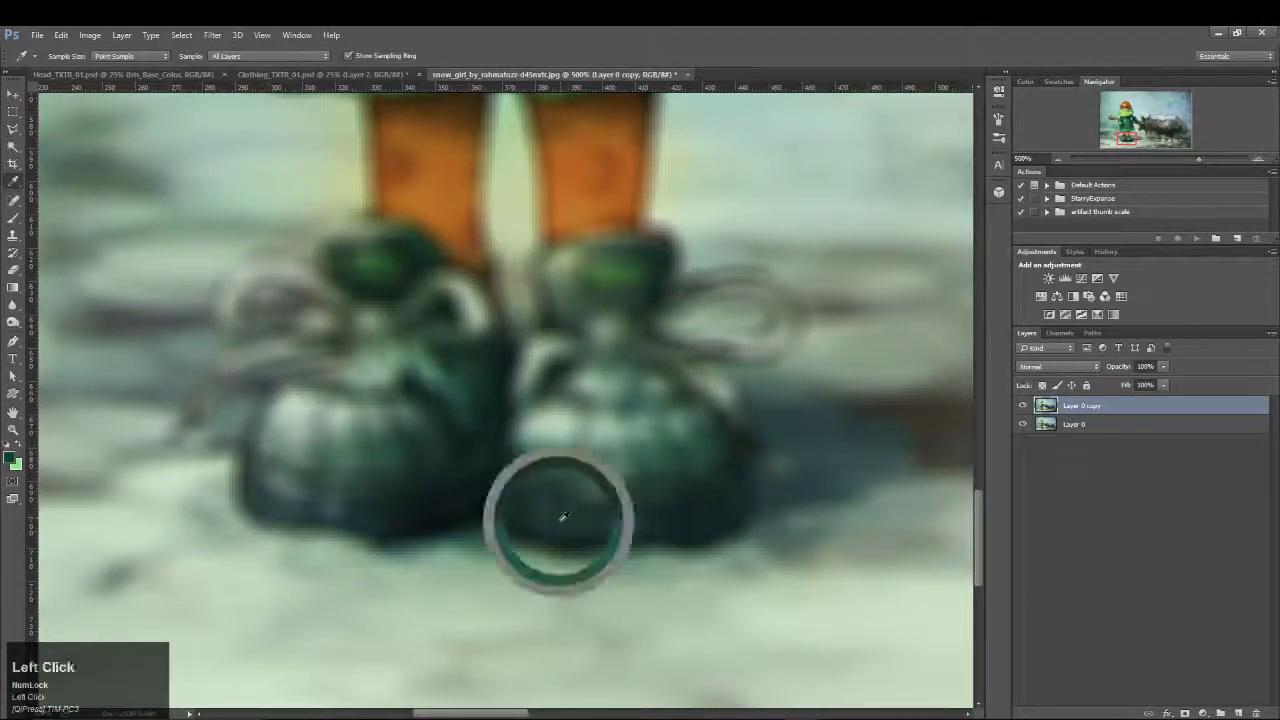
left_click(284, 73)
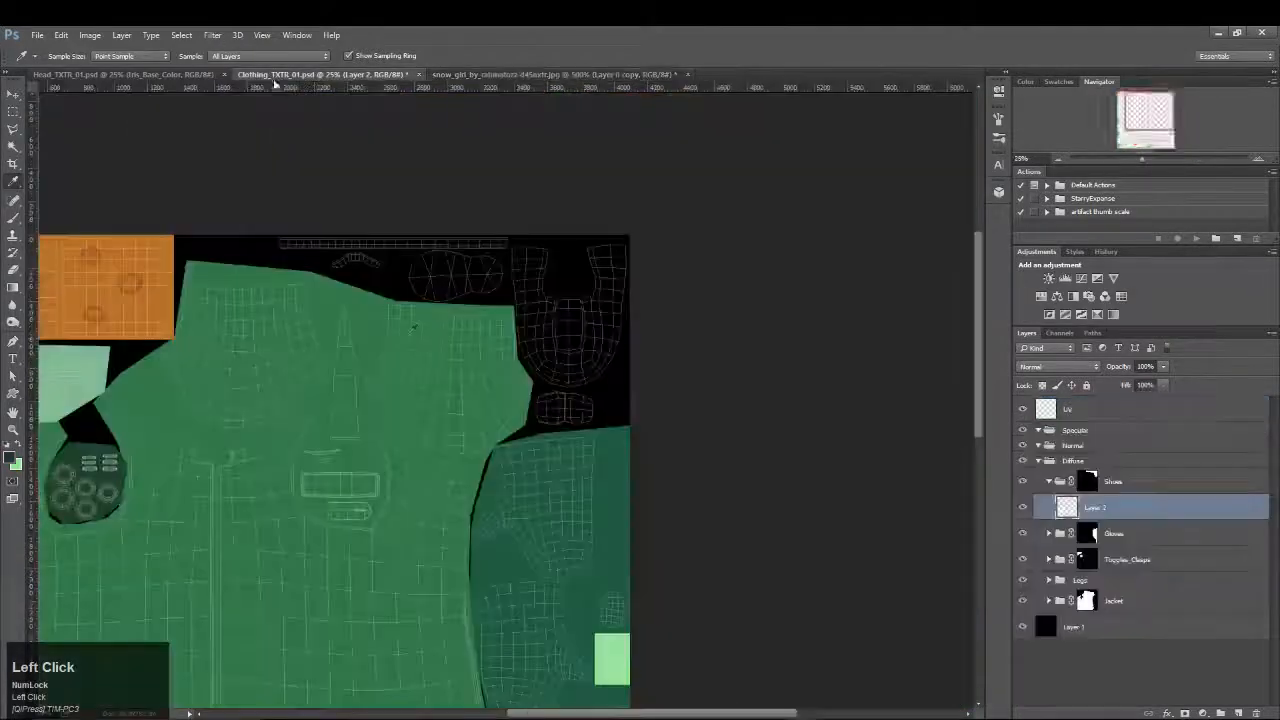
left_click(13, 111)
left_click_drag(277, 232, 509, 250)
left_click(489, 75)
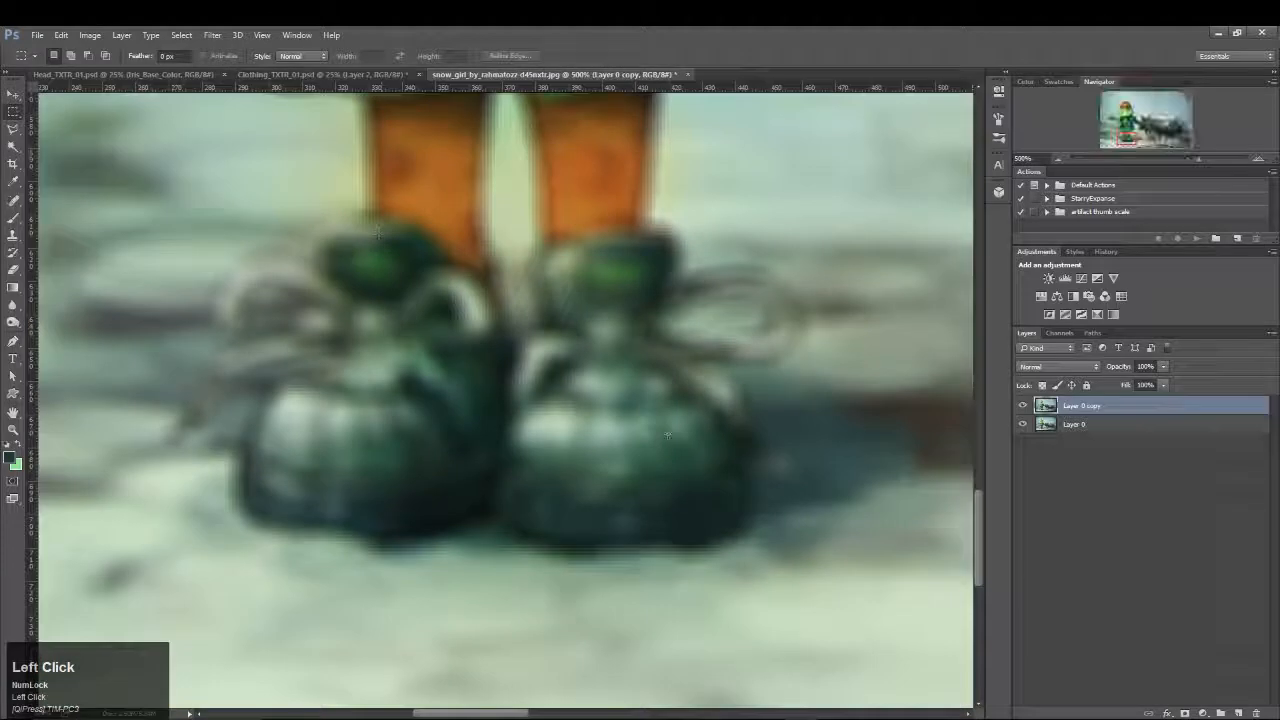
Hide the blurred Layer 0 copy in the reference, and fill the empty Shoes layer with the dark green sampled from the shoe
left_click(1022, 405)
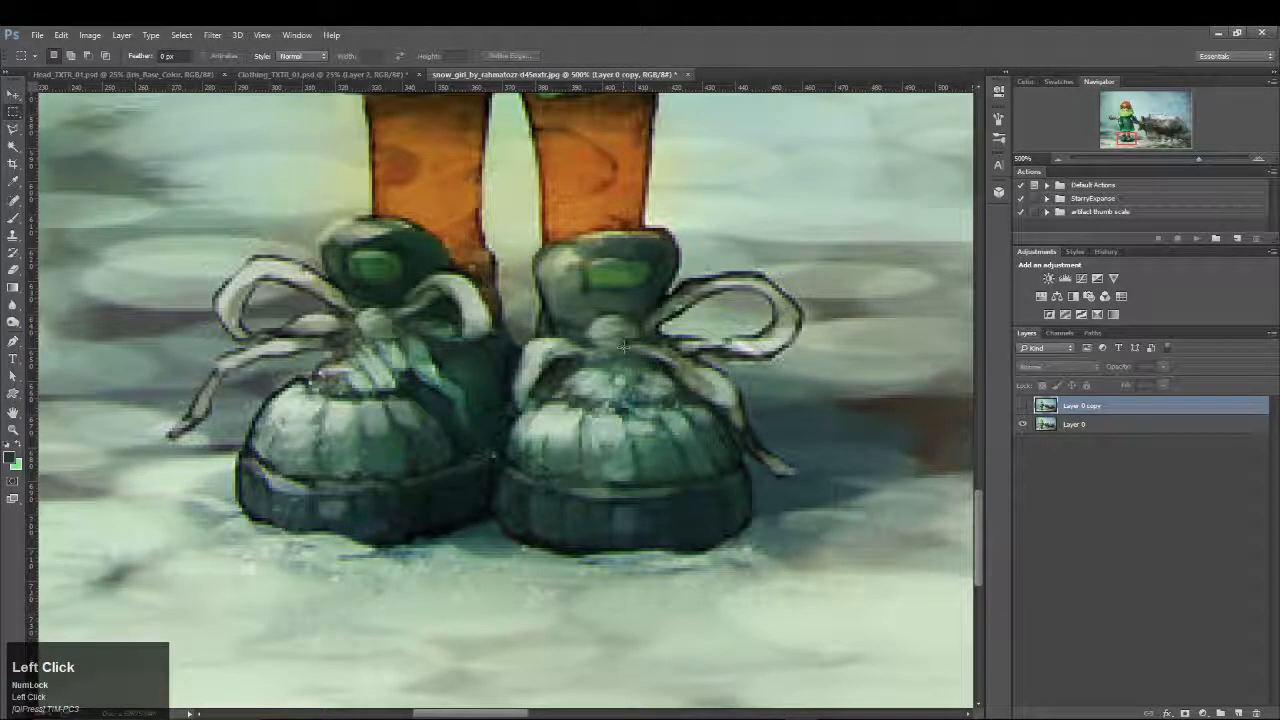
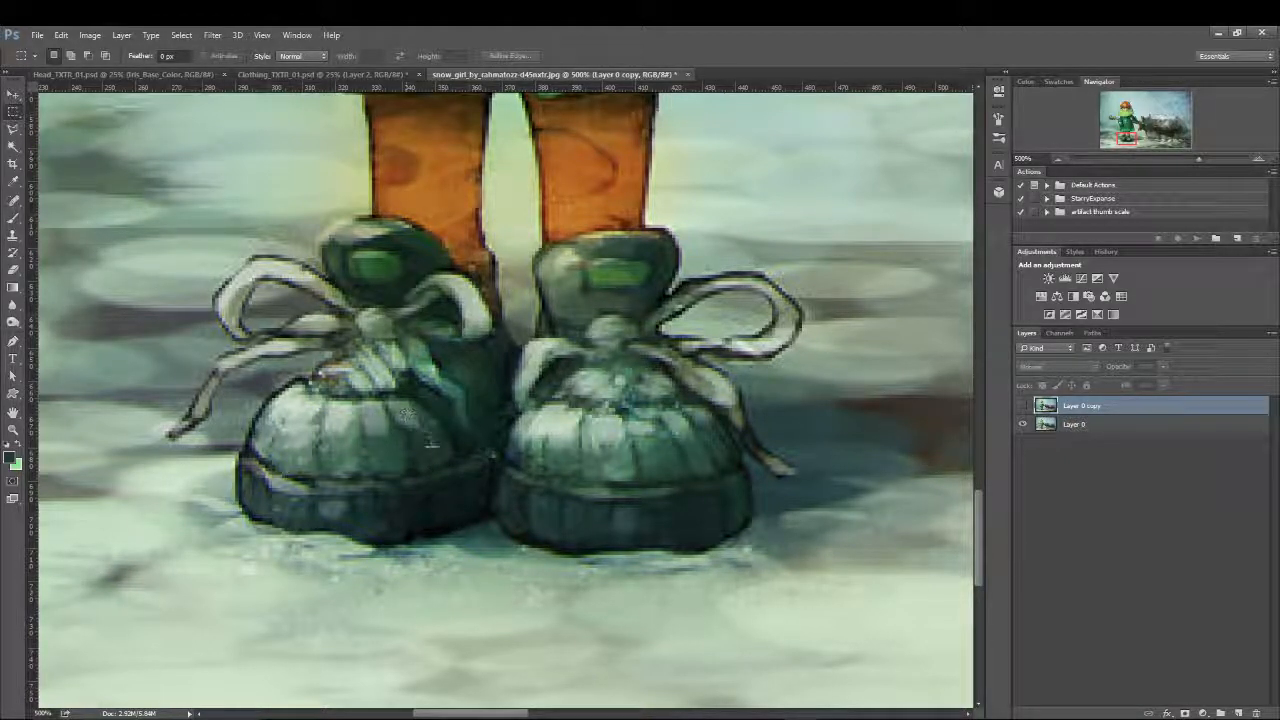
left_click(432, 451)
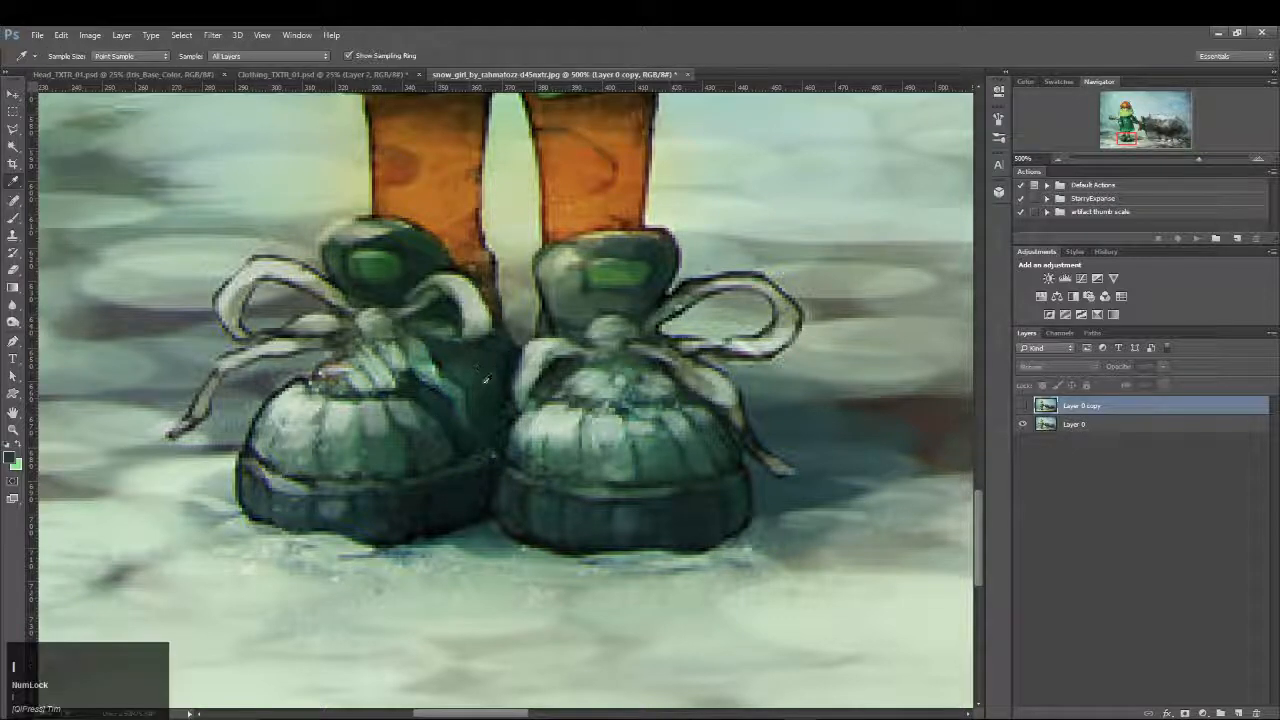
left_click(309, 78)
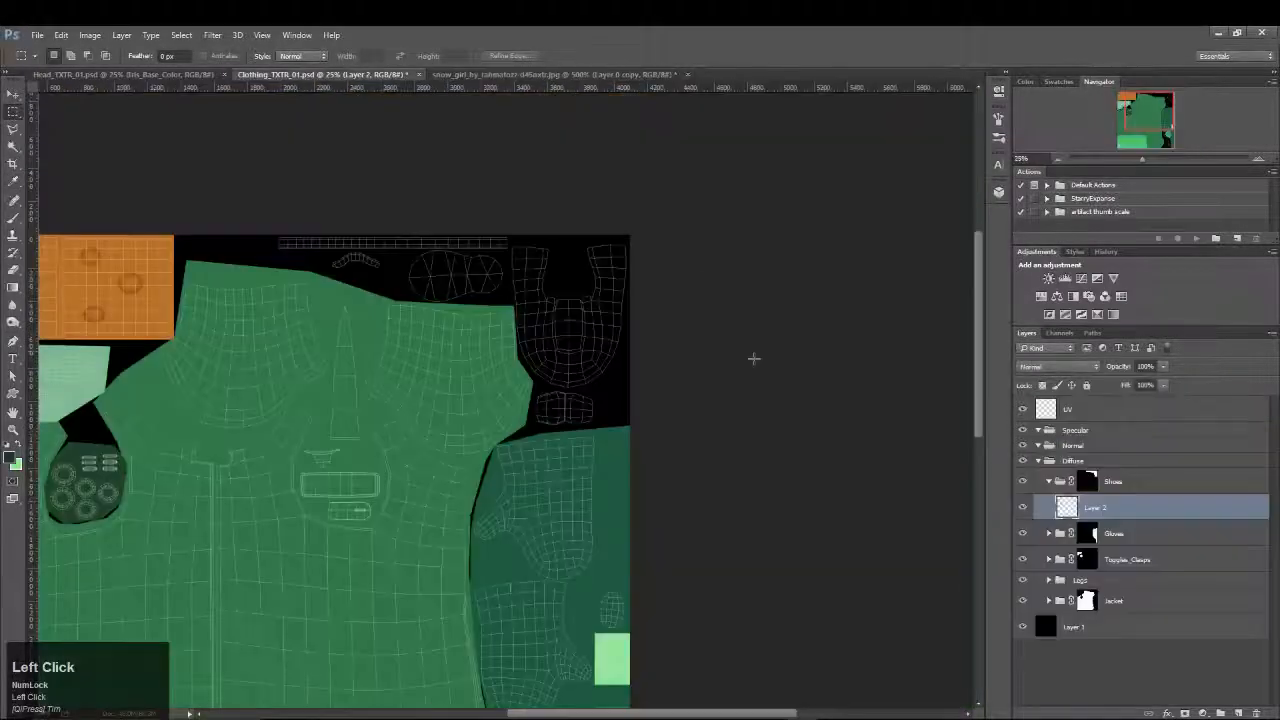
key("shift+F5")
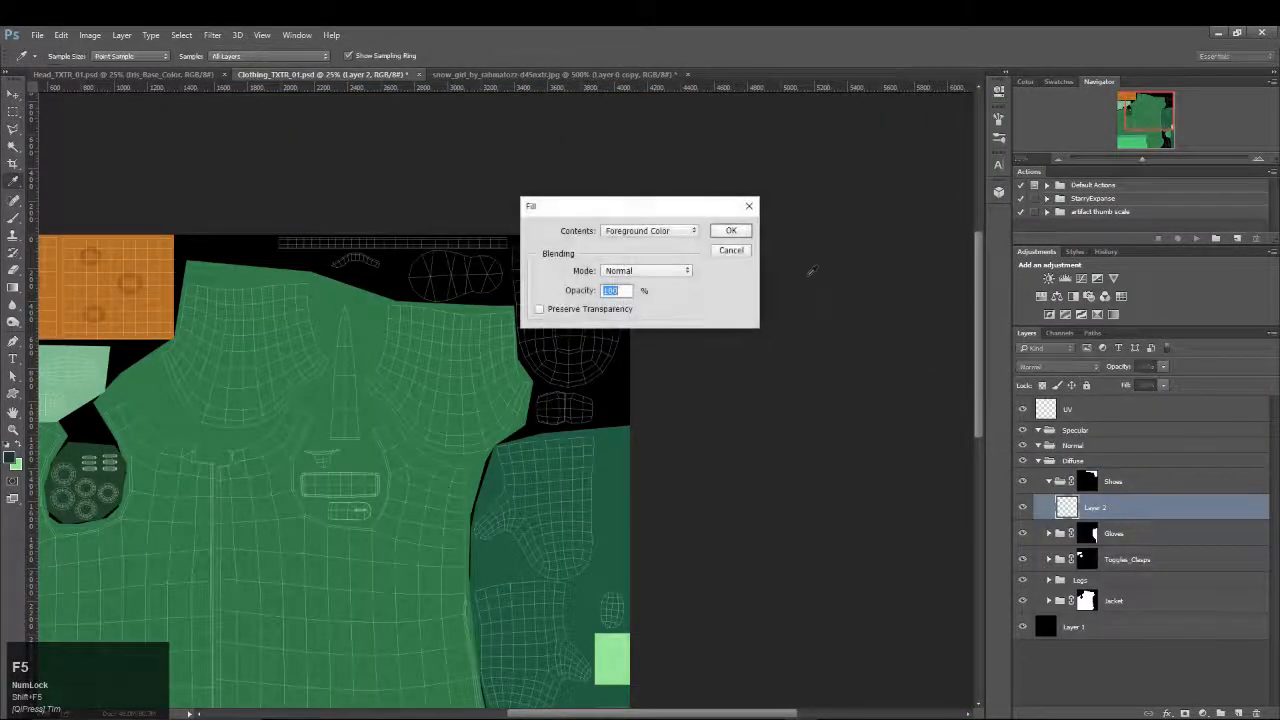
left_click(728, 229)
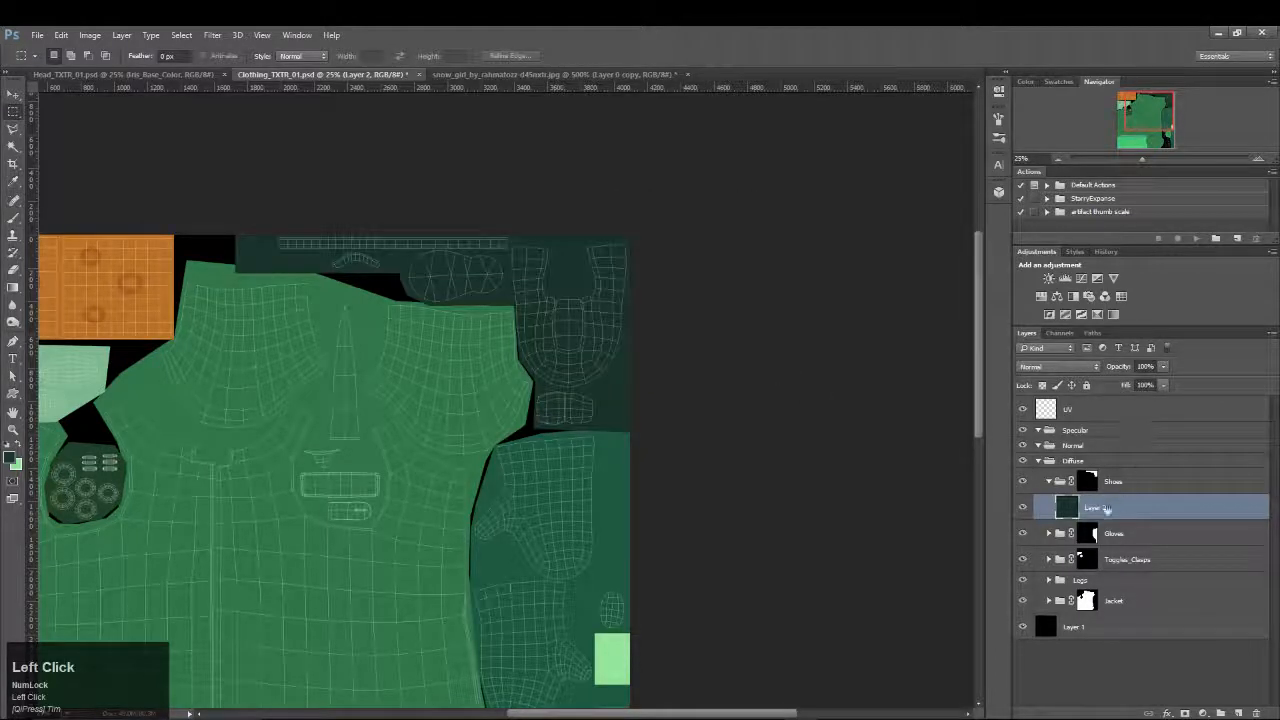
Rename the filled layer in the Shoes group as Shoe_Base
double_click(1106, 509)
type("Shoe_Base")
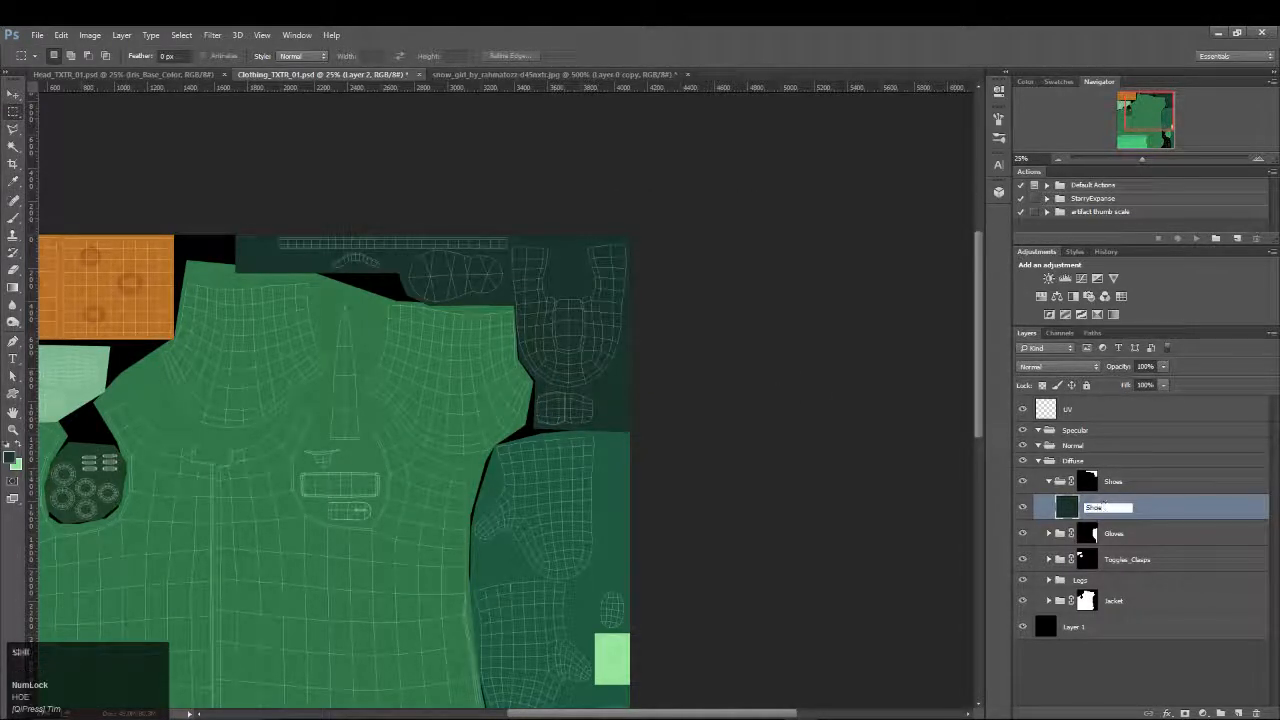
key("Return")
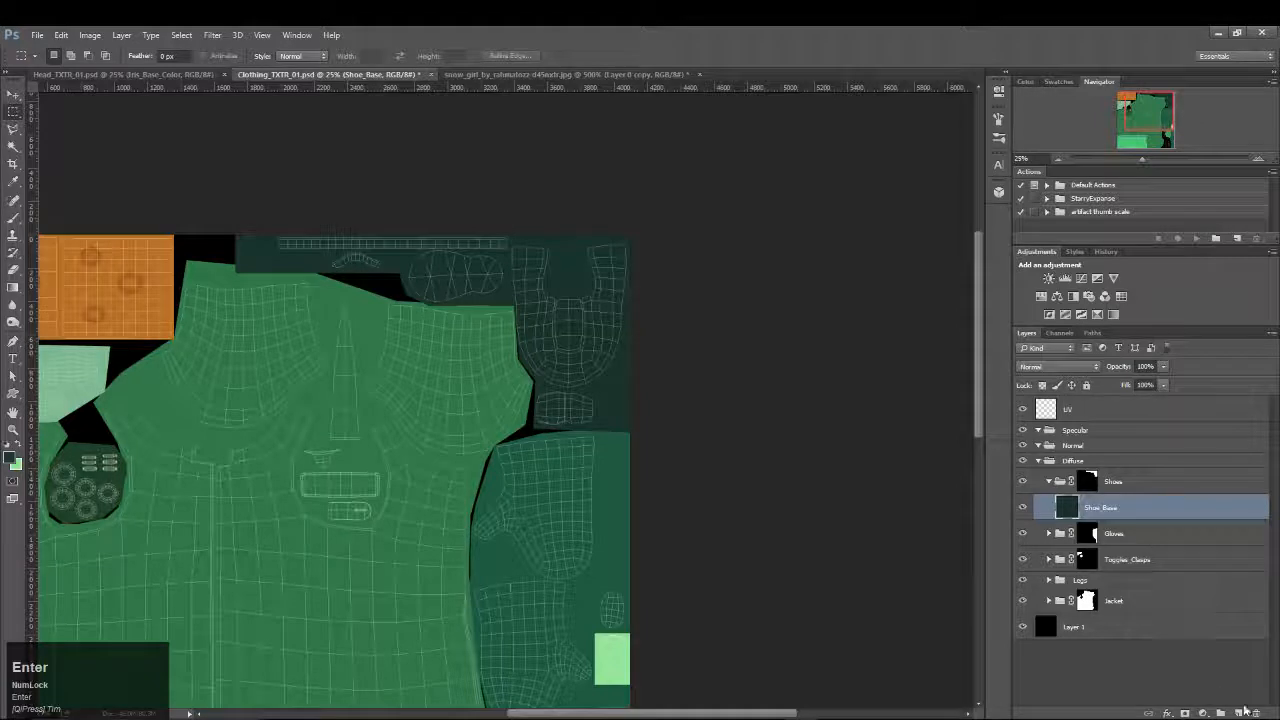
Add a new layer above Shoe_Base and name it Sole
left_click(1238, 713)
double_click(1097, 508)
type("Sole")
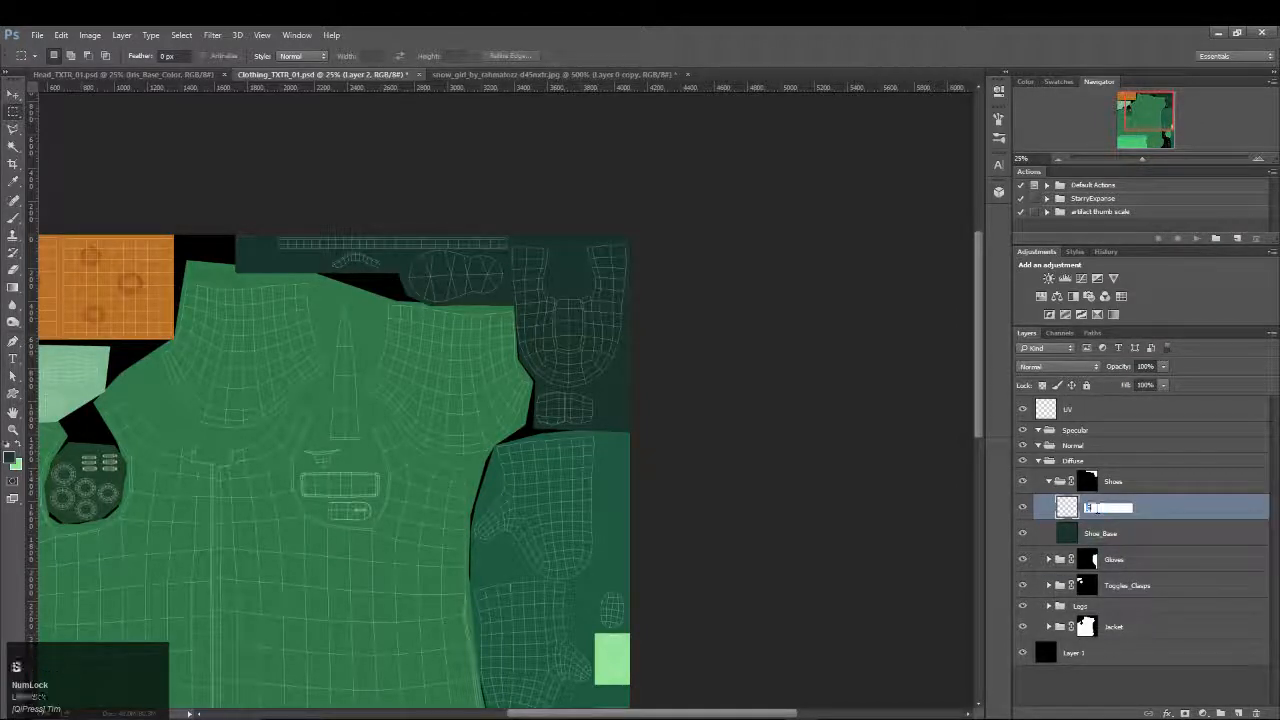
key("Return")
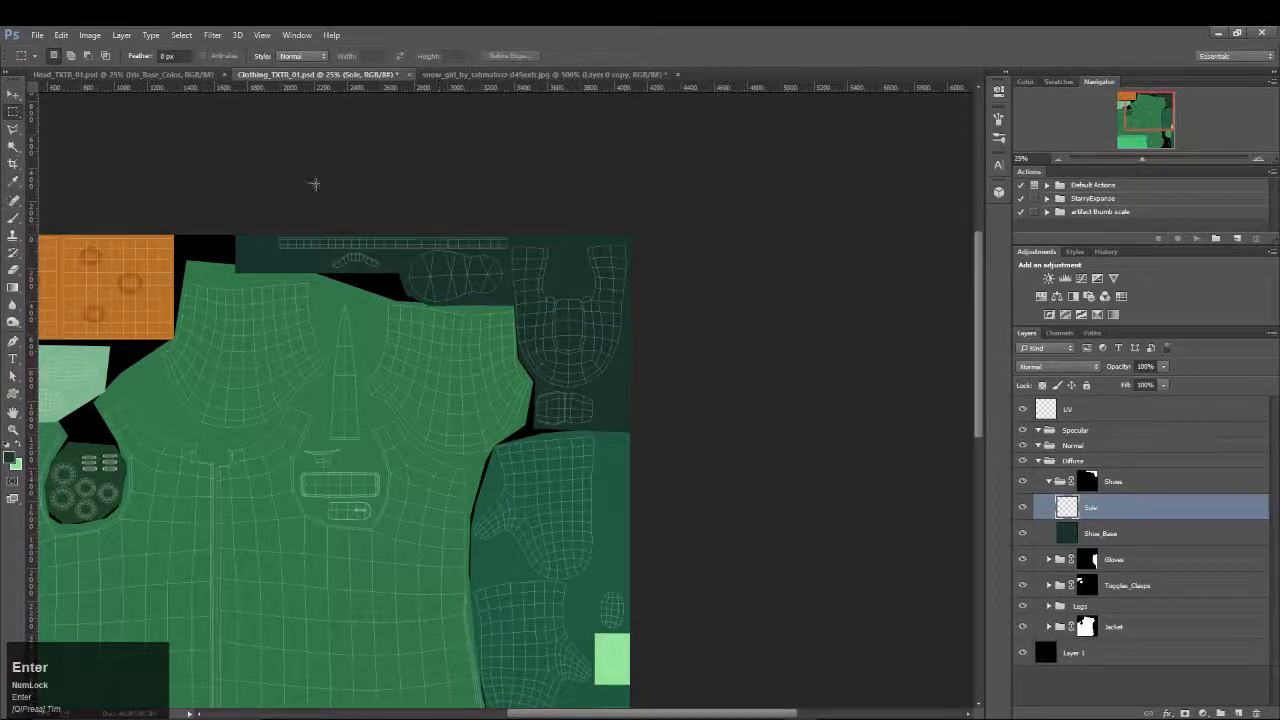
Sample the dark sole colour from the shoes in the reference image and return to Clothing_TXTR_01.psd
left_click(462, 75)
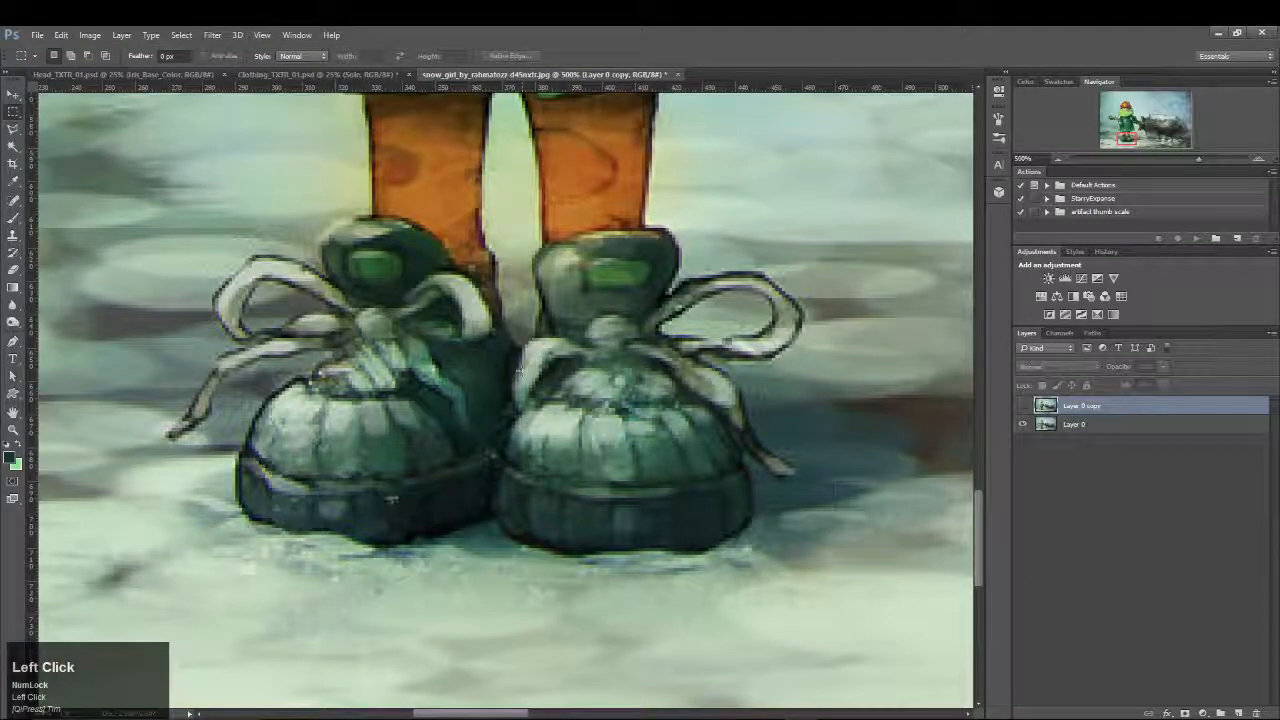
key("i")
key("m")
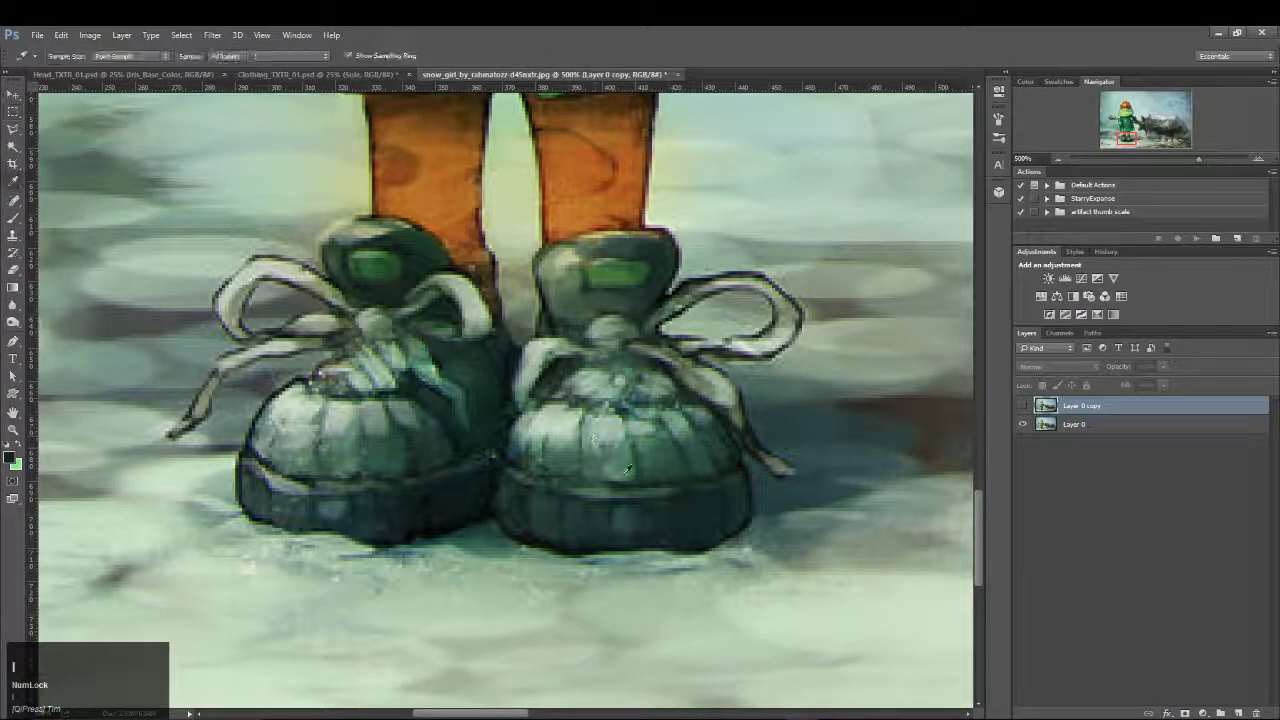
key("i")
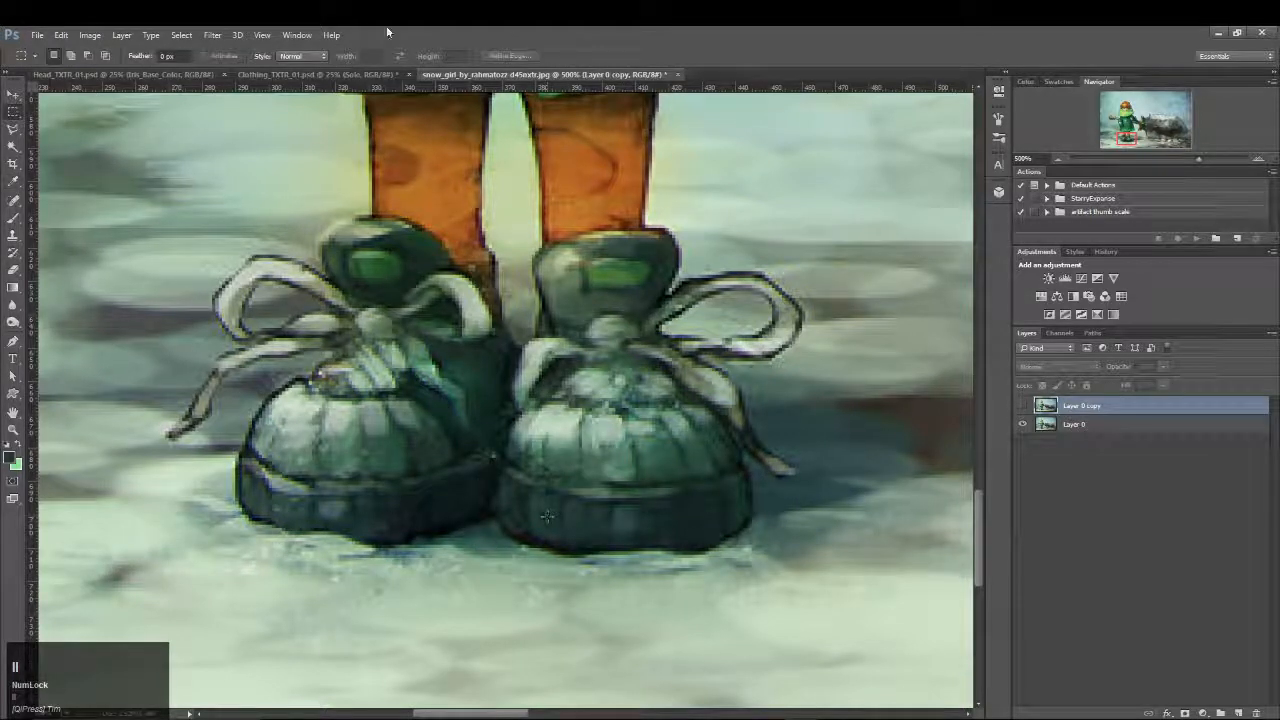
left_click(312, 74)
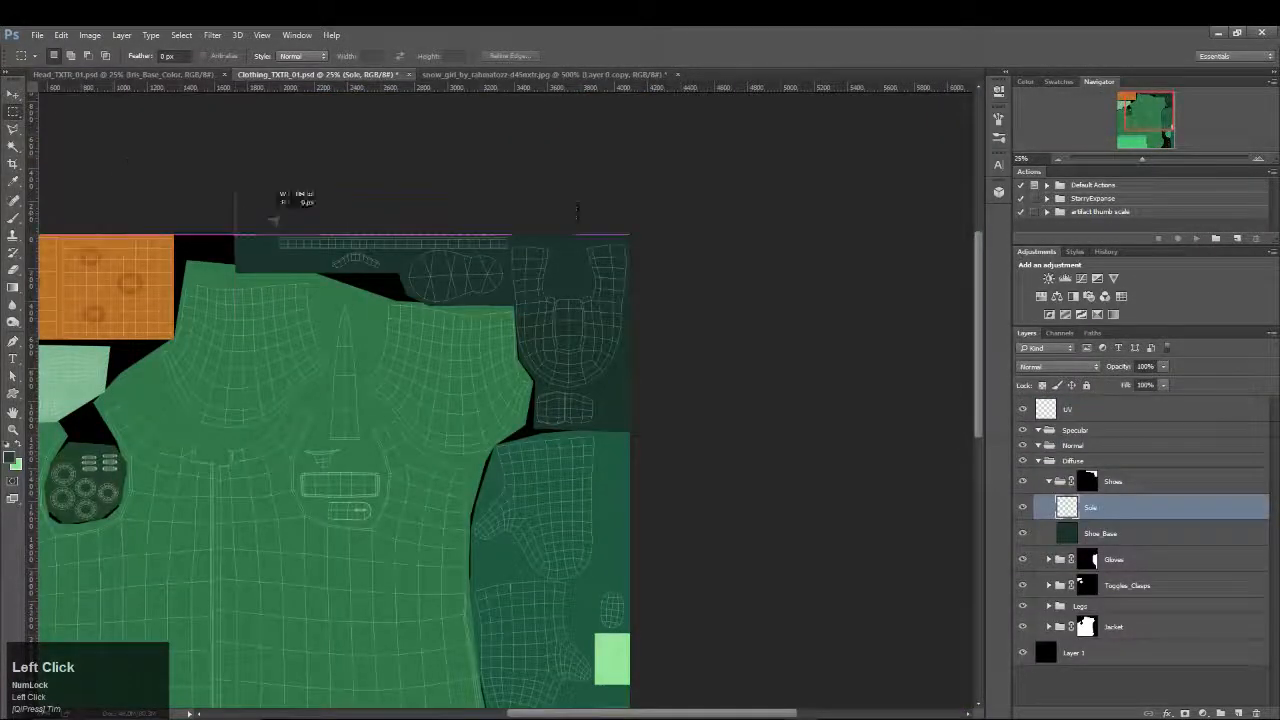
Select the long sole strip and the rounded sole UV islands, and fill them with the sampled colour on the Sole layer
left_click_drag(236, 237, 510, 251)
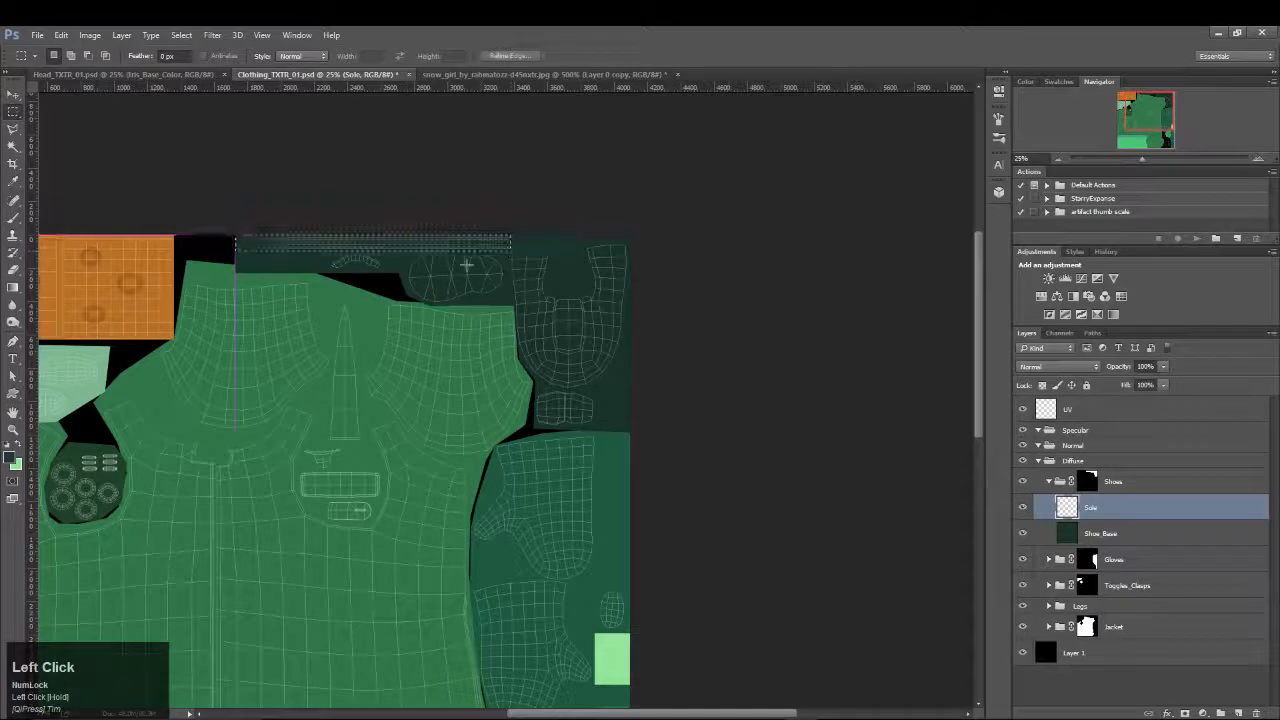
left_click_drag(403, 222, 436, 257, "shift")
left_click_drag(499, 296, 507, 298, "shift")
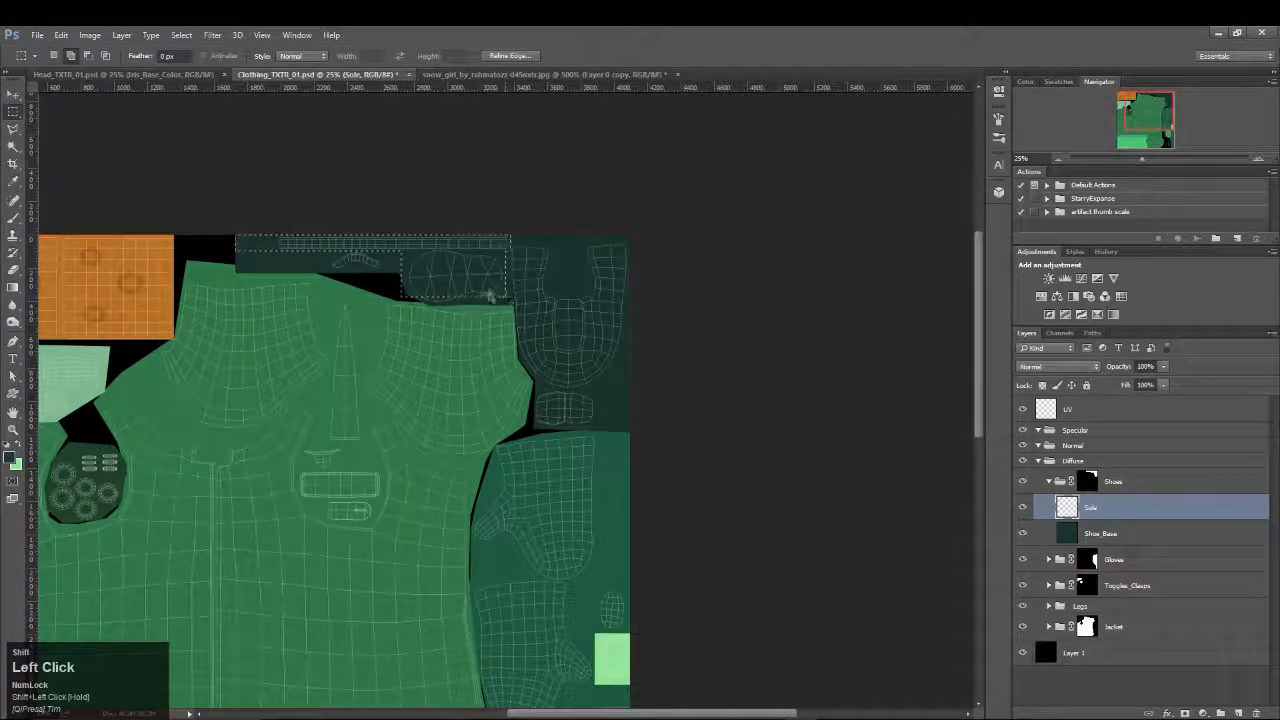
left_click(12, 128)
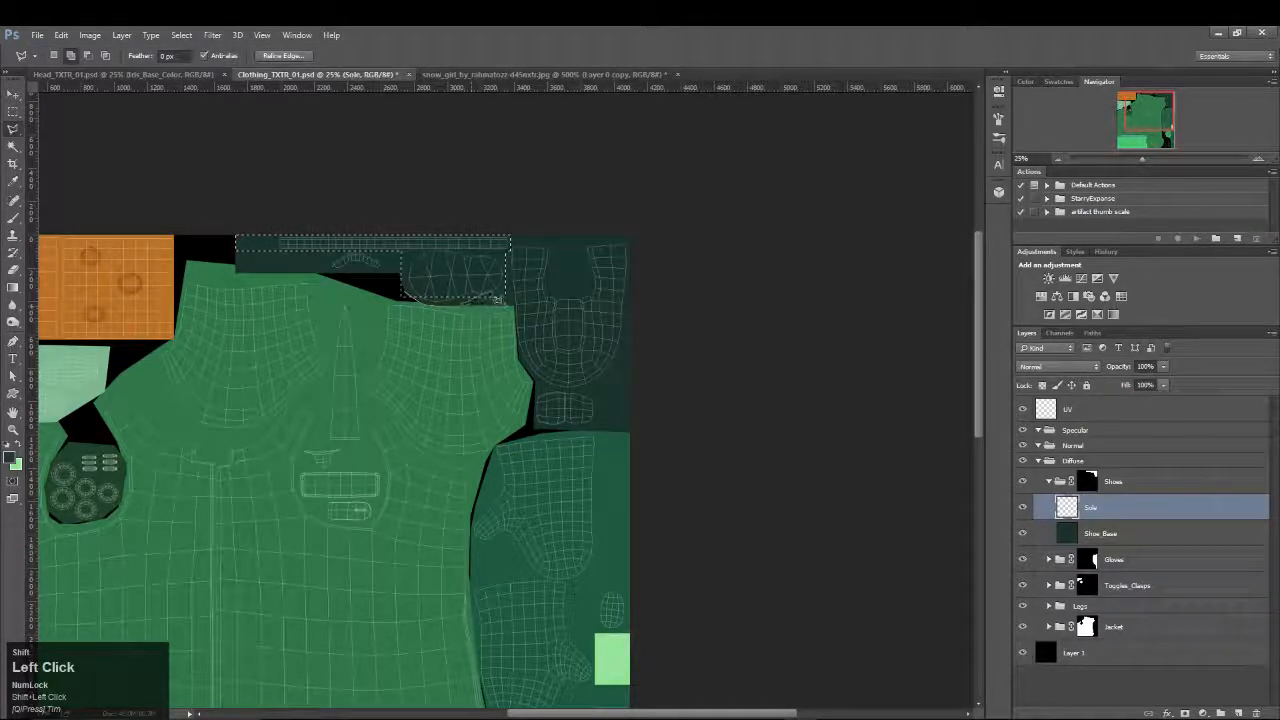
left_click_drag(413, 300, 424, 287, "shift")
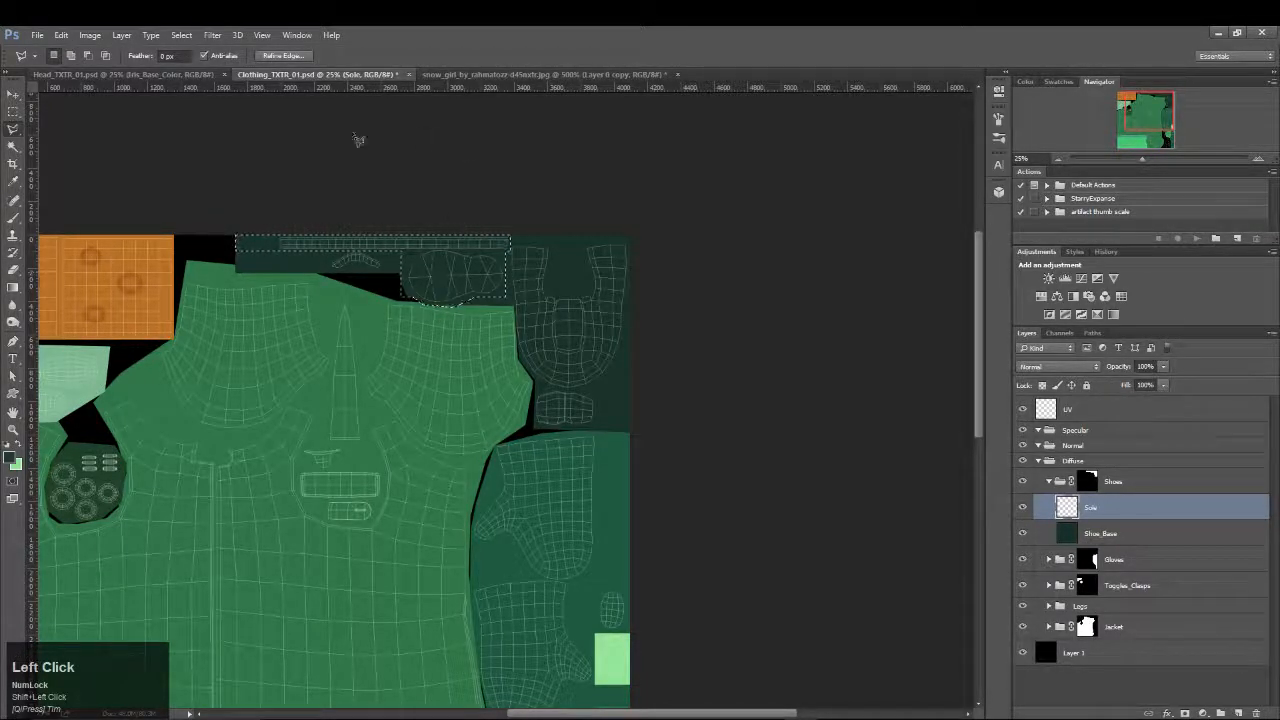
key("shift+F5")
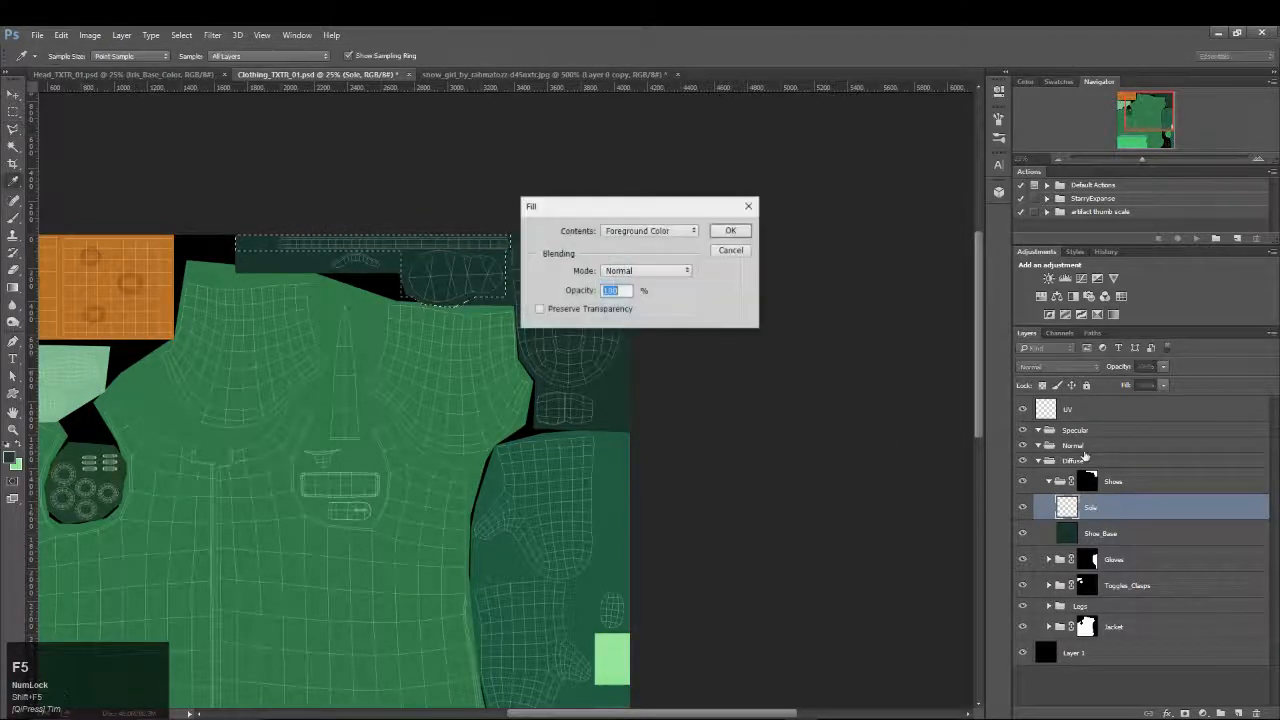
left_click(722, 231)
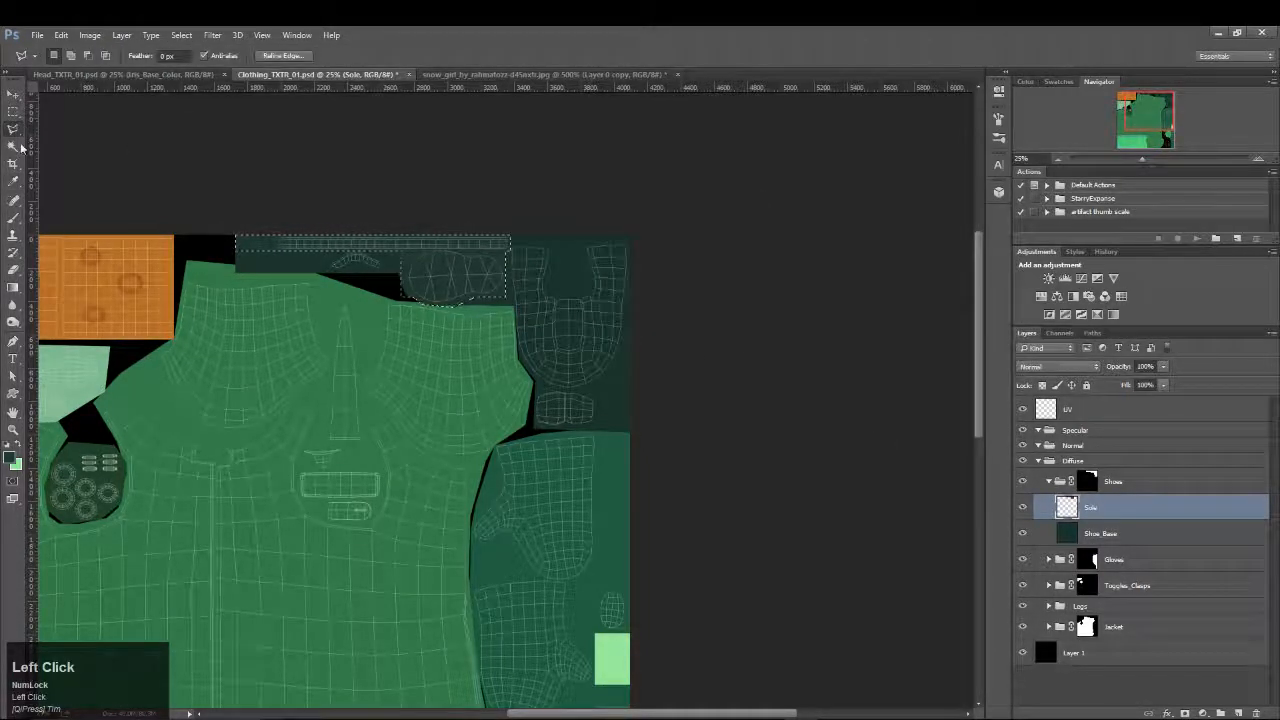
Darken the filled sole areas by shifting the midtones with a Levels adjustment
left_click(89, 35)
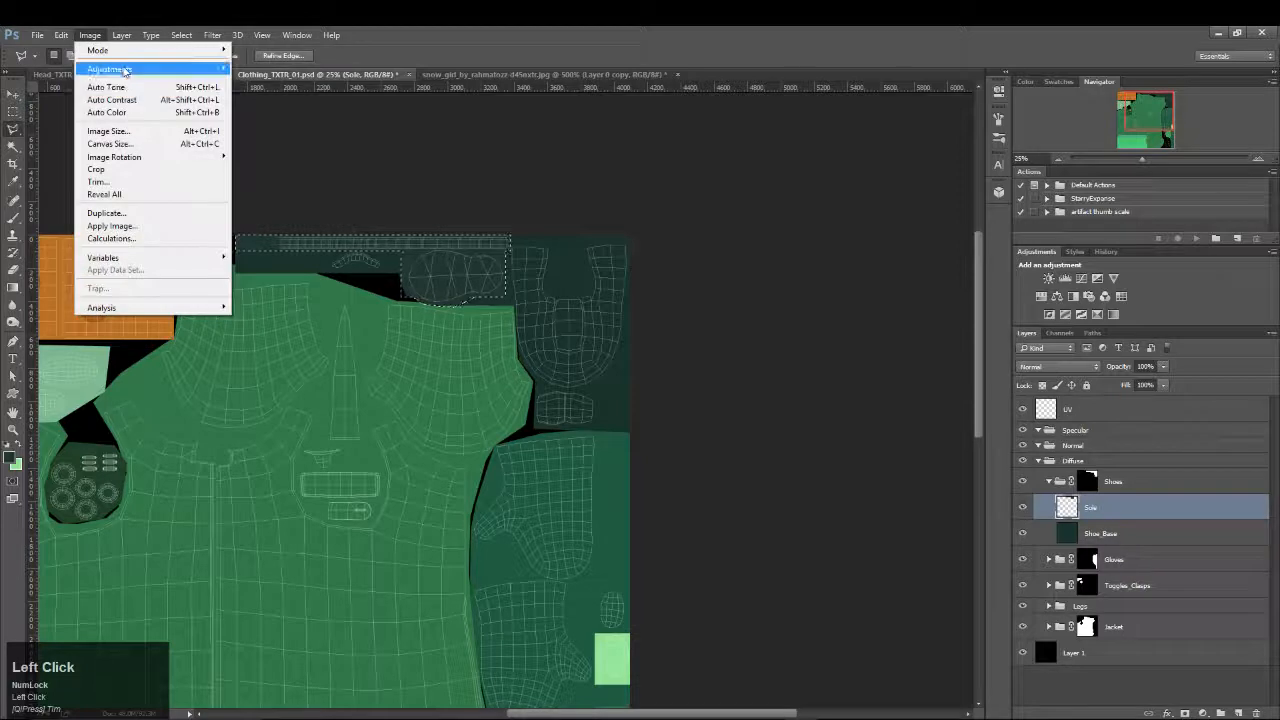
mouse_move(130, 68)
left_click(256, 81)
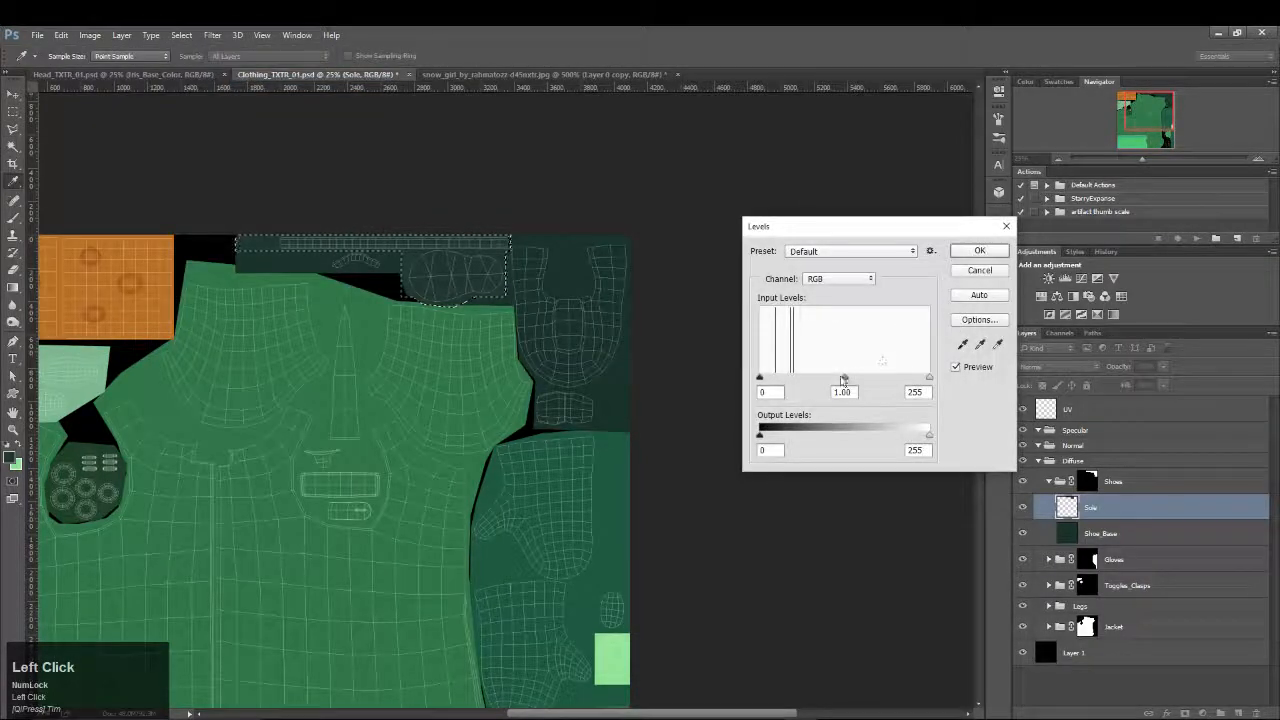
left_click_drag(844, 378, 860, 369)
left_click(979, 254)
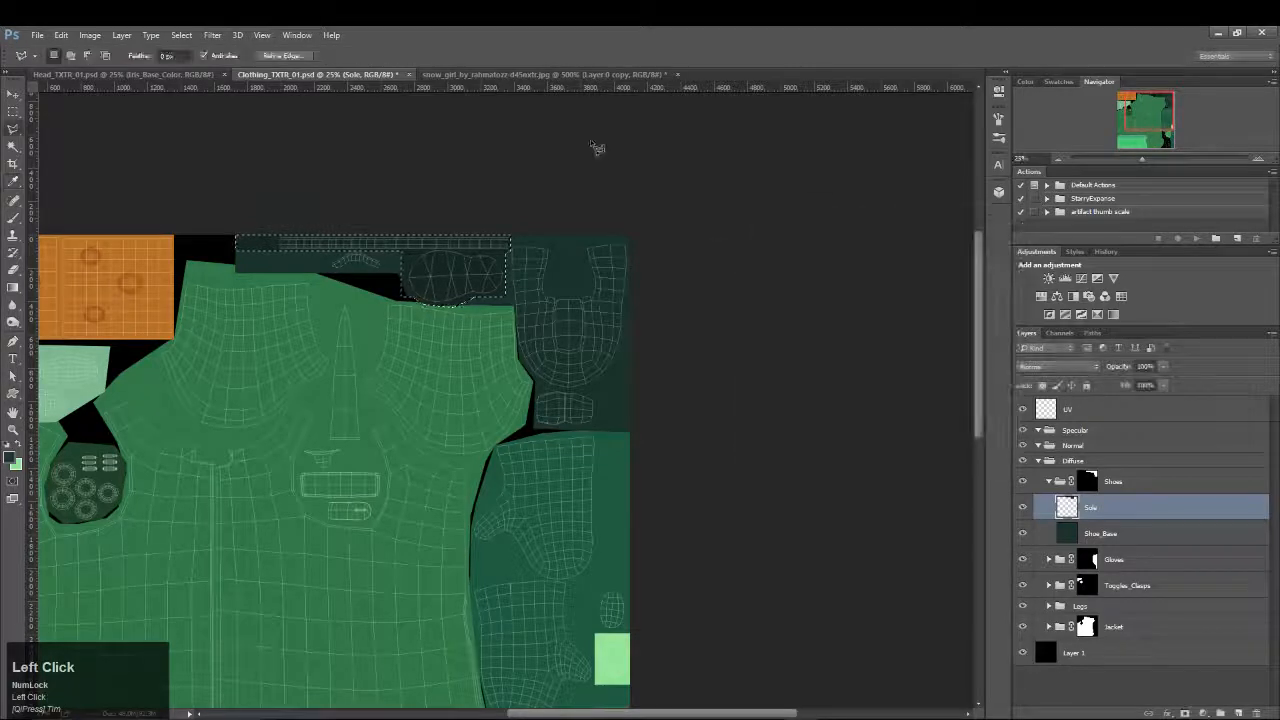
Clear the sole selection, sample the light shoelace colour from the reference image, and return to Clothing_TXTR_01.psd
left_click(591, 141)
double_click(602, 142)
left_click(641, 286)
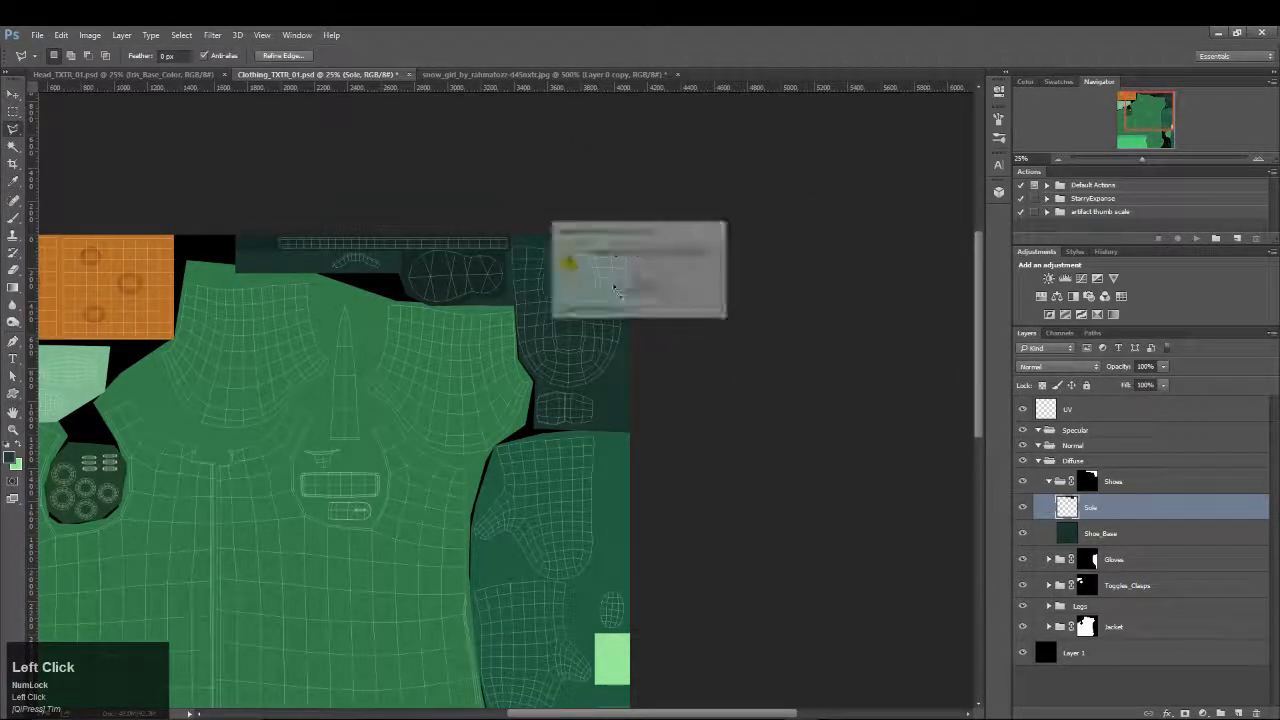
key("w")
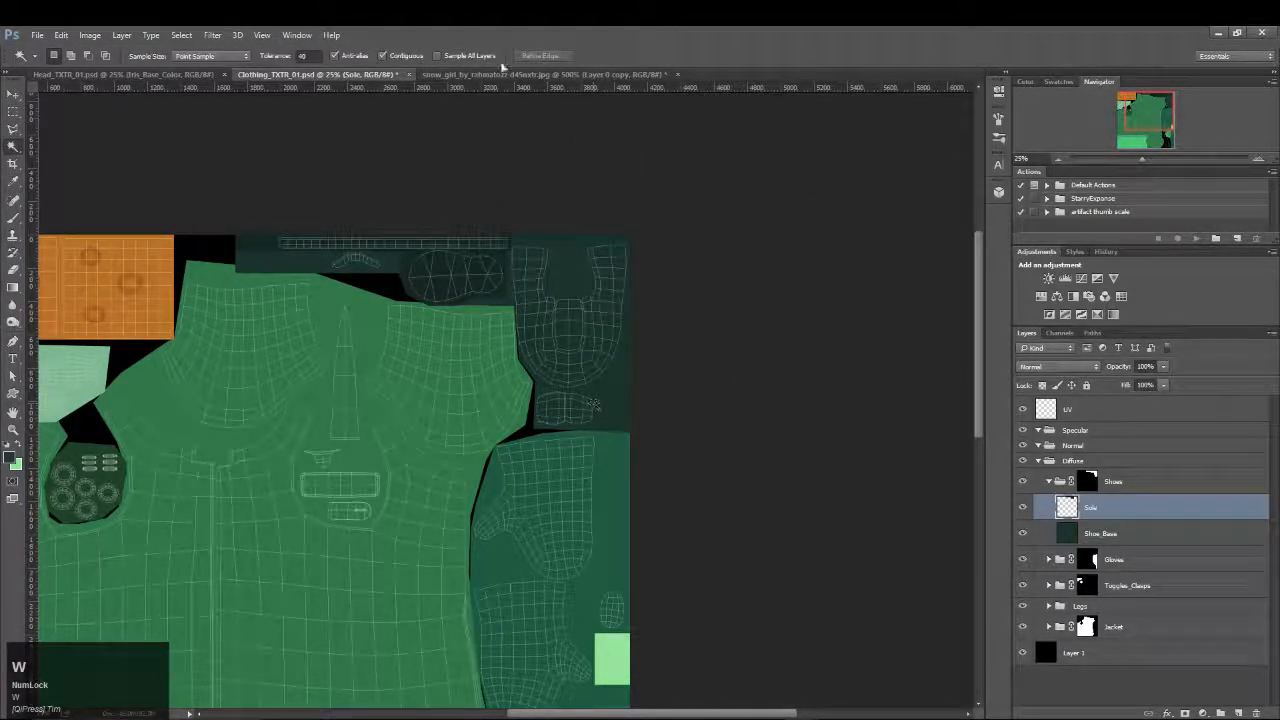
left_click(497, 74)
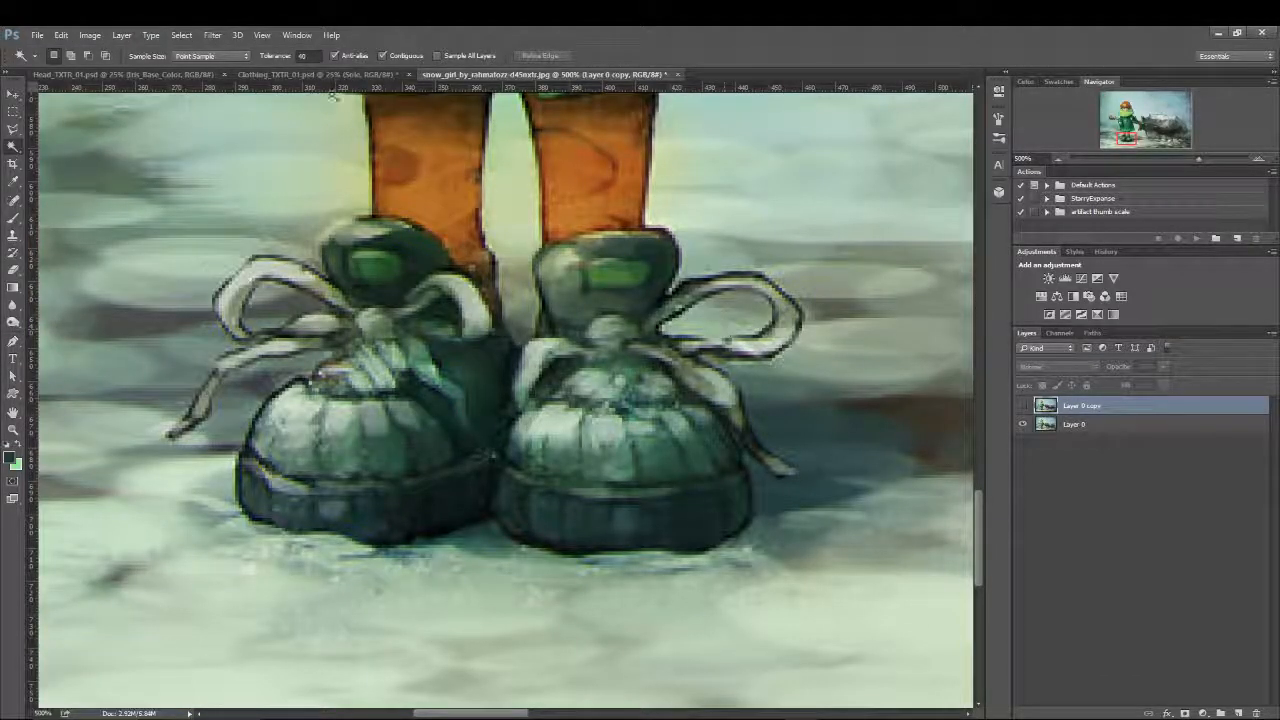
key("i")
left_click(238, 284)
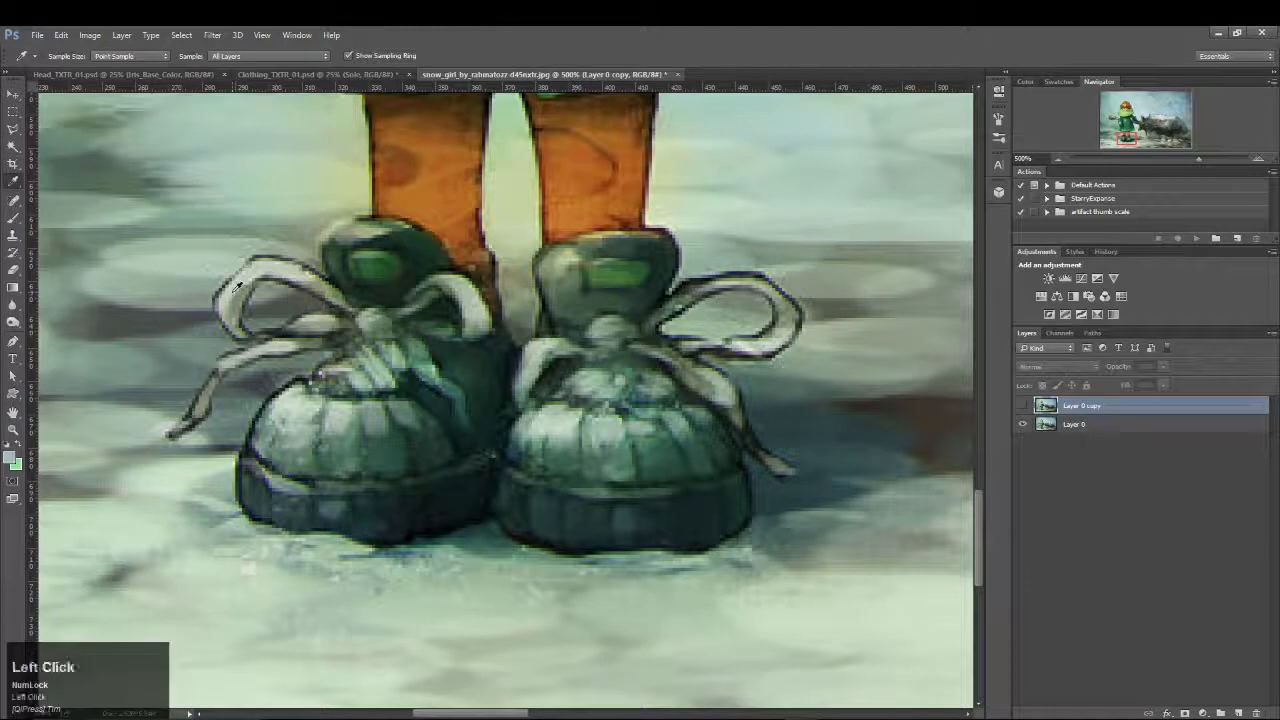
key("w")
left_click(310, 74)
Outline the black area holding the shoelace UV islands, between the jacket and the narrow edge strip, with a polygonal selection
left_click_drag(606, 463, 611, 217)
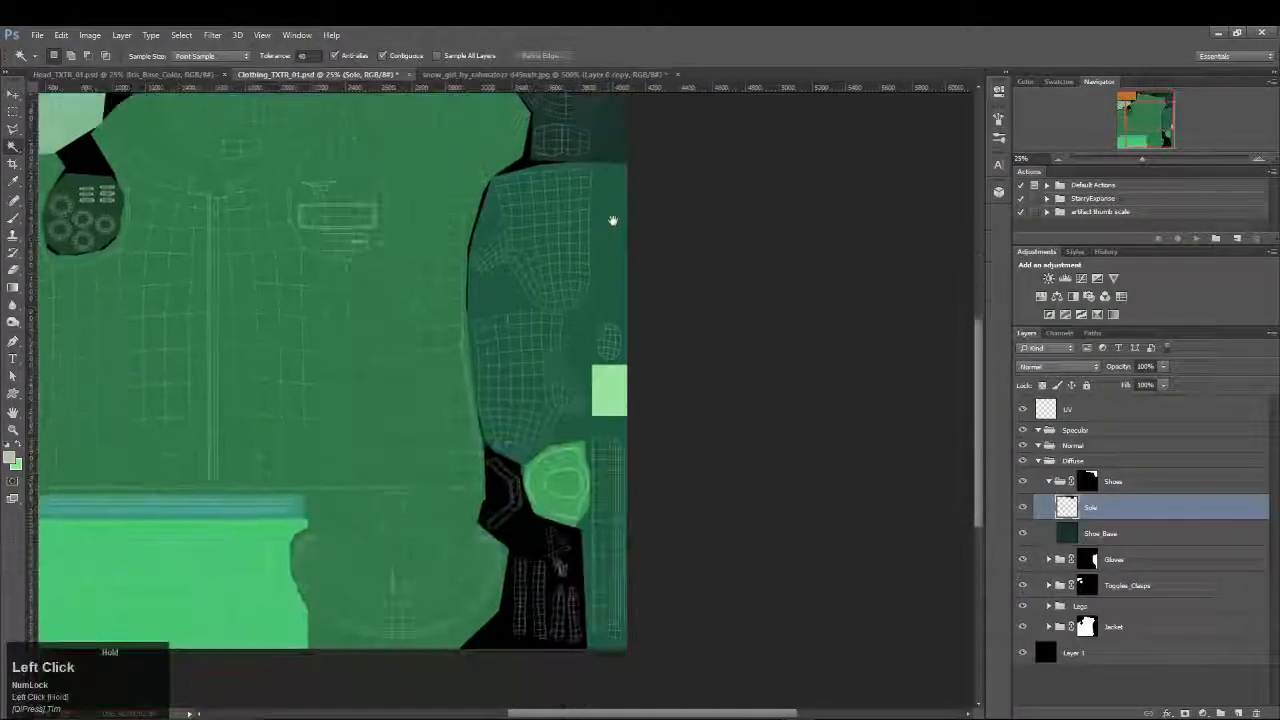
left_click_drag(614, 543, 860, 489)
left_click(1117, 484)
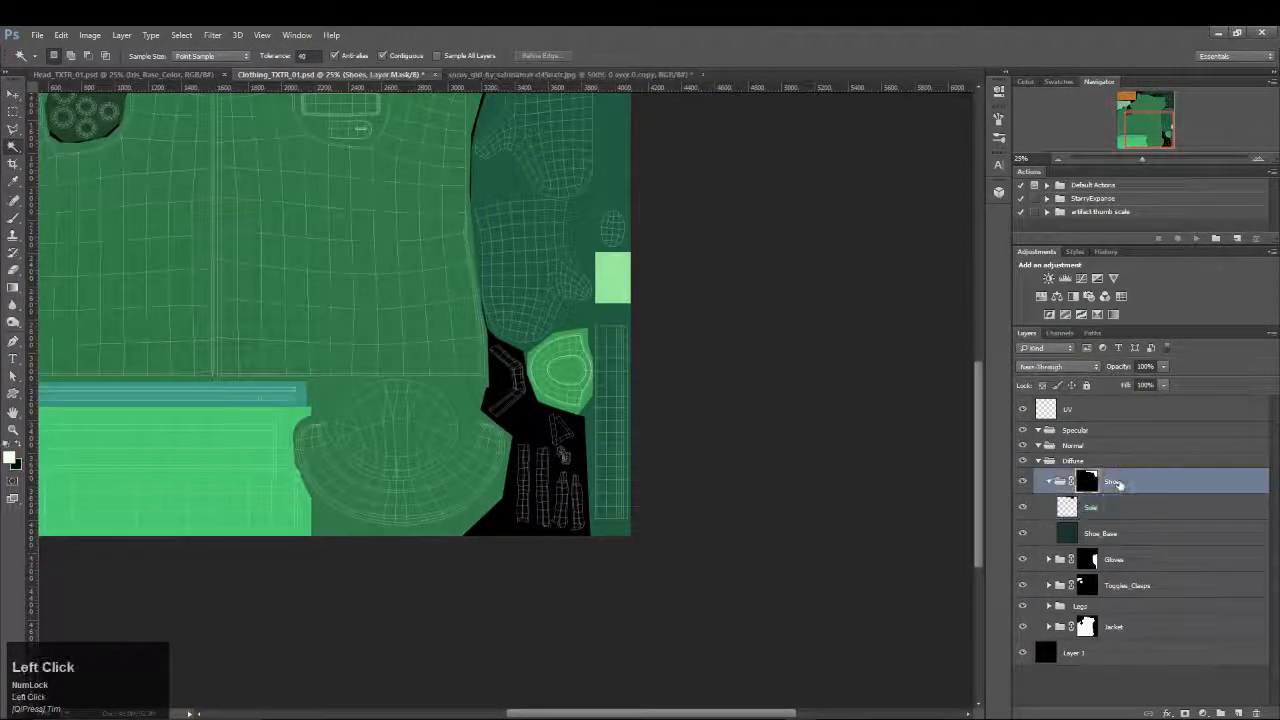
left_click(13, 129)
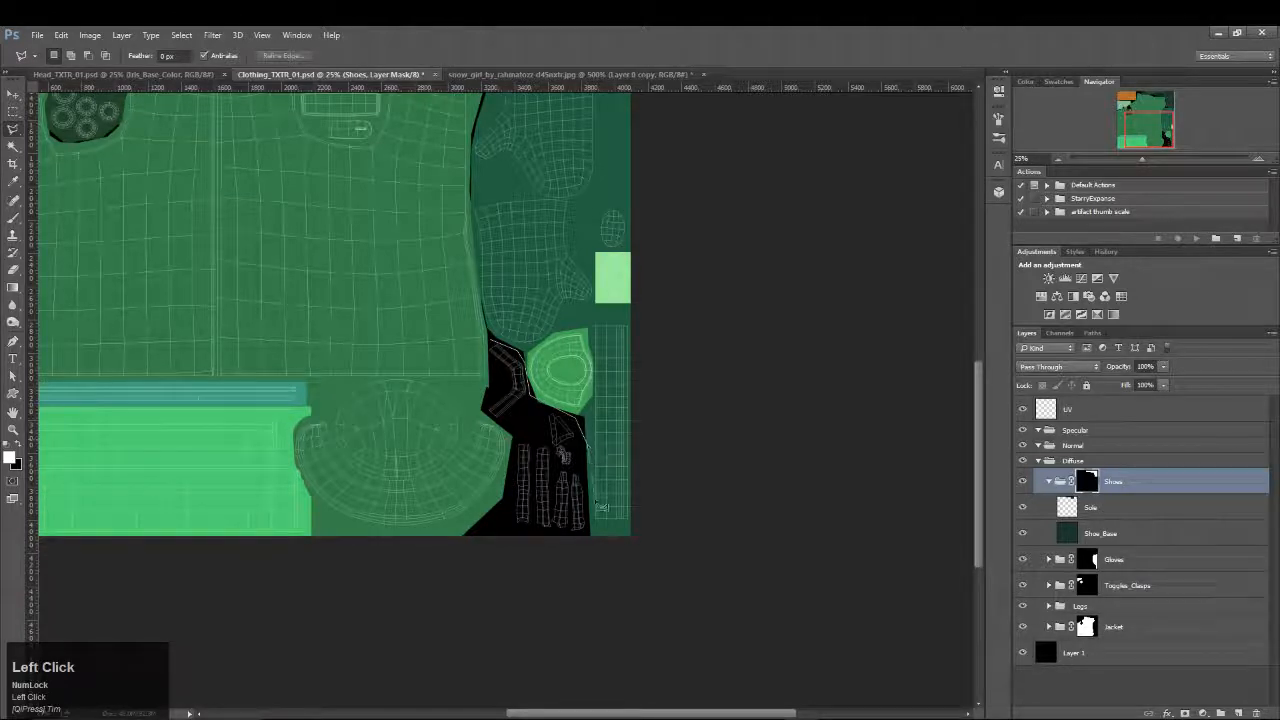
mouse_move(598, 510)
left_mouse_down()
mouse_move(594, 557)
mouse_move(489, 558)
mouse_move(522, 437)
mouse_move(496, 398)
mouse_move(491, 346)
left_mouse_up()
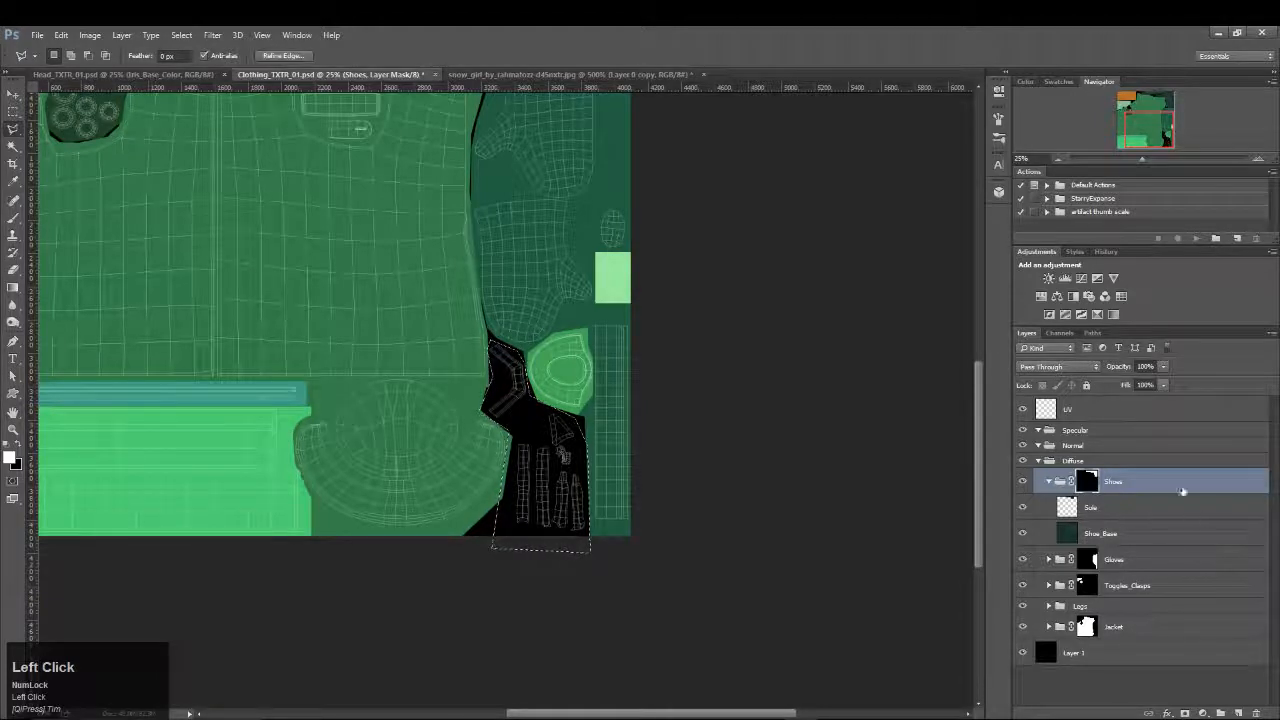
Fill the selected lace area with the sampled colour on Shoe_Base and with white on the Shoes group's mask, and deselect
left_click(1100, 536)
key("shift+F5")
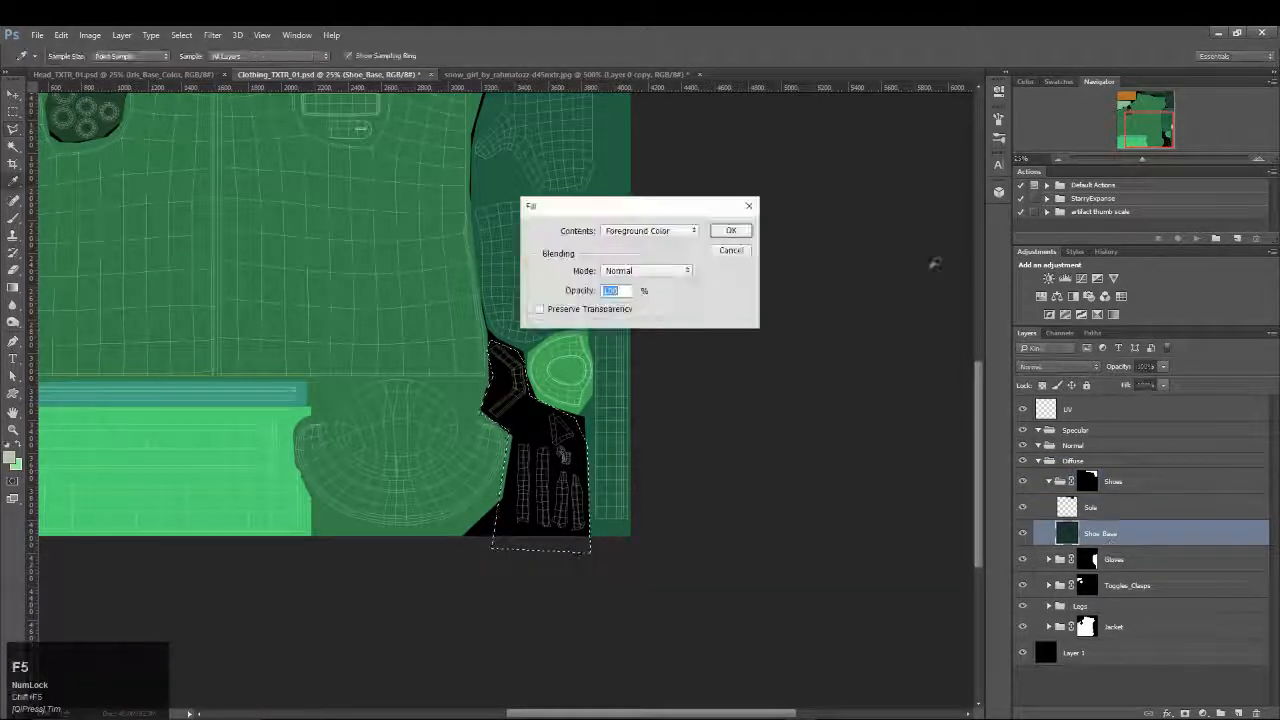
left_click(733, 230)
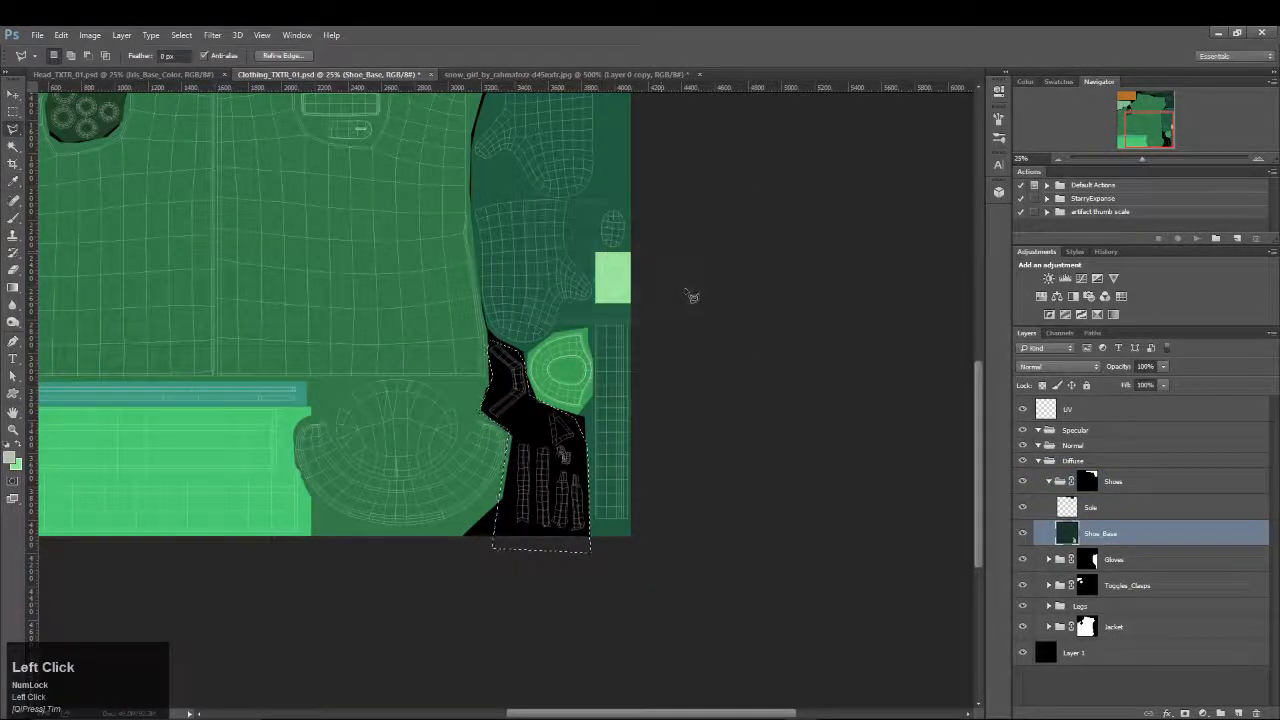
left_click(1097, 483)
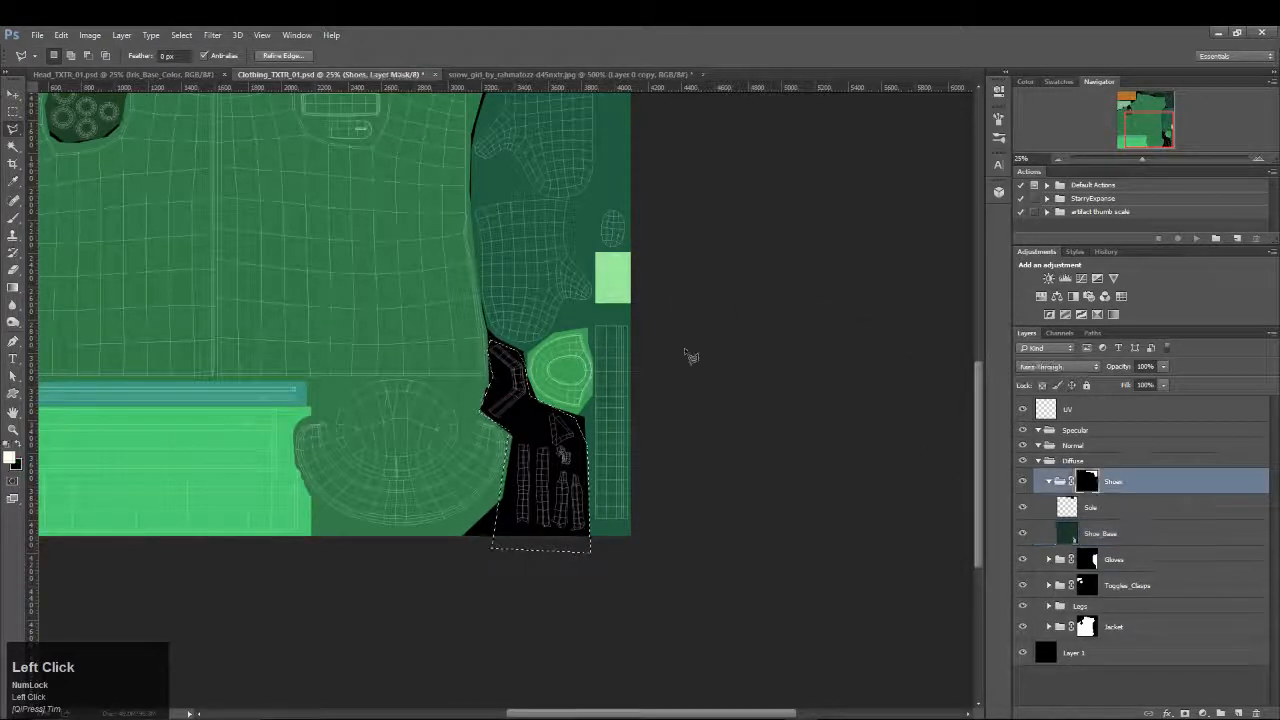
key("shift+F5")
left_click(731, 230)
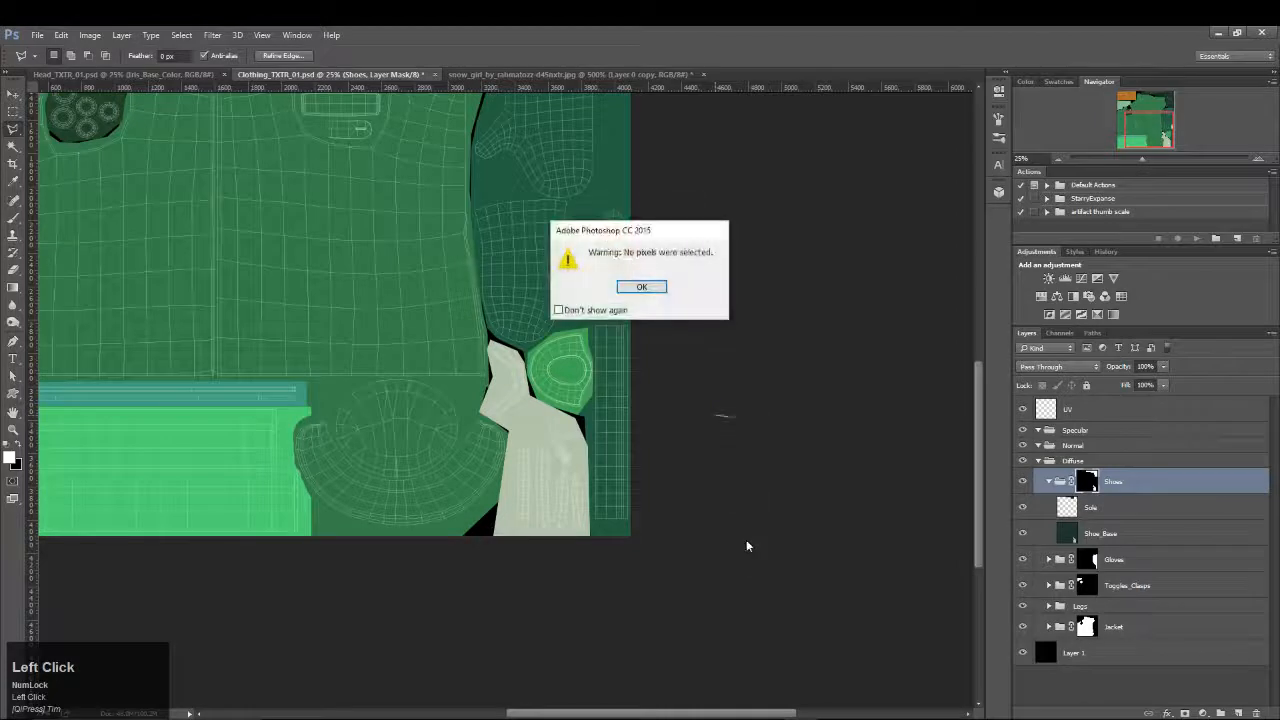
left_click(644, 294)
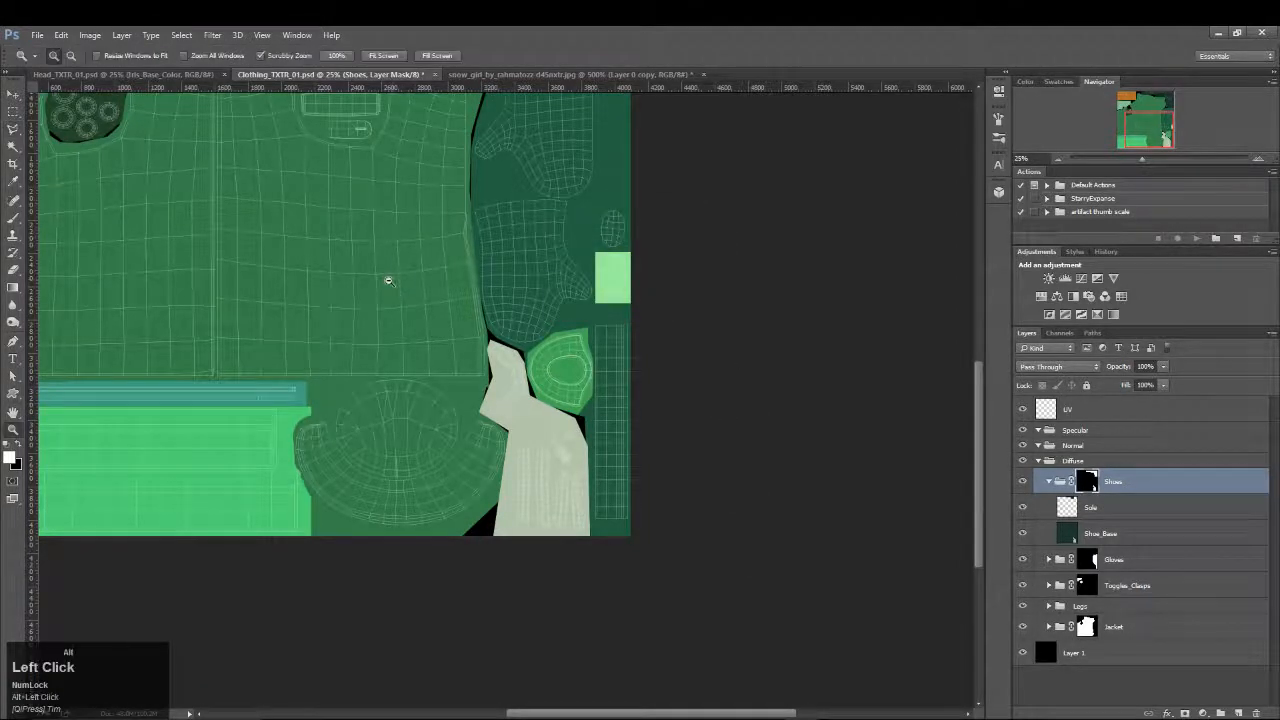
Sample the green of the shoe tongue's patch from the reference image and return to Clothing_TXTR_01.psd
left_click(390, 278, "alt")
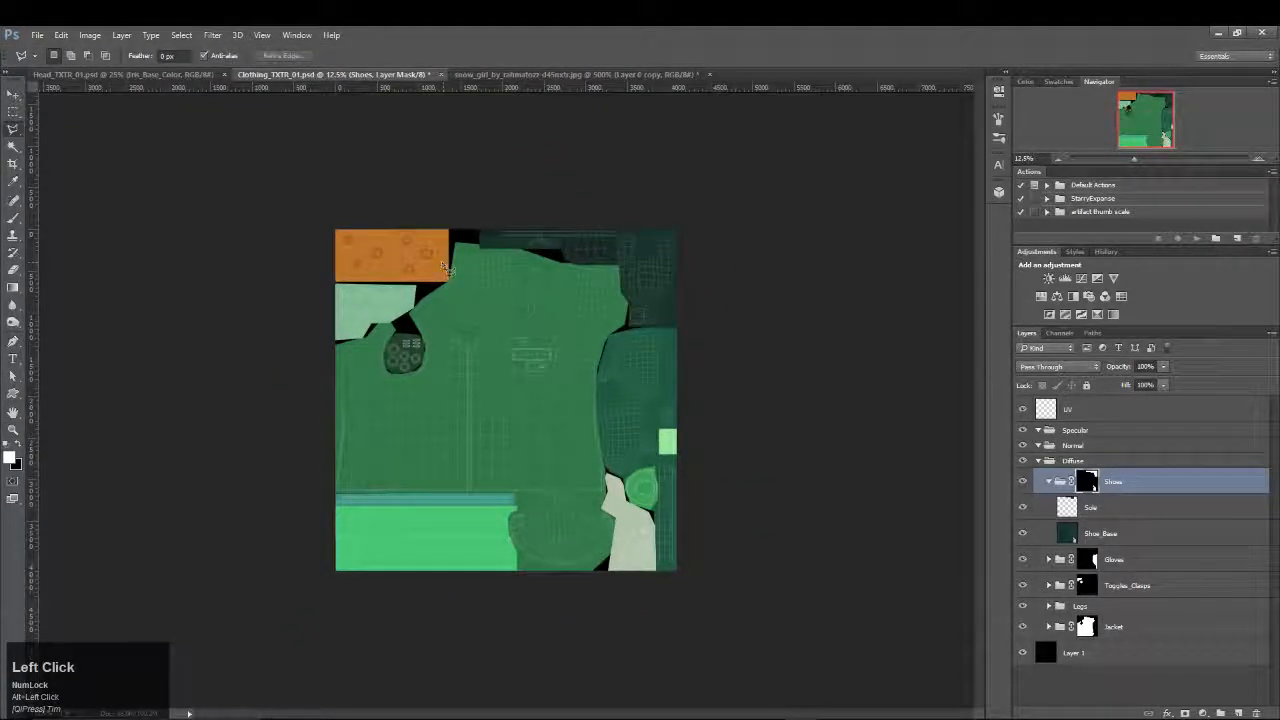
key("z")
left_click(642, 316)
left_click(642, 316)
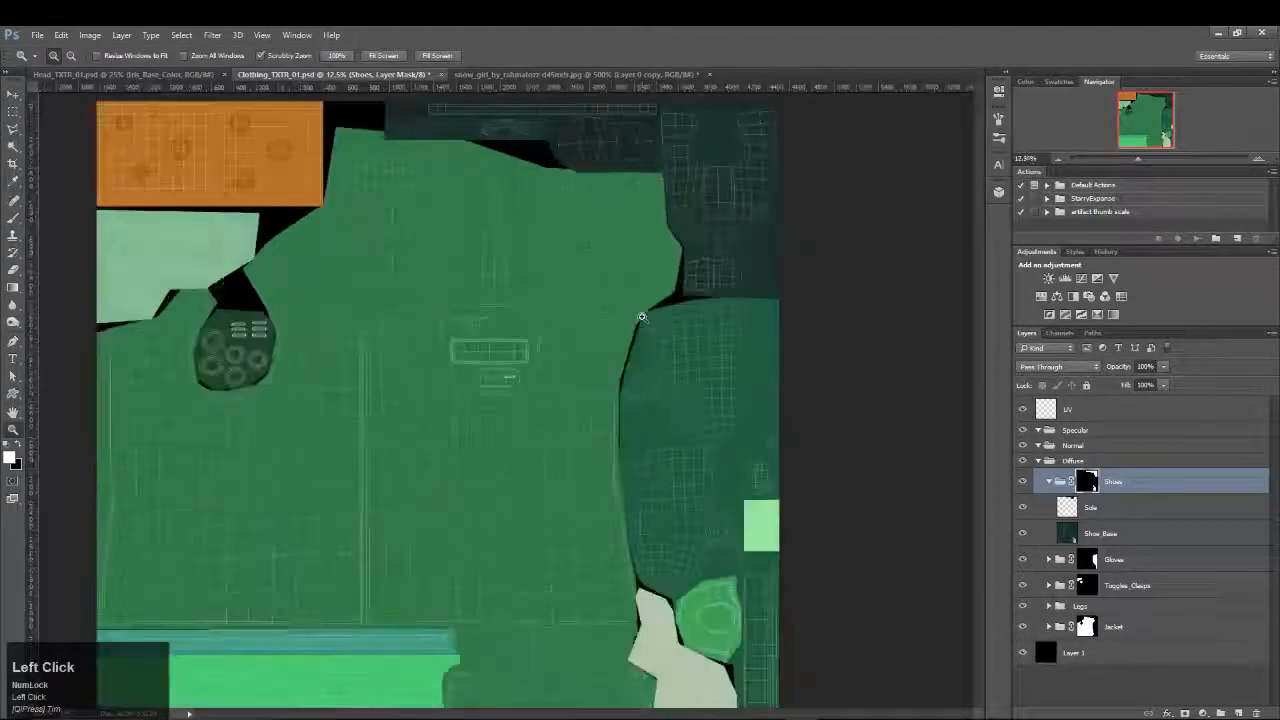
left_click(642, 316)
left_click(528, 76)
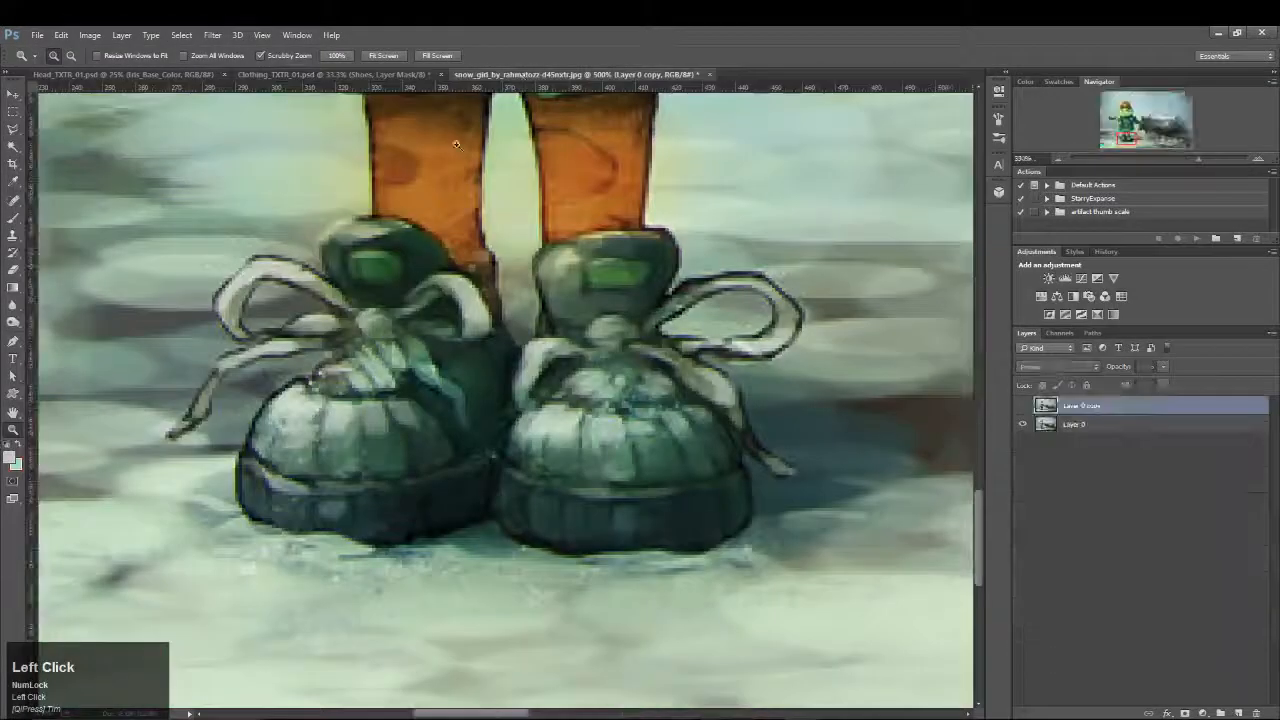
key("i")
left_click(612, 260)
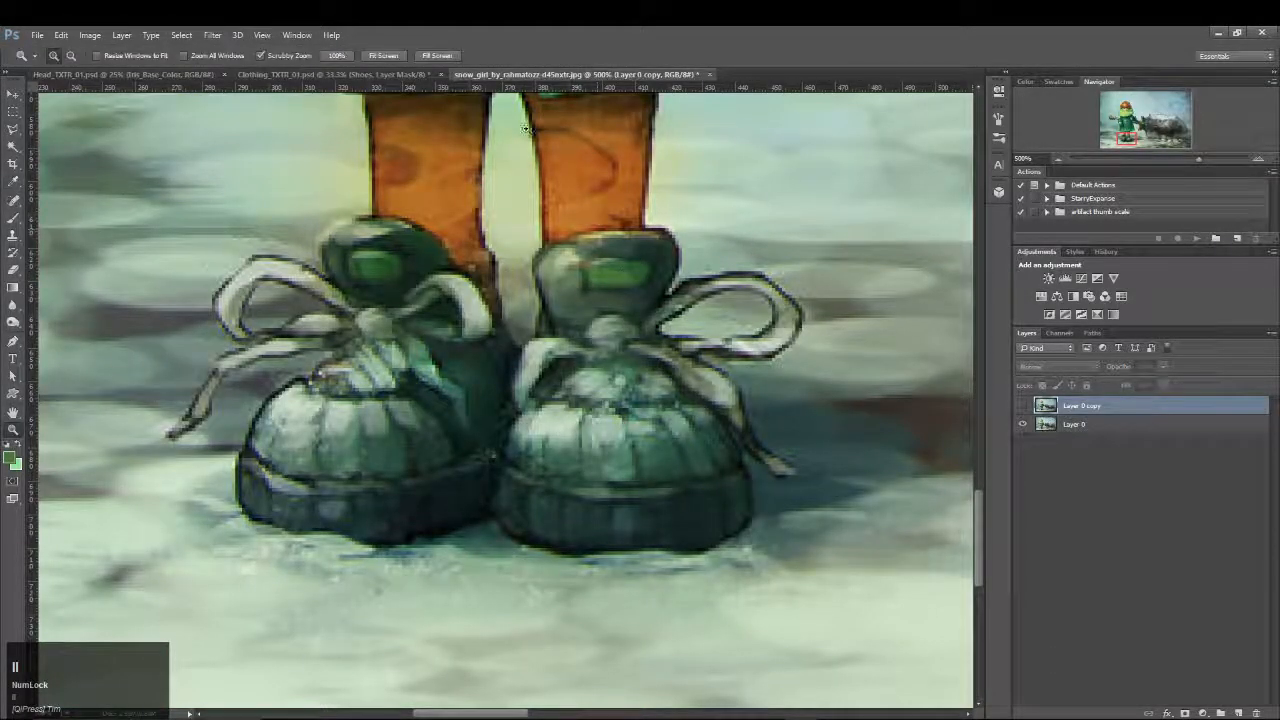
left_click(391, 74)
left_click(384, 72)
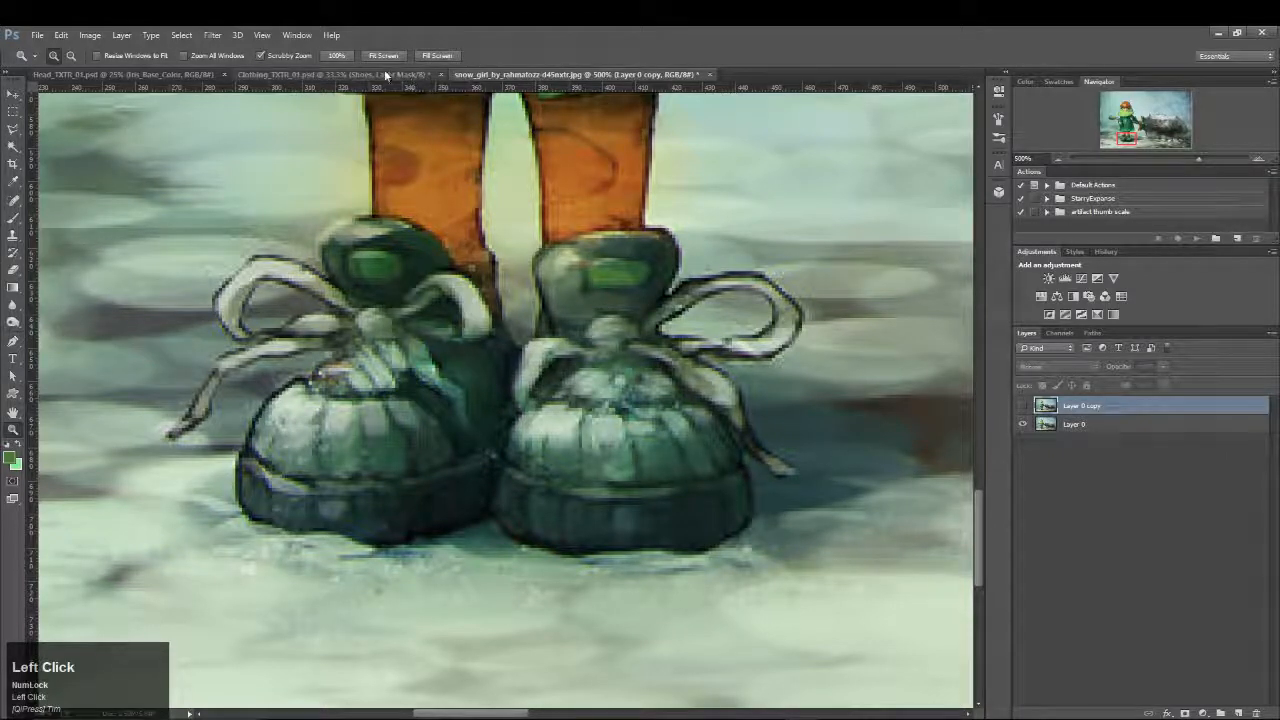
Add a new layer above Sole in the Shoes group and name it TongueDetail
key("ctrl+shift+alt+n")
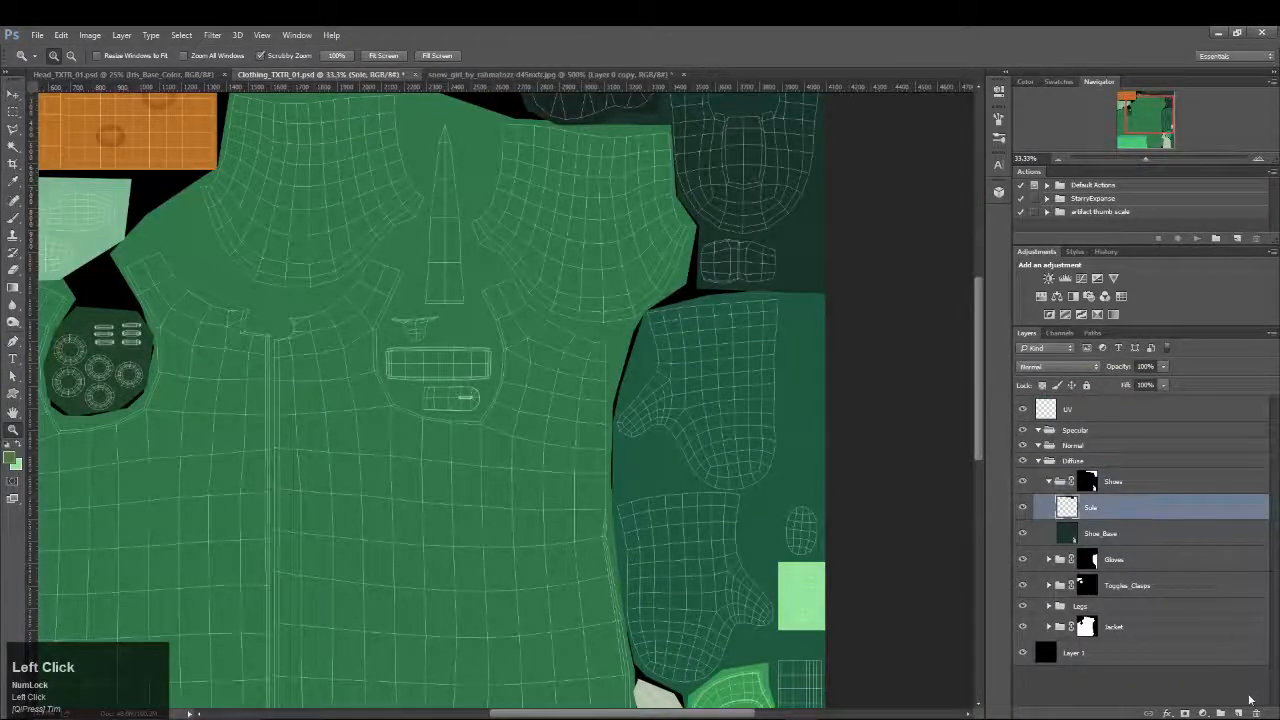
double_click(1094, 508)
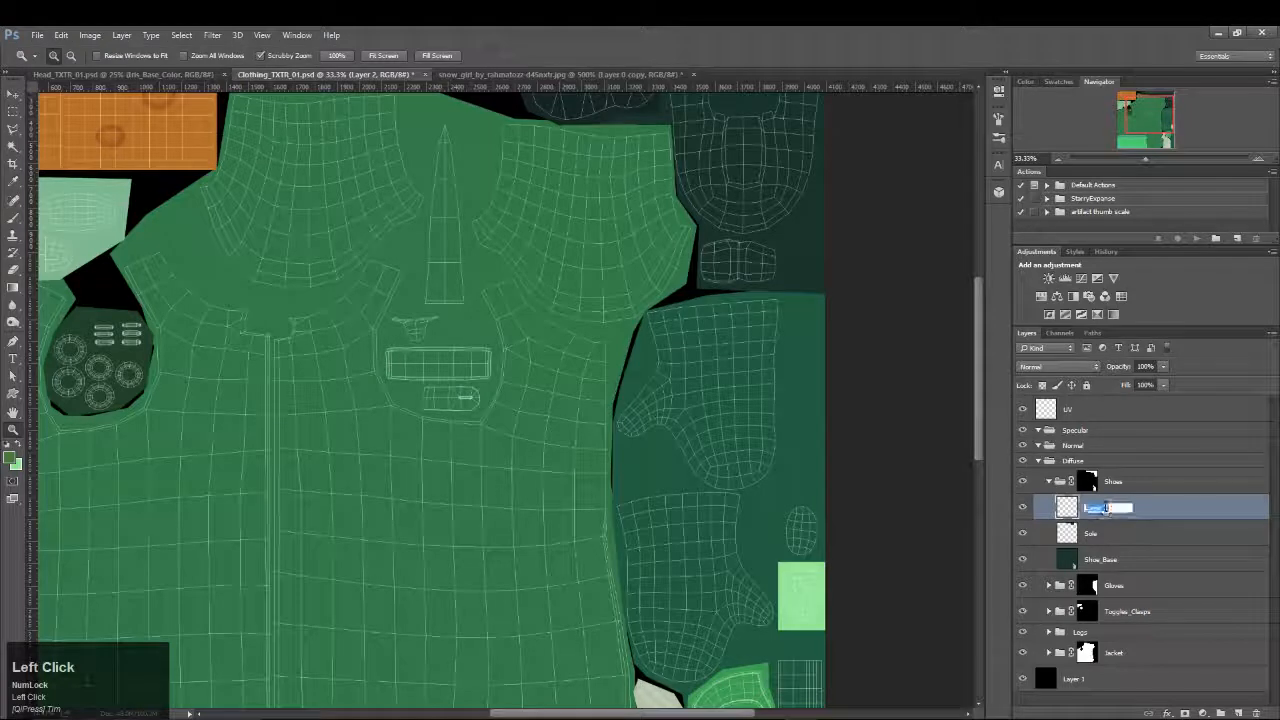
type("Tongue_Detail")
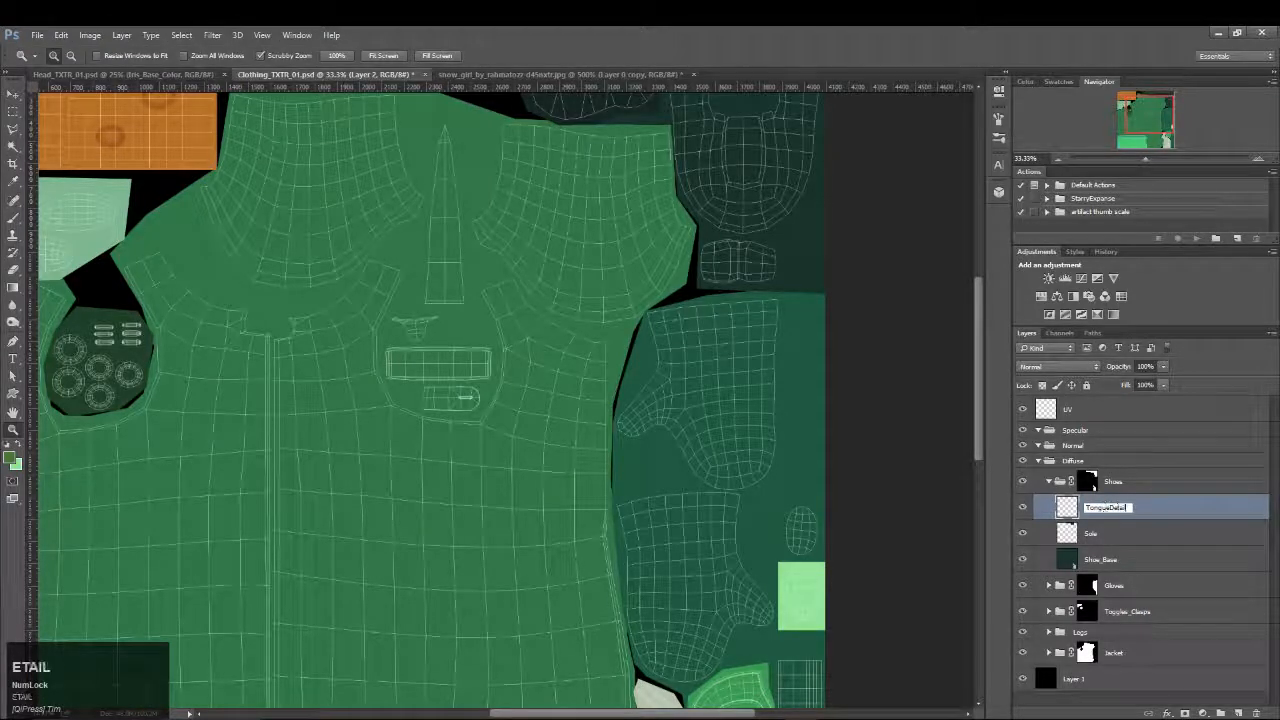
key("Return")
Switch to Maya and bring the left shoe's tongue into close view with its faces ready for selection
left_click_drag(577, 173, 400, 177)
key("z")
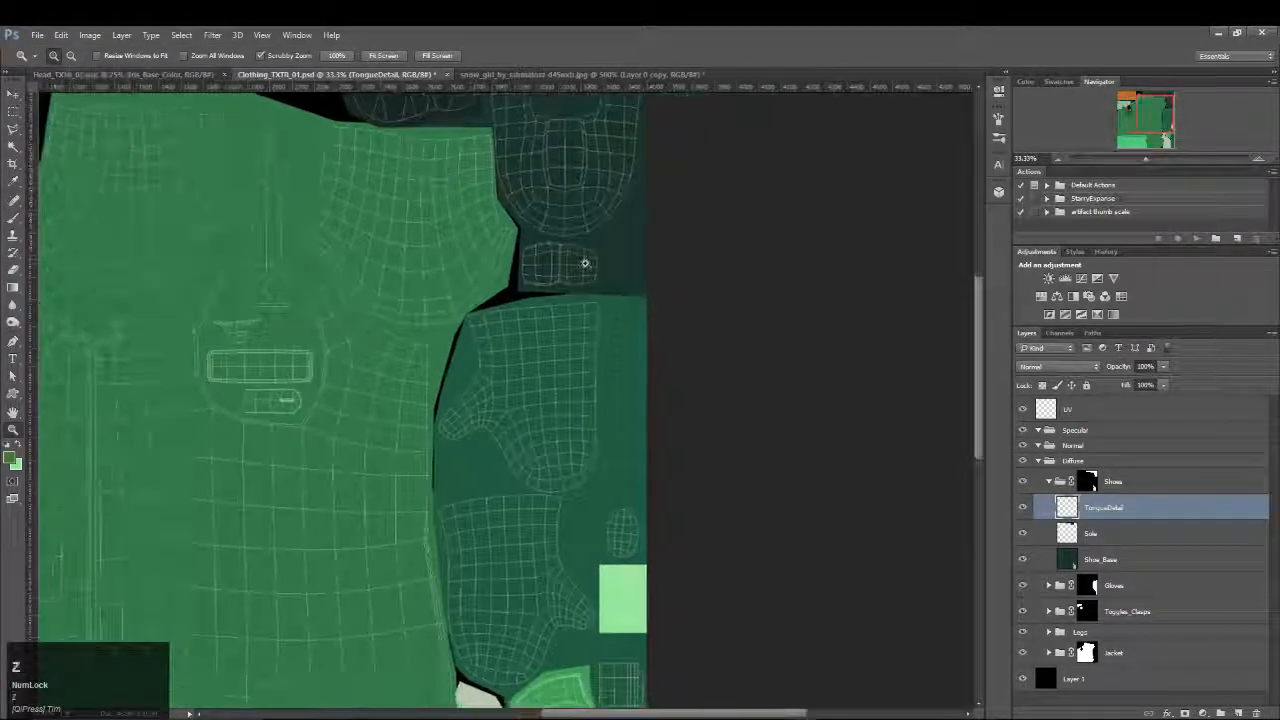
left_click(575, 262)
left_click(575, 262)
mouse_move(831, 716)
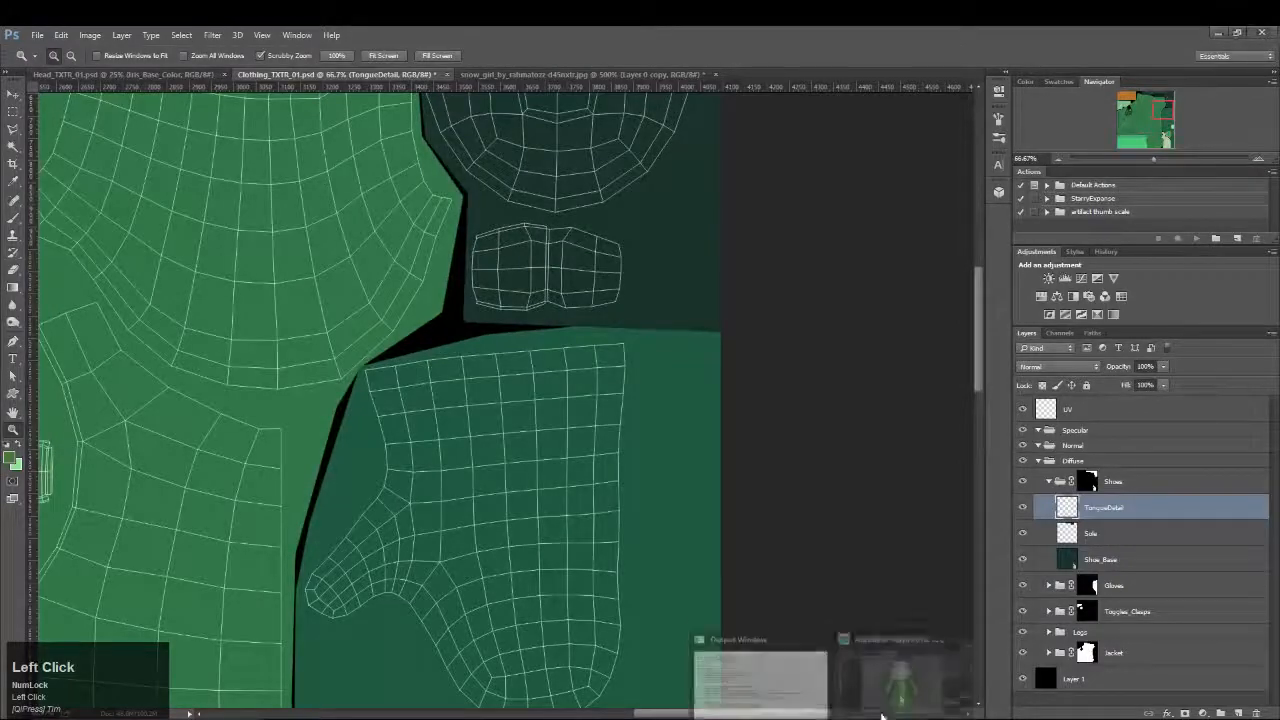
left_click(903, 674)
middle_click_drag(702, 422, 674, 308, "alt")
right_click_drag(674, 308, 726, 526, "alt")
middle_click_drag(726, 526, 700, 280, "alt")
right_click_drag(660, 300, 627, 386, "alt")
key("w")
left_click(627, 467)
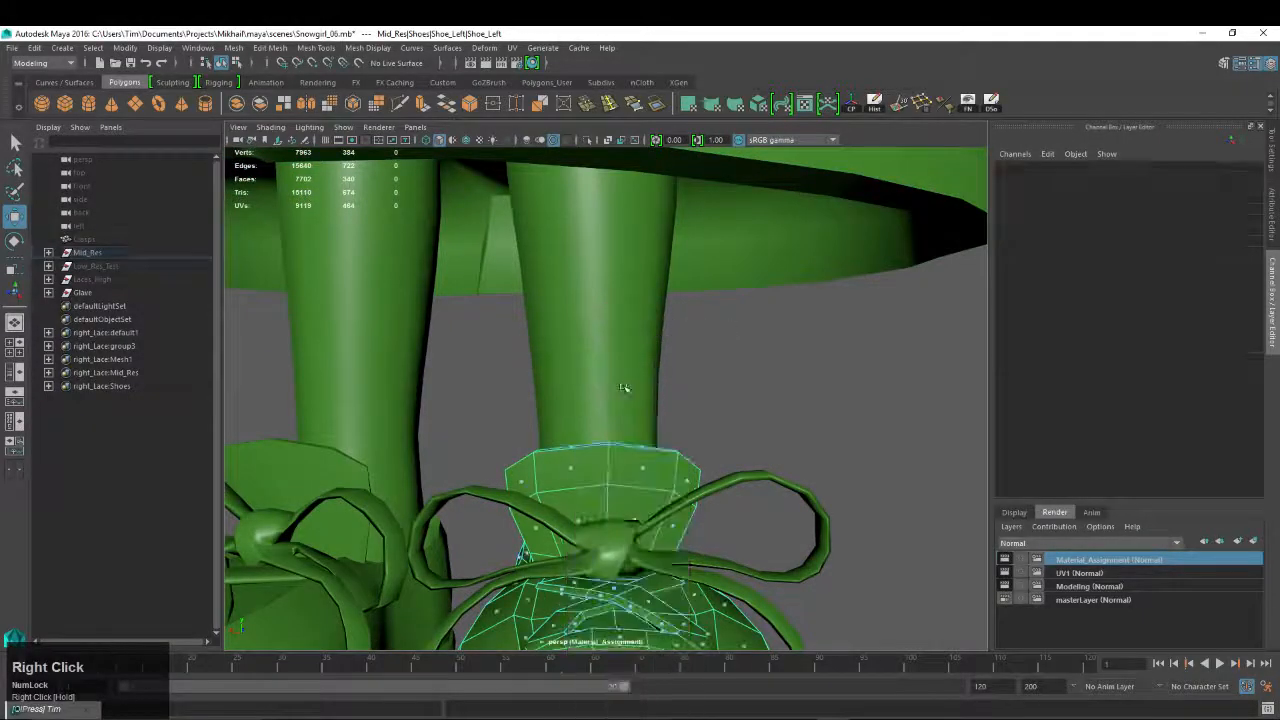
Select the front faces of the shoe tongue above the bow and locate them in the UV Editor
left_click(582, 470)
left_click(592, 502, "shift")
left_click(630, 497, "shift")
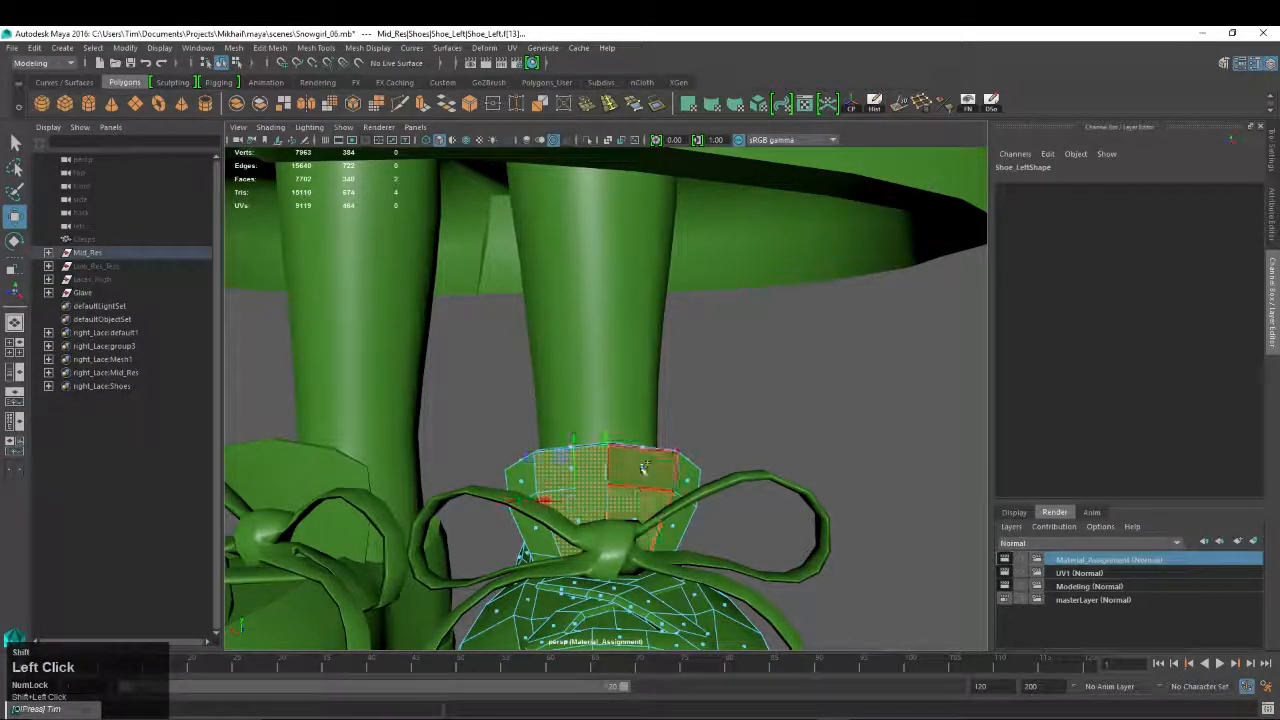
left_click(643, 465, "shift")
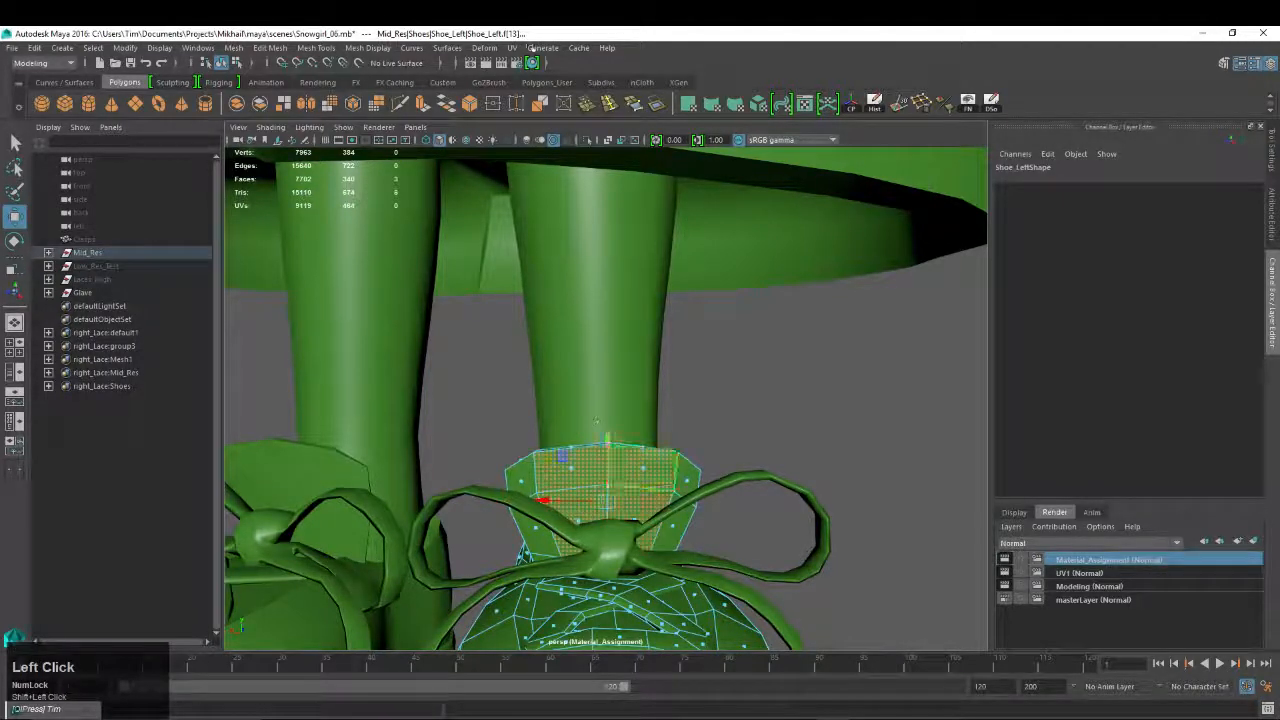
left_click(901, 105)
key("f")
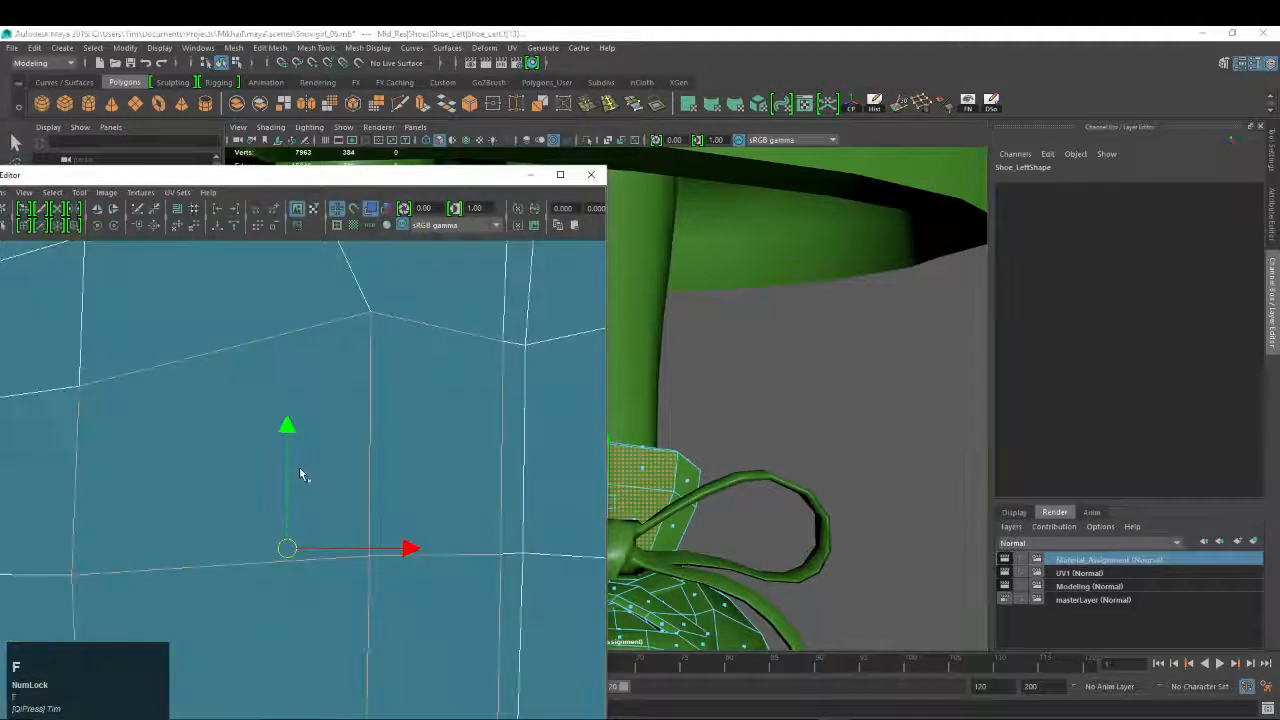
right_click_drag(300, 468, 506, 240, "alt")
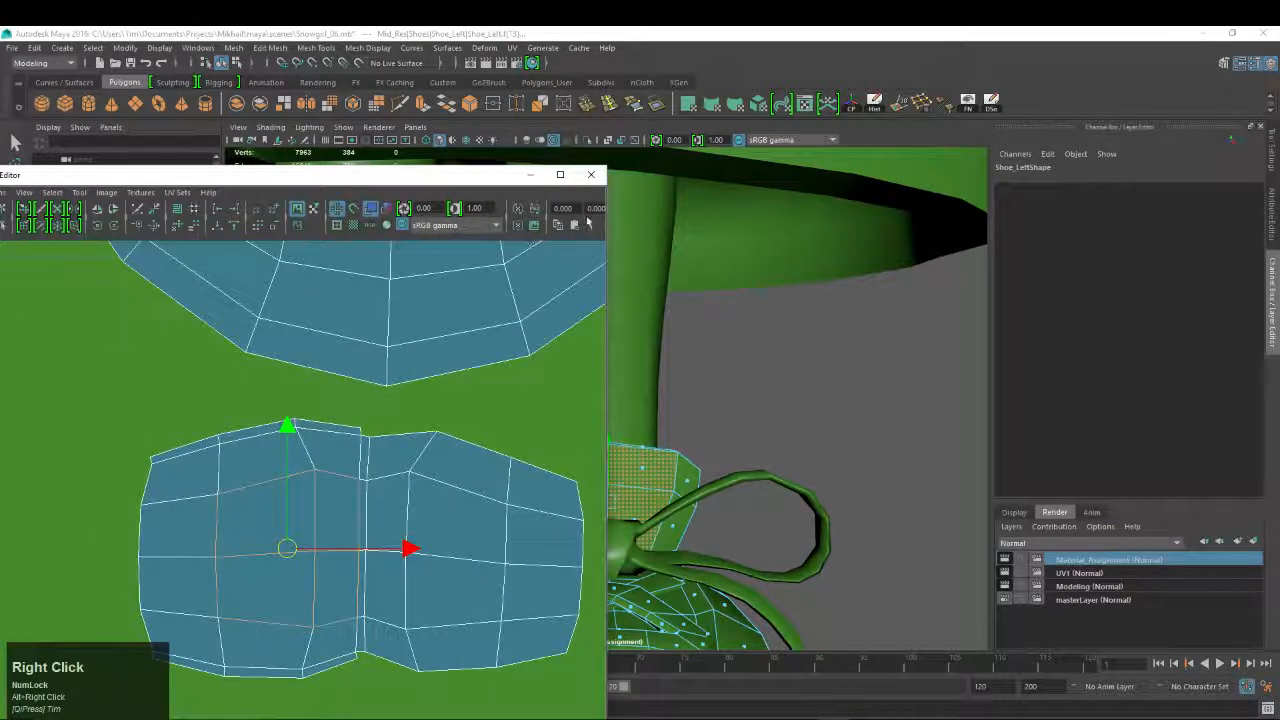
left_click(591, 174)
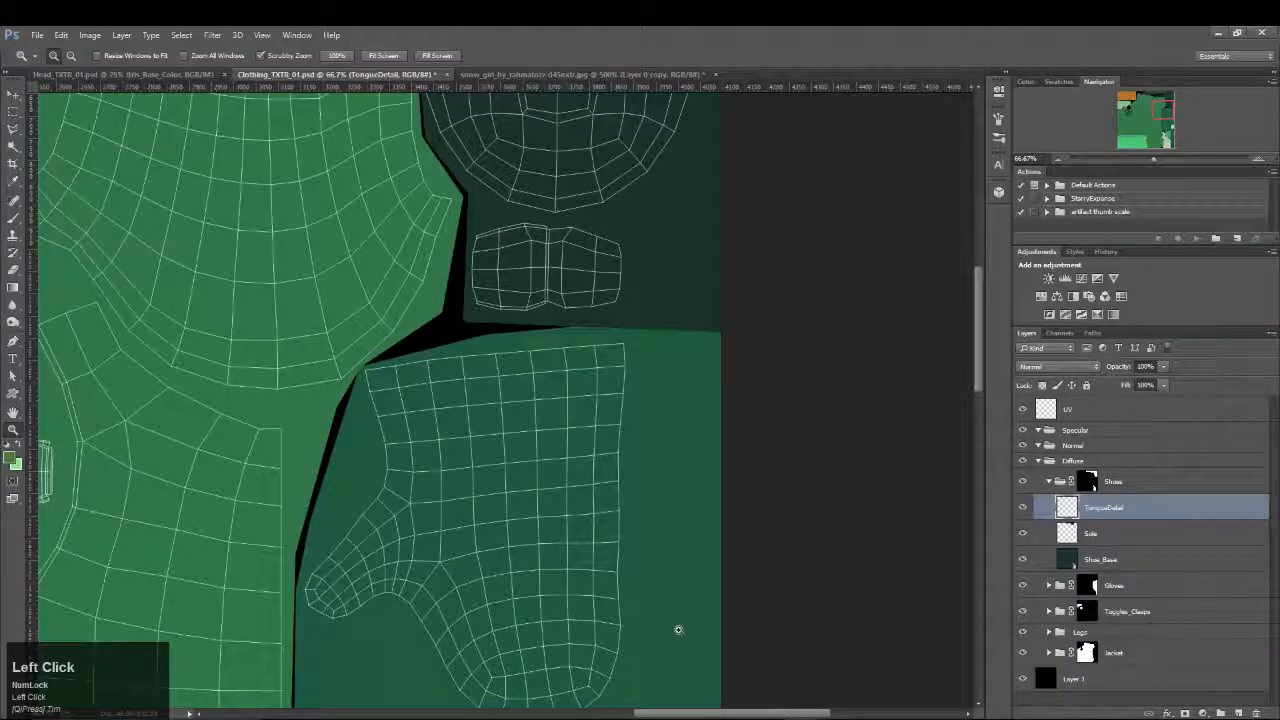
Ready the Rounded Rectangle tool on the TongueDetail layer with the sampled green fill and no stroke
middle_click(515, 238, "alt")
right_click(554, 246)
left_click(529, 256)
left_click(529, 256)
left_click(510, 258)
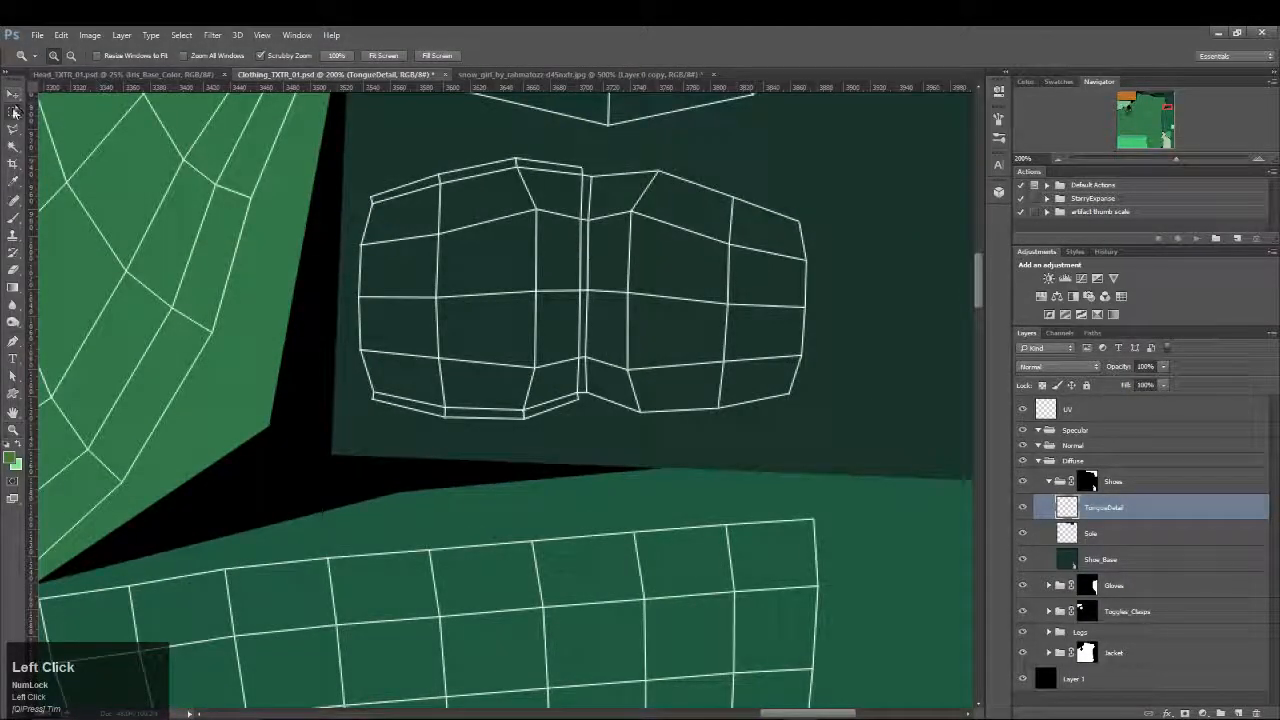
left_click_drag(13, 110, 100, 111)
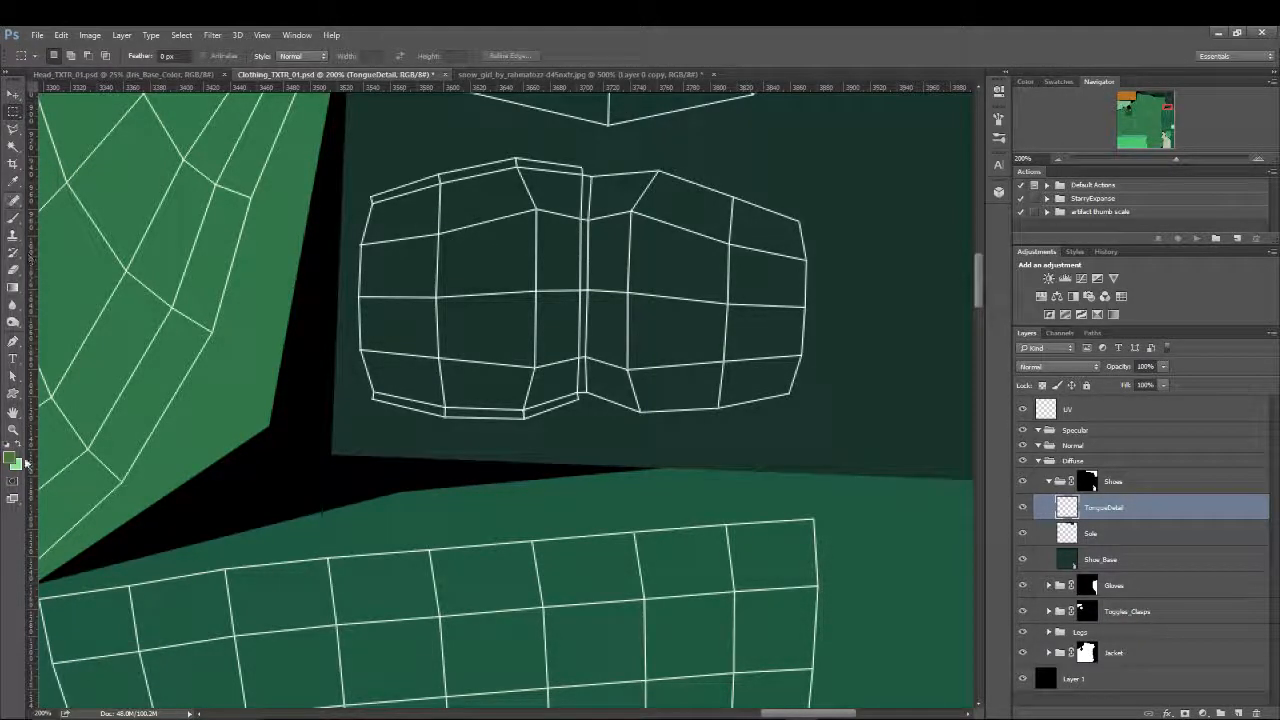
left_click(1157, 511)
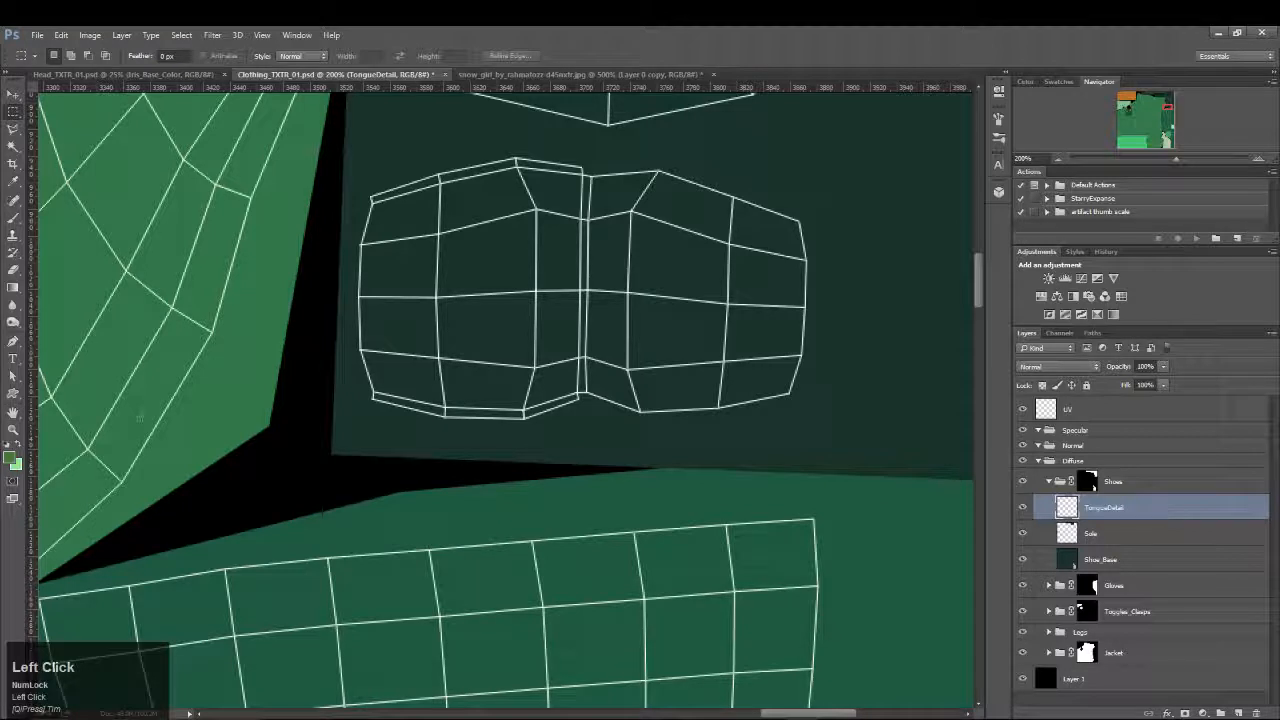
left_click_drag(13, 393, 84, 408)
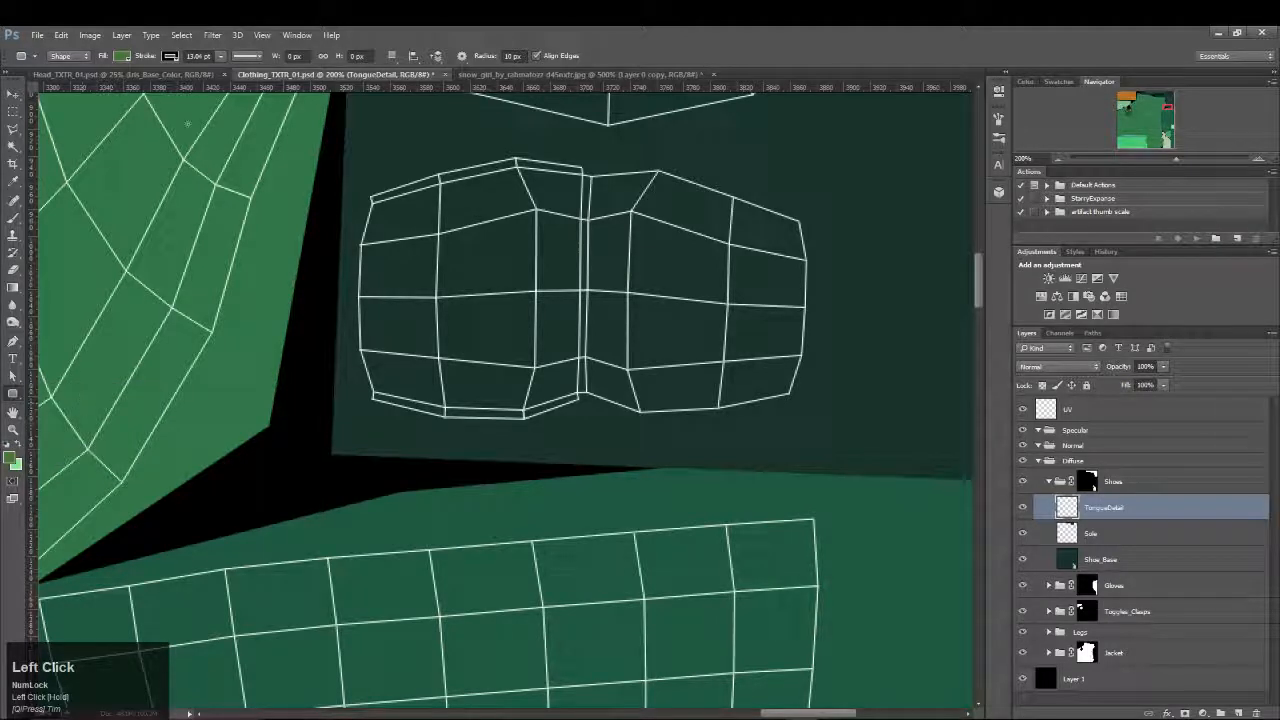
left_click(170, 56)
left_click(116, 84)
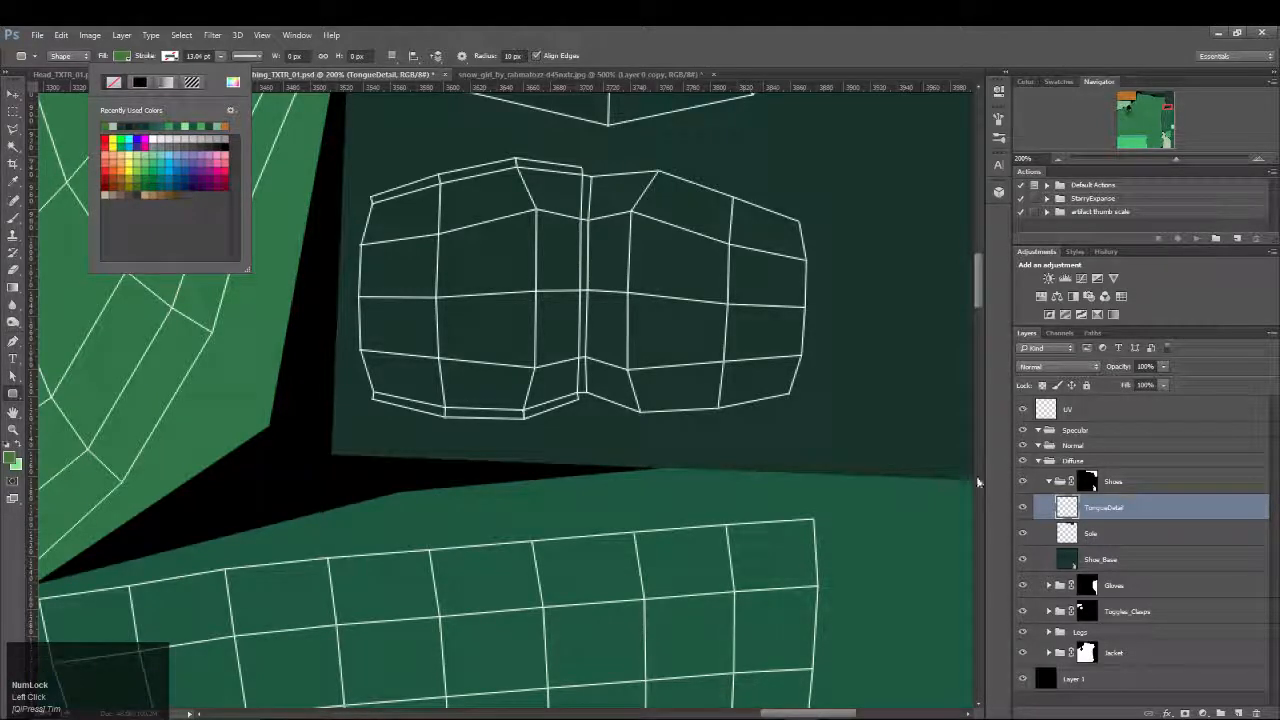
Draw a rounded rectangle shape about 54 by 80 px inside the left half of the shoe tongue's UV island
left_click(96, 56)
left_click(63, 56)
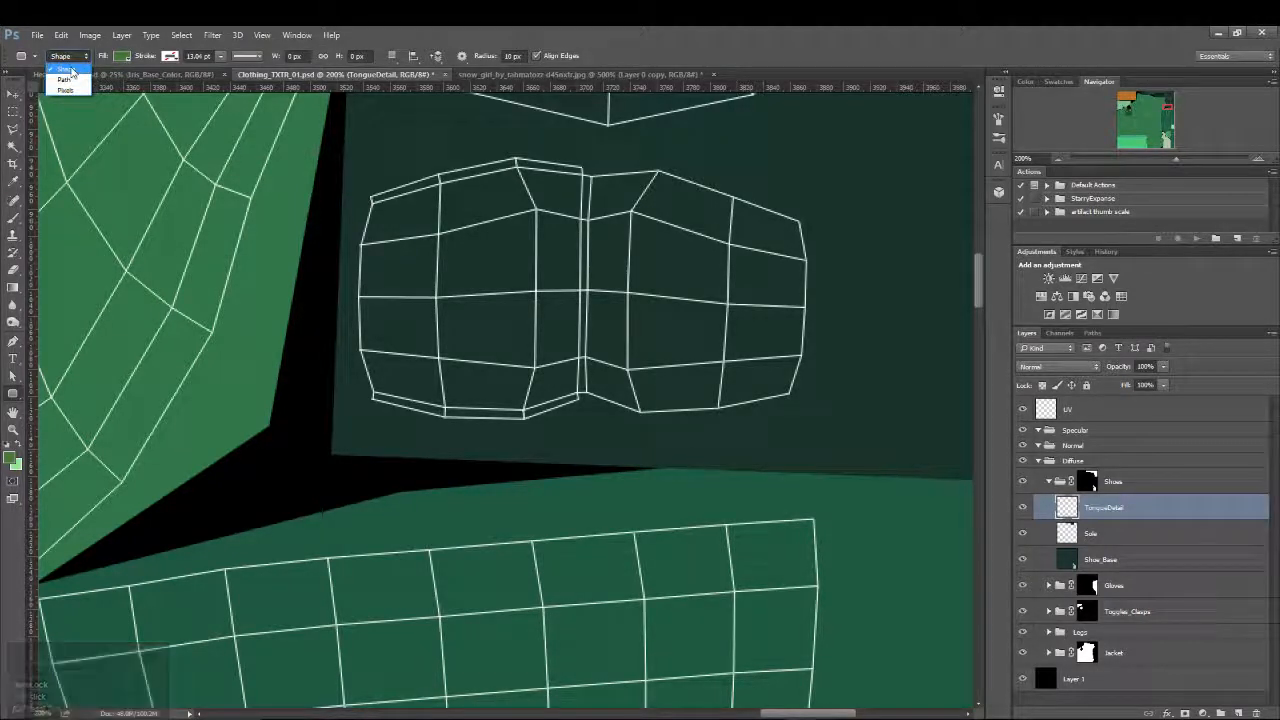
left_click(88, 60)
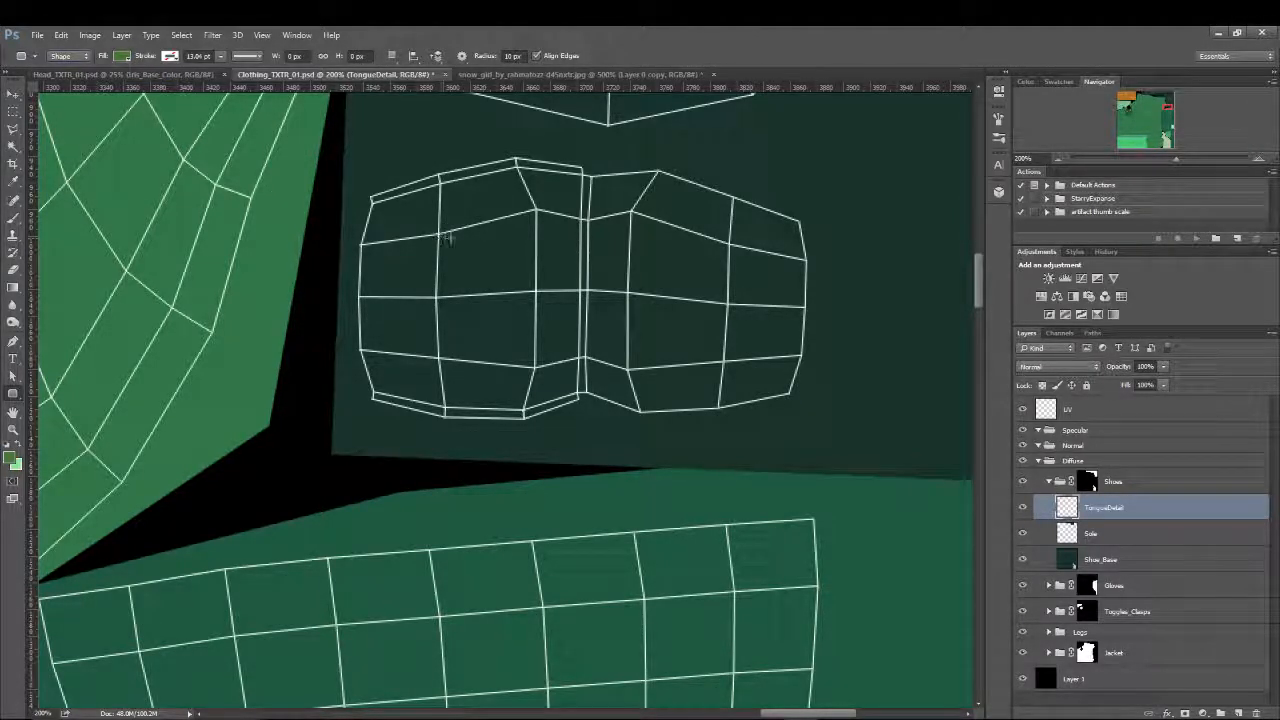
left_click_drag(458, 233, 528, 337)
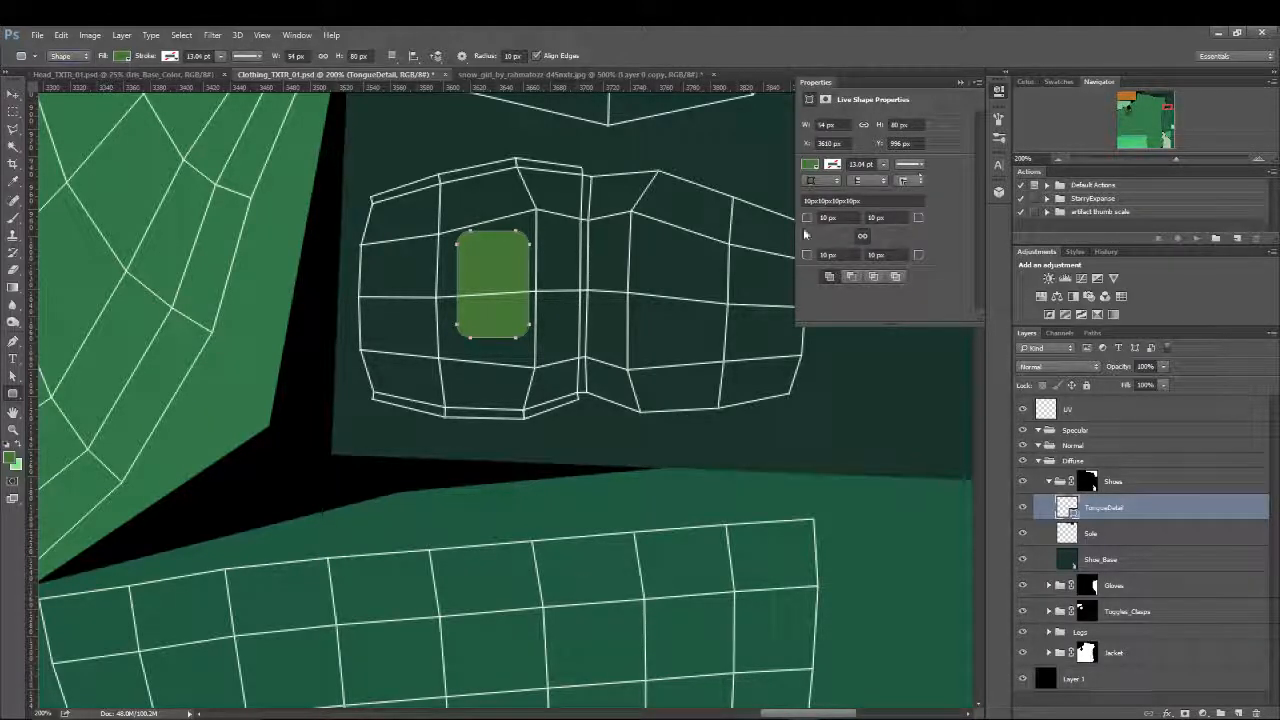
Set all four corner radii of the green rectangle to 6 px, keeping its fill colour
left_click(835, 217)
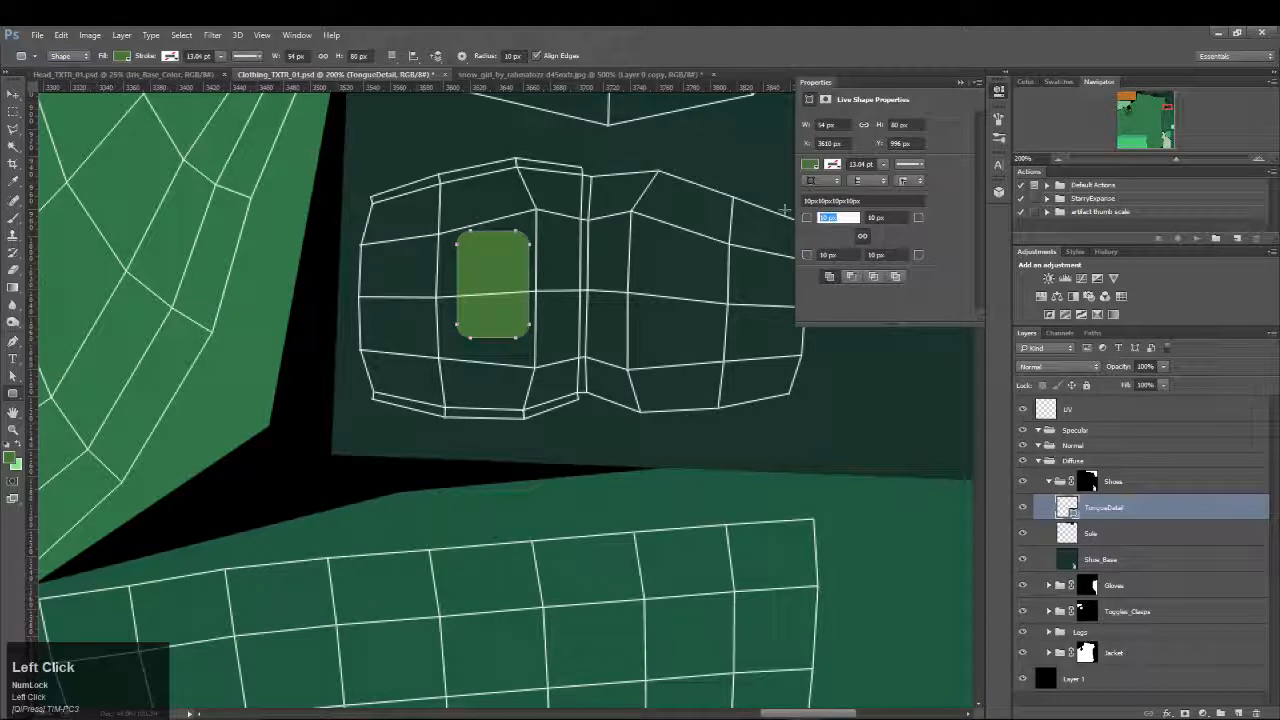
type("10")
key("BackSpace")
key("BackSpace")
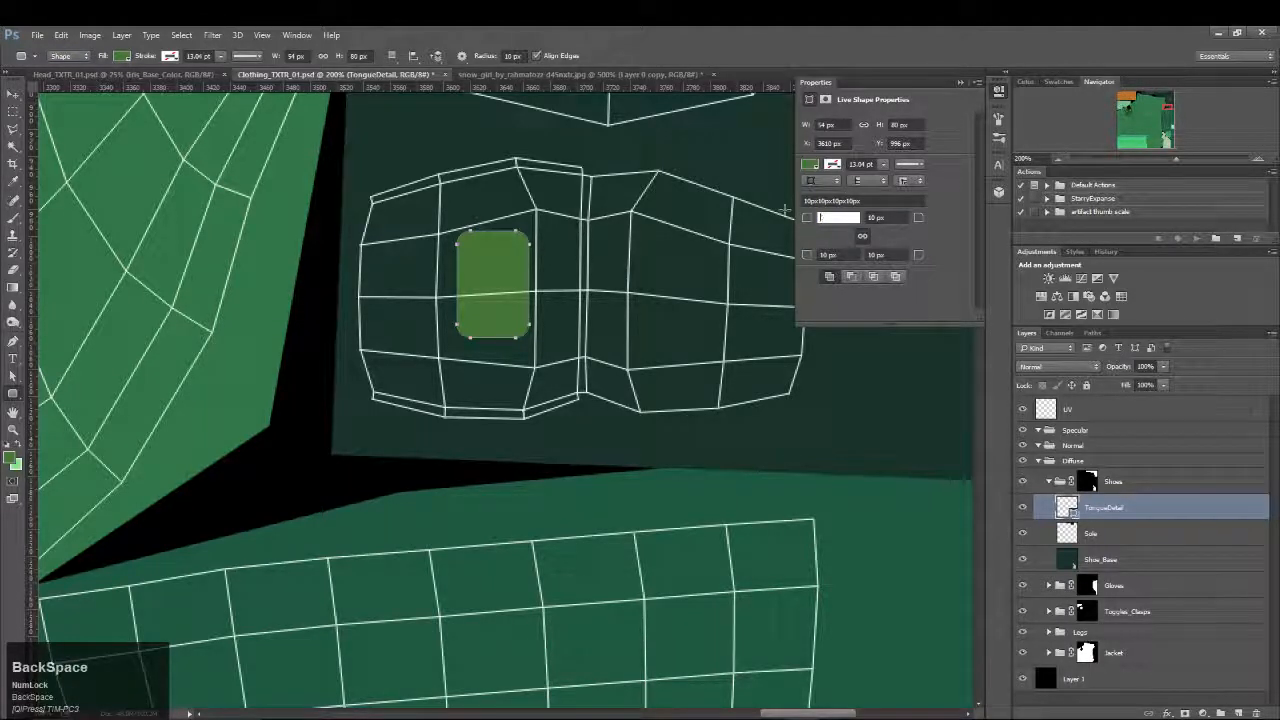
type("5")
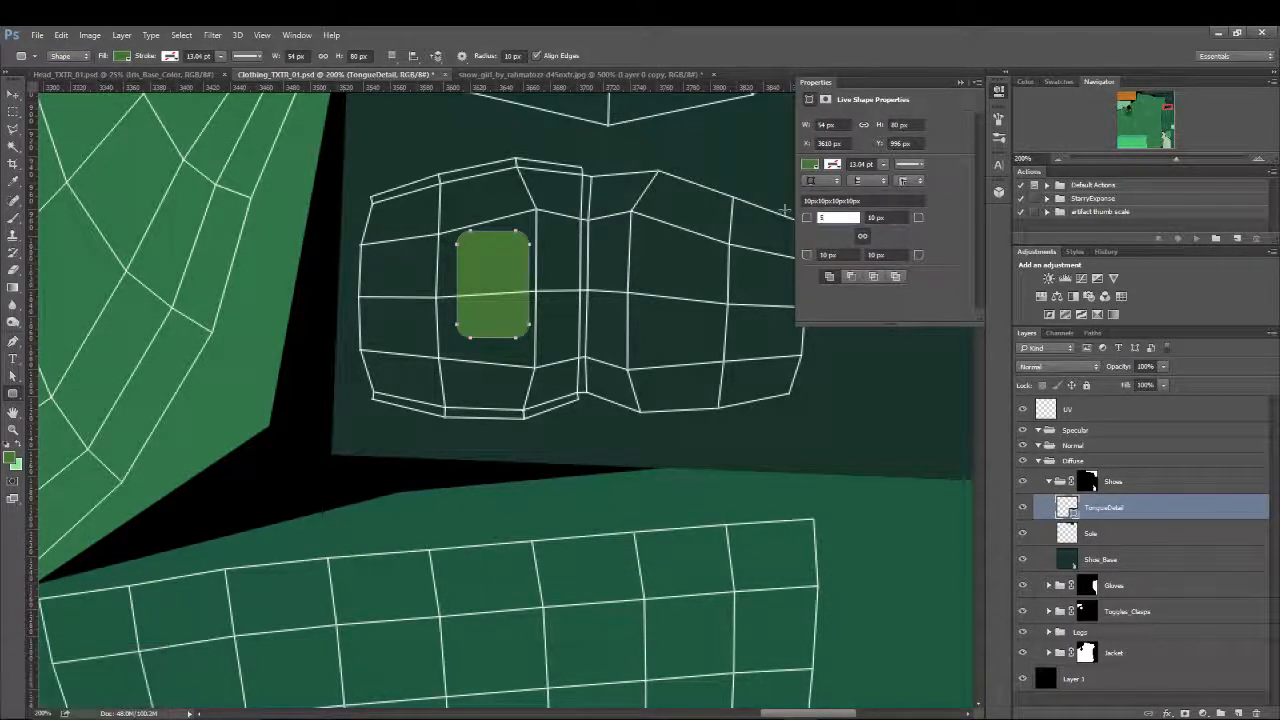
key("Tab")
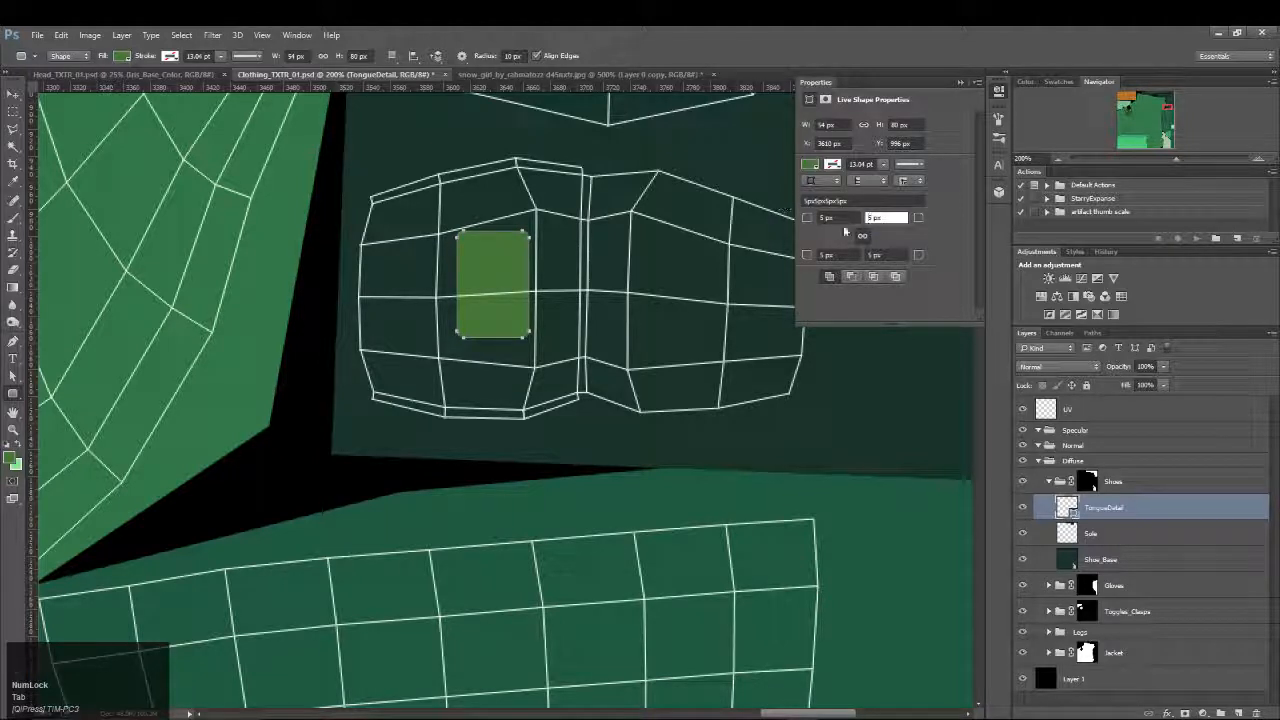
left_click(826, 217)
type("6")
key("Tab")
left_click(810, 165)
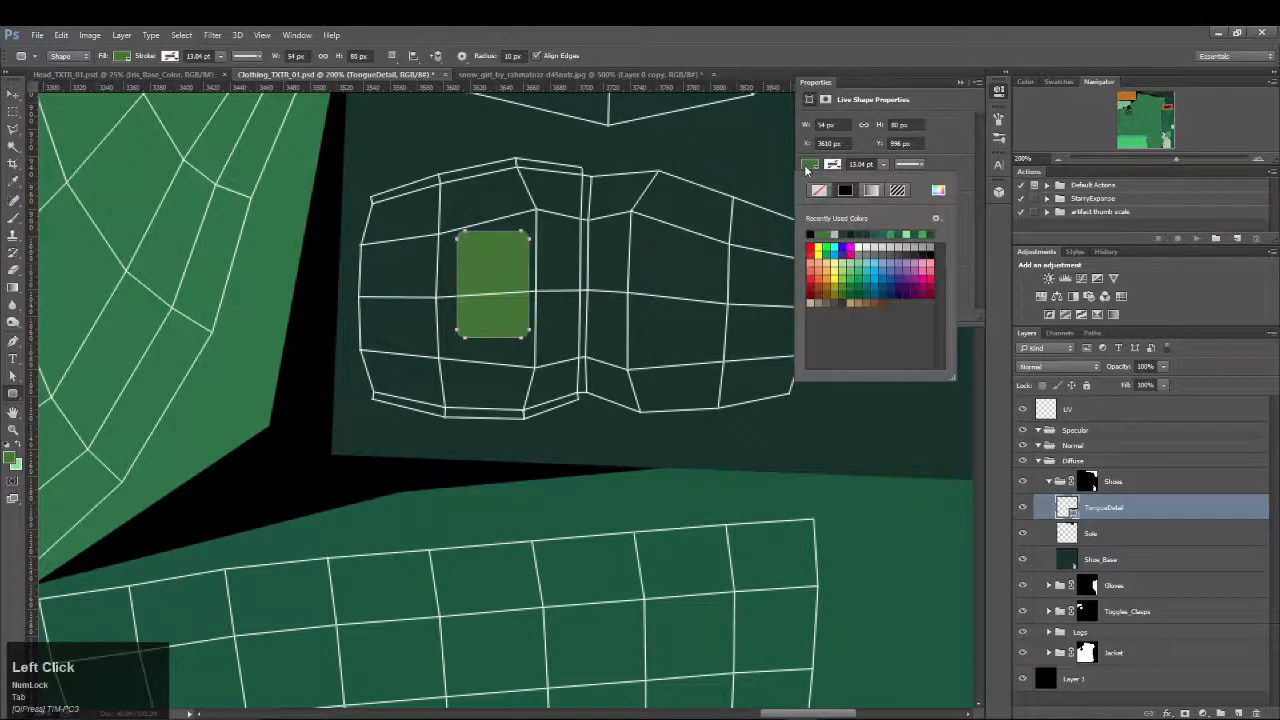
left_click(810, 165)
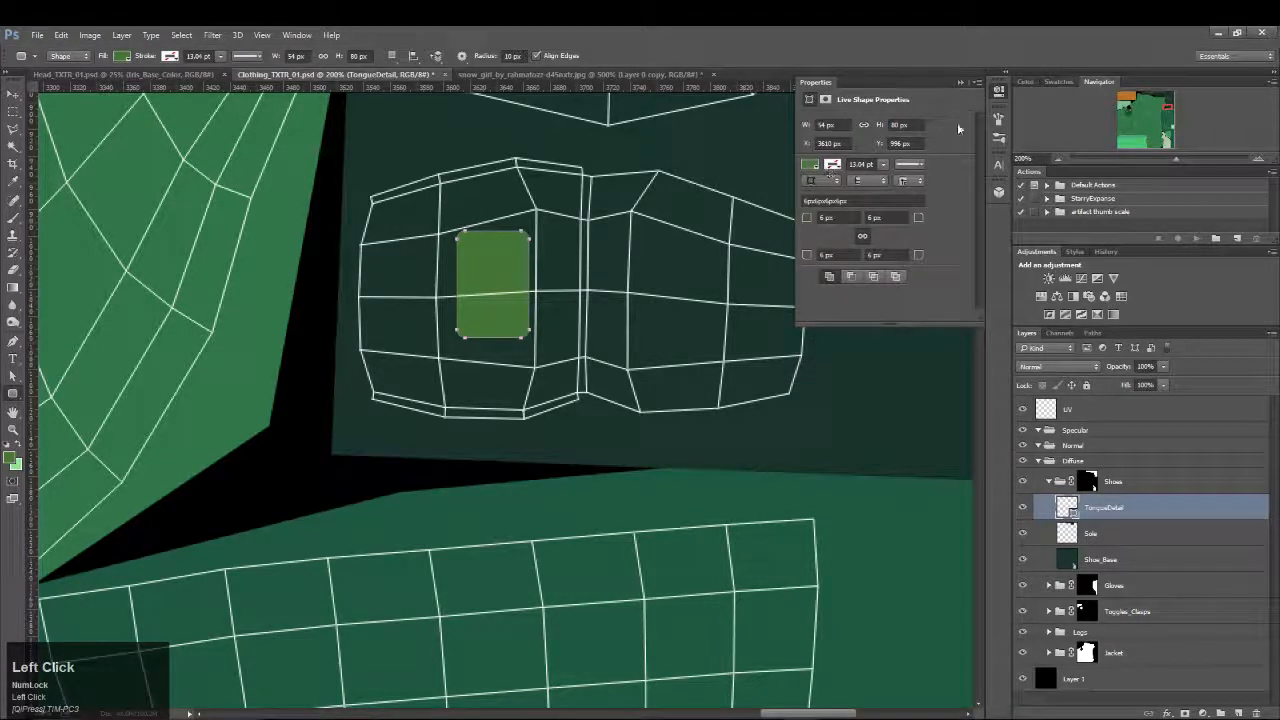
left_click(1127, 506)
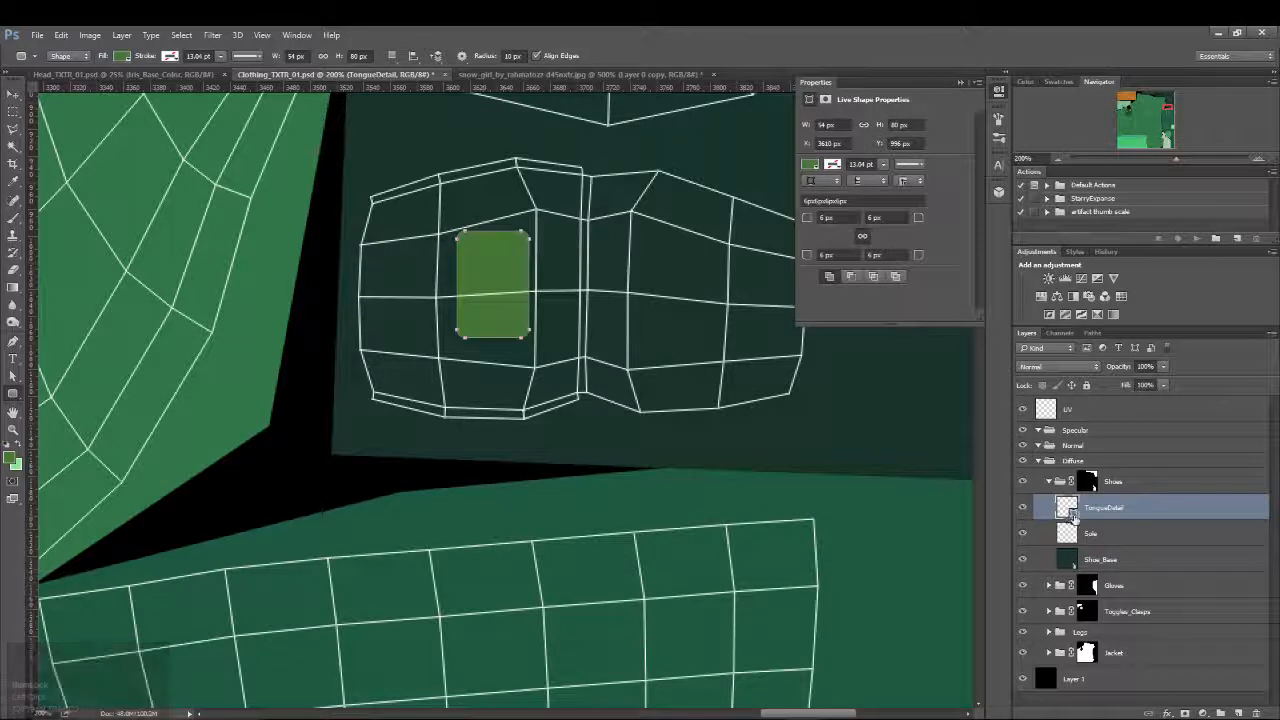
key("Return")
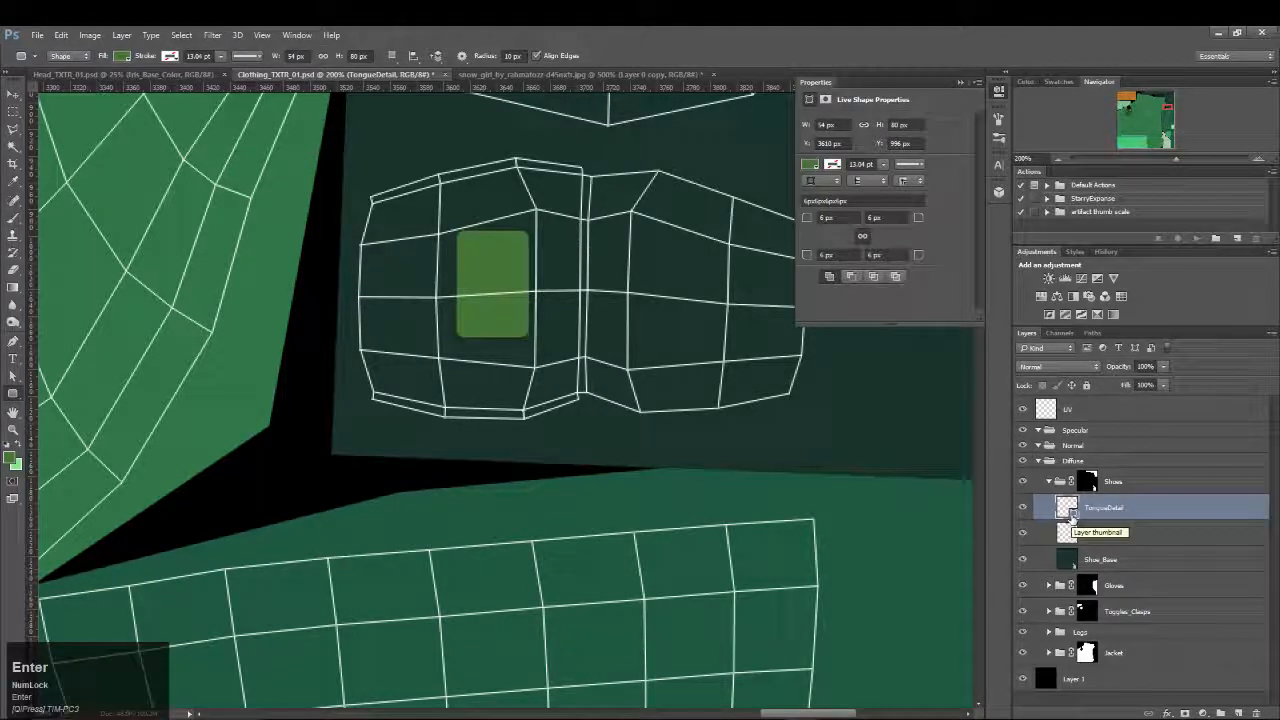
Try to pull the rectangle's upper-left corner point outward with the Direct Selection tool, and undo the change
left_click(1140, 508)
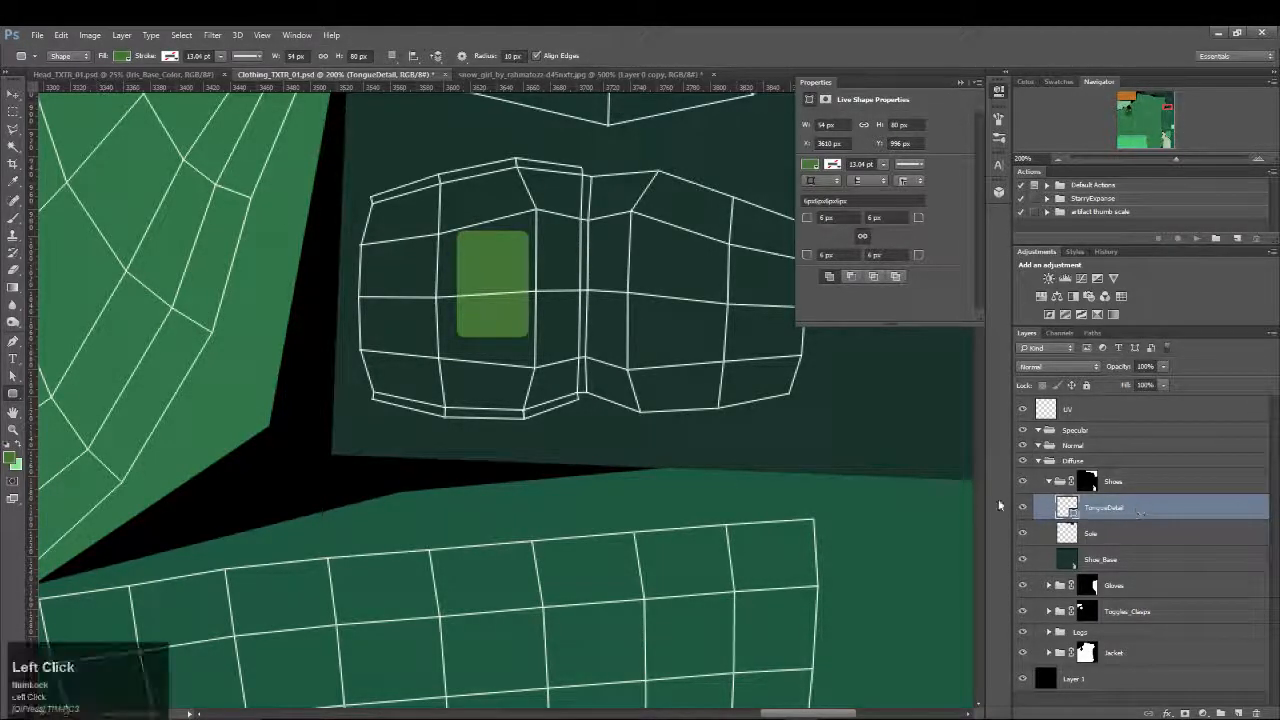
left_click(12, 378)
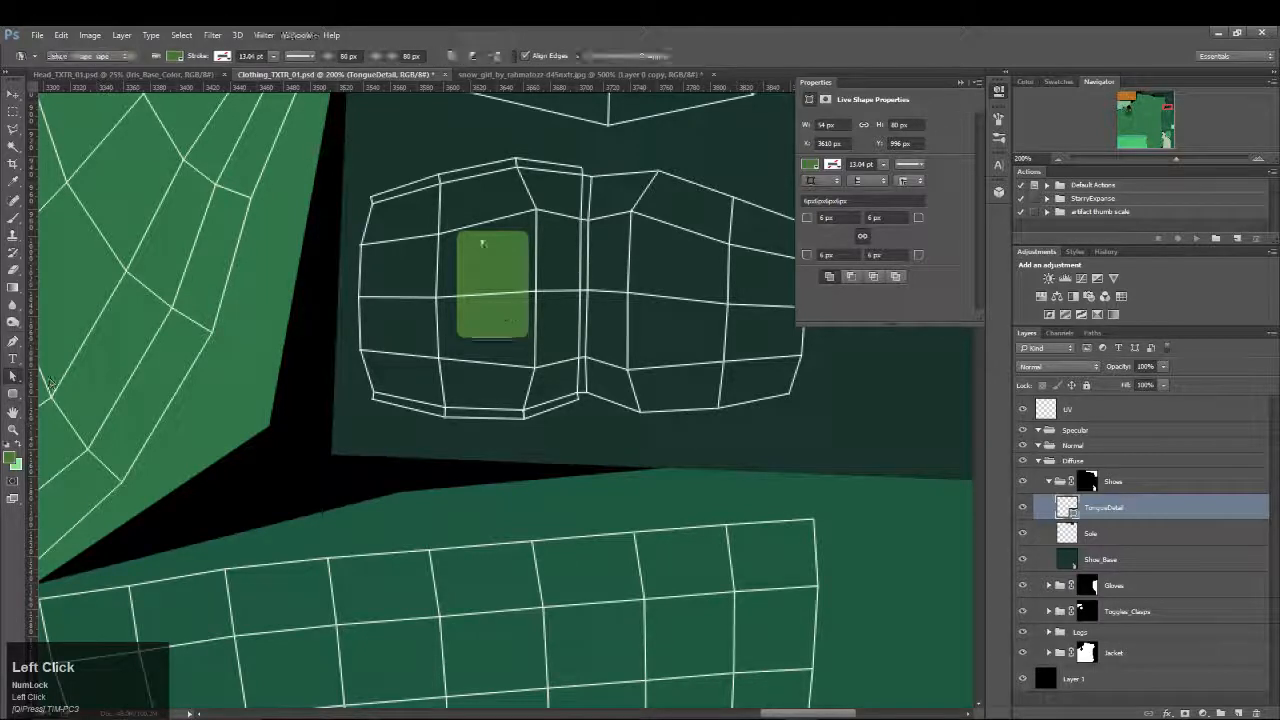
left_click(460, 239)
left_click_drag(458, 242, 417, 256)
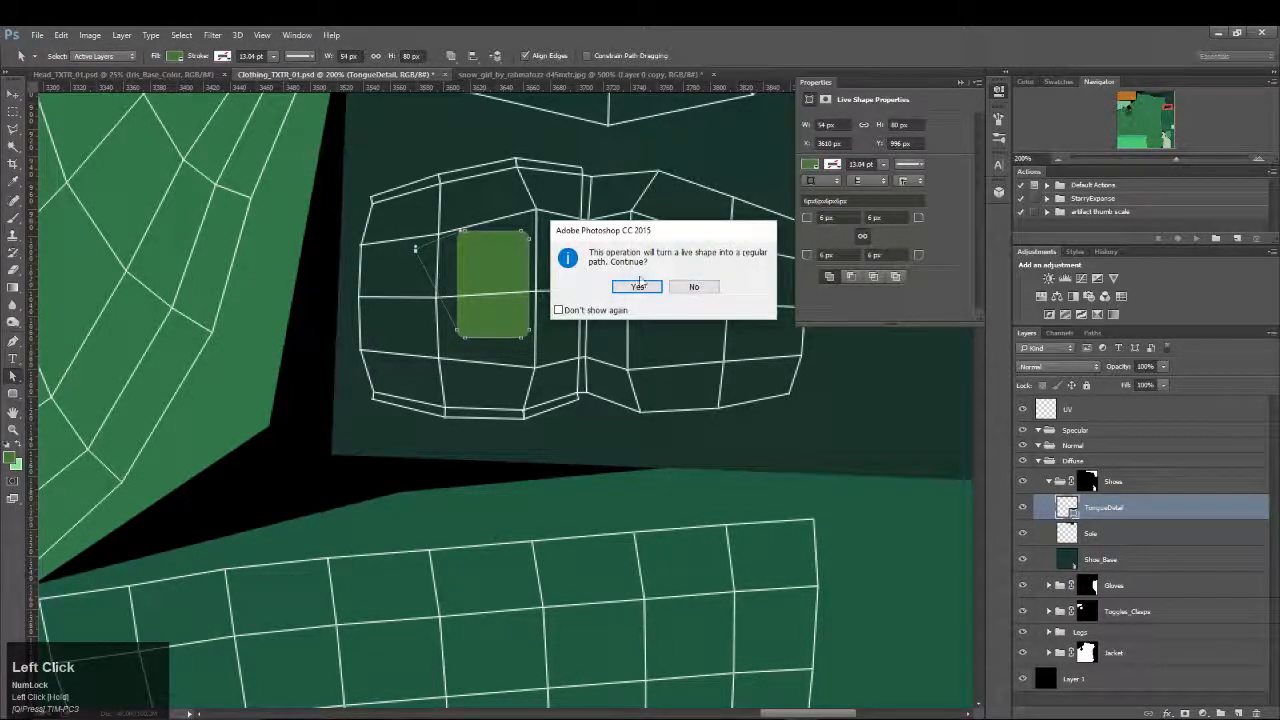
left_click(640, 286)
key("ctrl+z")
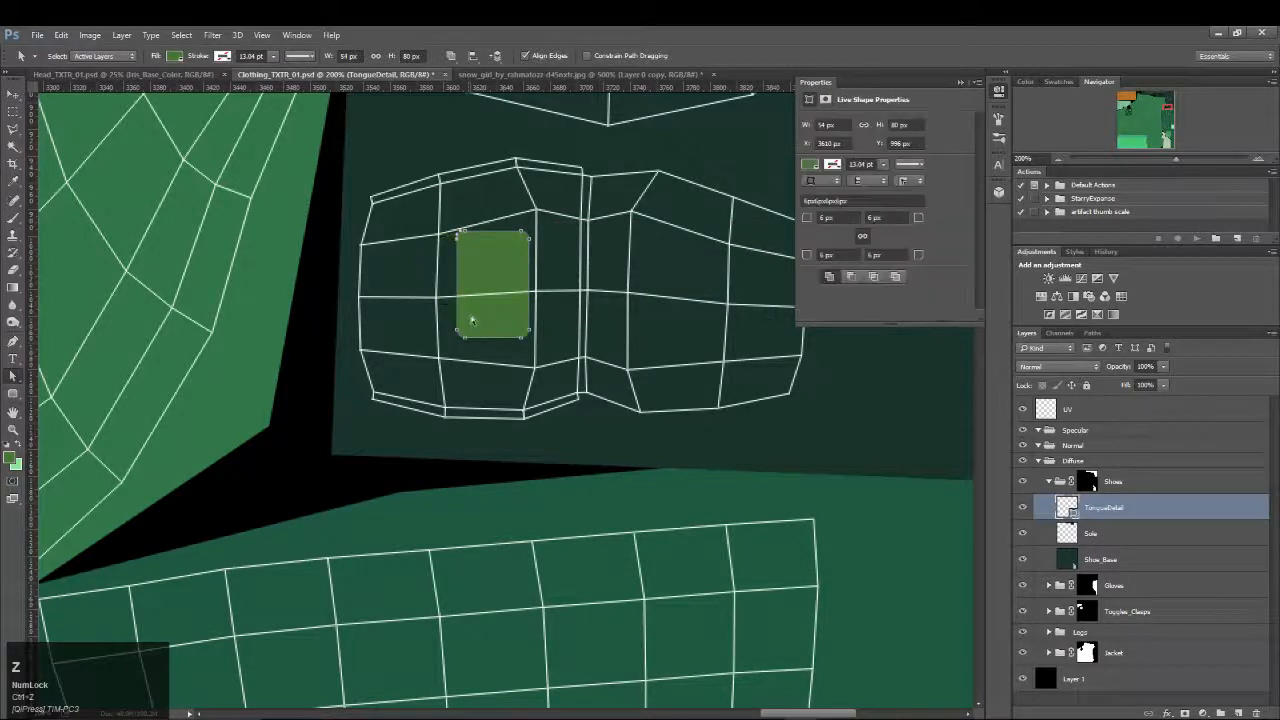
Rasterize the TongueDetail layer and move the green patch slightly down within the tongue's UV island
right_click(1137, 507)
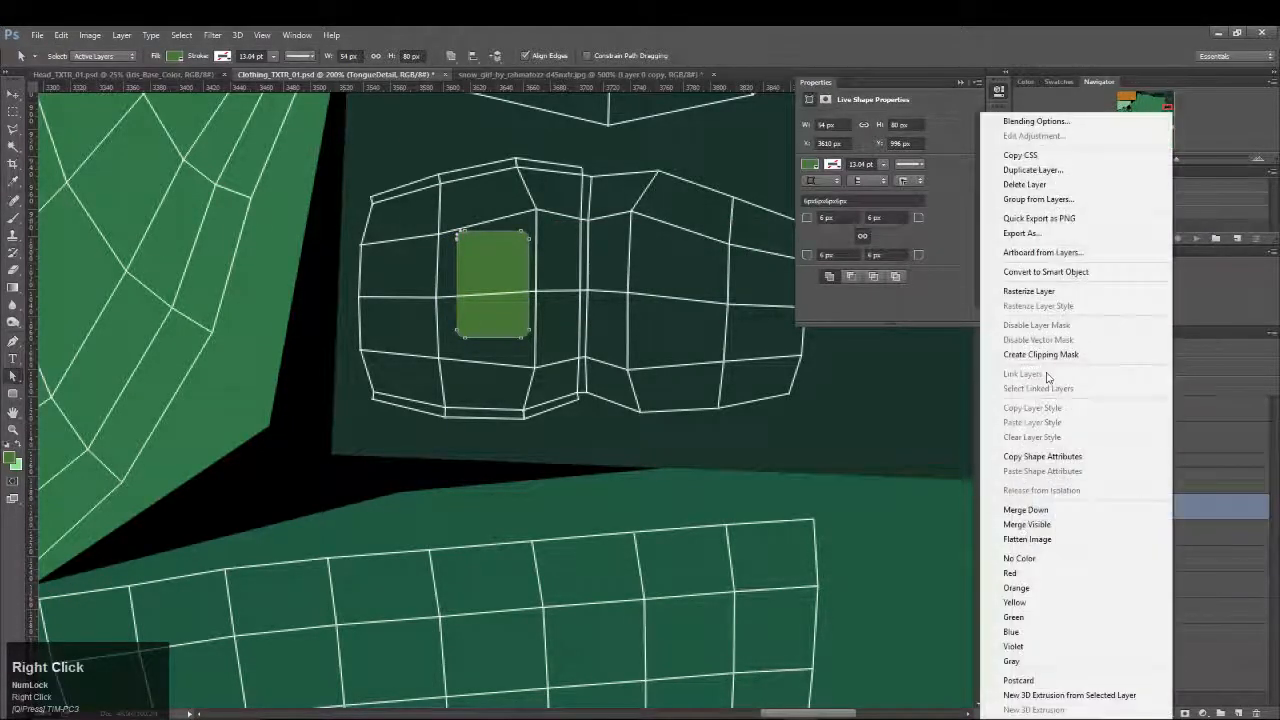
left_click(1025, 291)
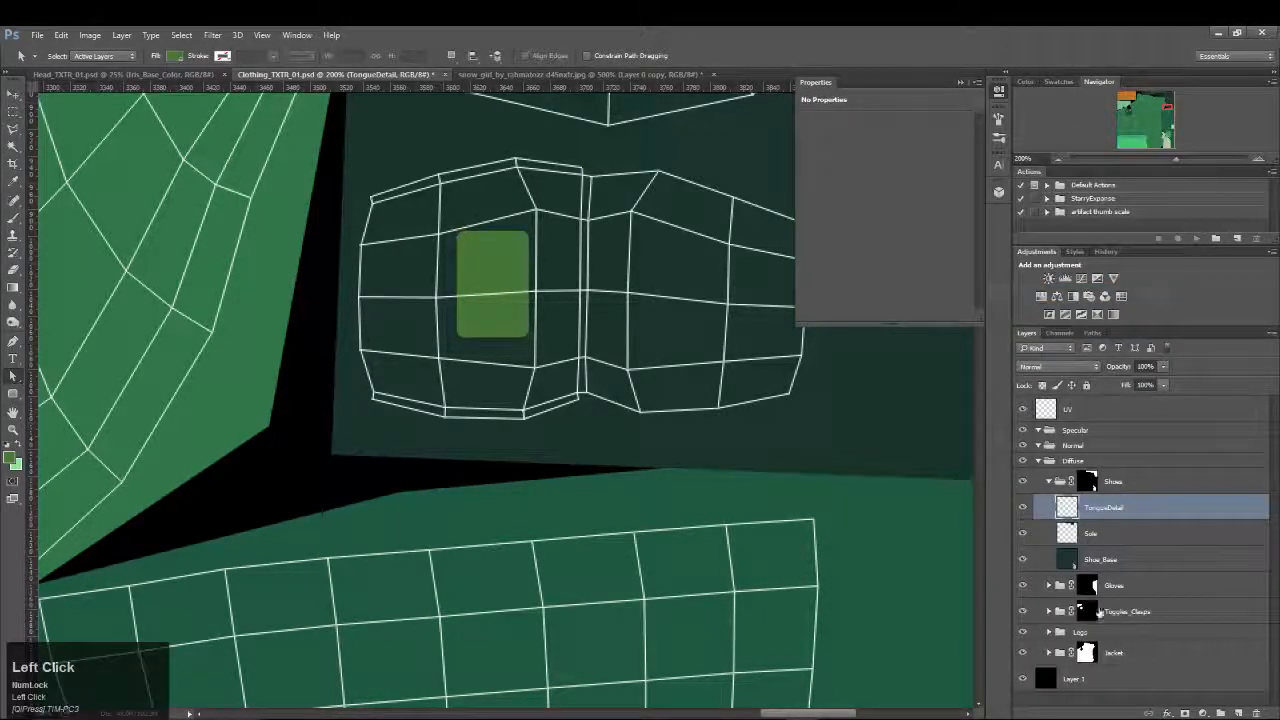
key("v")
mouse_move(535, 283)
left_mouse_down()
mouse_move(523, 260)
mouse_move(510, 281)
left_mouse_up()
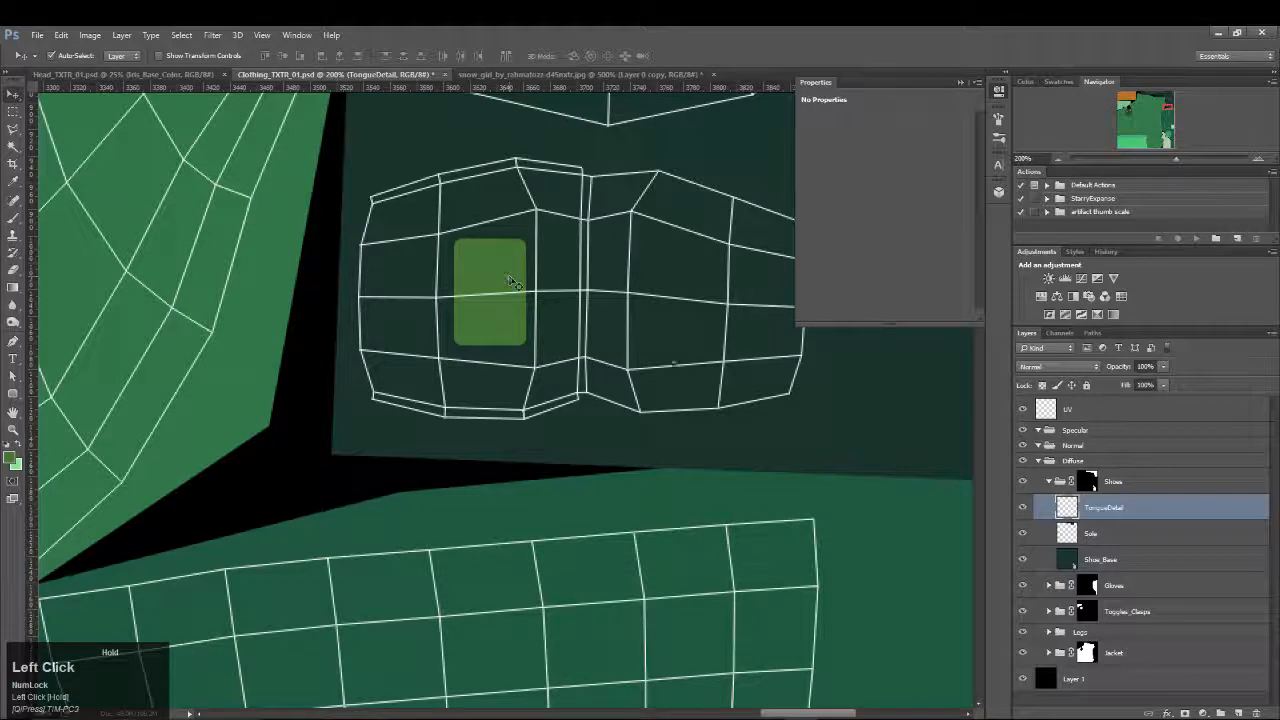
Add an Inner Glow to the TongueDetail layer and set its colour to dark green 2d5220
double_click(1183, 505)
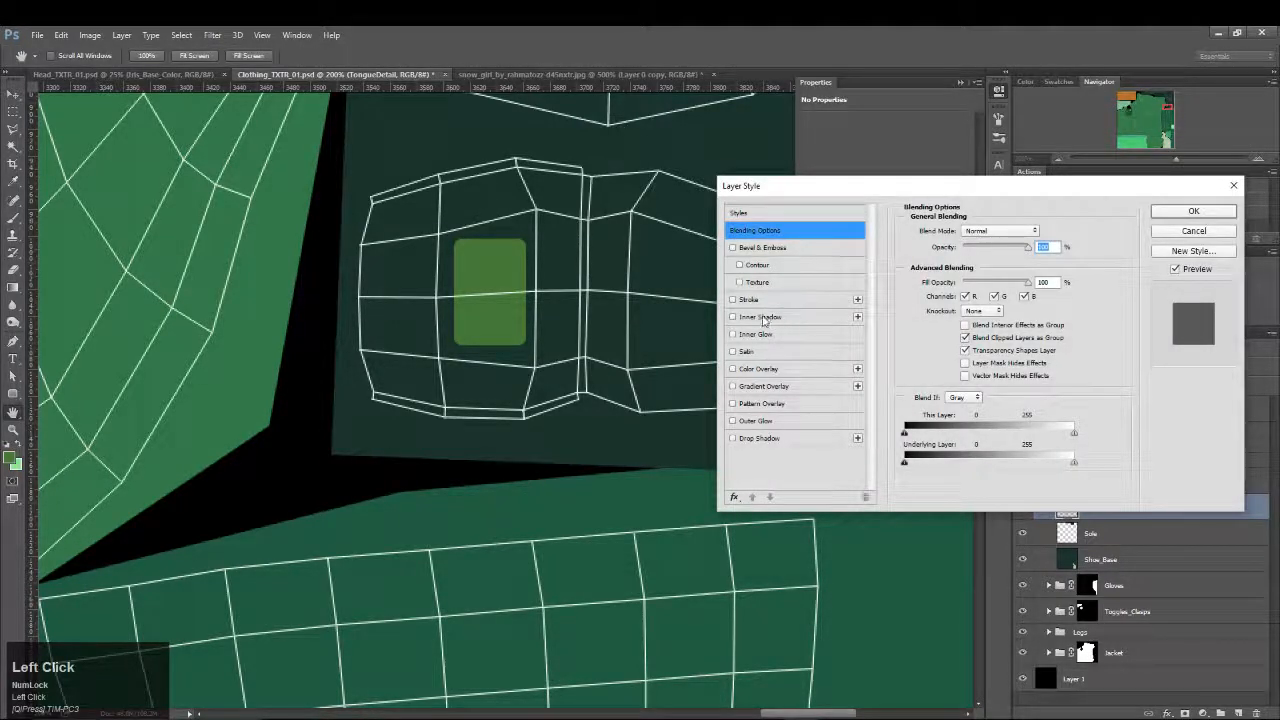
left_click(767, 340)
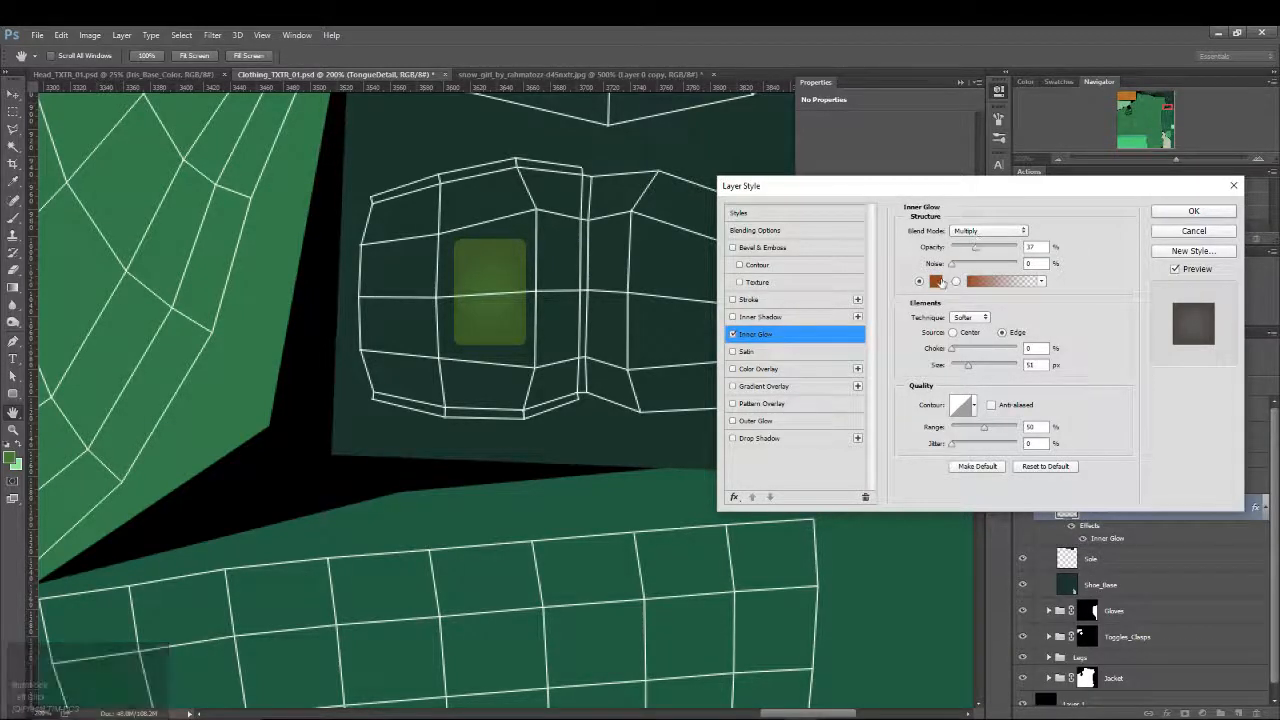
left_click(935, 281)
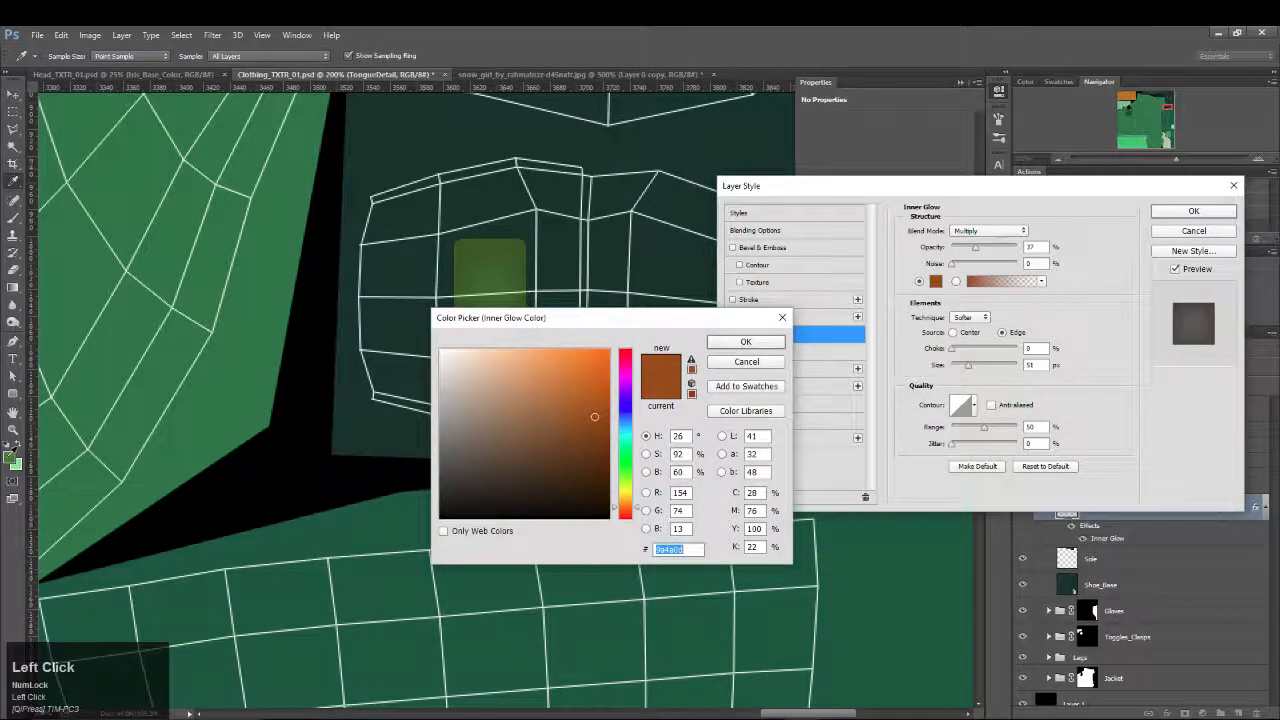
left_click(490, 270)
left_click_drag(540, 441, 544, 464)
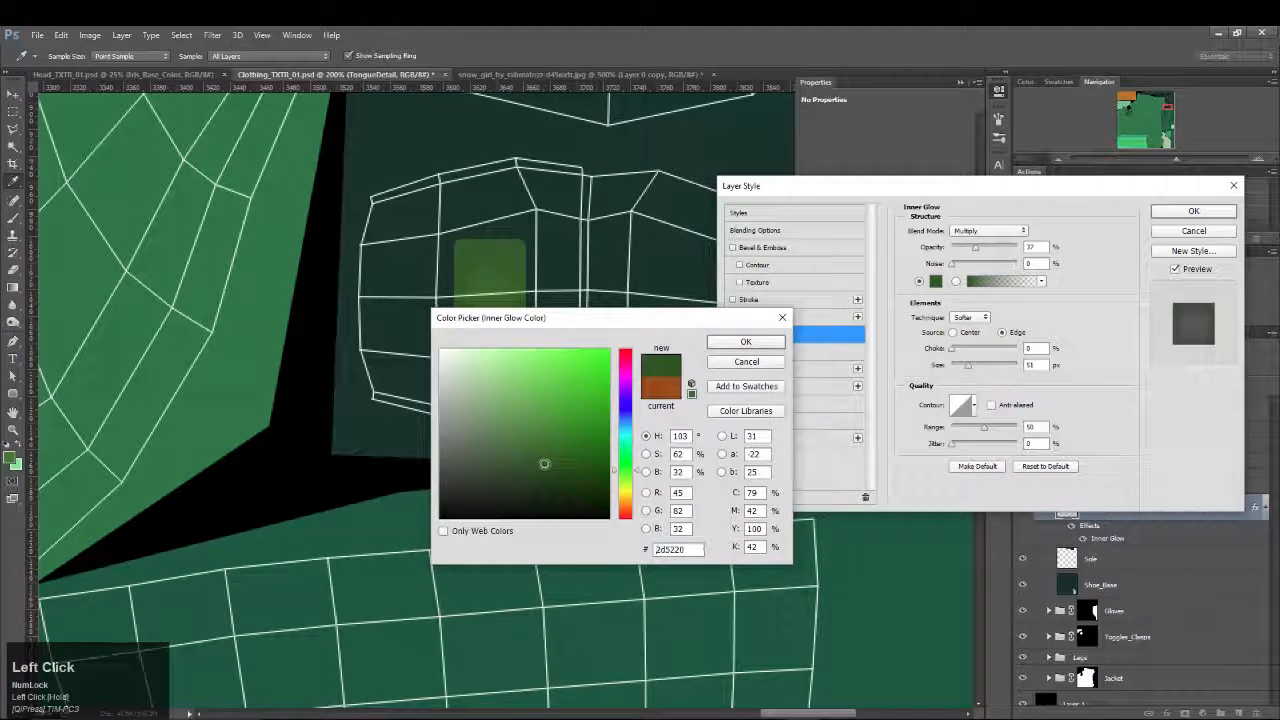
left_click(746, 344)
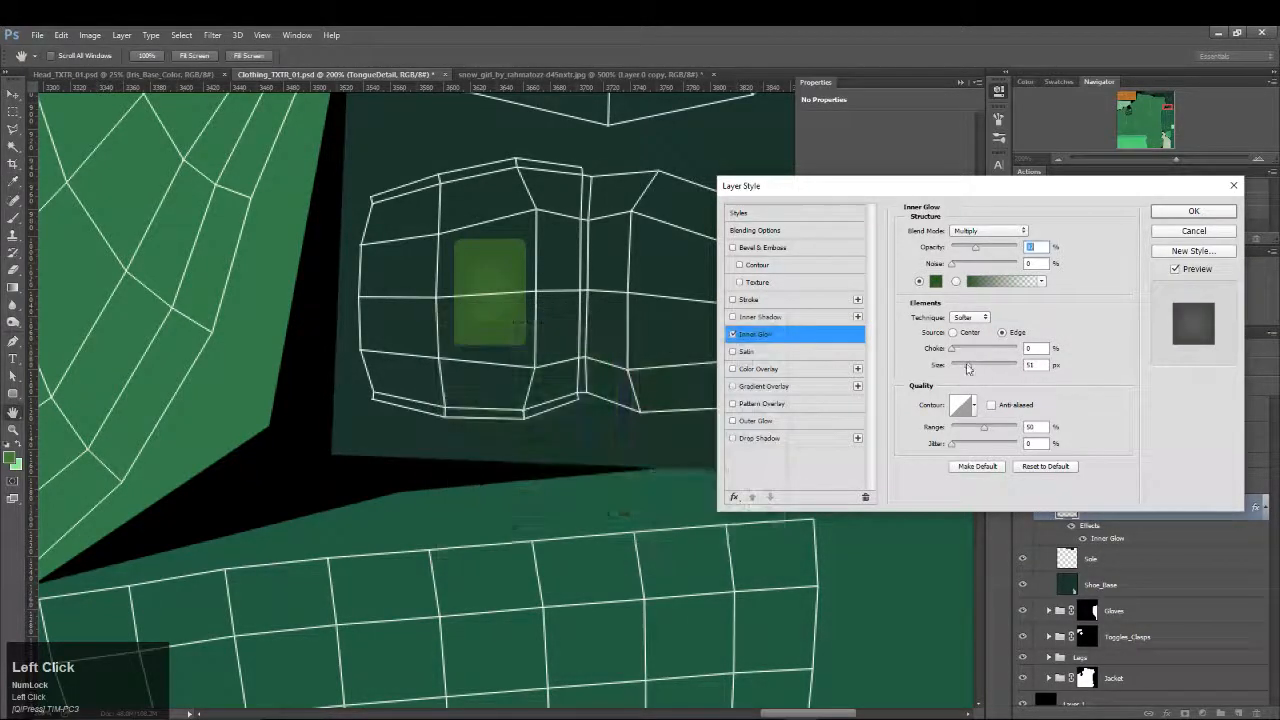
Set the Inner Glow's opacity to 100%, choke to 4% and size to 5 px, and apply the layer style
left_click_drag(967, 365, 955, 368)
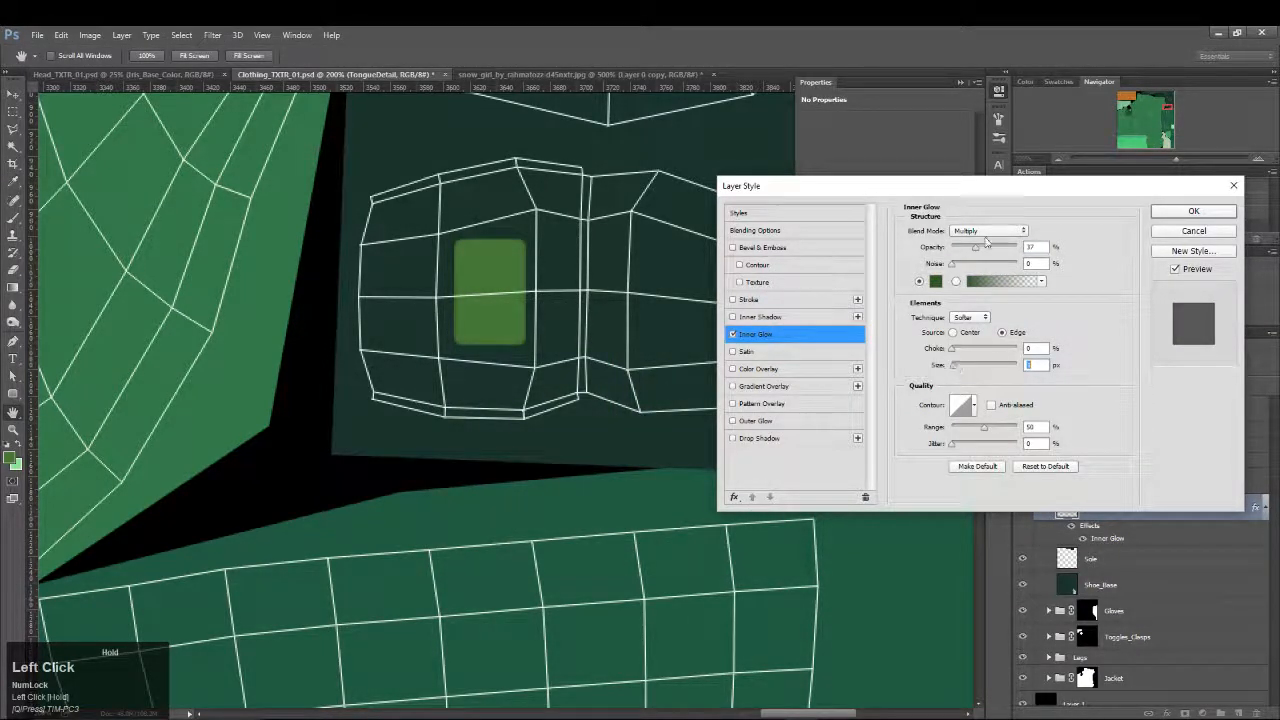
left_click_drag(975, 247, 1017, 248)
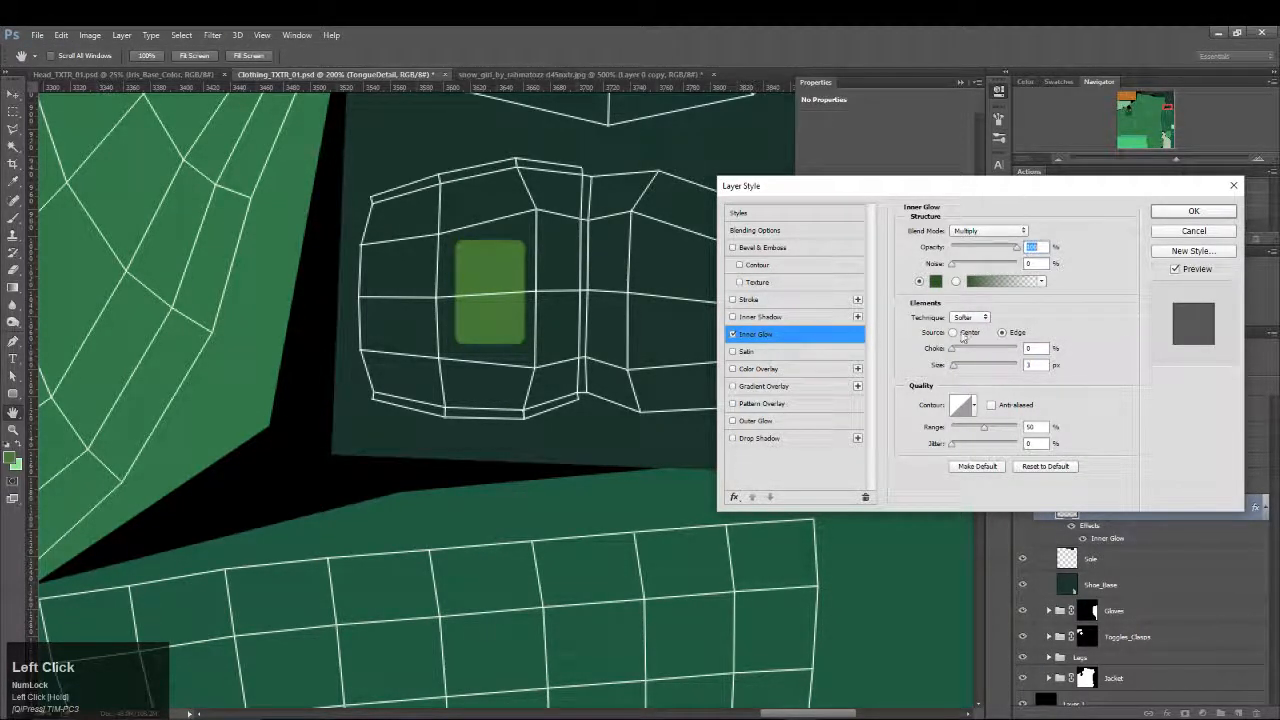
left_click_drag(955, 350, 955, 367)
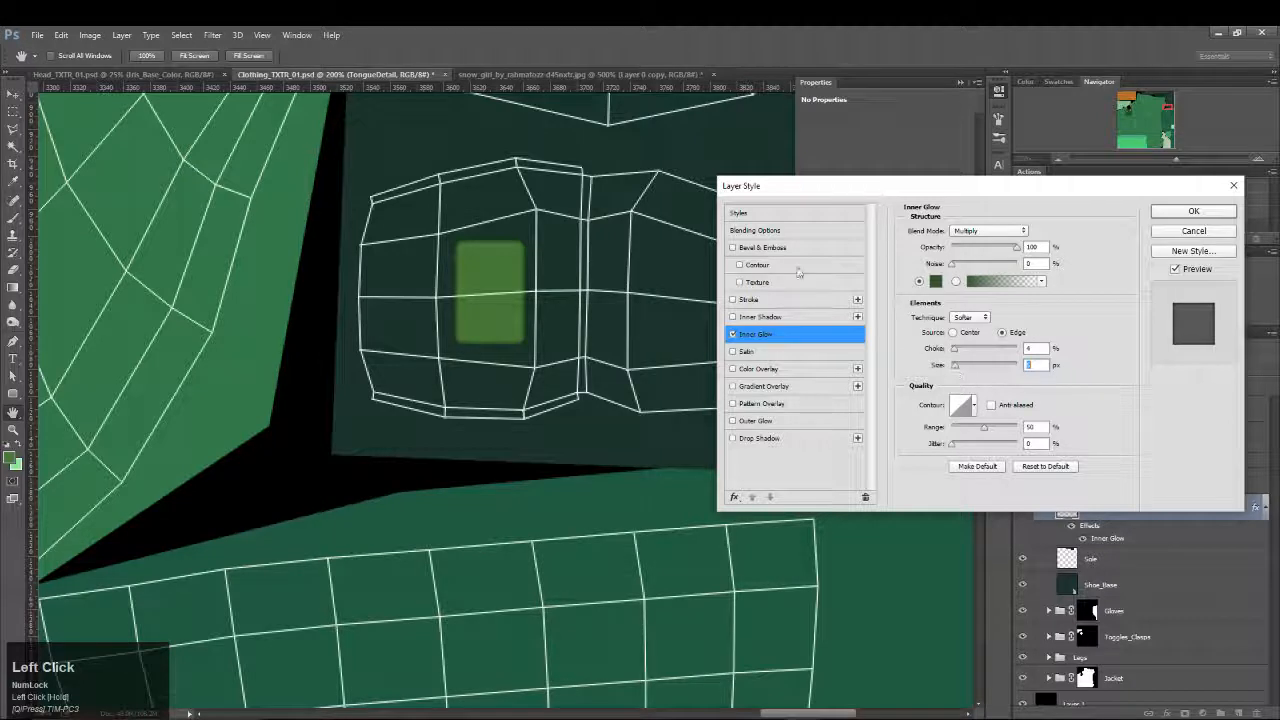
left_click(810, 338)
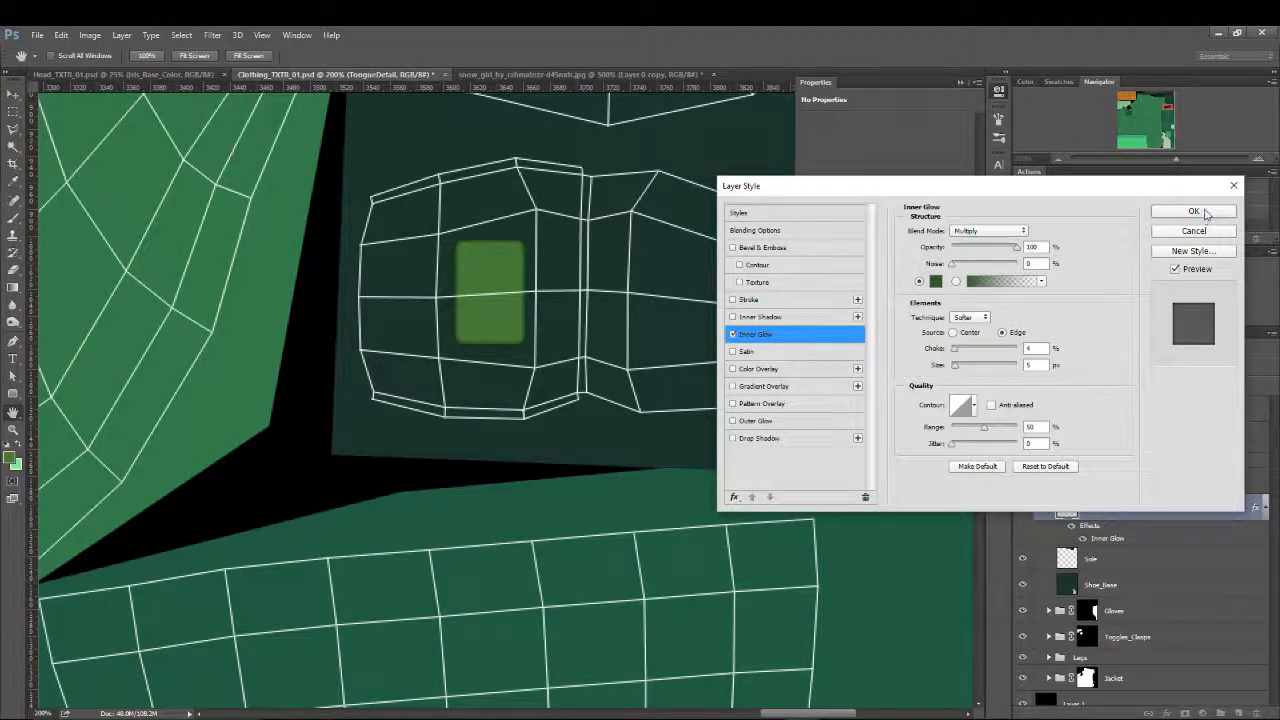
left_click(1193, 212)
Add a Bevel & Emboss effect to the TongueDetail layer with depth 215%, size 10 px and soften 5 px, checking the reference shoes first
left_click(620, 75)
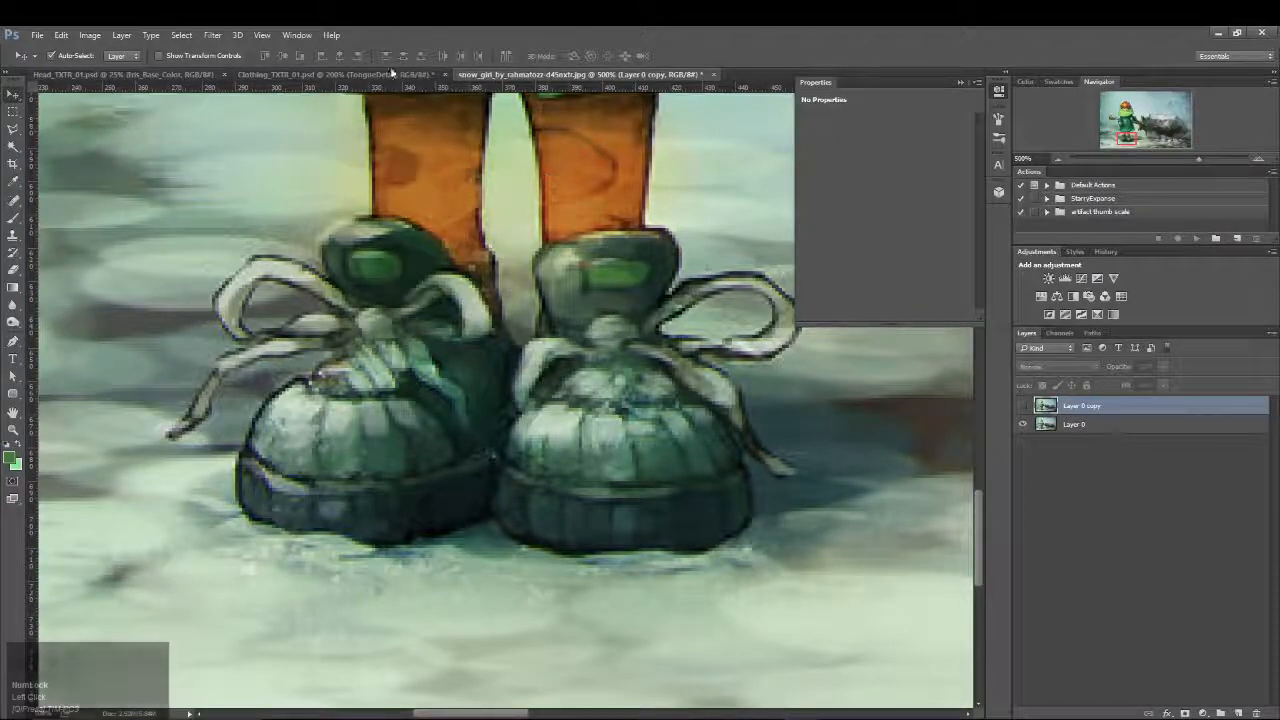
left_click(330, 74)
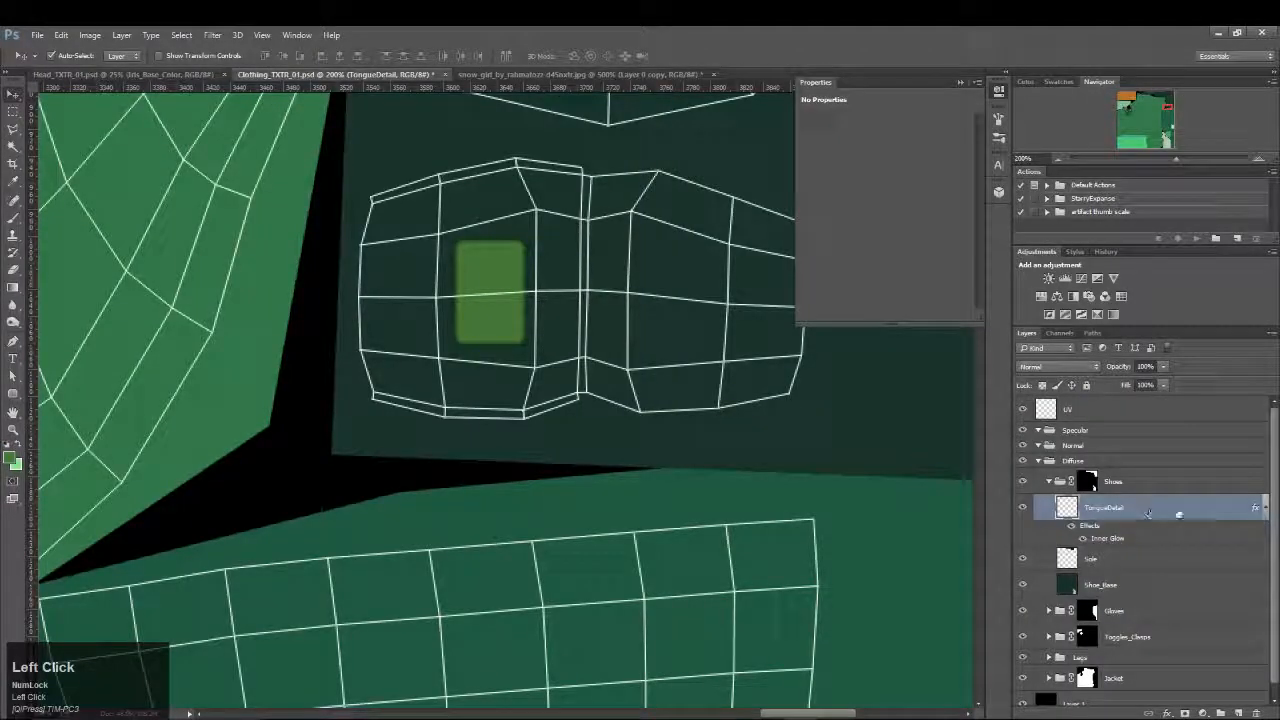
left_click(1172, 513)
double_click(1172, 513)
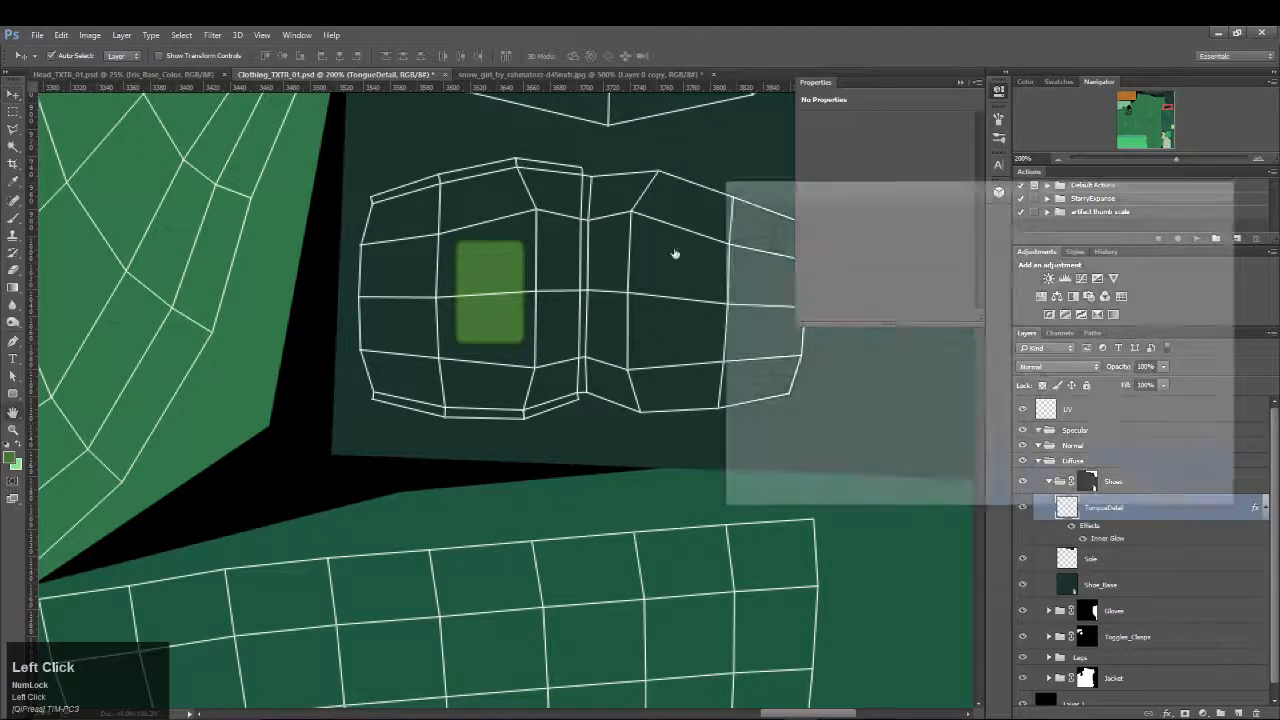
left_click(776, 249)
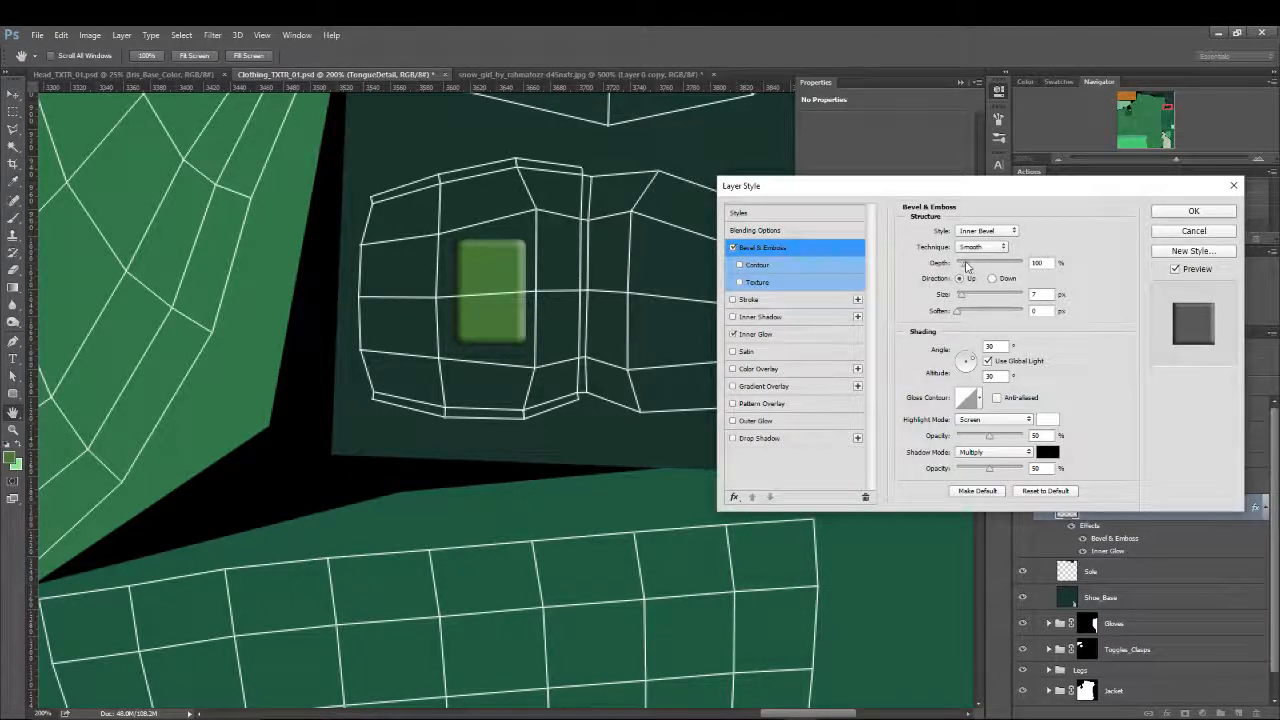
left_click_drag(968, 265, 977, 322)
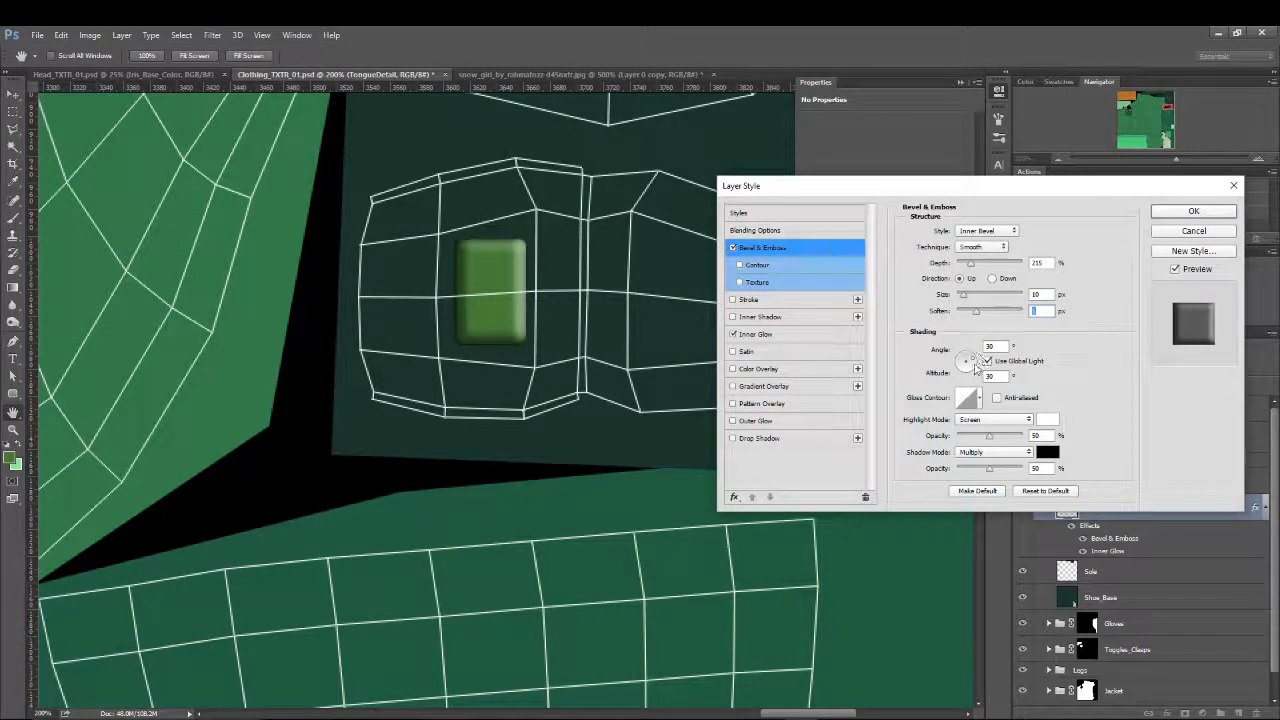
Set the bevel's light angle to -53° and altitude to 11° without global light, soften to 8 px, and lower its depth
mouse_move(975, 364)
left_mouse_down()
mouse_move(982, 378)
mouse_move(974, 367)
mouse_move(1005, 367)
mouse_move(963, 384)
mouse_move(972, 369)
left_mouse_up()
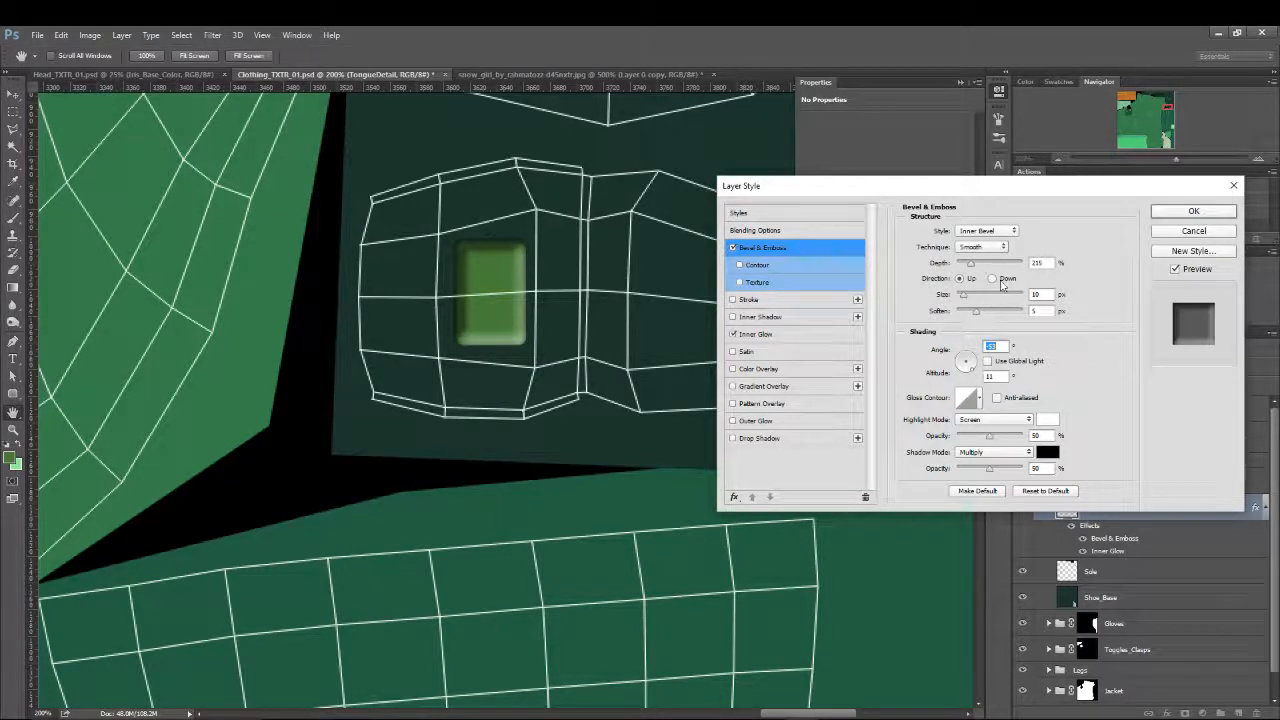
left_click_drag(965, 296, 989, 318)
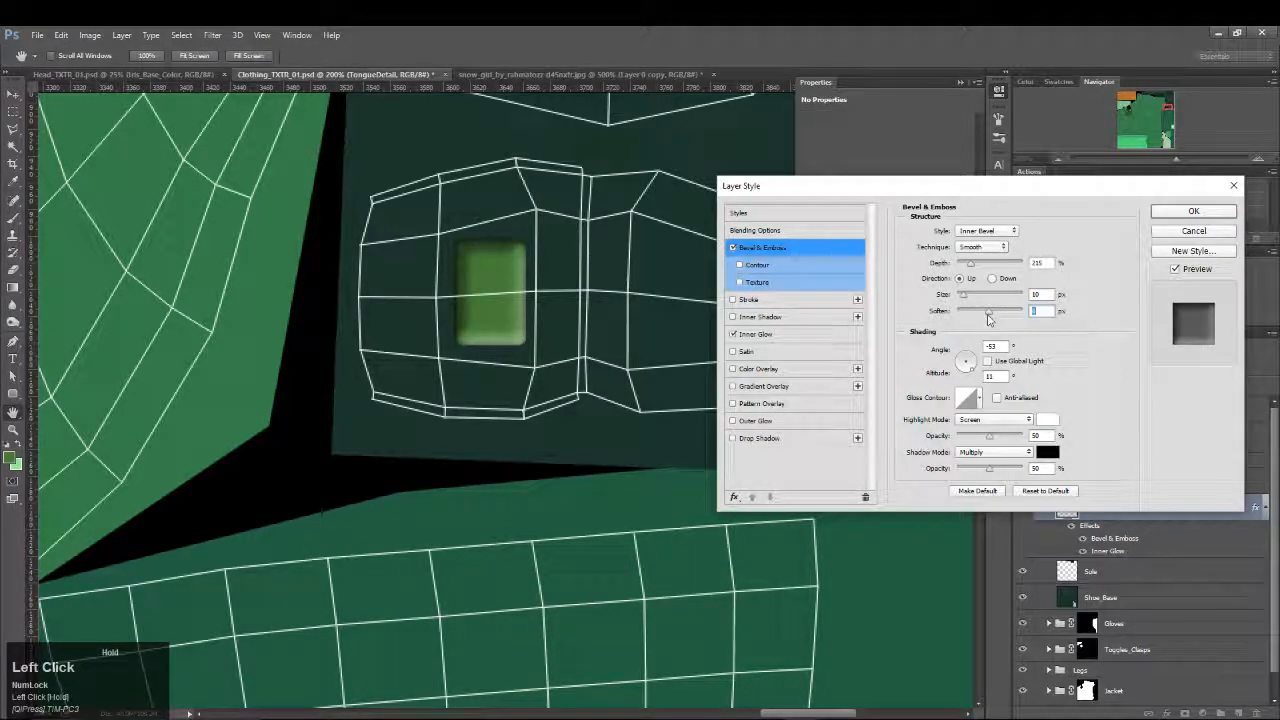
left_click_drag(969, 266, 961, 266)
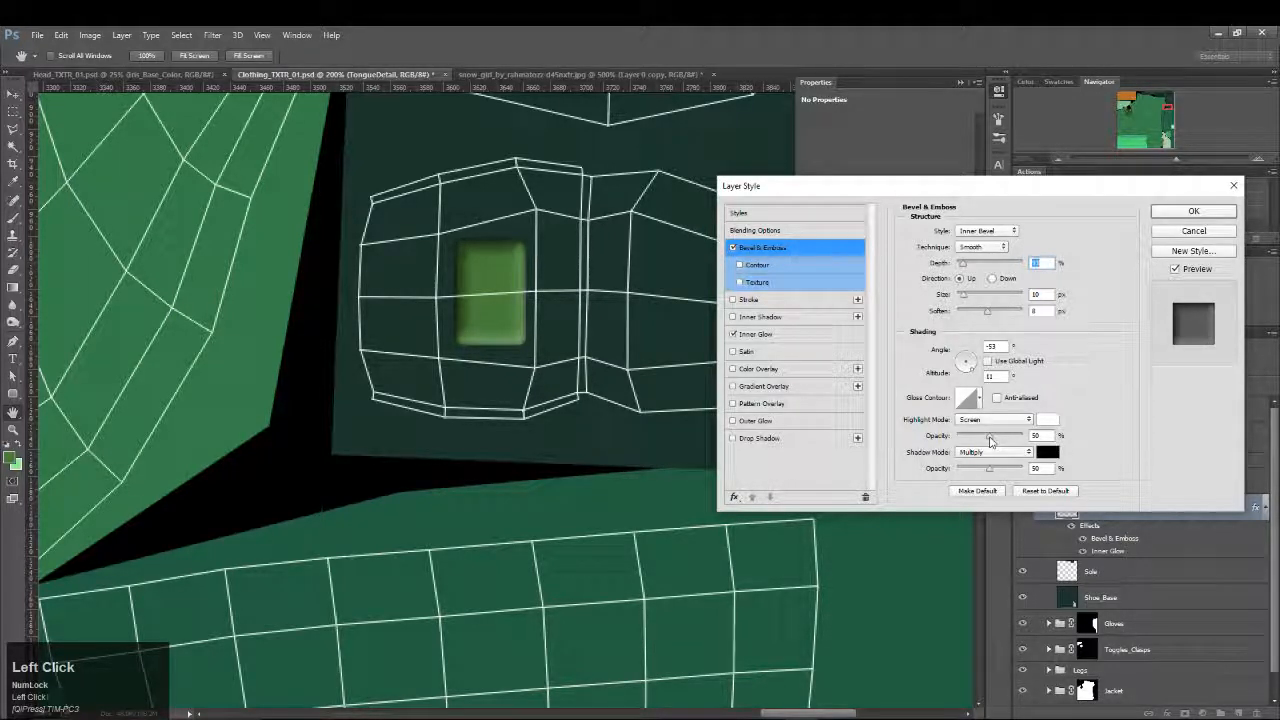
Change the Bevel & Emboss highlight colour to a pale, muted yellow
left_click(990, 438)
left_click(1047, 420)
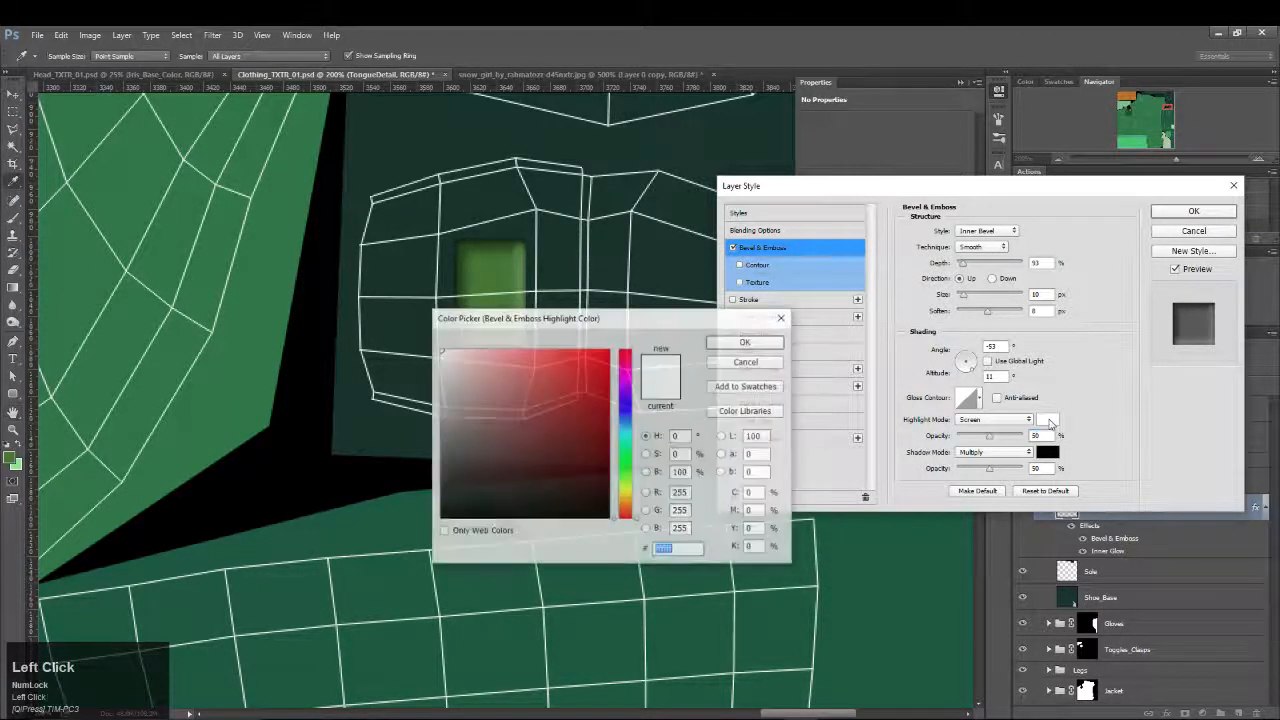
left_click(627, 495)
left_click_drag(510, 410, 479, 375)
left_click_drag(572, 328, 552, 419)
key("Return")
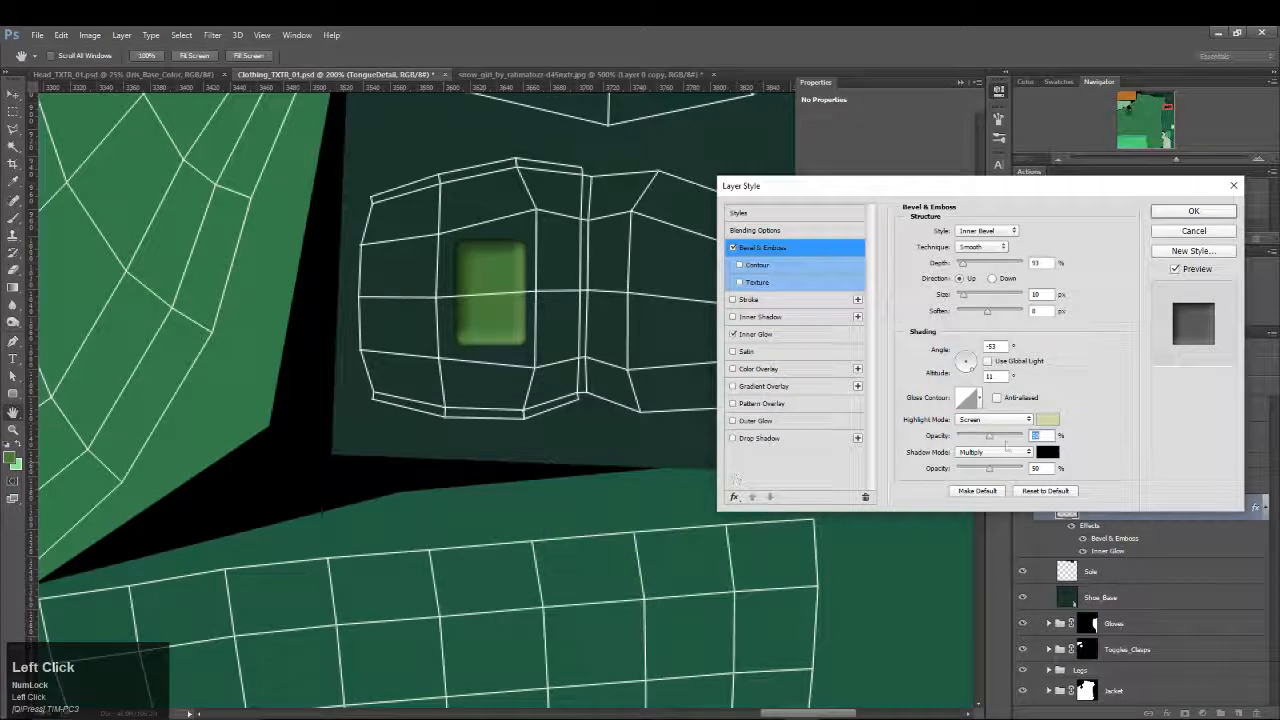
Lower the bevel's highlight opacity to 36%, reduce its shadow opacity, and apply the layer style
left_click_drag(990, 440, 976, 468)
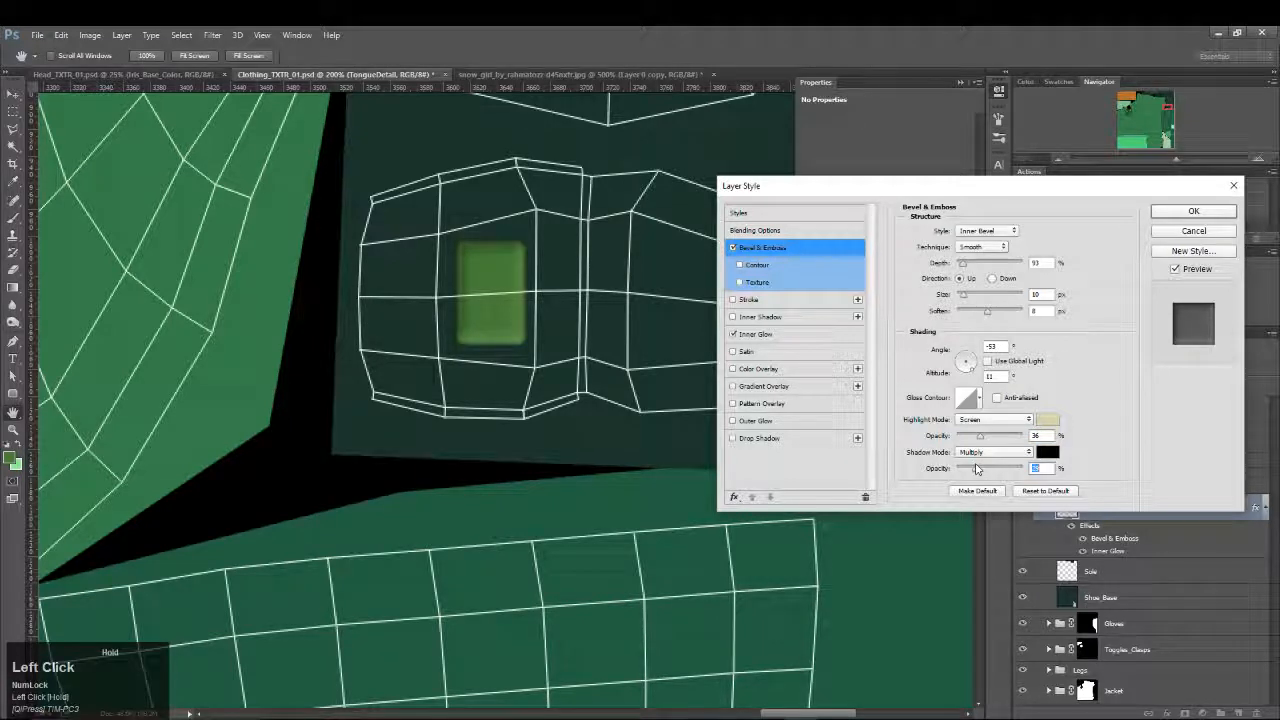
left_click(1200, 214)
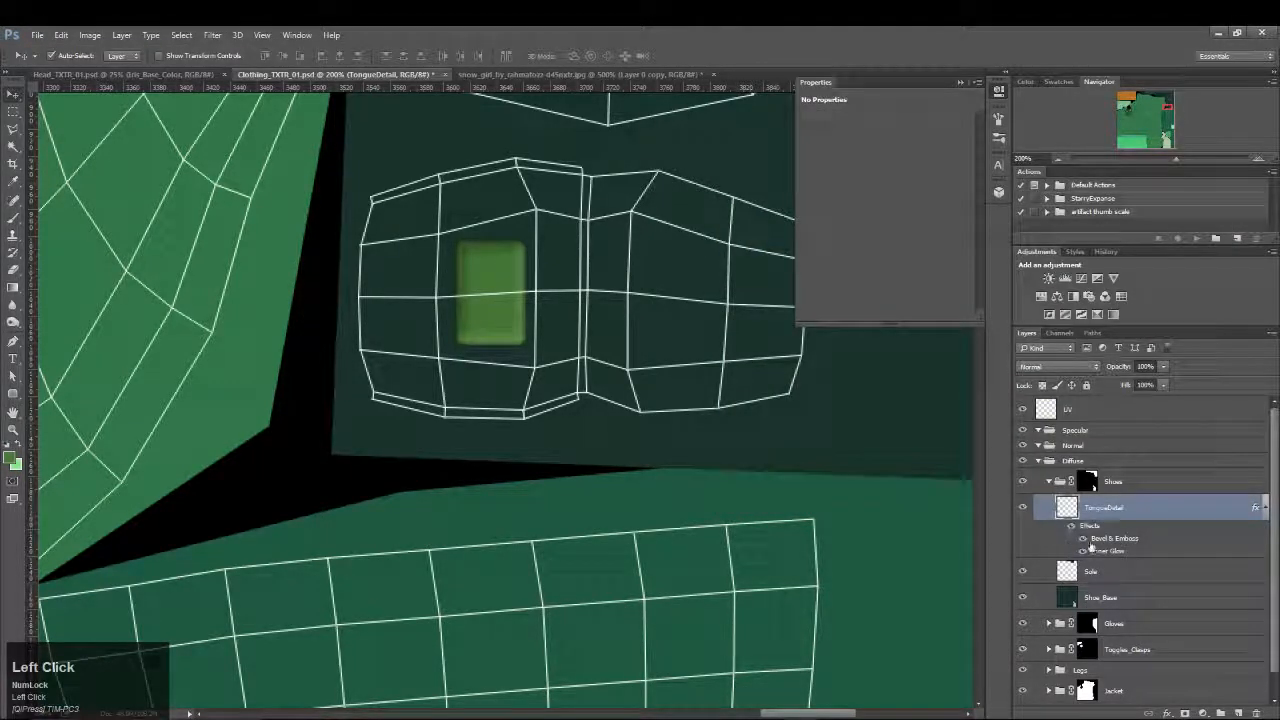
Toggle the TongueDetail layer's Bevel & Emboss effect off and on to compare, and collapse the Properties display
left_click(1082, 539)
left_click(1082, 539)
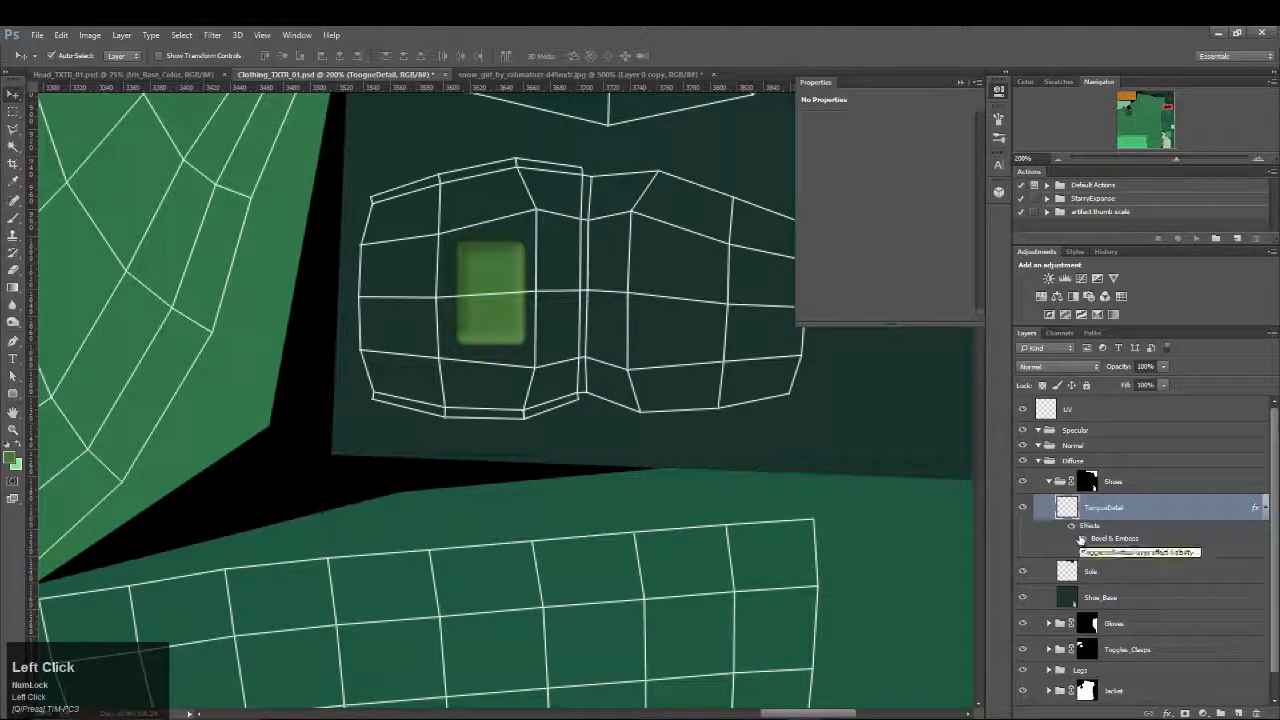
left_click(1082, 539)
left_click(1082, 539)
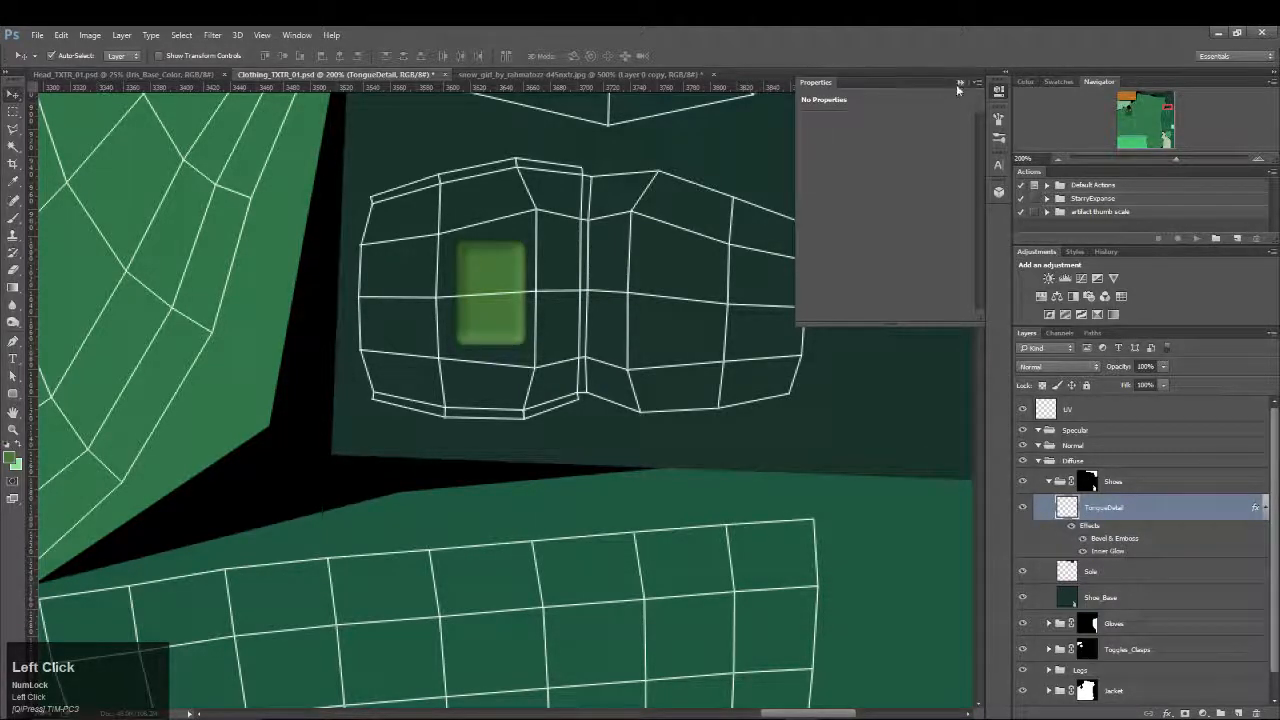
left_click(958, 82)
Examine the green tongue patches on the shoes in the snow girl reference, and return to the clothing texture
left_click(463, 72)
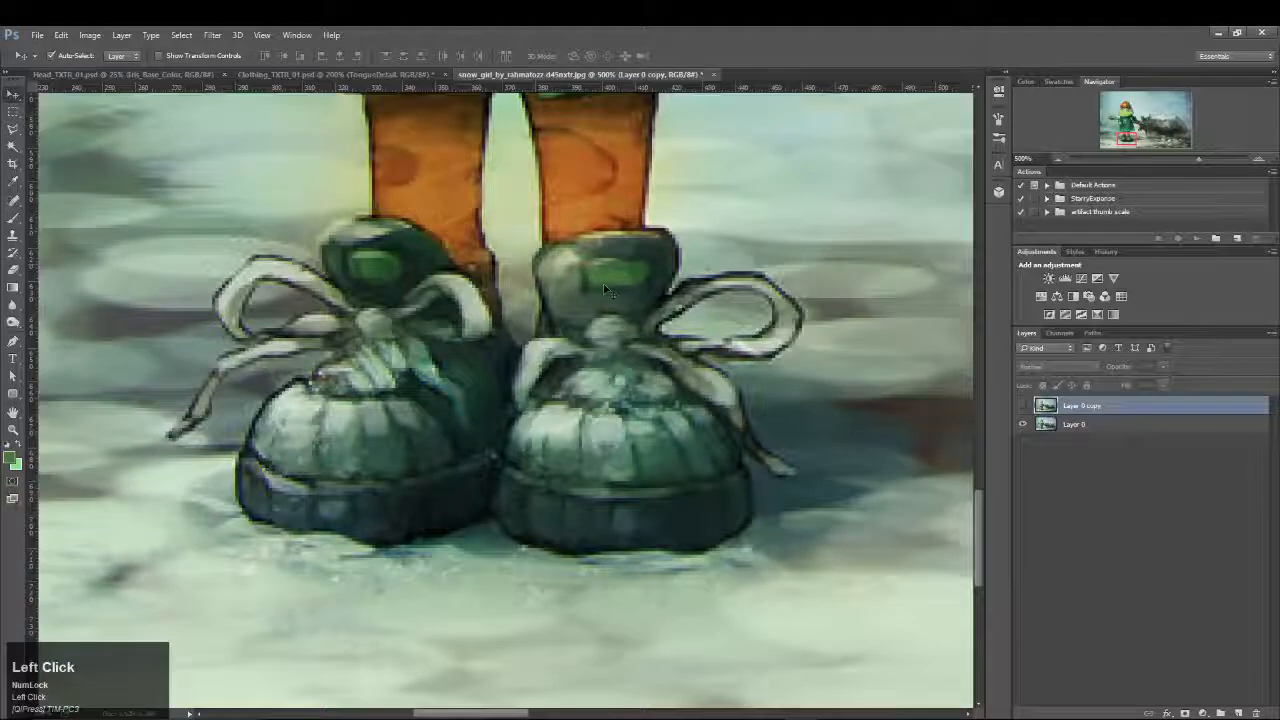
left_click(657, 288, "alt")
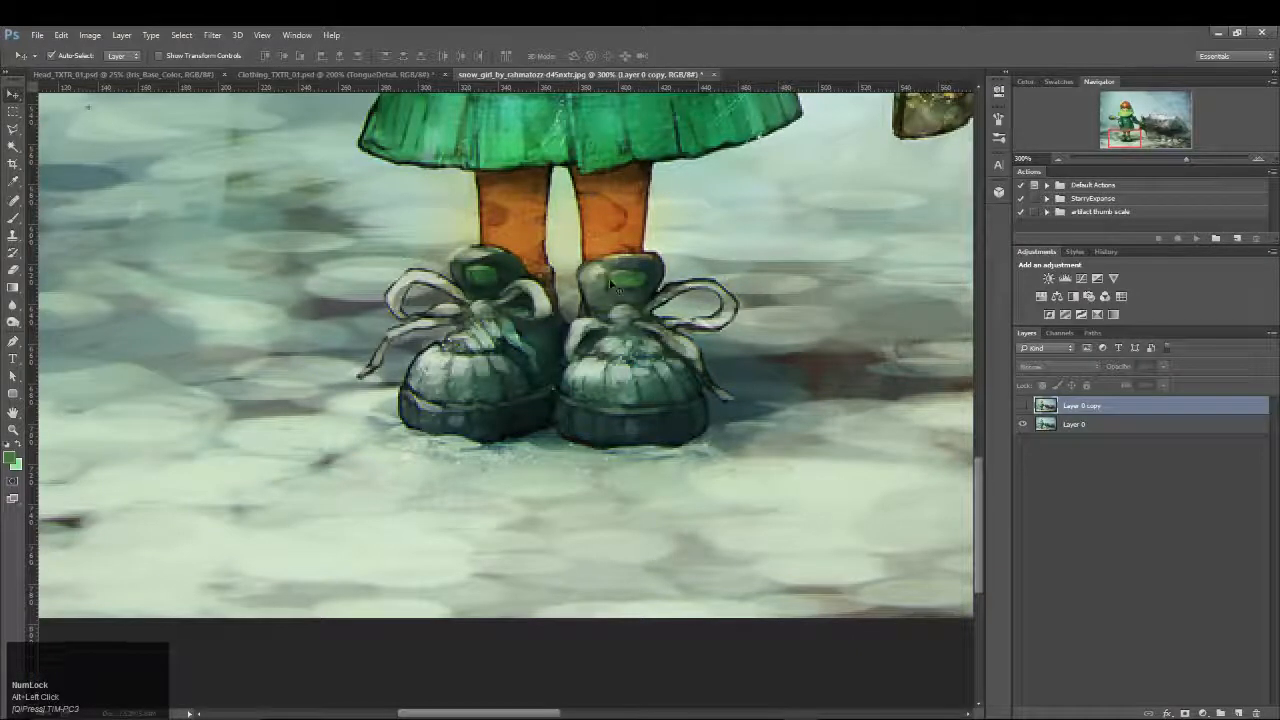
left_click(621, 291, "alt")
left_click(396, 74)
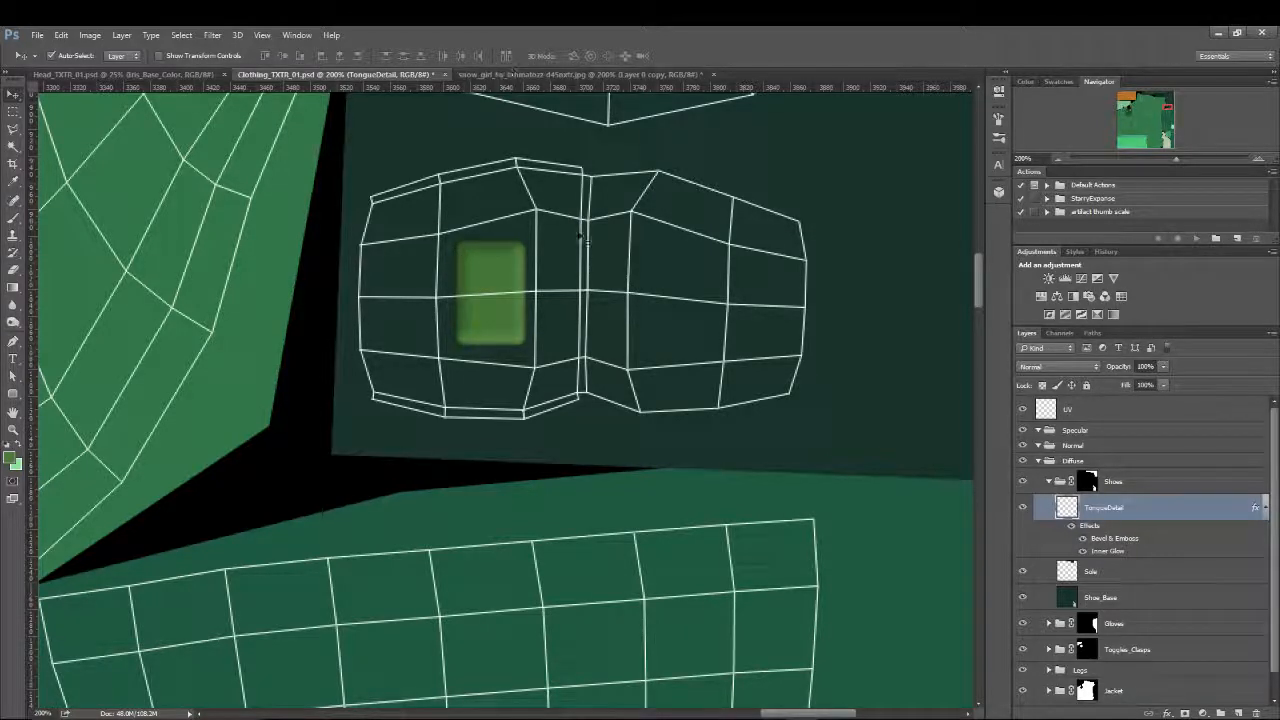
Try to bulge the edges of the TongueDetail patch outward with Puppet Warp pins, and undo the warp
left_click(1106, 514)
left_click(61, 34)
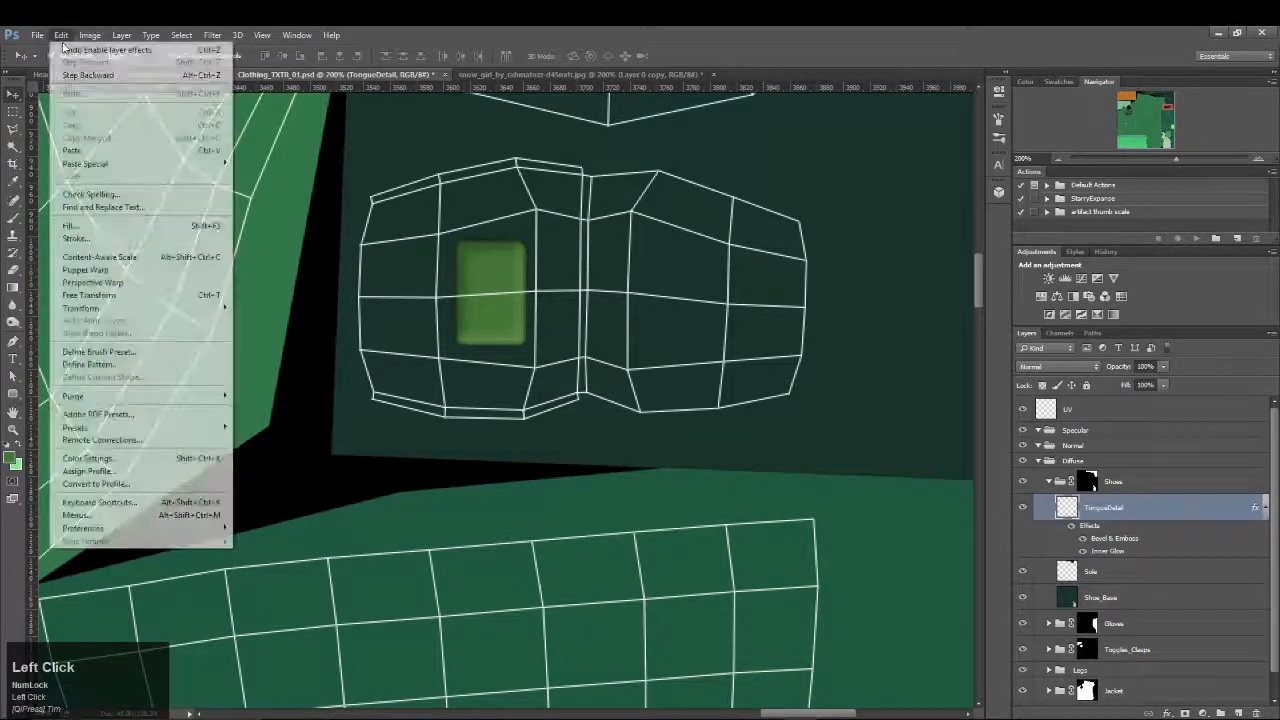
left_click(95, 266)
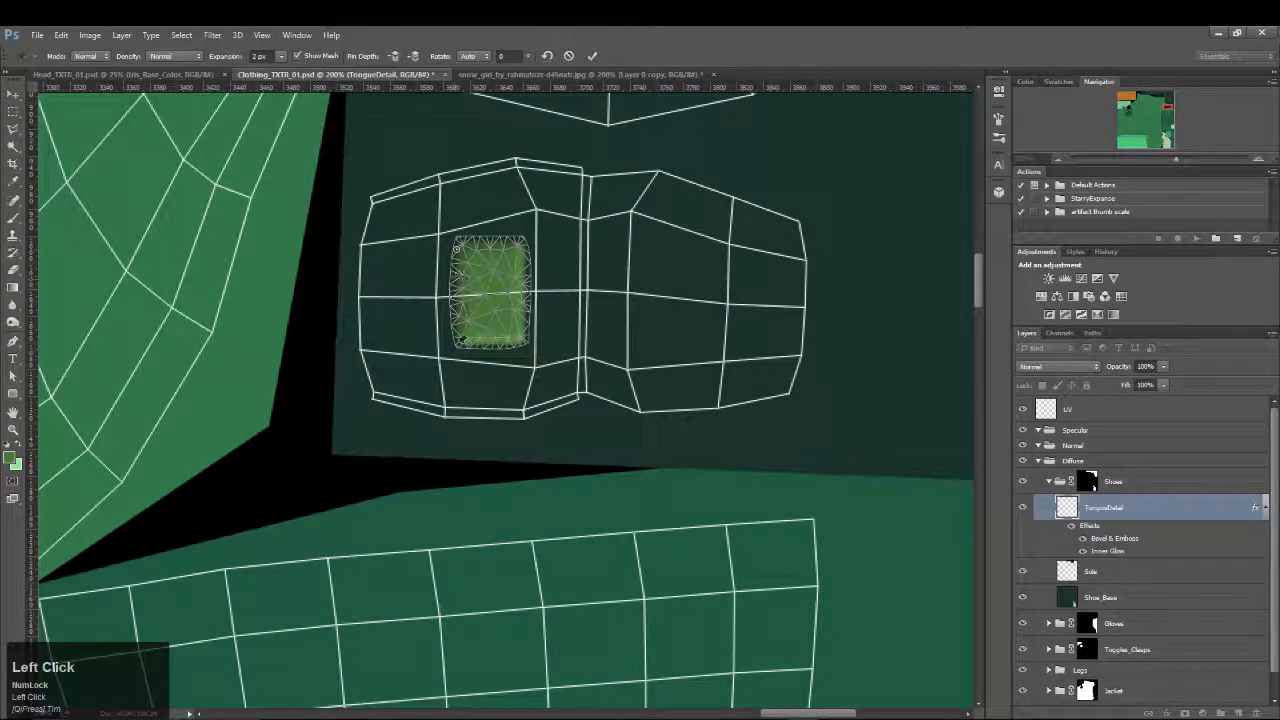
left_click(460, 339)
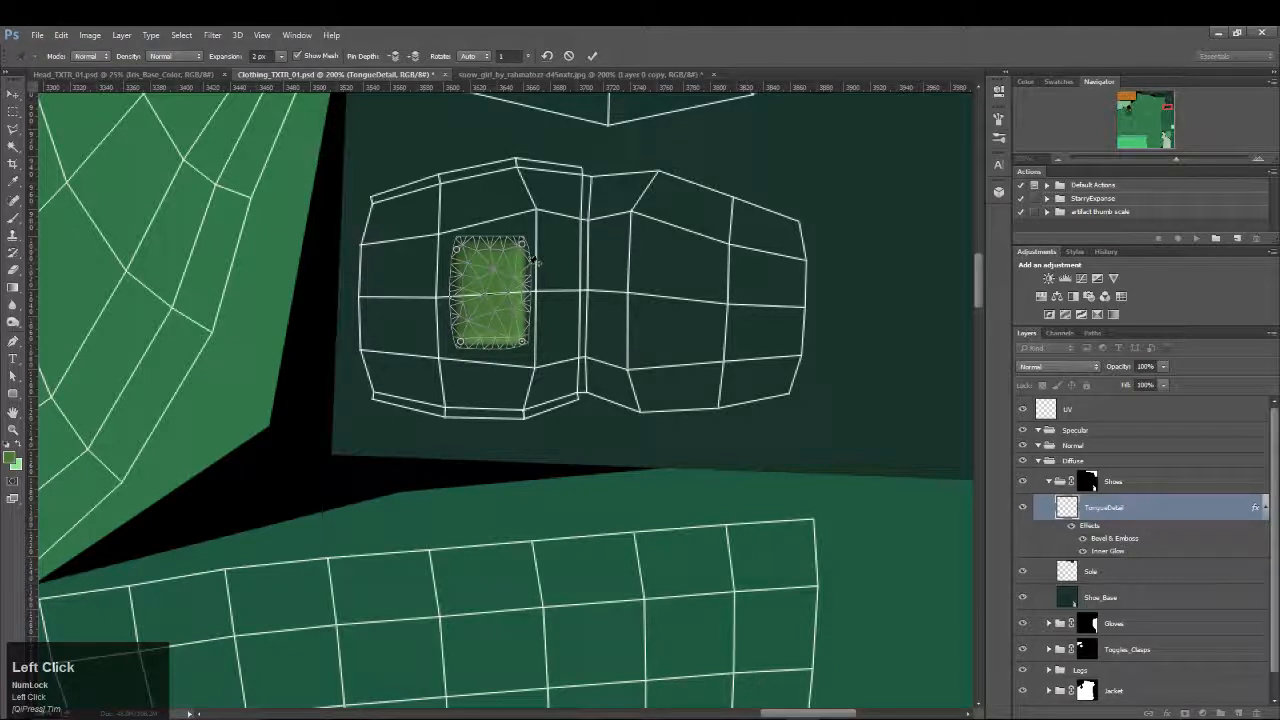
left_click(531, 266)
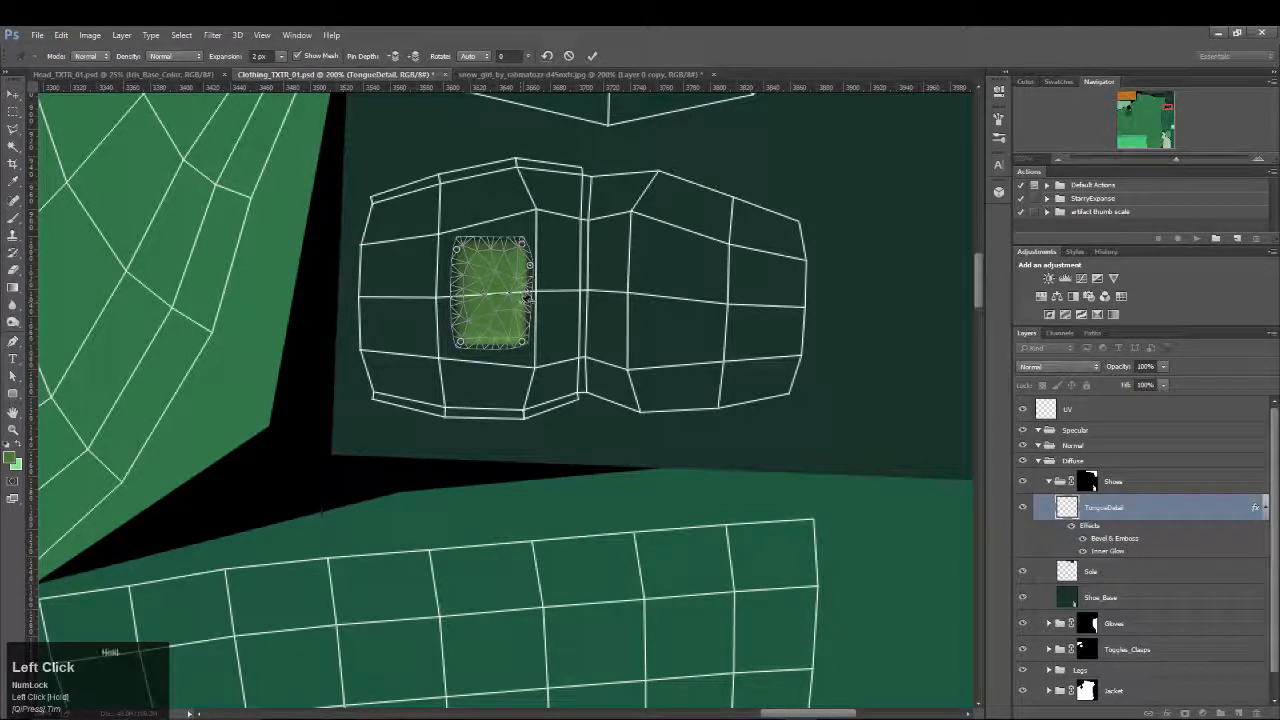
left_click(523, 304)
left_click_drag(464, 290, 506, 237)
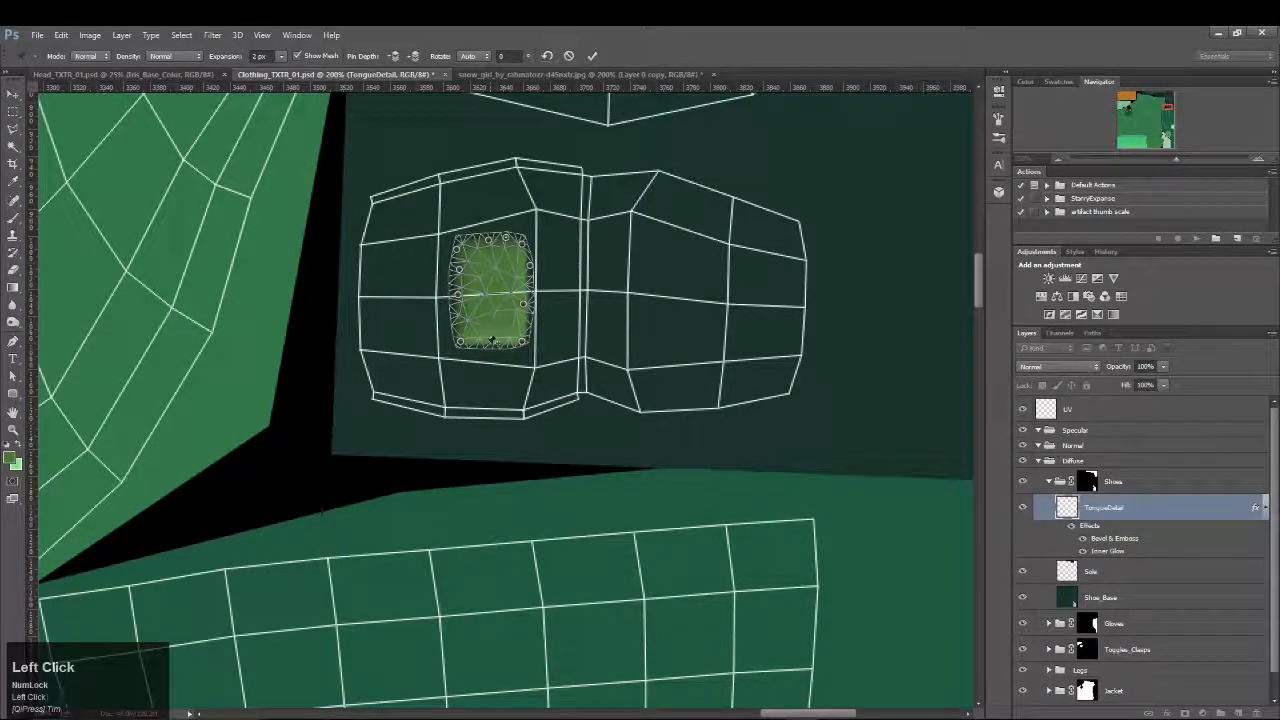
left_click_drag(490, 351, 508, 345)
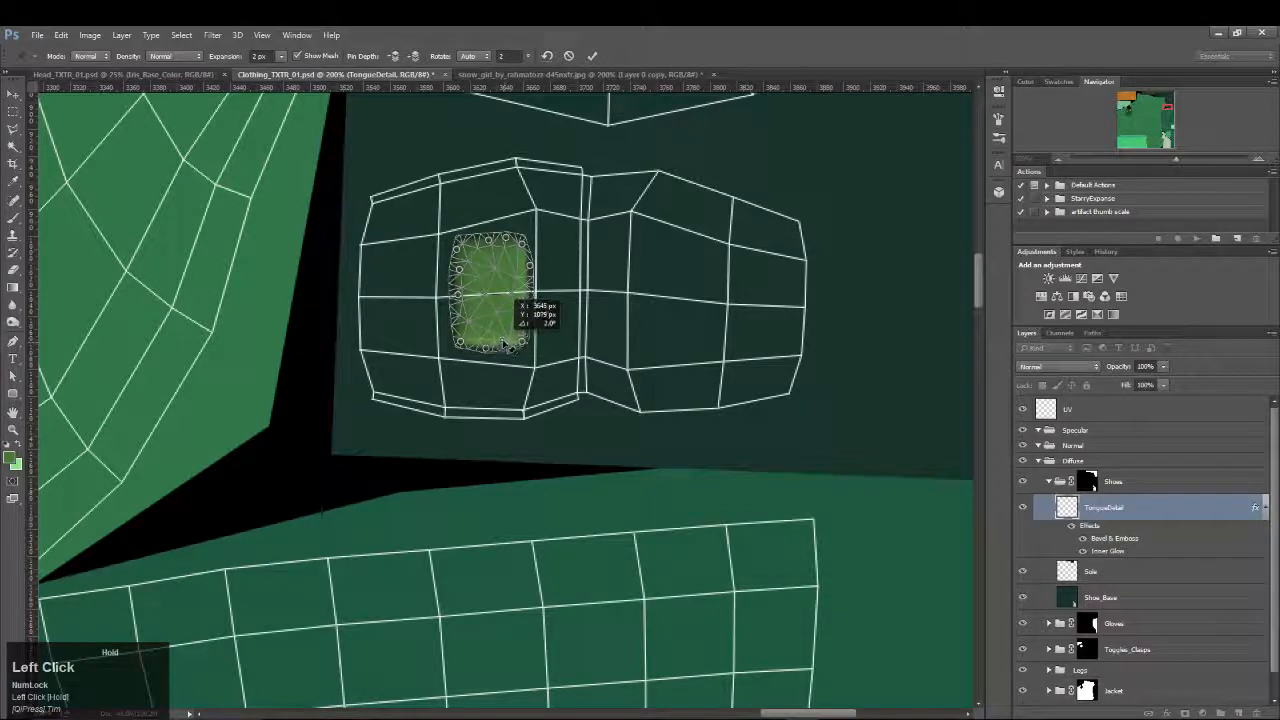
key("Return")
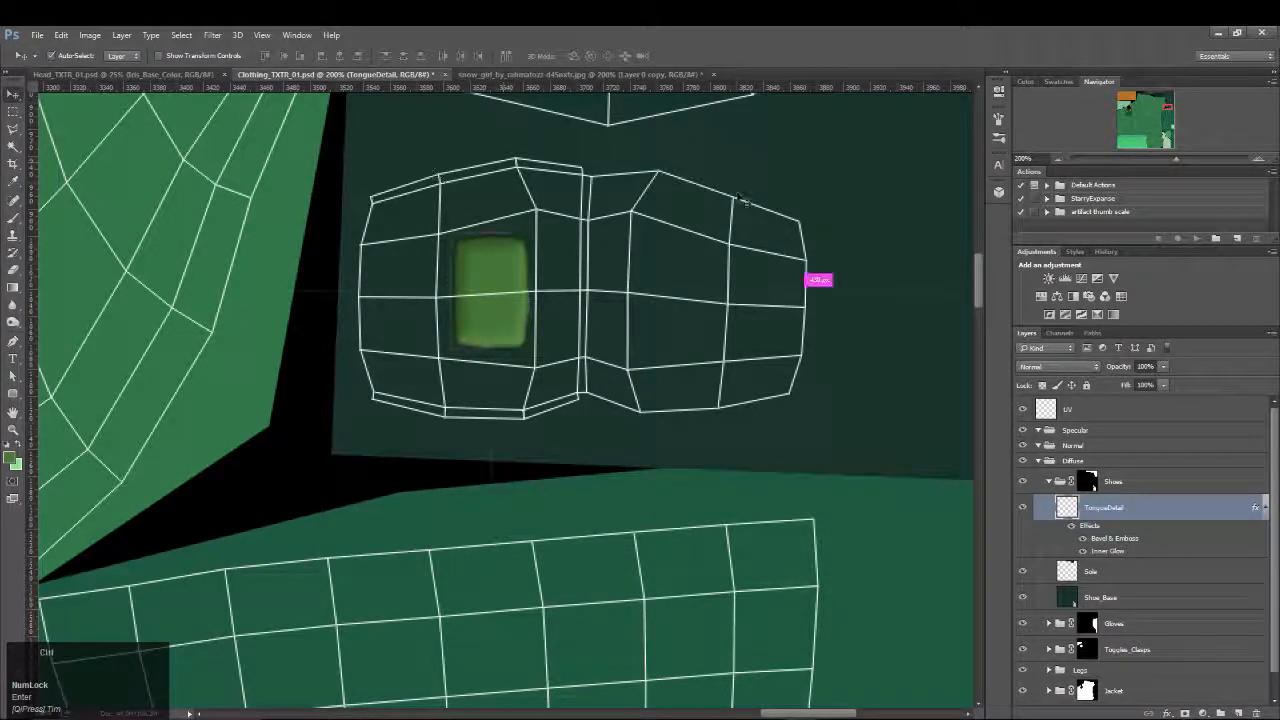
key("ctrl+z")
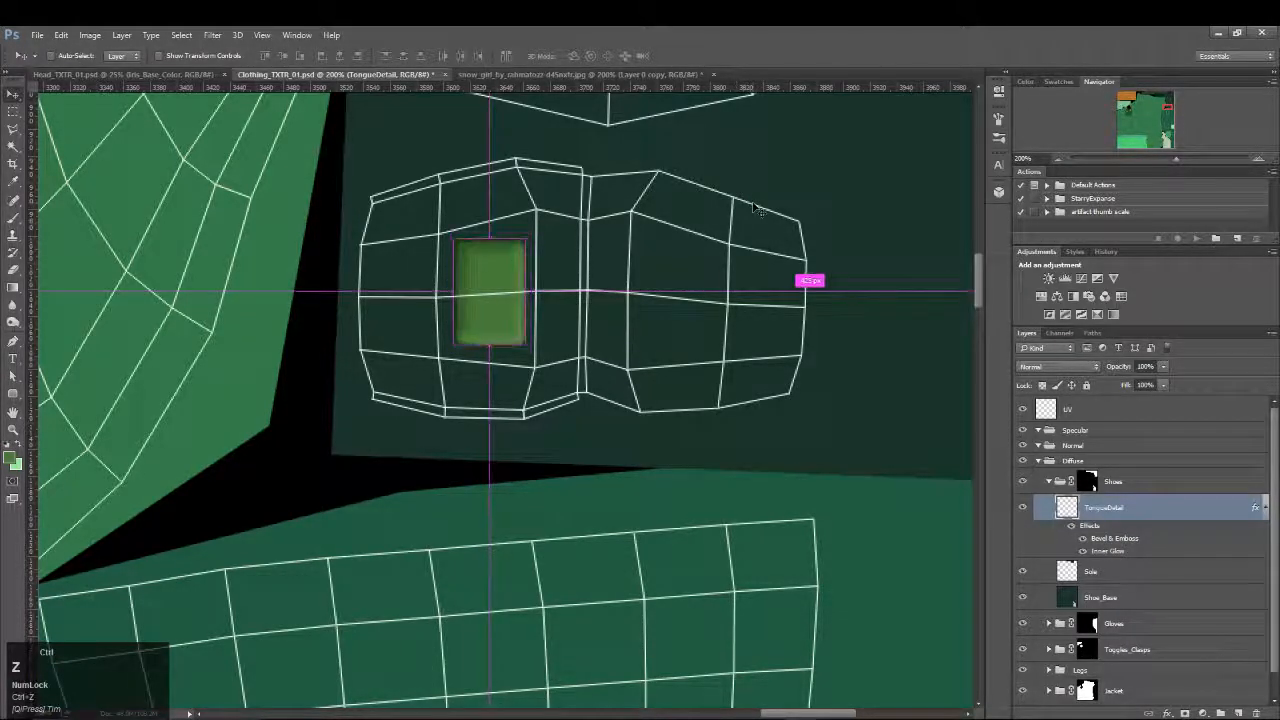
Puppet Warp the TongueDetail patch, pinning its corners and adjusting the middles of its edges to round it slightly, and apply the warp
left_click(514, 308, "alt")
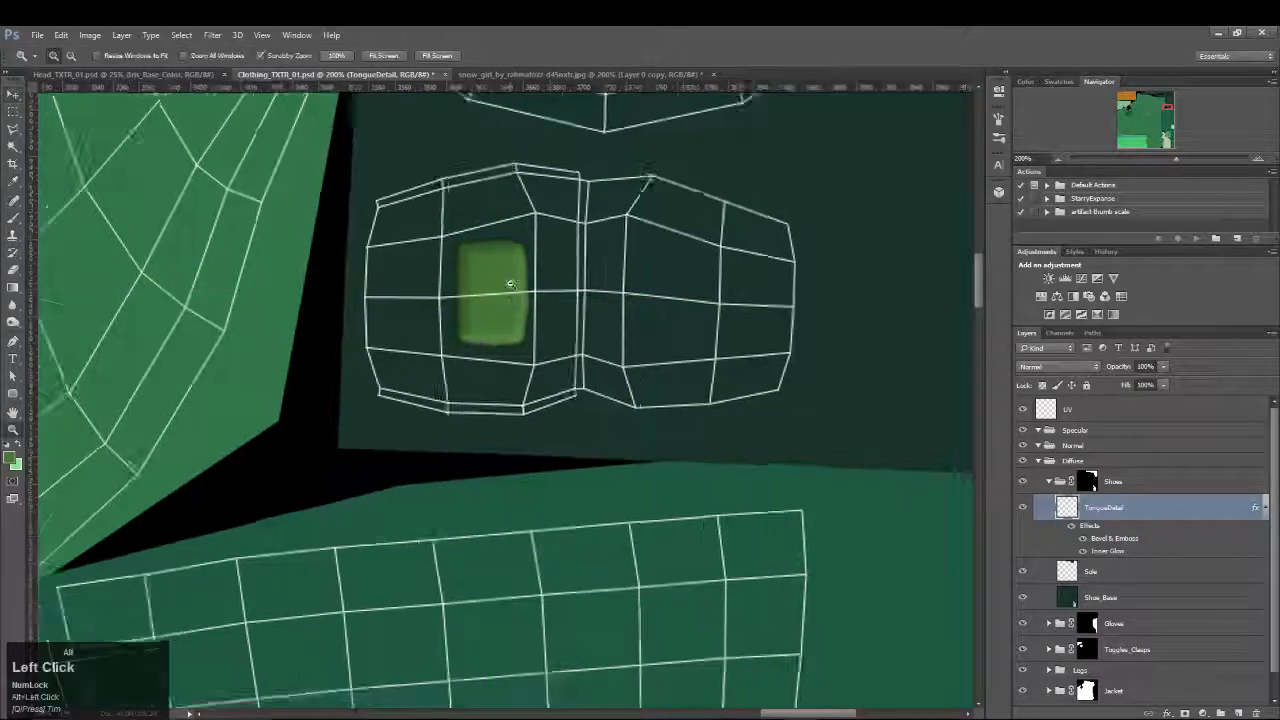
key("z")
left_click(490, 282)
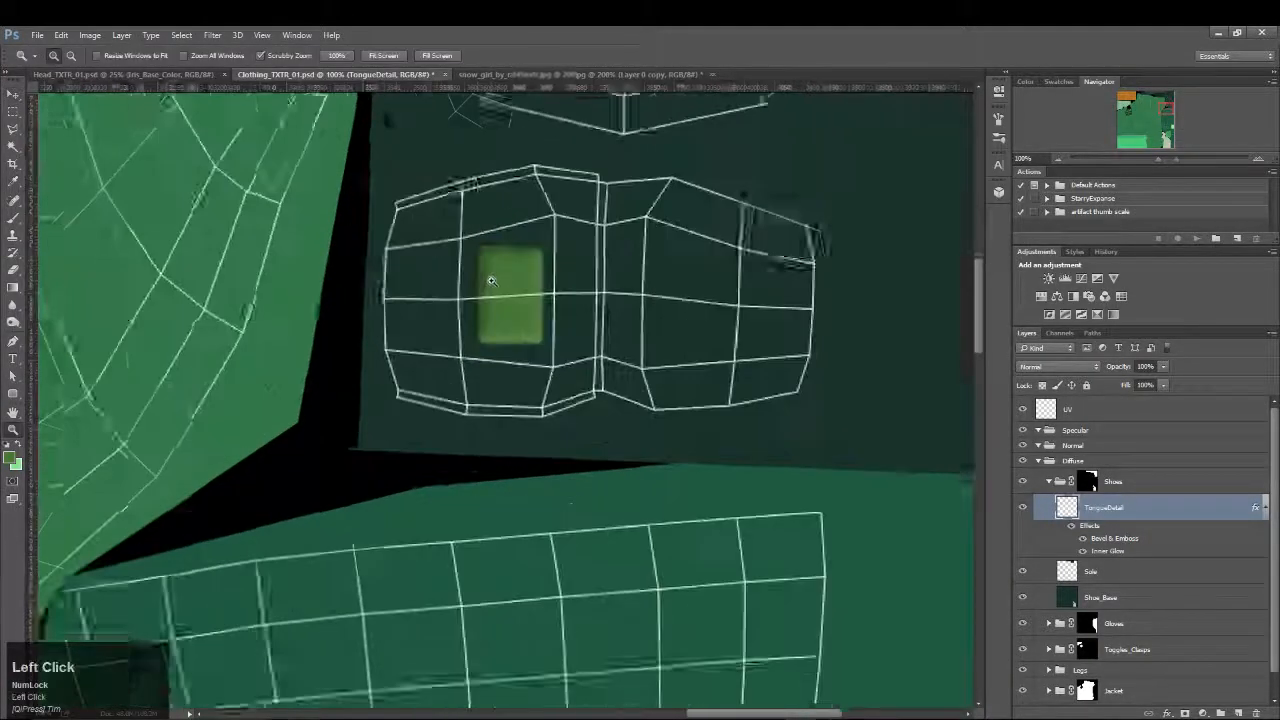
left_click(490, 282)
left_click(61, 35)
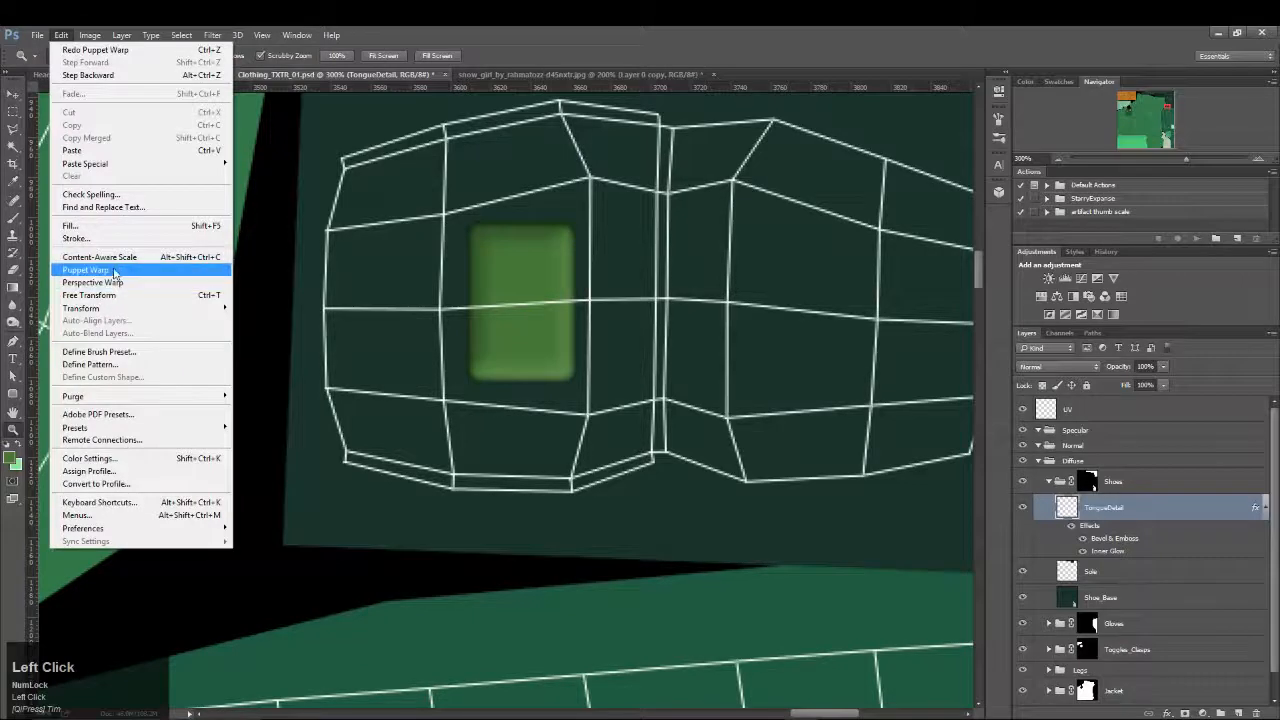
left_click(117, 270)
left_click(475, 231)
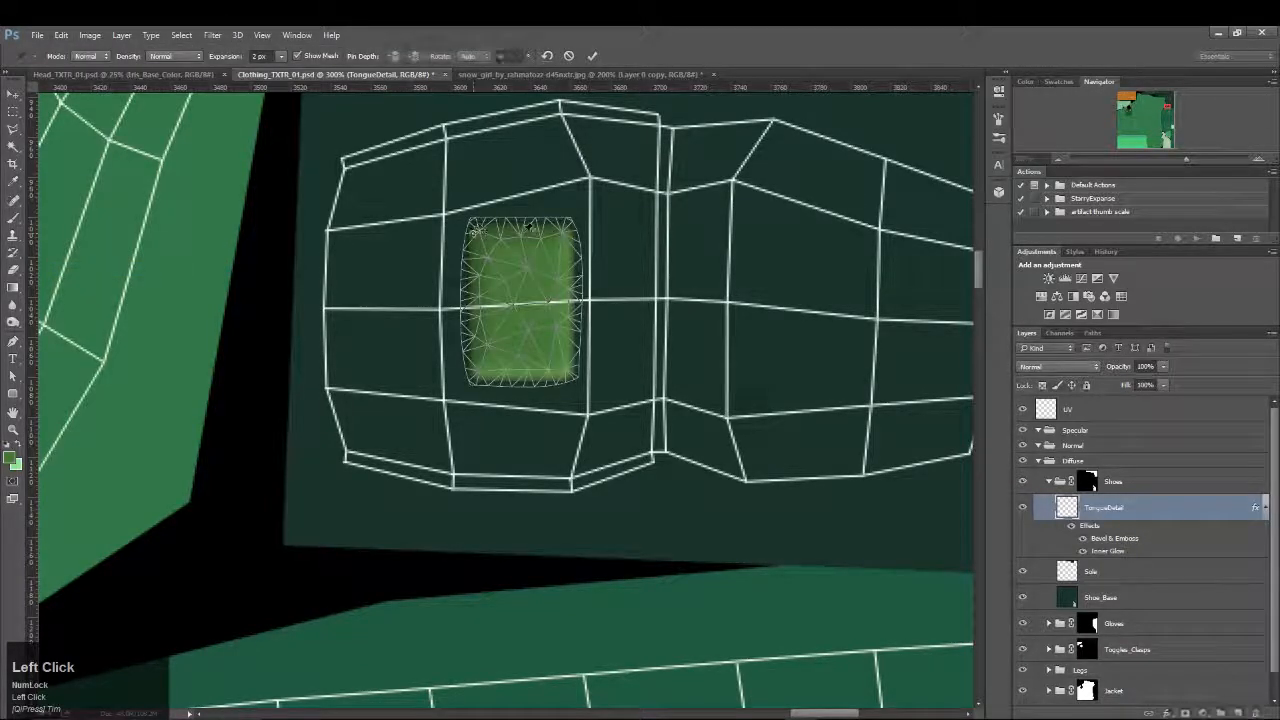
left_click(571, 228)
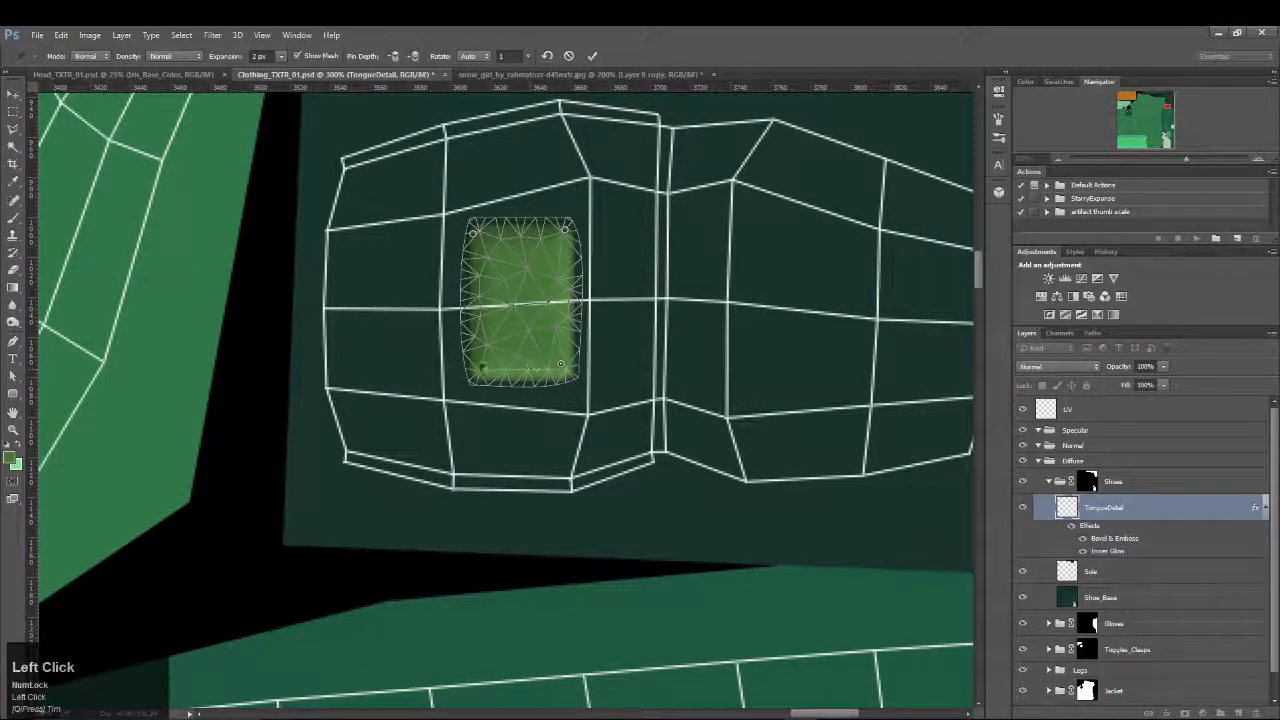
left_click_drag(483, 304, 545, 302)
left_click(530, 235)
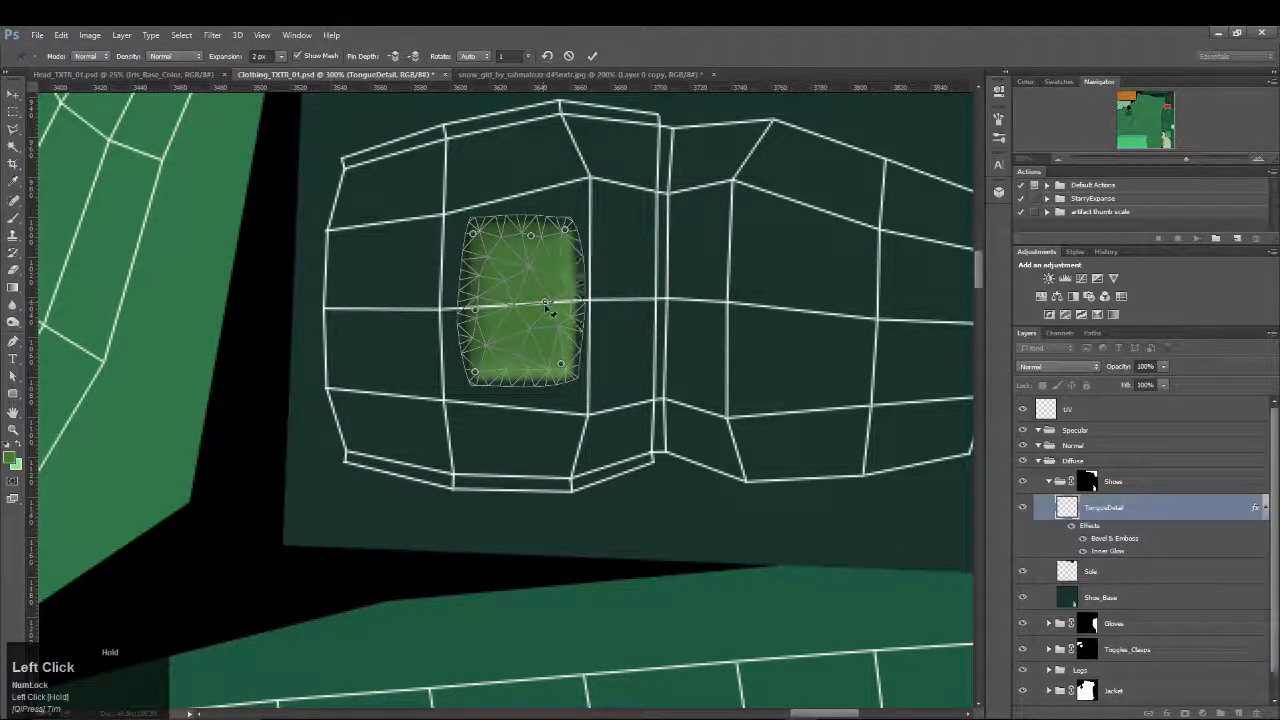
left_click(521, 363)
left_click_drag(520, 363, 522, 370)
key("Return")
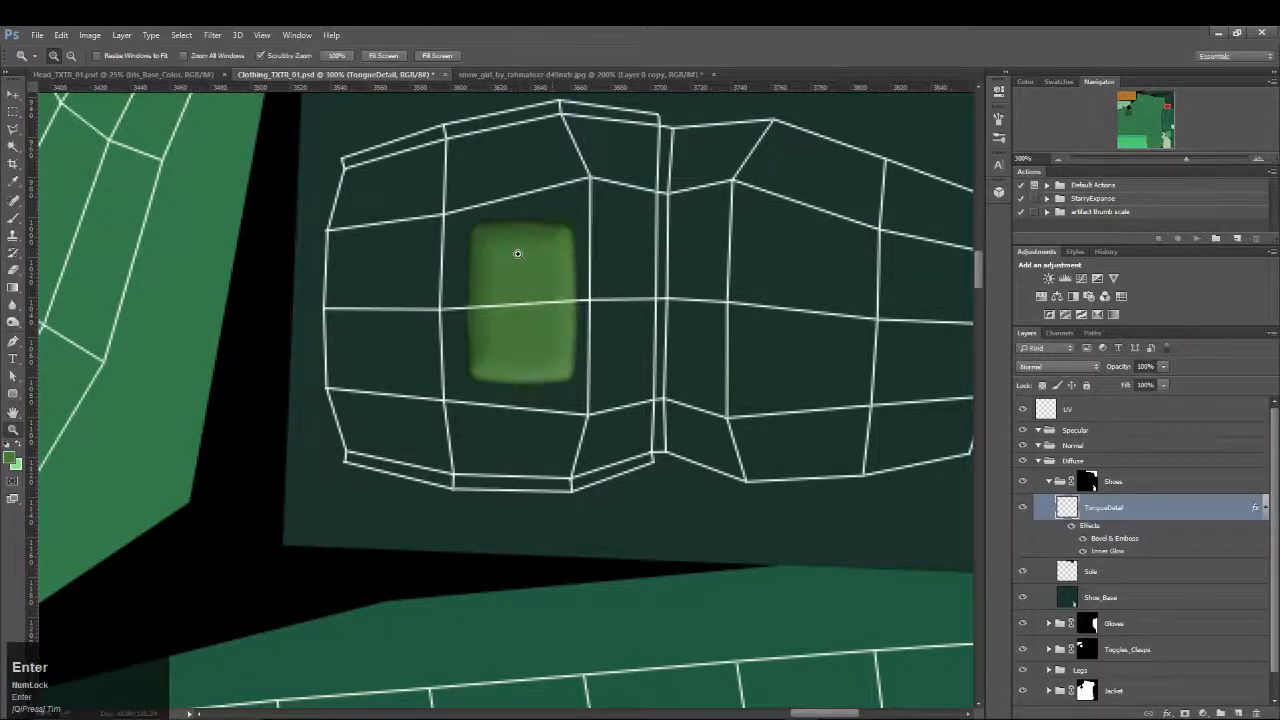
Compare the TongueDetail patch before and after the last Puppet Warp within the surrounding UV layout
left_click(522, 327, "alt")
left_click(522, 327, "alt")
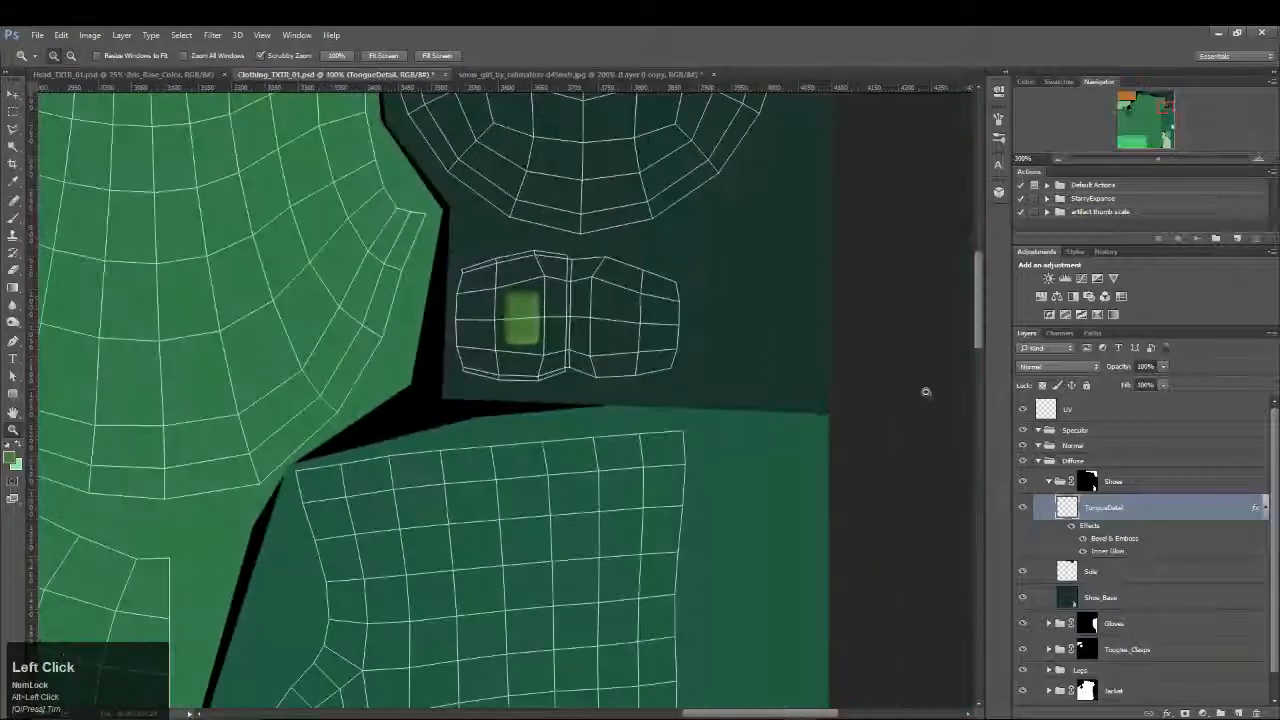
key("alt+shift+l")
key("ctrl+z")
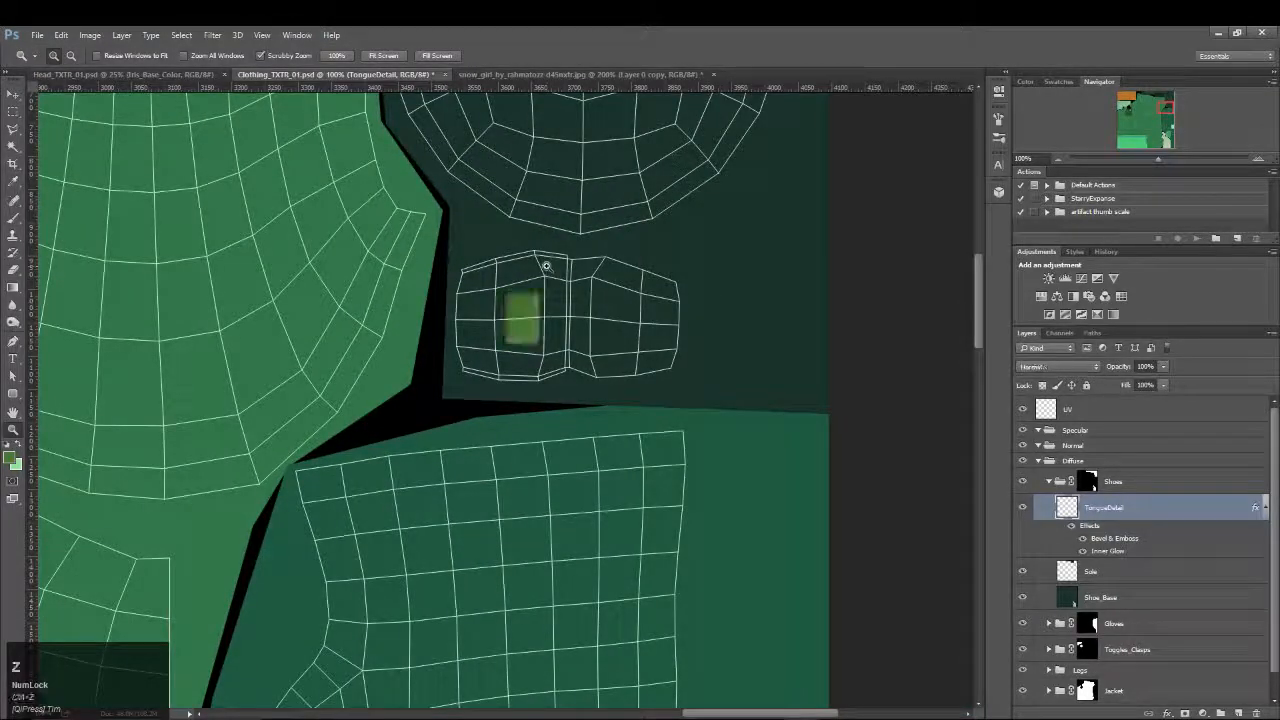
Reduce the opacity of the TongueDetail layer in the Shoes group to 75%
left_click(1204, 481)
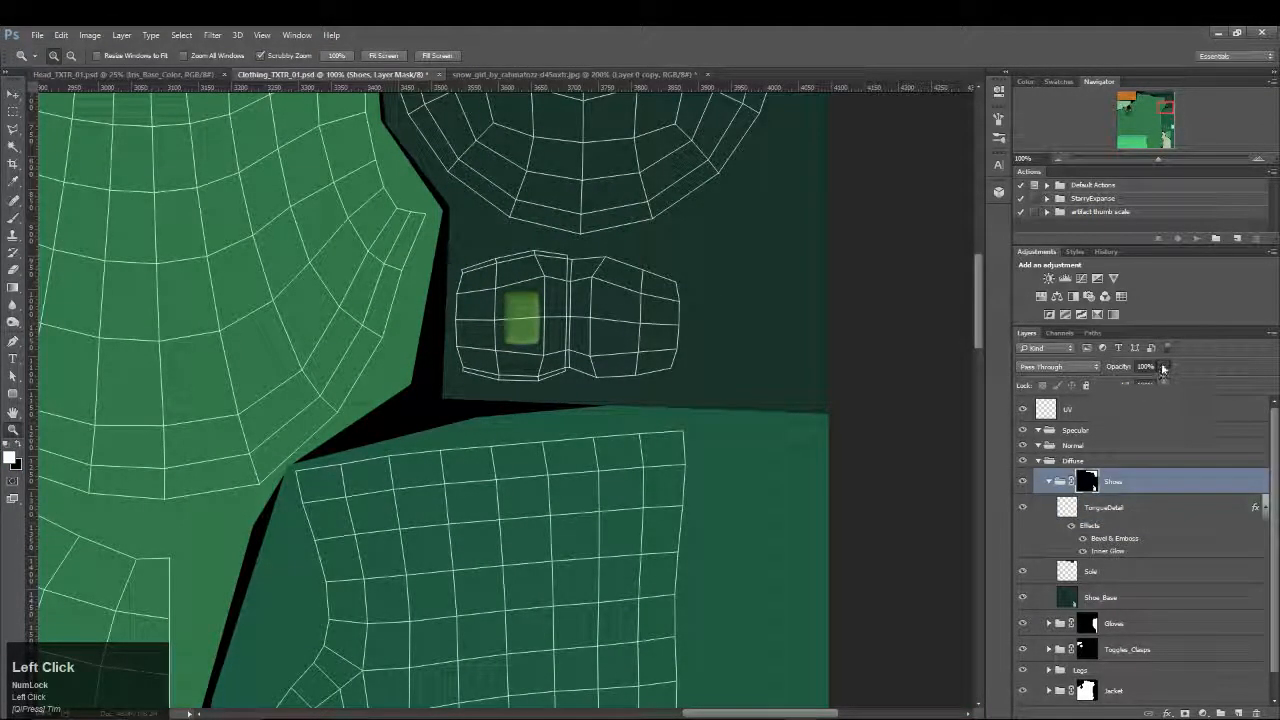
left_click(1164, 508)
left_click_drag(1166, 370, 1146, 381)
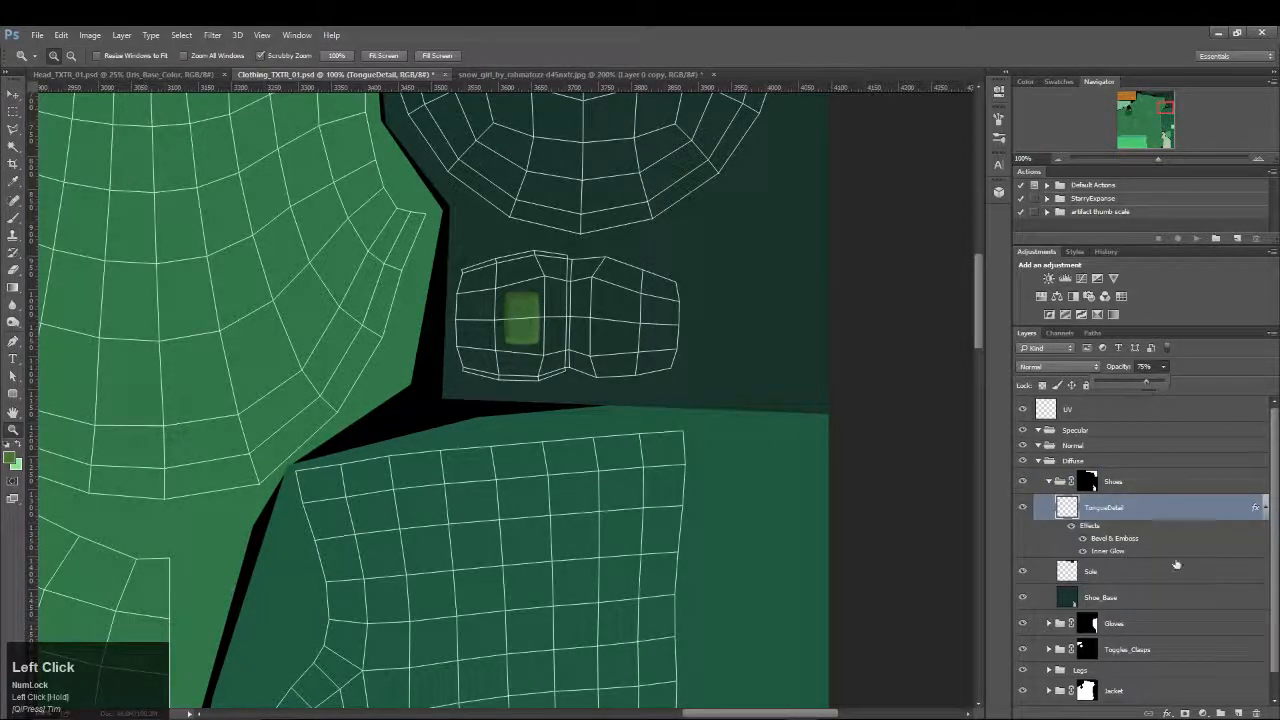
Collapse the Shoes group, hide the UV layer over the clothing texture, and save the document
left_click(461, 251, "alt")
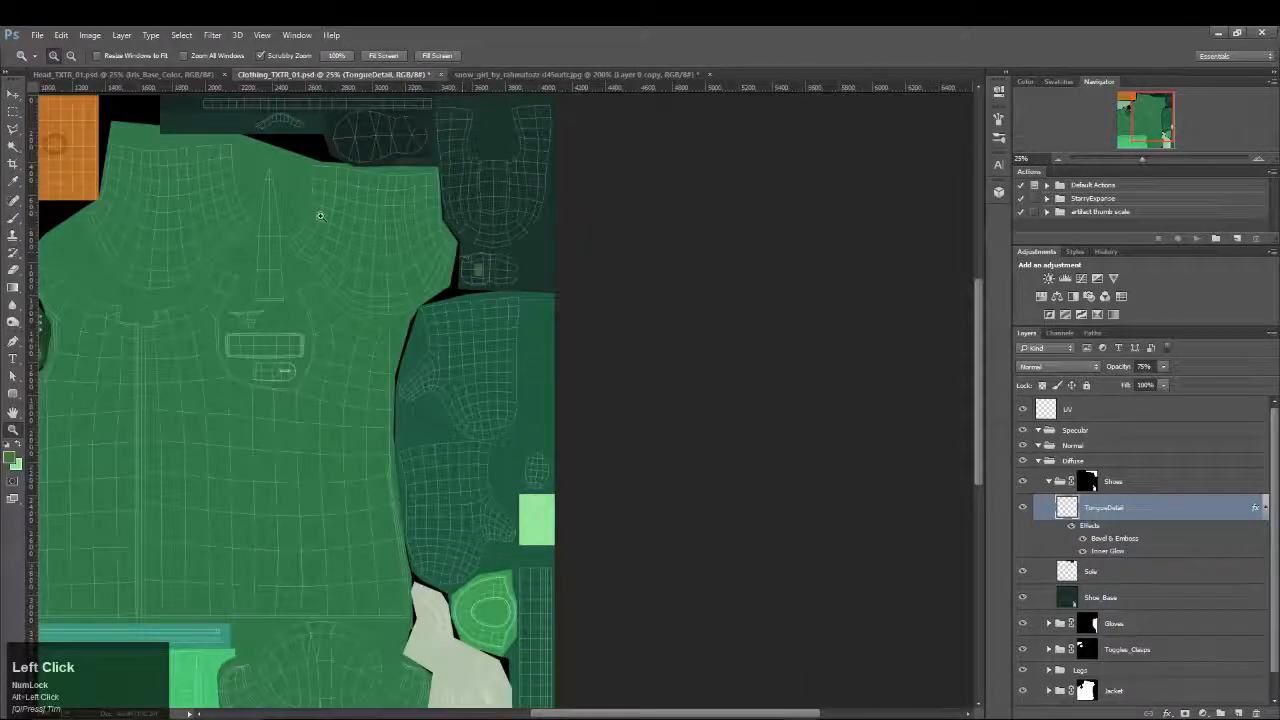
left_click(334, 266, "alt")
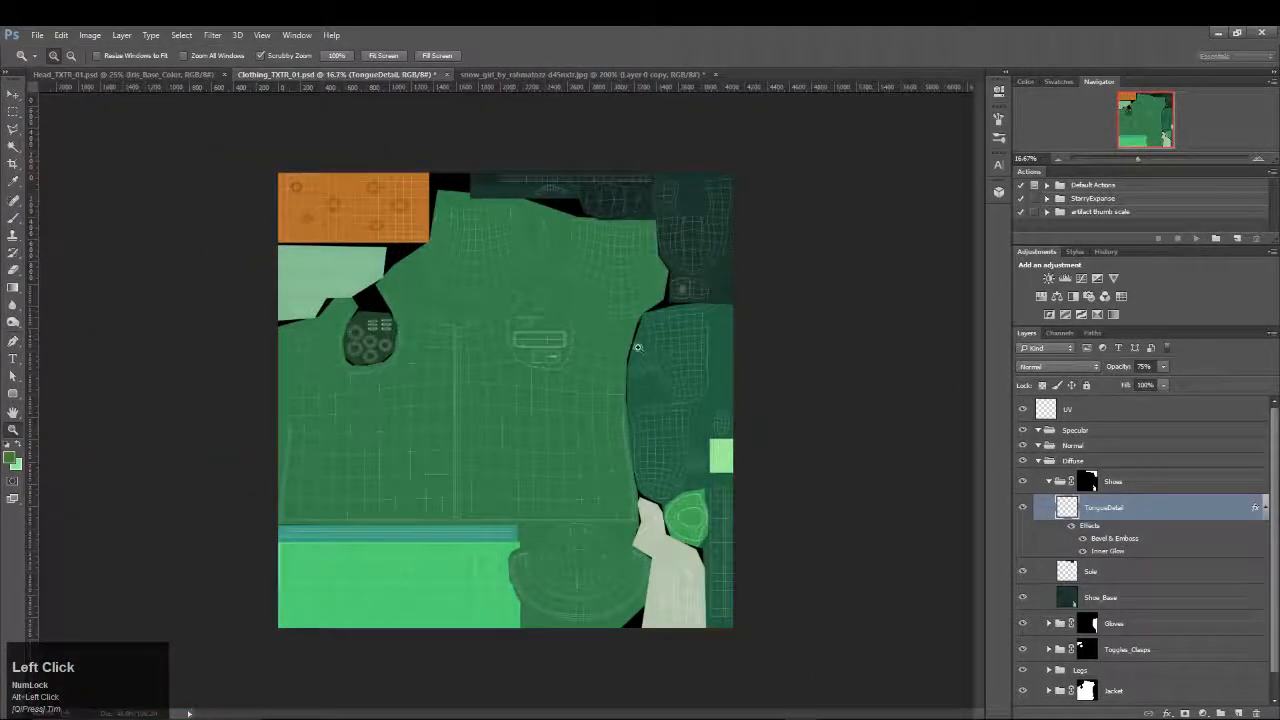
left_click(1050, 481)
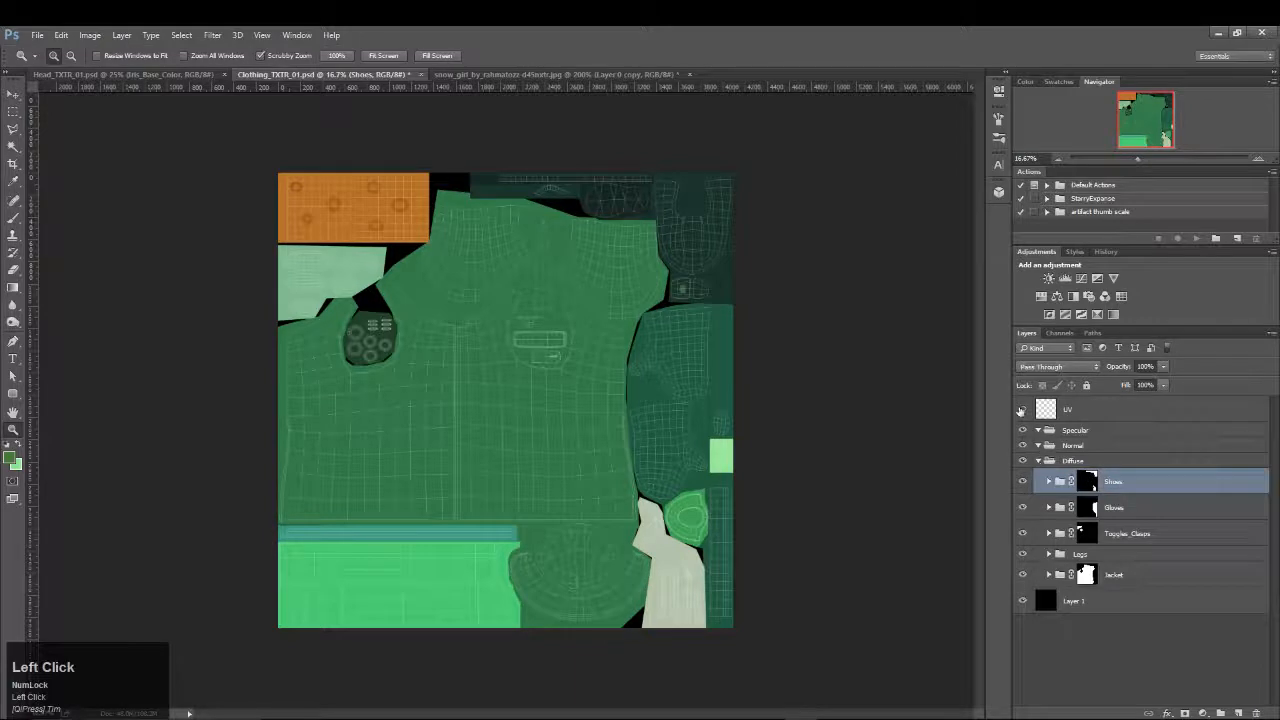
key("ctrl+s")
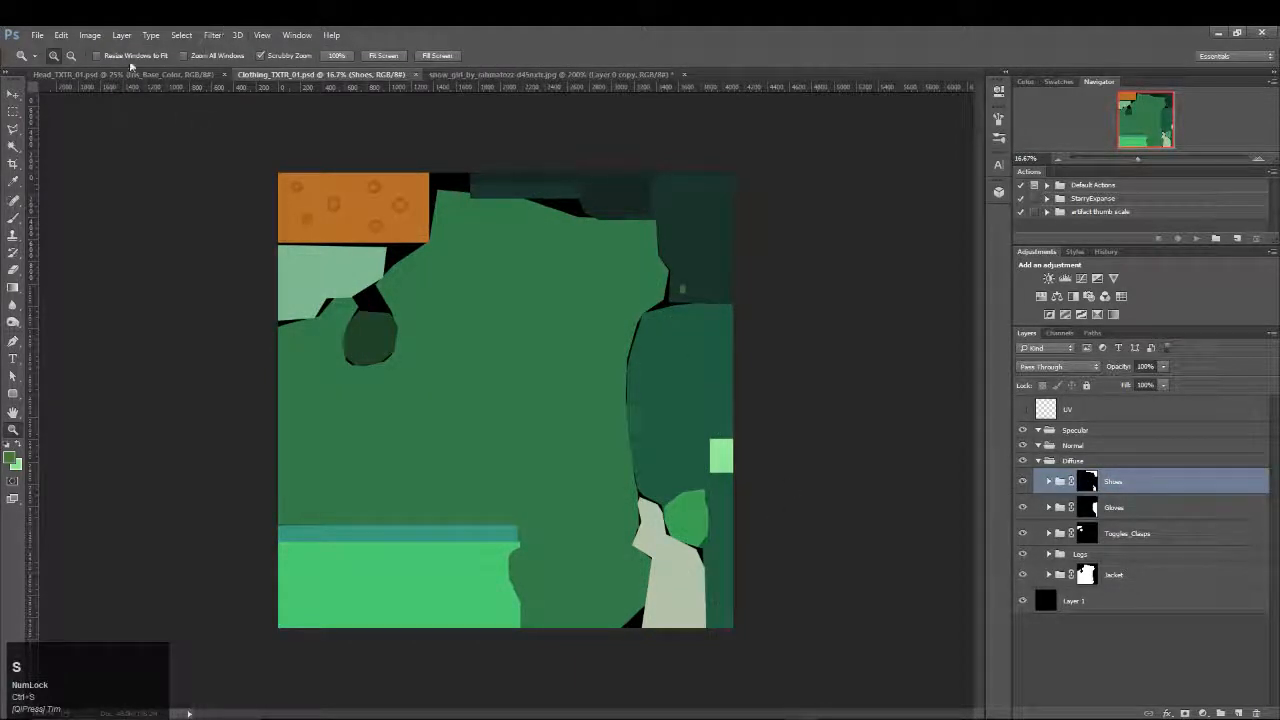
Start saving the clothing texture under a new file in JPEG format
left_click(37, 35)
left_click(144, 173)
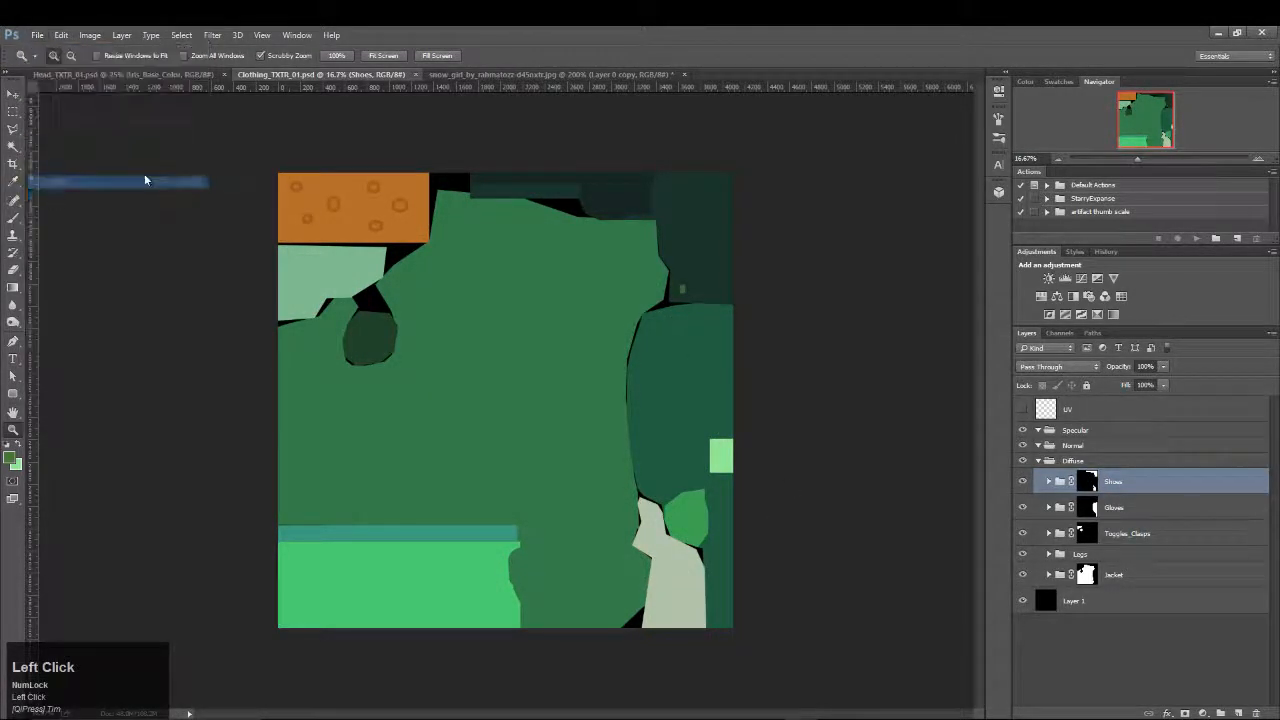
left_click(366, 576)
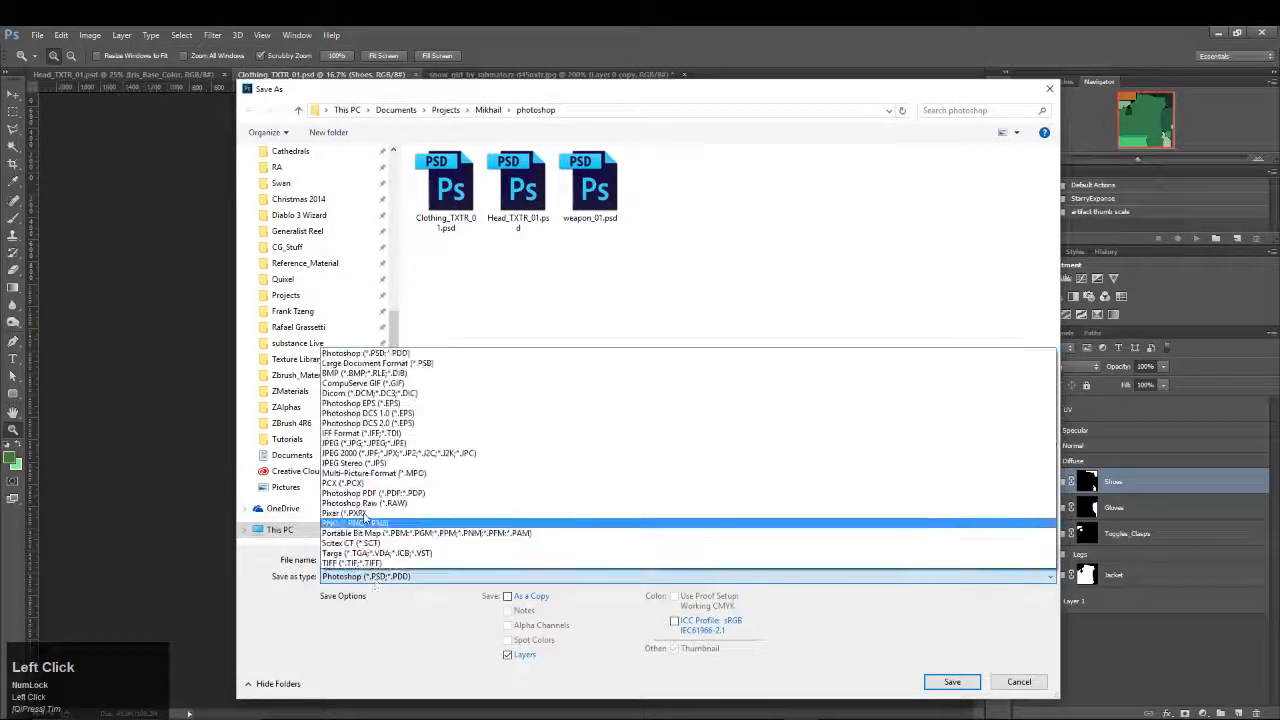
left_click(352, 444)
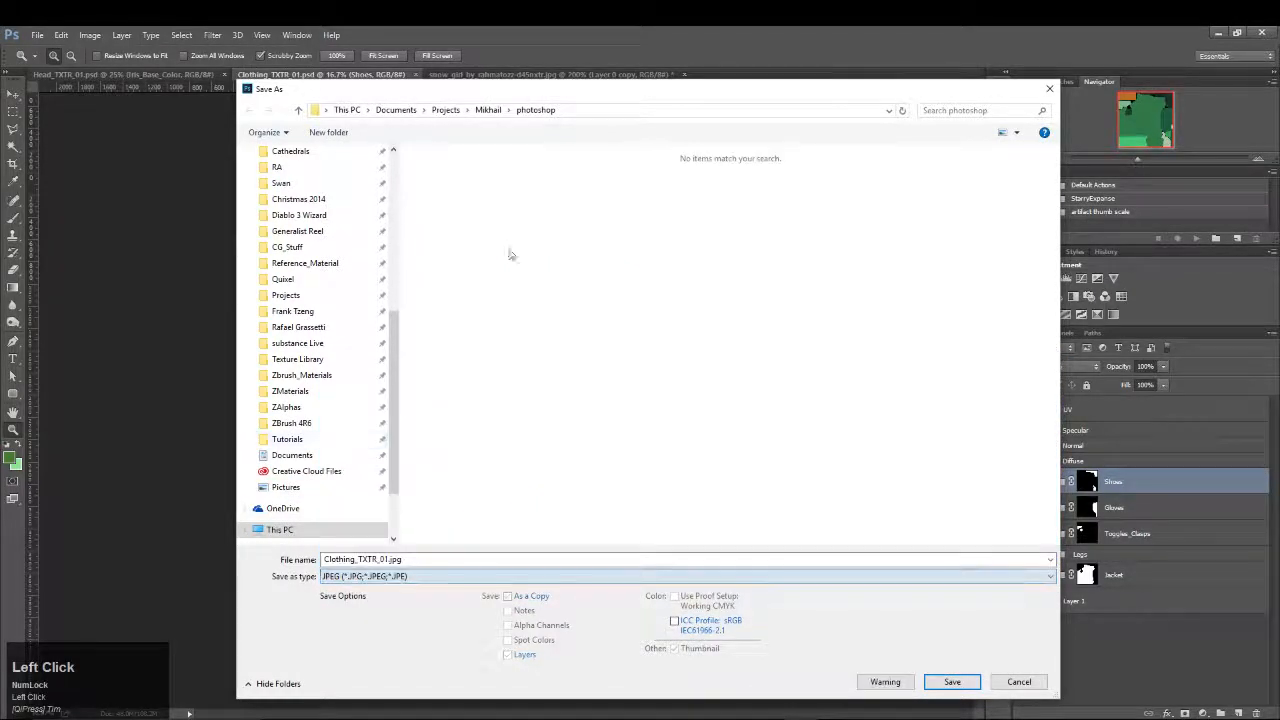
Choose the sourceimages folder inside the project's maya folder as the destination for the JPEG
left_click(490, 110)
left_click(438, 227)
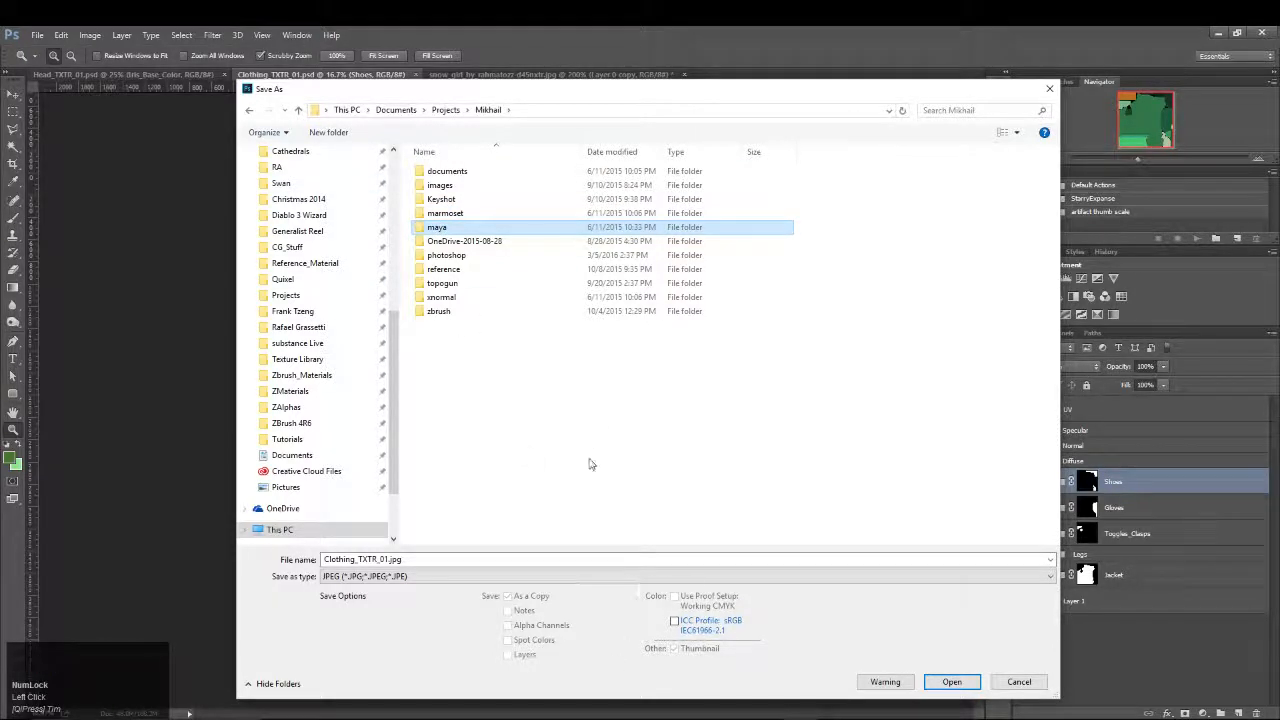
left_click(452, 216)
left_click(431, 228)
left_click(445, 310)
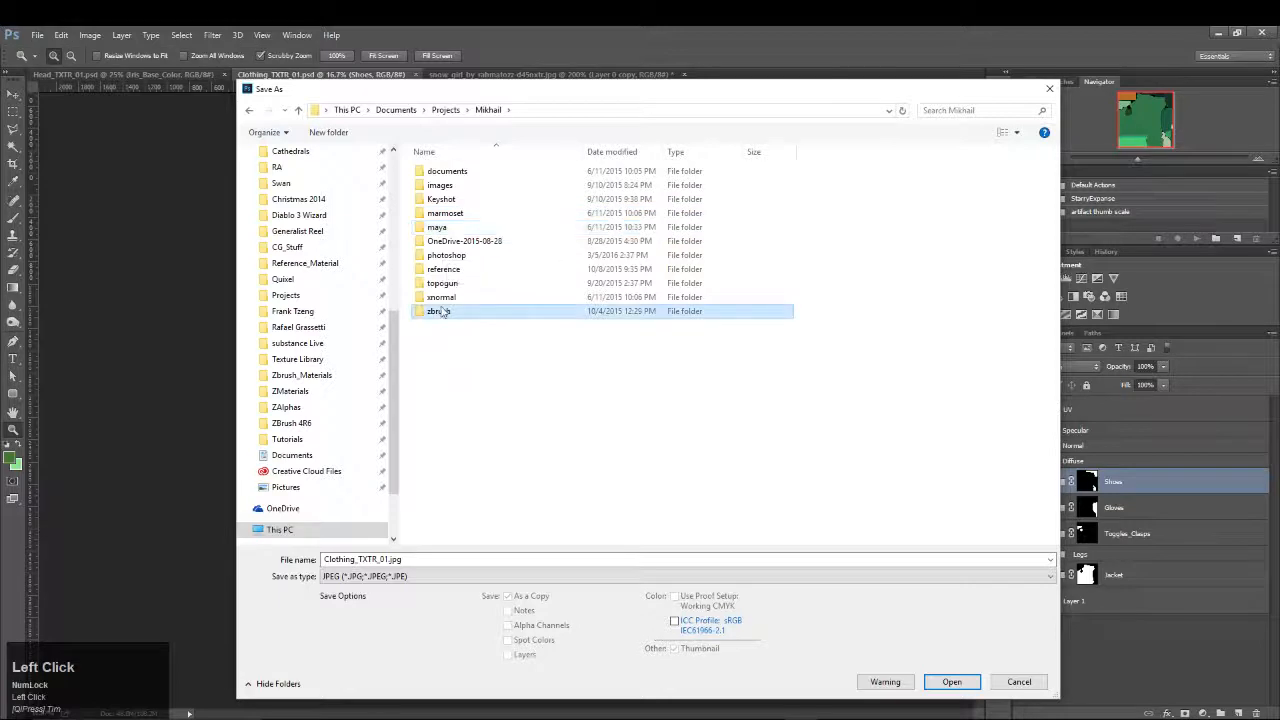
left_click(447, 256)
double_click(437, 227)
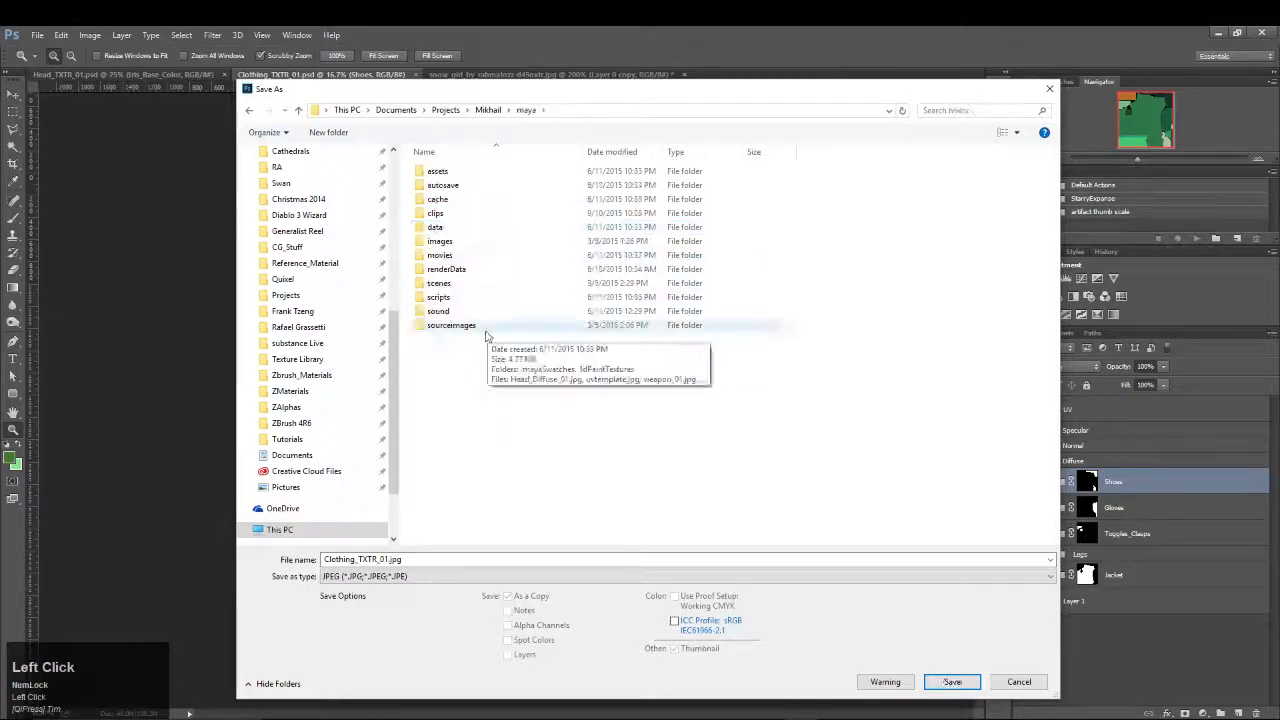
double_click(446, 326)
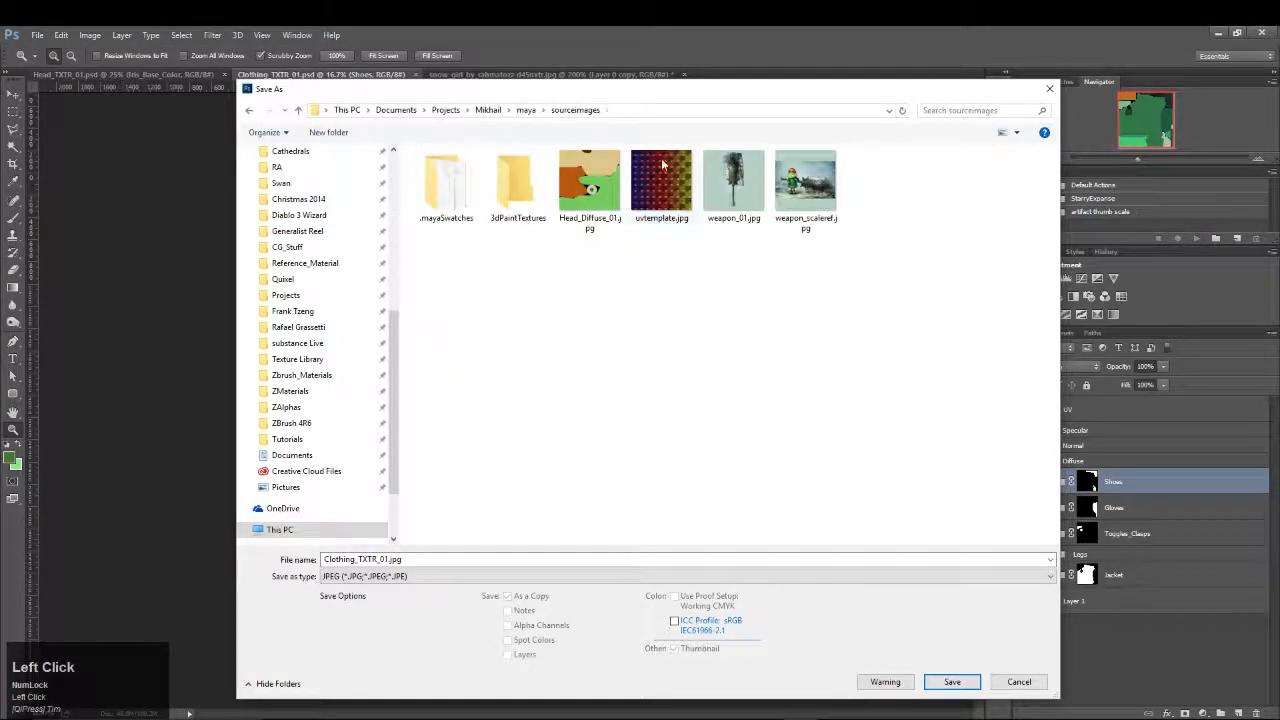
Name the JPEG Clothing_D_01 and save it at Maximum quality with the Baseline ("Standard") format
left_click(428, 560)
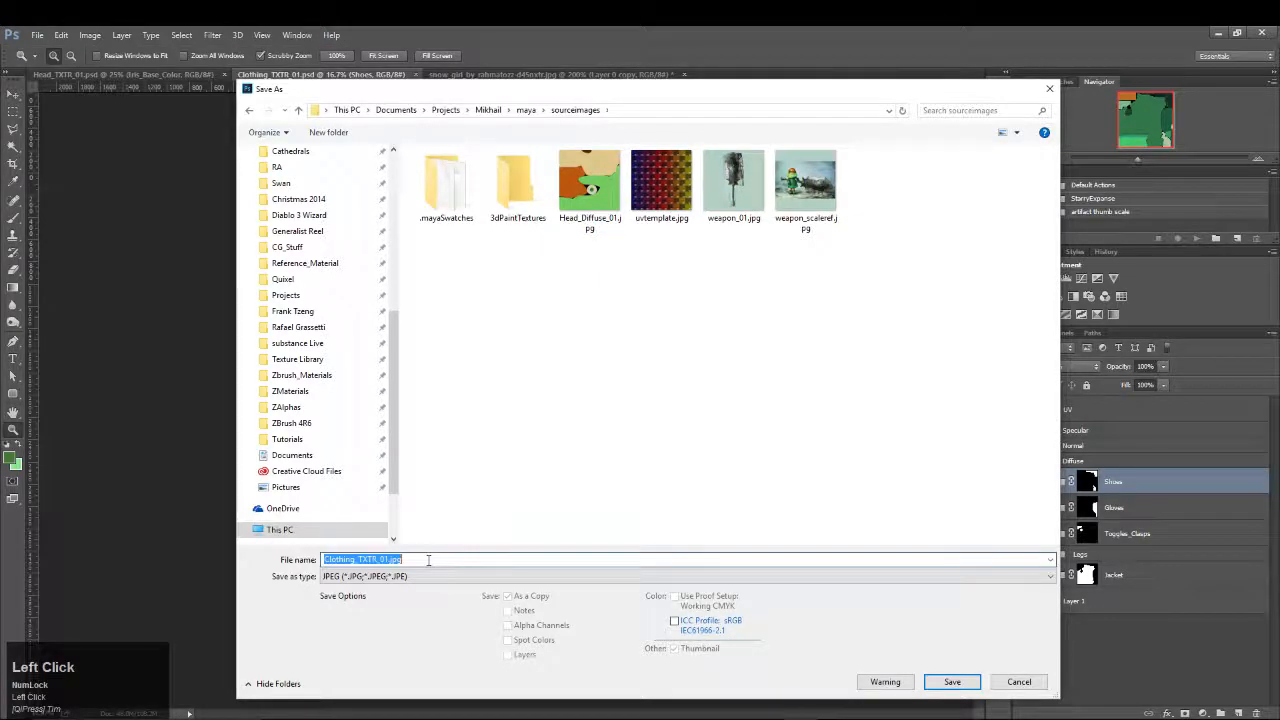
type("Clothing")
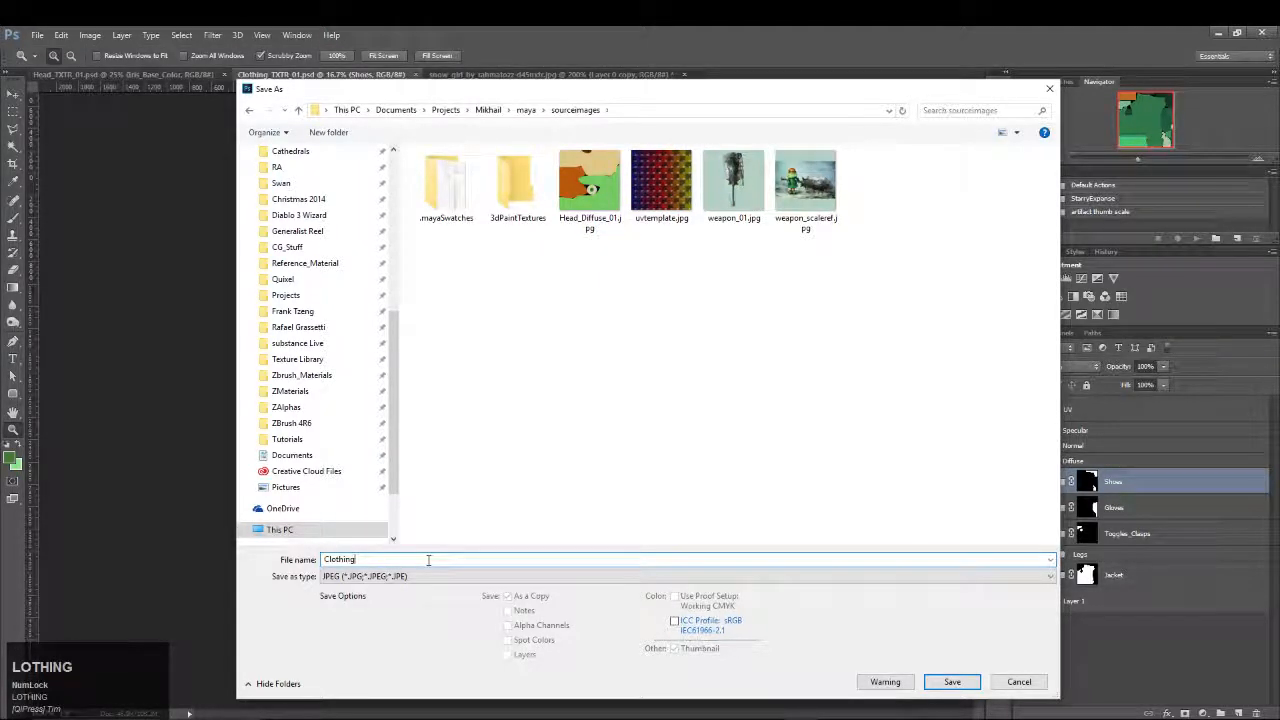
type("_Diffuse_01")
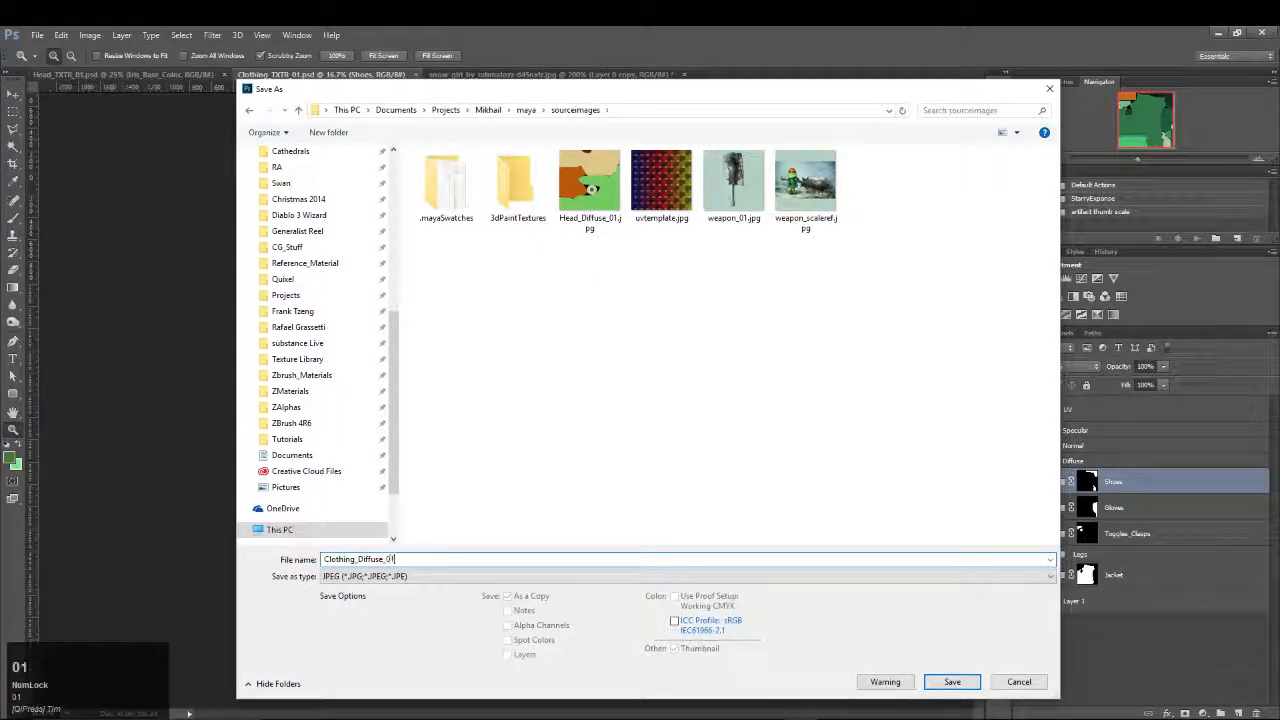
key("BackSpace")
key("BackSpace")
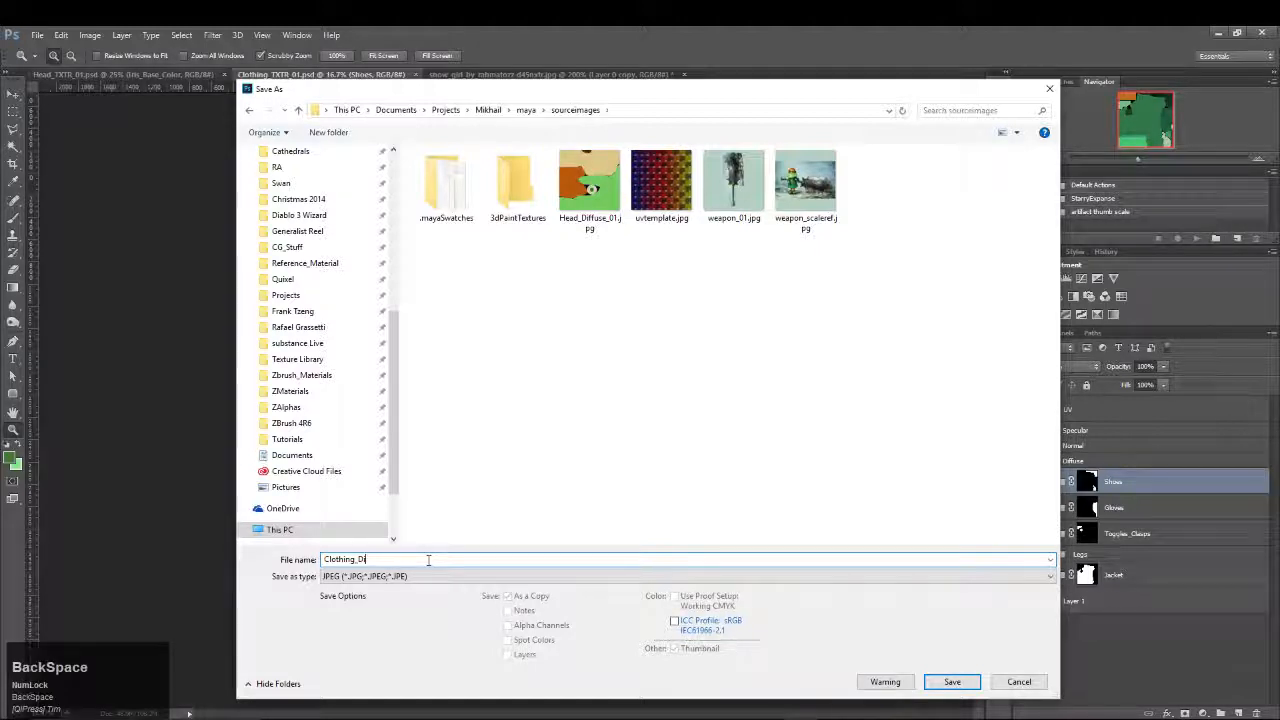
type("_01")
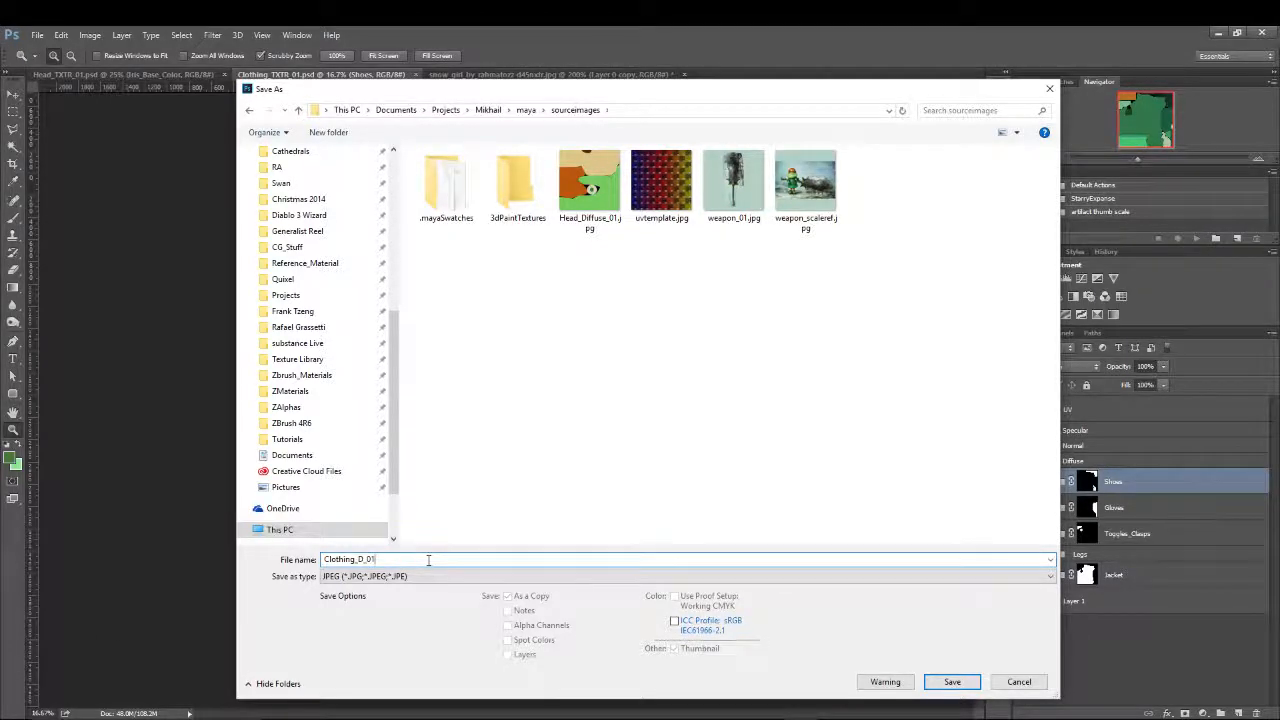
key("Return")
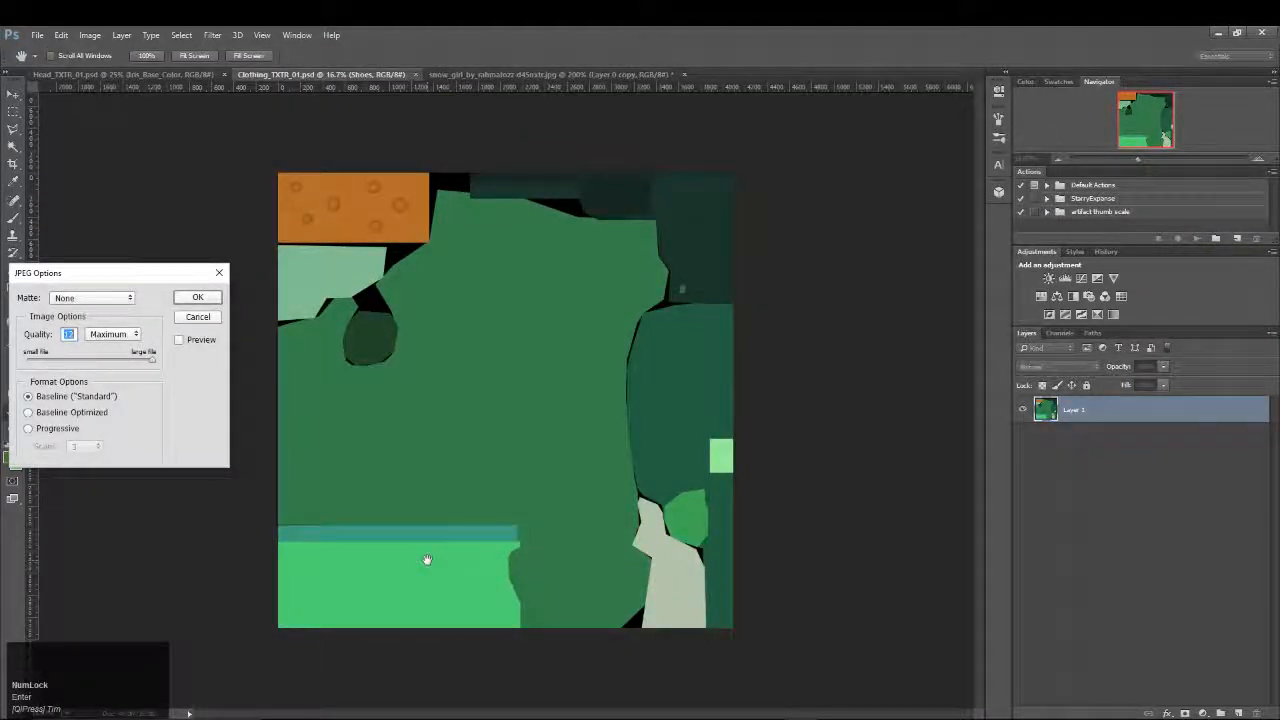
key("Return")
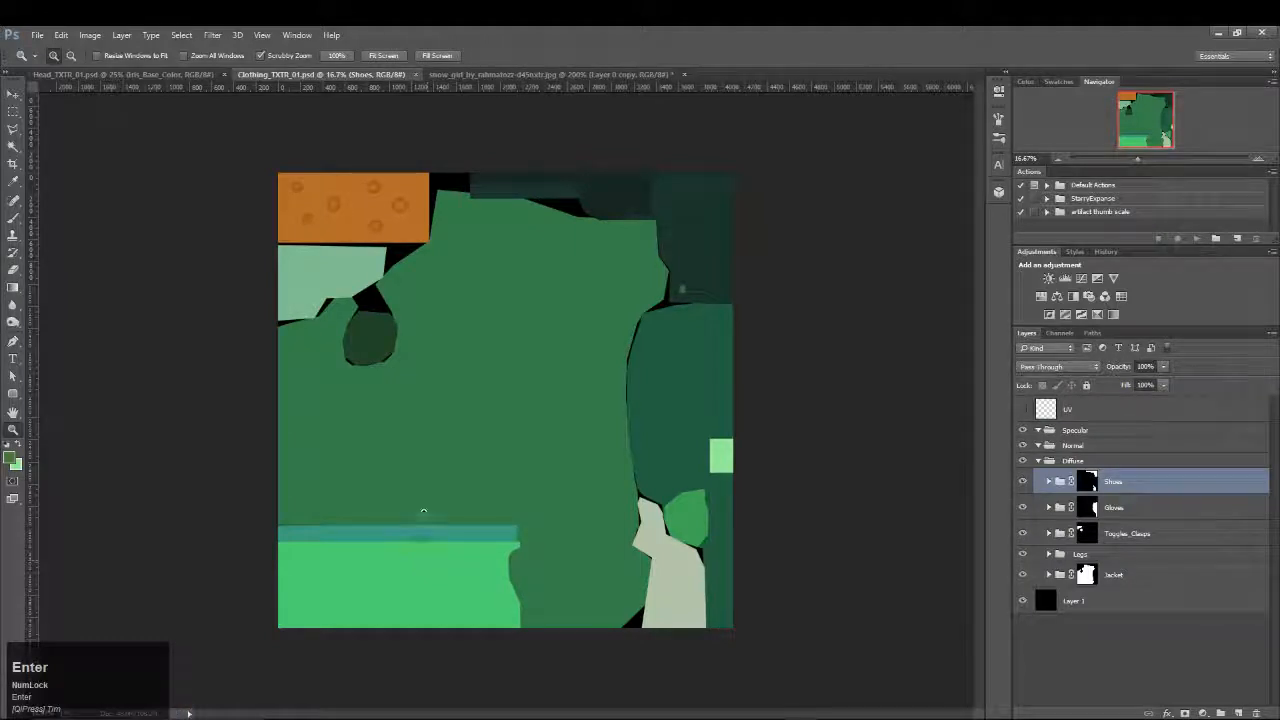
Switch to Autodesk Maya, clear the shoe selection, and frame the whole snow girl model from the front
left_click(760, 700)
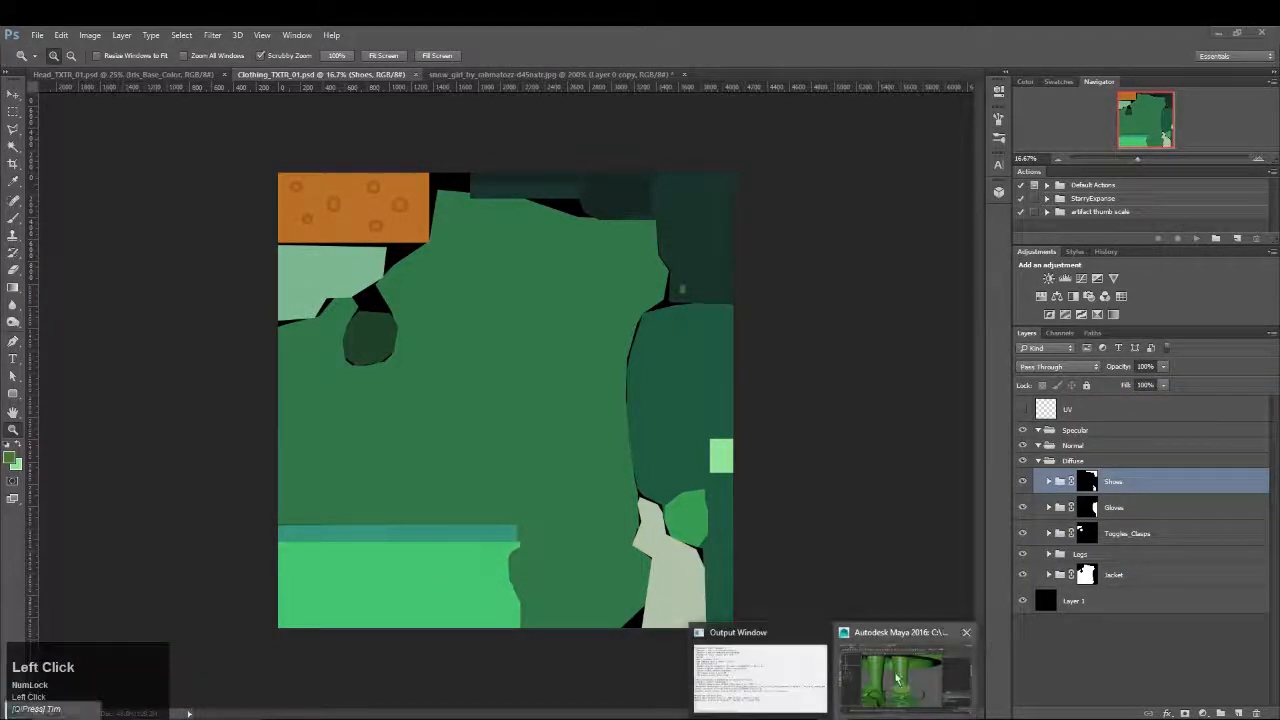
left_click(900, 670)
right_click_drag(570, 325, 440, 300, "alt")
right_click_drag(631, 240, 694, 217)
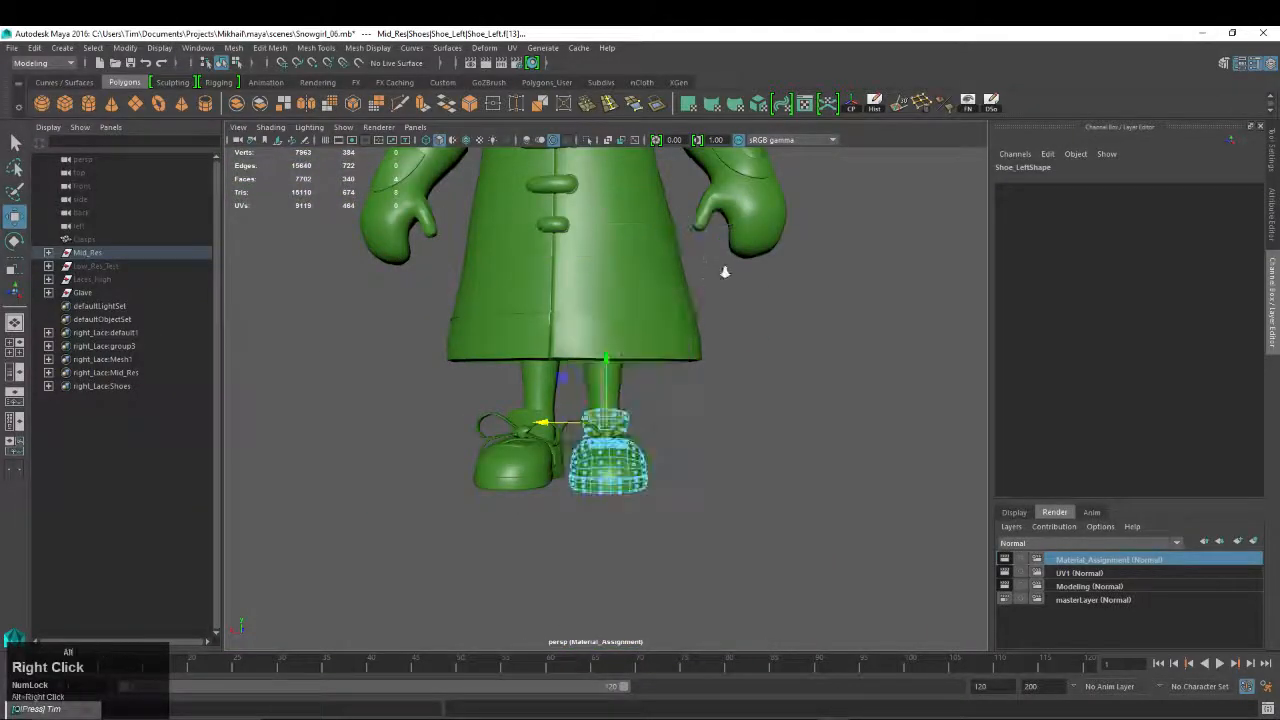
right_click_drag(726, 271, 520, 305, "alt")
left_click_drag(520, 305, 500, 307, "alt")
left_click(862, 274)
right_click_drag(540, 290, 650, 300, "alt")
middle_click_drag(650, 300, 628, 345, "alt")
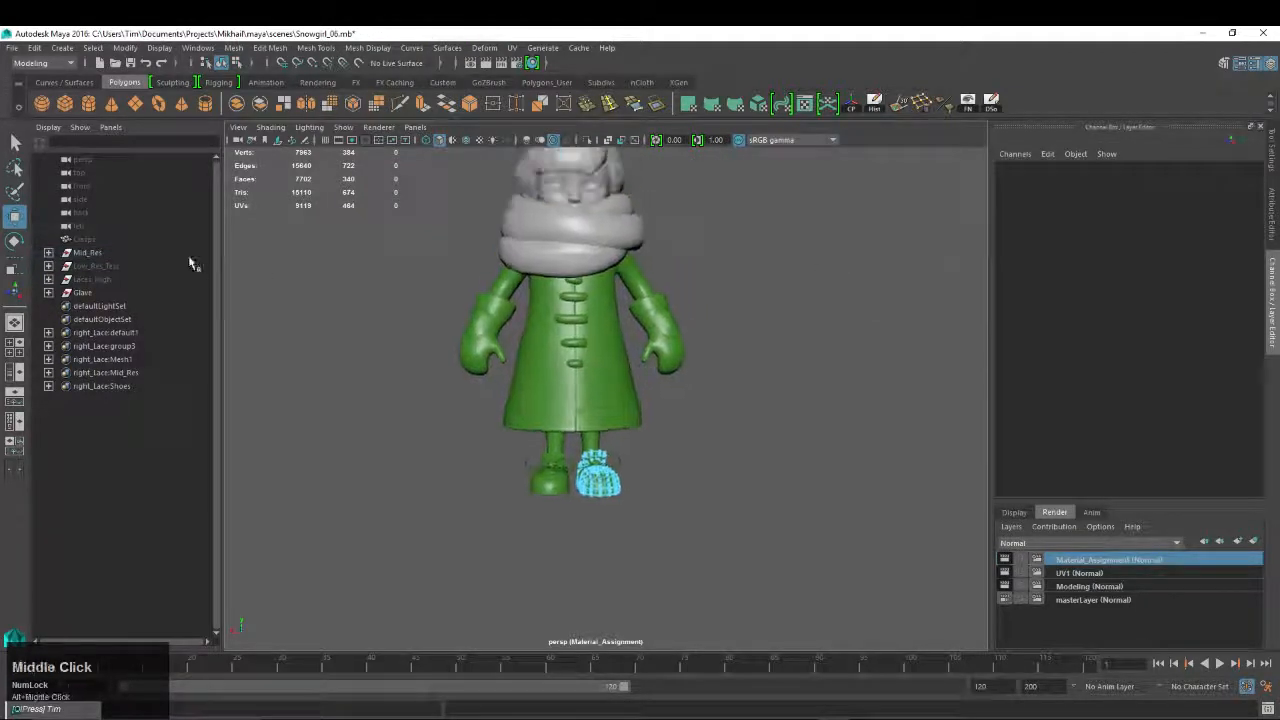
Return from face to object selection and select the clasps mesh on the front of the coat
left_click(598, 478)
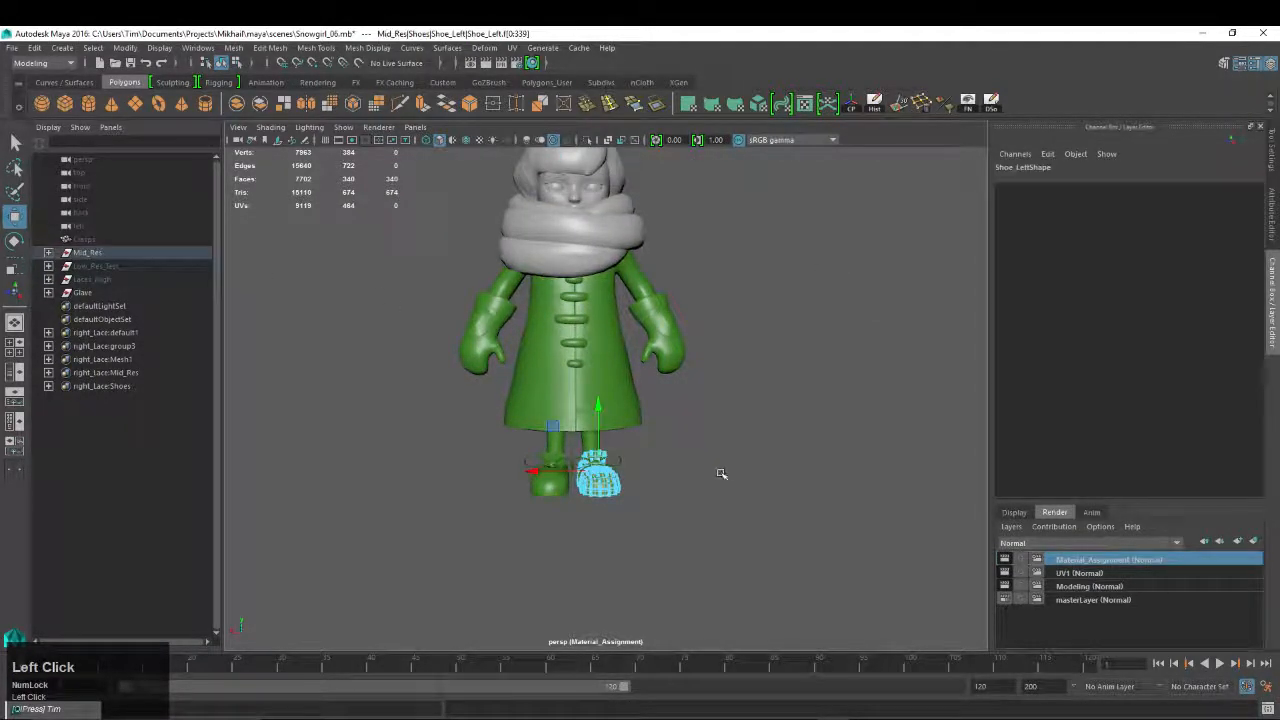
left_click(1085, 560)
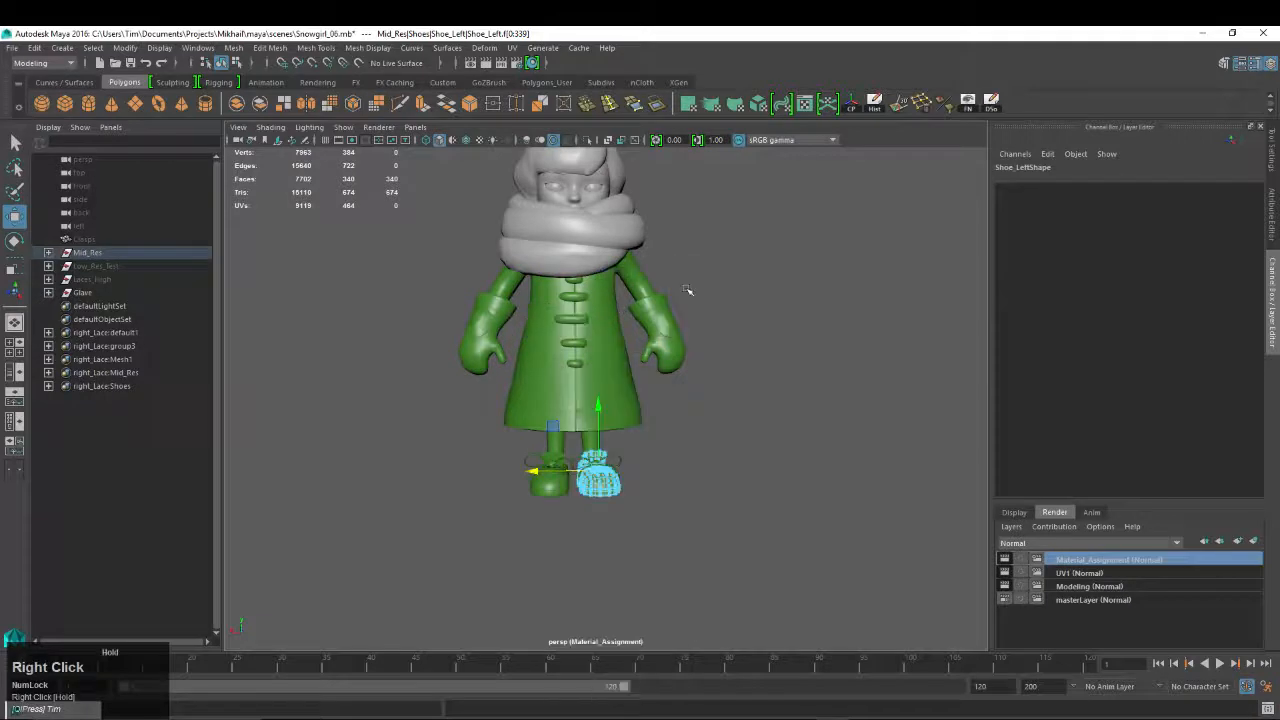
left_click(573, 318)
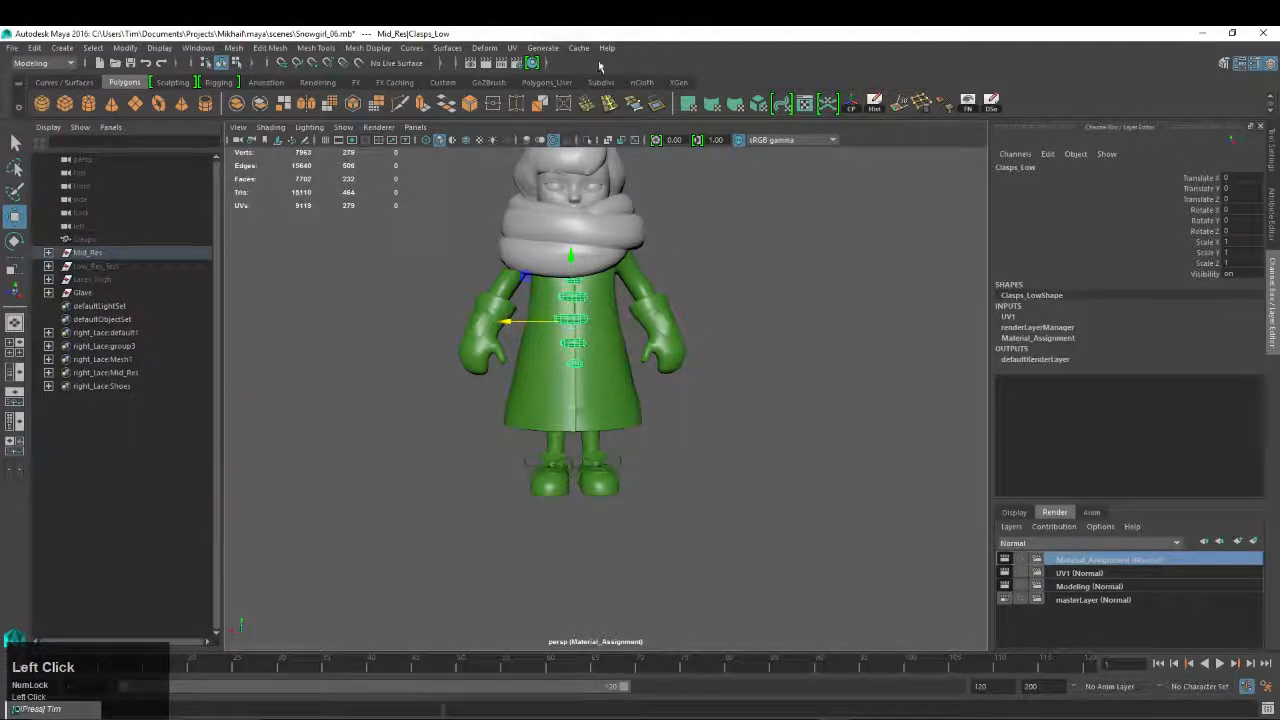
Open the Hypershade and graph the M_Clothing material's input and output connections in the work area
left_click(532, 64)
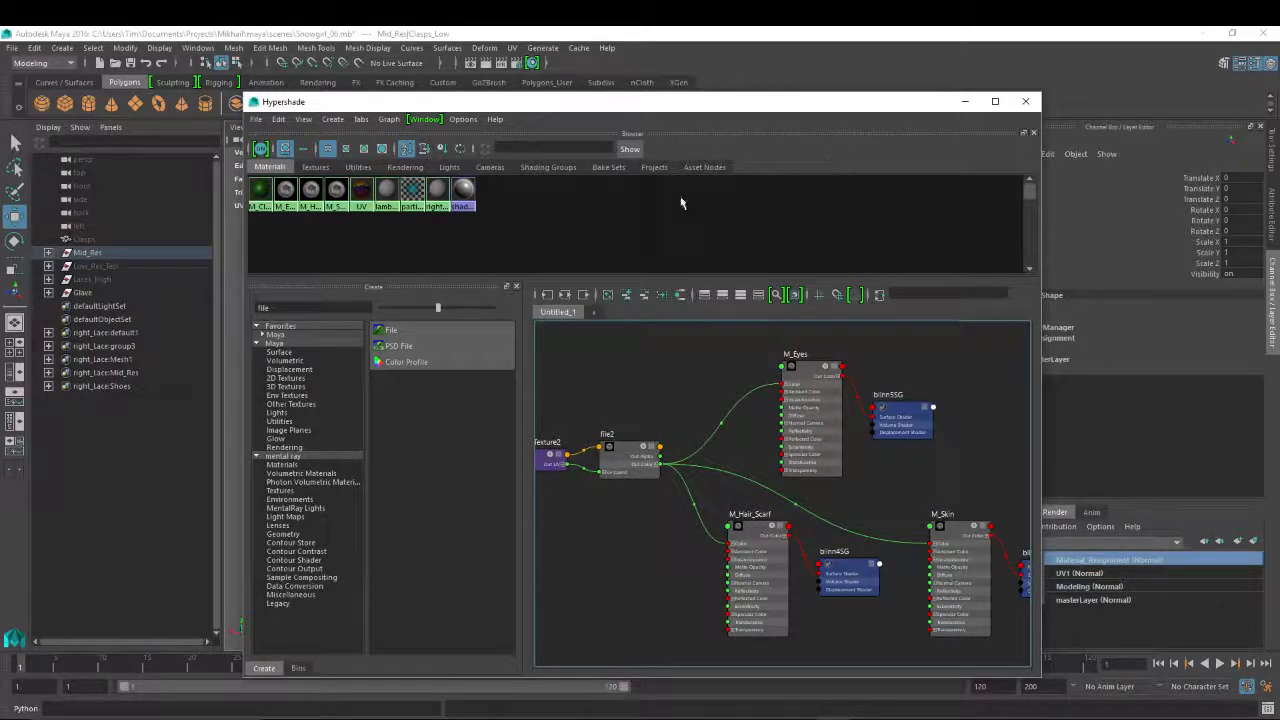
left_click_drag(451, 108, 442, 101)
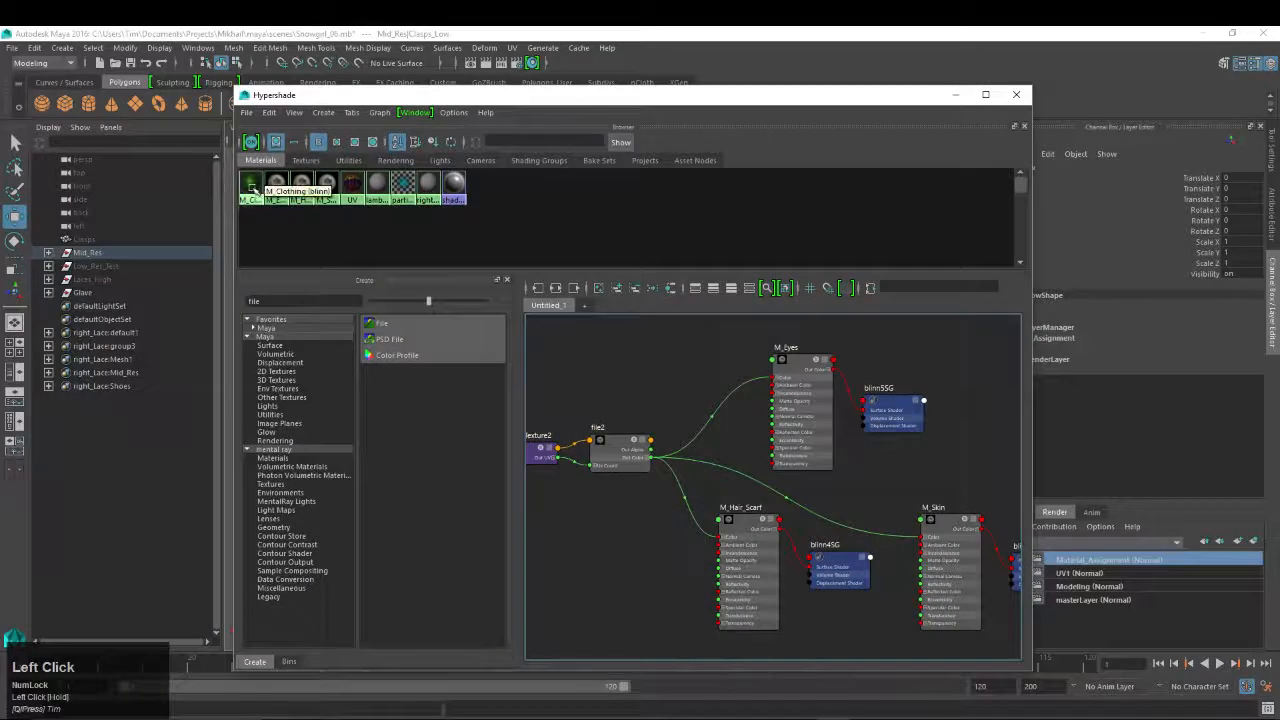
left_click(254, 185)
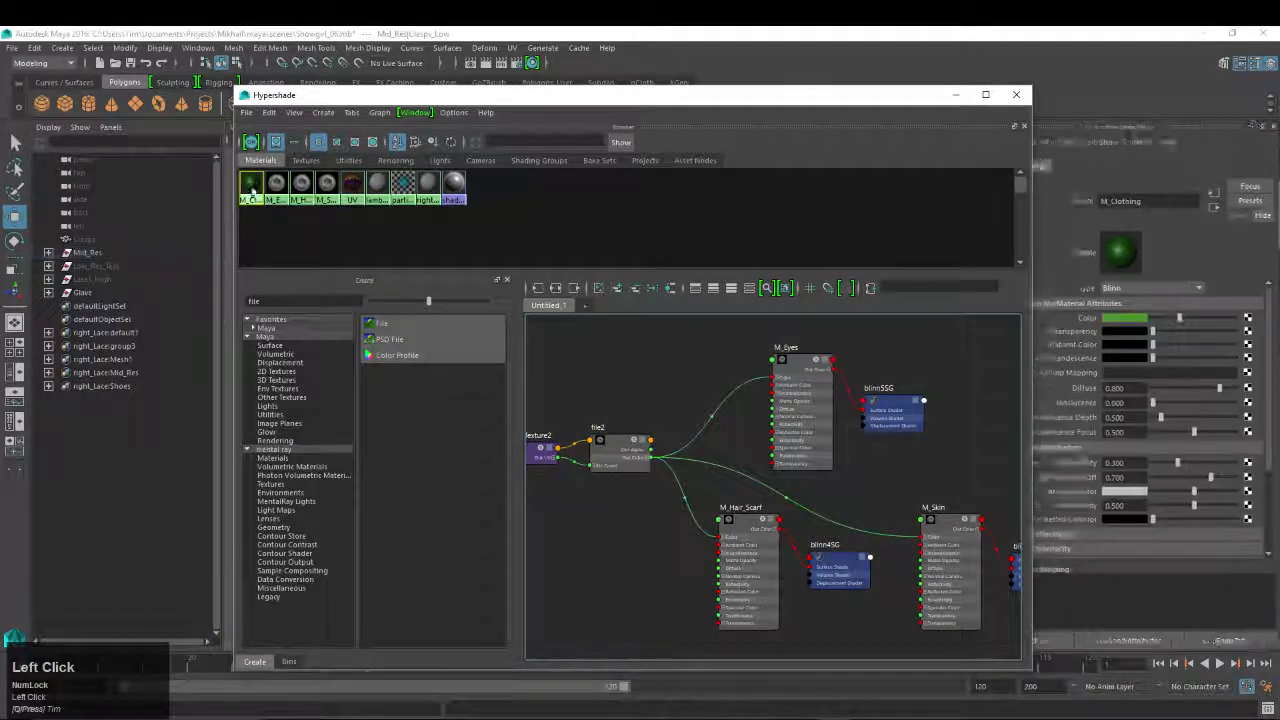
left_click(556, 288)
right_click_drag(832, 385, 680, 434, "alt")
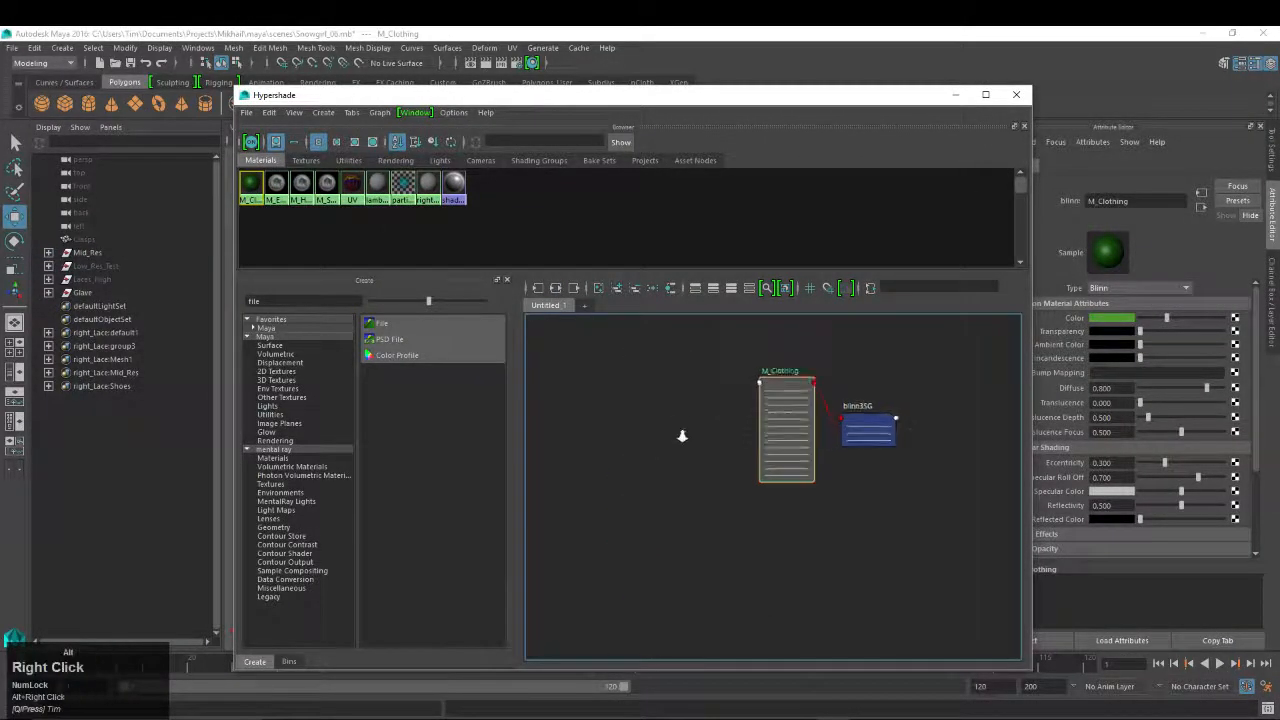
middle_click_drag(680, 434, 651, 463, "alt")
right_click_drag(651, 463, 840, 432, "alt")
middle_click_drag(841, 433, 759, 447, "alt")
right_click_drag(759, 447, 787, 442, "alt")
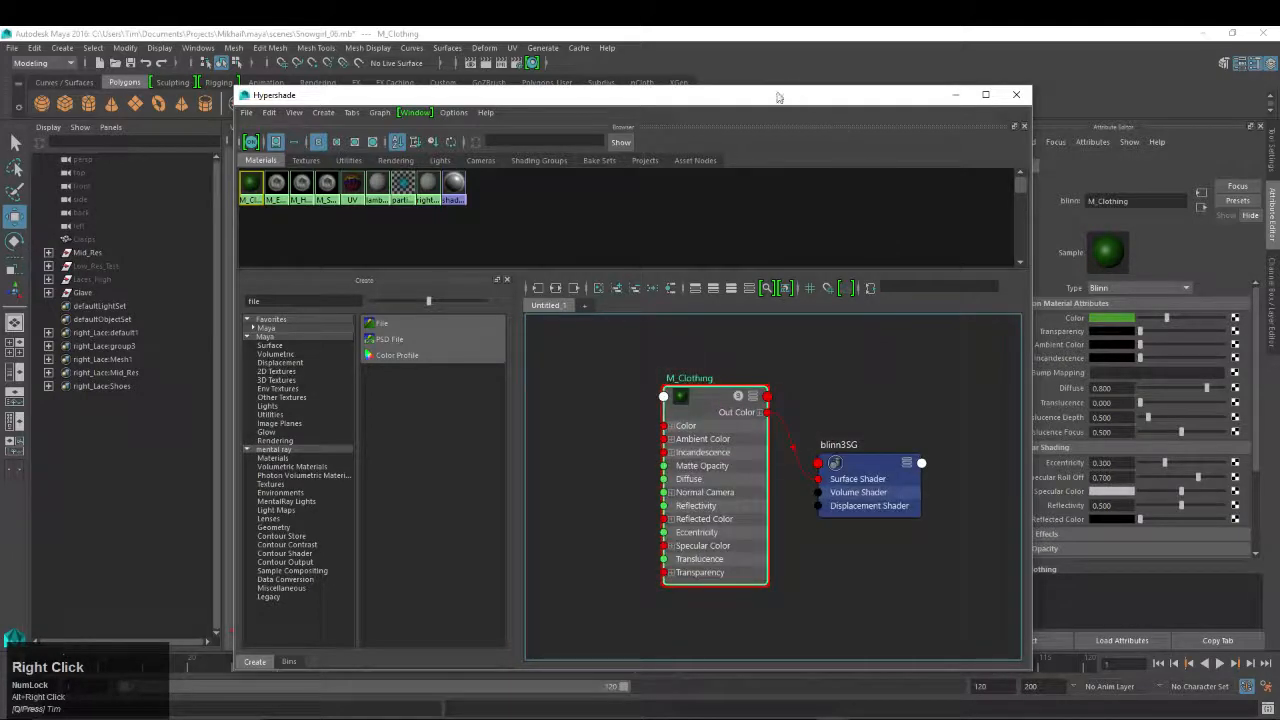
left_click_drag(777, 95, 1279, 200)
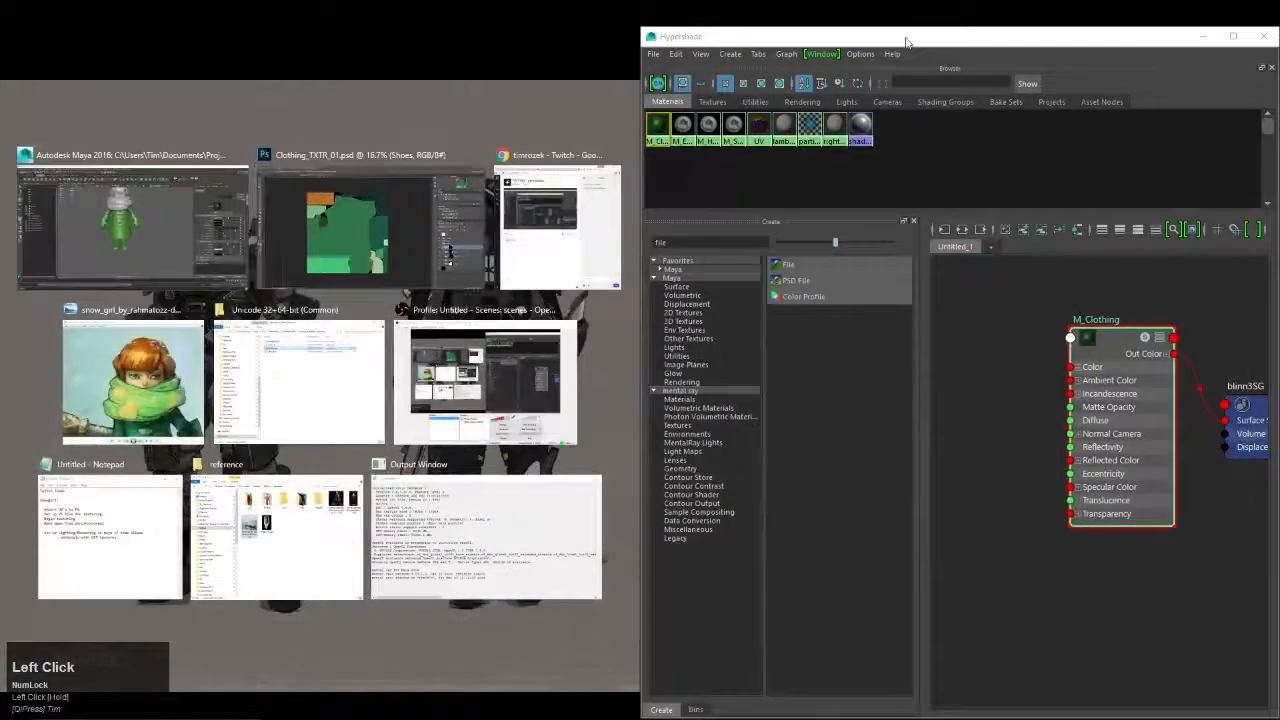
left_click_drag(906, 38, 557, 90)
key("alt+Tab")
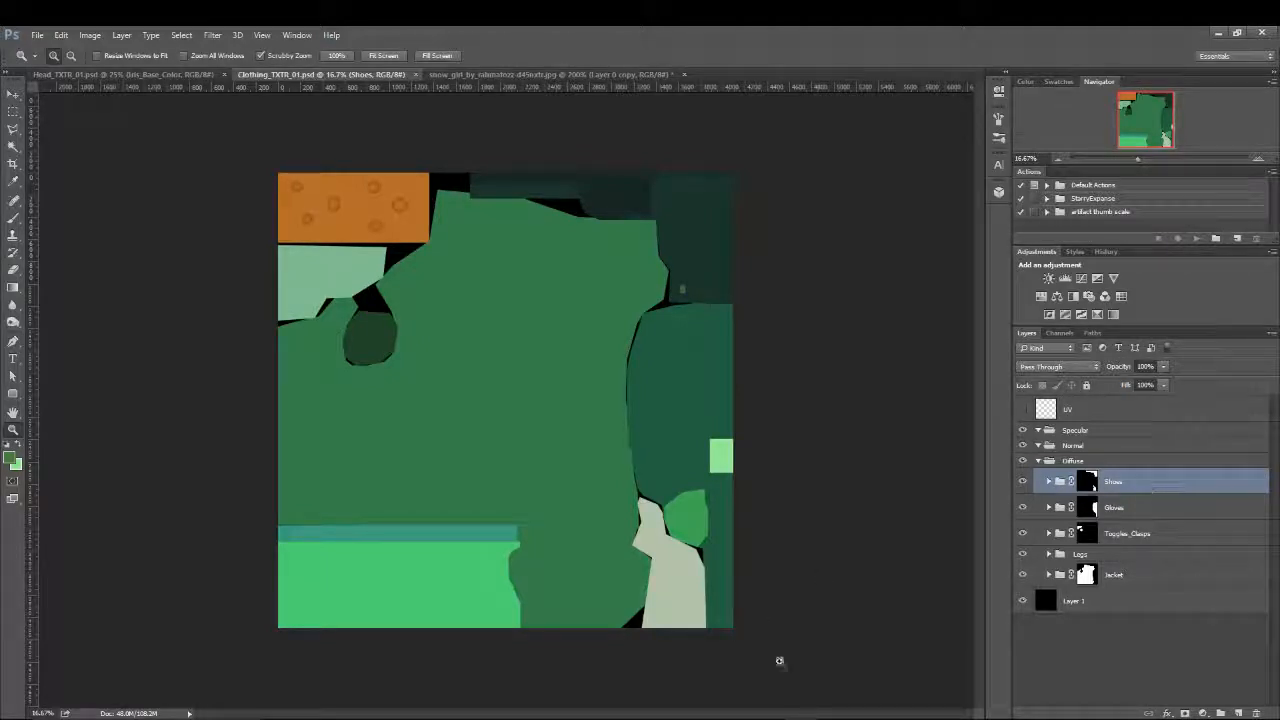
left_click(835, 718)
left_click(854, 663)
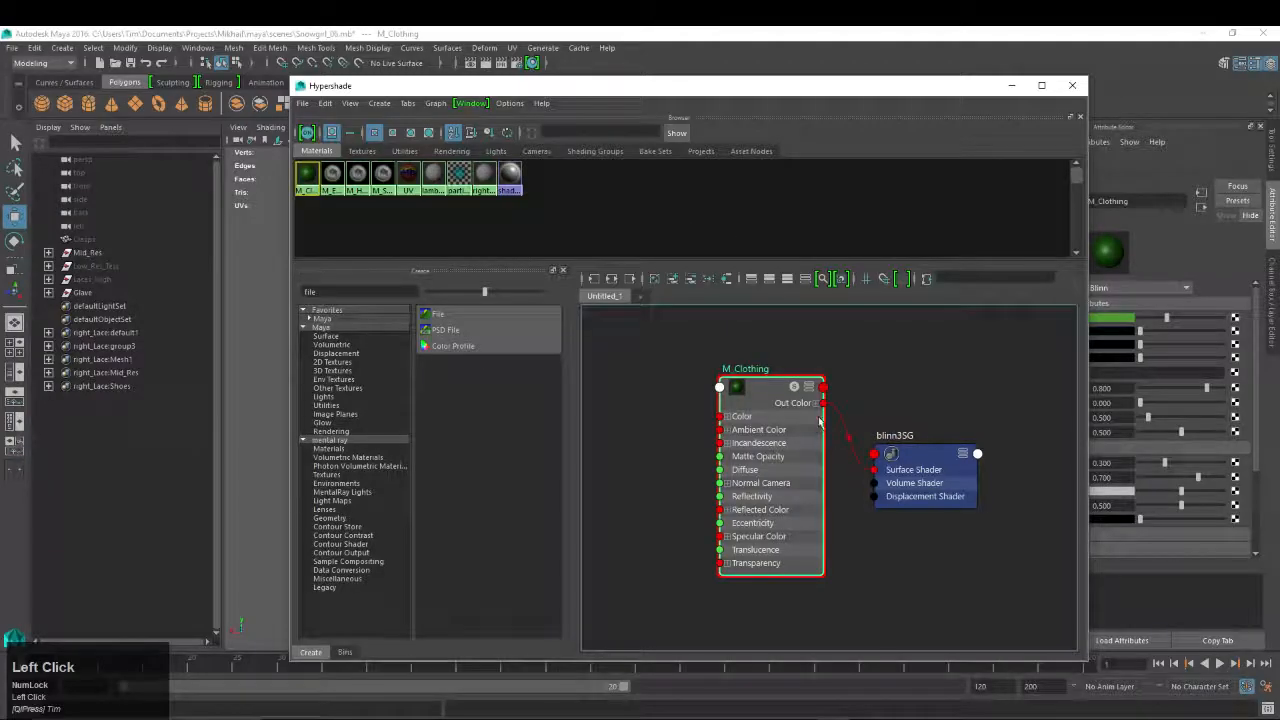
Connect a new File texture node to the Color attribute of M_Clothing and arrange its nodes in a row beside the material
left_click_drag(890, 90, 805, 92)
left_click(1235, 320)
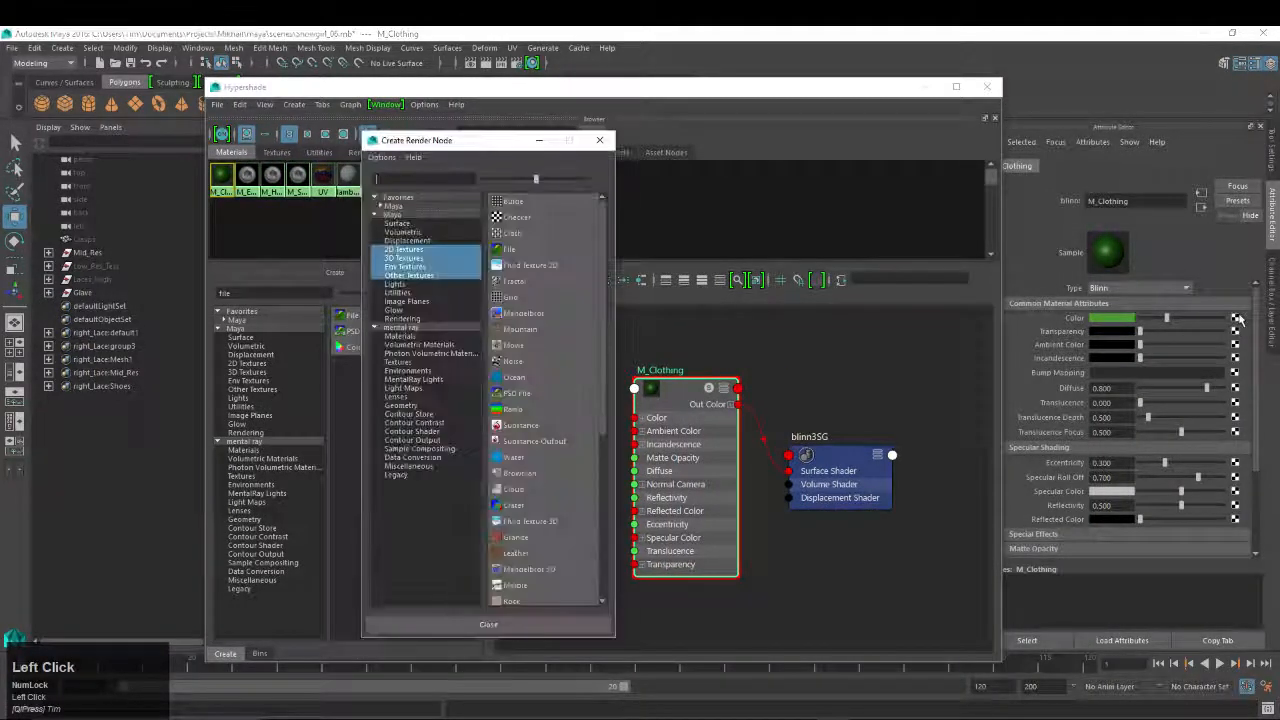
left_click(526, 254)
left_click_drag(832, 453, 554, 409)
left_click_drag(668, 497, 472, 476)
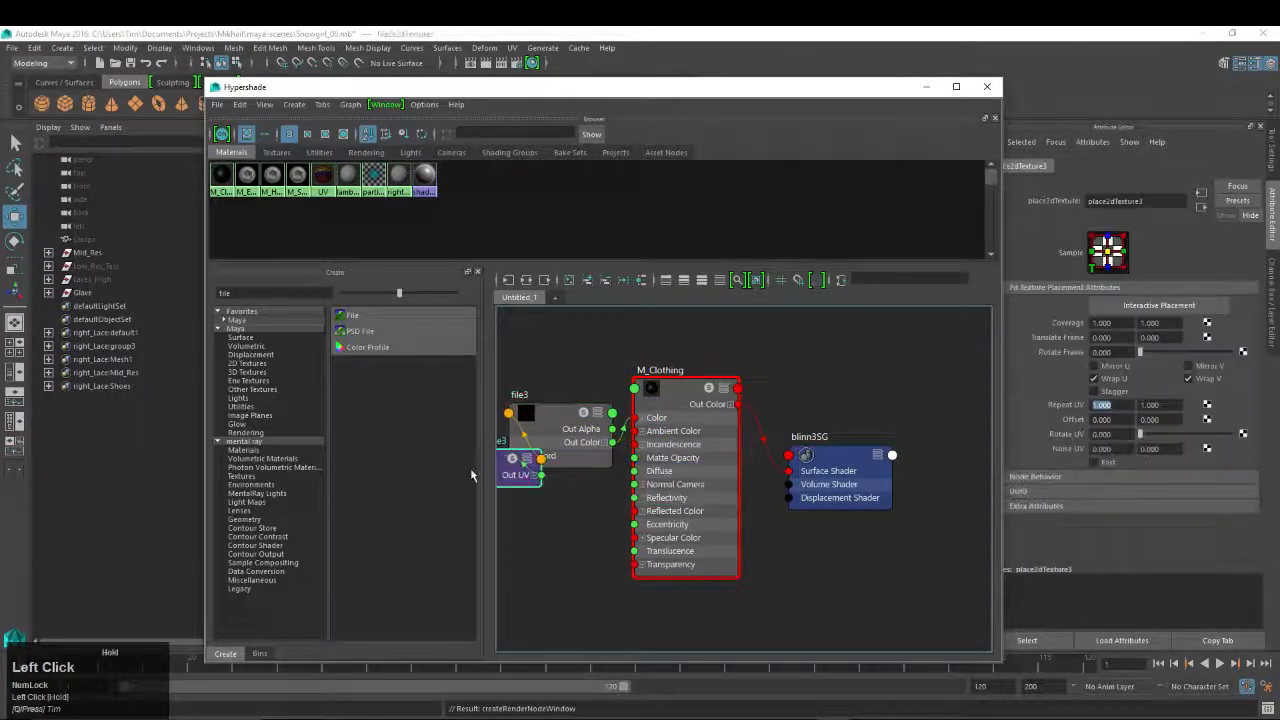
middle_click_drag(606, 463, 743, 446, "alt")
left_click_drag(598, 452, 542, 416)
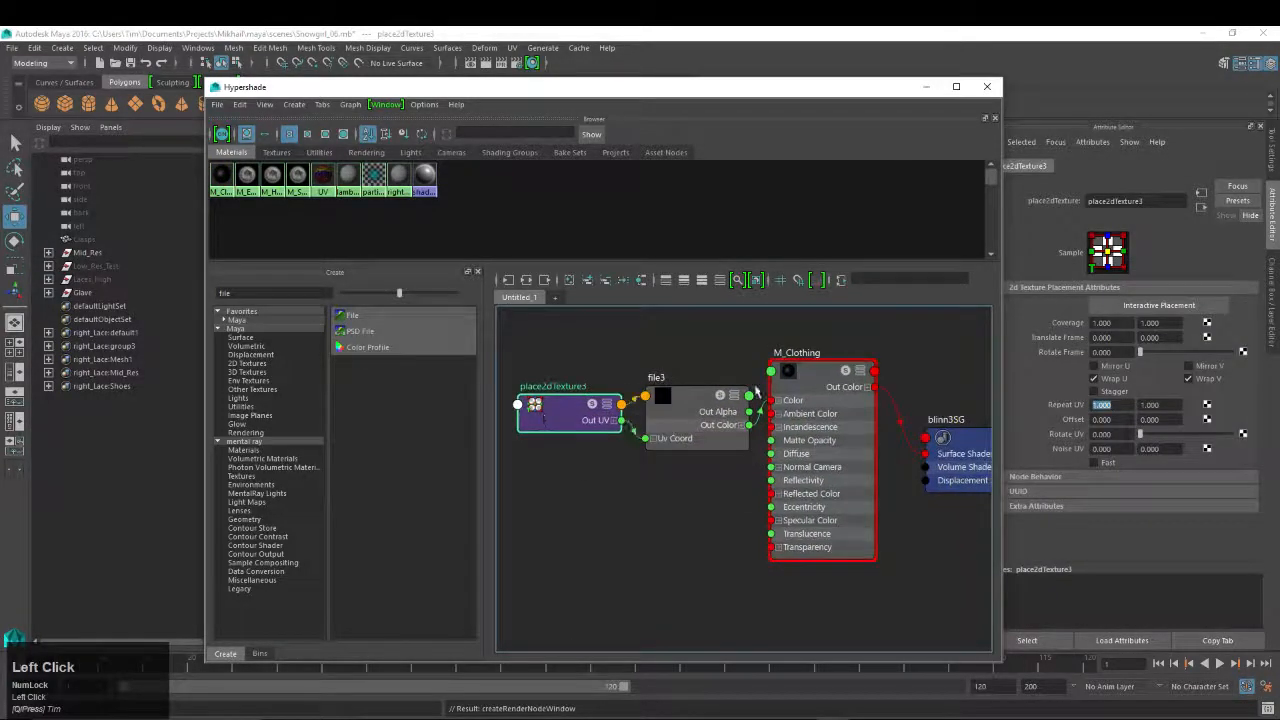
mouse_move(757, 346)
left_mouse_down()
mouse_move(214, 197)
mouse_move(753, 349)
left_mouse_up()
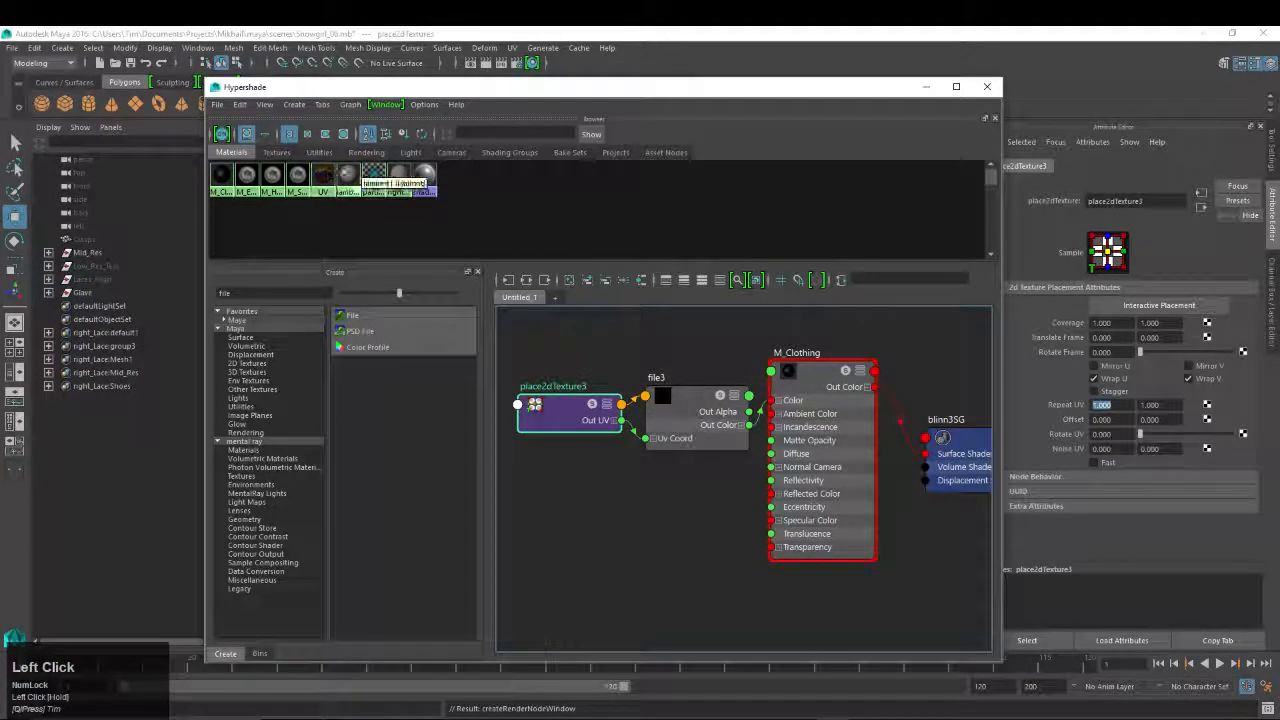
Bring the right_Lace initialShadingGroup1 material into the Hypershade work area and delete it
middle_click_drag(323, 178, 738, 591)
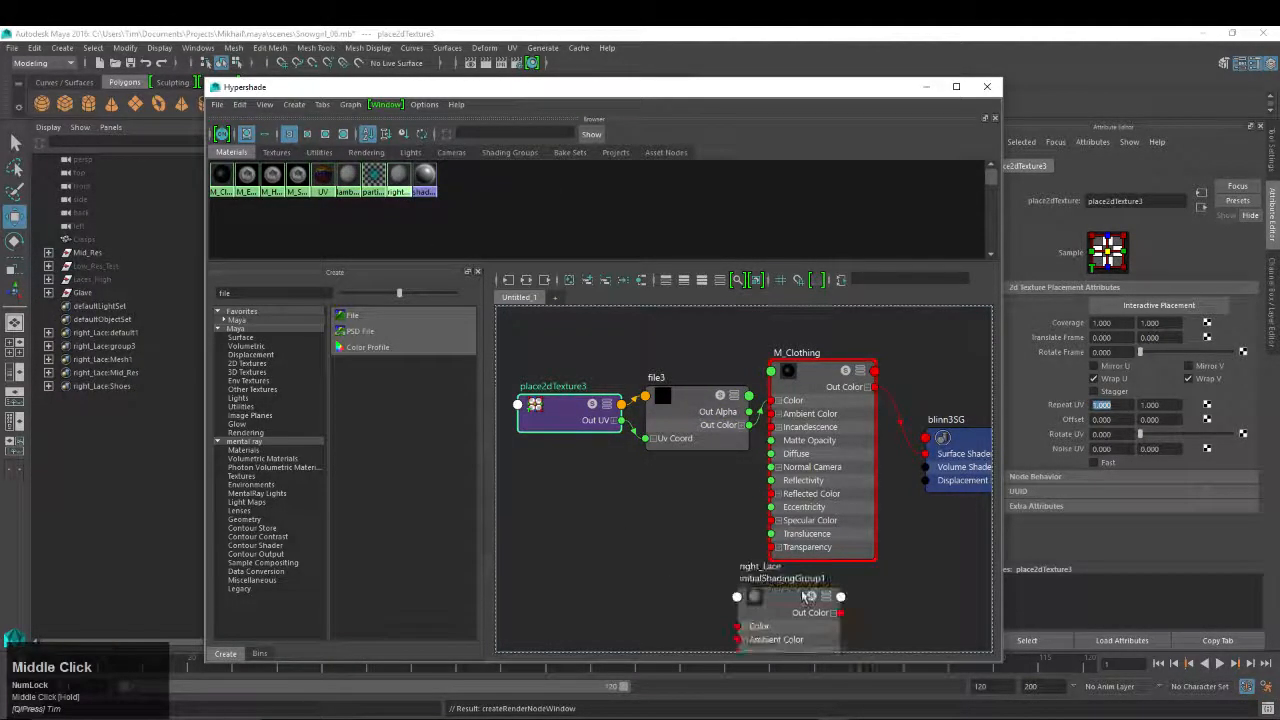
scroll(812, 598, "down", 1)
scroll(808, 598, "up", 2)
left_click_drag(693, 326, 686, 433)
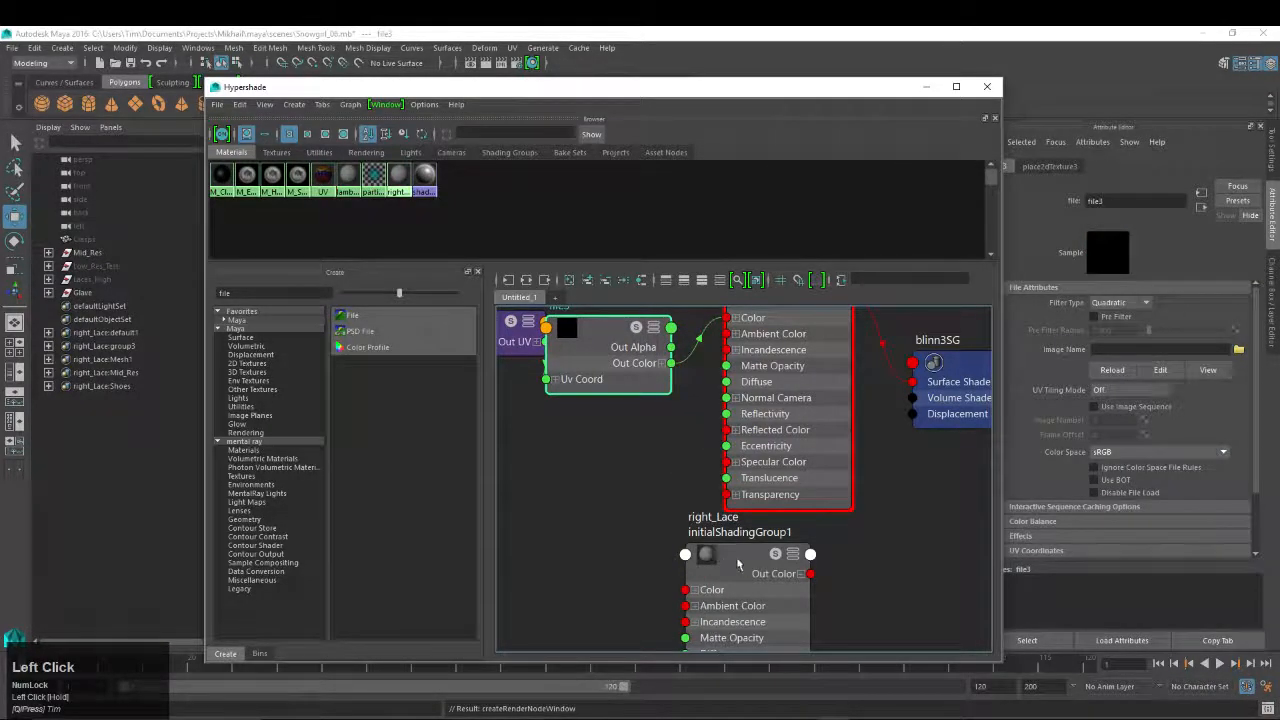
key("Delete")
middle_click_drag(745, 320, 697, 381, "alt")
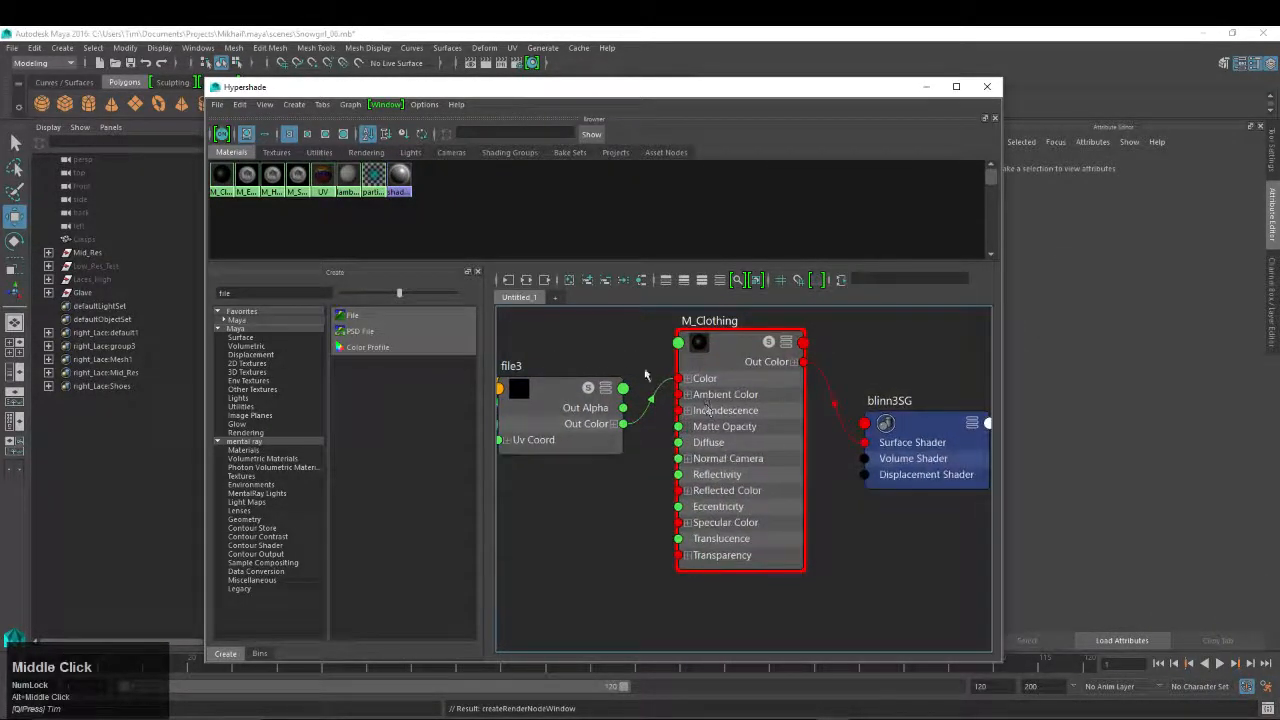
Select the M_Clothing material, move the Hypershade off the viewport, and darken the material's Specular Color
left_click(737, 353)
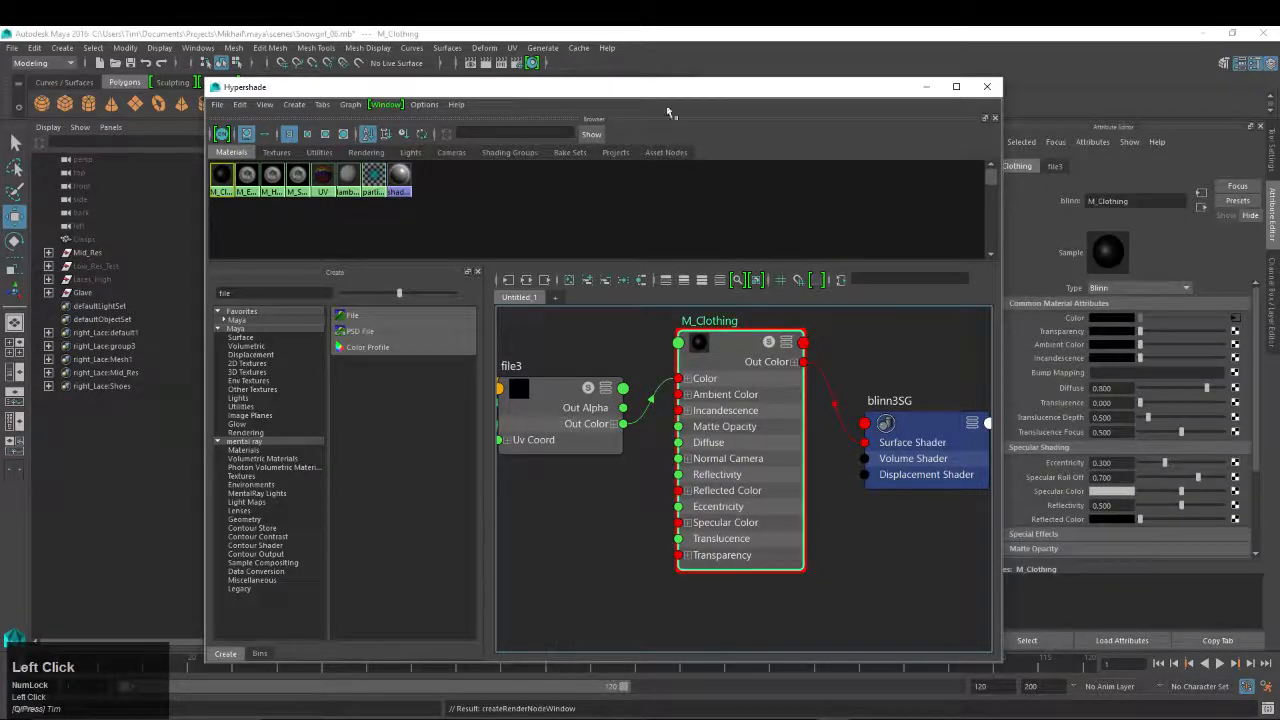
left_click_drag(646, 89, 1279, 176)
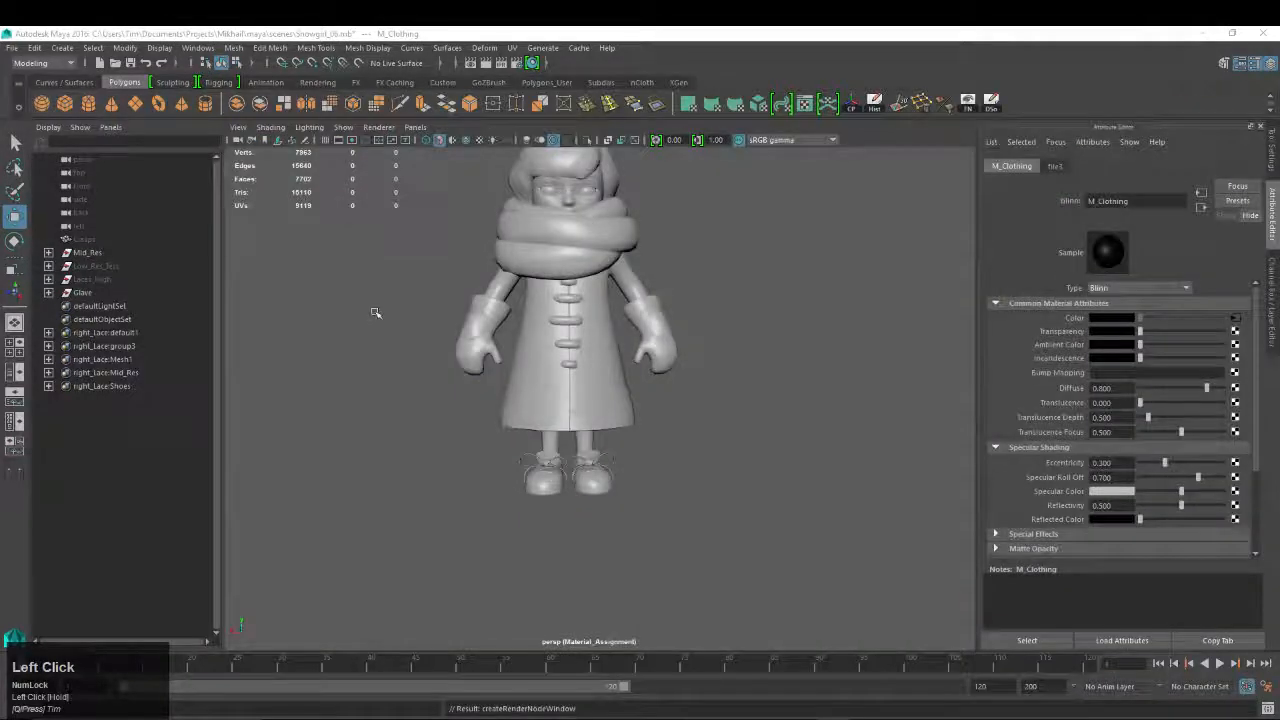
left_click(1181, 491)
left_click_drag(1168, 492, 1163, 493)
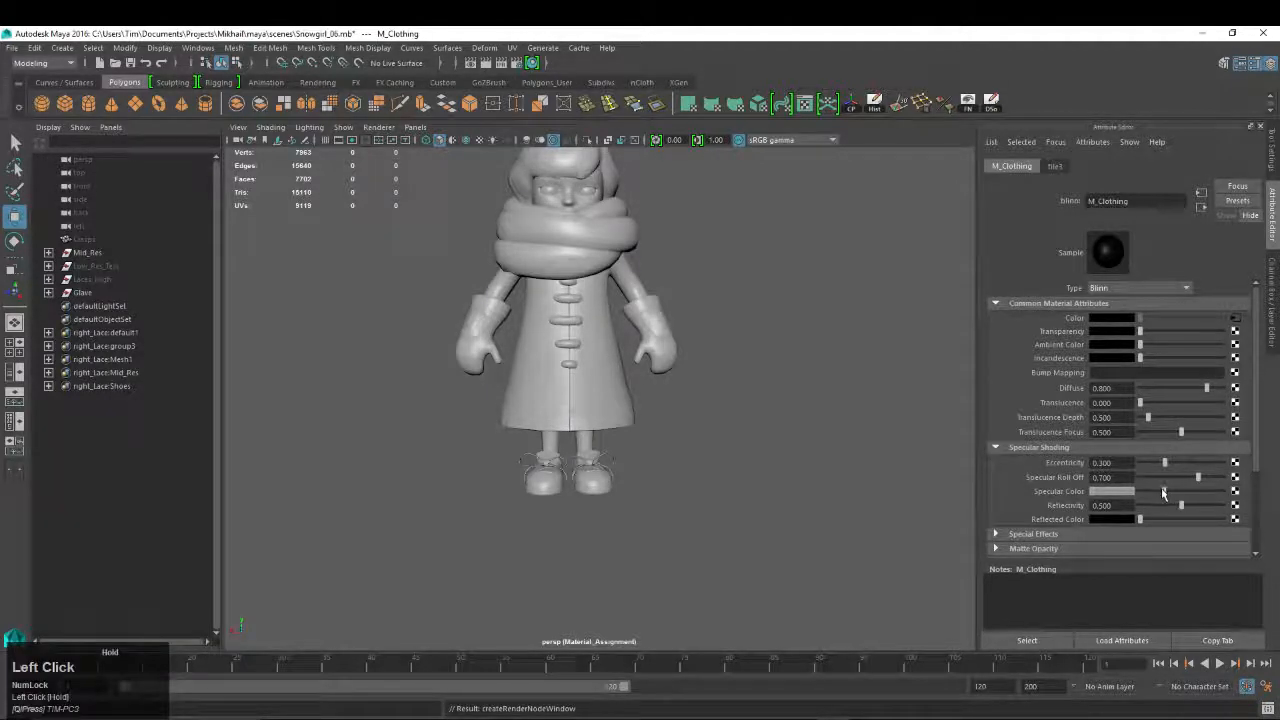
Enable screen-space ambient occlusion in the Viewport 2.0 settings, clear the selection, and save the scene
left_click_drag(698, 408, 727, 454, "alt")
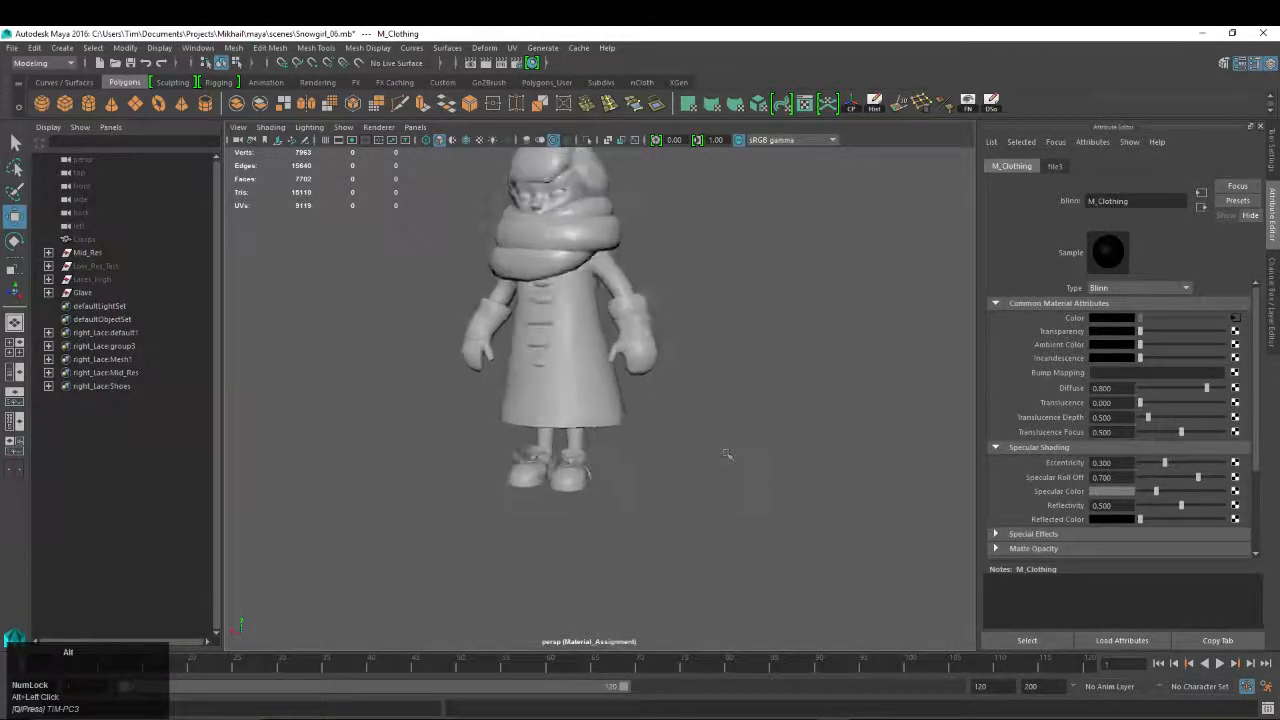
middle_click_drag(734, 466, 675, 487, "alt")
mouse_move(544, 432)
left_mouse_down("alt")
mouse_move(736, 436)
mouse_move(745, 415)
mouse_move(525, 441)
mouse_move(540, 441)
left_mouse_up("alt")
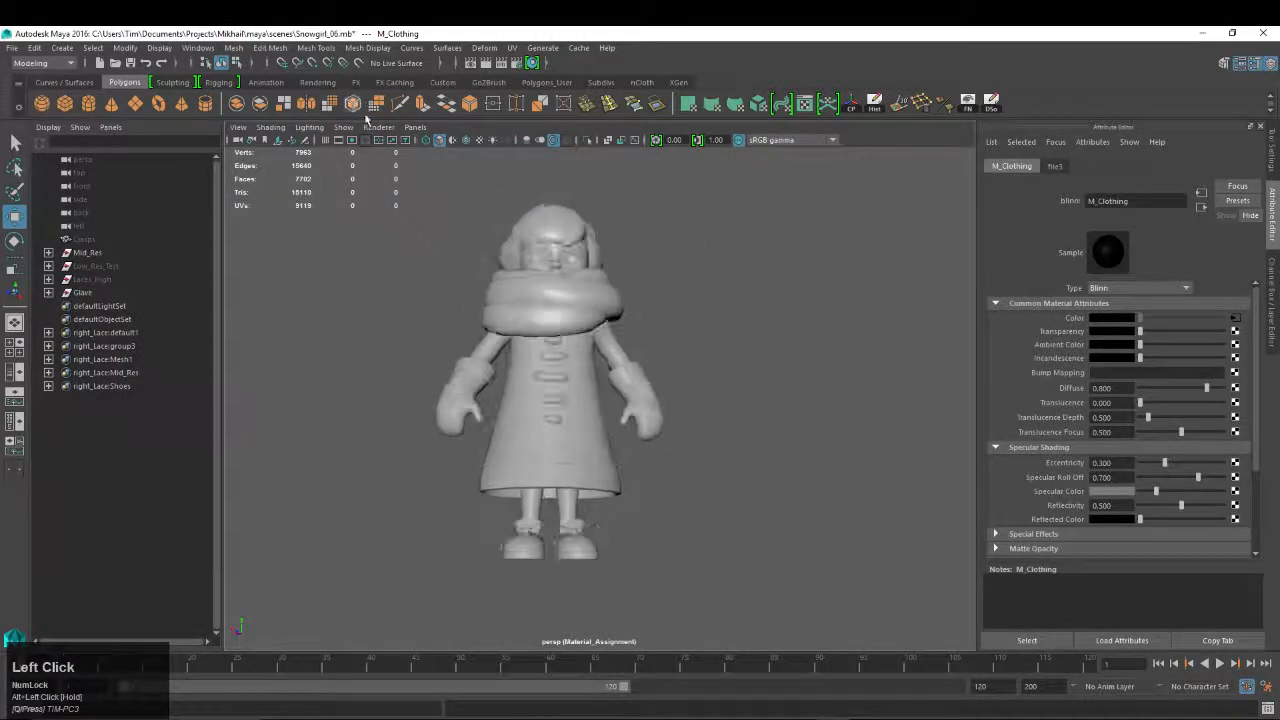
left_click(378, 127)
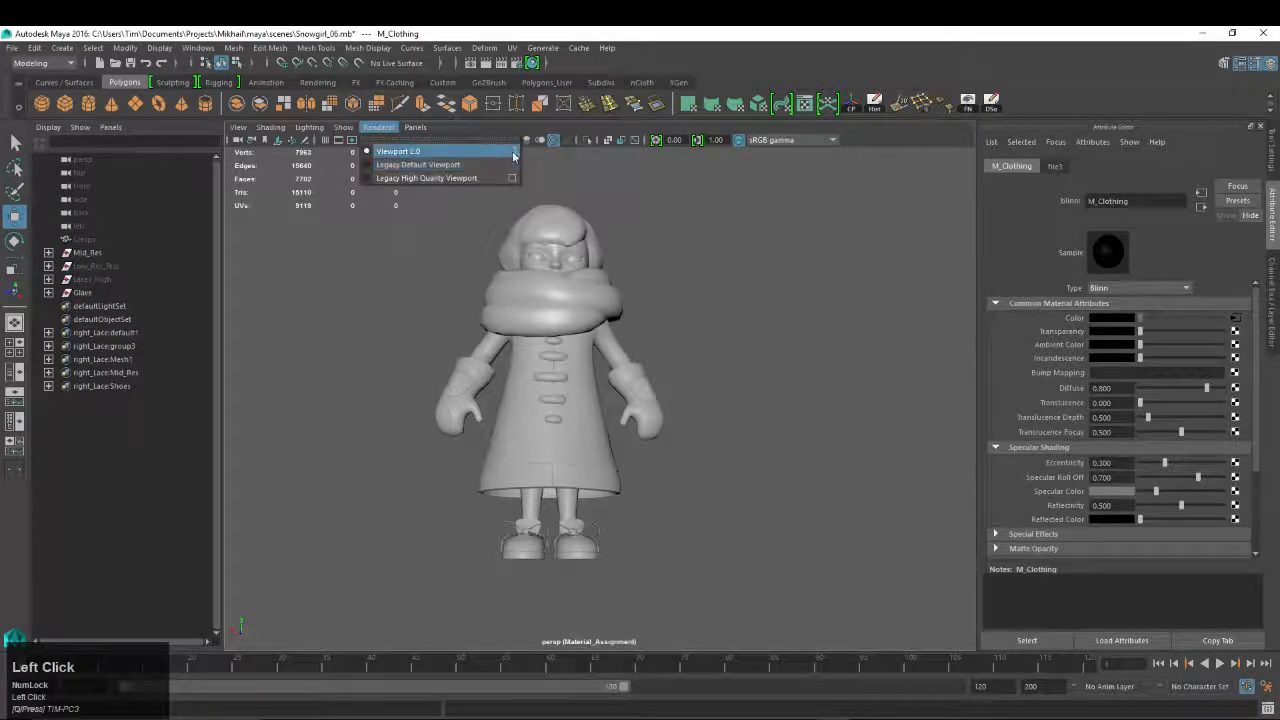
left_click(510, 152)
left_click(378, 132)
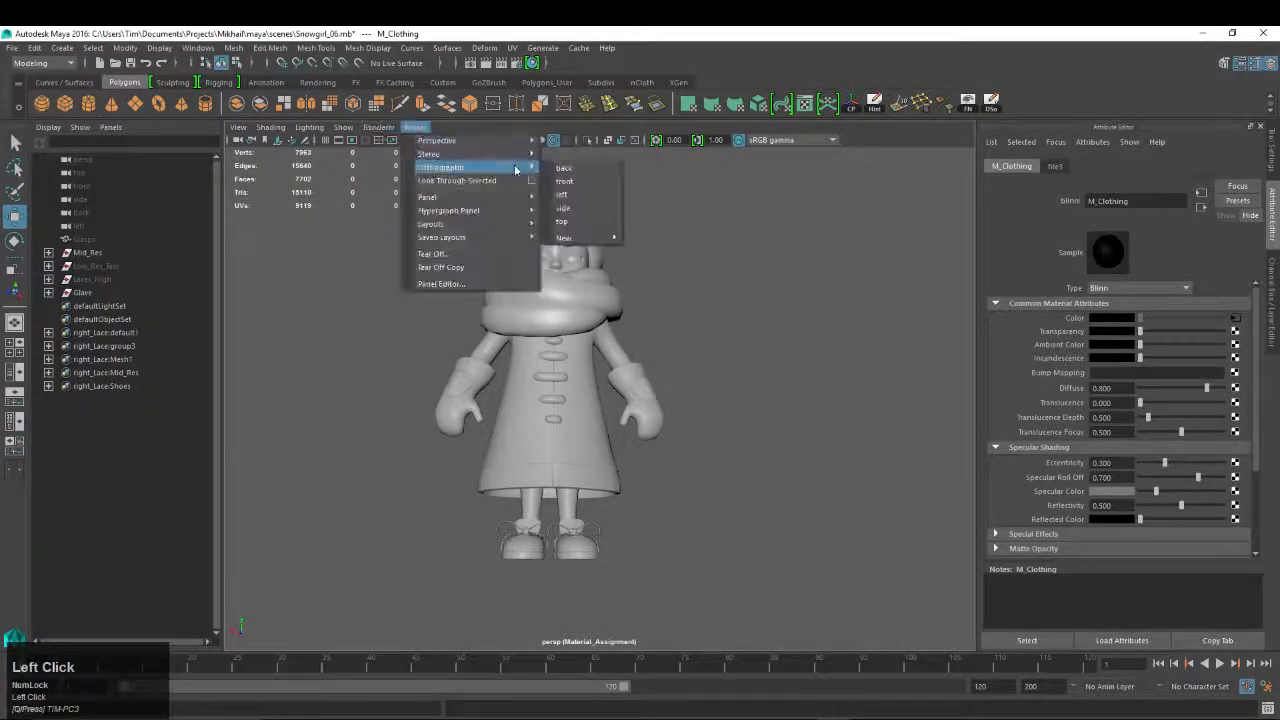
left_click(514, 152)
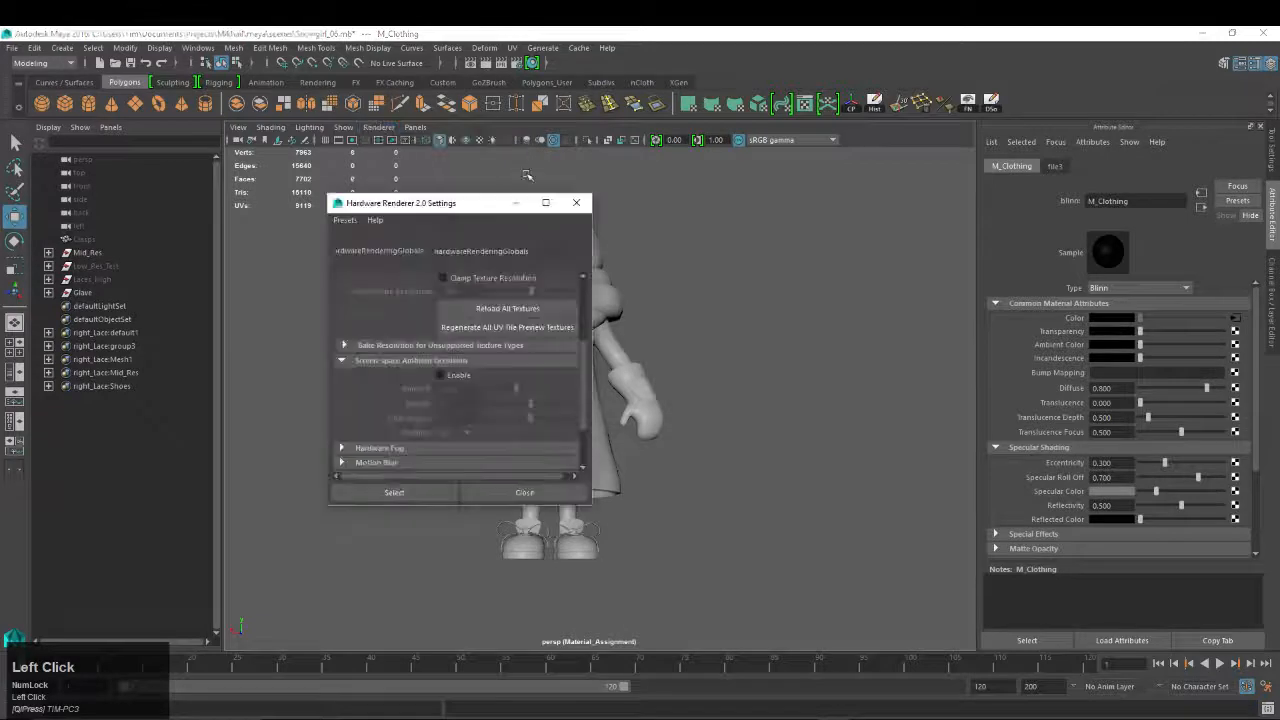
left_click(455, 378)
left_click(524, 492)
left_click(794, 294)
key("ctrl+s")
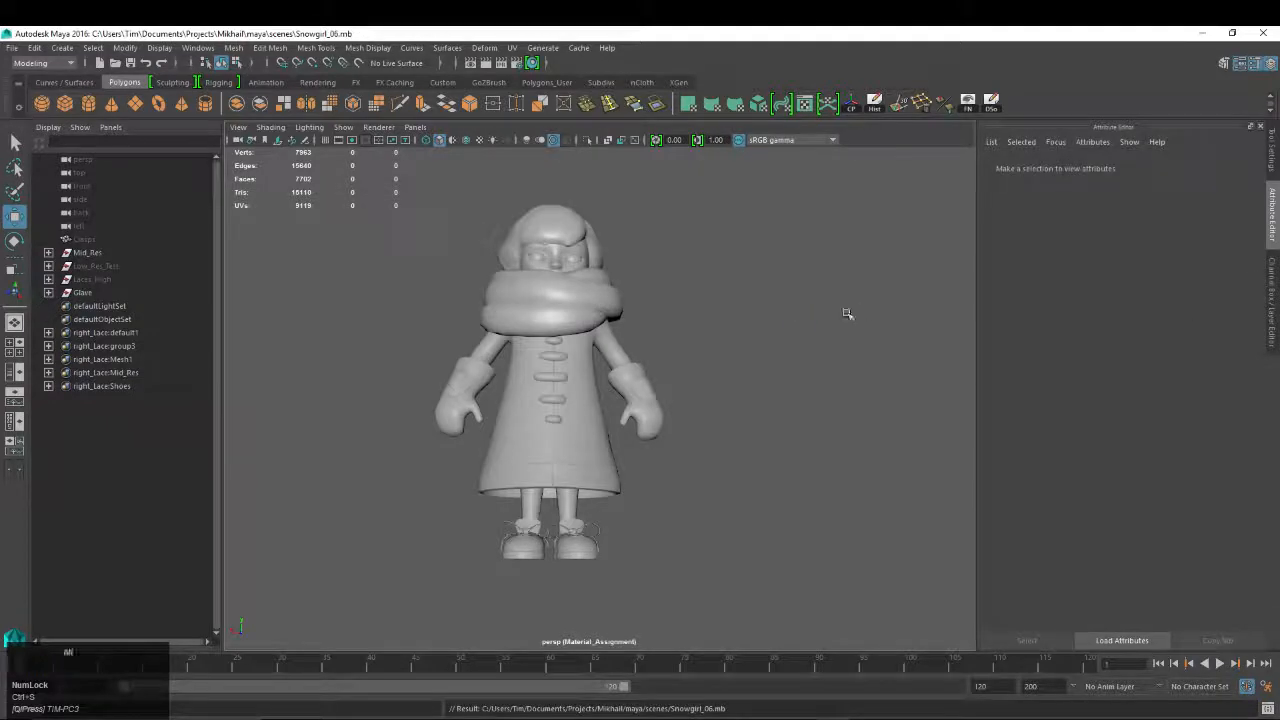
Try the Legacy Default Viewport renderer, and switch the viewport to the Legacy High Quality Viewport
left_click_drag(847, 314, 760, 370, "alt")
left_click(380, 127)
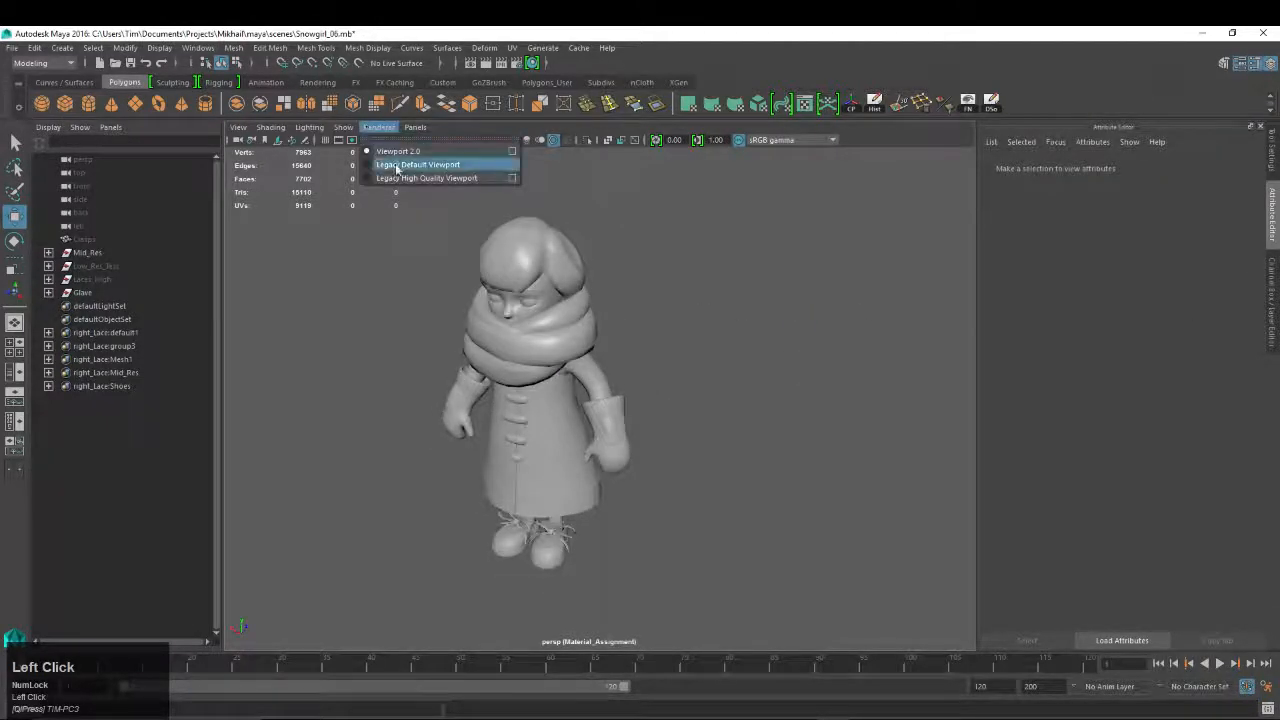
left_click(398, 165)
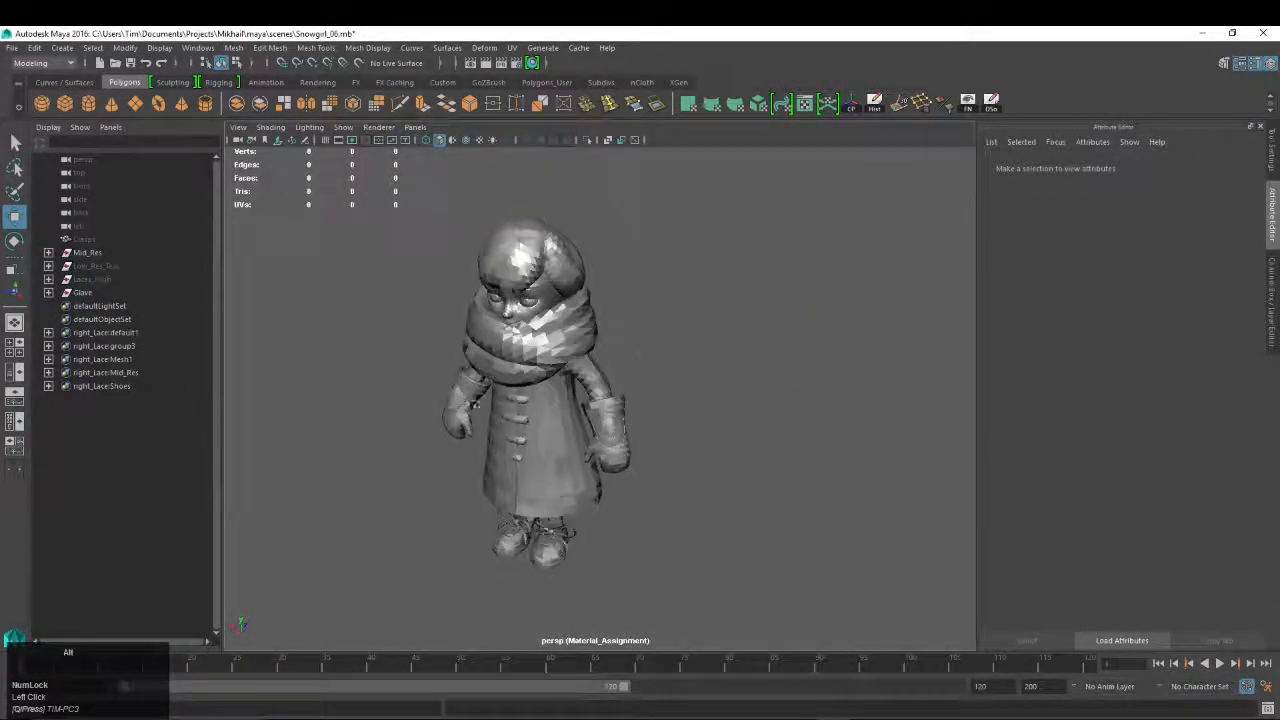
left_click(376, 128)
left_click(400, 177)
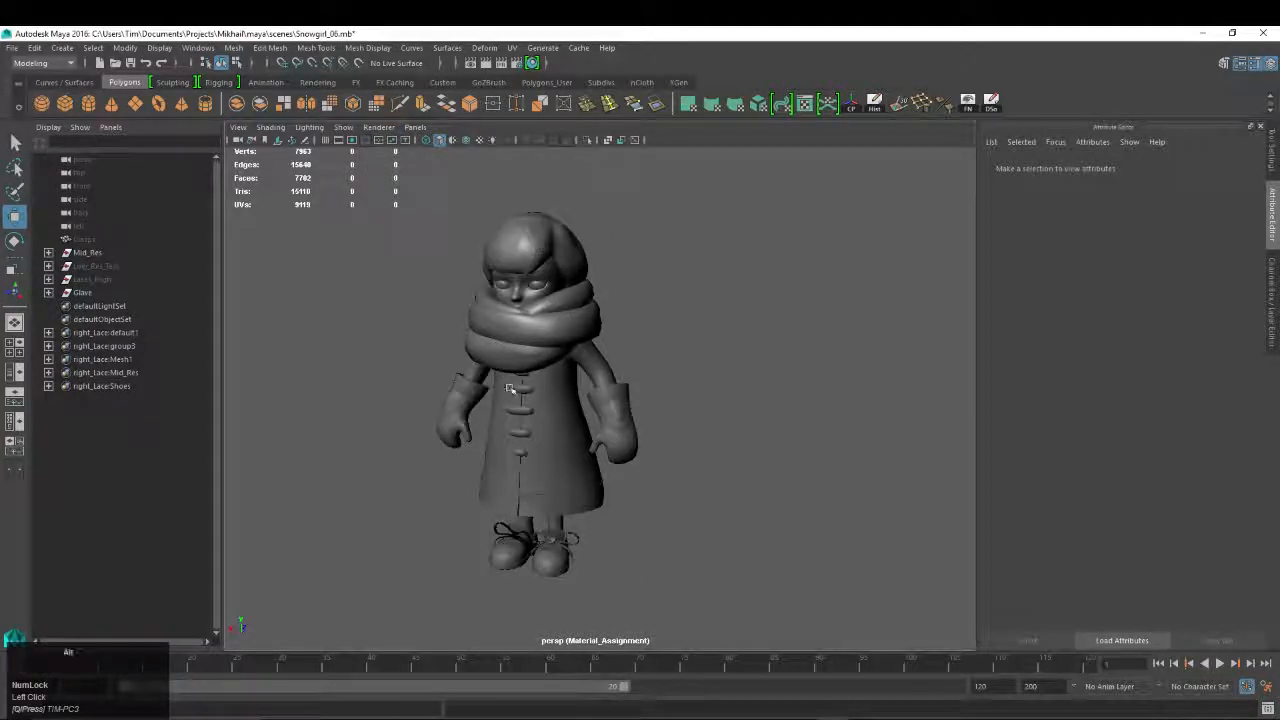
Frame the snow girl from the front and turn on shaded display with texture maps
left_click_drag(509, 388, 571, 386, "alt")
middle_click_drag(571, 386, 571, 400, "alt")
right_click_drag(571, 400, 603, 360, "alt")
right_click_drag(514, 387, 506, 408, "alt")
key("6")
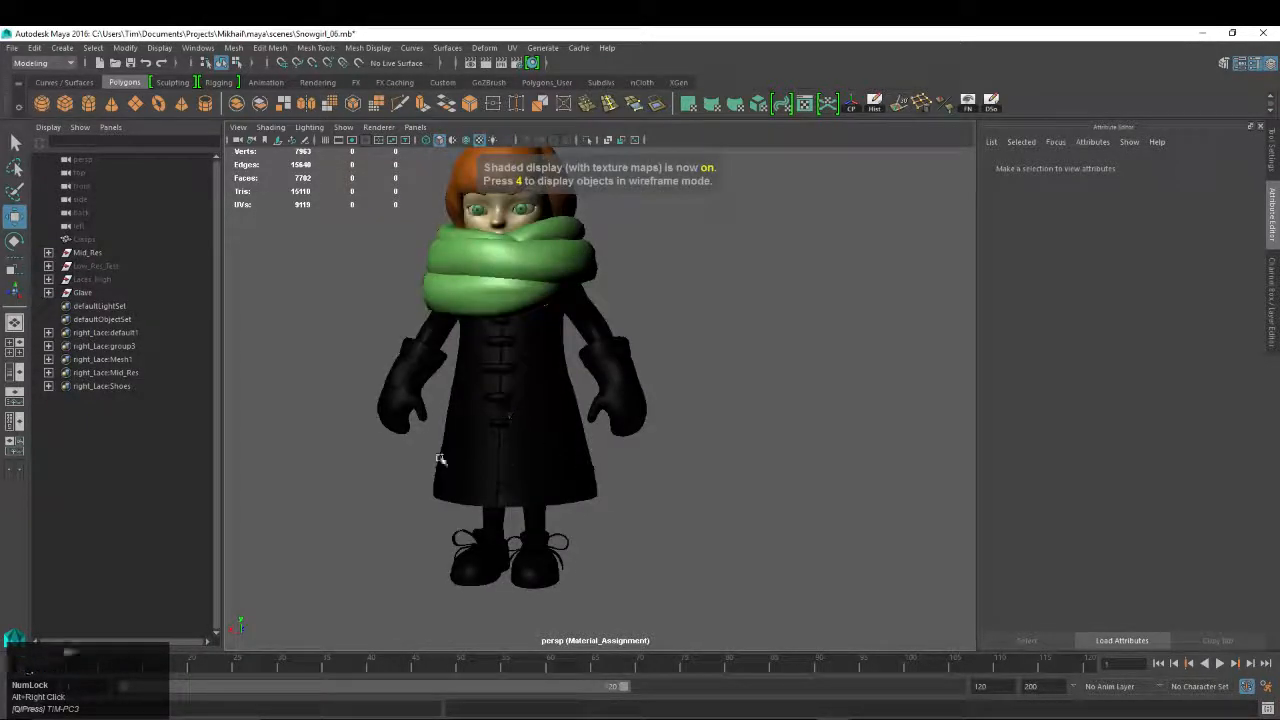
mouse_move(443, 457)
left_mouse_down("alt")
mouse_move(731, 460)
mouse_move(443, 443)
left_mouse_up("alt")
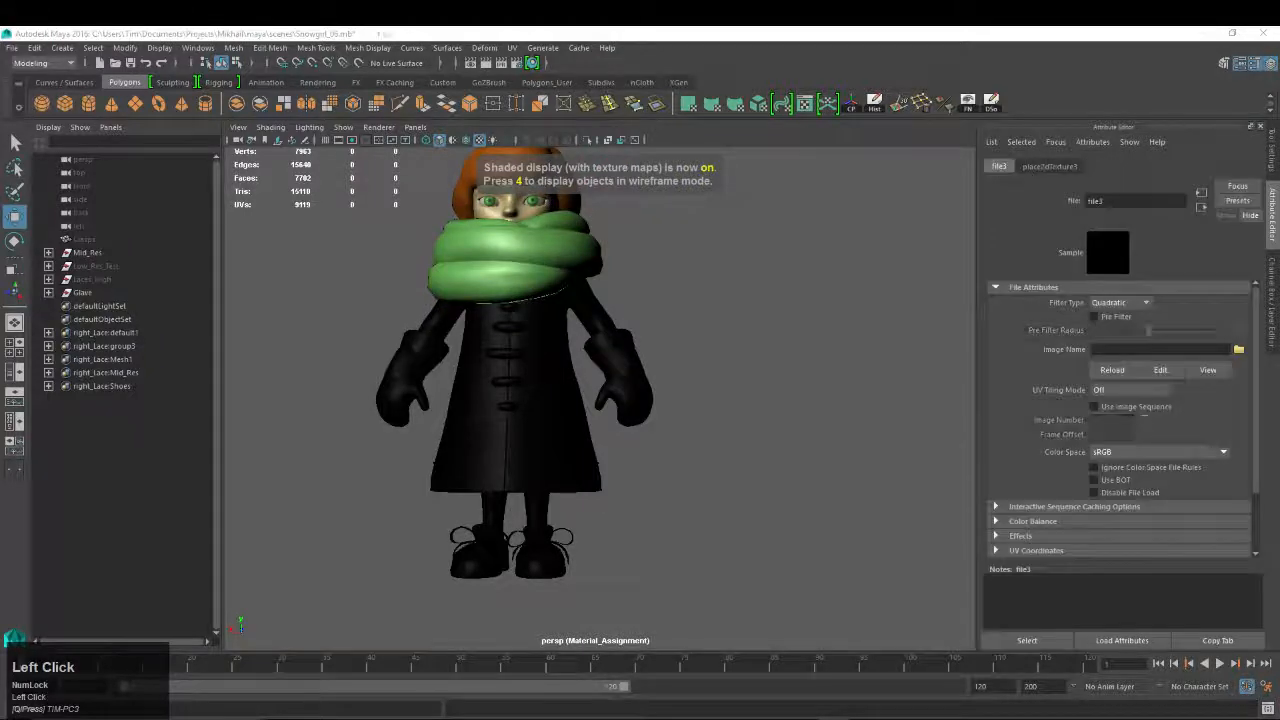
Load Clothing_D_01.jpg from the sourceimages folder as the file3 texture's image and view the whole textured character
left_click(1240, 349)
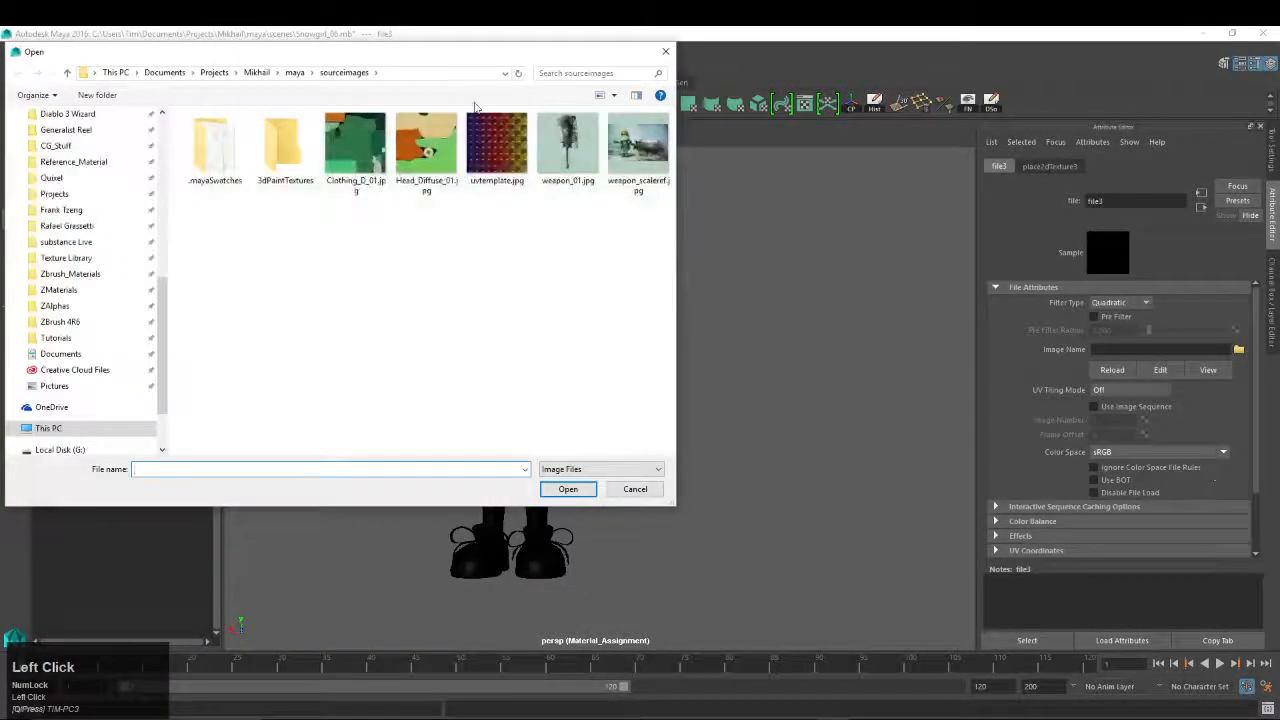
double_click(361, 150)
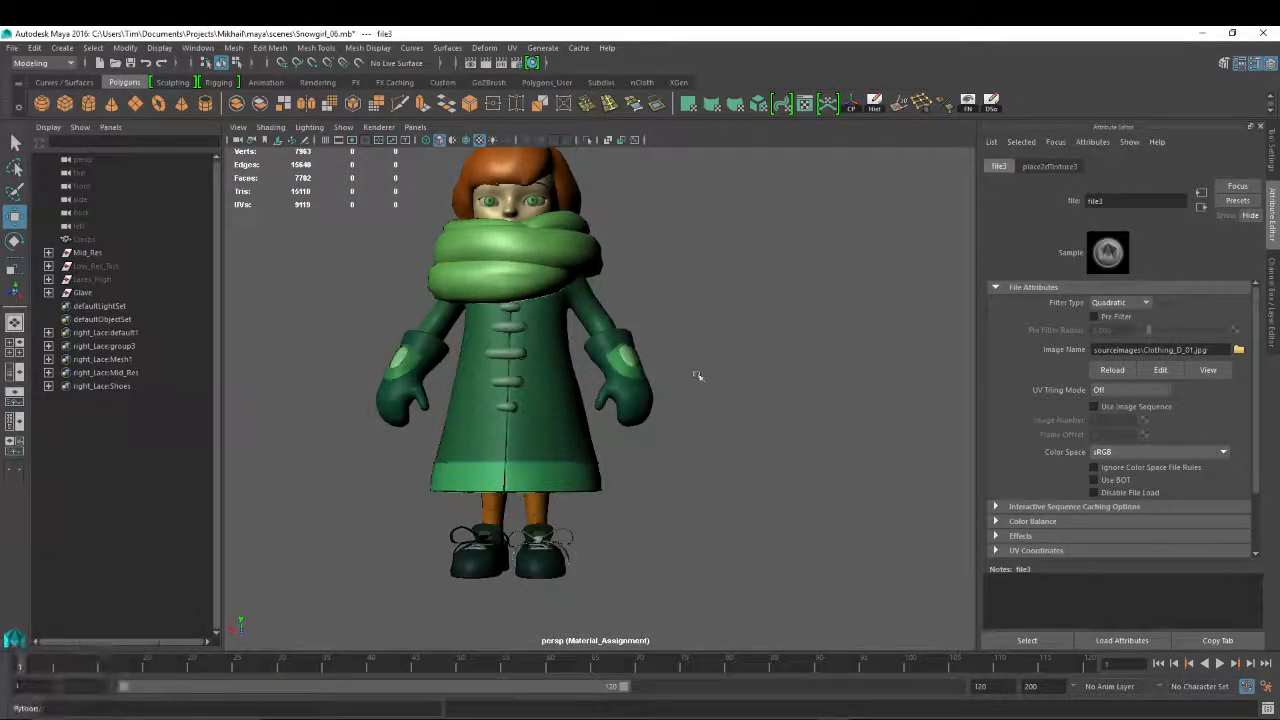
left_click_drag(703, 349, 723, 428, "alt")
right_click_drag(723, 428, 657, 428, "alt")
left_click_drag(657, 428, 623, 443, "alt")
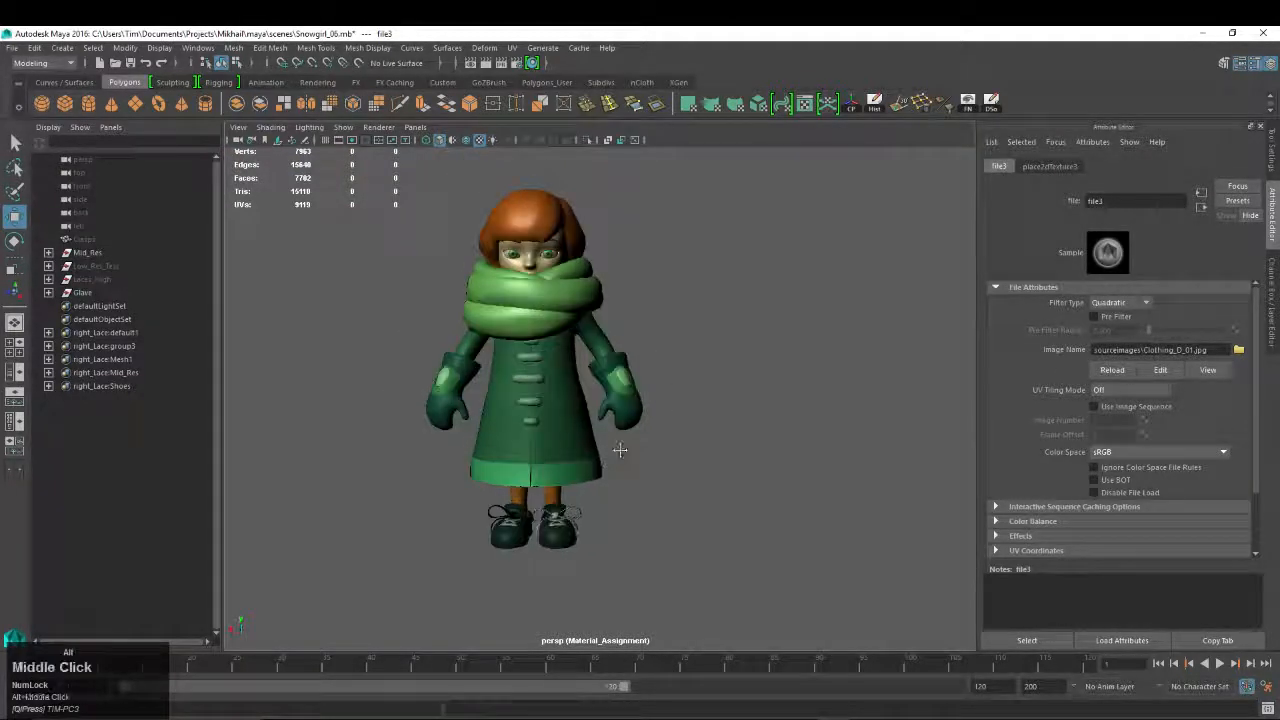
middle_click_drag(623, 443, 664, 442, "alt")
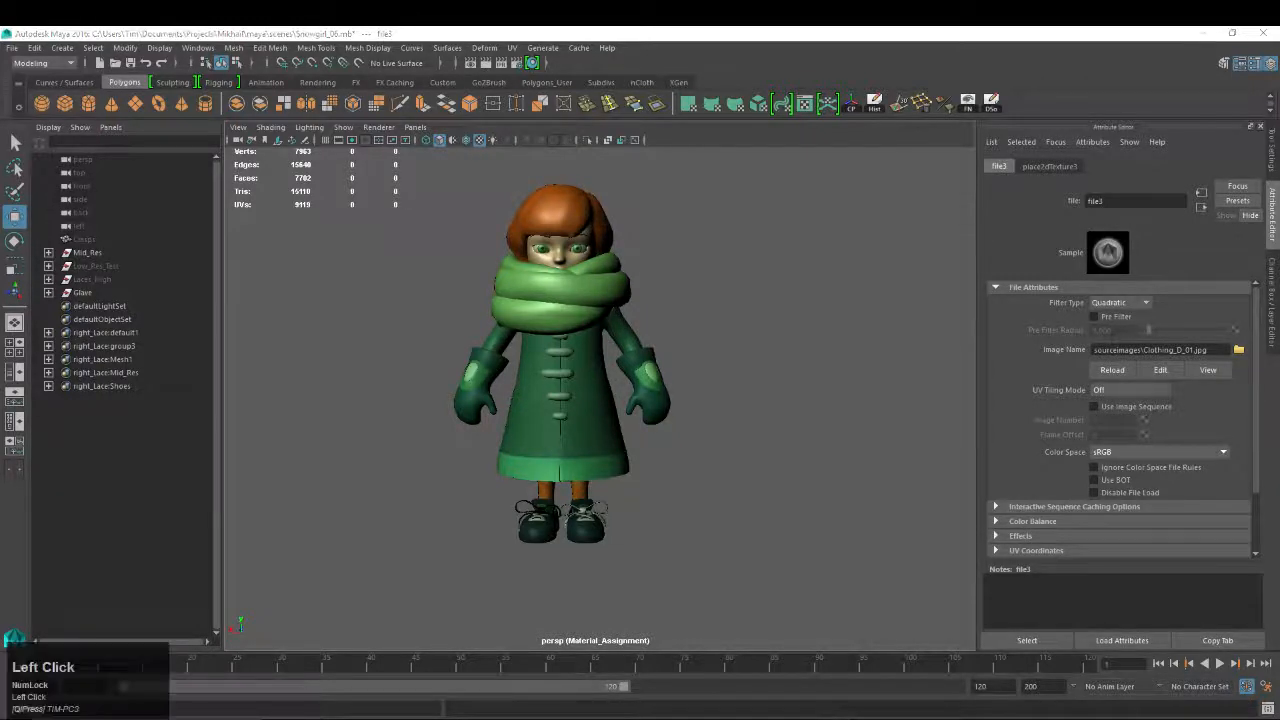
Bring up the snow girl reference painting beside the model and compare its scarf and clothing colors with the textured character
middle_click_drag(807, 403, 697, 365, "alt")
mouse_move(1279, 108)
left_mouse_down()
mouse_move(1017, 87)
mouse_move(1279, 100)
left_mouse_up()
left_click_drag(1279, 190, 1015, 52)
middle_click_drag(441, 311, 311, 325, "alt")
right_click_drag(311, 325, 388, 368, "alt")
middle_click_drag(388, 368, 521, 402, "alt")
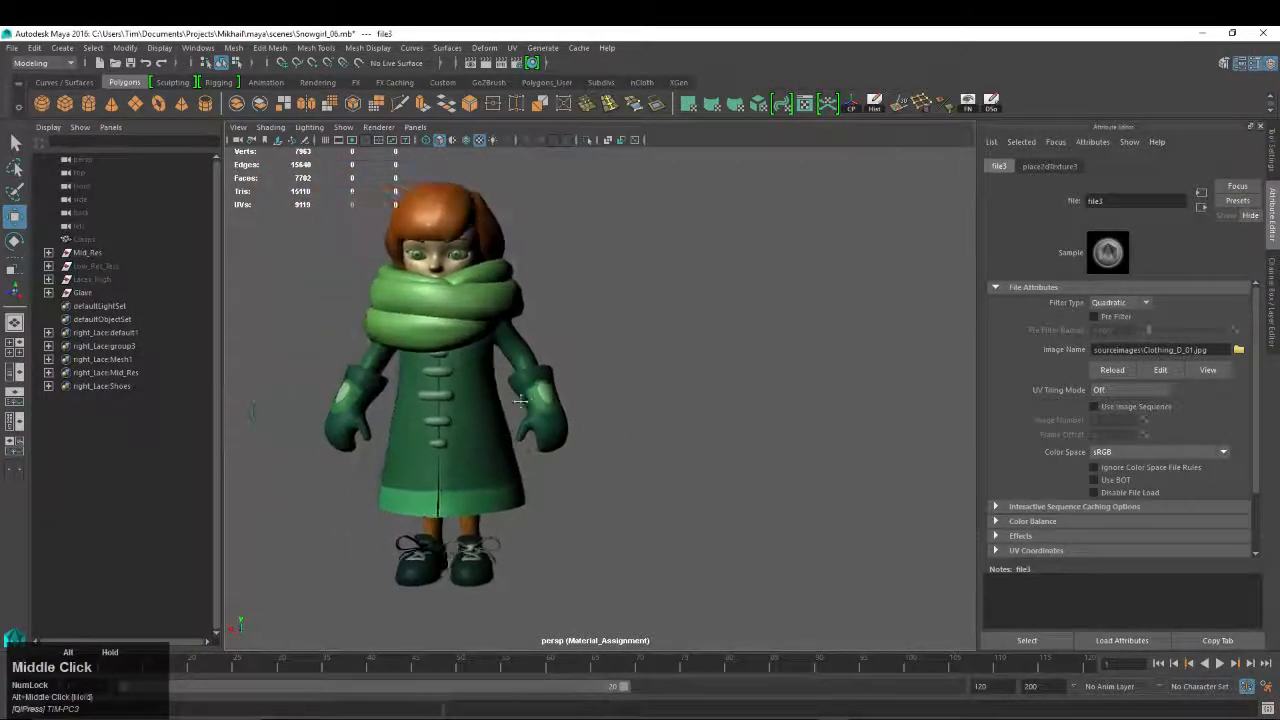
left_click(1016, 716)
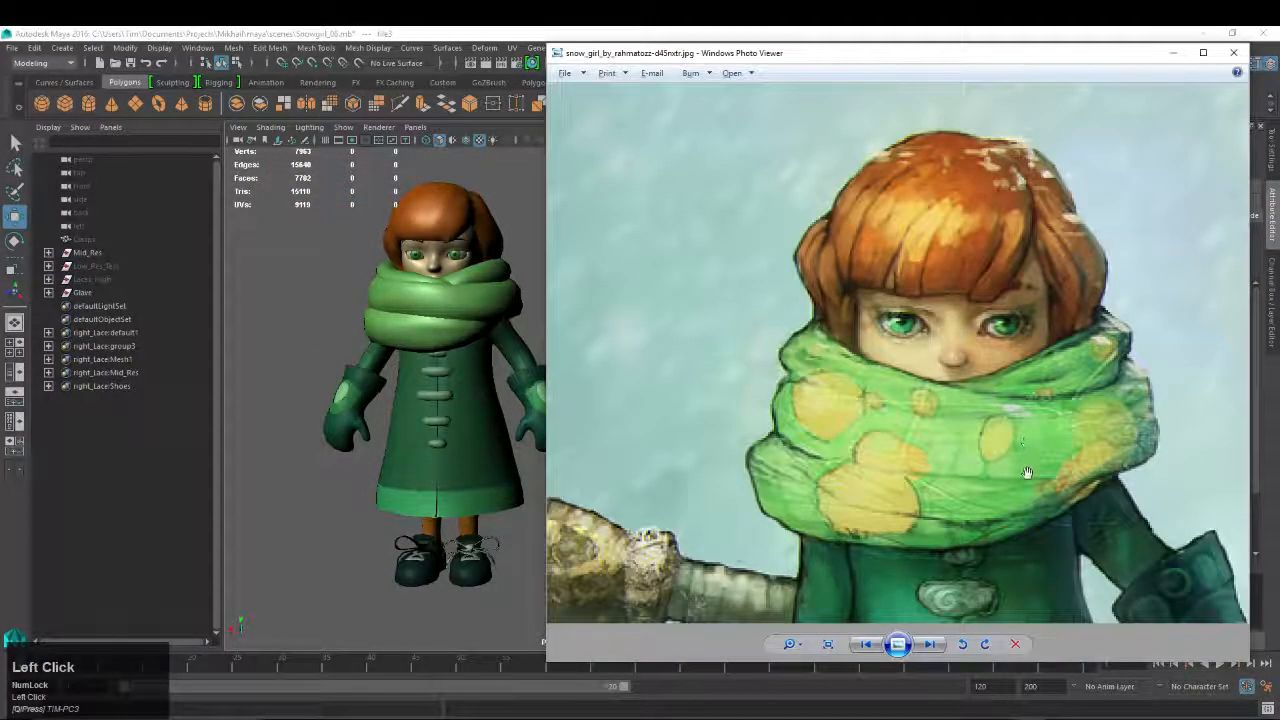
scroll(1027, 473, "down", 3)
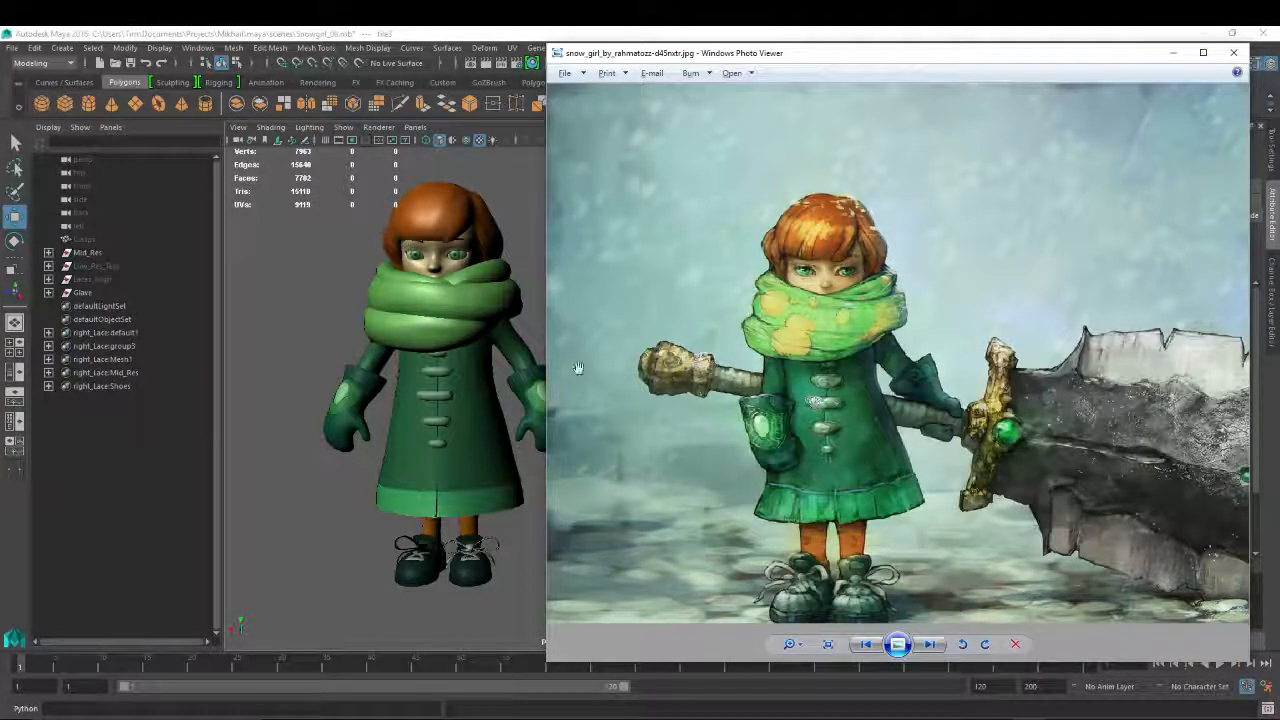
Set the normal angle of both gloves to 50 degrees, return to object selection, and select one glove
left_click(540, 422)
left_click(372, 420, "shift")
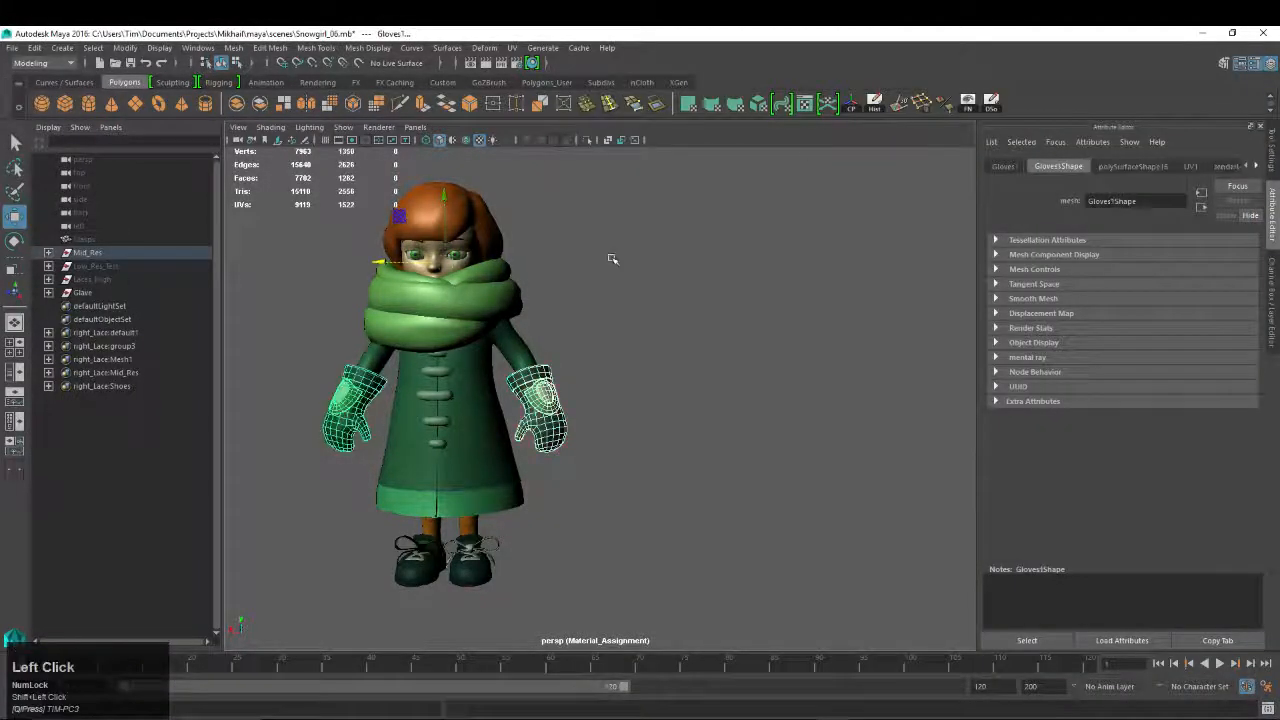
left_click(900, 102)
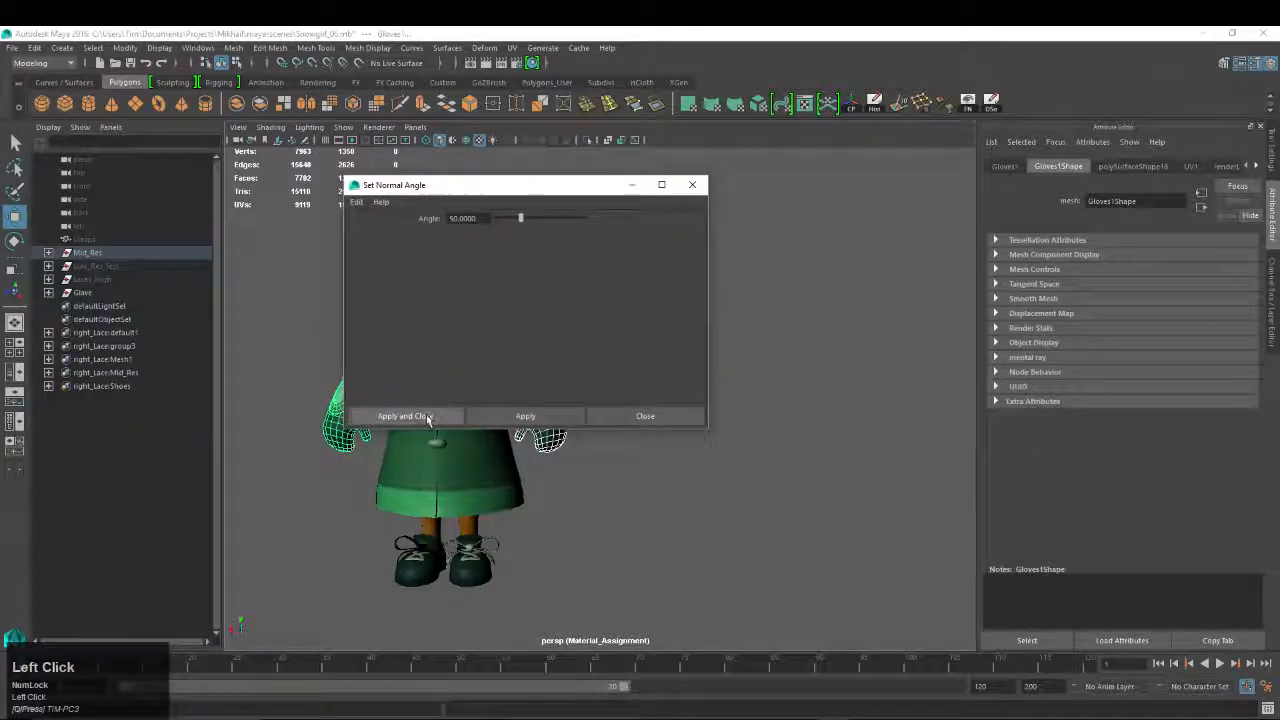
left_click(426, 414)
right_click_drag(546, 347, 612, 329)
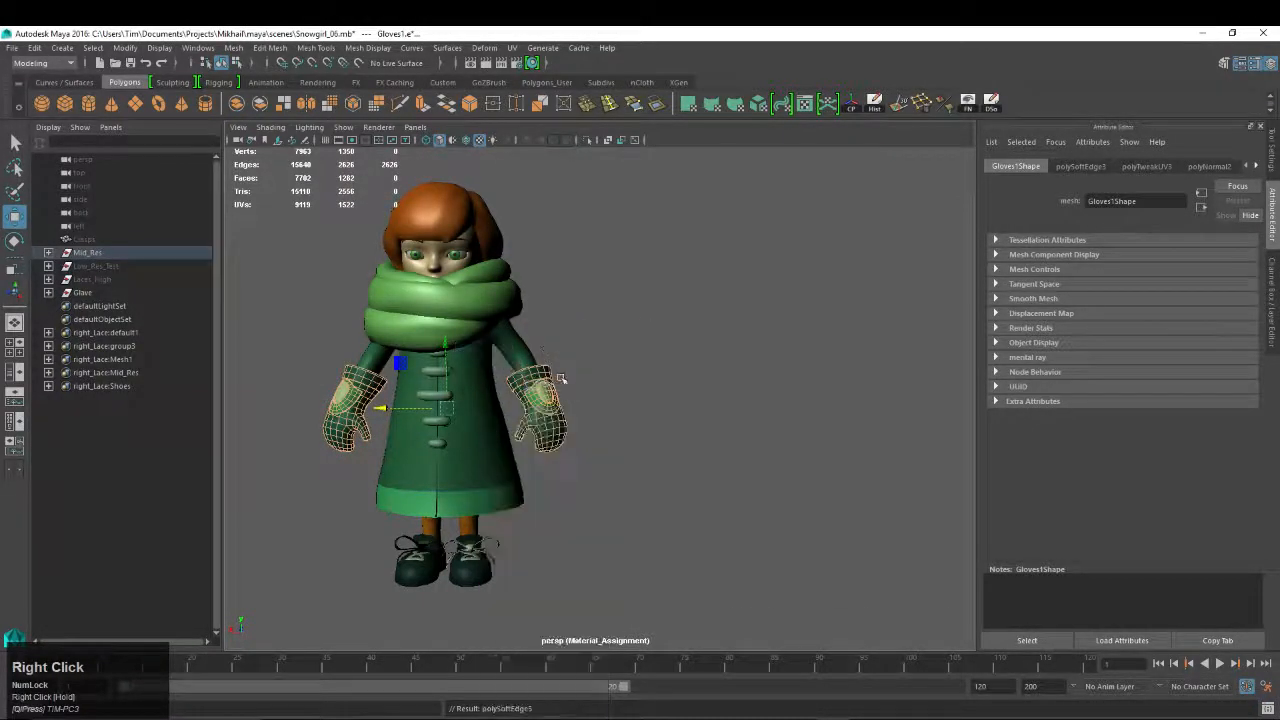
left_click(552, 408)
left_click_drag(548, 446, 536, 444, "alt")
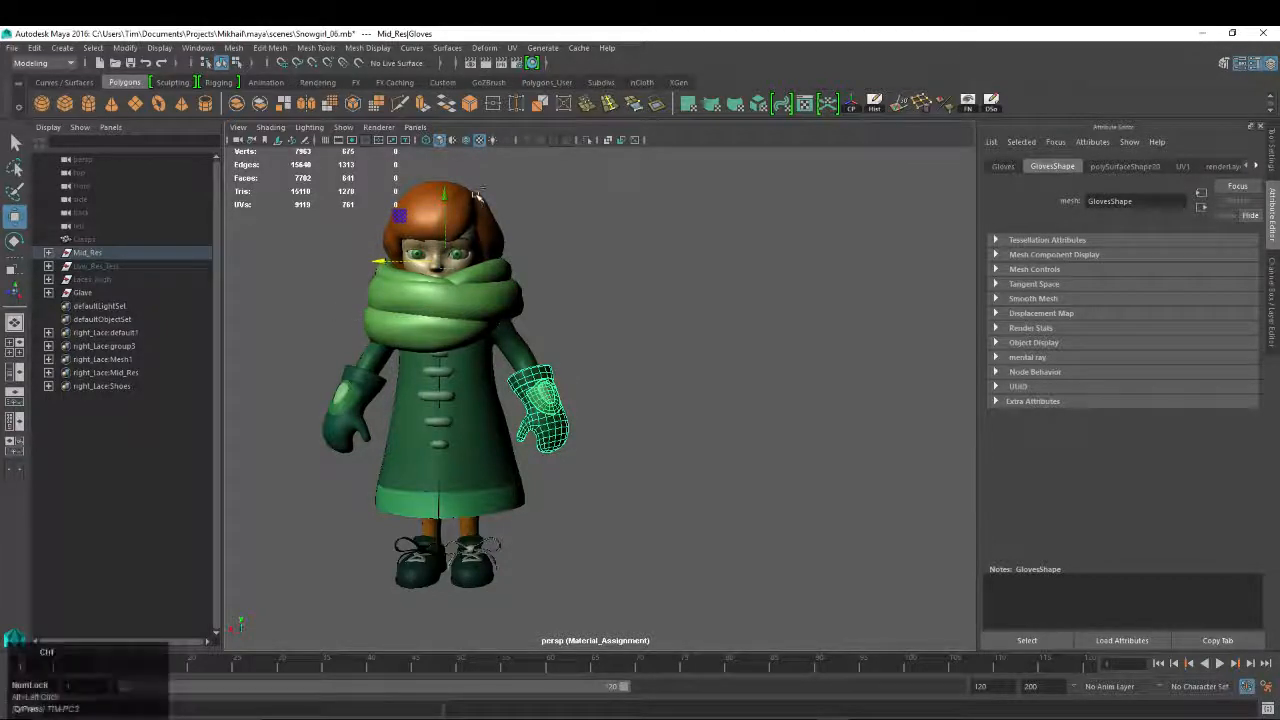
Select the hair mesh and show the Channel Box and Layer Editor in place of the Attribute Editor
key("ctrl+a")
key("ctrl+a")
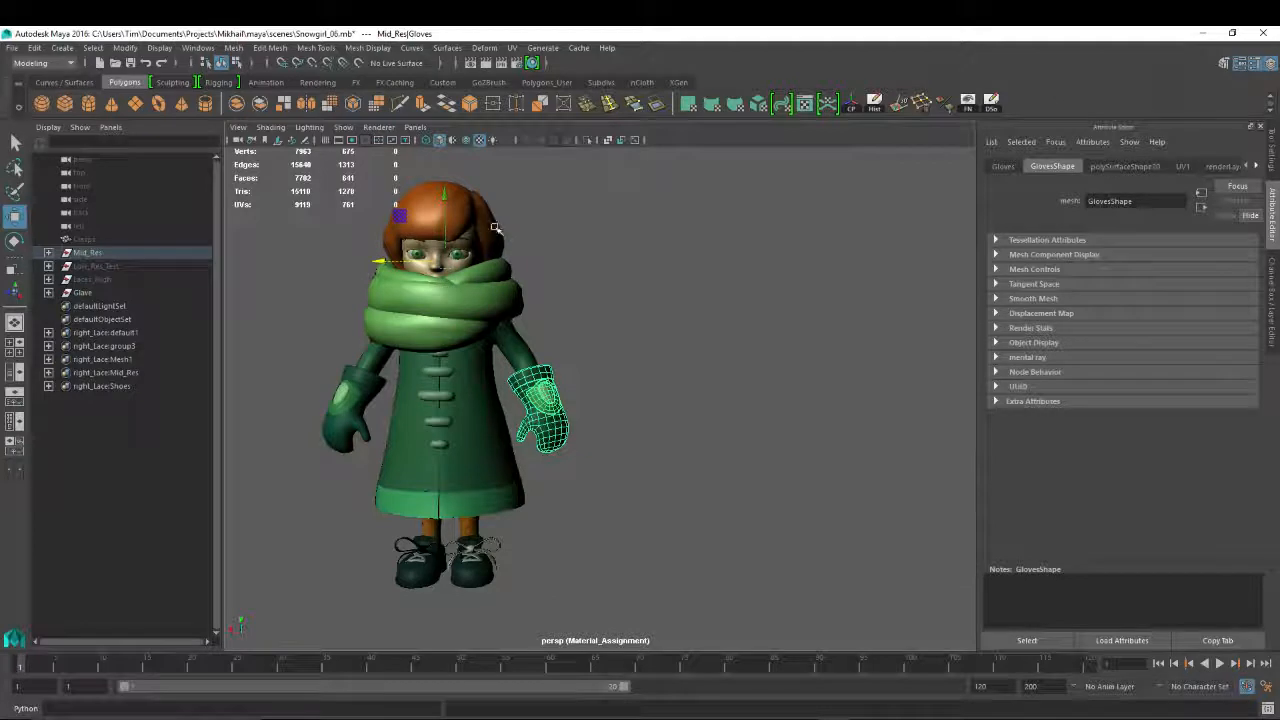
left_click(494, 228)
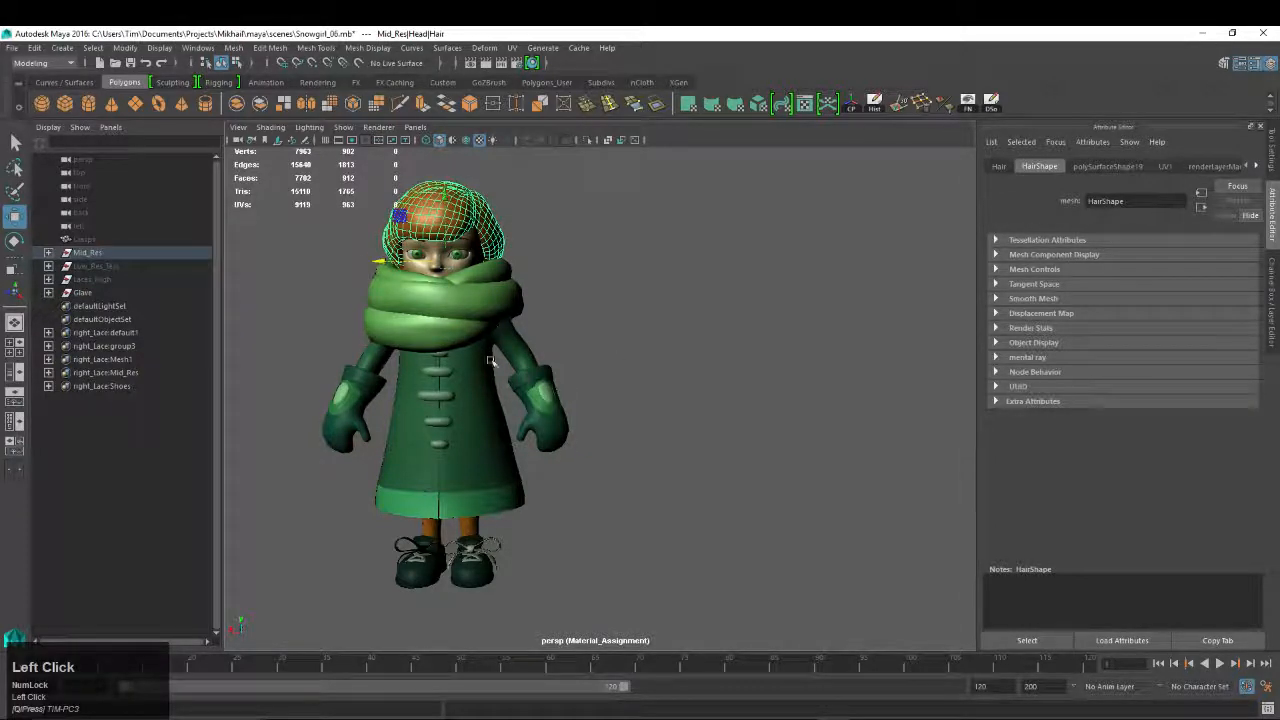
key("ctrl+a")
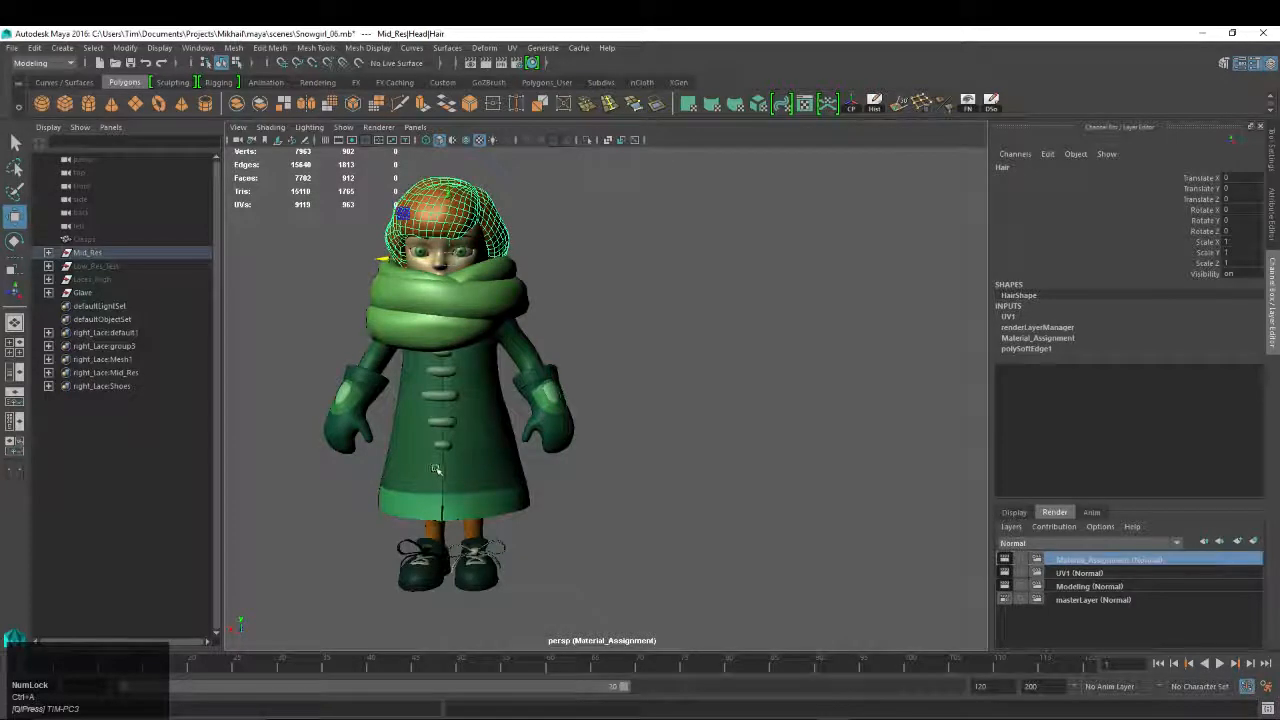
Flip the face normals of the right shoe's lace bow and clear the selection
left_click_drag(540, 518, 511, 574, "alt")
middle_click_drag(470, 570, 452, 432, "alt")
right_click_drag(446, 431, 560, 431, "alt")
middle_click_drag(463, 440, 686, 374, "alt")
right_click_drag(440, 400, 500, 400, "alt")
left_click(421, 391)
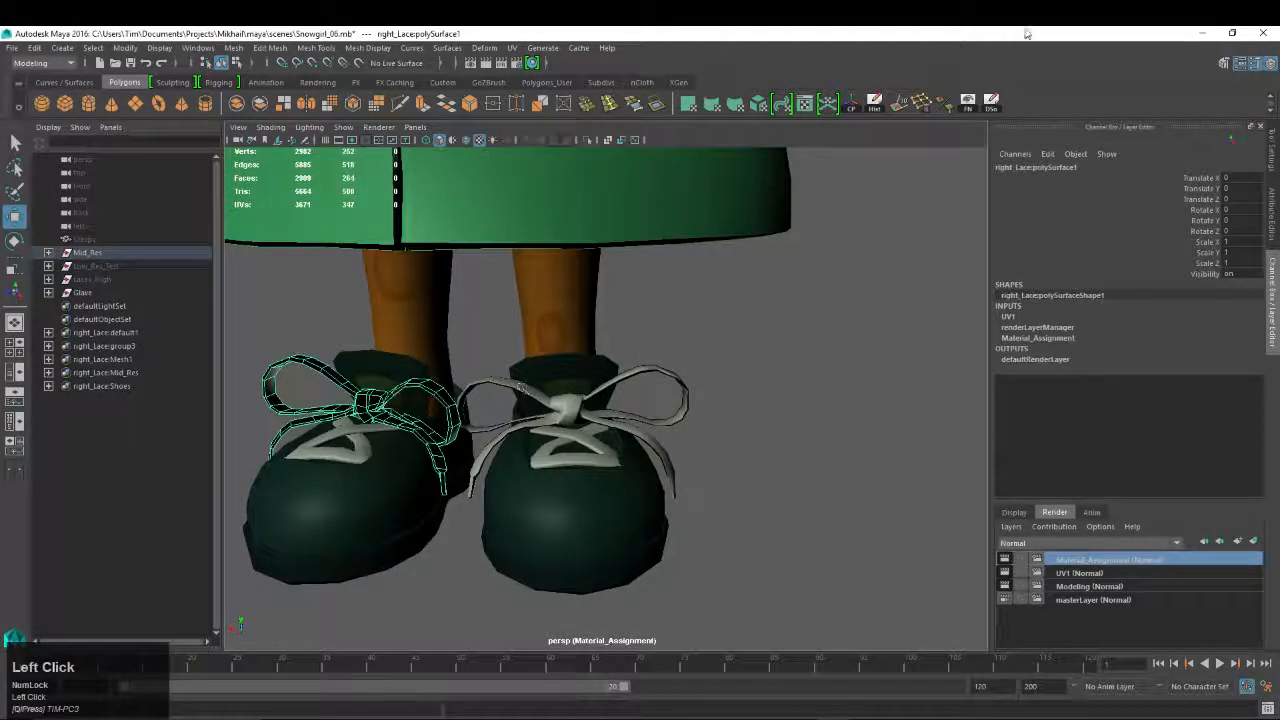
left_click(967, 100)
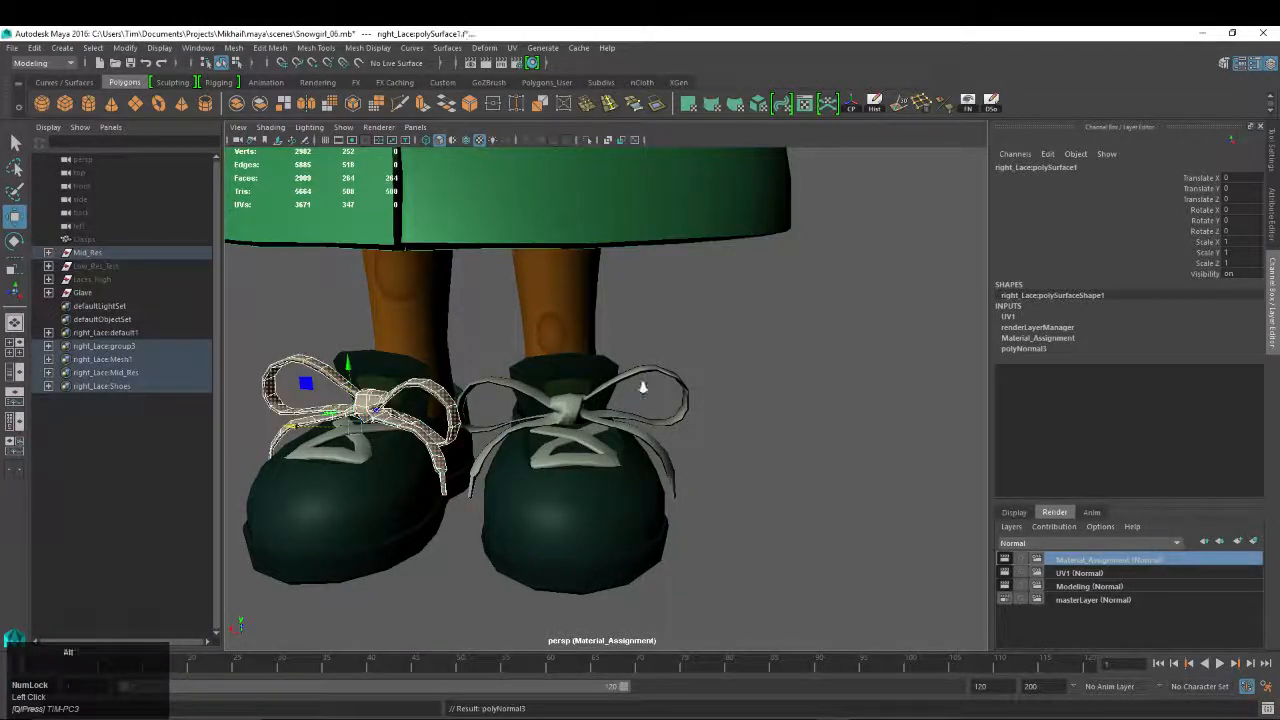
right_click_drag(643, 386, 630, 386, "alt")
left_click(783, 326)
Examine the textured character from all sides, including the shoes and the belt tab and pleat on the coat's back
right_click_drag(820, 383, 640, 375, "alt")
left_click_drag(570, 343, 640, 350, "alt")
right_click_drag(520, 343, 657, 346, "alt")
right_click_drag(749, 345, 471, 263, "alt")
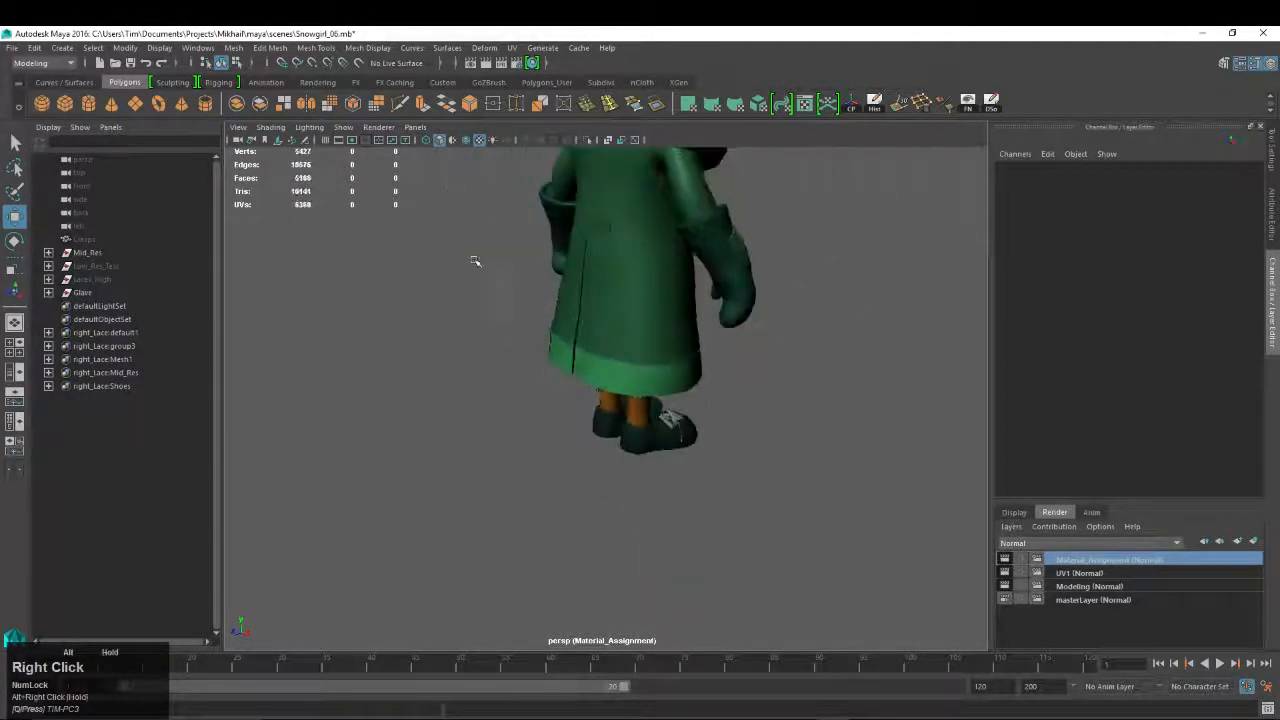
left_click_drag(471, 263, 737, 303, "alt")
middle_click_drag(737, 303, 765, 400, "alt")
right_click_drag(765, 400, 694, 391, "alt")
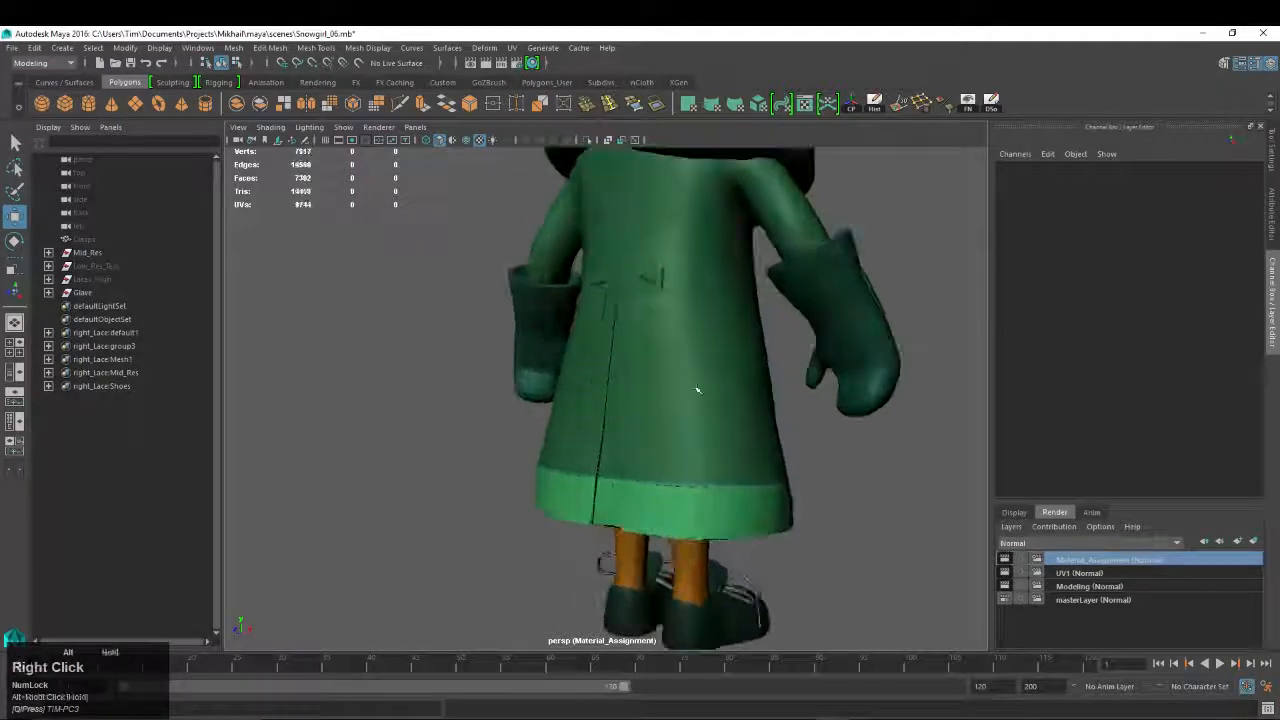
left_click_drag(694, 391, 706, 337, "alt")
right_click_drag(706, 337, 566, 313, "alt")
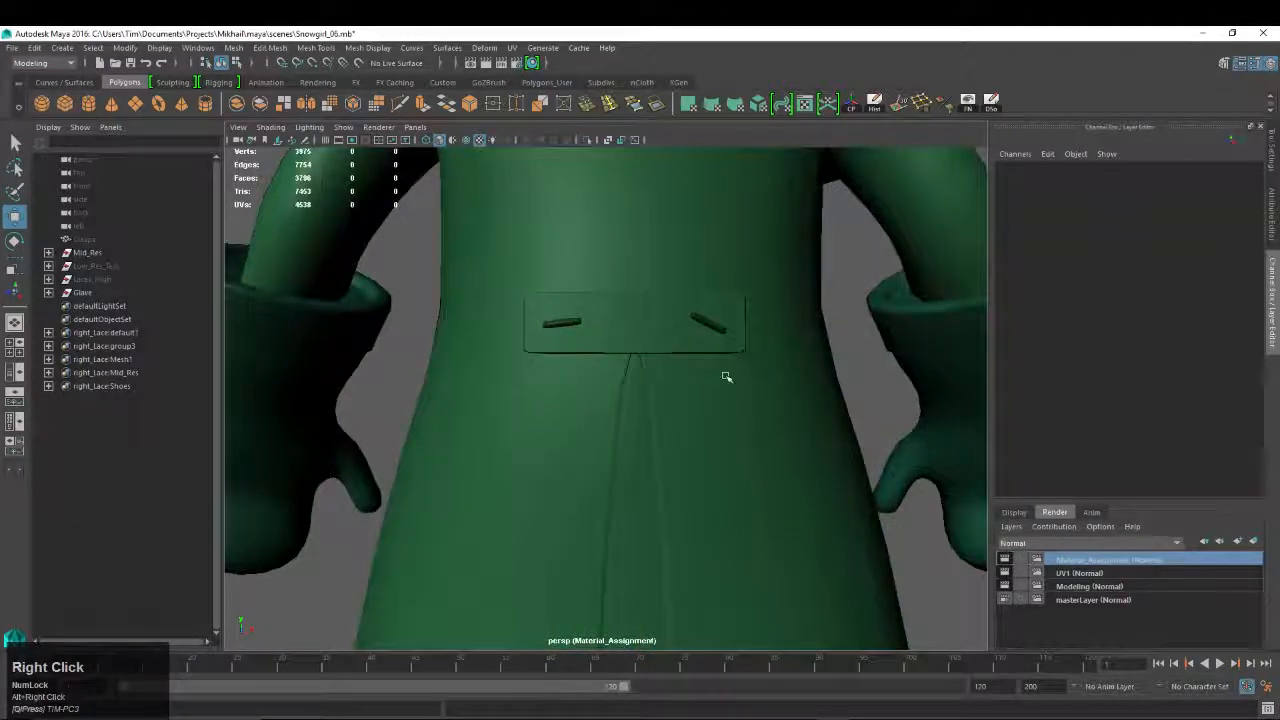
right_click_drag(808, 329, 593, 272, "alt")
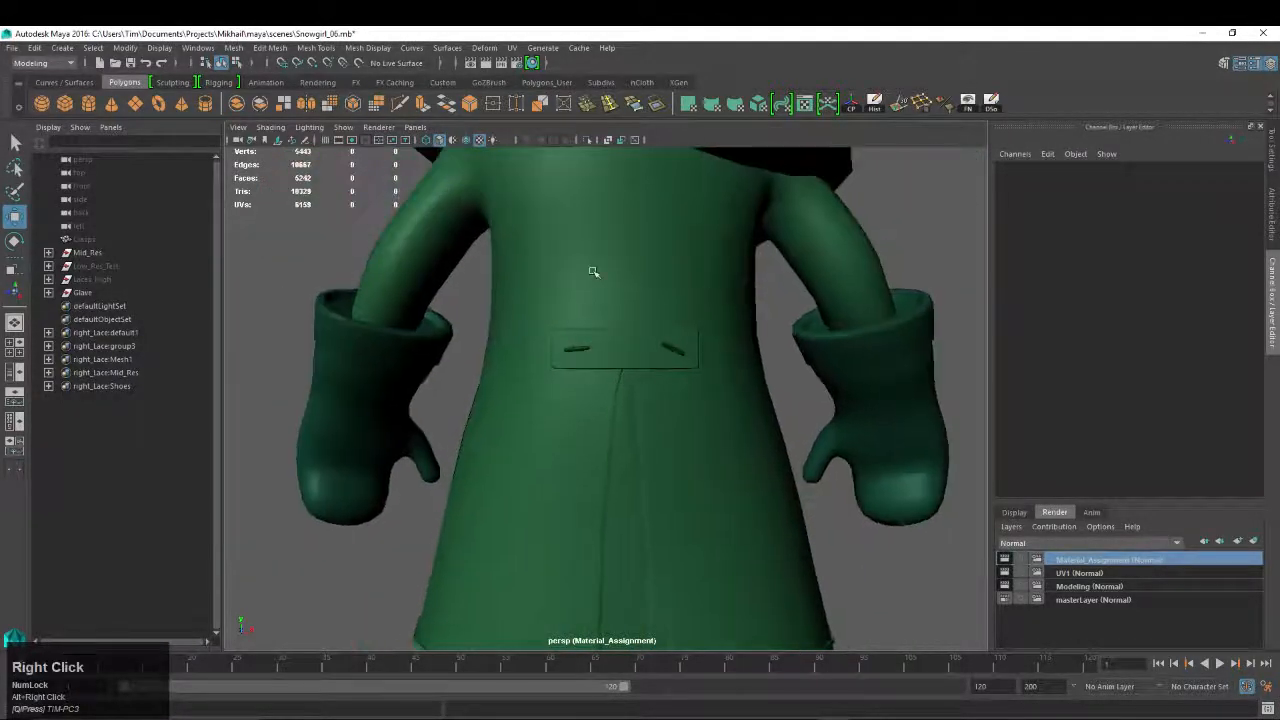
left_click_drag(560, 305, 643, 371, "alt")
middle_click_drag(643, 371, 674, 457, "alt")
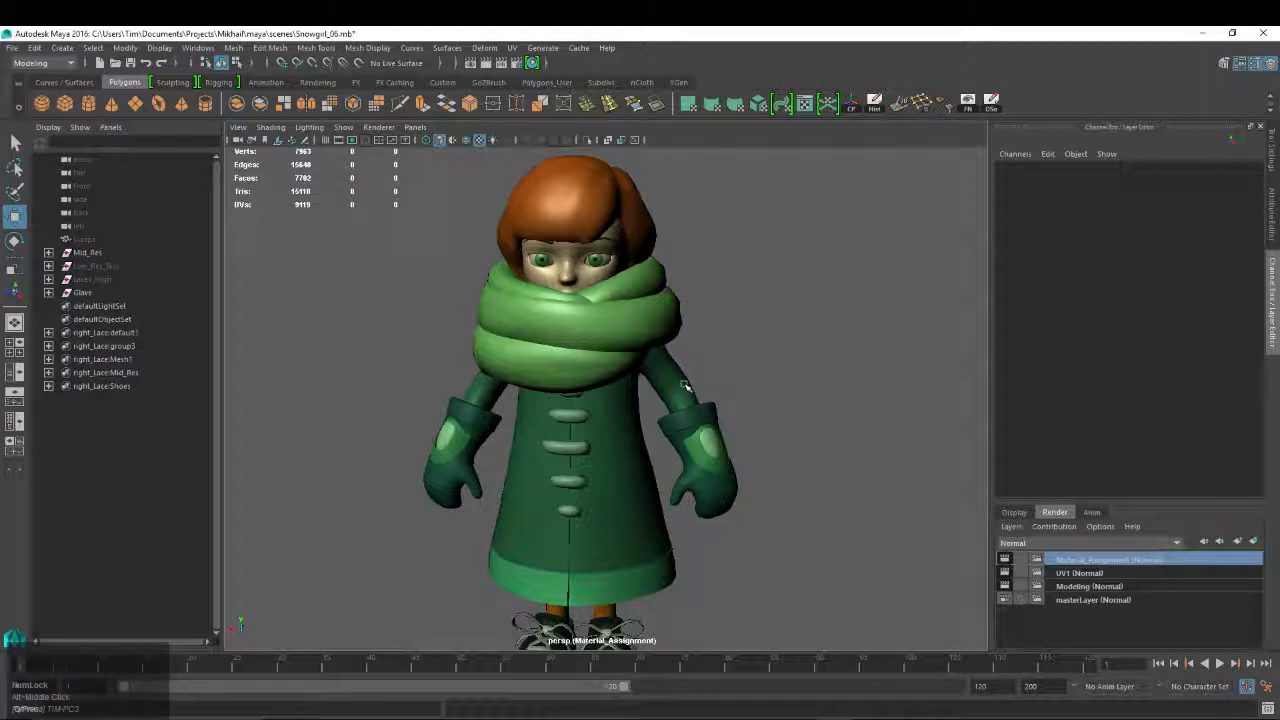
Select the scarf mesh and examine it from several angles along with the coat's front toggles
left_click(655, 345)
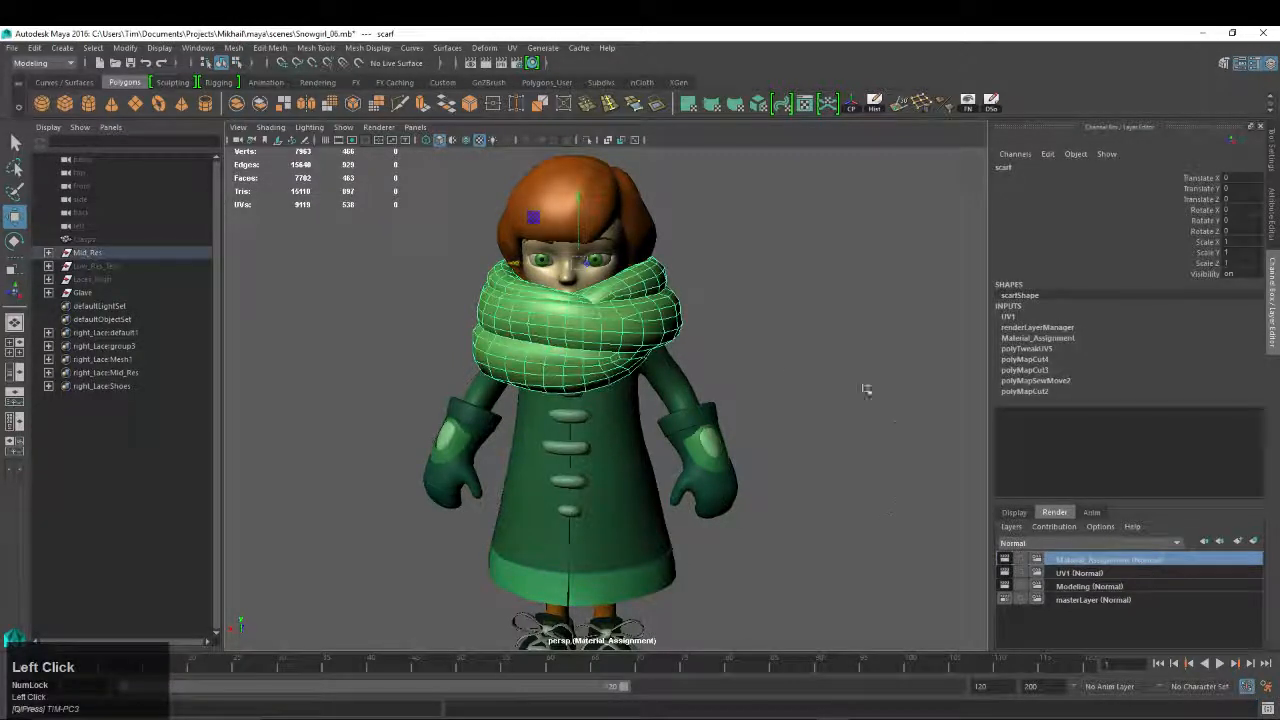
left_click_drag(808, 313, 460, 295, "alt")
left_click_drag(616, 314, 810, 322, "alt")
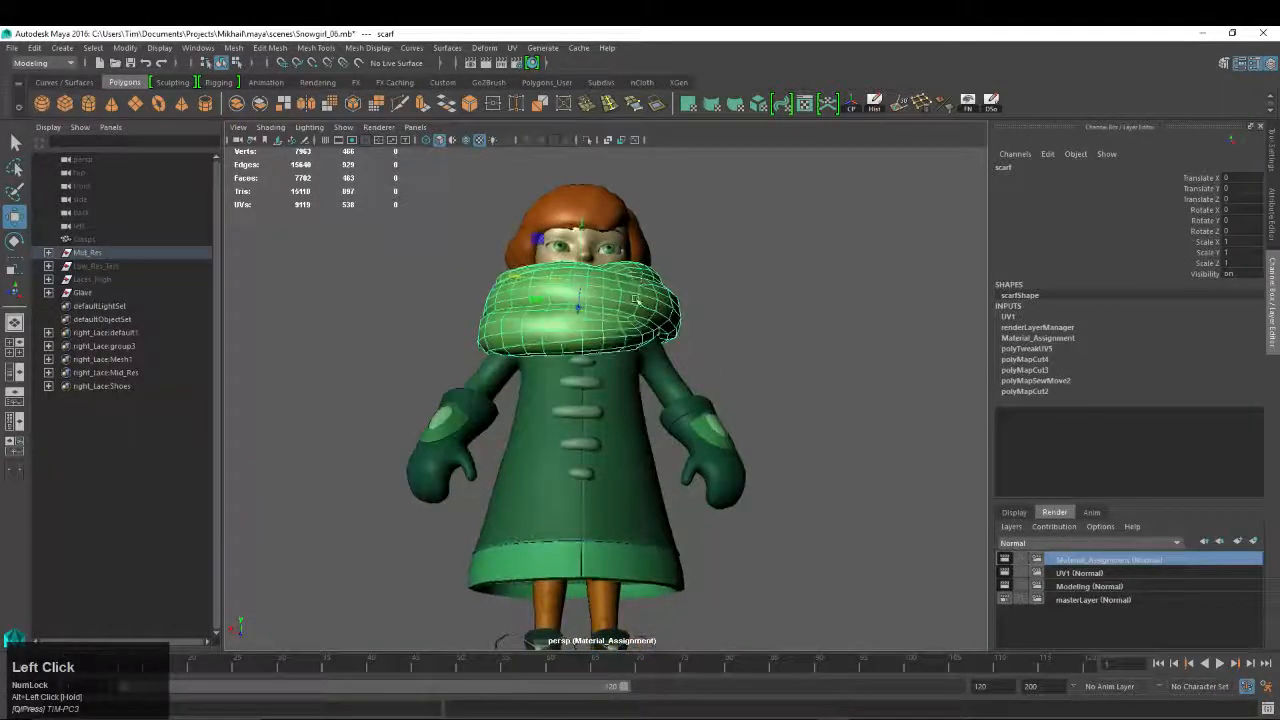
left_click_drag(505, 316, 520, 326, "alt")
right_click_drag(520, 326, 851, 380, "alt")
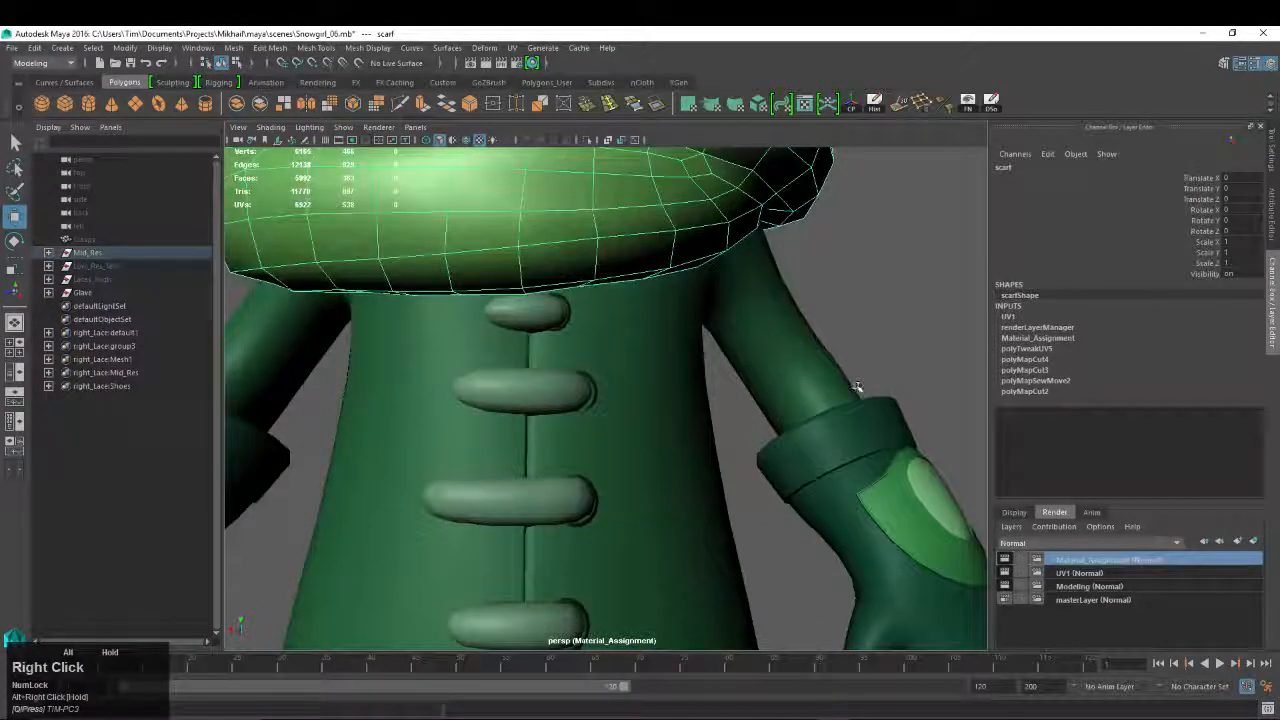
right_click_drag(660, 313, 450, 322, "alt")
right_click_drag(651, 335, 575, 330, "alt")
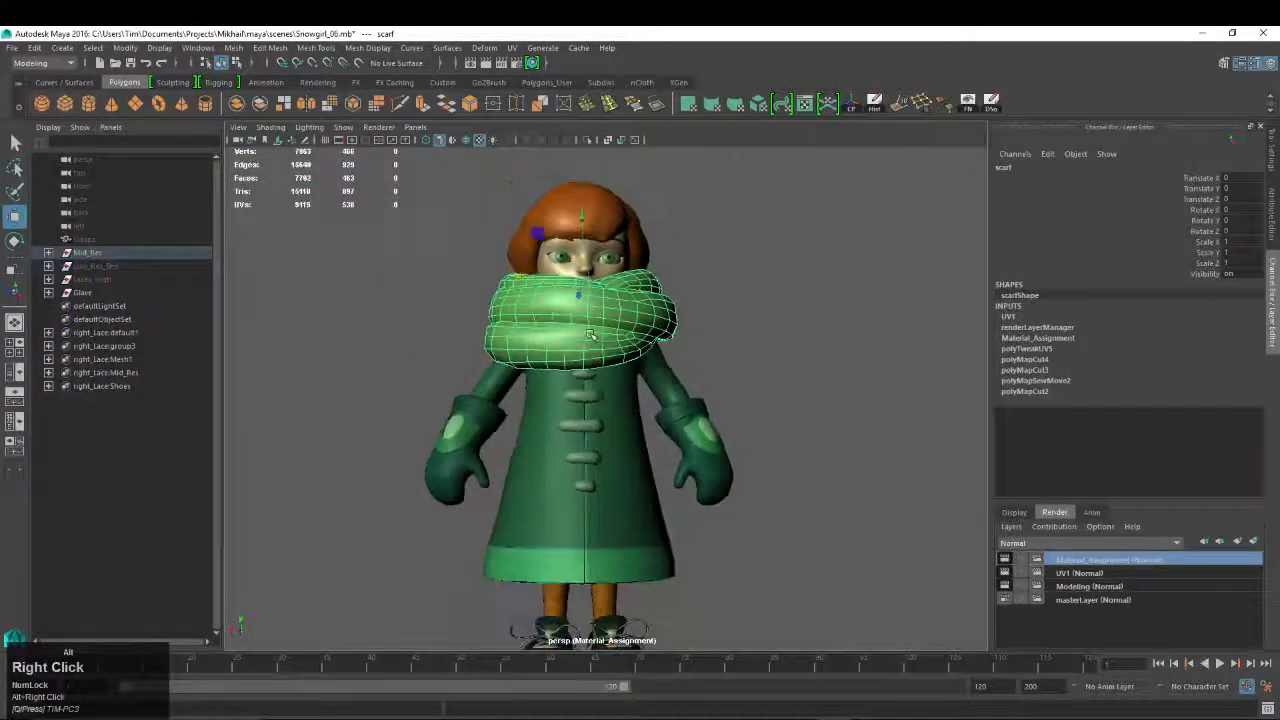
Save the snow girl character scene
left_click_drag(575, 335, 570, 345, "alt")
right_click_drag(783, 337, 754, 351, "alt")
middle_click_drag(754, 351, 740, 326, "alt")
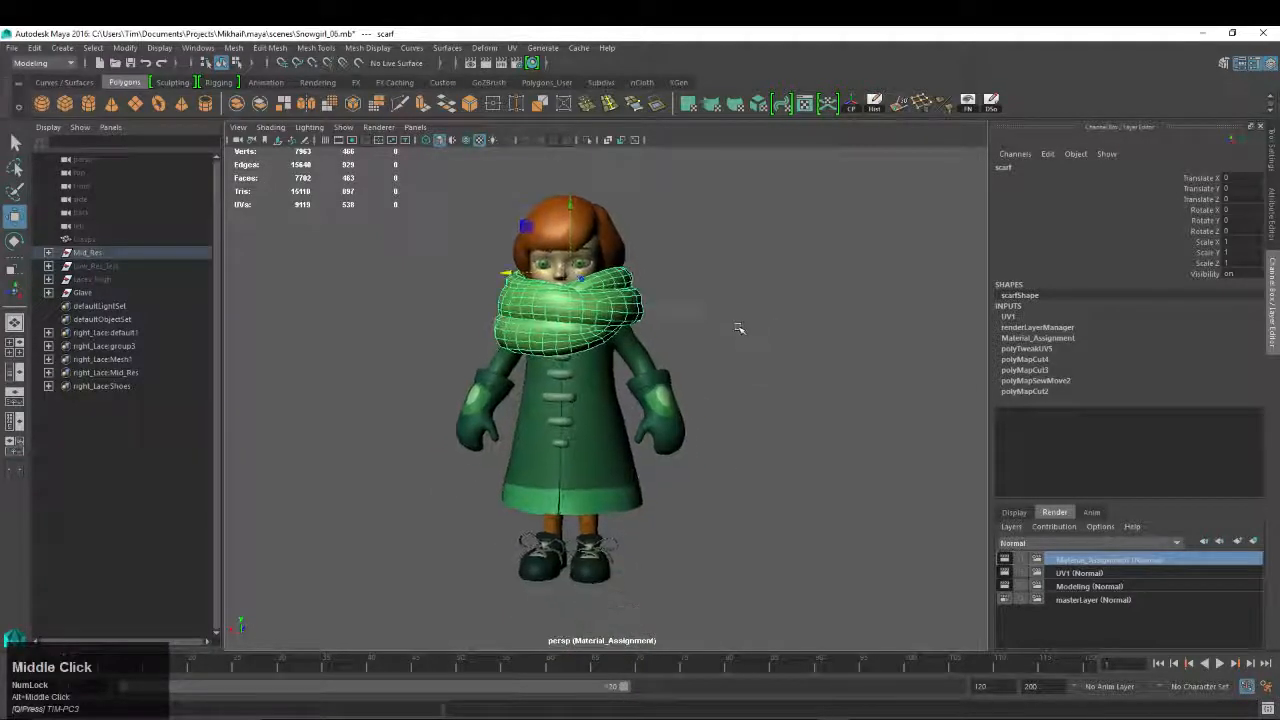
key("ctrl+s")
left_click_drag(731, 360, 671, 355, "alt")
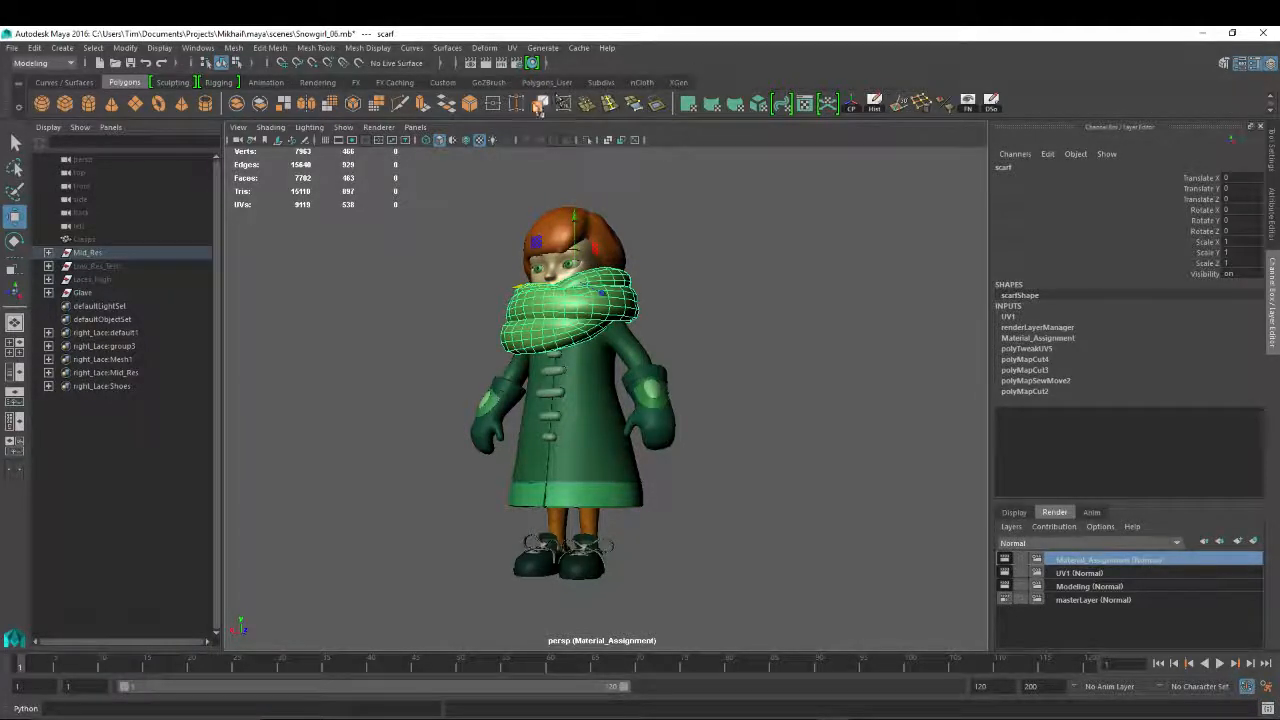
left_click_drag(560, 290, 587, 255, "alt")
left_click(590, 249)
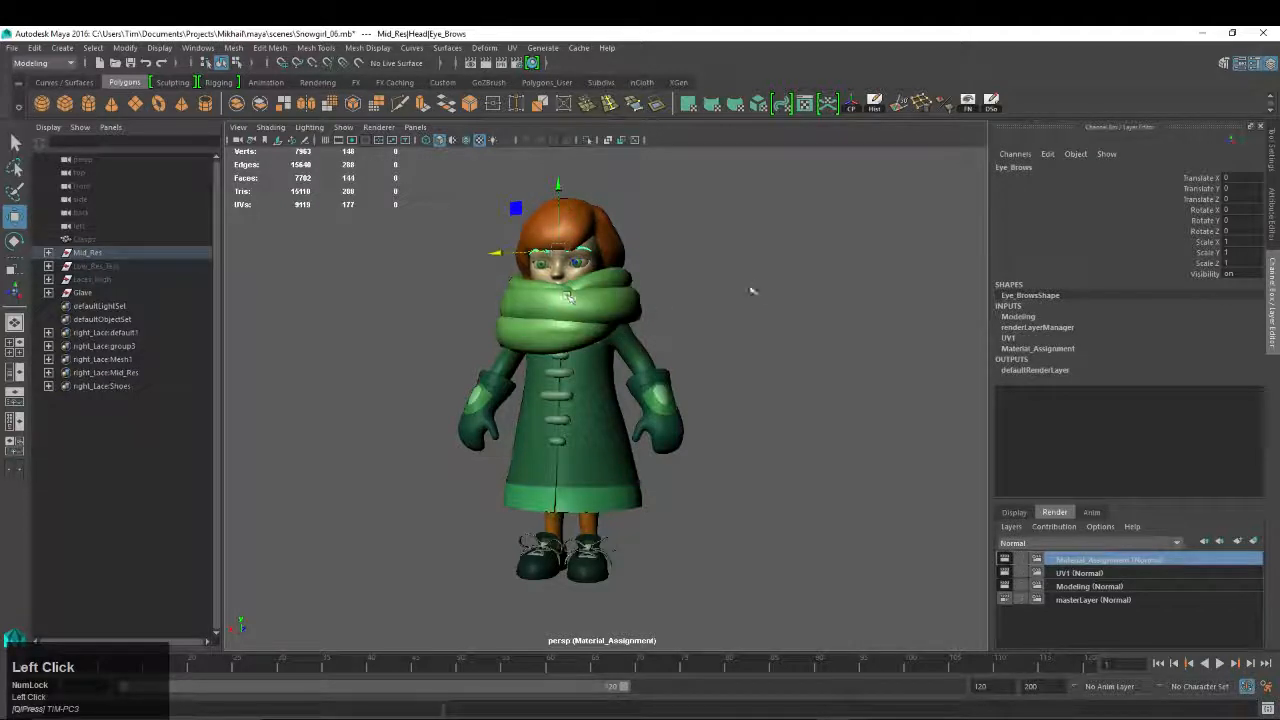
left_click(532, 63)
left_click_drag(433, 62, 676, 133)
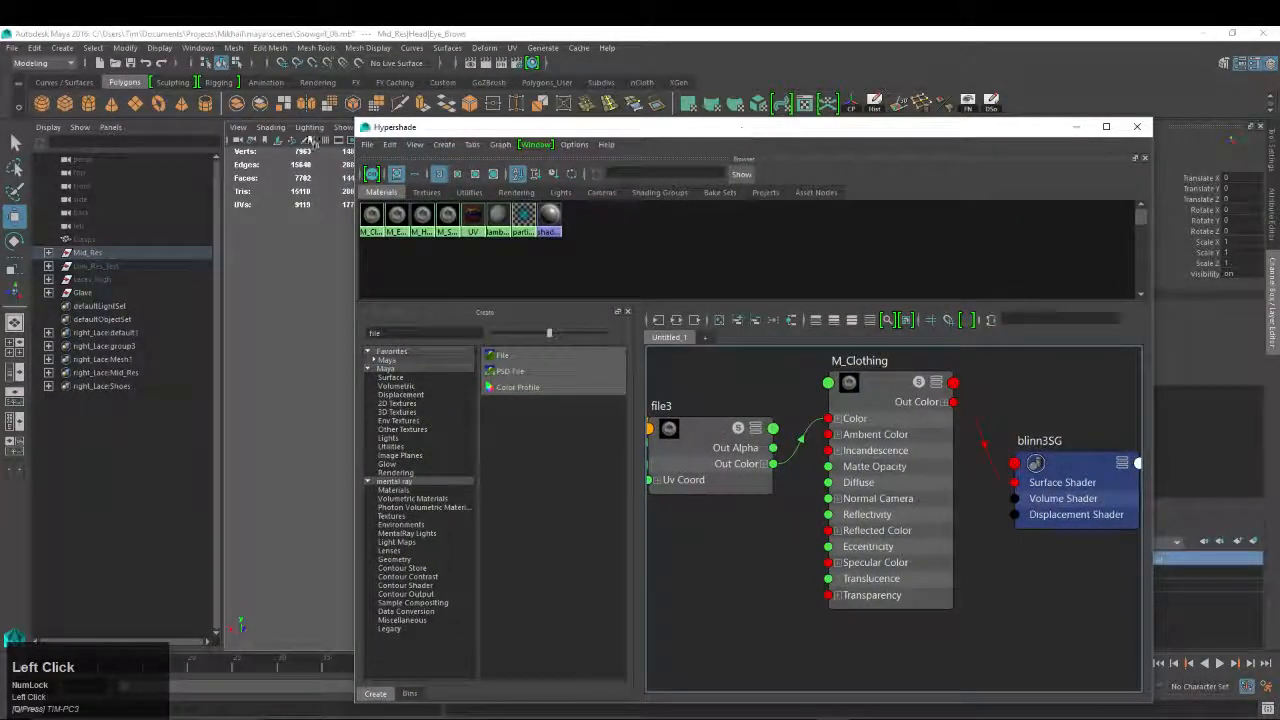
left_click(1137, 126)
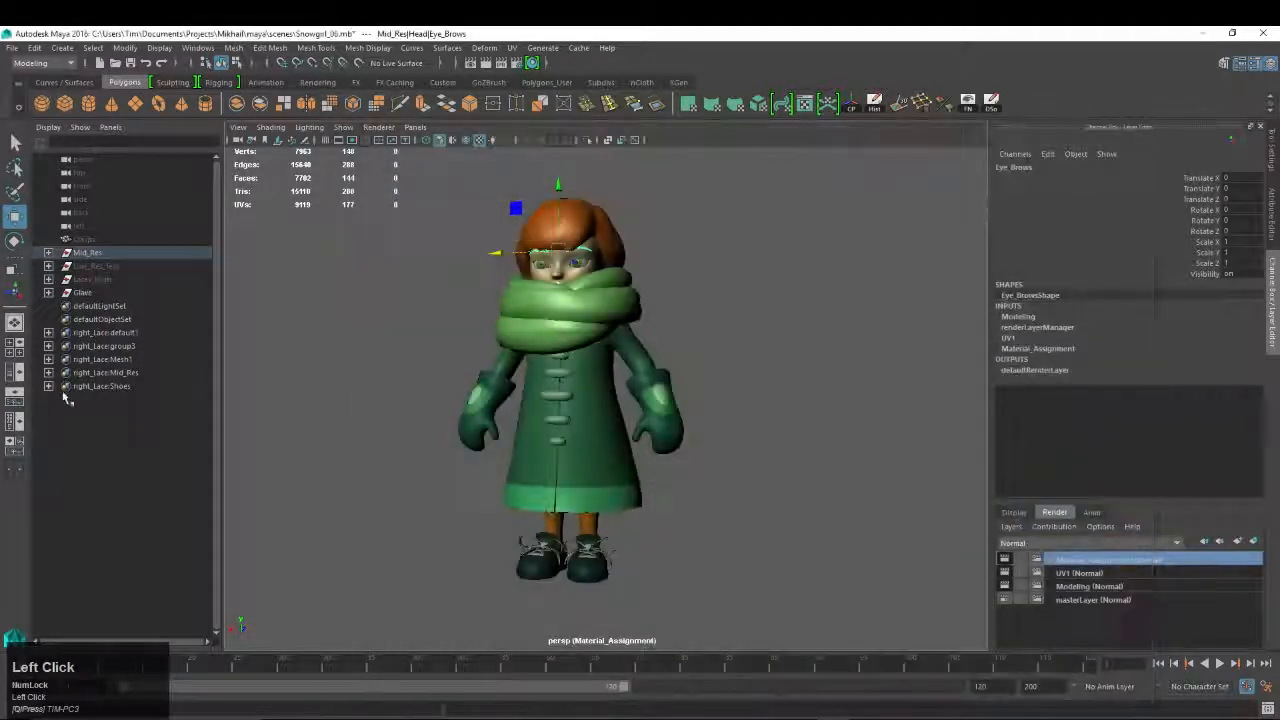
Show the Hypershade beside the perspective view and create a misss_fast_skin_maya material
left_click(15, 421)
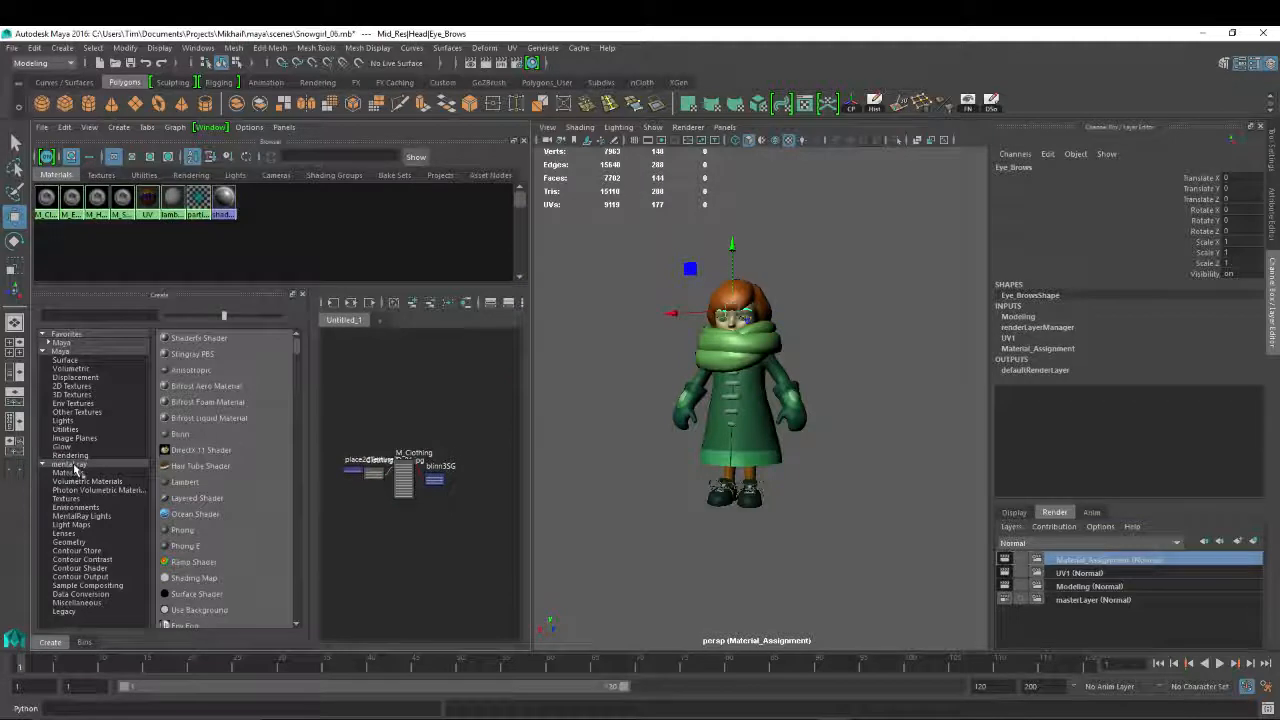
left_click(122, 198)
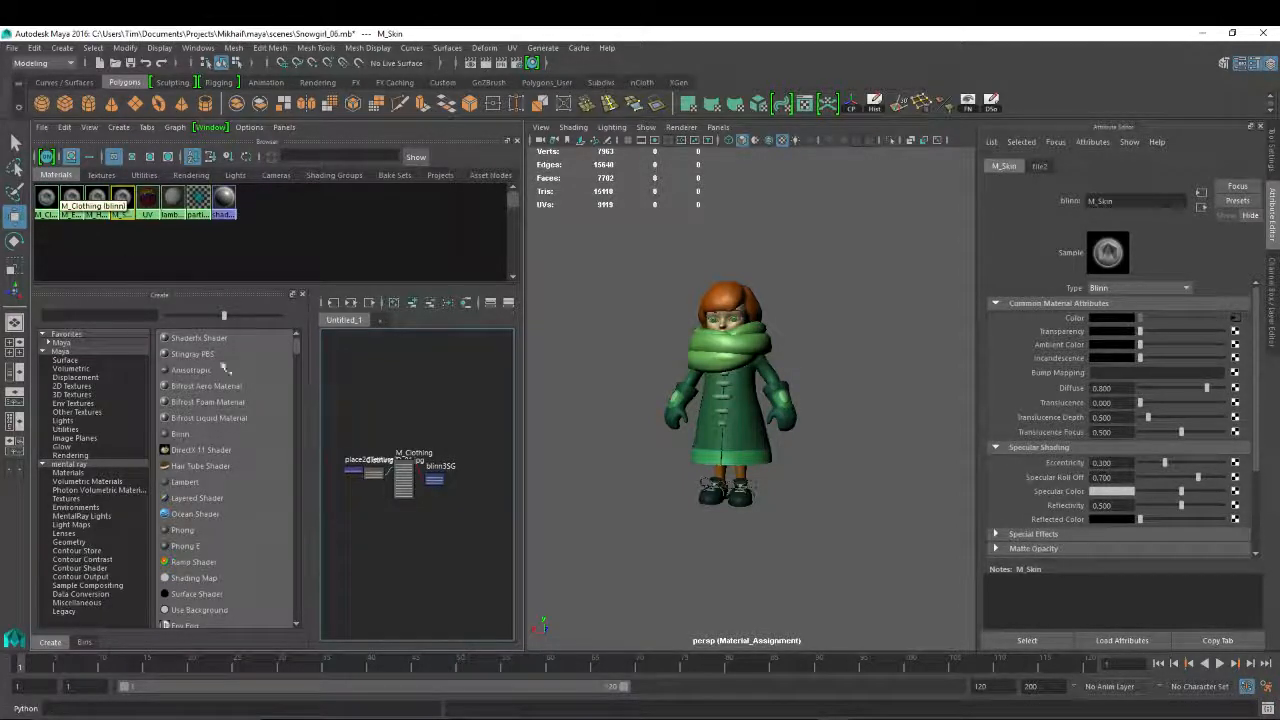
left_click(91, 316)
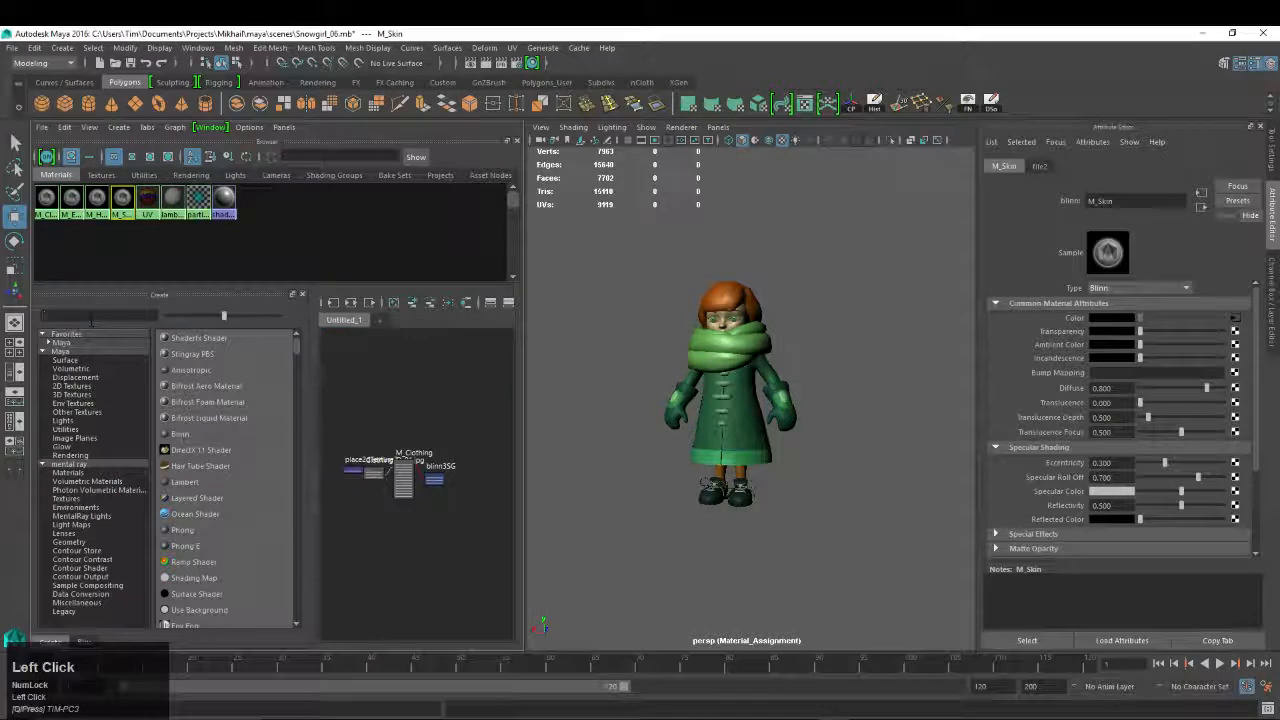
type("sss")
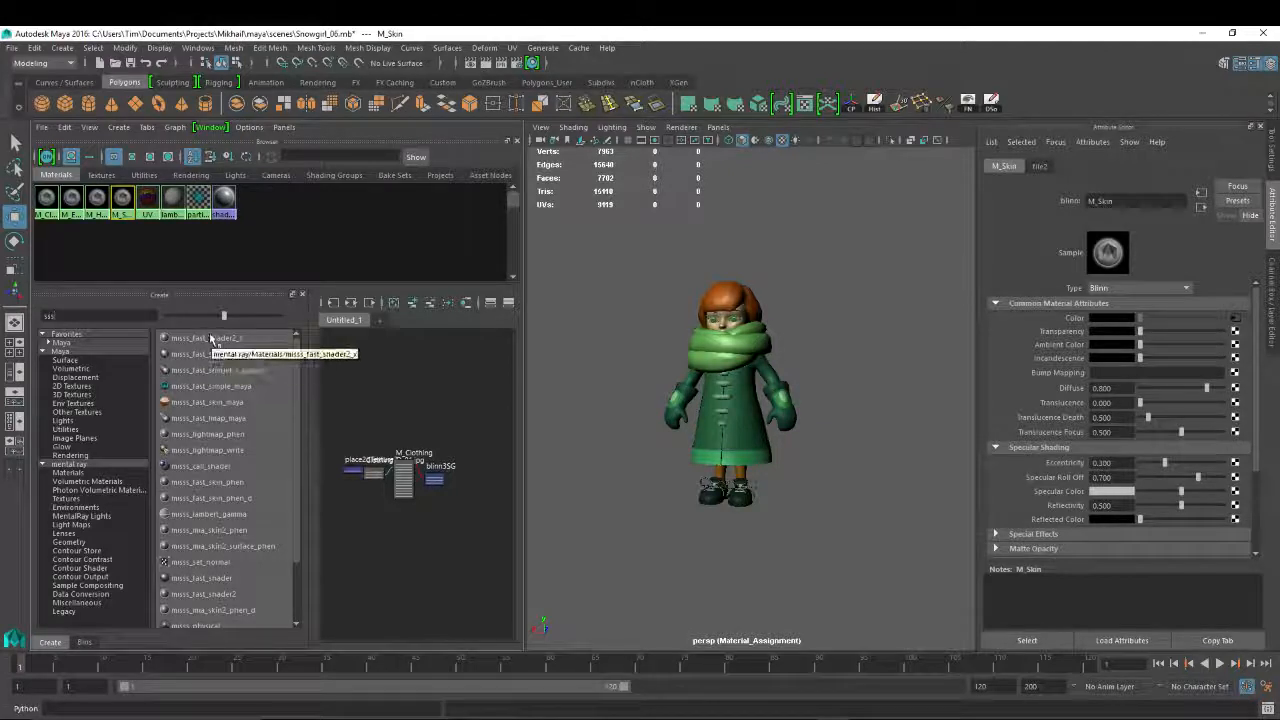
left_click(208, 402)
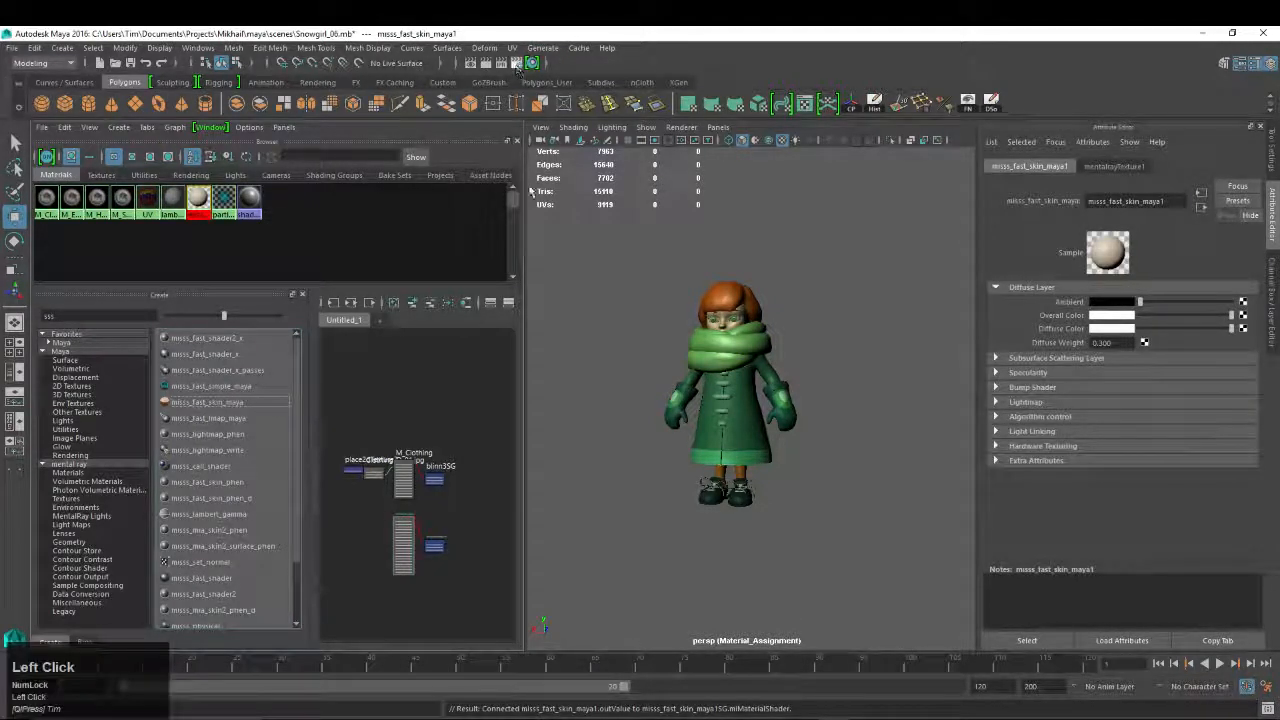
Set the renderer of the Material_Assignment layer to mental ray in the render settings
left_click(516, 63)
left_click(242, 220)
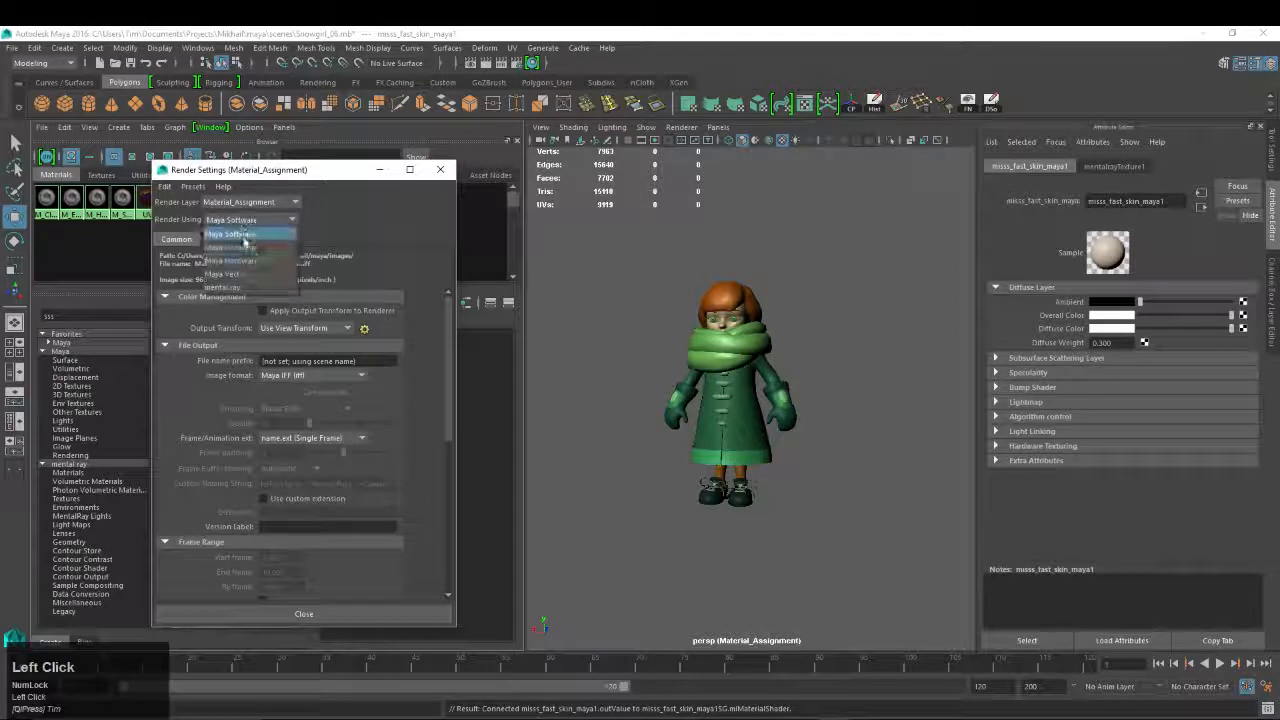
left_click(245, 286)
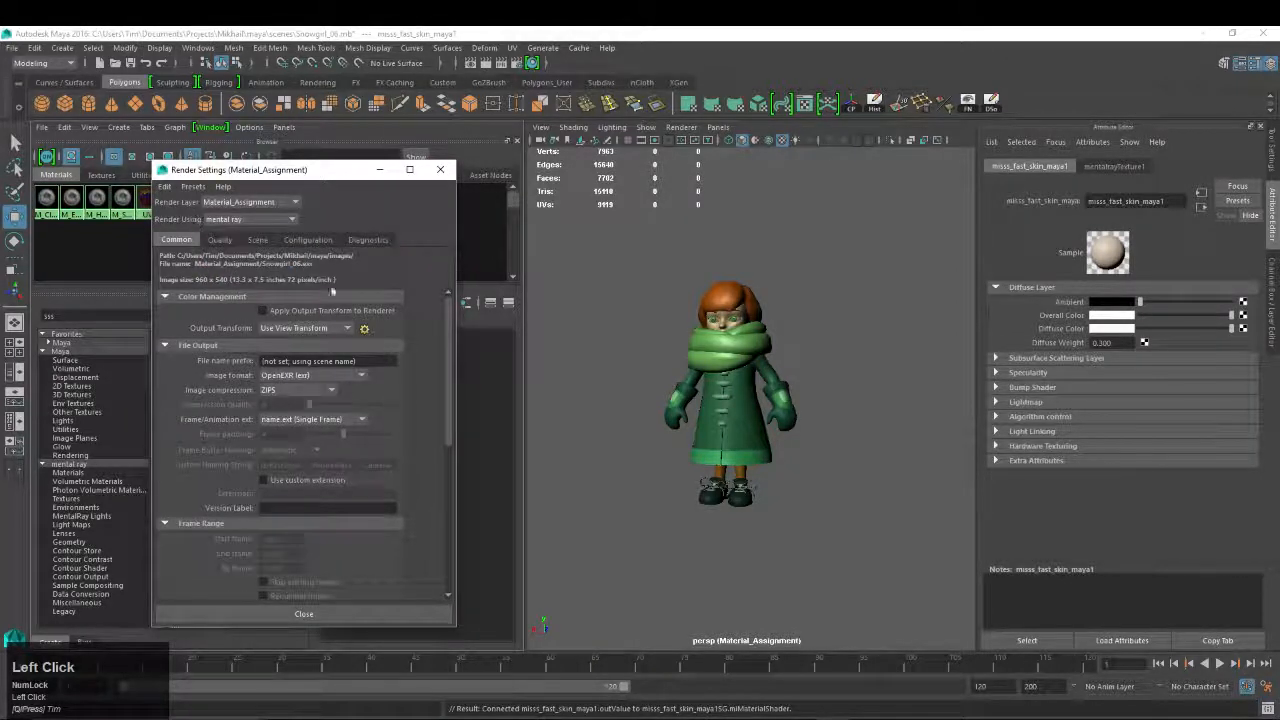
left_click_drag(331, 175, 362, 195)
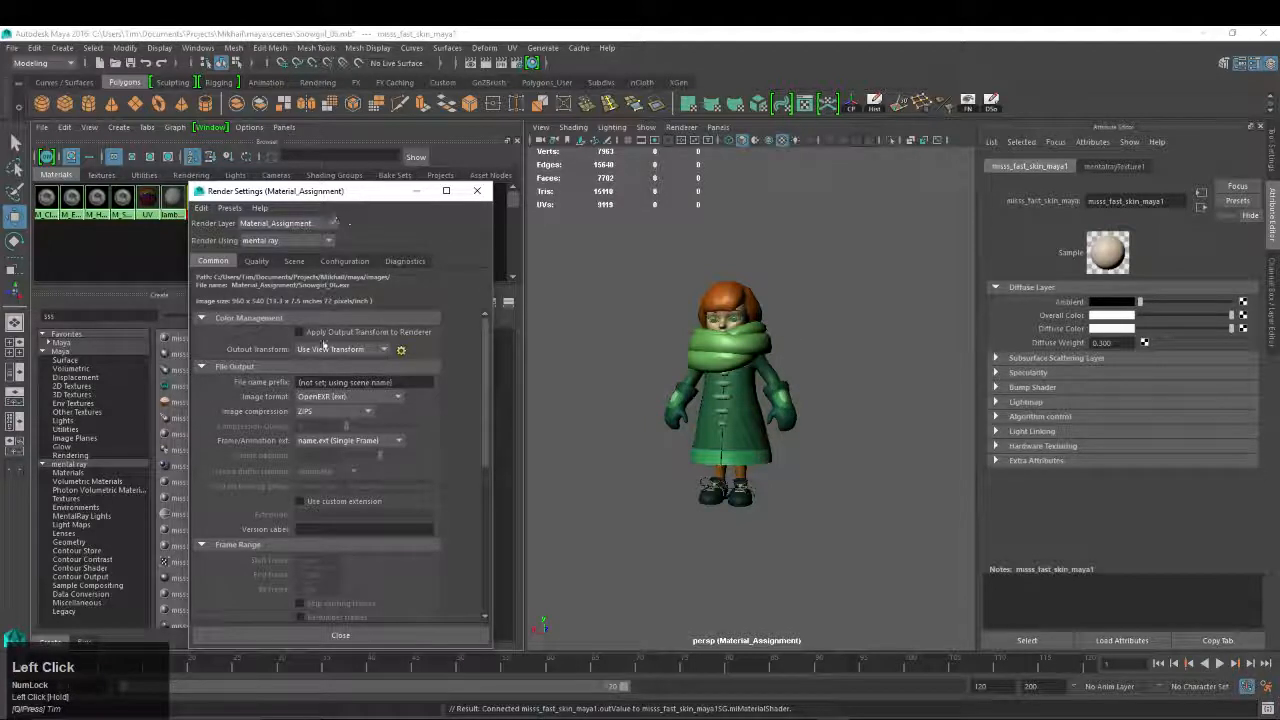
left_click(300, 241)
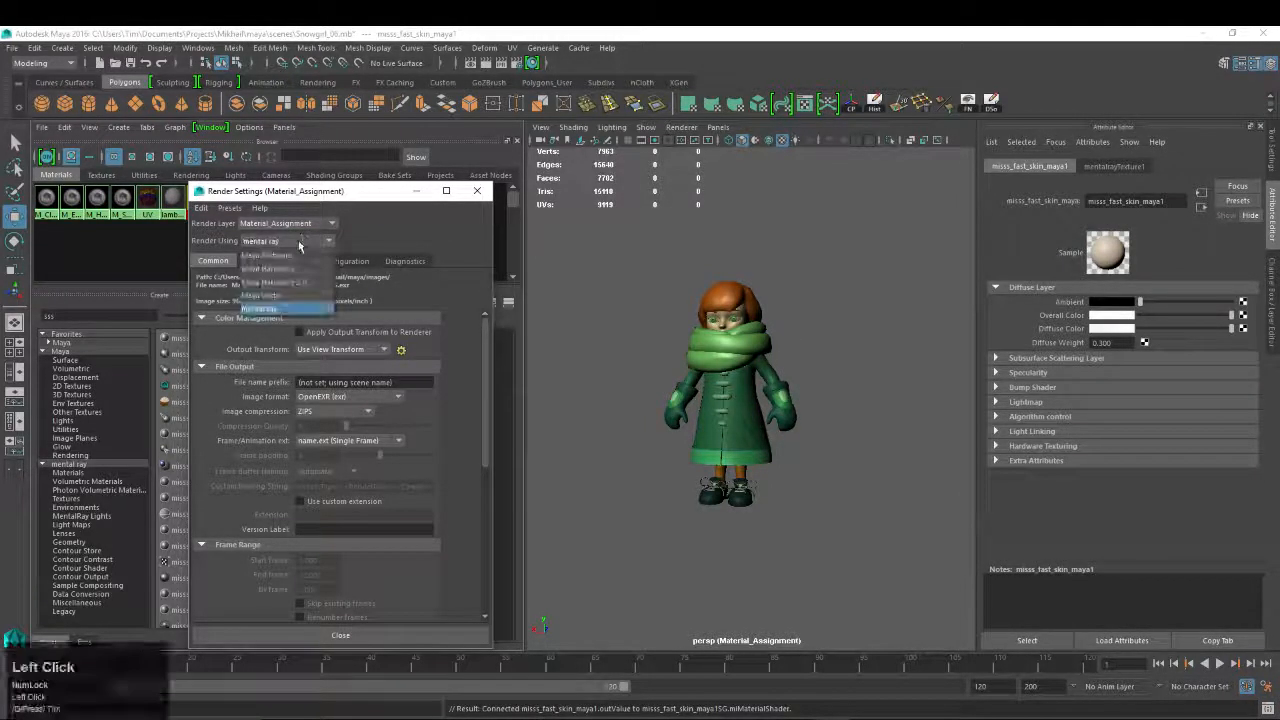
left_click(300, 242)
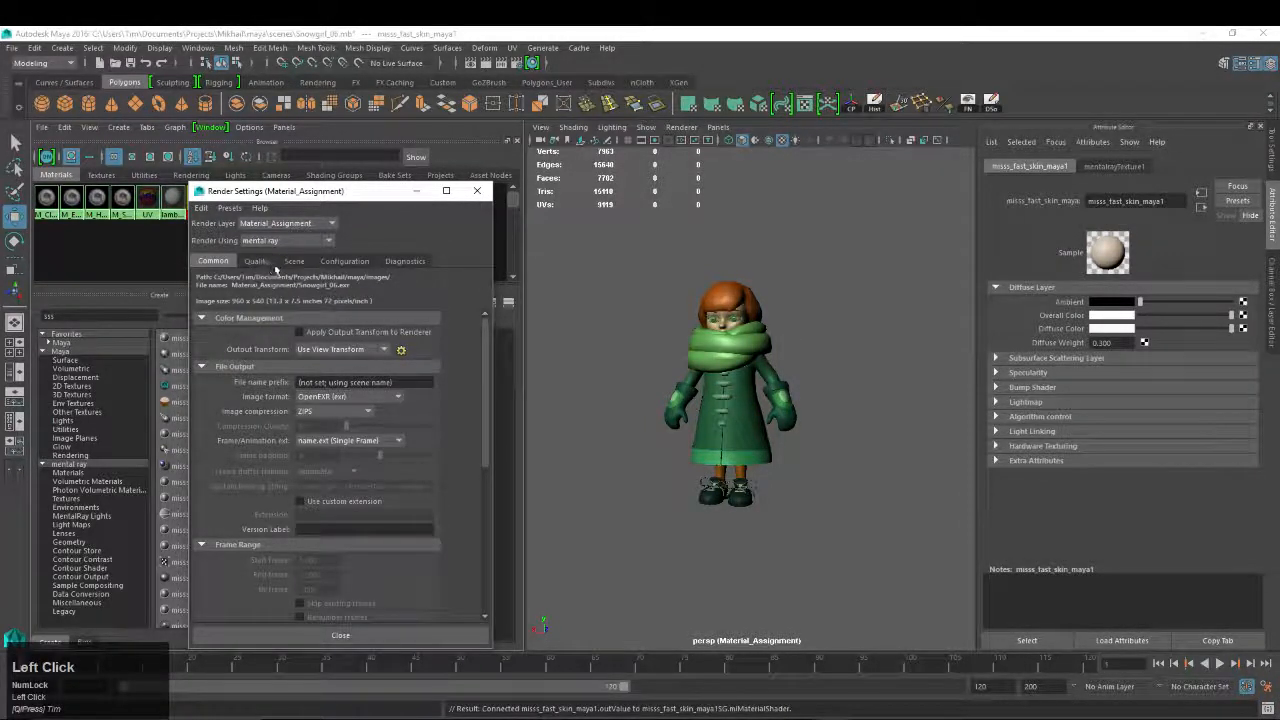
Set the mental ray overall sampling quality to 0.5 and put the render settings window out of the way
left_click(274, 265)
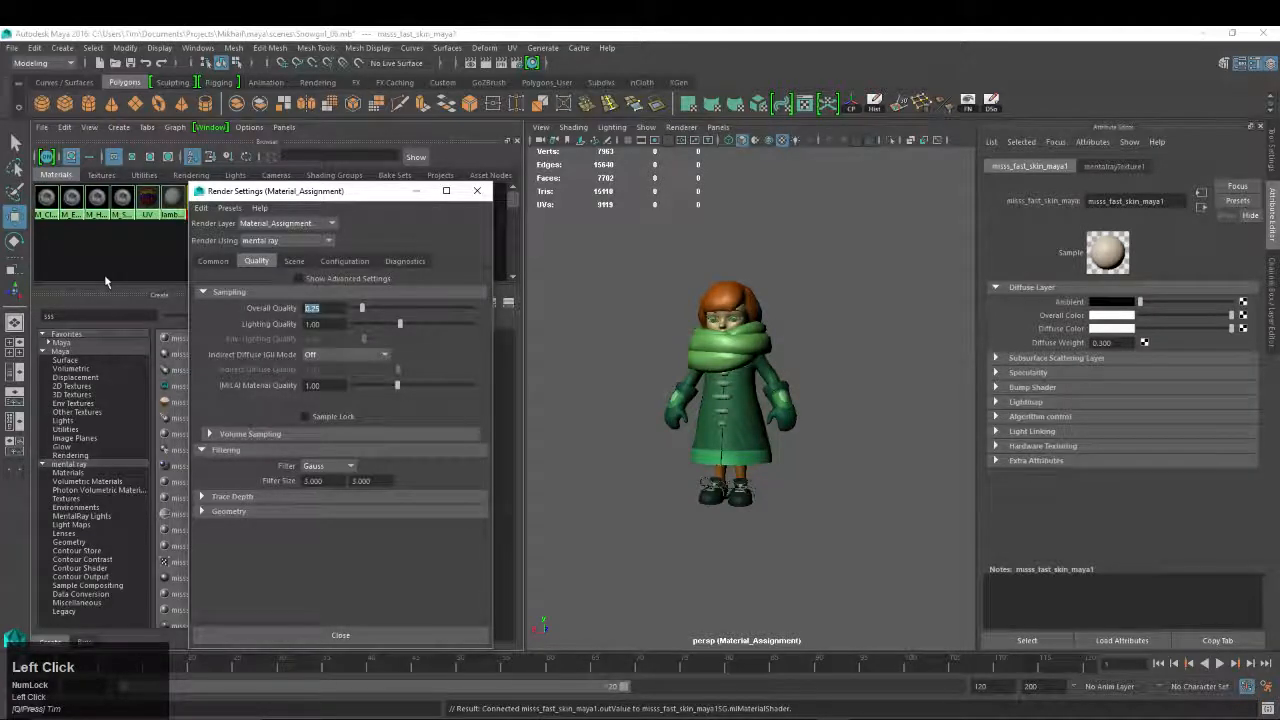
type(".5")
key("Return")
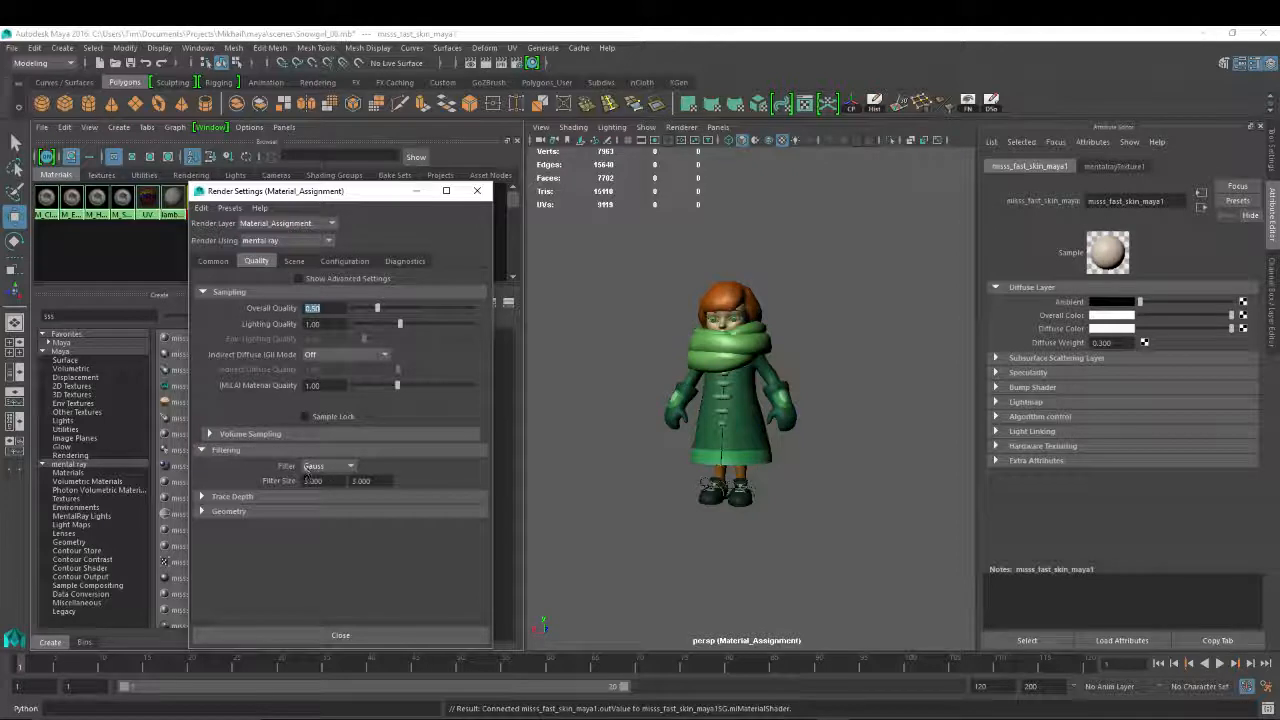
left_click(294, 262)
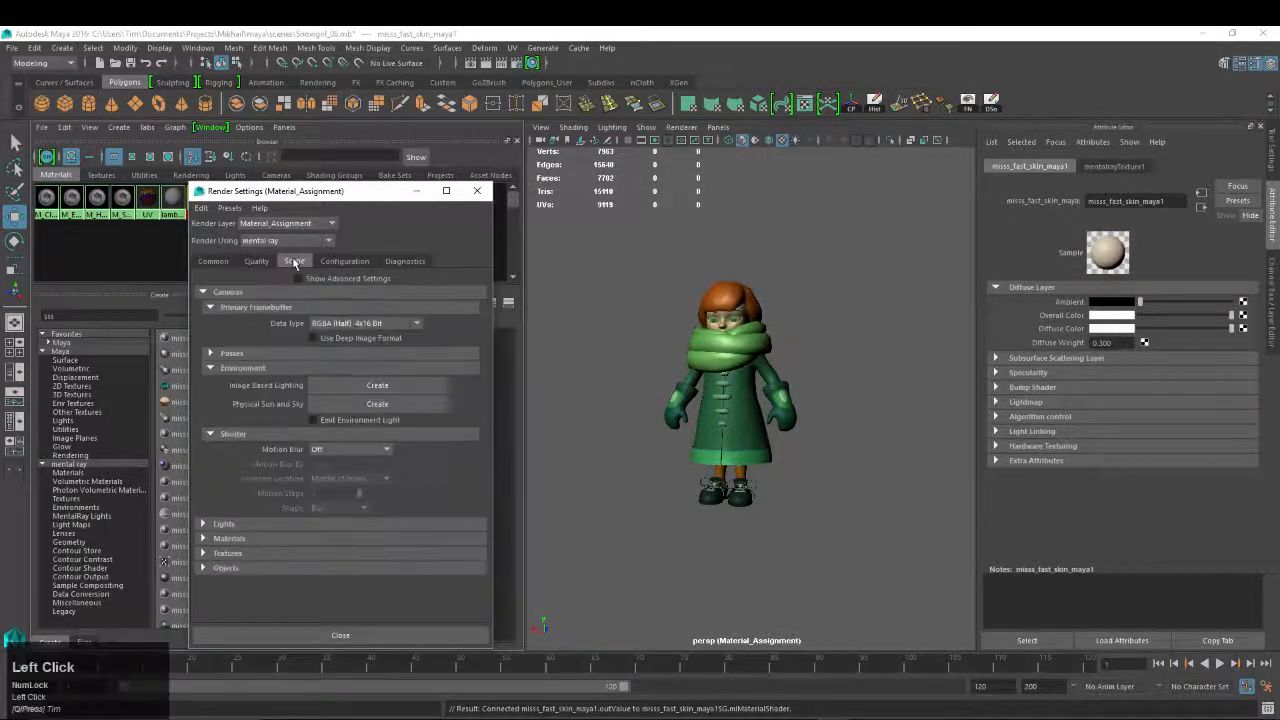
left_click(256, 261)
left_click_drag(315, 198, 1279, 198)
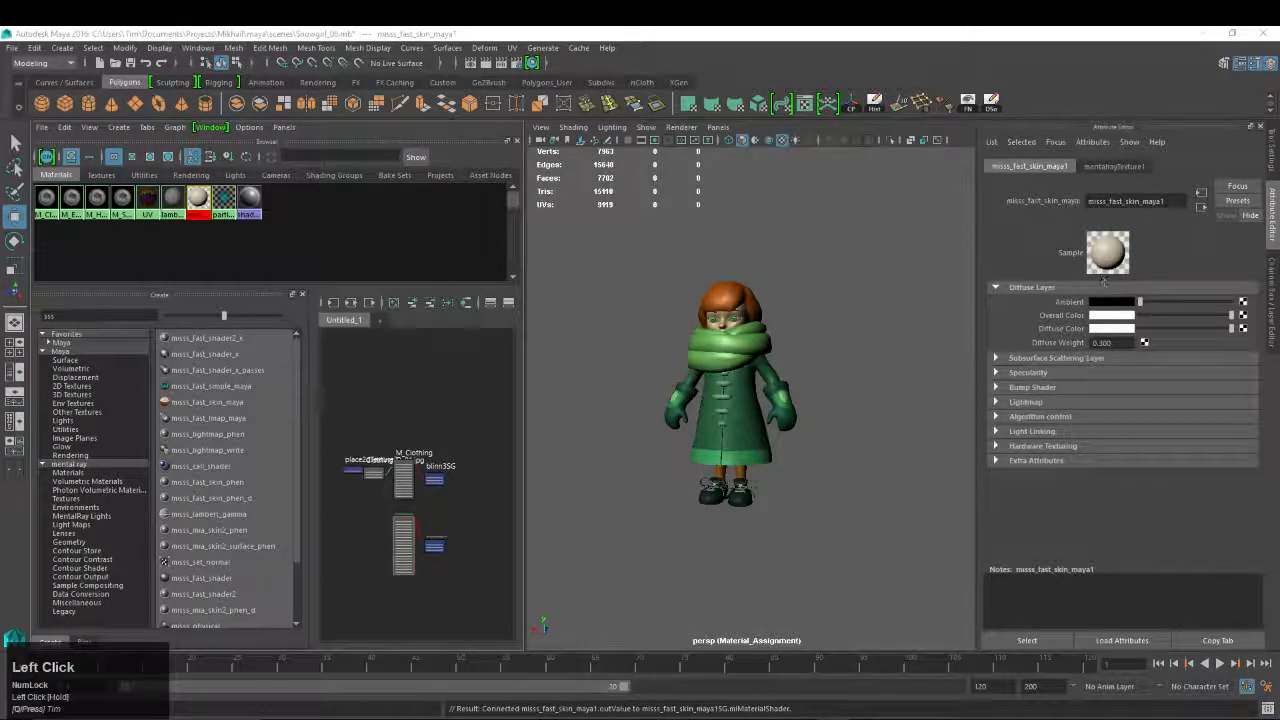
Graph the networks of M_Skin and misss_fast_skin_maya1 together in an enlarged Hypershade work area
middle_click_drag(857, 311, 840, 311, "alt")
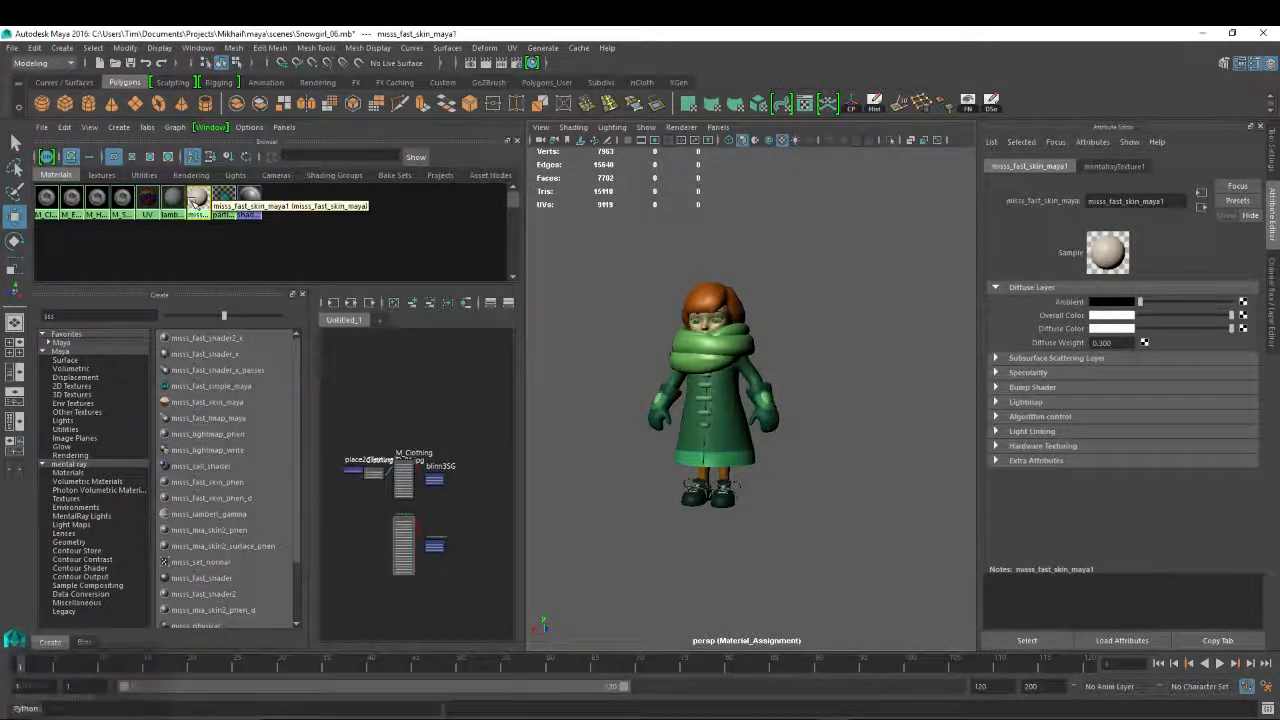
left_click(121, 197)
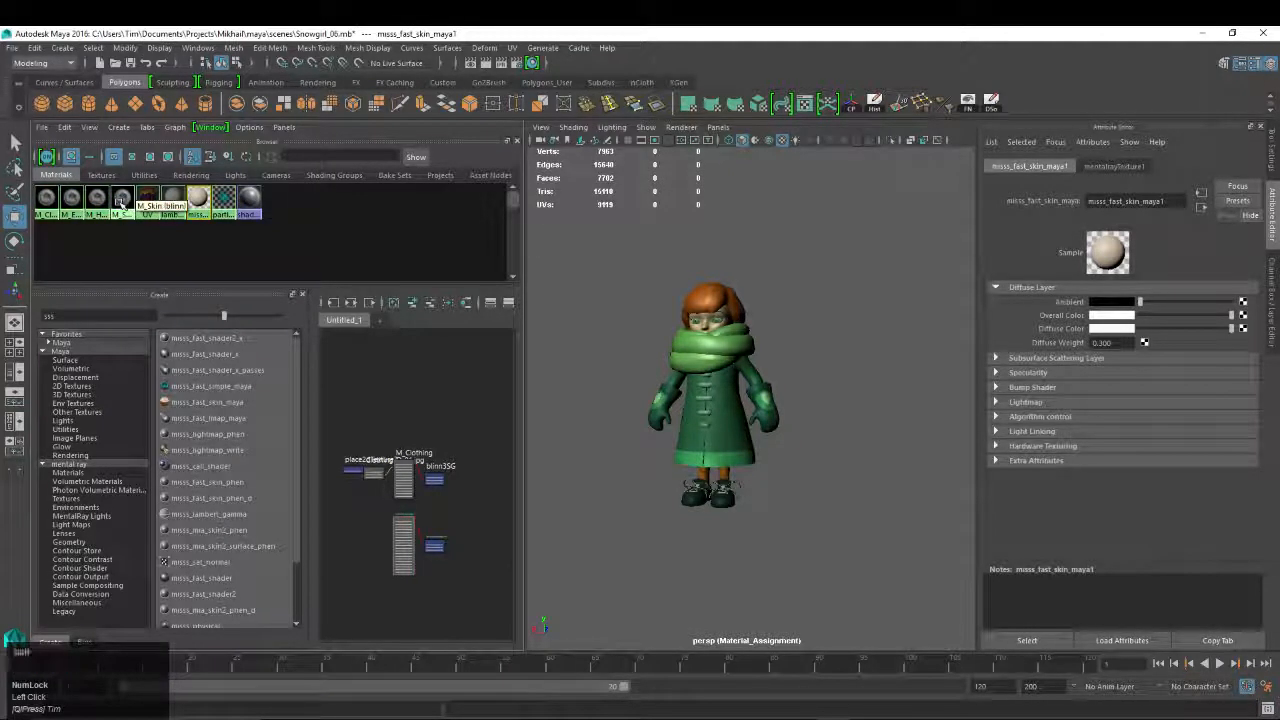
left_click(121, 197, "shift")
left_click(350, 302)
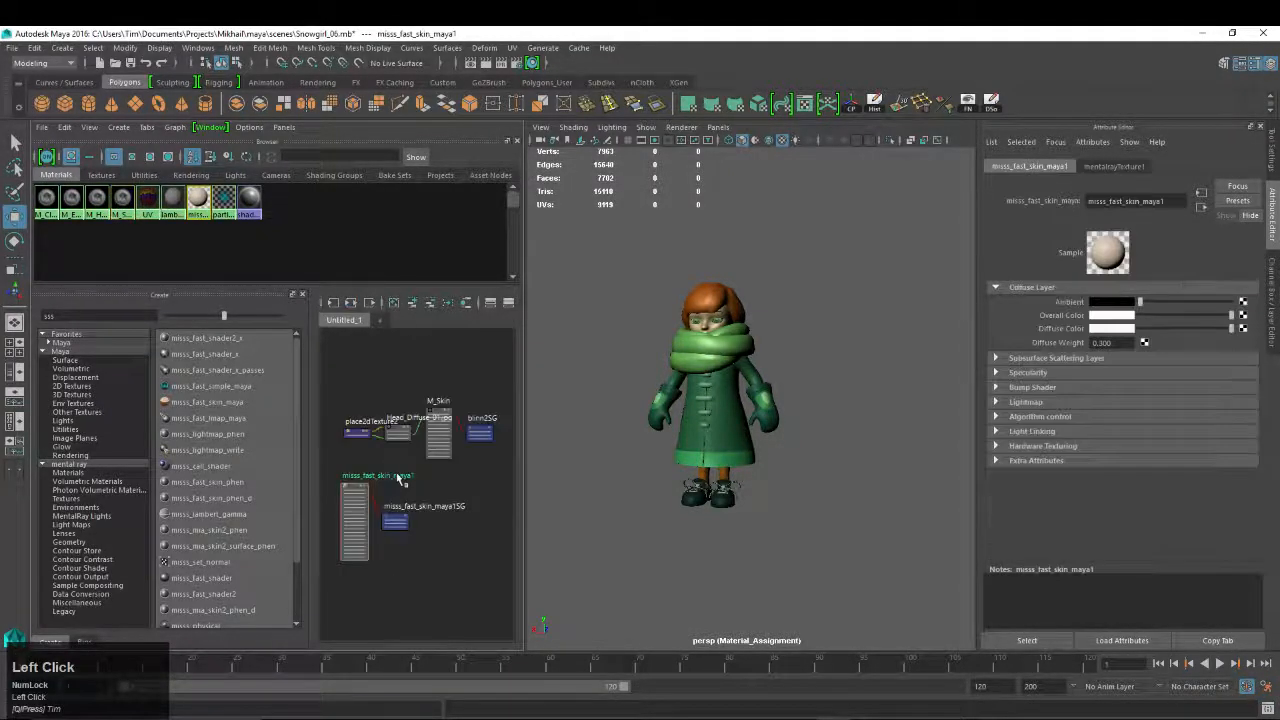
key("space")
middle_click_drag(543, 452, 589, 426, "alt")
right_click_drag(508, 476, 738, 497, "alt")
middle_click_drag(522, 413, 694, 472, "alt")
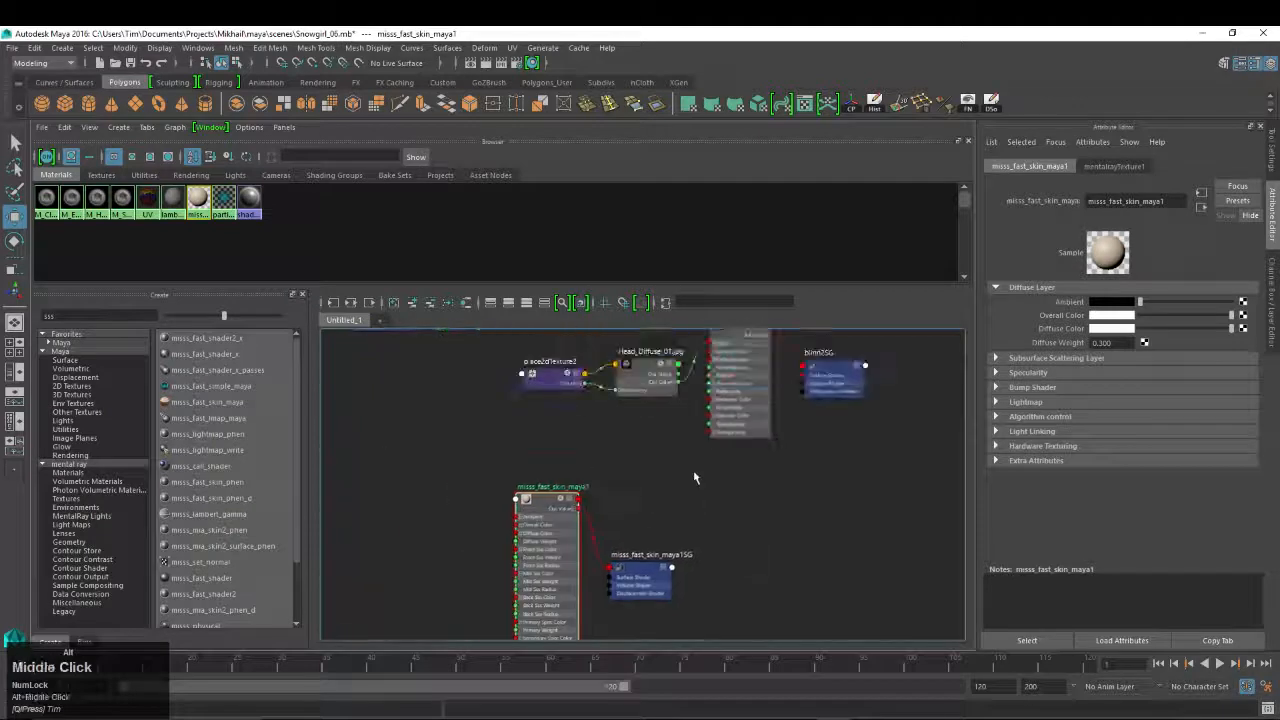
middle_click_drag(654, 365, 558, 405, "alt")
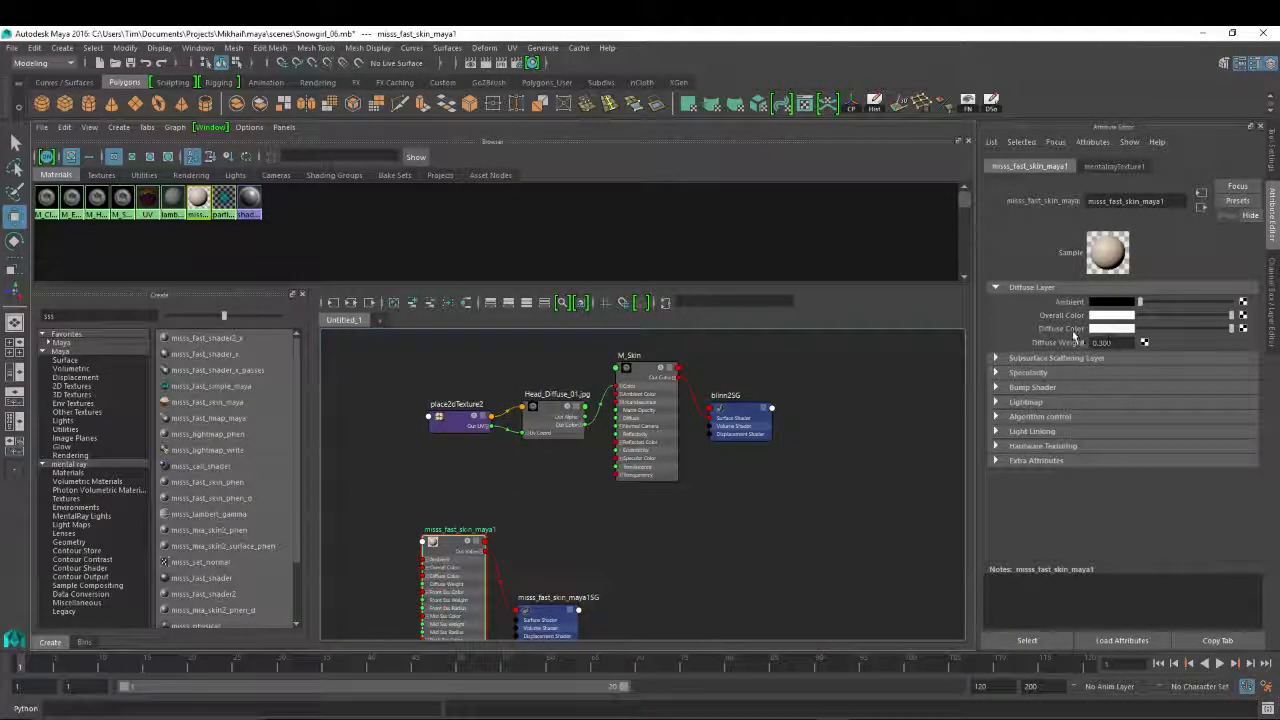
Connect the Head_Diffuse_01.jpg texture to the overall color of misss_fast_skin_maya1
left_click(1030, 358)
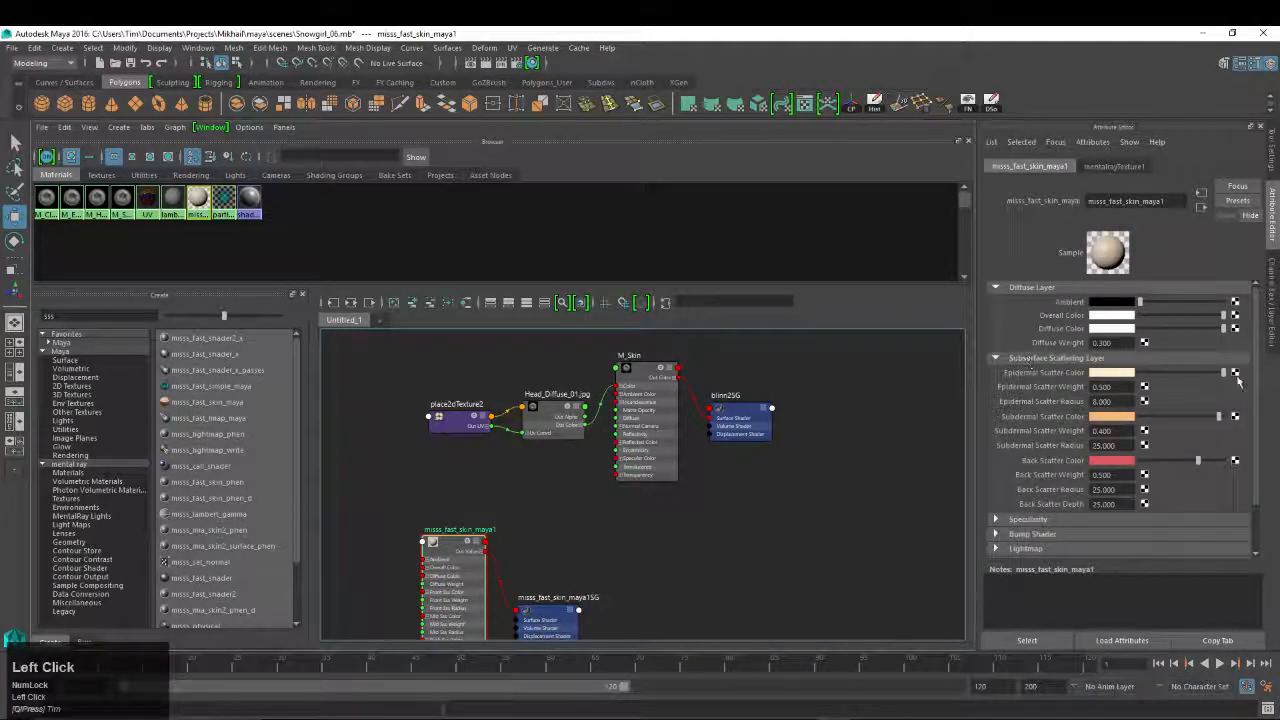
left_click(587, 430)
middle_click(910, 383)
middle_click_drag(910, 383, 1065, 318)
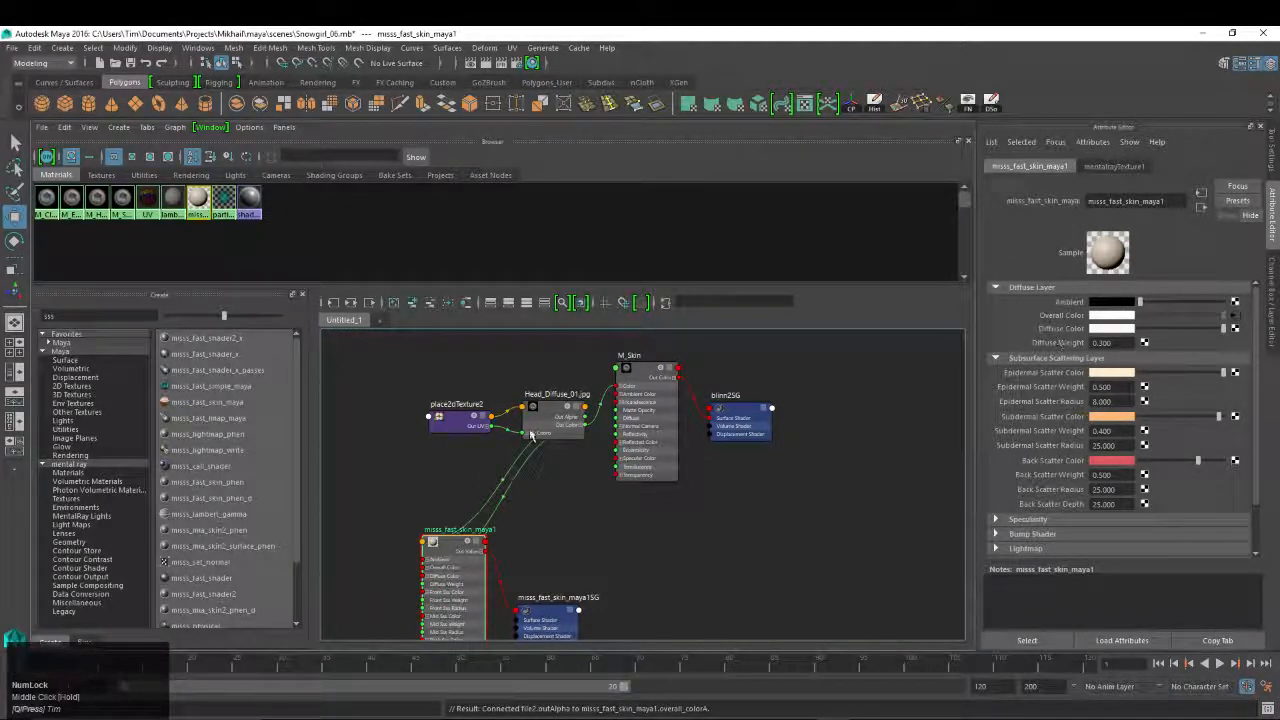
Bring back the perspective view and assign misss_fast_skin_maya1 to the character's face
key("space")
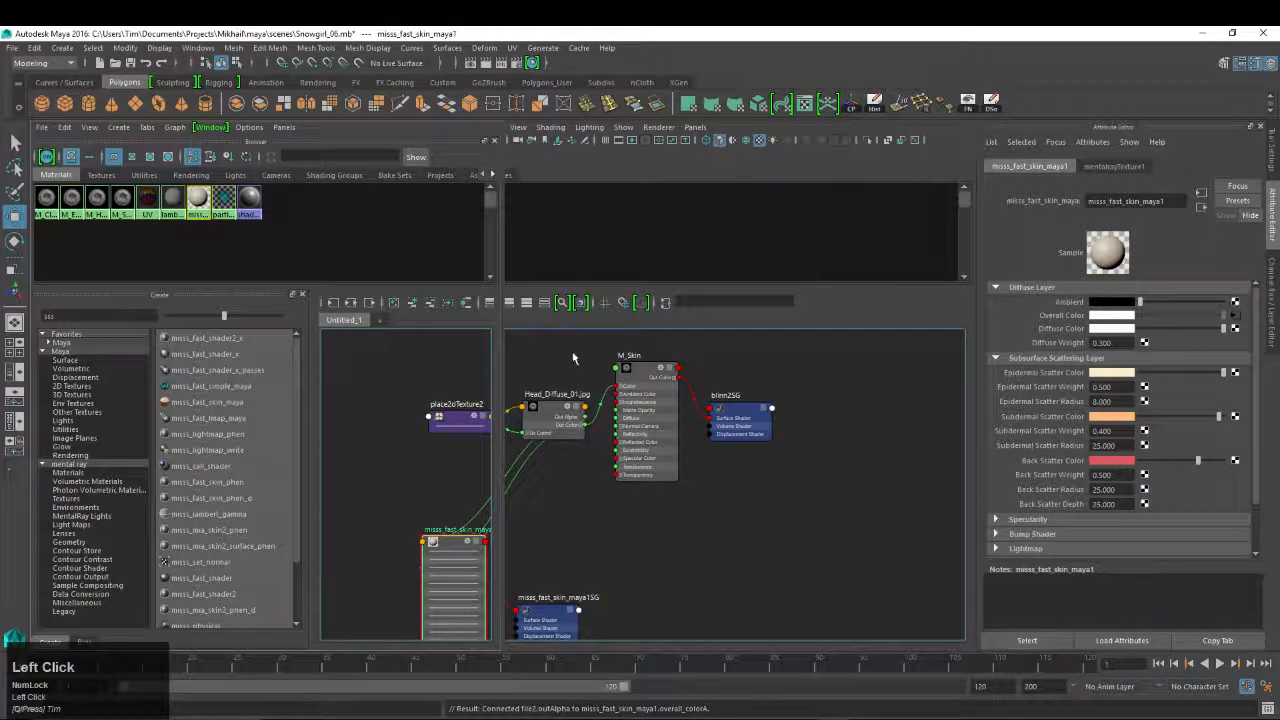
key("space")
key("space")
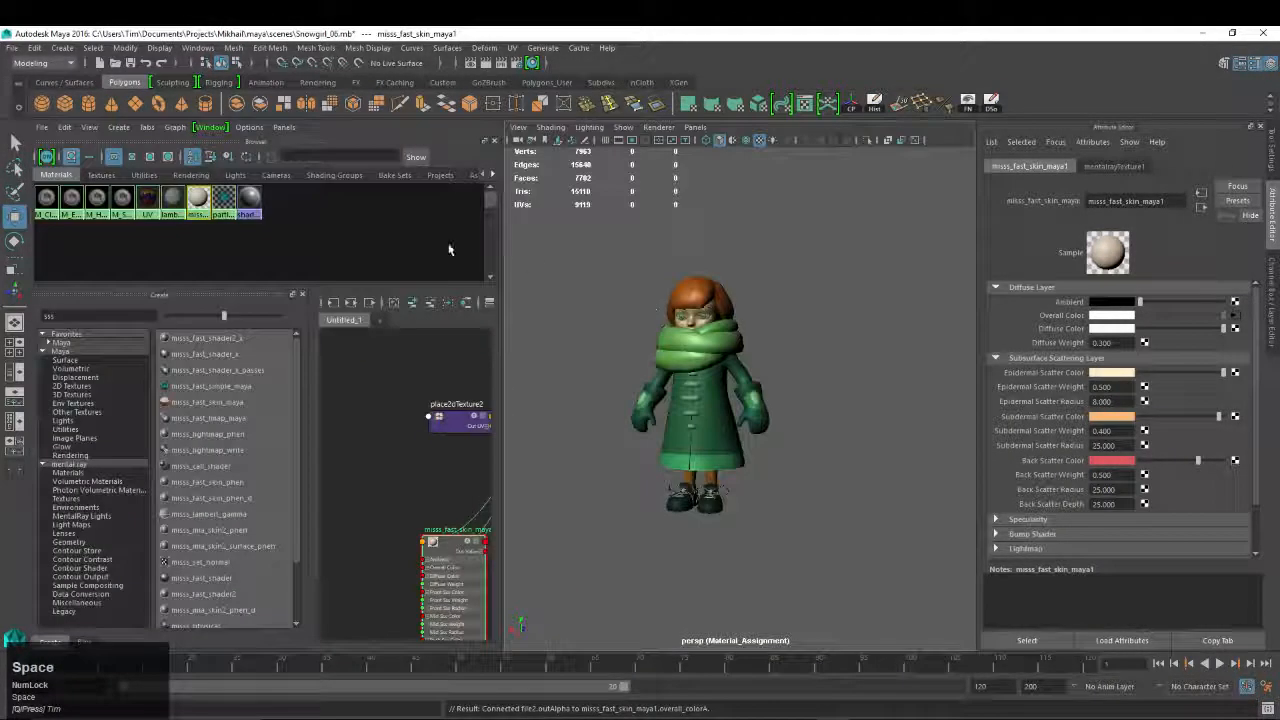
middle_click(582, 330)
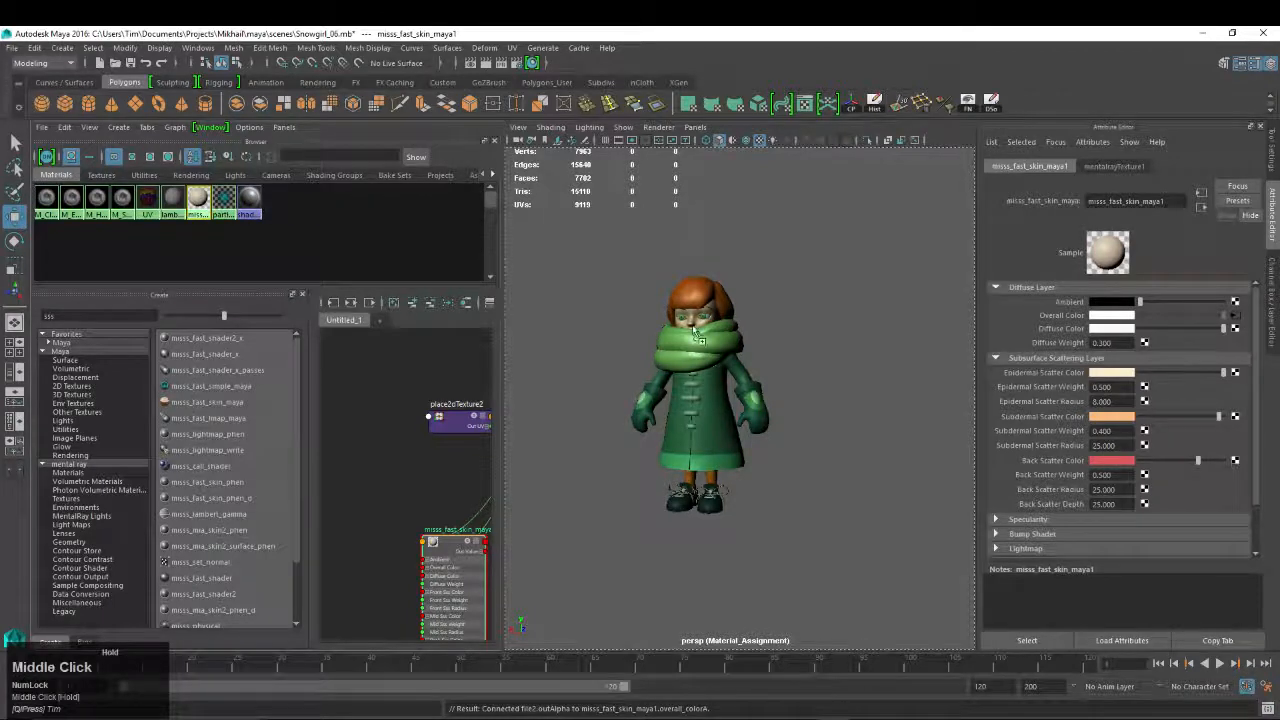
middle_click_drag(695, 322, 693, 318)
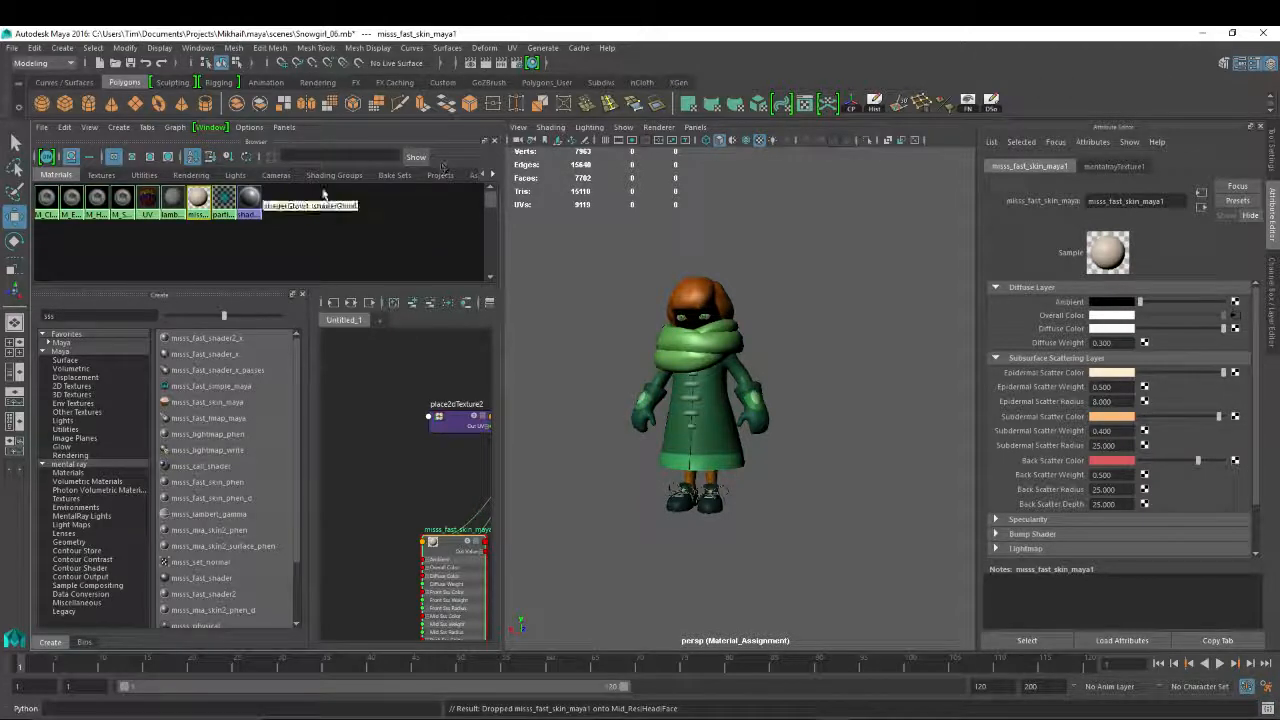
Examine the face with its new skin material from the front and the side, up close and at full figure
left_click_drag(704, 305, 694, 313, "alt")
right_click_drag(668, 318, 684, 328, "alt")
middle_click_drag(684, 328, 698, 333, "alt")
right_click_drag(698, 333, 752, 309, "alt")
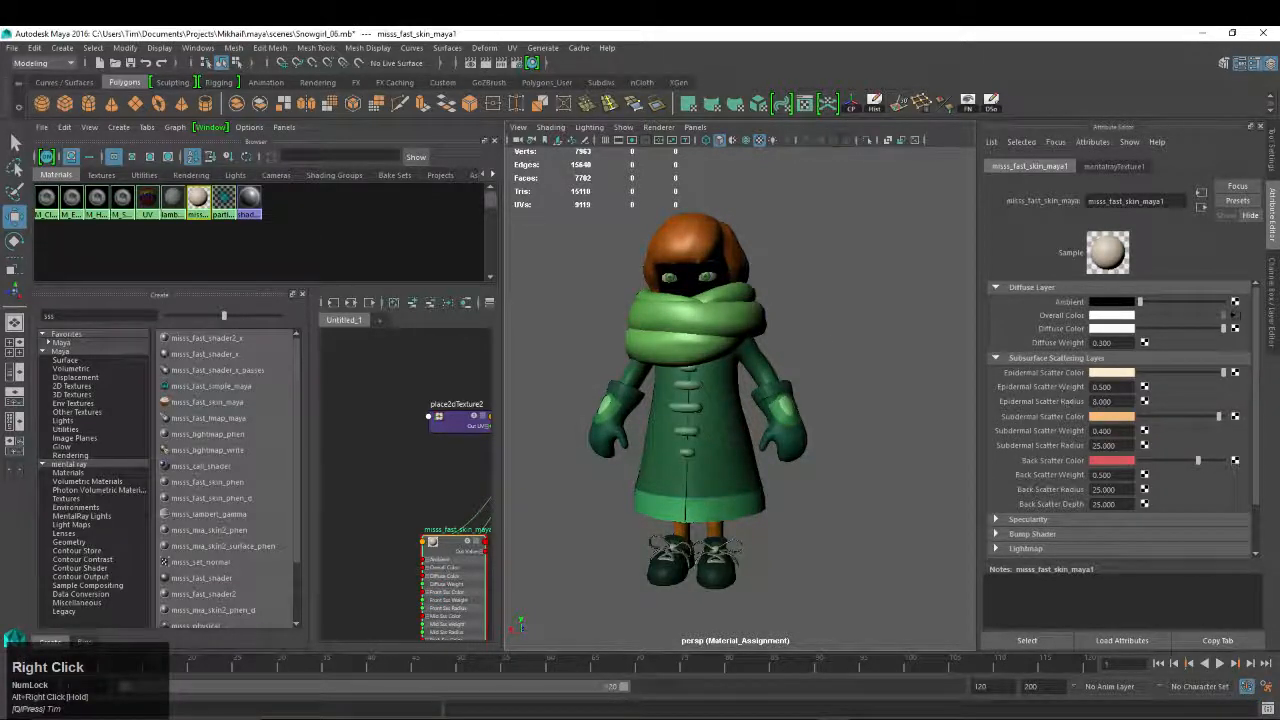
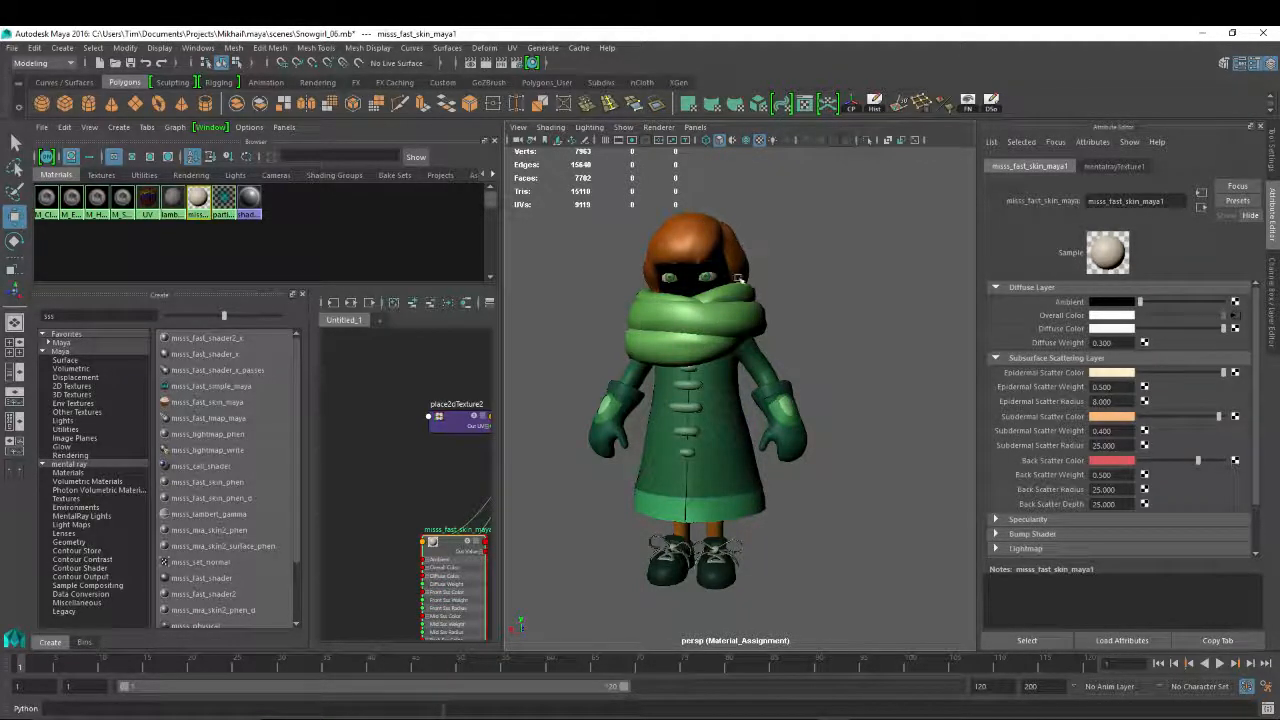
left_click_drag(763, 305, 654, 291, "alt")
right_click_drag(654, 291, 684, 286, "alt")
middle_click_drag(668, 282, 695, 360, "alt")
right_click_drag(695, 360, 686, 287, "alt")
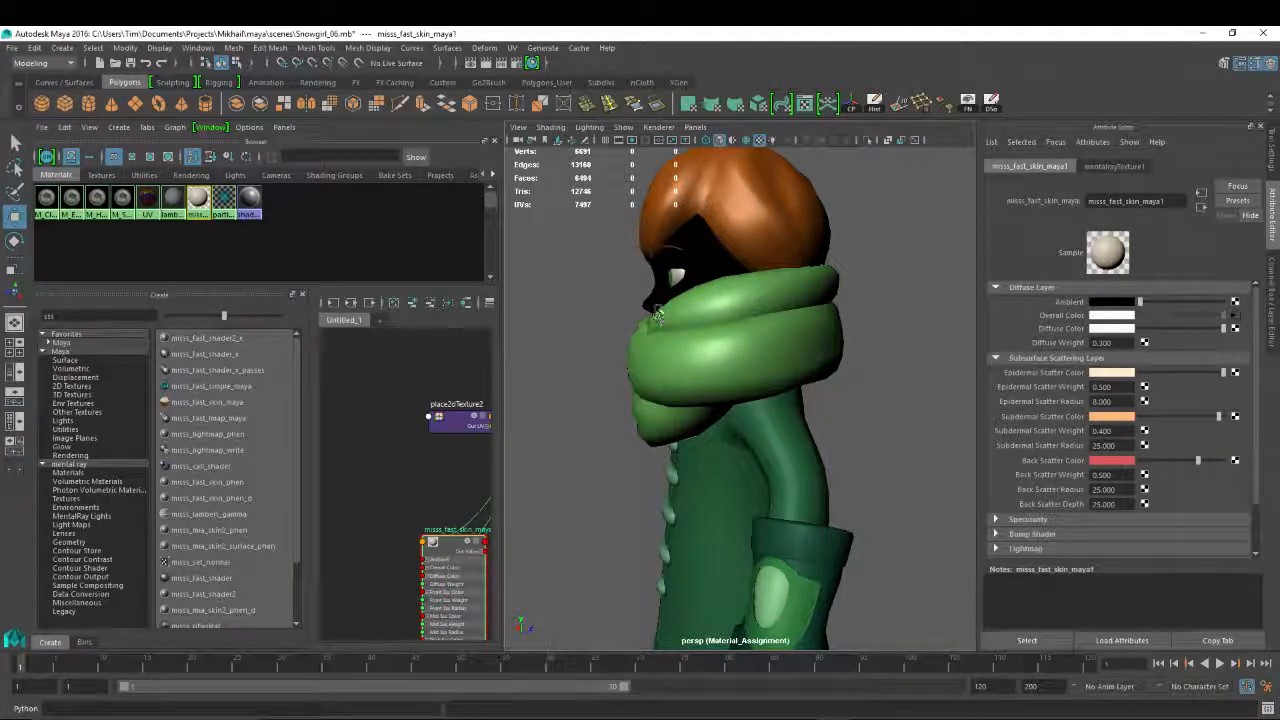
left_click_drag(660, 308, 752, 330, "alt")
right_click_drag(752, 330, 676, 330, "alt")
middle_click_drag(700, 350, 705, 292, "alt")
right_click_drag(850, 362, 806, 360, "alt")
left_click_drag(806, 360, 756, 384, "alt")
right_click_drag(700, 360, 577, 312, "alt")
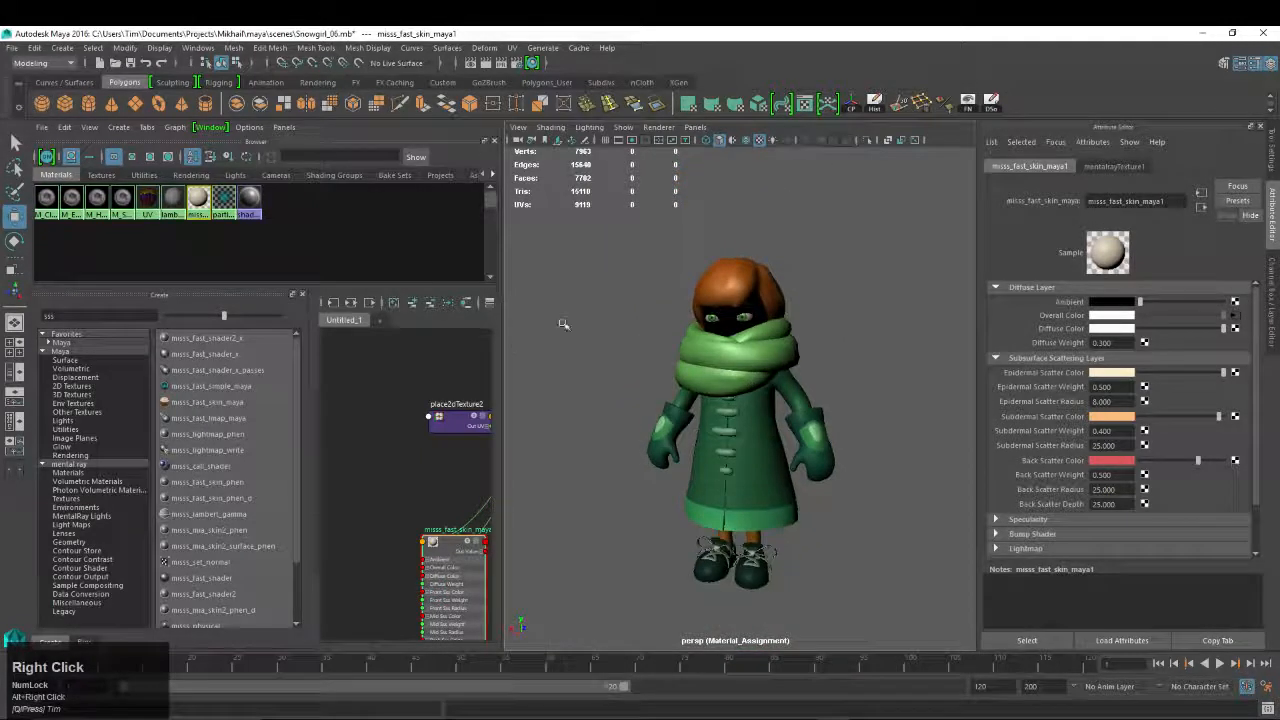
right_click_drag(753, 288, 763, 297, "alt")
middle_click_drag(763, 297, 743, 284, "alt")
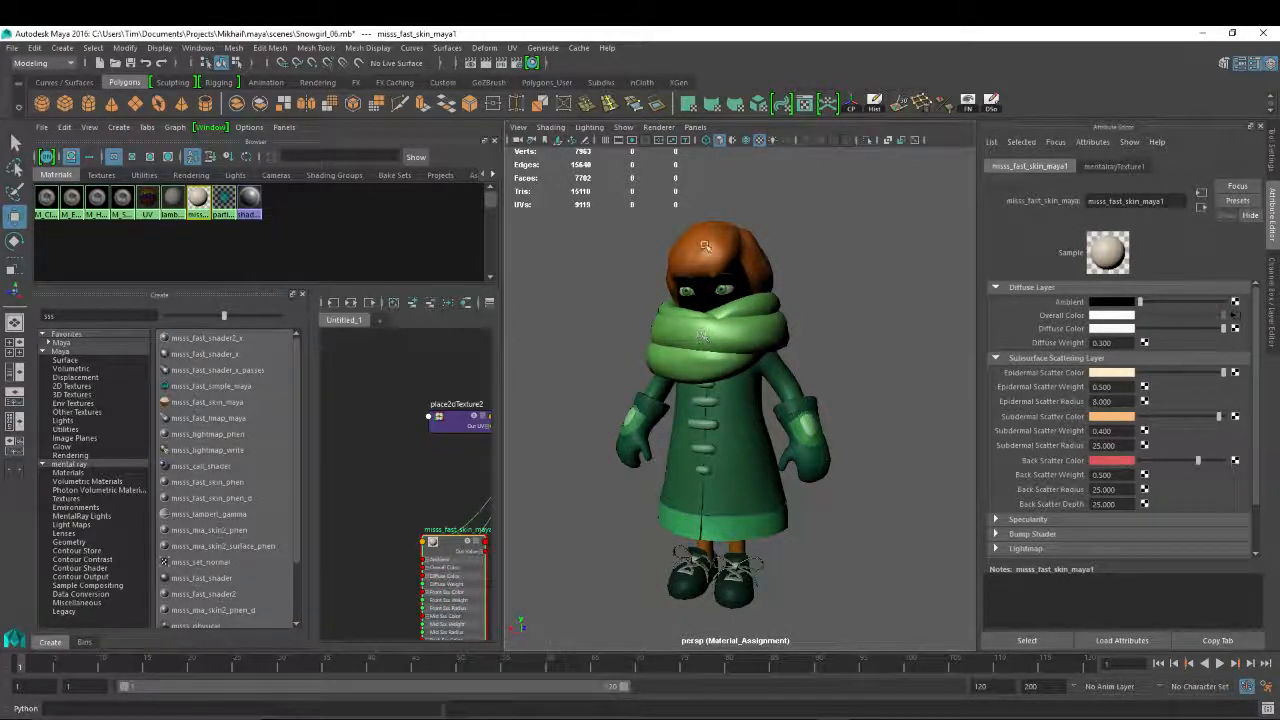
Darken the specular color of the M_Hair_Scarf material and lower its reflectivity to 0.163
left_click(483, 370)
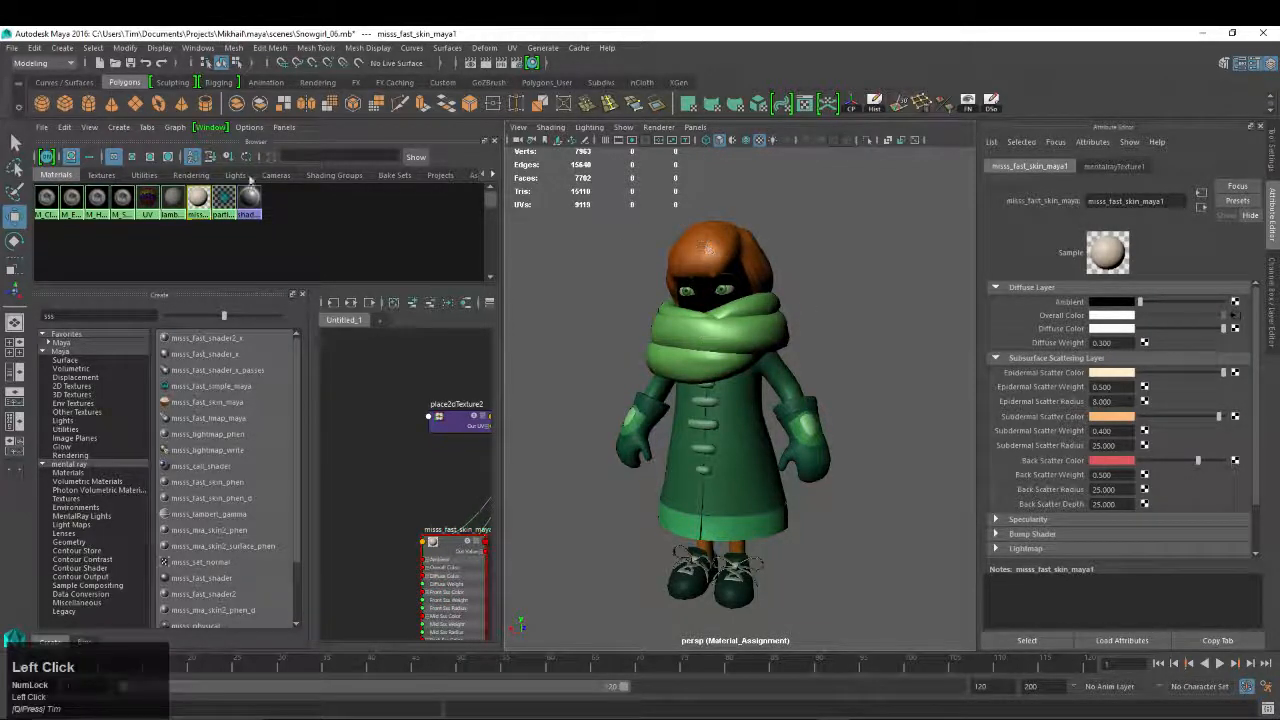
left_click(97, 197)
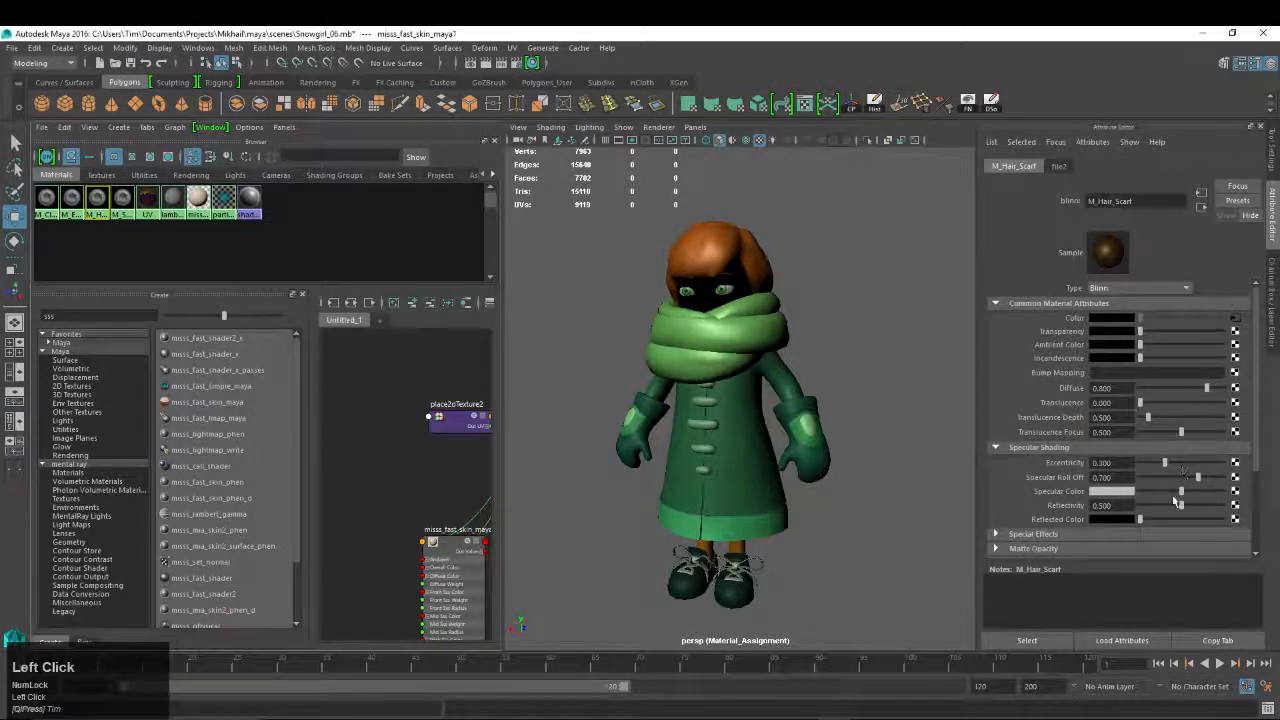
left_click_drag(1178, 492, 1158, 510)
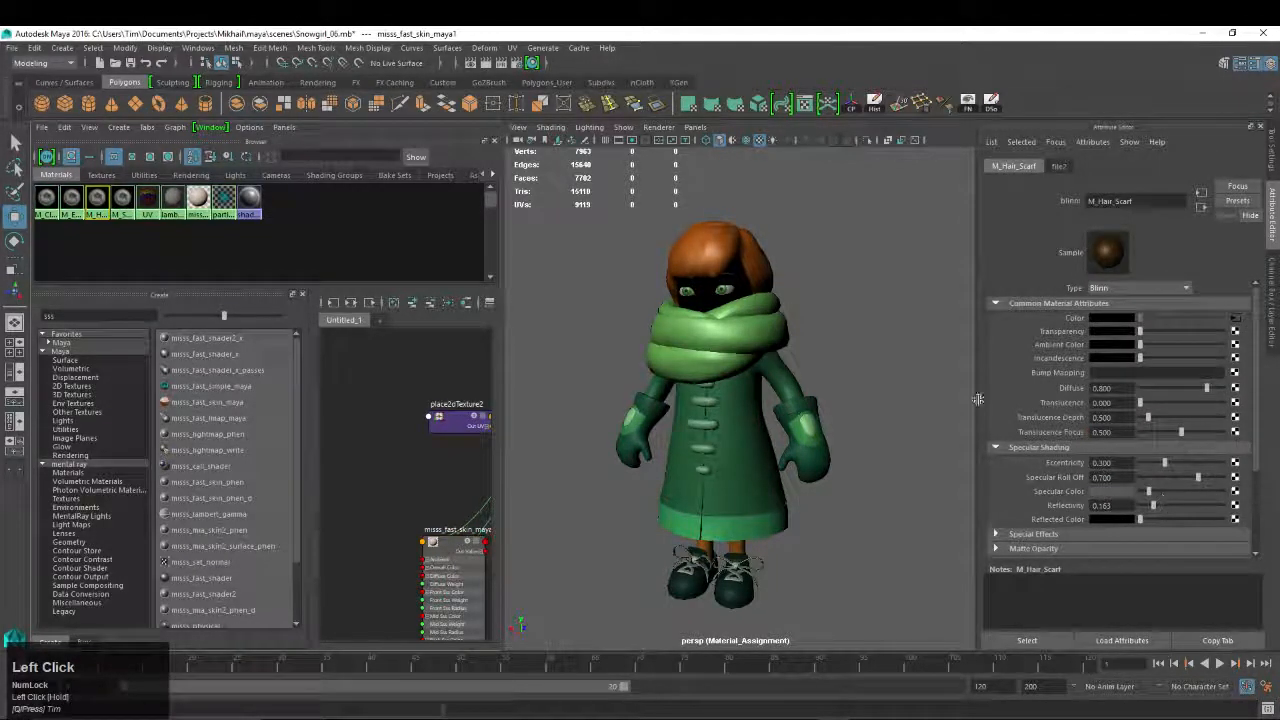
Examine the shine of the hair and scarf up close from several angles, including with the hair mesh selected
left_click_drag(755, 330, 780, 332, "alt")
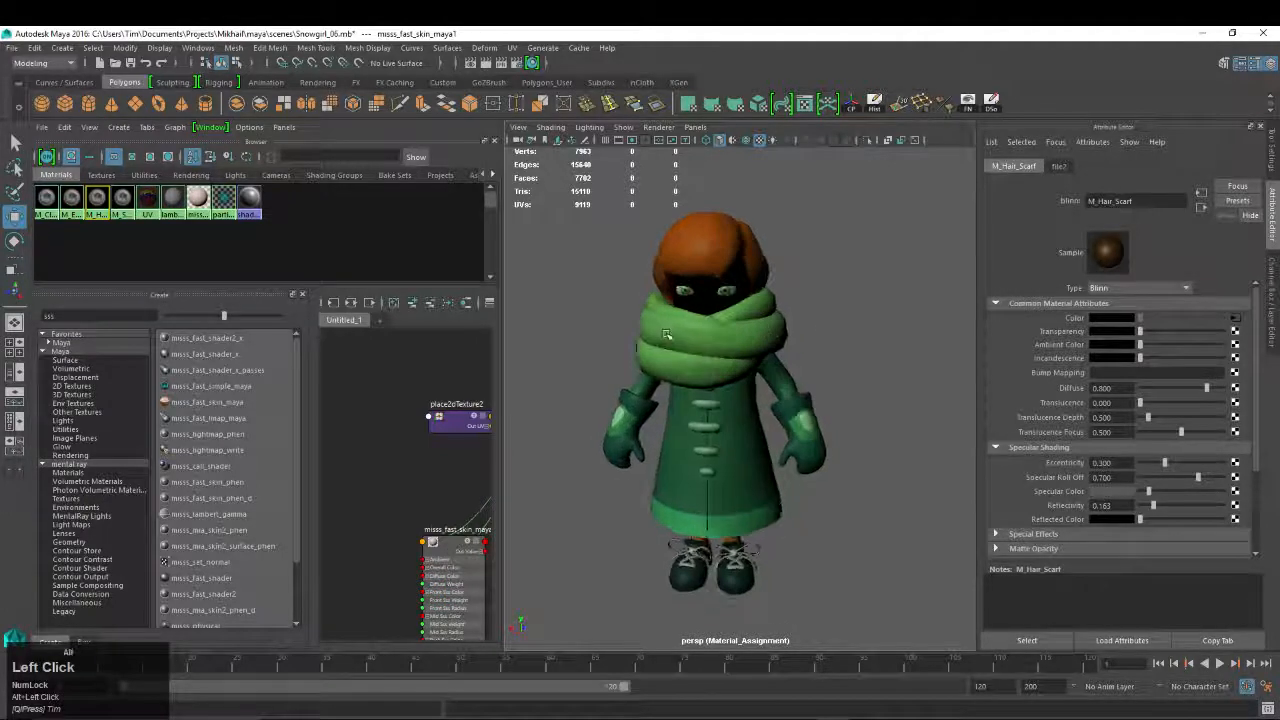
middle_click_drag(780, 332, 815, 340, "alt")
right_click_drag(815, 340, 845, 345, "alt")
middle_click_drag(695, 350, 709, 357, "alt")
left_click_drag(709, 357, 760, 360, "alt")
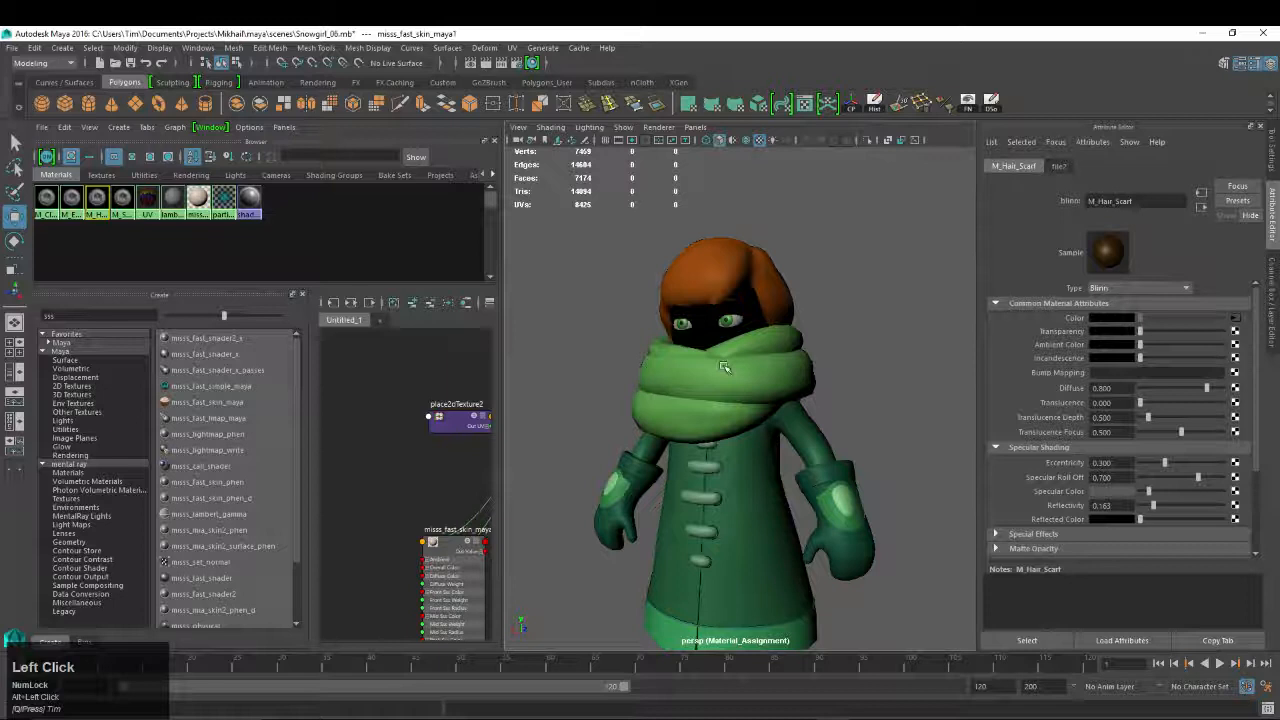
left_click(706, 258)
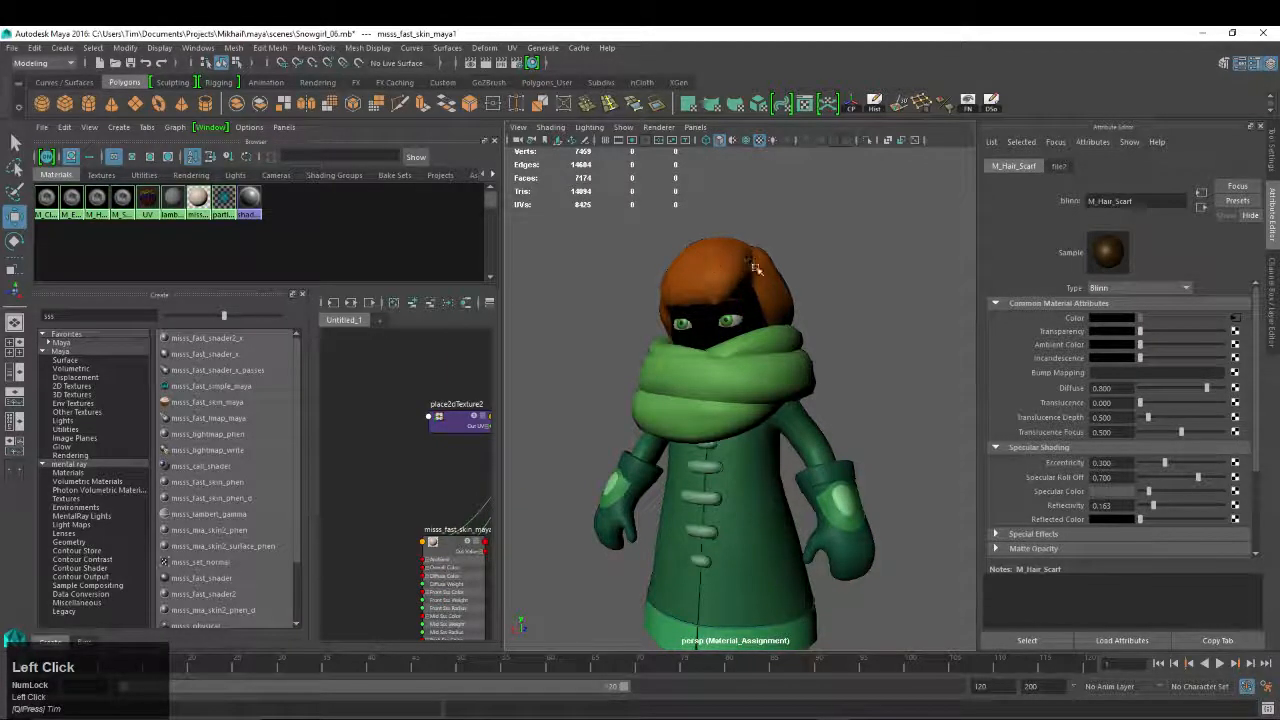
key("w")
left_click(722, 254)
left_click_drag(837, 206, 830, 245, "alt")
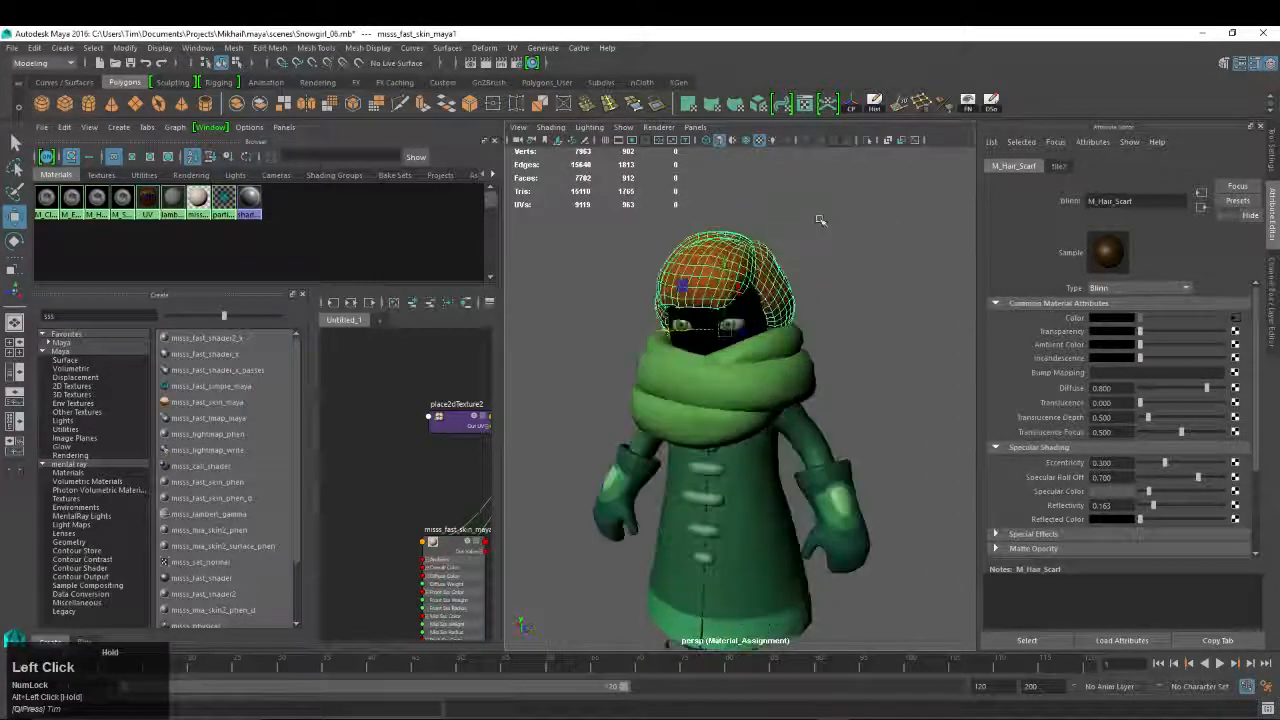
left_click(770, 264)
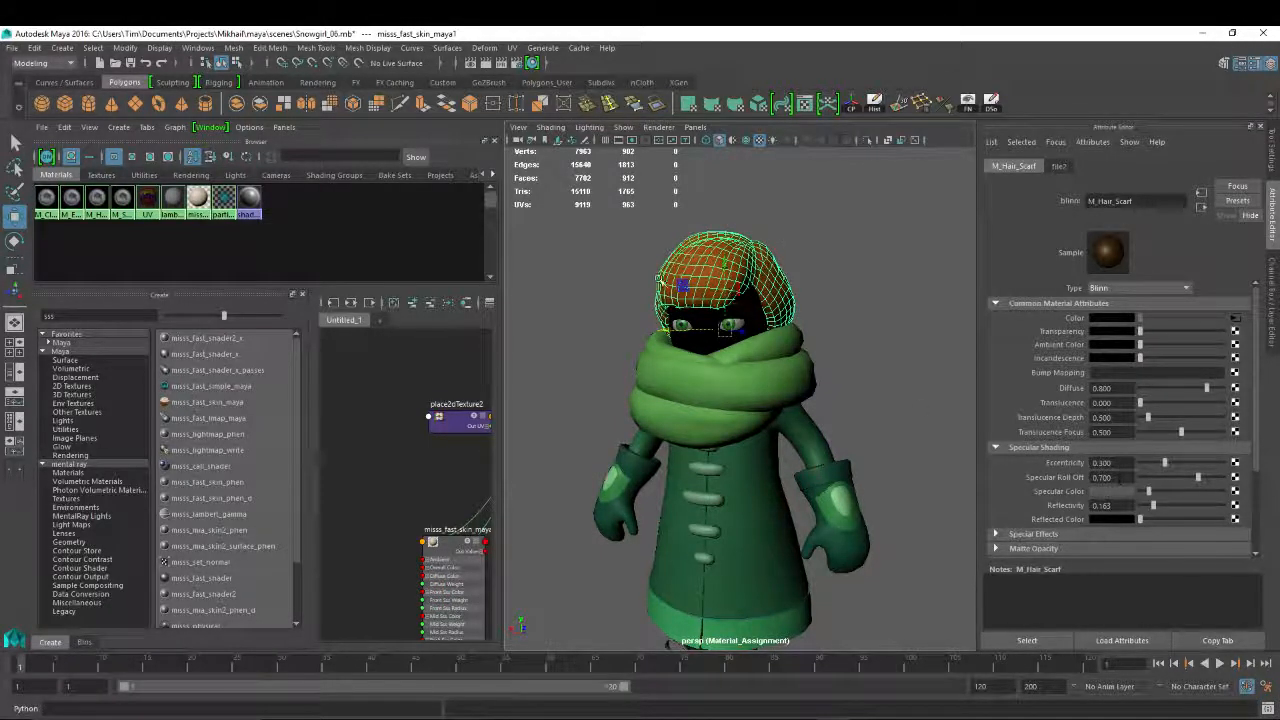
left_click(642, 354)
left_click_drag(642, 354, 718, 355, "alt")
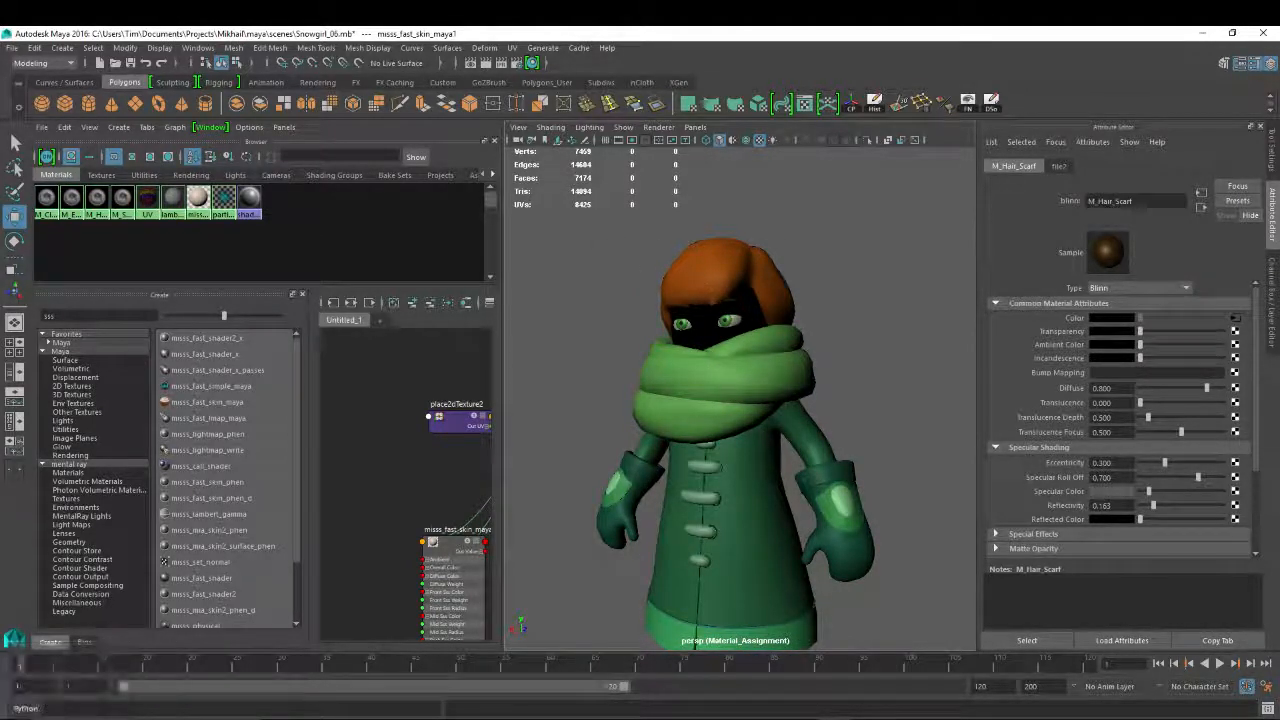
Switch to Photoshop, check the Diffuse group of Clothing_TXTR_01.psd, and bring up Head_TXTR_01.psd
left_click(868, 718)
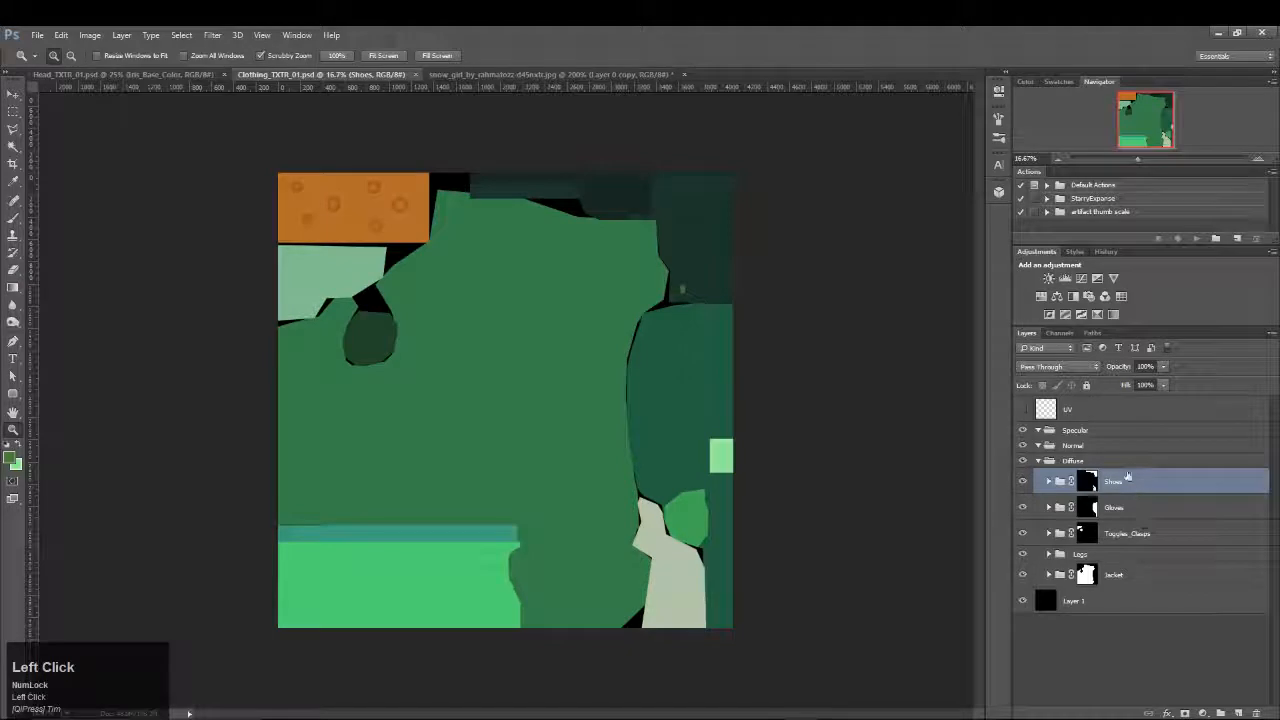
left_click(1068, 461)
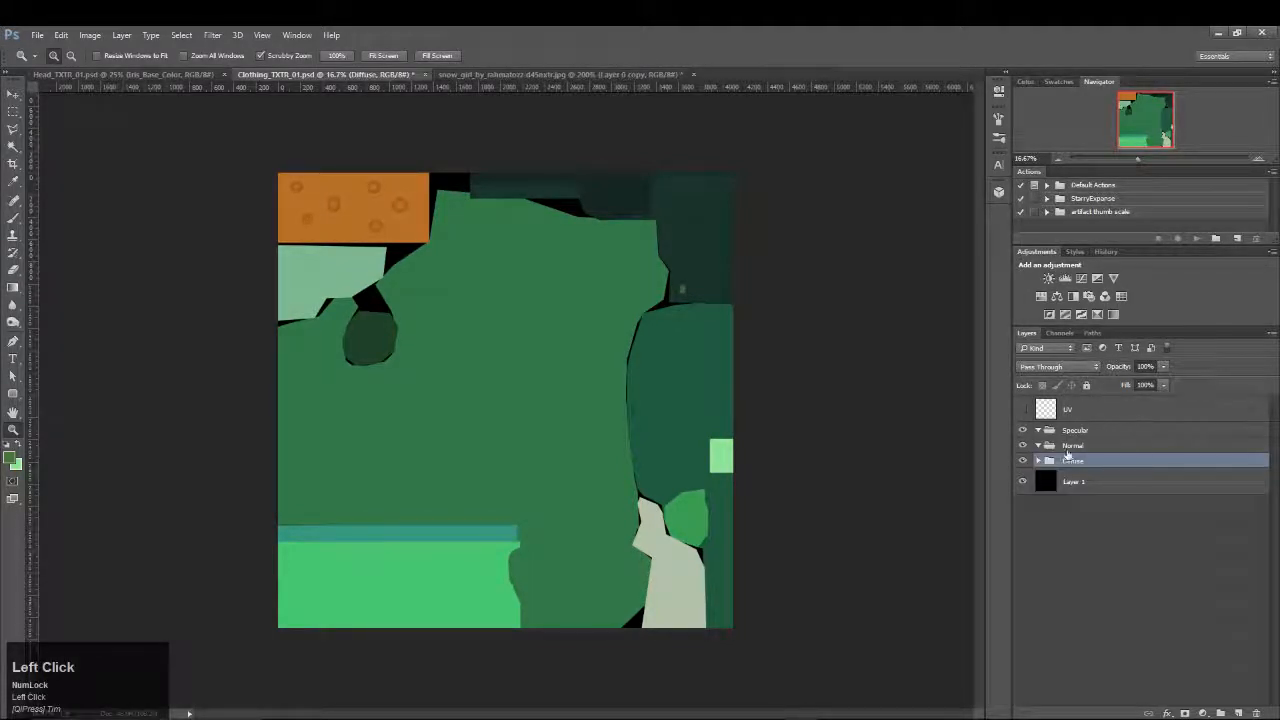
left_click(1037, 461)
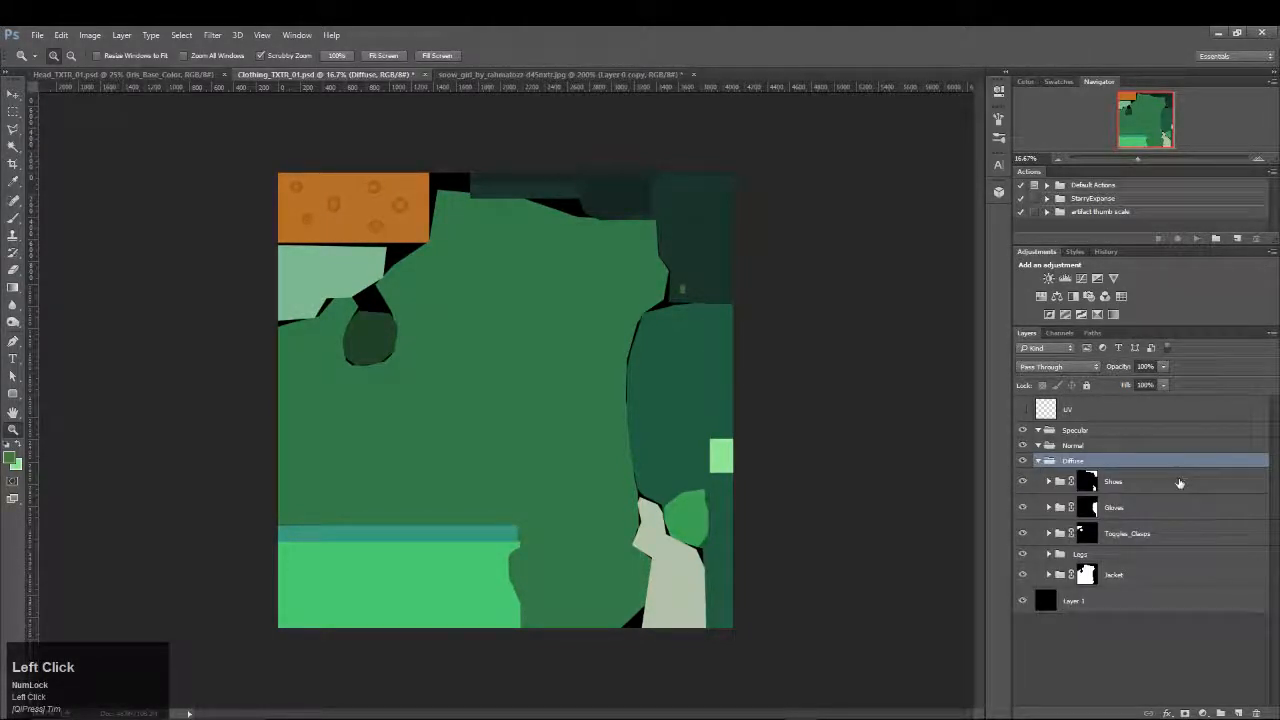
left_click(170, 75)
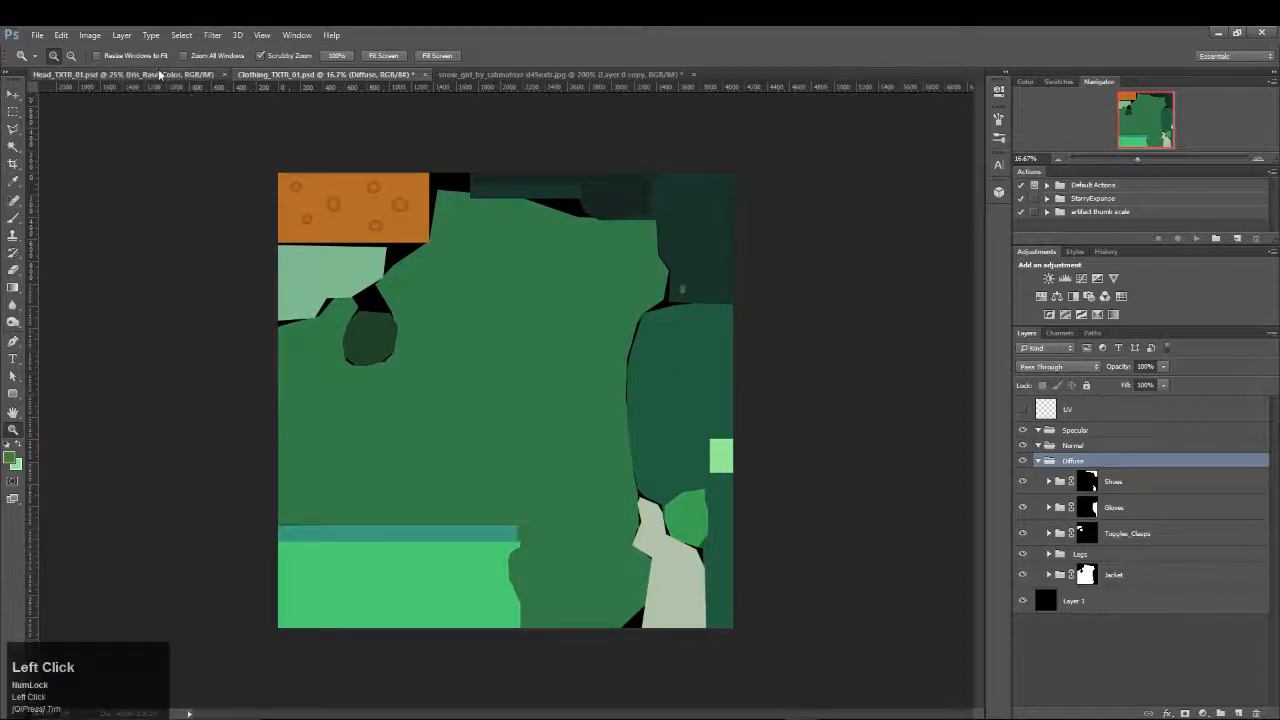
Collapse the Eyeball group in the head texture's Diffuse group and copy the Hair group's layer mask
left_click(1049, 482)
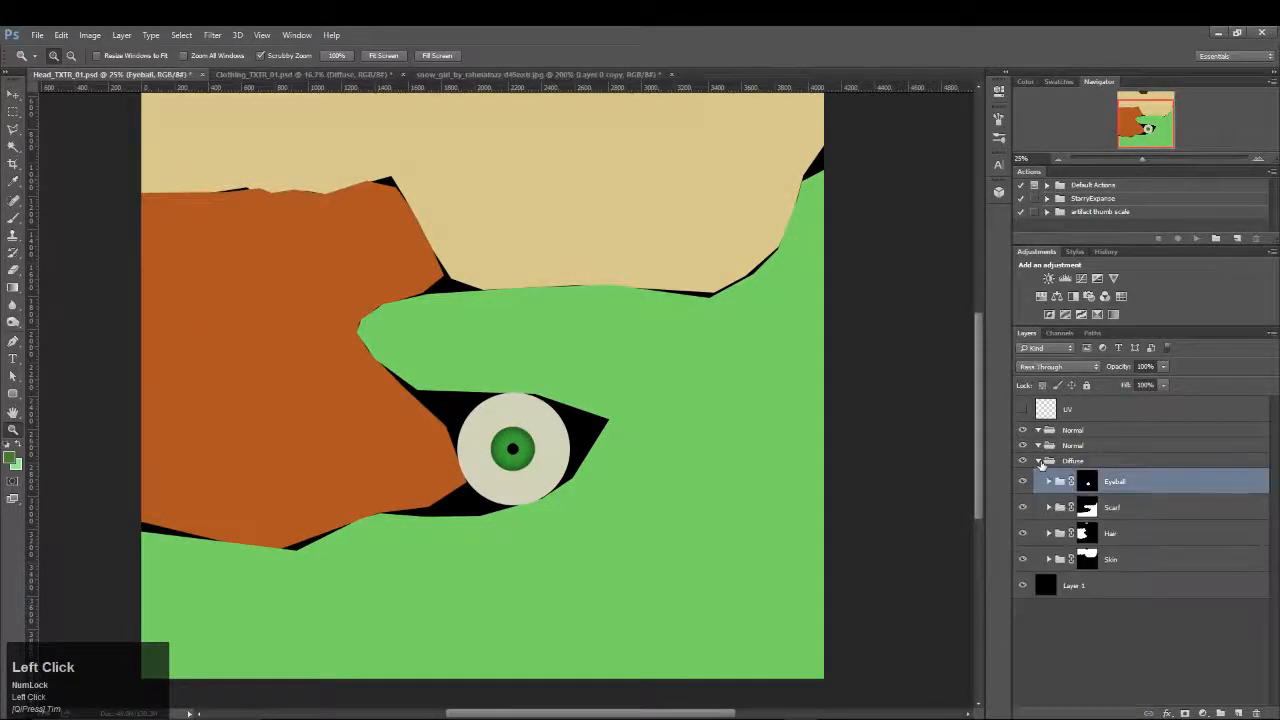
left_click(1085, 533)
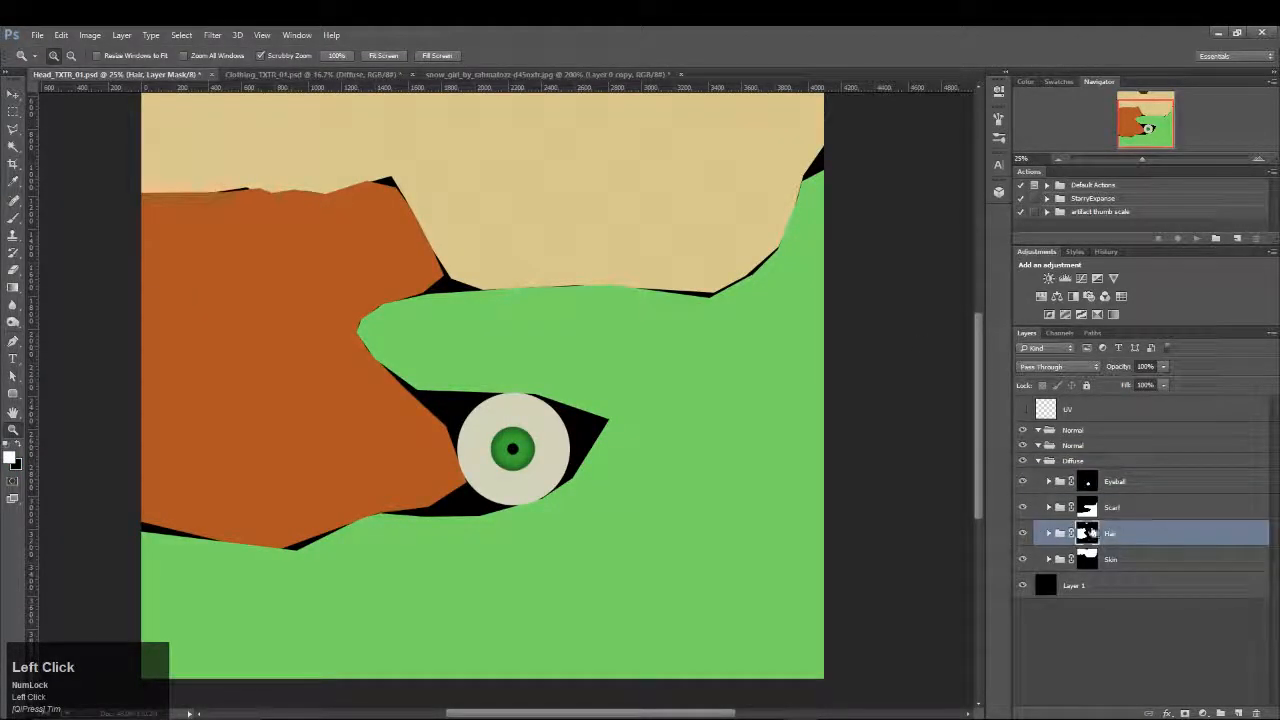
left_click(1084, 534, "alt")
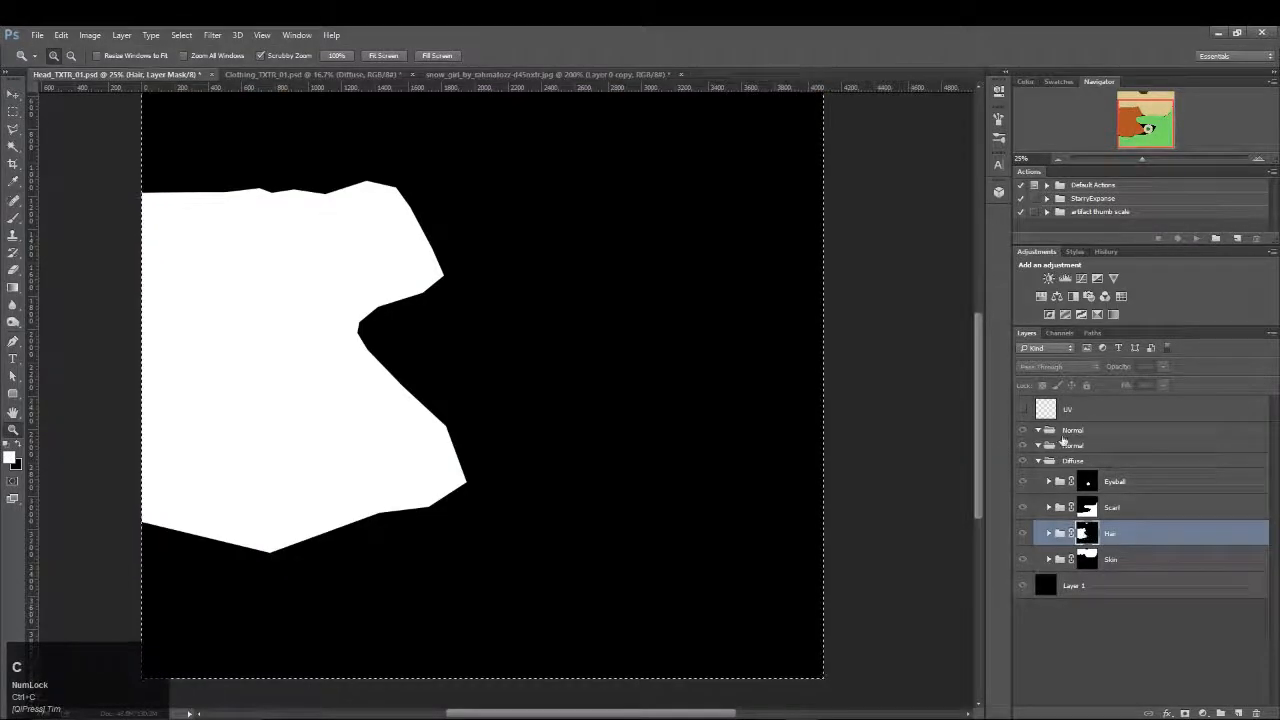
Rename the upper Normal group of the head texture to Specular and add a new layer inside it
left_click(1072, 431)
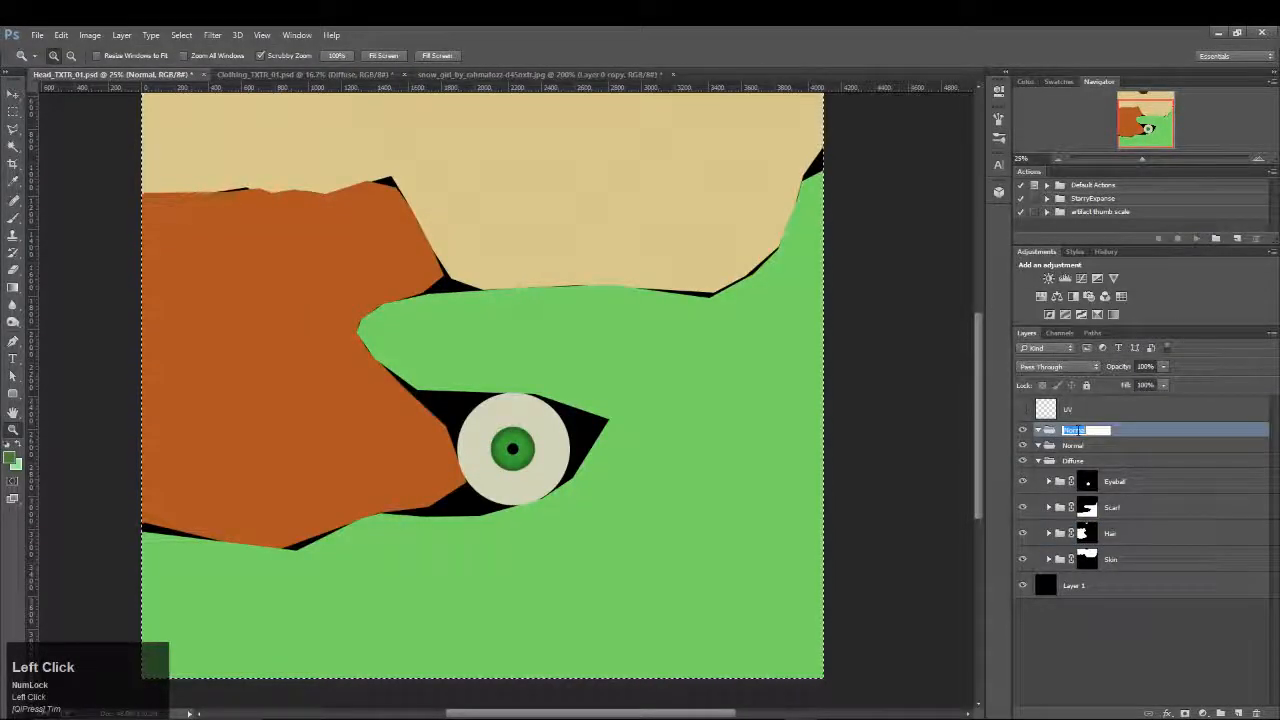
type("Sp")
key("BackSpace")
type("pecular")
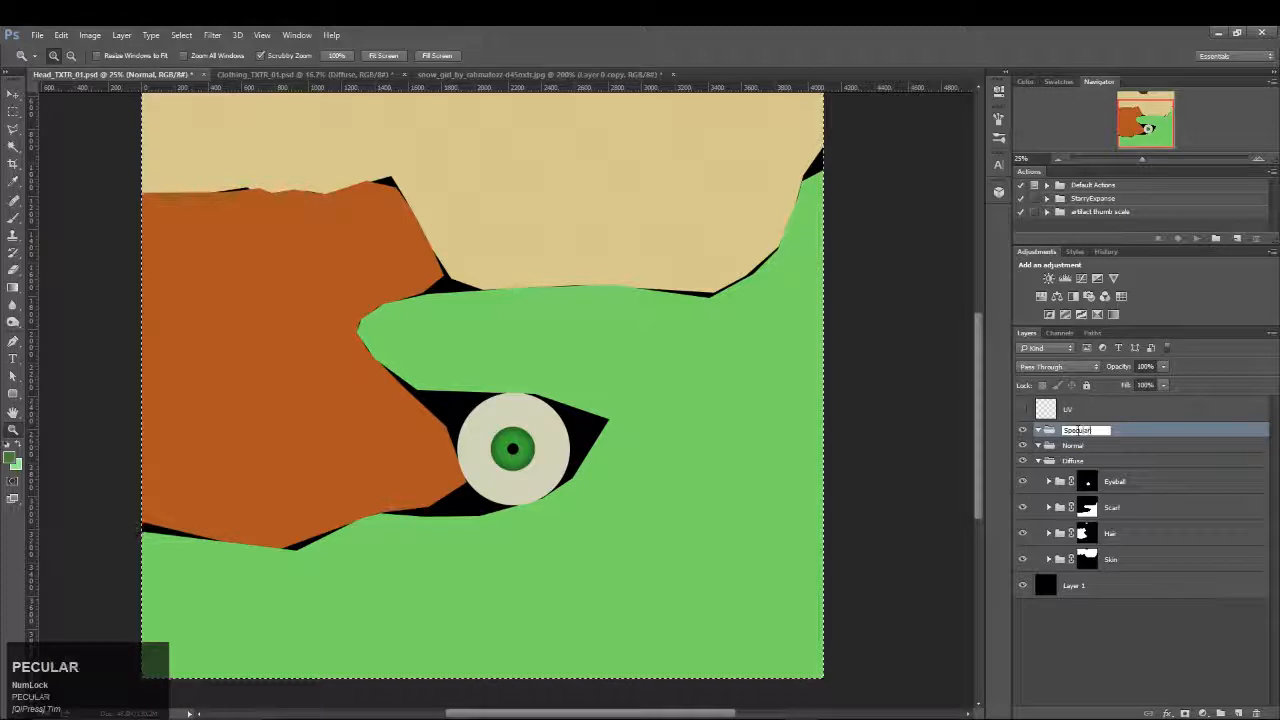
key("Return")
left_click(1237, 712)
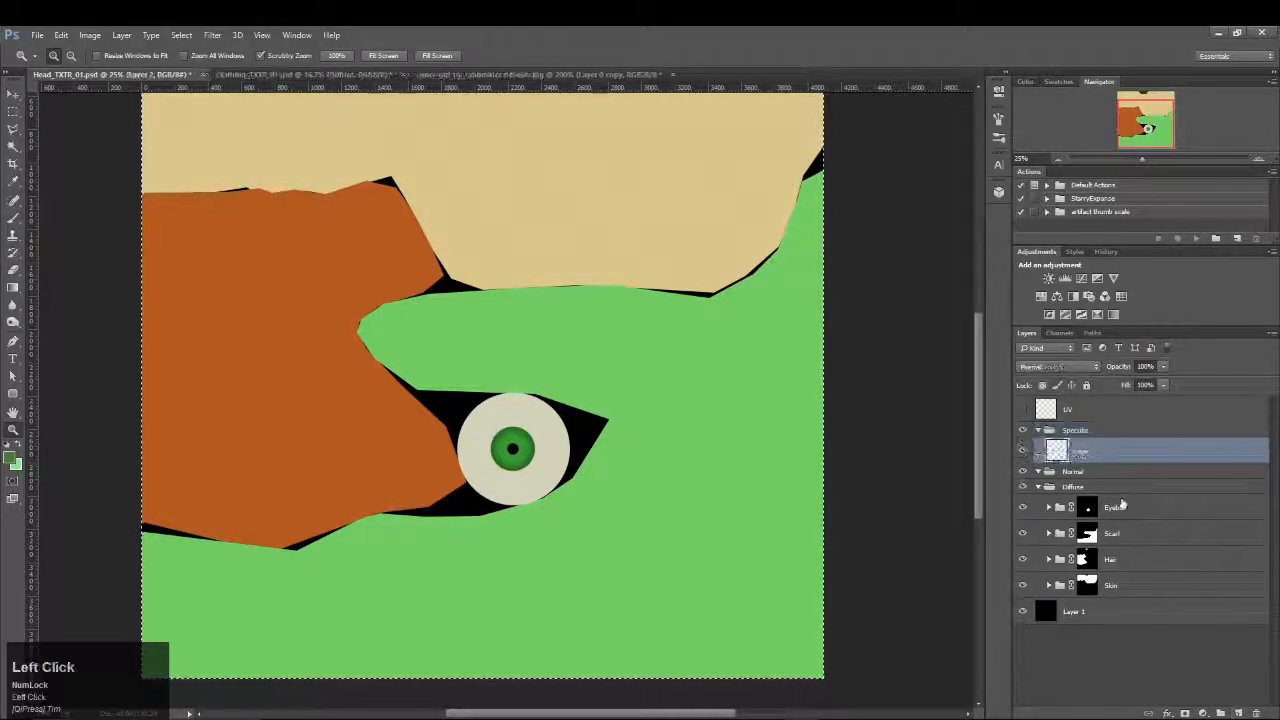
key("shift+F5")
left_click(730, 230)
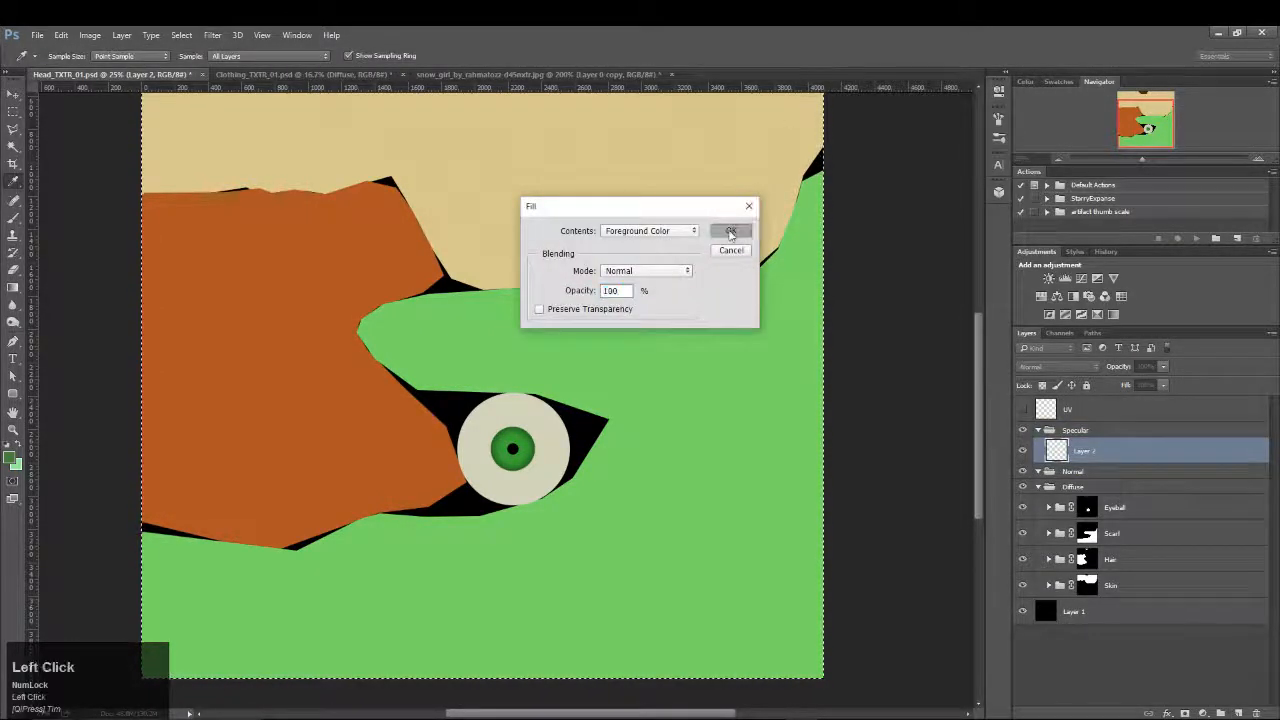
key("ctrl+z")
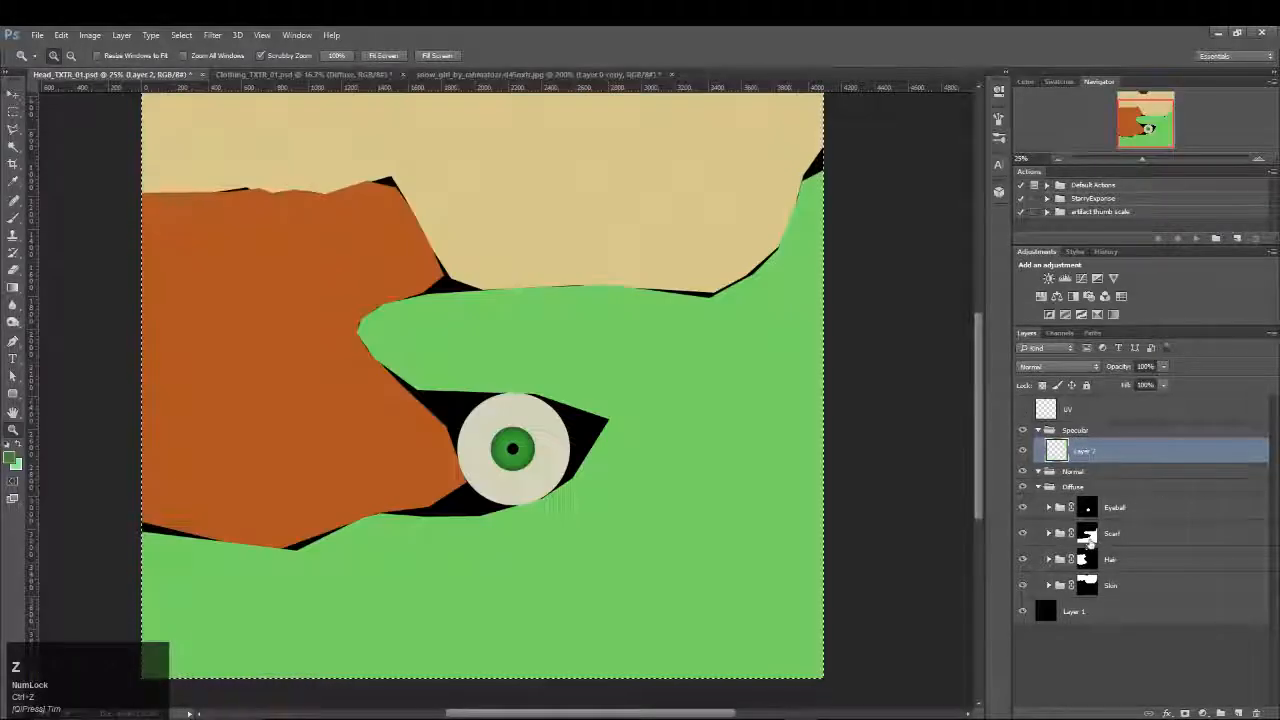
Copy the Hair group's layer mask and paste it onto Layer 2 in the Specular group
left_click(1086, 559, "alt")
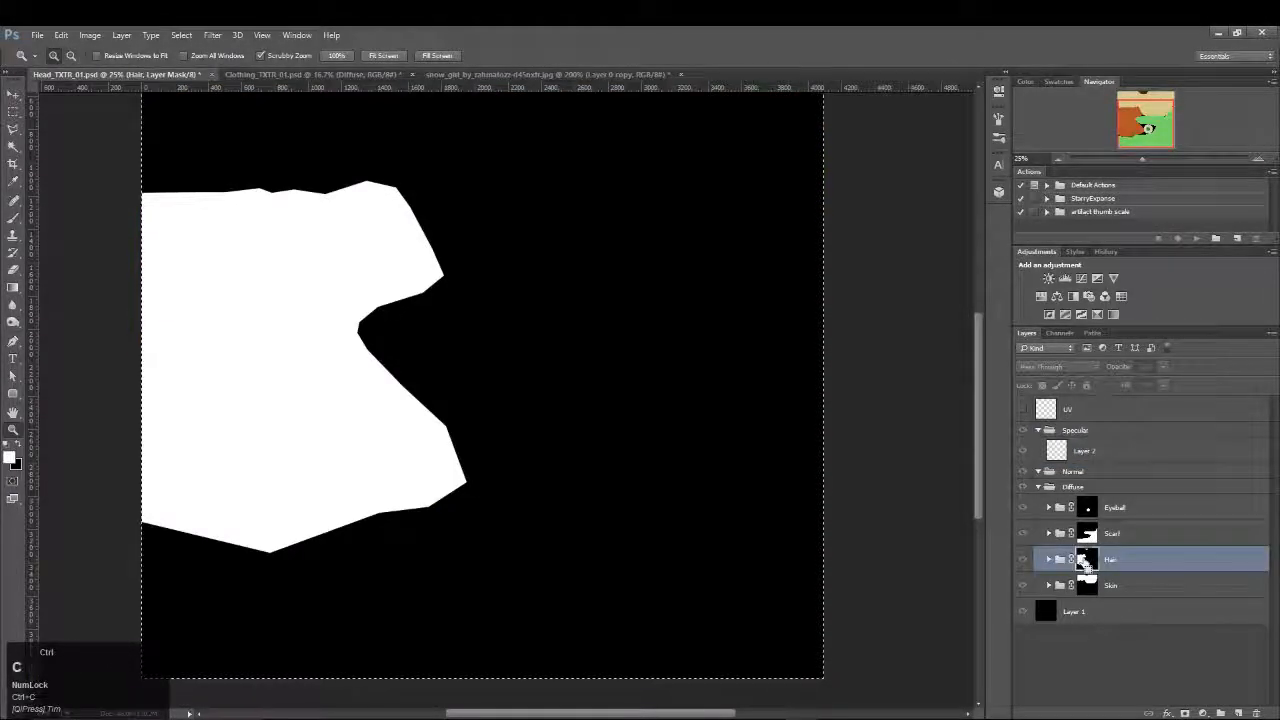
left_click(1066, 452)
key("ctrl+v")
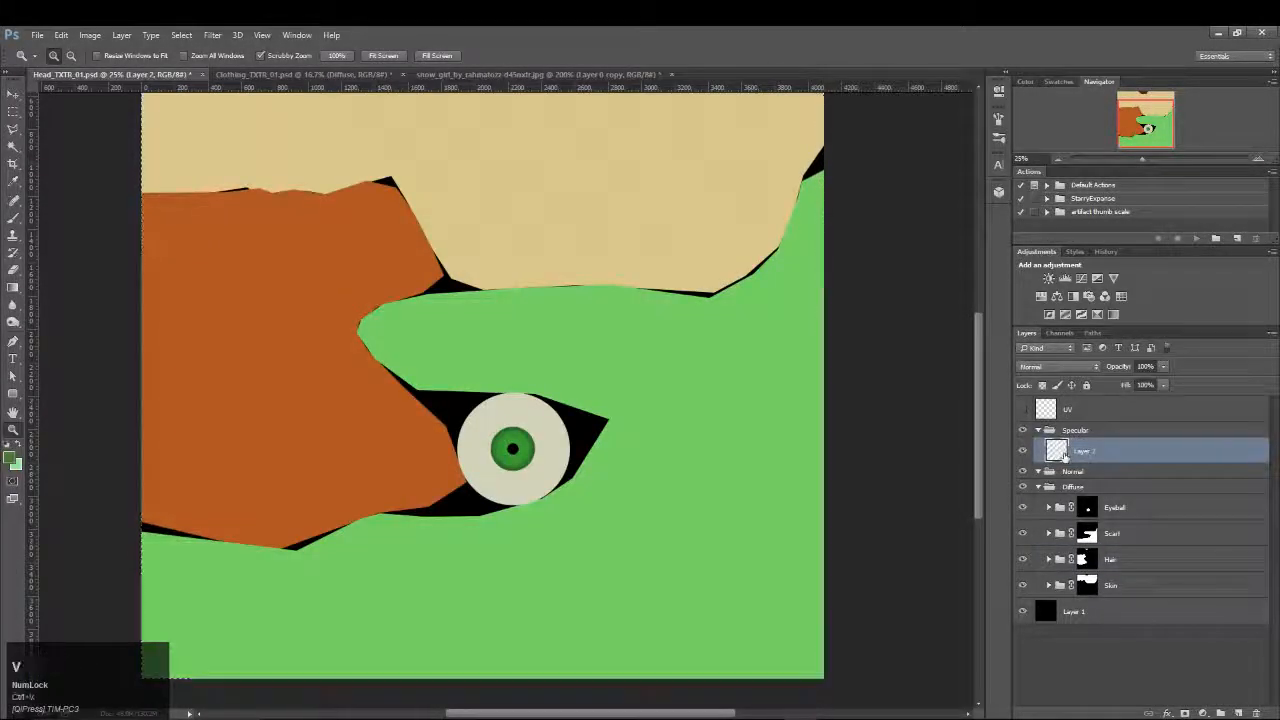
left_click(580, 342, "alt")
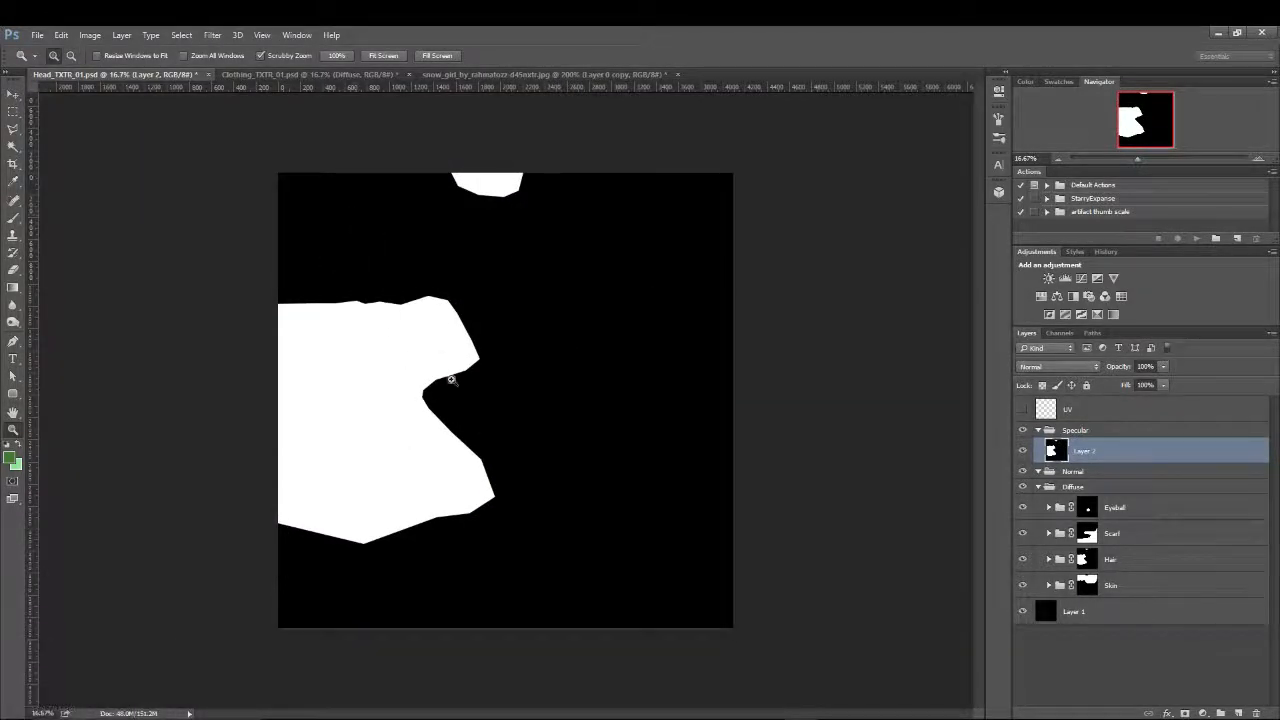
Apply a Levels adjustment to Layer 2 with output levels of 50 and 180
left_click(1087, 457)
left_click(100, 38)
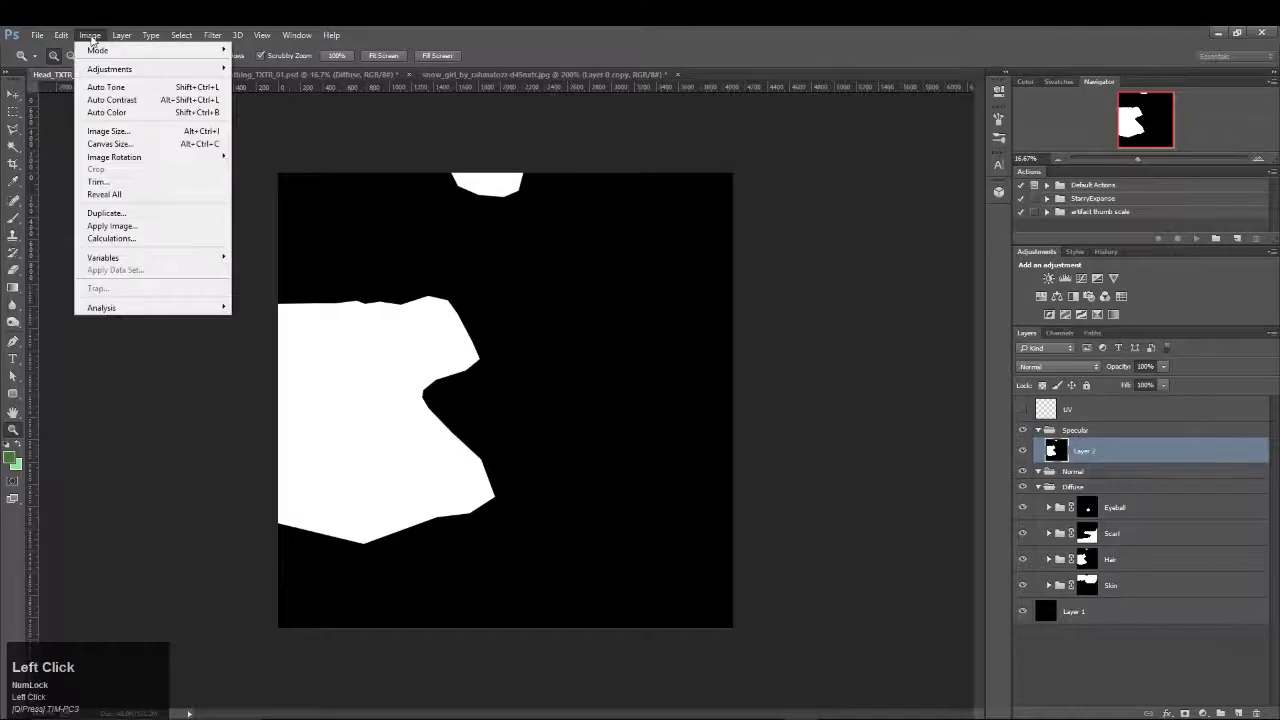
mouse_move(110, 68)
left_click(258, 84)
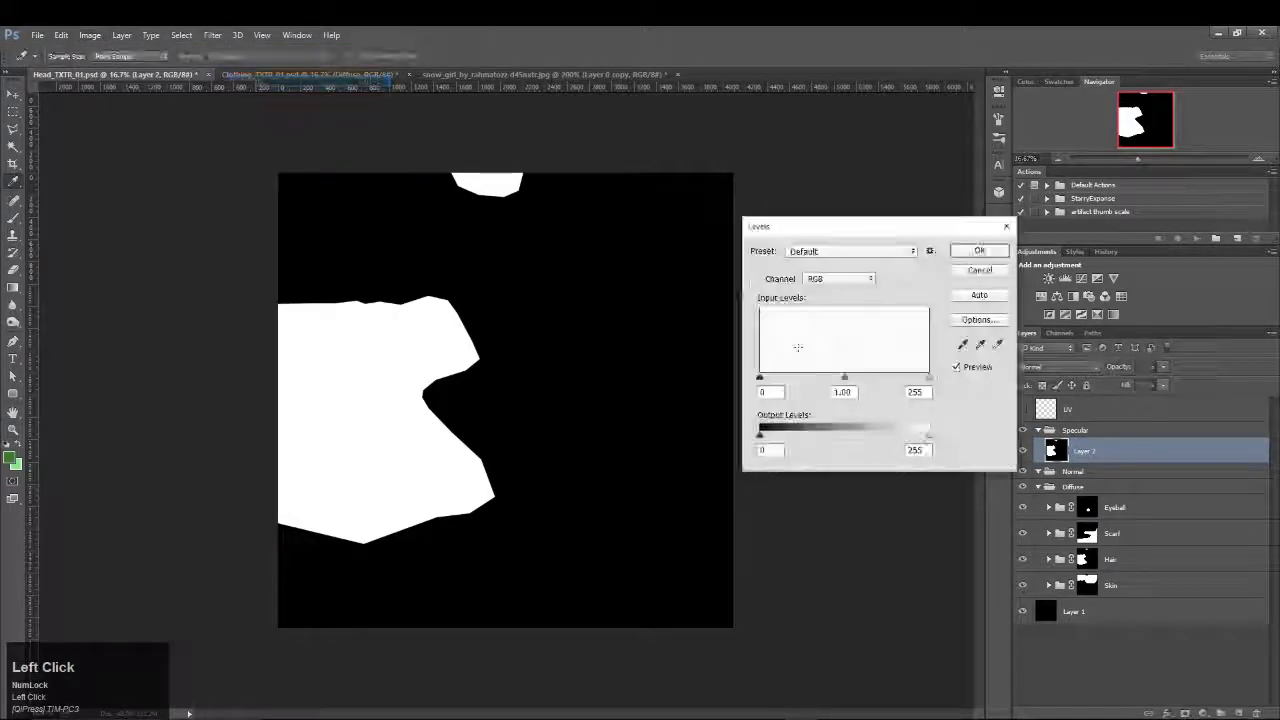
left_click_drag(929, 434, 799, 437)
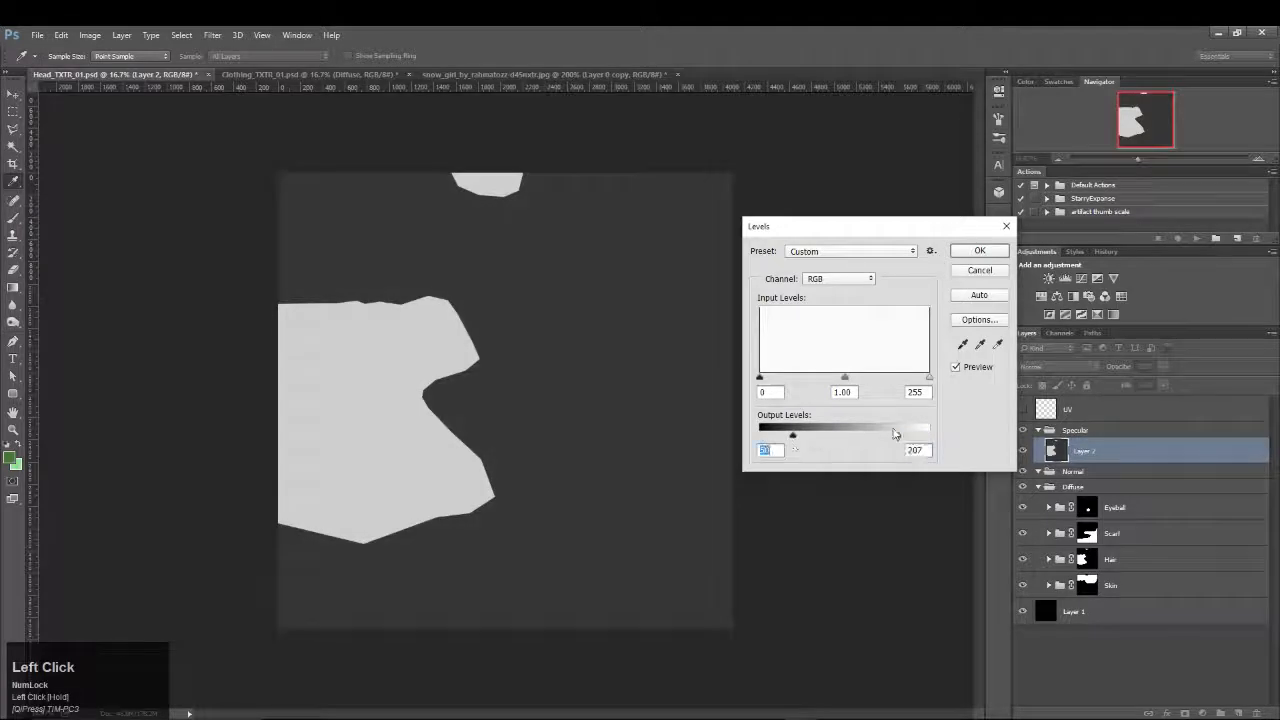
left_click_drag(897, 436, 880, 436)
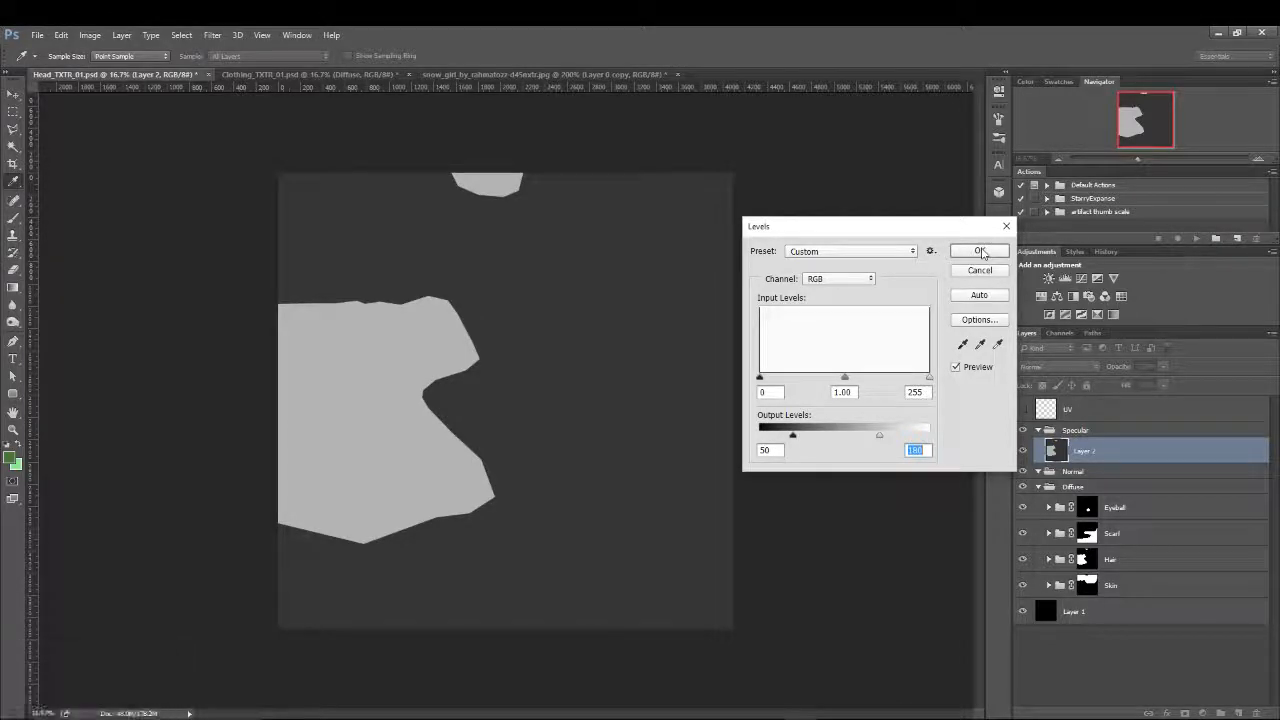
left_click(981, 252)
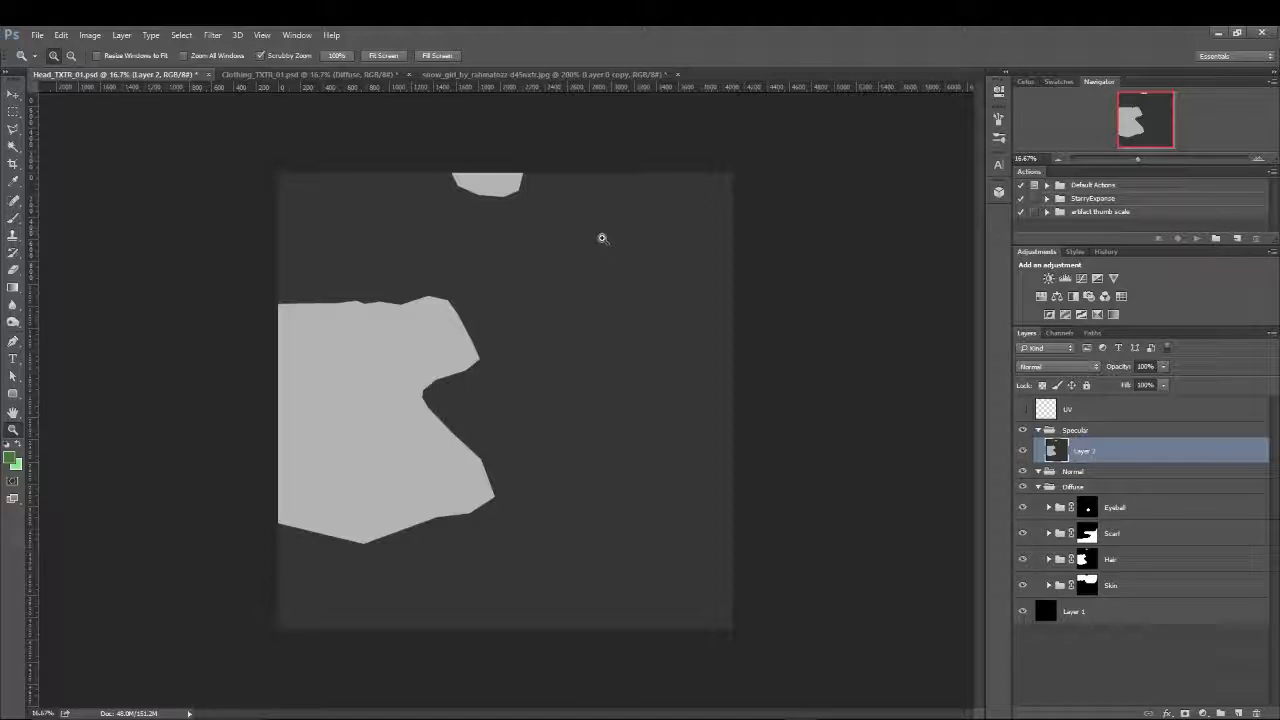
Start saving a copy of the head texture in JPEG format in the project's maya/sourceimages folder
left_click(37, 35)
left_click(67, 184)
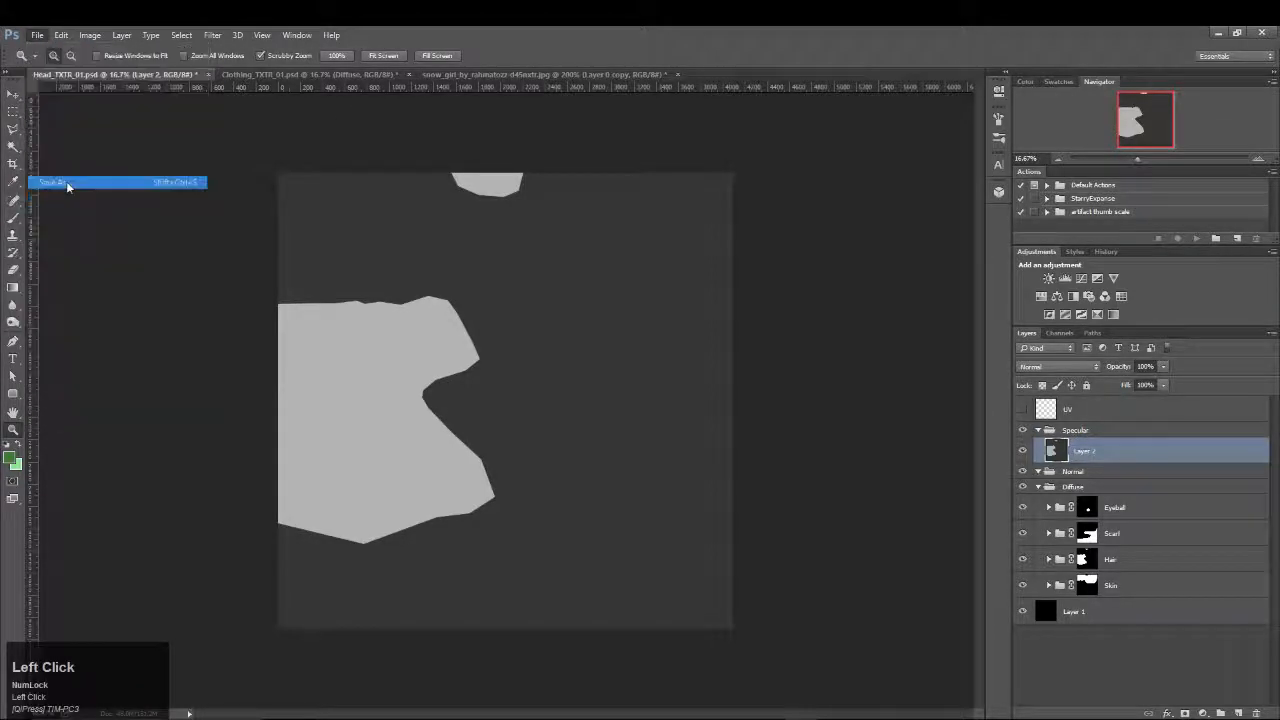
left_click(380, 576)
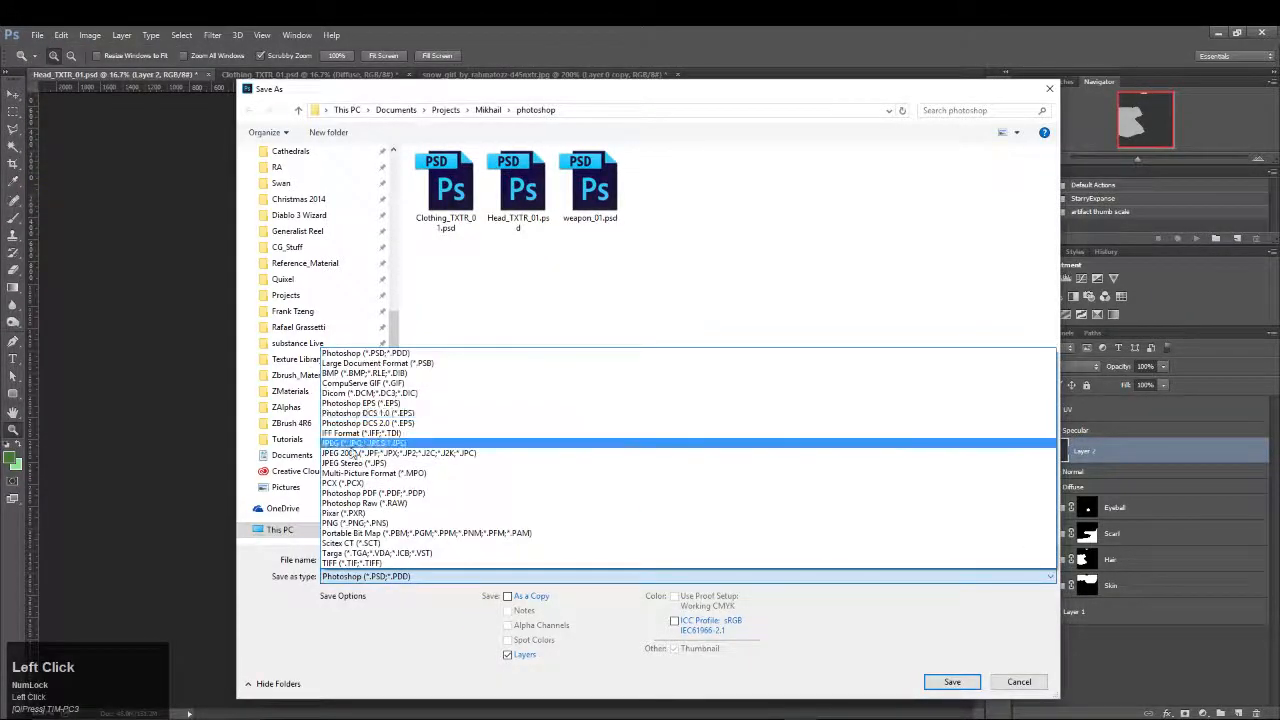
left_click(351, 444)
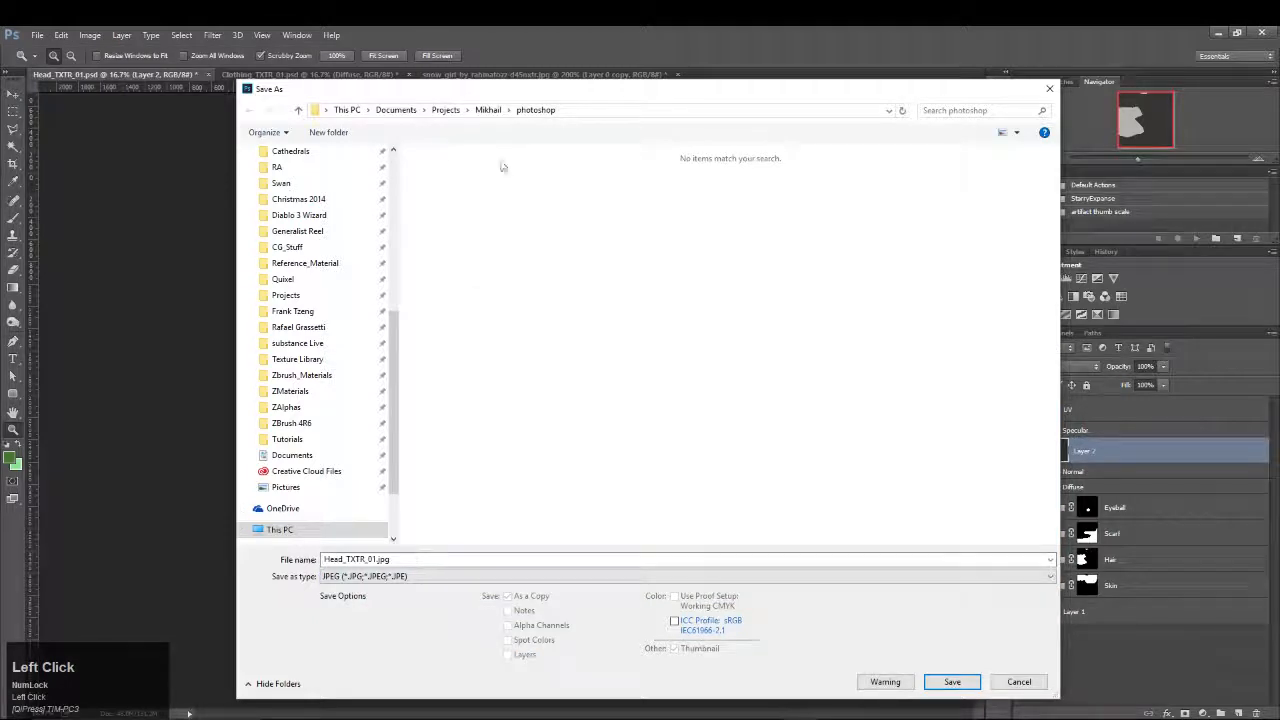
left_click(488, 110)
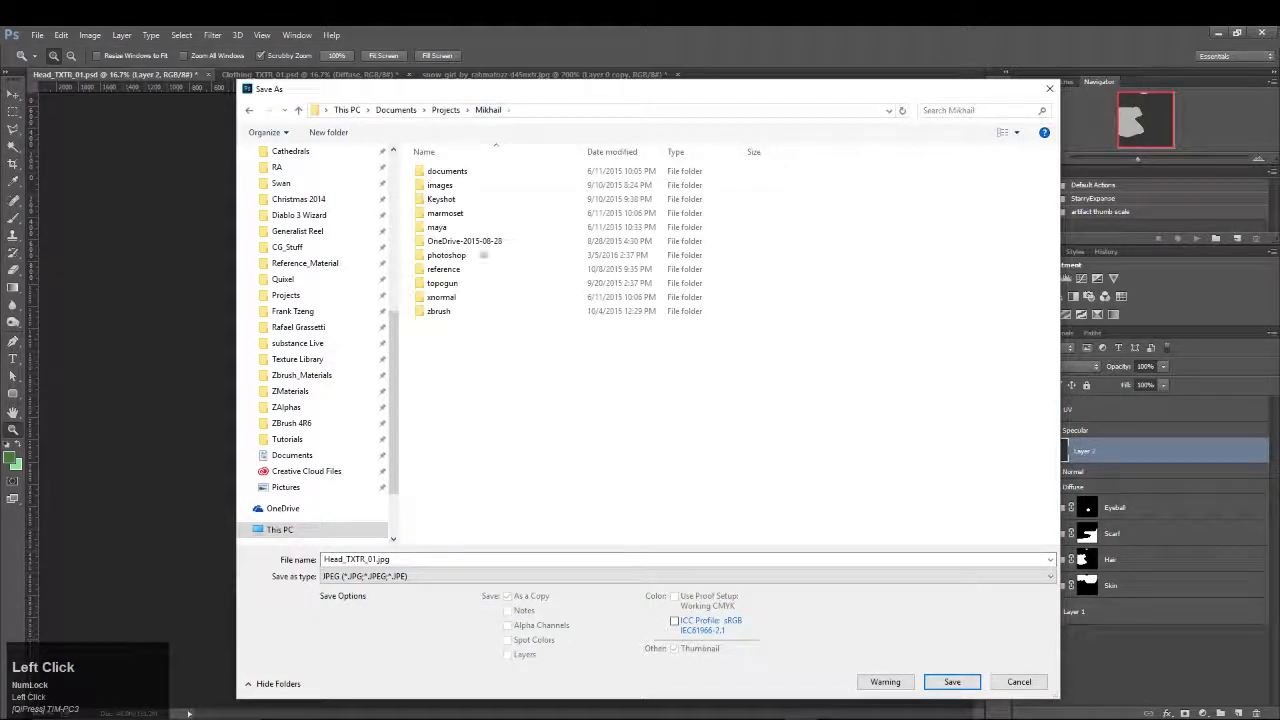
double_click(441, 230)
double_click(445, 328)
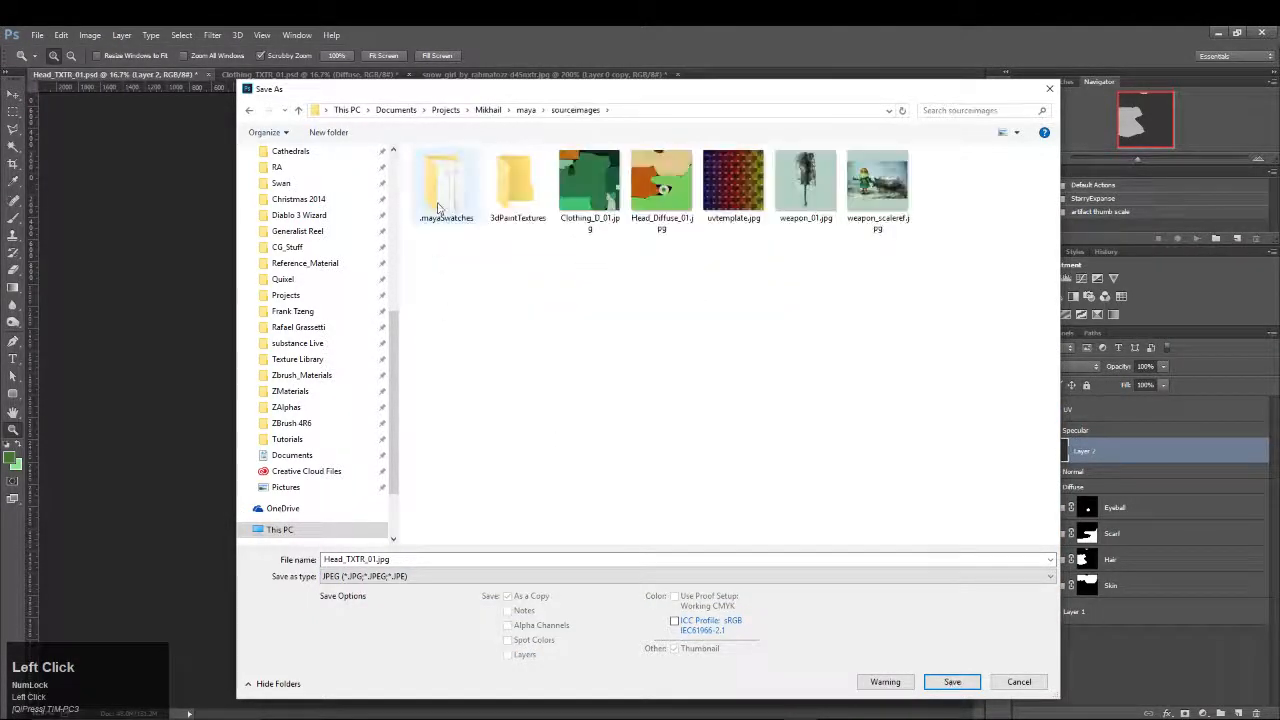
Name the JPEG copy Head_Spec and save it with Maximum quality
left_click(660, 185)
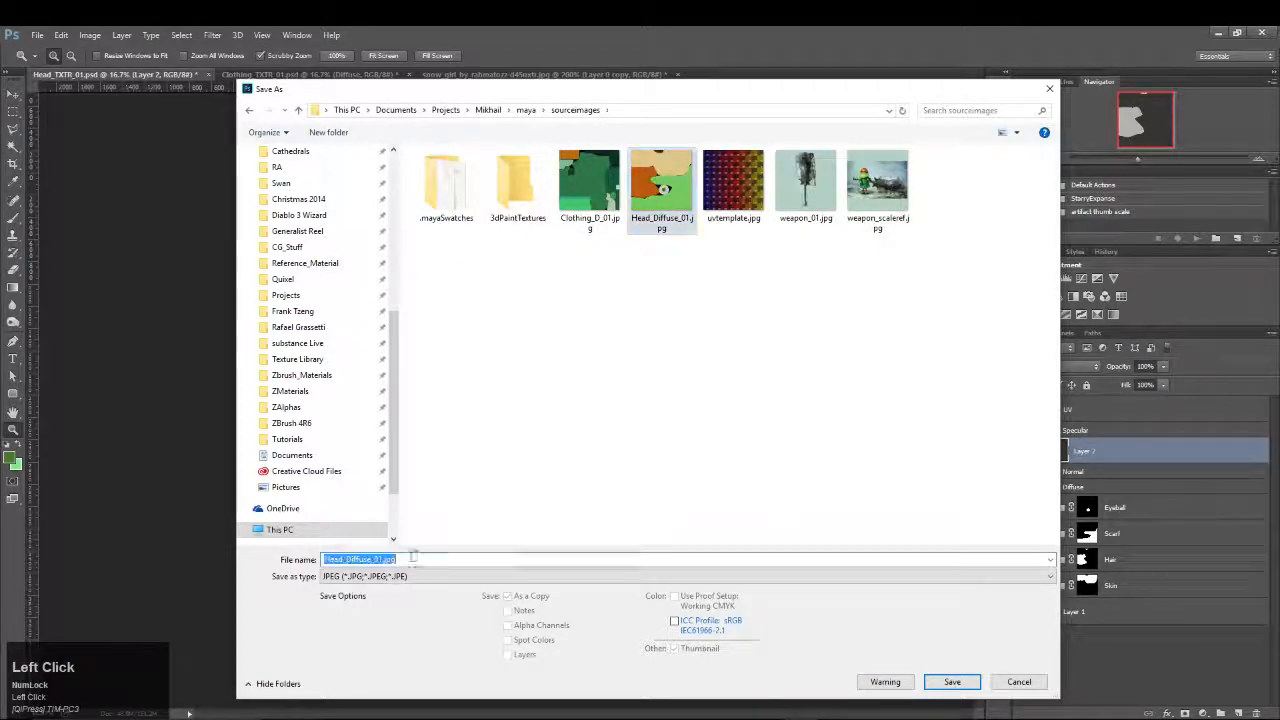
type("Head_S")
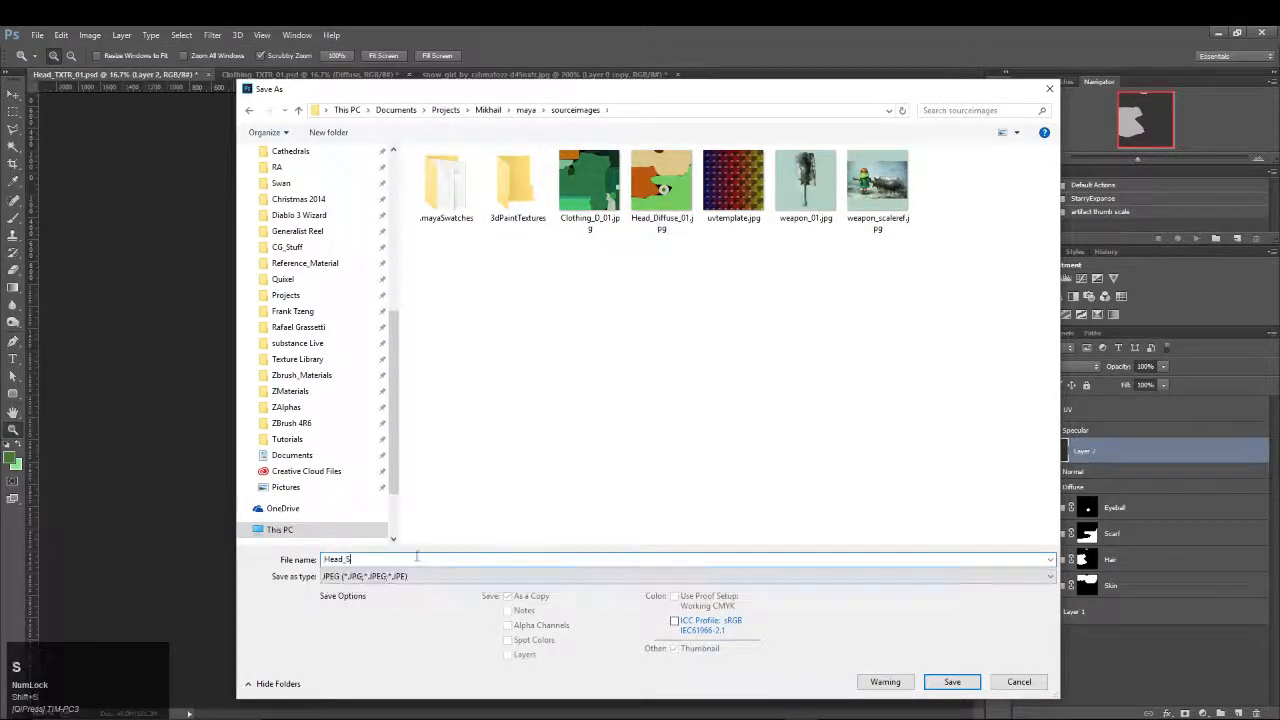
type("pec")
key("Return")
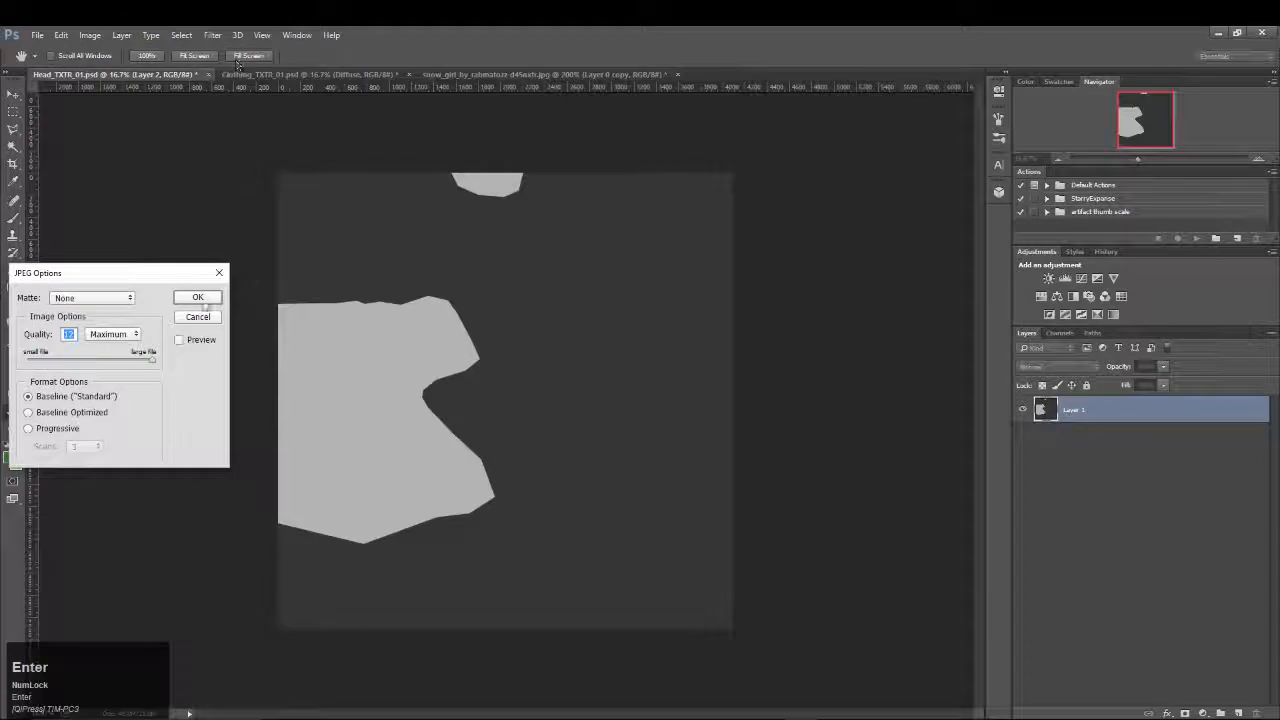
left_click(198, 297)
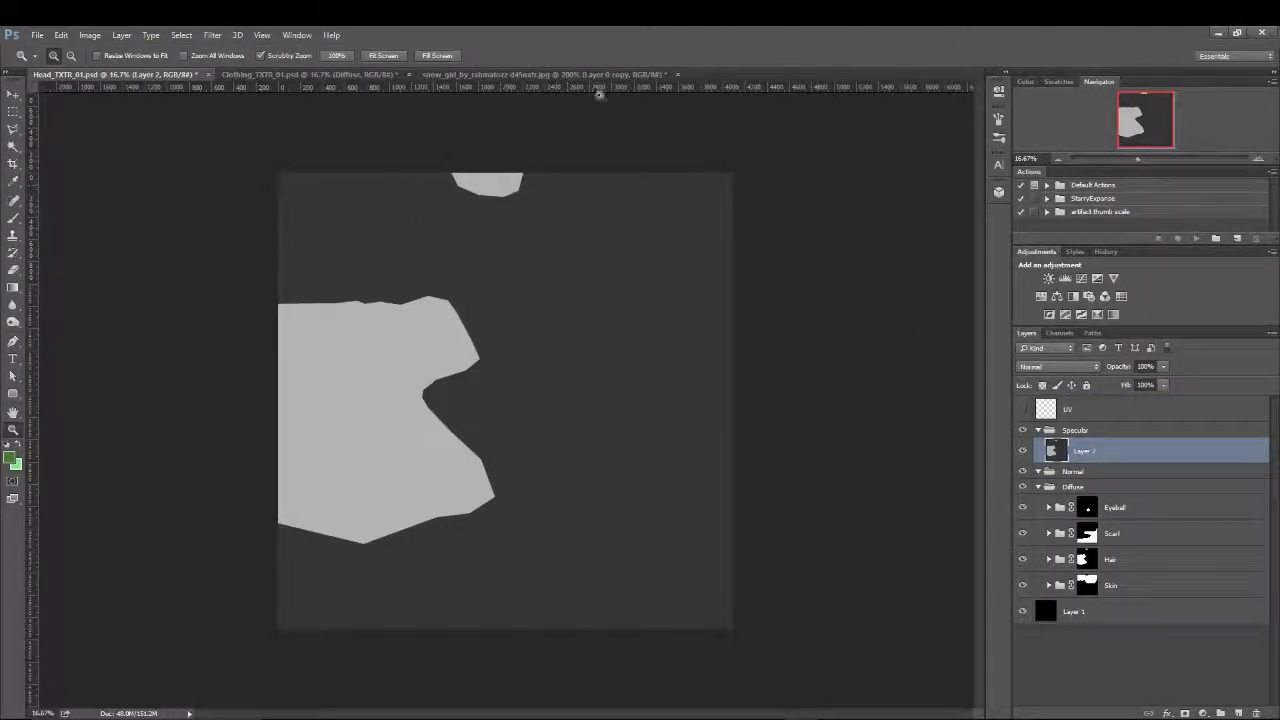
Switch to Maya and map a File texture to the Specular Color of the M_Hair_Scarf material
left_click(1222, 33)
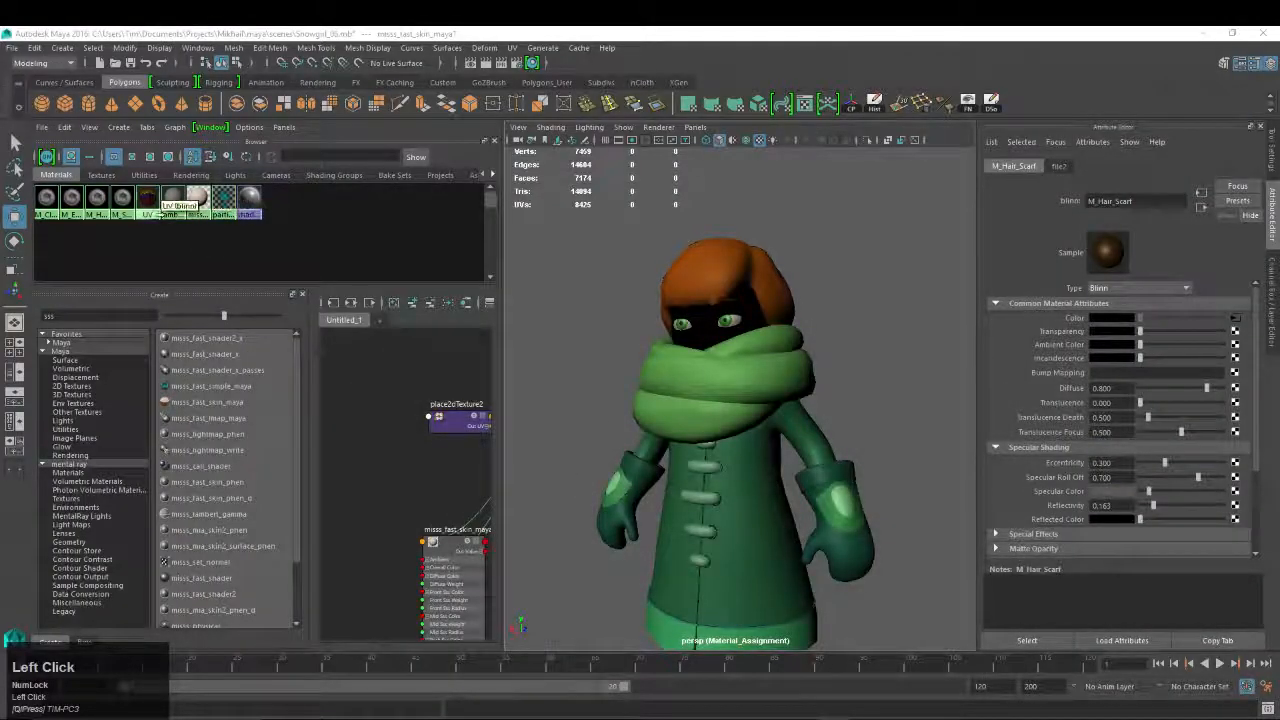
left_click(97, 205)
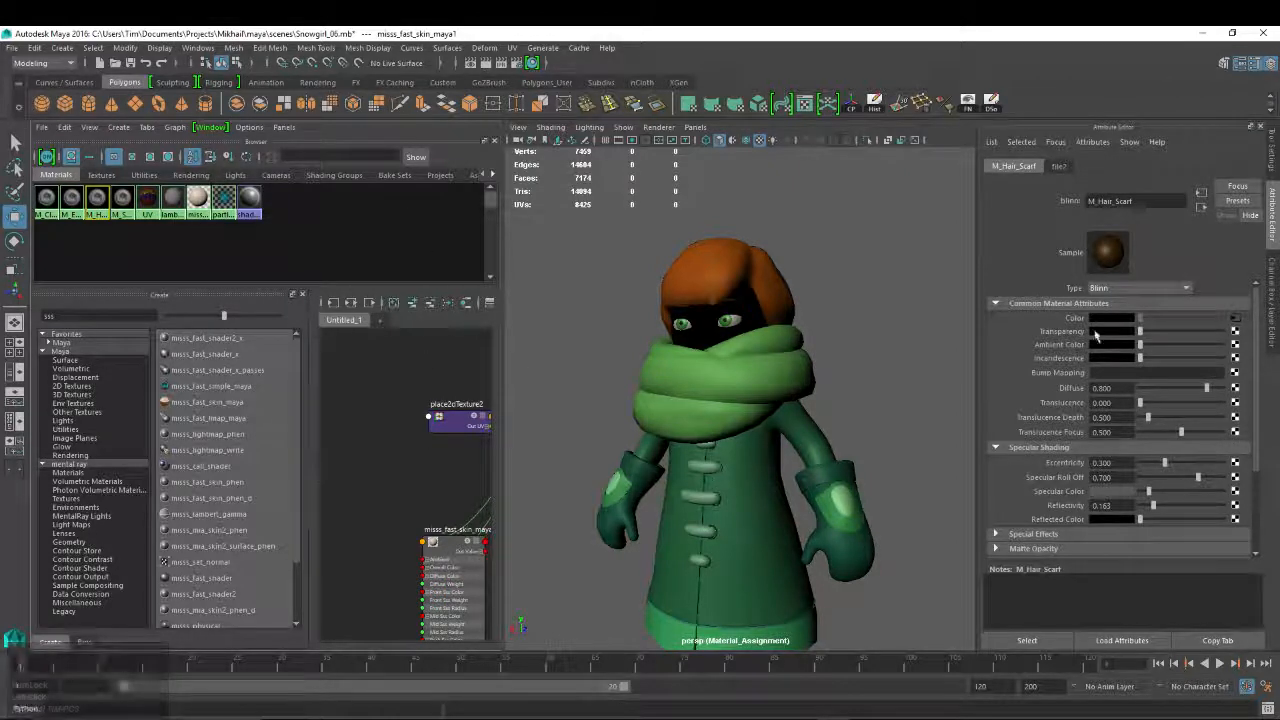
left_click(1235, 491)
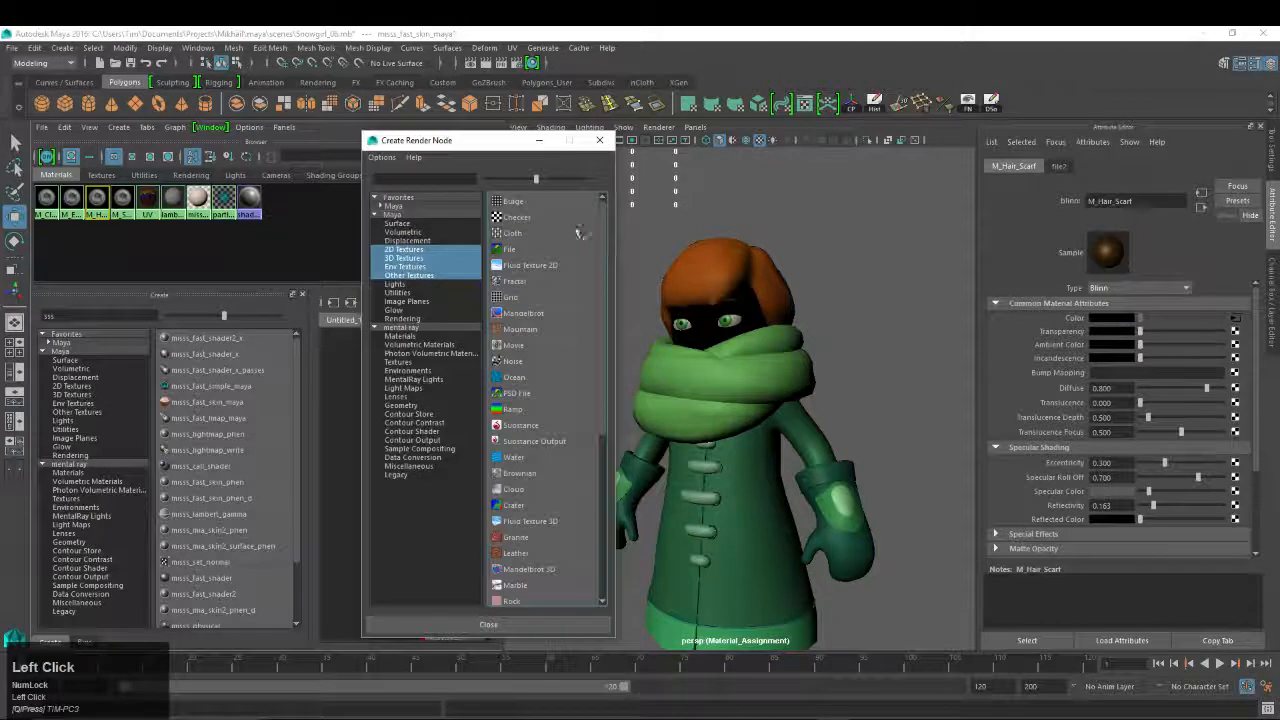
left_click(592, 343)
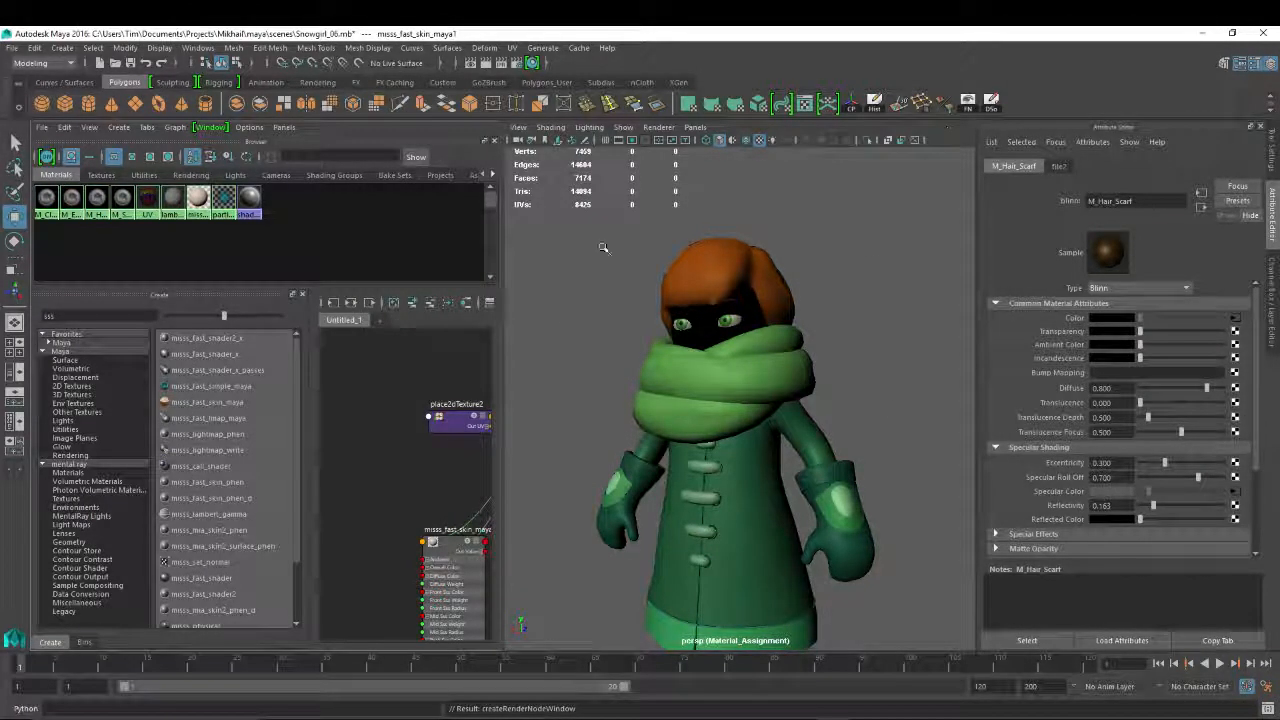
Try to open the Specular Color's file texture from the M_Hair_Scarf material attributes
left_click(1236, 491)
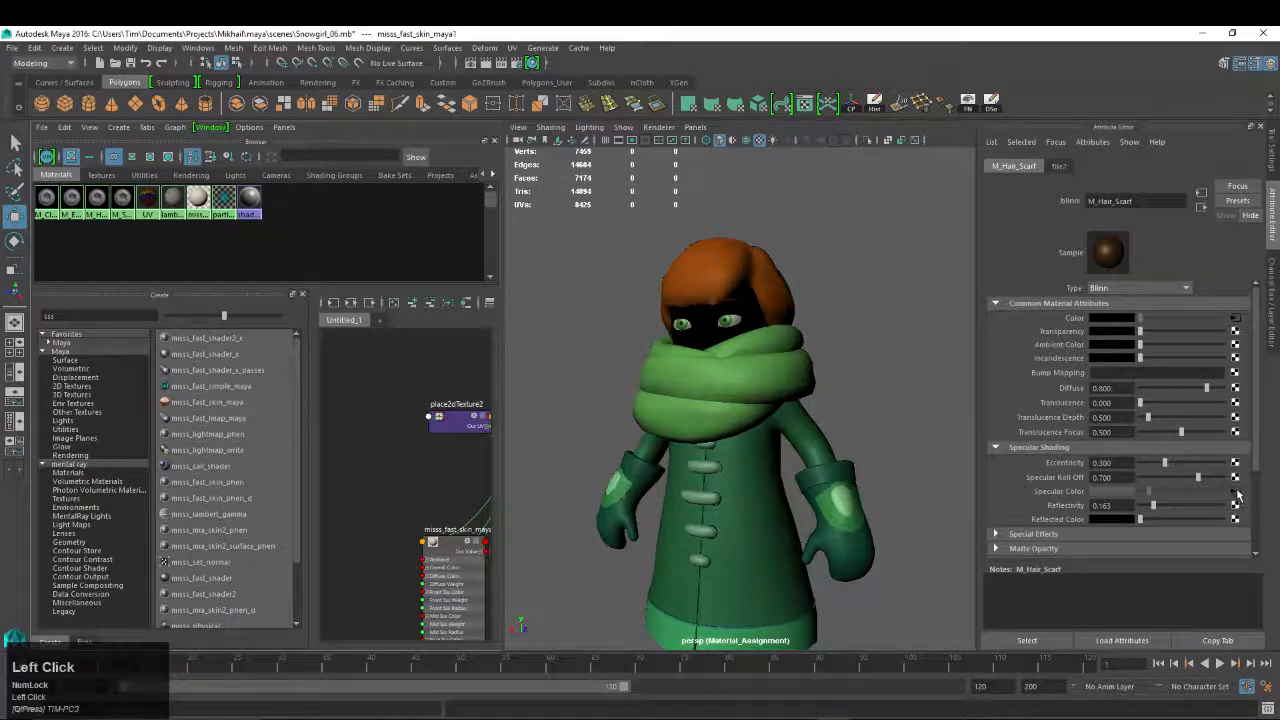
left_click(1060, 166)
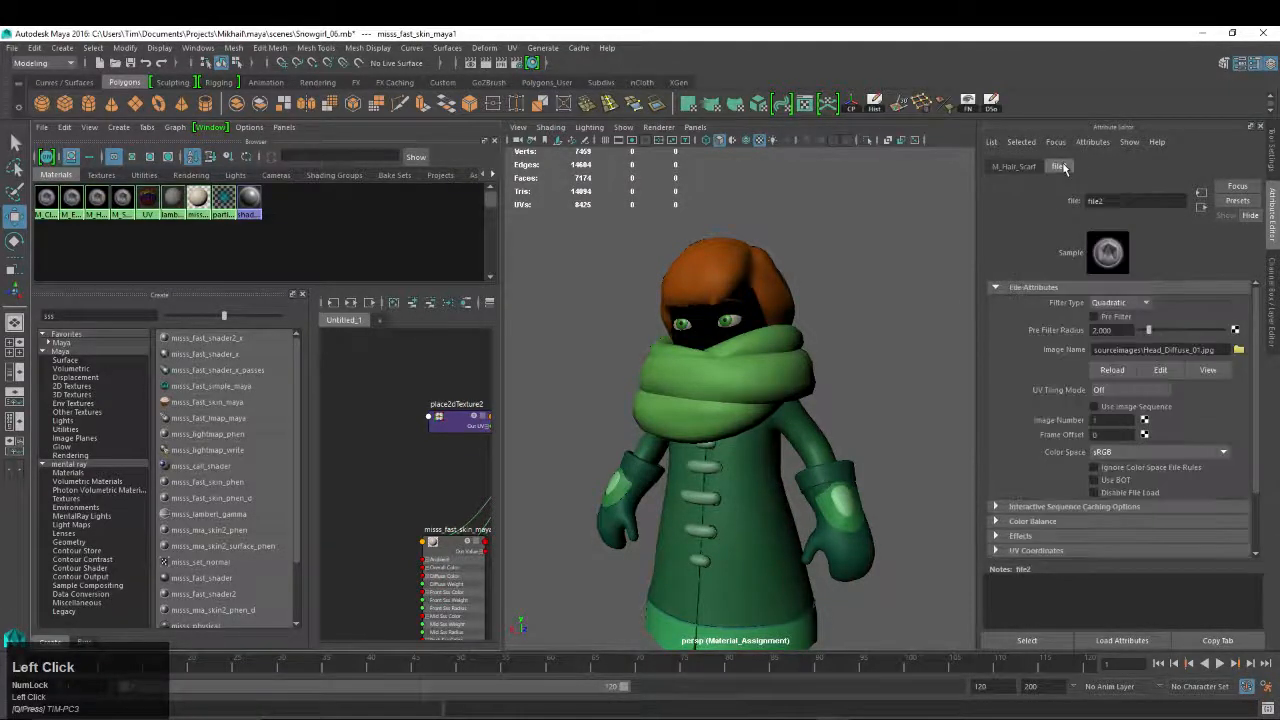
left_click(1014, 166)
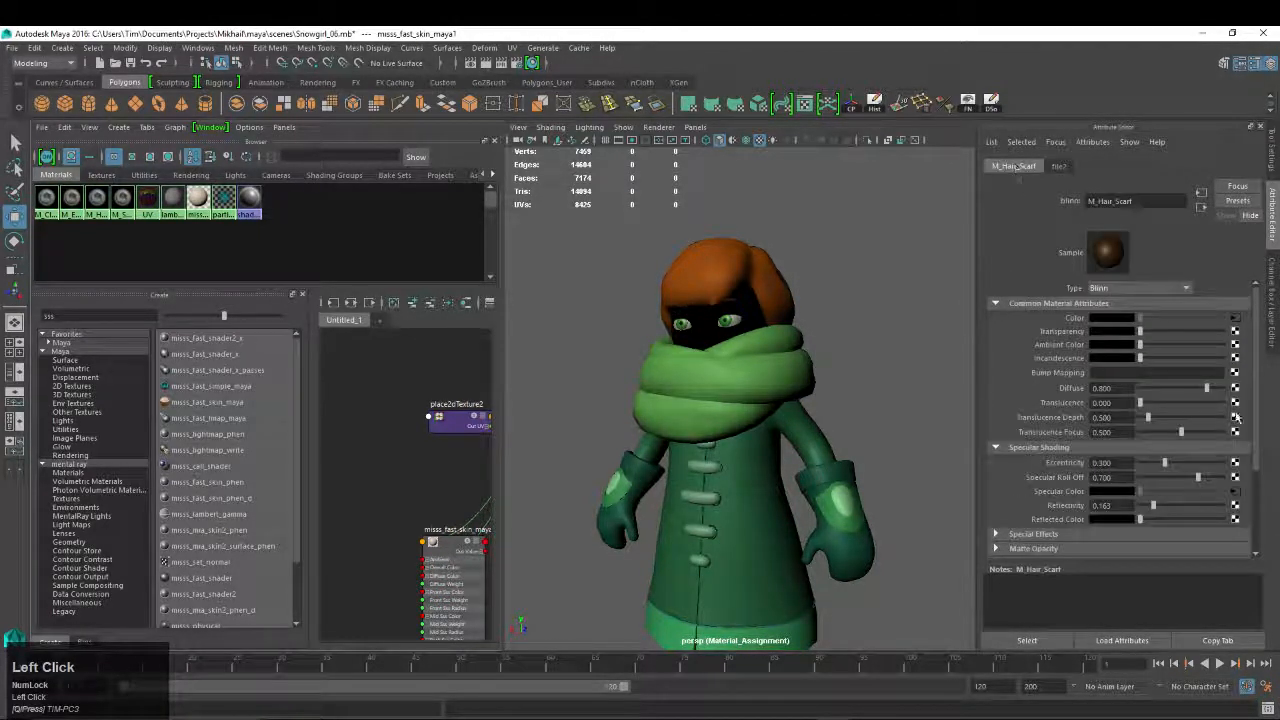
key("space")
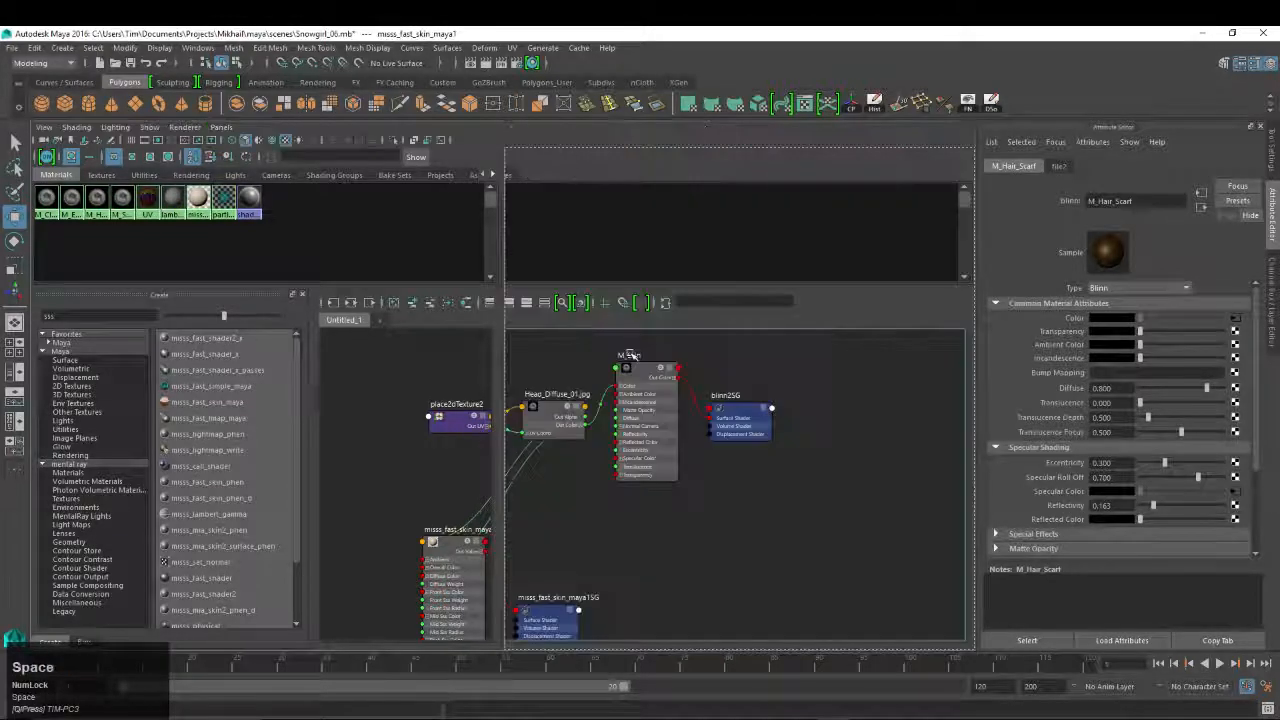
key("space")
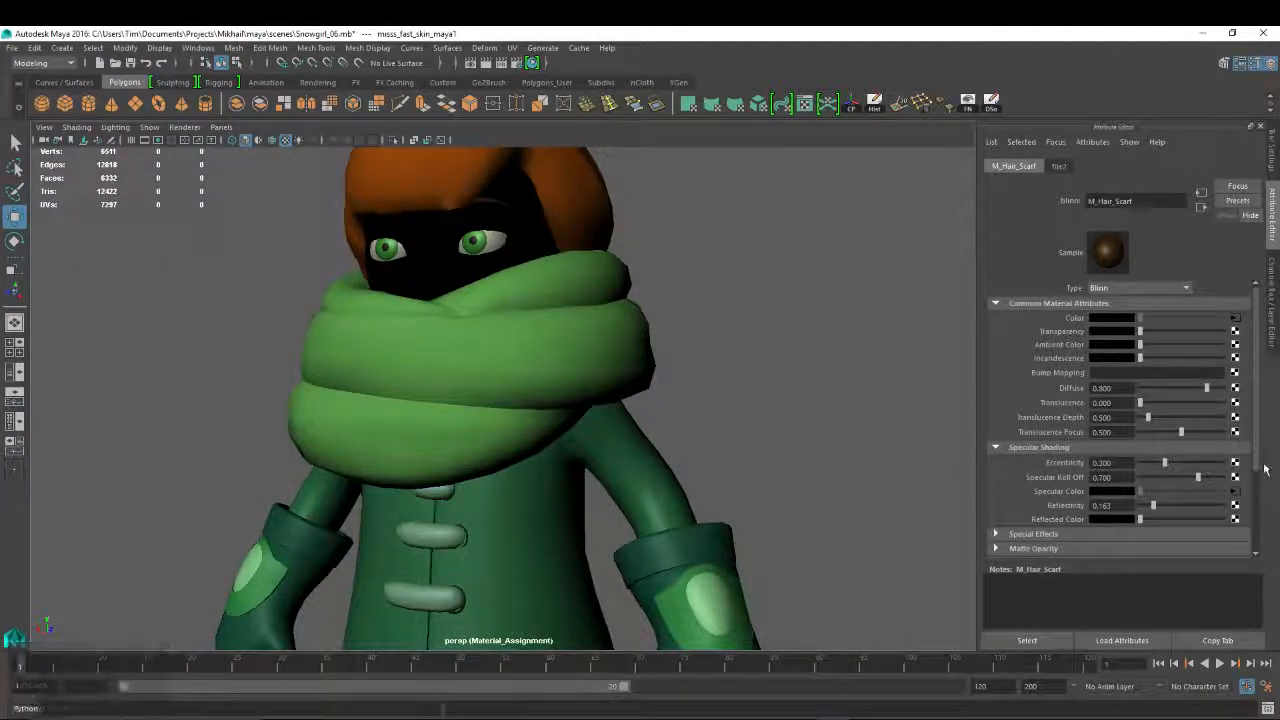
left_click(1236, 492)
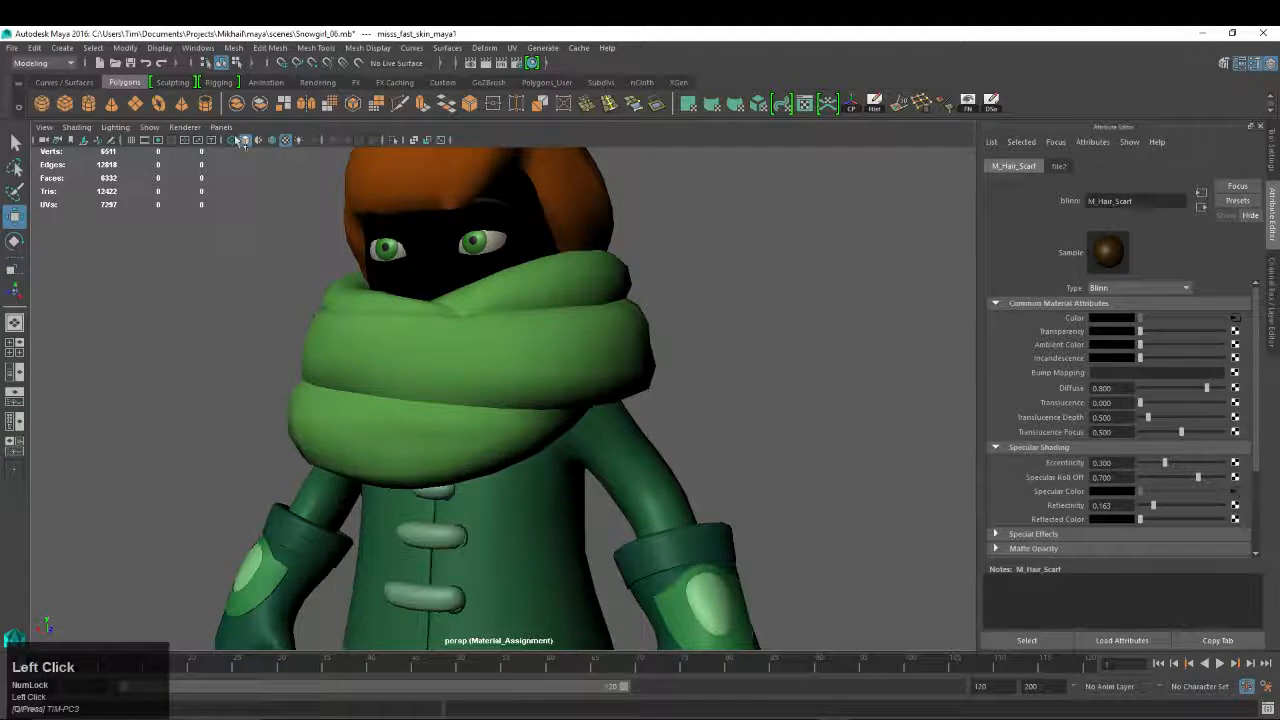
key("space")
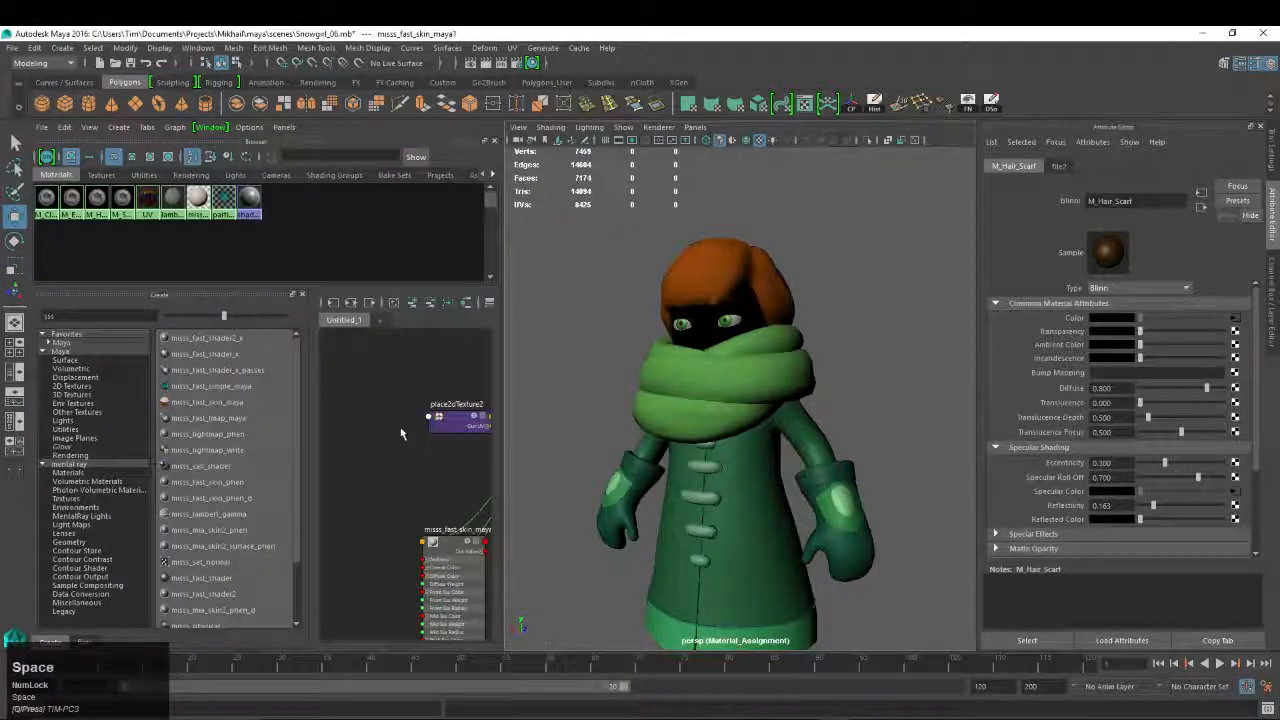
Open the file4 texture node and load Head_Spec.jpg from sourceimages as its image
middle_click_drag(403, 431, 387, 413, "alt")
left_click(102, 178)
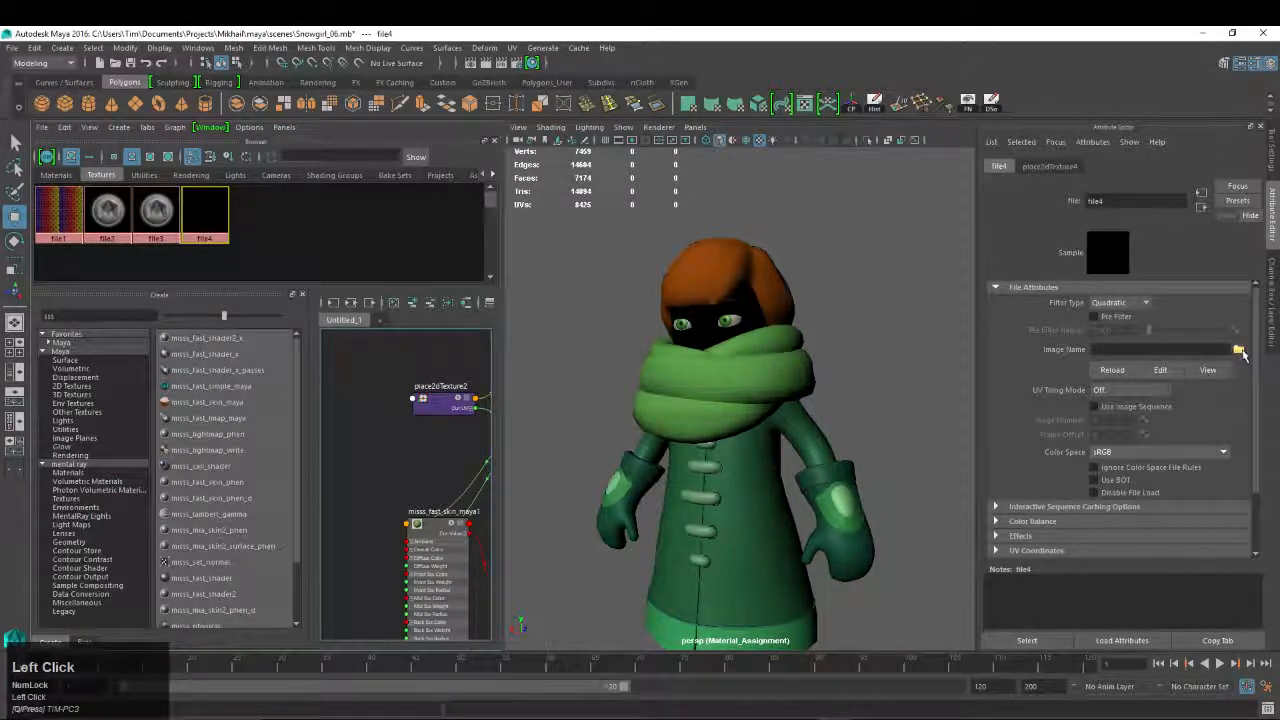
left_click(1240, 352)
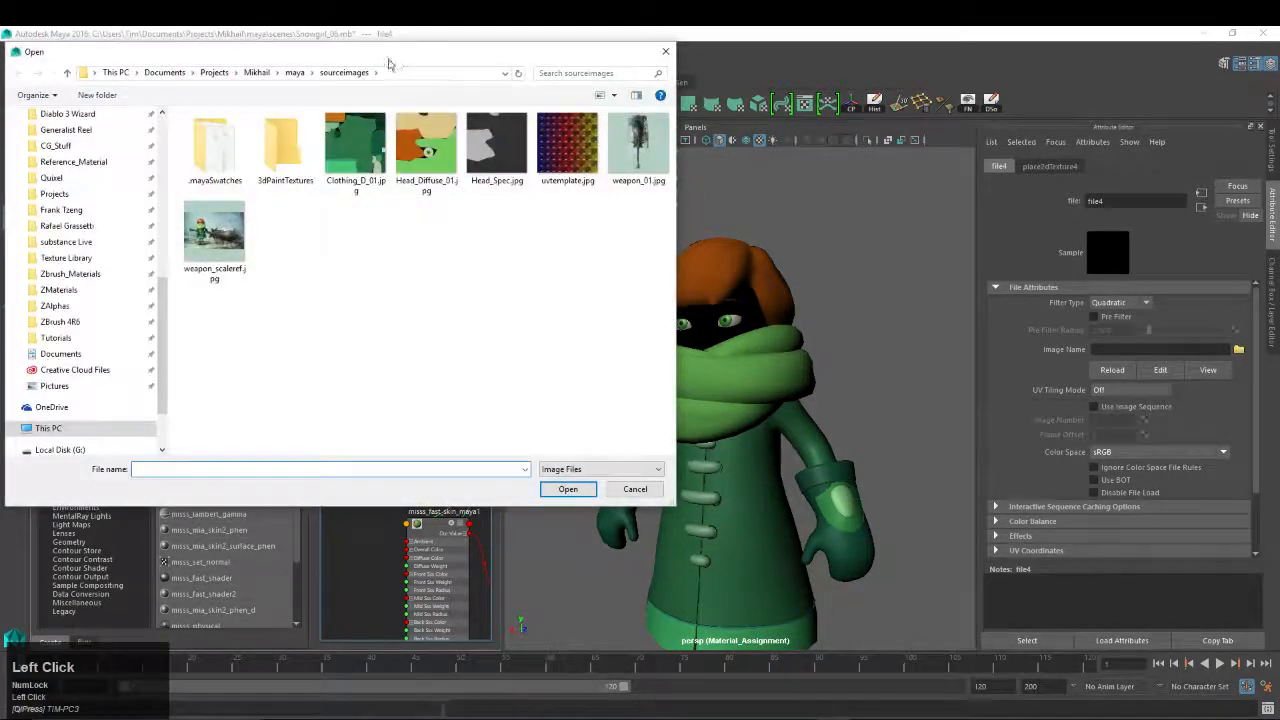
left_click_drag(389, 64, 423, 94)
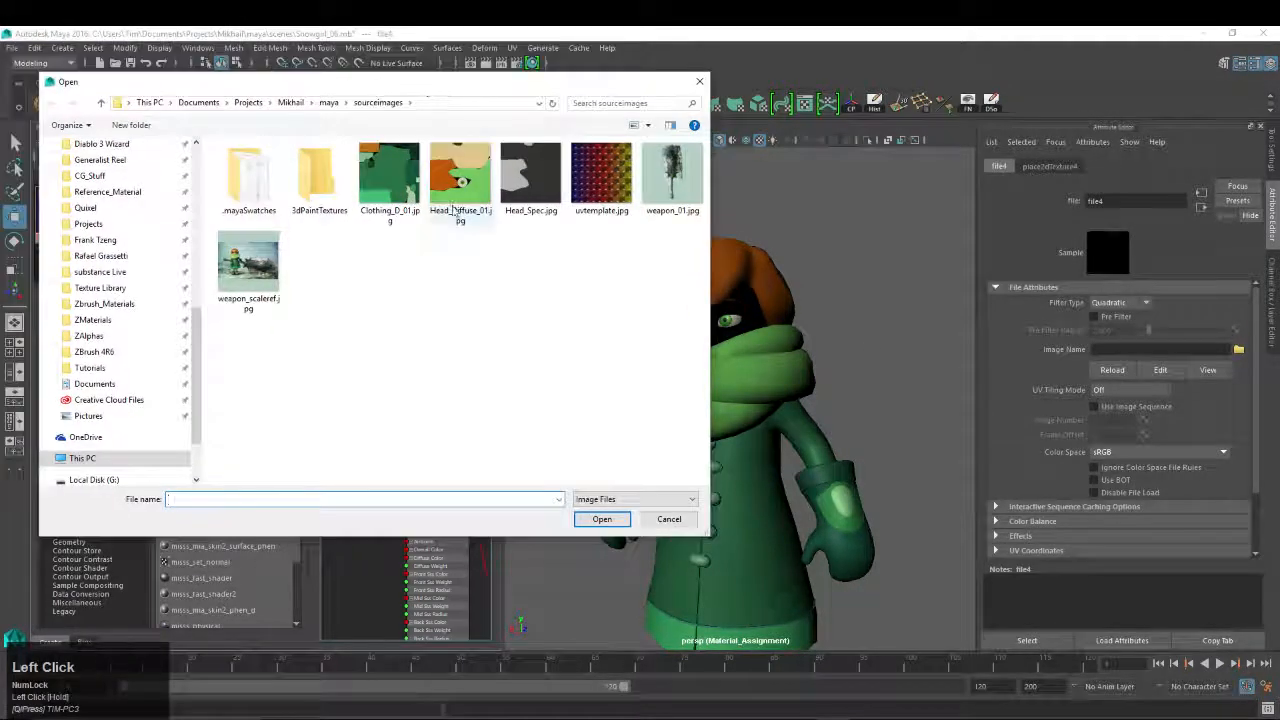
double_click(525, 170)
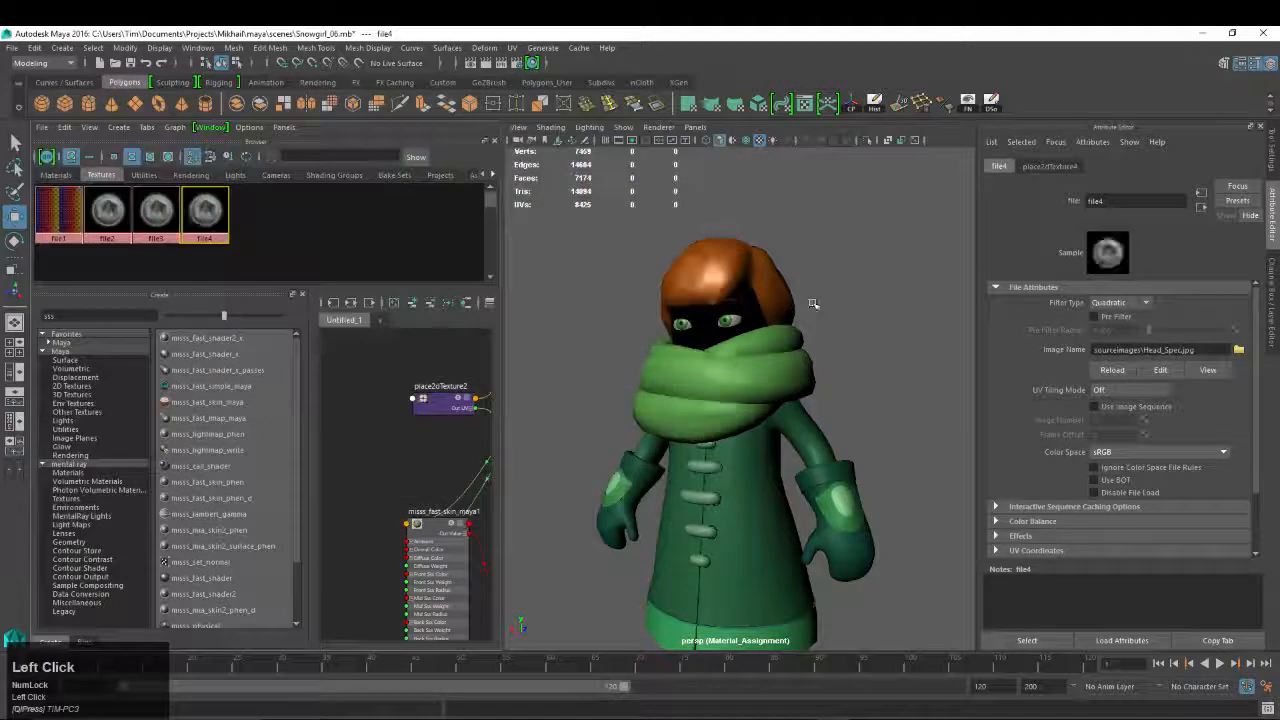
Rename the file4 texture node as head_spec
left_click(207, 209)
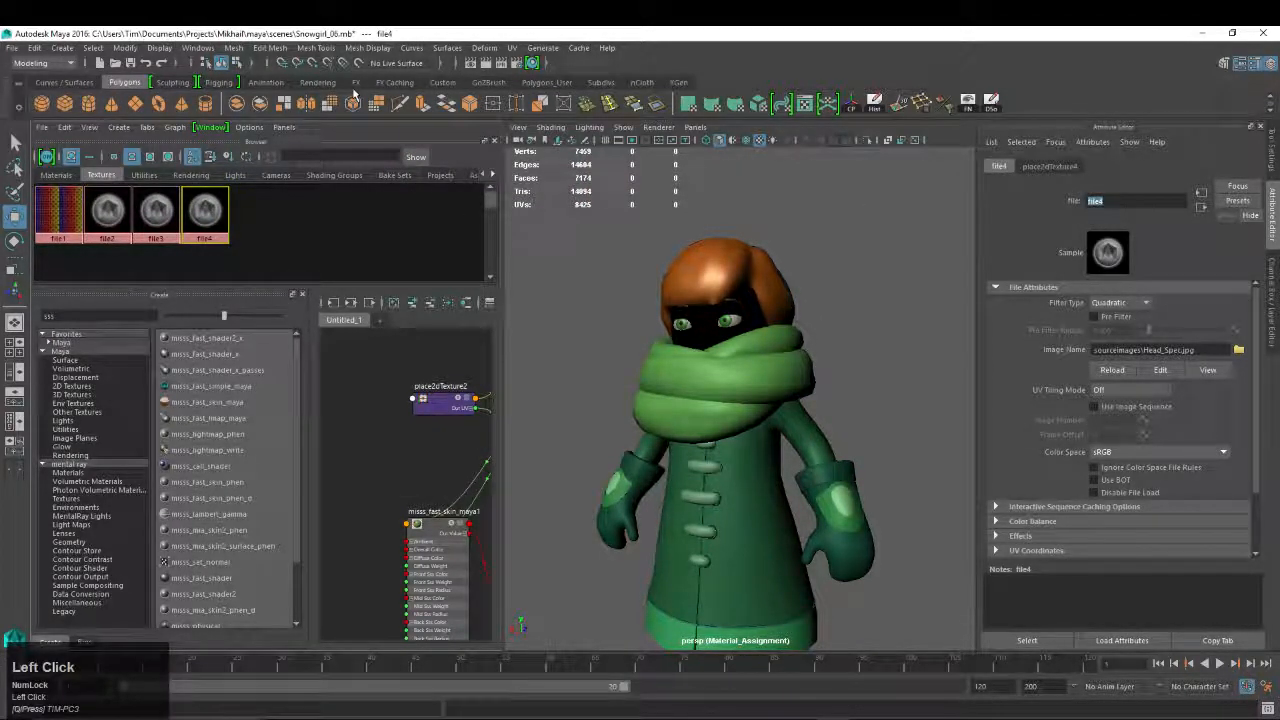
type("head_spec")
key("Return")
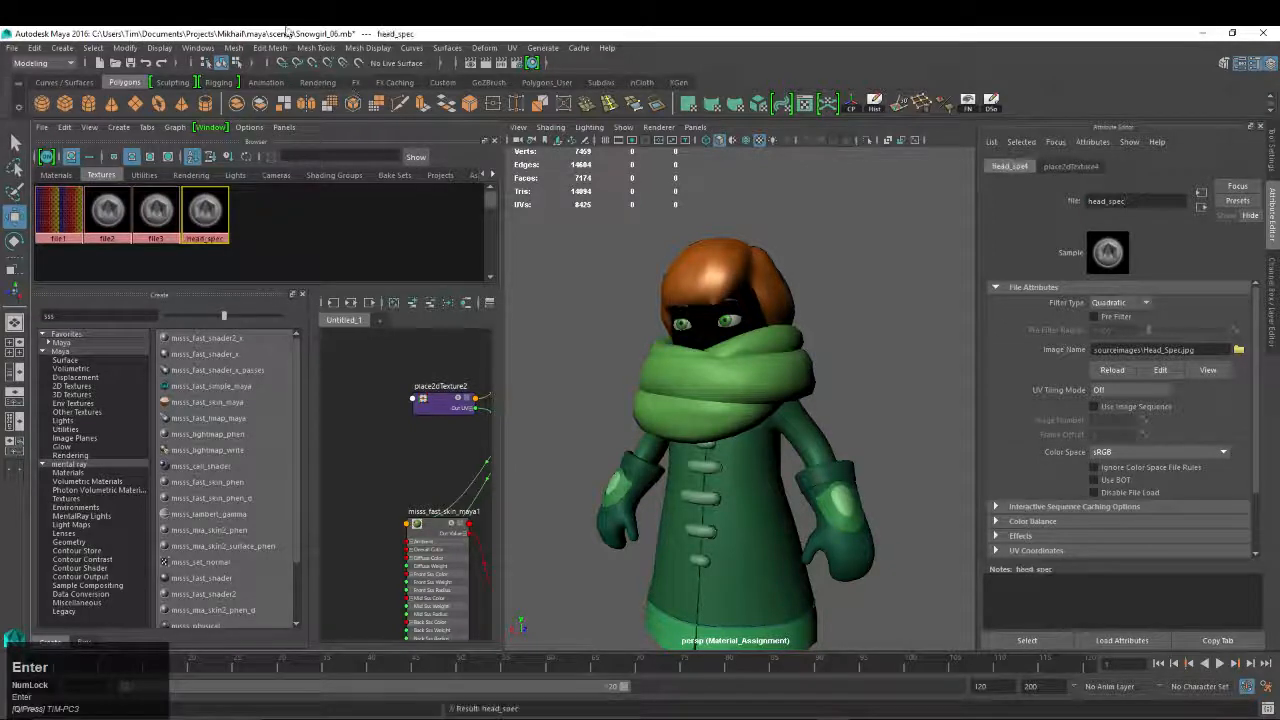
Rename the file3 texture node, which uses Clothing_D_01.jpg, as clothing_diffuse
left_click(156, 210)
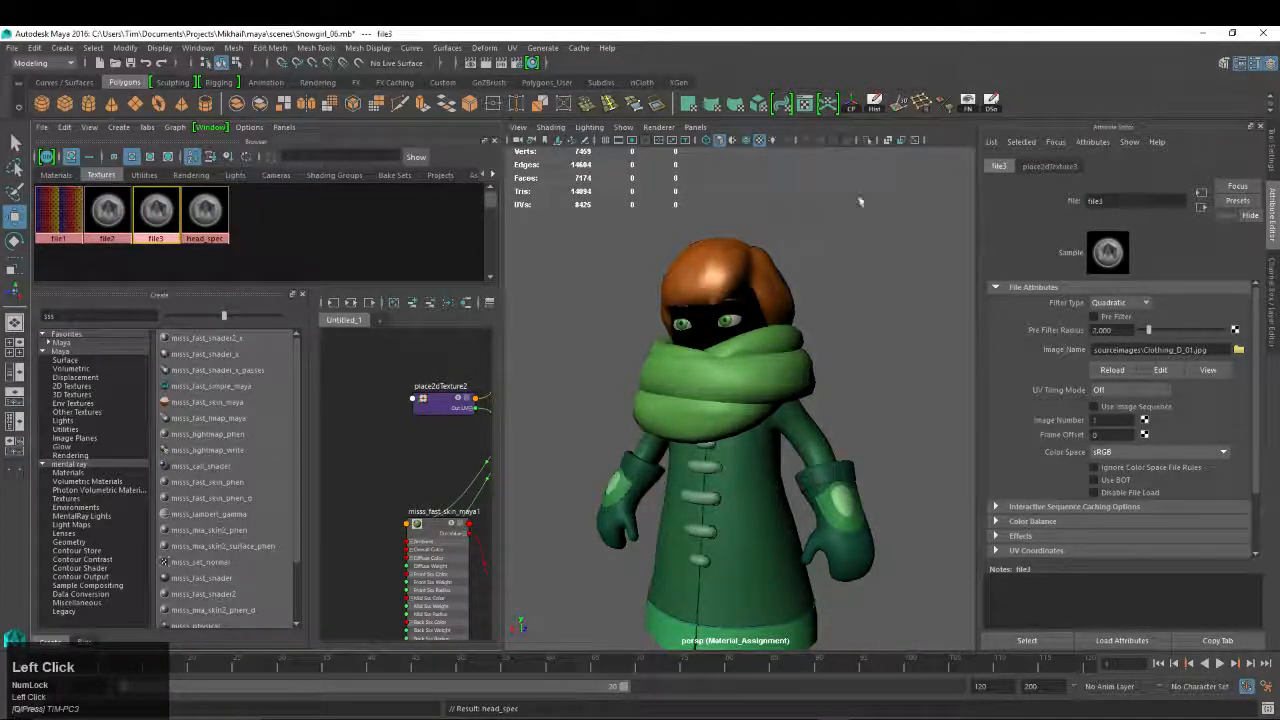
left_click_drag(1127, 200, 714, 166)
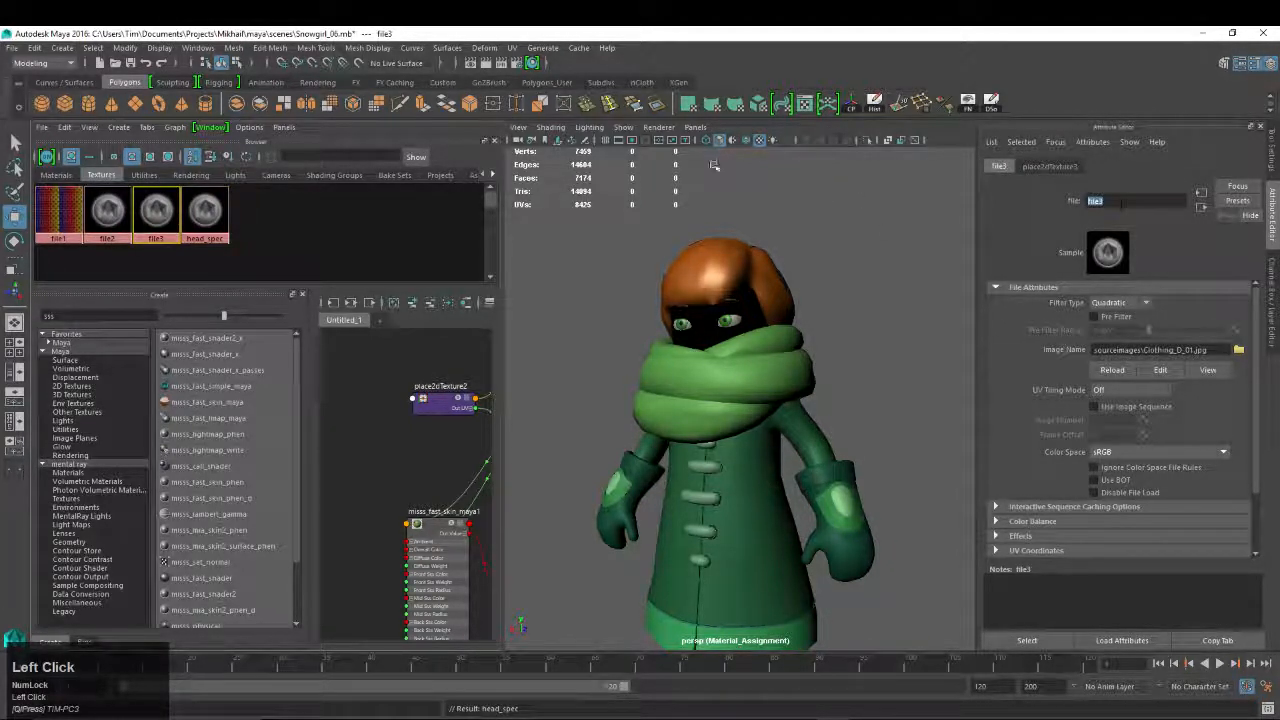
type("clothing_diffuse")
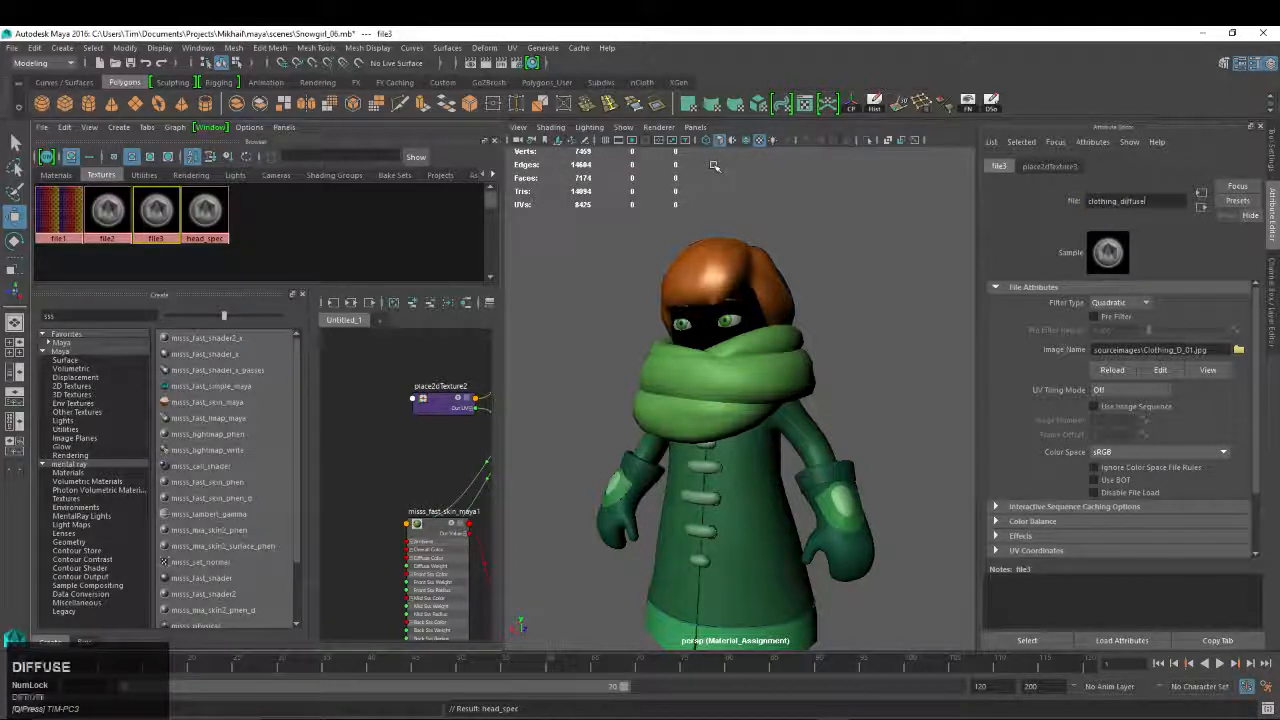
key("Return")
Rename the file2 texture node as head_diffuse and save the scene
left_click(105, 208)
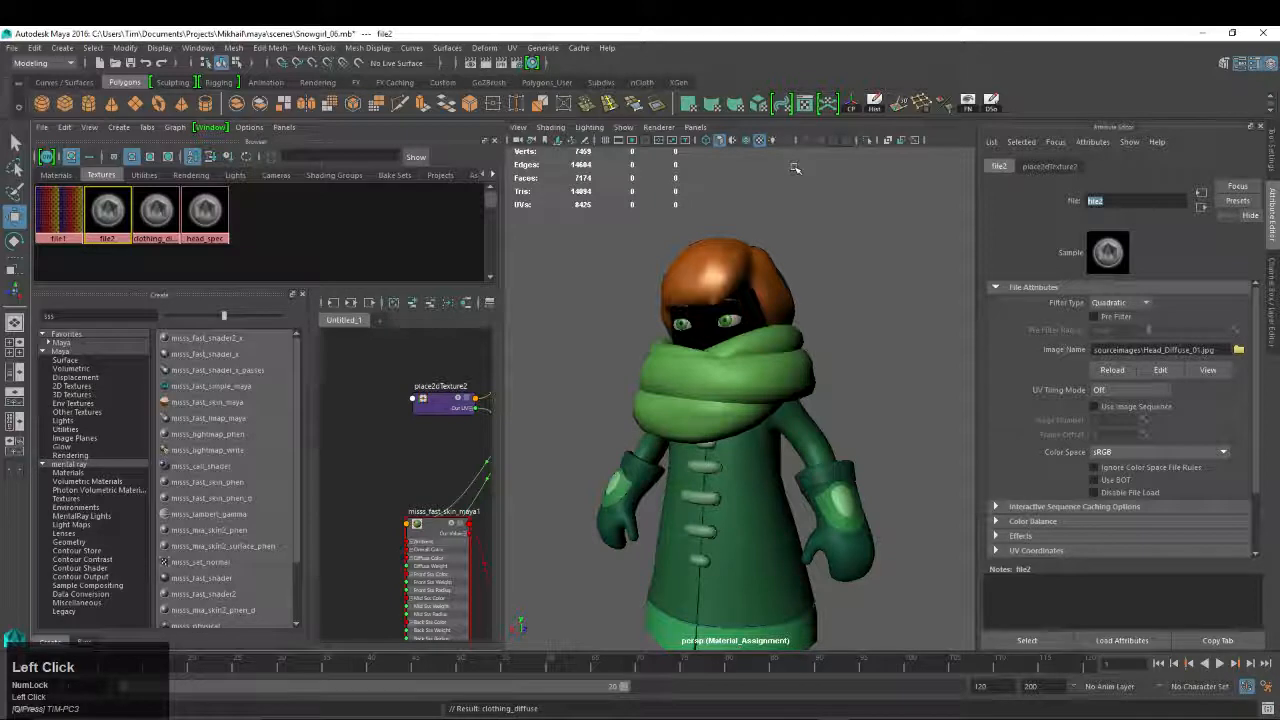
type("head_diffuse")
key("Return")
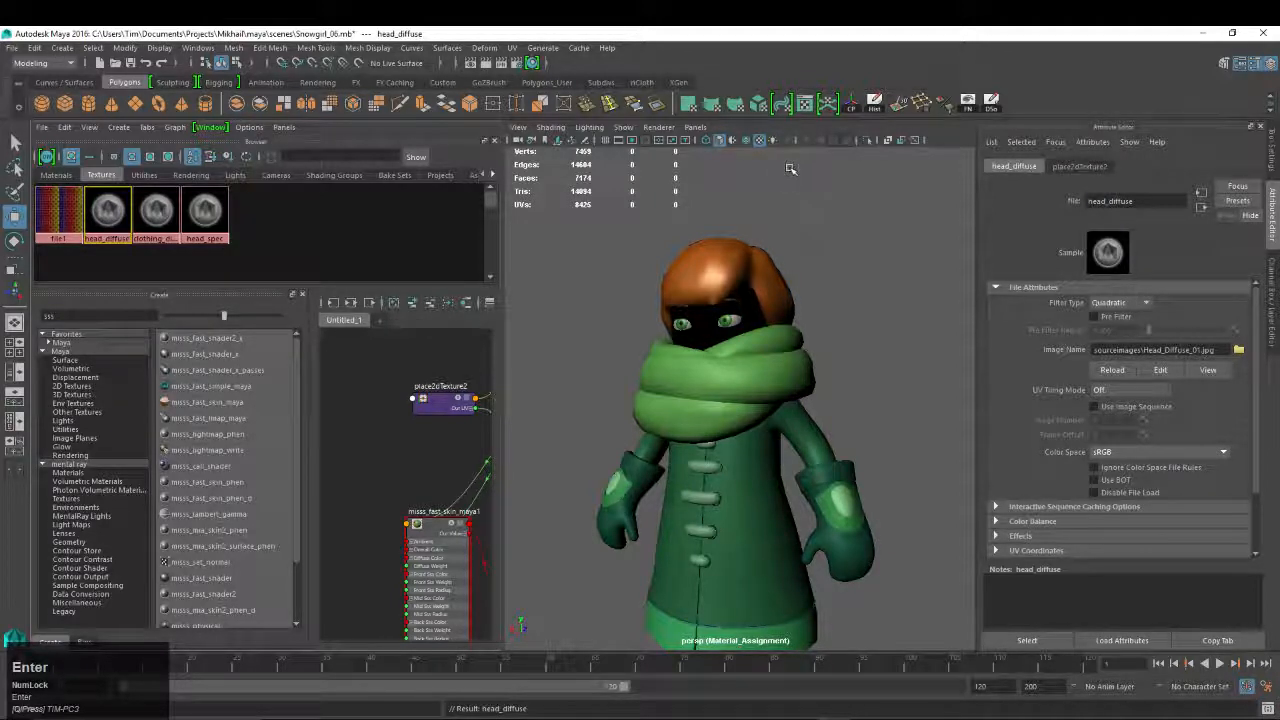
key("ctrl+s")
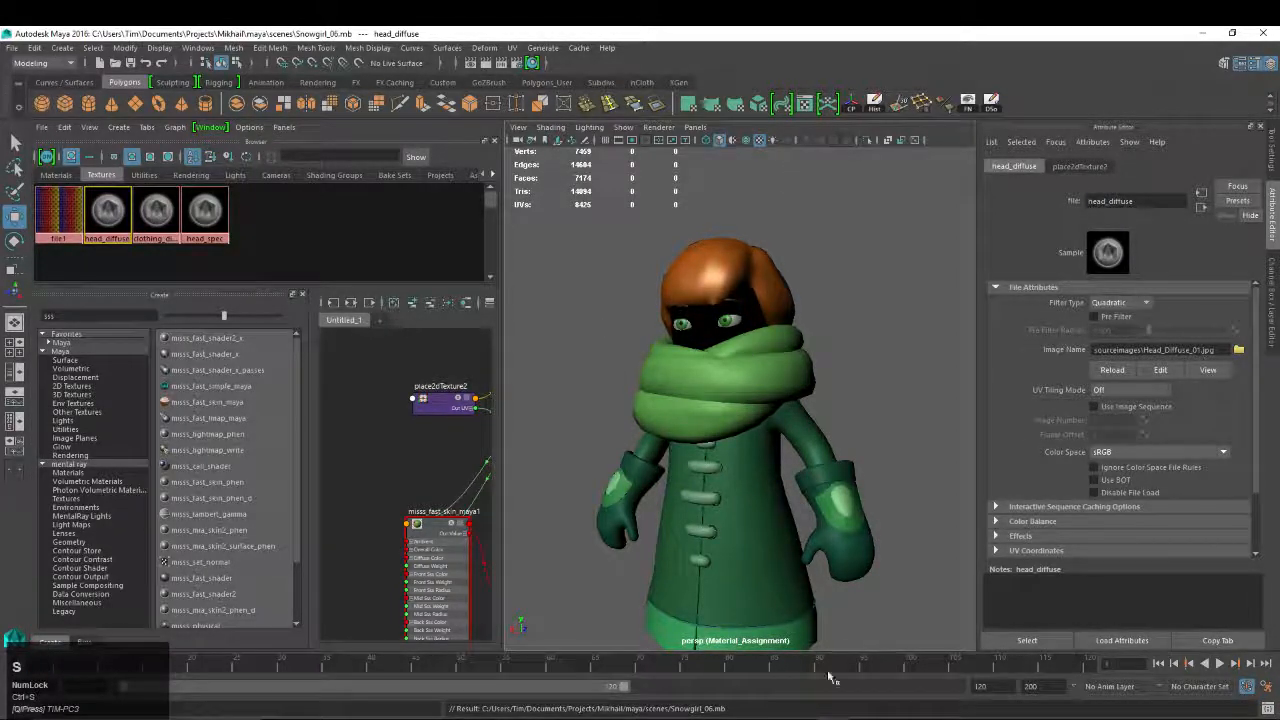
Examine the head_spec, head_diffuse and clothing_diffuse texture nodes and which mesh the hair uses
left_click(205, 212)
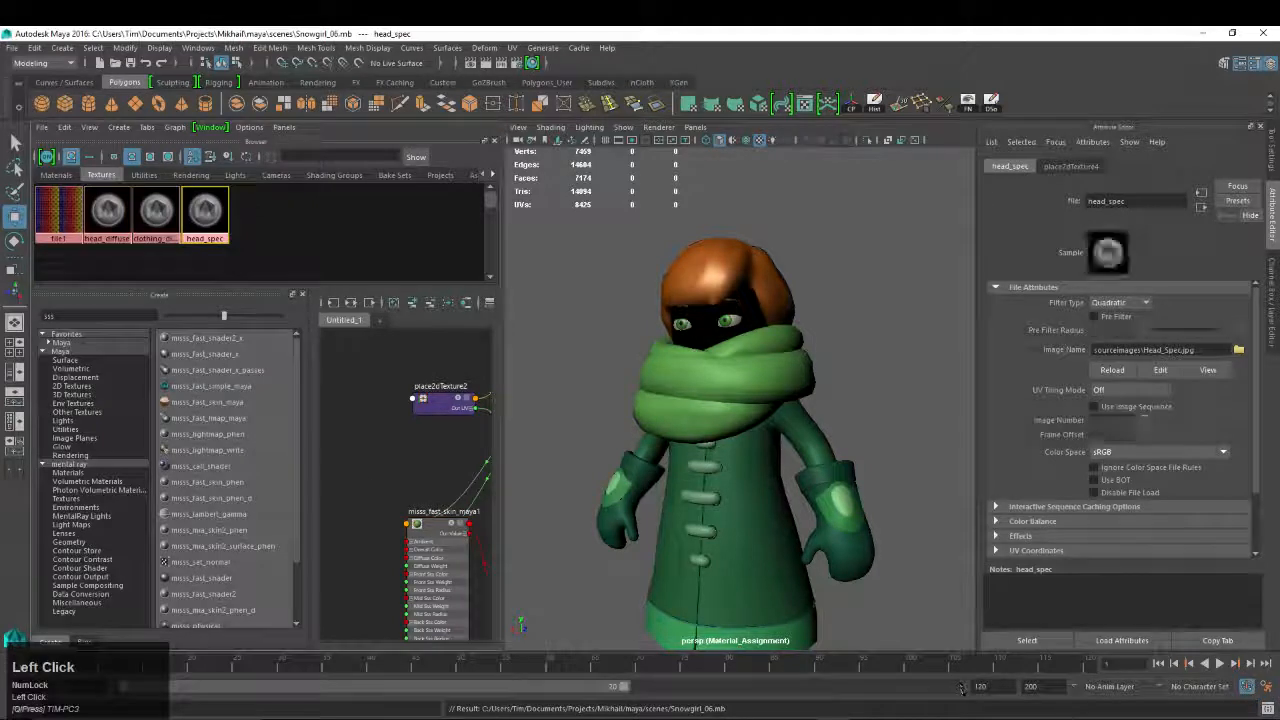
mouse_move(800, 718)
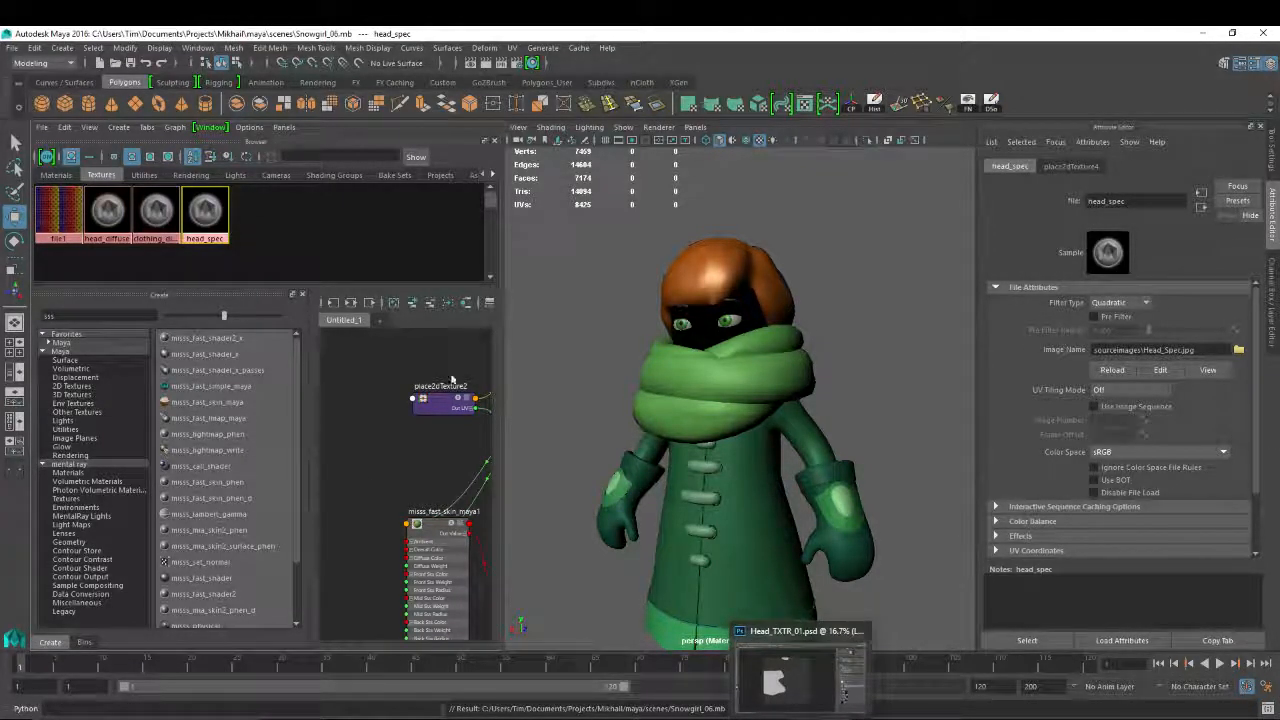
left_click(354, 217)
left_click(714, 262)
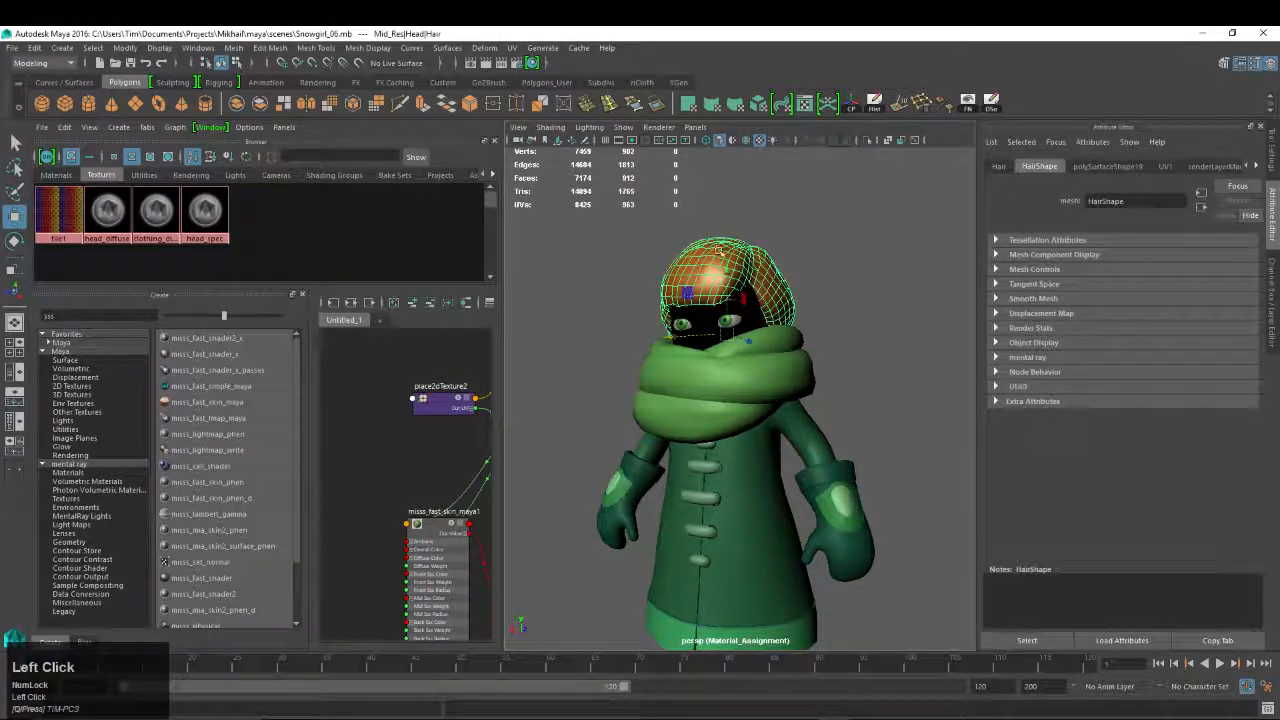
left_click(731, 362)
left_click(706, 263)
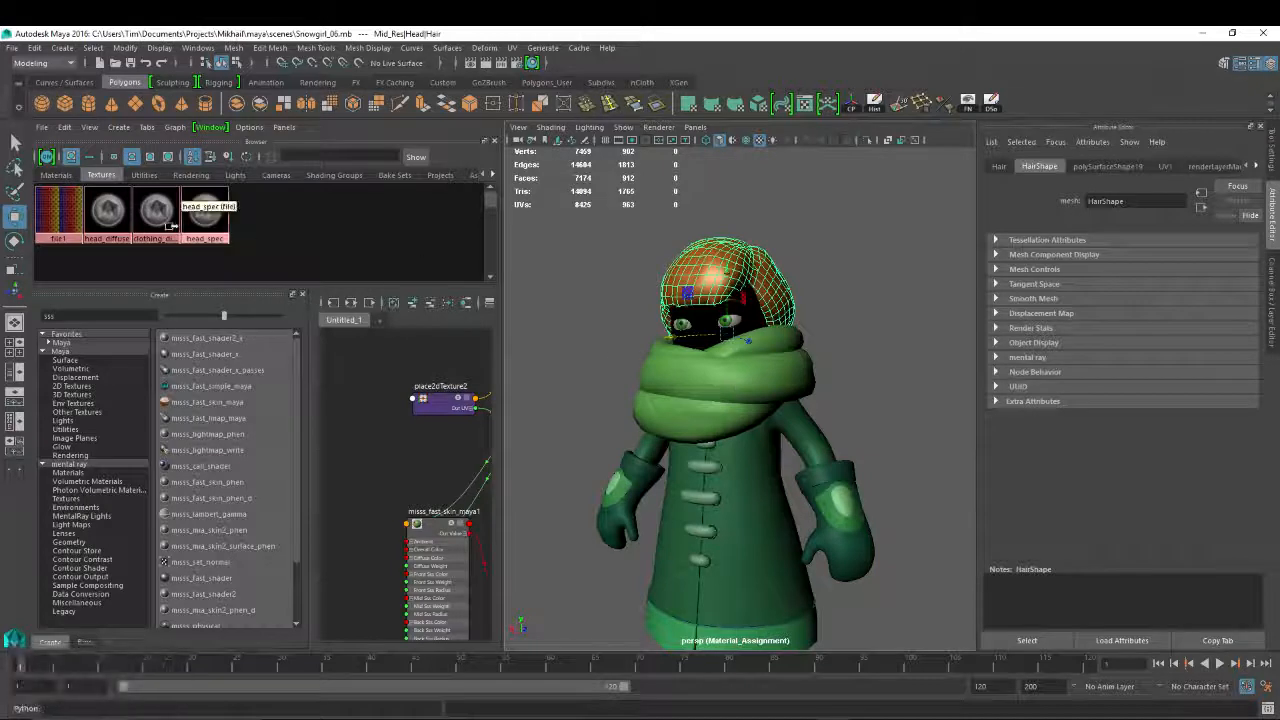
left_click(107, 210)
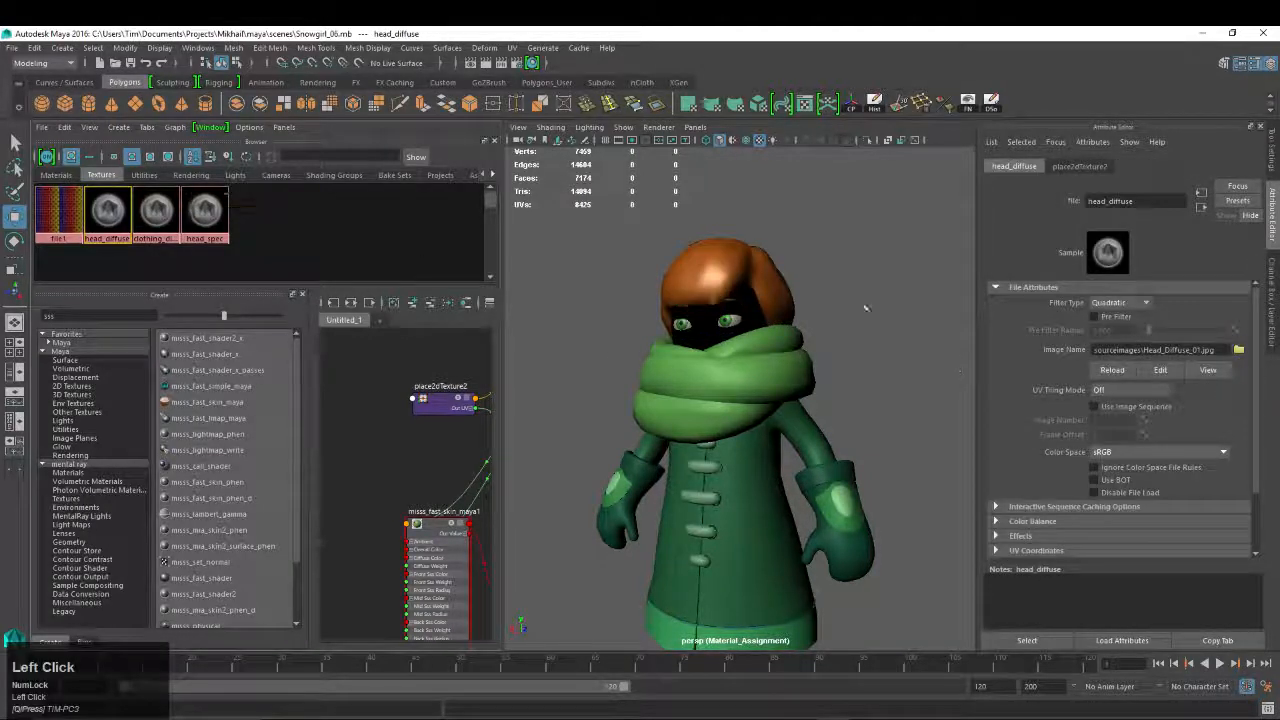
left_click(158, 215)
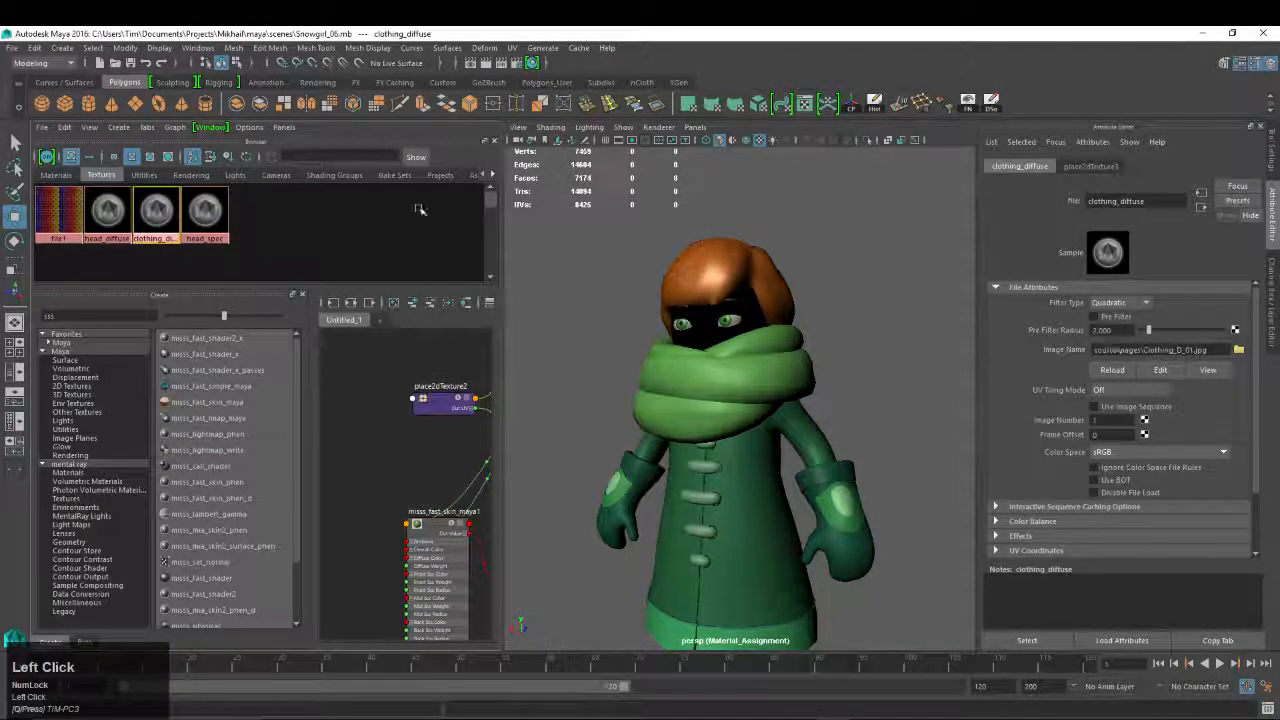
On the M_Hair_Scarf material, set Eccentricity to about 0.285 and lower Reflectivity to nearly 0
left_click(692, 254)
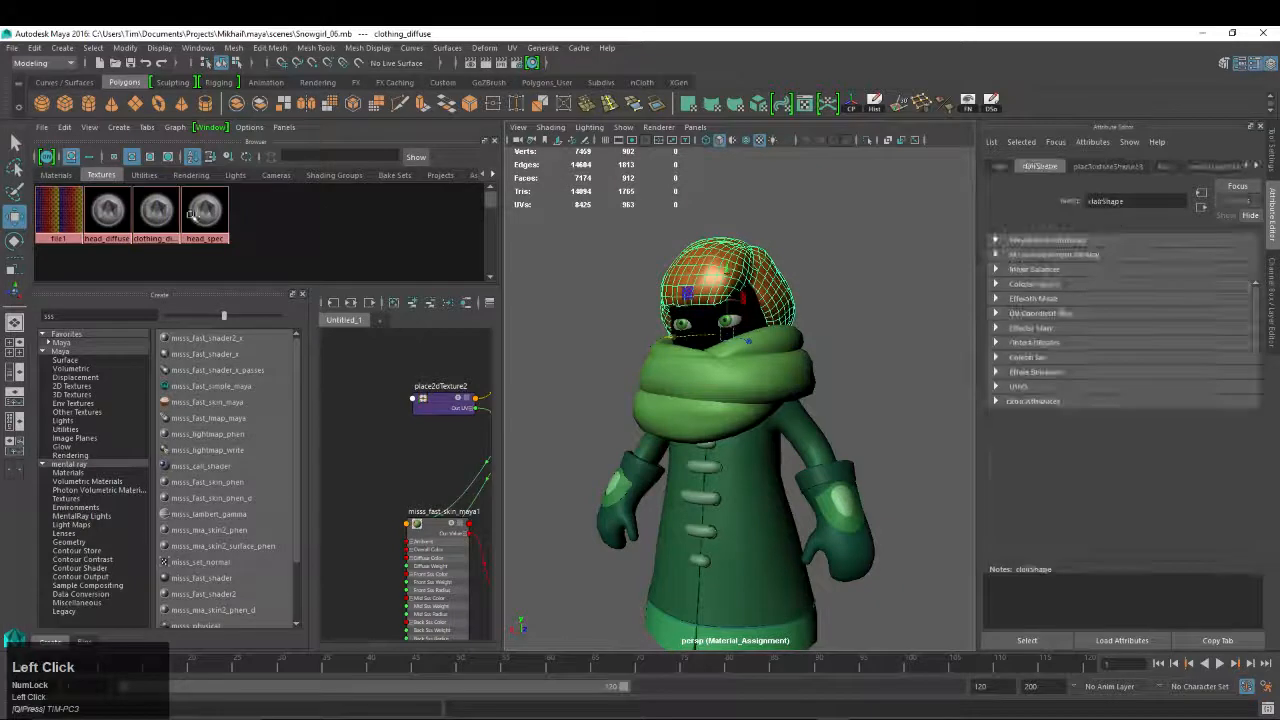
left_click(55, 175)
left_click(96, 197)
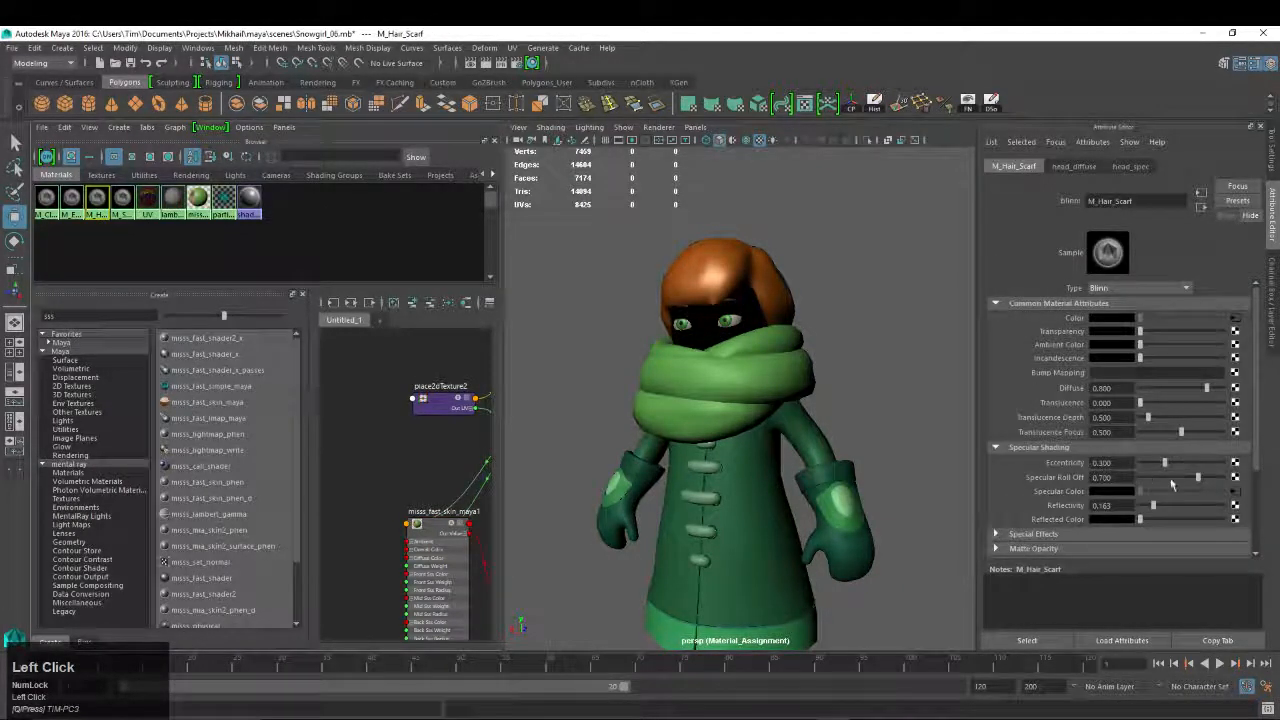
left_click(1166, 462)
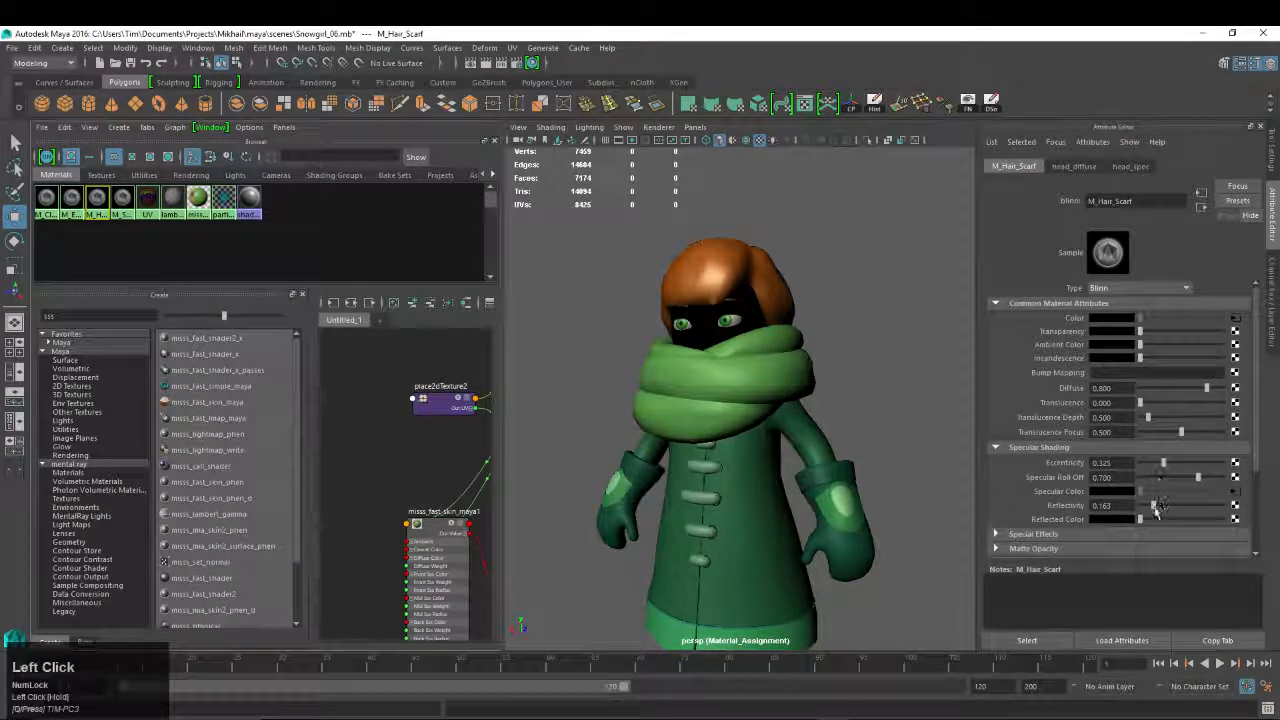
left_click_drag(1150, 511, 1146, 512)
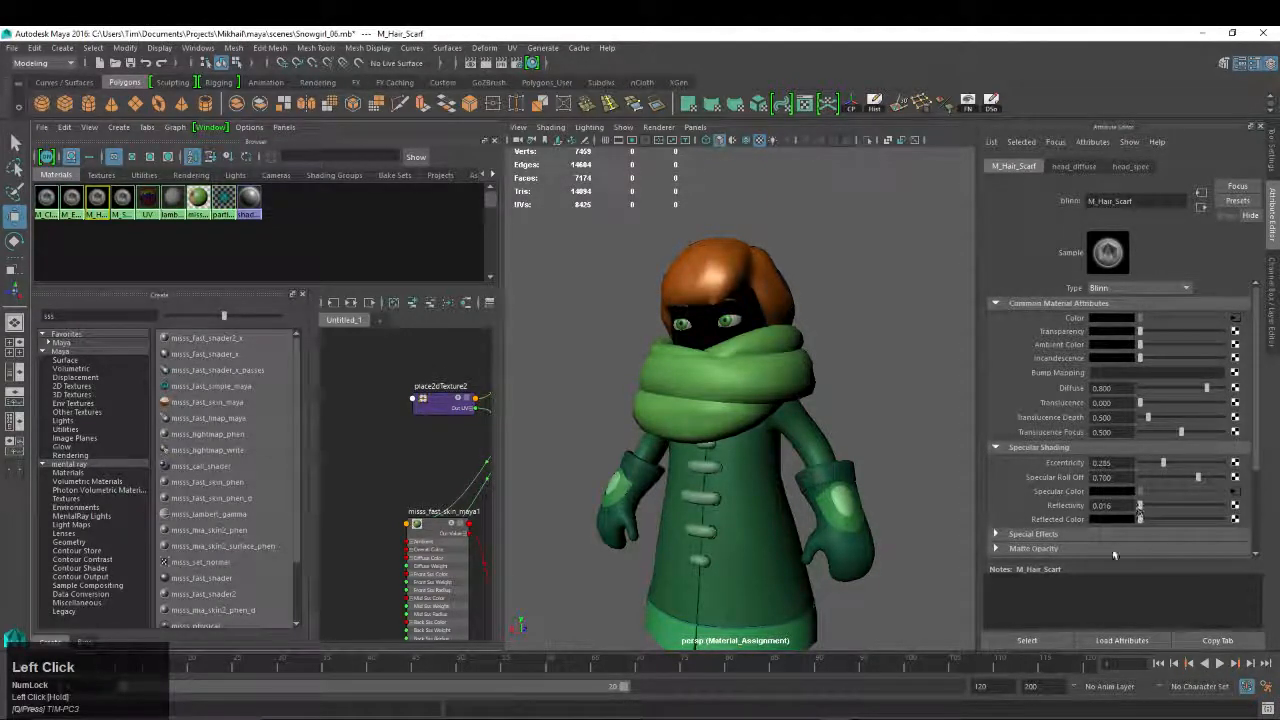
On the M_Skin material, set Reflectivity to 0 and darken the Specular Color
left_click(122, 197)
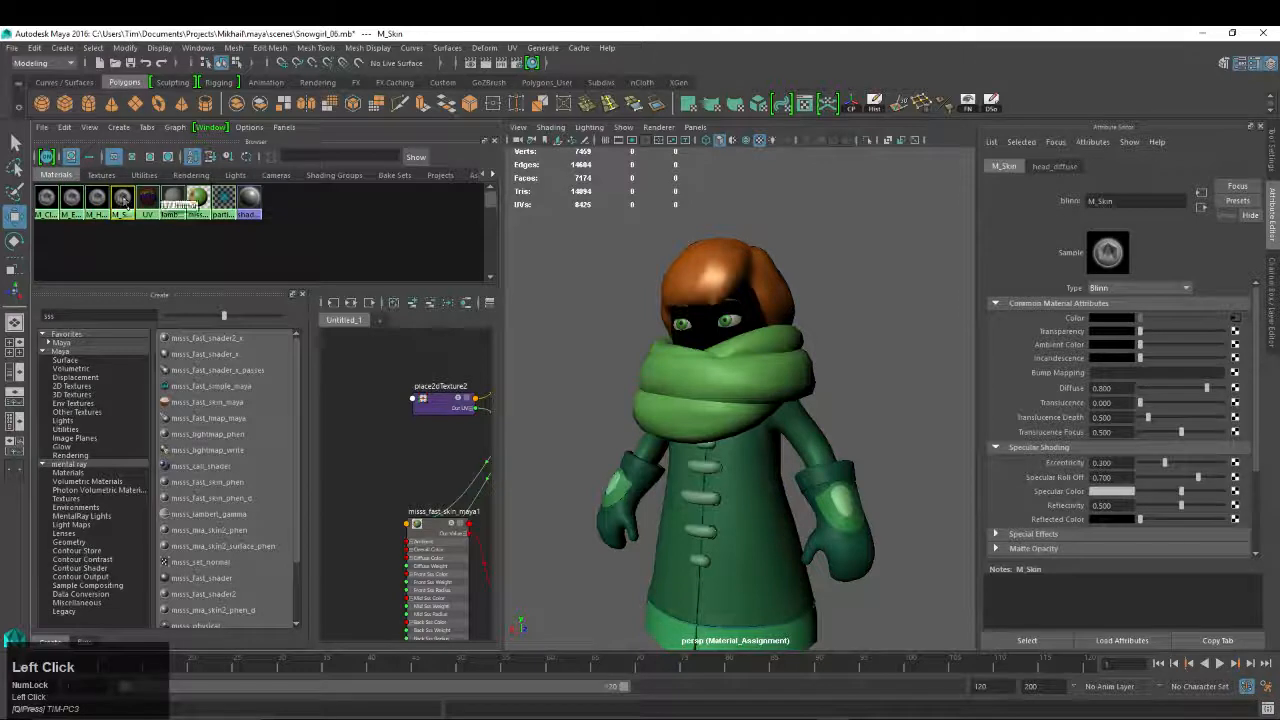
left_click_drag(1150, 508, 1152, 498)
On M_Eyes, set Eccentricity to about 0.073, Specular Roll Off 0.740 and Reflectivity 0.374, with a near-white Specular Color, checking the highlights on the eyes
left_click(71, 200)
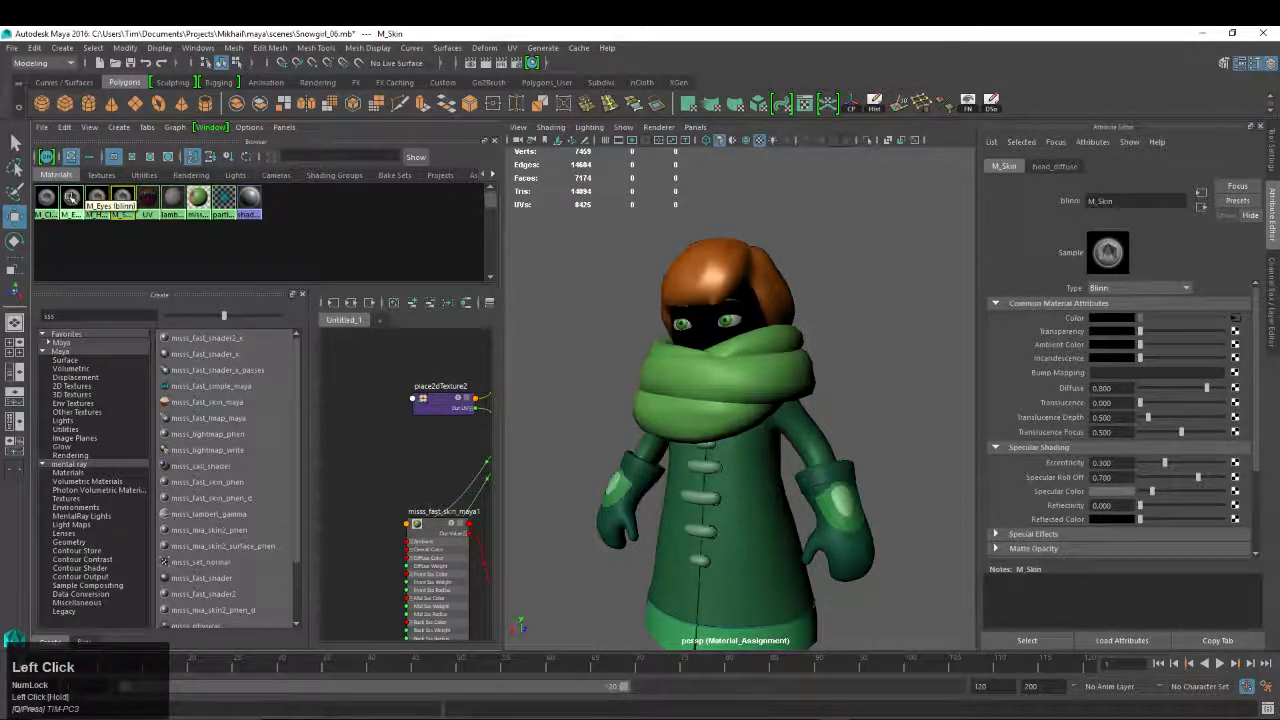
left_click_drag(1186, 510, 1153, 466)
right_click_drag(690, 390, 800, 390, "alt")
middle_click_drag(750, 330, 752, 400, "alt")
right_click_drag(705, 389, 754, 389, "alt")
middle_click_drag(760, 262, 773, 381, "alt")
right_click_drag(773, 381, 790, 382, "alt")
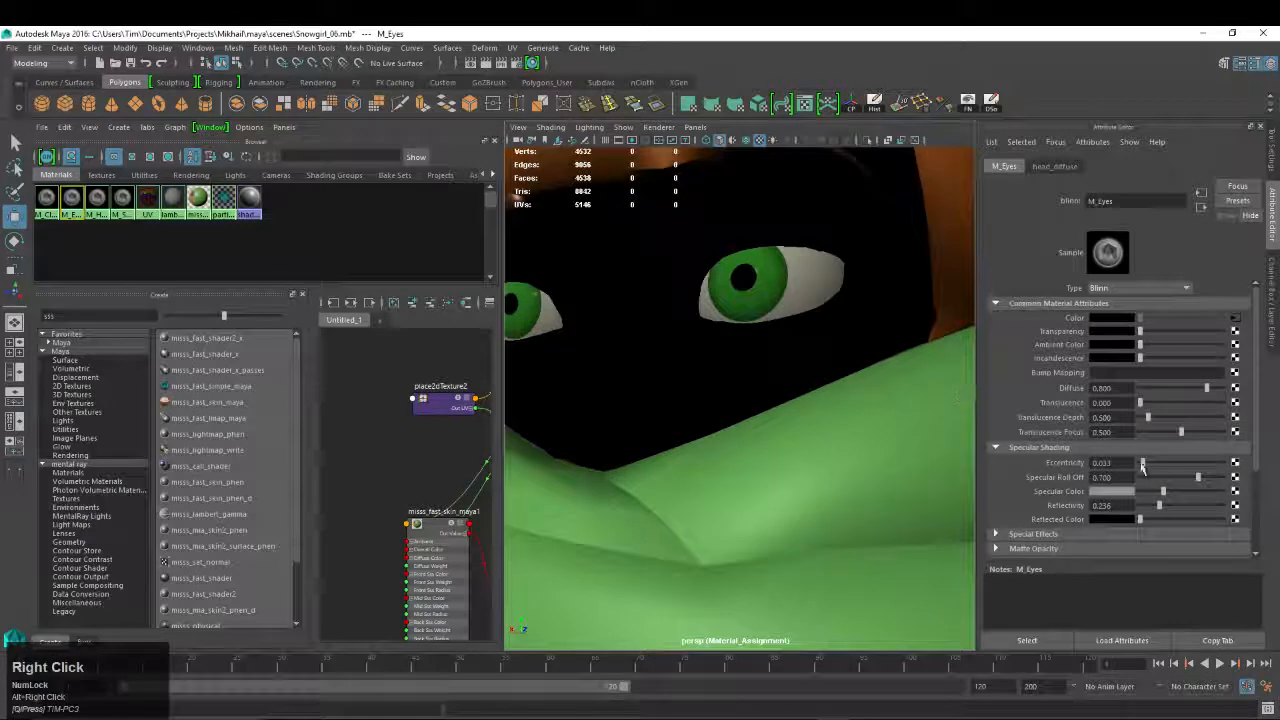
left_click_drag(1143, 465, 1198, 481)
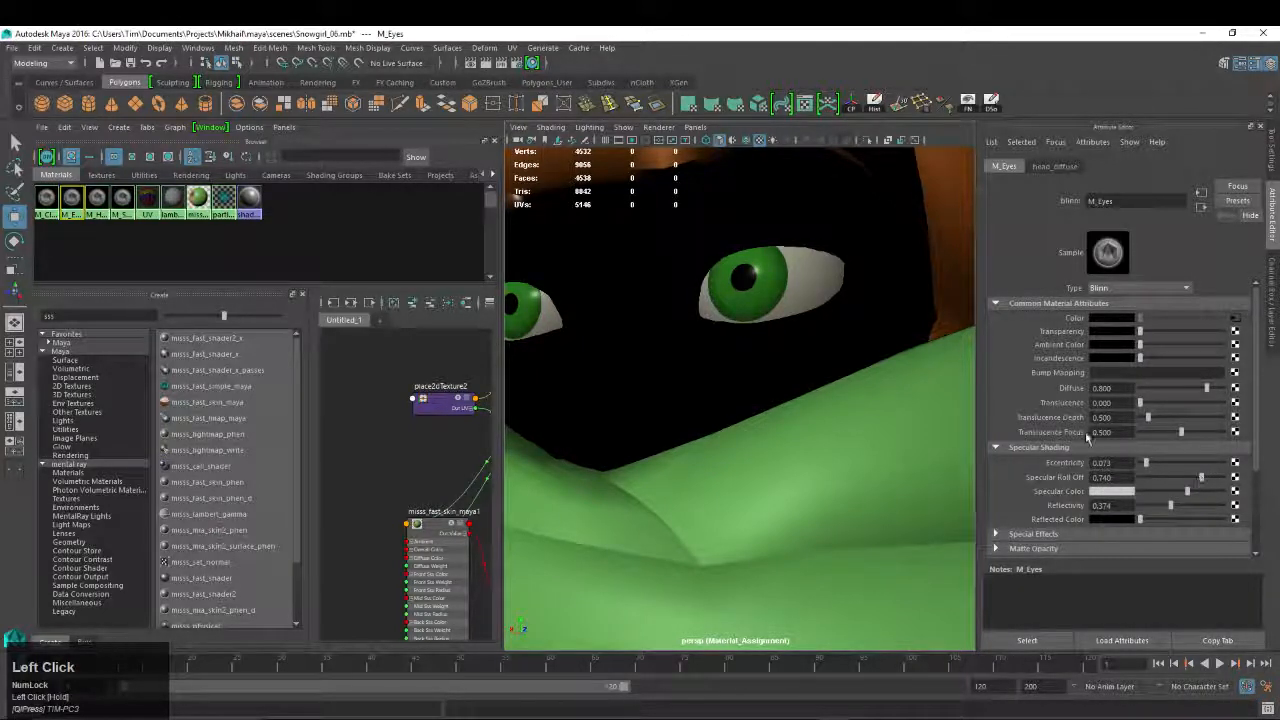
Examine the adjusted eye, hair and scarf shading up close and on the whole figure, including the eyebrows
right_click_drag(834, 391, 740, 395, "alt")
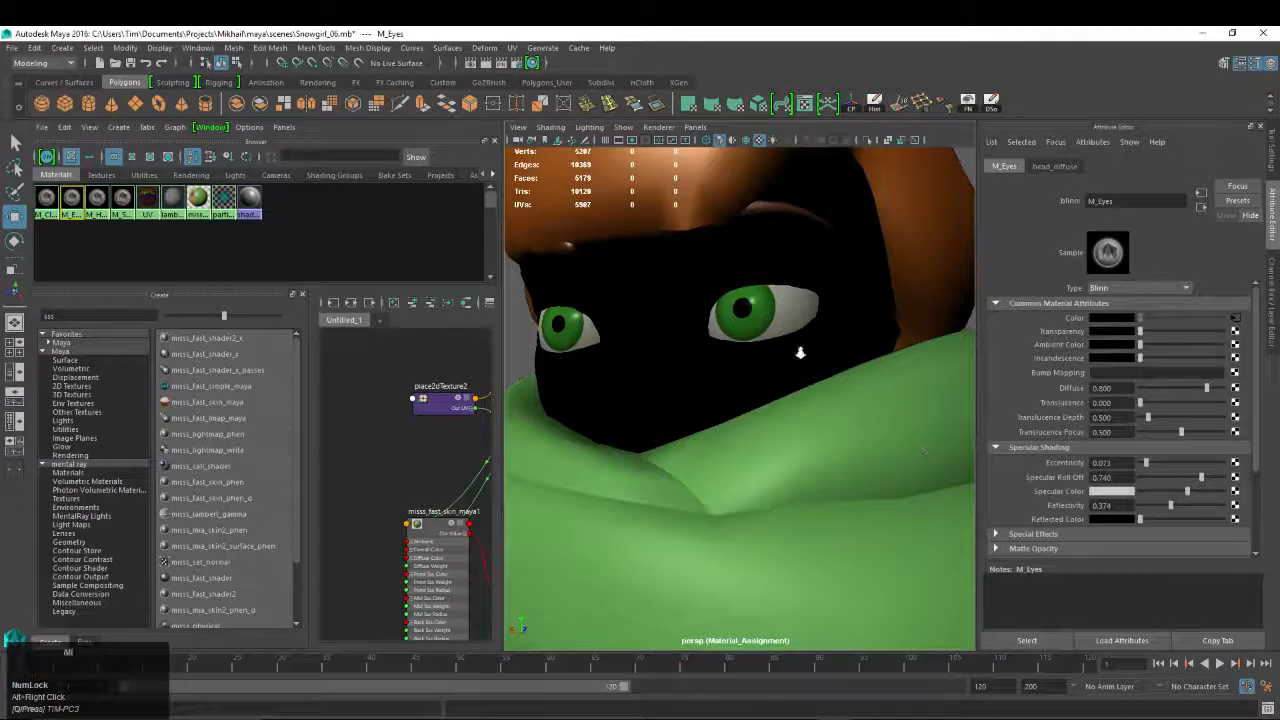
right_click_drag(800, 349, 730, 362, "alt")
left_click_drag(730, 362, 696, 387, "alt")
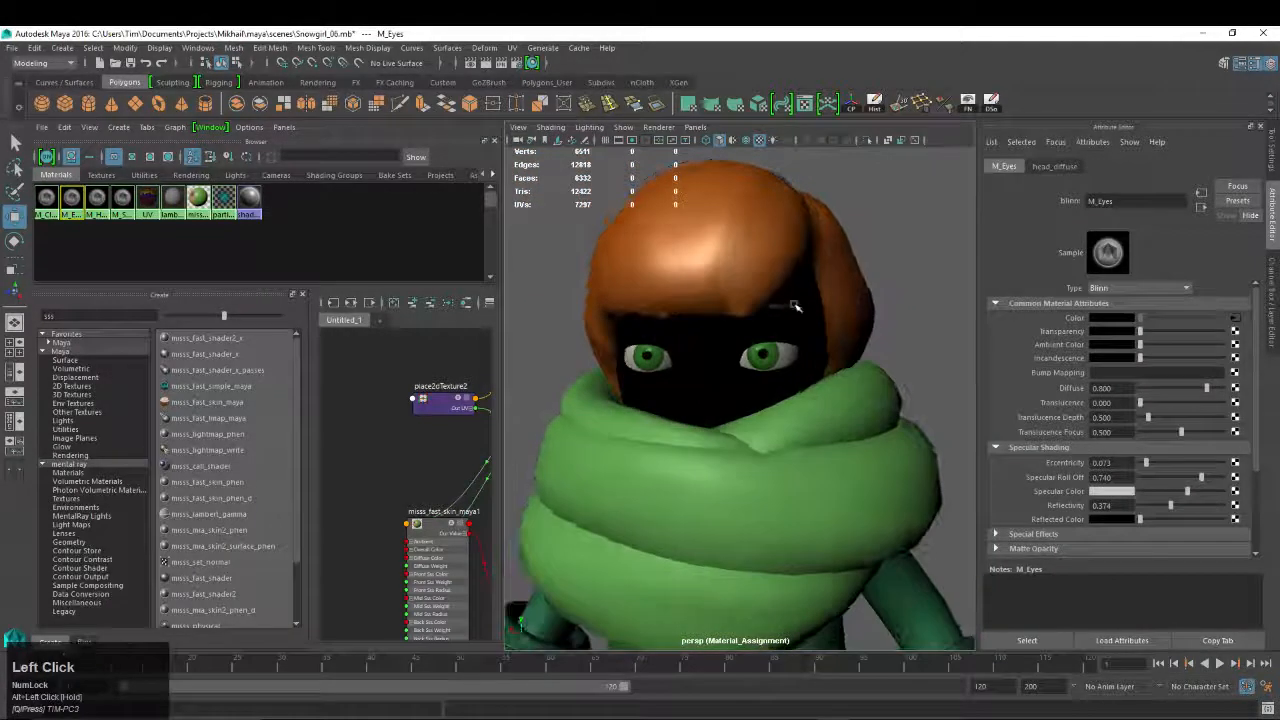
left_click(790, 305)
right_click_drag(790, 305, 680, 405, "alt")
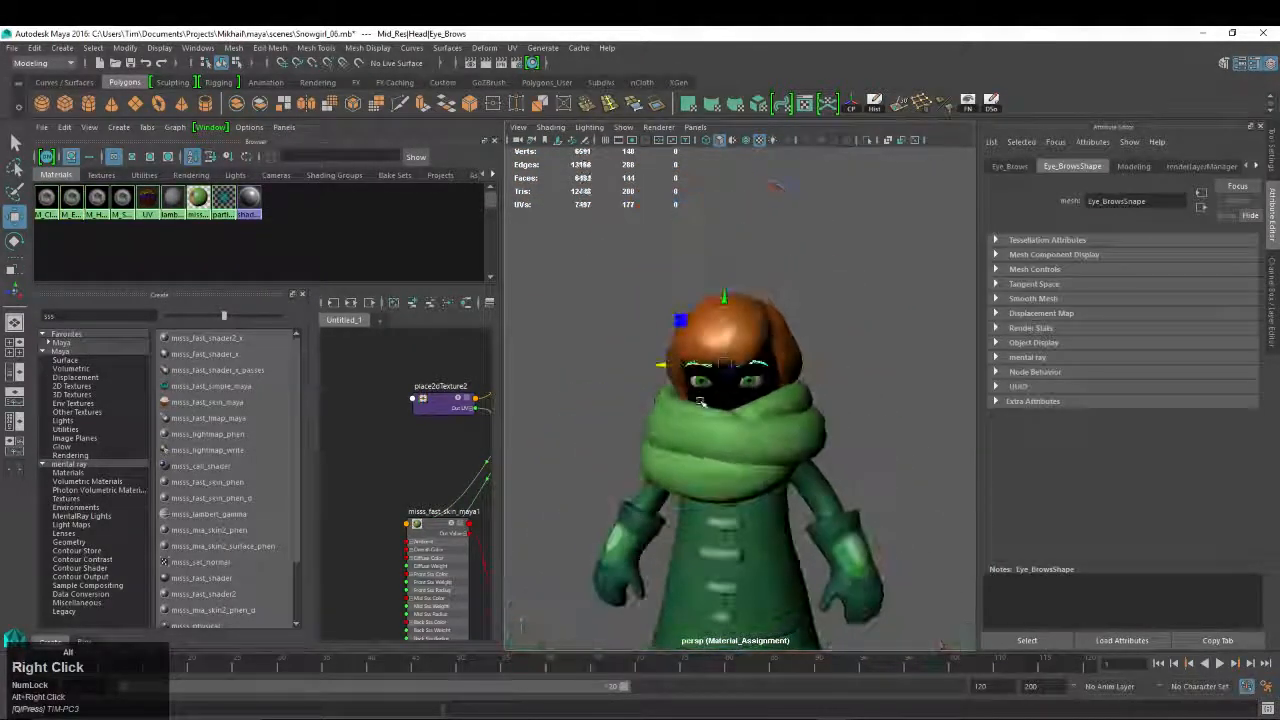
left_click_drag(700, 398, 654, 391, "alt")
right_click_drag(654, 391, 766, 478, "alt")
middle_click_drag(857, 500, 855, 440, "alt")
right_click_drag(855, 440, 711, 426, "alt")
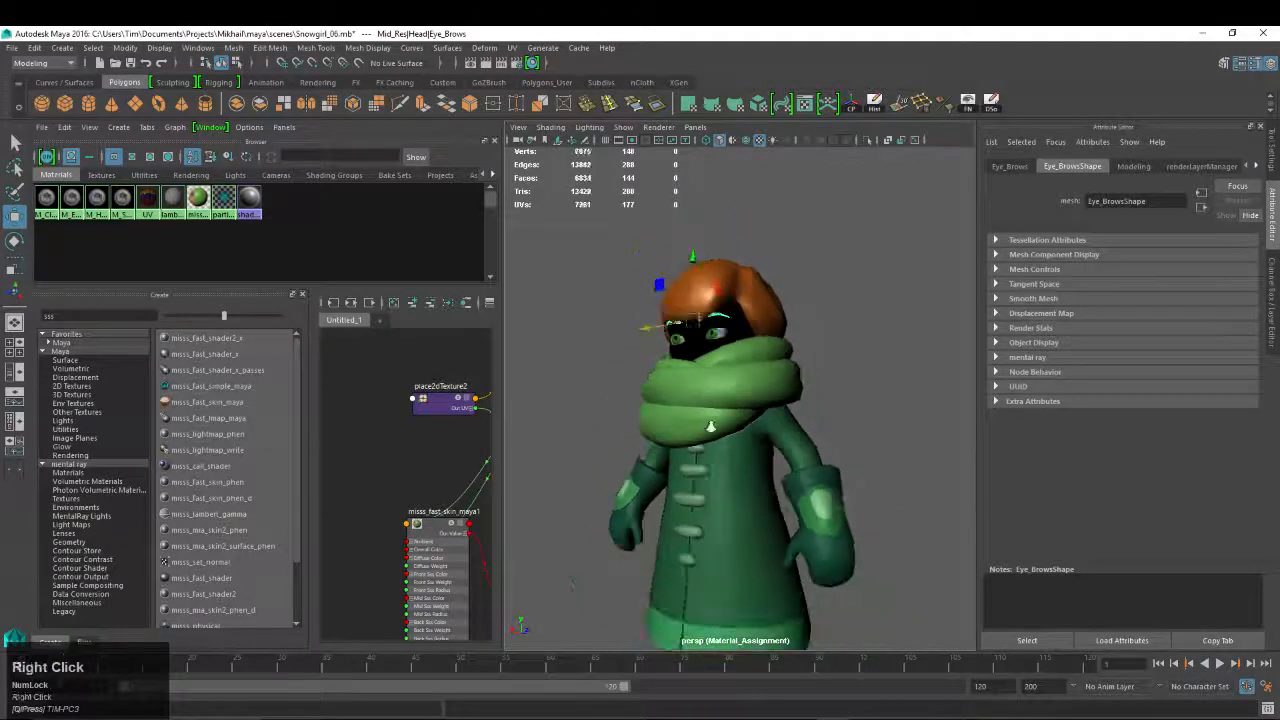
left_click(718, 319)
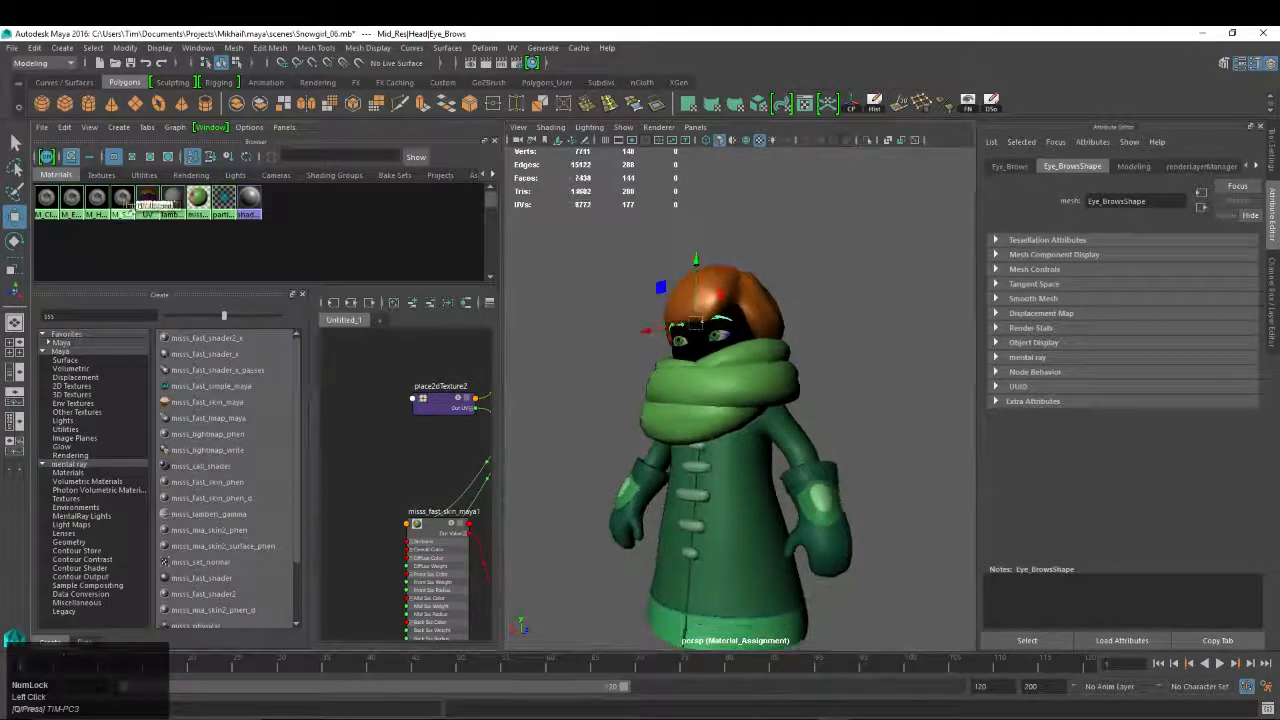
On the M_Clothing material, set Reflectivity to 0, lower Specular Roll Off to about 0.472 and darken the Specular Color
left_click(46, 198)
left_click_drag(1182, 506, 1069, 492)
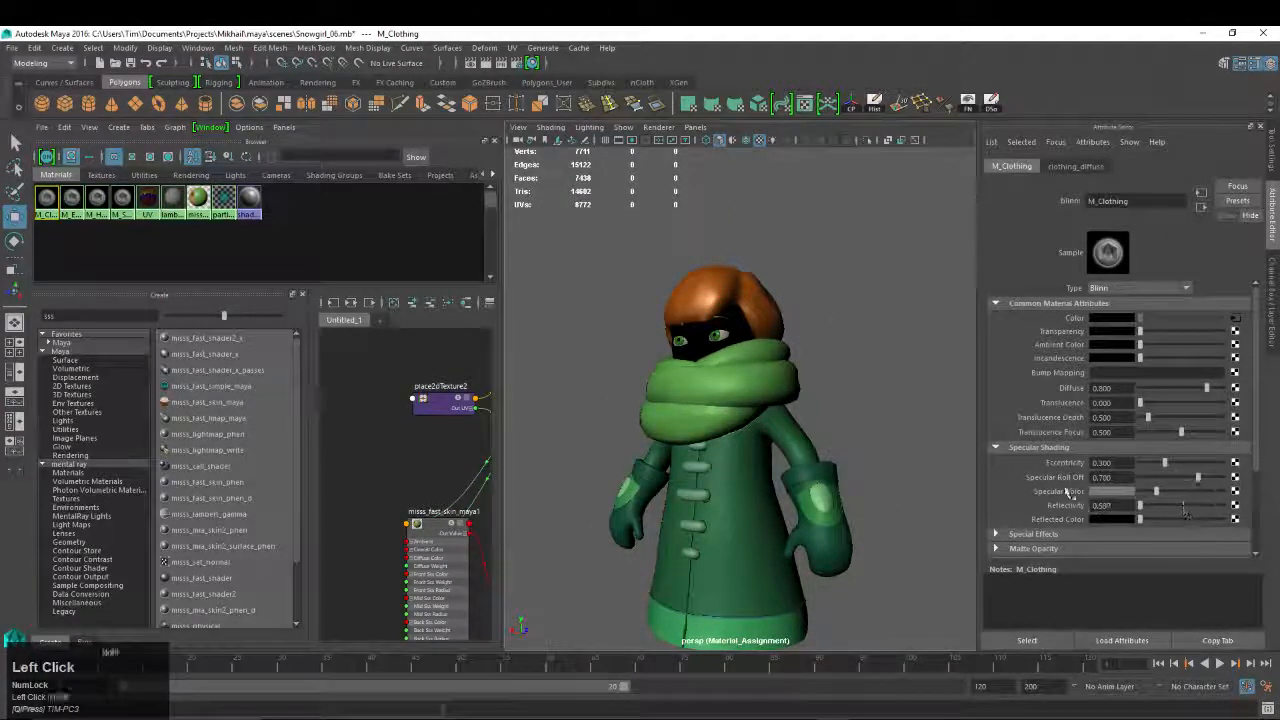
right_click_drag(915, 476, 860, 470, "alt")
middle_click_drag(860, 470, 848, 418, "alt")
left_click_drag(1199, 478, 1147, 498)
left_click_drag(632, 458, 690, 468, "alt")
right_click_drag(767, 368, 704, 332, "alt")
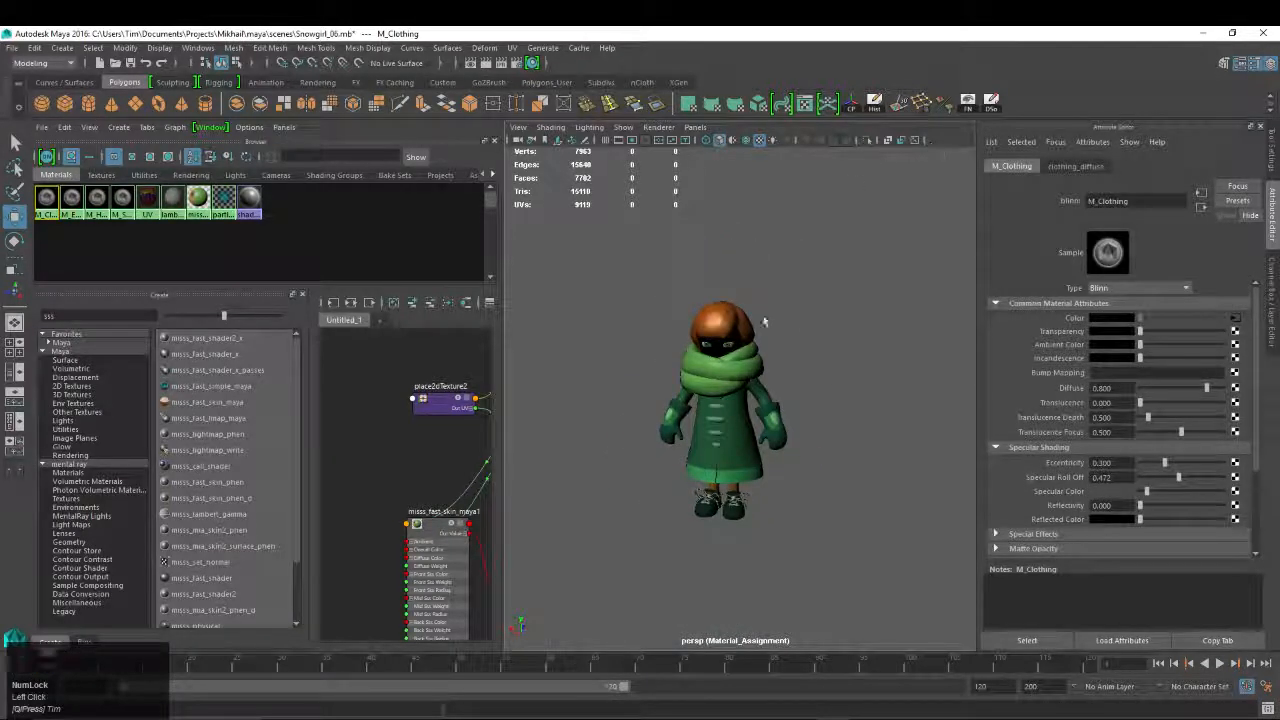
key("ctrl+s")
Maximize the perspective view on the full figure and create a polygon plane at the origin
key("space")
right_click_drag(716, 424, 606, 386, "alt")
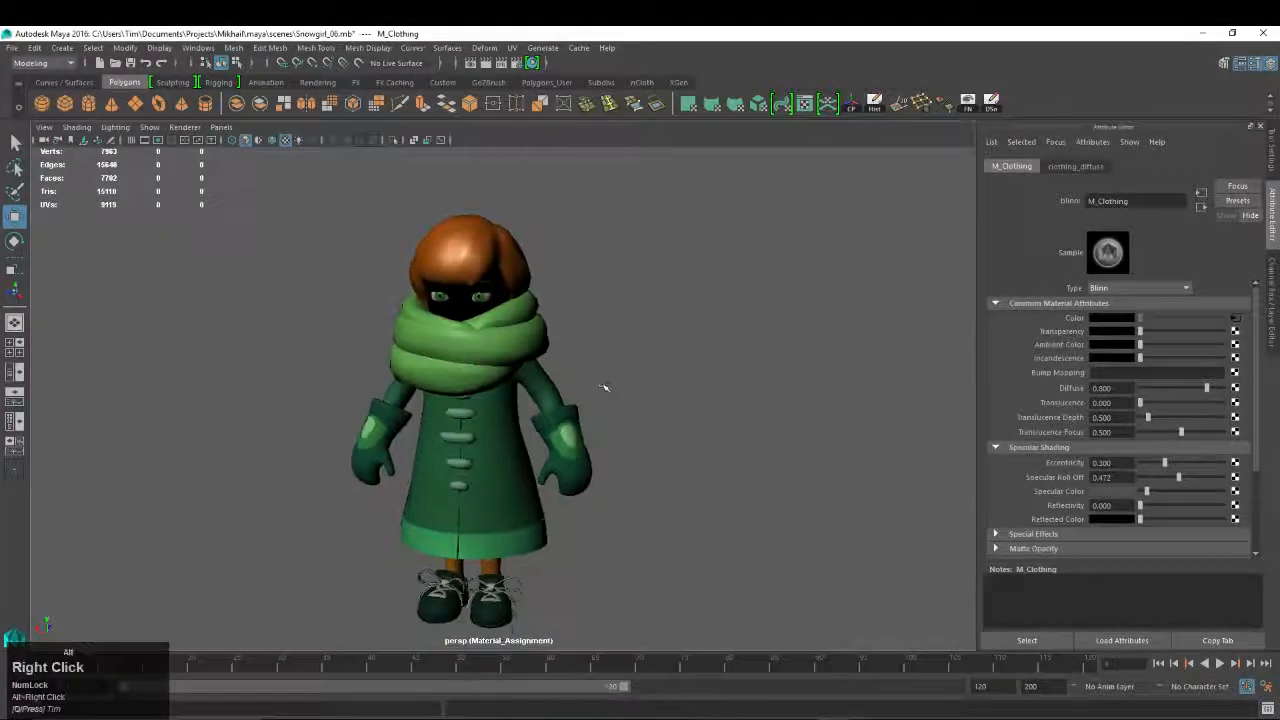
left_click_drag(606, 386, 602, 392, "alt")
right_click_drag(602, 392, 598, 402, "alt")
middle_click_drag(598, 402, 595, 412, "alt")
right_click_drag(595, 412, 612, 413, "alt")
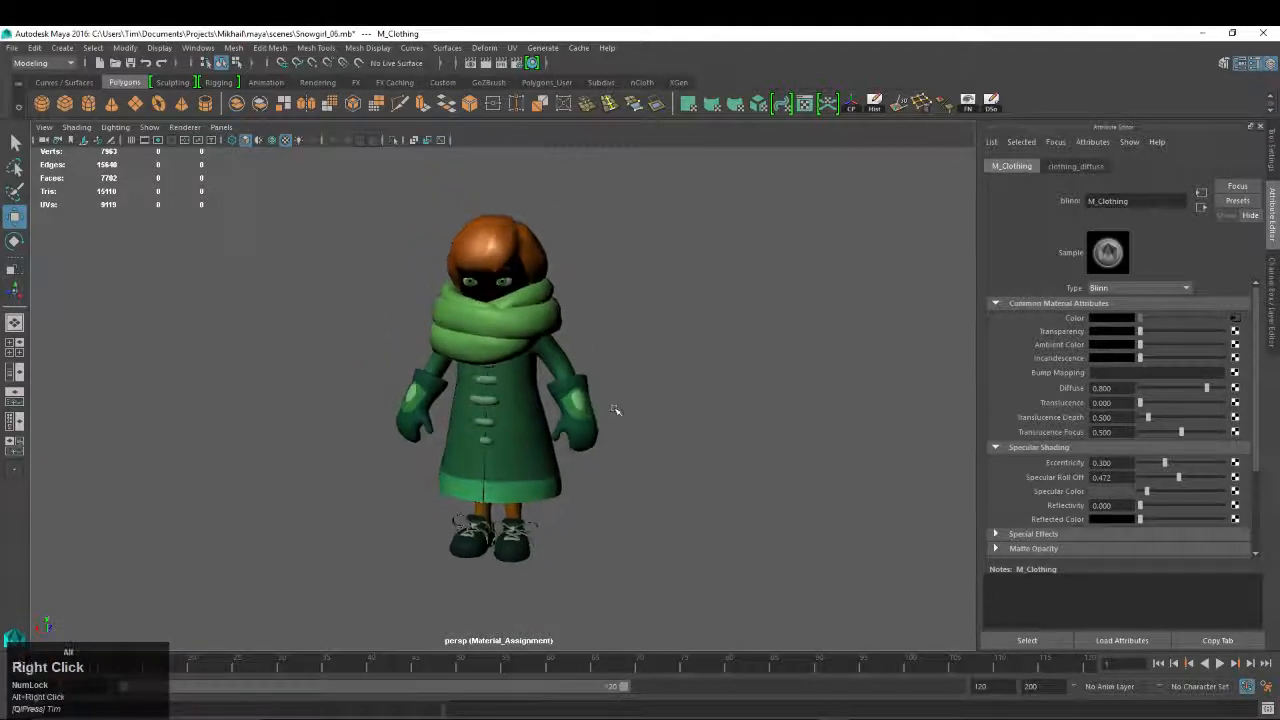
left_click_drag(612, 413, 604, 414, "alt")
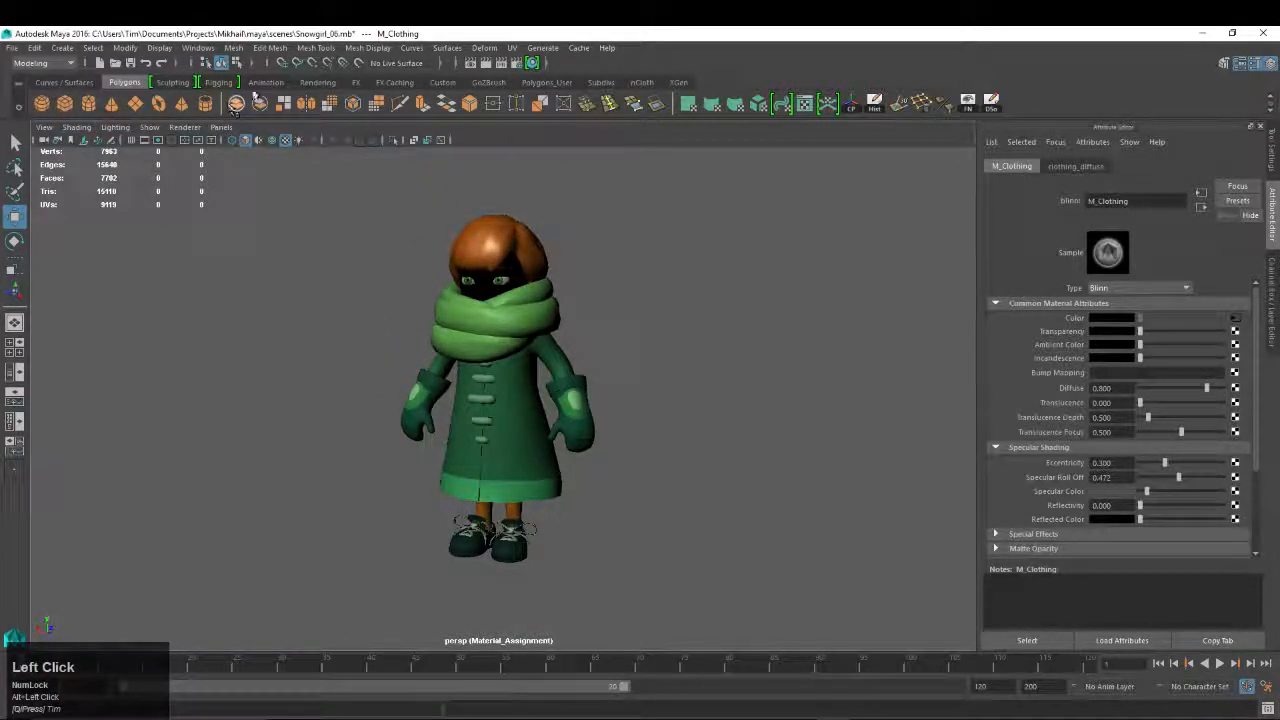
left_click(643, 507)
left_click(520, 212)
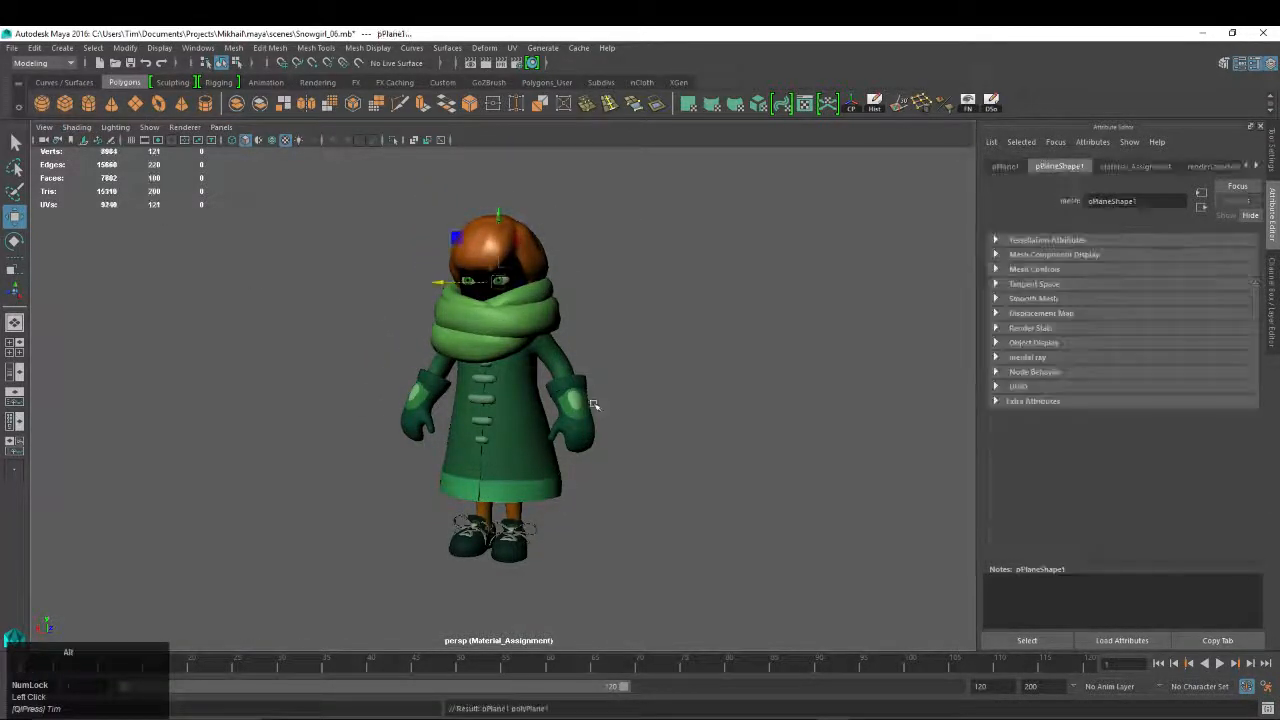
Try to lower the new plane's pivot to the shoe soles using the front wireframe view
key("w")
key("space")
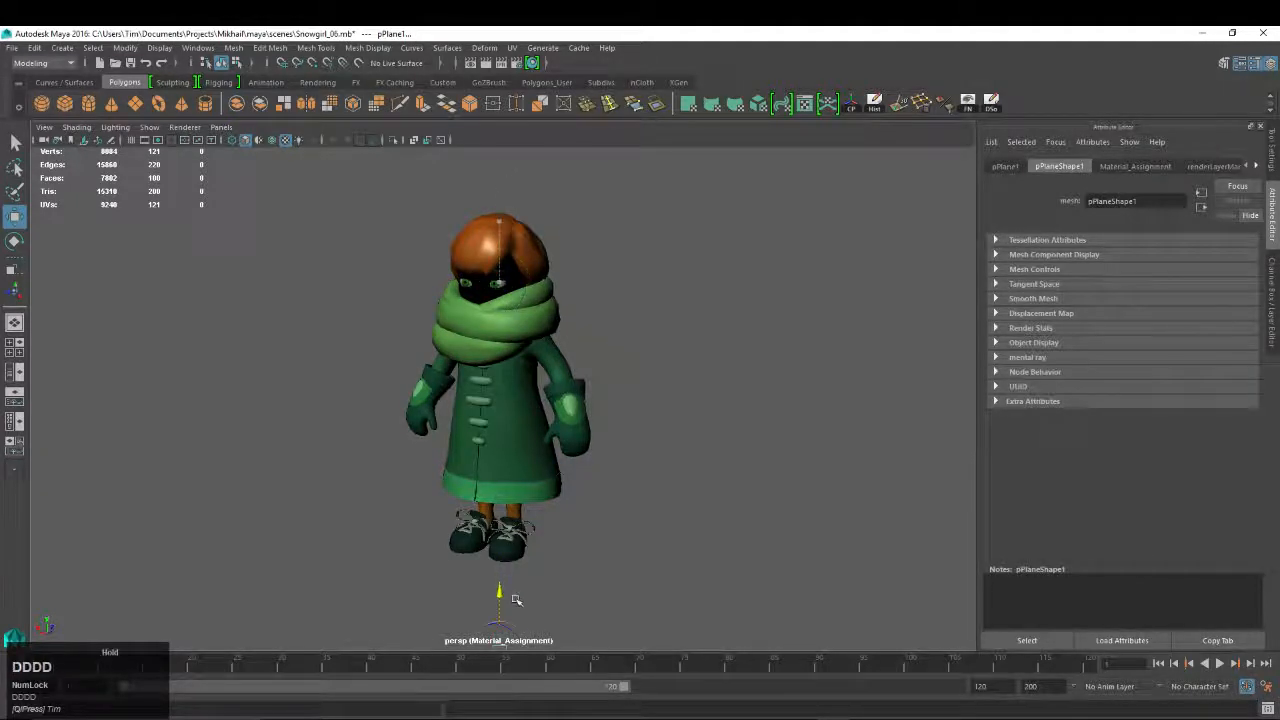
left_click(511, 520)
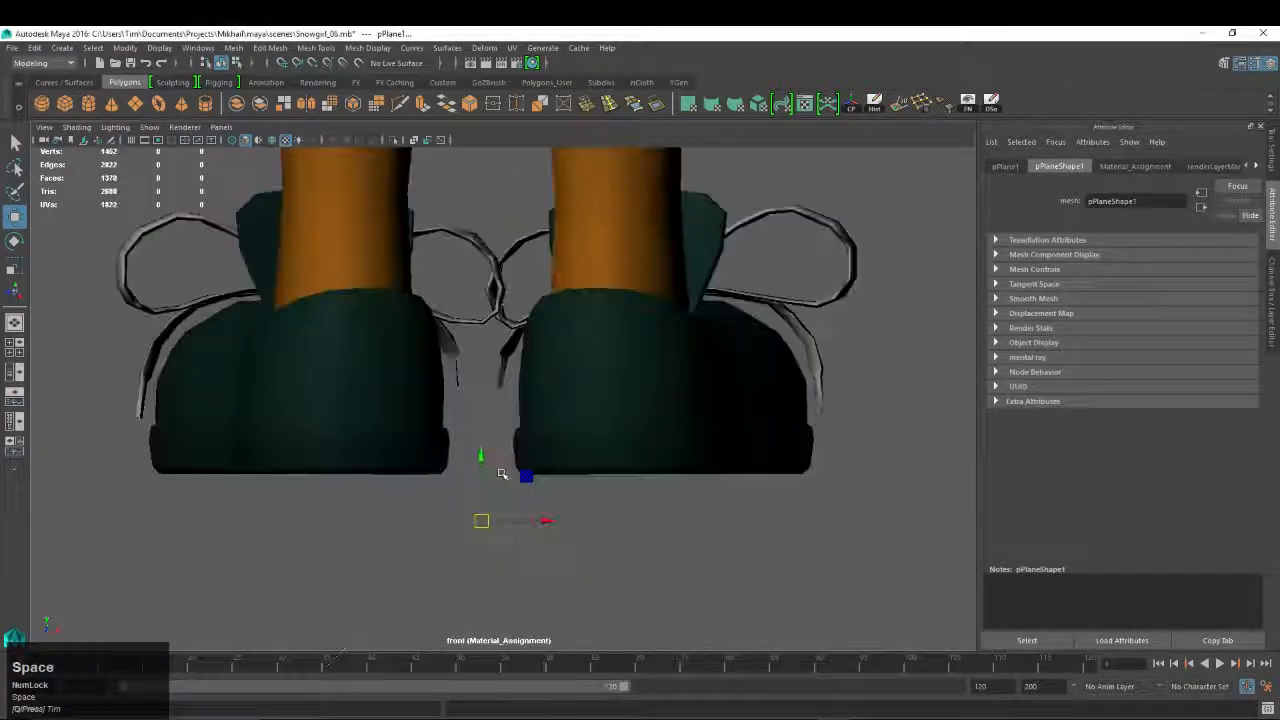
key("4")
key("d")
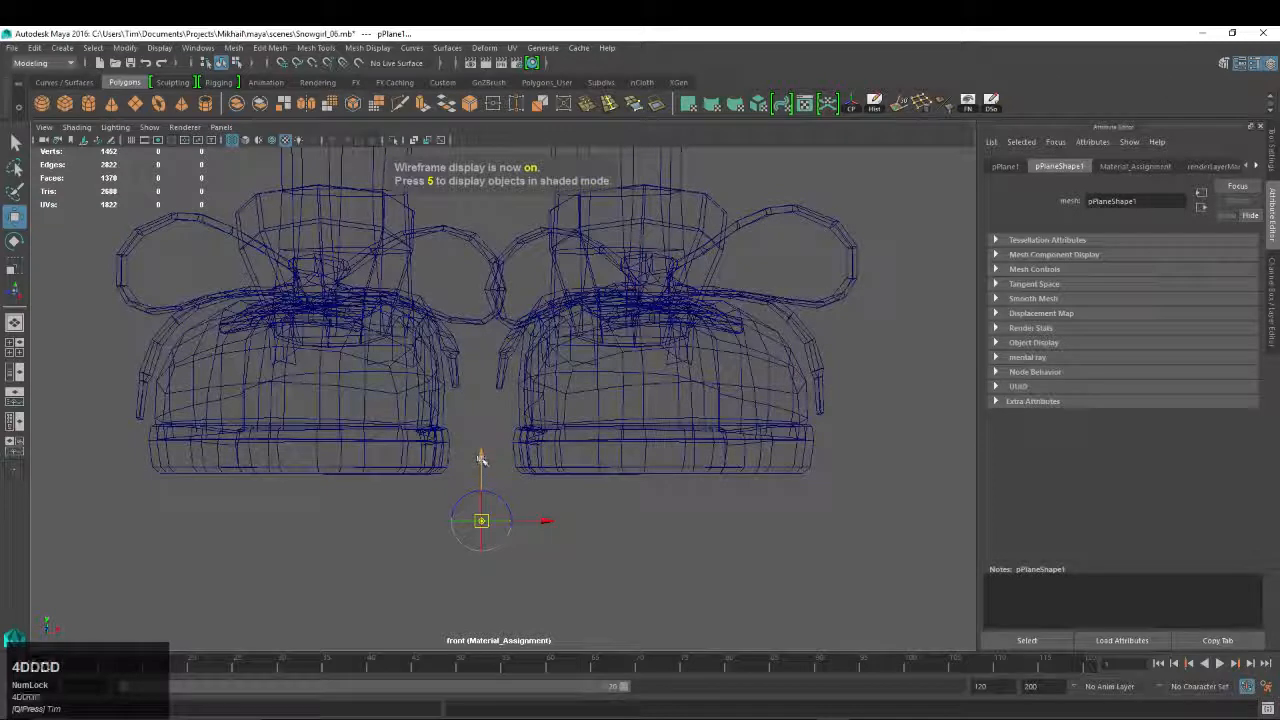
key("v")
left_click(481, 456)
key("space")
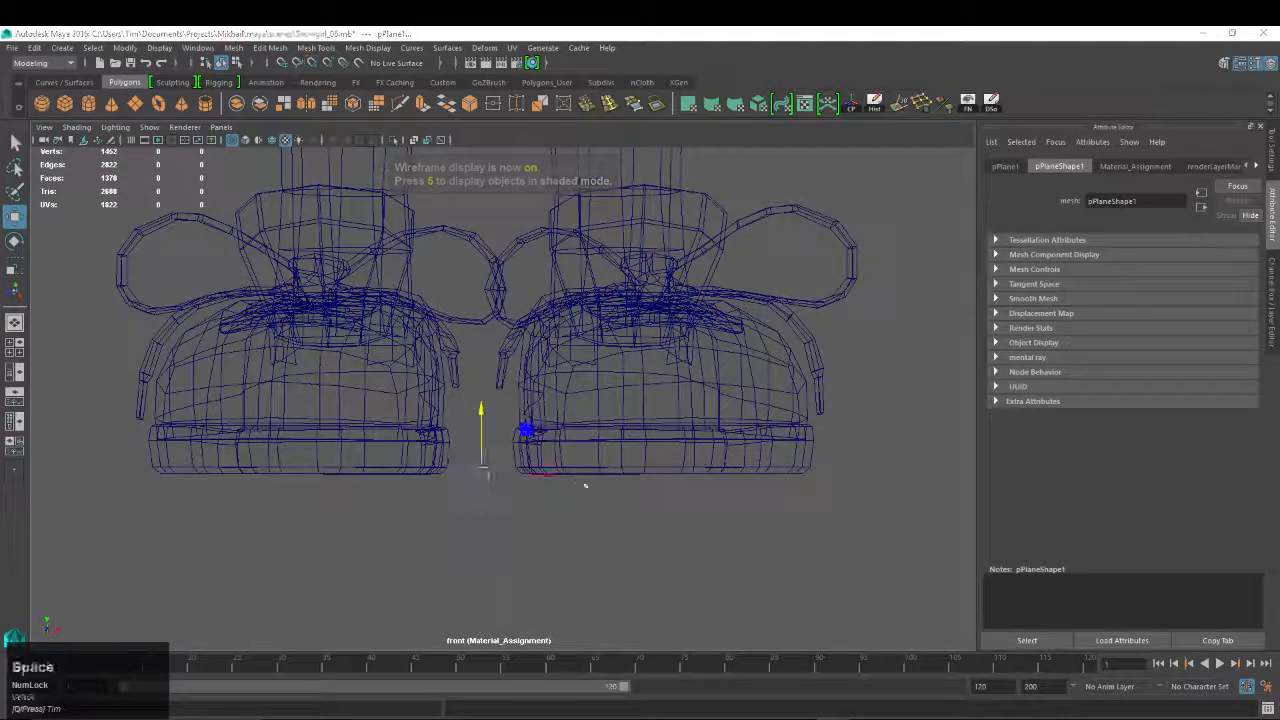
left_click_drag(580, 487, 651, 459)
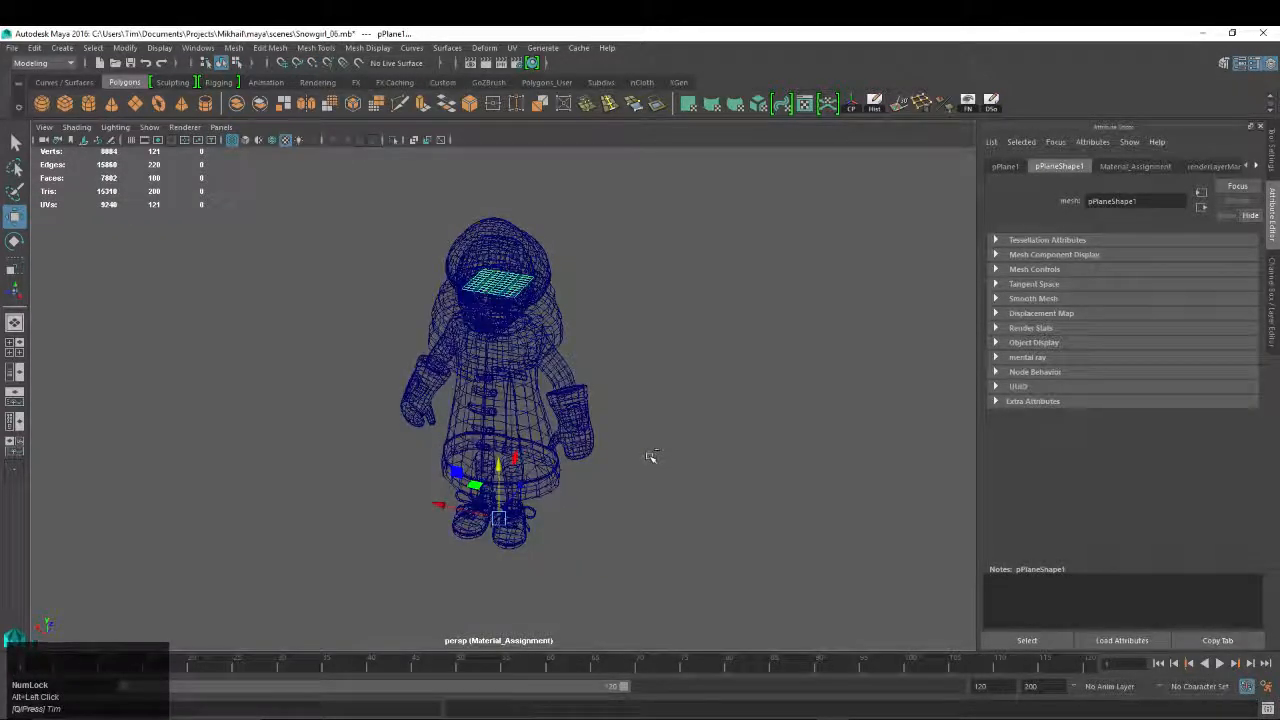
Undo the pivot changes made to the new plane
key("ctrl+z")
key("ctrl+z")
key("ctrl+z")
key("ctrl+z")
key("ctrl+z")
key("ctrl+z")
key("ctrl+z")
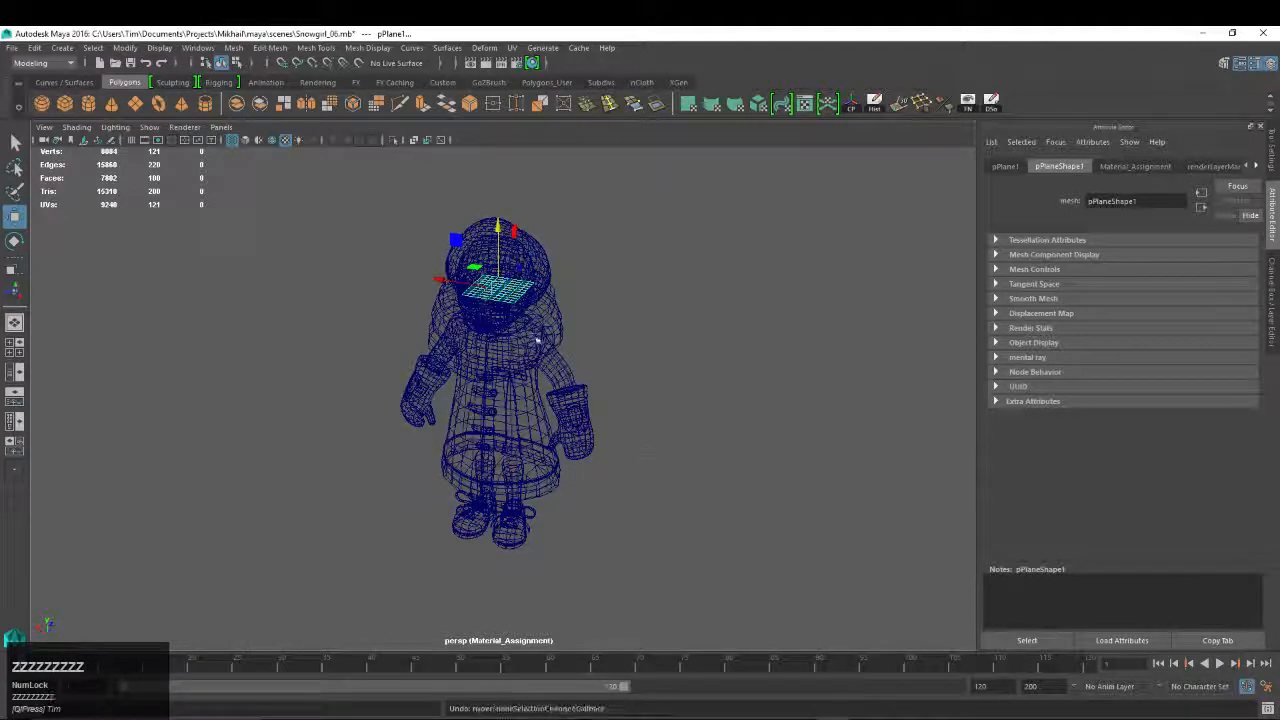
Snap the plane straight down to the bottom of the shoes, at about -5.135 in Translate Y
key("v")
left_click_drag(480, 242, 521, 584)
key("4")
Scale the plane uniformly to about 42.24 as a large floor under the character and show the scene shaded
key("r")
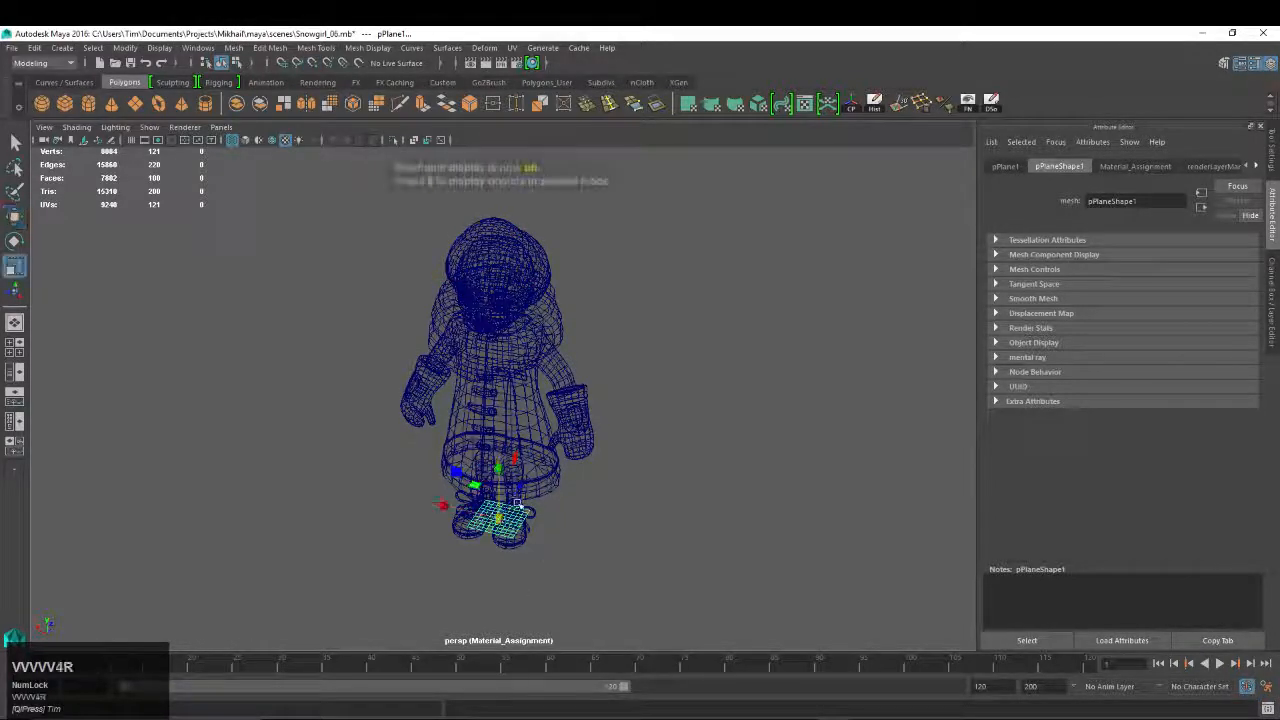
left_click_drag(499, 517, 795, 330)
right_click_drag(795, 330, 700, 328, "alt")
left_click_drag(480, 390, 574, 337, "alt")
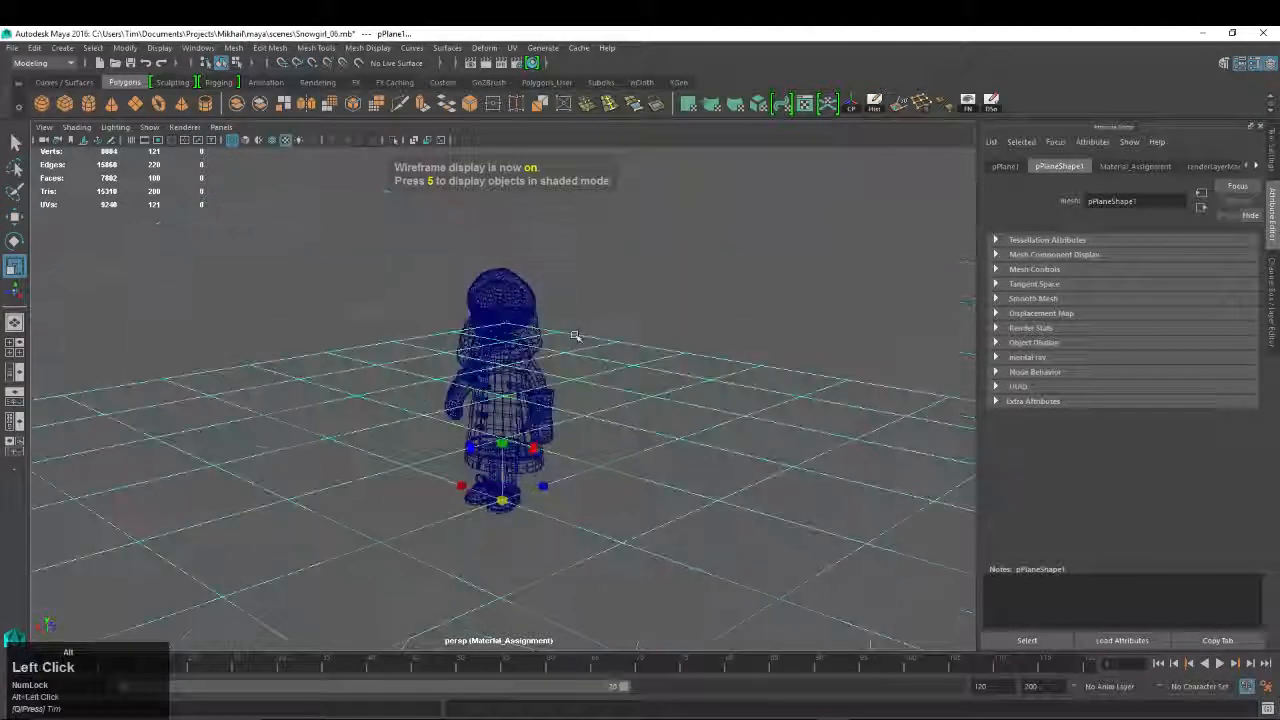
right_click_drag(720, 417, 674, 417, "alt")
key("5")
left_click_drag(646, 416, 540, 442, "alt")
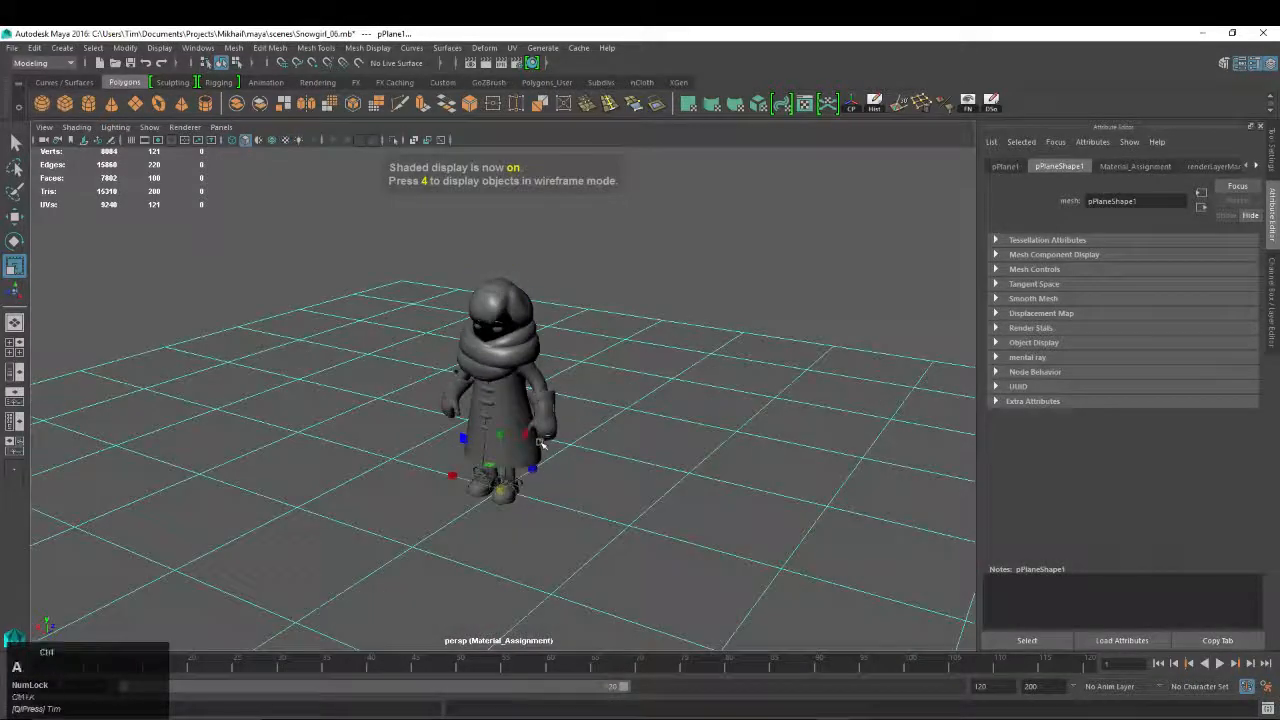
Show the floor plane's channel values and assign the default initialShadingGroup material to it
key("ctrl+a")
right_click_drag(314, 348, 330, 705)
right_click_drag(451, 712, 440, 704)
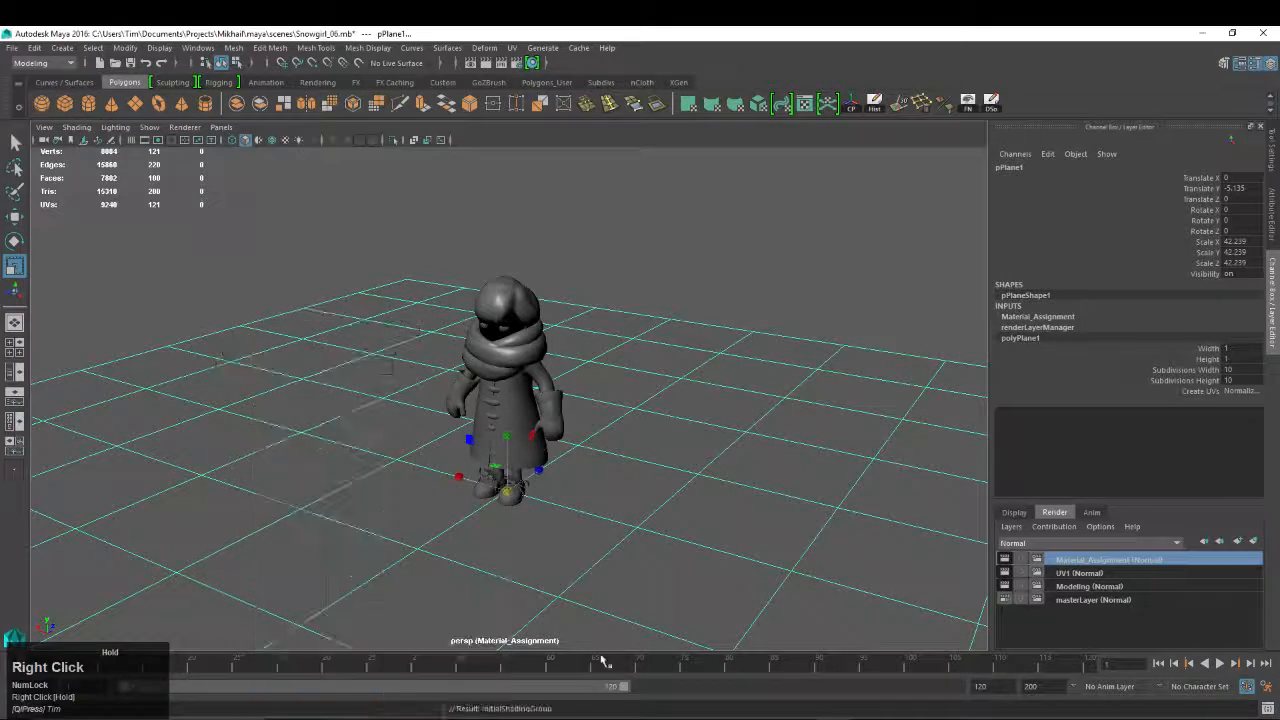
Examine the character standing on the floor plane from several angles and distances
left_click(762, 525)
left_click_drag(736, 456, 700, 450, "alt")
middle_click_drag(700, 450, 689, 429, "alt")
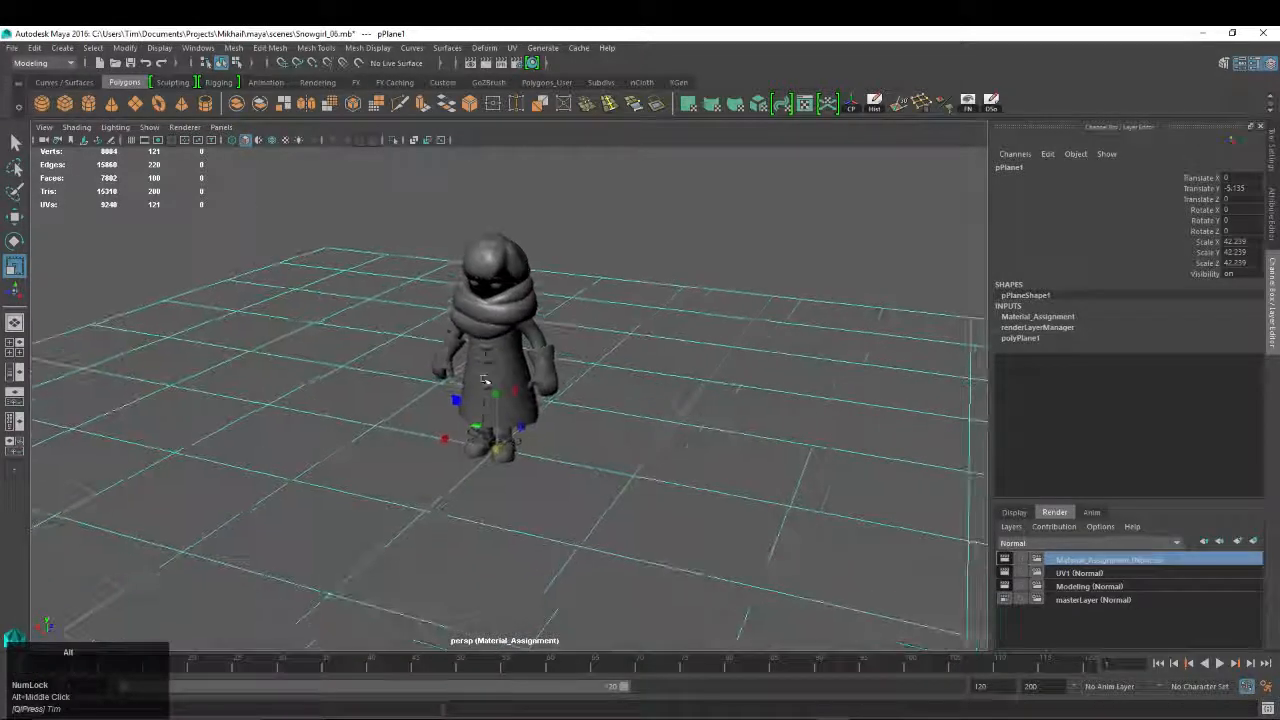
right_click_drag(486, 378, 543, 431, "alt")
left_click_drag(553, 497, 625, 540, "alt")
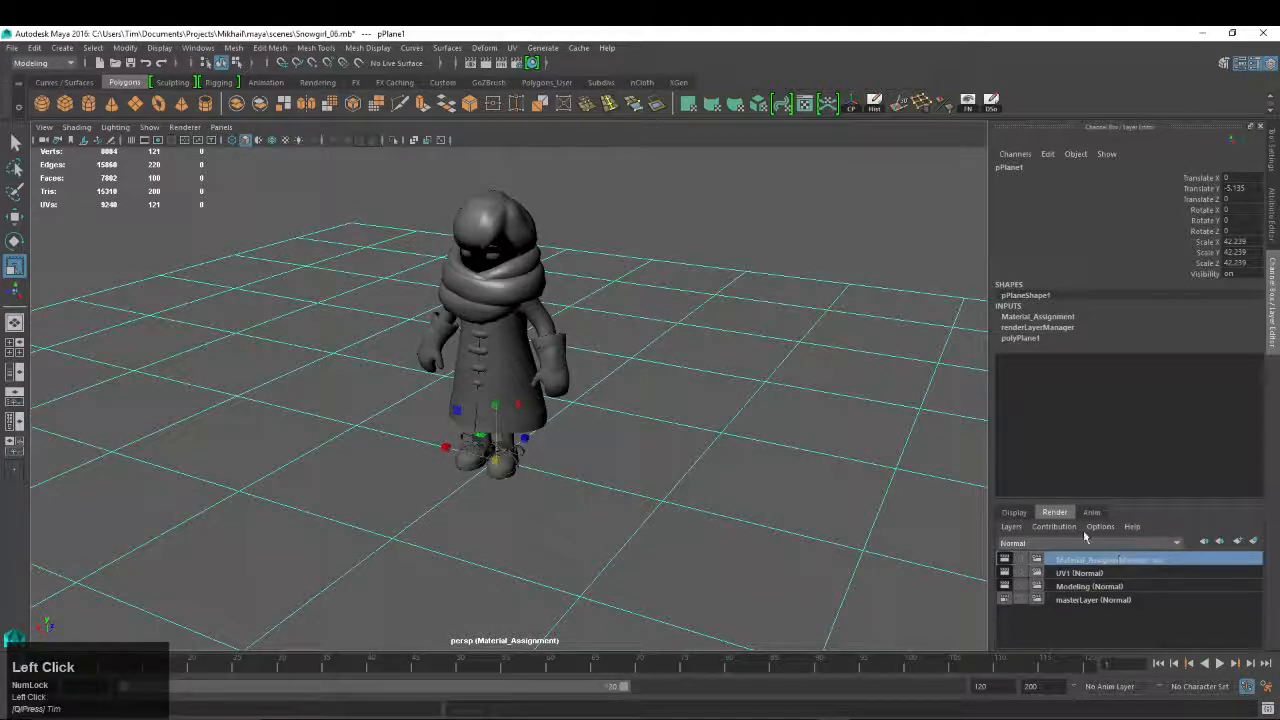
double_click(1131, 563)
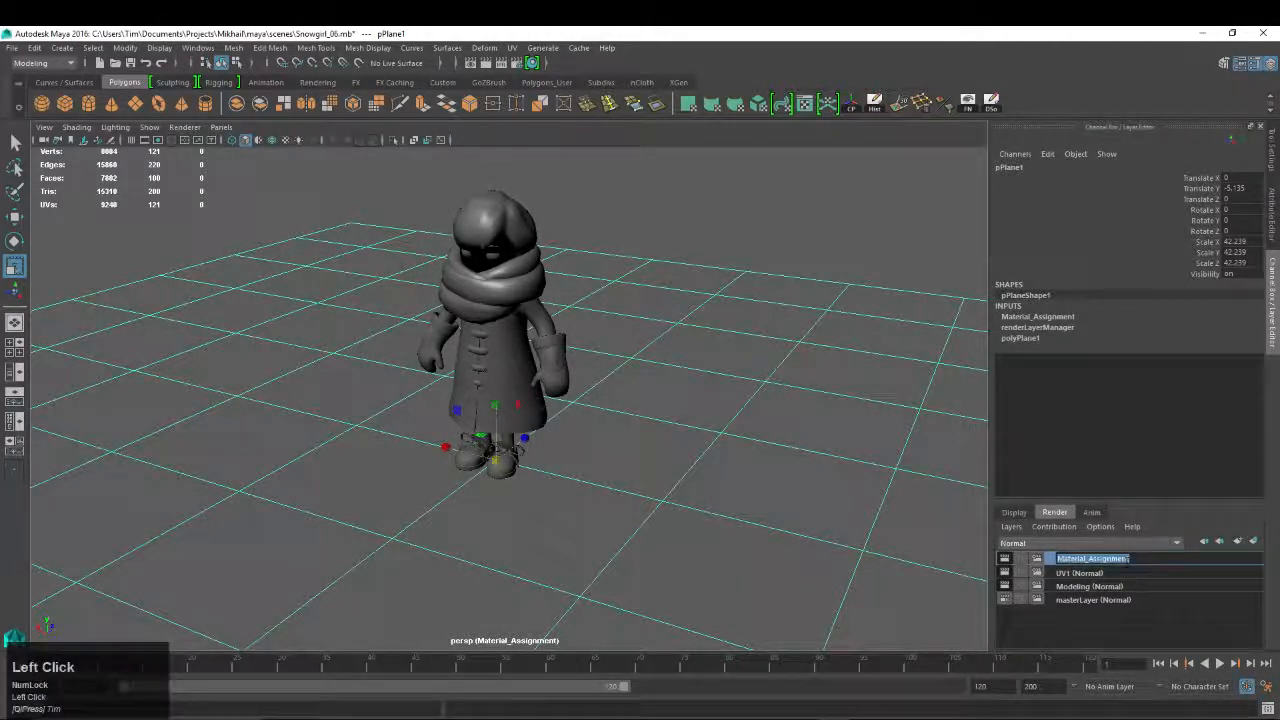
left_click(1118, 601)
left_click(1125, 560)
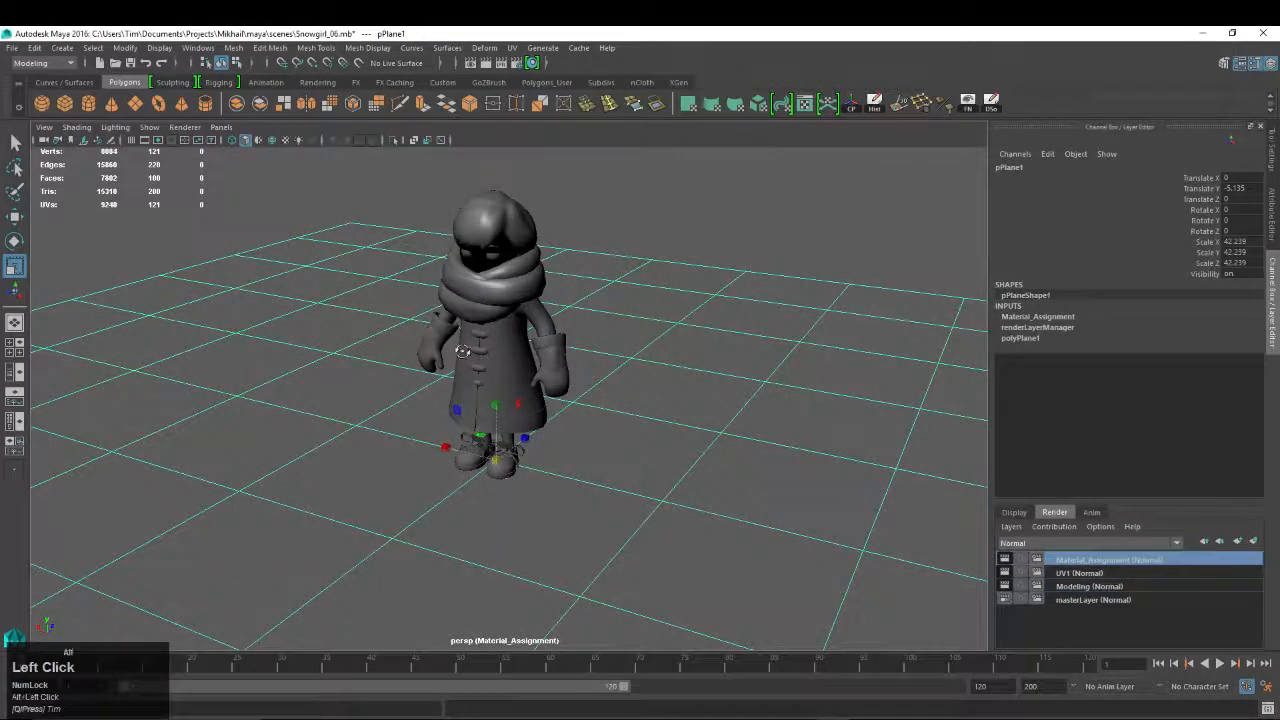
left_click_drag(462, 351, 468, 312, "alt")
right_click_drag(590, 309, 528, 306, "alt")
middle_click_drag(522, 292, 563, 320, "alt")
left_click_drag(470, 318, 431, 320, "alt")
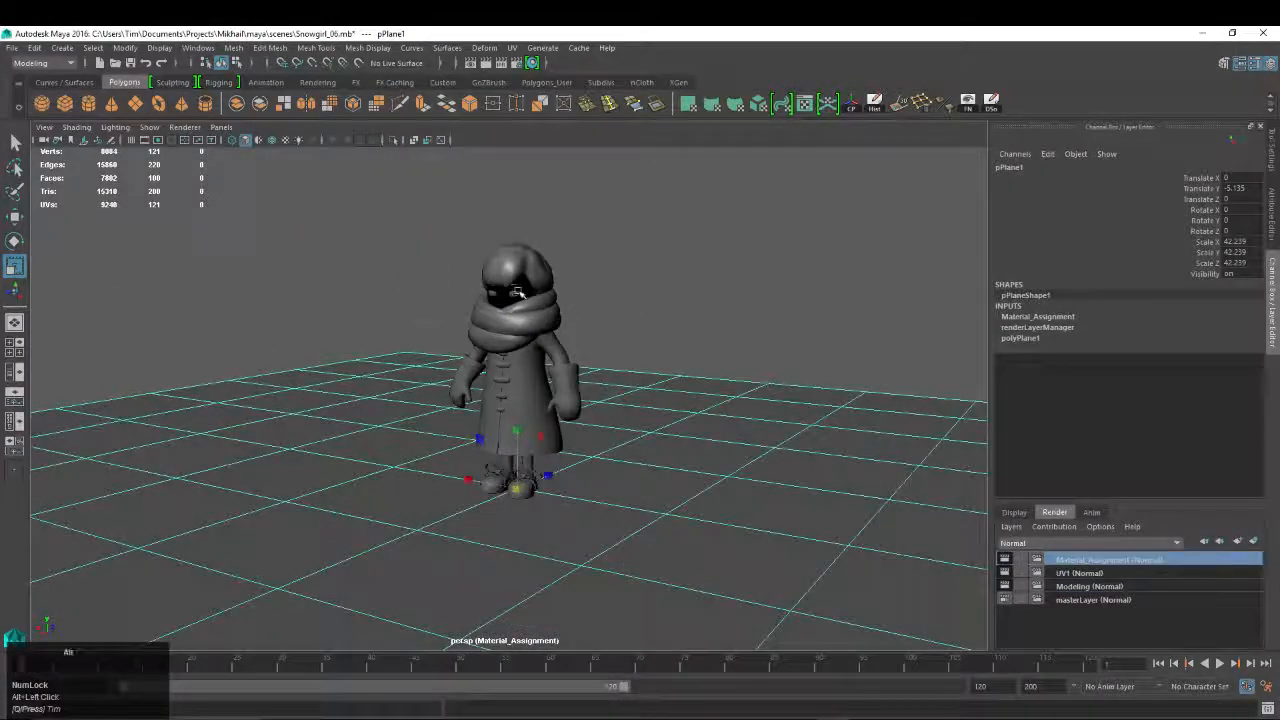
right_click_drag(517, 291, 443, 314, "alt")
left_click_drag(443, 314, 470, 305, "alt")
right_click_drag(470, 305, 528, 223, "alt")
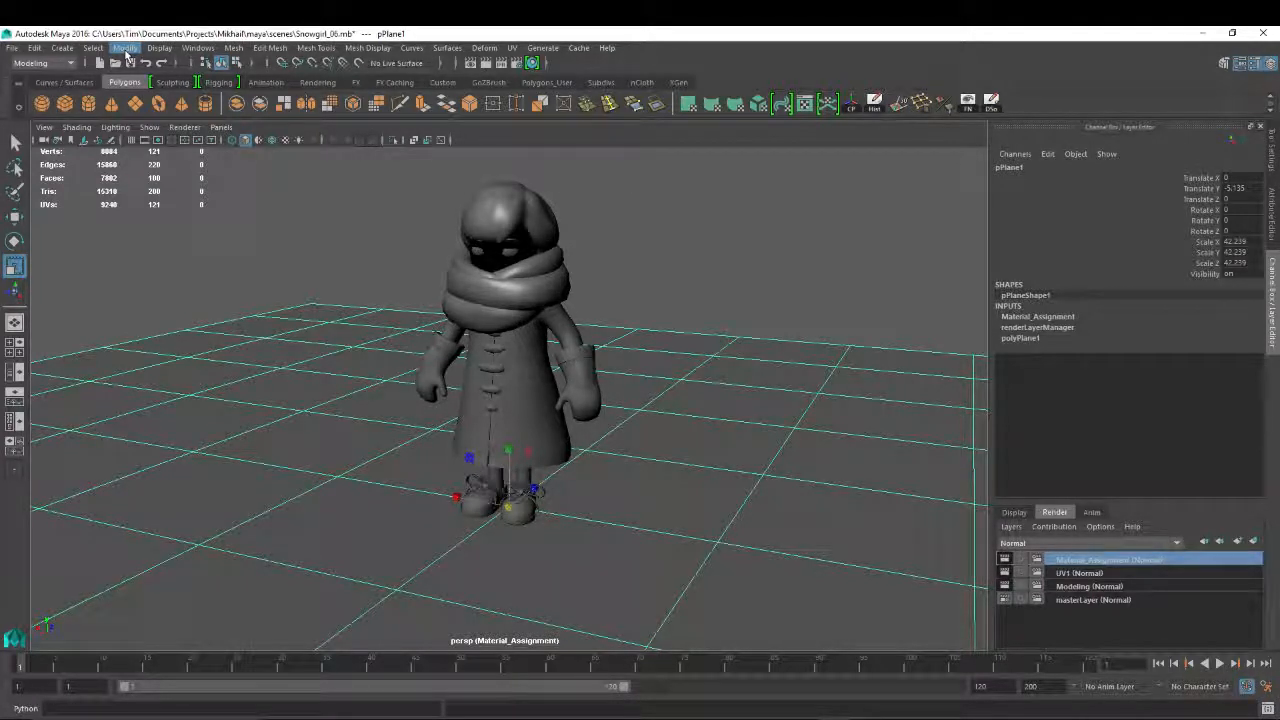
Create an area light in the scene
left_click(92, 48)
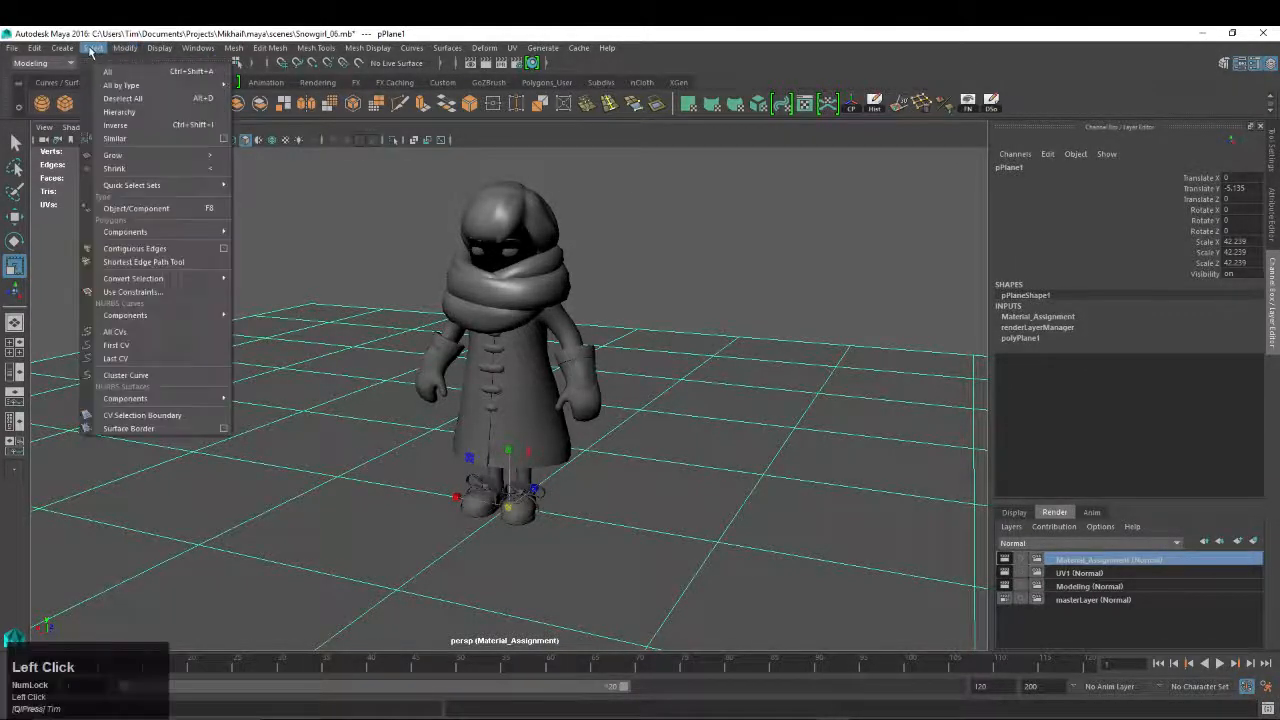
mouse_move(126, 48)
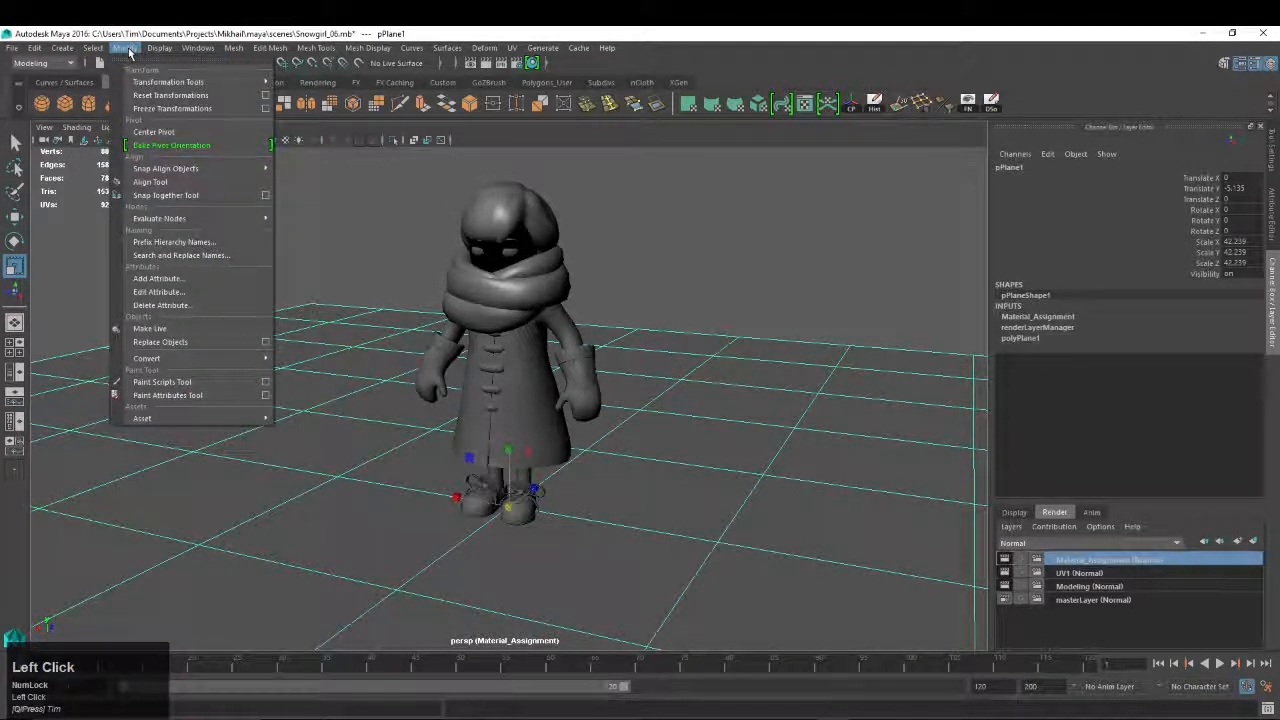
mouse_move(86, 52)
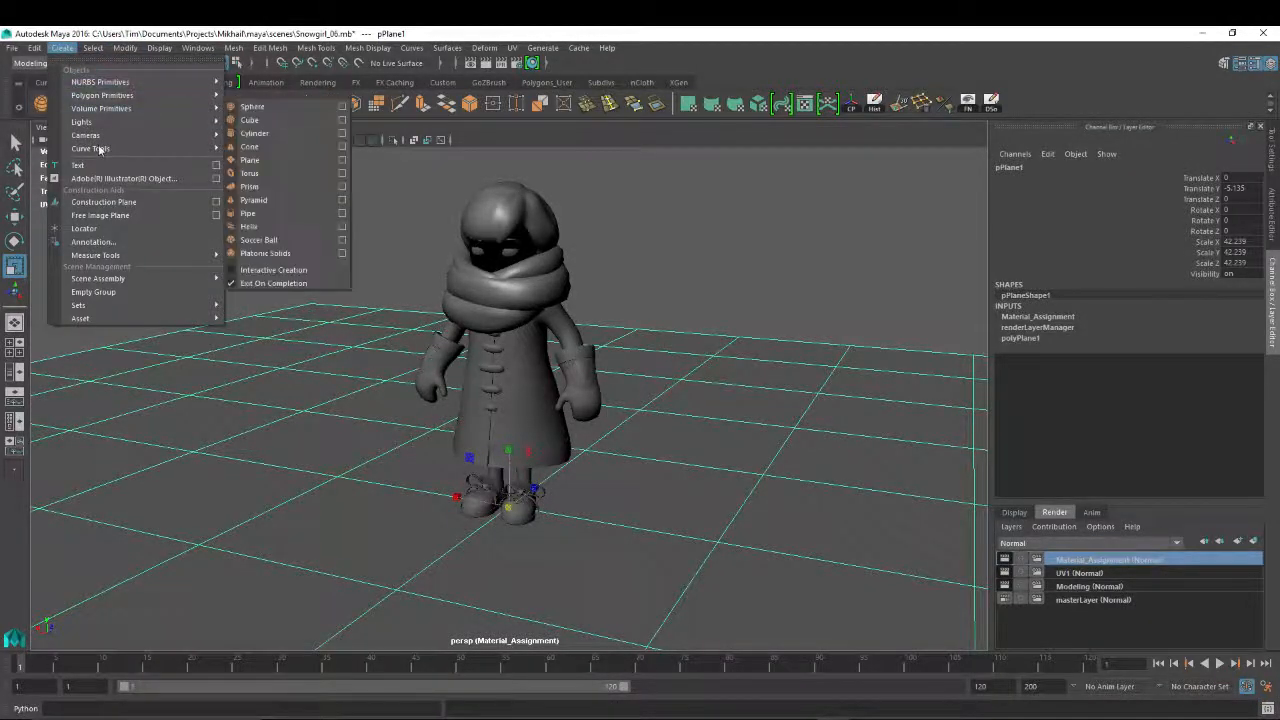
mouse_move(100, 121)
left_click(257, 186)
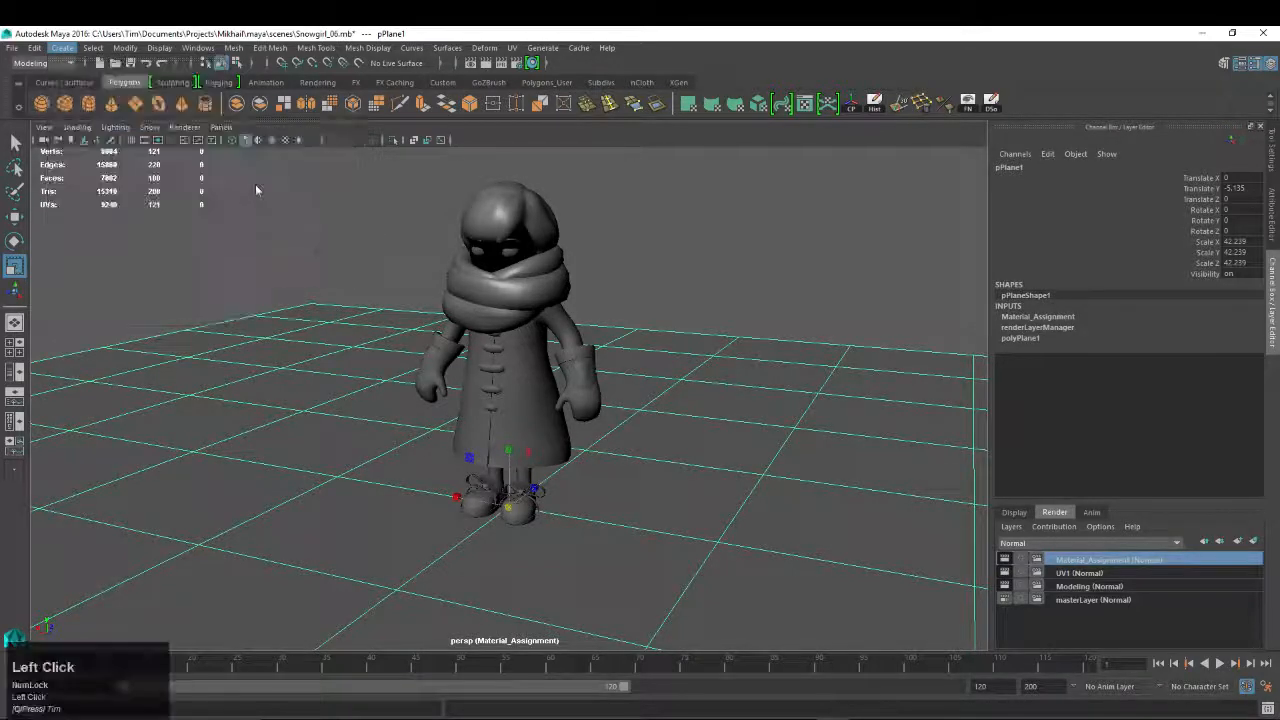
Move the area light in front of the character and rotate it to about -18.1, -160 and 3.7 degrees so it faces her
left_click_drag(588, 243, 580, 216, "alt")
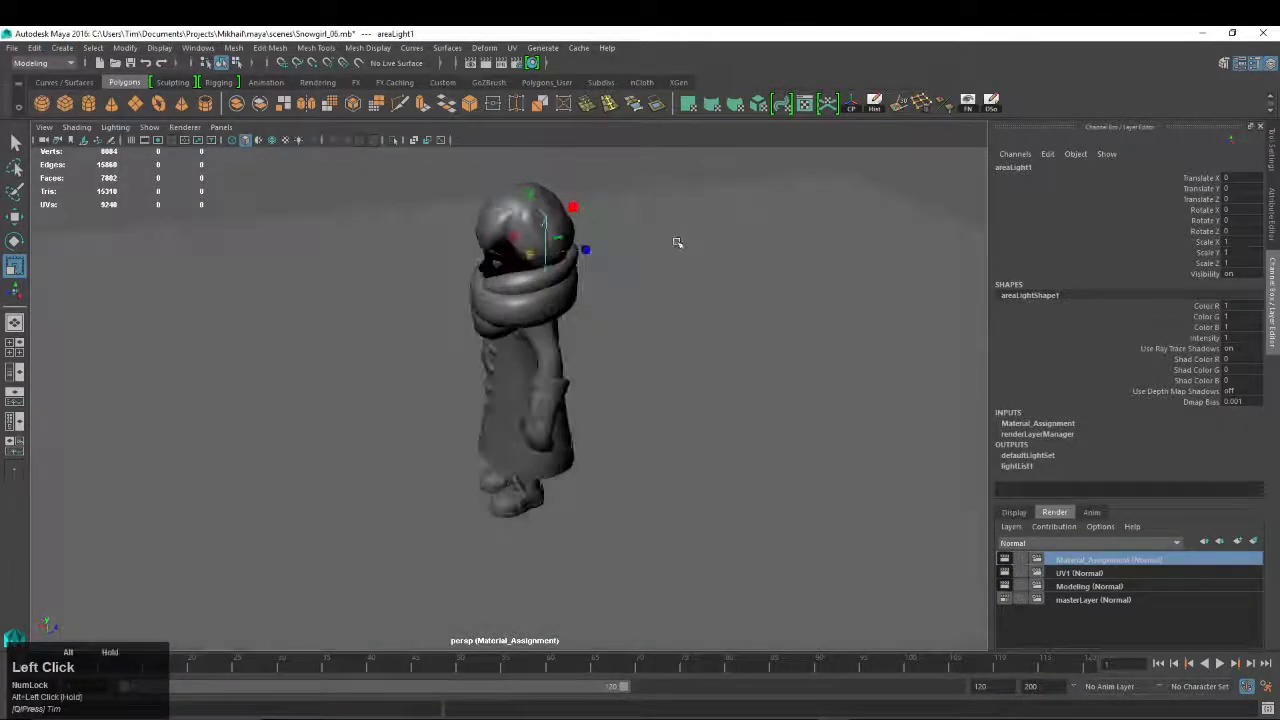
right_click_drag(675, 240, 586, 271, "alt")
key("w")
left_click_drag(578, 307, 622, 318)
key("e")
key("w")
key("e")
key("w")
left_click_drag(545, 298, 540, 350)
Enlarge the area light to a scale of about 5.21, 4.37 and 3.26 and shift it to about -2.43 in Translate X
key("r")
left_click_drag(585, 403, 726, 420)
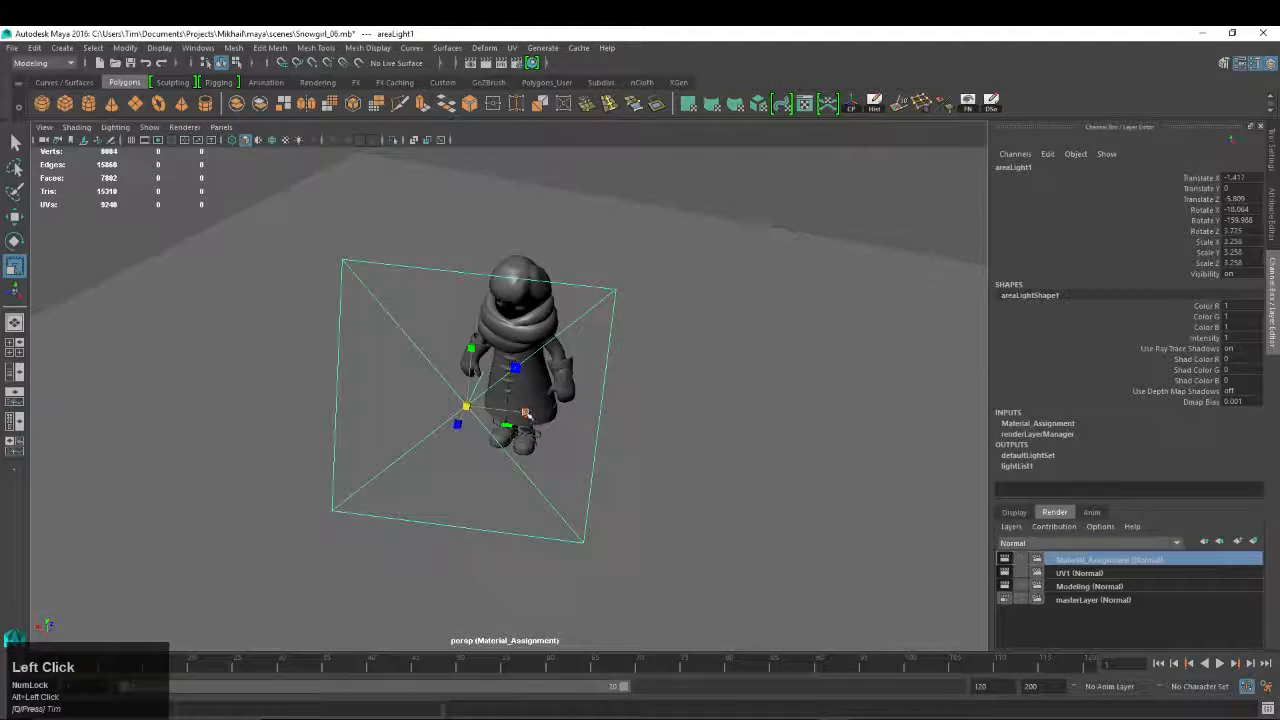
left_click_drag(518, 424, 452, 421)
key("w")
key("w")
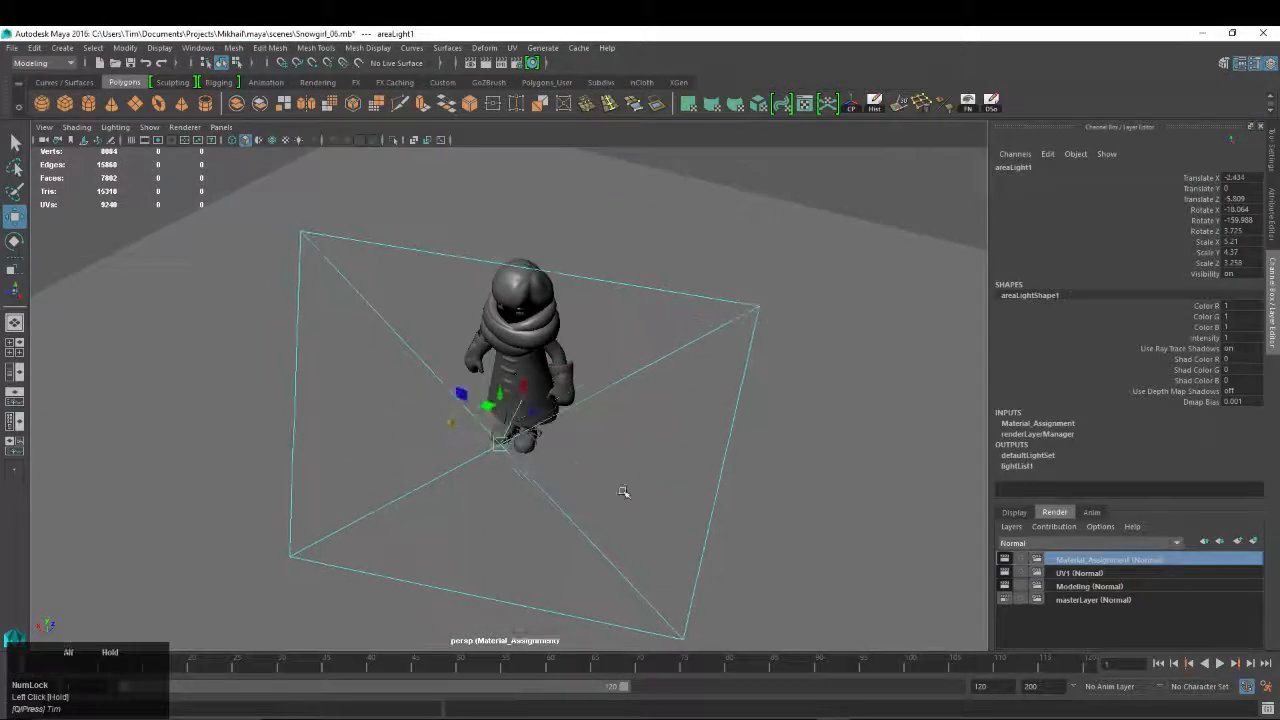
Move the area light up and back to about -2.93, 1.15, -7.86 and tilt it to about -21.8 degrees in Rotate X
left_click_drag(624, 491, 445, 450, "alt")
middle_click_drag(425, 352, 451, 396, "alt")
left_click_drag(431, 350, 316, 226)
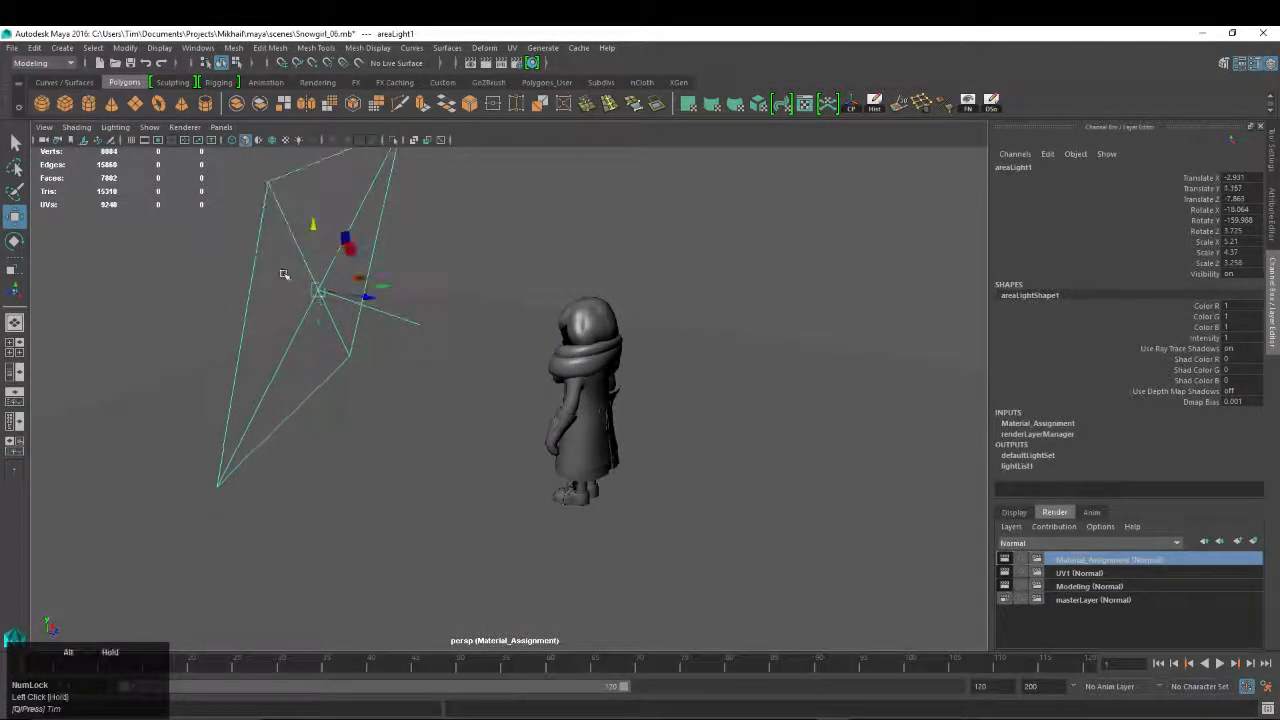
left_click_drag(284, 275, 460, 294, "alt")
key("e")
left_click_drag(354, 336, 563, 414)
Scale the area light up proportionally to about 6.04, 5.07 and 3.78
key("w")
key("r")
left_click_drag(441, 427, 507, 480)
right_click_drag(590, 440, 561, 429, "alt")
left_click_drag(561, 429, 371, 409, "alt")
right_click_drag(371, 409, 457, 443, "alt")
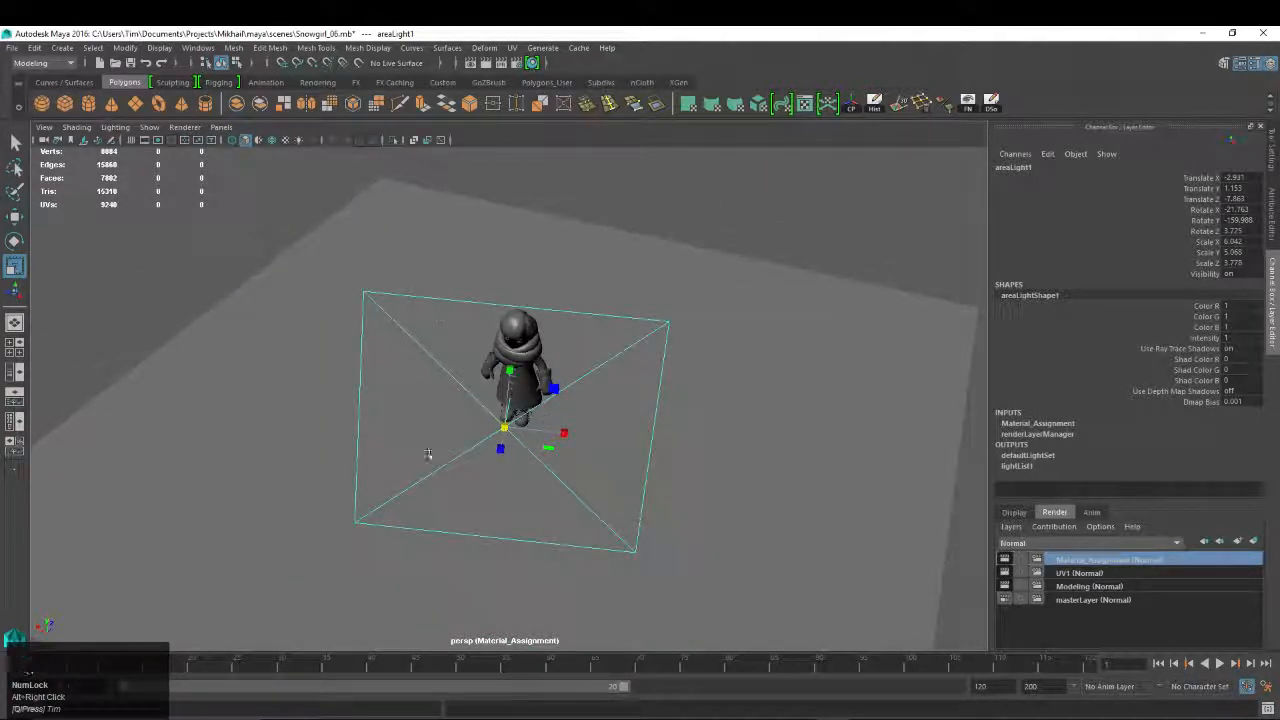
Nudge the area light to about -3.07, 1.48, -7.91 and check its placement relative to the character
left_click_drag(494, 322, 637, 331, "alt")
key("w")
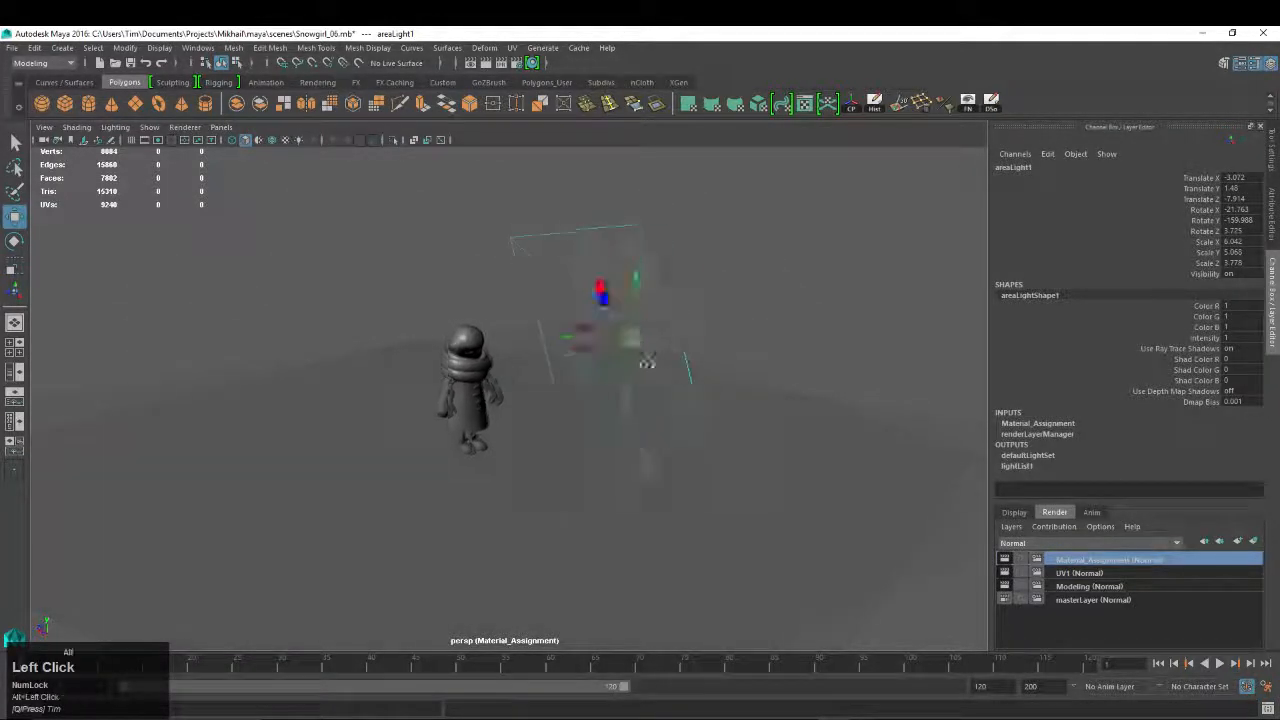
left_click_drag(669, 380, 695, 418, "alt")
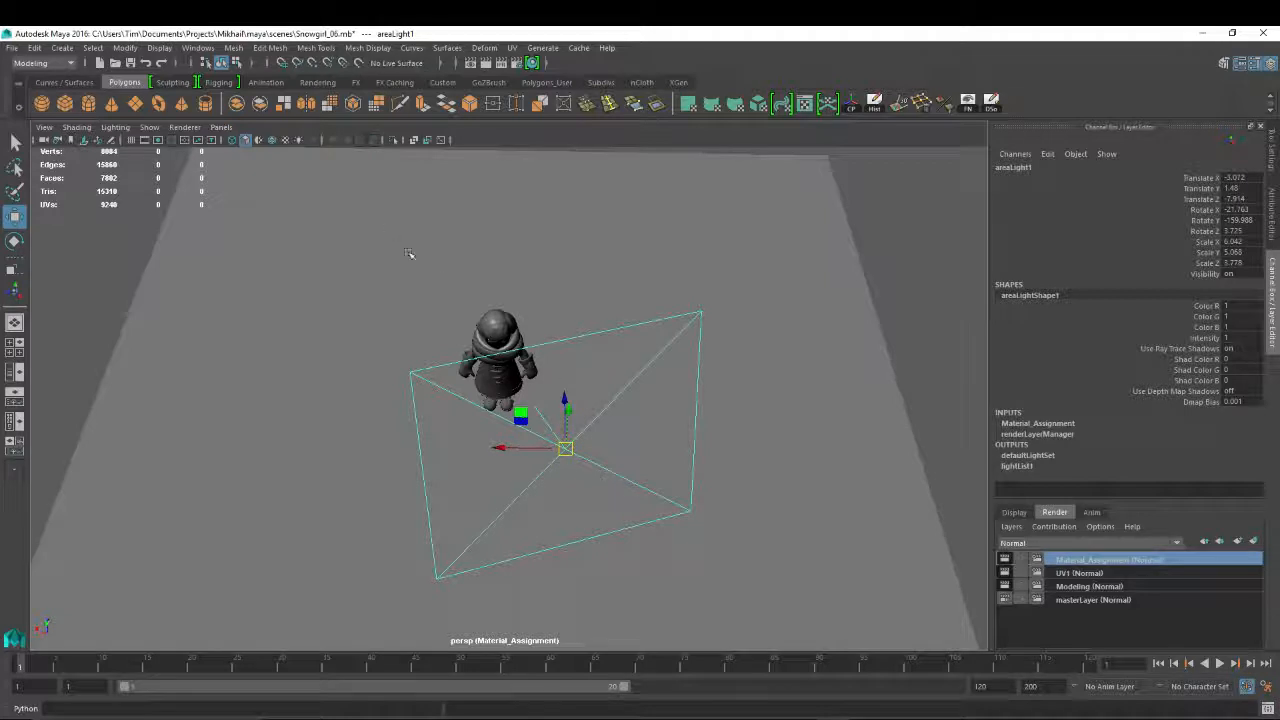
key("e")
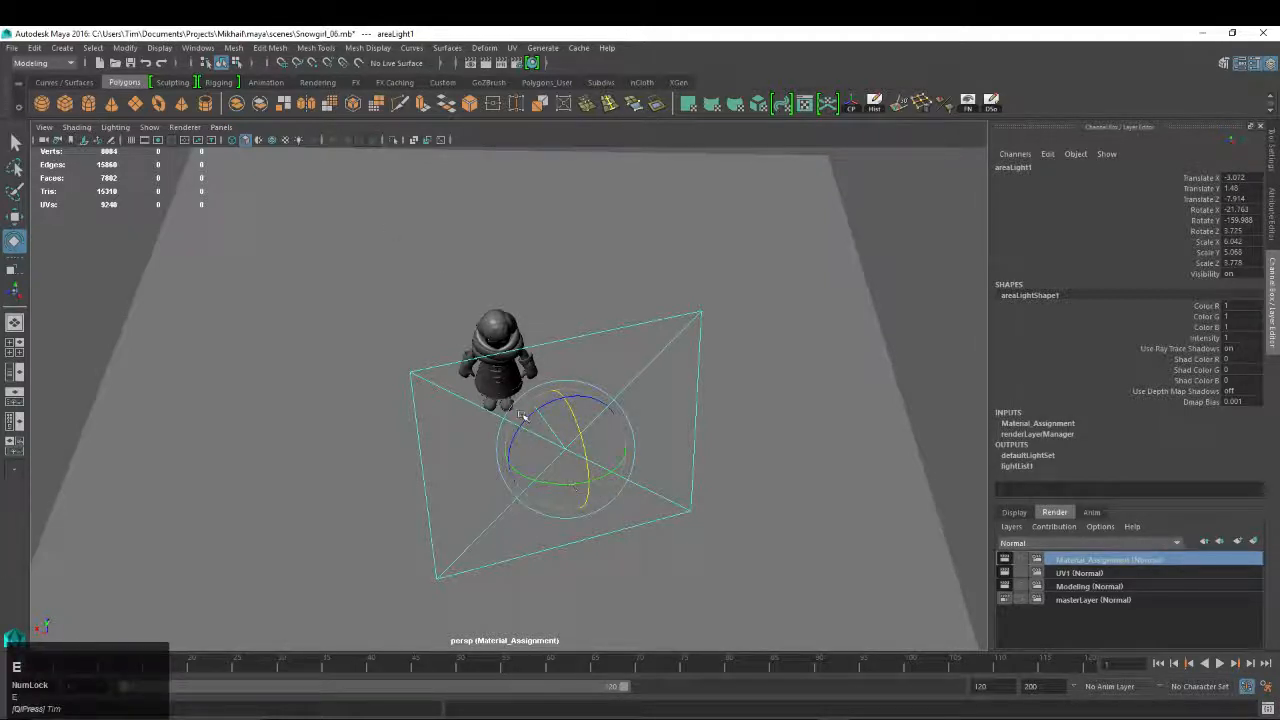
left_click_drag(521, 415, 735, 439)
Set the area light's decay rate to Quadratic and expand its shadow attributes
key("ctrl+a")
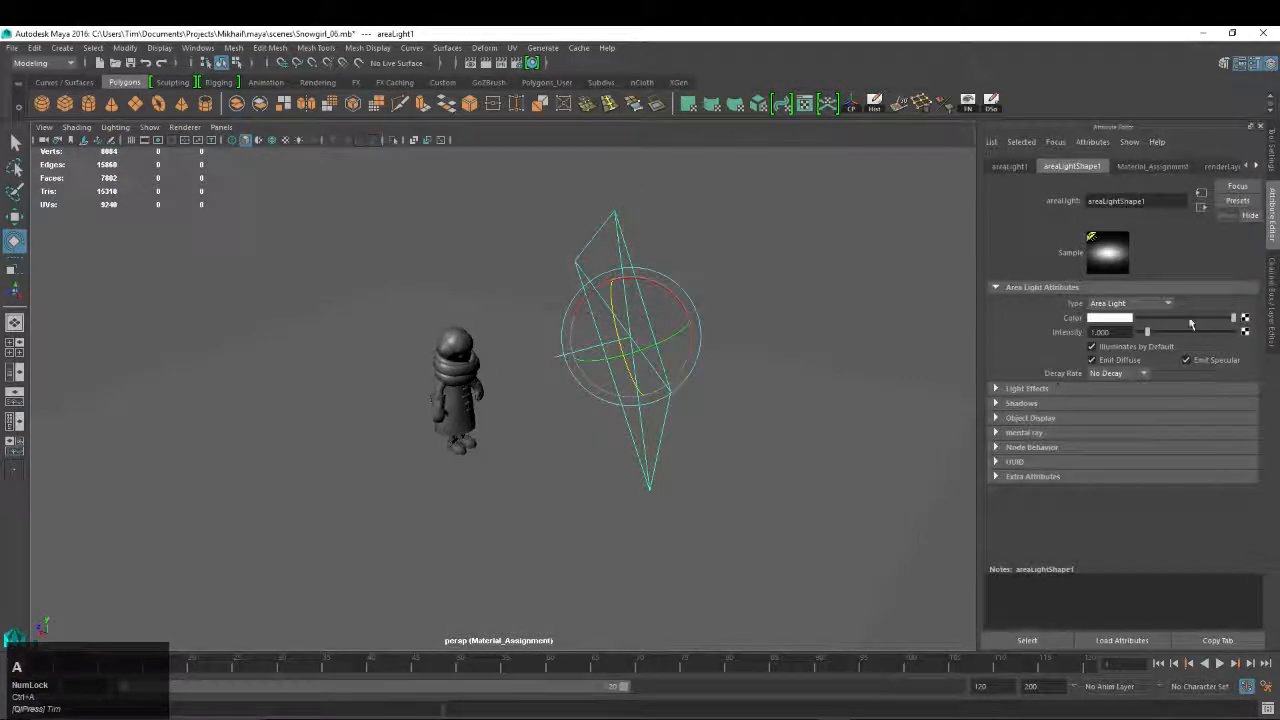
left_click(1119, 376)
left_click(1072, 410)
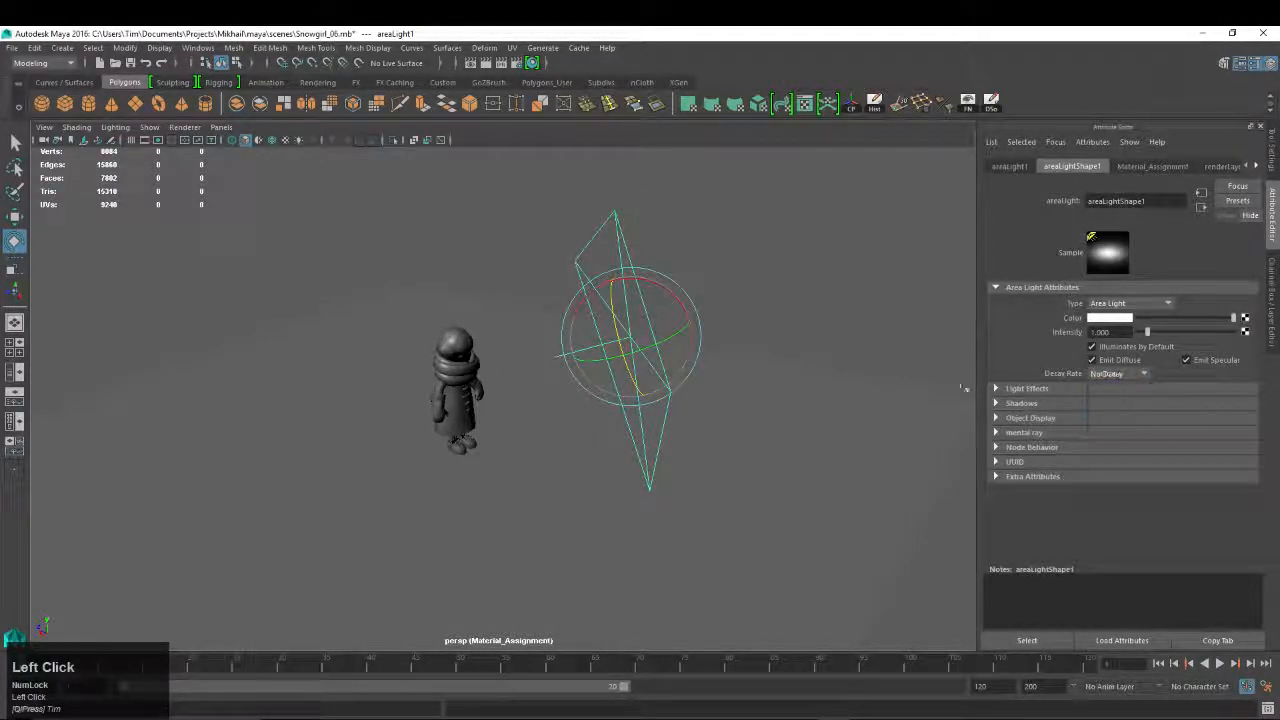
left_click(1022, 404)
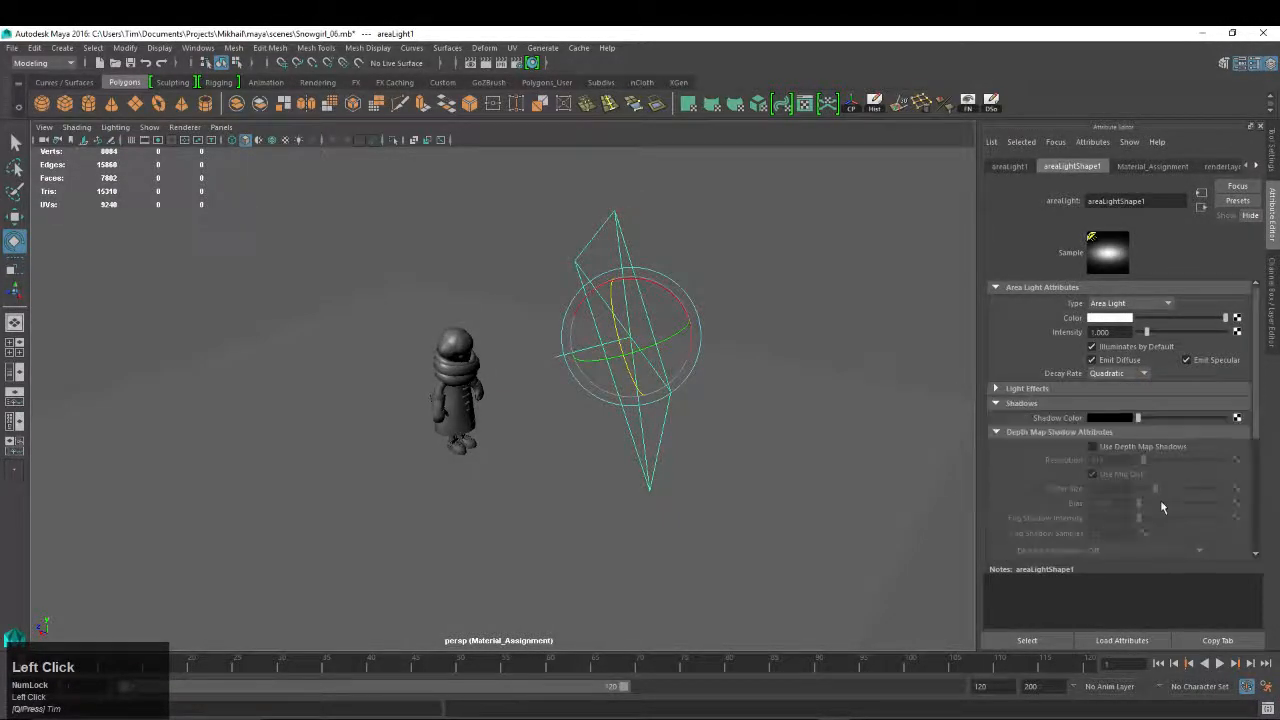
scroll(1160, 500, "down", 3)
scroll(1156, 505, "up", 2)
Frame the full character from the front, look through the Render View's test resolution options, and close the Render View
left_click_drag(674, 337, 629, 354, "alt")
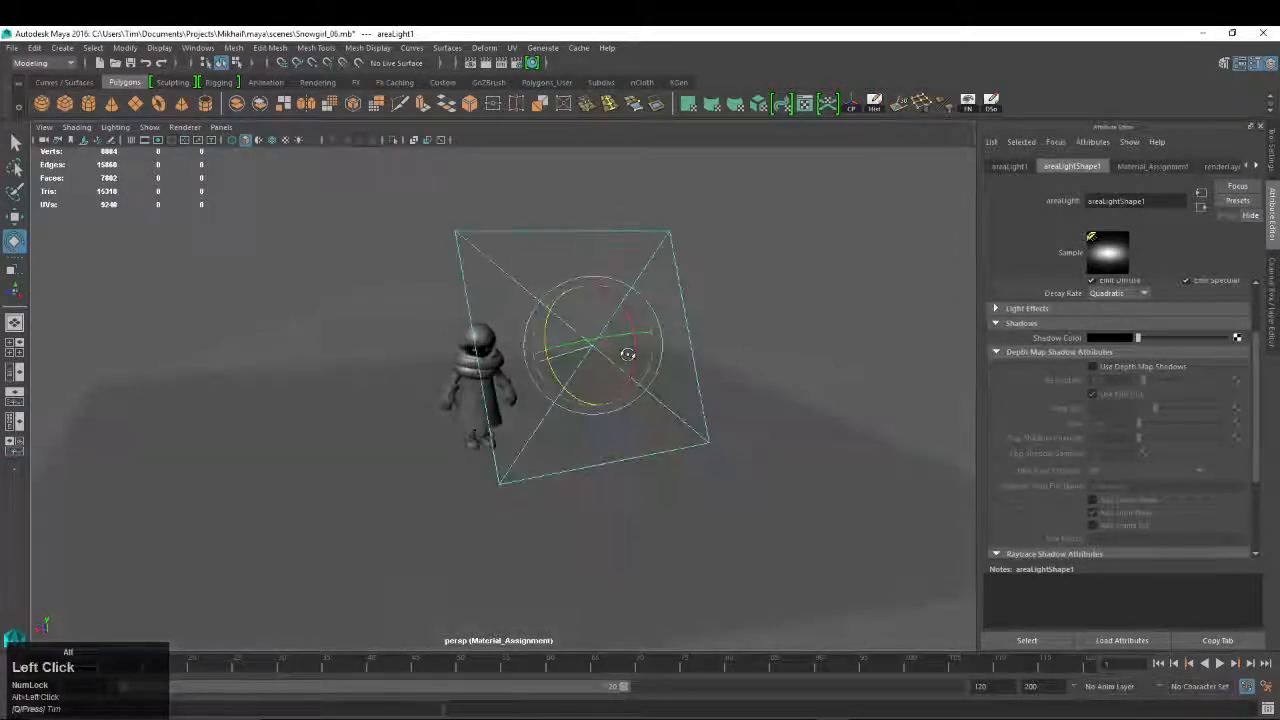
right_click_drag(500, 370, 632, 394, "alt")
middle_click_drag(632, 394, 726, 392, "alt")
right_click_drag(488, 394, 663, 394, "alt")
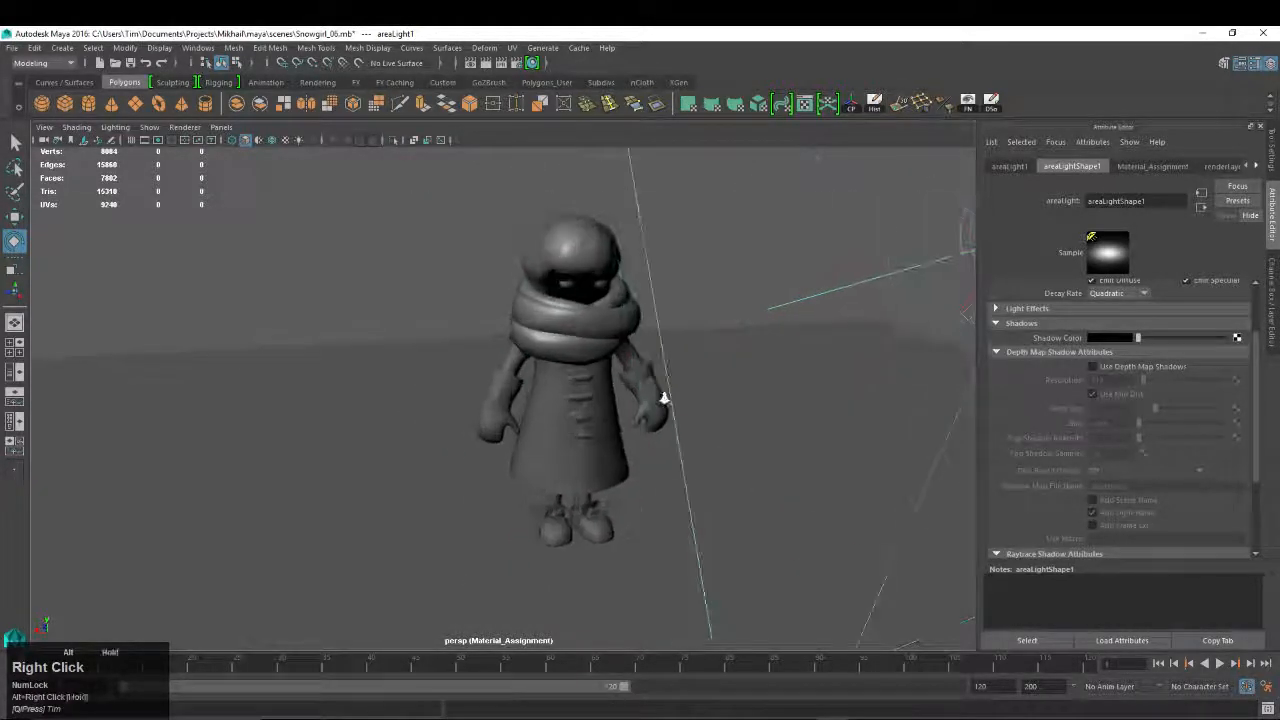
middle_click_drag(633, 393, 654, 391, "alt")
right_click_drag(594, 379, 629, 377, "alt")
middle_click_drag(630, 377, 618, 372, "alt")
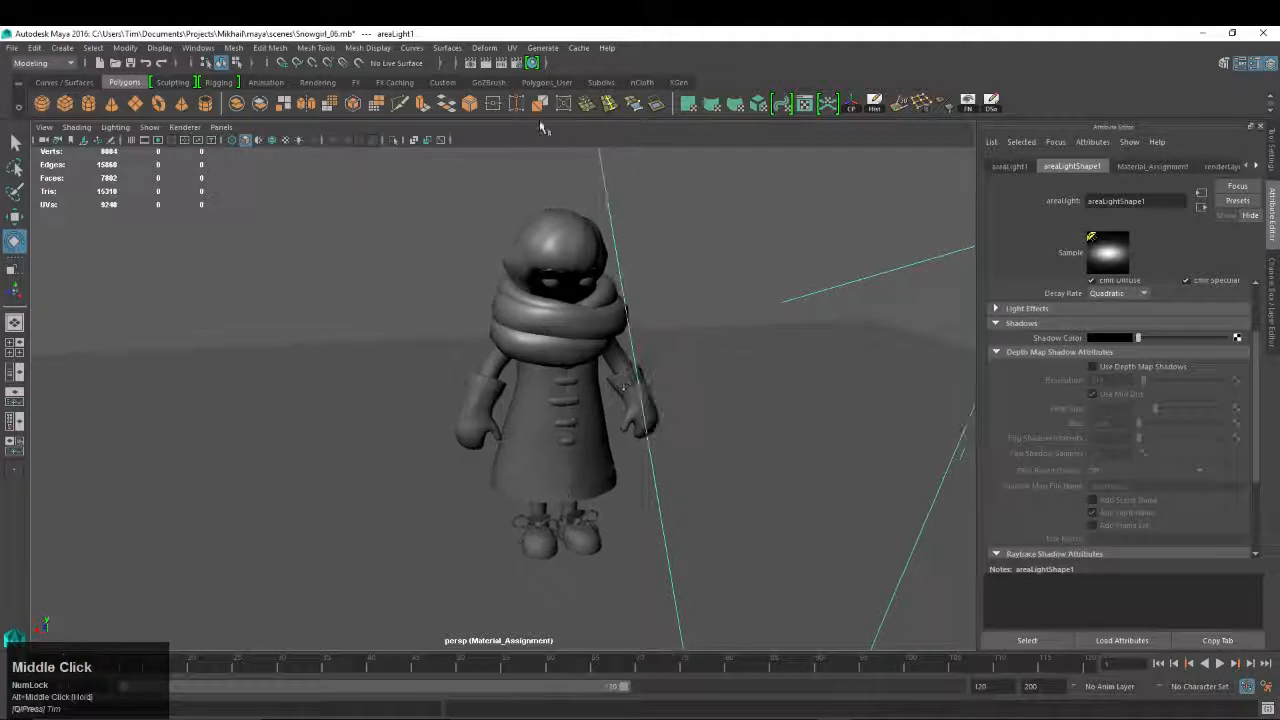
left_click(470, 63)
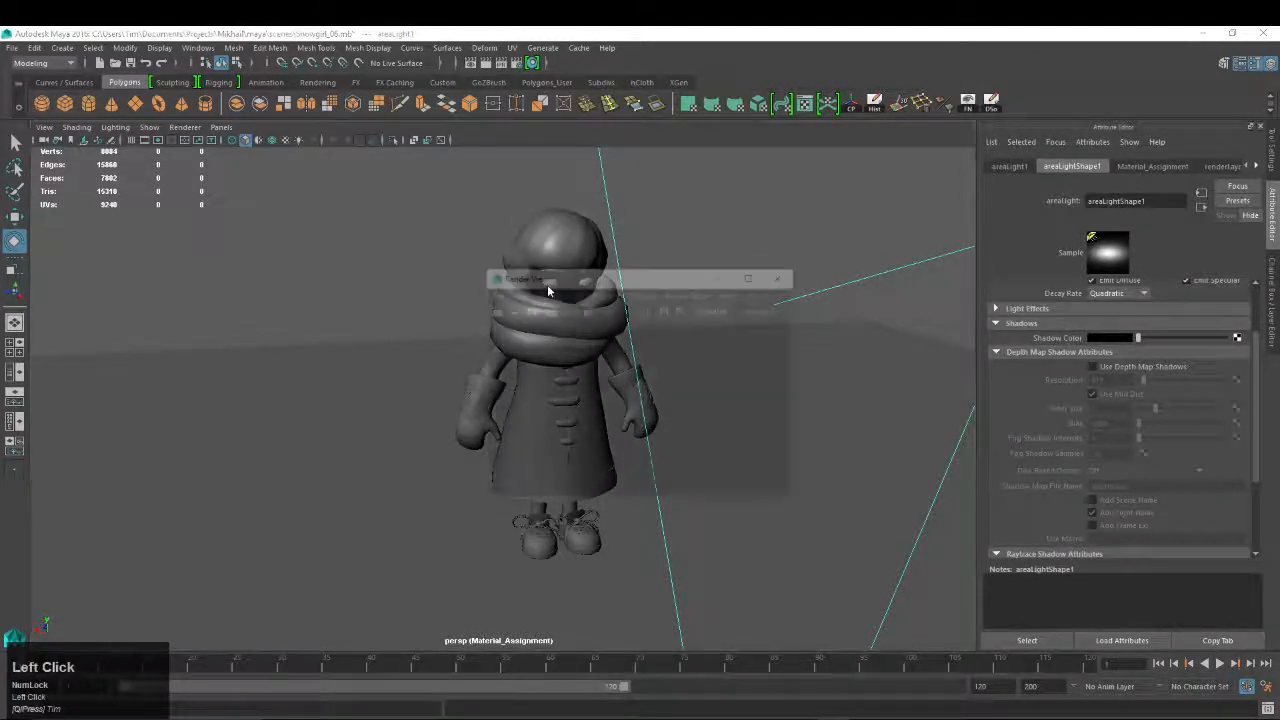
left_click(604, 293)
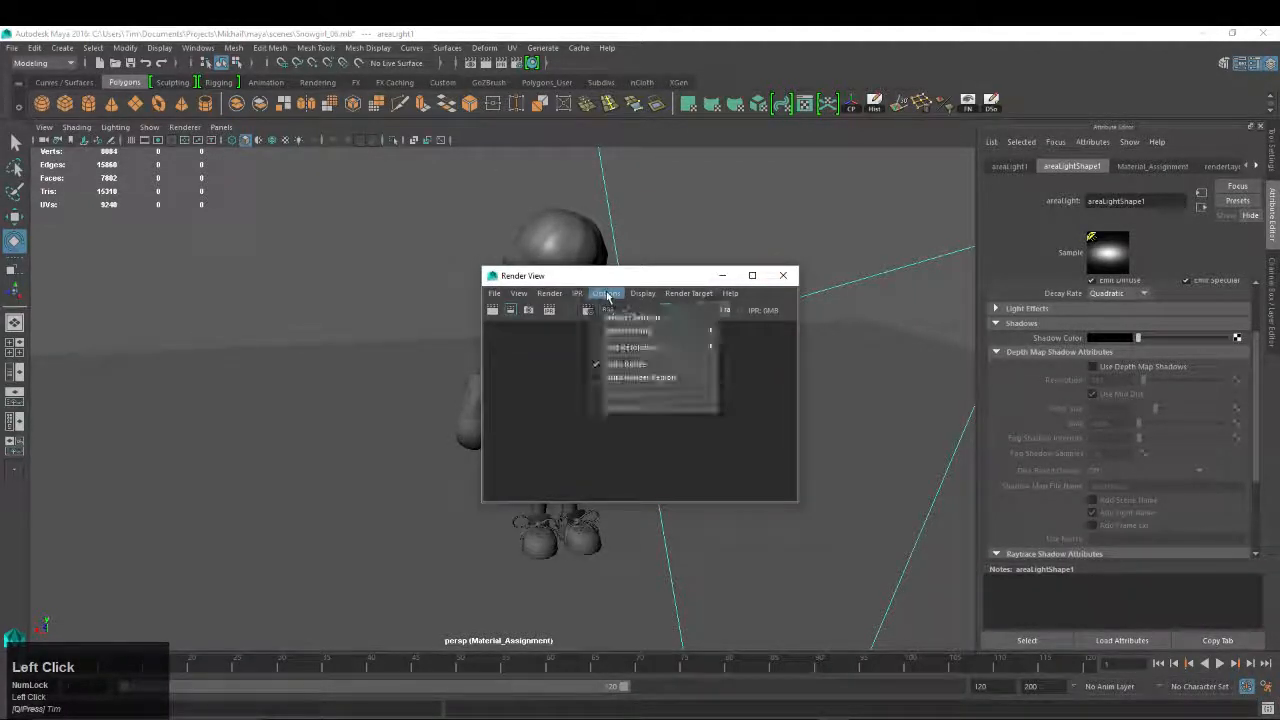
mouse_move(632, 355)
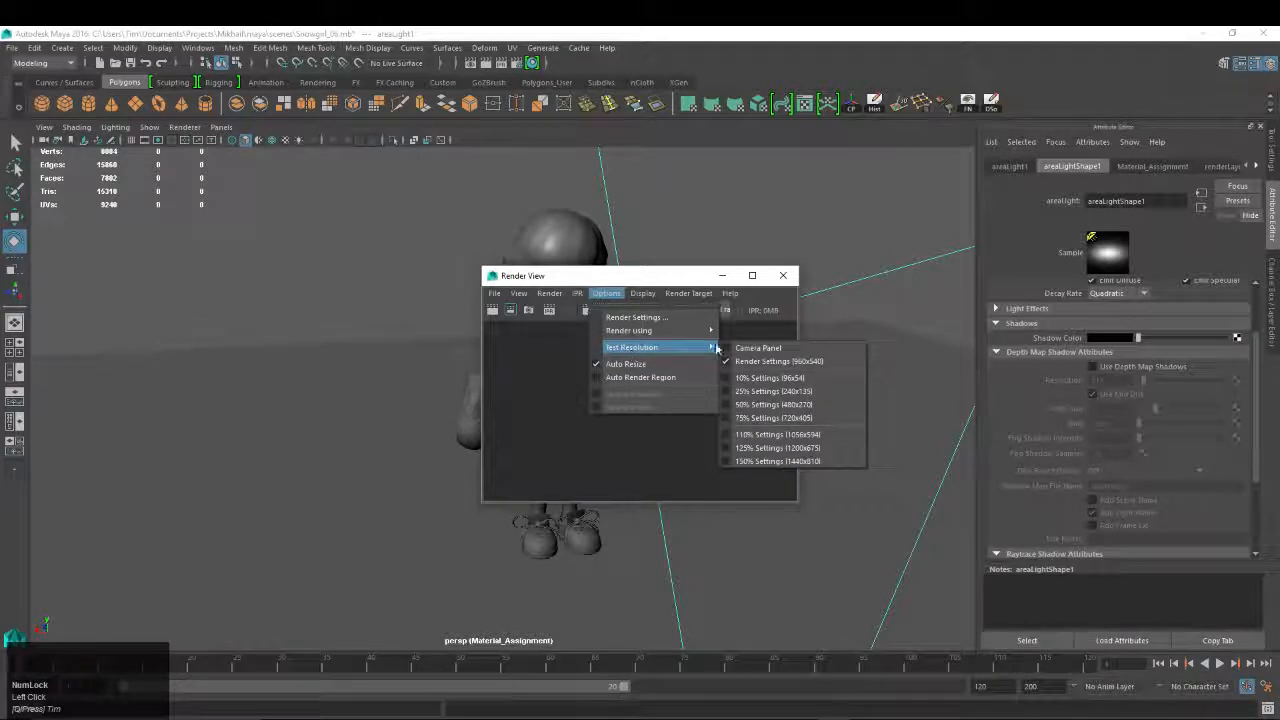
left_click(785, 277)
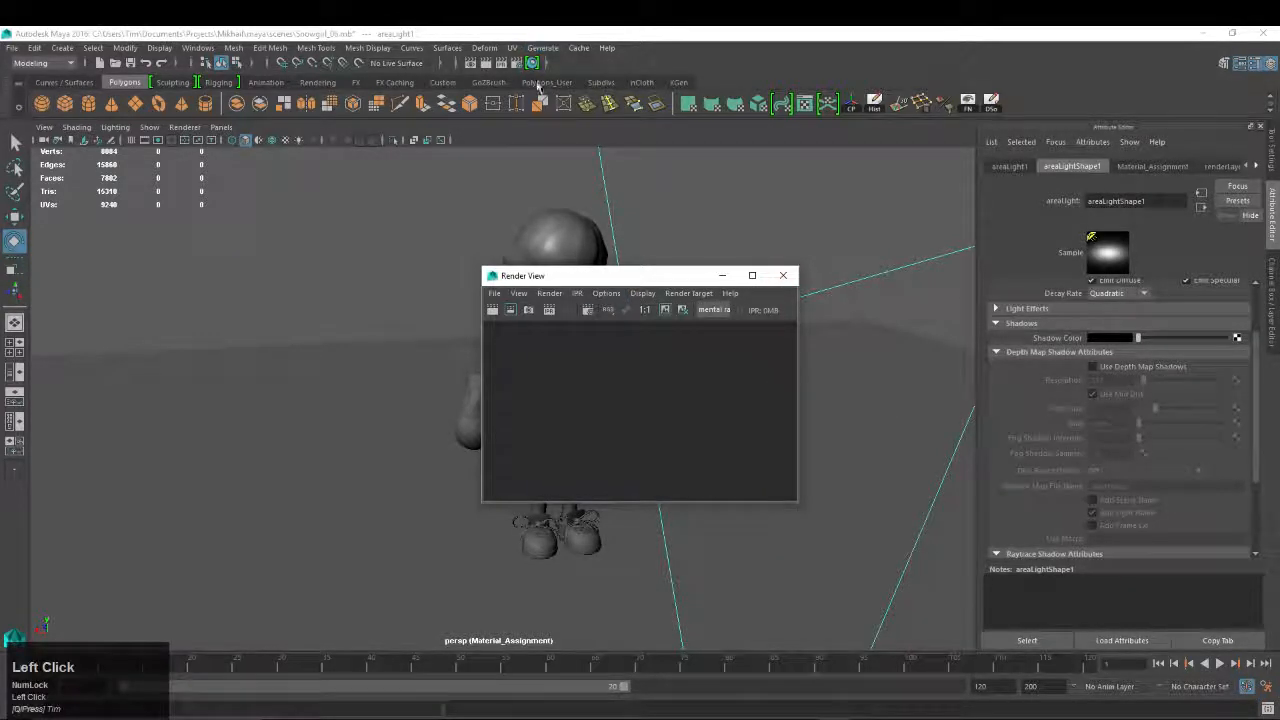
left_click(783, 275)
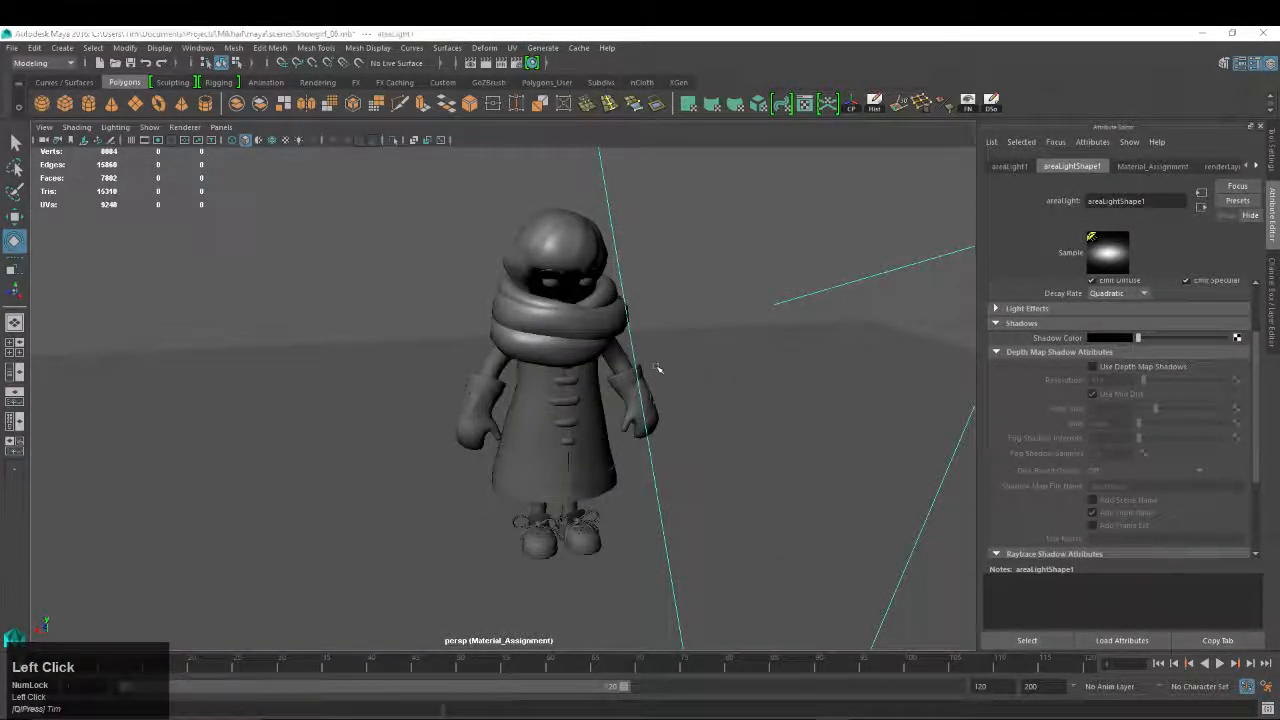
Set the render image size of the Material_Assignment layer to 1280 by 720 pixels in the Render Settings
left_click_drag(1108, 154, 234, 151)
left_click(134, 218)
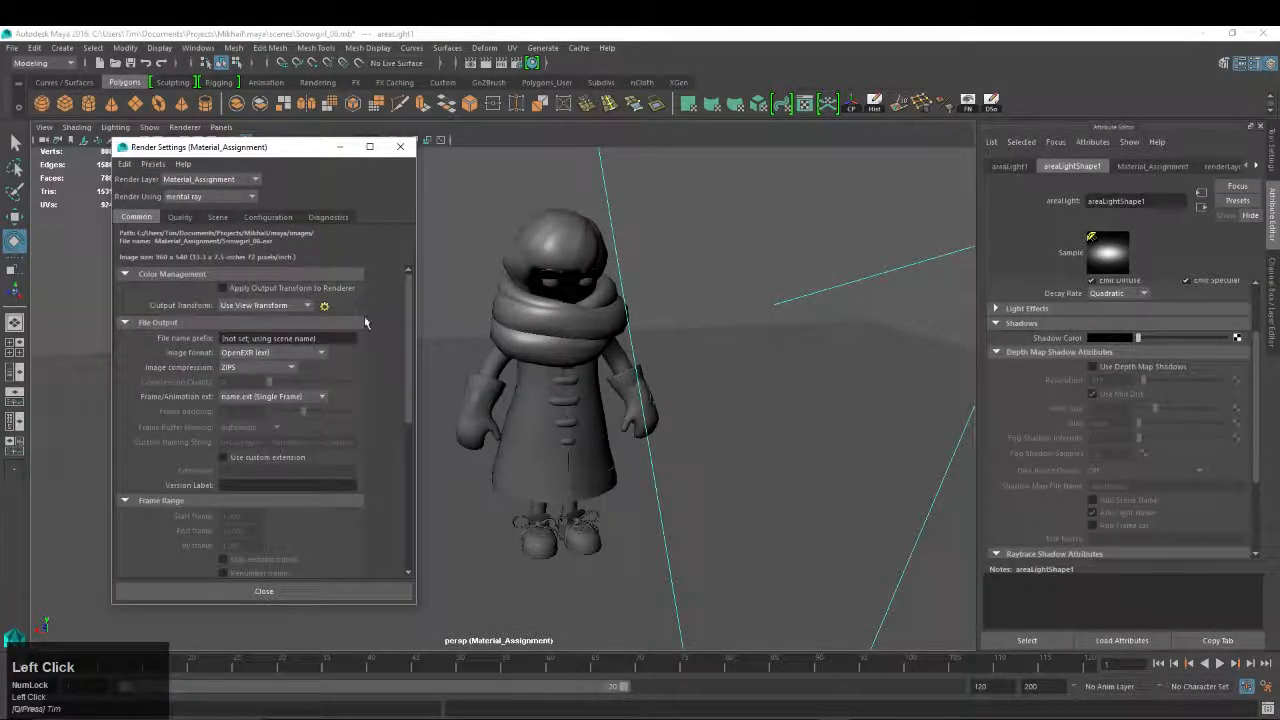
left_click_drag(411, 332, 411, 442)
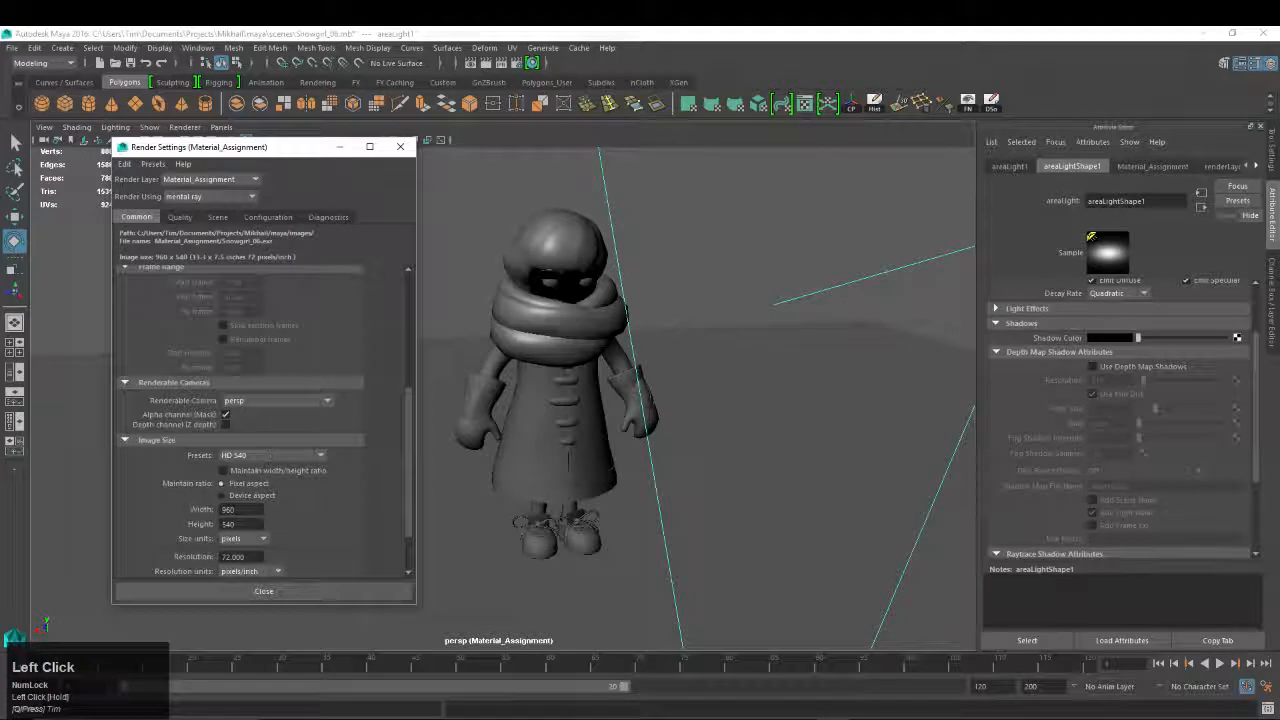
left_click(229, 509)
type("1280")
key("Tab")
type("7")
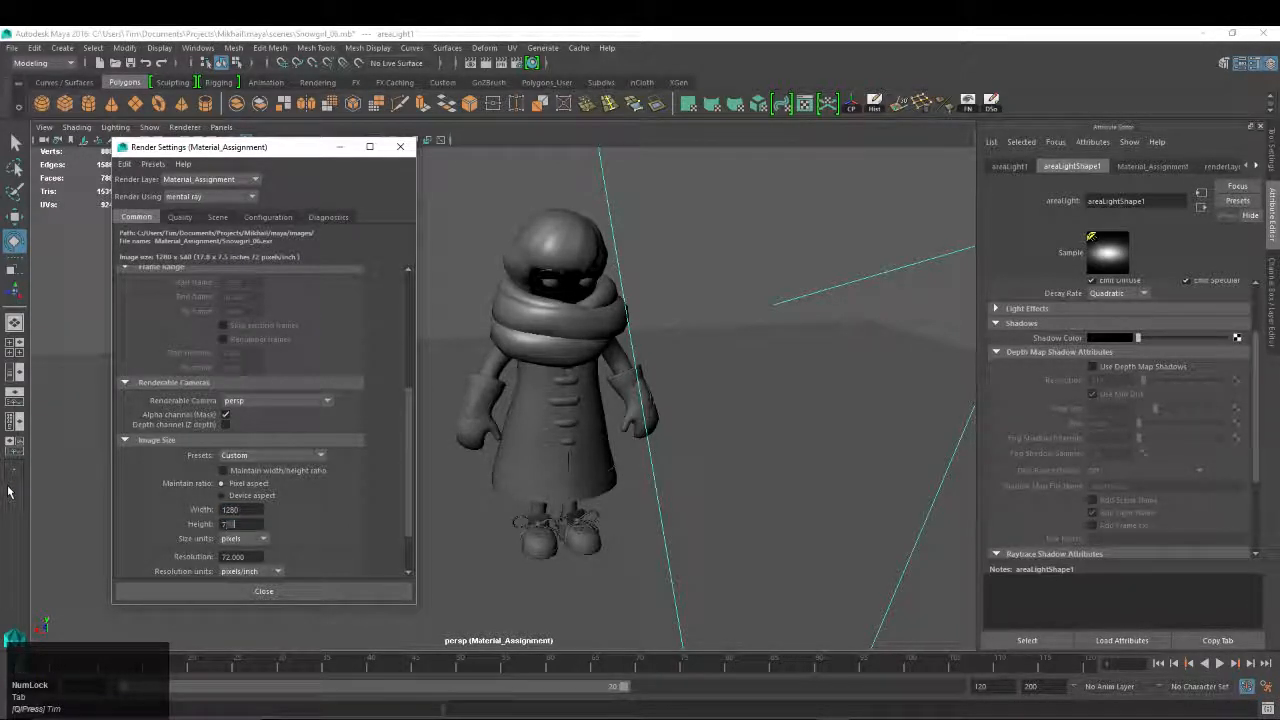
type("20")
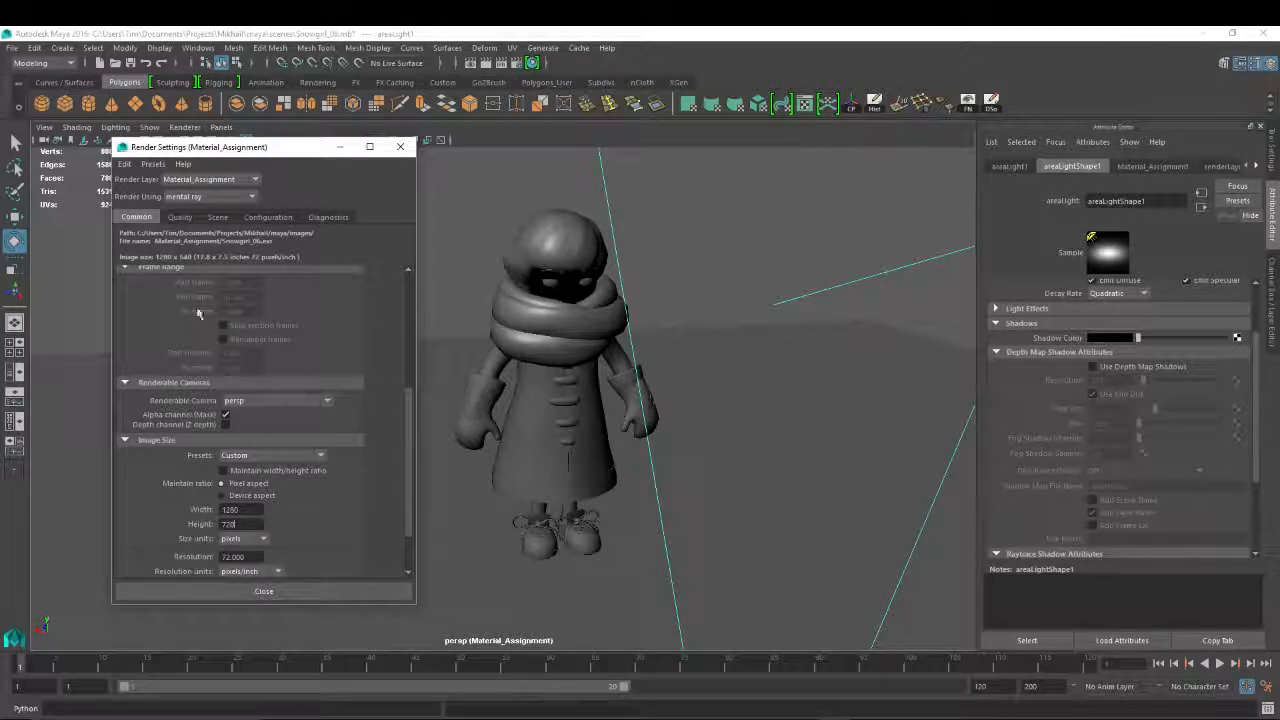
left_click_drag(285, 148, 270, 135)
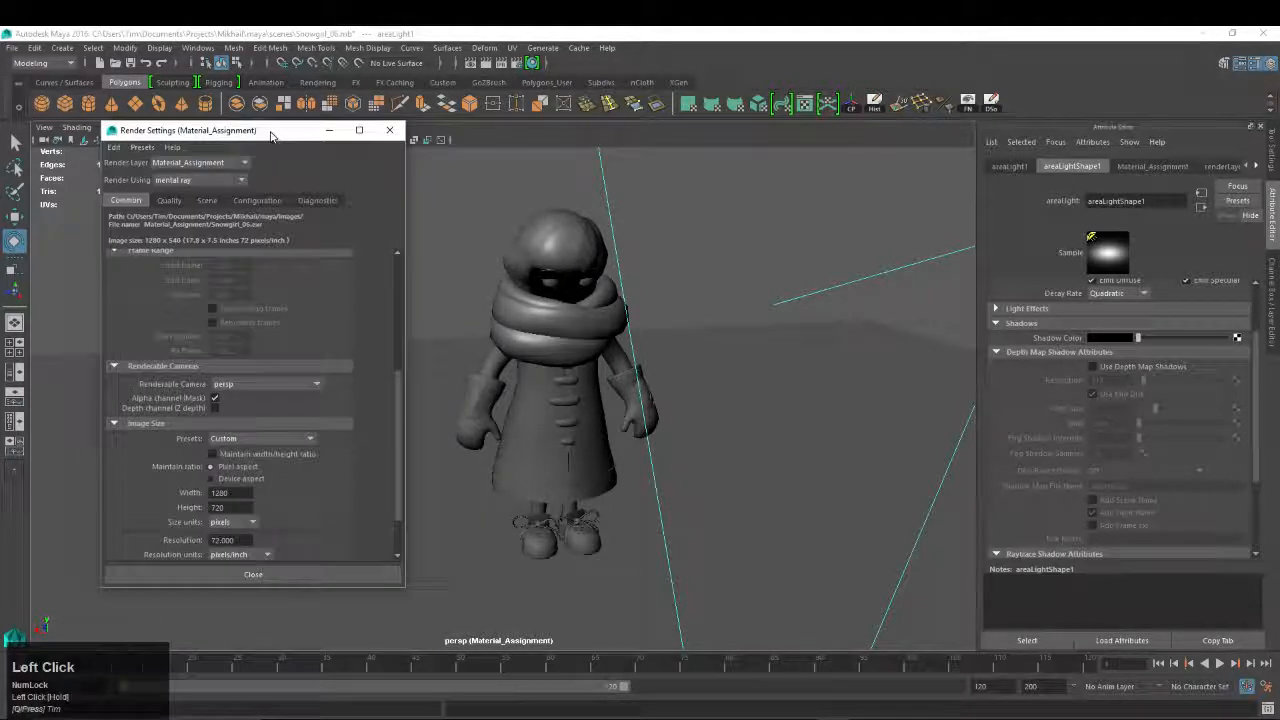
left_click(168, 200)
left_click(130, 201)
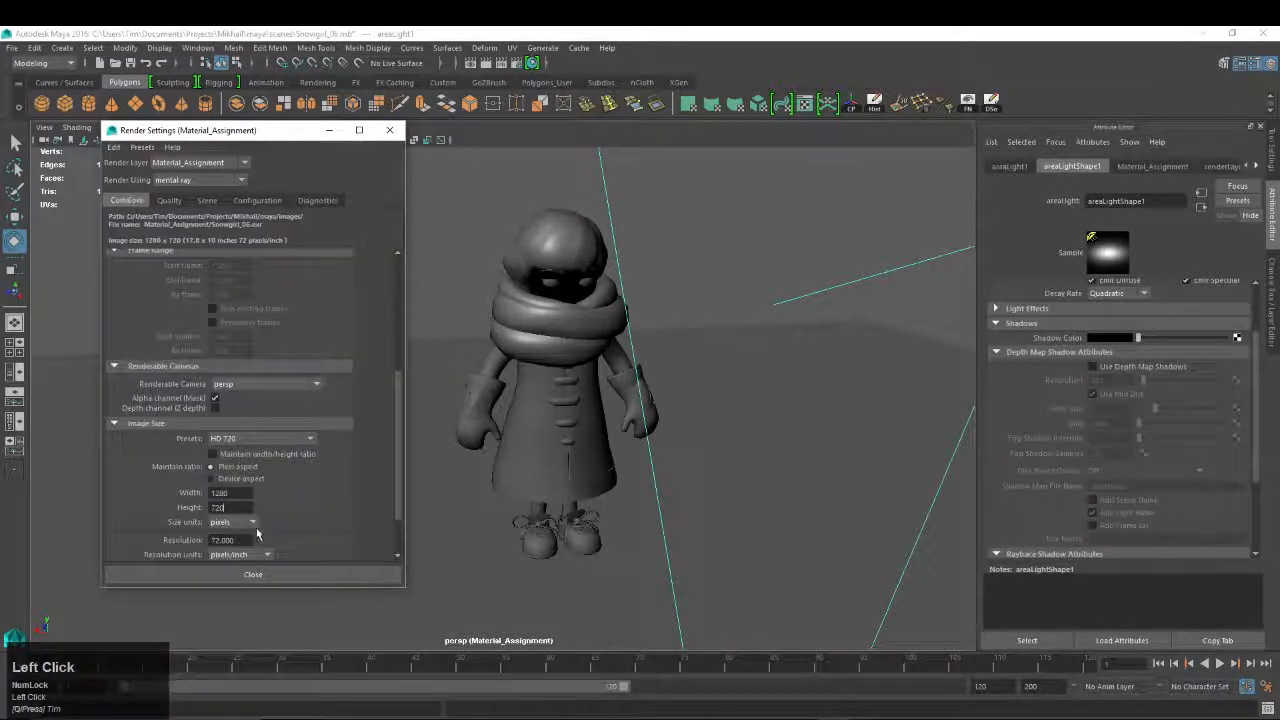
Review the mental ray Quality and Scene render settings, including the Indirect Diffuse mode, and close the Render Settings
left_click(168, 200)
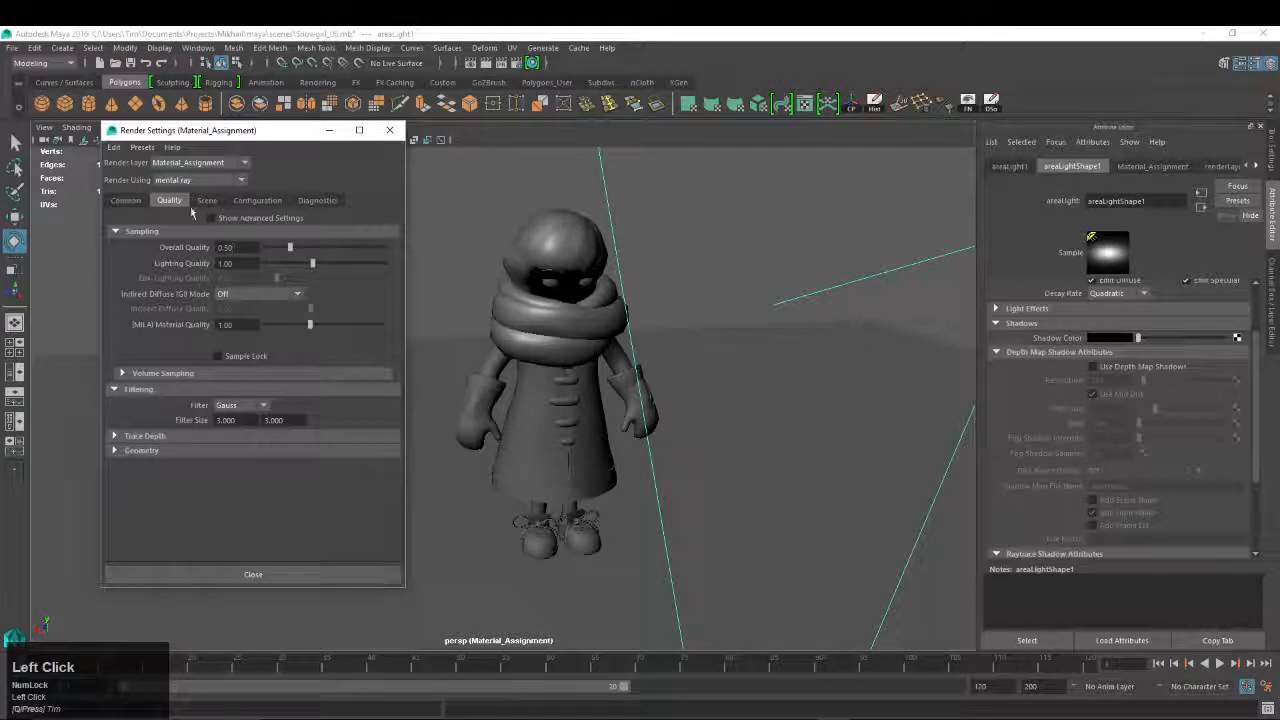
left_click(205, 201)
left_click(167, 200)
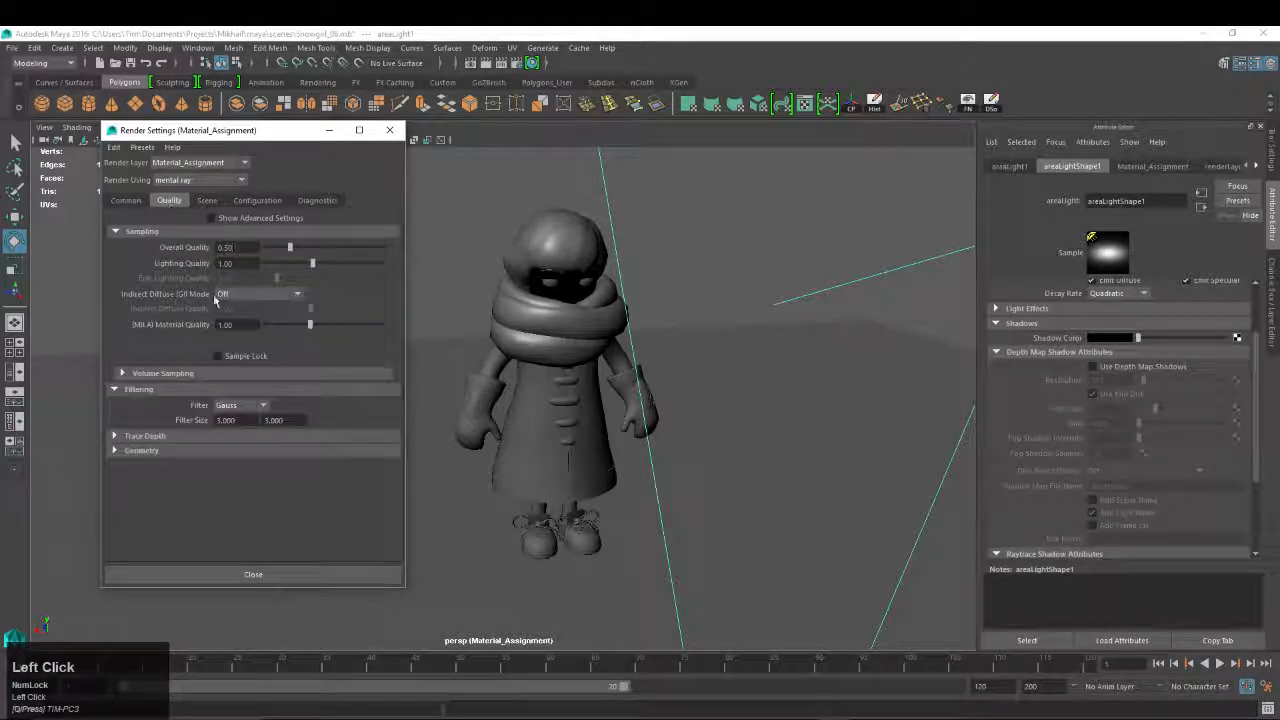
left_click(247, 296)
left_click(247, 300)
left_click(130, 201)
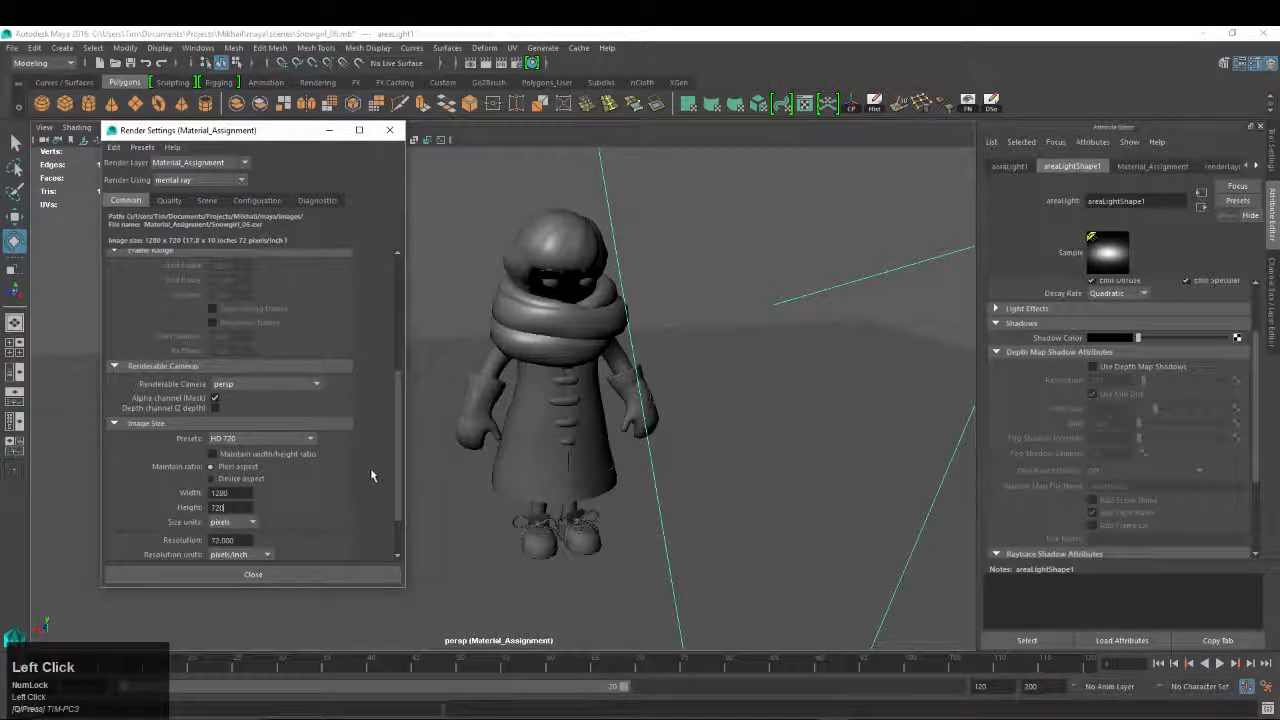
left_click(253, 575)
Set the Render View's test resolution to 75% Settings (960x540) and close the Render View
left_click(470, 63)
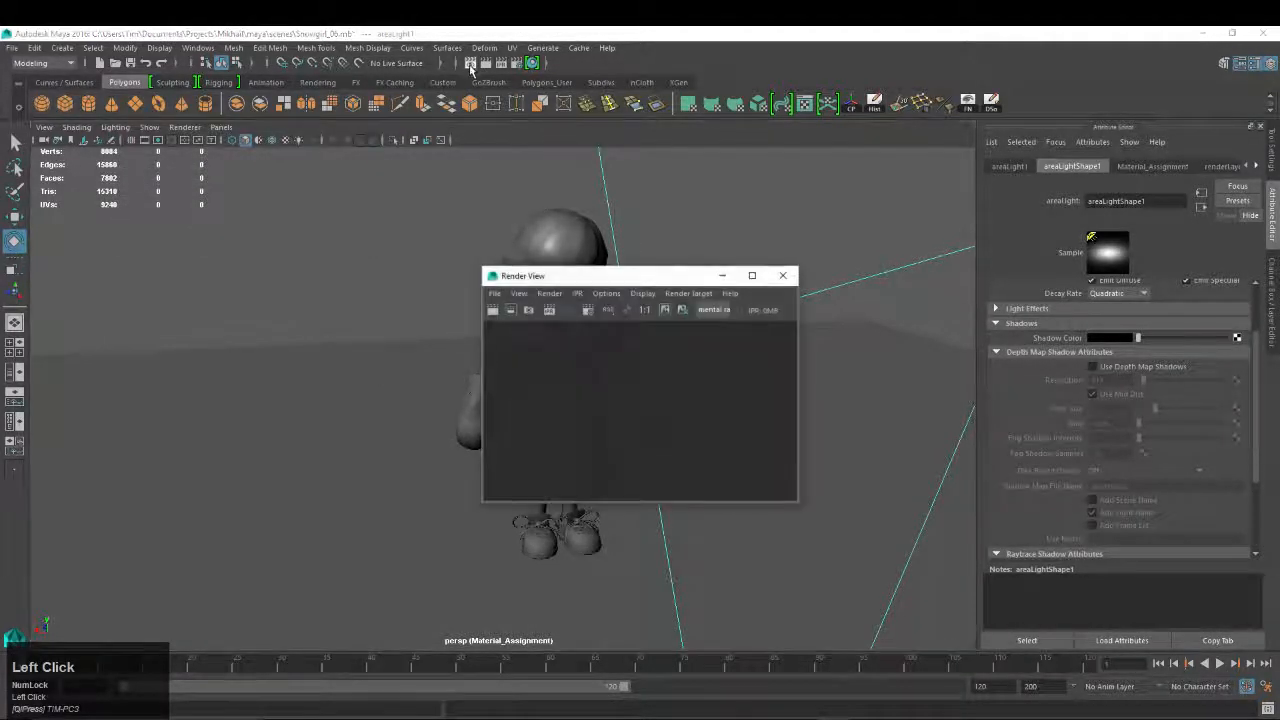
left_click_drag(530, 283, 454, 246)
left_click(530, 254)
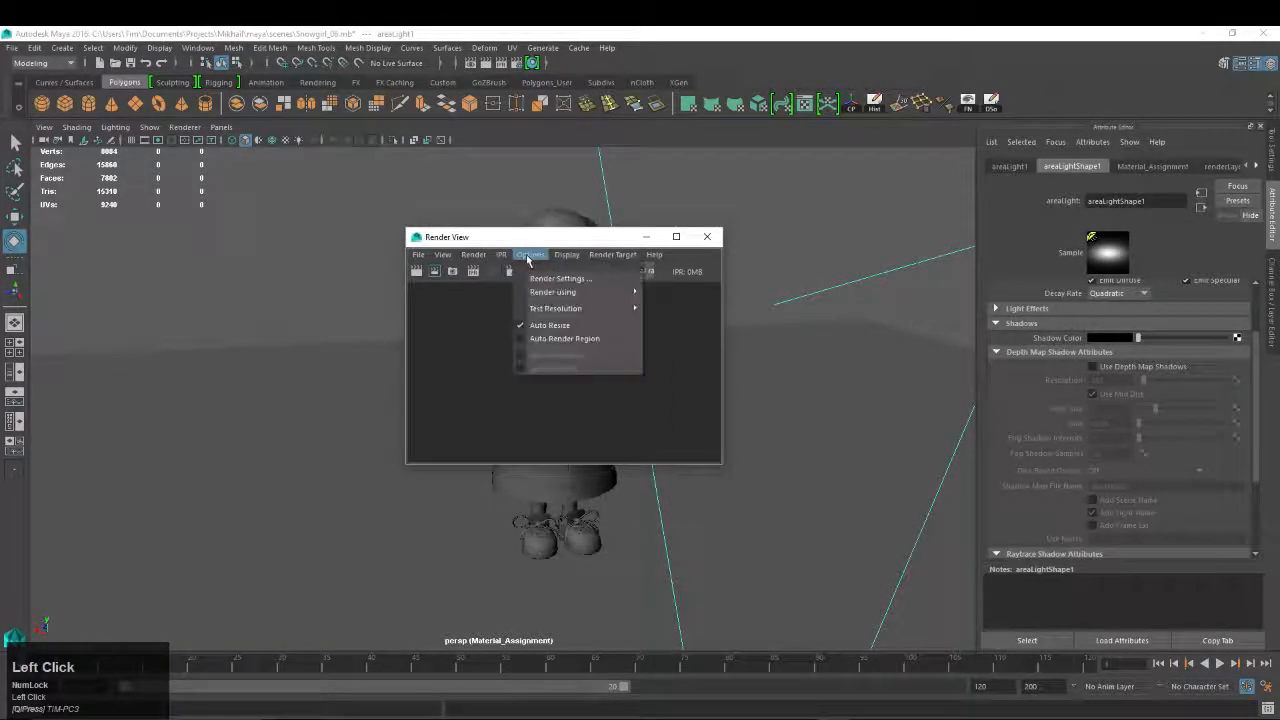
mouse_move(555, 312)
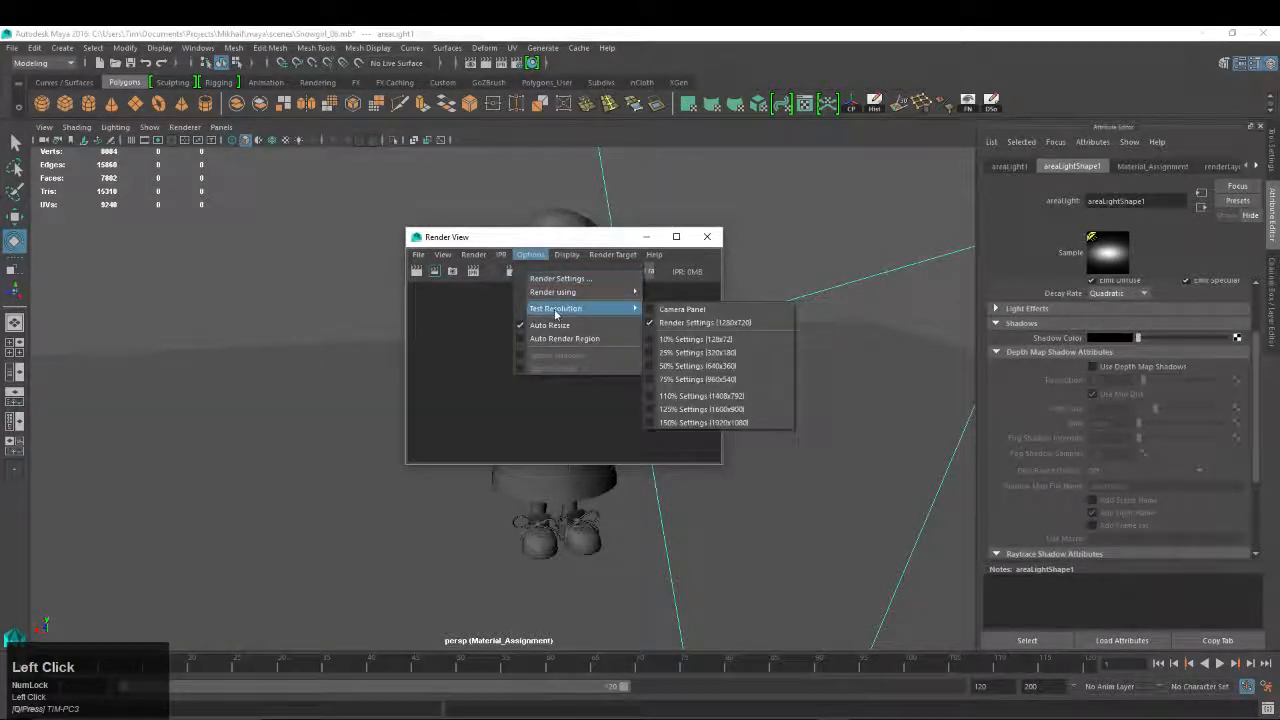
left_click(663, 383)
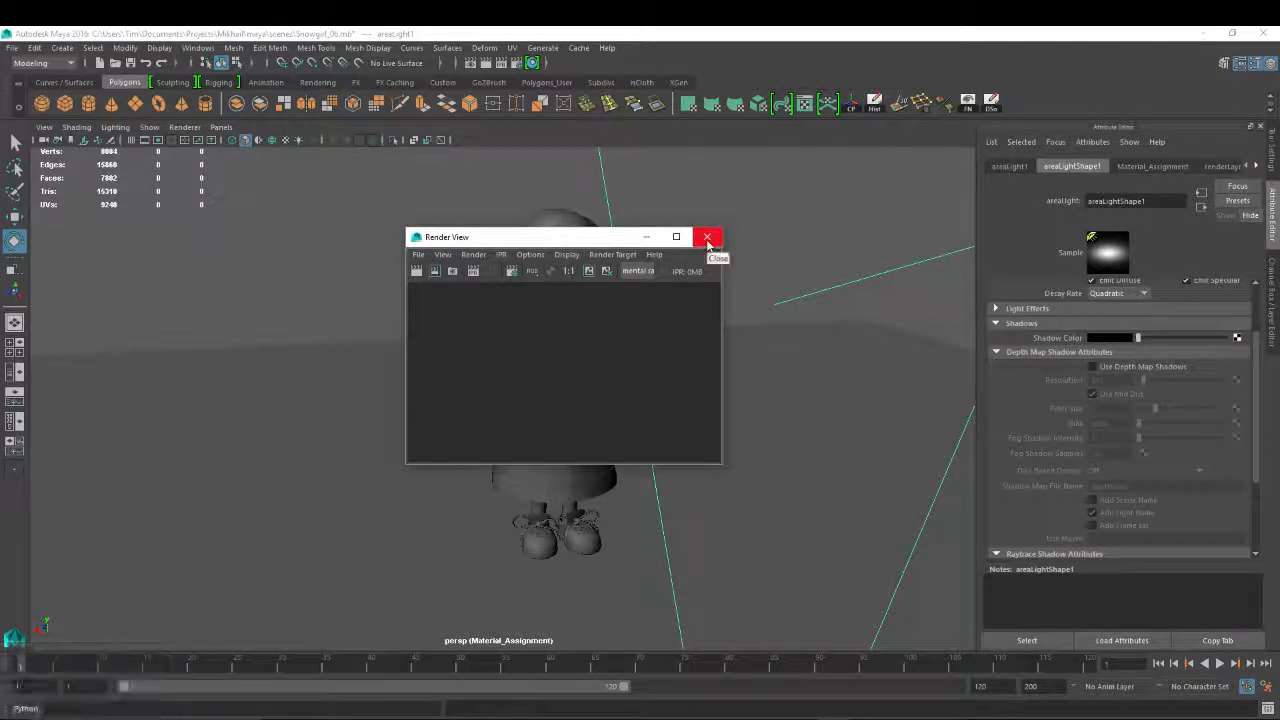
left_click(707, 240)
Reframe the full character in the perspective view and save the scene
left_click_drag(625, 285, 582, 300, "alt")
middle_click_drag(582, 300, 576, 292, "alt")
key("ctrl+s")
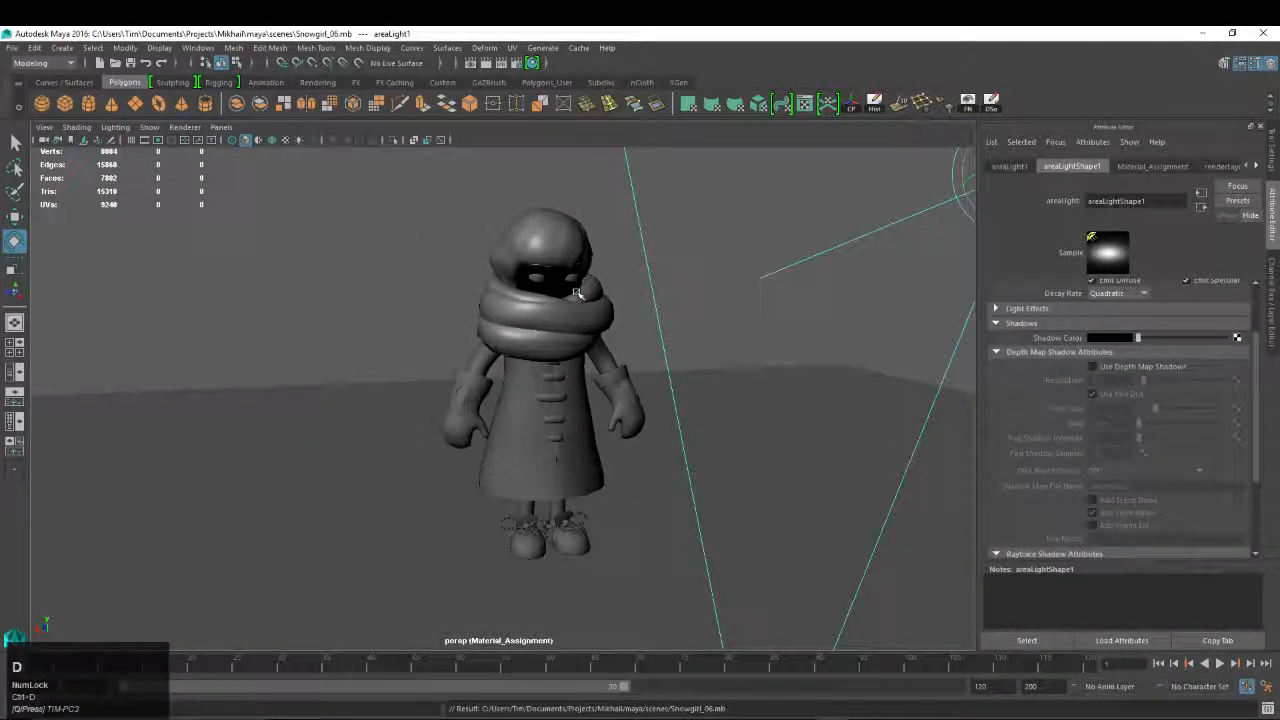
key("ctrl+s")
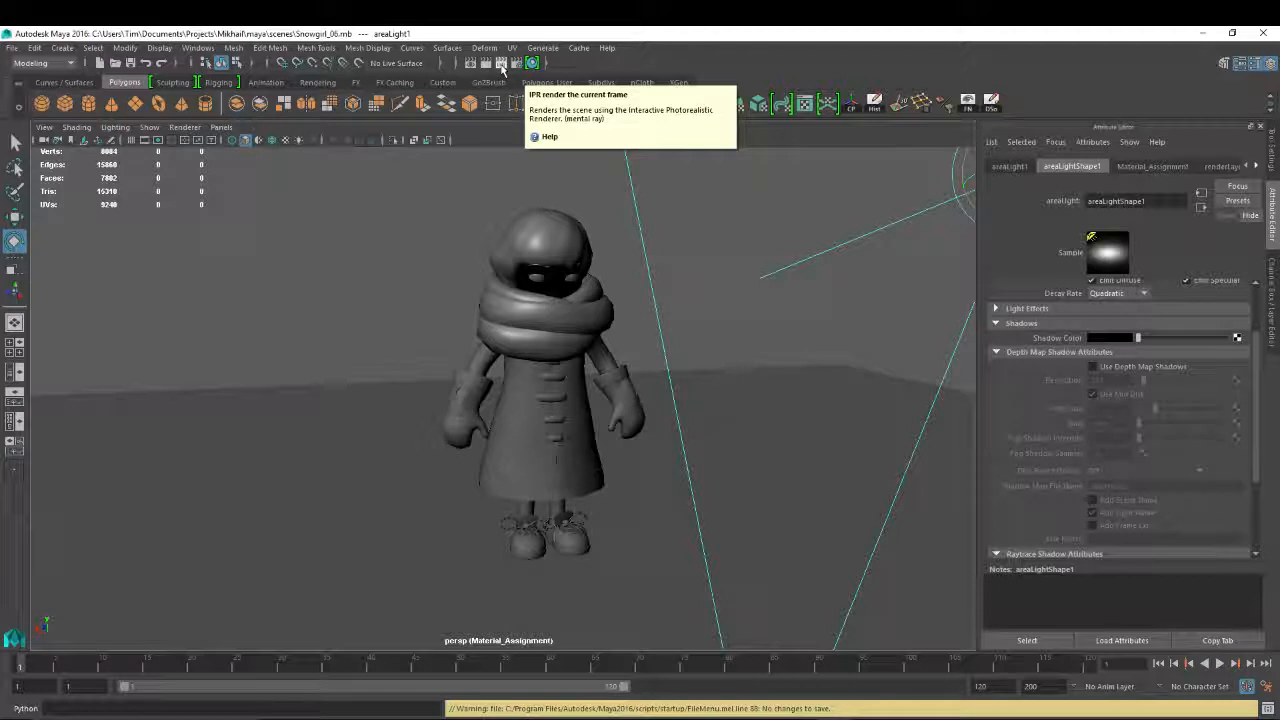
left_click(502, 64)
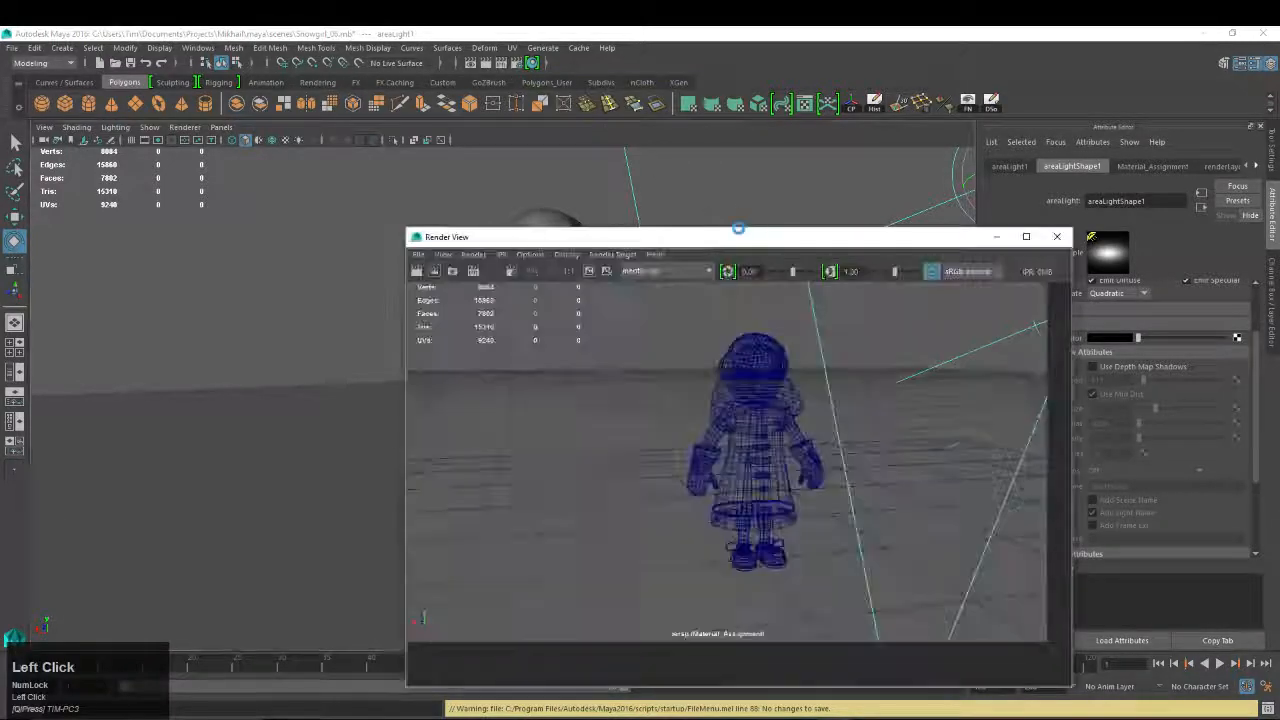
left_click_drag(731, 245, 492, 183)
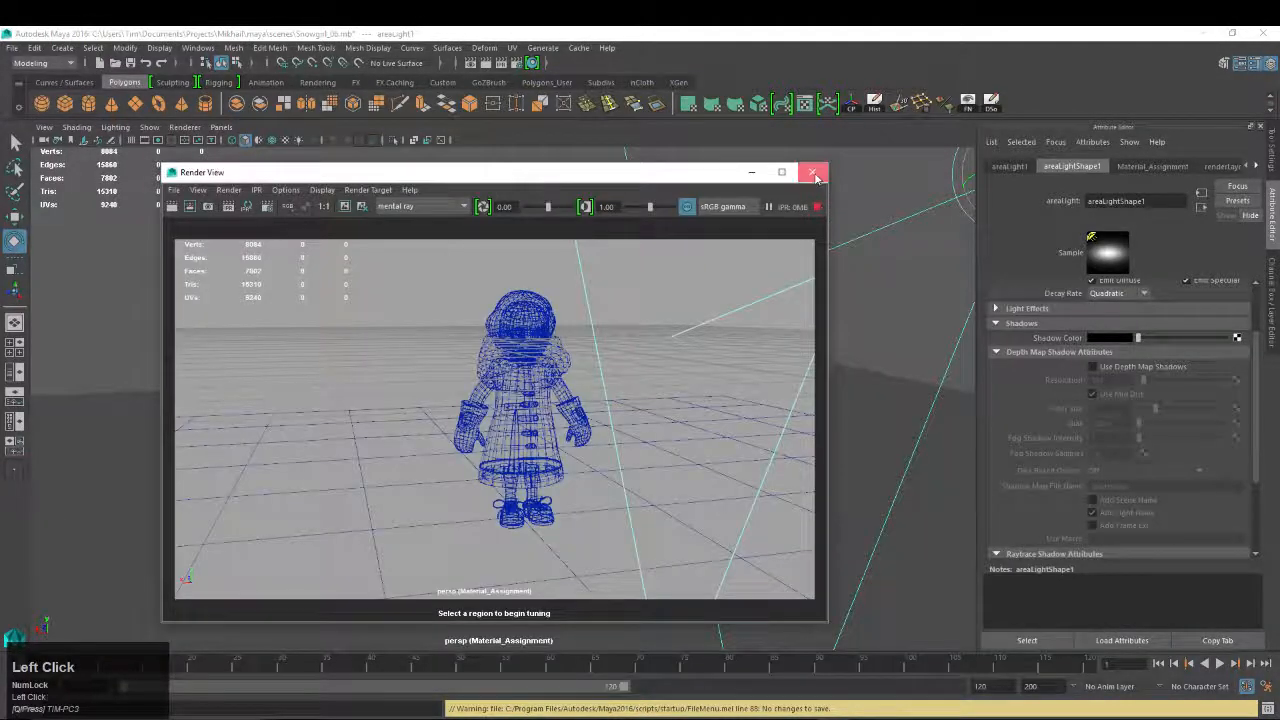
left_click(813, 173)
Show the 1280 x 720 resolution gate in the perspective view and frame the full character inside it
middle_click_drag(570, 310, 543, 300, "alt")
right_click_drag(543, 300, 570, 291, "alt")
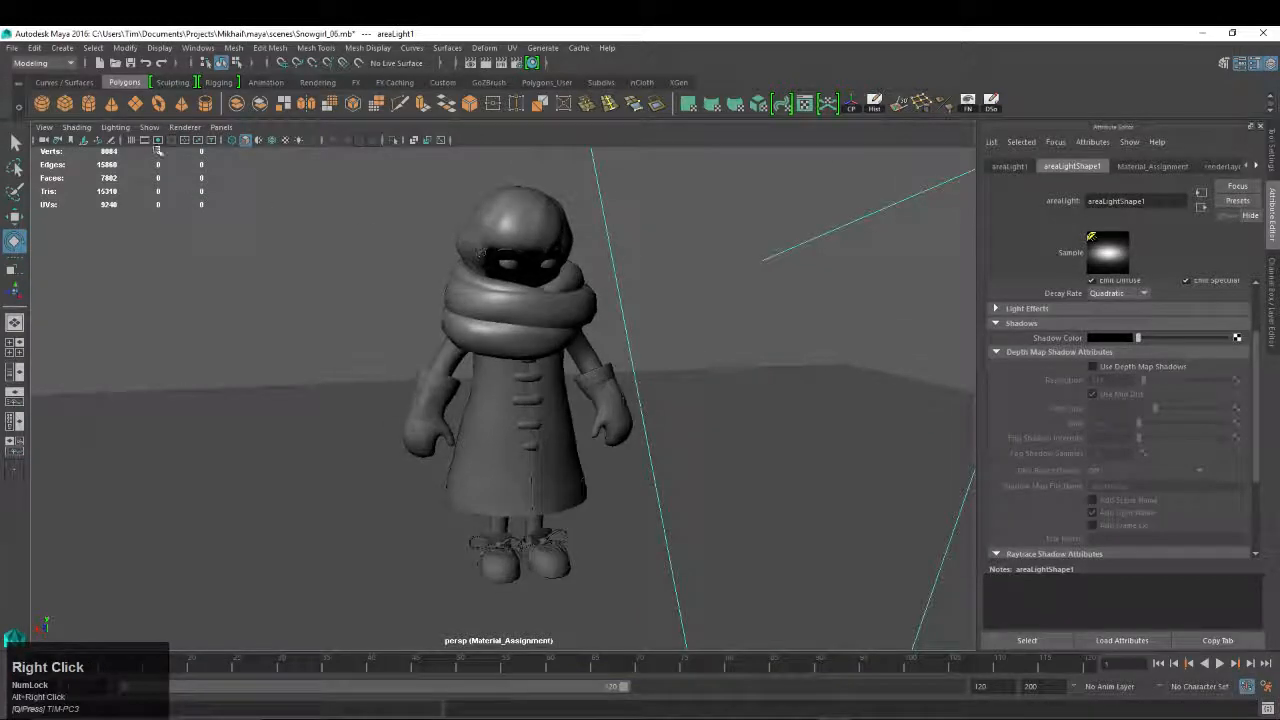
left_click(158, 141)
right_click_drag(386, 330, 411, 323, "alt")
middle_click_drag(411, 323, 382, 320, "alt")
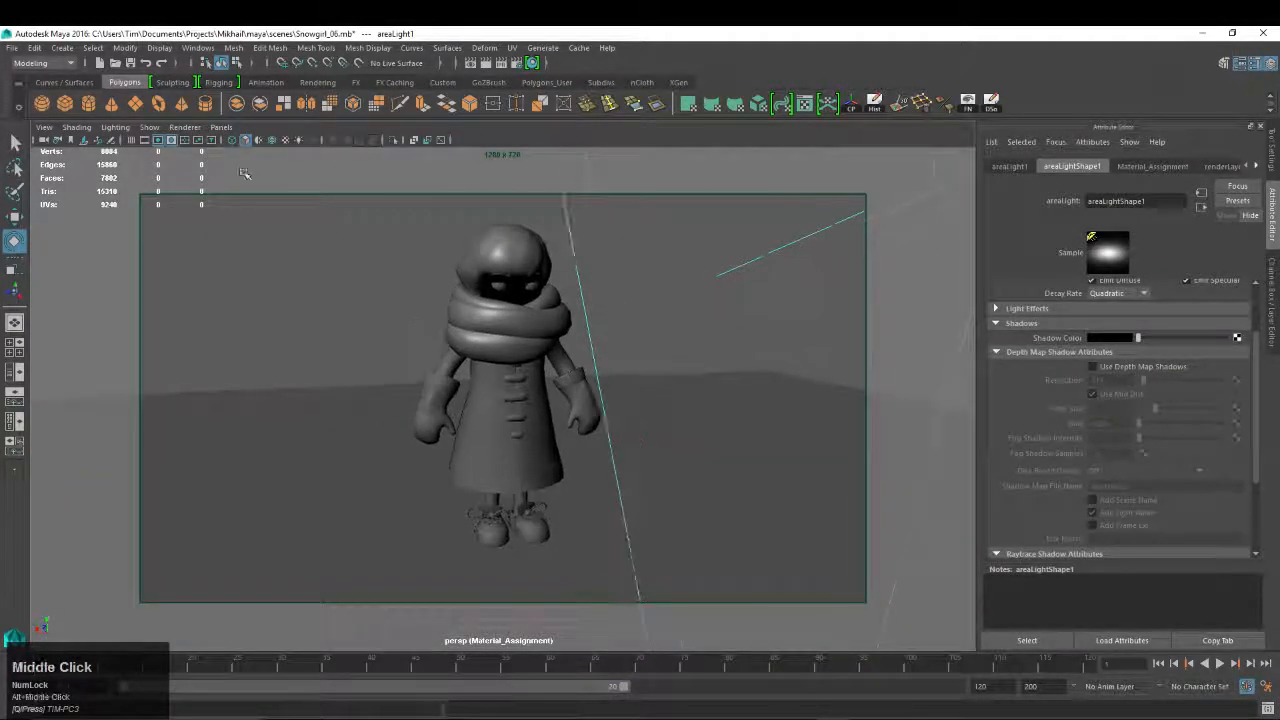
right_click_drag(429, 329, 436, 338, "alt")
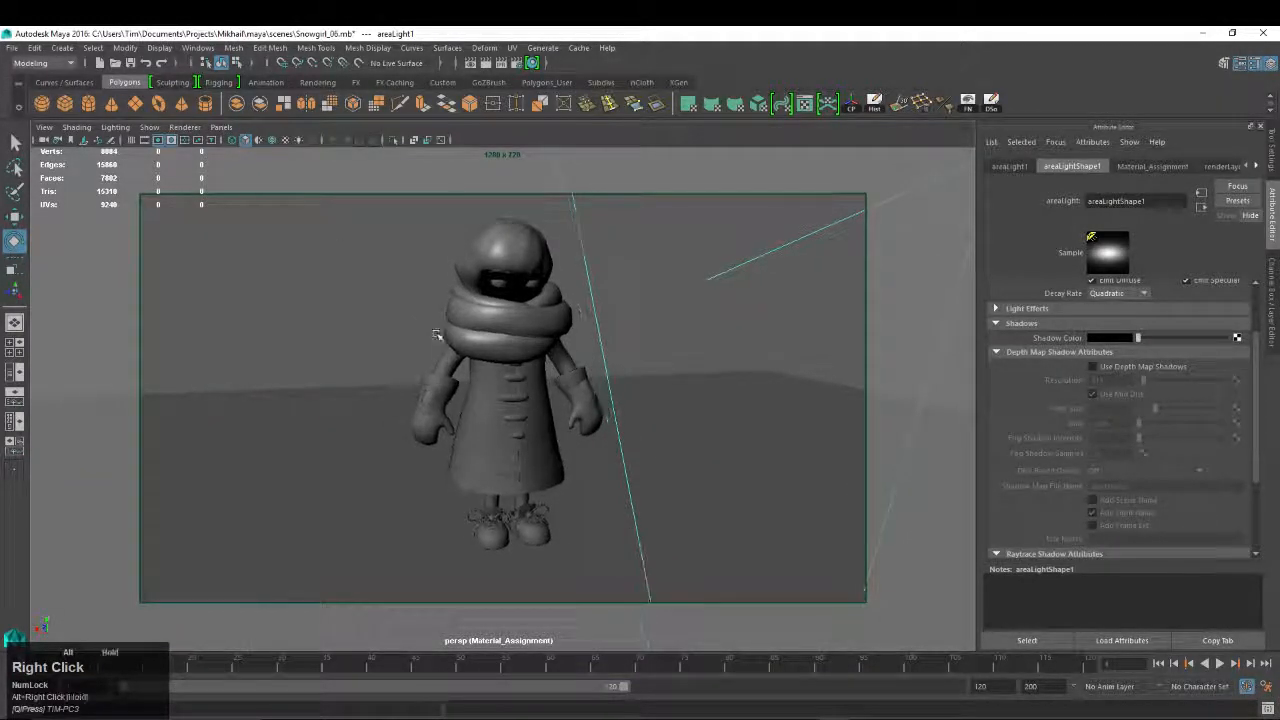
middle_click_drag(436, 338, 440, 348, "alt")
mouse_move(440, 348)
right_mouse_down("alt")
mouse_move(456, 364)
mouse_move(464, 345)
right_mouse_up("alt")
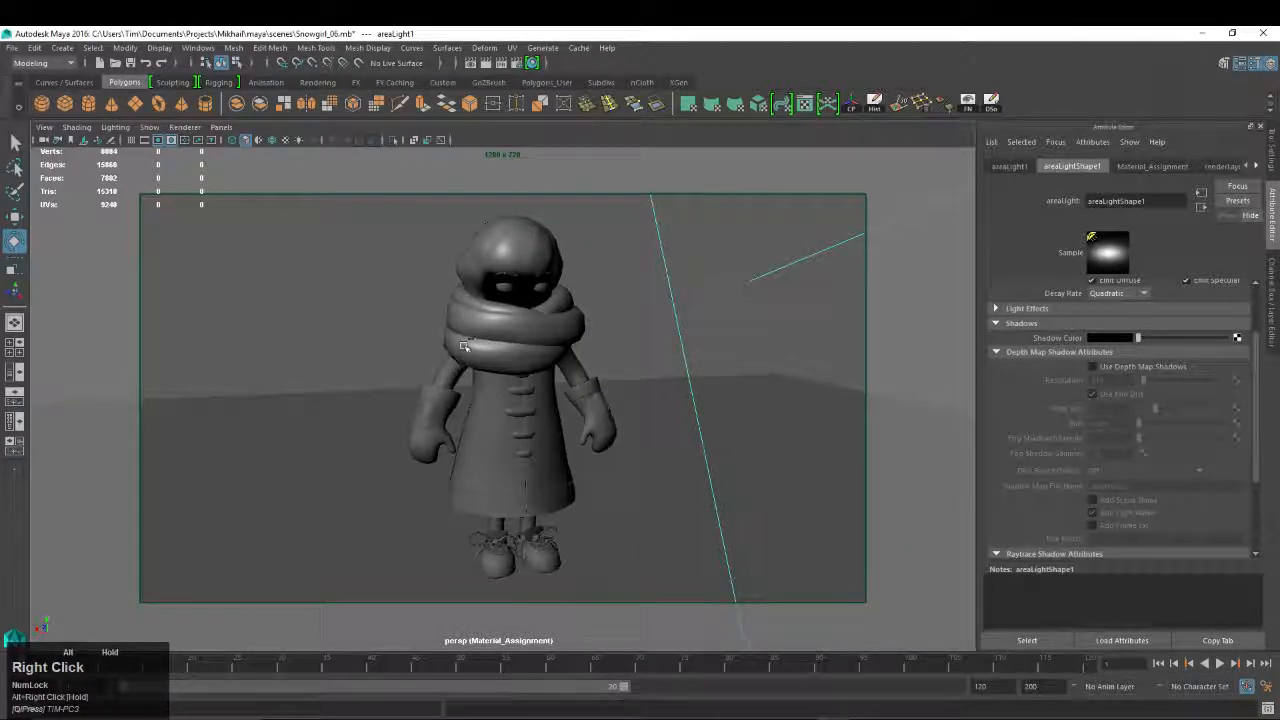
Start an IPR render and tune a region around the head, followed by one covering the whole character
left_click(504, 62)
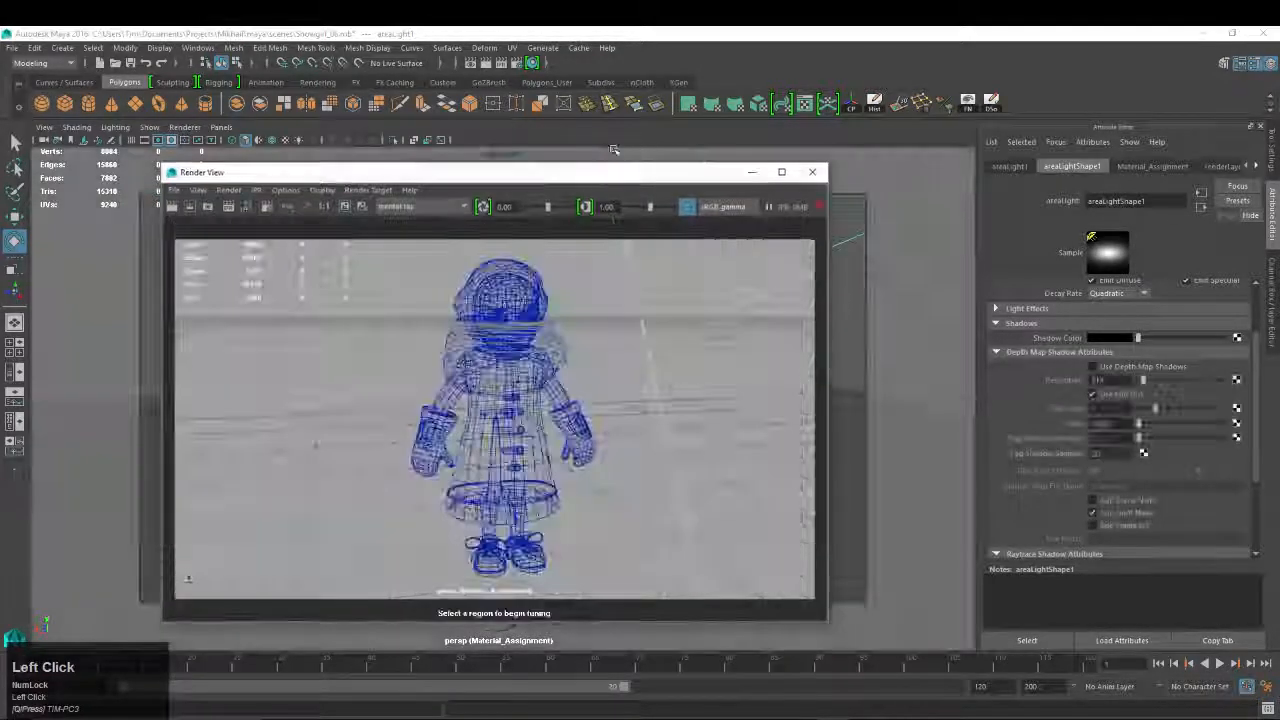
left_click_drag(558, 175, 430, 142)
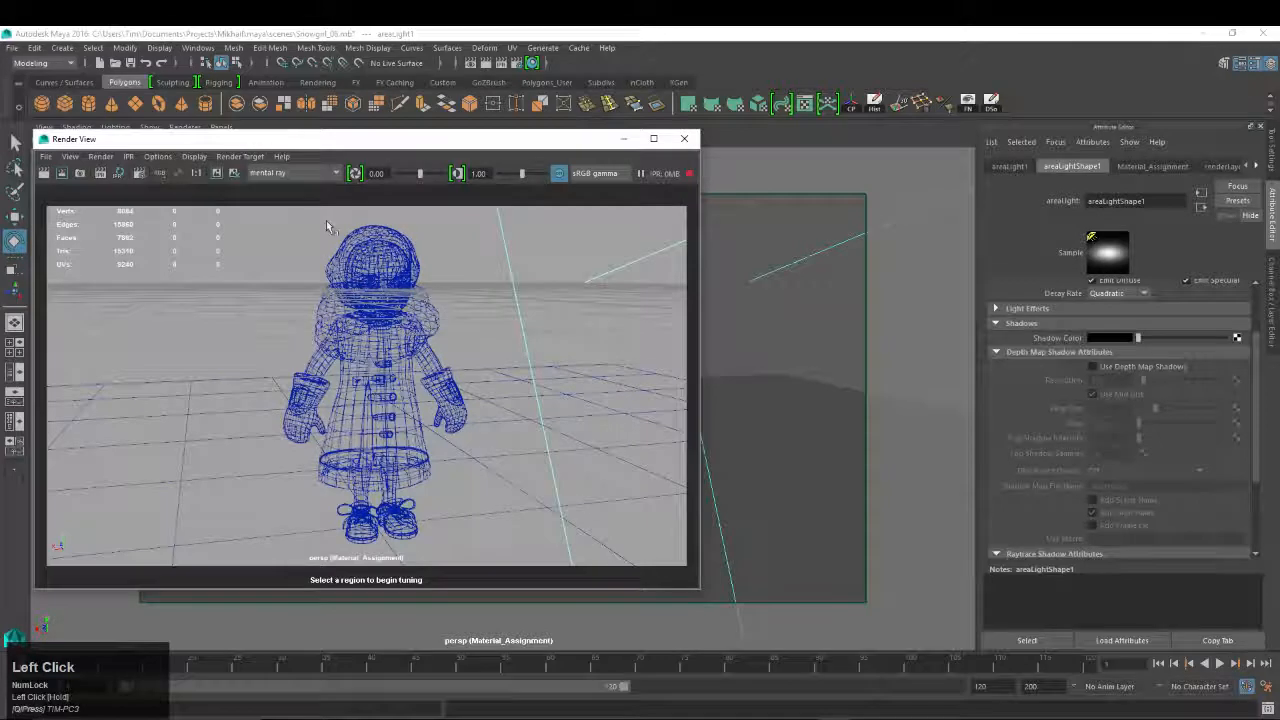
left_click_drag(311, 214, 471, 362)
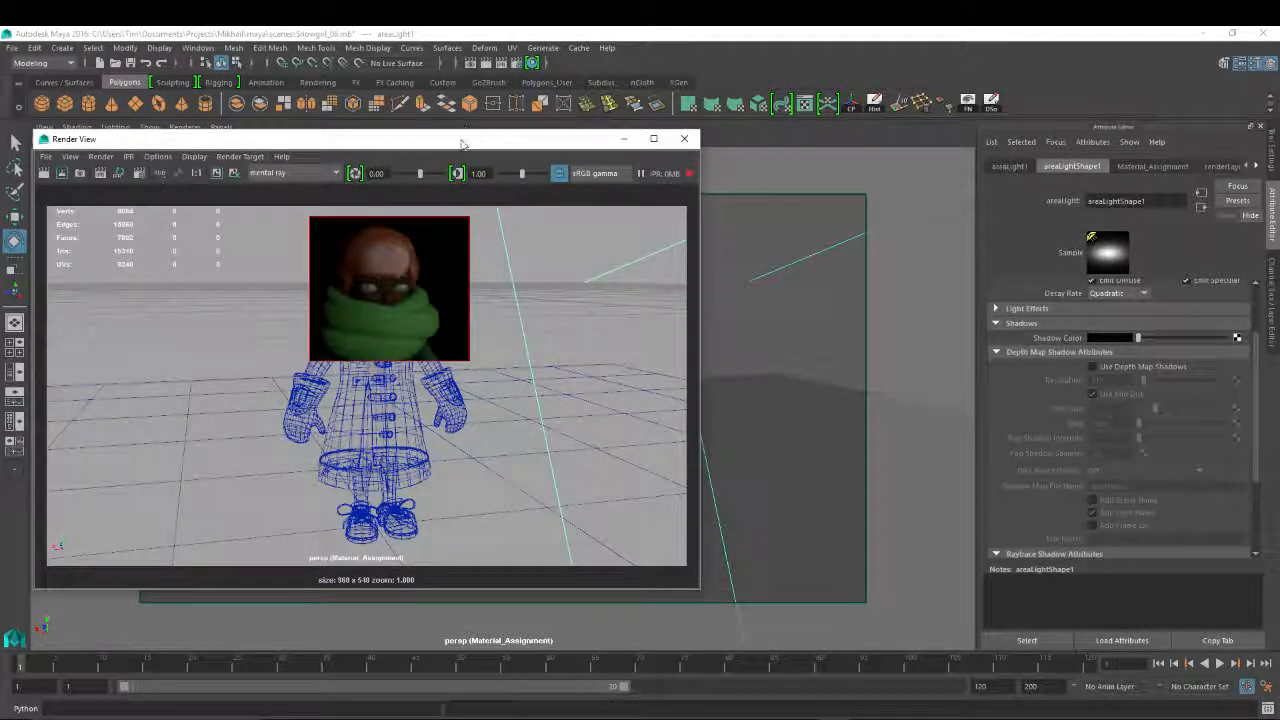
left_click_drag(461, 144, 433, 203)
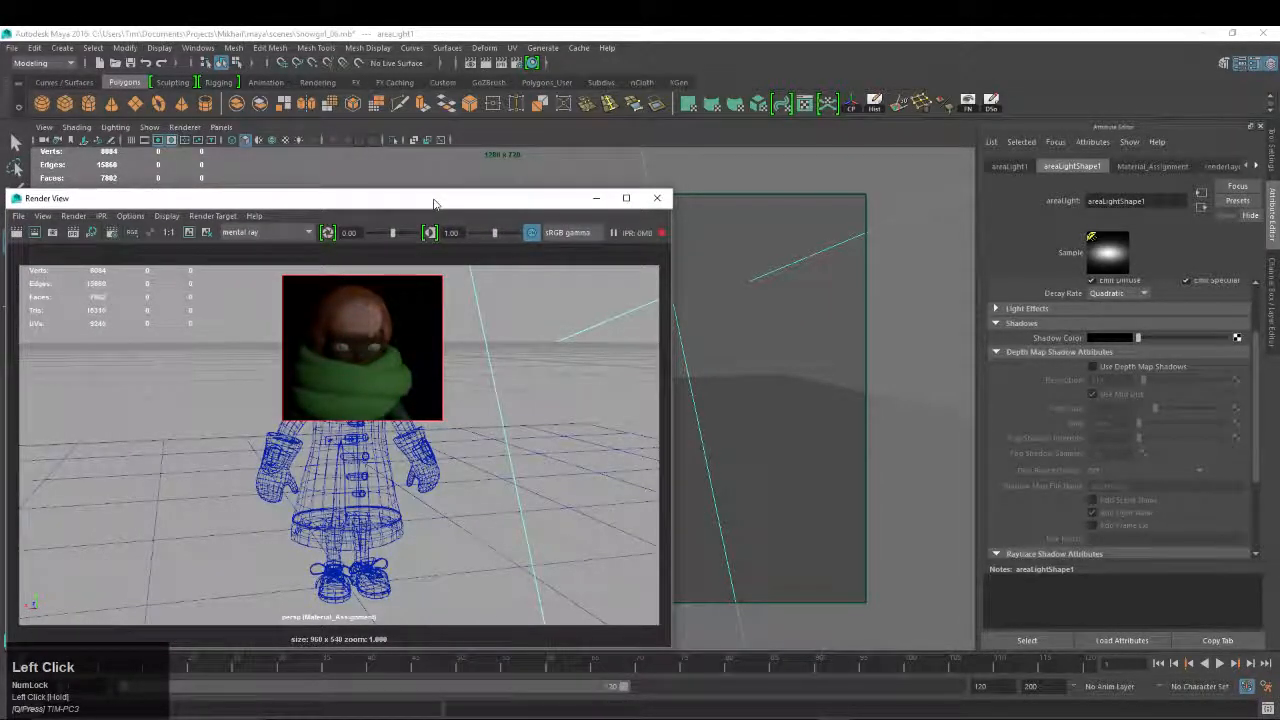
left_click_drag(227, 287, 471, 612)
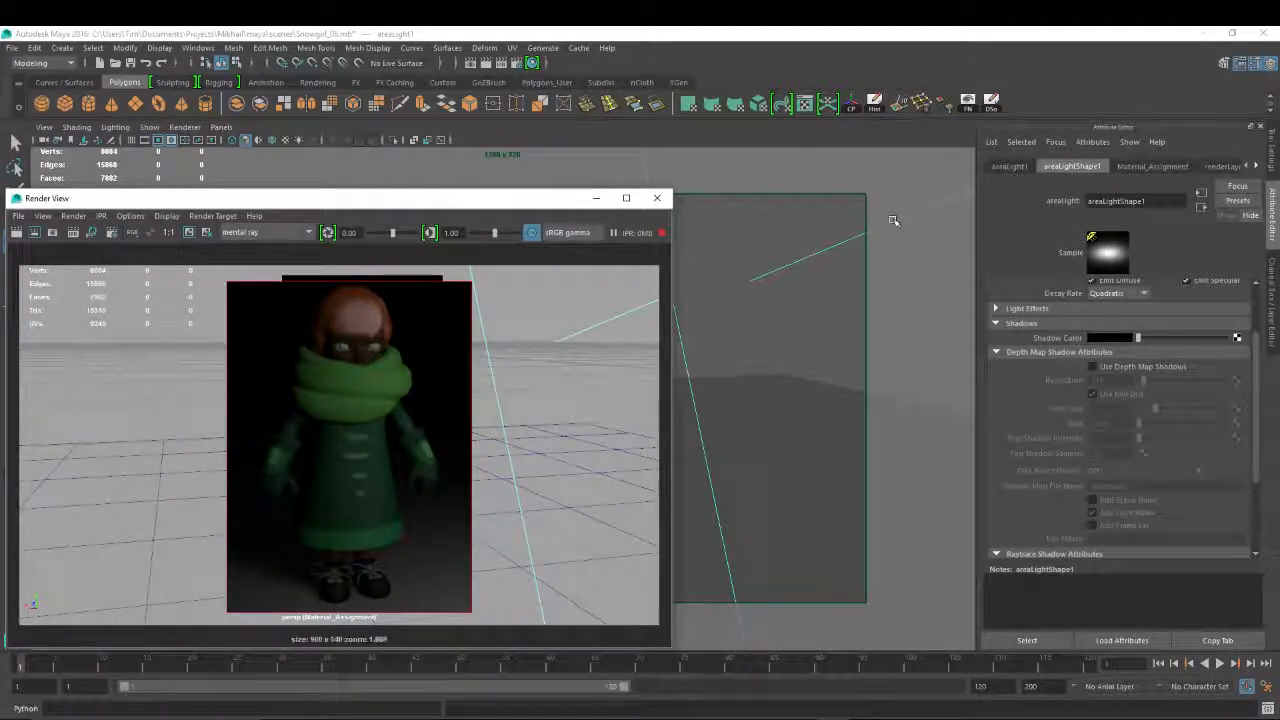
Set the area light's intensity to 20
left_click(858, 240)
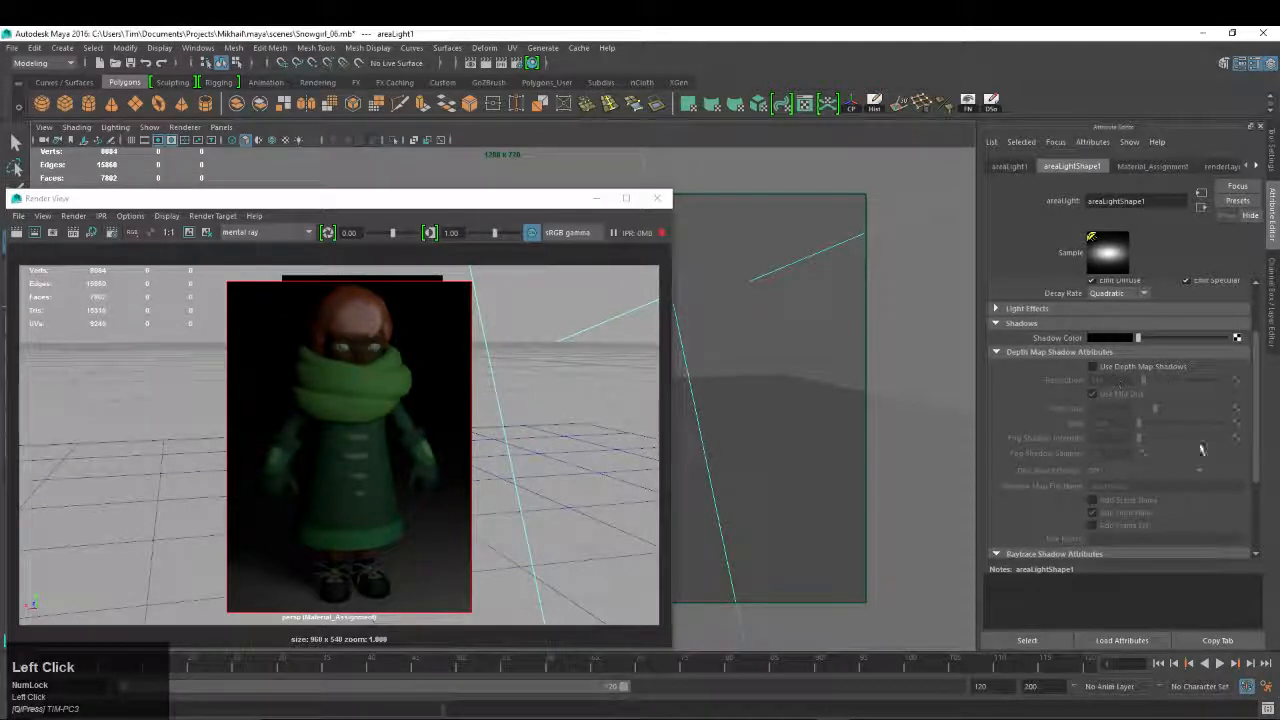
left_click_drag(1259, 368, 1236, 286)
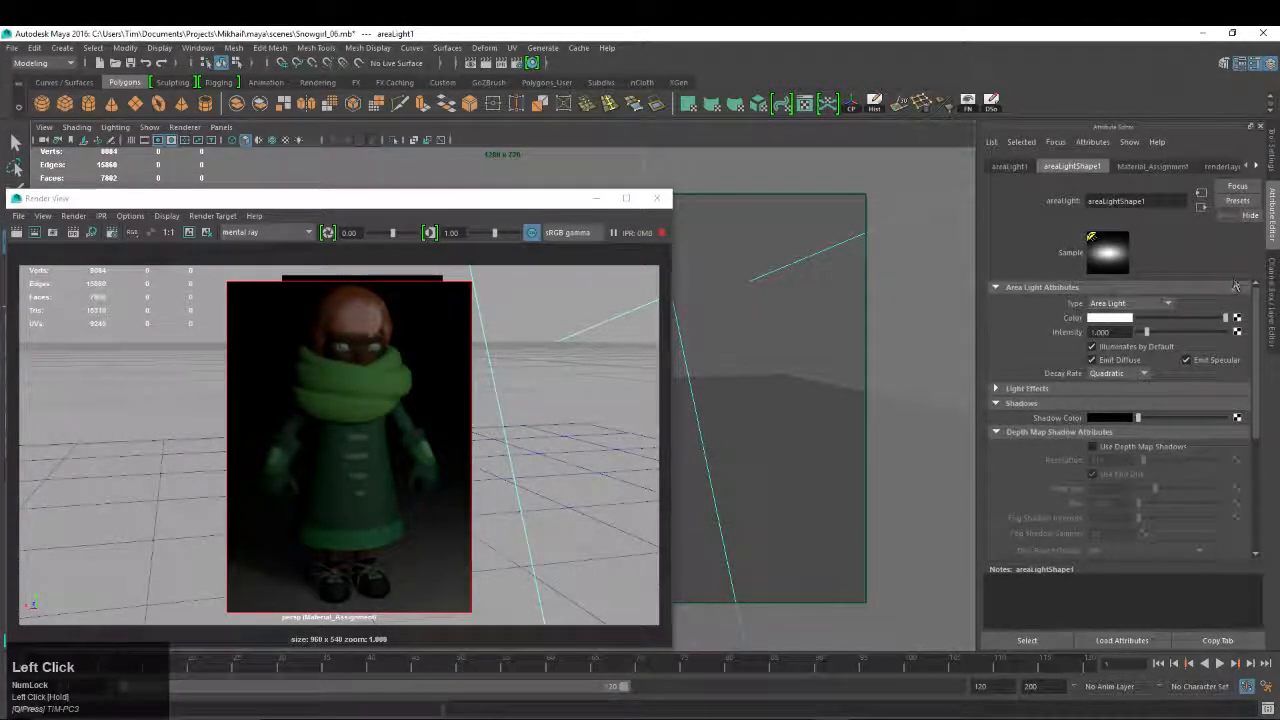
left_click_drag(1103, 332, 875, 304)
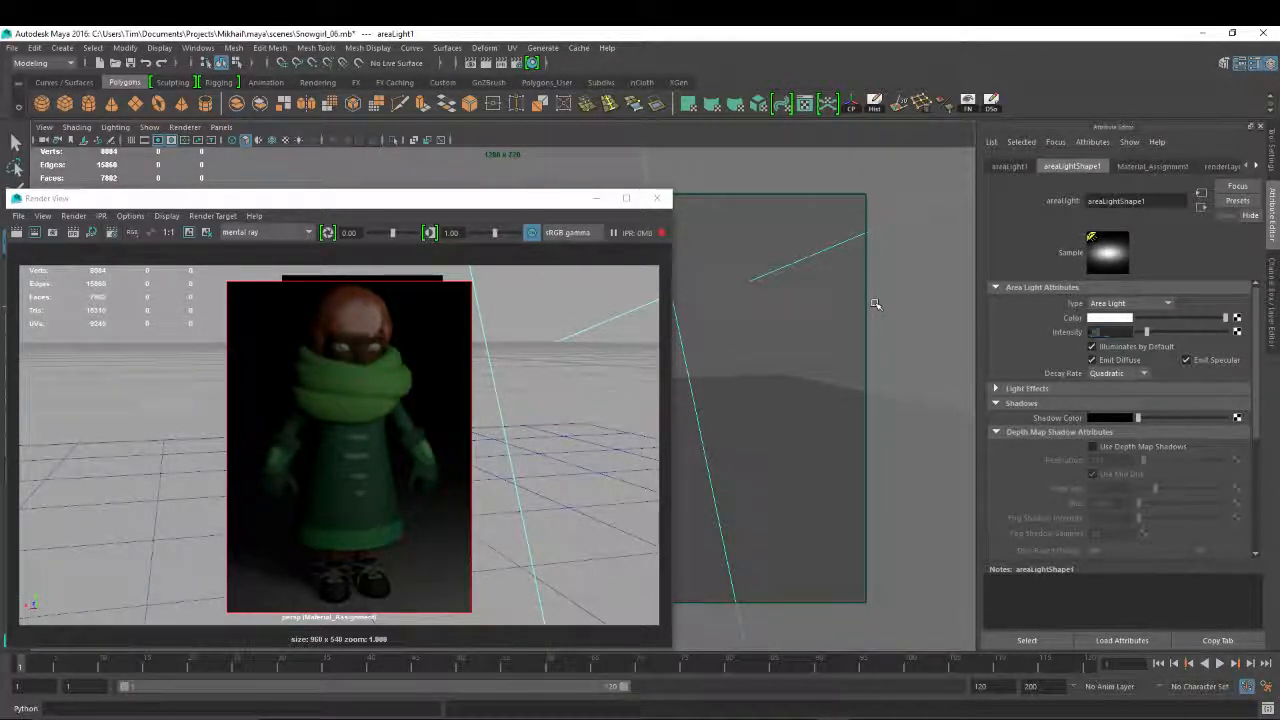
type("20")
key("Return")
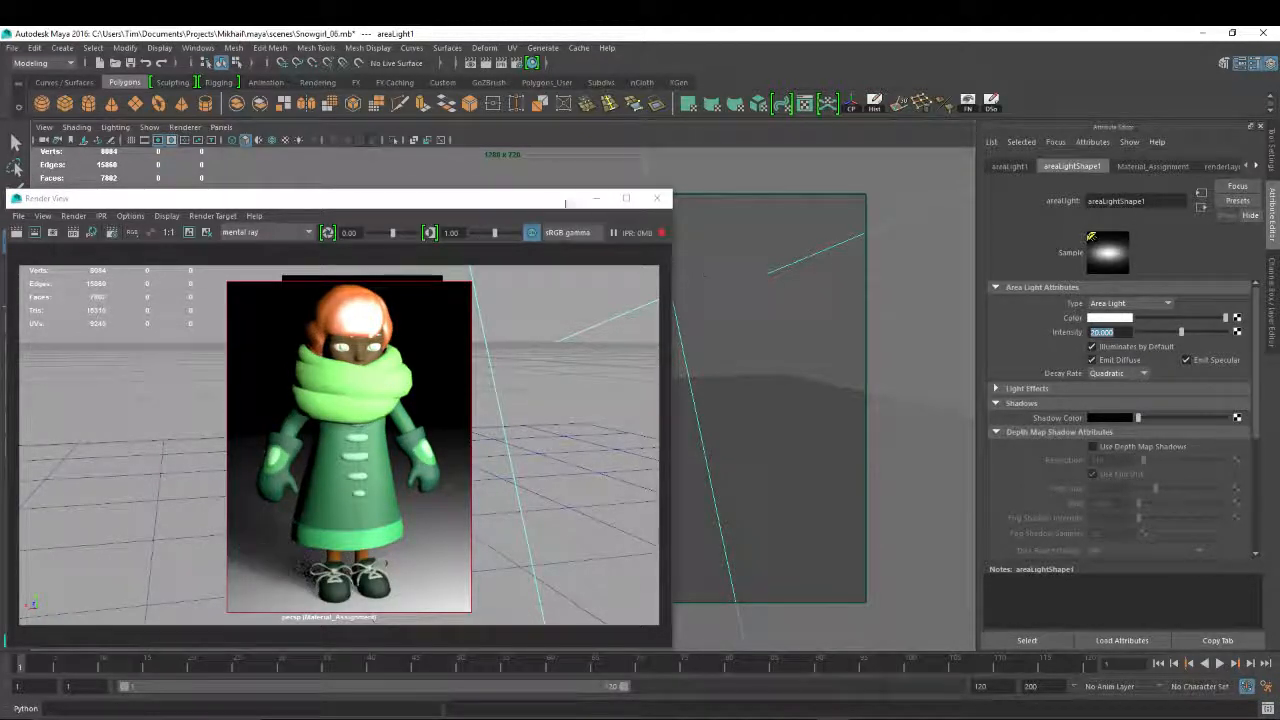
Move the area light upward and slightly away from the character while checking the IPR render, and close the Render View
left_click(871, 287)
key("w")
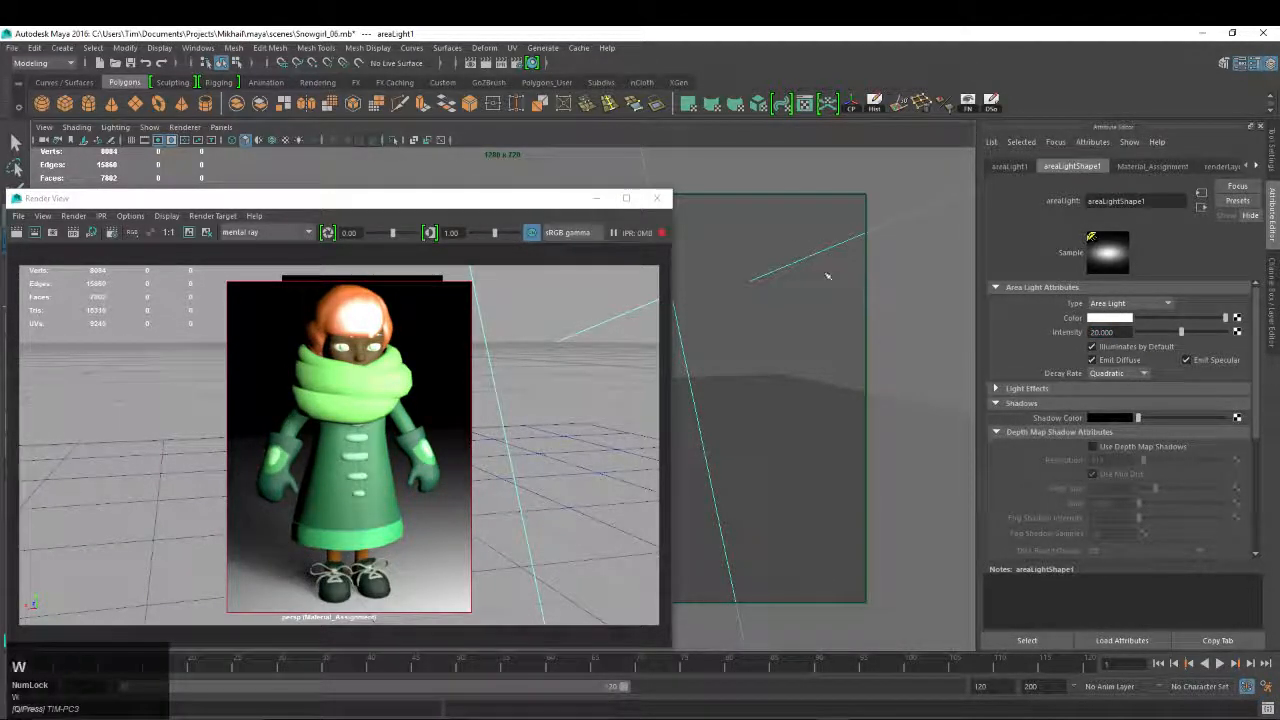
right_click_drag(829, 274, 726, 306, "alt")
middle_click_drag(726, 306, 1105, 313, "alt")
left_click_drag(866, 333, 903, 373)
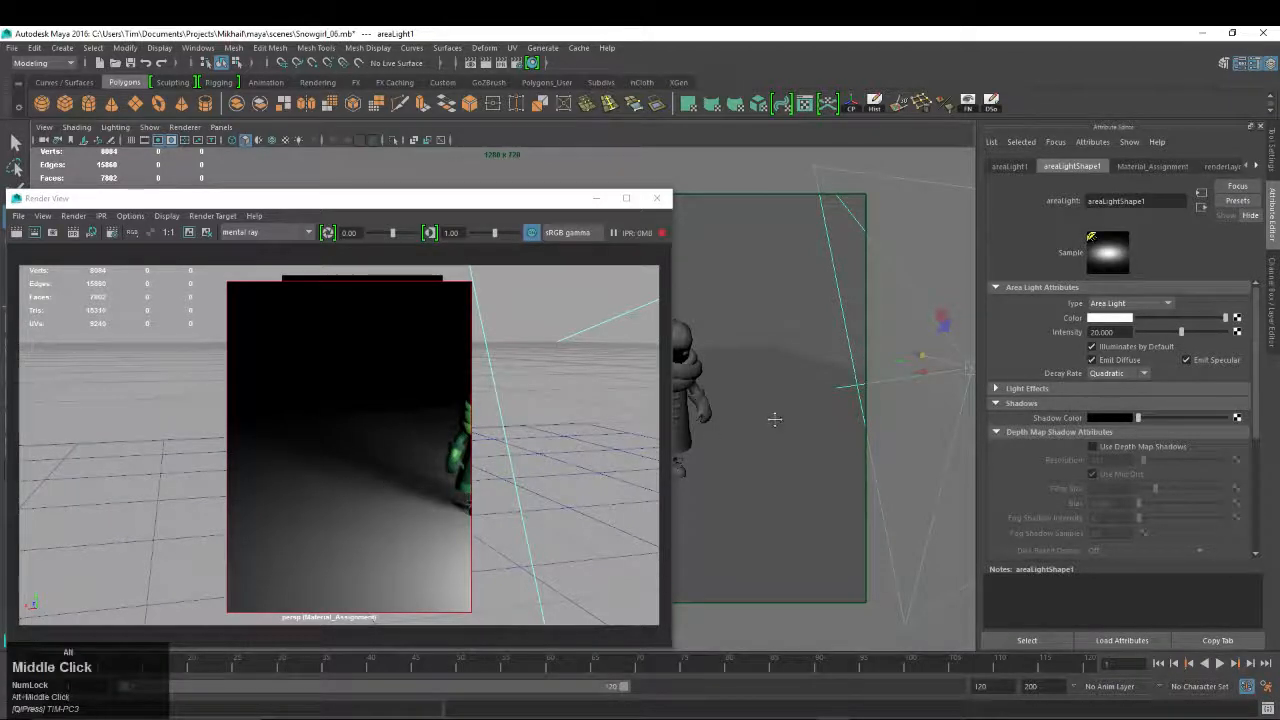
middle_click_drag(771, 417, 765, 390, "alt")
left_click_drag(837, 320, 837, 290)
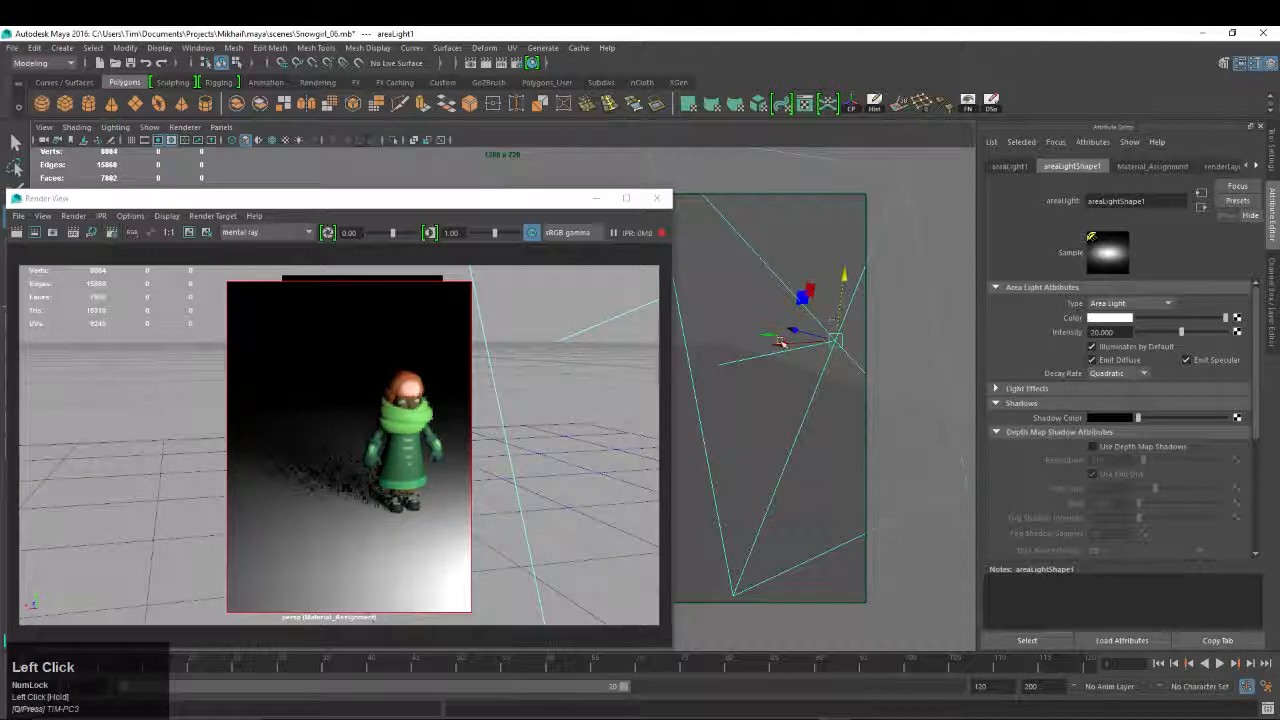
left_click_drag(783, 343, 791, 343)
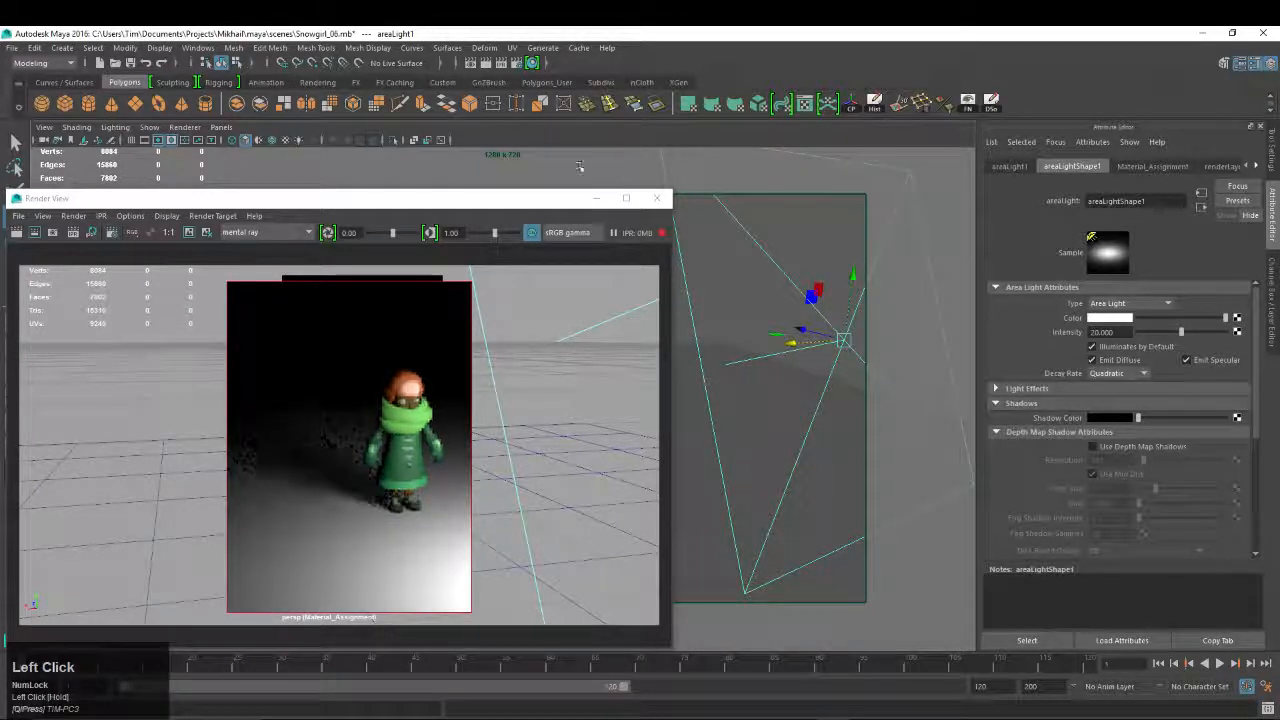
left_click(656, 201)
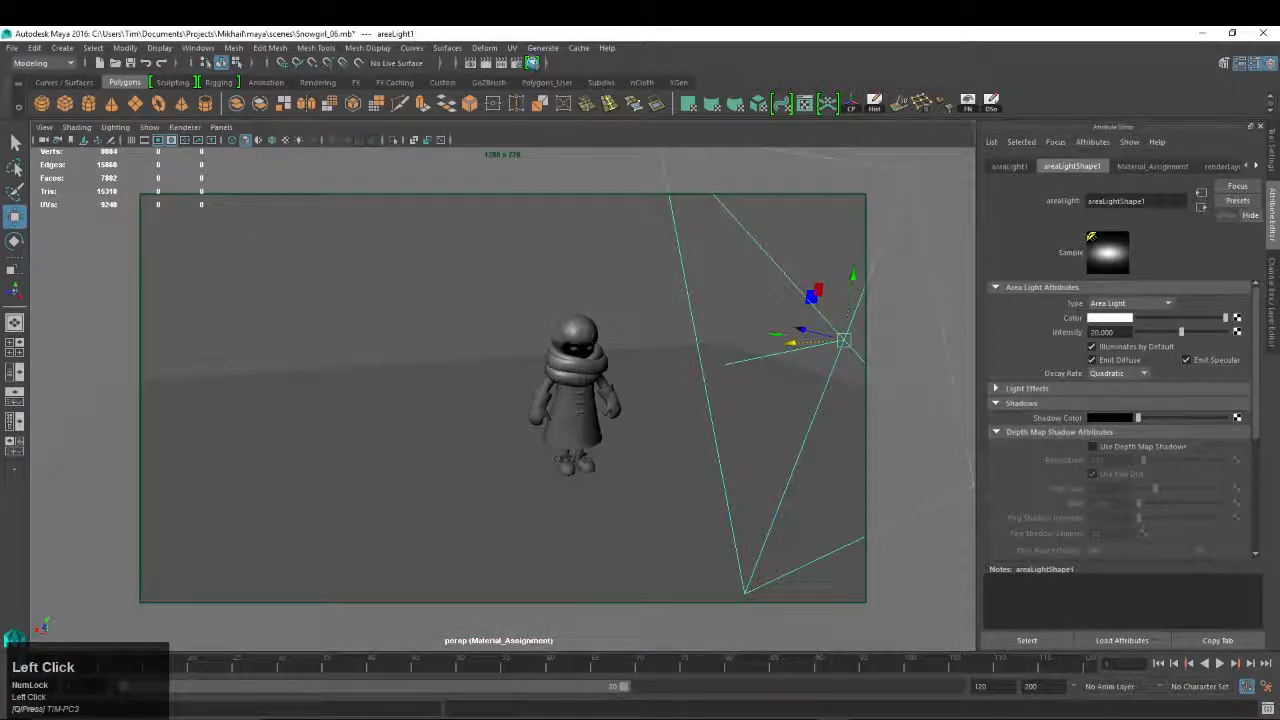
Open the Hypershade beside the Attribute Editor and graph the M_Skin material's shading network
left_click(532, 63)
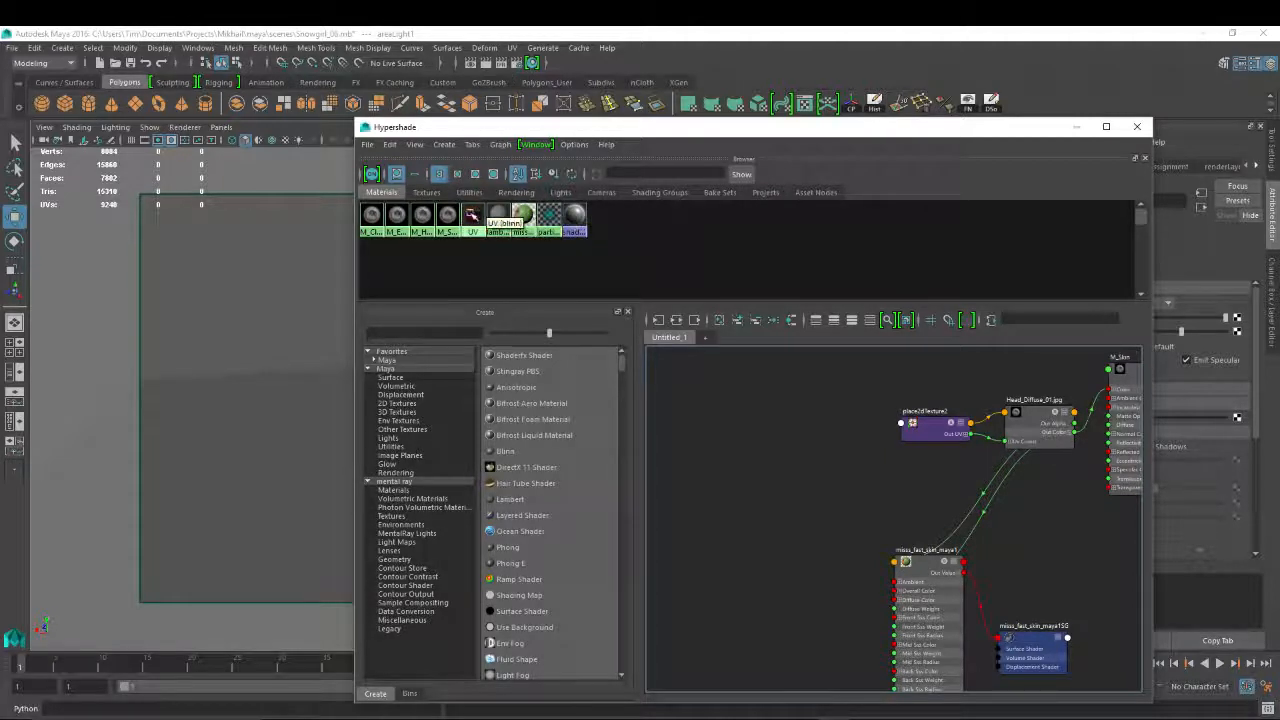
left_click(522, 214)
left_click_drag(712, 130, 496, 85)
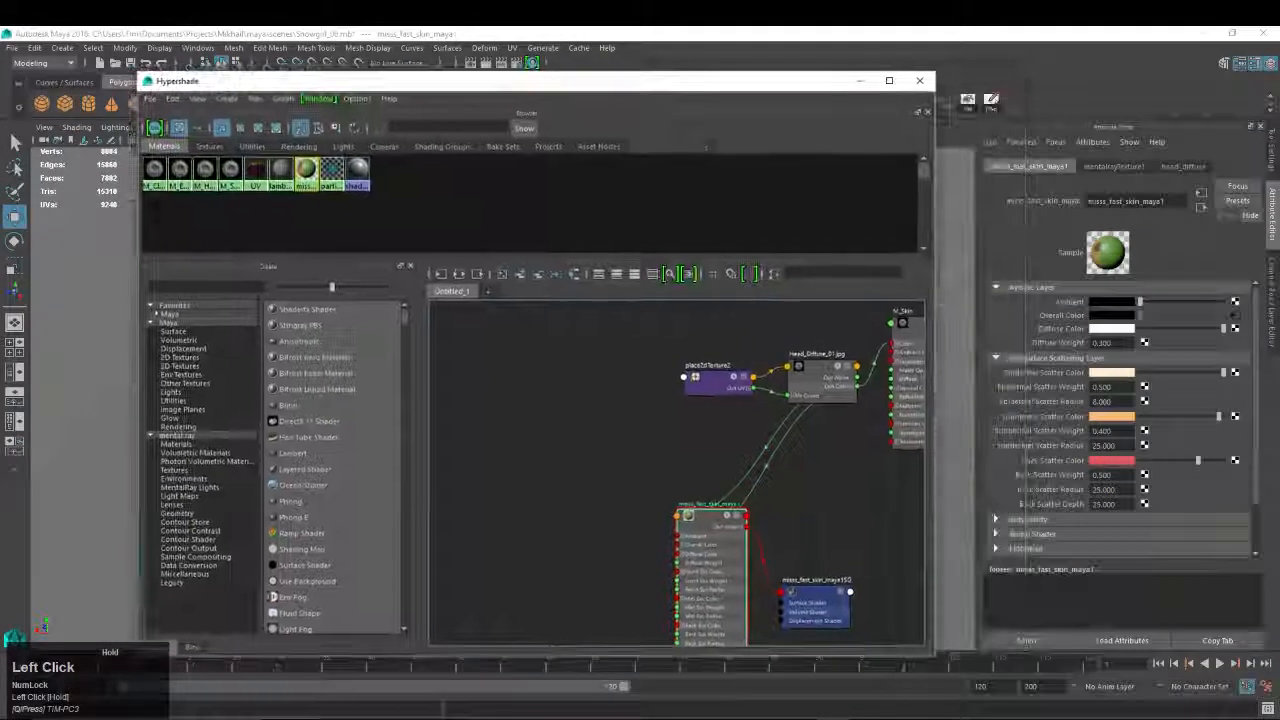
left_click(910, 319)
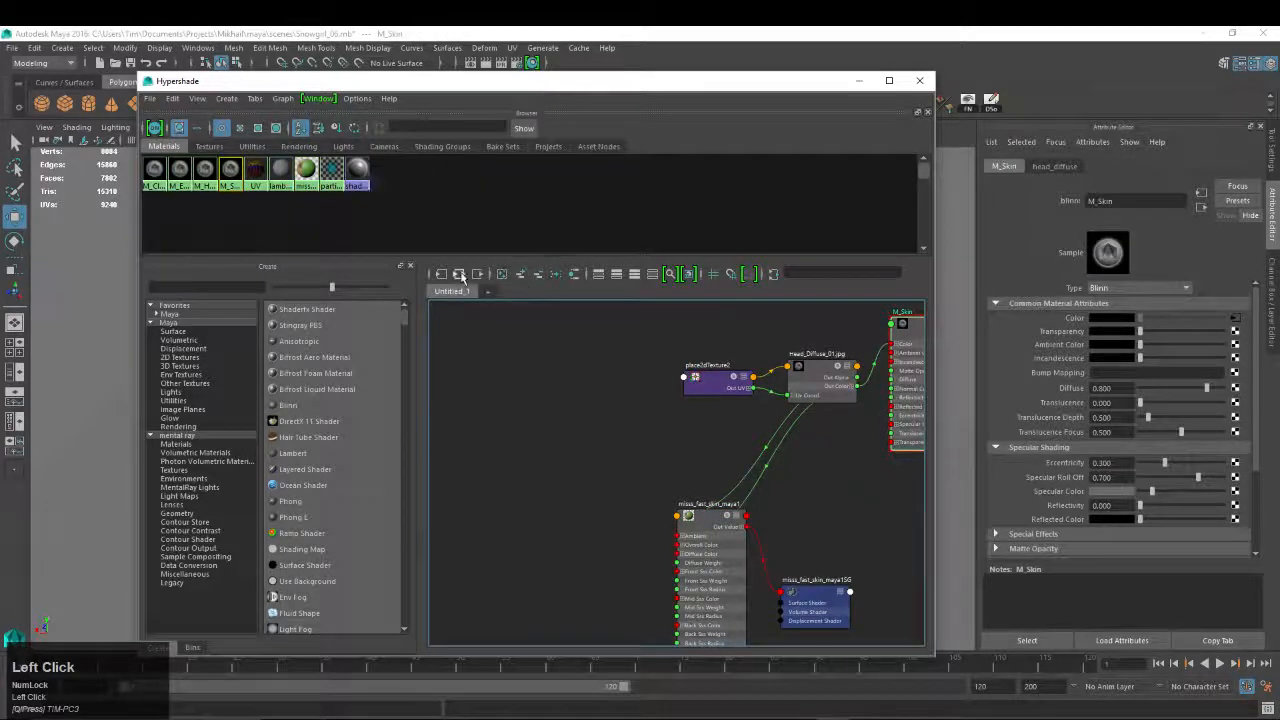
left_click(519, 274)
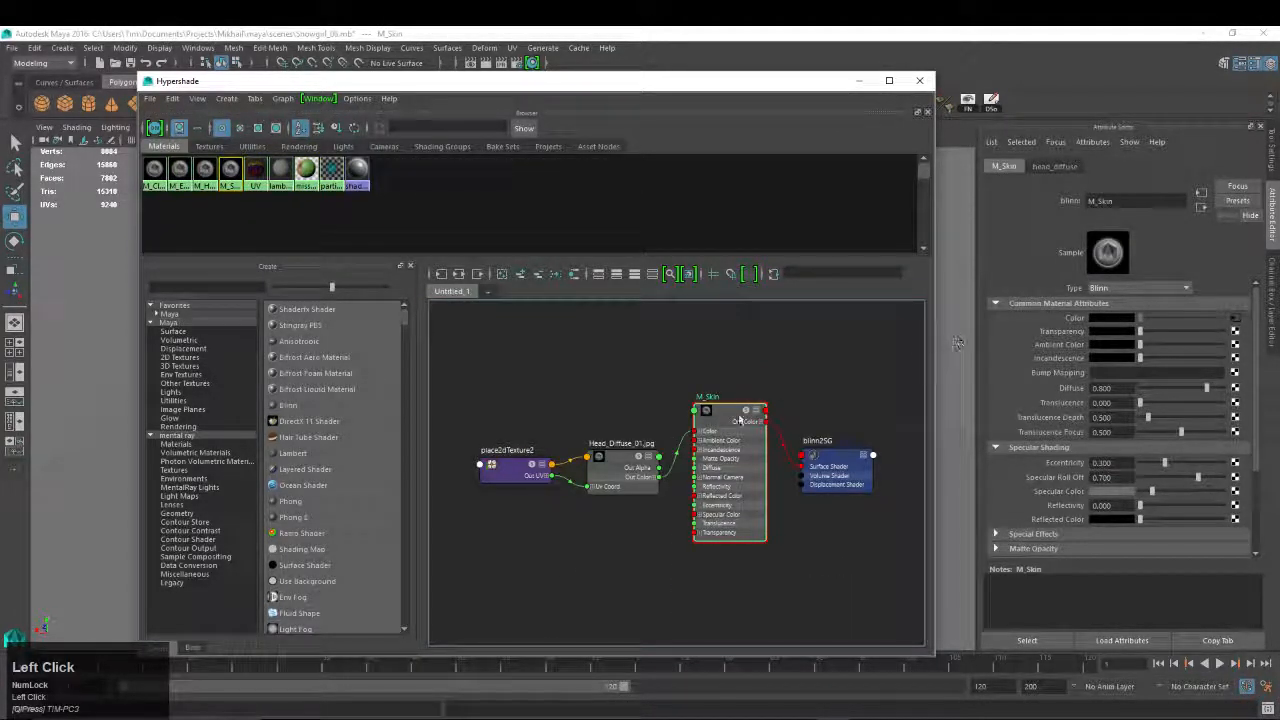
Connect the head diffuse texture to the Diffuse Color of misss_fast_skin_maya1 and move the Hypershade out of the way
left_click(306, 168)
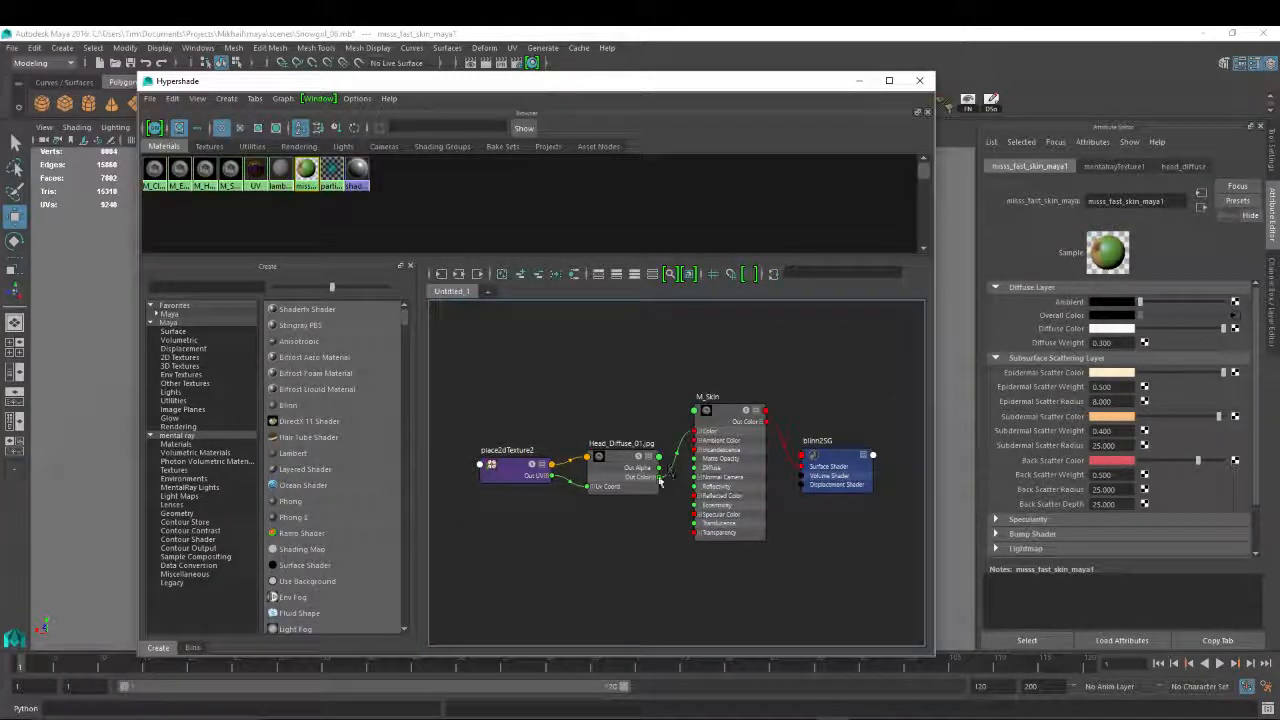
left_click_drag(658, 477, 1030, 327)
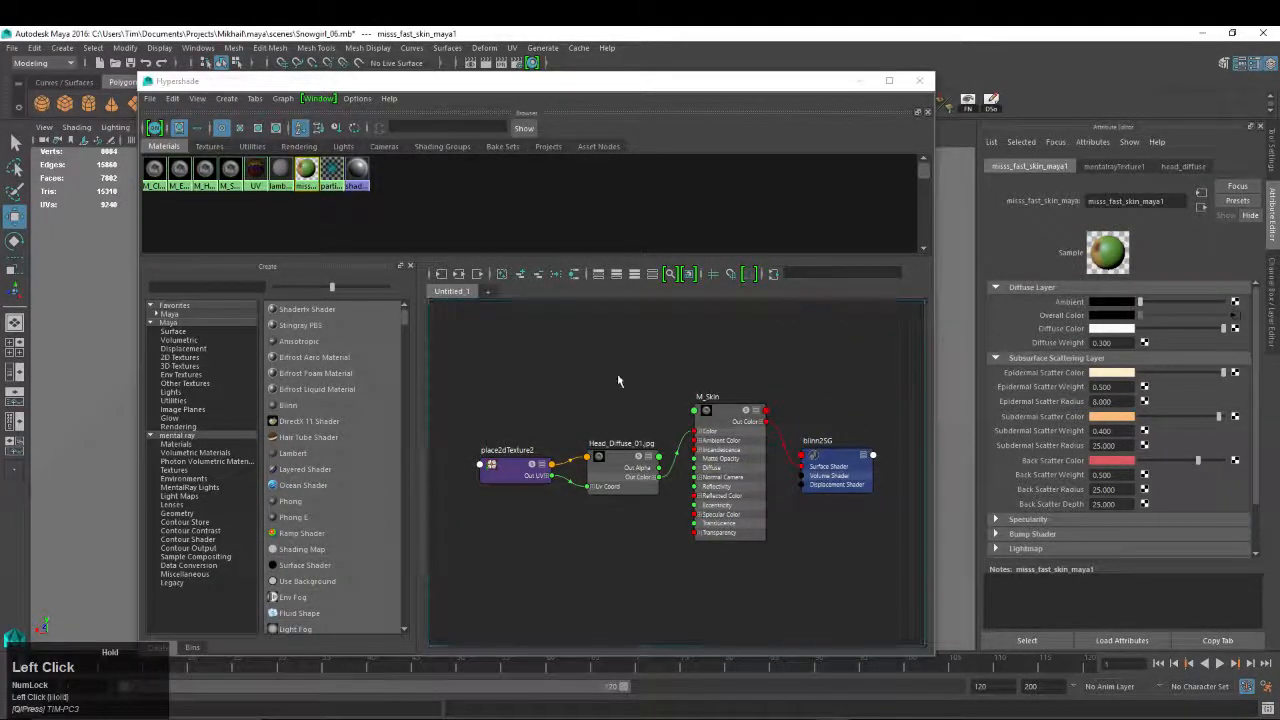
middle_click_drag(638, 467, 1066, 334)
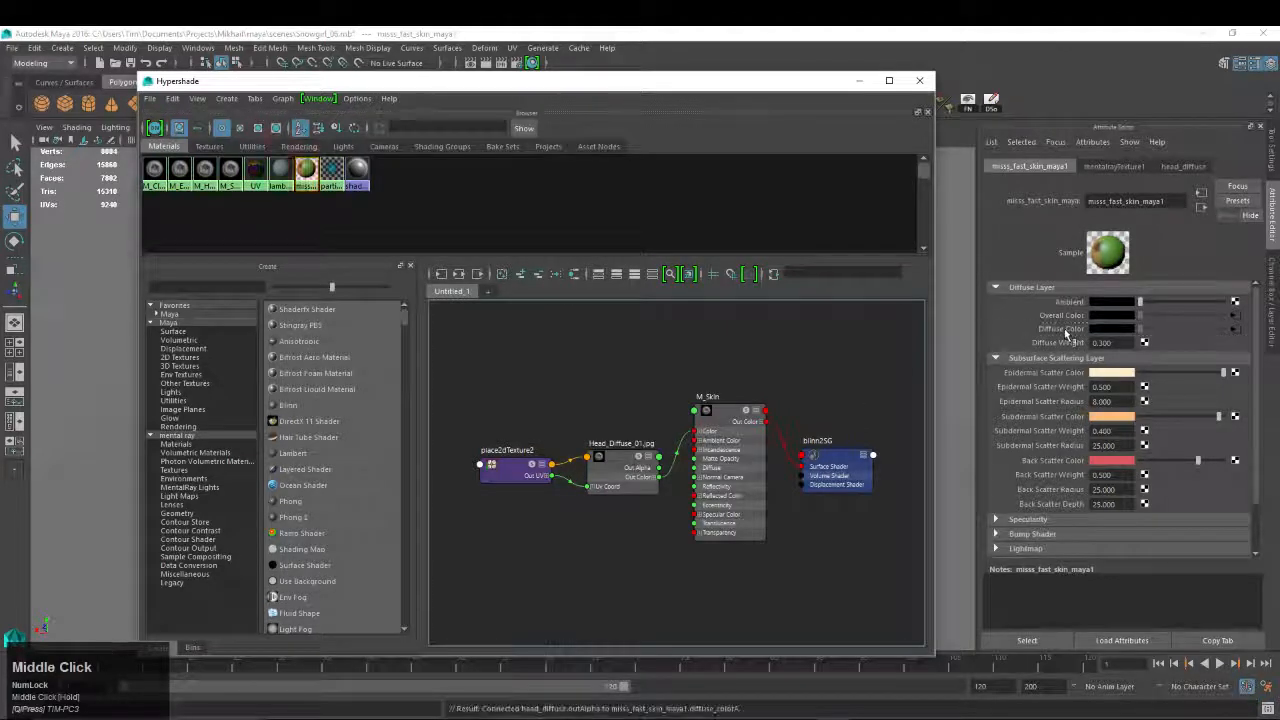
left_click(752, 86)
left_click_drag(752, 86, 1279, 220)
Frame the full character from the front in the perspective view and render the frame
right_click_drag(608, 354, 694, 343, "alt")
left_click_drag(694, 343, 723, 346, "alt")
middle_click_drag(723, 346, 700, 326, "alt")
left_click_drag(660, 300, 568, 320, "alt")
right_click_drag(568, 320, 571, 334, "alt")
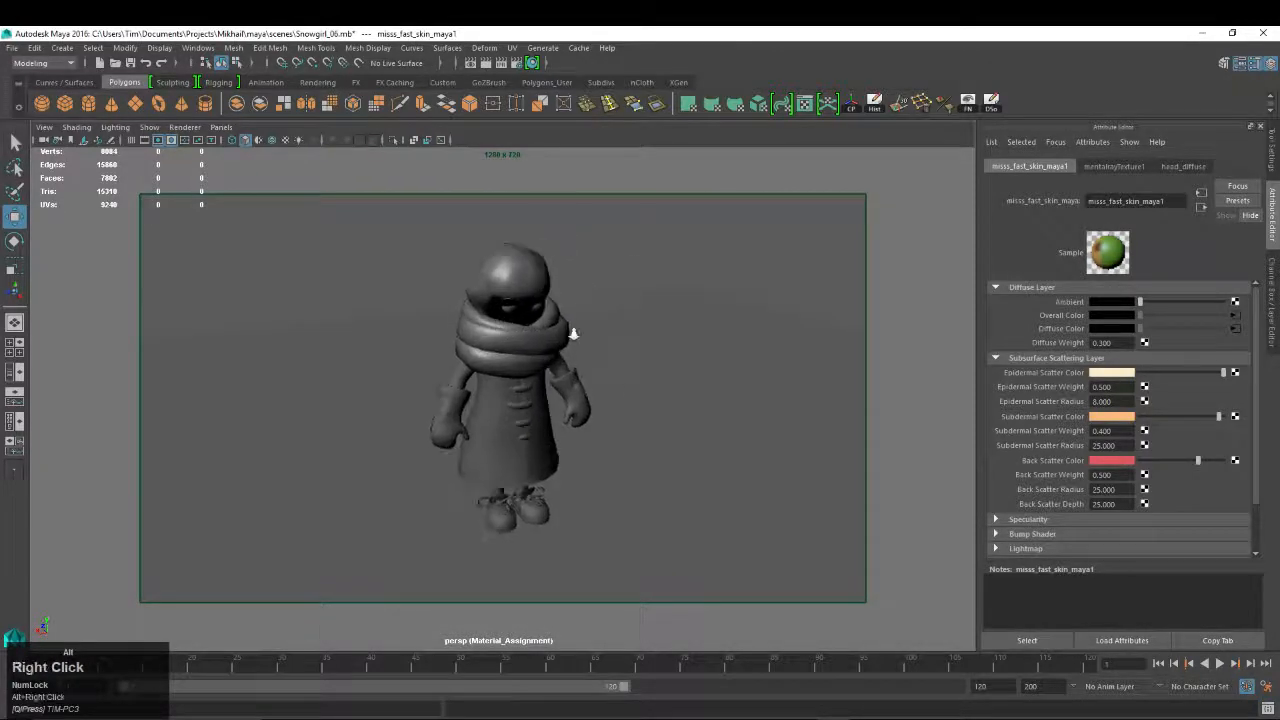
left_click_drag(571, 334, 651, 357, "alt")
middle_click_drag(651, 357, 604, 237, "alt")
left_click(485, 63)
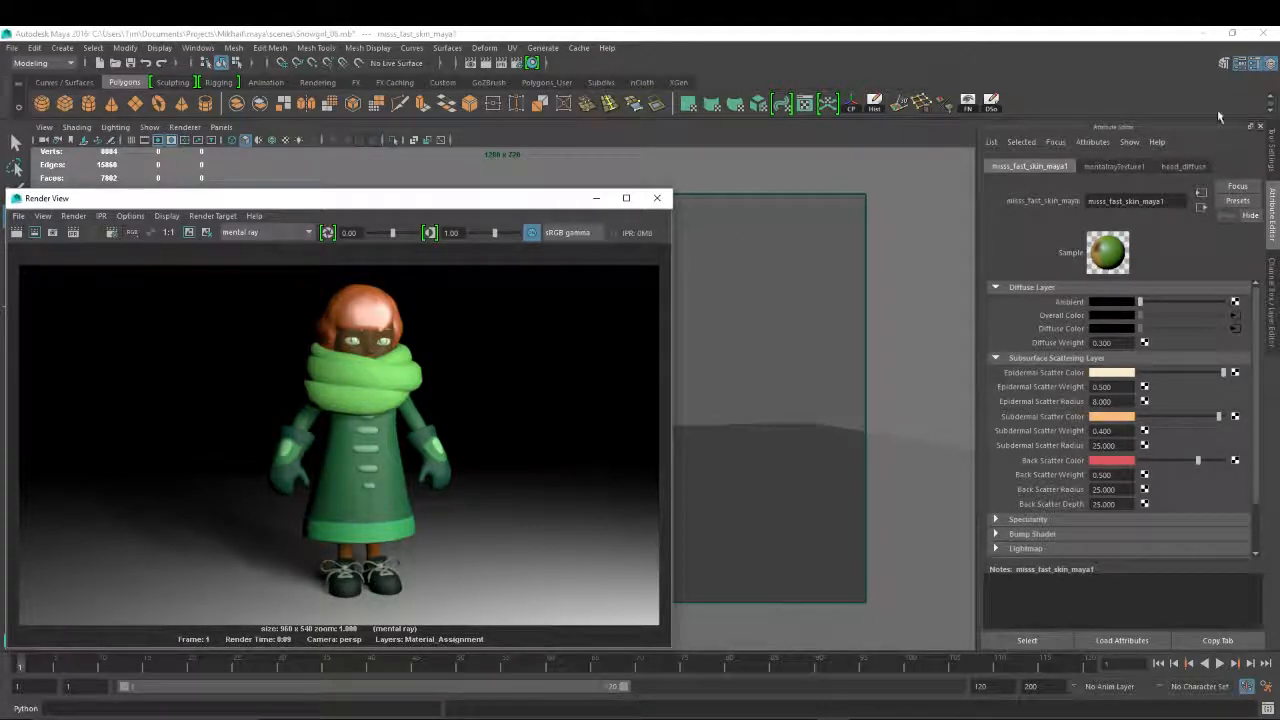
Set the skin shader's Diffuse Weight to 0.9 and re-render the region around the head
left_click(1113, 342)
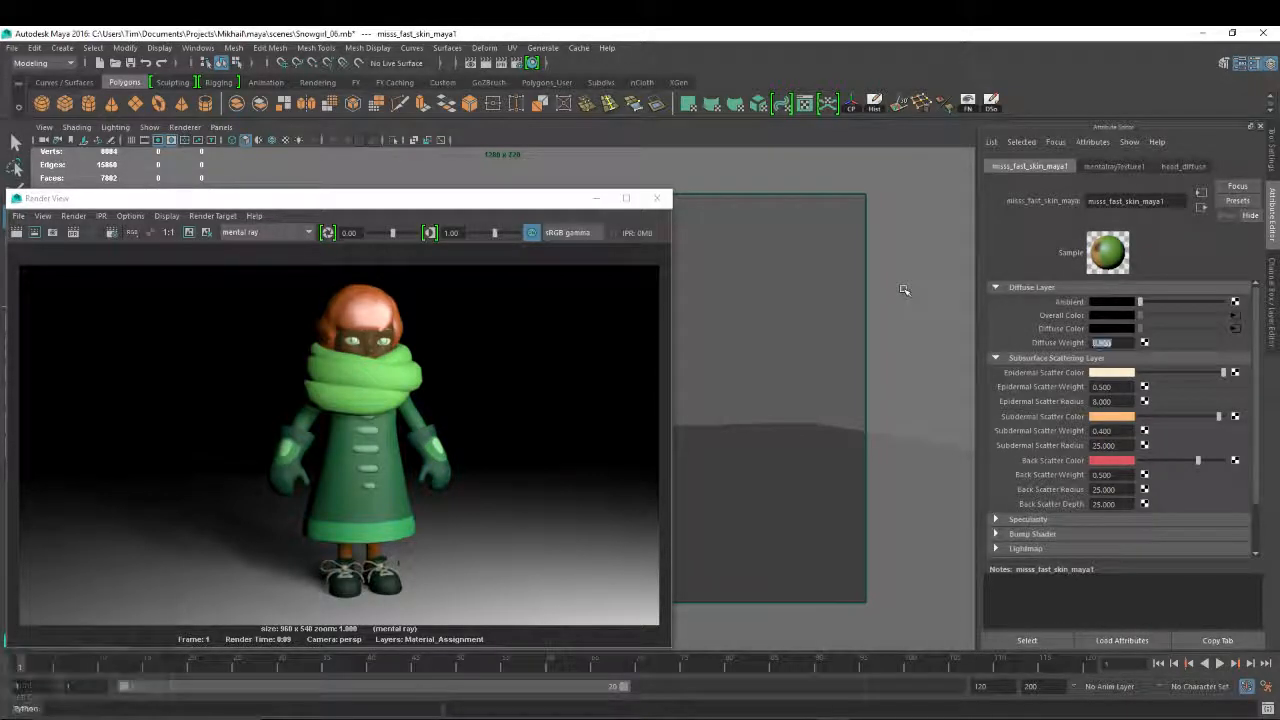
left_click_drag(292, 266, 427, 372)
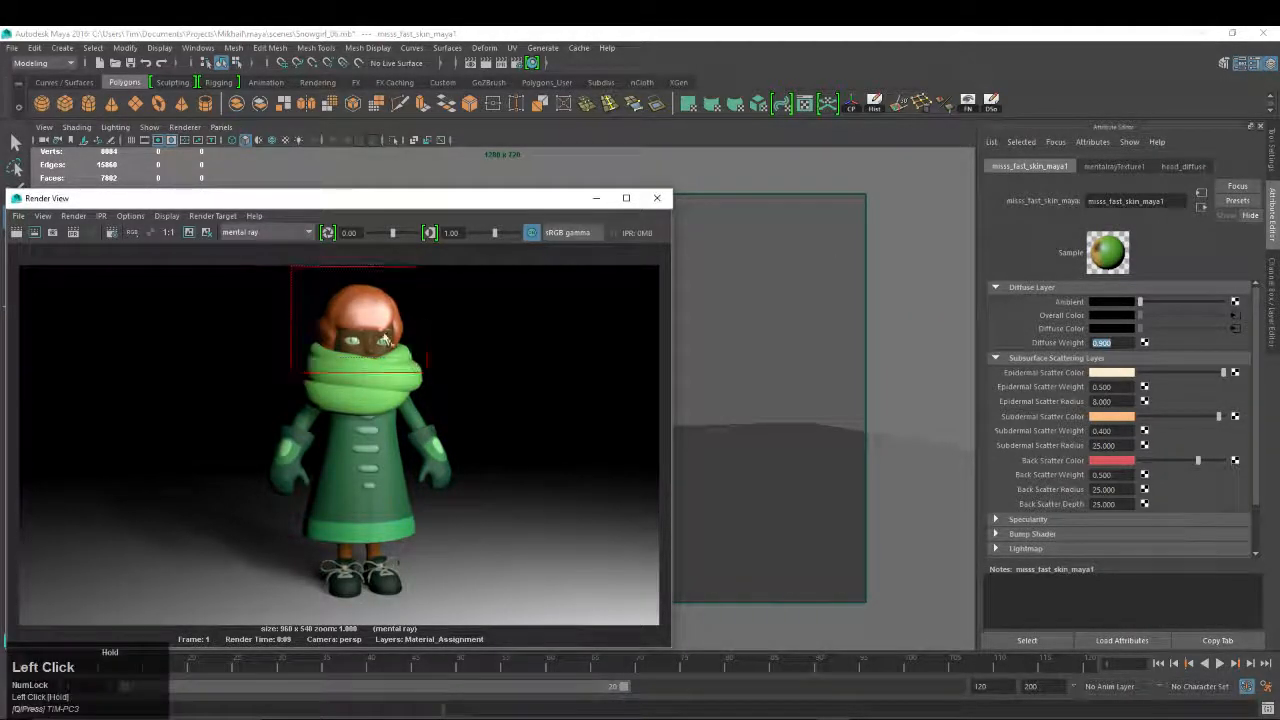
right_click(384, 330)
mouse_move(395, 357)
left_click(505, 372)
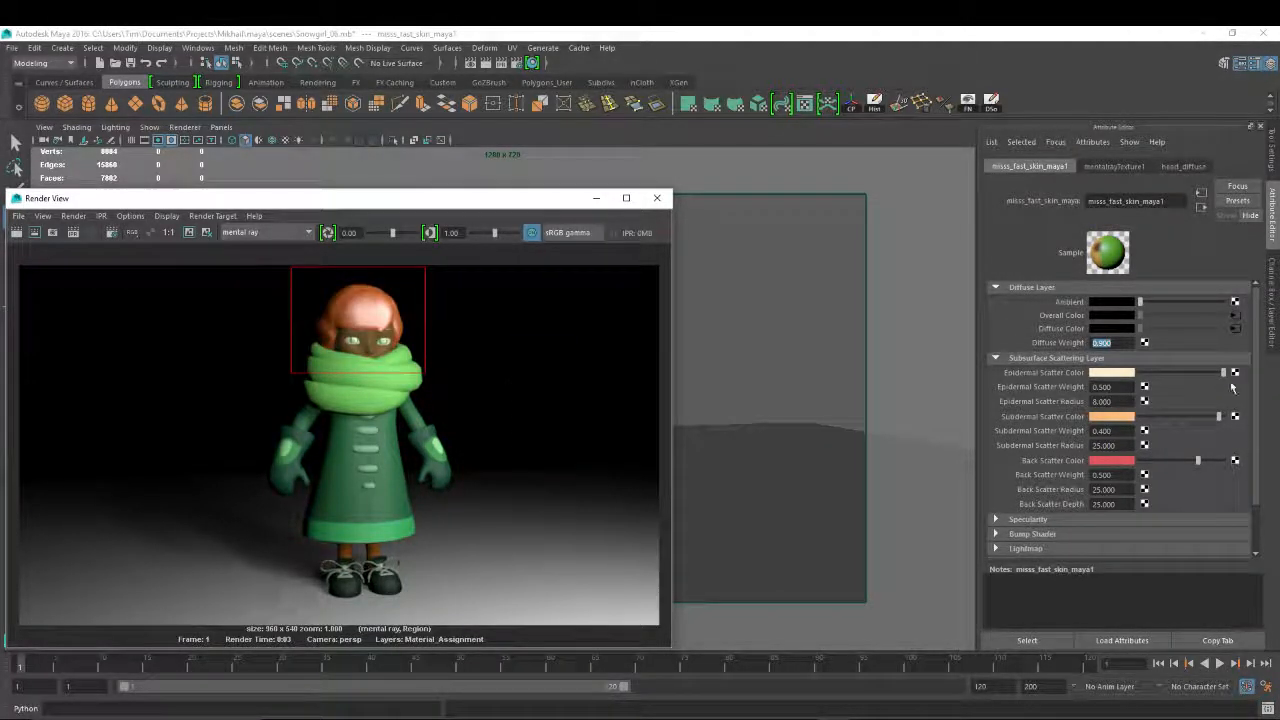
Set the skin shader's Diffuse Weight to 1, re-render the head region and close the Render View
left_click_drag(1114, 342, 653, 285)
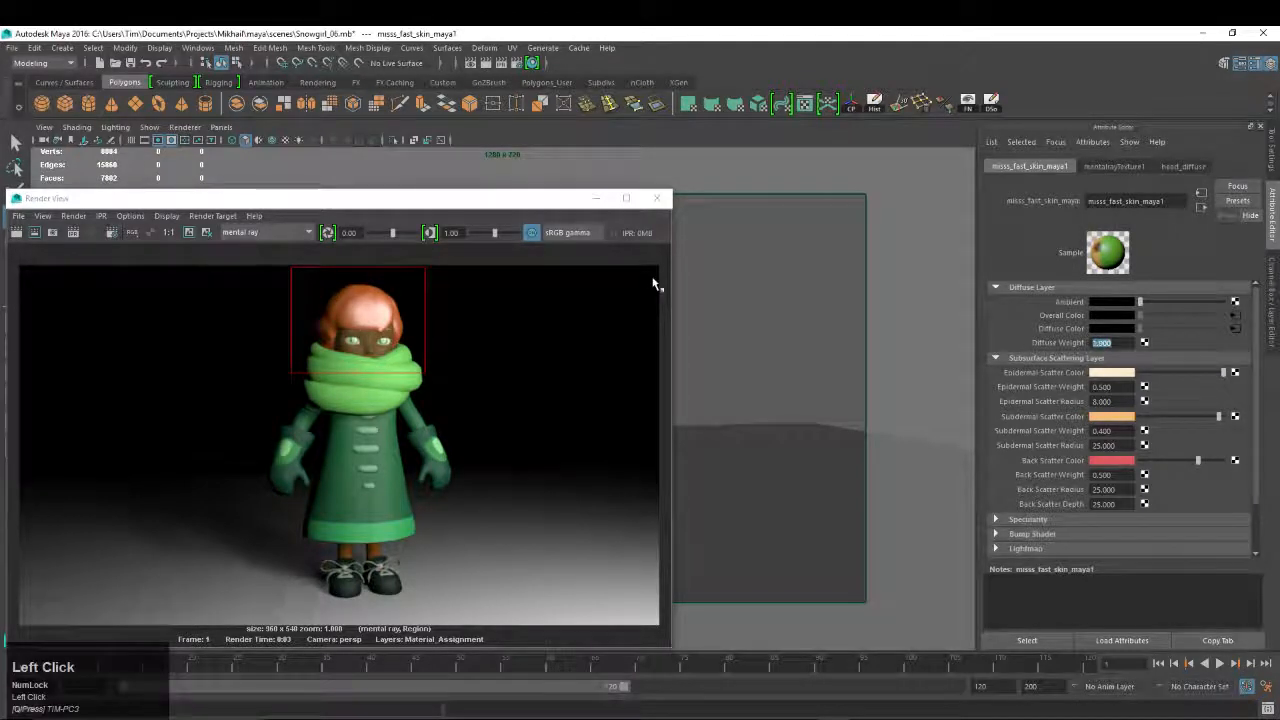
right_click_drag(392, 341, 512, 387)
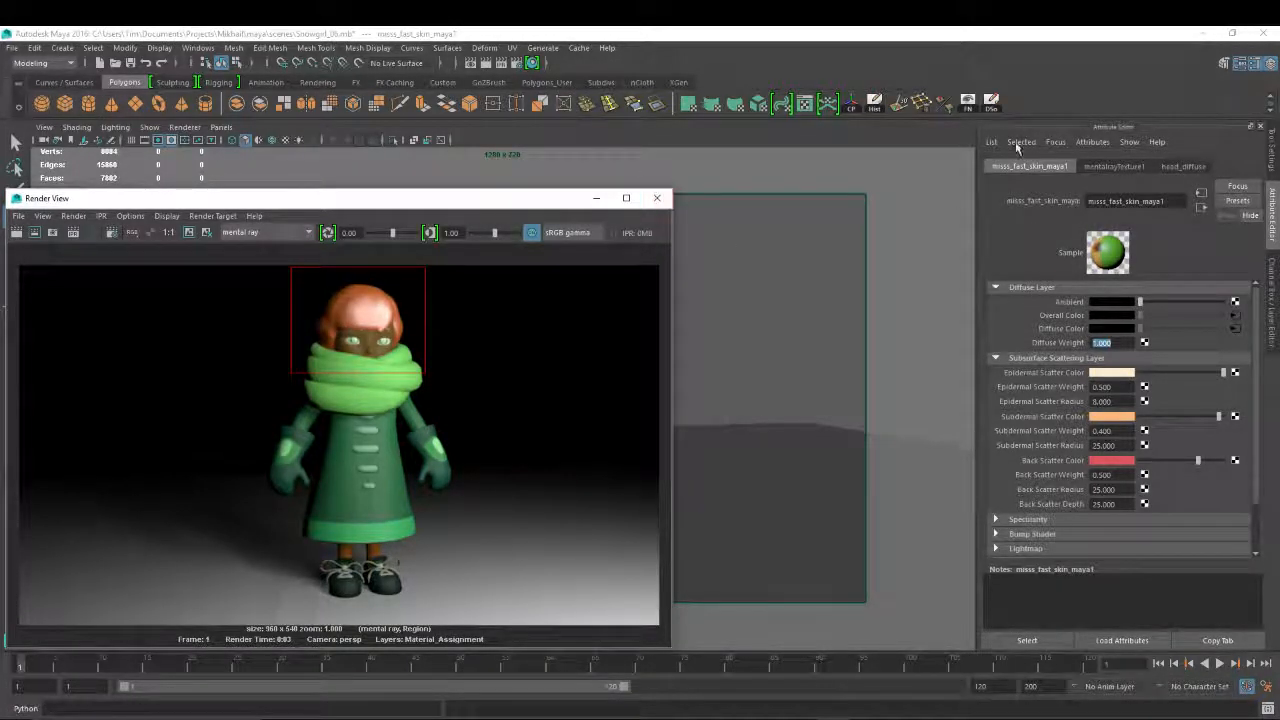
left_click(656, 198)
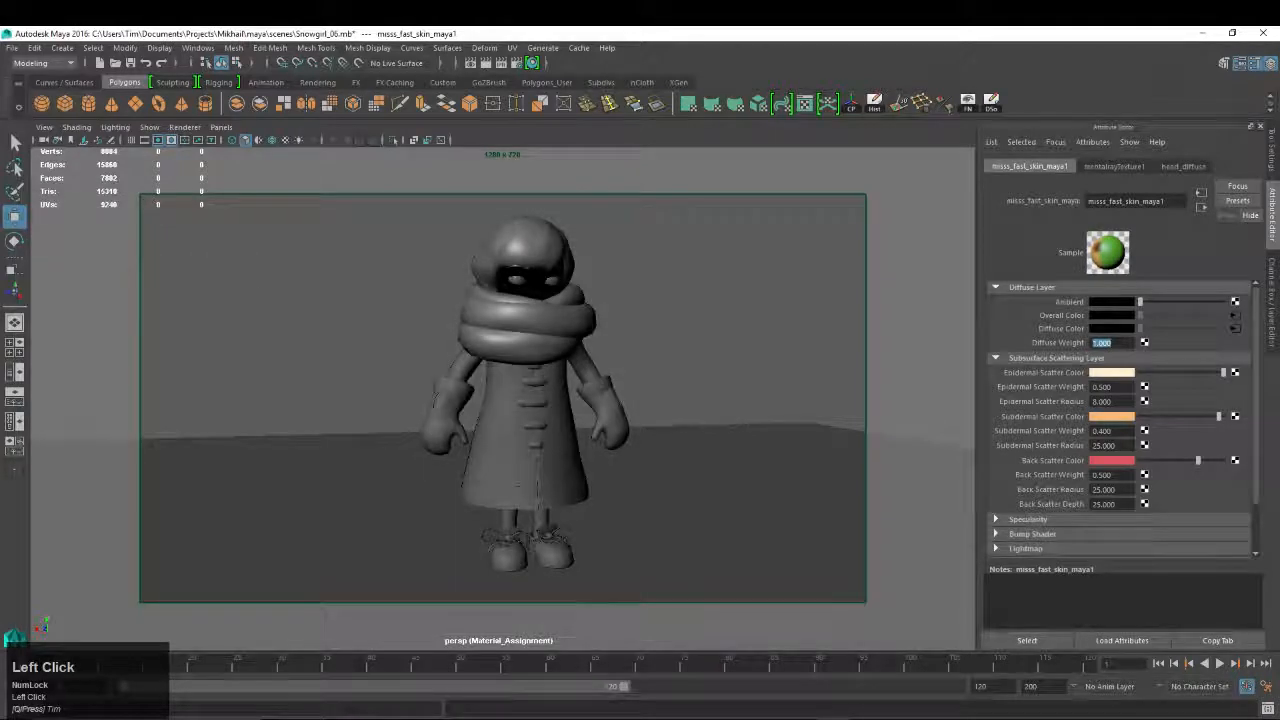
Assign the M_Skin material to the face and fine-tune the specular shading of M_Skin and M_Hair_Scarf
middle_click_drag(1107, 252, 533, 279)
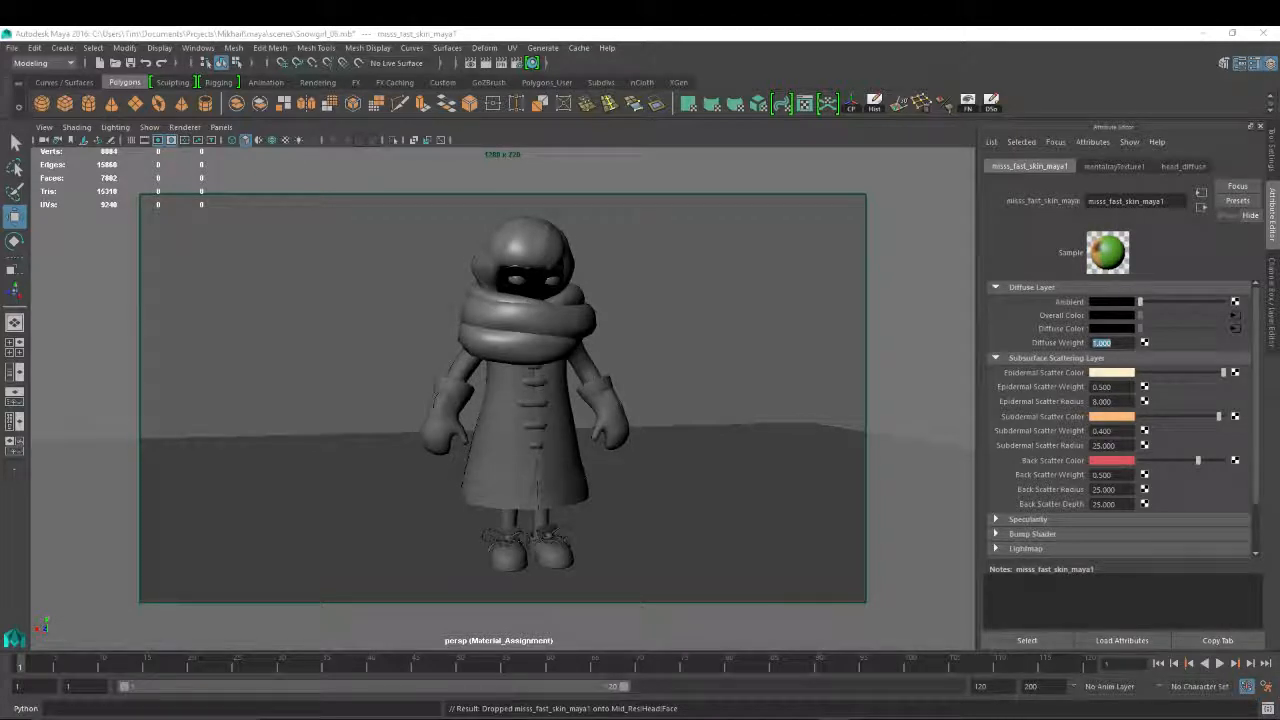
middle_click_drag(1107, 252, 528, 295)
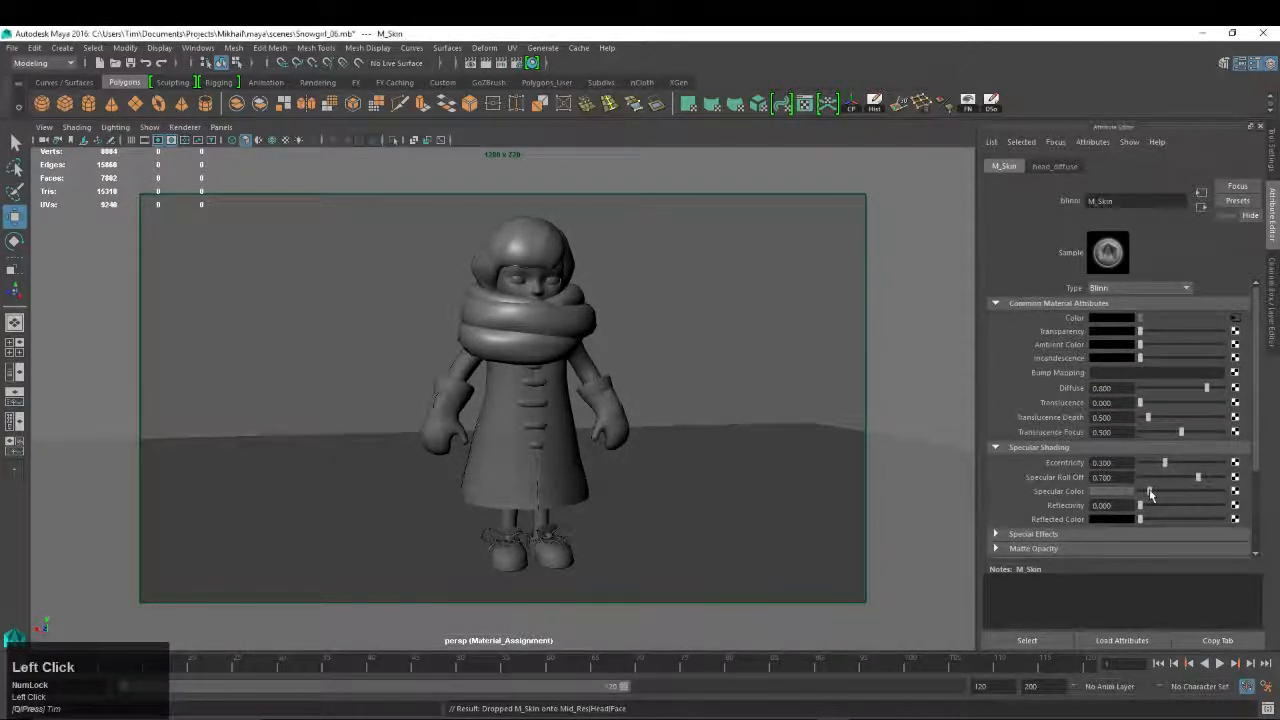
left_click_drag(1152, 493, 1155, 495)
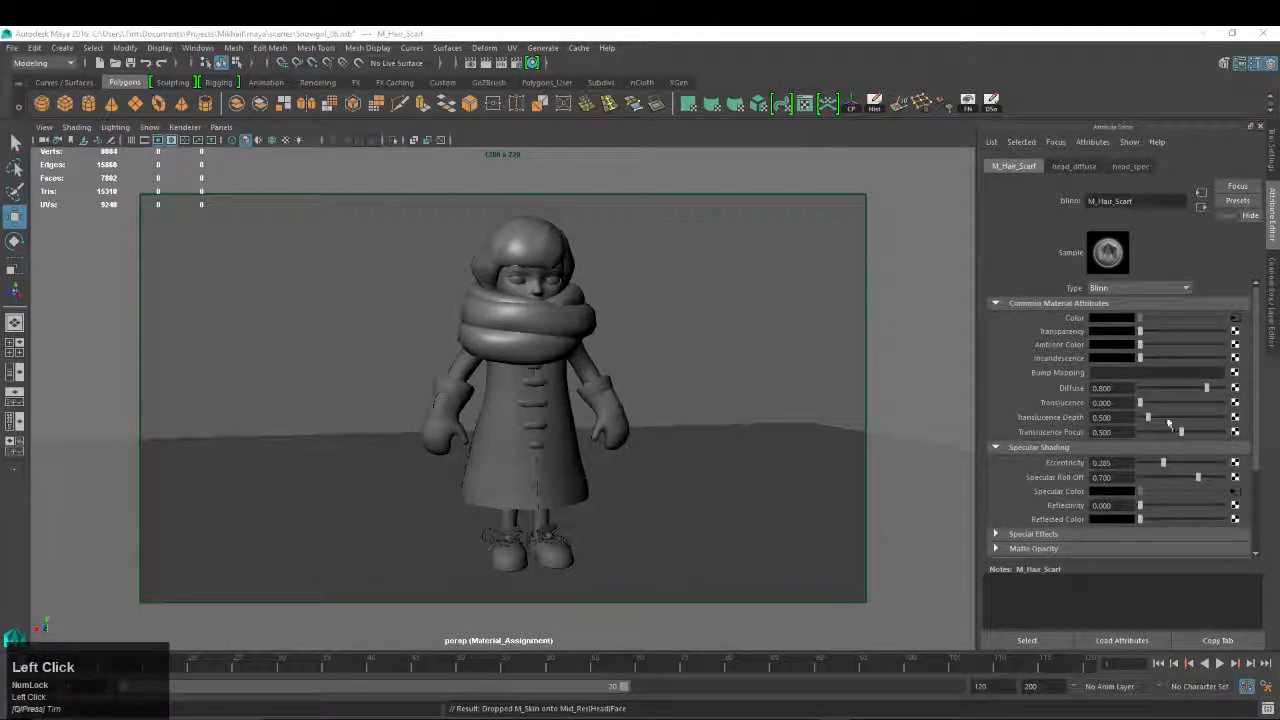
left_click_drag(1163, 462, 1183, 481)
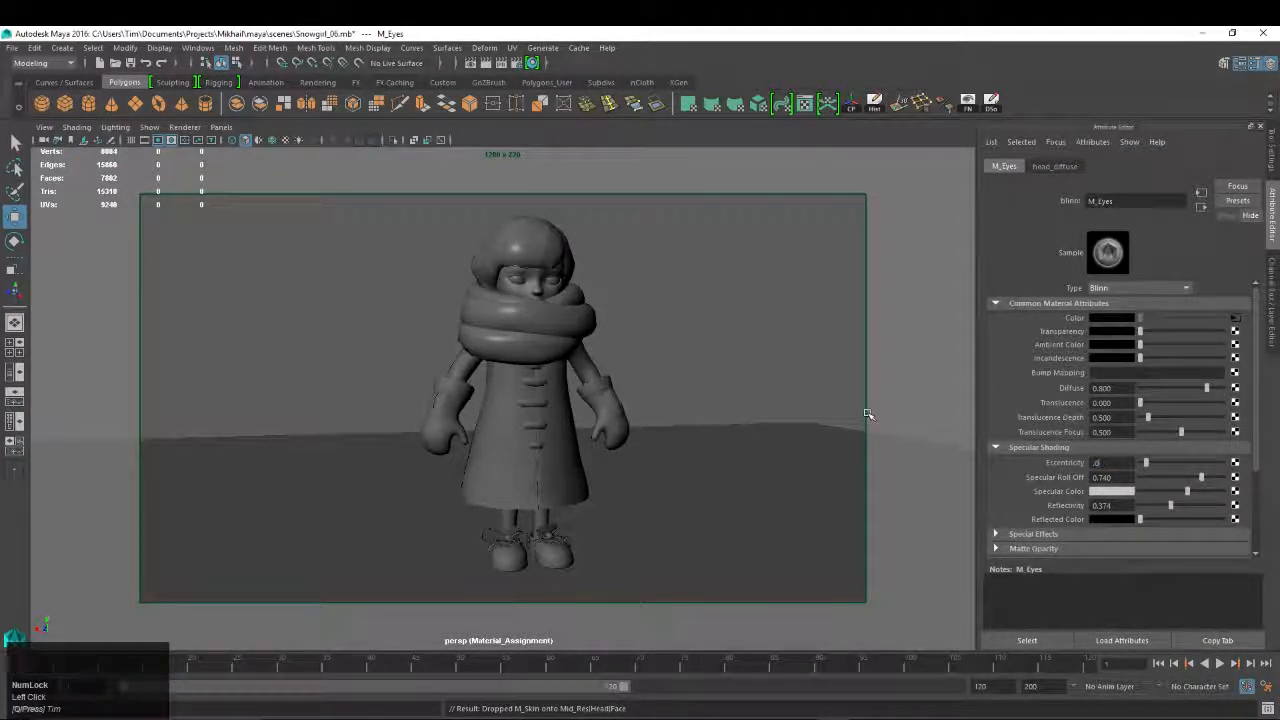
Set the M_Eyes material's Eccentricity to 0.025, Specular Roll Off to 0.423 and Reflectivity to 0.089
type("25")
key("Return")
left_click_drag(1203, 478, 1174, 478)
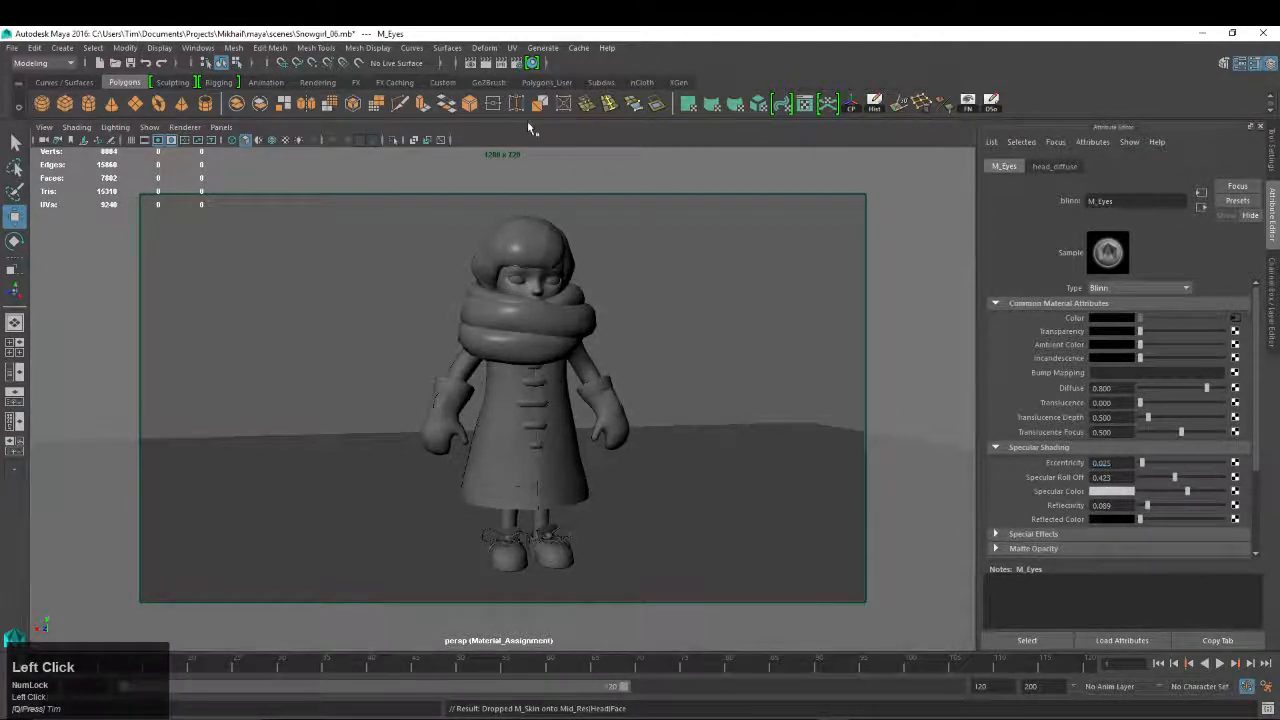
Re-render a region covering the character's head and upper body to check the materials, and close the Render View
left_click(470, 64)
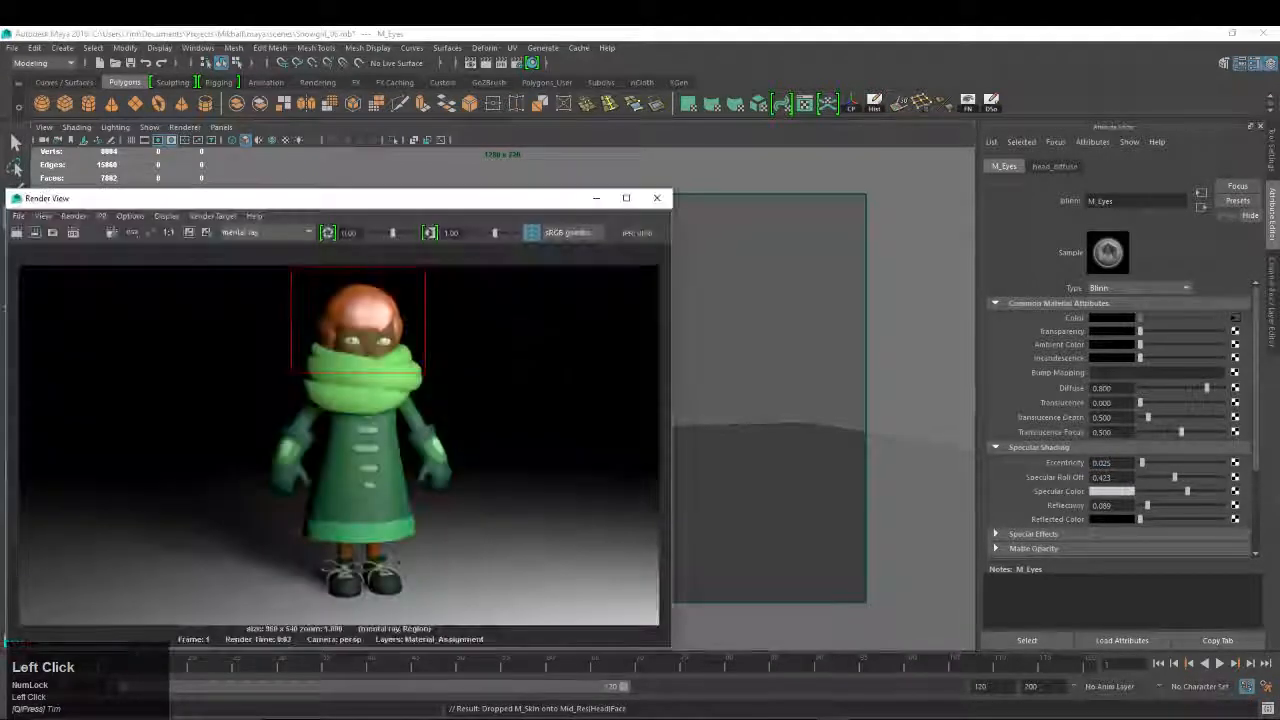
left_click_drag(380, 200, 442, 159)
left_click_drag(305, 228, 537, 463)
right_click_drag(393, 310, 515, 356)
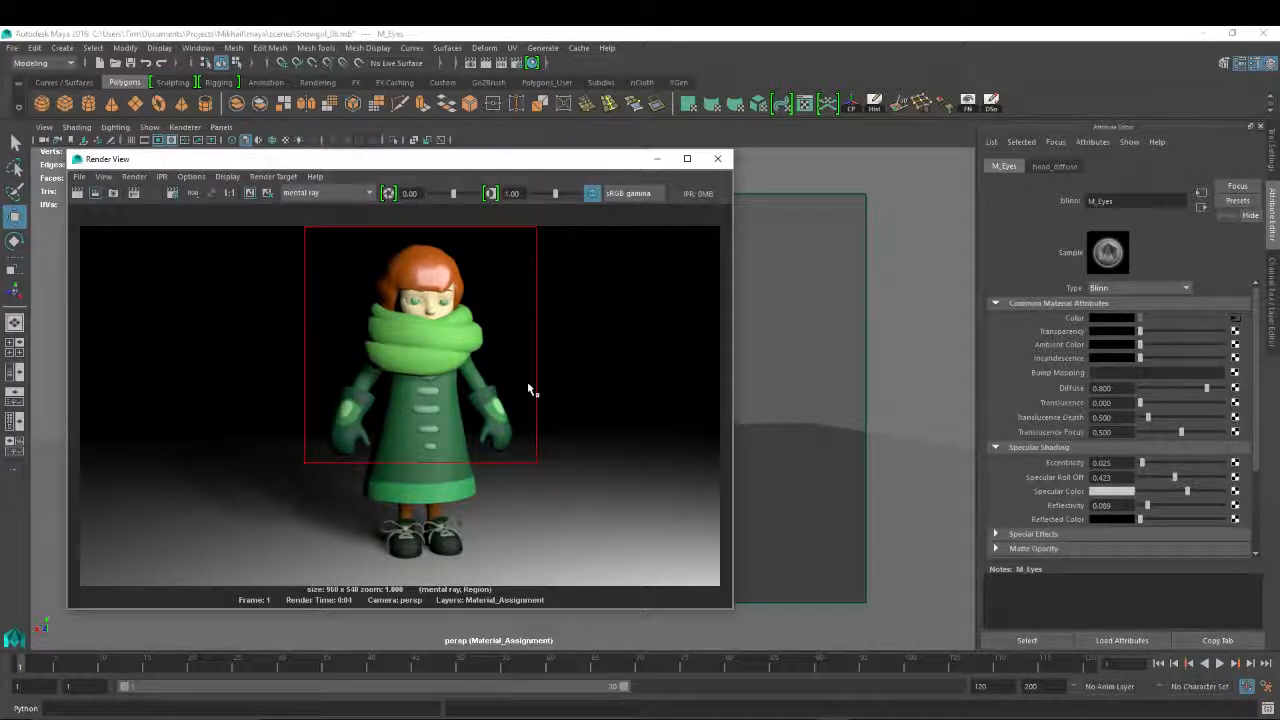
left_click(719, 158)
Create a new camera and look through it in the viewport
right_click_drag(445, 318, 608, 331, "alt")
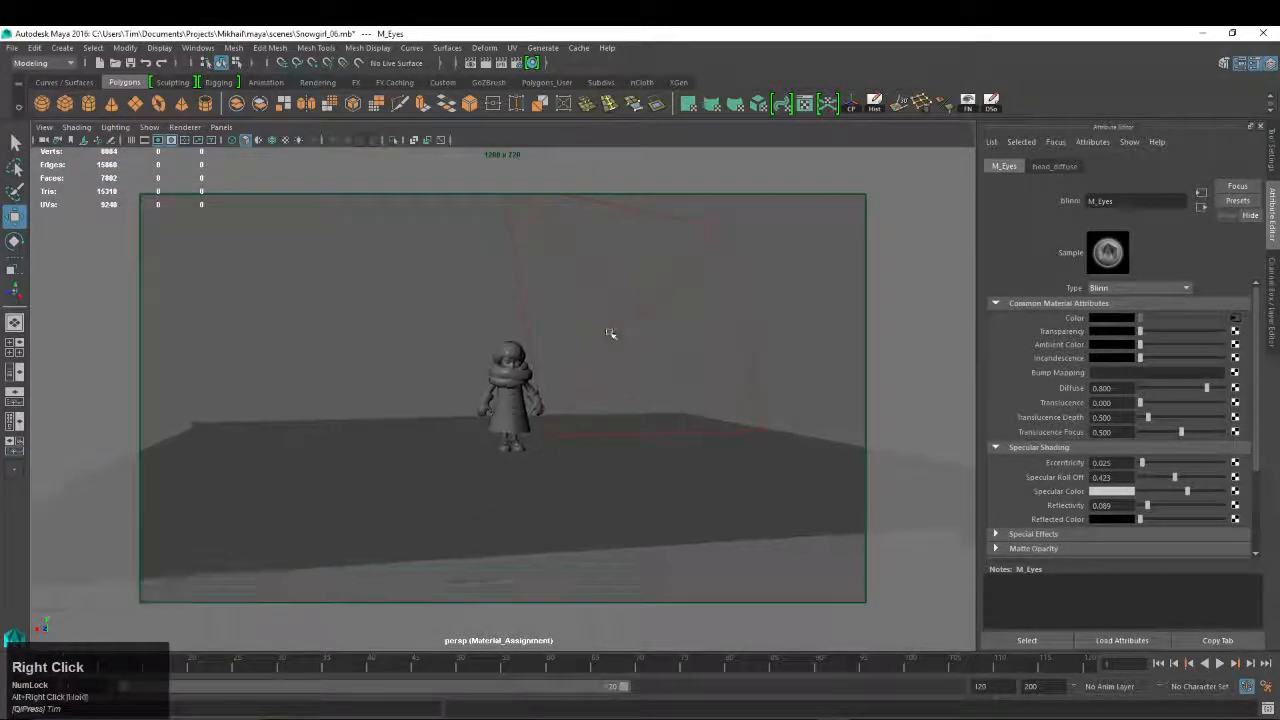
left_click(62, 47)
mouse_move(100, 134)
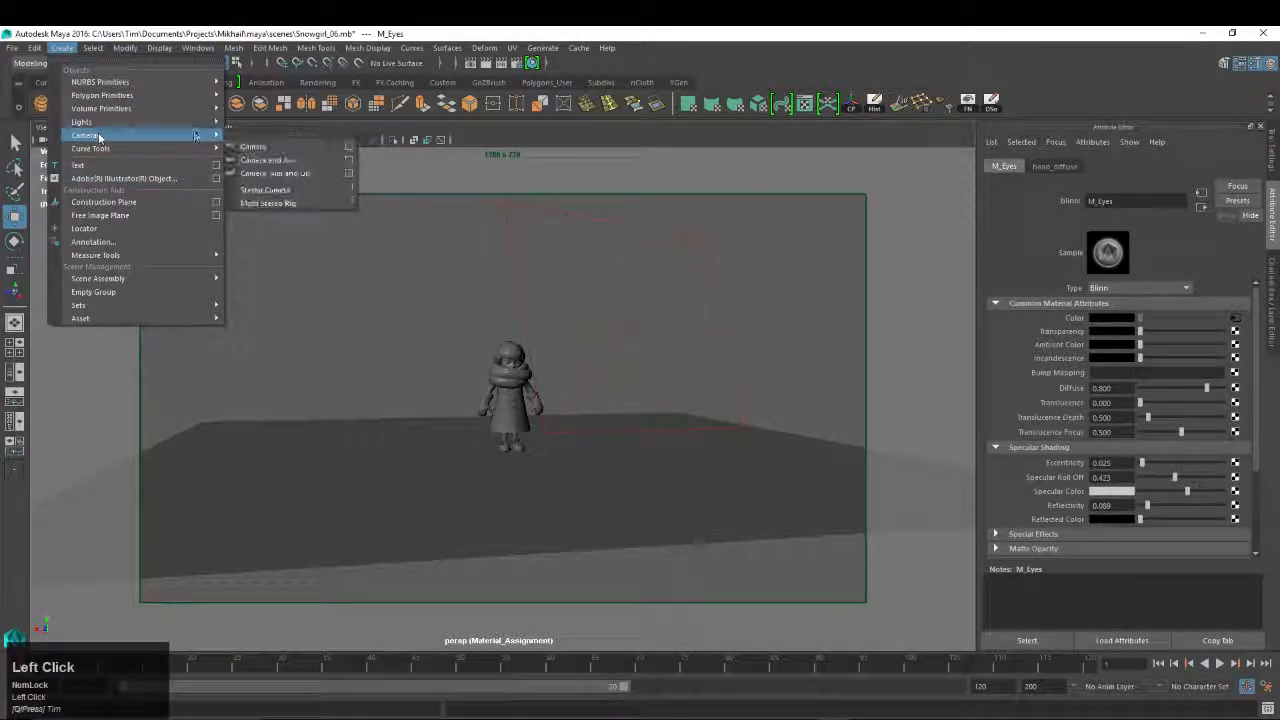
left_click(268, 145)
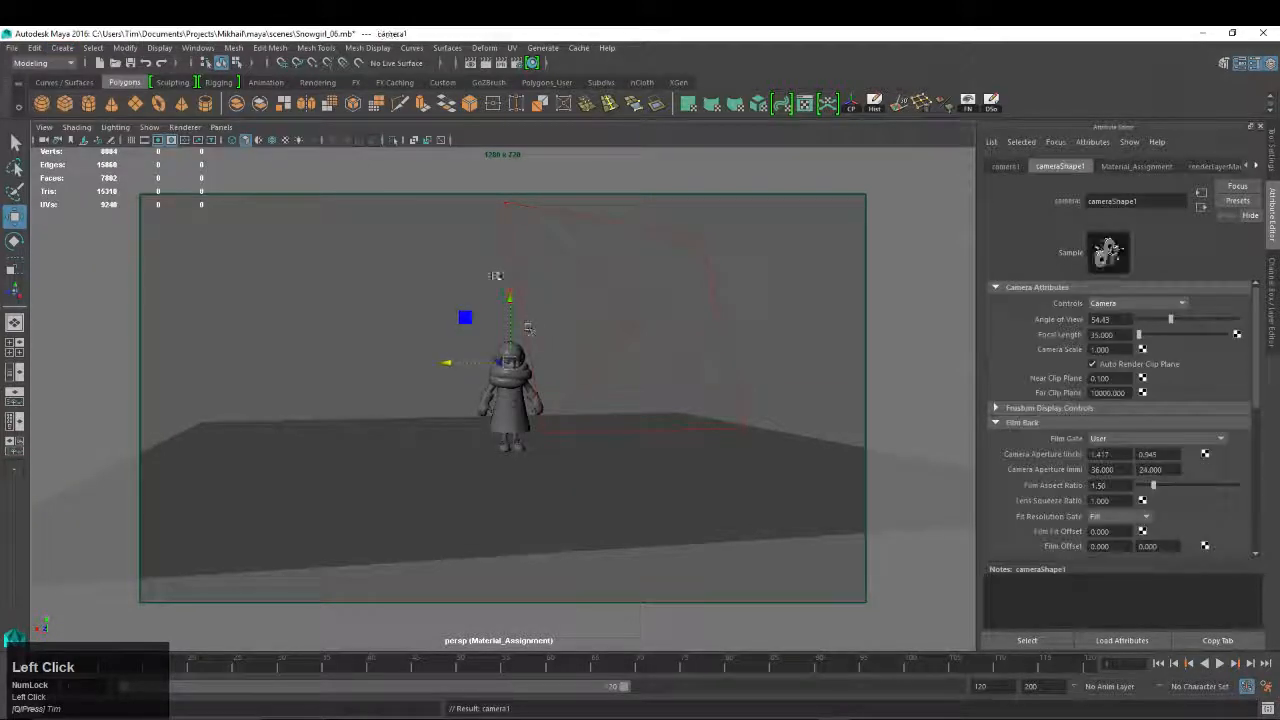
left_click(221, 127)
mouse_move(257, 162)
left_click(400, 168)
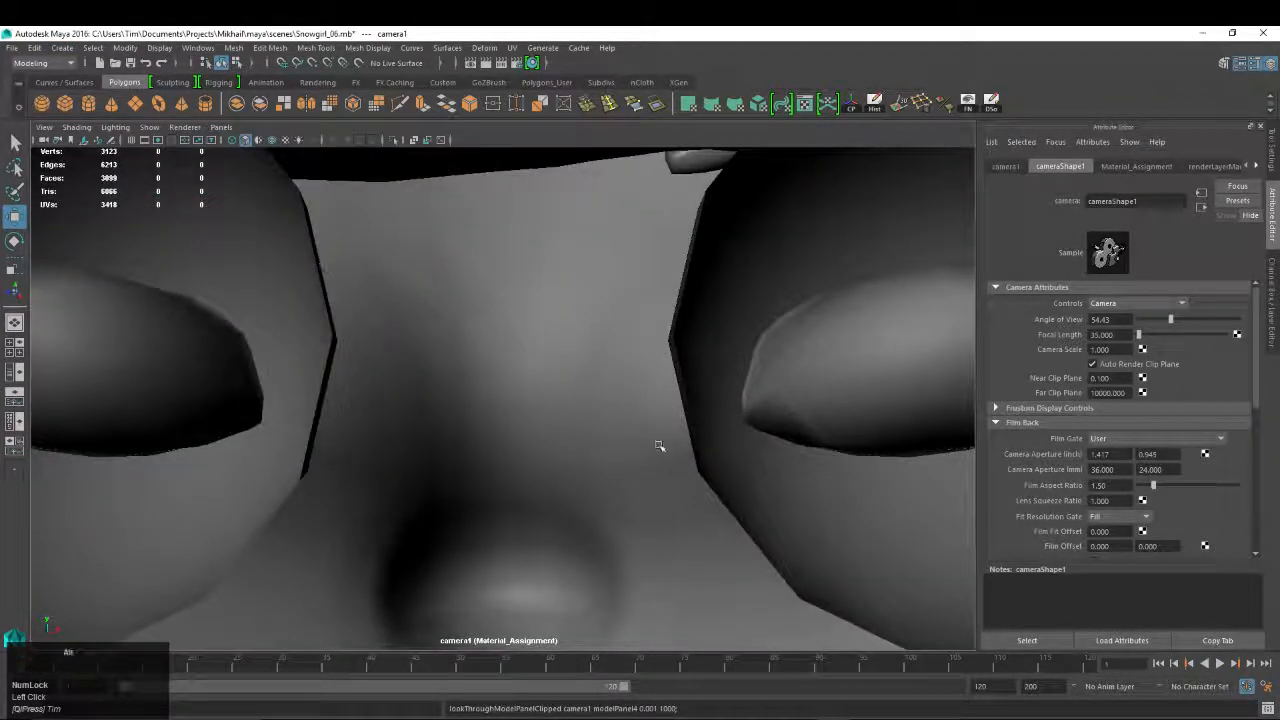
Show the resolution gate and frame the full character from the front through the new camera
right_click_drag(660, 446, 563, 383, "alt")
left_click_drag(563, 383, 321, 398, "alt")
middle_click_drag(321, 398, 350, 272, "alt")
left_click(149, 139)
right_click_drag(190, 181, 349, 371, "alt")
middle_click_drag(352, 374, 391, 405, "alt")
right_click_drag(391, 405, 412, 428, "alt")
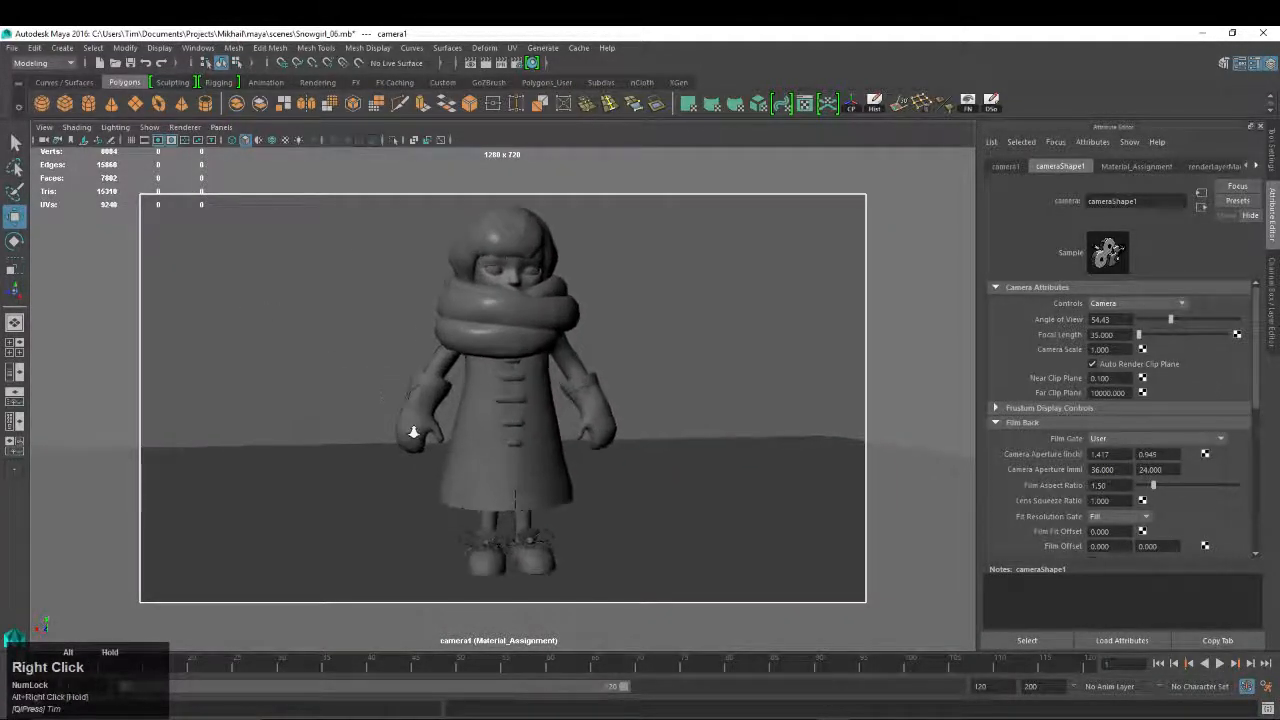
middle_click_drag(412, 428, 421, 419, "alt")
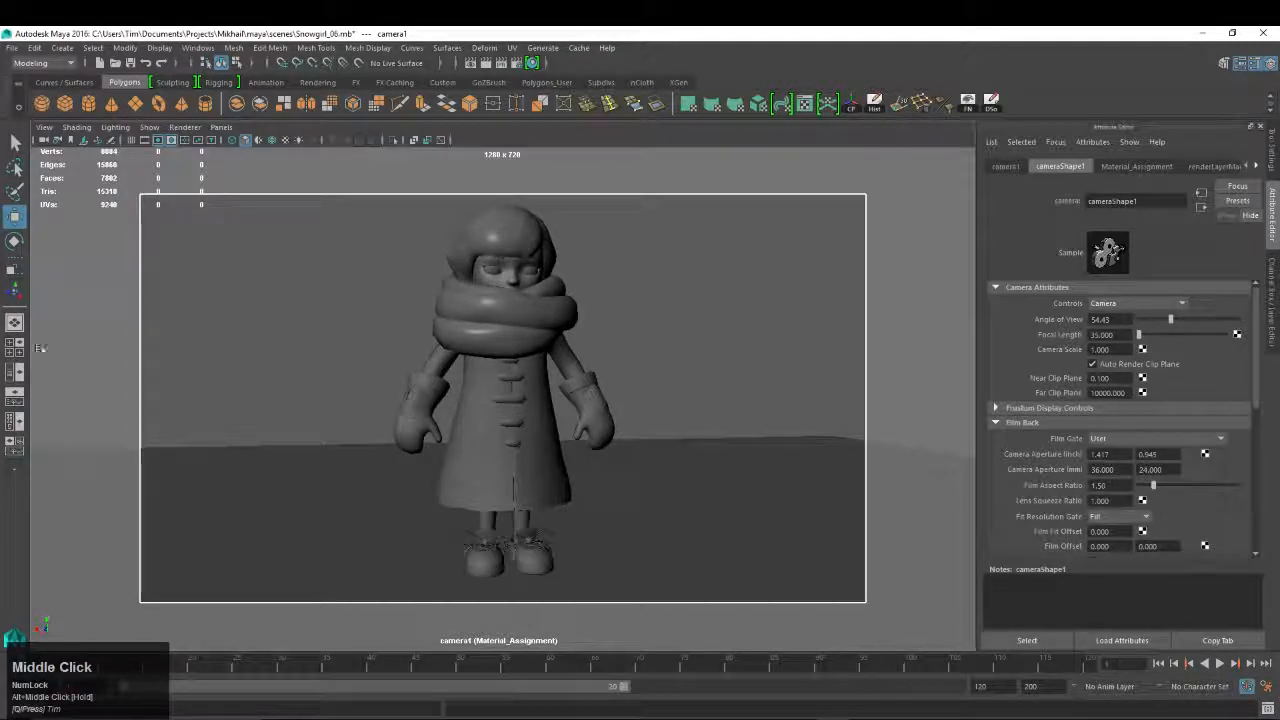
Key the camera's Translate and Rotate channels at the current frame
key("ctrl+a")
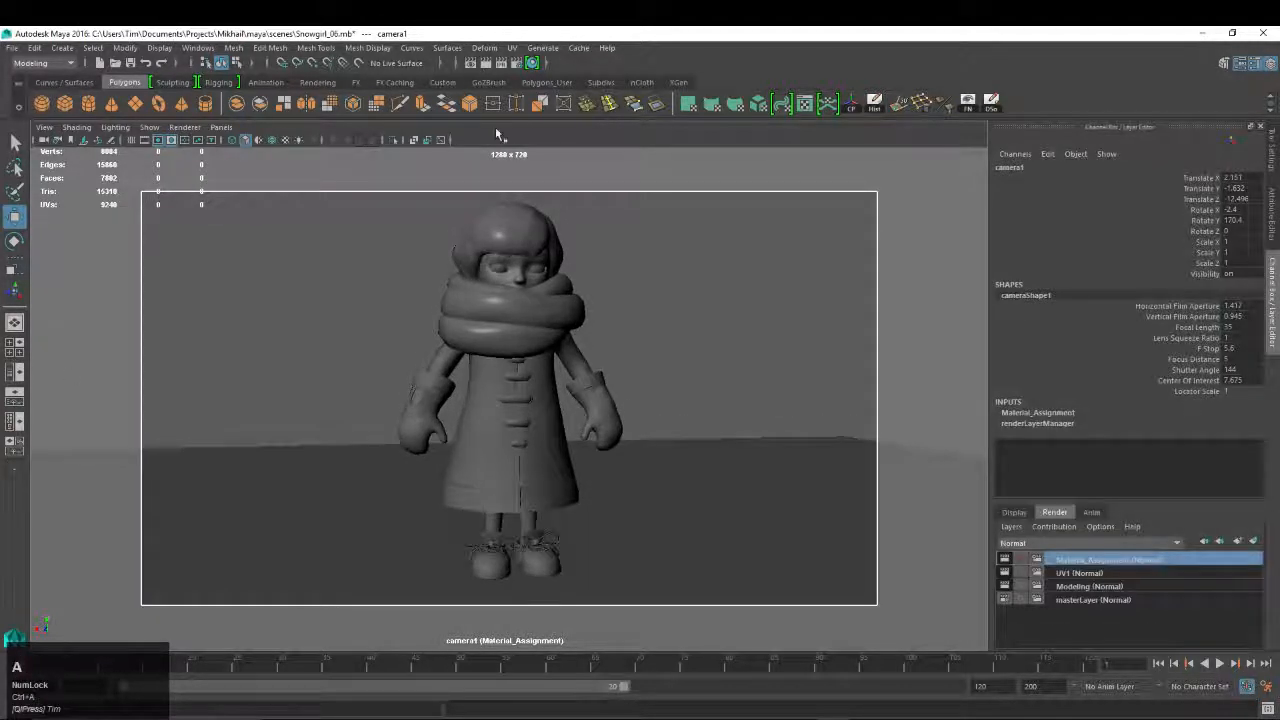
left_click(1205, 178)
left_click(1213, 231, "shift")
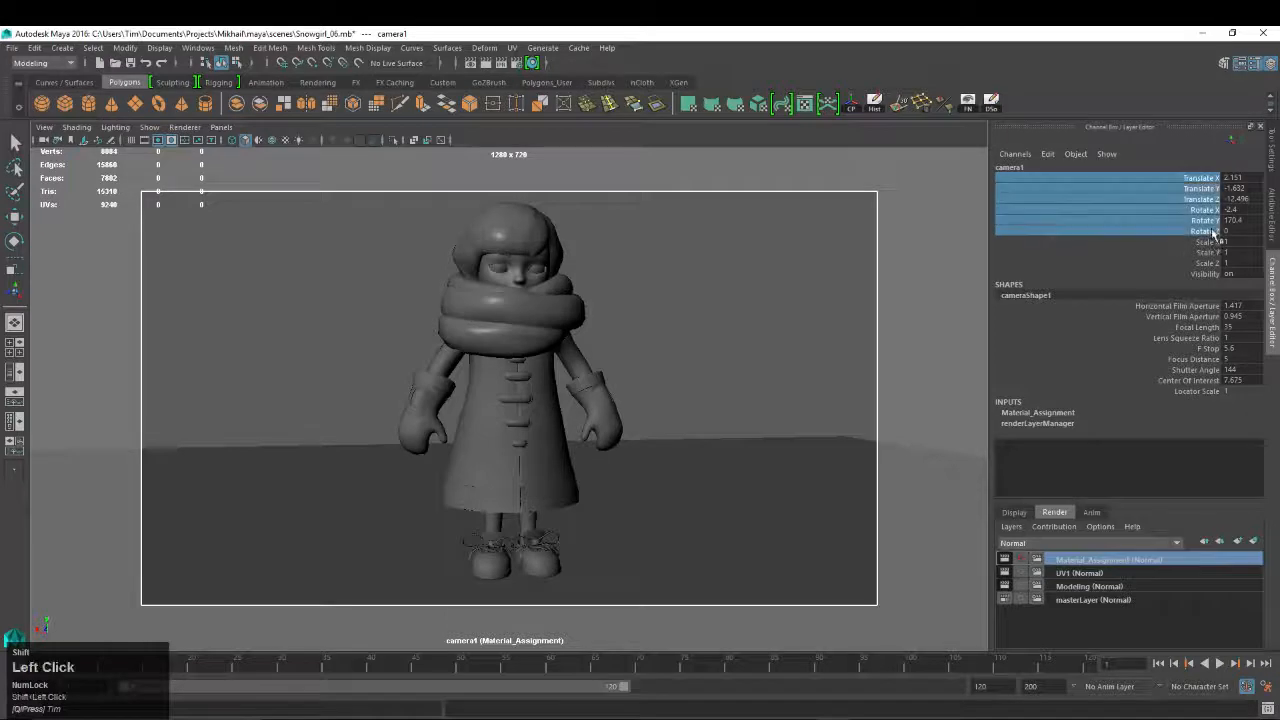
left_click(1015, 154)
left_click(1035, 170)
Reframe the character through the camera from different angles at different frames with automatic keying, and scrub back toward the start
left_click_drag(805, 385, 726, 383, "alt")
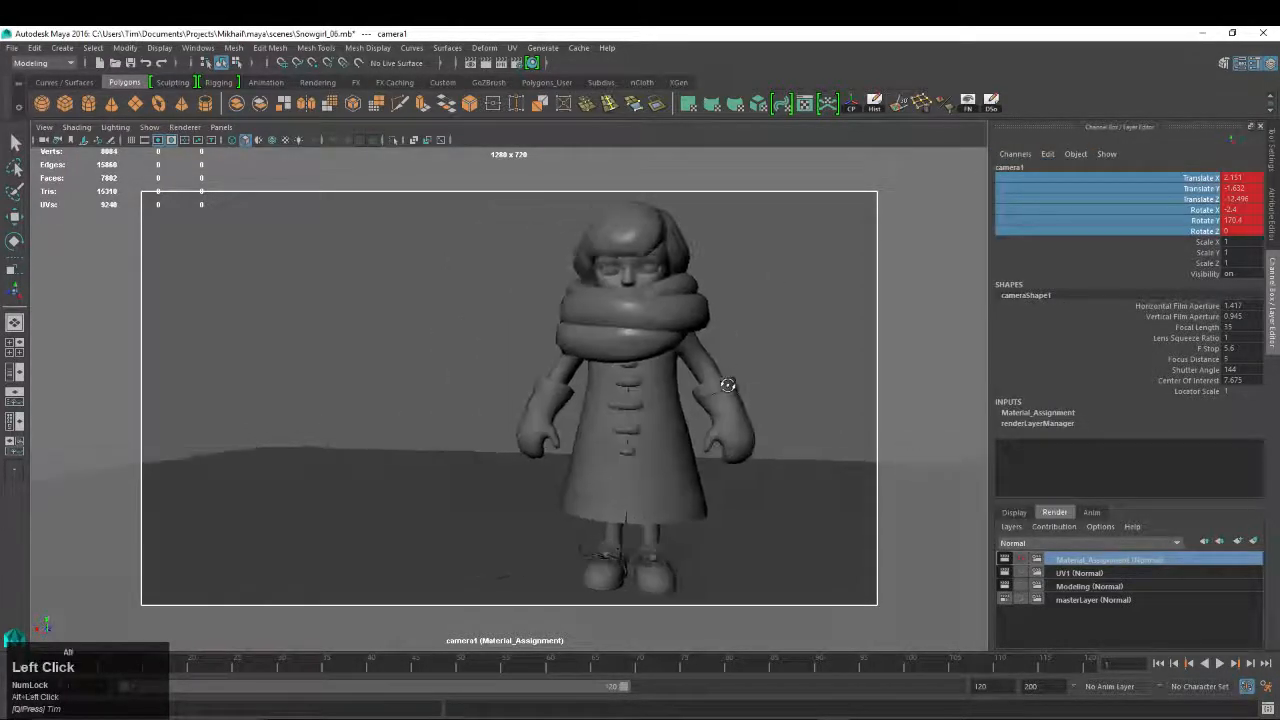
right_click_drag(726, 383, 603, 343, "alt")
middle_click_drag(603, 343, 528, 323, "alt")
left_click_drag(113, 672, 252, 627)
left_click_drag(428, 436, 363, 349, "alt")
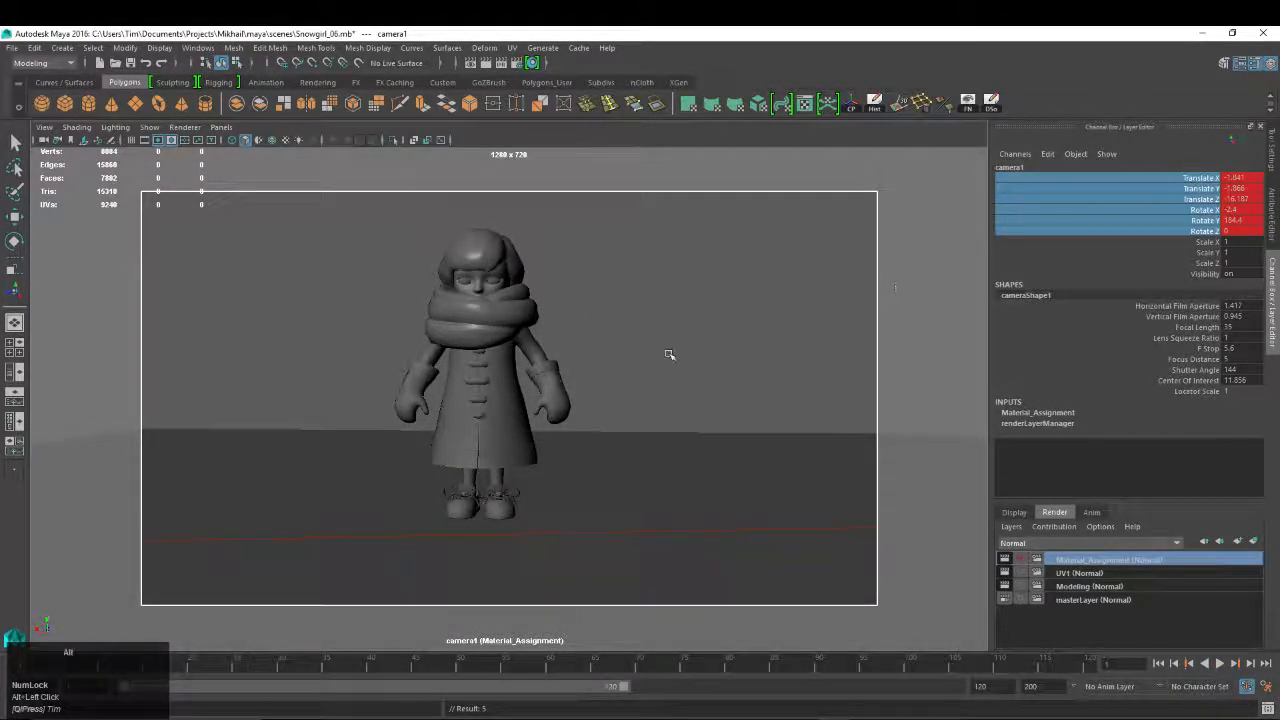
left_click_drag(669, 354, 629, 363, "alt")
middle_click_drag(629, 363, 627, 348, "alt")
left_click_drag(212, 670, 22, 668)
Switch to the perspective view and move the camera up above the character
key("space")
left_click_drag(573, 416, 656, 420)
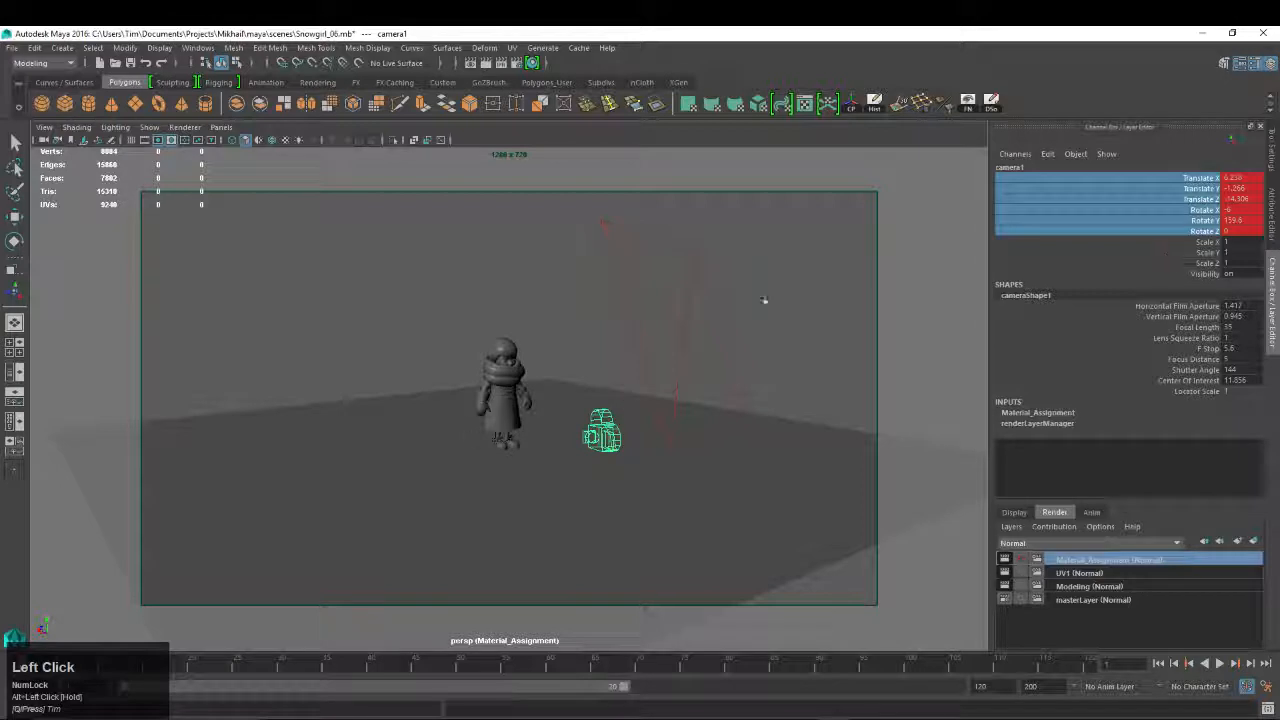
right_click_drag(764, 300, 162, 547, "alt")
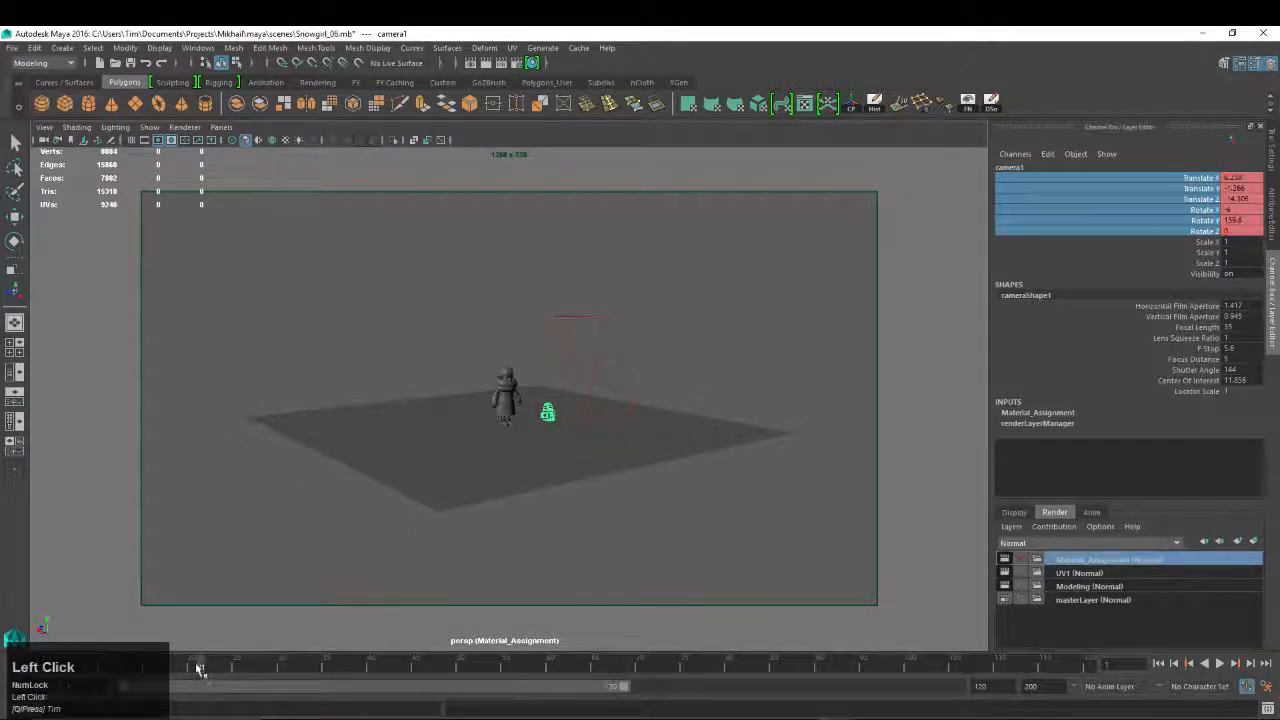
left_click_drag(654, 383, 584, 358, "alt")
key("w")
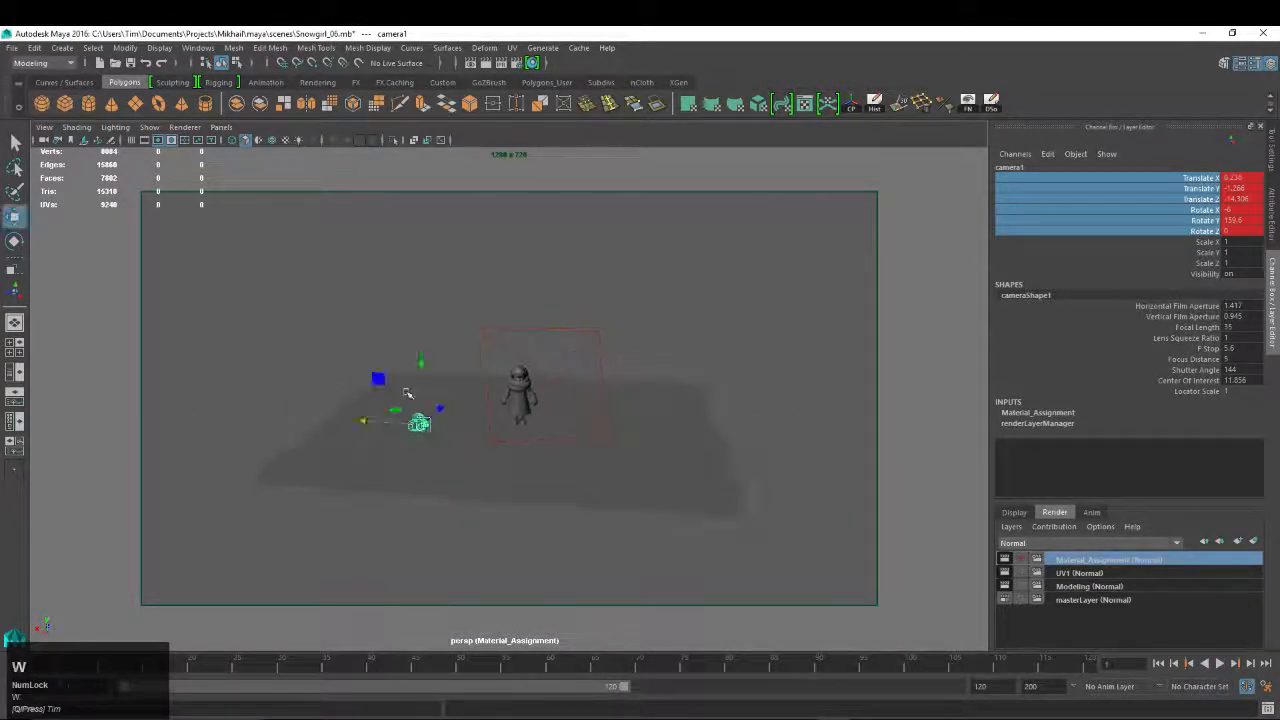
left_click_drag(420, 423, 479, 327)
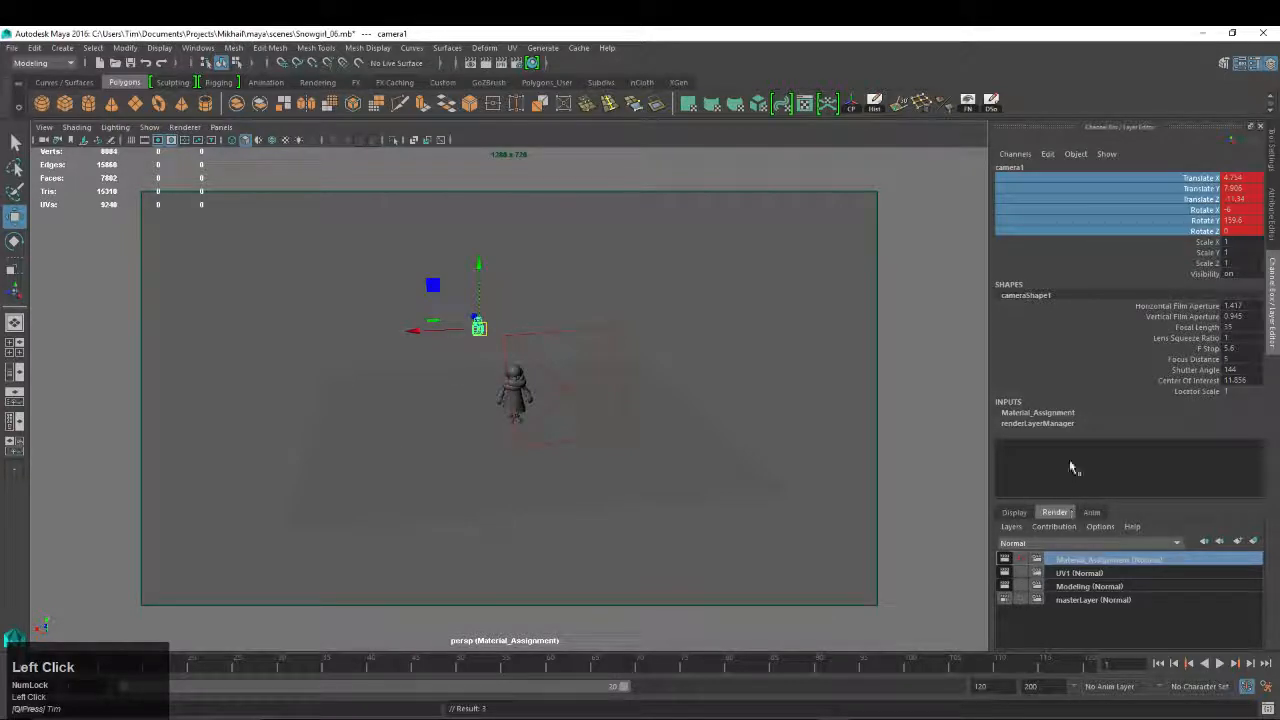
Turn off automatic keyframing, look through the camera and reframe the full character inside the resolution gate
left_click(1248, 688)
left_click(221, 127)
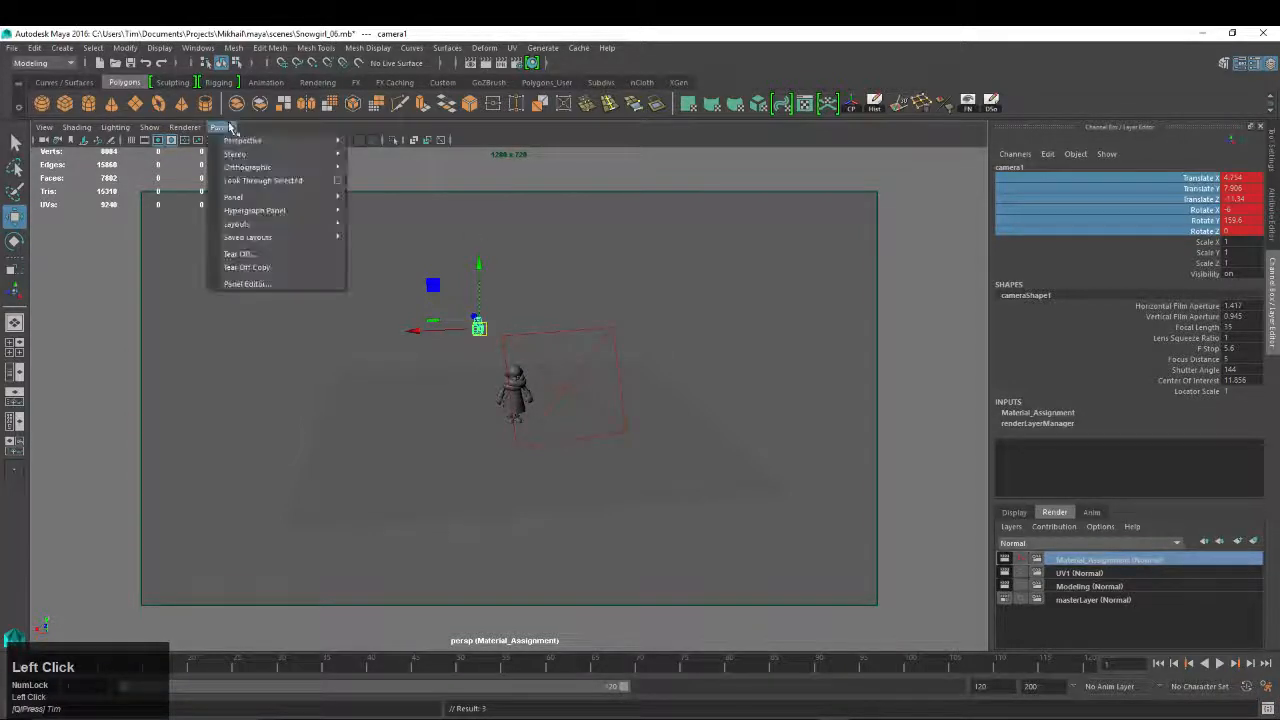
left_click(265, 177)
middle_click_drag(540, 343, 680, 346, "alt")
left_click_drag(680, 346, 644, 357, "alt")
middle_click_drag(644, 357, 660, 357, "alt")
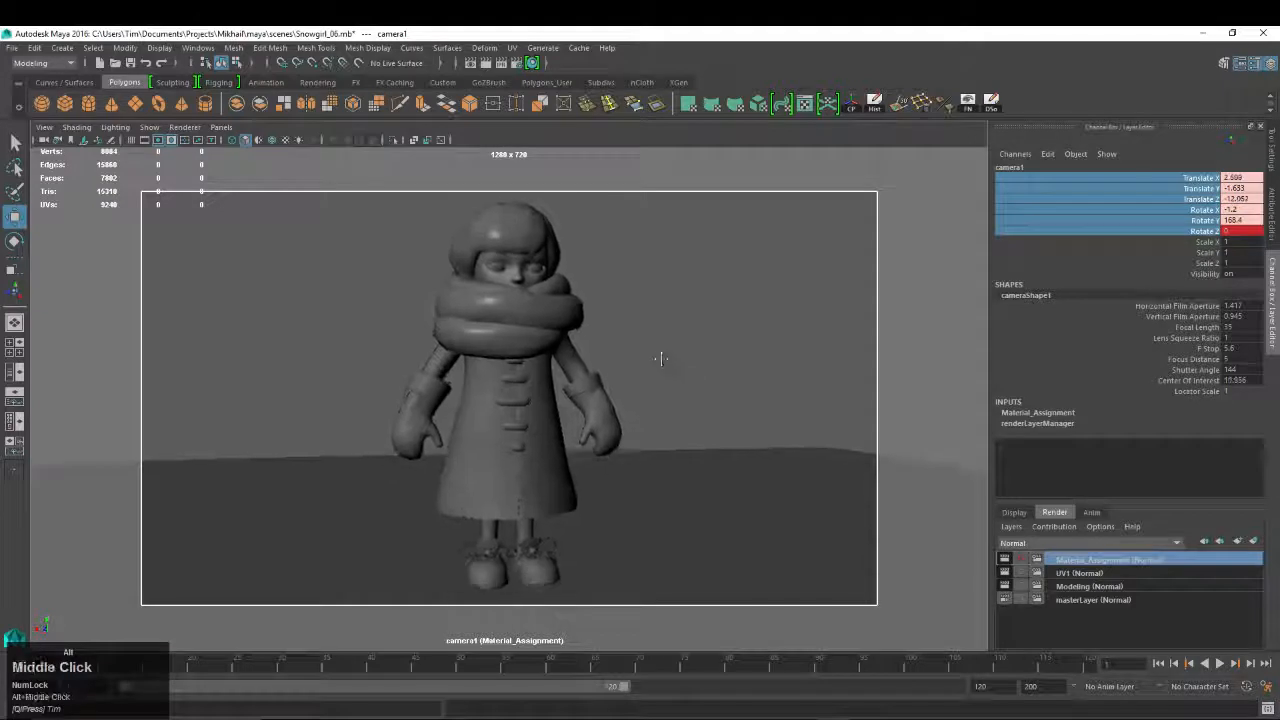
right_click_drag(660, 357, 646, 354, "alt")
left_click_drag(646, 354, 644, 351, "alt")
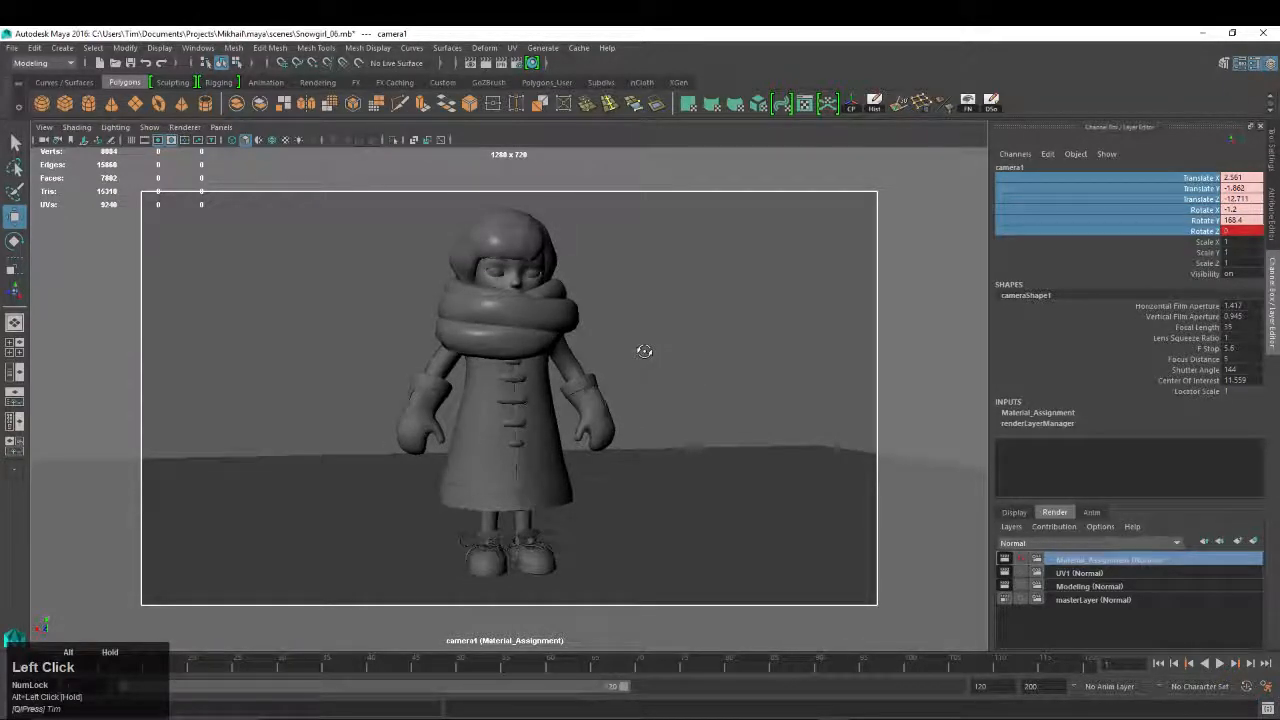
Key the camera's Translate X through Rotate Z channels for the full-character framing, and check that the framing restores on the timeline
left_click(1201, 180)
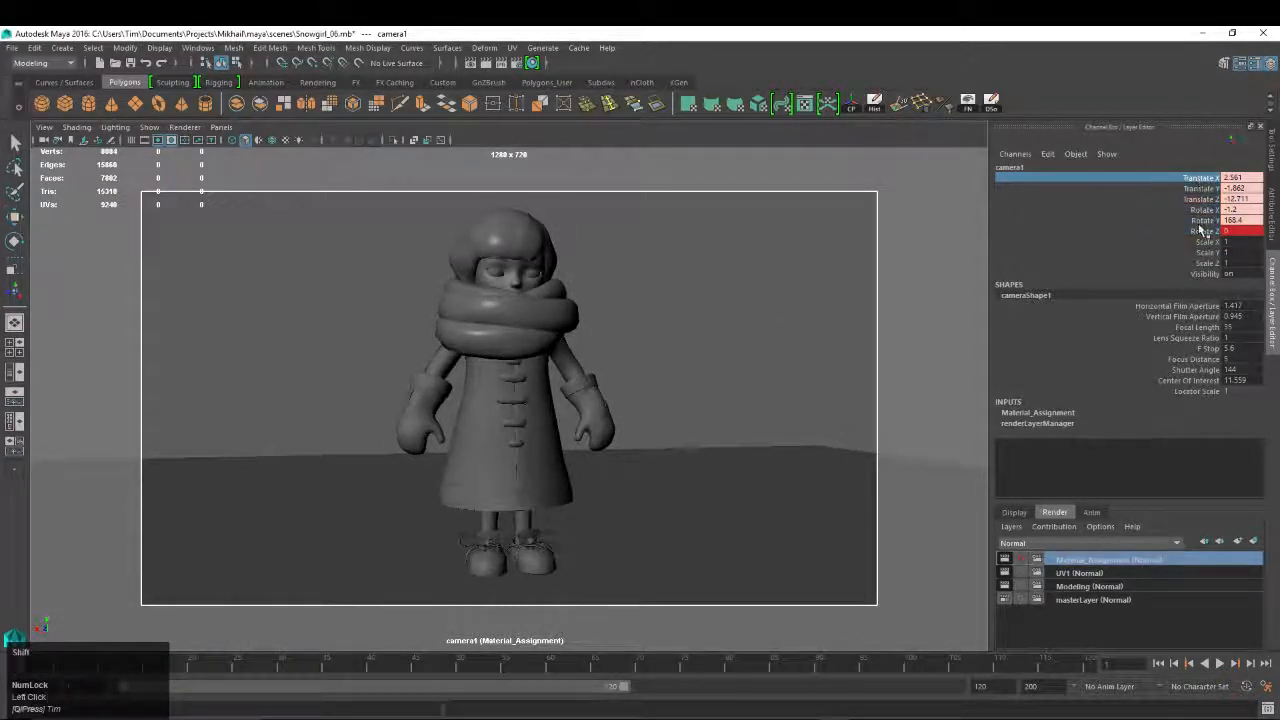
left_click(1198, 231, "shift")
right_click_drag(1197, 231, 1160, 254)
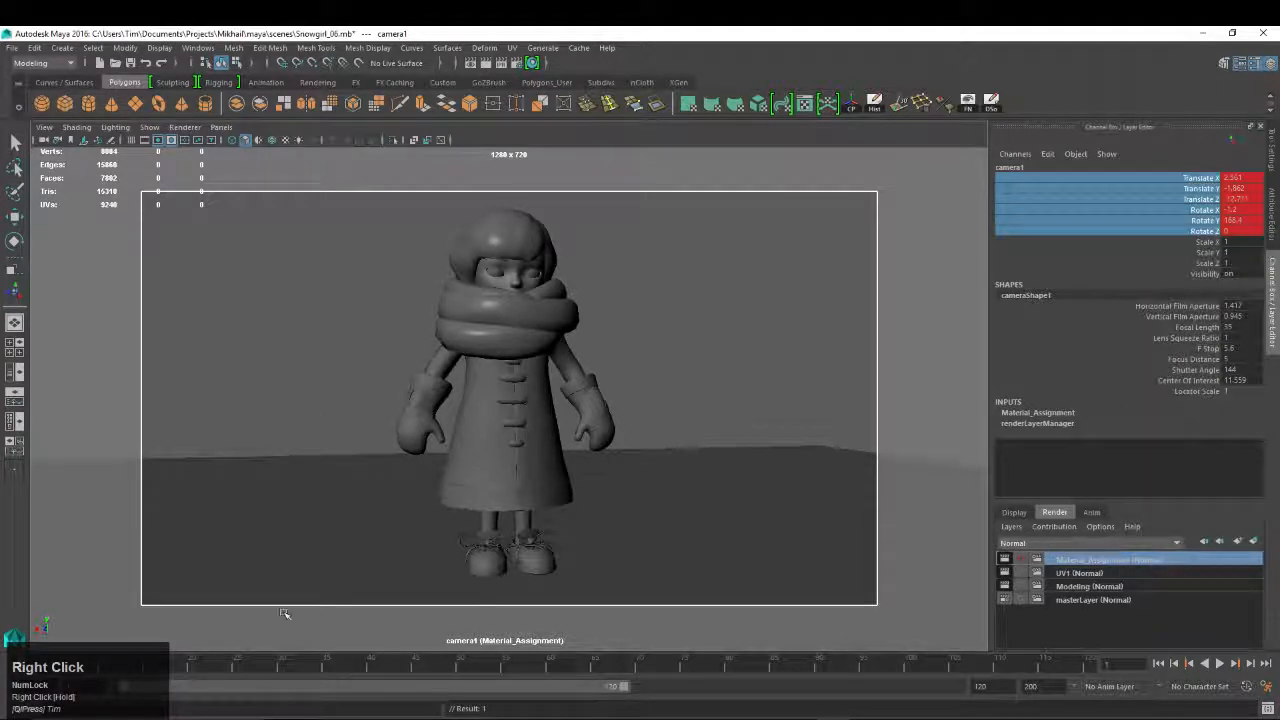
left_click_drag(640, 460, 644, 407, "alt")
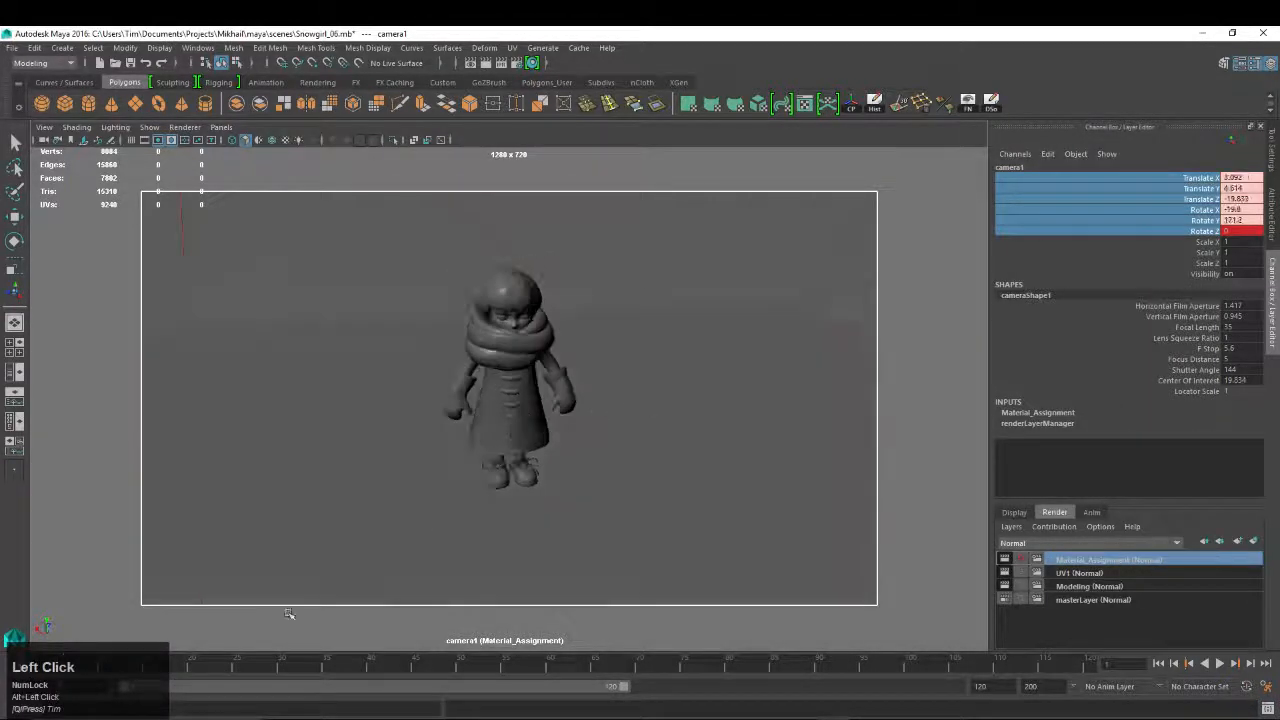
left_click(240, 663)
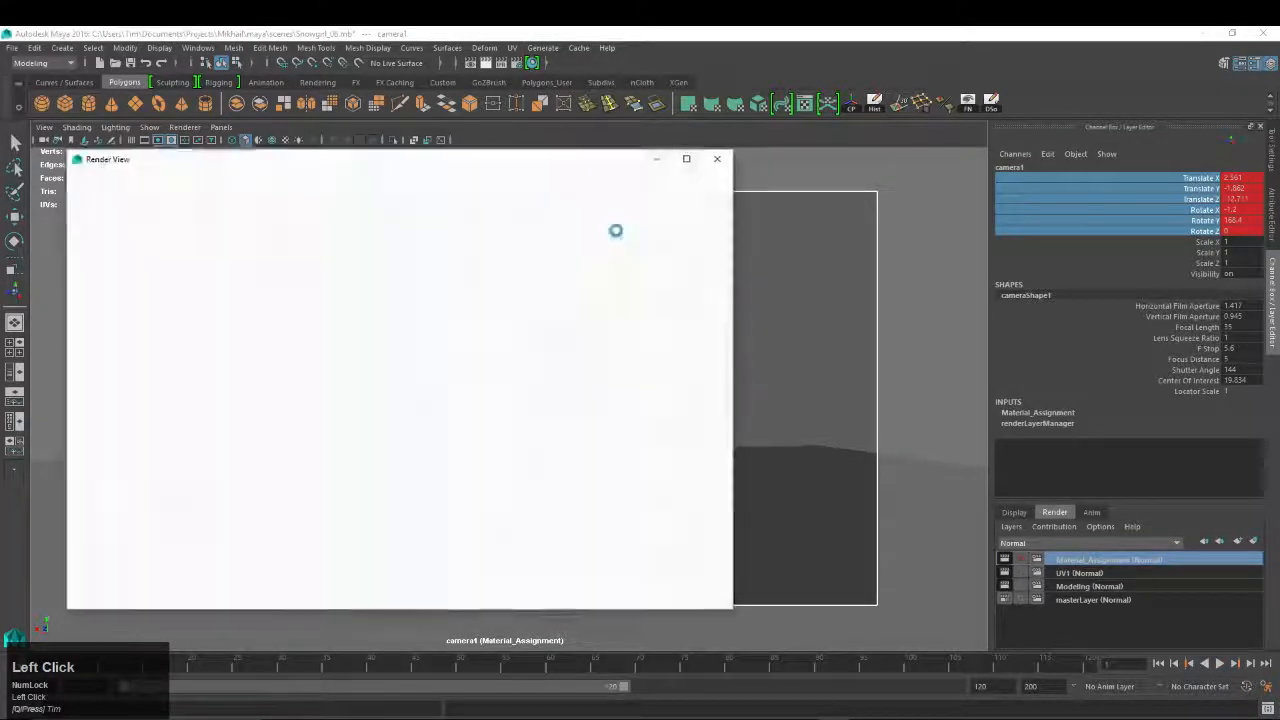
Render the camera1 view with mental ray and return the viewport to the perspective view
left_click(486, 62)
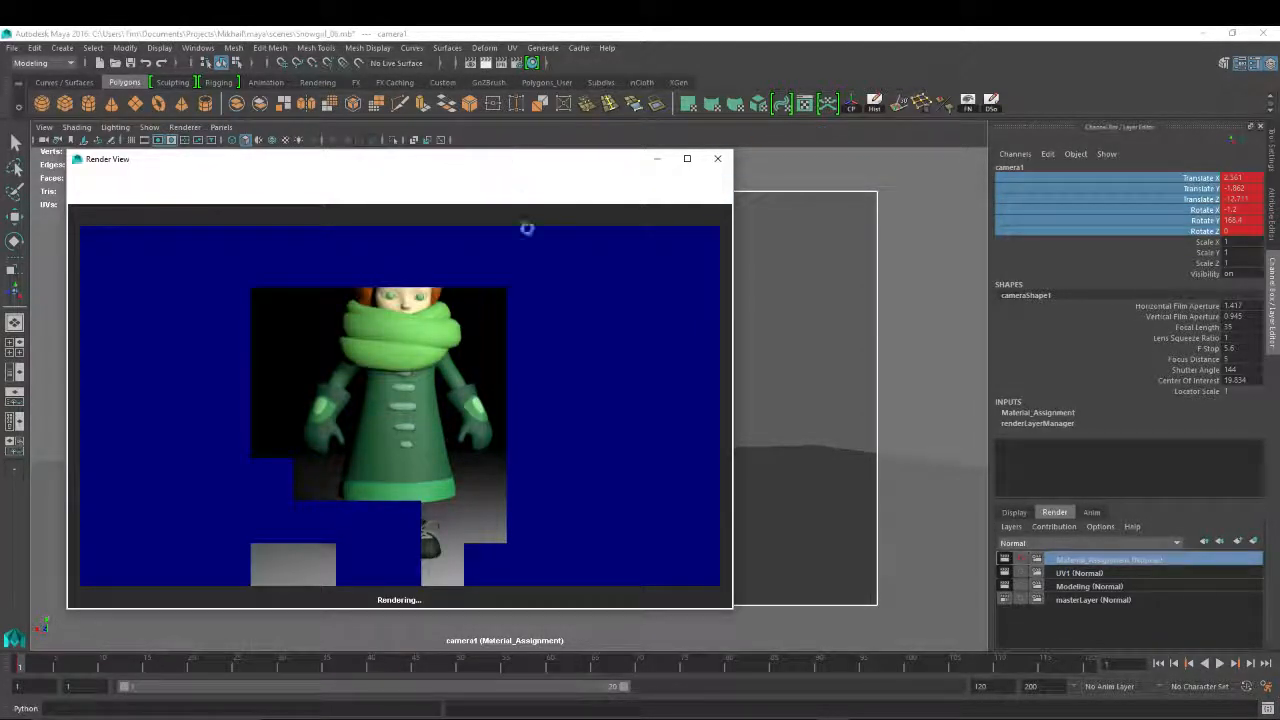
left_click_drag(416, 170, 140, 221)
key("space")
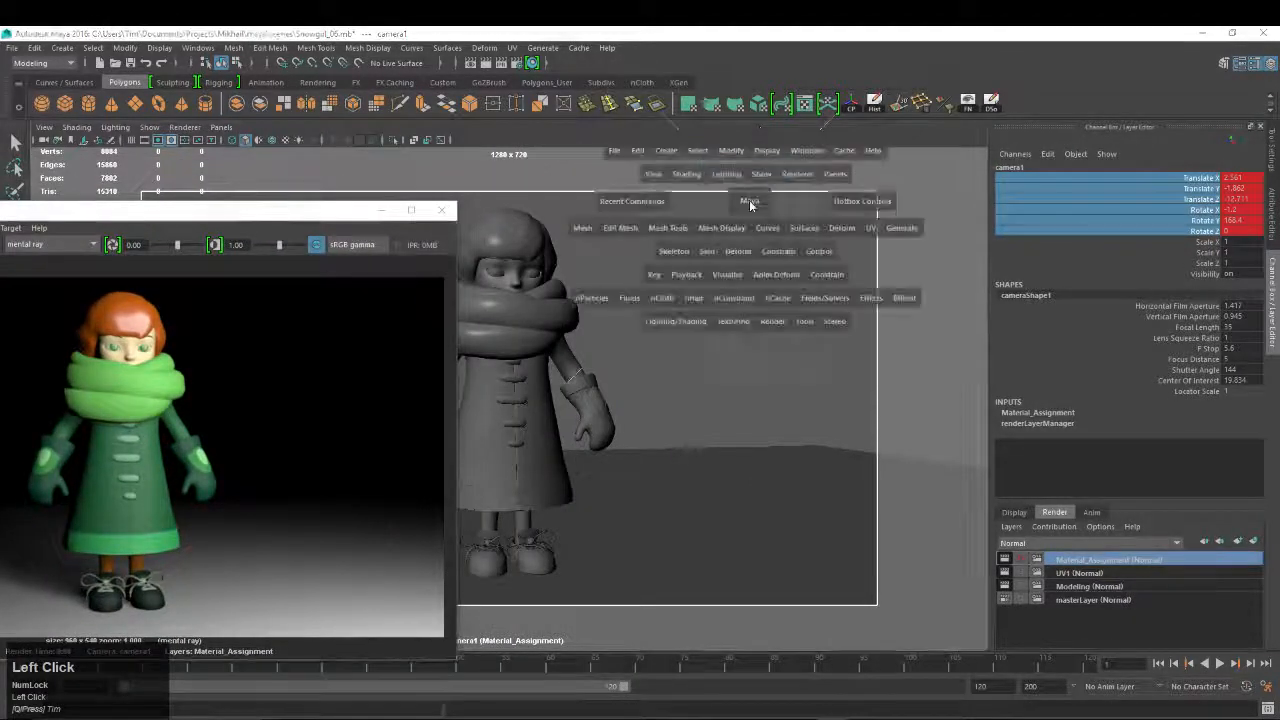
left_click_drag(749, 203, 723, 180)
right_click_drag(680, 332, 720, 320, "alt")
Lower the intensity of the area light beside the character
left_click(711, 341)
key("w")
left_click_drag(703, 326, 780, 367, "alt")
key("ctrl+a")
left_click_drag(1130, 332, 1088, 332)
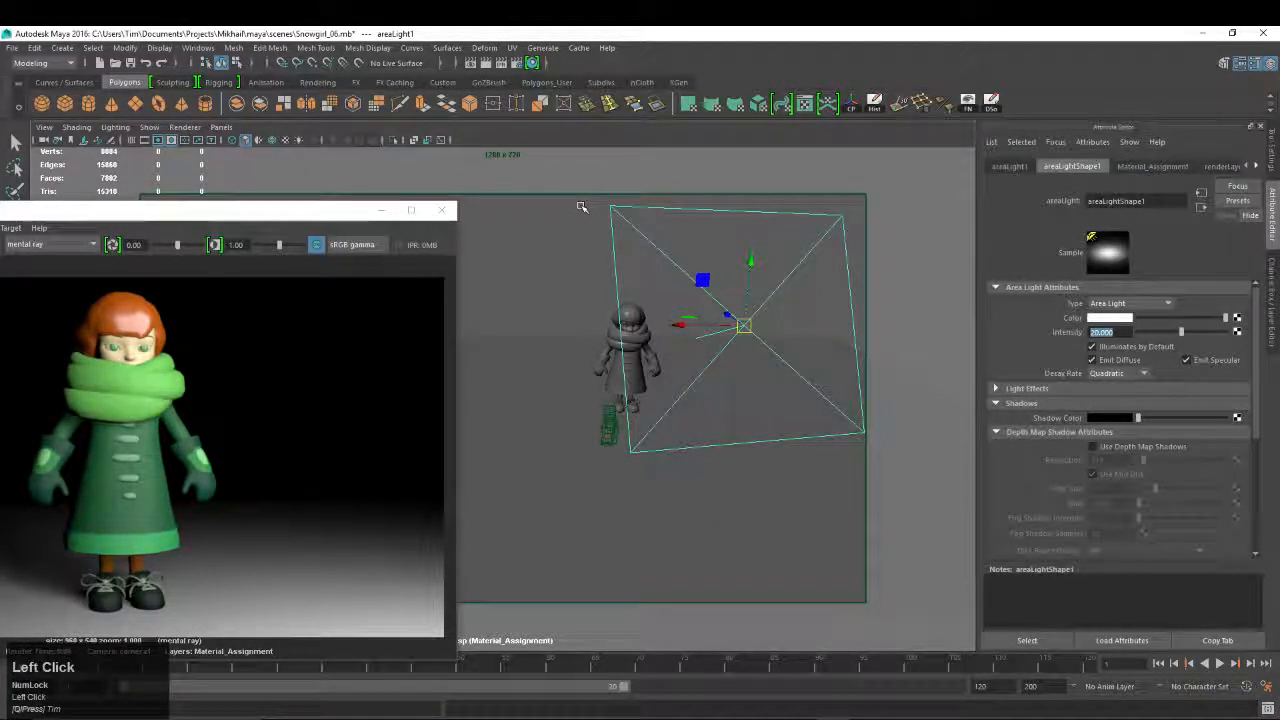
type("1")
key("Return")
Set the area light's raytrace Shadow Rays to 4
scroll(1020, 424, "down", 2)
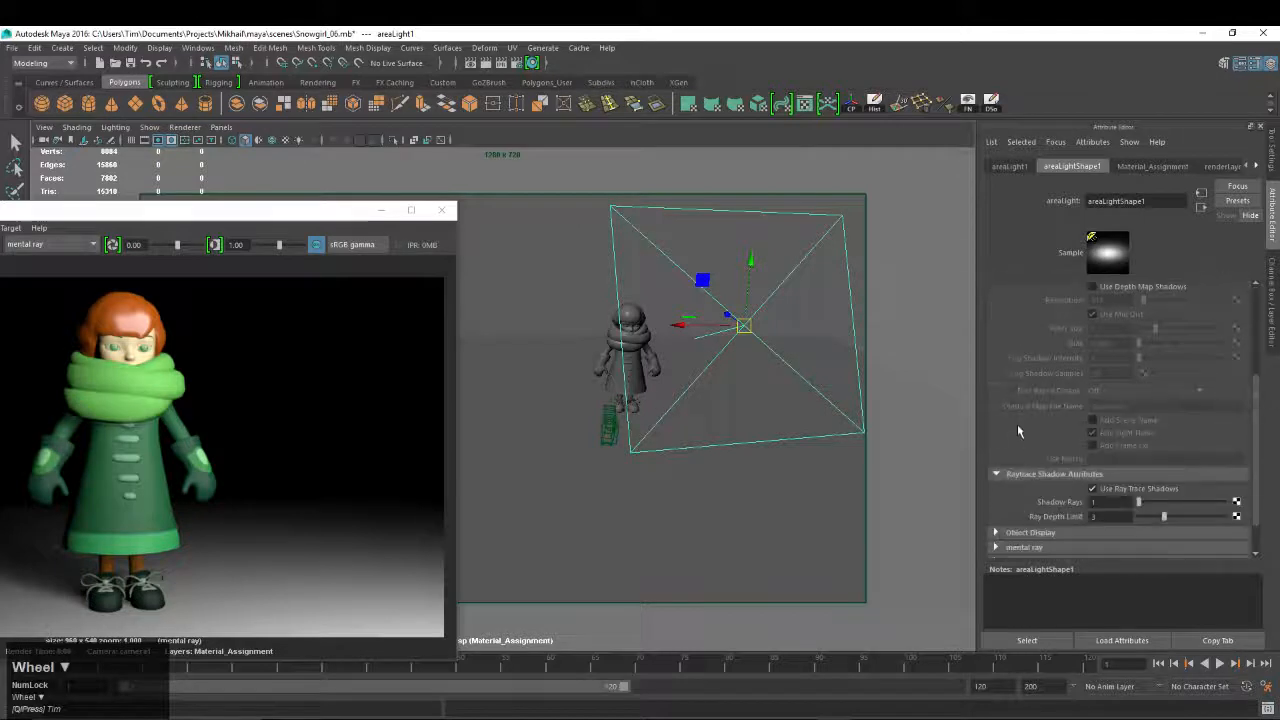
scroll(1024, 410, "up", 1)
scroll(1024, 410, "up", 1)
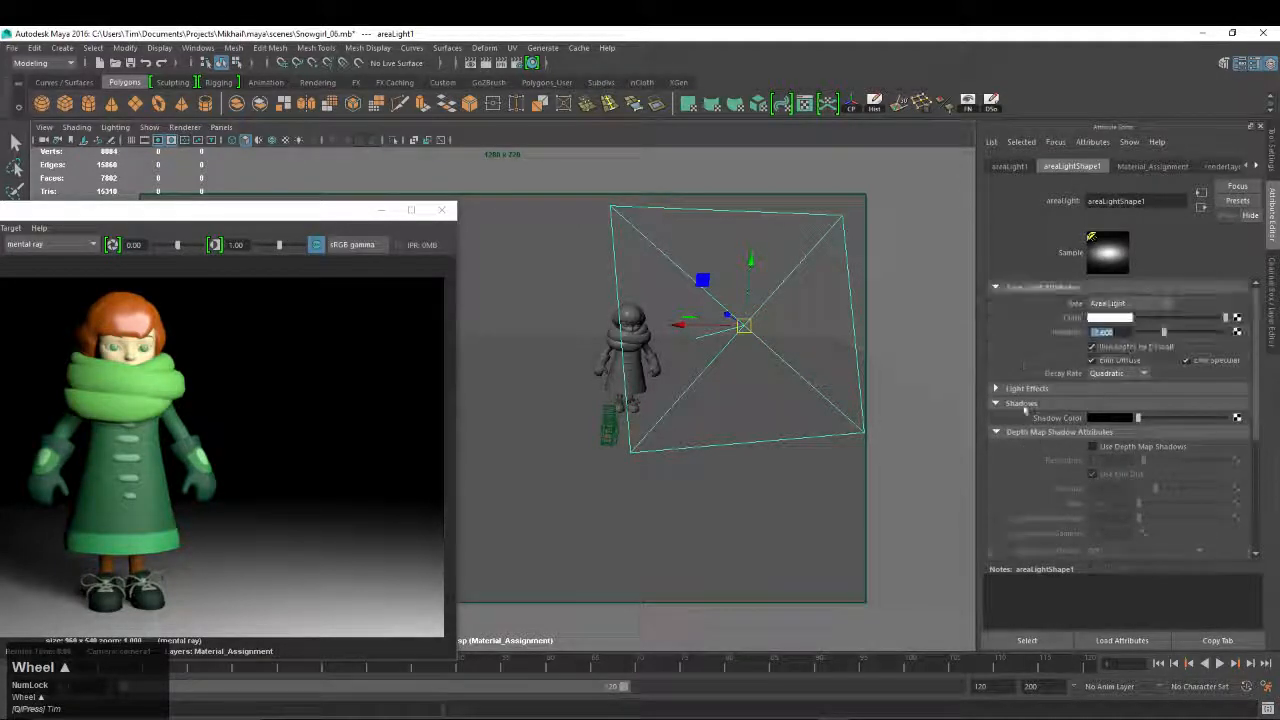
scroll(1026, 409, "down", 3)
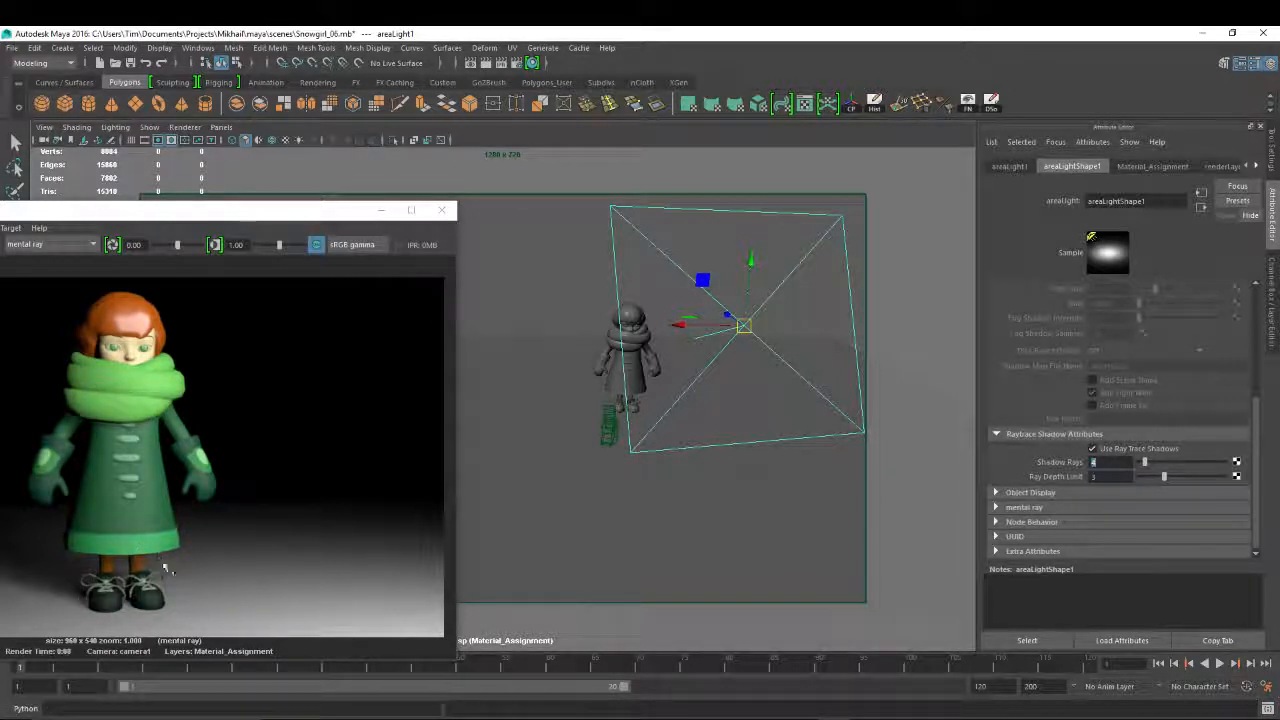
Create a directional light and move it away from the origin to a position behind the character
right_click_drag(652, 262, 666, 354, "alt")
left_click_drag(666, 354, 700, 348, "alt")
middle_click_drag(700, 348, 734, 346, "alt")
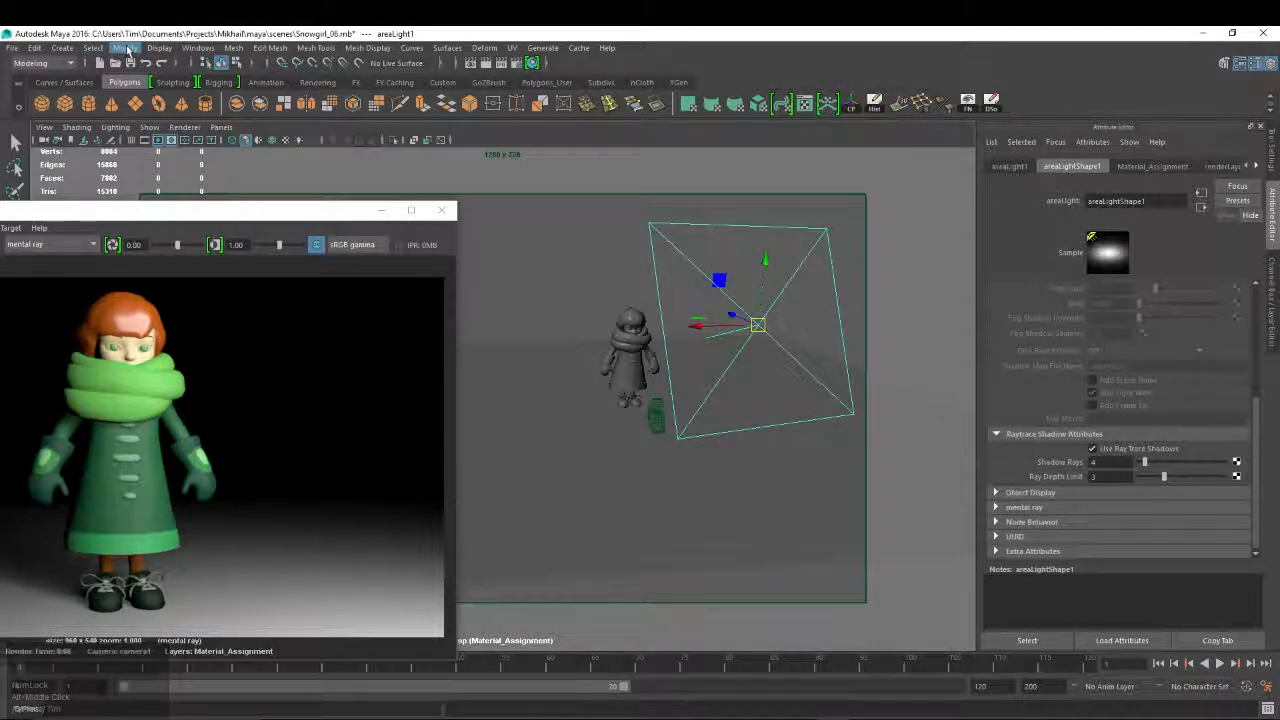
left_click(65, 50)
mouse_move(90, 121)
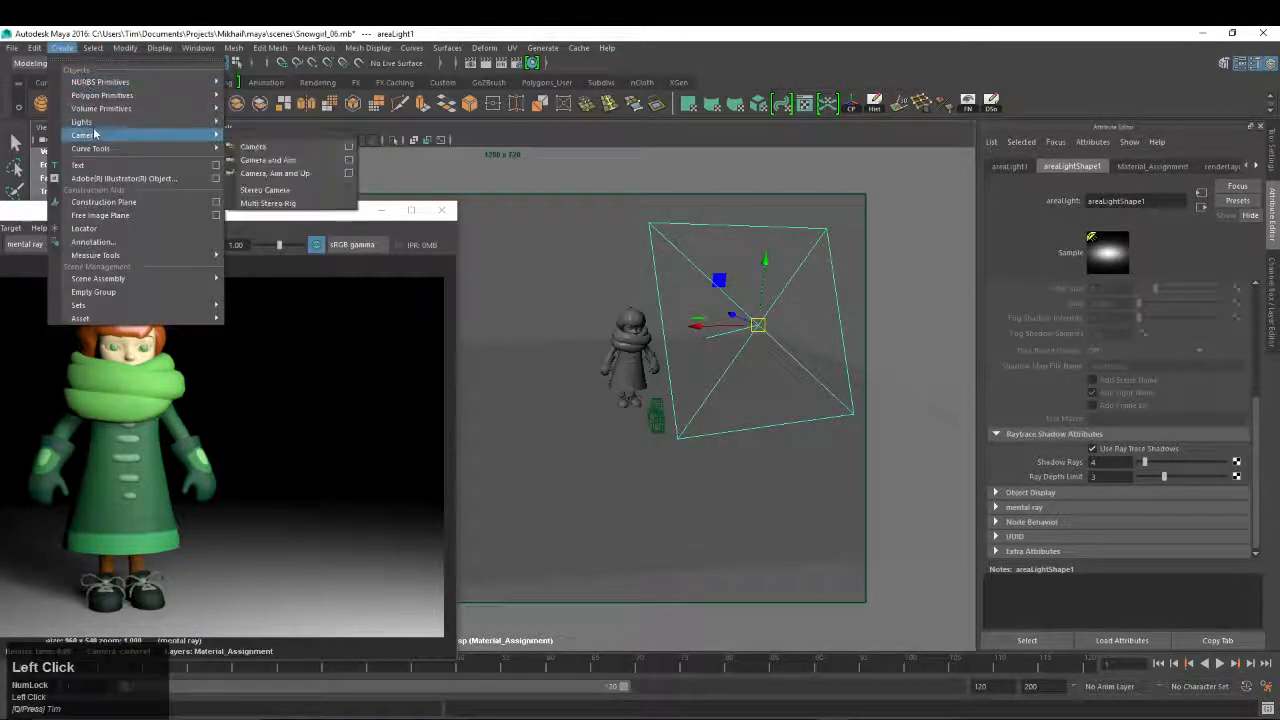
left_click(268, 146)
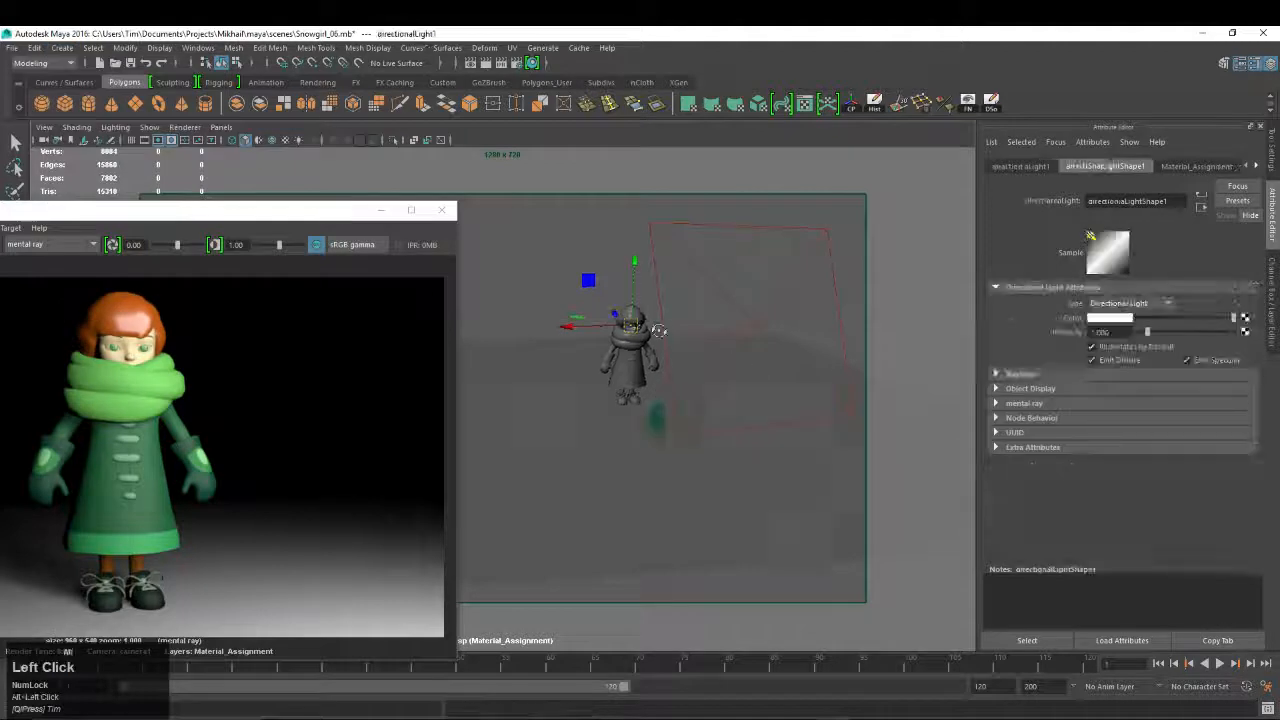
middle_click_drag(640, 330, 680, 322, "alt")
left_click_drag(655, 319, 580, 300)
Rotate the directional light toward the character's back and adjust its position for a rim light
key("e")
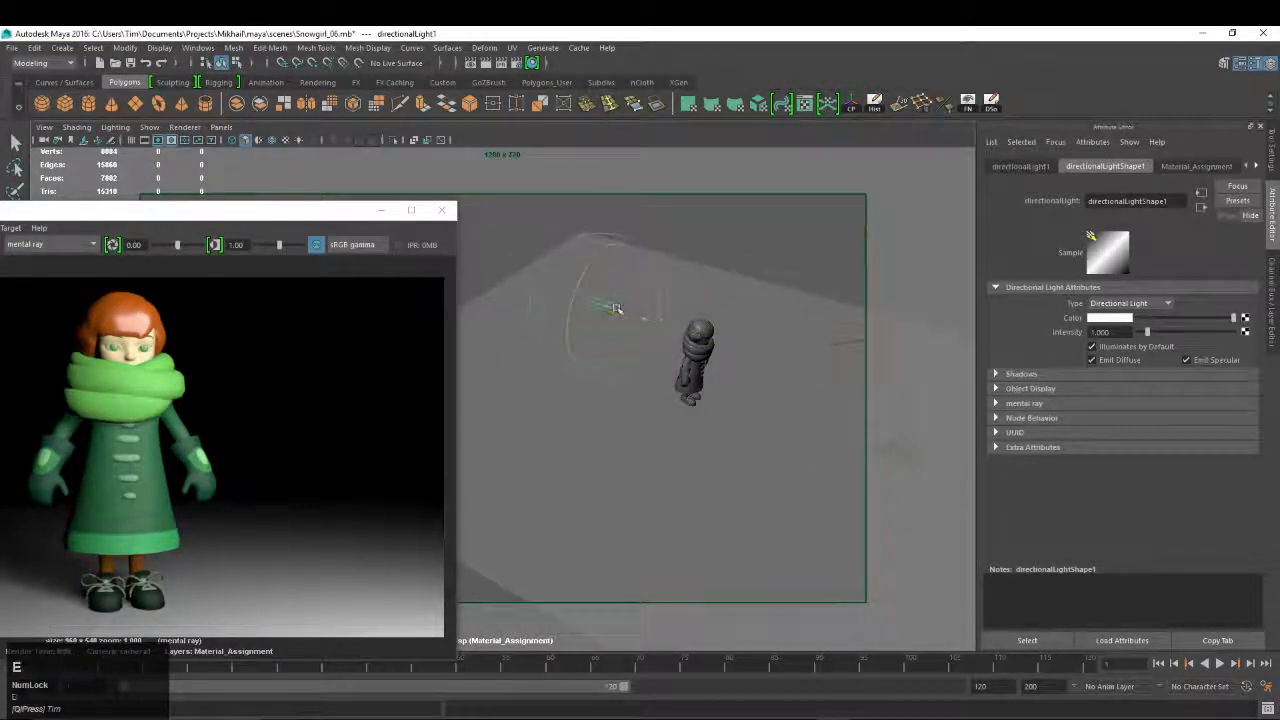
left_click_drag(626, 336, 620, 333)
left_click_drag(533, 313, 175, 362)
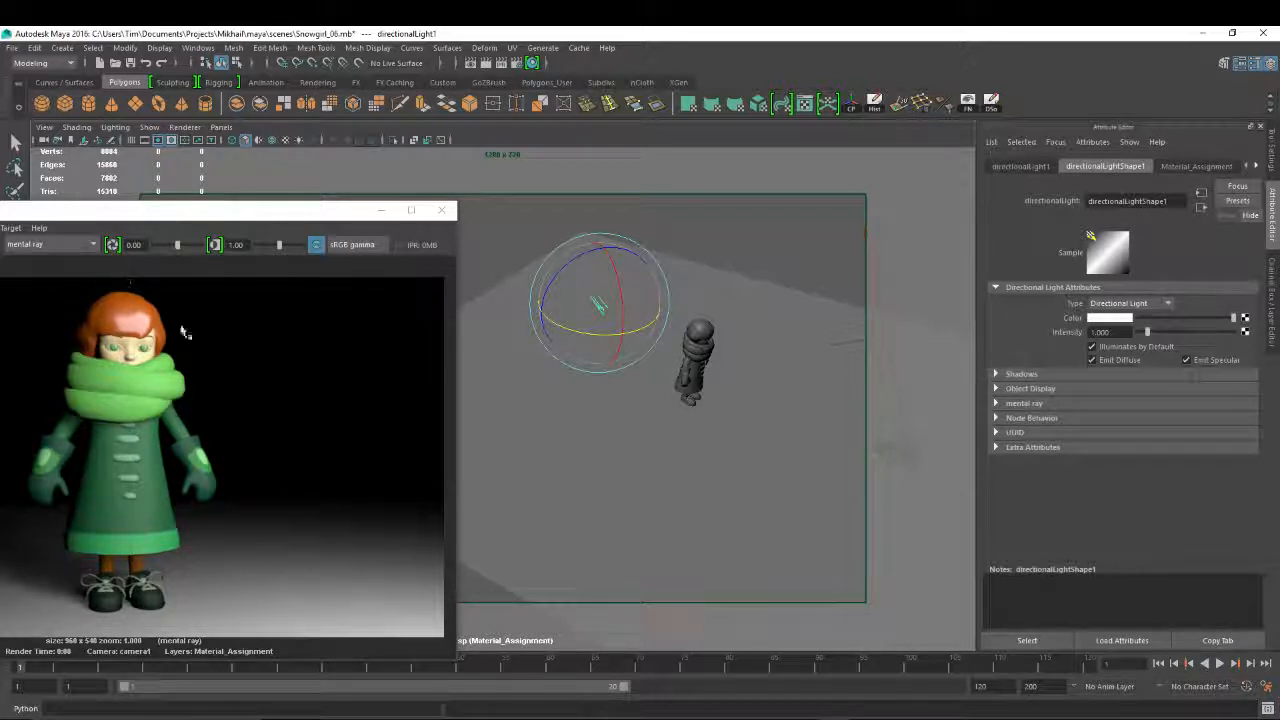
left_click_drag(594, 333, 661, 365)
middle_click_drag(661, 365, 514, 349, "alt")
key("w")
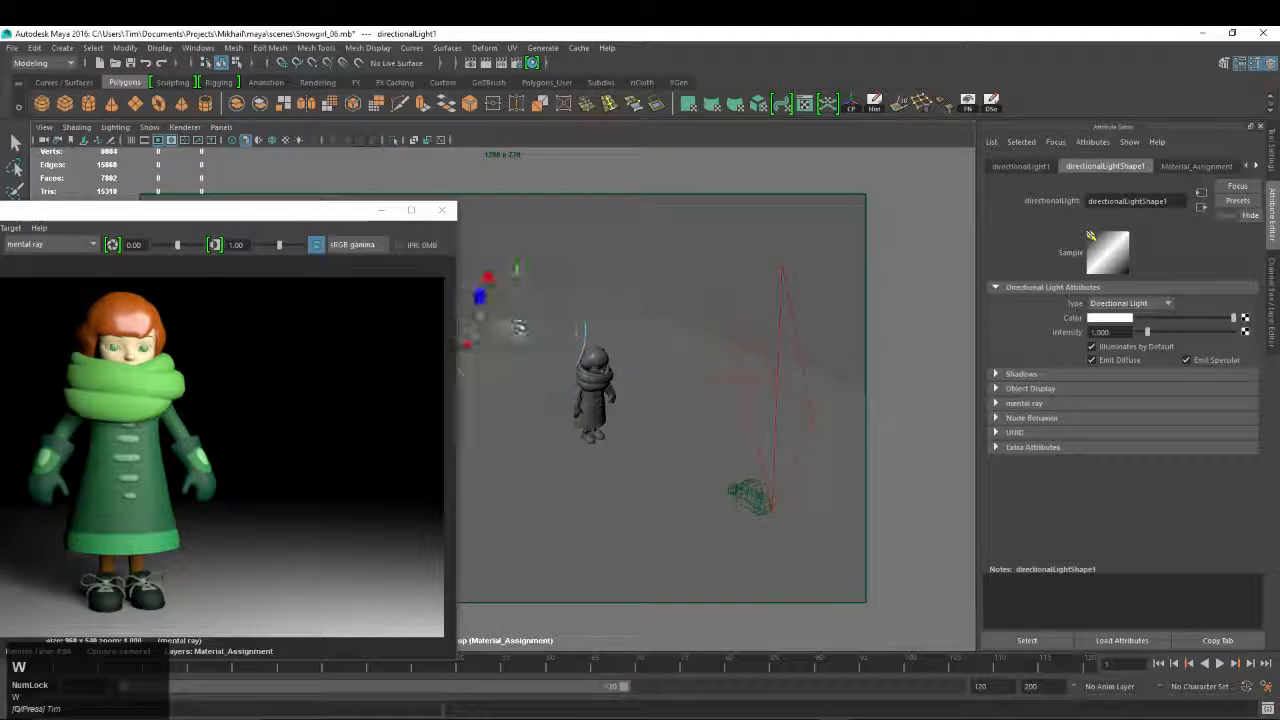
left_click_drag(506, 339, 437, 356)
middle_click_drag(437, 356, 623, 371, "alt")
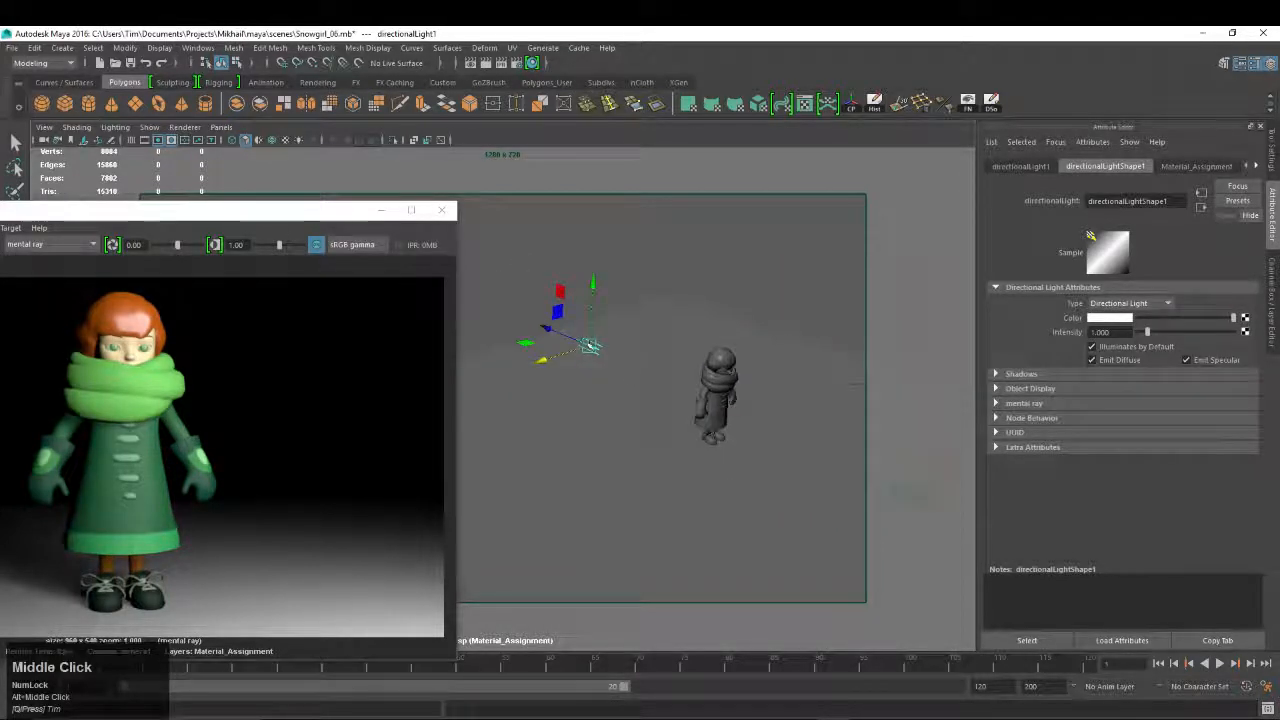
key("e")
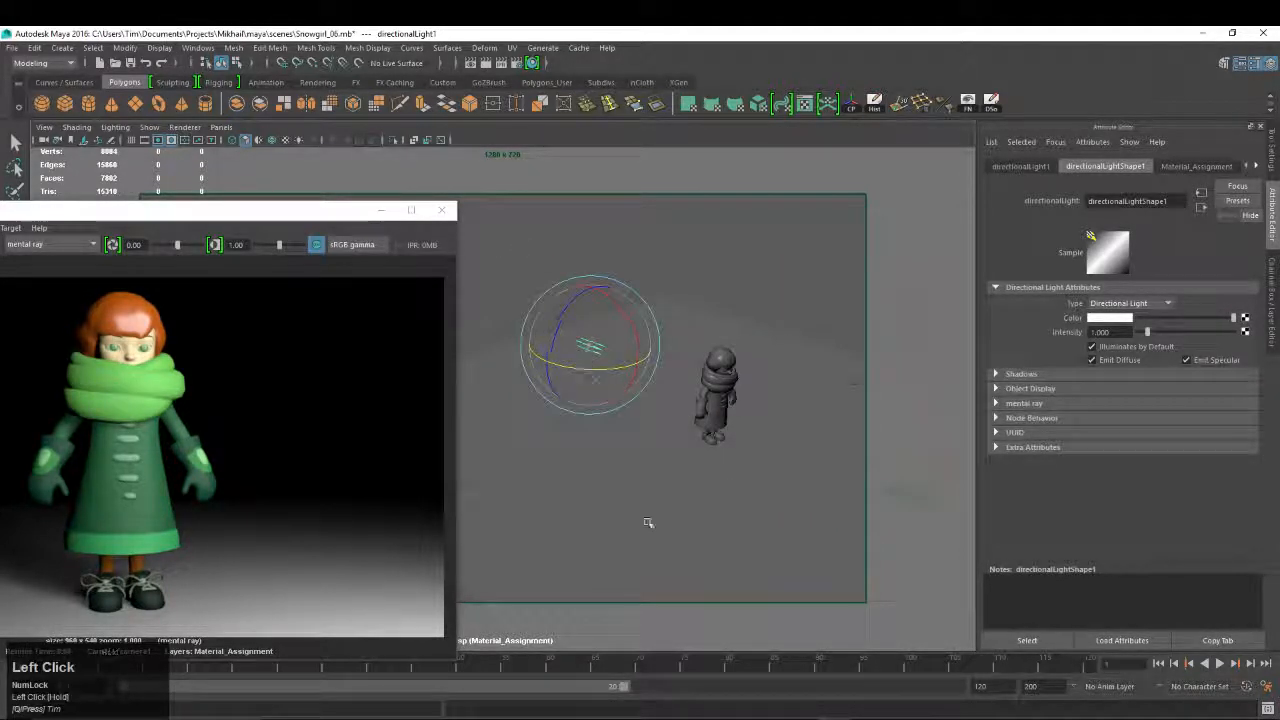
Turn off Casts Shadows in the ground plane's render stats
left_click(660, 470)
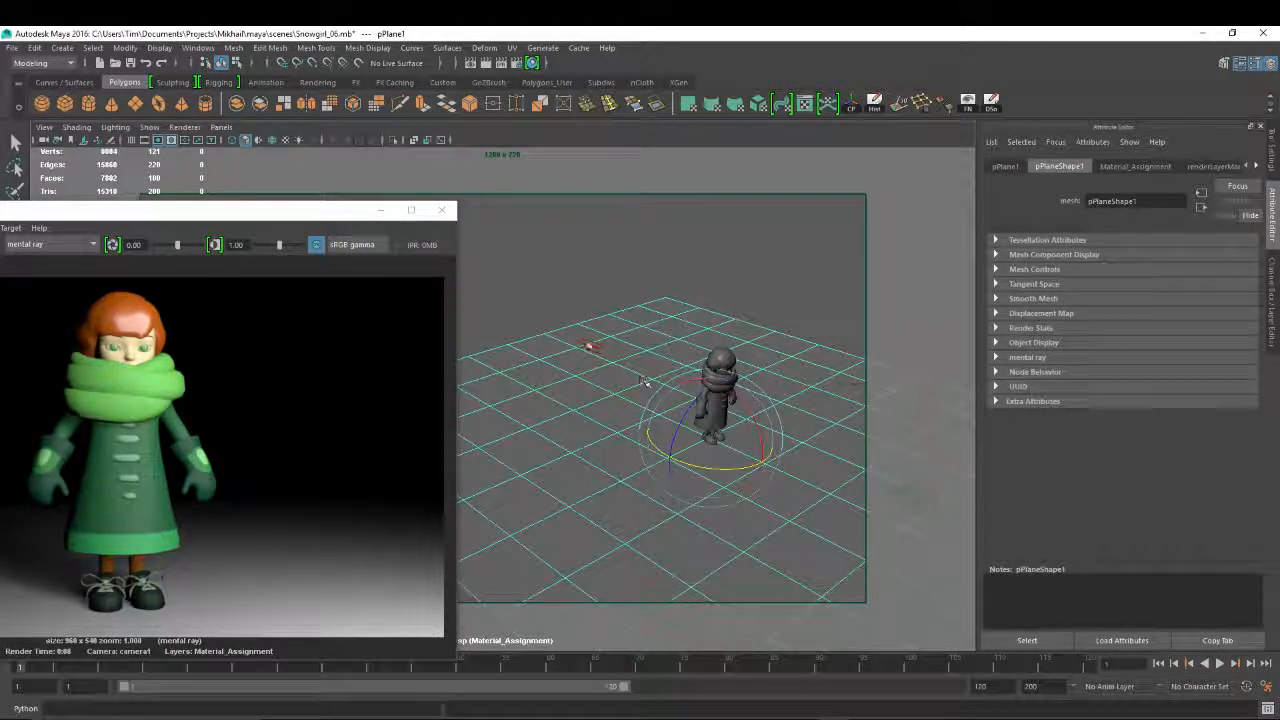
left_click(1030, 328)
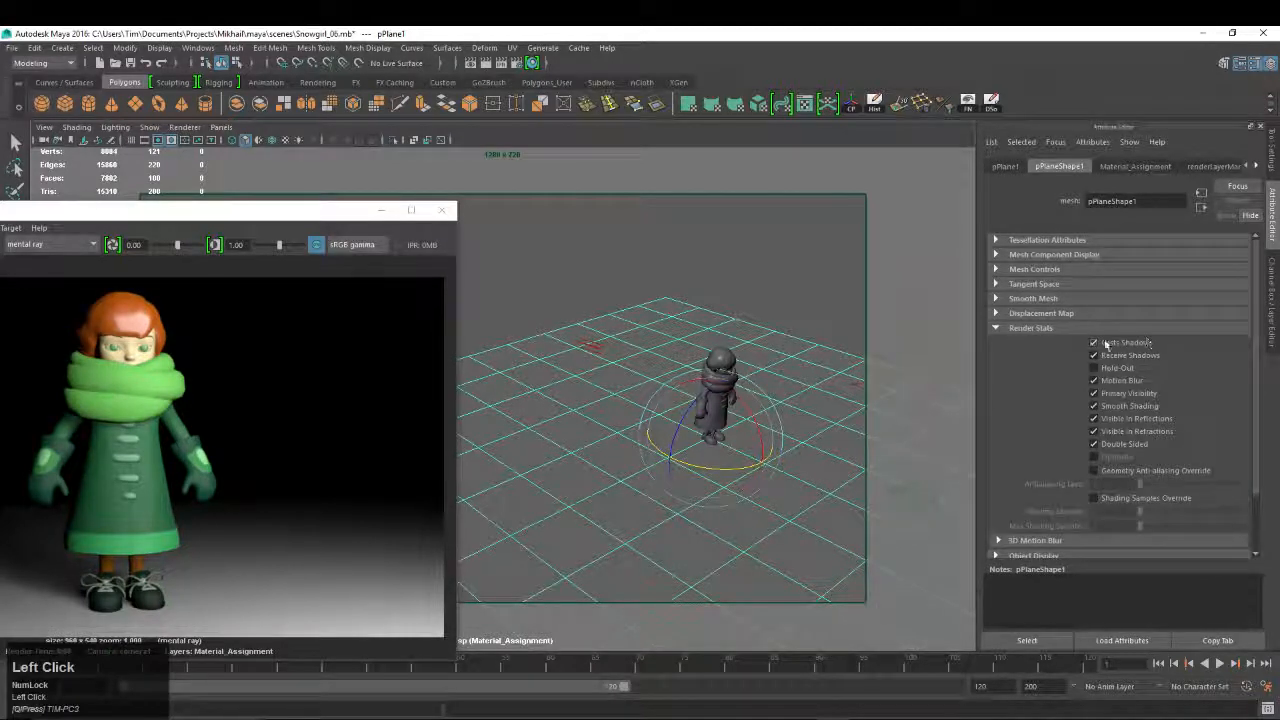
left_click(1093, 343)
Set the directional light's intensity to 5
left_click(609, 347)
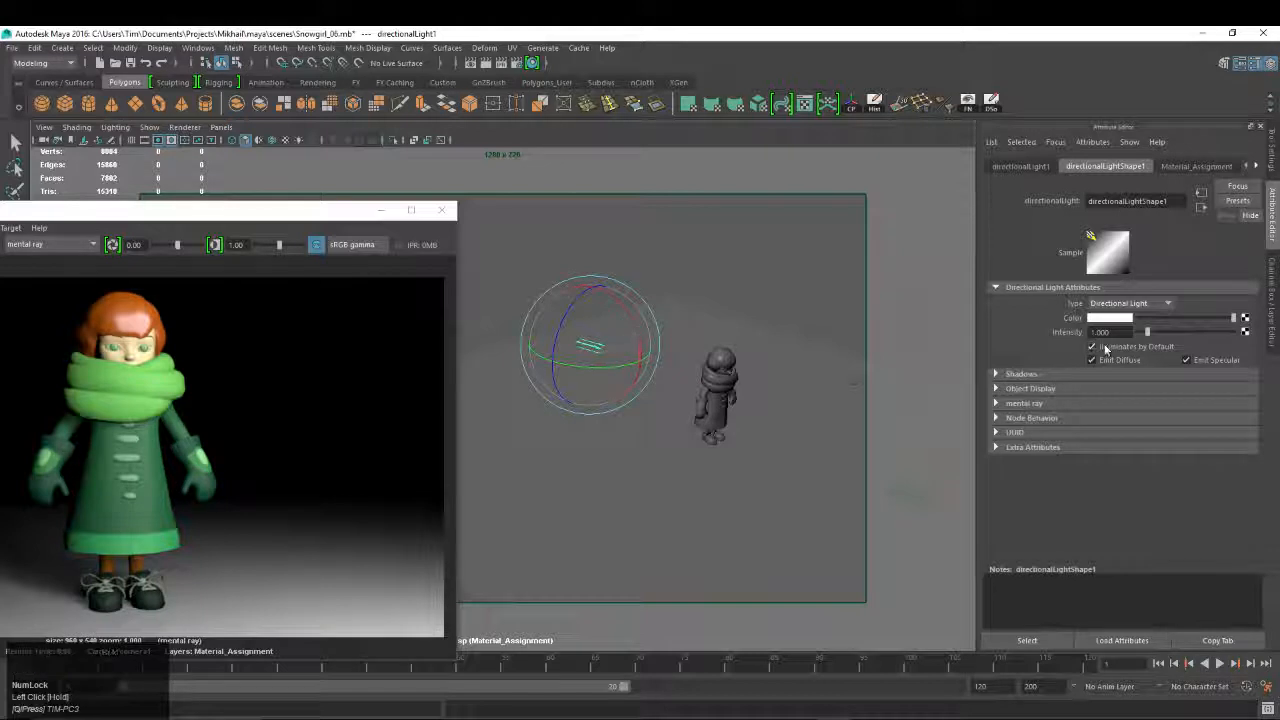
left_click_drag(1114, 332, 449, 280)
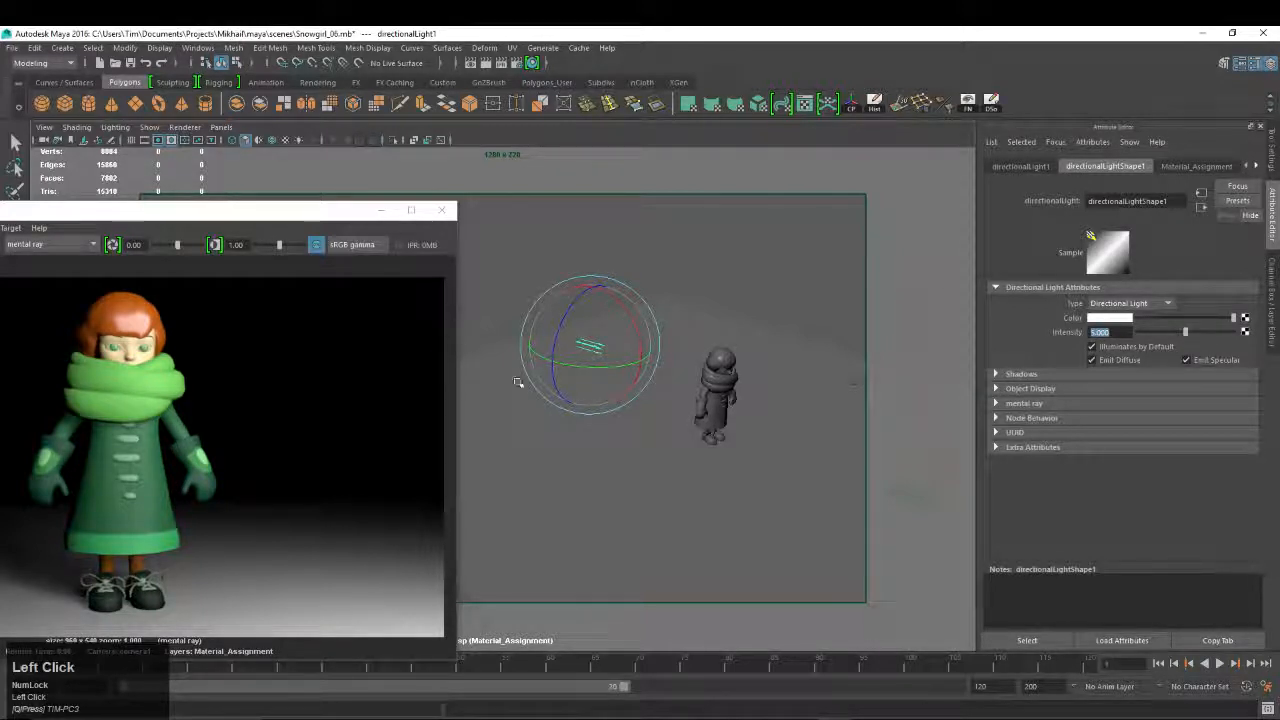
left_click_drag(680, 365, 590, 360, "alt")
middle_click_drag(640, 355, 565, 295, "alt")
right_click_drag(565, 295, 800, 360, "alt")
middle_click_drag(800, 360, 653, 386, "alt")
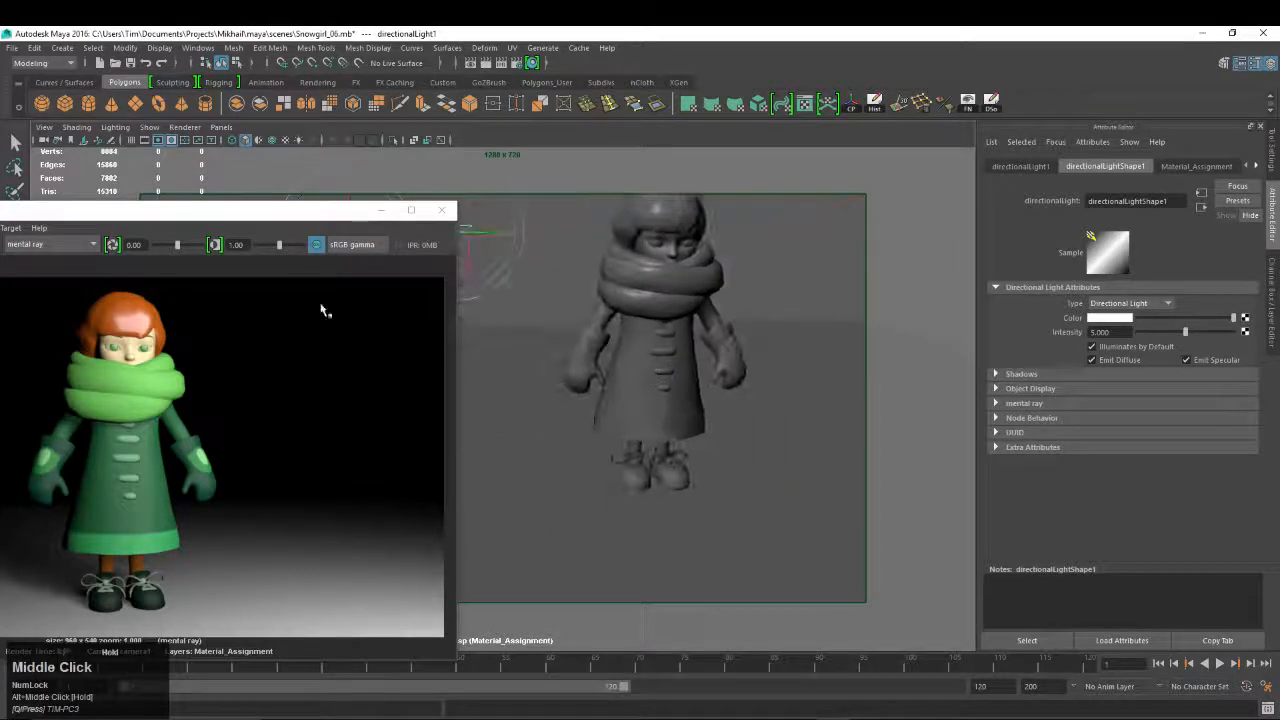
Define a render region around the rim-lit side of the character's head and upper body, and re-render it
left_click_drag(189, 216, 320, 146)
left_click_drag(127, 208, 253, 439)
right_click_drag(219, 266, 121, 290)
left_click(121, 292)
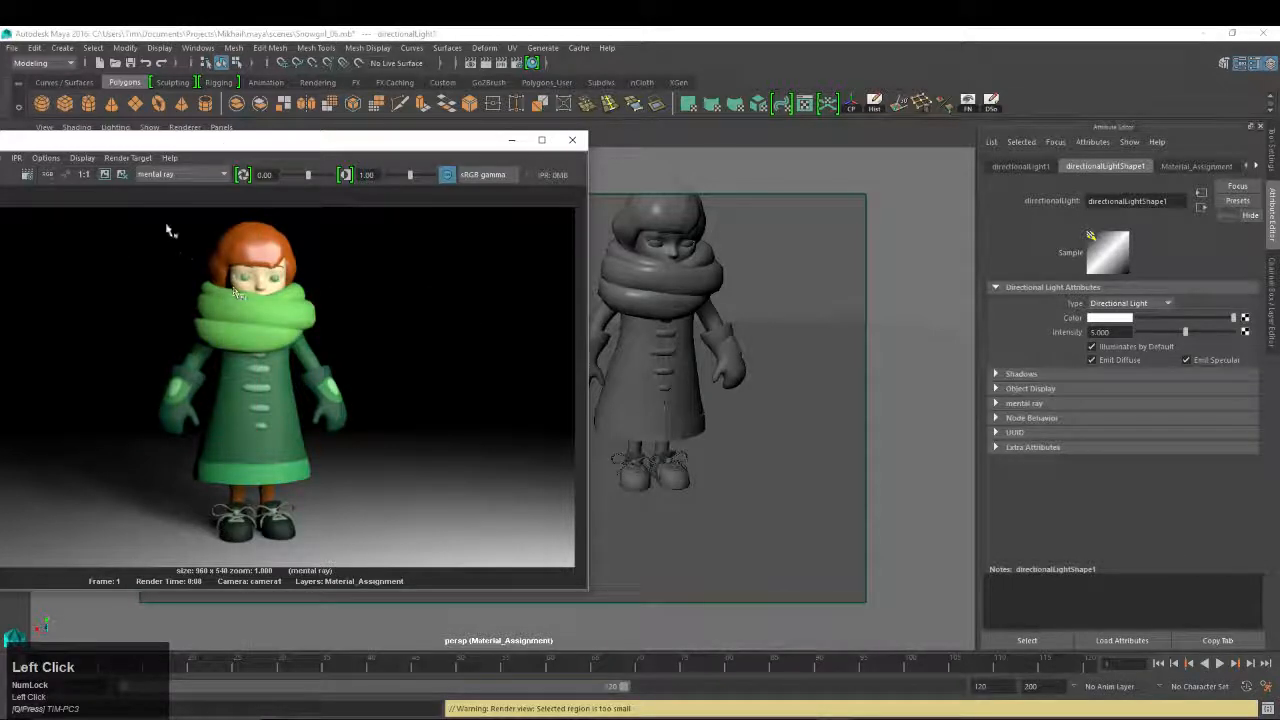
left_click_drag(127, 208, 278, 441)
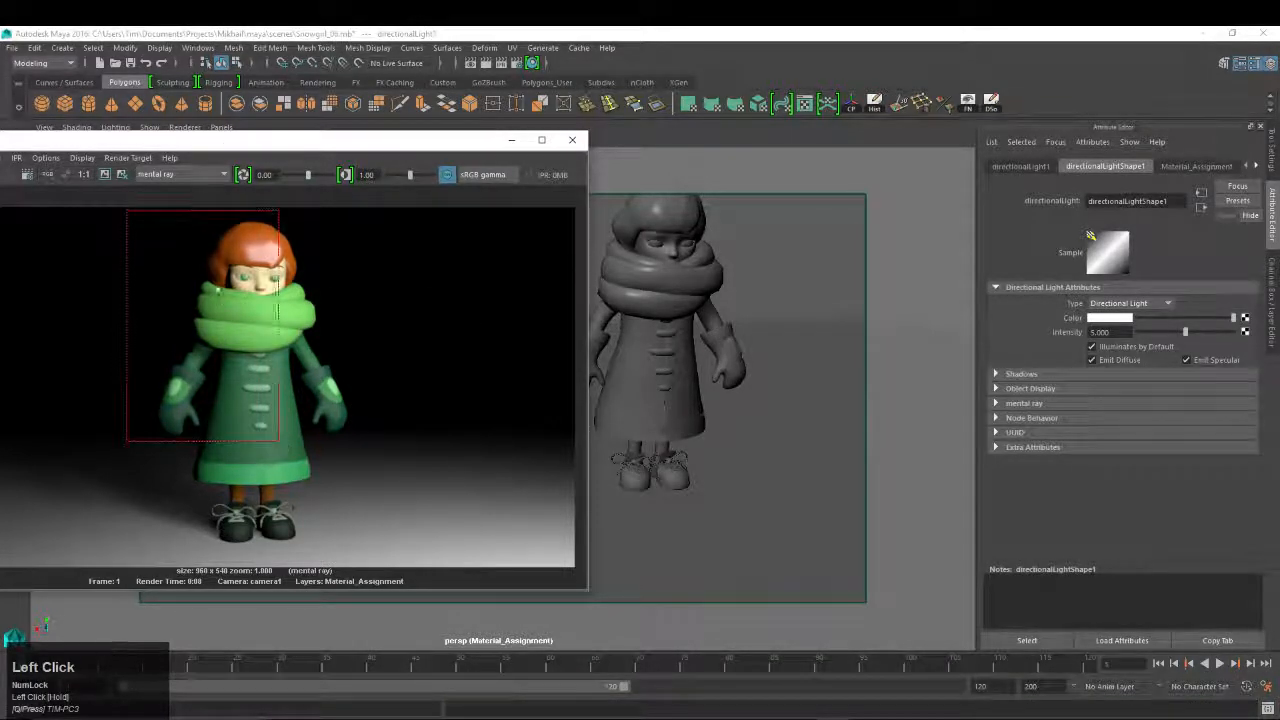
right_click_drag(222, 287, 380, 336)
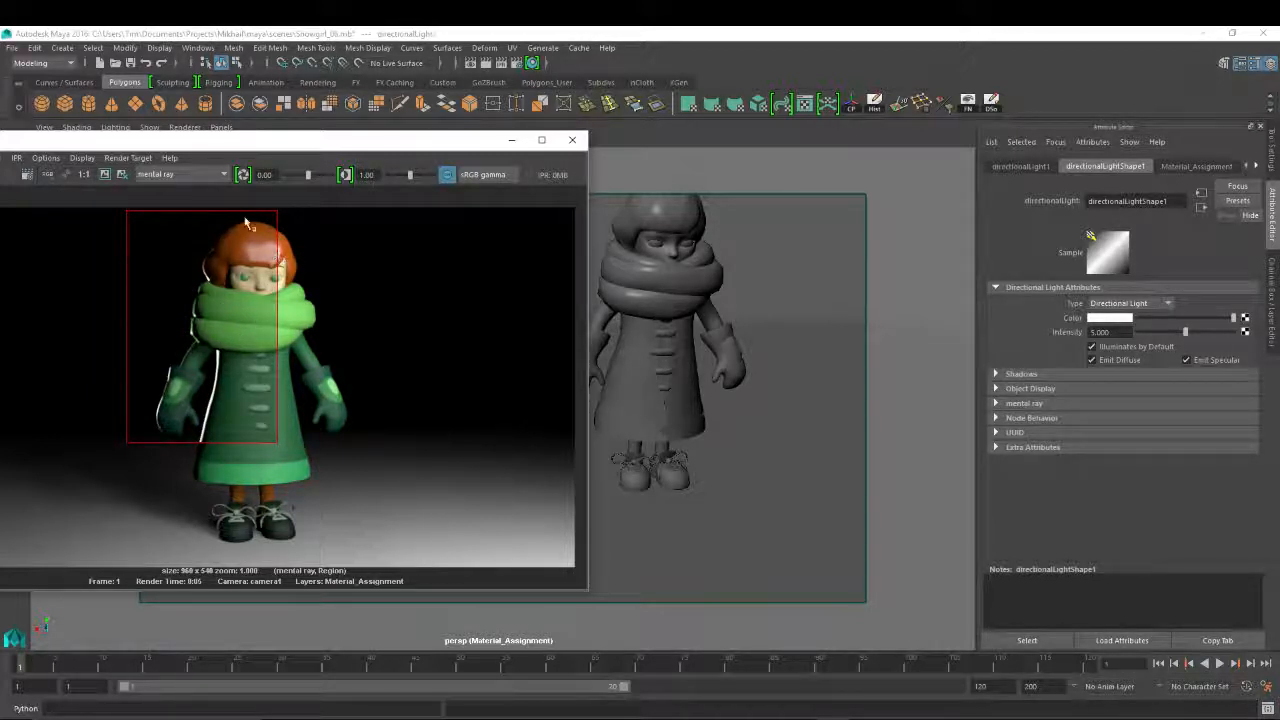
Reduce the directional light's intensity to 3
left_click_drag(490, 142, 461, 280)
left_click(480, 215)
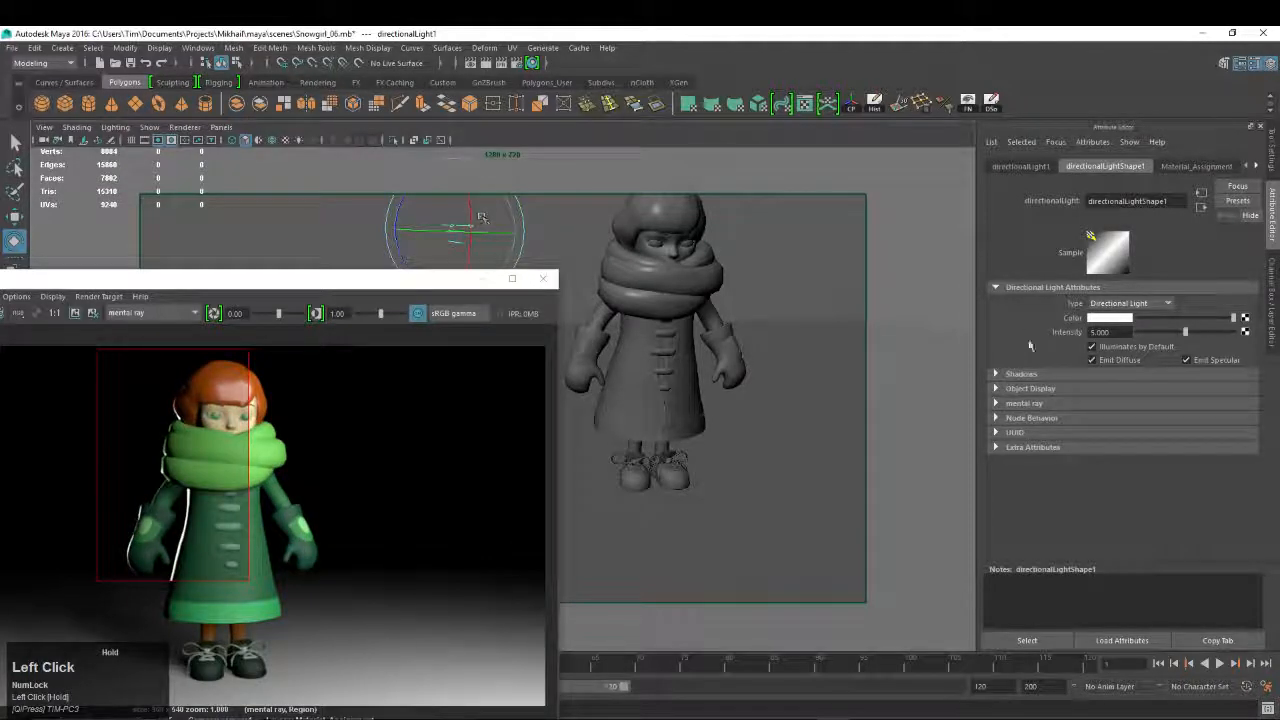
left_click(1099, 332)
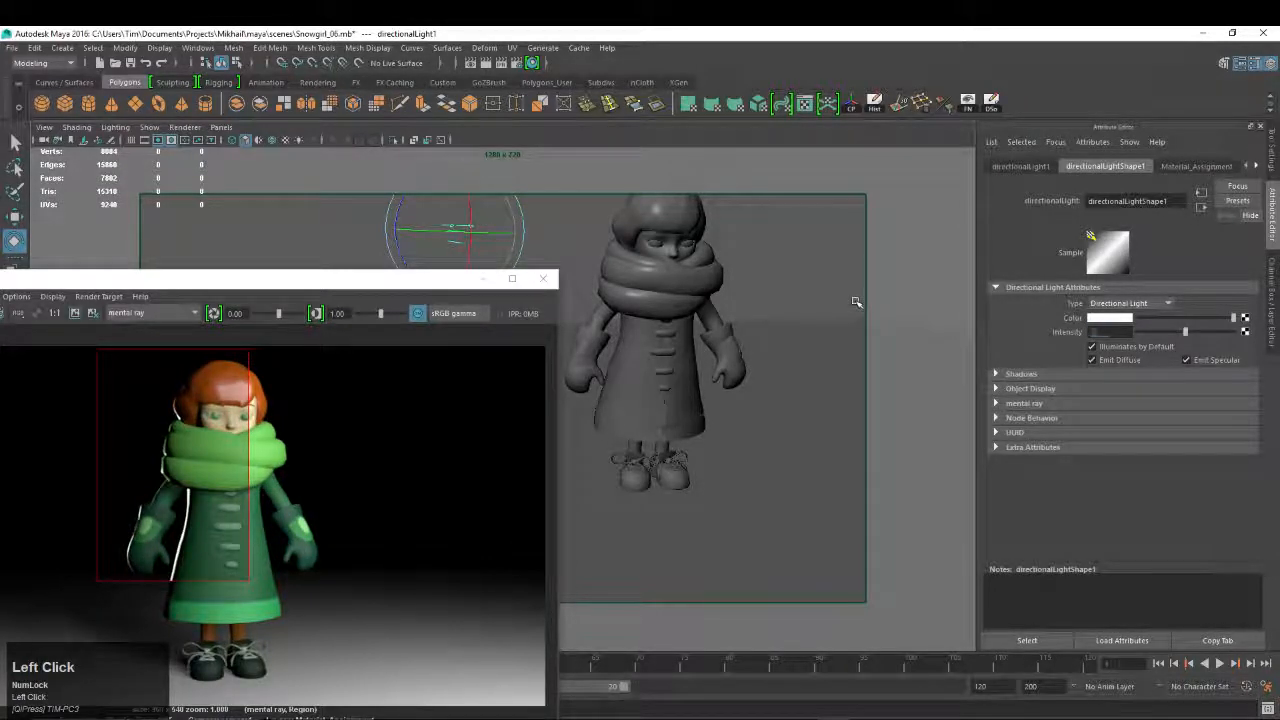
Check the directional light's raytrace shadow settings and re-render the marked region
left_click(1016, 373)
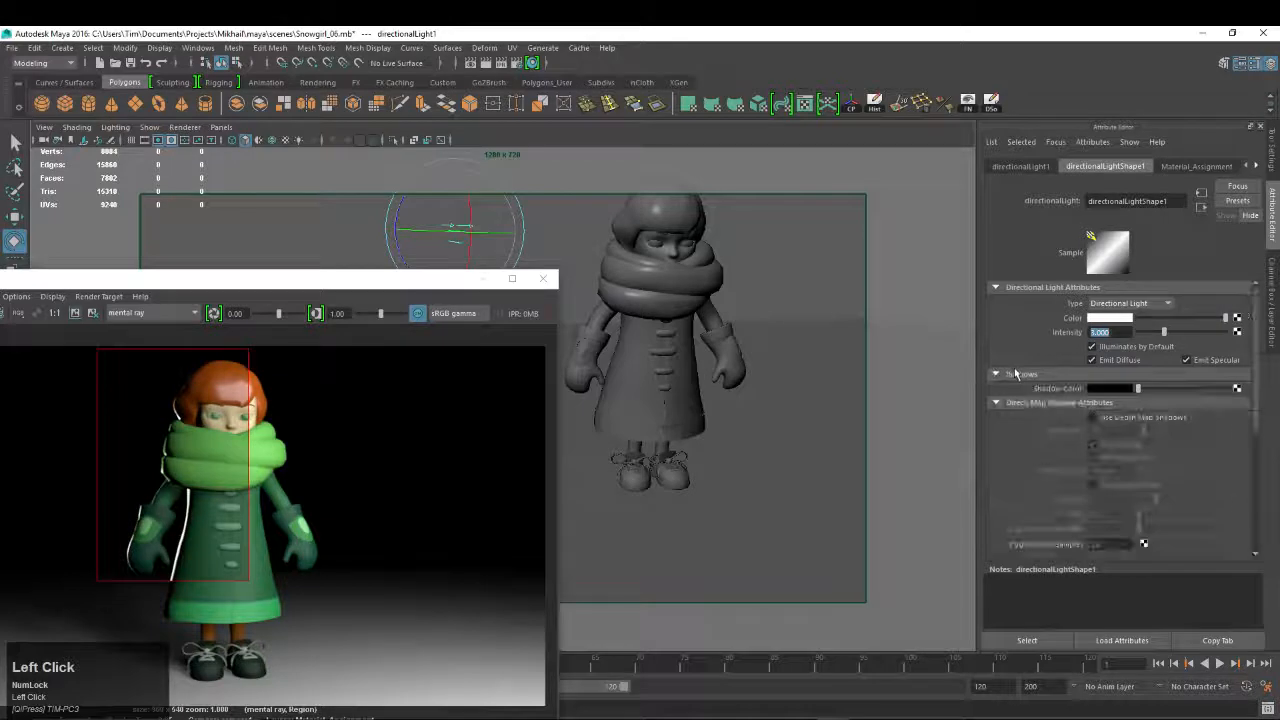
scroll(1100, 440, "down", 5)
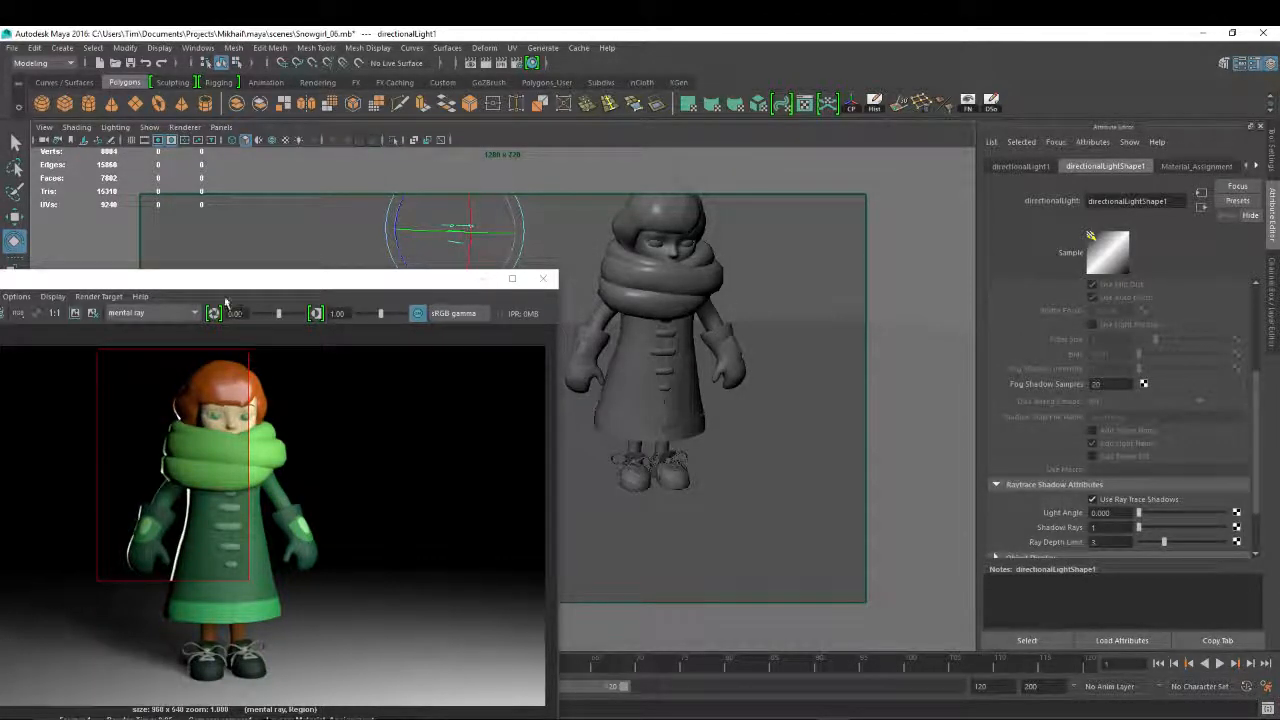
left_click_drag(224, 280, 237, 206)
right_click_drag(228, 334, 330, 365)
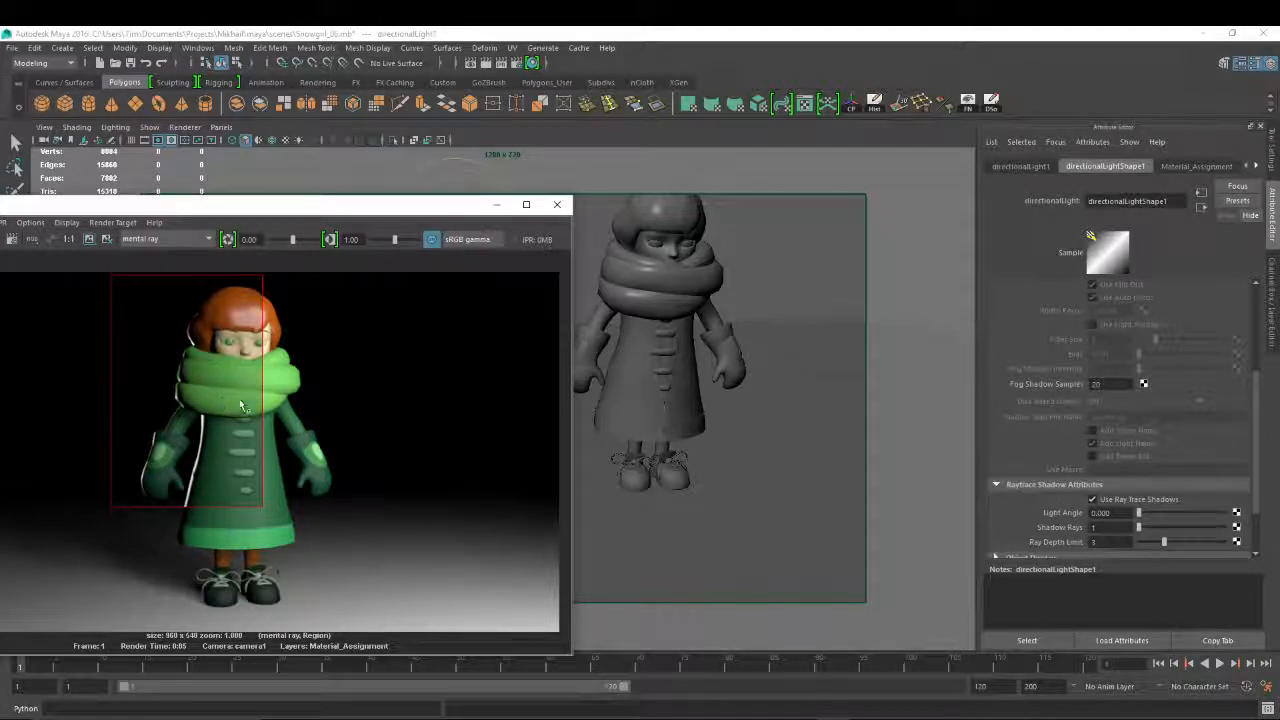
Uncover the viewport, select the area light beside the character and adjust its rotation slightly
left_click_drag(470, 205, 338, 275)
right_click_drag(745, 268, 654, 350, "alt")
left_click(656, 349)
key("e")
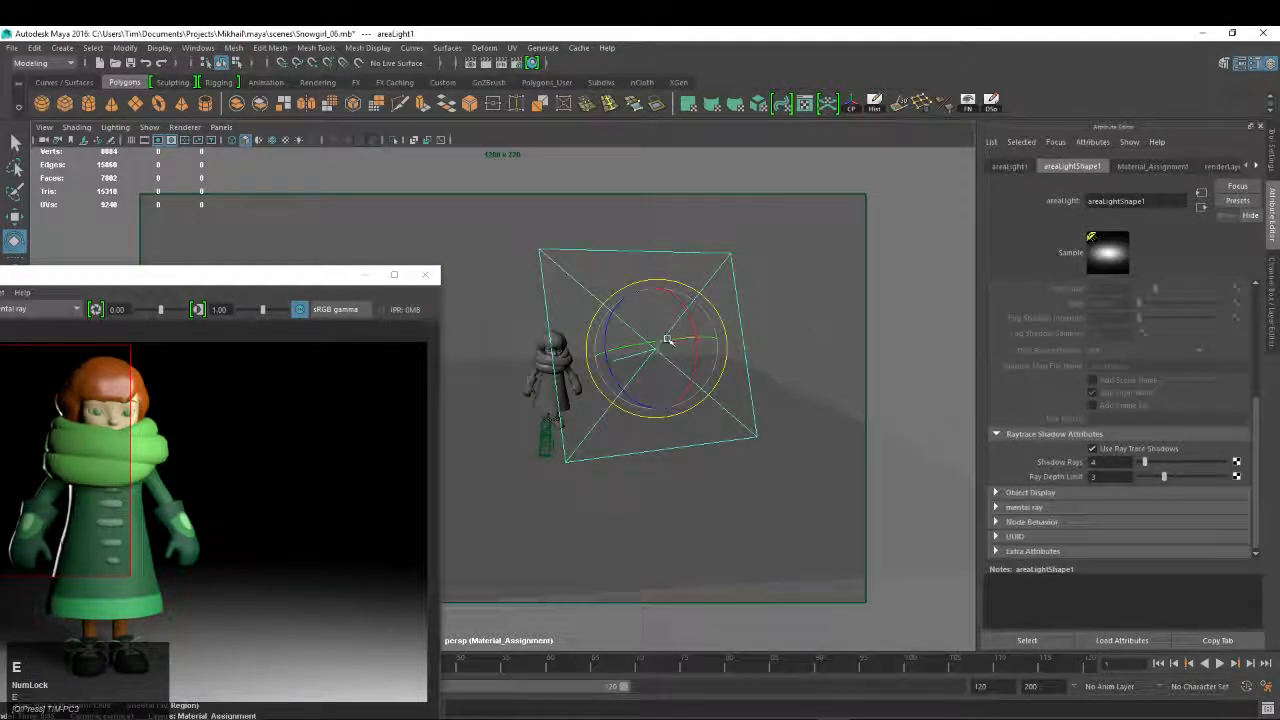
mouse_move(667, 341)
left_mouse_down()
mouse_move(680, 340)
mouse_move(659, 341)
left_mouse_up()
Reposition the area light slightly sideways and in height relative to the character
key("w")
right_click_drag(659, 341, 649, 374, "alt")
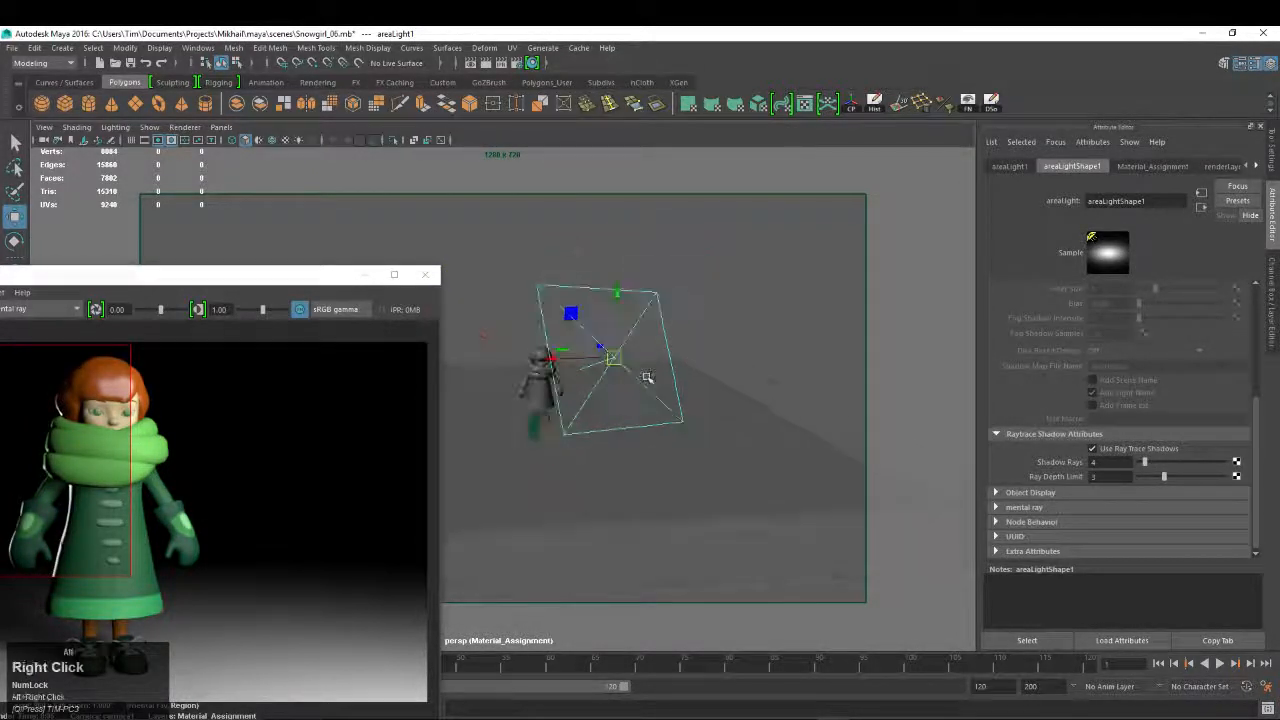
left_click_drag(649, 374, 606, 410, "alt")
middle_click_drag(606, 410, 620, 358, "alt")
key("w")
left_click_drag(504, 405, 524, 408)
left_click_drag(604, 366, 603, 359)
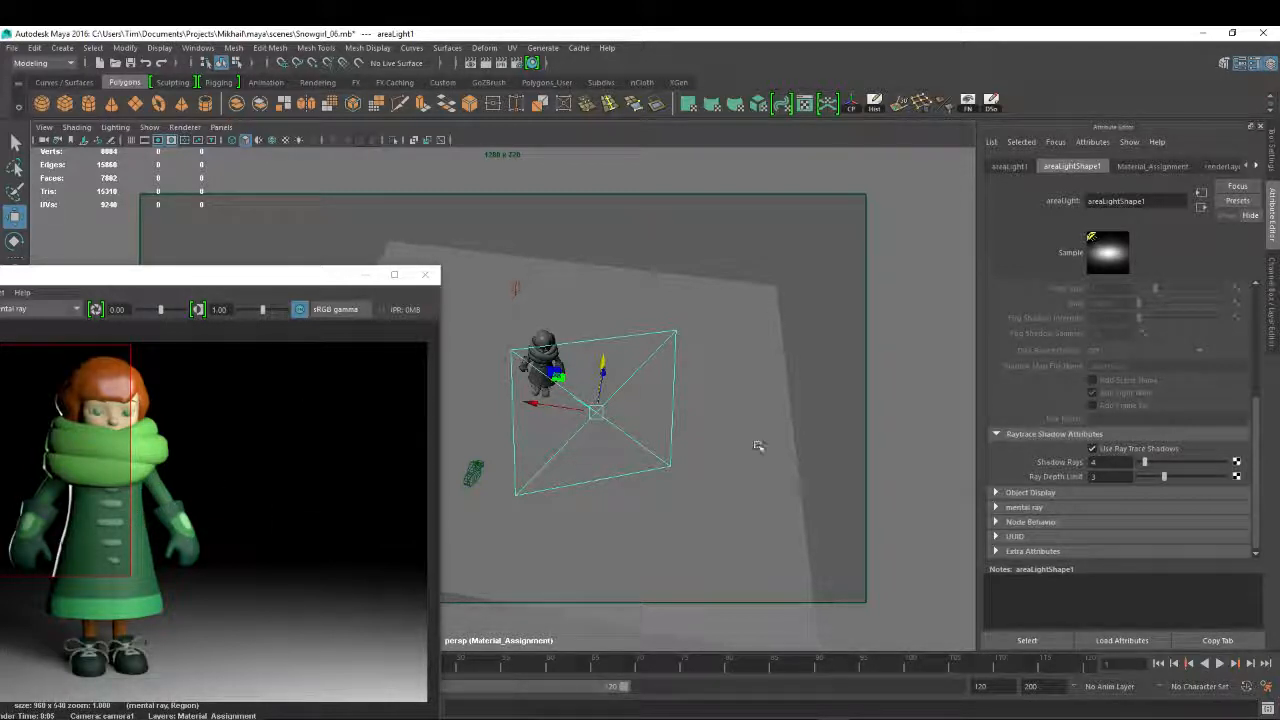
left_click_drag(636, 436, 686, 424, "alt")
middle_click_drag(686, 424, 710, 422, "alt")
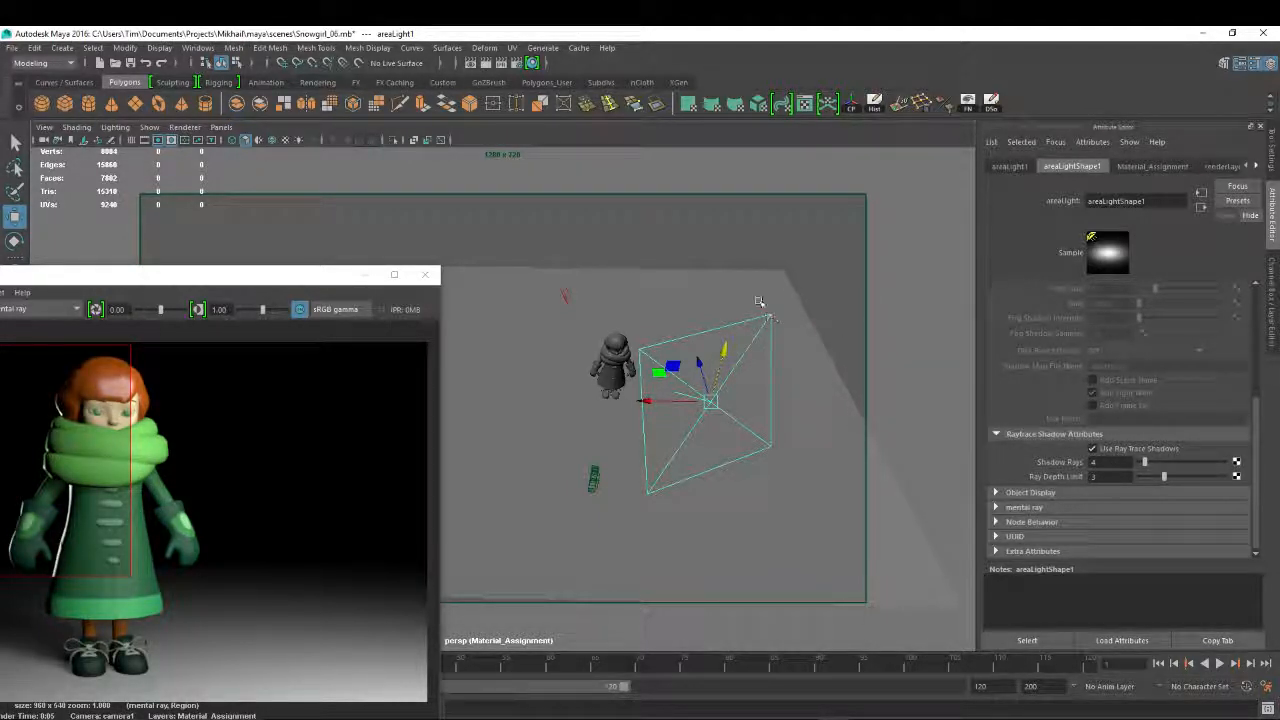
Create a second area light, move it out in front of the character and scale it up to a large panel
left_click(62, 48)
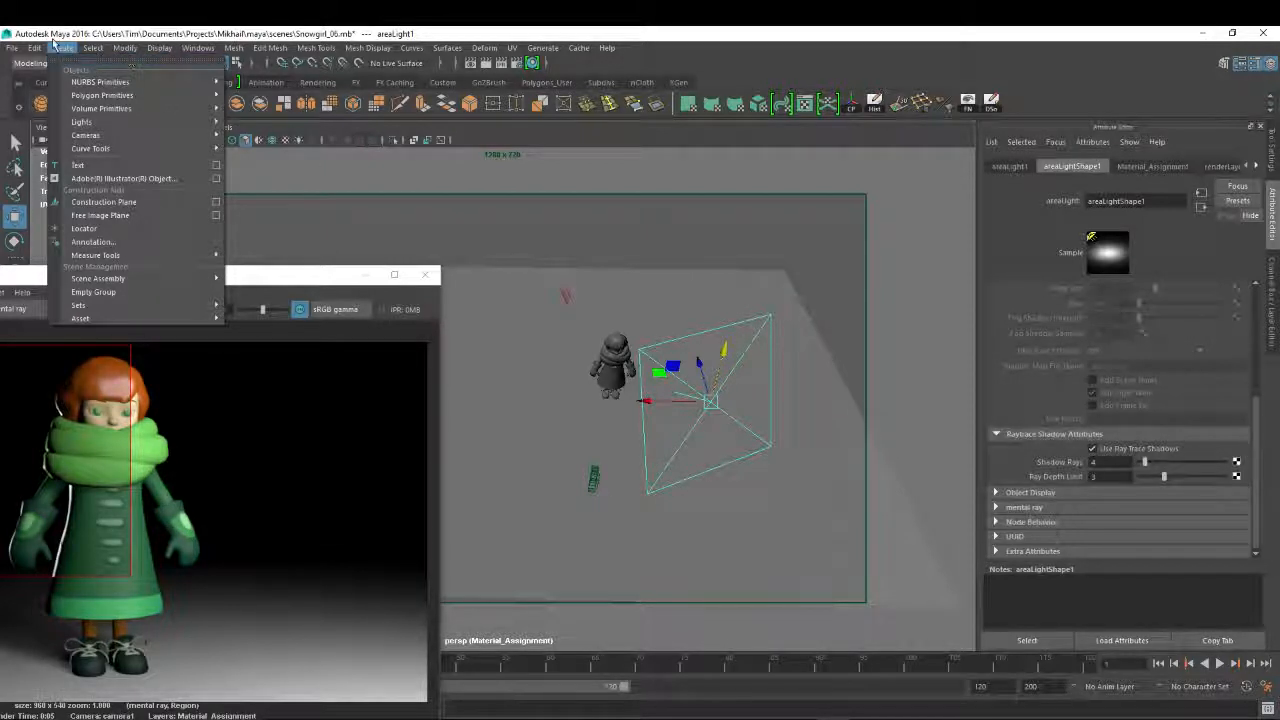
mouse_move(110, 122)
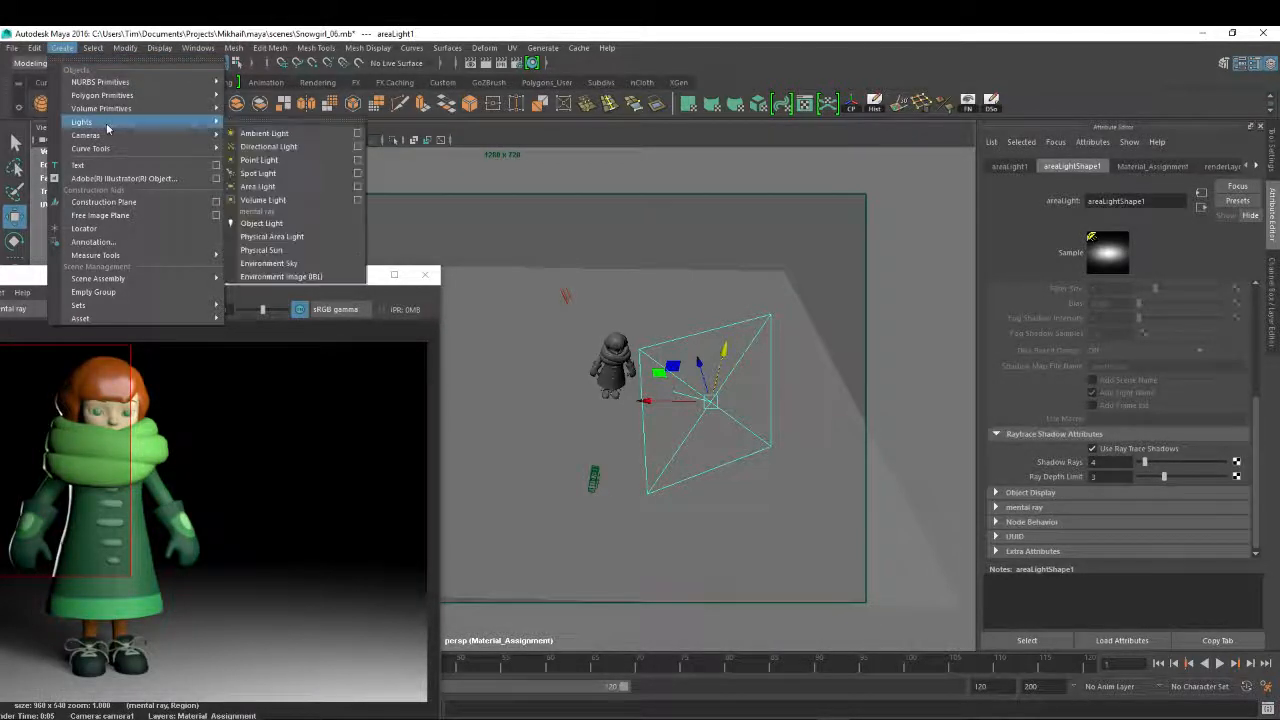
left_click(258, 186)
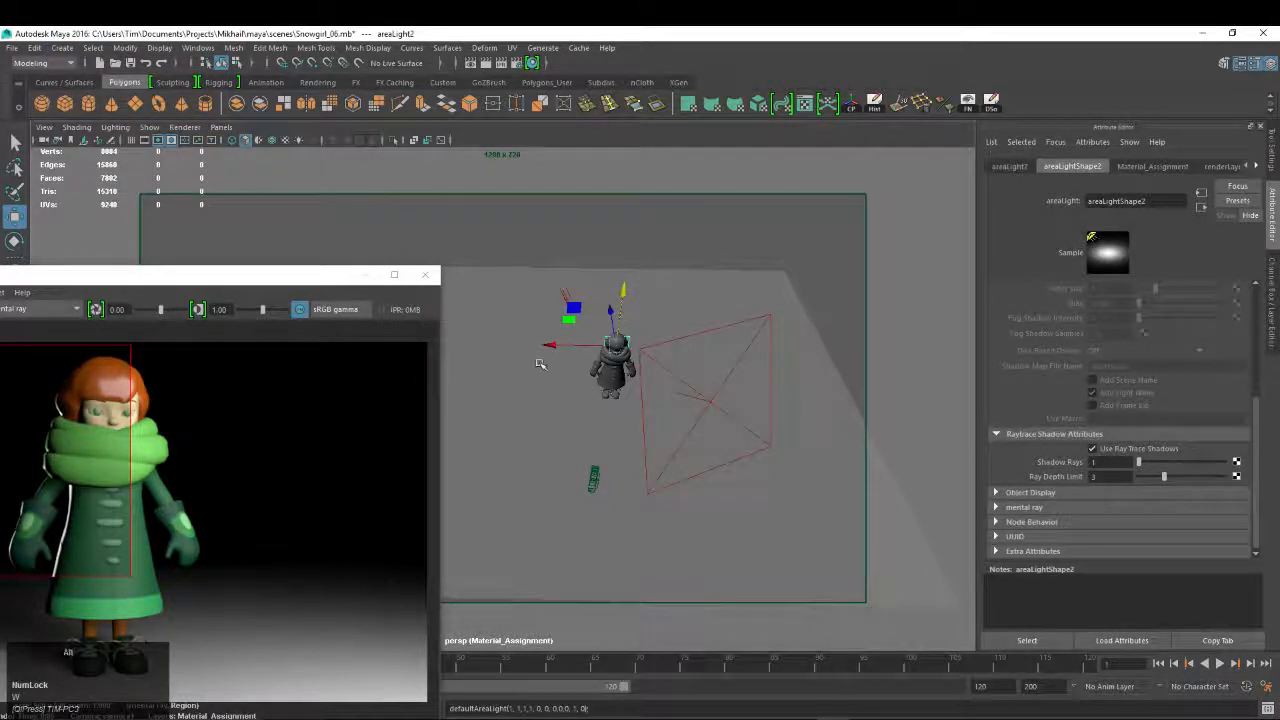
key("w")
left_click_drag(537, 363, 640, 374, "alt")
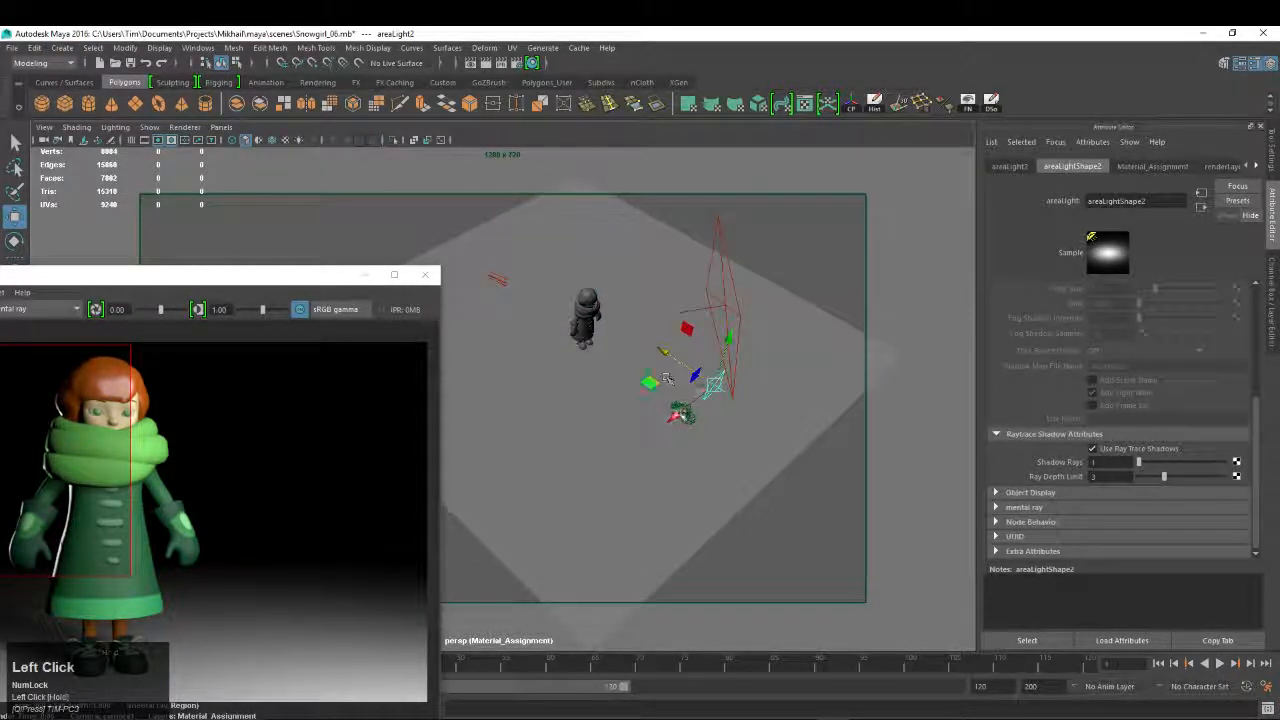
left_click_drag(678, 415, 819, 459)
key("r")
key("e")
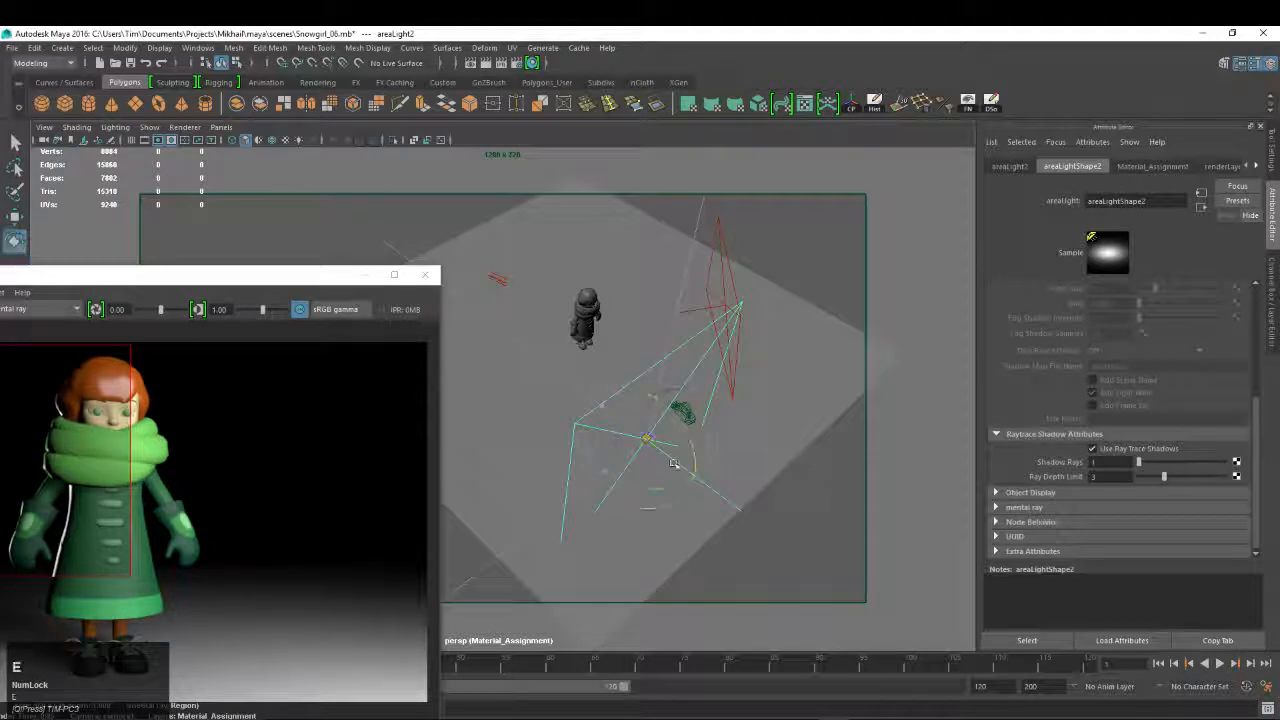
Rotate the new area light to face the character and shift it to the side opposite the first area light
left_click_drag(621, 484, 742, 394)
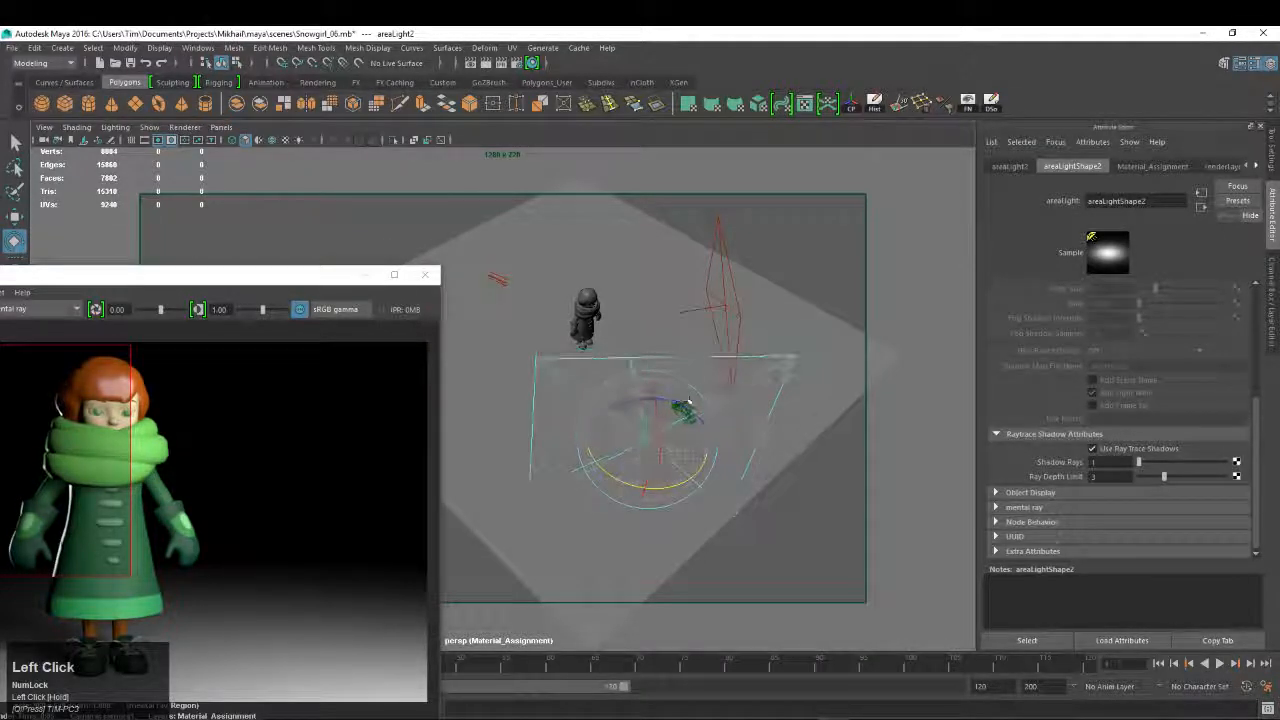
key("w")
mouse_move(650, 441)
left_mouse_down()
mouse_move(613, 440)
mouse_move(629, 411)
mouse_move(604, 428)
left_mouse_up()
key("e")
key("w")
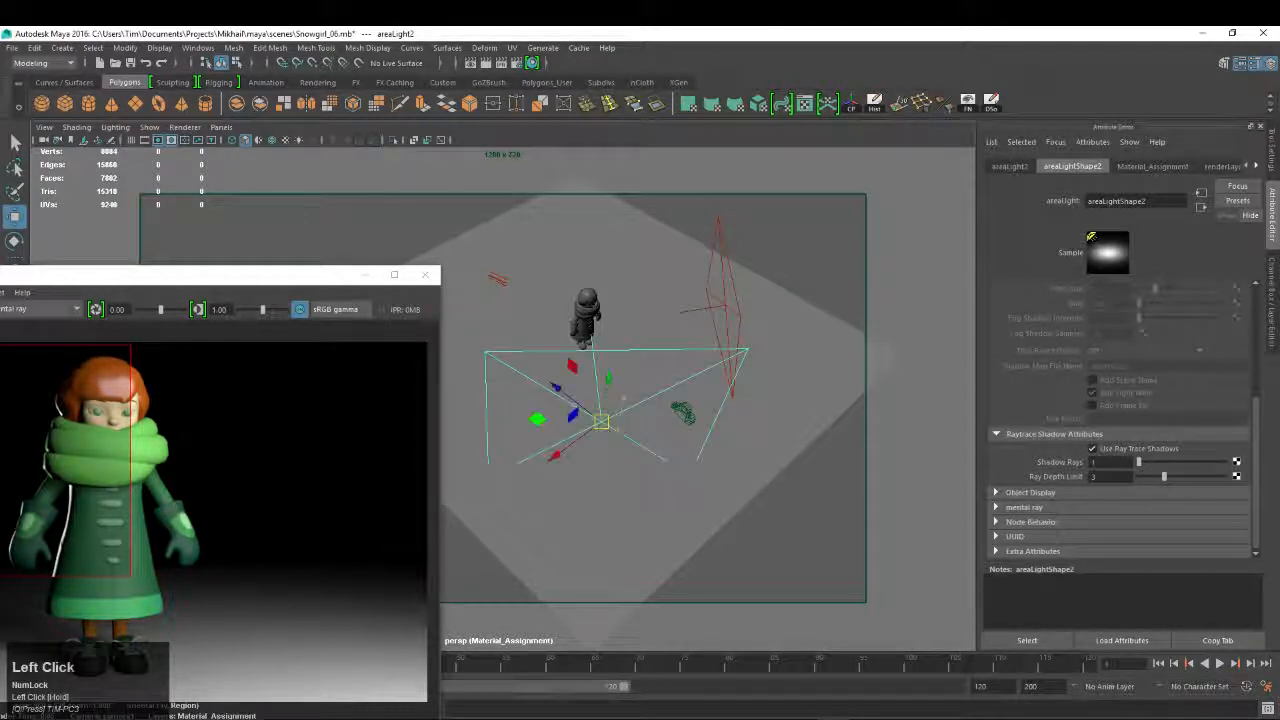
Set the new area light's decay rate to Quadratic
key("ctrl+a")
key("ctrl+a")
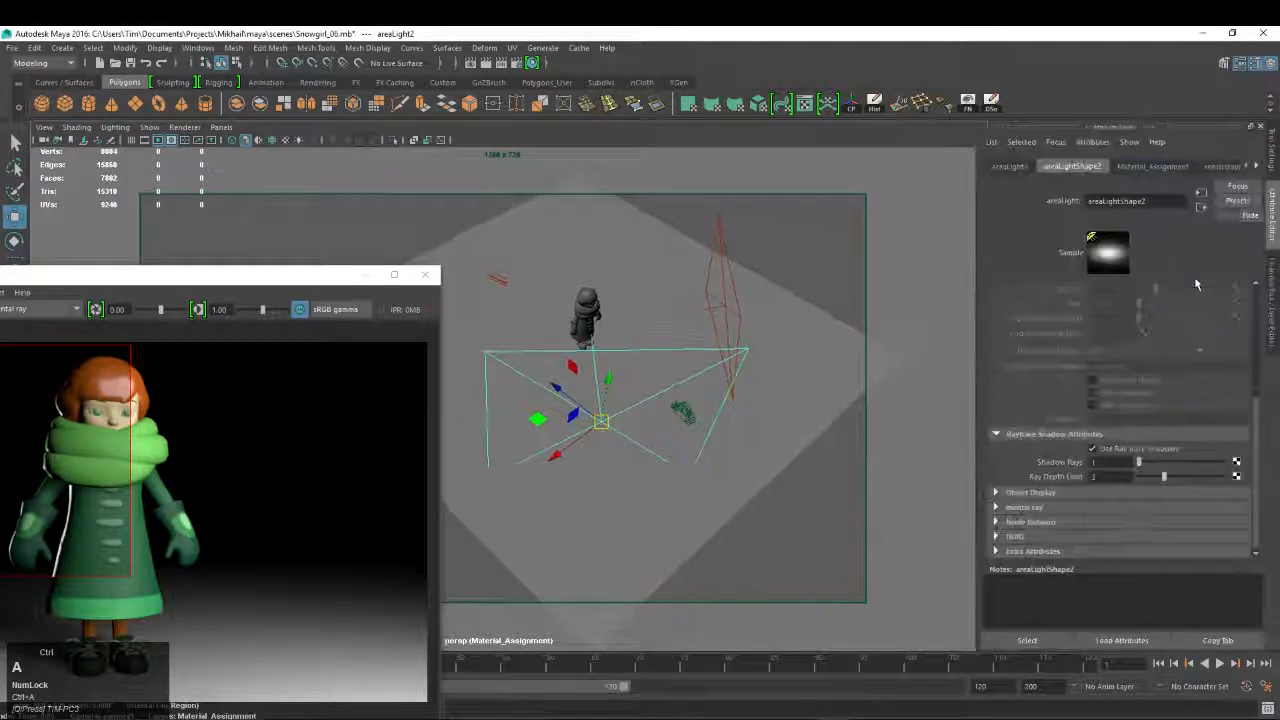
left_click(1010, 167)
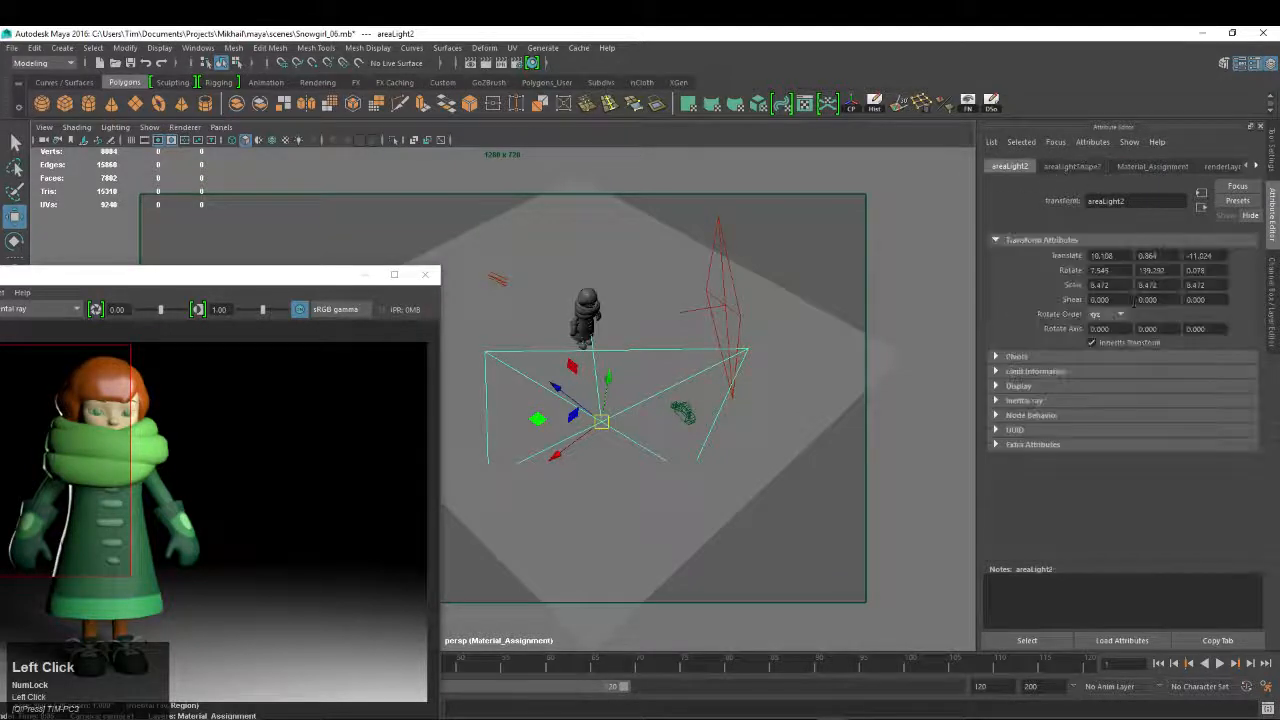
left_click(1072, 166)
scroll(1134, 395, "up", 3)
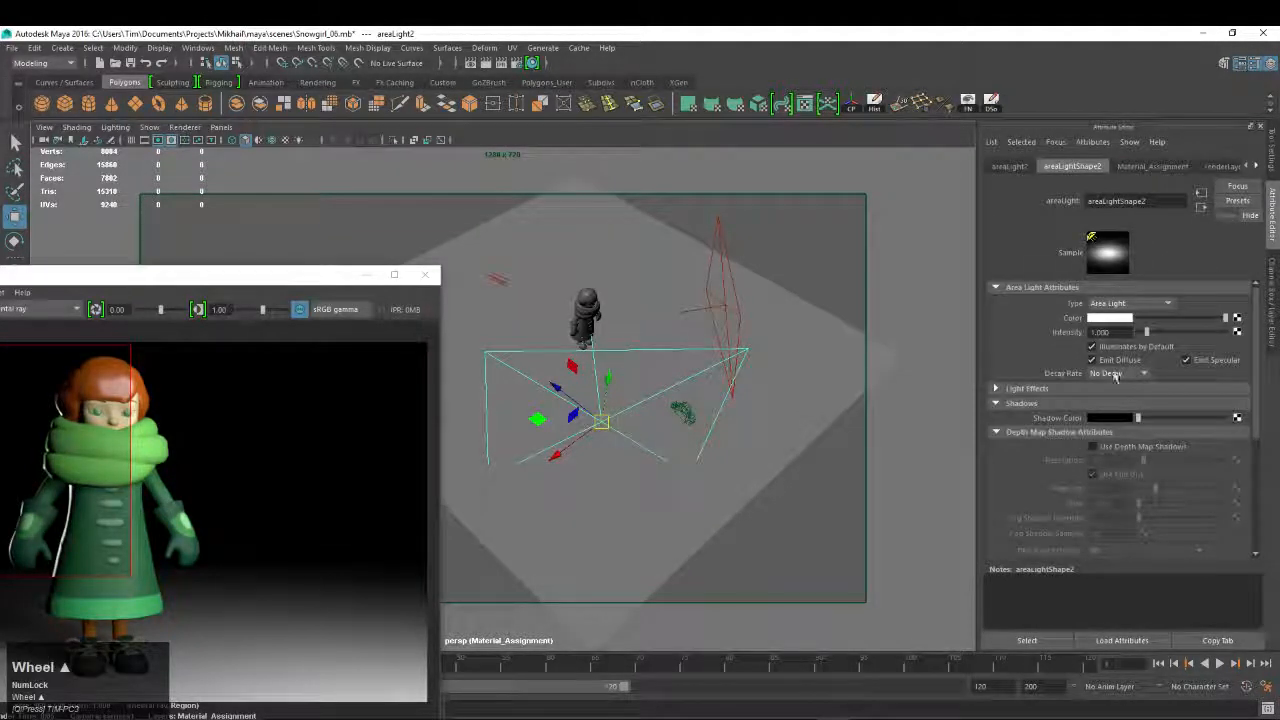
left_click(1120, 373)
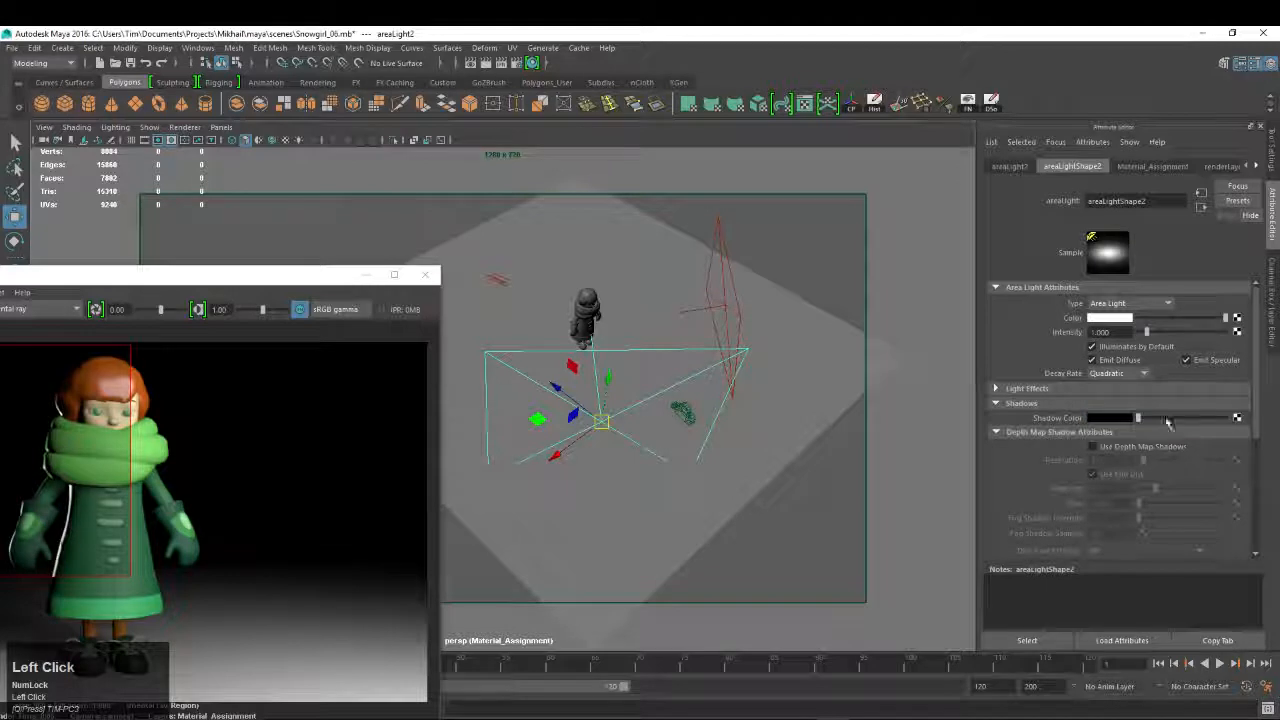
left_click(1144, 376)
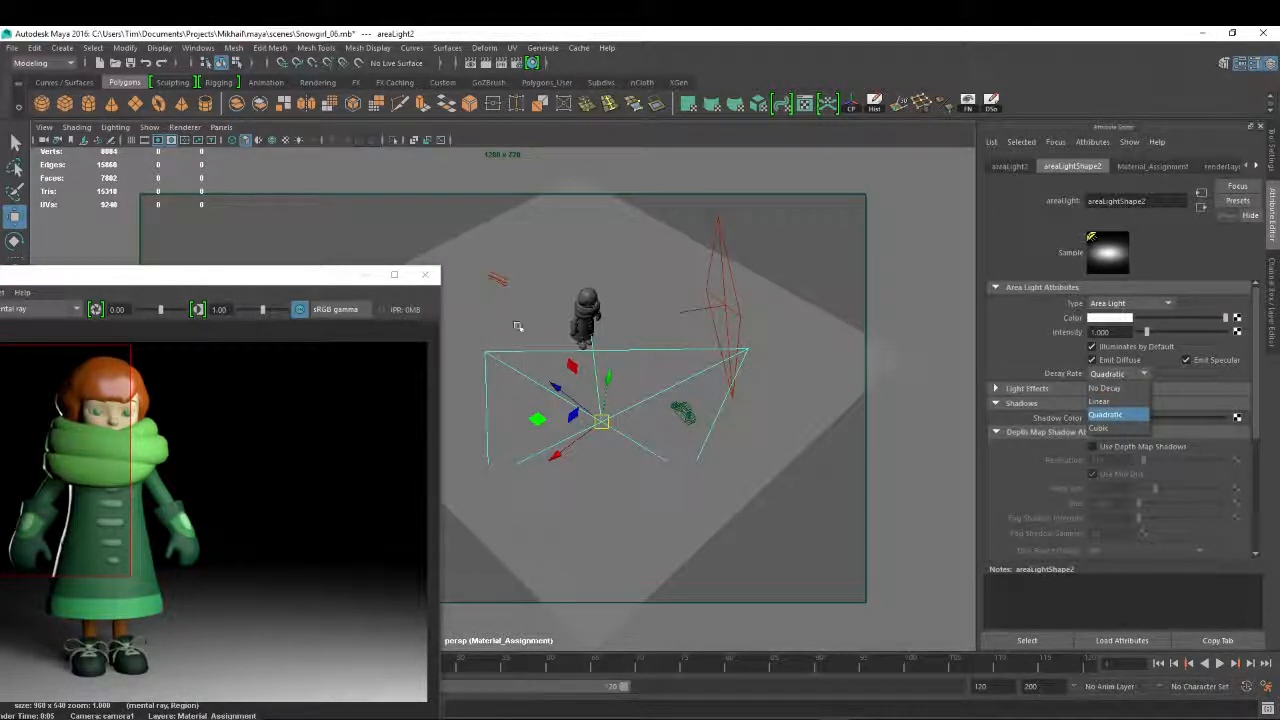
left_click(1107, 414)
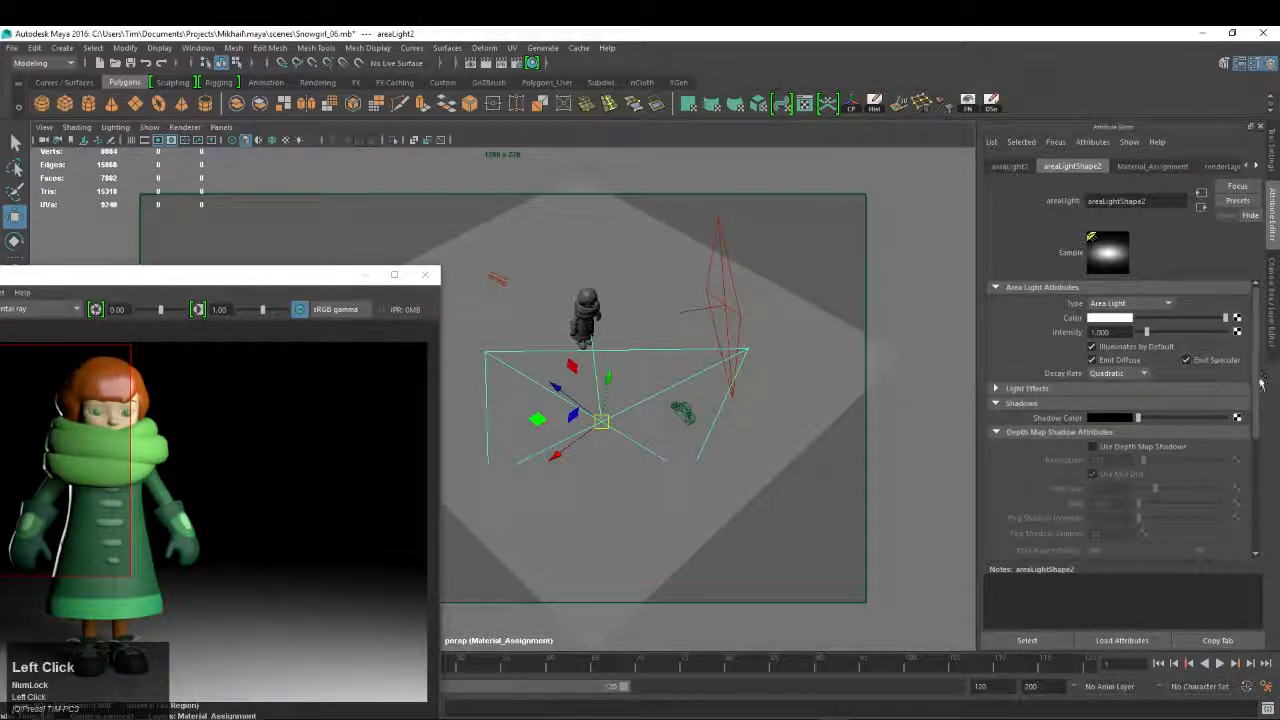
Set the new area light's intensity to 4
left_click_drag(1261, 383, 1250, 343)
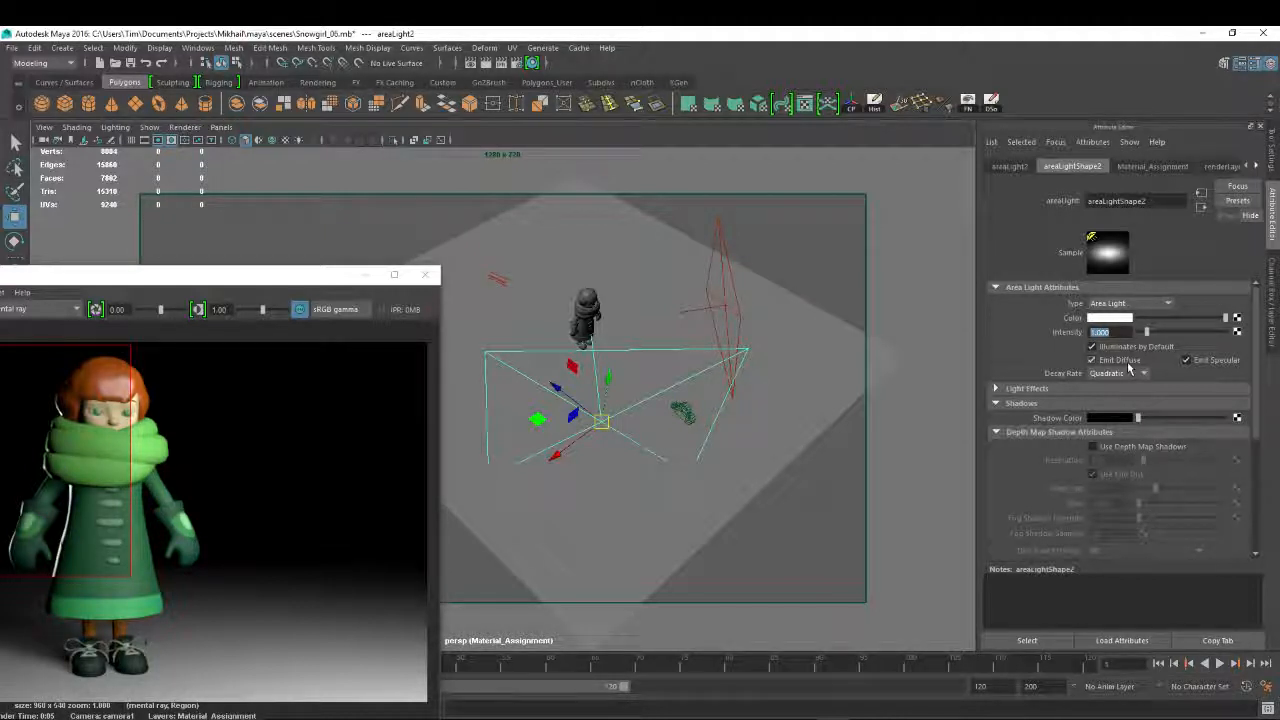
type("4")
key("Return")
left_click(572, 395)
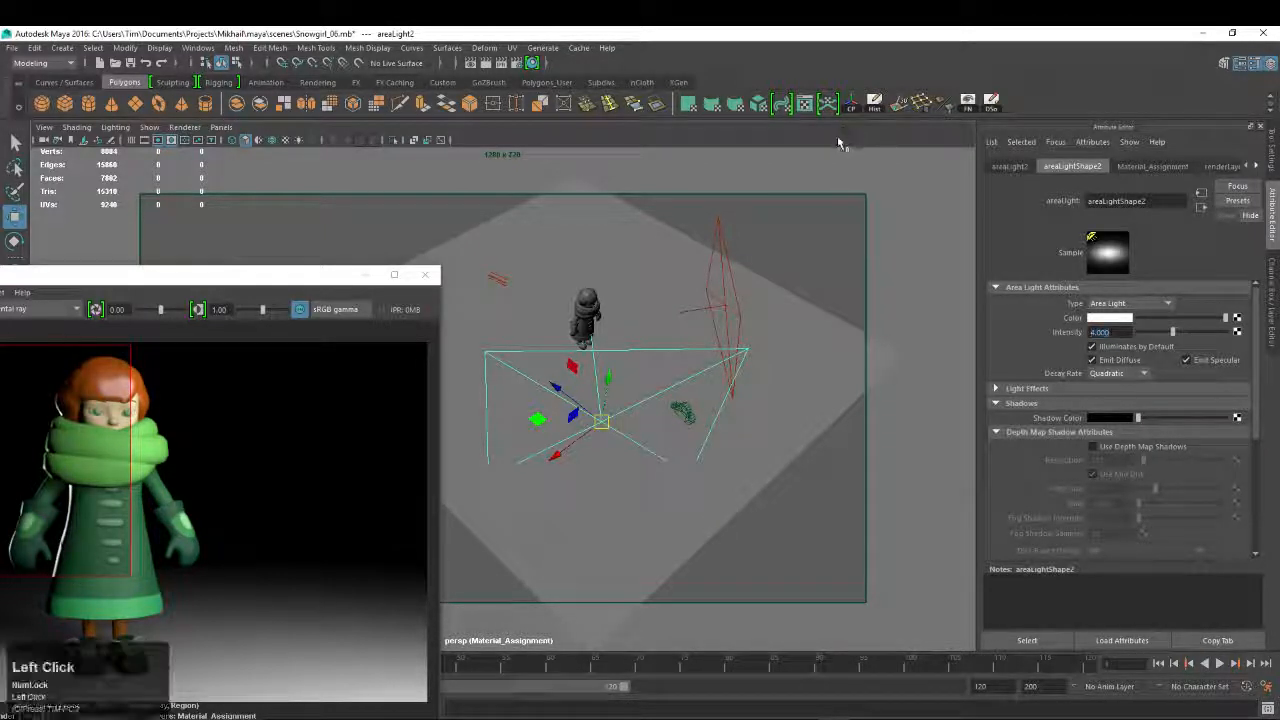
Set the Move tool's axis orientation to Object, pull the second area light back from the character and fine-tune its rotation
key("w")
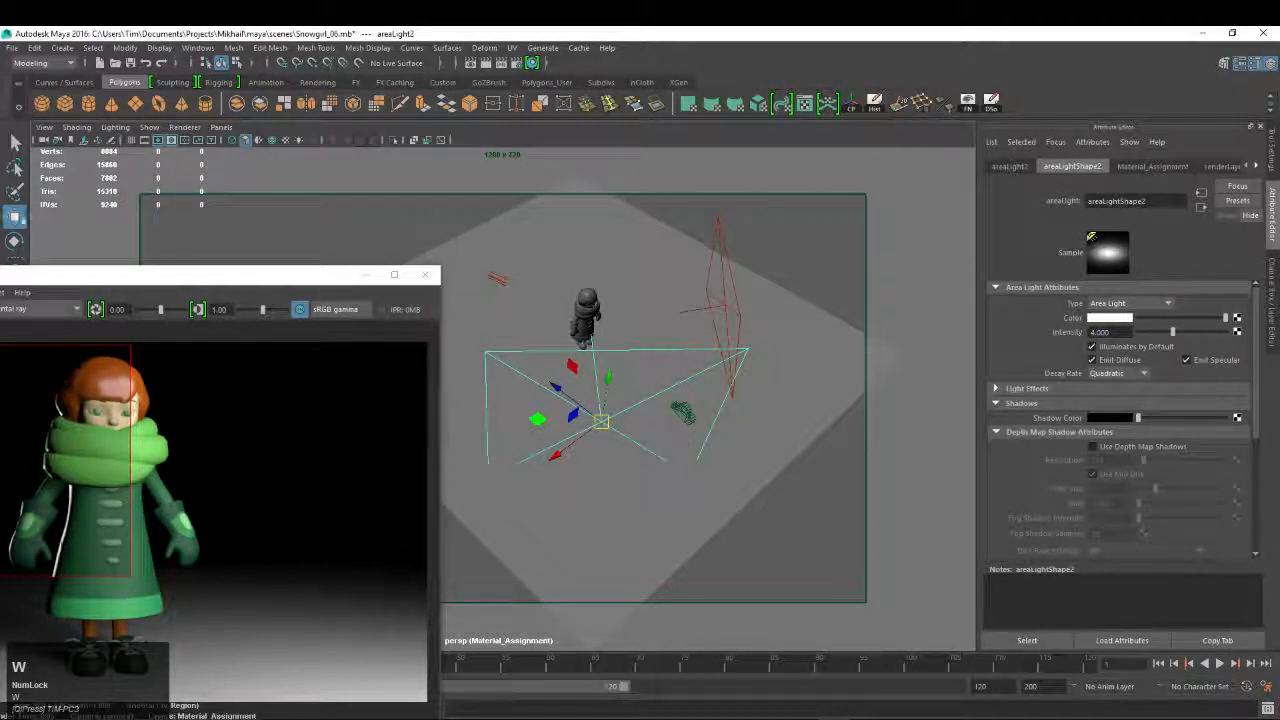
double_click(15, 216)
left_click(1107, 181)
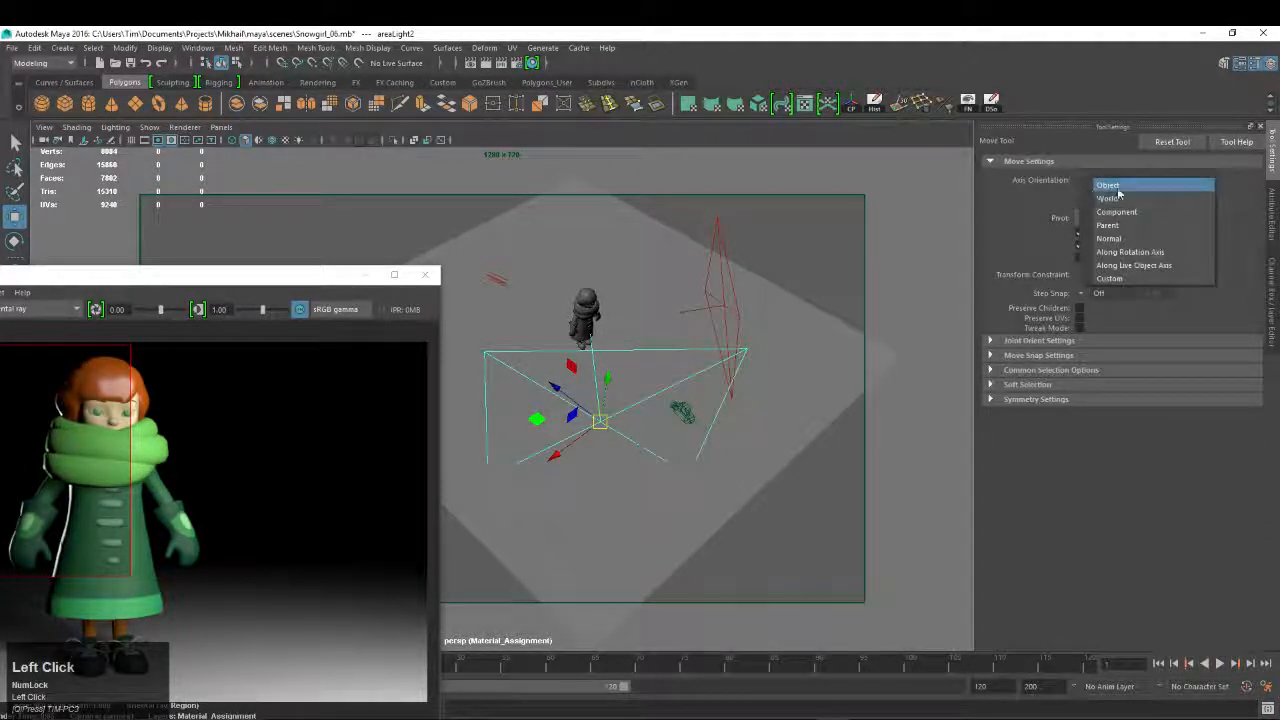
left_click(1110, 186)
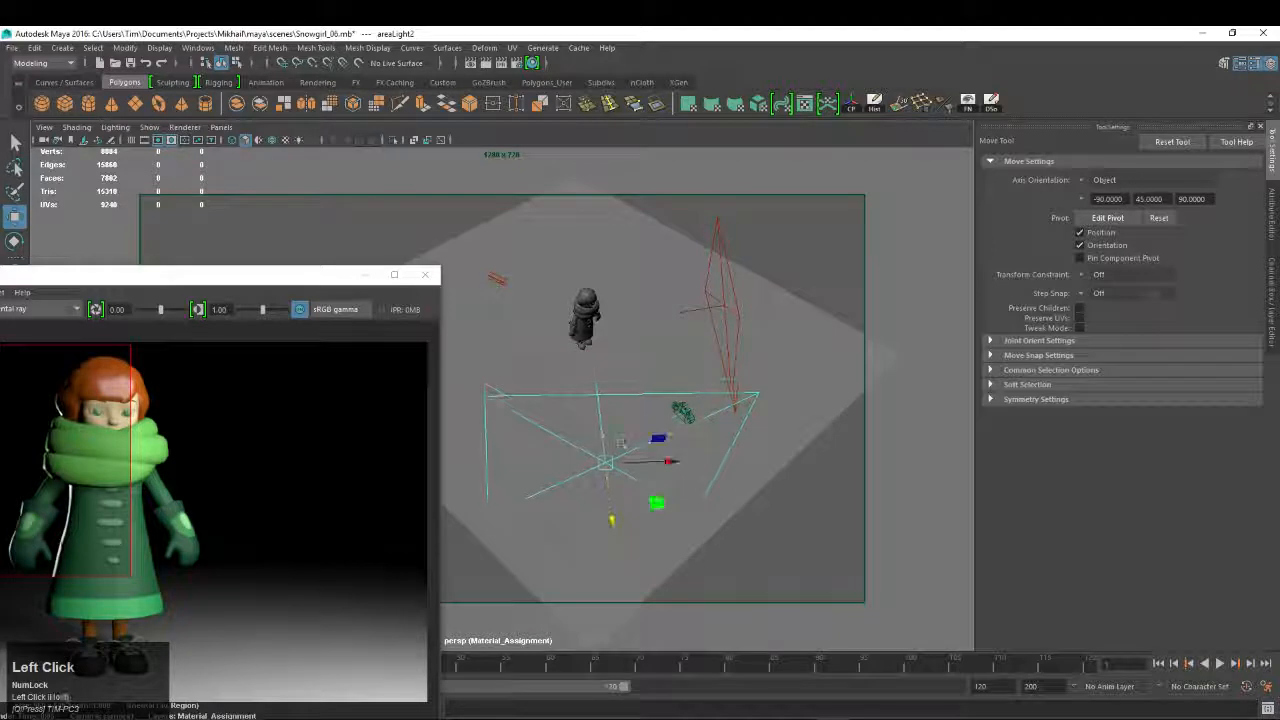
key("e")
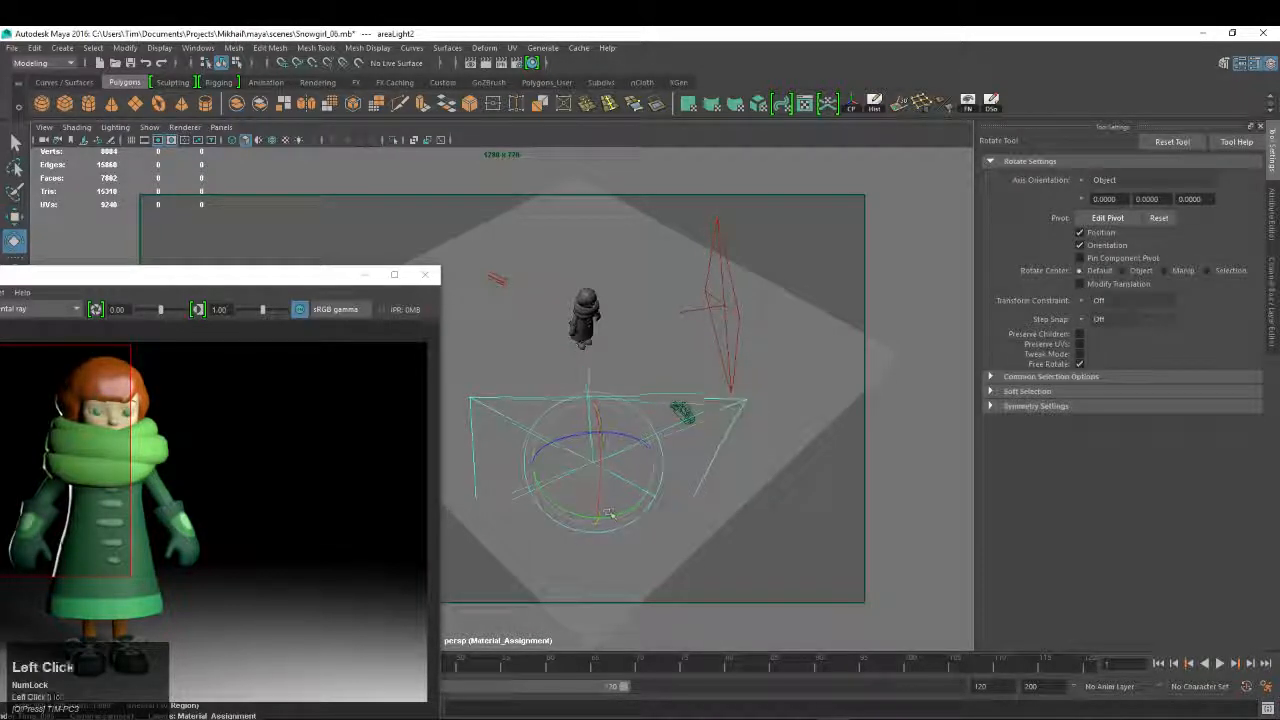
left_click_drag(608, 514, 604, 515)
Set the first area light's intensity to 14 and scale that light up slightly
left_click(732, 300)
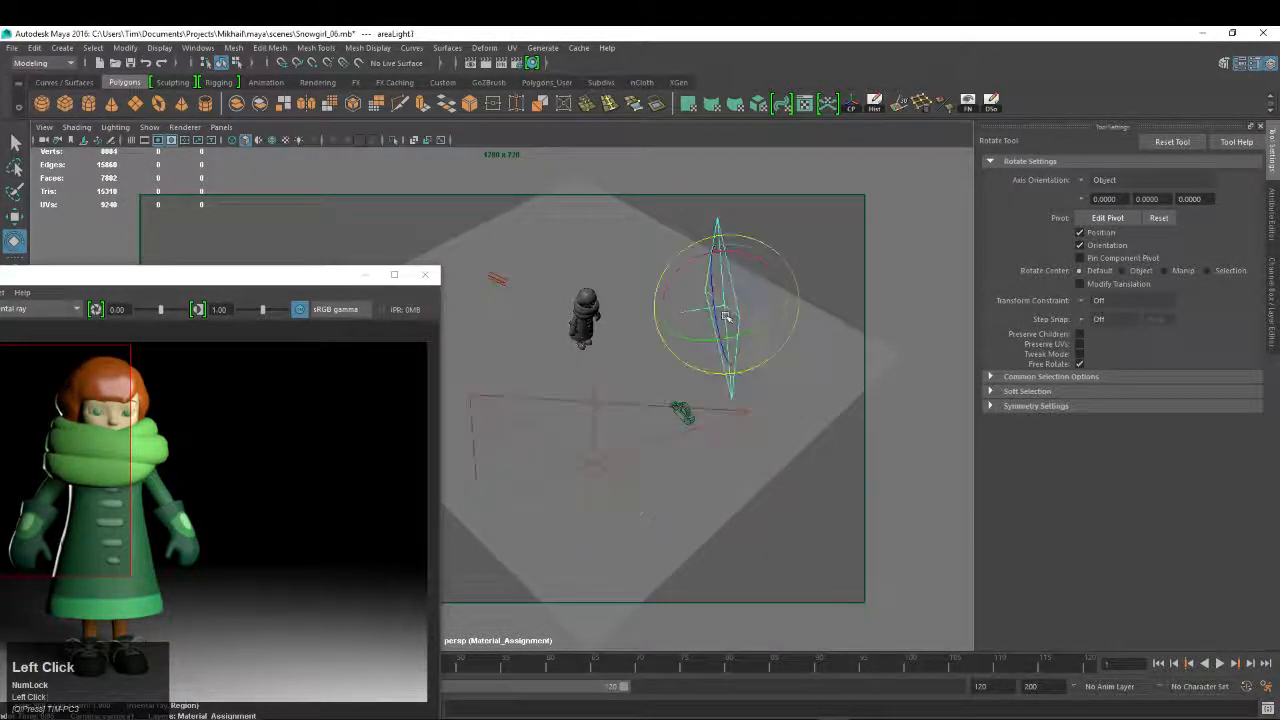
key("ctrl+a")
double_click(1108, 332)
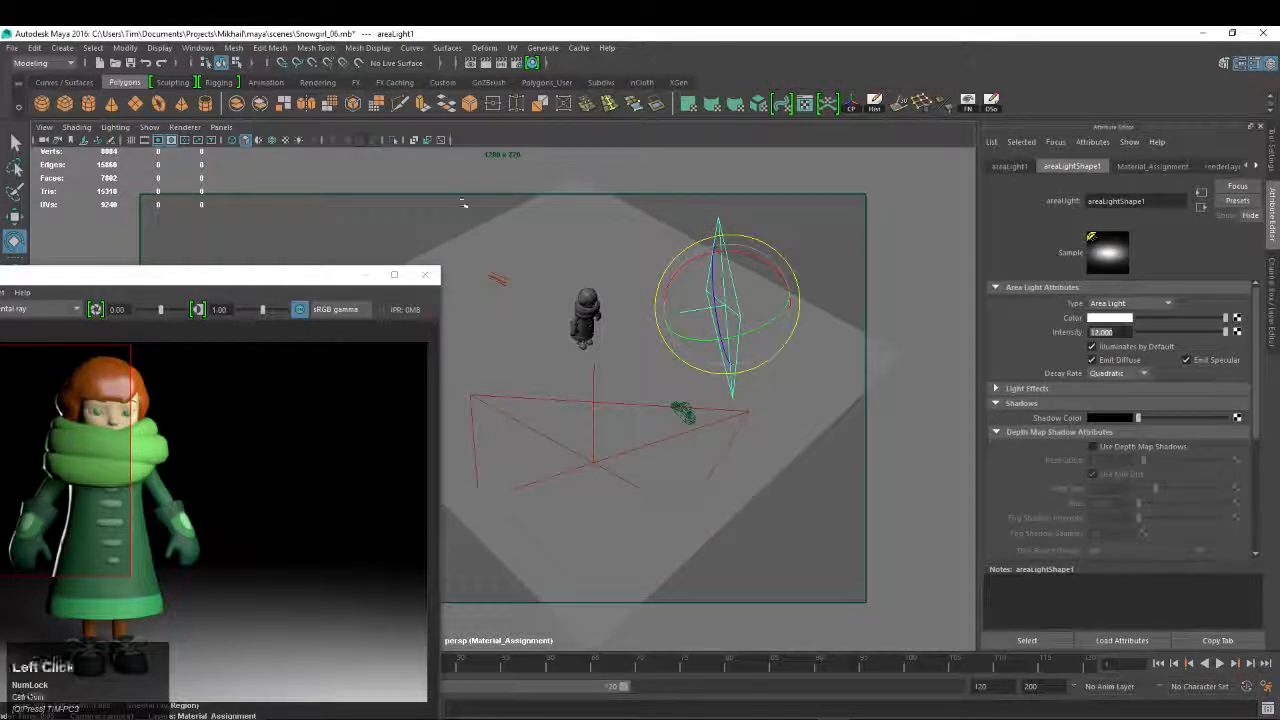
type("14")
key("Return")
left_click_drag(820, 300, 700, 340, "alt")
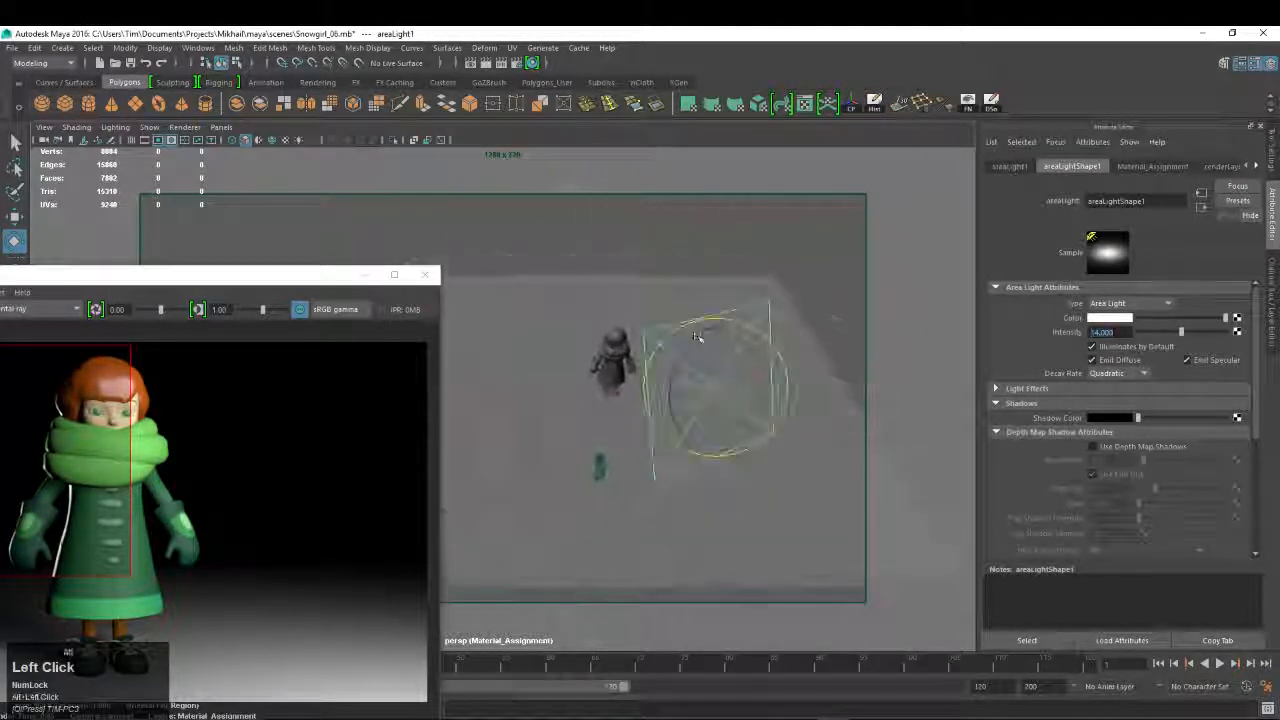
key("r")
left_click_drag(716, 387, 739, 403)
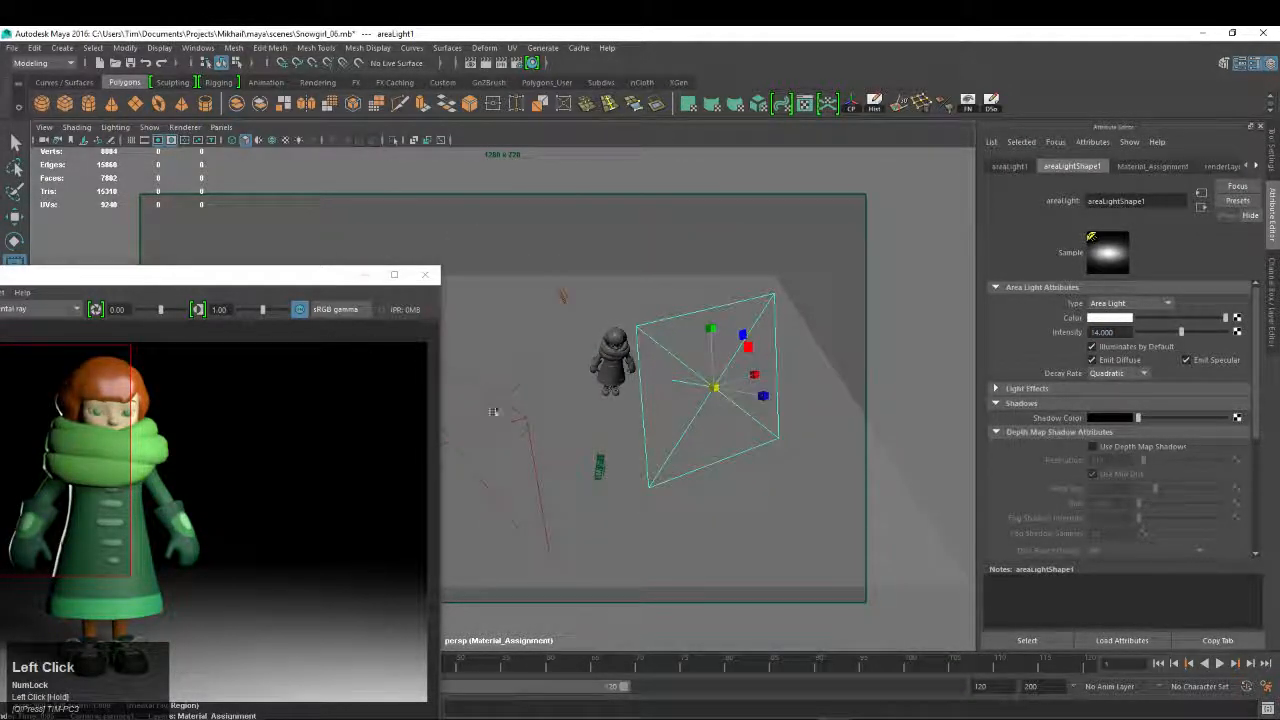
Select the directional light behind the character and rotate it slightly
left_click(497, 395)
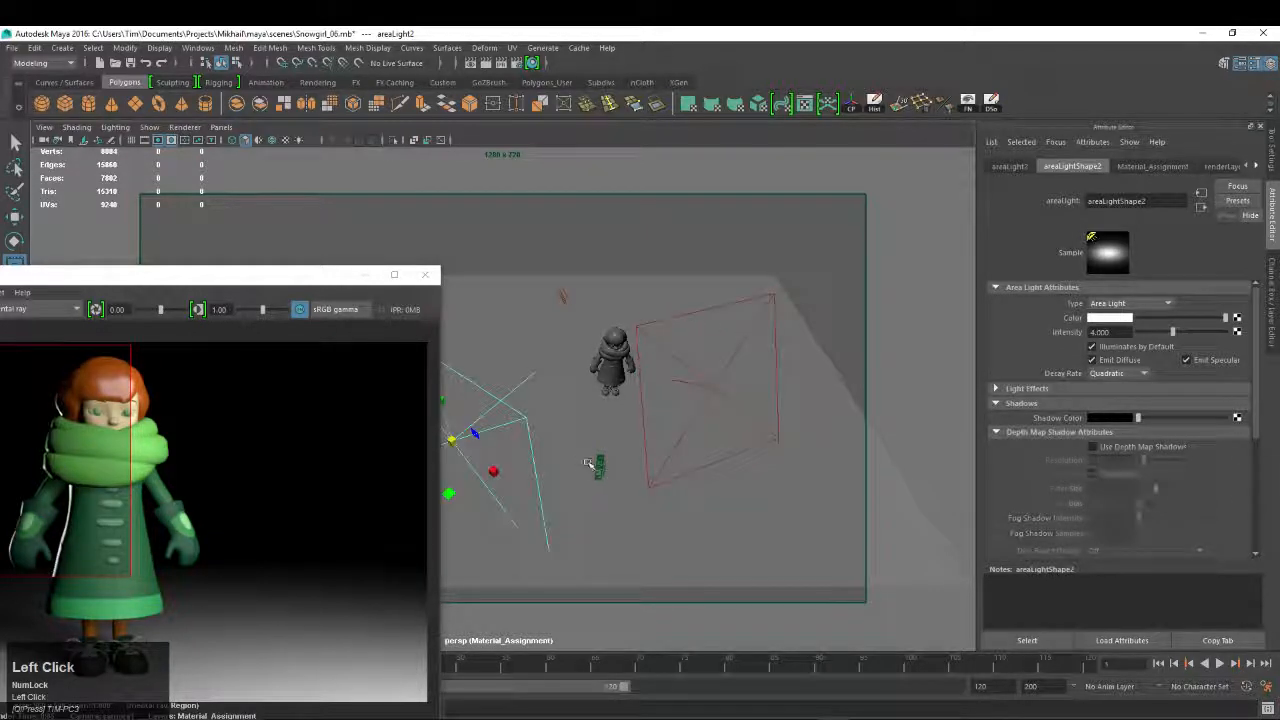
middle_click_drag(590, 467, 649, 453, "alt")
key("w")
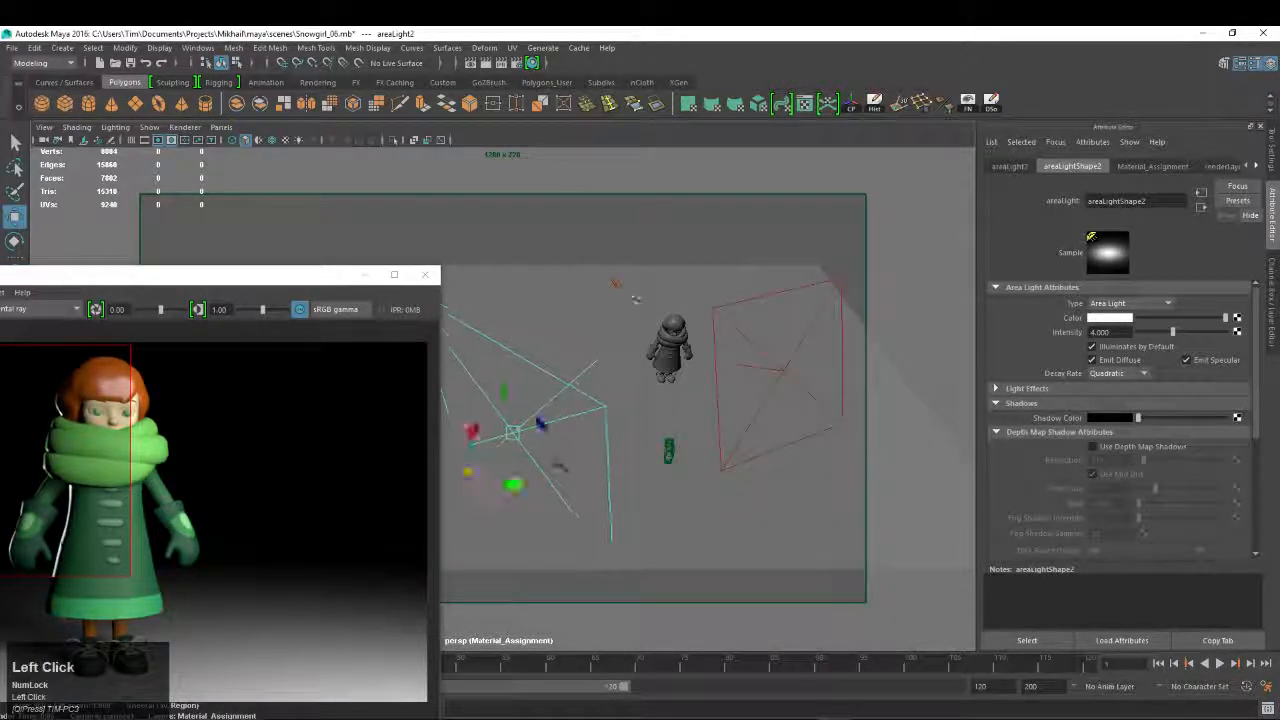
left_click(616, 285)
key("e")
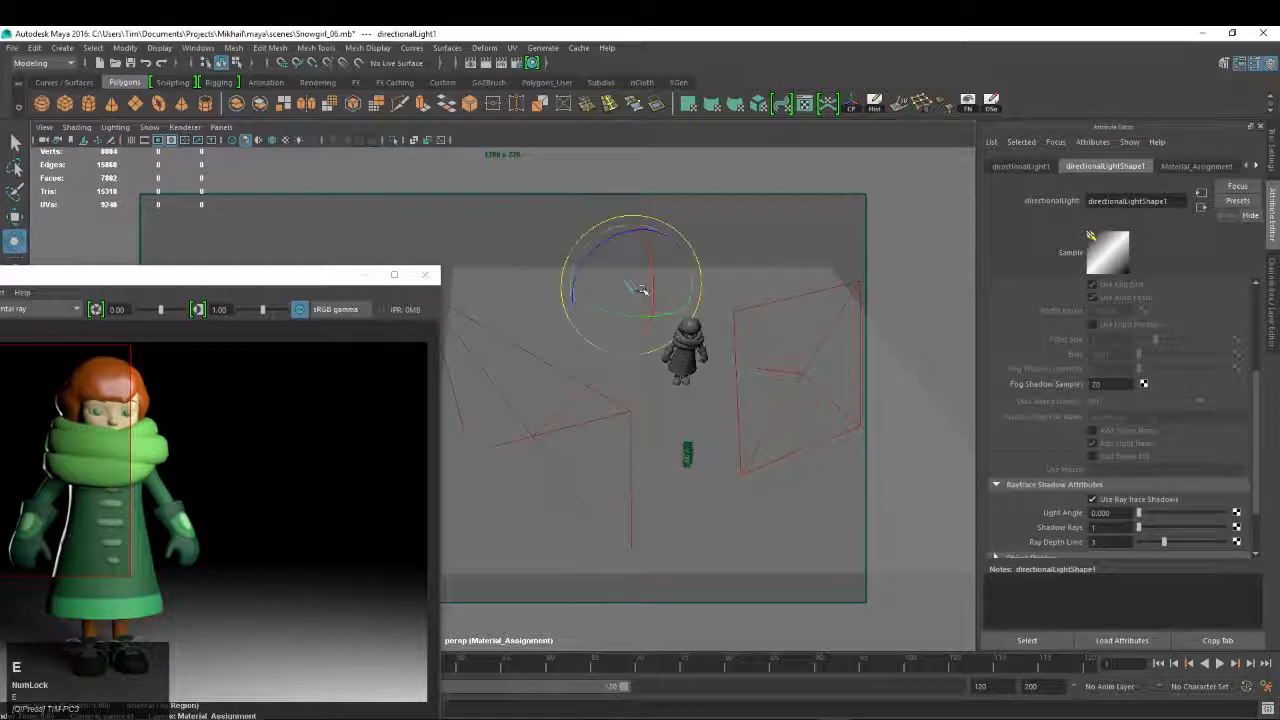
left_click_drag(623, 316, 621, 312)
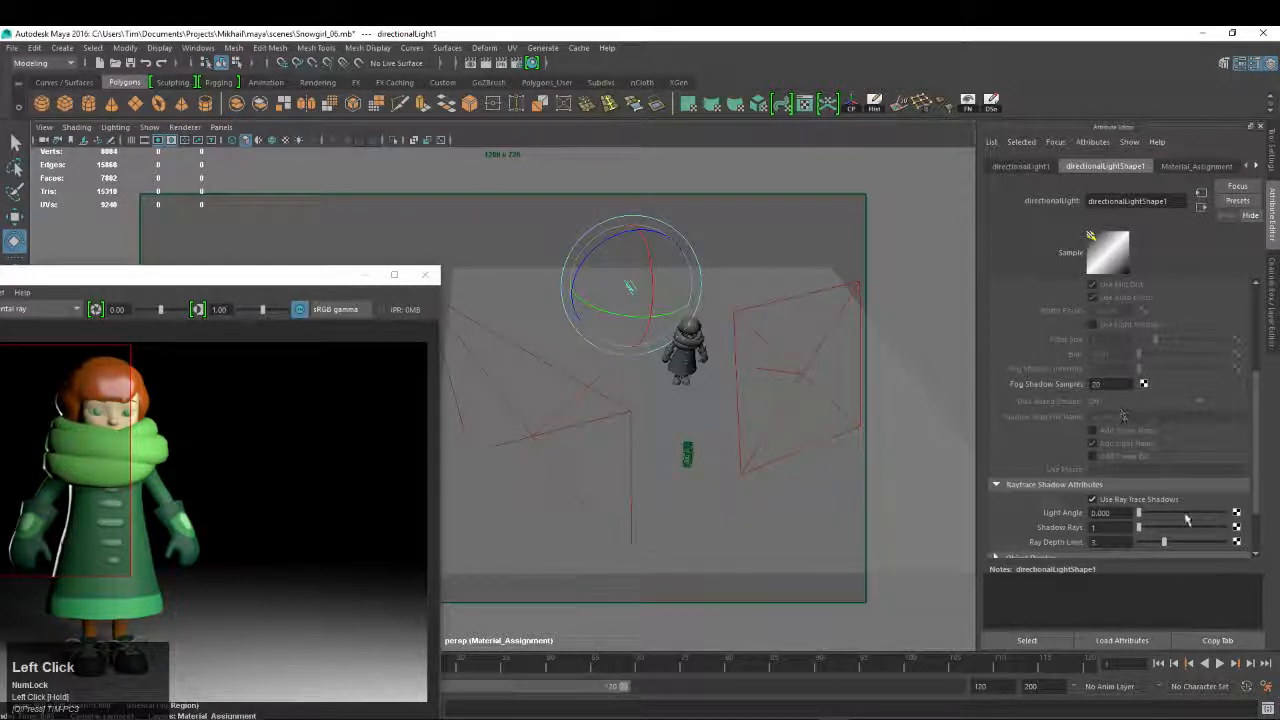
scroll(1183, 511, "up", 3)
left_click(1100, 292)
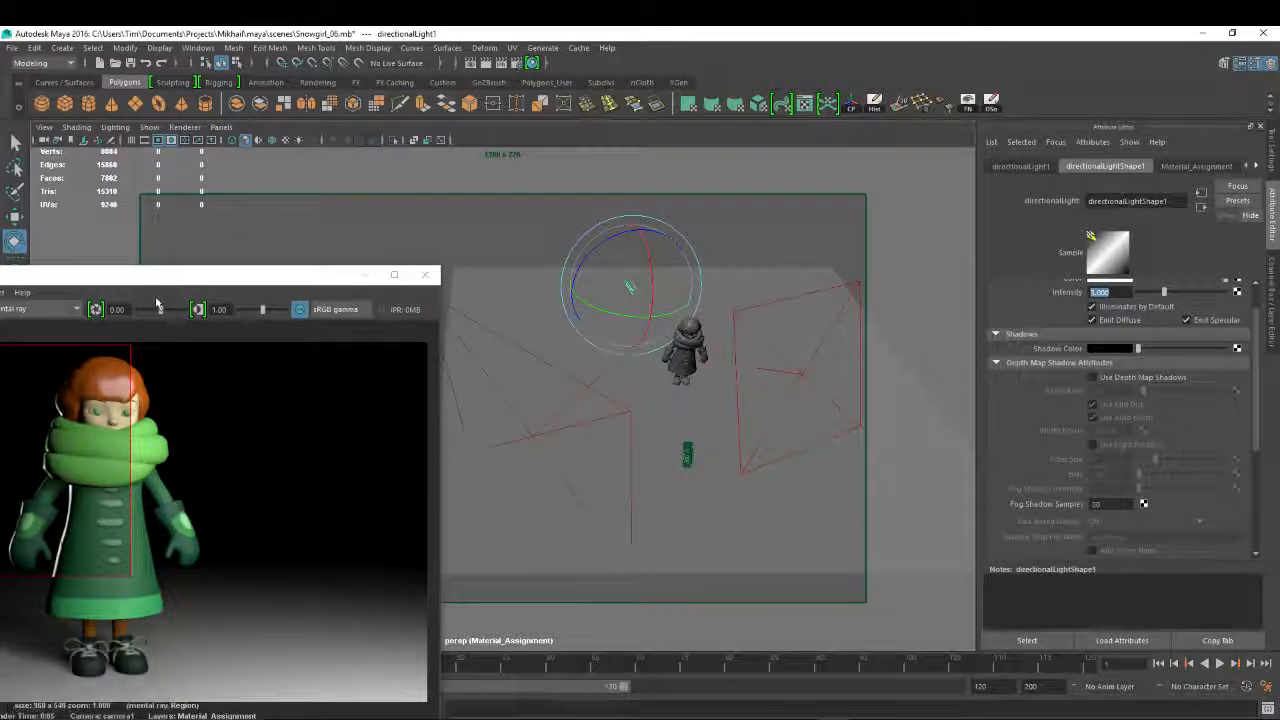
Mark a render region around the whole character and re-render it
left_click_drag(45, 274, 226, 179)
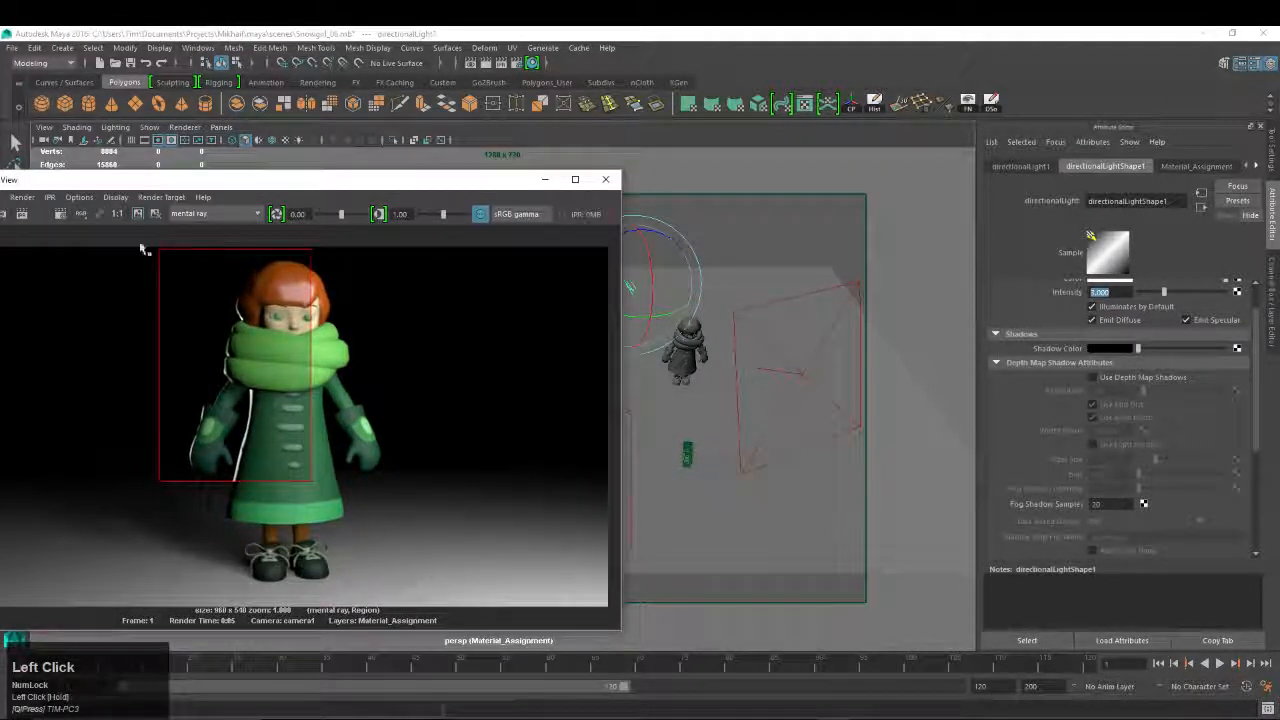
left_click_drag(143, 244, 449, 543)
right_click(310, 398)
mouse_move(338, 427)
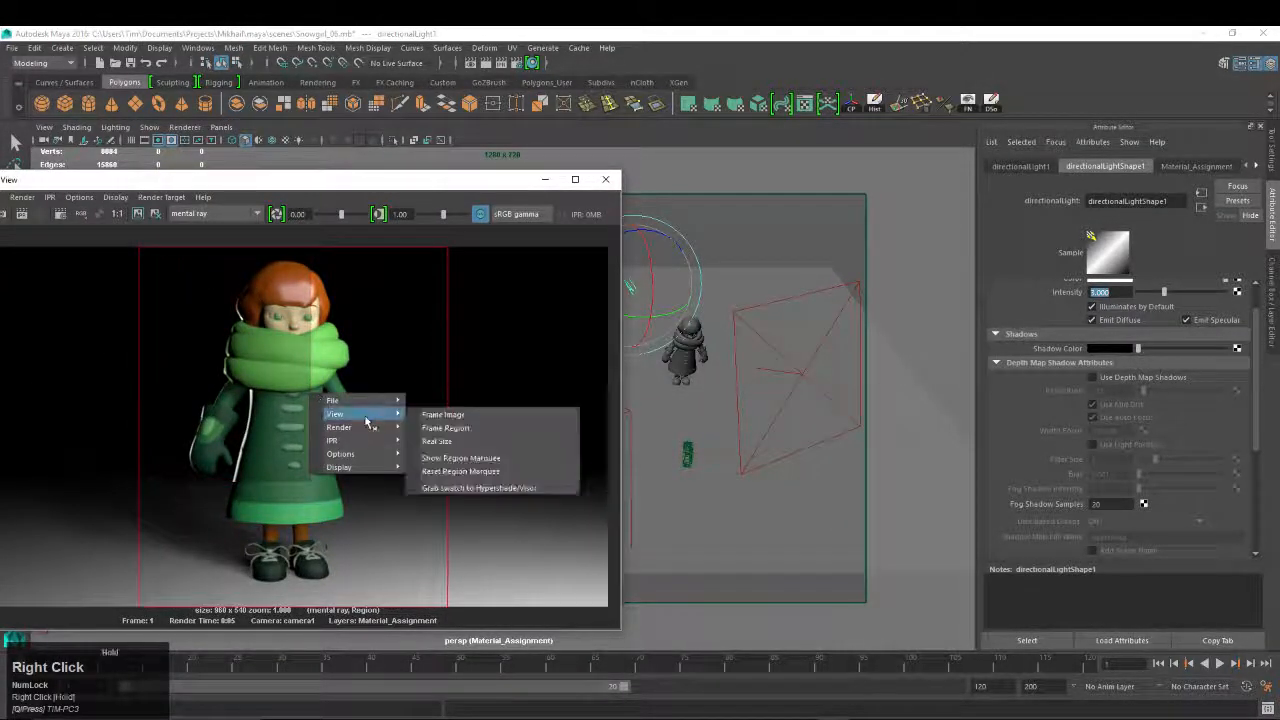
right_click(430, 440)
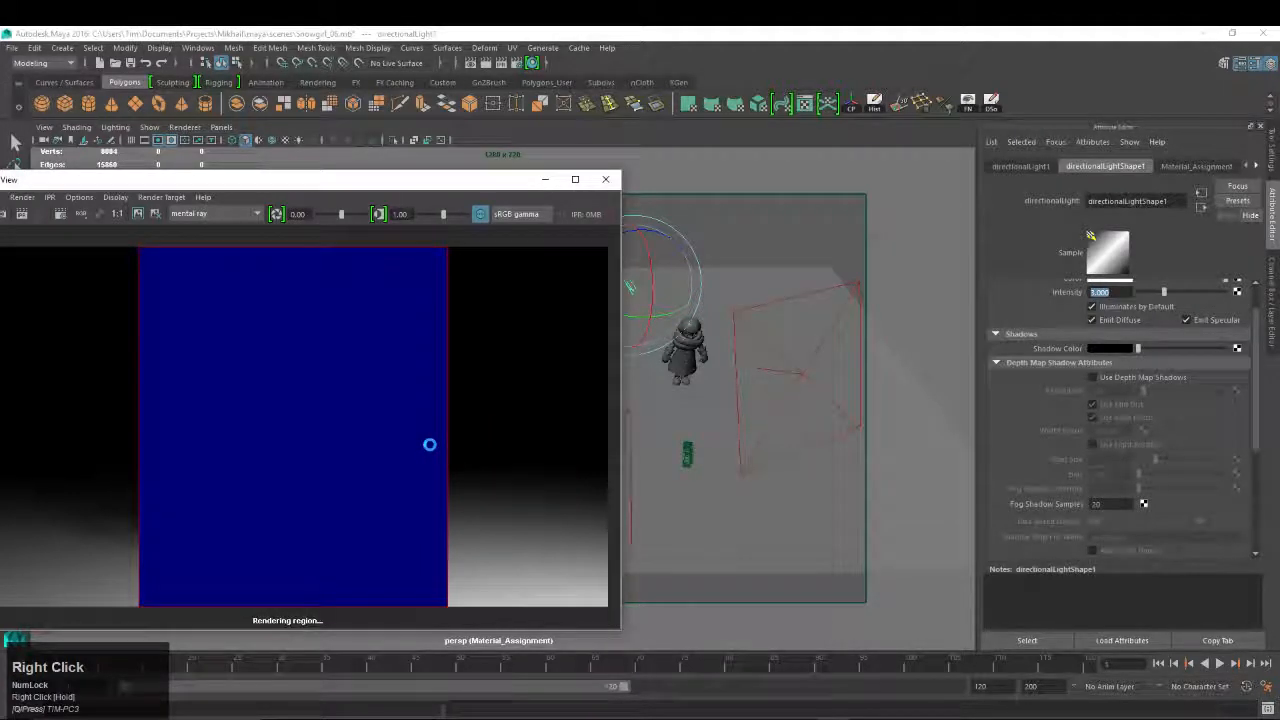
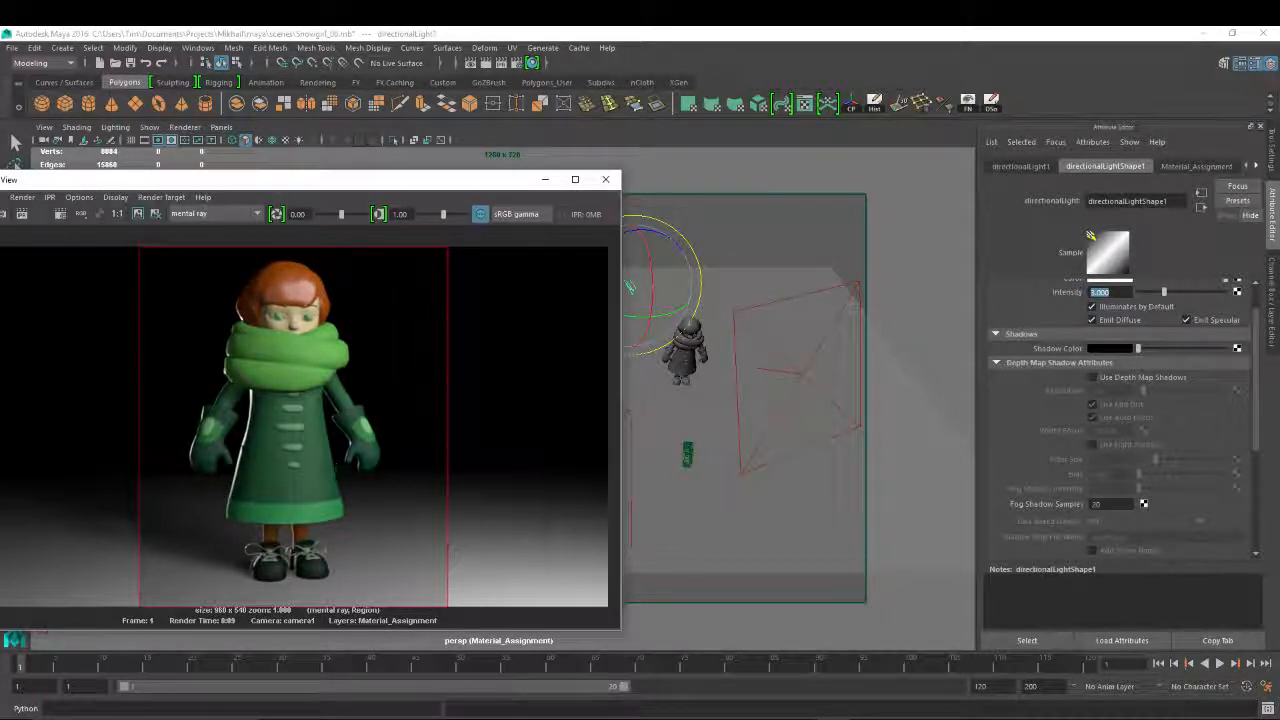
Lower the M_Hair_Scarf material's eccentricity to 0.065 and specular roll off to 0.285, and bring back the render view
left_click_drag(300, 180, 355, 144)
left_click(660, 143)
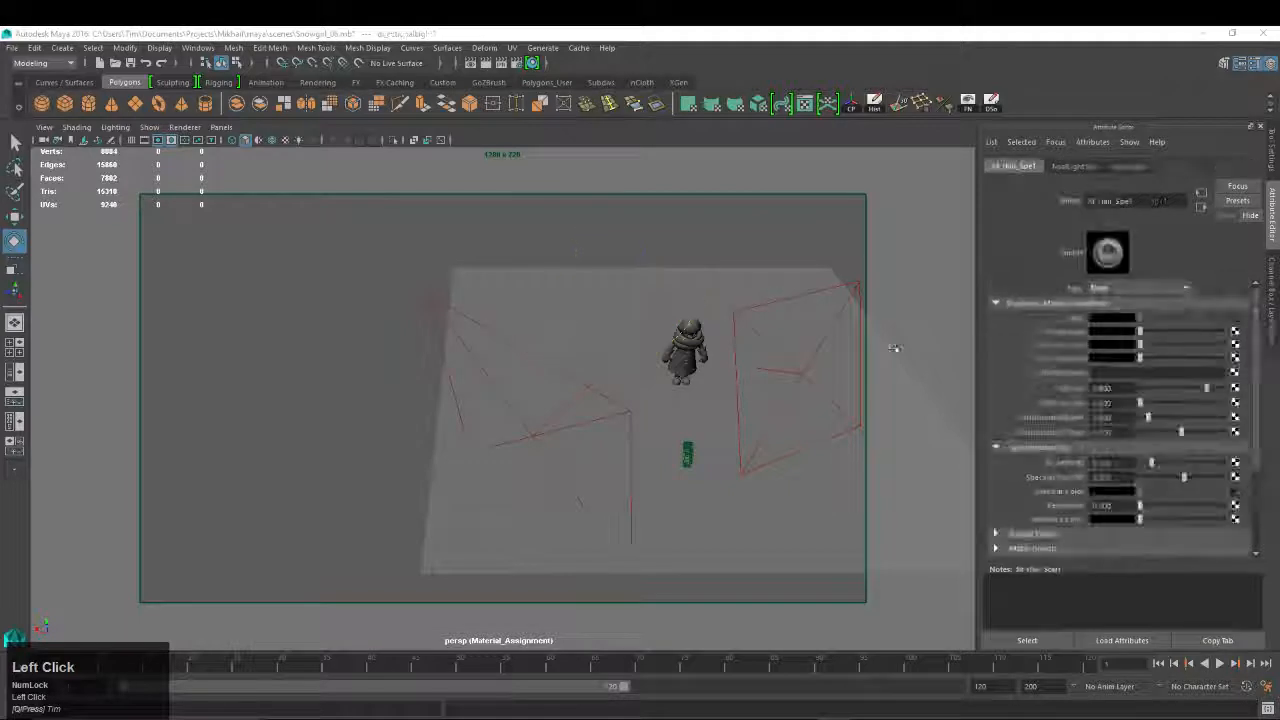
left_click_drag(1183, 479, 1145, 464)
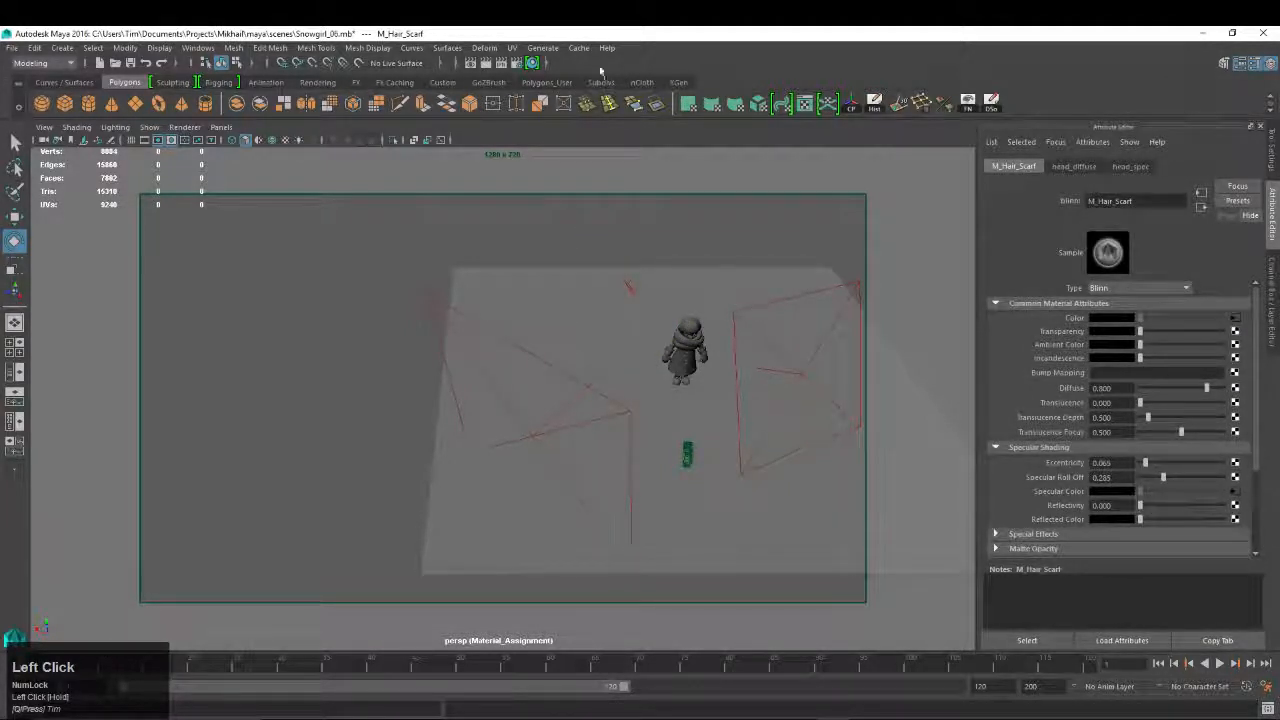
left_click(472, 63)
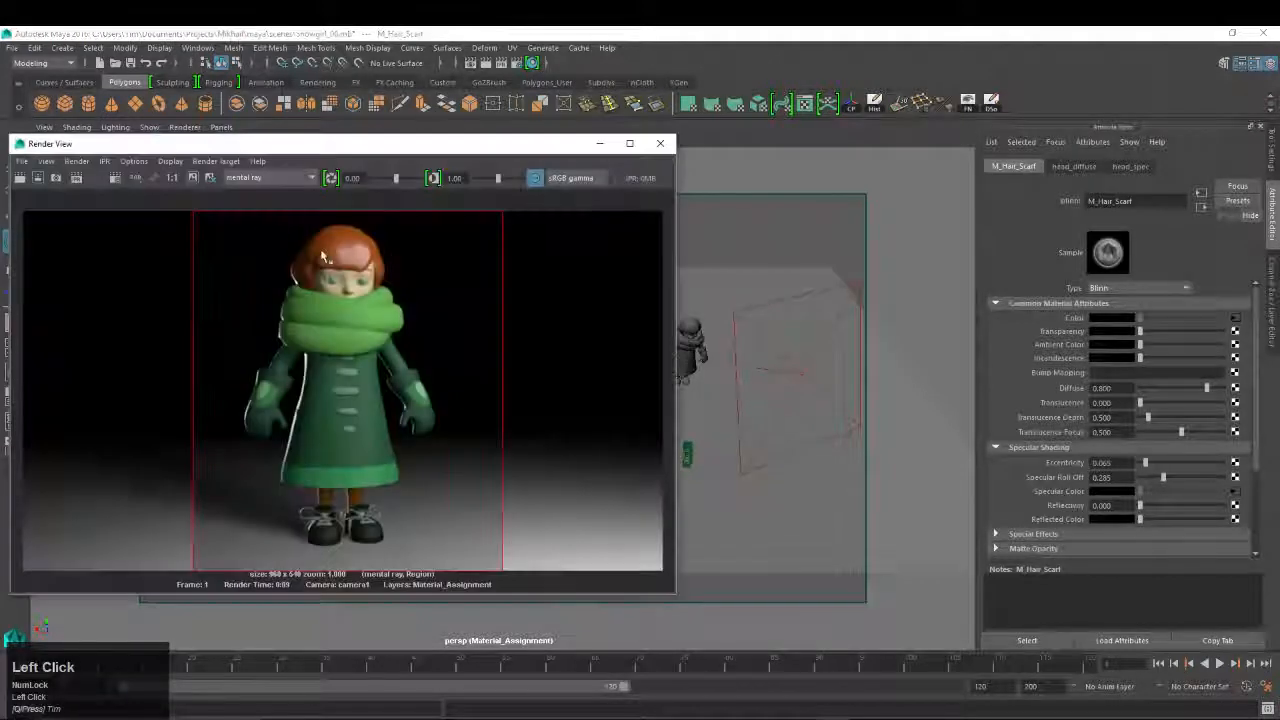
Mark a render region around the head, raise M_Hair_Scarf's eccentricity to 0.341, and re-render the region
left_click_drag(265, 218, 401, 305)
right_click_drag(352, 250, 461, 296)
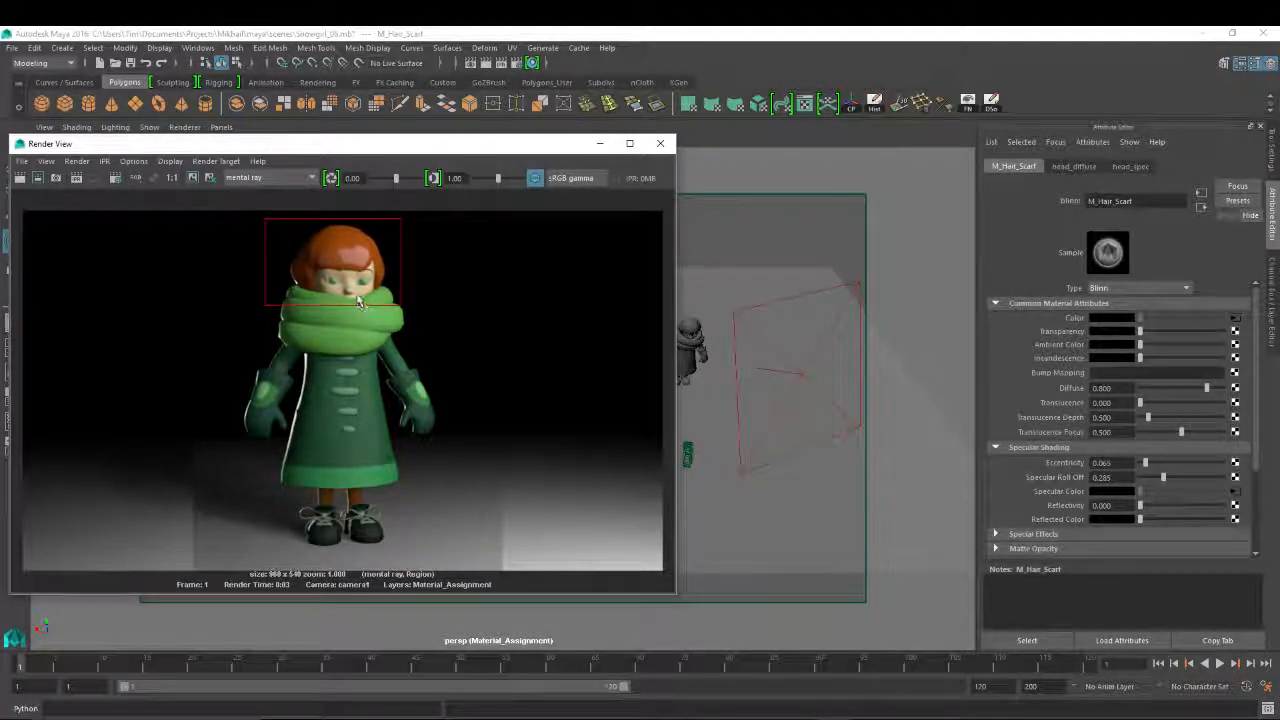
left_click_drag(1160, 462, 1168, 462)
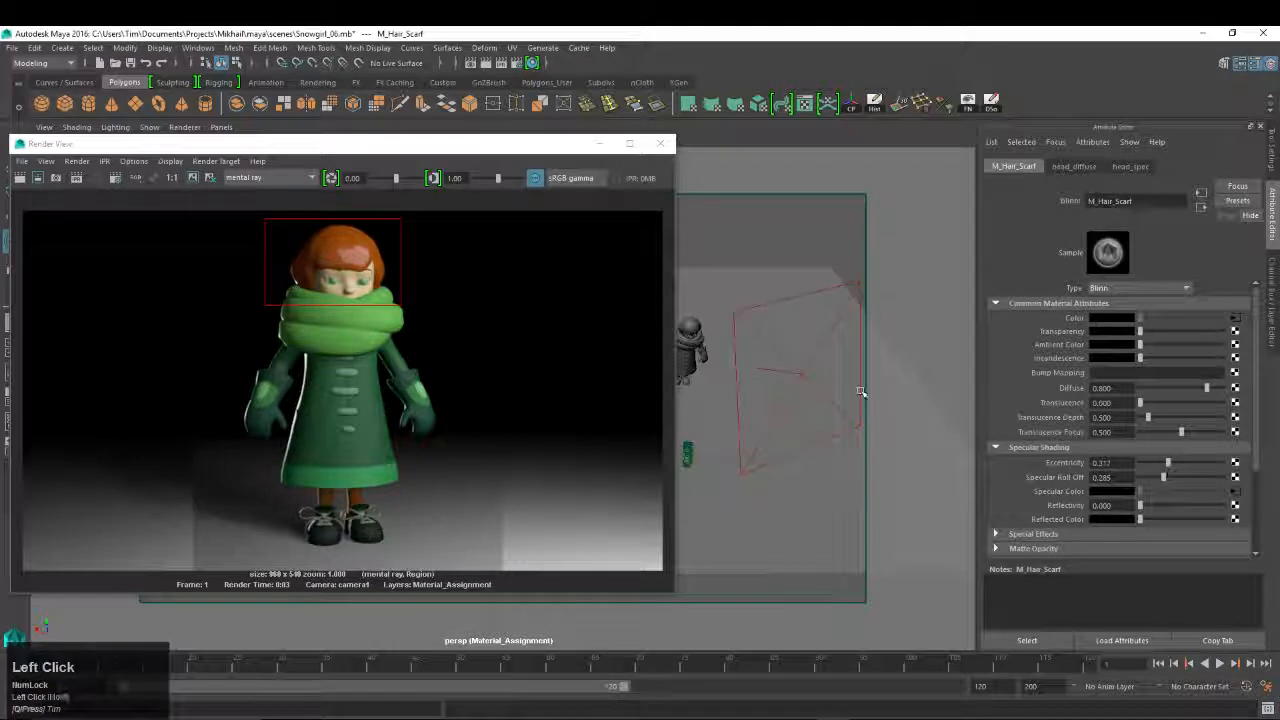
right_click(368, 268)
mouse_move(370, 291)
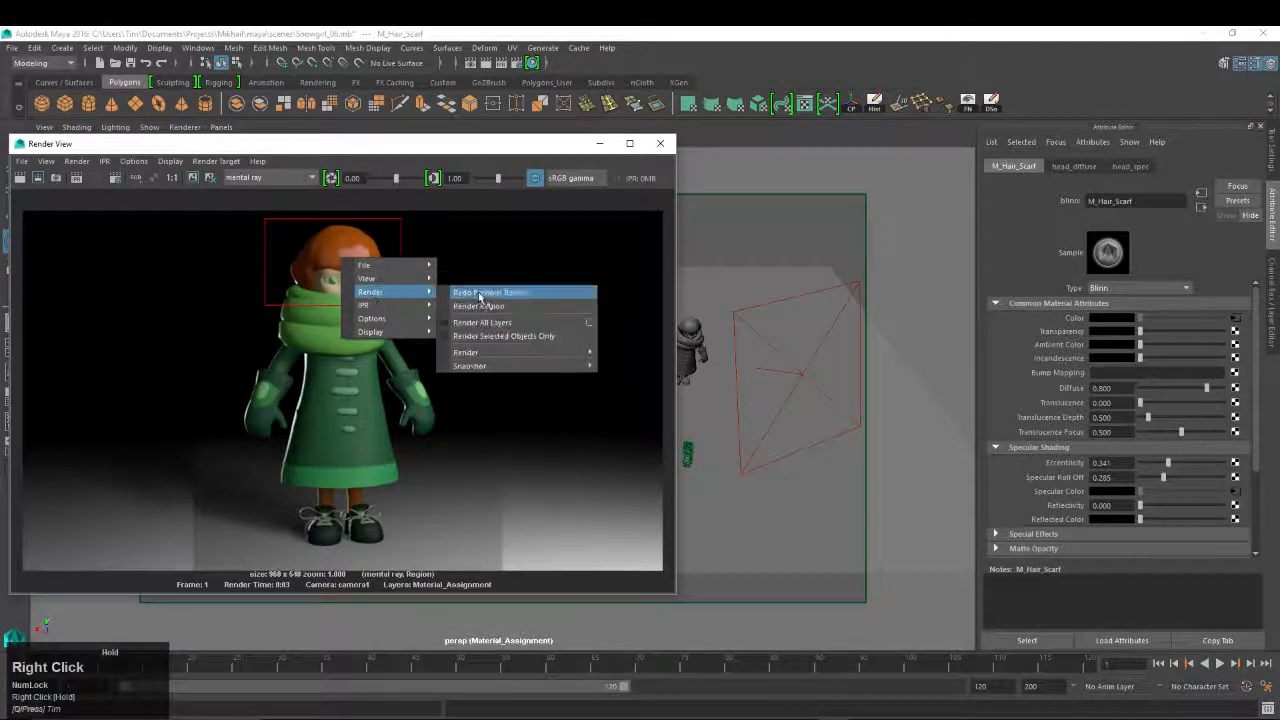
left_click(480, 292)
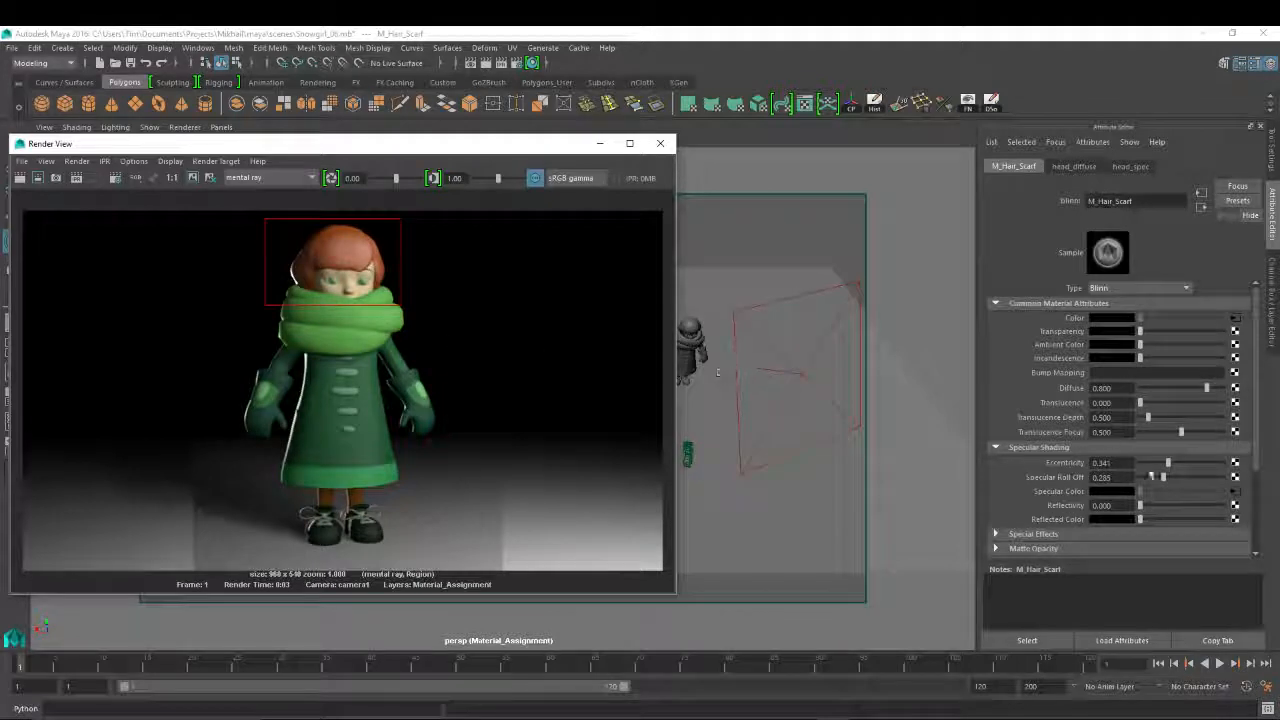
Break M_Hair_Scarf's specular color connection, use a grey specular color with eccentricity 0.211 and specular roll off 0.276, and re-render the head
left_click_drag(1149, 477, 1147, 486)
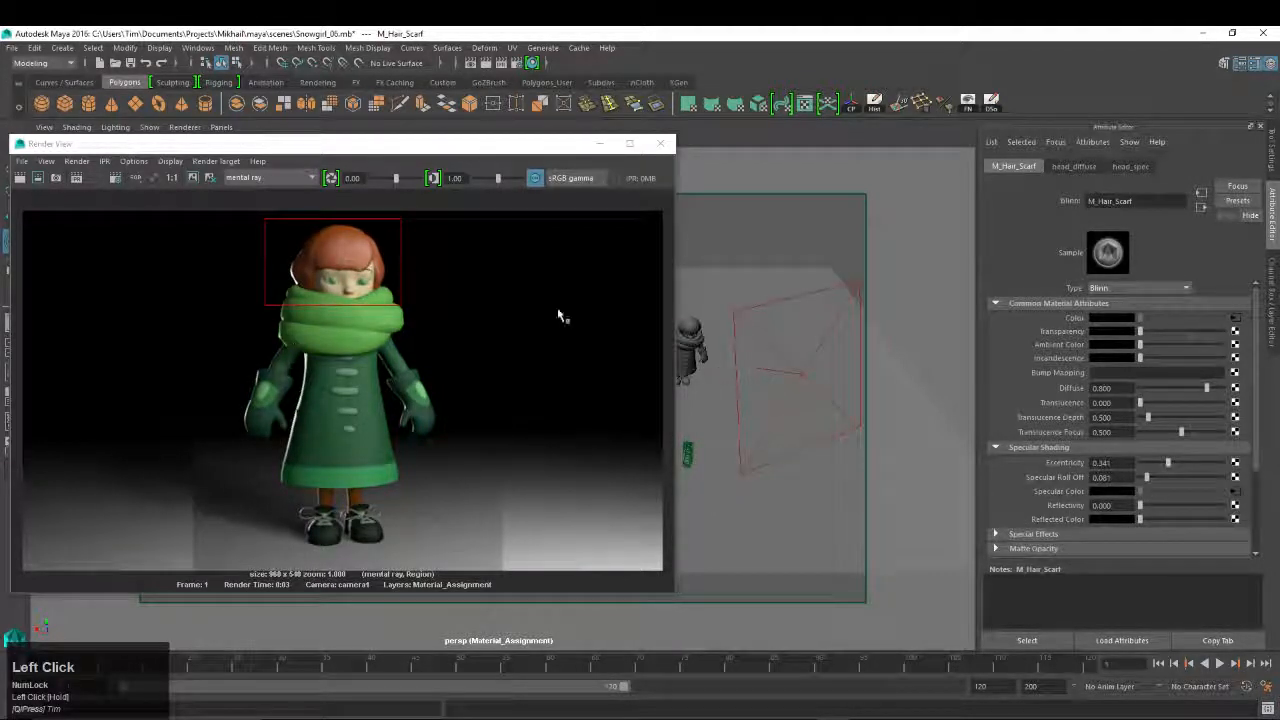
right_click(1072, 494)
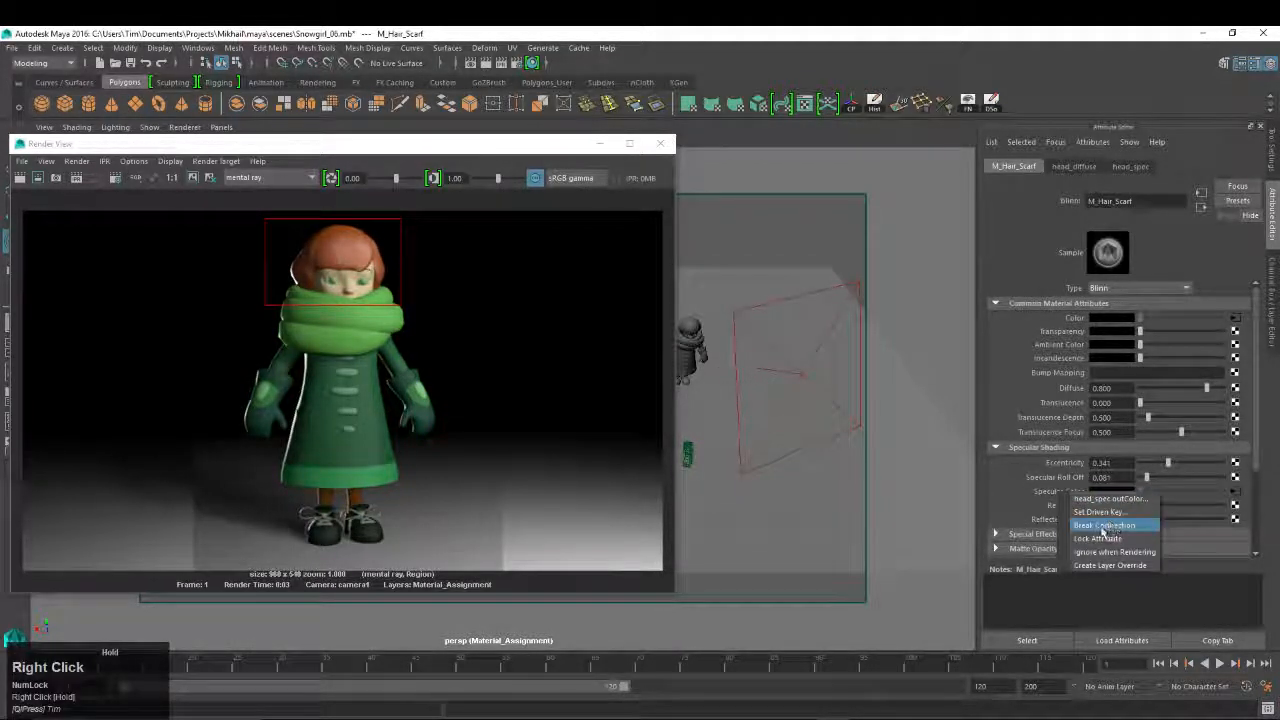
left_click(1105, 525)
left_click_drag(1145, 492, 1157, 463)
left_click_drag(1147, 491, 1153, 491)
left_click_drag(1147, 477, 1162, 477)
right_click_drag(320, 256, 460, 296)
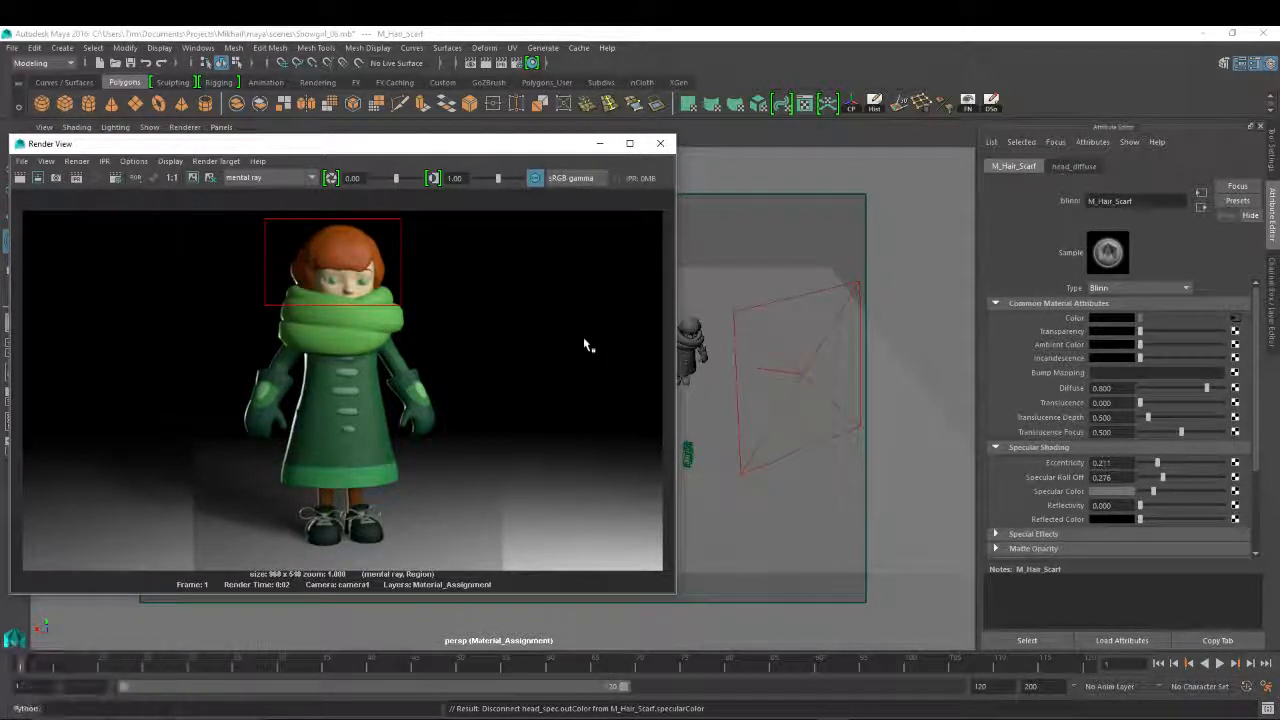
Close the render view and darken the M_Eyes material's specular color to a mid-light grey
left_click(660, 143)
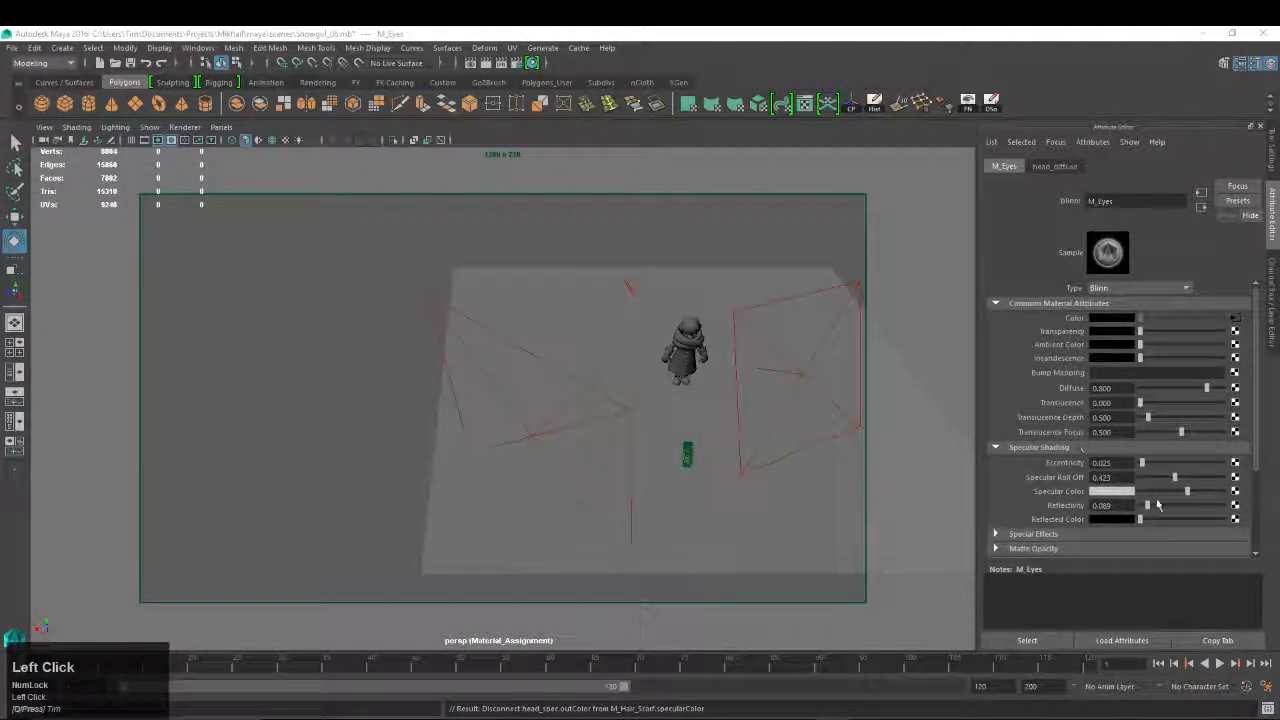
left_click_drag(1184, 494, 1143, 484)
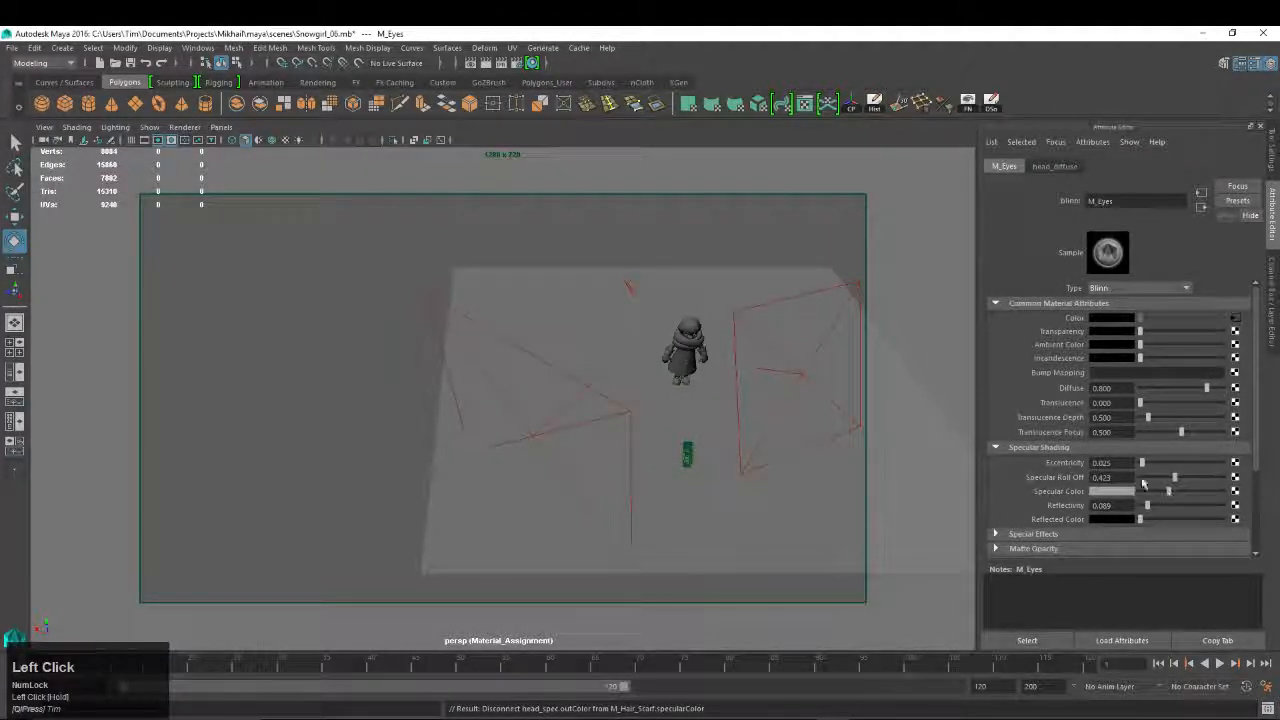
Select the render camera in front of the character and look through it in the viewport
left_click(687, 455)
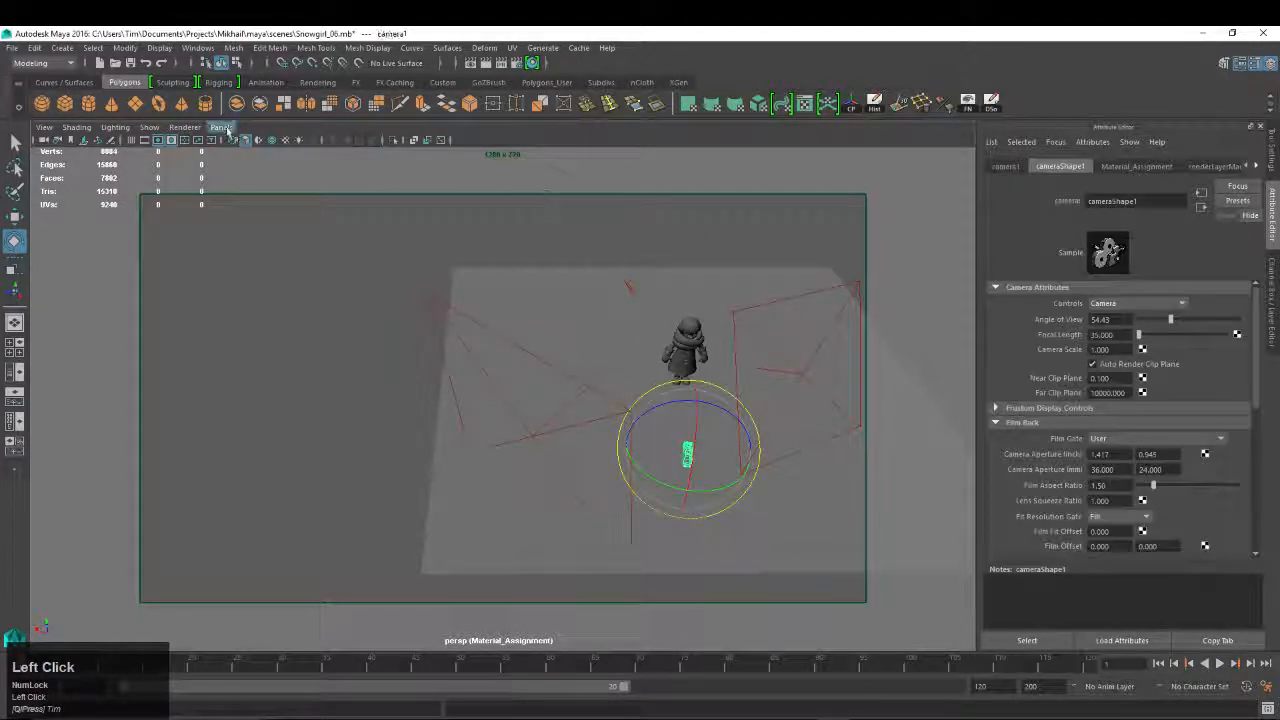
left_click(221, 127)
mouse_move(250, 140)
left_click(390, 141)
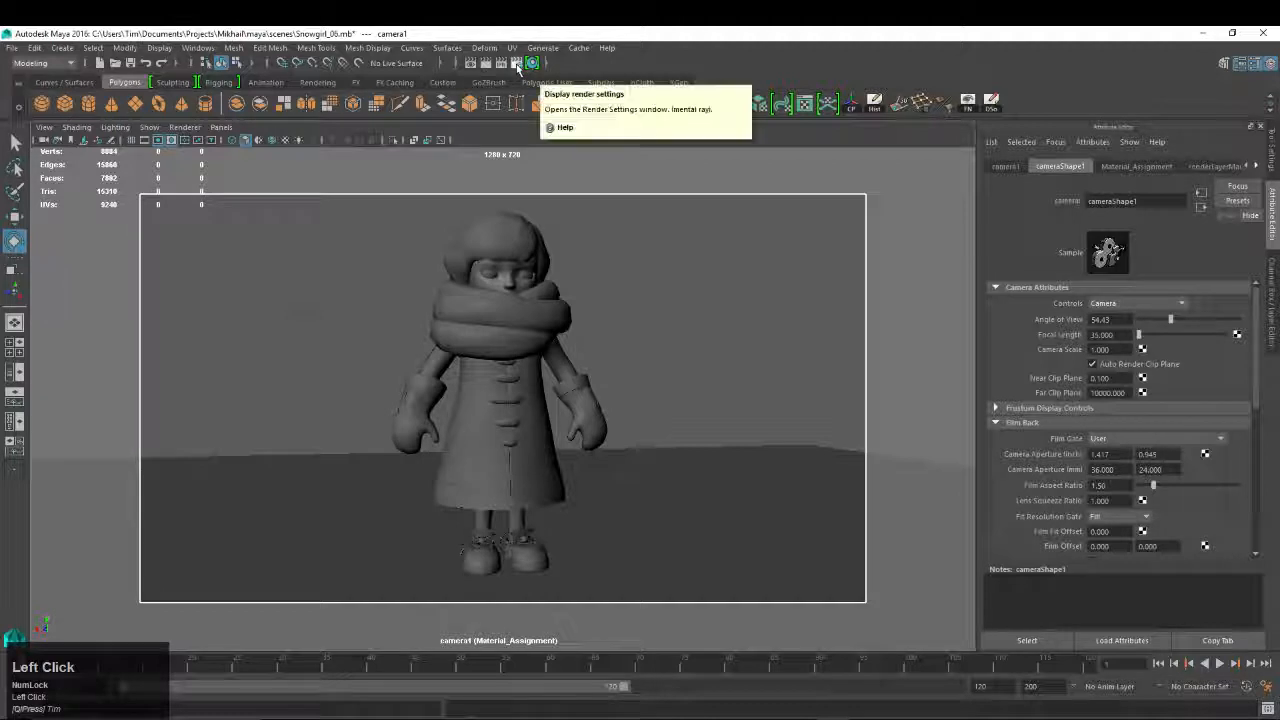
Change the mental ray sampling filter from Gauss to Mitchell in the render quality settings
left_click(517, 64)
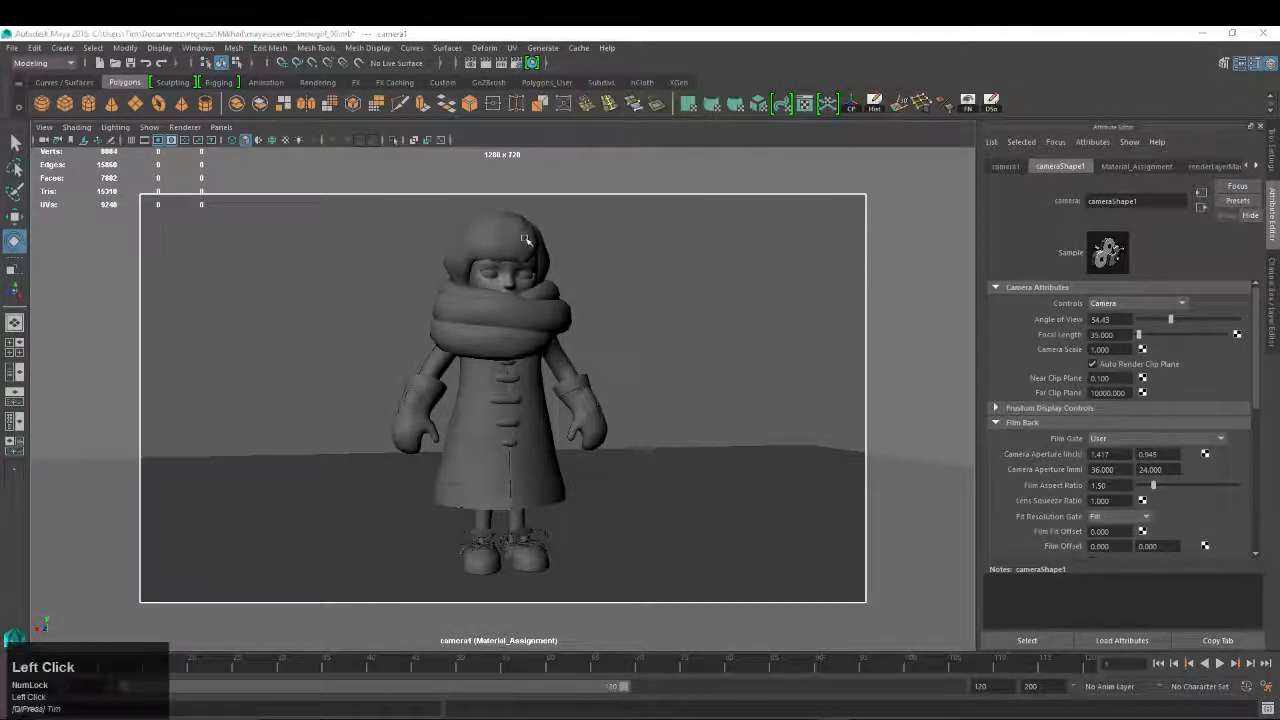
left_click_drag(512, 175, 501, 166)
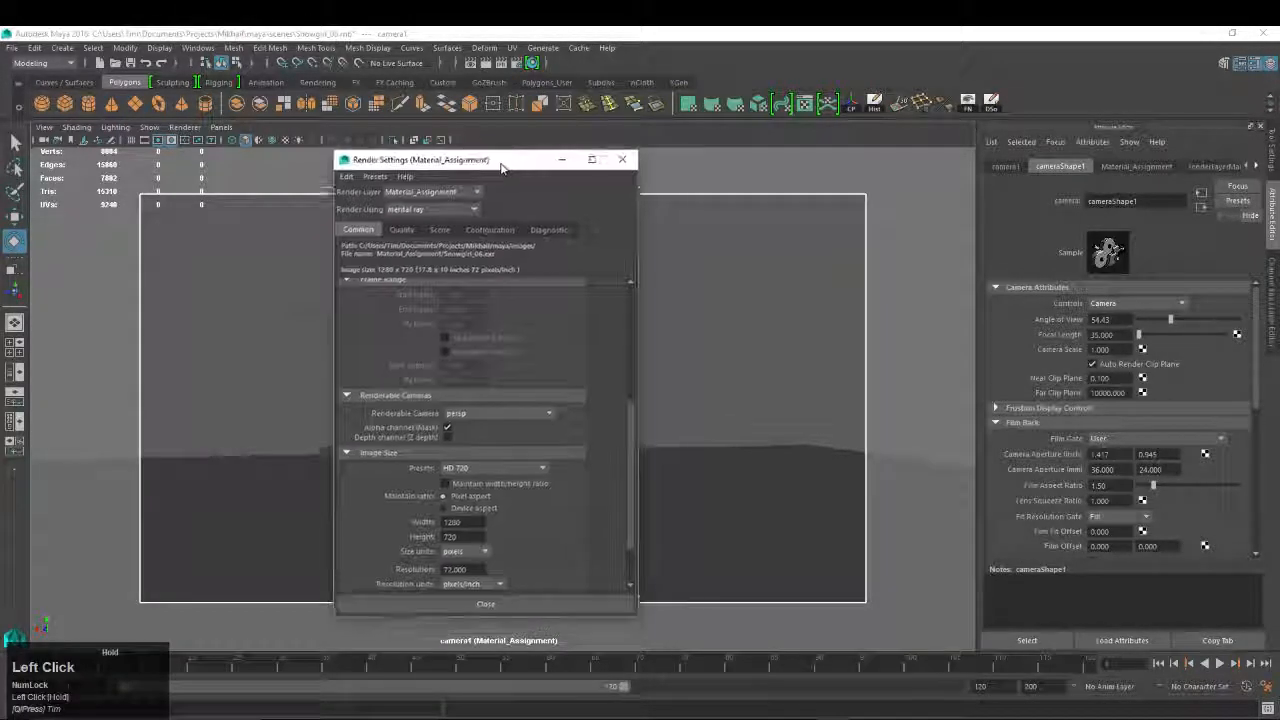
left_click(403, 231)
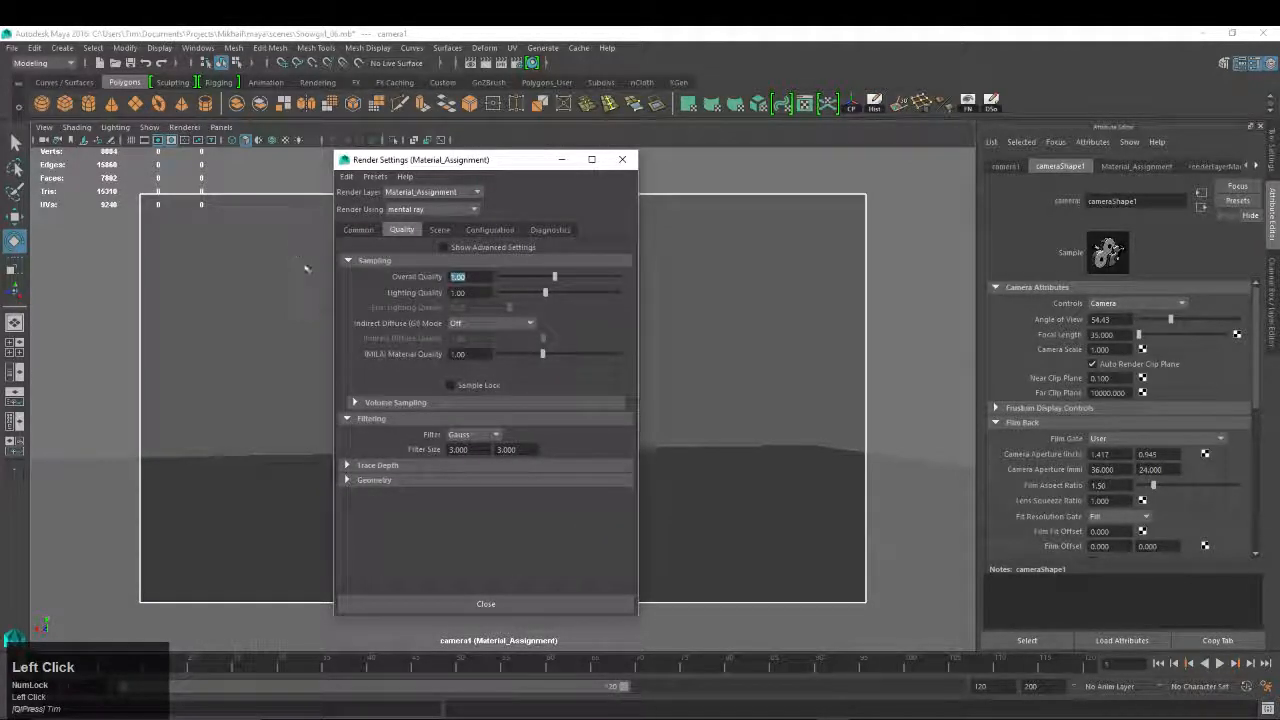
left_click(470, 435)
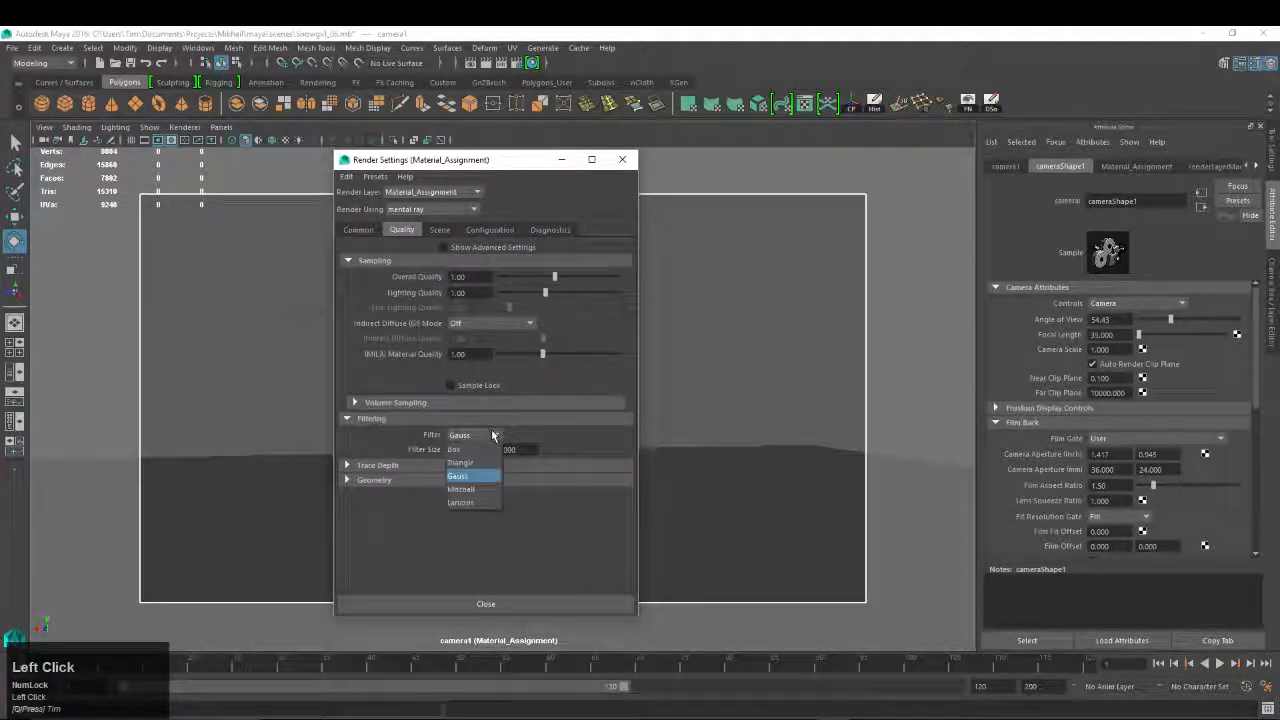
left_click(468, 490)
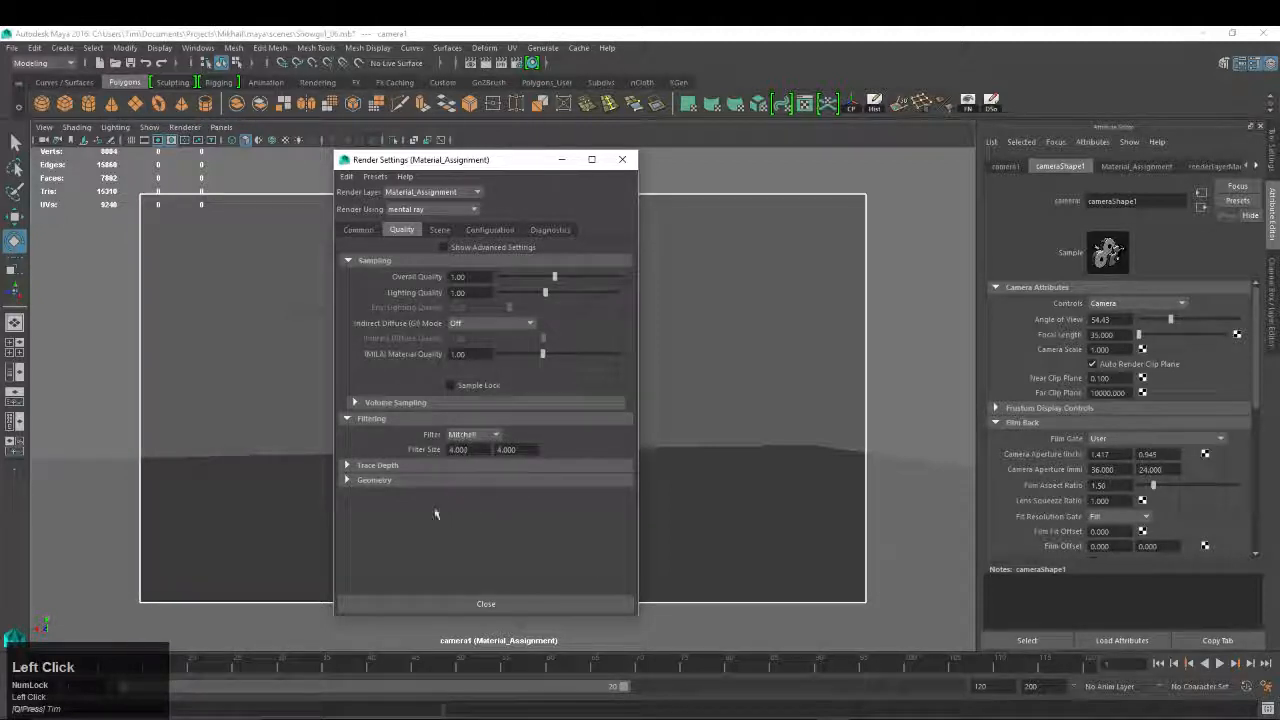
left_click(468, 435)
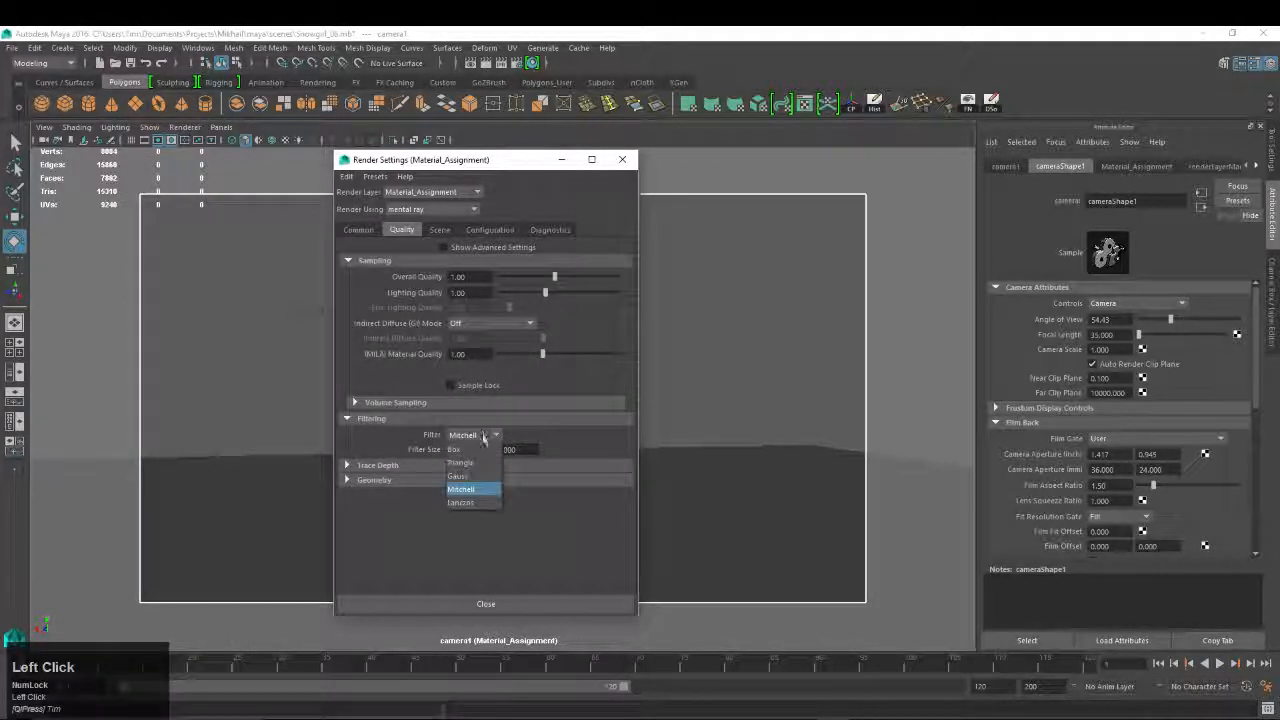
left_click(409, 452)
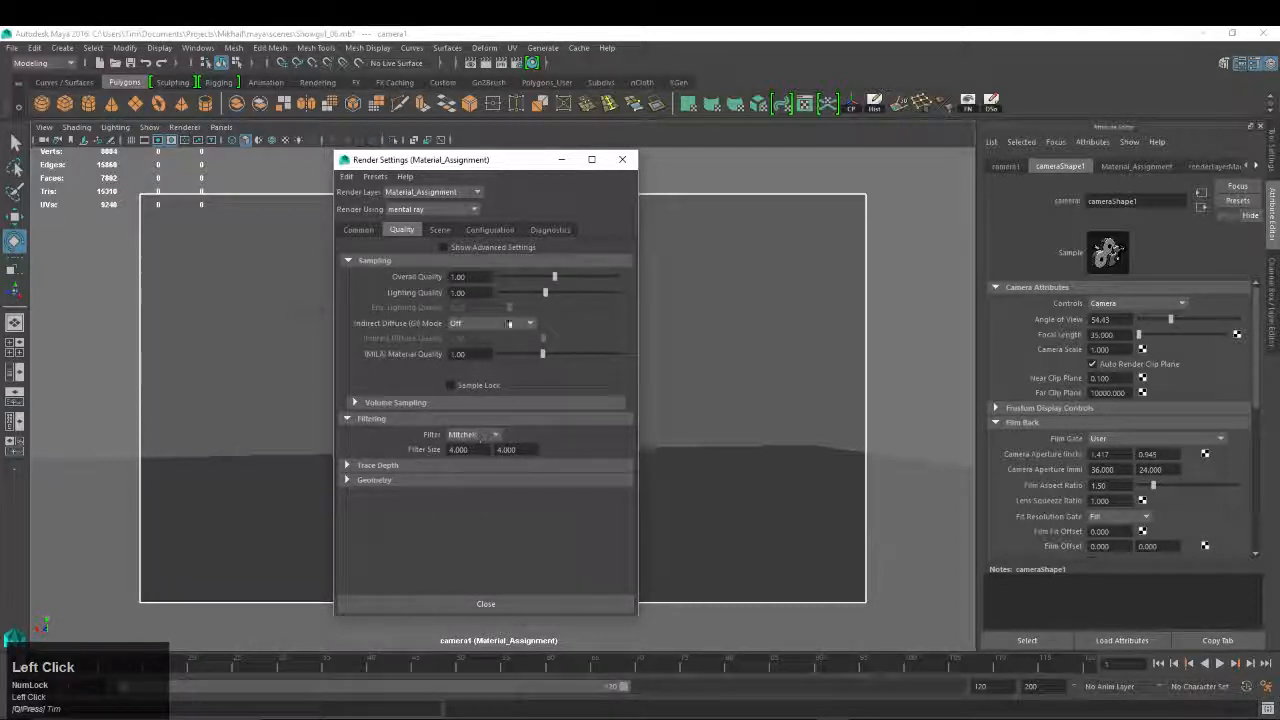
Review the scene render settings, including the lights section, and move the settings window clear of the character
left_click(440, 230)
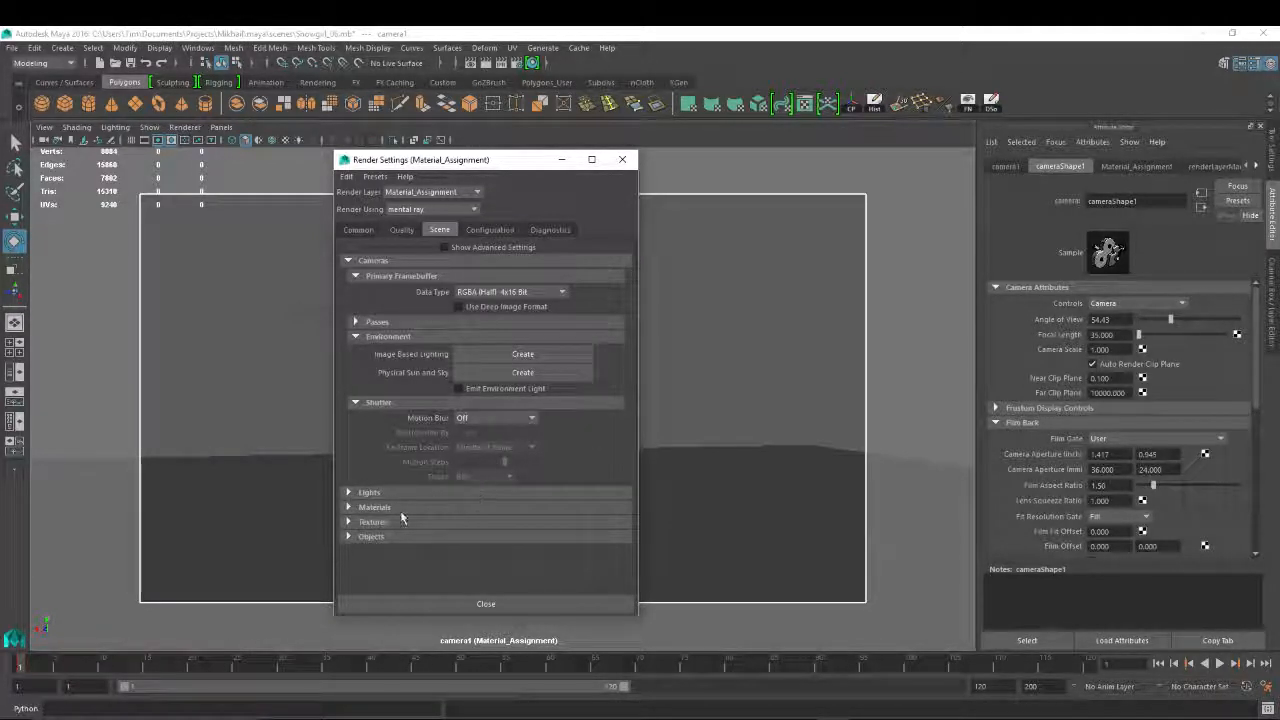
left_click(371, 493)
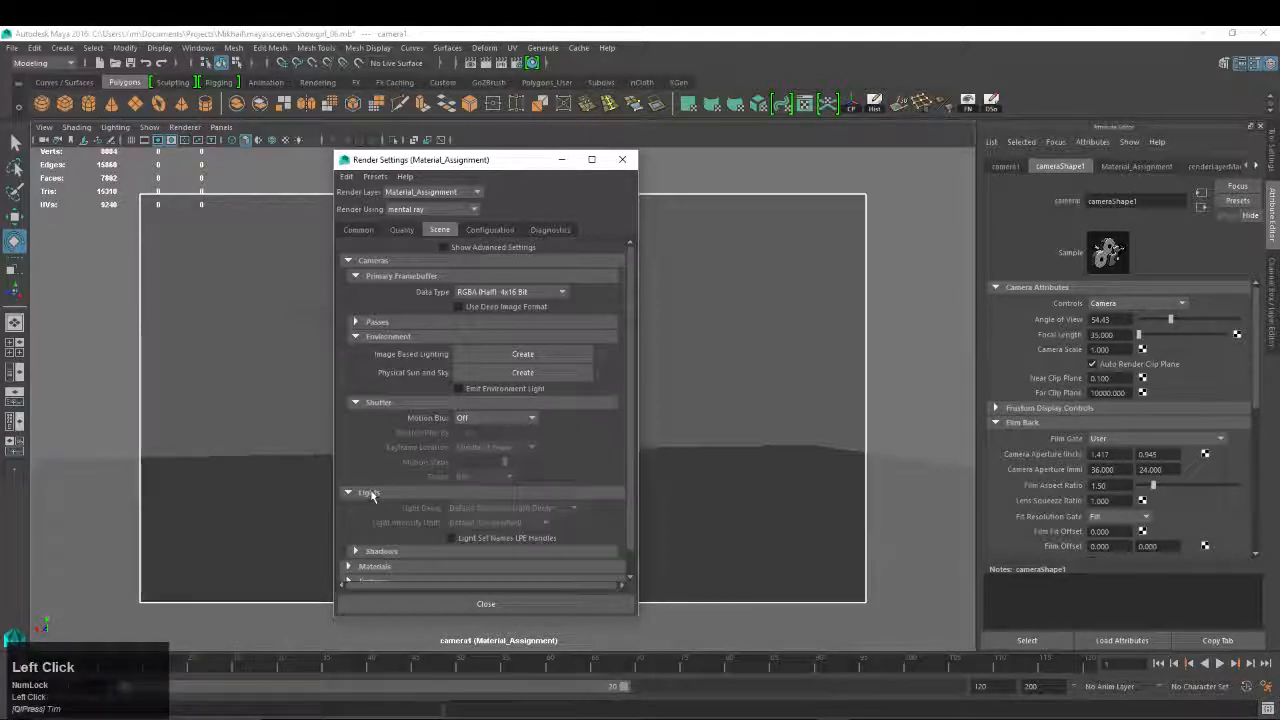
left_click(371, 493)
left_click_drag(491, 162, 1029, 158)
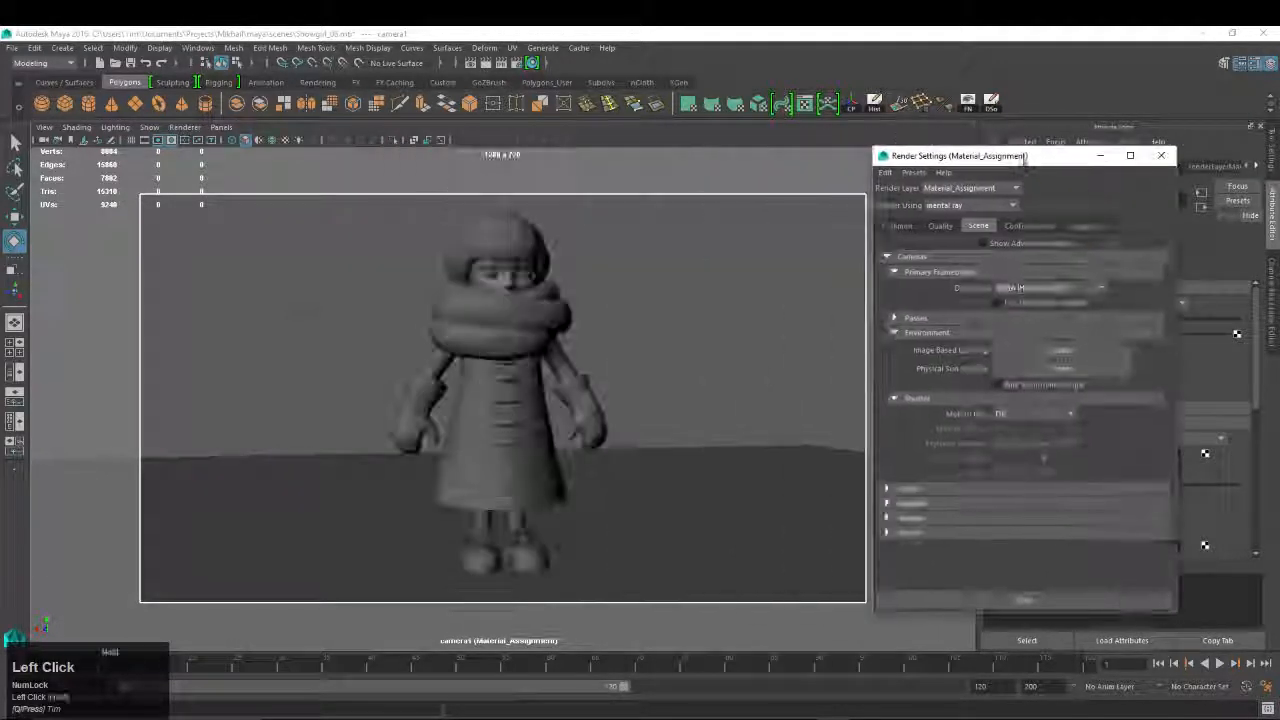
left_click(486, 62)
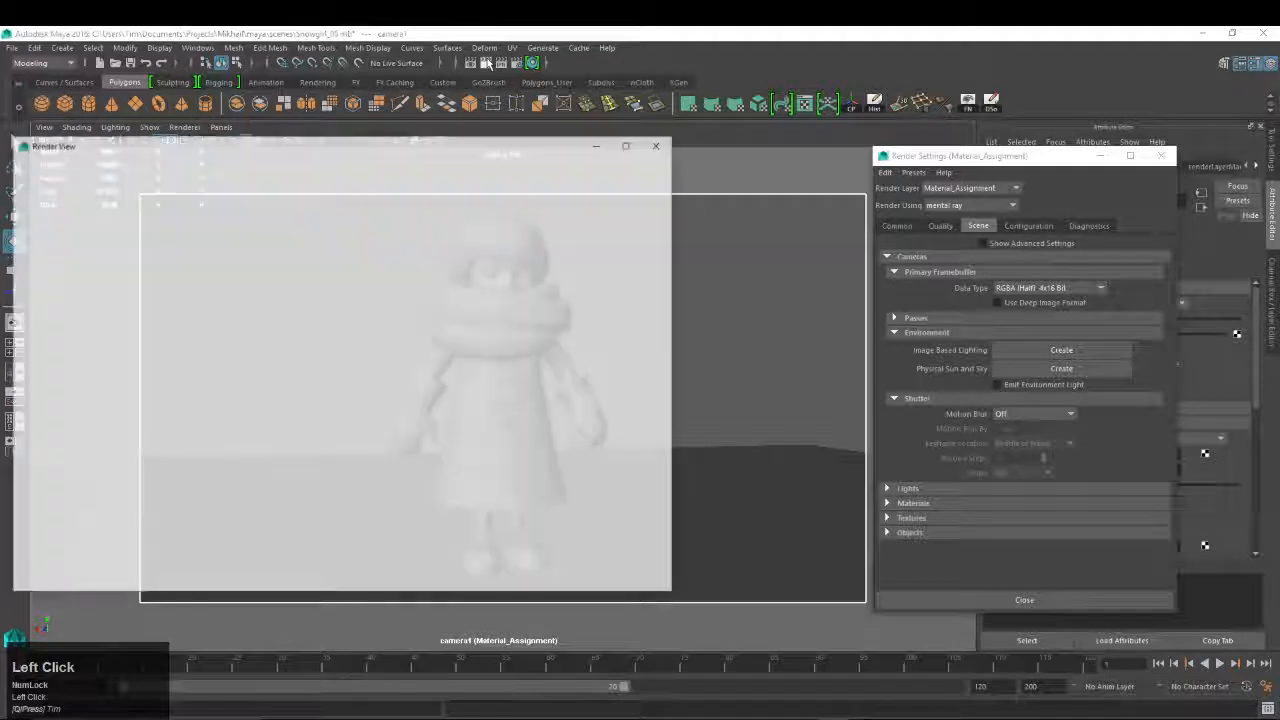
key("Escape")
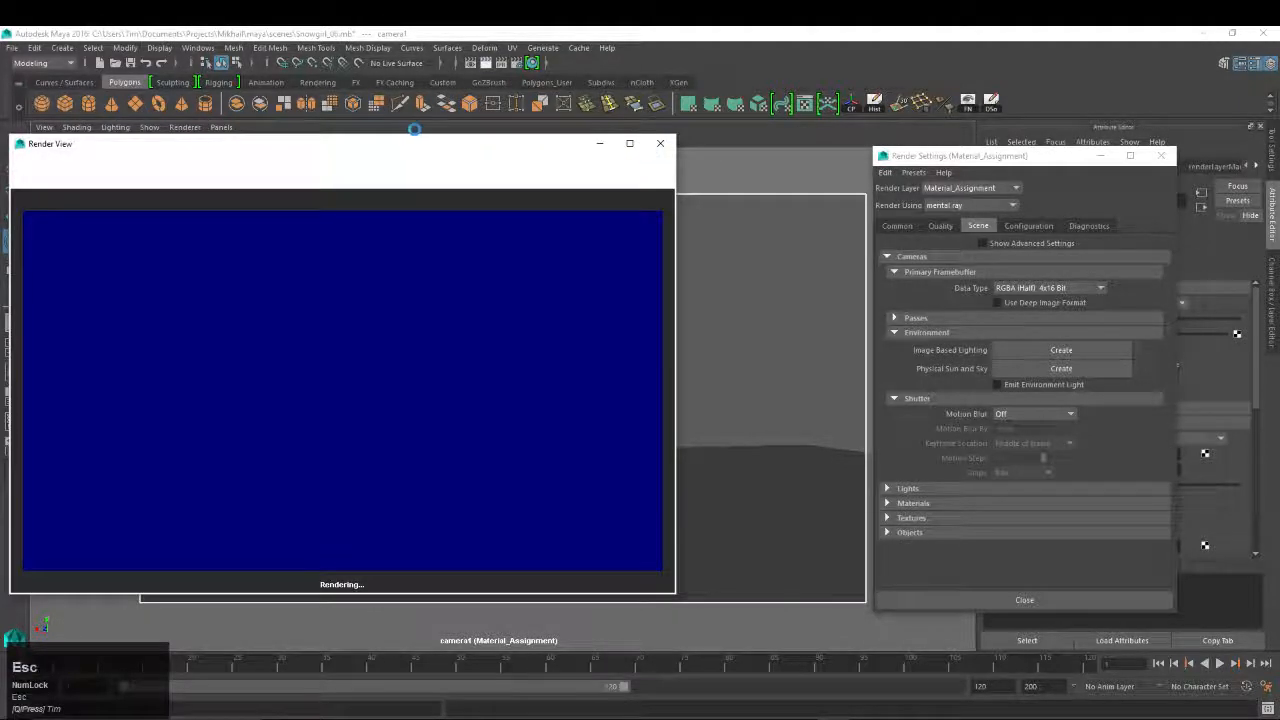
left_click(659, 144)
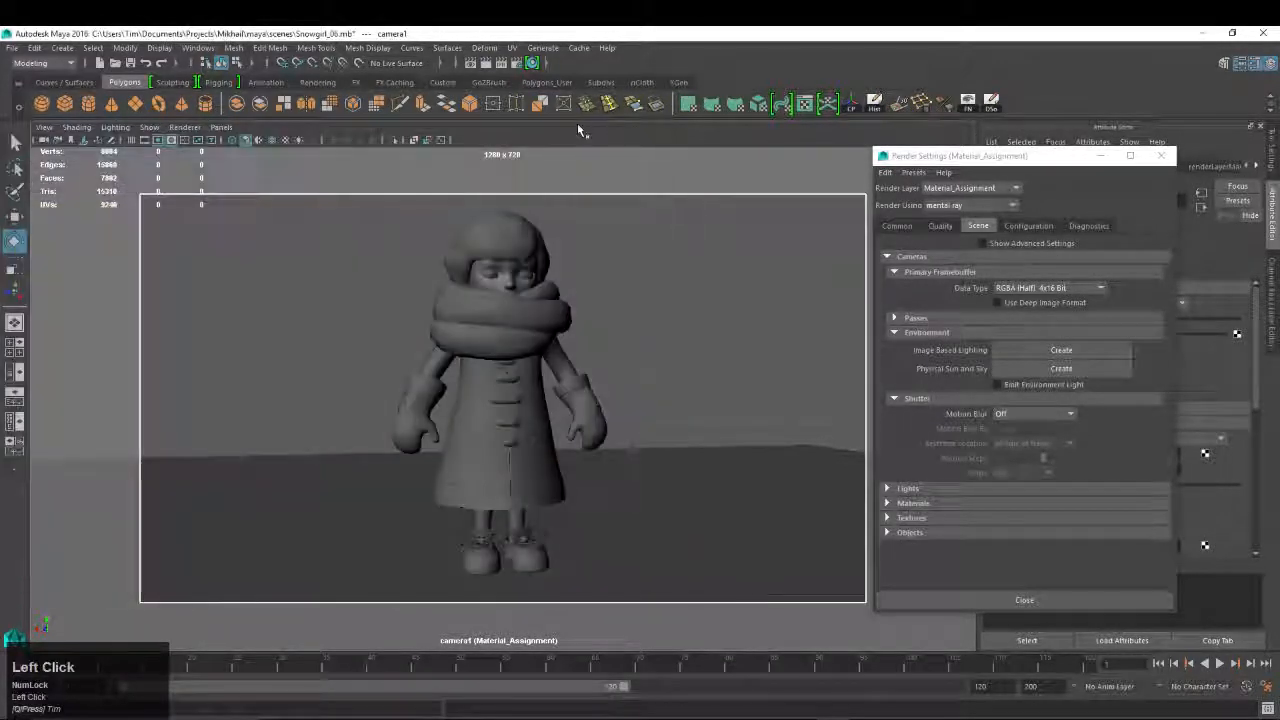
Set the render image size to 1440 pixels wide by 1920 pixels high for a portrait frame
left_click(897, 225)
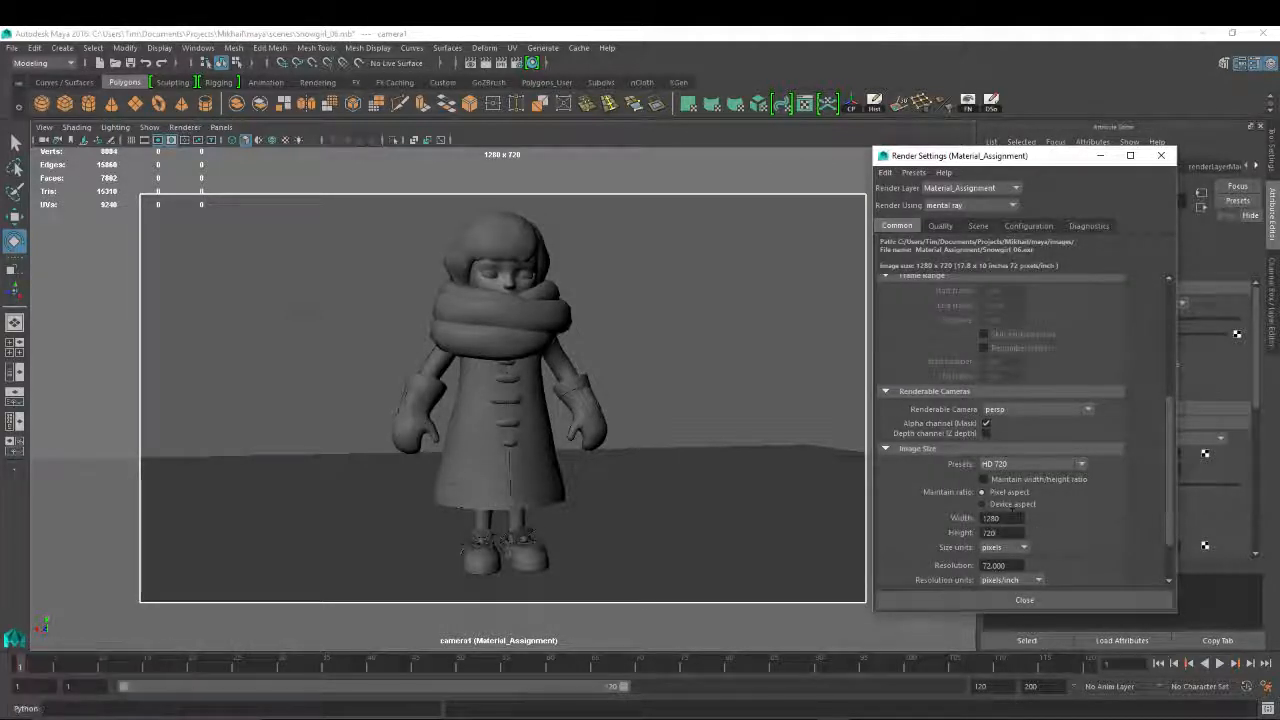
left_click(990, 518)
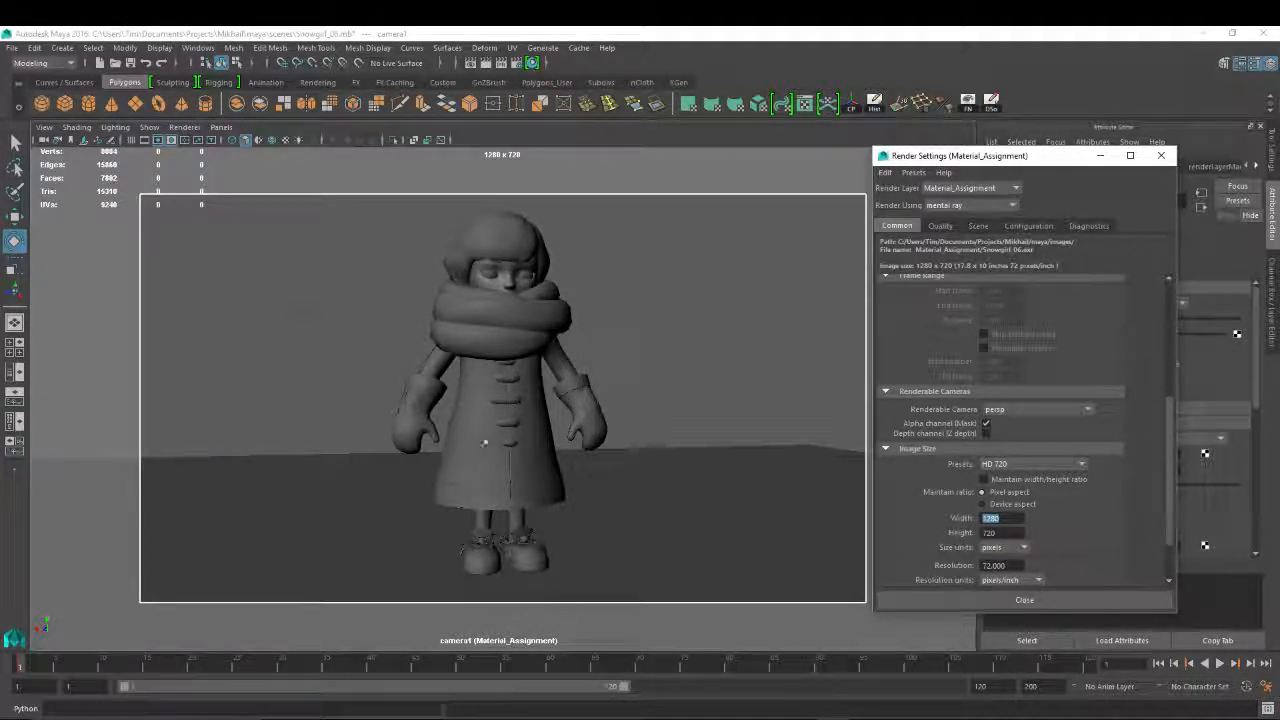
middle_click_drag(449, 385, 467, 389, "alt")
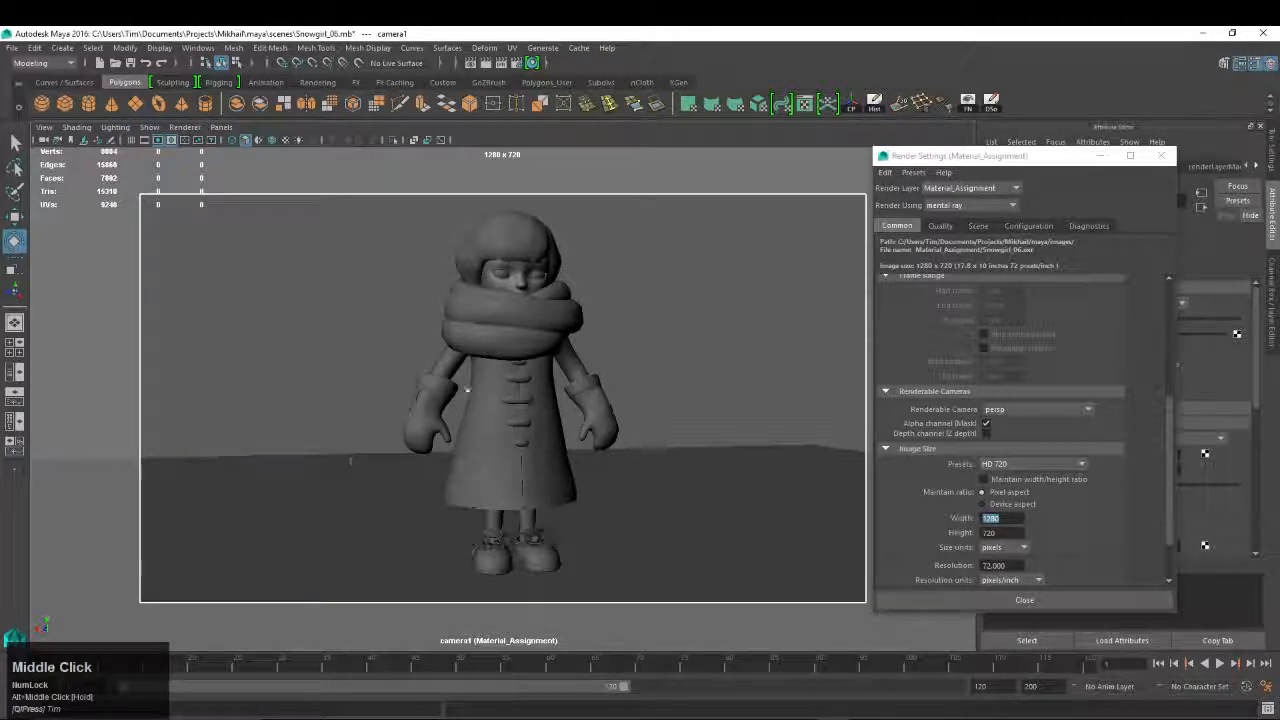
left_click(1045, 532)
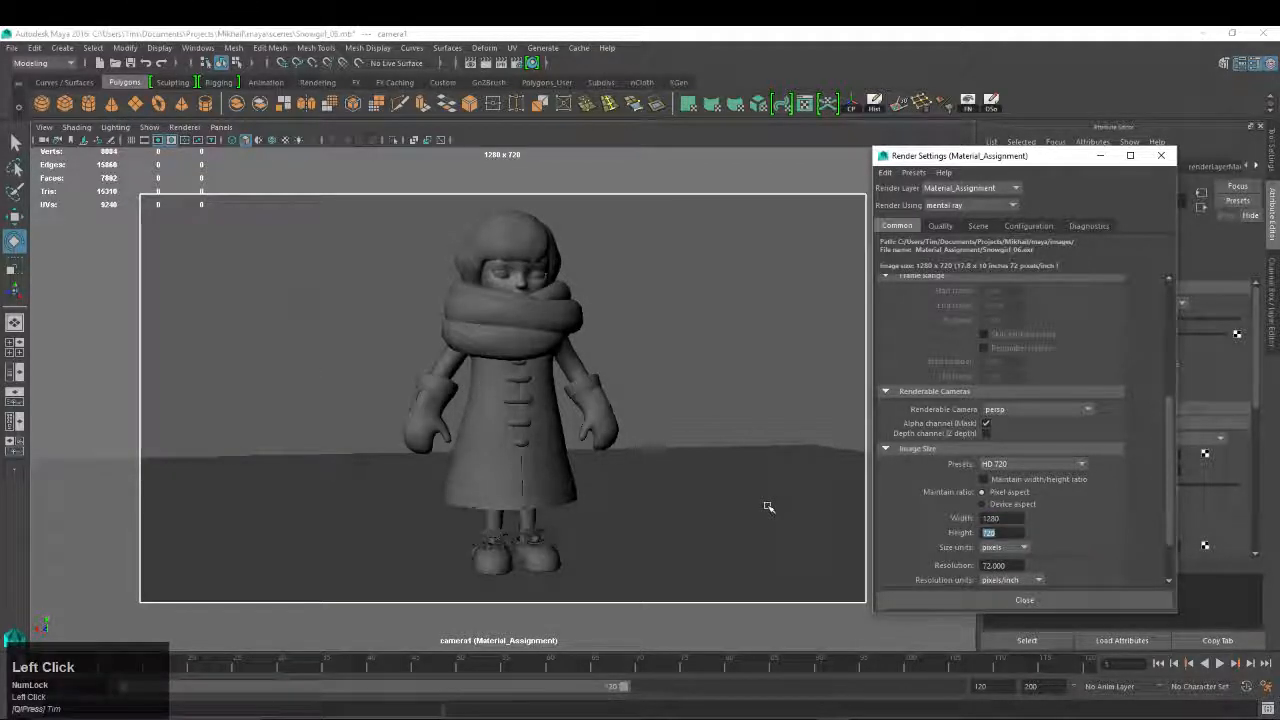
type("1920")
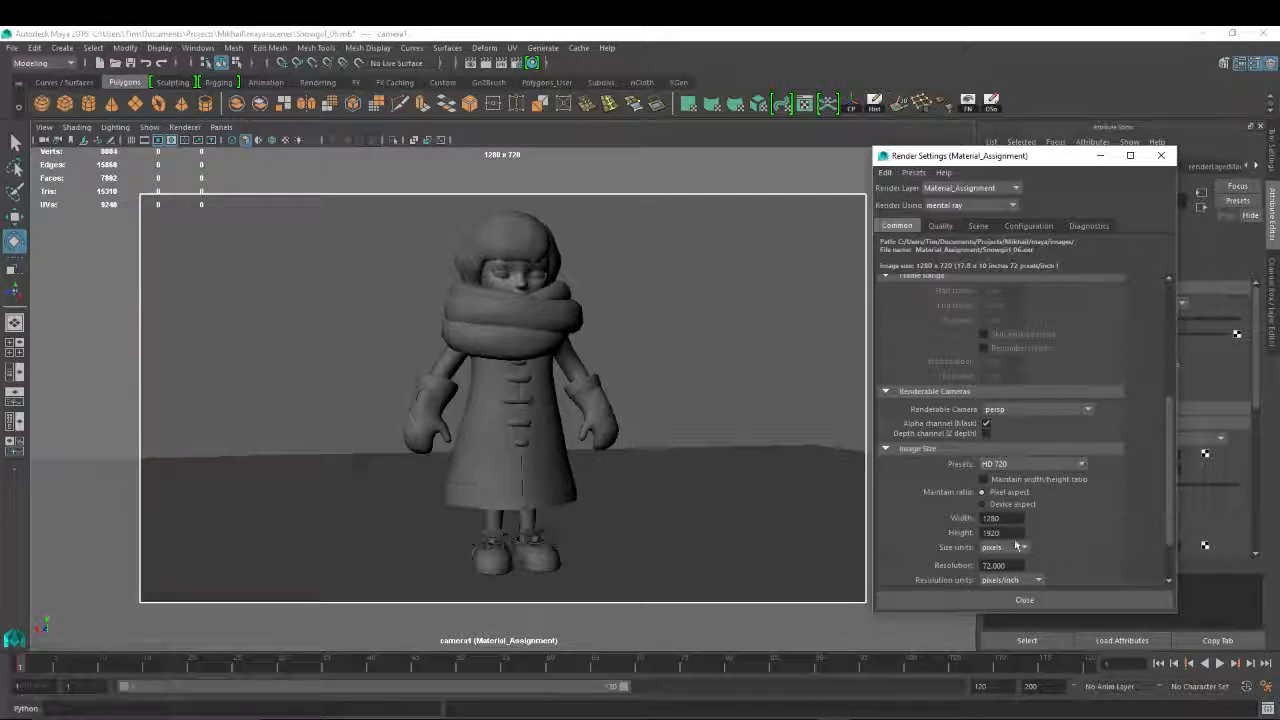
left_click(1005, 518)
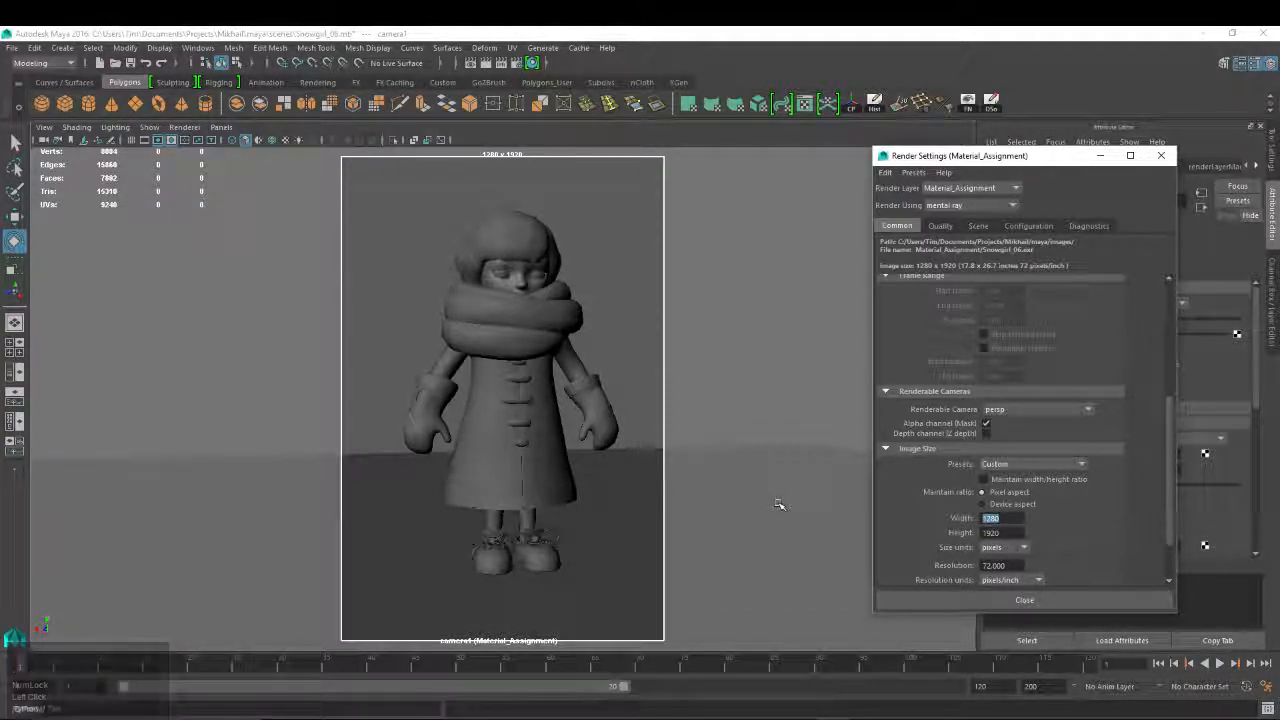
type("1")
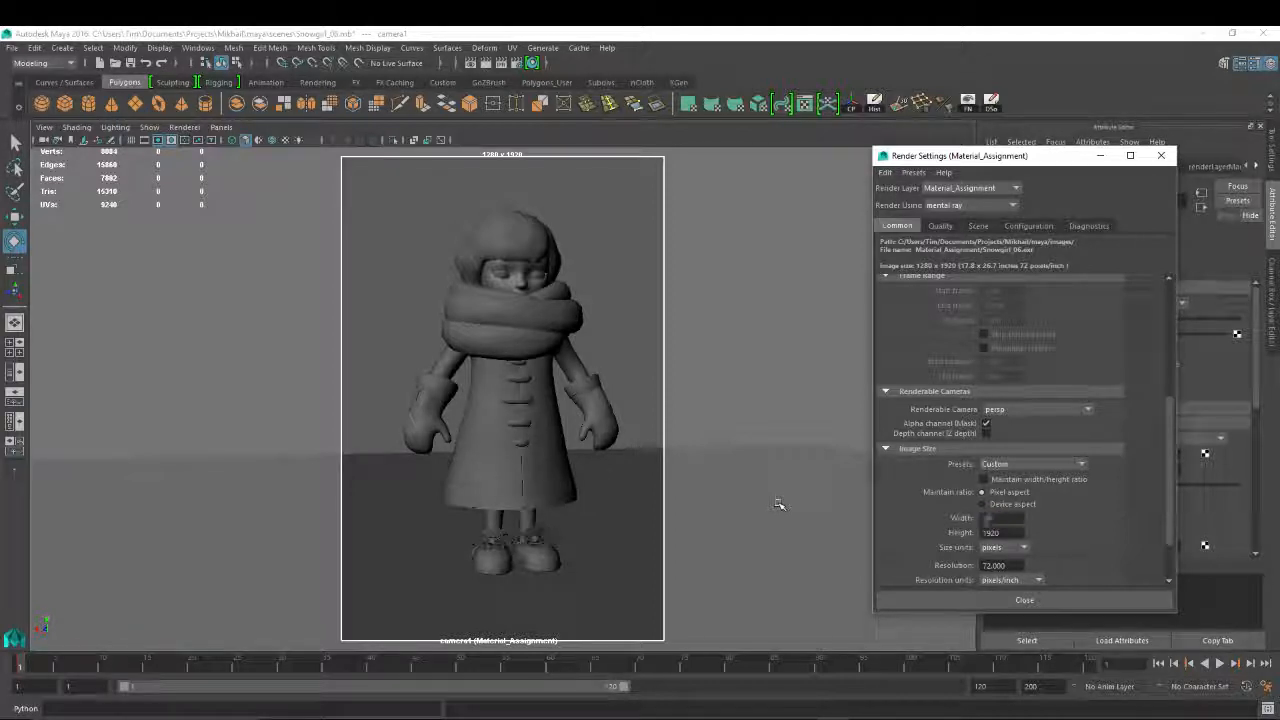
type("440")
key("Return")
Reframe camera1 so the whole character sits centred and slightly larger inside the portrait frame
middle_click(657, 420)
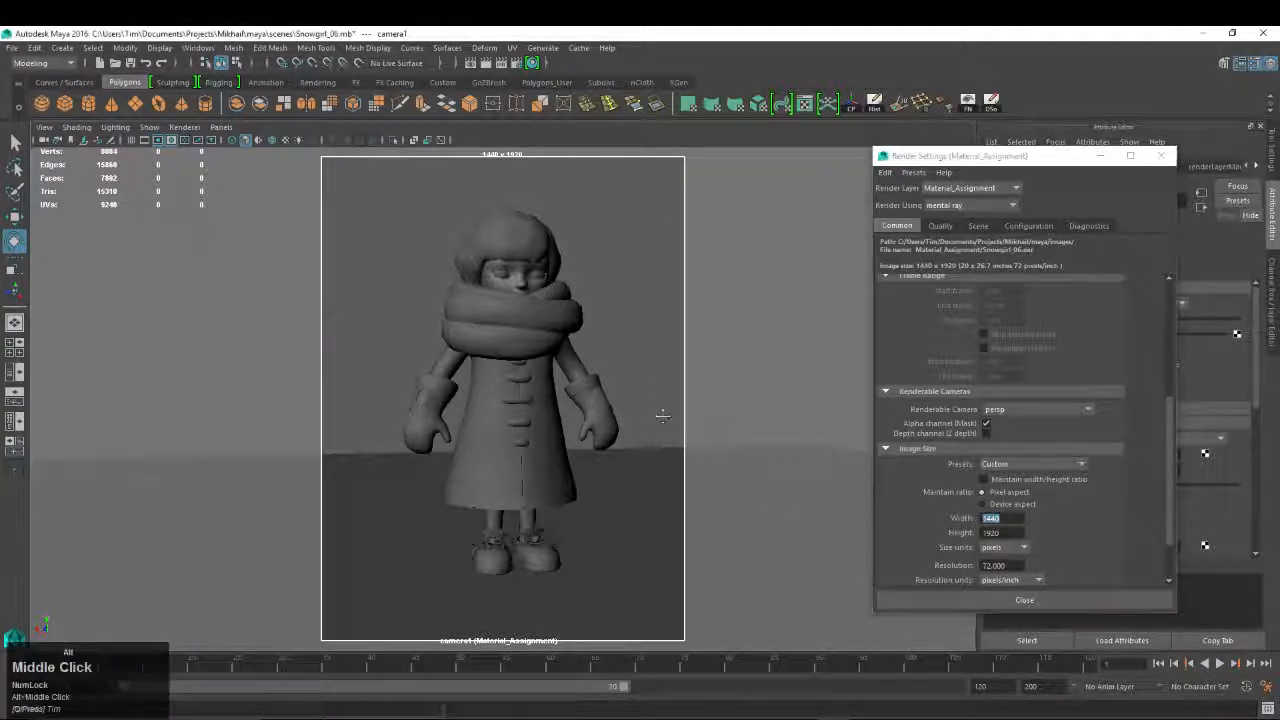
right_click_drag(657, 420, 664, 423, "alt")
middle_click_drag(664, 423, 663, 423, "alt")
right_click_drag(663, 423, 654, 421, "alt")
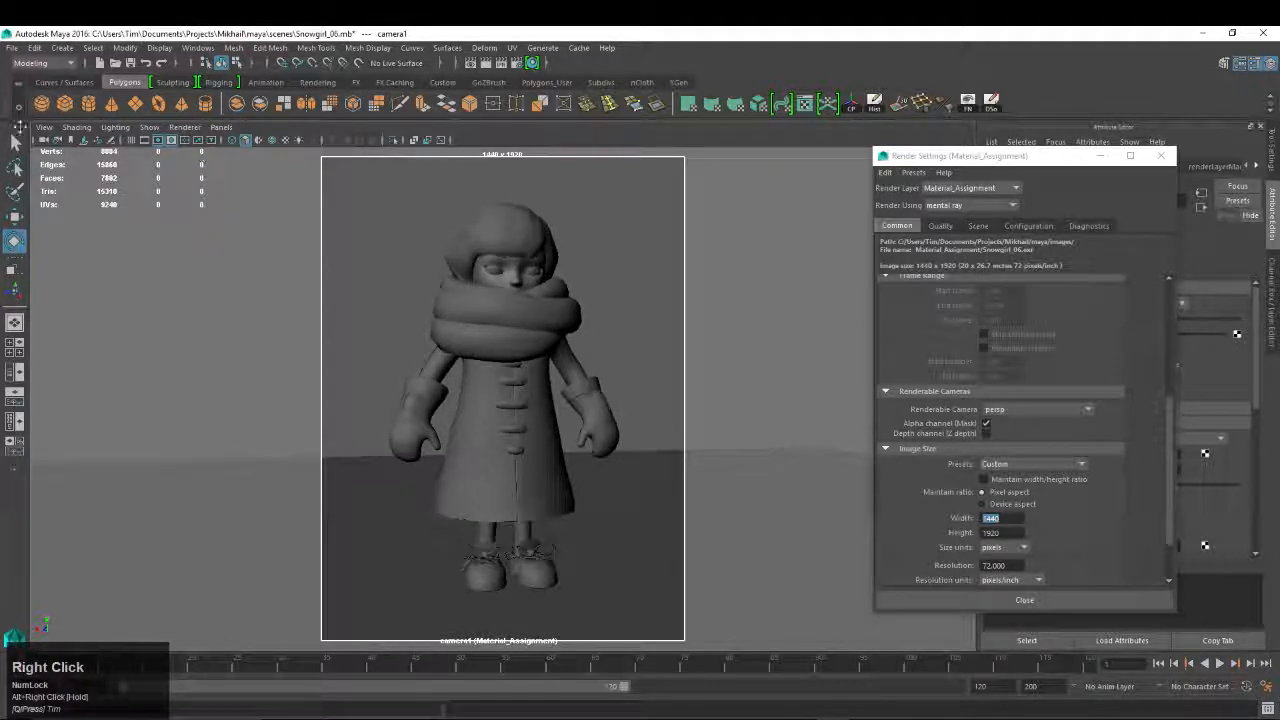
Select camera1, minimize the render settings window and display the camera's transform channels
left_click(44, 127)
left_click(50, 150)
left_click(1100, 156)
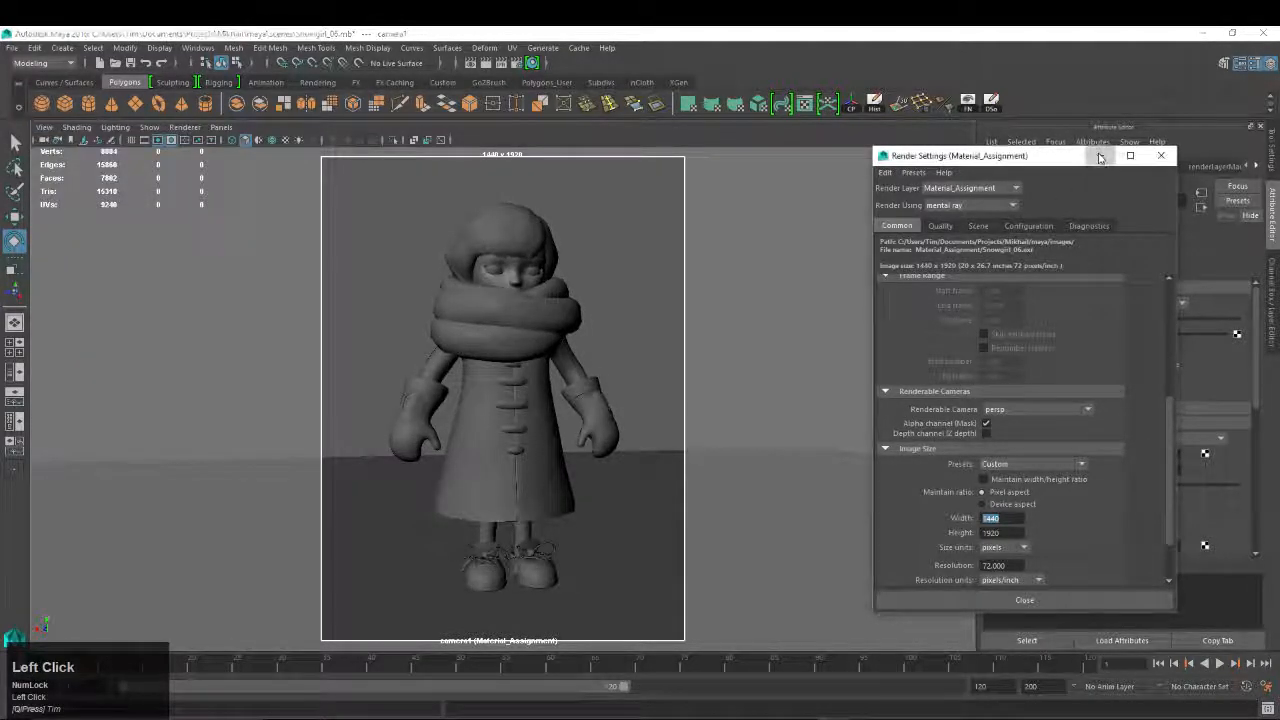
key("ctrl+a")
left_click_drag(1203, 178, 1206, 189)
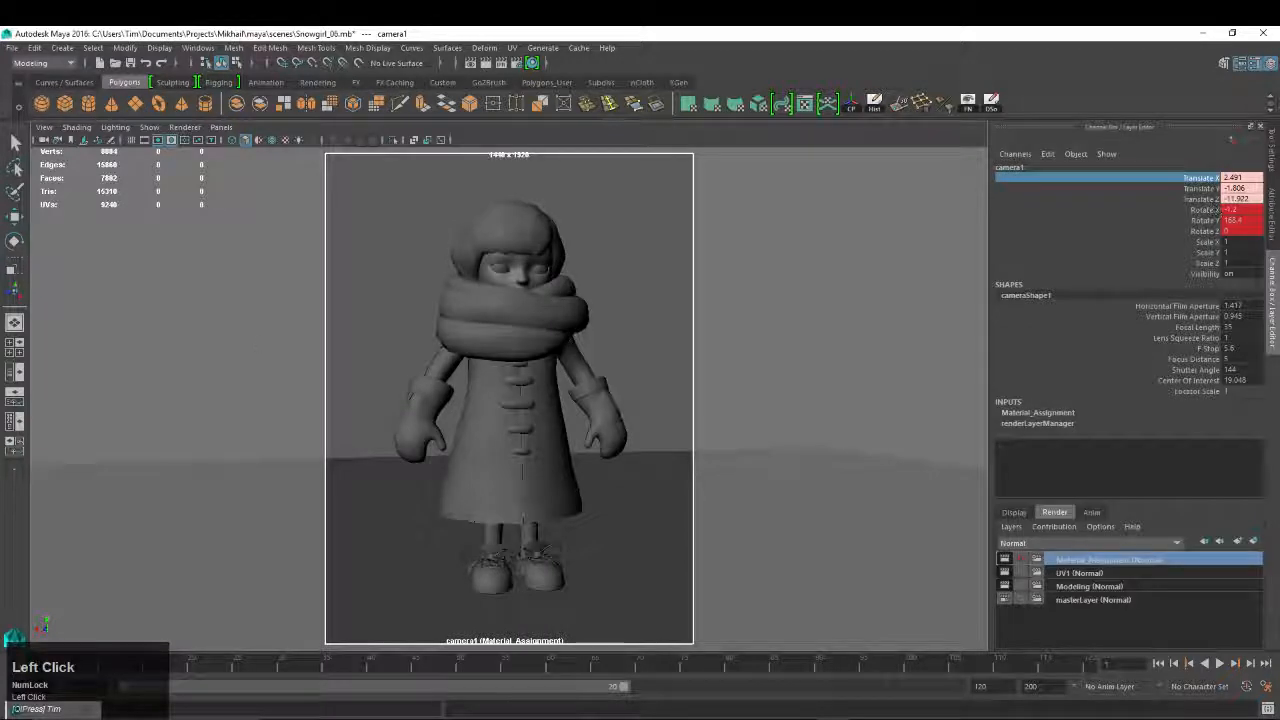
Move camera1 closer to the character at frame 2 and key all its translate and rotate channels
right_click_drag(445, 392, 468, 403, "alt")
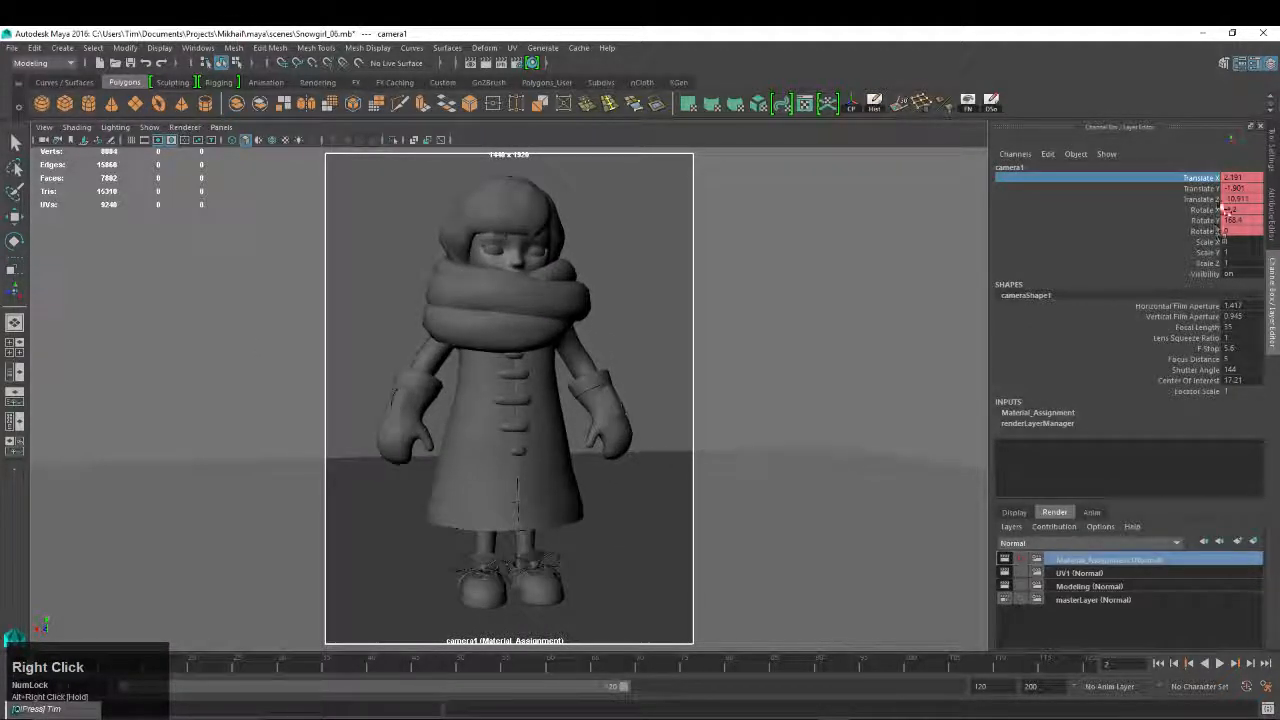
left_click_drag(1205, 178, 1210, 231)
left_click(1015, 154)
left_click(1031, 169)
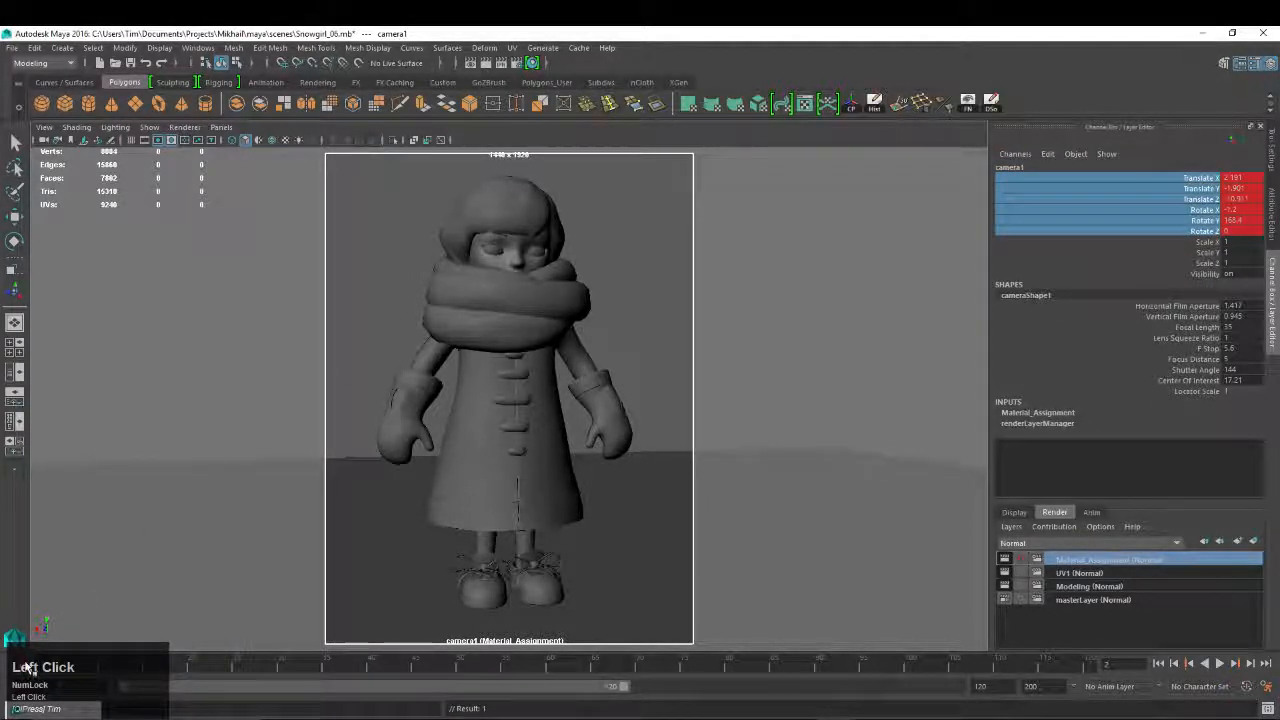
Play back the camera1 keys to compare both framings, and render frame 2 in the Render View
key("alt+v")
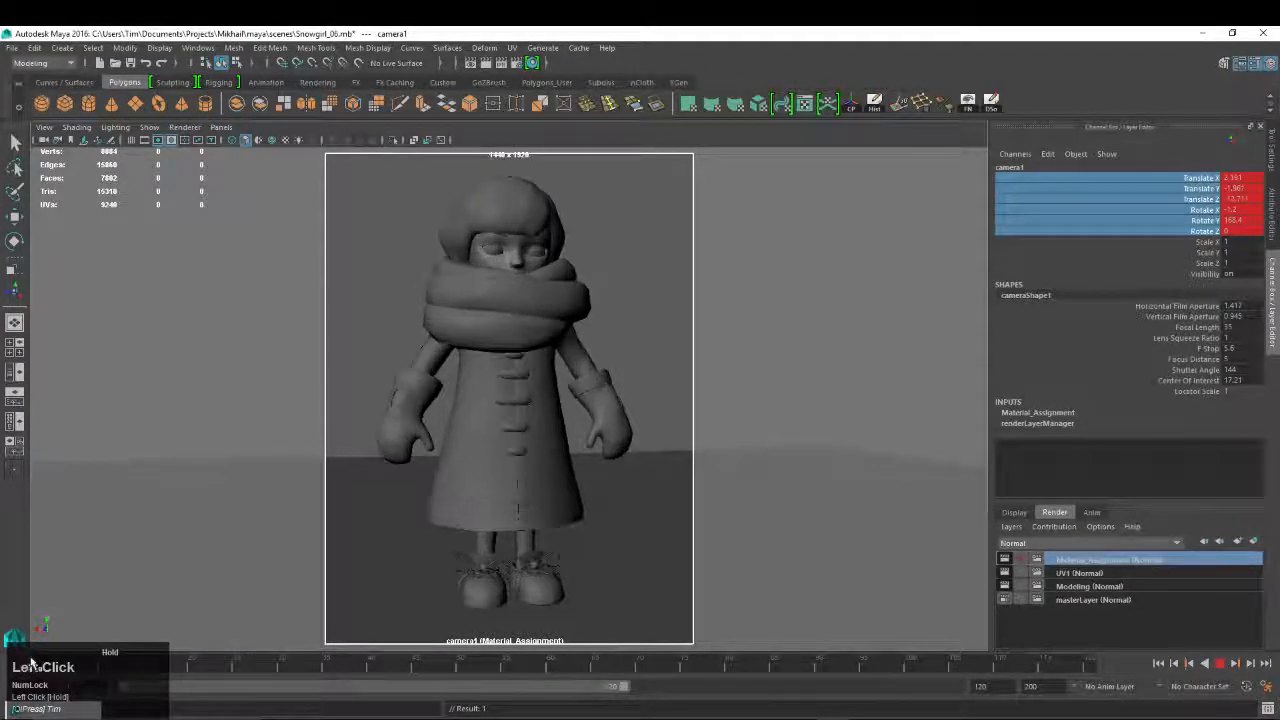
key("alt+v")
key("alt+v")
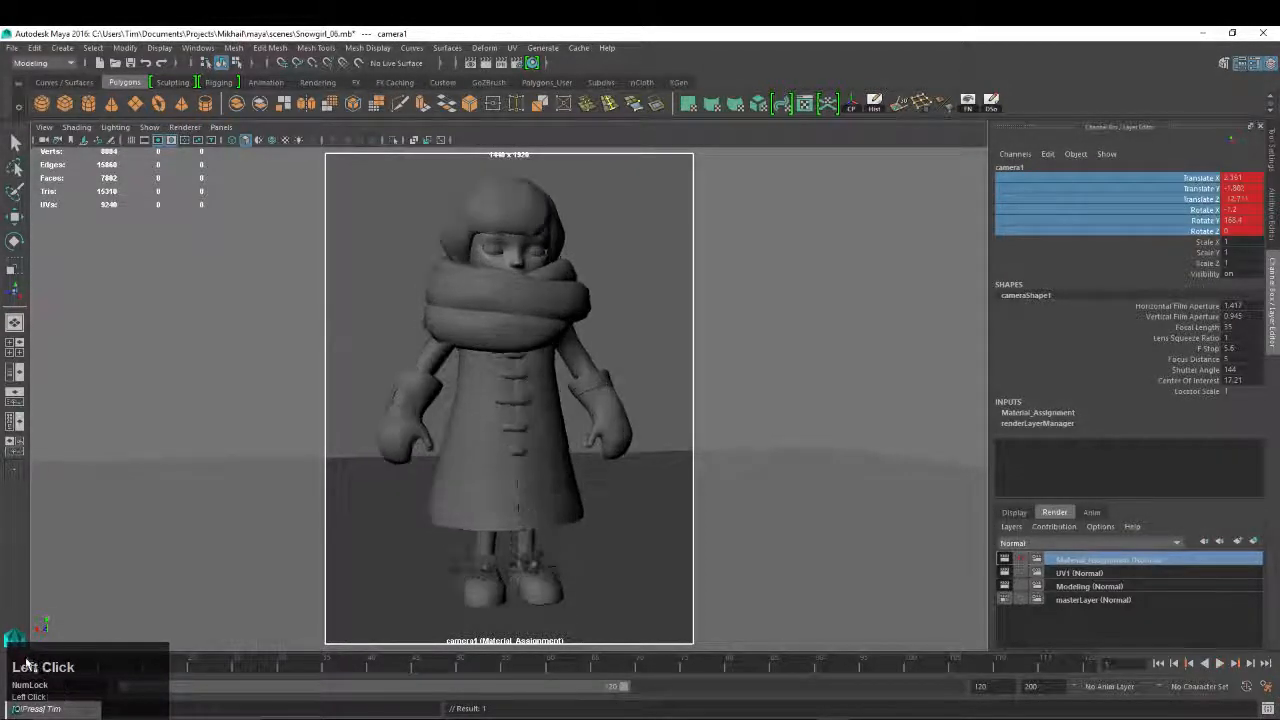
key("alt+v")
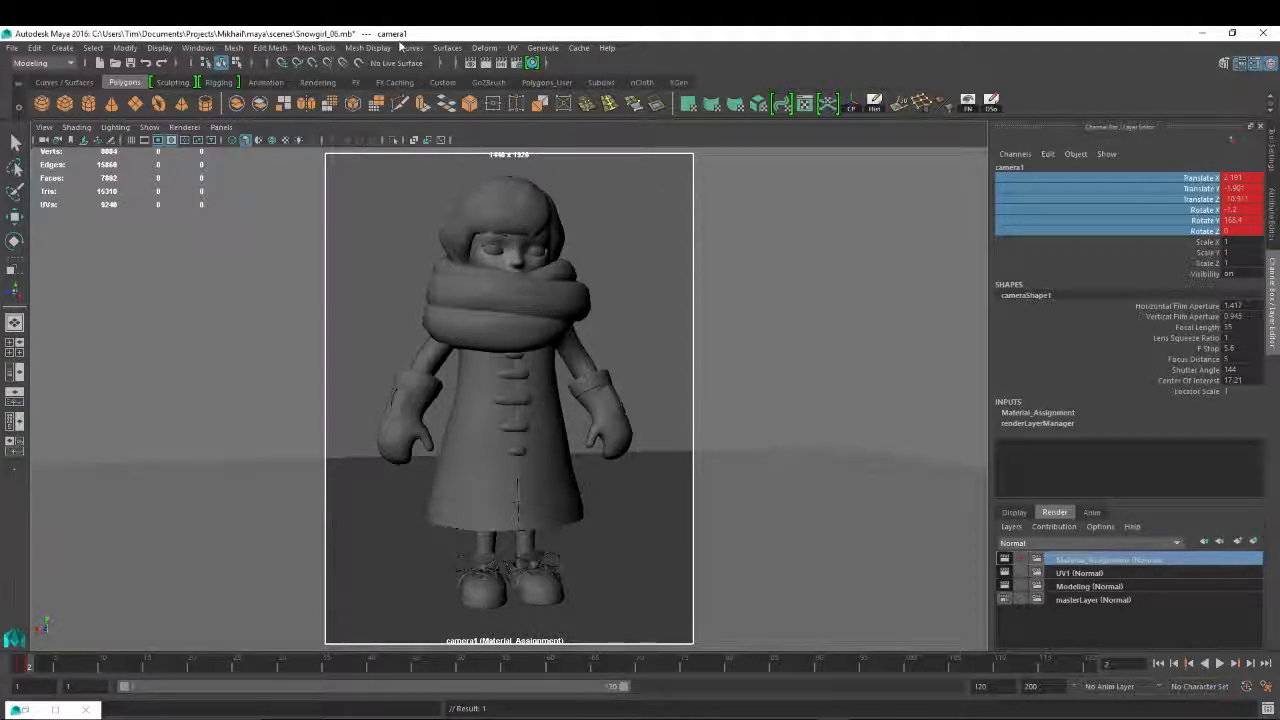
left_click(486, 62)
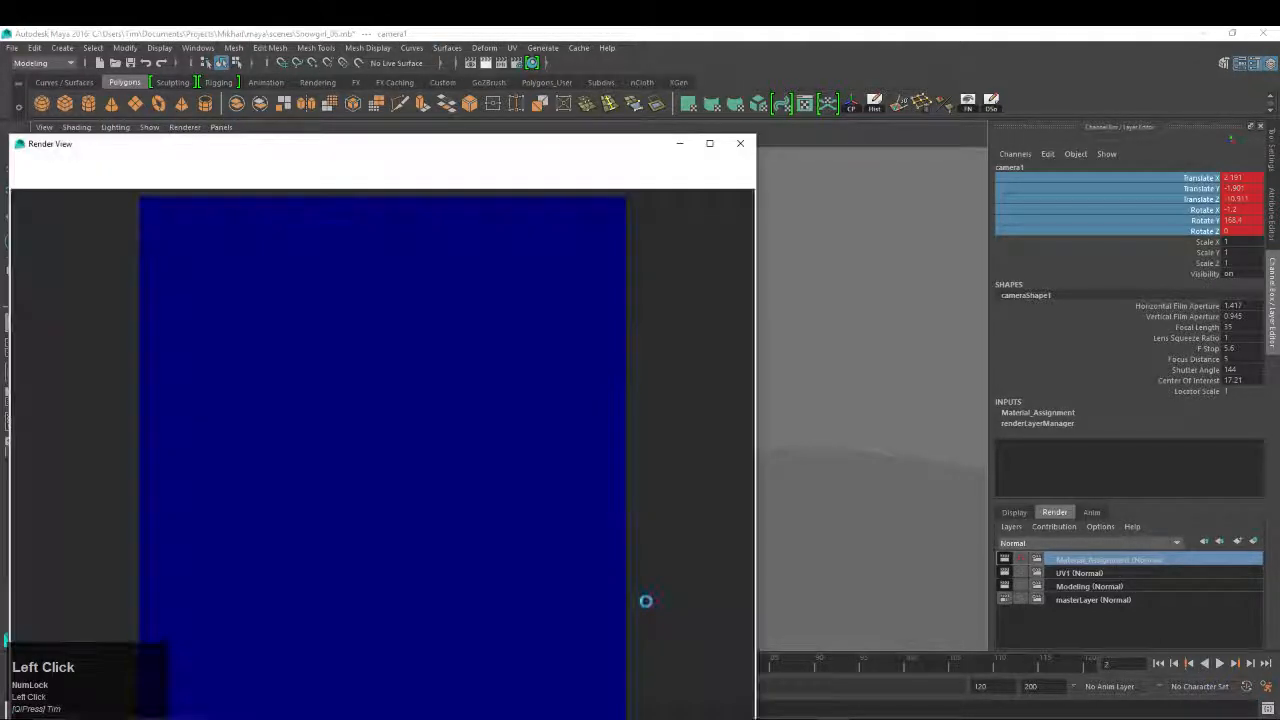